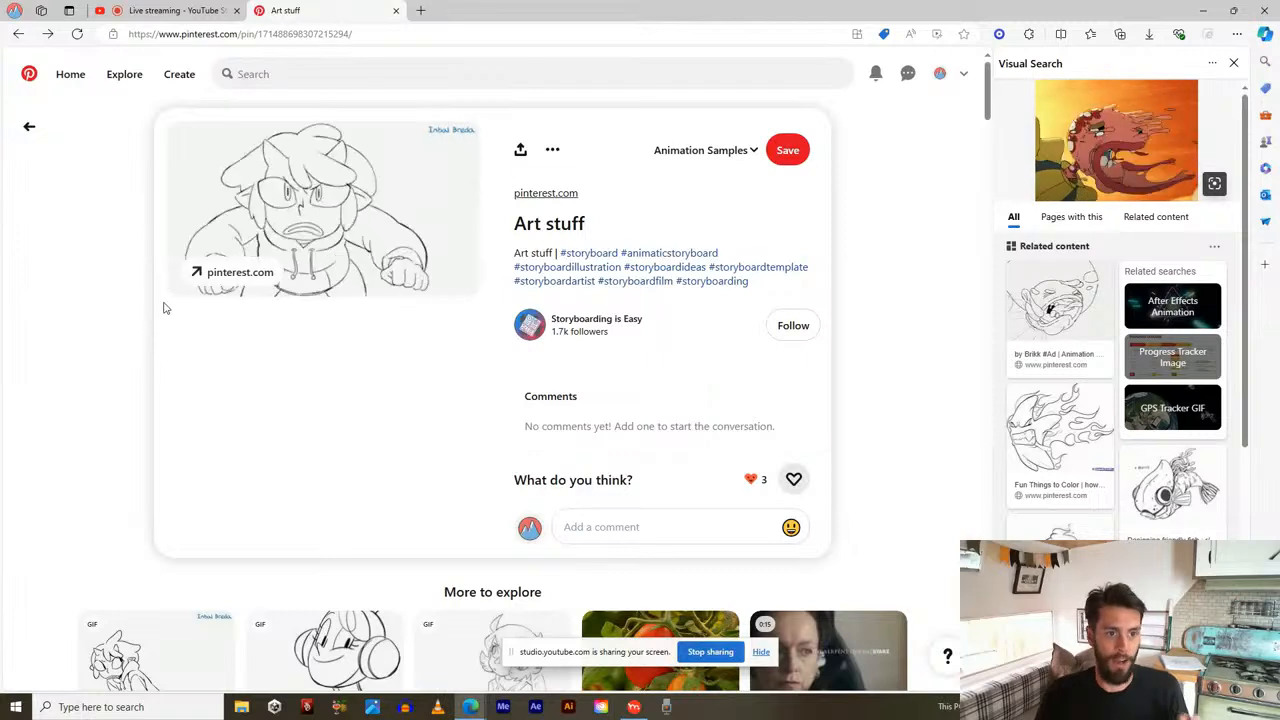
Open the rough animation pin with clouds and a hill from the related pins
scroll(103, 366, down, 4)
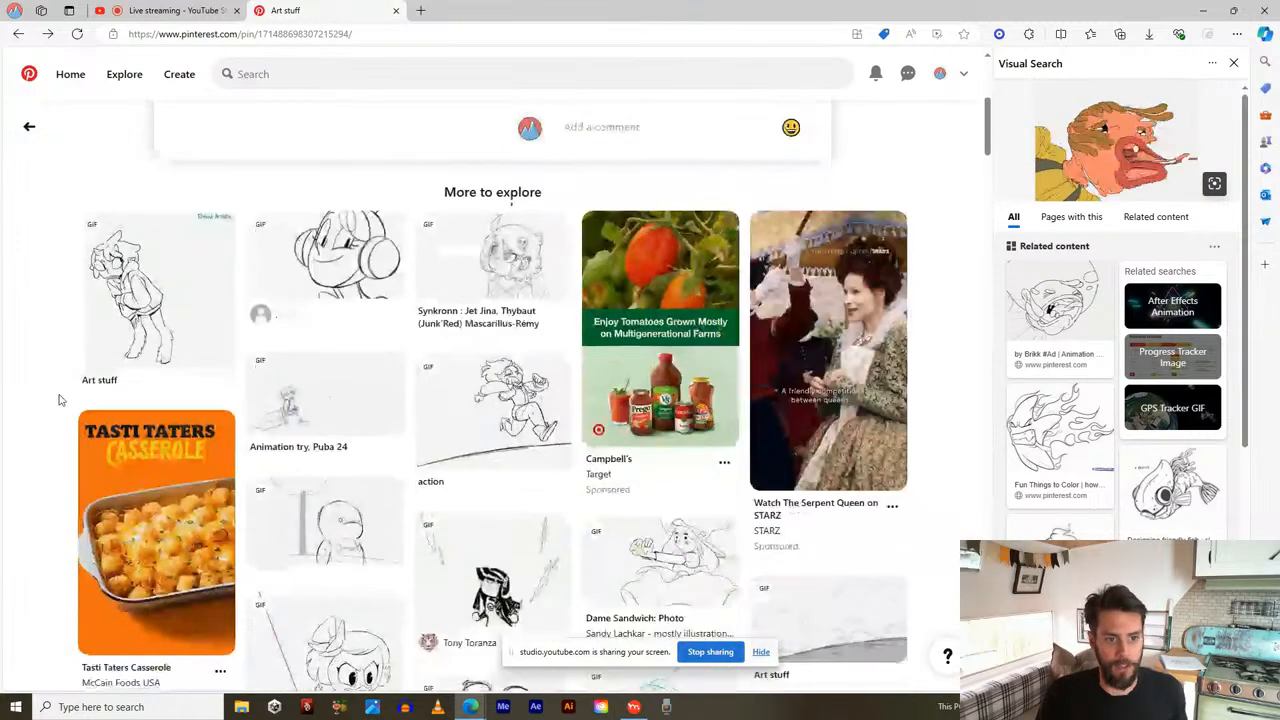
scroll(14, 377, down, 1)
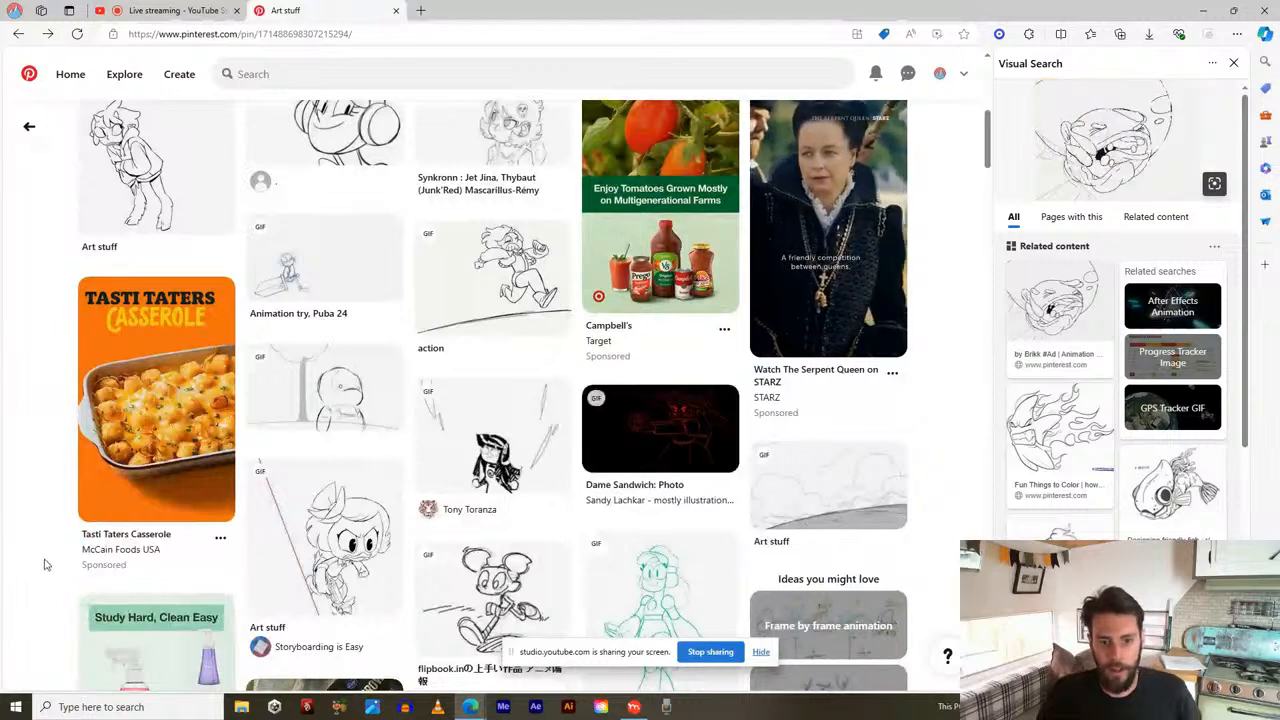
click(820, 500)
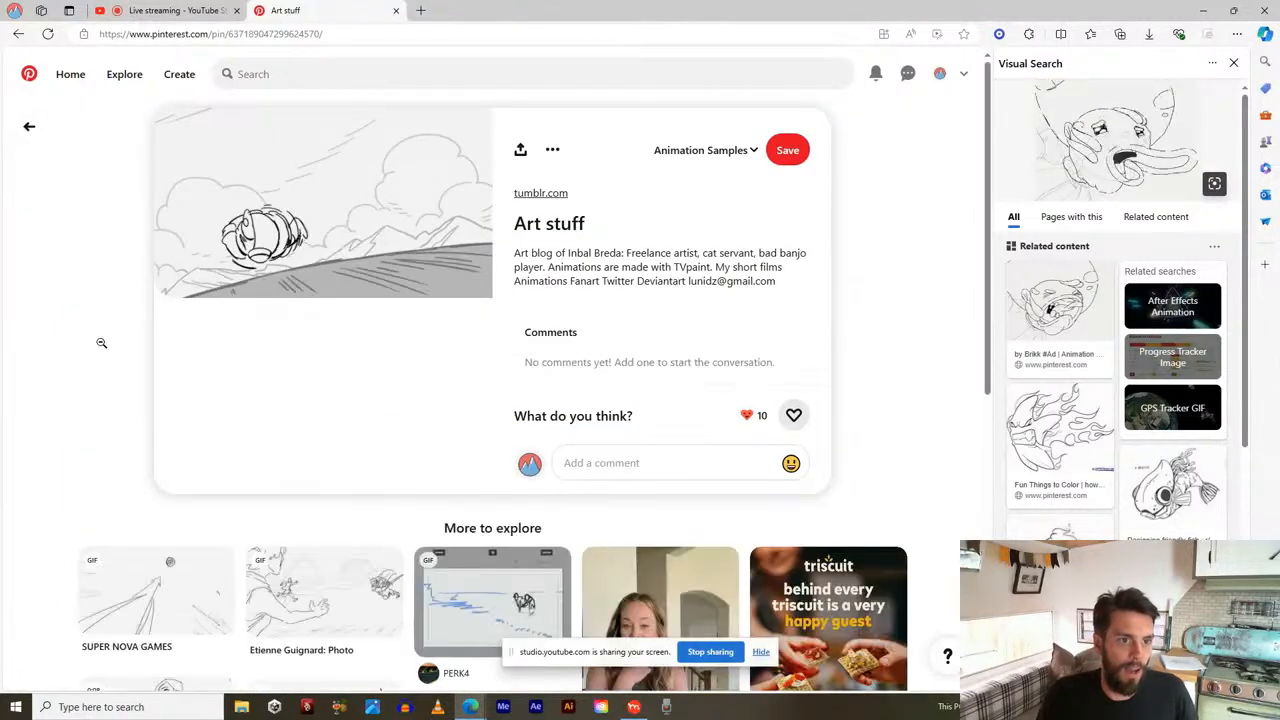
Browse the related animation pins, view the "joe the johnston" storyboard pin and return to the previous pin page
scroll(90, 553, down, 1)
scroll(90, 553, down, 1)
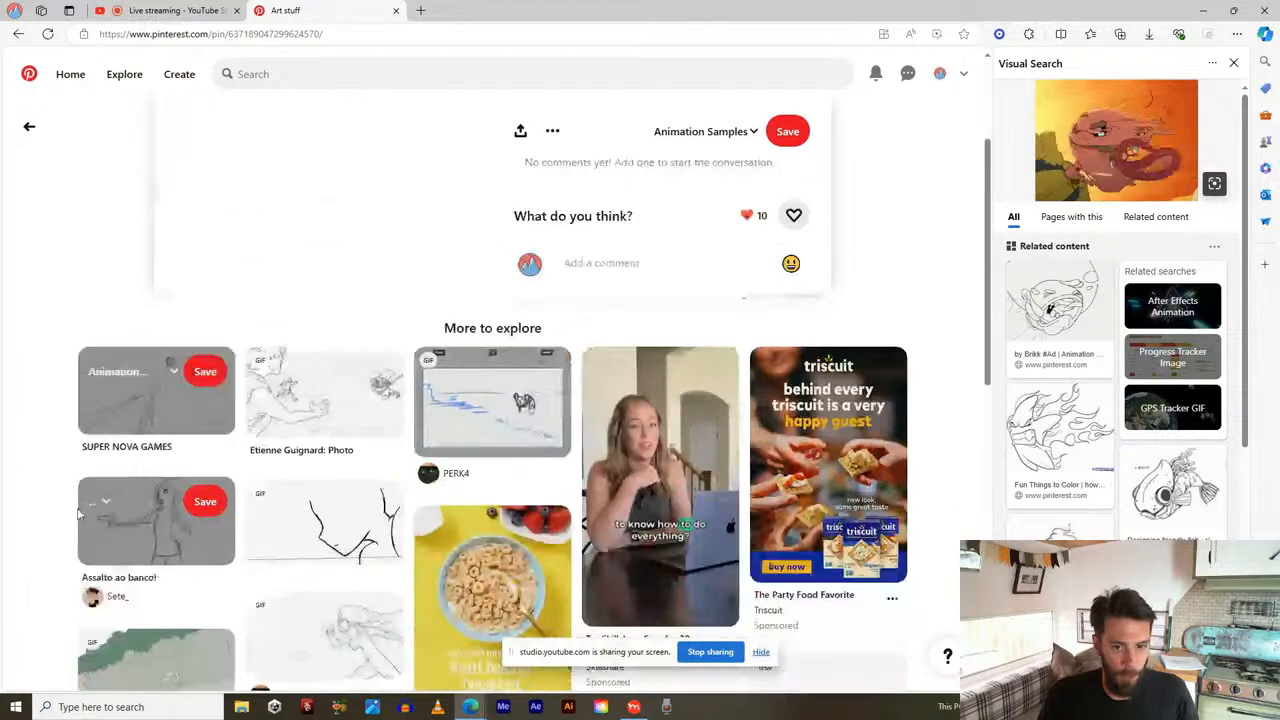
scroll(97, 484, down, 3)
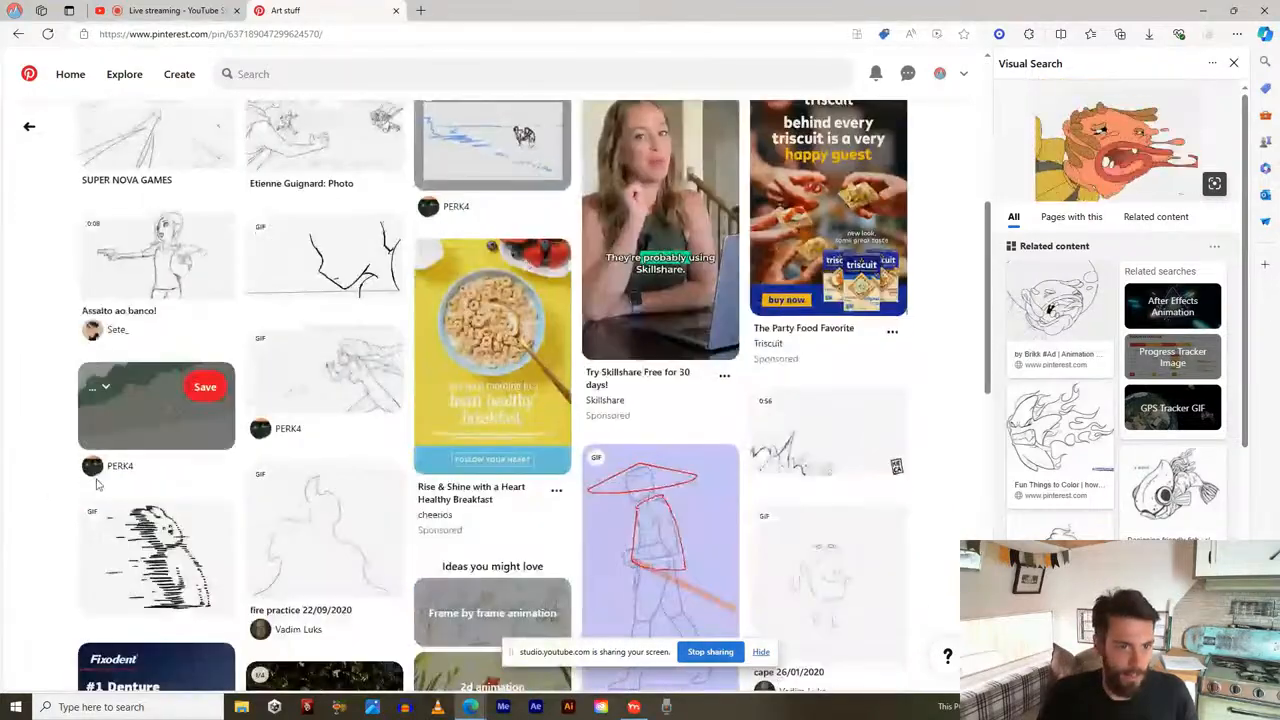
scroll(25, 505, down, 3)
scroll(25, 508, down, 2)
scroll(25, 511, down, 1)
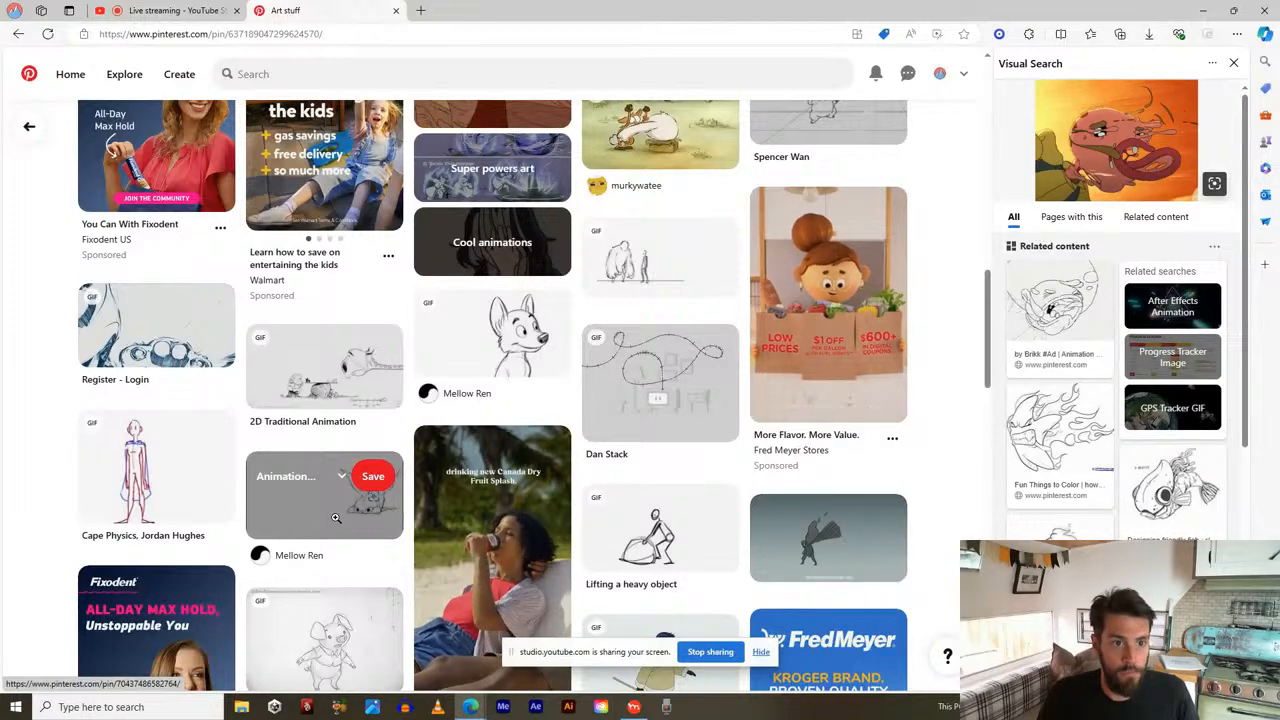
scroll(350, 518, down, 2)
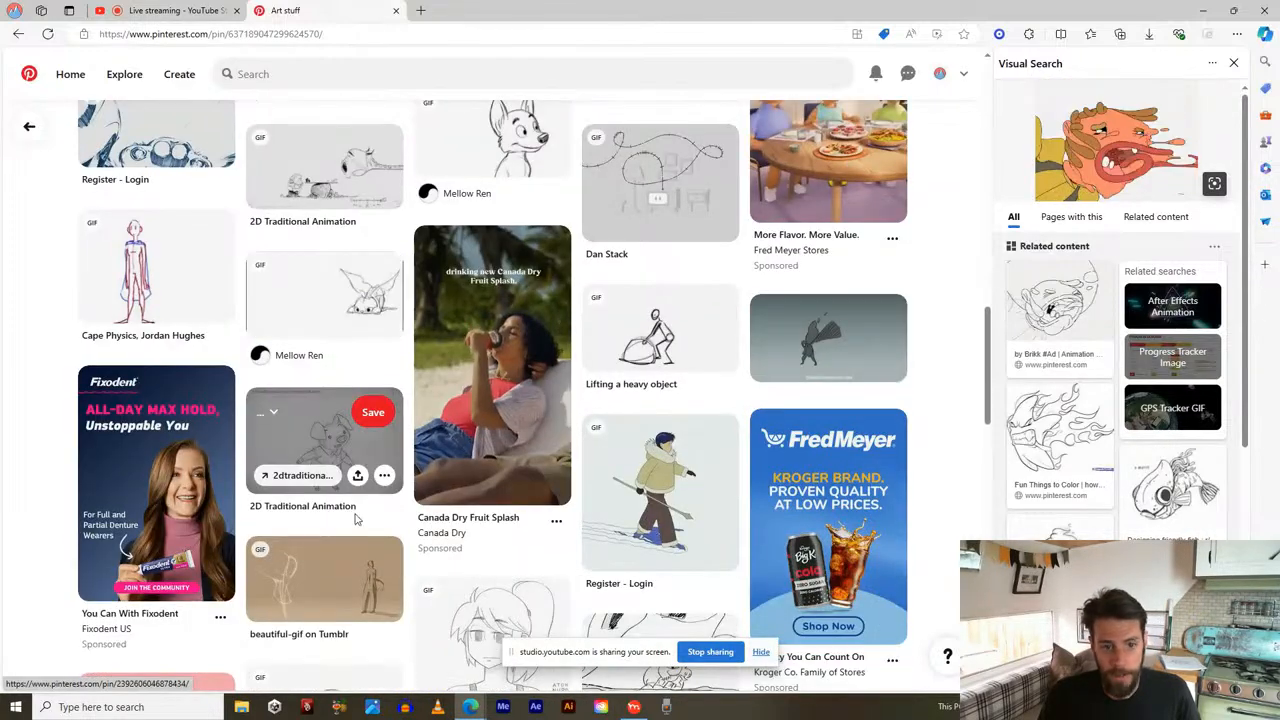
scroll(355, 518, down, 3)
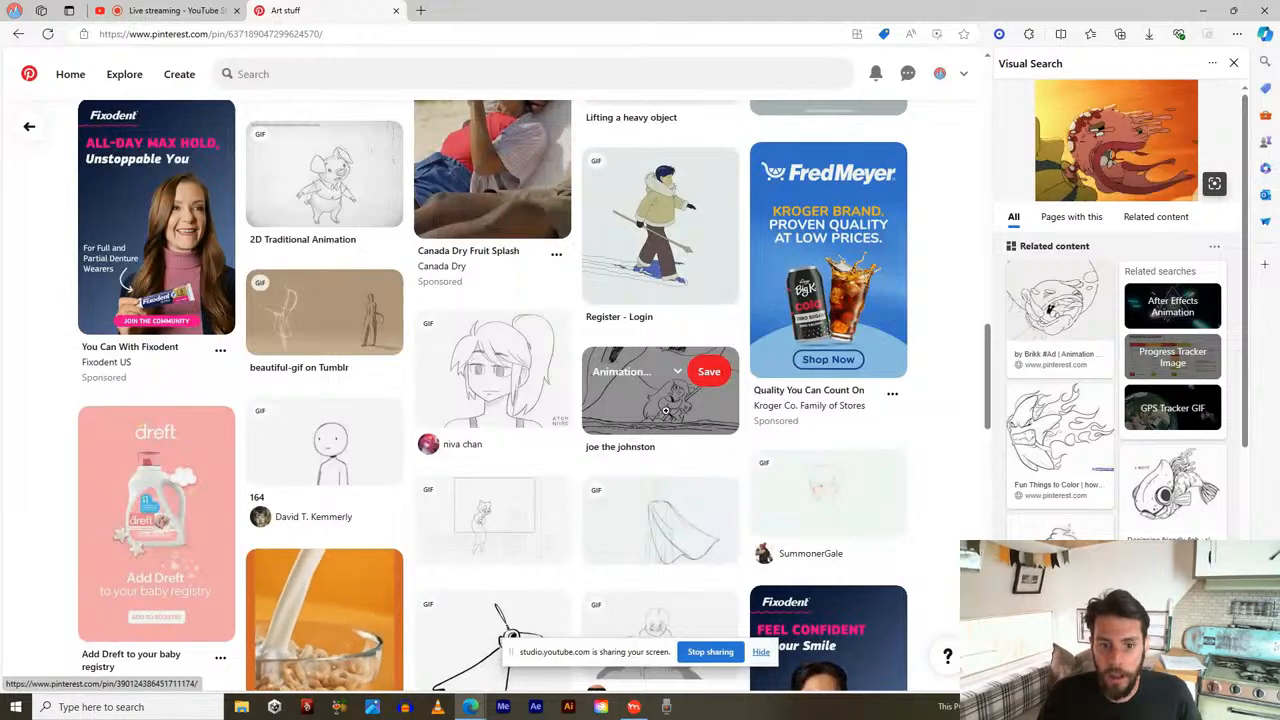
click(665, 410)
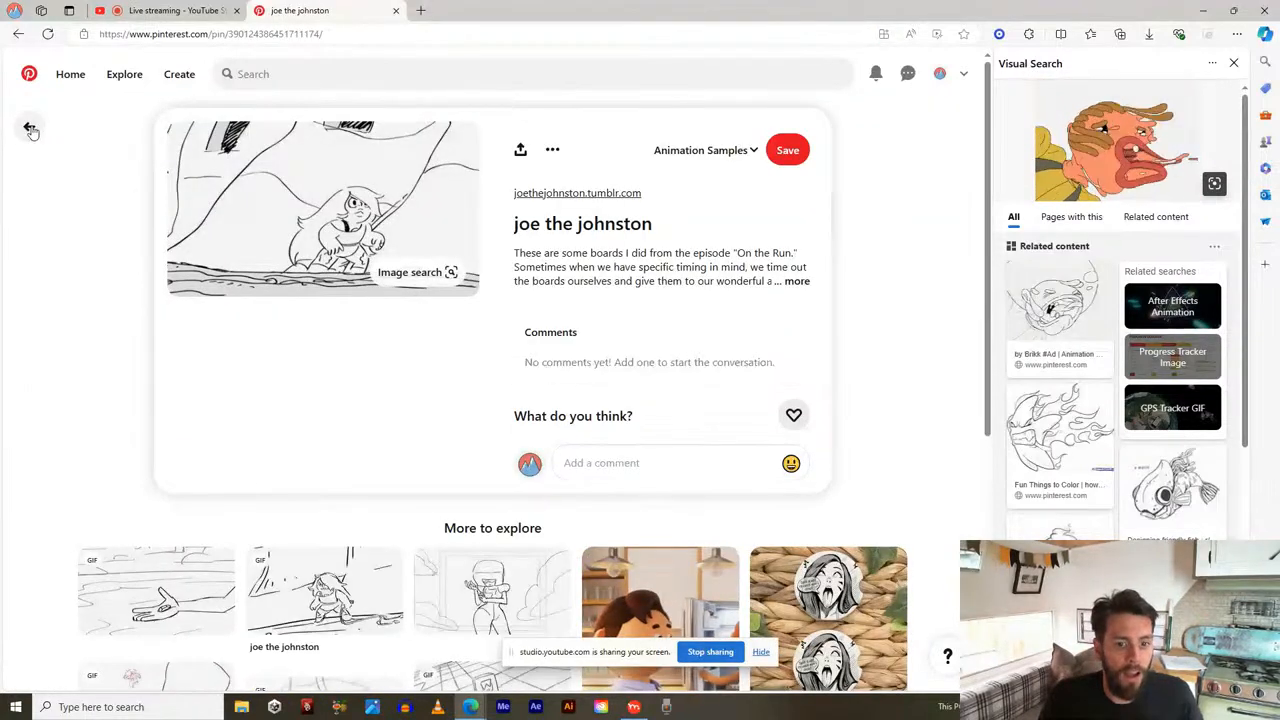
click(30, 129)
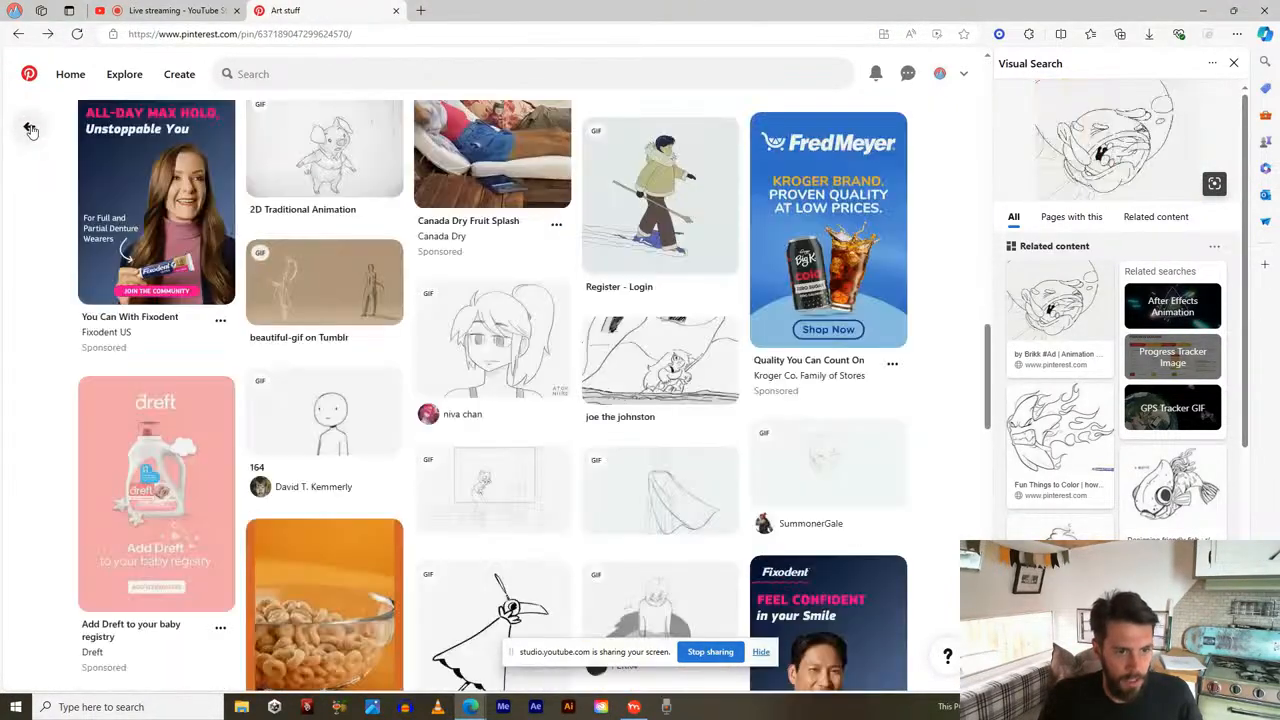
Look at further related pins and check the live stream page before returning to the pins
scroll(16, 360, down, 4)
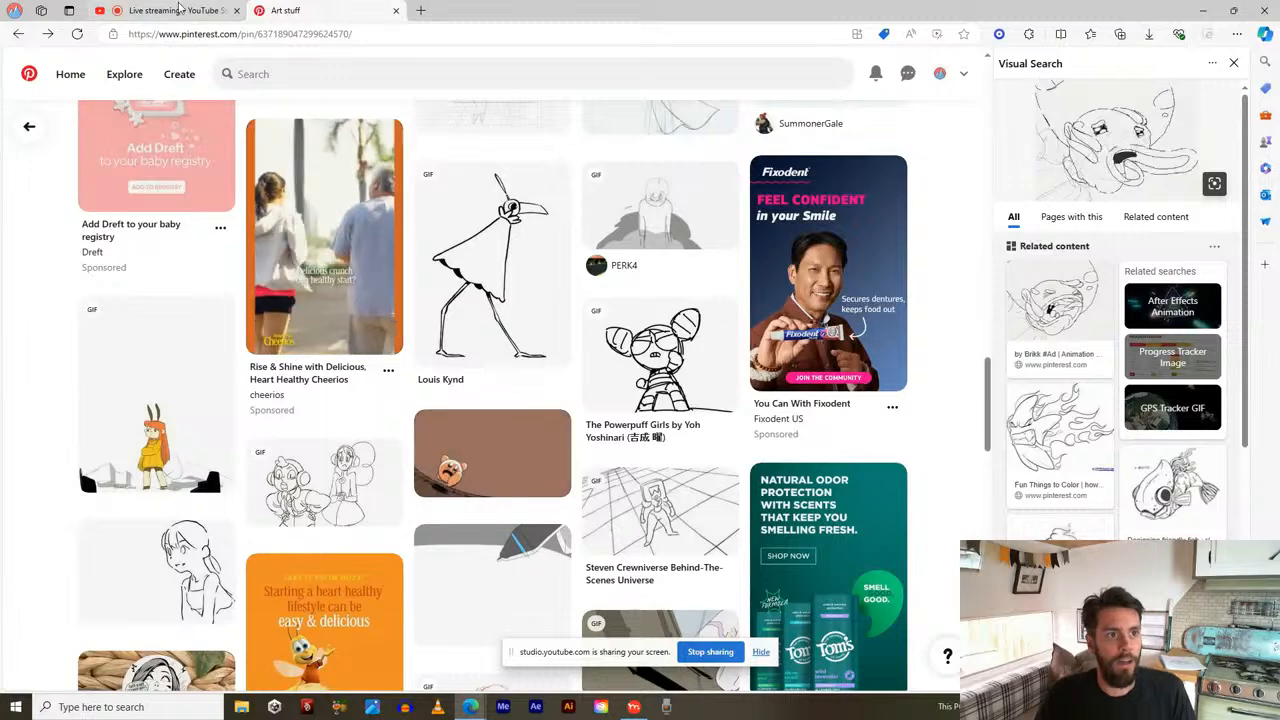
click(201, 15)
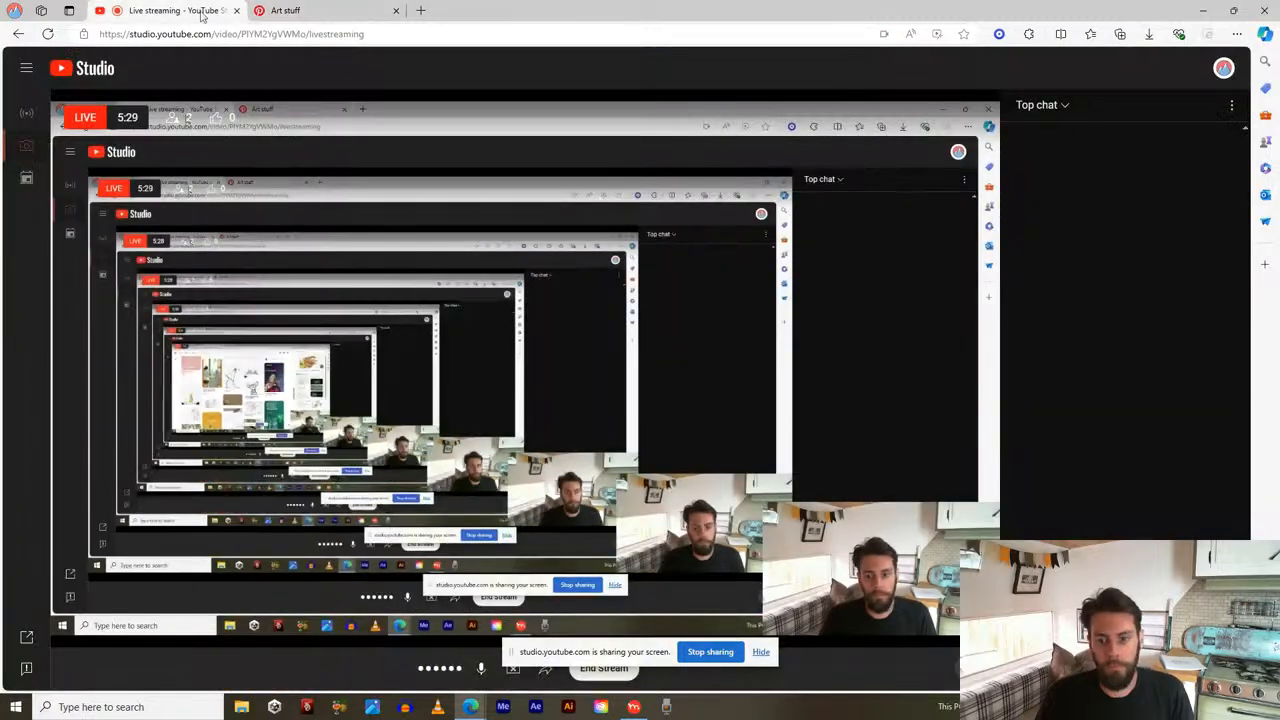
click(283, 11)
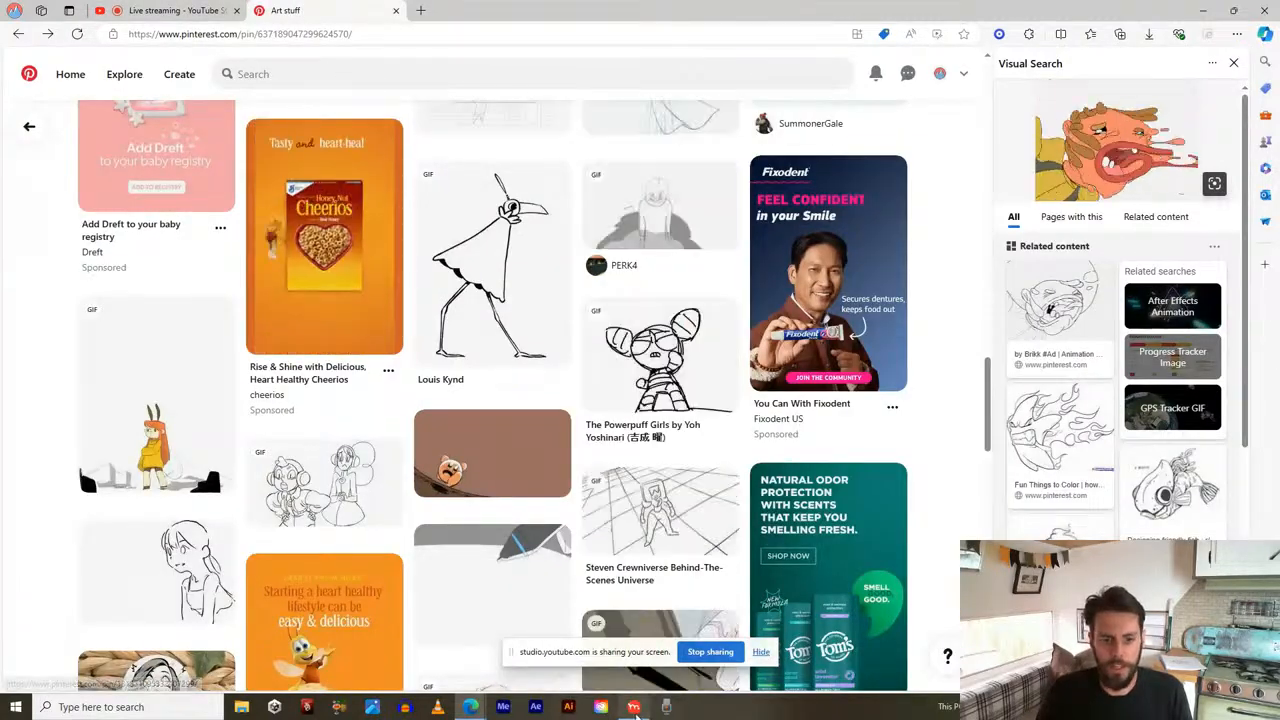
Switch to Moho and hide the screen-sharing notice
key(alt+Tab)
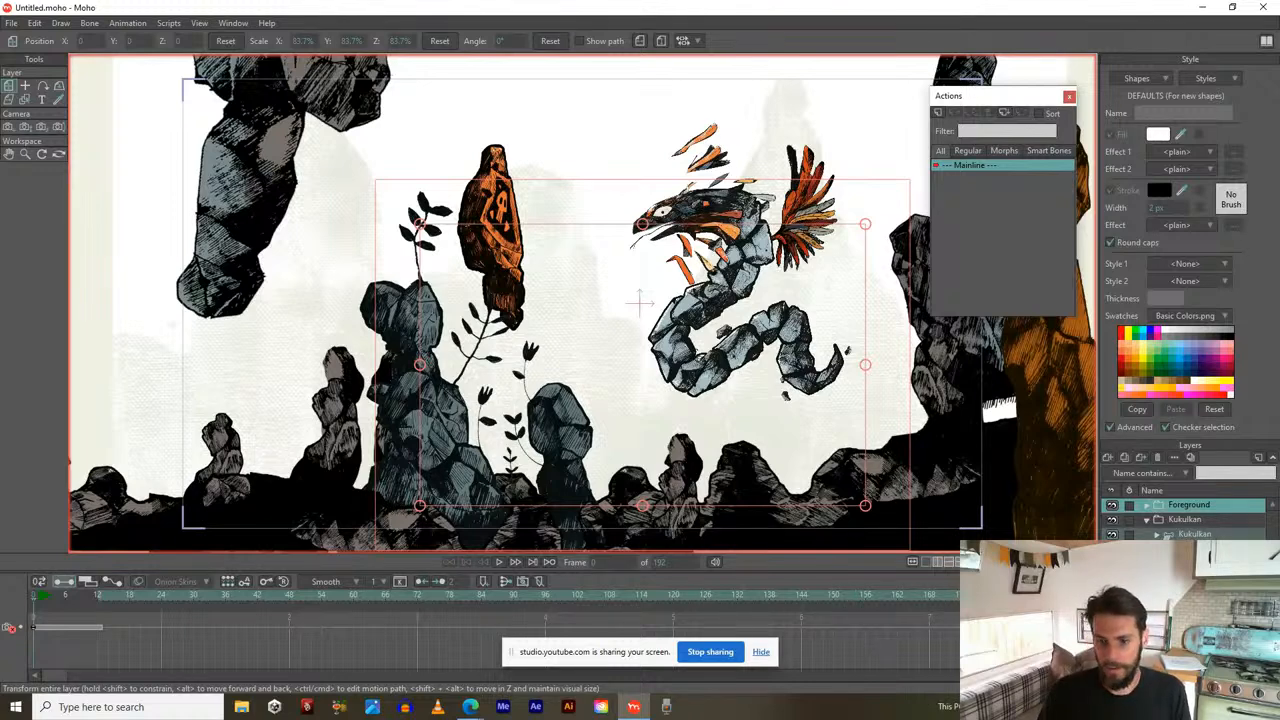
click(758, 652)
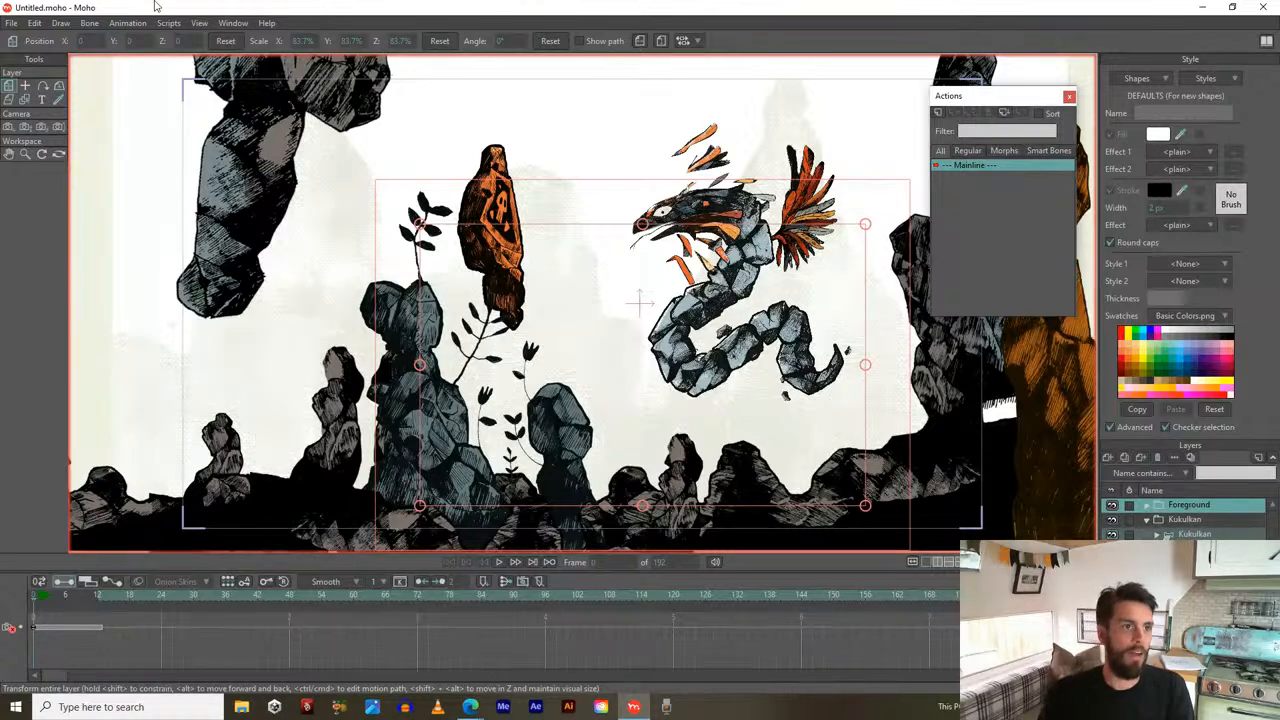
Open the Todd Moho project from the Todd folder under Crystal_Fear's Characters in Backwoods_Animation
click(12, 23)
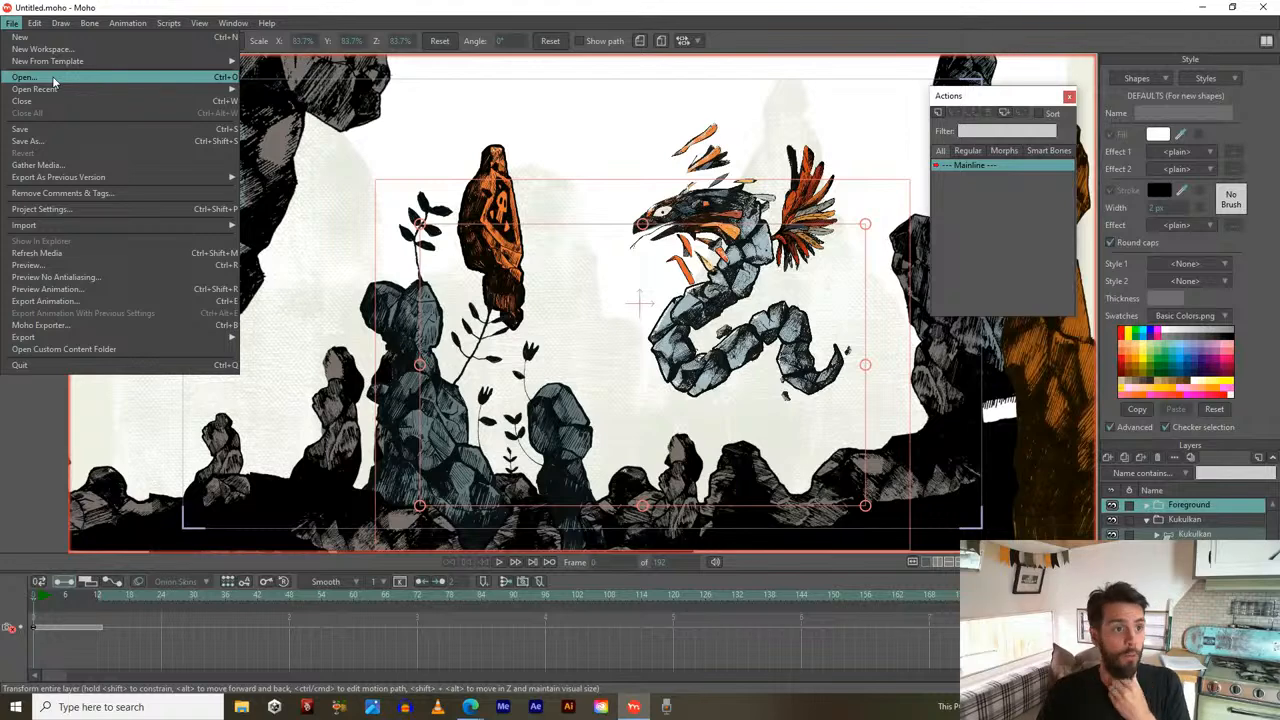
mouse_move(46, 95)
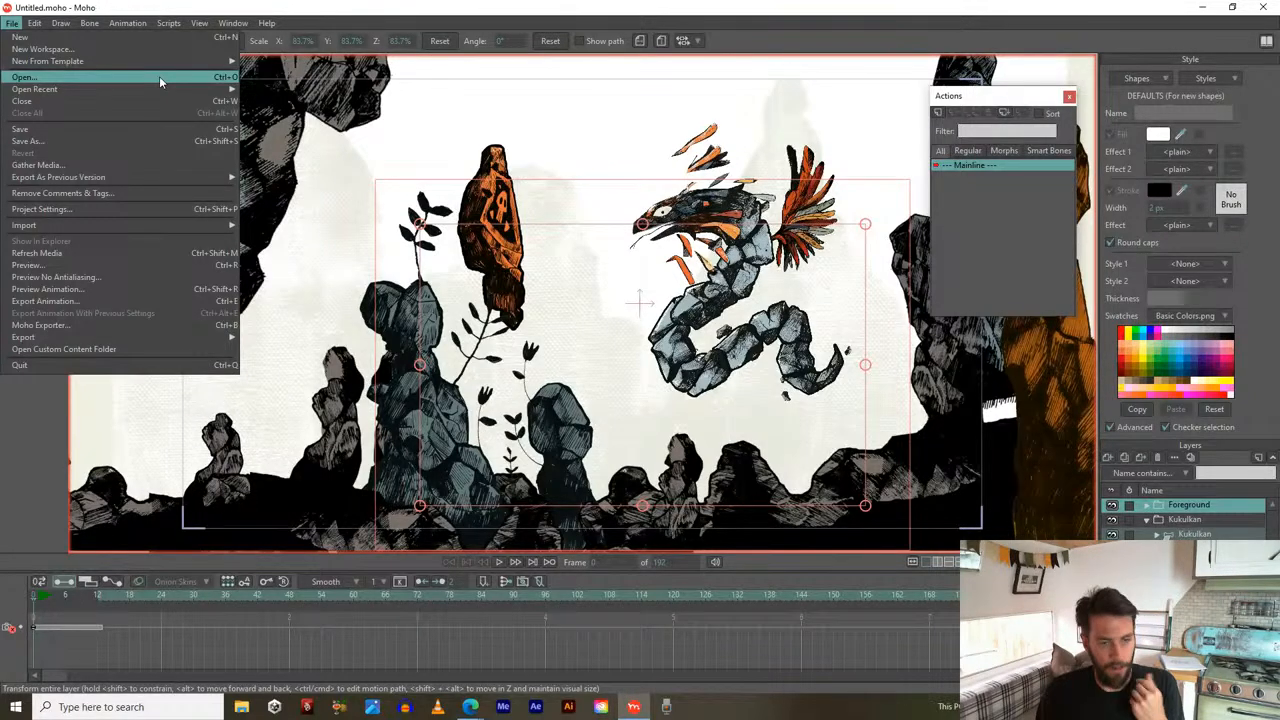
click(159, 76)
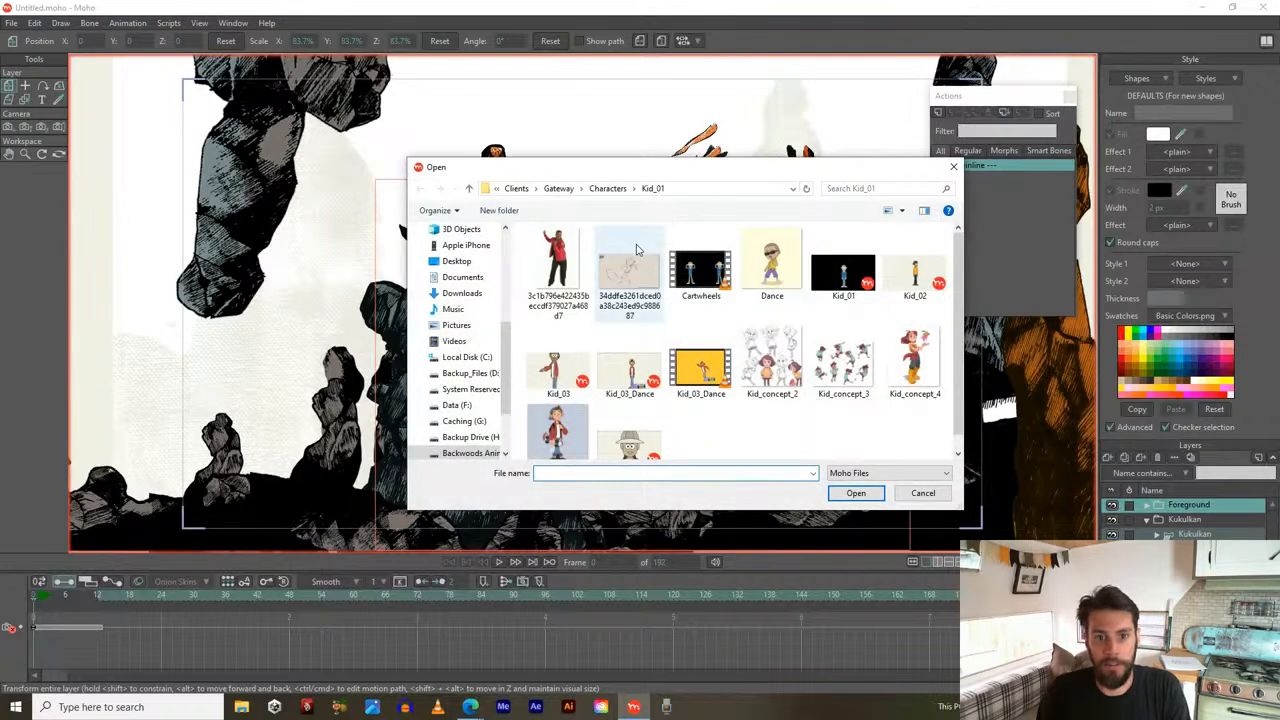
click(607, 188)
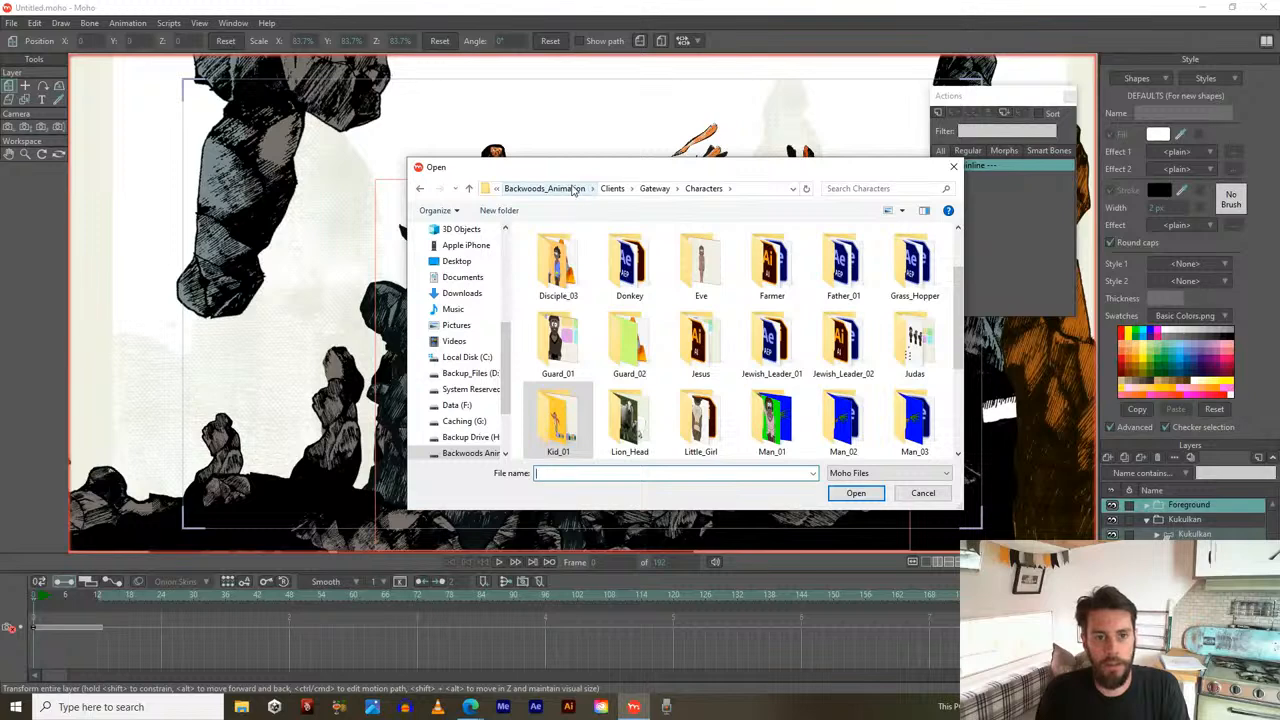
click(569, 189)
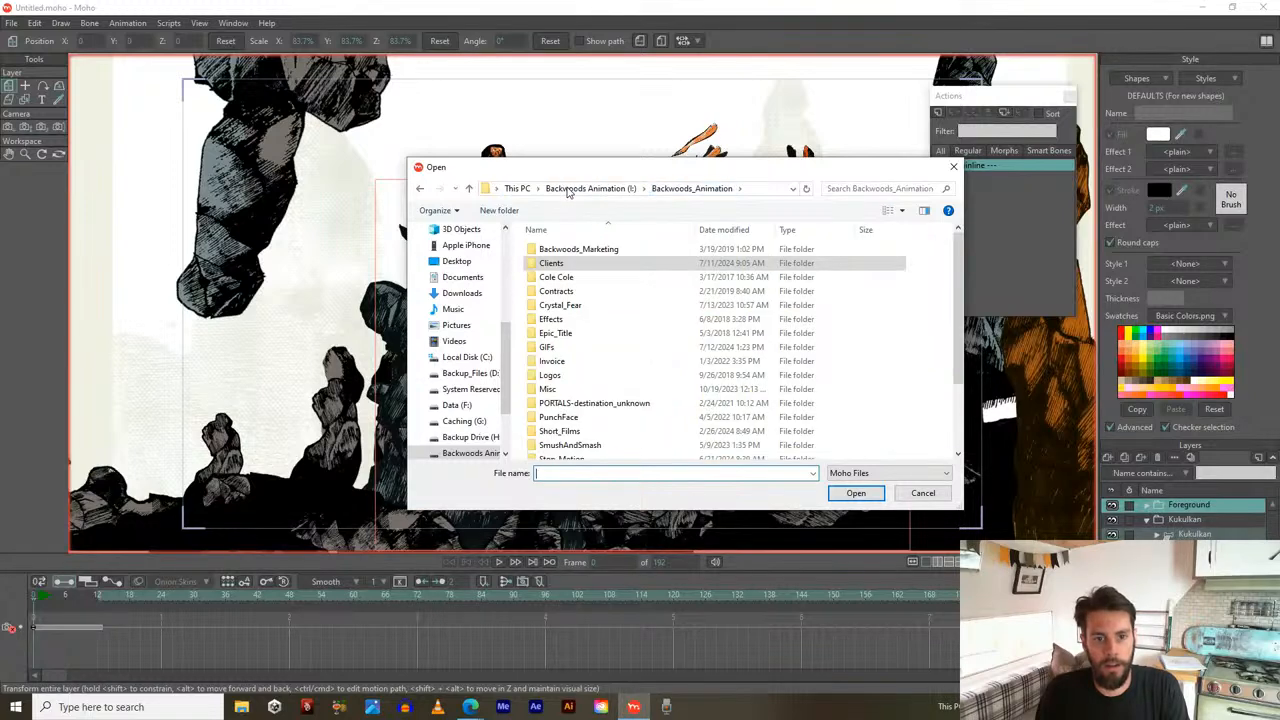
double_click(550, 306)
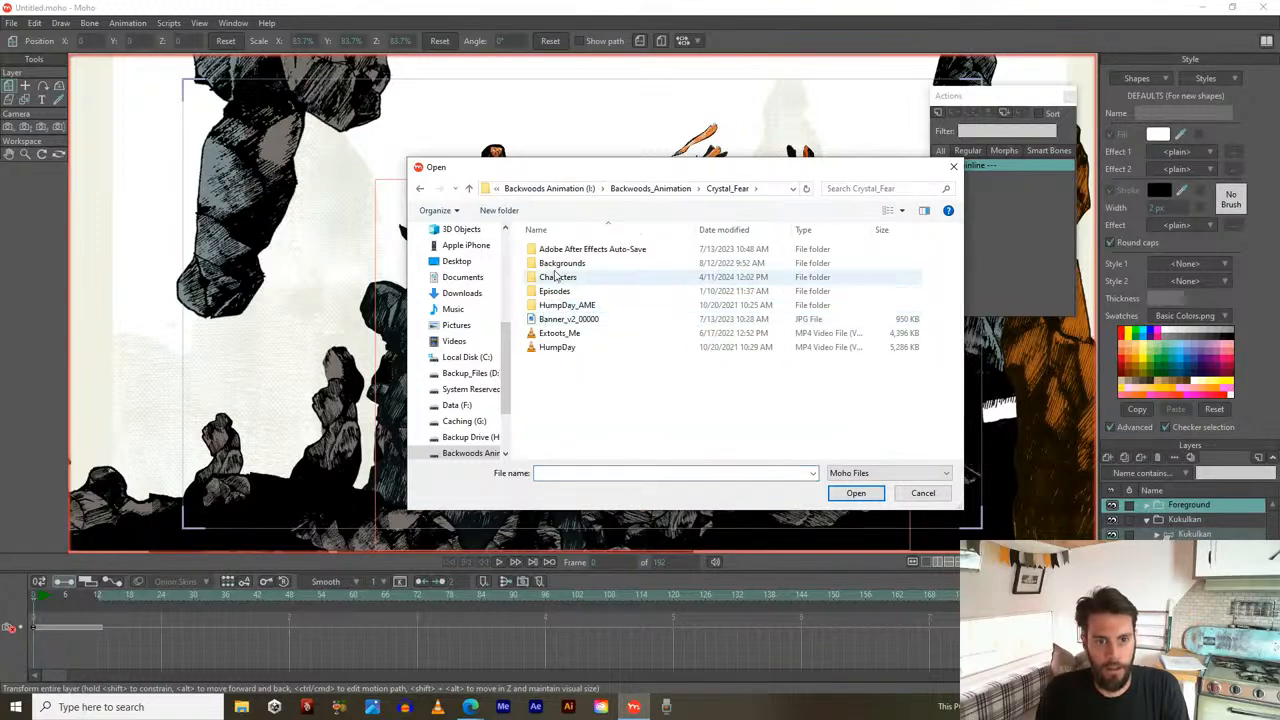
double_click(557, 277)
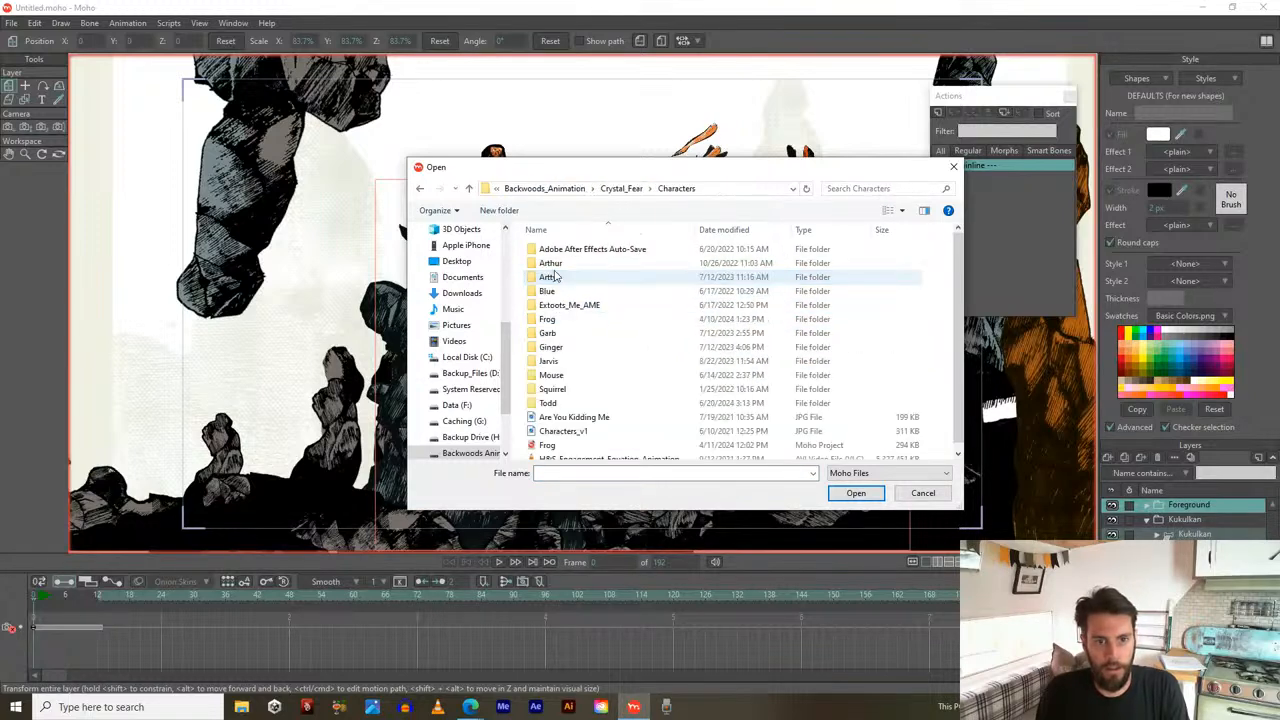
double_click(547, 403)
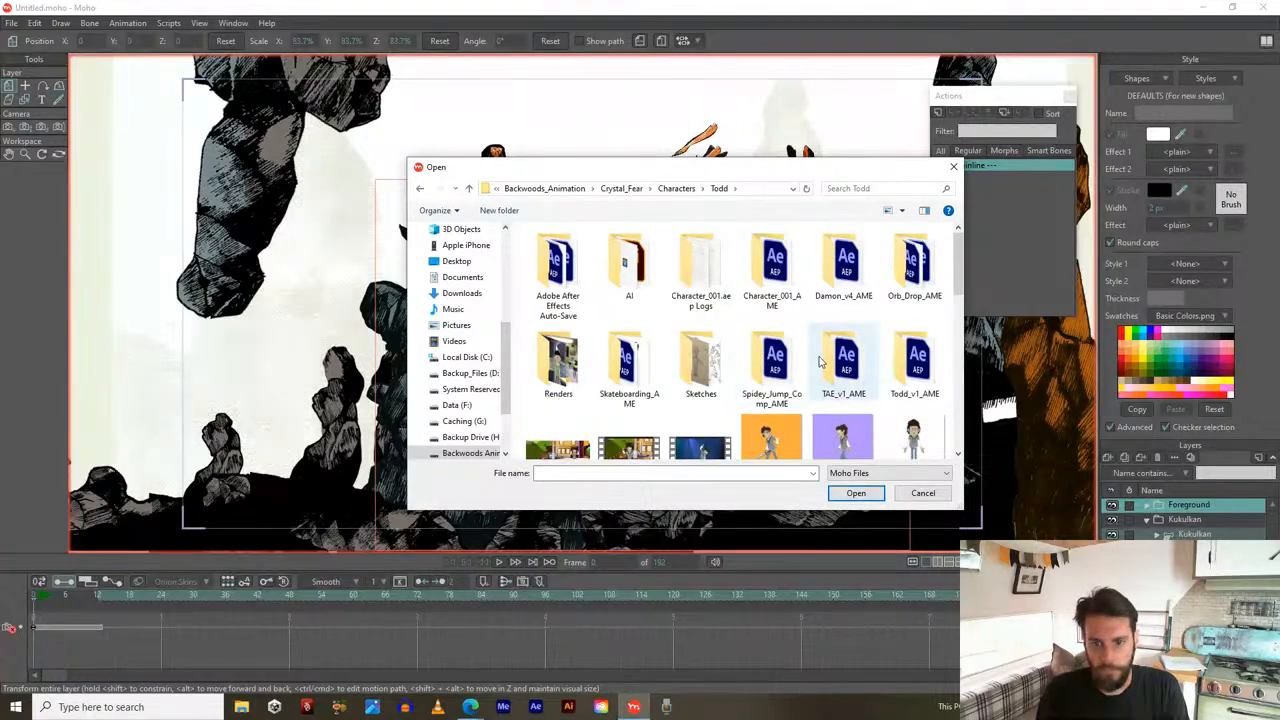
scroll(600, 340, down, 5)
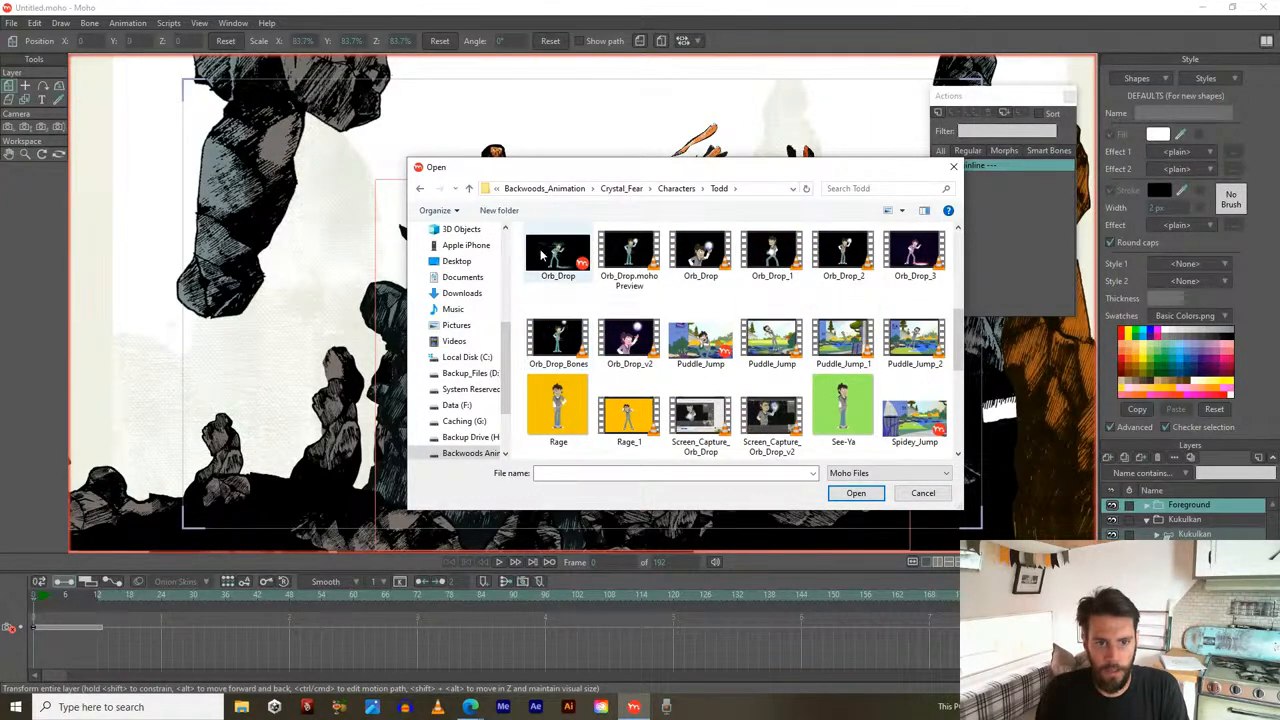
scroll(563, 277, down, 1)
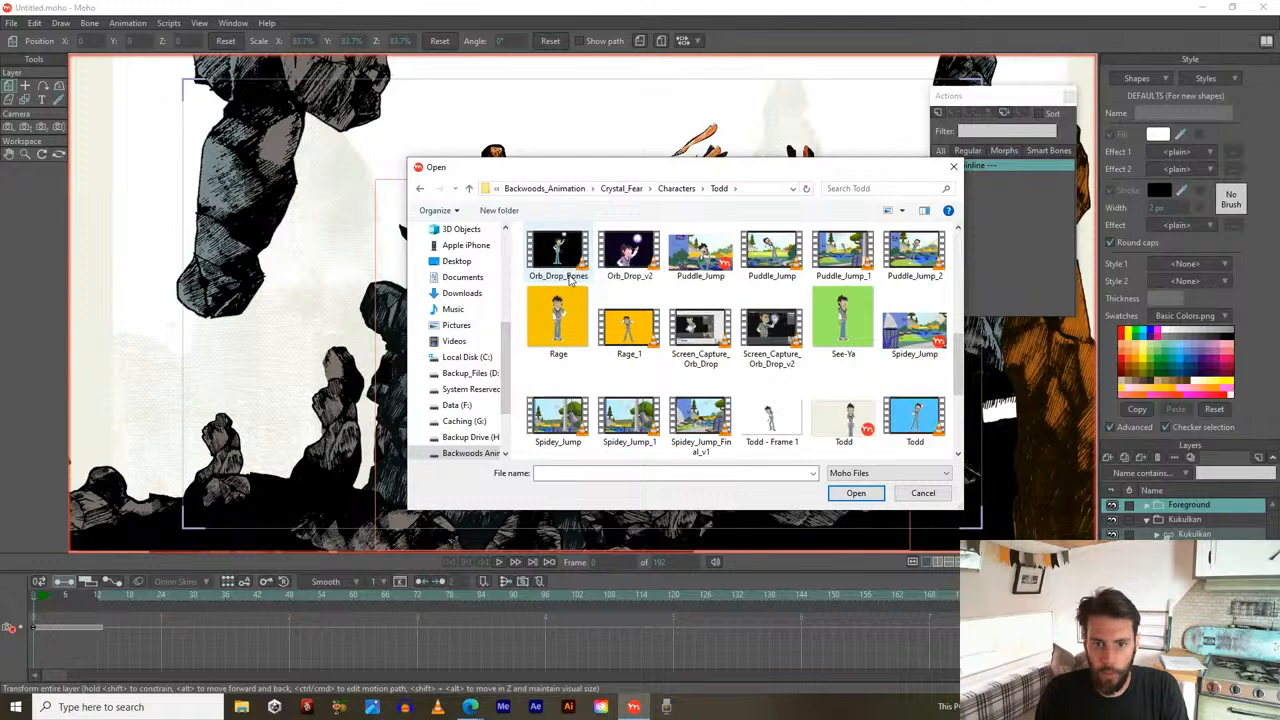
click(836, 418)
click(856, 493)
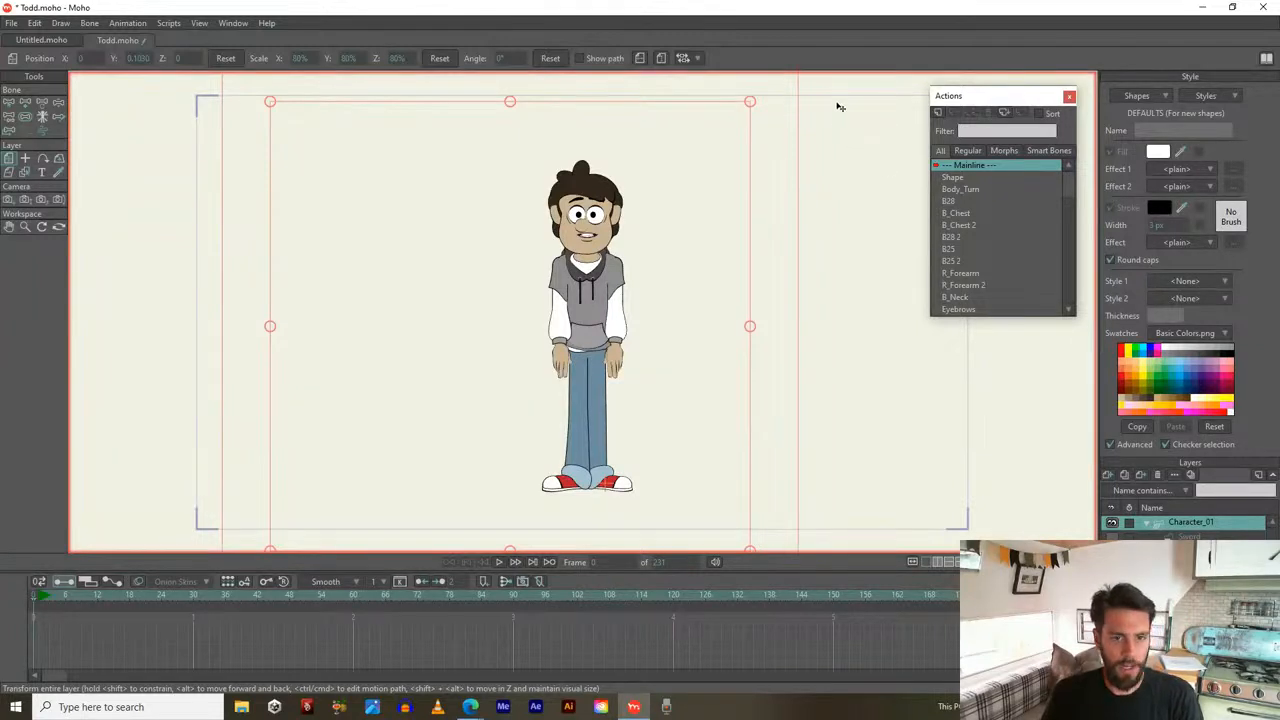
At frame 1, lower the character's hip bone so that the knees bend outward into a crouch
click(41, 597)
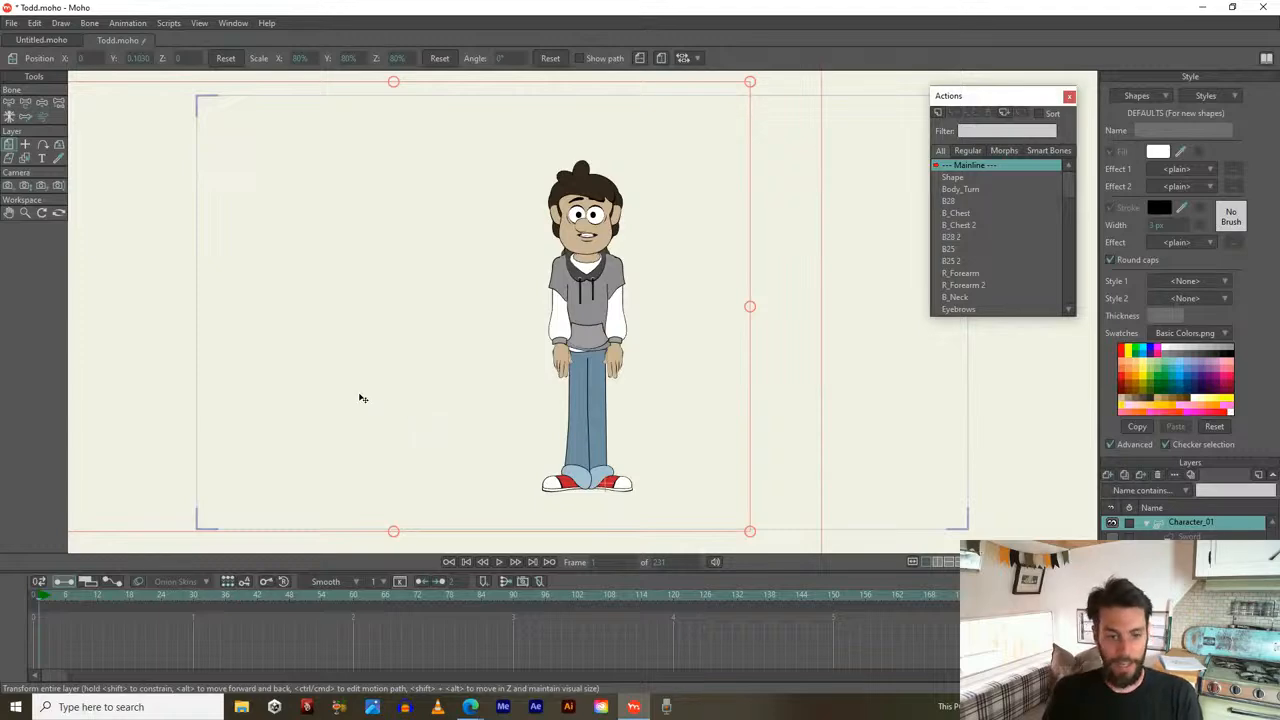
scroll(487, 293, up, 2)
scroll(487, 293, down, 3)
scroll(487, 293, up, 1)
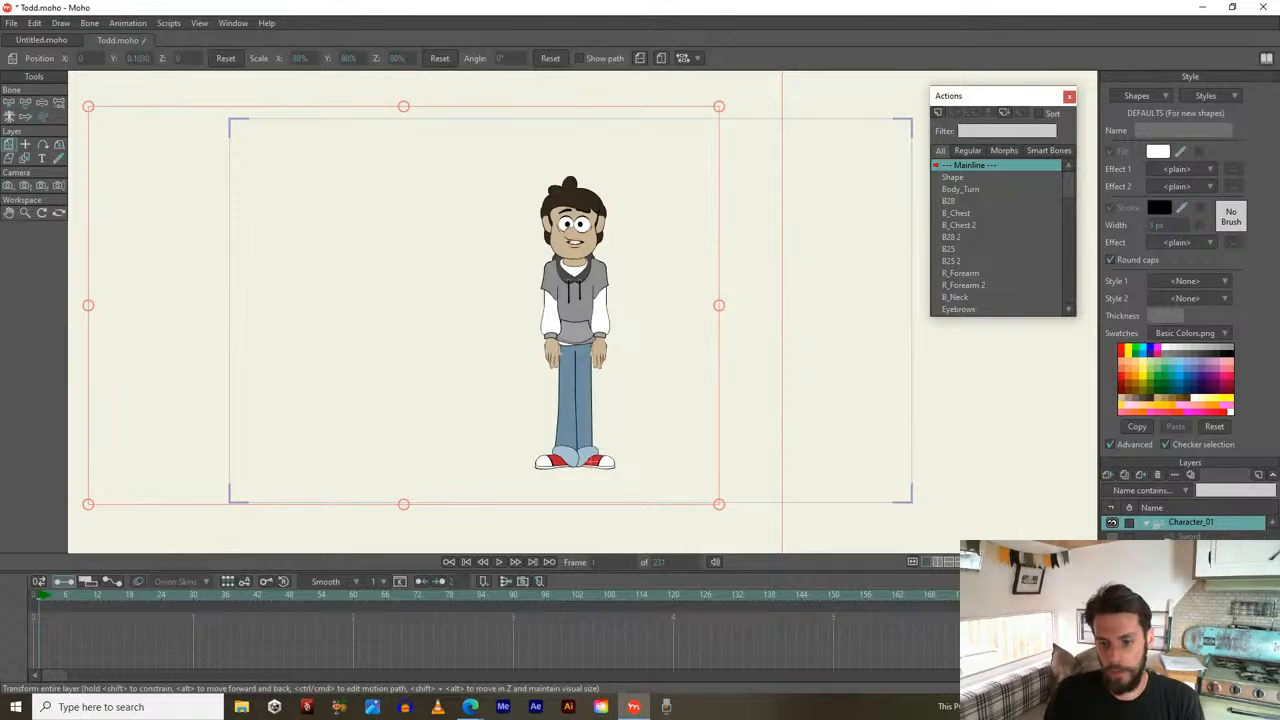
scroll(522, 205, up, 3)
scroll(598, 290, up, 1)
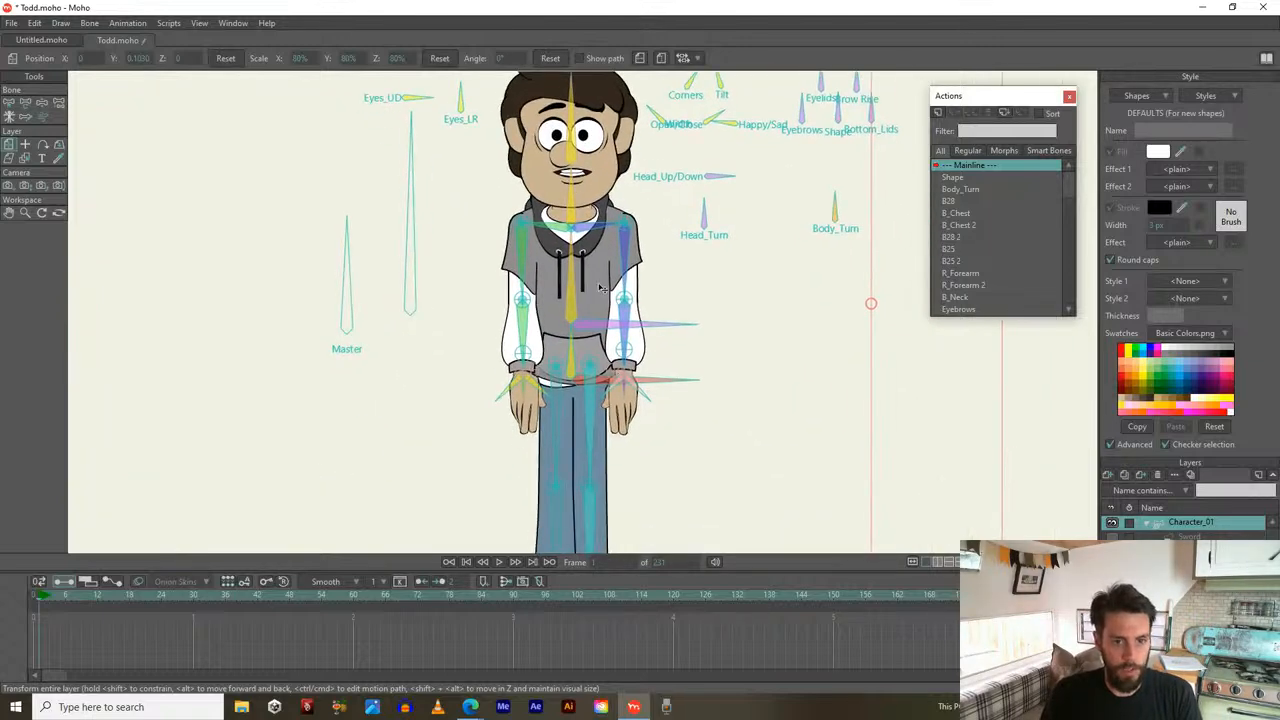
key(b)
key(t)
click(660, 383)
drag(651, 385, 659, 425)
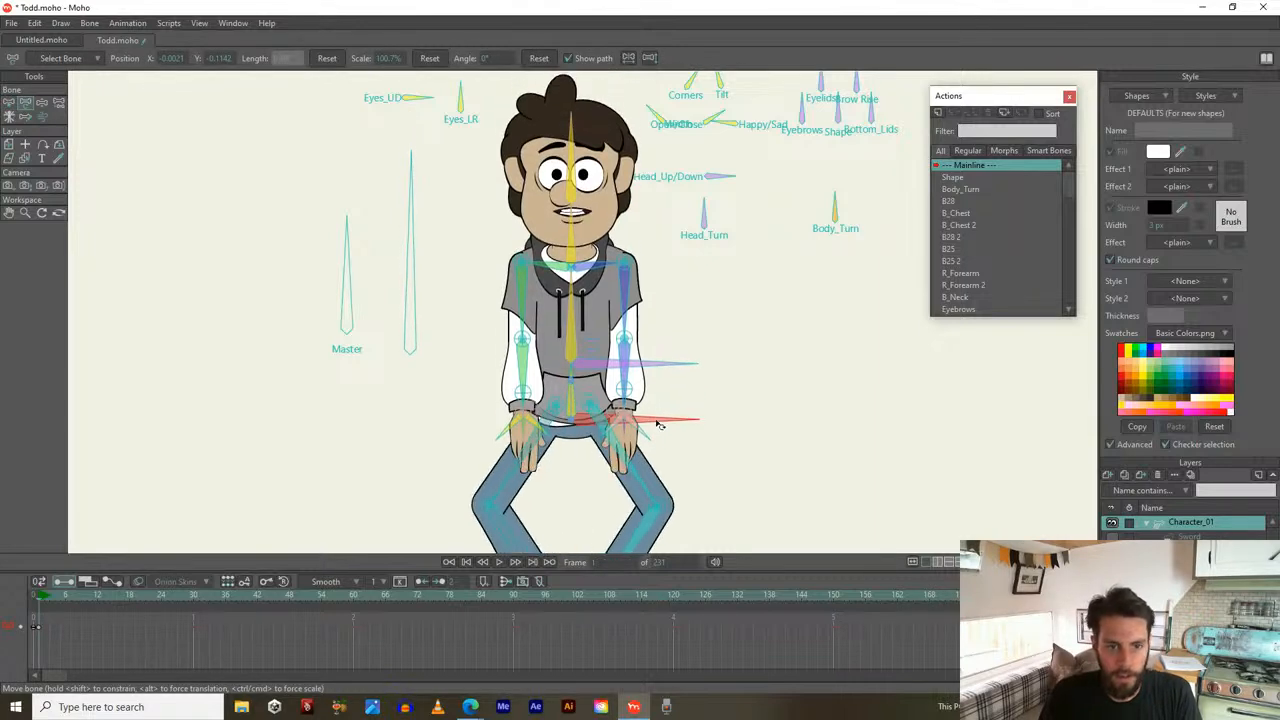
Turn the character's body sideways with the Body_Turn control bone at about 152.5° and nudge the chest bone slightly
drag(836, 205, 822, 167)
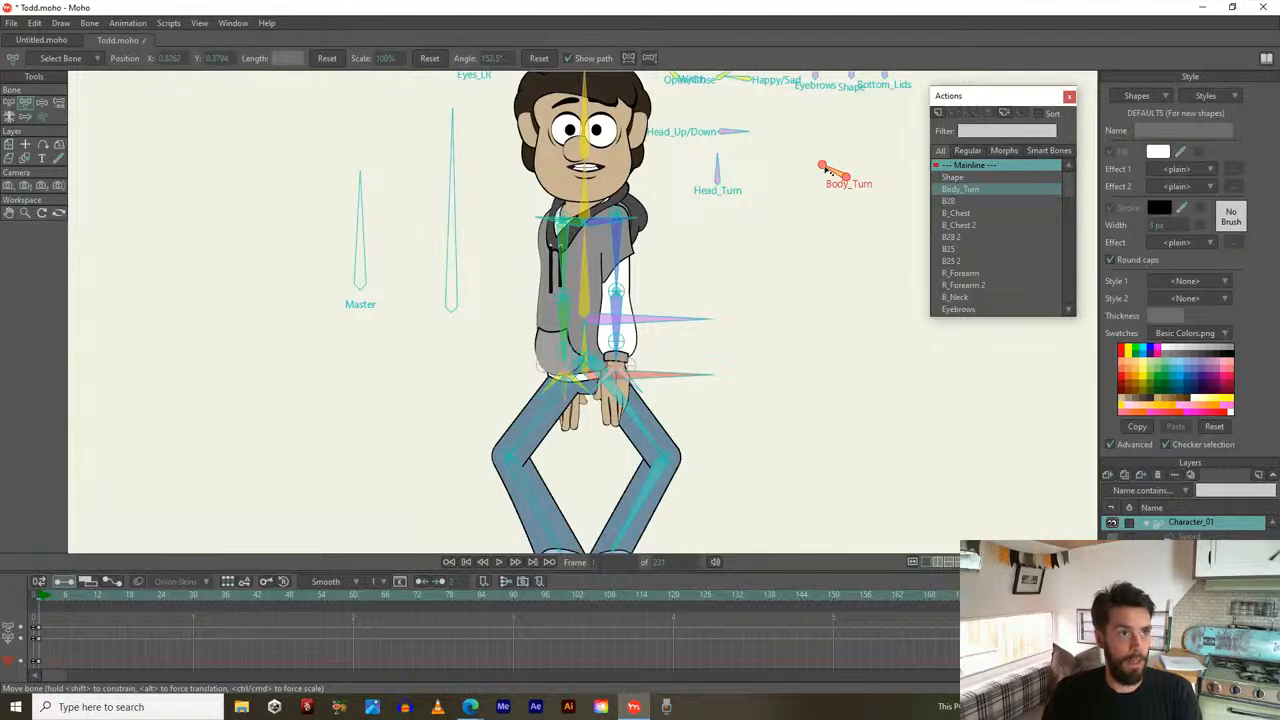
click(715, 188)
click(630, 320)
mouse_move(651, 321)
mouse_down()
mouse_move(649, 335)
mouse_move(665, 317)
mouse_move(659, 326)
mouse_up()
Move both foot bones outward so the crouching character stands in a wide stance
drag(652, 443, 702, 306)
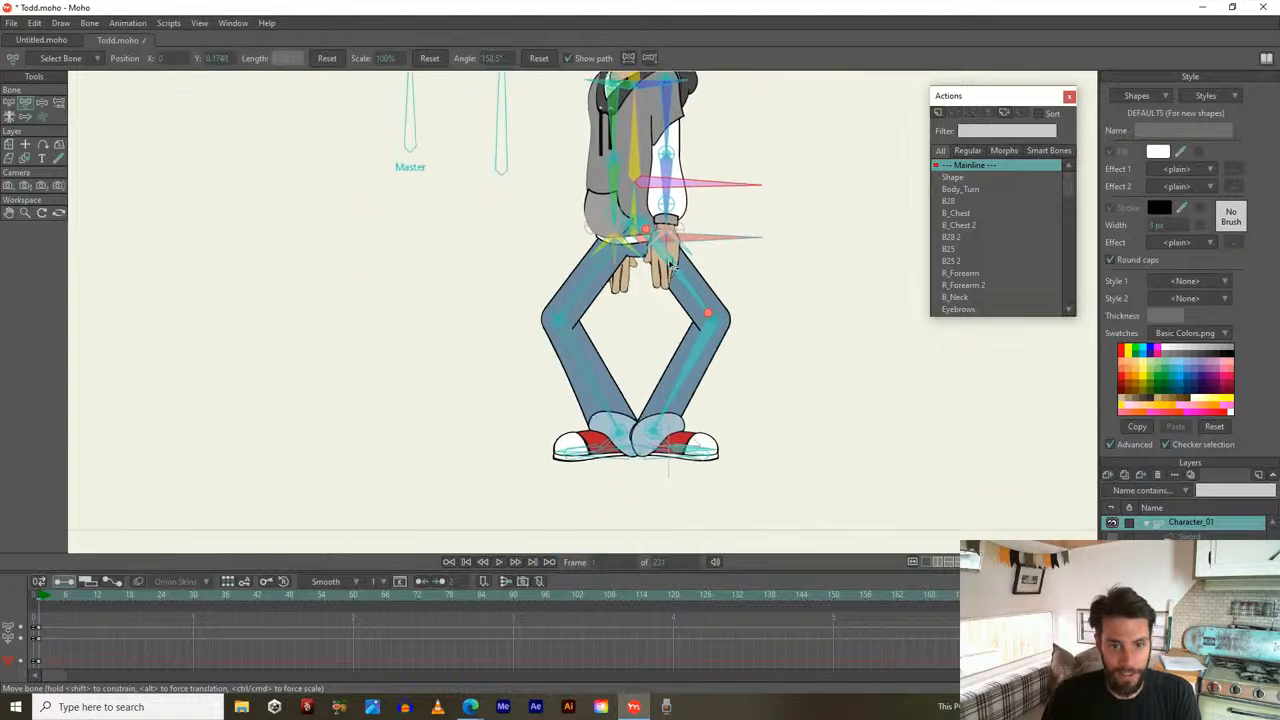
drag(620, 463, 545, 441)
drag(640, 456, 741, 457)
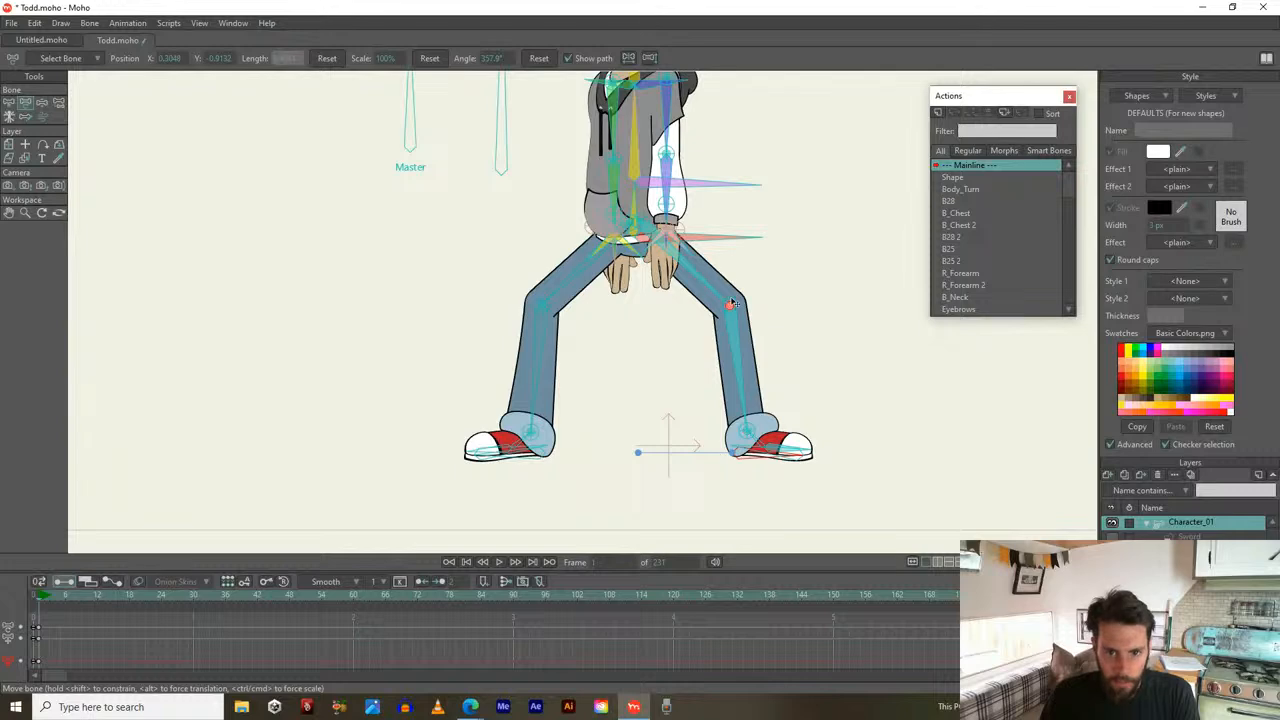
Try shifting a bone at the knee of the leg under the visible arm, undo it and return to frame 0
mouse_move(737, 300)
mouse_down()
mouse_move(690, 336)
mouse_move(749, 316)
mouse_up()
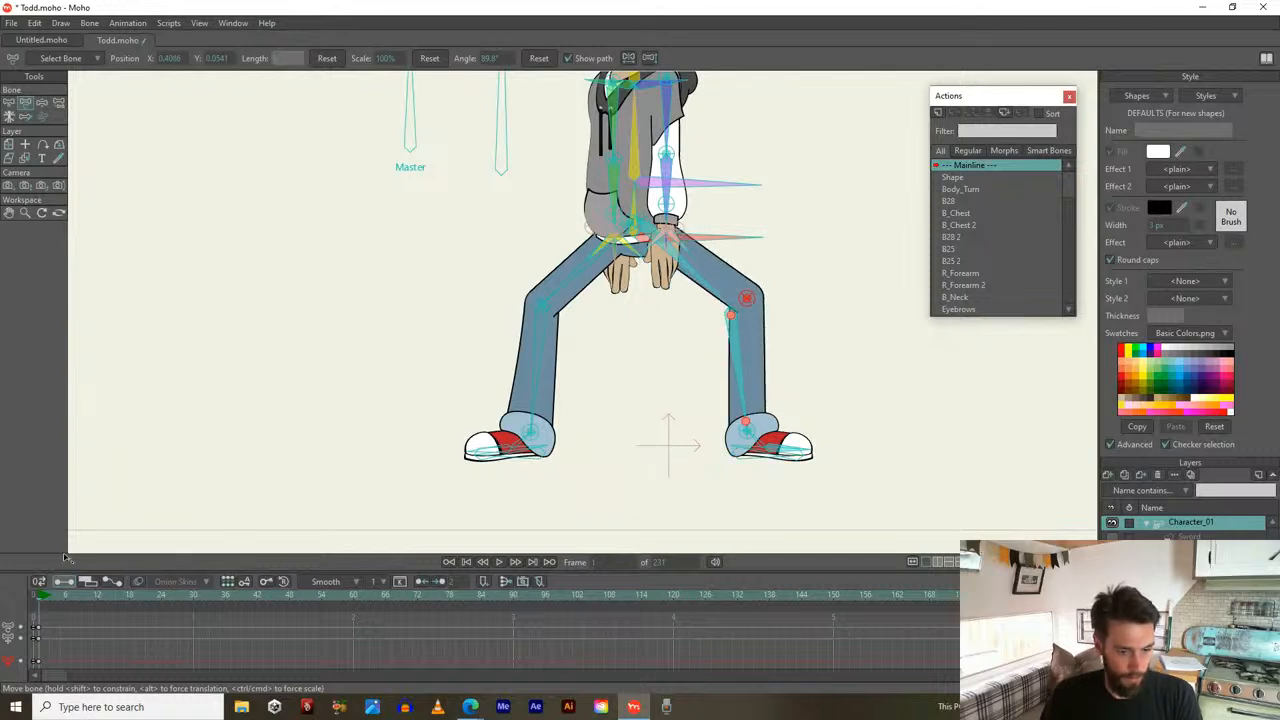
key(ctrl+z)
key(shift+comma)
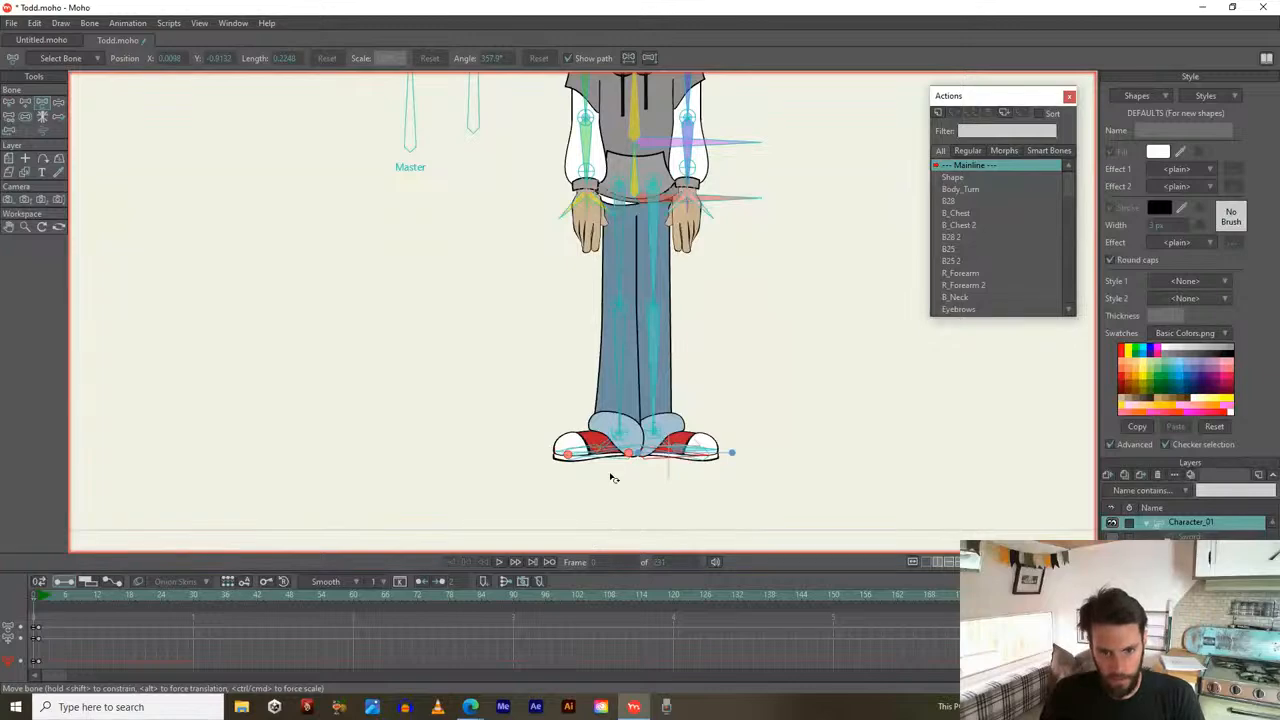
At frame 0, reposition the left foot's bones so they point in the same direction as the right foot's bones
scroll(630, 465, up, 3)
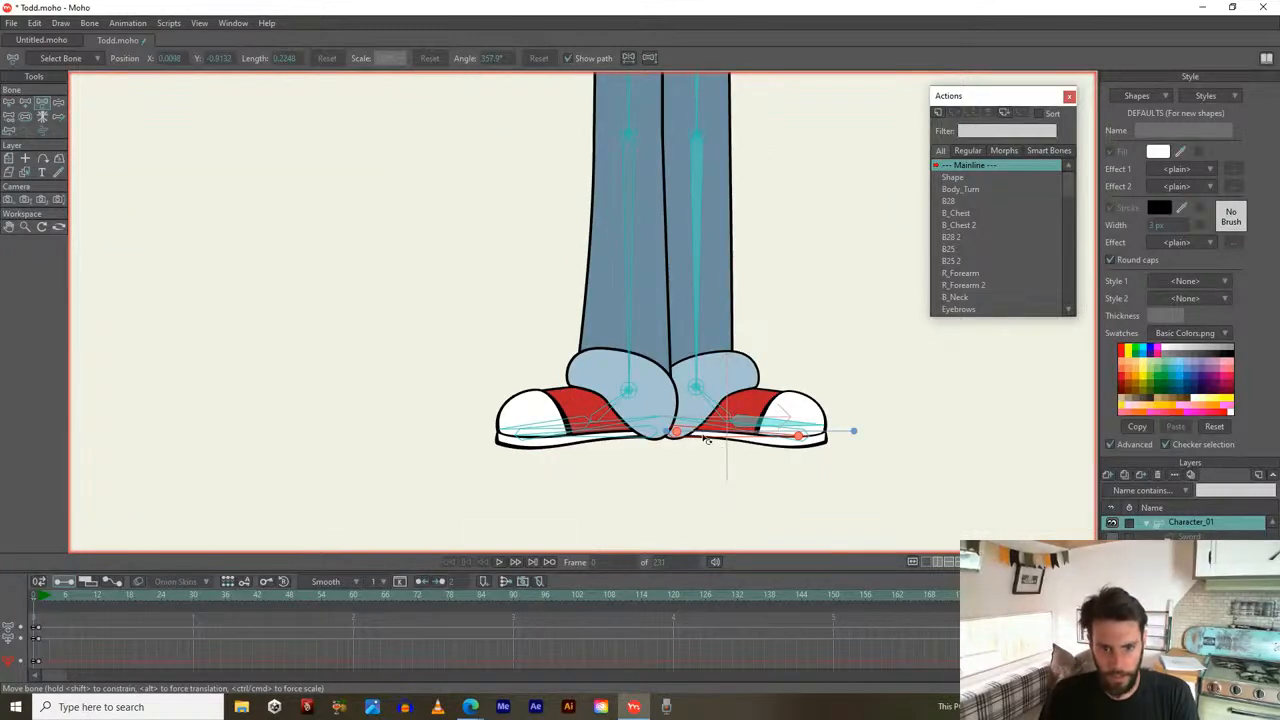
scroll(706, 437, up, 2)
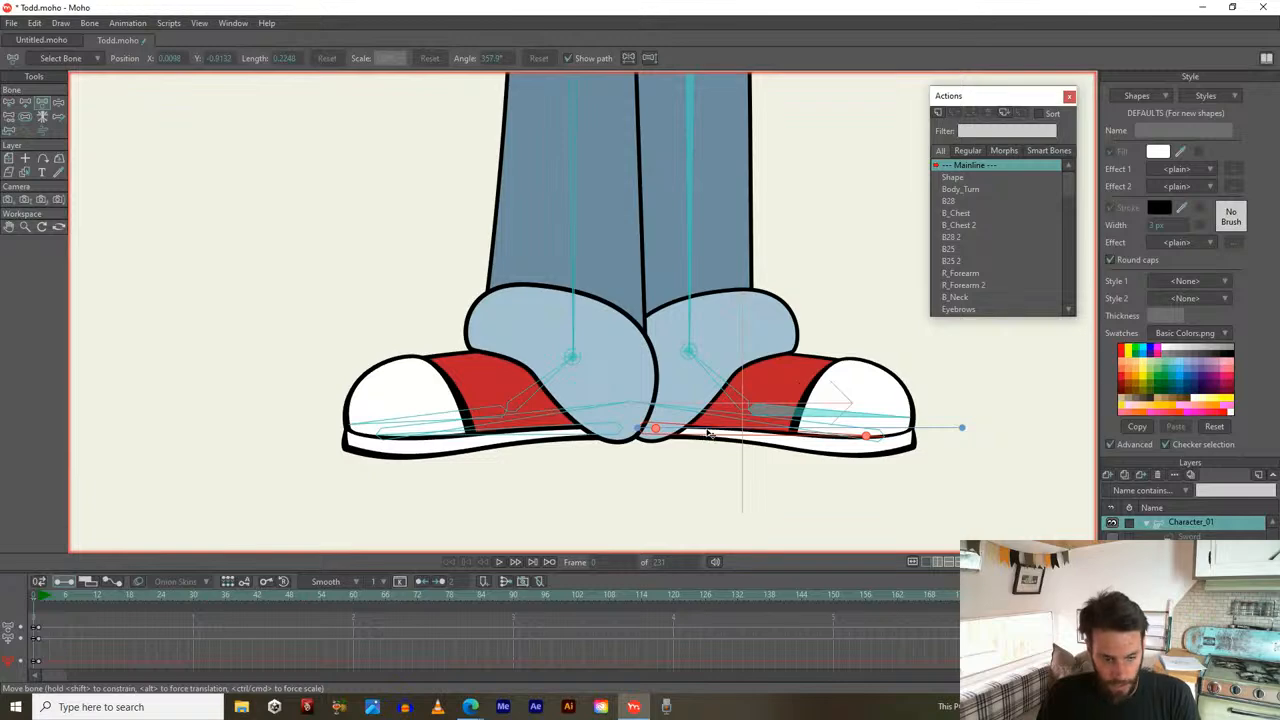
mouse_move(706, 428)
mouse_down()
mouse_move(702, 411)
mouse_move(577, 393)
mouse_move(560, 425)
mouse_move(820, 443)
mouse_move(710, 443)
mouse_move(714, 408)
mouse_move(679, 428)
mouse_move(720, 436)
mouse_up()
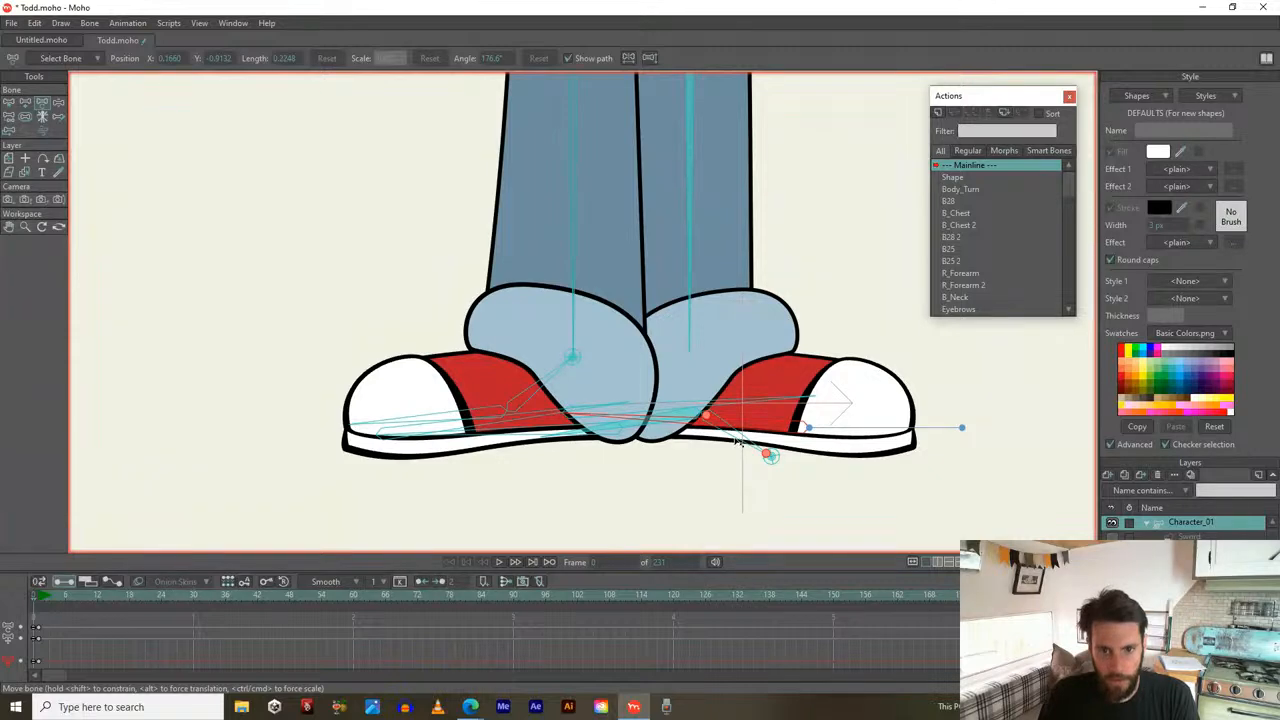
key(ctrl+z)
key(ctrl+z)
drag(764, 364, 724, 342)
drag(709, 394, 713, 398)
drag(687, 445, 647, 428)
drag(738, 381, 752, 427)
Select the left shoe's artwork layer and all of its points for transforming
ctrl+alt+click(822, 394)
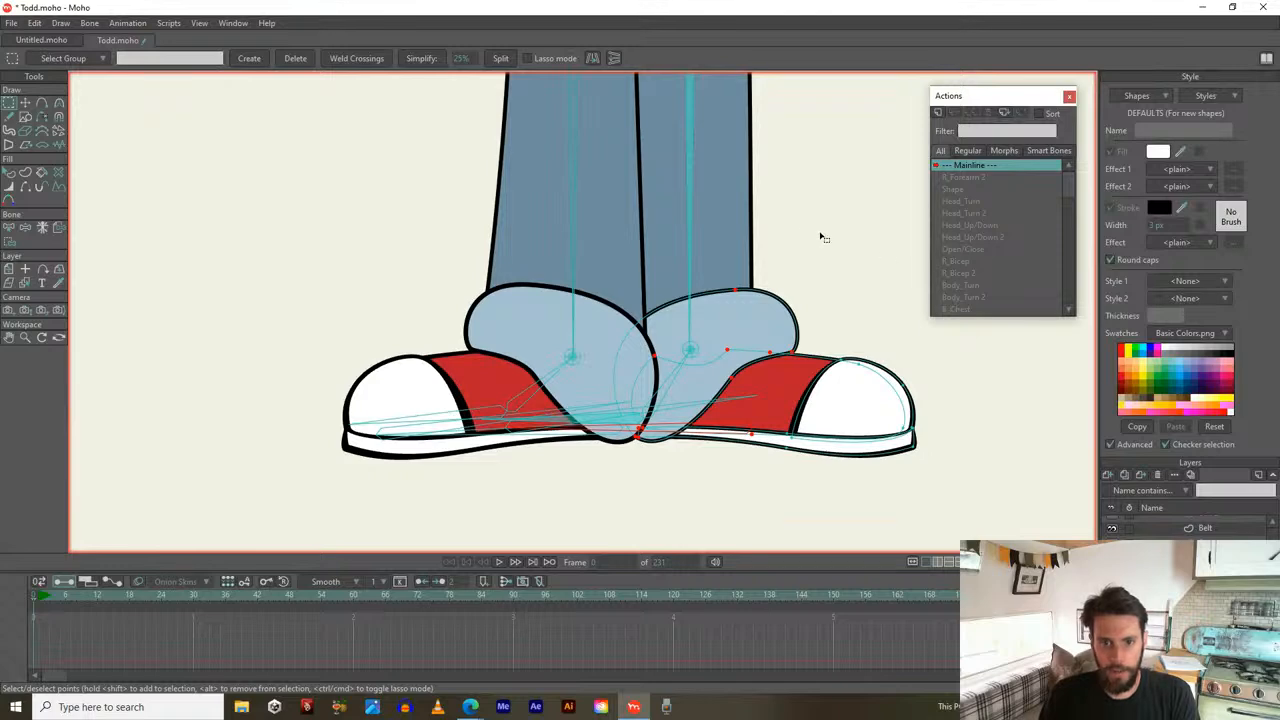
click(918, 514)
drag(934, 515, 565, 254)
key(t)
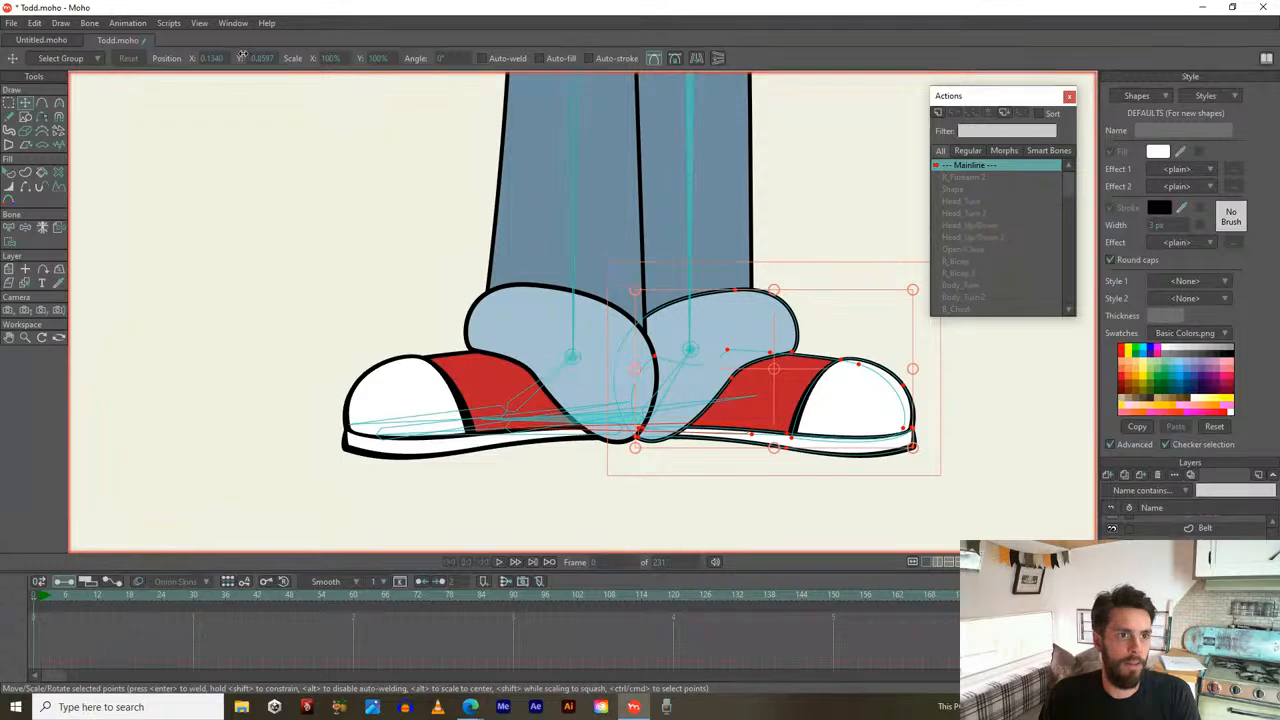
Try setting the selected shoe points' X position to -0.1340 and undo the change
click(201, 58)
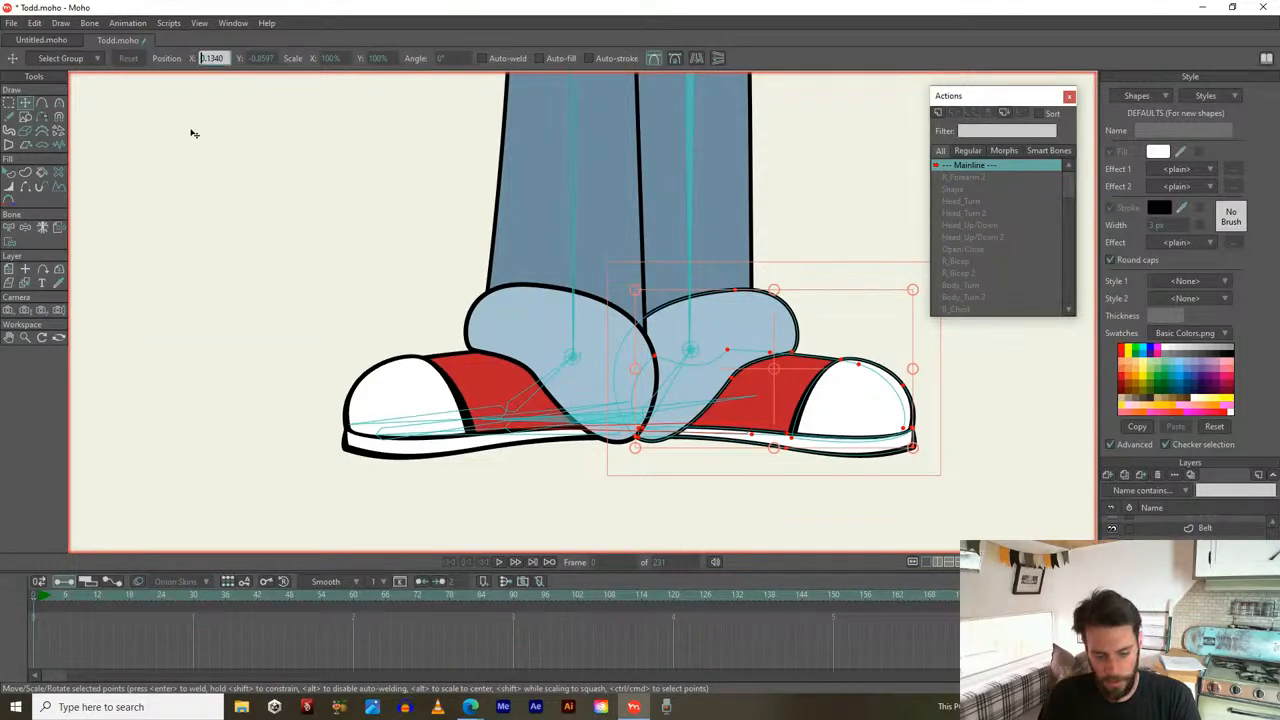
text(-)
key(Return)
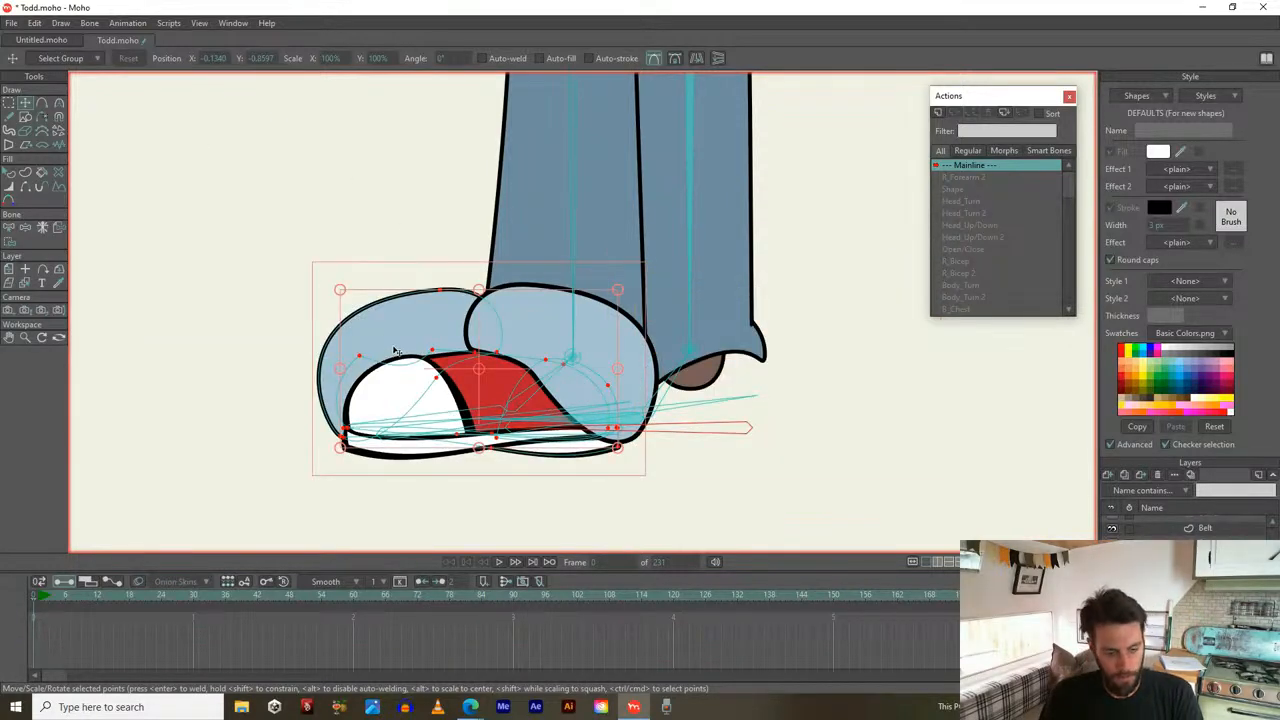
key(ctrl+z)
key(ctrl+shift+z)
key(ctrl+z)
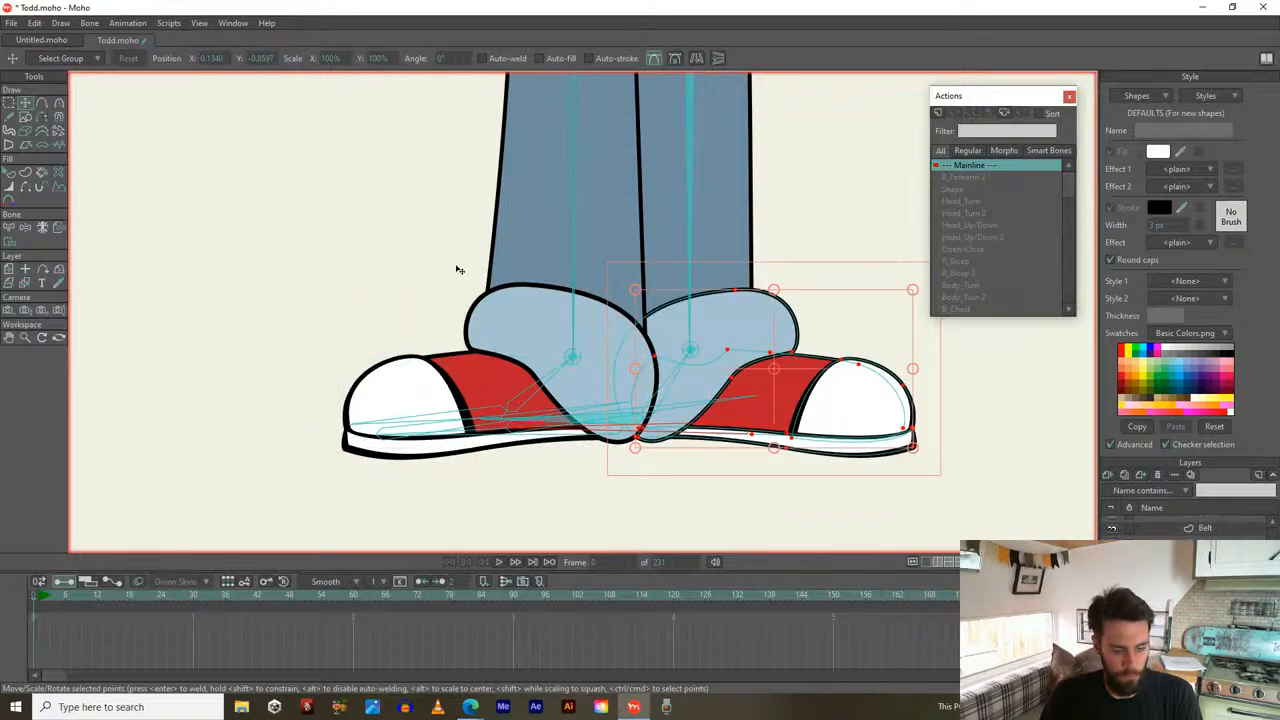
Mirror the left shoe's points horizontally with an X scale of -100 and move them over the flipped foot bones
click(329, 58)
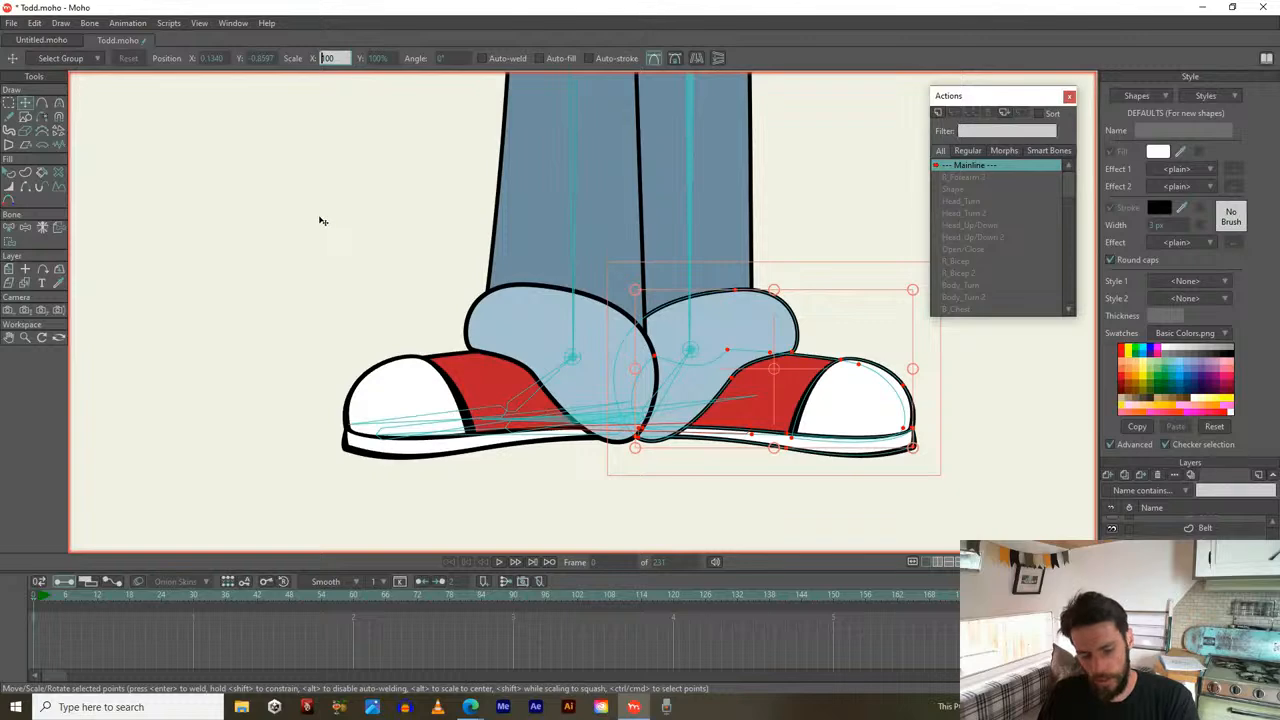
text(-100)
key(Return)
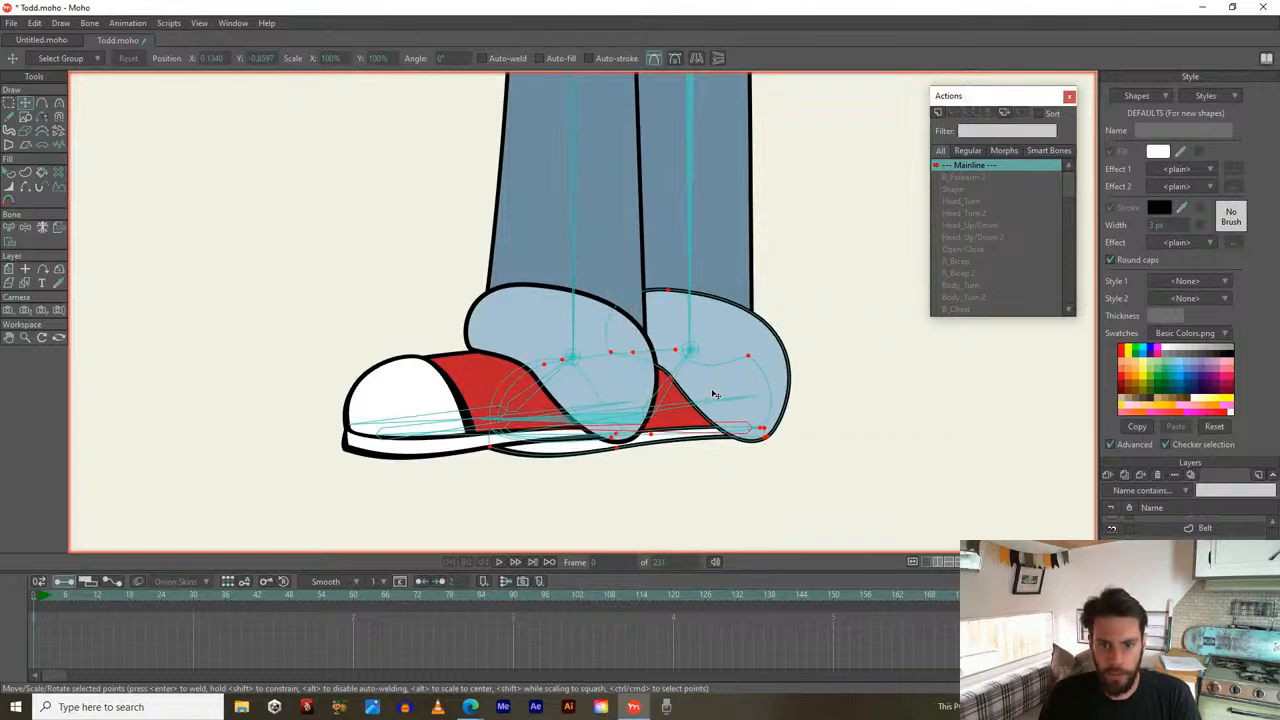
drag(716, 396, 703, 386)
At frame 1, select the Character_01 layer and move the left leg's bones so its knee bends the same way as the right knee
key(Right)
scroll(778, 342, down, 5)
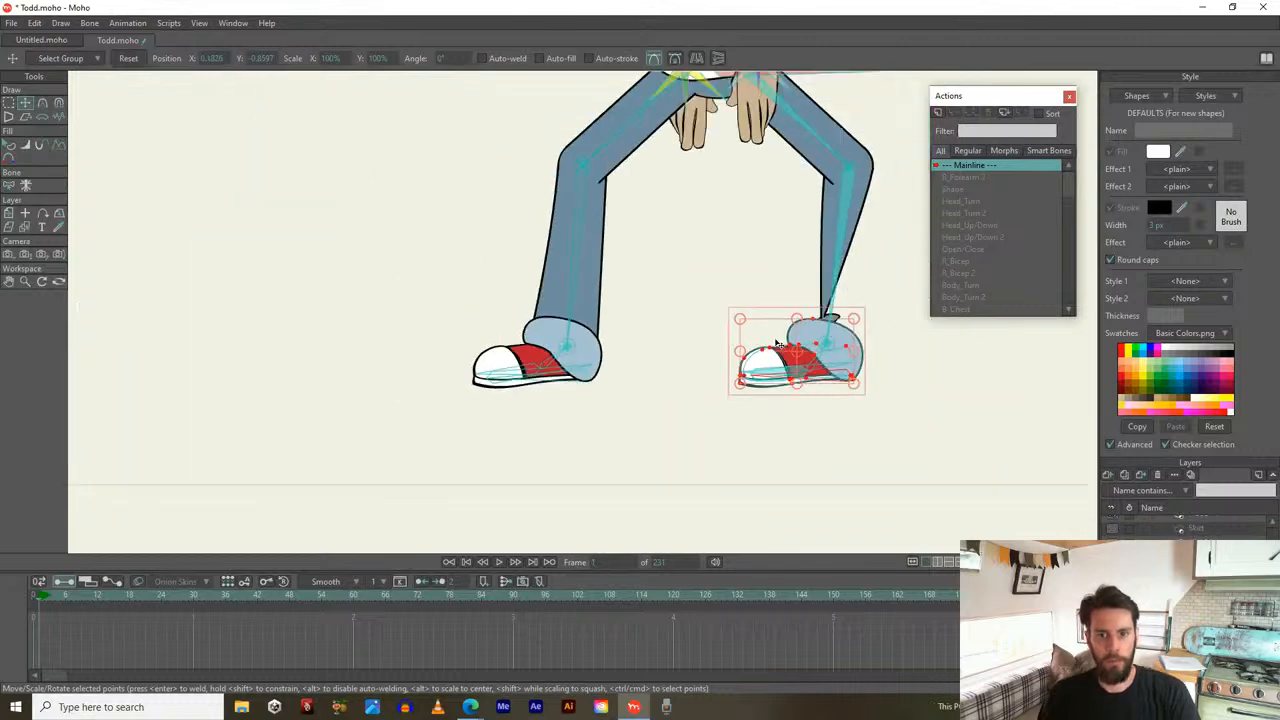
scroll(809, 350, up, 2)
scroll(807, 347, down, 1)
drag(805, 335, 635, 402)
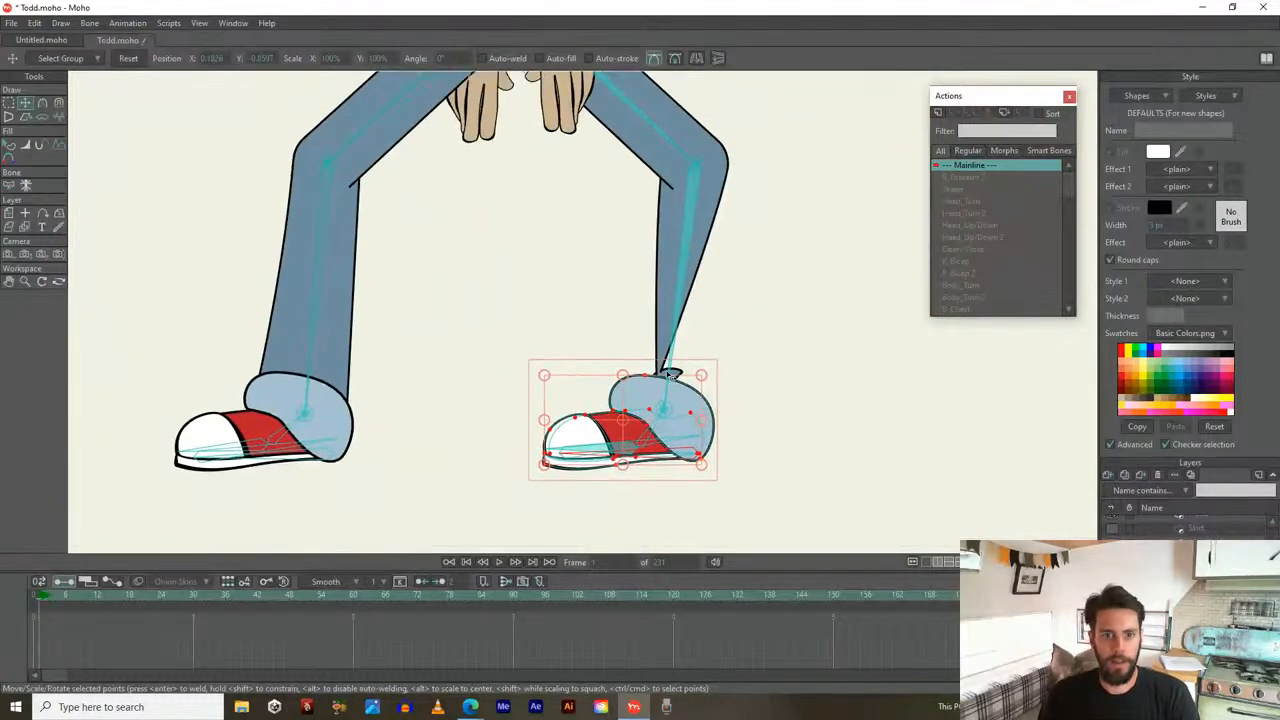
click(687, 247)
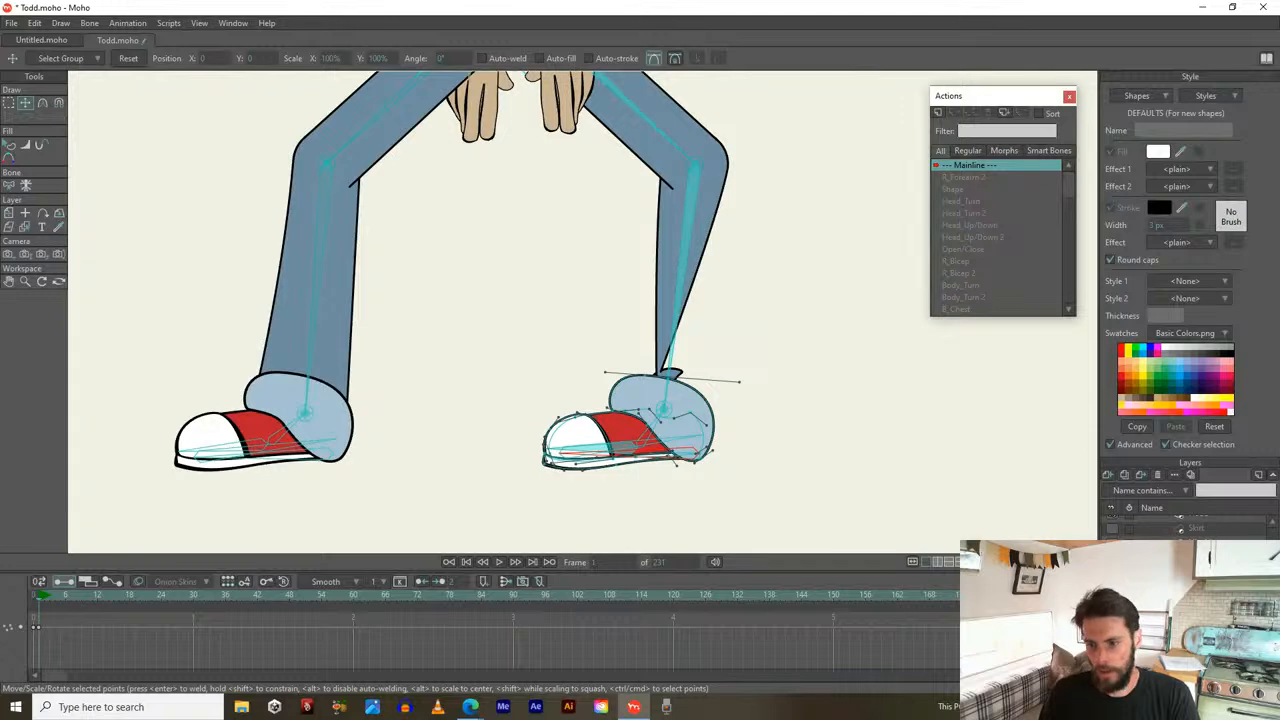
click(1195, 524)
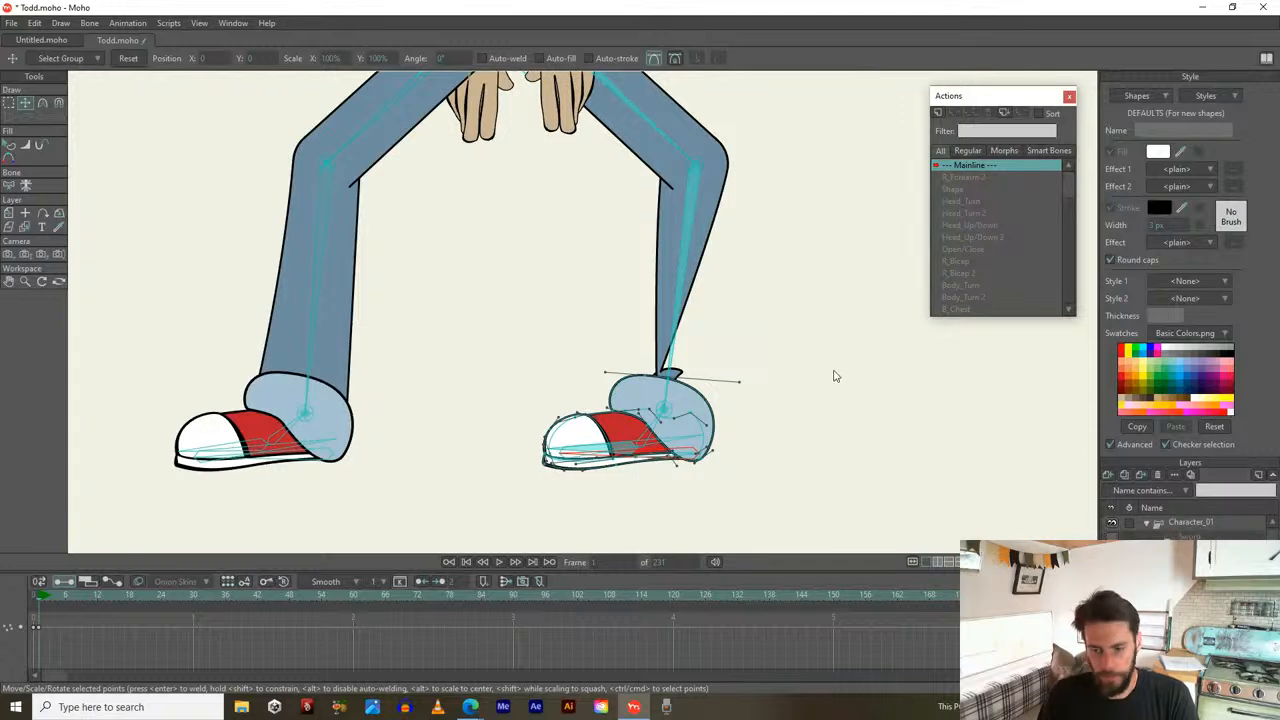
key(t)
click(668, 372)
drag(681, 272, 652, 318)
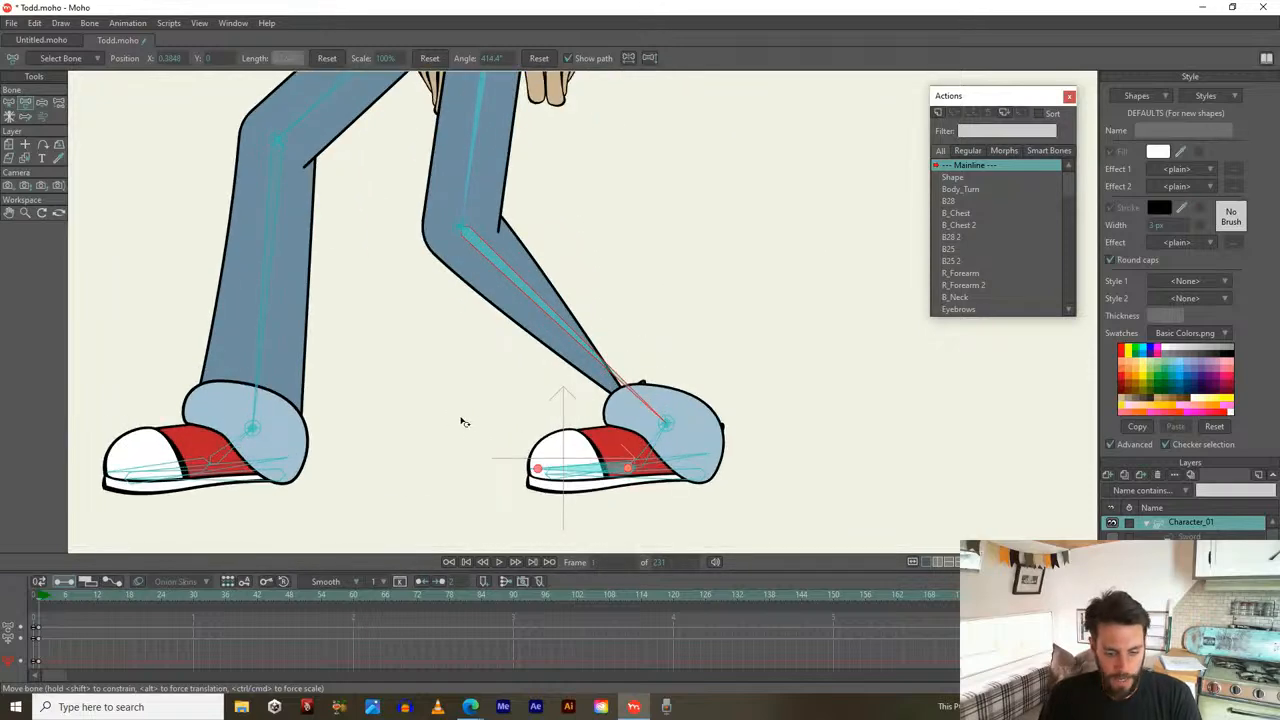
On the left trouser leg's layer, select all points around the ankle and rotate them so the leg meets the cuff at full width
scroll(580, 356, up, 3)
alt+right_click(580, 351)
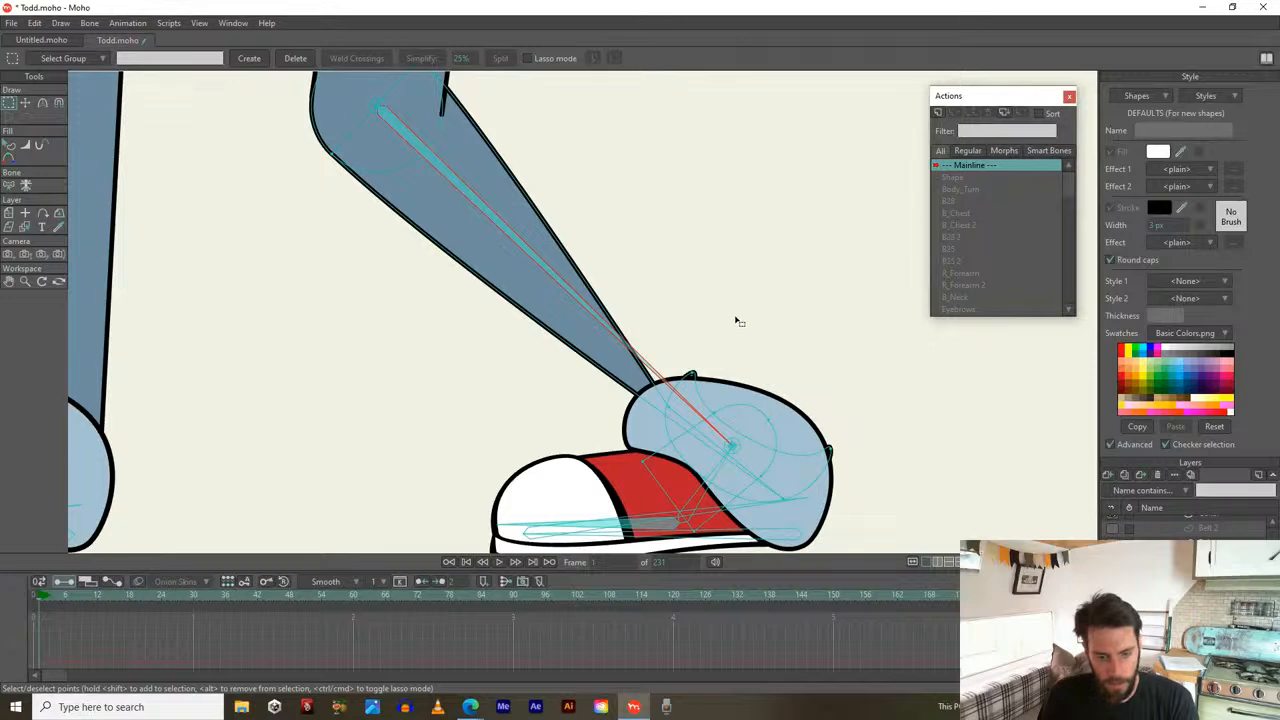
scroll(738, 320, down, 2)
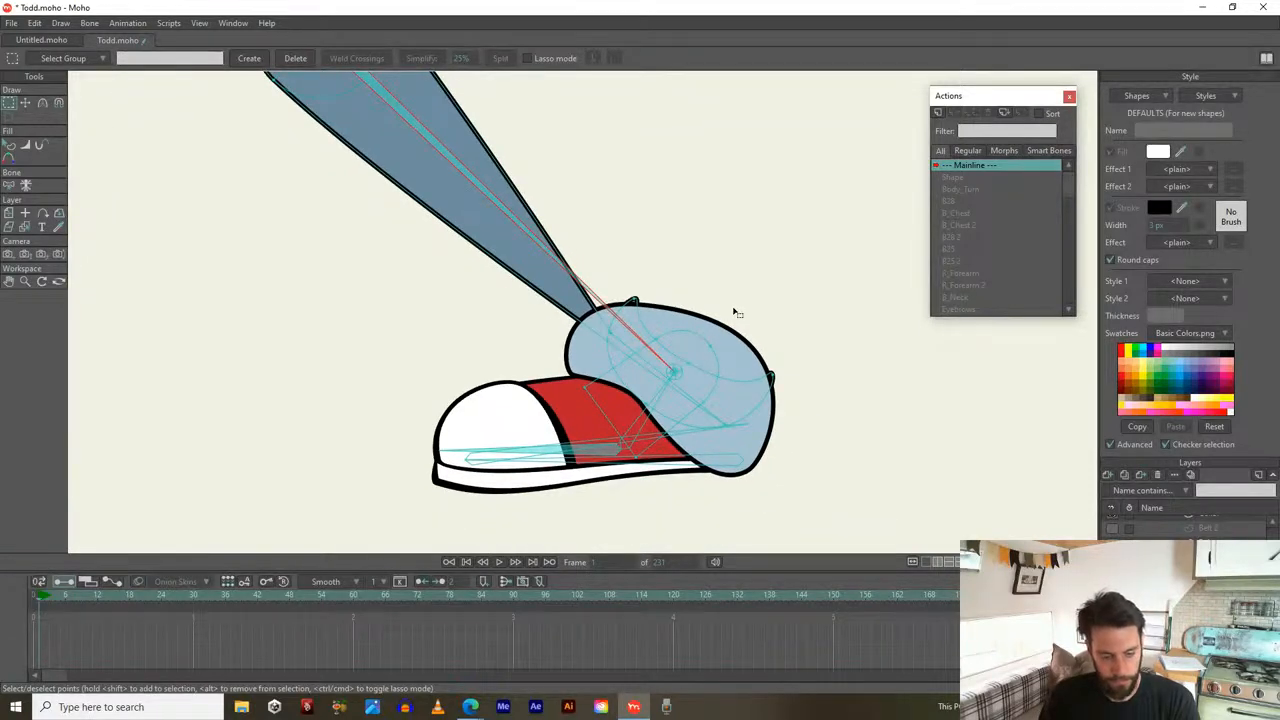
key(t)
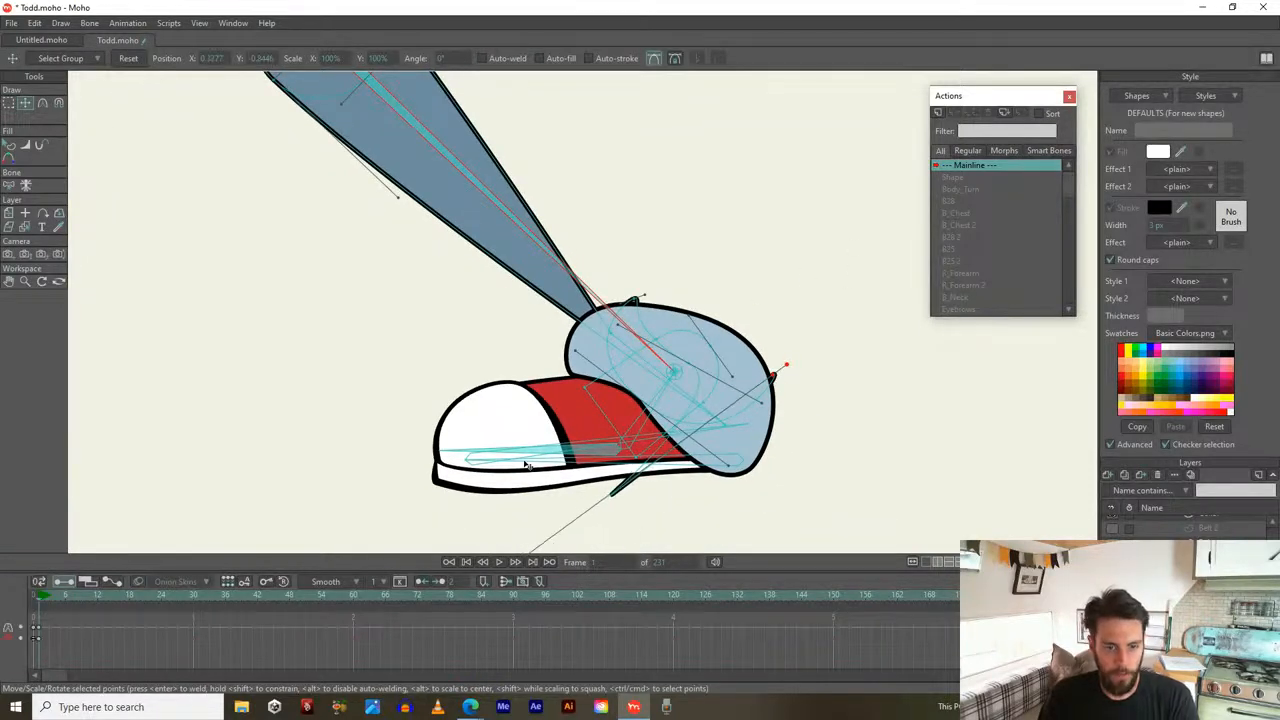
key(ctrl+z)
key(g)
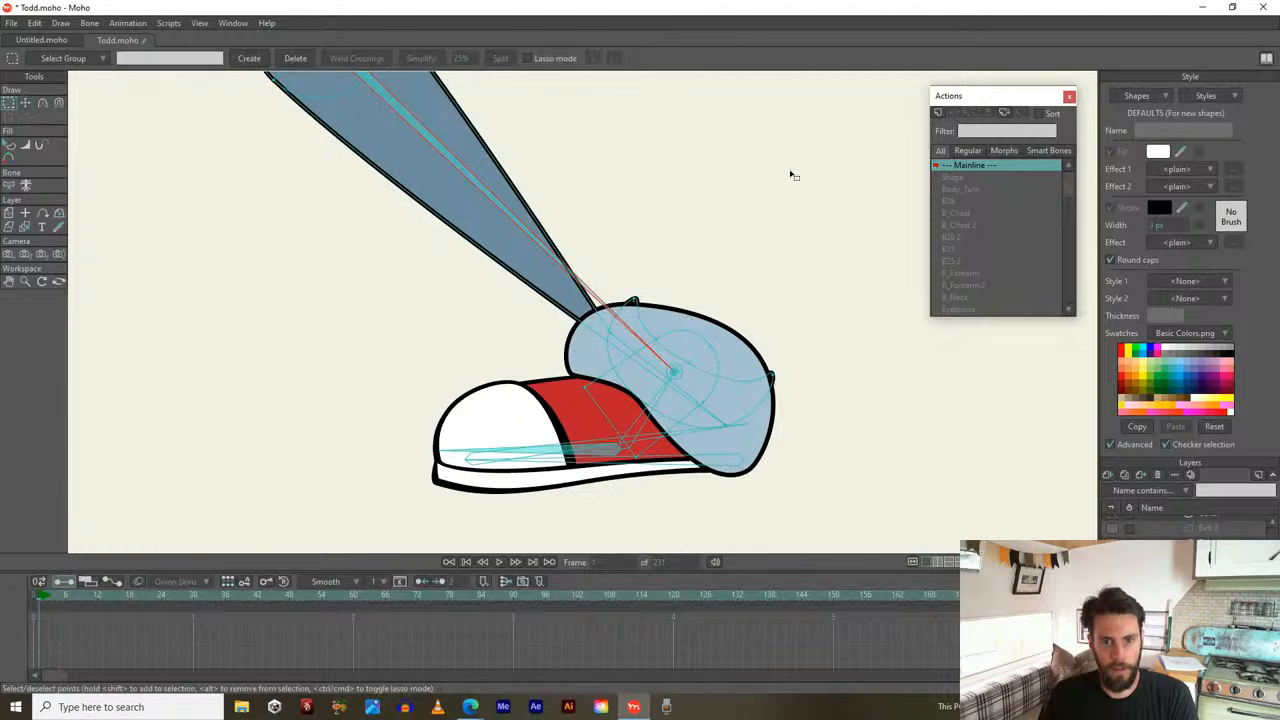
drag(860, 206, 425, 522)
key(t)
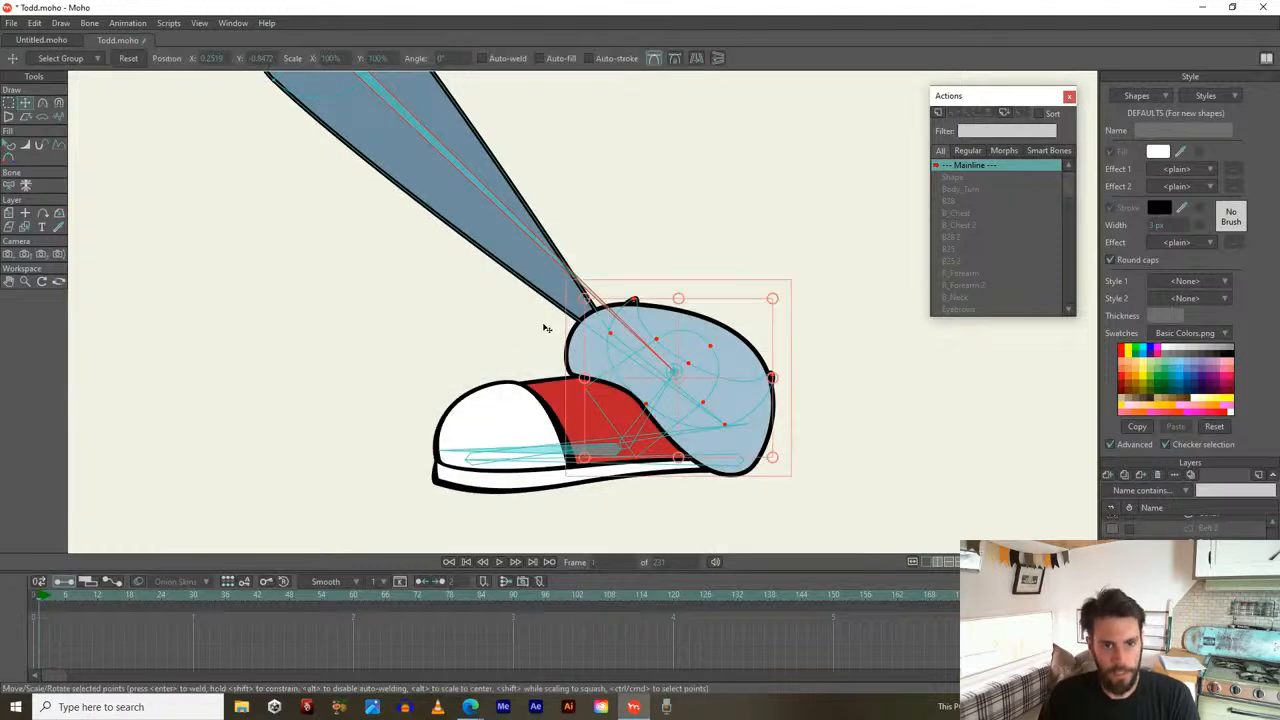
drag(583, 297, 738, 300)
scroll(738, 300, down, 3)
scroll(733, 318, up, 5)
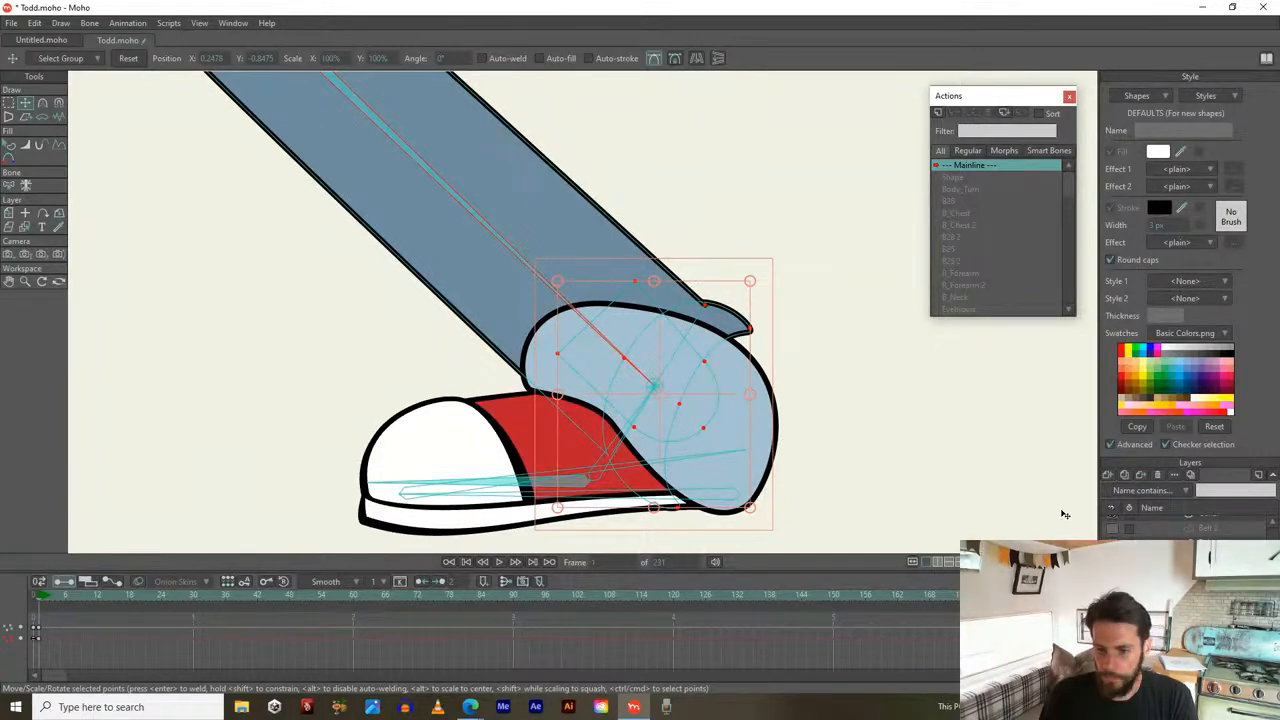
On the Character_01 layer, lean the chest bone to about 102.0° and turn the head with the Head_Turn control
scroll(680, 521, down, 6)
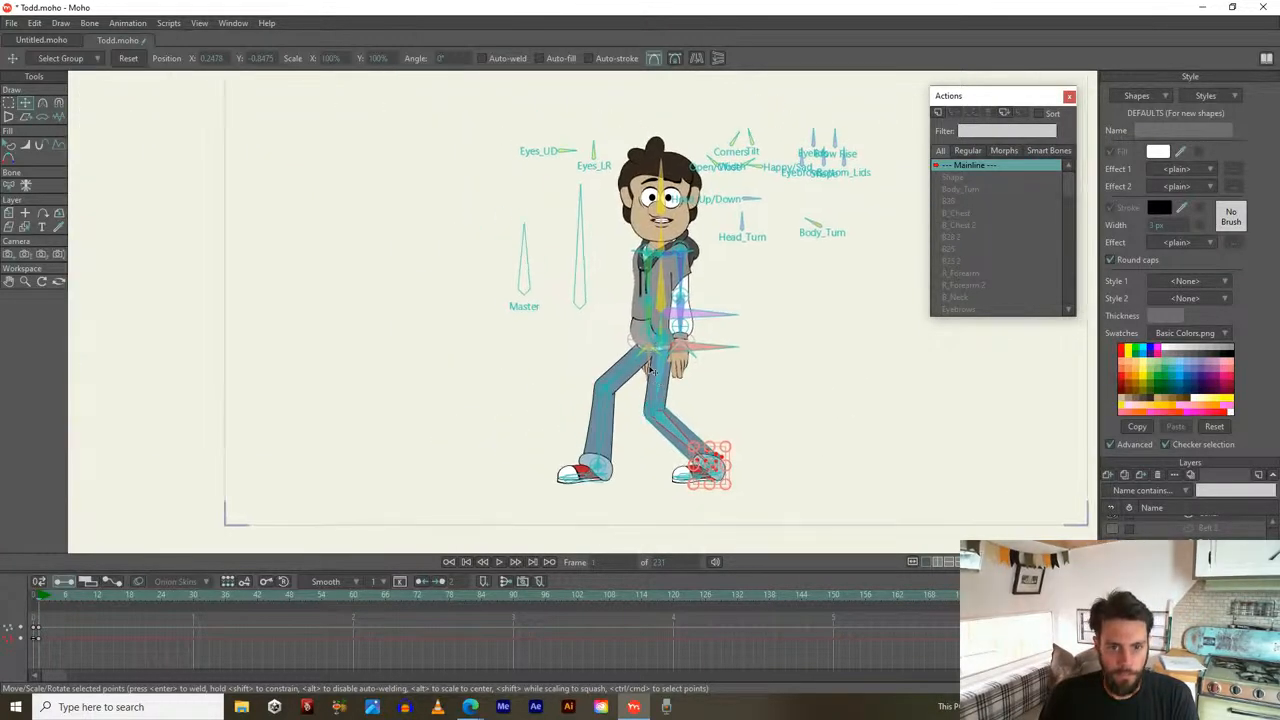
scroll(645, 347, up, 2)
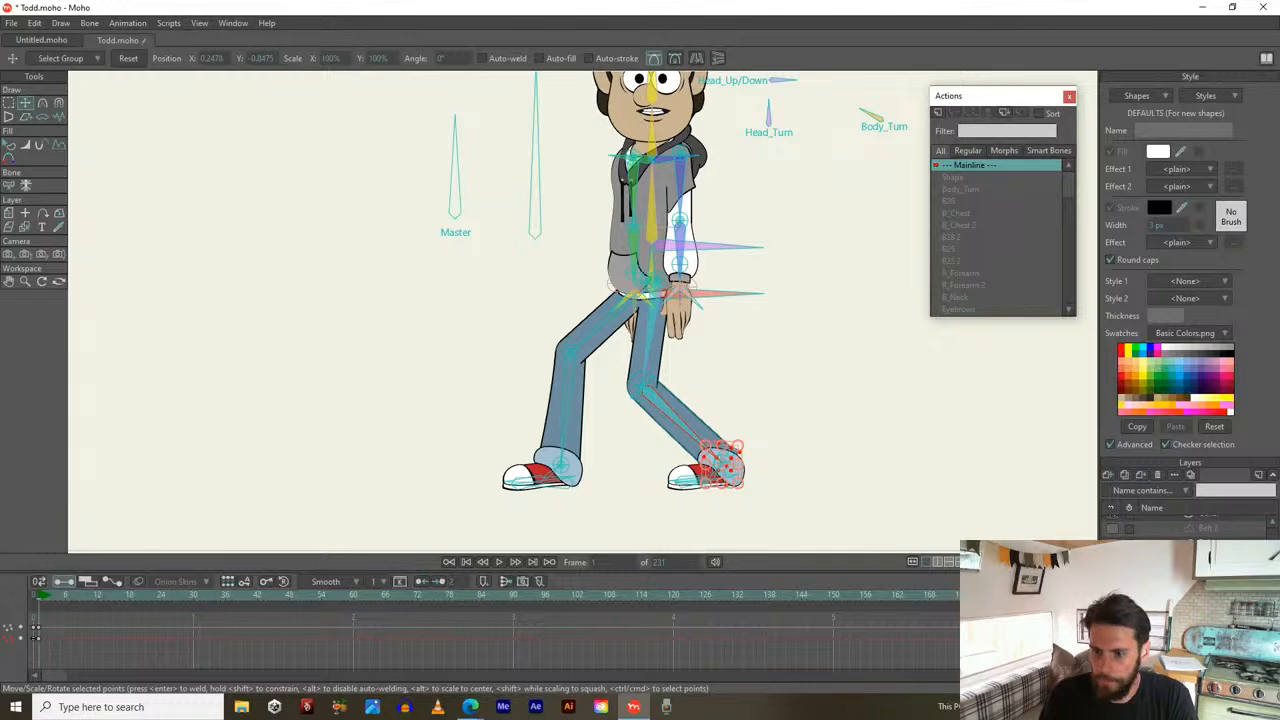
click(1197, 521)
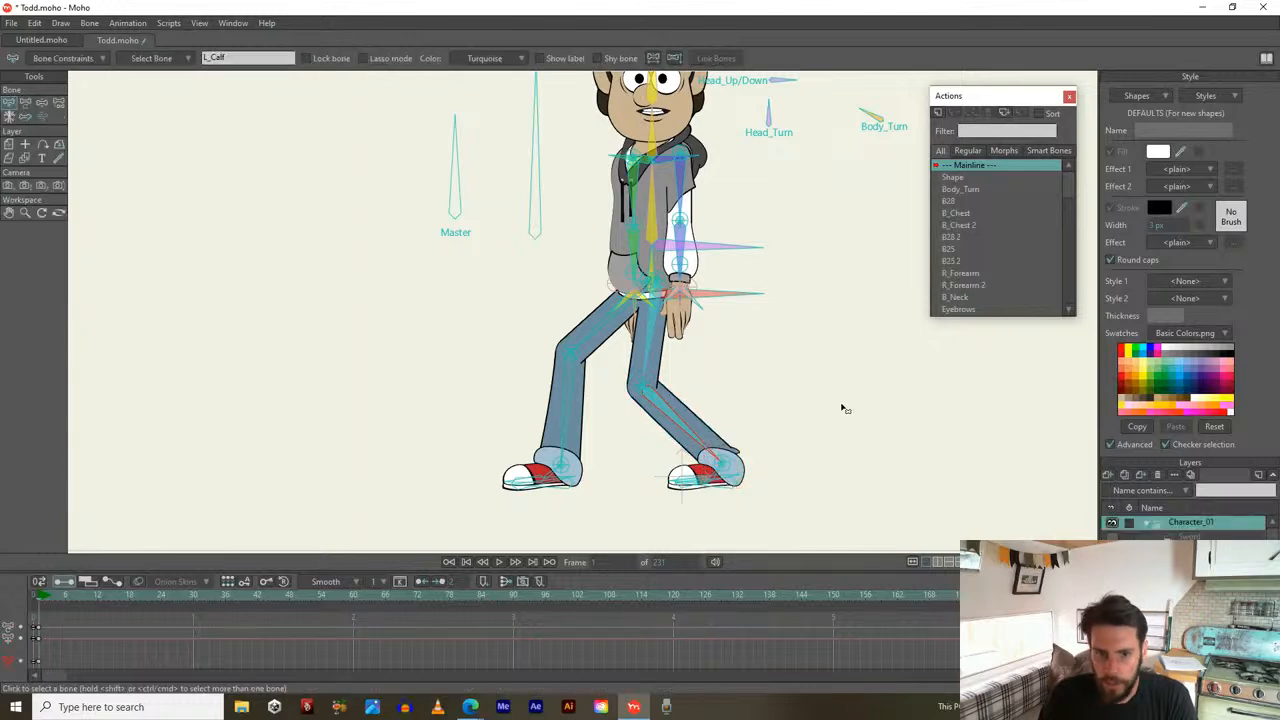
scroll(740, 427, up, 2)
scroll(655, 285, up, 3)
key(t)
drag(690, 315, 650, 228)
drag(850, 205, 812, 228)
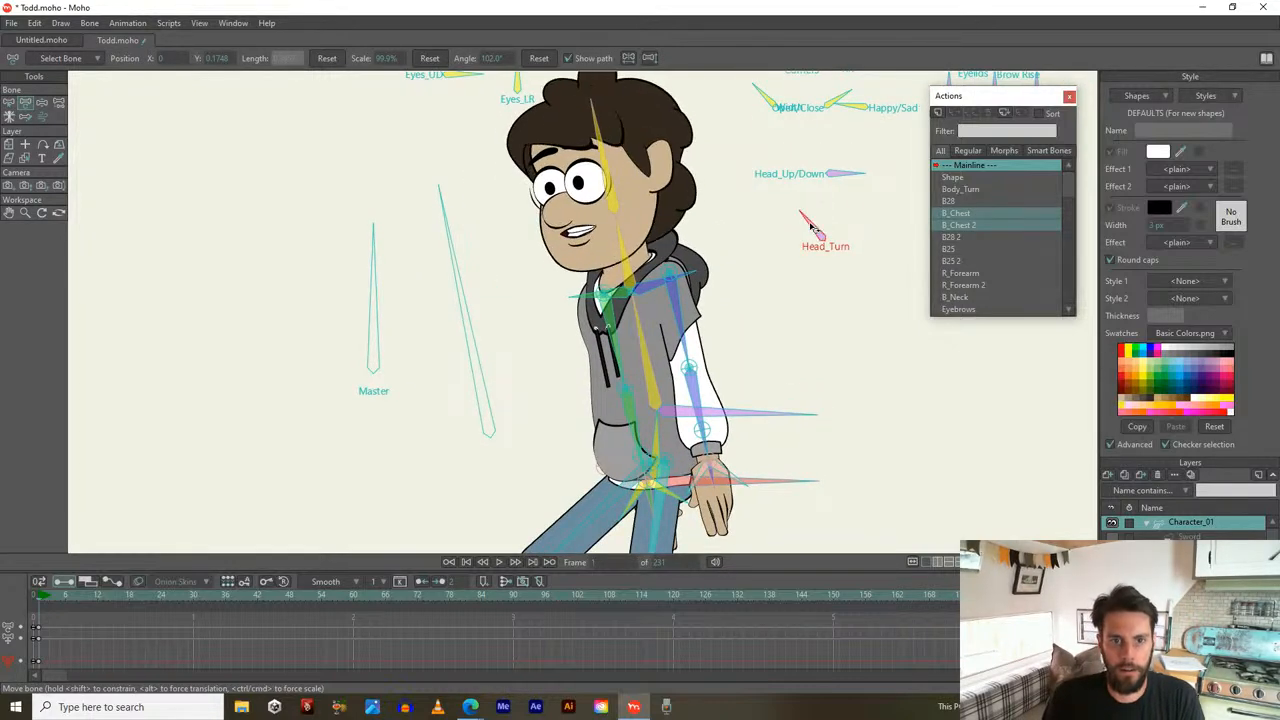
Tilt the head bone, readjust Head_Turn to about 103.4° and lower the head's view with the Head_Up/Down control
drag(612, 205, 598, 162)
drag(818, 226, 827, 205)
drag(593, 195, 600, 240)
click(843, 176)
drag(848, 176, 825, 231)
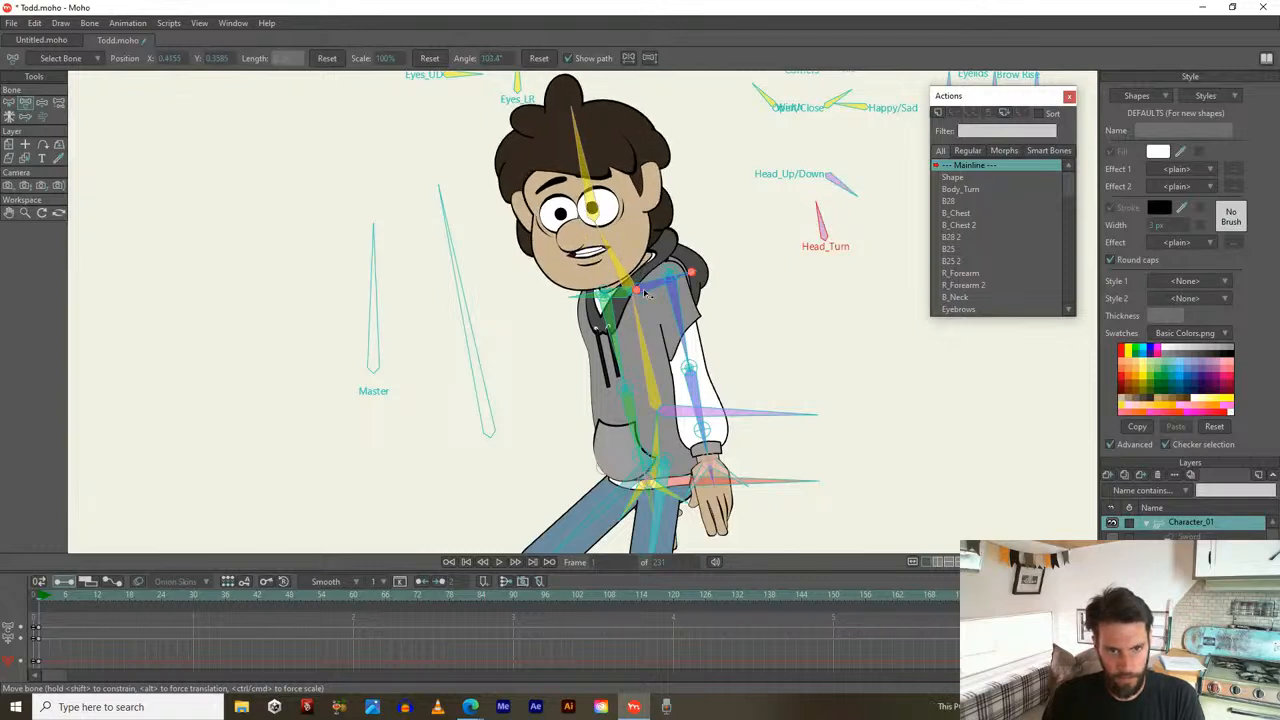
Bend the left arm with its hand near the hip and raise the right forearm forward with the hand held out
click(667, 322)
drag(667, 322, 736, 292)
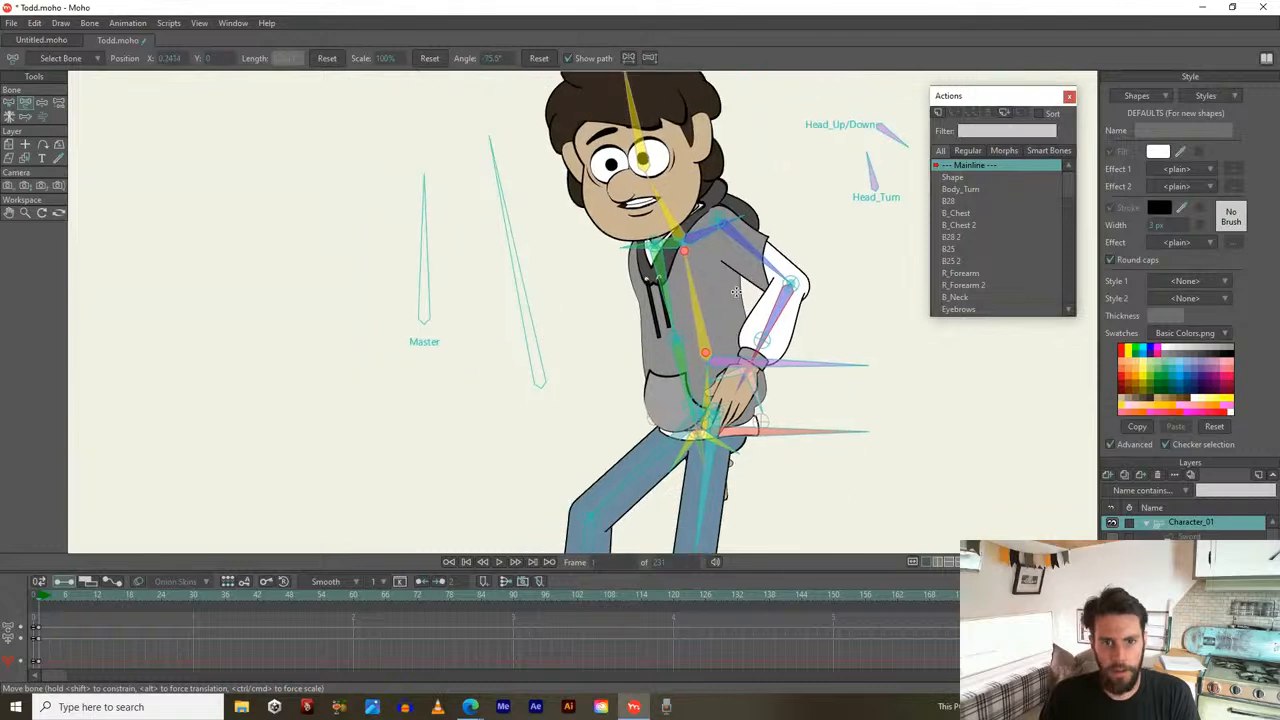
mouse_move(659, 290)
mouse_down()
mouse_move(605, 375)
mouse_move(565, 365)
mouse_move(594, 367)
mouse_move(592, 325)
mouse_move(646, 294)
mouse_up()
scroll(646, 294, down, 8)
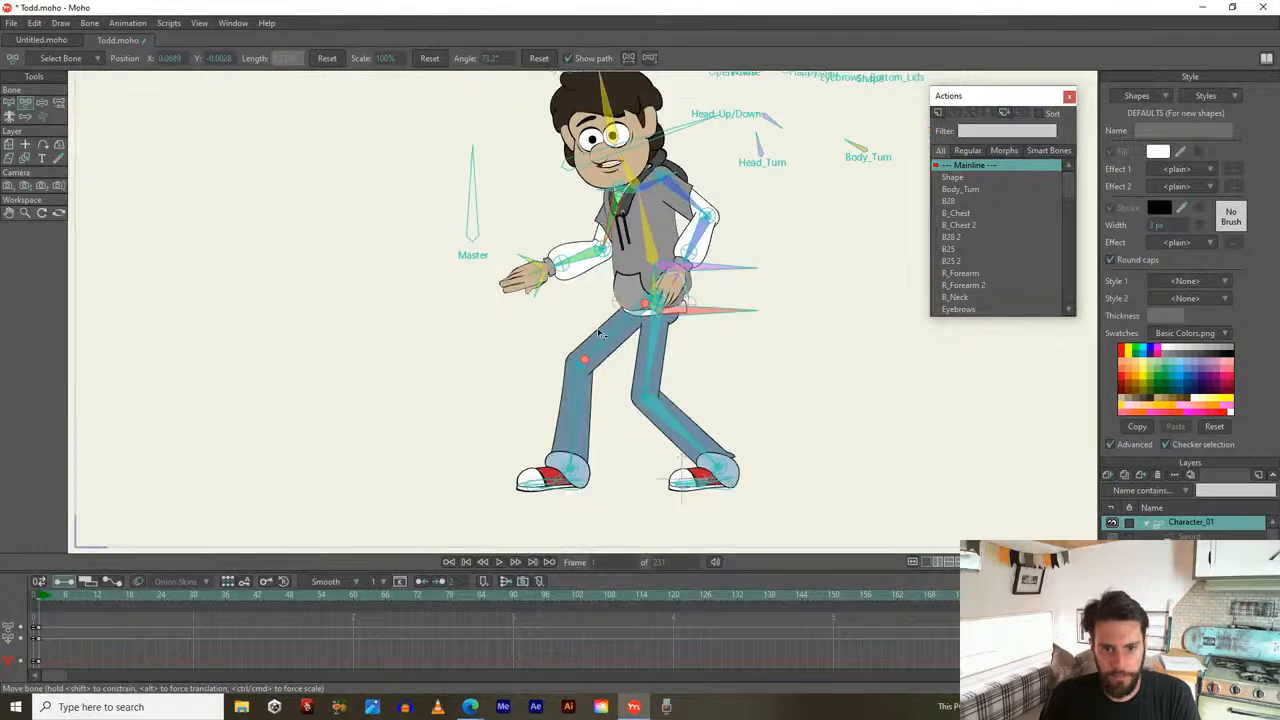
Play the timeline briefly, stop it at frame 1 and examine the character's full pose
key(alt+space)
click(600, 390)
key(space)
key(space)
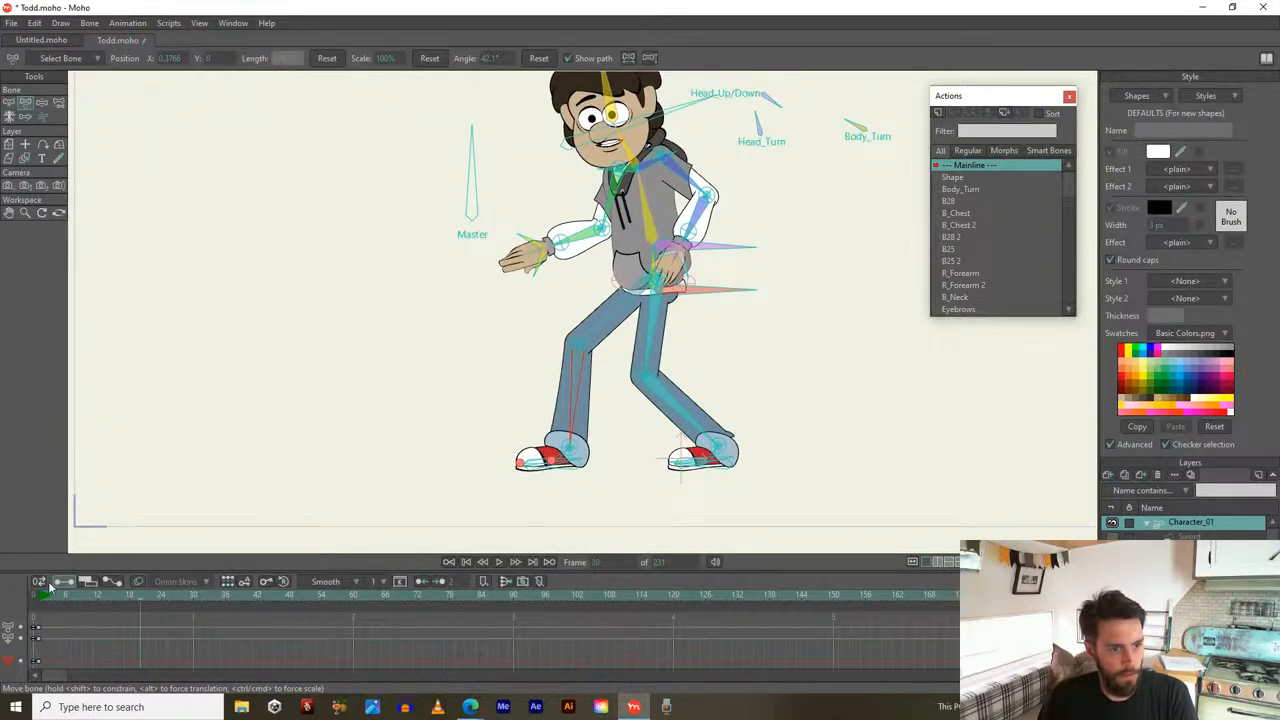
drag(414, 284, 447, 355)
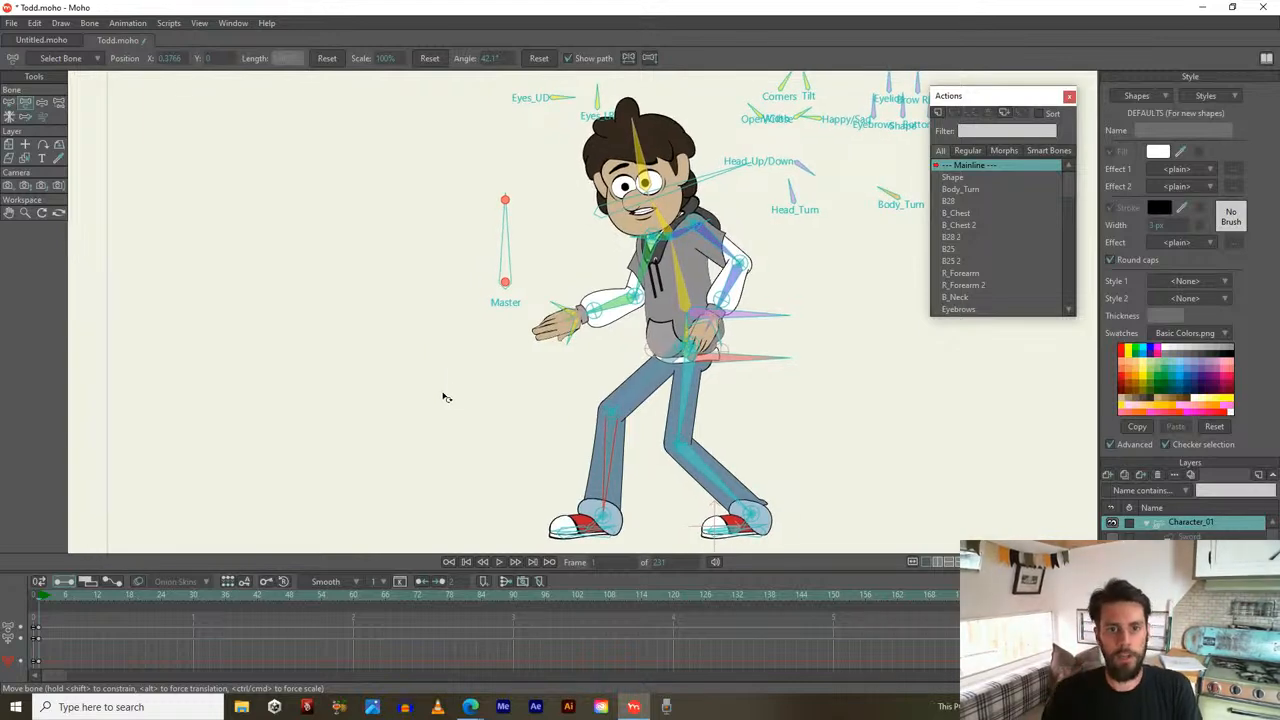
mouse_move(520, 364)
mouse_down()
mouse_move(504, 344)
mouse_move(504, 363)
mouse_move(511, 352)
mouse_up()
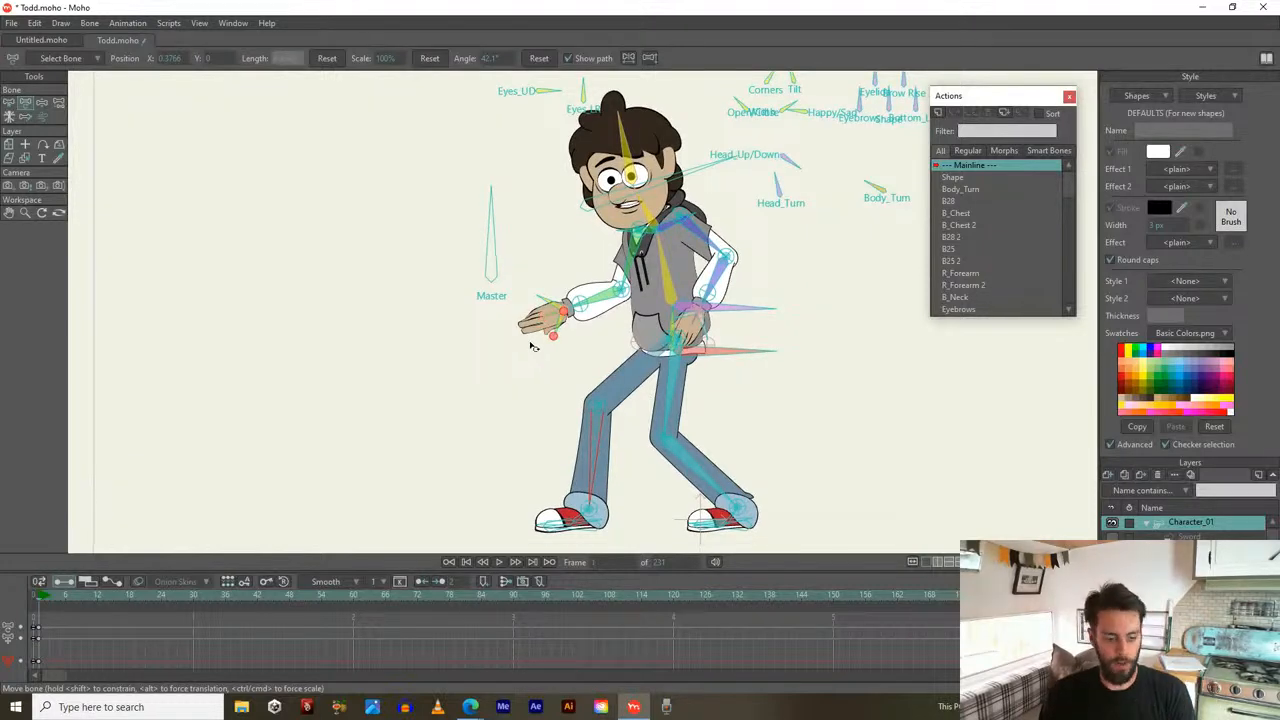
Rotate the Eyes_UD control bone slightly to adjust the vertical direction of the character's gaze
scroll(540, 318, down, 2)
scroll(540, 318, up, 4)
scroll(488, 332, down, 2)
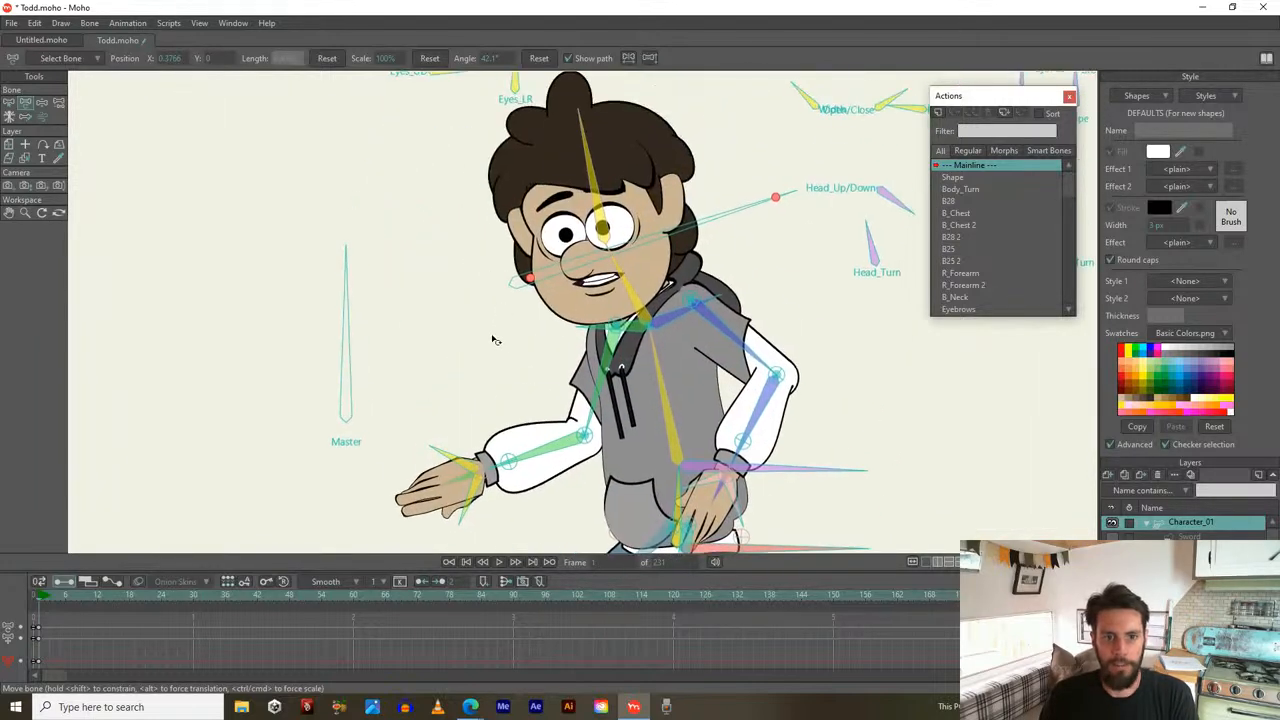
scroll(648, 347, up, 3)
scroll(648, 347, down, 2)
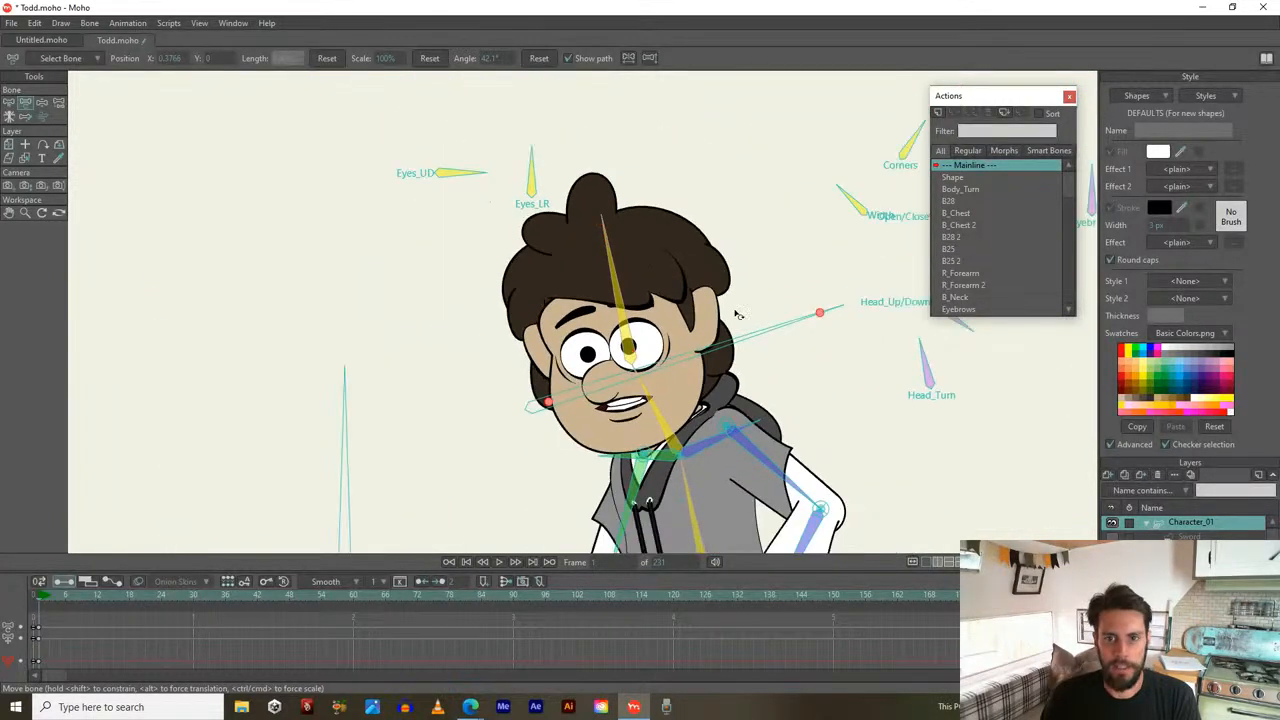
scroll(534, 314, up, 2)
scroll(890, 265, down, 1)
click(430, 192)
drag(437, 192, 382, 186)
click(381, 189)
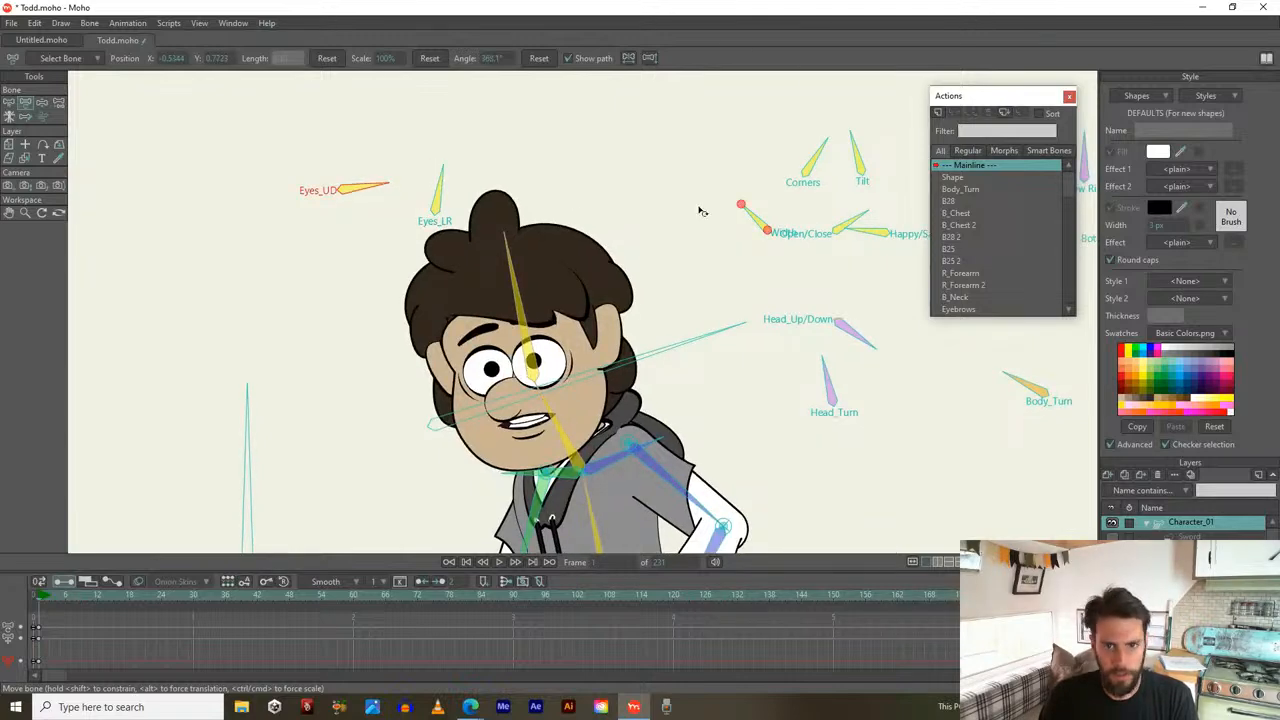
drag(845, 255, 771, 234)
drag(903, 229, 836, 218)
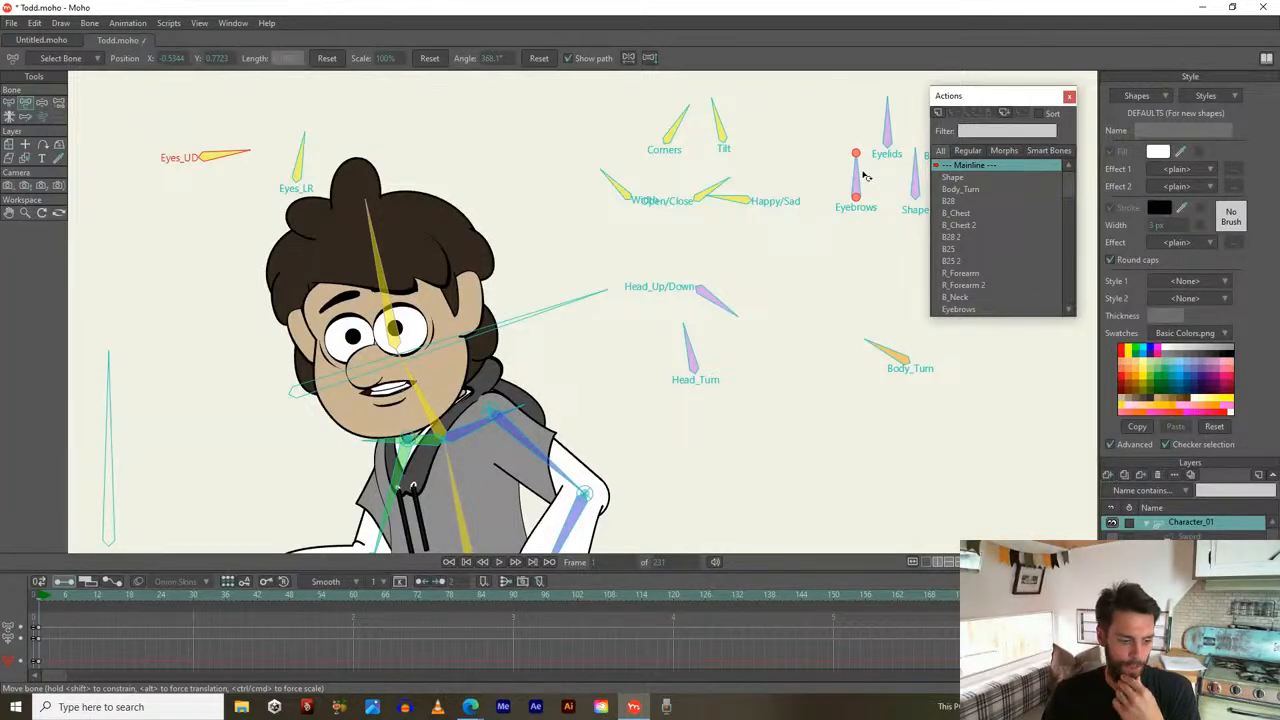
Rotate the Eyebrows control bone to about 169.3° to lower the character's brows into an angry expression
drag(845, 170, 793, 193)
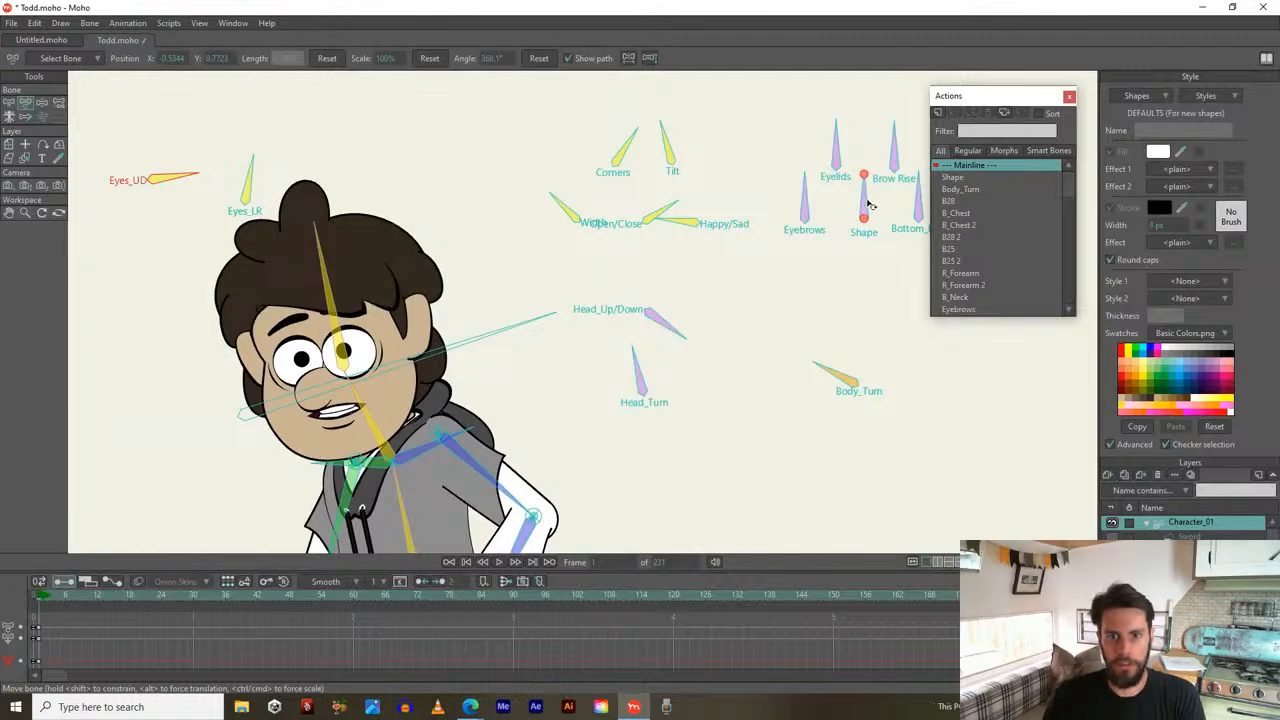
drag(838, 150, 757, 223)
scroll(531, 323, up, 2)
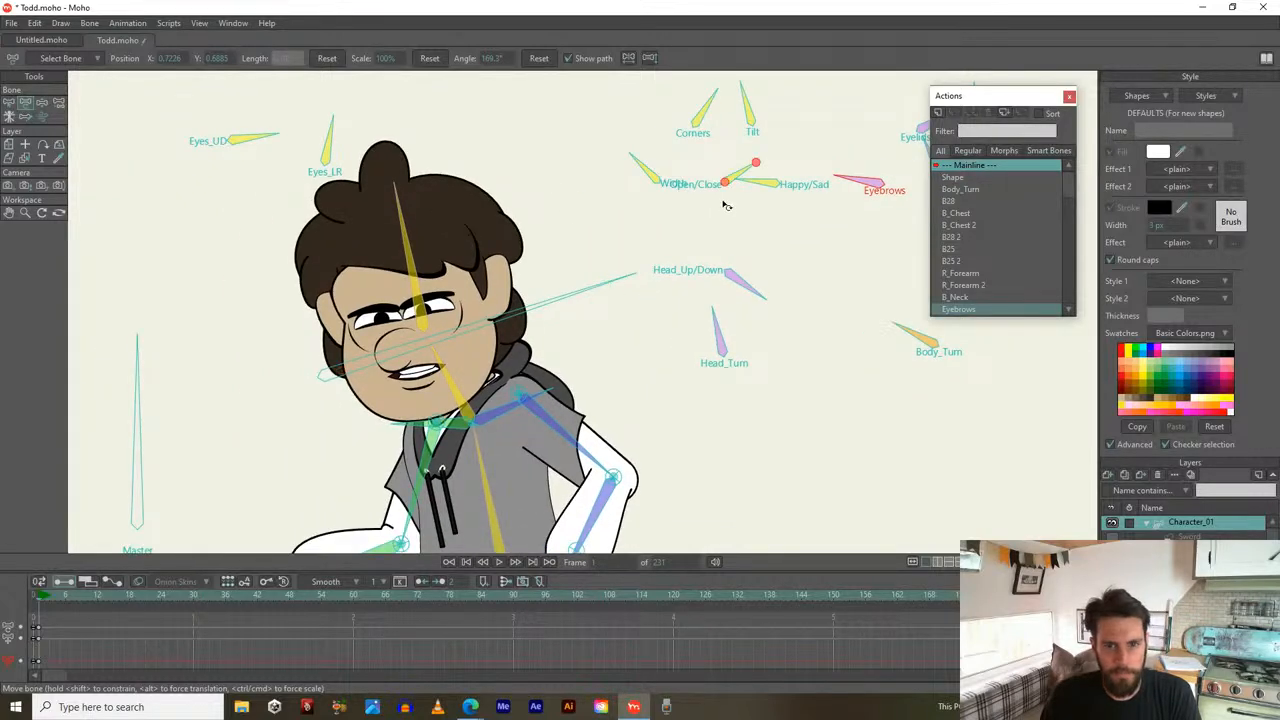
scroll(722, 182, up, 2)
Shape the mouth into a slanted snarl with the Happy/Sad control and rotate the Tilt control to about 24.7°
drag(675, 225, 725, 262)
drag(807, 195, 866, 182)
mouse_move(657, 188)
mouse_down()
mouse_move(668, 180)
mouse_move(620, 195)
mouse_move(663, 177)
mouse_move(671, 186)
mouse_up()
drag(824, 102, 866, 108)
scroll(612, 276, down, 3)
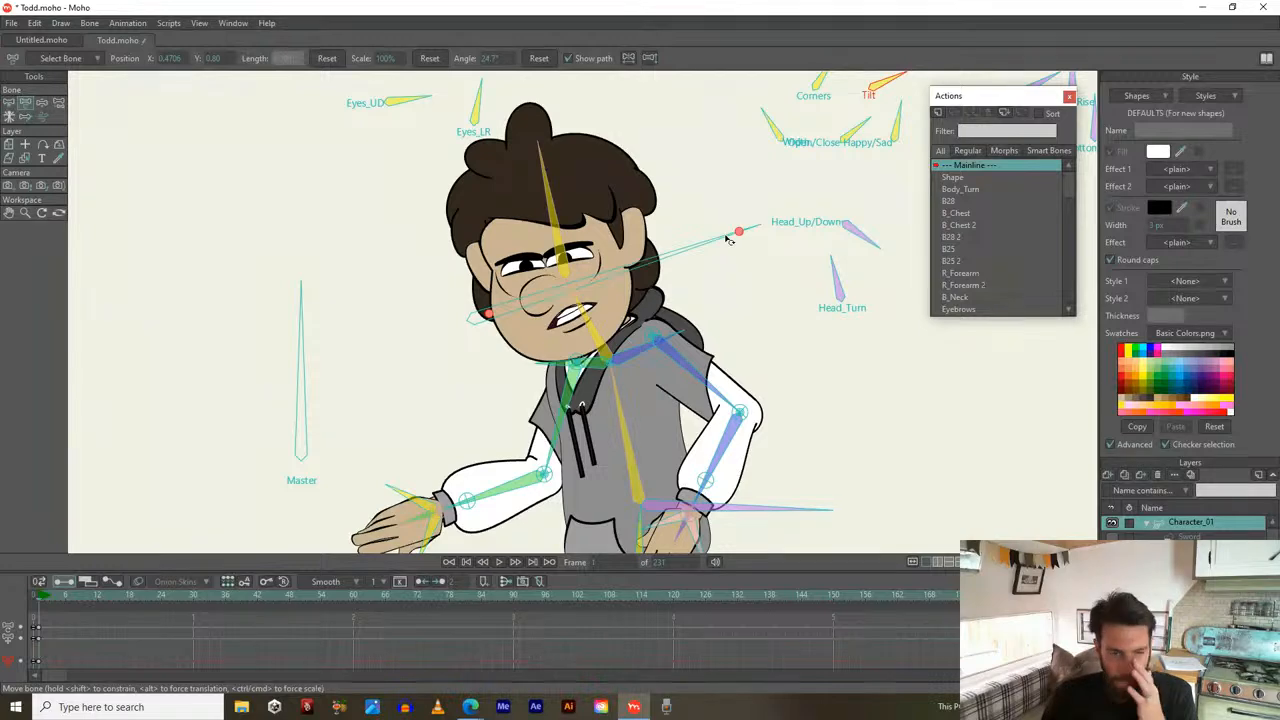
Close the forward-held hand into a fist with its hand control bones and raise that forearm toward the chin
drag(497, 425, 539, 289)
drag(466, 397, 467, 356)
drag(724, 378, 697, 391)
click(452, 383)
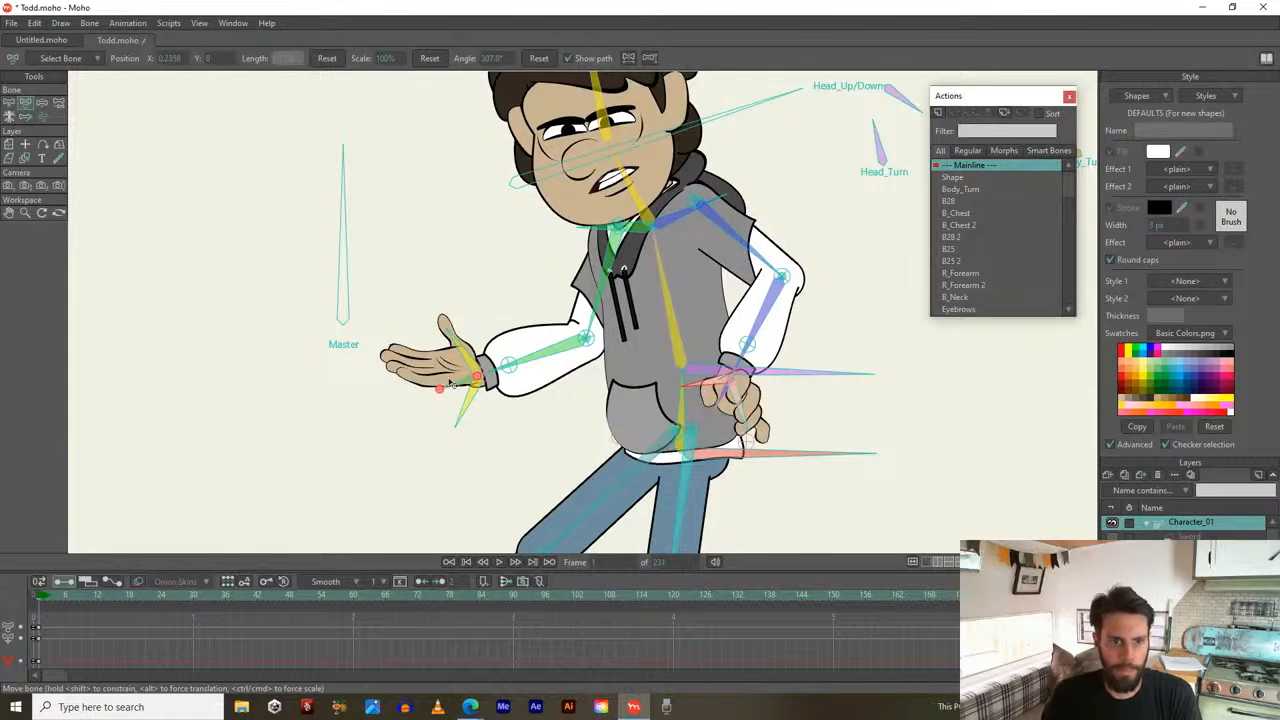
drag(454, 373, 496, 346)
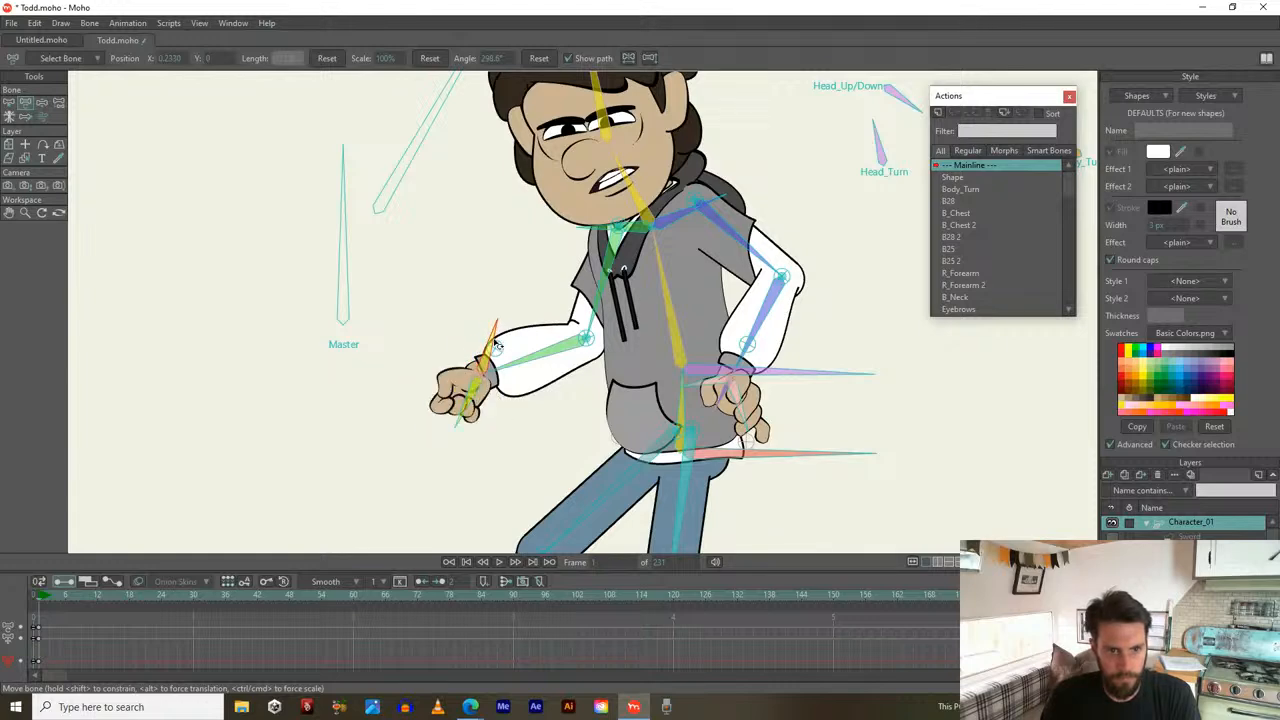
drag(456, 423, 463, 383)
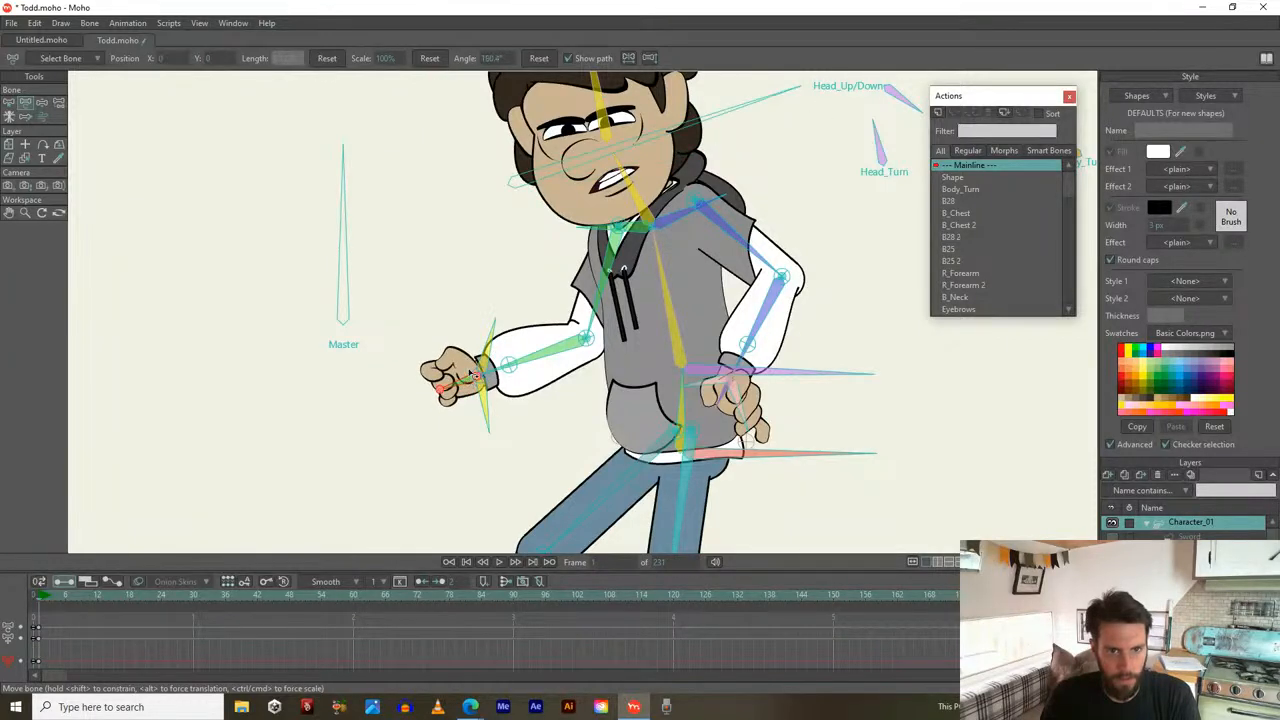
click(576, 355)
drag(576, 355, 540, 284)
Reposition the other arm with its elbow bent and hand beside the hip, and adjust the hand's angle
drag(777, 252, 806, 216)
drag(851, 262, 807, 250)
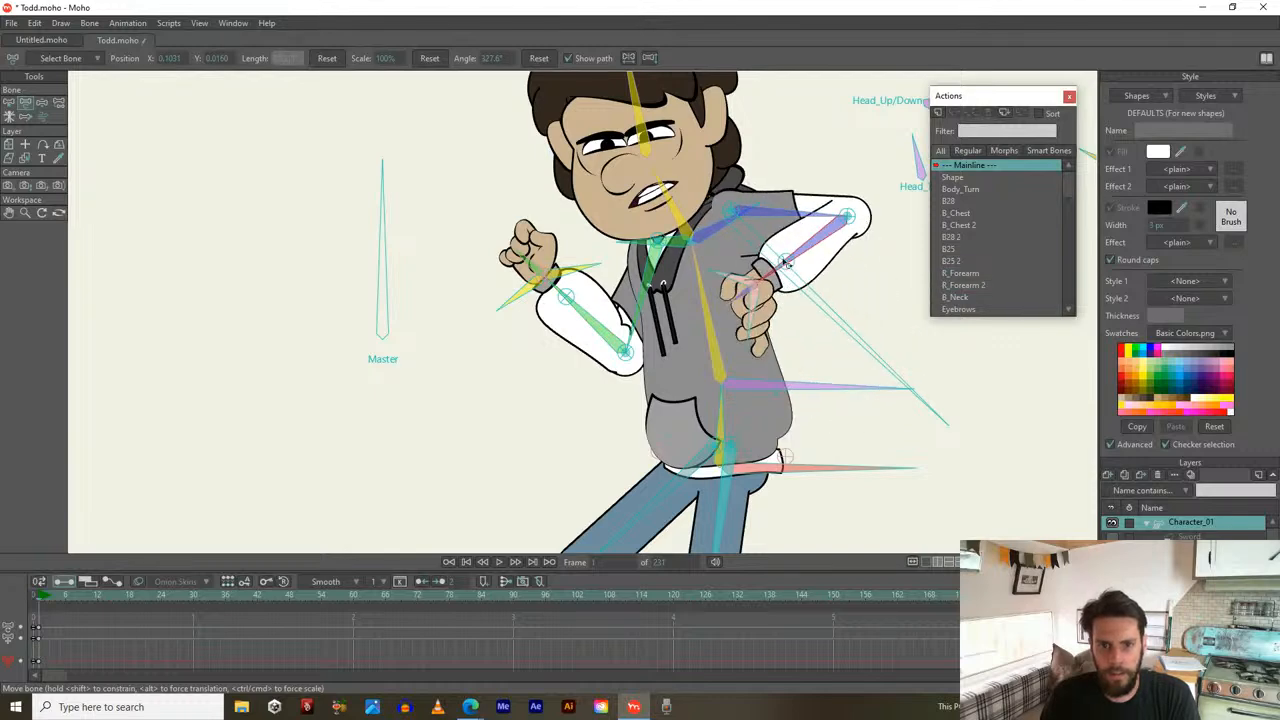
drag(738, 306, 771, 310)
drag(784, 238, 805, 312)
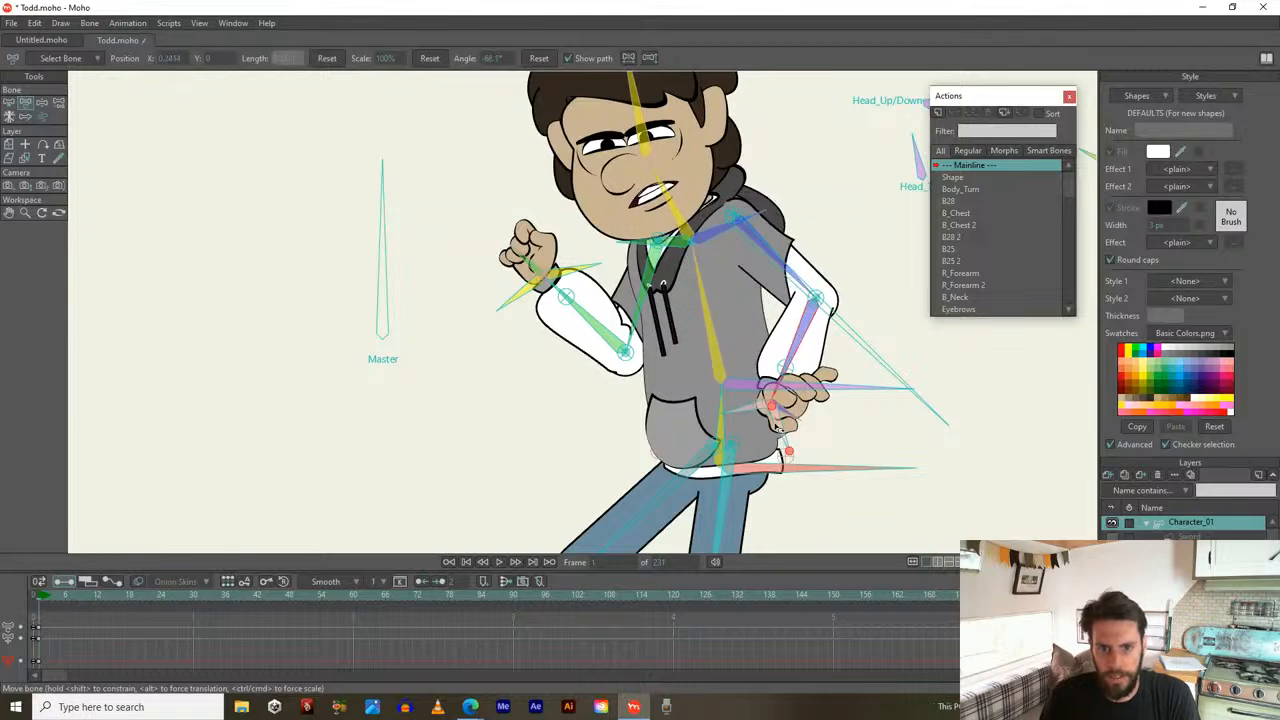
drag(795, 420, 768, 424)
Lower the hips into a crouch and move the rear leg's knee to reduce its bend
scroll(766, 424, down, 4)
drag(706, 450, 633, 305)
click(740, 288)
drag(740, 285, 742, 318)
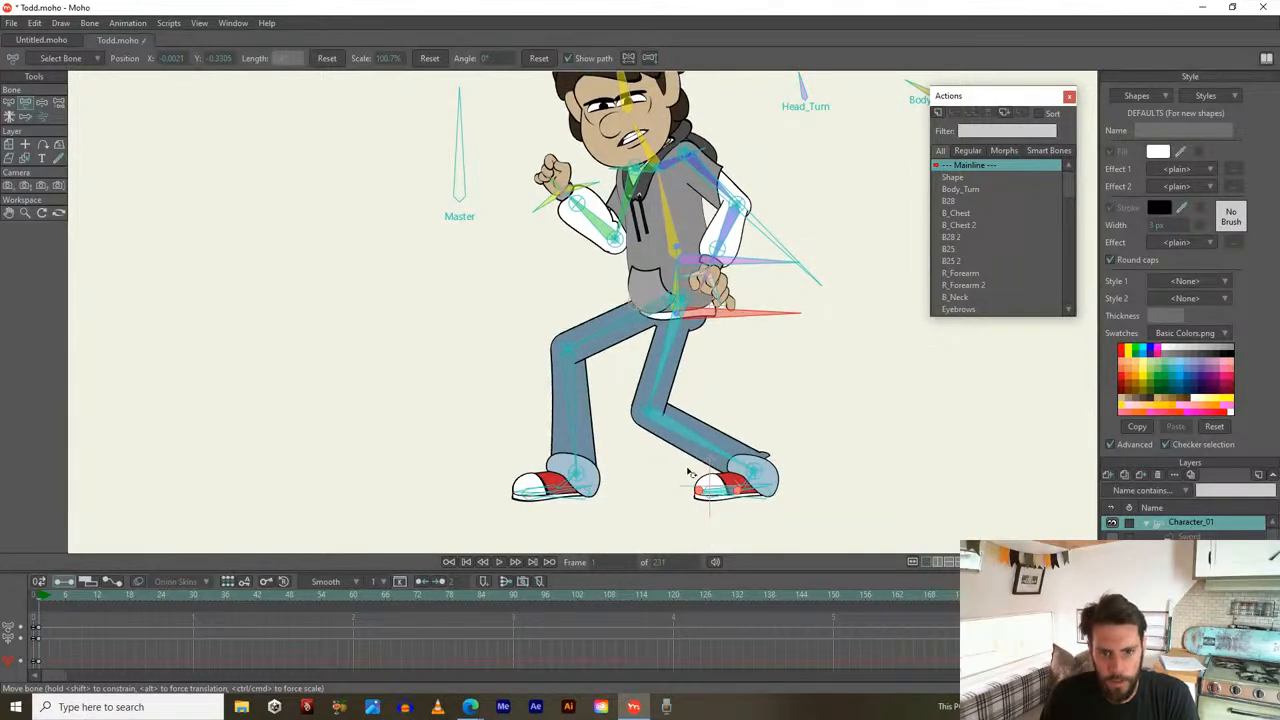
click(658, 408)
drag(658, 408, 672, 475)
Set the rear foot's heel and ankle so the shoe rests flat, and adjust the front leg's knee position
click(709, 495)
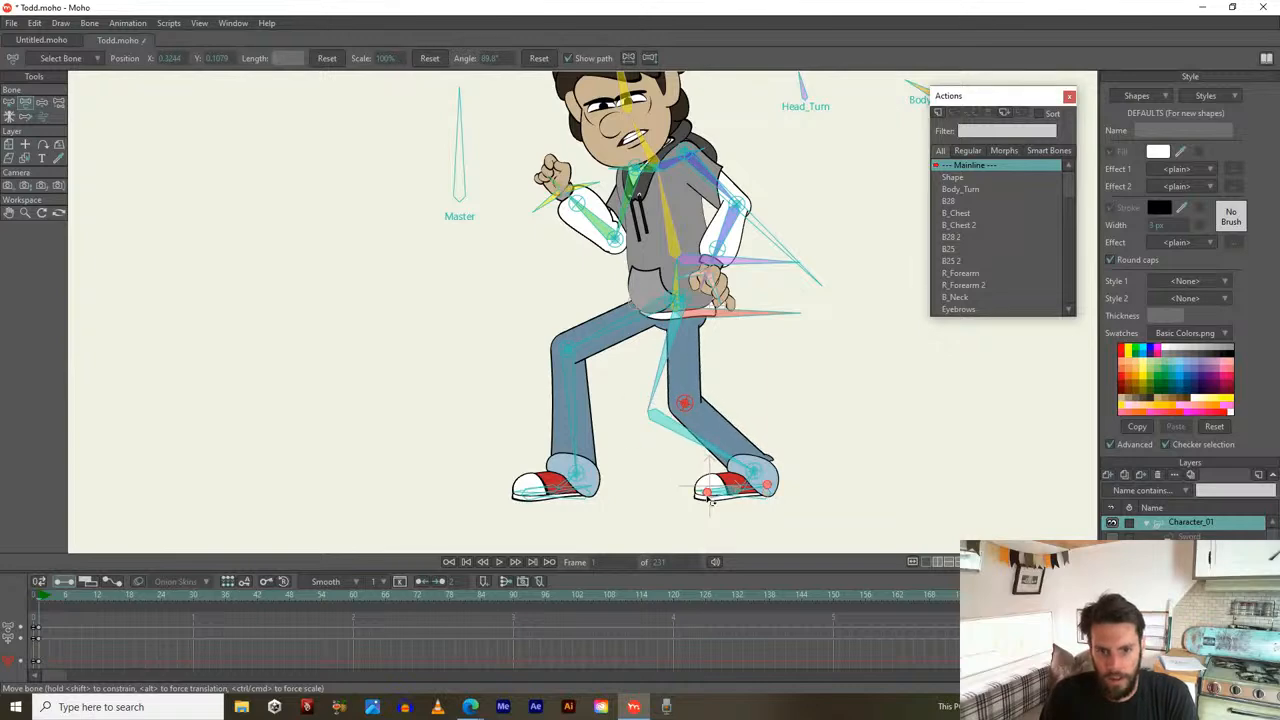
scroll(710, 500, up, 3)
drag(809, 498, 795, 468)
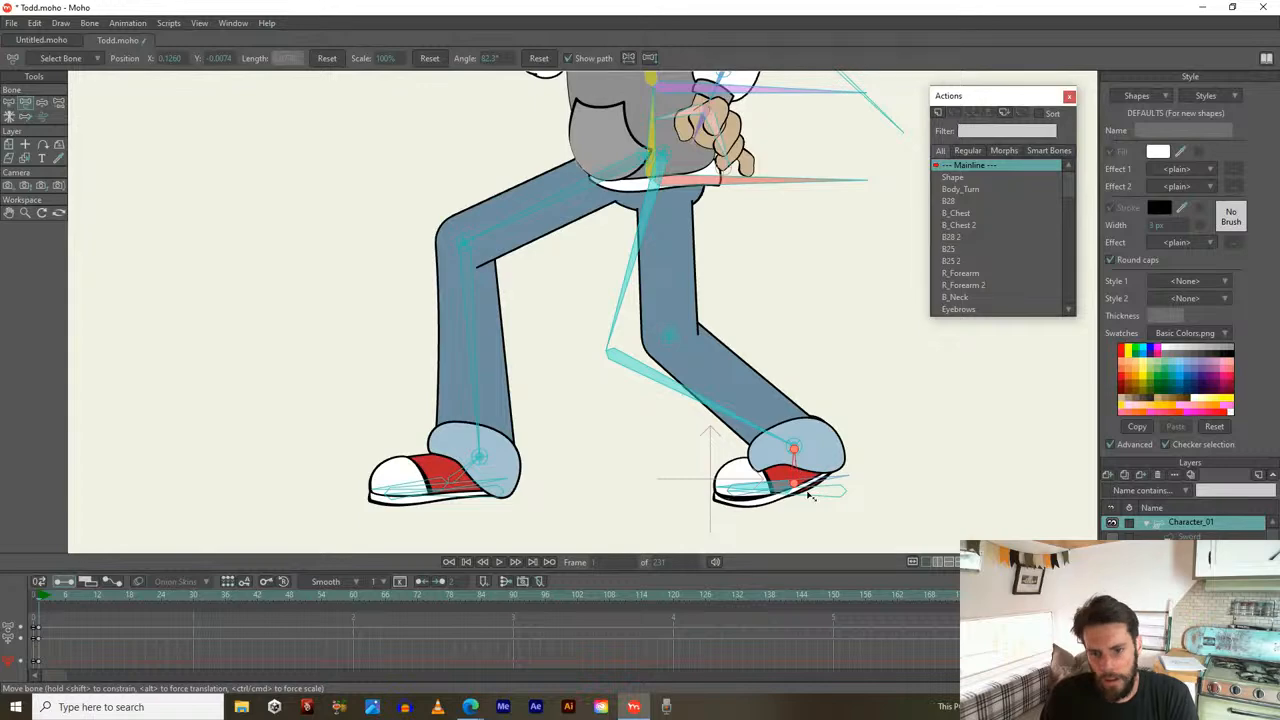
drag(825, 485, 838, 490)
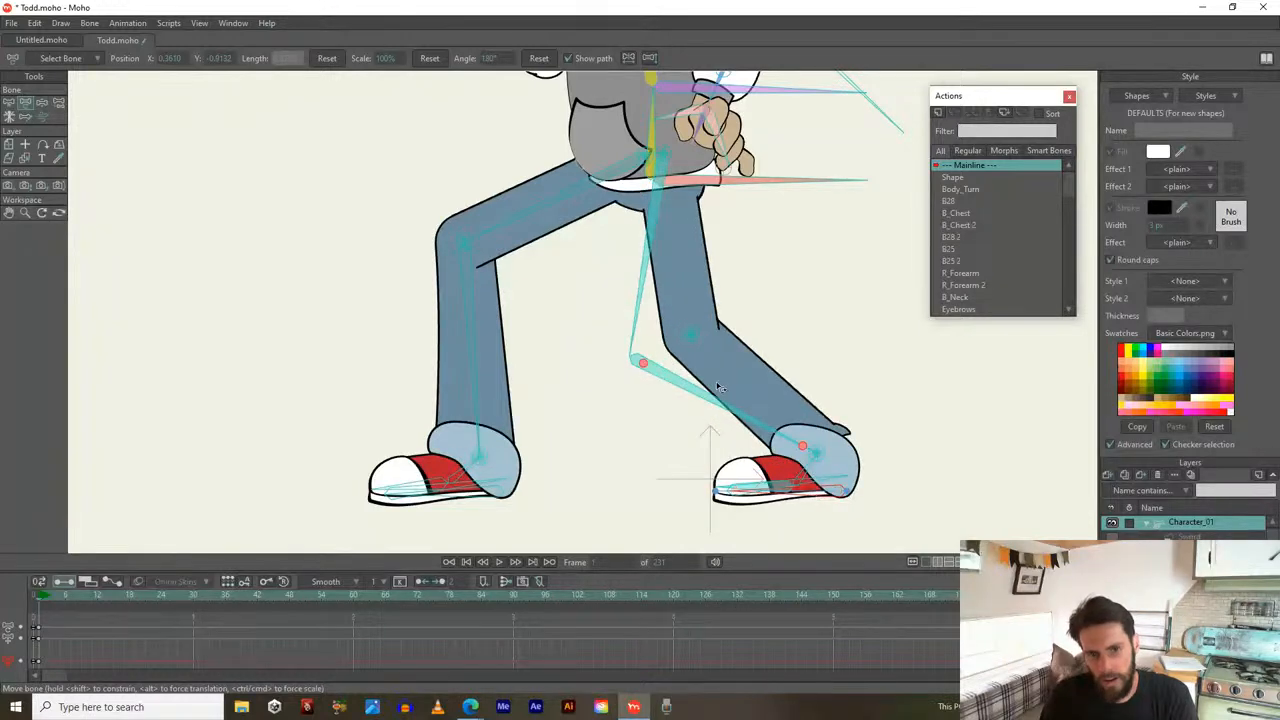
scroll(716, 385, down, 3)
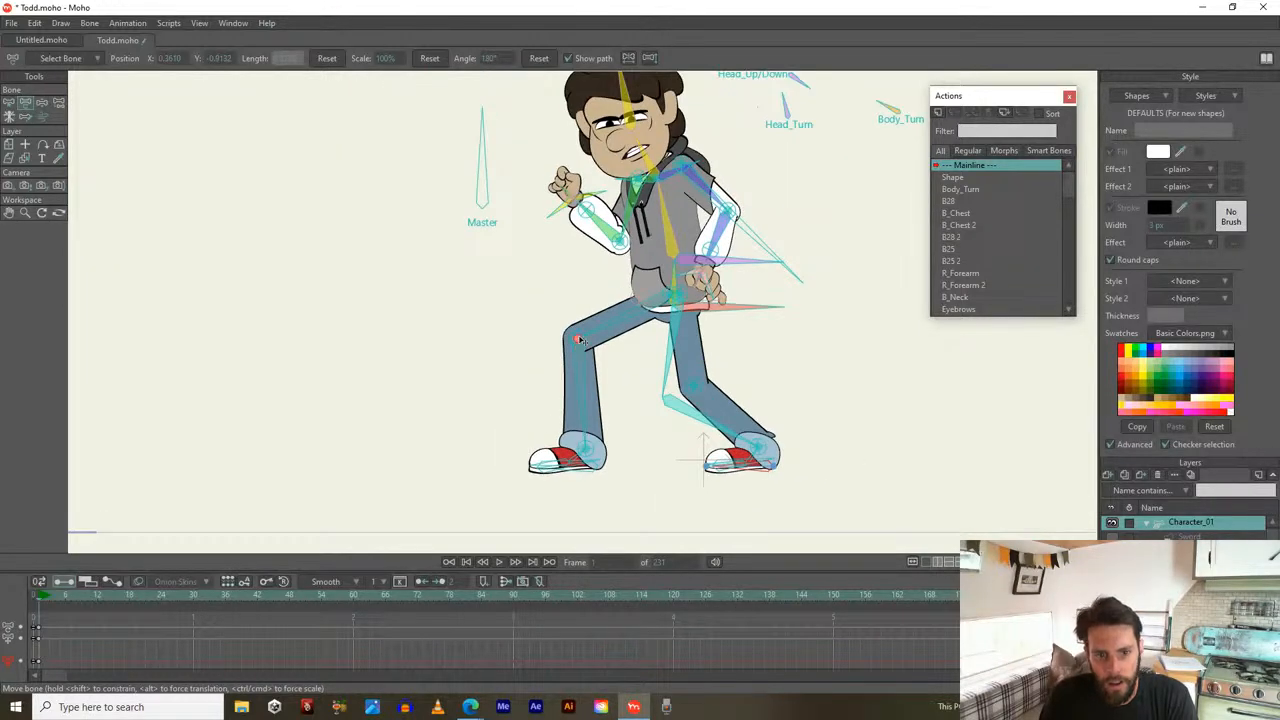
drag(578, 345, 593, 355)
scroll(593, 355, up, 2)
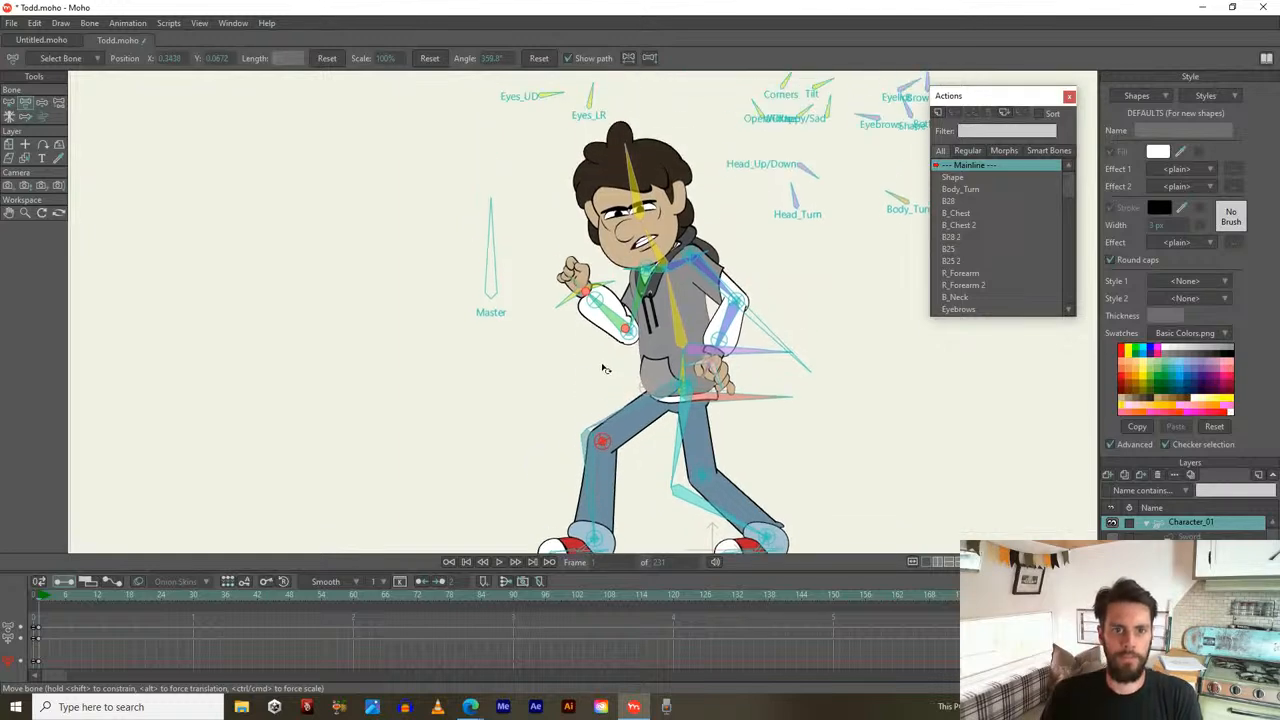
Reposition the raised arm so the elbow moves away from the torso, and hold its fist upright beside the face
drag(667, 287, 702, 247)
scroll(642, 236, up, 3)
drag(633, 373, 523, 270)
drag(521, 203, 503, 203)
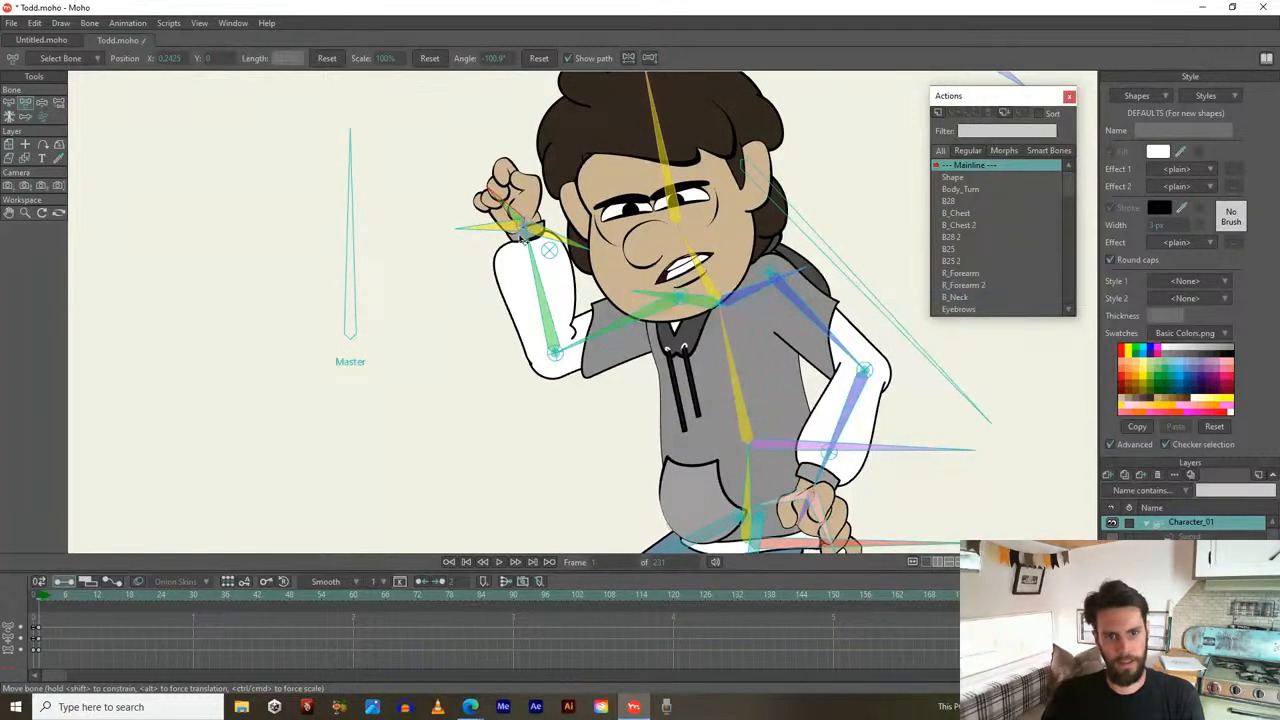
drag(555, 350, 512, 288)
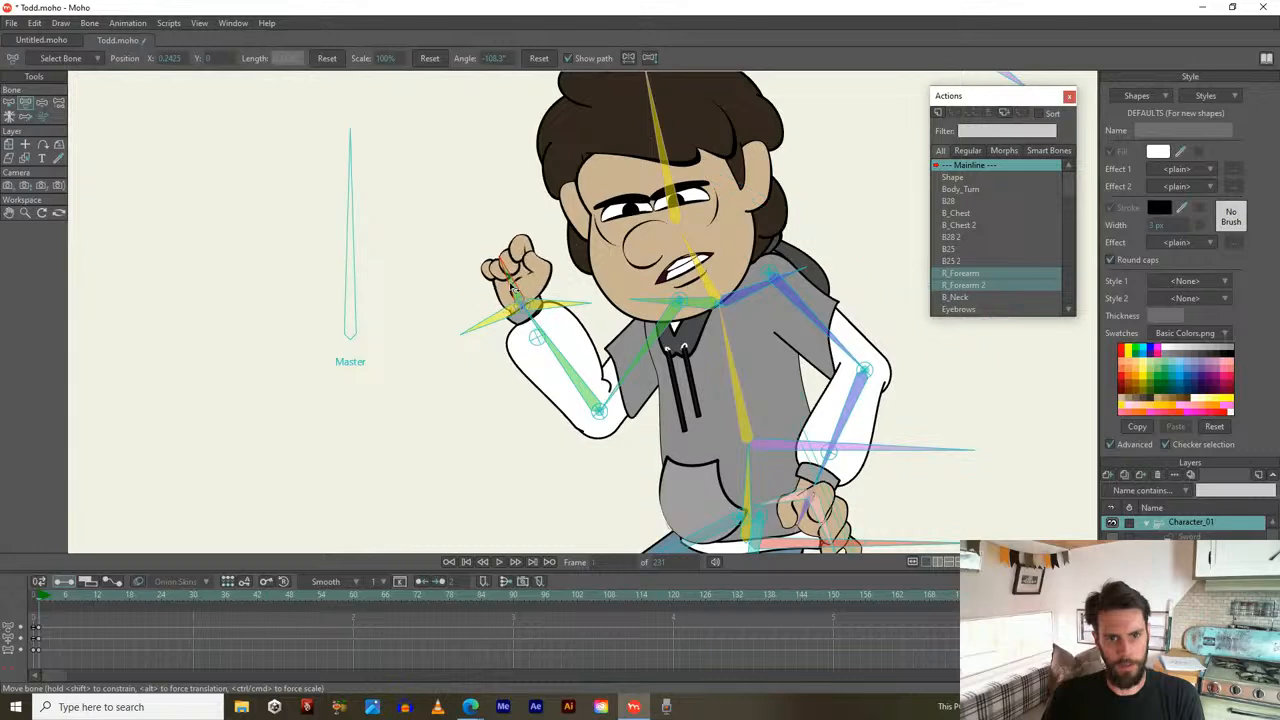
scroll(512, 288, down, 3)
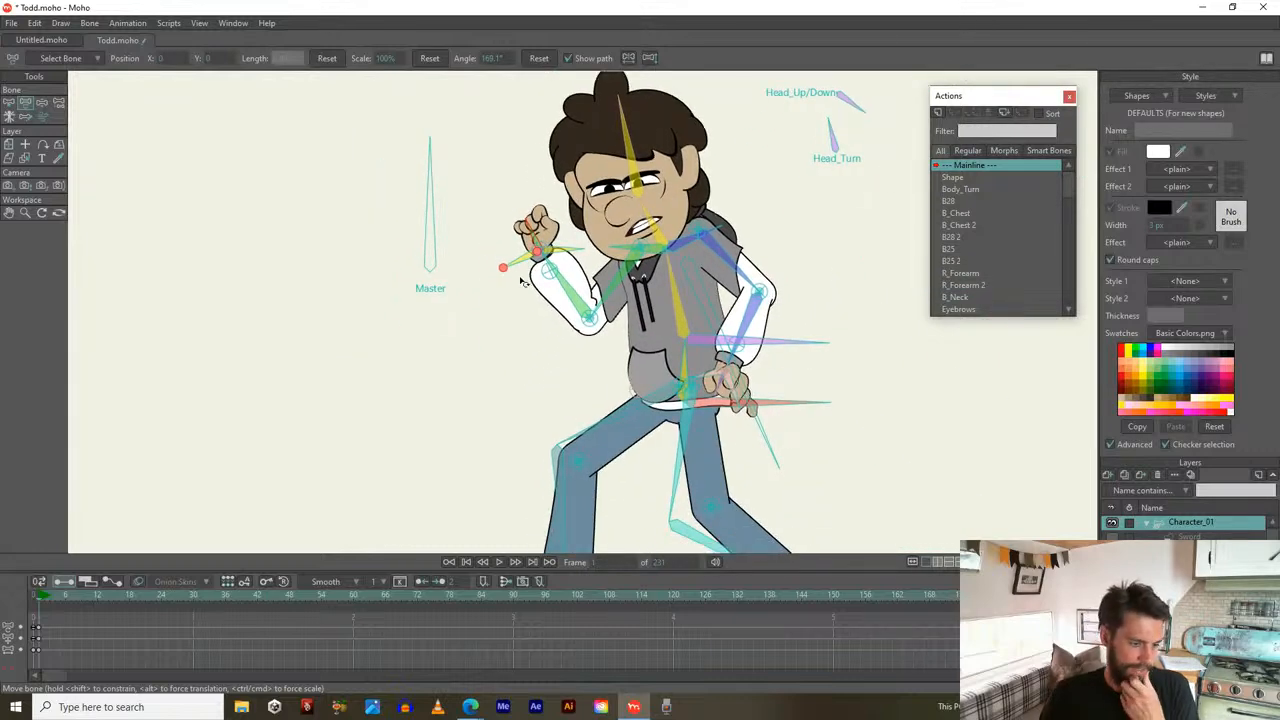
Open the Orb_Drop Moho project from the Todd characters folder
click(430, 240)
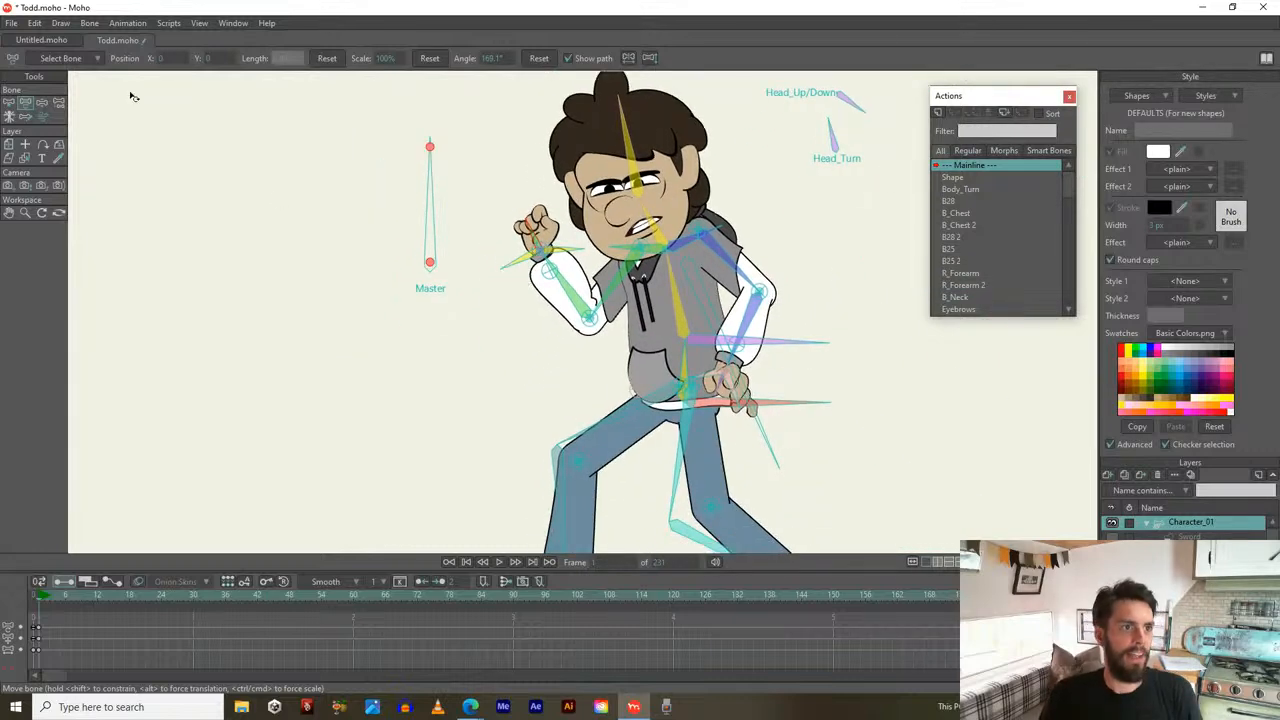
click(11, 23)
click(20, 77)
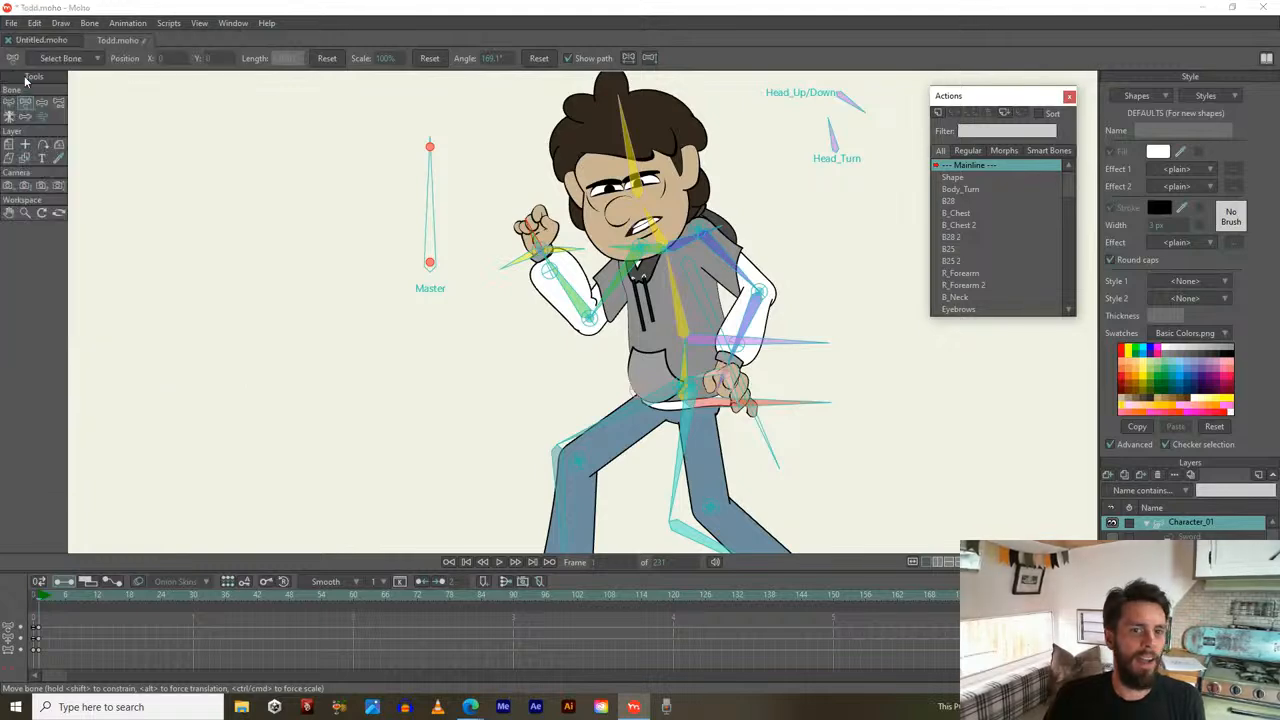
scroll(730, 320, down, 5)
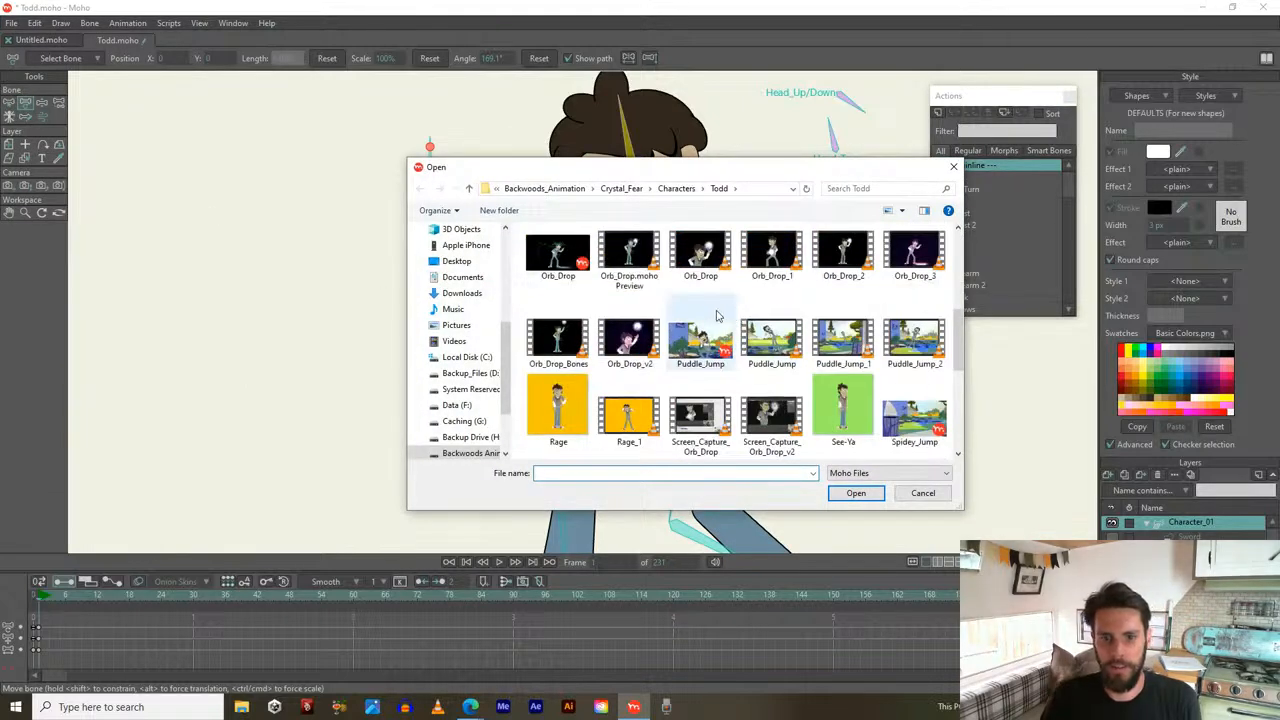
click(558, 258)
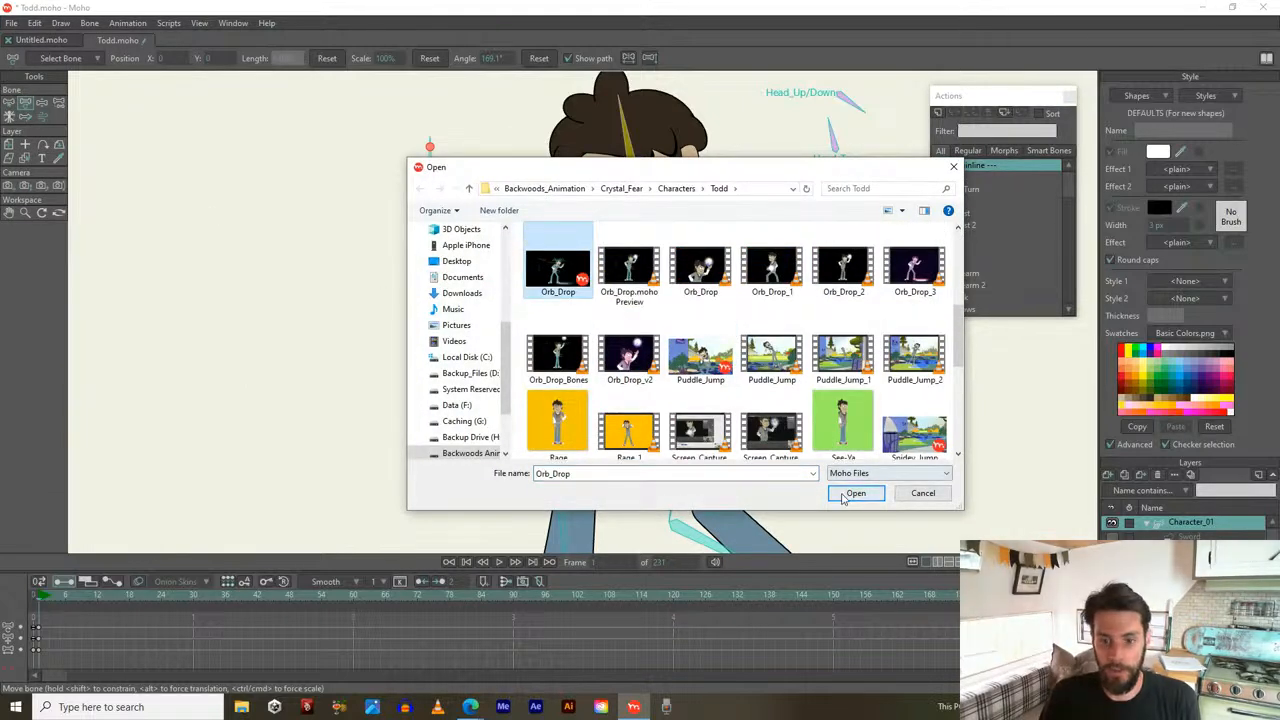
click(852, 493)
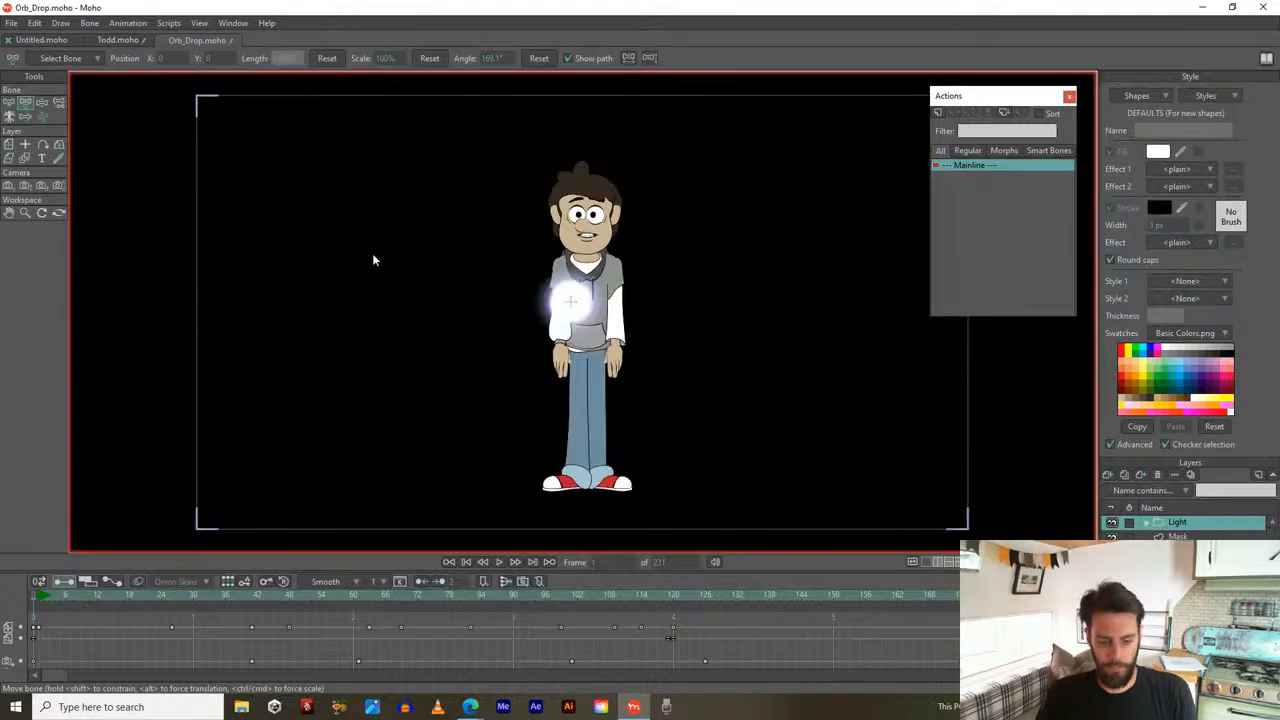
Scrub the Orb_Drop animation from frame 1 to about frame 23 to review the poses, and return to frame 1
key(ctrl+Right)
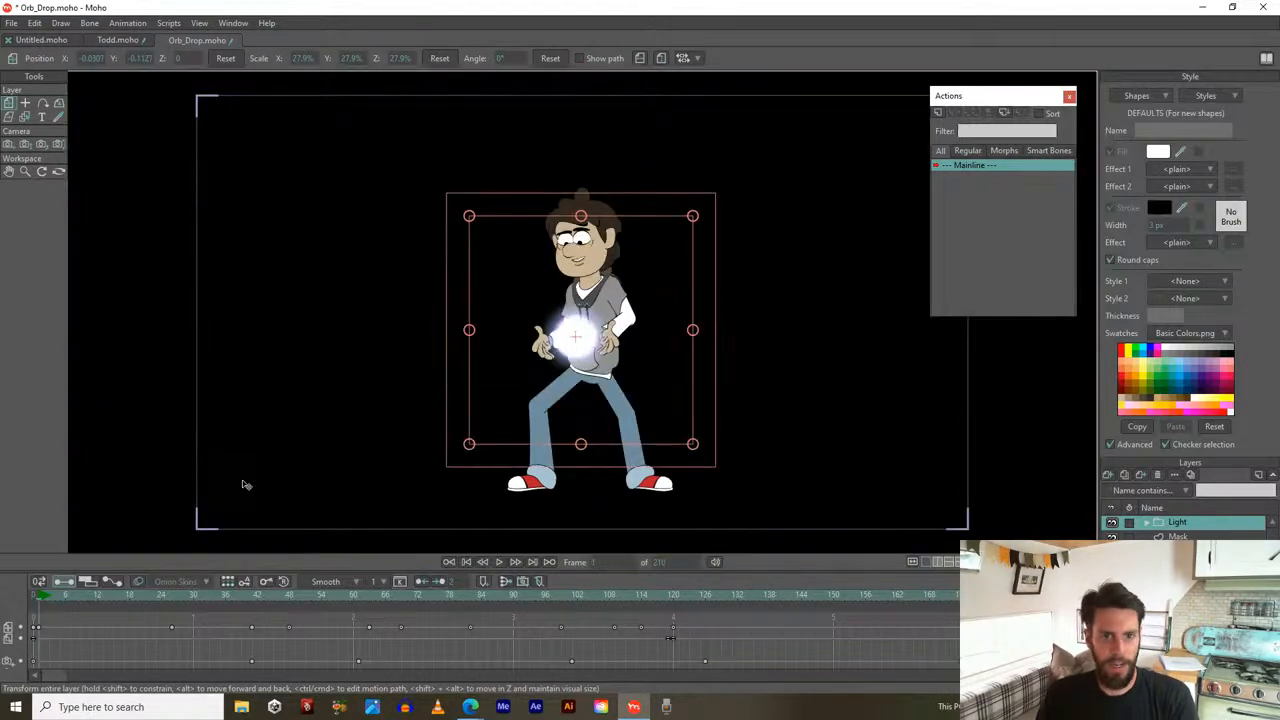
drag(40, 600, 155, 511)
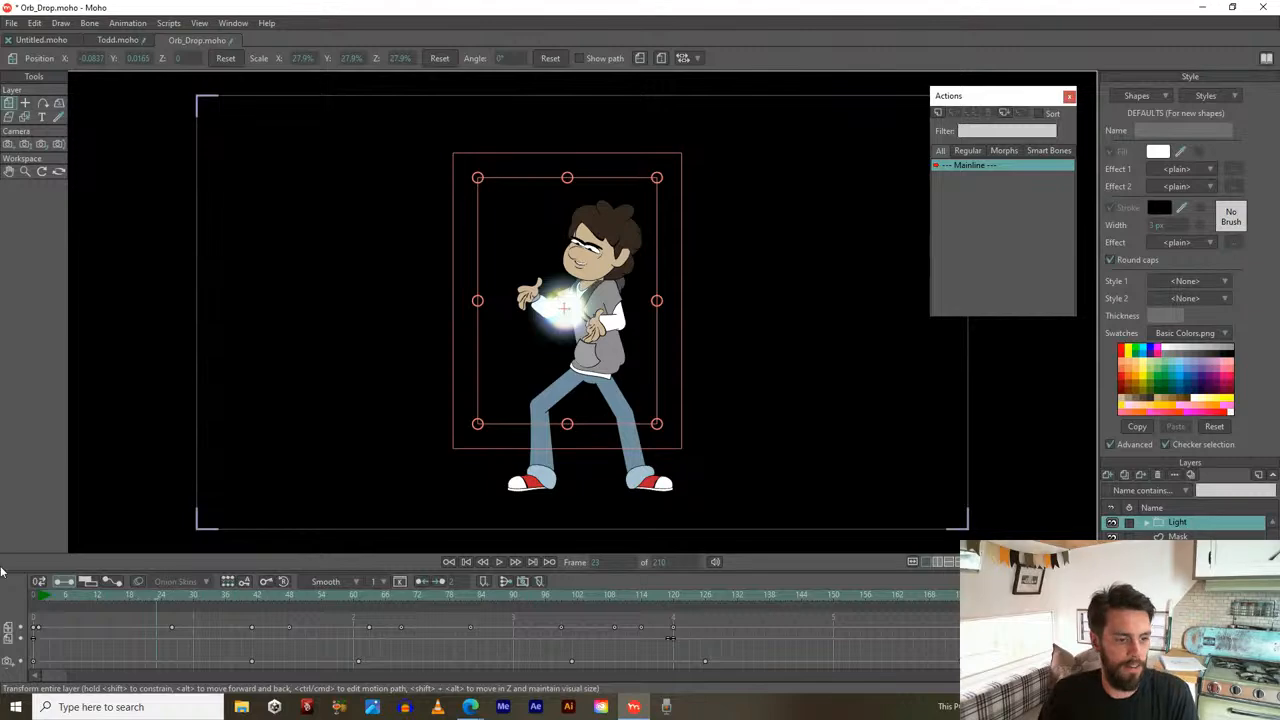
click(39, 601)
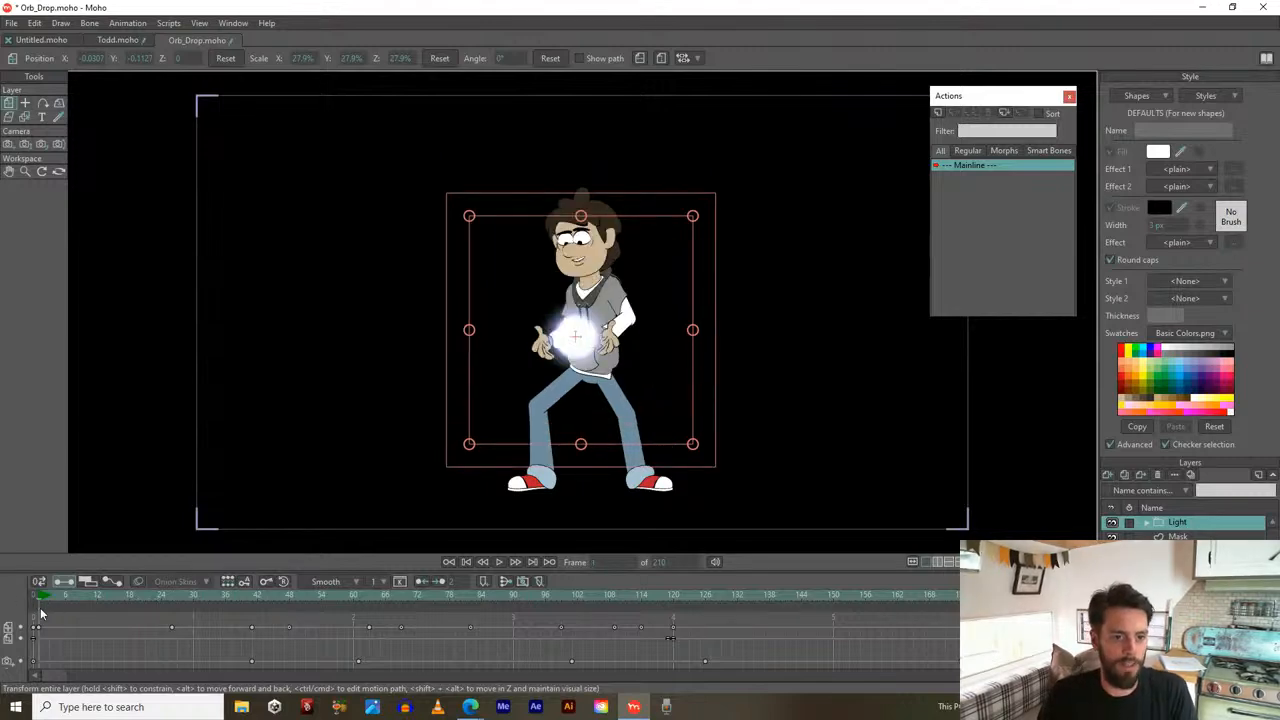
Return to the Todd.moho document, zoom the camera in to about 7.6° and track it to frame the head and raised fist
click(110, 41)
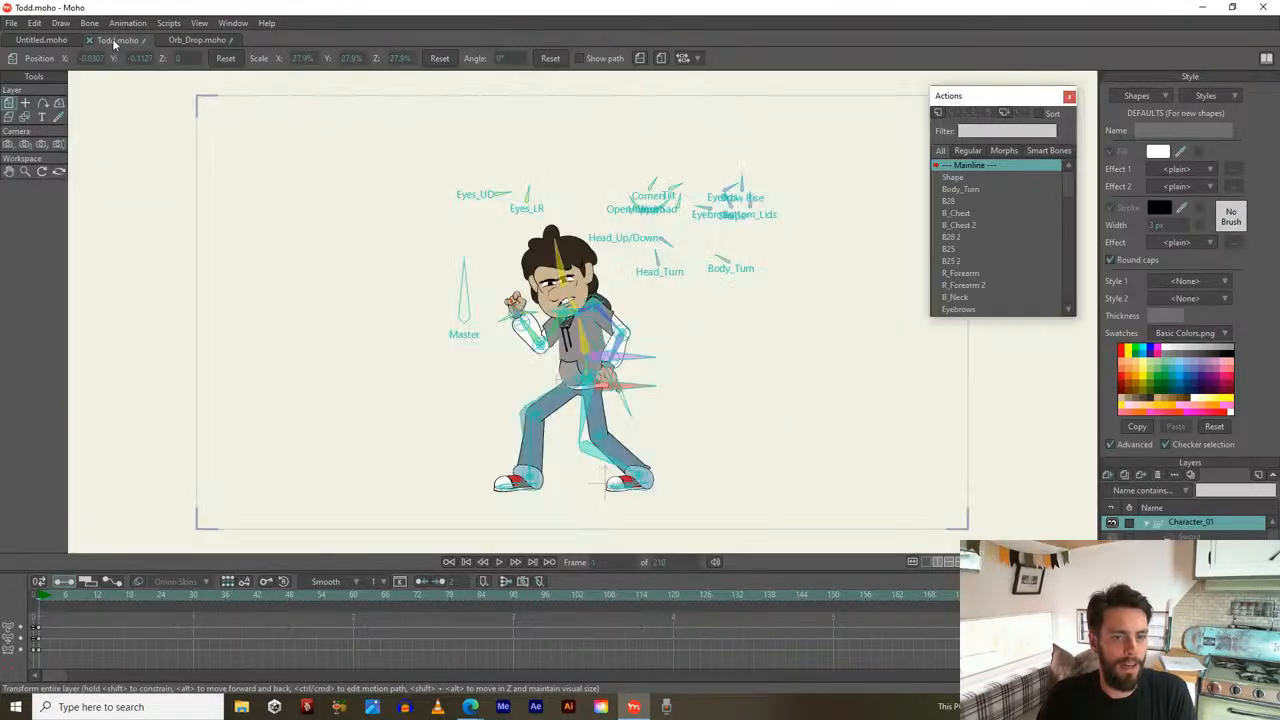
scroll(294, 194, down, 3)
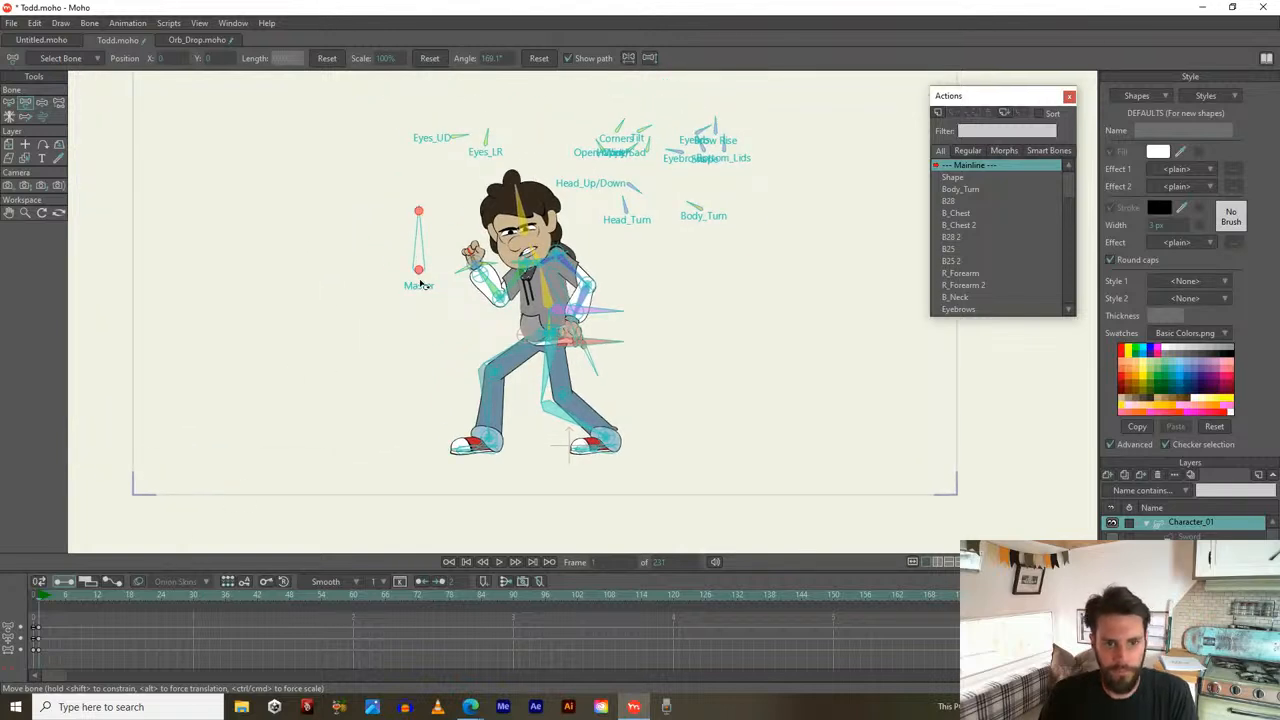
click(8, 187)
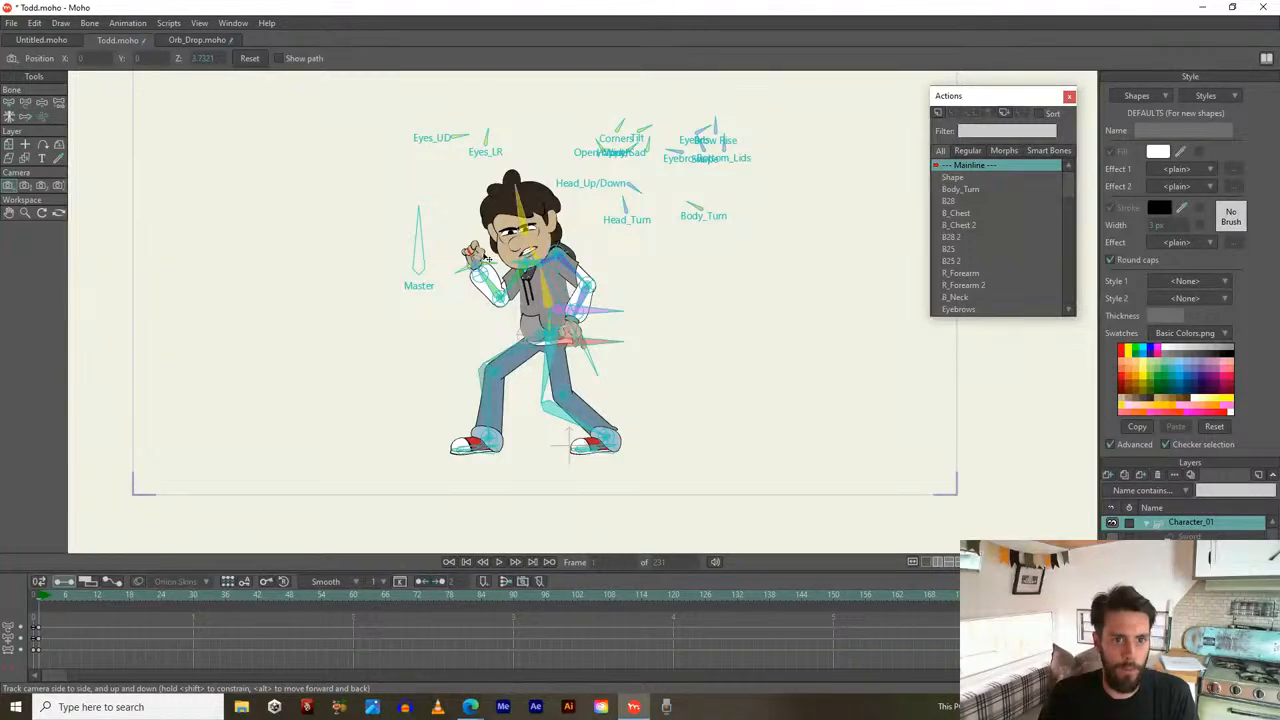
click(25, 186)
drag(470, 197, 490, 383)
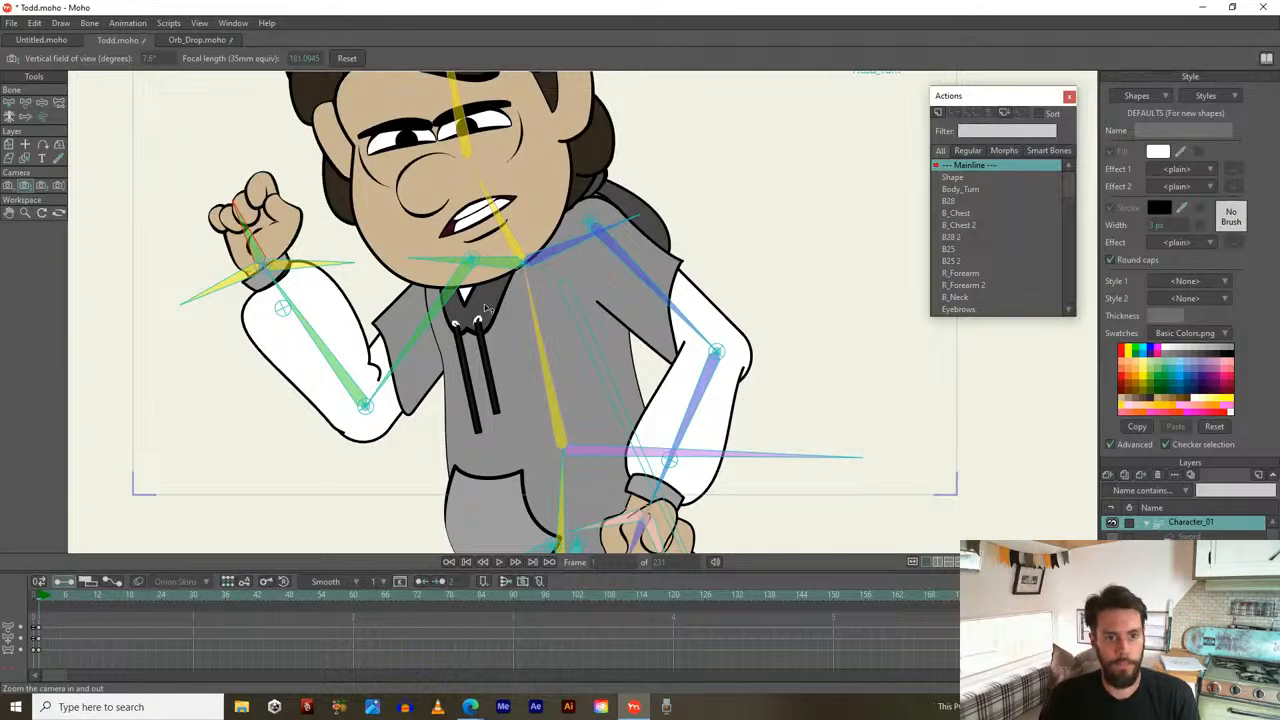
scroll(486, 308, down, 3)
drag(424, 234, 41, 227)
click(8, 187)
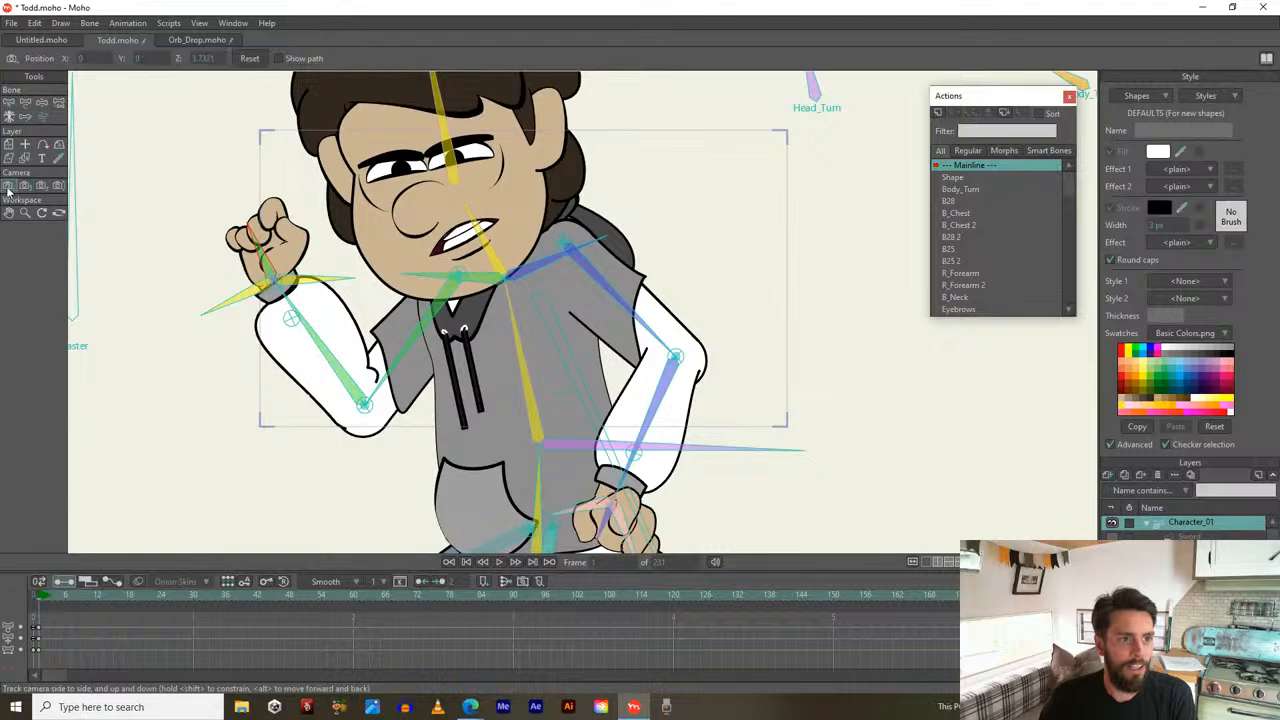
mouse_move(386, 221)
mouse_down()
mouse_move(426, 271)
mouse_move(398, 233)
mouse_up()
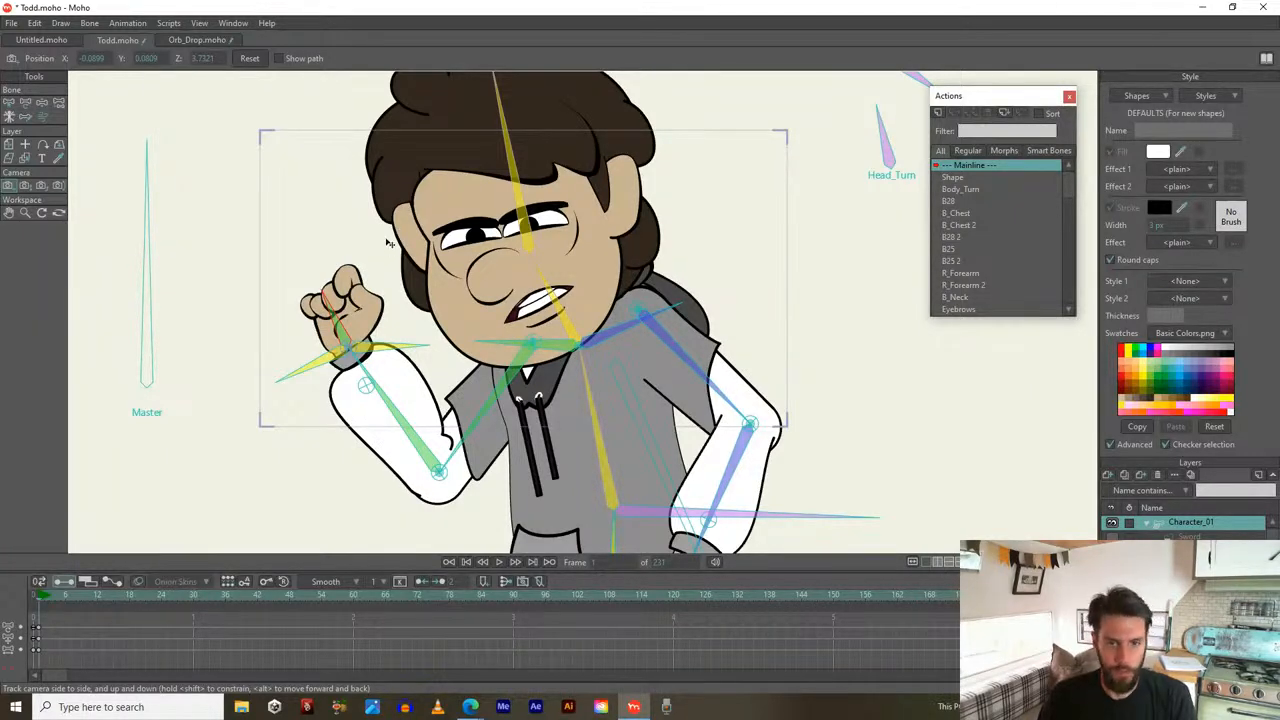
Zoom the camera in further on the character's face and track it up to frame the eyes and eyebrows
scroll(392, 246, down, 2)
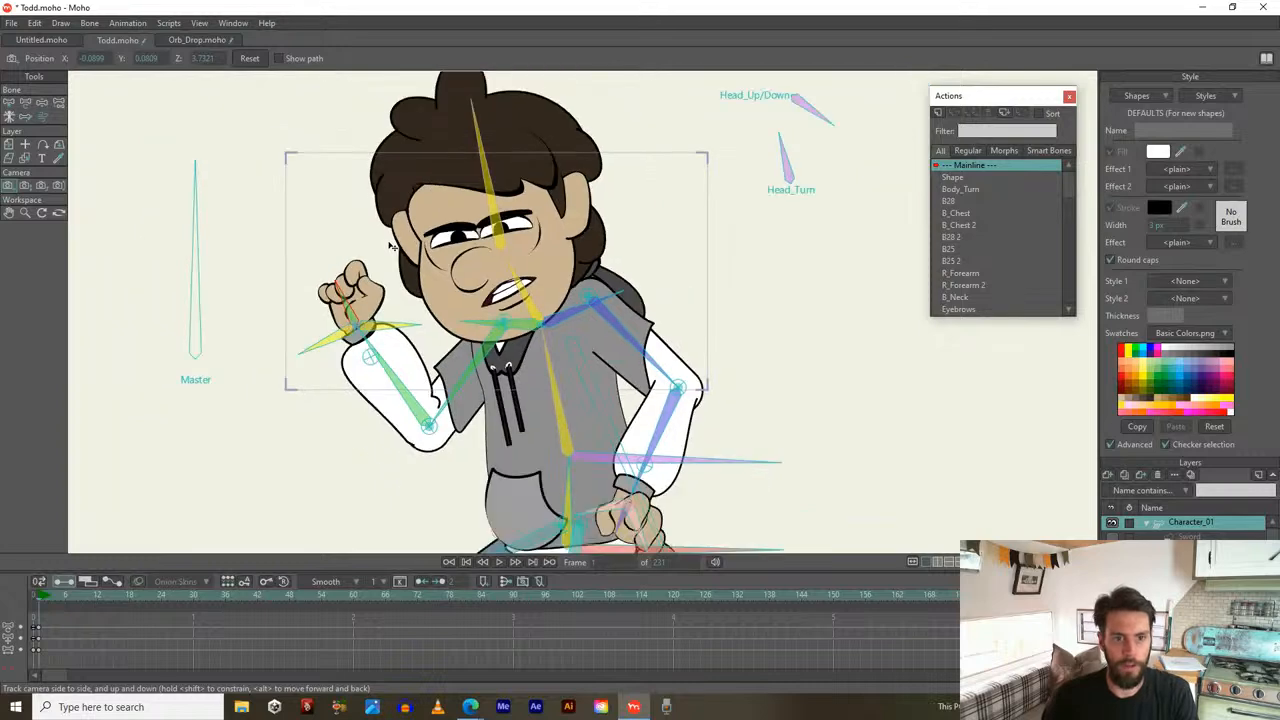
scroll(392, 246, up, 5)
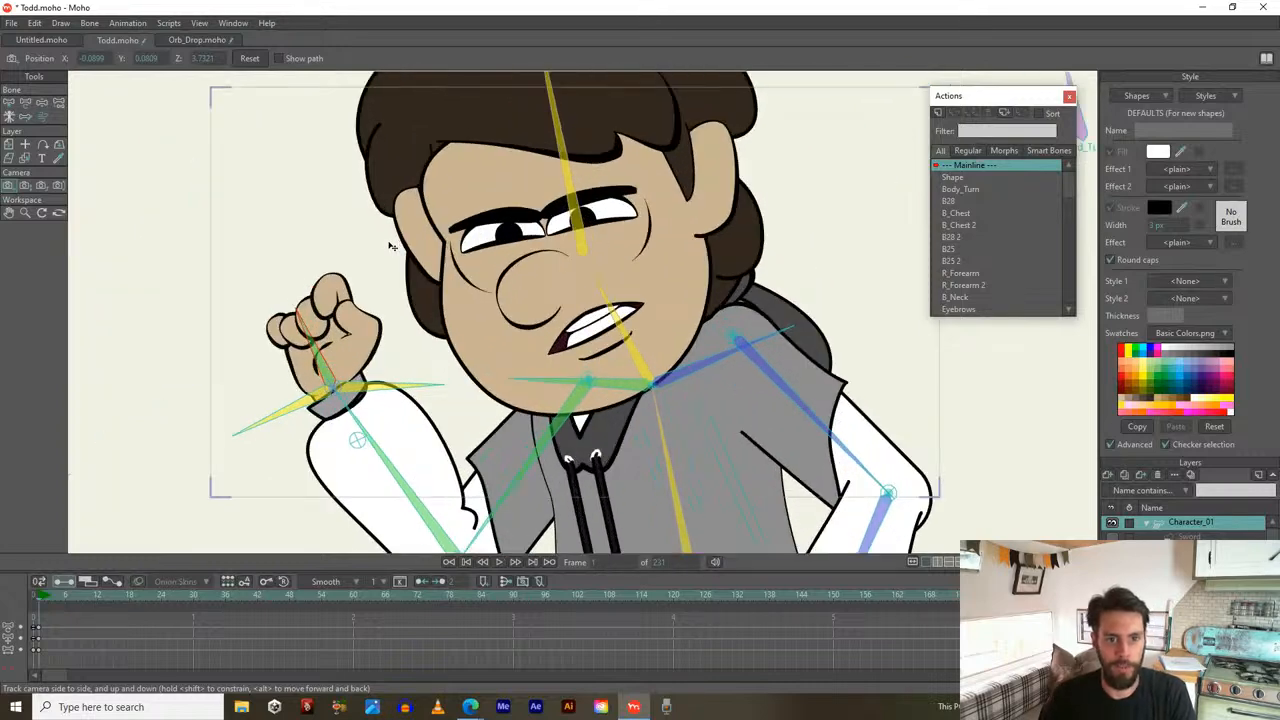
click(25, 186)
drag(552, 214, 730, 498)
drag(580, 230, 643, 393)
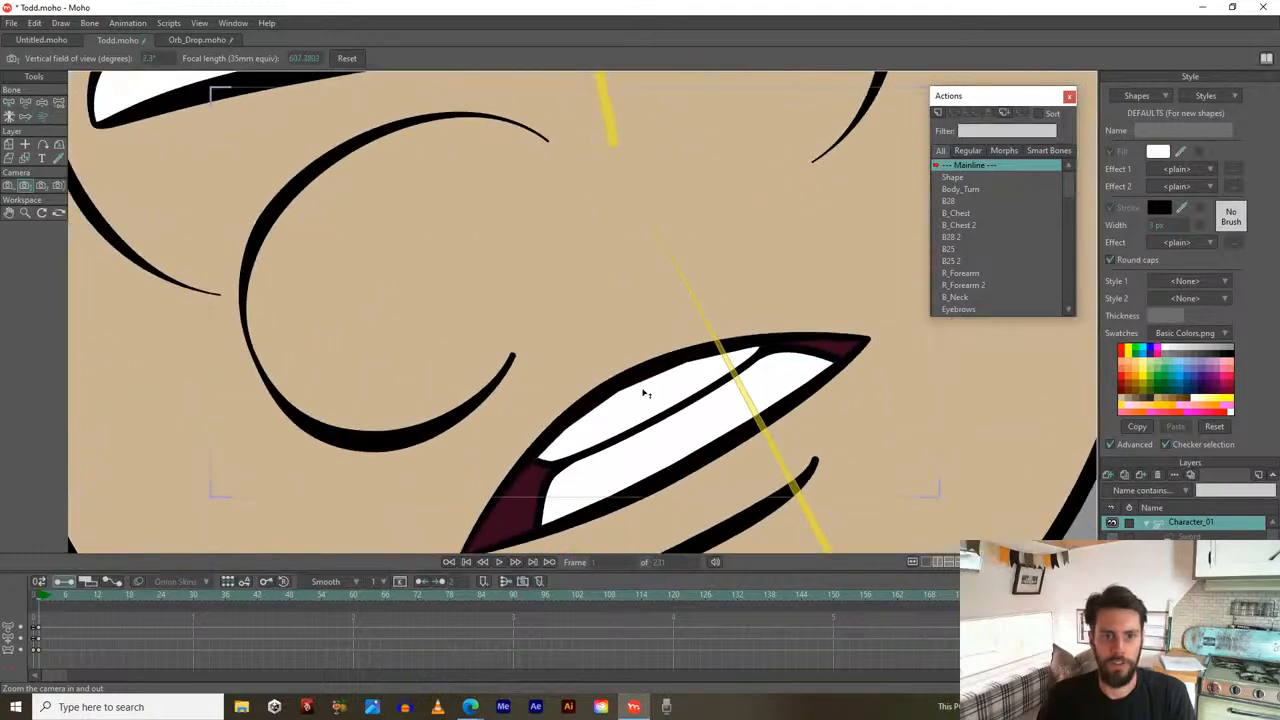
click(8, 186)
drag(453, 197, 459, 207)
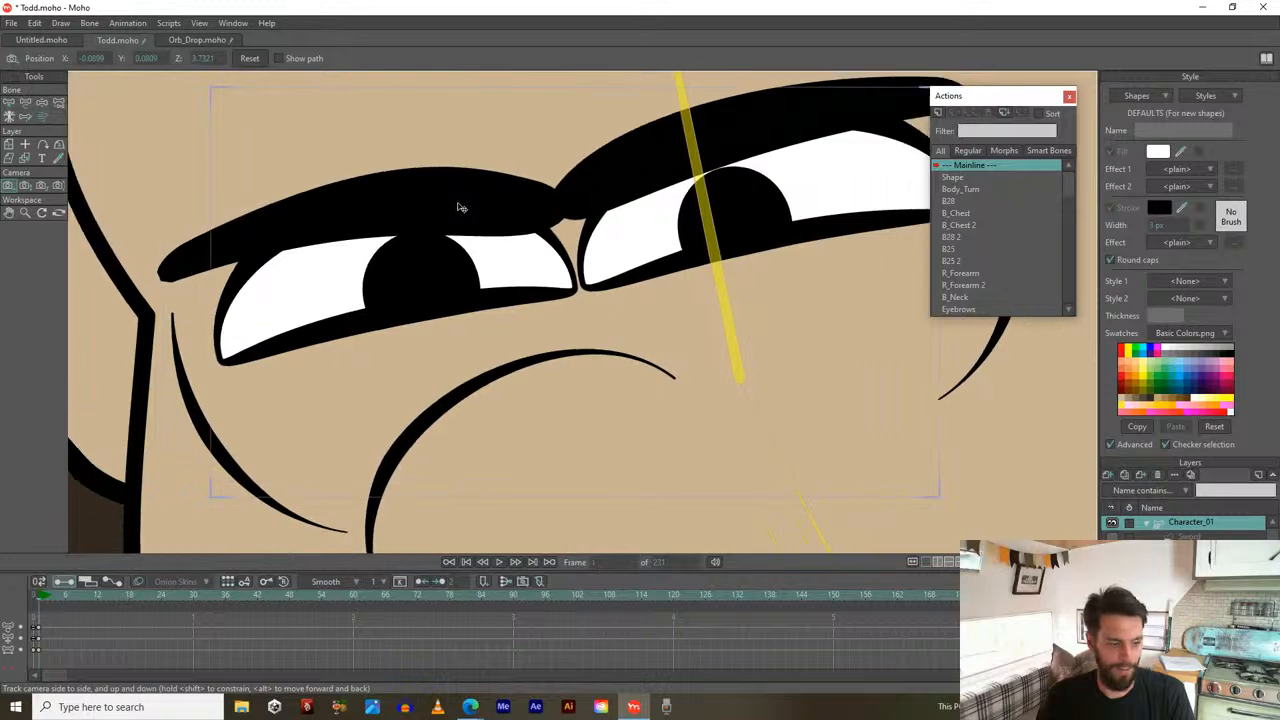
Render frame 1 to preview the close-up of the eyes, and close the rendered image
scroll(470, 219, down, 3)
key(ctrl+r)
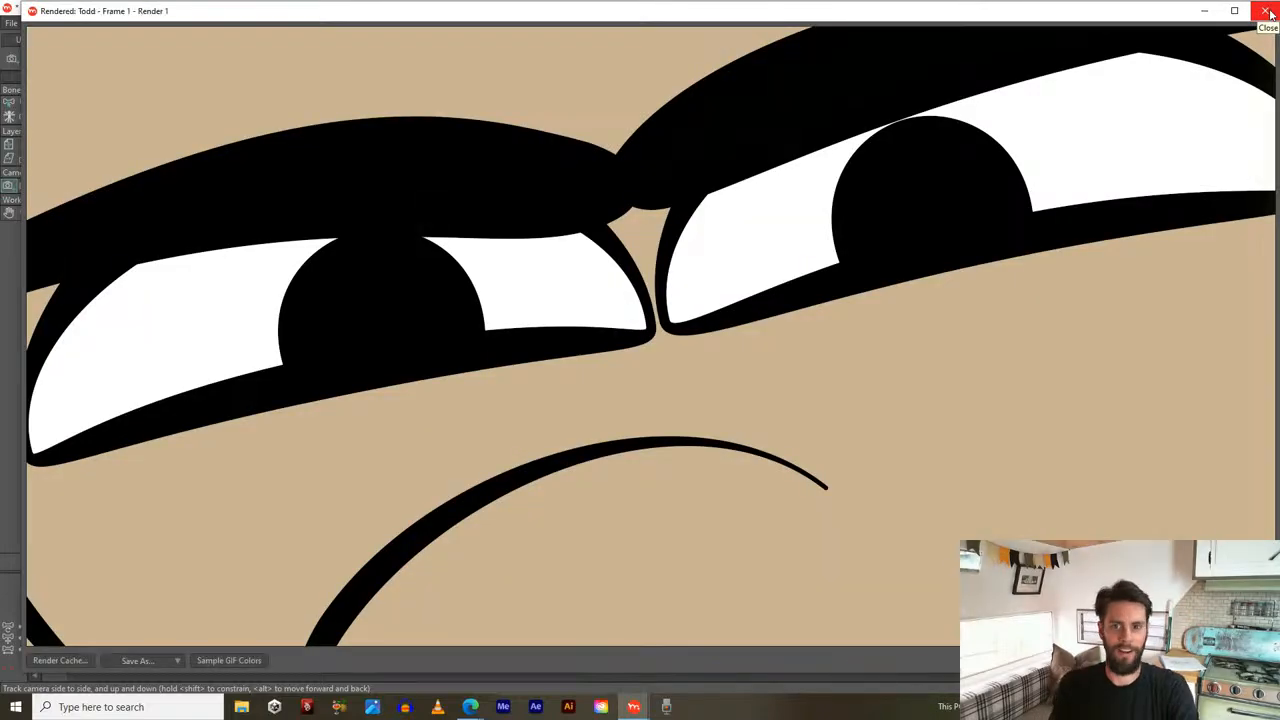
click(1265, 10)
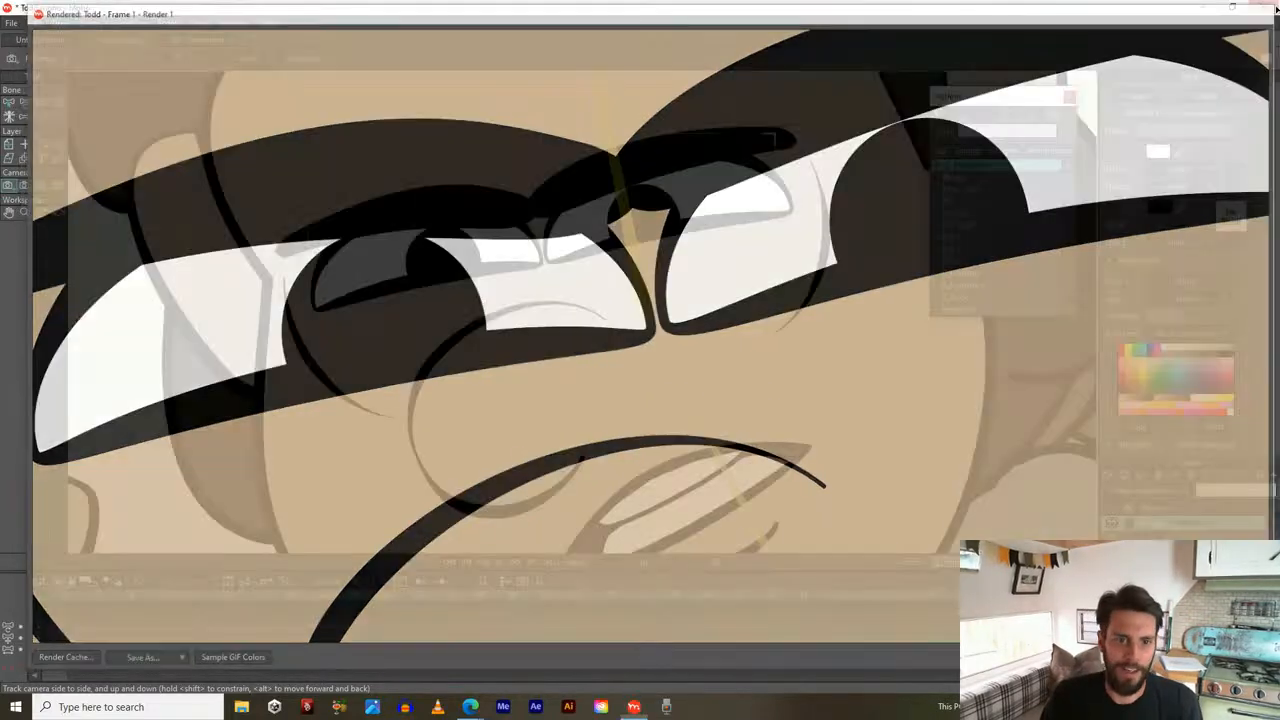
Zoom the camera out to about 2.4°, preview the wider shot of the face with a render, and close it
click(26, 188)
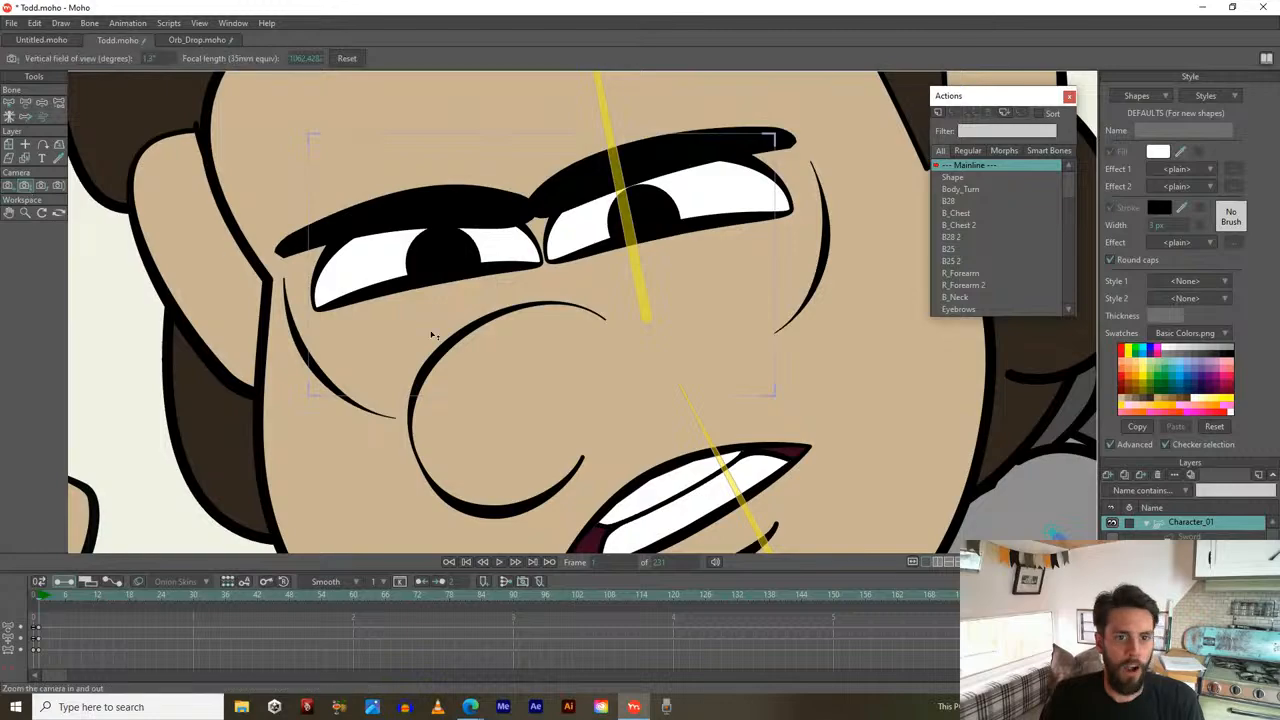
drag(430, 312, 408, 68)
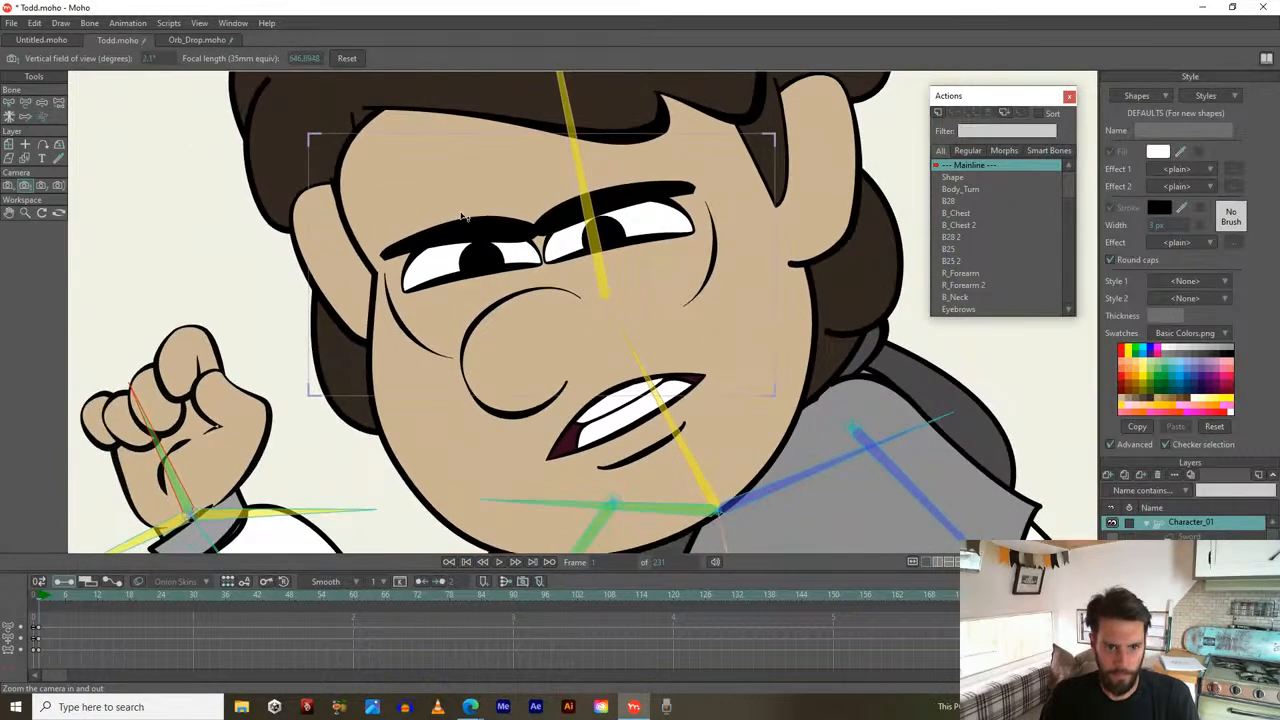
drag(462, 215, 440, 150)
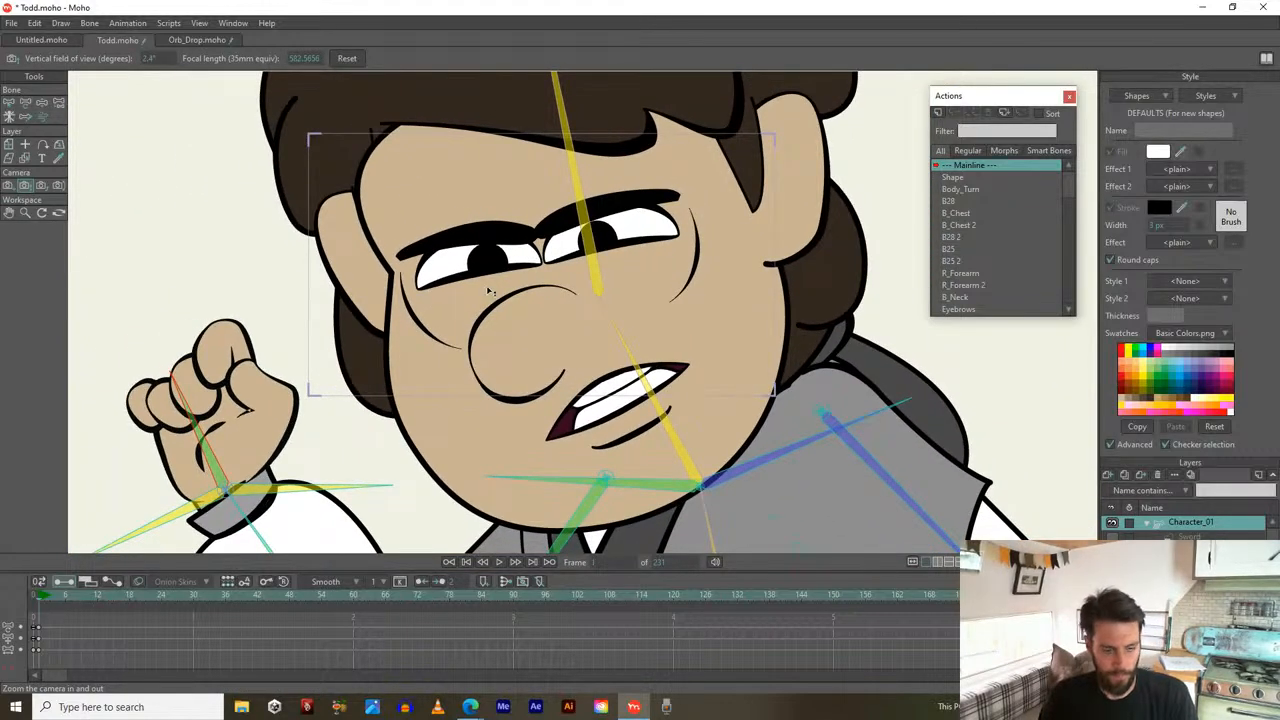
key(ctrl+r)
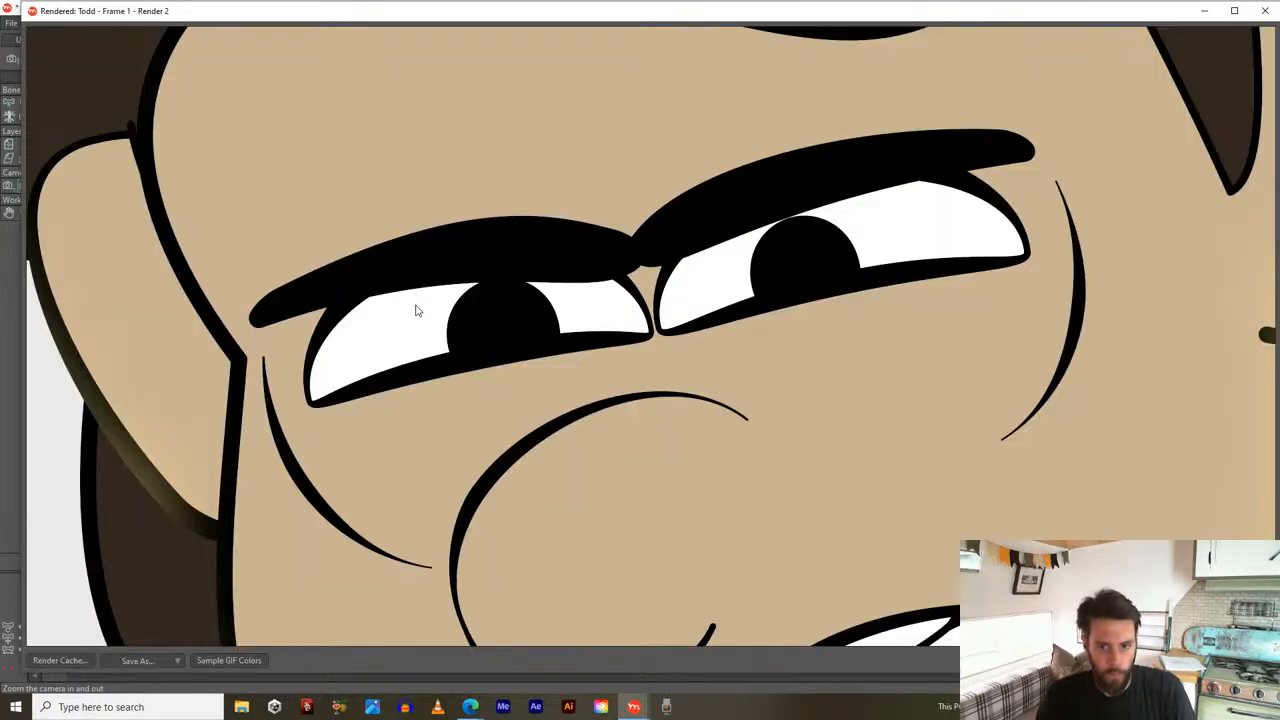
click(1265, 10)
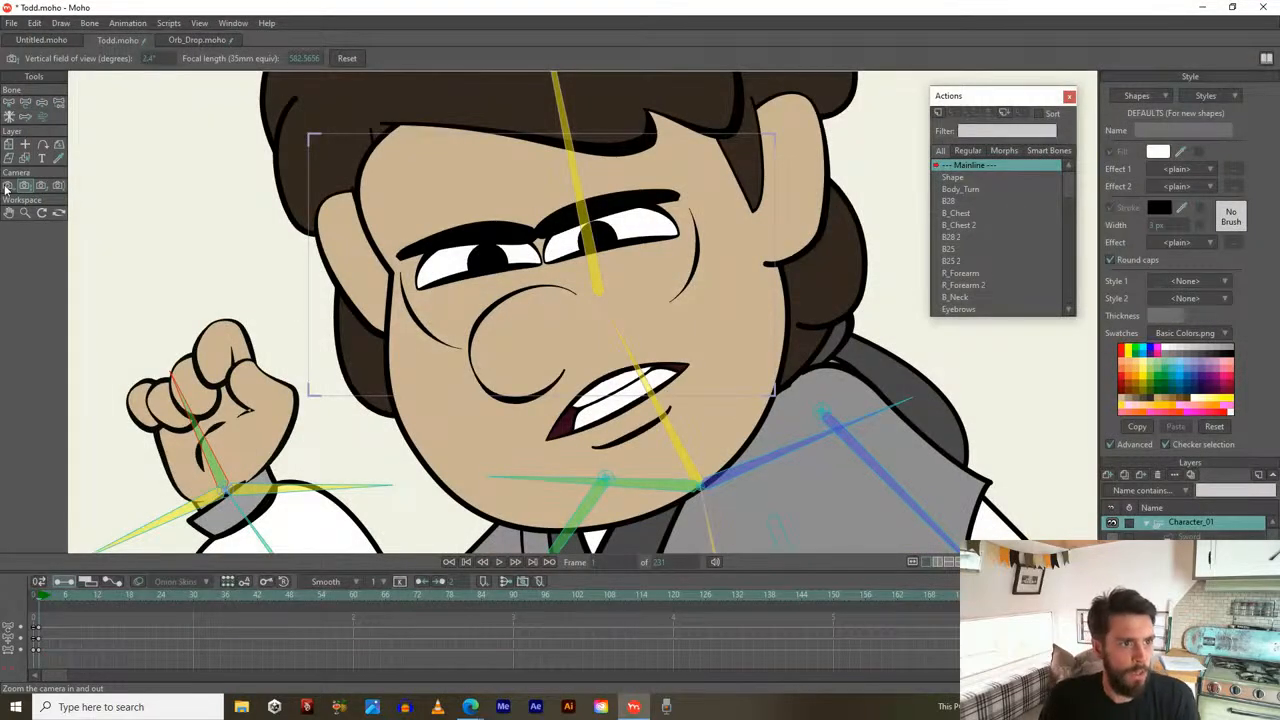
Zoom the camera out to about 5.3° and track it down to frame the head, raised fist and upper chest
drag(468, 302, 418, 147)
drag(512, 331, 480, 241)
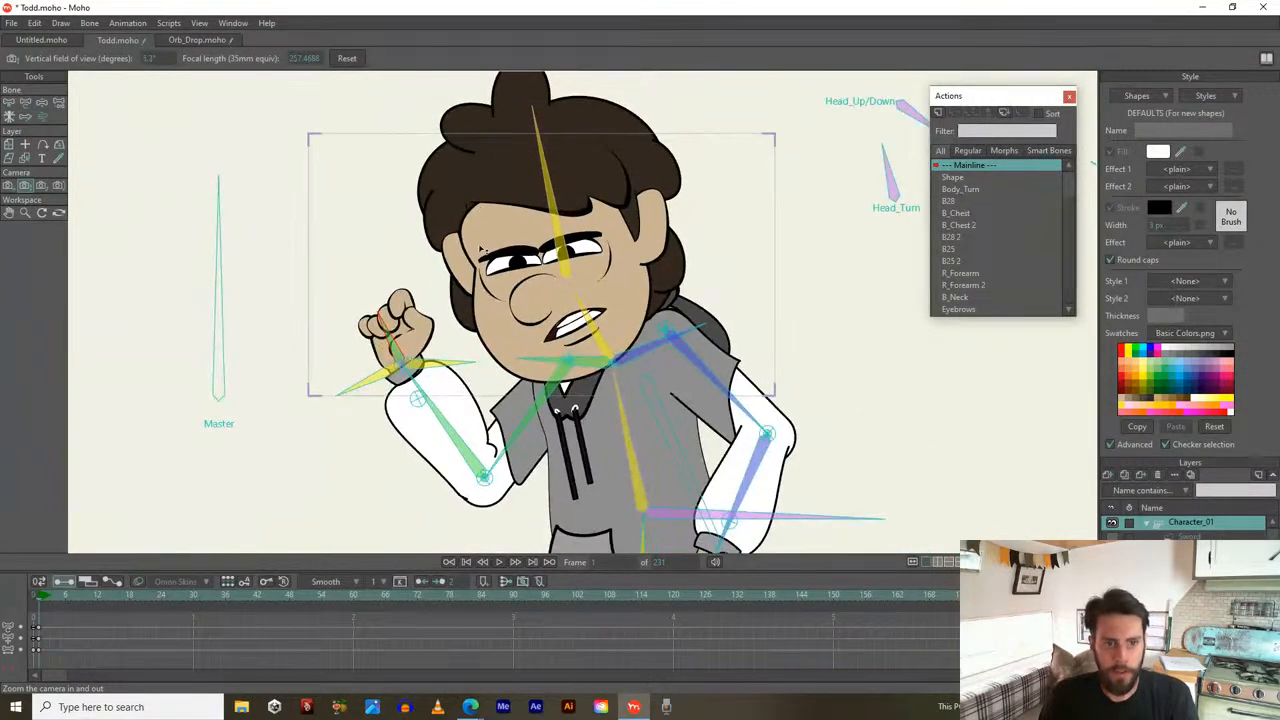
click(9, 185)
drag(474, 325, 494, 245)
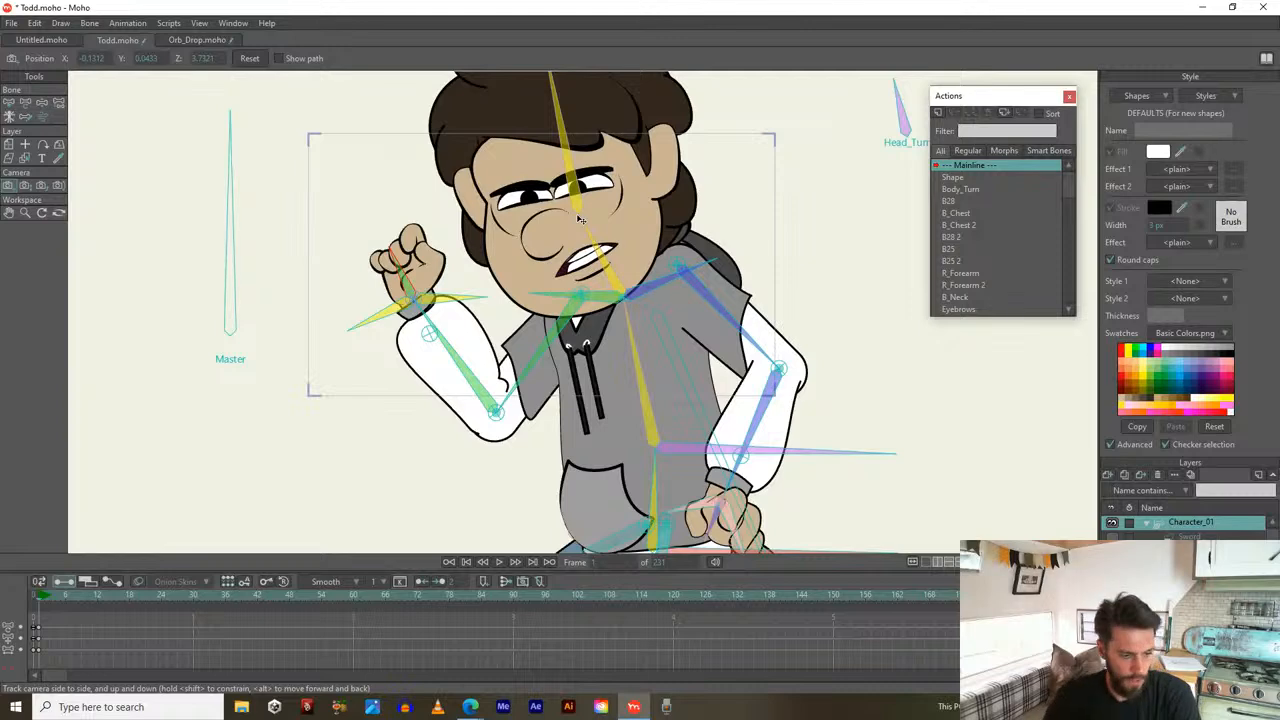
Zoom the camera out to about 69.4° and hold the wide shot by keying the camera's track, roll and pan at frame 12
click(24, 185)
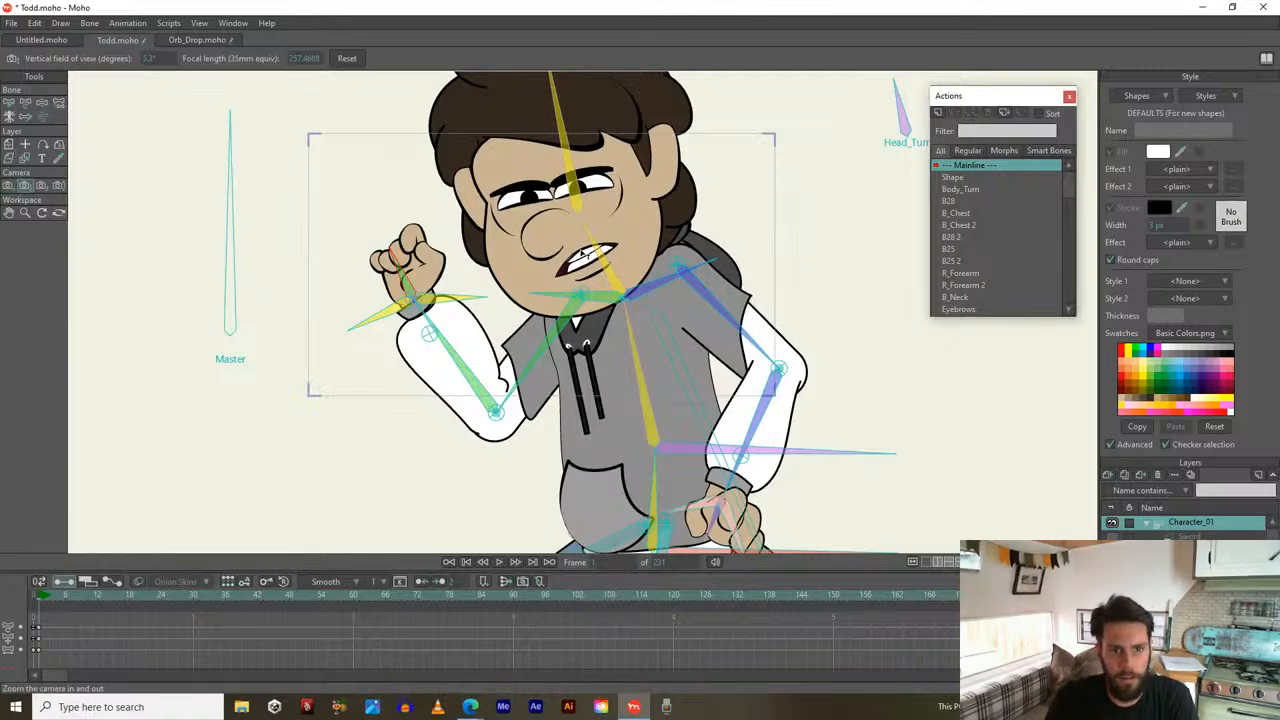
drag(583, 255, 454, 280)
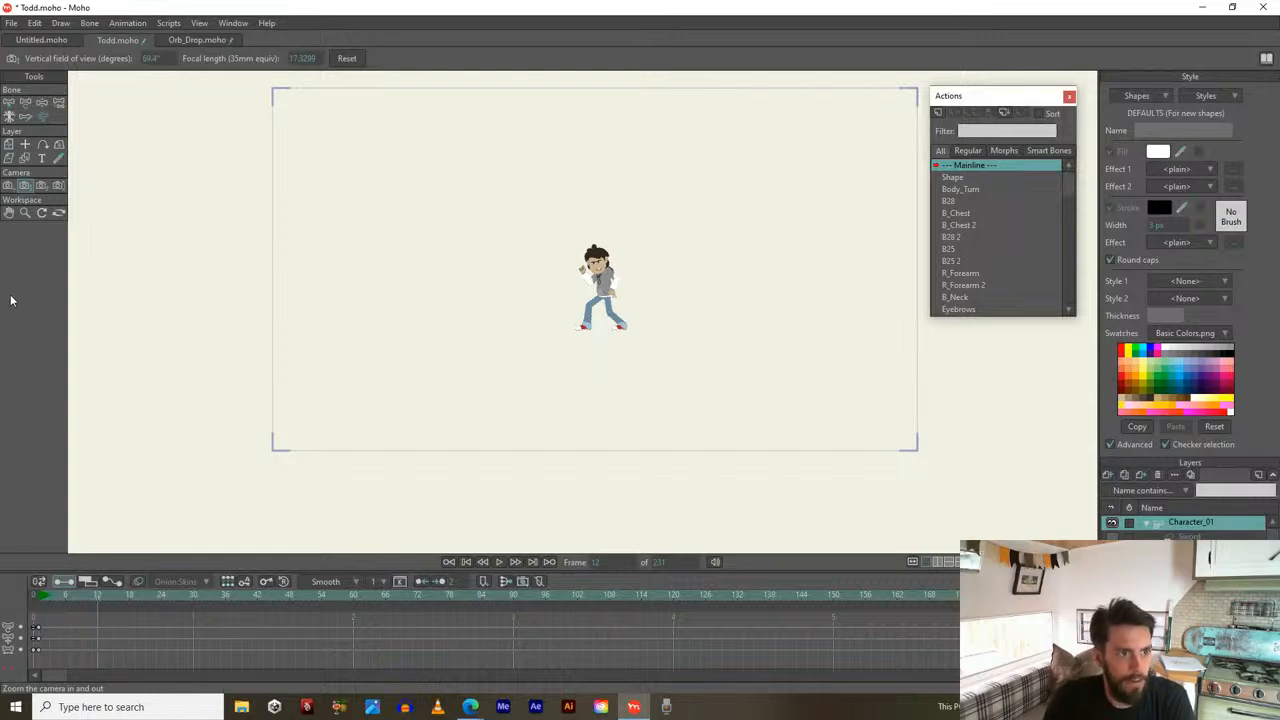
click(9, 186)
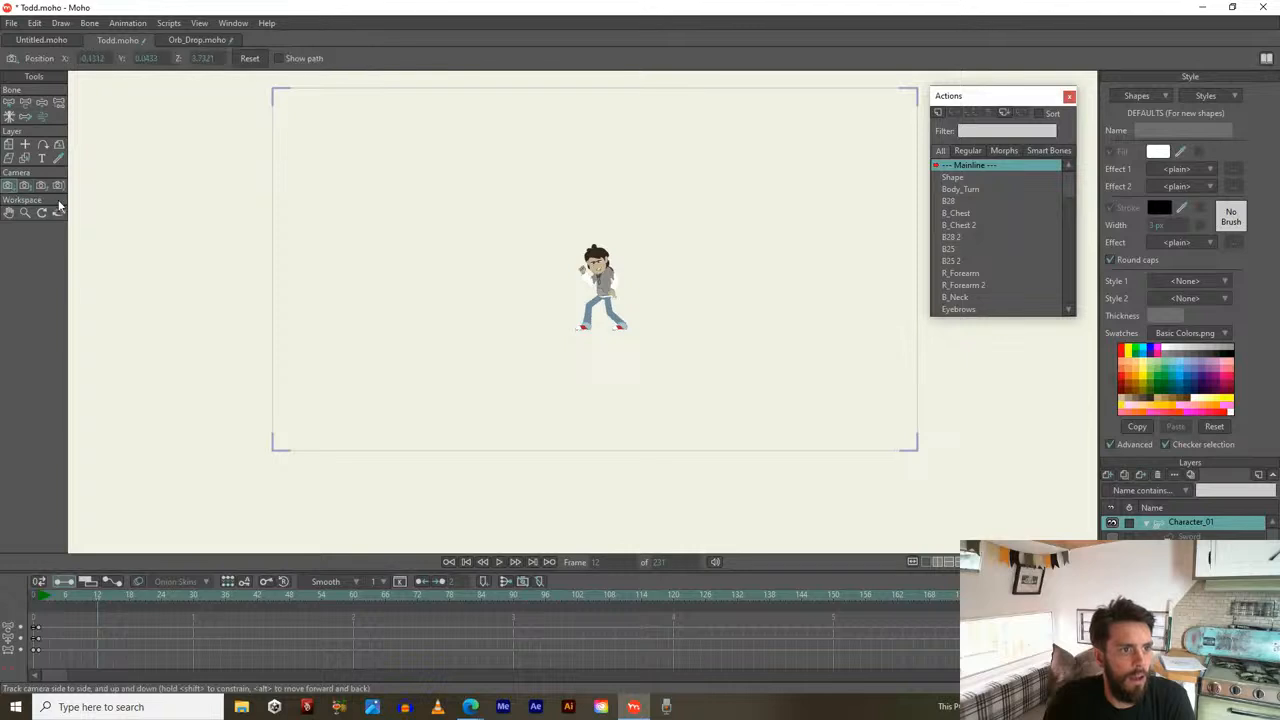
click(44, 186)
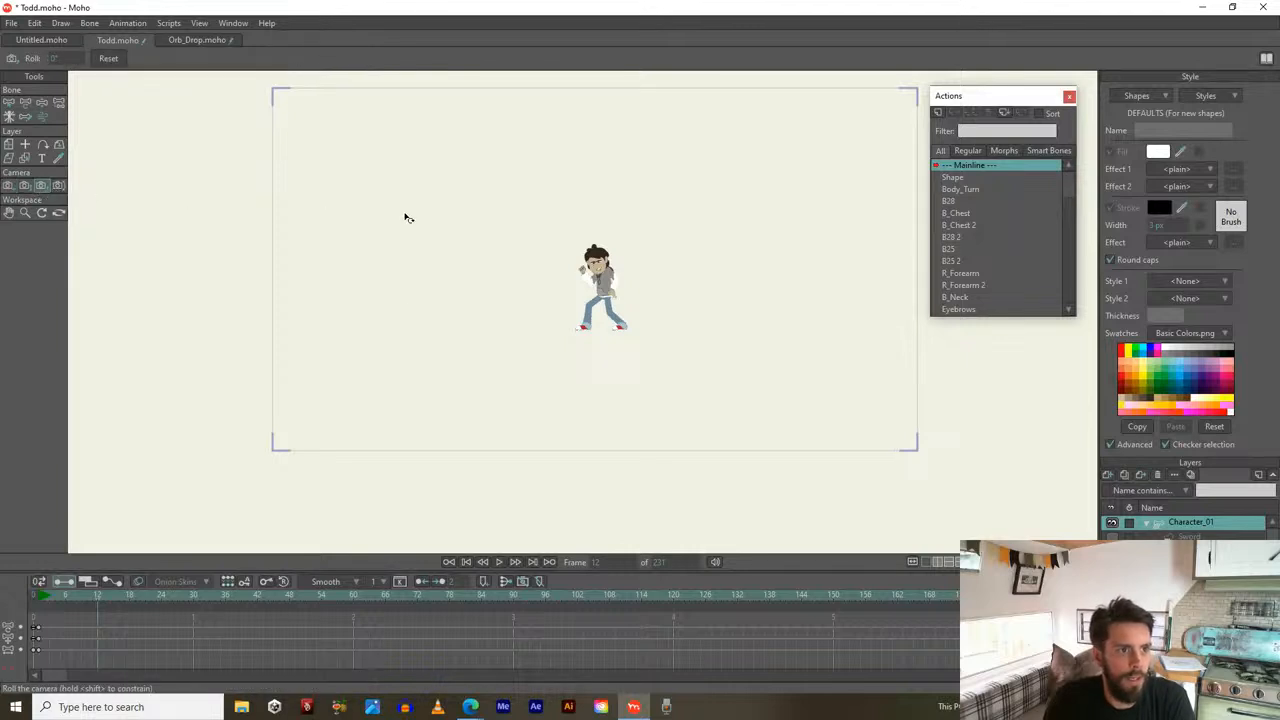
click(57, 186)
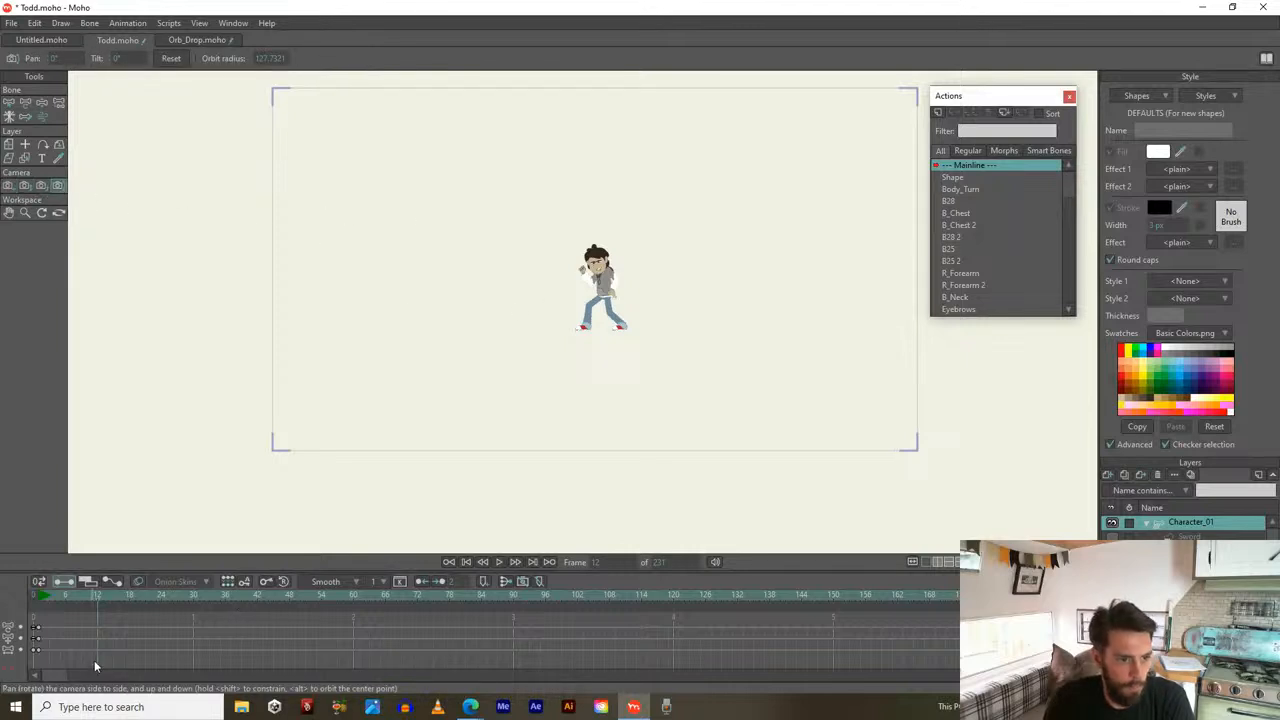
click(93, 632)
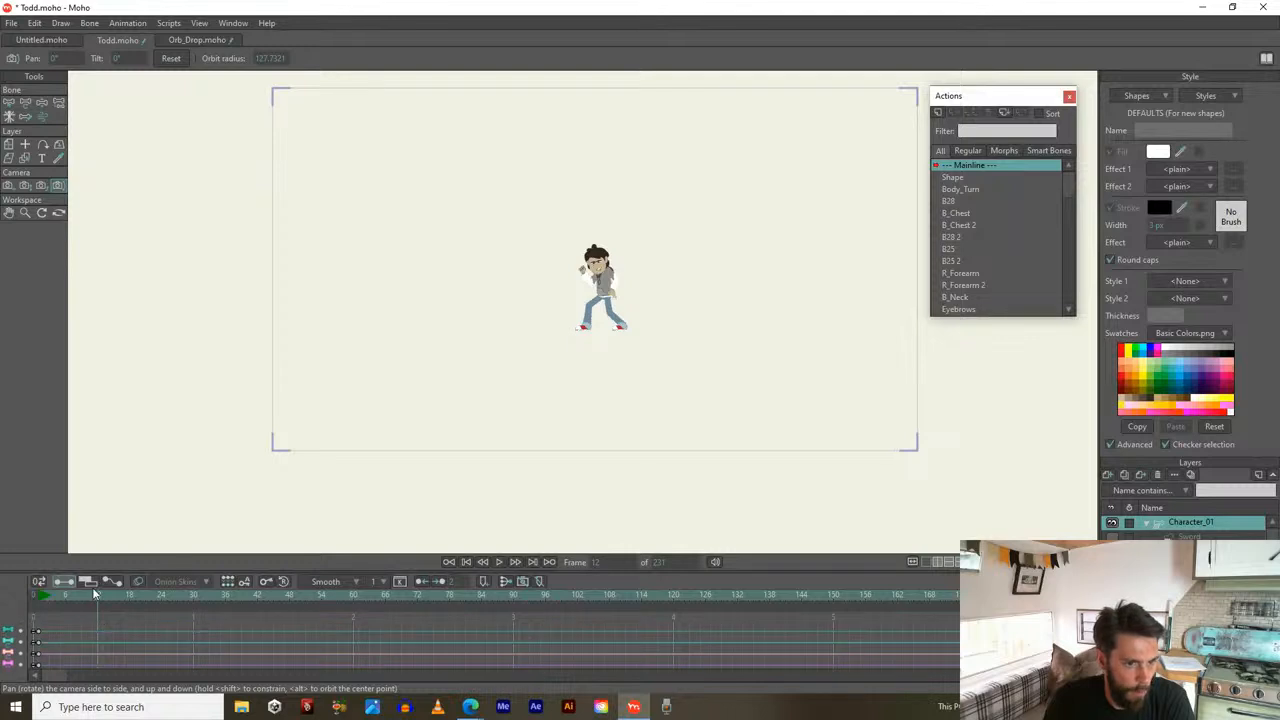
At frame 21, zoom the camera in to about 6.4° and track it up to frame the head and raised fist
mouse_move(141, 610)
mouse_down()
mouse_move(156, 606)
mouse_move(145, 604)
mouse_up()
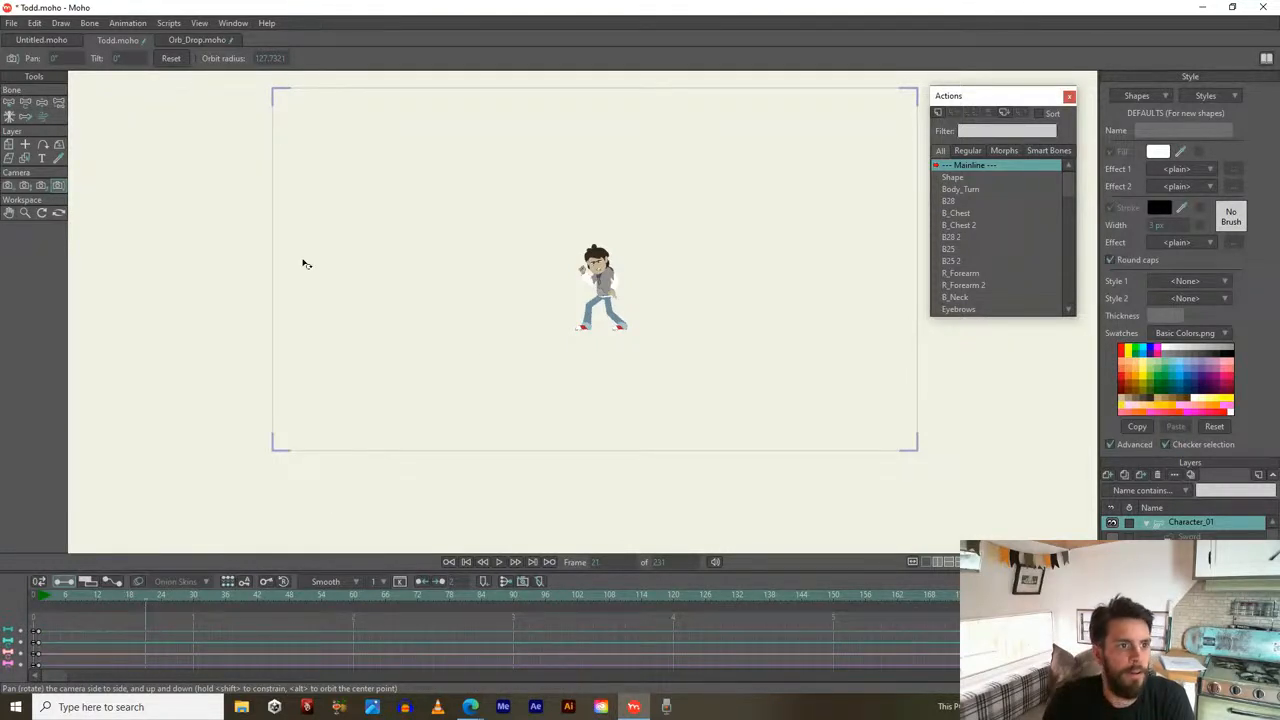
click(10, 186)
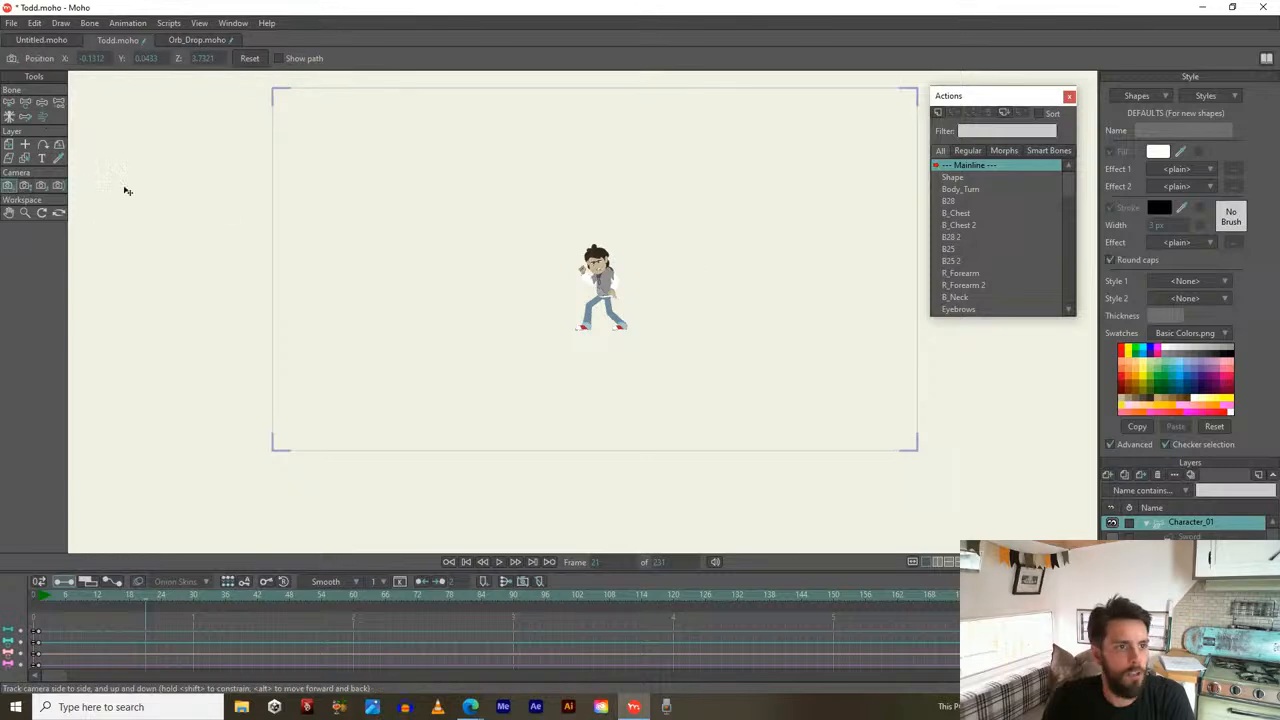
click(25, 186)
drag(567, 214, 627, 340)
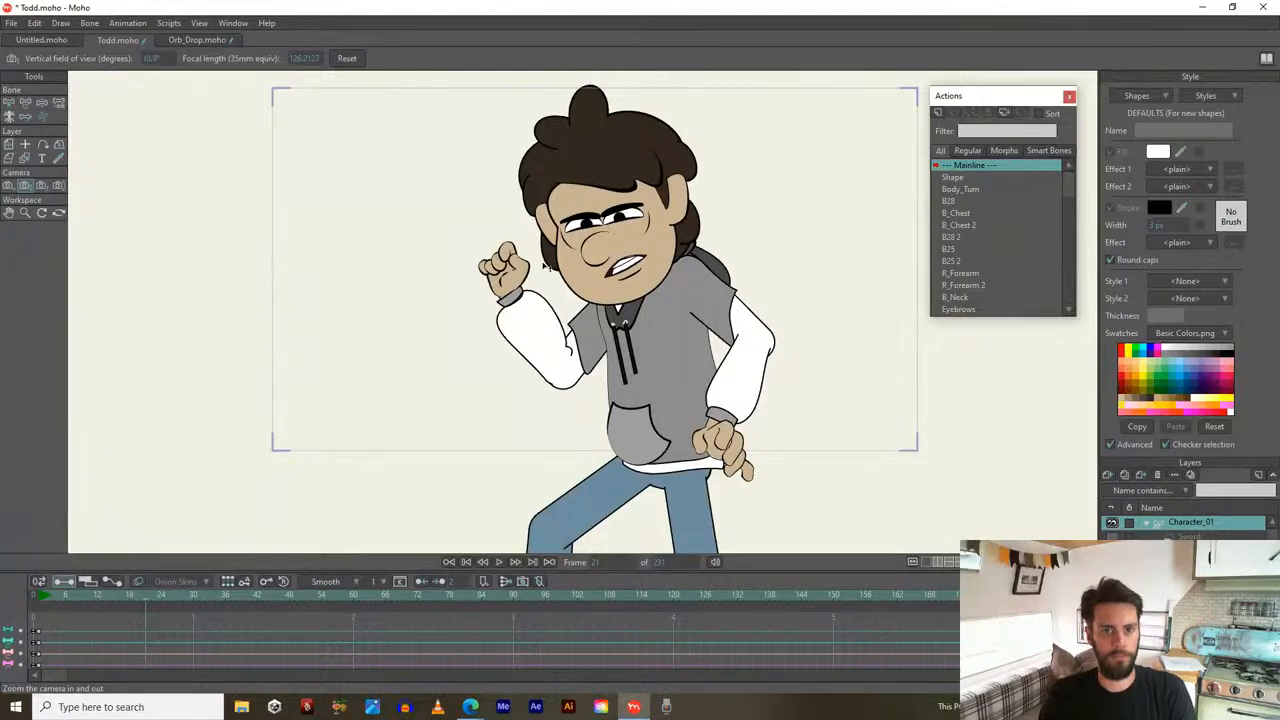
drag(675, 227, 655, 300)
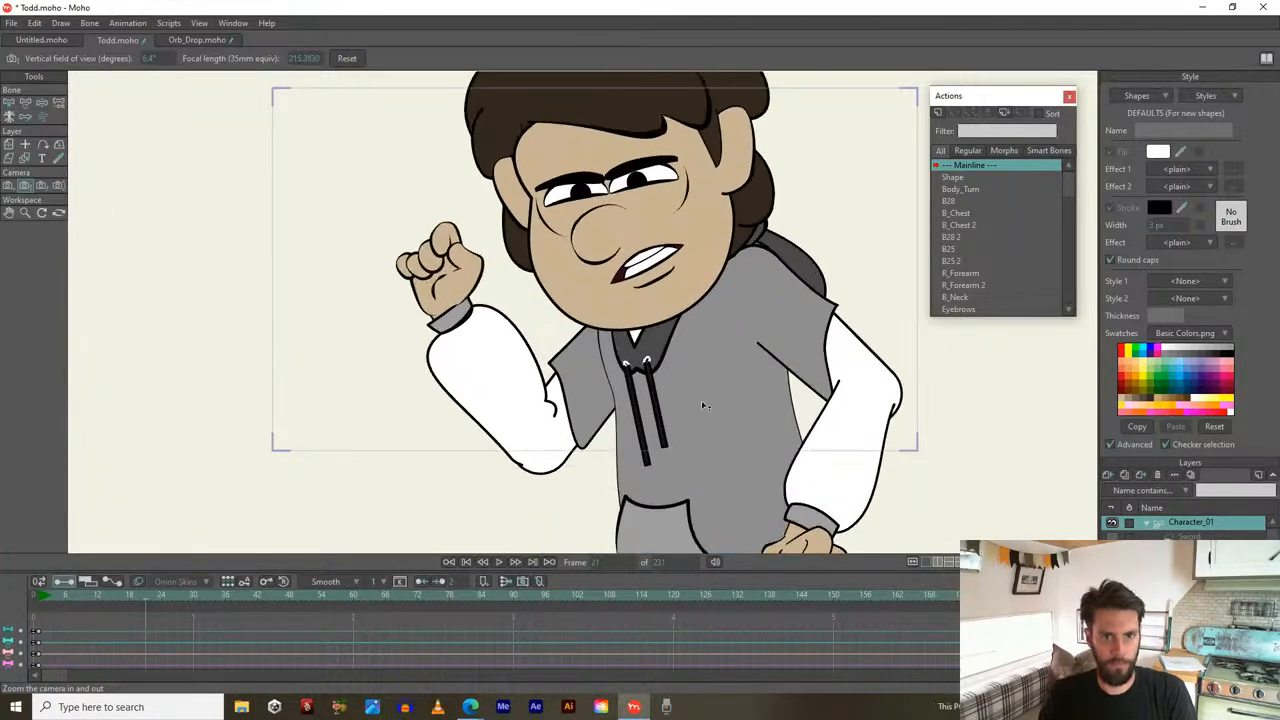
click(9, 186)
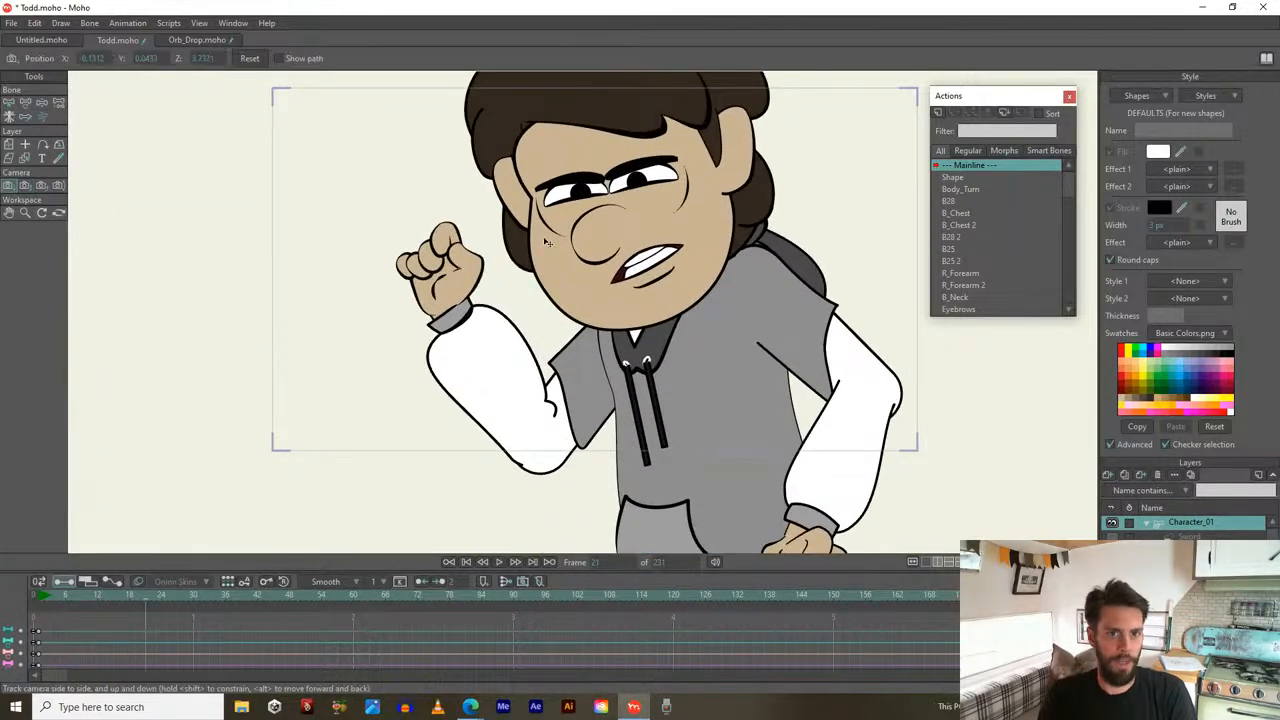
drag(547, 242, 565, 250)
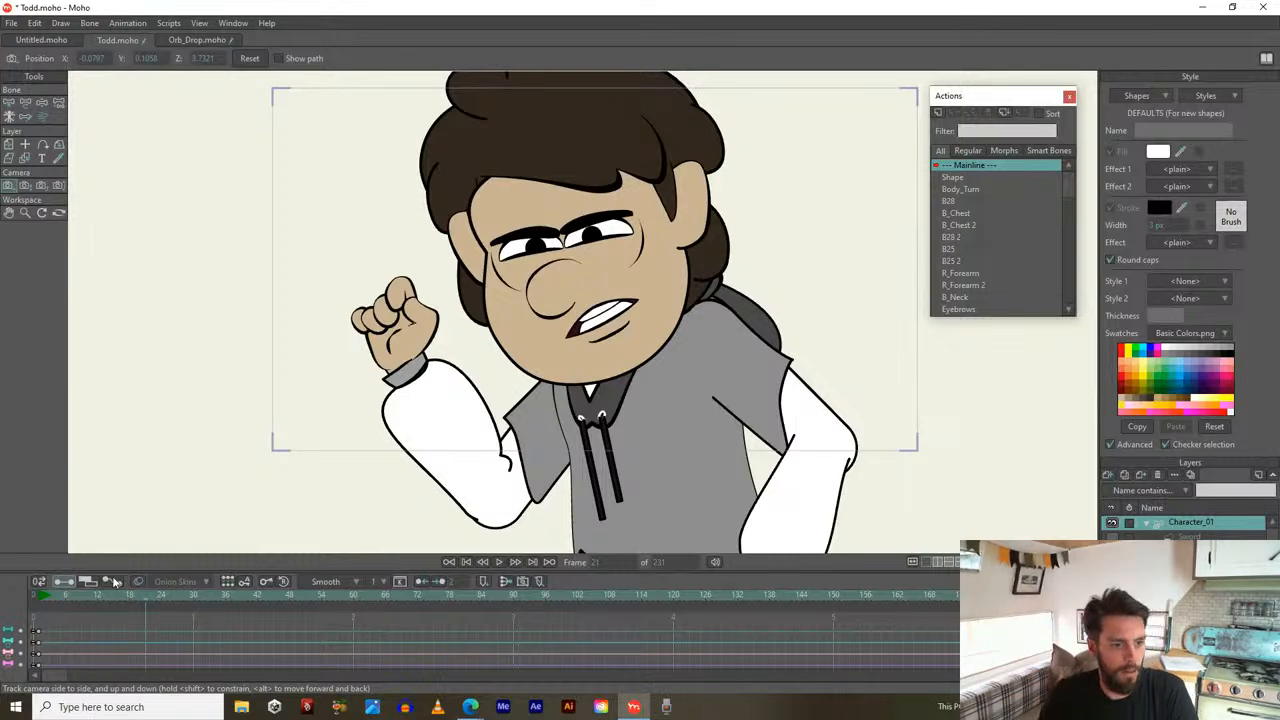
Scrub through the camera move from frame 1, and at frame 31 track the camera up above the character's head
click(44, 597)
drag(100, 606, 153, 619)
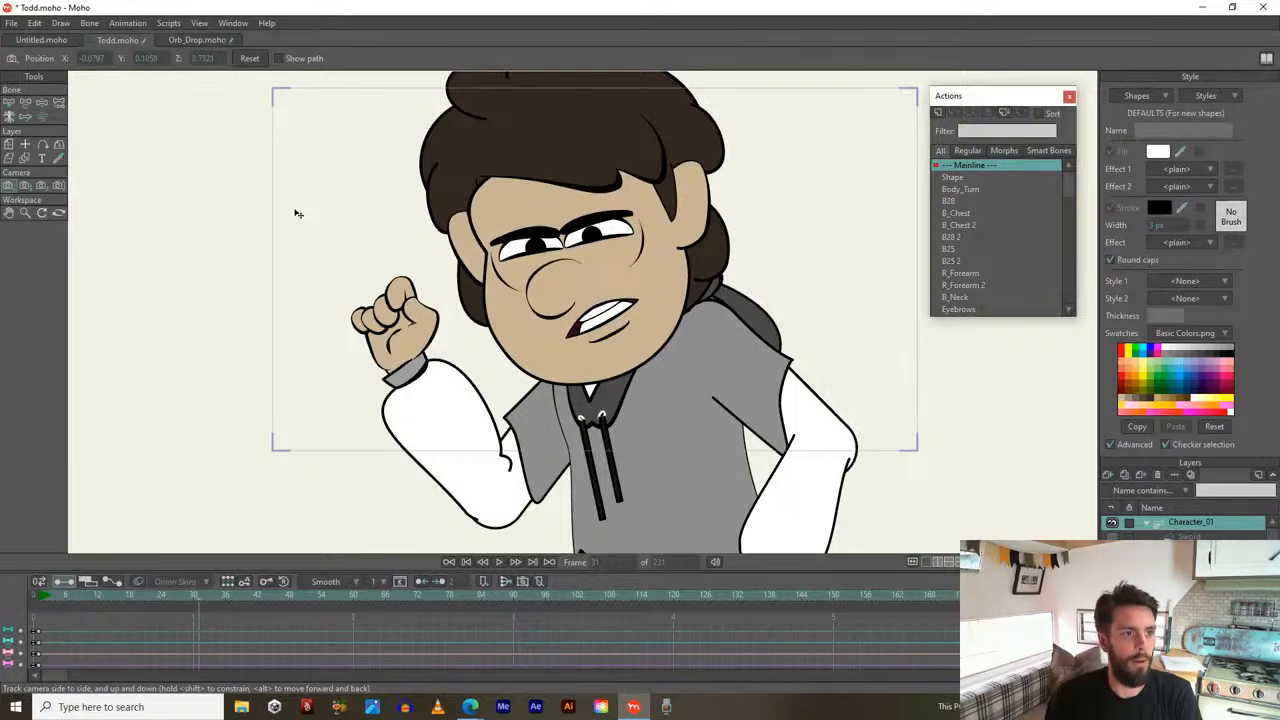
drag(529, 191, 520, 283)
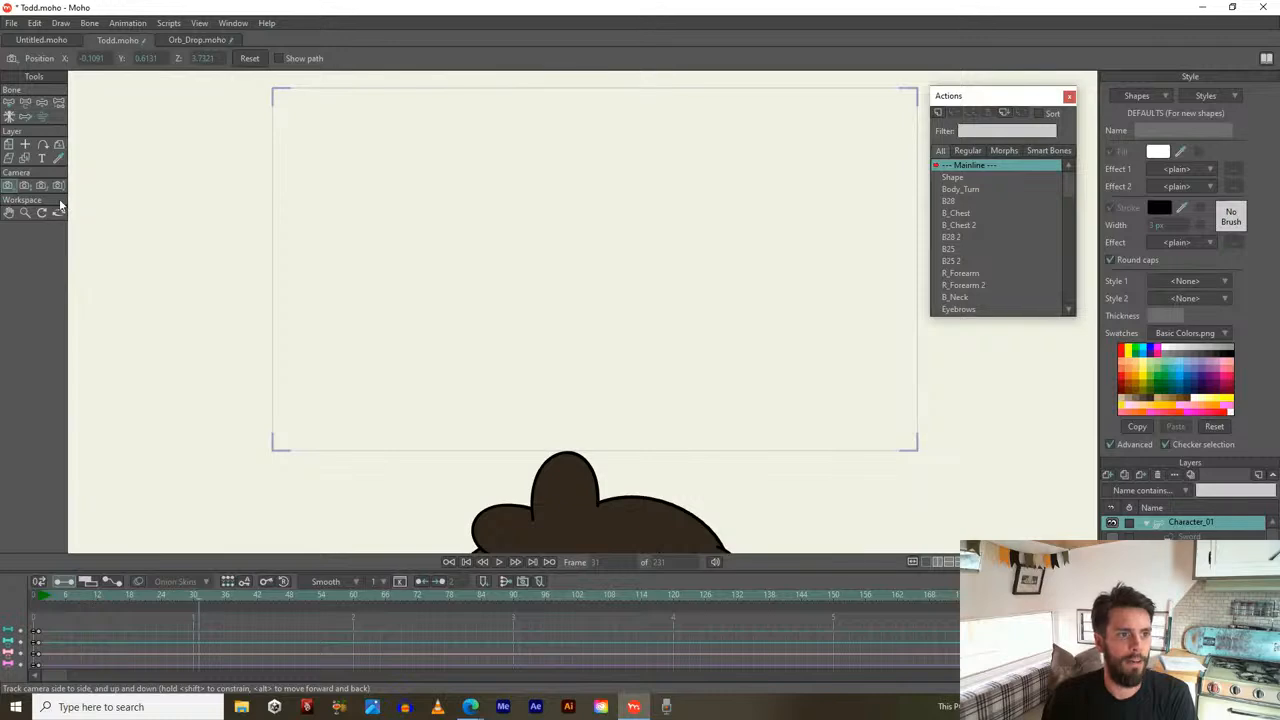
drag(198, 597, 228, 568)
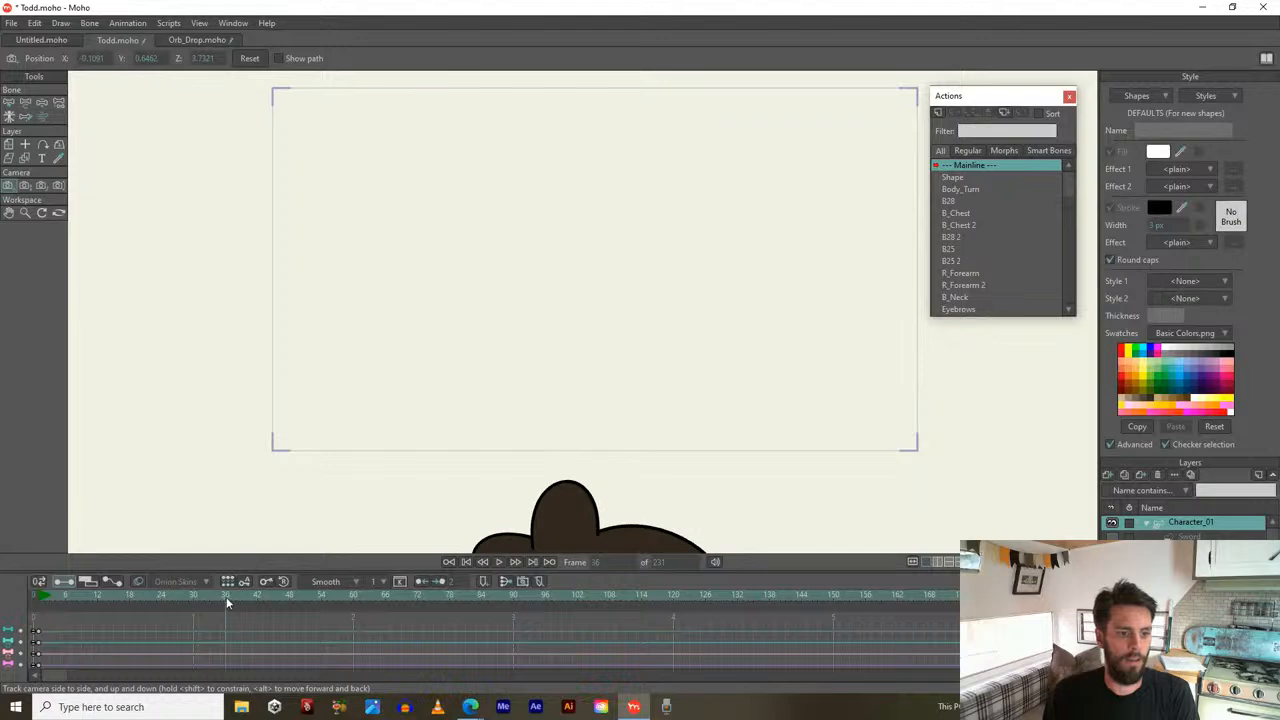
At frame 42, track the camera back down to the character and zoom it out to about 13.3° to frame him from the hips up
click(256, 598)
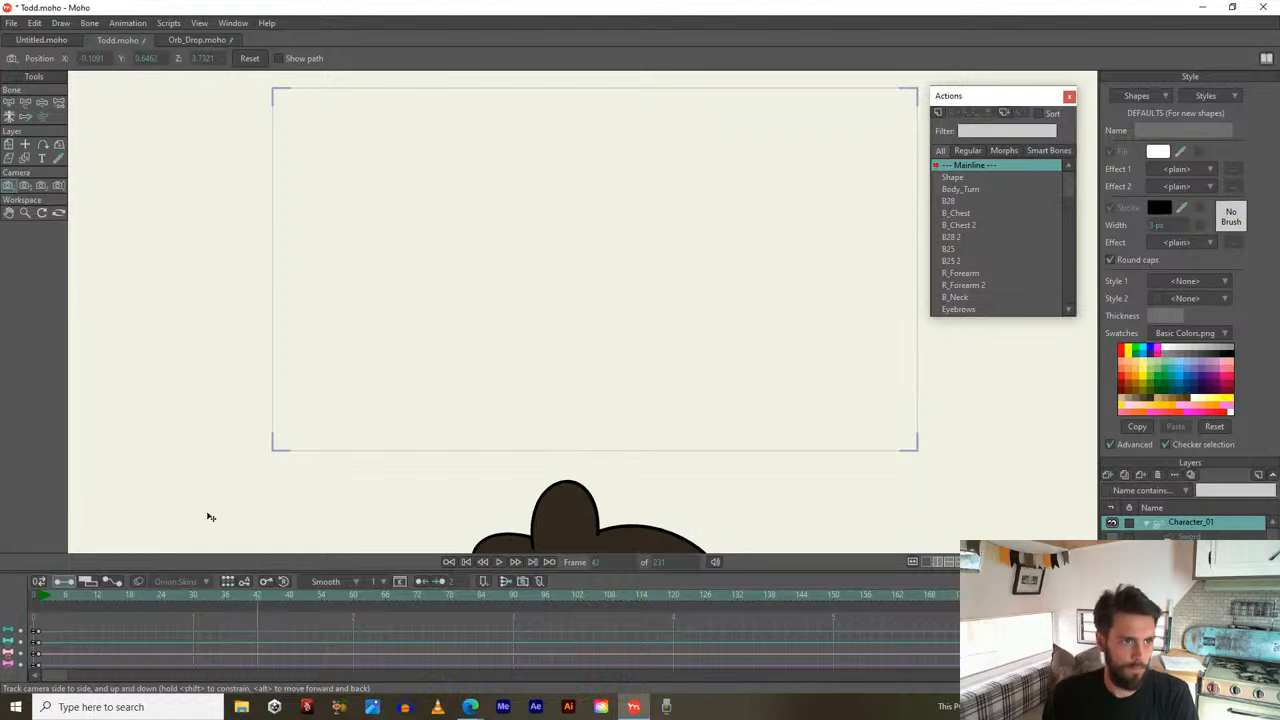
drag(539, 387, 526, 276)
click(25, 186)
drag(455, 230, 412, 98)
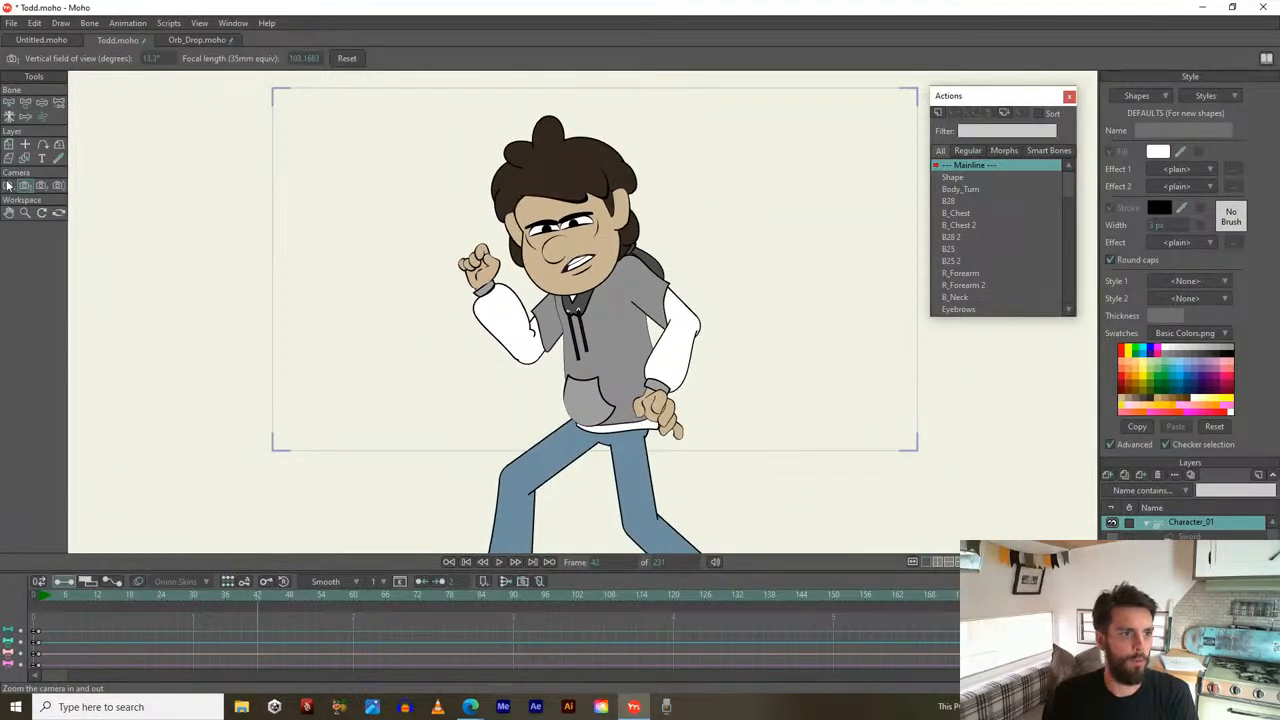
click(8, 186)
drag(440, 258, 446, 258)
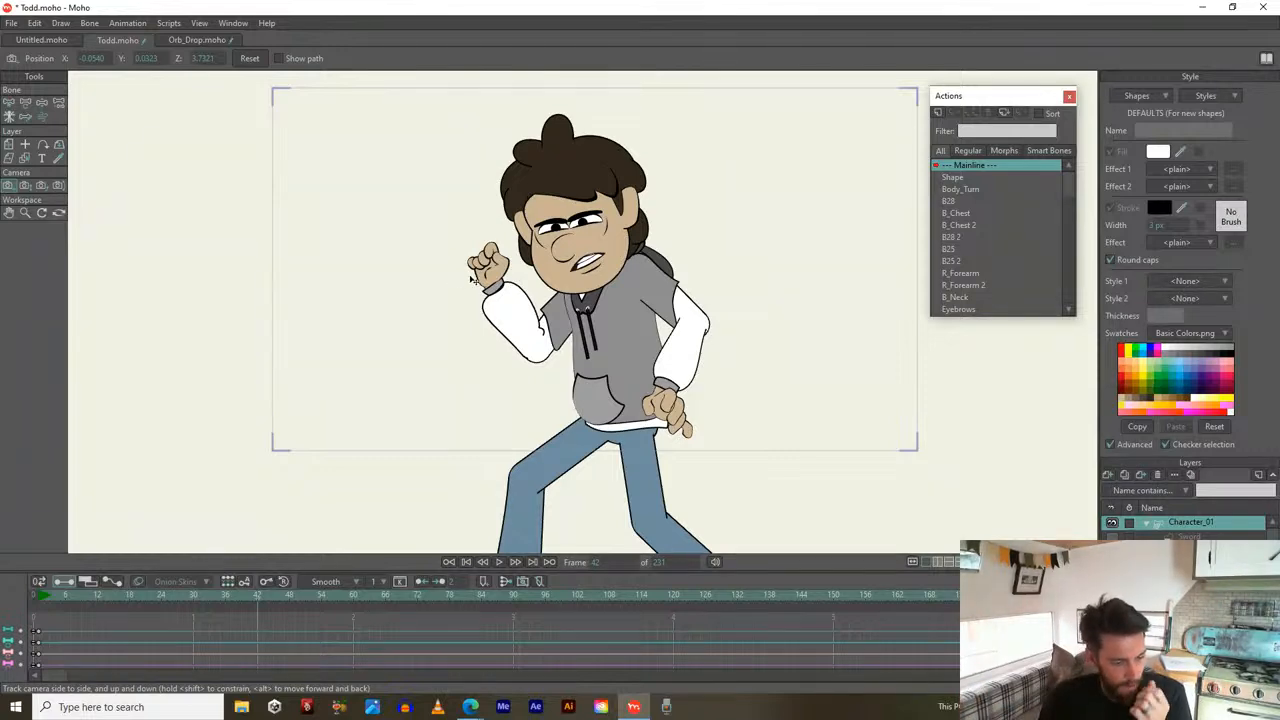
Review the camera move from the start, and delete the camera keyframes at frames 12, 21 and 42
drag(252, 600, 43, 598)
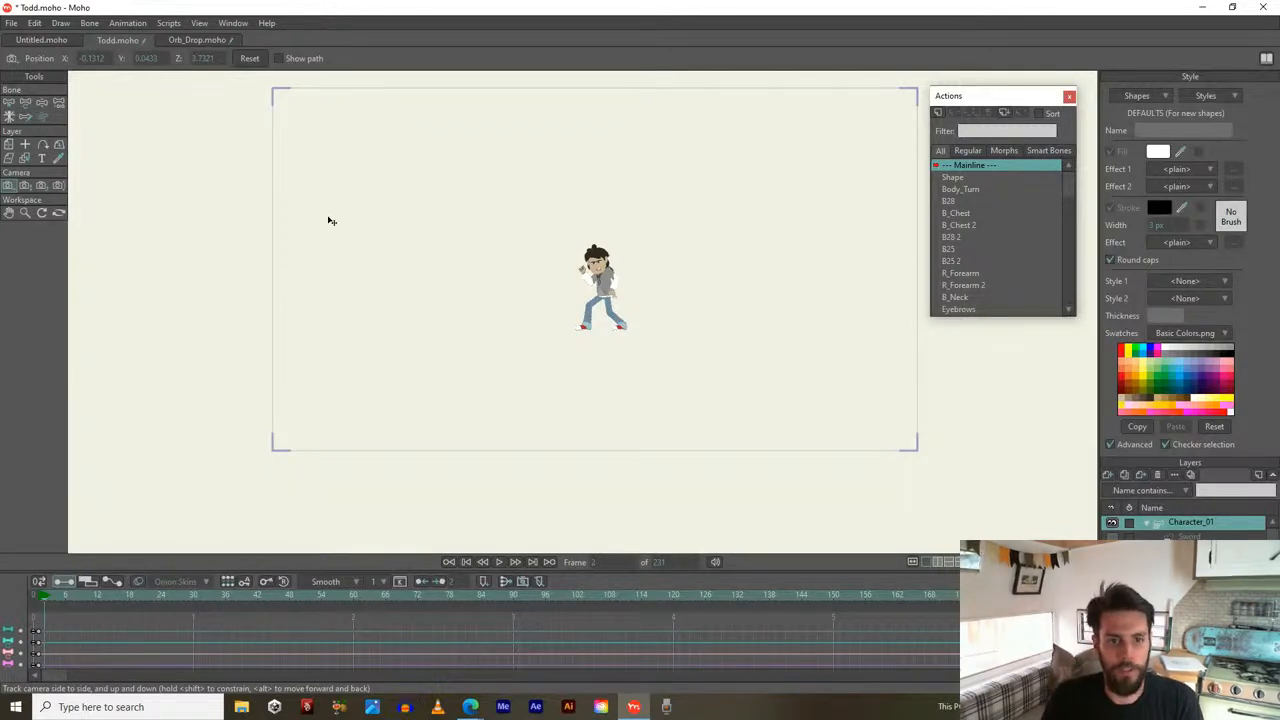
click(91, 647)
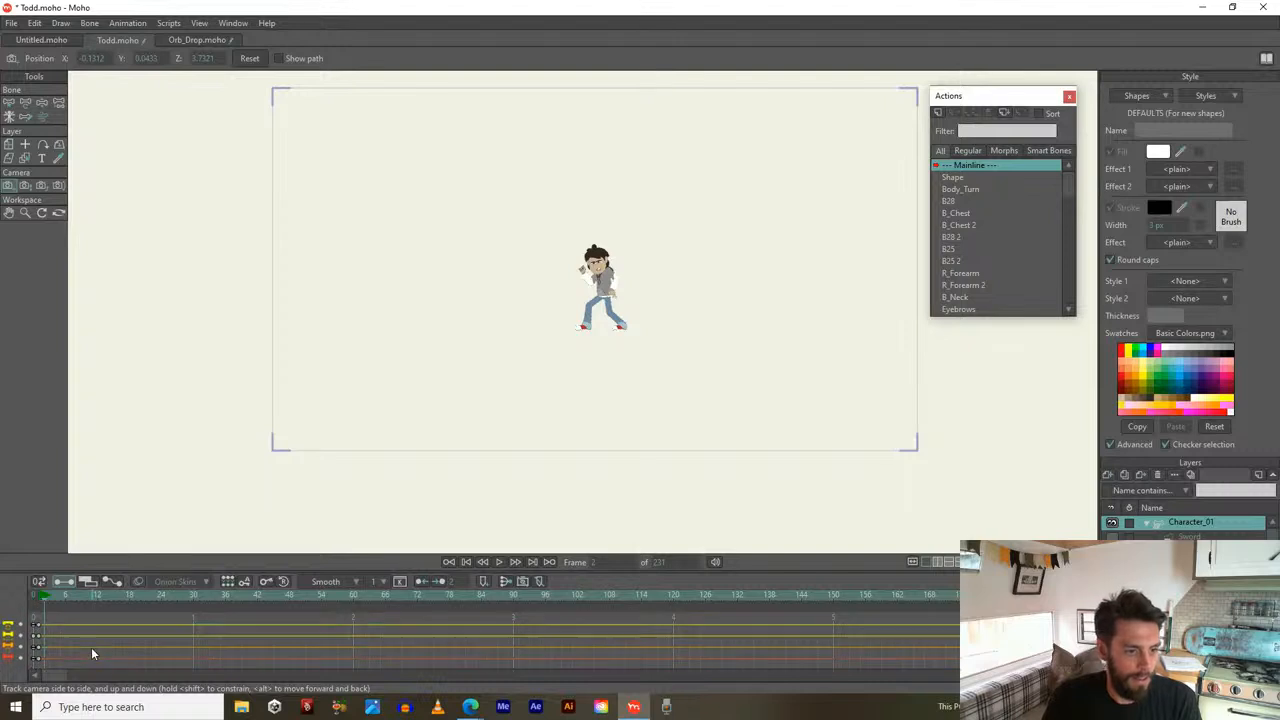
drag(293, 615, 197, 662)
drag(42, 602, 99, 607)
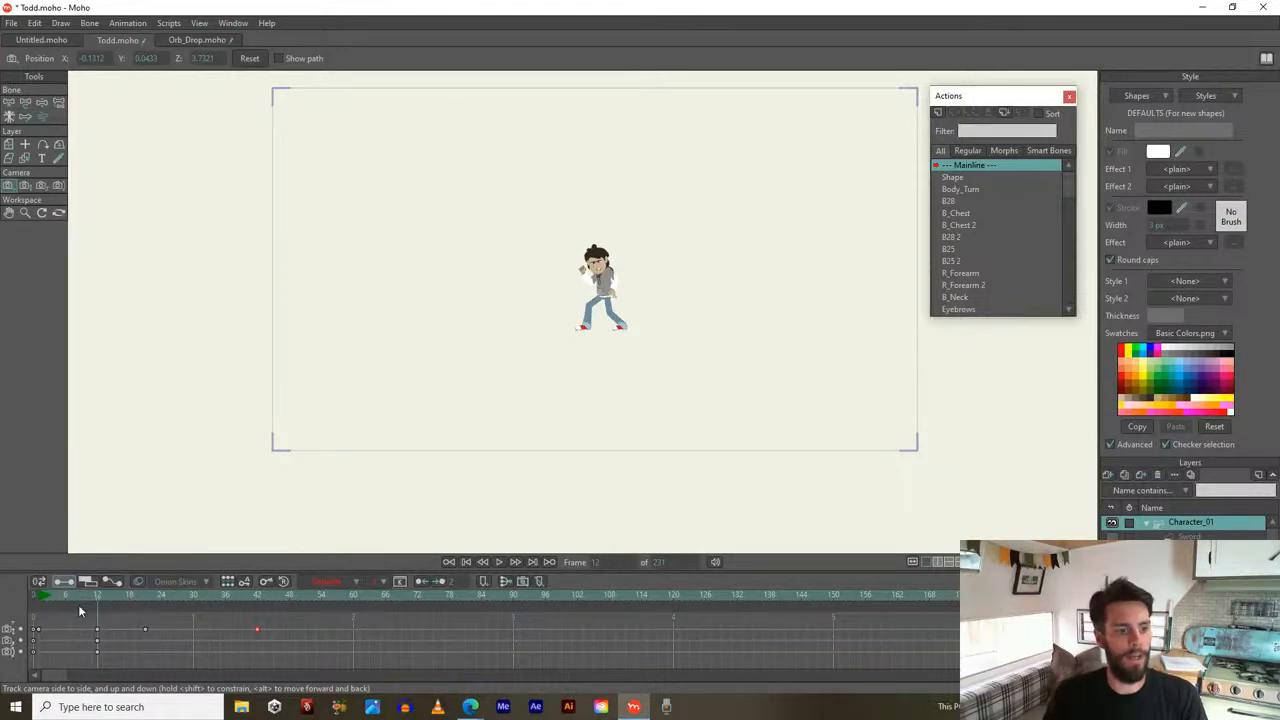
click(40, 600)
drag(54, 597, 408, 672)
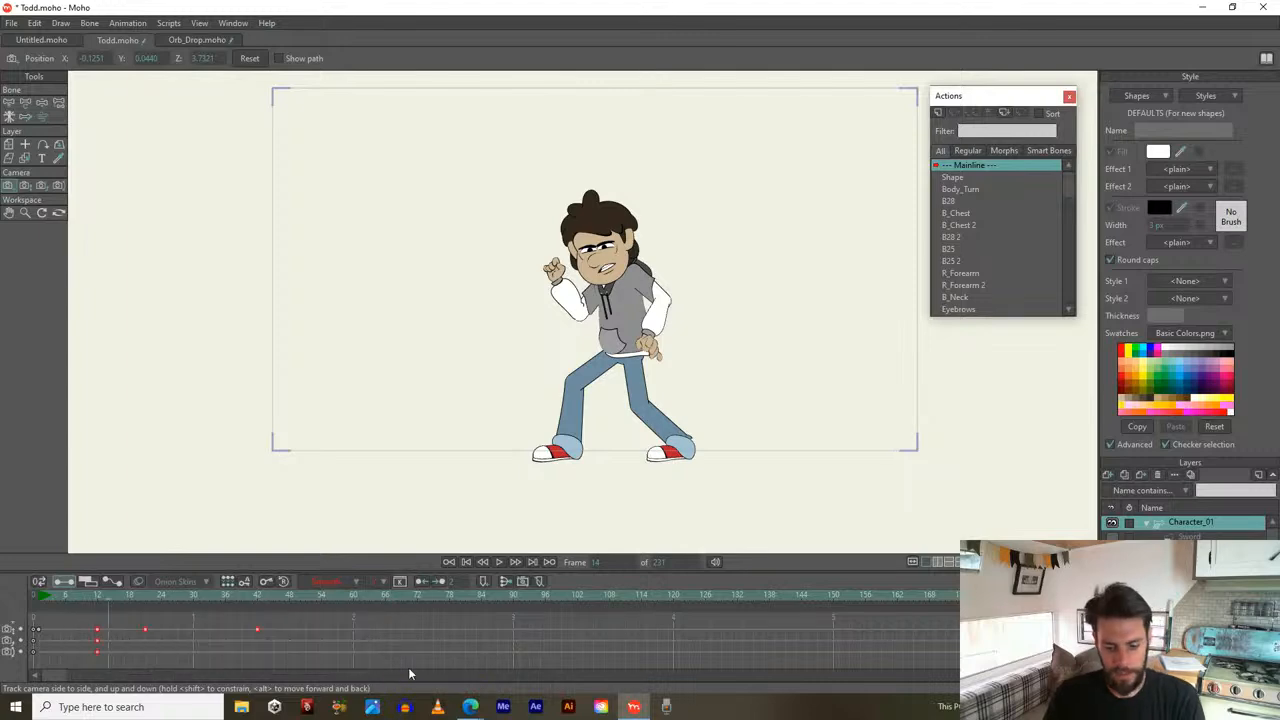
key(Delete)
Return to frame 1 and zoom the camera out to about 133.6° so the character is tiny in the frame
mouse_move(39, 598)
mouse_down()
mouse_move(82, 601)
mouse_move(43, 619)
mouse_up()
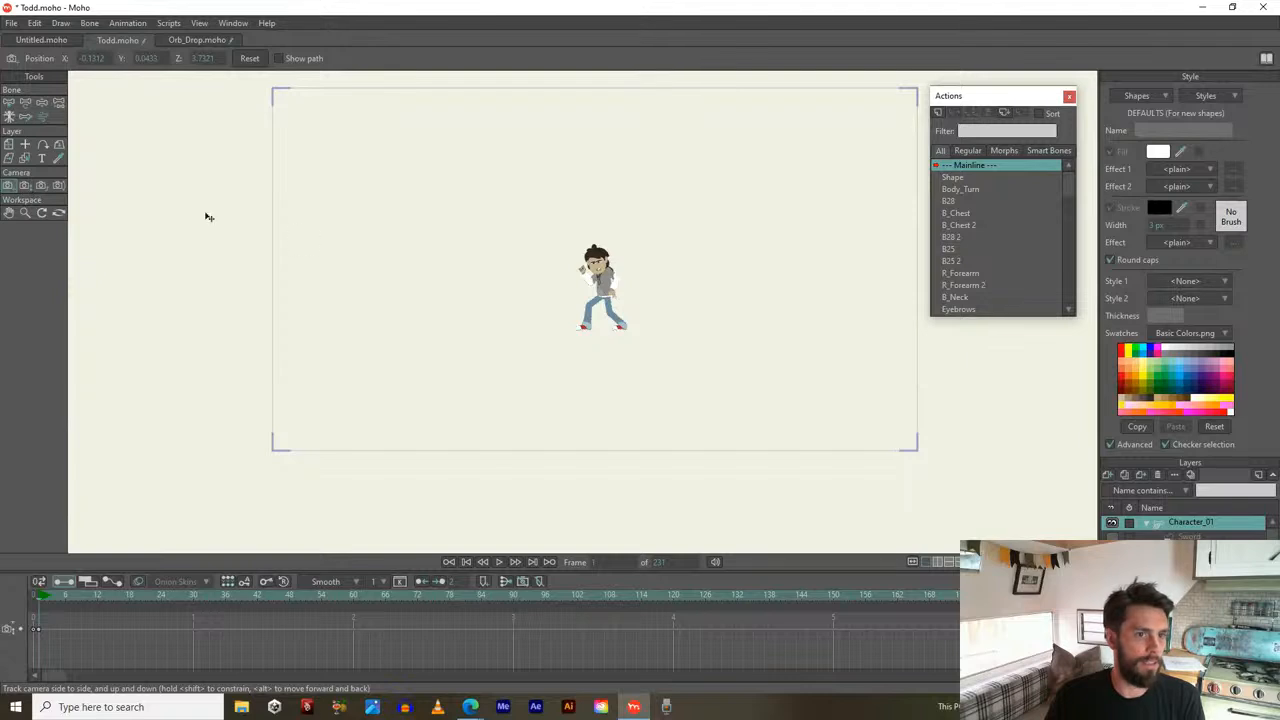
mouse_move(646, 309)
mouse_down()
mouse_move(634, 289)
mouse_move(660, 297)
mouse_up()
click(25, 186)
drag(482, 316, 352, 303)
drag(640, 330, 480, 94)
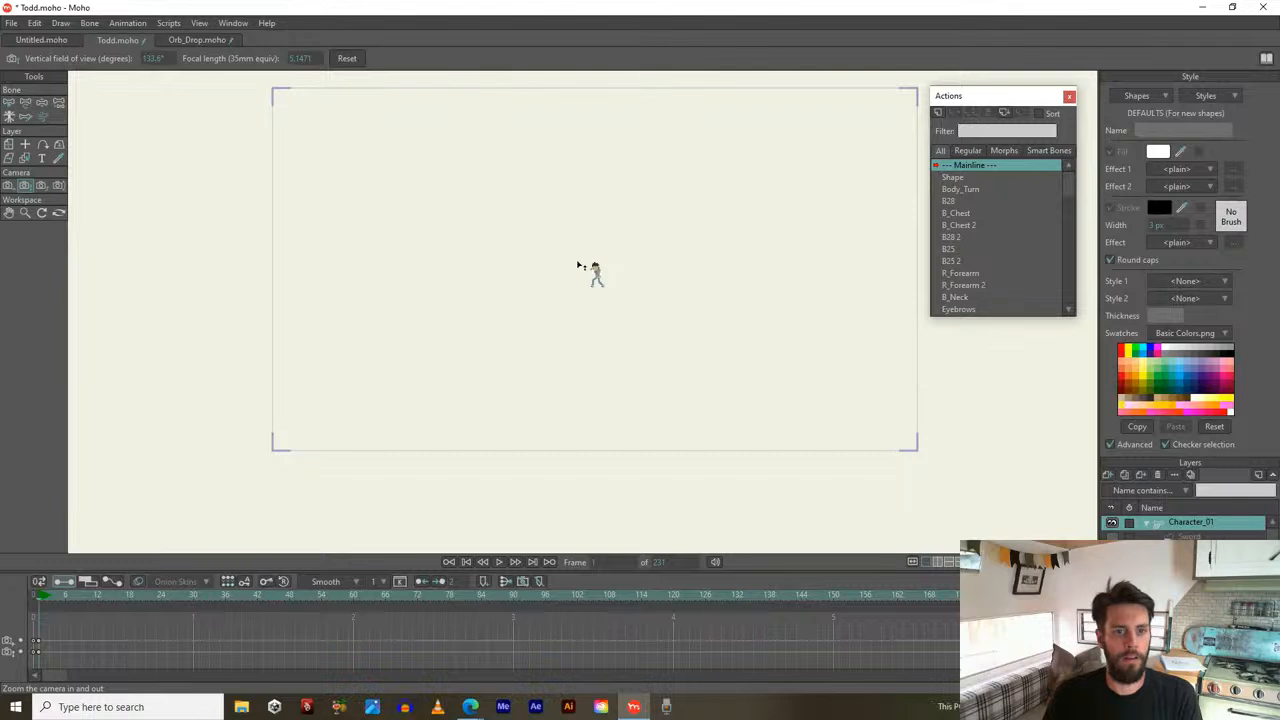
Track the camera up so the tiny character sits slightly below the centre of the frame
click(8, 186)
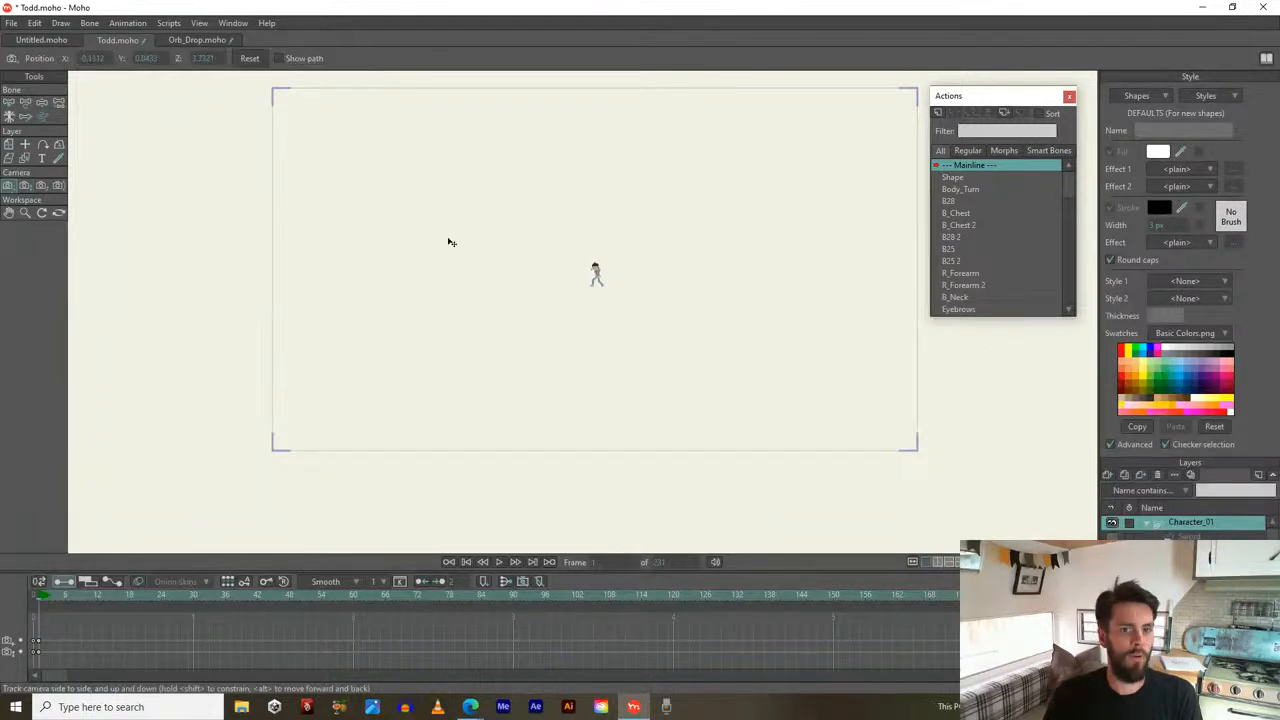
drag(537, 226, 566, 576)
drag(565, 328, 374, 454)
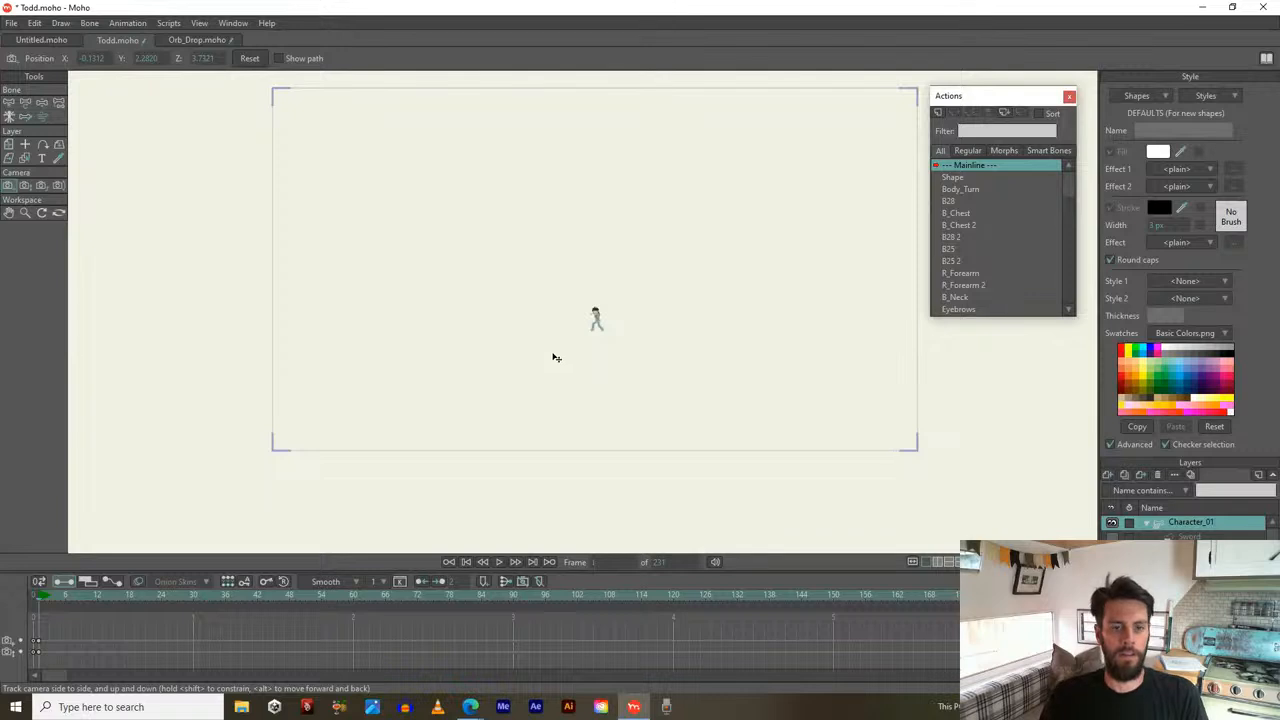
Track the camera slightly down so the tiny character sits closer to the centre of the frame
drag(586, 363, 620, 351)
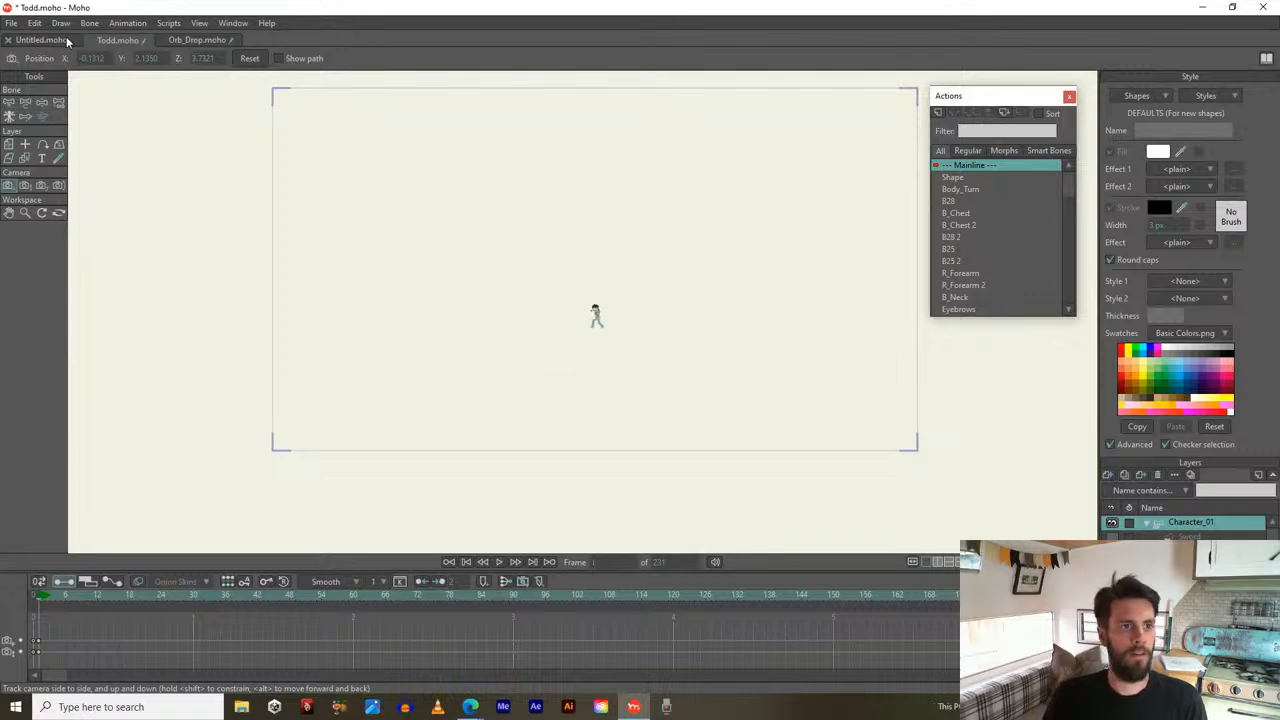
Try out the grid overlay on the canvas and turn it off again
click(199, 23)
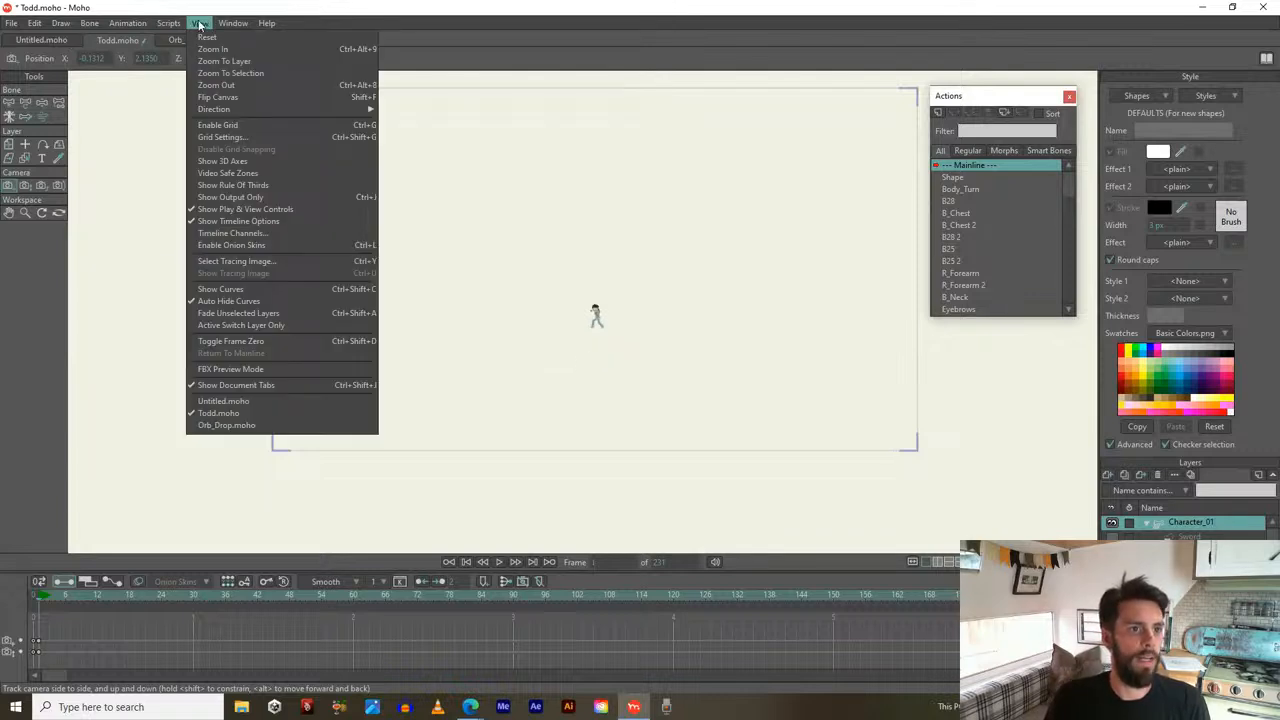
click(237, 146)
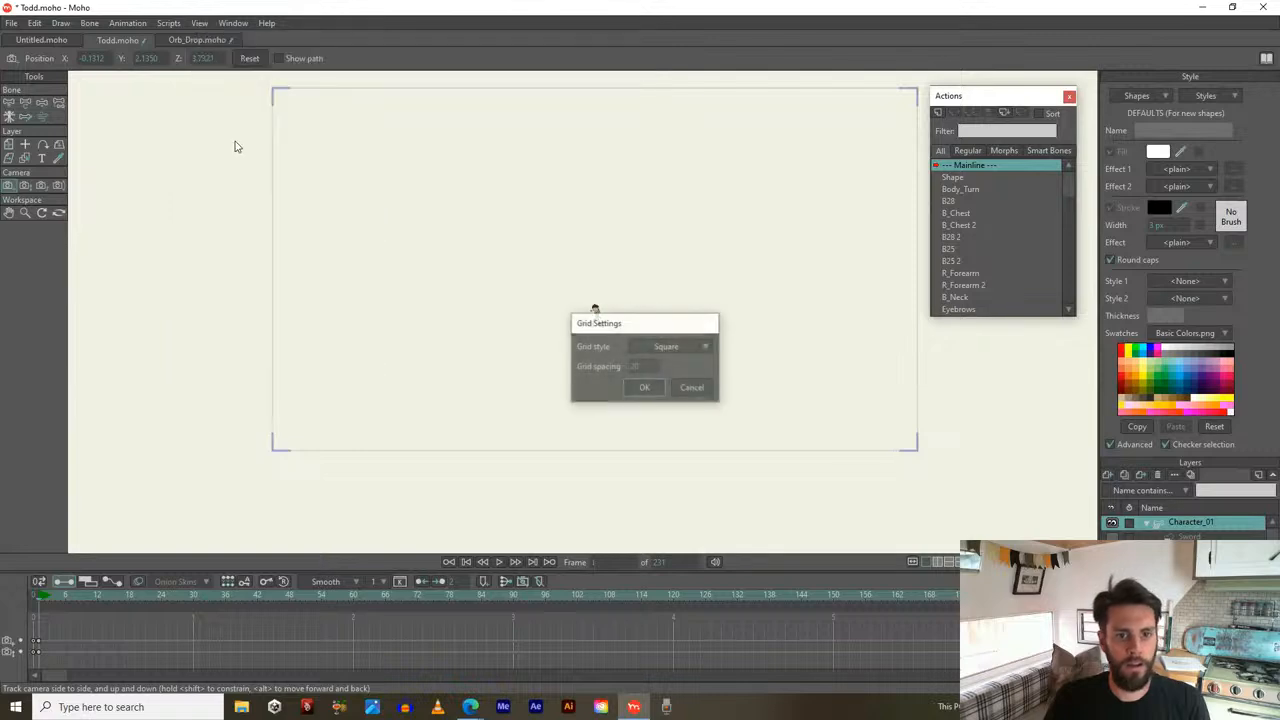
click(695, 389)
click(168, 23)
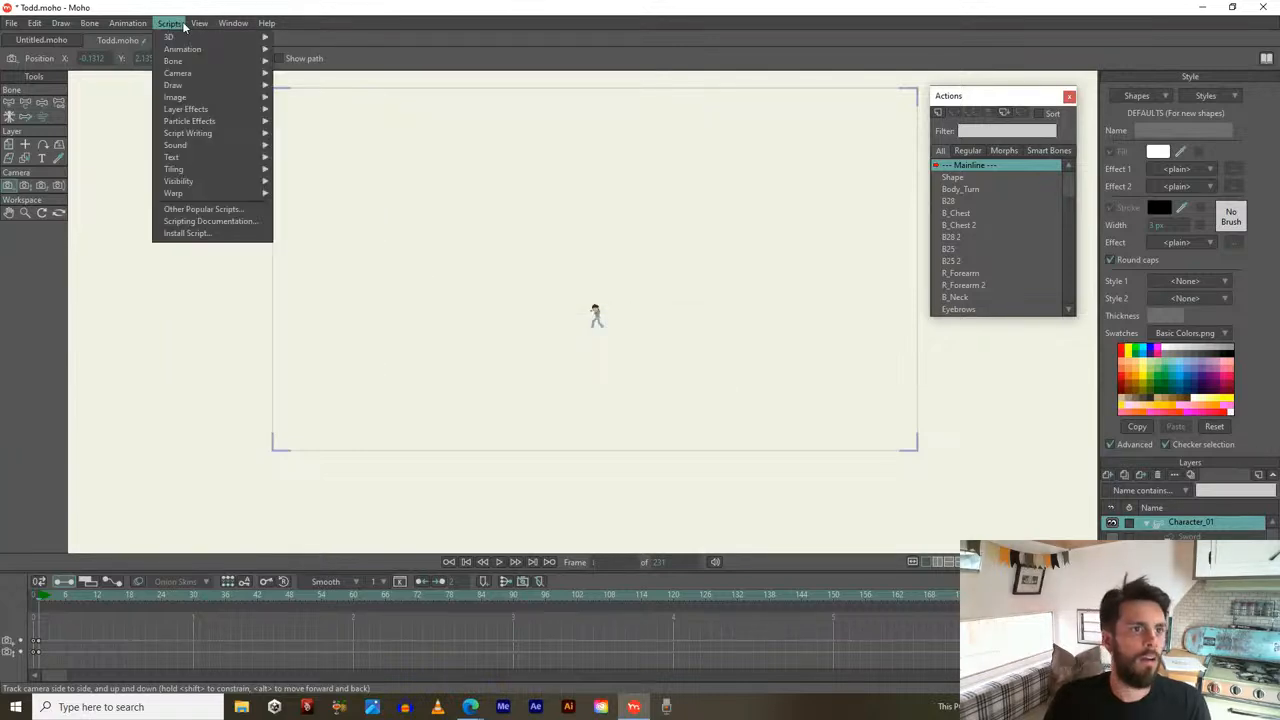
mouse_move(200, 23)
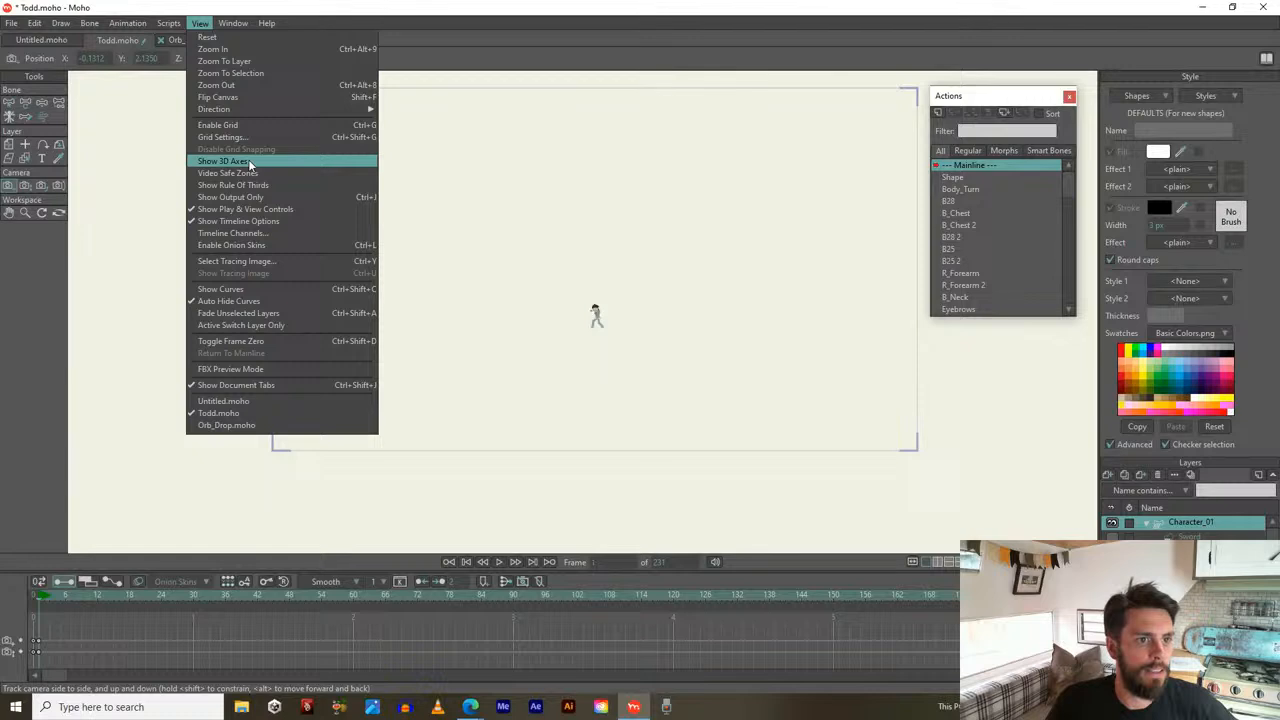
click(229, 126)
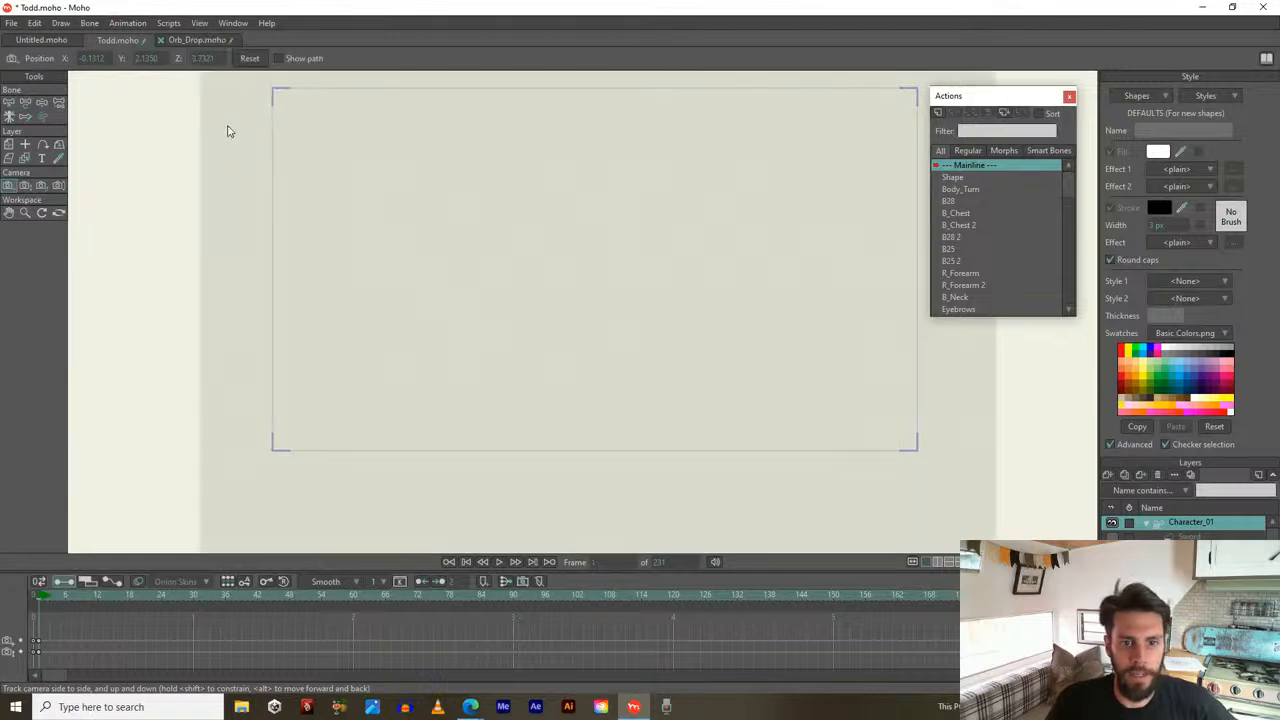
scroll(614, 335, up, 10)
scroll(614, 332, down, 13)
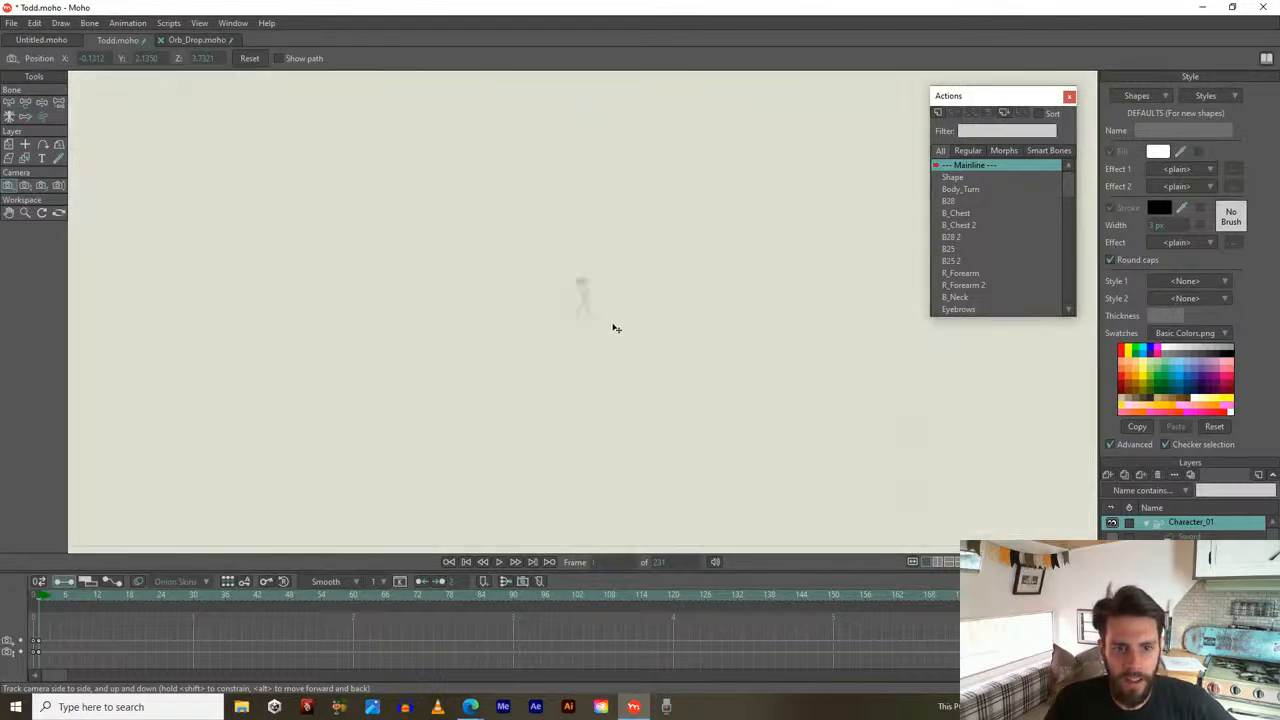
click(197, 24)
mouse_move(174, 26)
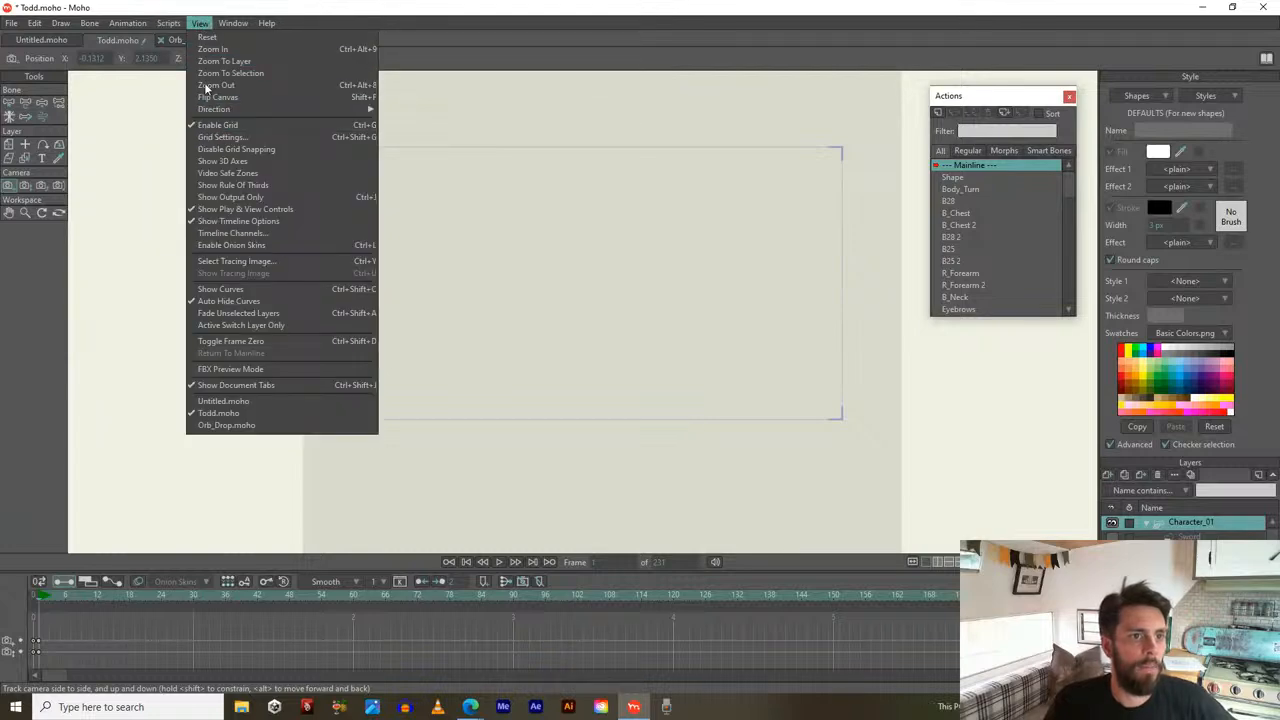
click(229, 126)
Show the 3D axes in the workspace
click(200, 24)
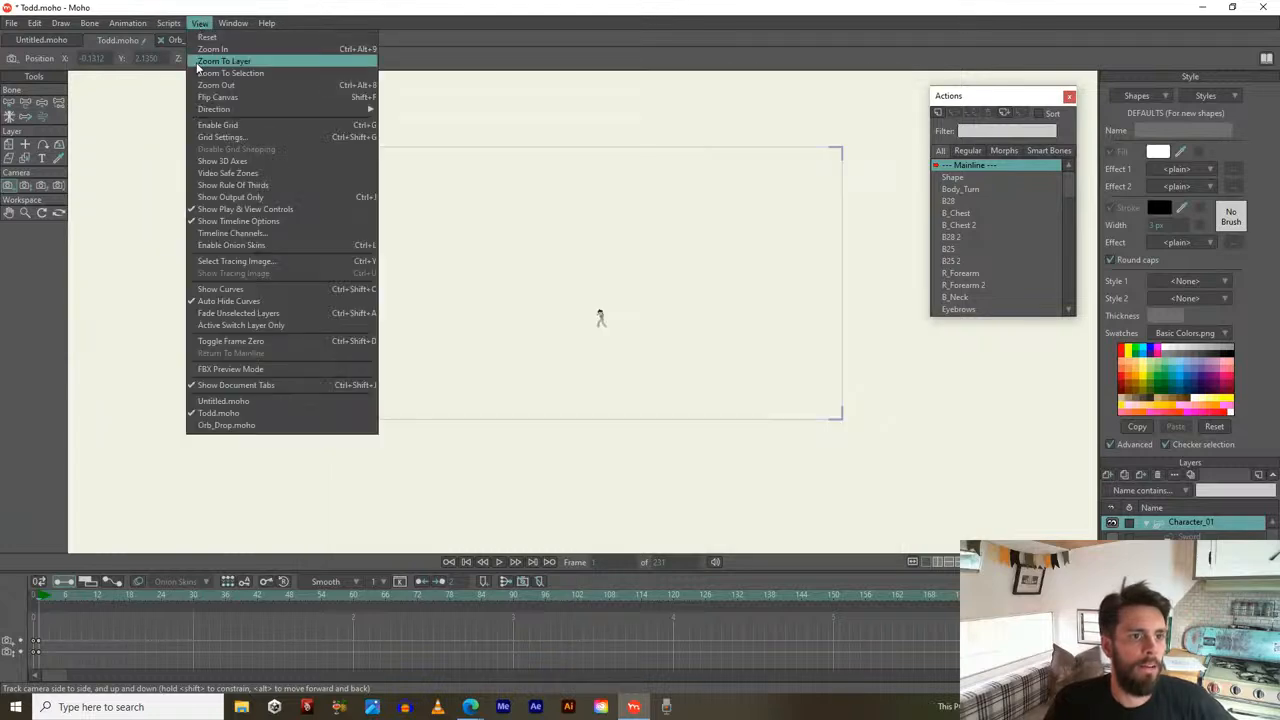
click(238, 165)
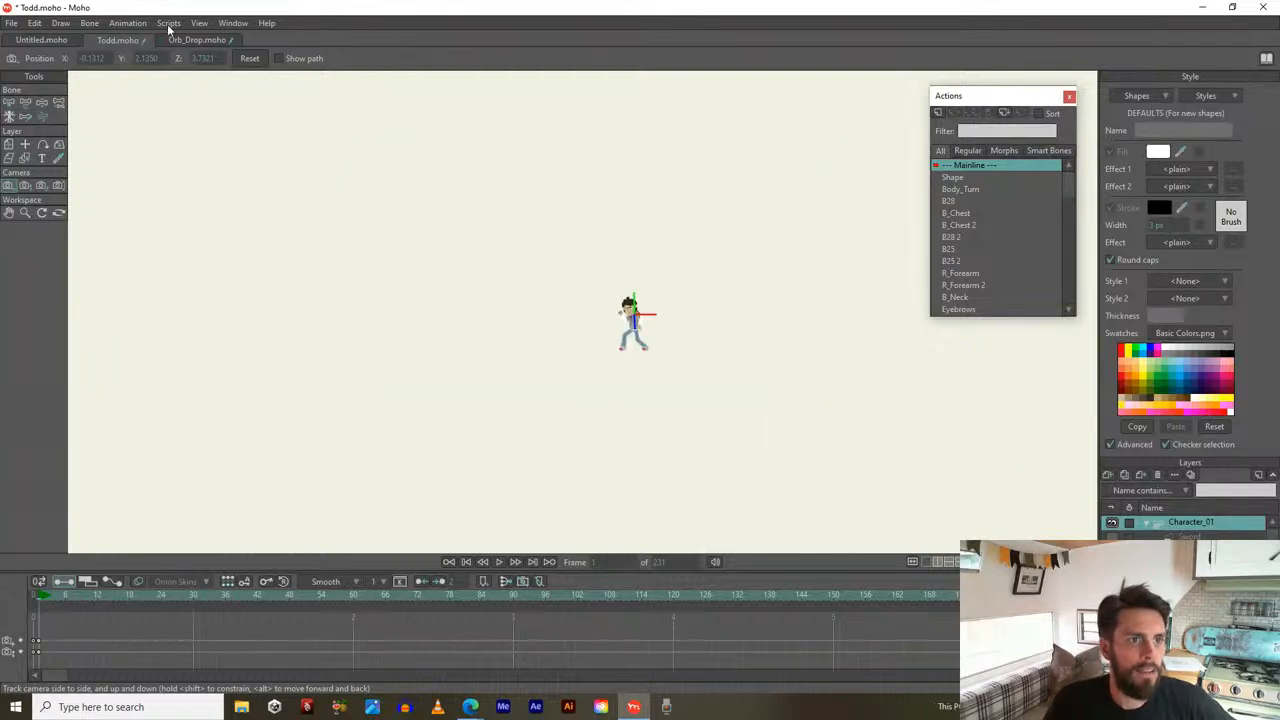
click(204, 25)
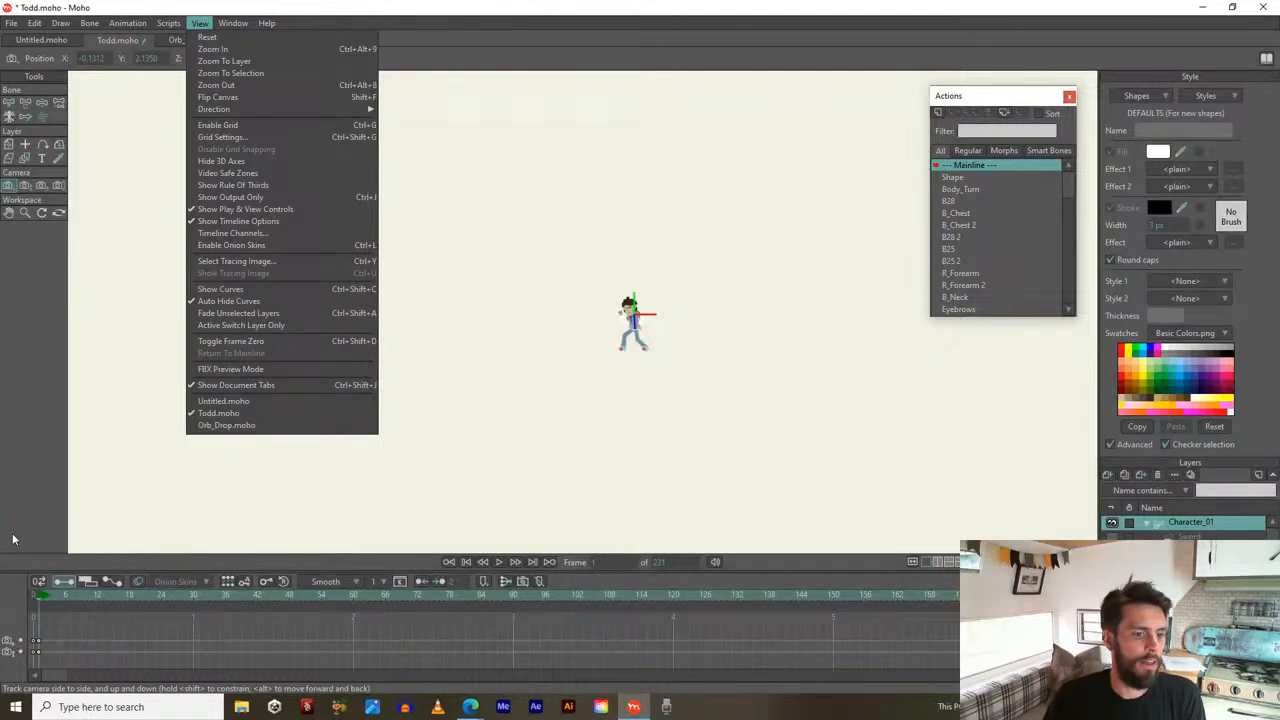
click(35, 605)
Return to frame 0 with the whole character in view, and collapse the Character_01 layer group
click(33, 596)
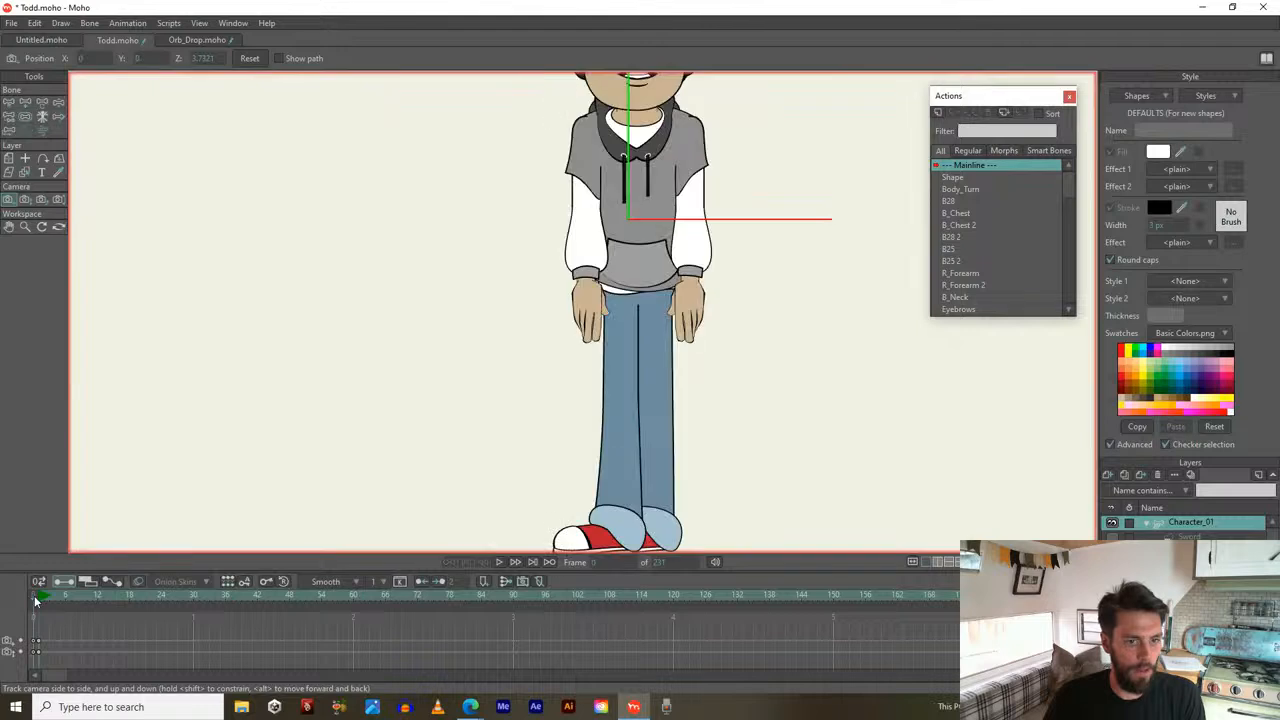
scroll(360, 389, down, 6)
drag(397, 397, 424, 339)
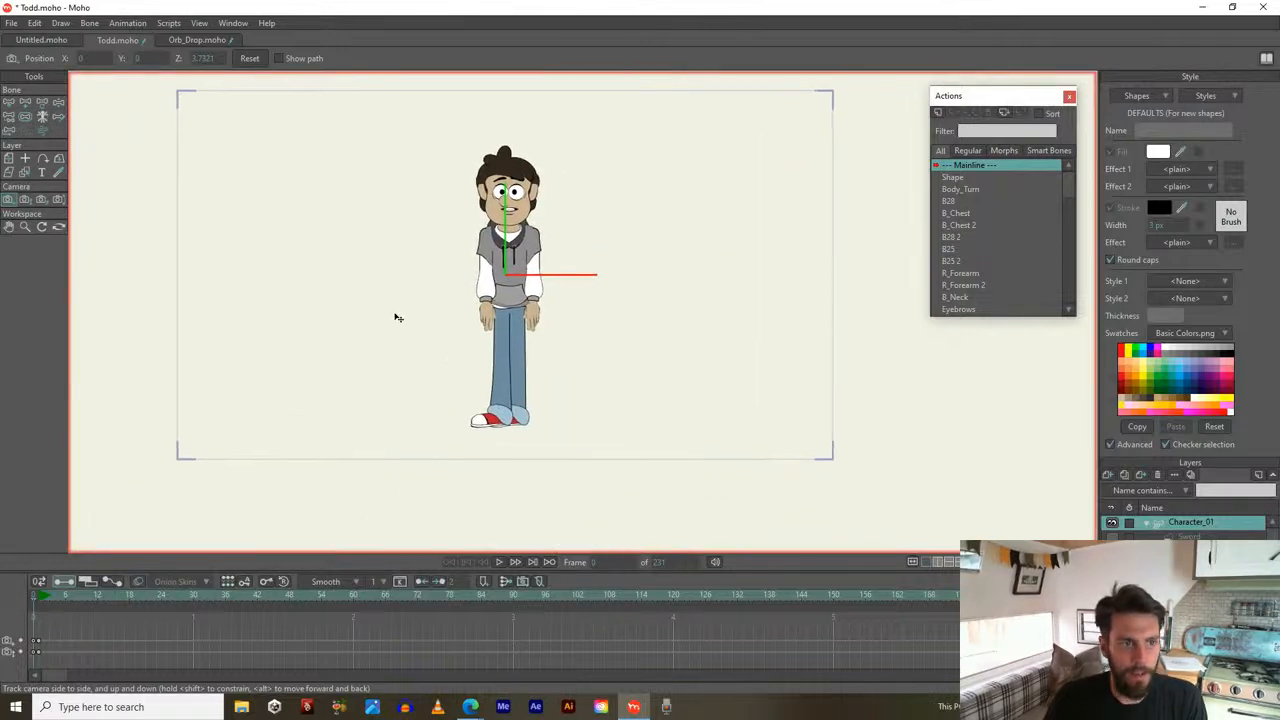
click(1147, 523)
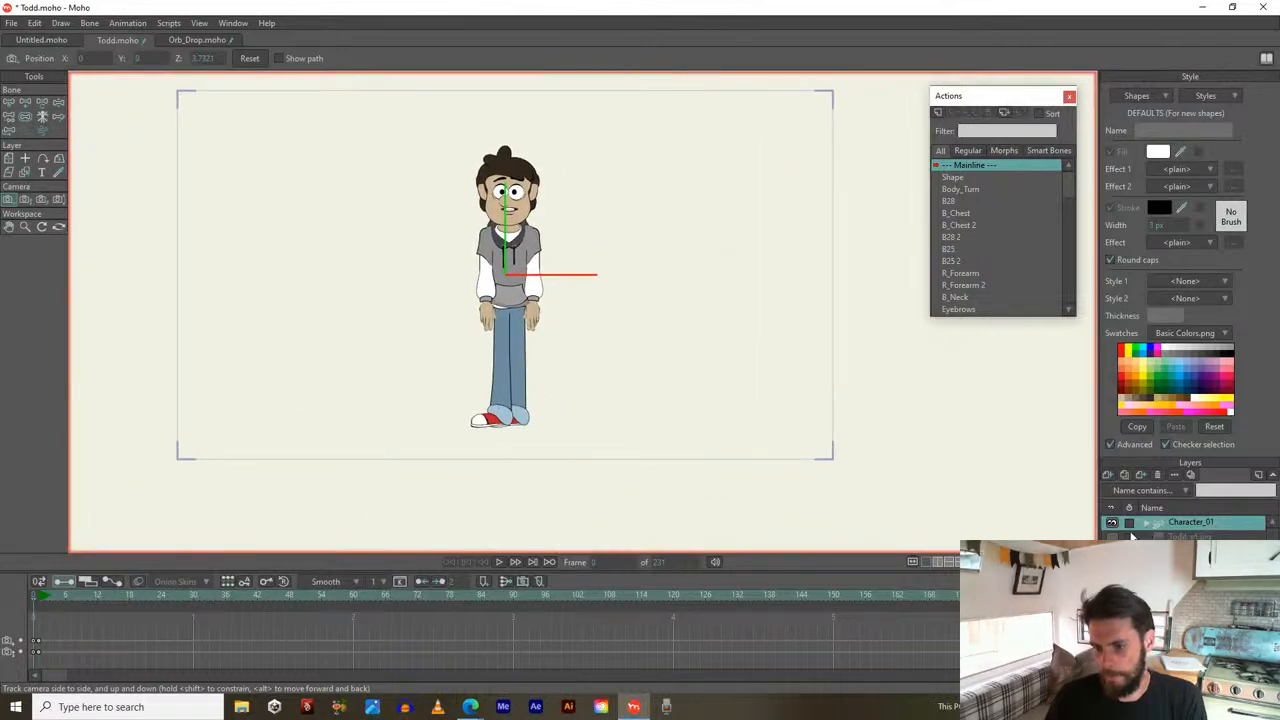
Add a new vector layer above Character_01 and draw a large white rectangle extending well beyond the camera frame
click(1107, 475)
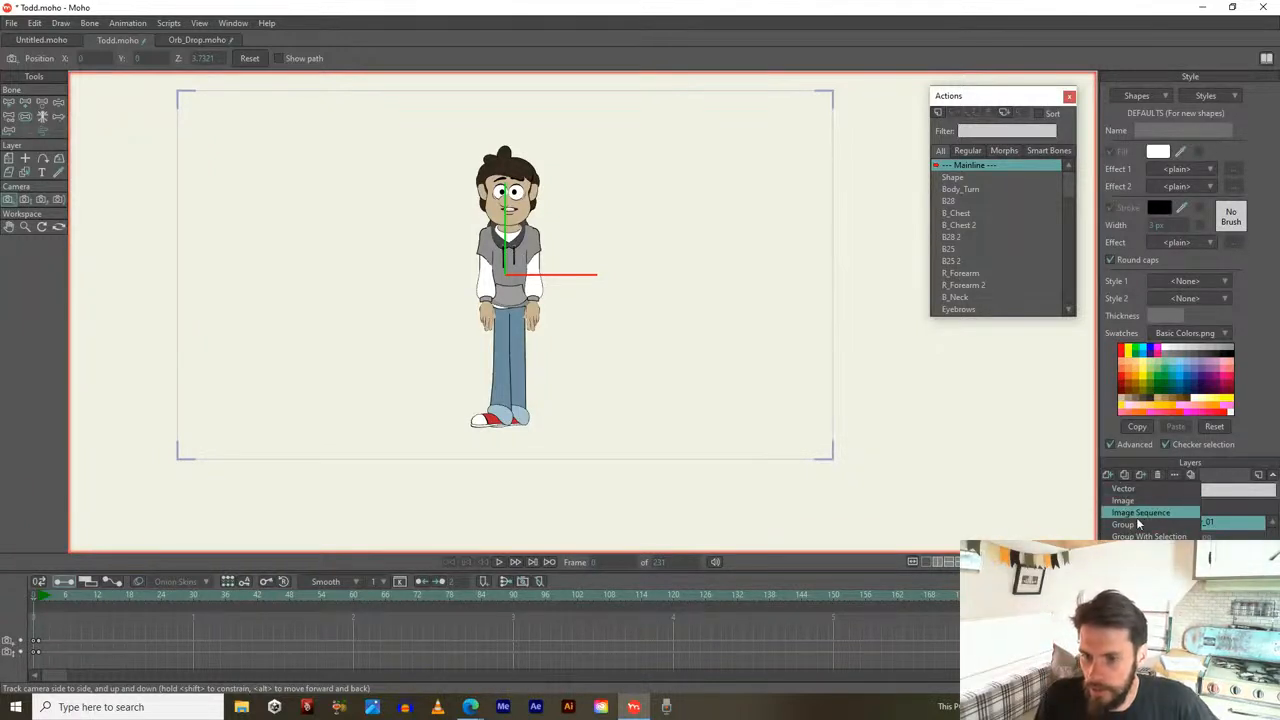
key(Escape)
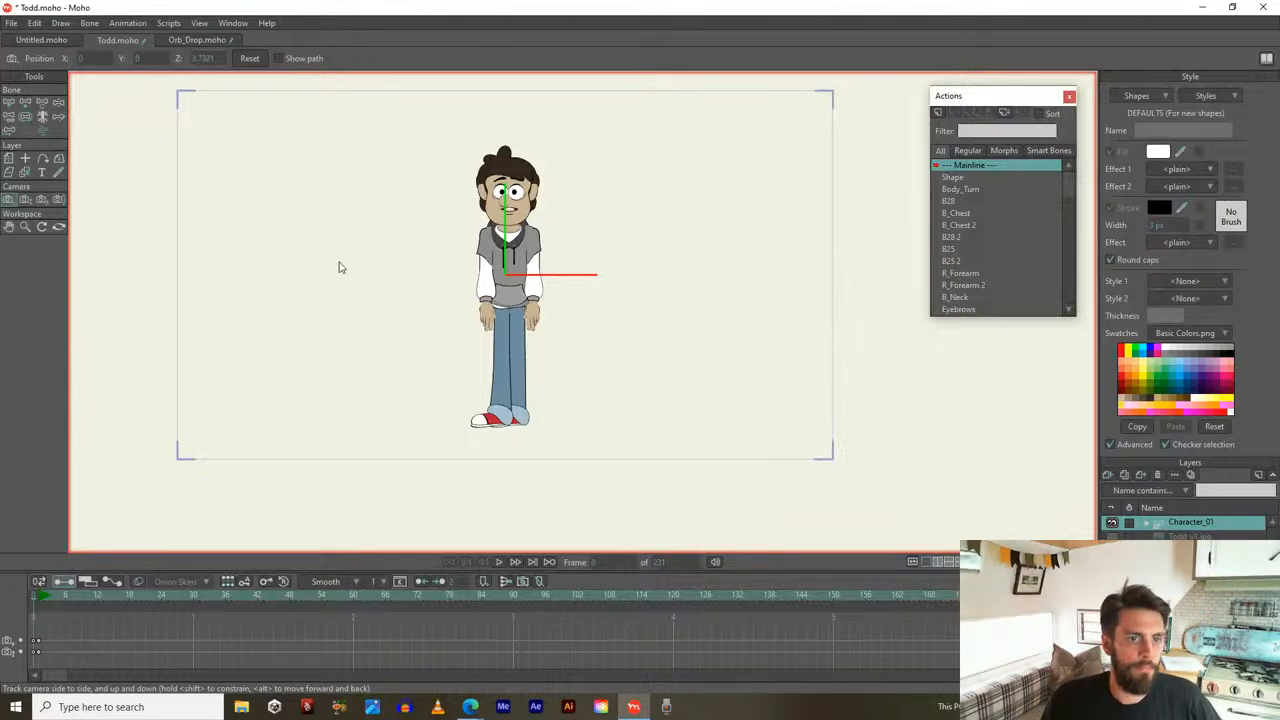
scroll(228, 202, down, 4)
key(r)
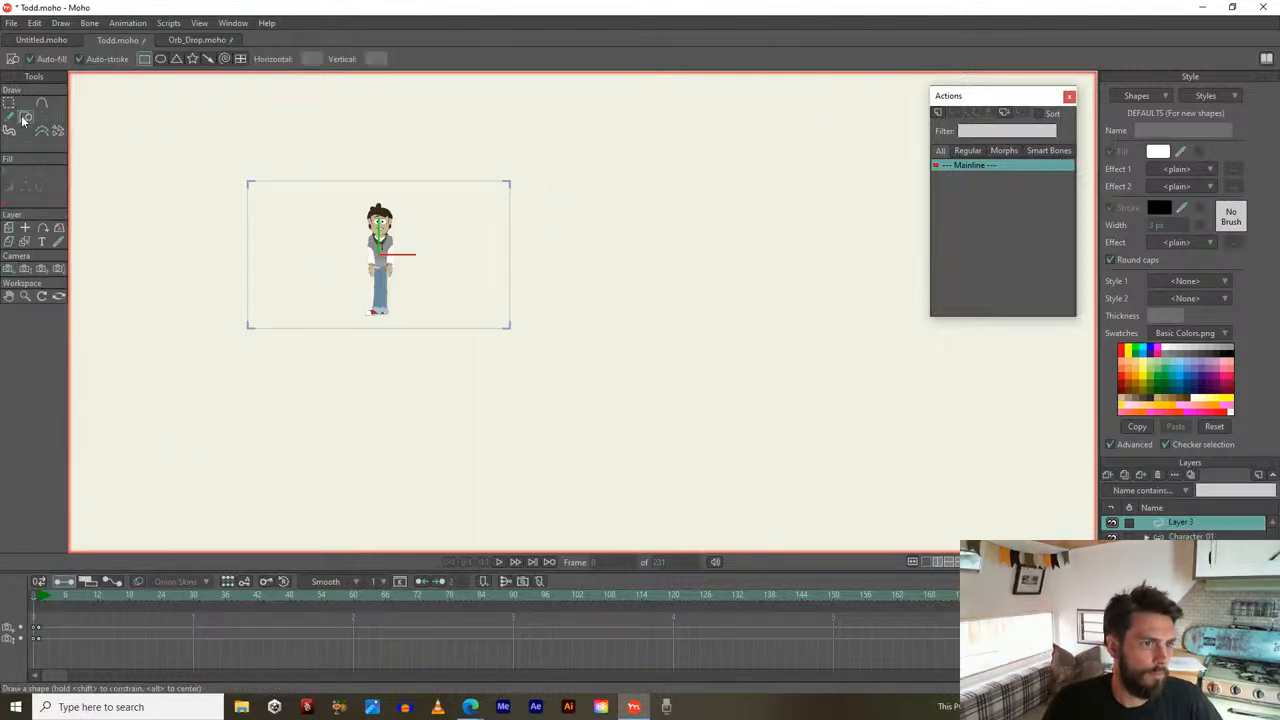
scroll(163, 123, down, 2)
drag(163, 123, 390, 280)
mouse_move(282, 136)
mouse_down()
mouse_move(360, 271)
mouse_move(699, 511)
mouse_up()
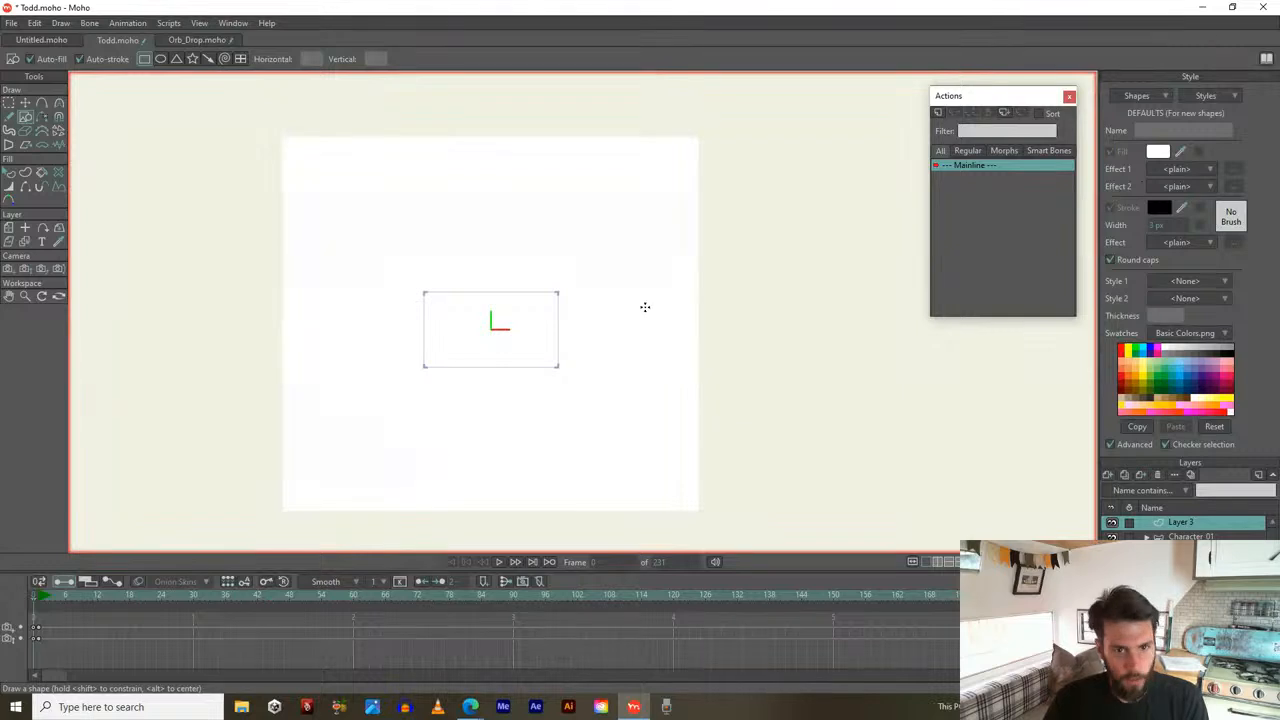
Make repeated copies of the white rectangle and scale each one narrower about the centre, building a row of nested vertical lines
key(q)
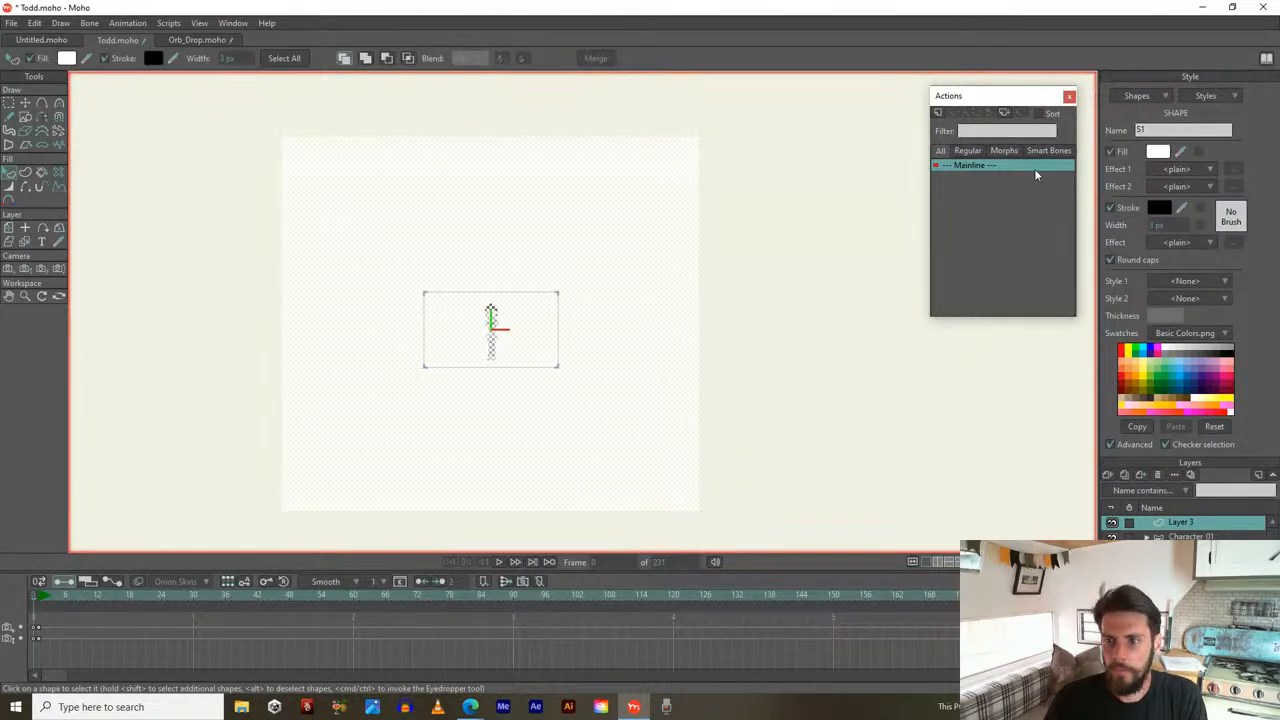
scroll(684, 274, up, 3)
scroll(682, 272, down, 3)
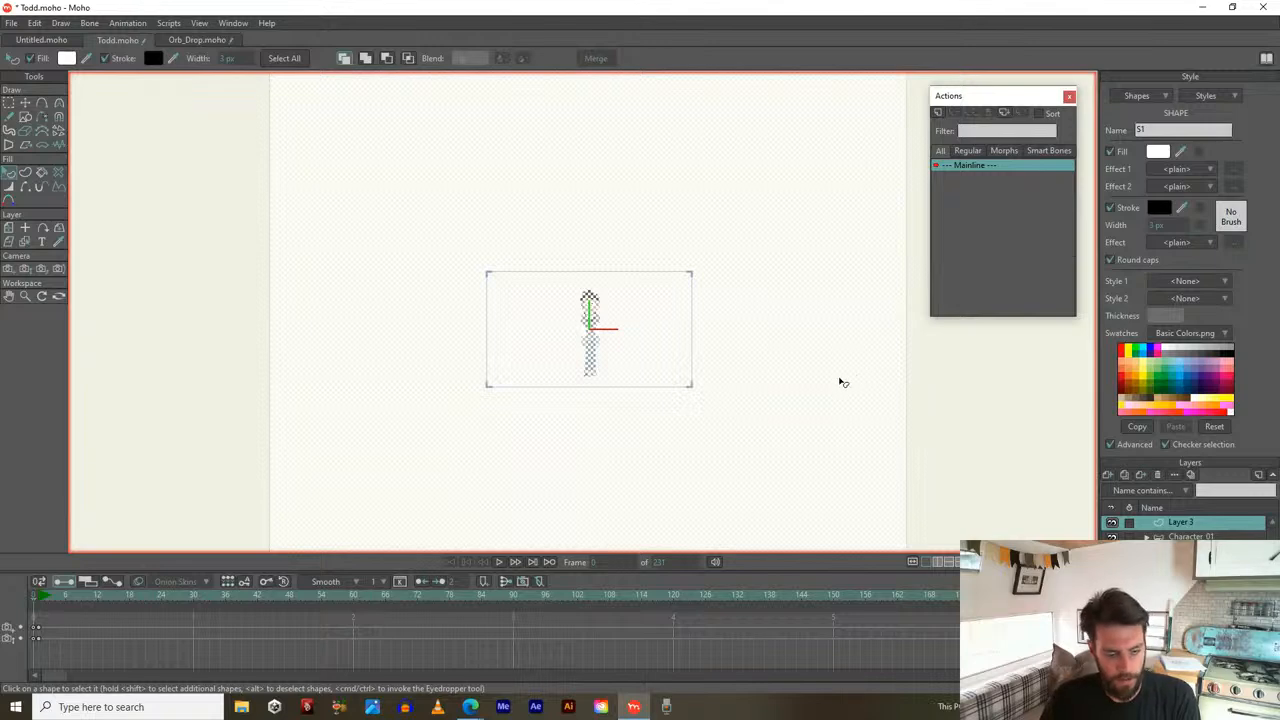
key(t)
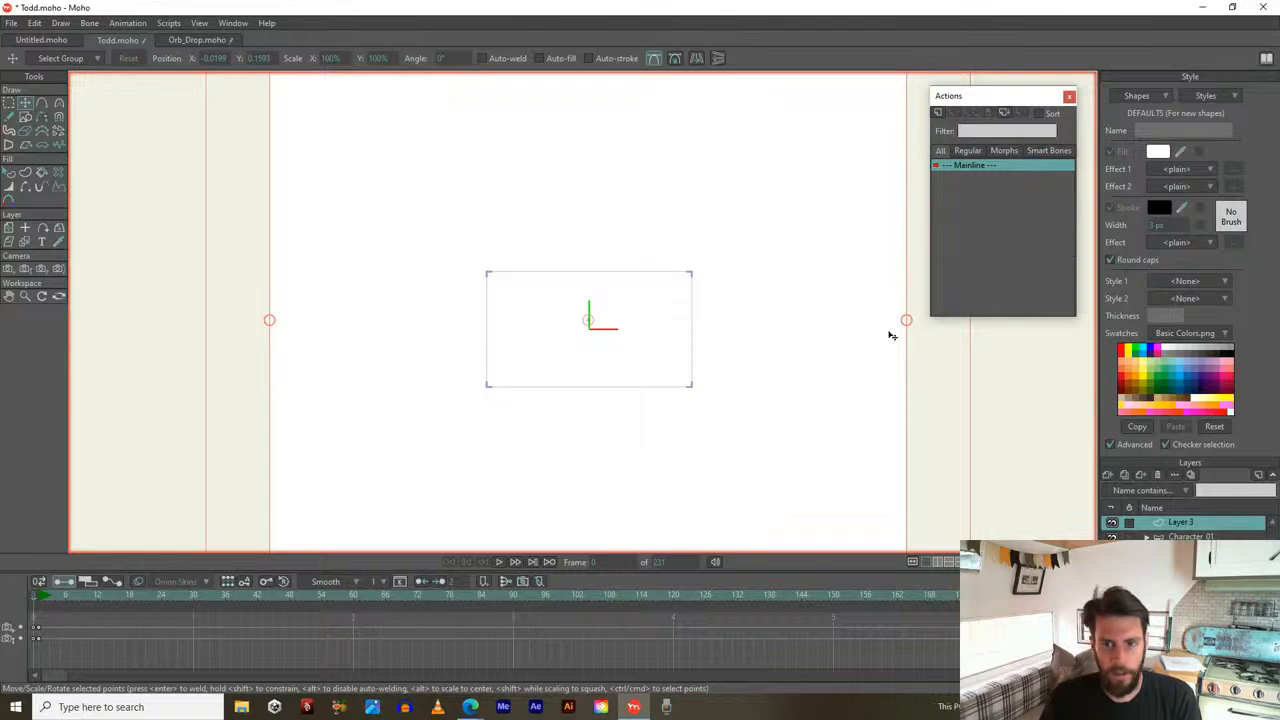
drag(906, 321, 829, 320)
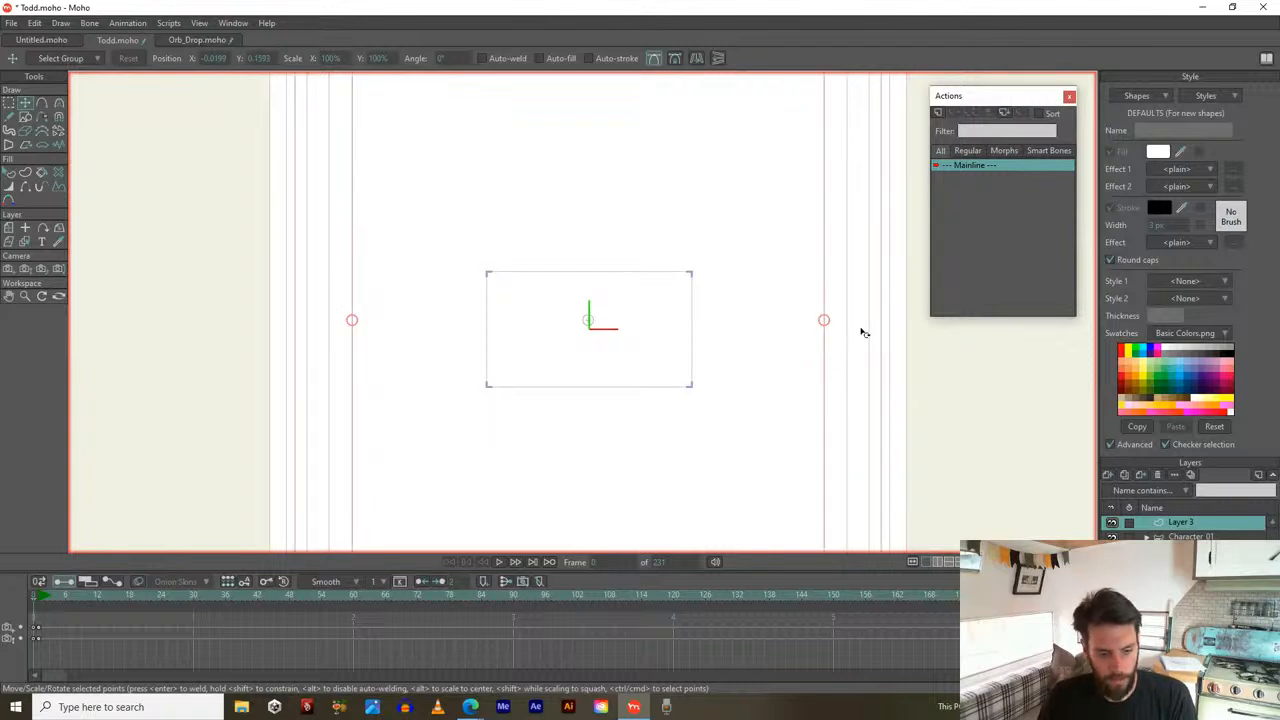
drag(826, 323, 803, 327)
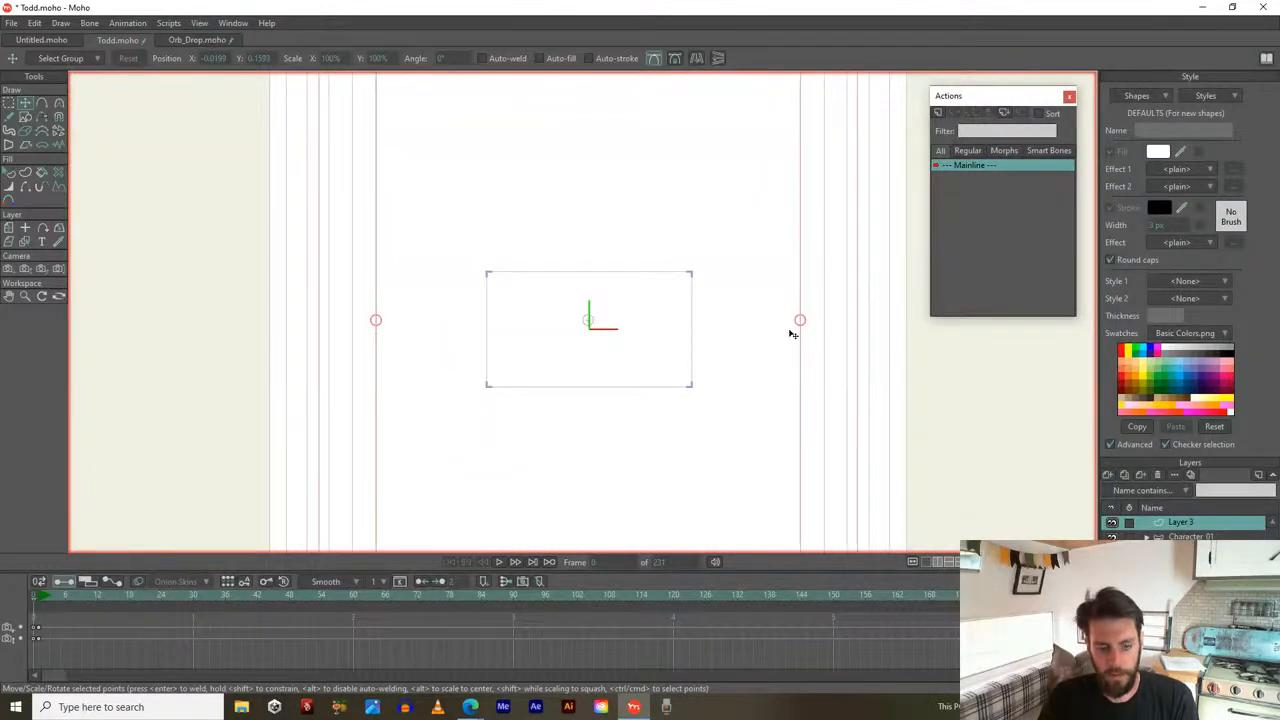
drag(806, 323, 686, 322)
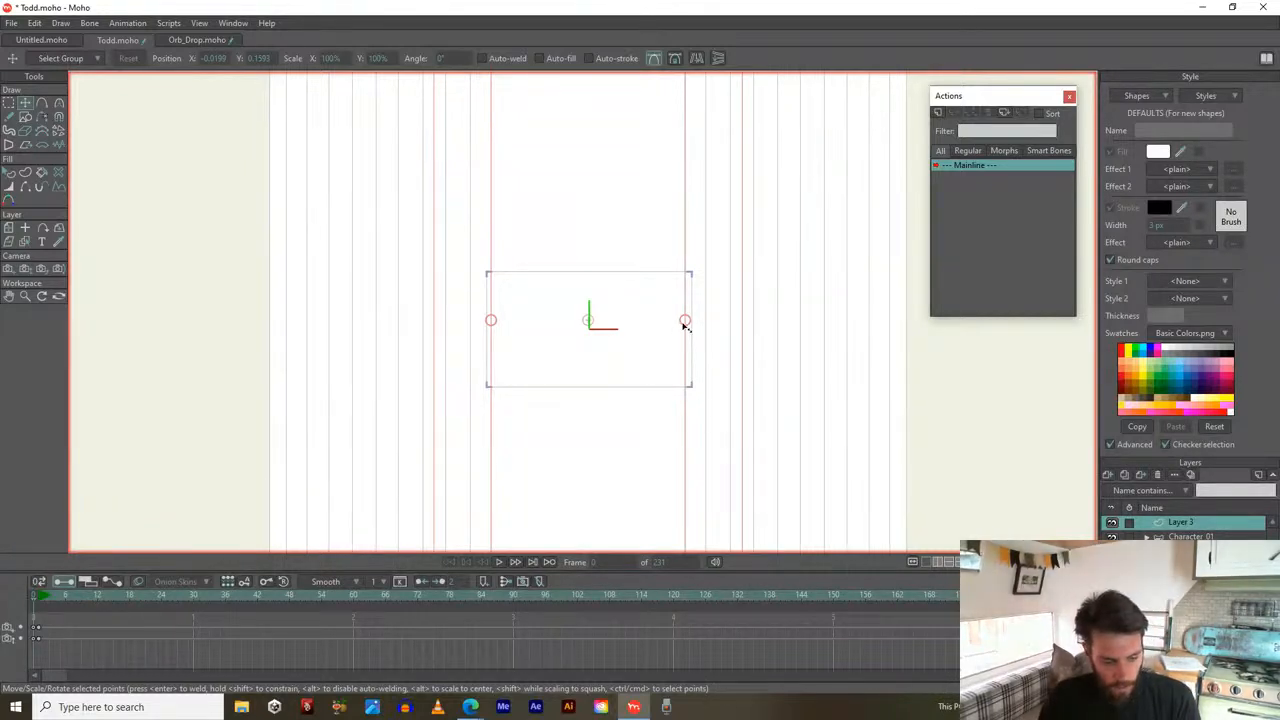
drag(685, 322, 605, 320)
Undo the last edits to the rectangle copies and reselect Layer 3 to check the nested lines
key(ctrl+z)
key(ctrl+z)
key(ctrl+z)
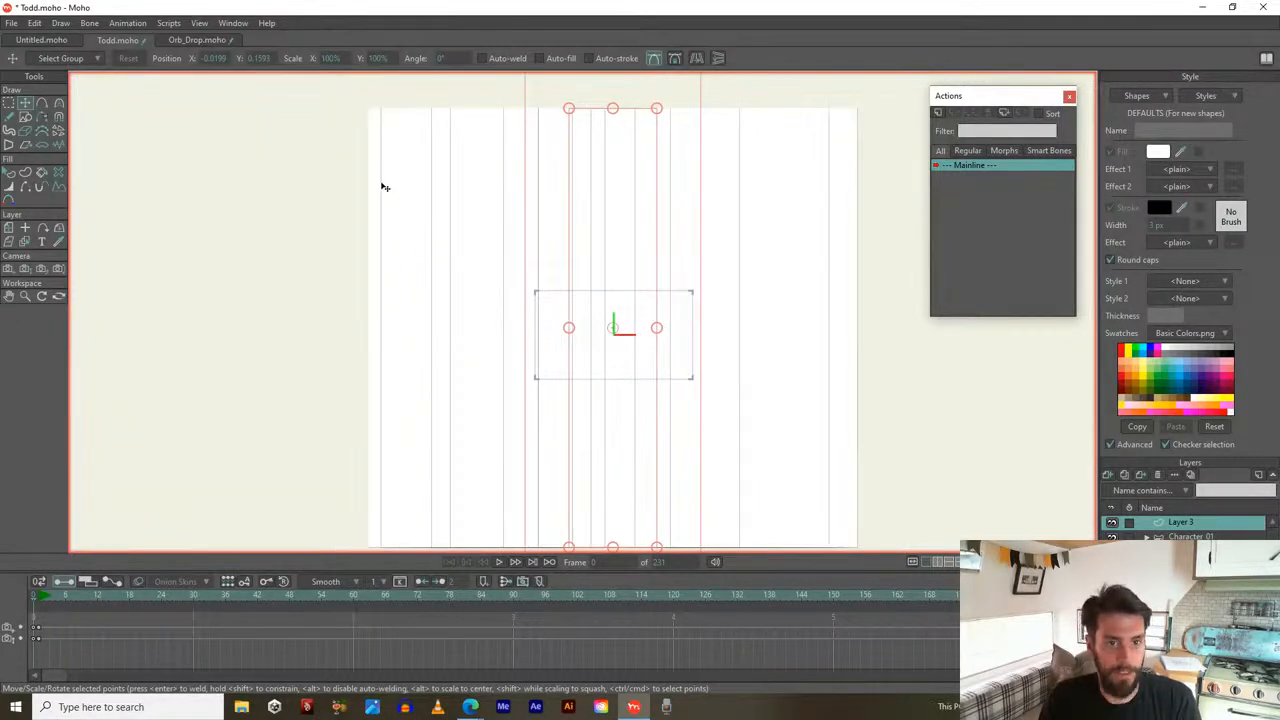
key(ctrl+z)
key(ctrl+z)
click(1190, 536)
click(1190, 522)
scroll(620, 288, up, 1)
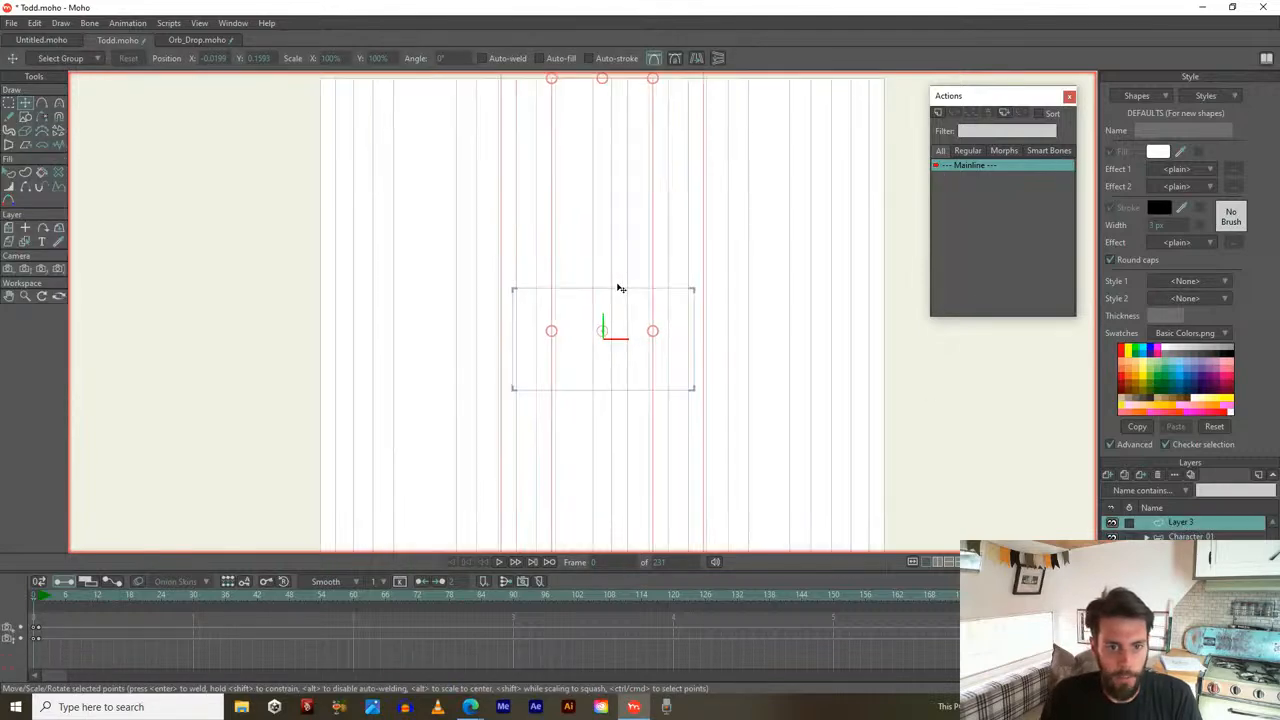
scroll(620, 288, up, 1)
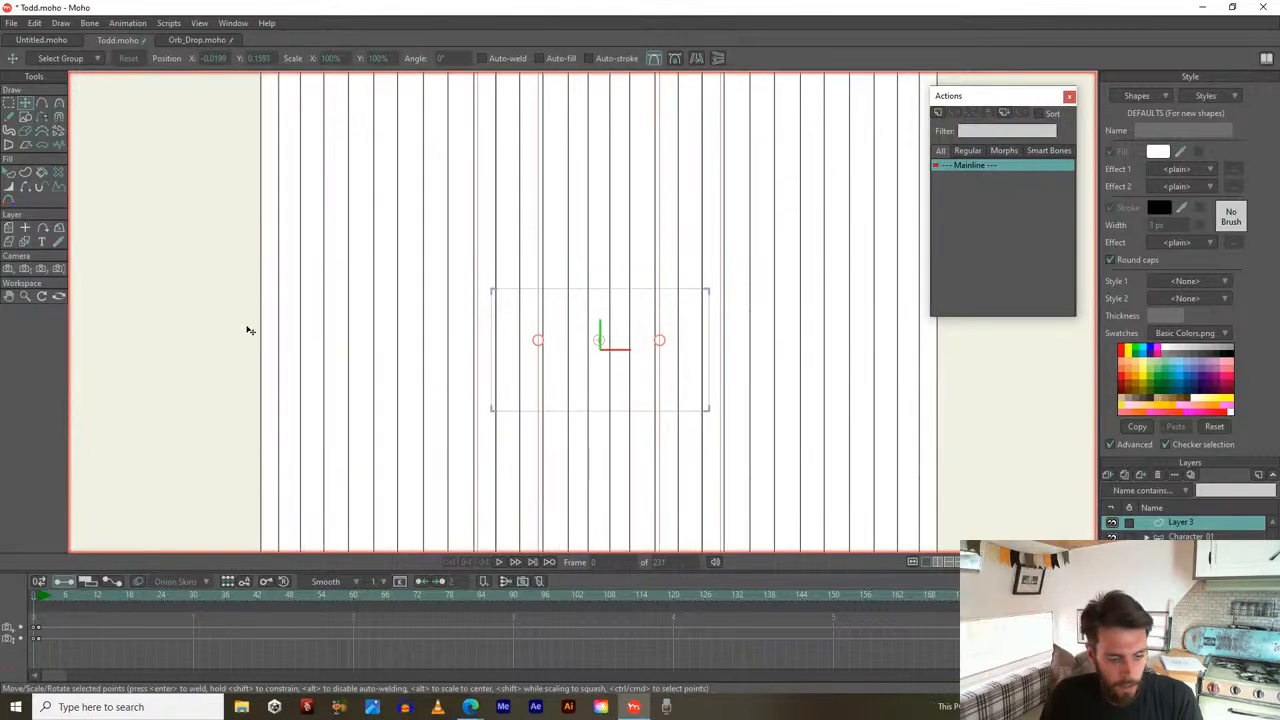
Select the nested rectangles one after another and turn off their fill, keeping the strokes
key(q)
click(278, 340)
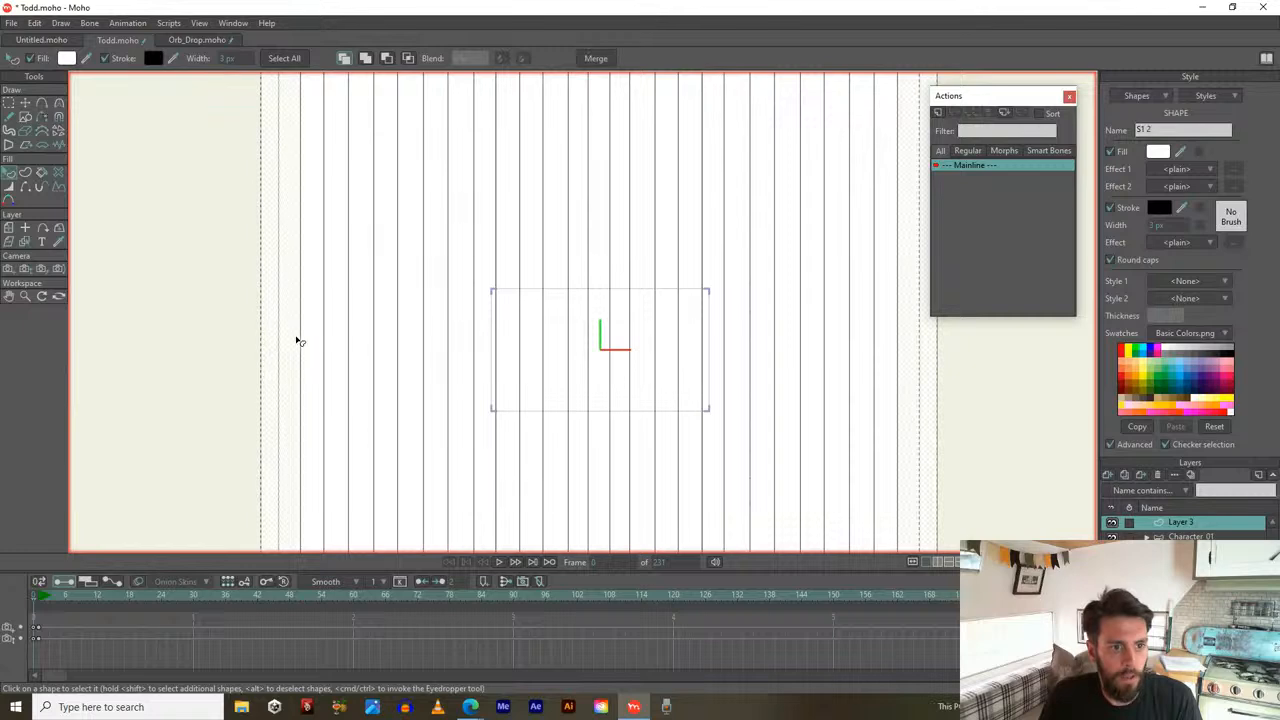
shift+click(343, 342)
shift+click(371, 343)
shift+click(395, 343)
shift+click(414, 342)
shift+click(443, 343)
shift+click(454, 343)
shift+click(495, 346)
shift+click(514, 346)
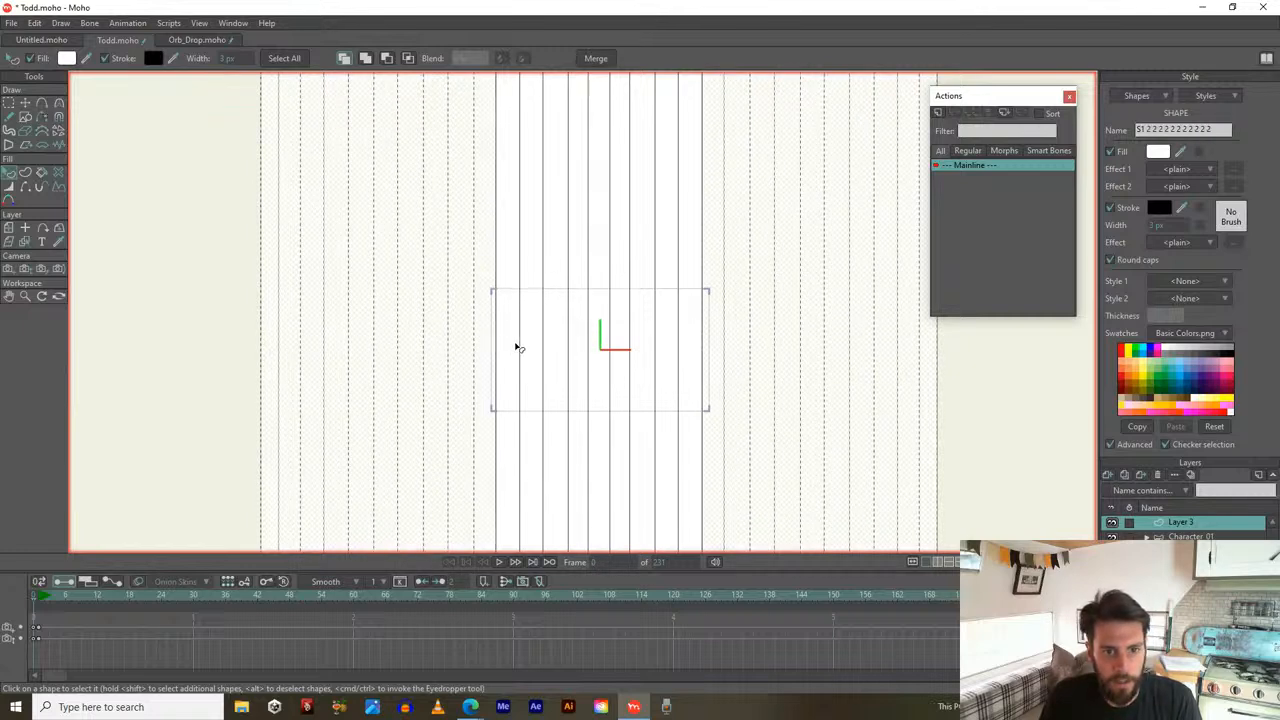
shift+click(580, 220)
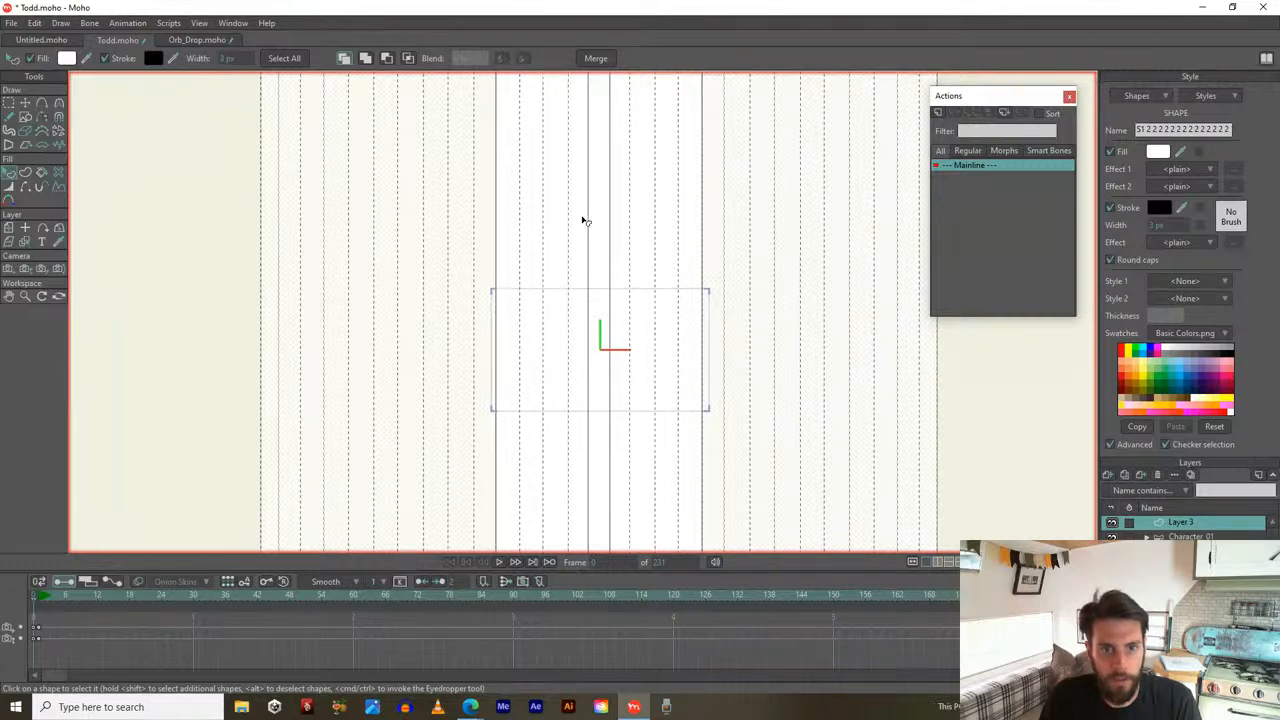
shift+click(600, 222)
click(1110, 151)
Turn off the fill of the remaining white rectangle around the camera frame
click(507, 181)
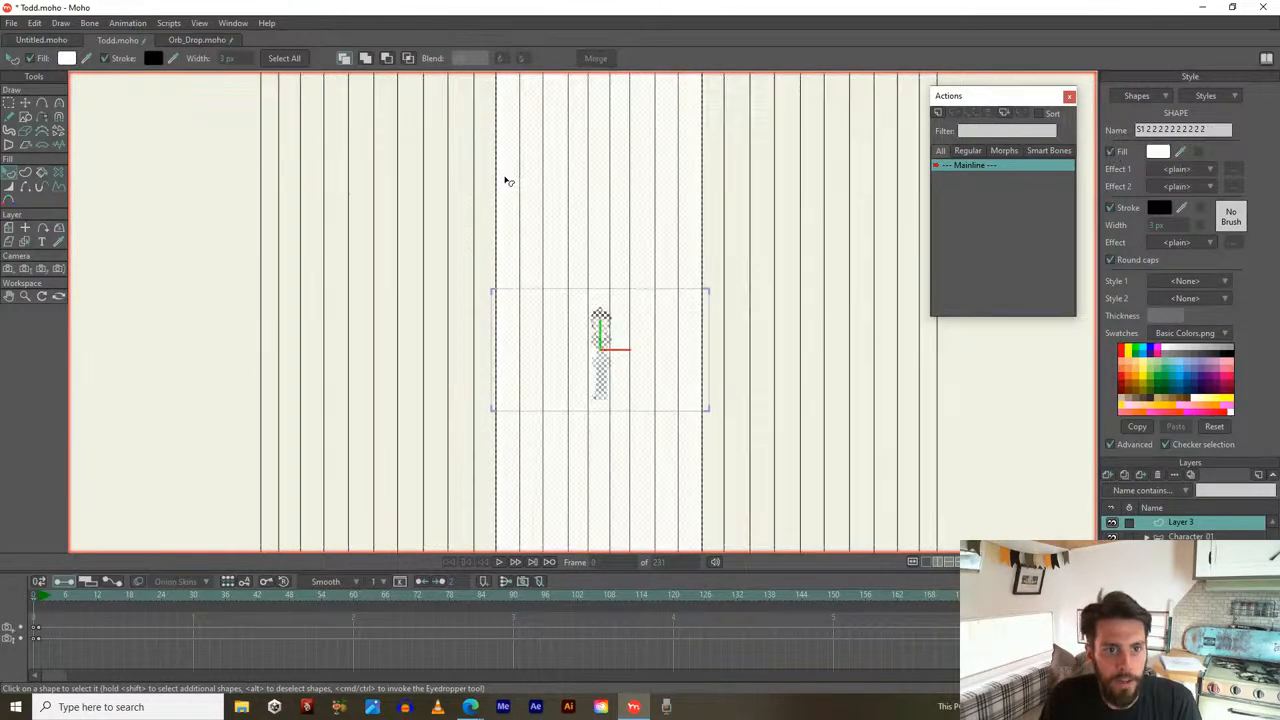
click(1110, 151)
scroll(474, 245, down, 2)
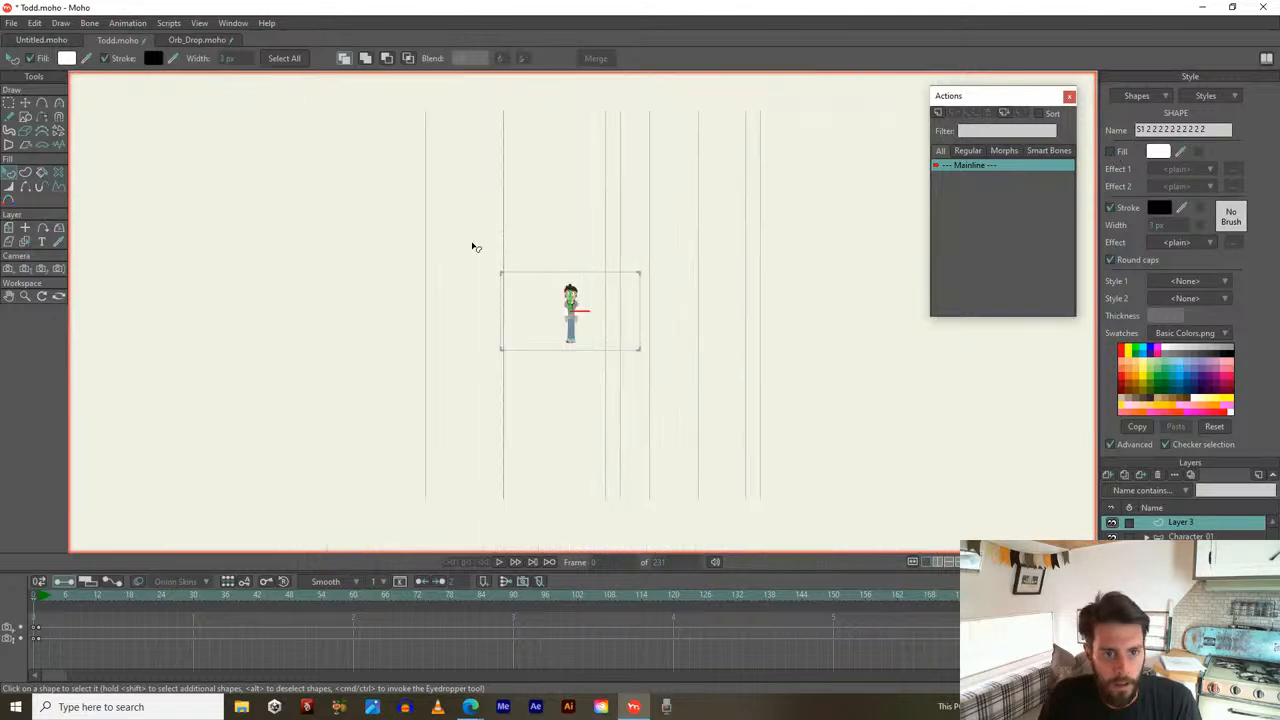
scroll(474, 243, up, 1)
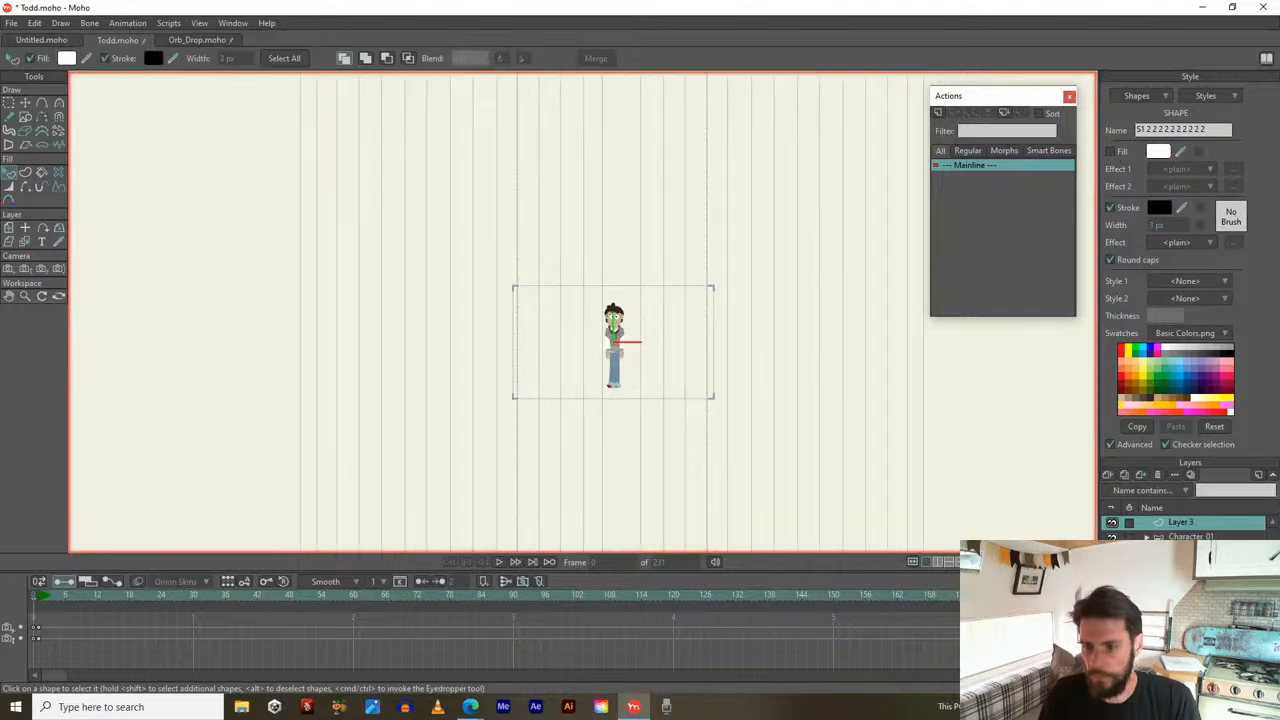
Examine the nested line shapes on Layer 3 around the character and camera frame
click(1190, 536)
click(1180, 522)
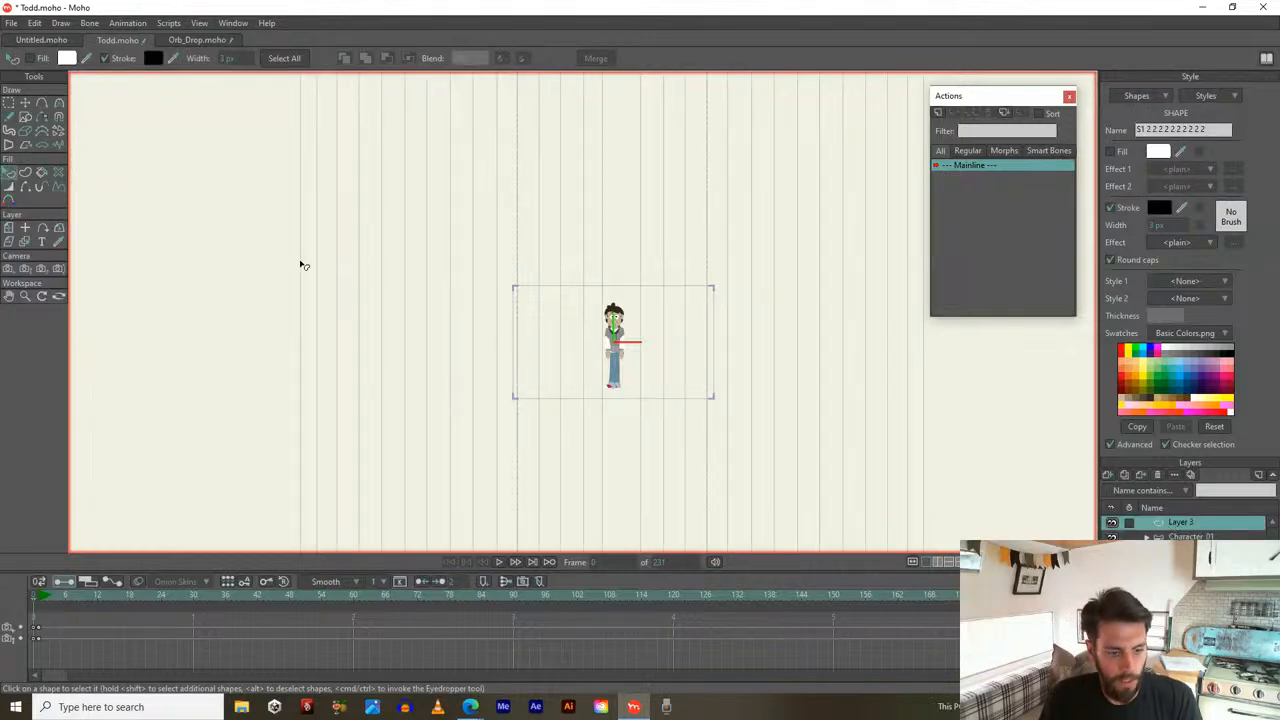
key(t)
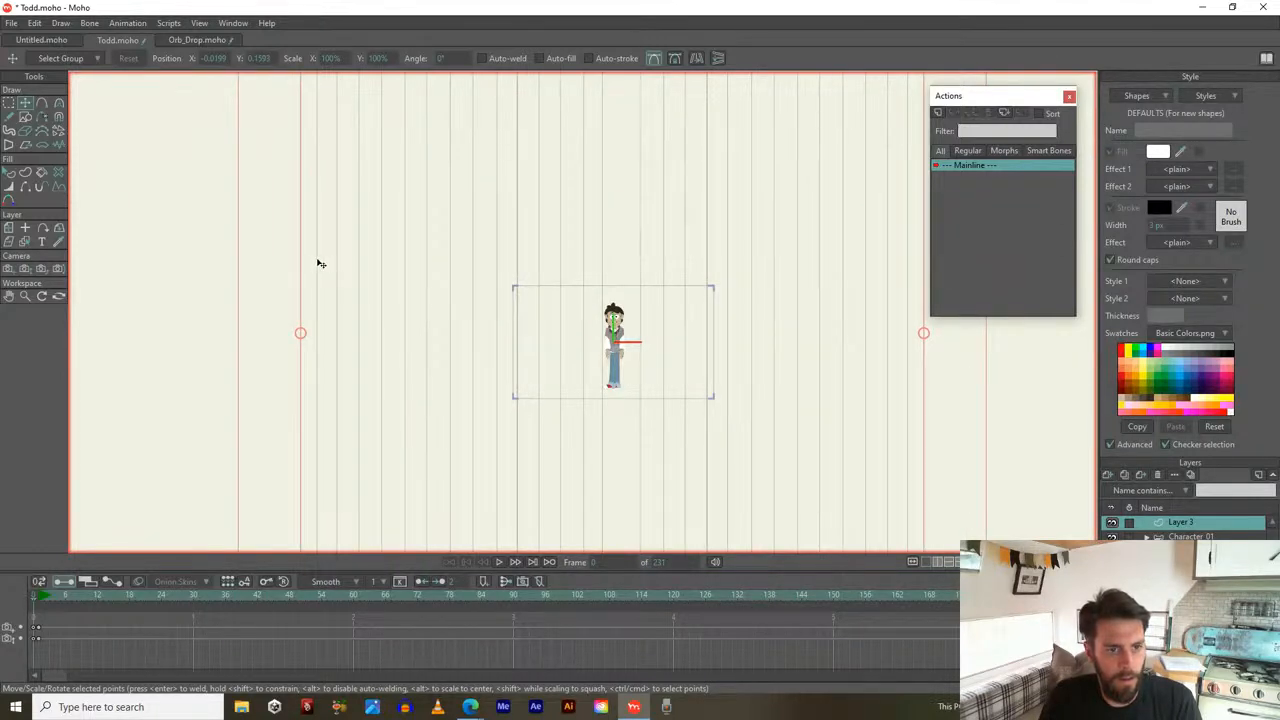
key(q)
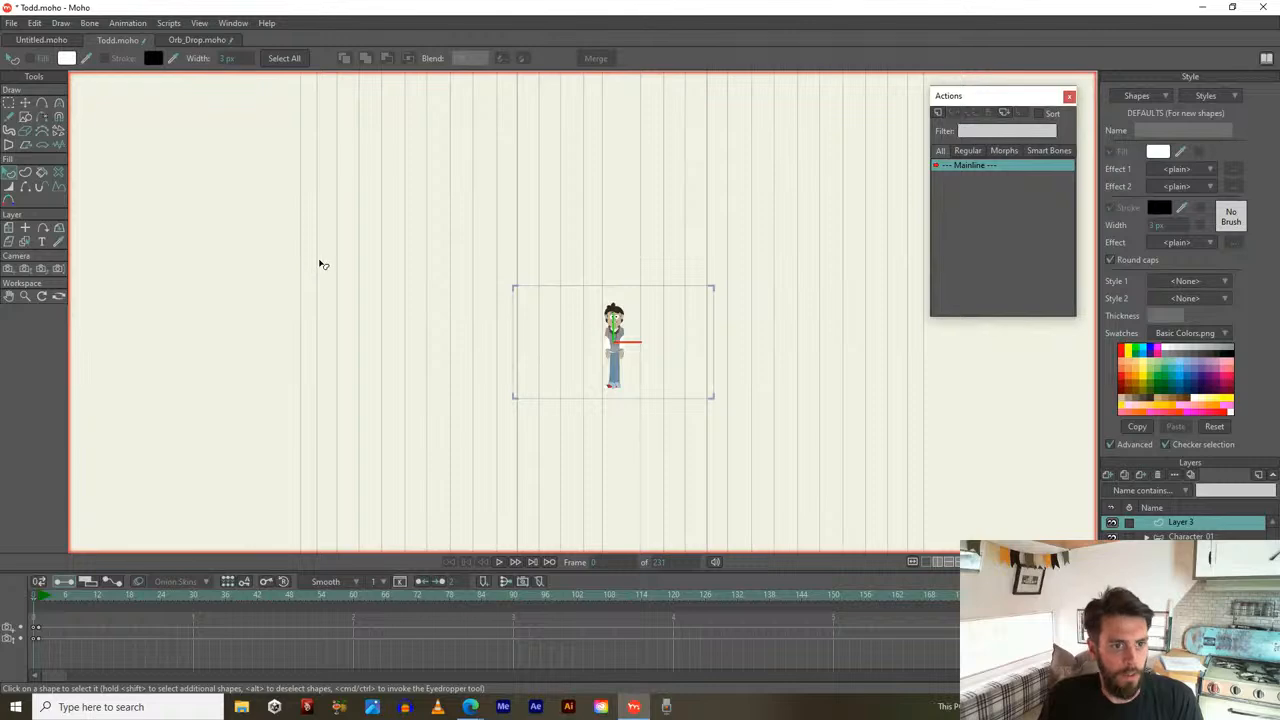
scroll(282, 252, down, 2)
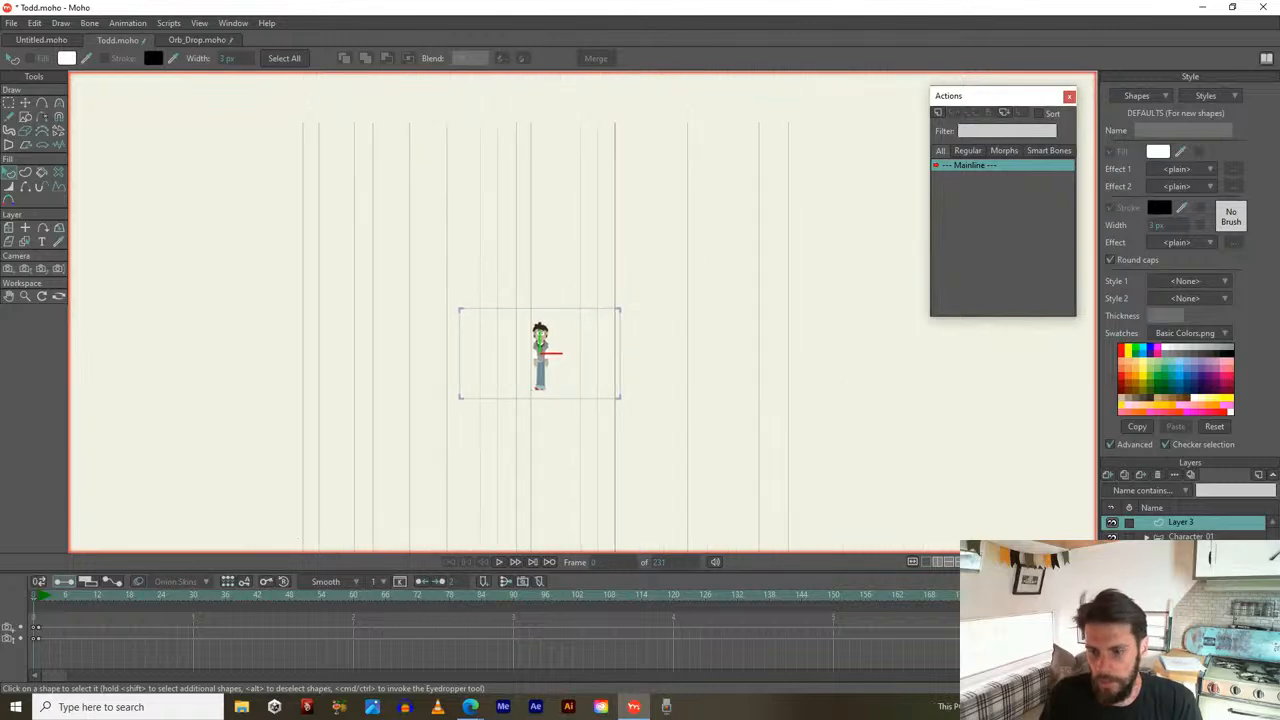
double_click(1183, 521)
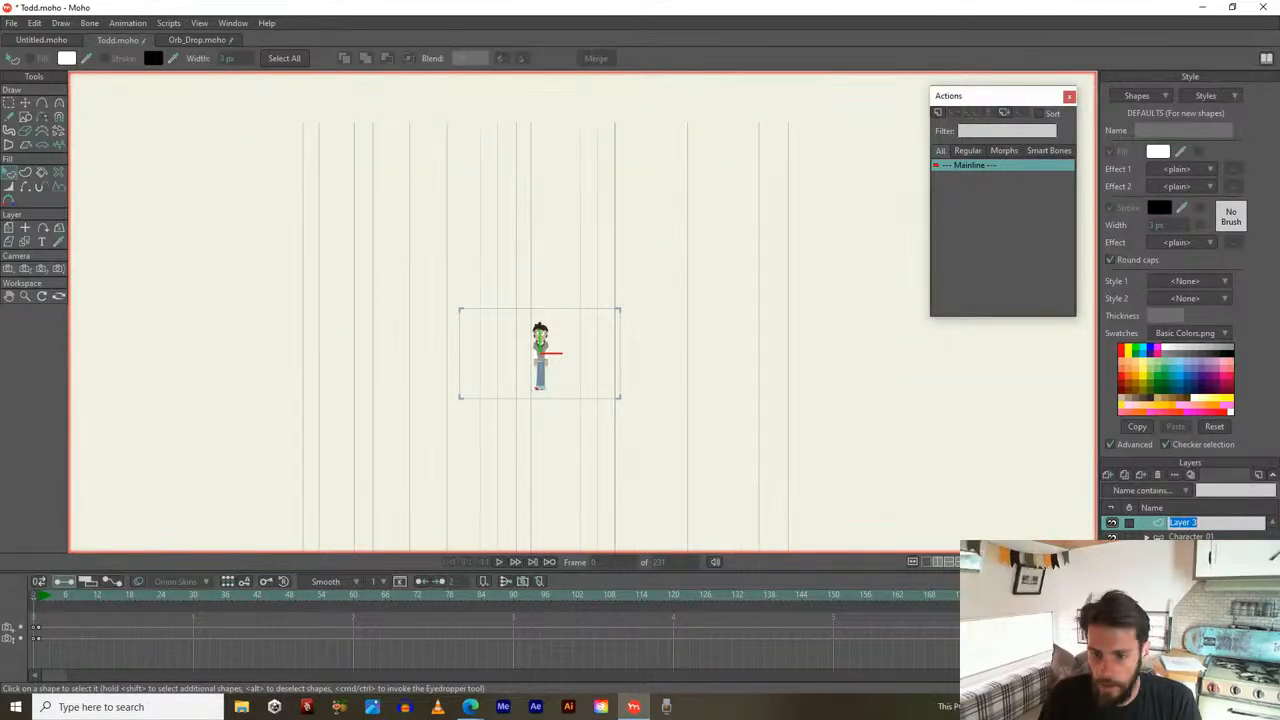
click(1177, 525)
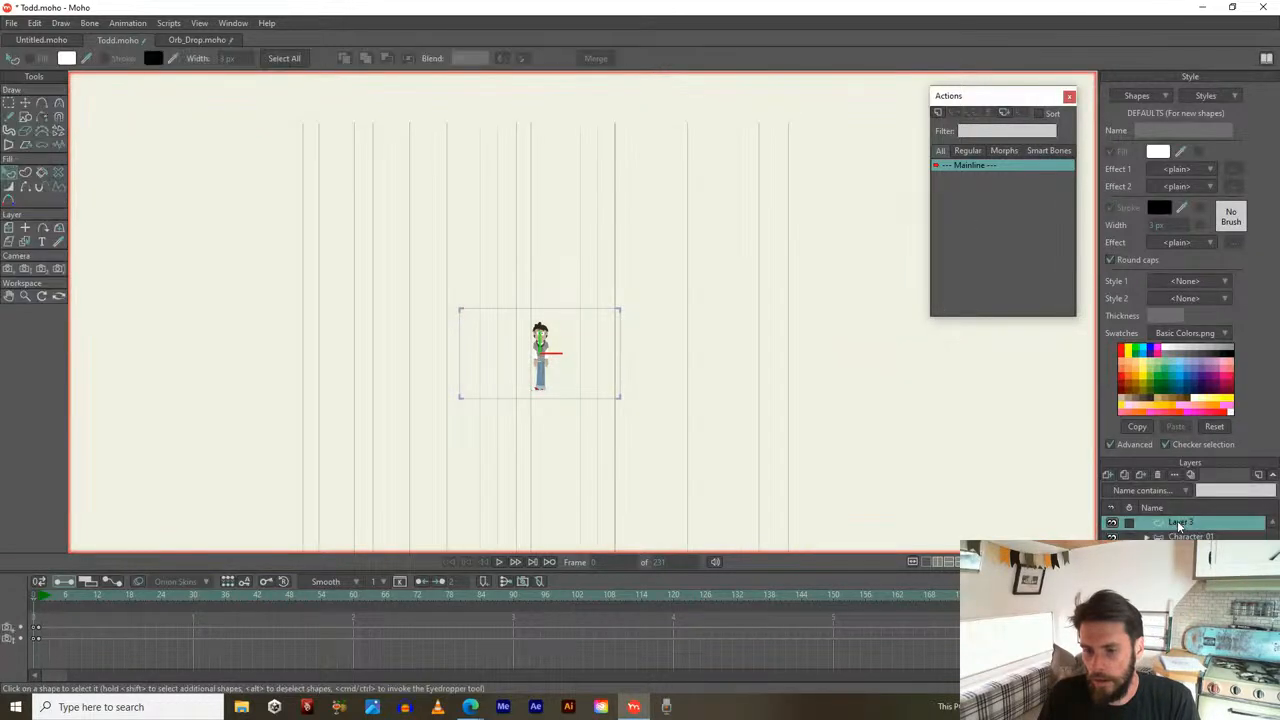
click(566, 245)
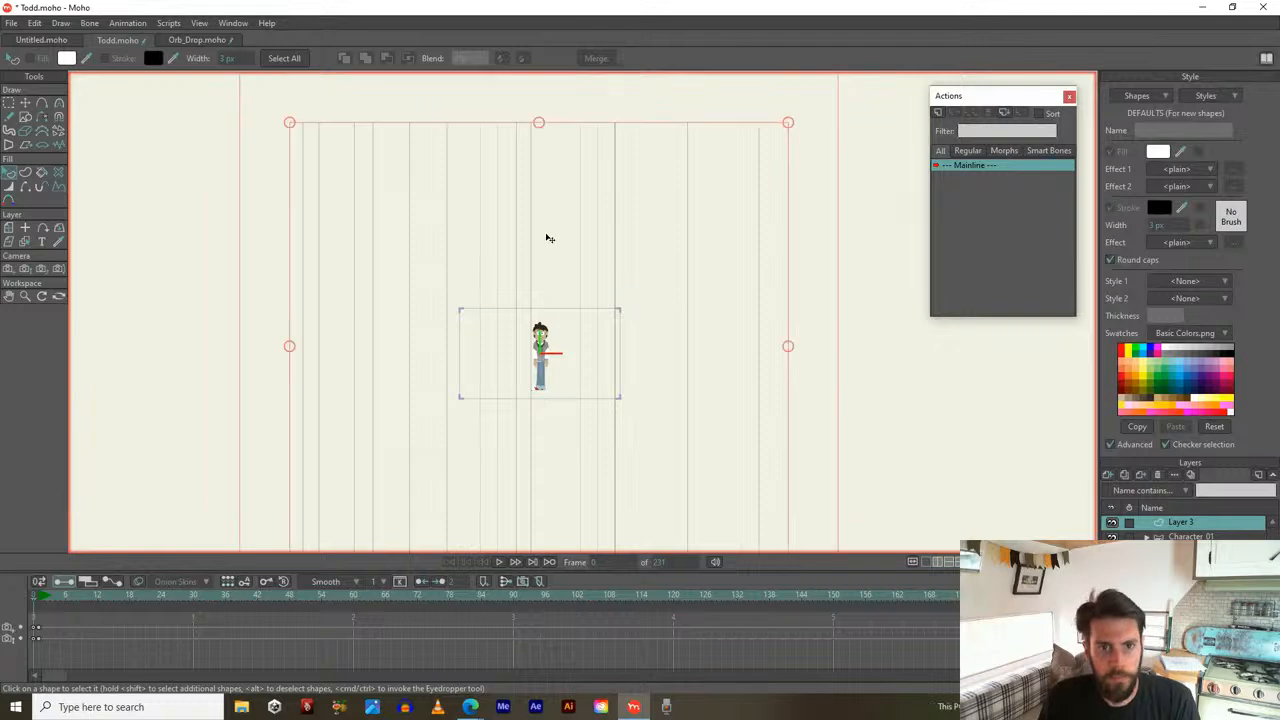
key(t)
scroll(291, 135, down, 3)
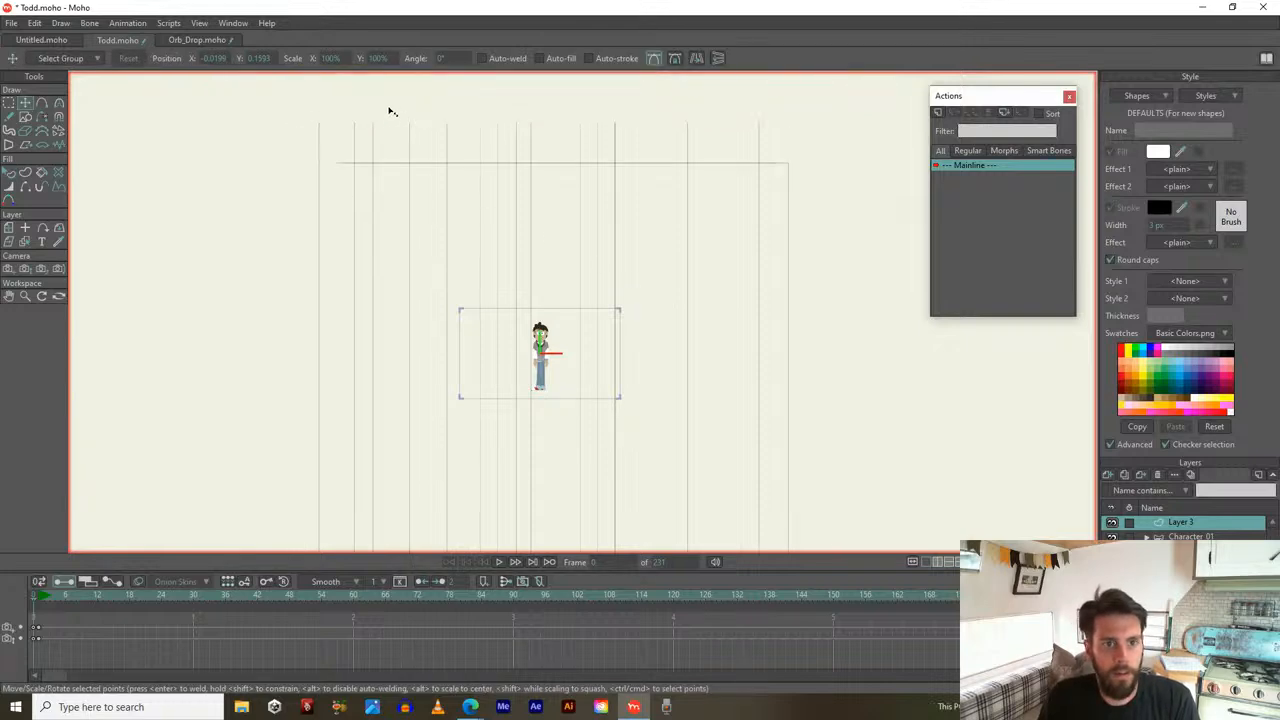
scroll(333, 143, down, 1)
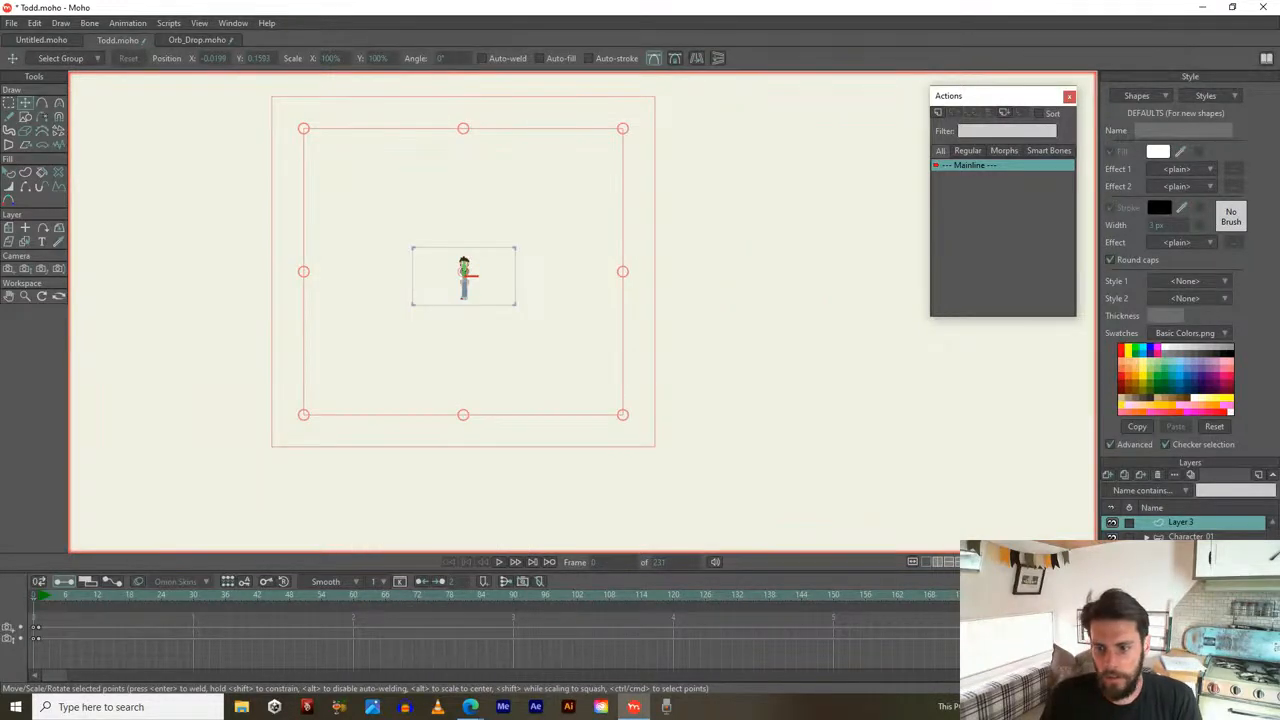
key(m)
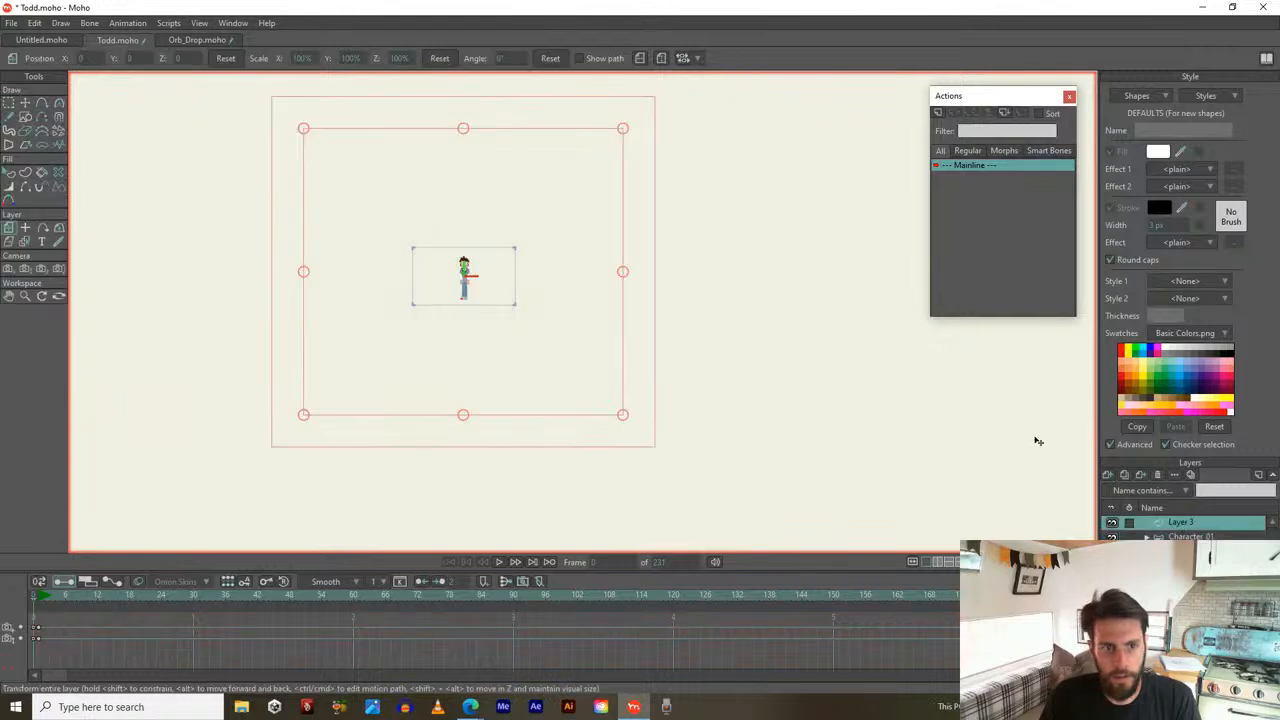
scroll(538, 248, up, 1)
drag(647, 91, 610, 133)
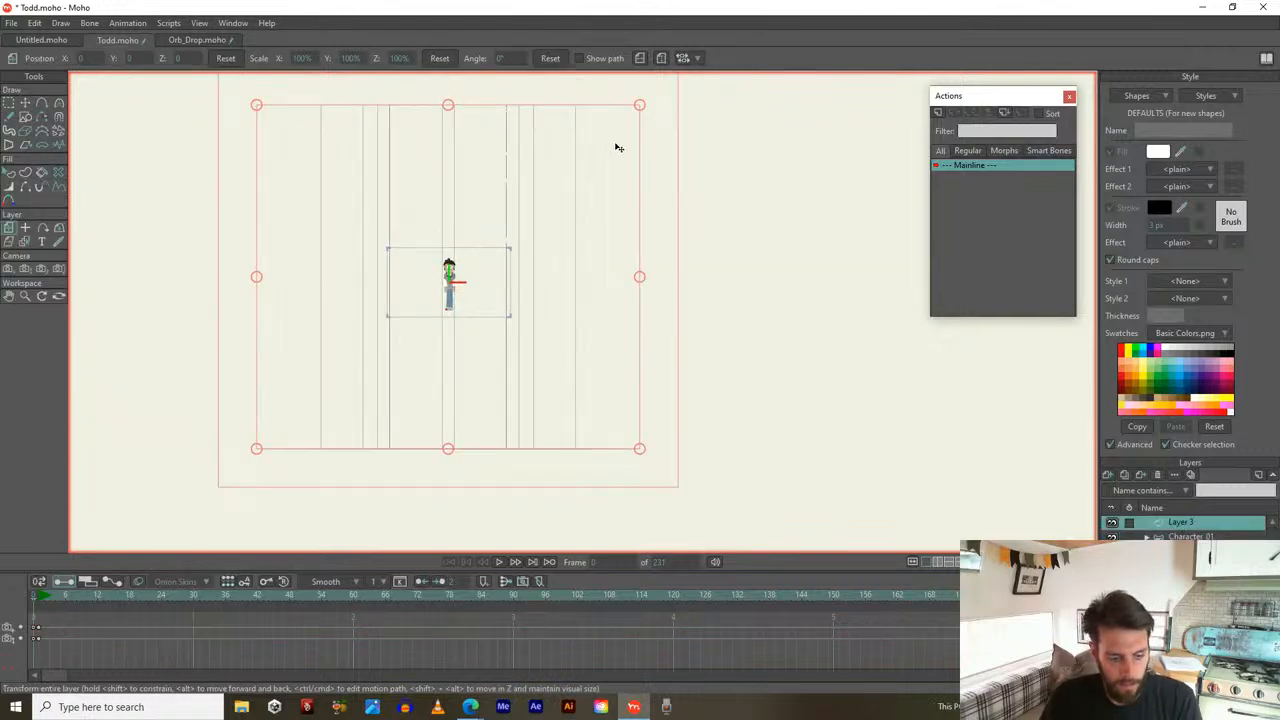
Try to select all points of the nested lines on Layer 3 with a box selection
key(t)
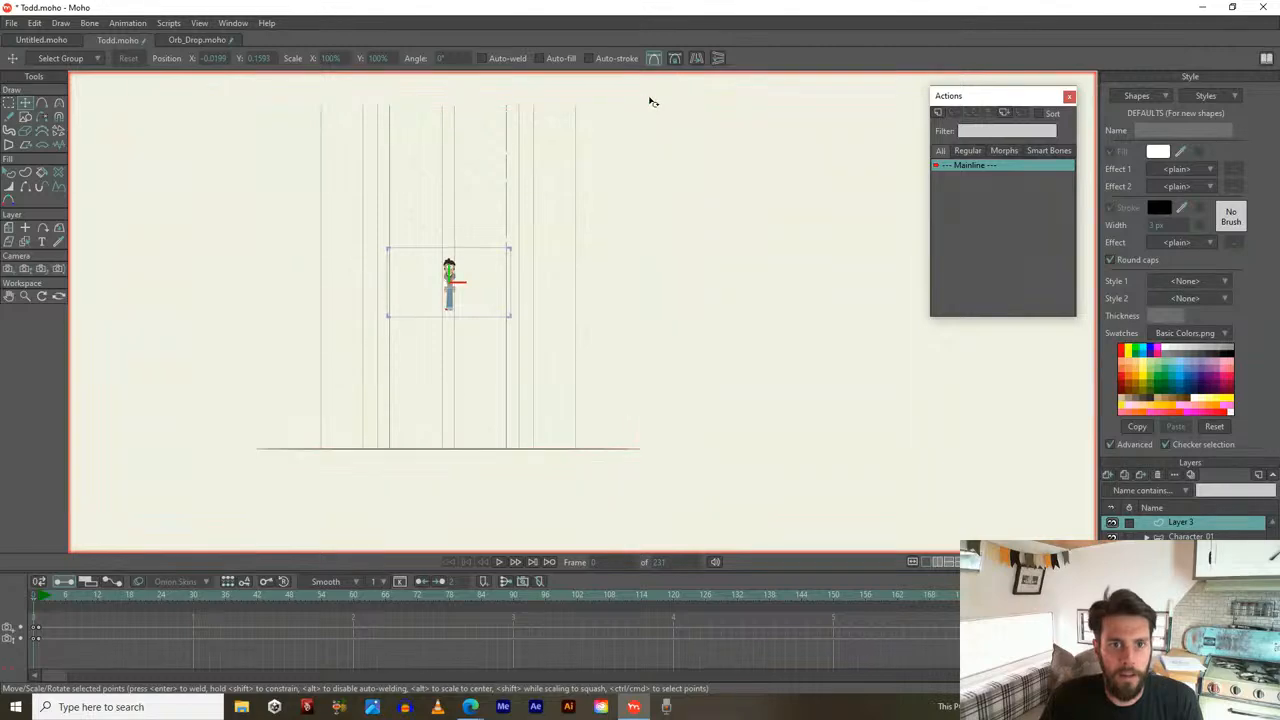
key(ctrl+a)
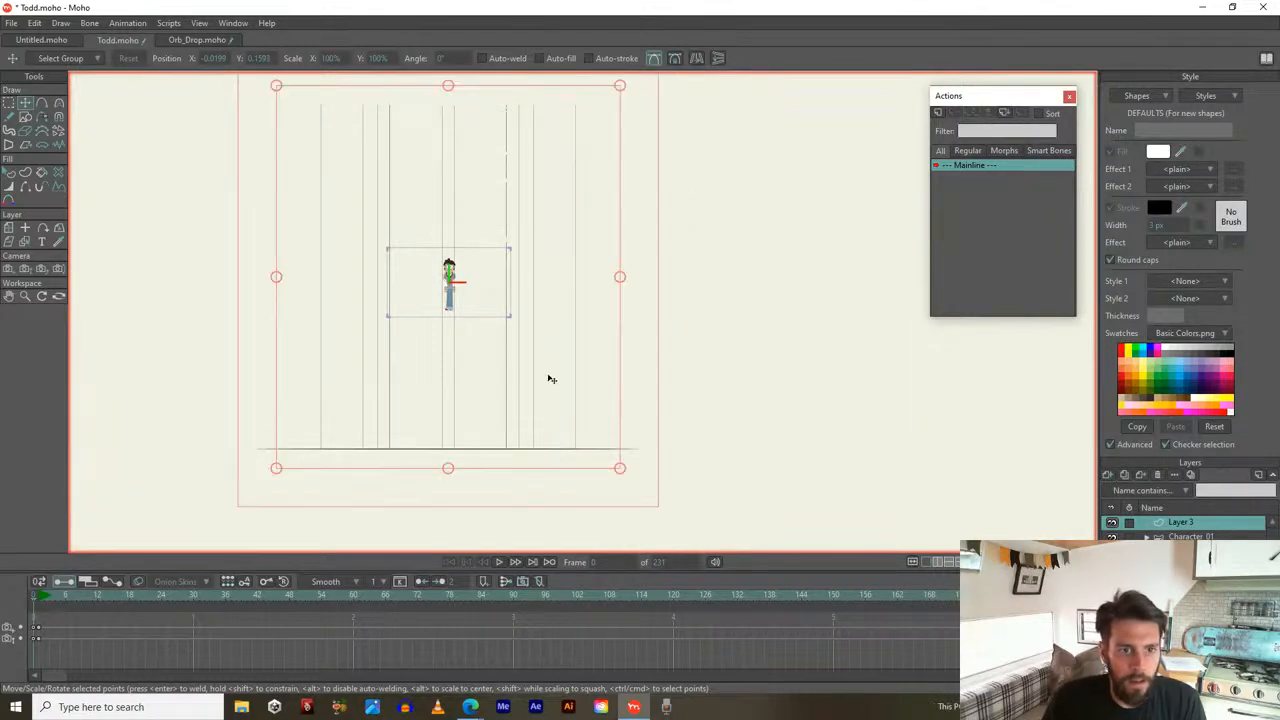
scroll(550, 378, up, 5)
scroll(586, 337, down, 5)
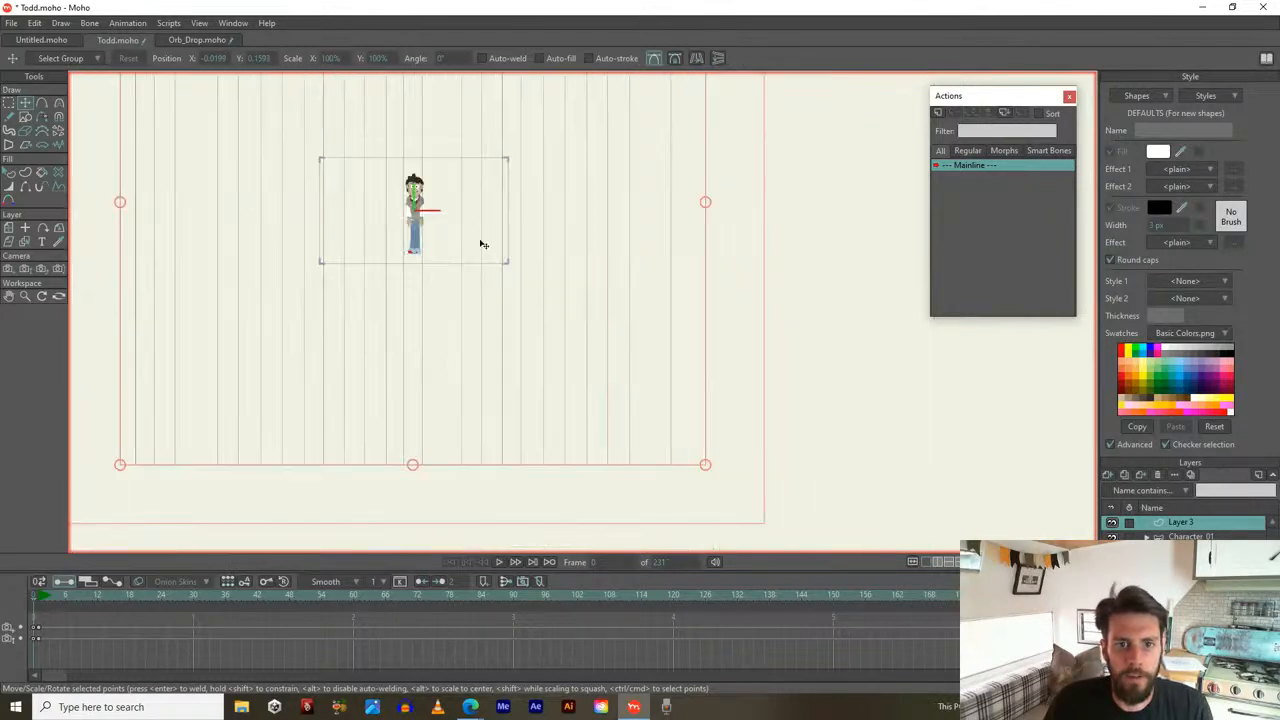
drag(480, 243, 657, 354)
drag(655, 270, 480, 280)
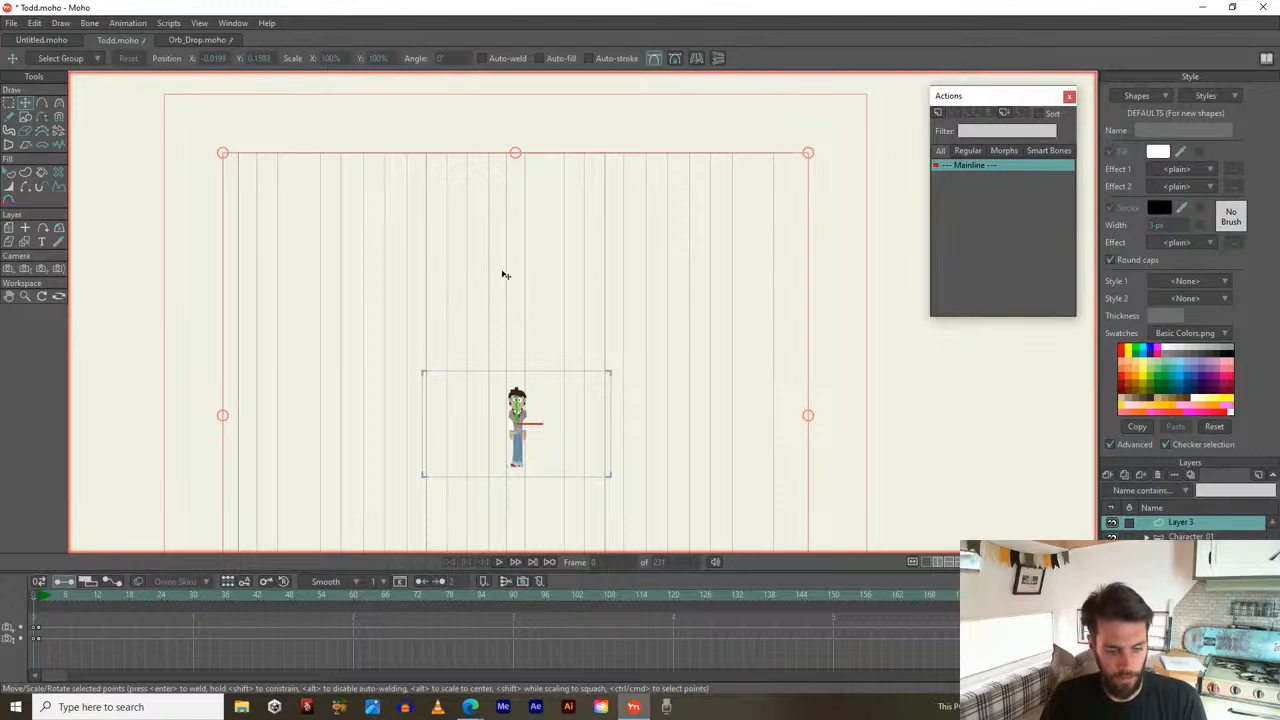
scroll(509, 283, down, 1)
key(g)
drag(164, 125, 1012, 575)
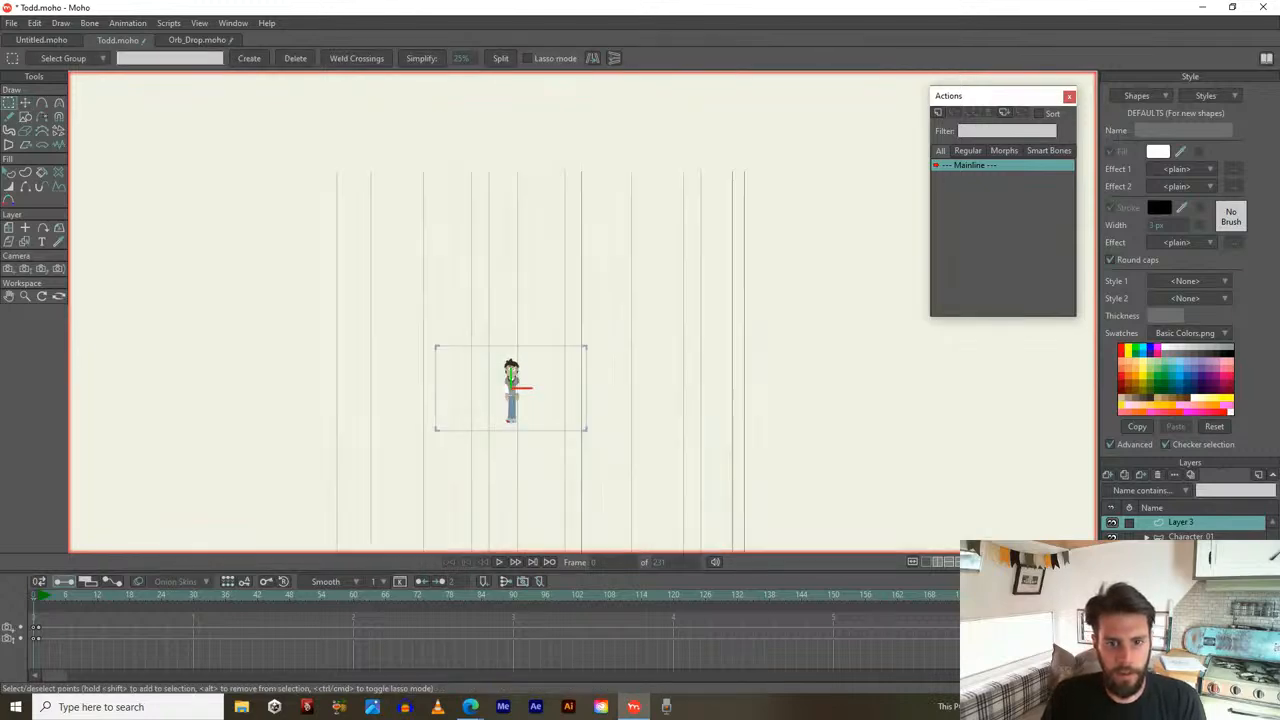
scroll(687, 229, up, 2)
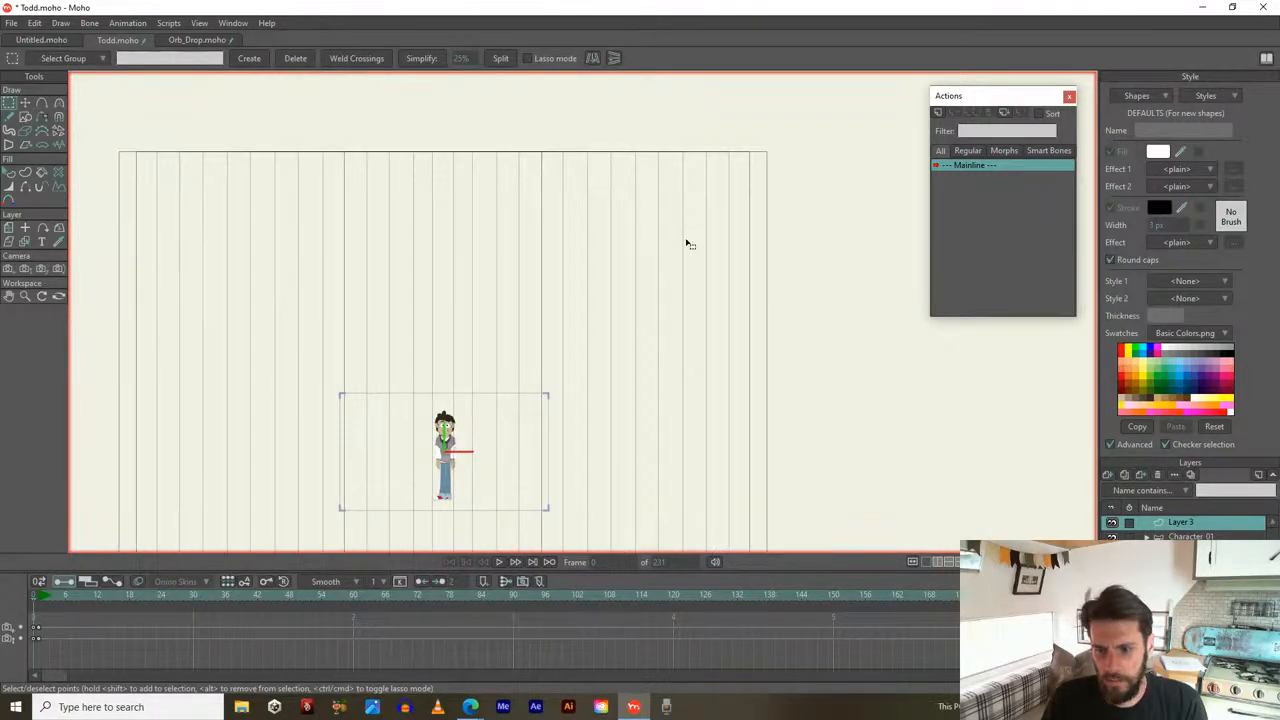
Copy all the vertical lines with a quarter-turn rotation to form a square grid, and widen the copy to the outer vertical lines
key(ctrl+a)
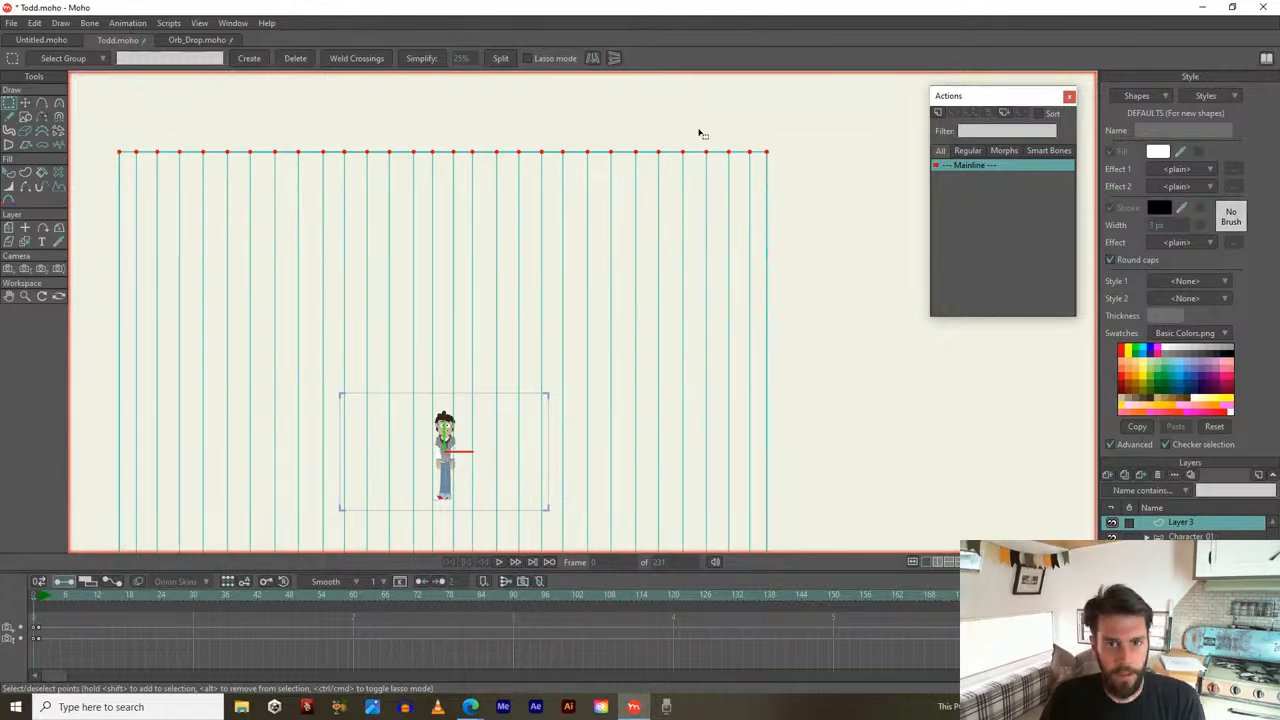
key(t)
drag(783, 141, 615, 646)
key(ctrl+z)
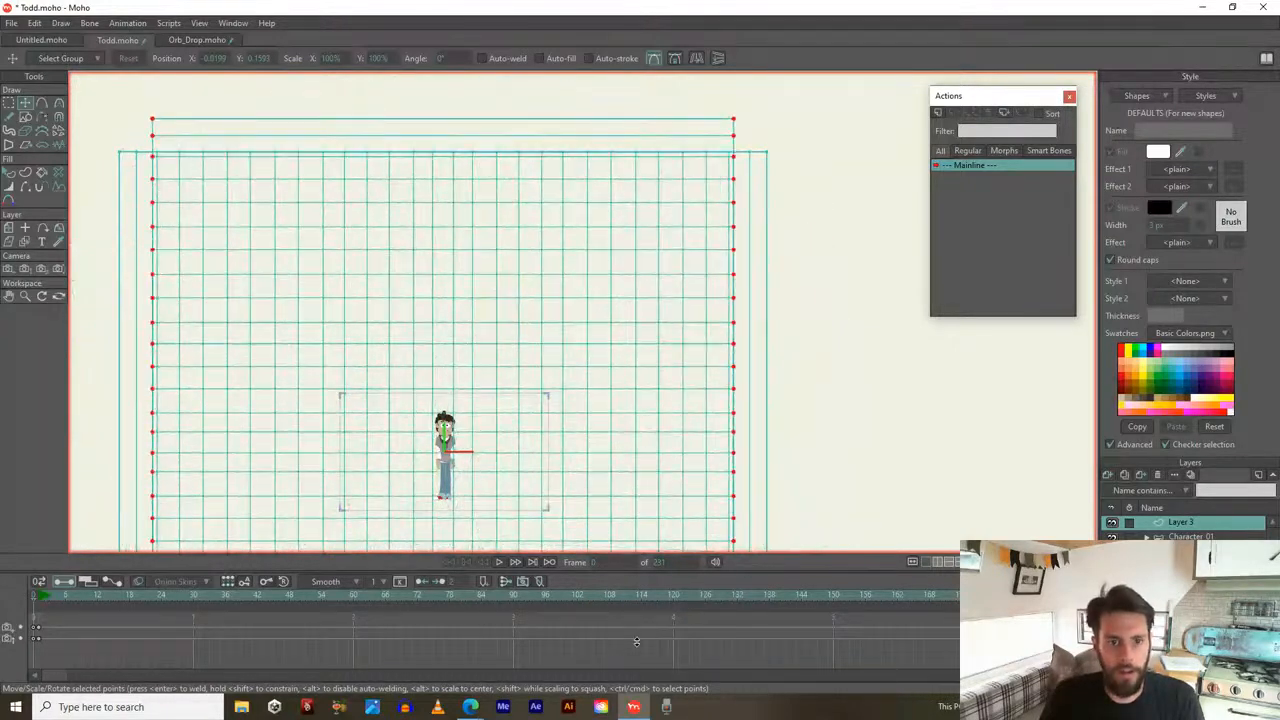
drag(736, 446, 770, 445)
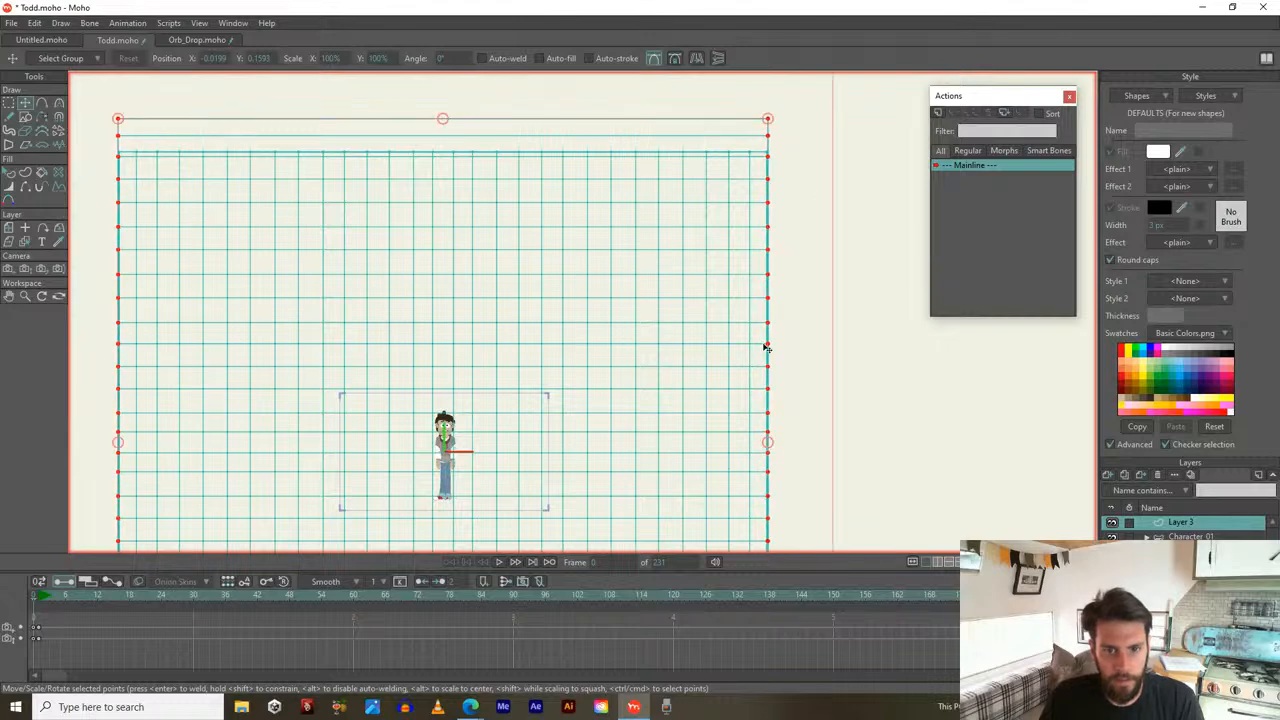
key(ctrl+r)
drag(551, 457, 563, 424)
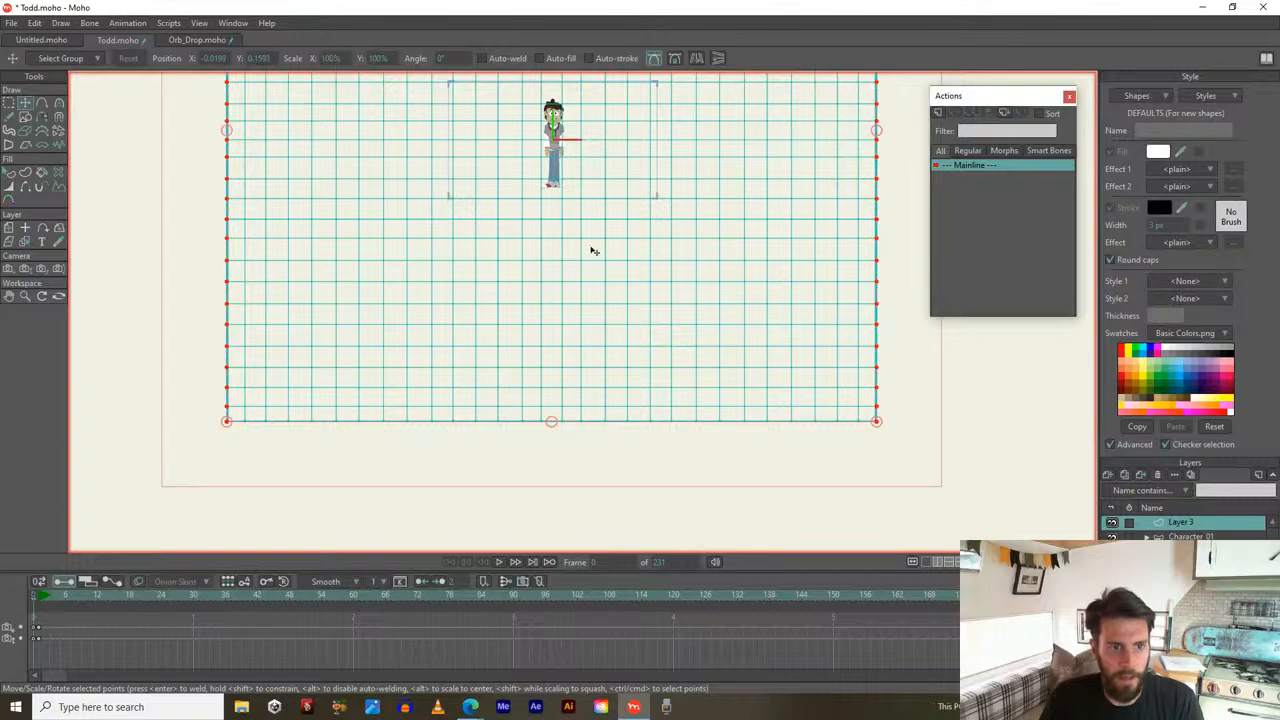
drag(594, 251, 654, 494)
scroll(603, 314, down, 2)
drag(634, 377, 604, 285)
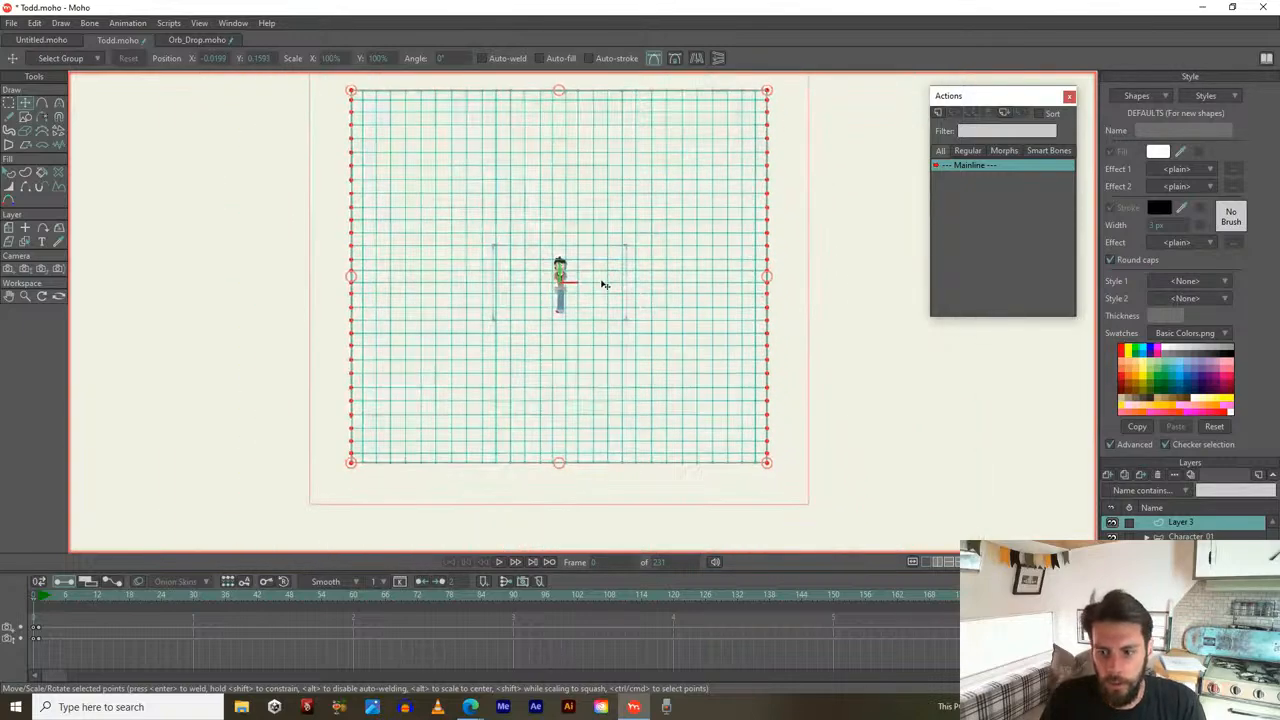
Rotate the workspace view clockwise around the character and grid
click(1150, 537)
click(1150, 522)
key(0)
click(1150, 537)
click(1150, 522)
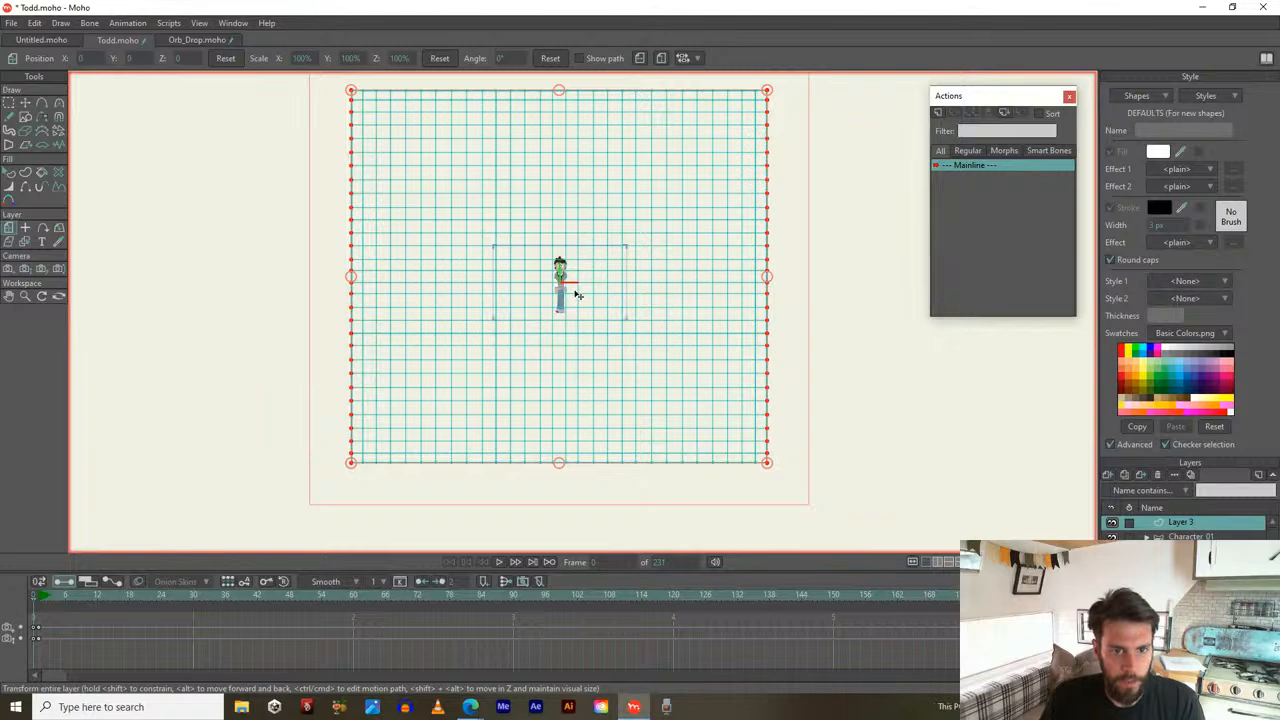
scroll(574, 285, up, 2)
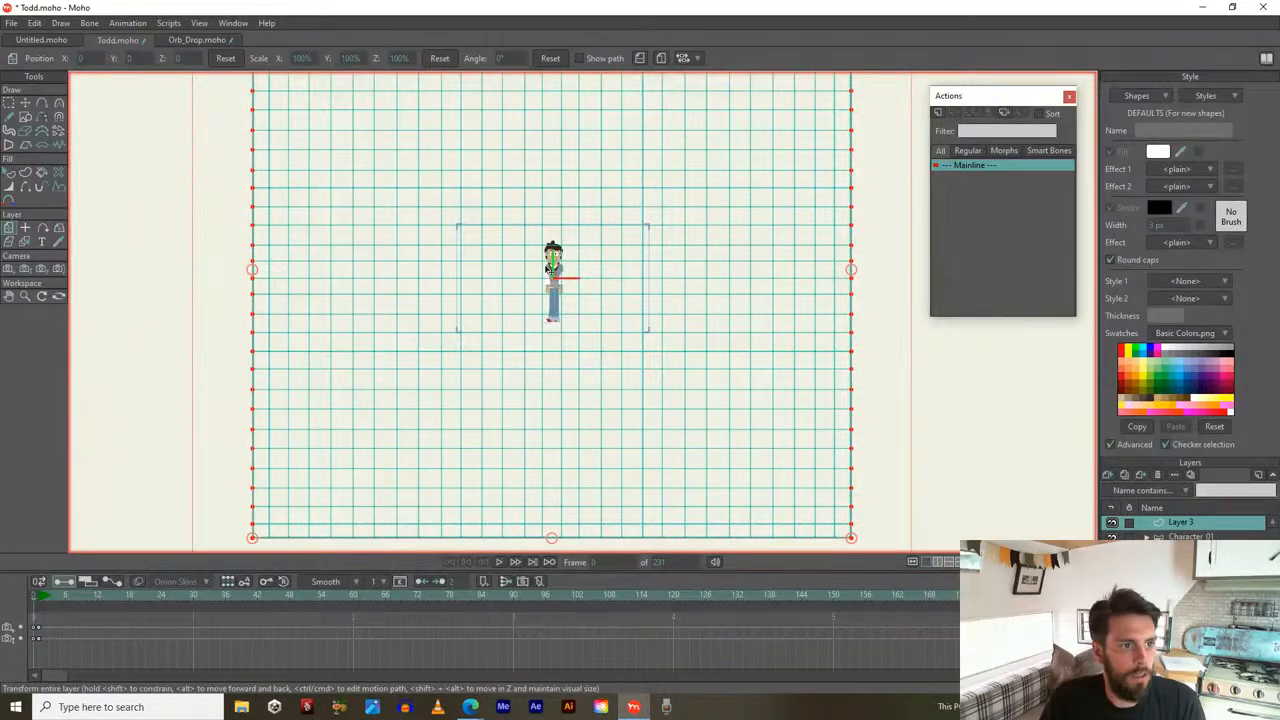
click(42, 298)
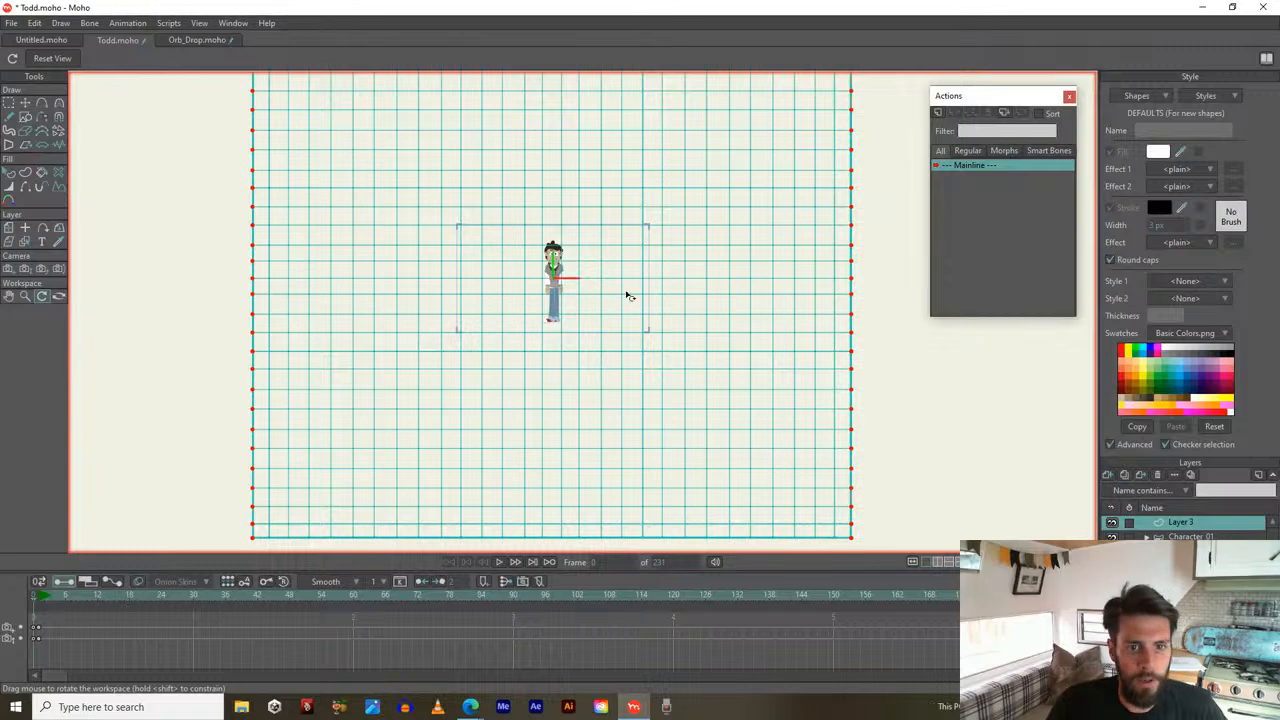
drag(560, 277, 632, 274)
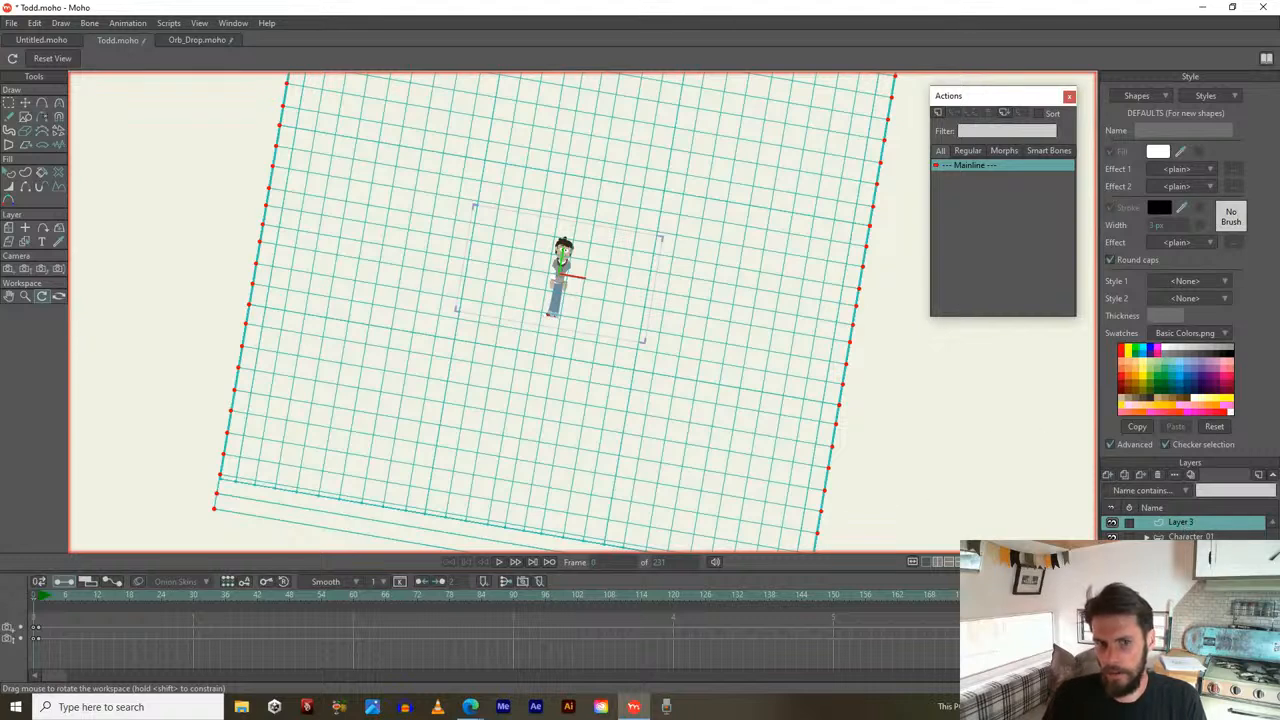
Move Layer 3 below the Character_01 layer and reset the workspace view
drag(1181, 522, 1181, 545)
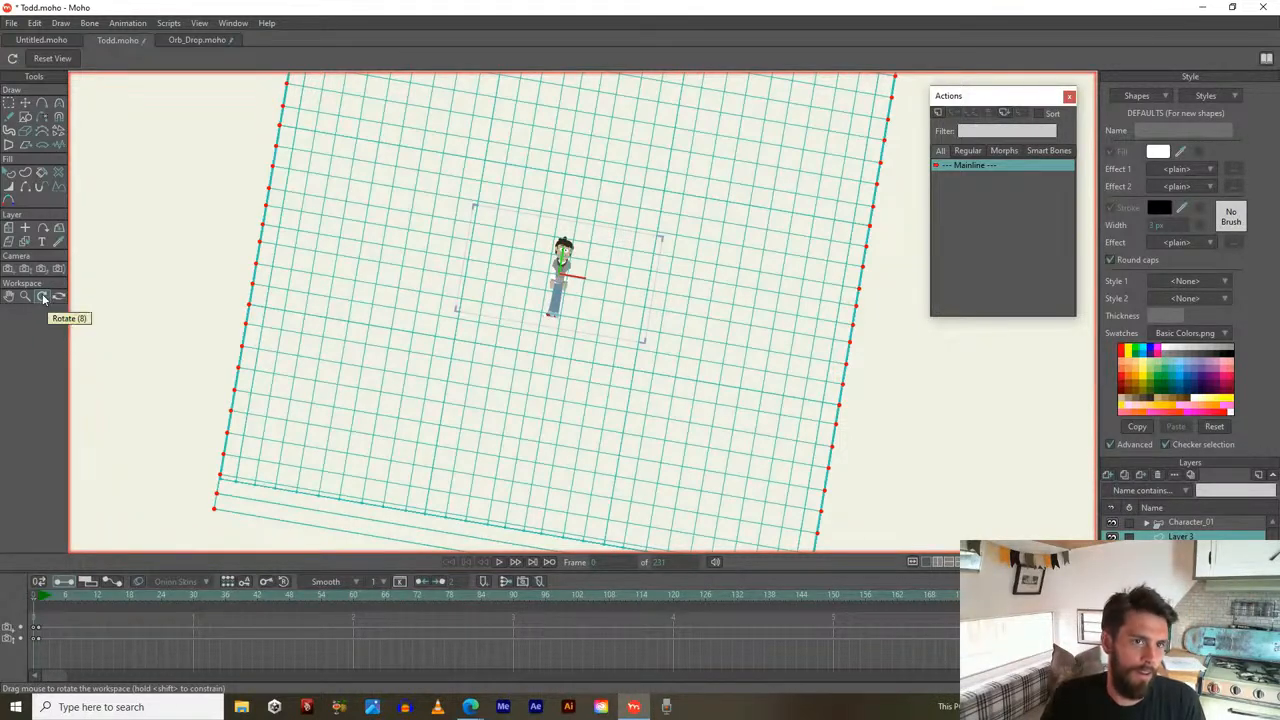
click(54, 58)
scroll(234, 209, down, 5)
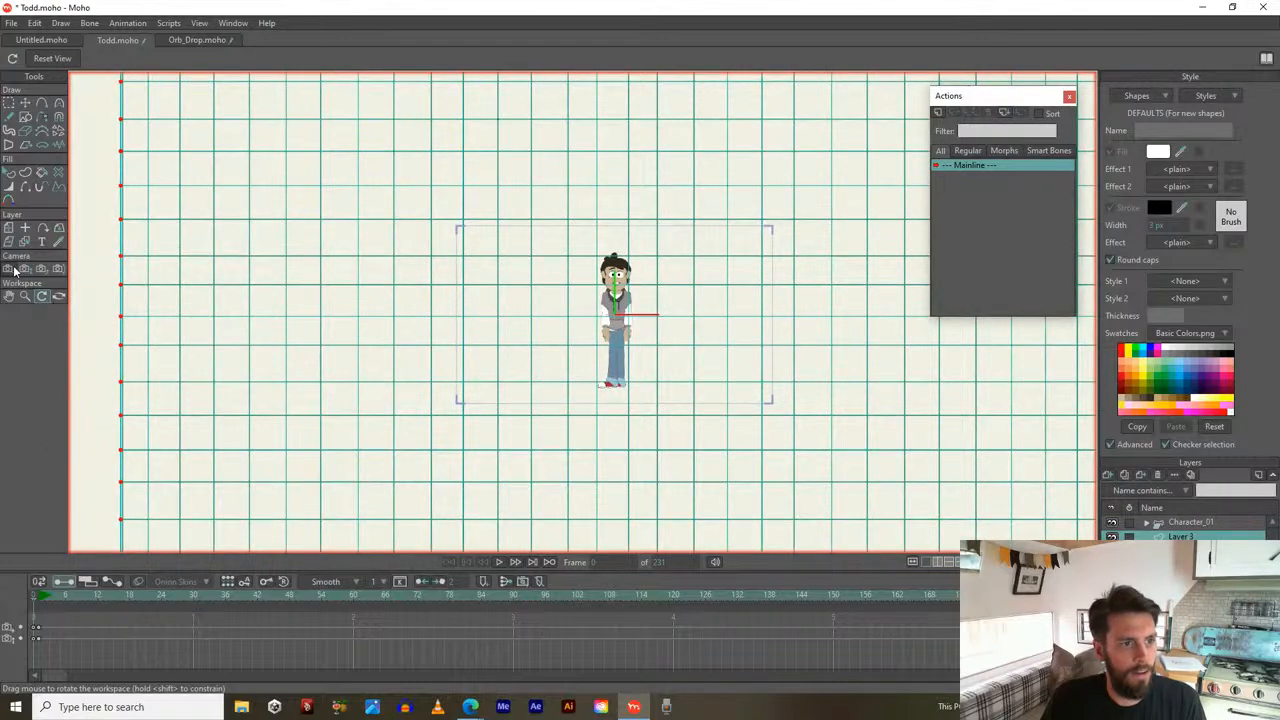
Tilt the grid layer in 3D by setting its X rotation to 90°
click(59, 228)
drag(597, 315, 592, 80)
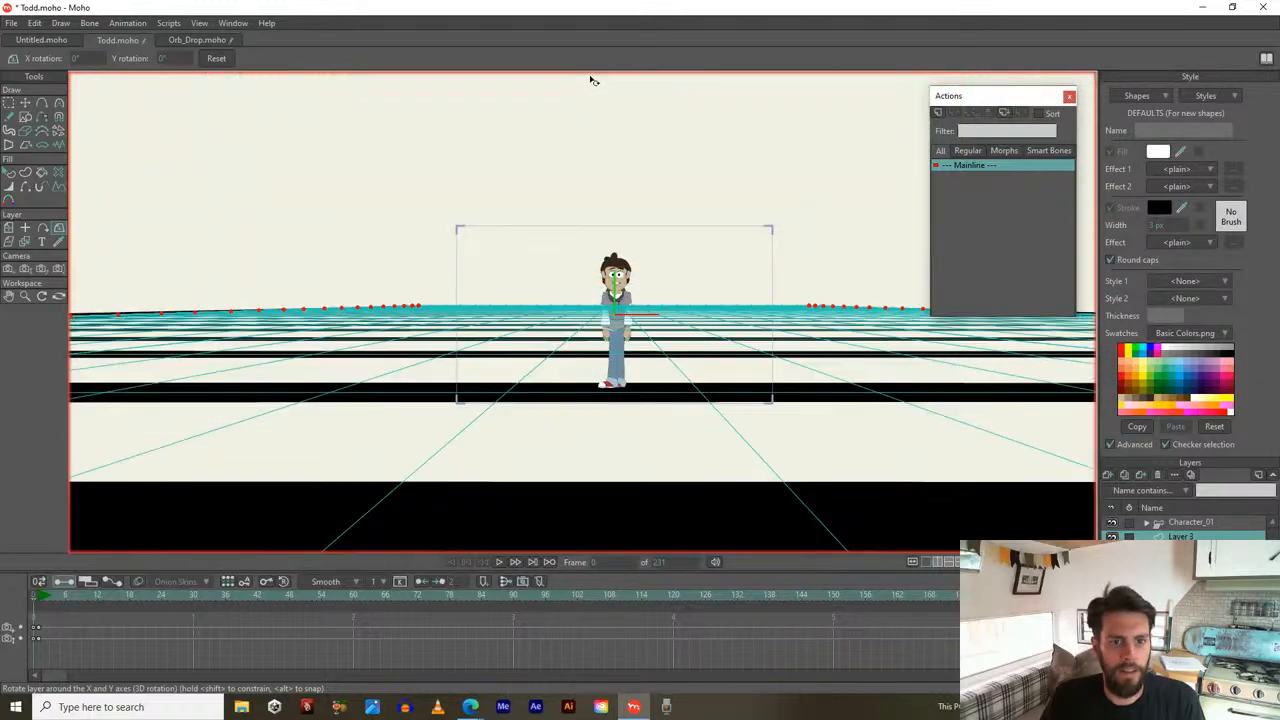
click(83, 58)
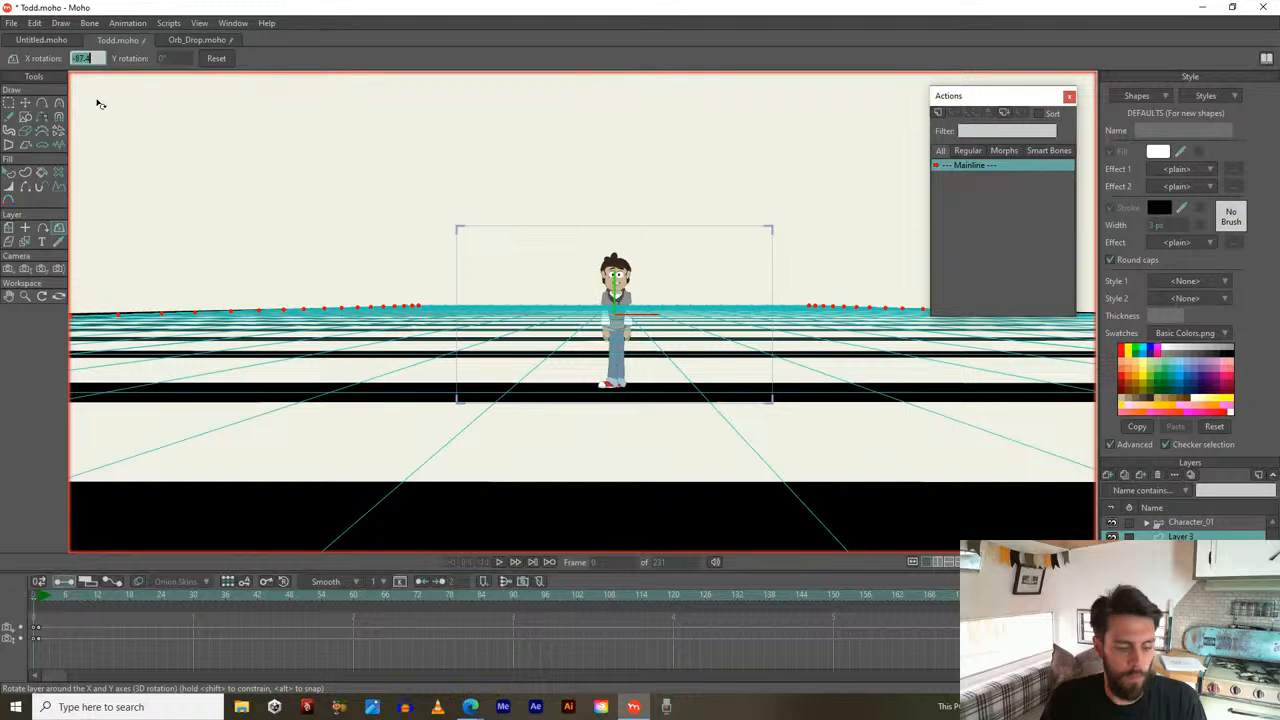
text(90)
key(Return)
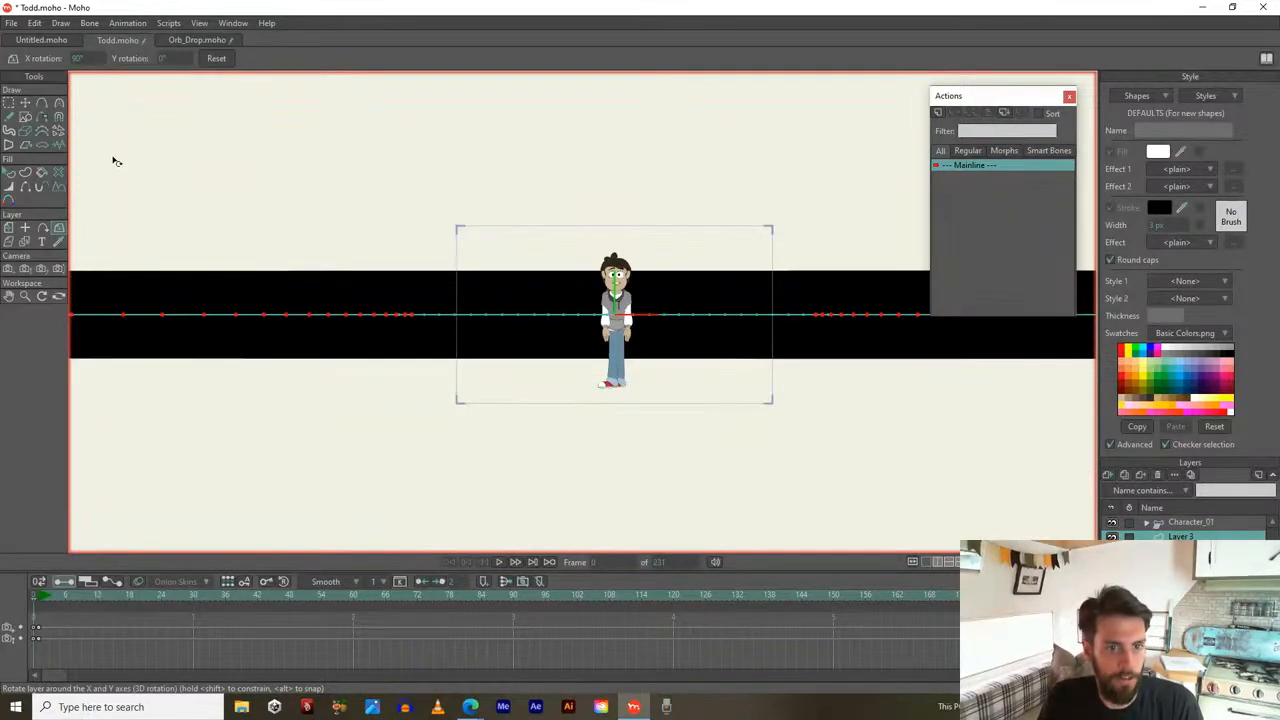
Try to lower the flat grid layer toward the character's feet, and undo the moves
key(t)
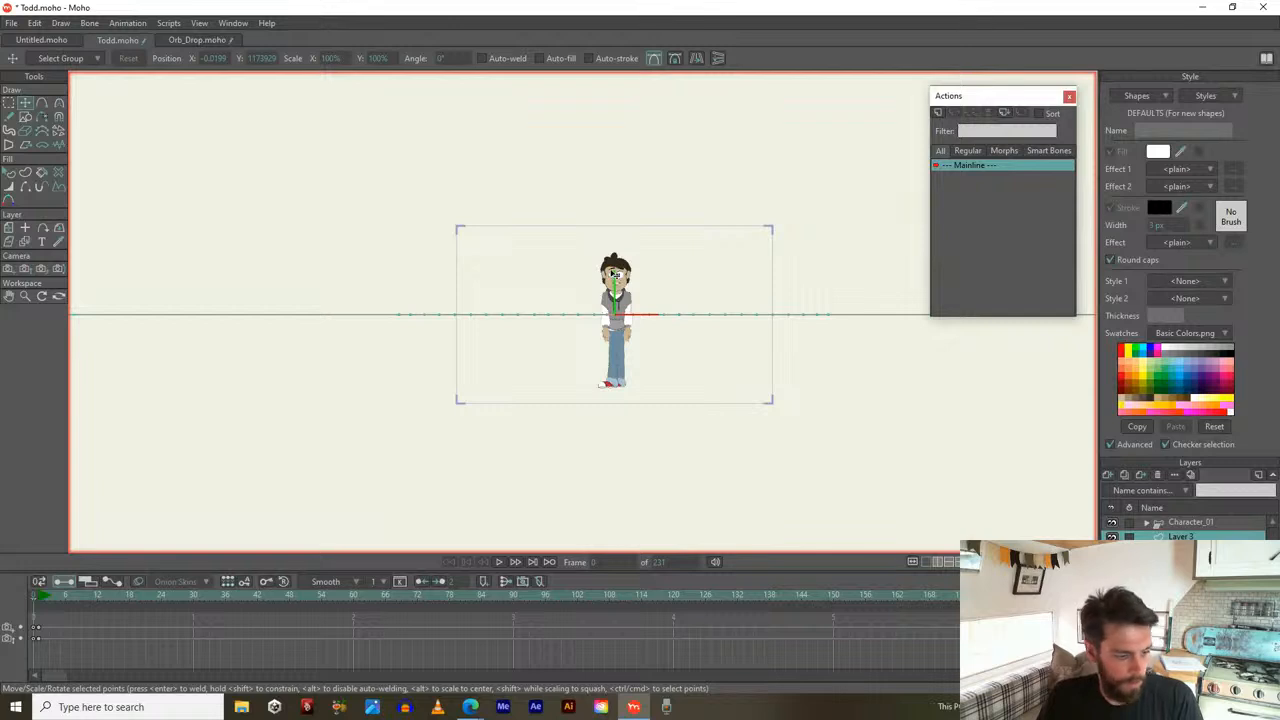
scroll(617, 272, up, 3)
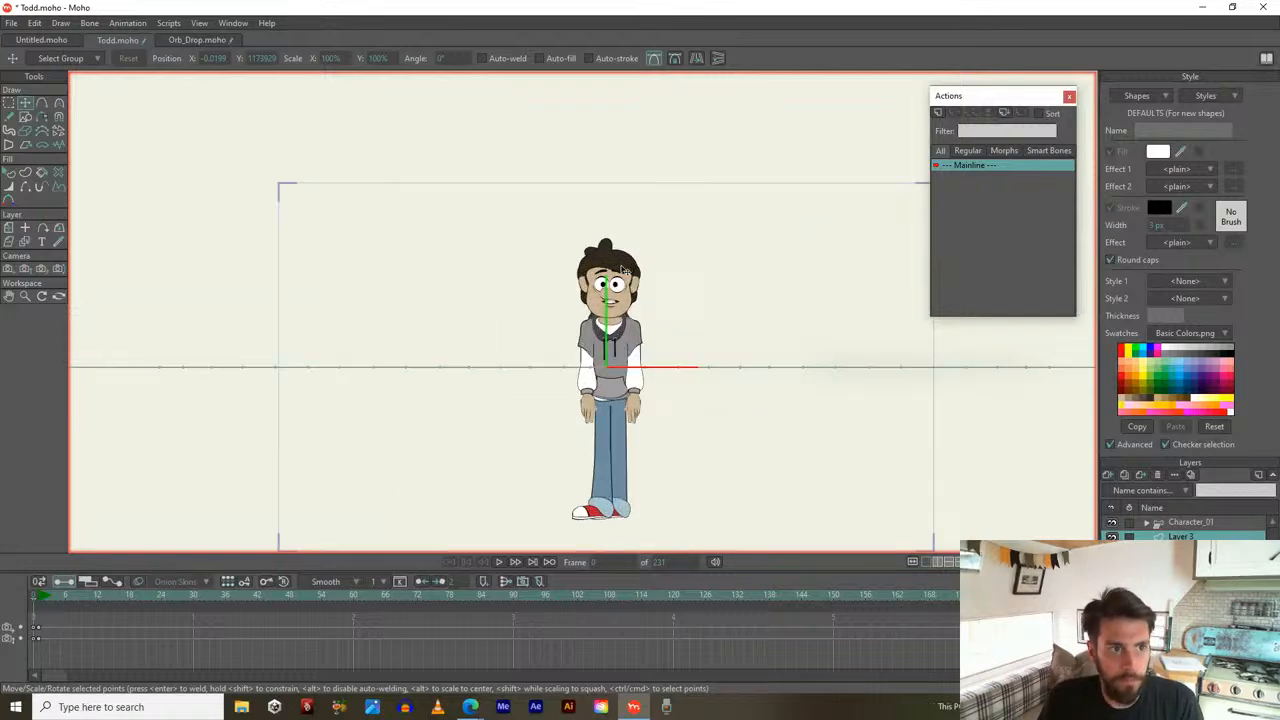
scroll(620, 268, down, 1)
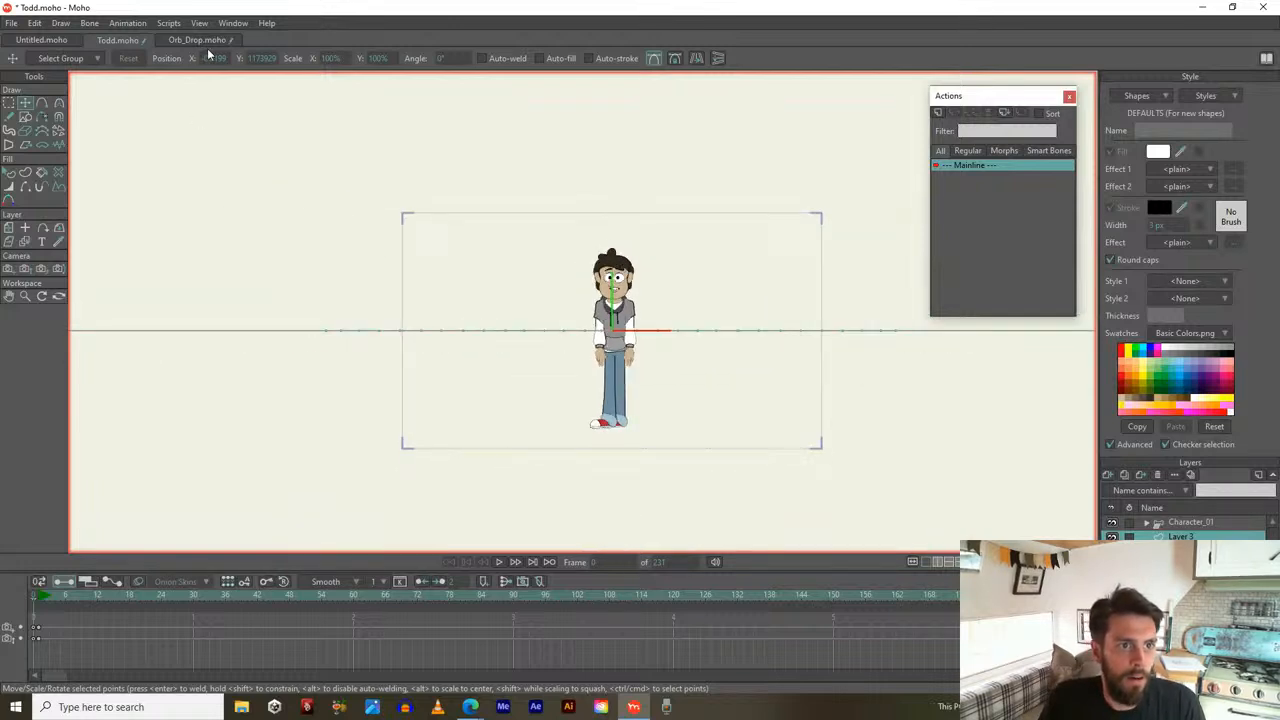
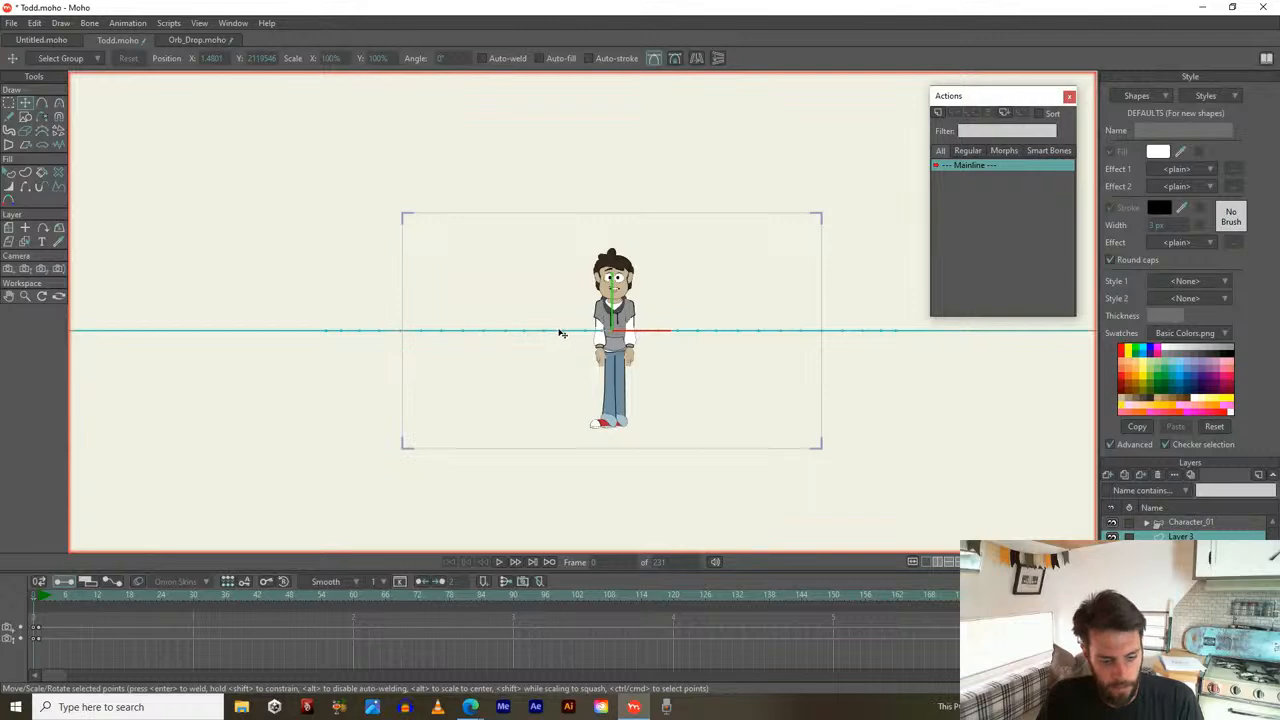
key(m)
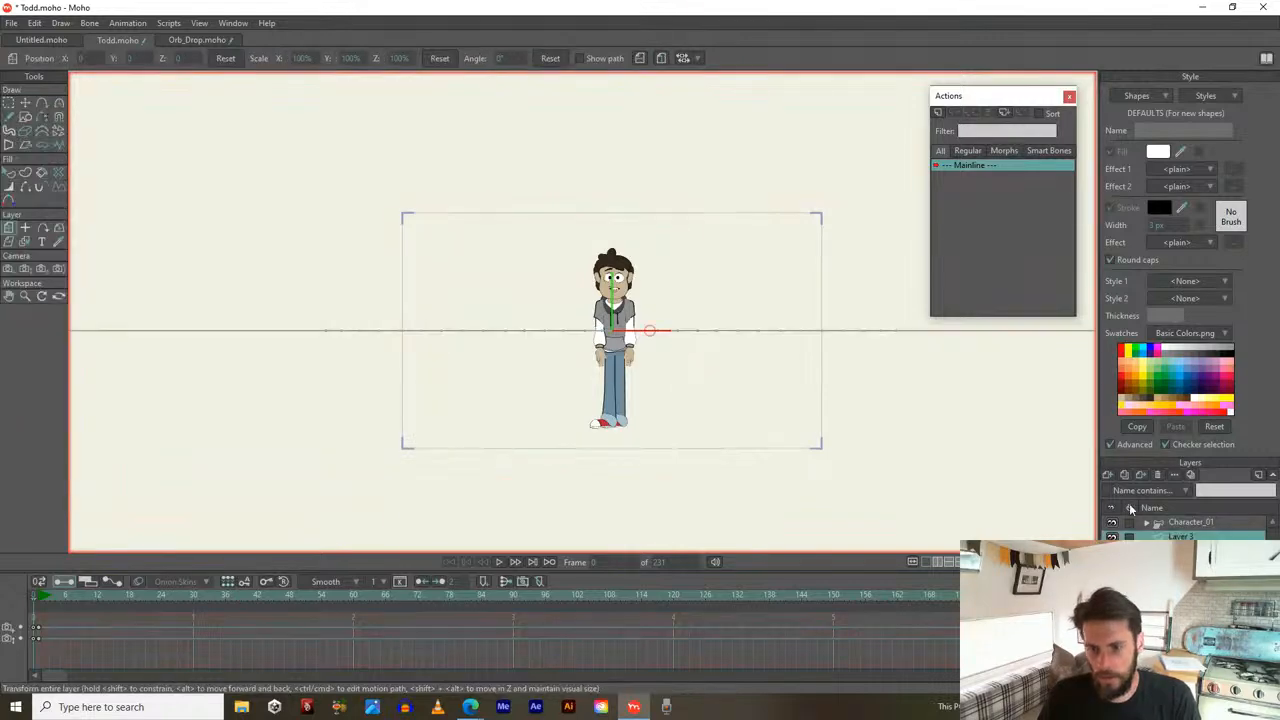
drag(647, 332, 655, 262)
scroll(645, 448, down, 5)
scroll(652, 258, up, 5)
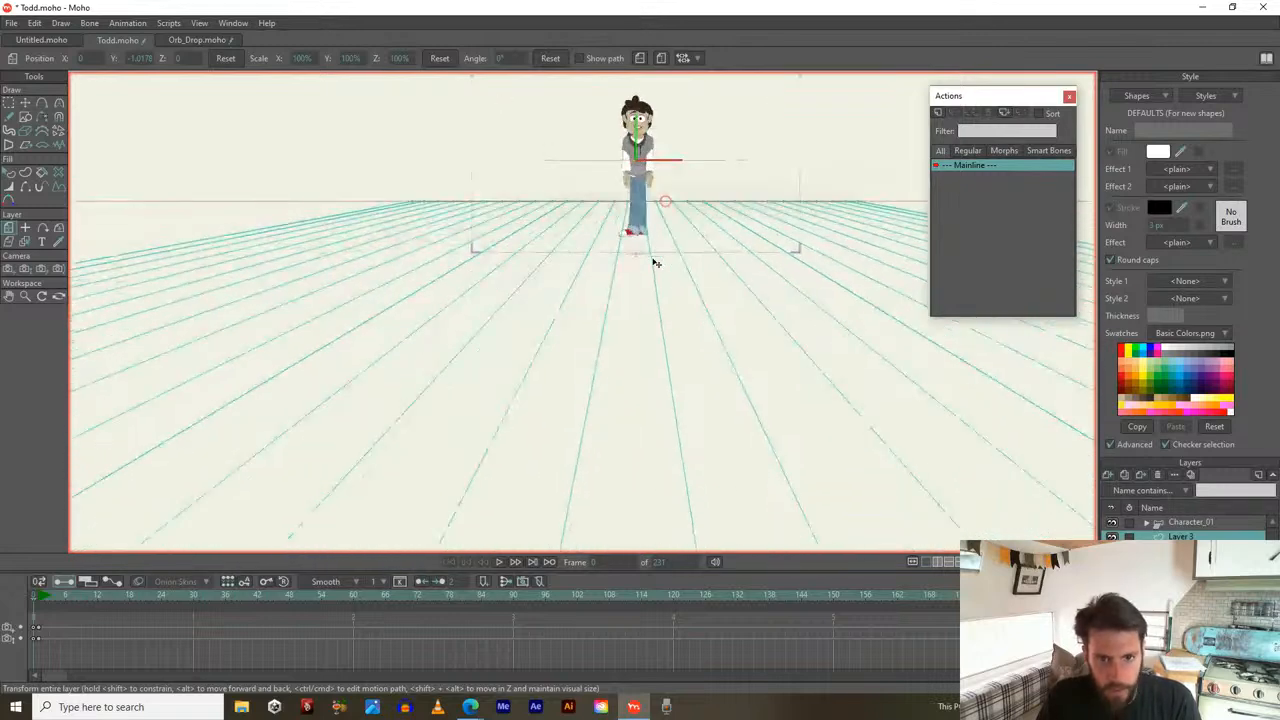
key(ctrl+z)
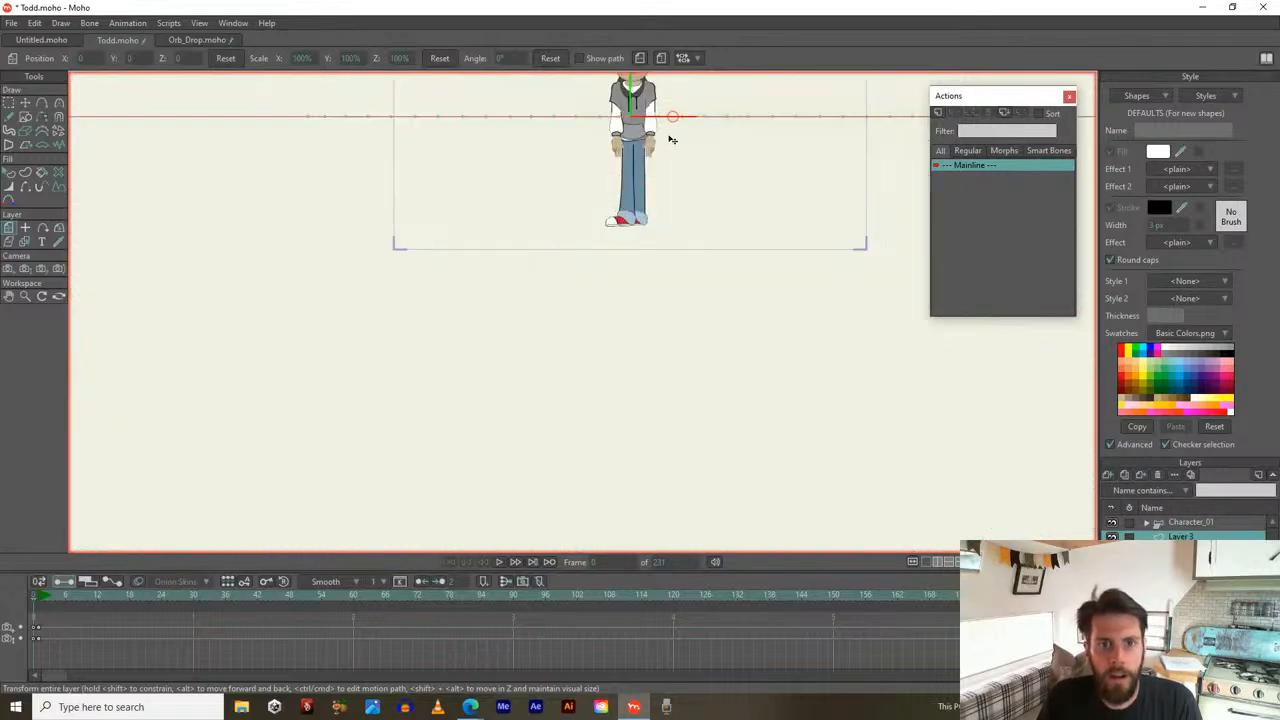
drag(669, 140, 665, 323)
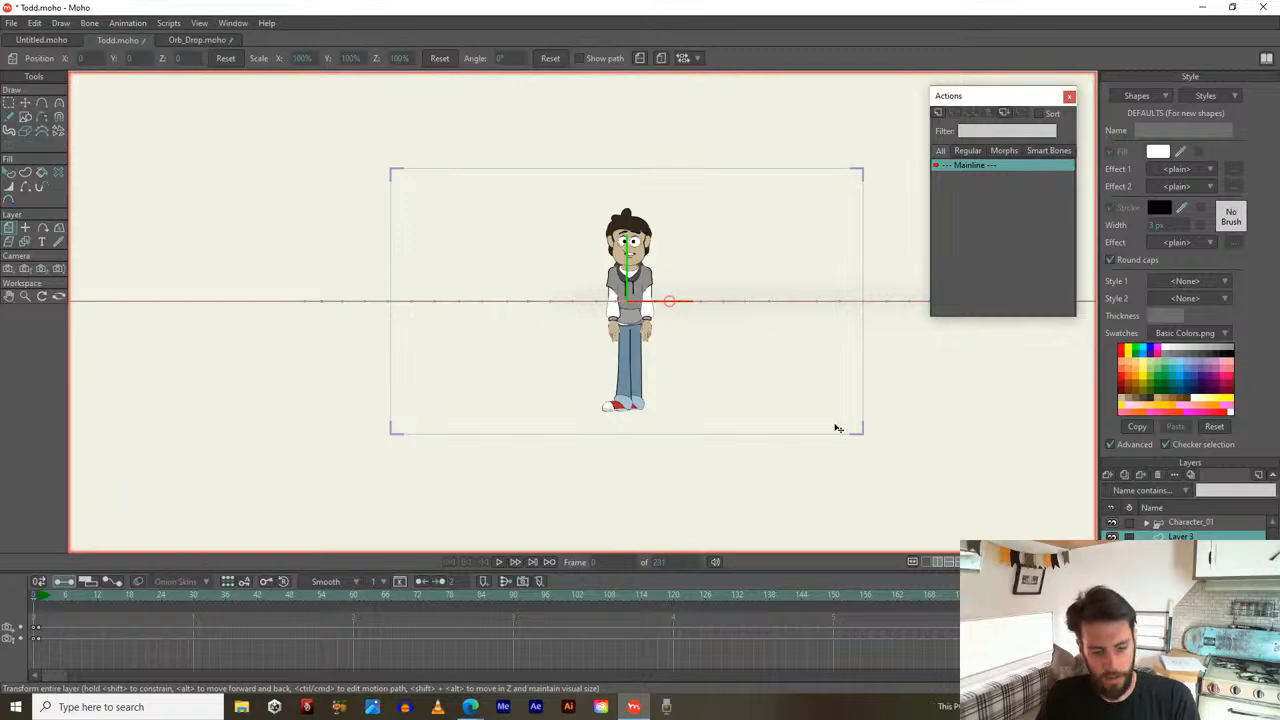
drag(666, 277, 674, 366)
key(ctrl+z)
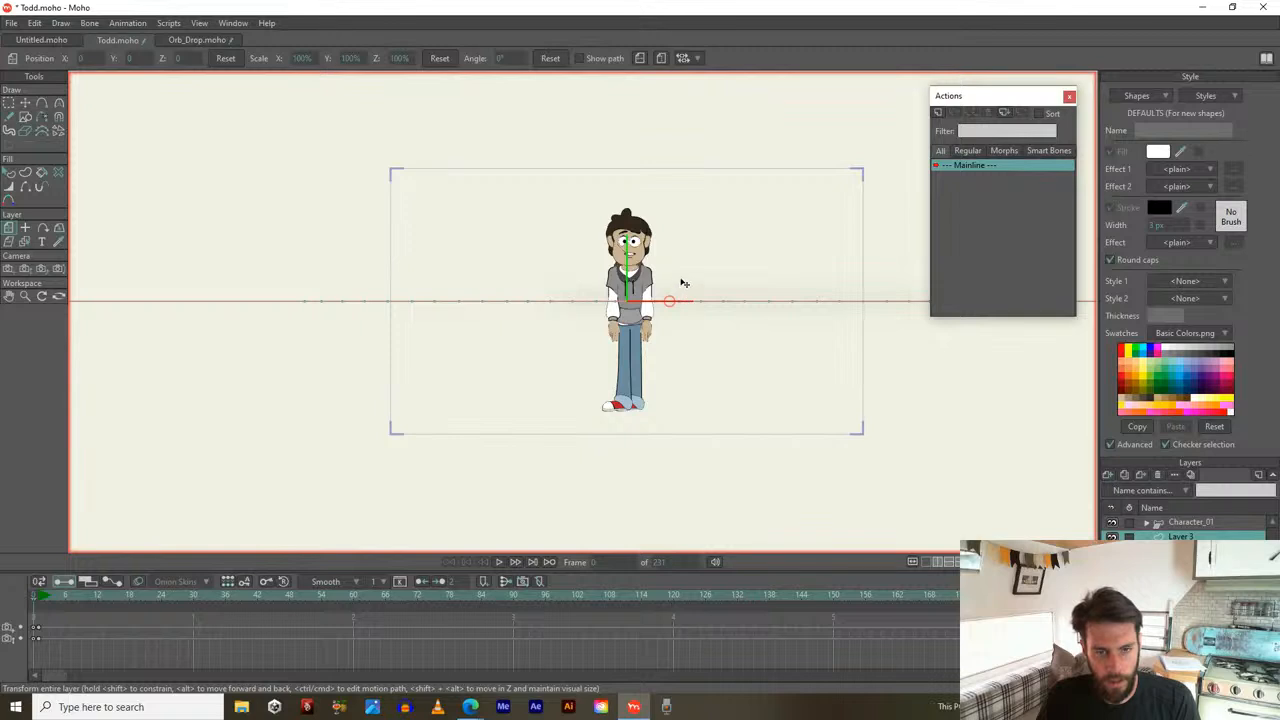
Select all the grid points on Layer 3 and try to move them down relative to the character
scroll(683, 283, down, 5)
drag(678, 278, 637, 366)
click(1192, 524)
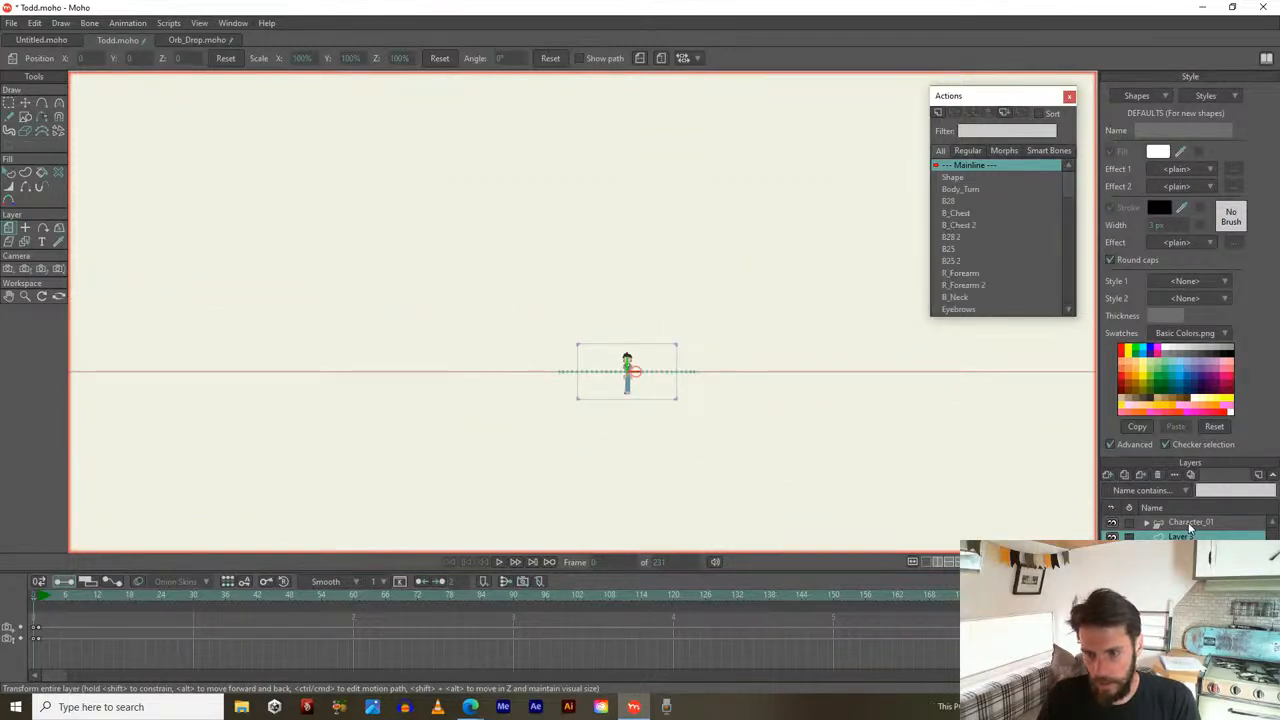
click(1190, 537)
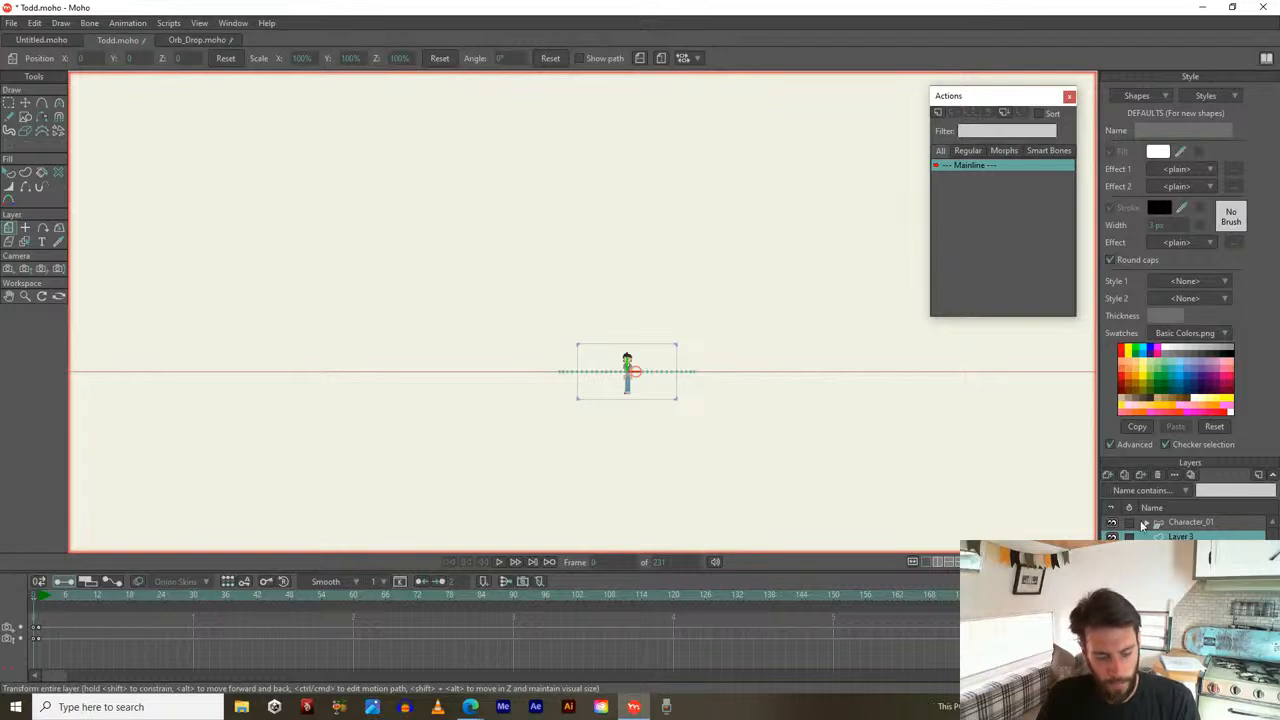
key(g)
drag(194, 230, 720, 400)
scroll(685, 395, up, 2)
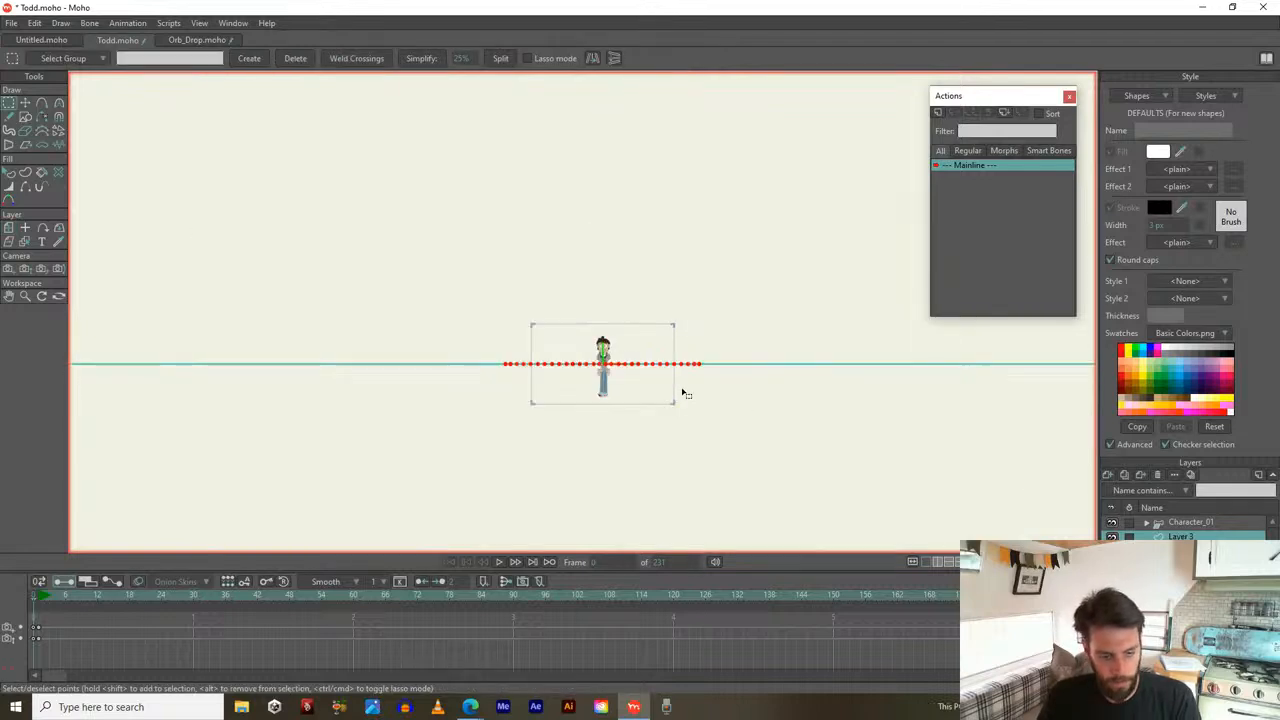
scroll(682, 392, up, 2)
key(t)
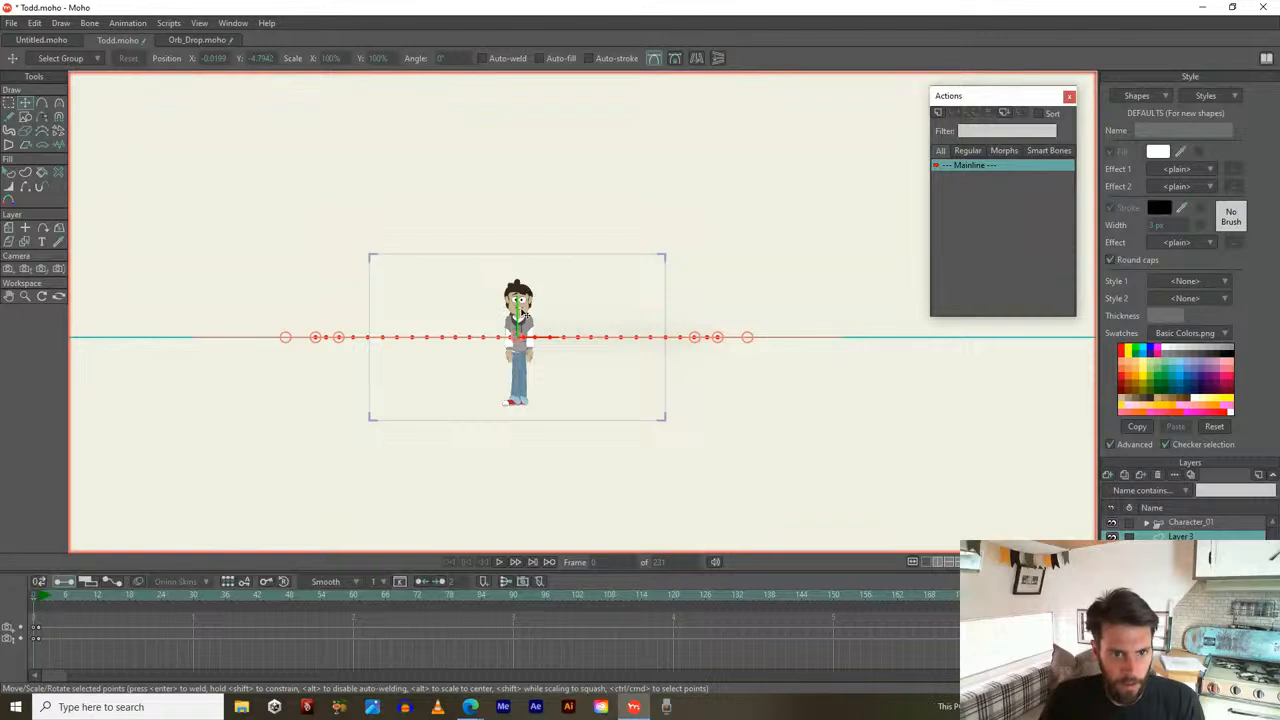
drag(522, 312, 528, 346)
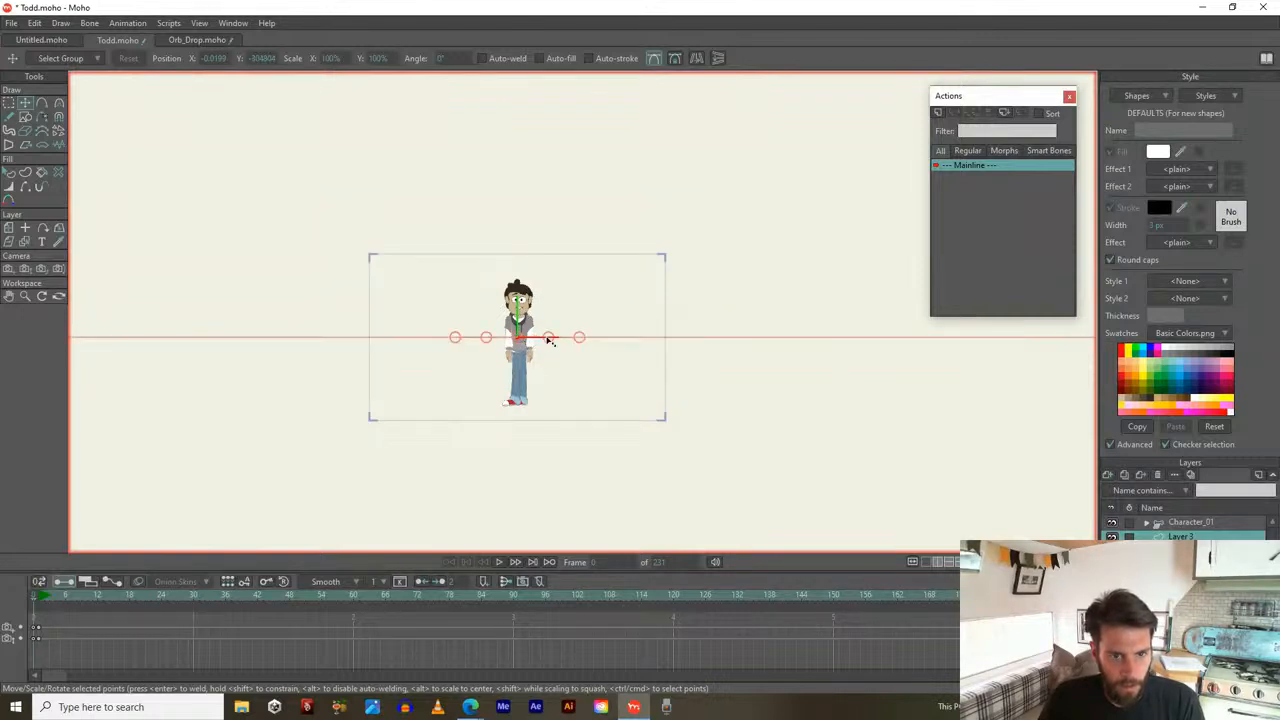
scroll(545, 340, up, 2)
mouse_move(567, 341)
mouse_down()
mouse_move(566, 371)
mouse_move(567, 340)
mouse_up()
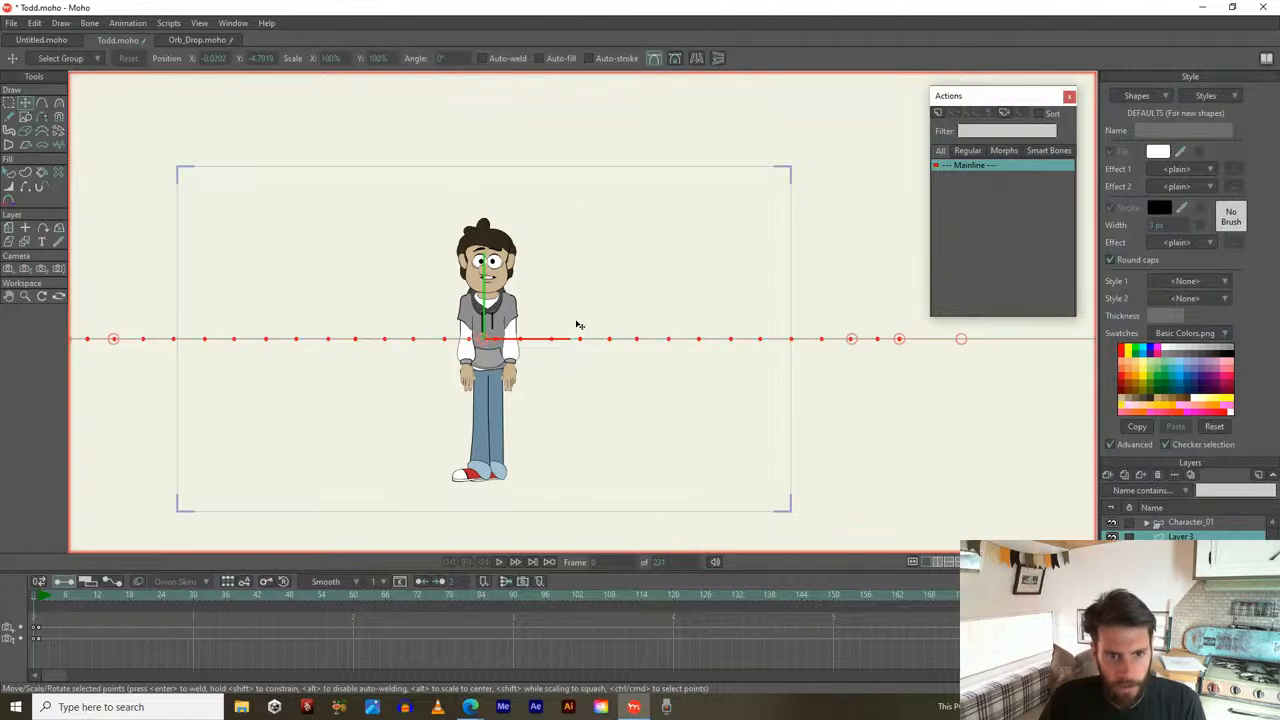
click(485, 368)
click(483, 339)
scroll(483, 339, up, 3)
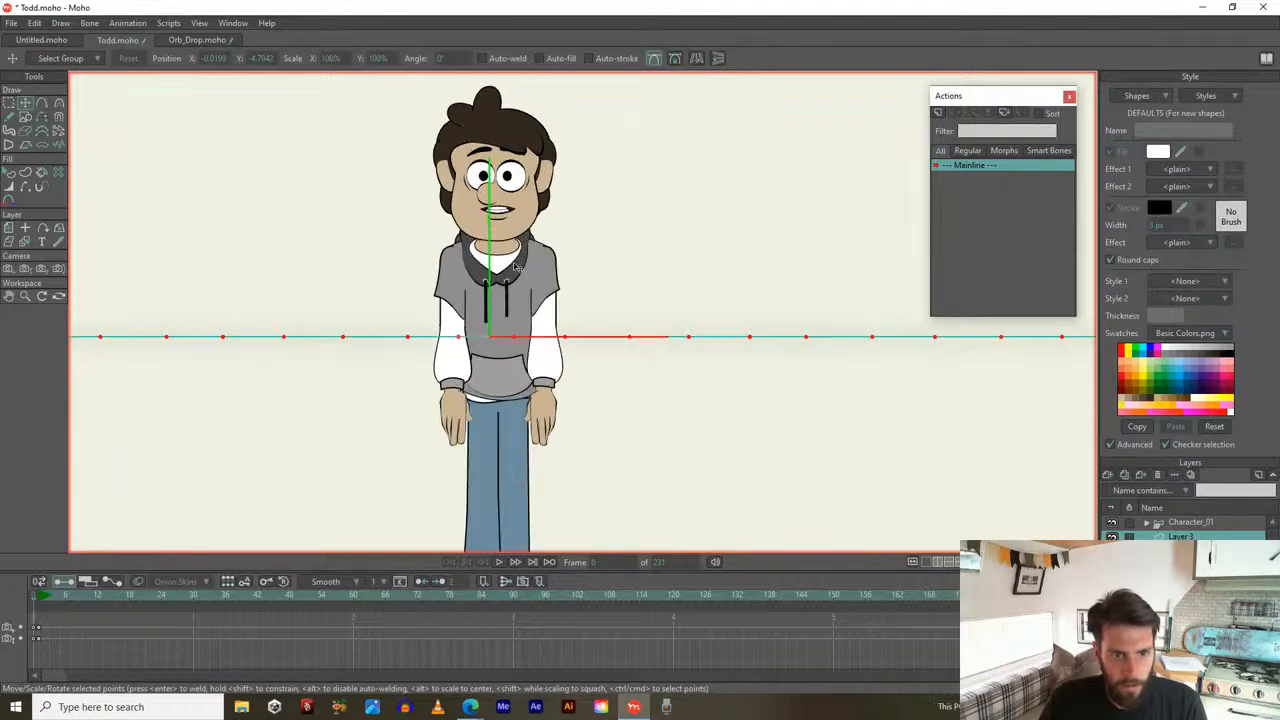
scroll(455, 253, down, 3)
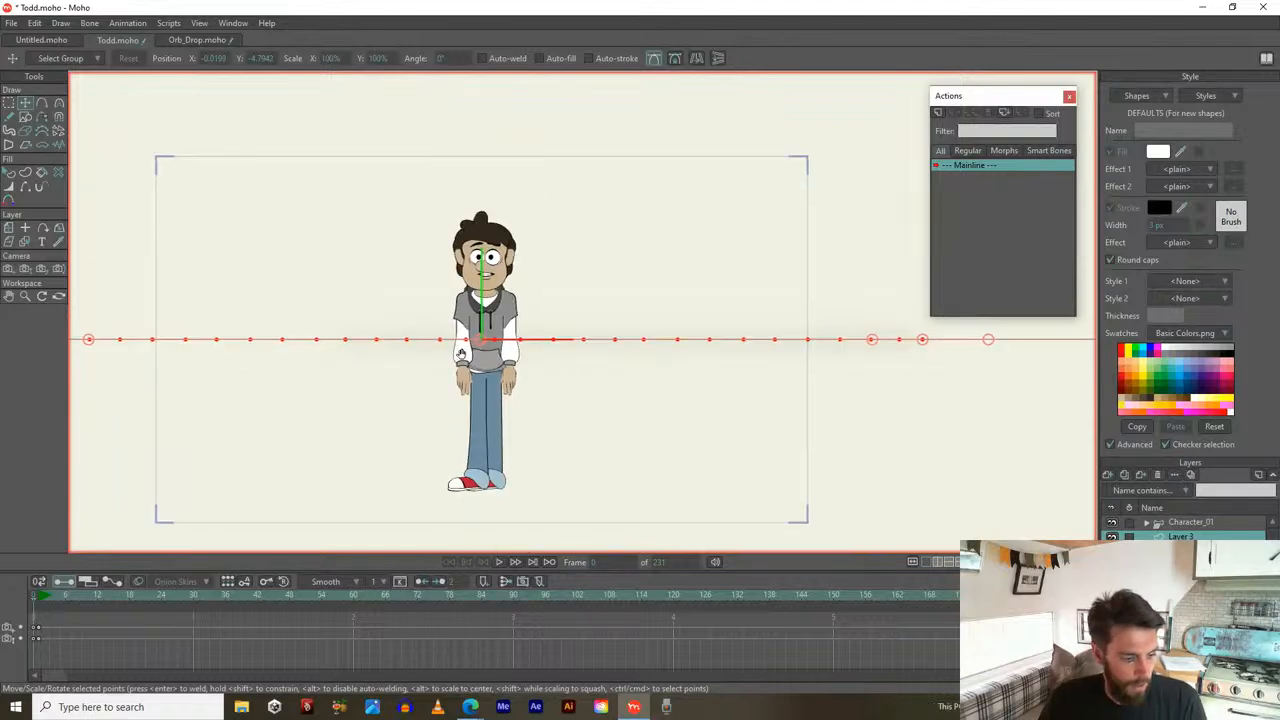
drag(487, 362, 535, 365)
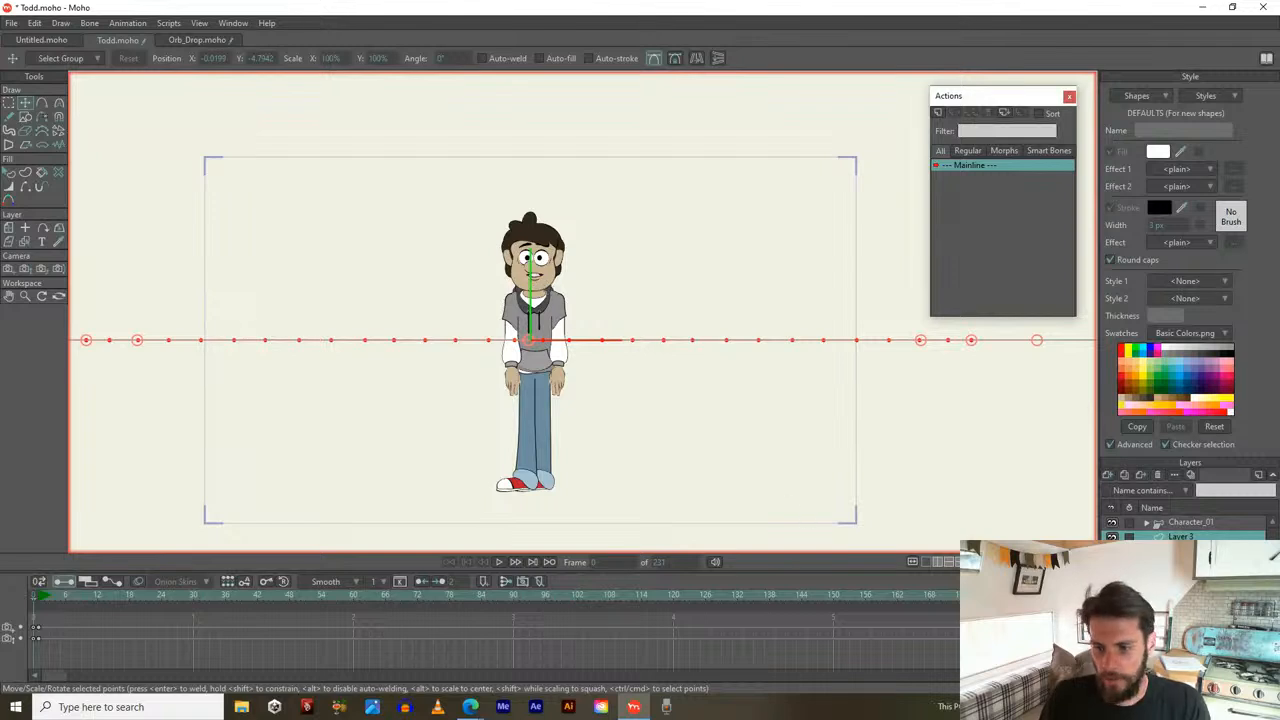
click(1190, 522)
click(1180, 537)
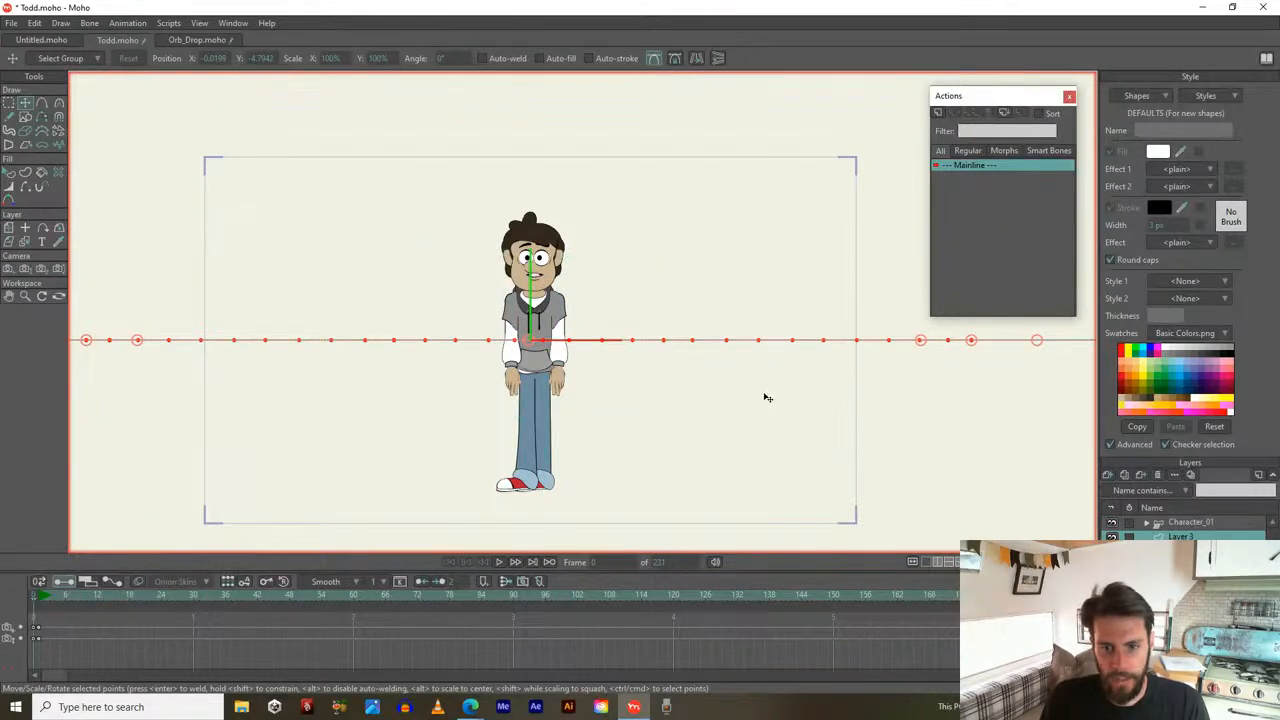
scroll(765, 398, down, 3)
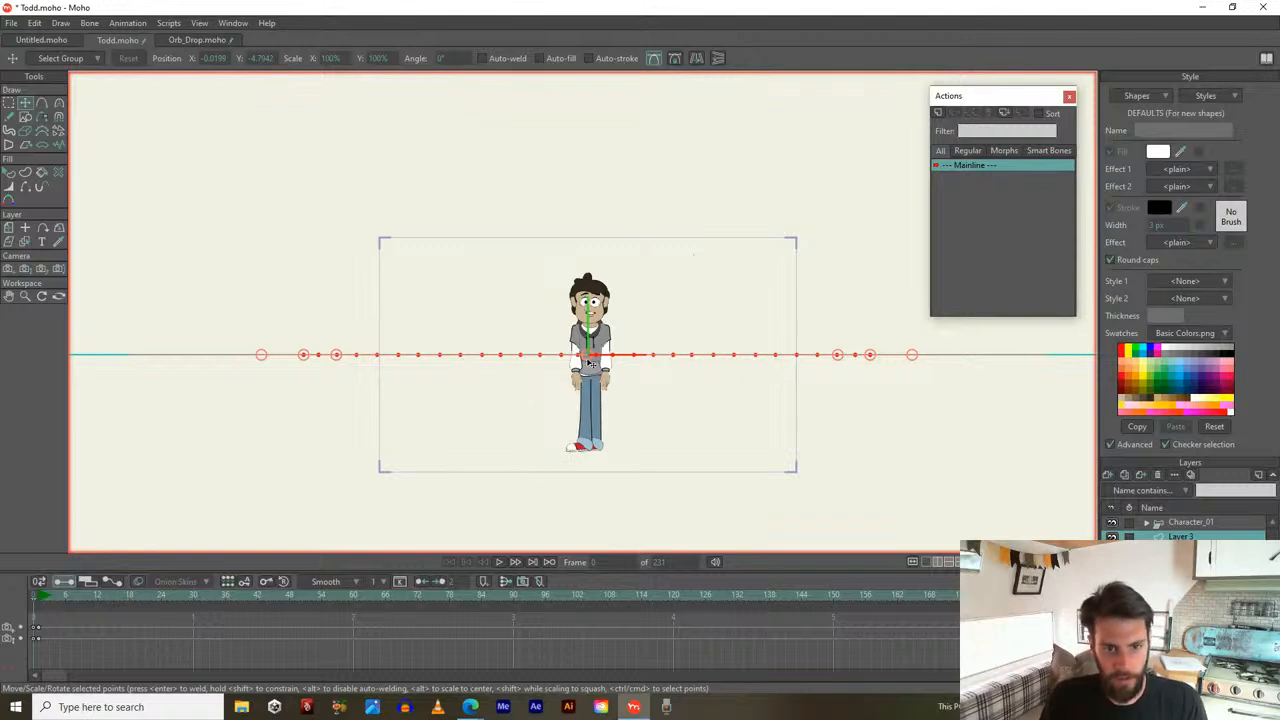
Try to reposition Layer 3 as a whole with the Transform Layer tool at frame 0
key(ctrl+z)
key(ctrl+shift+z)
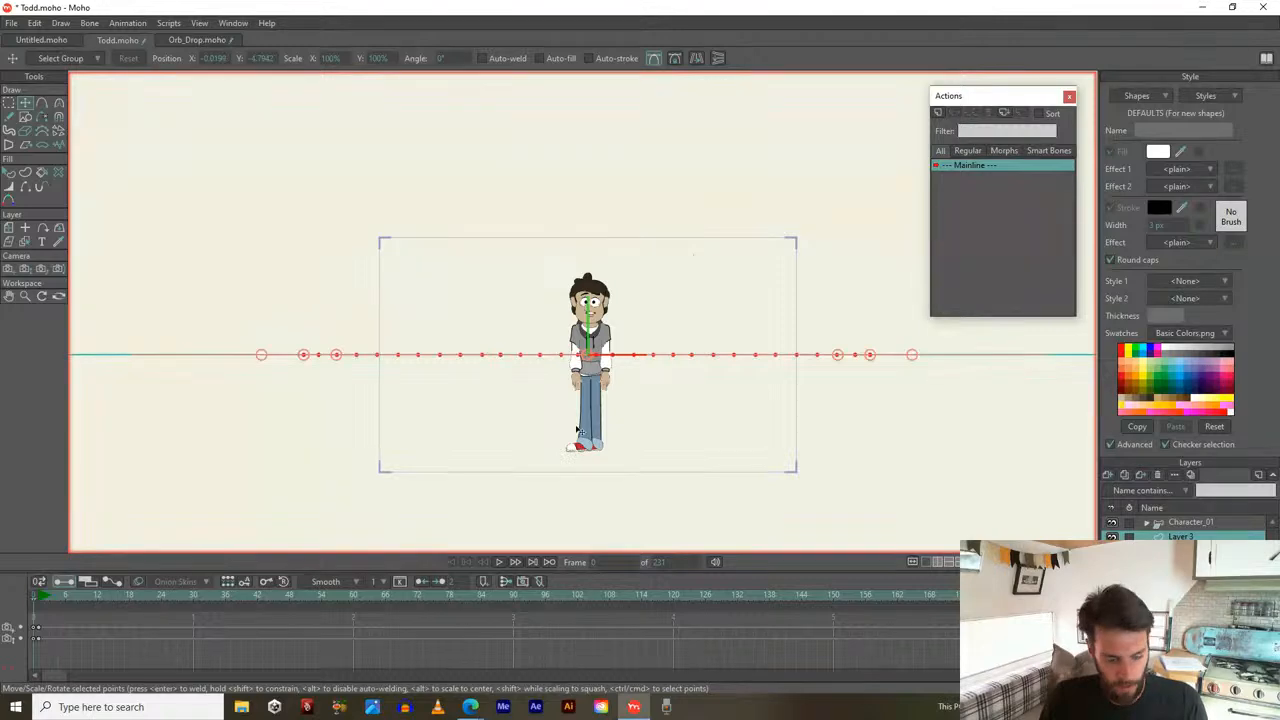
key(m)
mouse_move(585, 357)
mouse_down()
mouse_move(585, 478)
mouse_move(560, 370)
mouse_move(557, 384)
mouse_move(580, 234)
mouse_move(571, 414)
mouse_move(602, 372)
mouse_up()
scroll(600, 365, up, 4)
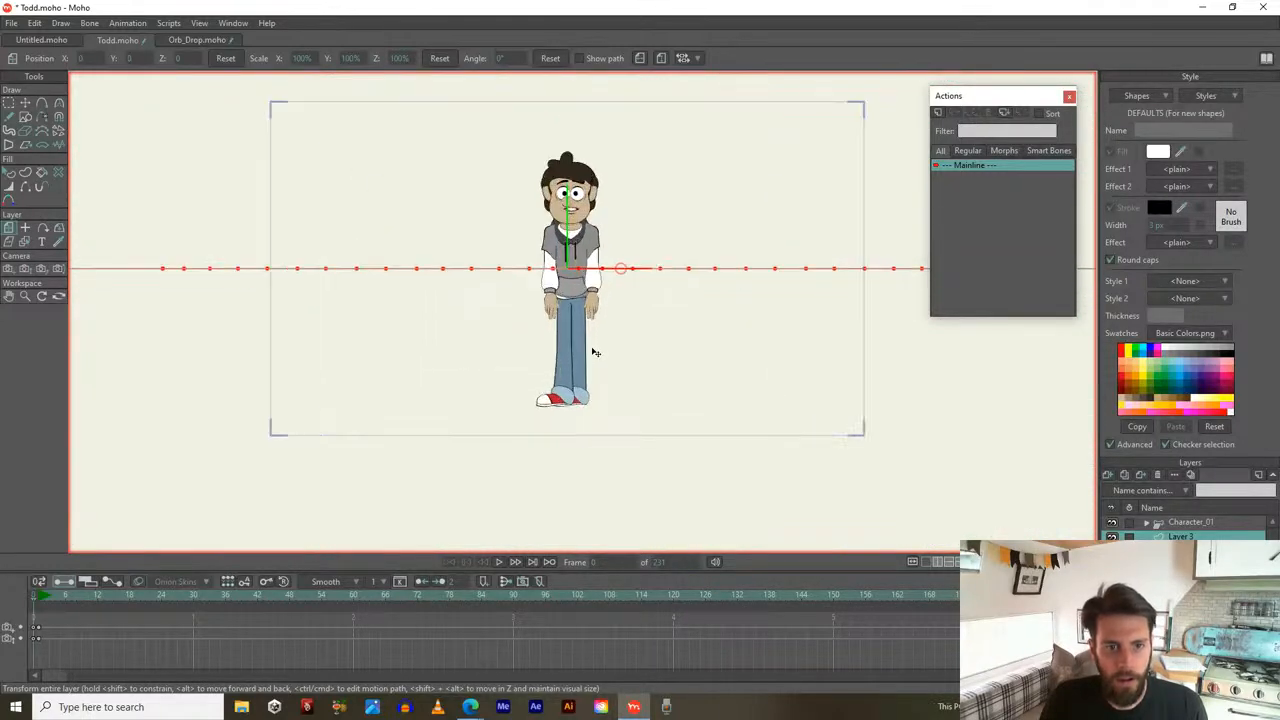
scroll(590, 288, down, 2)
scroll(590, 290, down, 2)
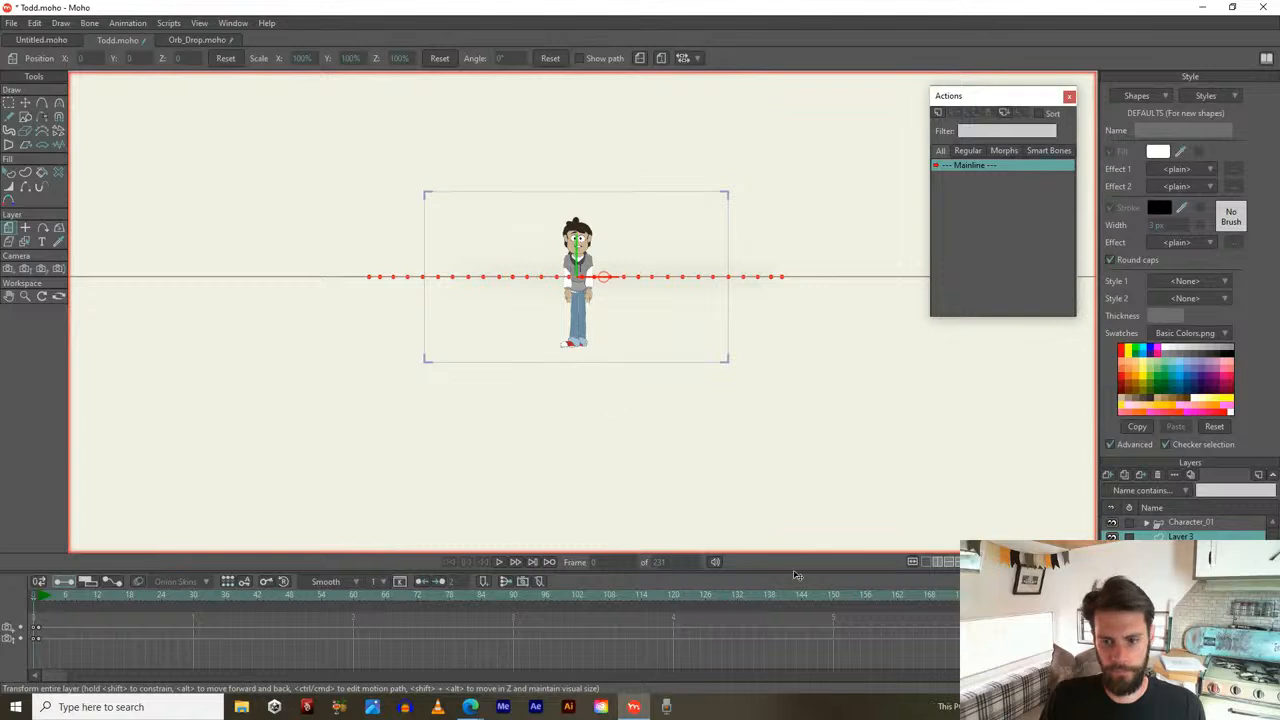
Compare the four-view and side-by-side workspace layouts and return to a single view
click(926, 562)
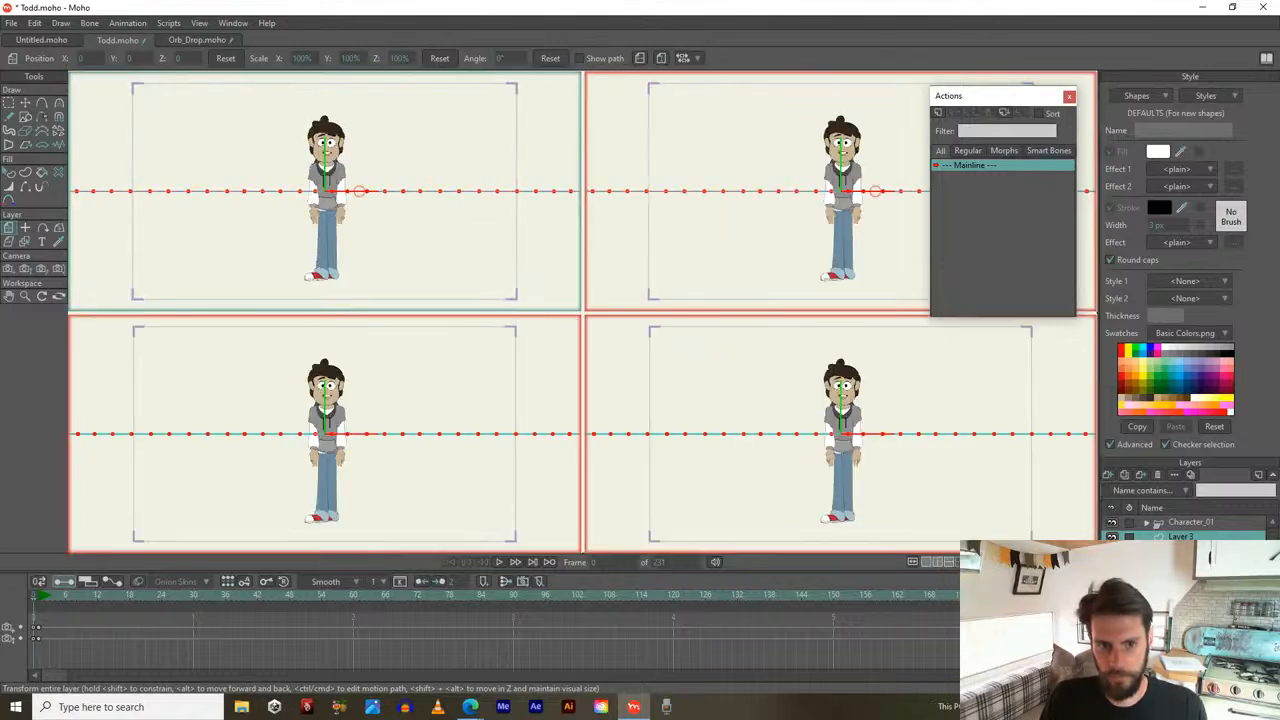
click(939, 563)
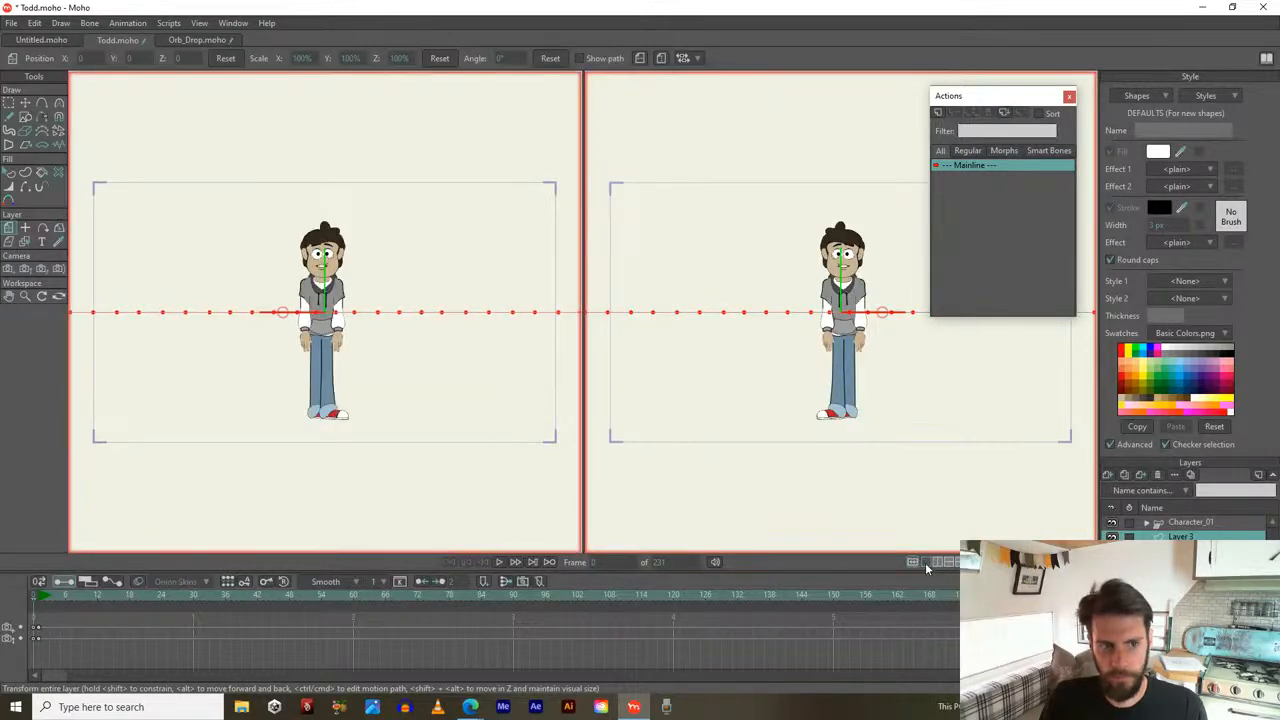
click(915, 562)
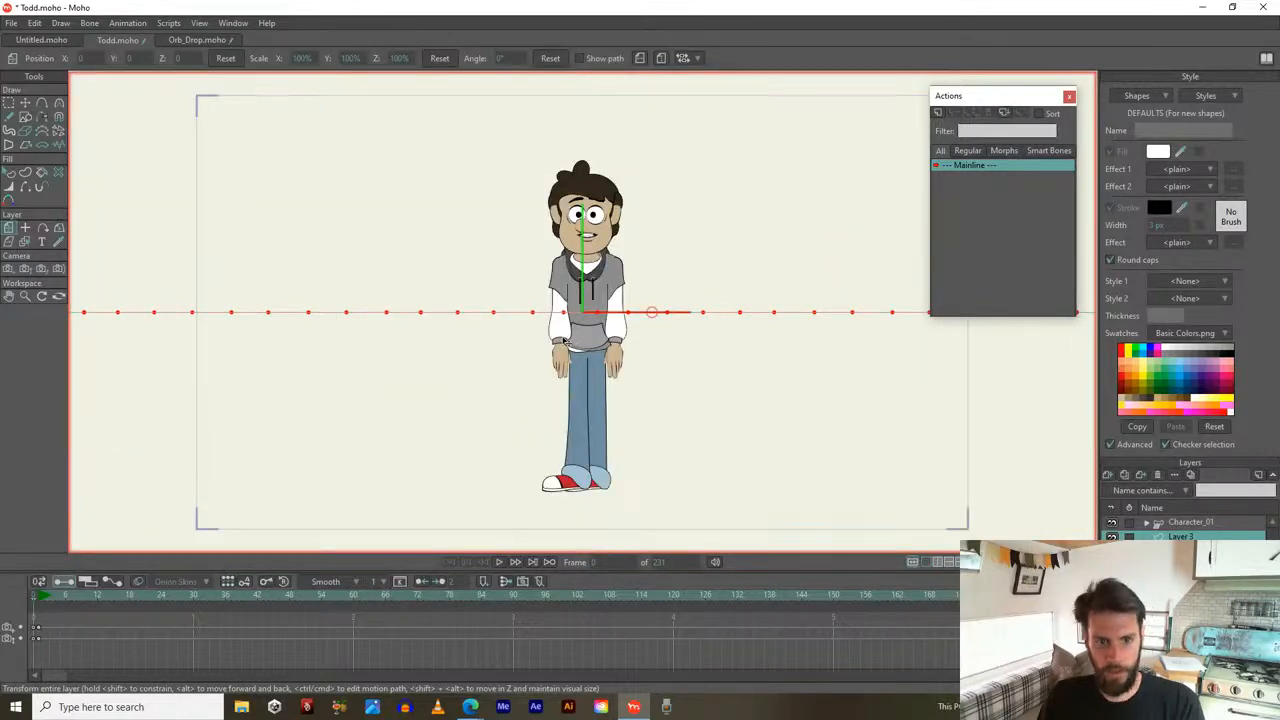
Check how the grid layer sits around the character at frame 1, and return to frame 0
key(Right)
scroll(565, 341, up, 8)
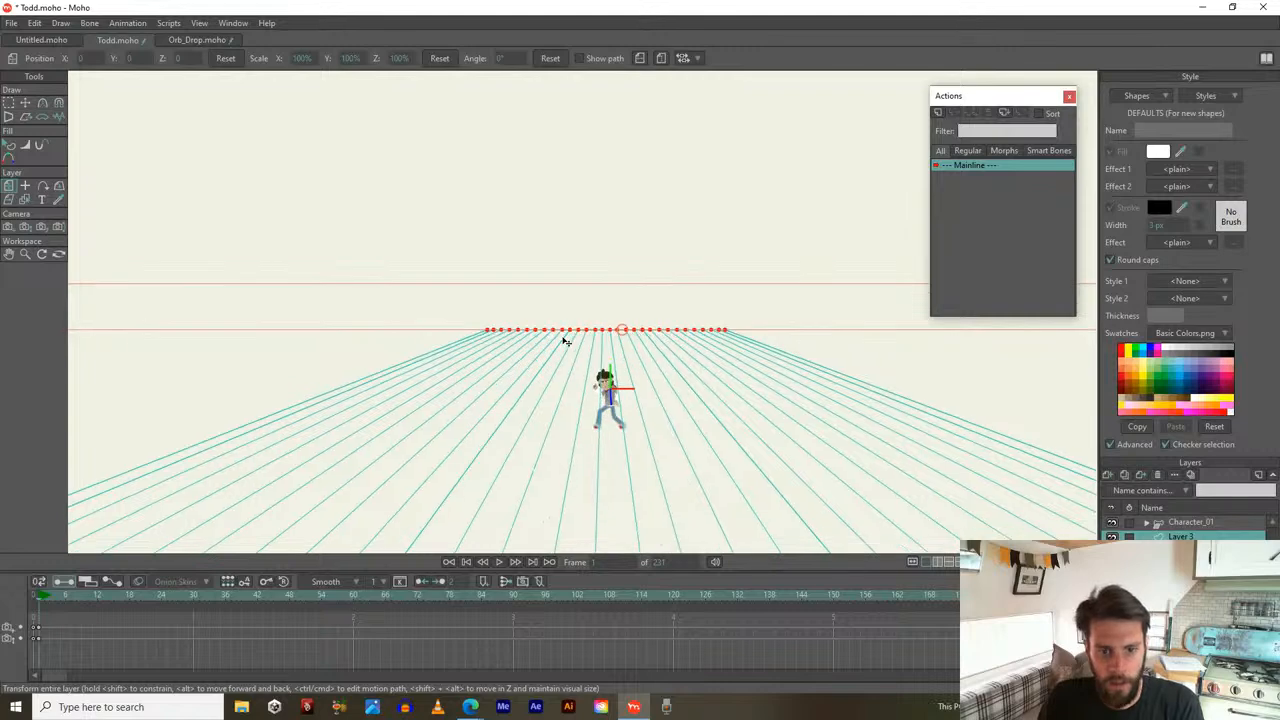
scroll(617, 365, down, 10)
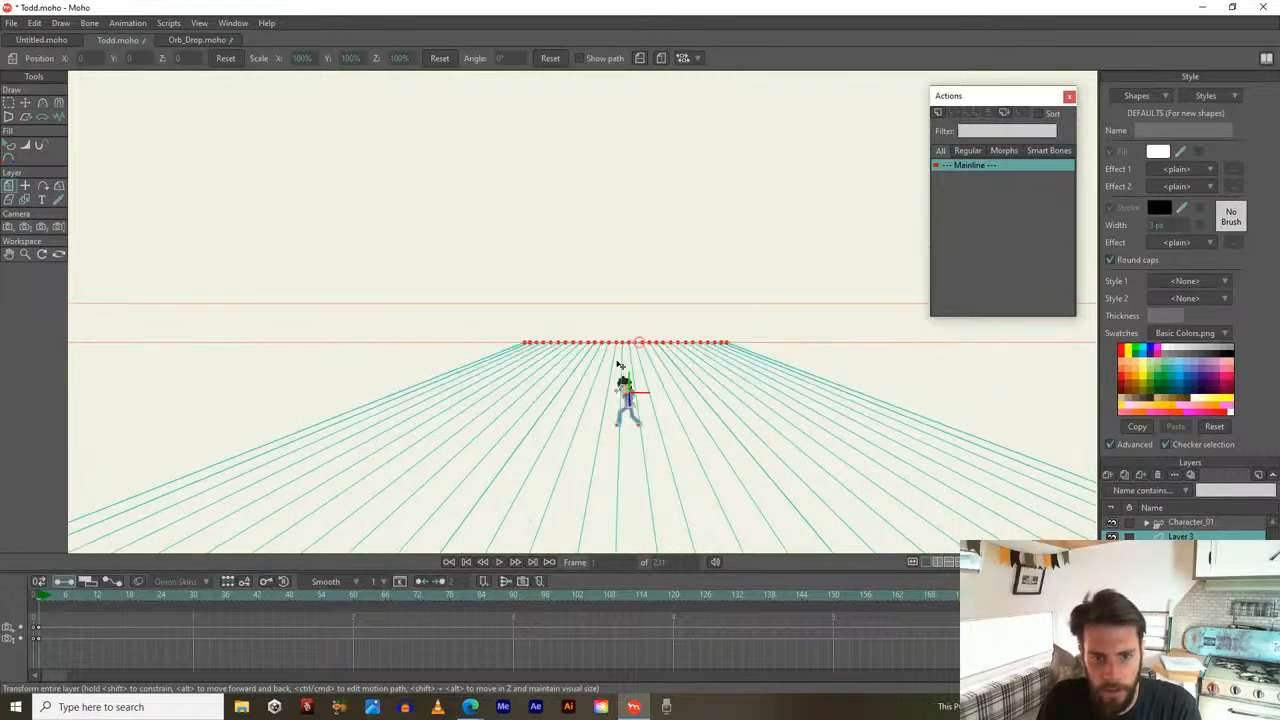
scroll(617, 365, up, 5)
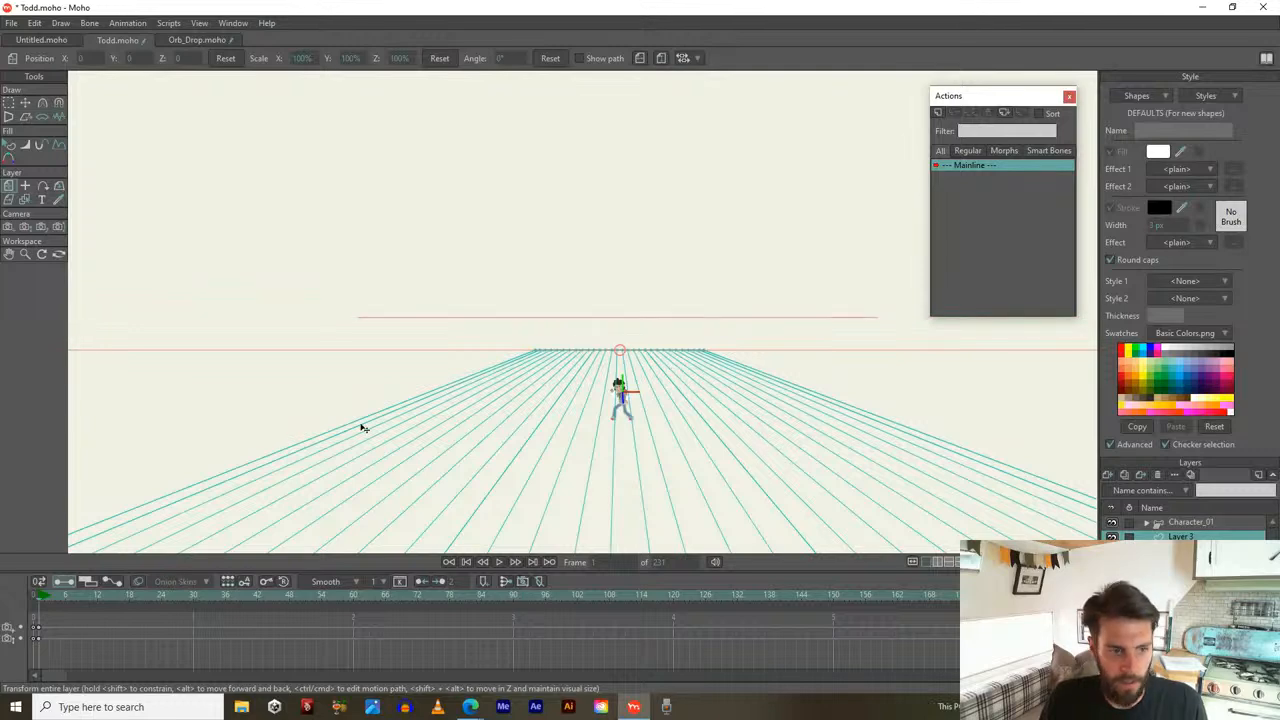
key(Left)
scroll(483, 378, down, 5)
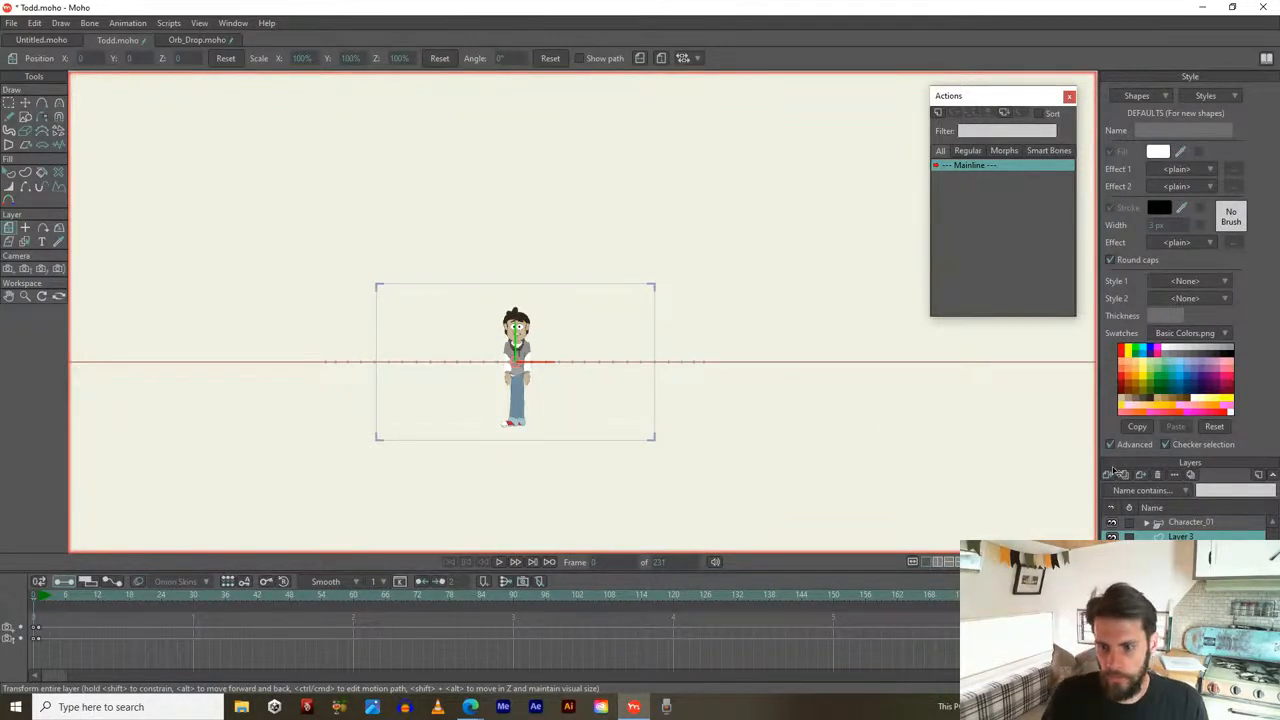
Select Layer 3 and inspect its crossed floor grid around the character at frame 0 and frame 1
click(1190, 522)
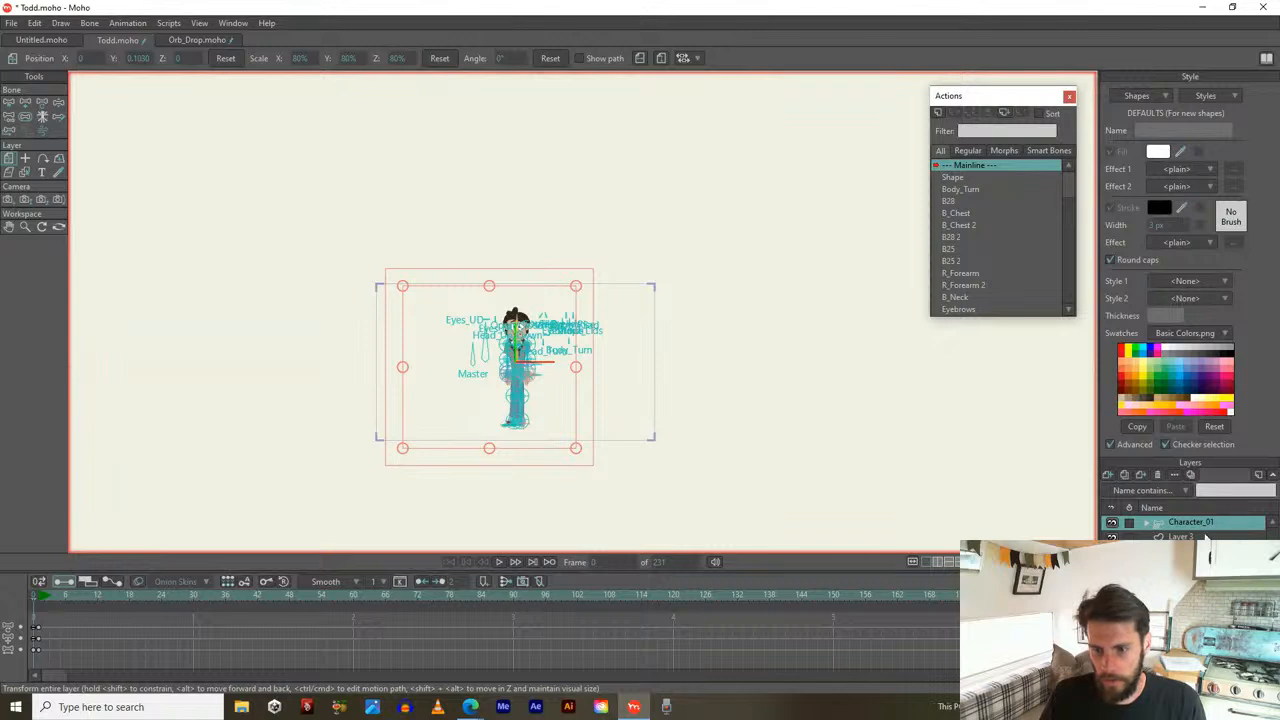
click(1208, 536)
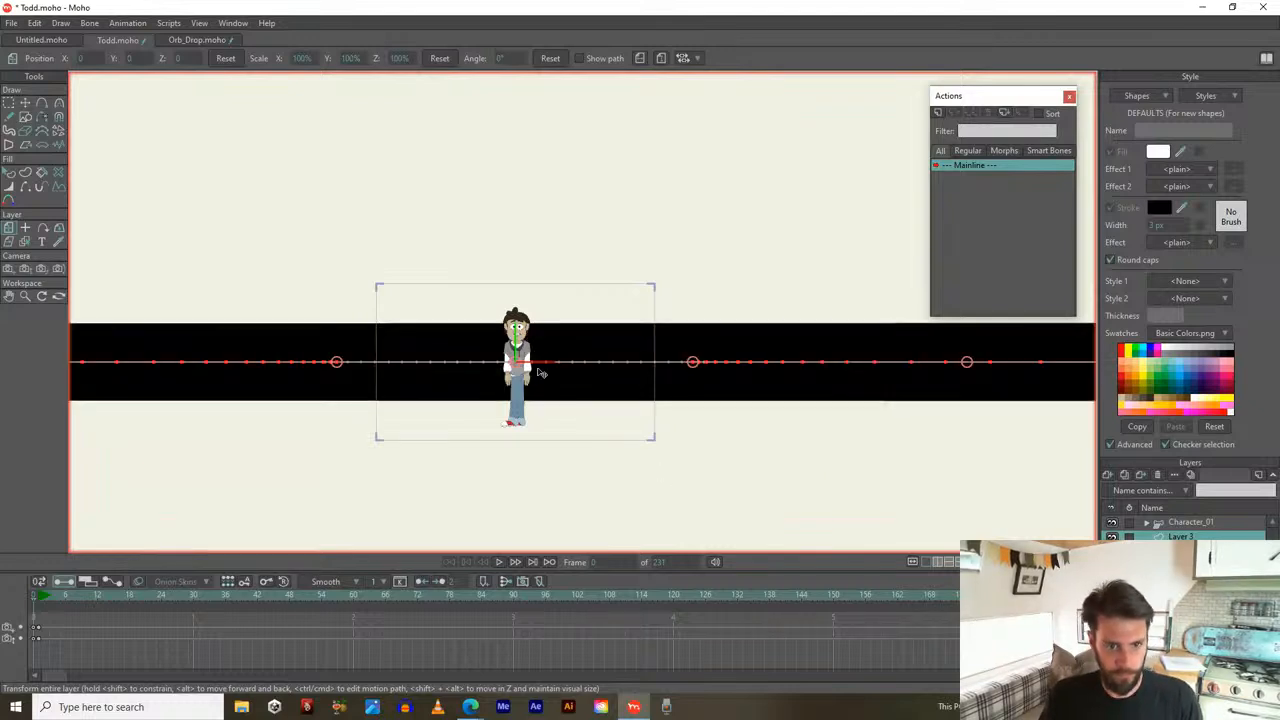
scroll(530, 374, down, 4)
scroll(530, 374, up, 7)
scroll(530, 373, down, 2)
scroll(530, 372, down, 1)
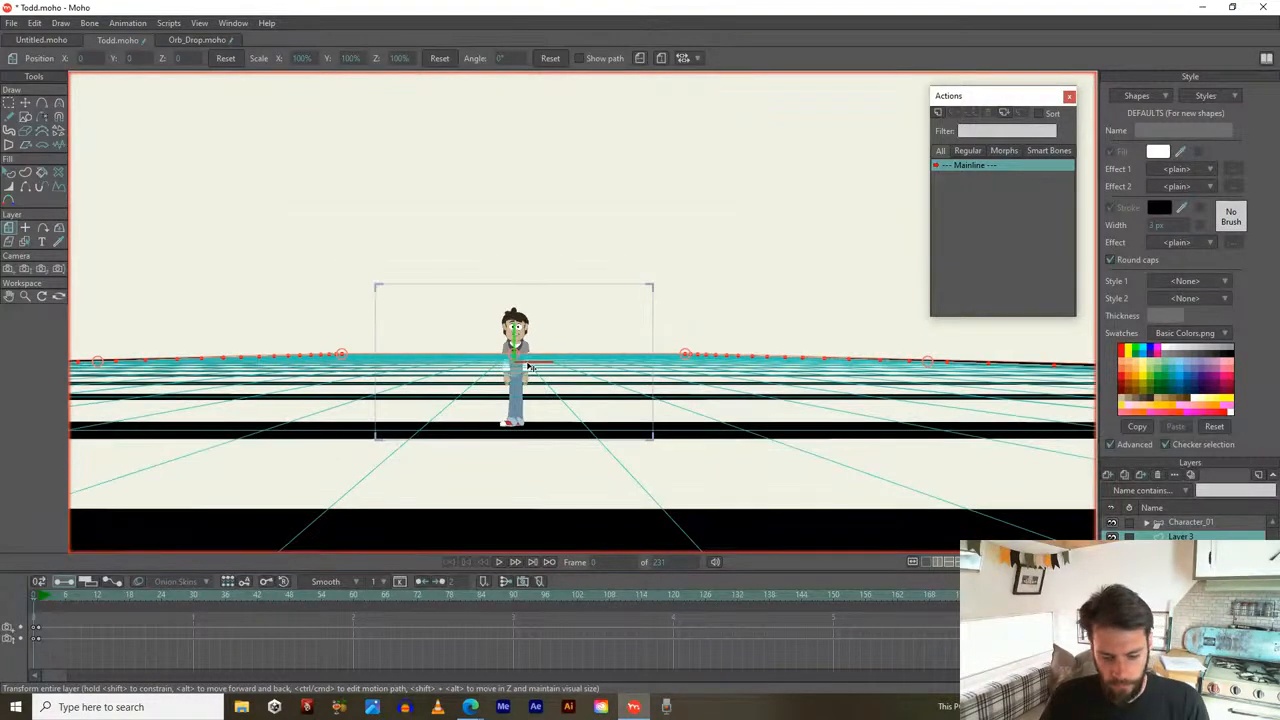
key(ctrl+Right)
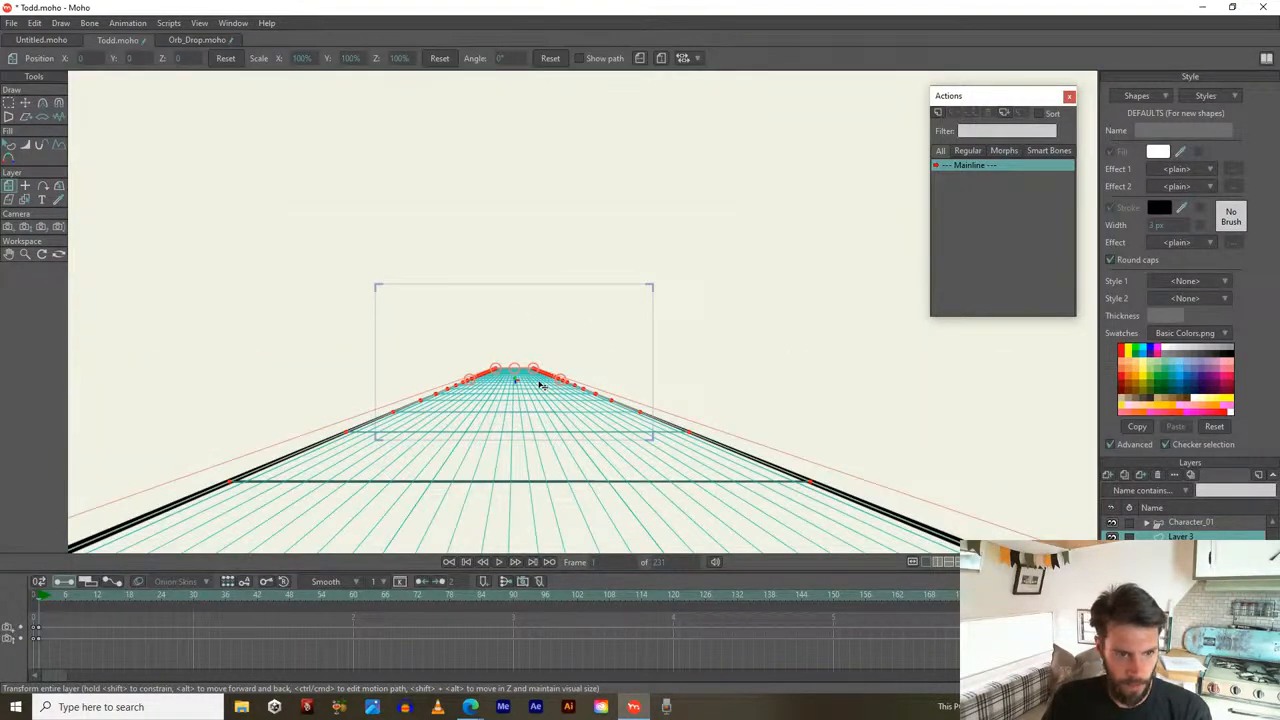
scroll(487, 410, up, 5)
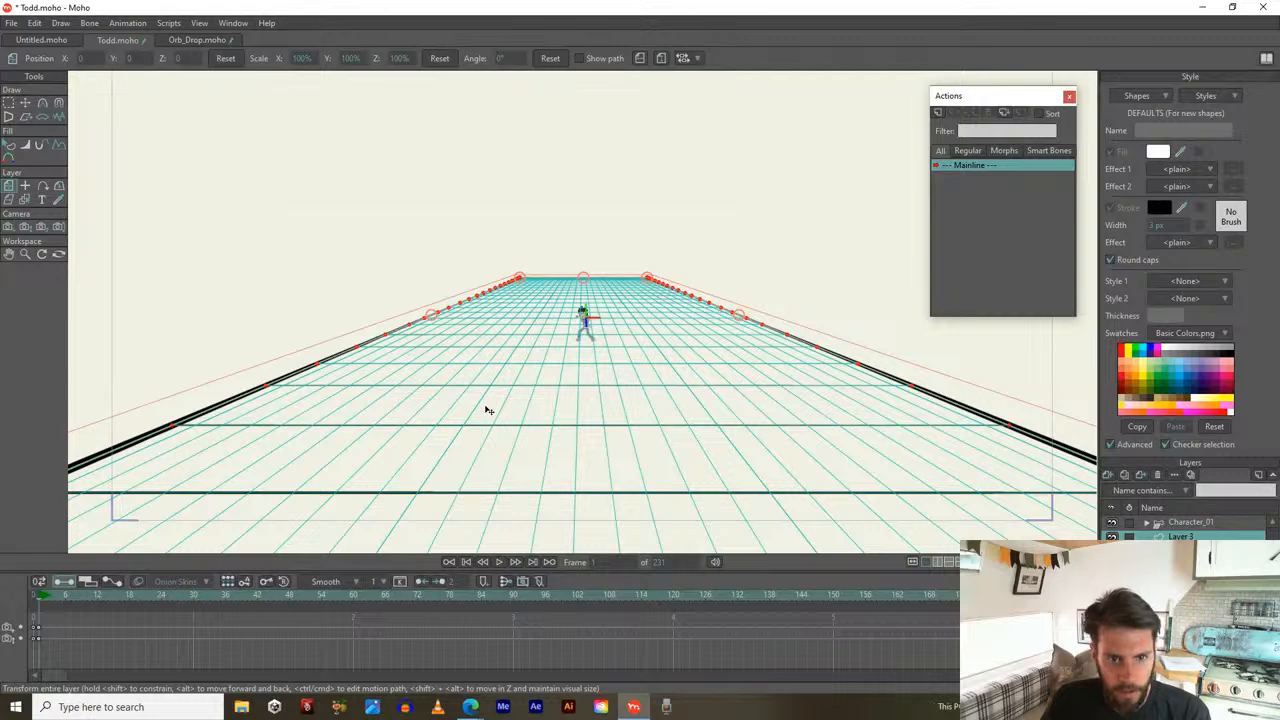
Scale Layer 3's floor grid to about 157.1% in X and 44.8% in Y at frame 1
click(590, 280)
drag(588, 279, 603, 302)
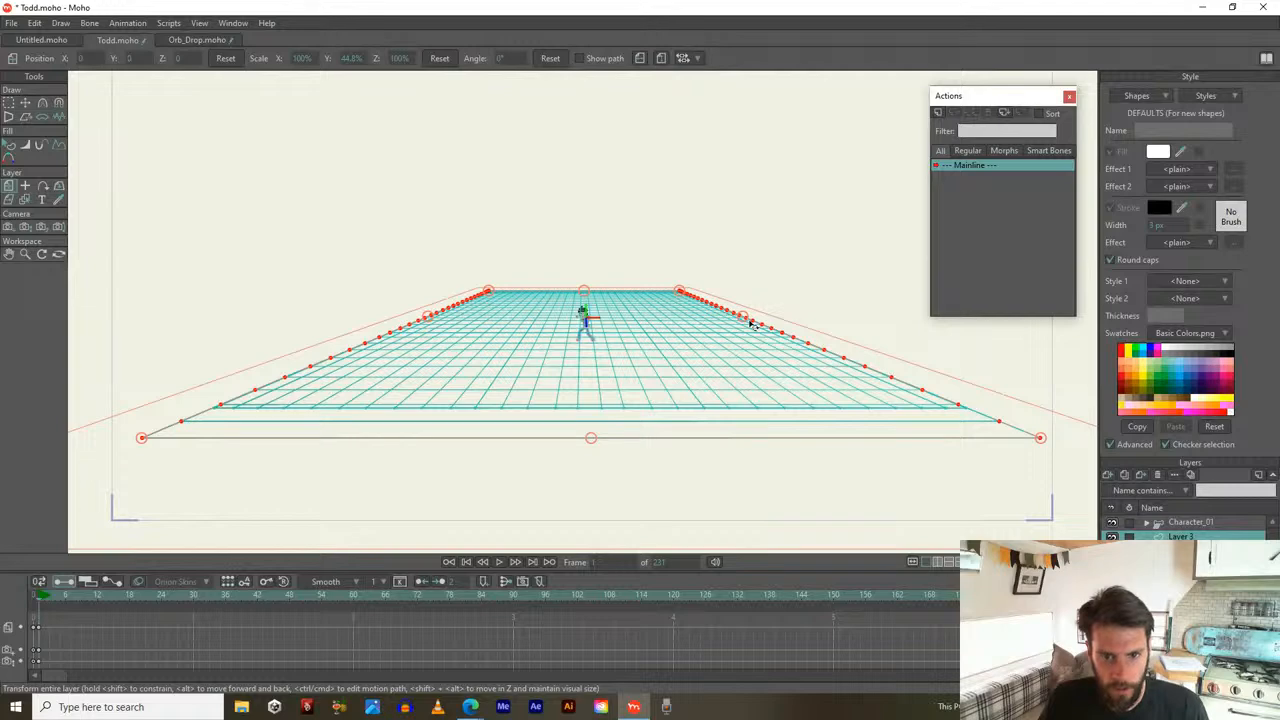
drag(745, 317, 840, 314)
scroll(648, 288, down, 3)
scroll(648, 288, up, 3)
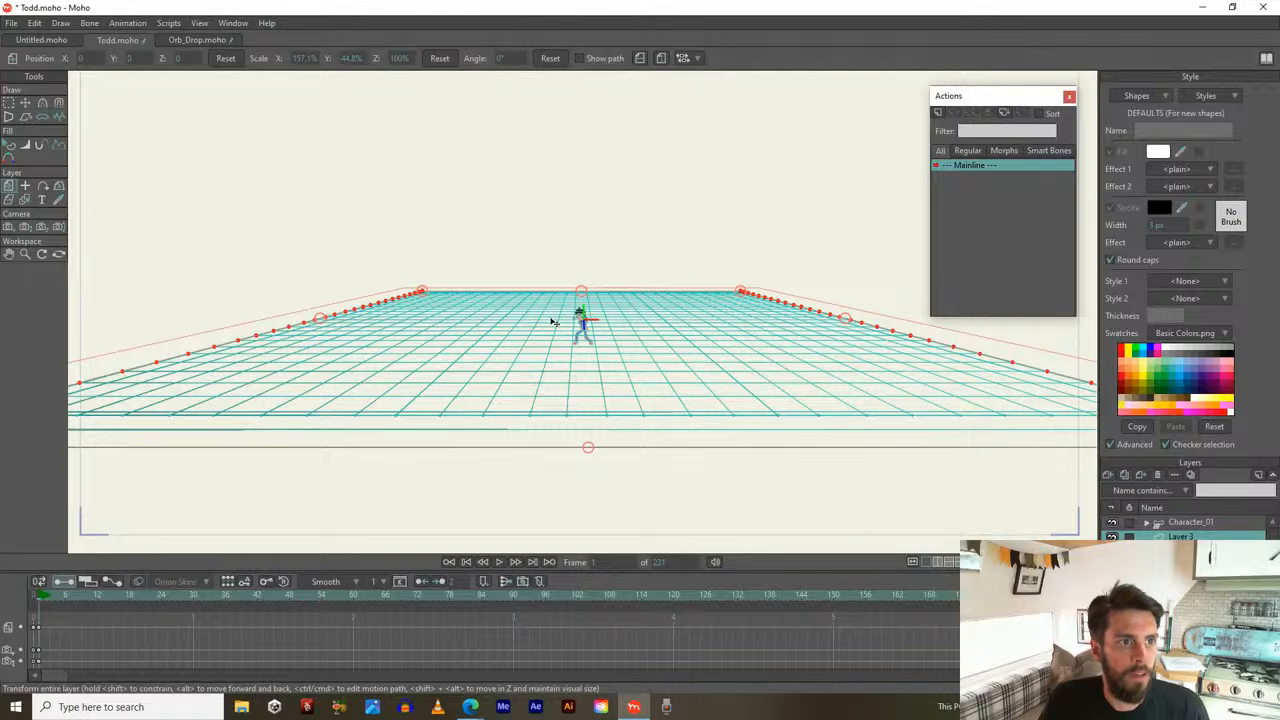
scroll(611, 303, up, 5)
scroll(611, 303, down, 6)
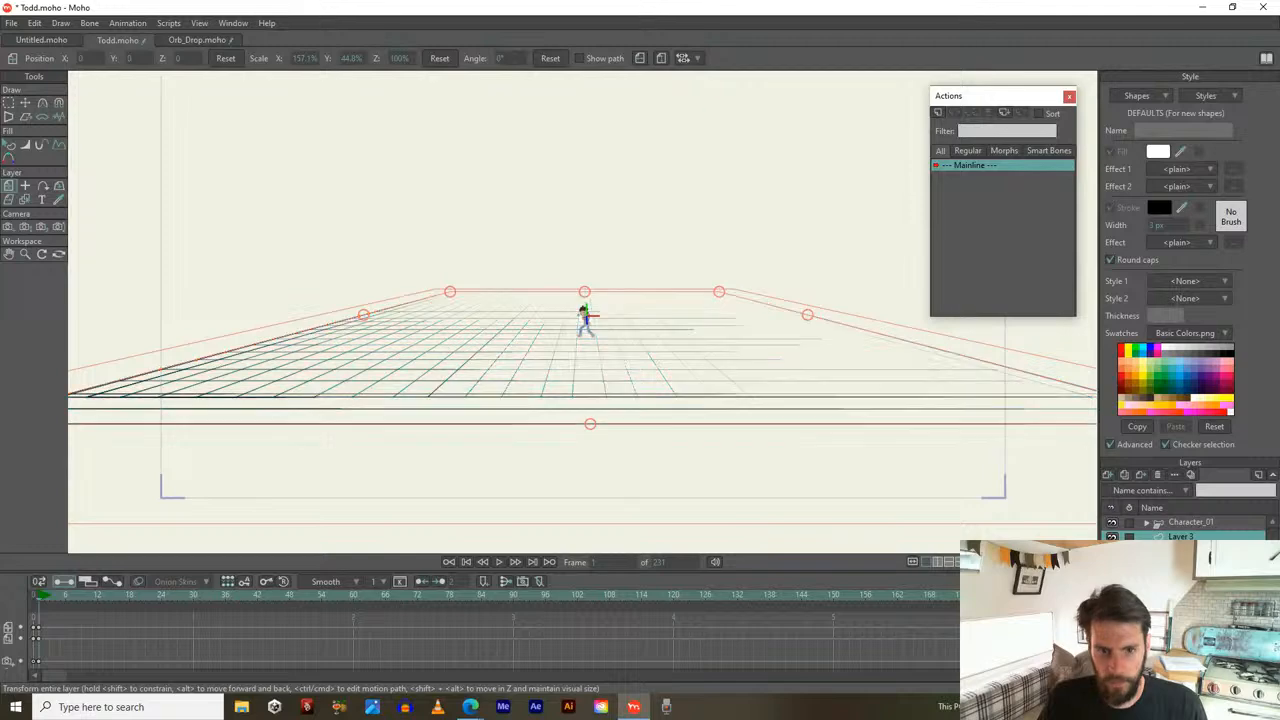
scroll(670, 452, up, 3)
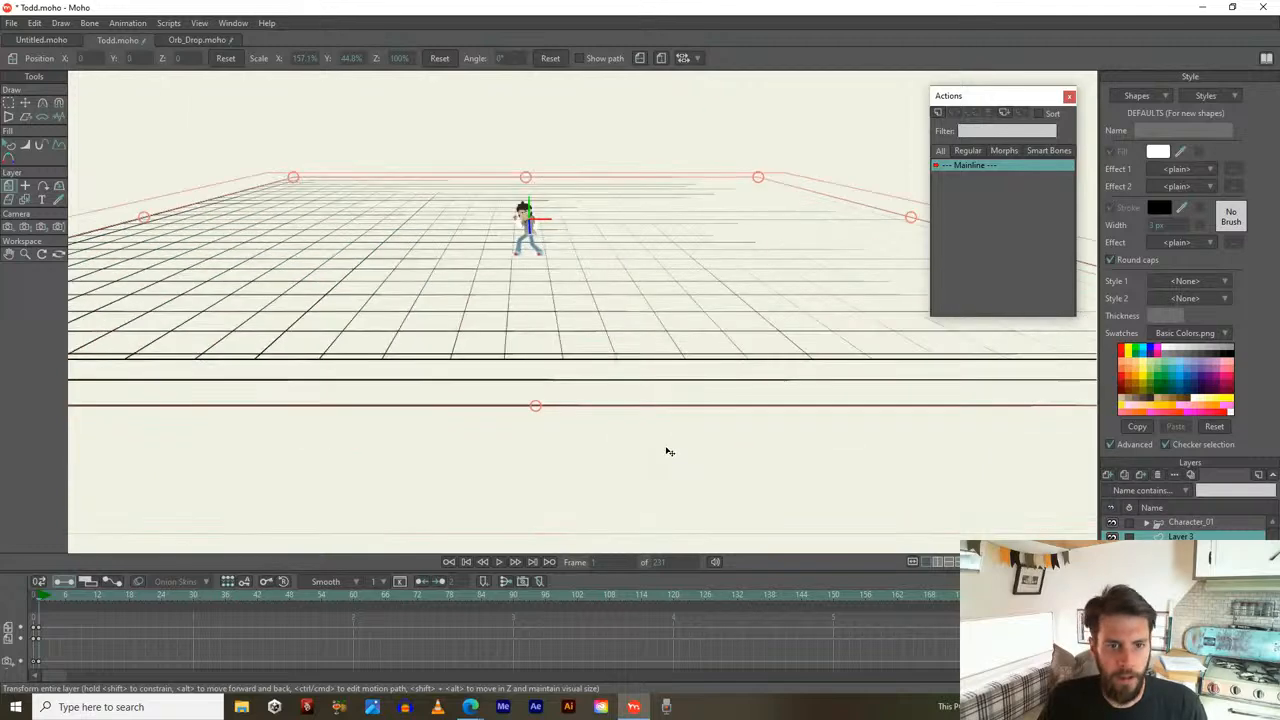
scroll(650, 435, down, 2)
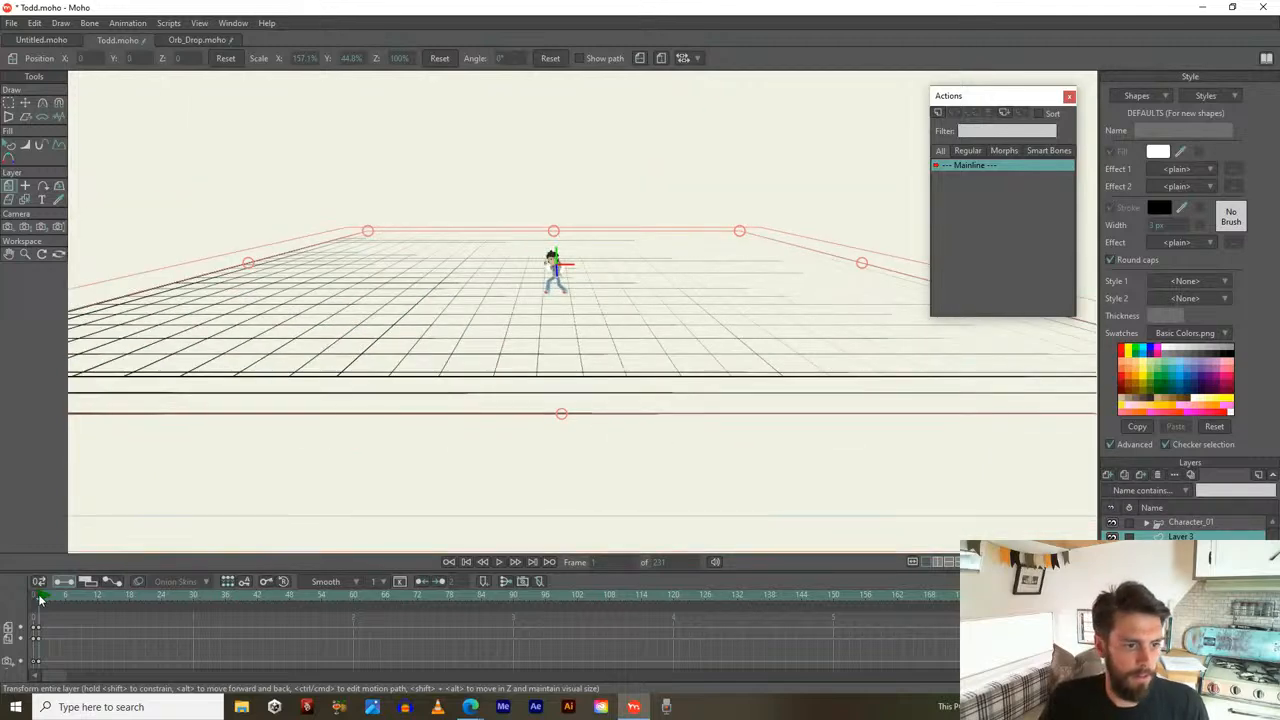
Go to frame 90 and zoom the camera in on the character with the Zoom Camera tool
drag(233, 616, 338, 618)
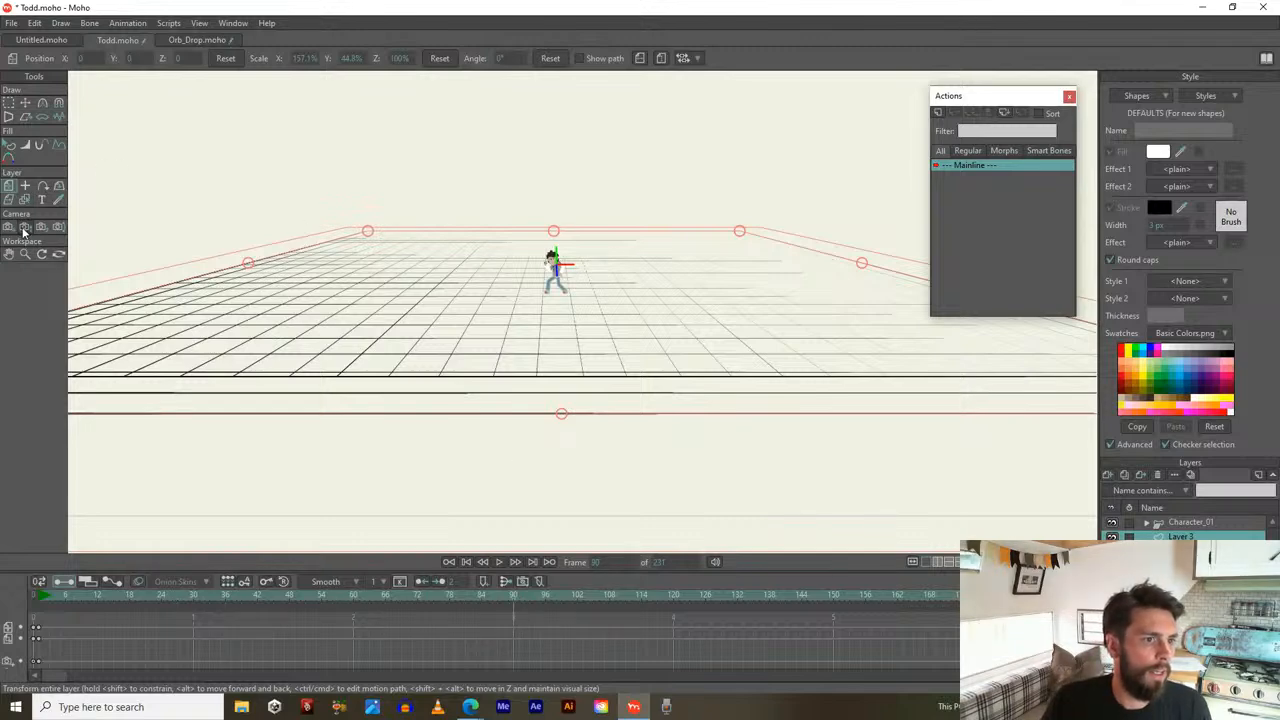
click(24, 229)
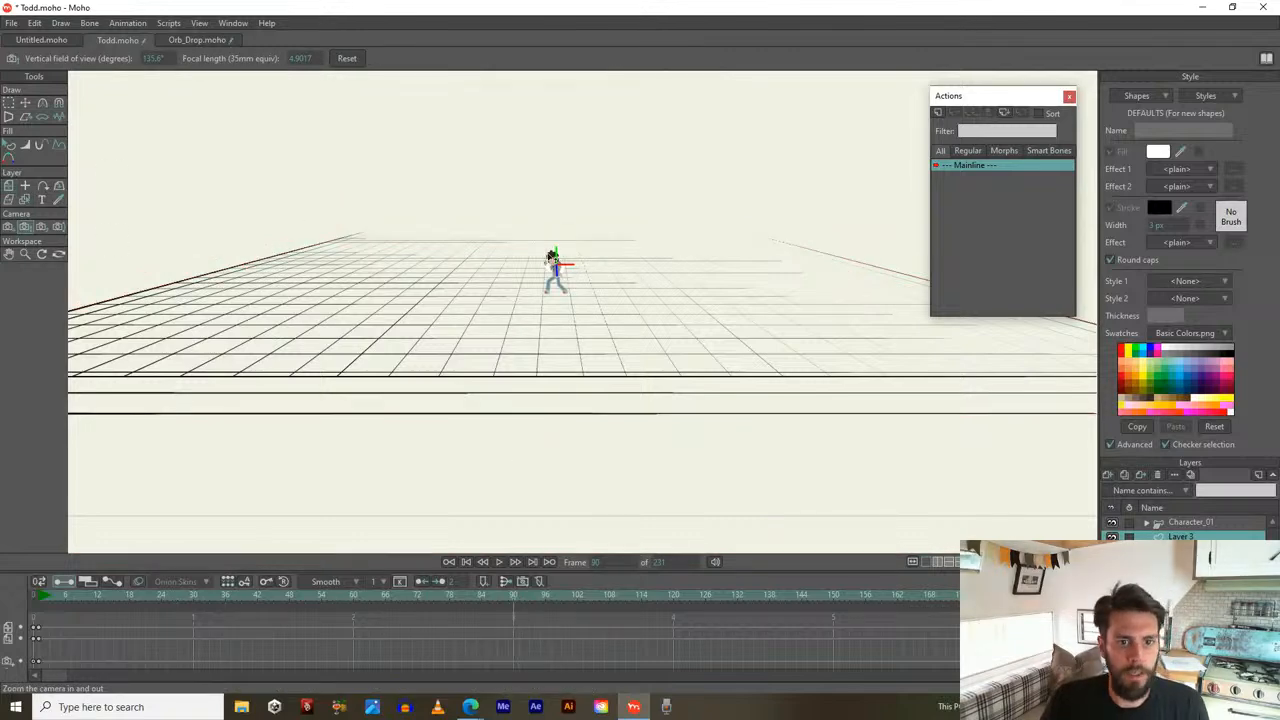
drag(552, 257, 586, 396)
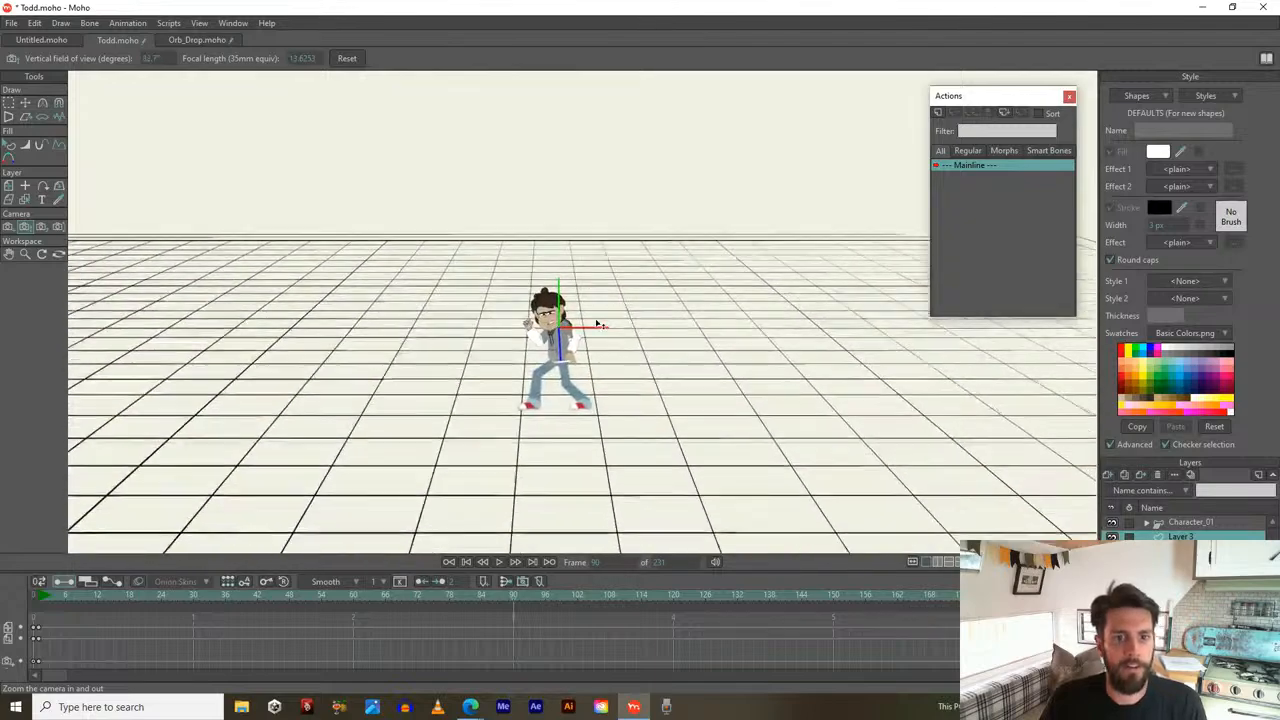
scroll(597, 323, down, 4)
Track the camera down close to floor level at frame 90 and zoom it in much closer on the character
click(9, 229)
drag(556, 331, 551, 106)
drag(611, 203, 624, 176)
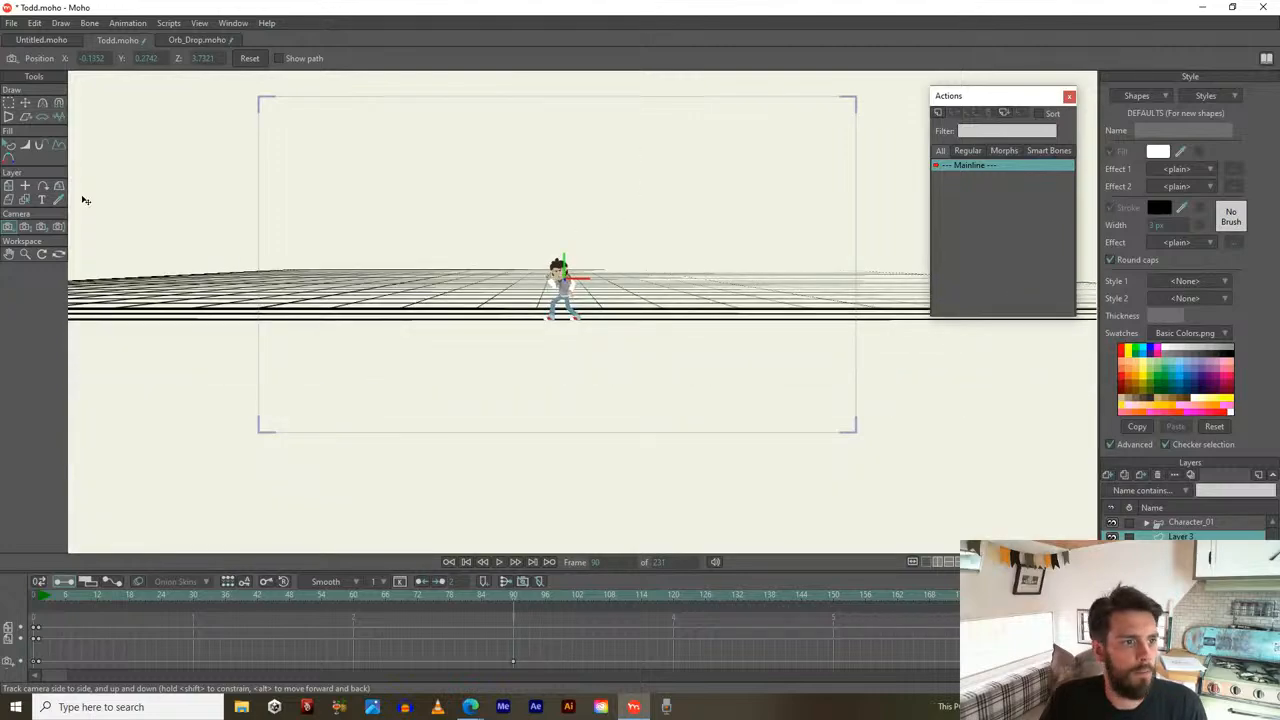
click(24, 229)
drag(517, 126, 823, 449)
drag(475, 274, 470, 310)
Tilt the camera up about 20° at frame 90 and track it down to bring the character back into frame
click(8, 226)
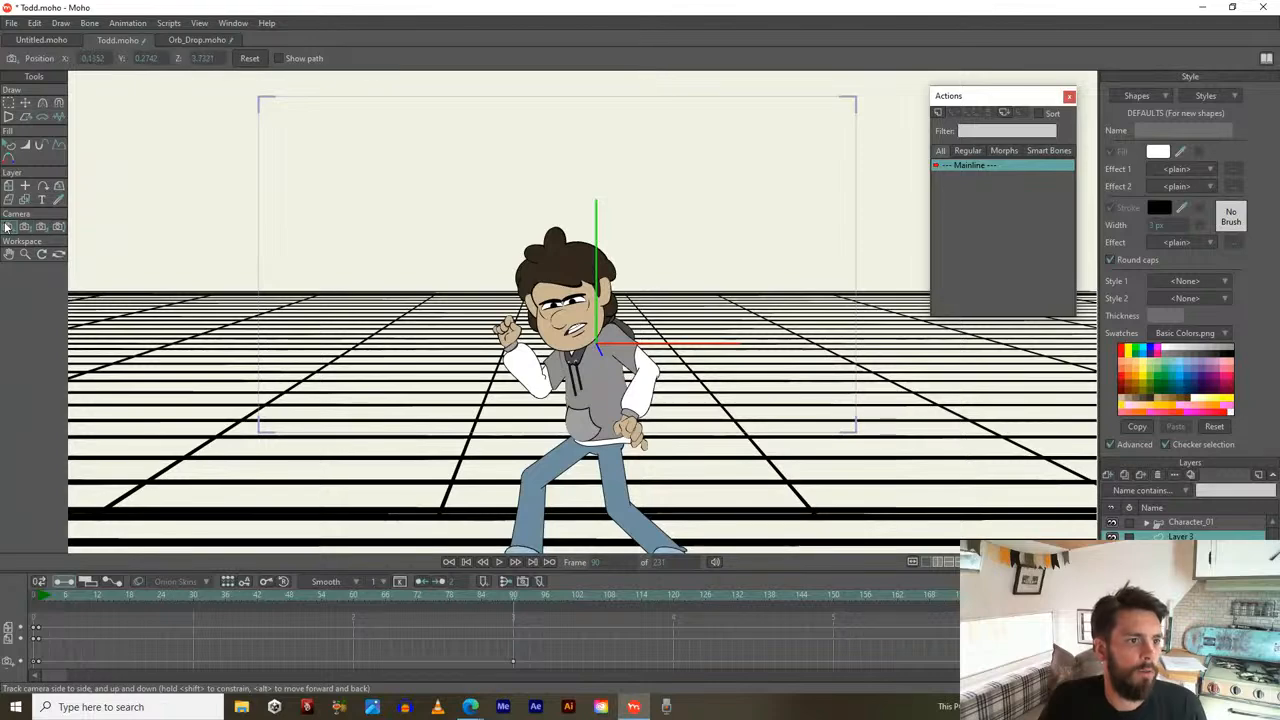
click(60, 227)
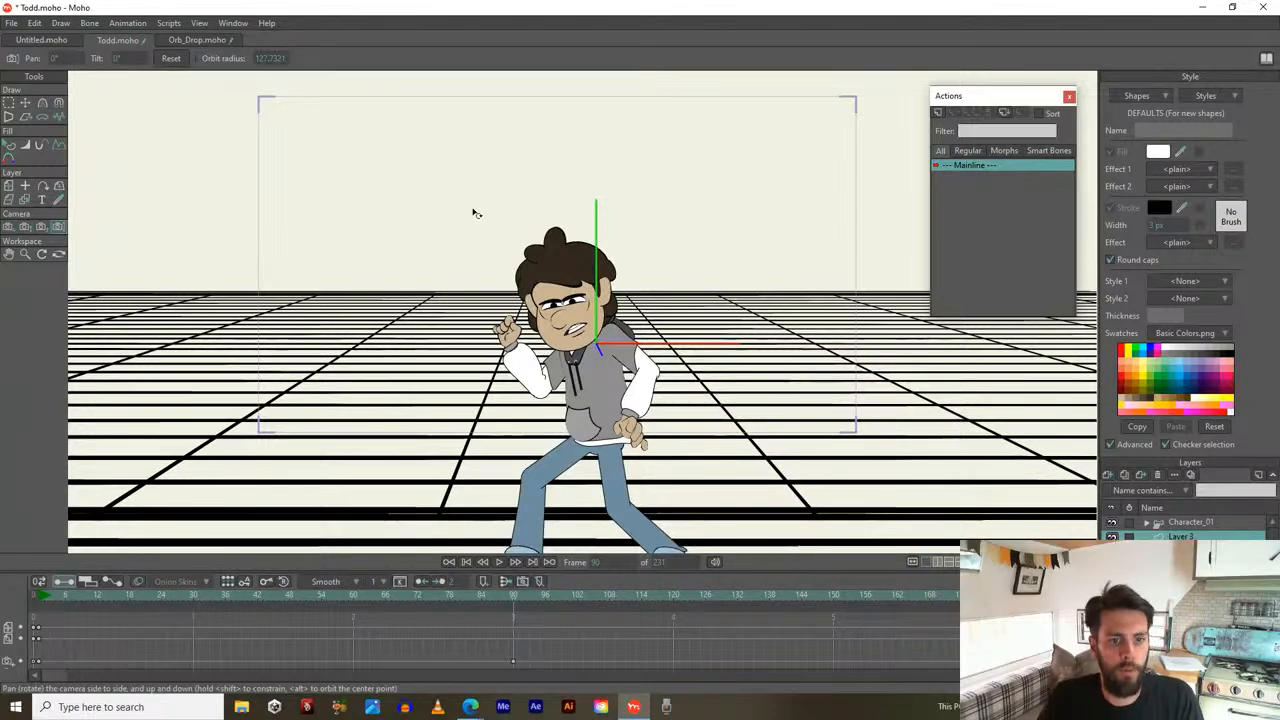
drag(534, 312, 530, 420)
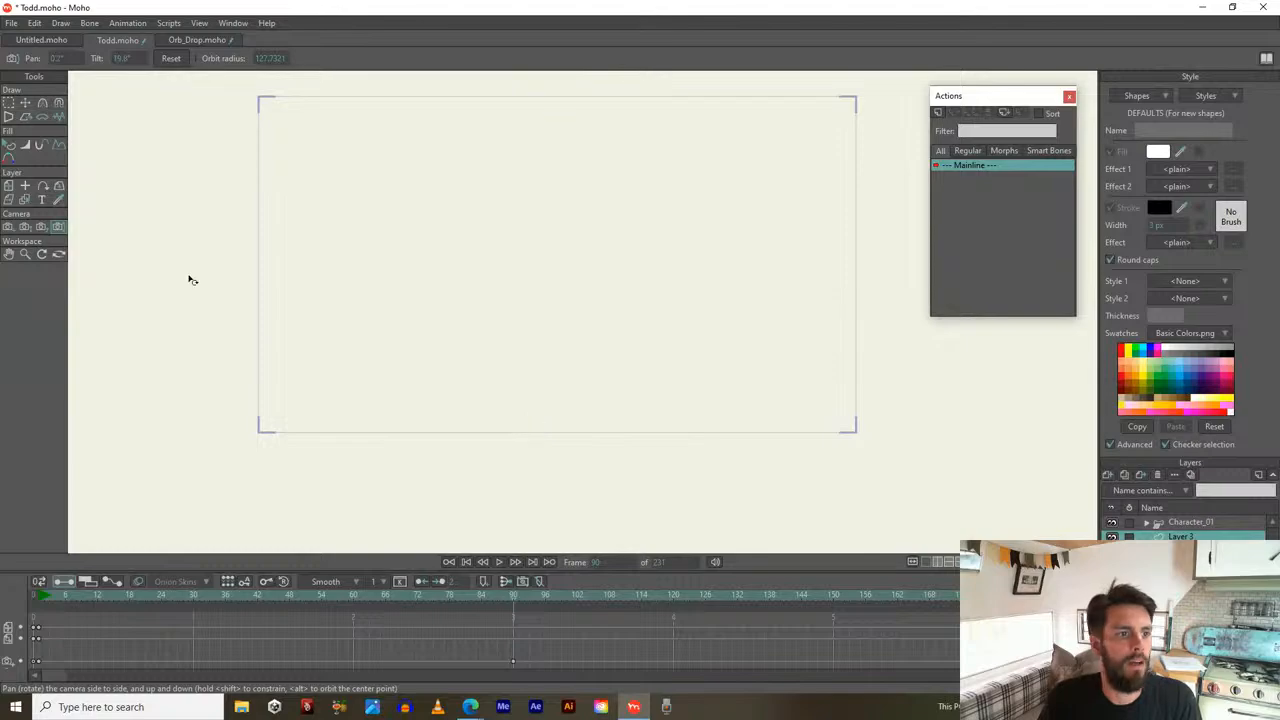
click(8, 227)
drag(440, 297, 428, 56)
drag(452, 141, 462, 184)
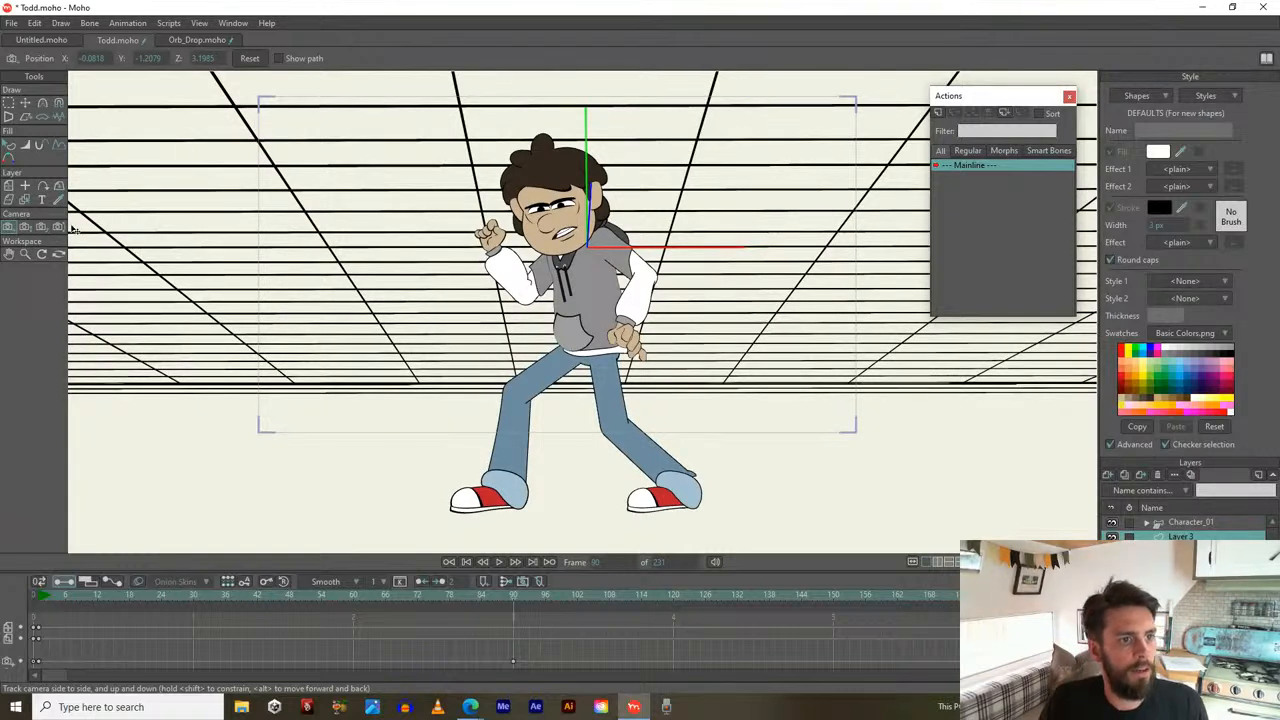
Fine-tune the camera's position at frame 90 and turn it sideways around the character with the Pan/Tilt Camera tool
mouse_move(300, 225)
mouse_down()
mouse_move(412, 224)
mouse_move(280, 234)
mouse_move(334, 223)
mouse_move(323, 233)
mouse_up()
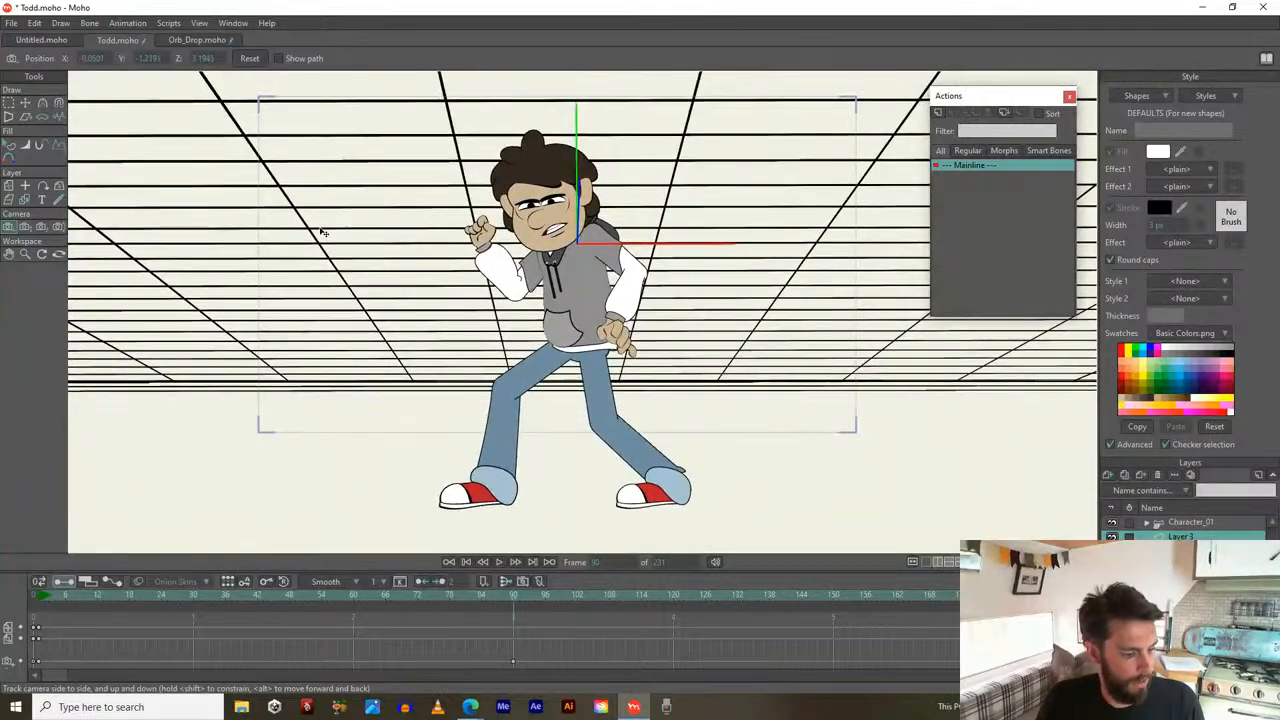
click(58, 227)
drag(462, 226, 345, 279)
click(8, 228)
Return to frame 0, play back the camera move and scrub through it
drag(512, 600, 2, 582)
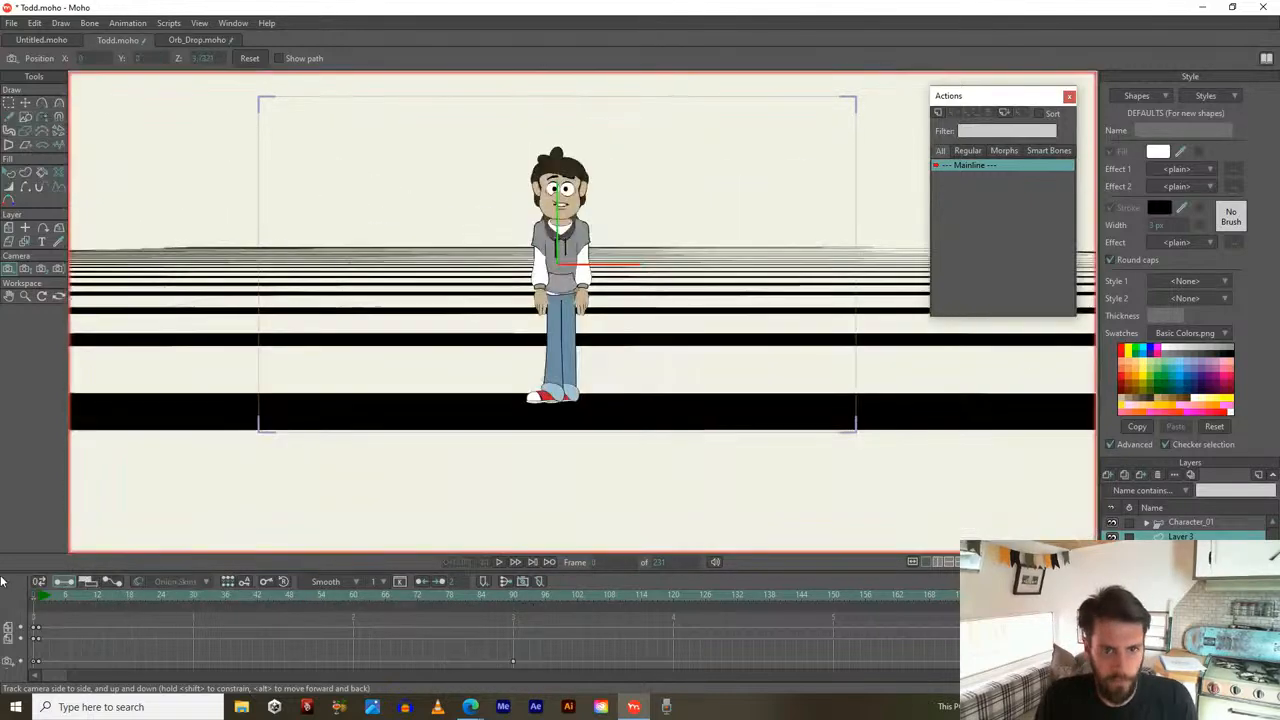
key(space)
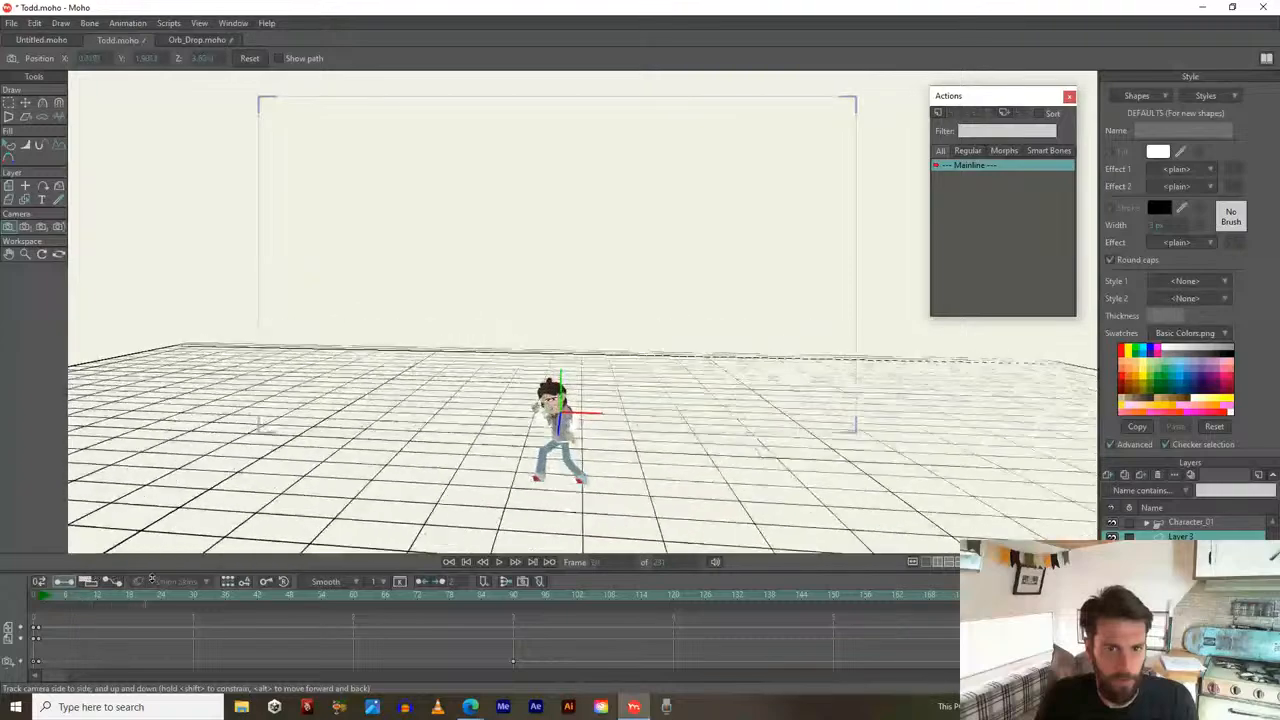
drag(425, 572, 73, 572)
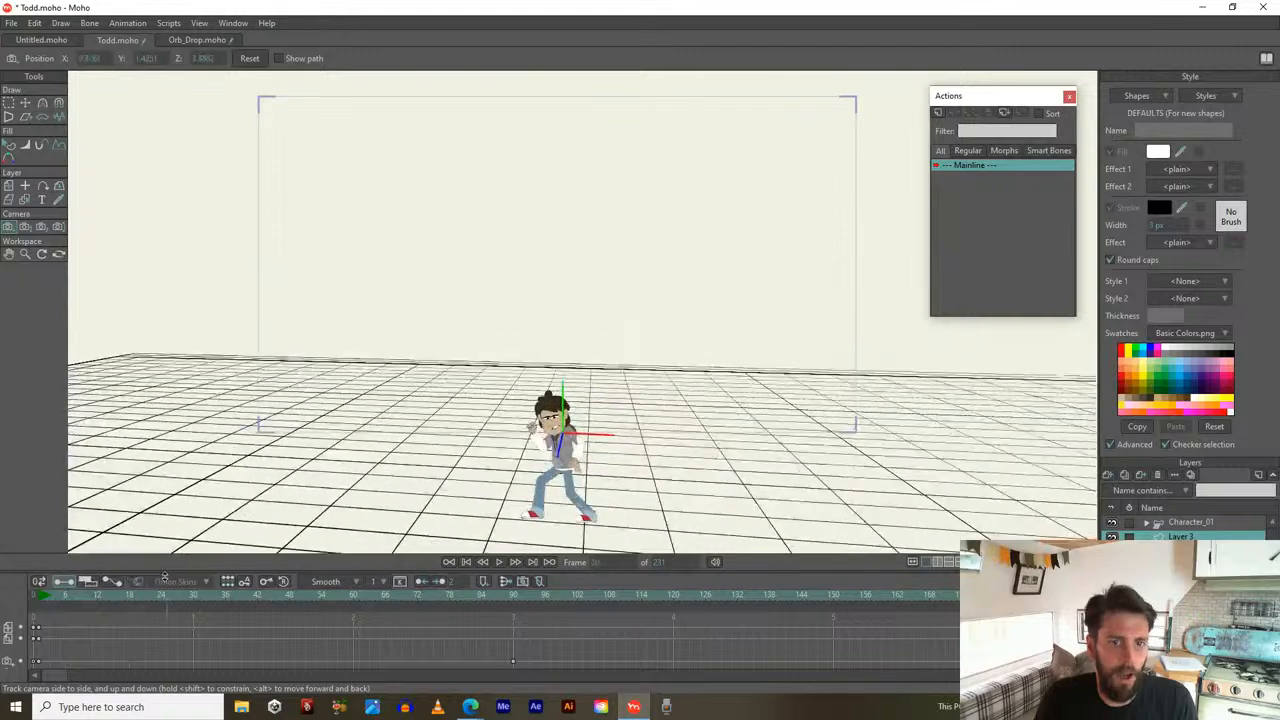
Go to frame 30 and switch the timeline to its graph mode
mouse_move(507, 448)
mouse_down()
mouse_move(509, 306)
mouse_move(512, 460)
mouse_up()
drag(177, 594, 193, 594)
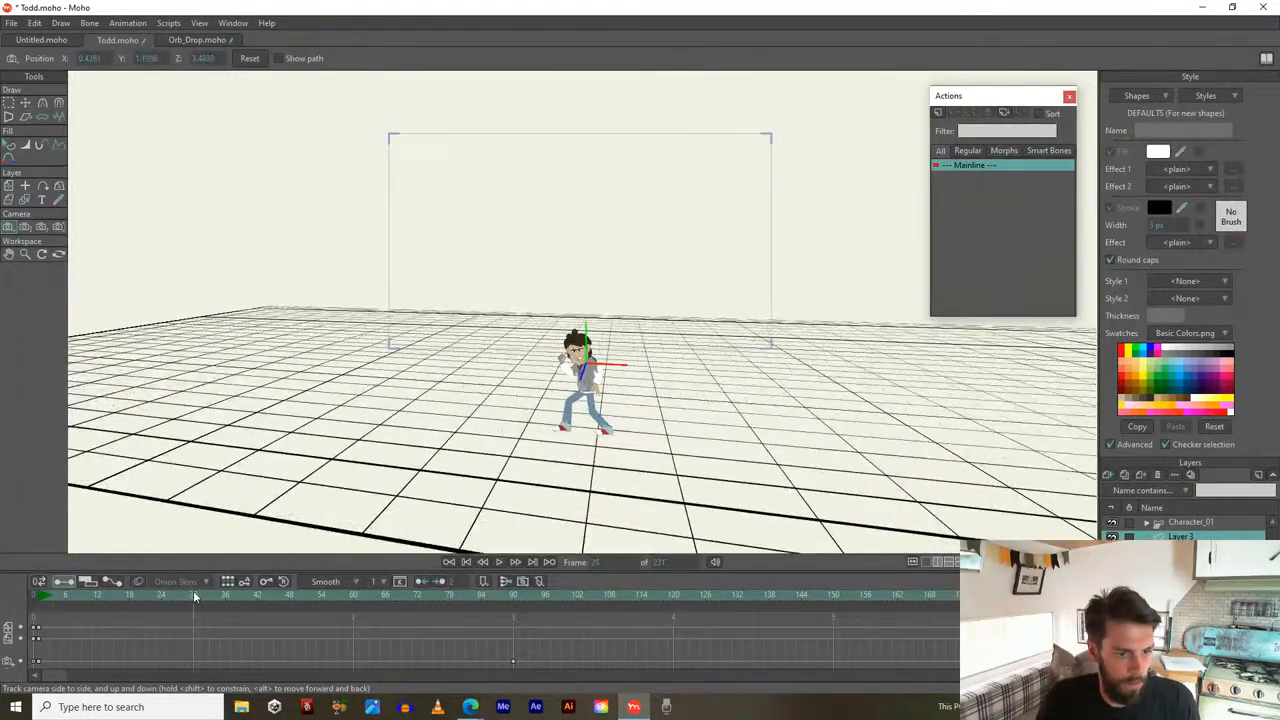
click(88, 582)
click(113, 582)
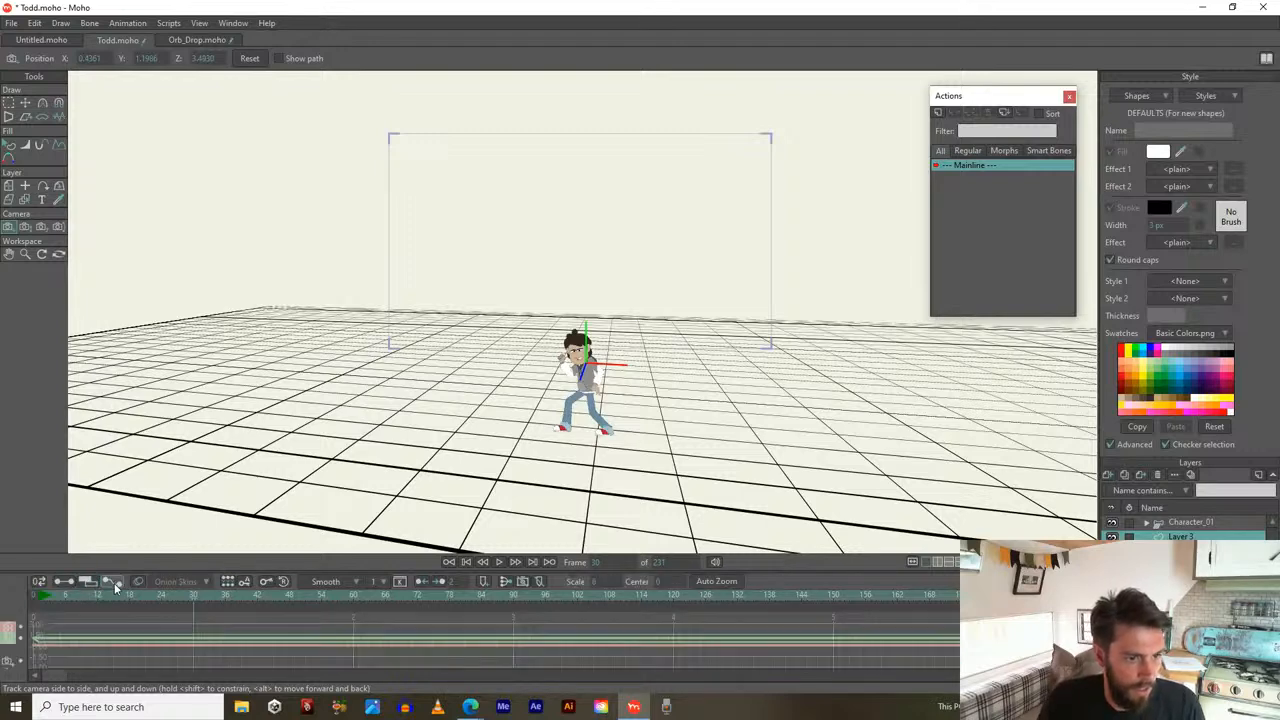
Hide the layer curves in the graph and show the Camera Tracking and Camera Pan/Tilt curves
click(20, 632)
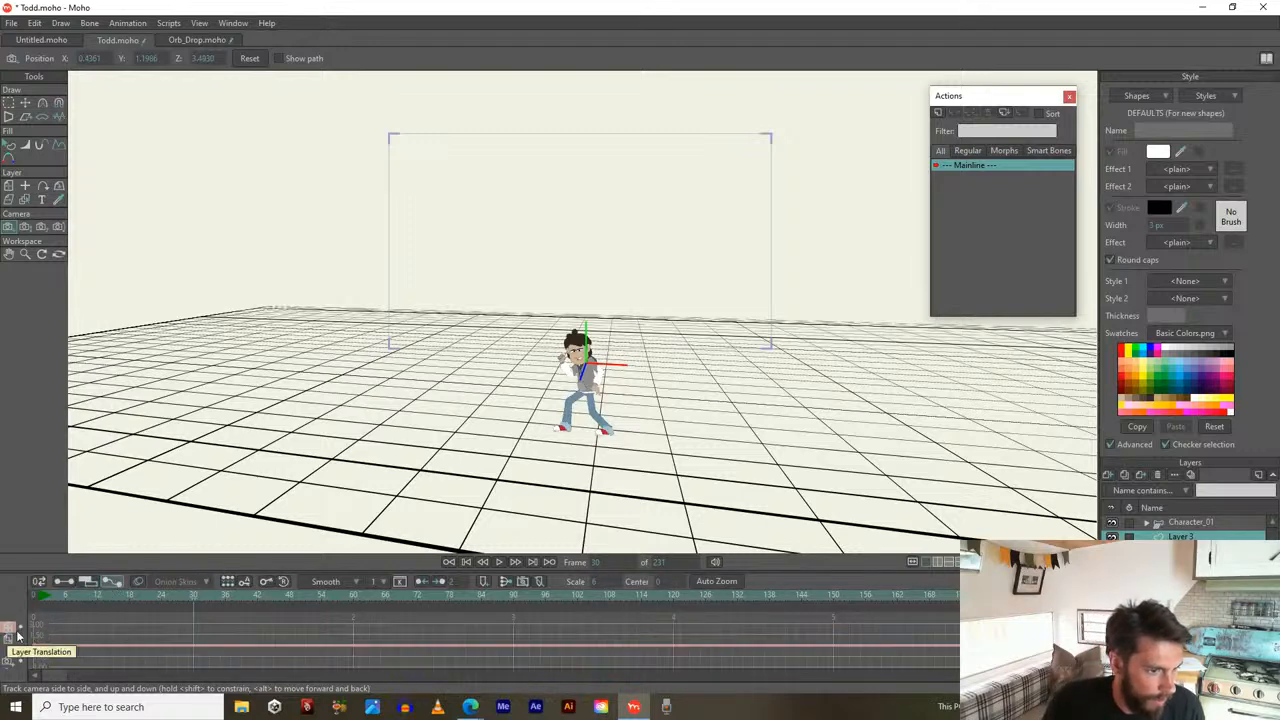
click(16, 646)
click(14, 648)
click(14, 648)
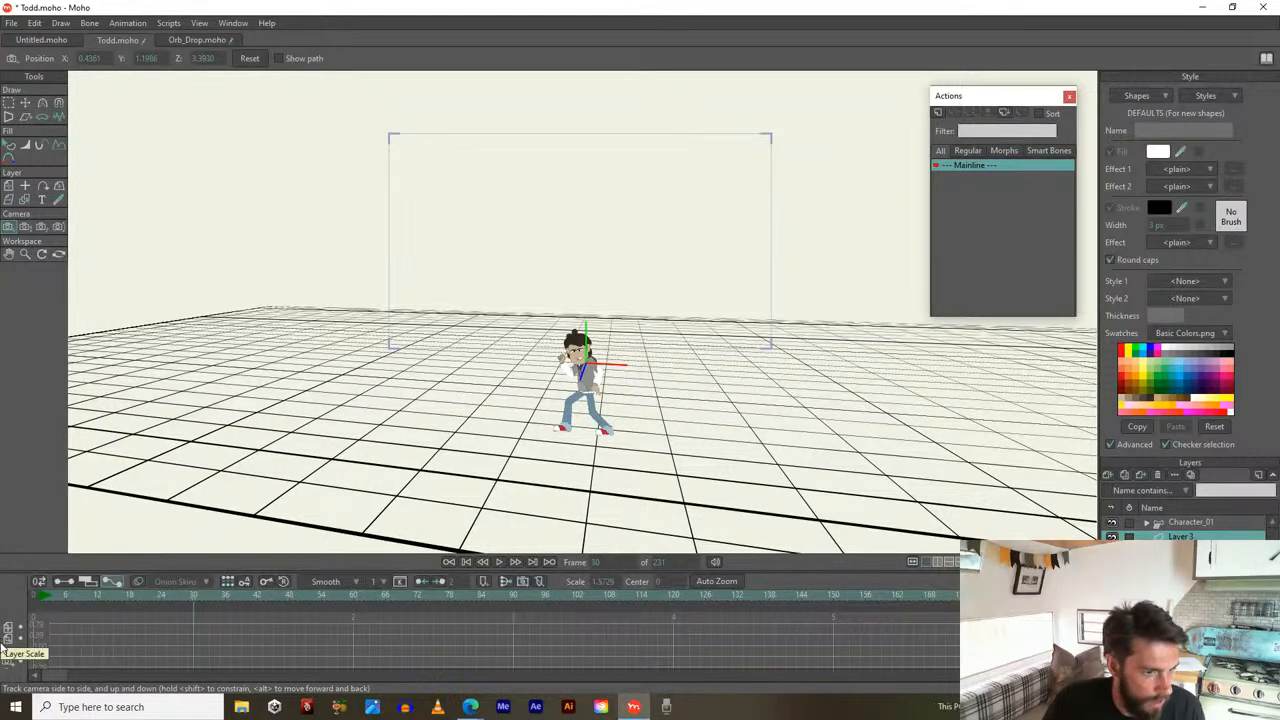
click(8, 664)
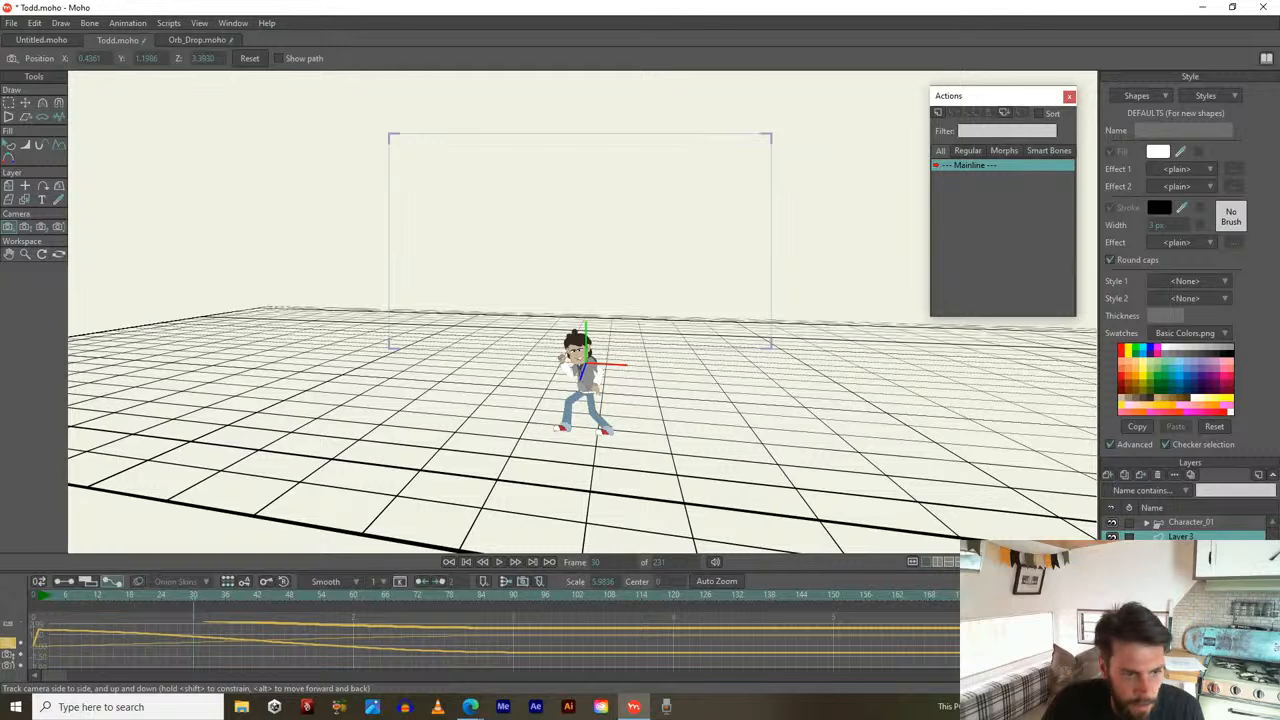
click(9, 664)
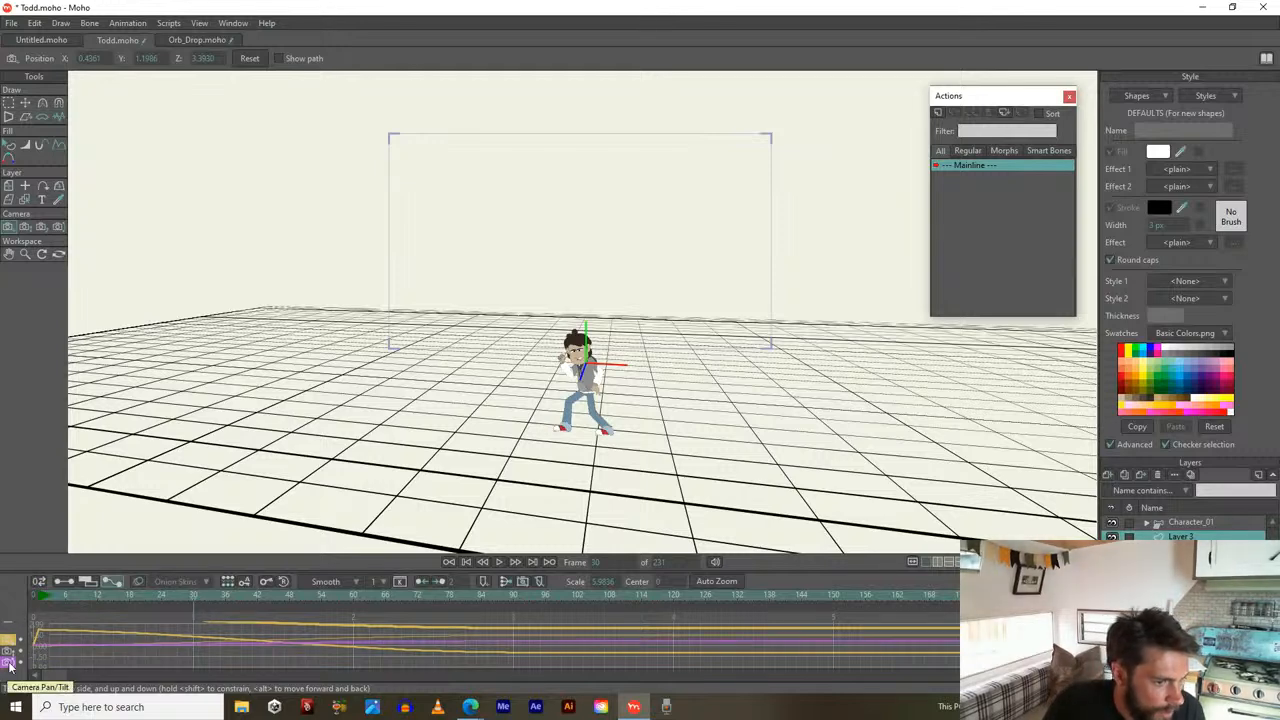
click(9, 656)
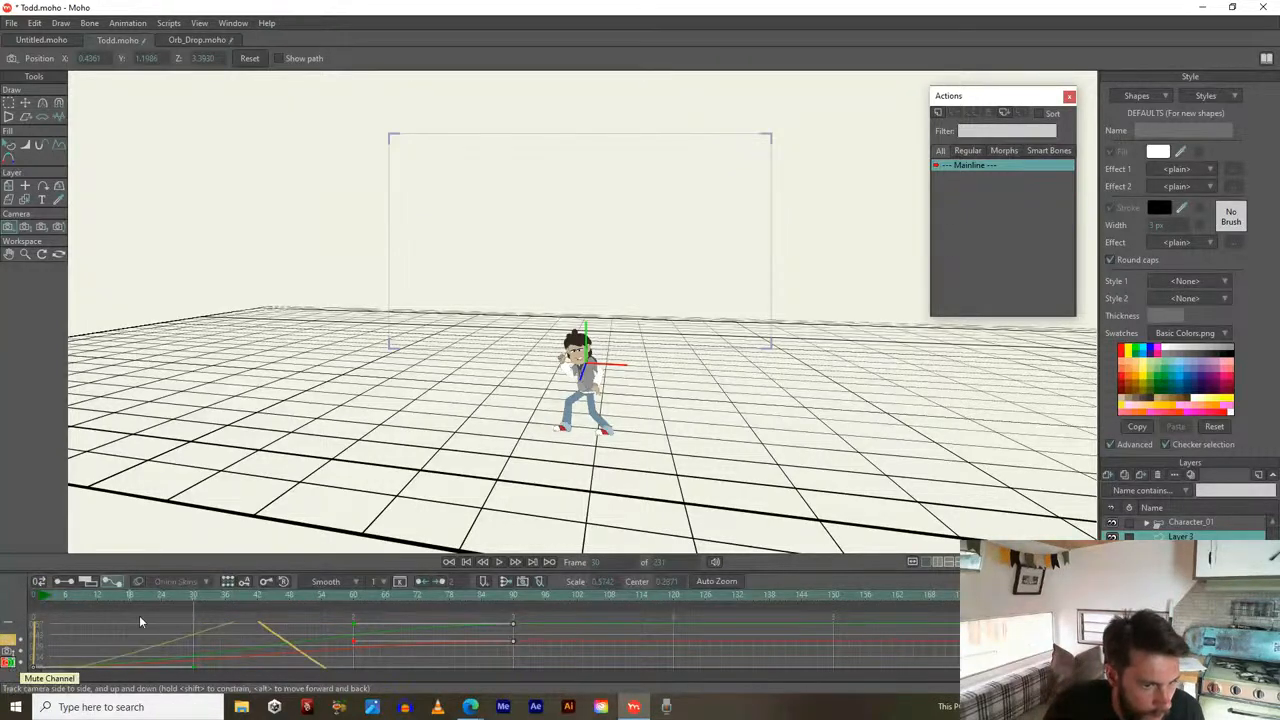
Adjust the Camera Pan/Tilt curve's point at frame 30 so the character sits lower in the shot
scroll(145, 614, down, 5)
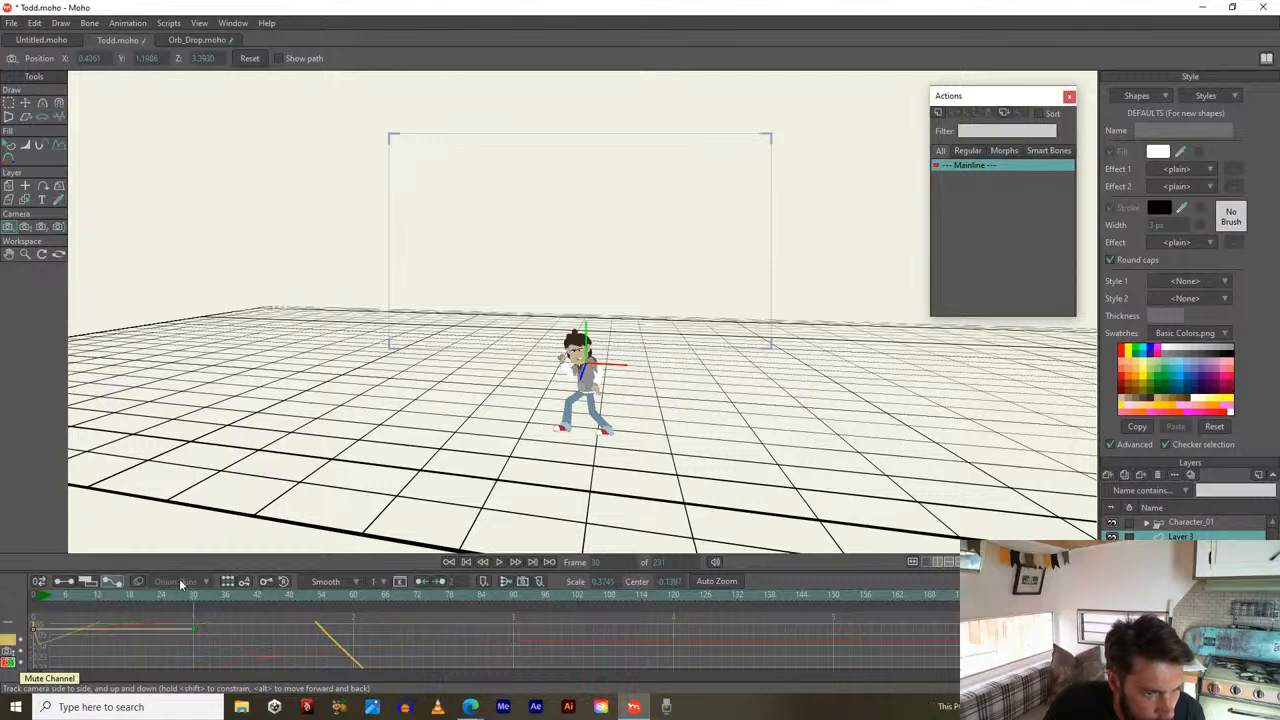
scroll(201, 650, up, 2)
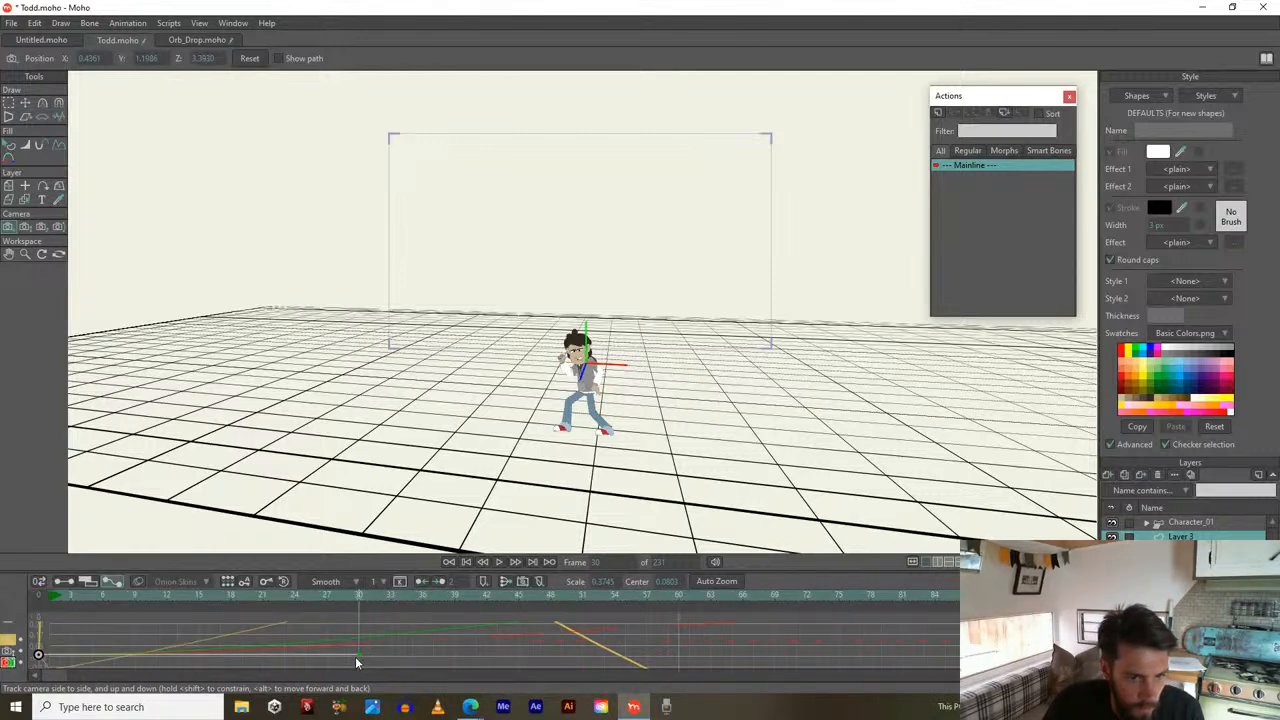
drag(357, 656, 358, 612)
click(370, 598)
drag(359, 661, 360, 718)
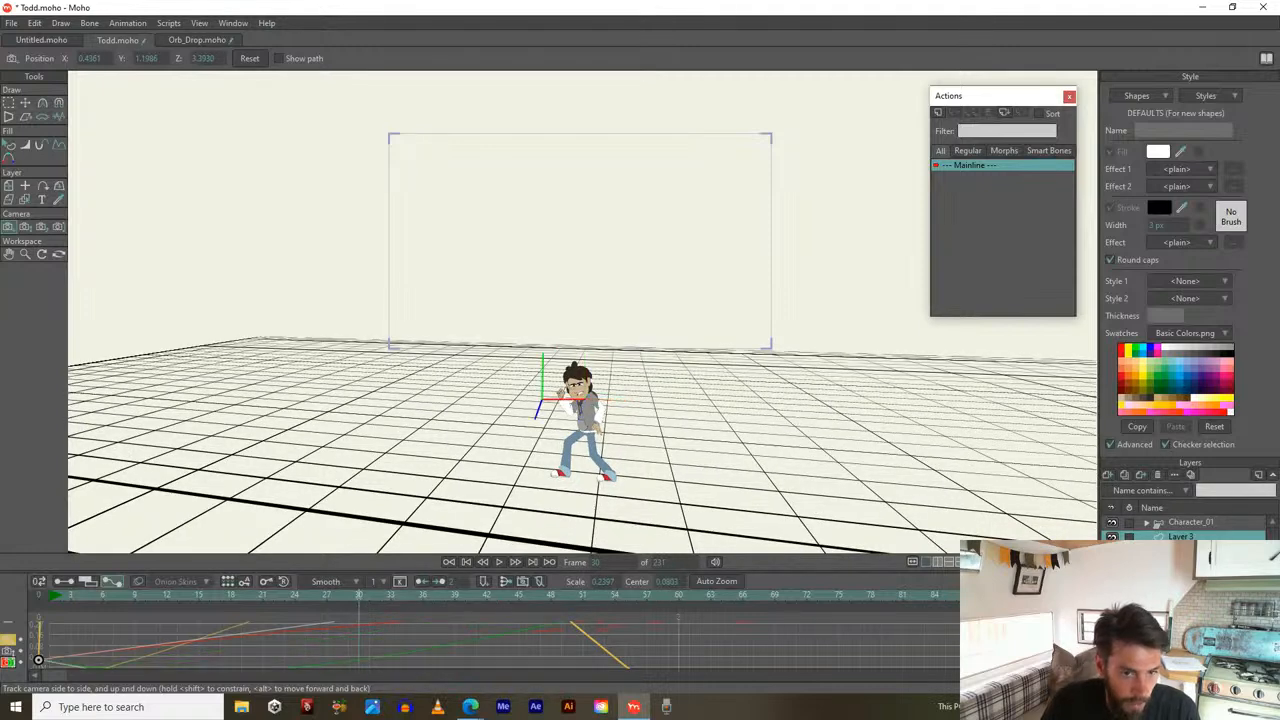
drag(347, 640, 356, 594)
click(367, 595)
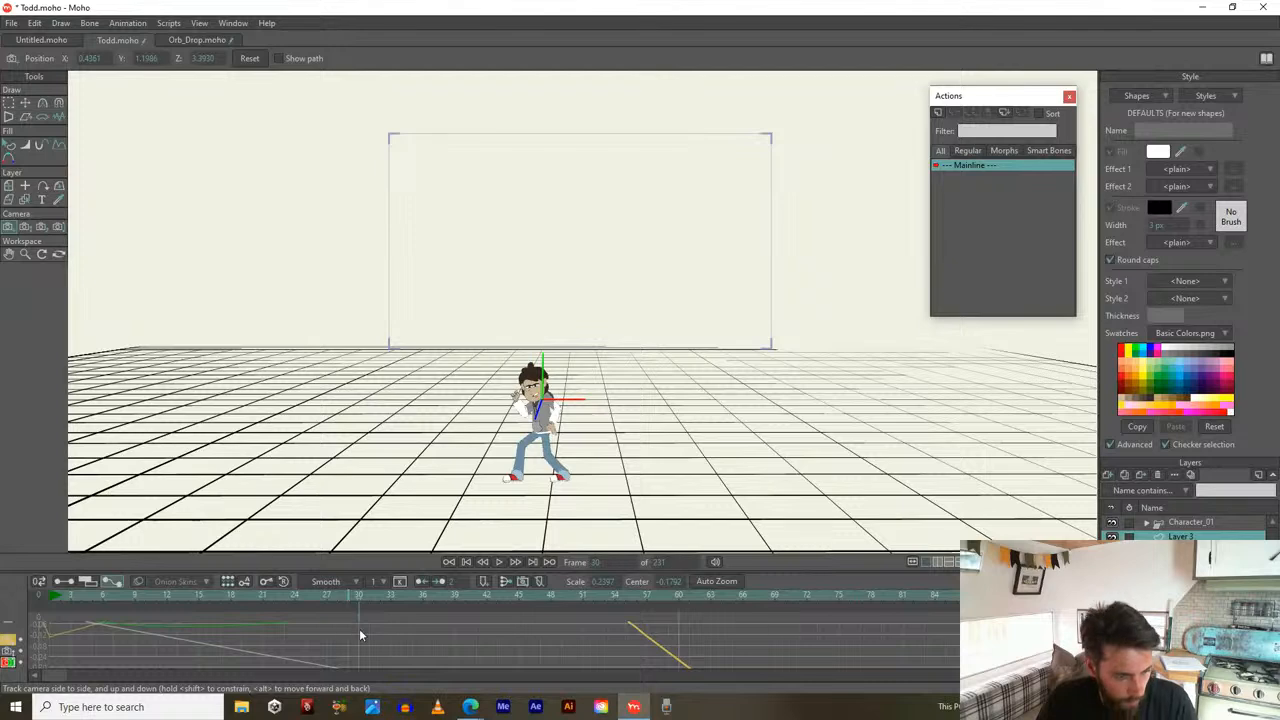
key(Delete)
scroll(356, 634, down, 4)
scroll(411, 649, down, 5)
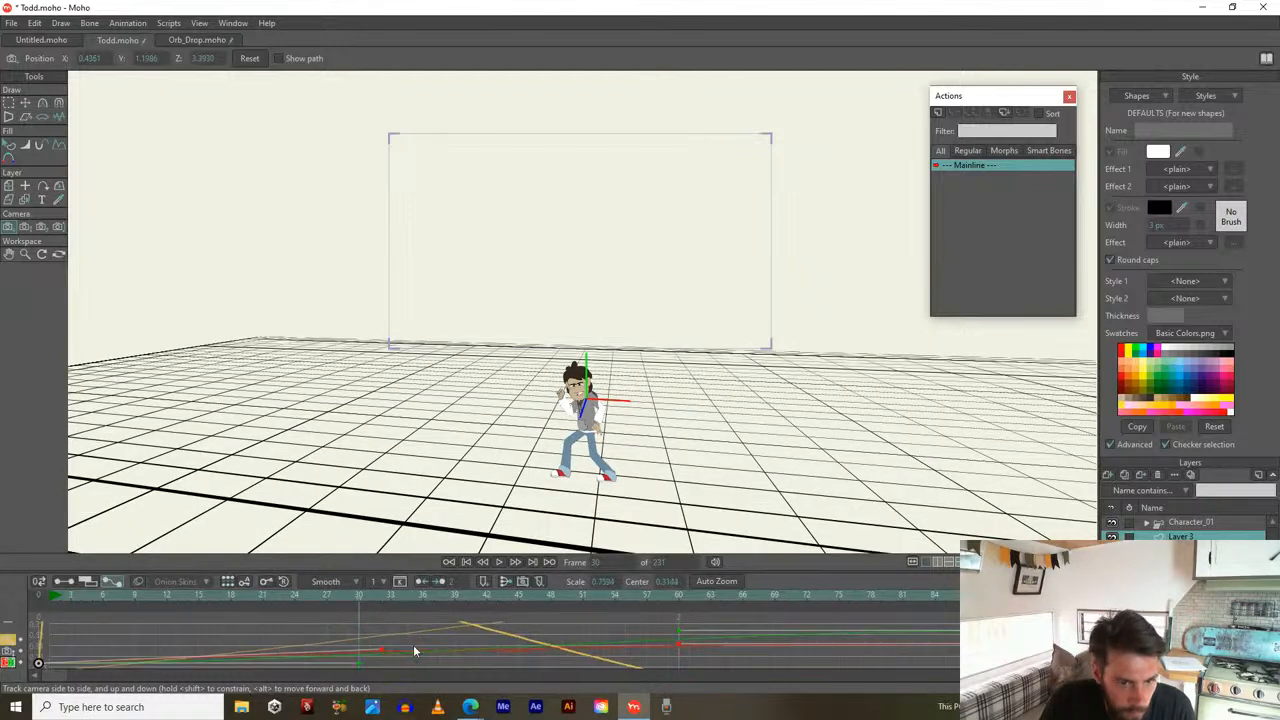
scroll(425, 638, down, 4)
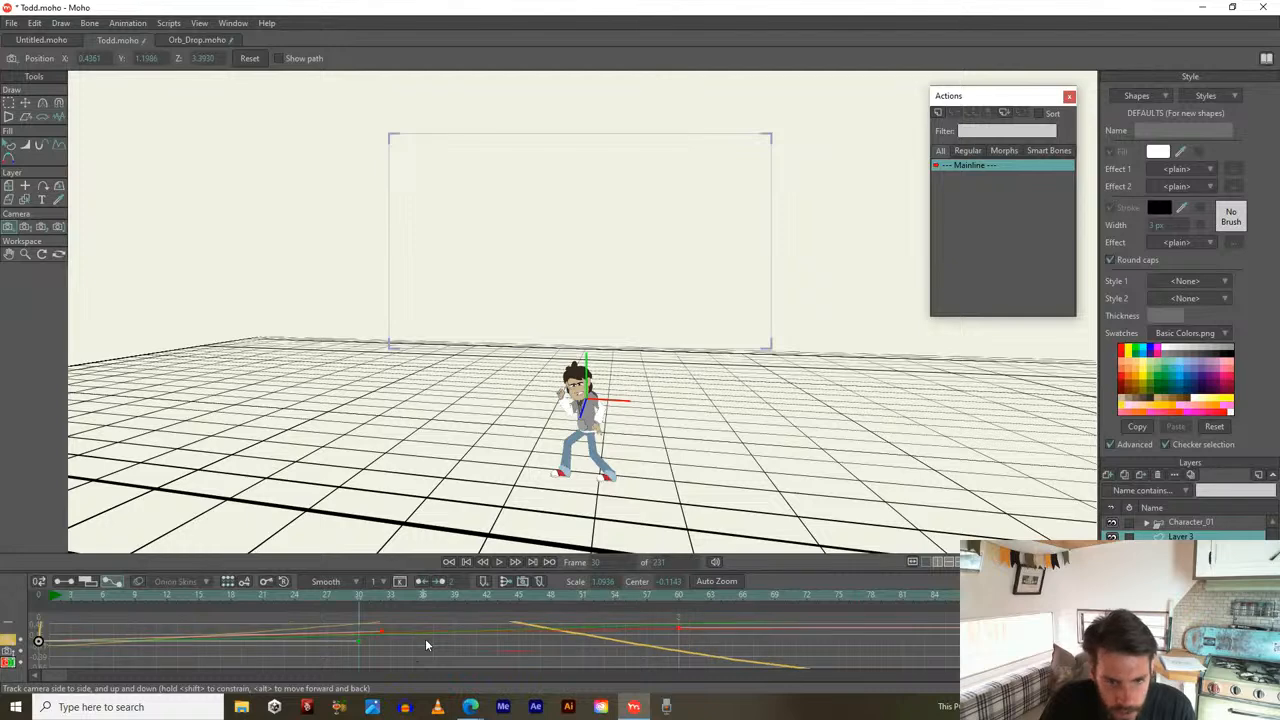
drag(384, 638, 373, 670)
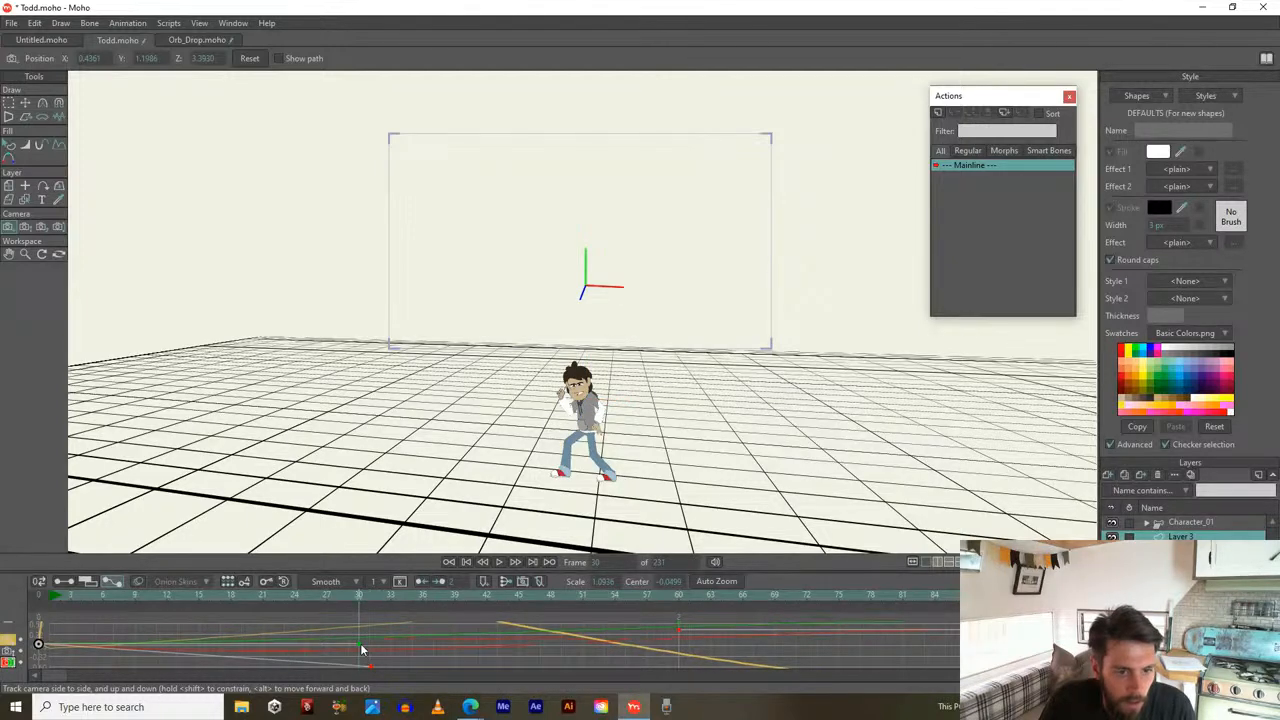
key(ctrl+z)
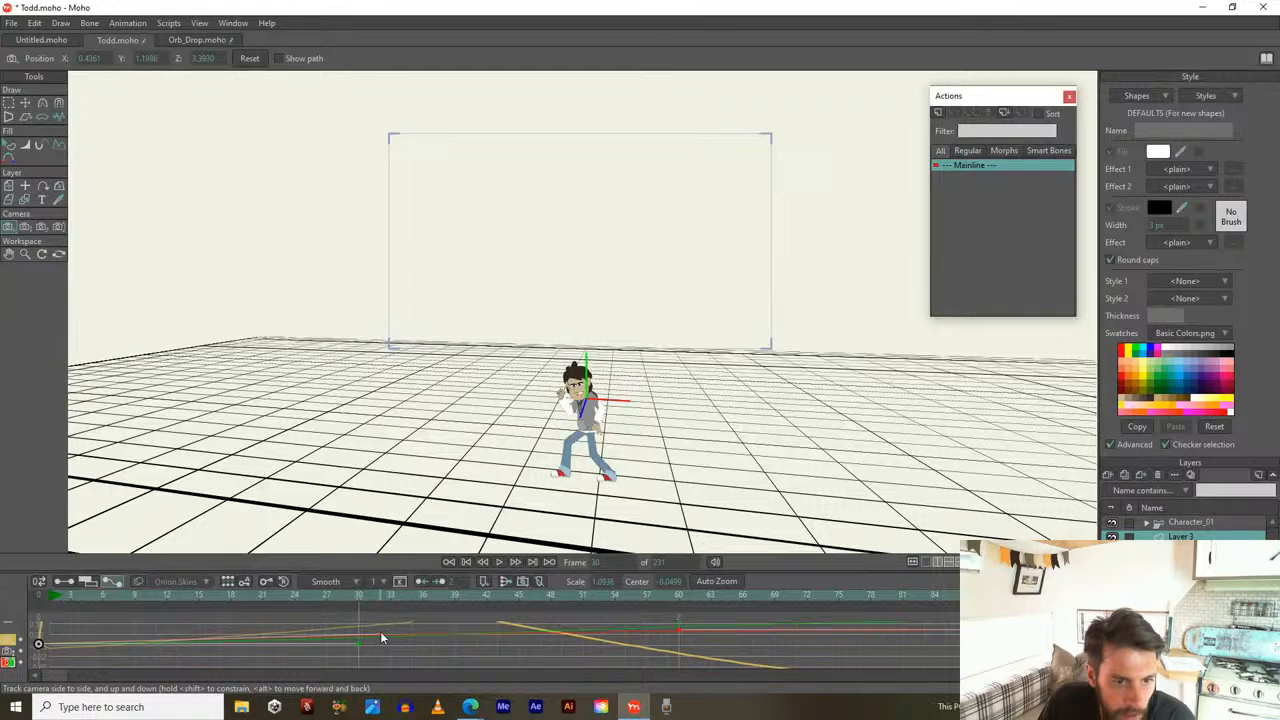
Lower the Camera Pan/Tilt curve's point near frame 30 in the graph so the character sits higher in the shot
drag(380, 637, 376, 663)
key(Right)
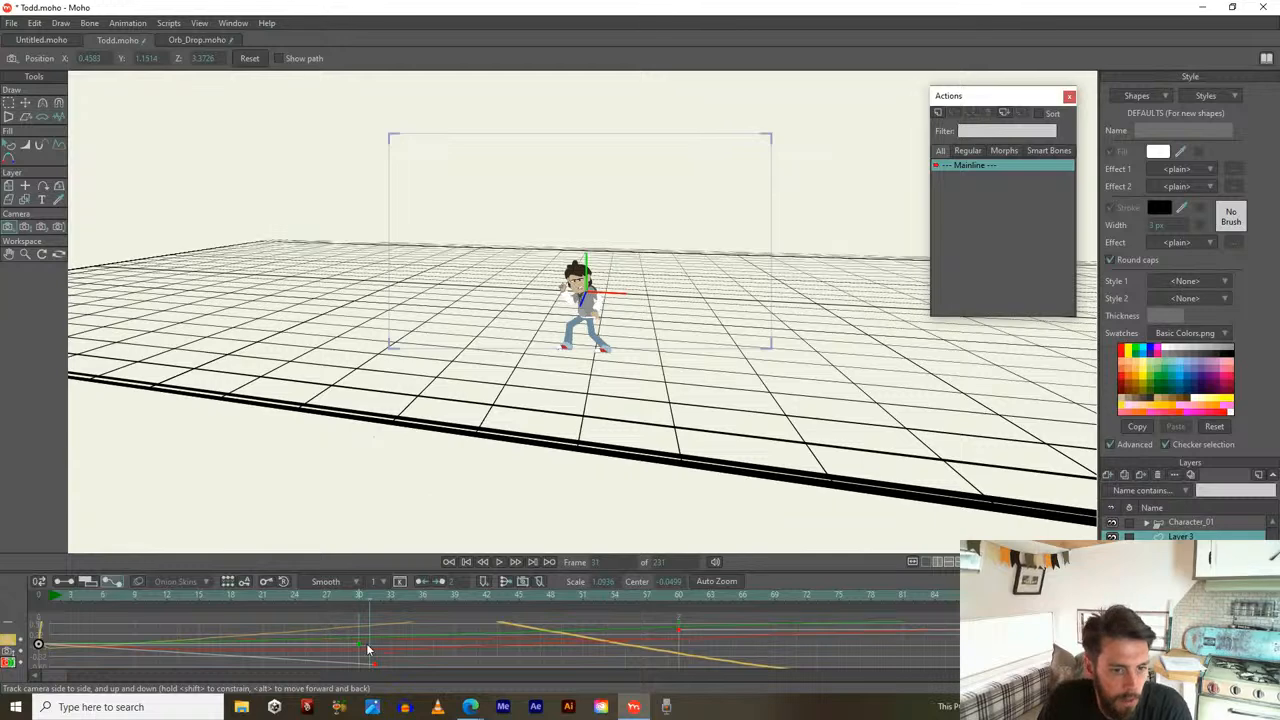
mouse_move(378, 654)
mouse_down()
mouse_move(394, 597)
mouse_move(375, 645)
mouse_move(378, 687)
mouse_move(374, 671)
mouse_up()
click(375, 646)
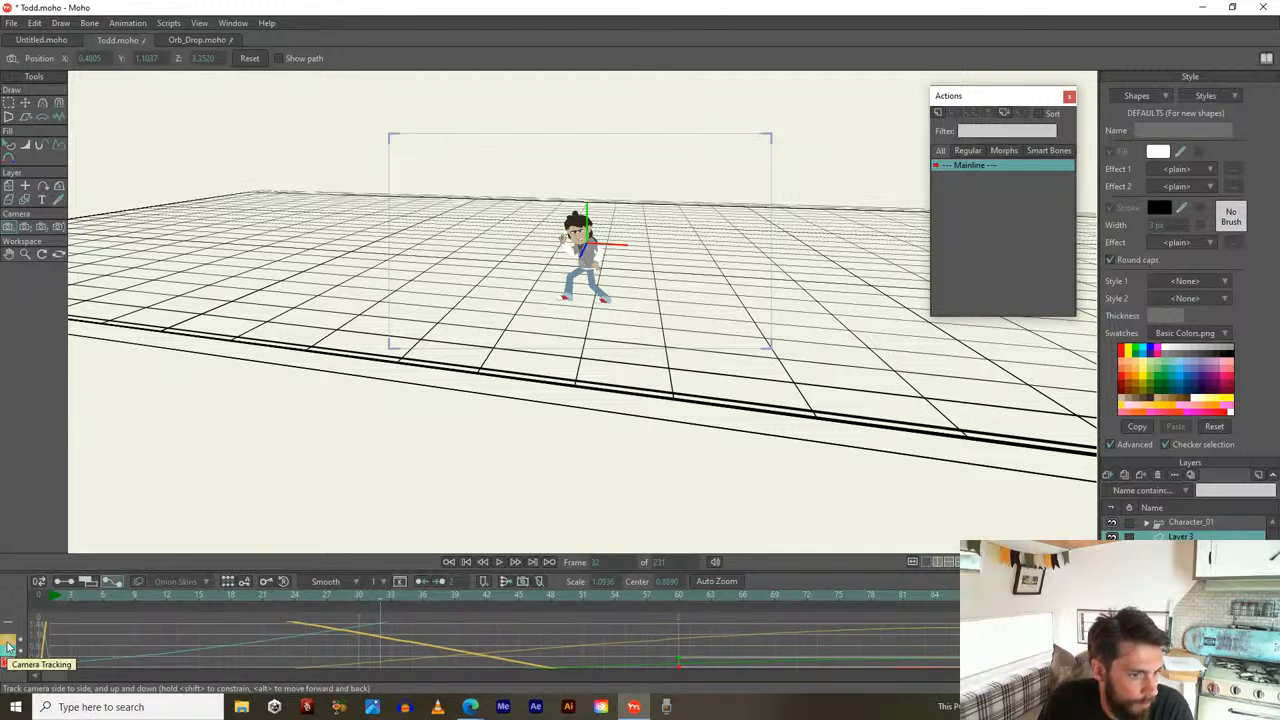
Isolate the Camera Tracking curve in the graph and select its points at frame 1
click(8, 662)
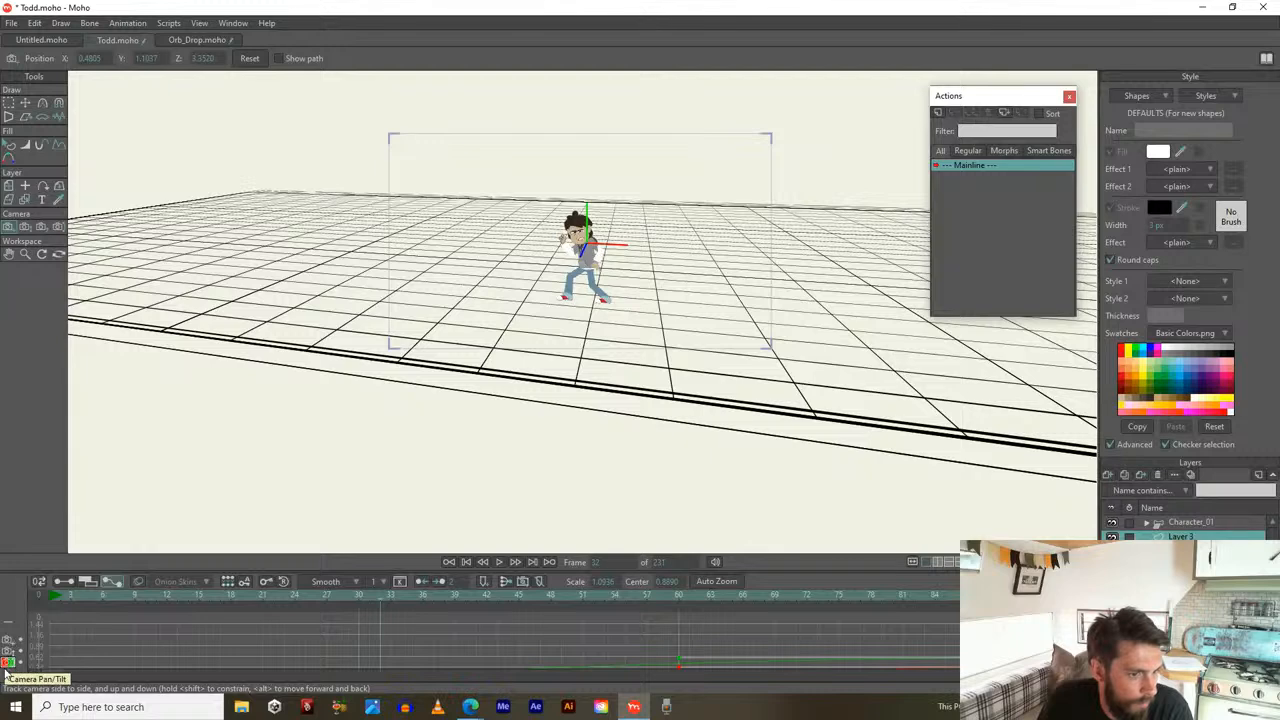
click(8, 640)
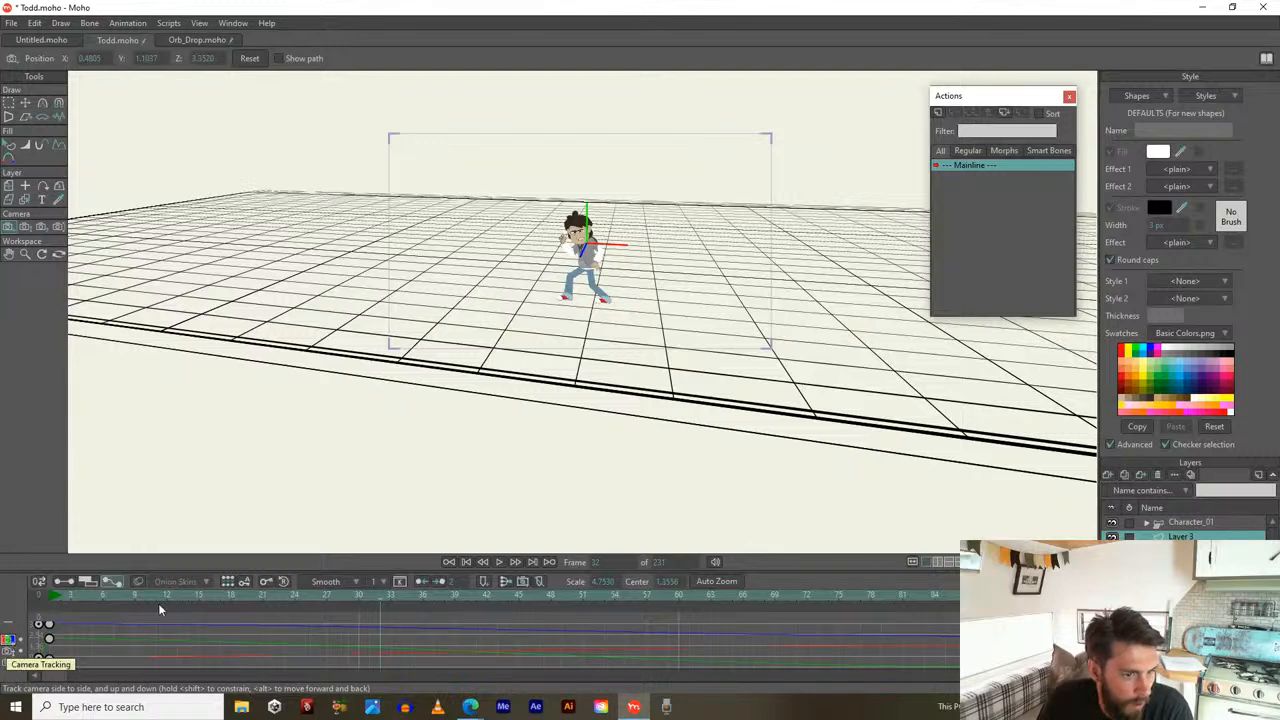
click(50, 640)
scroll(154, 640, down, 5)
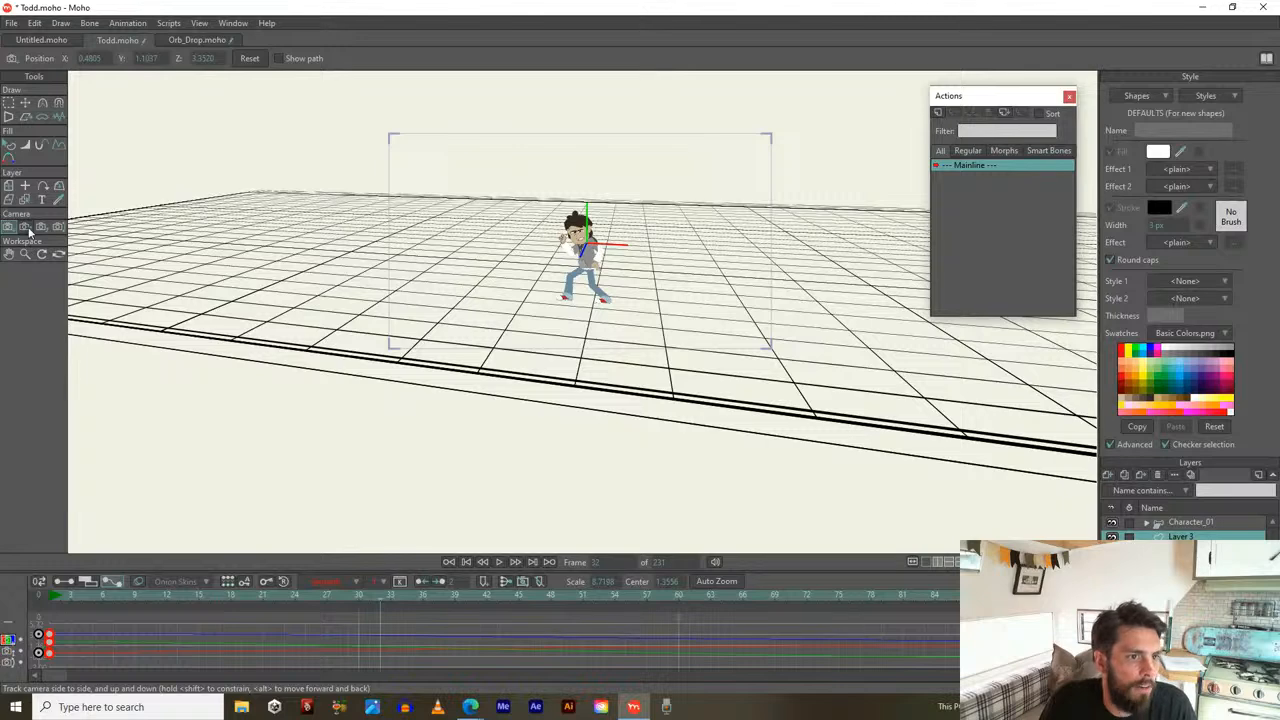
At frame 32, pan the camera to about 9.5°, tilt it to about 15.6° and track it below the floor, to about Y -0.87
drag(531, 243, 466, 117)
click(58, 227)
drag(547, 160, 494, 314)
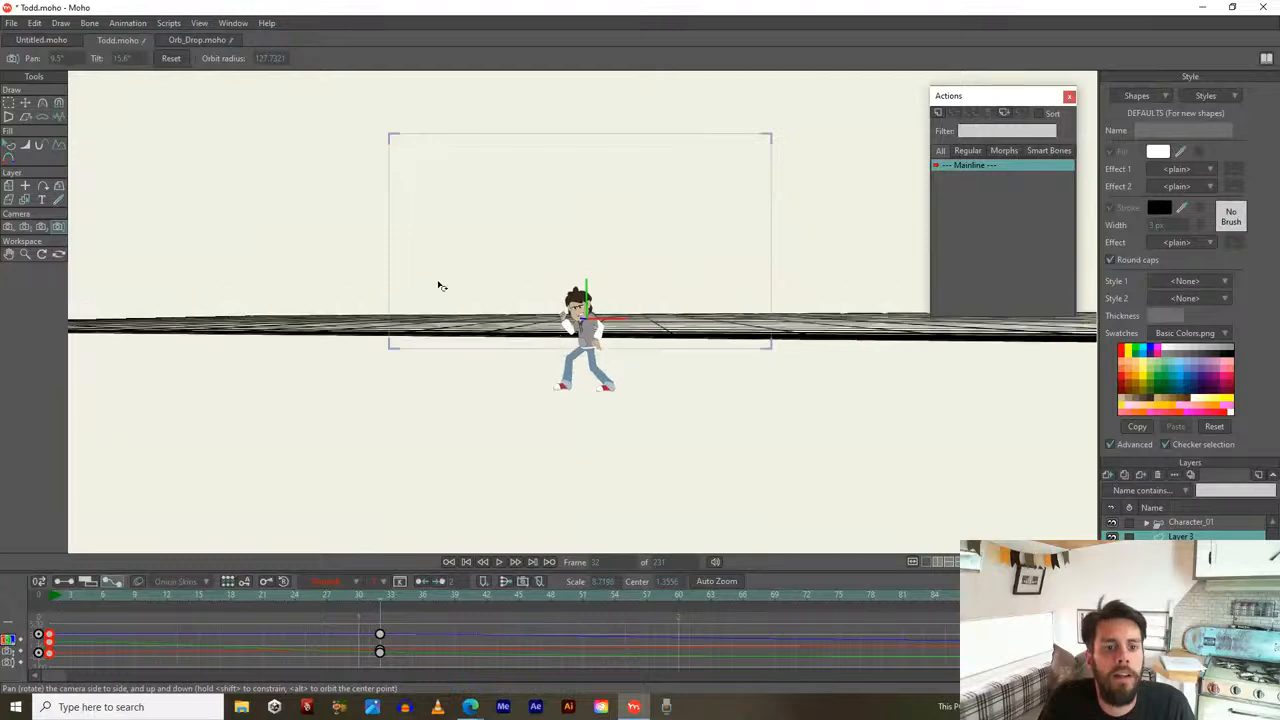
click(9, 227)
drag(306, 284, 236, 331)
Scrub the camera move from frame 1 to frame 32 to review the low-angle shot
mouse_move(48, 598)
mouse_down()
mouse_move(271, 585)
mouse_move(657, 594)
mouse_move(52, 594)
mouse_up()
drag(144, 636, 380, 612)
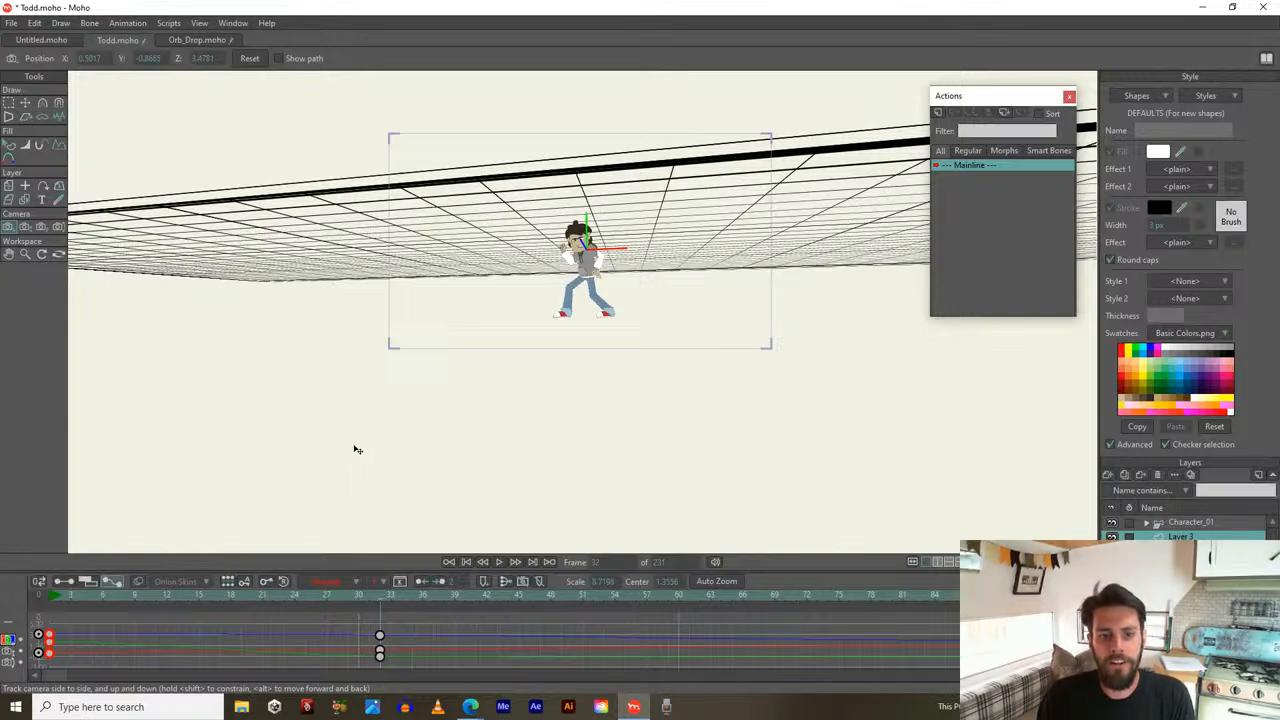
mouse_move(380, 600)
mouse_down()
mouse_move(663, 614)
mouse_move(703, 603)
mouse_move(397, 606)
mouse_move(689, 608)
mouse_move(664, 580)
mouse_move(390, 587)
mouse_up()
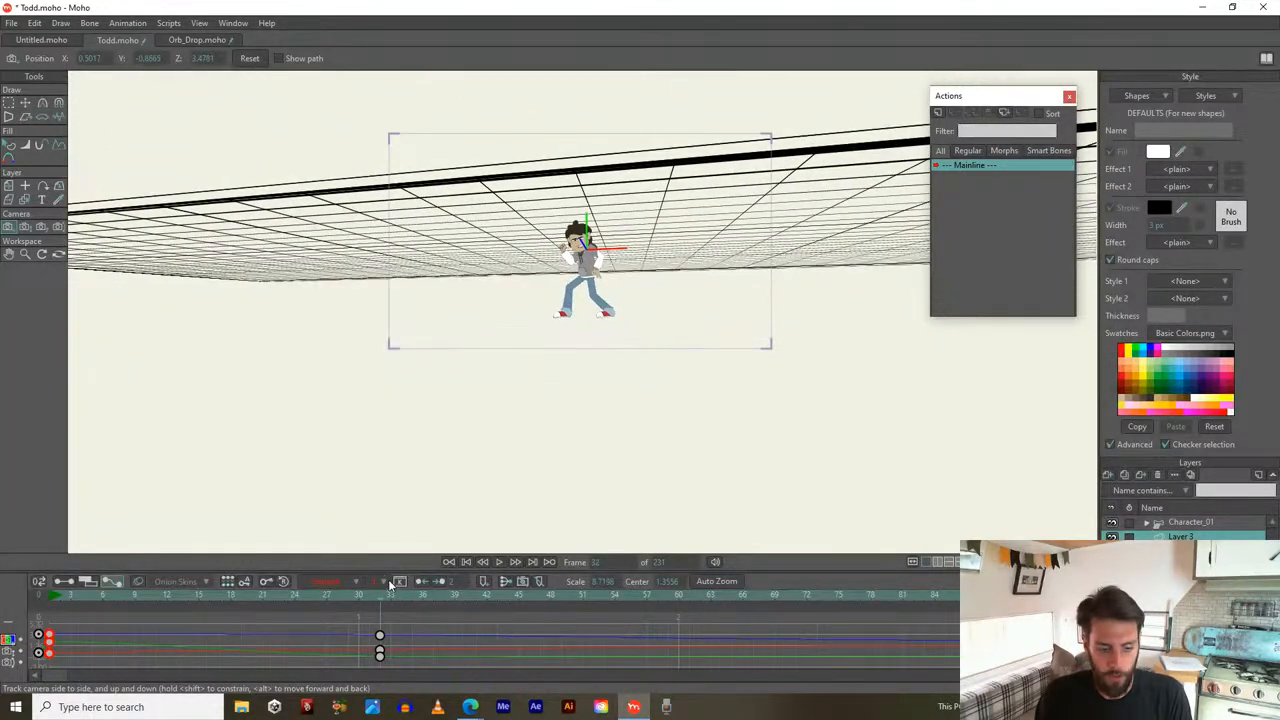
Select the Character_01 layer and switch the timeline from the graph to its keyframe channels
click(1183, 527)
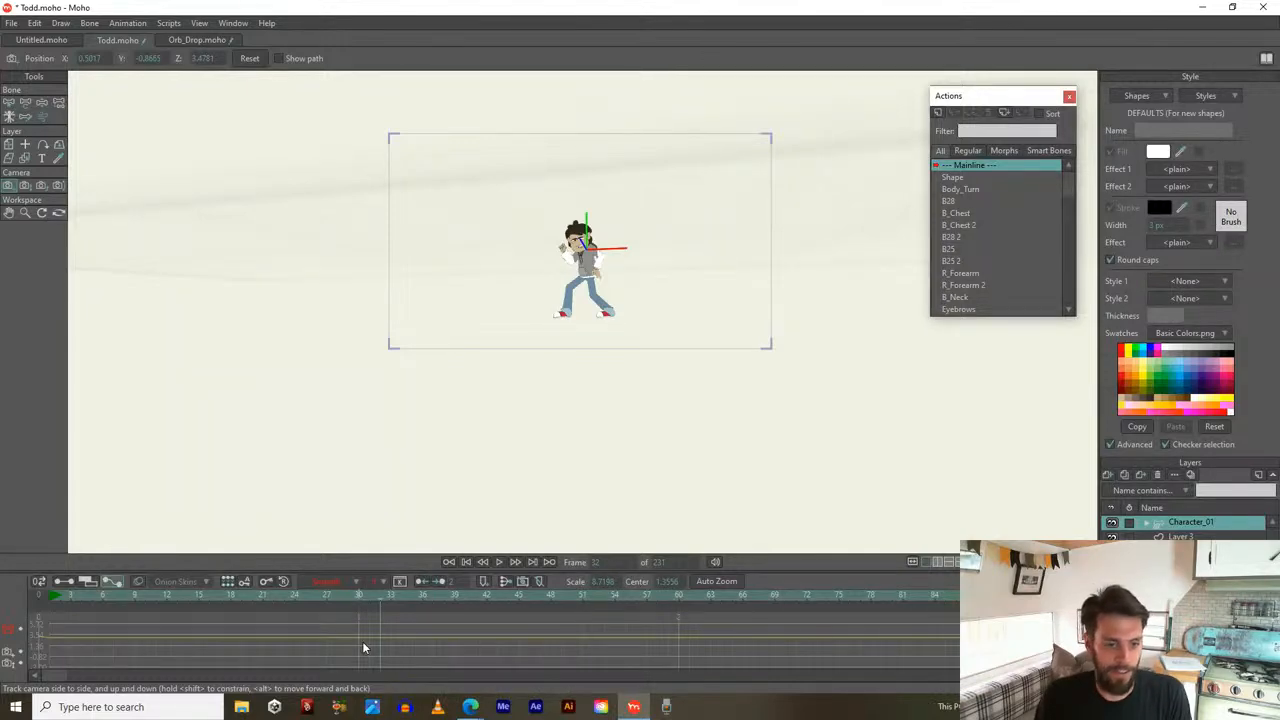
scroll(362, 645, down, 3)
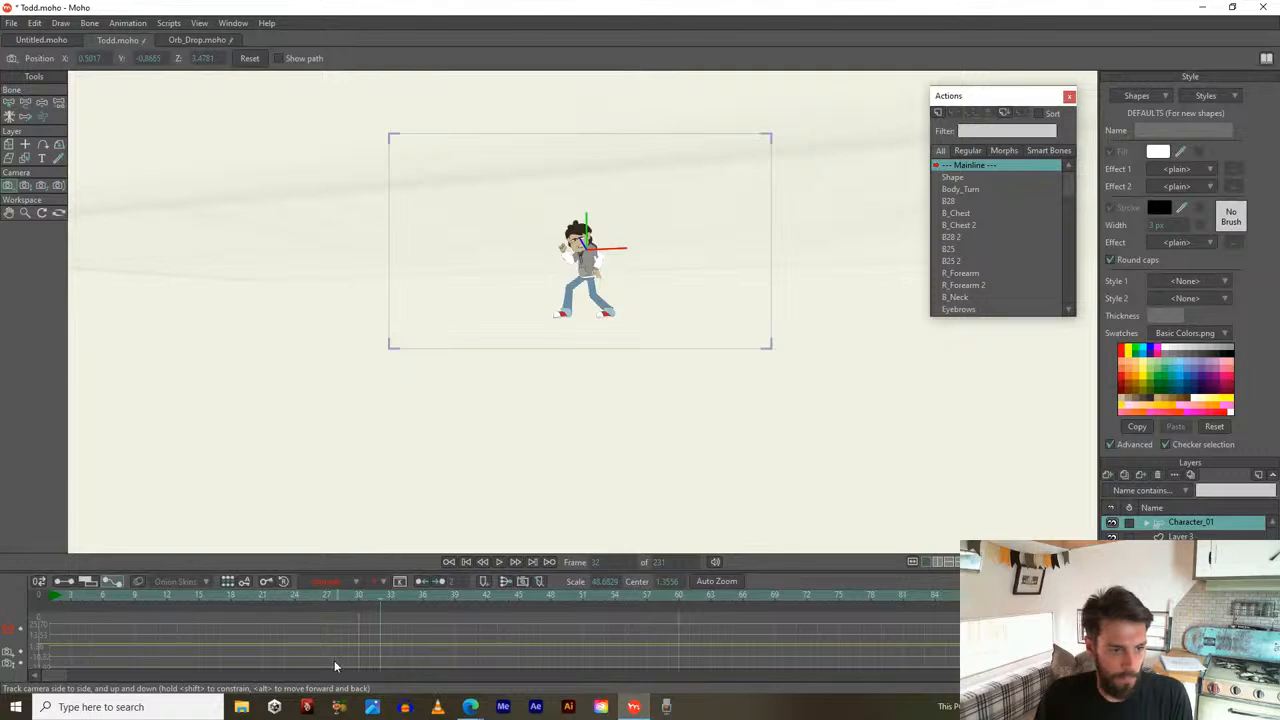
click(62, 582)
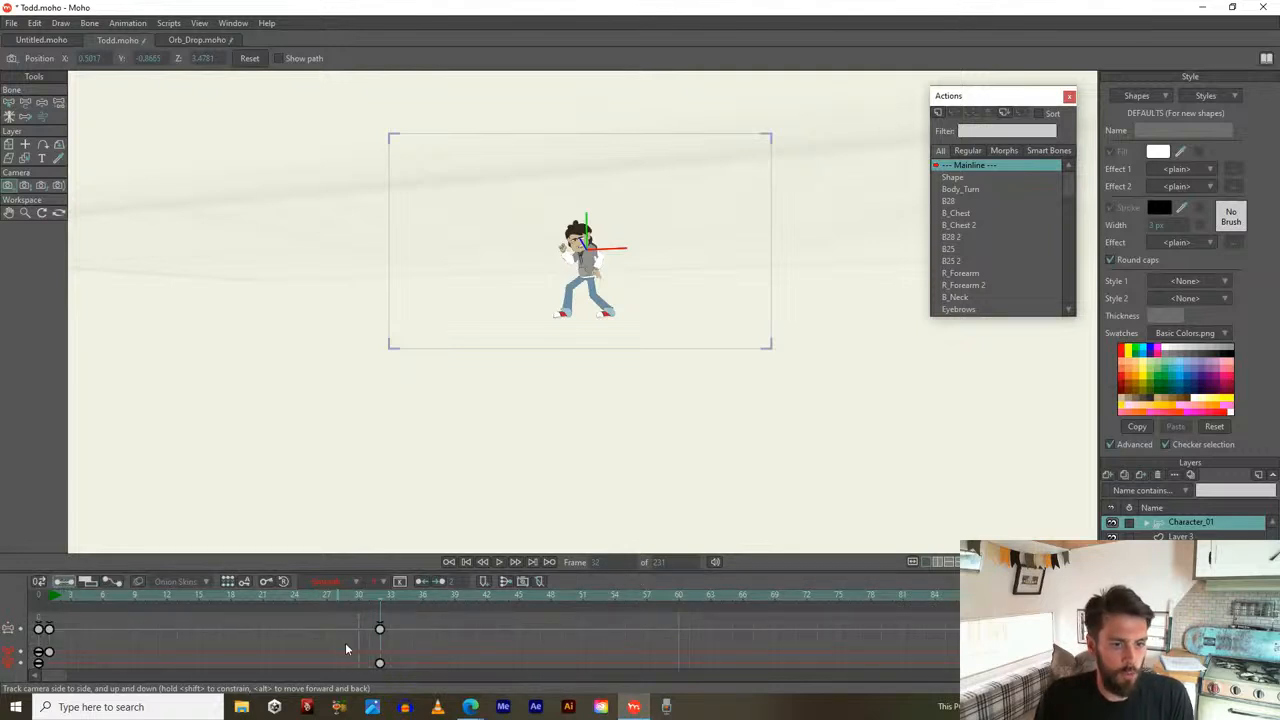
scroll(354, 649, up, 2)
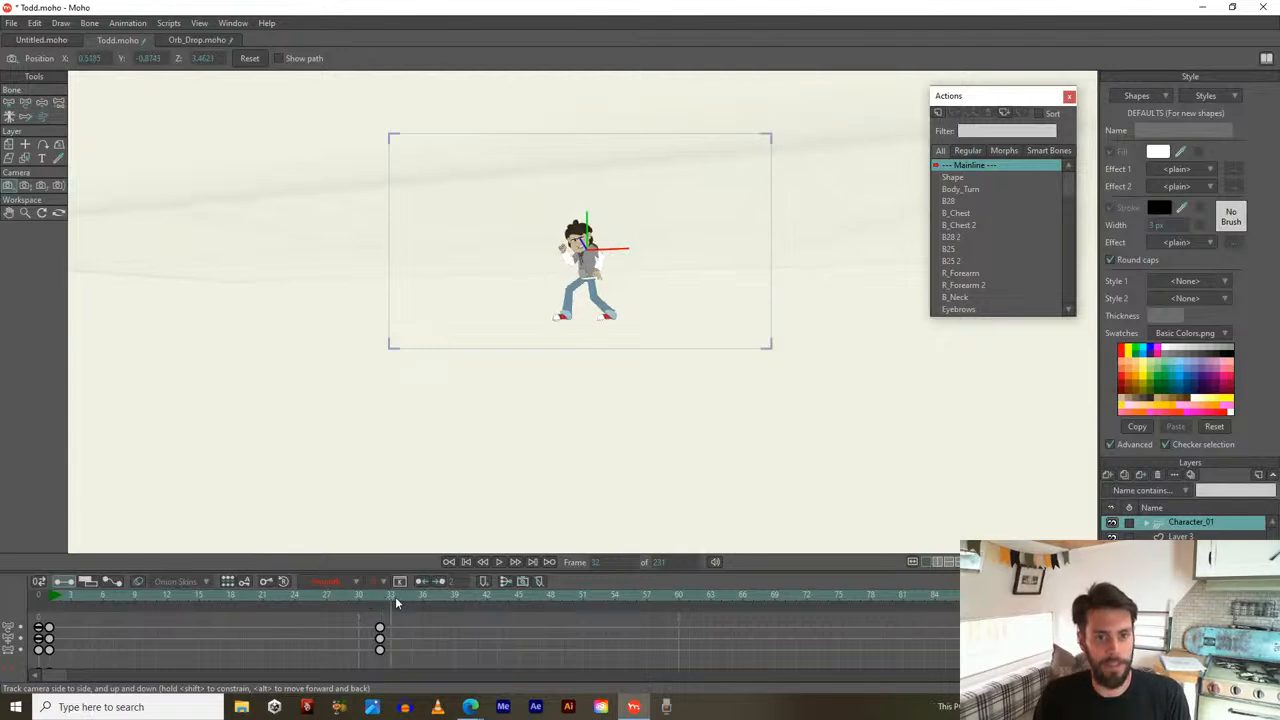
Scrub the animation forward to frame 60 and examine the character rig there
drag(396, 597, 680, 596)
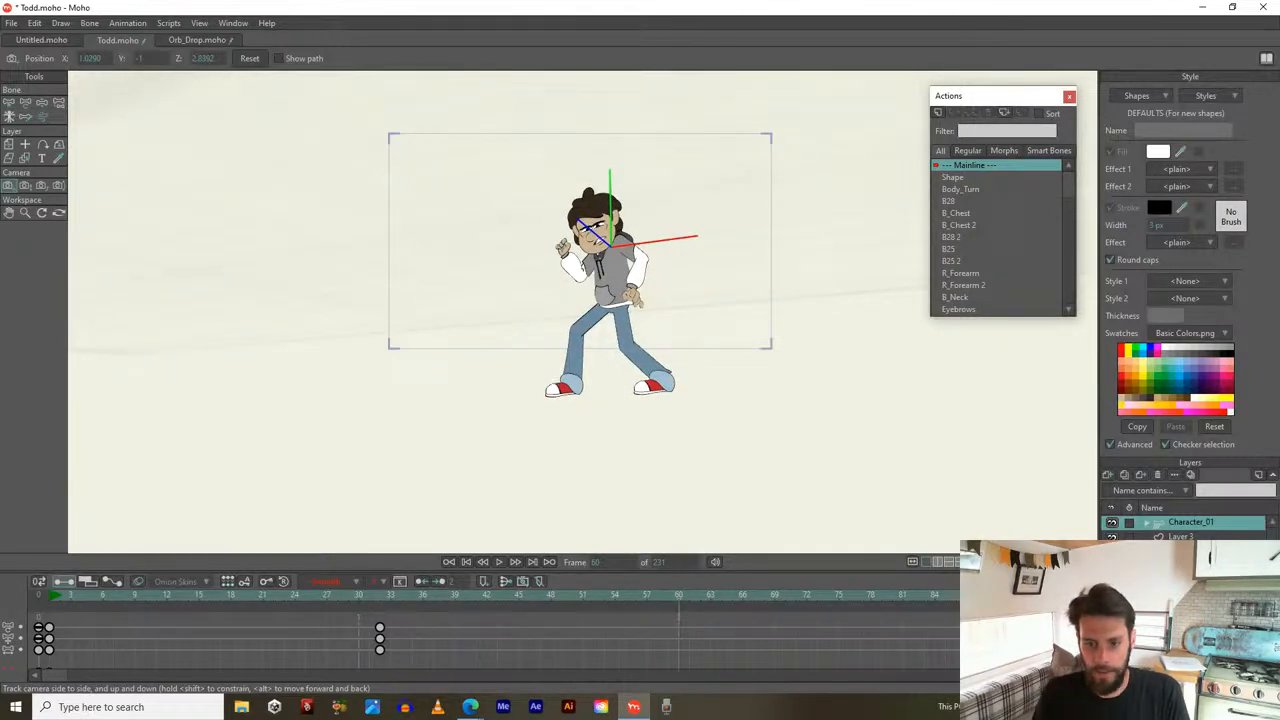
scroll(690, 308, up, 4)
drag(684, 298, 720, 409)
scroll(705, 395, down, 1)
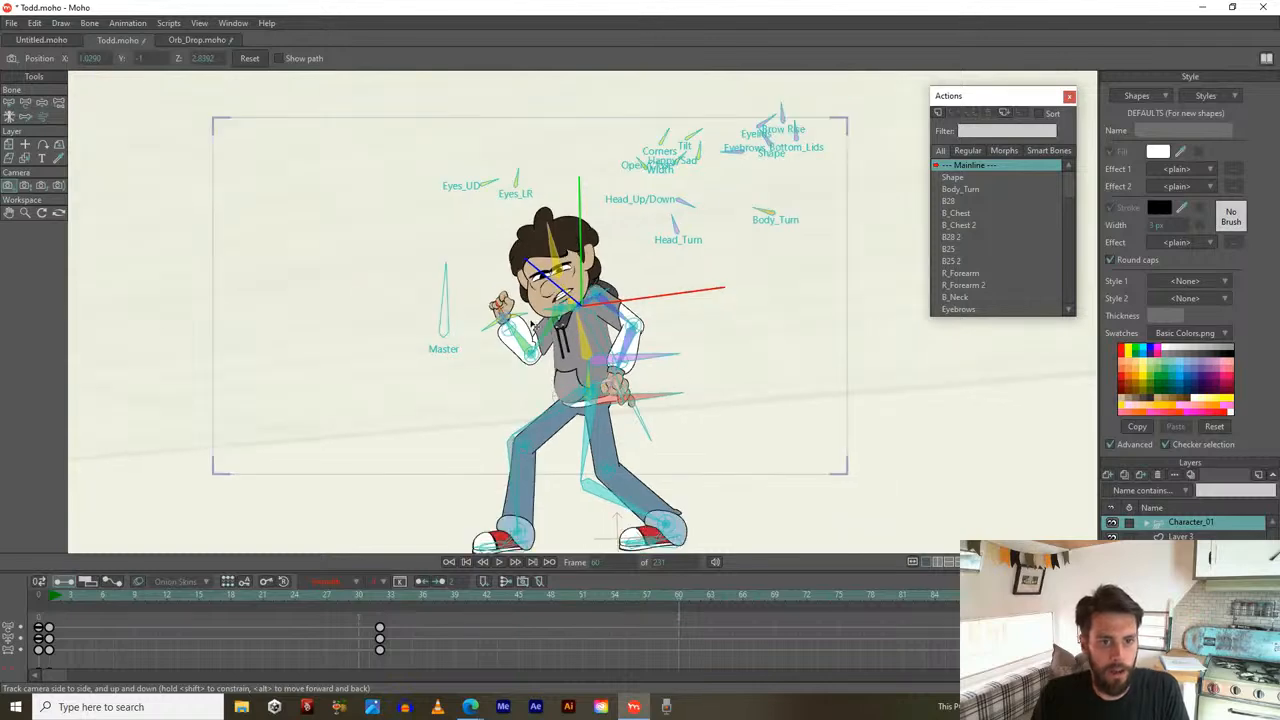
Try posing the character at frame 60 with the Master and turn-control bones, and delete the keyframes this creates
key(t)
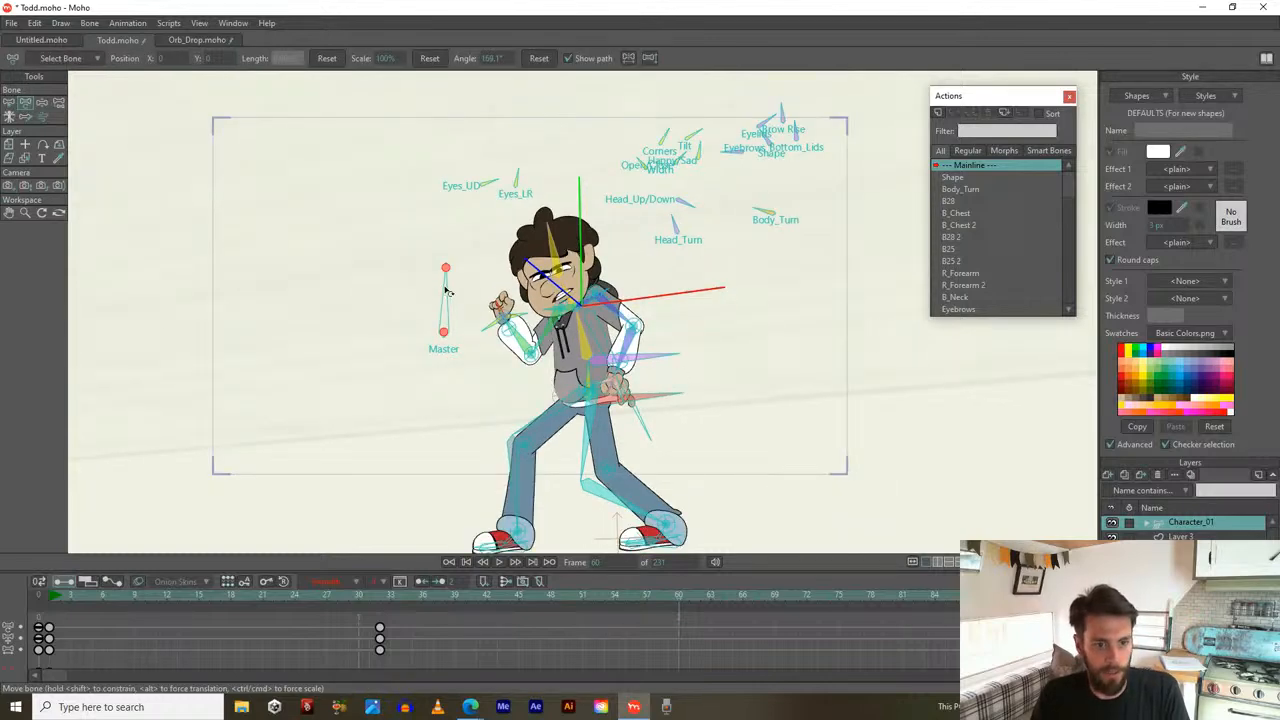
drag(447, 293, 444, 330)
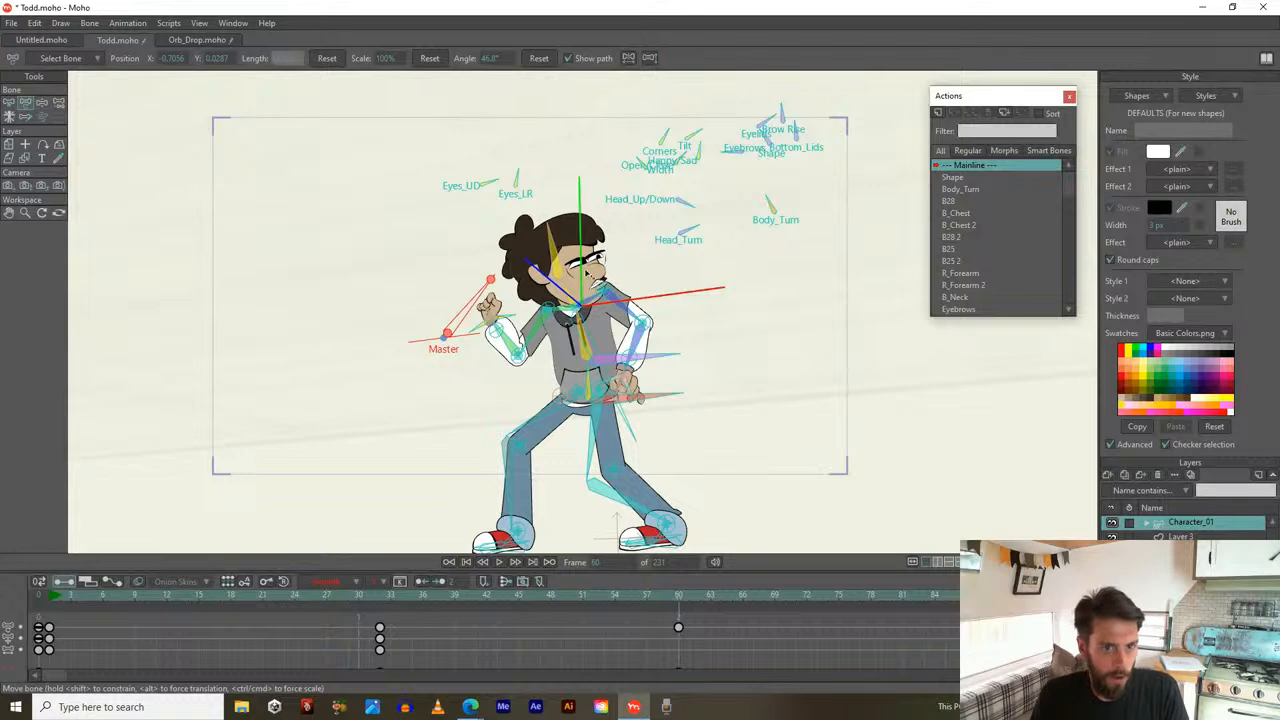
key(ctrl+z)
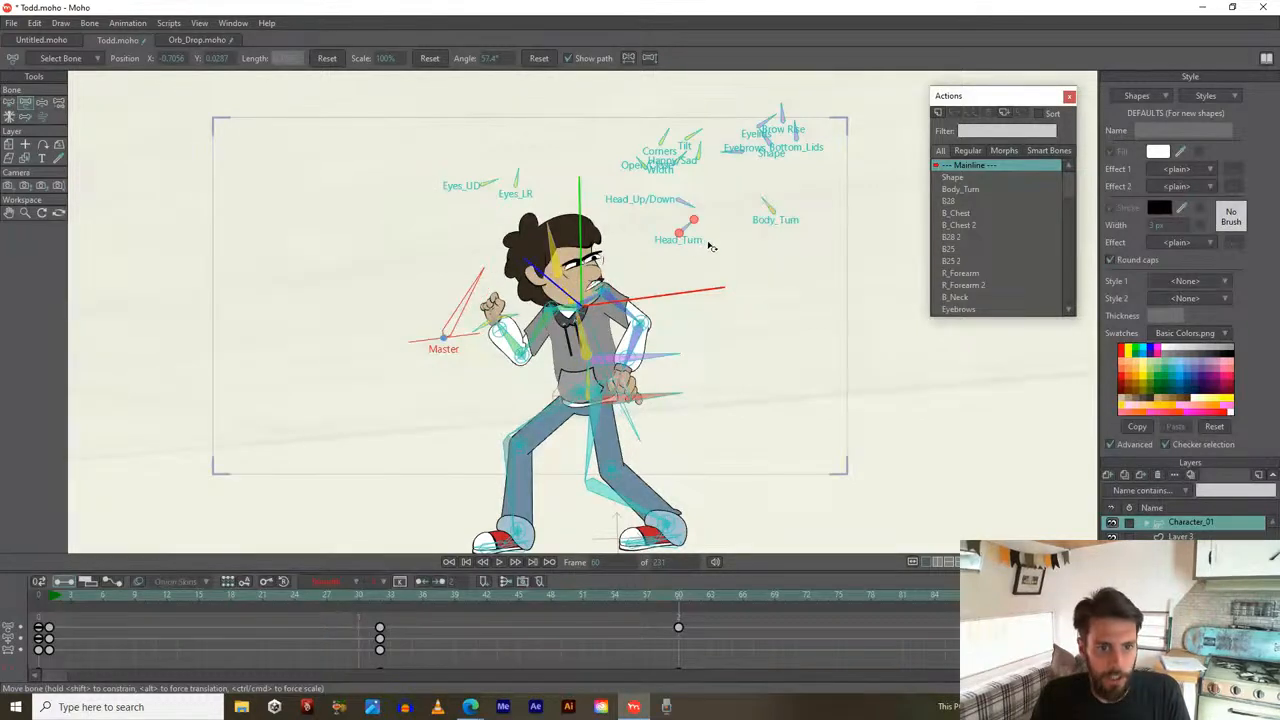
drag(663, 618, 714, 656)
scroll(692, 646, down, 1)
key(Delete)
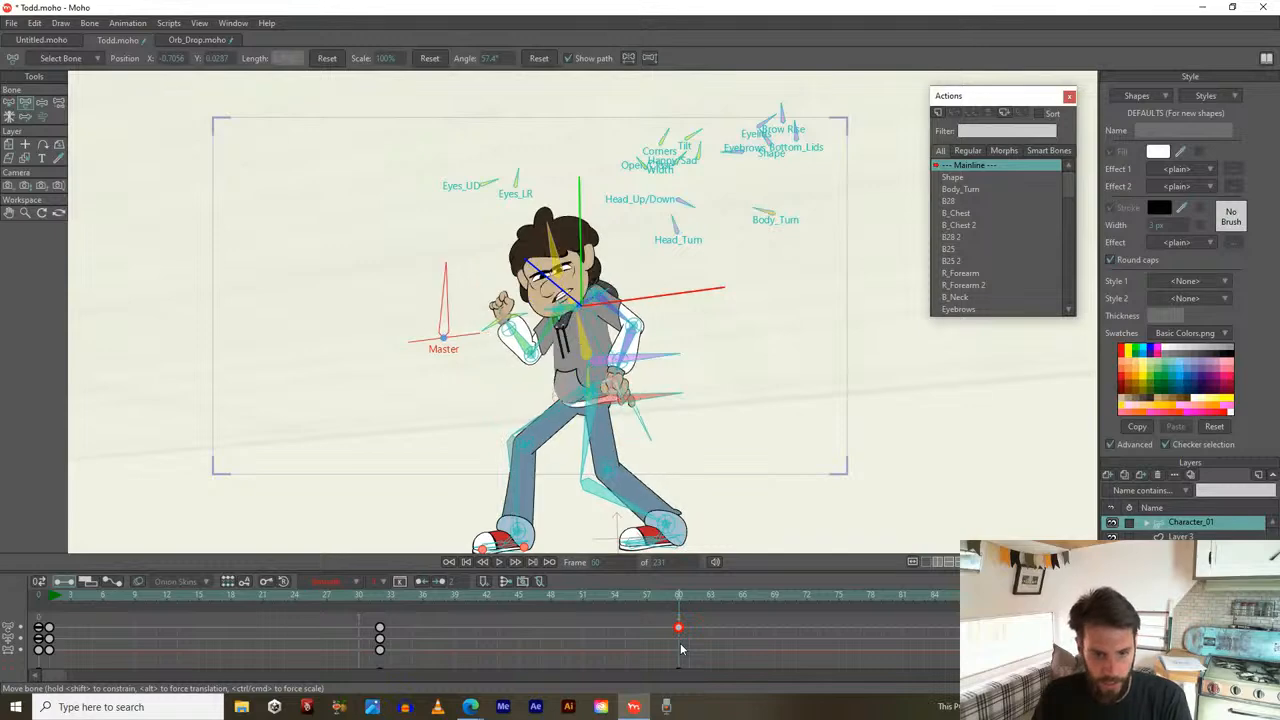
Pose the character at frame 60 by rotating the Body_Turn and head control bones, and scrub from frame 32 to check it
click(762, 214)
drag(762, 214, 766, 206)
click(695, 208)
drag(679, 222, 690, 196)
drag(386, 595, 680, 585)
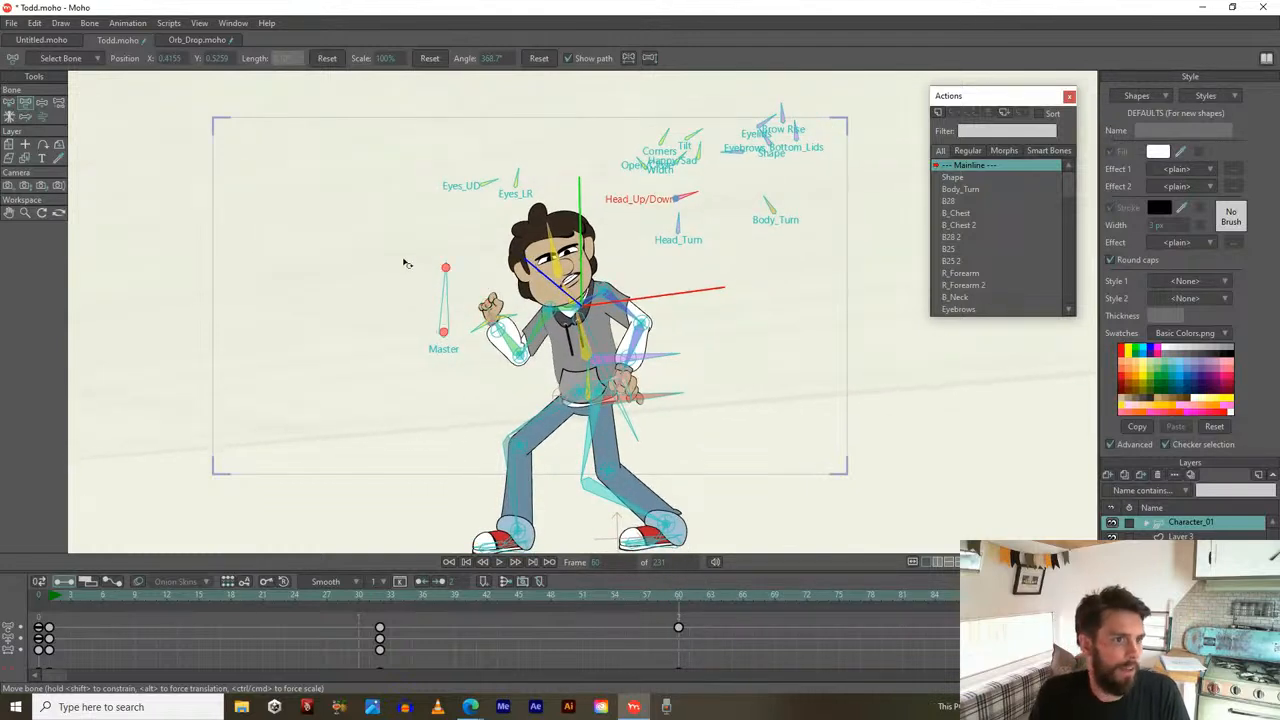
Try tracking the camera sideways at frame 60 and moving the later camera keyframes back to that frame
click(10, 186)
drag(337, 249, 294, 249)
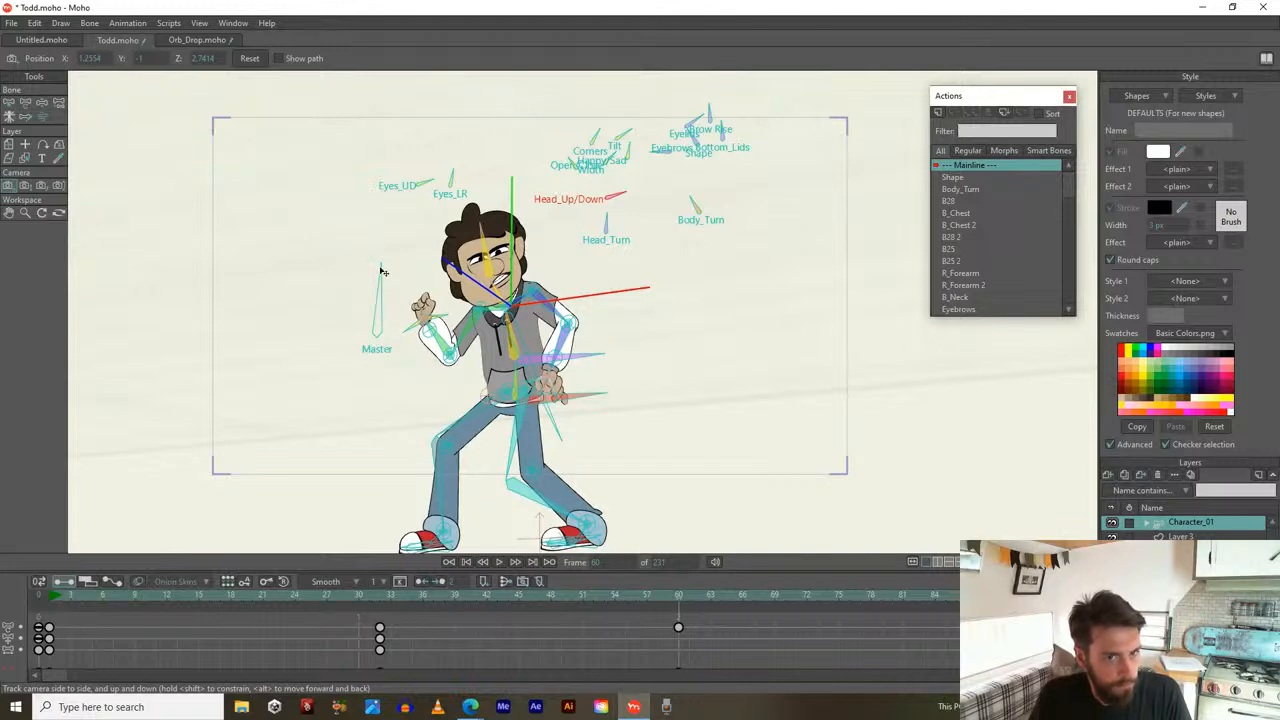
drag(681, 596, 797, 596)
click(812, 651)
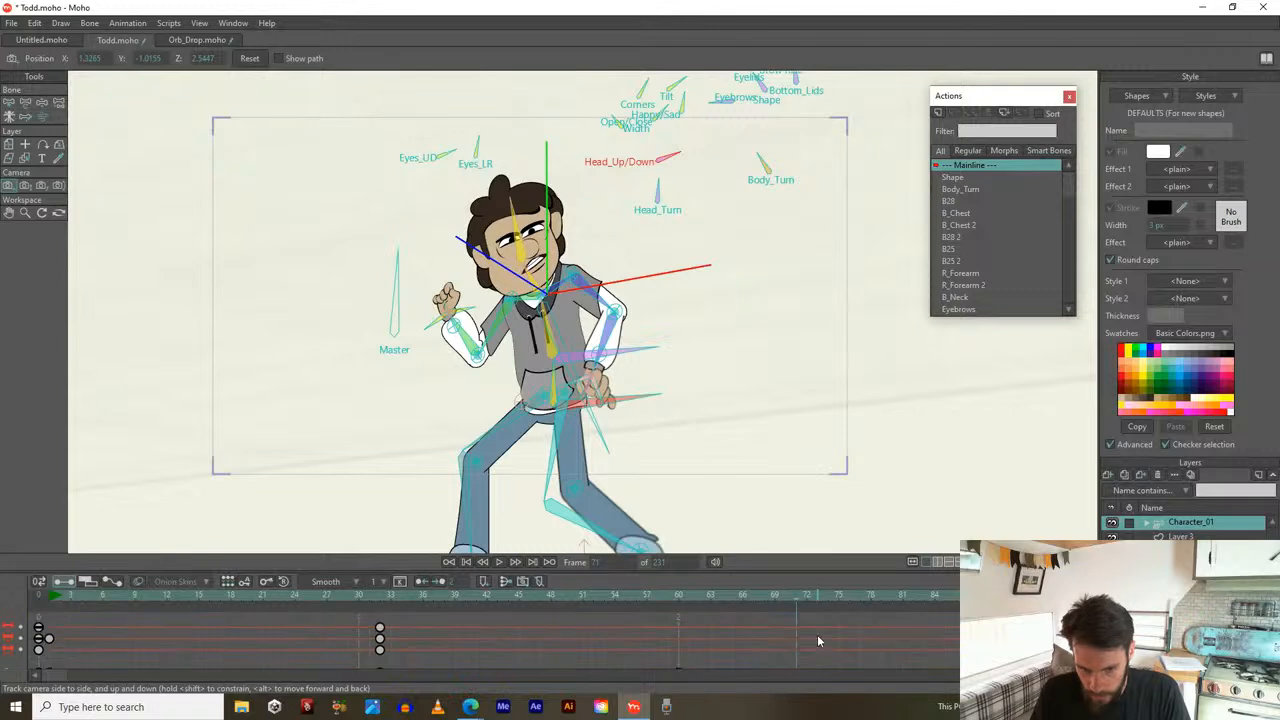
drag(795, 600, 675, 605)
drag(1018, 665, 679, 664)
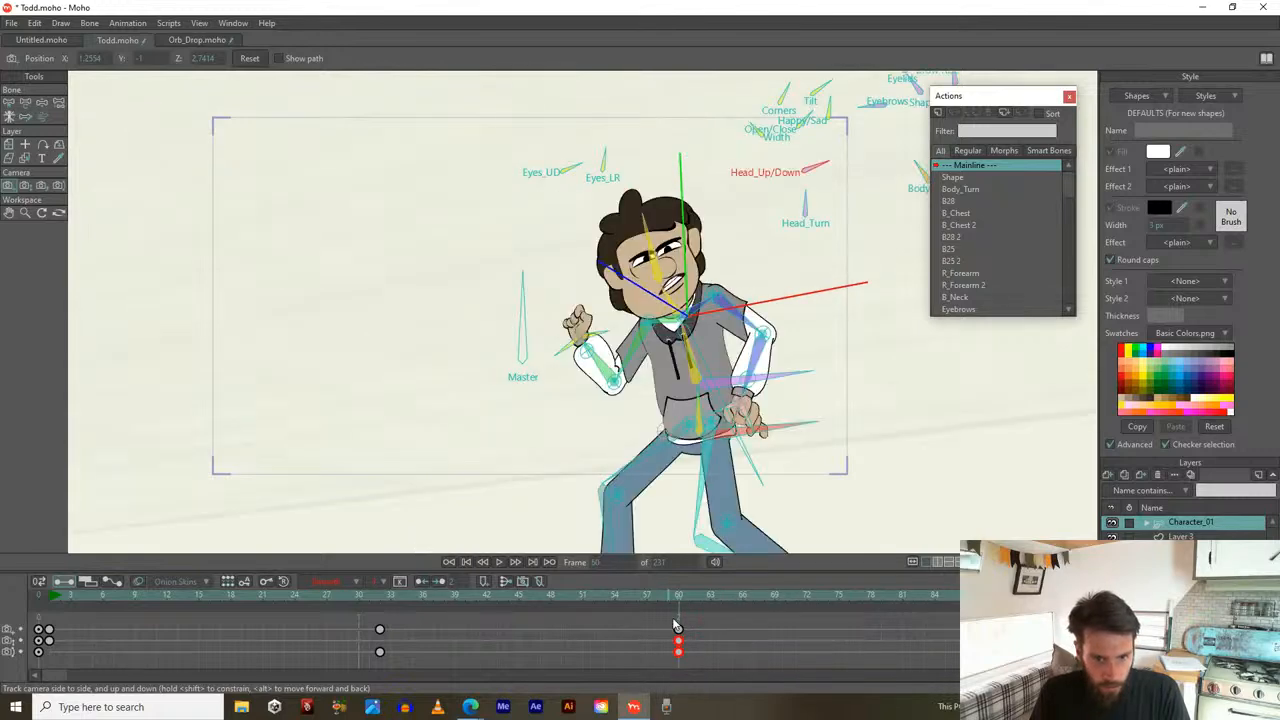
click(679, 597)
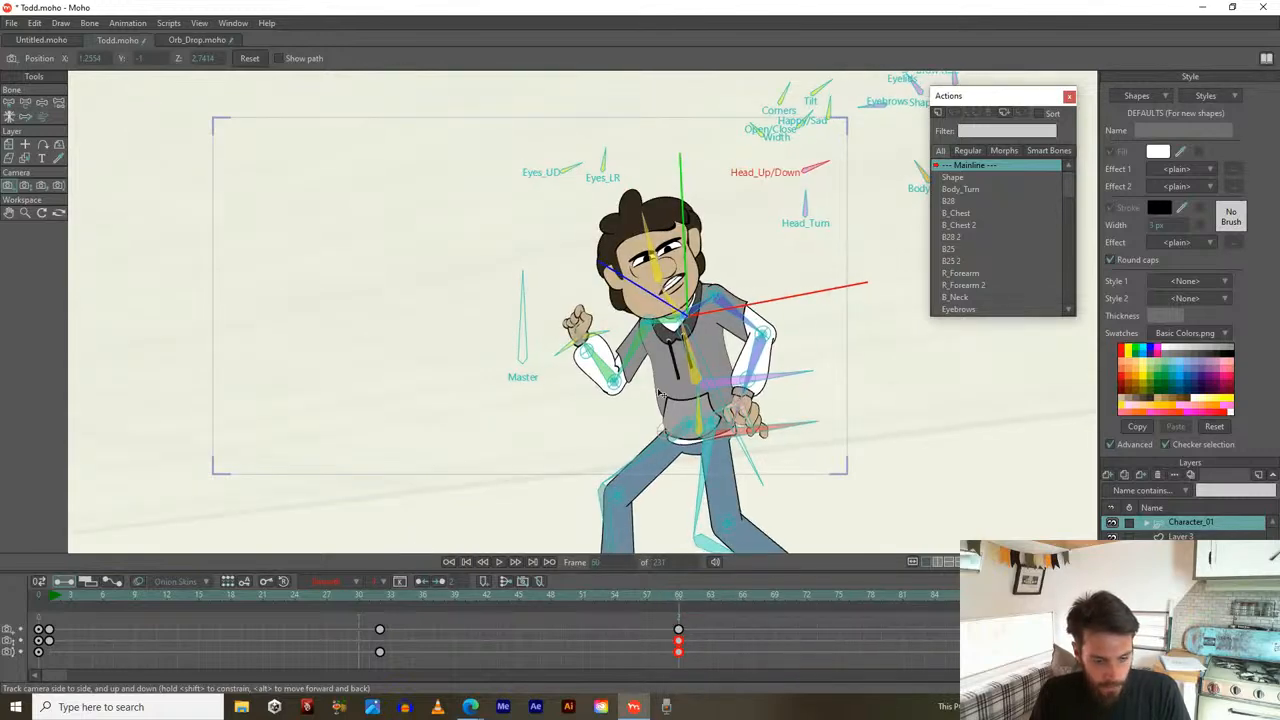
Try re-tracking the camera at frame 60, undo the camera changes and delete the remaining keyframe there
drag(580, 249, 494, 234)
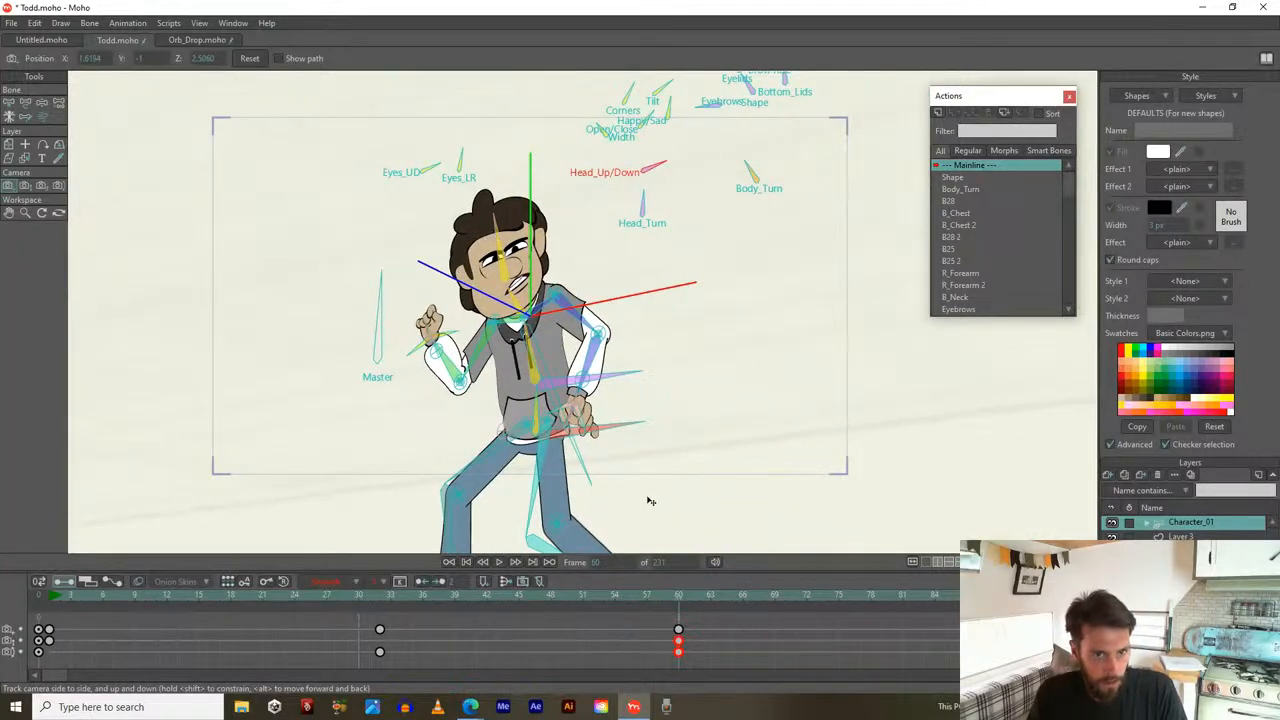
drag(620, 596, 679, 601)
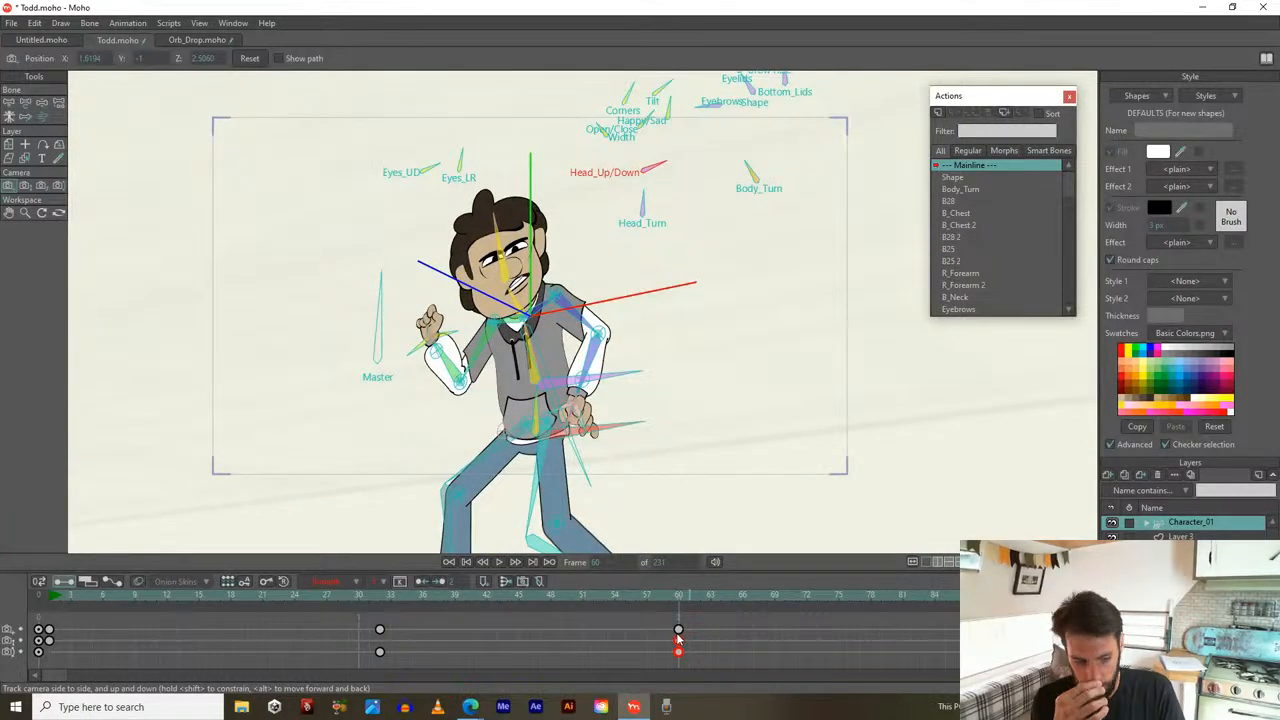
key(ctrl+z)
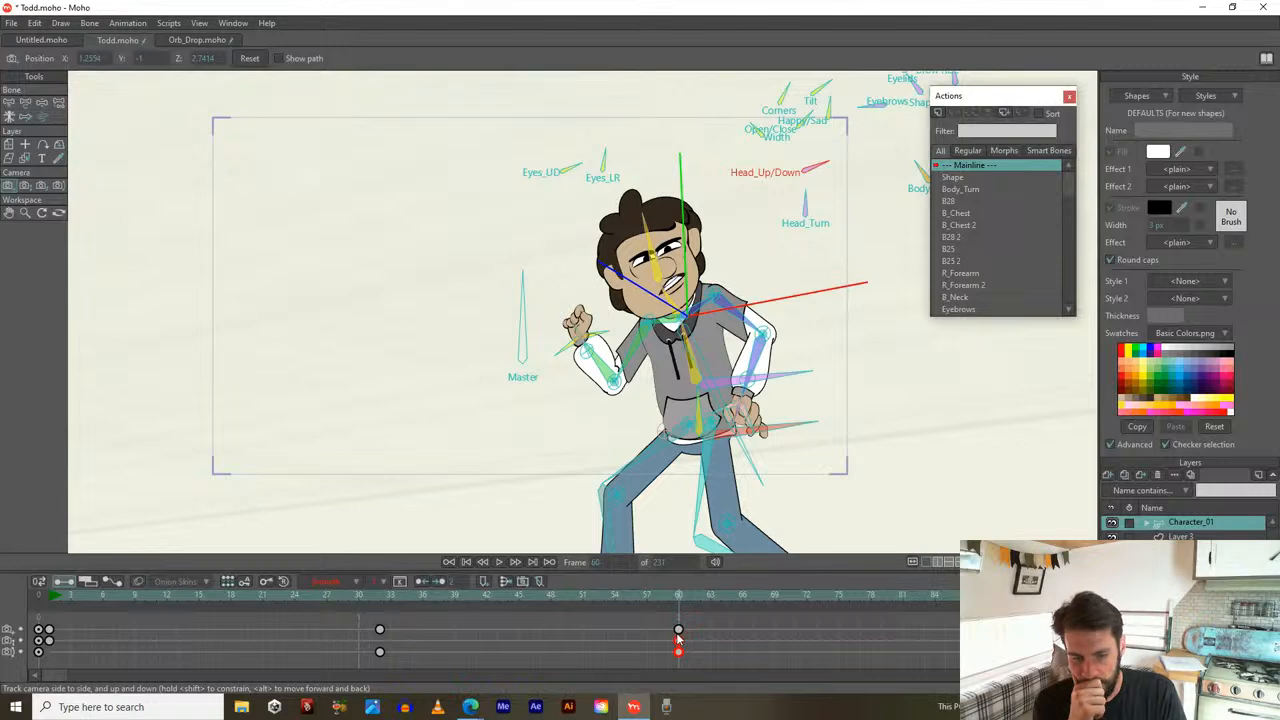
key(Delete)
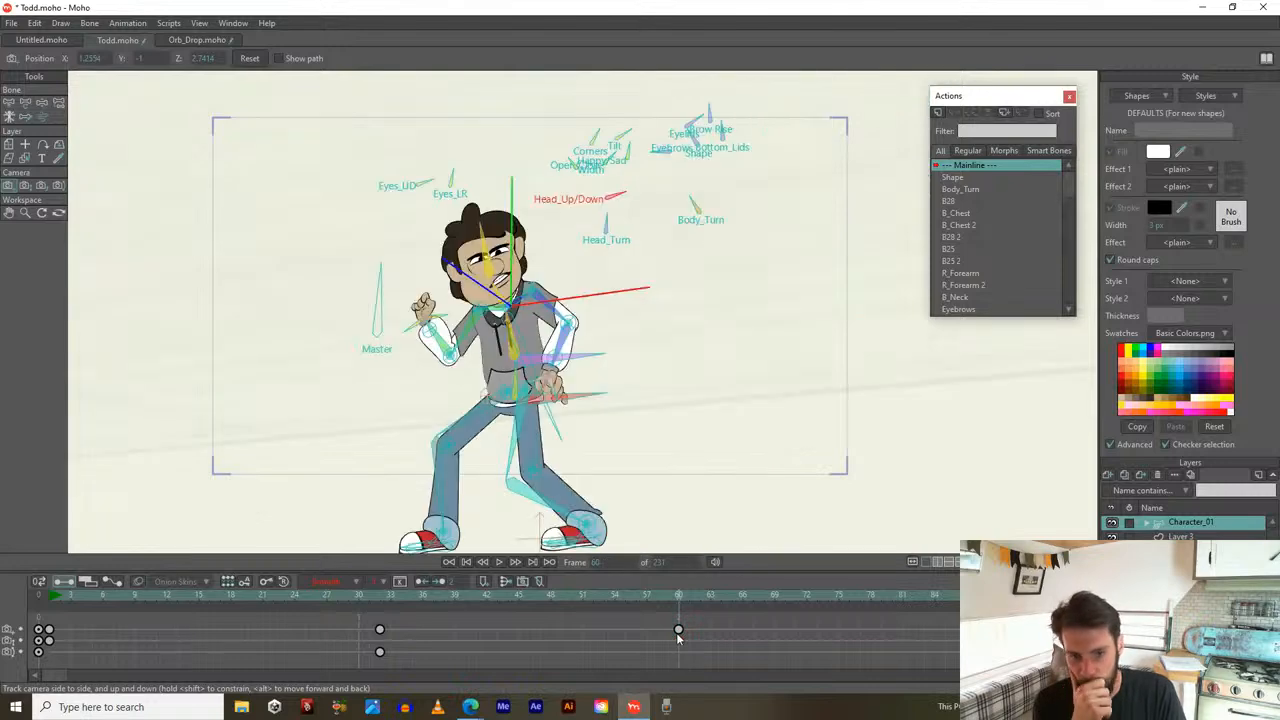
drag(642, 616, 744, 654)
key(Delete)
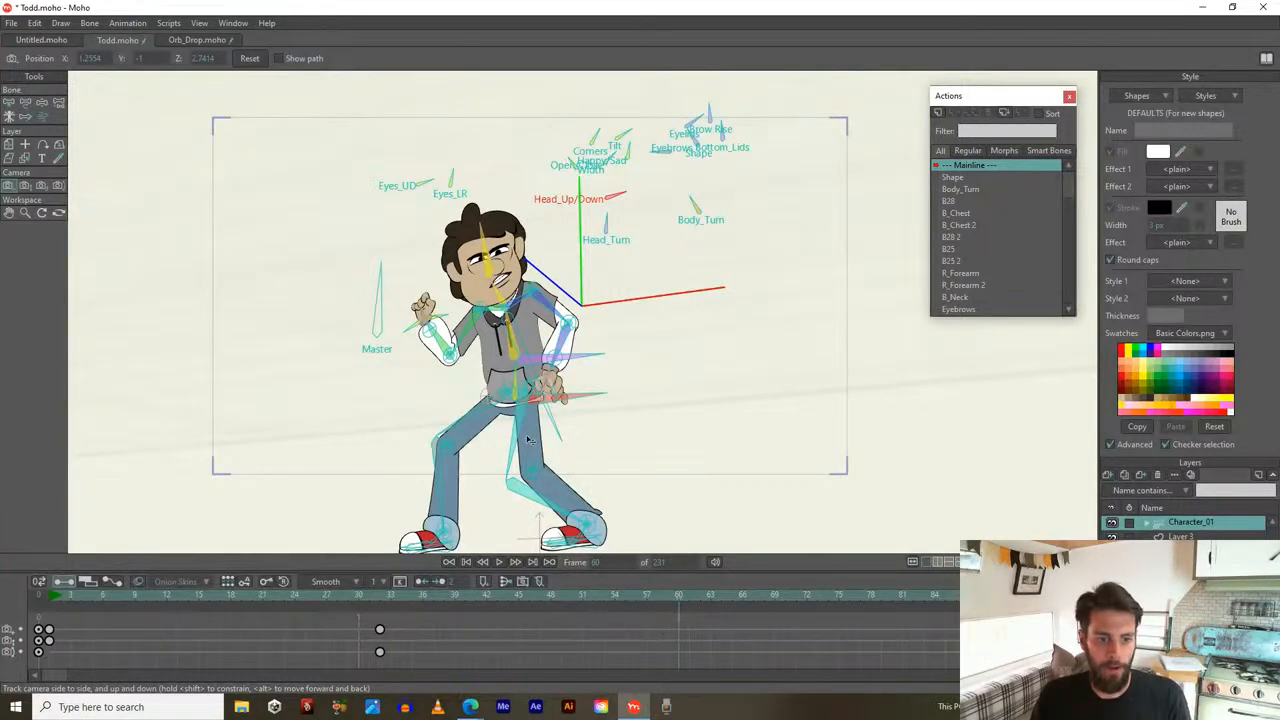
Return to frame 60, track the camera to reframe the character and use Zoom Camera to keyframe its focal length
drag(690, 597, 1010, 599)
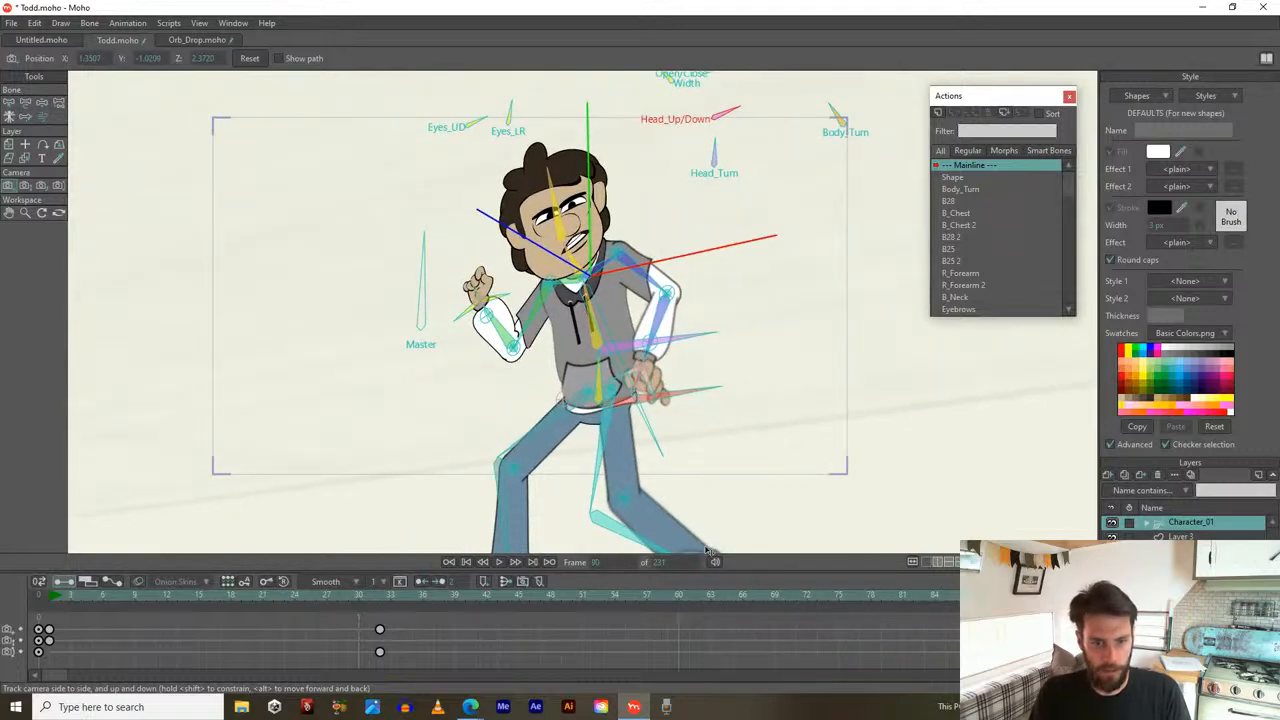
click(678, 596)
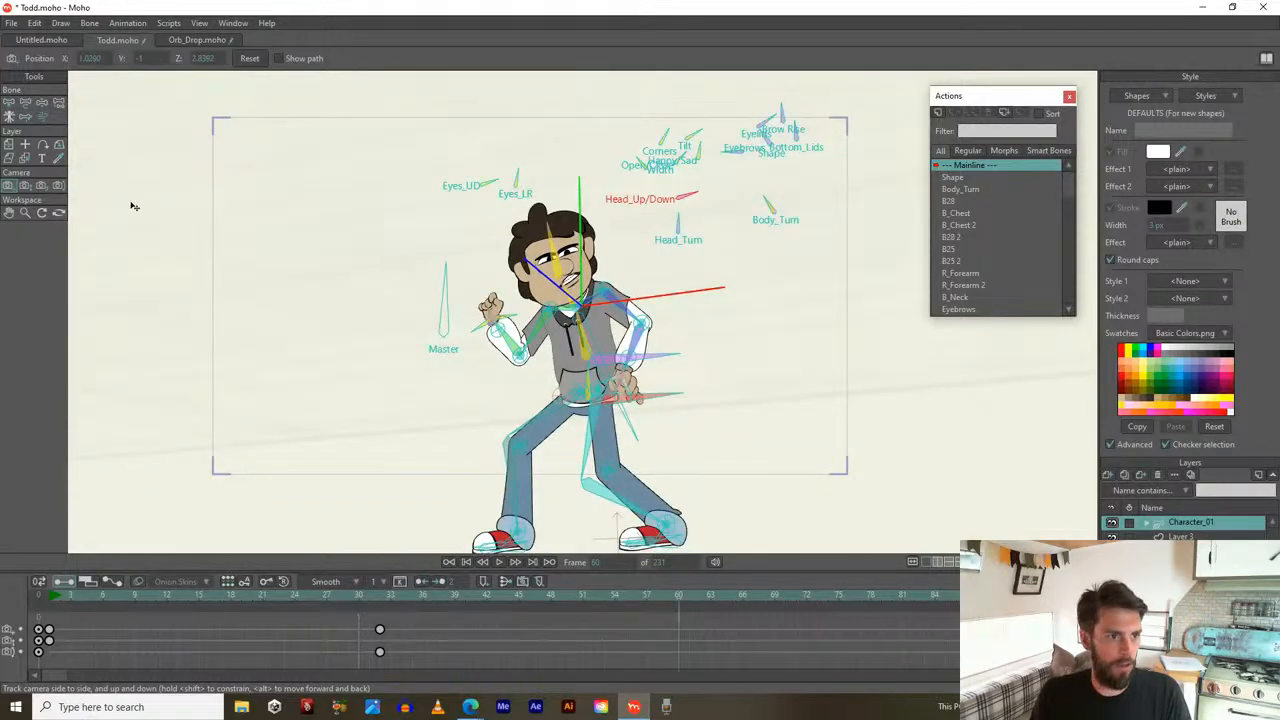
drag(533, 287, 512, 273)
click(25, 186)
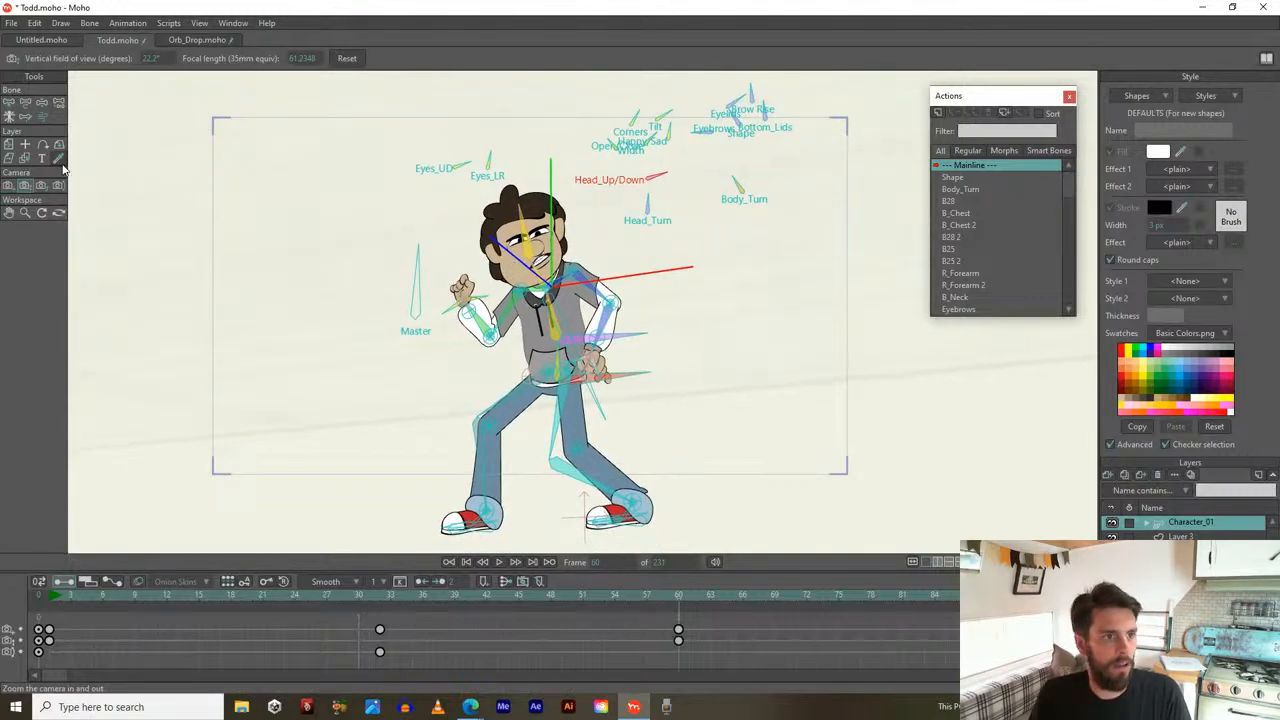
Roll the camera slightly and pan it to about 24.5° at frame 60 for a tilted shot of the character
click(41, 186)
drag(427, 253, 359, 249)
click(58, 186)
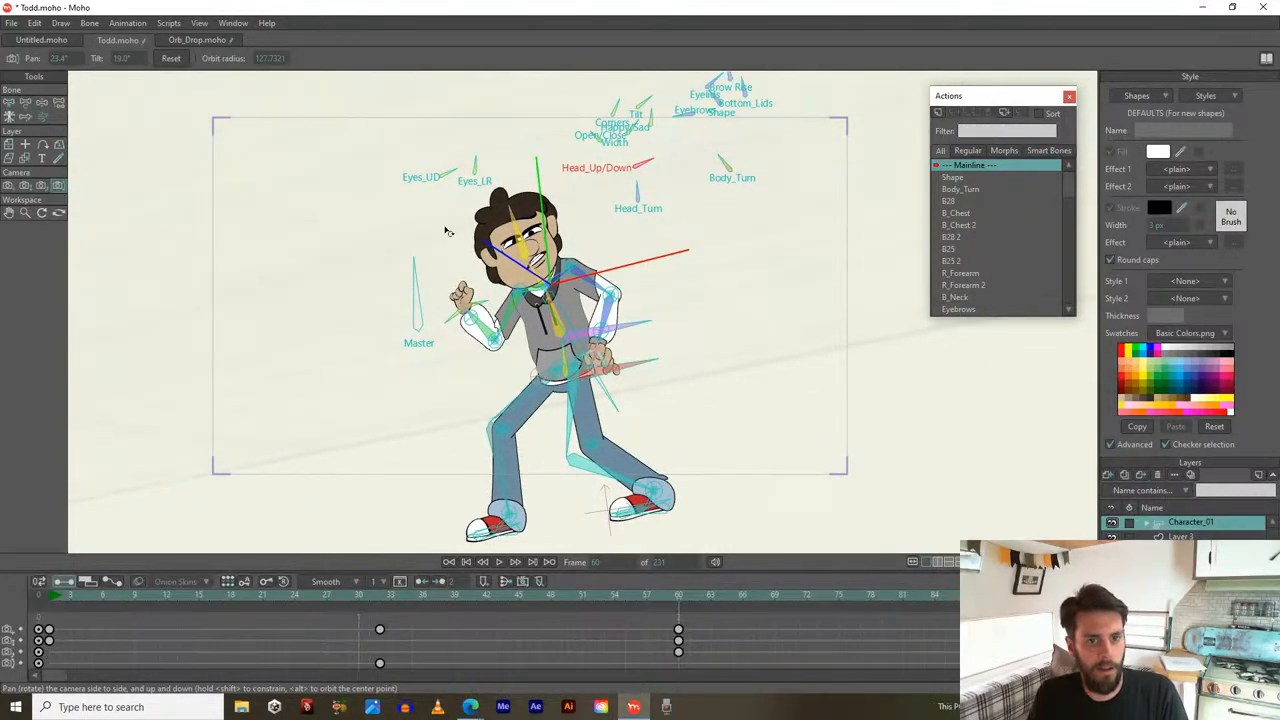
drag(447, 231, 451, 230)
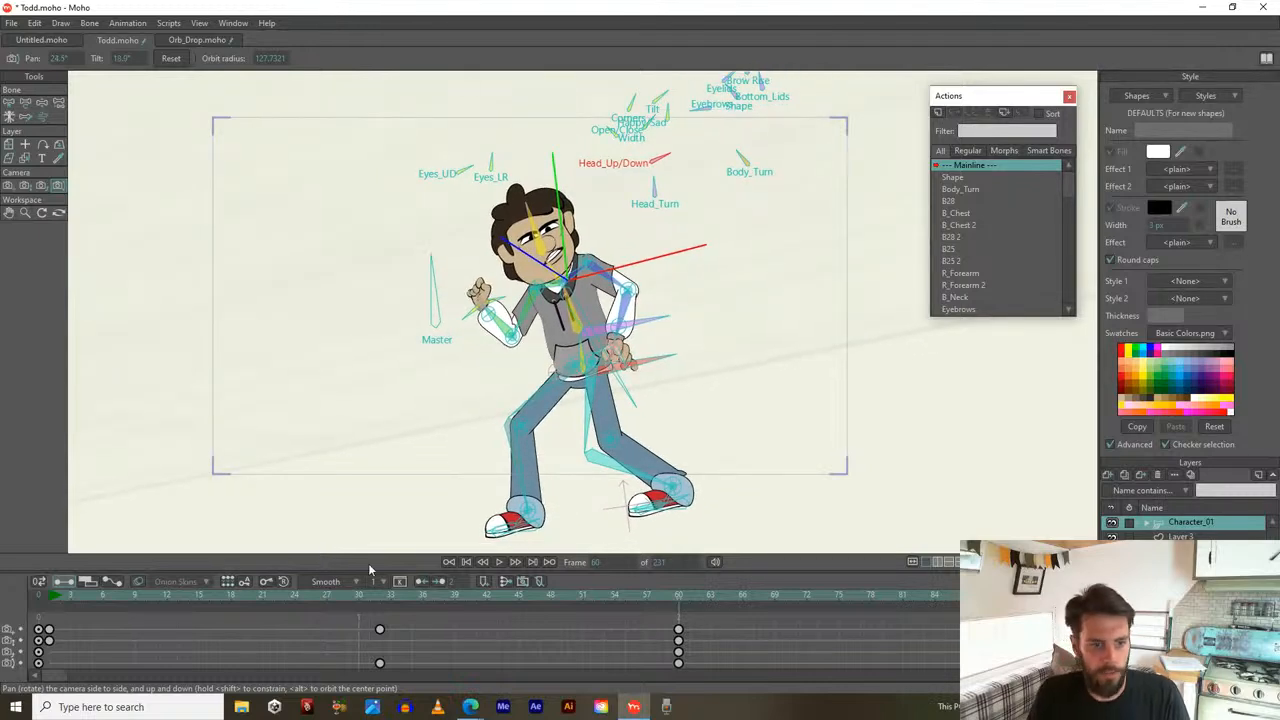
Move the camera keyframes from frame 32 to frame 30 and set their interpolation to Bezier
mouse_move(383, 600)
mouse_down()
mouse_move(660, 600)
mouse_move(250, 600)
mouse_move(509, 600)
mouse_move(136, 623)
mouse_move(401, 598)
mouse_up()
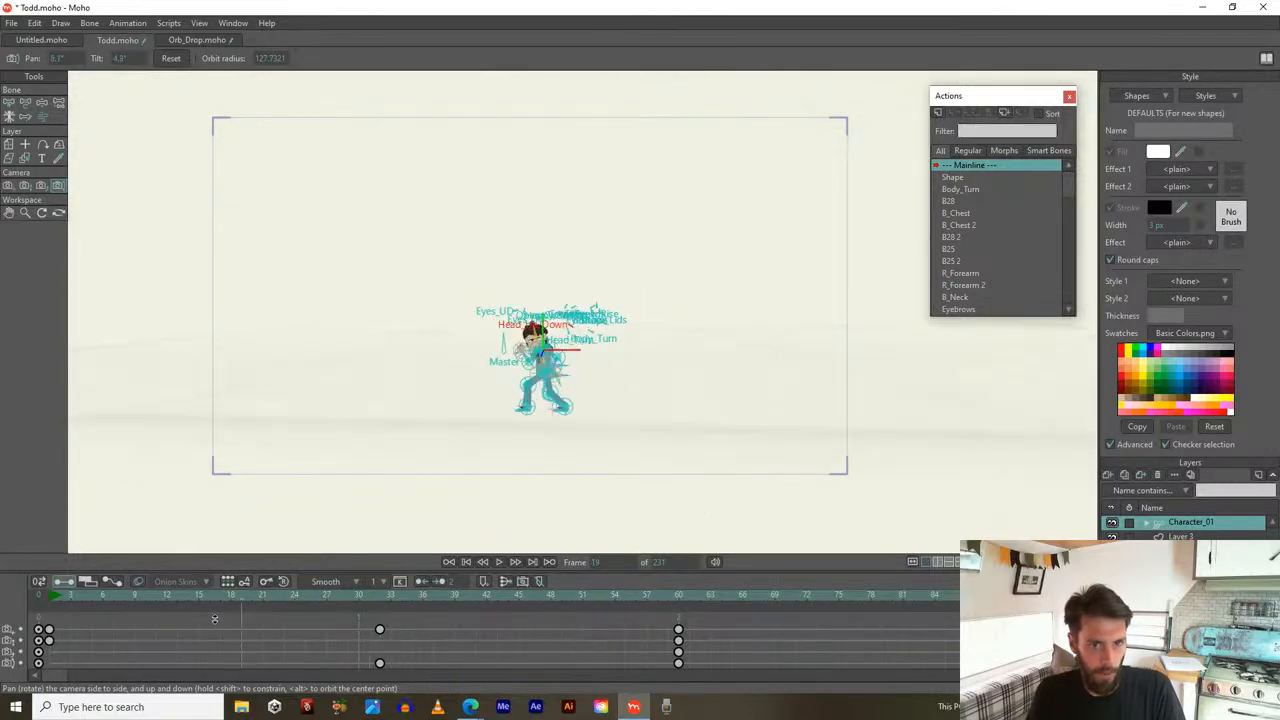
drag(214, 619, 413, 670)
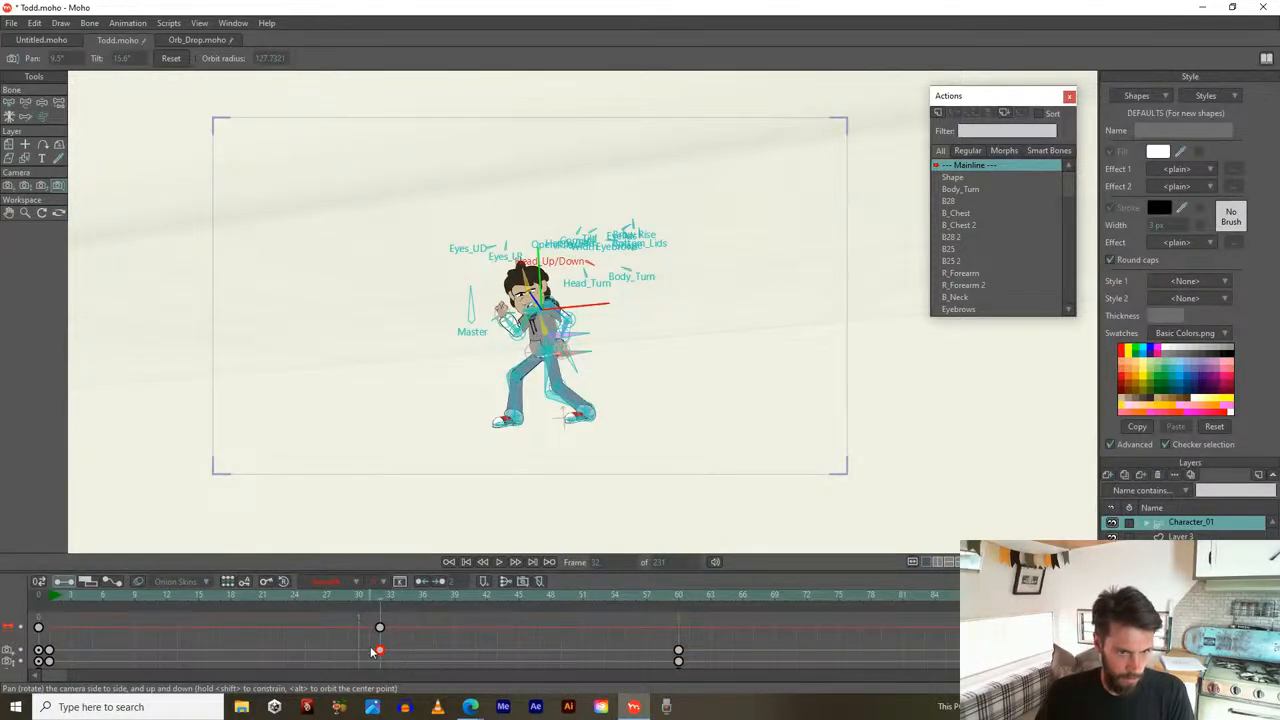
drag(361, 645, 356, 634)
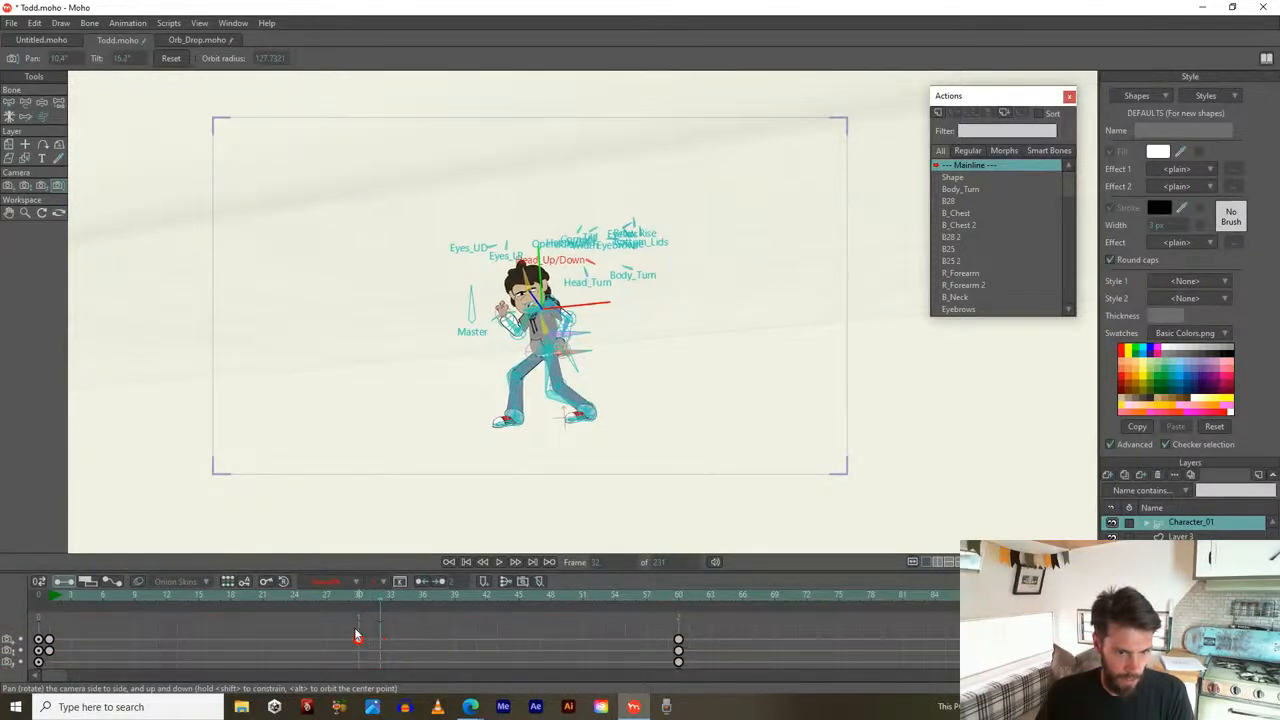
click(328, 581)
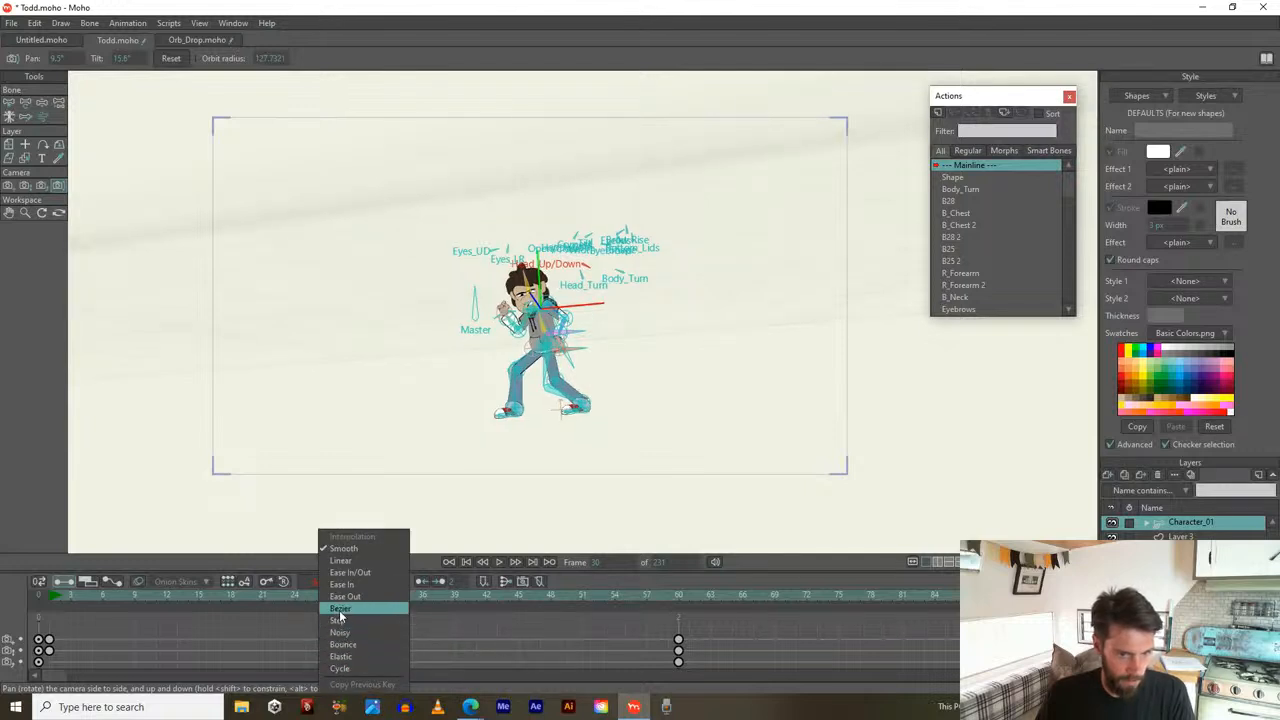
click(328, 607)
click(307, 582)
Zoom and track the camera at frame 90 into a close-up beside the character's face
click(232, 597)
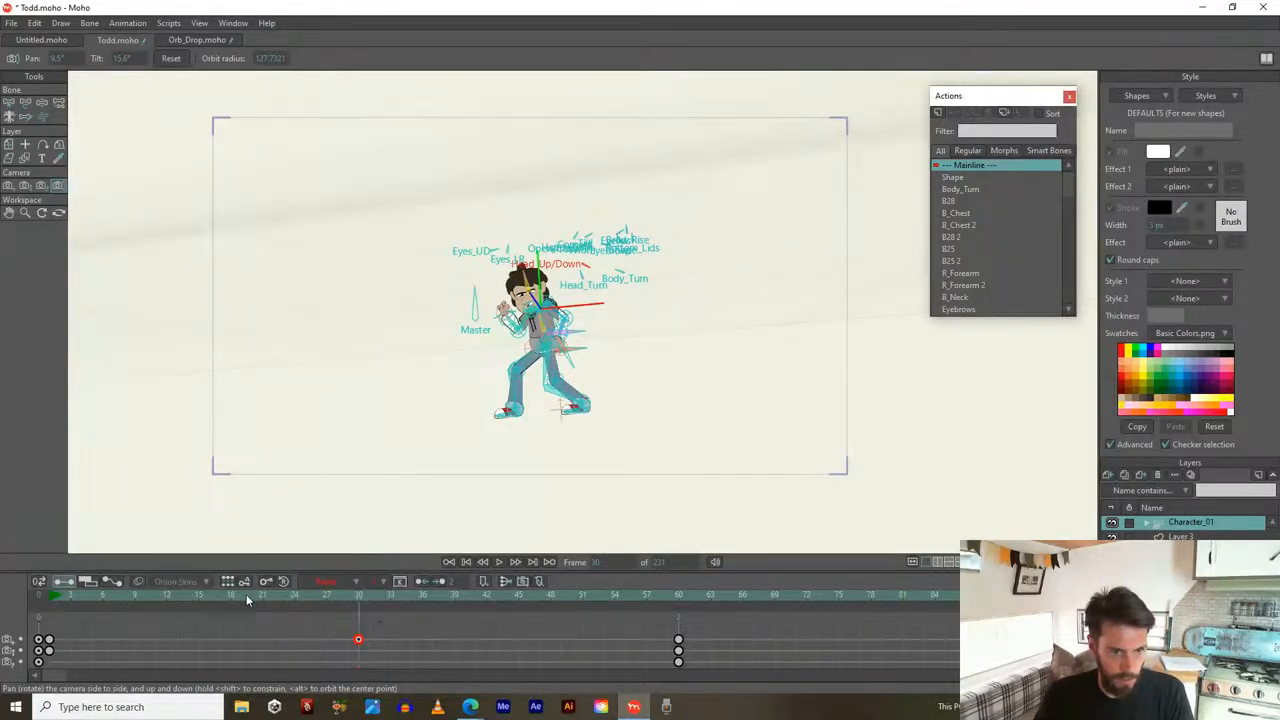
drag(264, 598, 646, 596)
drag(551, 596, 987, 640)
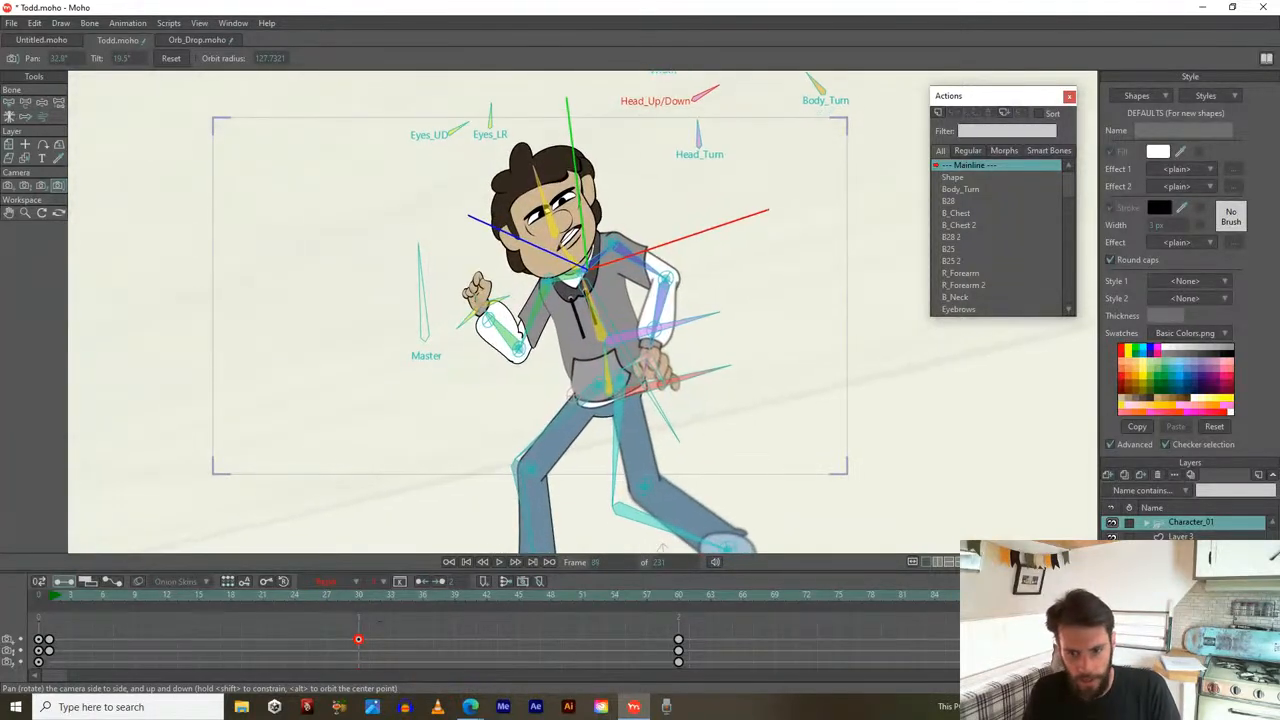
click(26, 186)
drag(677, 220, 116, 280)
click(8, 186)
drag(471, 217, 626, 256)
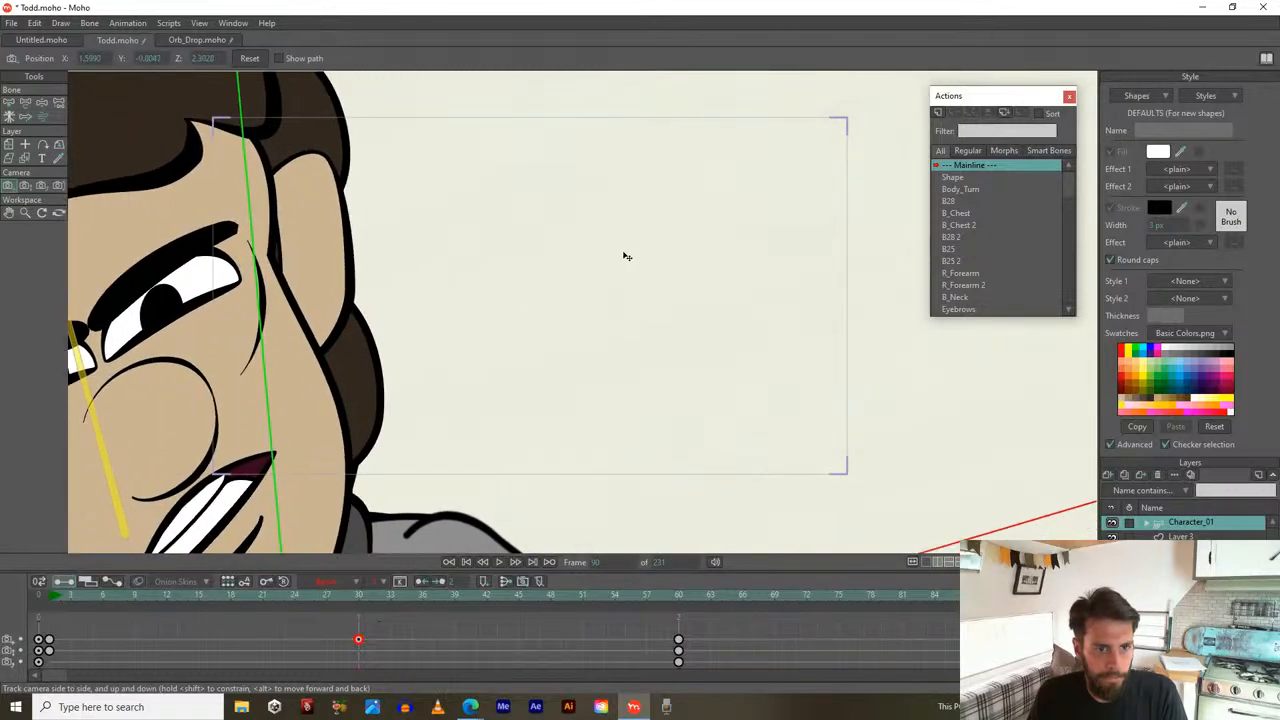
mouse_move(453, 231)
mouse_down()
mouse_move(502, 233)
mouse_move(453, 229)
mouse_move(456, 215)
mouse_move(453, 230)
mouse_up()
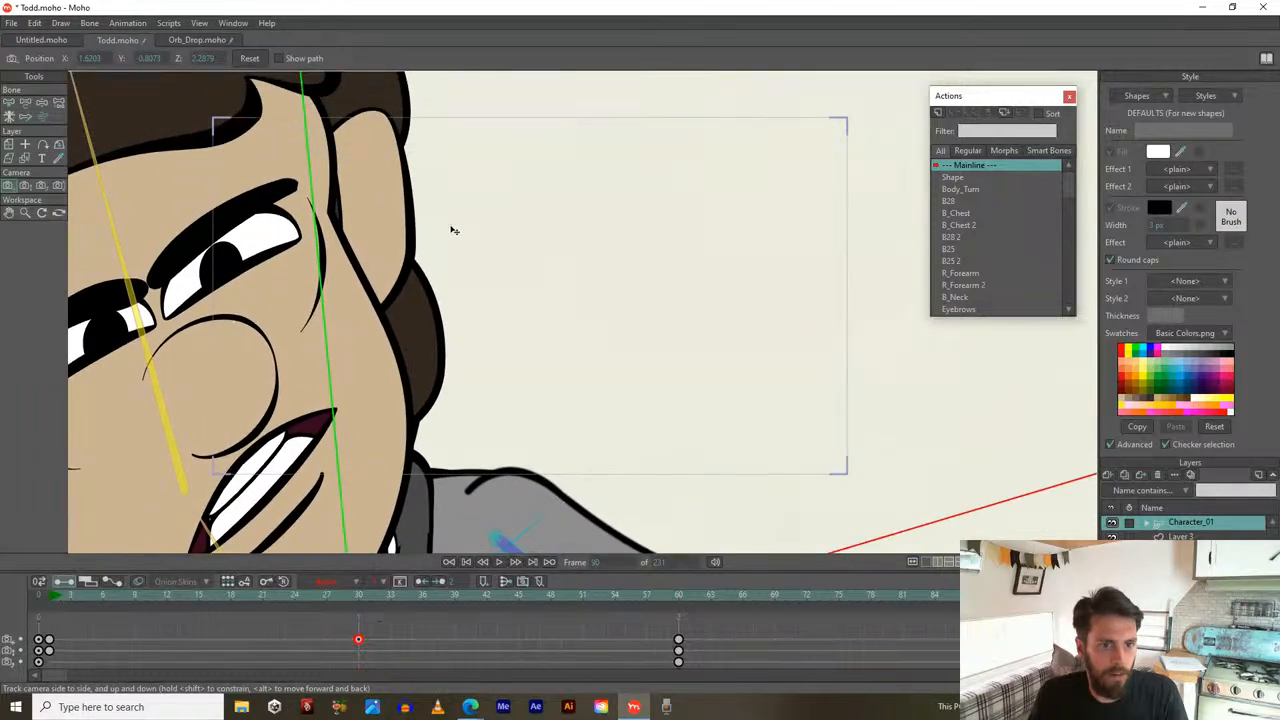
Zoom the camera in to a focal length of about 1228 at frame 90 and track it past the character onto empty background
click(25, 185)
drag(478, 281, 472, 338)
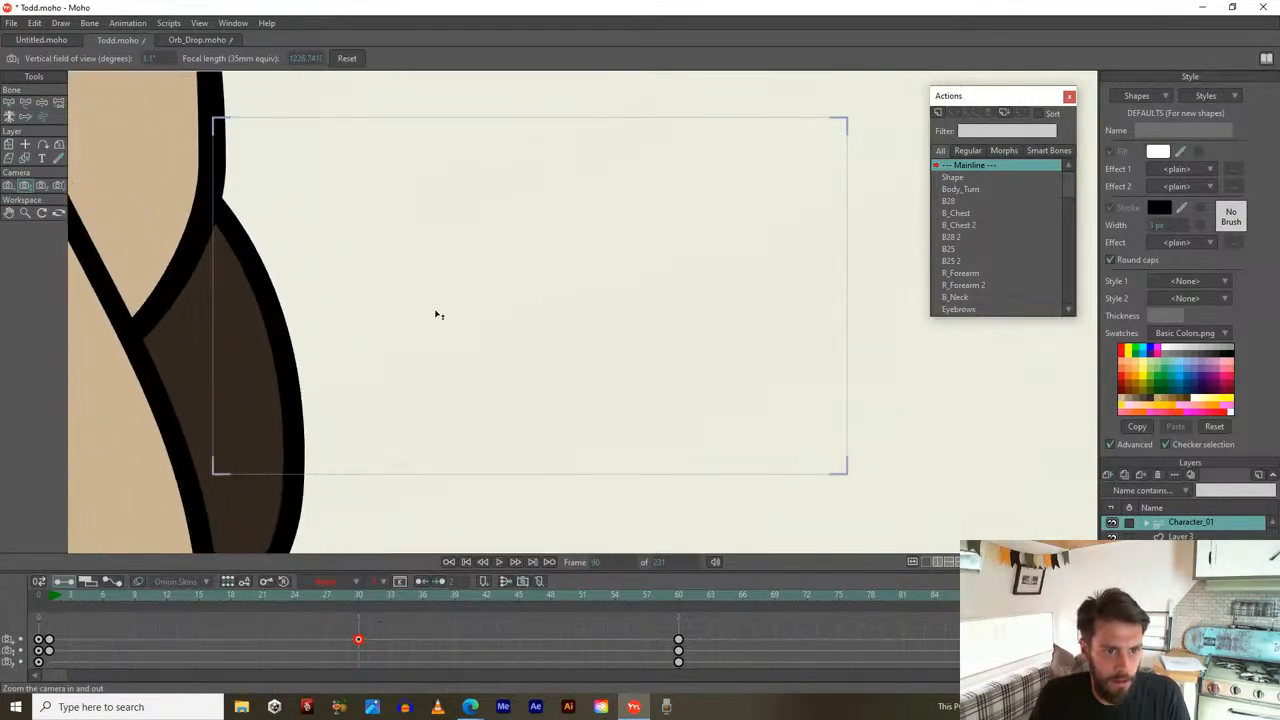
click(9, 186)
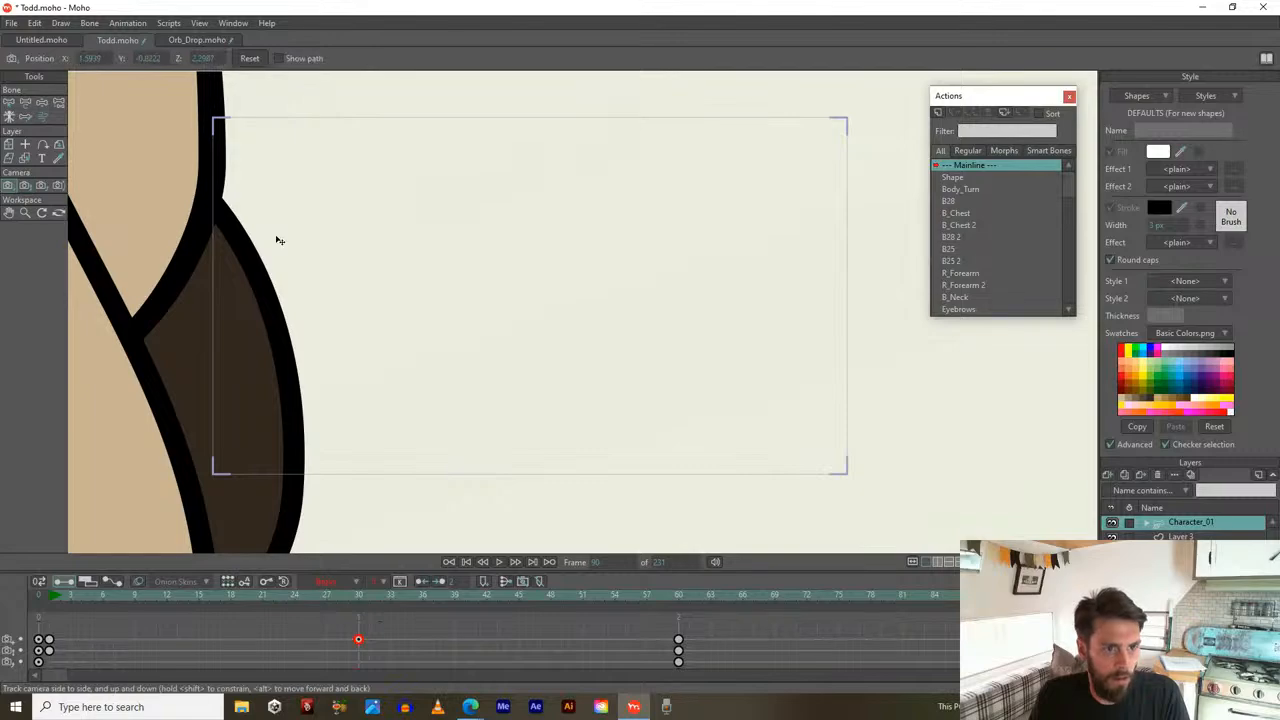
drag(280, 240, 268, 235)
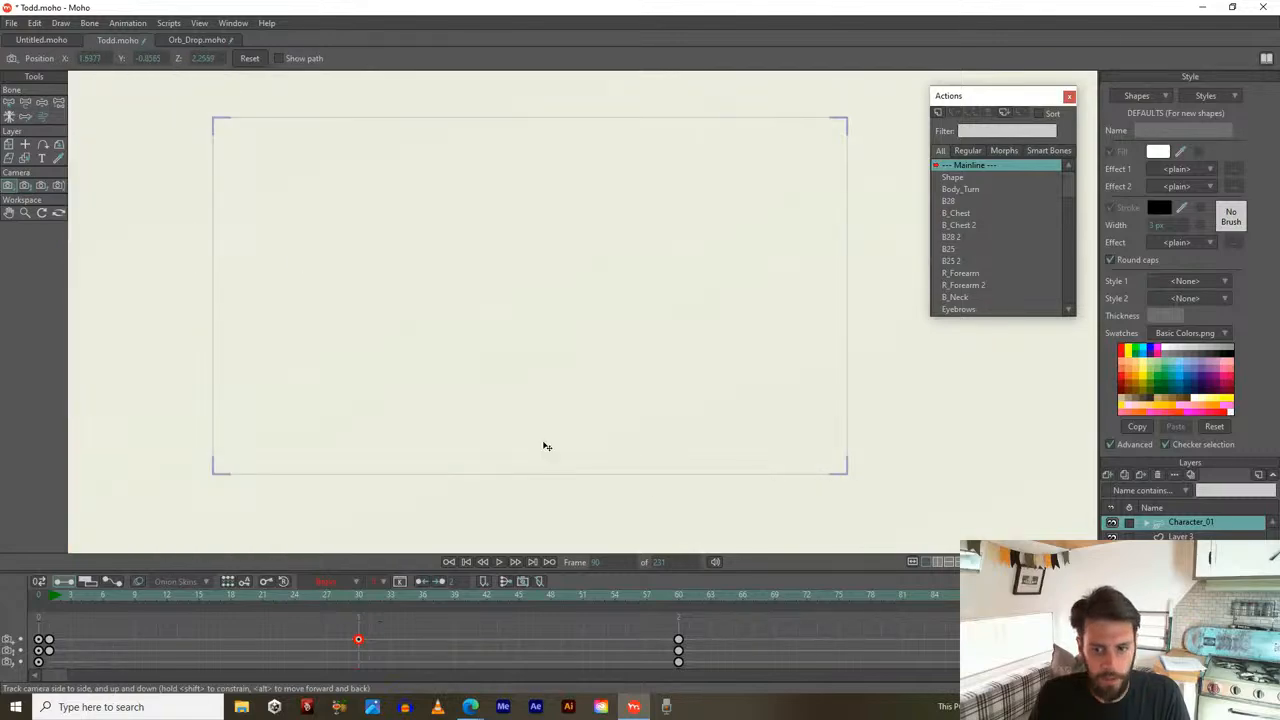
Return to frame 60 and track the camera so the character sits slightly lower and further left in the frame
drag(650, 594, 778, 640)
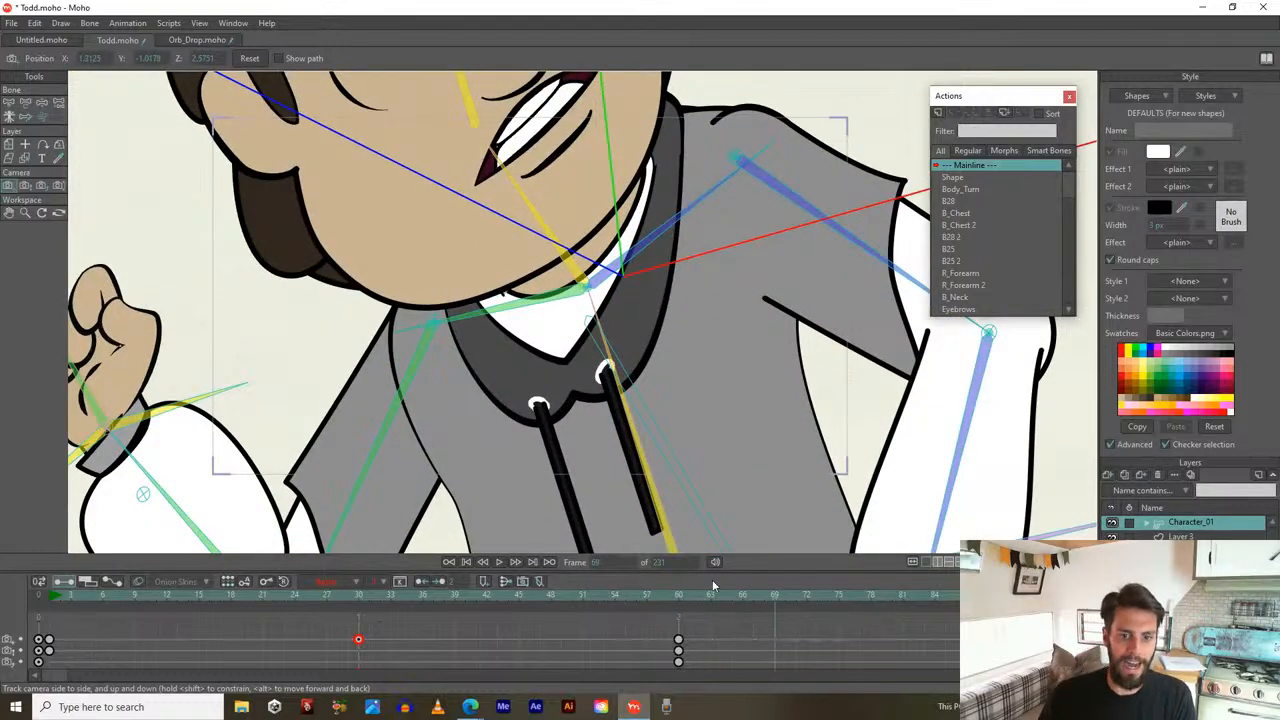
mouse_move(675, 603)
mouse_down()
mouse_move(580, 596)
mouse_move(679, 612)
mouse_up()
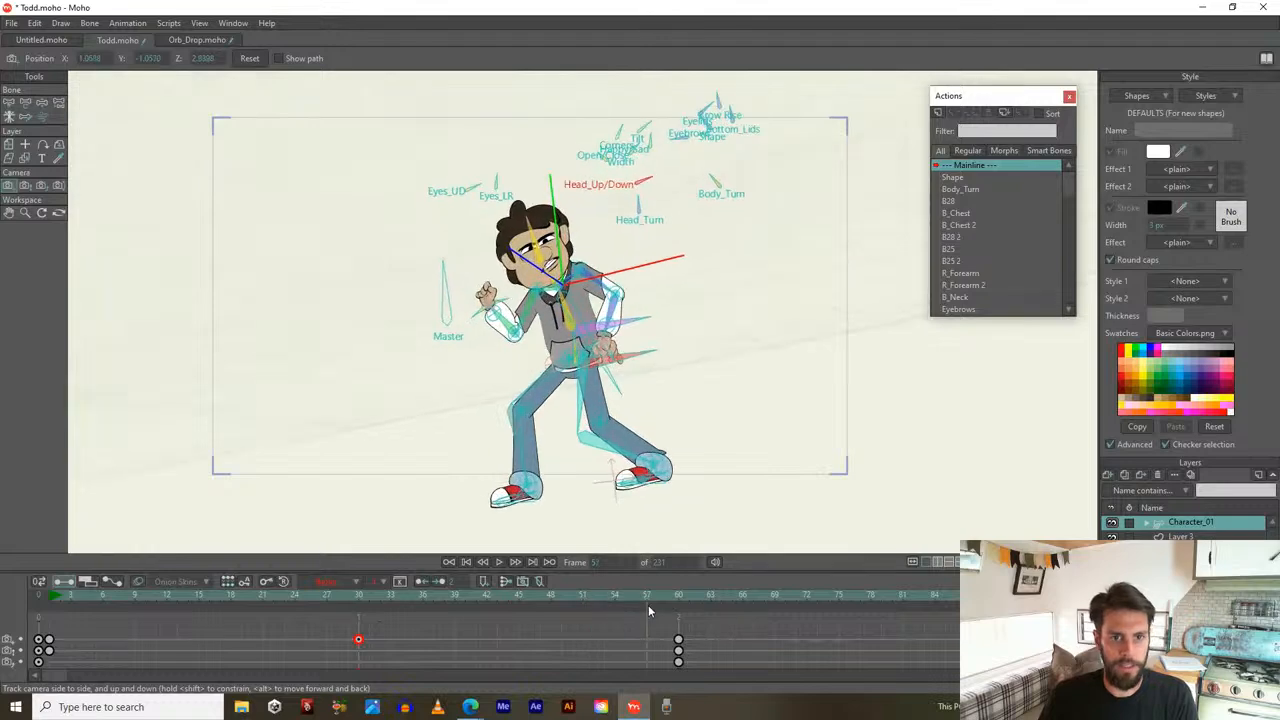
drag(620, 300, 605, 328)
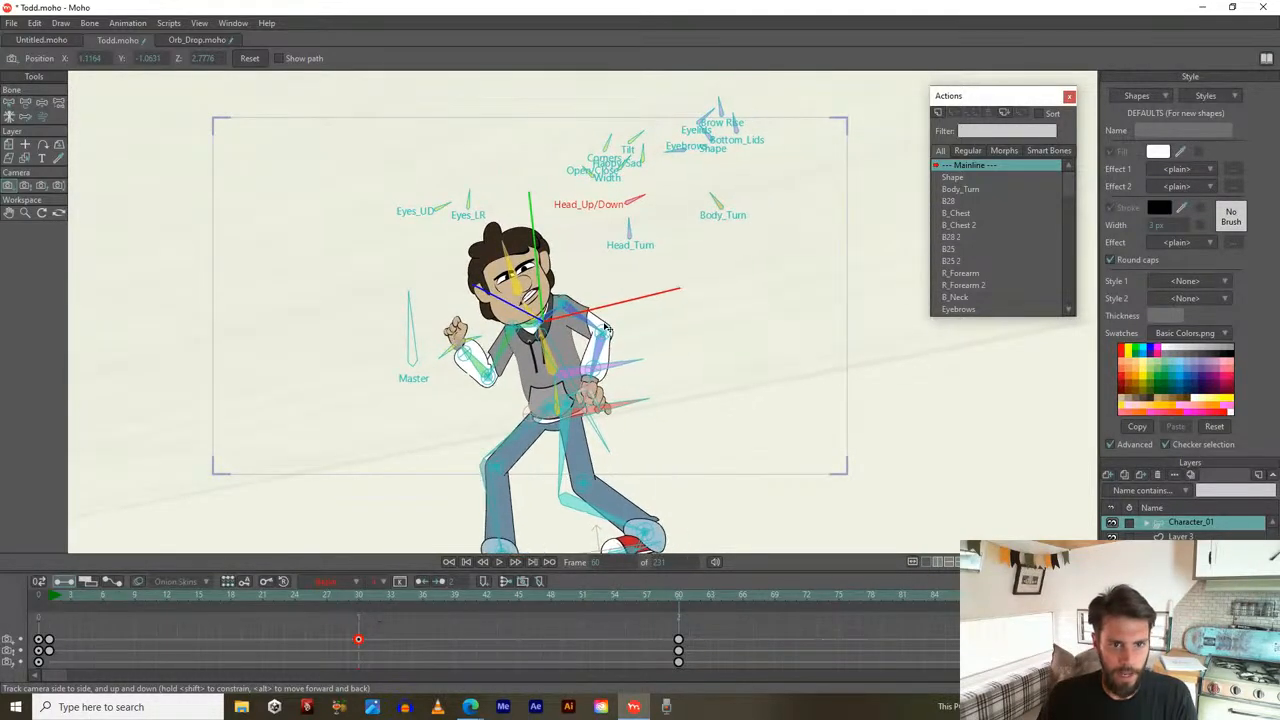
Set the animation's end frame to 85 and preview the camera move from frame 60 onward
drag(683, 603, 939, 629)
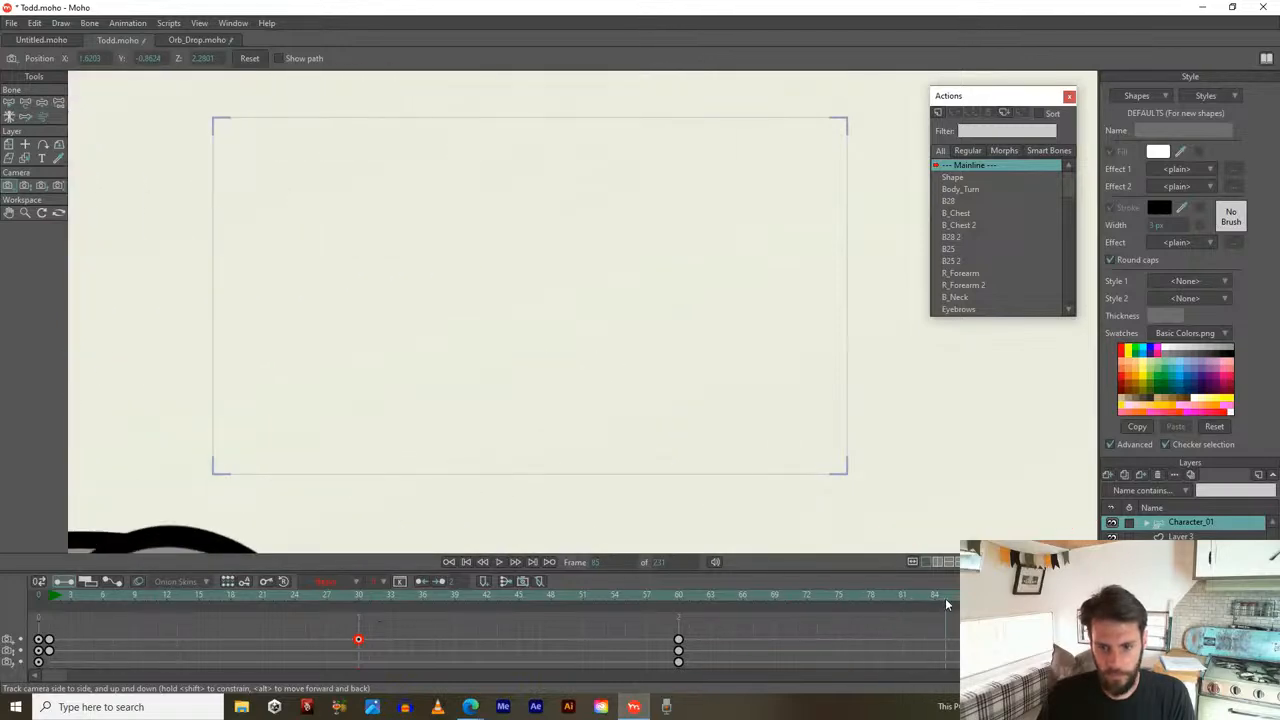
key(space)
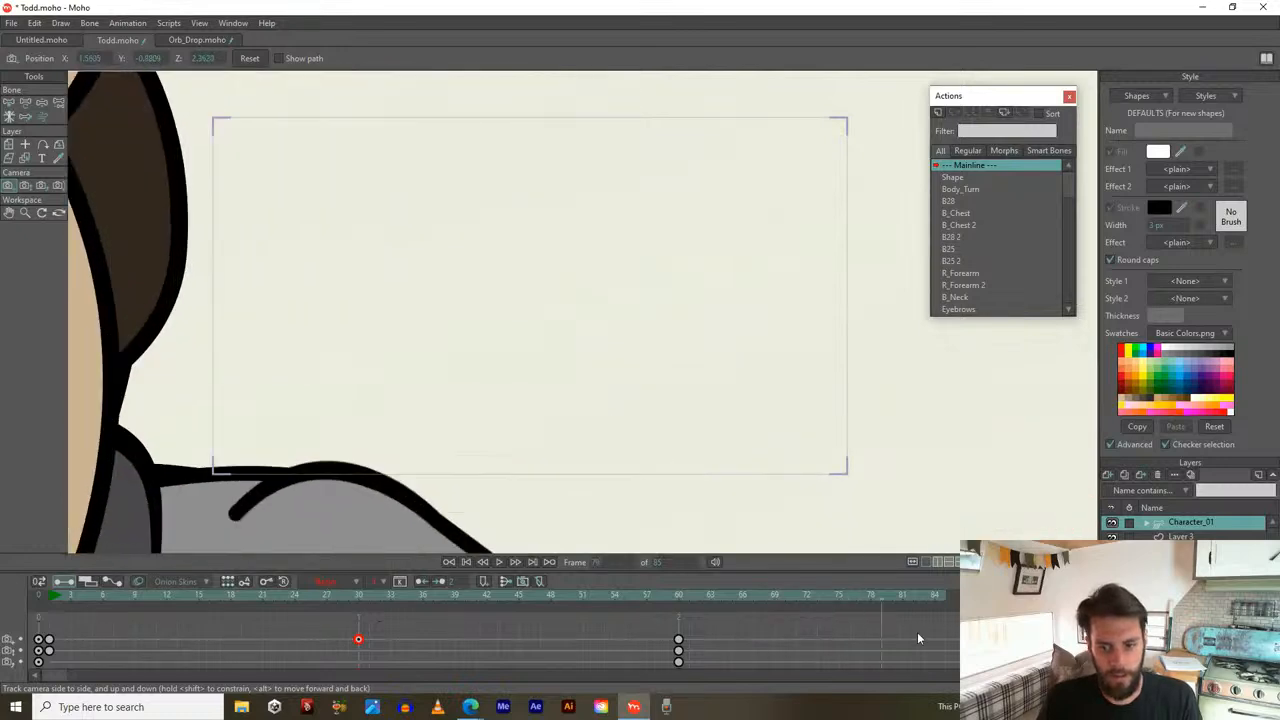
drag(870, 640, 794, 634)
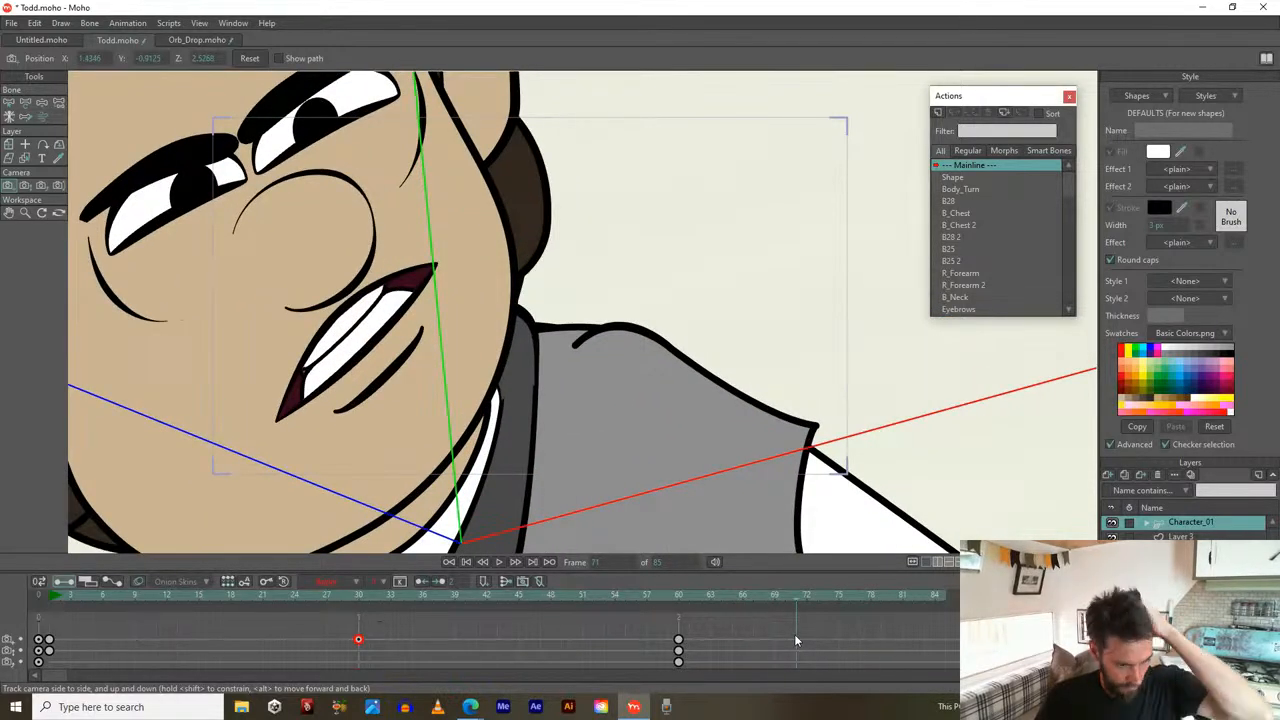
drag(797, 640, 998, 598)
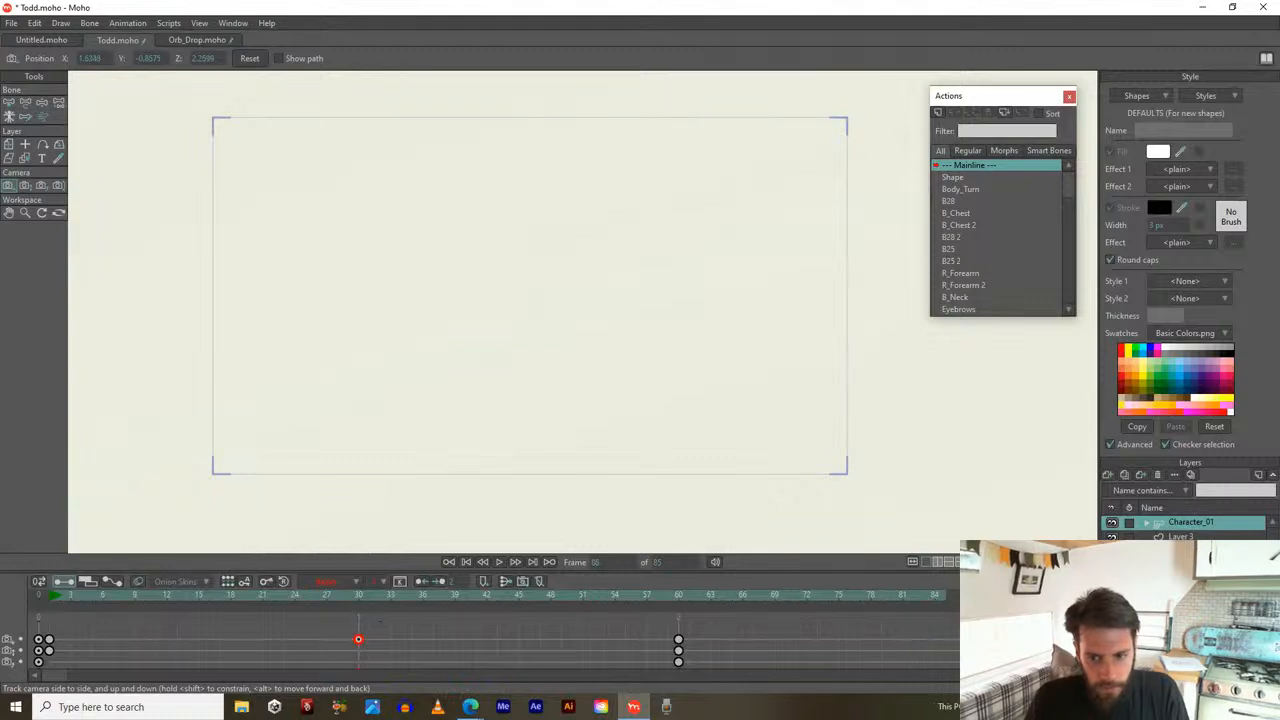
Try panning and tilting the camera at frame 90 to bring the character back towards the frame
drag(633, 628, 394, 639)
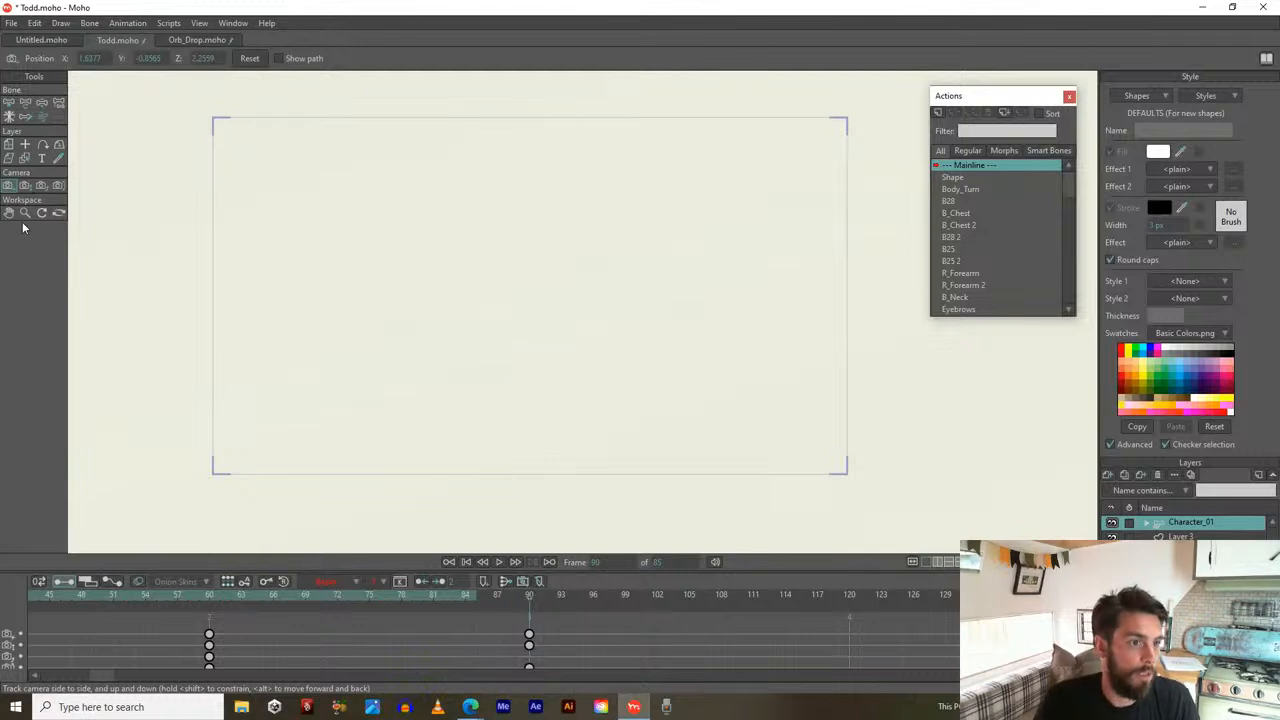
click(58, 186)
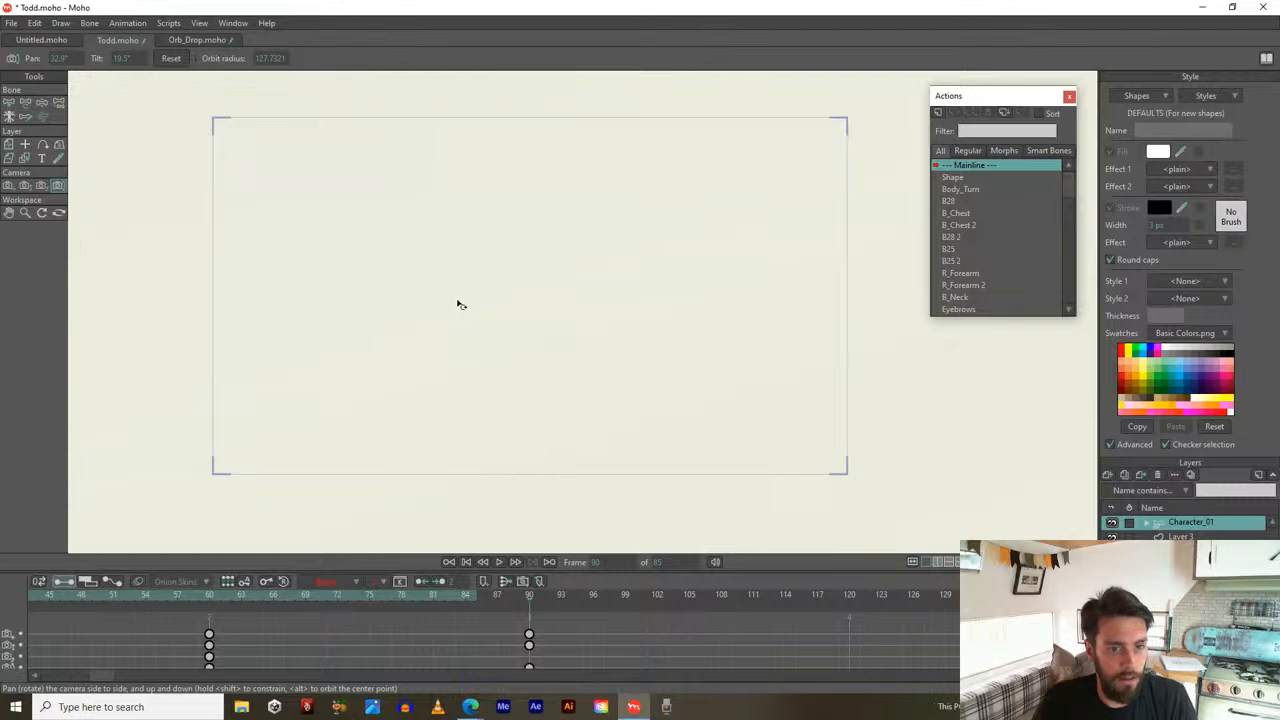
drag(474, 308, 407, 299)
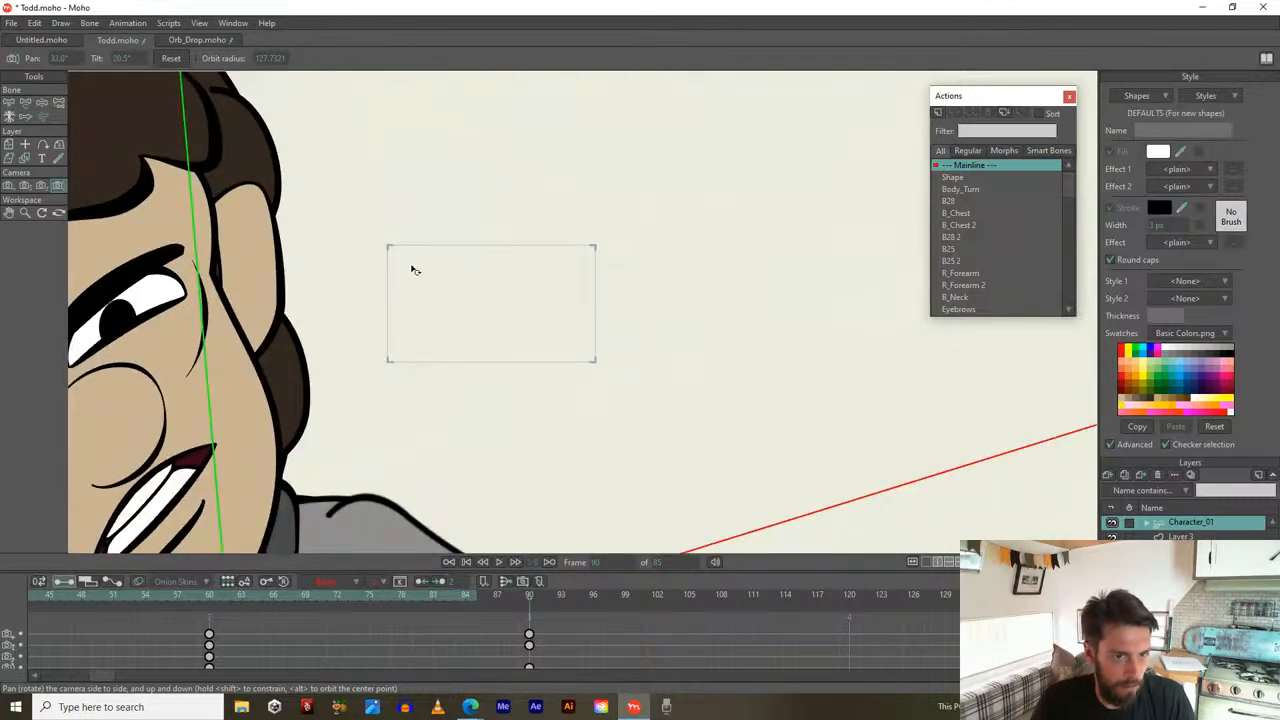
Reframe the character at frame 100 by panning the camera at a 14.3° tilt, tracking it and zooming to a focal length of about 545
drag(521, 598, 550, 598)
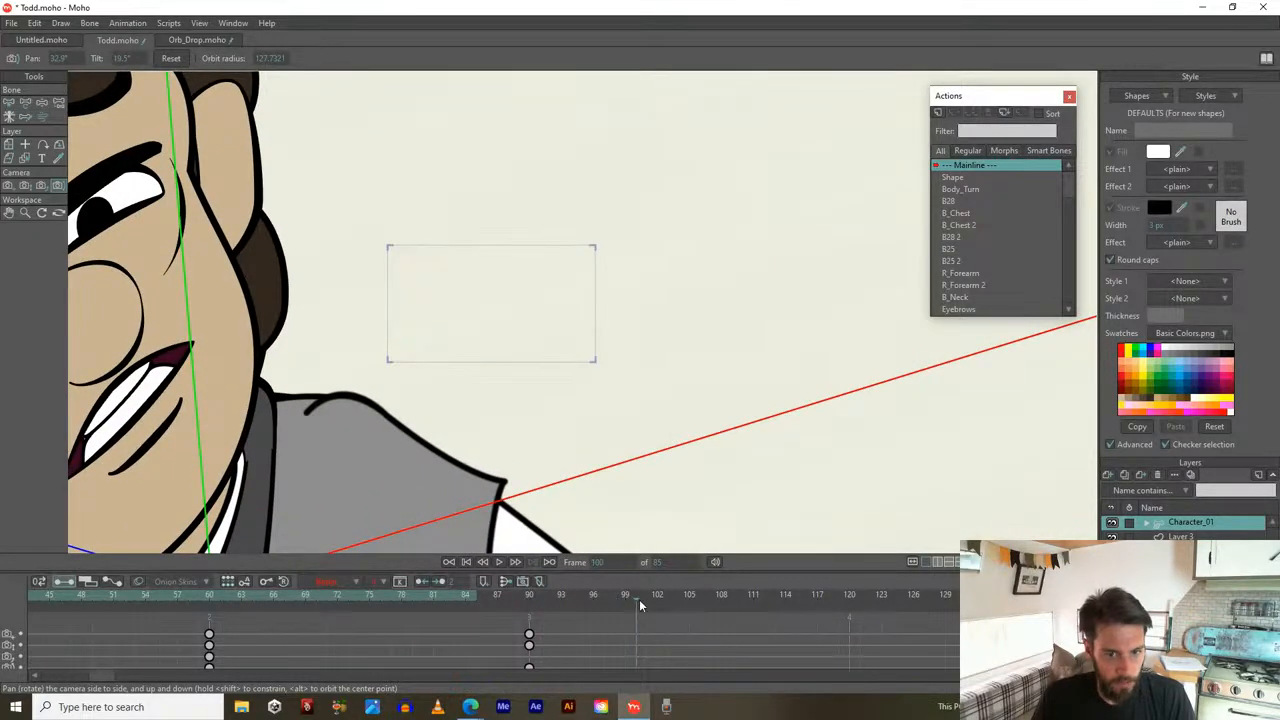
drag(433, 312, 537, 298)
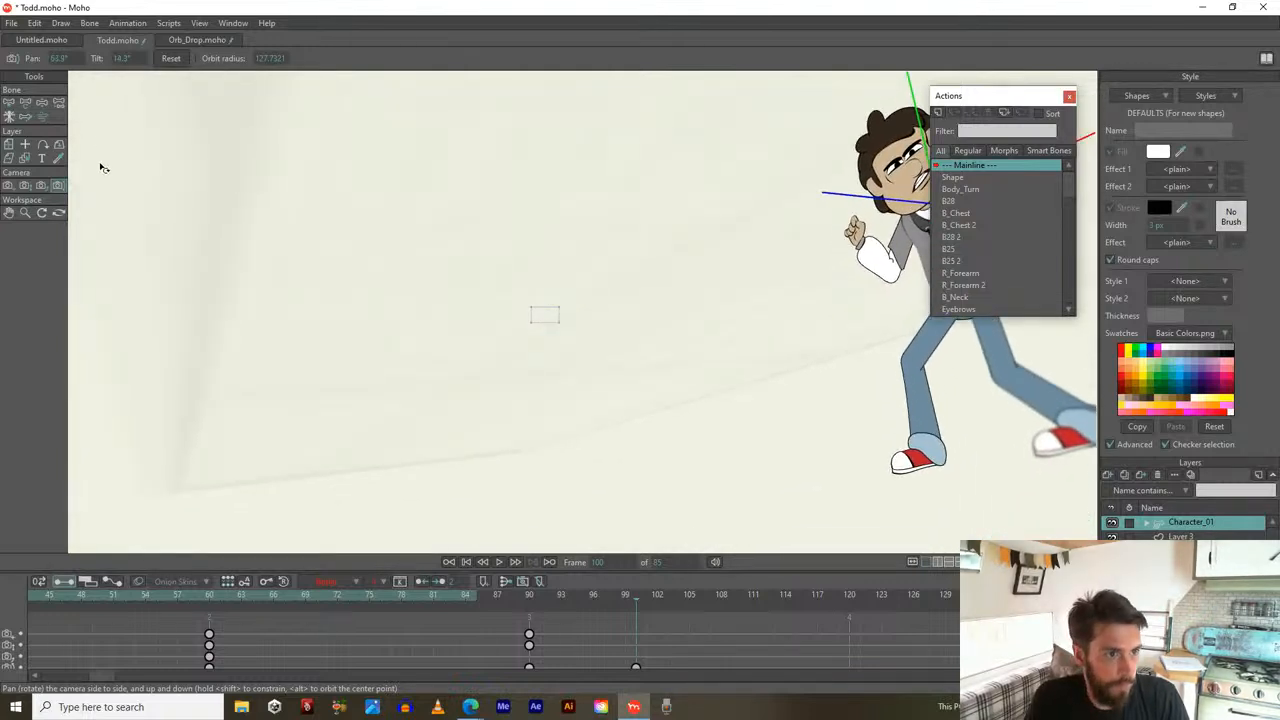
click(8, 186)
drag(500, 258, 205, 221)
click(25, 186)
drag(422, 355, 506, 355)
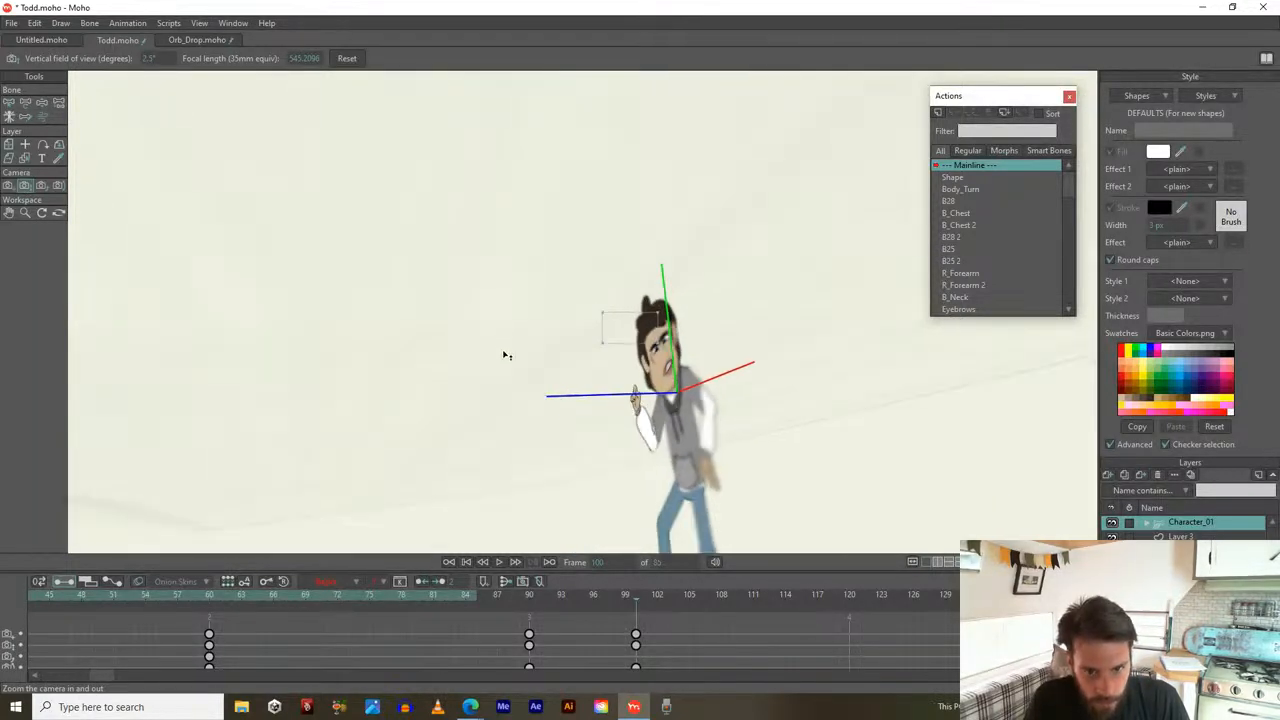
Pan the camera further around the scene at frame 100 with a 34.0° tilt and track it until the character is near the frame
click(42, 188)
click(58, 186)
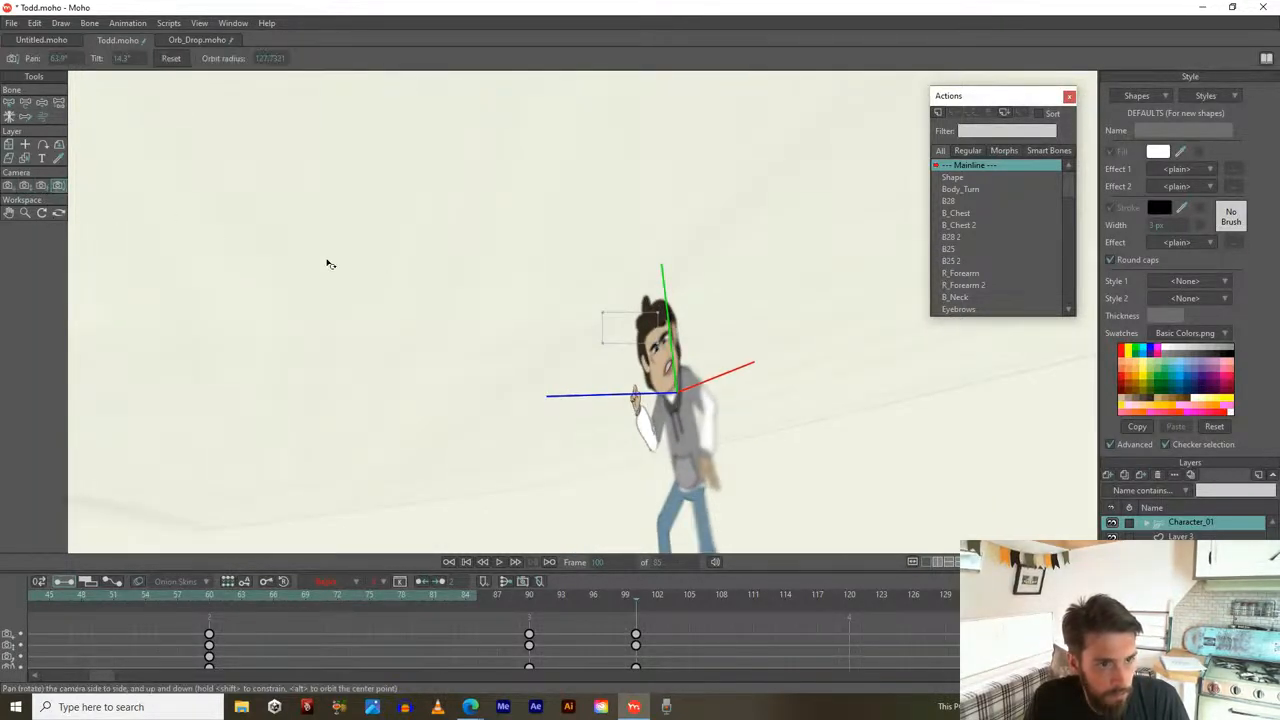
drag(470, 278, 703, 340)
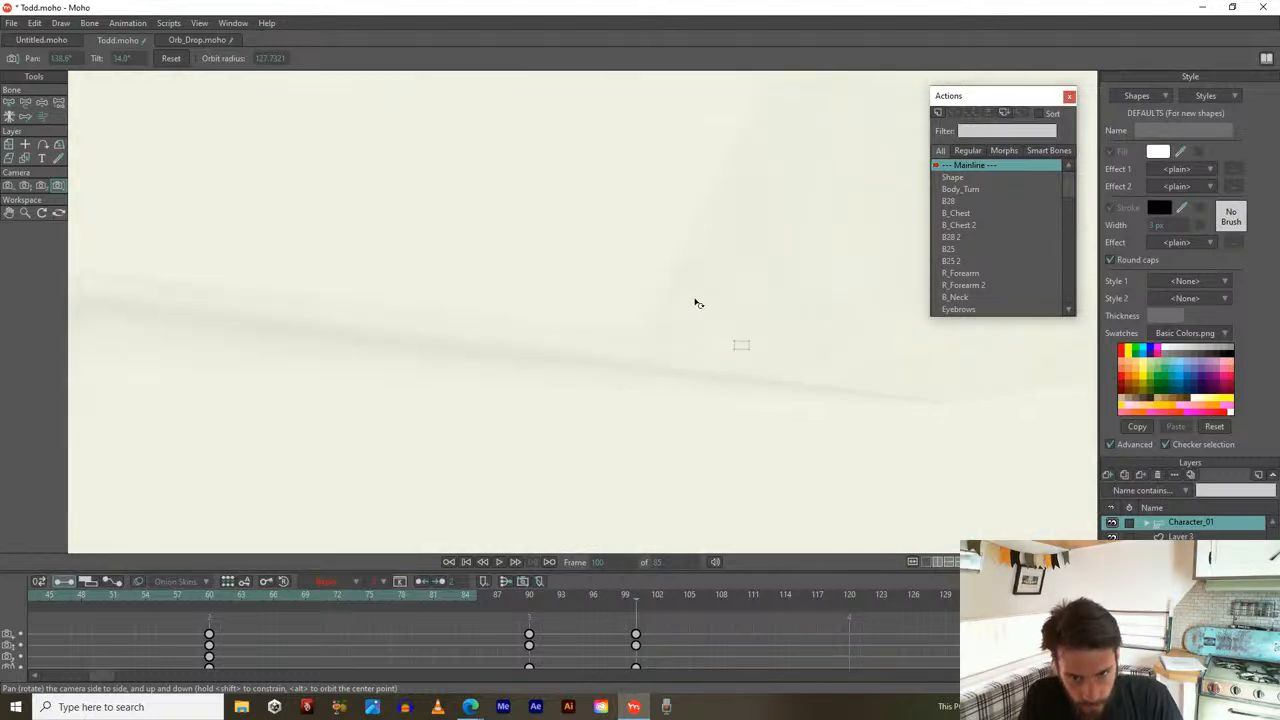
click(9, 187)
mouse_move(656, 274)
mouse_down()
mouse_move(631, 267)
mouse_move(654, 272)
mouse_up()
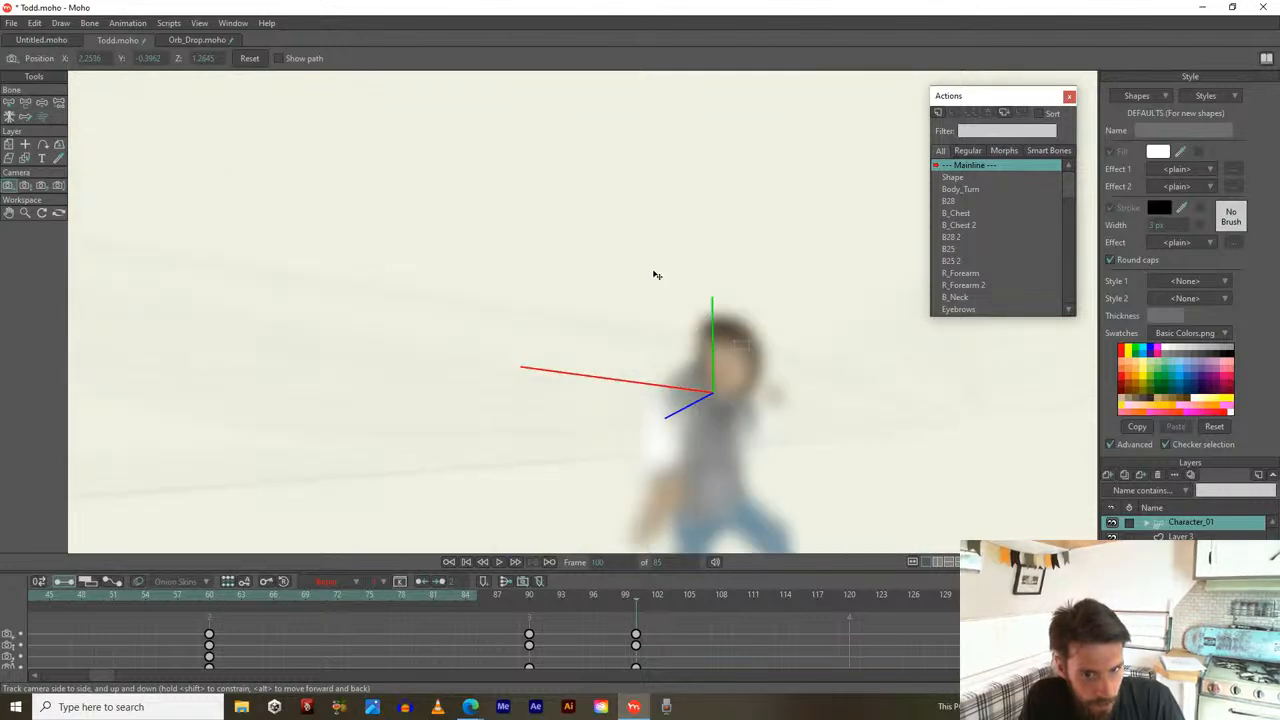
Zoom the camera out at frame 100 to a focal length of about 60.5, framing the character's head and shoulders
click(26, 187)
drag(449, 360, 731, 352)
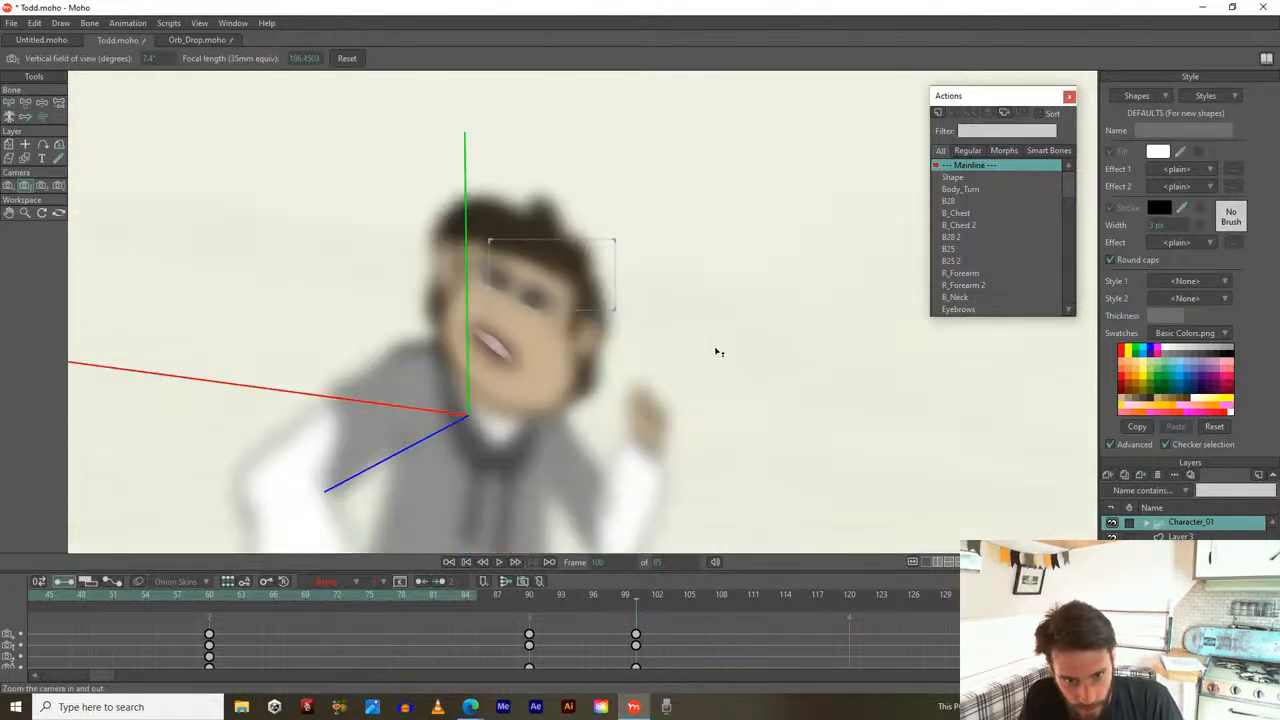
drag(640, 358, 495, 233)
drag(506, 289, 497, 421)
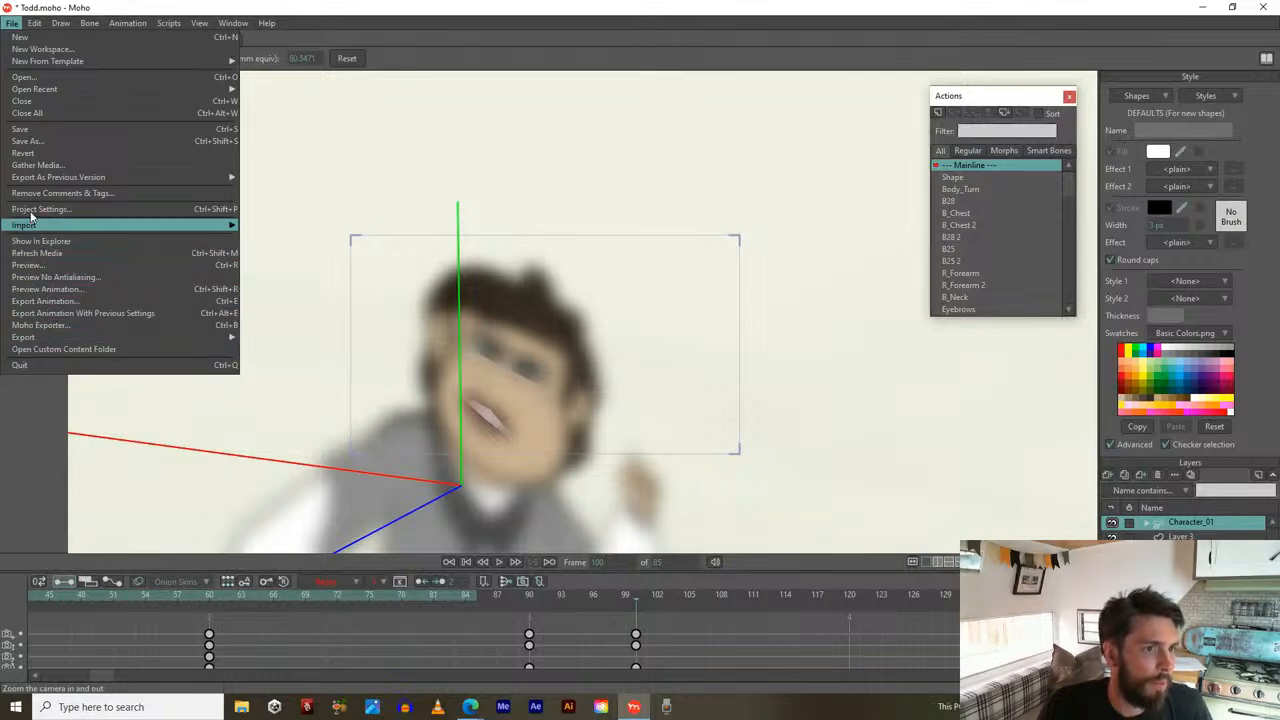
Disable depth of field in the project settings
key(Escape)
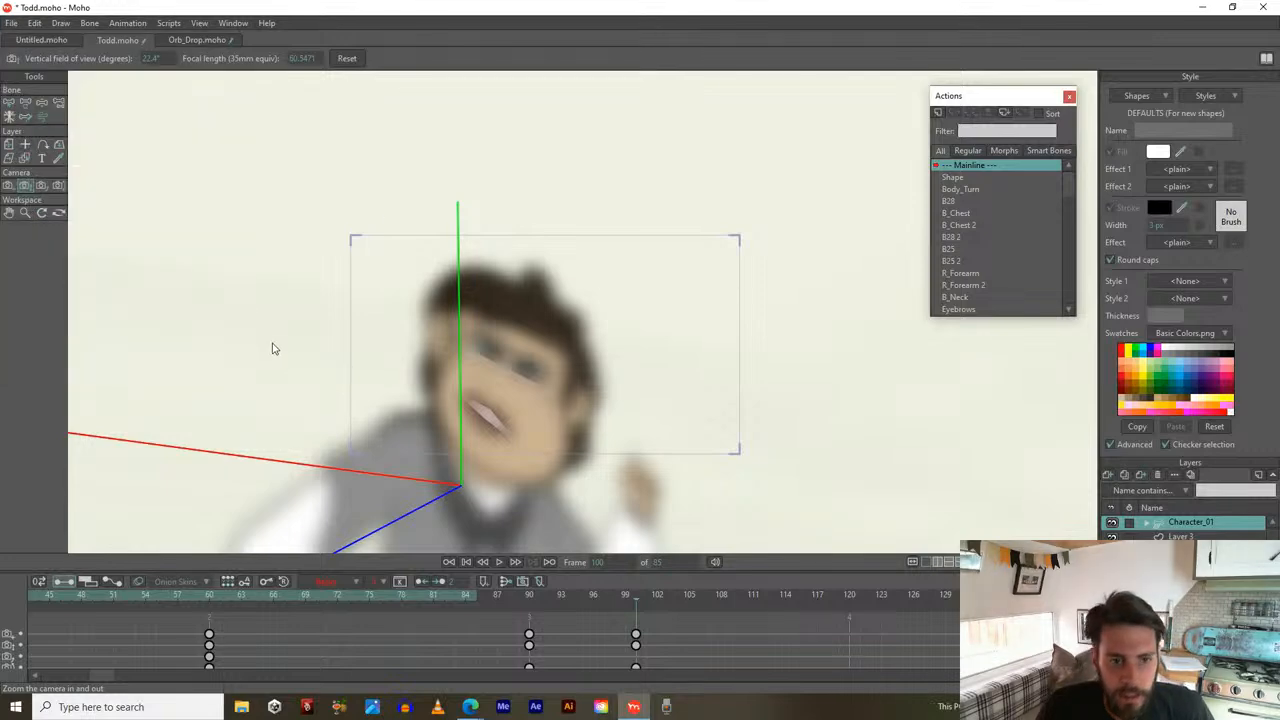
key(ctrl+shift+p)
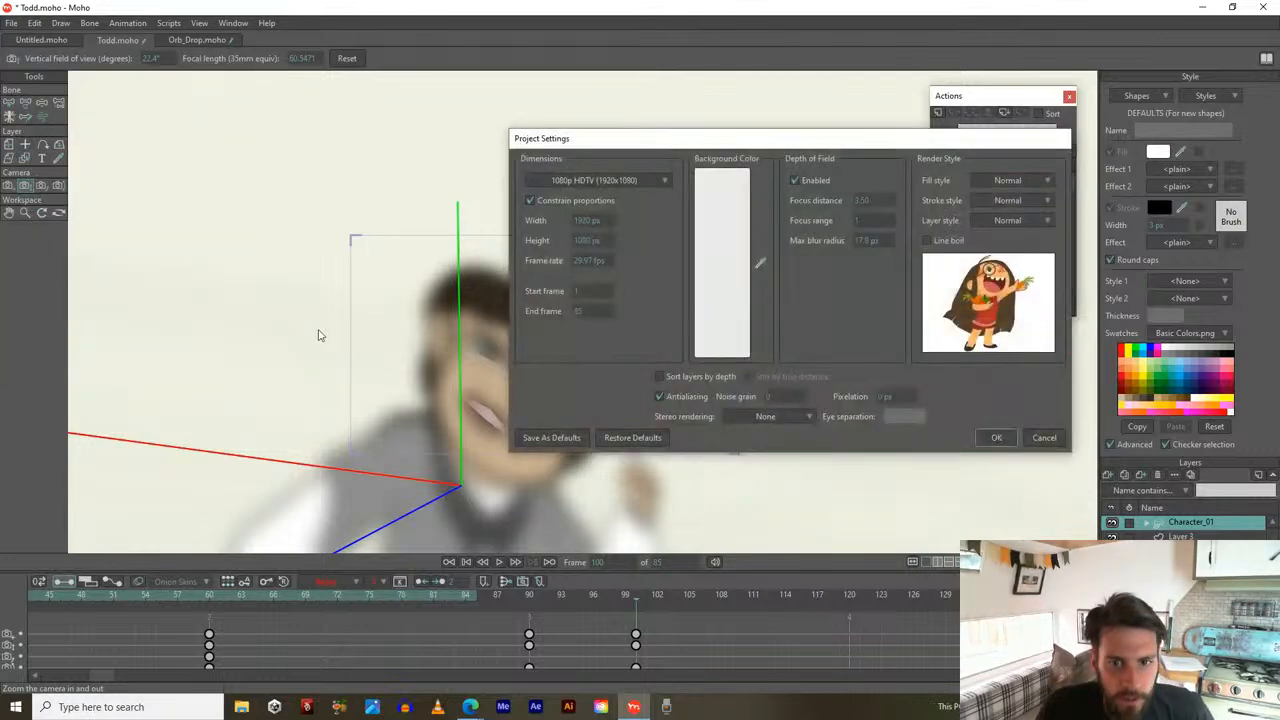
click(792, 178)
click(996, 438)
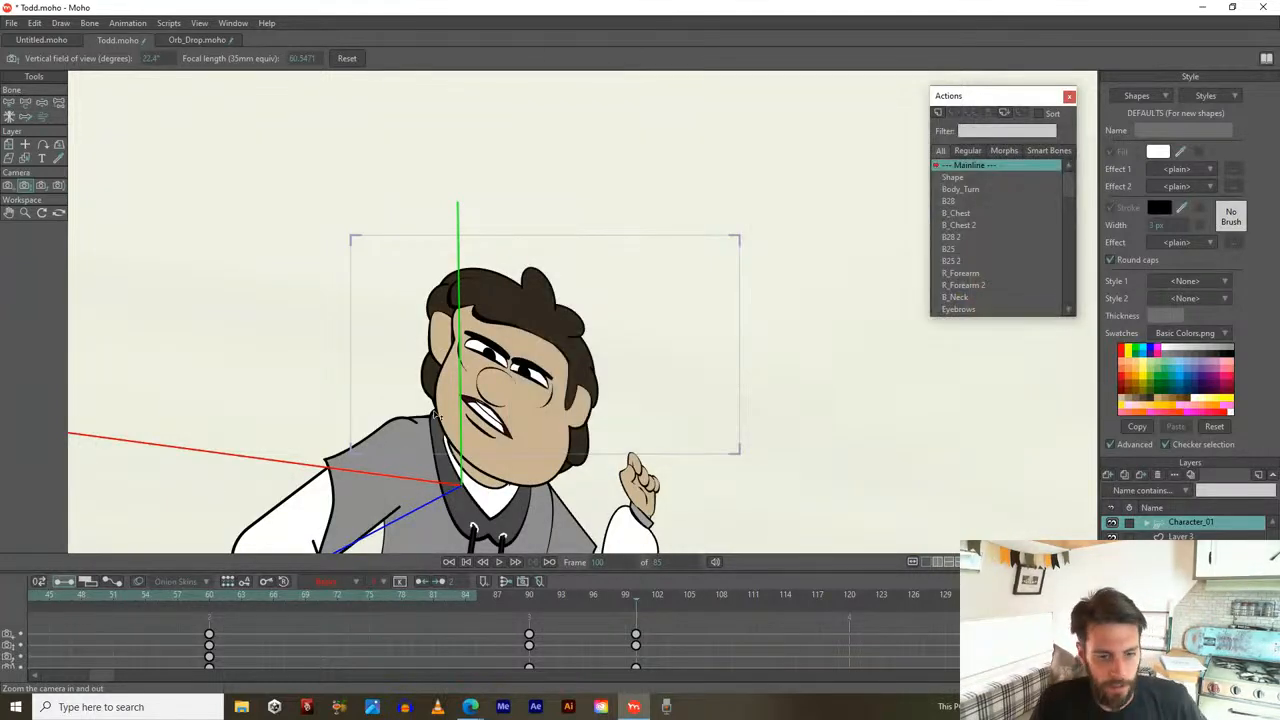
Review the camera move by scrubbing back from frame 100 to frame 61 and inspecting the character's framing
drag(629, 598, 543, 627)
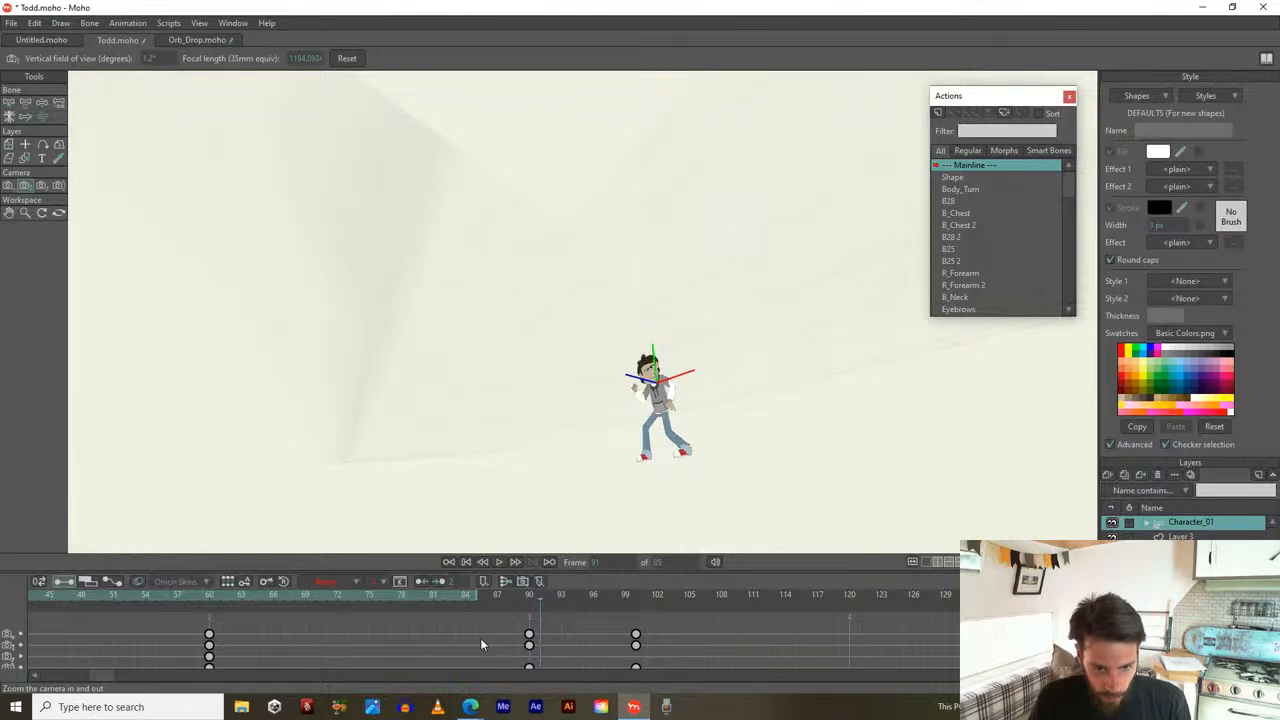
drag(531, 605, 217, 637)
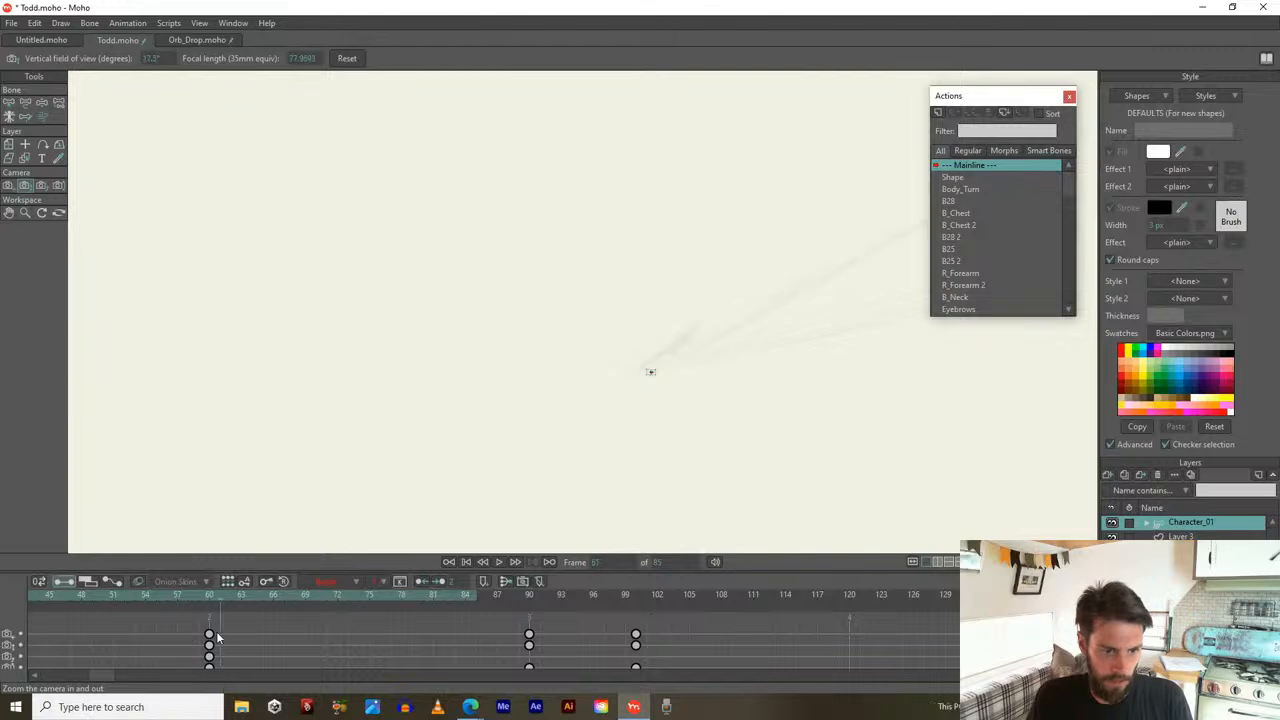
drag(640, 371, 614, 410)
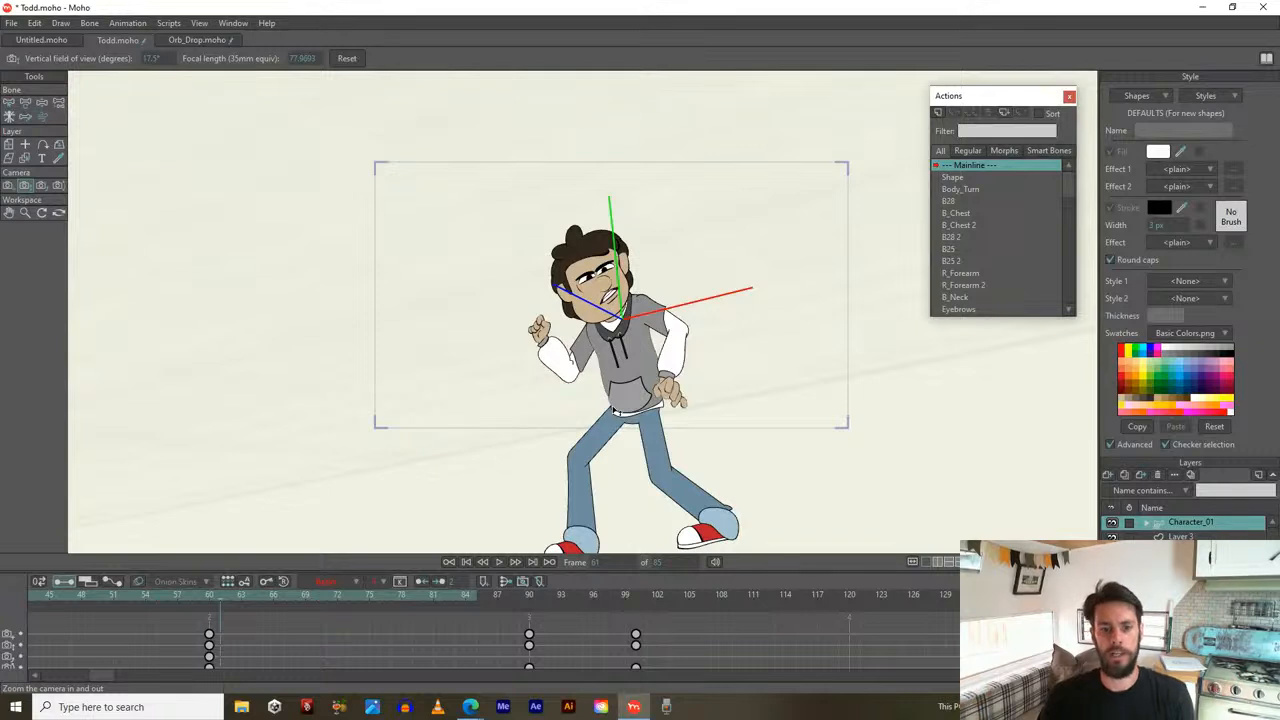
Turn and tilt the character's head at frame 71 with the Head_Turn and Head_Up/Down control bones
drag(208, 600, 543, 581)
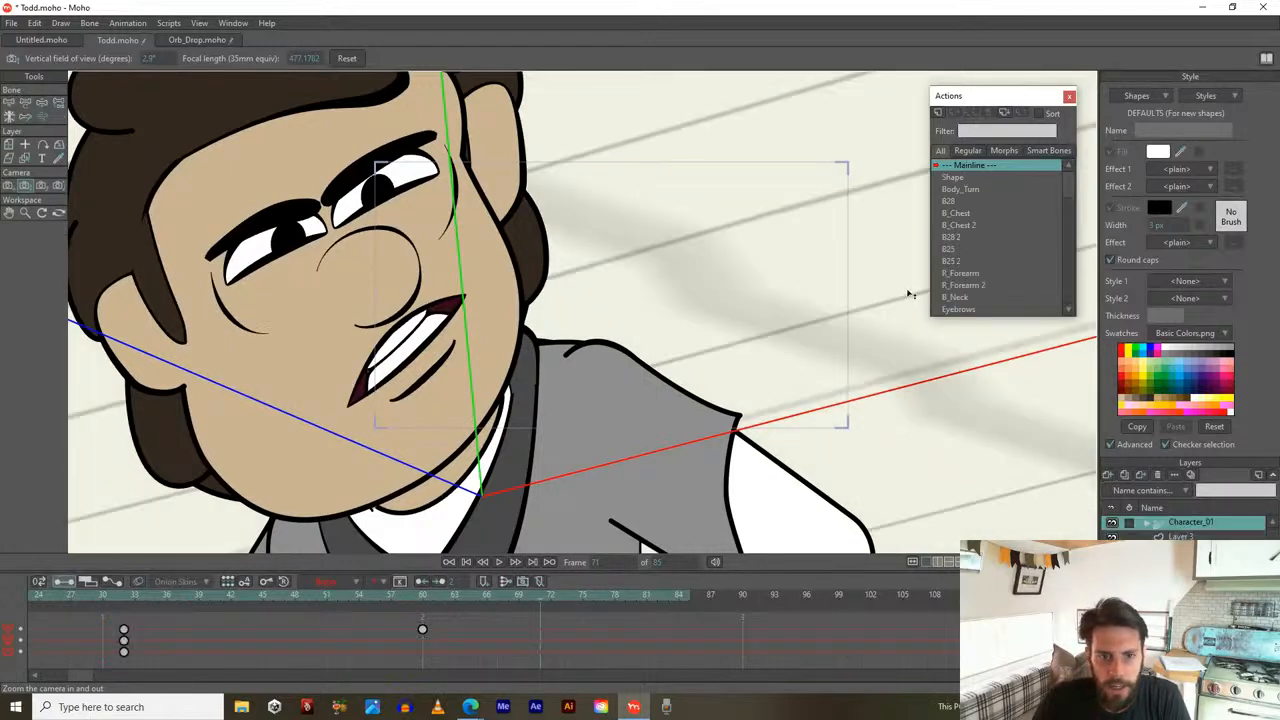
scroll(690, 262, down, 10)
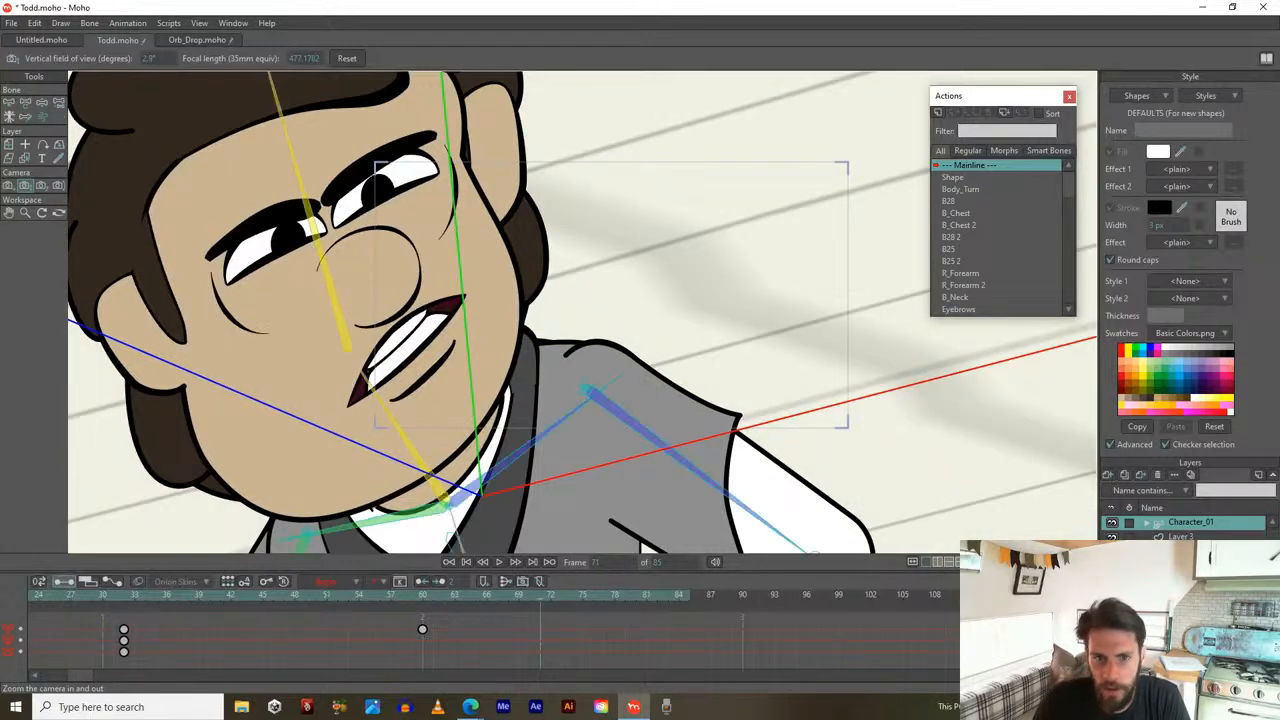
drag(690, 262, 643, 329)
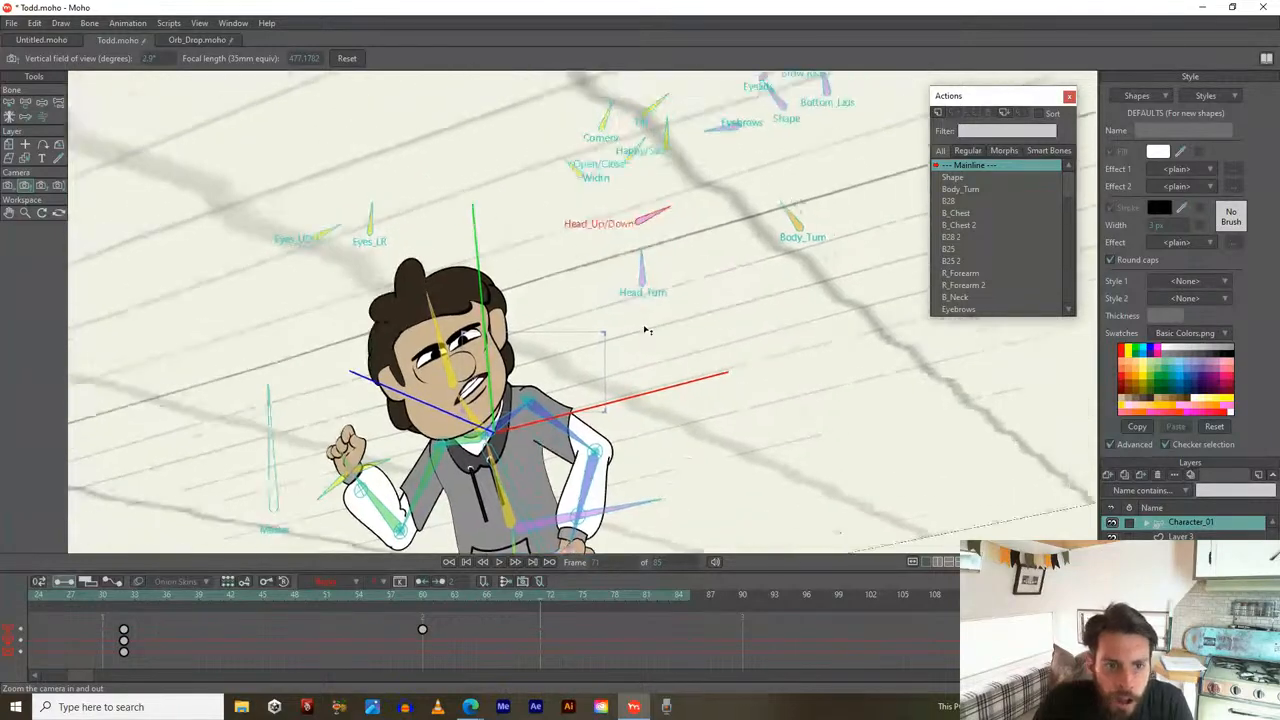
key(t)
drag(650, 256, 652, 277)
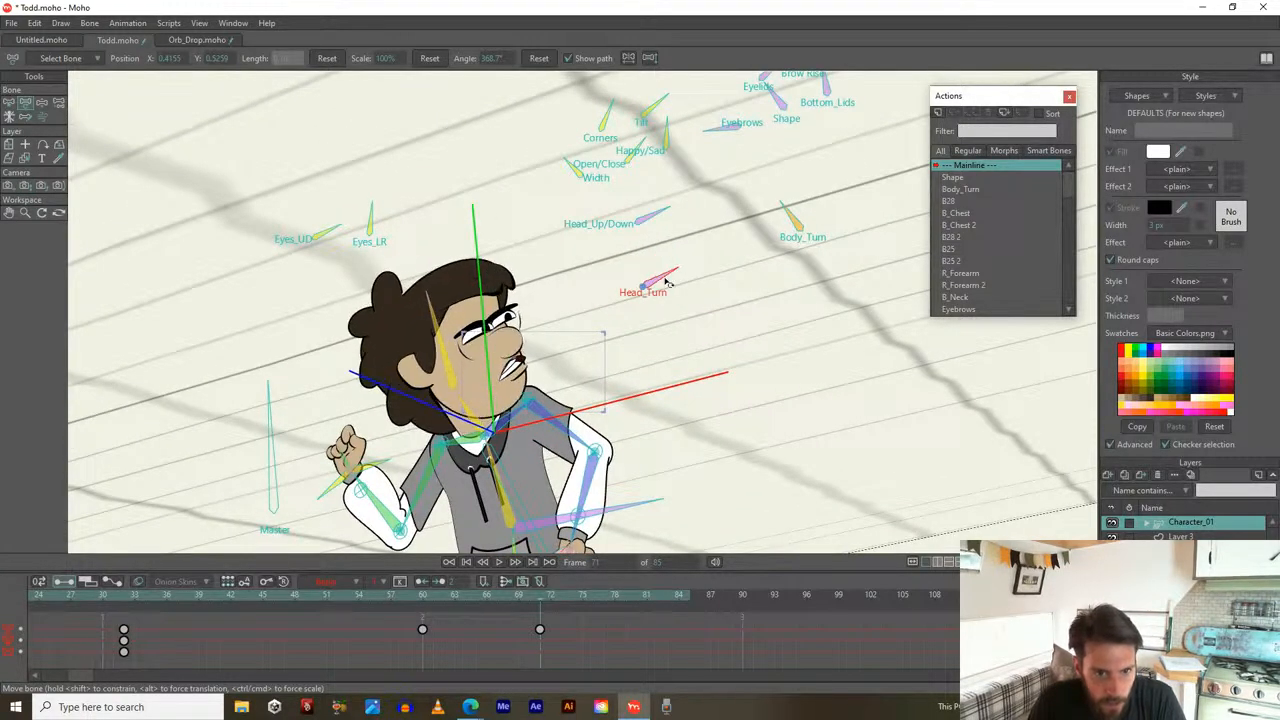
click(659, 217)
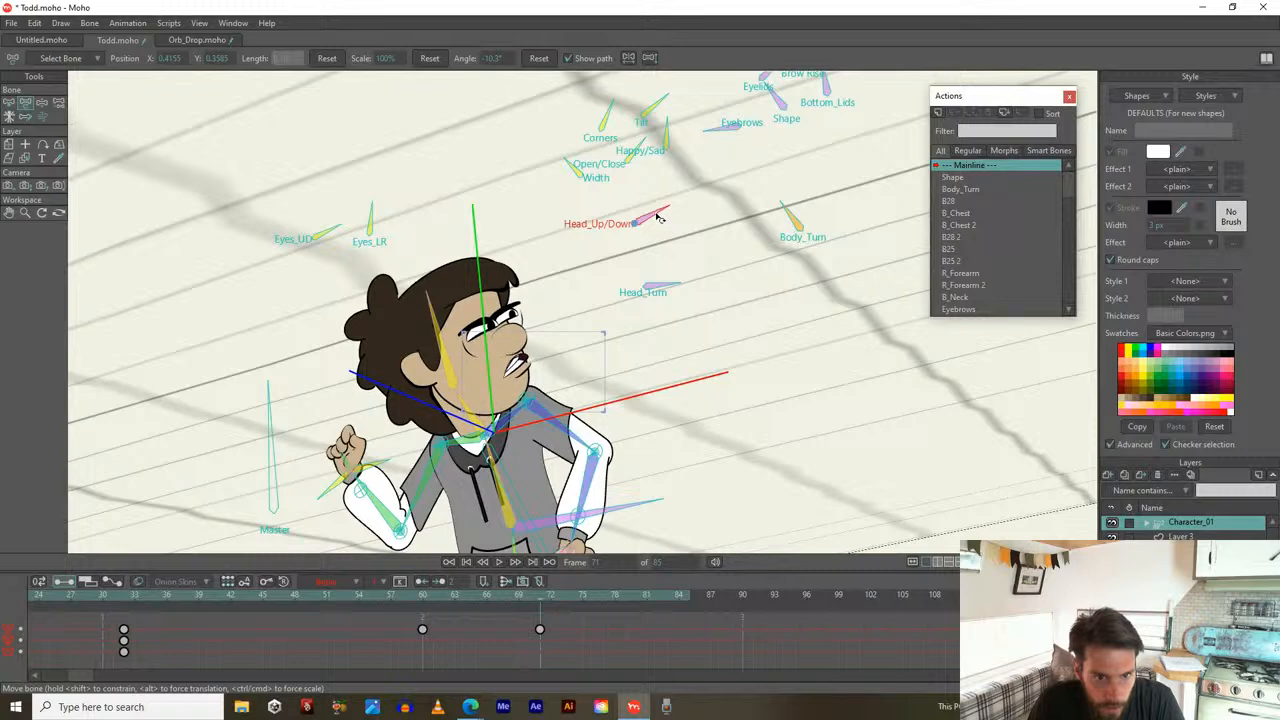
drag(668, 288, 660, 272)
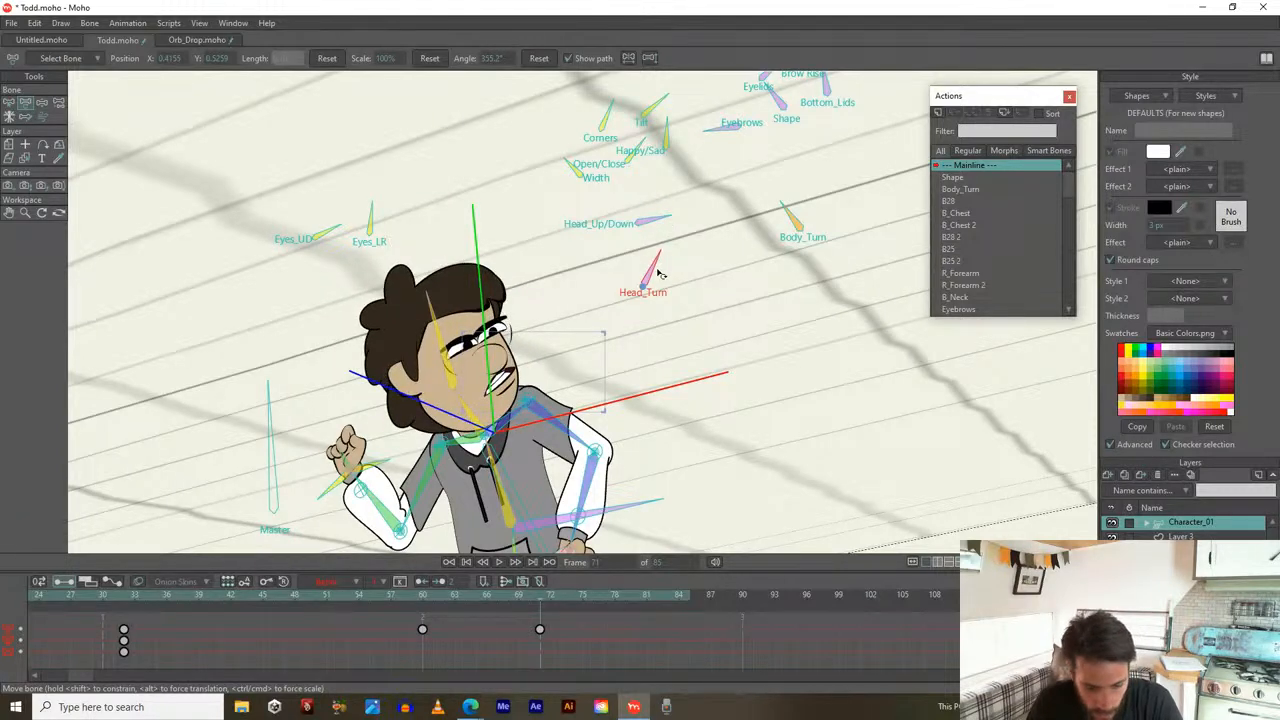
key(space)
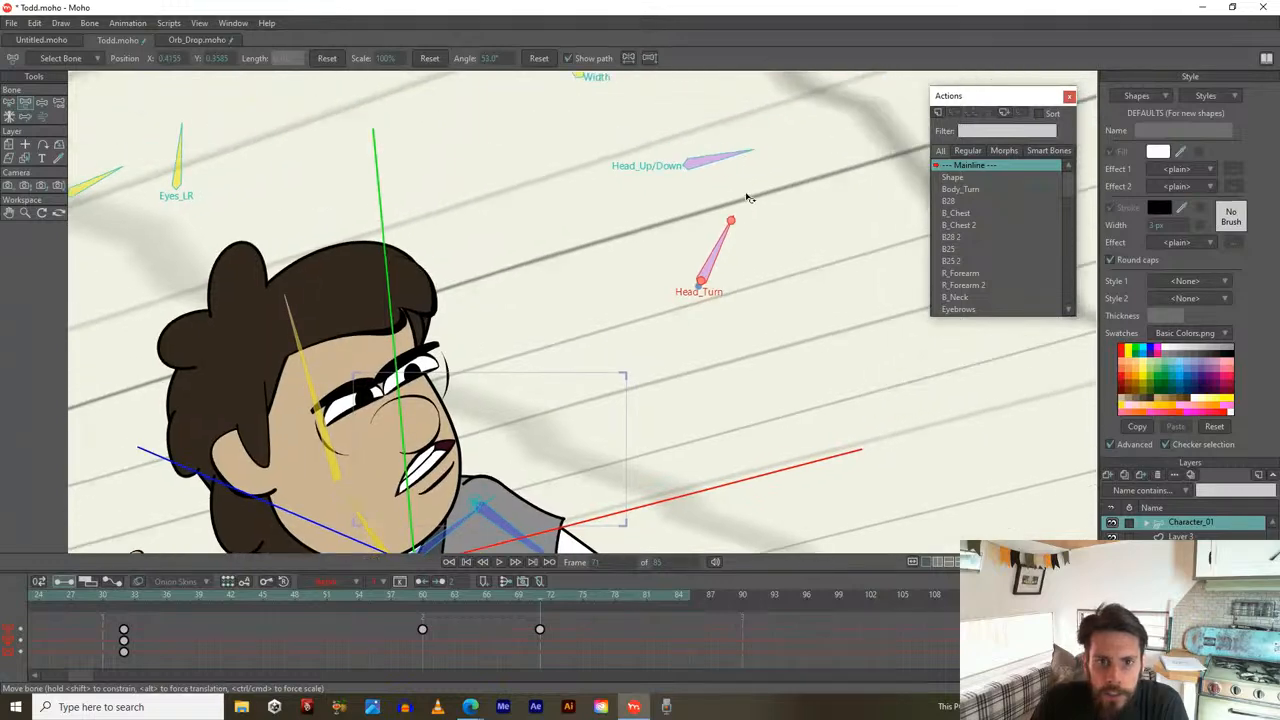
Turn the character's torso at frame 71 with the Body_Turn control bone
mouse_move(792, 180)
mouse_down()
mouse_move(815, 187)
mouse_move(800, 195)
mouse_up()
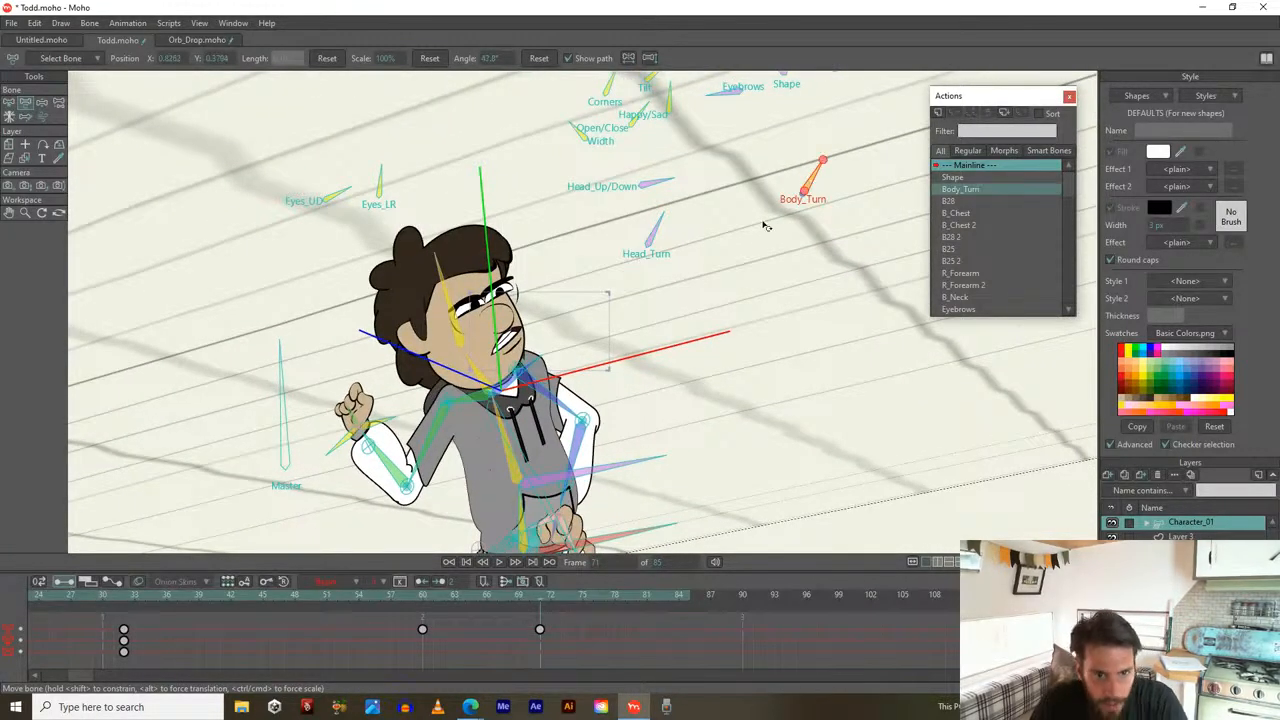
drag(578, 403, 594, 243)
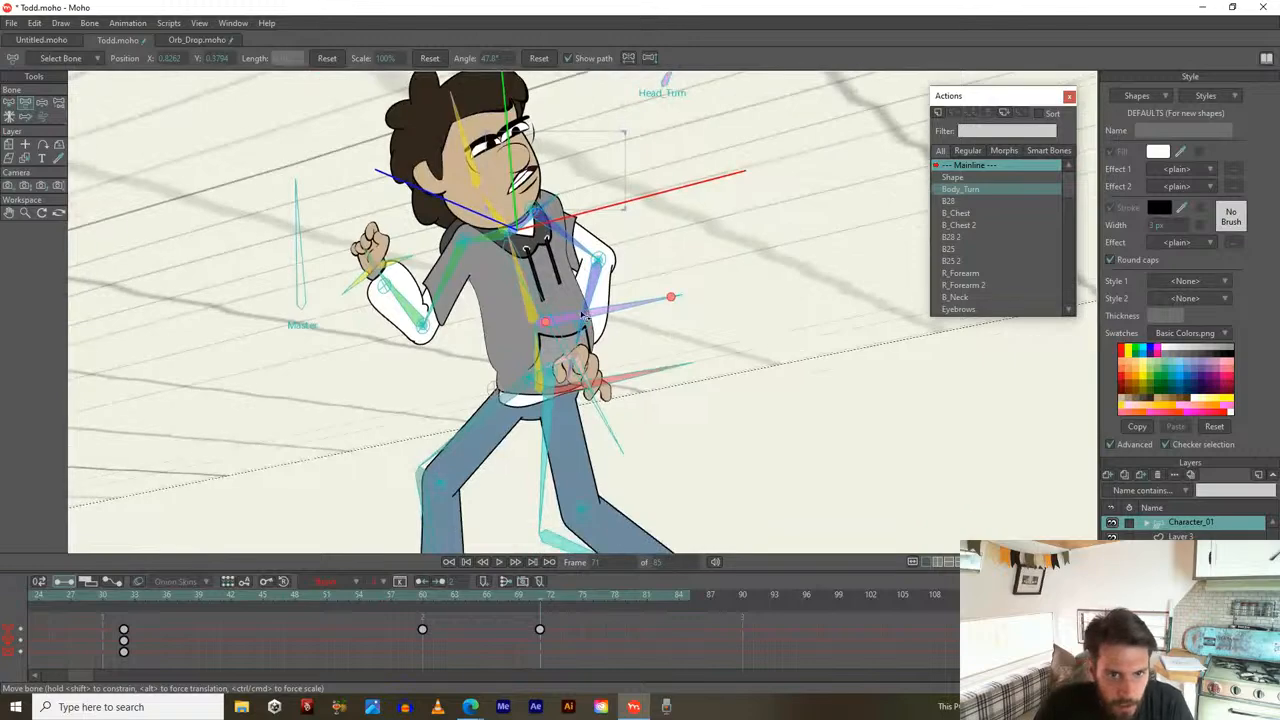
mouse_move(541, 603)
mouse_down()
mouse_move(429, 600)
mouse_move(536, 607)
mouse_up()
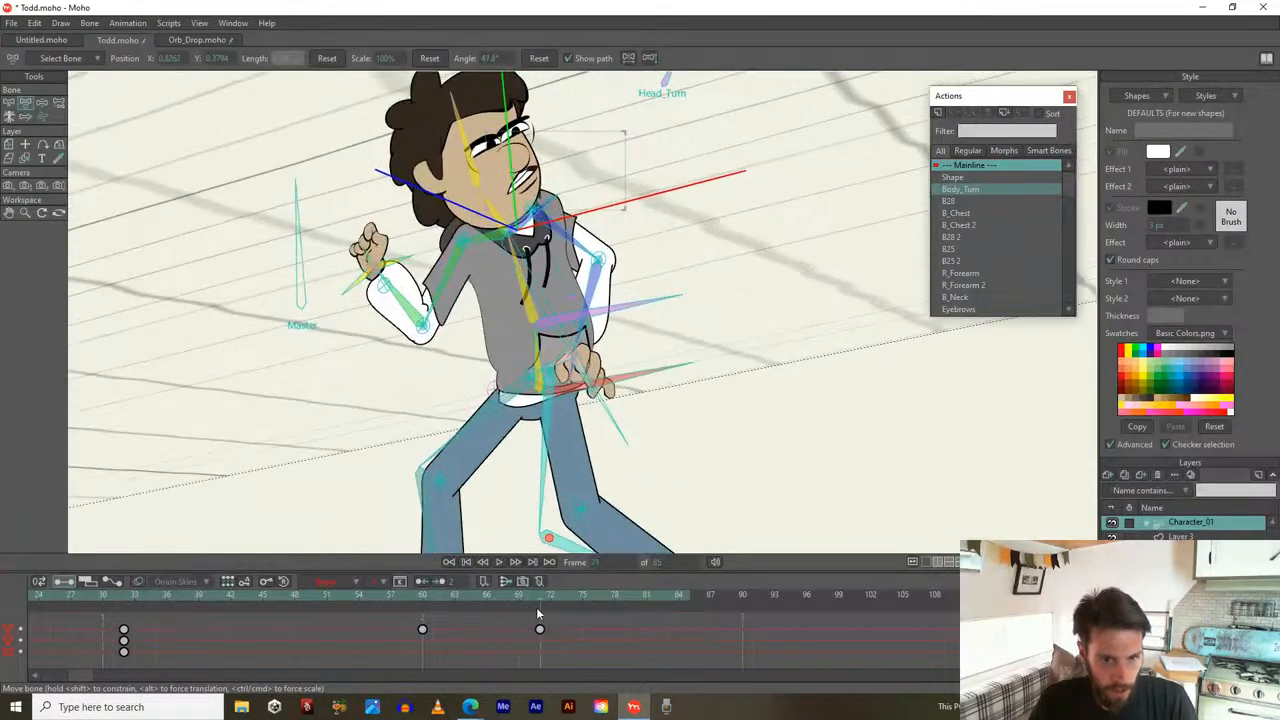
Repose the arm with the raised hand at frame 71, bringing its hand closer to the character's face
click(362, 265)
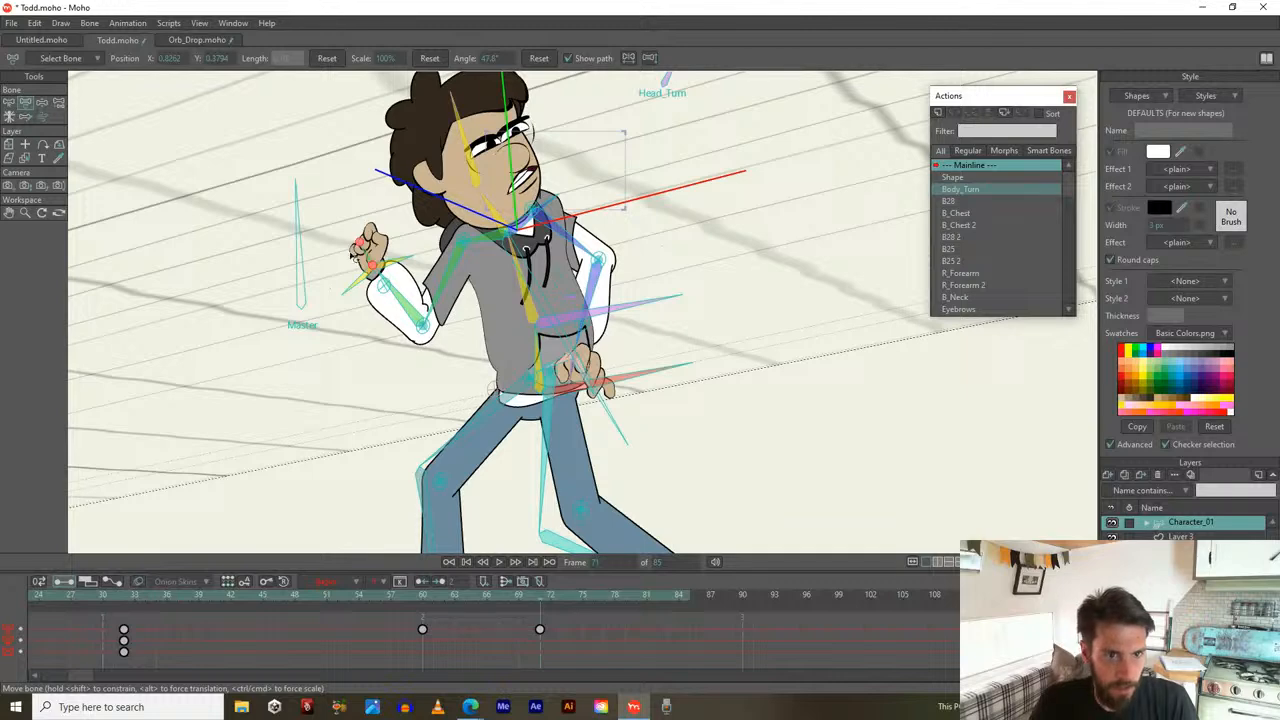
drag(400, 305, 438, 290)
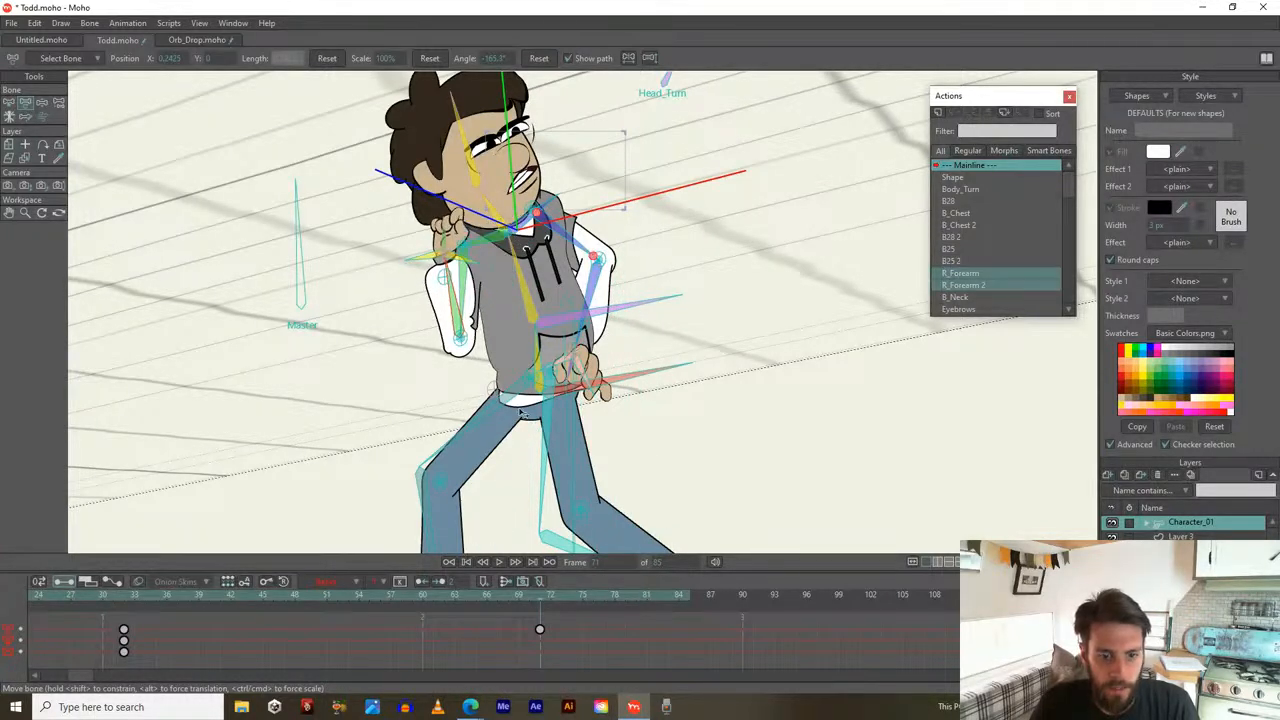
mouse_move(542, 602)
mouse_down()
mouse_move(420, 592)
mouse_move(531, 592)
mouse_up()
click(532, 561)
Pose the other arm reaching forward at frame 71, straighten the torso, and adjust the neck and head bones
mouse_move(568, 240)
mouse_down()
mouse_move(590, 365)
mouse_move(668, 342)
mouse_move(700, 290)
mouse_move(685, 318)
mouse_move(575, 262)
mouse_up()
drag(603, 310, 594, 265)
drag(520, 187, 578, 262)
click(546, 255)
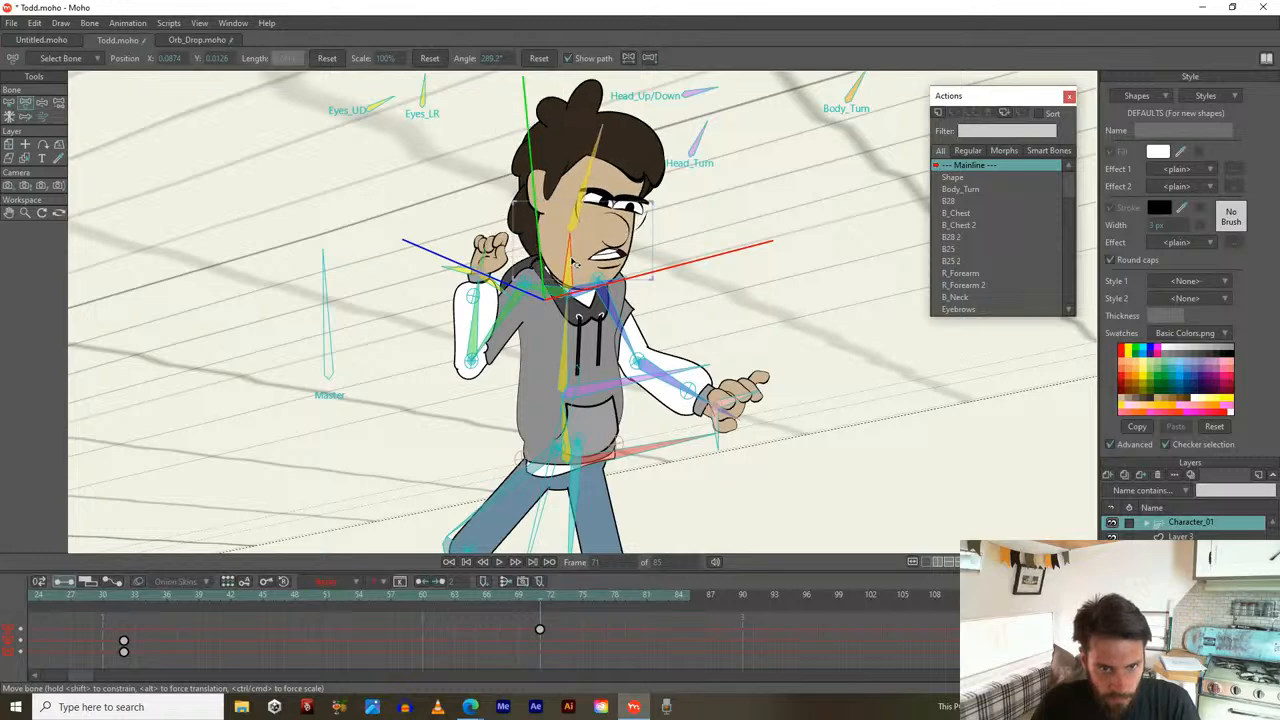
drag(584, 192, 584, 192)
key(ctrl+z)
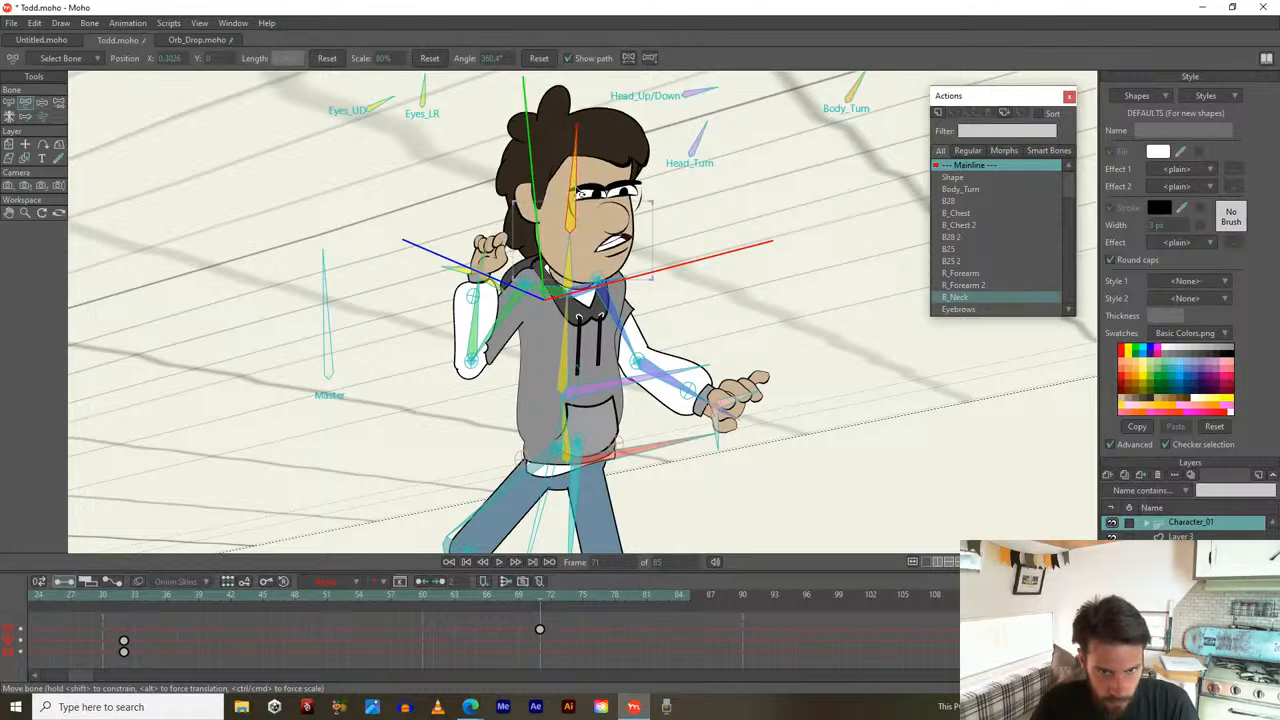
drag(594, 240, 578, 292)
Refine the head's direction and tilt at frame 71 by rotating the Head_Turn and Head_Up/Down control bones again
drag(688, 200, 677, 192)
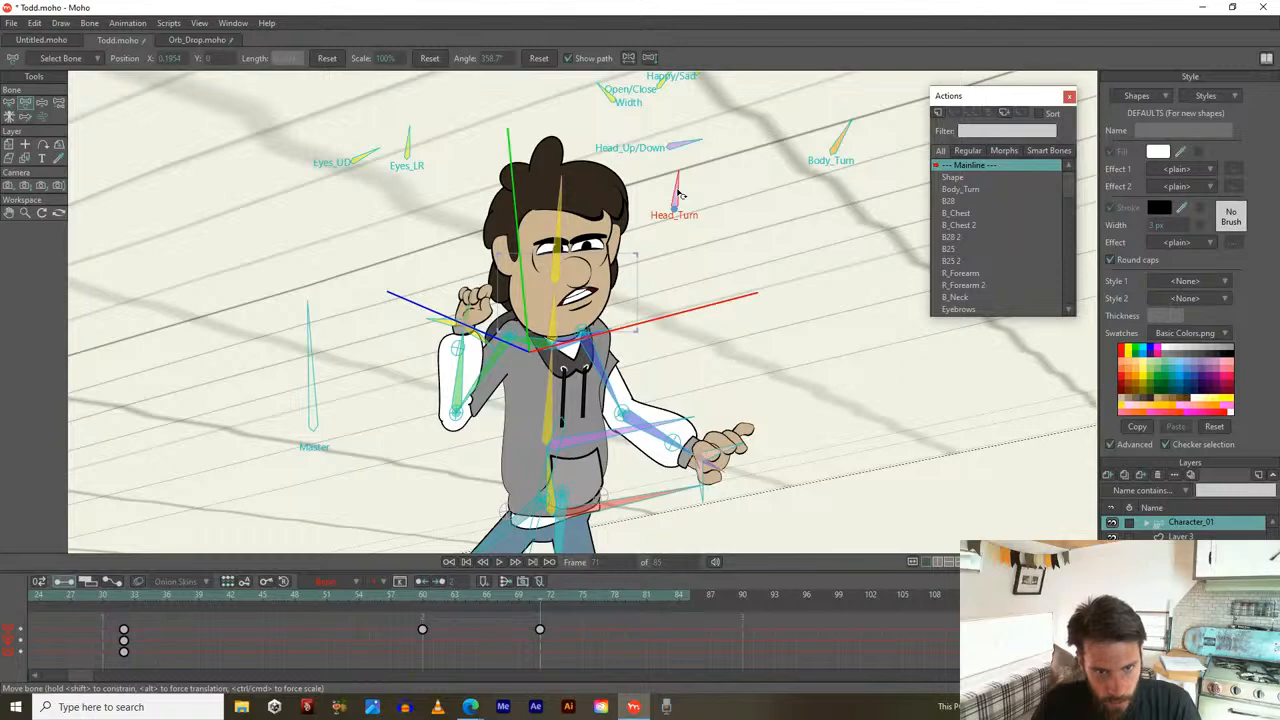
drag(688, 148, 690, 156)
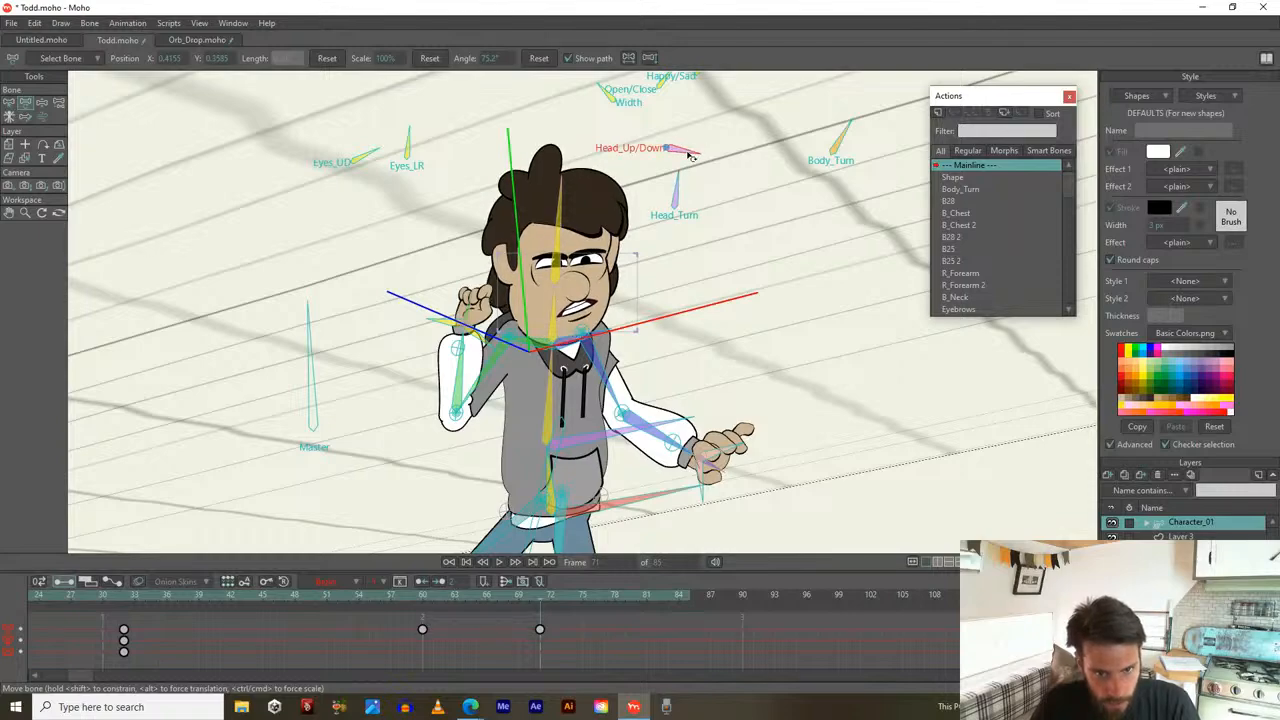
Check the pose by scrubbing around frame 71, and return the playhead to the start of the timeline
mouse_move(540, 606)
mouse_down()
mouse_move(421, 590)
mouse_move(600, 598)
mouse_move(232, 590)
mouse_move(545, 593)
mouse_up()
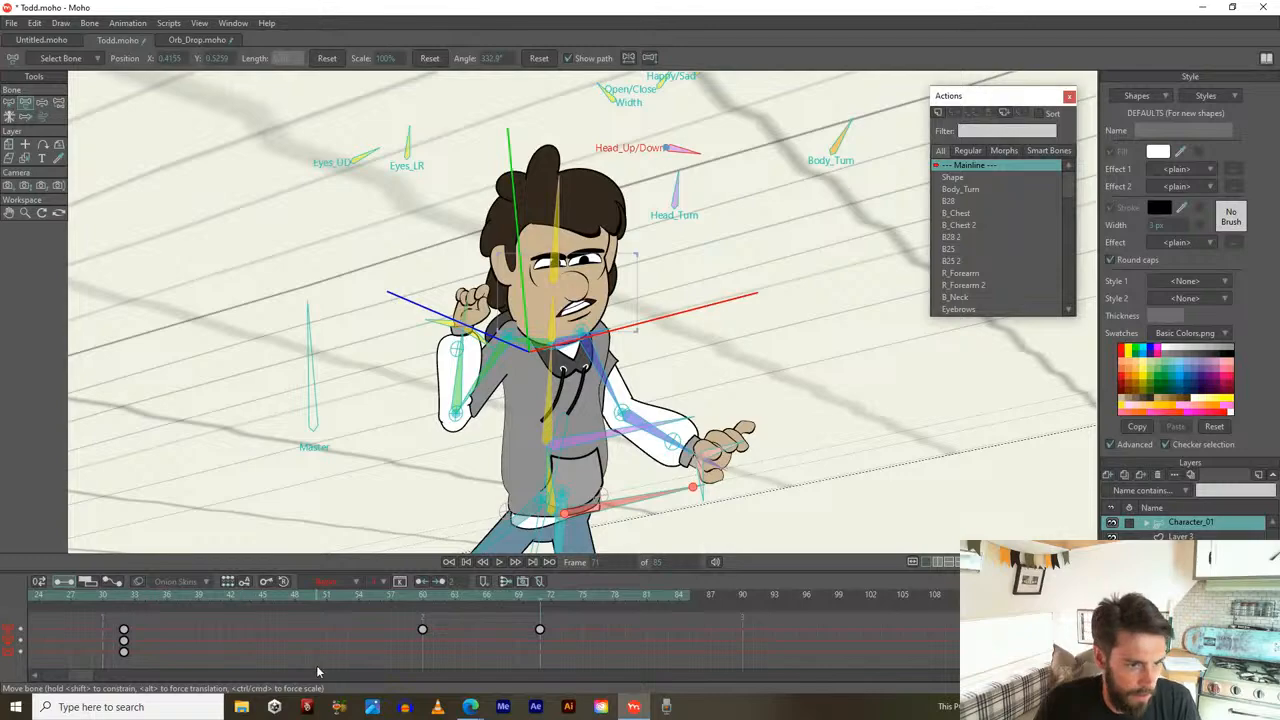
drag(86, 674, 58, 674)
click(38, 600)
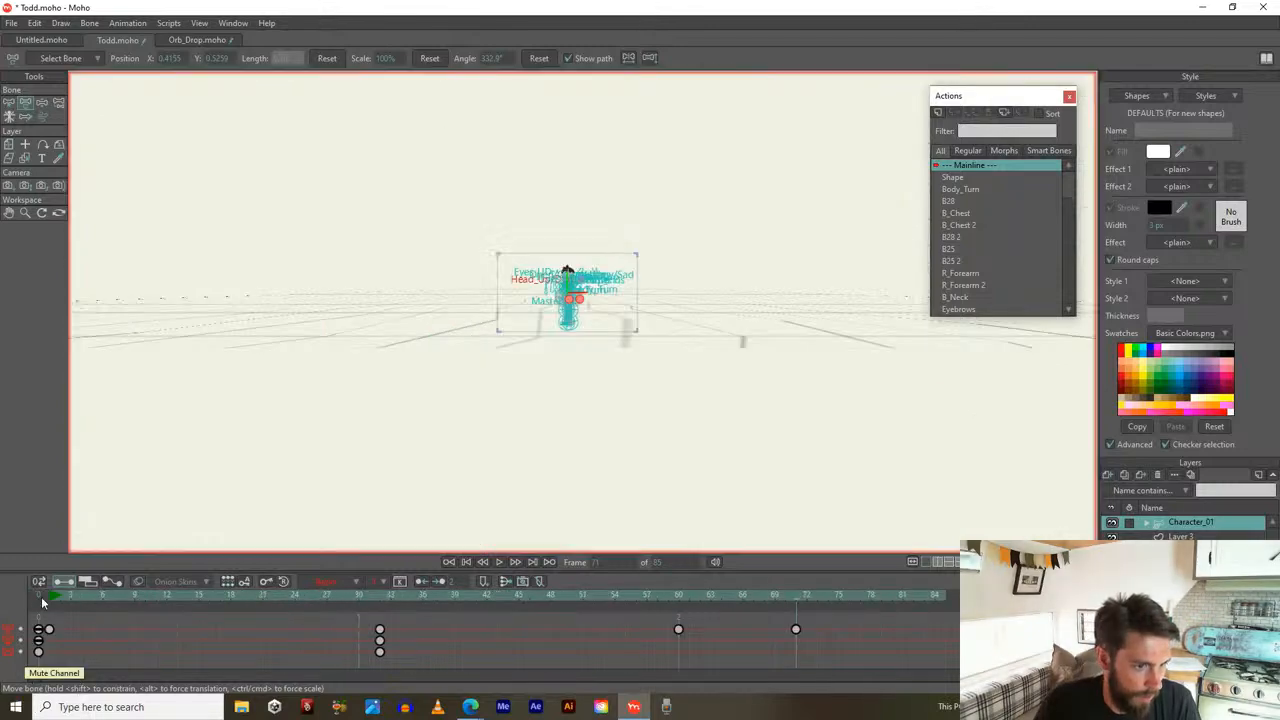
On frame 0, turn off bone dynamics for the B_Chest bone in the character's torso
scroll(455, 300, up, 10)
drag(565, 308, 34, 314)
drag(738, 316, 189, 316)
scroll(414, 300, up, 3)
key(b)
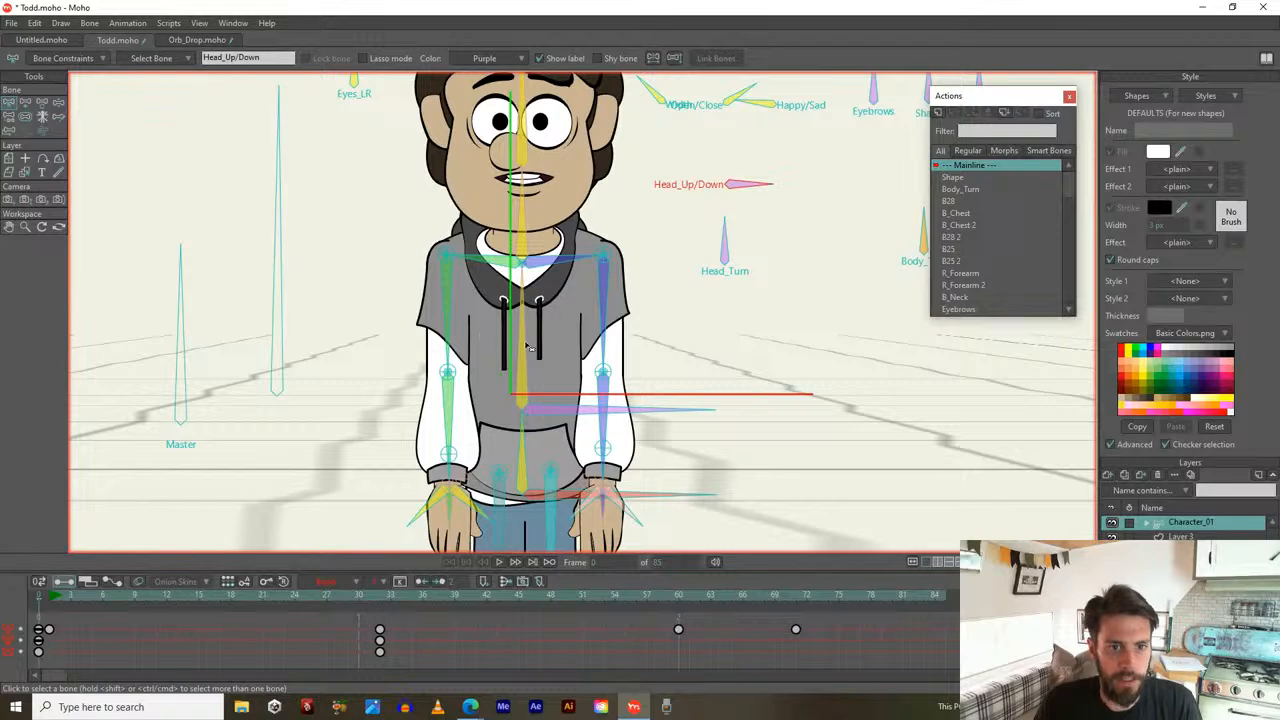
click(527, 346)
click(58, 60)
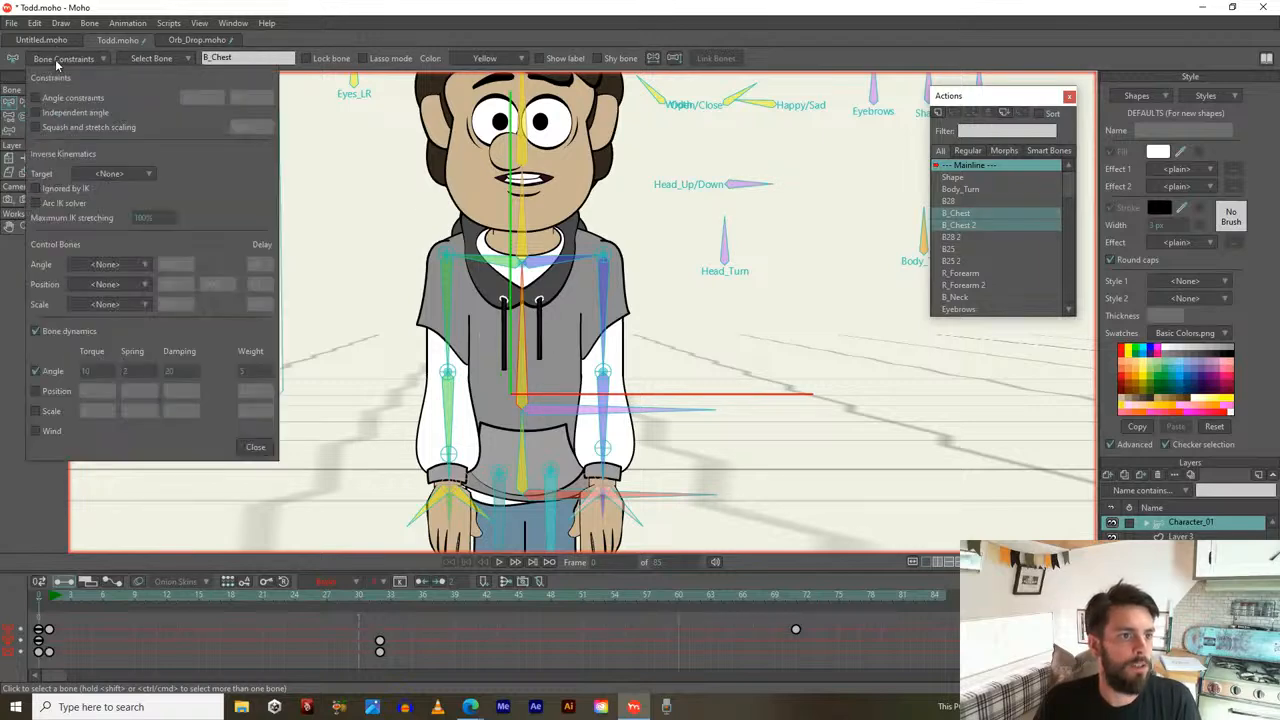
click(36, 331)
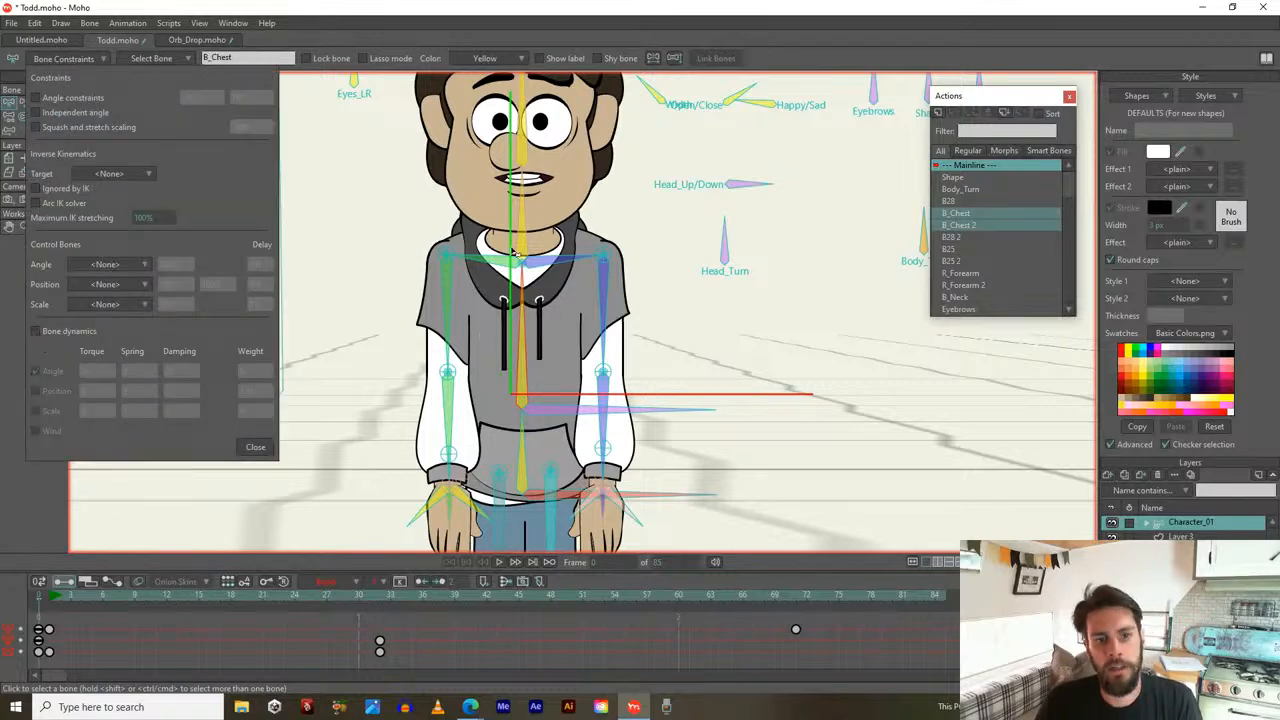
Turn off bone dynamics for the B_Neck and B_Head bones and close the constraints settings
click(523, 237)
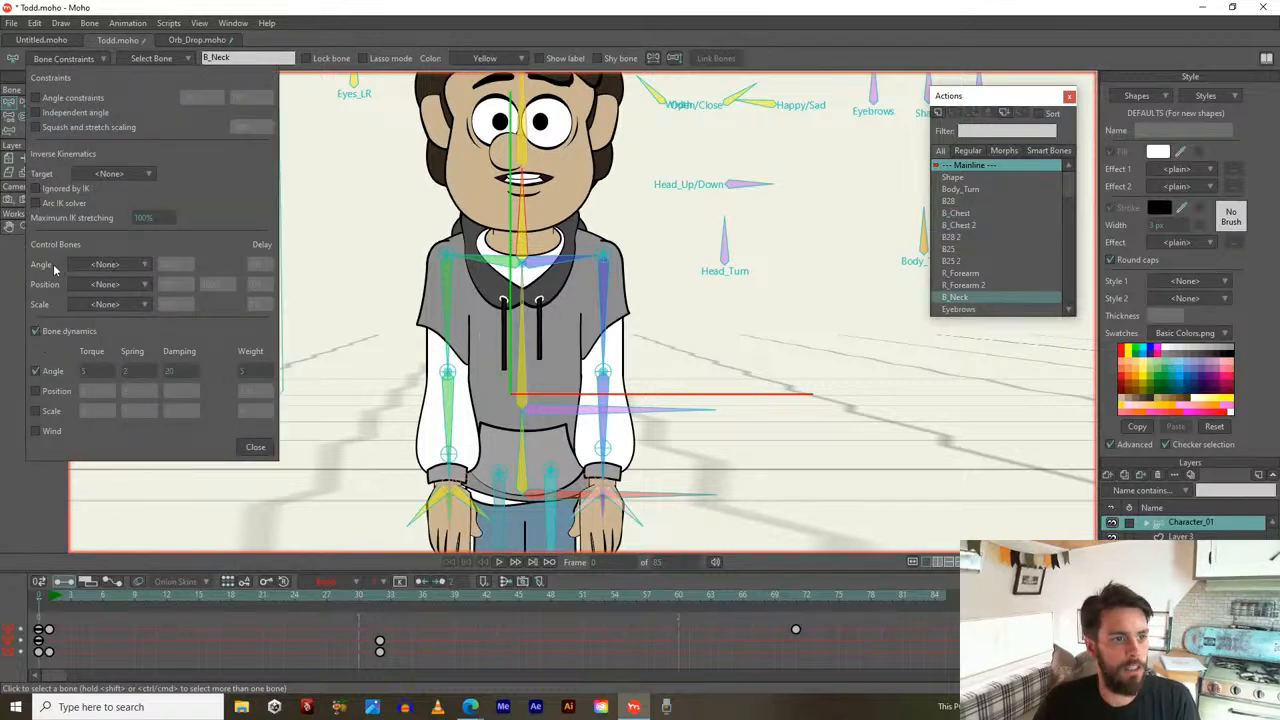
click(36, 331)
click(524, 140)
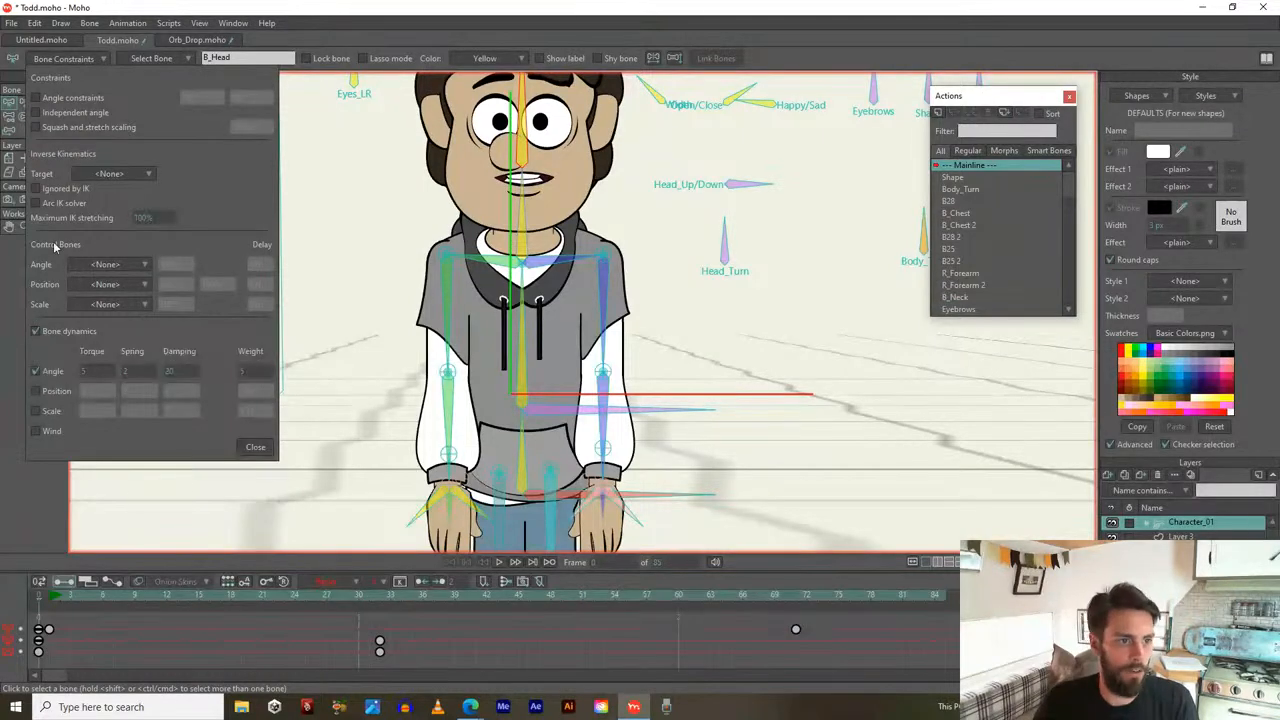
click(36, 331)
click(255, 447)
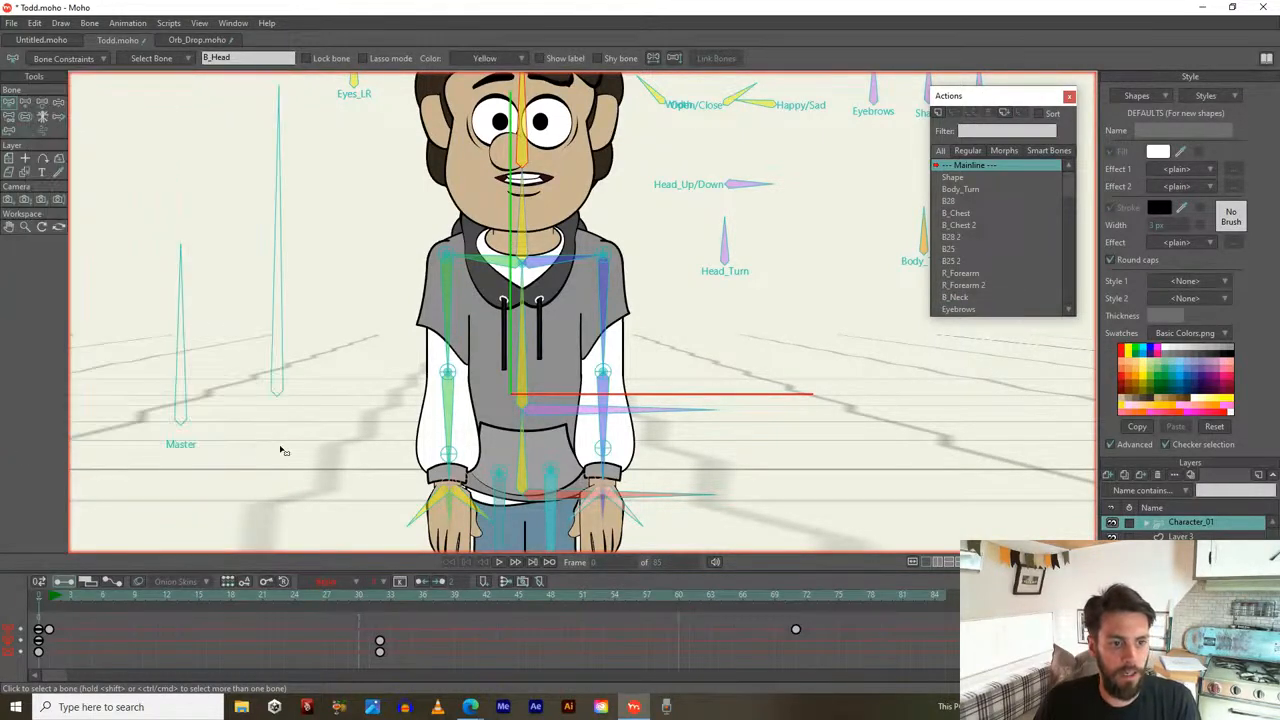
Play back the animation from frame 2 to check the character's motion, and stop it
scroll(360, 370, down, 3)
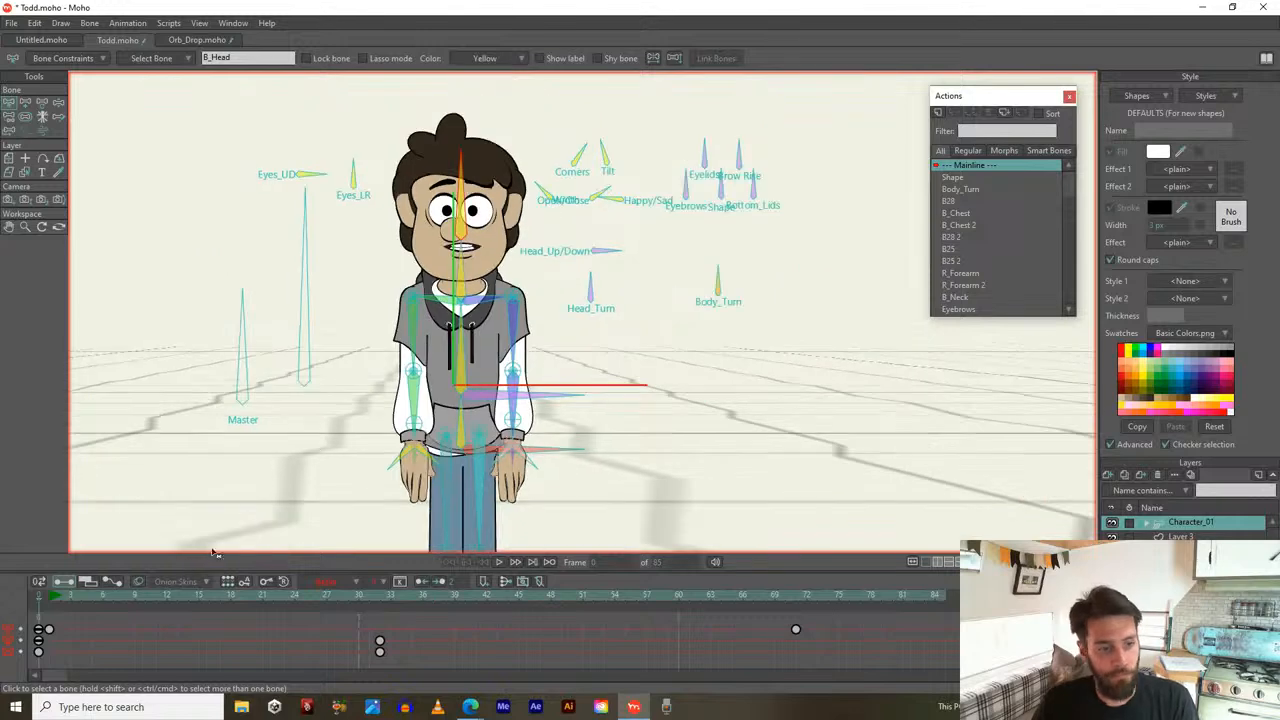
scroll(243, 508, down, 6)
click(57, 597)
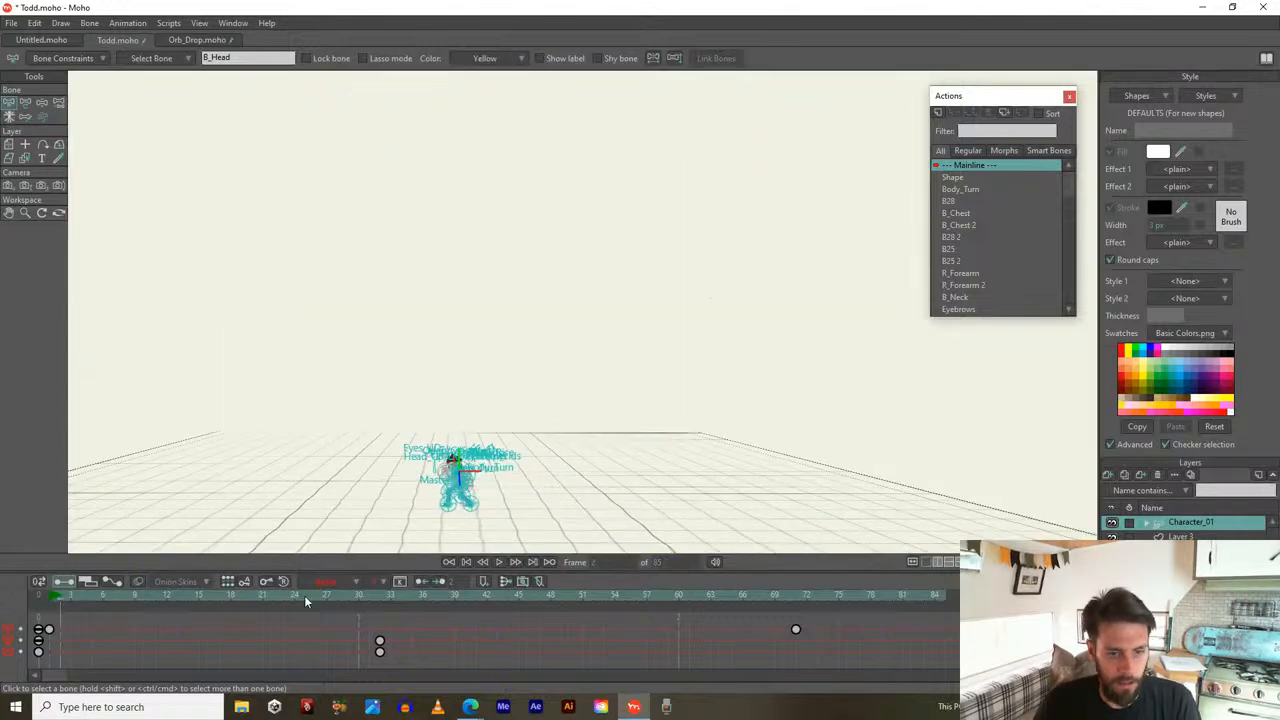
key(space)
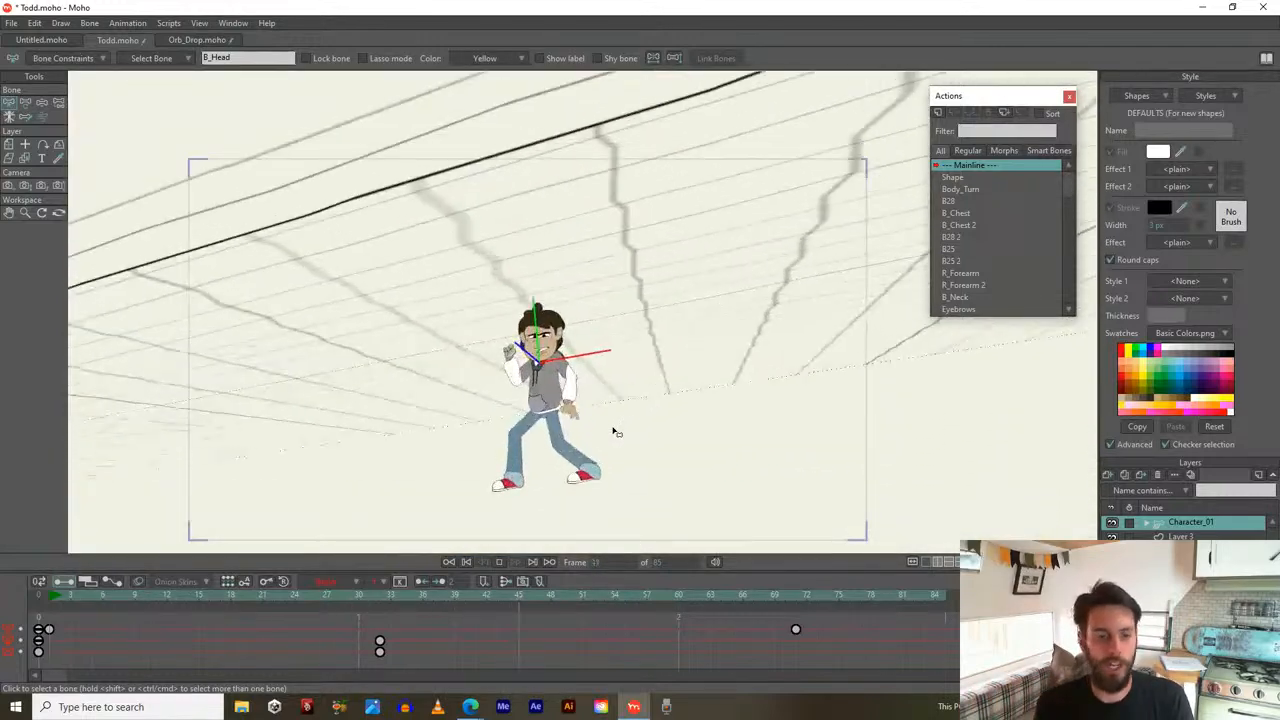
key(space)
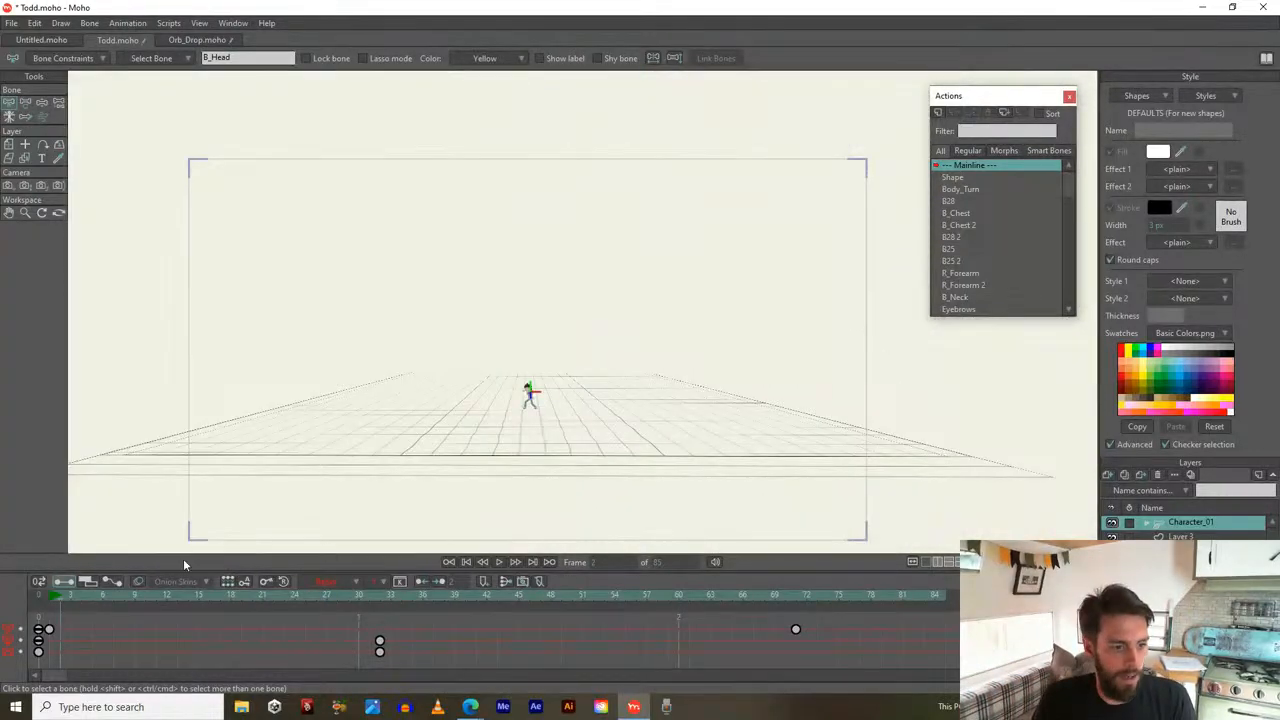
At frame 32, straighten the character's rear leg by moving its knee outward
drag(85, 597, 365, 606)
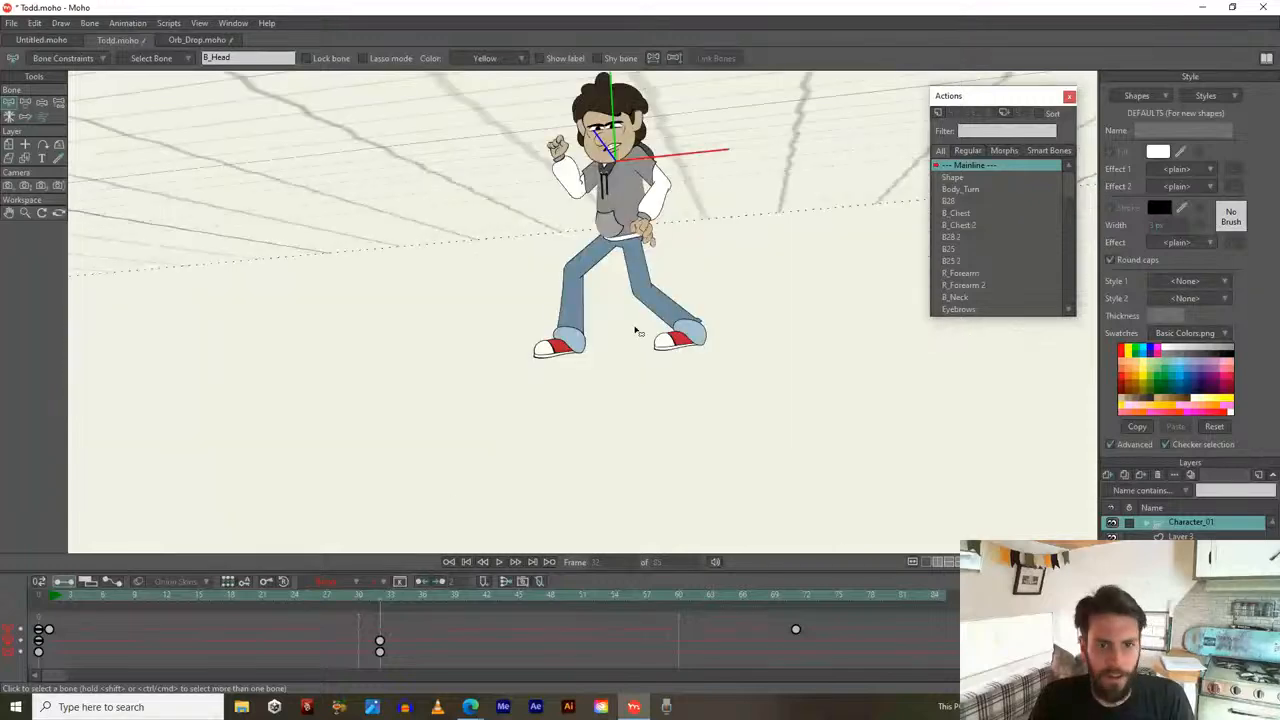
drag(573, 356, 493, 480)
drag(527, 421, 525, 390)
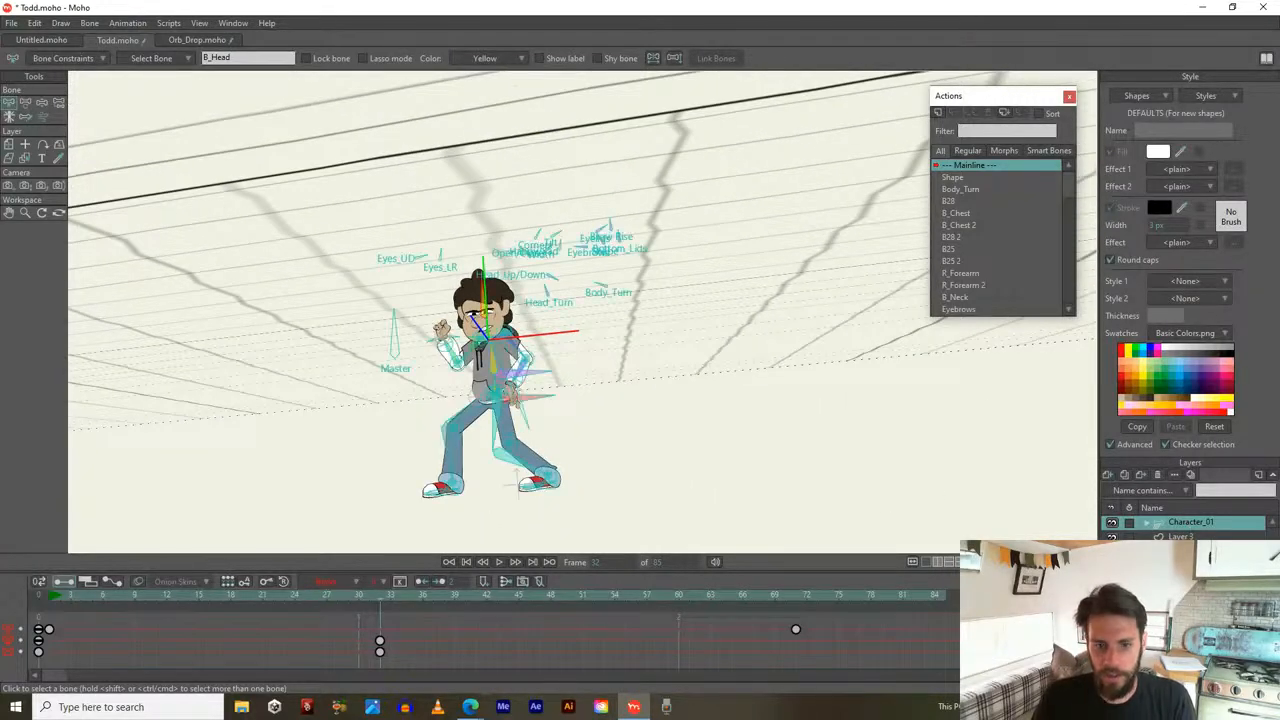
scroll(521, 393, up, 3)
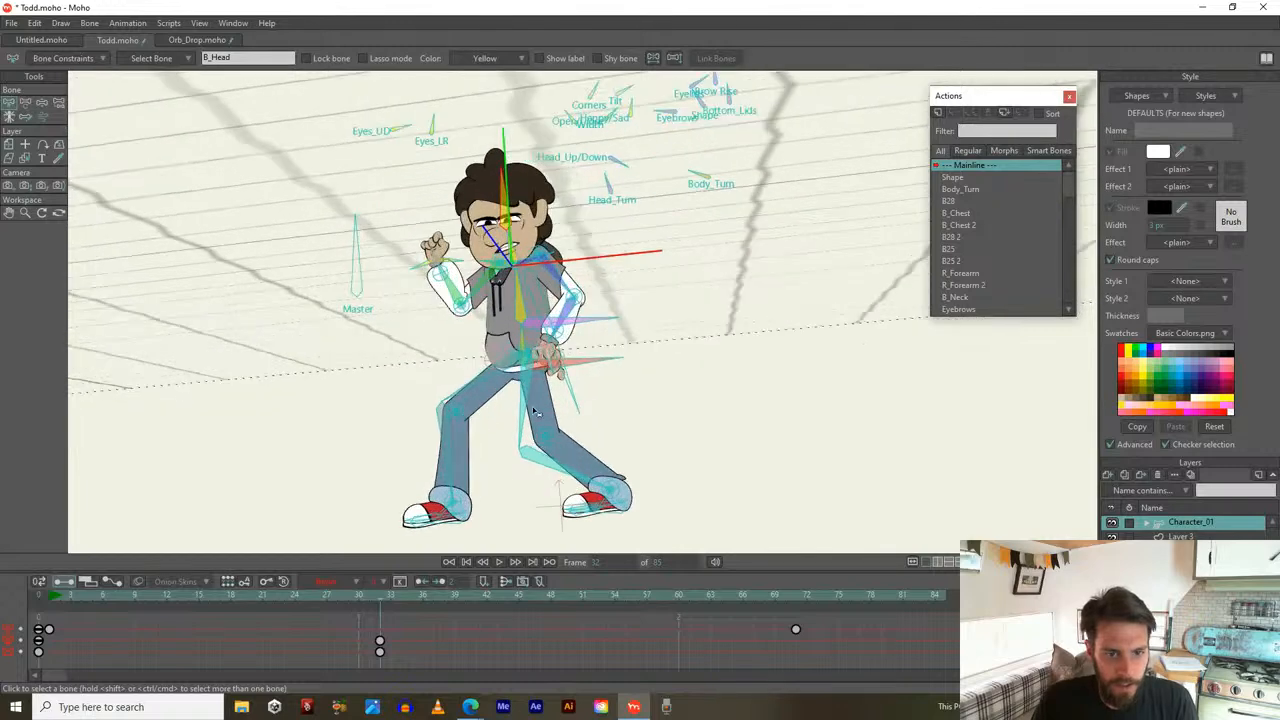
key(t)
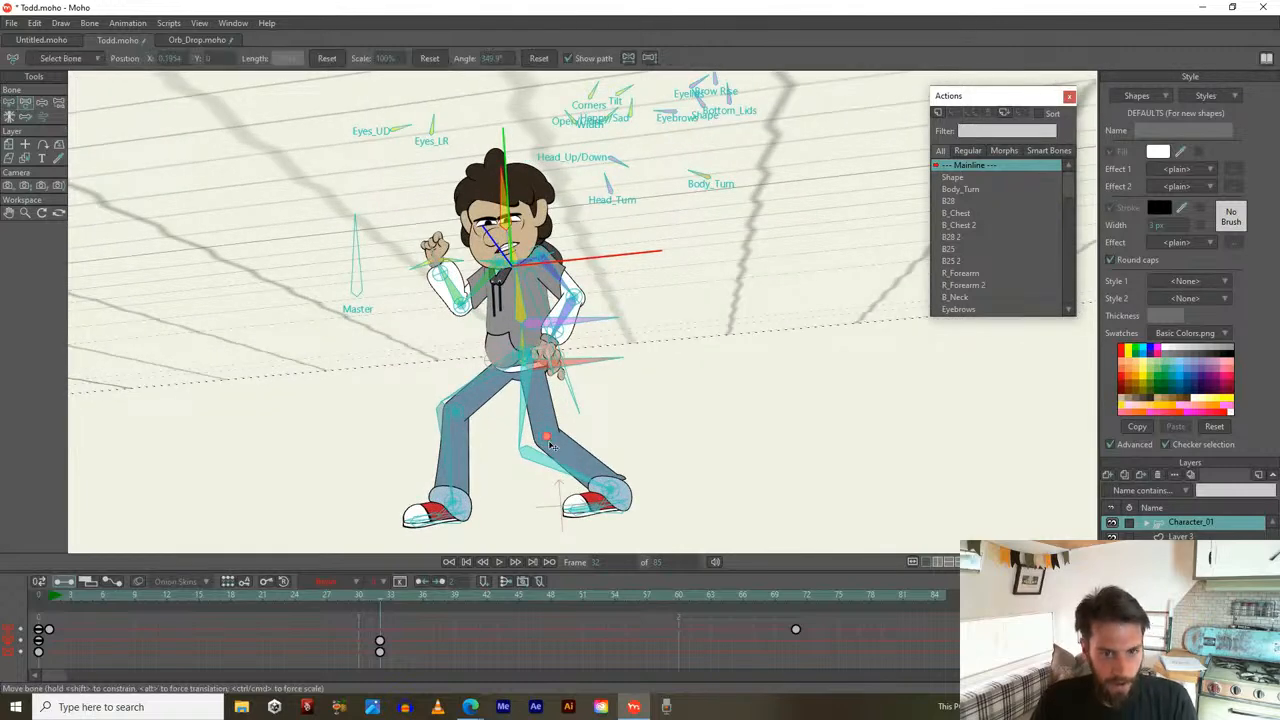
drag(548, 441, 568, 432)
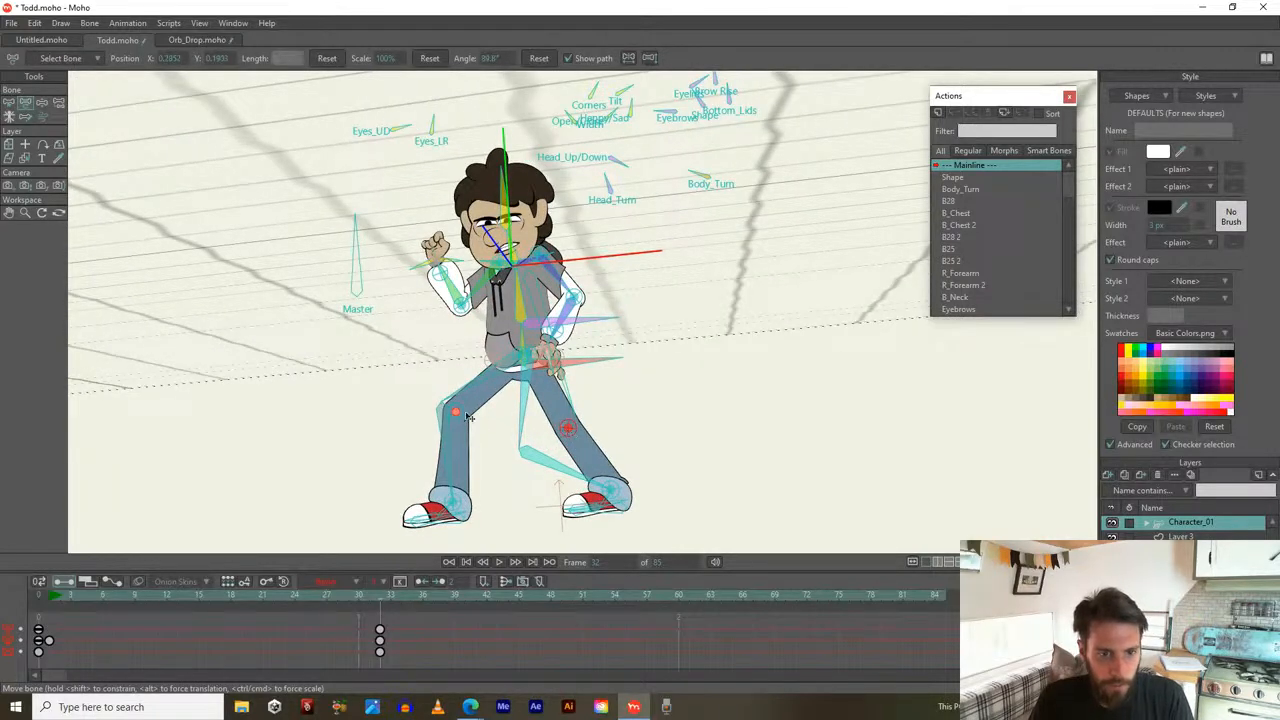
Rotate the Body_Turn control to about 104° and lower the hips into a deeper crouch at frame 32
drag(698, 214, 711, 207)
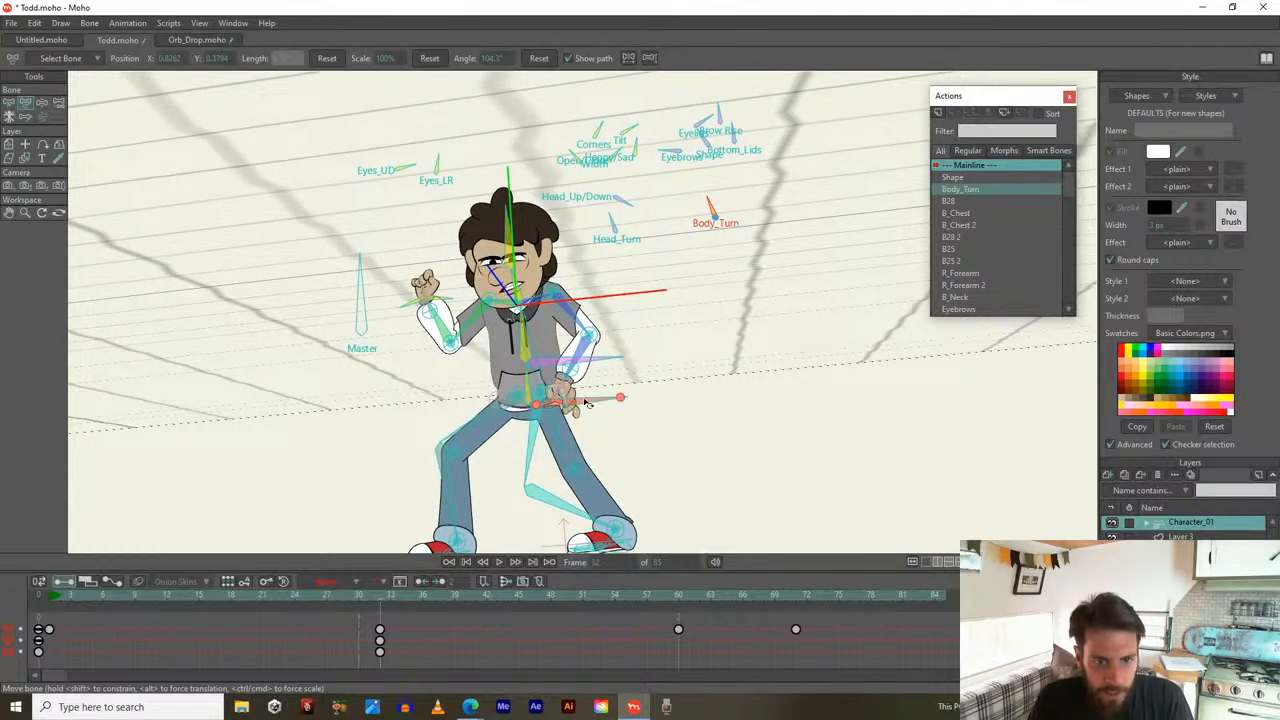
drag(587, 403, 587, 437)
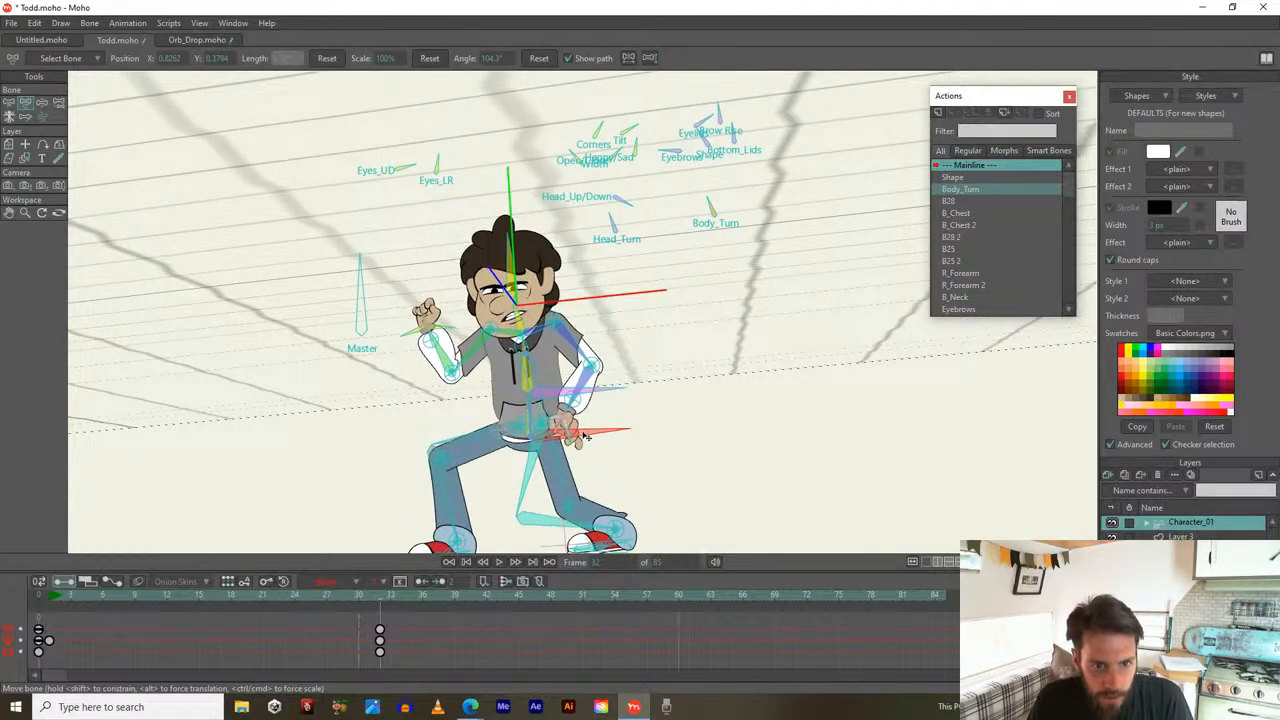
Rotate the Head_Turn control to about 92° to turn the character's head at frame 32
scroll(522, 347, up, 3)
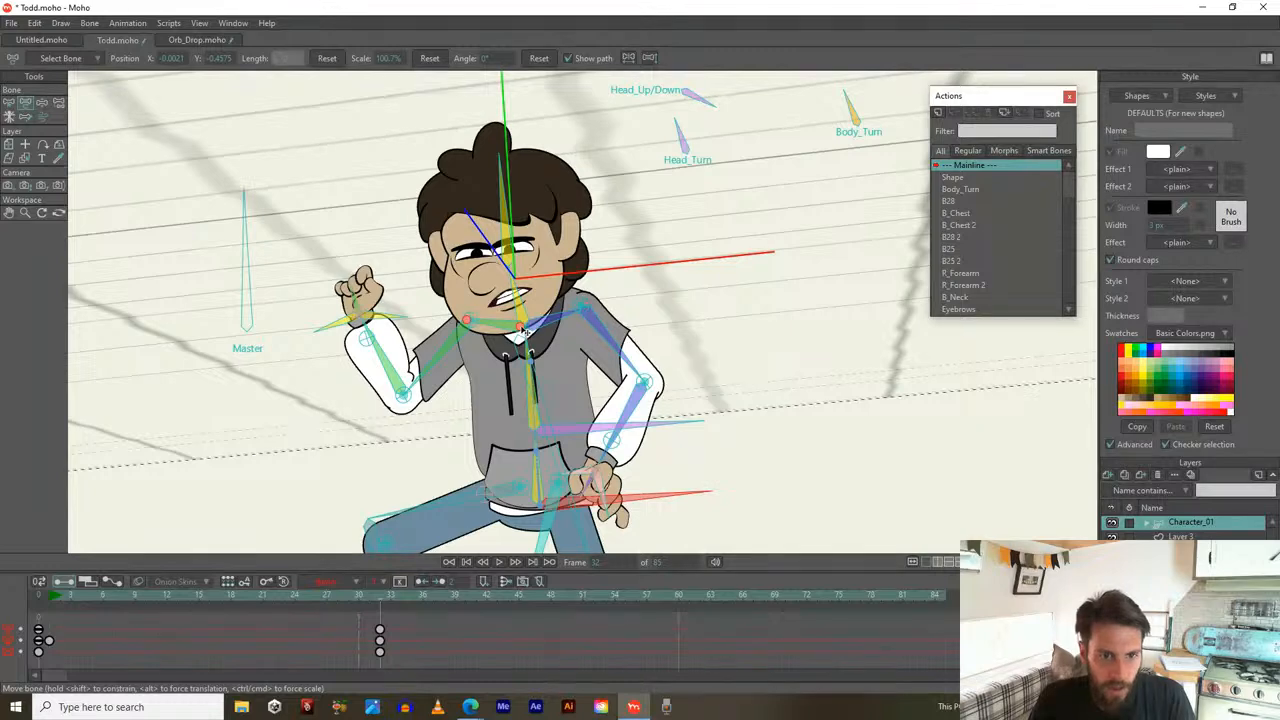
drag(528, 338, 513, 294)
drag(580, 190, 616, 285)
drag(736, 198, 722, 238)
drag(668, 310, 723, 214)
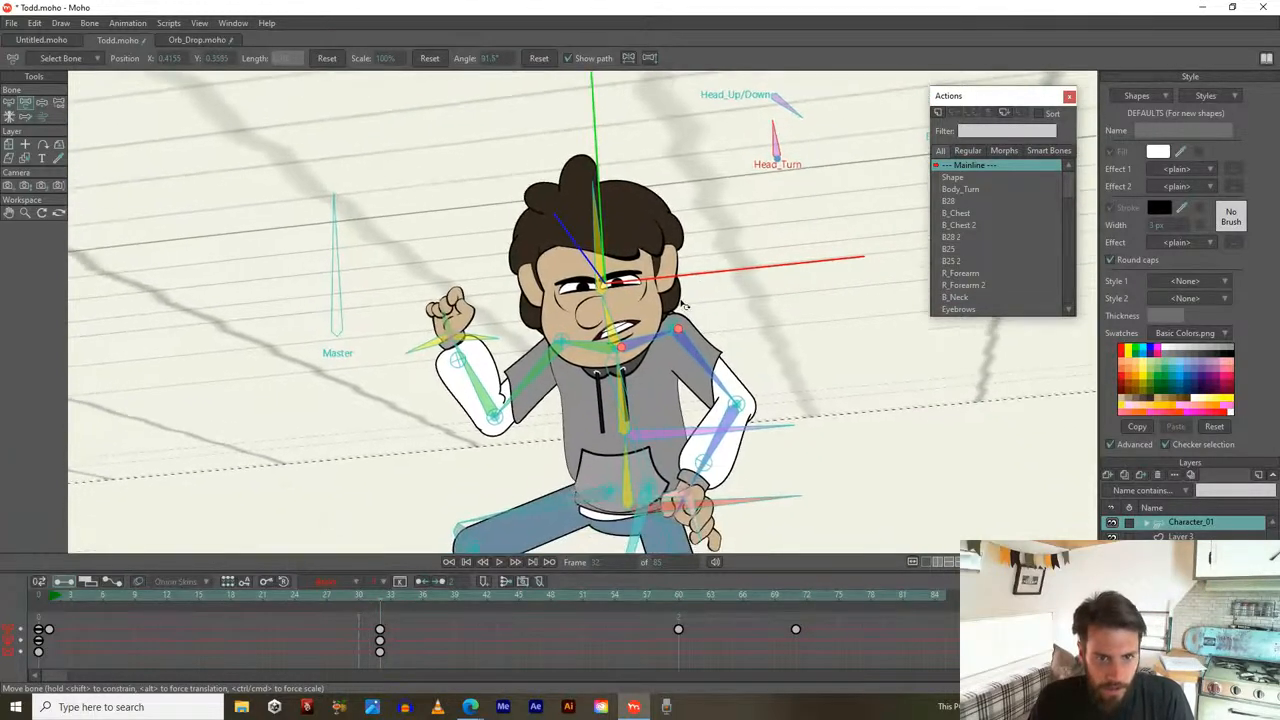
Try a frame 32 pose with both arms raised beside the head
click(522, 347)
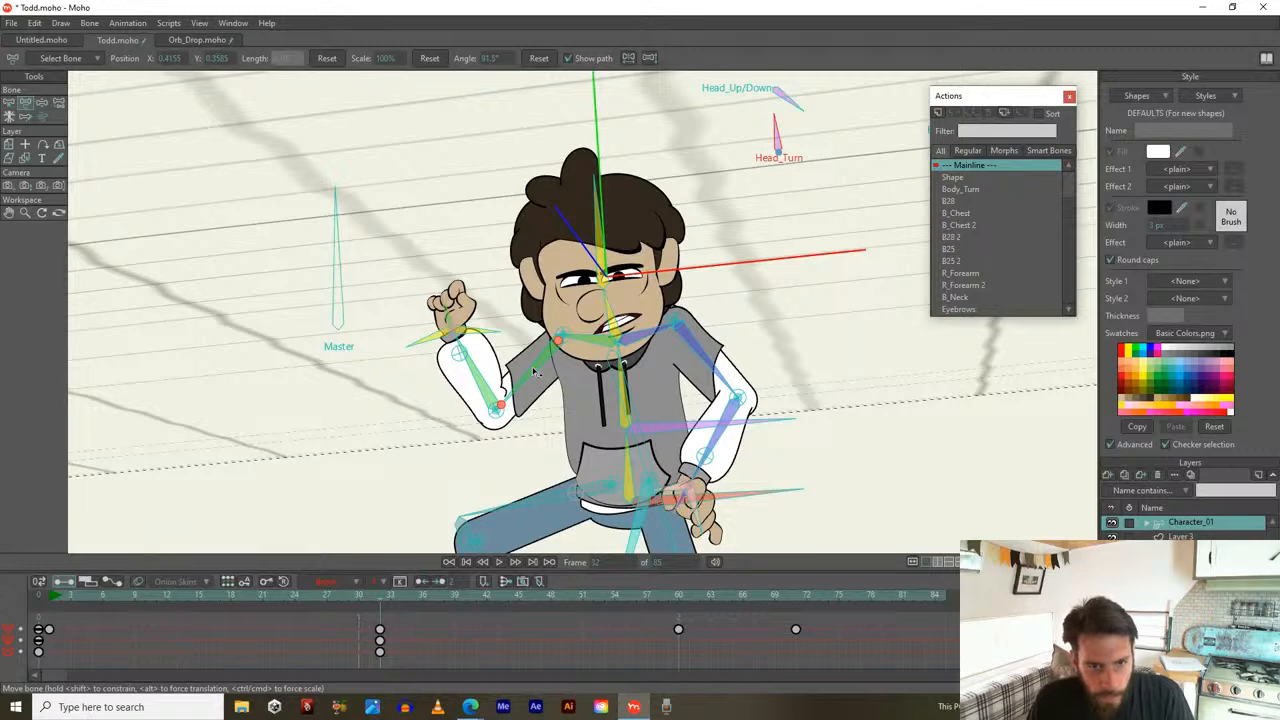
drag(535, 372, 476, 313)
drag(708, 354, 741, 327)
click(740, 325)
scroll(735, 327, down, 5)
drag(720, 393, 660, 393)
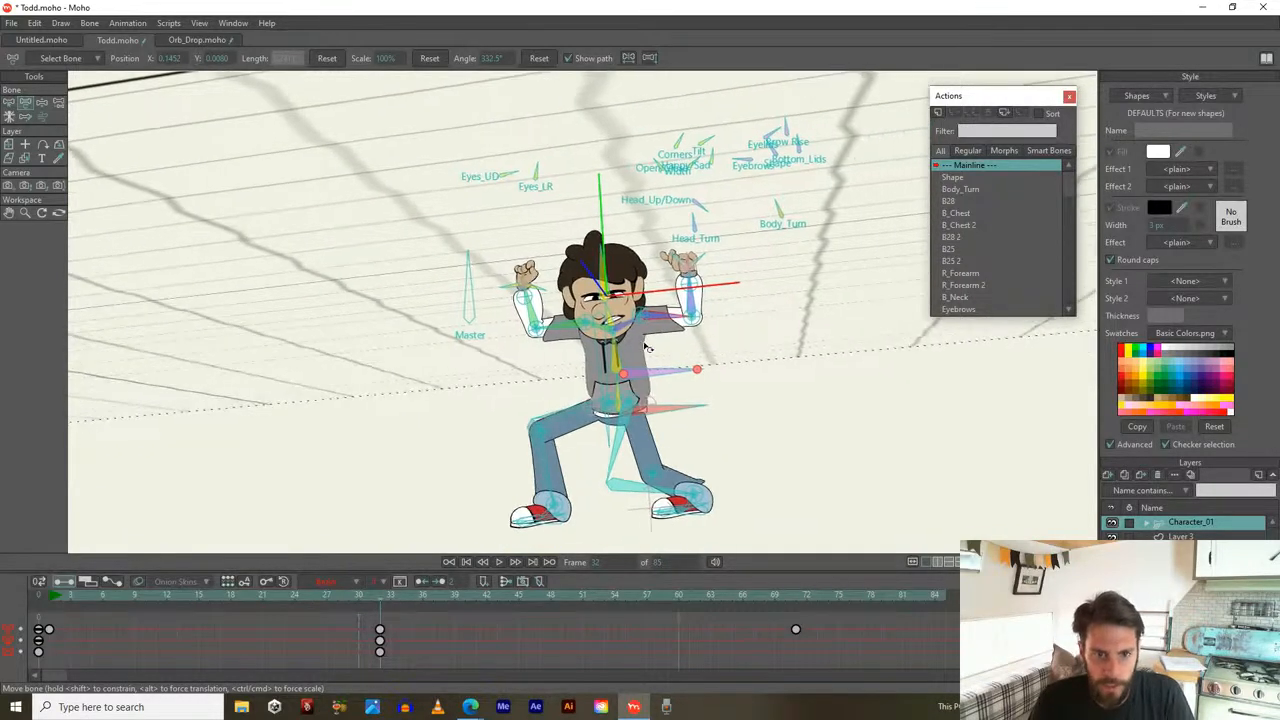
Try swinging the rear arm down and outward, away from the body, at frame 32
scroll(640, 355, up, 3)
mouse_move(382, 601)
mouse_down()
mouse_move(14, 564)
mouse_move(221, 566)
mouse_move(280, 595)
mouse_move(384, 594)
mouse_up()
drag(663, 313, 709, 393)
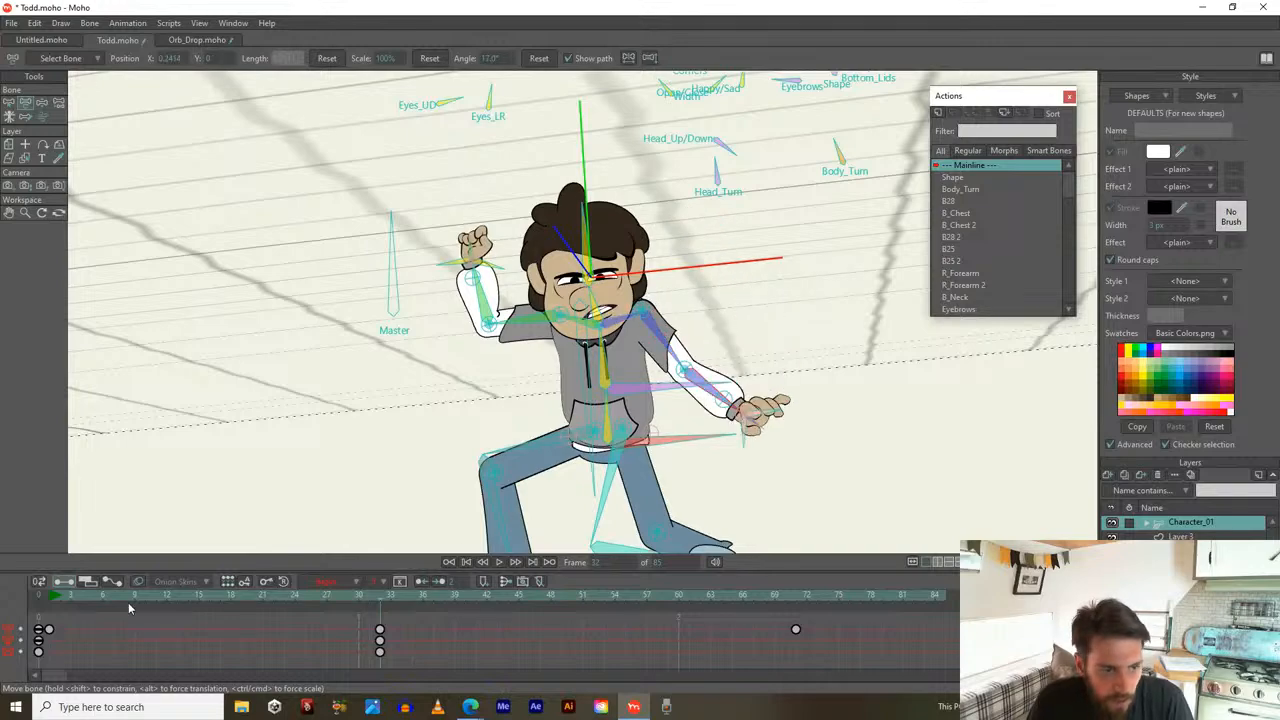
At frame 32, bend both arms so the character's hands rest at the waist with the elbows out
drag(48, 600, 380, 596)
drag(713, 396, 681, 345)
drag(478, 293, 530, 320)
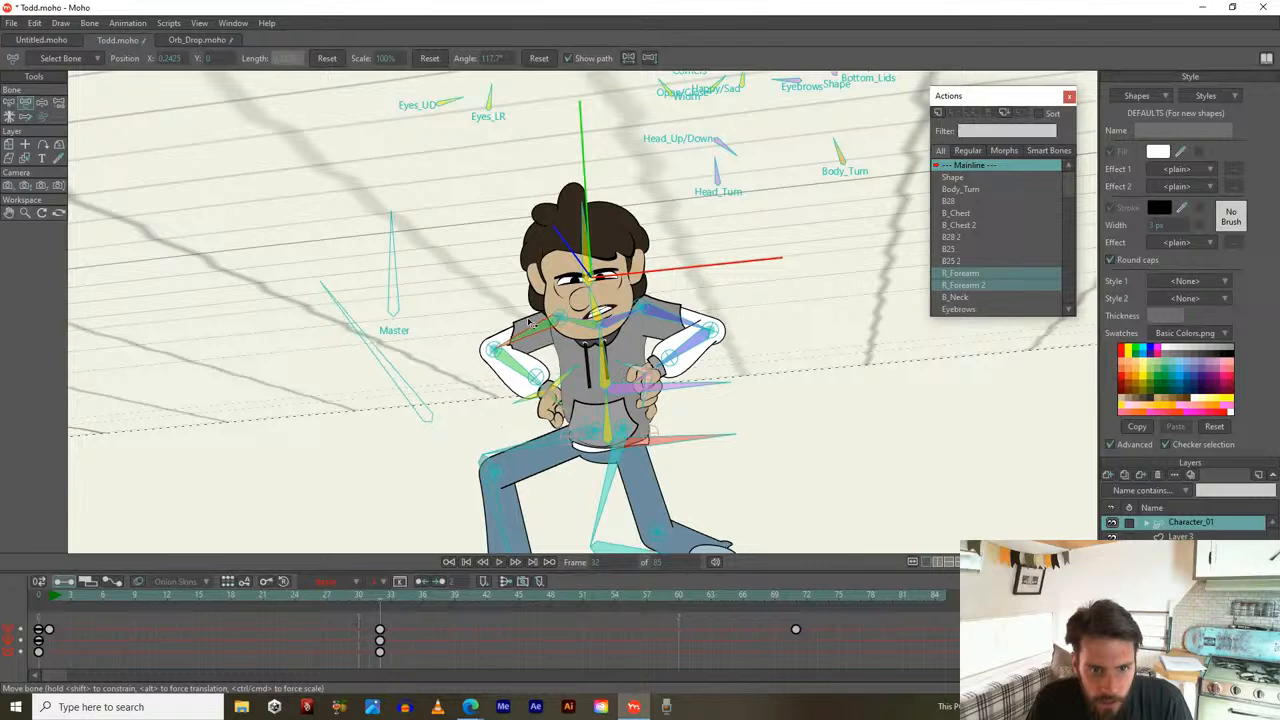
Adjust the Body_Turn control and raise both elbows outward so the hands hang down beside the chest at frame 32
click(845, 164)
drag(840, 152, 842, 152)
drag(536, 332, 684, 338)
drag(500, 347, 540, 385)
click(523, 341)
scroll(537, 339, up, 2)
click(544, 367)
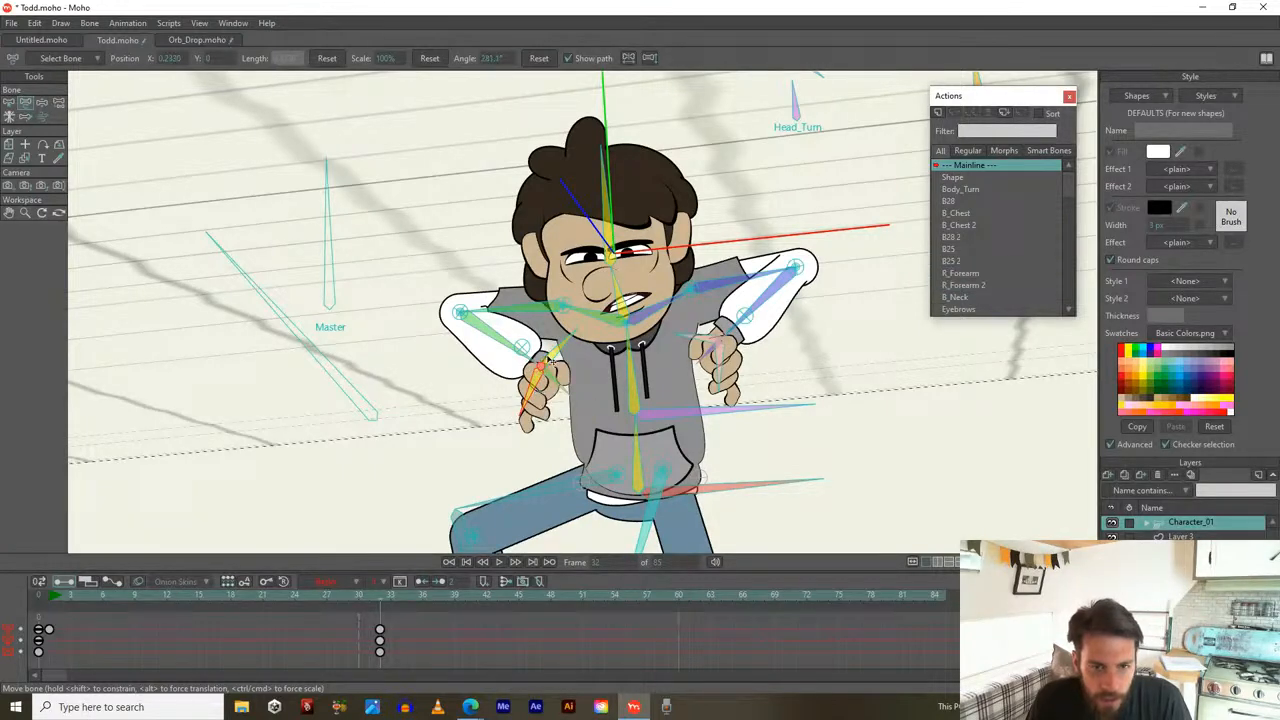
At frame 1, lower the character's front arm away from the body and set its hand to an open shape
scroll(545, 360, down, 3)
click(533, 484)
drag(382, 603, 47, 559)
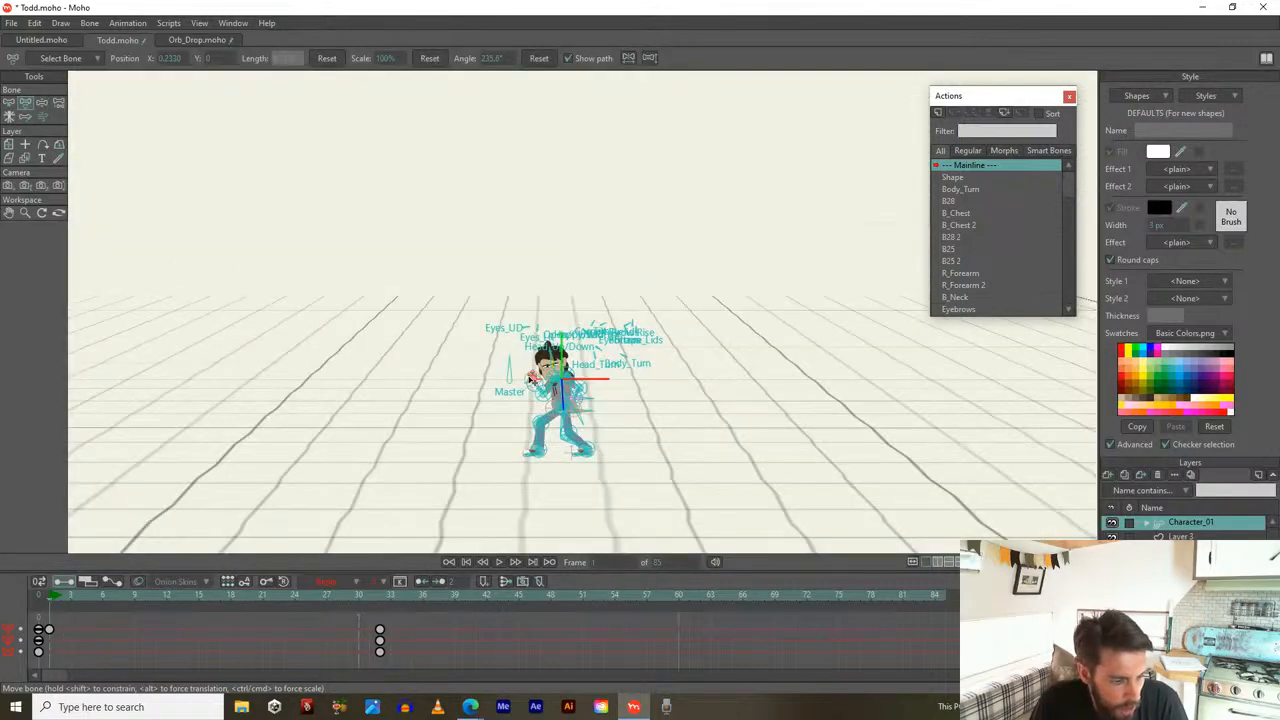
scroll(528, 378, up, 6)
drag(496, 342, 496, 398)
drag(512, 330, 427, 375)
scroll(424, 367, up, 2)
scroll(519, 479, down, 2)
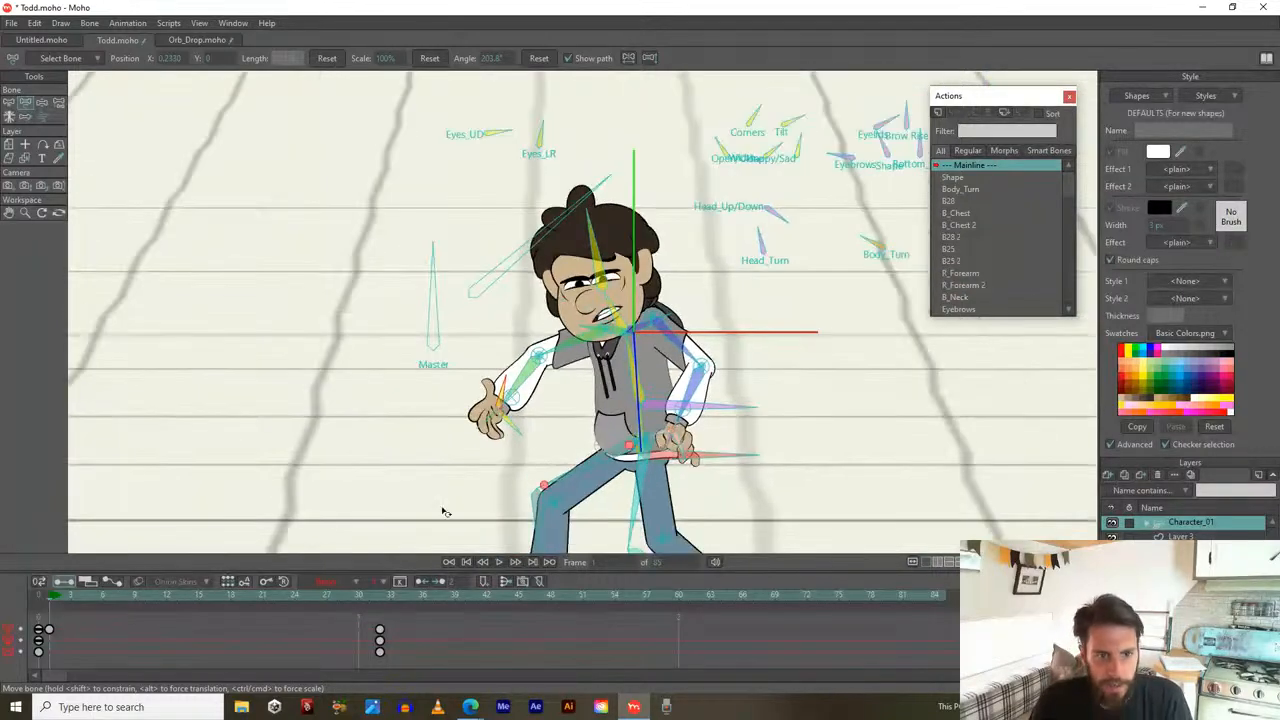
Set the front hand control's keyframes at frames 1 and 32 to Step interpolation
drag(48, 596, 60, 567)
scroll(67, 650, up, 2)
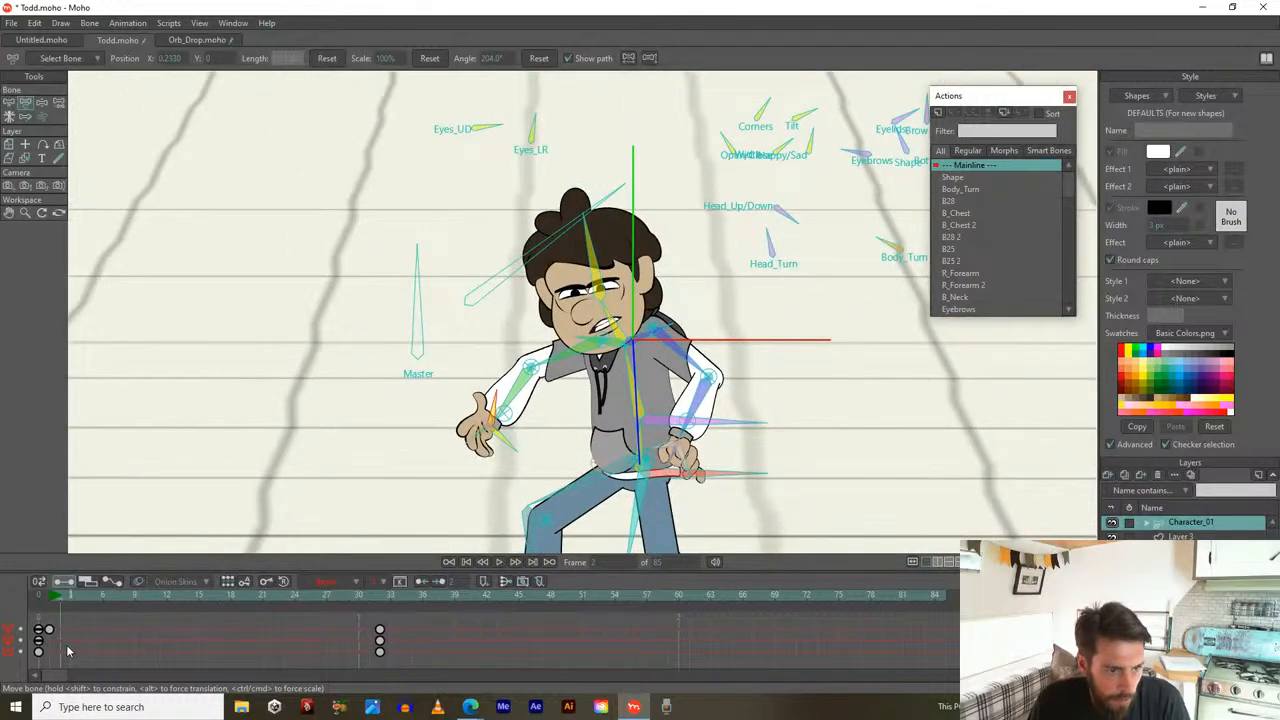
click(53, 643)
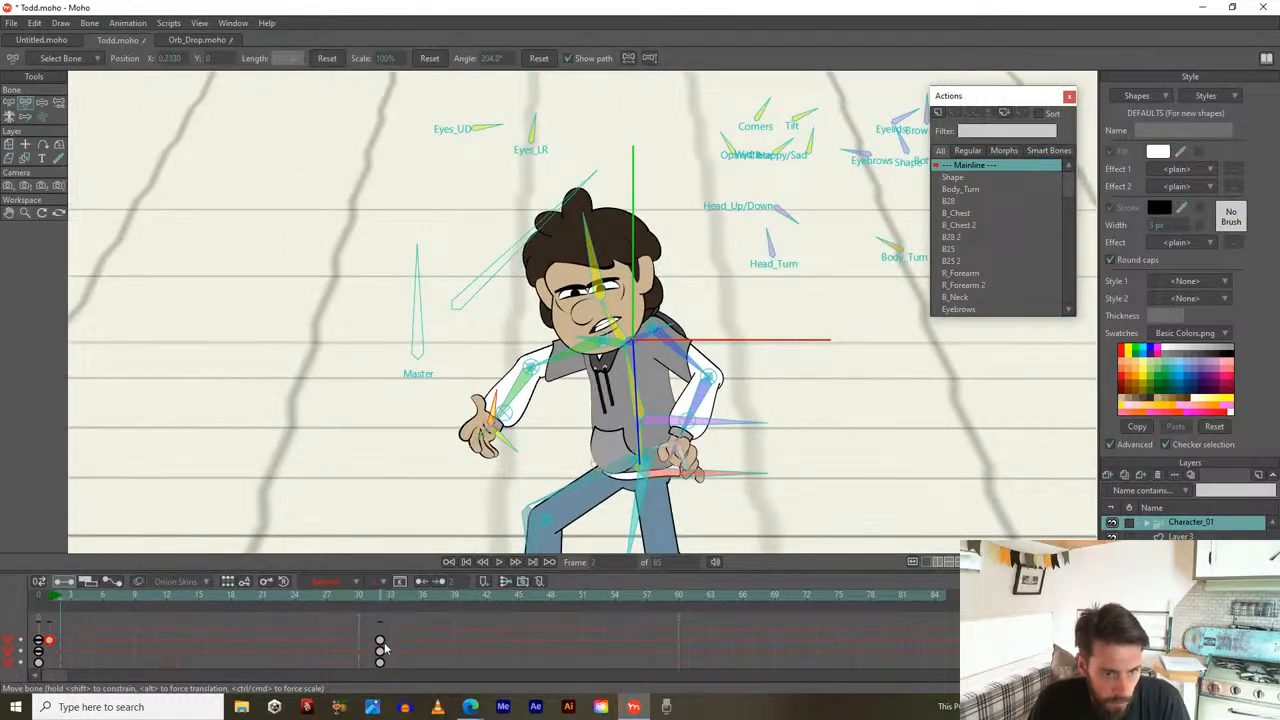
click(327, 583)
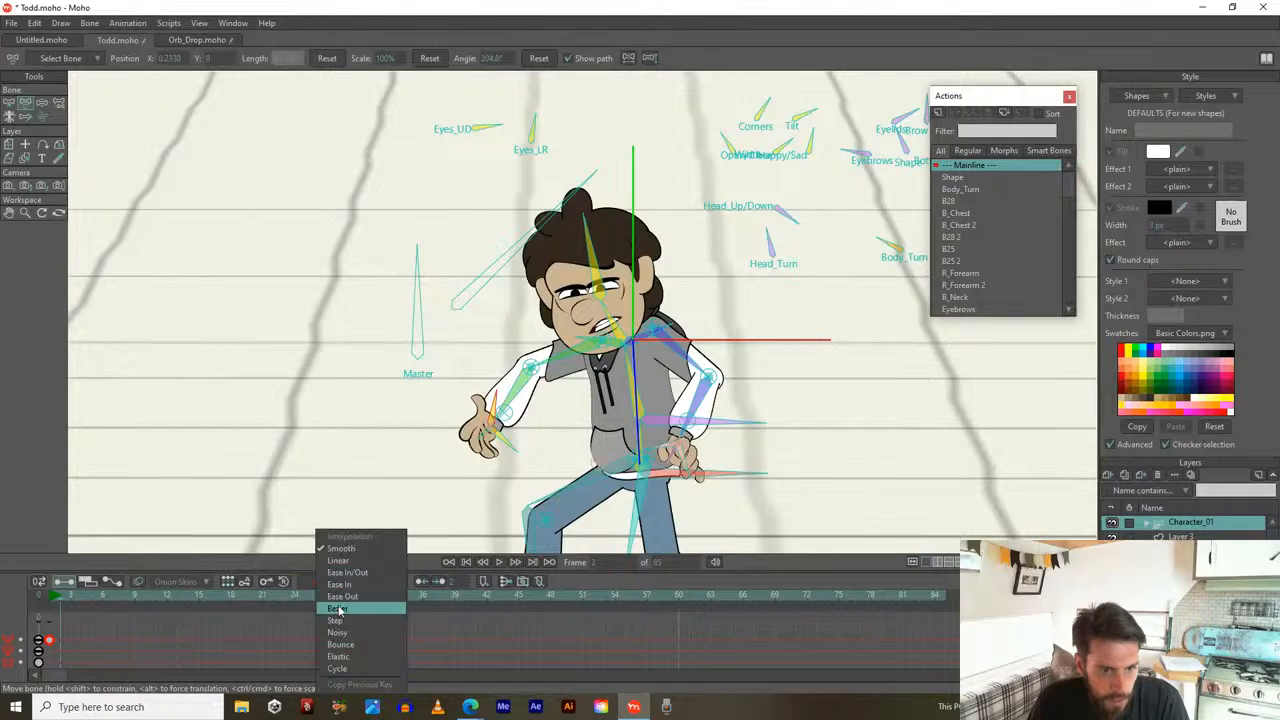
click(340, 622)
Move the front hand control's frame 32 keyframe to frame 21 and scrub through the hand change
drag(61, 596, 263, 595)
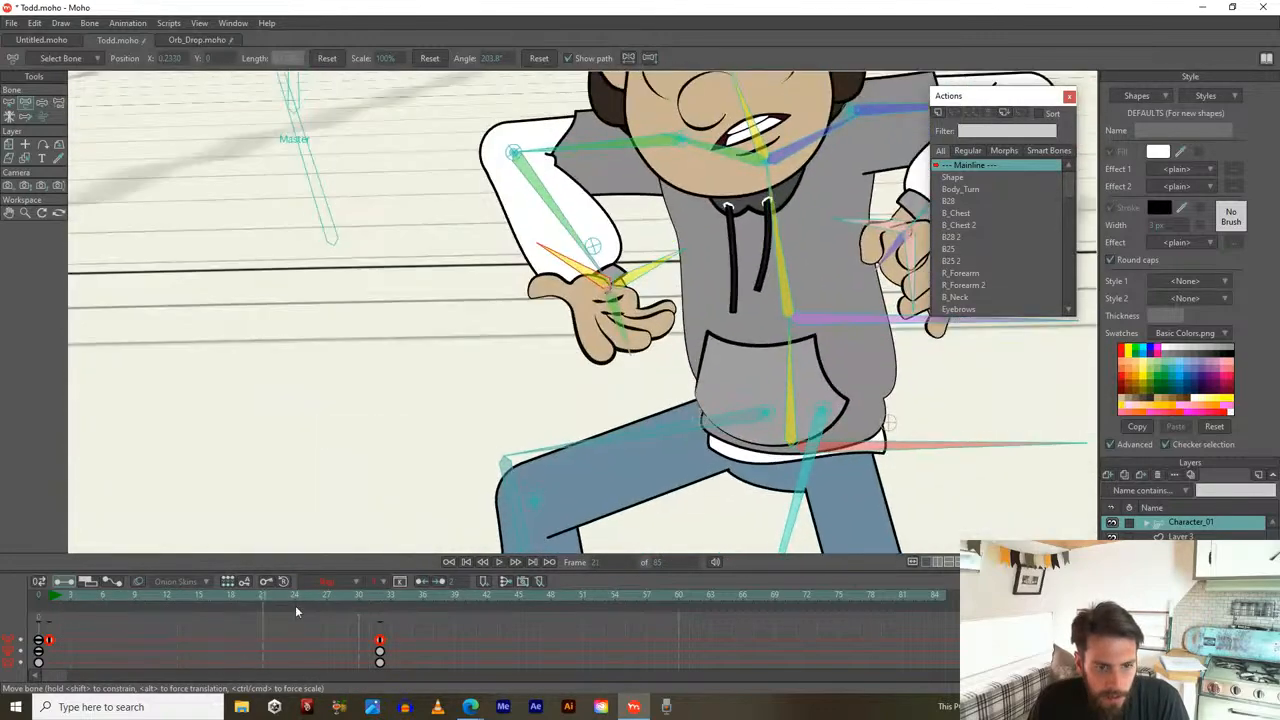
drag(379, 648, 267, 651)
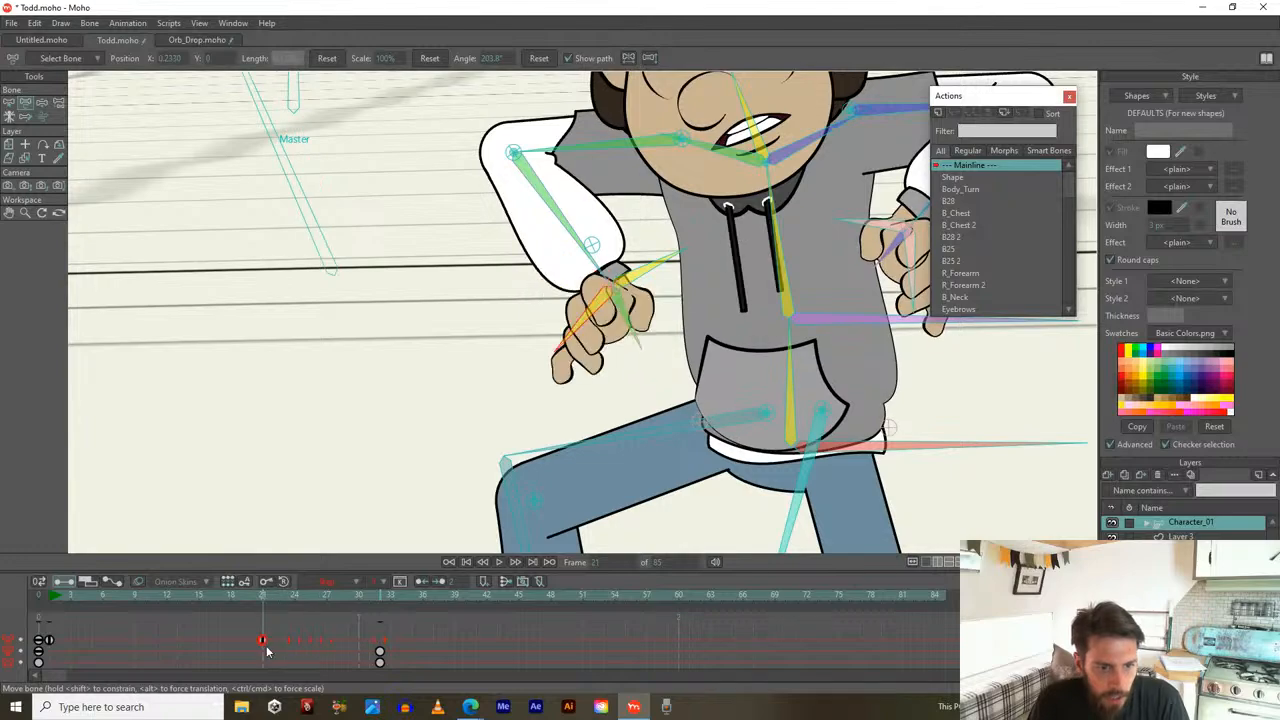
scroll(368, 479, down, 5)
drag(264, 595, 379, 567)
click(49, 601)
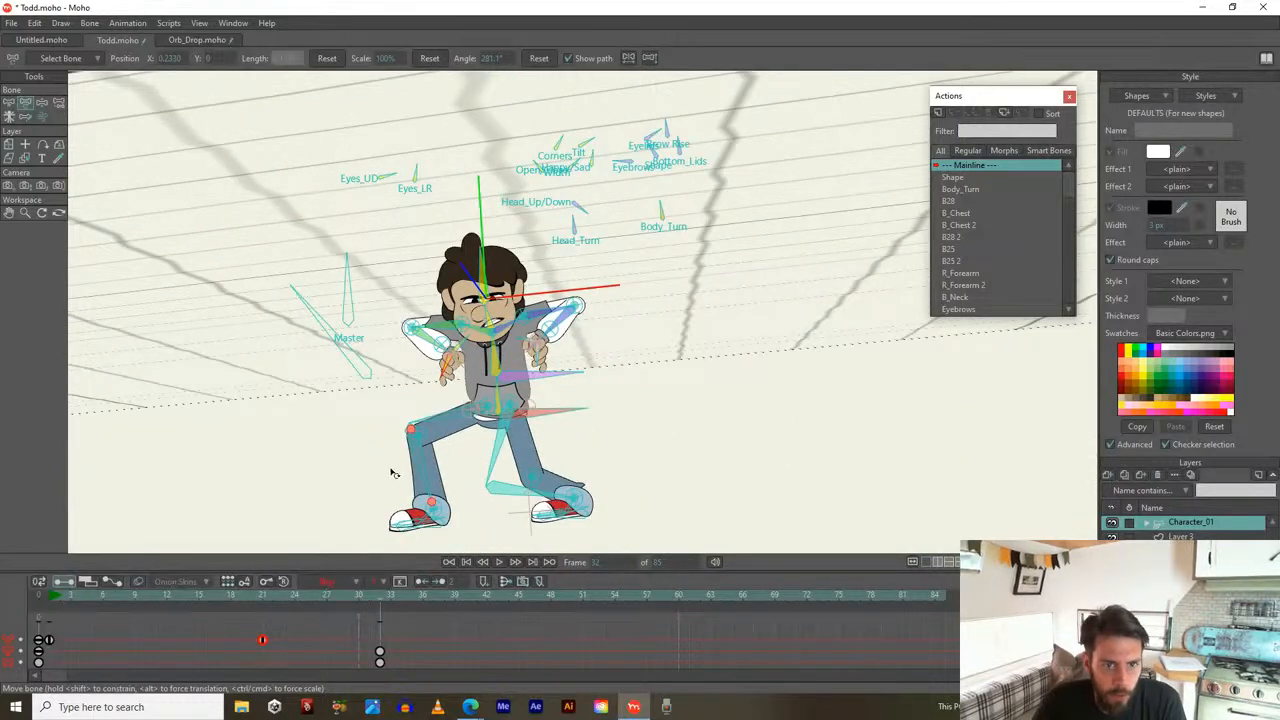
At frame 32, lift the heel of the character's front foot while keeping the toe planted
scroll(363, 486, down, 2)
drag(363, 486, 405, 390)
scroll(412, 370, up, 3)
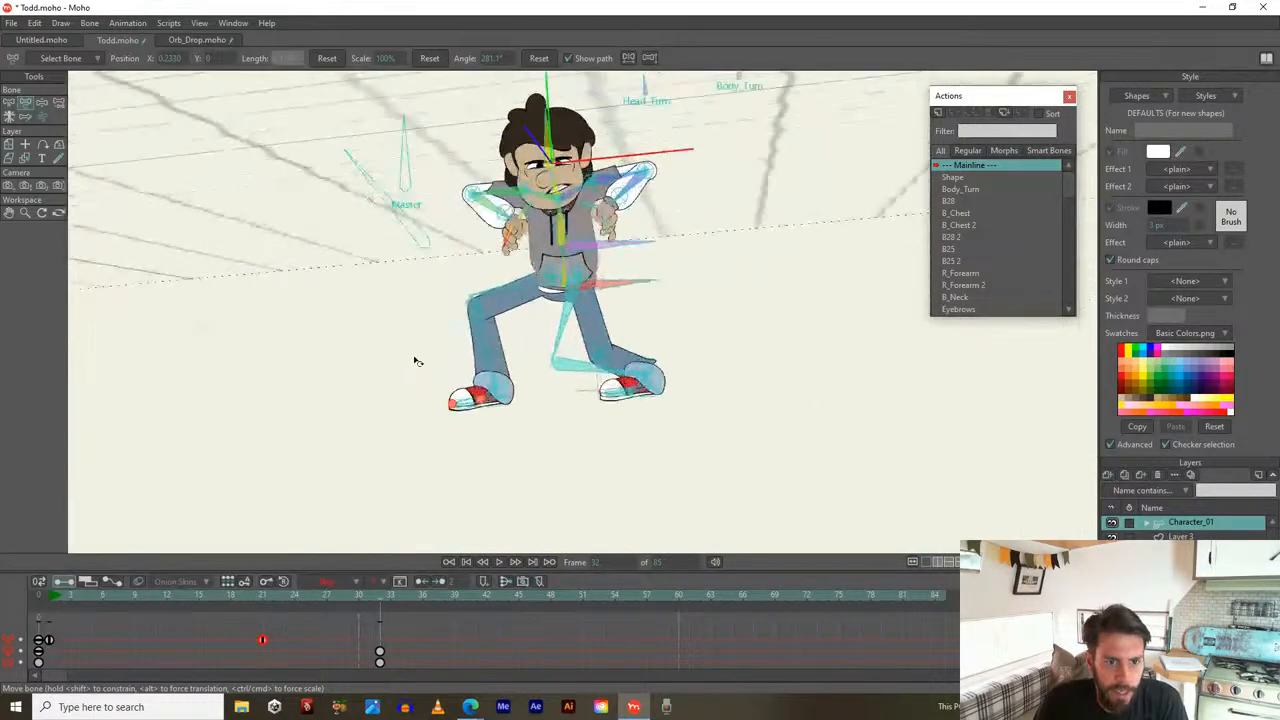
scroll(491, 426, up, 1)
scroll(517, 437, up, 2)
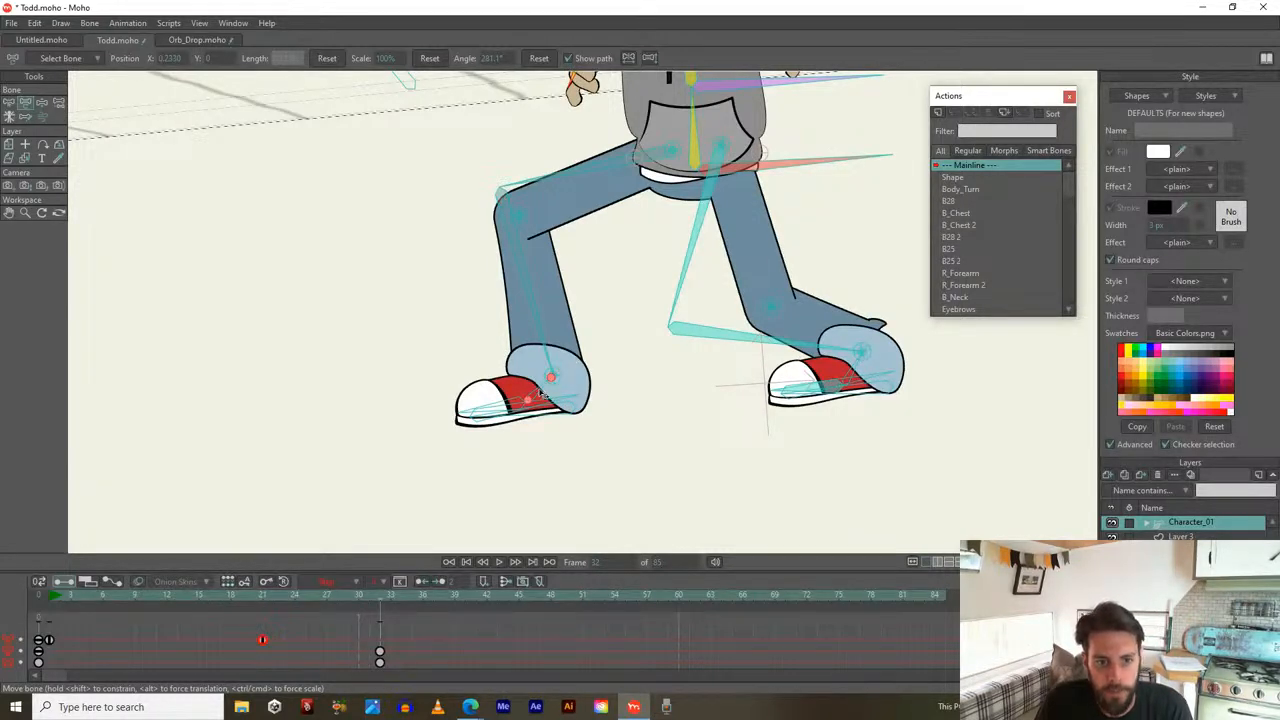
drag(545, 393, 535, 395)
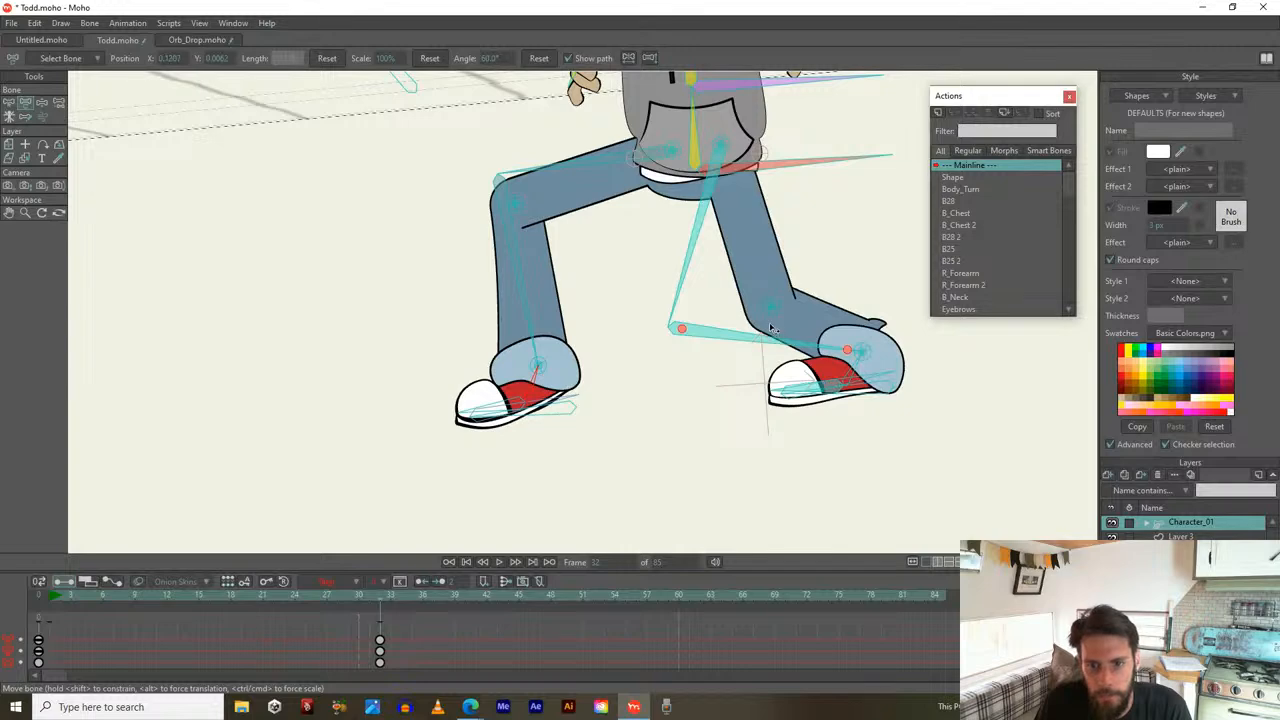
At frame 32, reposition both knees so the character's legs bend outward in a wide crouch, comparing the stance with frame 1
drag(773, 330, 663, 427)
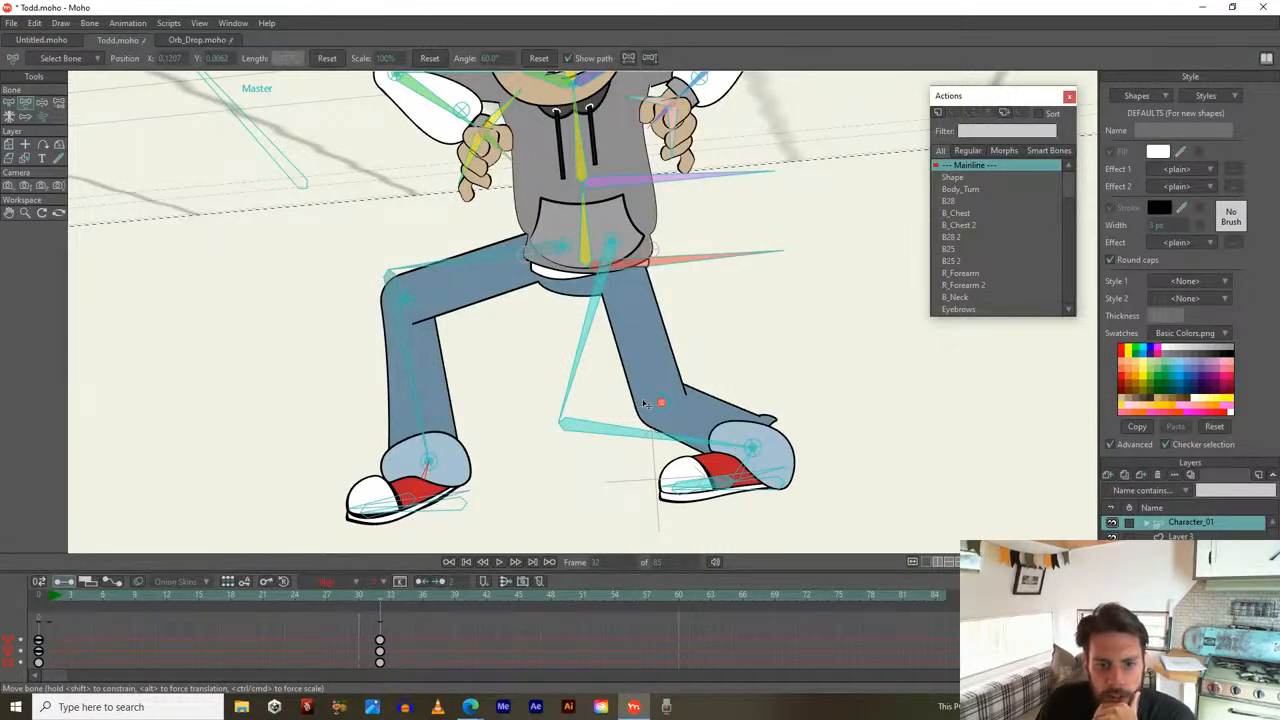
drag(661, 403, 641, 386)
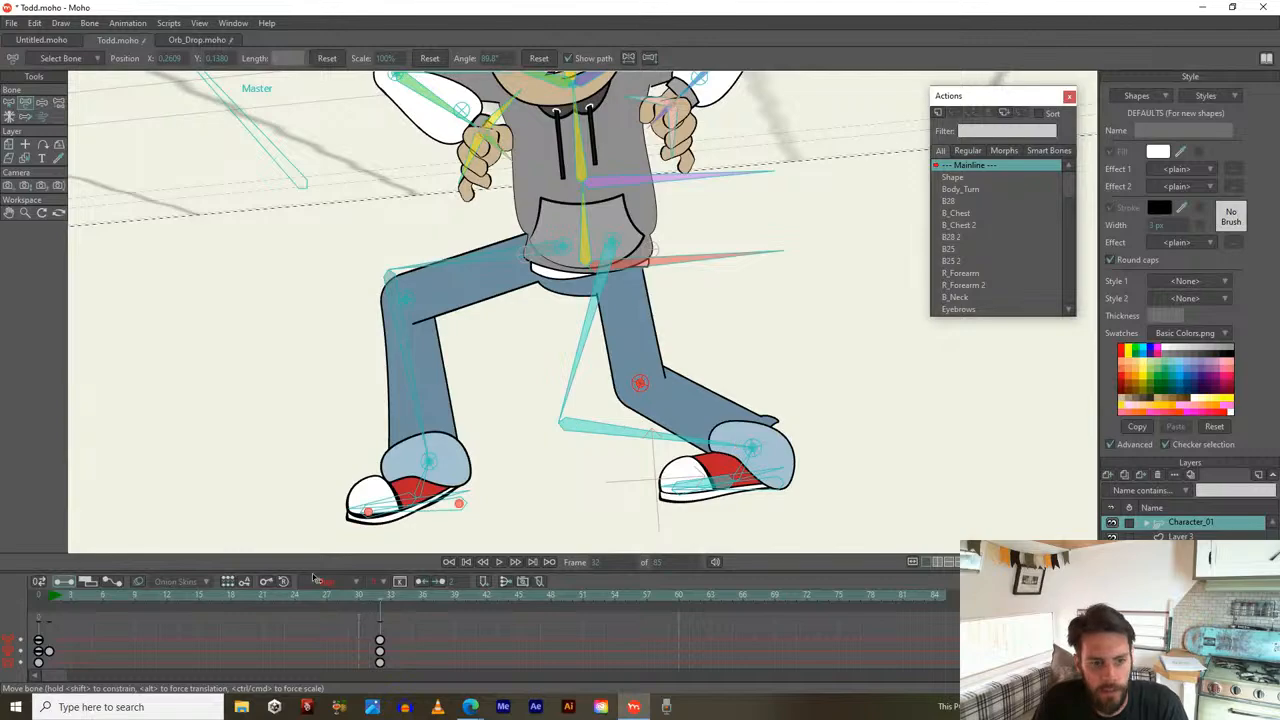
drag(52, 597, 98, 587)
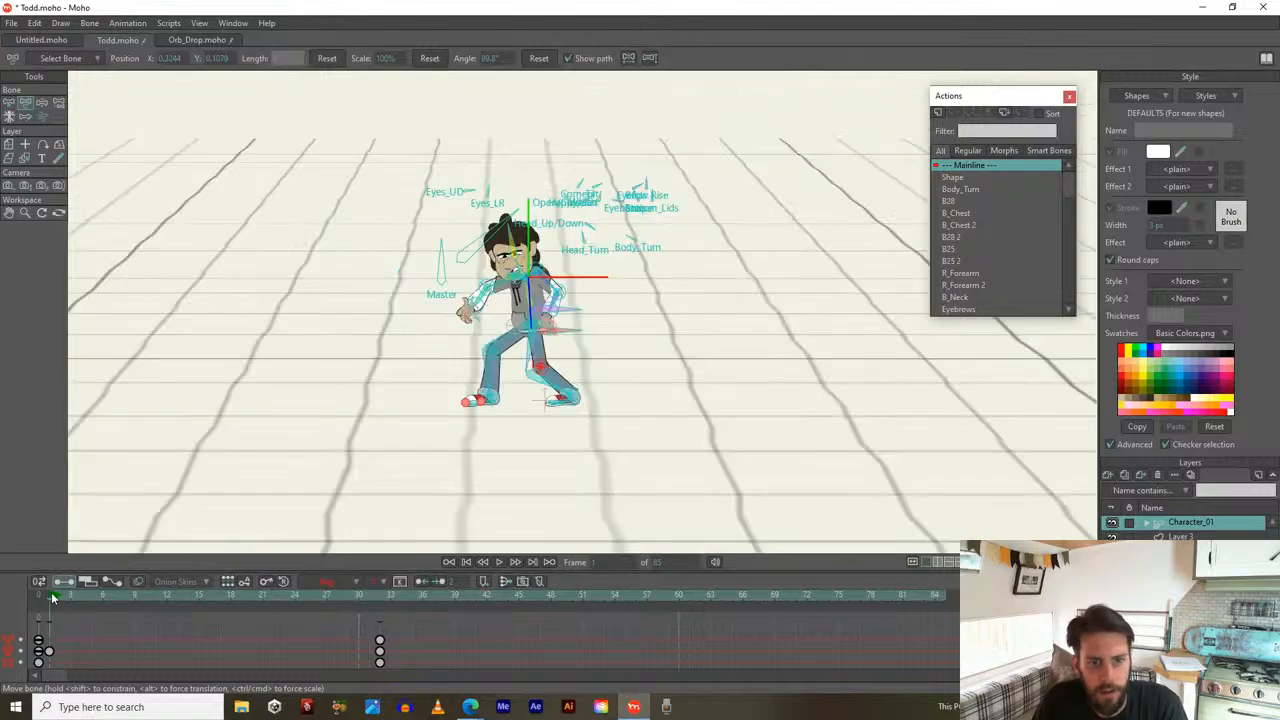
drag(137, 574, 381, 558)
drag(641, 385, 745, 327)
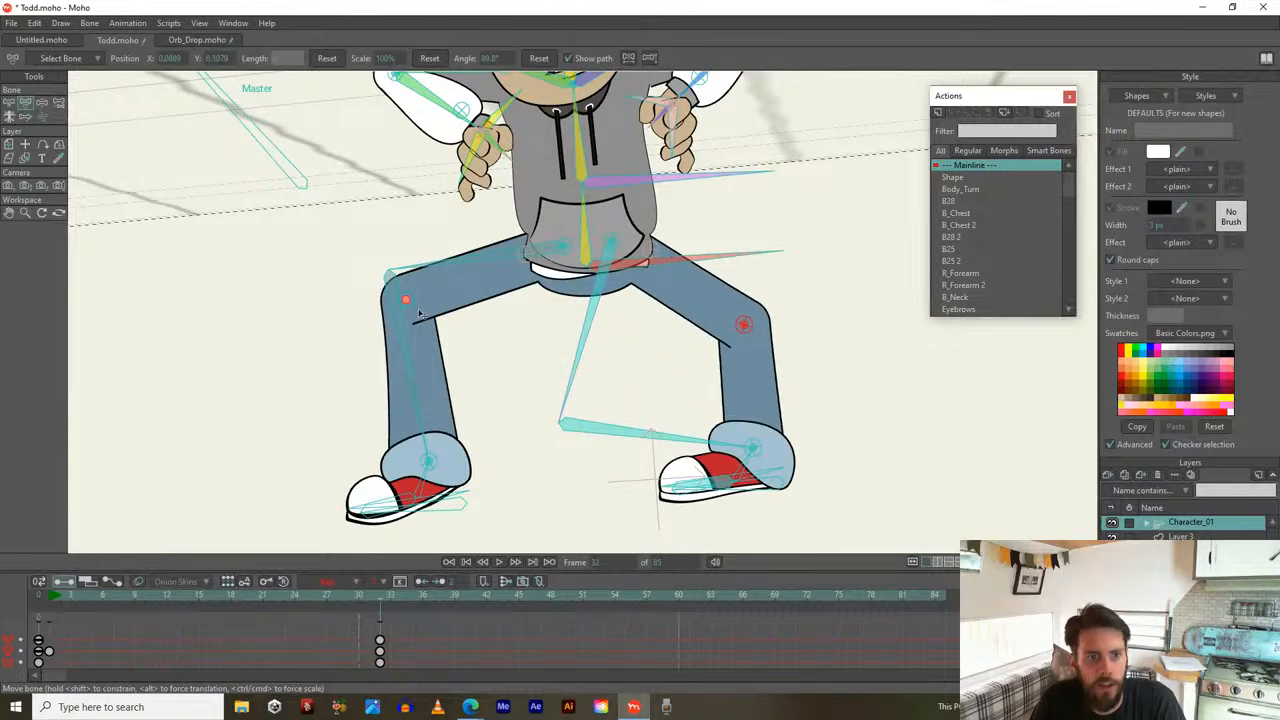
drag(407, 301, 435, 309)
scroll(429, 306, down, 5)
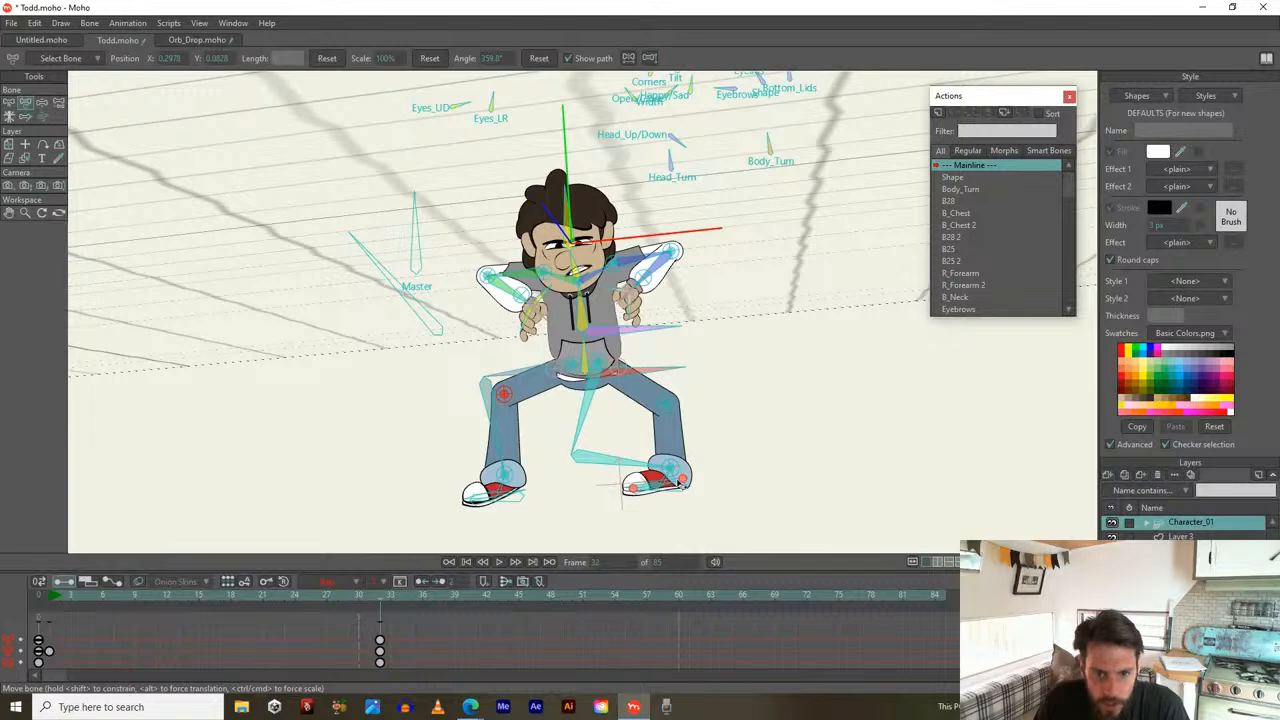
scroll(675, 480, up, 4)
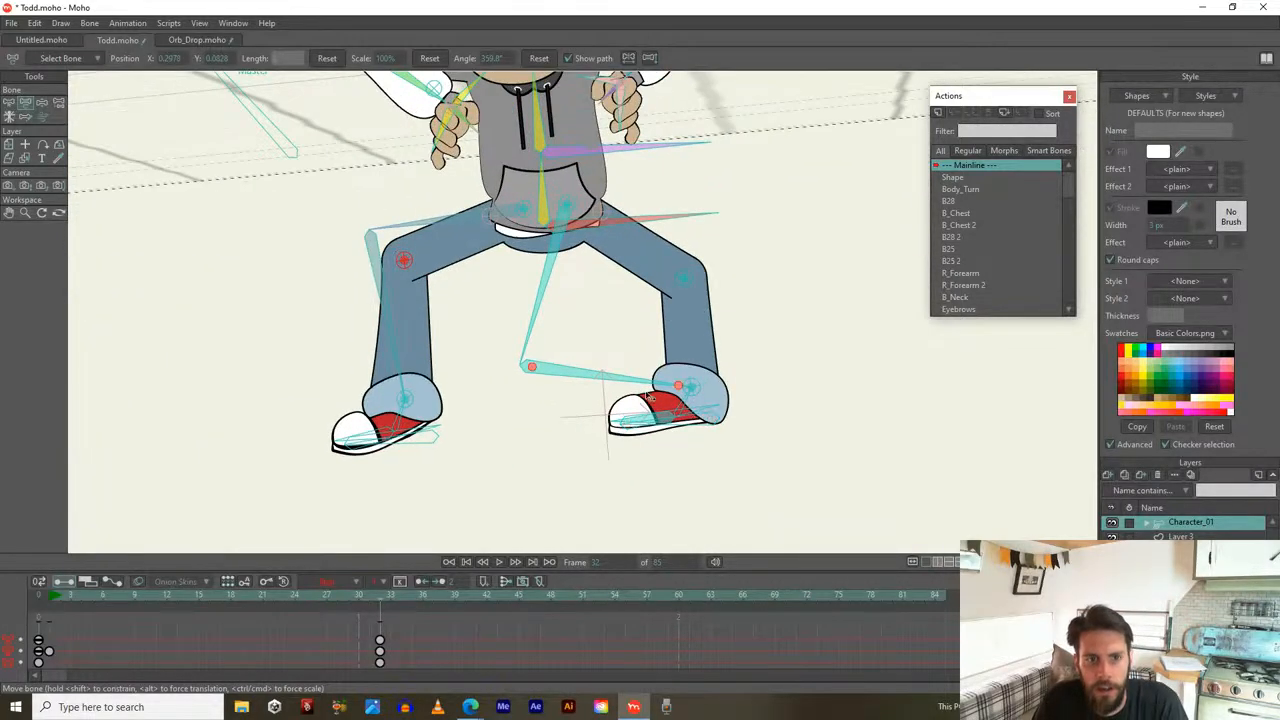
scroll(565, 326, down, 4)
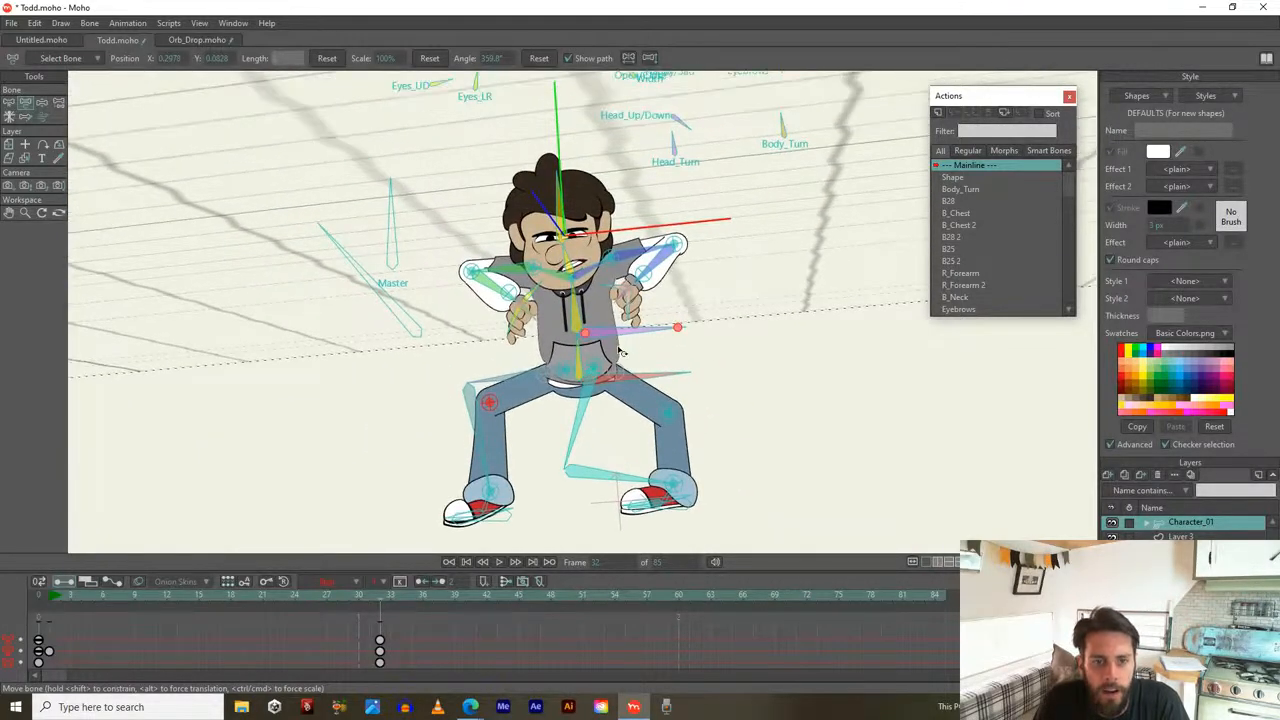
Scrub through the shot past frame 32 and hide the ground grid layer, Layer 3
drag(374, 600, 296, 604)
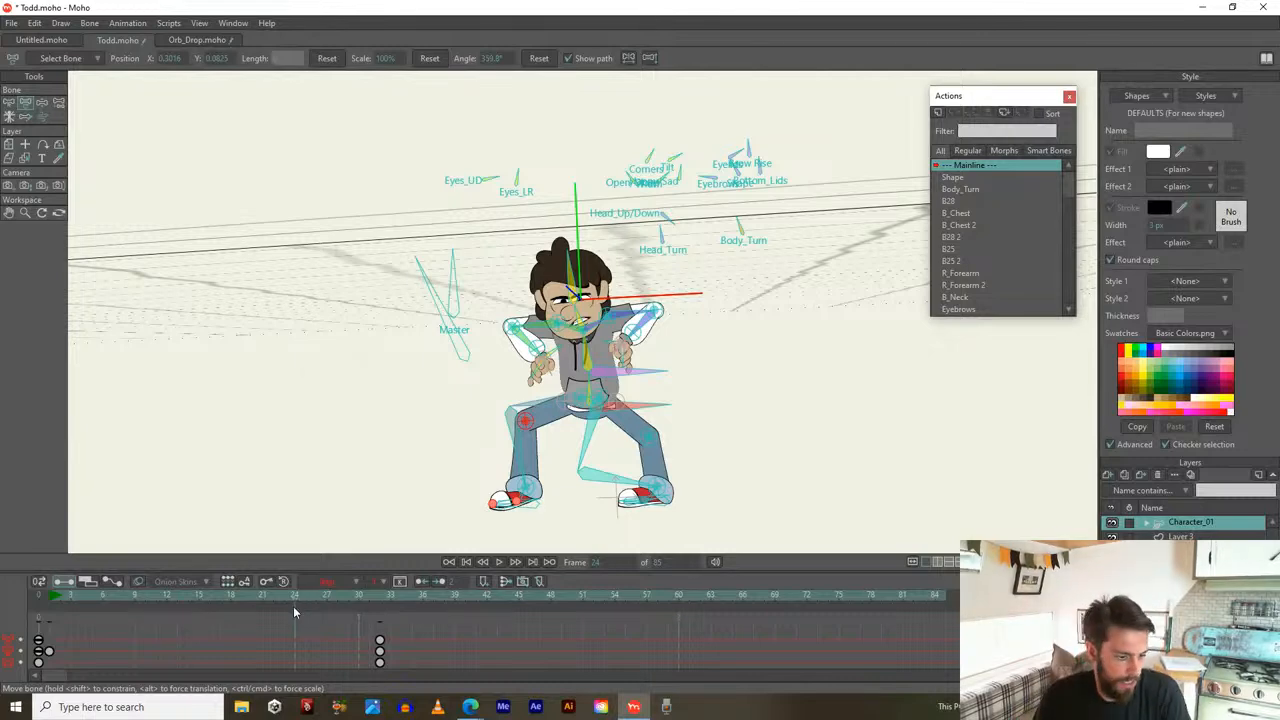
drag(295, 607, 822, 590)
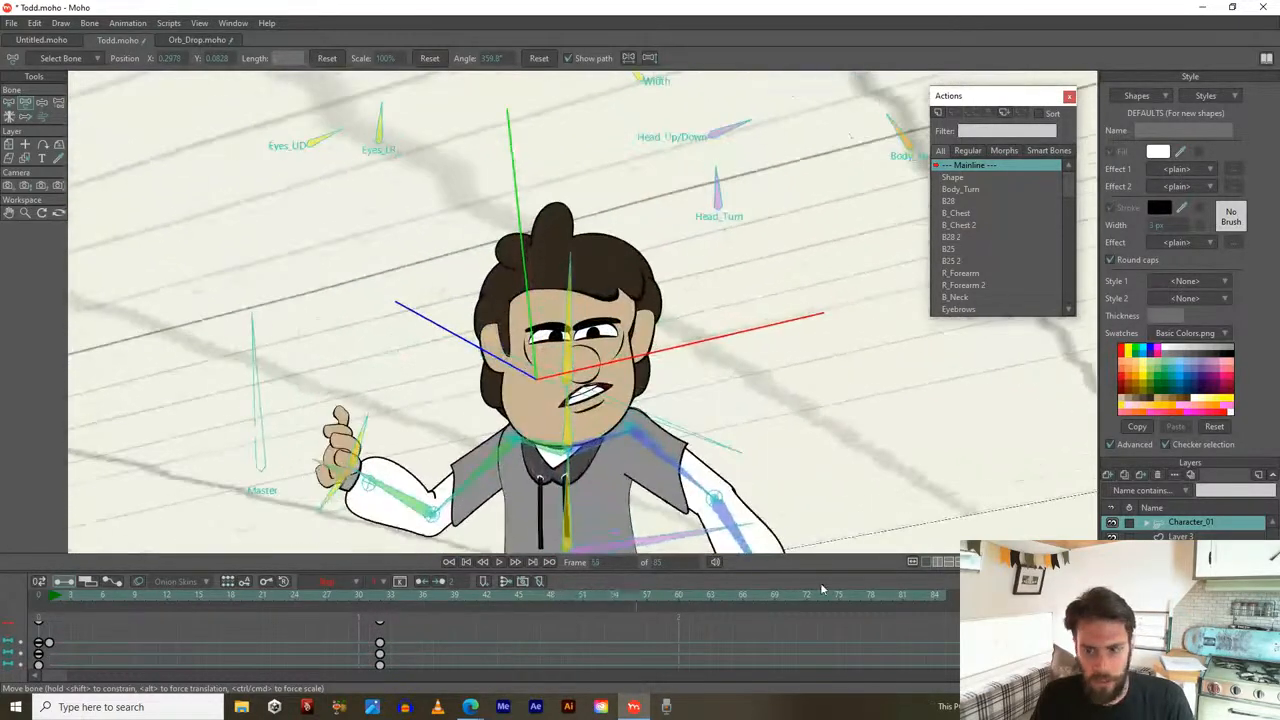
click(1112, 537)
scroll(857, 447, down, 5)
drag(807, 456, 665, 396)
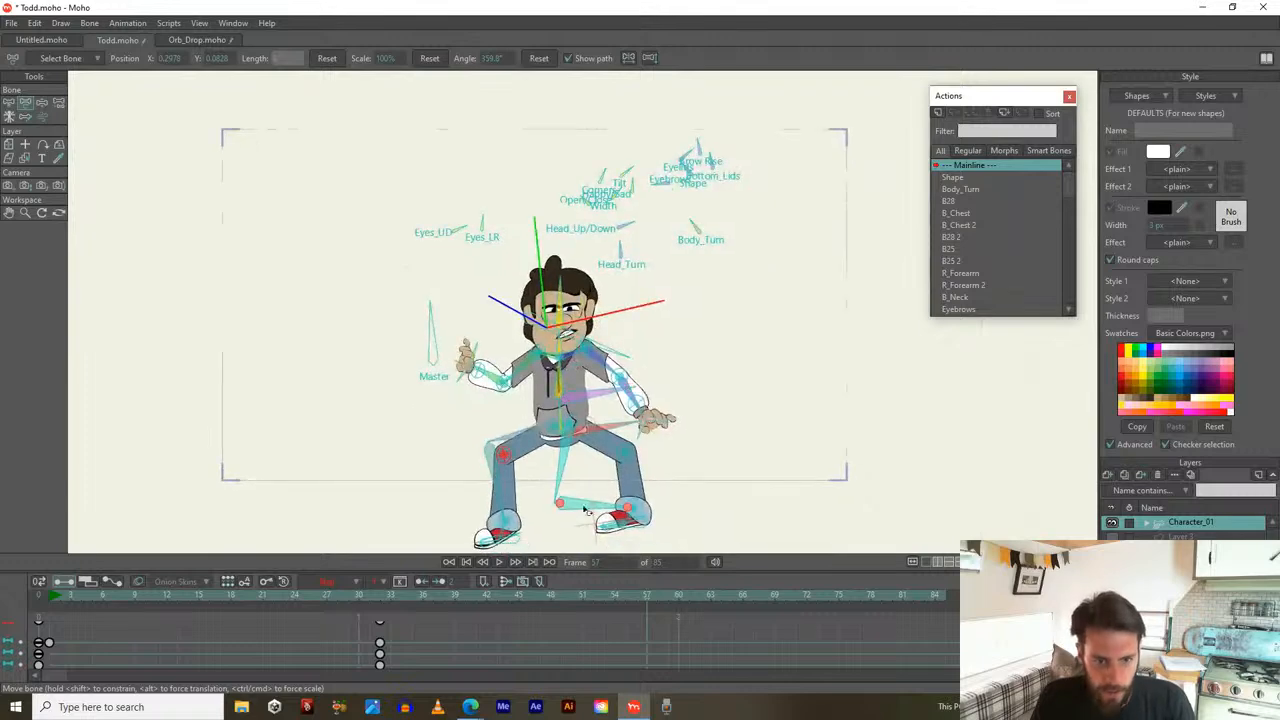
Delete the character's old bone keyframes after frame 32, including those at frames 60 and 71
drag(360, 603, 690, 590)
drag(826, 642, 564, 633)
scroll(564, 633, down, 2)
drag(384, 619, 614, 650)
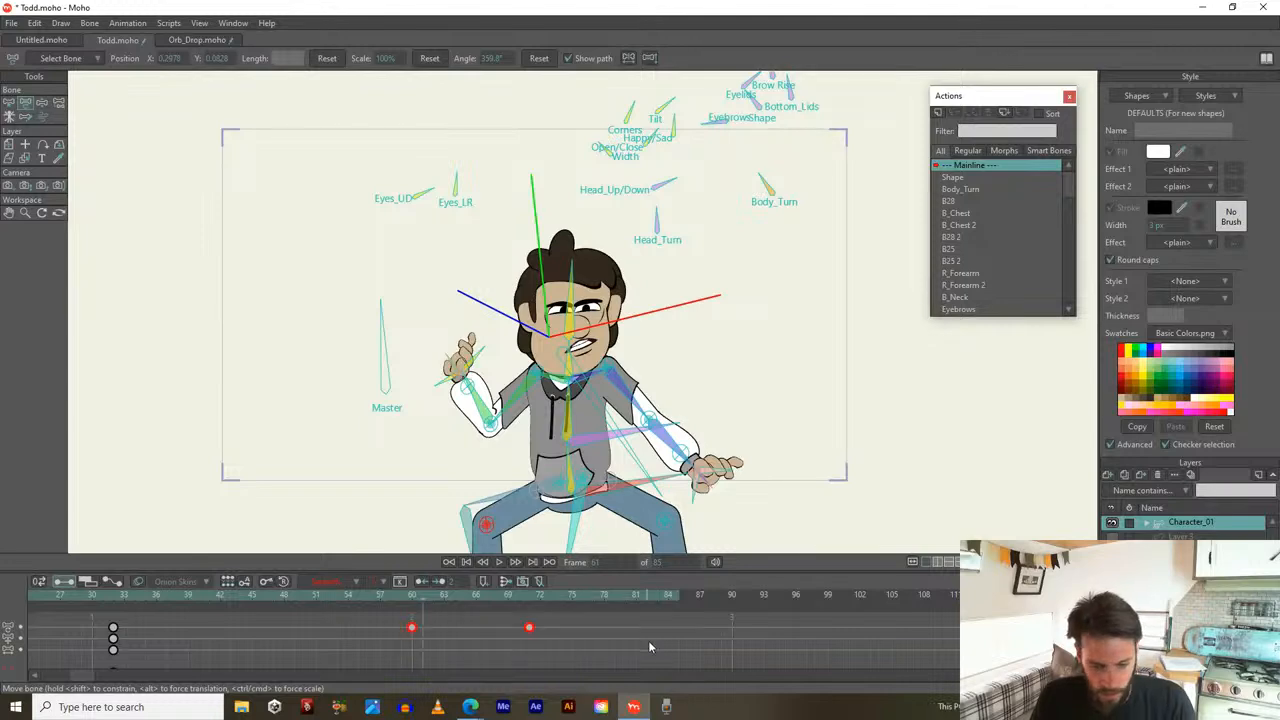
key(Delete)
At frame 60, straighten the character's leaning torso and raise both hands up to the head
drag(87, 597, 416, 601)
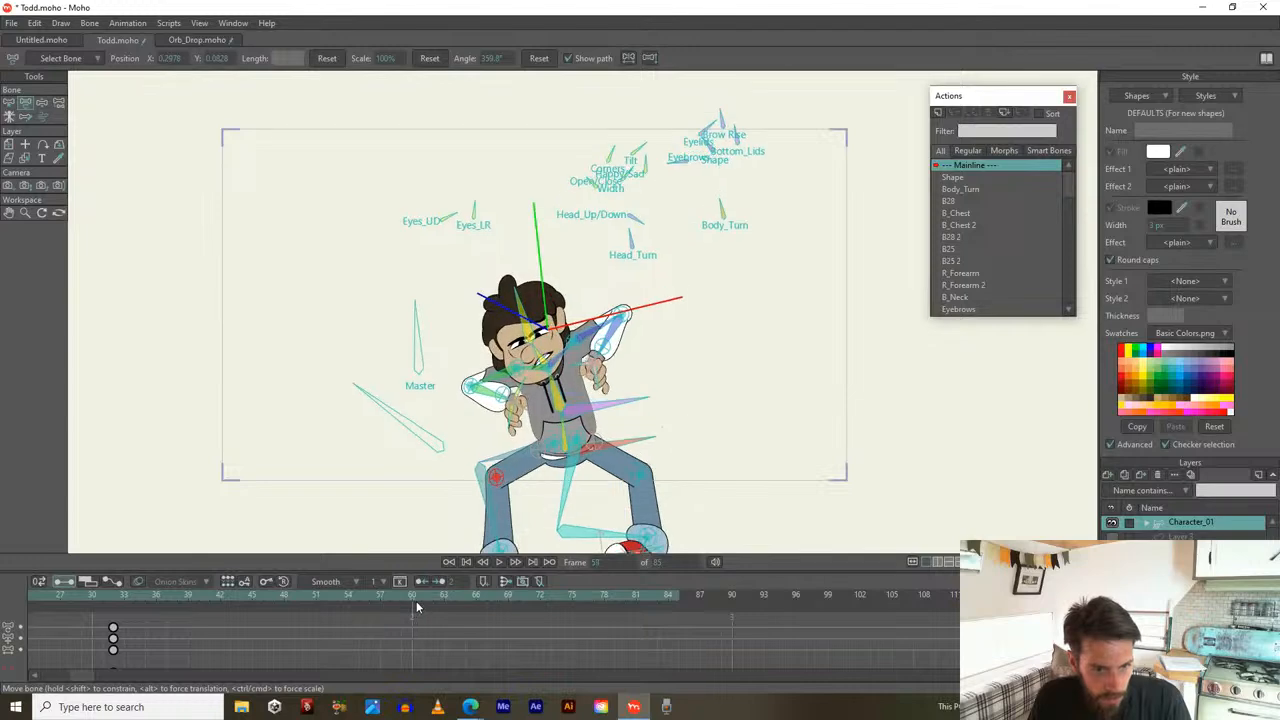
scroll(540, 372, up, 2)
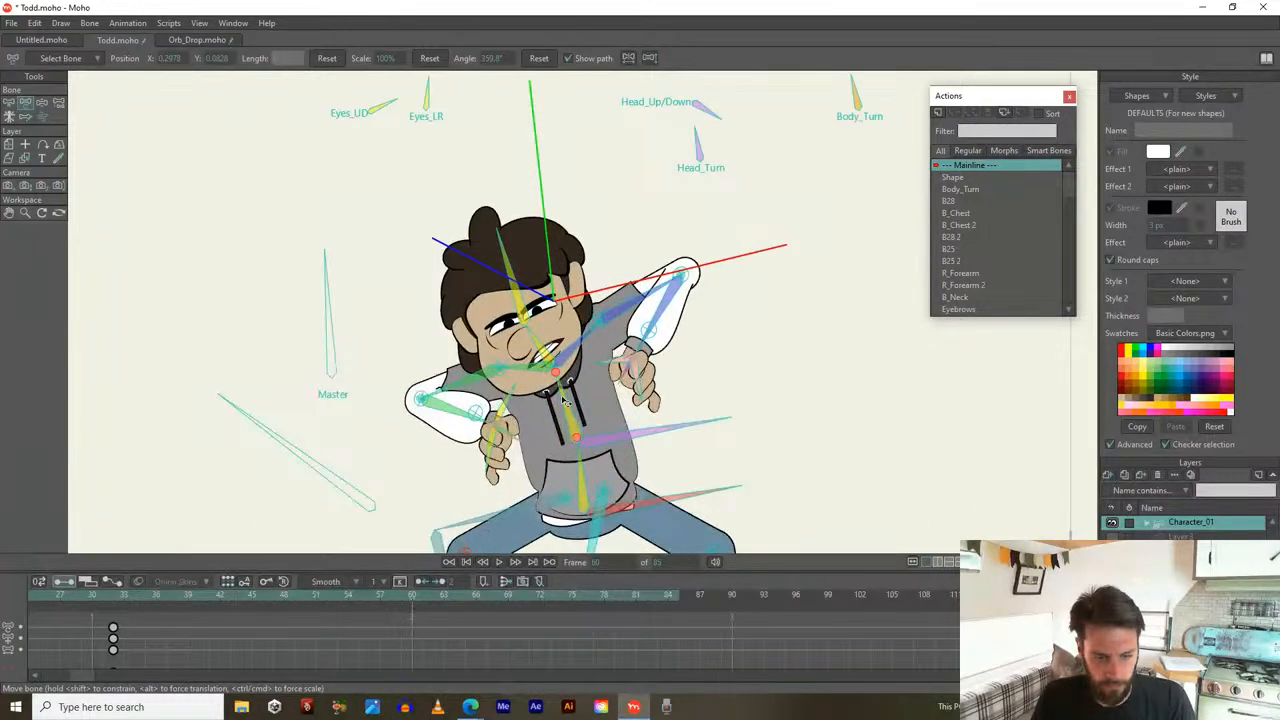
drag(574, 396, 535, 398)
scroll(521, 368, down, 2)
drag(636, 378, 568, 304)
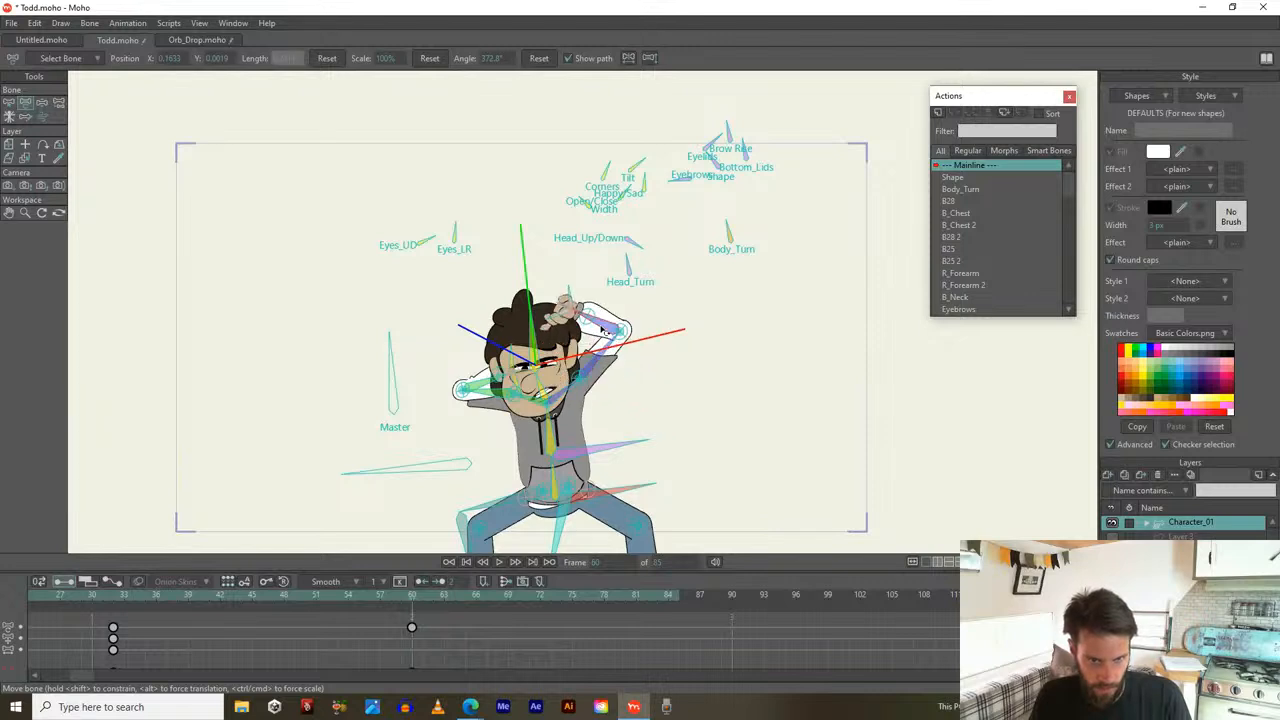
drag(486, 382, 540, 305)
click(519, 404)
click(556, 304)
Refine the neck and chest bones of the frame 60 pose, then lower the hips slightly
scroll(547, 374, up, 3)
click(547, 374)
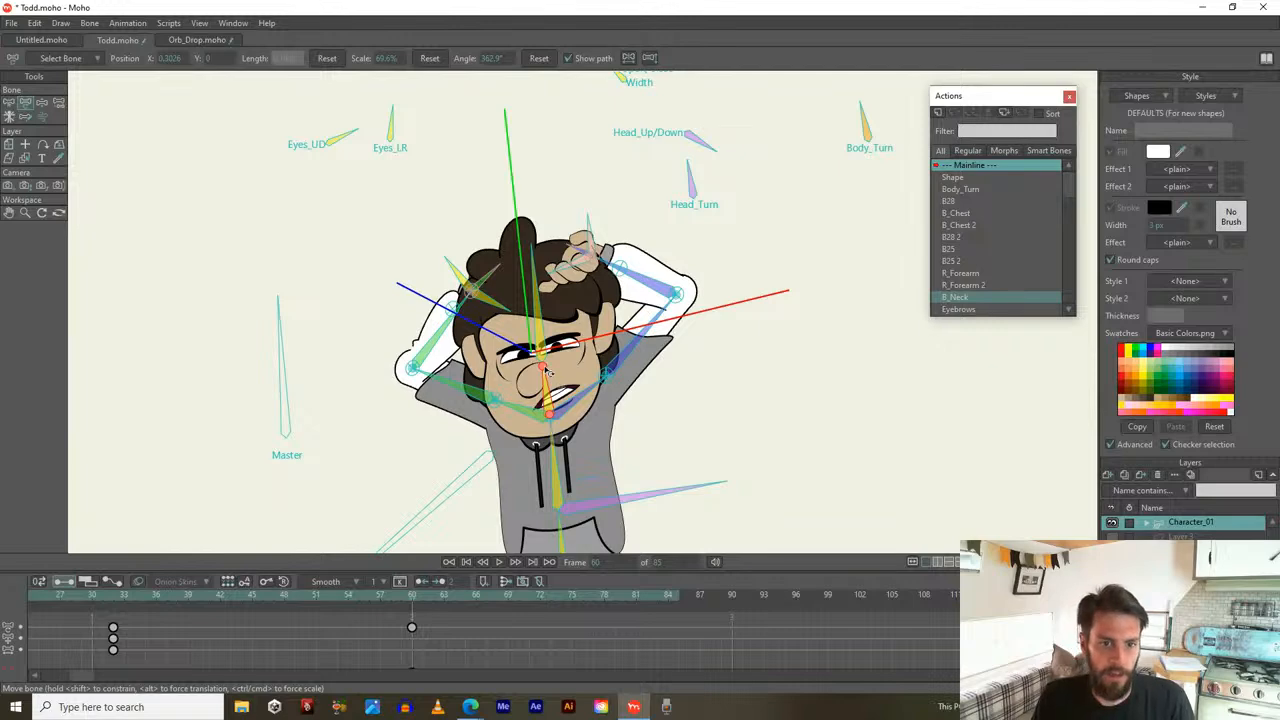
click(546, 372)
drag(546, 372, 549, 430)
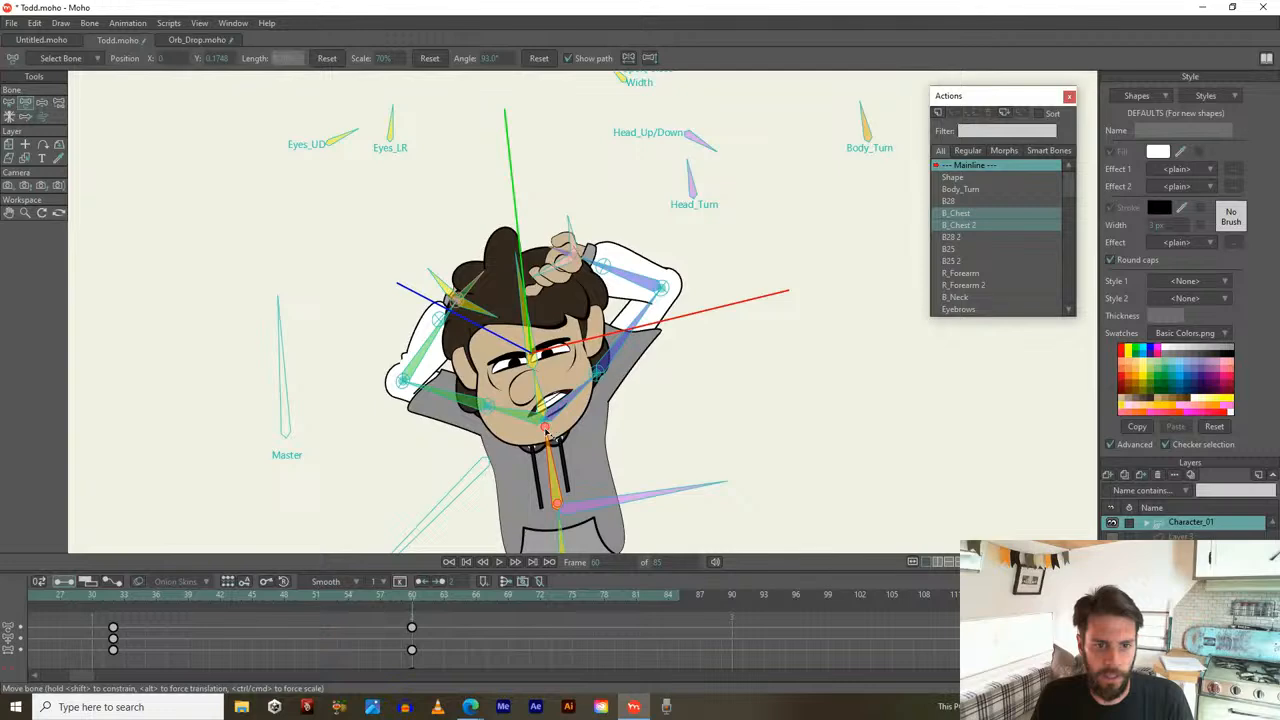
key(ctrl+z)
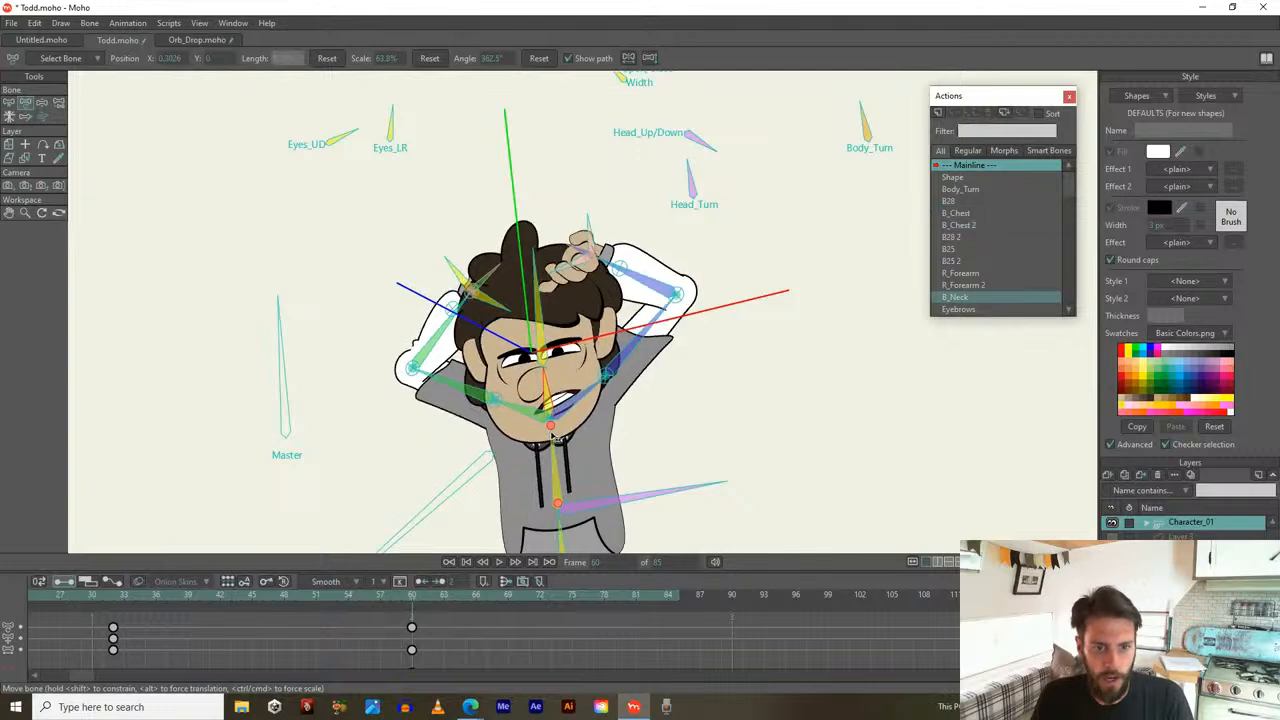
drag(552, 428, 525, 368)
scroll(527, 368, down, 3)
drag(599, 432, 598, 457)
click(573, 408)
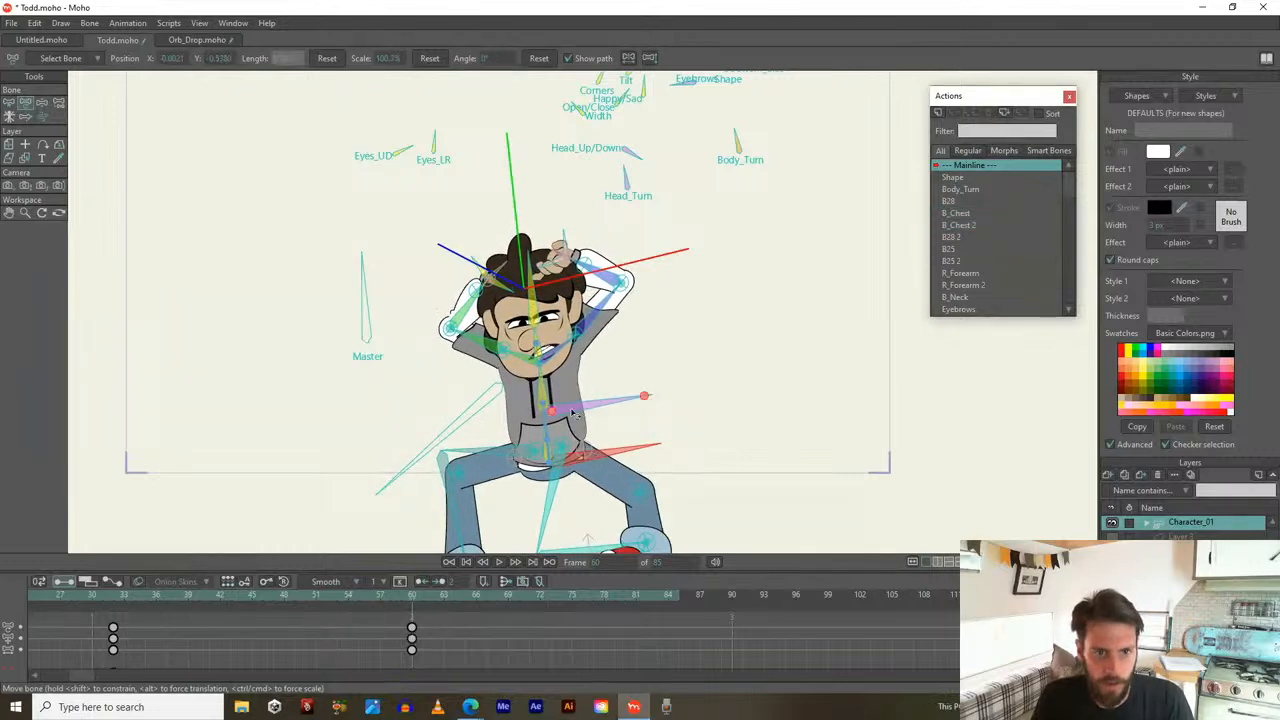
Track the camera down at frame 60 to about Y -1.12 to bring the character higher in frame, then scrub the camera move
scroll(571, 402, down, 1)
scroll(453, 608, down, 5)
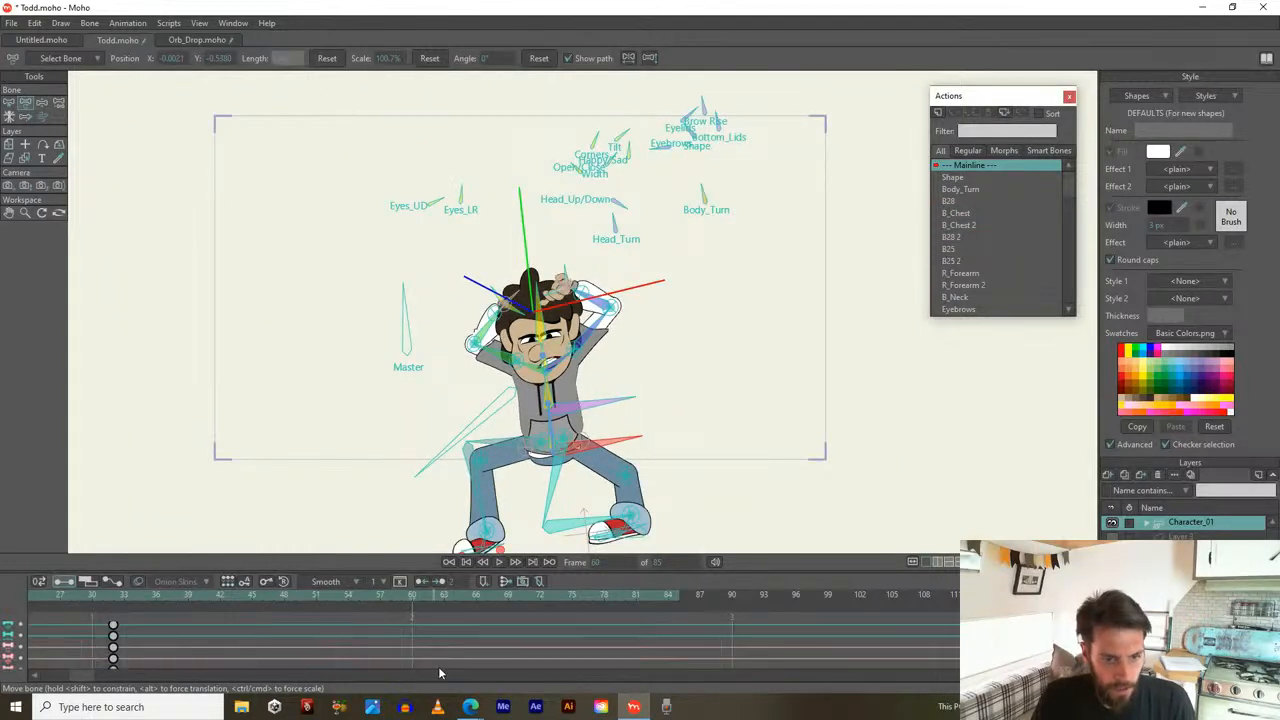
scroll(423, 646, down, 2)
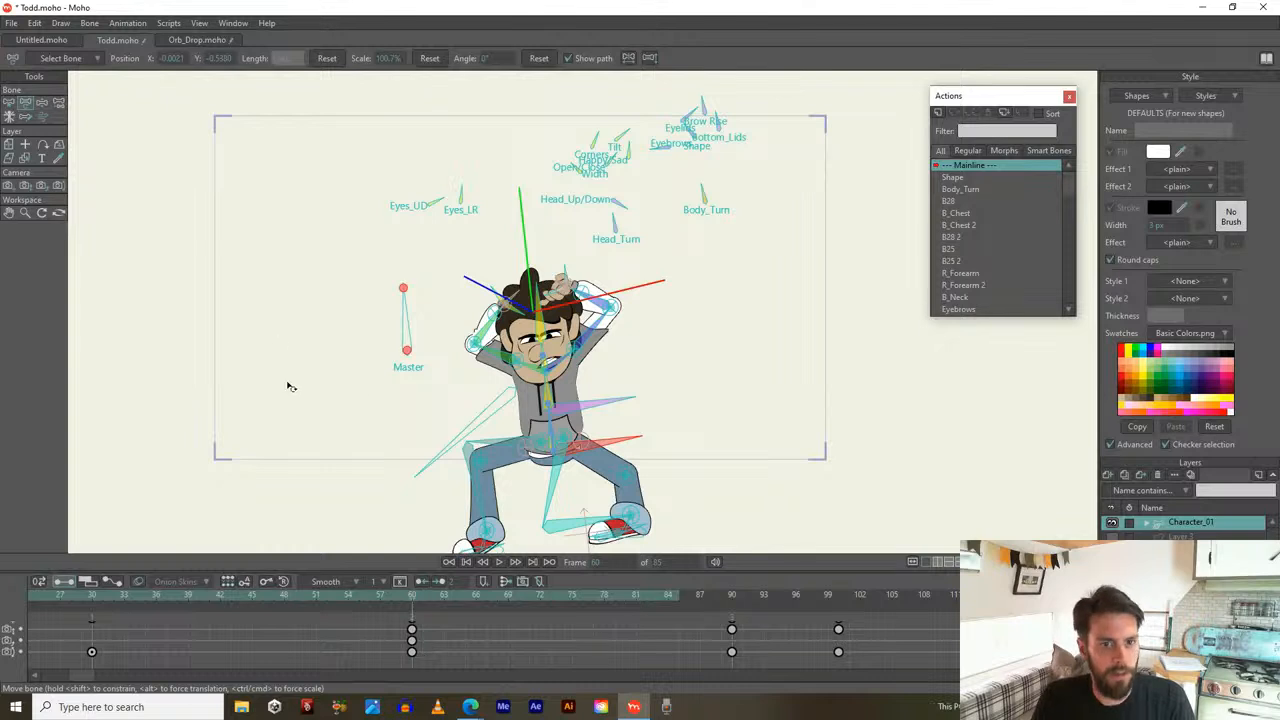
click(9, 187)
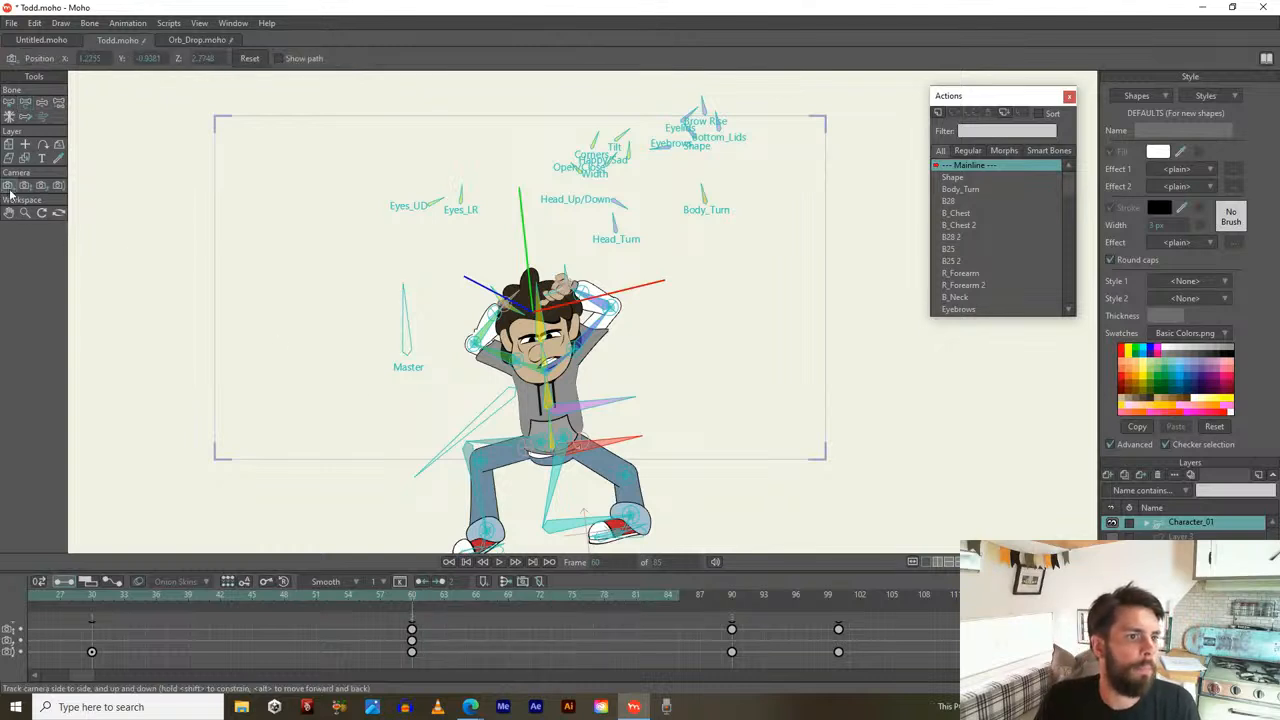
drag(527, 345, 518, 312)
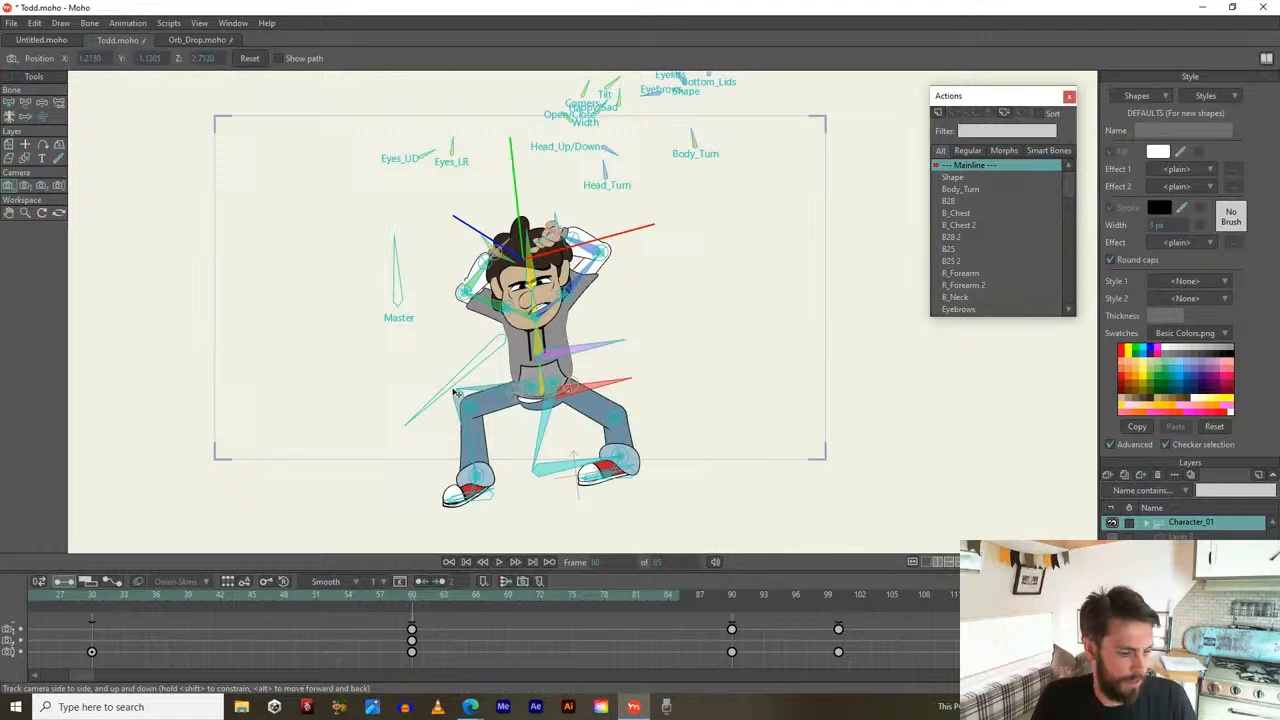
drag(411, 600, 192, 604)
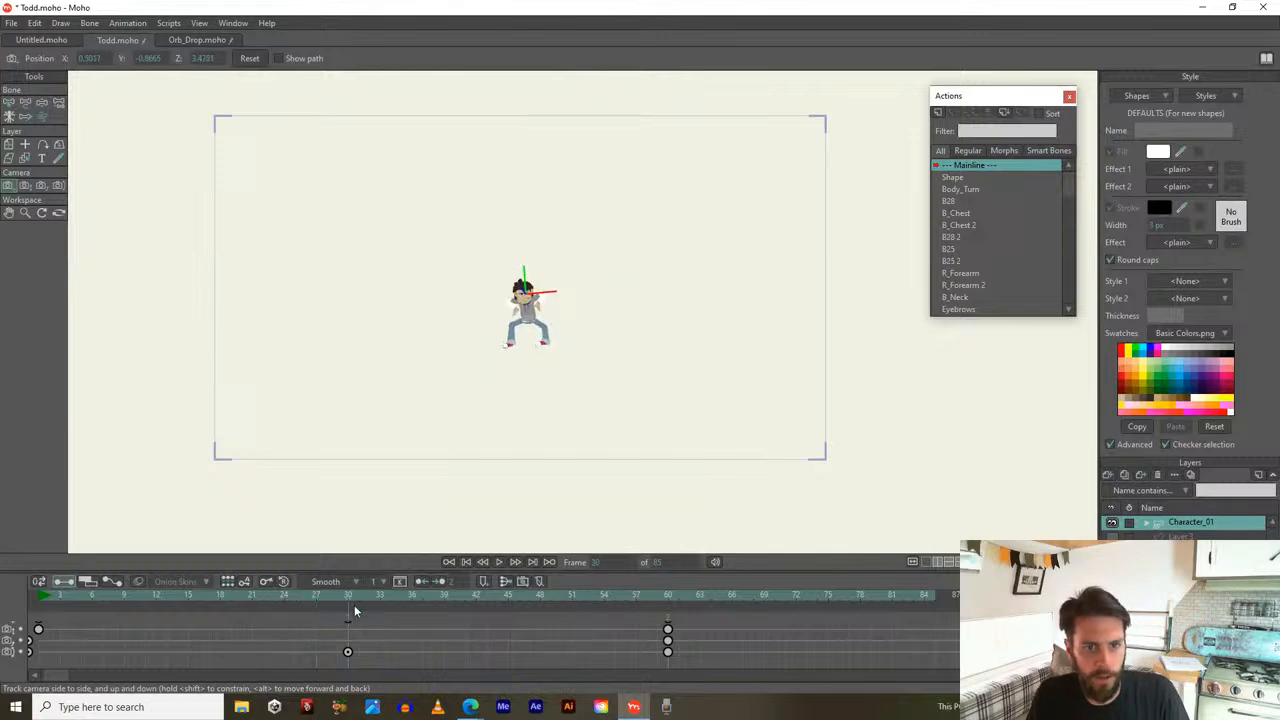
drag(635, 605, 455, 612)
drag(648, 647, 672, 620)
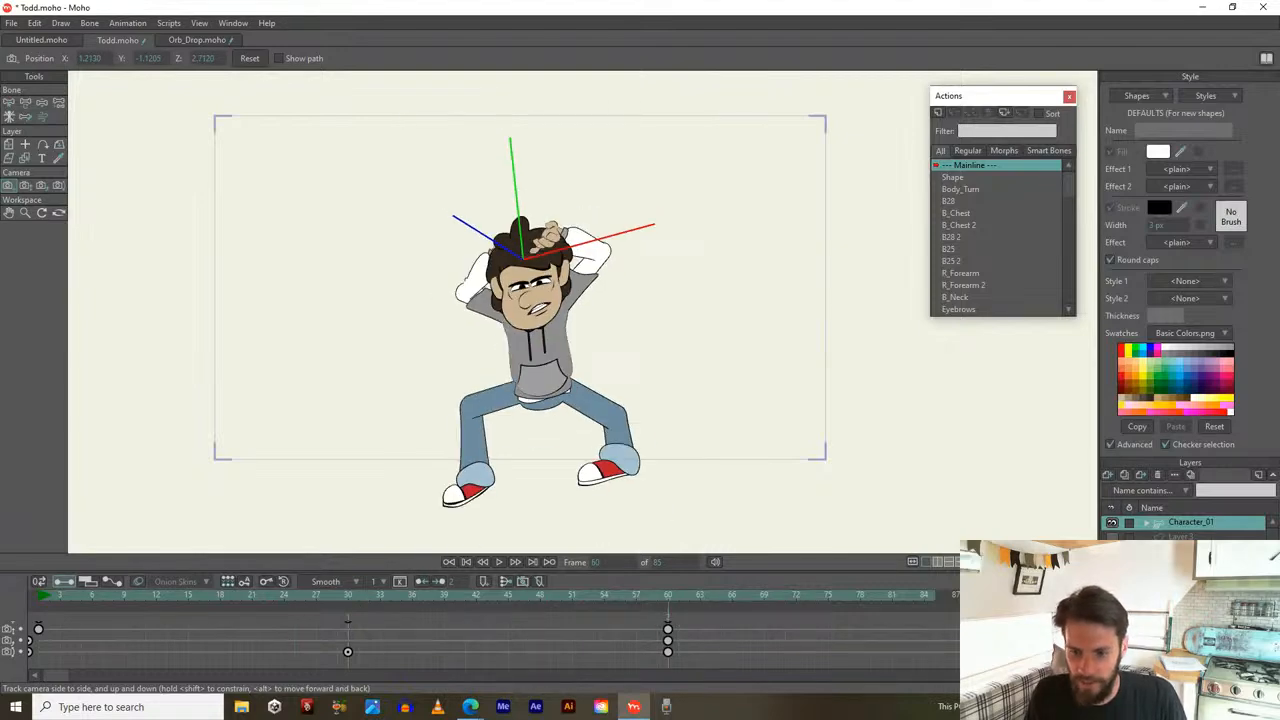
At frame 60, rotate the Body_Turn and Head_Turn controls to turn the character's body and face toward screen right
scroll(626, 306, up, 3)
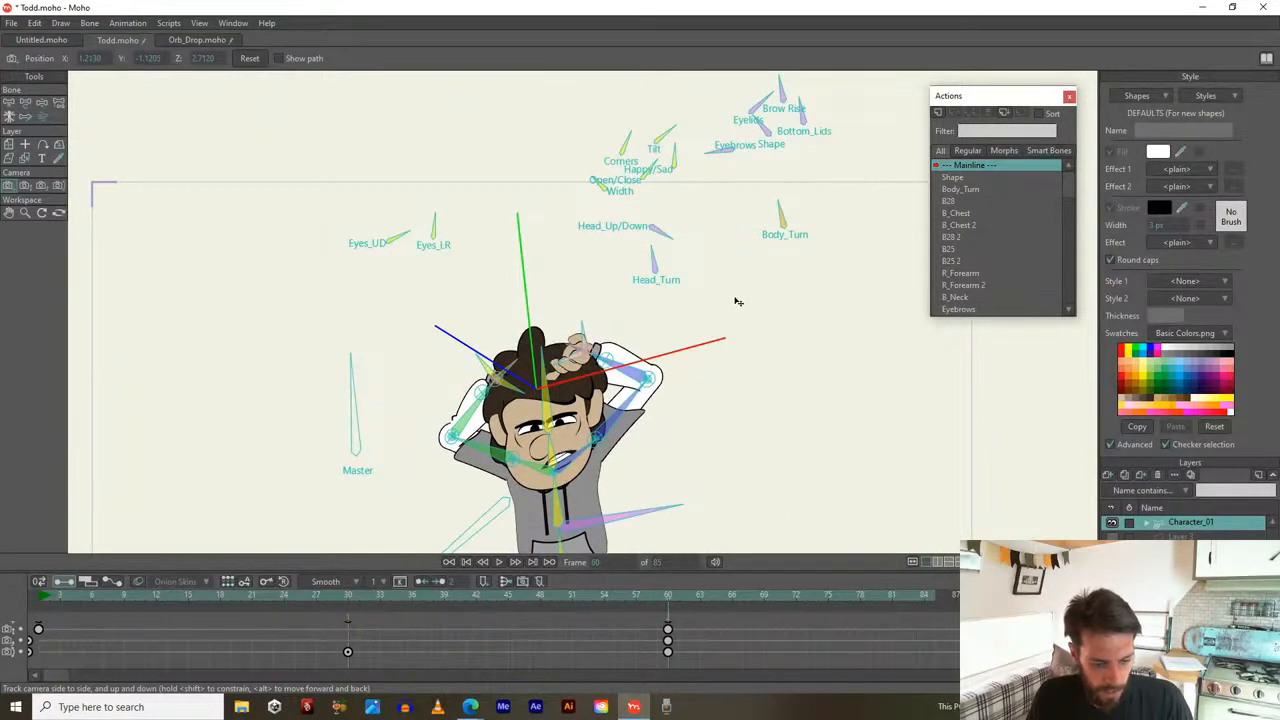
key(t)
drag(783, 210, 794, 219)
click(651, 255)
drag(655, 262, 660, 263)
drag(667, 246, 721, 153)
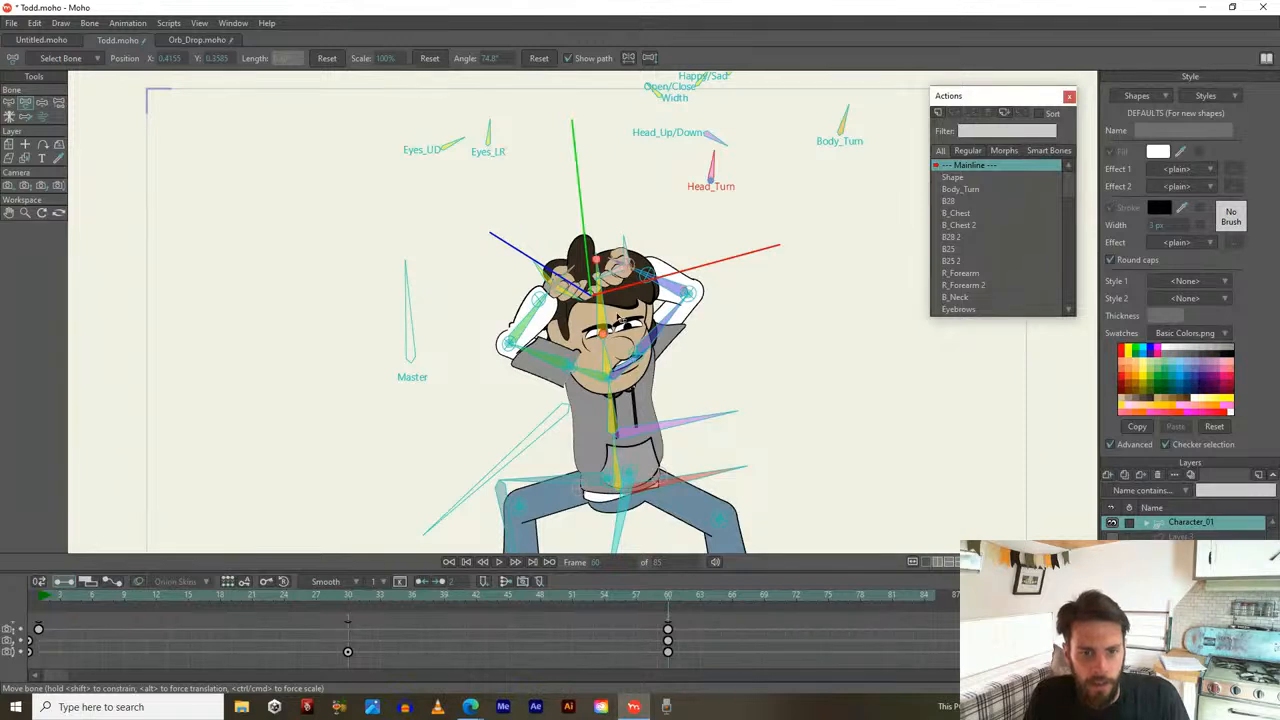
Move the screen-left arm's hand away from the hair at frame 60 and fine-tune the Body_Turn and Head_Turn controls
mouse_move(555, 358)
mouse_down()
mouse_move(535, 383)
mouse_move(541, 373)
mouse_up()
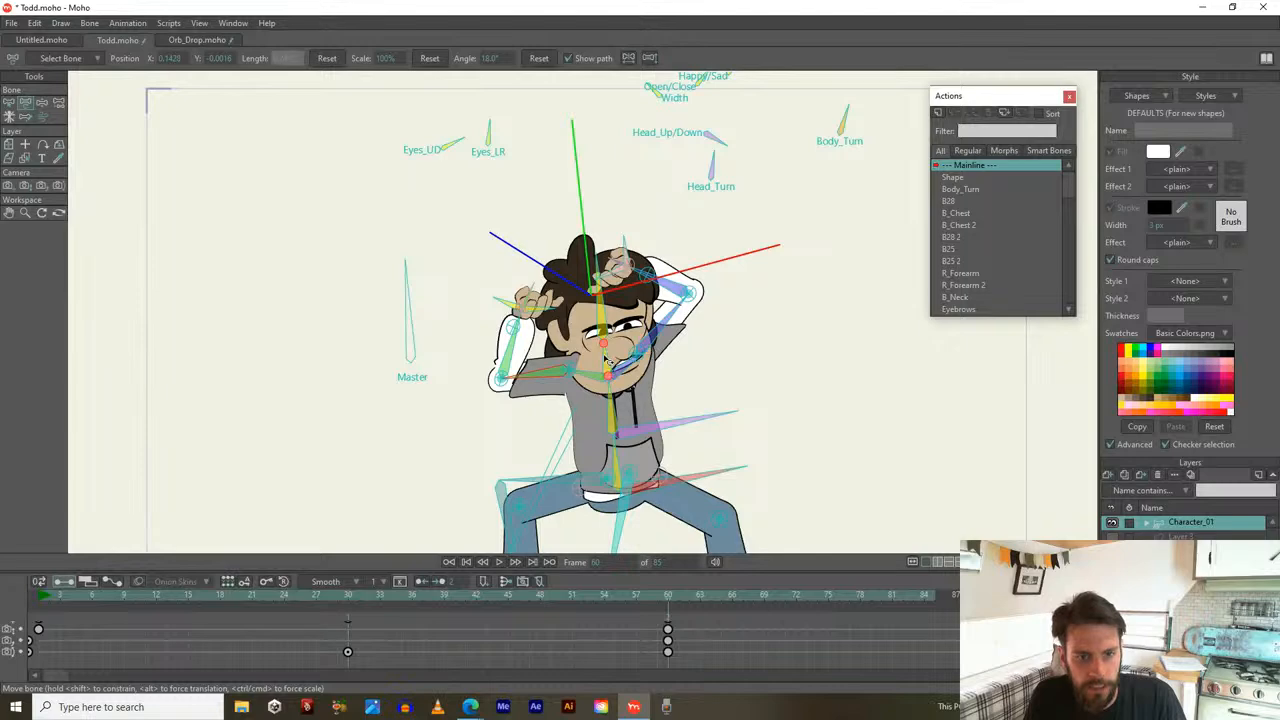
mouse_move(668, 600)
mouse_down()
mouse_move(335, 604)
mouse_move(660, 610)
mouse_move(669, 598)
mouse_up()
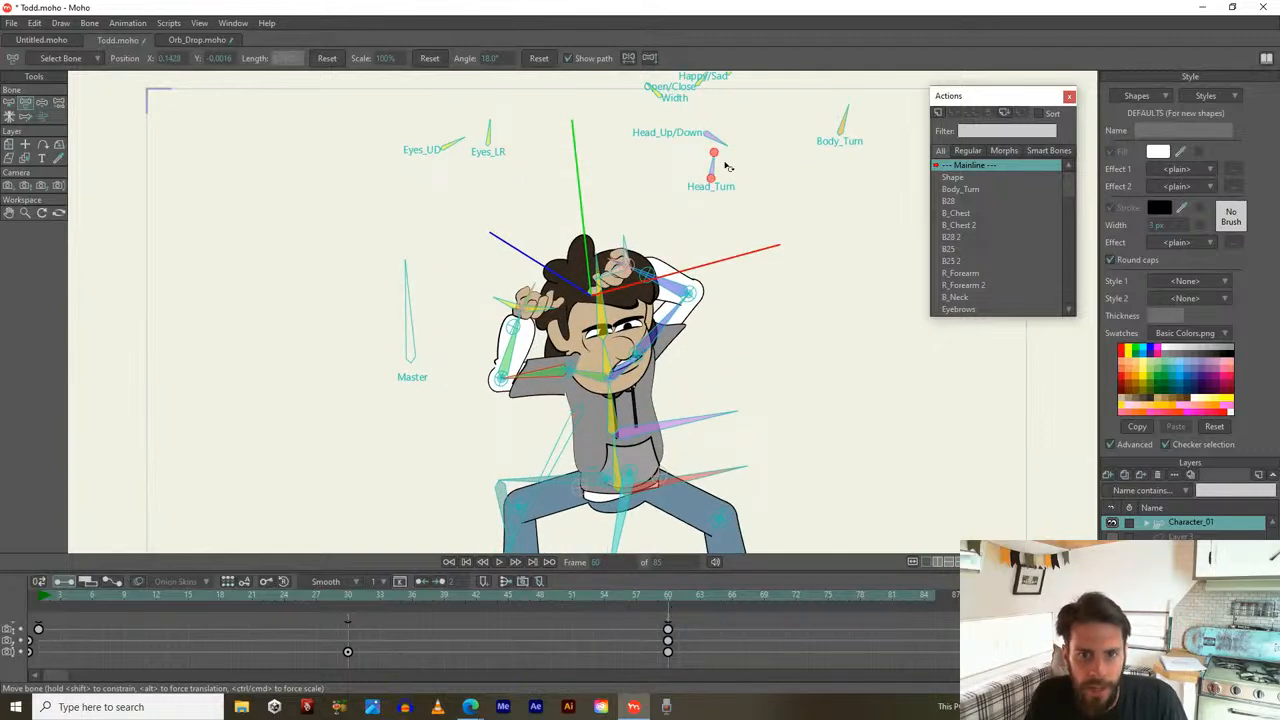
drag(845, 118, 837, 129)
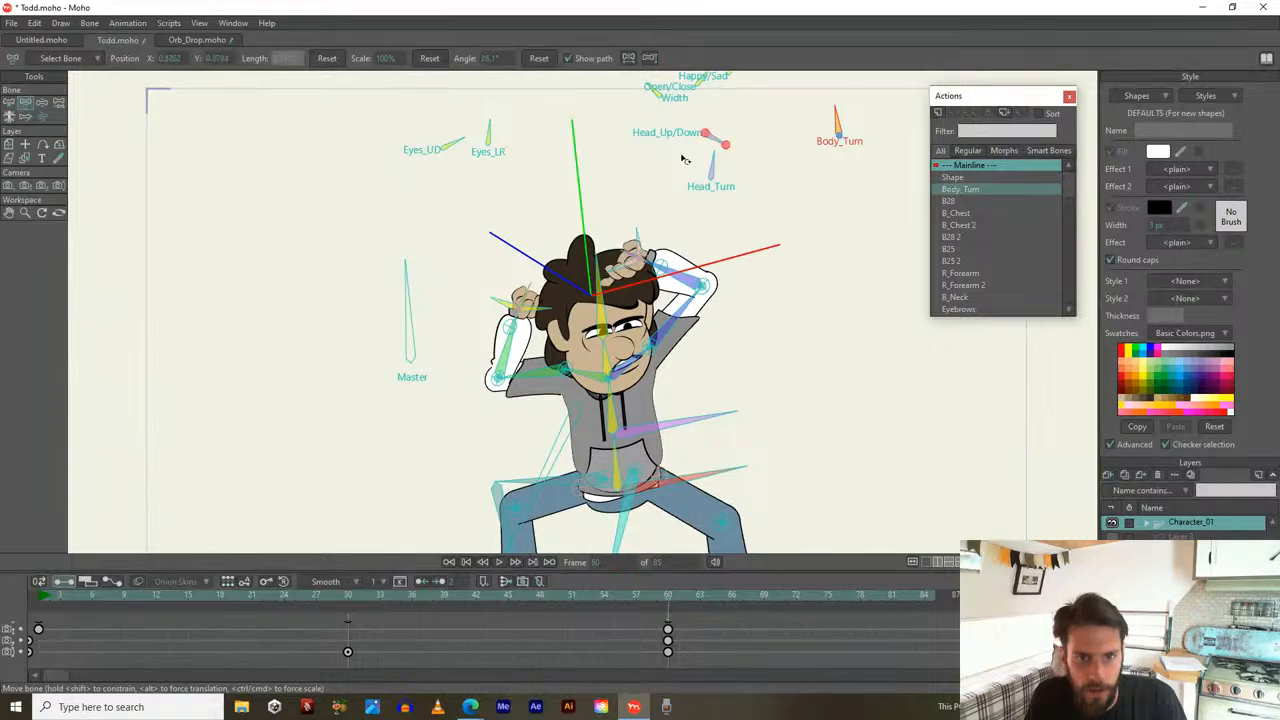
drag(718, 170, 714, 172)
At frame 71, rotate the Head_Turn, Head_Up/Down and Body_Turn controls to turn the character further toward screen right with the head raised
drag(665, 598, 790, 594)
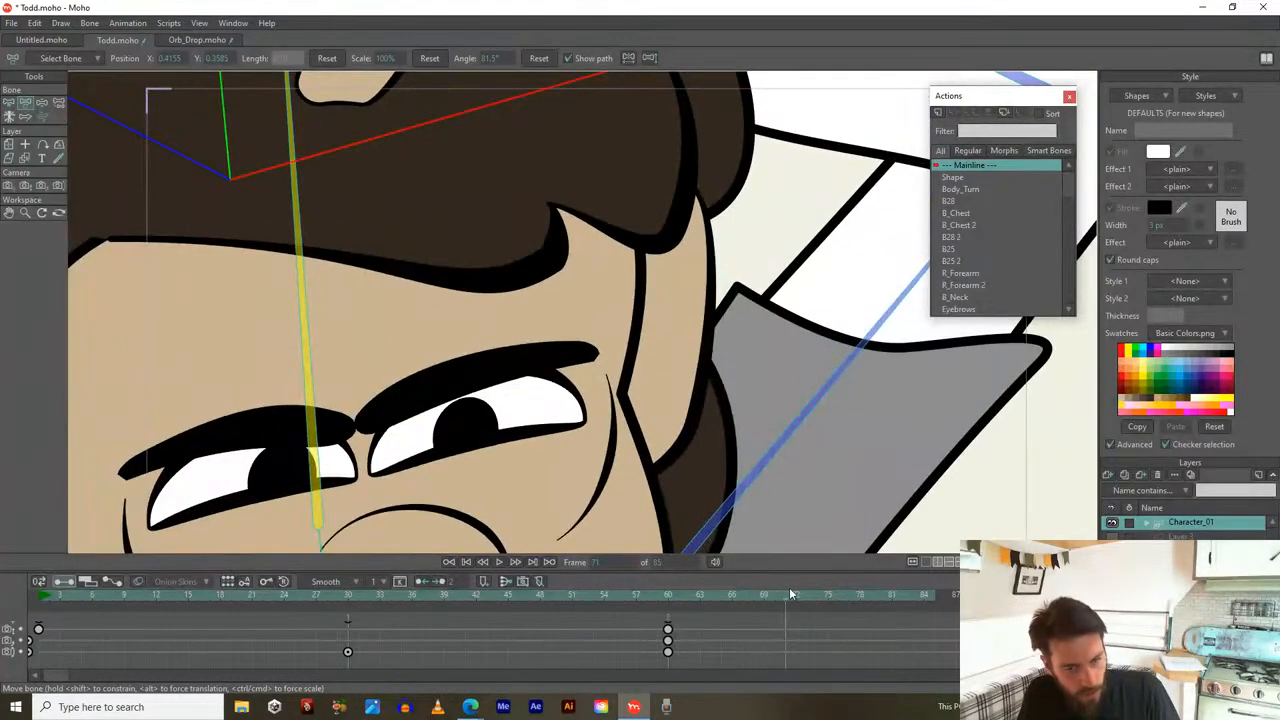
scroll(752, 412, down, 5)
drag(713, 450, 625, 419)
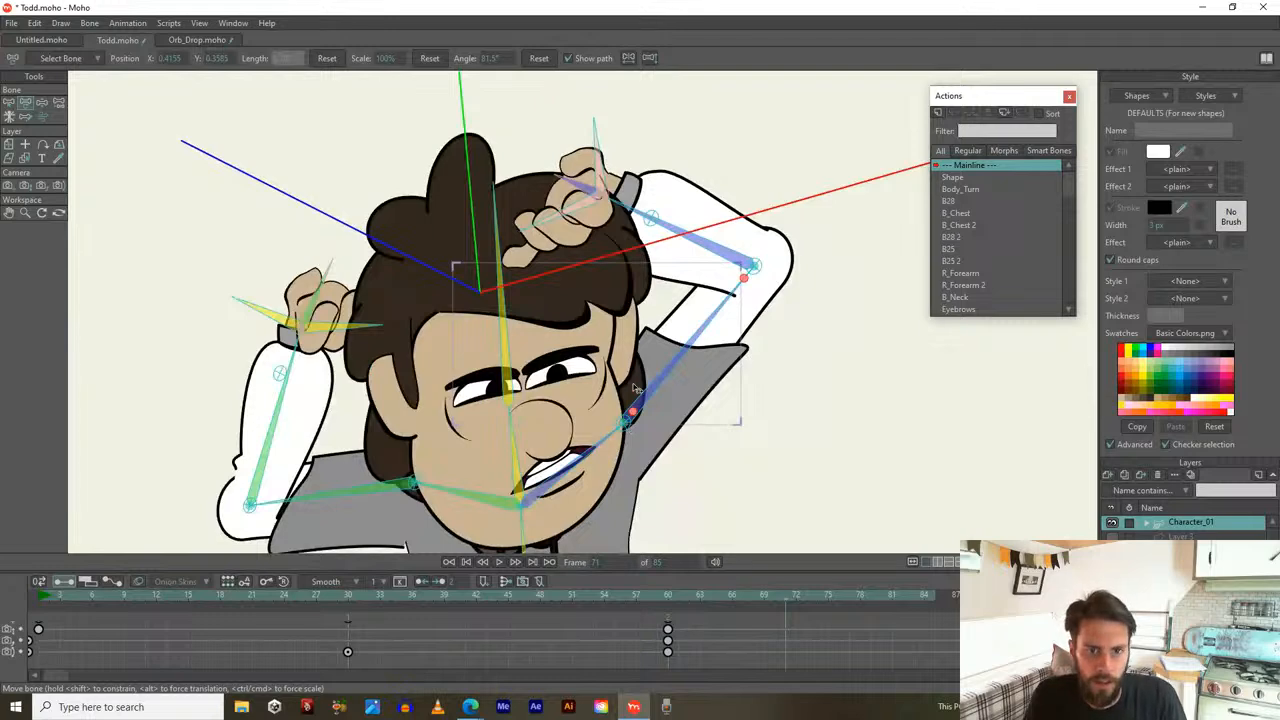
scroll(633, 388, down, 5)
drag(677, 232, 698, 183)
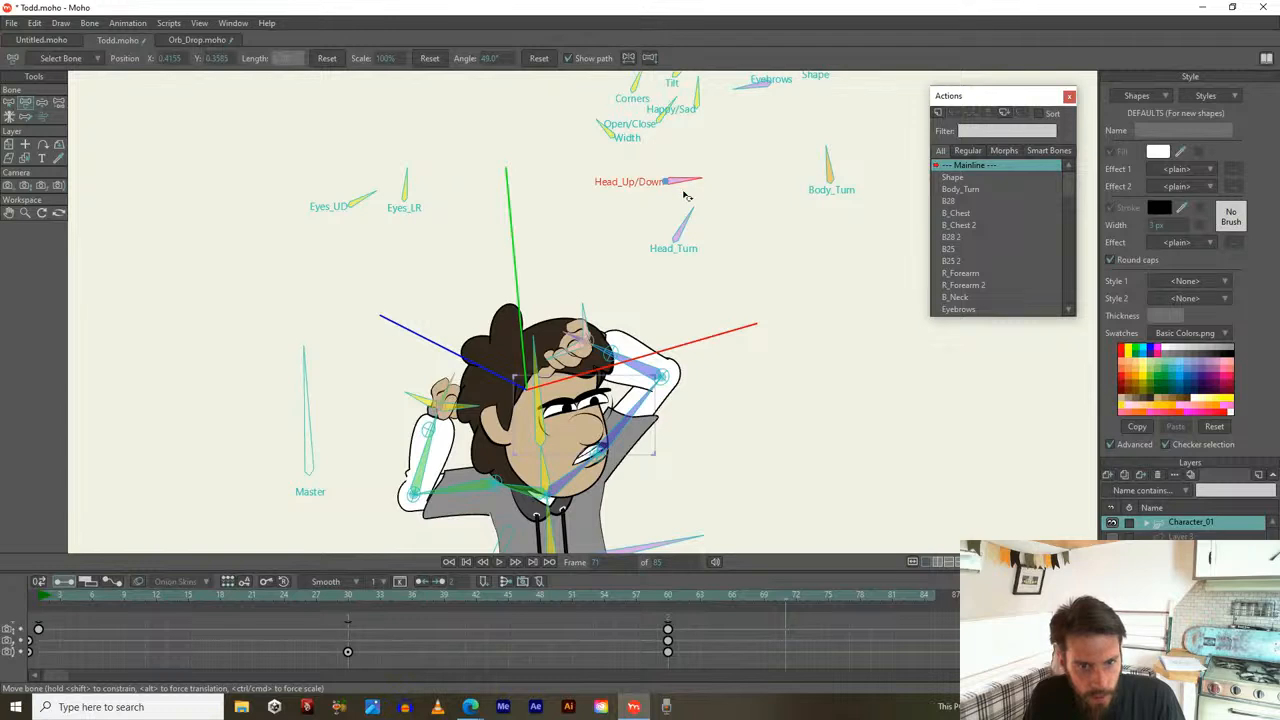
scroll(566, 438, down, 3)
scroll(717, 177, up, 3)
click(755, 157)
mouse_move(757, 159)
mouse_down()
mouse_move(782, 156)
mouse_move(771, 157)
mouse_up()
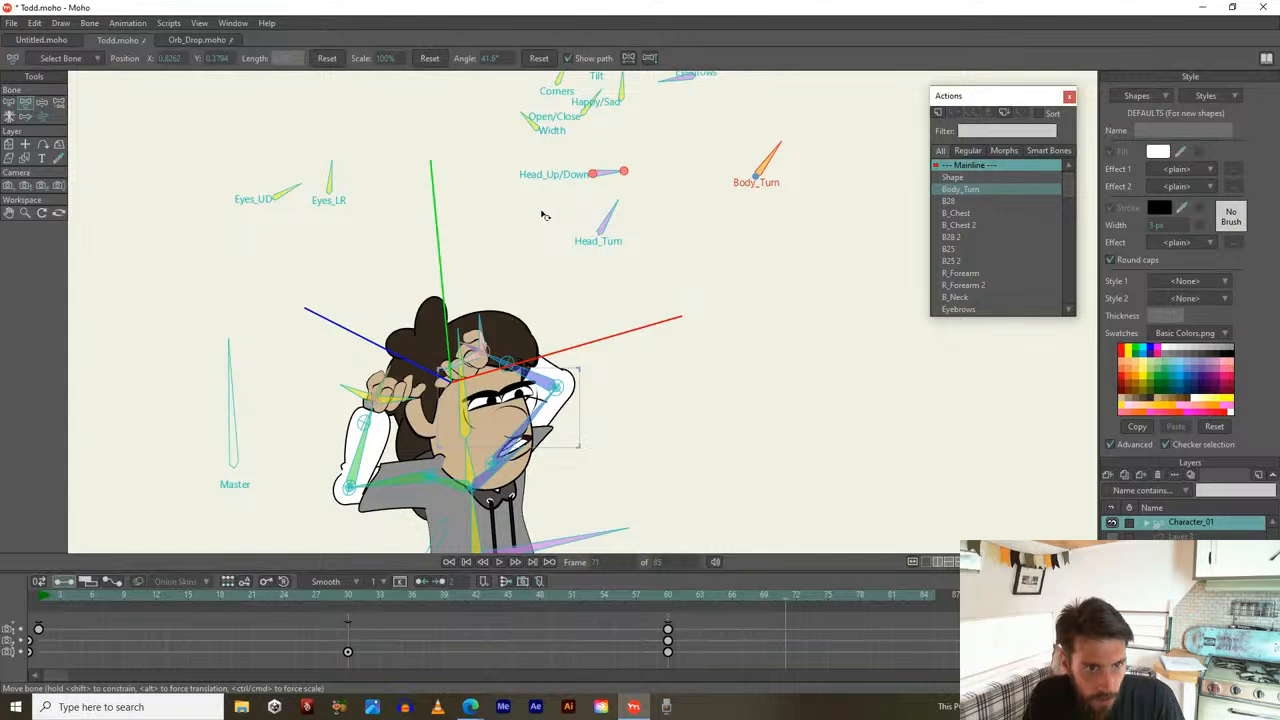
Redirect the character's gaze at frame 71 with the Eyes_UD and Eyes_LR controls
click(332, 178)
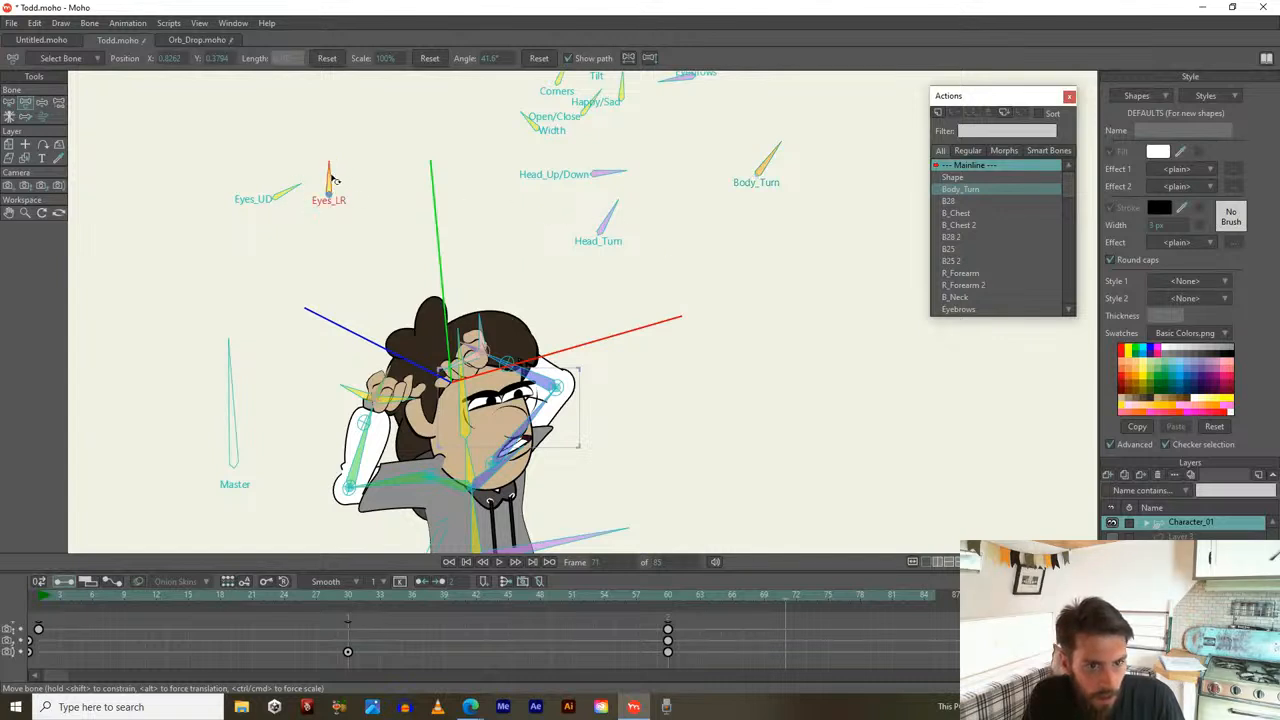
click(291, 200)
click(290, 196)
click(321, 183)
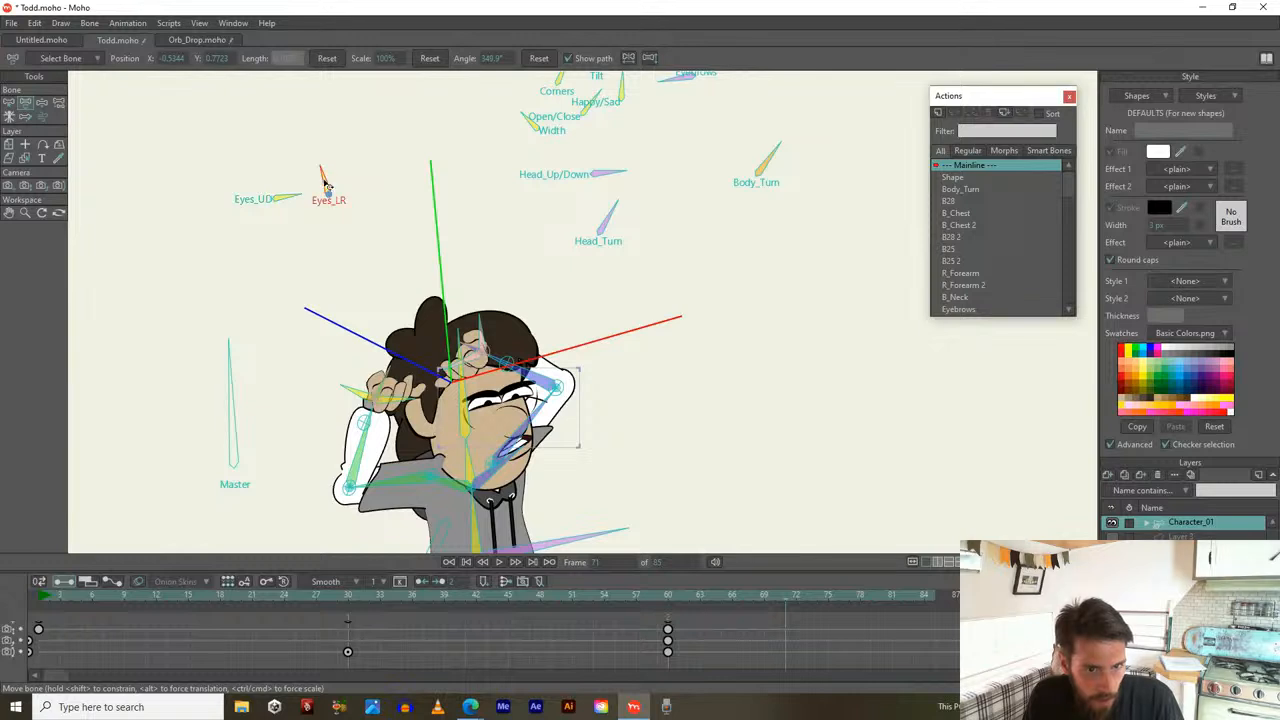
Play back the shot and scrub between frames 1 and 71 to examine the character's motion under the animated camera
click(292, 200)
click(285, 597)
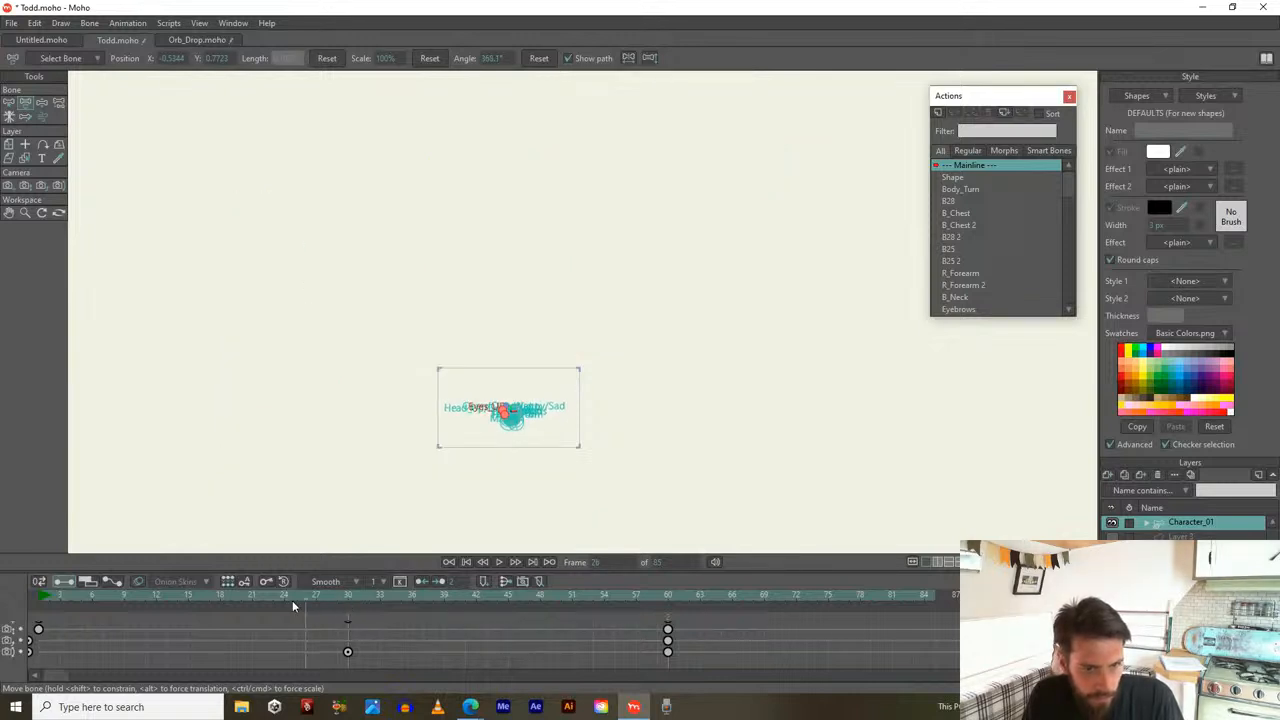
key(space)
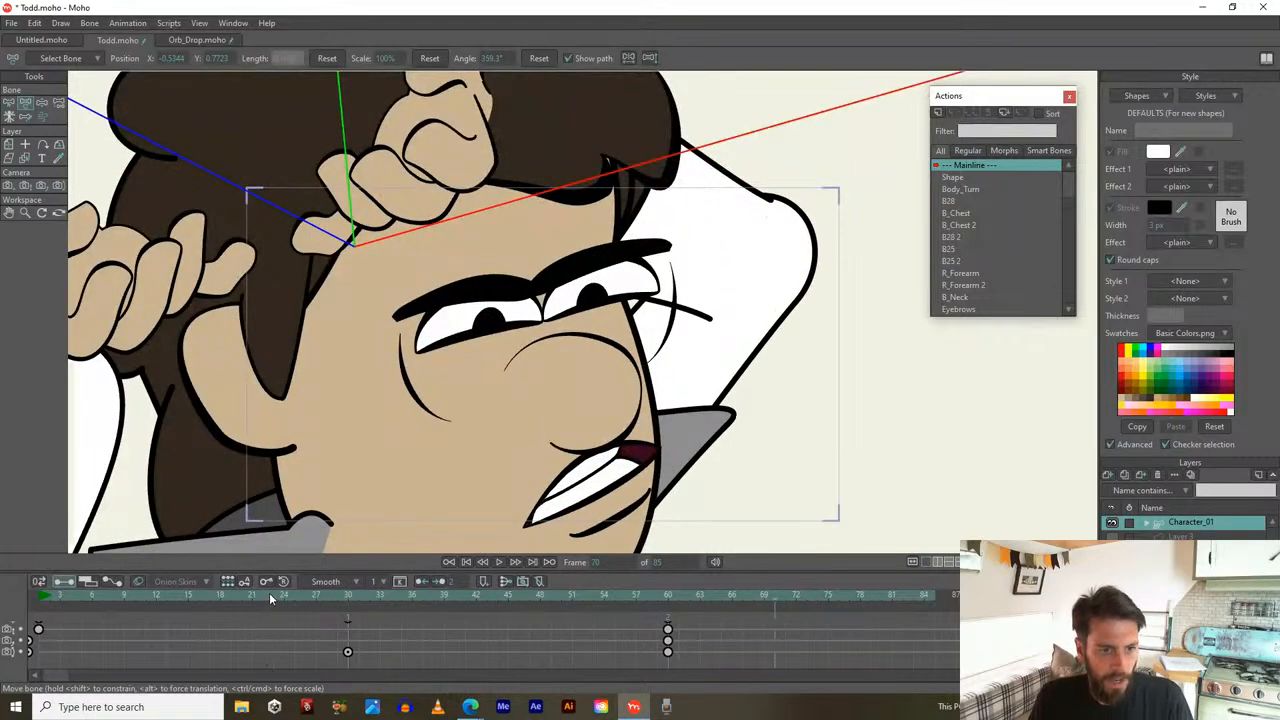
click(306, 597)
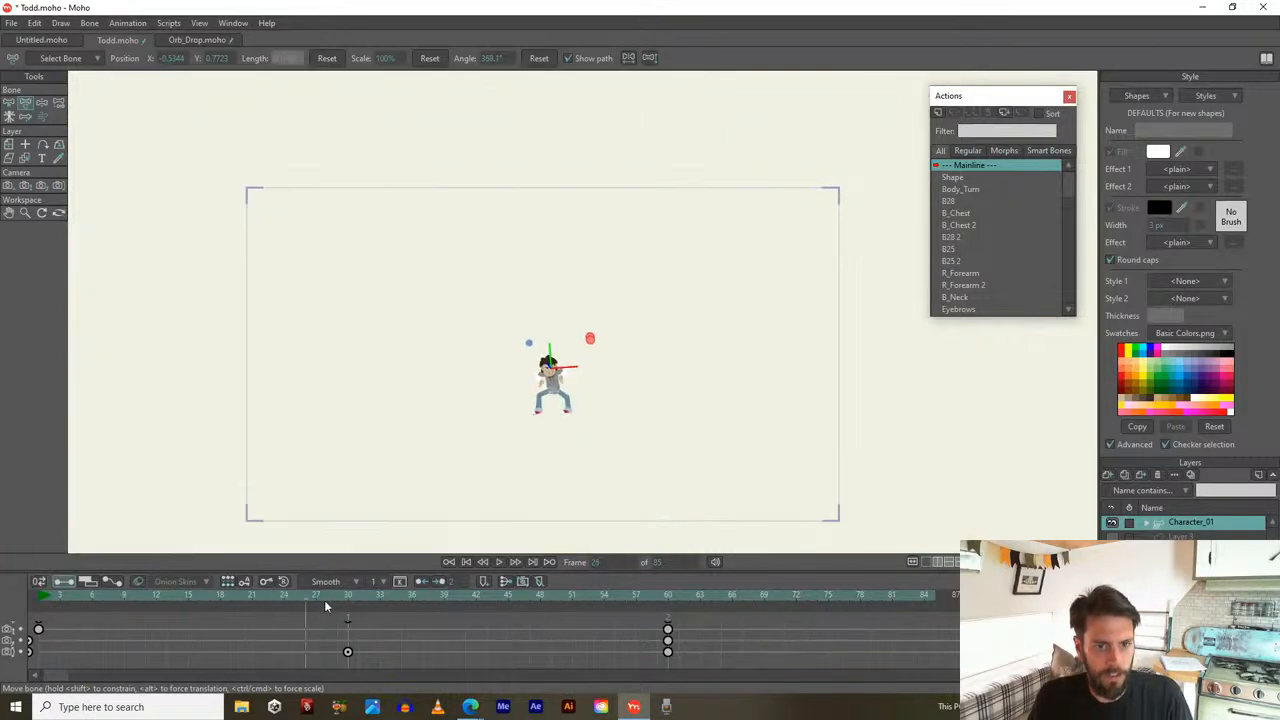
click(1189, 524)
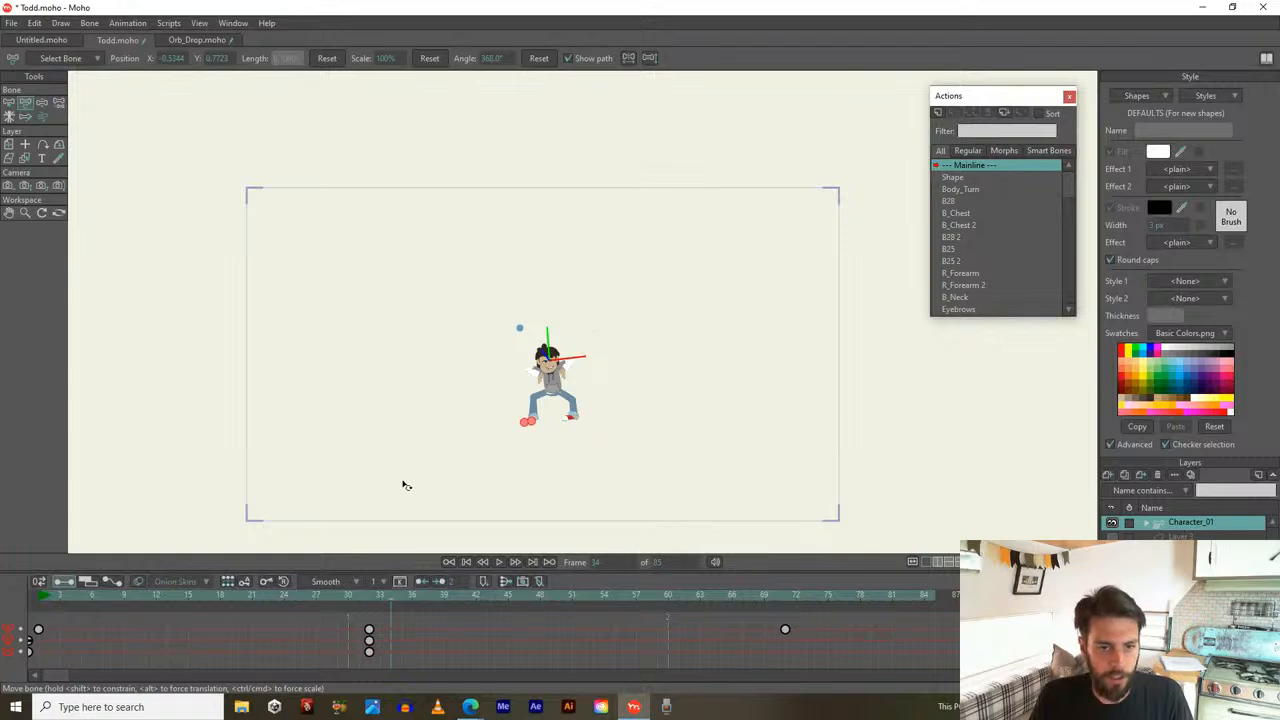
click(74, 597)
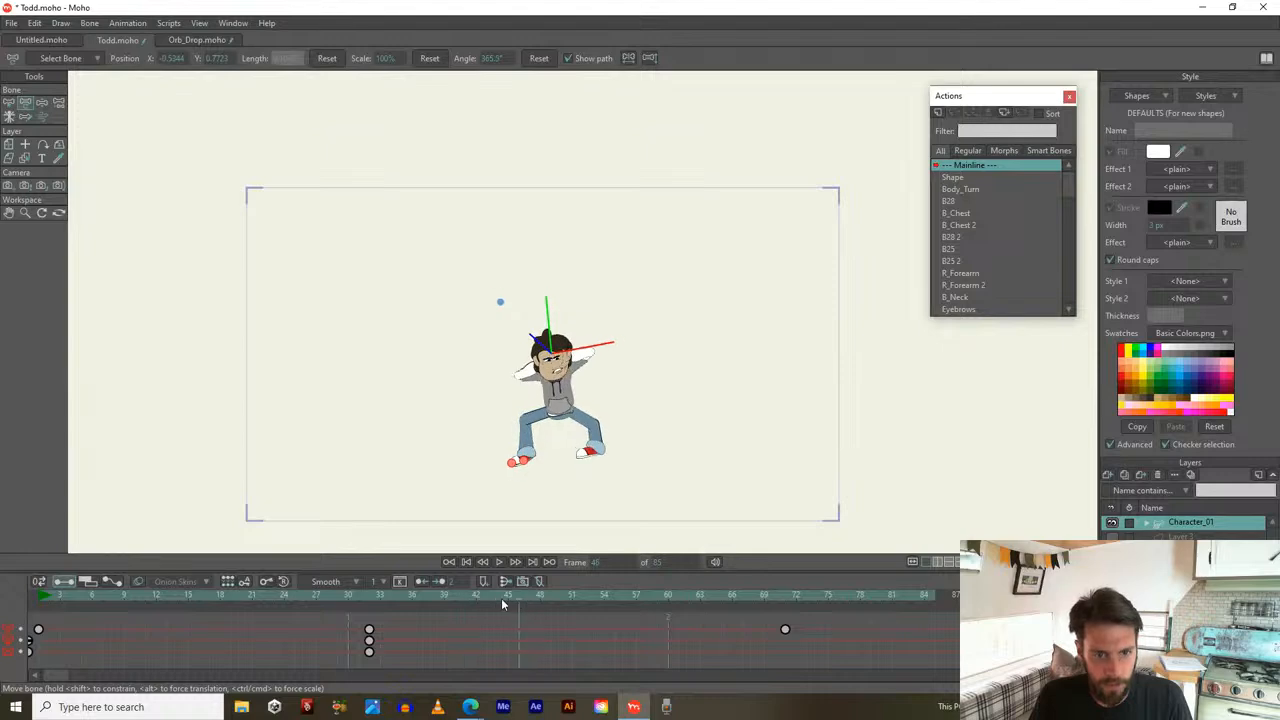
drag(252, 600, 366, 593)
drag(478, 595, 242, 578)
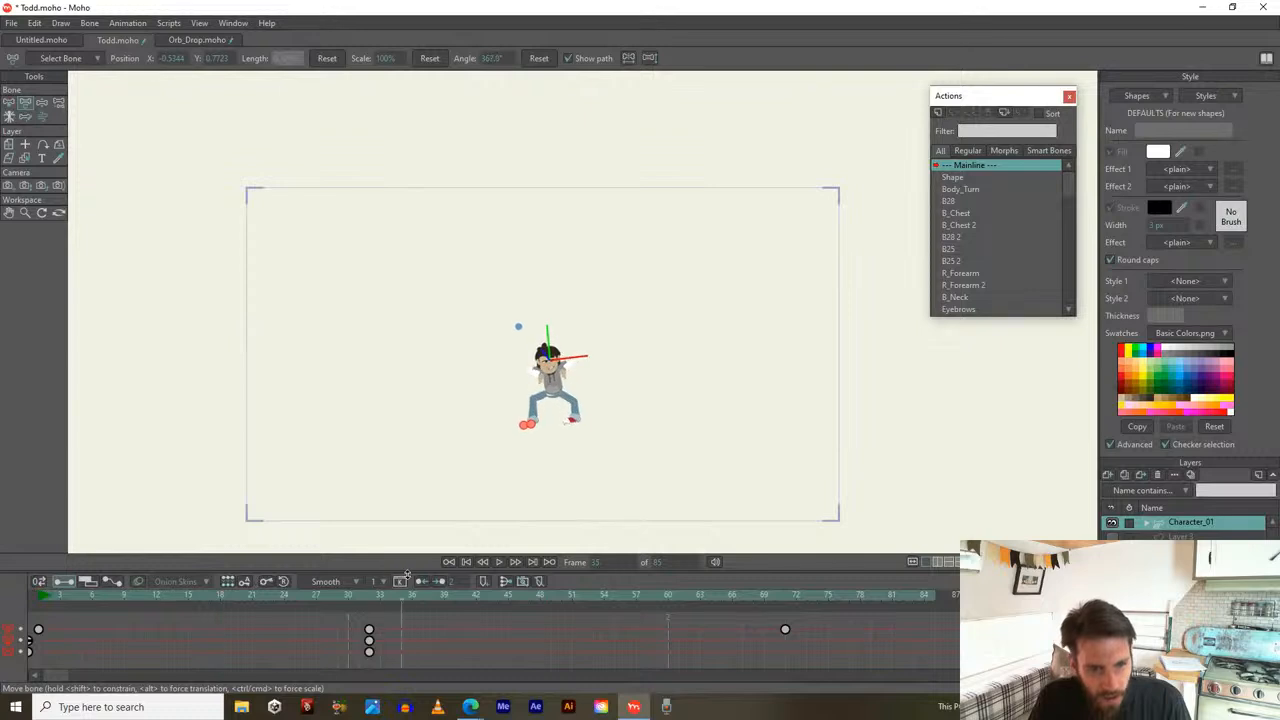
drag(407, 573, 595, 562)
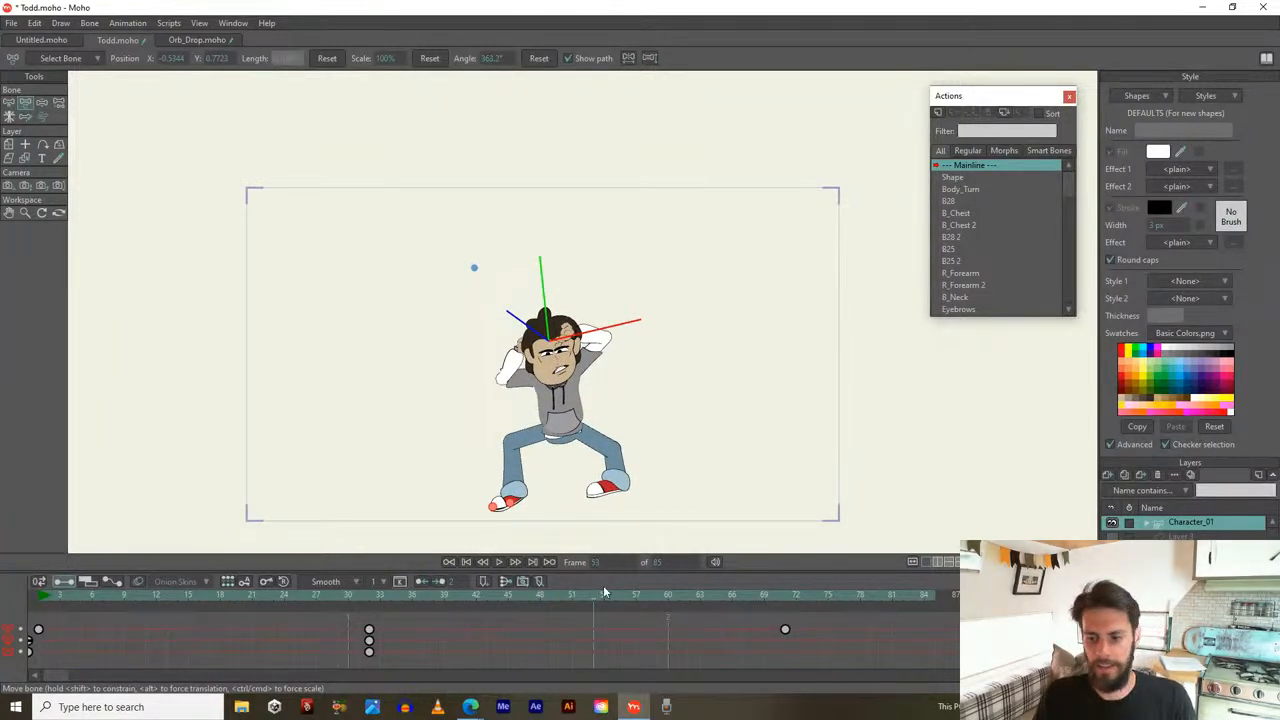
drag(373, 598, 785, 598)
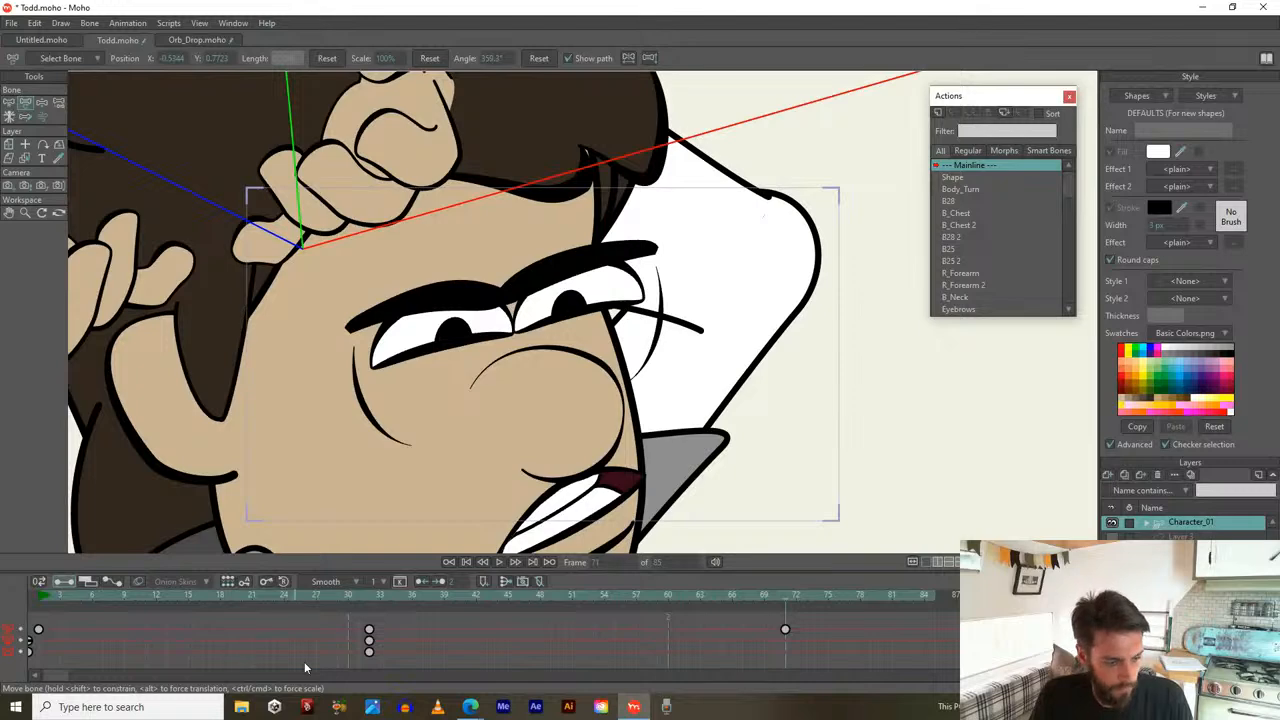
Enlarge the timeline to expose all channels and select the camera keyframes at frame 30
drag(370, 598, 594, 600)
scroll(567, 629, up, 2)
drag(585, 553, 587, 433)
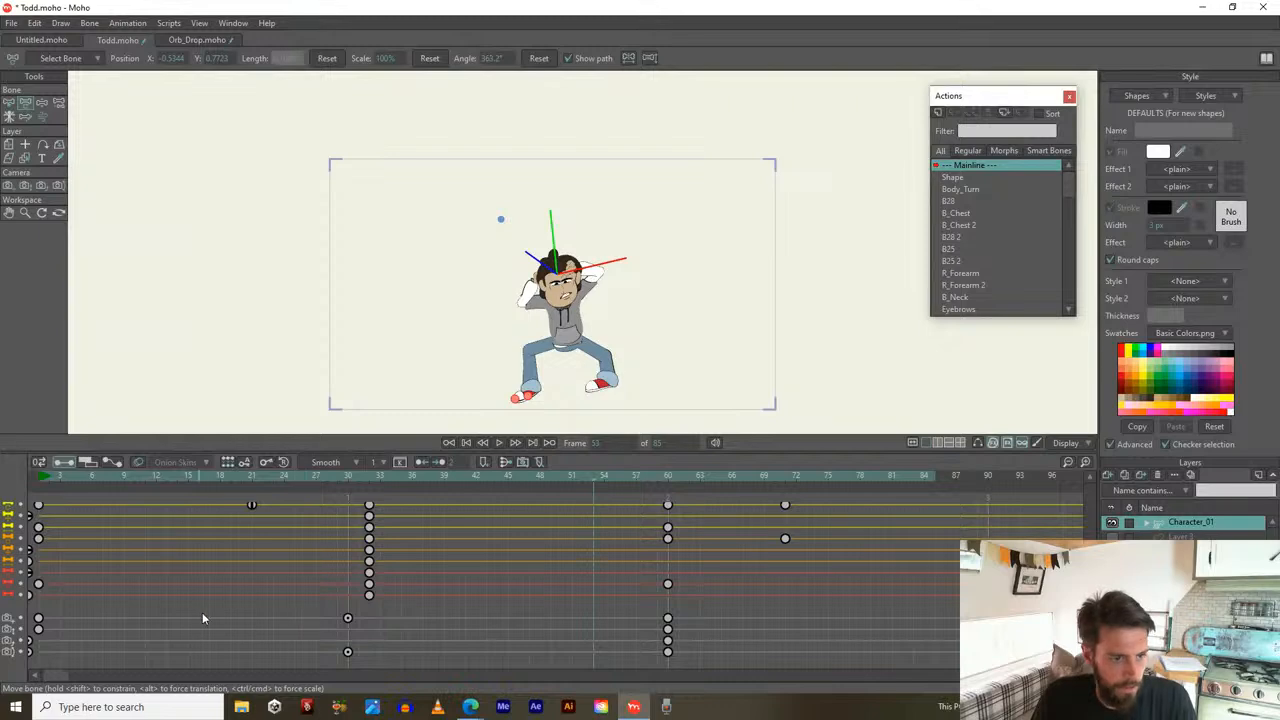
click(39, 624)
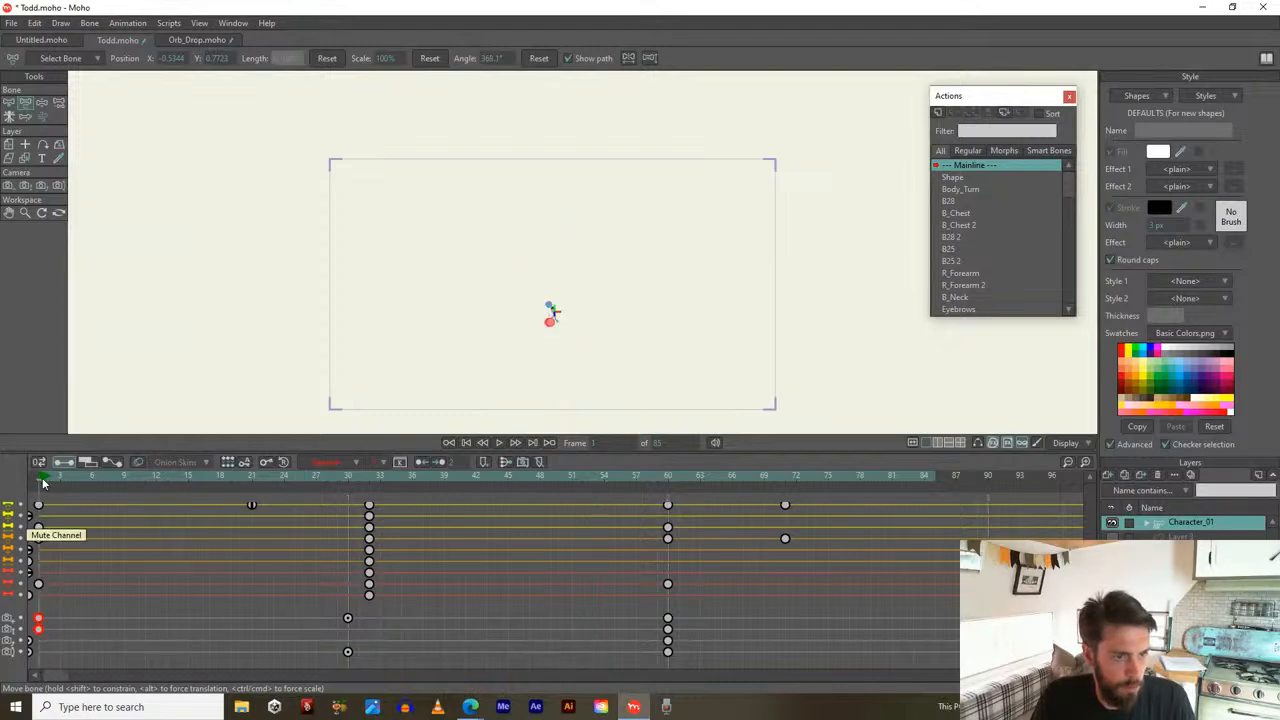
drag(178, 504, 423, 562)
drag(324, 612, 382, 686)
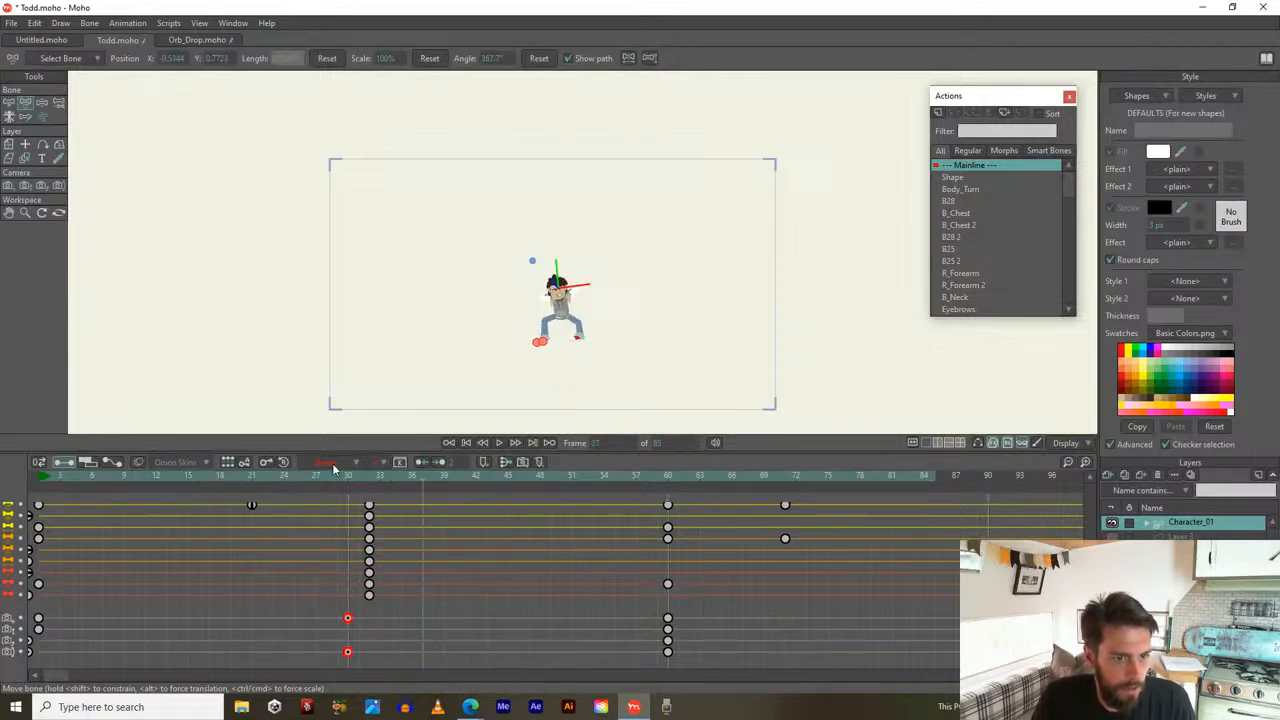
Switch the timeline to the graph view and display the camera position channel's curves
click(86, 463)
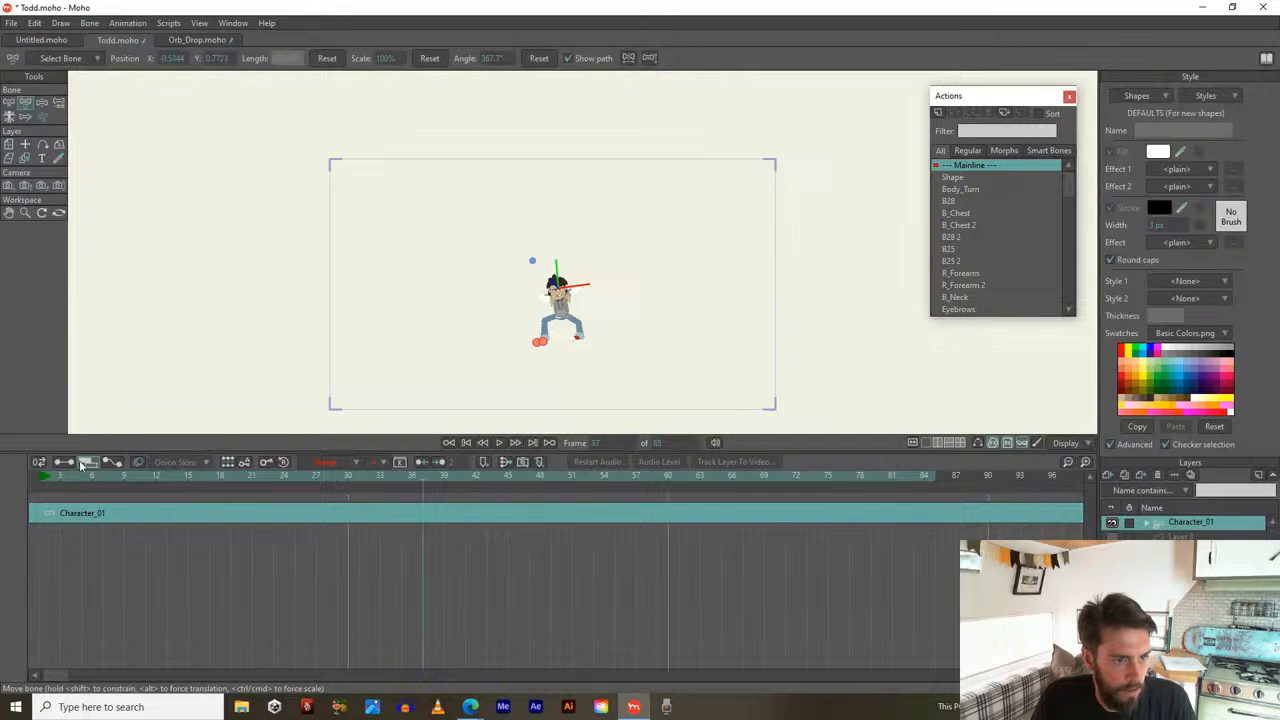
click(63, 463)
click(112, 463)
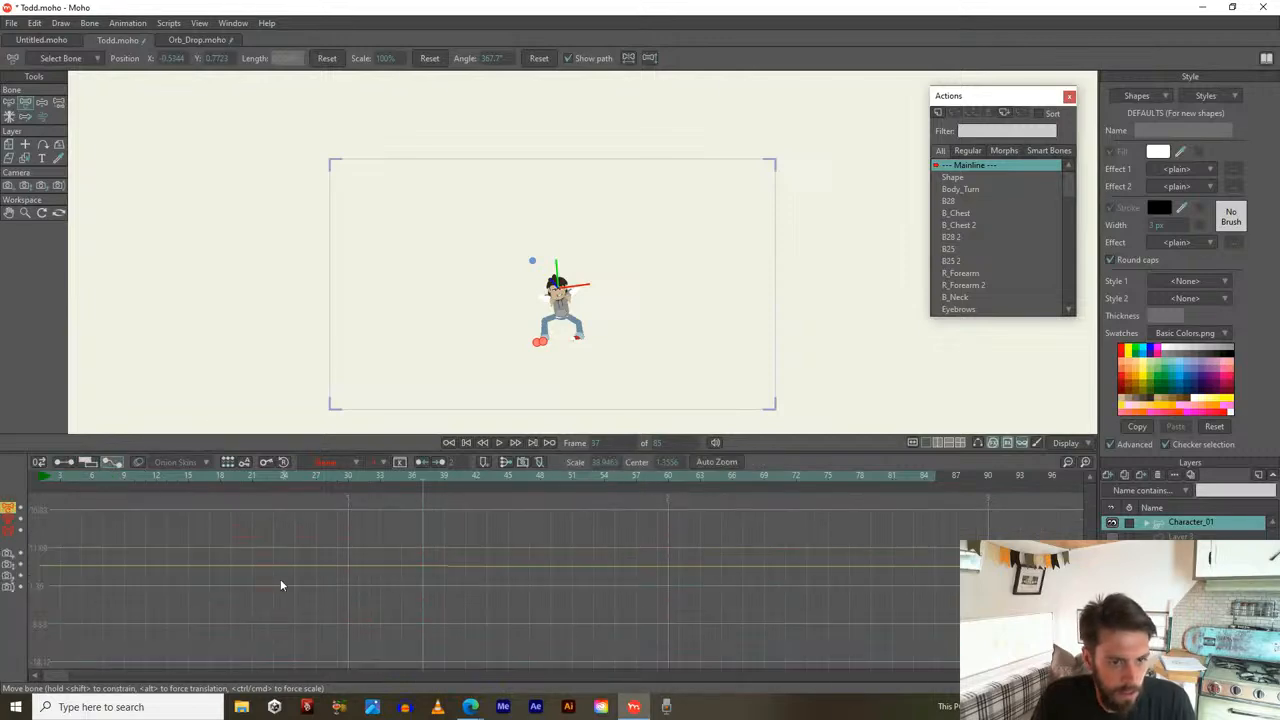
click(8, 553)
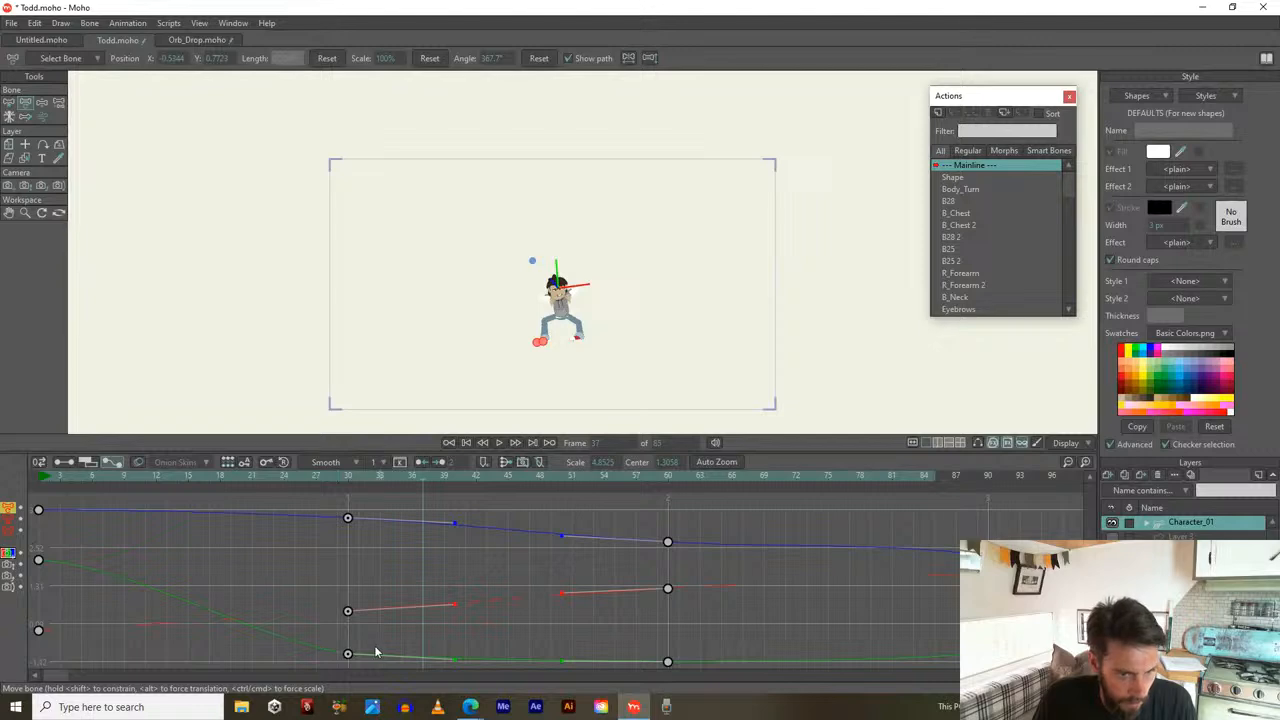
Lower the outgoing handle of the green camera curve's frame 30 key and check the motion up to frame 49
scroll(430, 590, down, 3)
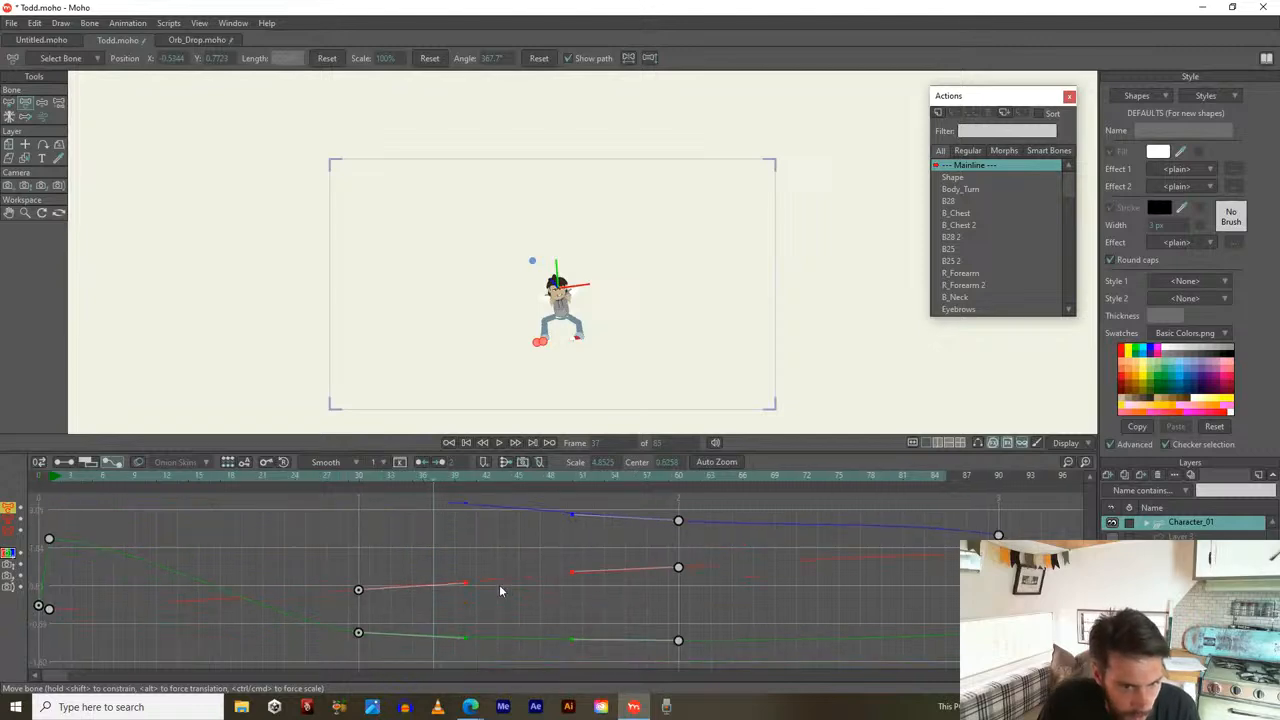
drag(463, 630, 463, 645)
drag(344, 479, 561, 498)
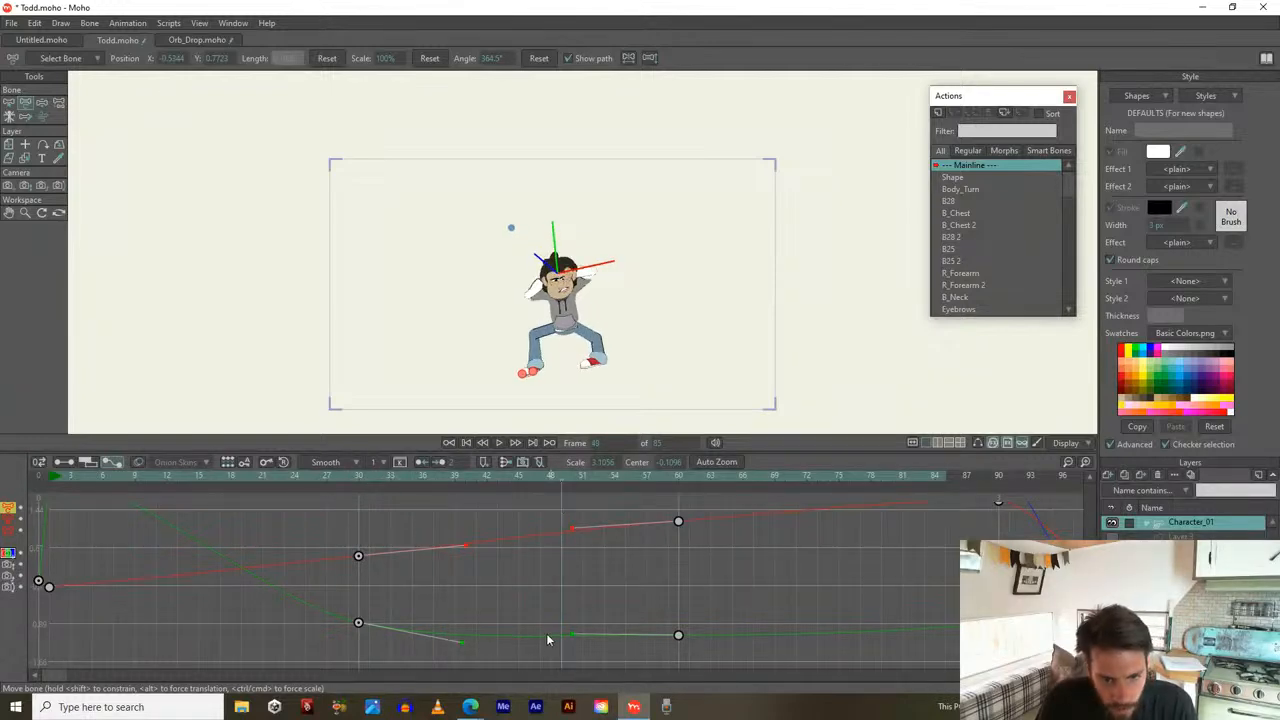
Steepen the red camera curve's handles between frames 30 and 60, set its frame 60 key to Bezier and align the outgoing handle
scroll(352, 545, up, 6)
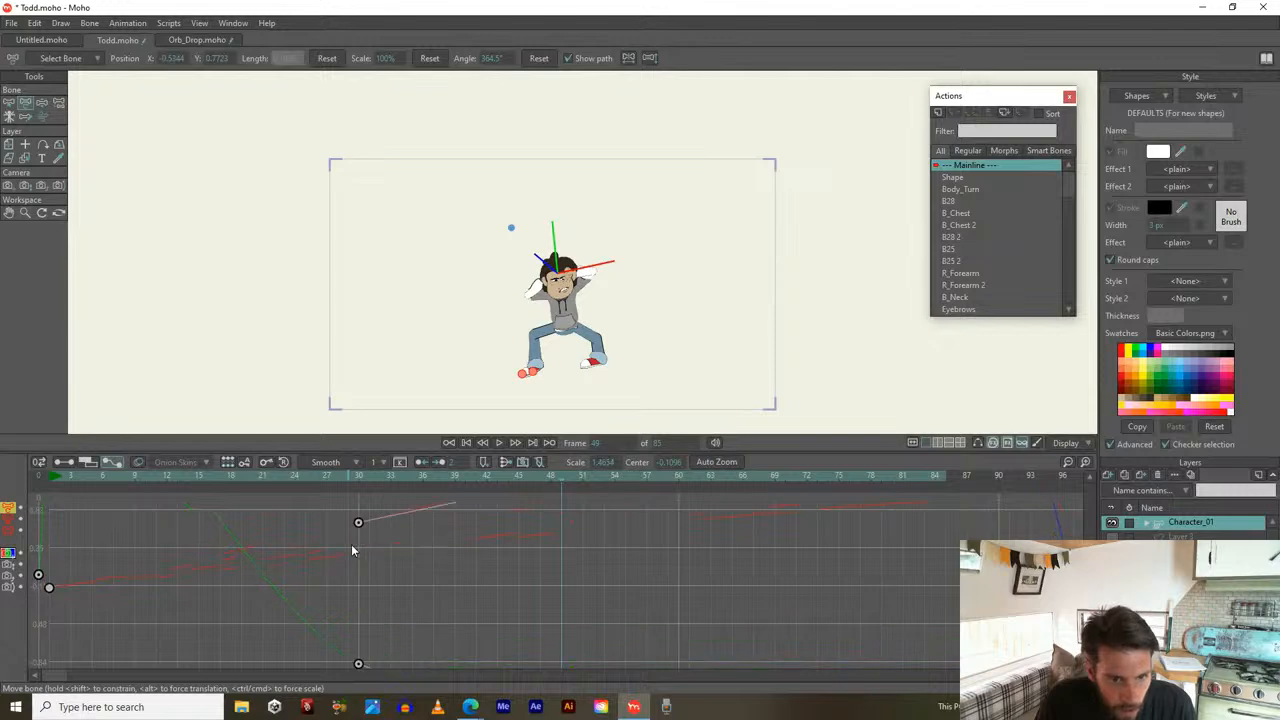
drag(358, 531, 473, 582)
drag(609, 529, 473, 580)
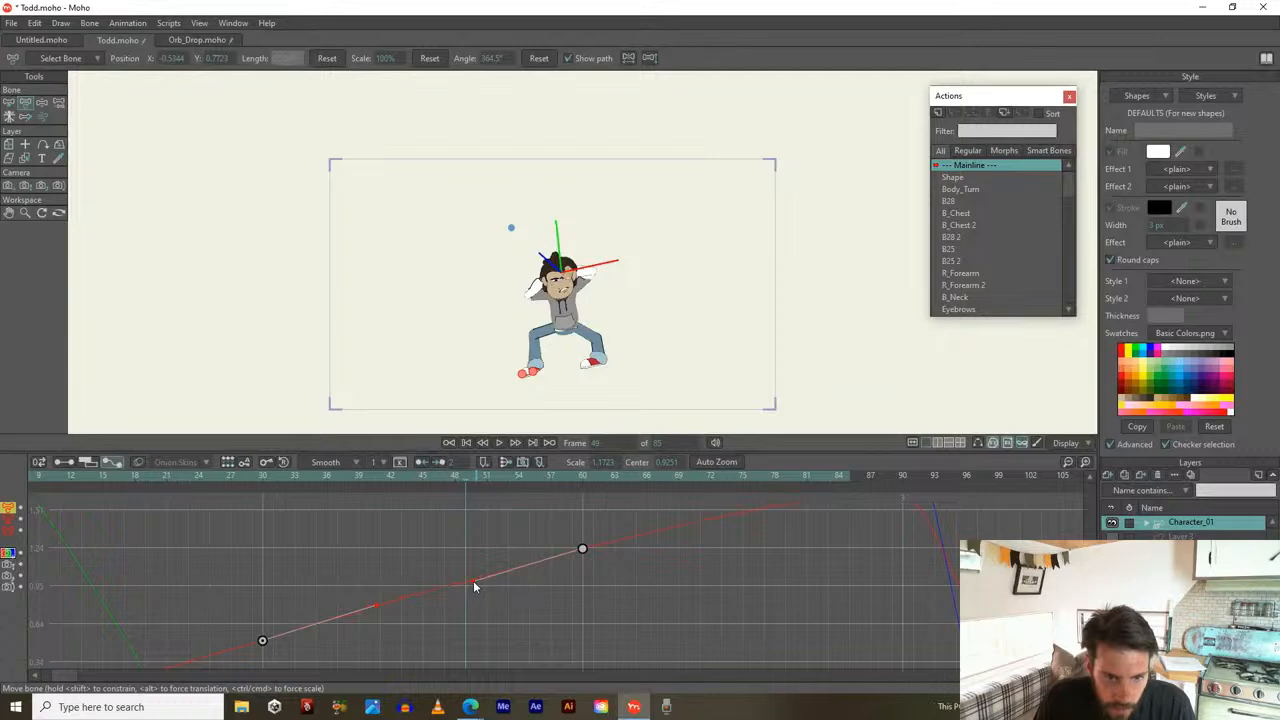
drag(592, 558, 568, 612)
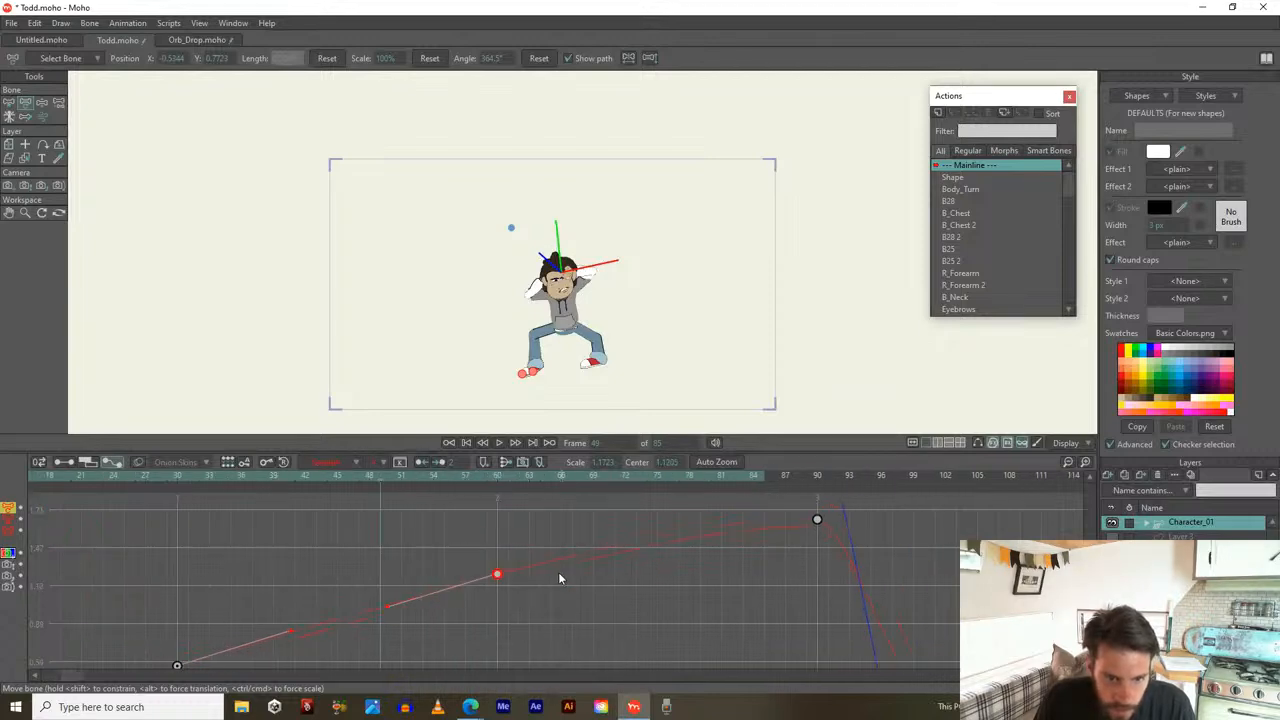
click(330, 462)
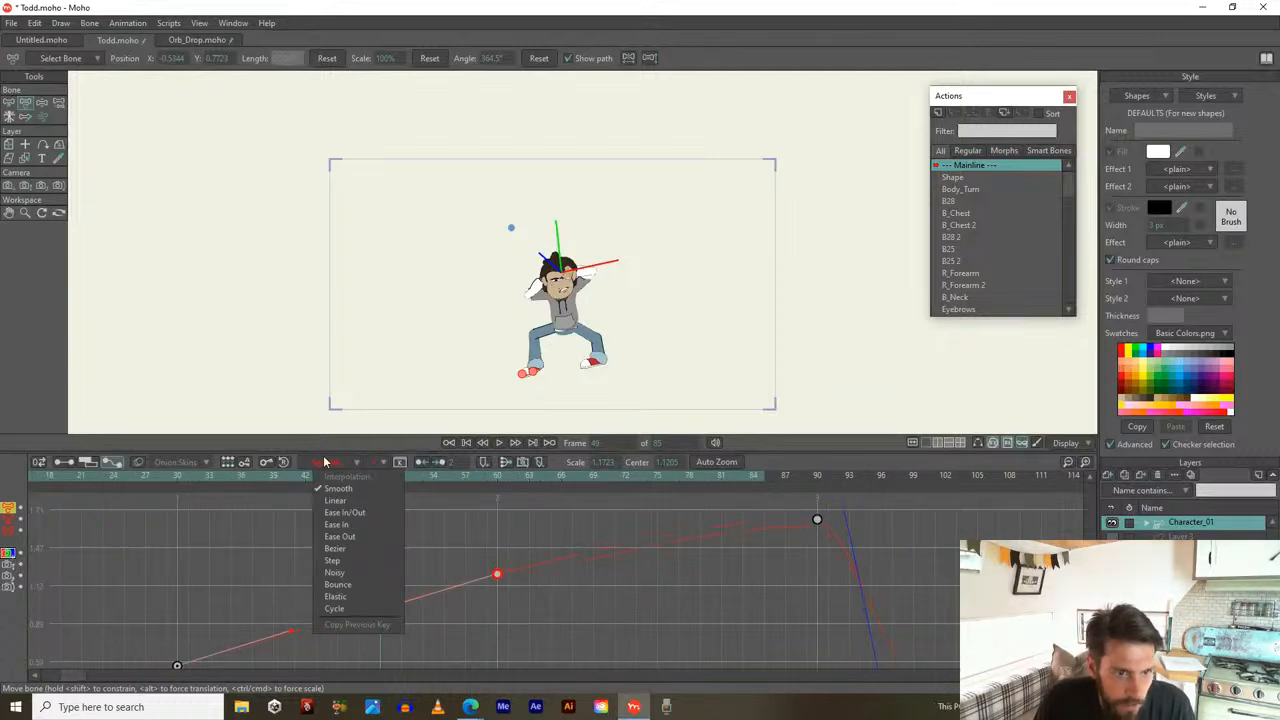
click(338, 549)
drag(599, 554, 615, 547)
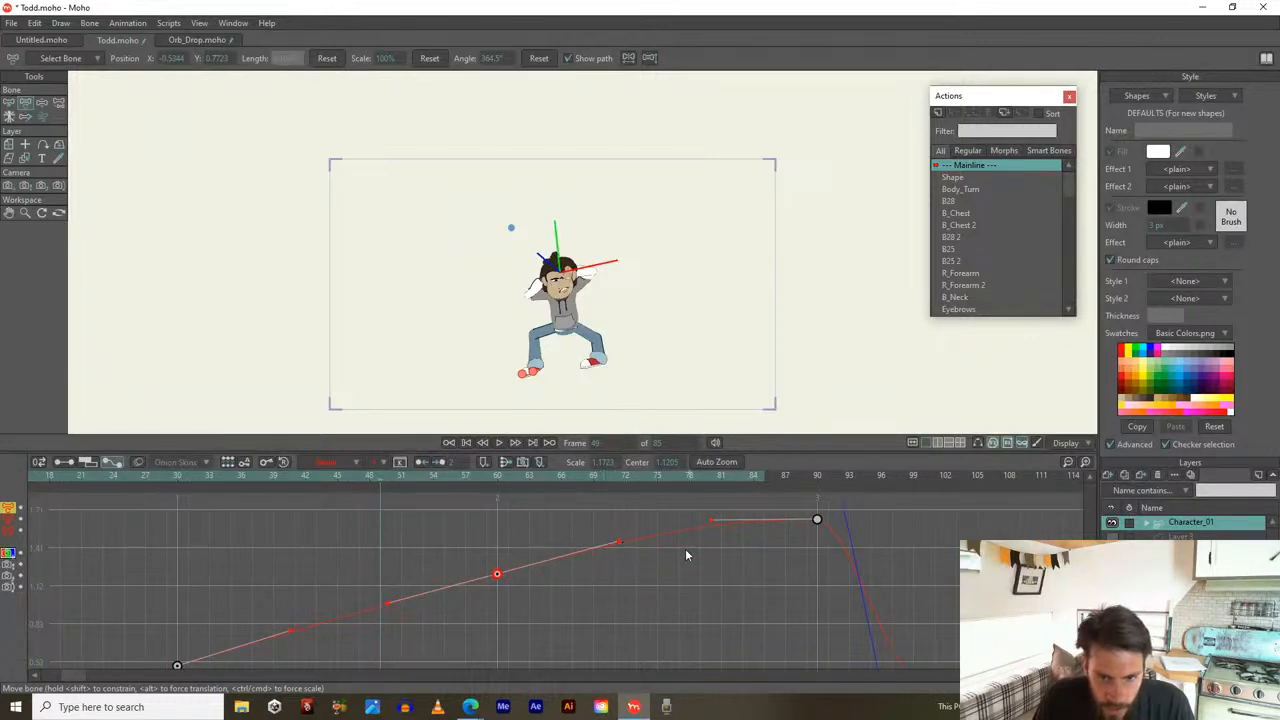
scroll(504, 488, right, 3)
drag(542, 481, 568, 601)
click(585, 510)
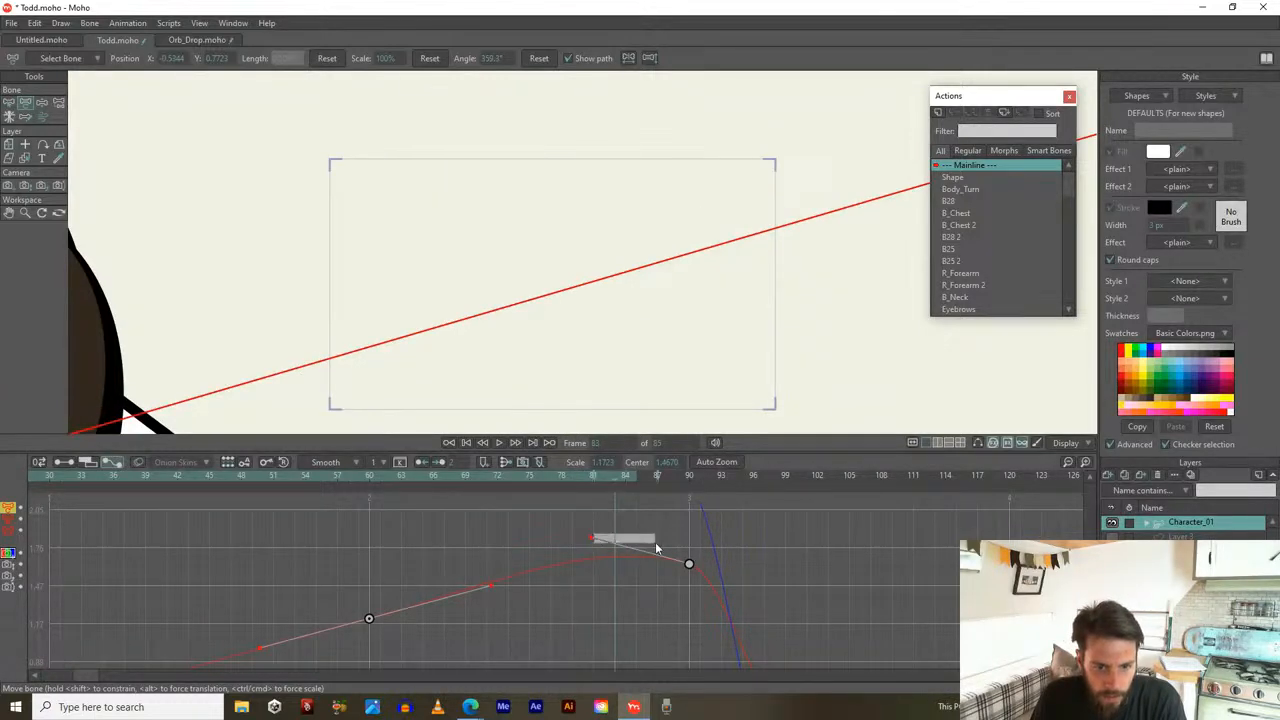
drag(568, 475, 572, 505)
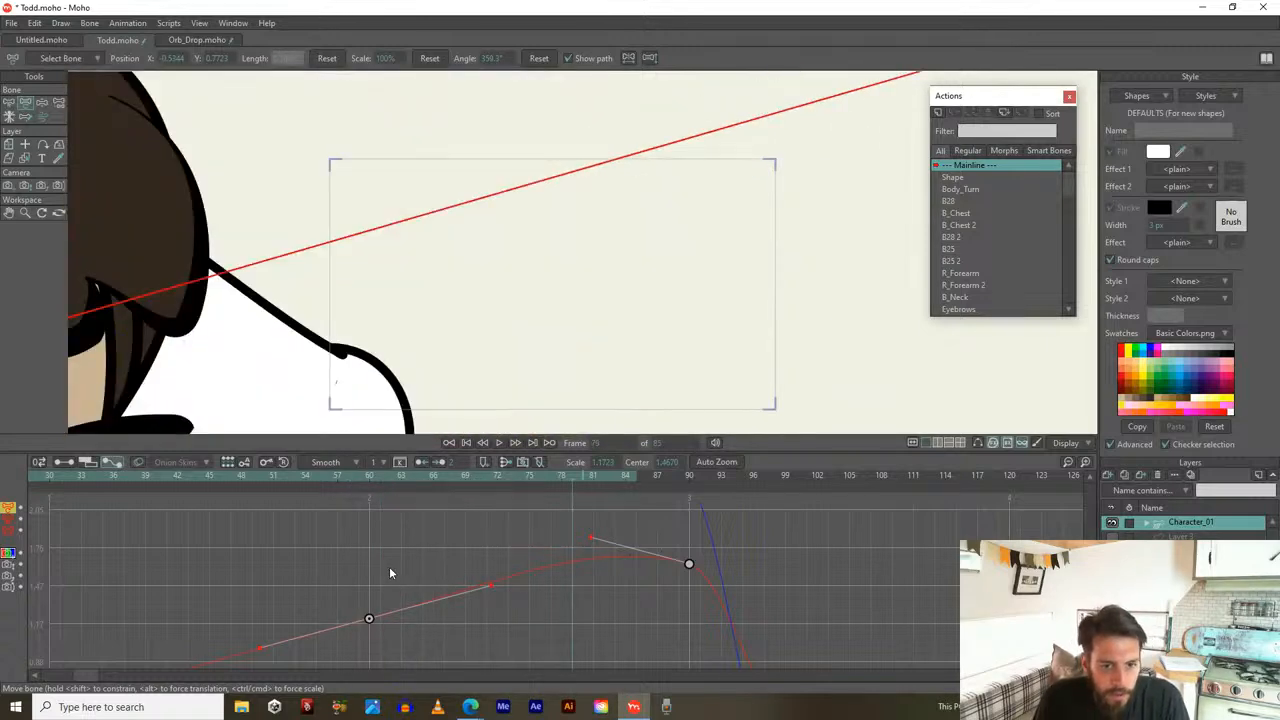
key(ctrl+z)
Flatten the blue camera curve's frame 60 handles and steepen the outgoing handle of its frame 30 key
drag(455, 564, 585, 657)
drag(517, 545, 620, 612)
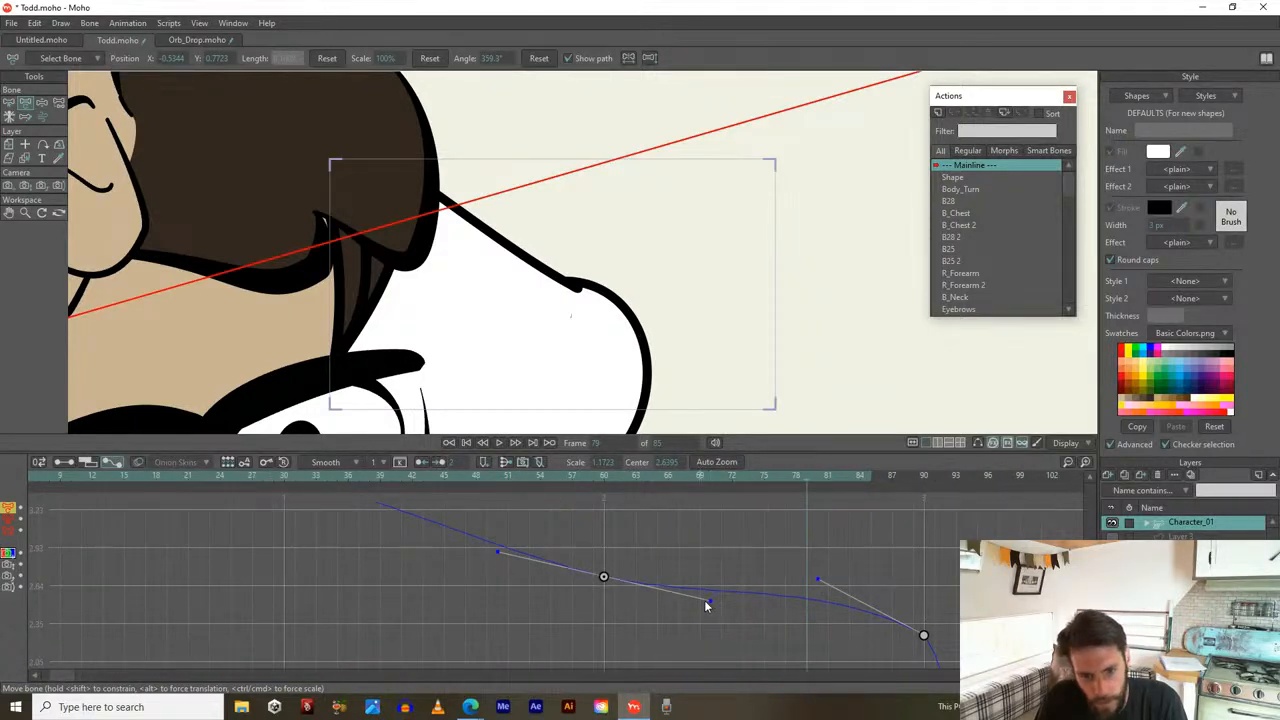
drag(709, 600, 716, 588)
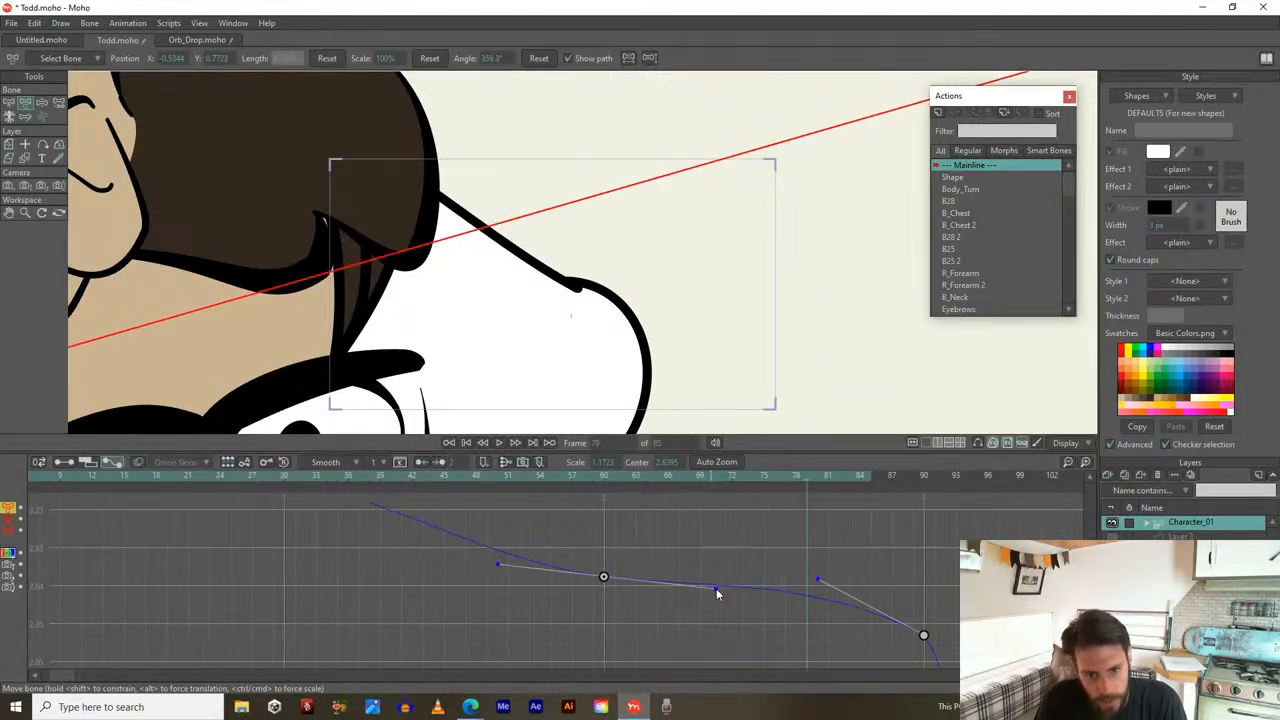
drag(529, 553, 646, 580)
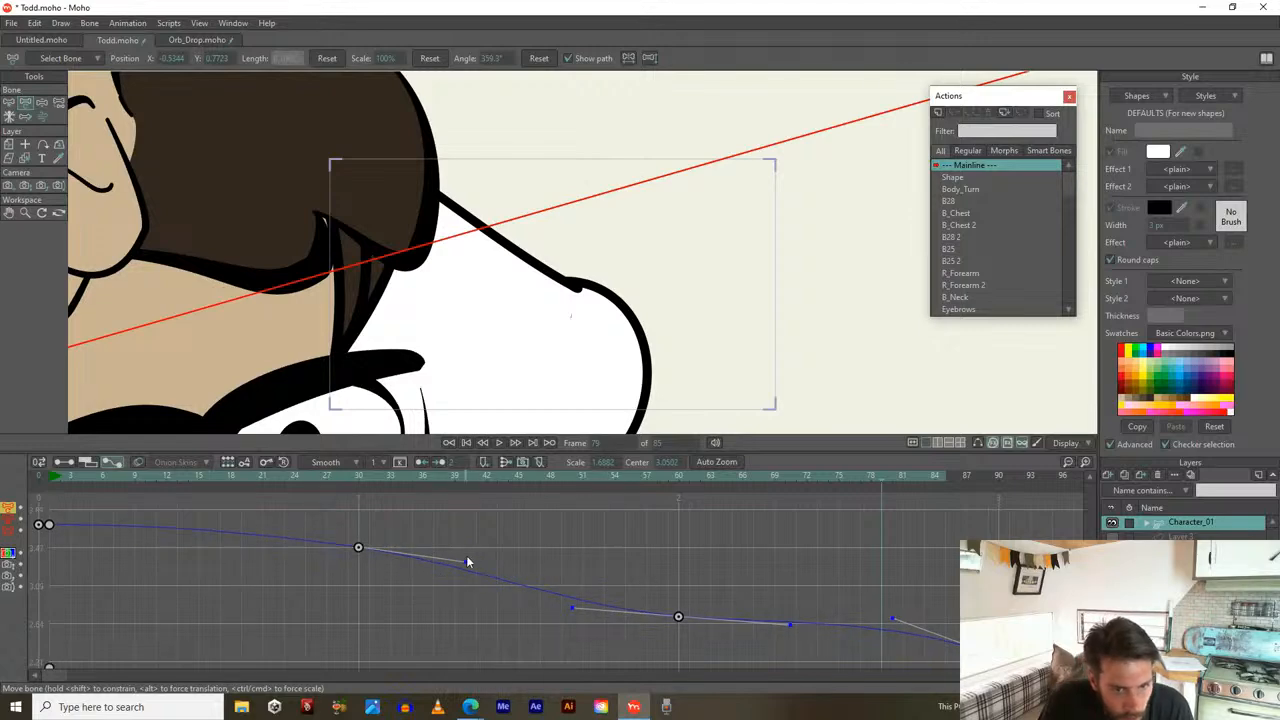
drag(466, 562, 462, 578)
drag(346, 523, 381, 558)
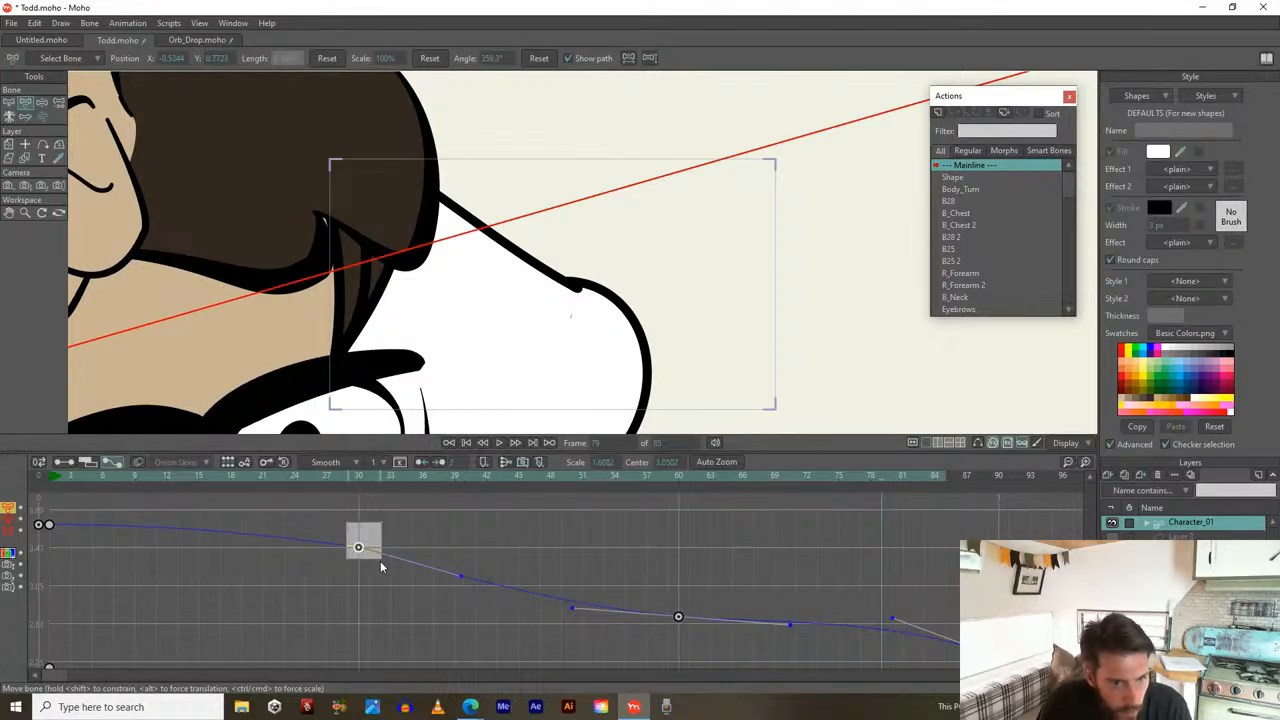
Set the camera's frame 1 key to Bezier interpolation and soften the blue curve's handles on both sides of frame 30
click(40, 525)
click(326, 462)
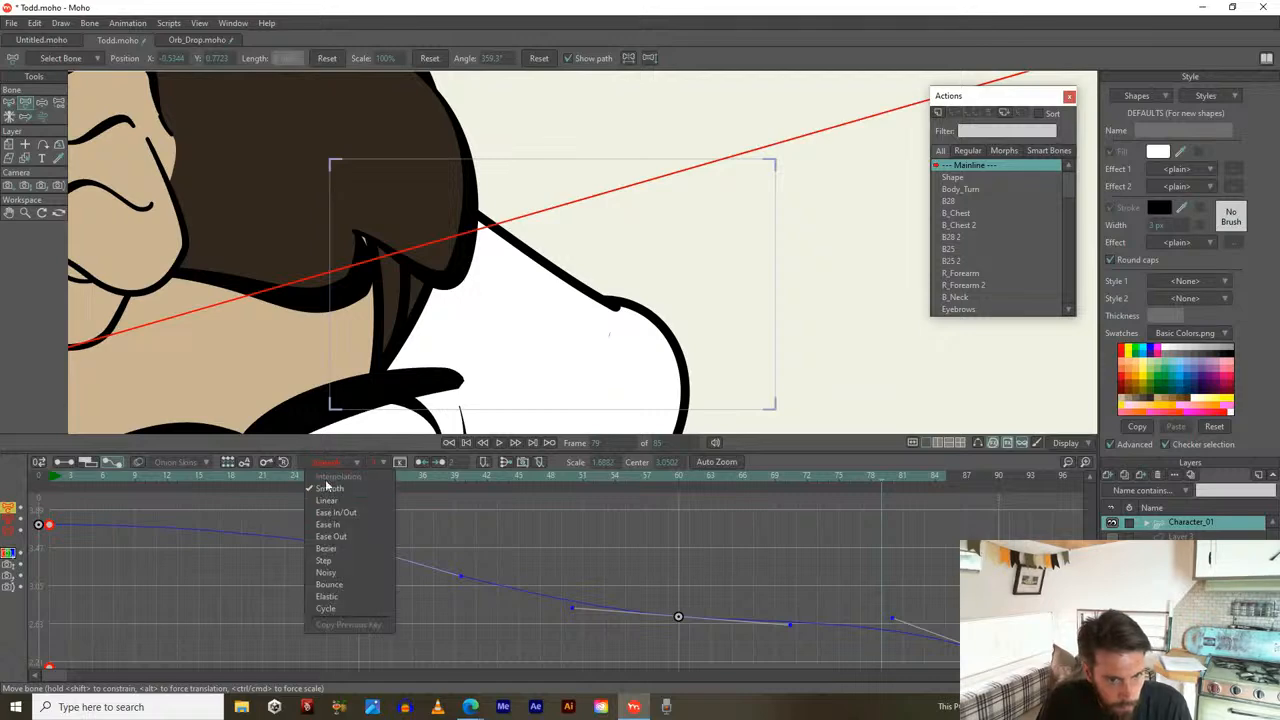
click(337, 555)
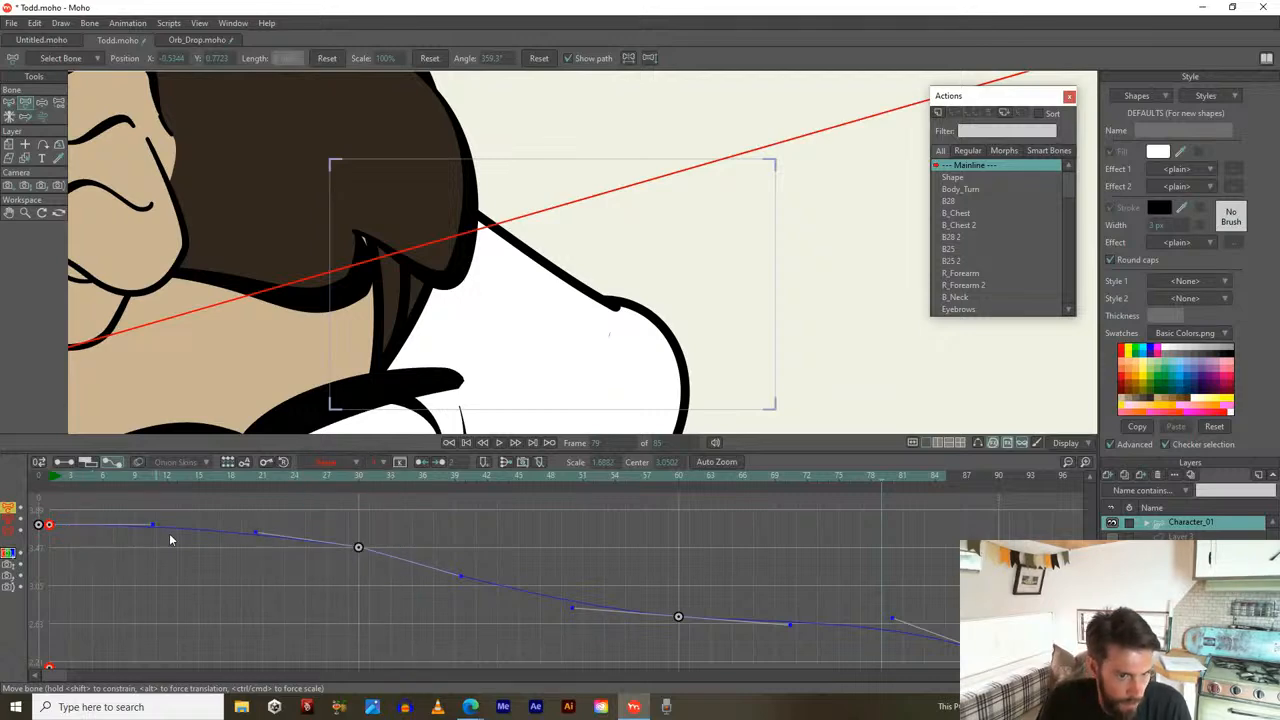
drag(257, 535, 265, 529)
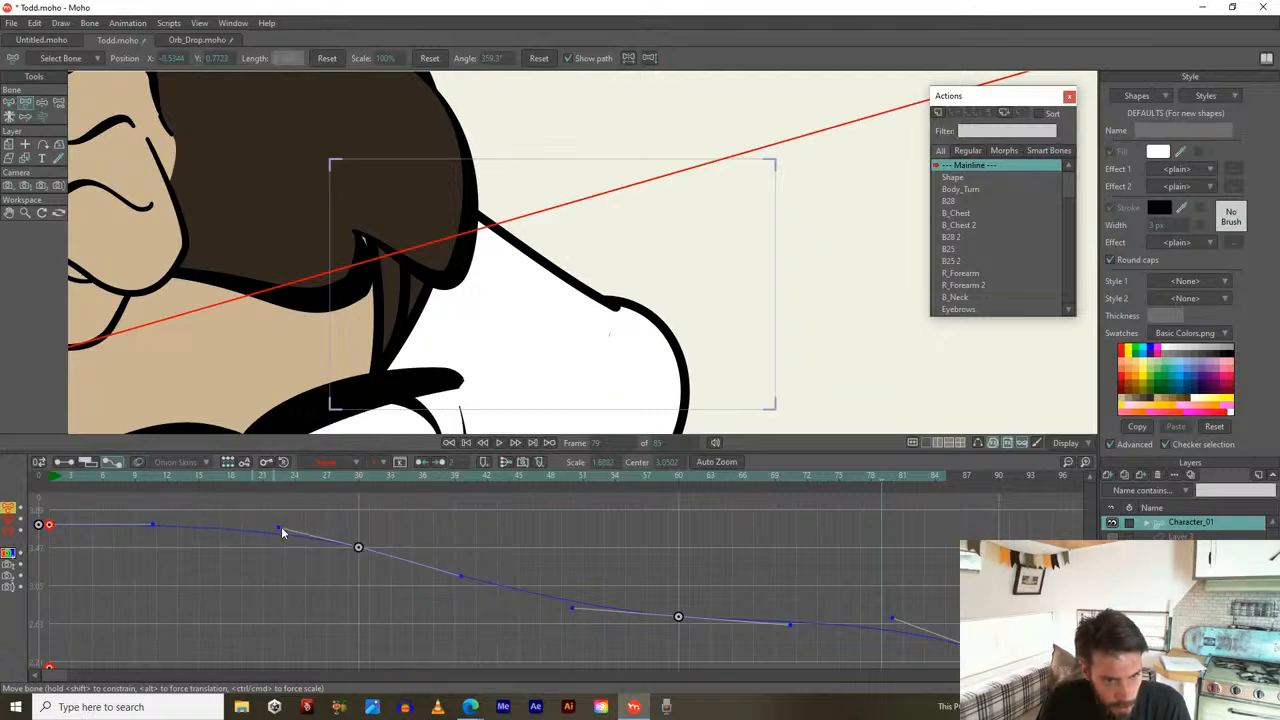
drag(244, 476, 376, 565)
mouse_move(460, 577)
mouse_down()
mouse_move(460, 559)
mouse_move(446, 558)
mouse_up()
Smooth the blue camera curve between frames 60 and 90 by lowering the outgoing handle at 60 and the incoming handle at 90
drag(309, 478, 731, 563)
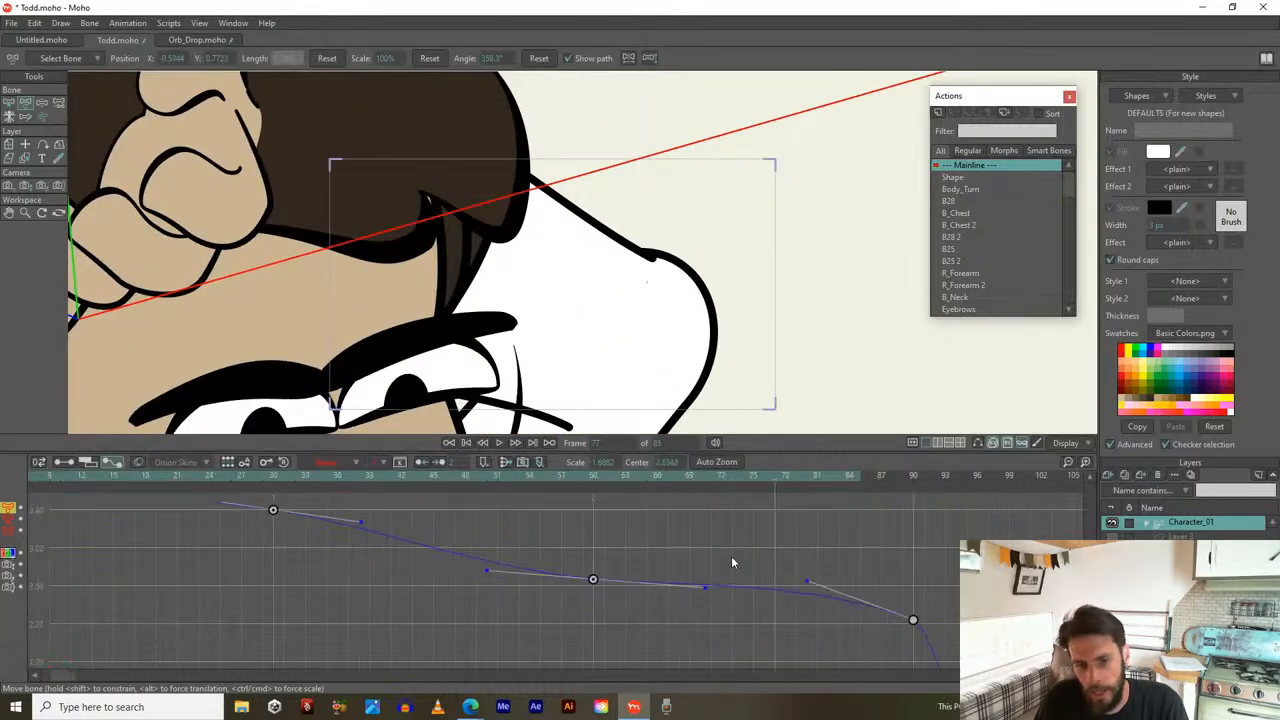
drag(810, 585, 798, 612)
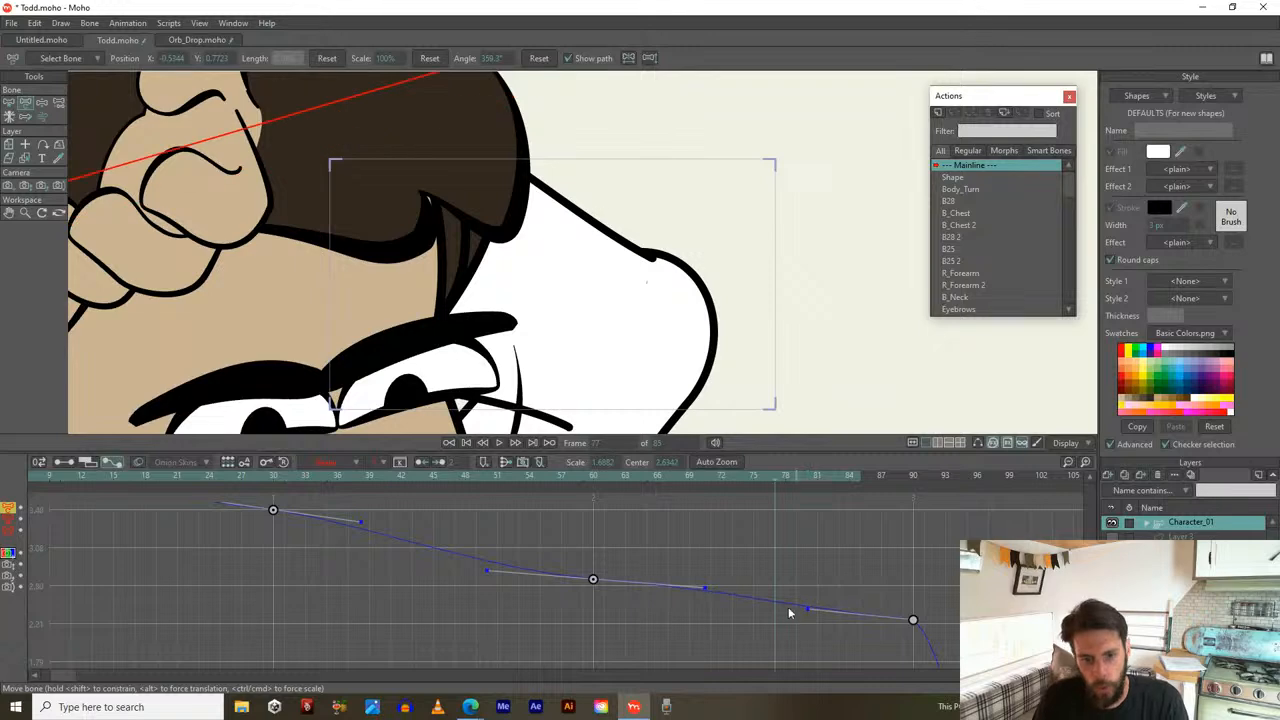
click(701, 590)
drag(704, 590, 702, 598)
drag(774, 479, 700, 480)
Adjust the red camera curve's handles between frames 60 and 90 for a smoother transition
drag(753, 517, 756, 560)
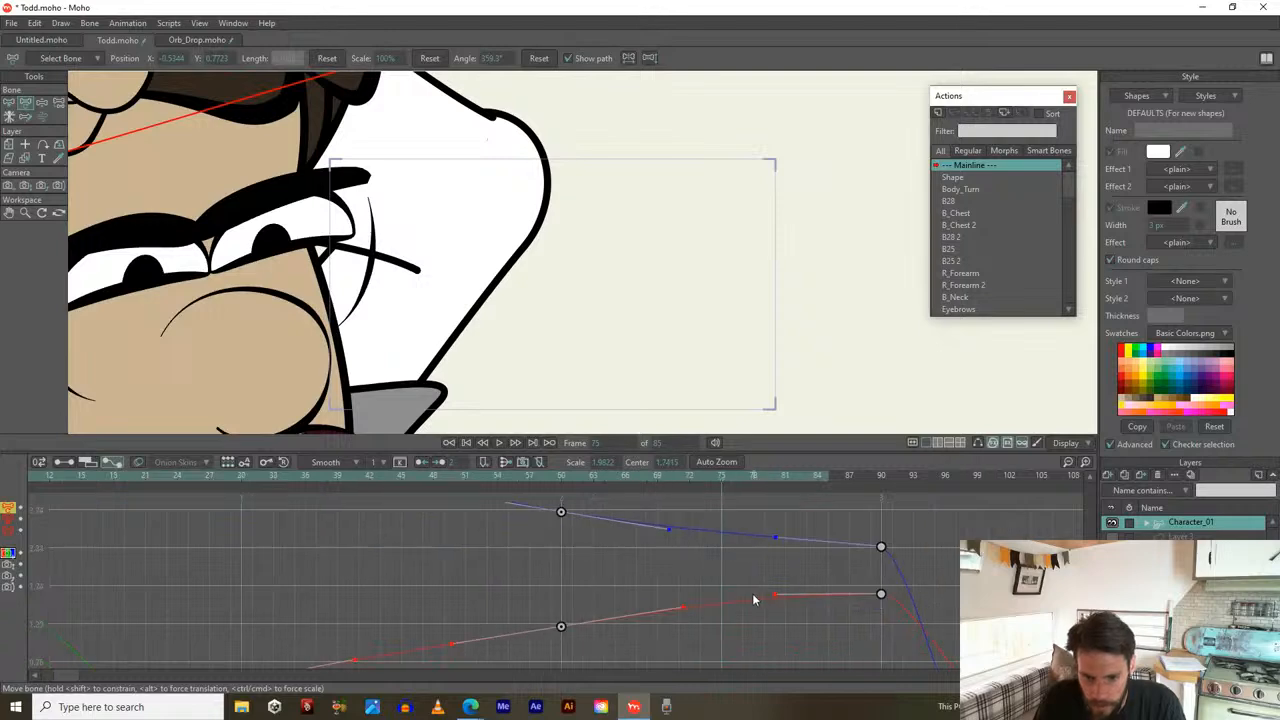
drag(776, 600, 808, 598)
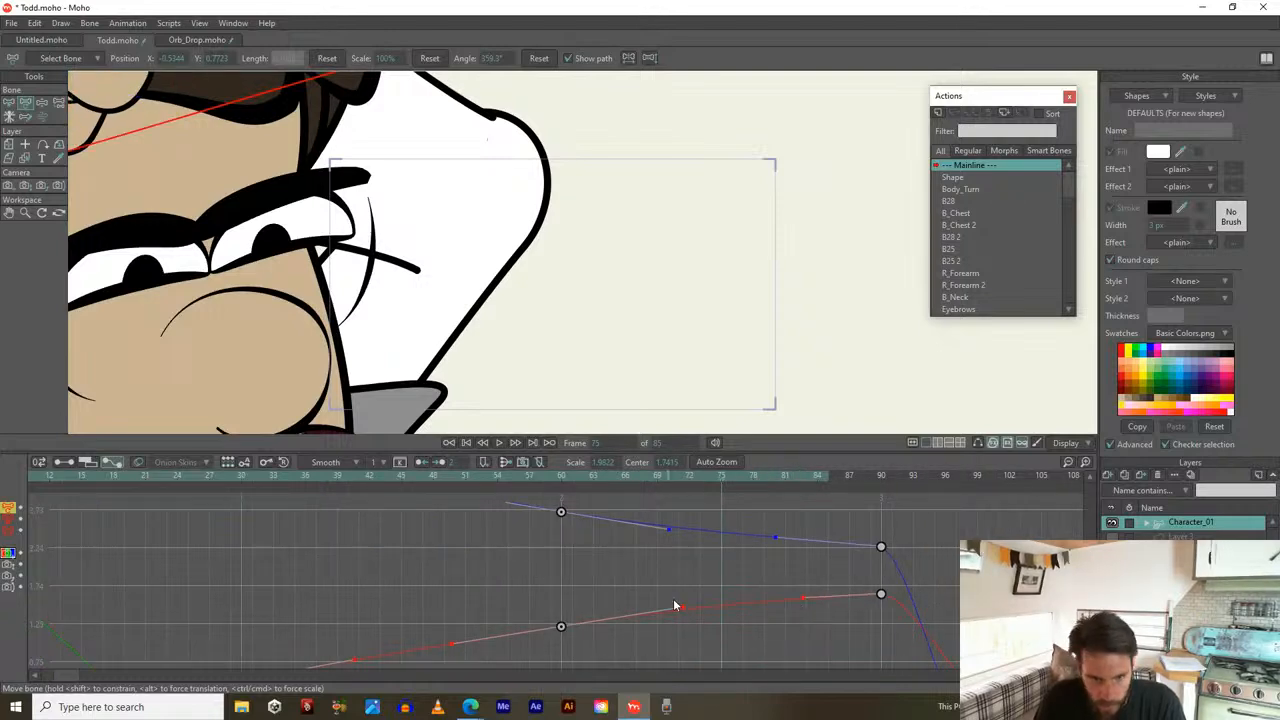
drag(682, 606, 703, 609)
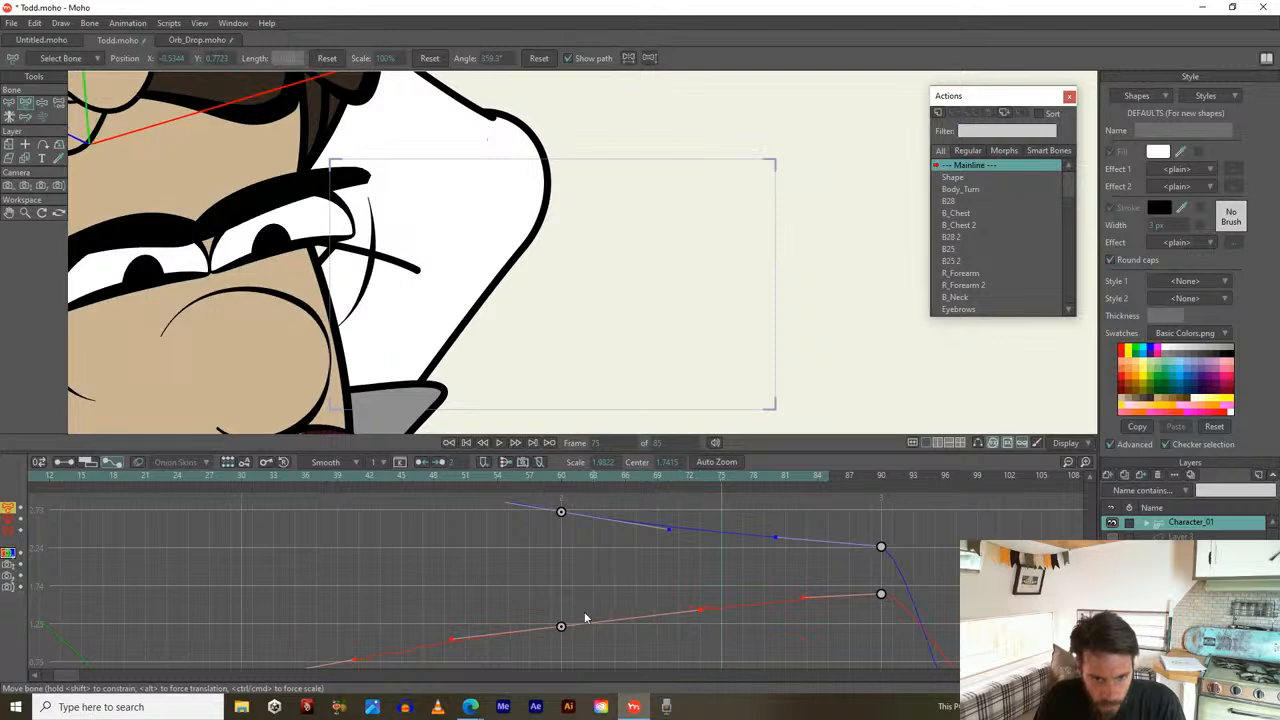
Try raising the red camera curve's key at frame 30, check the motion, and undo the change
drag(266, 476, 221, 585)
scroll(334, 499, down, 2)
scroll(380, 588, up, 1)
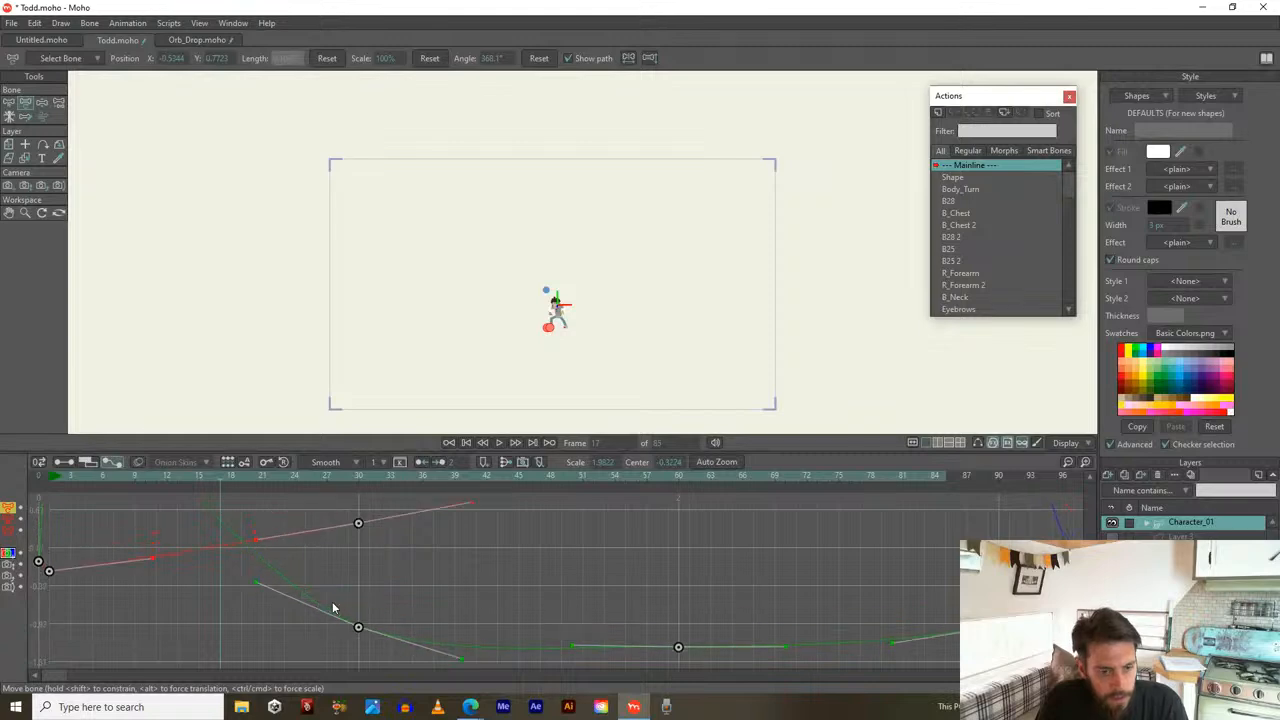
drag(270, 476, 375, 490)
drag(360, 633, 361, 587)
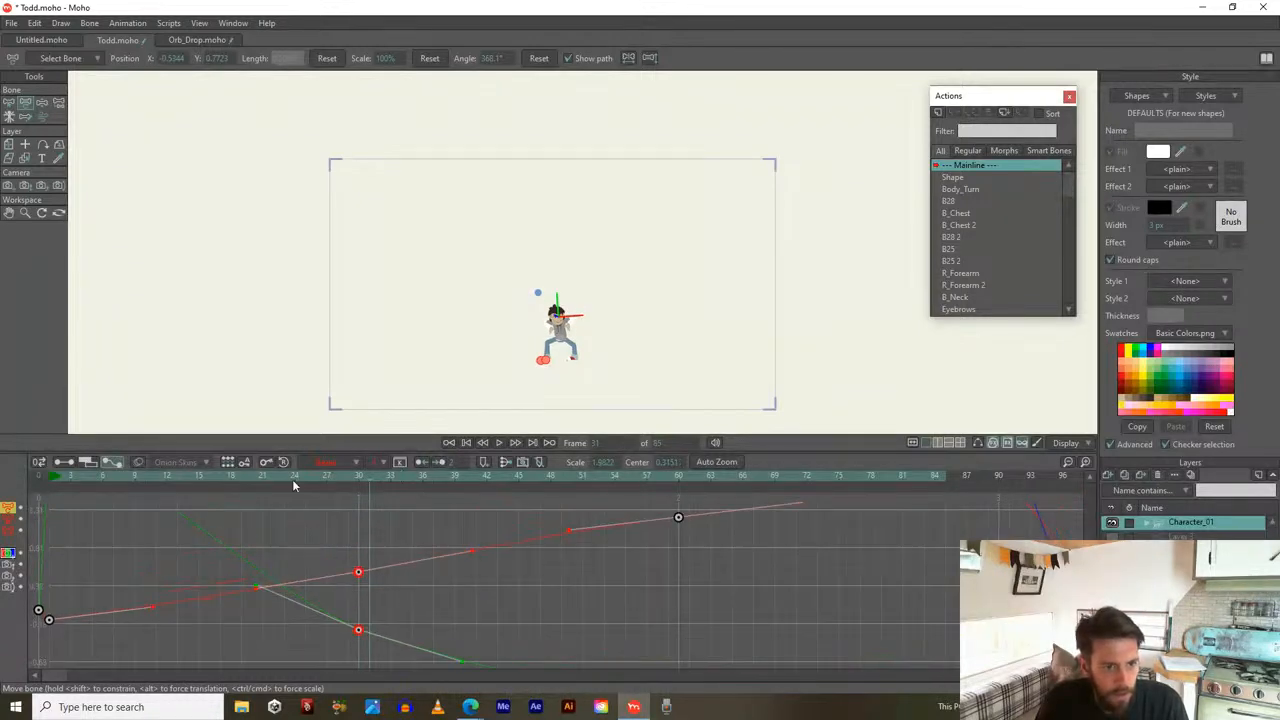
drag(198, 472, 362, 549)
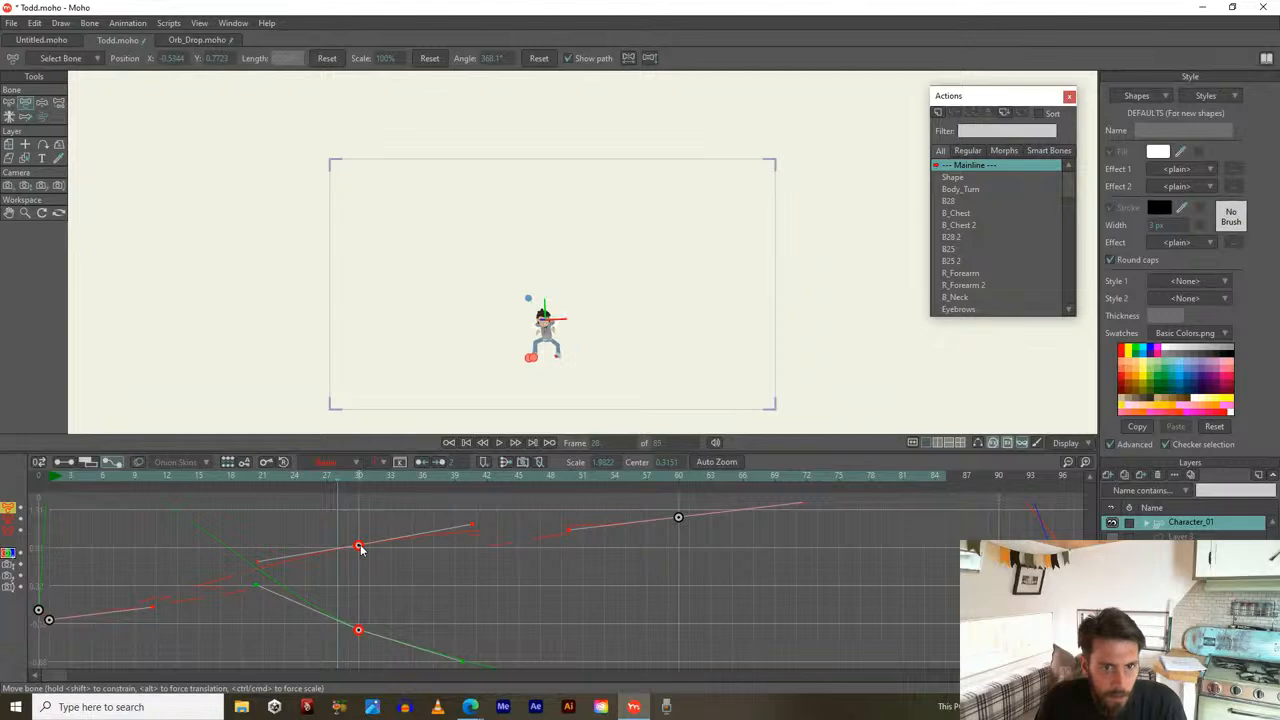
drag(340, 484, 49, 515)
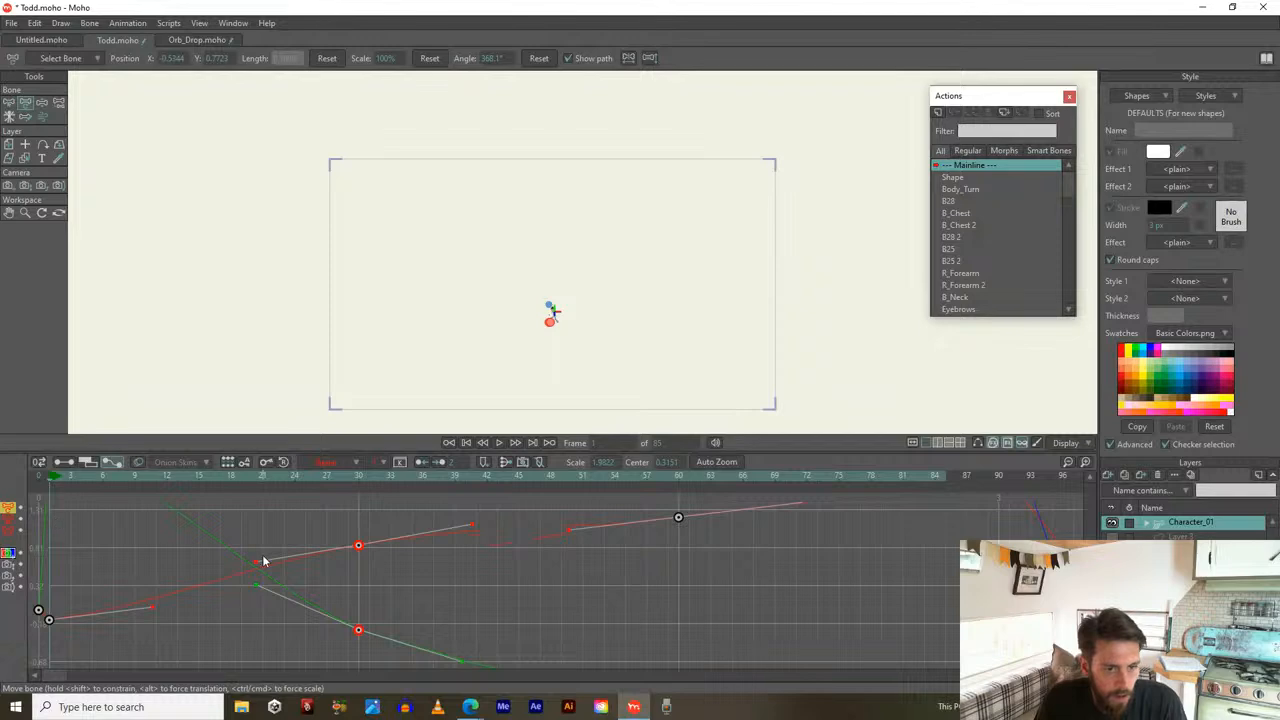
key(ctrl+z)
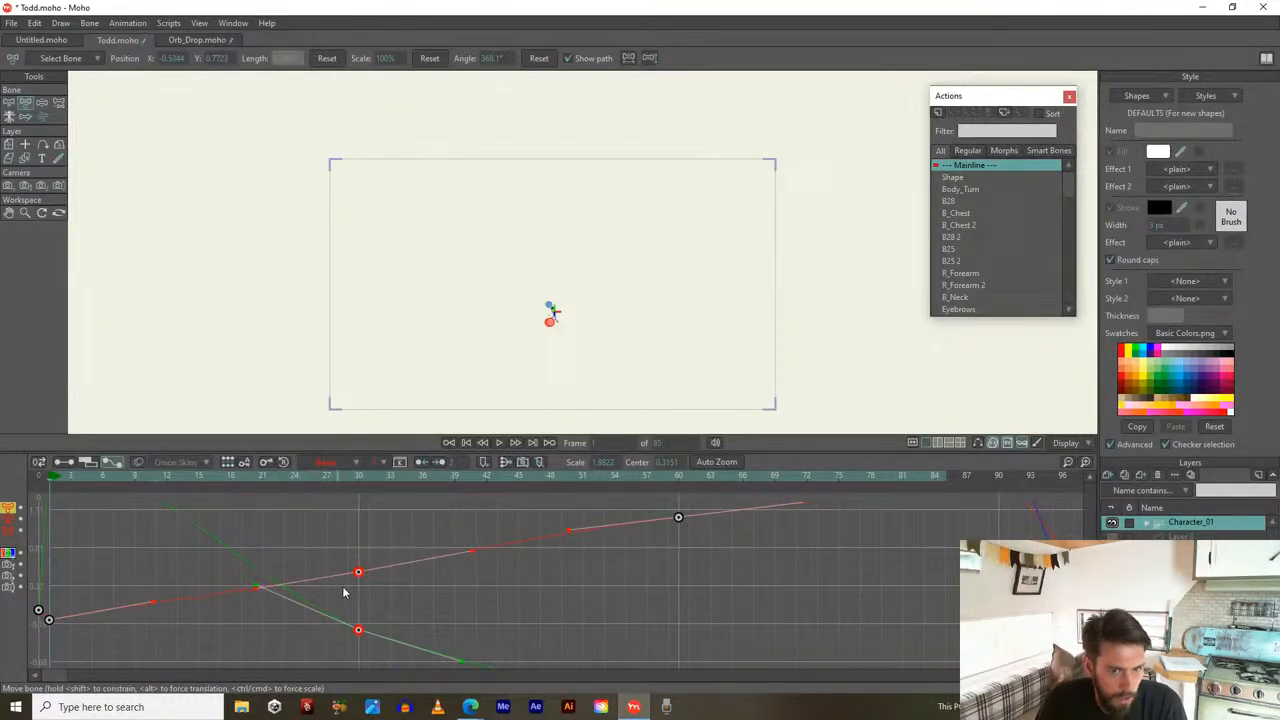
Delete the camera's position keys at frame 30 and check the motion from frame 1 onward
key(Delete)
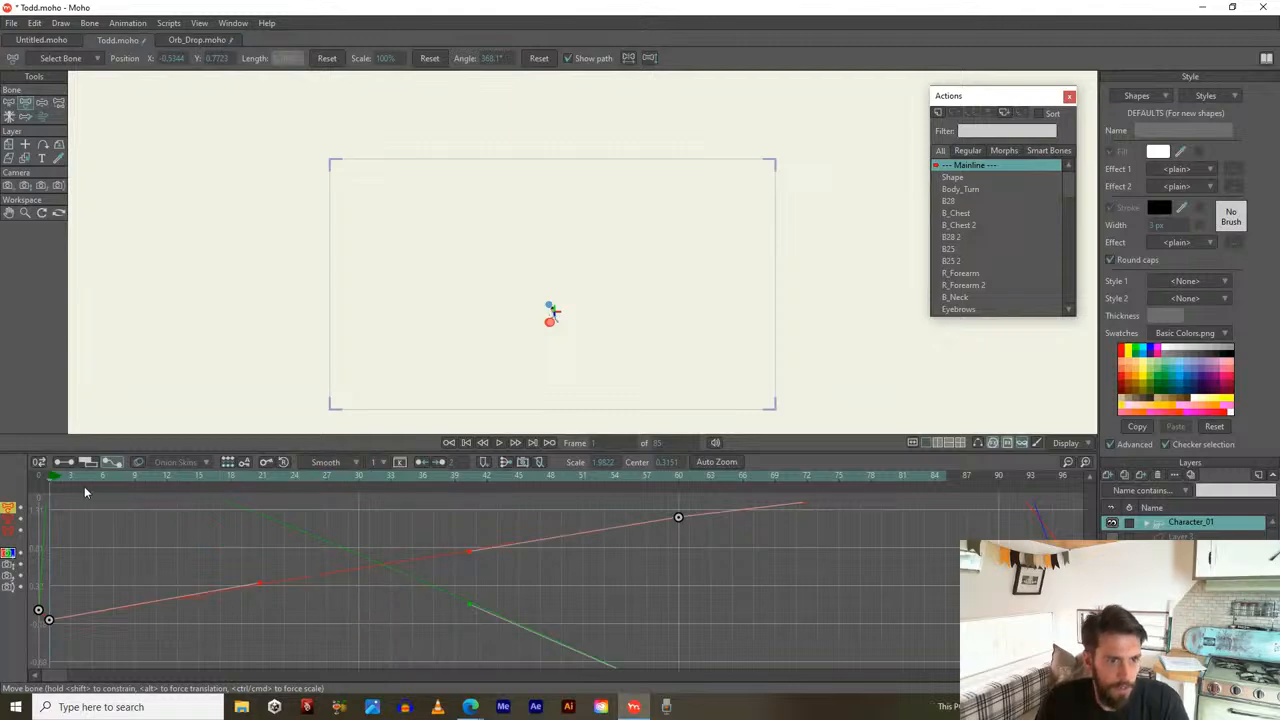
drag(62, 478, 409, 637)
scroll(398, 562, down, 4)
Smooth the green camera curve between frames 1 and 60 by lowering frame 1's outgoing handle and frame 60's incoming handle
drag(348, 506, 347, 549)
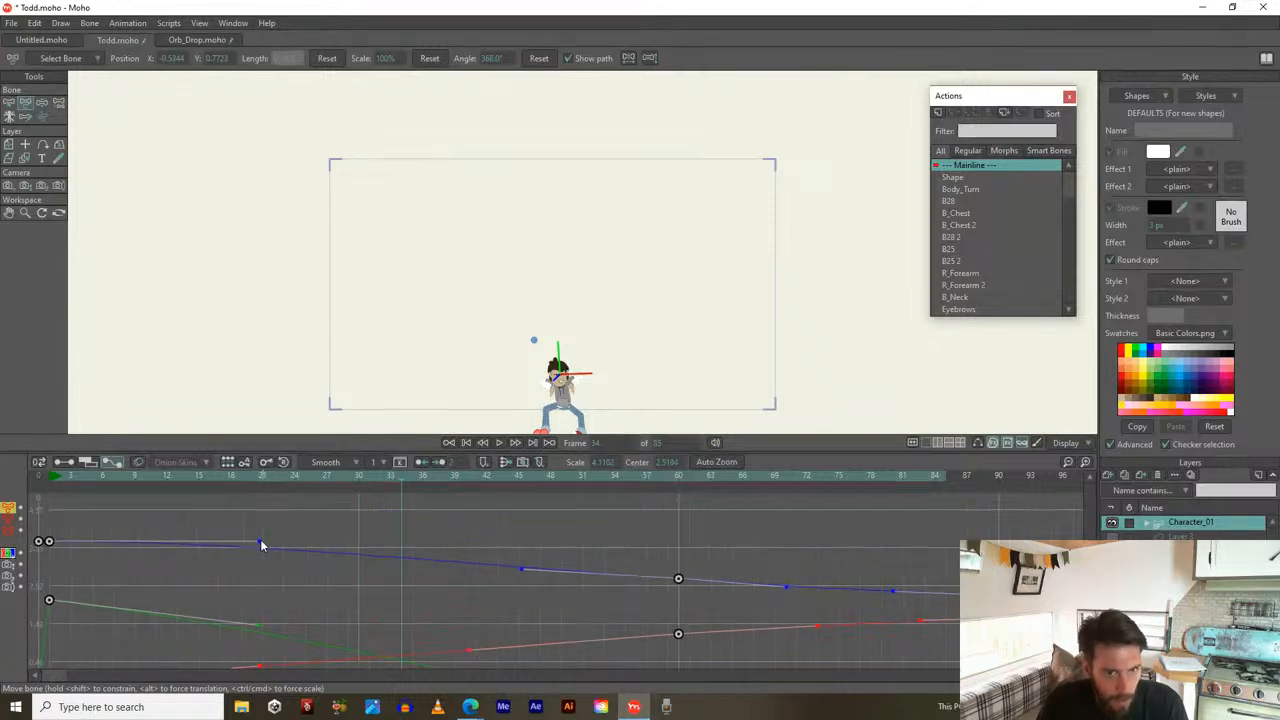
mouse_move(273, 617)
mouse_down()
mouse_move(282, 540)
mouse_move(265, 536)
mouse_move(264, 601)
mouse_up()
drag(469, 613, 456, 641)
drag(398, 481, 156, 478)
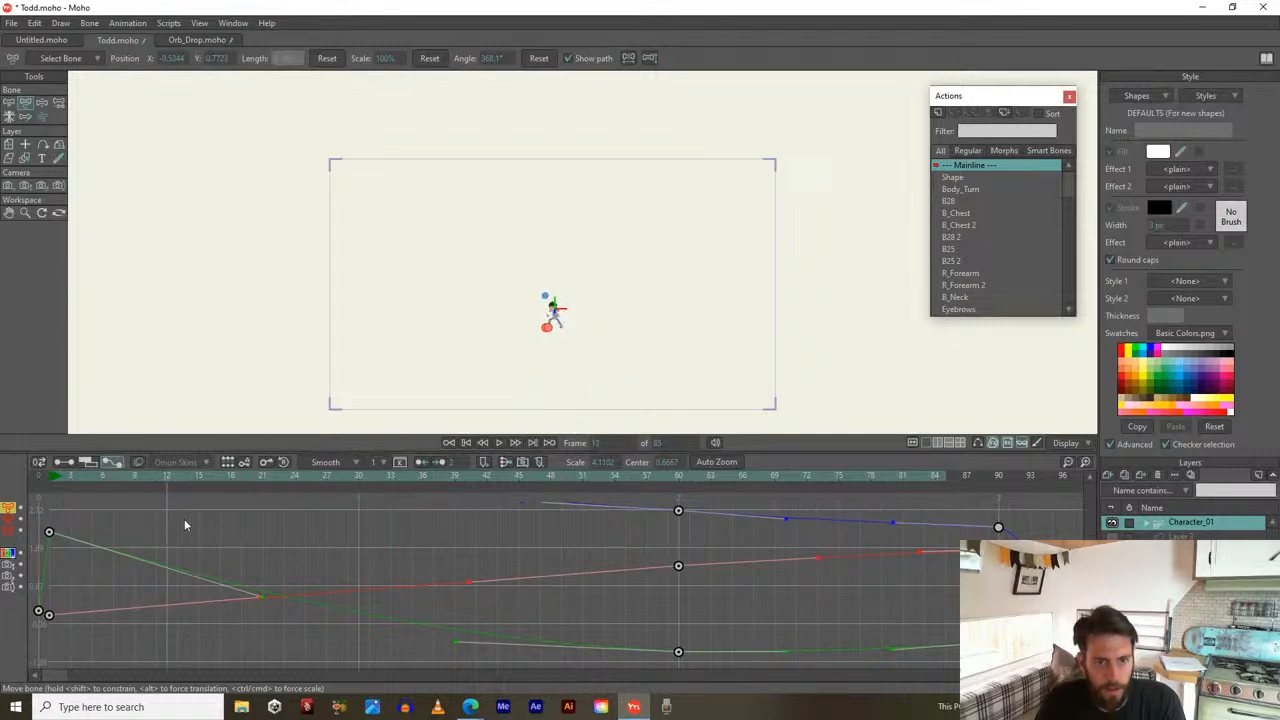
drag(648, 559, 343, 573)
drag(263, 560, 242, 600)
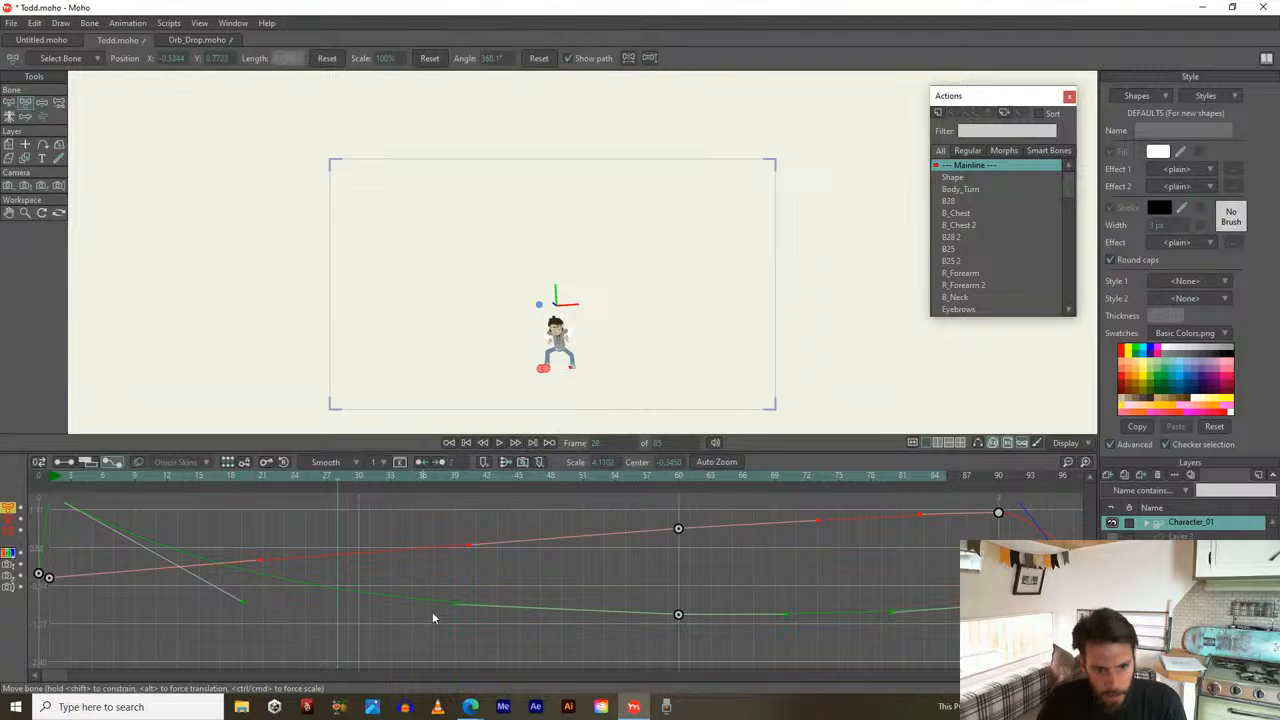
drag(459, 610, 441, 618)
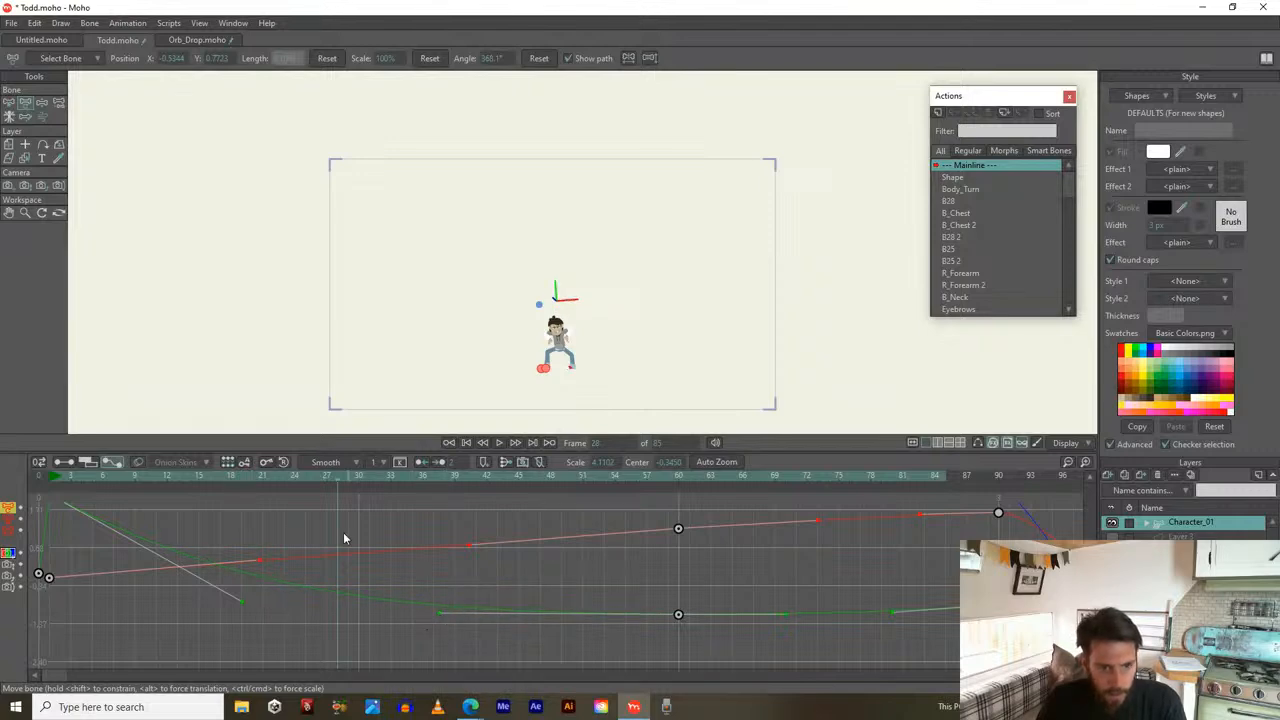
click(57, 479)
drag(153, 499, 340, 592)
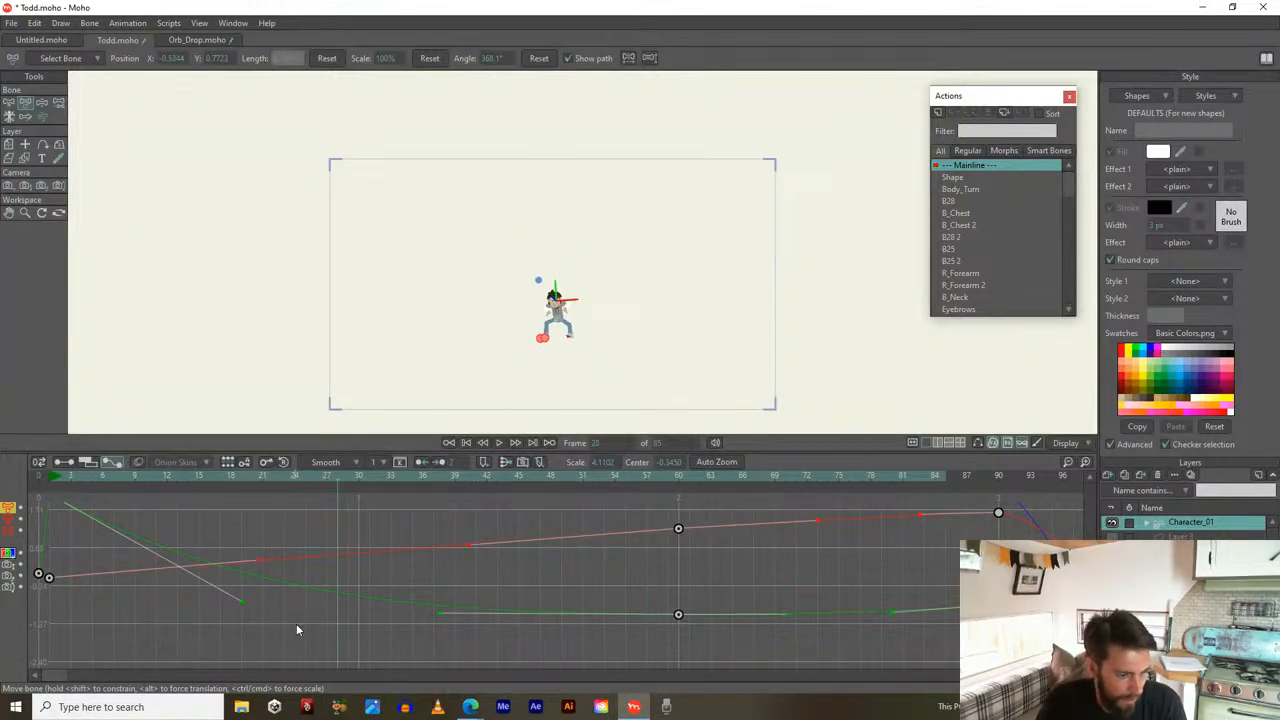
Flatten the red camera curve's outgoing handle at frame 1 and check the resulting motion
scroll(300, 615, up, 3)
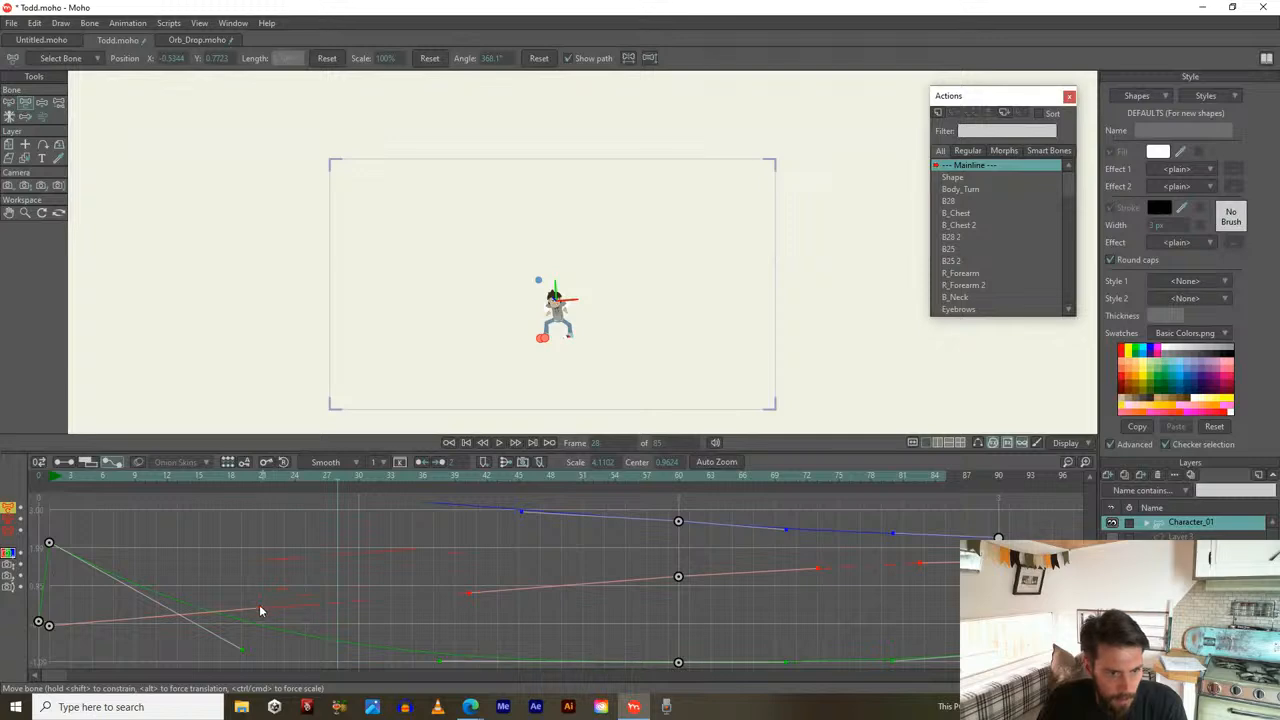
drag(258, 610, 279, 627)
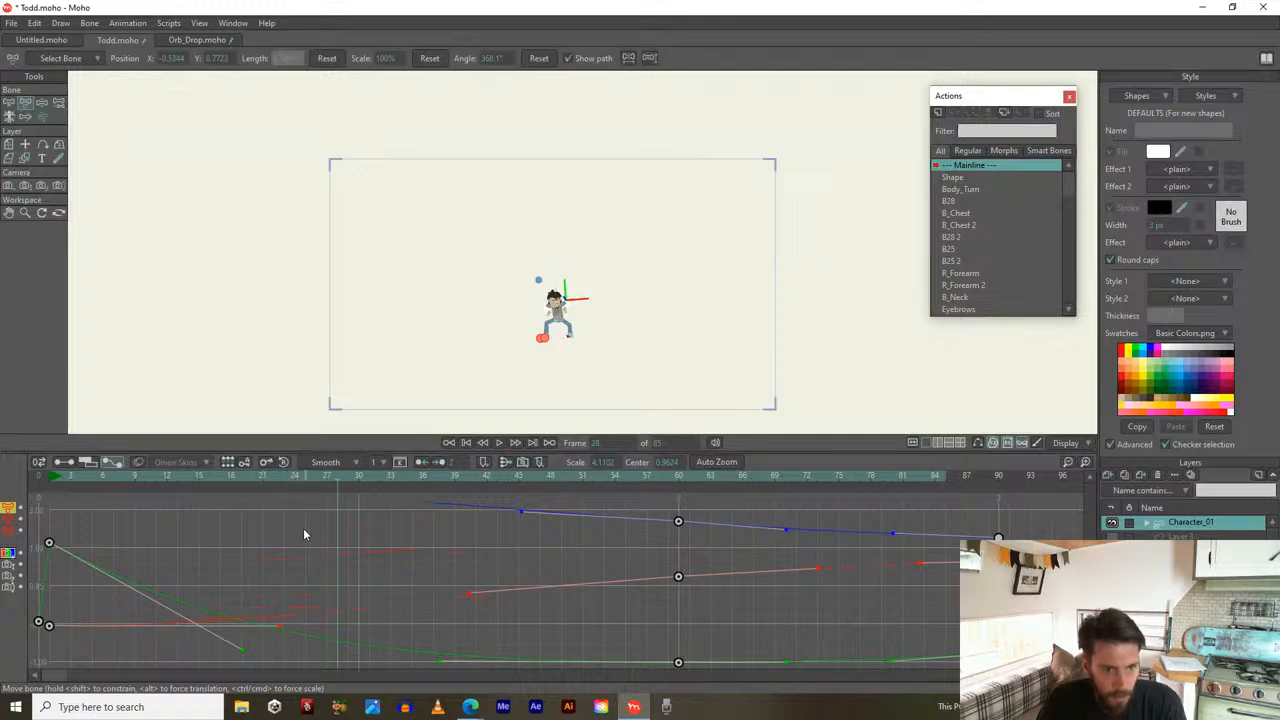
drag(340, 483, 386, 617)
Lower the blue camera curve's outgoing handle at frame 1 and flatten its incoming handle at frame 60
drag(262, 557, 254, 583)
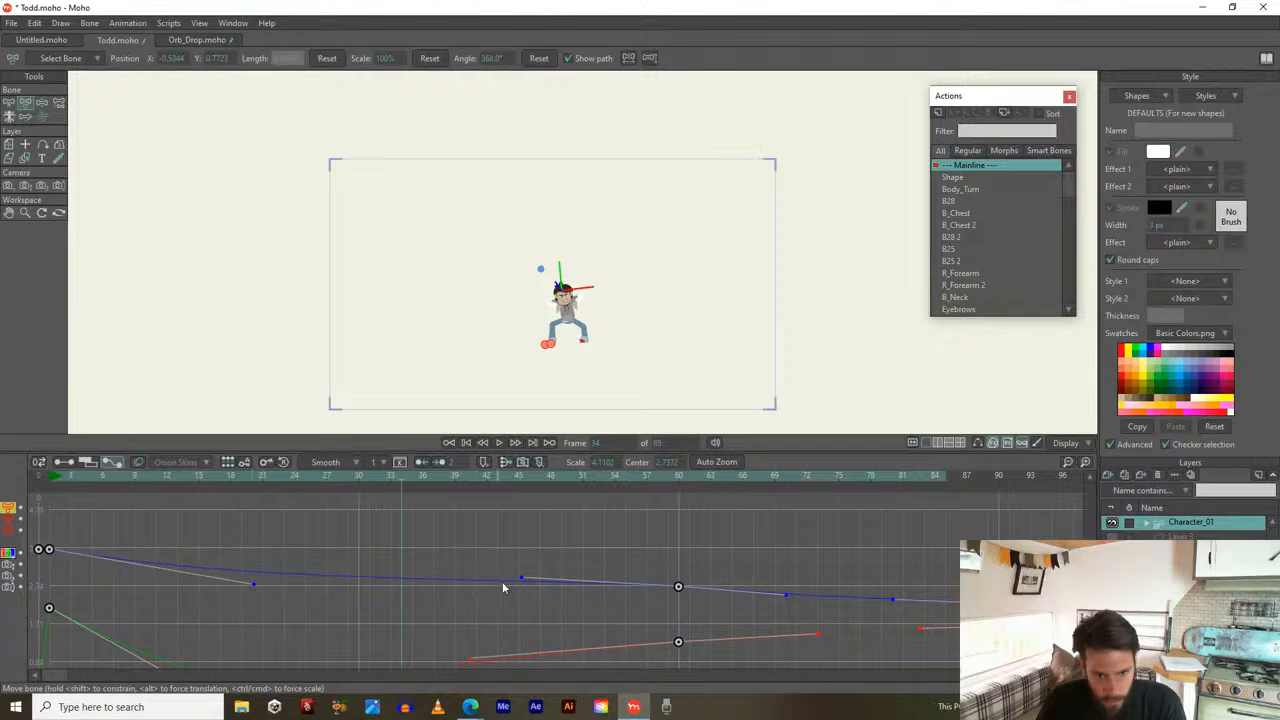
drag(521, 575, 502, 583)
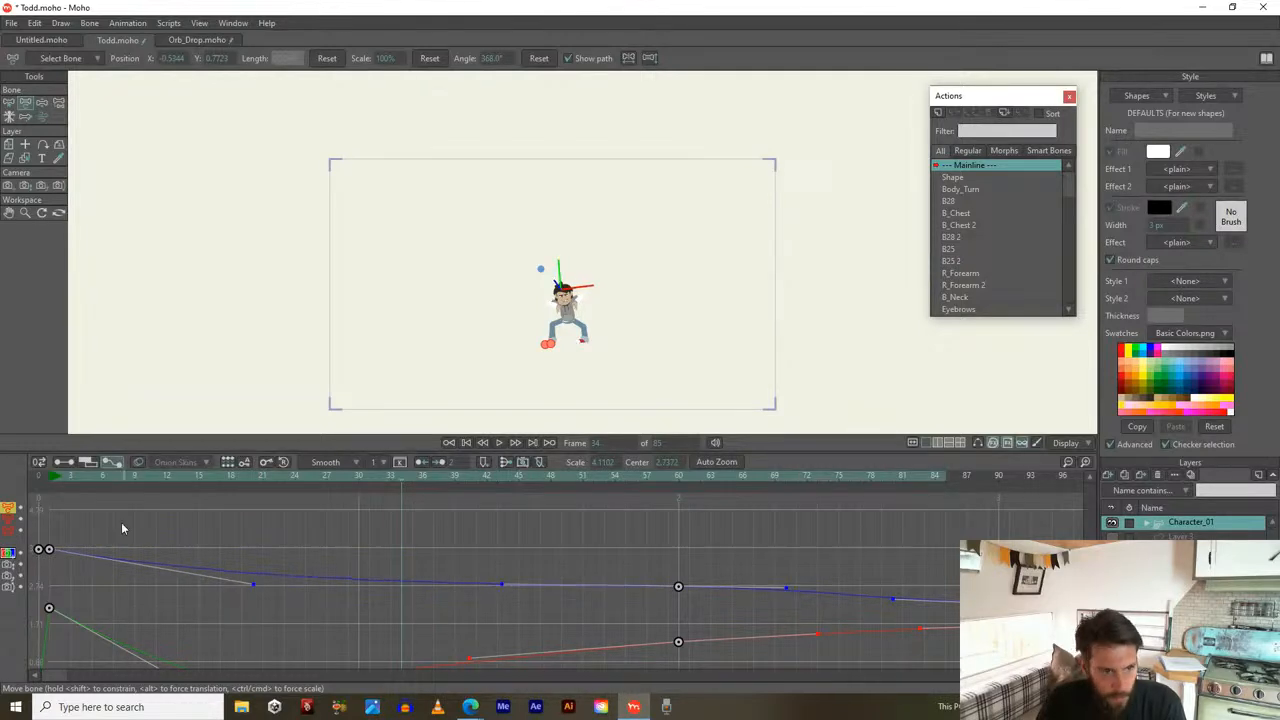
drag(44, 478, 326, 520)
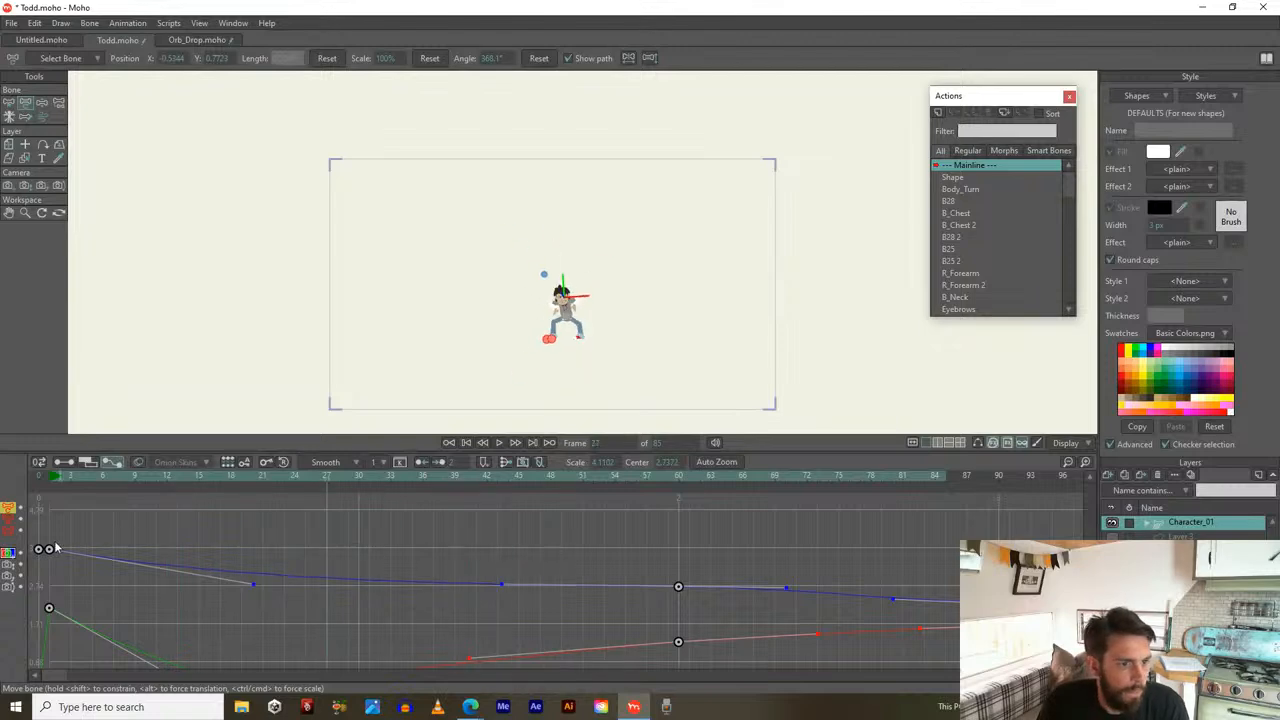
Switch the timeline from the graph to the keyframe channels and go to frame 32
click(63, 462)
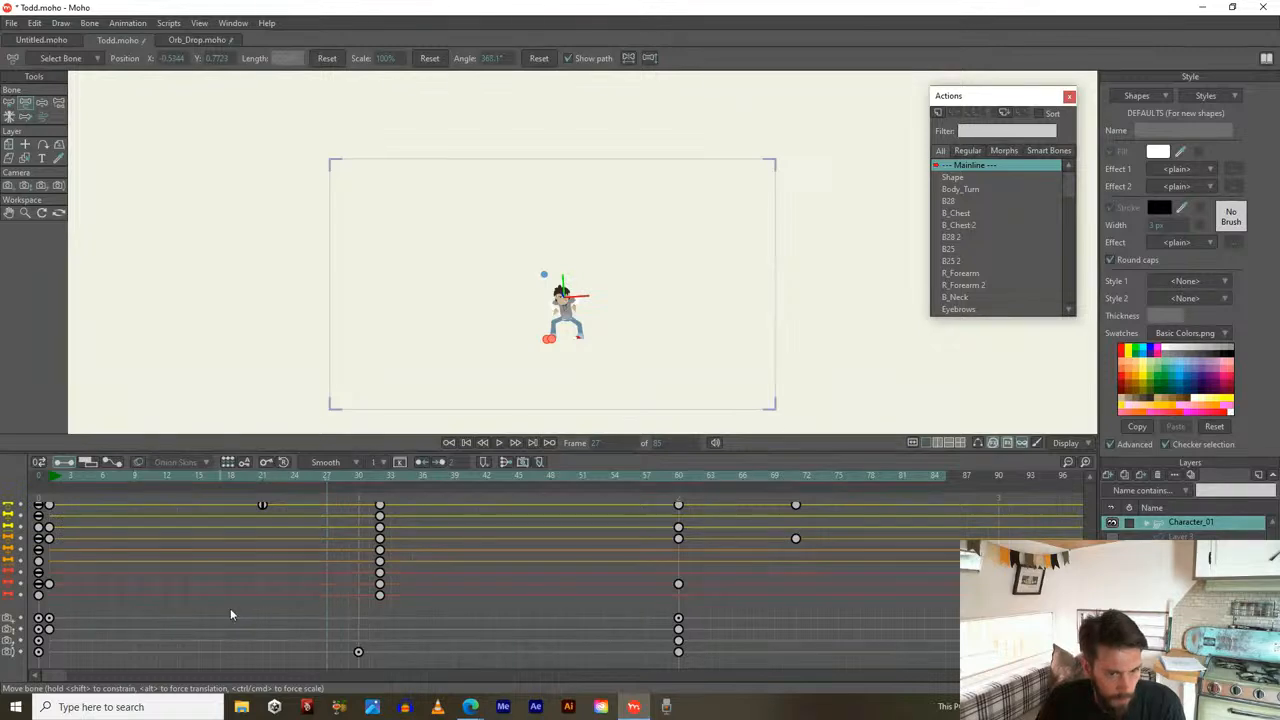
click(360, 477)
click(382, 478)
Try deleting the remaining frame 30 key in the lowest camera channel, check the motion, and undo the deletion
drag(336, 637, 401, 672)
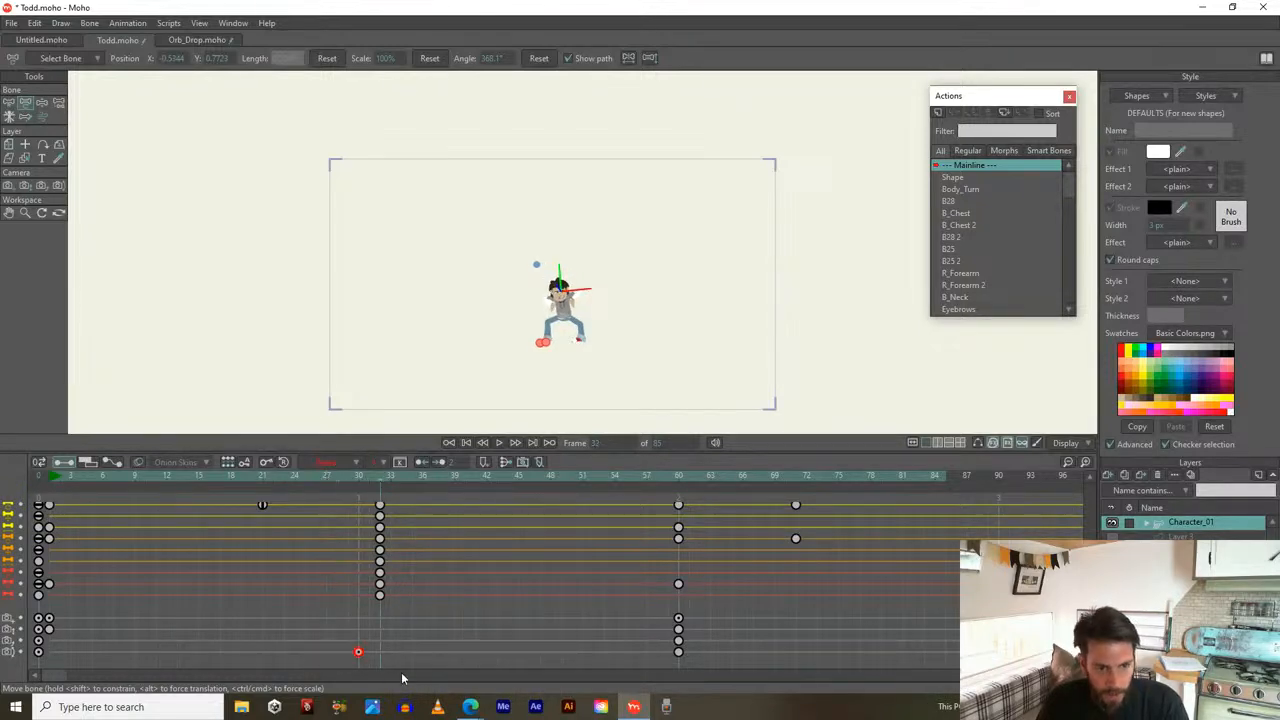
key(Delete)
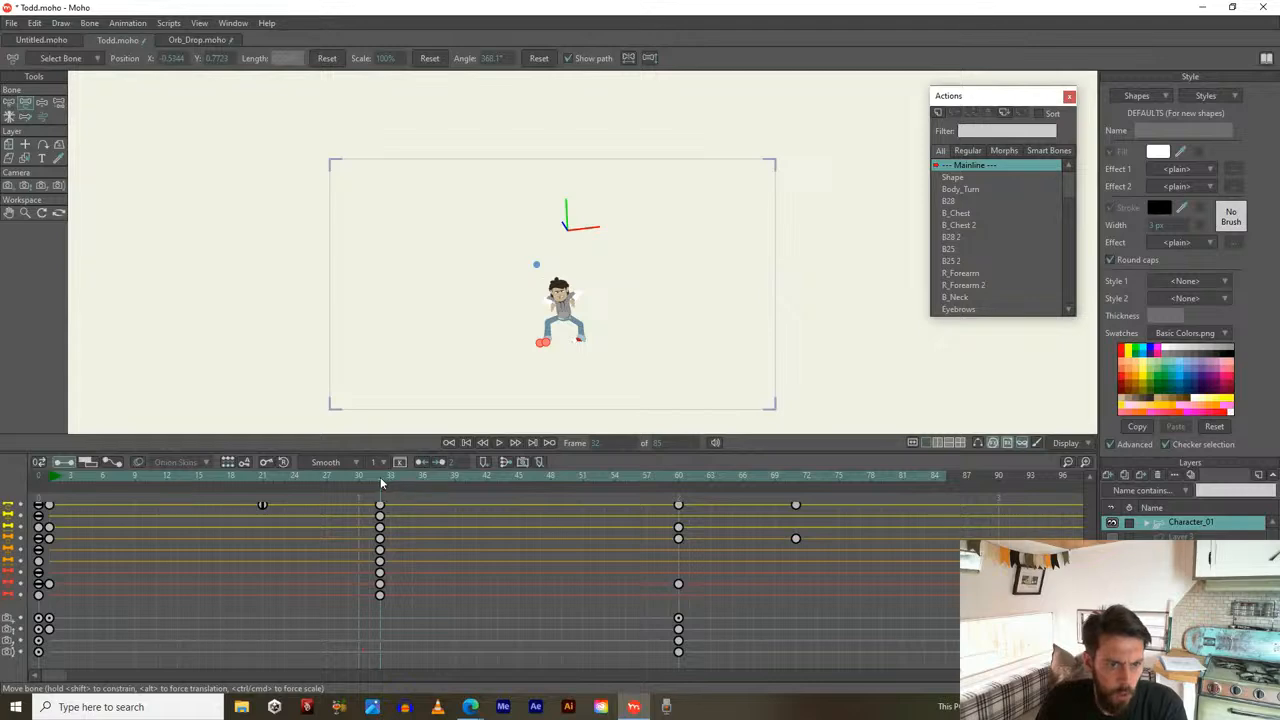
click(358, 477)
click(274, 477)
click(261, 502)
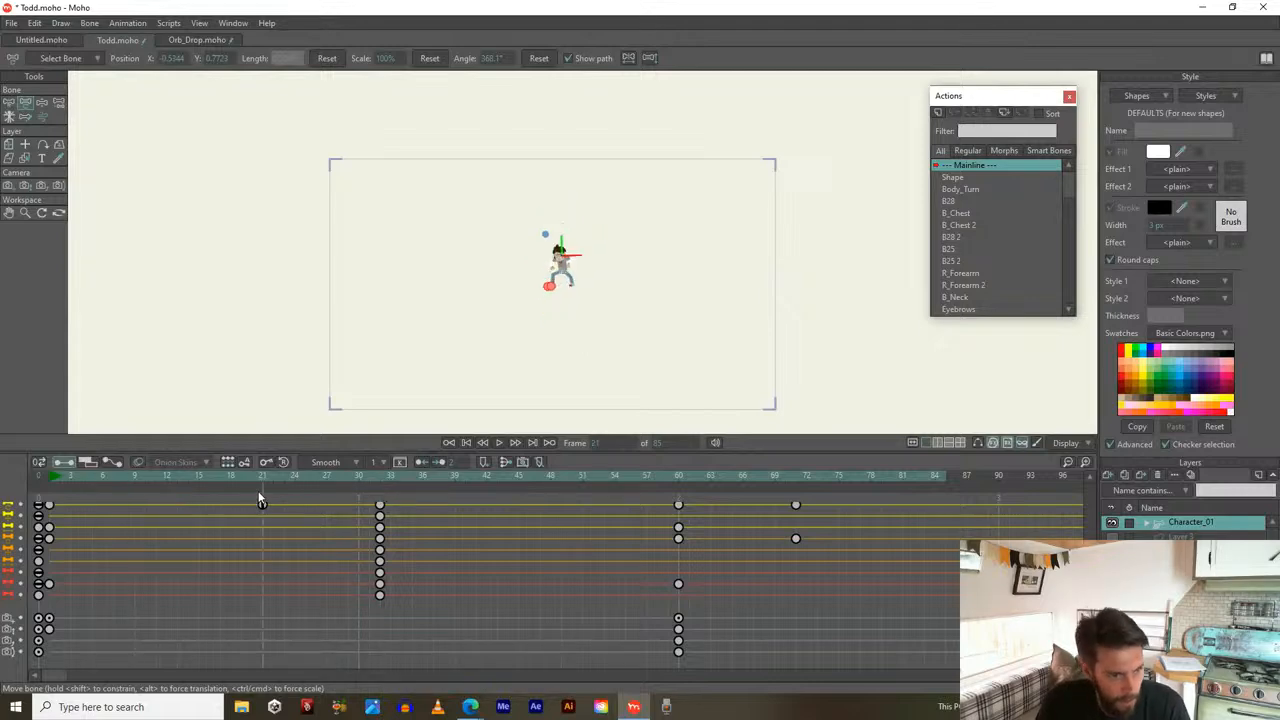
key(ctrl+z)
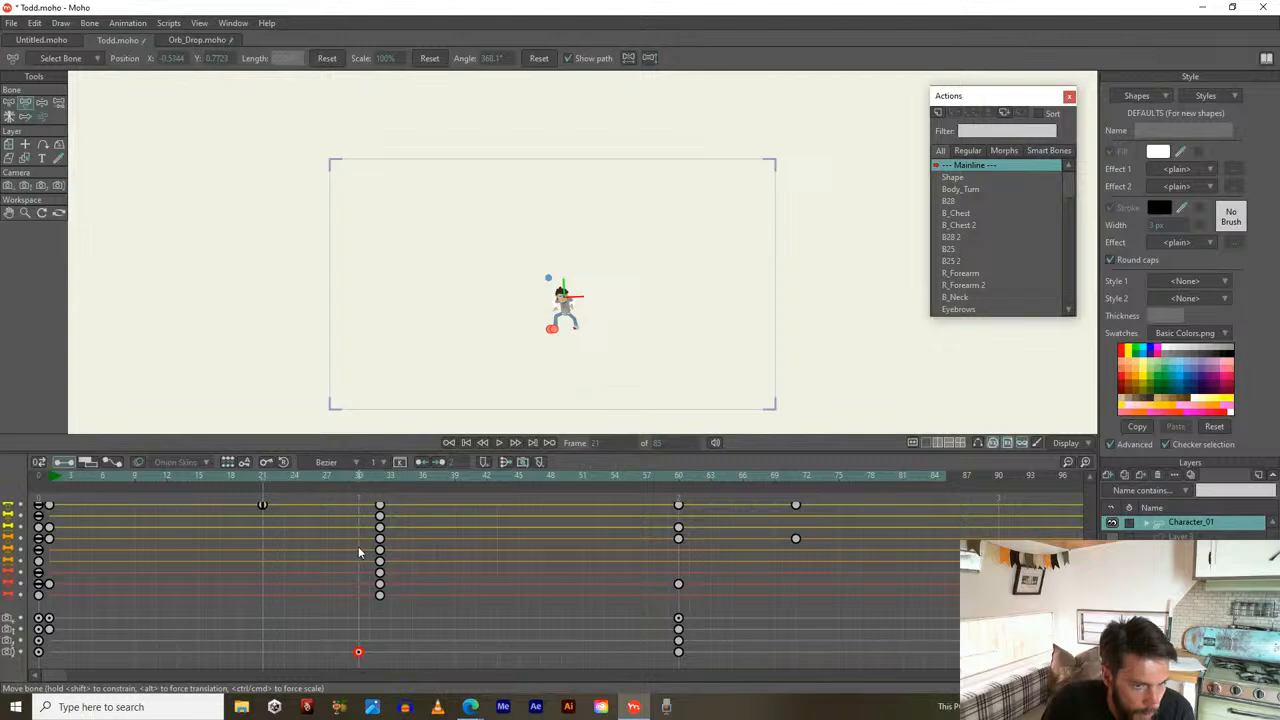
Scrub and play back the animation to review the camera move
drag(334, 472, 614, 512)
key(space)
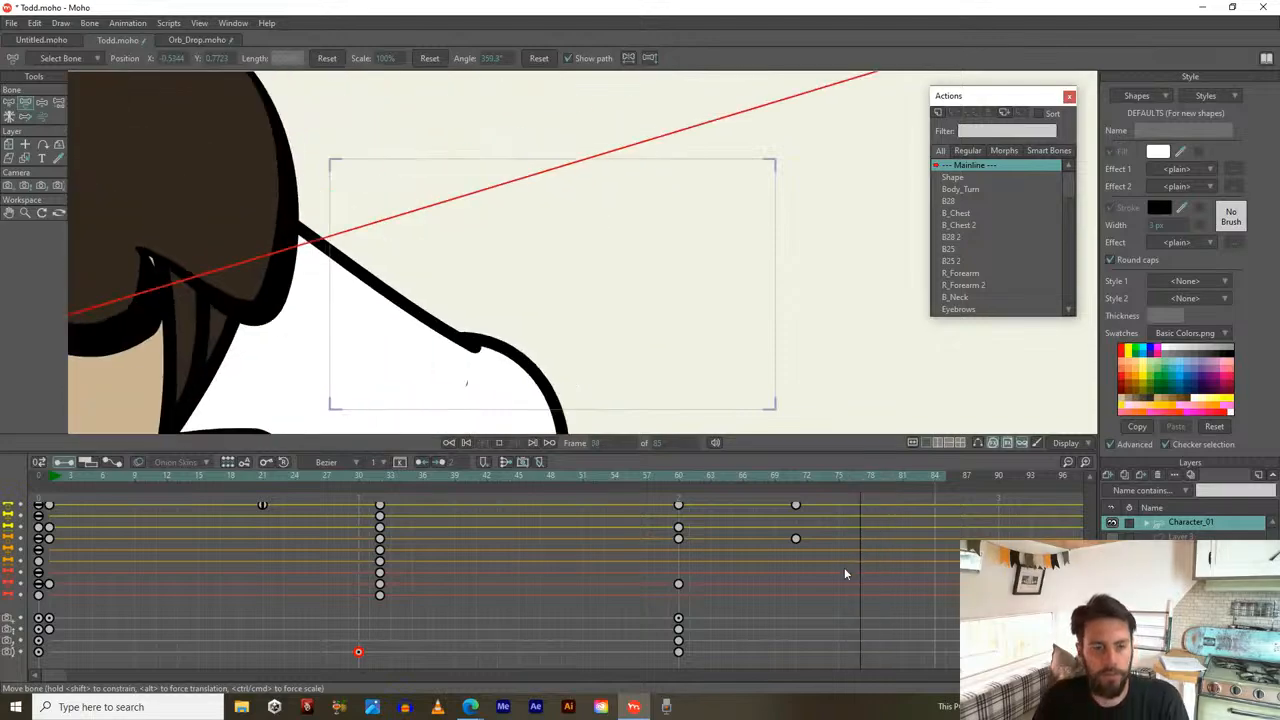
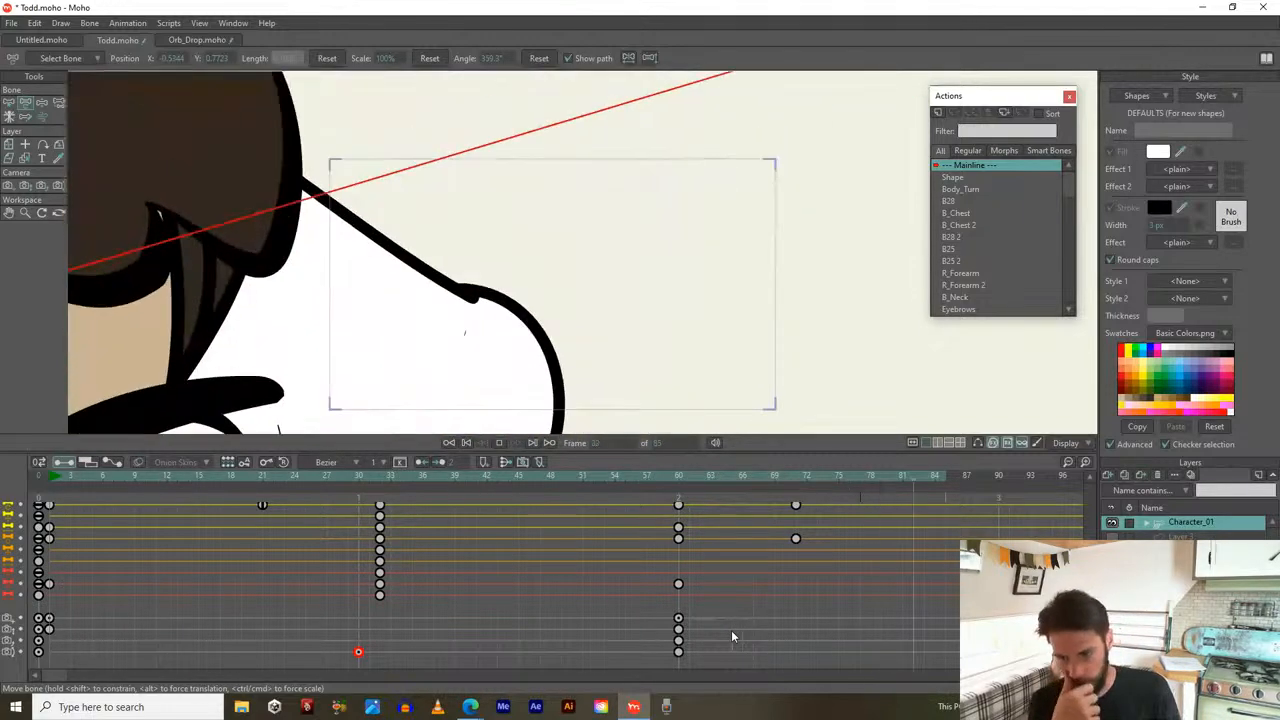
key(space)
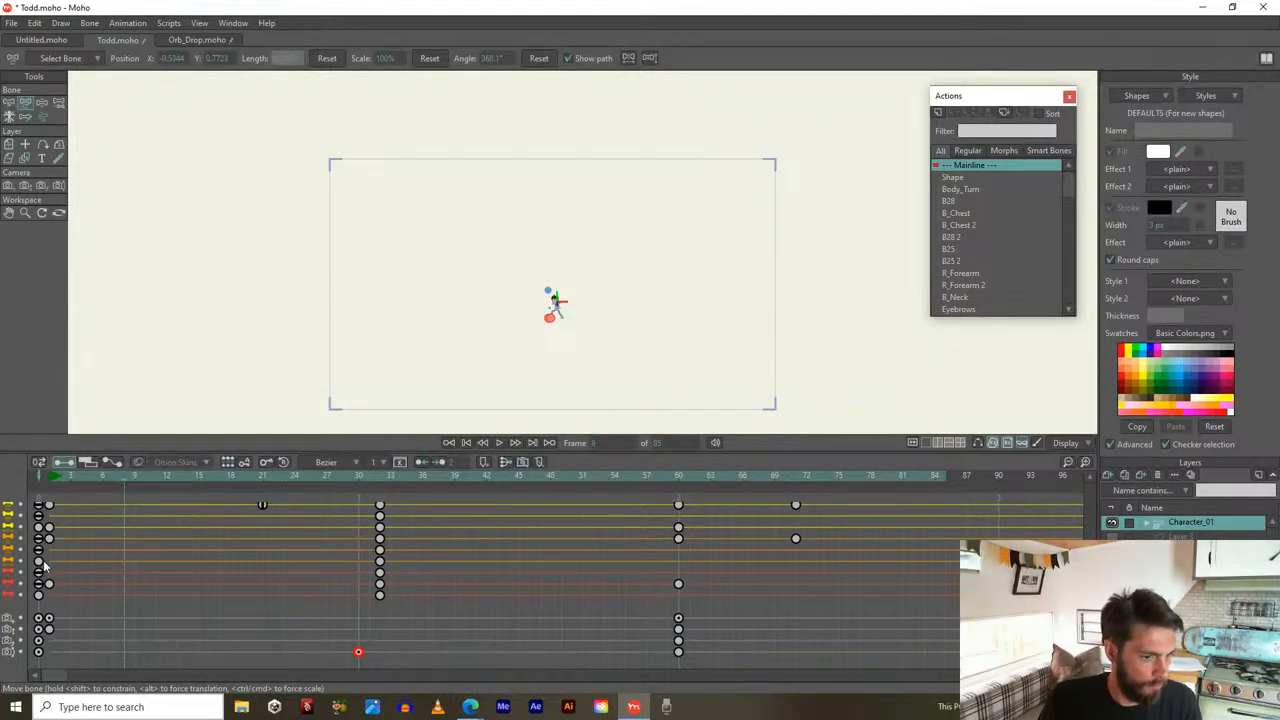
Try copying the frame 0 keys of the two lowest camera channels to frame 1
click(38, 482)
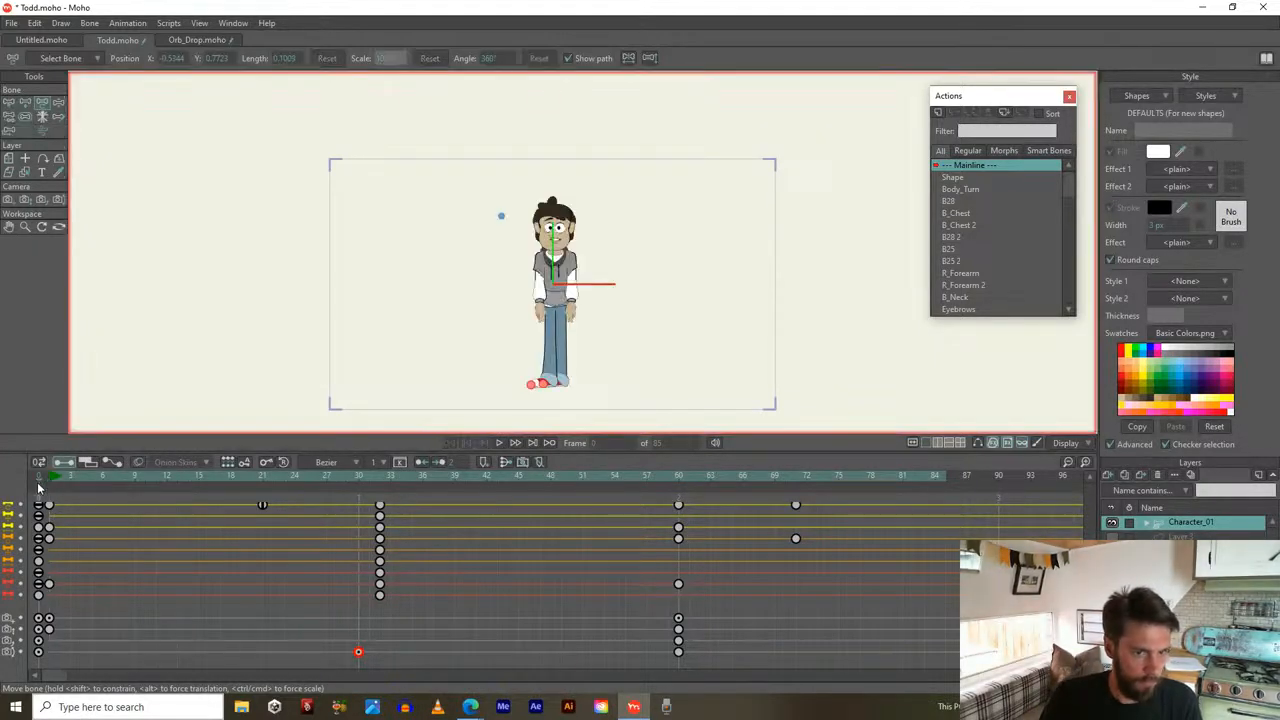
click(48, 484)
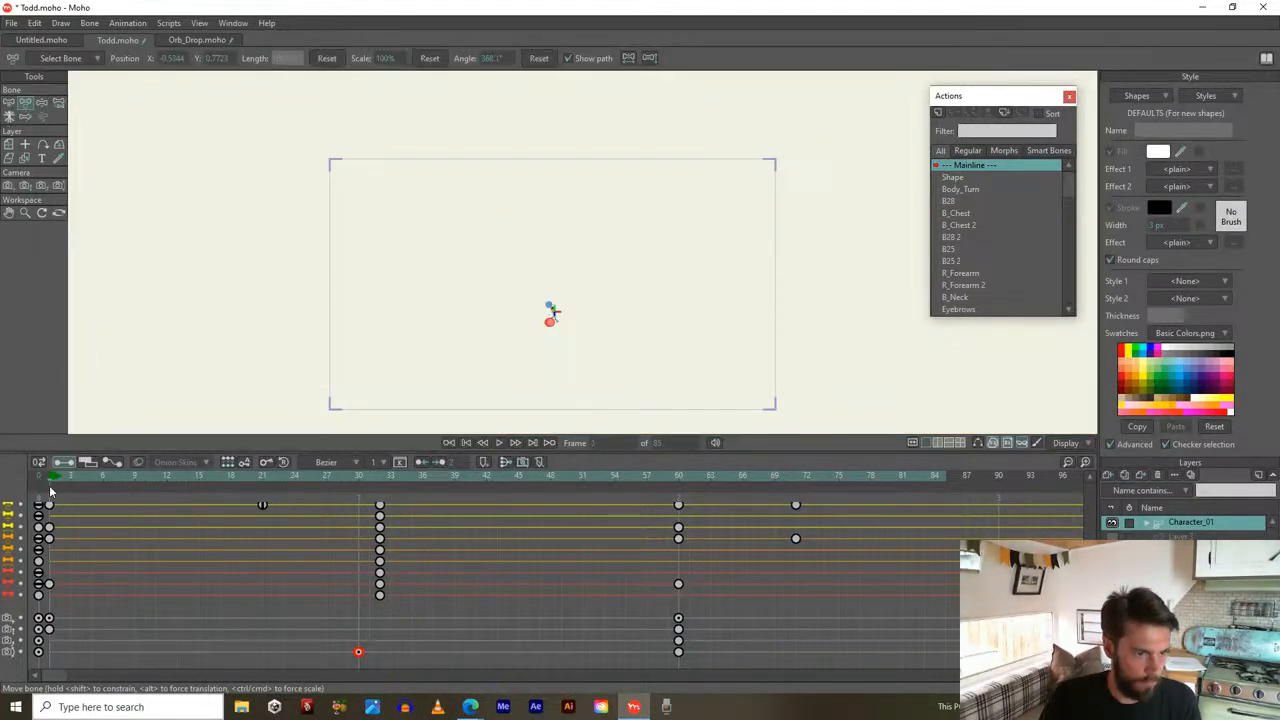
click(50, 646)
drag(36, 668, 38, 668)
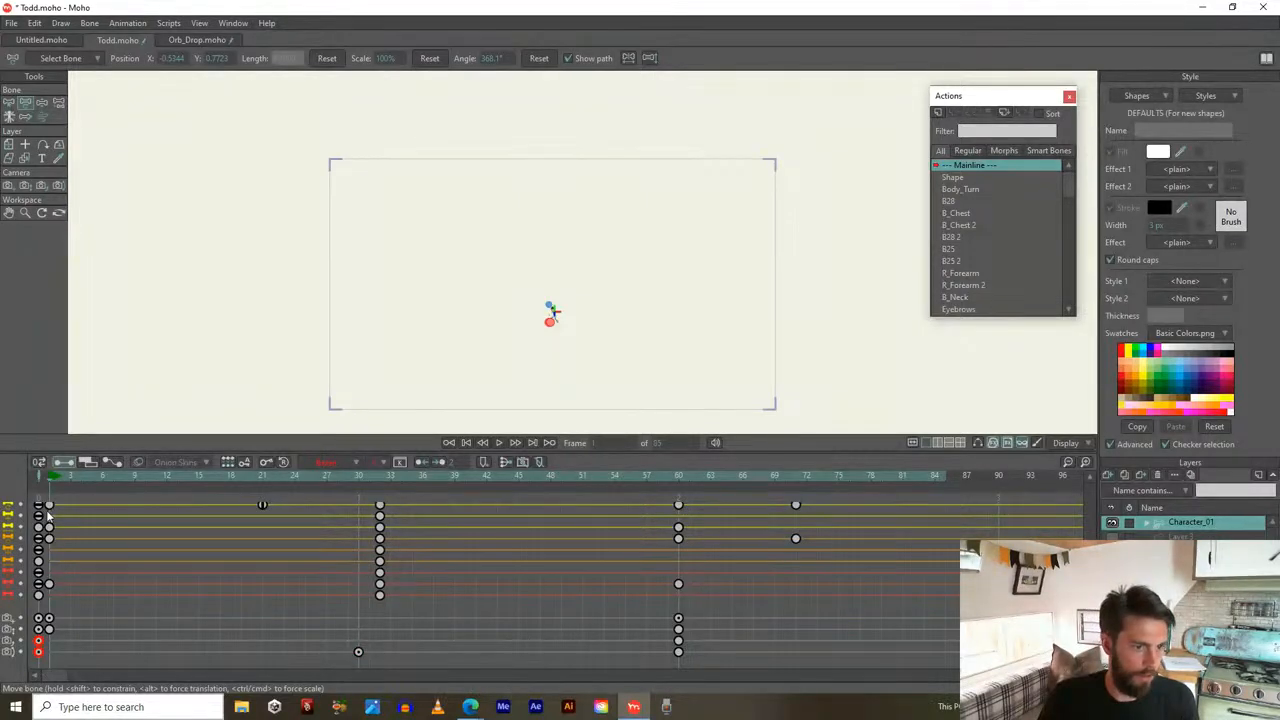
click(65, 482)
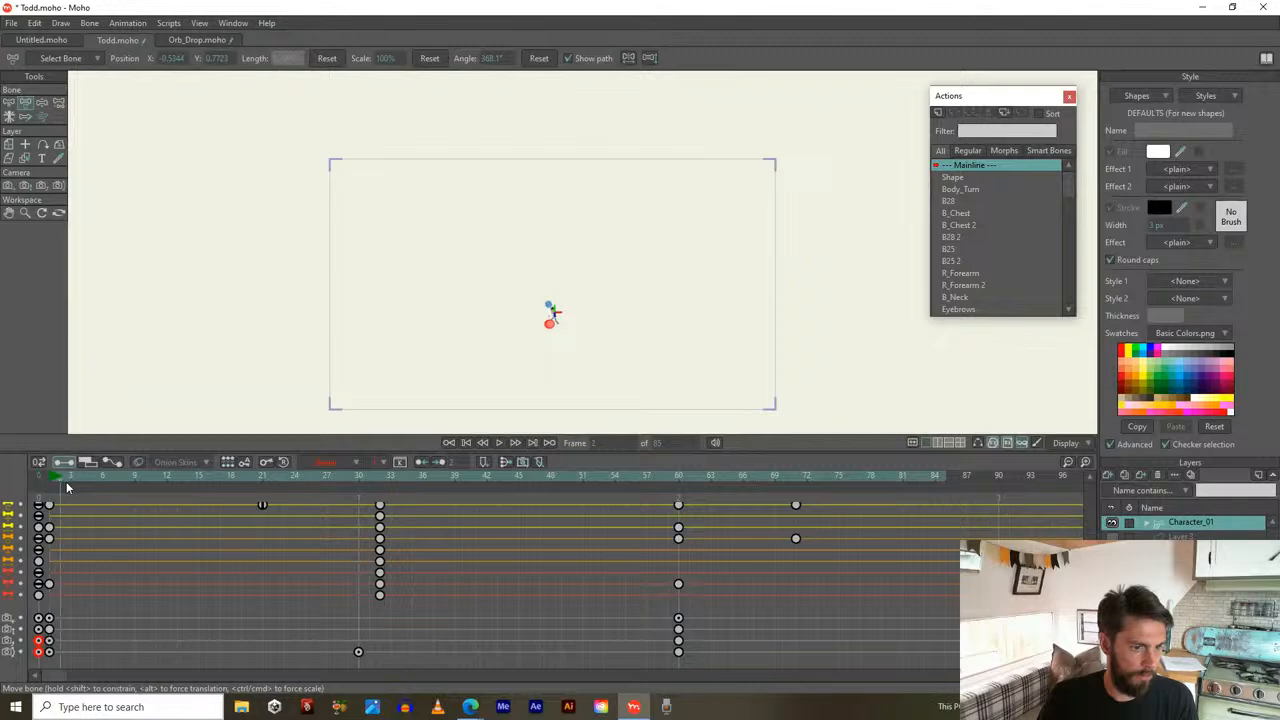
Preview the animation and delete the frame 1 keys from the two lowest camera channels
drag(53, 478, 582, 486)
drag(720, 488, 3, 474)
key(space)
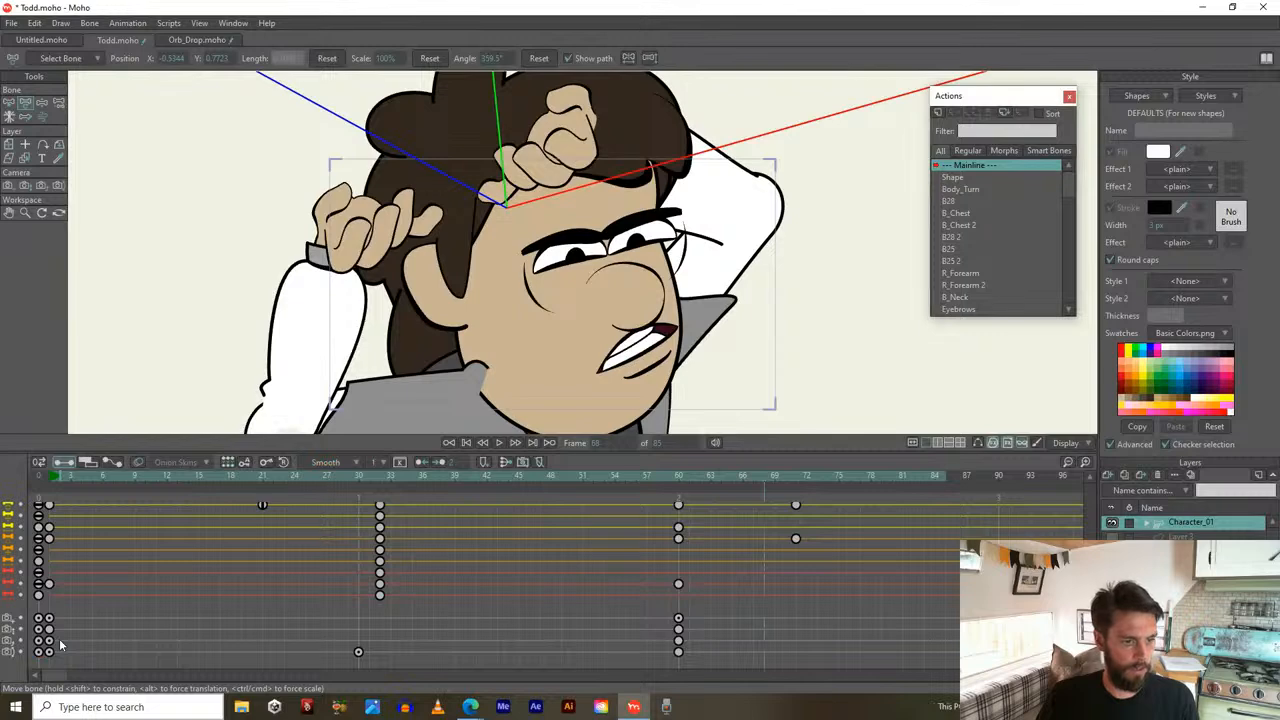
drag(49, 651, 49, 658)
key(Delete)
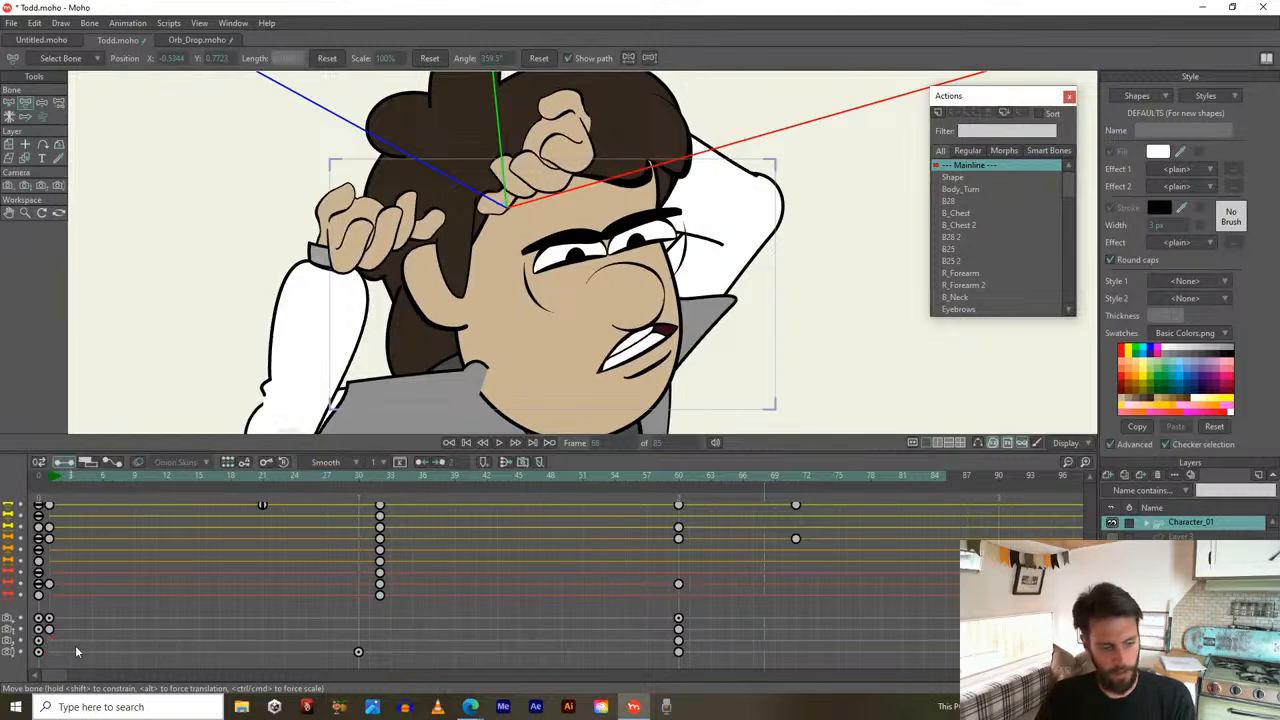
Scrub through the shot to review the camera move, and examine the camera keys around frame 90 in the timeline
click(48, 477)
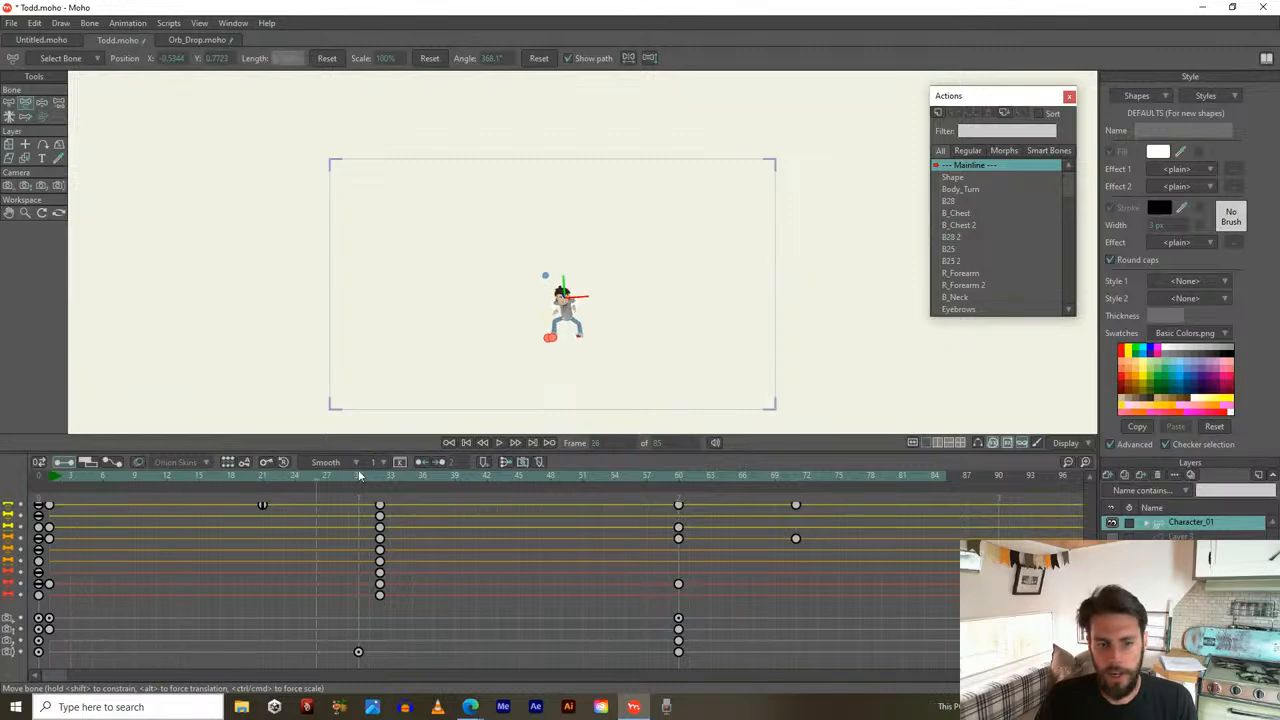
drag(607, 462, 356, 494)
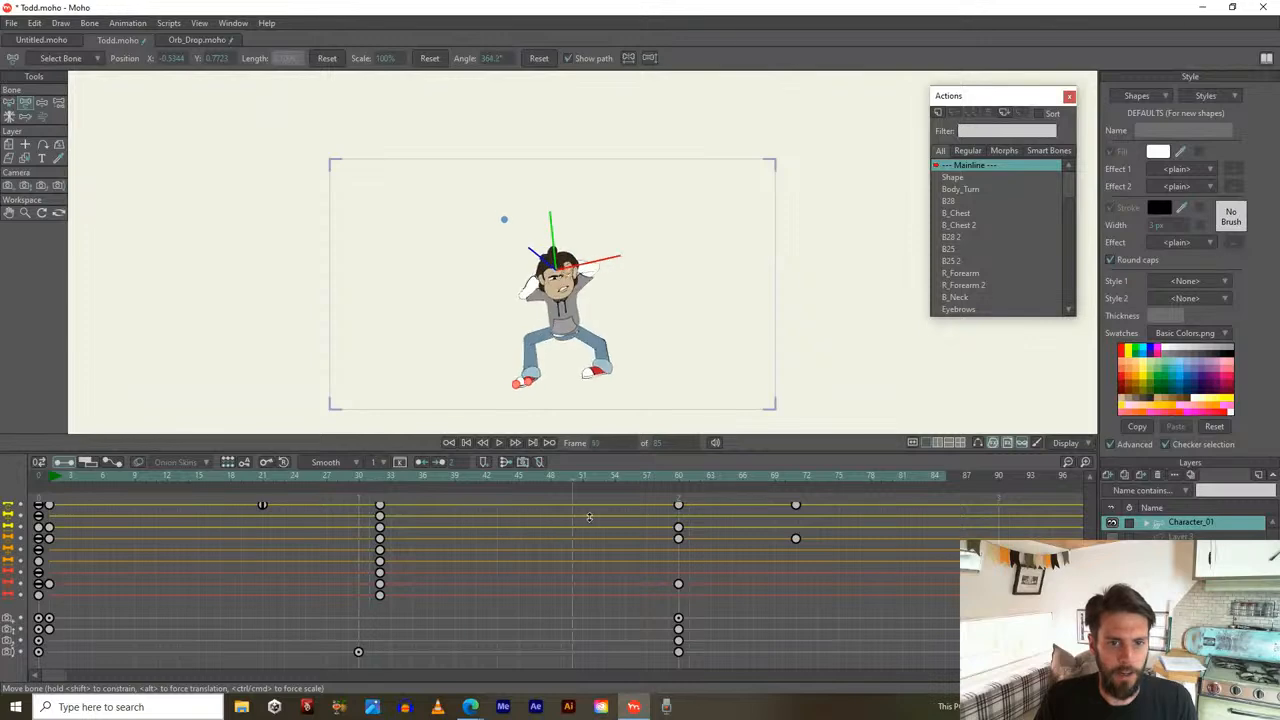
drag(589, 516, 690, 488)
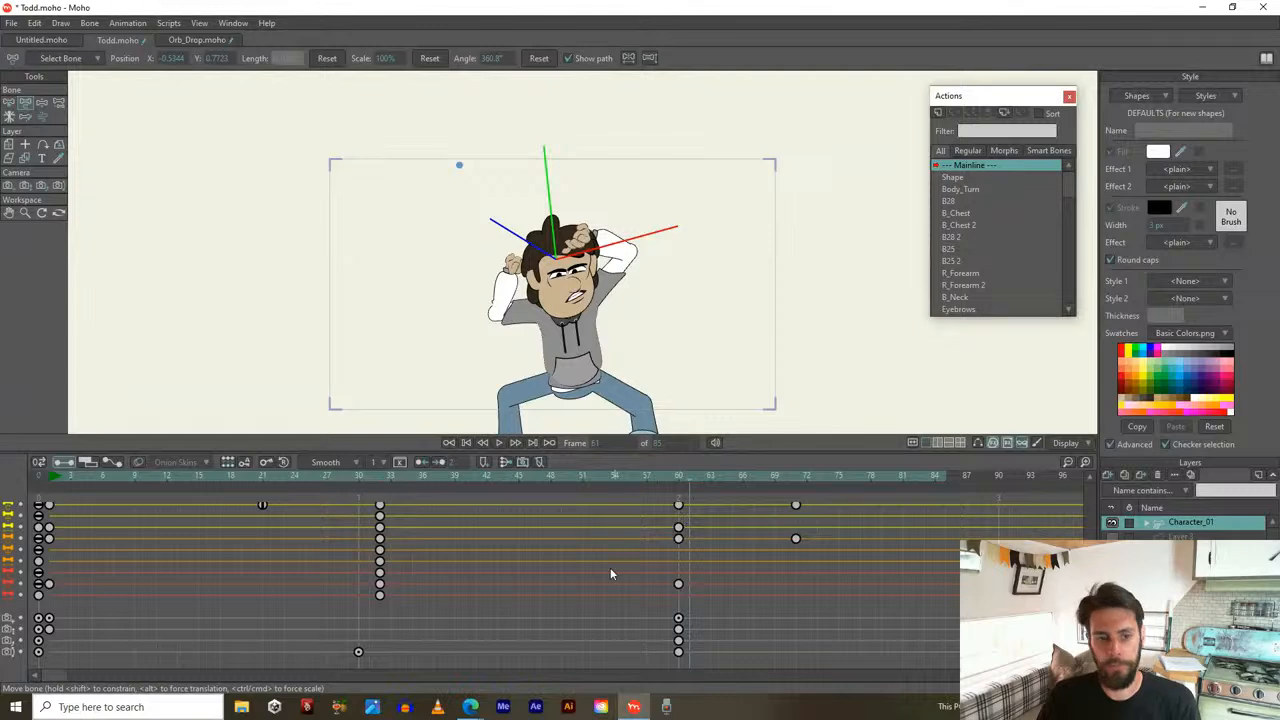
drag(371, 481, 54, 496)
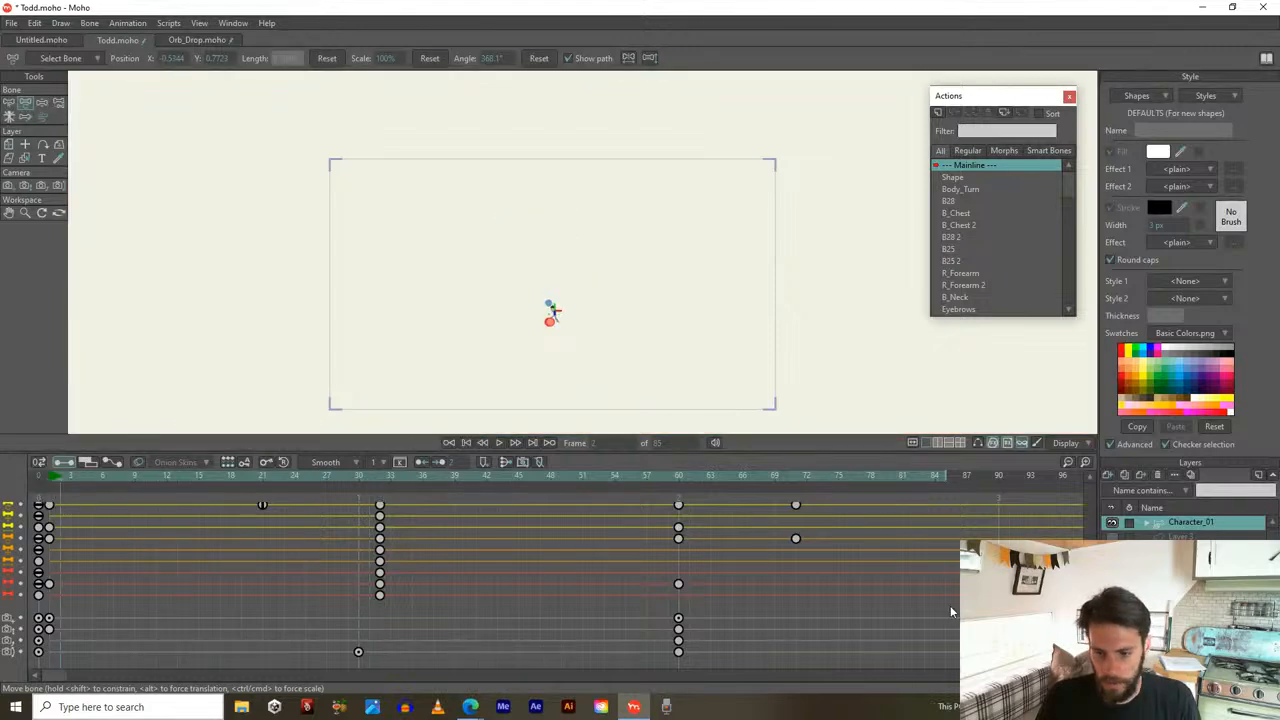
click(1068, 462)
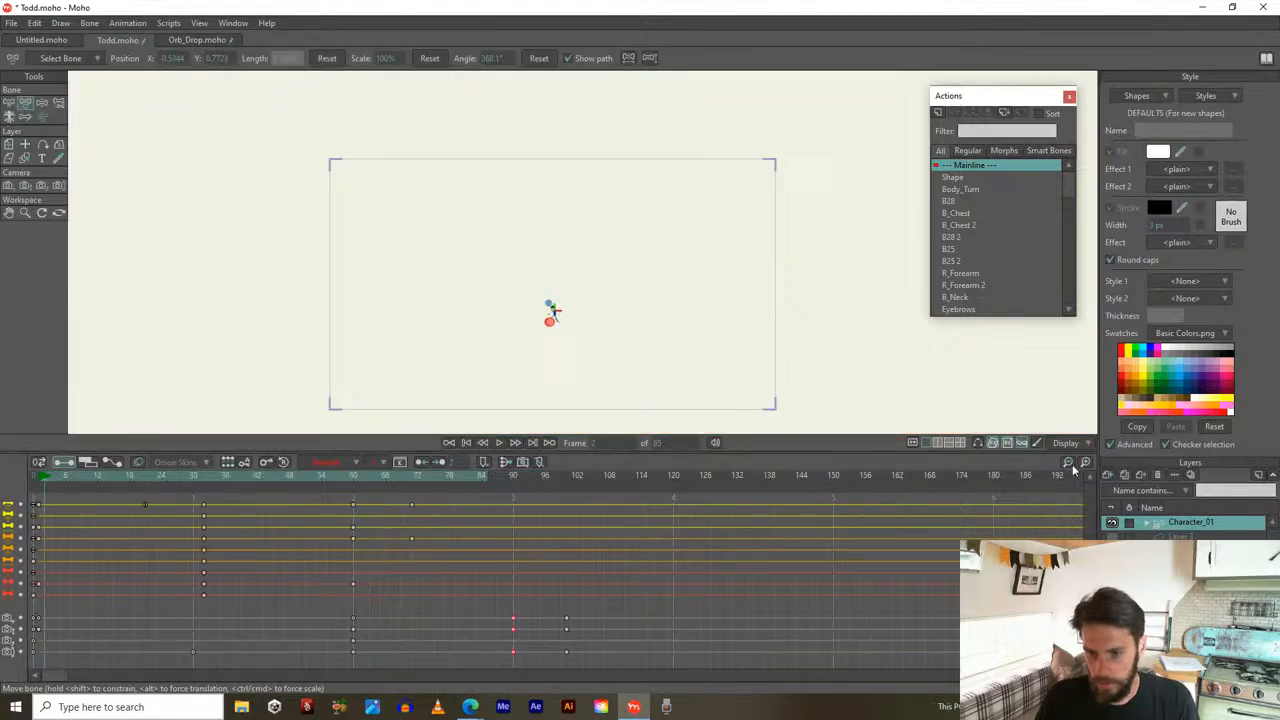
Scrub through the end of the shot and delete the camera keys at frame 100
drag(513, 477, 455, 490)
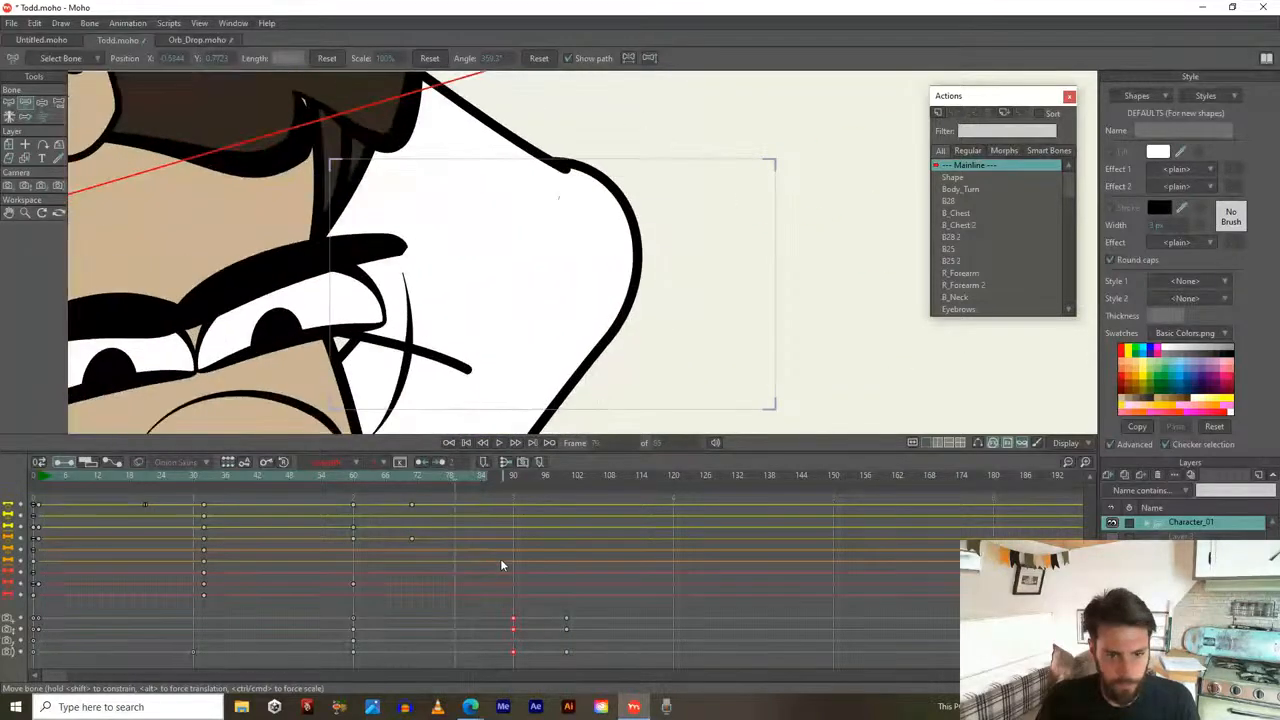
drag(350, 477, 492, 484)
drag(531, 613, 621, 681)
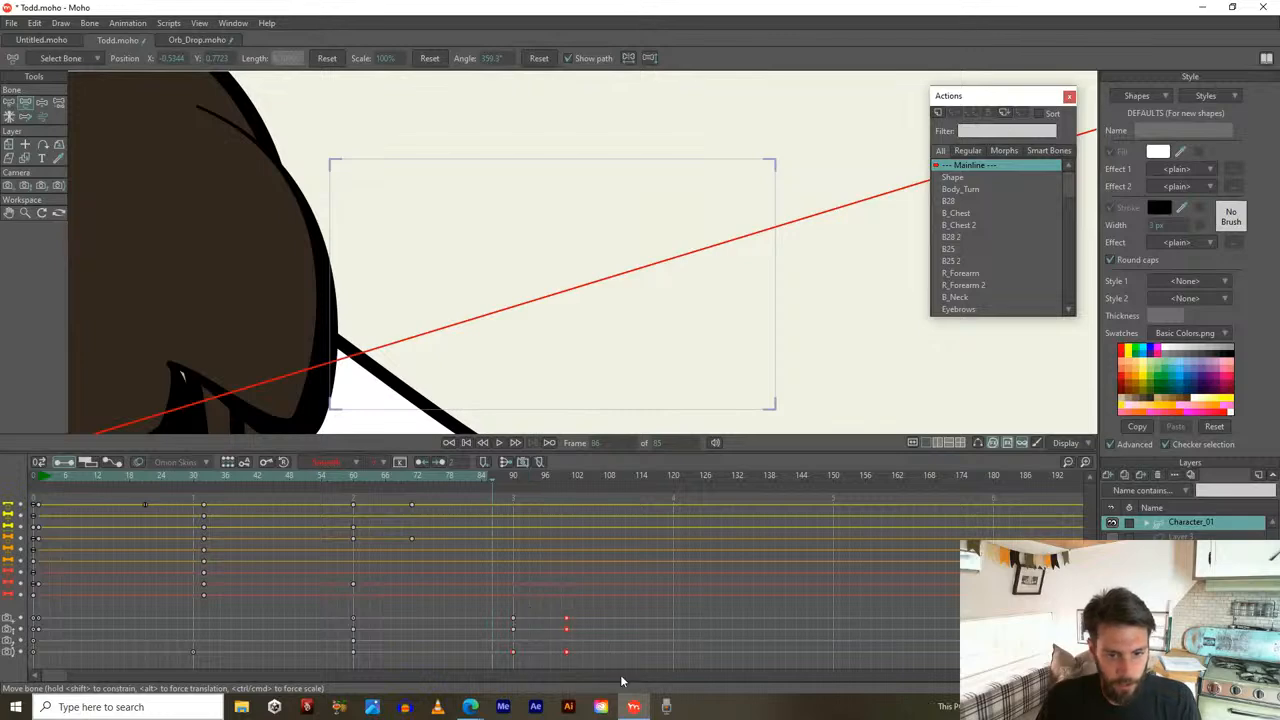
key(Delete)
Compress the remaining camera keys to end at frame 30, shorten the playback range to frame 33, and play the result
drag(486, 656, 38, 662)
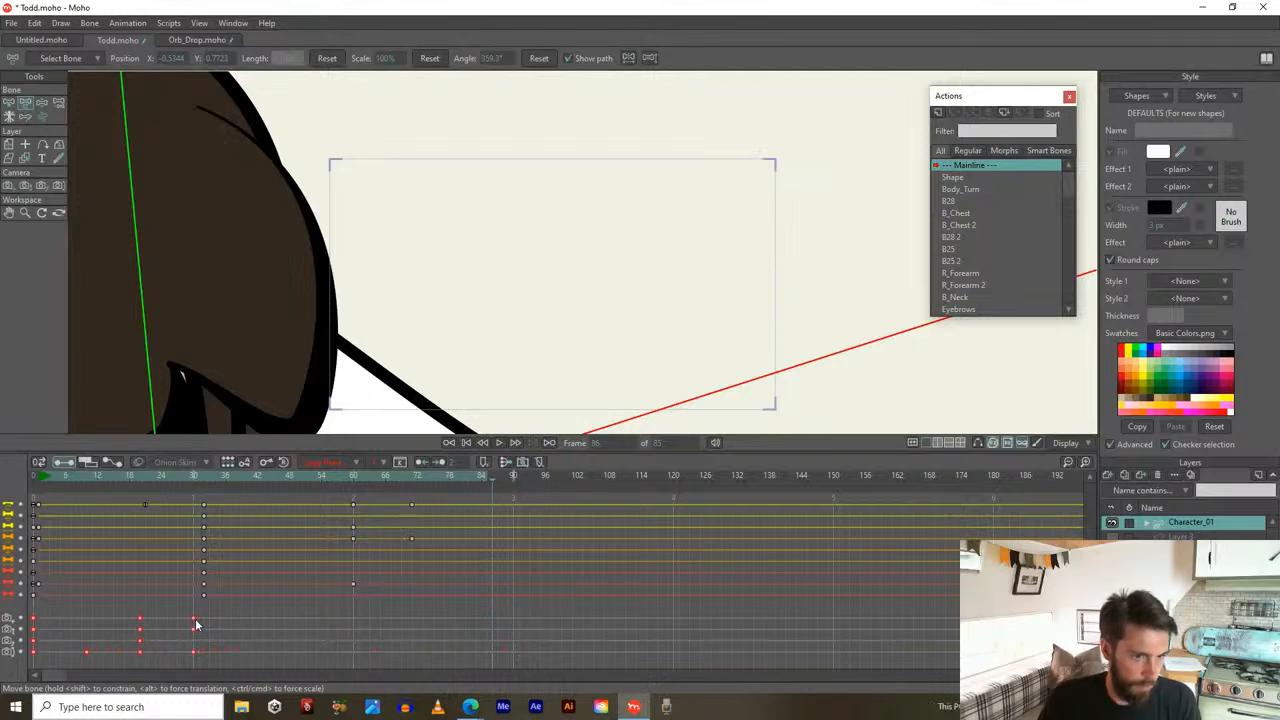
key(Delete)
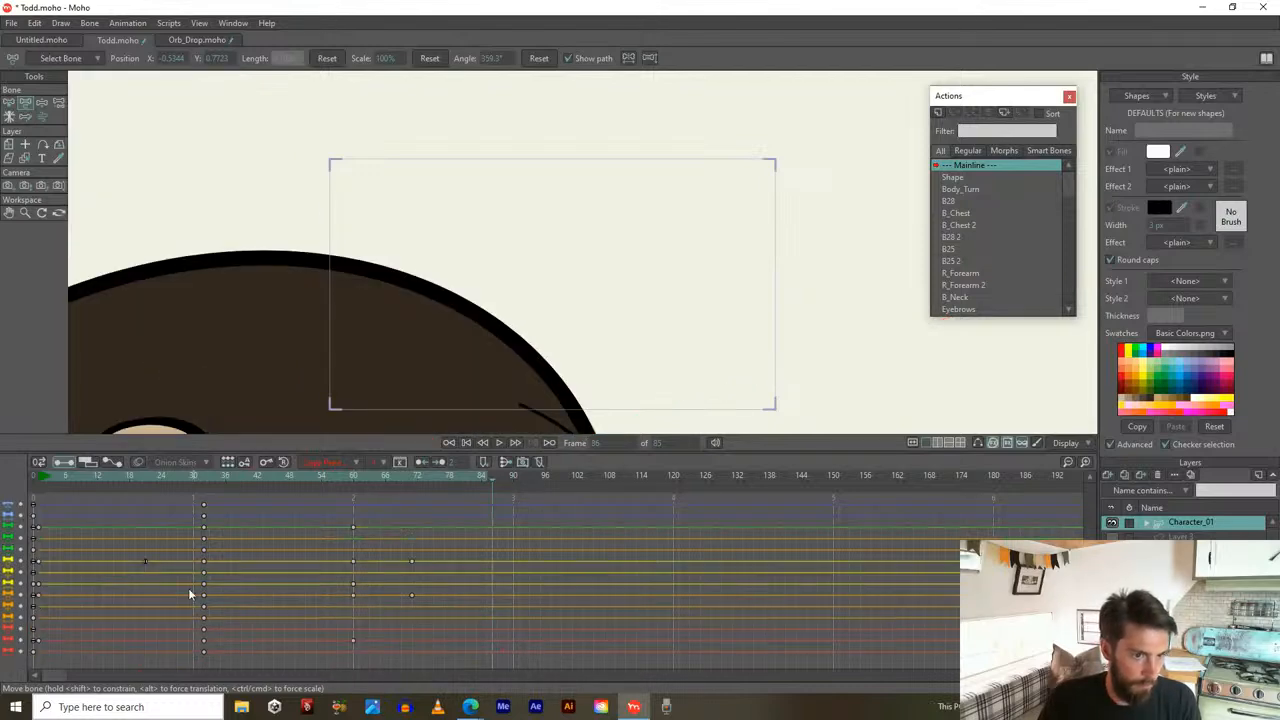
alt+right_click(212, 475)
key(space)
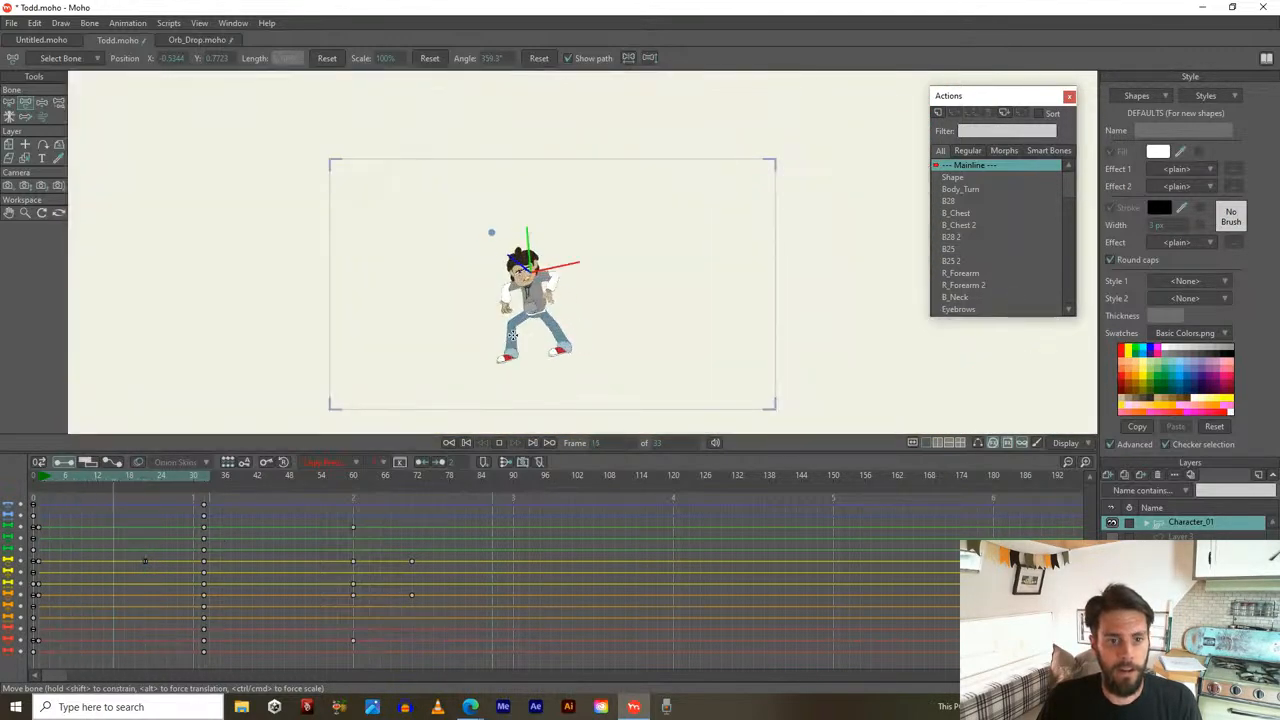
key(space)
Stretch the camera keys so the last one lands on frame 45, extend the playback range to frame 45, and play it
scroll(145, 574, down, 3)
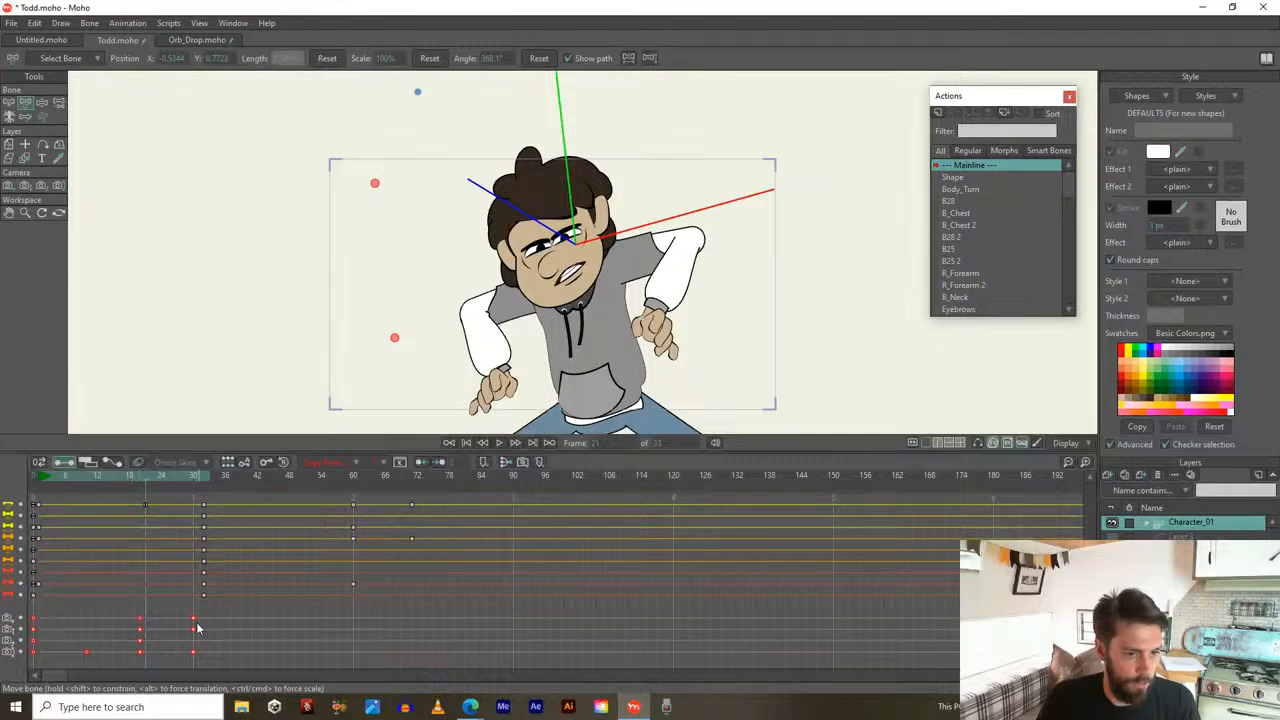
drag(193, 622, 274, 623)
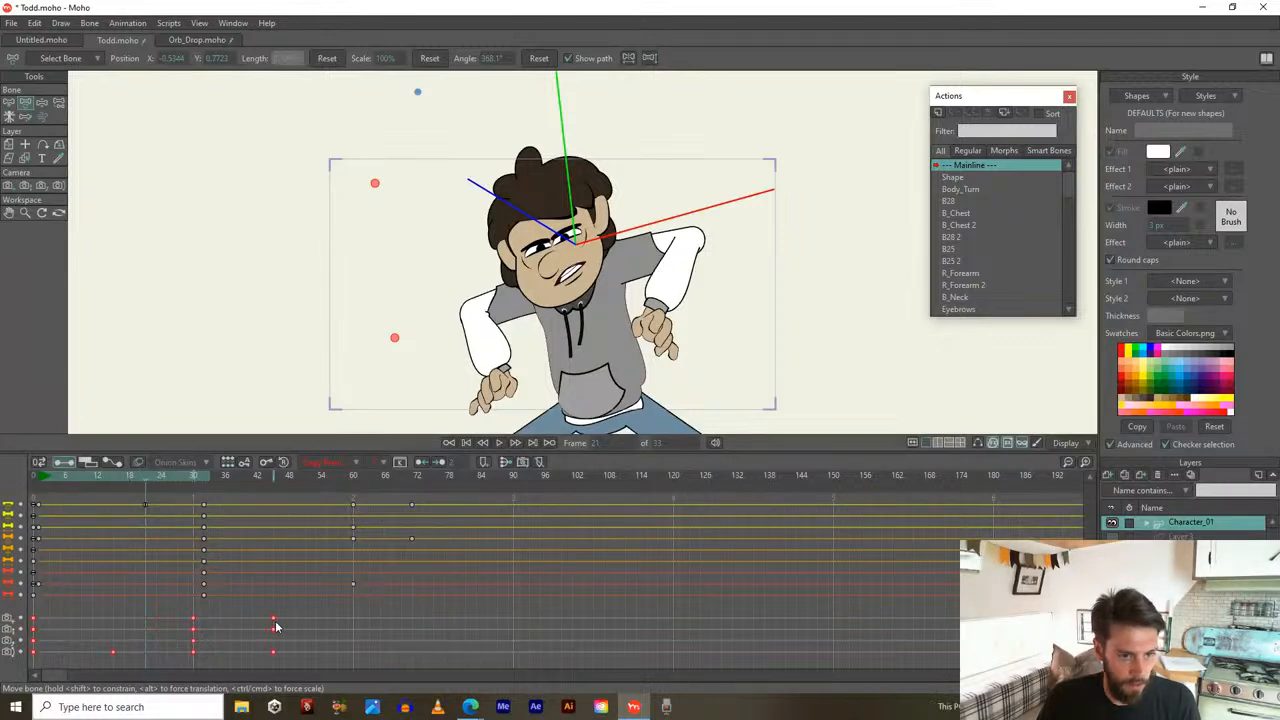
scroll(270, 551, up, 3)
key(space)
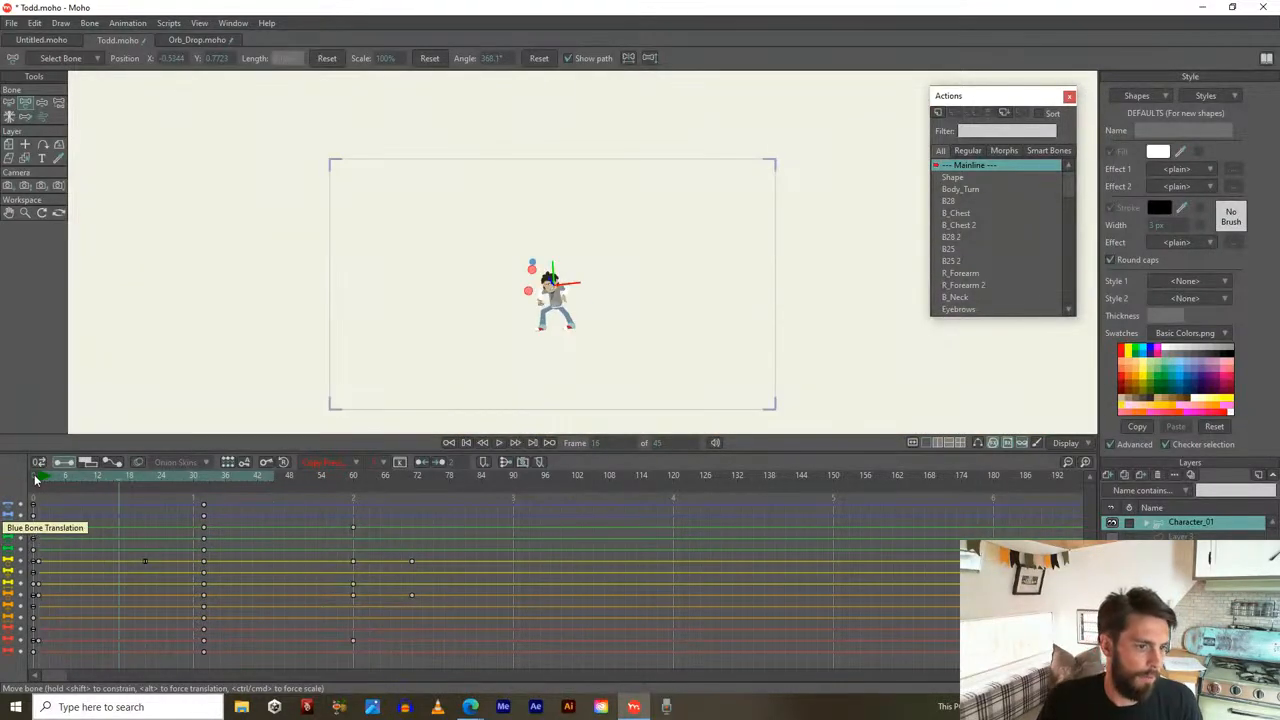
Scrub repeatedly from the start to around frame 28 to examine the timing of the camera push-in
click(40, 478)
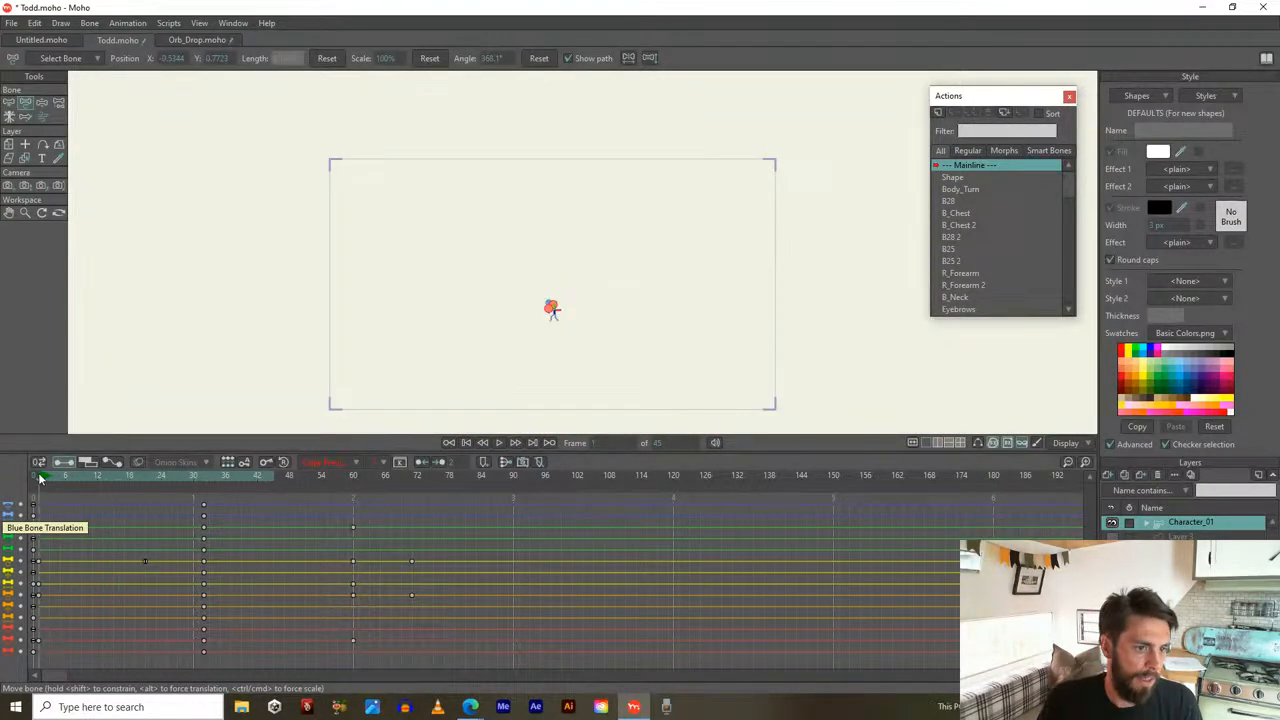
drag(46, 478, 137, 497)
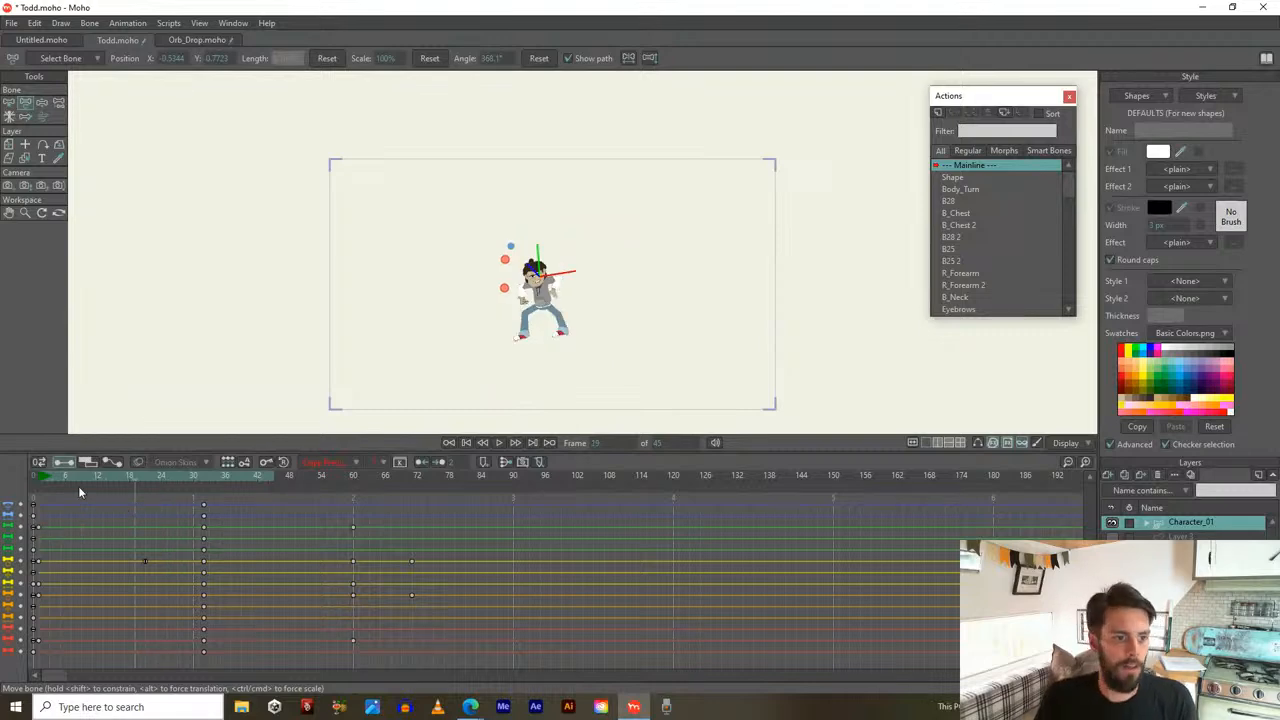
drag(48, 479, 172, 561)
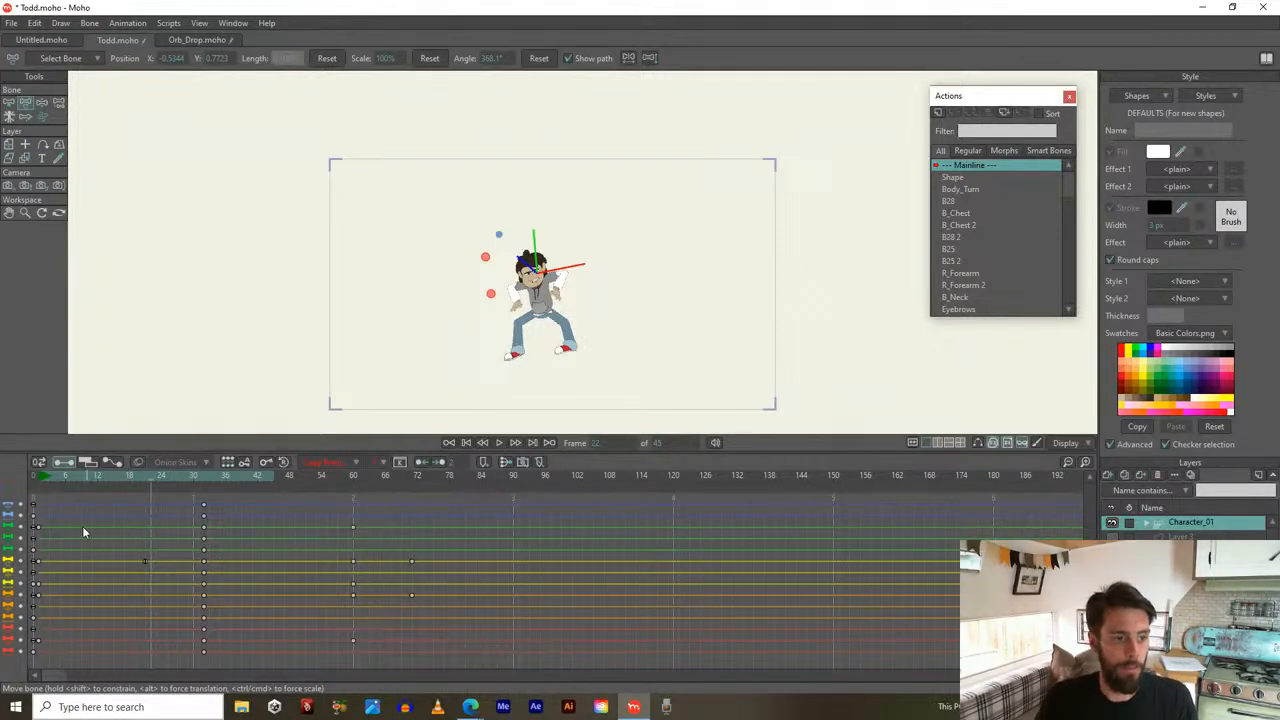
click(45, 480)
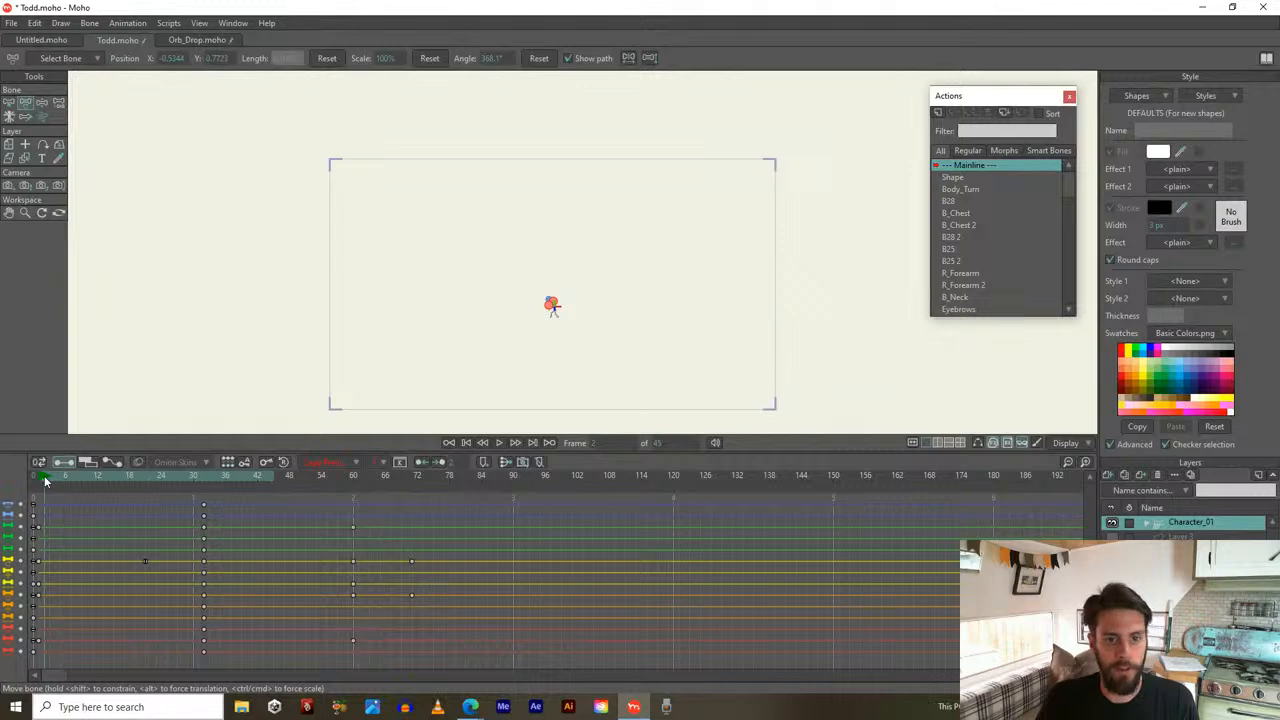
drag(45, 480, 113, 521)
scroll(113, 565, down, 3)
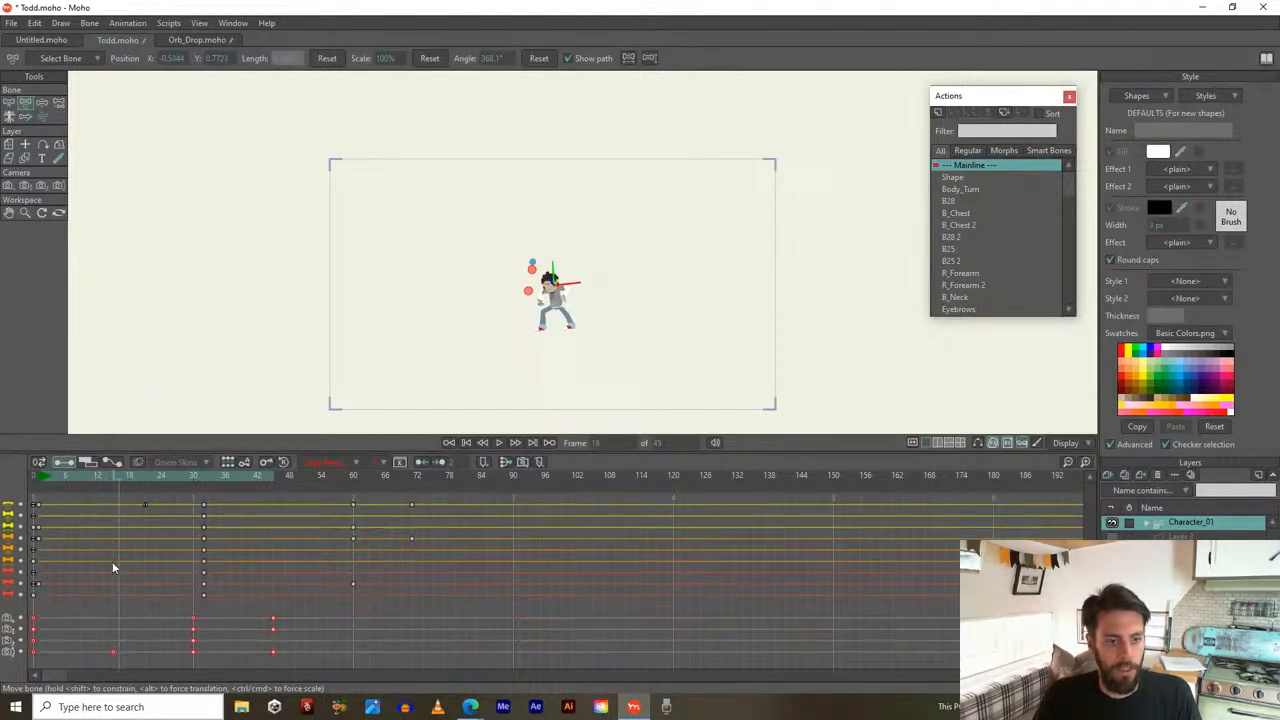
click(39, 480)
drag(39, 484, 183, 525)
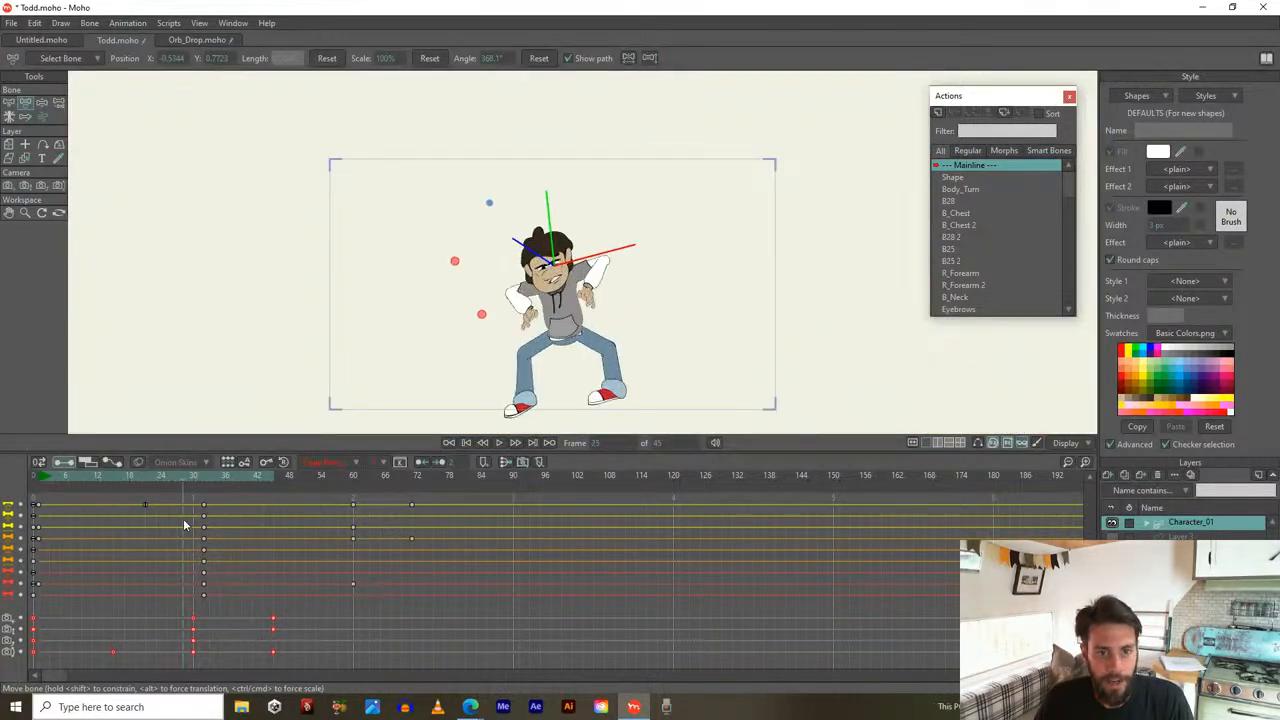
Show the character's bones, try rotating both upper arms at frame 30, and undo the arm changes
click(990, 443)
scroll(614, 306, up, 4)
drag(494, 299, 637, 345)
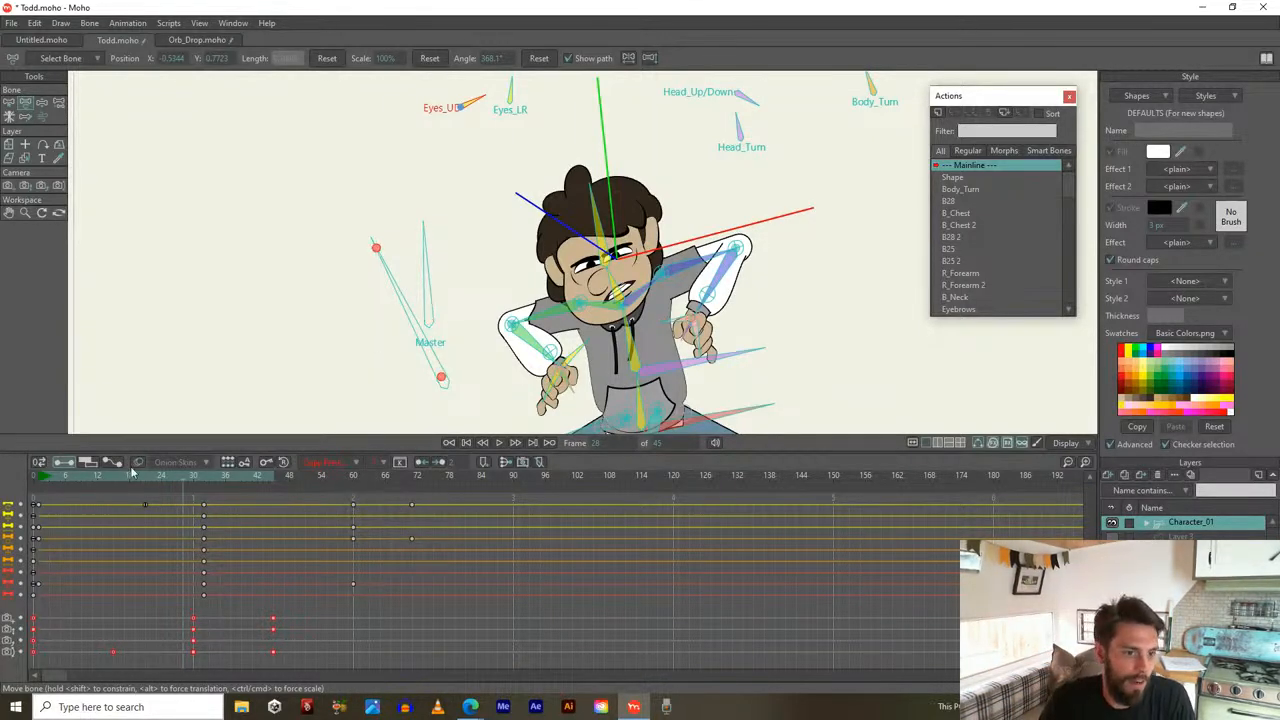
mouse_move(182, 483)
mouse_down()
mouse_move(207, 484)
mouse_move(195, 488)
mouse_up()
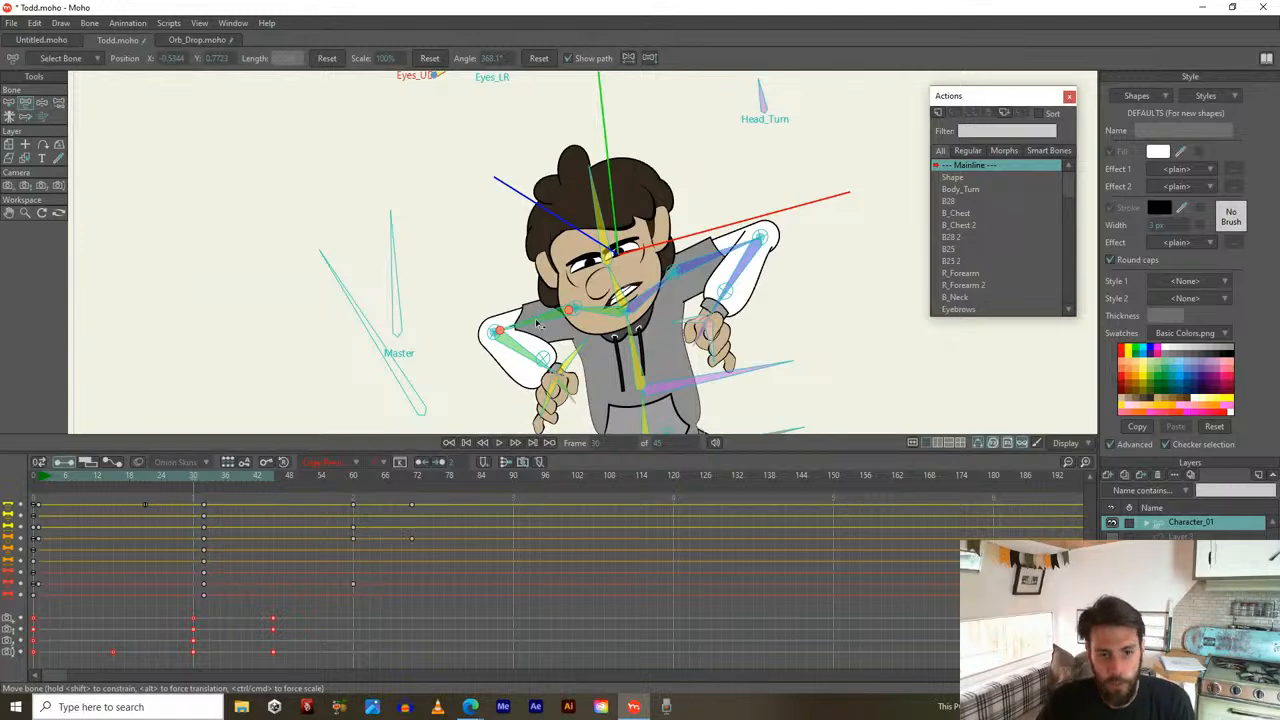
drag(524, 330, 500, 345)
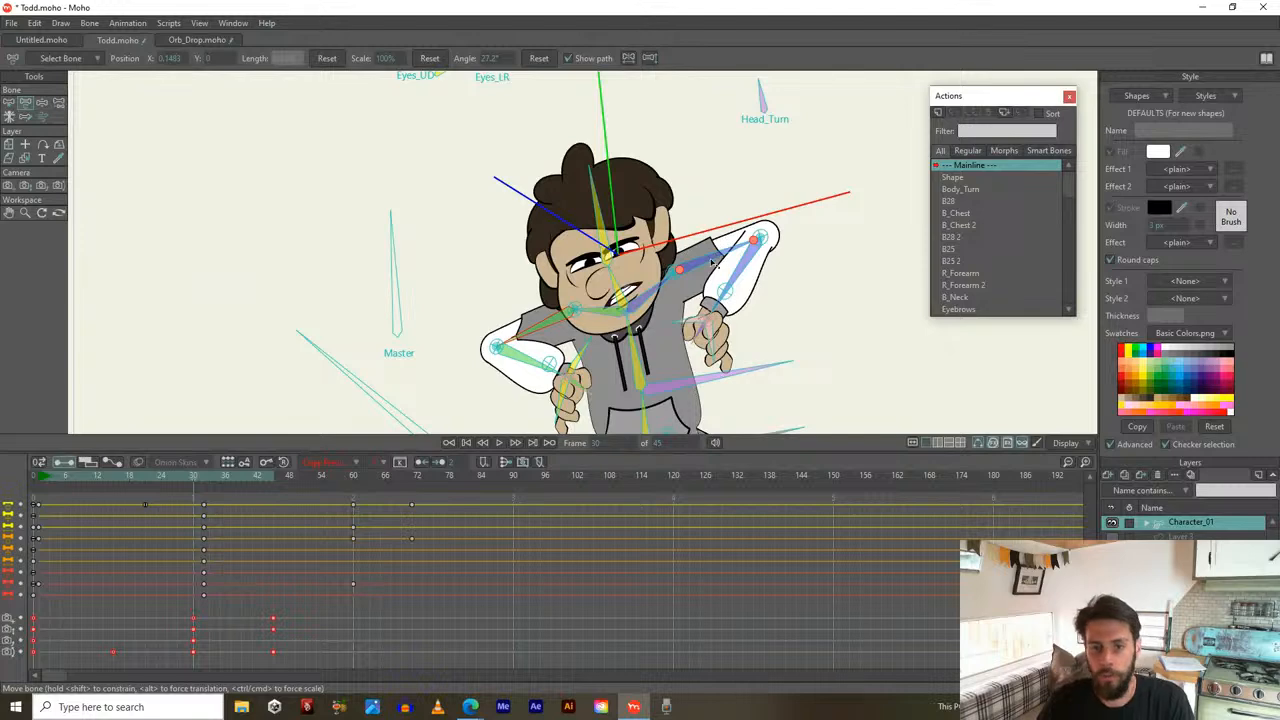
drag(713, 262, 737, 323)
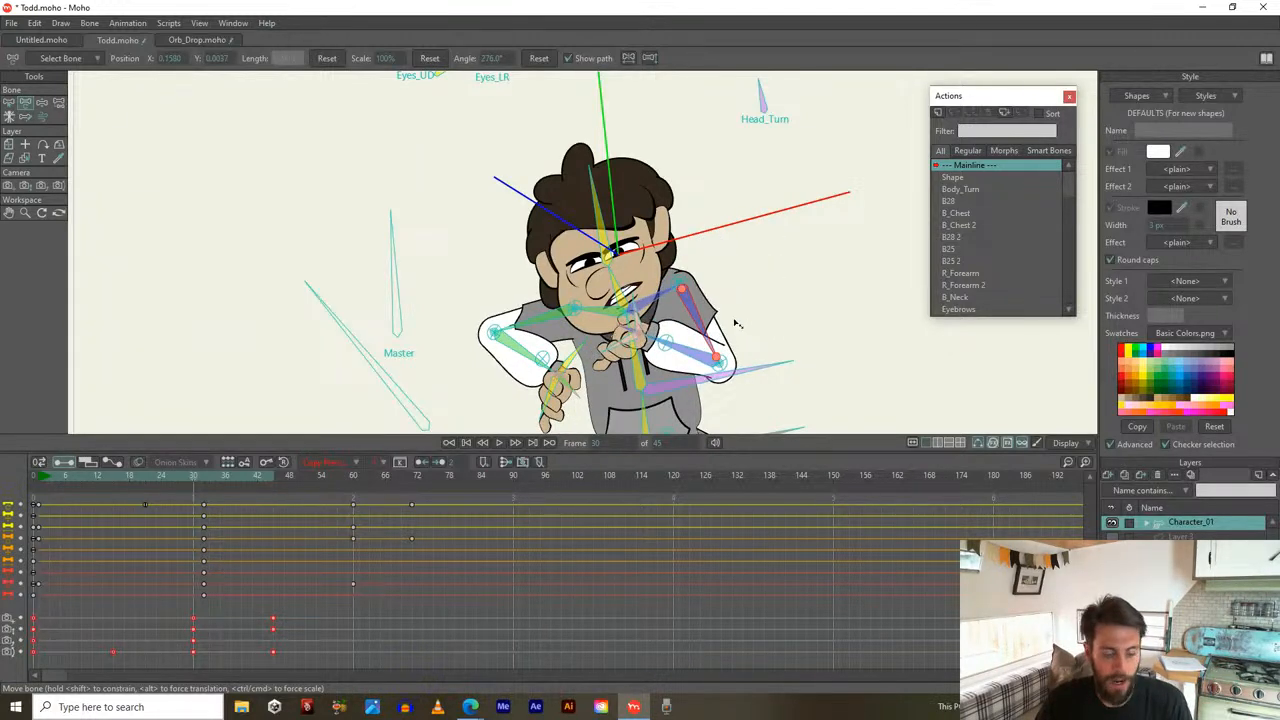
key(ctrl+z)
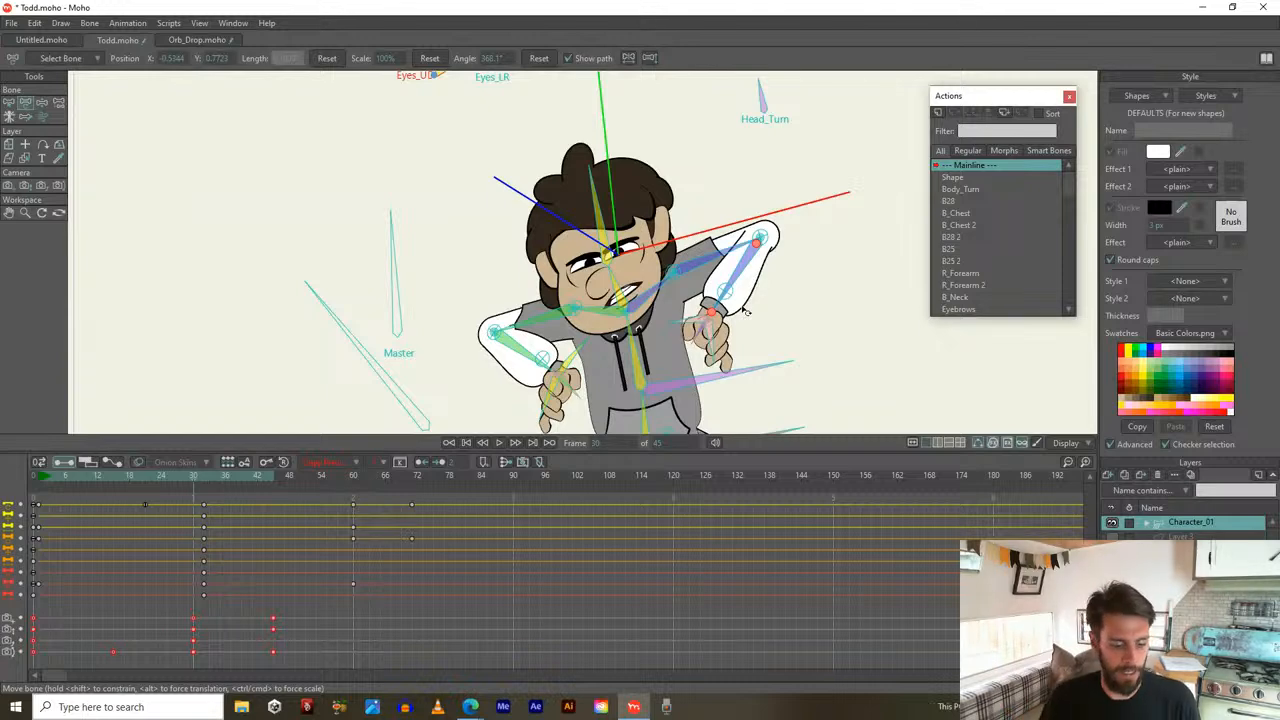
click(413, 412)
Show the camera keys as graph curves and straighten the blue curve through frame 30 by adjusting that key's handles
mouse_move(194, 478)
mouse_down()
mouse_move(222, 480)
mouse_move(149, 480)
mouse_move(244, 488)
mouse_move(199, 486)
mouse_move(216, 483)
mouse_up()
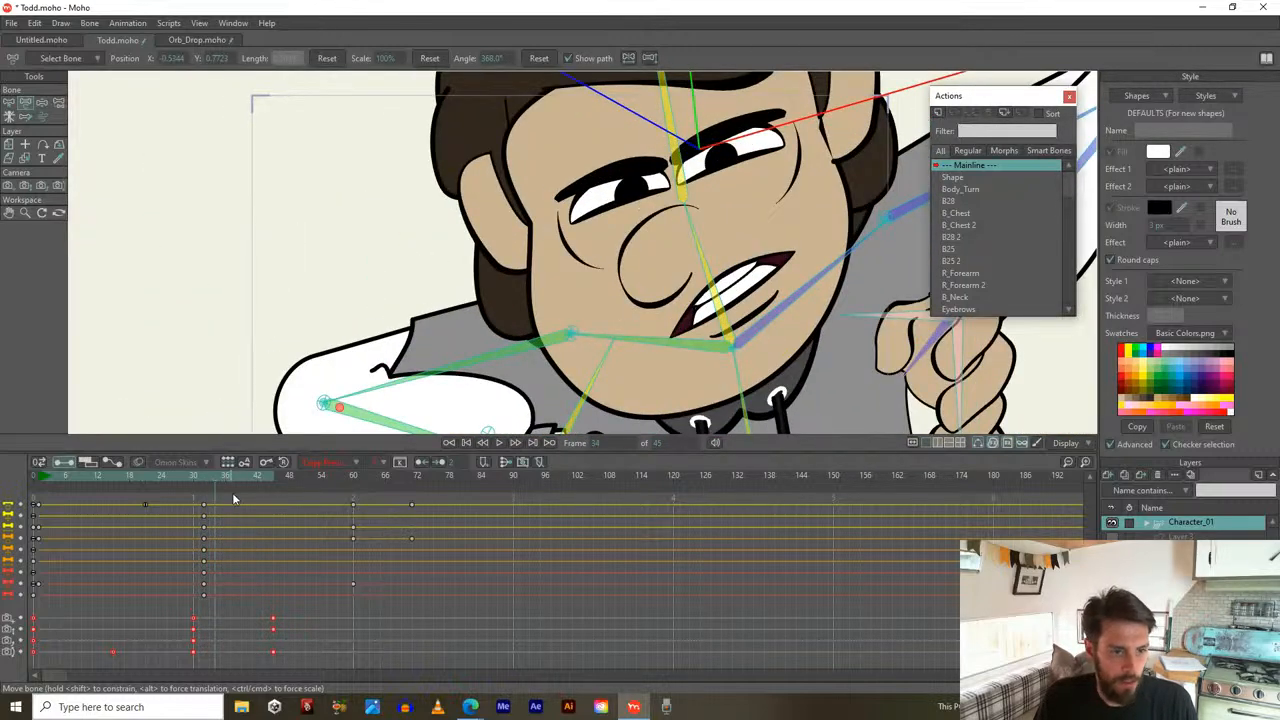
click(87, 462)
click(112, 462)
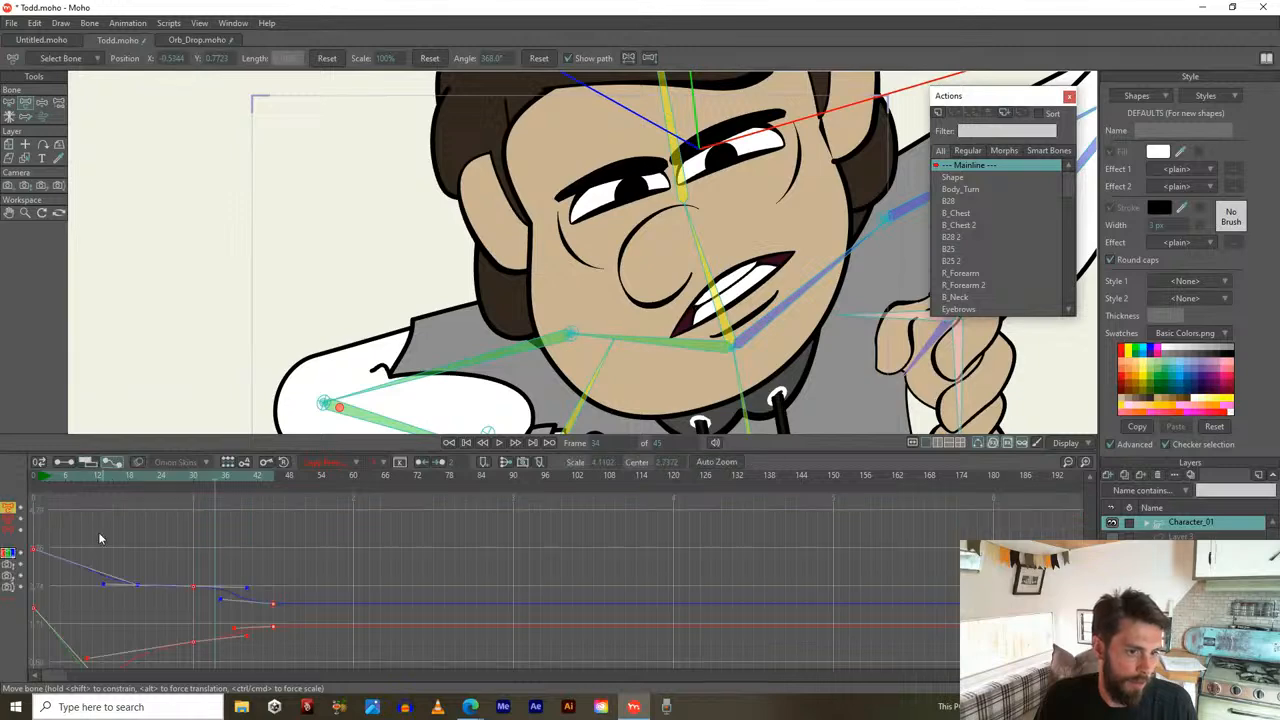
scroll(167, 619, up, 5)
scroll(290, 610, down, 3)
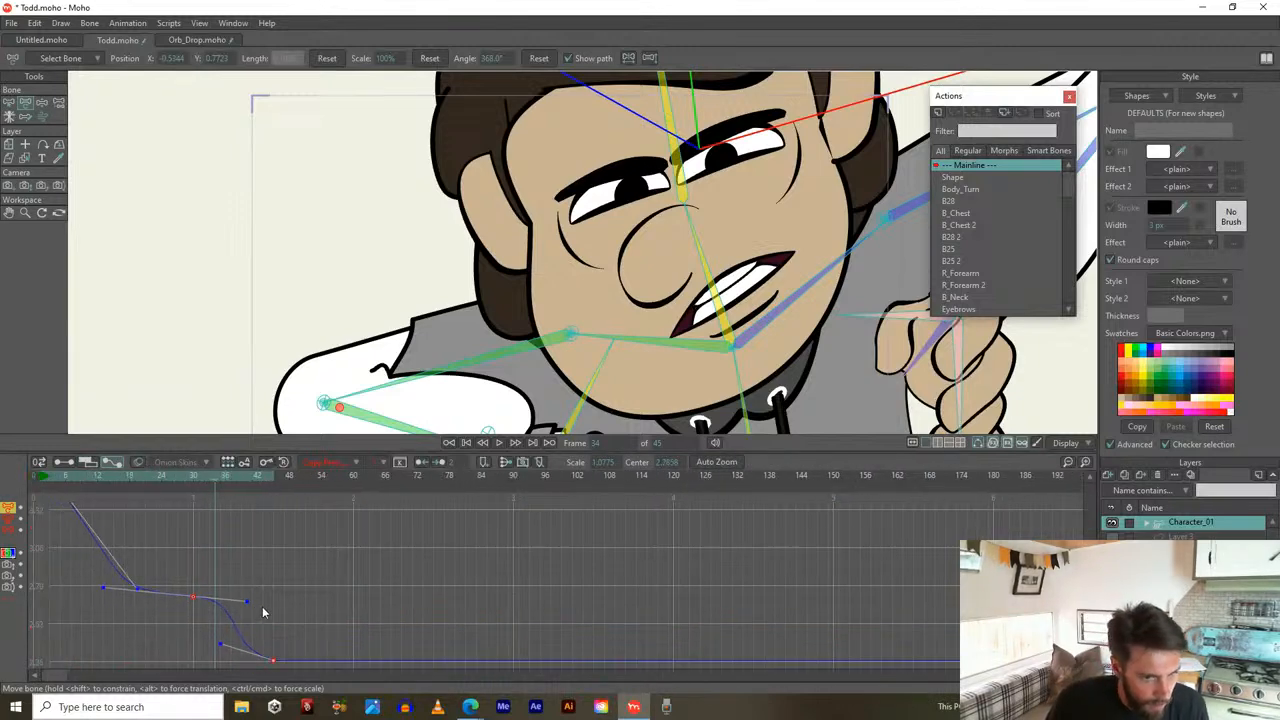
drag(244, 592, 208, 616)
scroll(208, 612, up, 10)
scroll(116, 500, down, 5)
scroll(113, 524, up, 3)
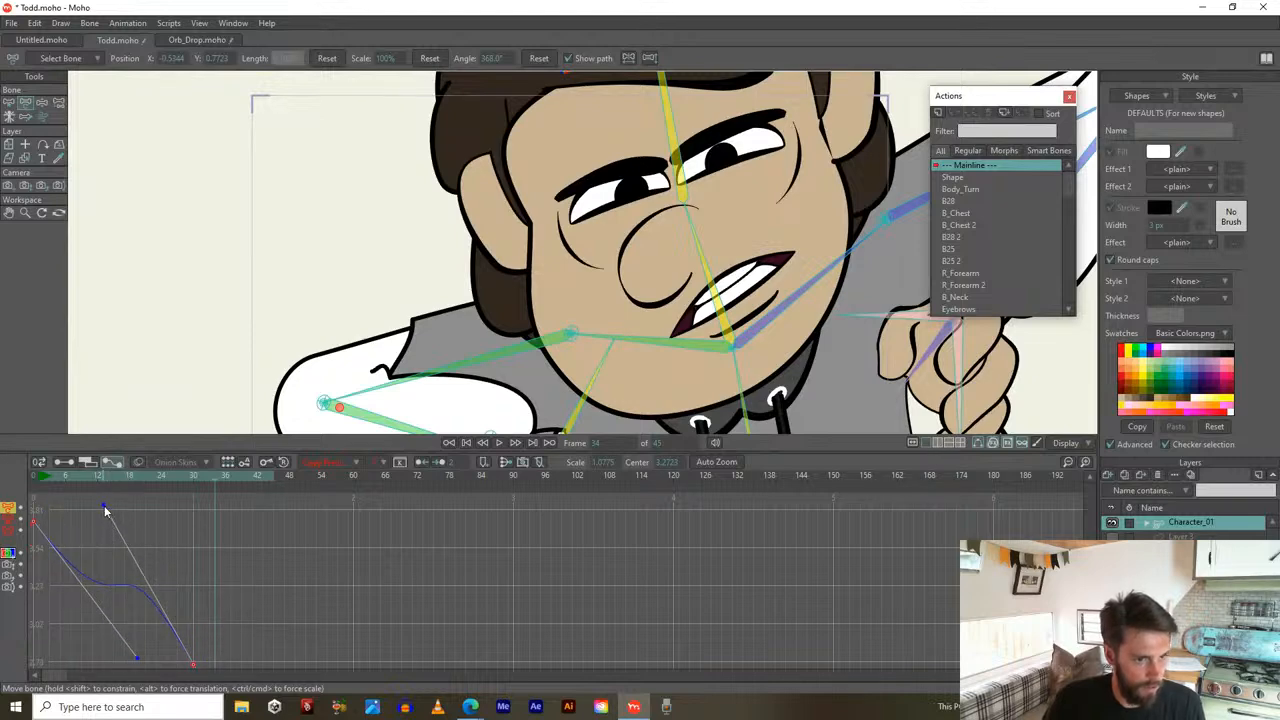
scroll(124, 560, down, 6)
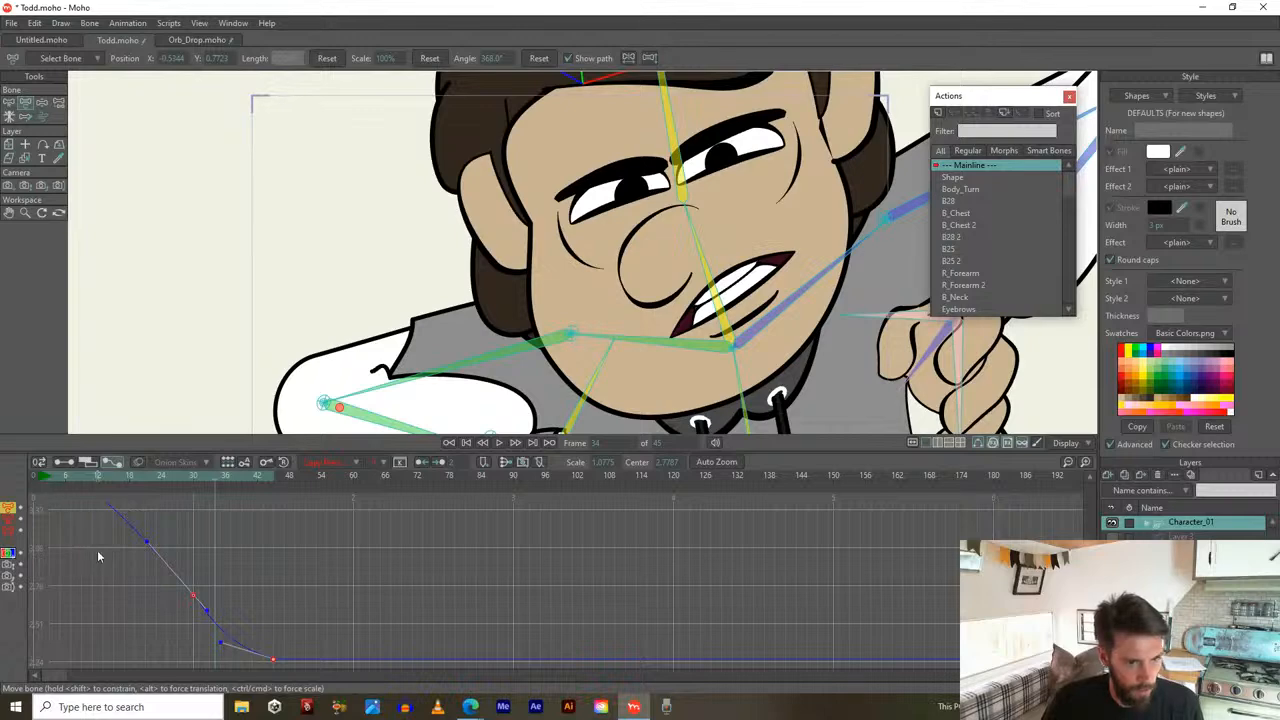
Reshape the red camera curve around frame 30 by adjusting both handles of that key, and inspect the green curve
scroll(312, 588, down, 5)
scroll(312, 588, down, 15)
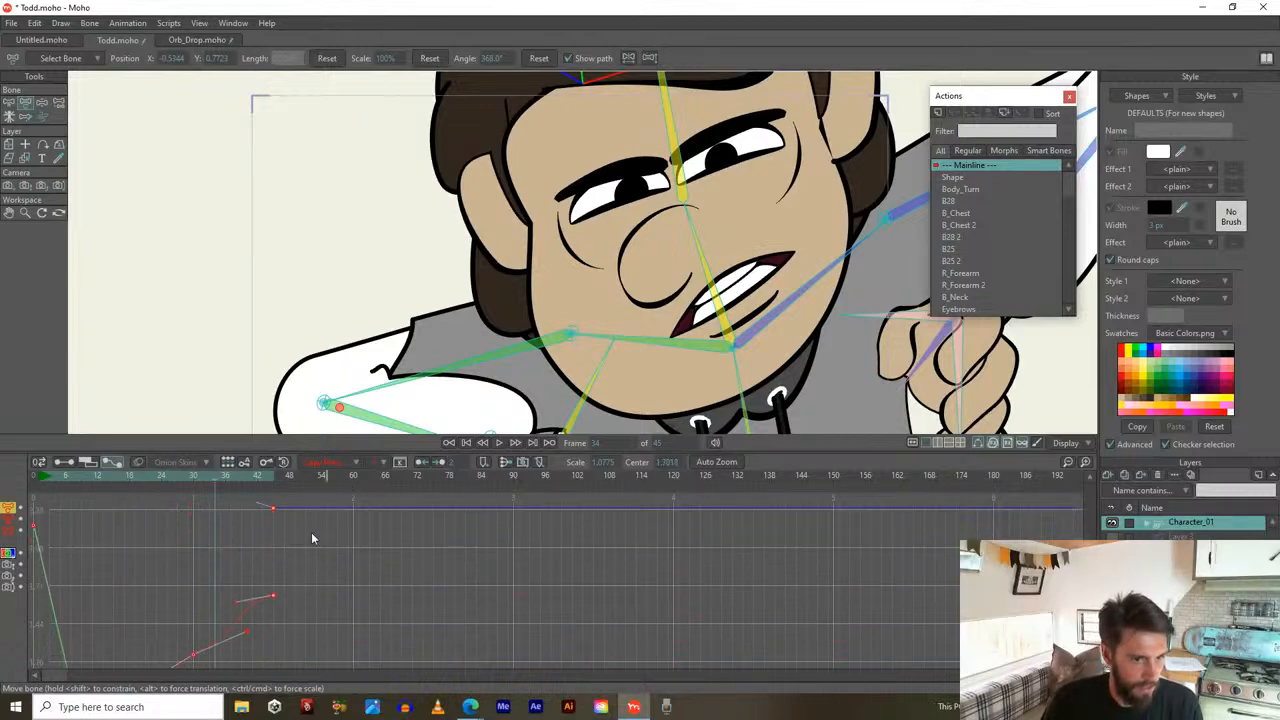
drag(160, 573, 233, 560)
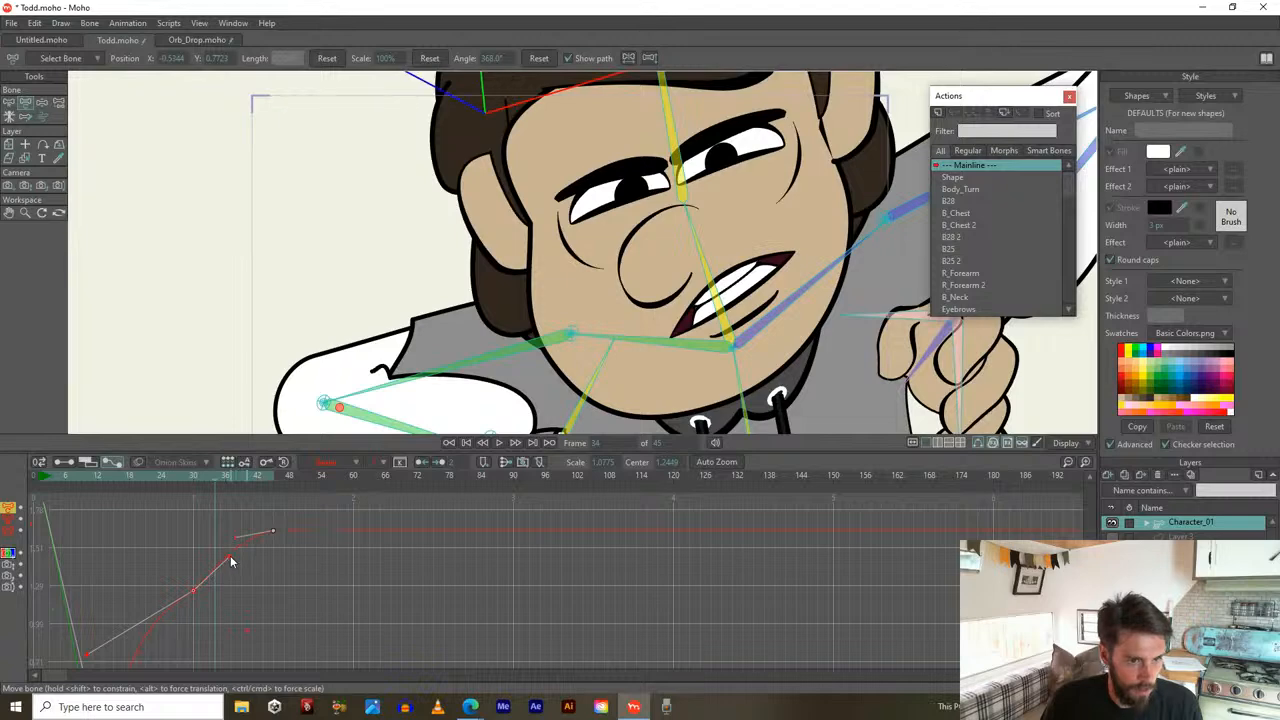
scroll(130, 580, down, 6)
drag(85, 604, 141, 606)
drag(158, 562, 185, 604)
drag(217, 562, 237, 486)
drag(243, 593, 241, 514)
drag(217, 572, 222, 456)
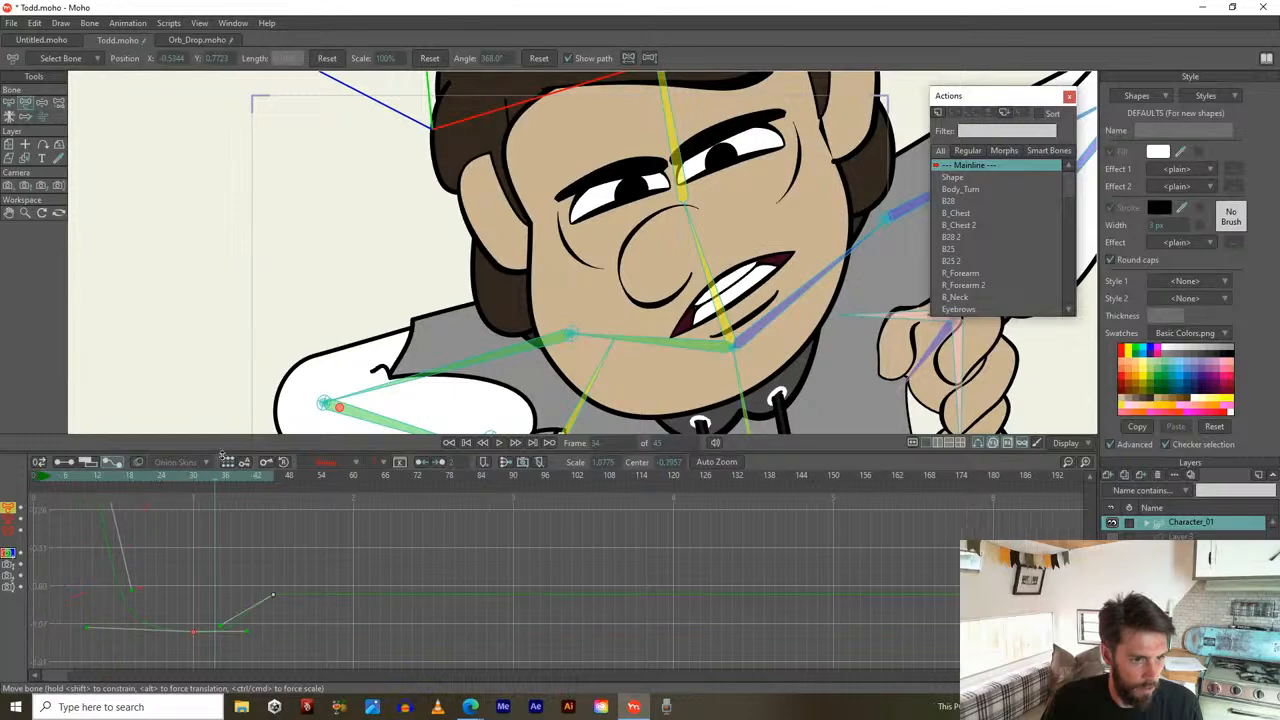
Scrub the shot, return to the keyframe view, and delete the camera keys at frames 15 and 30
drag(126, 475, 272, 536)
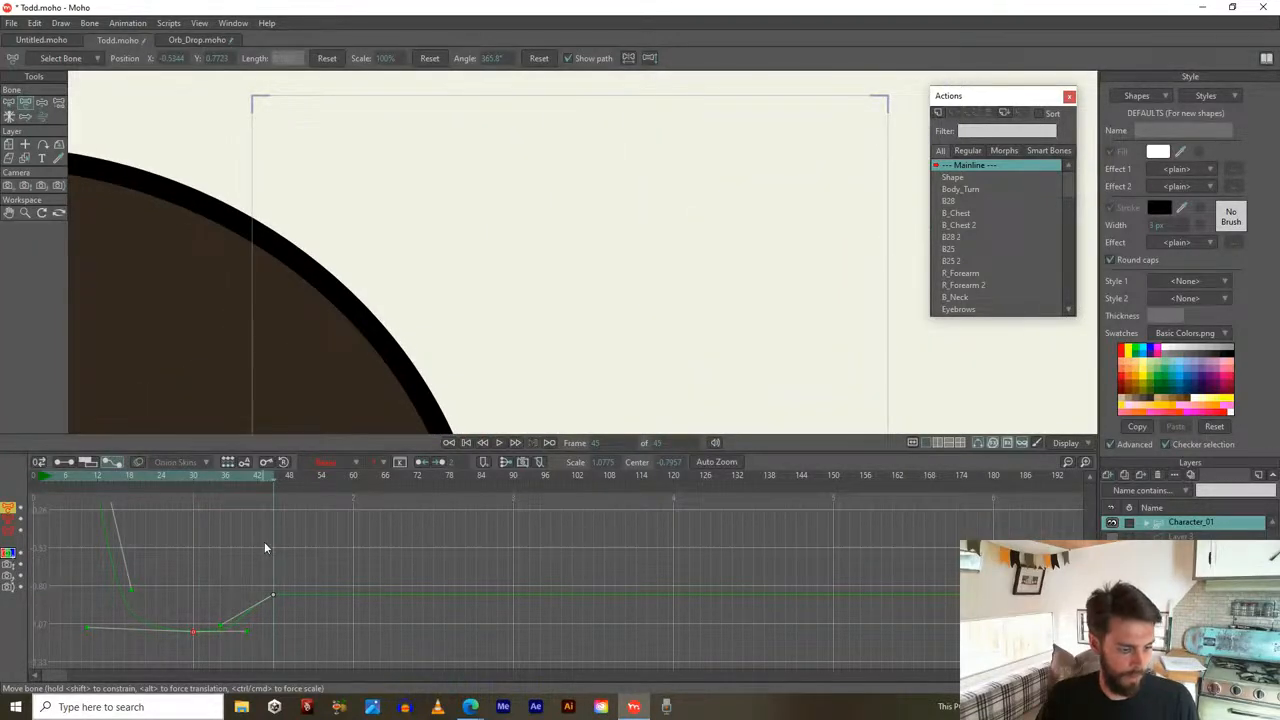
scroll(429, 311, down, 4)
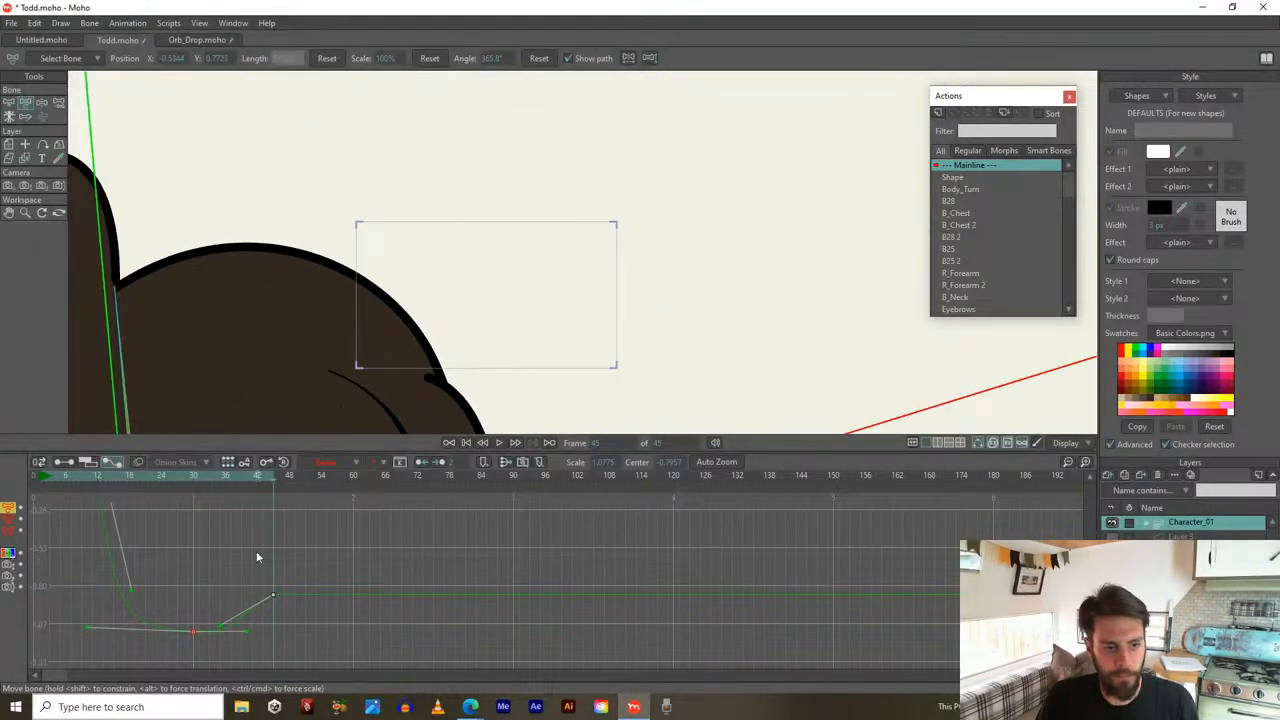
drag(203, 482, 92, 488)
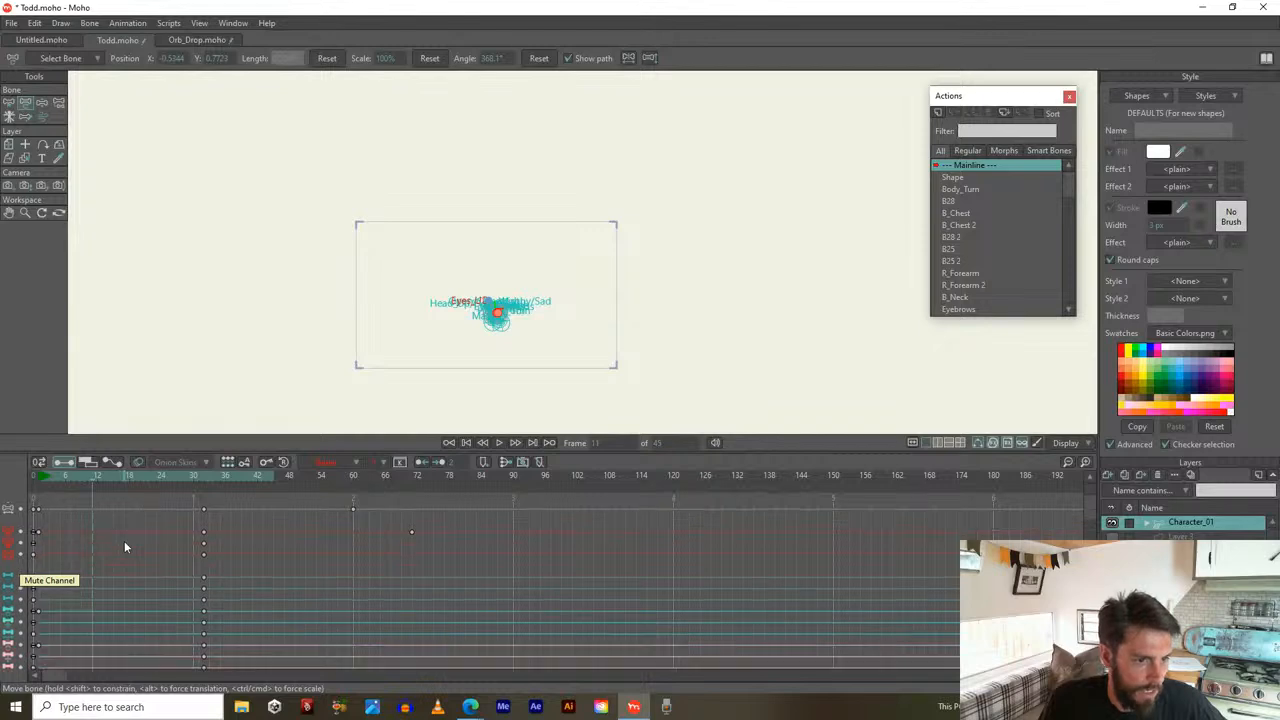
scroll(124, 545, down, 5)
drag(69, 602, 233, 687)
key(Delete)
Scrub the simplified camera move between frames 0 and 45, and hide the character's bones for a clearer preview
drag(38, 476, 108, 485)
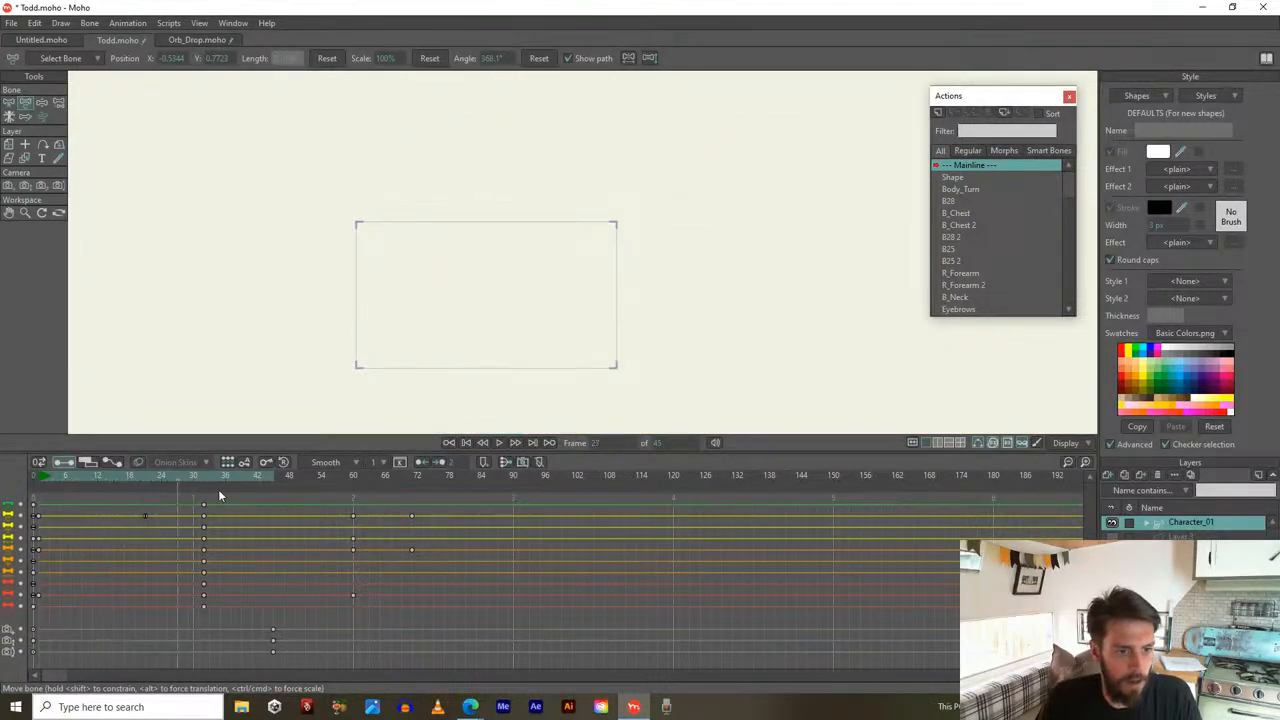
drag(202, 488, 297, 491)
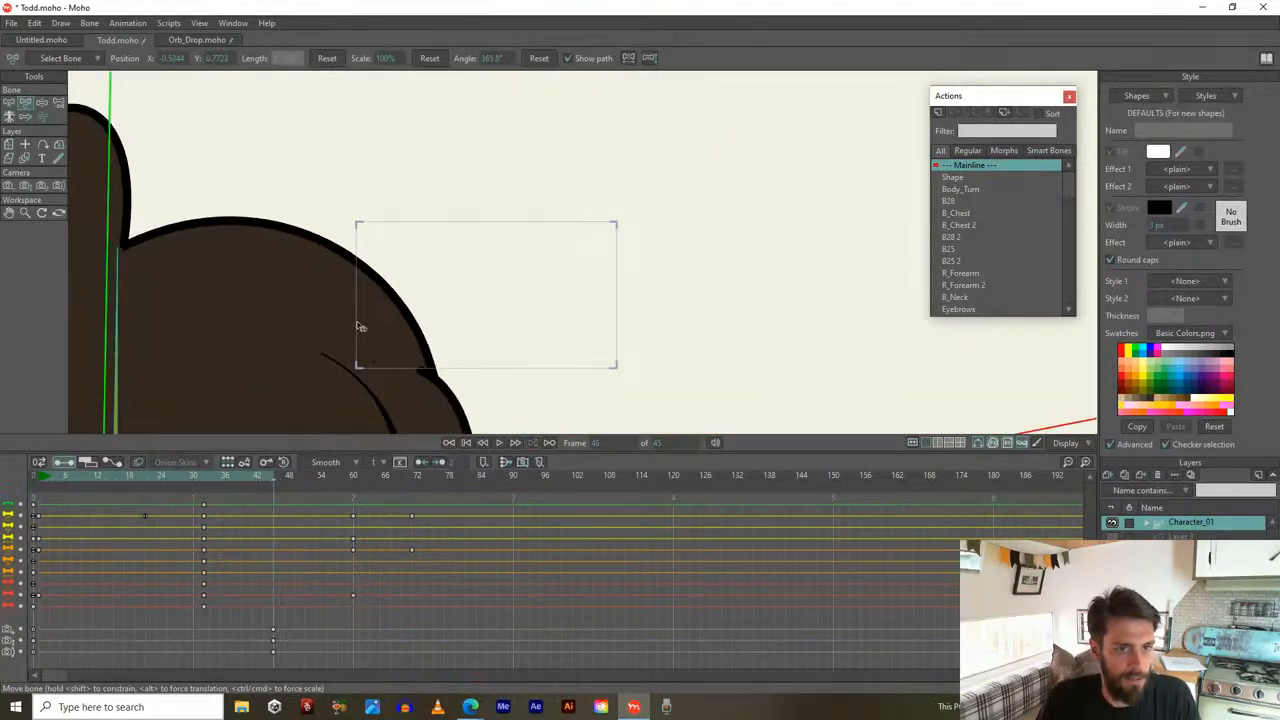
scroll(398, 285, down, 5)
scroll(388, 305, down, 5)
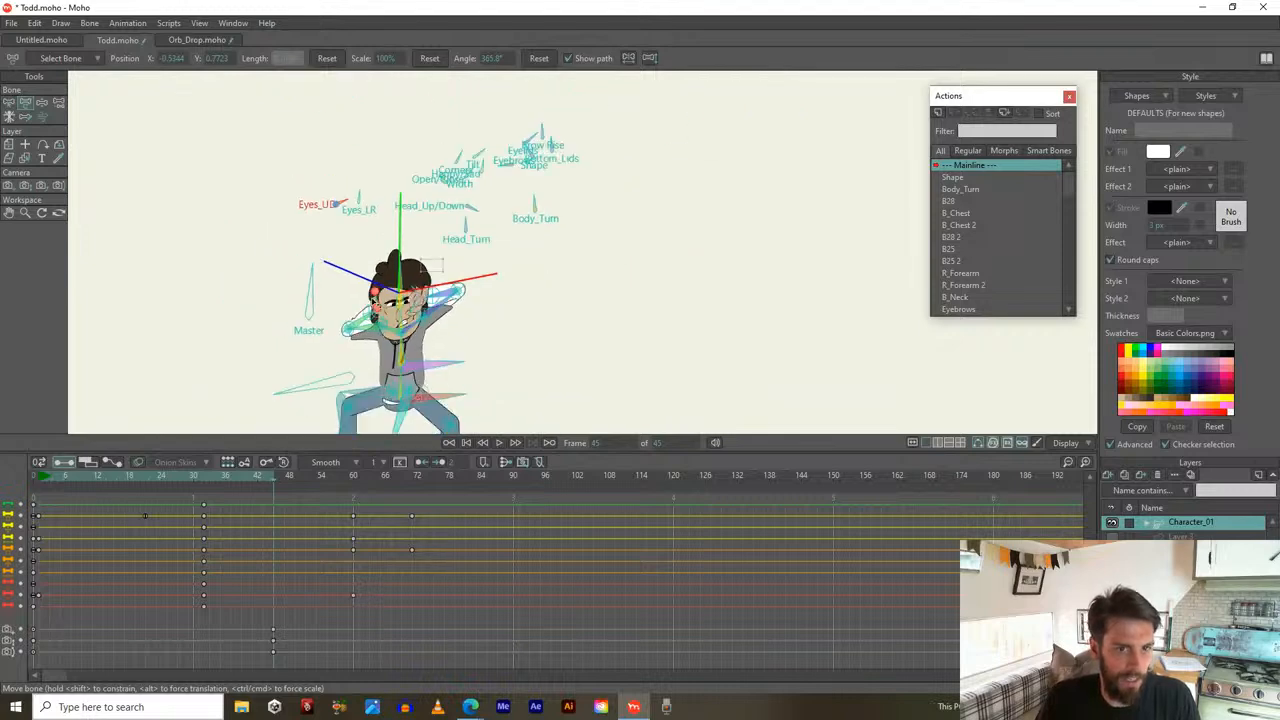
drag(38, 477, 80, 488)
click(978, 442)
scroll(305, 347, up, 4)
drag(409, 327, 342, 386)
drag(42, 482, 195, 573)
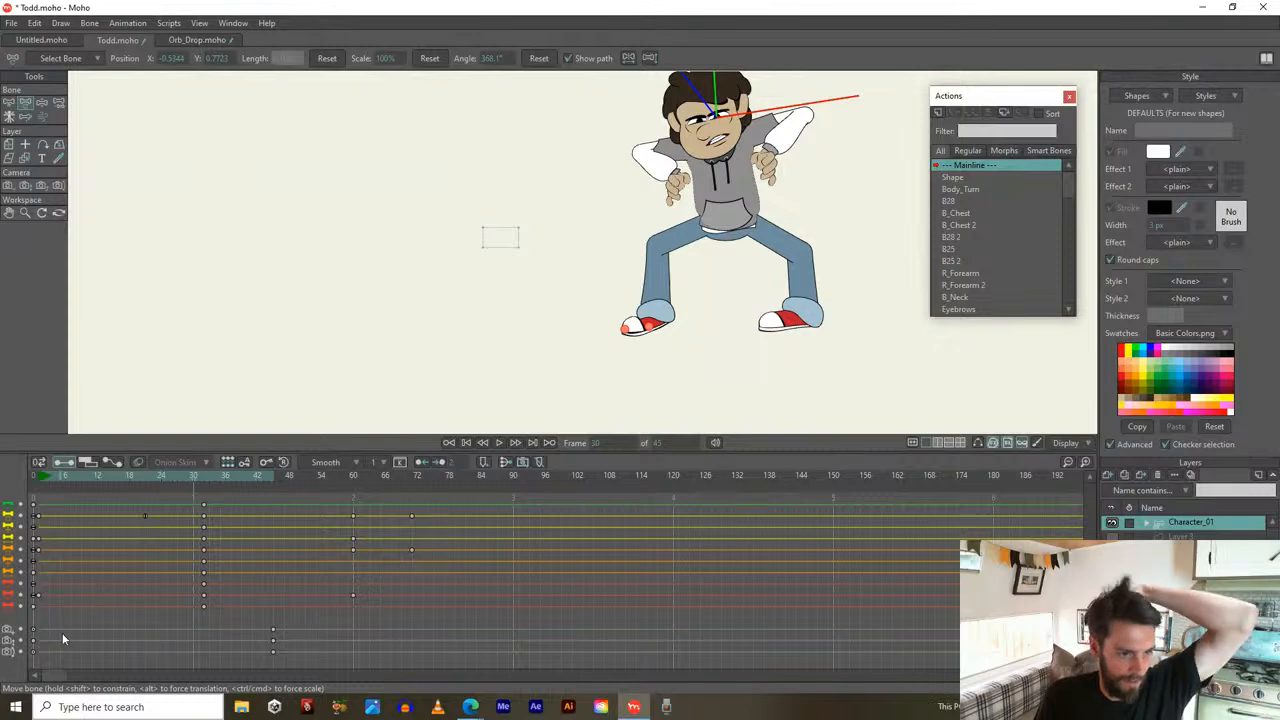
Delete the camera keys at frame 45 and go to frame 45
drag(287, 625, 231, 680)
key(Delete)
click(274, 476)
scroll(490, 240, up, 8)
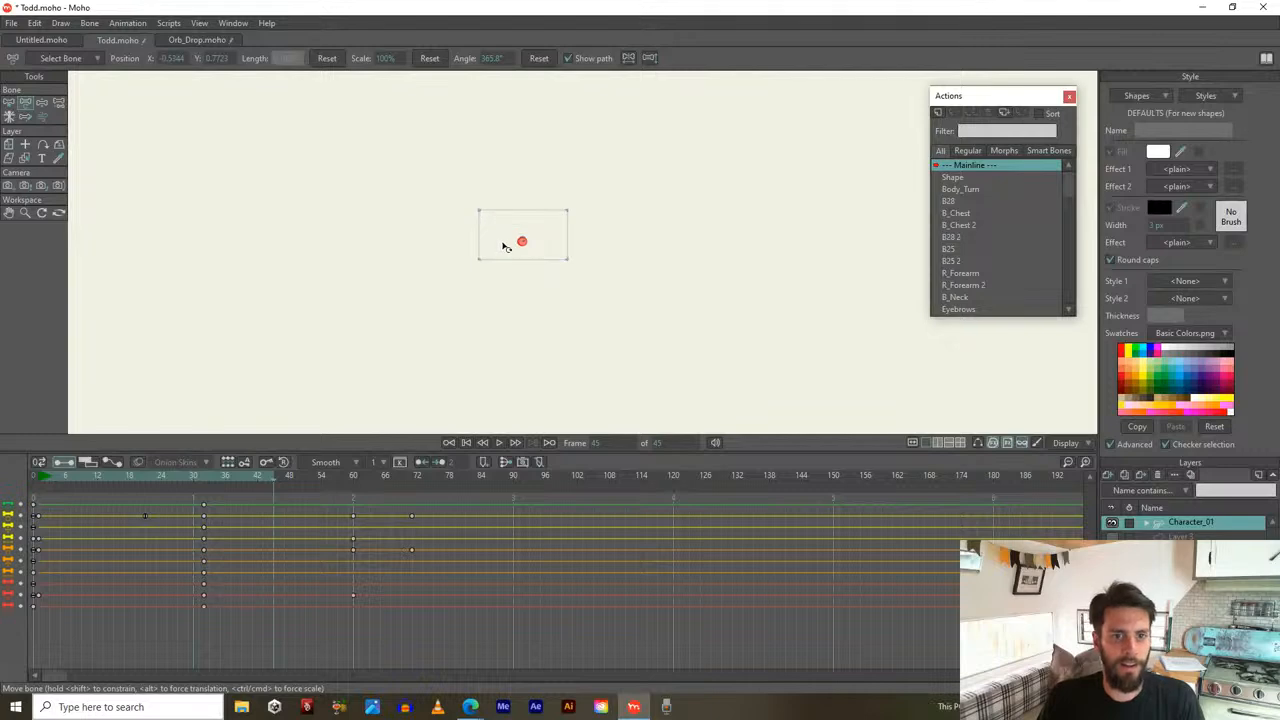
Zoom the camera in on the distant character at frame 45
click(24, 186)
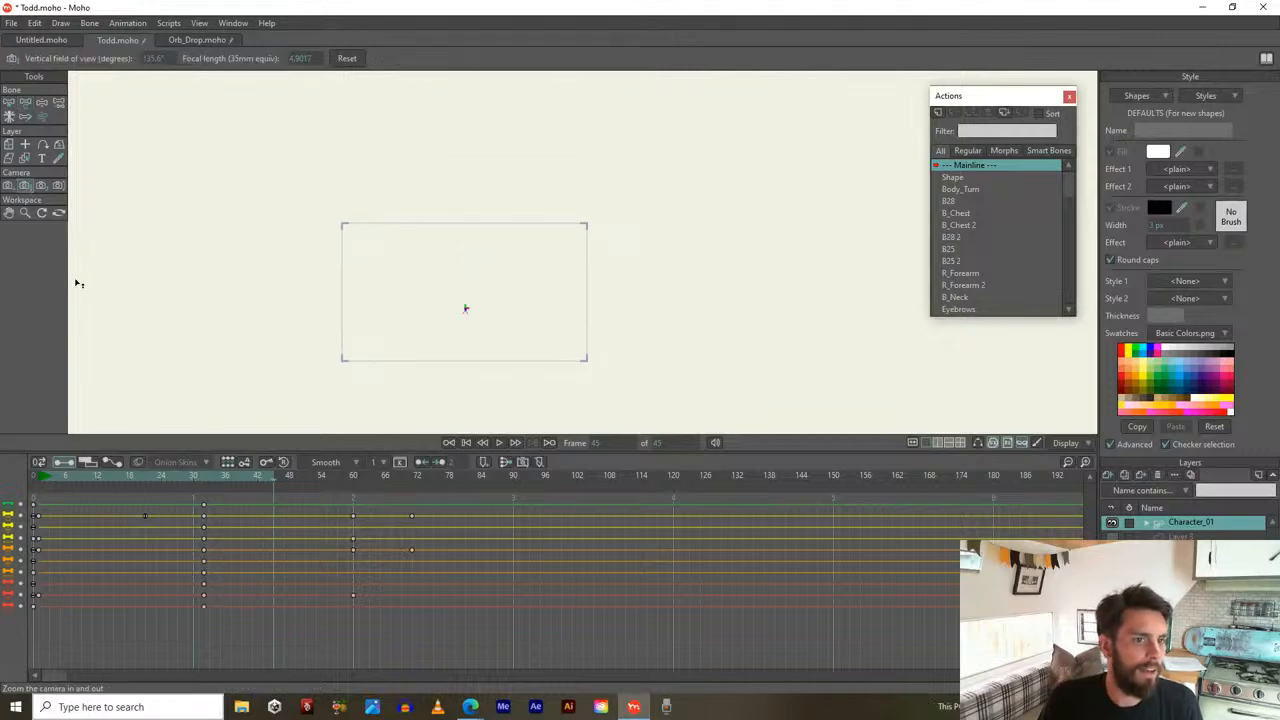
drag(469, 309, 495, 291)
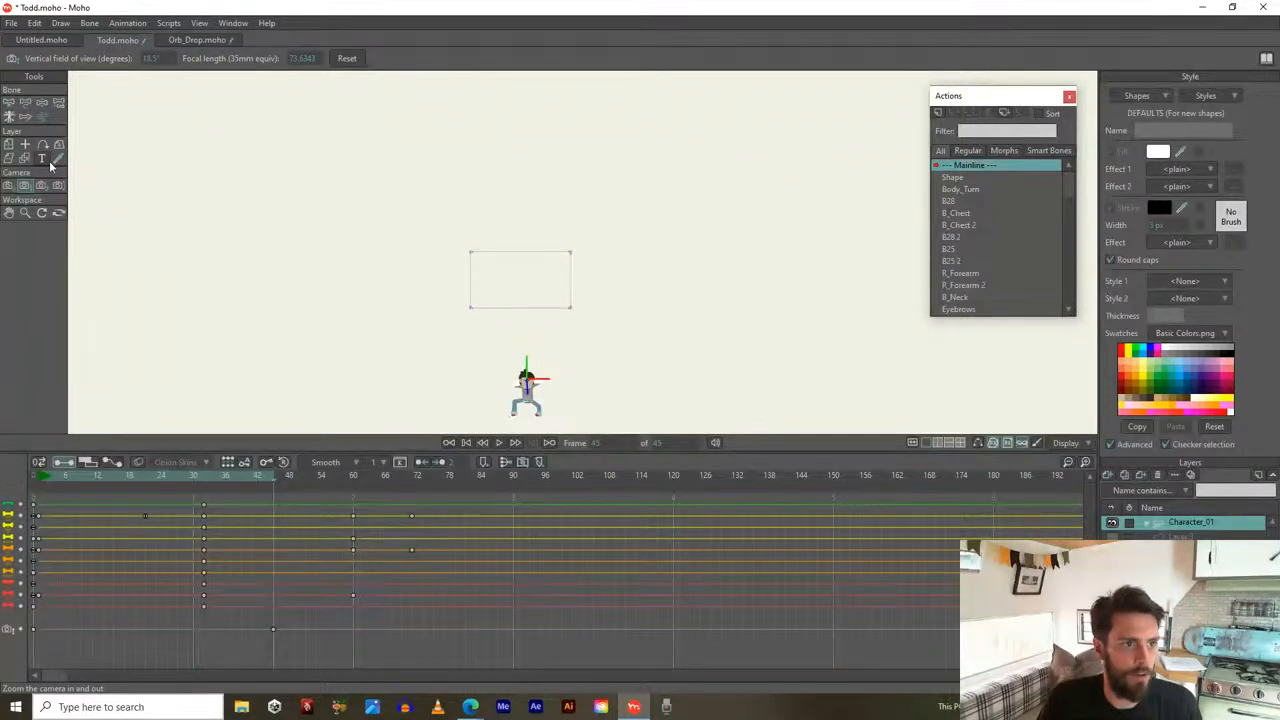
click(8, 187)
click(25, 186)
drag(434, 328, 640, 493)
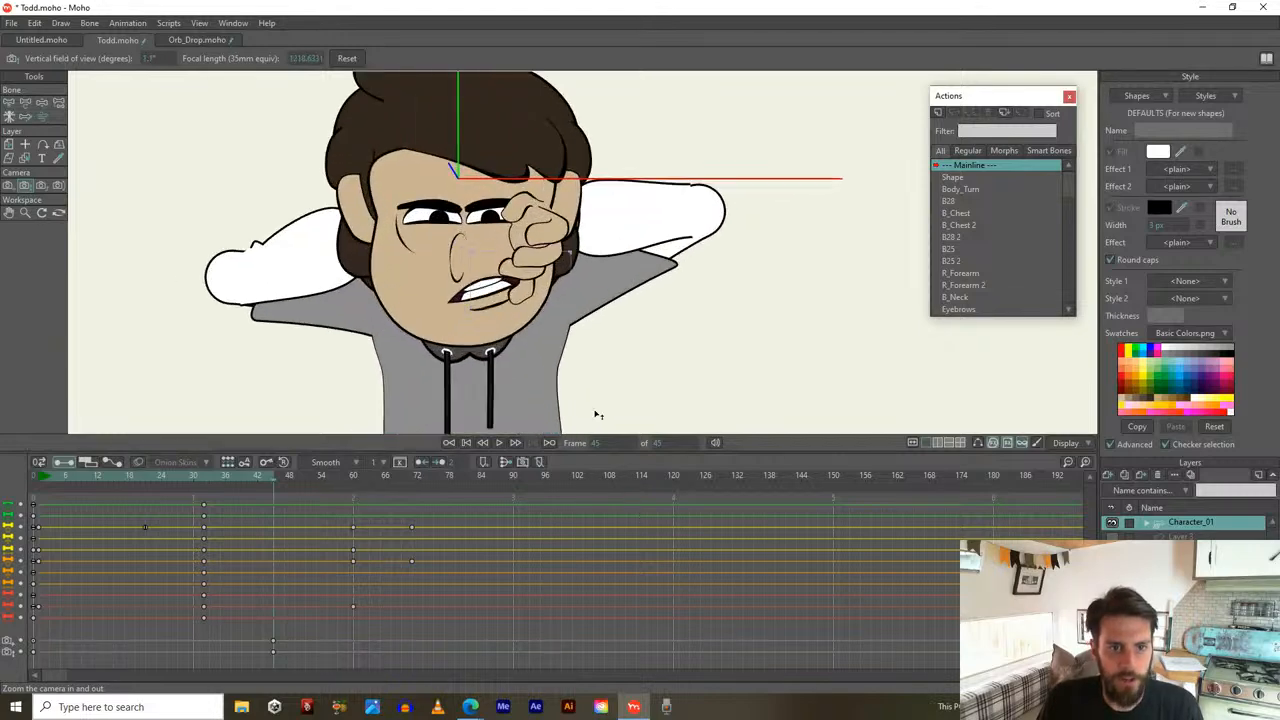
Track the camera onto the character's face at frame 45 and zoom it in to an extreme close-up
click(10, 186)
mouse_move(480, 249)
mouse_down()
mouse_move(474, 271)
mouse_move(476, 245)
mouse_up()
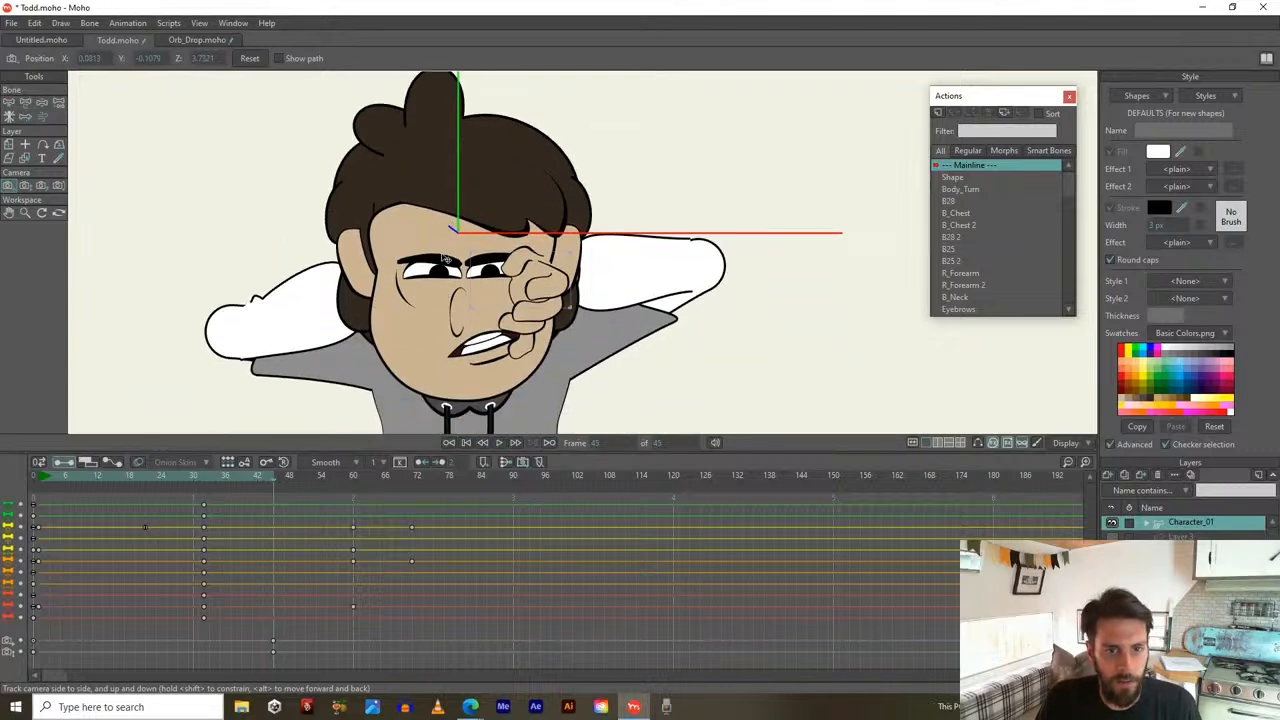
click(26, 186)
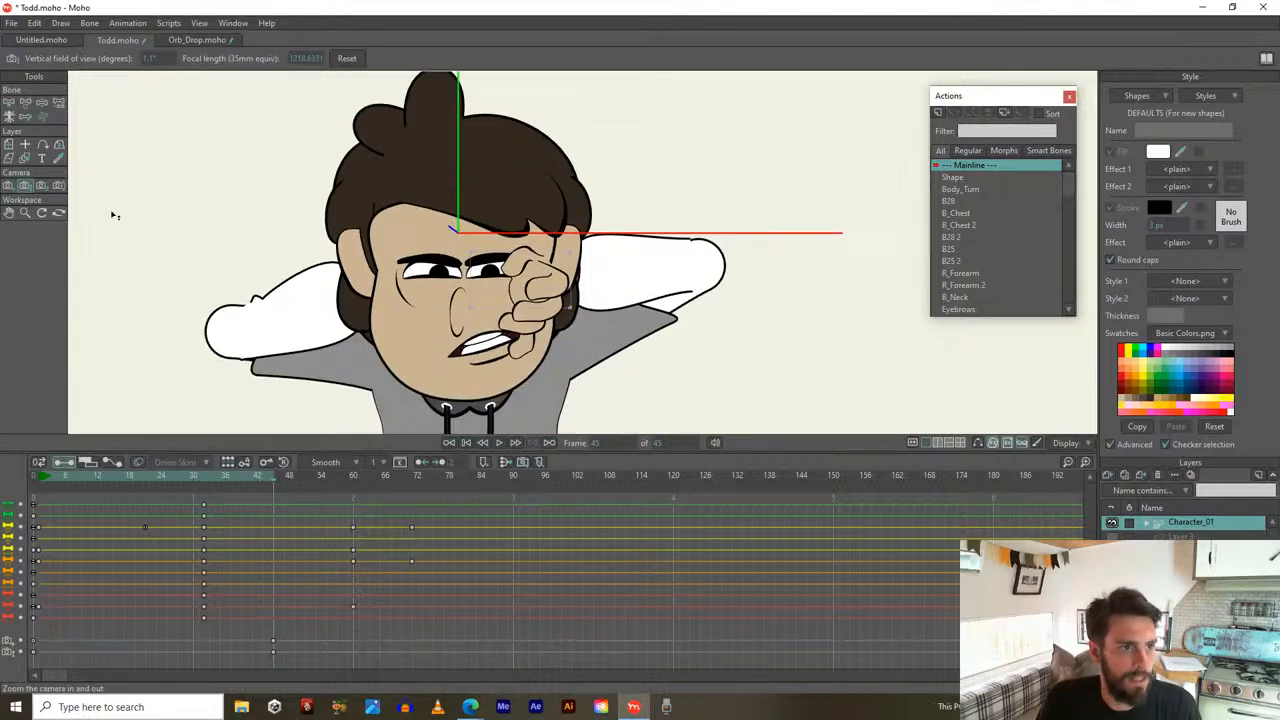
click(9, 186)
drag(448, 297, 459, 290)
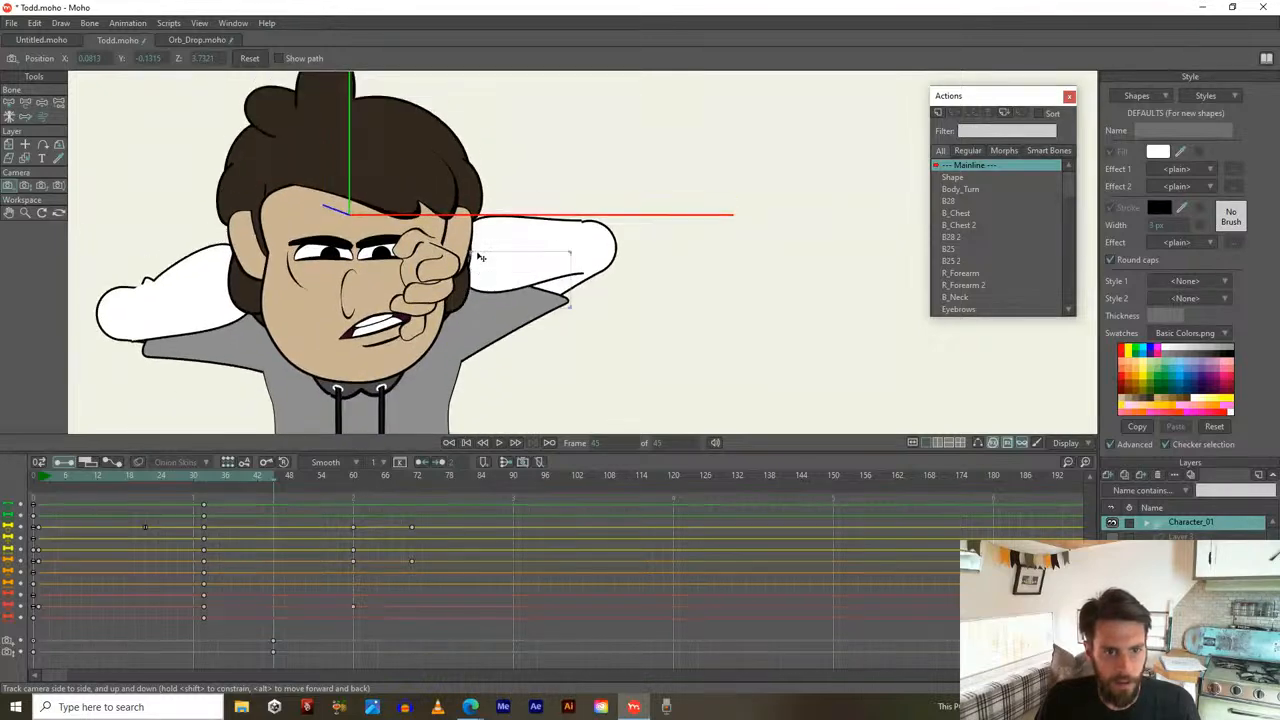
click(25, 185)
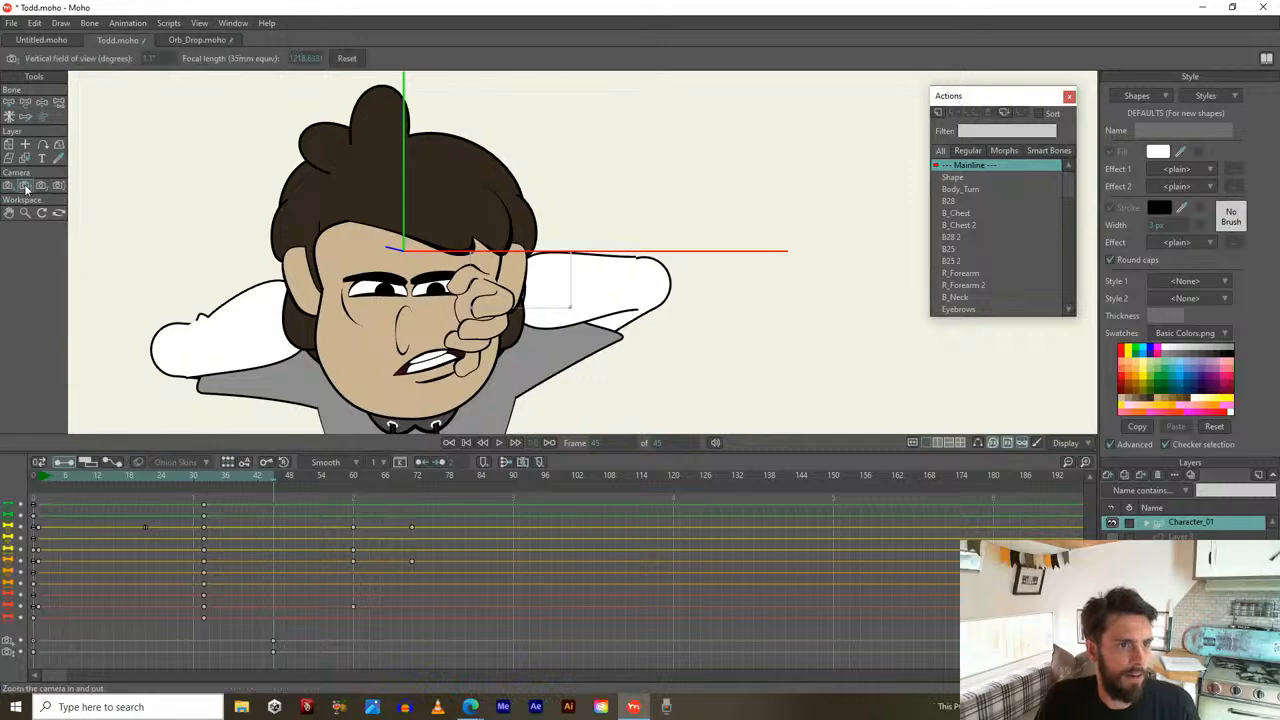
drag(437, 268, 600, 420)
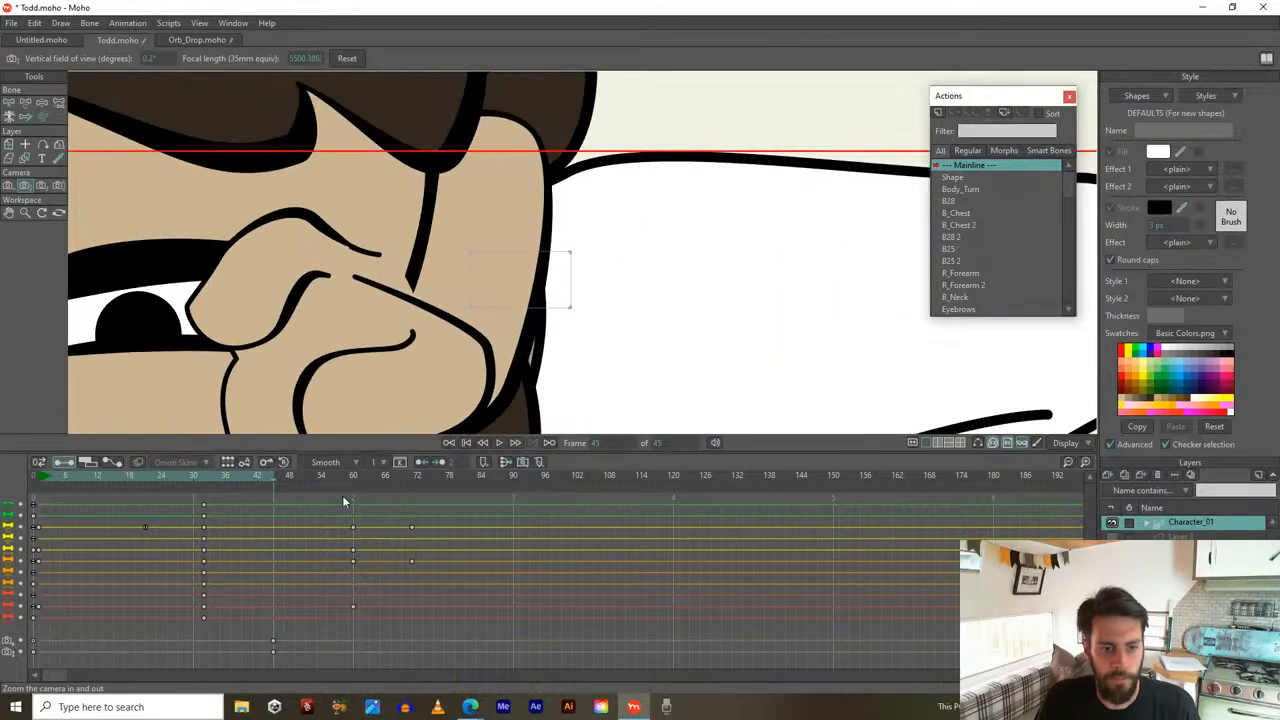
Set the frame 0 camera keys to Smooth interpolation and scrub the first part of the camera move
drag(270, 480, 93, 468)
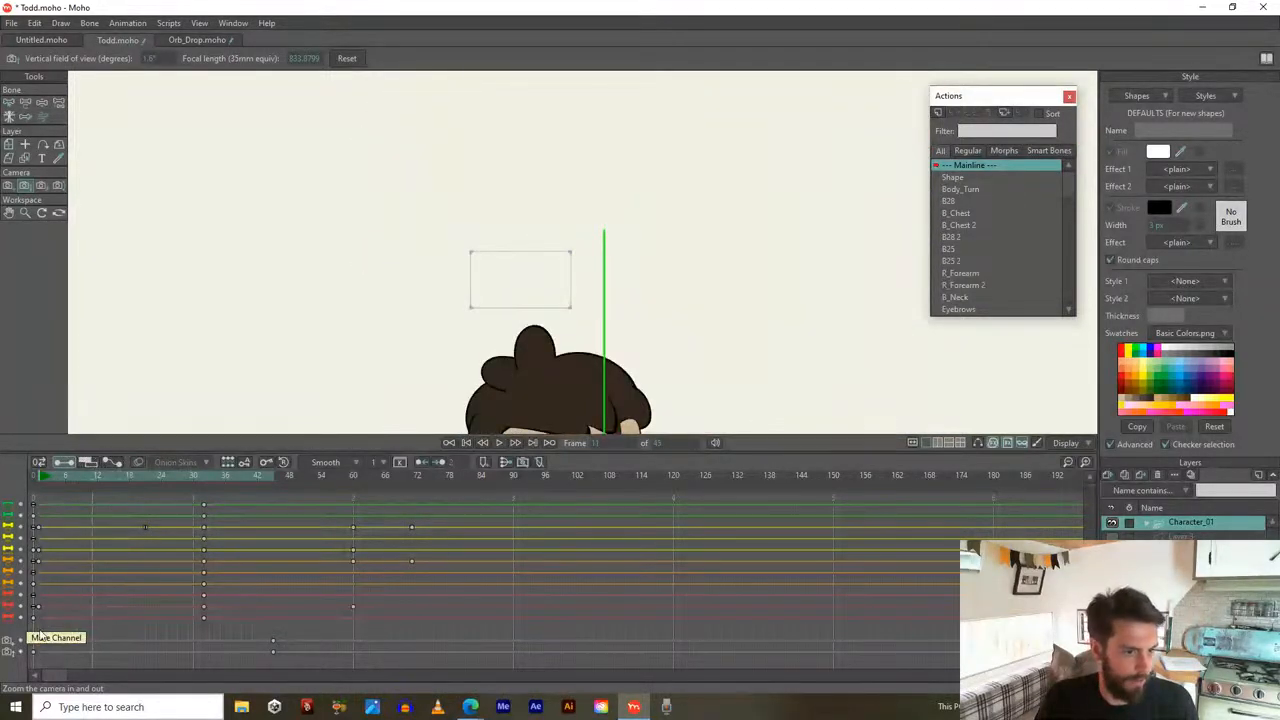
drag(29, 629, 38, 660)
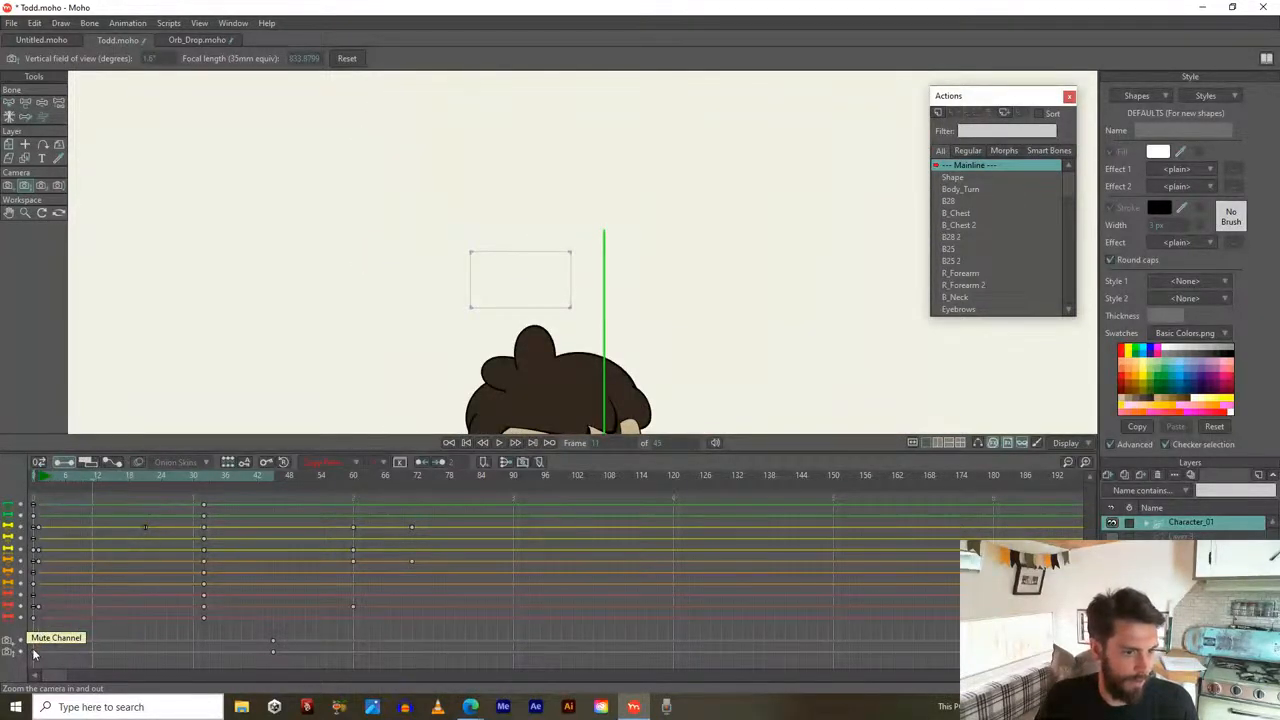
click(318, 463)
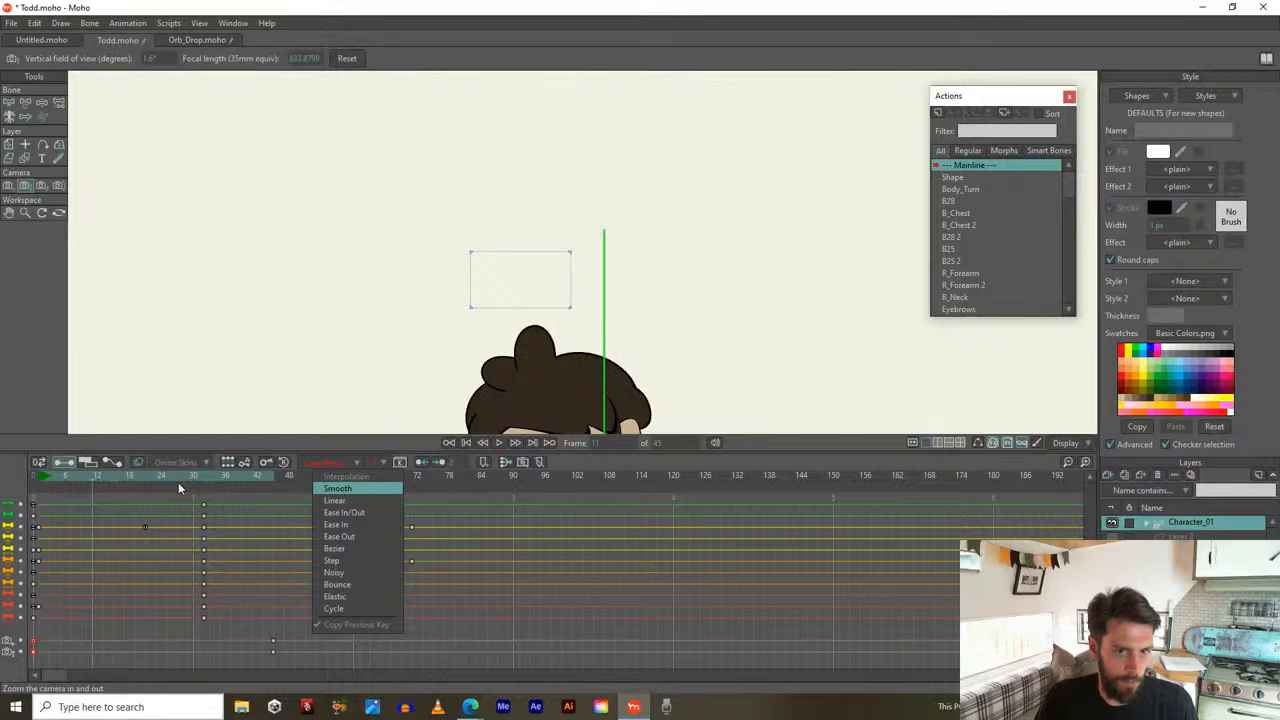
click(331, 490)
drag(36, 484, 110, 503)
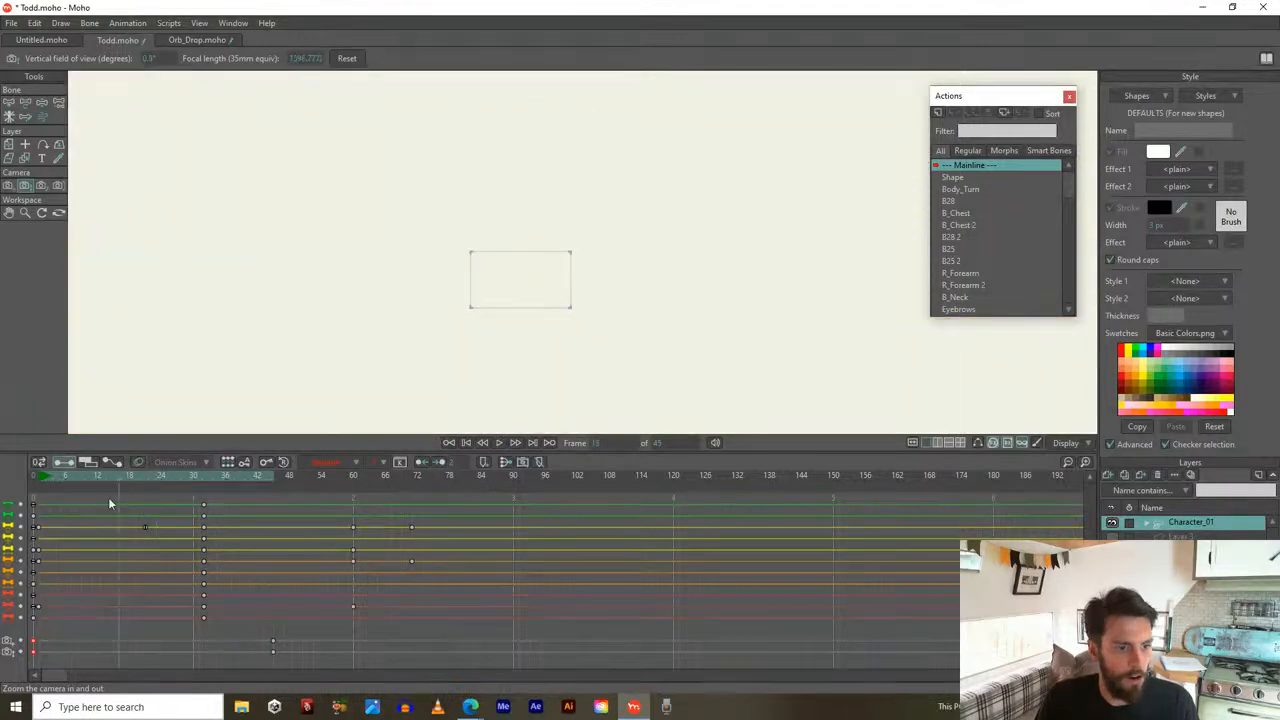
Go to frame 0 and delete all the camera keys, including those at frame 45
click(13, 499)
drag(300, 638, 6, 664)
key(Delete)
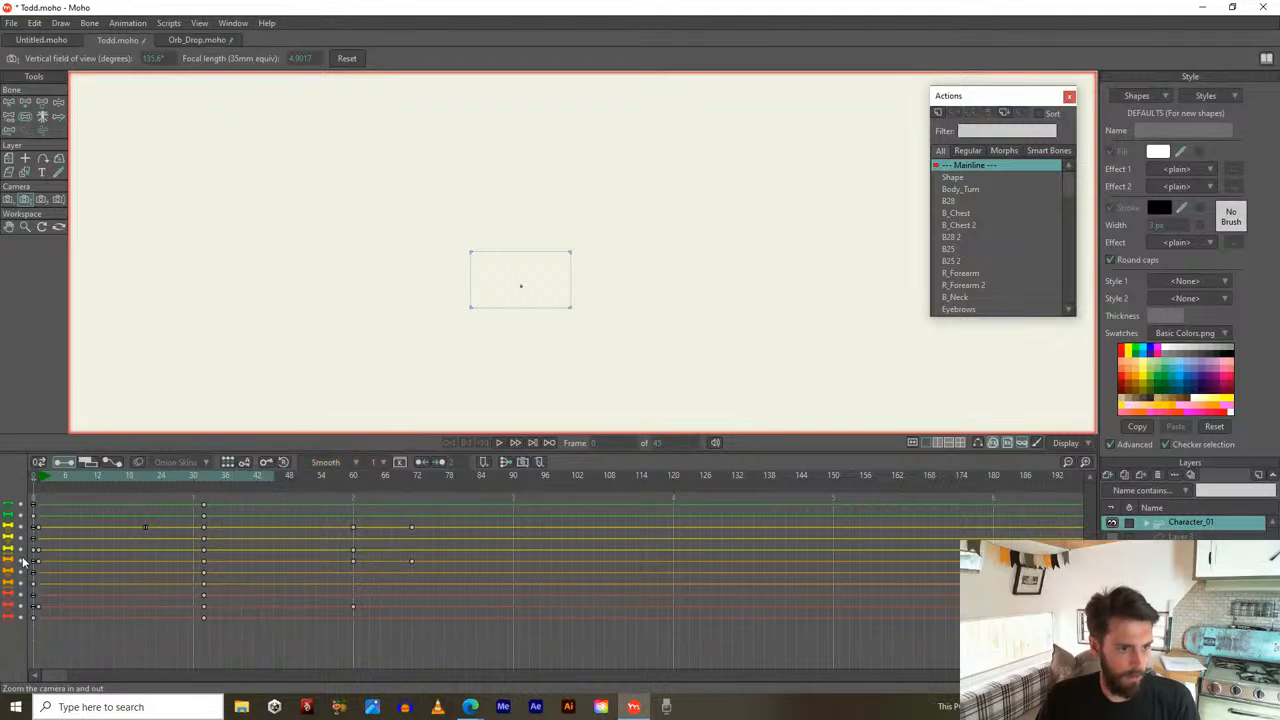
At frame 60, zoom the camera in and track it vertically to bring the crouching character into the frame
scroll(529, 299, down, 5)
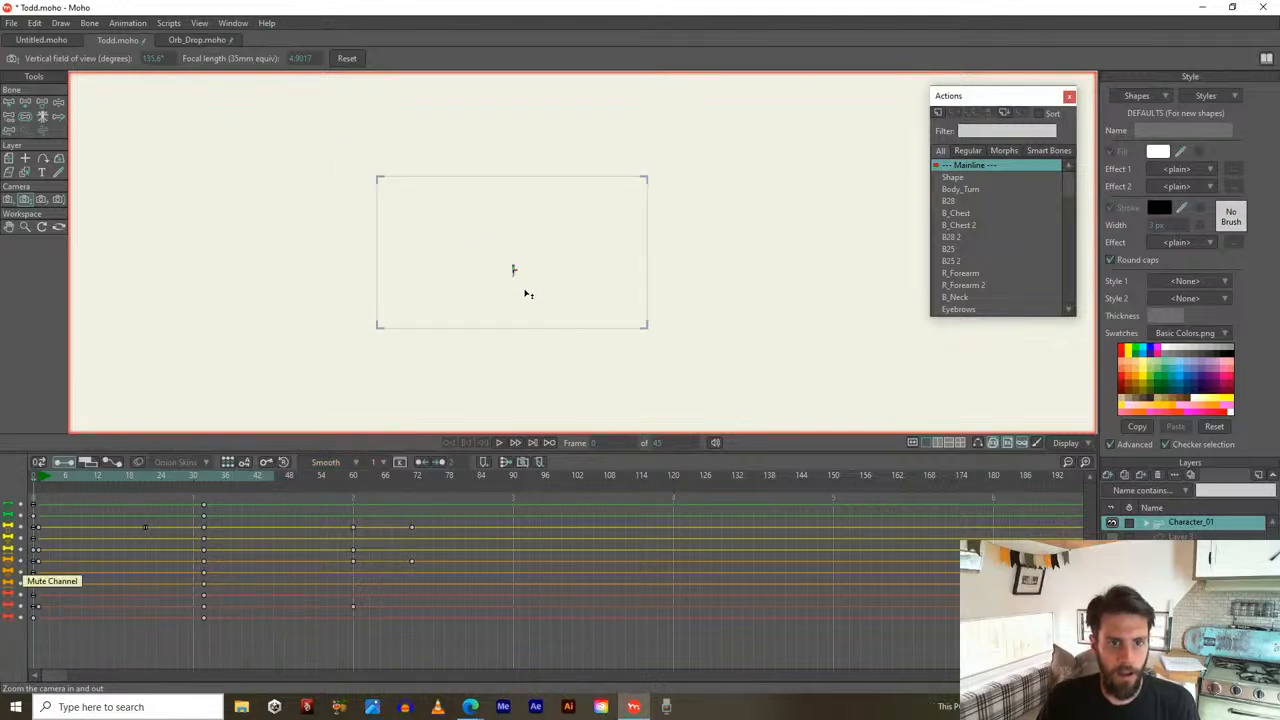
drag(33, 484, 349, 492)
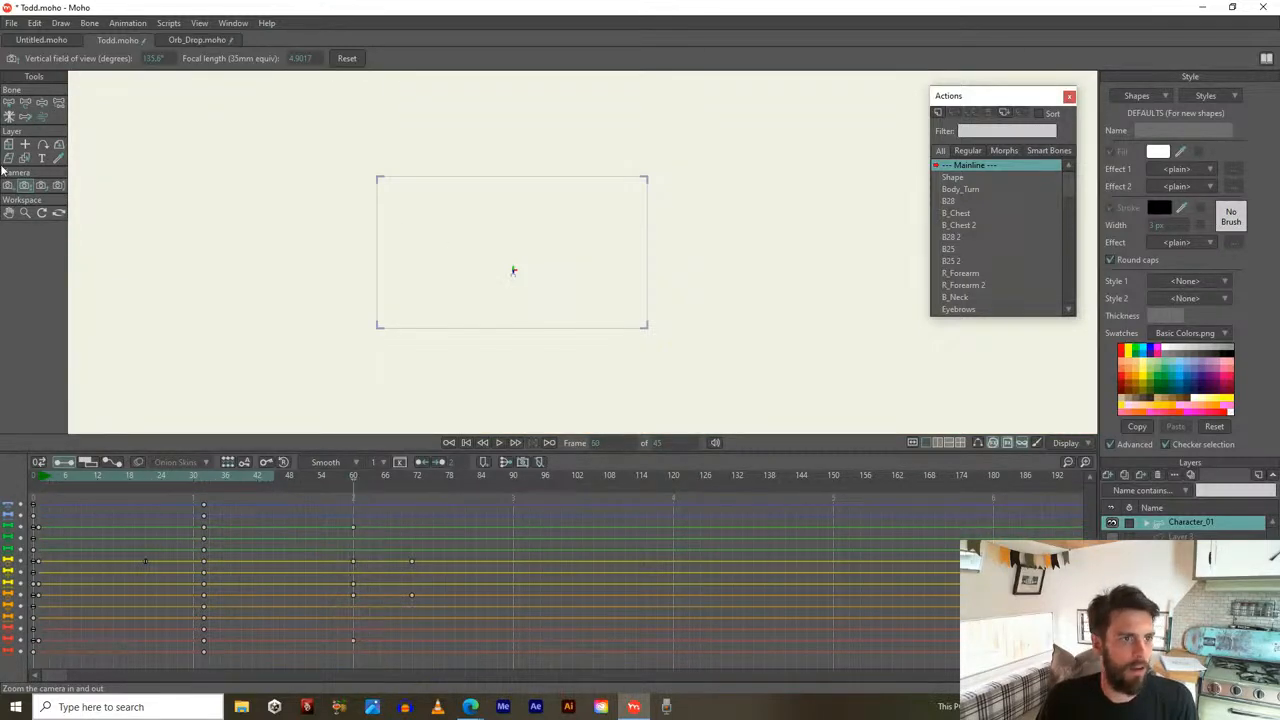
drag(509, 272, 452, 258)
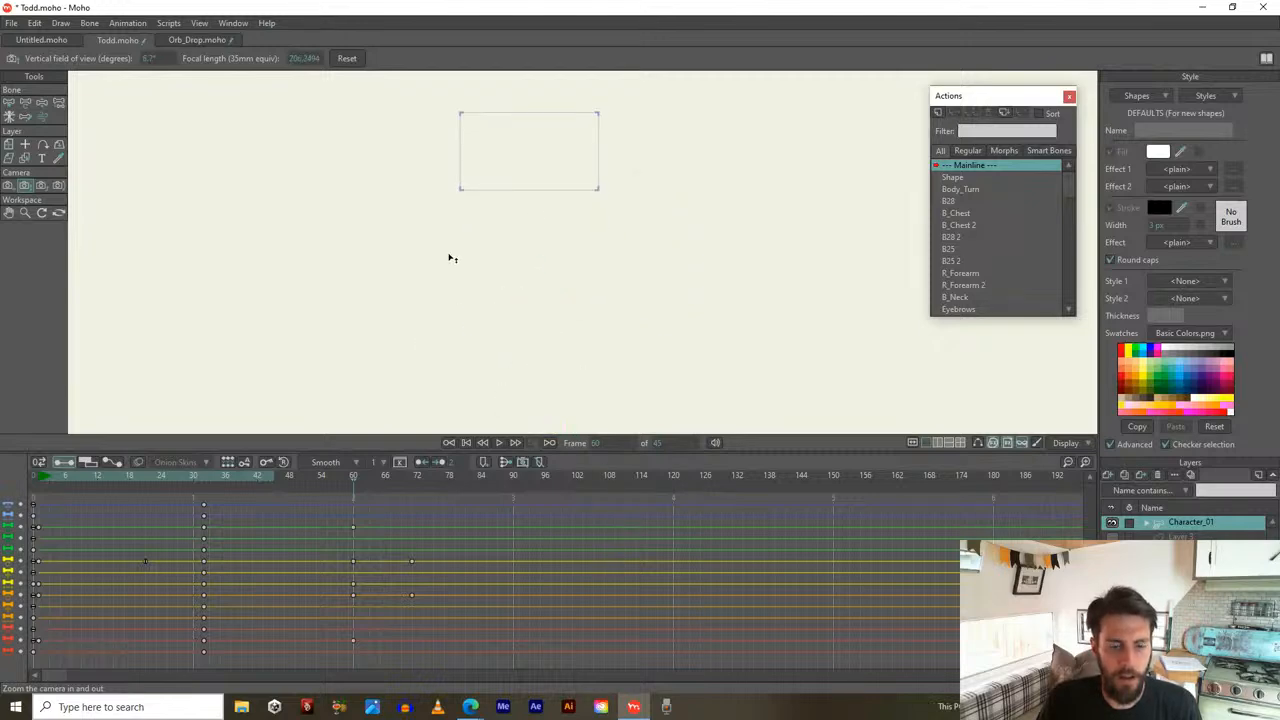
mouse_move(339, 485)
mouse_down()
mouse_move(129, 484)
mouse_move(352, 474)
mouse_up()
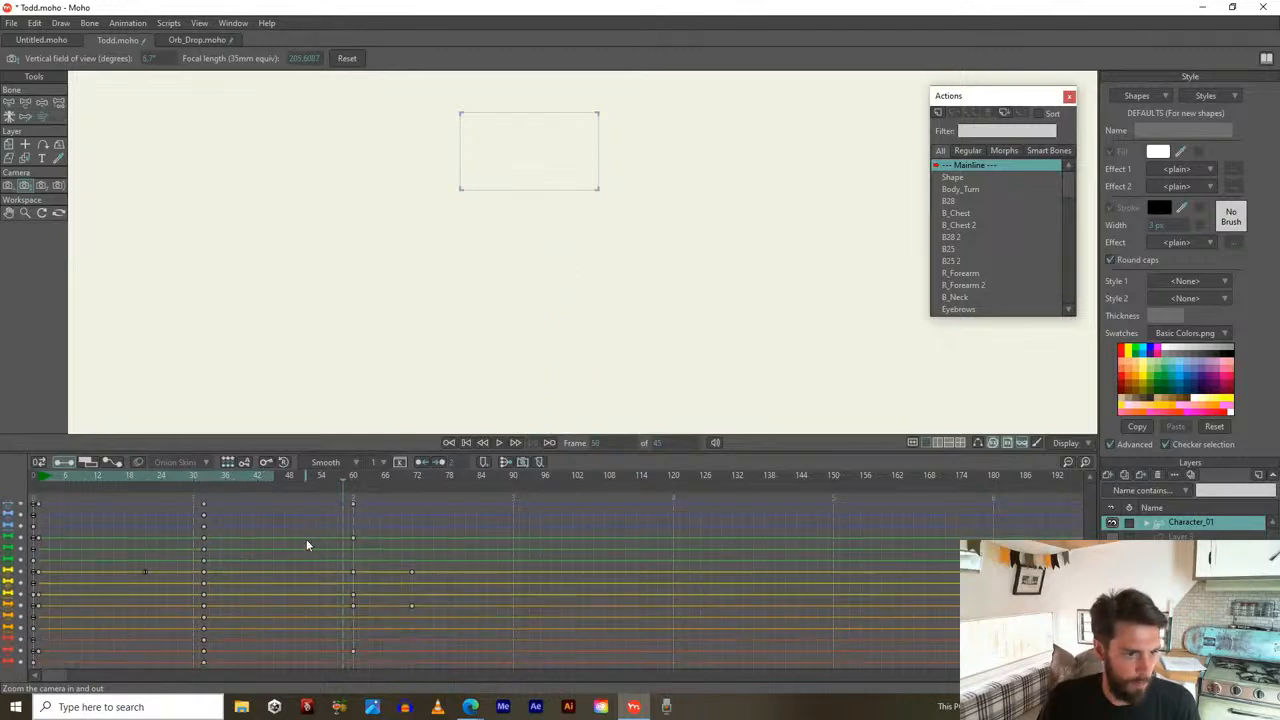
click(354, 481)
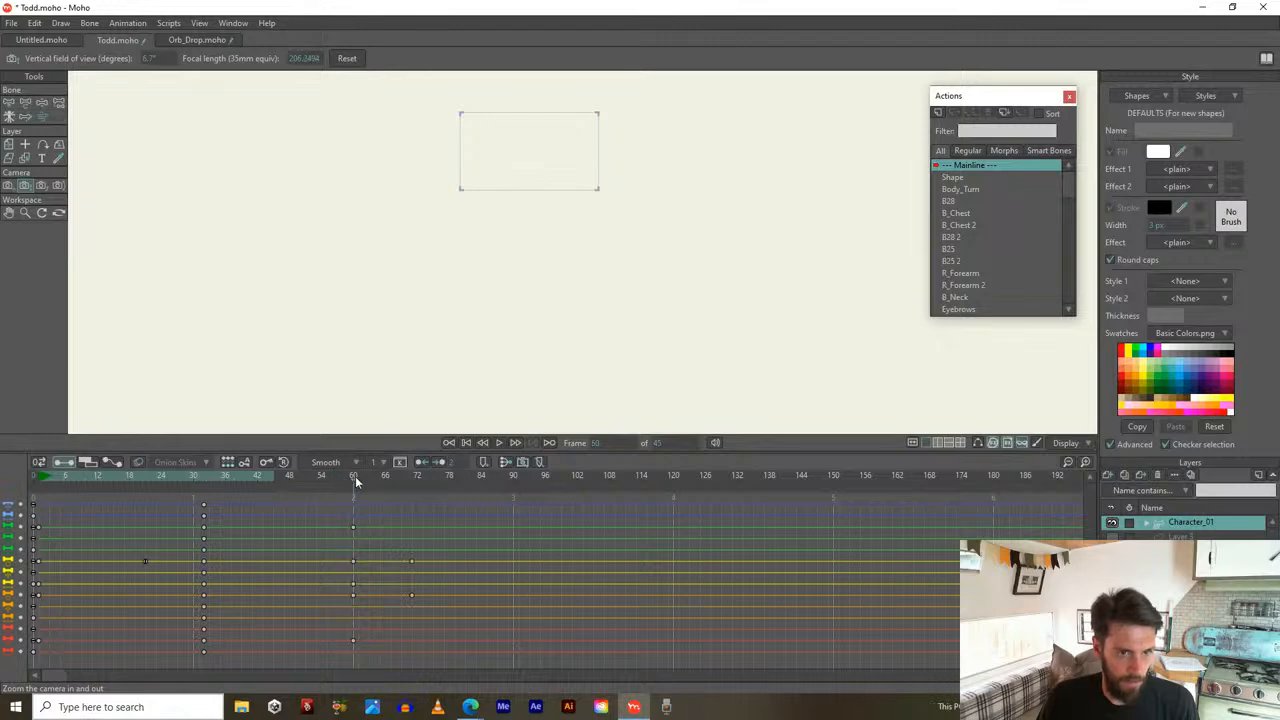
click(8, 185)
drag(494, 318, 500, 230)
Set the camera track and zoom keys at frames 0 and 60 to Smooth interpolation
drag(359, 492, 92, 476)
scroll(104, 625, down, 1)
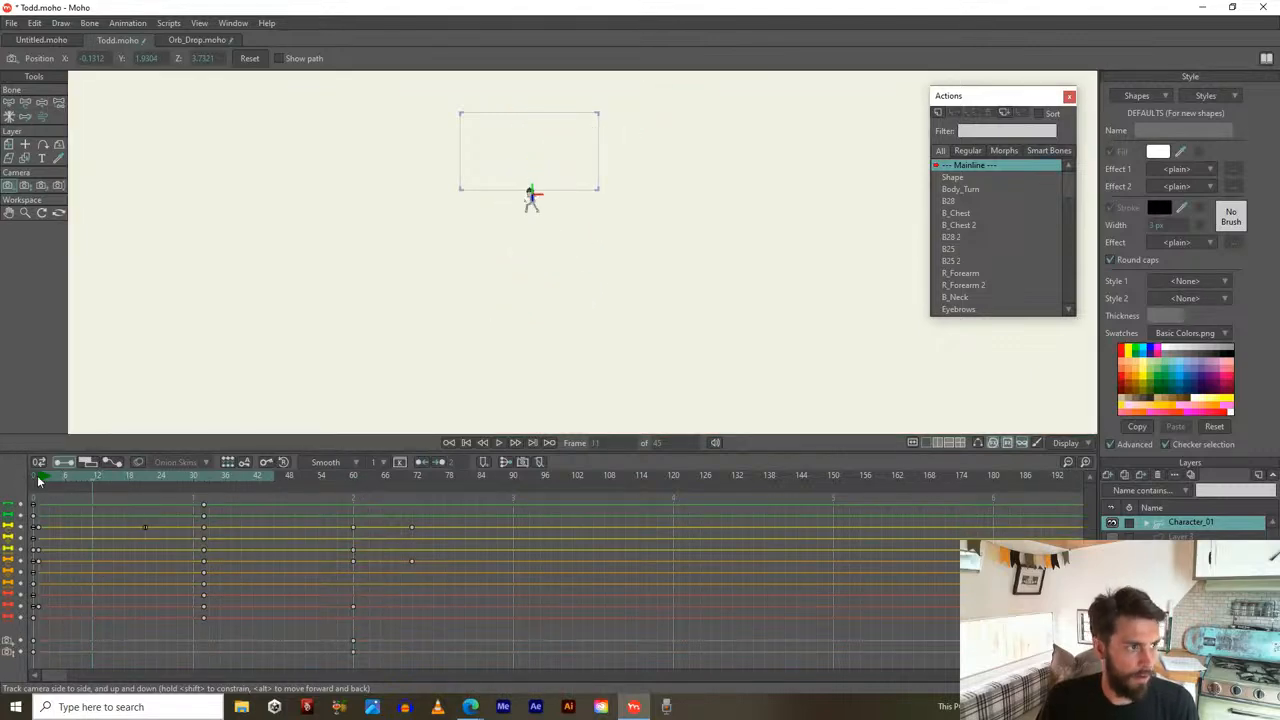
drag(299, 657, 22, 656)
click(344, 465)
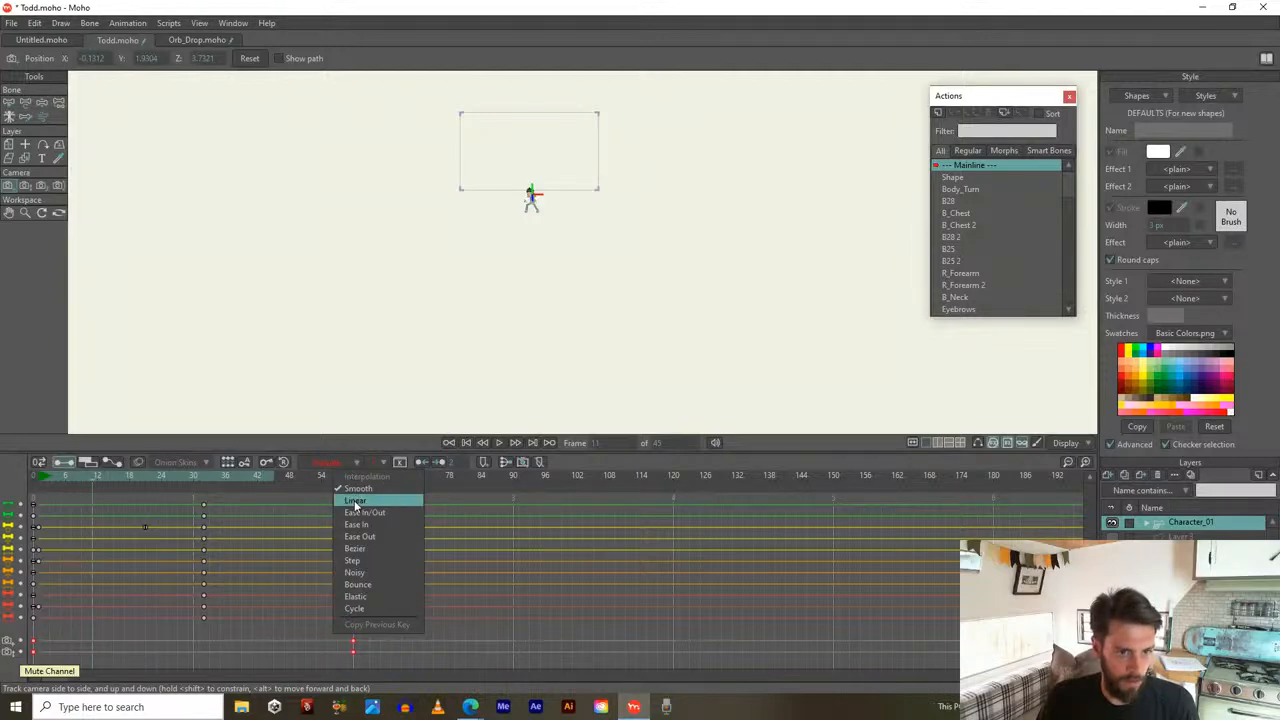
click(358, 488)
Scrub the camera move back and forth between frames 1 and 71 to review its motion
click(50, 484)
drag(50, 484, 412, 545)
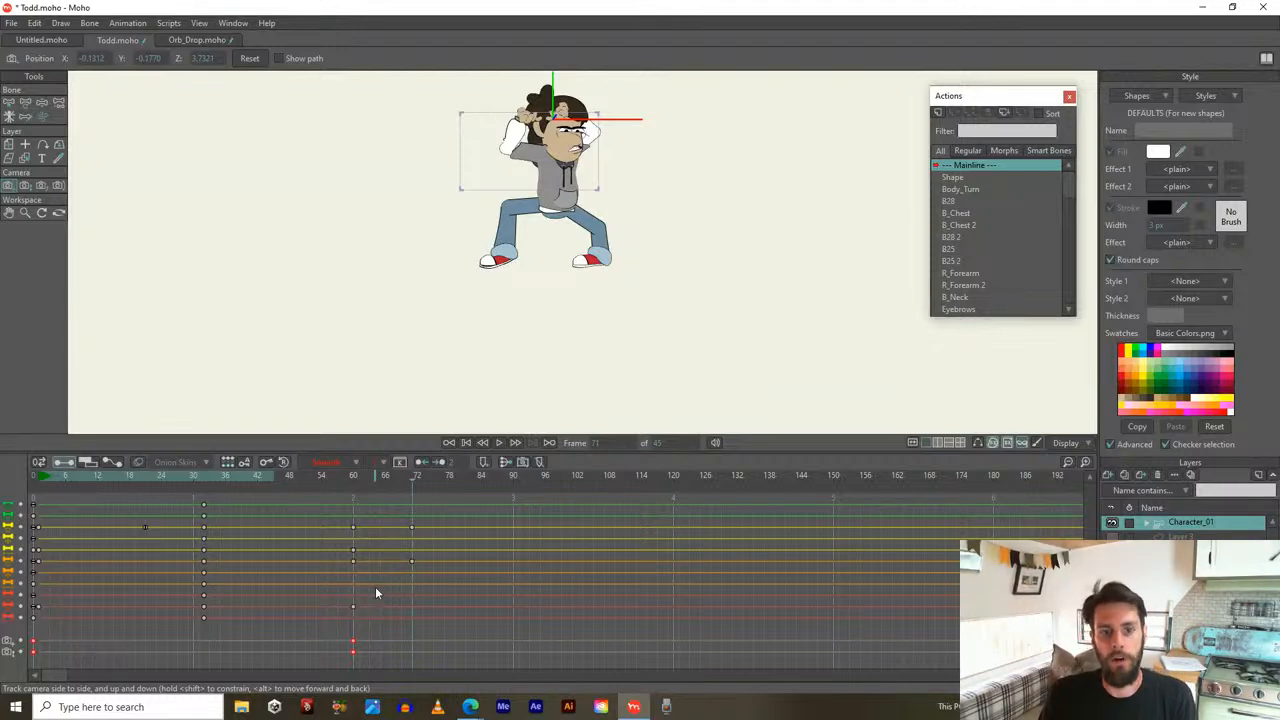
drag(403, 481, 353, 480)
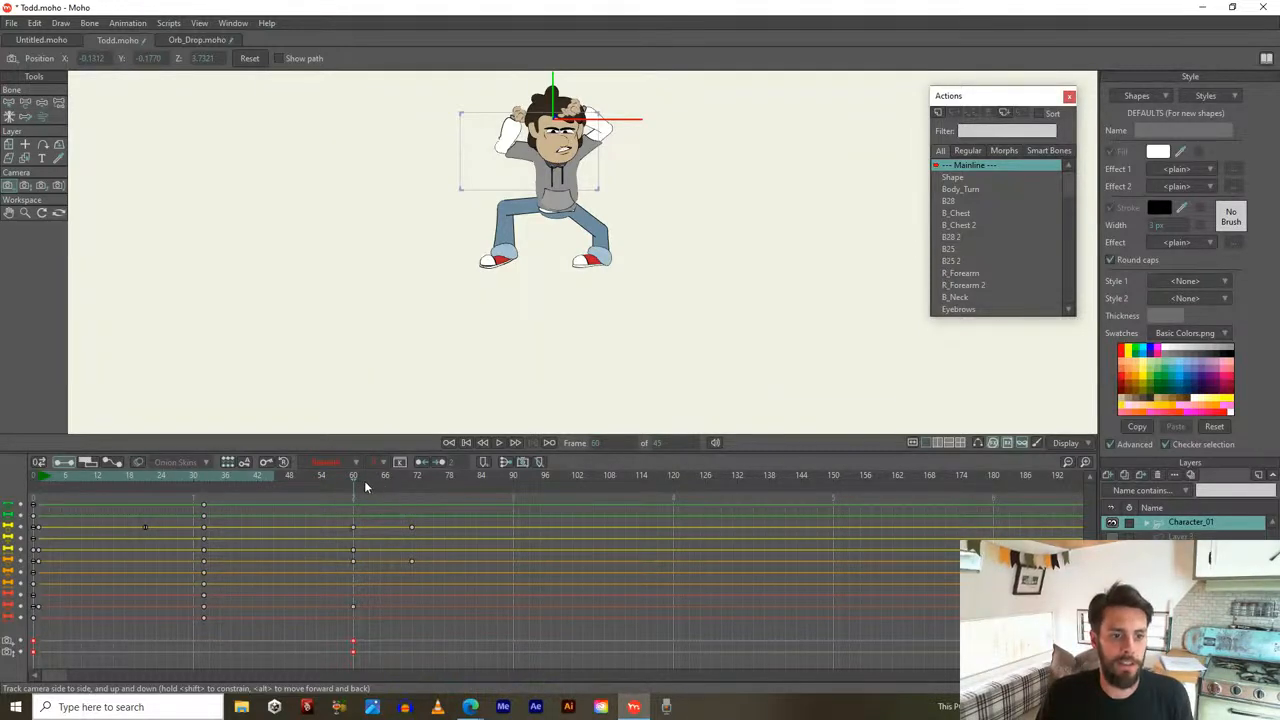
drag(355, 481, 40, 503)
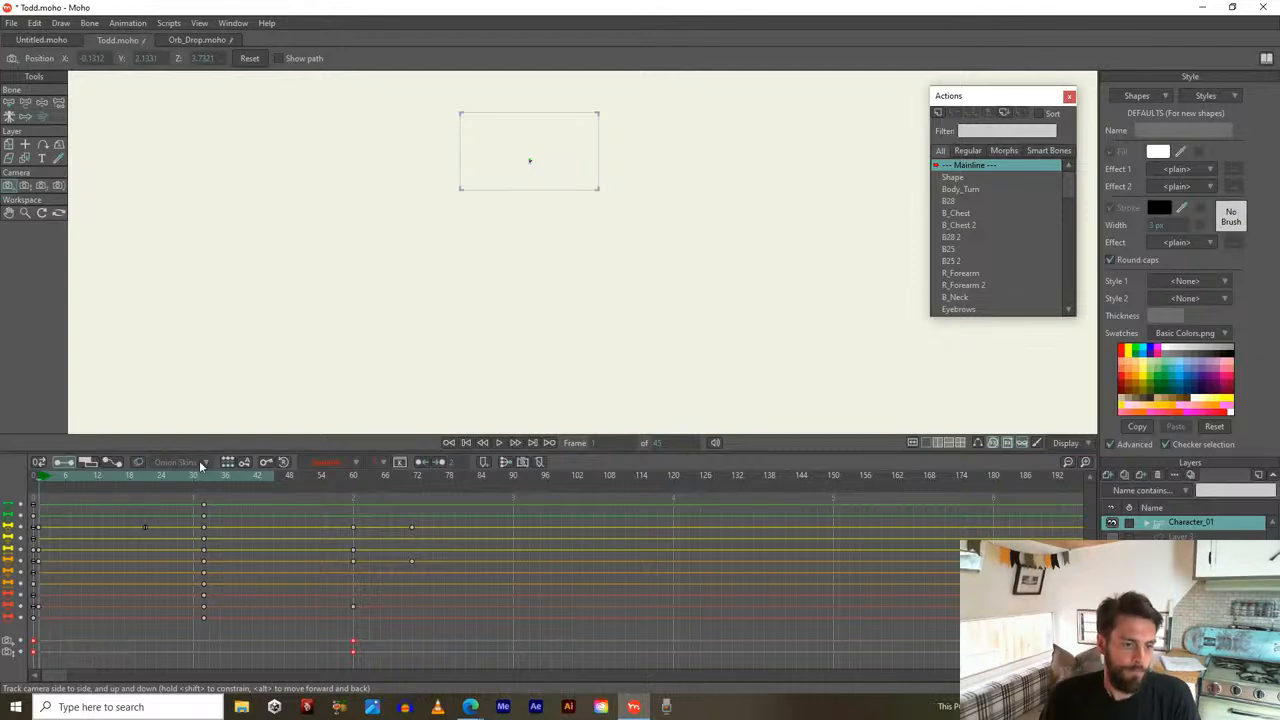
drag(48, 478, 360, 477)
drag(206, 479, 353, 505)
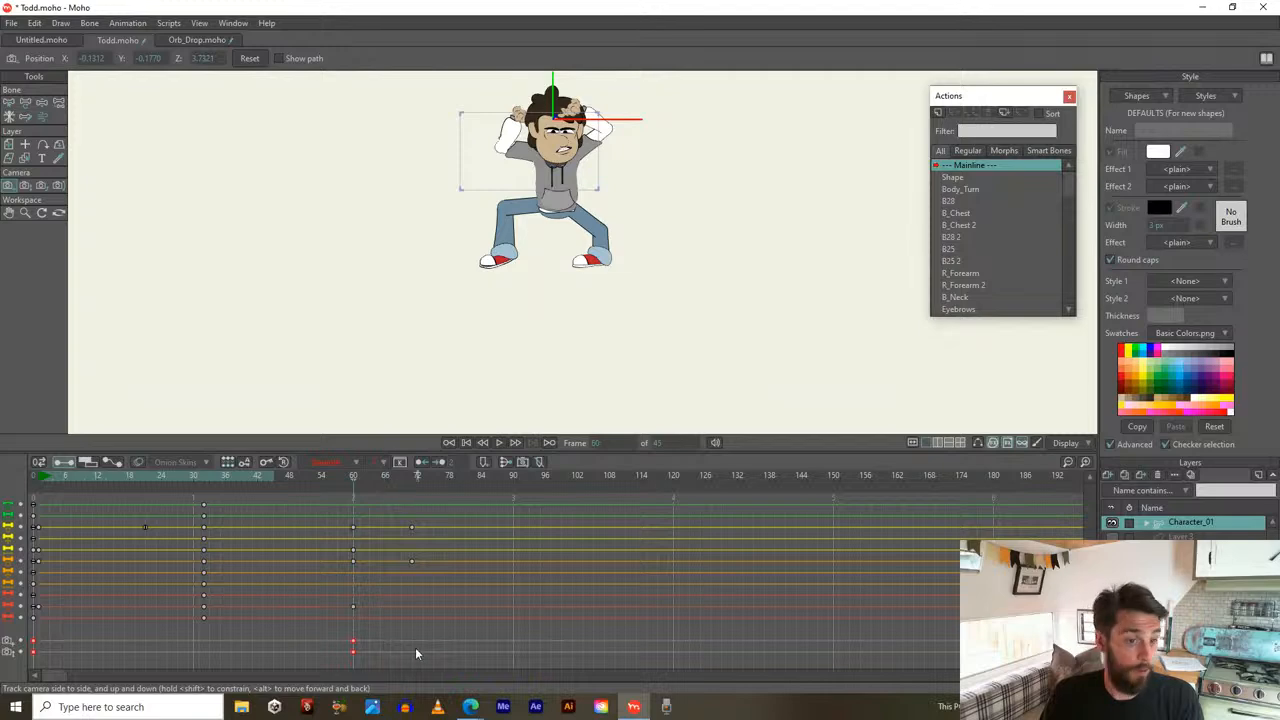
Delete the camera keys at frames 0 and 60, and reset the camera's position and zoom at frame 0
drag(383, 636, 16, 662)
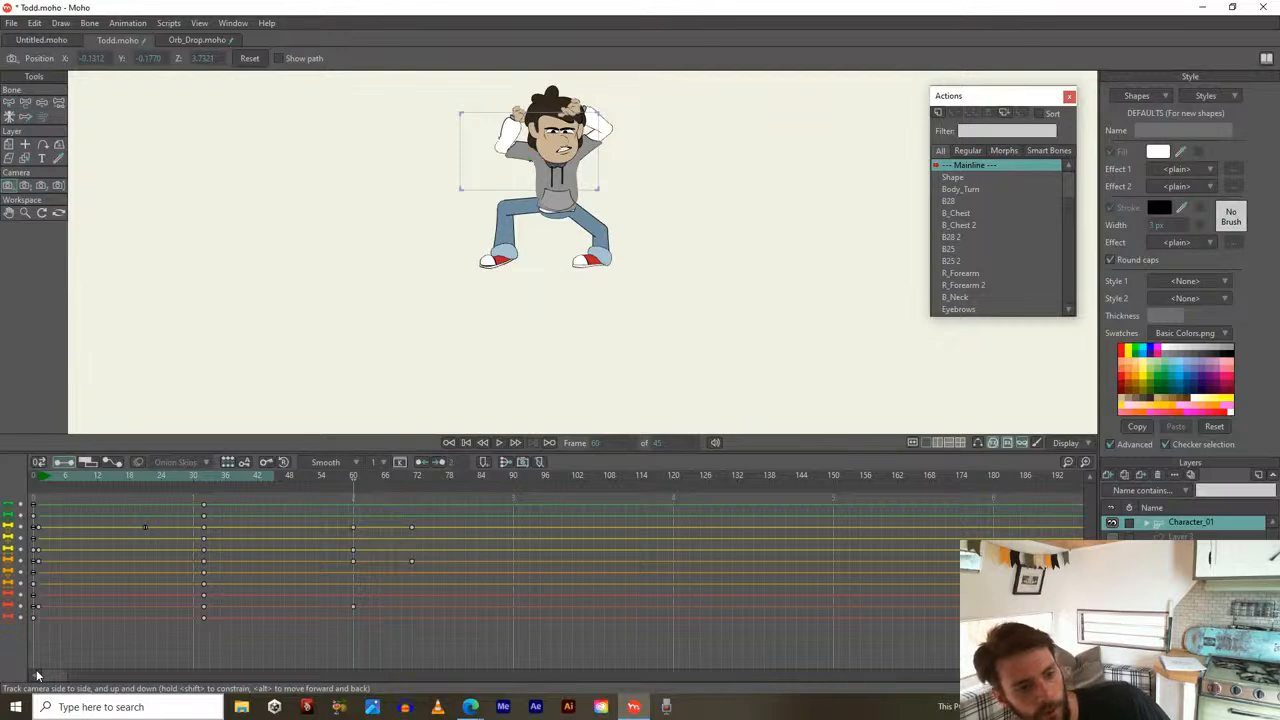
click(33, 479)
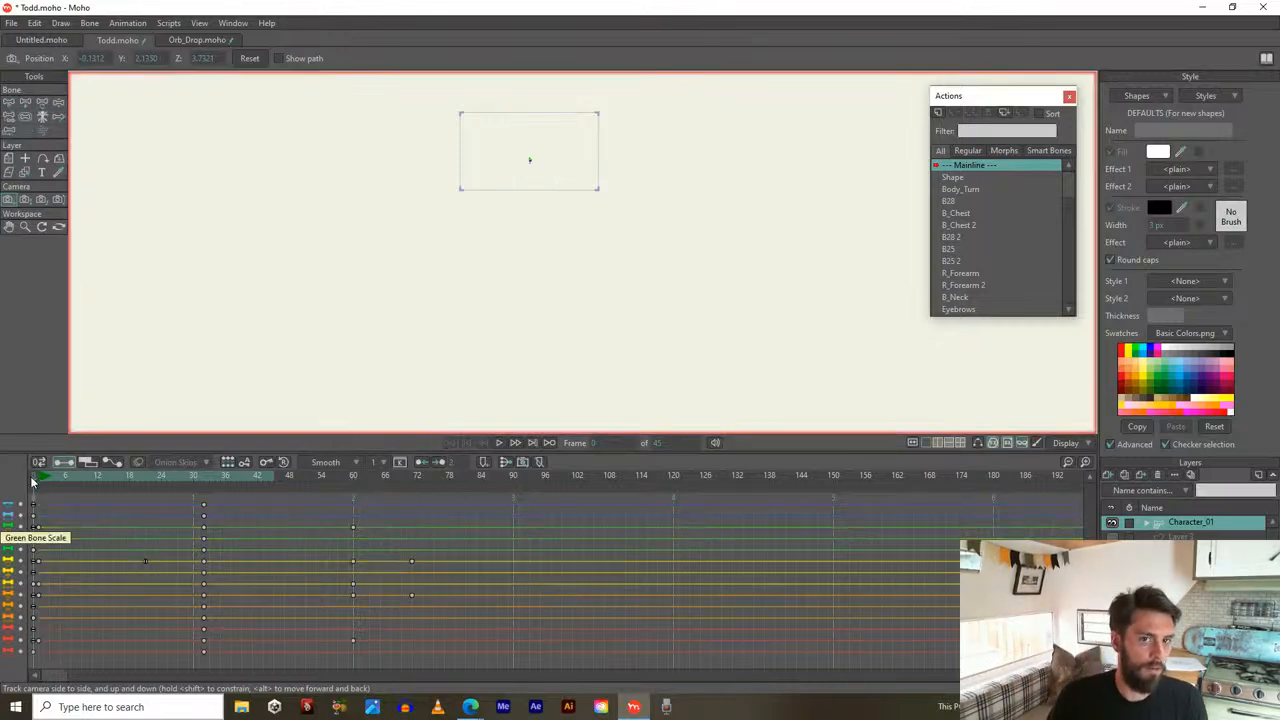
click(249, 59)
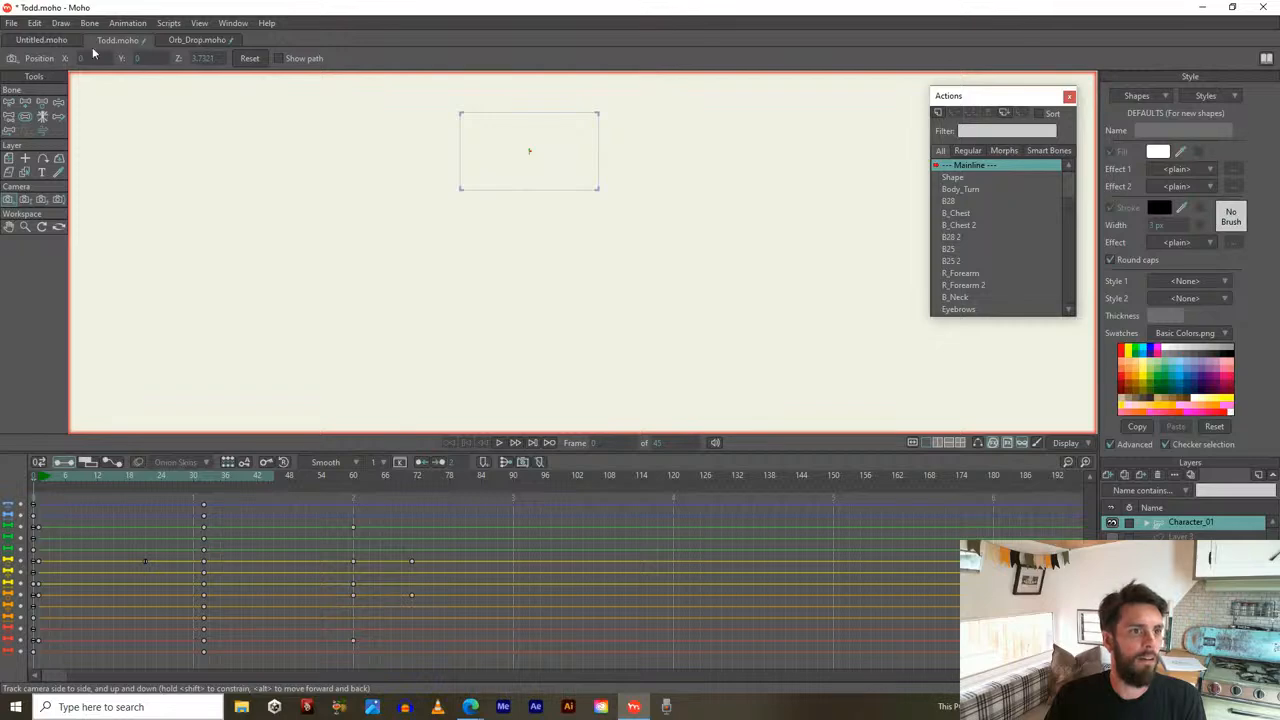
scroll(523, 194, up, 6)
drag(511, 124, 504, 304)
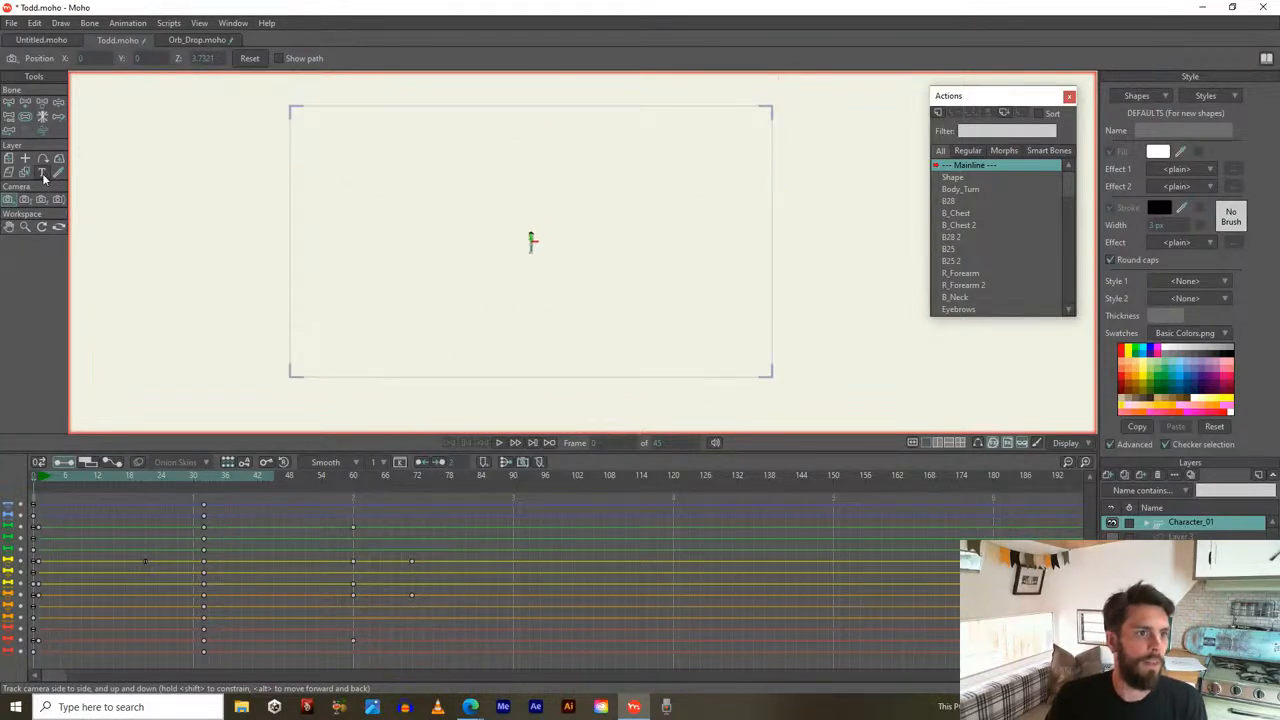
click(26, 200)
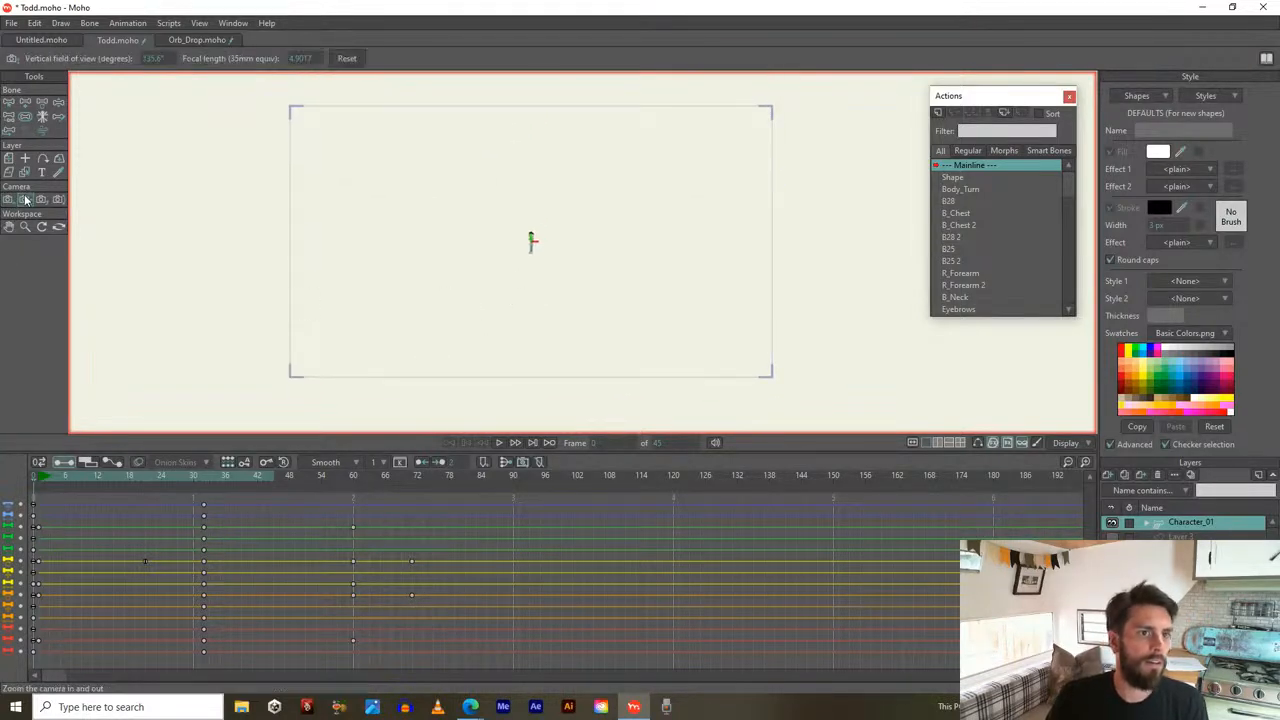
click(346, 59)
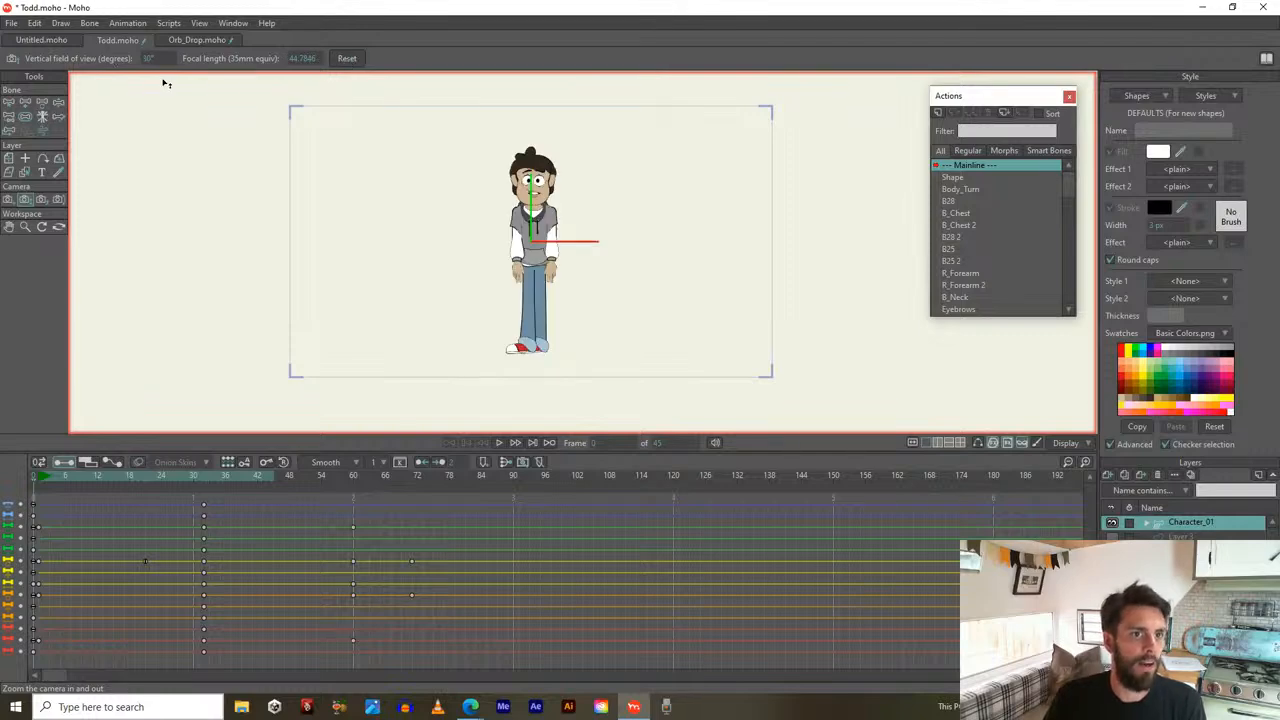
Zoom the camera far out at frame 1 so the character appears tiny in the frame
click(55, 476)
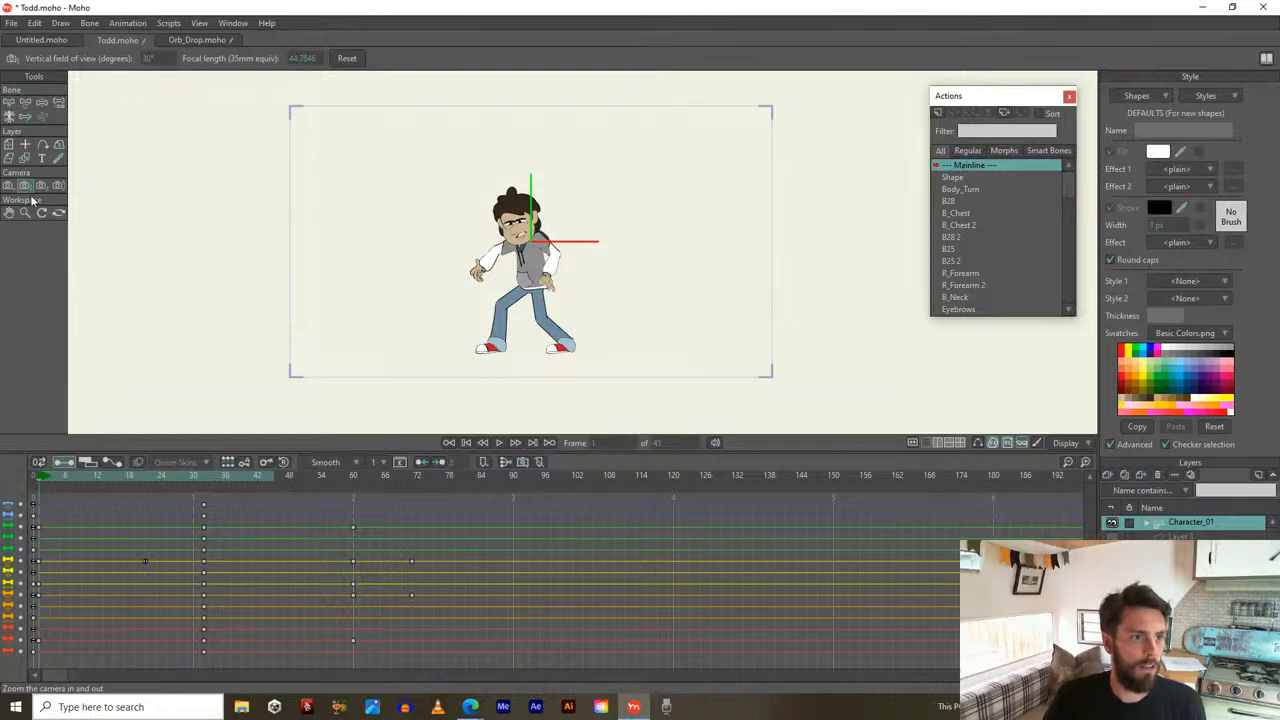
drag(493, 287, 449, 166)
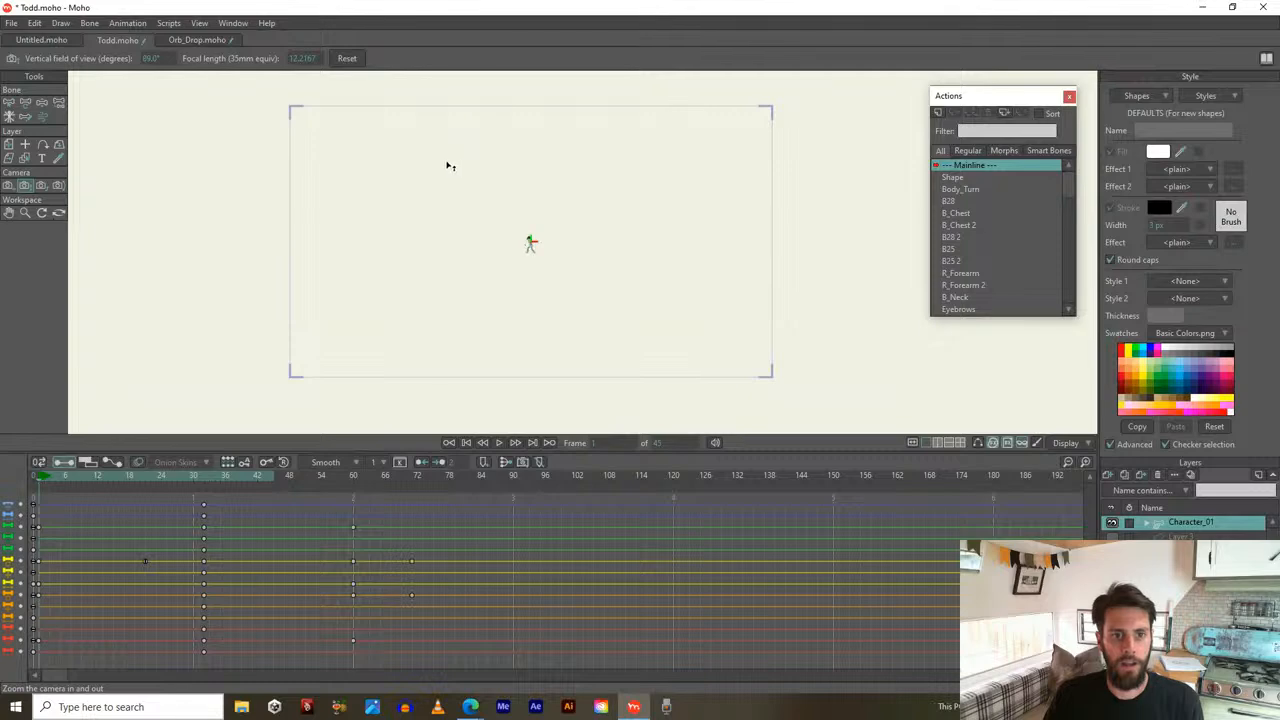
click(42, 477)
key(Right)
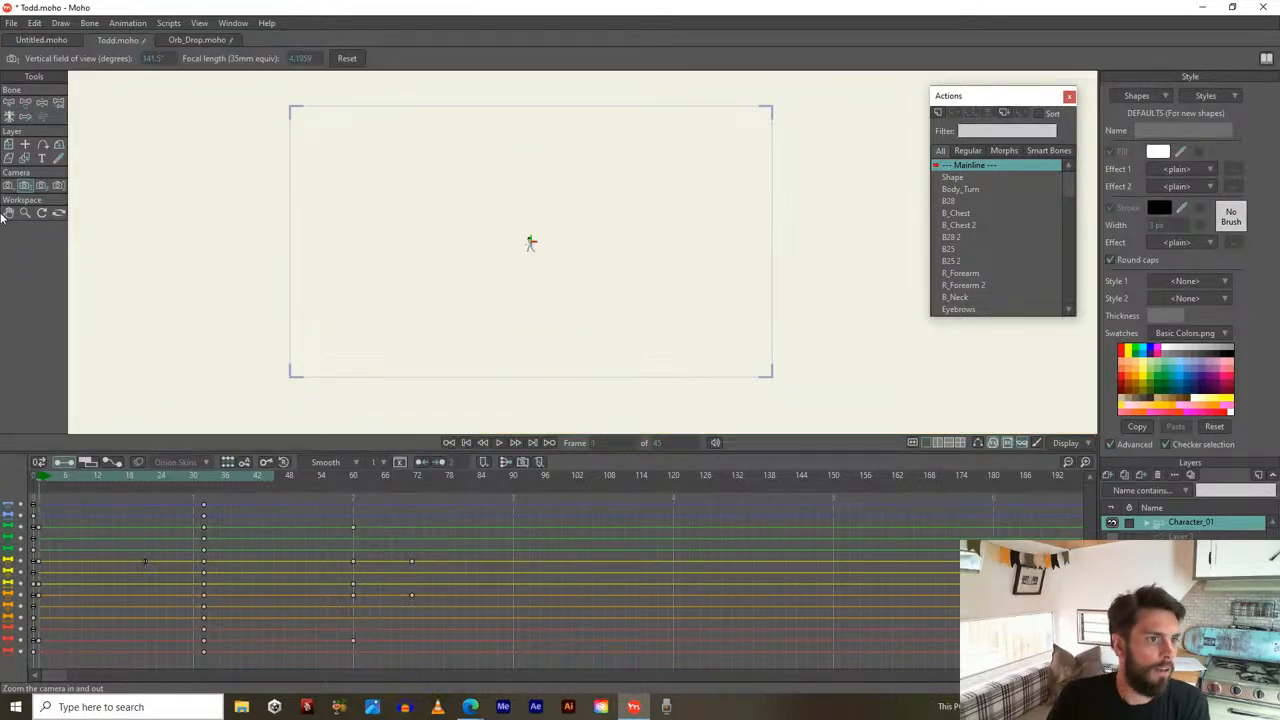
At frame 60, zoom the camera in extremely close and track it onto the character's white sleeve beside the neck
click(6, 188)
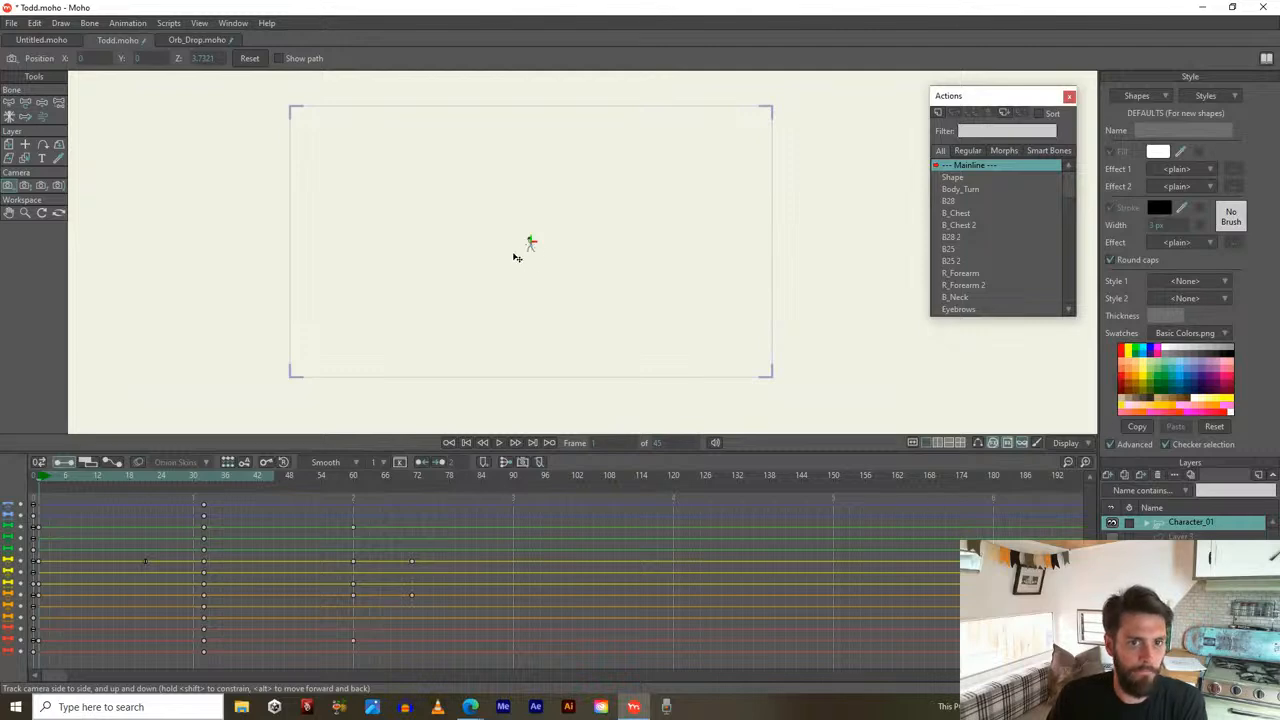
click(352, 478)
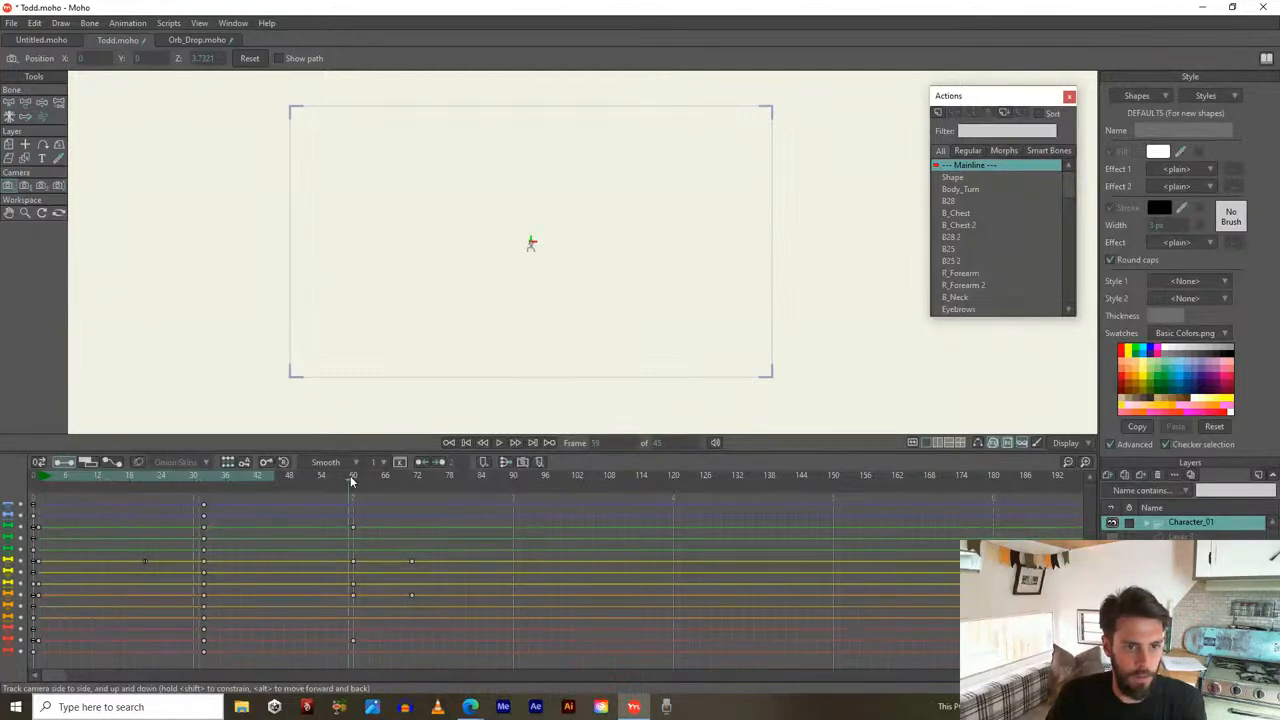
click(24, 187)
drag(520, 262, 533, 449)
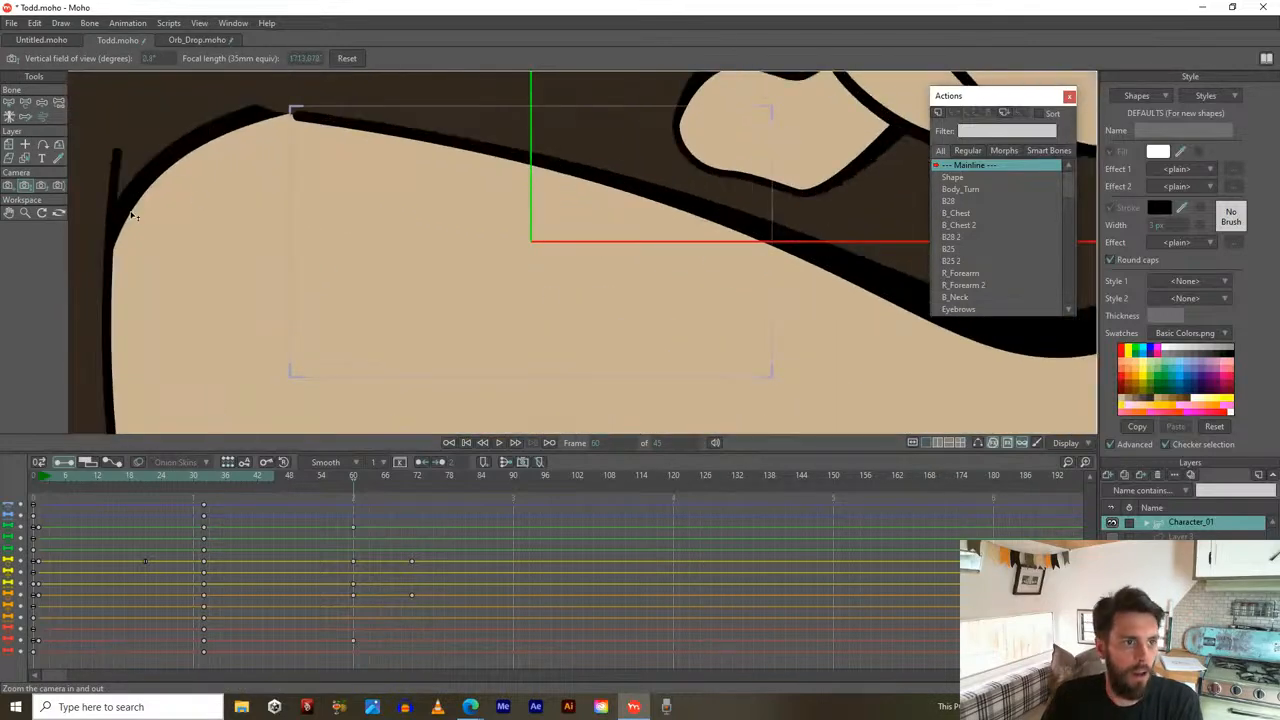
click(9, 187)
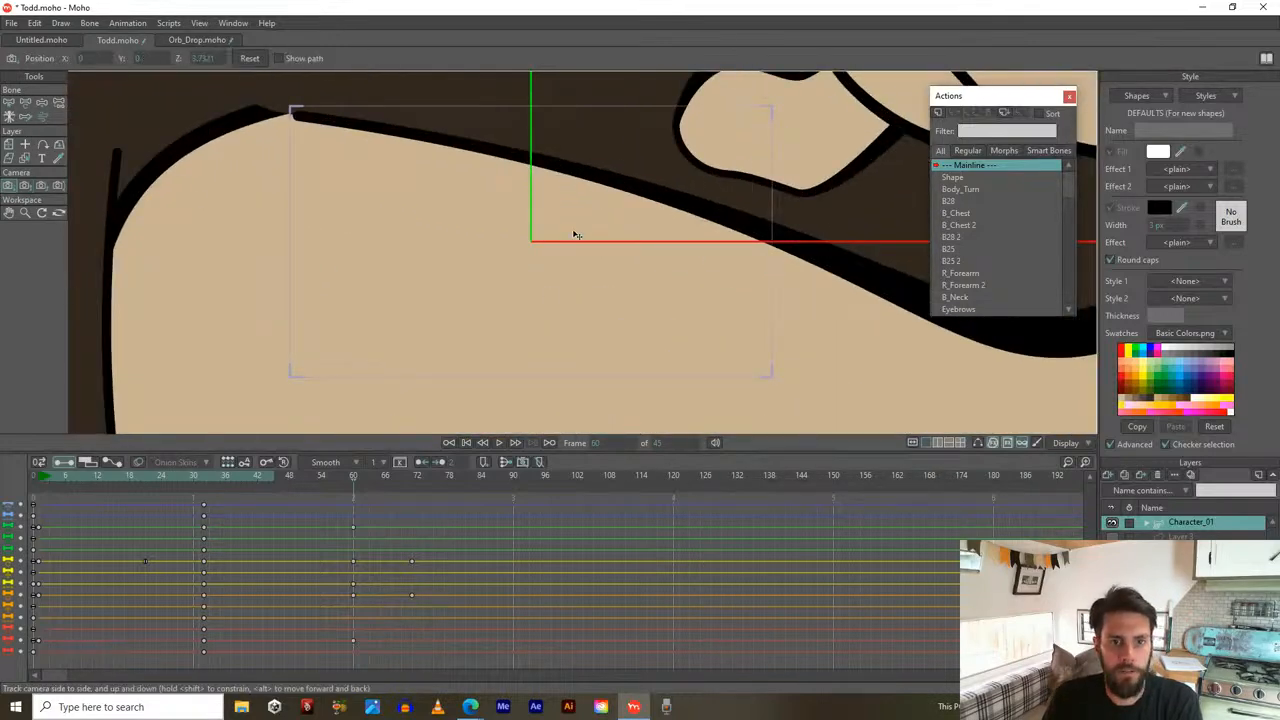
drag(575, 234, 548, 226)
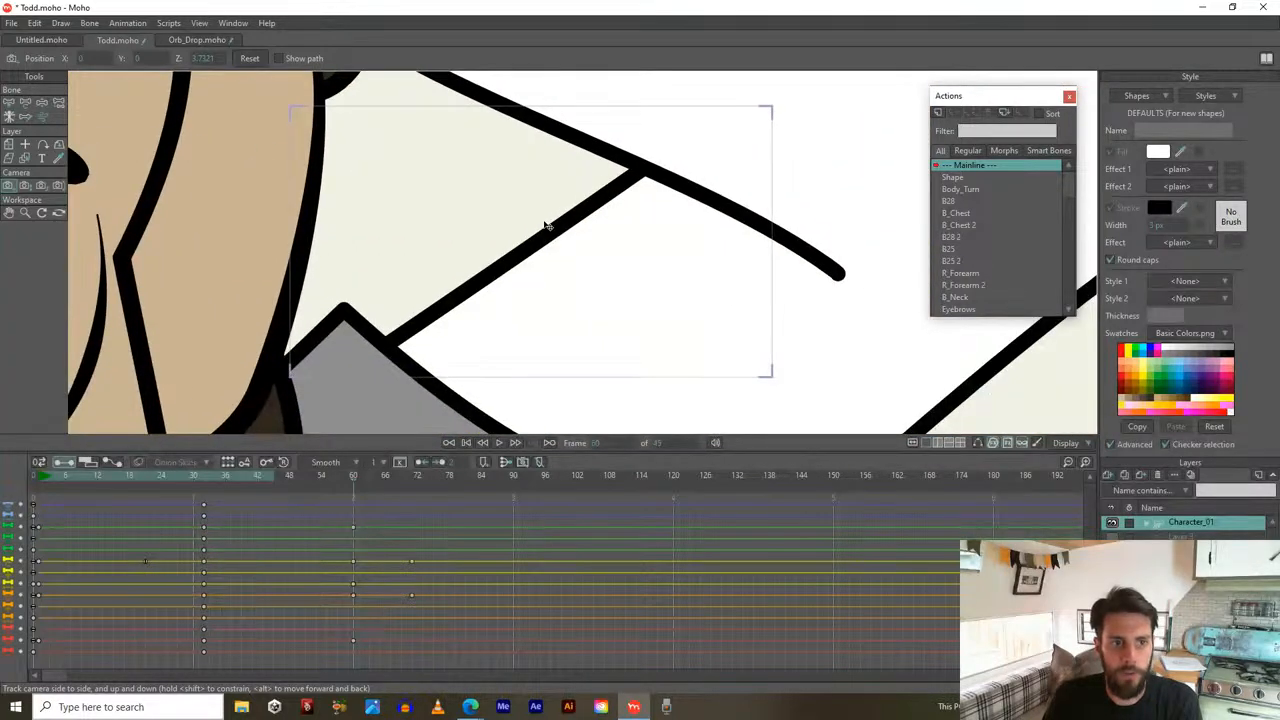
Set the camera tracking and camera zoom keys at the start and at frame 60 to Bezier interpolation
drag(353, 481, 80, 481)
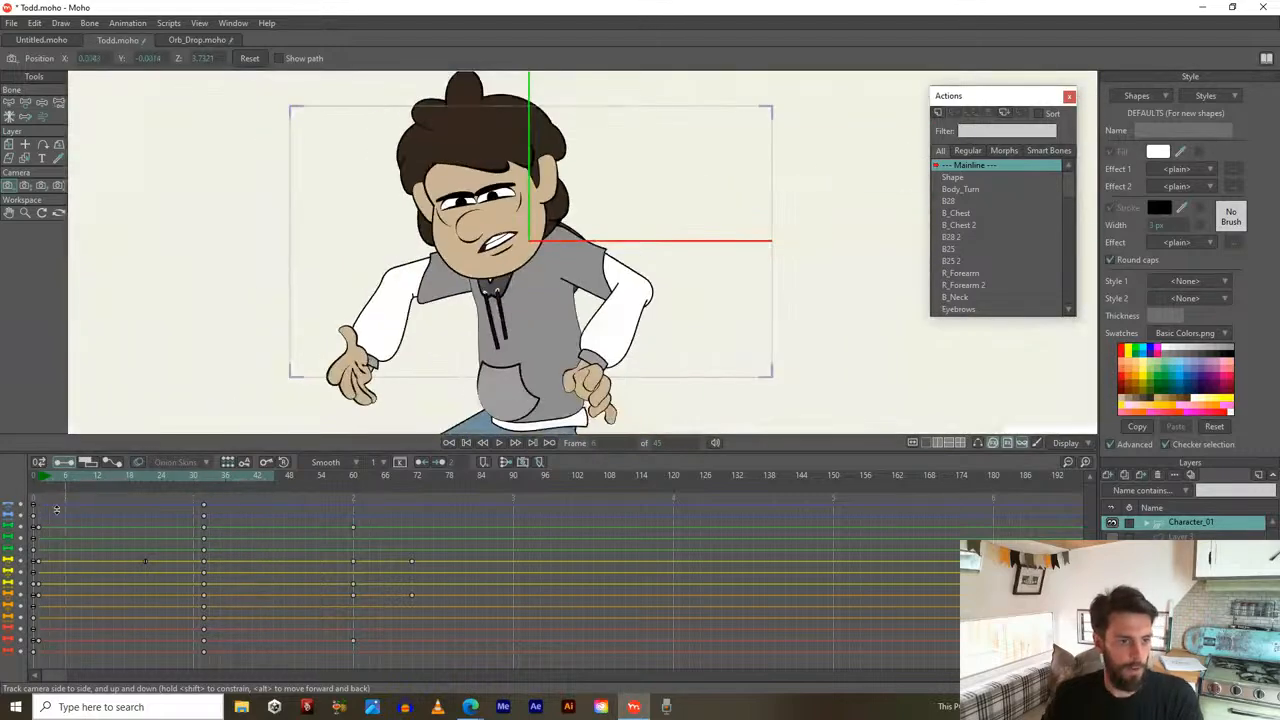
scroll(62, 560, down, 2)
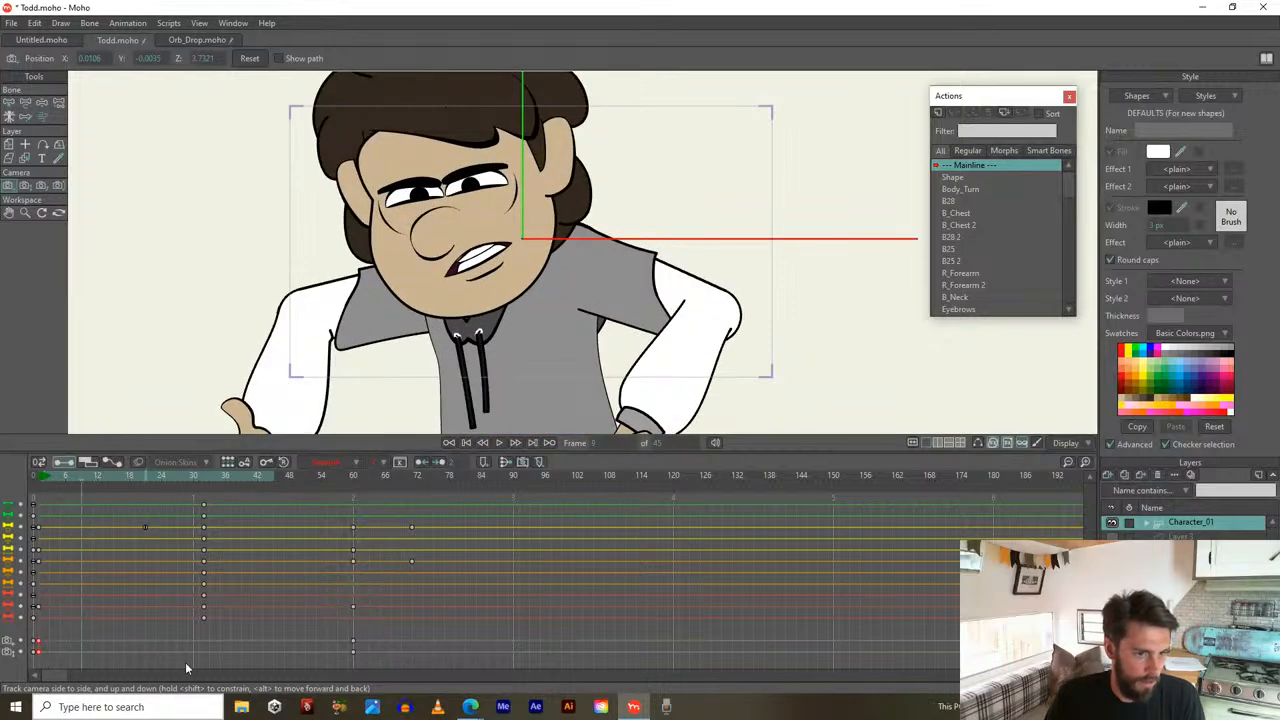
drag(370, 635, 36, 665)
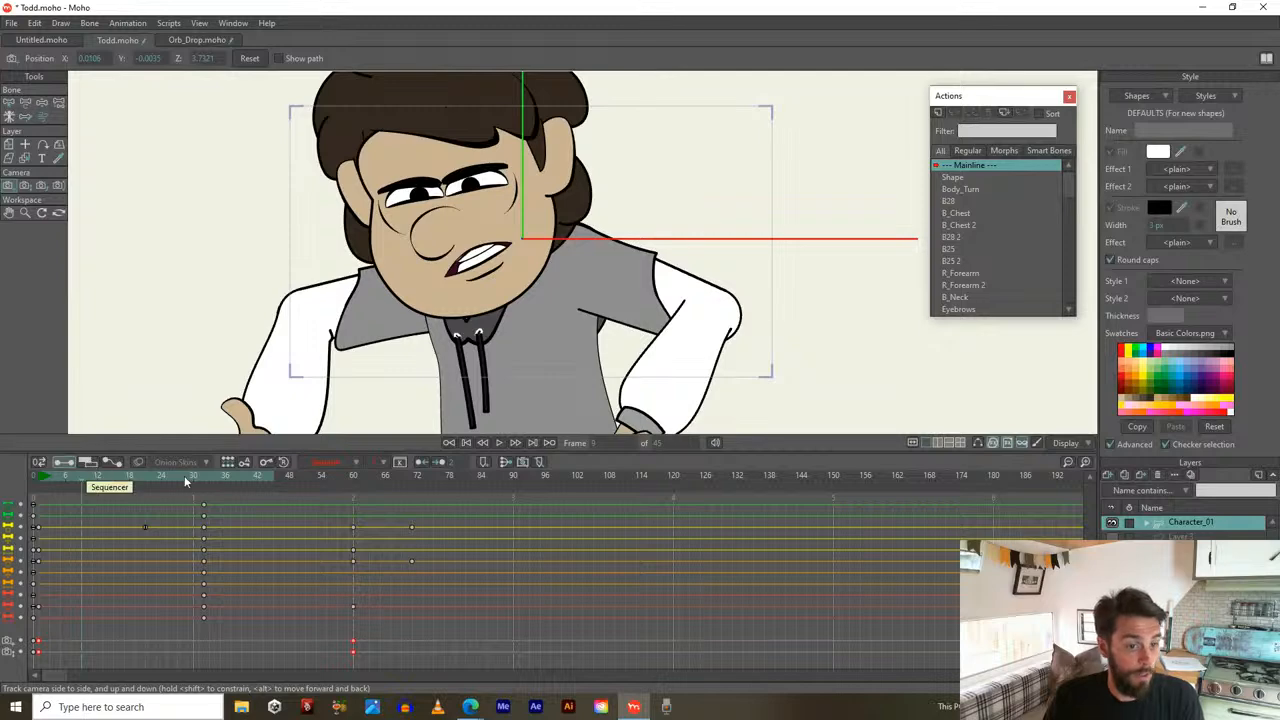
click(326, 463)
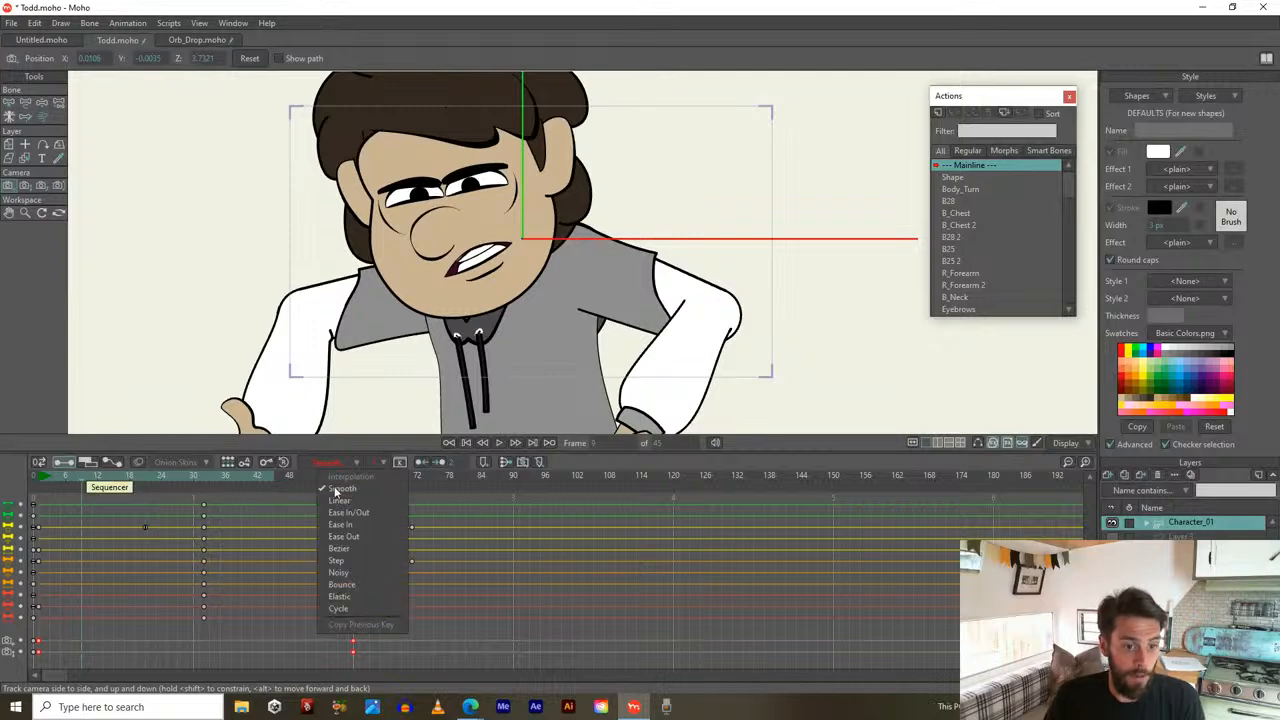
click(352, 563)
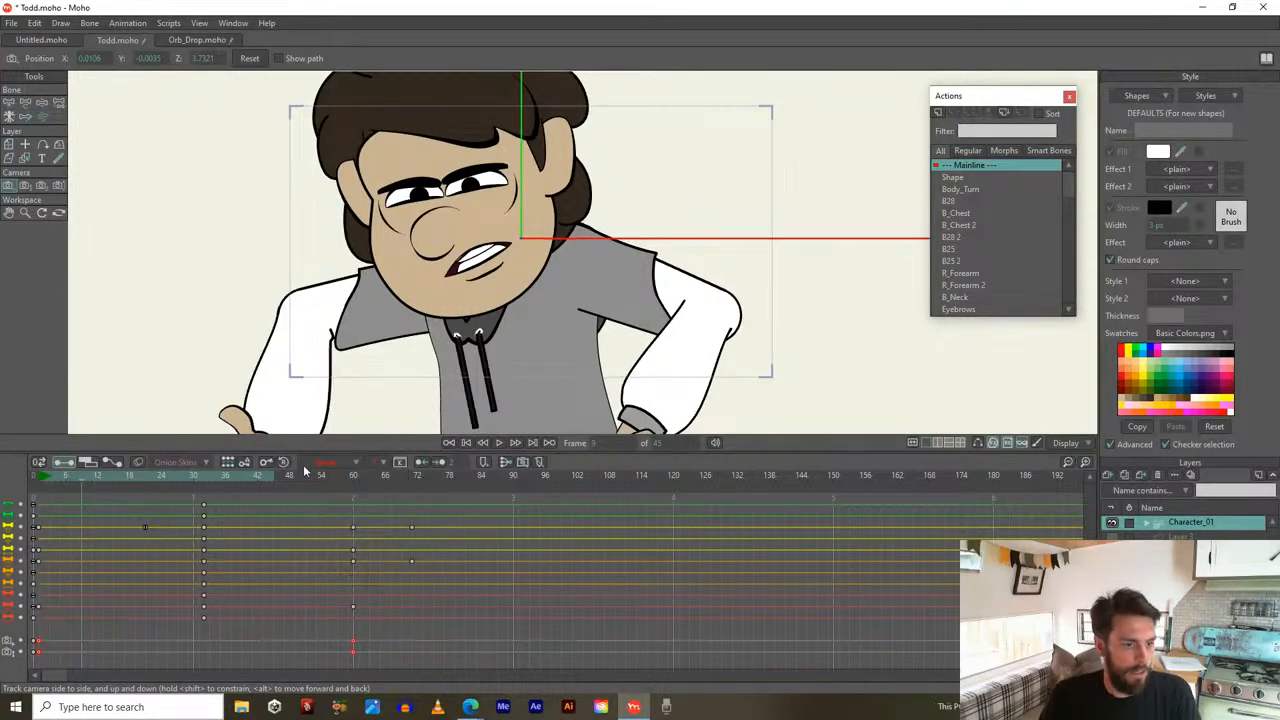
Reshape the camera zoom curve in the graph by its Bezier handles so the zoom starts slowly and accelerates into frame 60
click(86, 463)
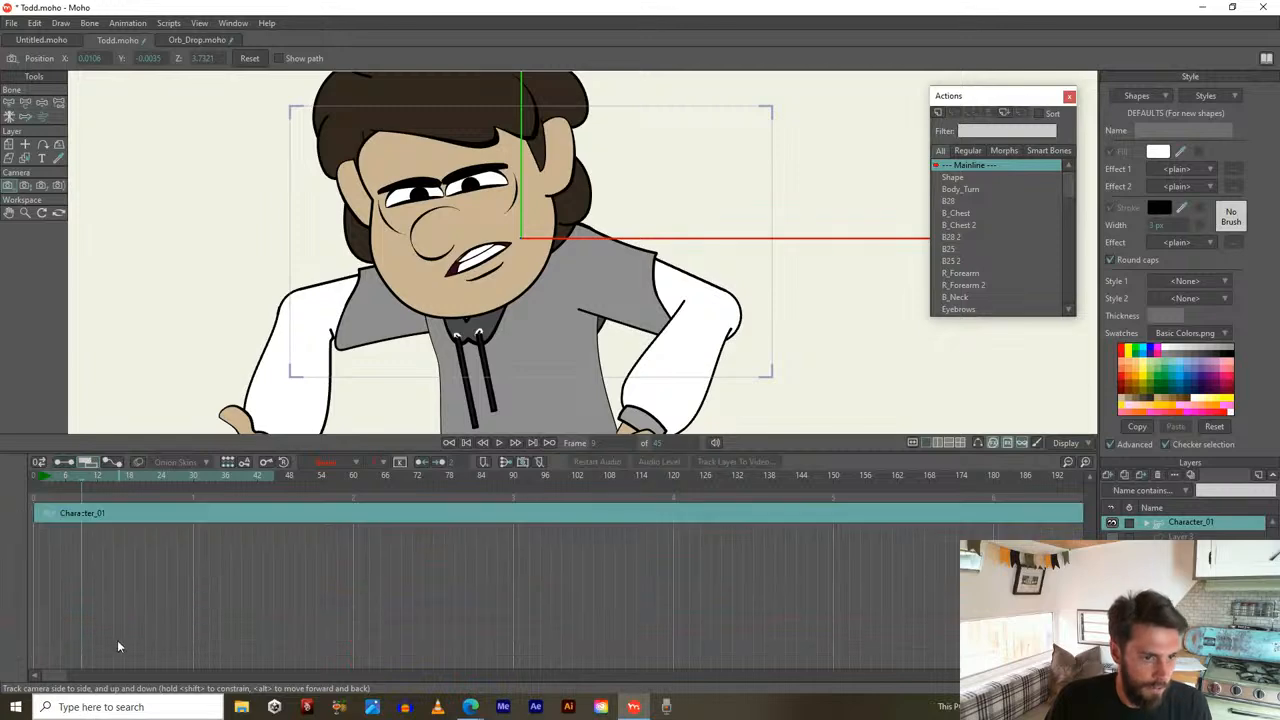
click(82, 465)
click(115, 463)
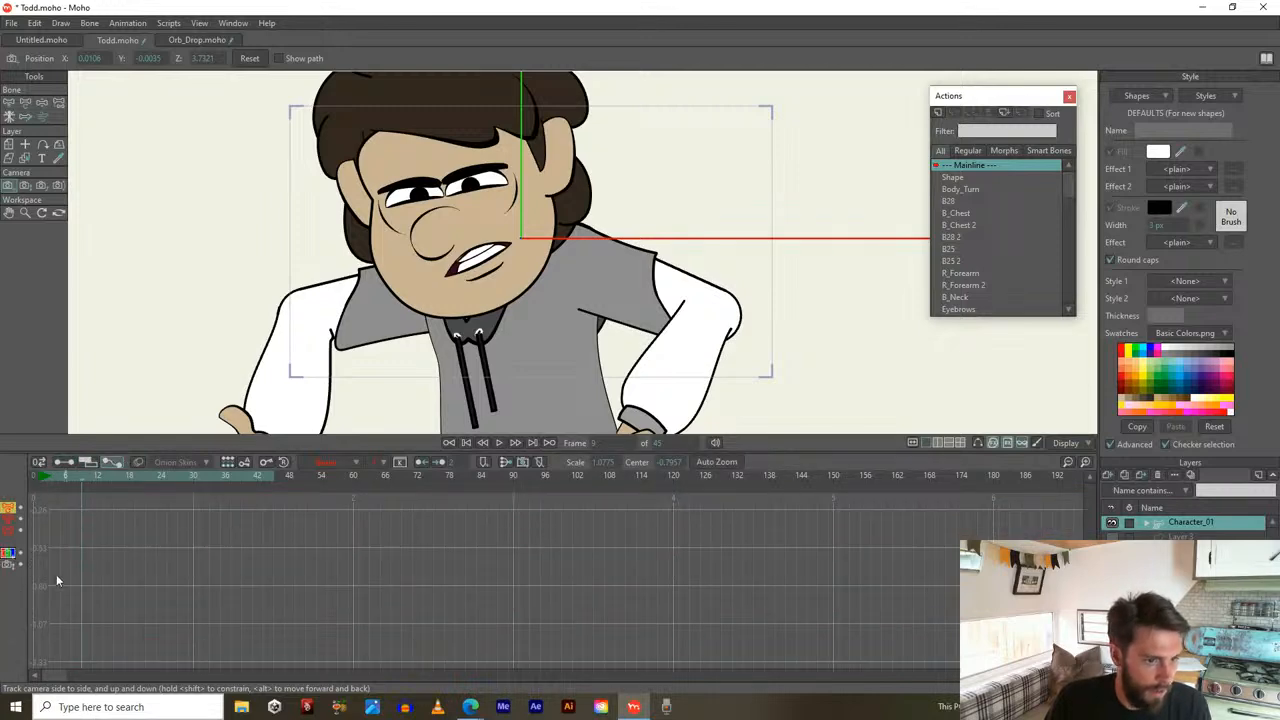
click(9, 555)
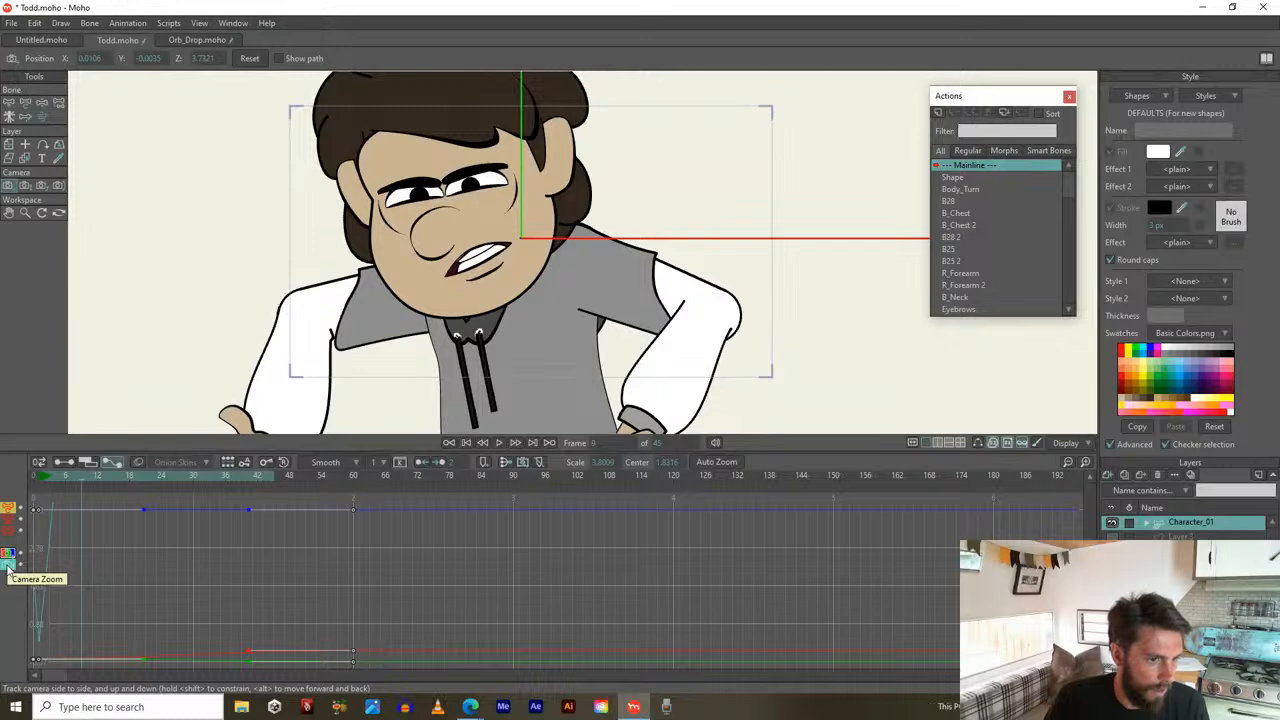
click(8, 565)
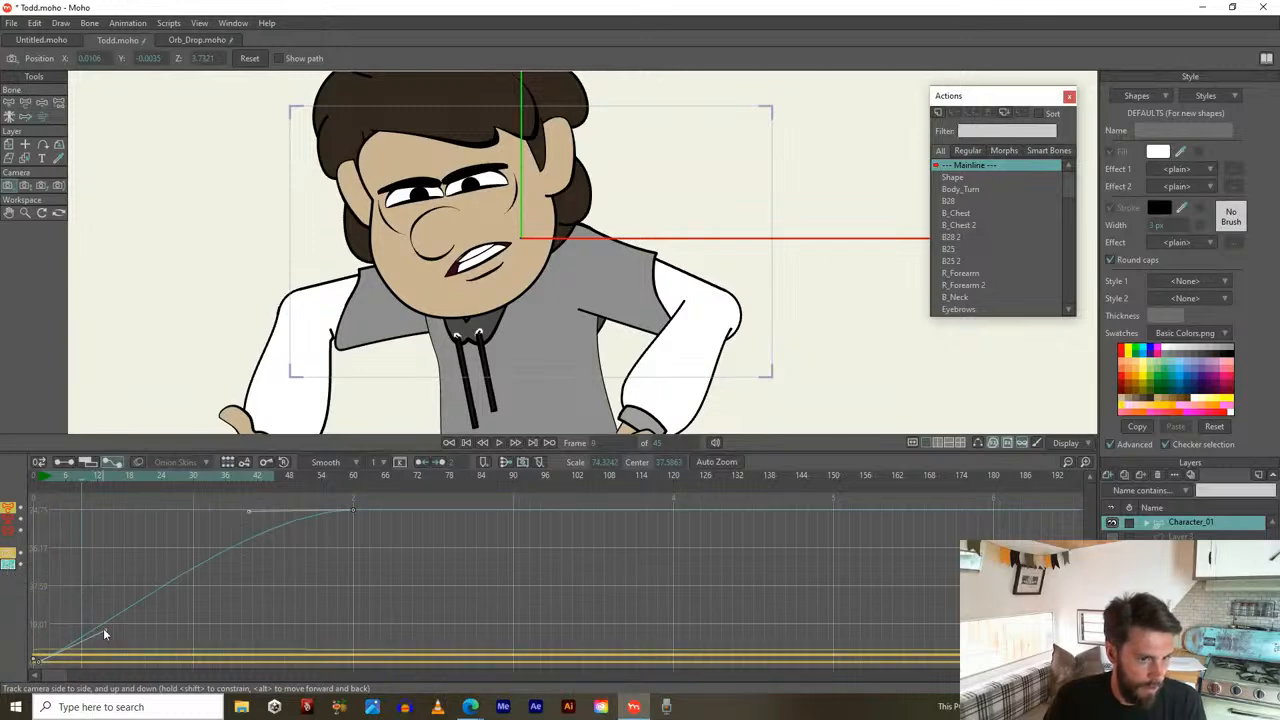
drag(103, 628, 353, 660)
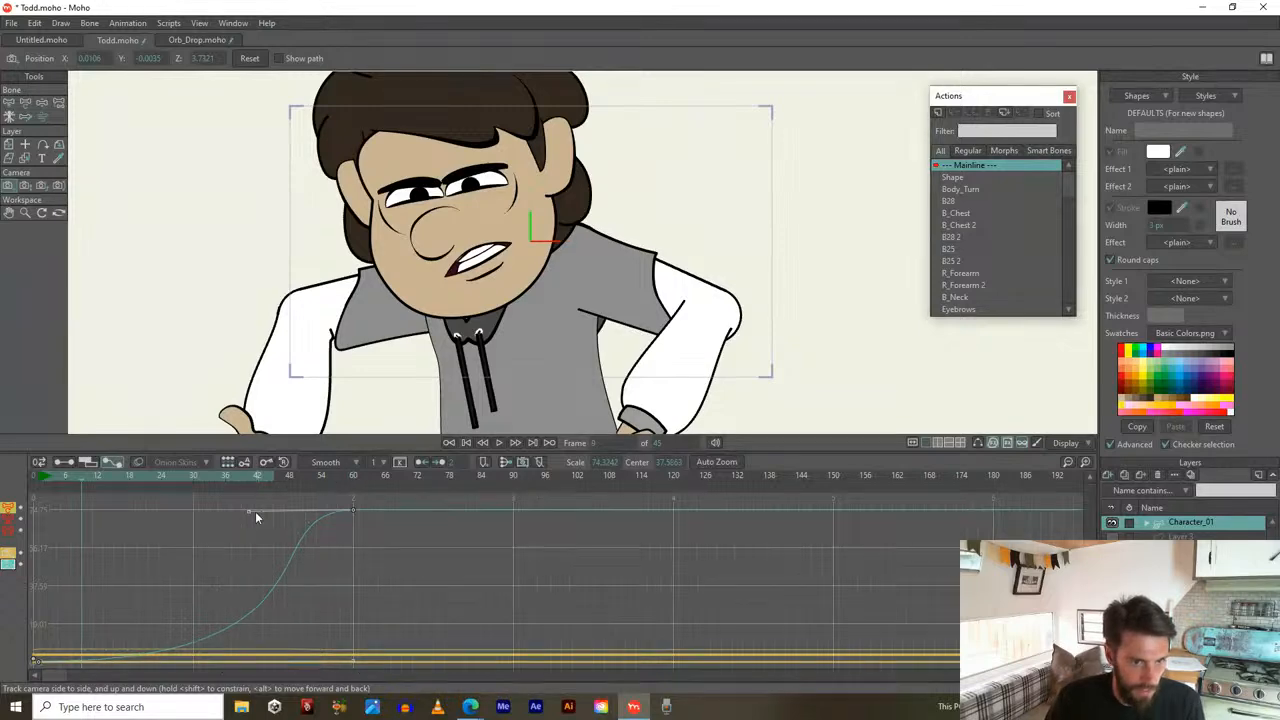
drag(249, 511, 353, 512)
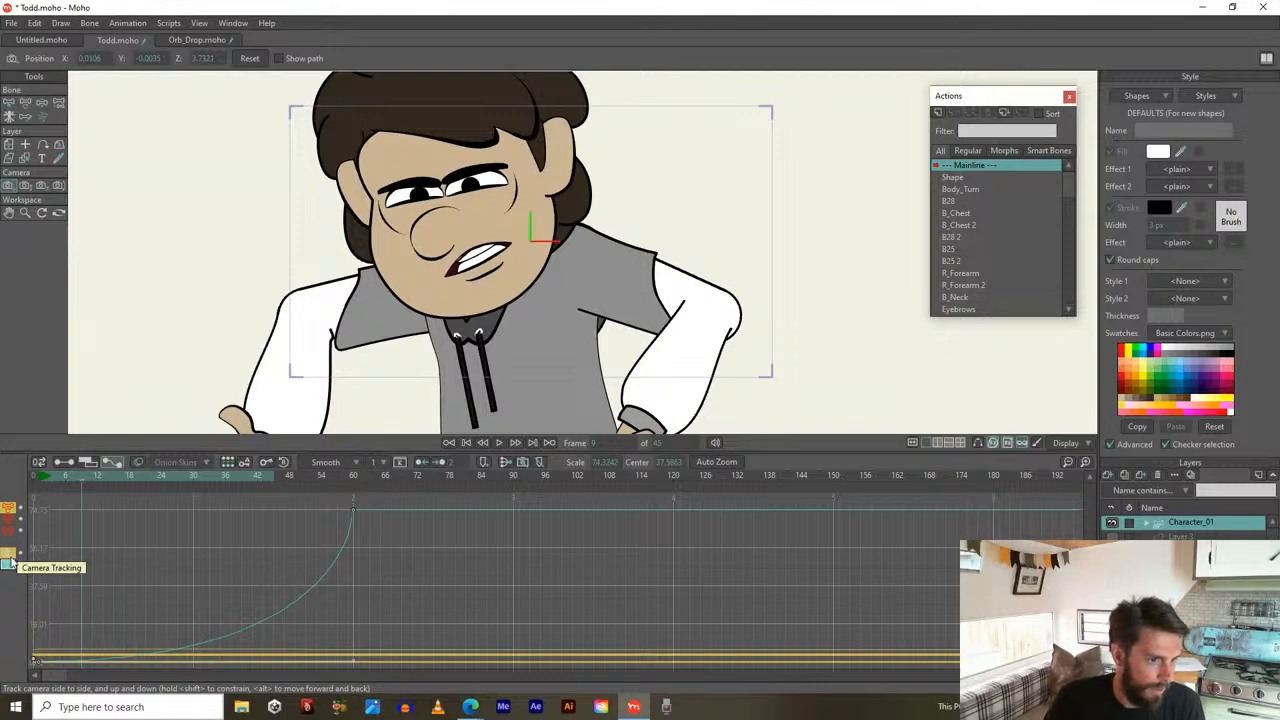
Extend the camera tracking curve's Bezier handles toward frame 60 so the tracking starts slowly and accelerates at the end
click(10, 562)
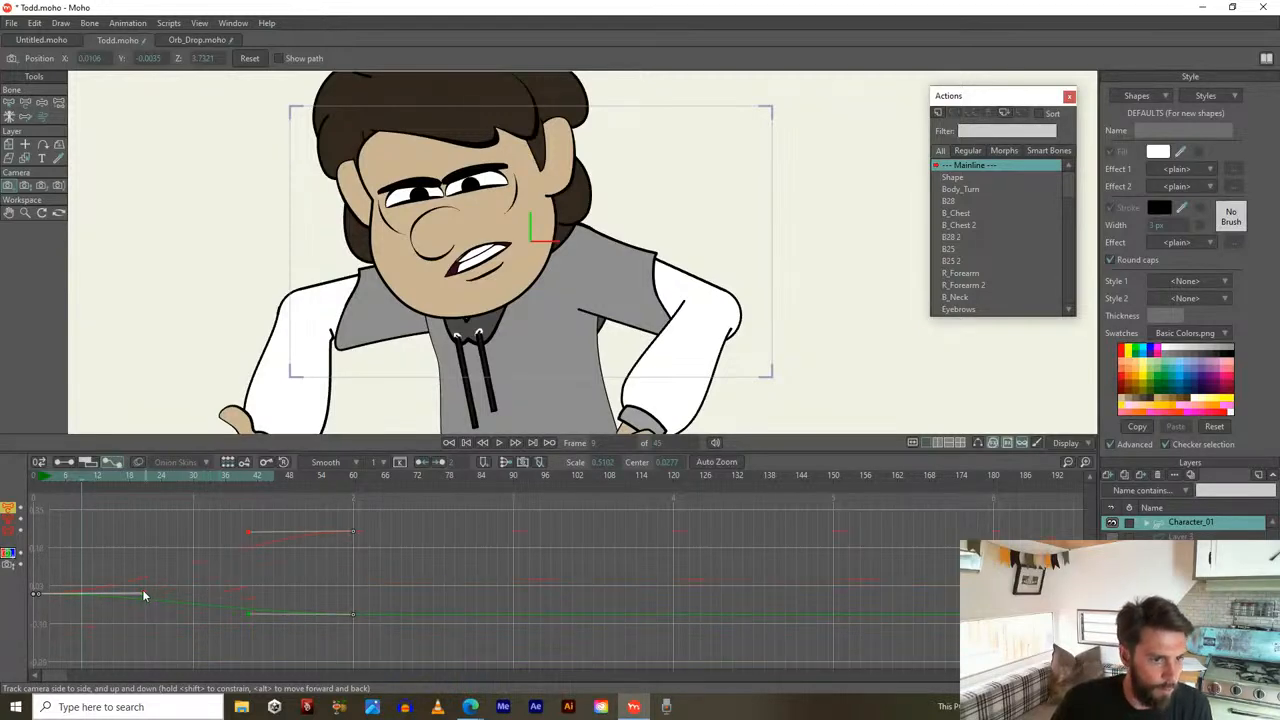
drag(147, 600, 356, 592)
drag(144, 598, 360, 585)
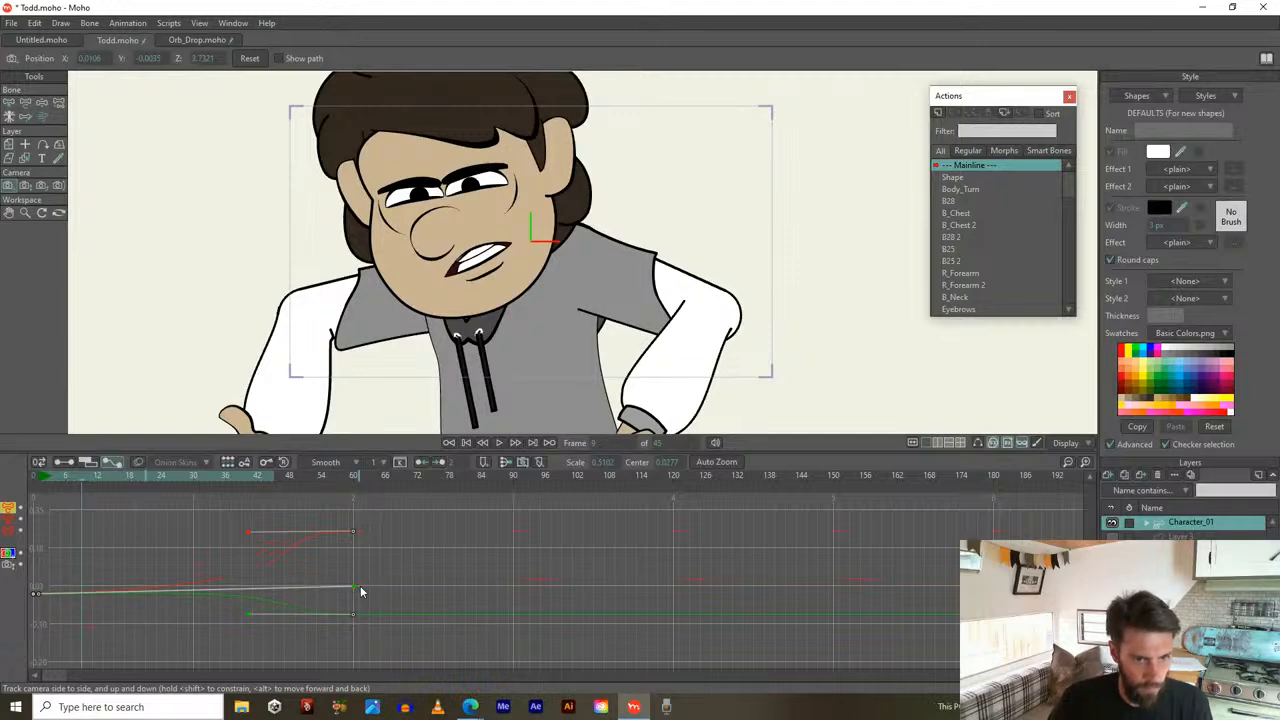
drag(248, 532, 351, 536)
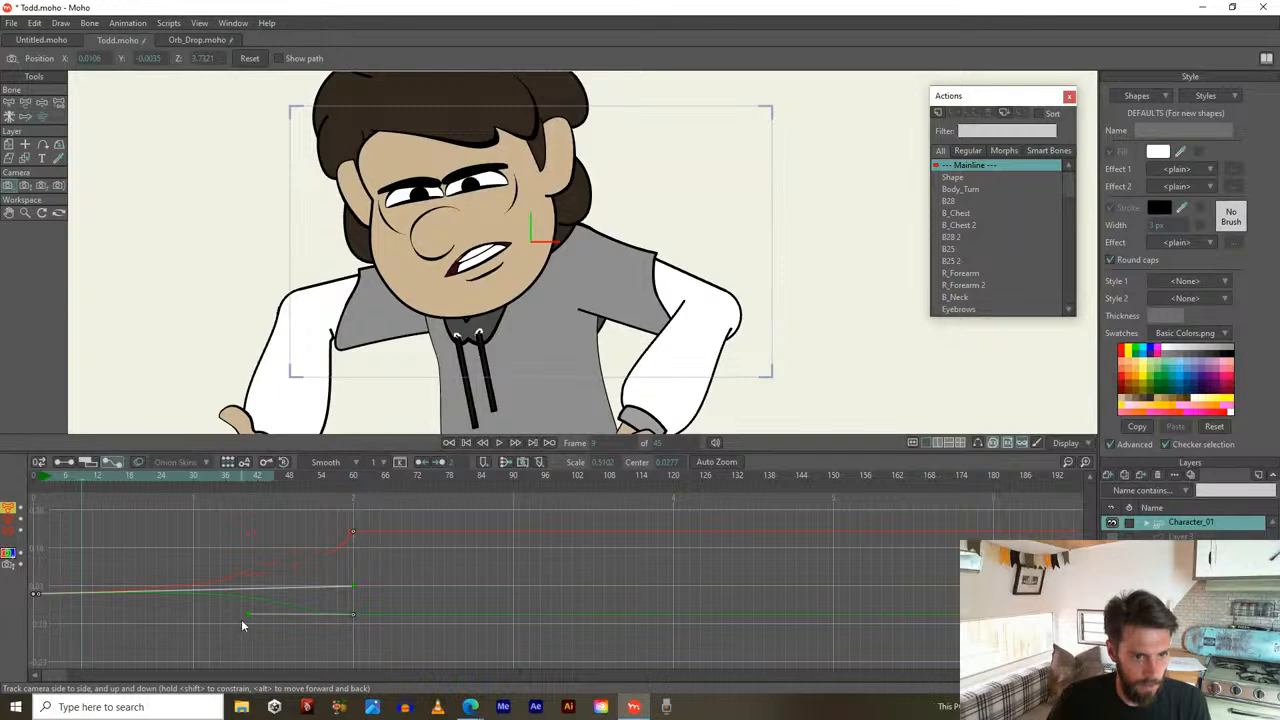
drag(248, 613, 355, 615)
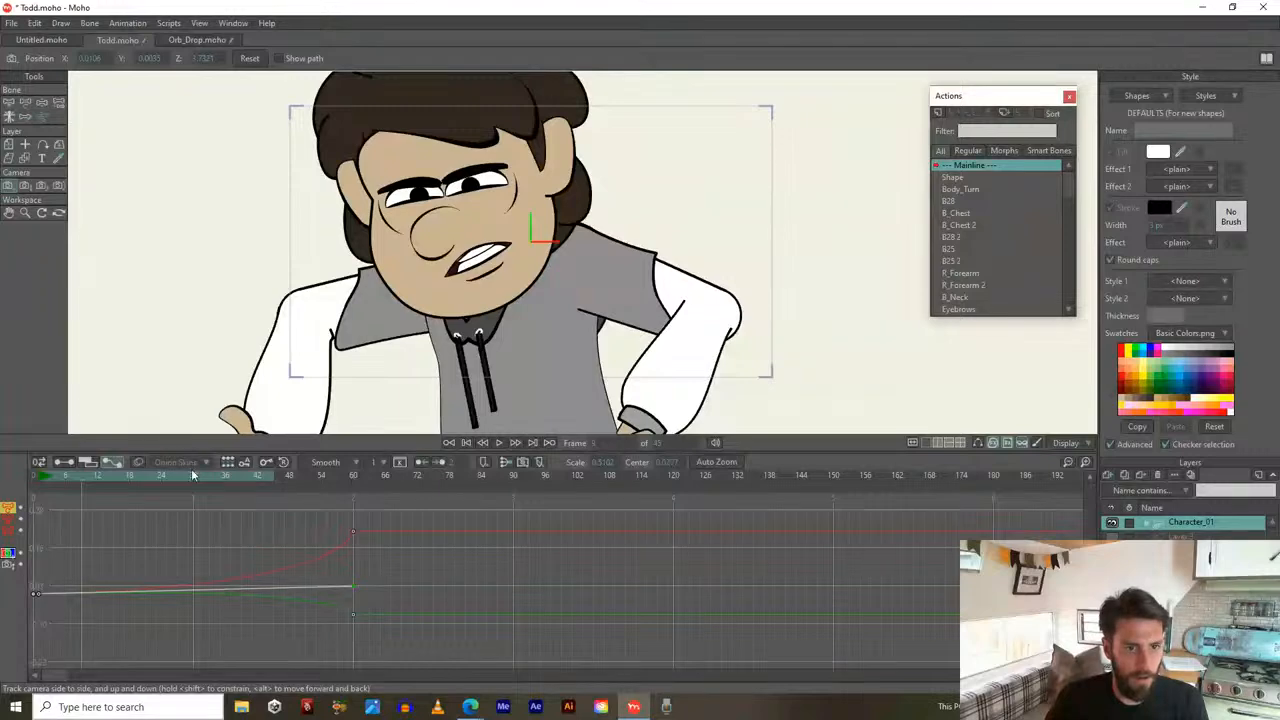
Set the animation's end frame to 60, tighten the camera there until the white sleeve fills the frame, and play the shot
drag(334, 495, 357, 543)
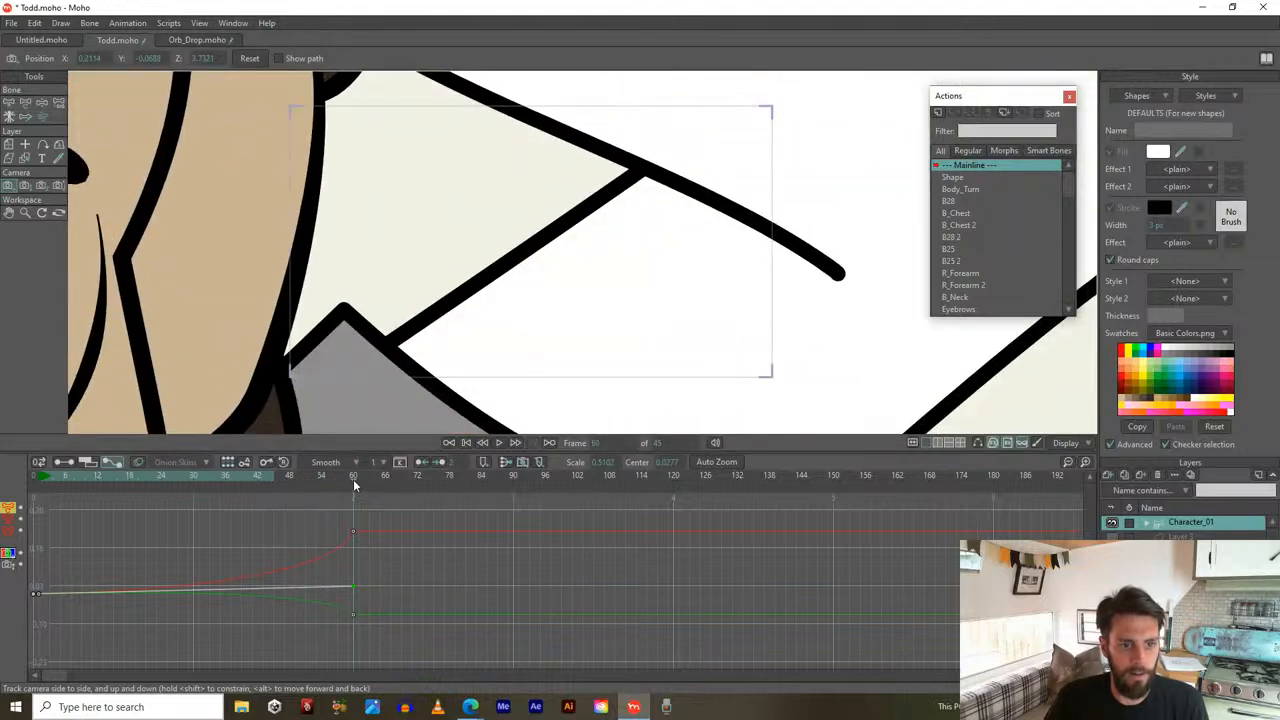
click(353, 484)
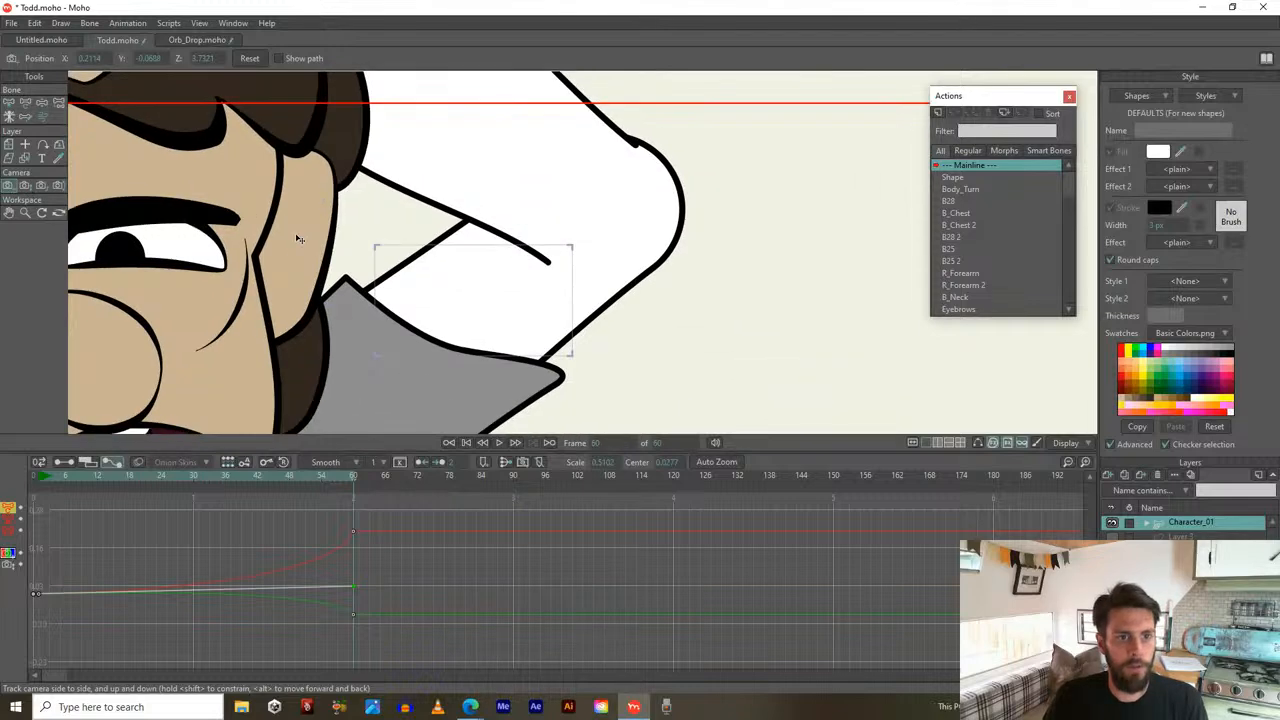
drag(298, 242, 271, 166)
click(24, 188)
drag(340, 318, 455, 330)
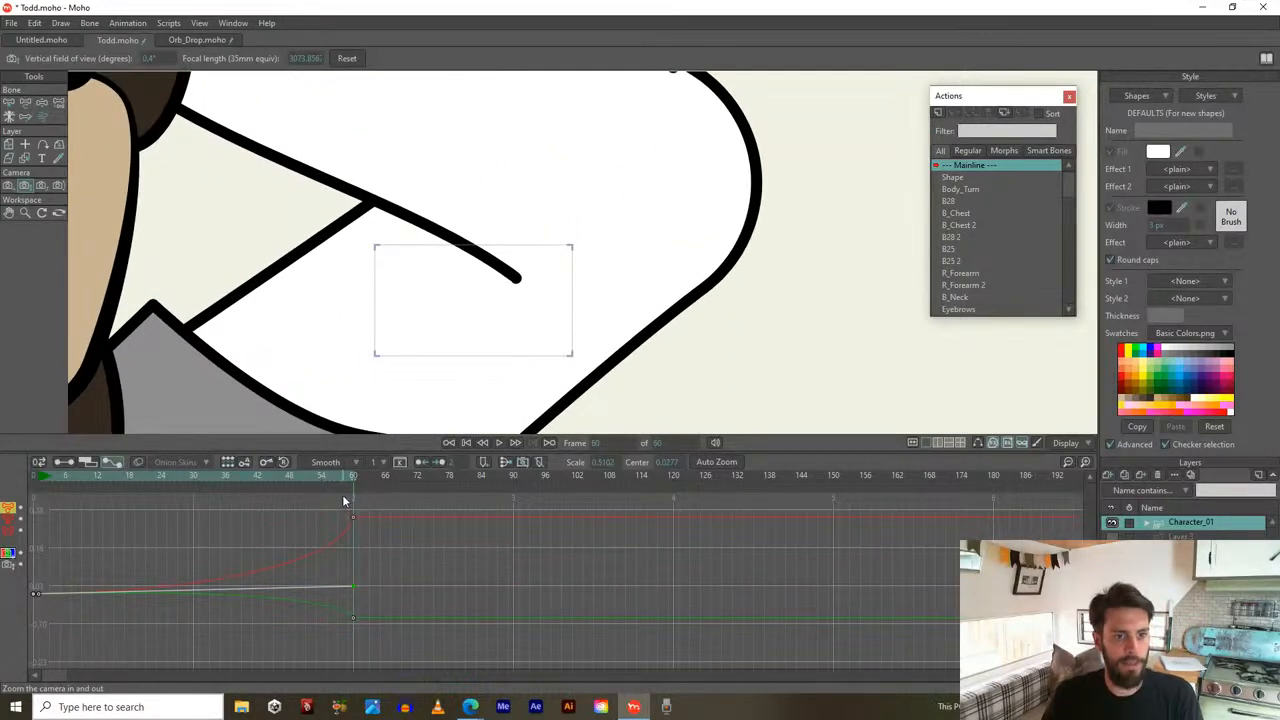
key(space)
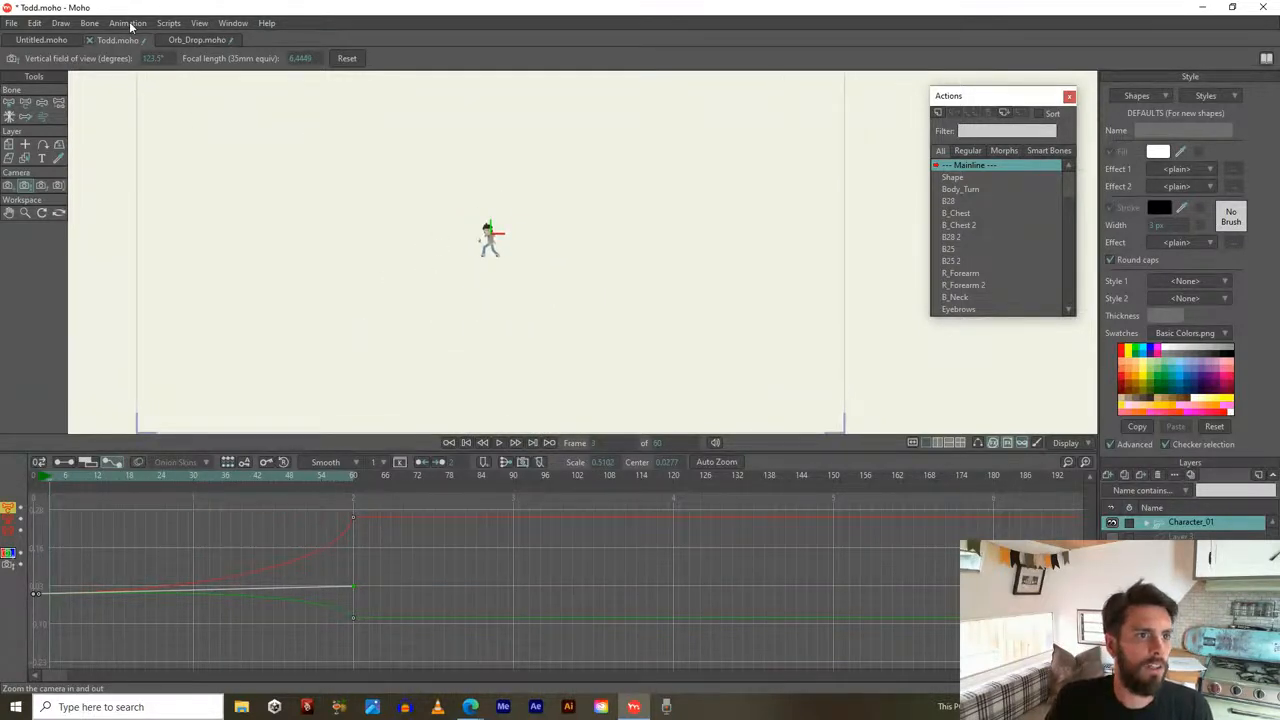
Hide the 3D axes in the workspace
click(170, 23)
mouse_move(203, 33)
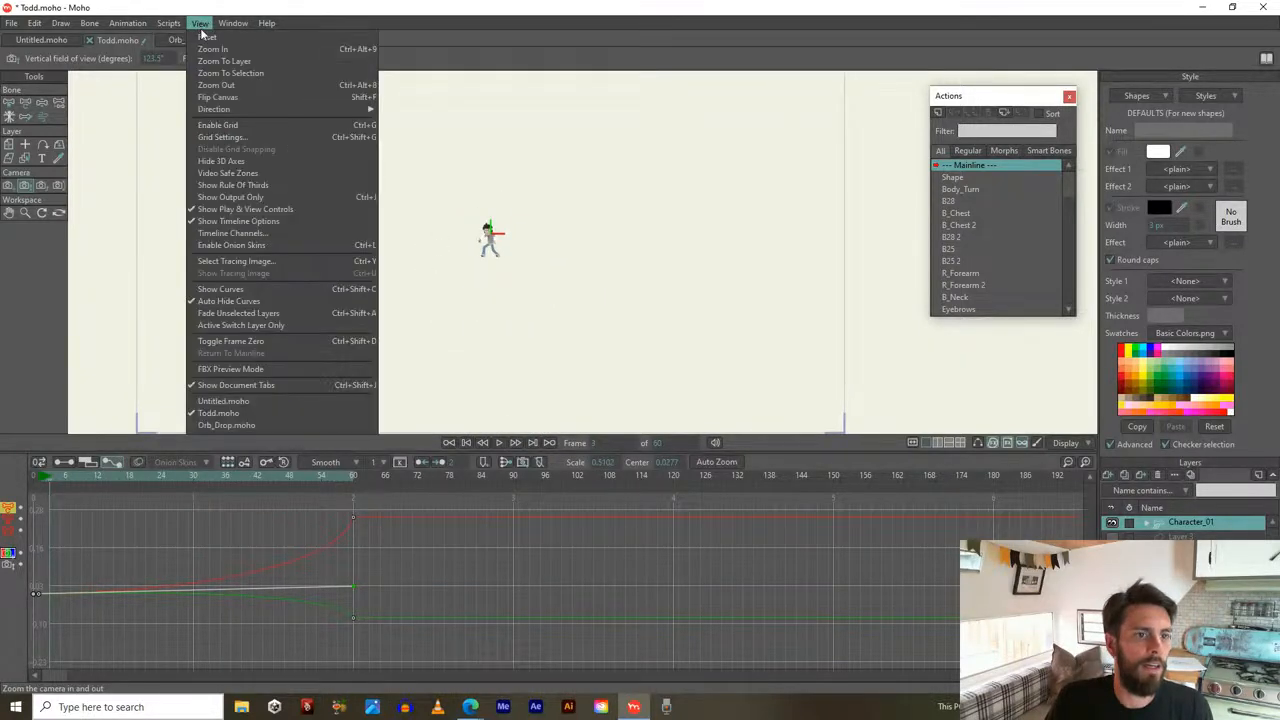
click(222, 164)
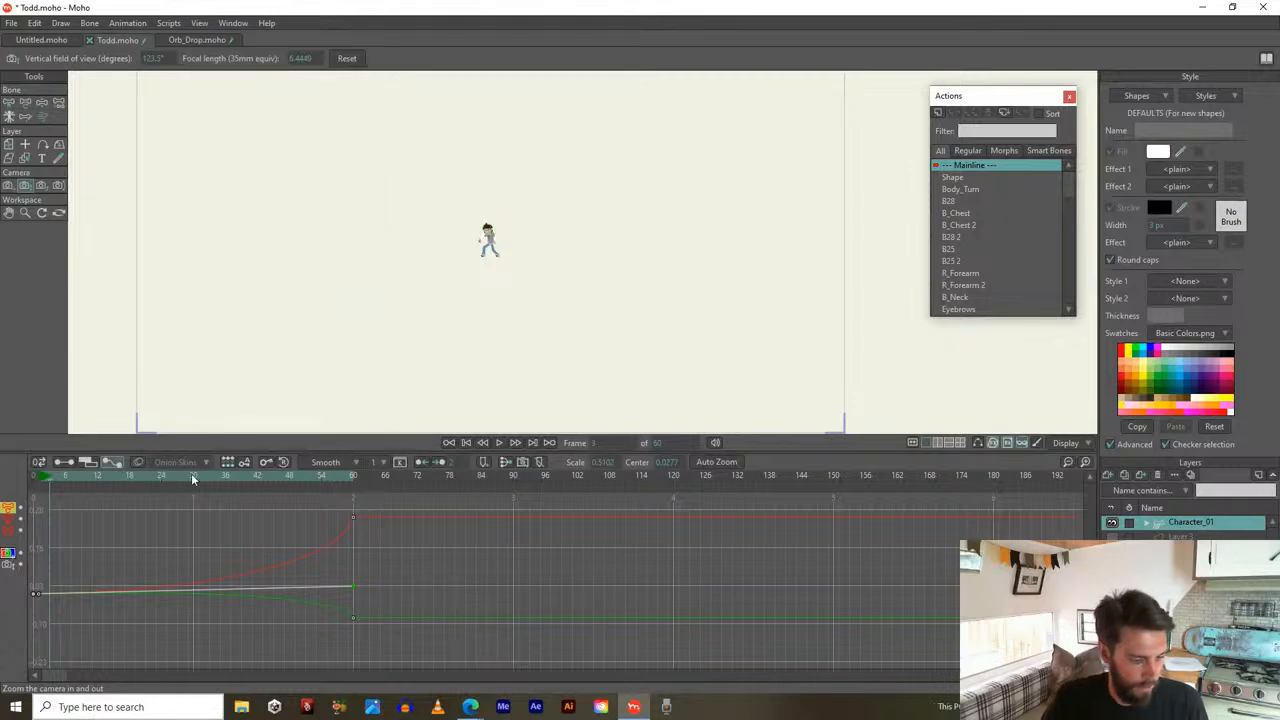
At frame 24, show the rig's bones and turn the character's body to the opposite side with the Body_Turn bone
drag(192, 475, 152, 505)
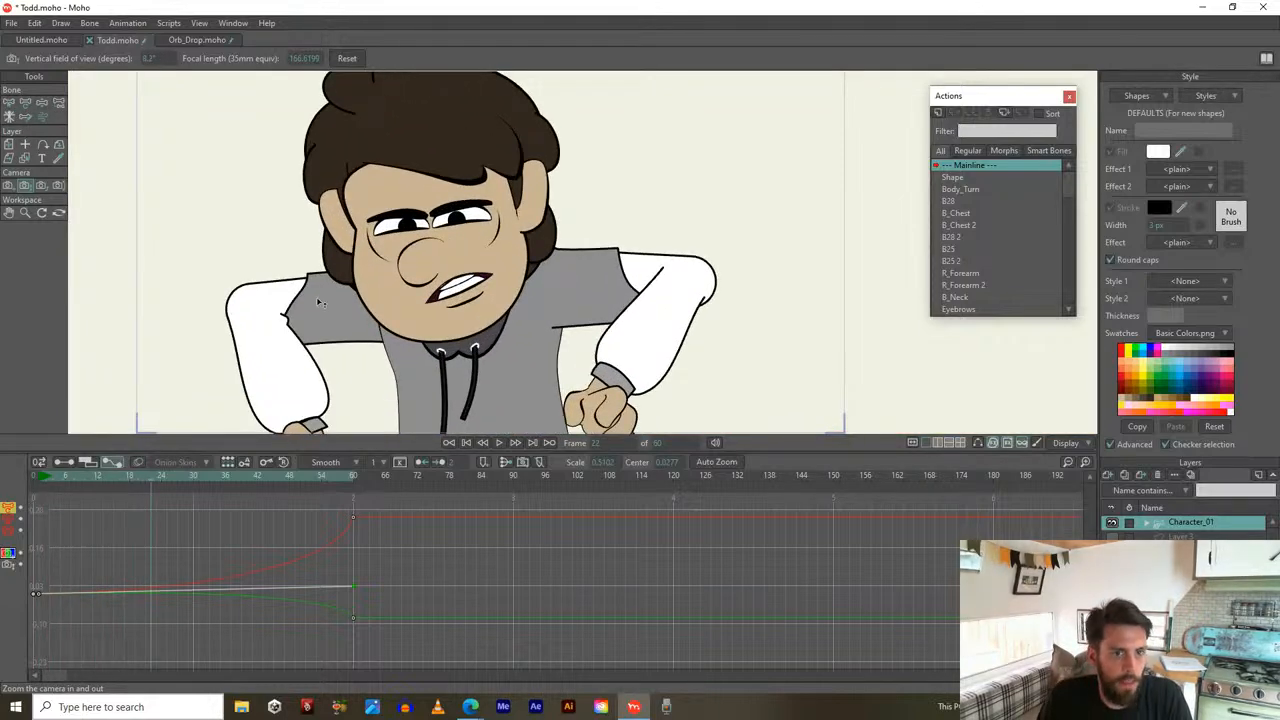
scroll(319, 302, down, 3)
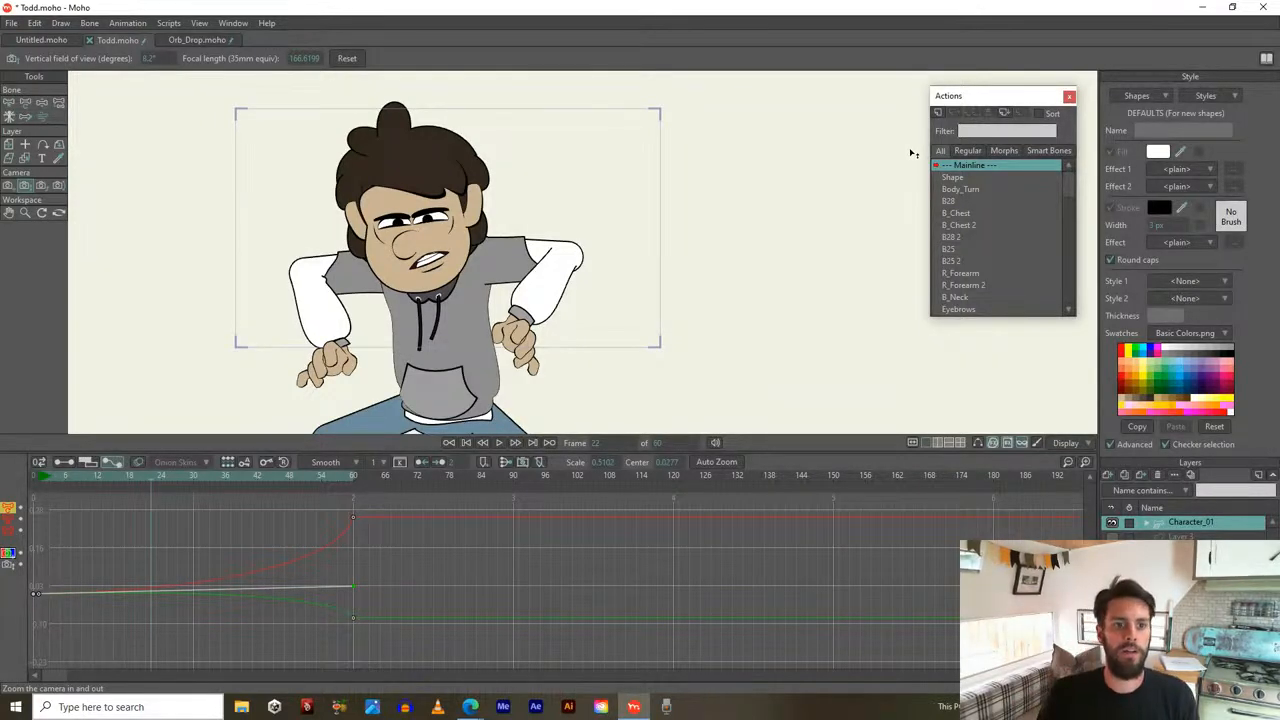
click(44, 482)
drag(46, 482, 163, 478)
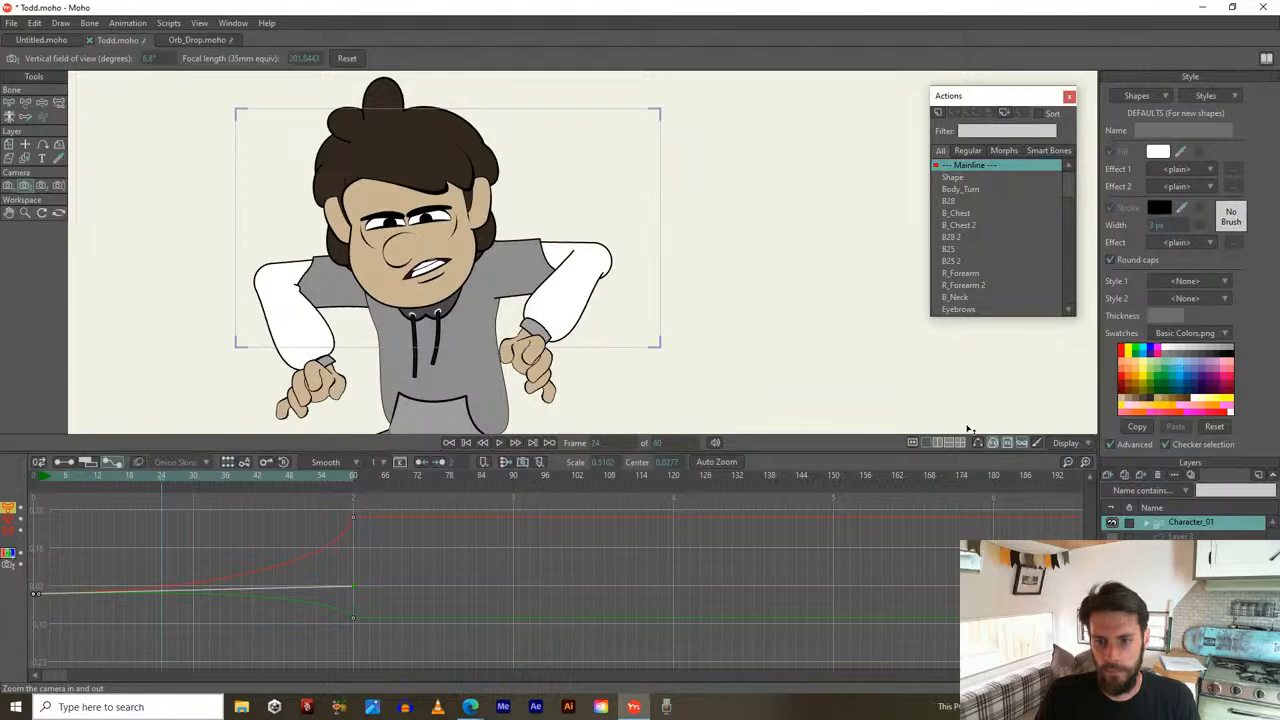
click(977, 442)
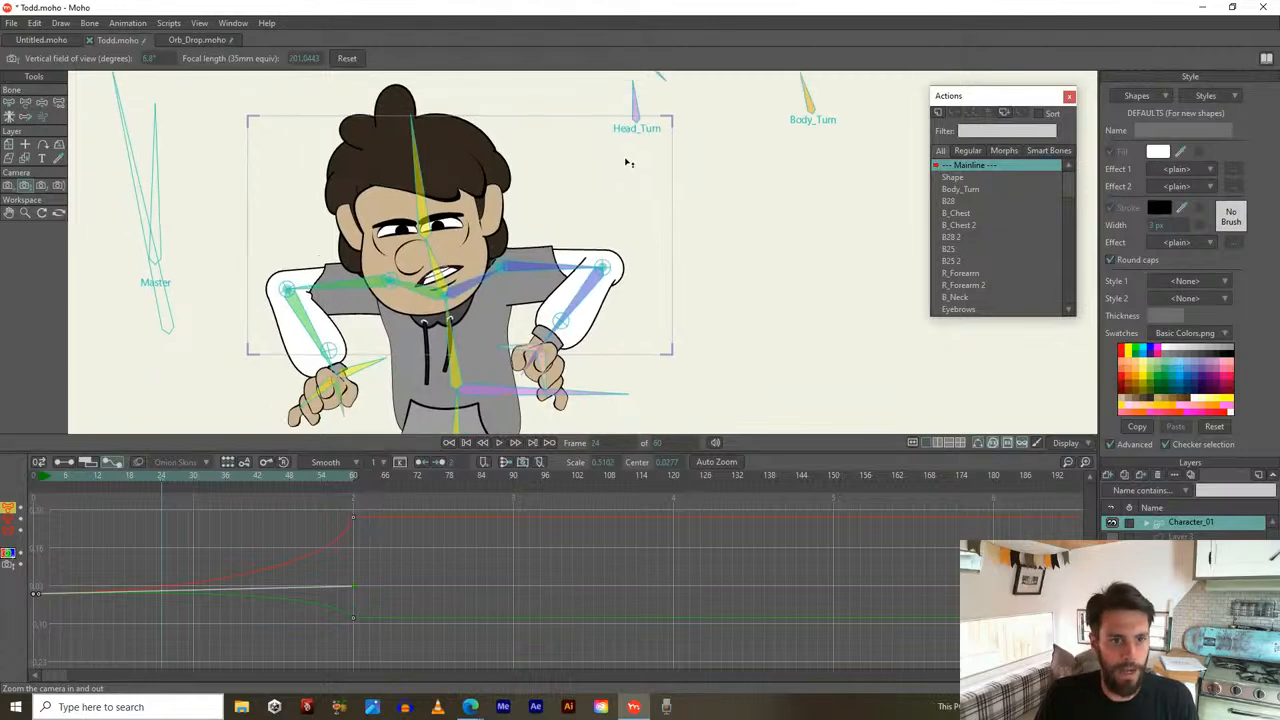
key(t)
drag(771, 109, 797, 122)
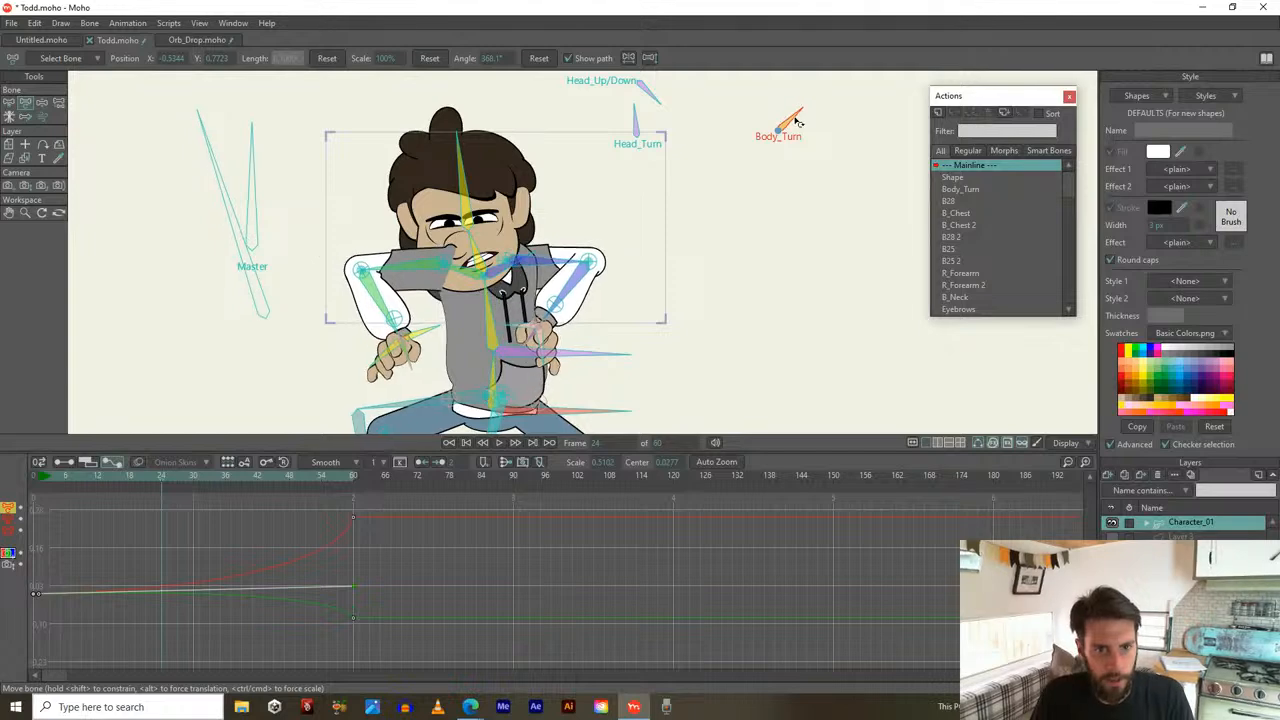
Bend both arms and tilt the upper body and head at frame 24 so the hands come in toward the torso
drag(620, 226, 586, 206)
drag(388, 256, 402, 306)
drag(441, 215, 470, 228)
drag(484, 163, 440, 235)
click(408, 259)
Turn the head to match the body with the Head_Turn and Head_Up/Down bones, and adjust the eye direction with Eyes_LR and Eyes_UD
click(595, 126)
drag(619, 139, 639, 99)
scroll(625, 107, up, 3)
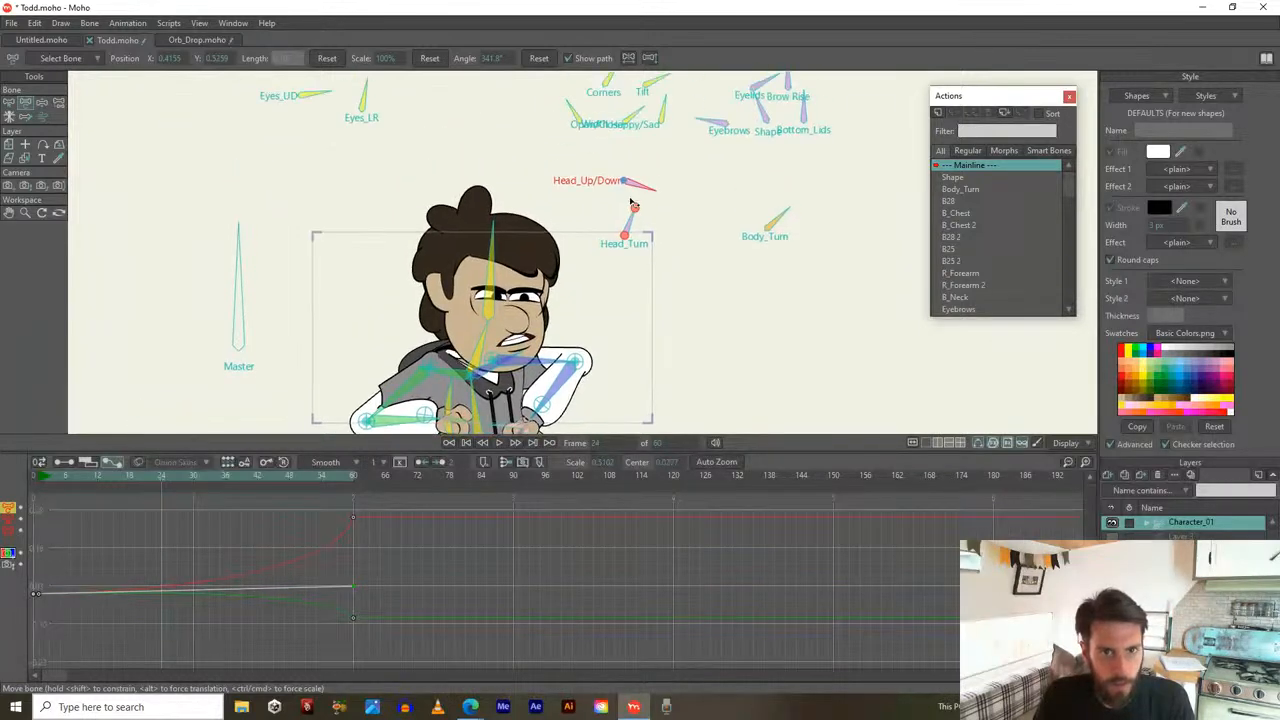
scroll(640, 112, up, 1)
click(653, 113)
drag(656, 117, 506, 133)
click(358, 133)
click(318, 131)
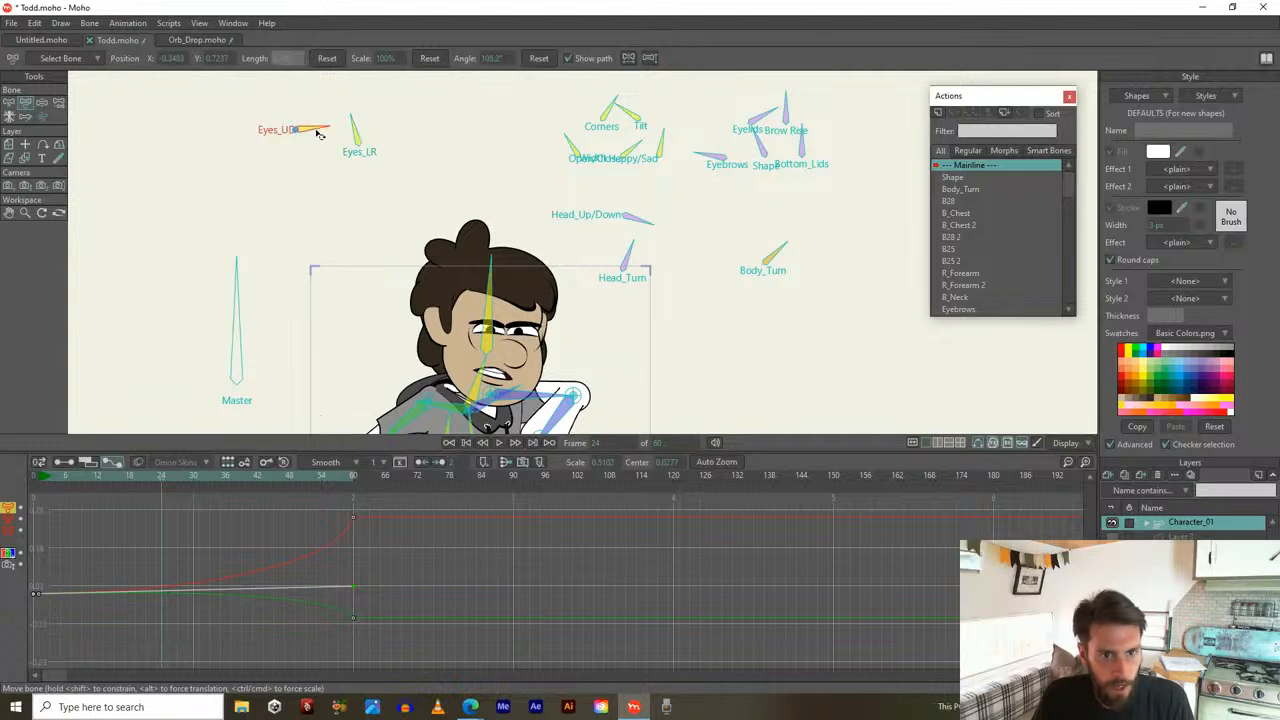
Refine the bend of both arms and the hand placement at frame 24 so the fists sit in front of the torso
scroll(405, 169, down, 4)
drag(552, 214, 570, 248)
click(574, 208)
click(560, 312)
drag(556, 306, 540, 298)
click(411, 244)
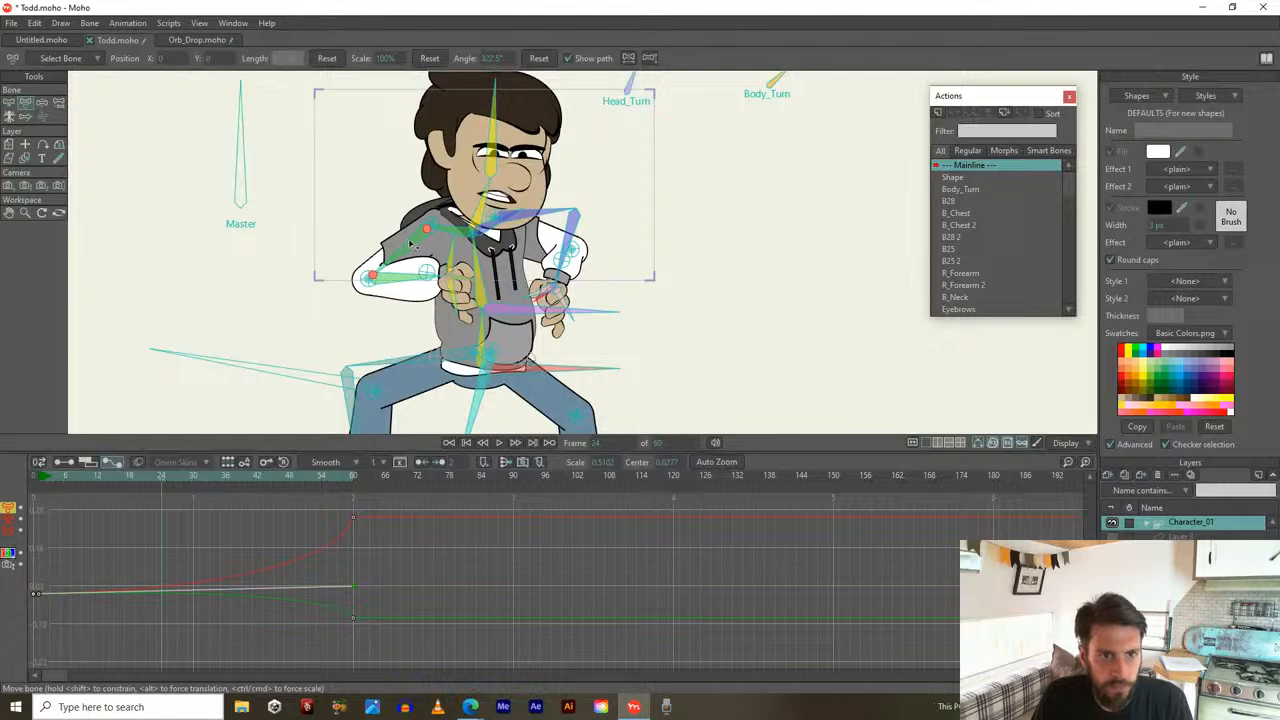
mouse_move(367, 281)
mouse_down()
mouse_move(371, 244)
mouse_move(401, 283)
mouse_move(375, 269)
mouse_move(385, 276)
mouse_up()
click(463, 240)
Tilt the hips and torso at frame 24 and adjust the shoulders to strengthen the turned pose
scroll(384, 274, down, 1)
scroll(436, 258, up, 2)
scroll(437, 258, down, 1)
drag(462, 266, 475, 269)
drag(569, 366, 573, 346)
drag(500, 254, 508, 280)
scroll(507, 280, up, 2)
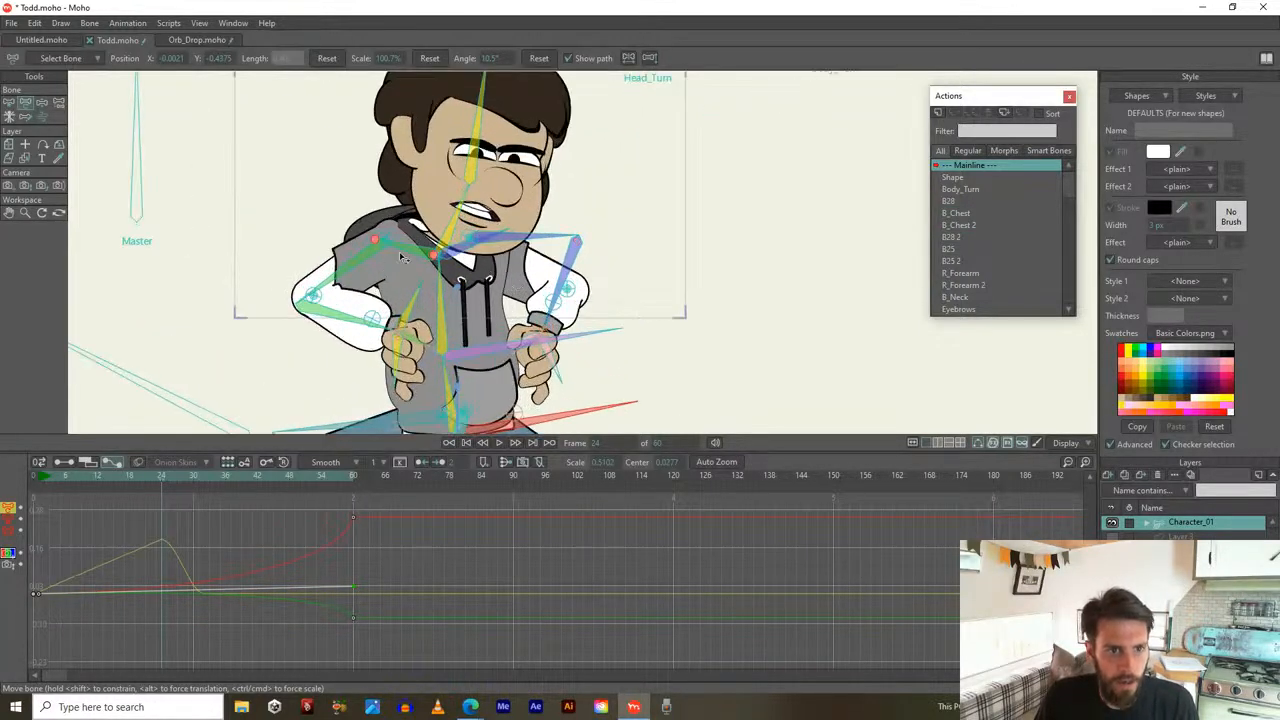
Raise both arms at frame 24 so the fists sit higher in front of the torso
mouse_move(362, 314)
mouse_down()
mouse_move(346, 300)
mouse_move(354, 292)
mouse_up()
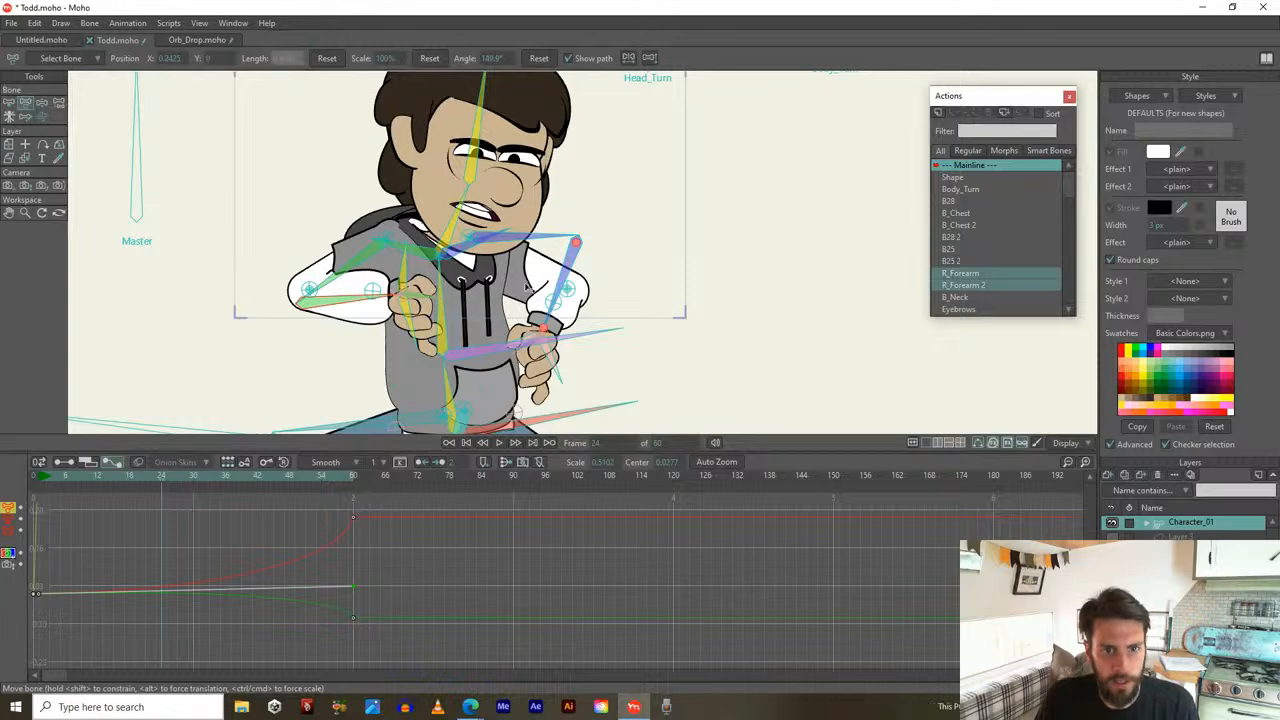
mouse_move(567, 272)
mouse_down()
mouse_move(565, 232)
mouse_move(568, 258)
mouse_up()
click(519, 318)
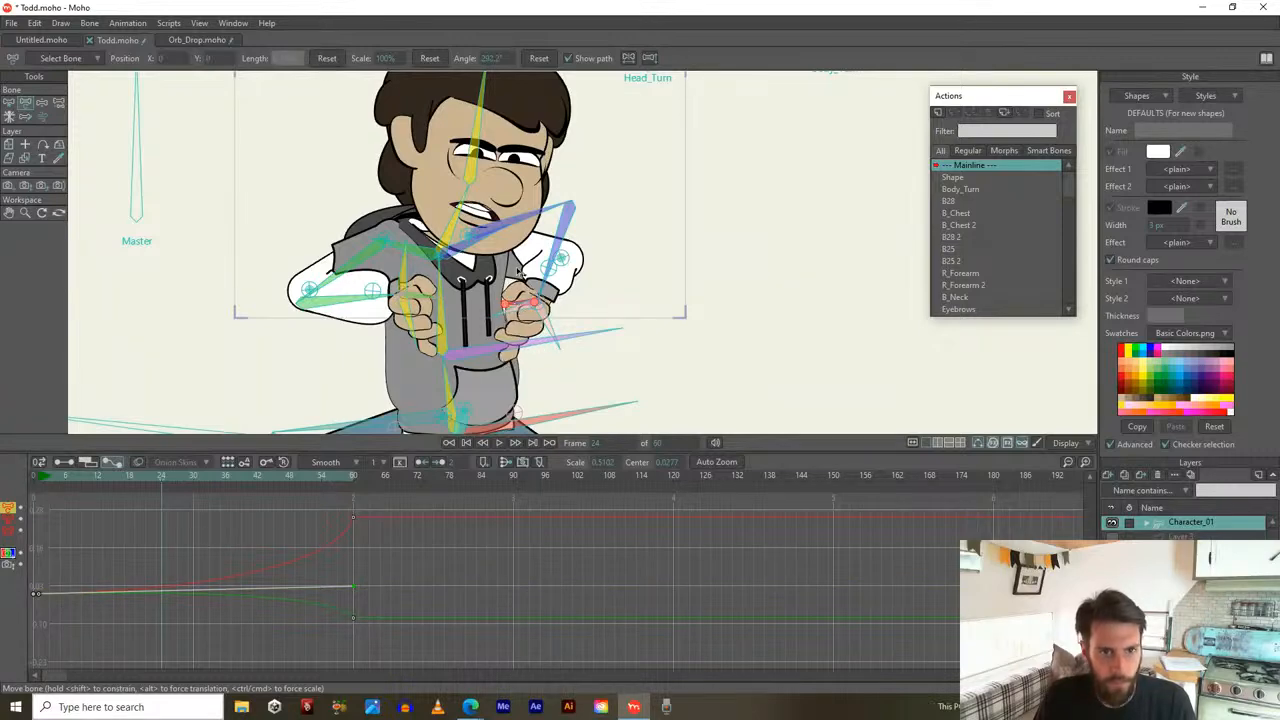
scroll(447, 366, down, 3)
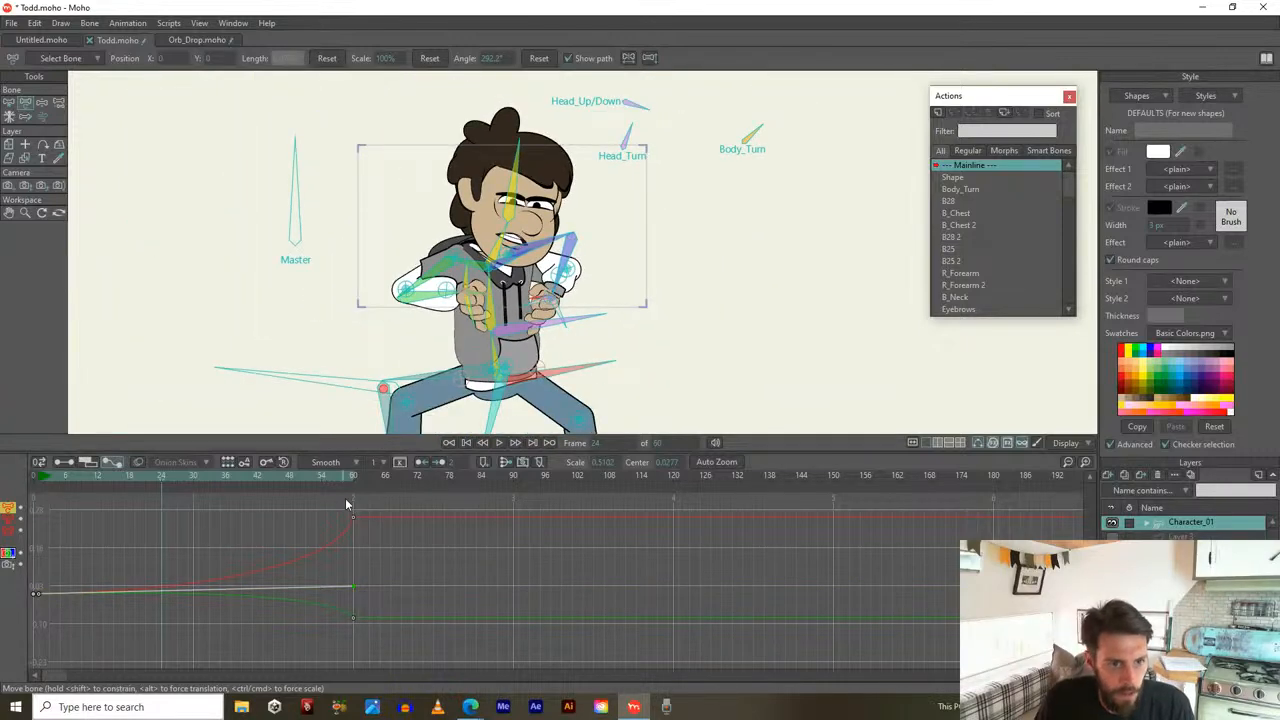
Delete the character's bone keyframes at frame 60 and beyond from the timeline
drag(164, 482, 230, 470)
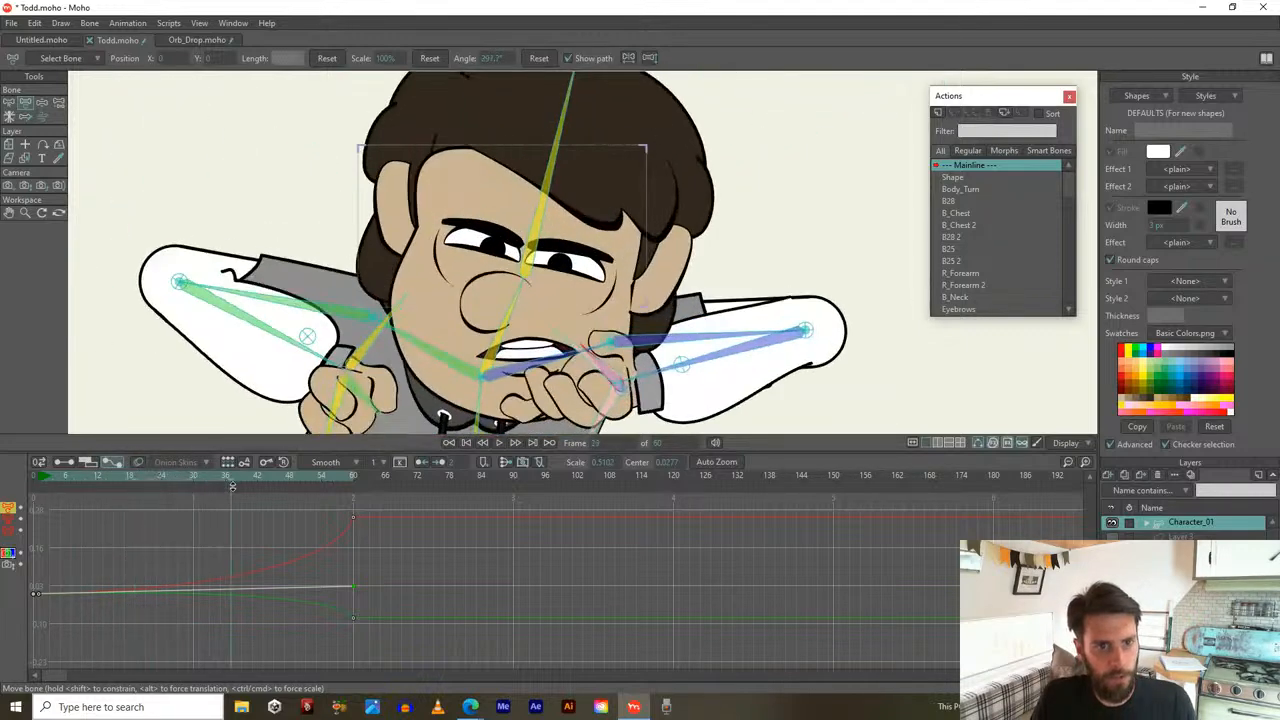
scroll(220, 541, up, 3)
click(575, 644)
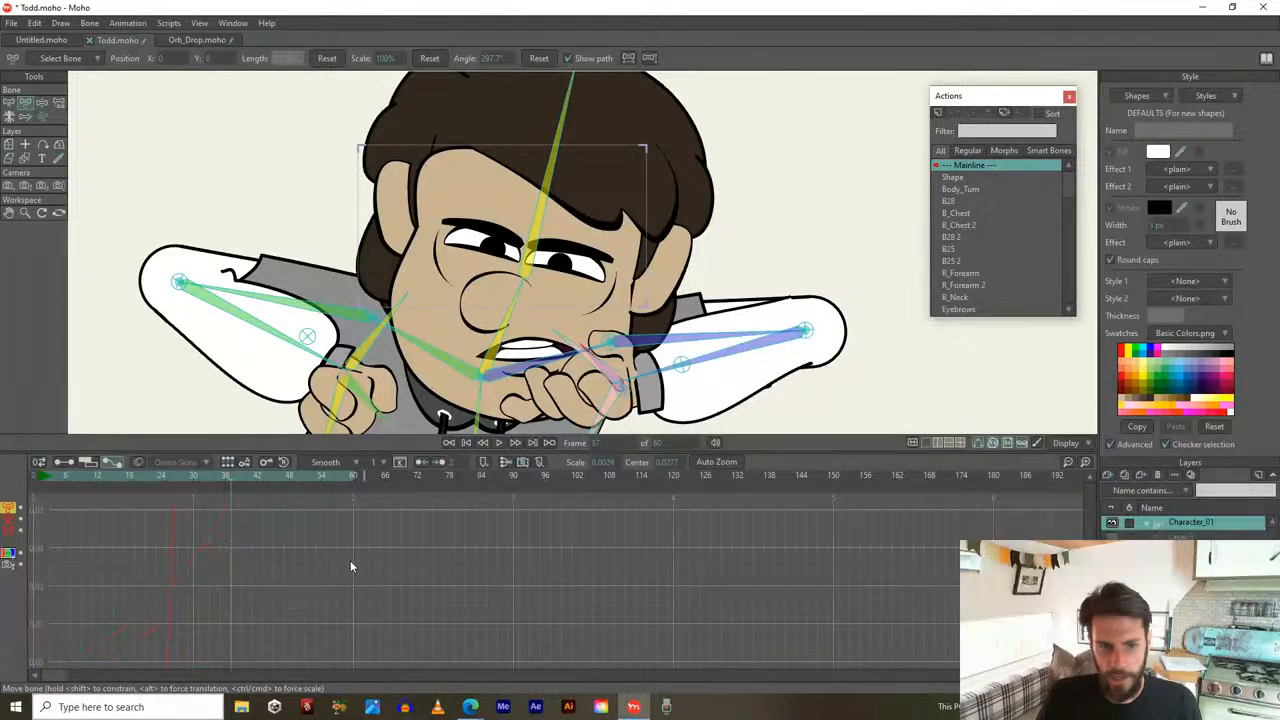
click(66, 462)
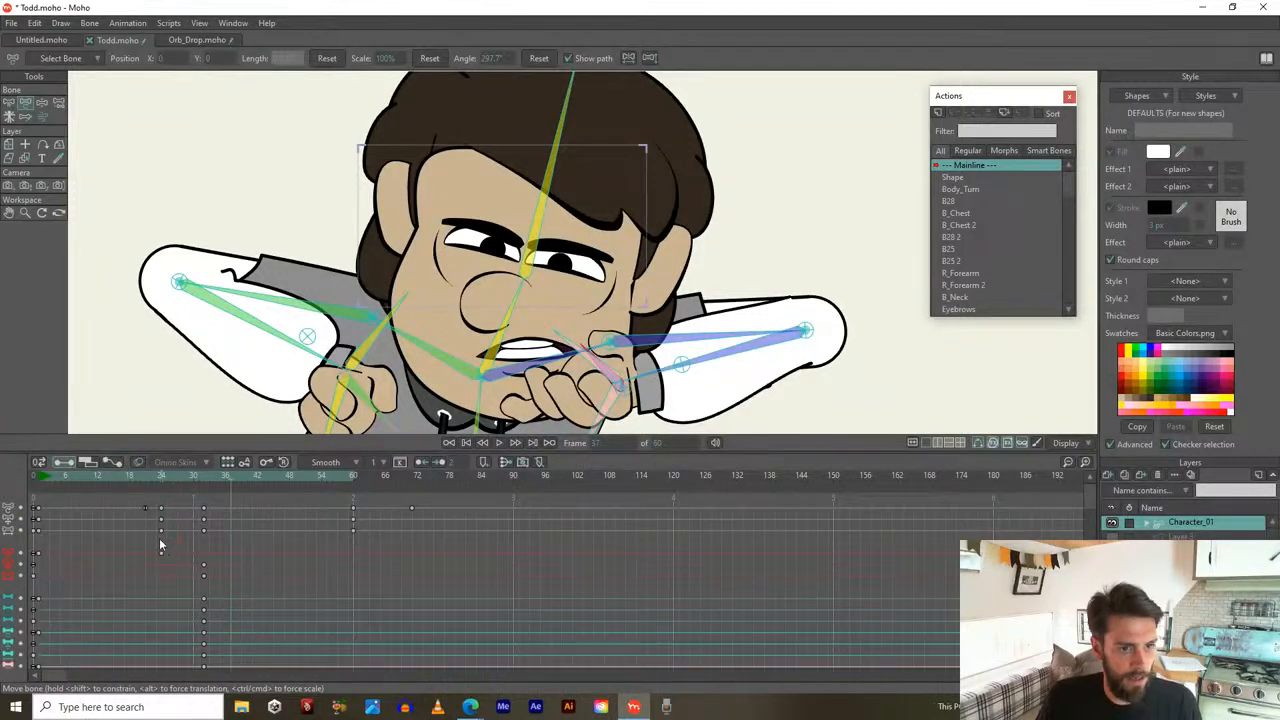
drag(309, 505, 506, 558)
key(Delete)
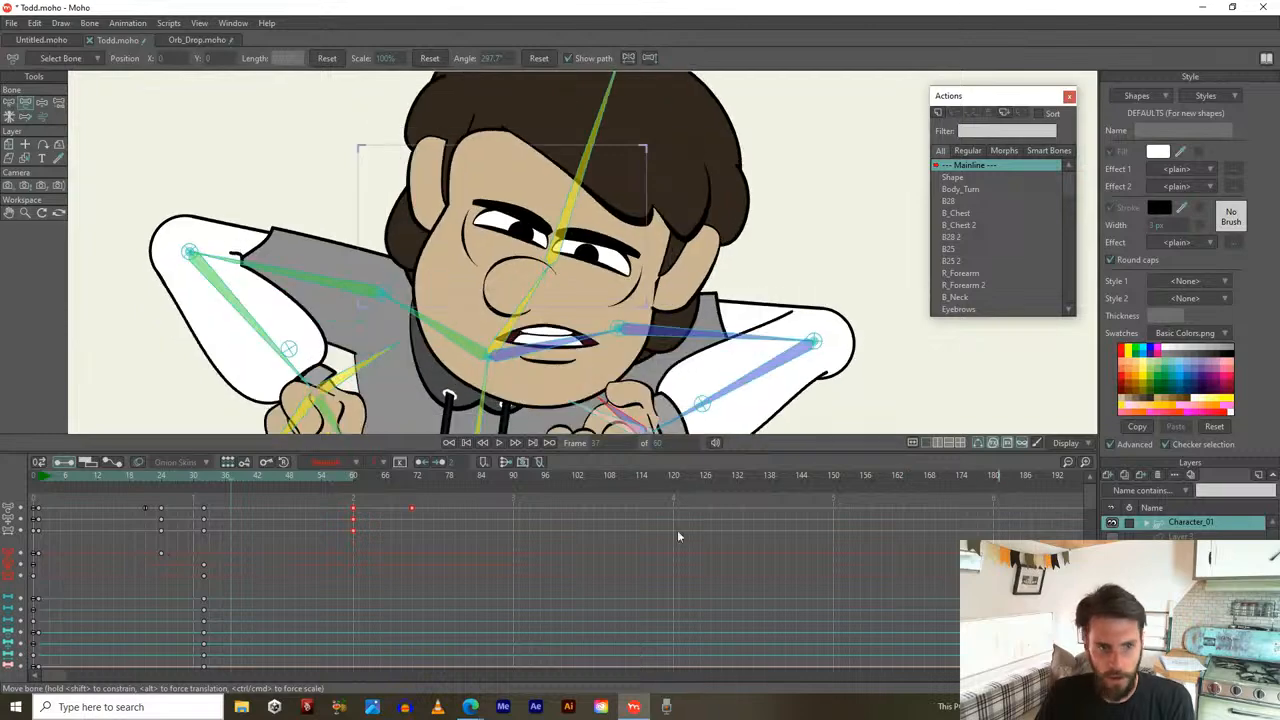
Delete the character's bone keyframes at frame 32 so the frame 24 pose holds
drag(183, 478, 236, 525)
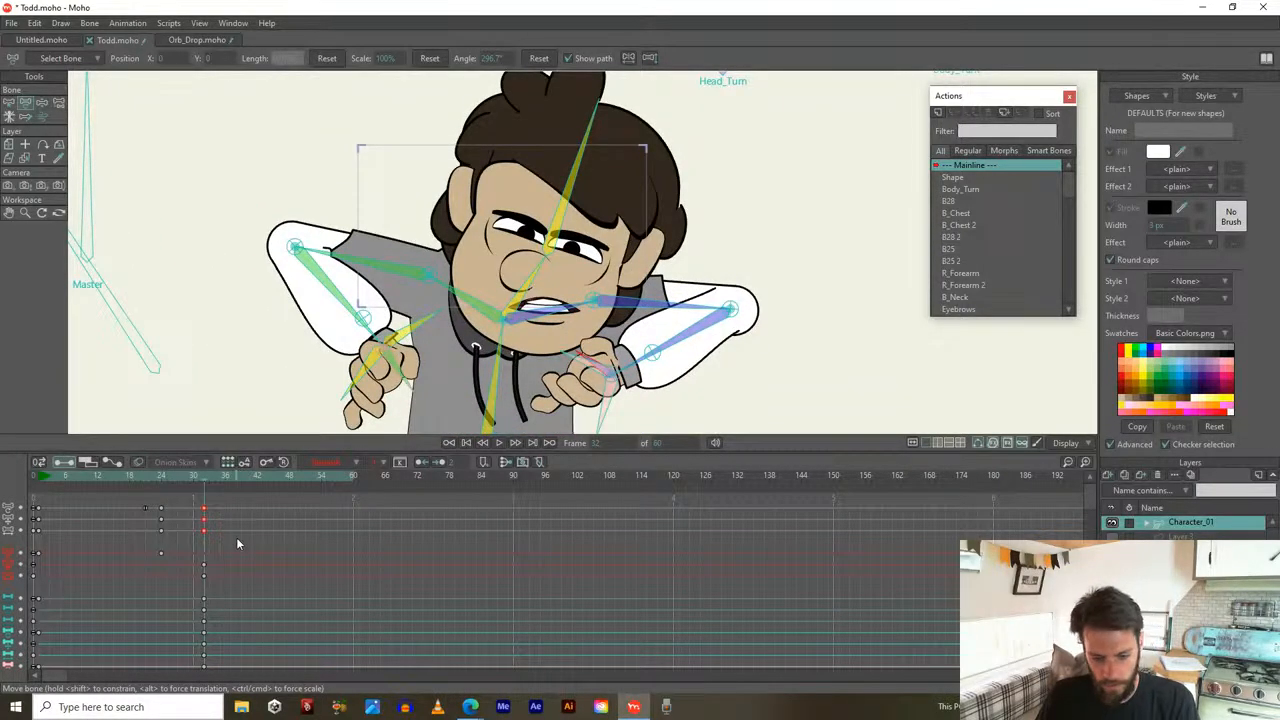
key(Delete)
scroll(312, 216, down, 2)
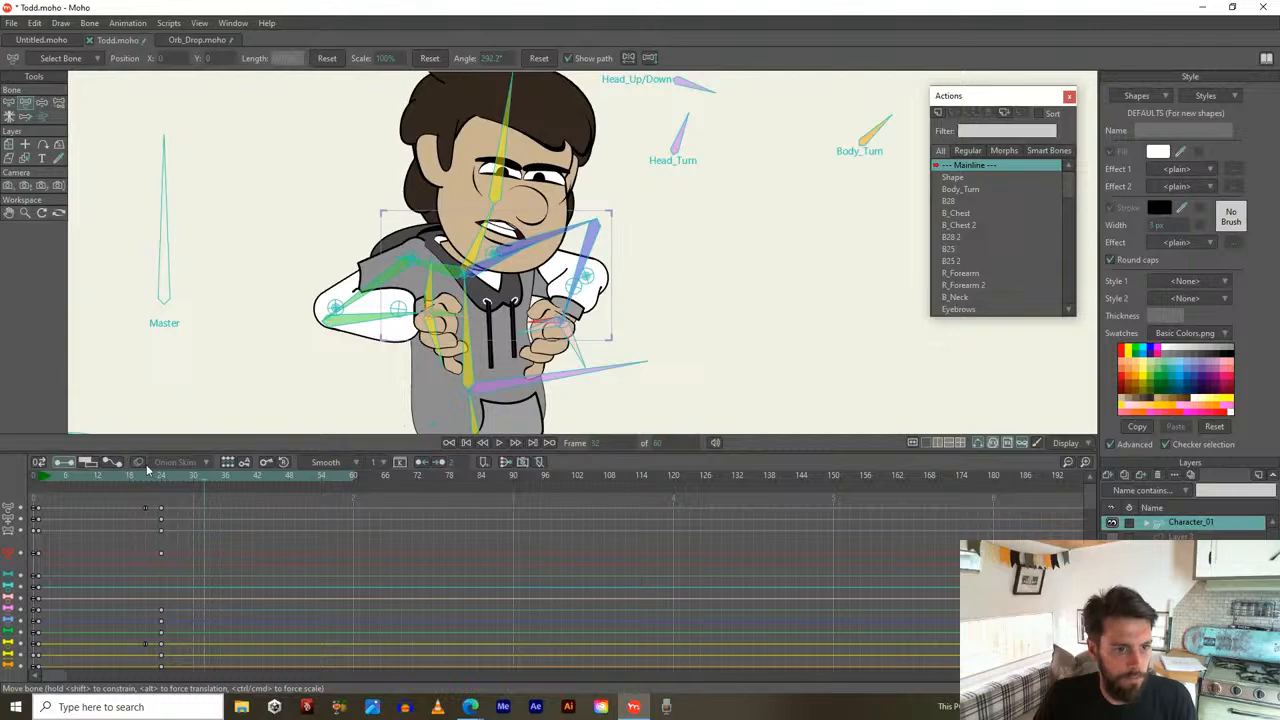
Review the motion and reposition the camera at frame 60 with the Track Camera tool
key(space)
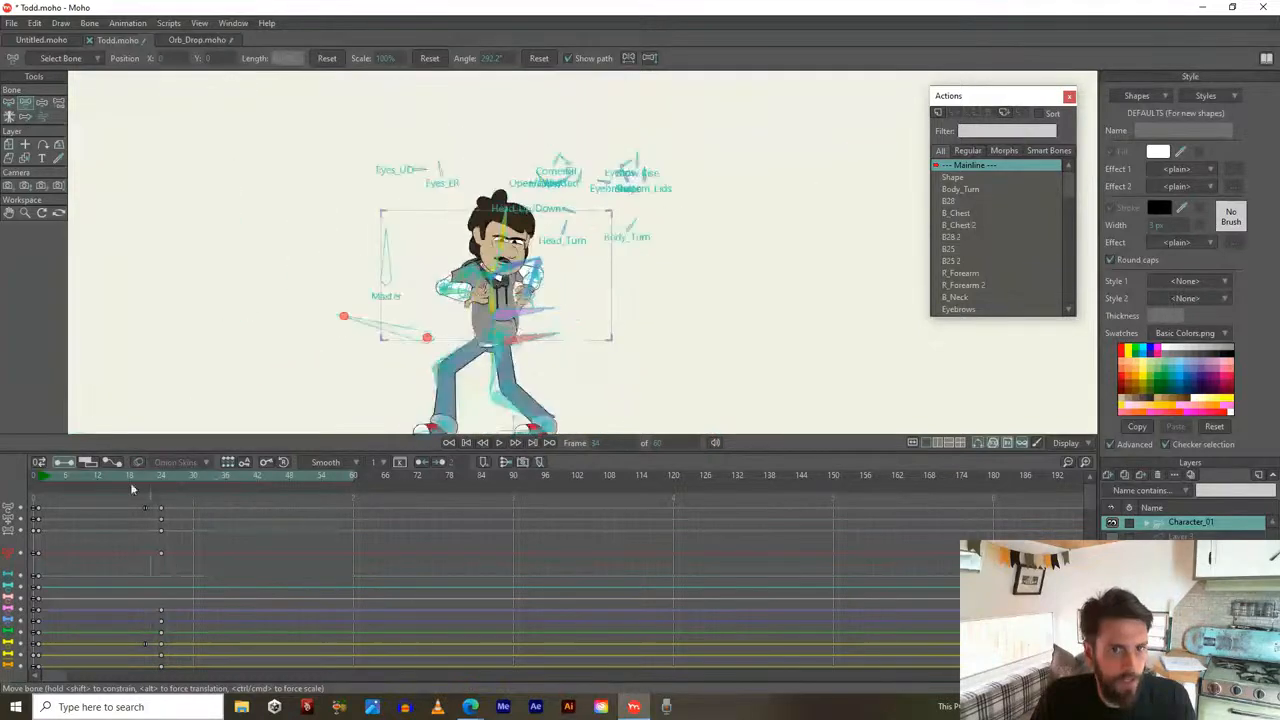
click(188, 488)
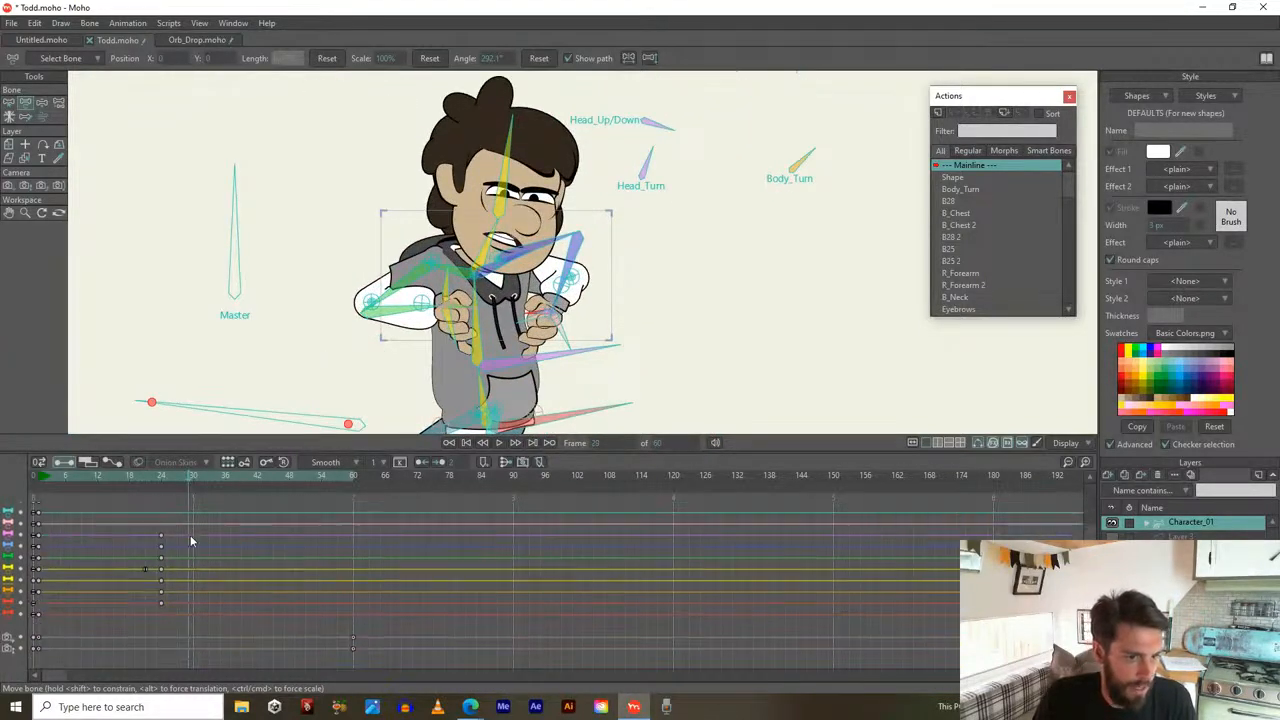
click(353, 481)
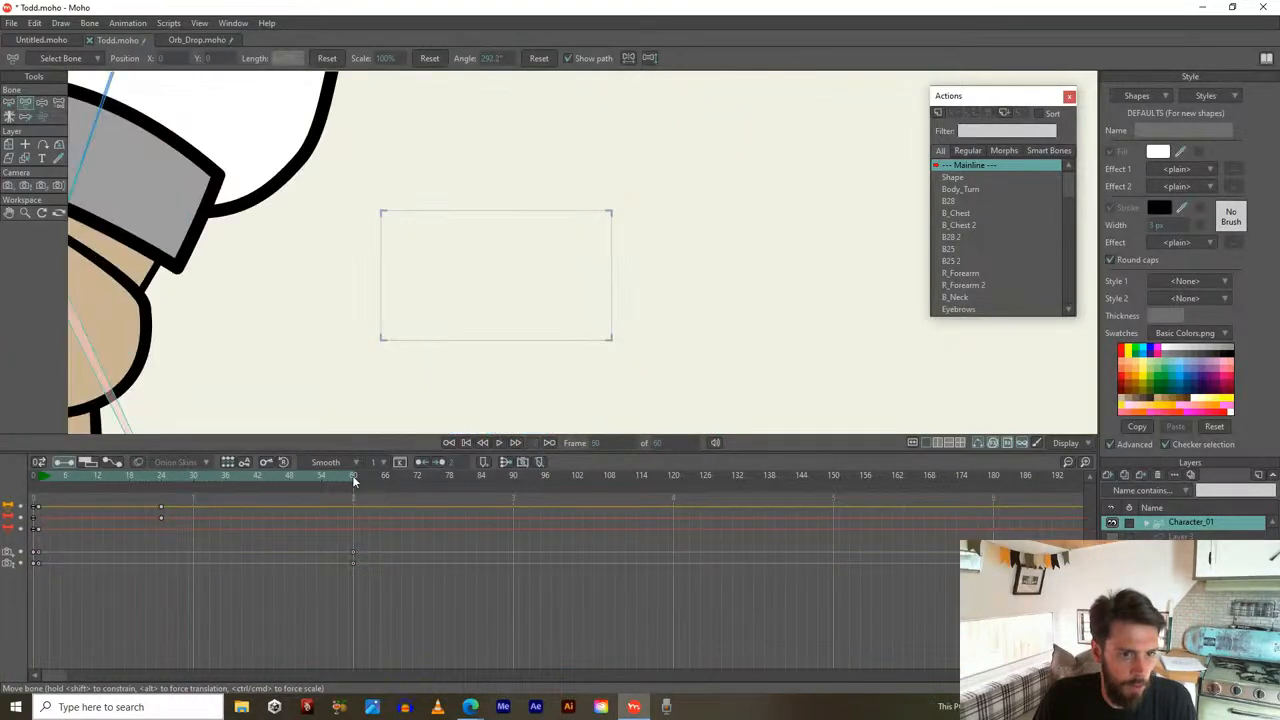
click(9, 186)
drag(500, 171, 487, 196)
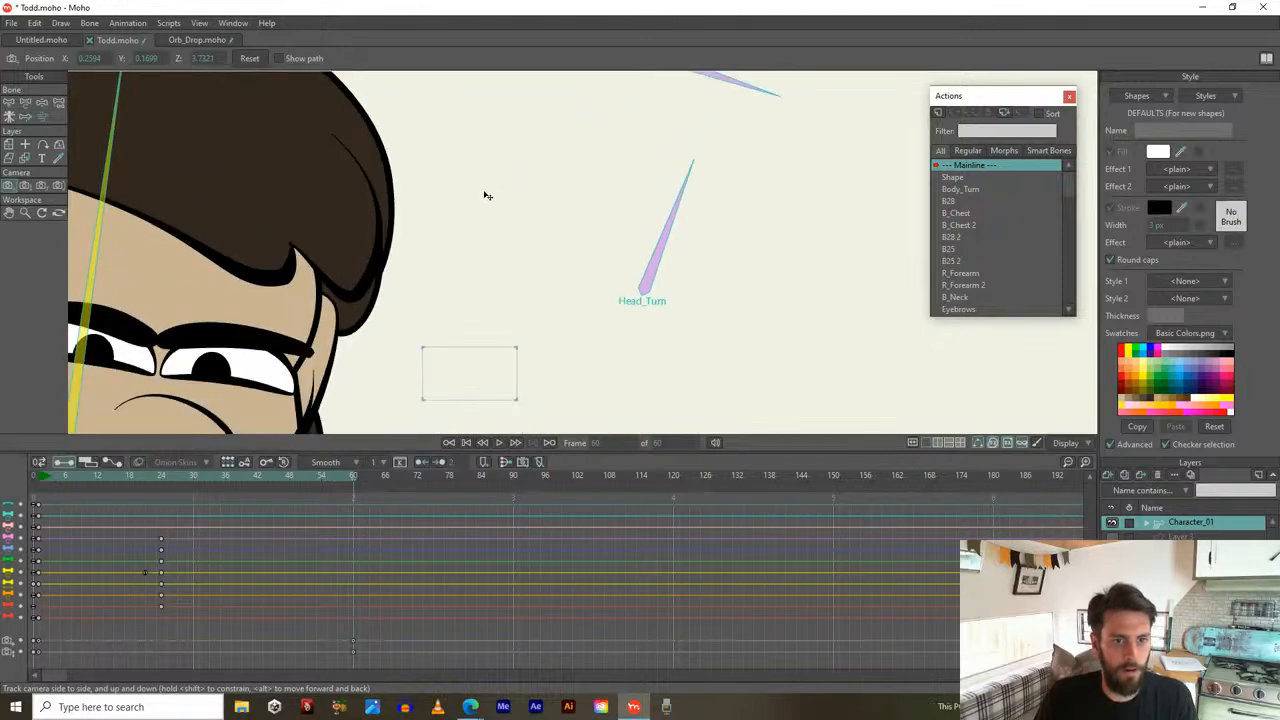
mouse_move(351, 477)
mouse_down()
mouse_move(228, 468)
mouse_move(395, 470)
mouse_move(230, 468)
mouse_move(352, 467)
mouse_up()
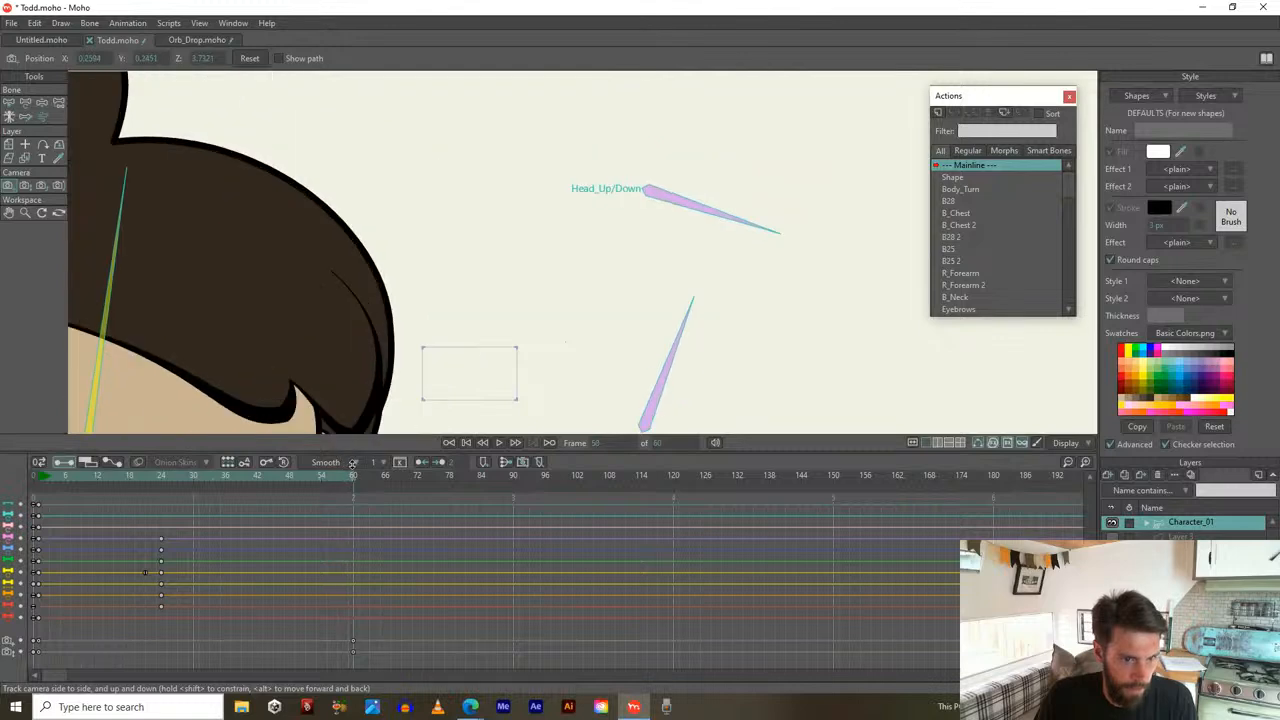
drag(409, 306, 685, 132)
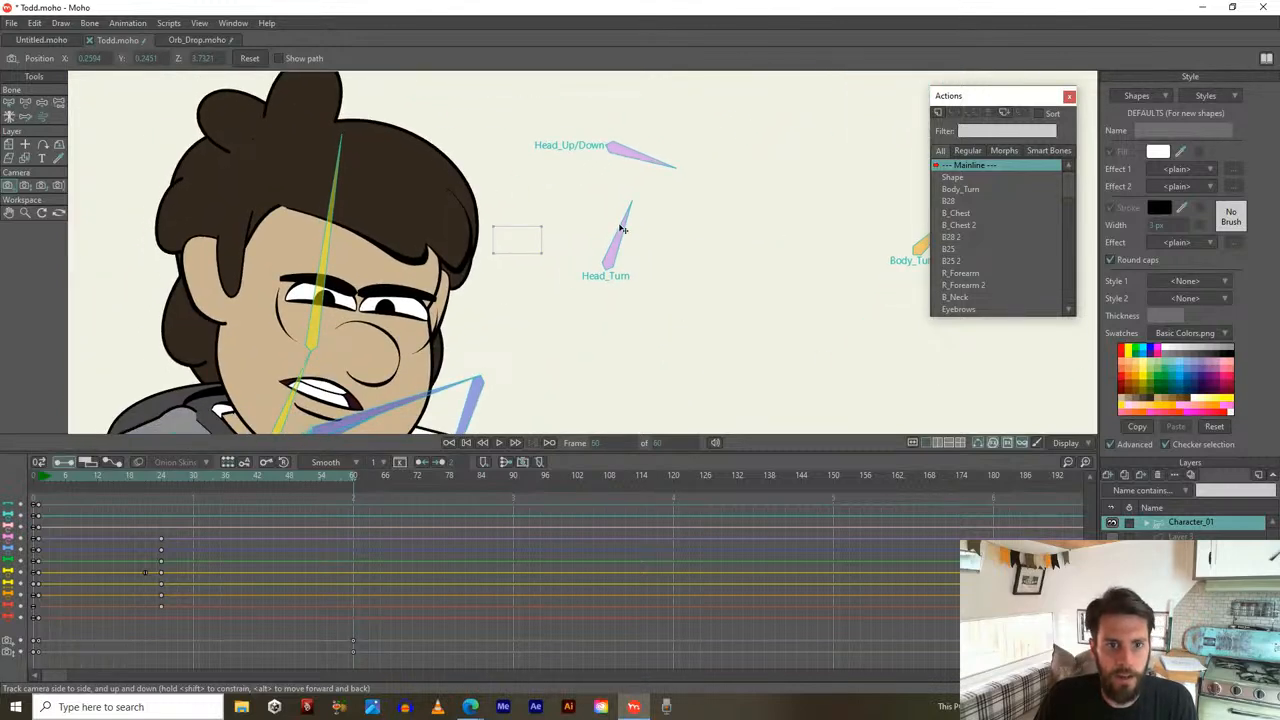
Turn the head farther sideways at frame 60 with the Head_Turn bone and adjust its tilt with Head_Up/Down
key(t)
drag(619, 229, 679, 265)
click(648, 176)
mouse_move(652, 167)
mouse_down()
mouse_move(663, 141)
mouse_move(660, 152)
mouse_up()
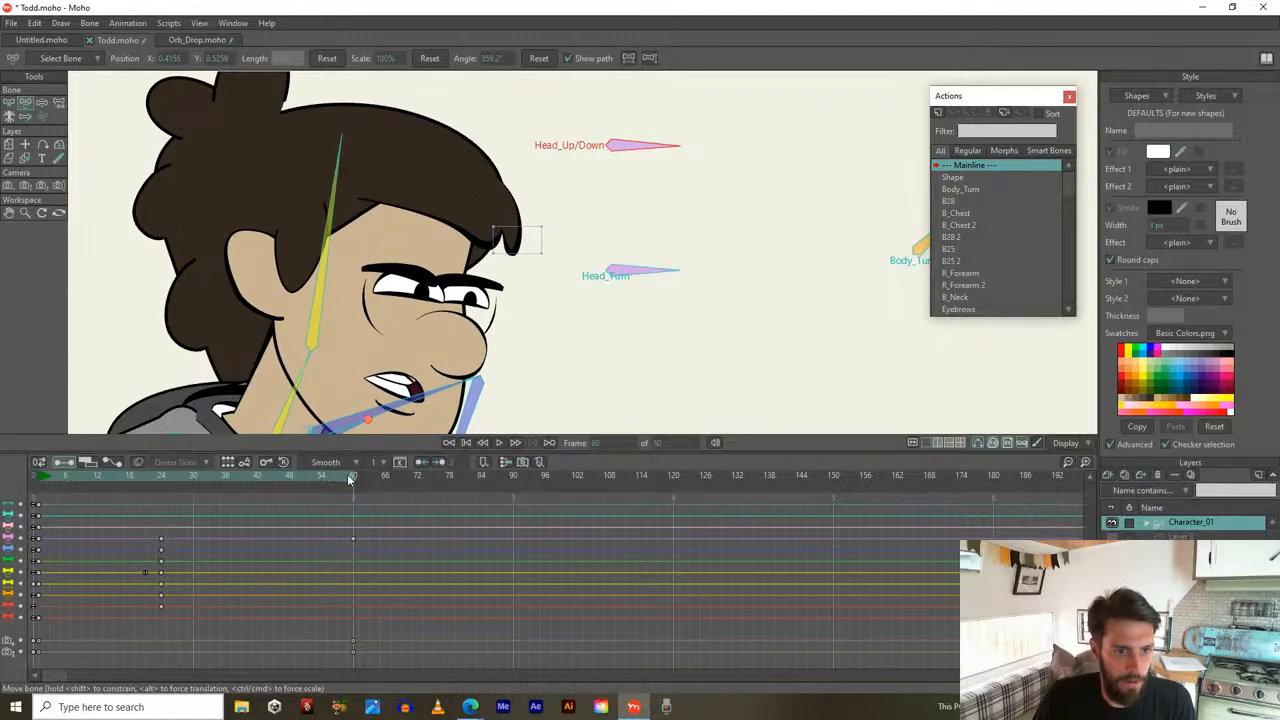
drag(353, 480, 271, 524)
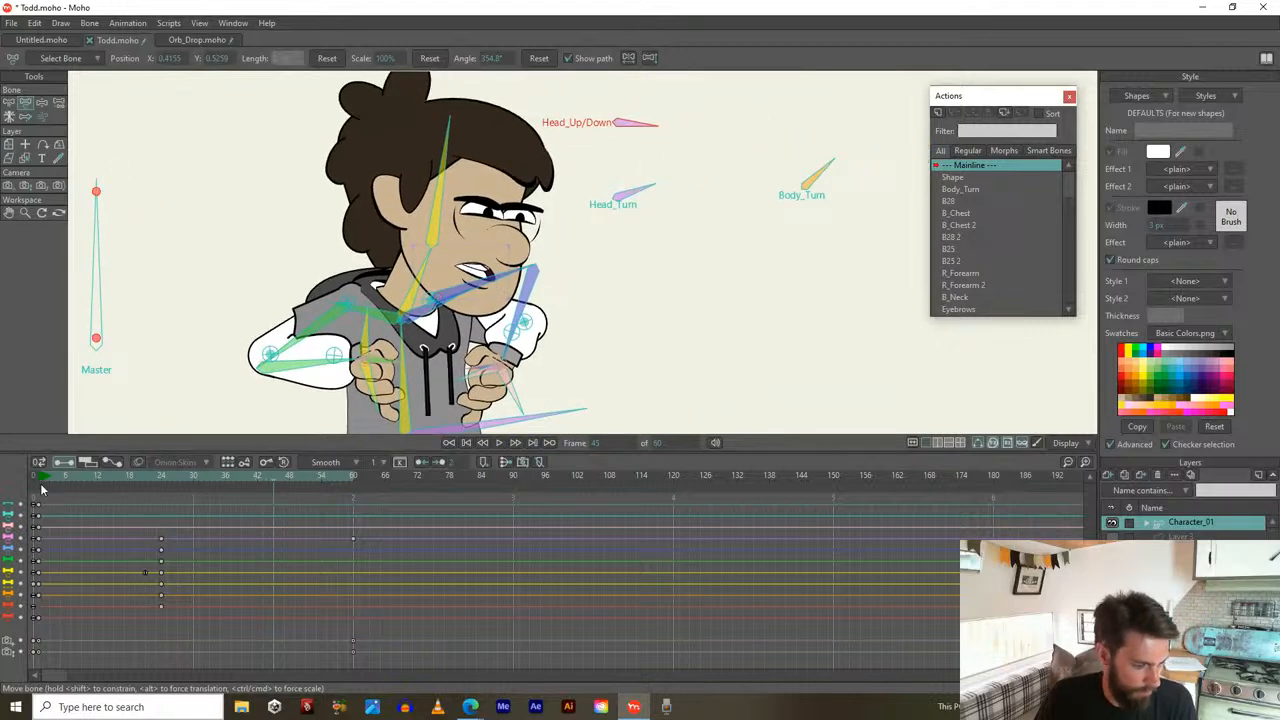
Show only the Camera Tracking curves in the motion graph and enlarge the horizontal and vertical curves
click(115, 464)
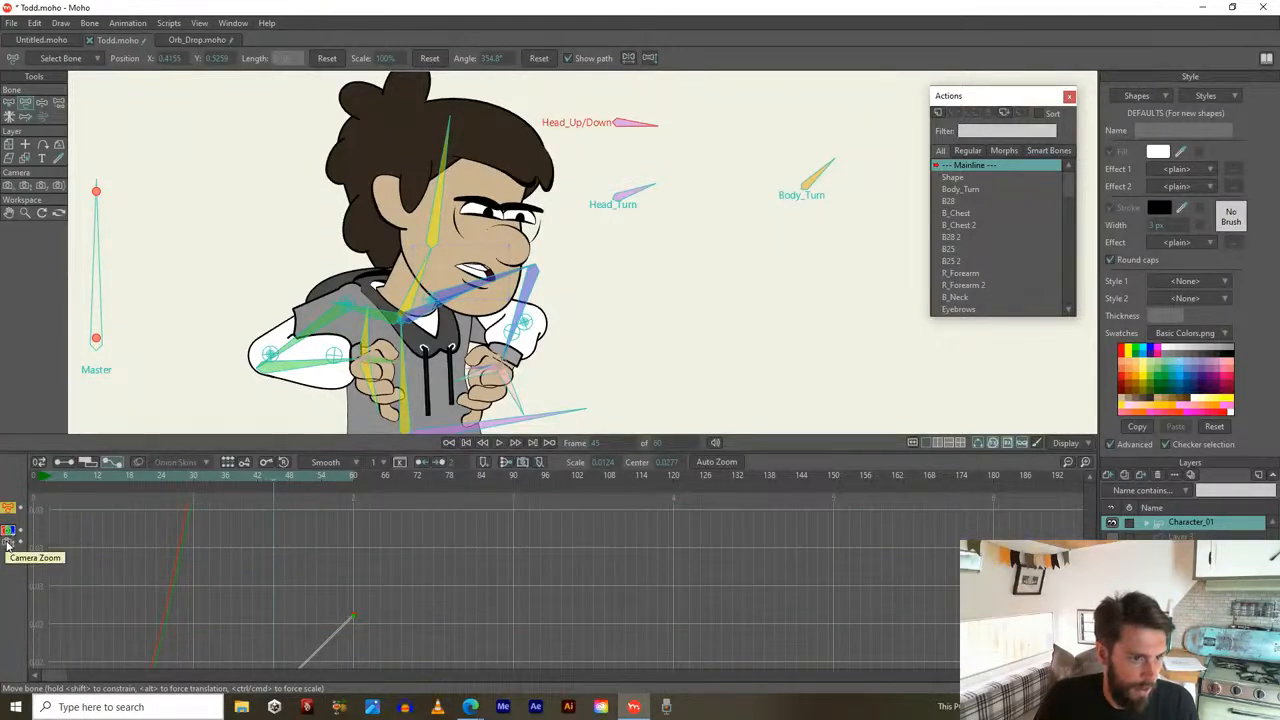
double_click(8, 544)
click(8, 542)
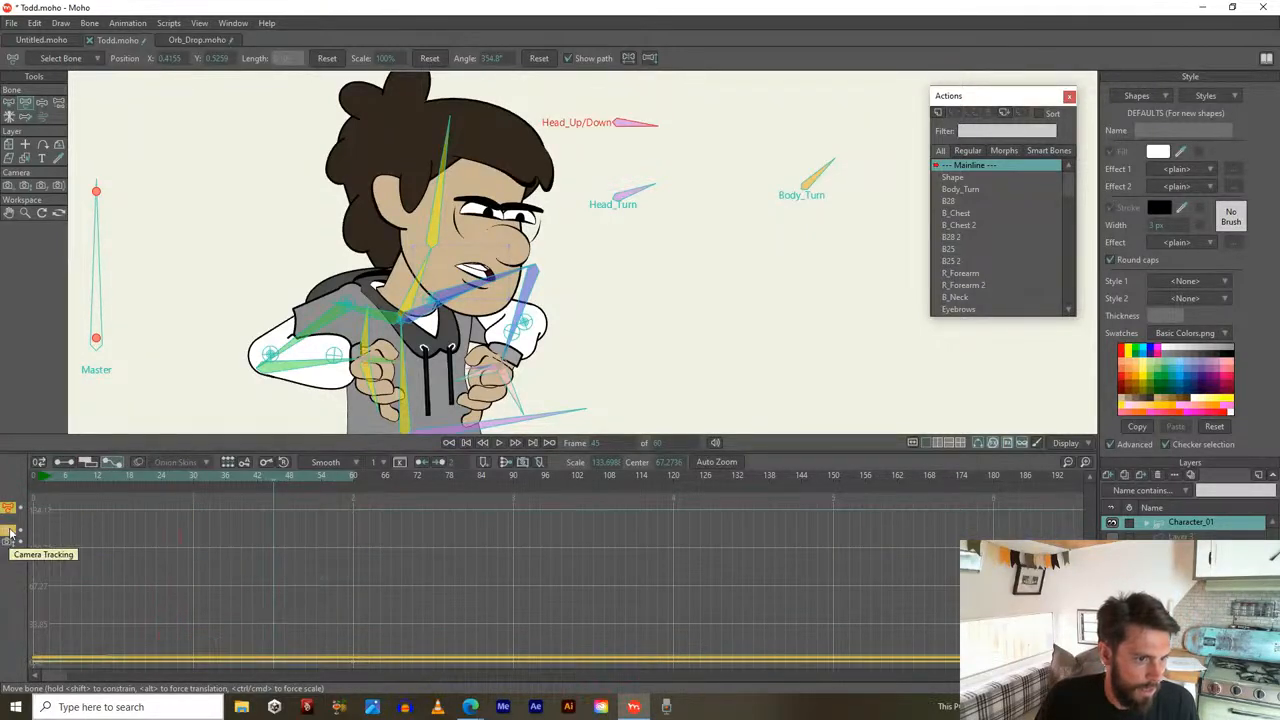
double_click(10, 531)
click(204, 586)
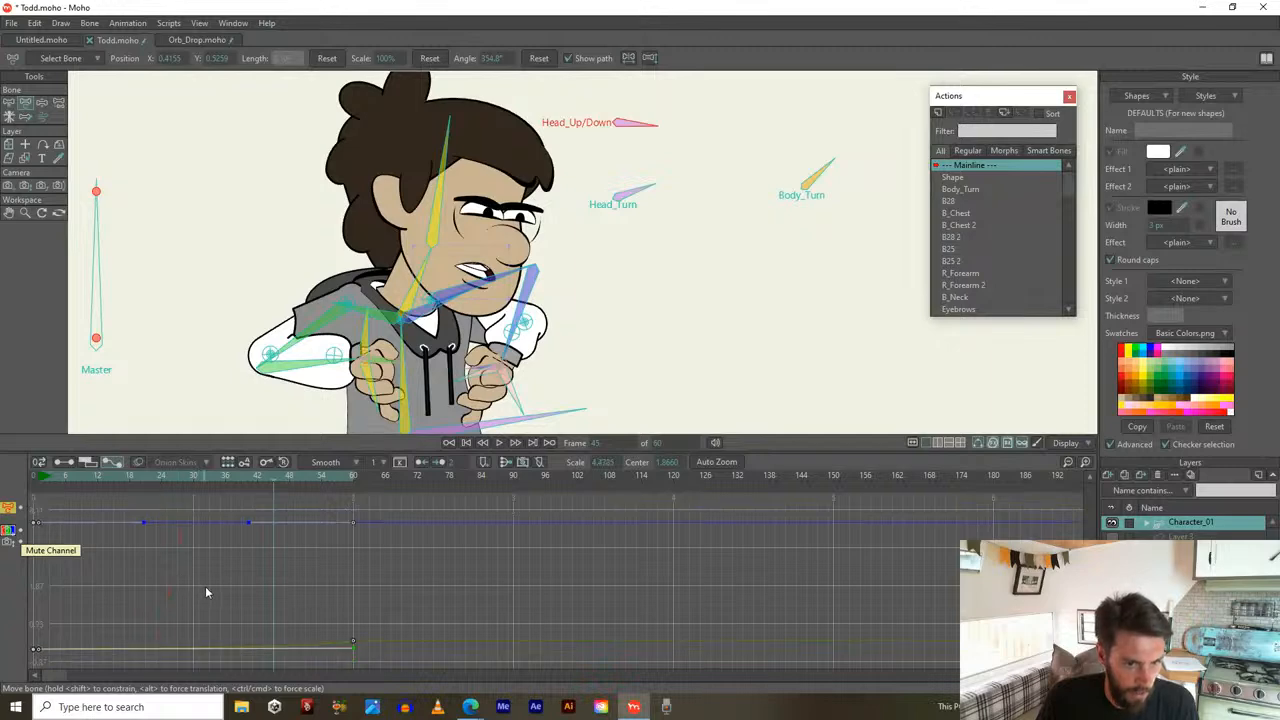
drag(286, 541, 292, 643)
scroll(299, 575, up, 6)
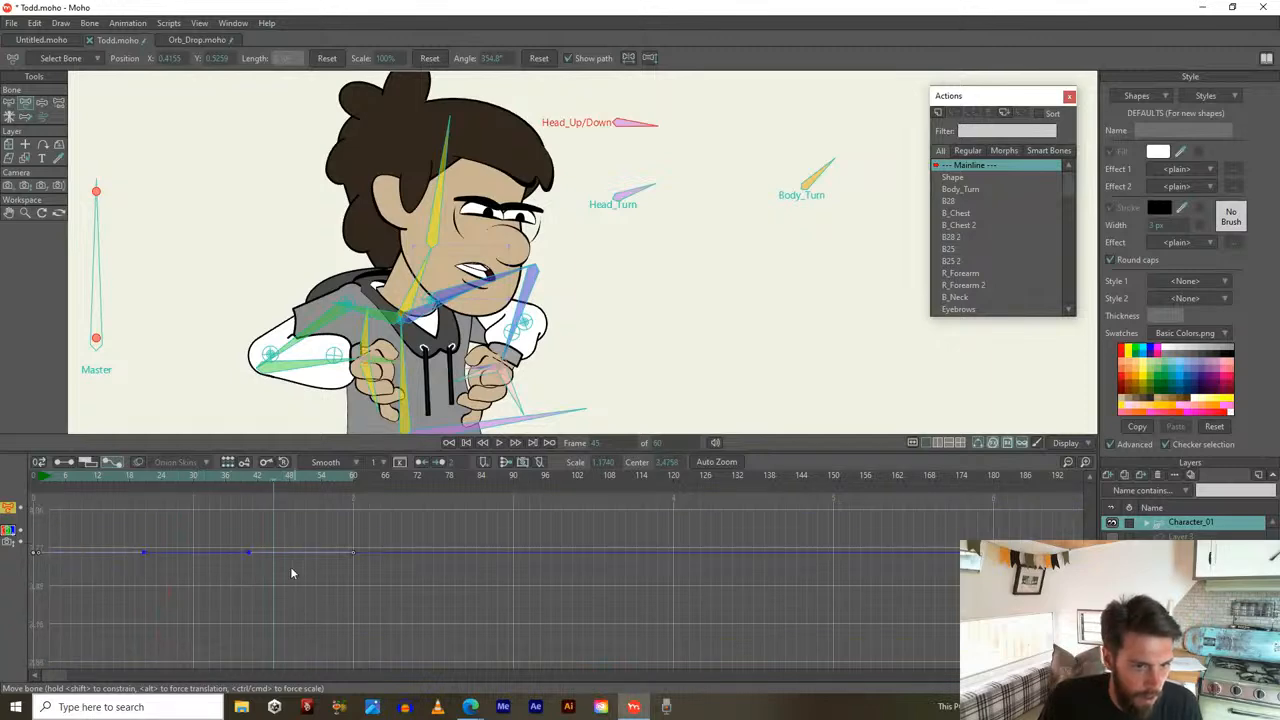
drag(281, 557, 440, 653)
scroll(191, 612, down, 5)
drag(192, 611, 216, 478)
scroll(280, 578, up, 5)
drag(263, 569, 315, 553)
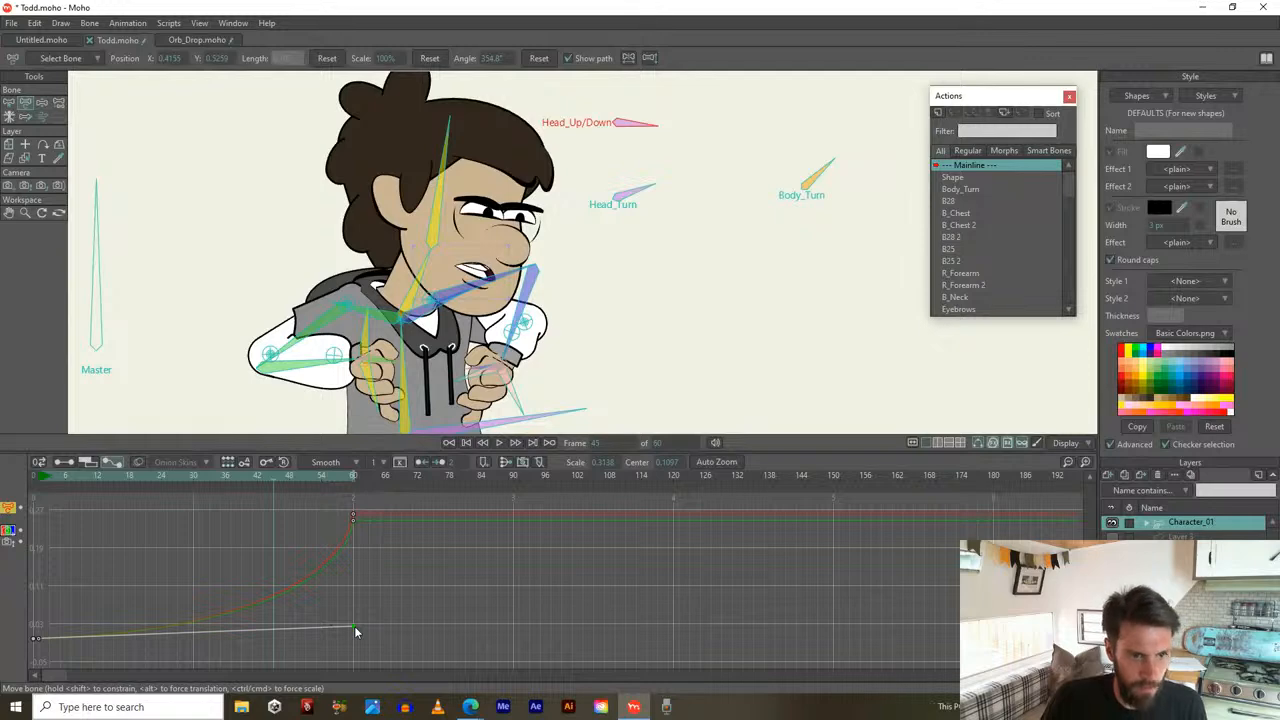
Pull the vertical Camera Tracking curve's Bezier handle back to about frame 48 and check the framing on neighbouring frames
drag(353, 627, 288, 617)
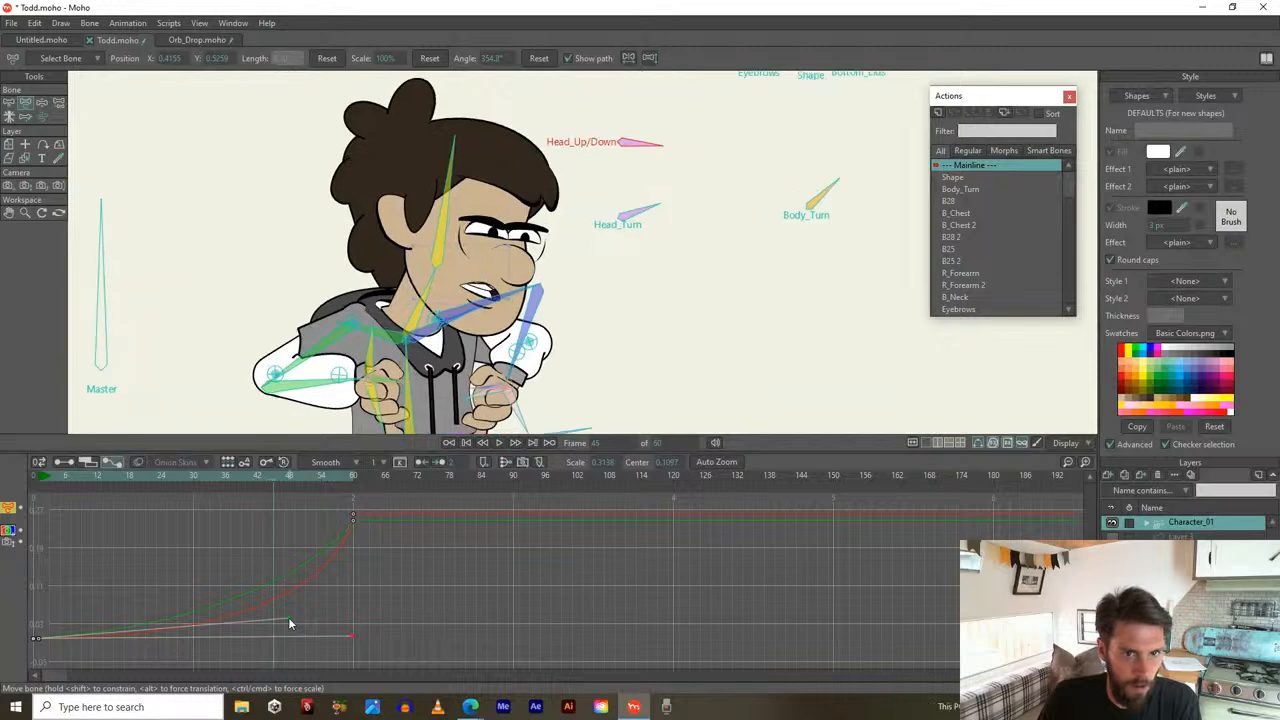
key(Left)
key(Left)
key(Left)
key(Left)
key(Right)
key(Right)
key(Right)
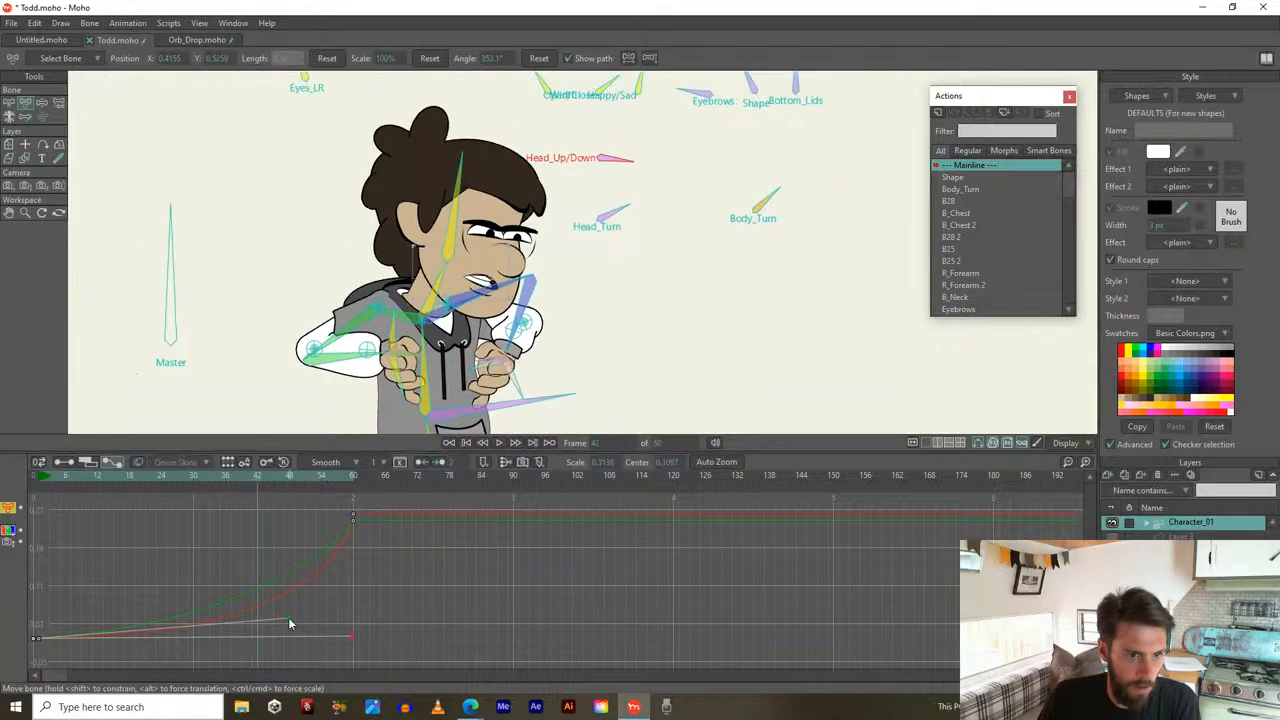
Shorten and raise the Bezier handles of both Camera Tracking curves so the camera pan starts earlier and stays on the character
drag(353, 637, 263, 630)
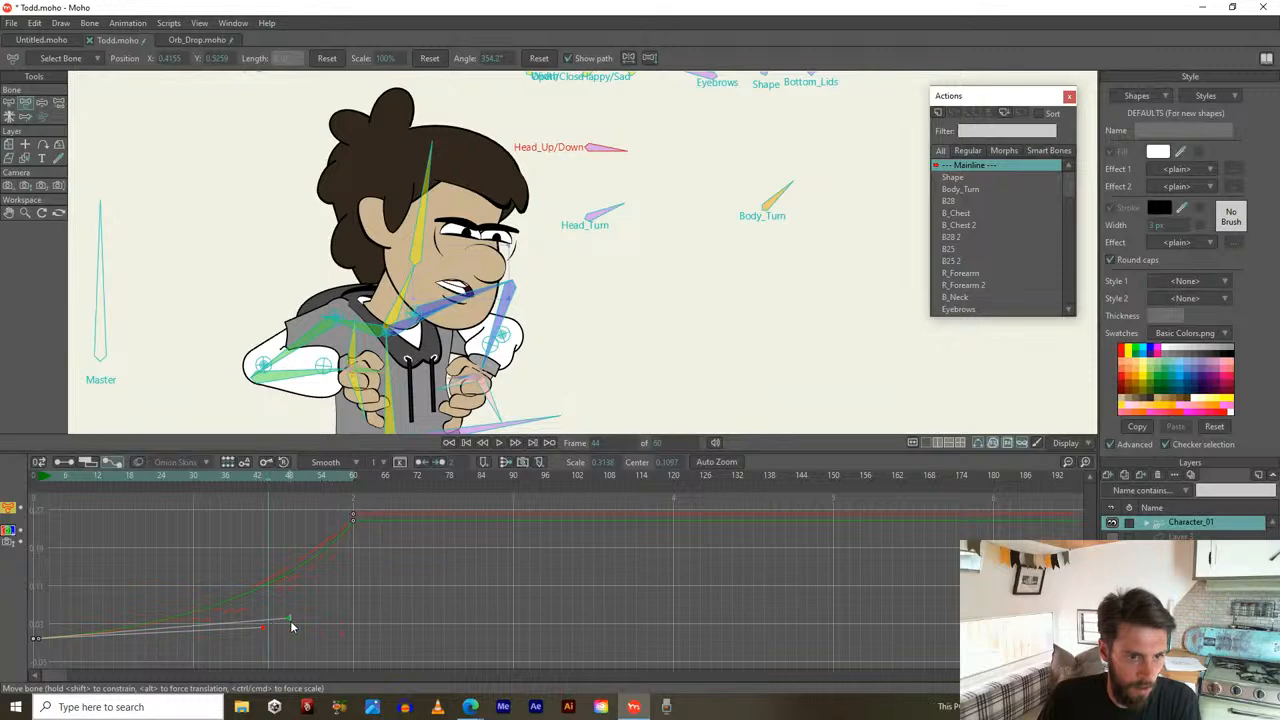
drag(287, 617, 296, 571)
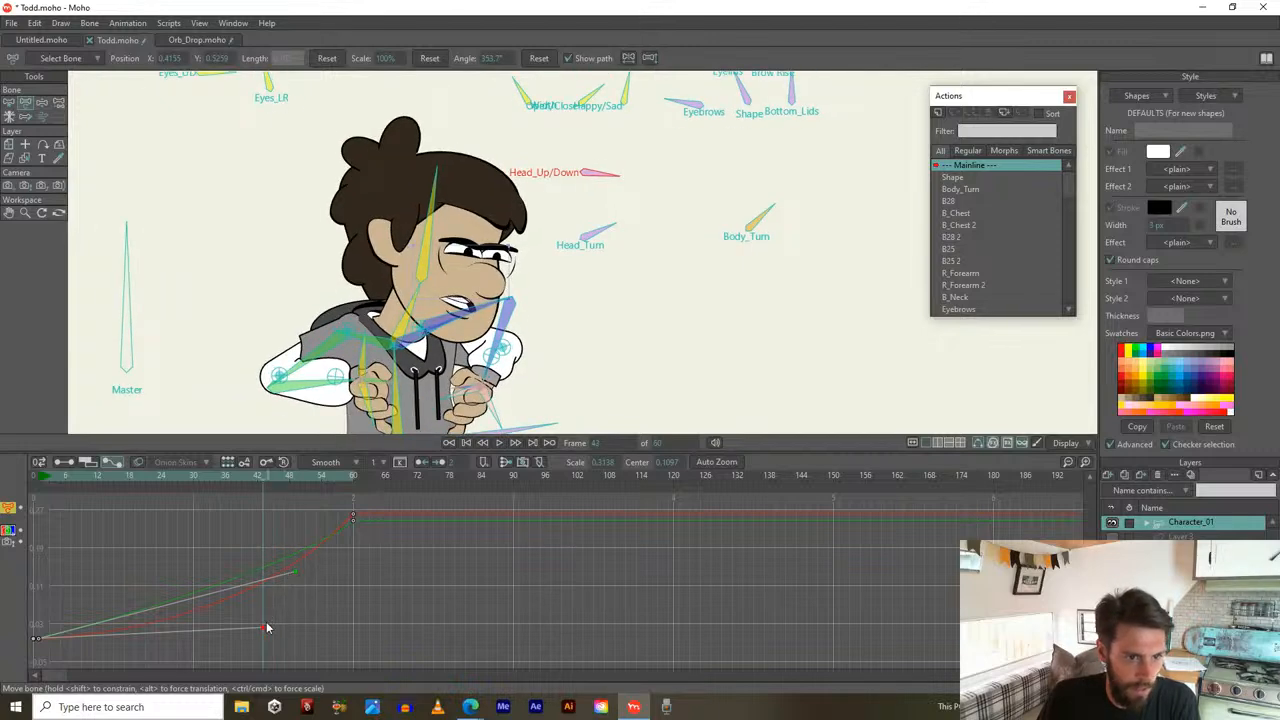
drag(264, 631, 291, 557)
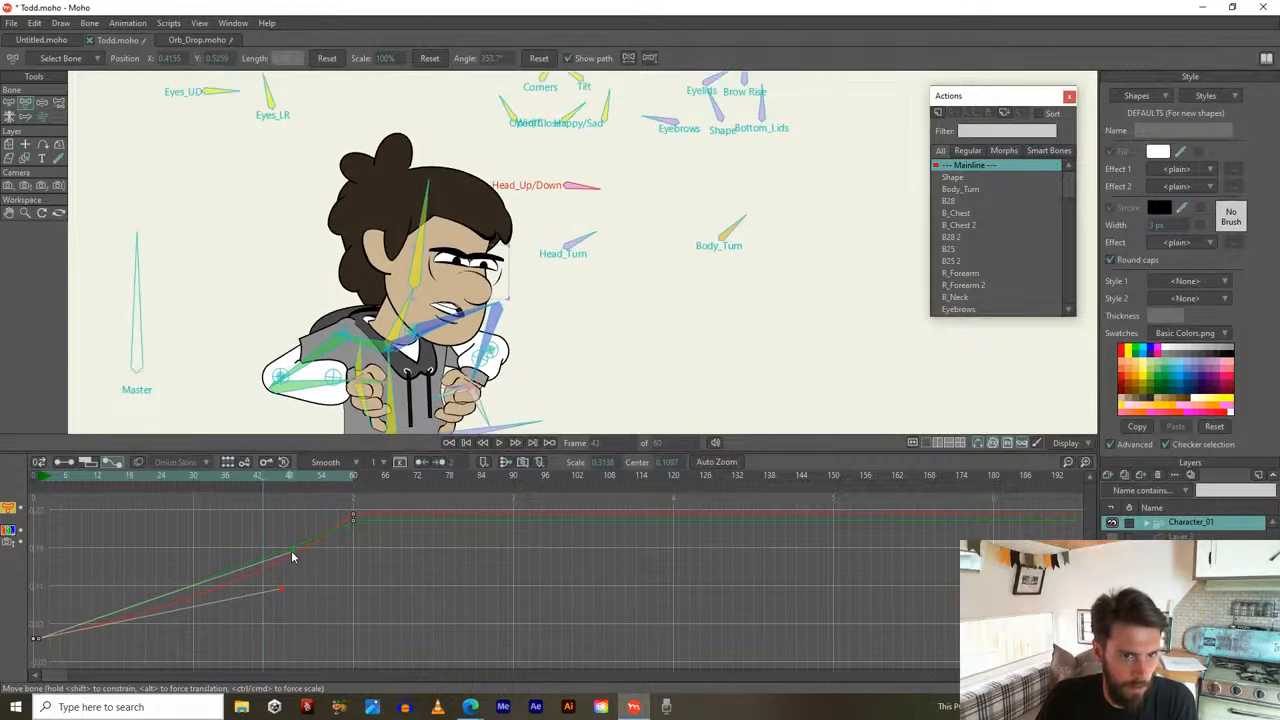
drag(293, 556, 285, 549)
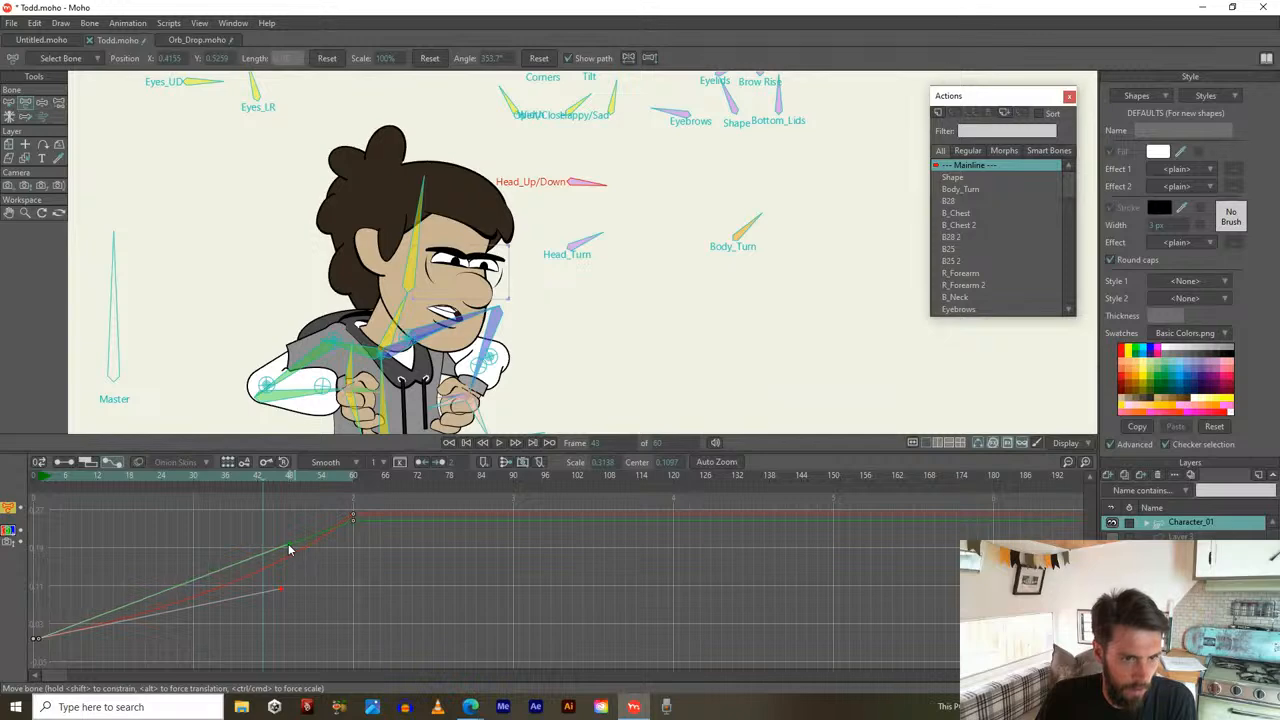
Scrub and play the animation from the start to check the camera's framing of the character
click(41, 485)
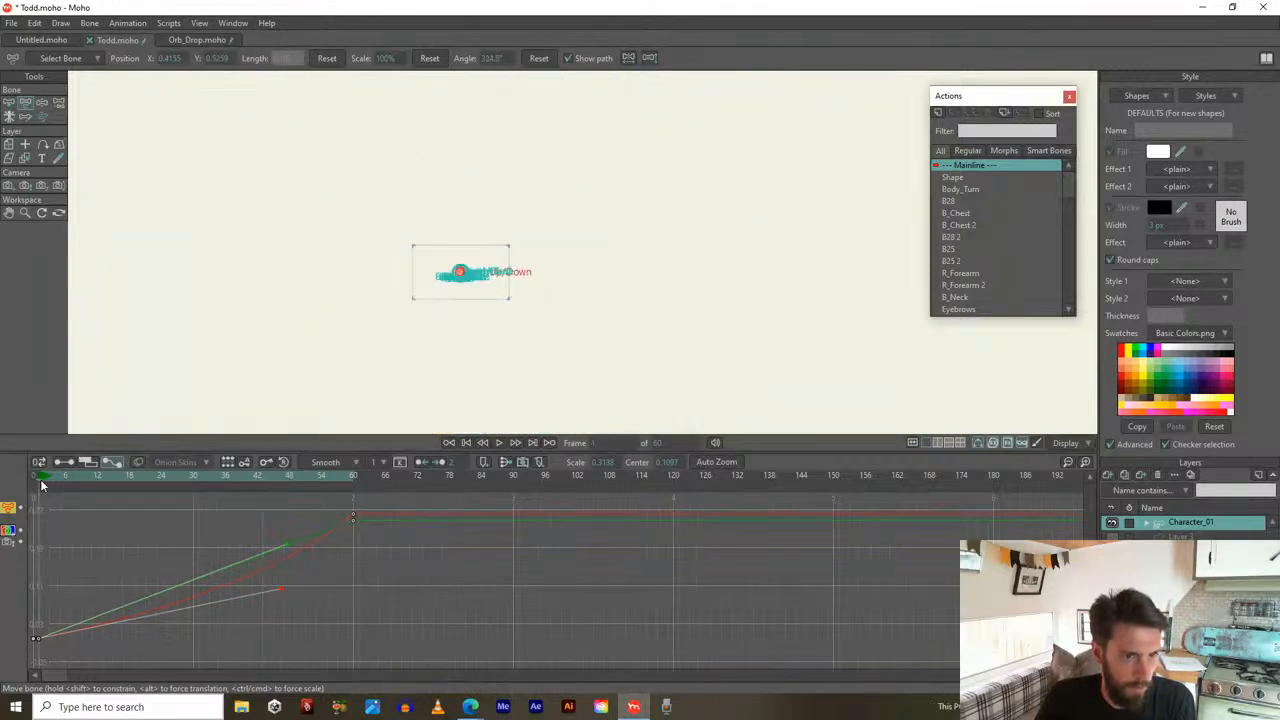
drag(145, 489, 247, 508)
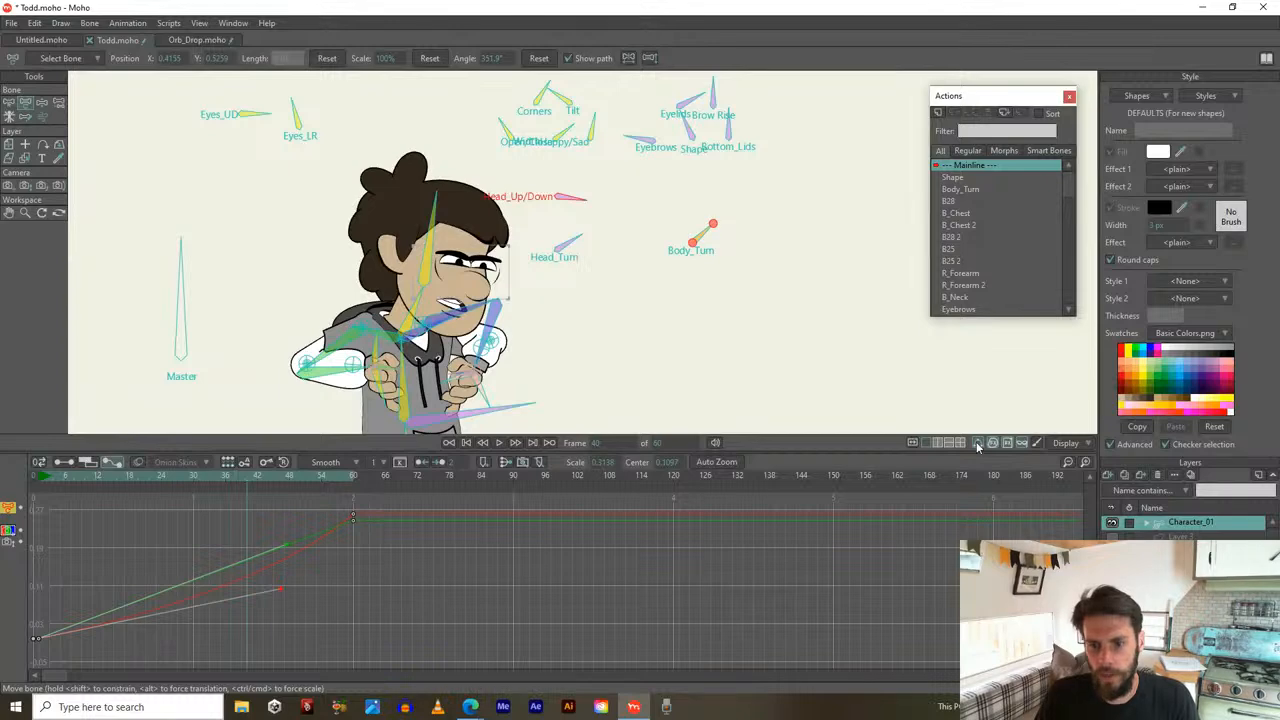
key(space)
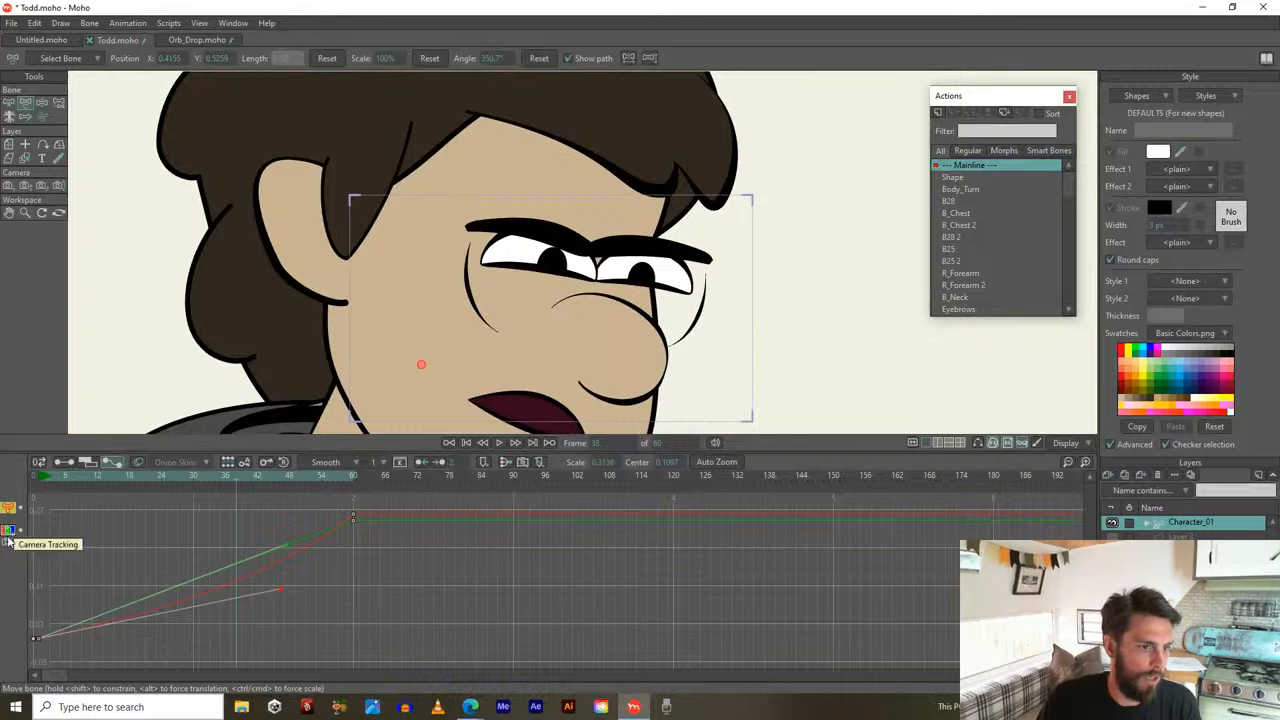
Hide the bone and Camera Tracking curves and show only the Camera Zoom curve in the motion graph
click(8, 541)
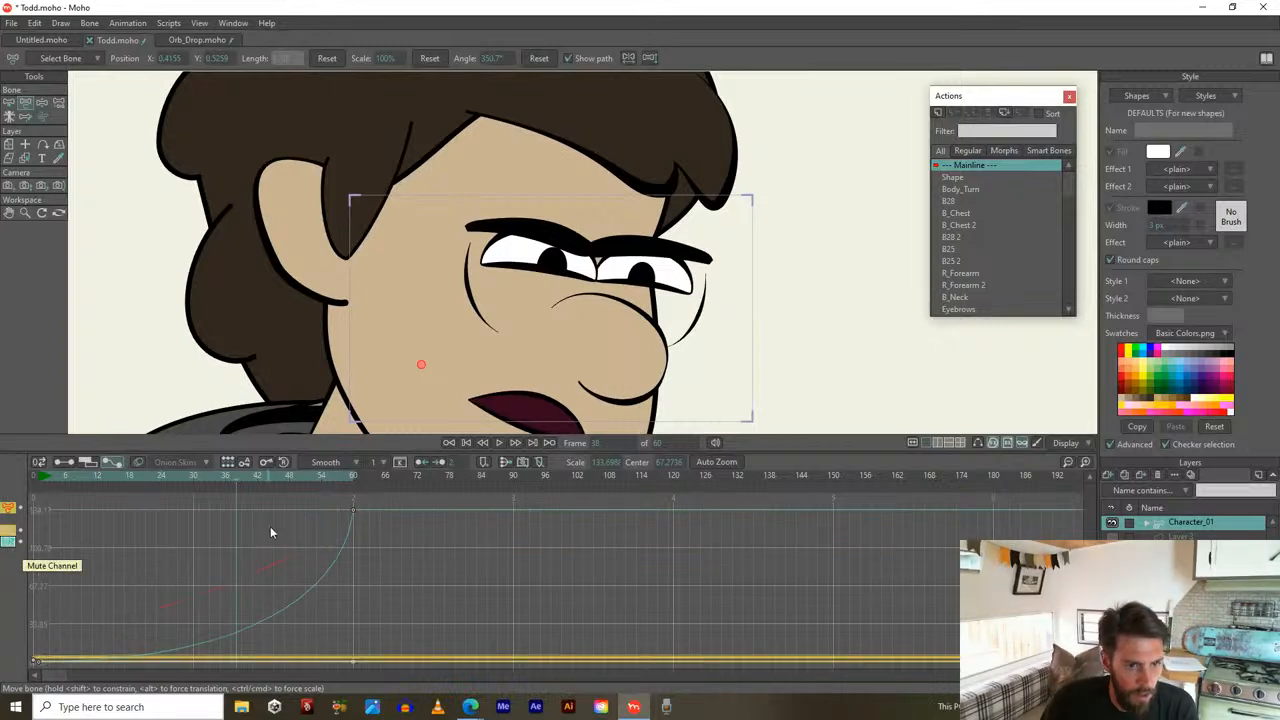
drag(234, 557, 329, 543)
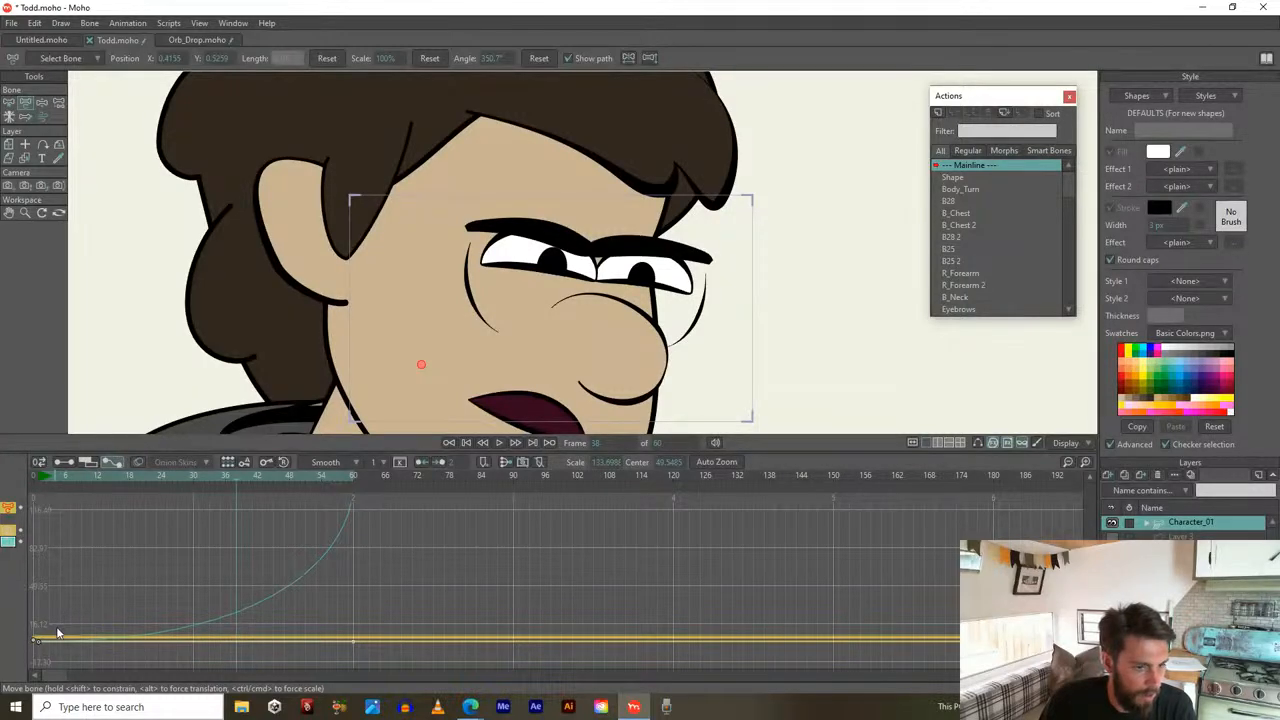
double_click(9, 541)
double_click(8, 509)
double_click(10, 530)
click(10, 530)
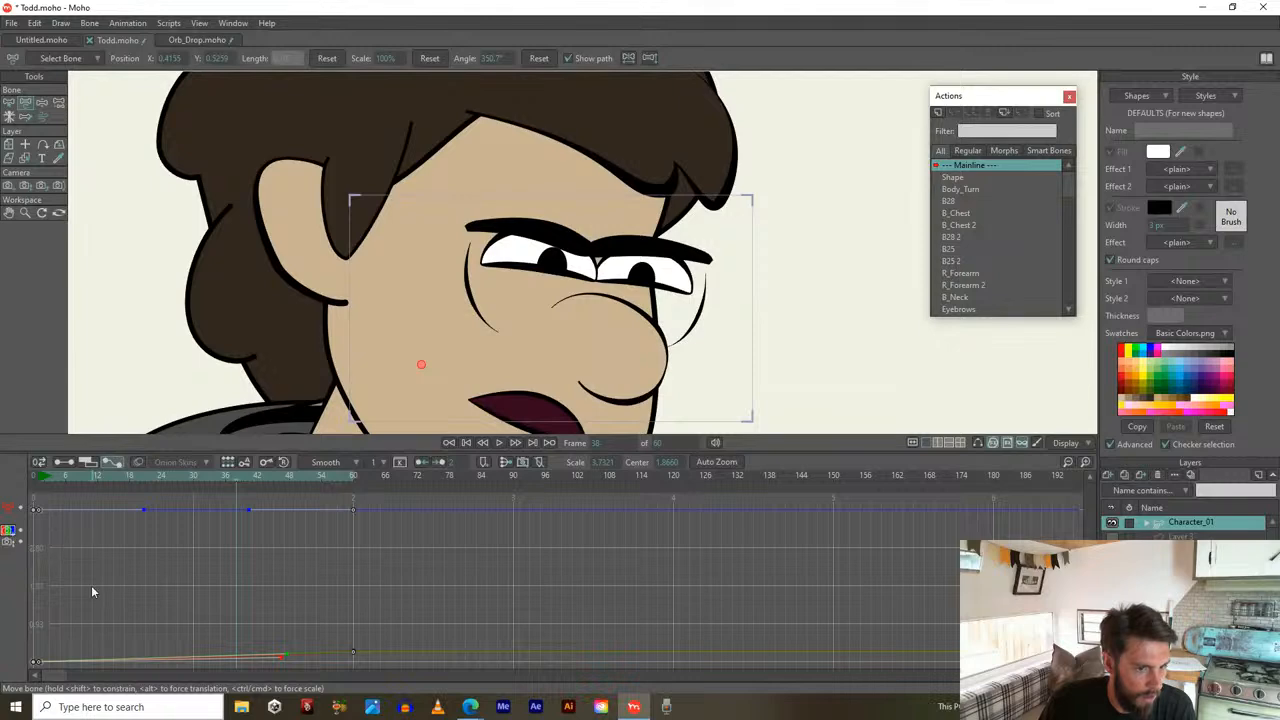
click(9, 541)
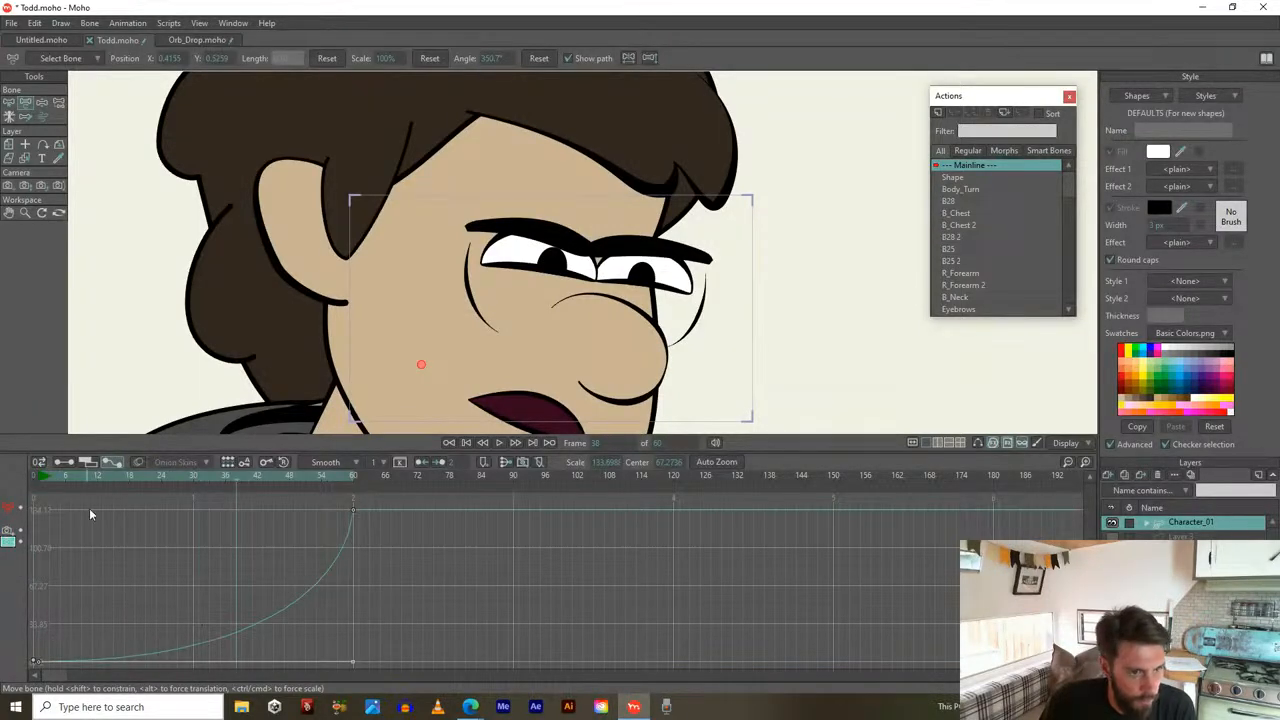
Try a shorter, downward-angled Bezier handle on the first Camera Zoom key and check the framing around frame 8
drag(41, 477, 76, 481)
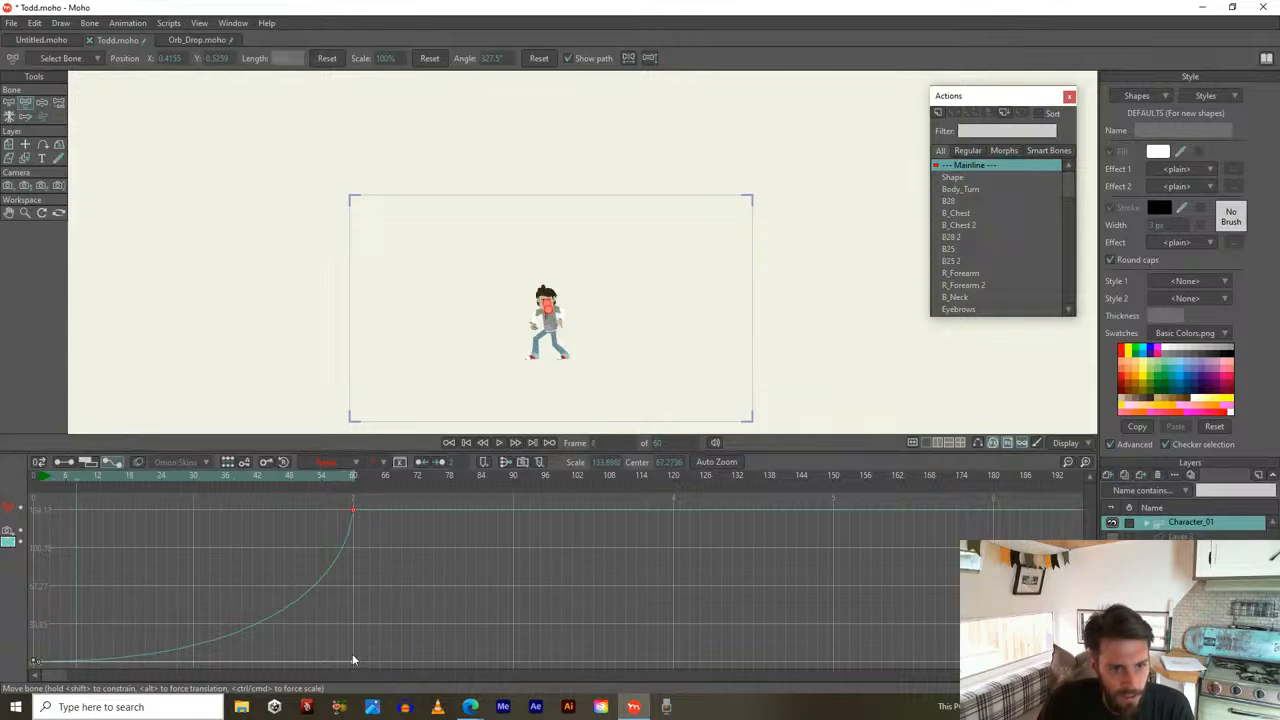
drag(352, 660, 190, 665)
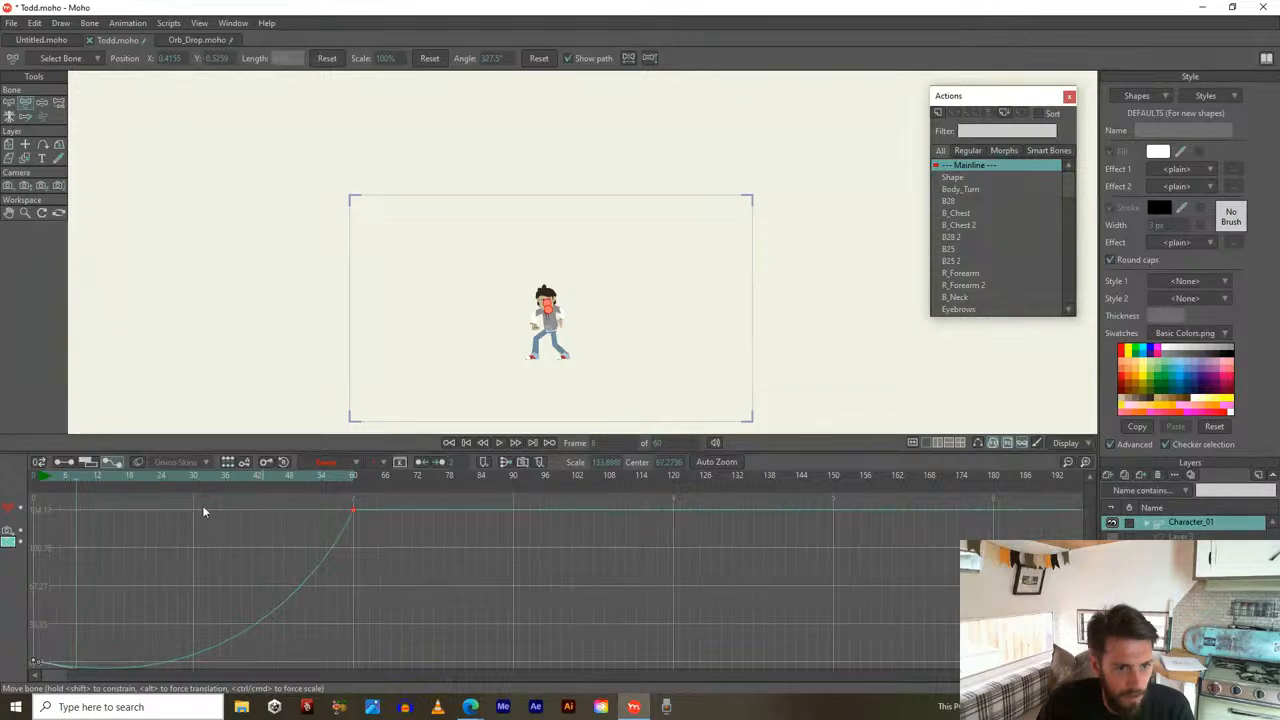
key(Left)
key(Right)
key(Left)
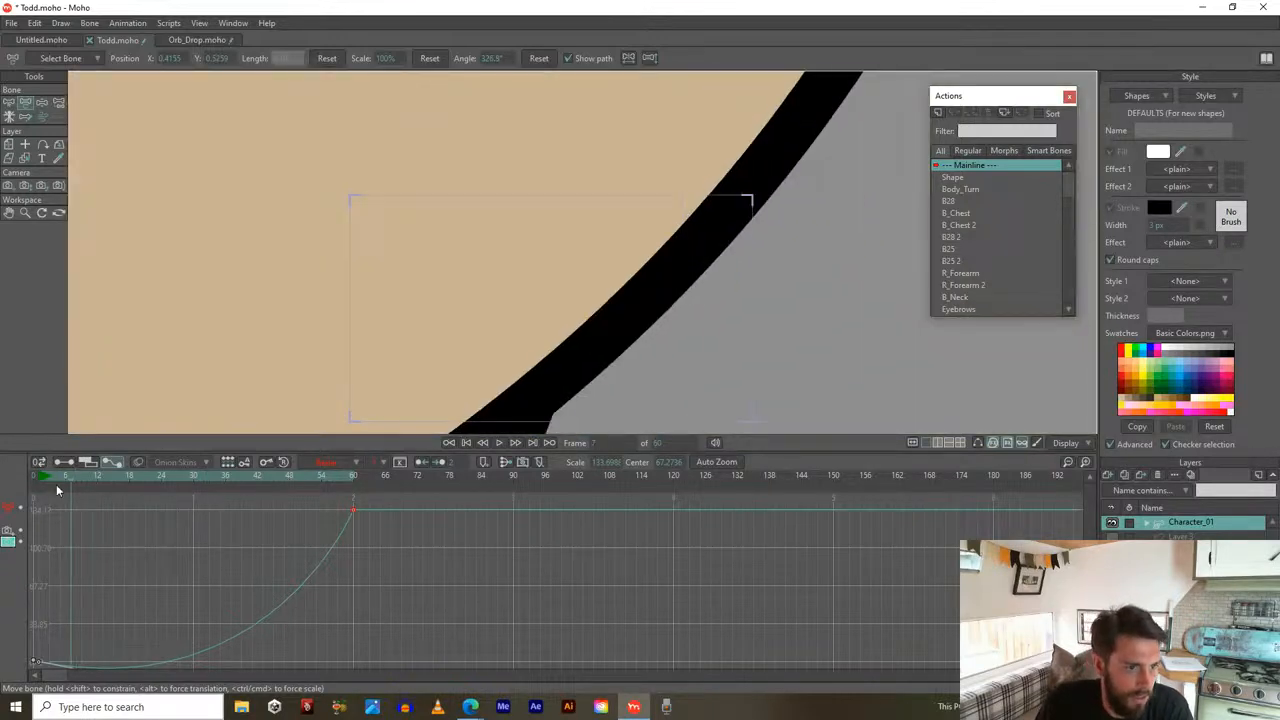
Reshape the first Camera Zoom key's Bezier handle to a nearly flat line reaching frame 60
drag(43, 481, 88, 484)
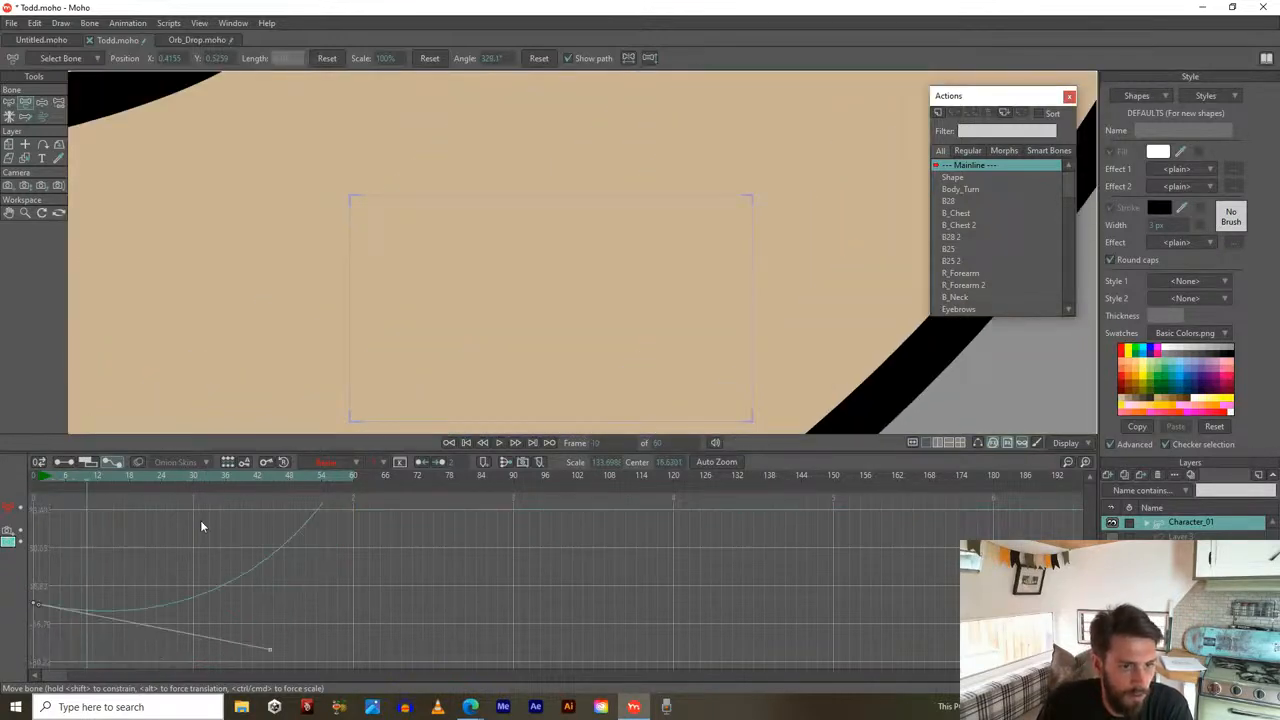
drag(270, 652, 136, 541)
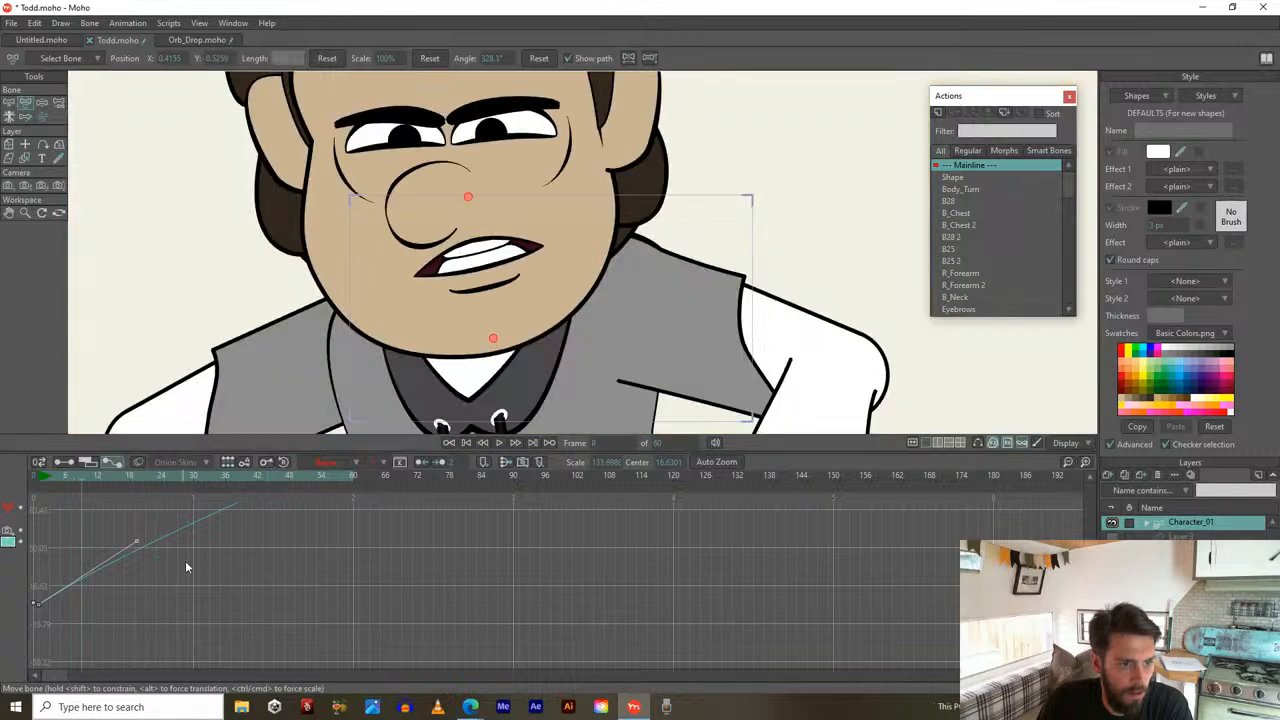
drag(44, 474, 100, 490)
drag(133, 540, 386, 605)
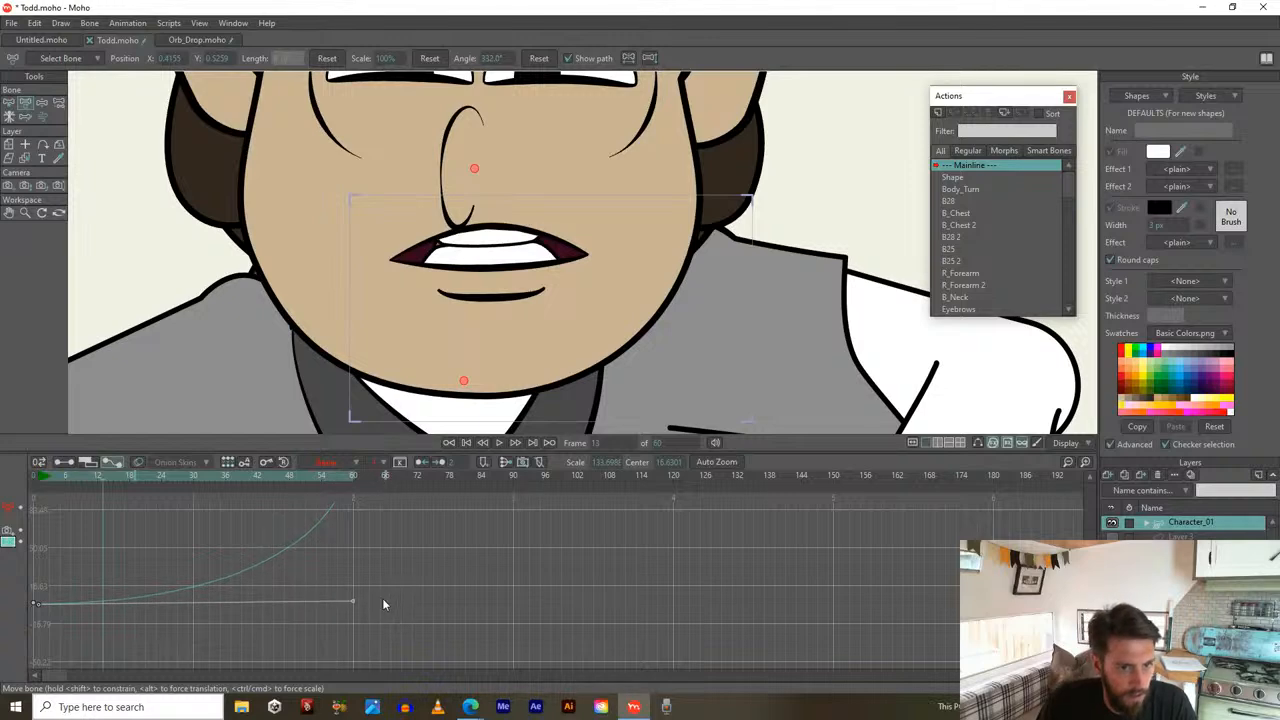
Zoom the camera out at frame 30 to a focal length of about 107, framing the character's upper body
click(62, 474)
drag(68, 487, 195, 508)
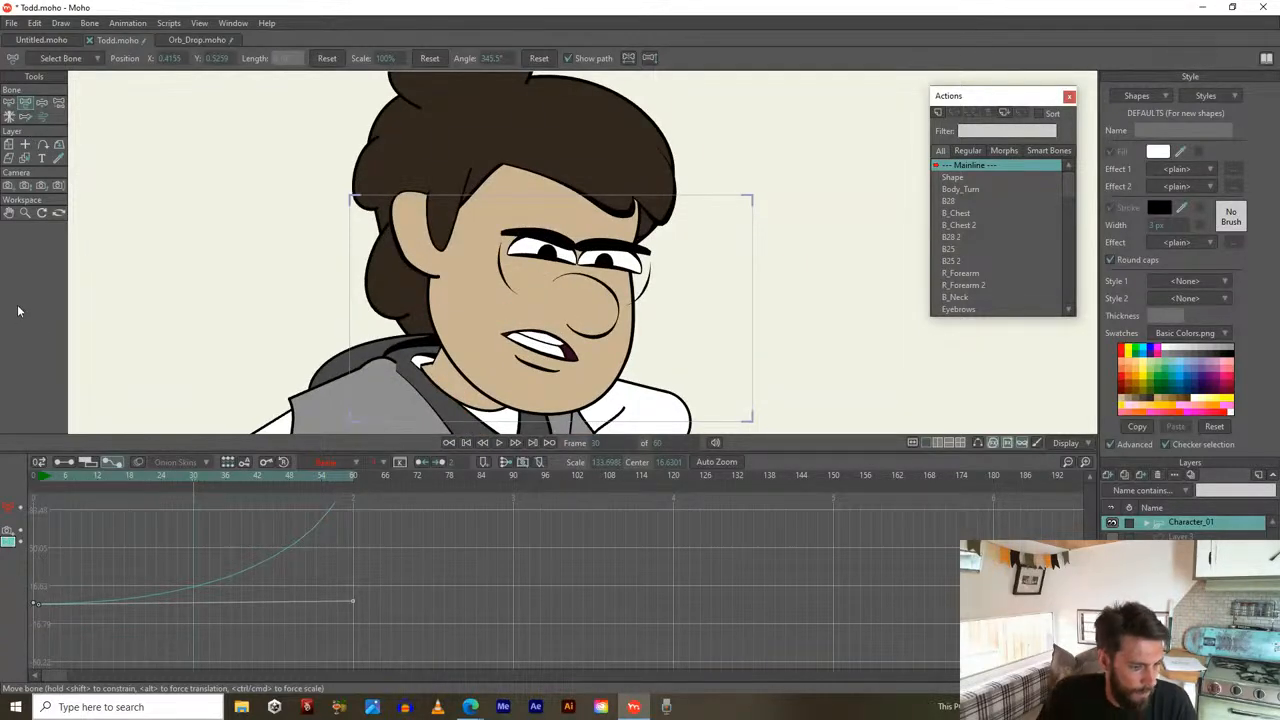
click(21, 188)
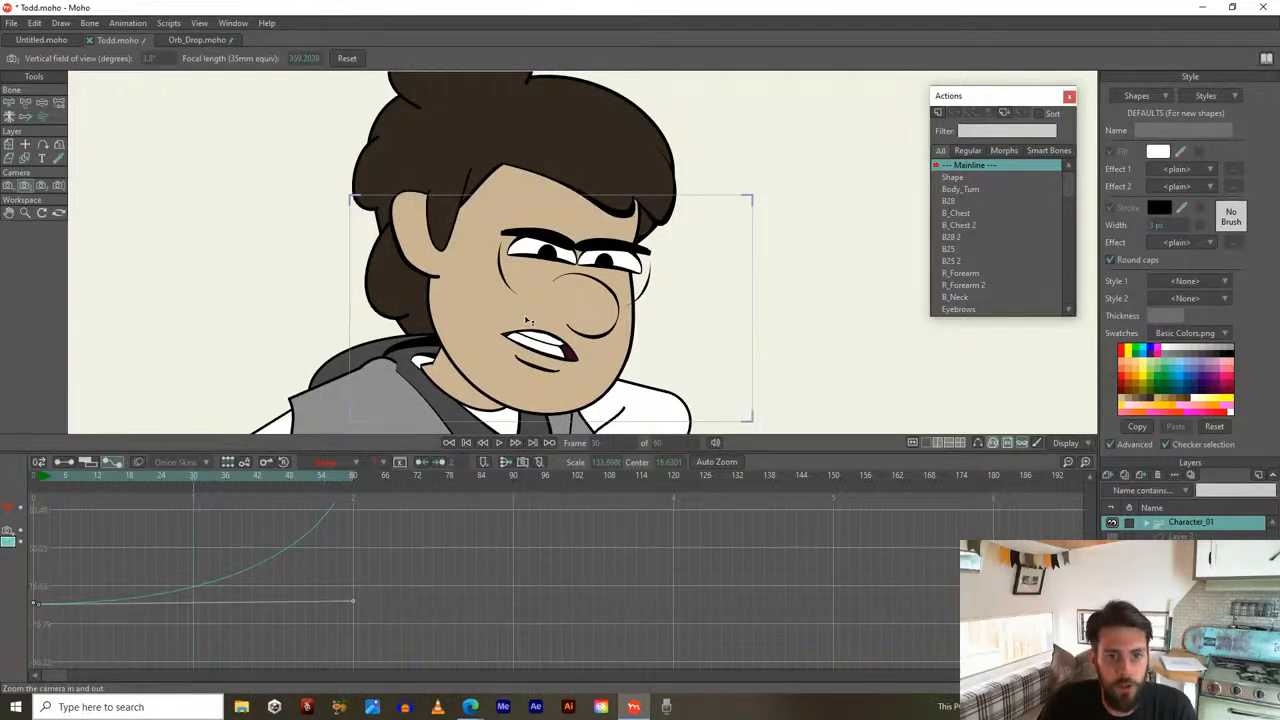
drag(528, 320, 440, 110)
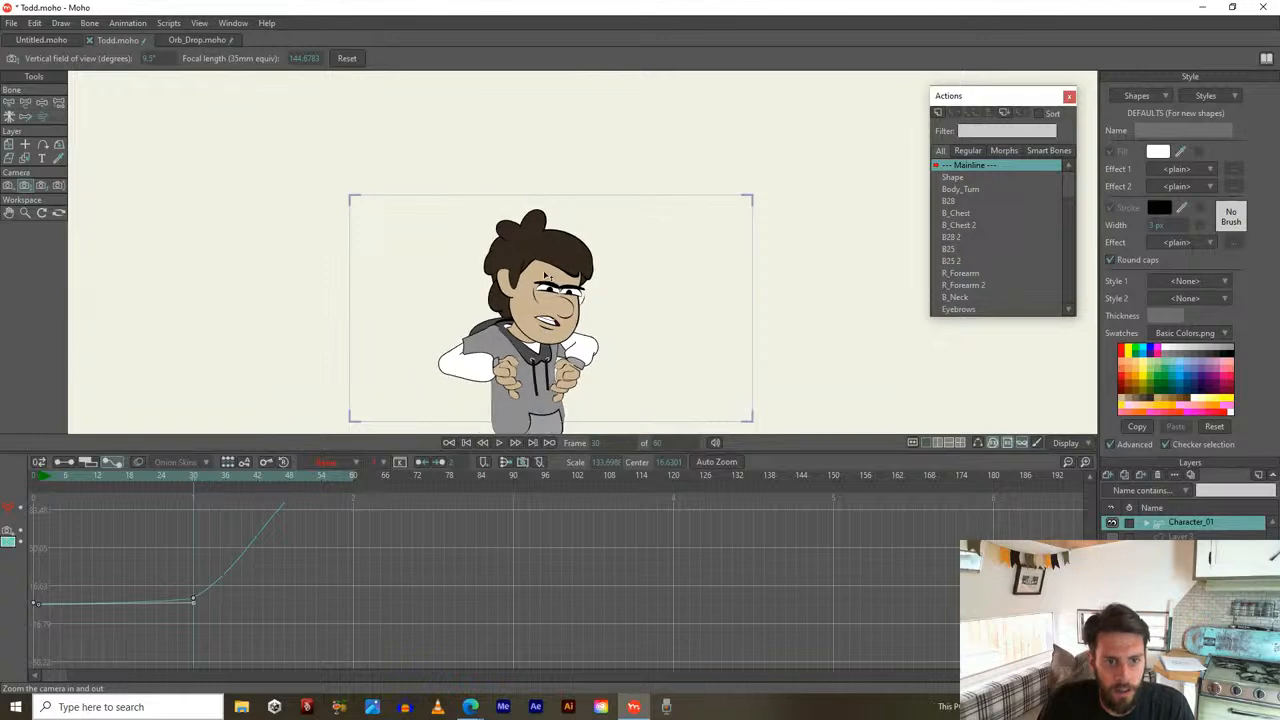
drag(545, 275, 548, 290)
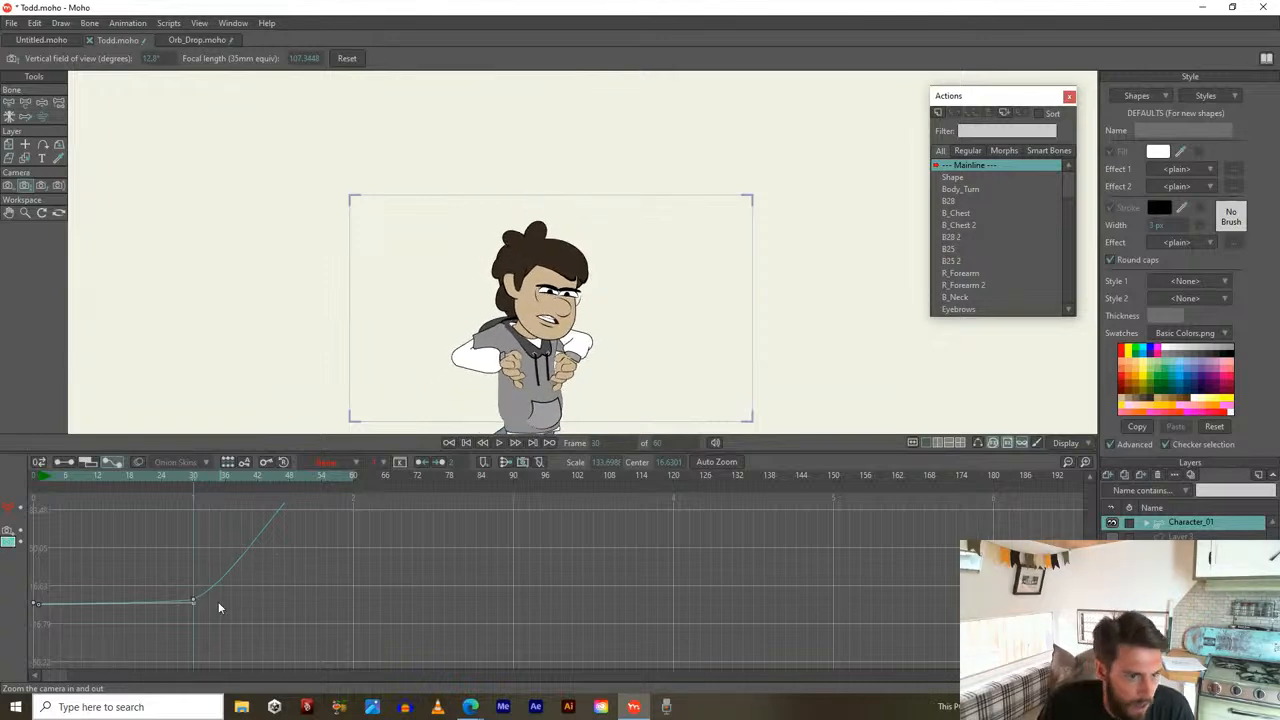
Move the frame 30 Camera Zoom key to frame 42 and raise its value slightly
drag(42, 478, 258, 552)
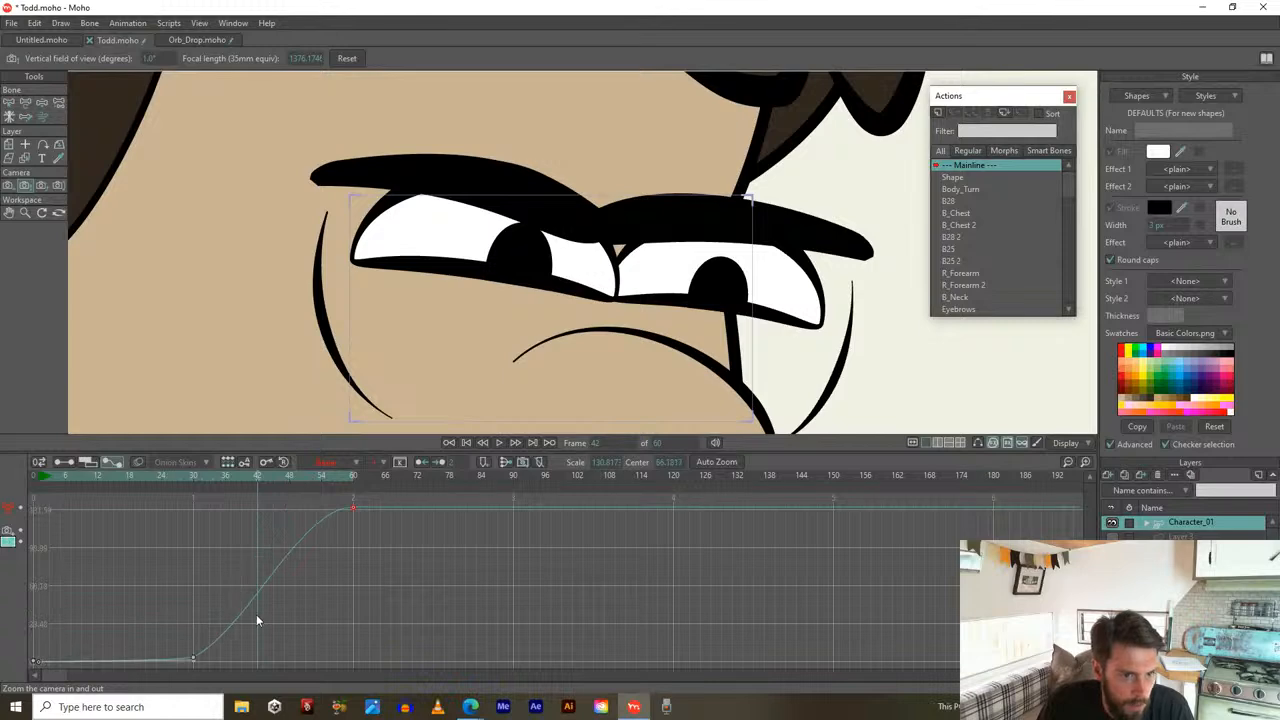
click(194, 659)
drag(200, 661, 257, 648)
Set the frame 42 Camera Zoom key to Bezier interpolation and shape the handles into a steep accelerating curve up to frame 60
click(343, 508)
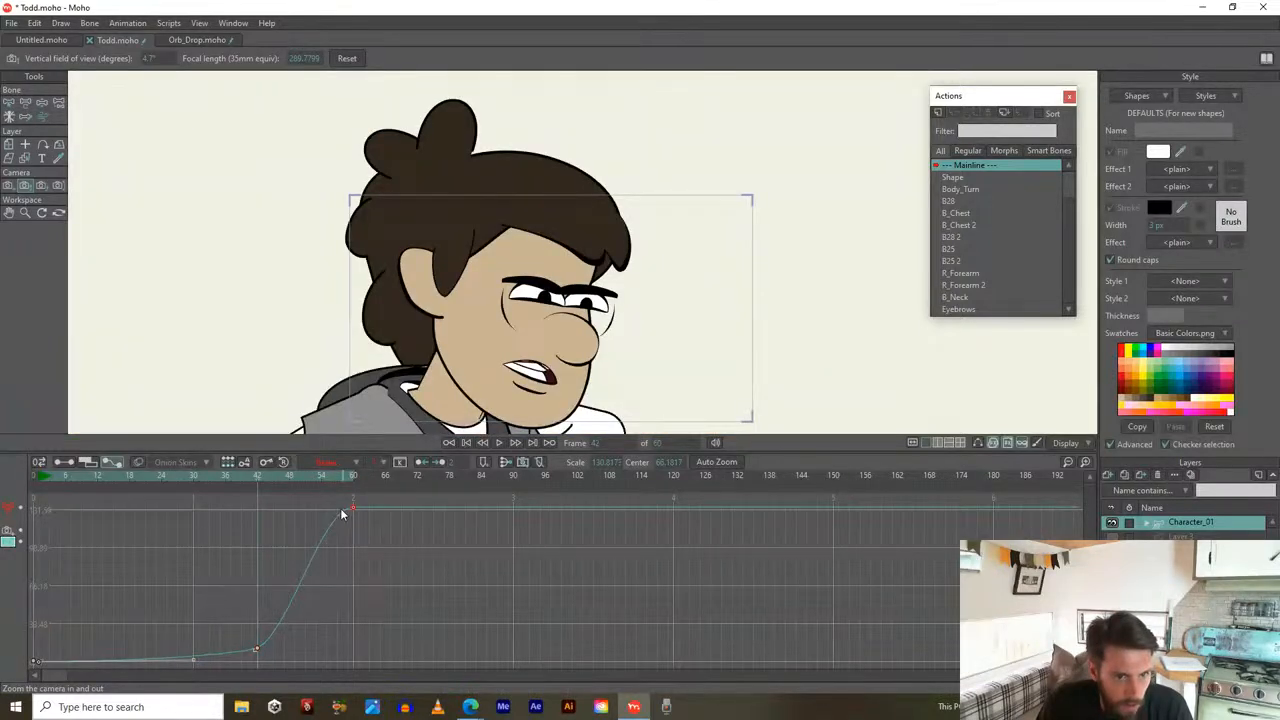
click(256, 649)
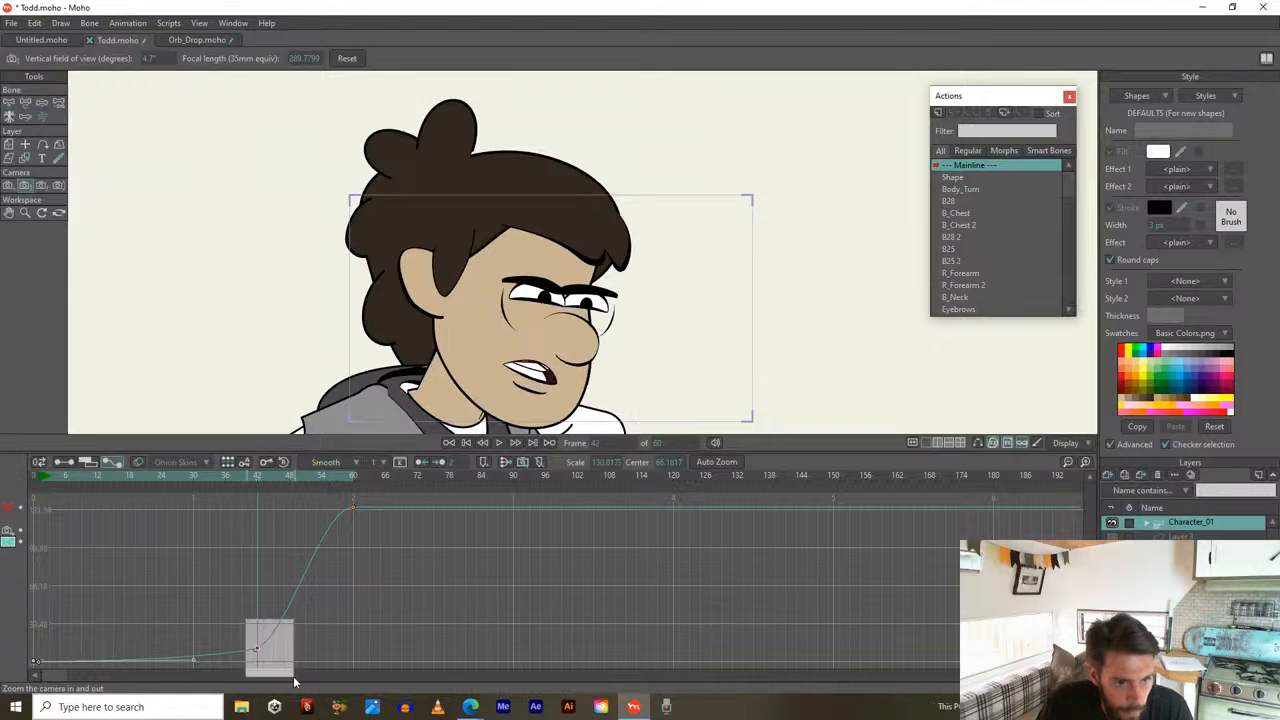
click(328, 462)
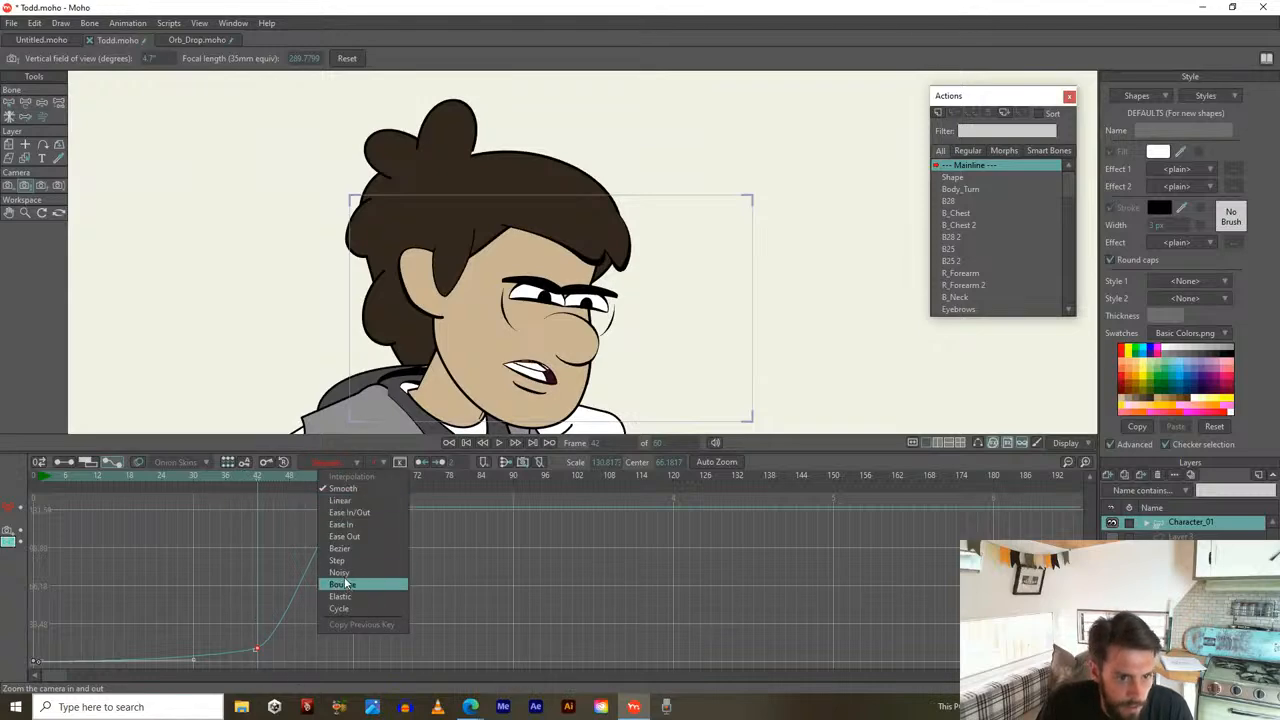
click(340, 549)
click(333, 514)
drag(333, 514, 350, 526)
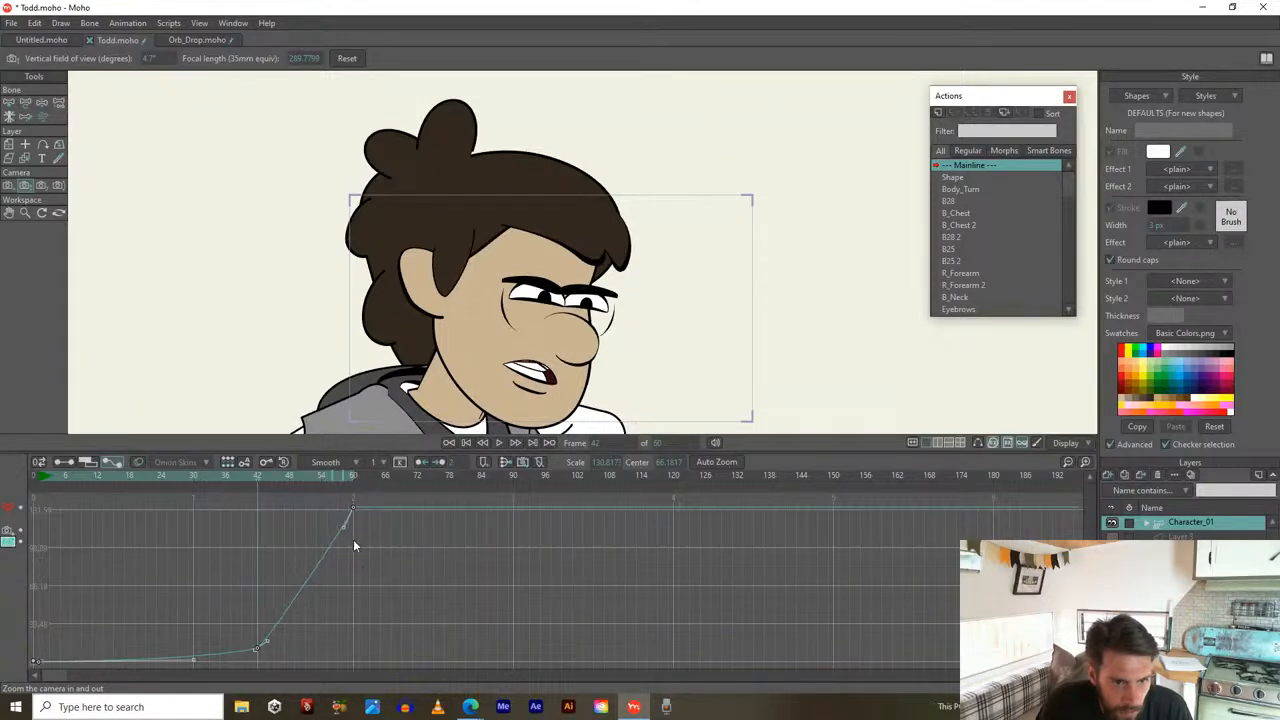
drag(264, 640, 358, 620)
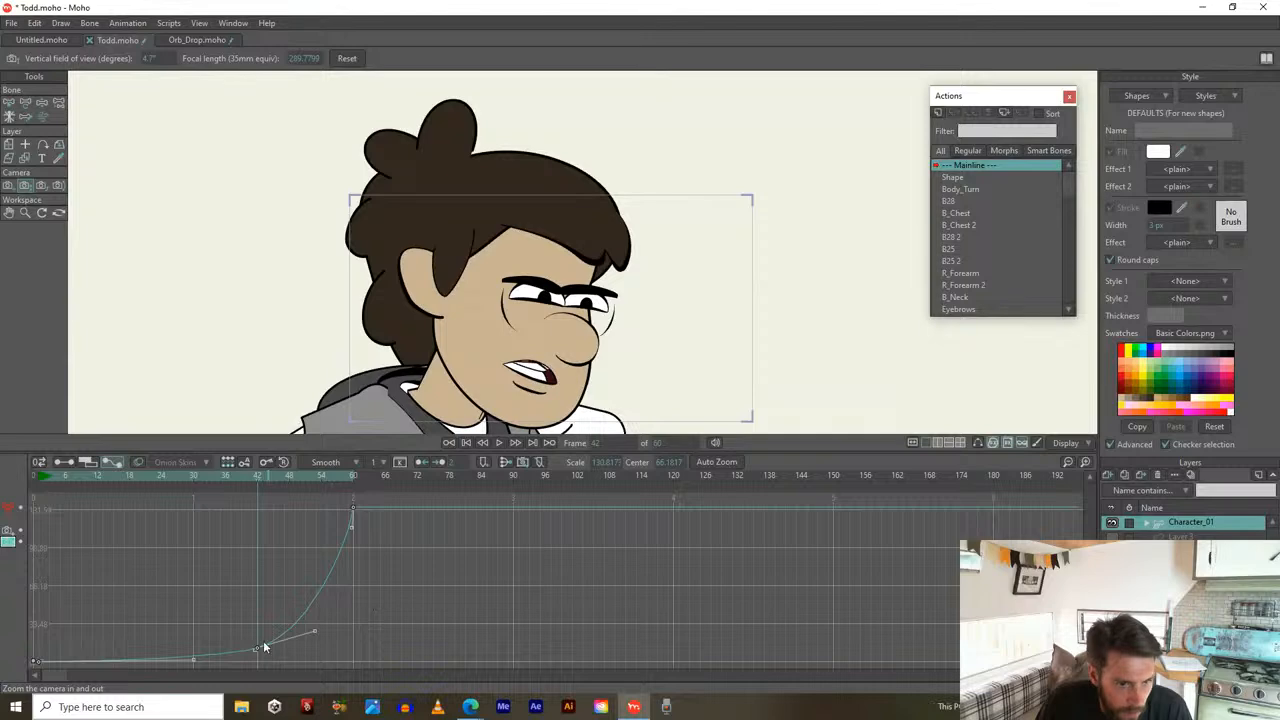
Play the animation, lower the frame 42 Camera Zoom key, and extend the first key's handle flat to about frame 38
key(space)
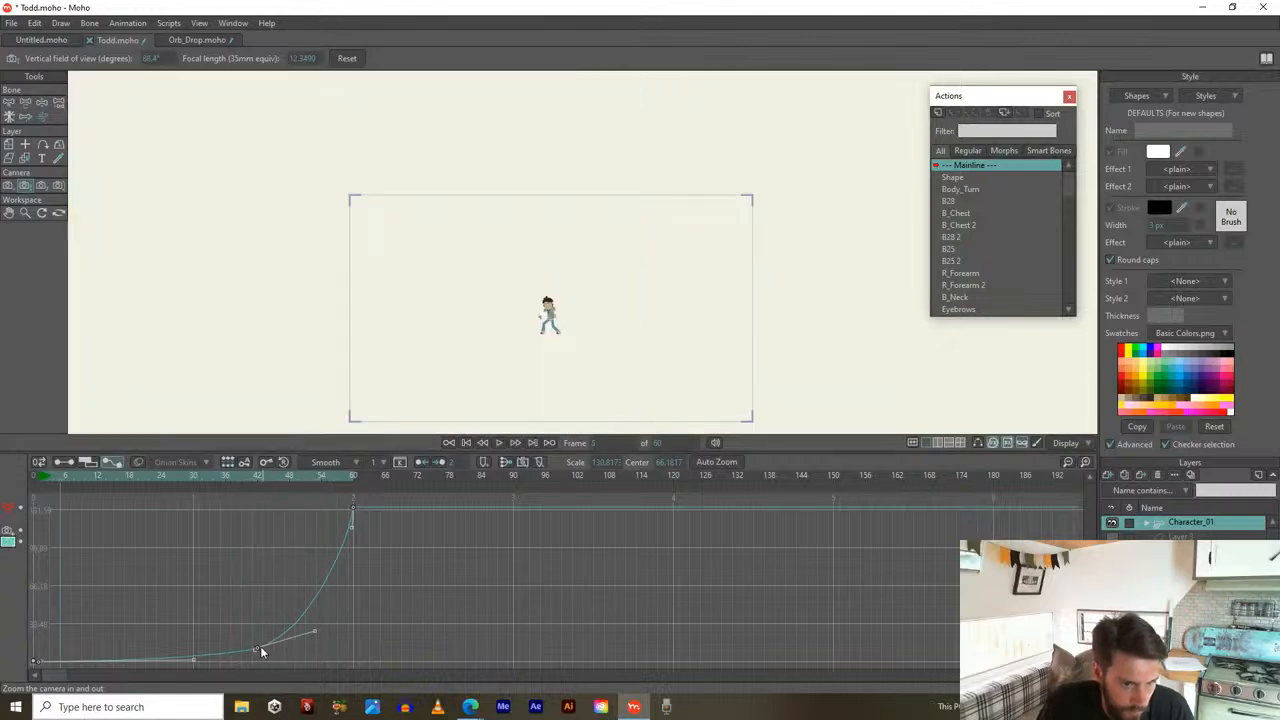
drag(256, 646, 259, 658)
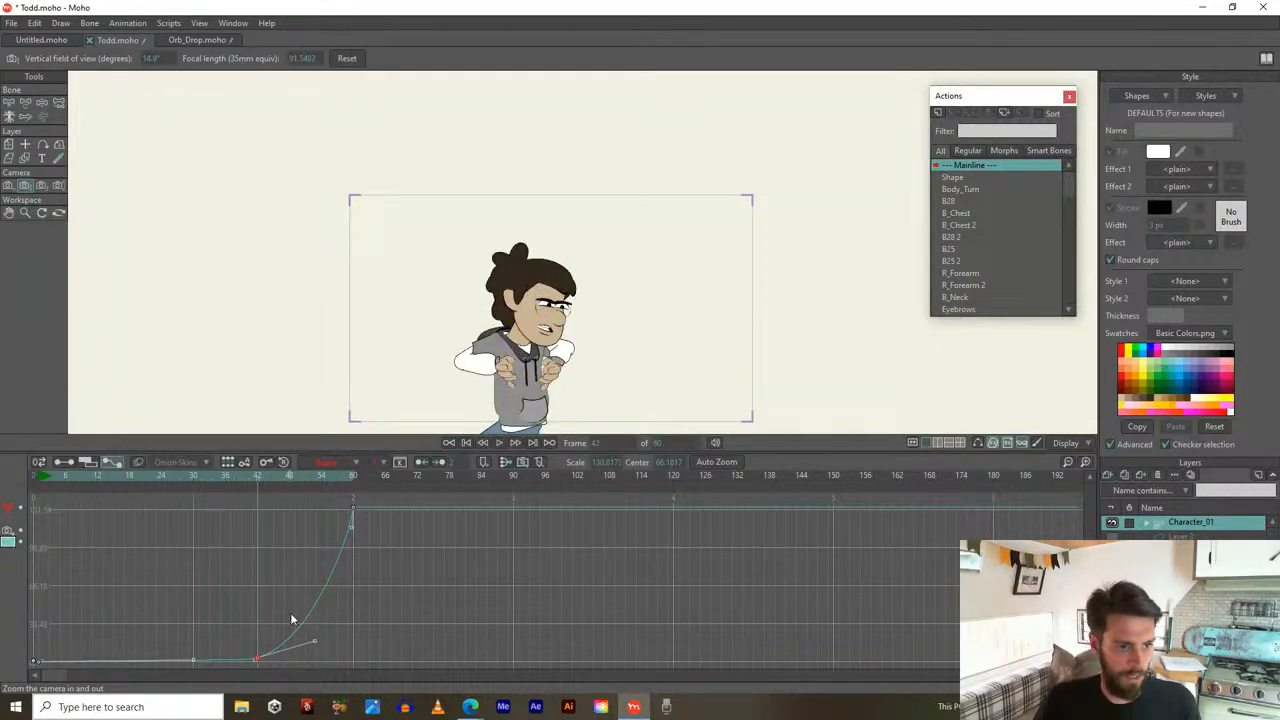
click(1085, 462)
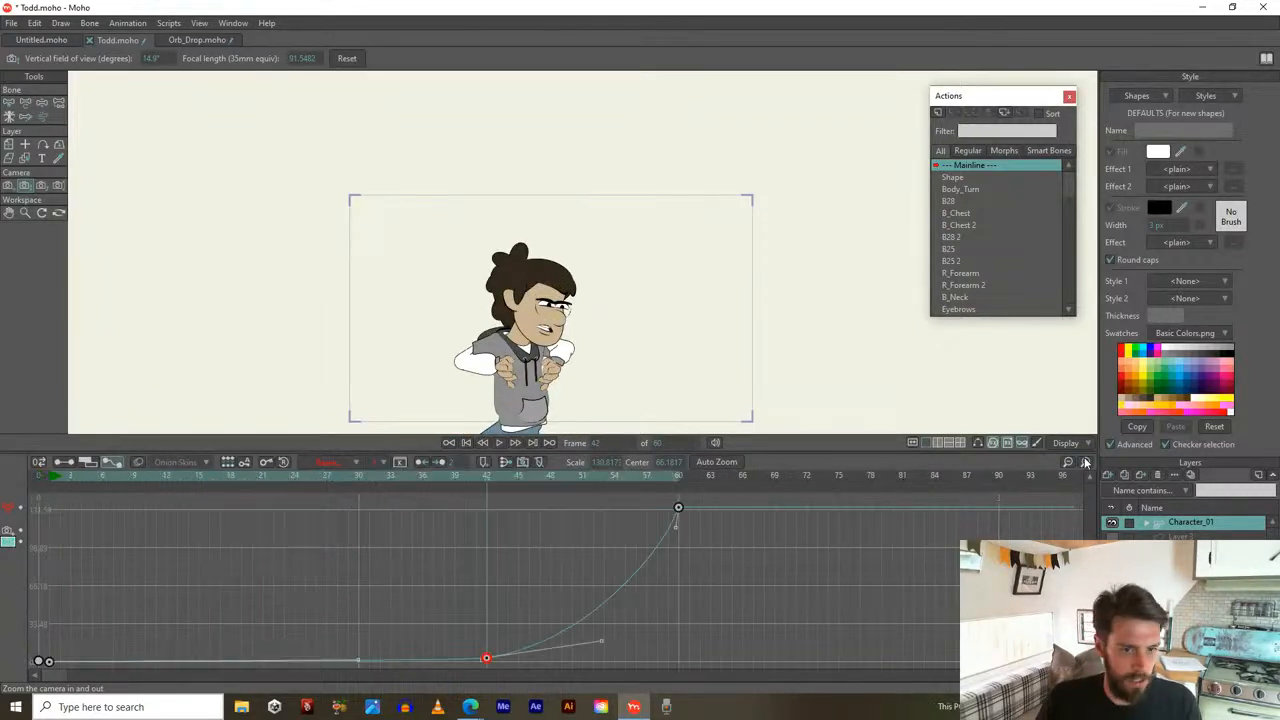
scroll(153, 593, up, 5)
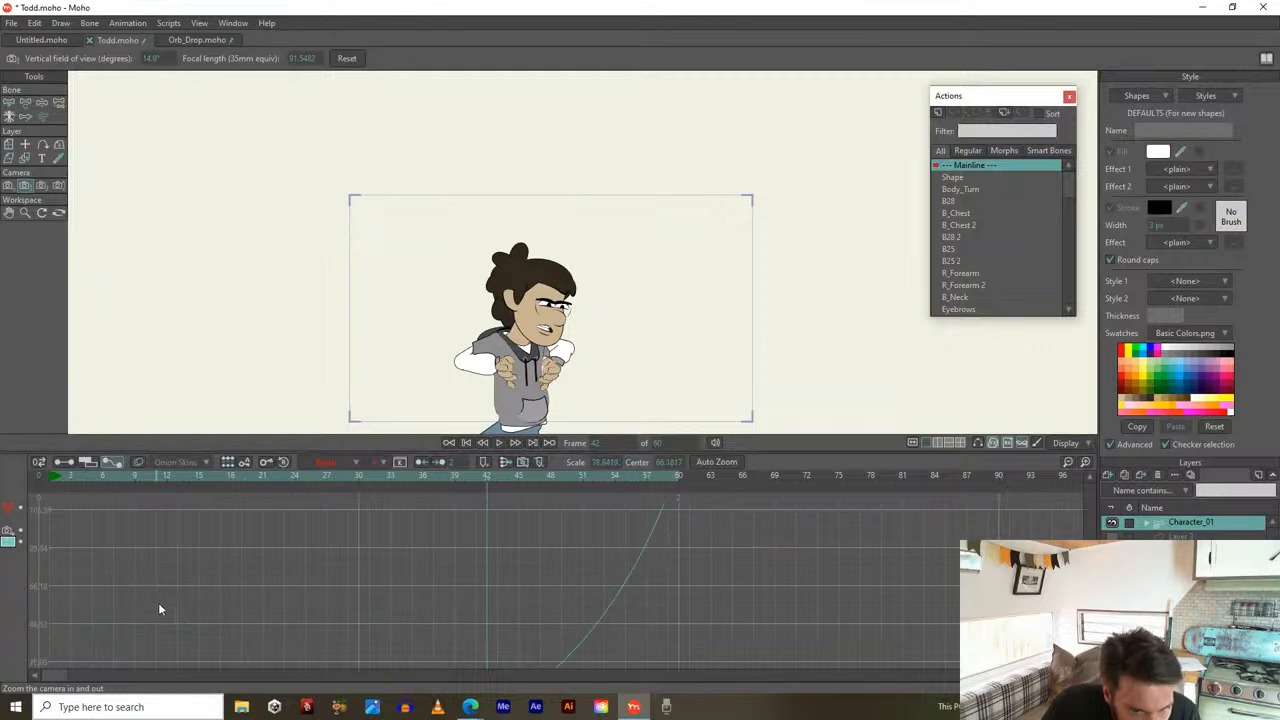
scroll(332, 547, down, 5)
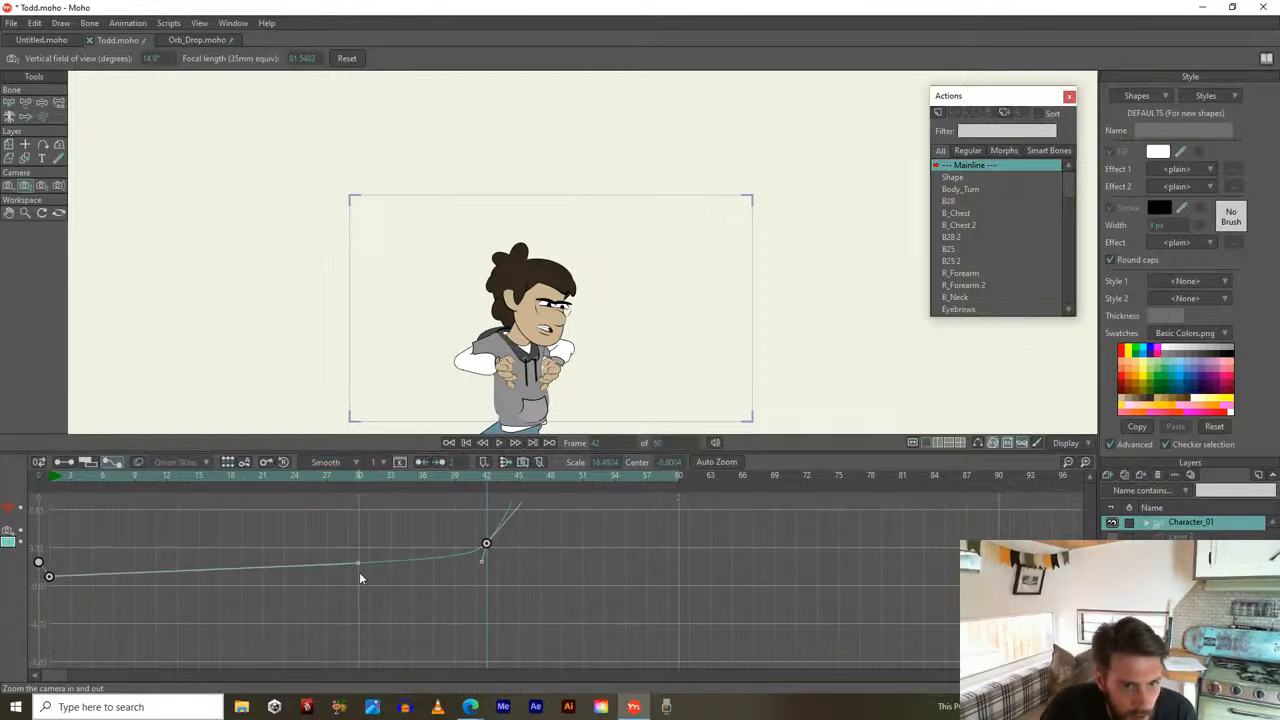
drag(357, 564, 452, 579)
Move the frame 42 Camera Zoom key to frame 54 and scrub through to frame 57 to check the zoom
click(52, 479)
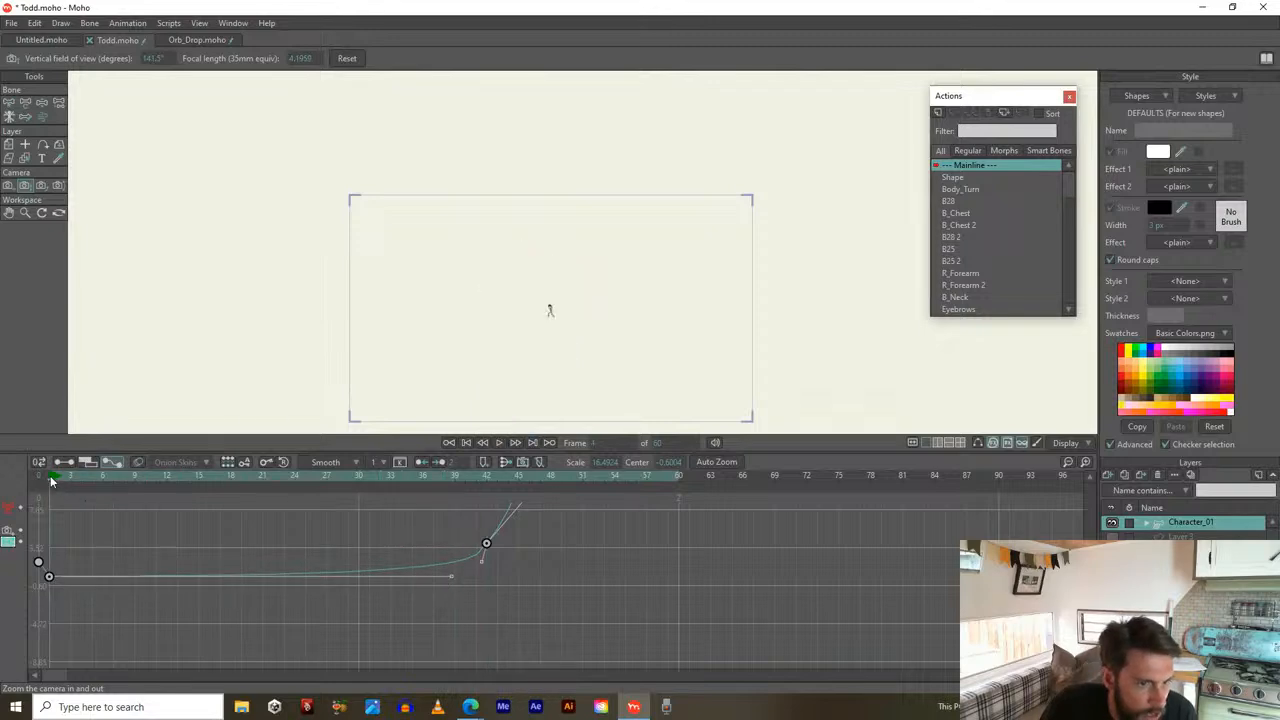
drag(216, 493, 630, 551)
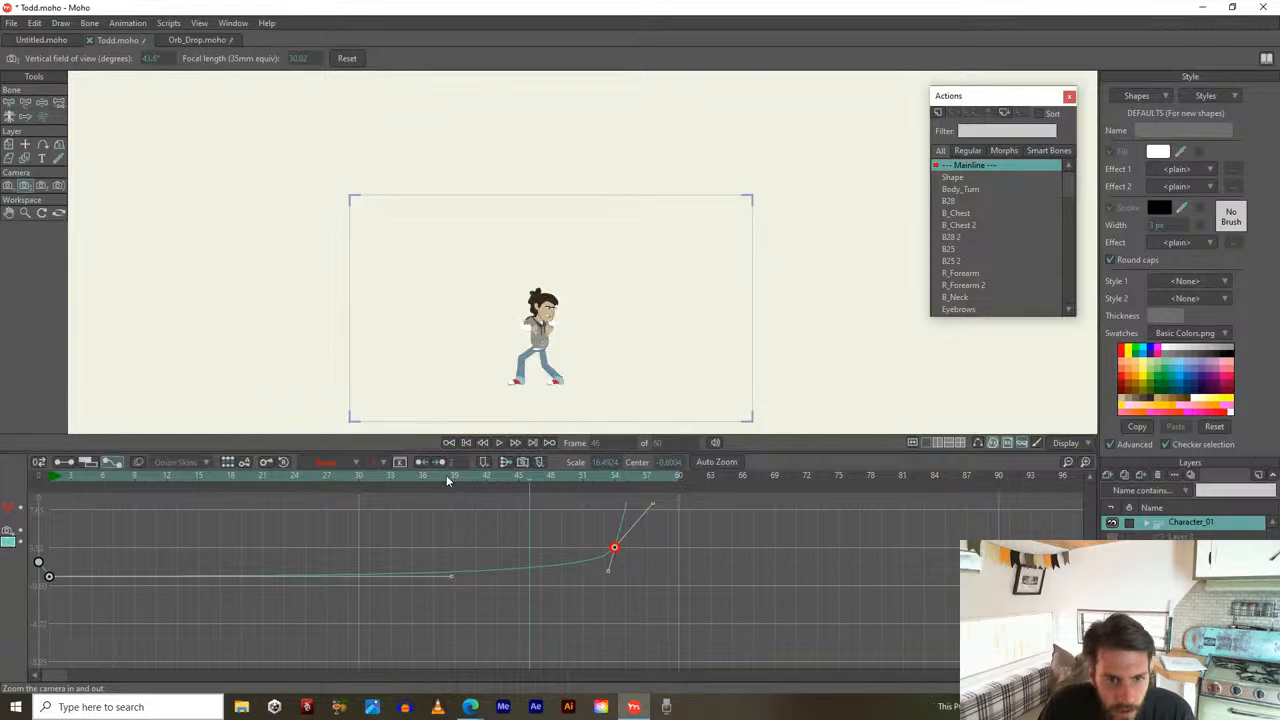
drag(446, 475, 618, 634)
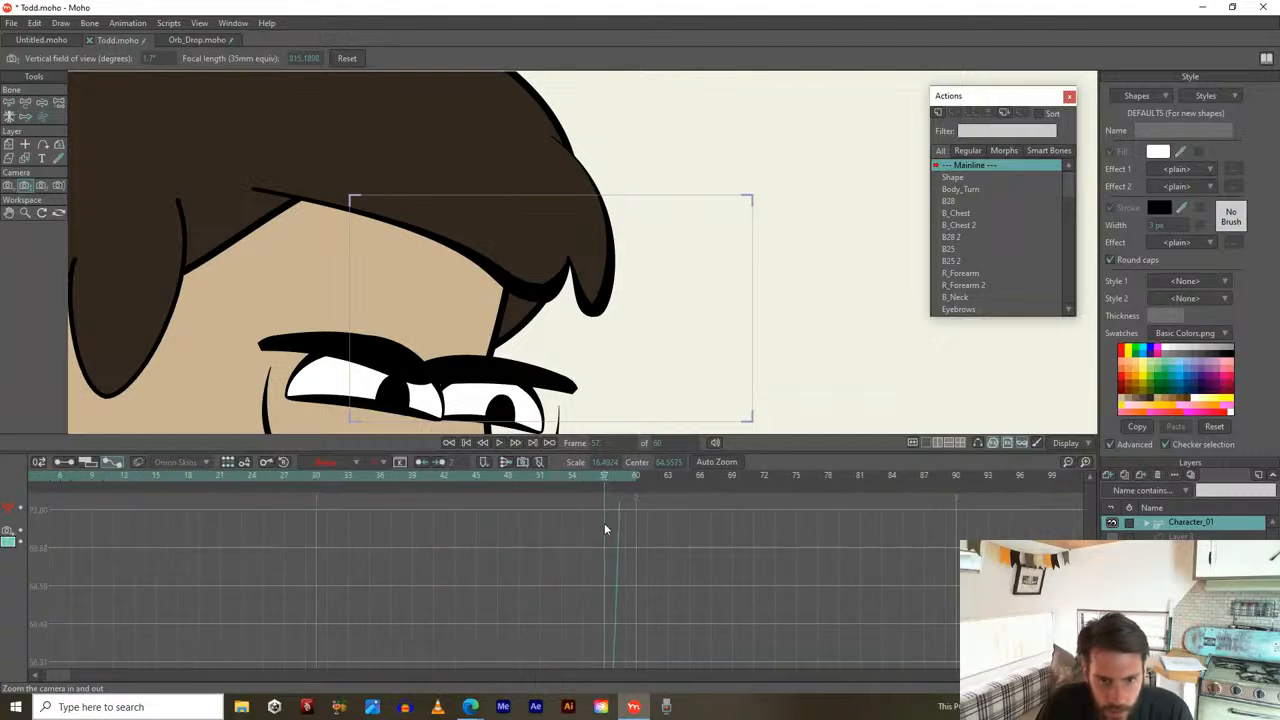
Lengthen and flatten both Bezier handles of the frame 54 Camera Zoom key and play the animation to check the zoom
drag(604, 523, 592, 576)
drag(600, 497, 634, 568)
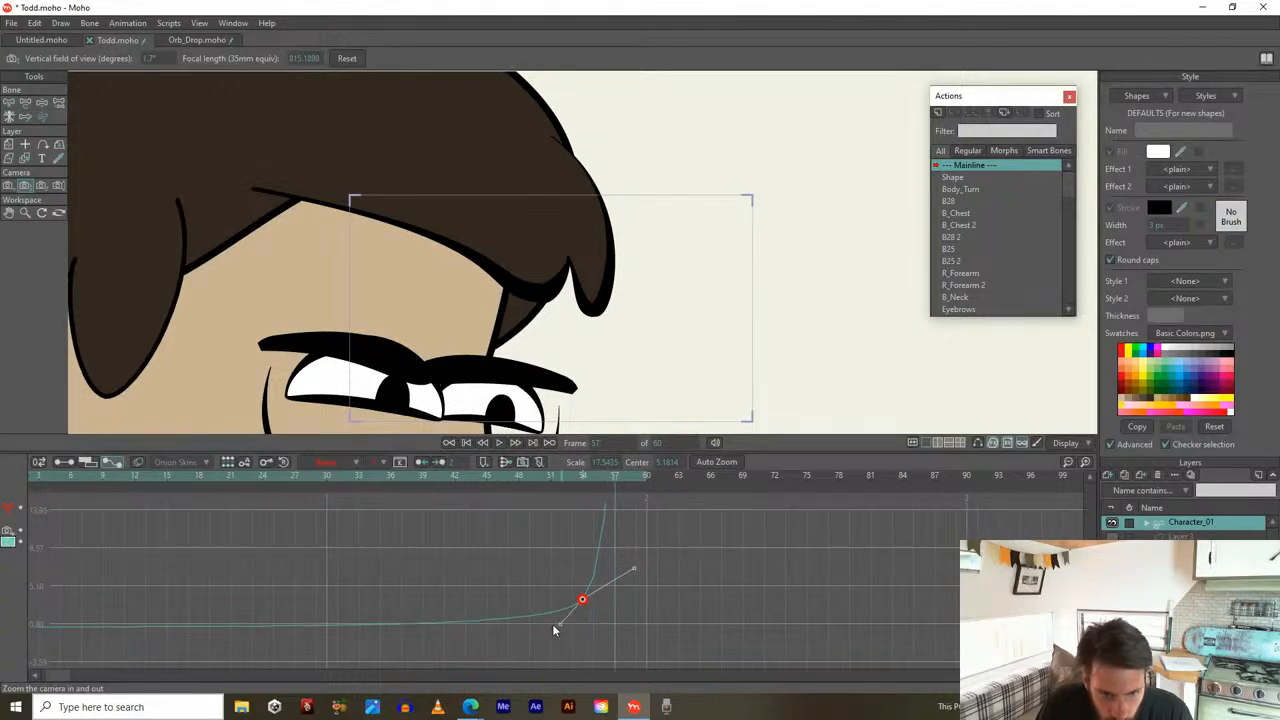
drag(519, 627, 510, 629)
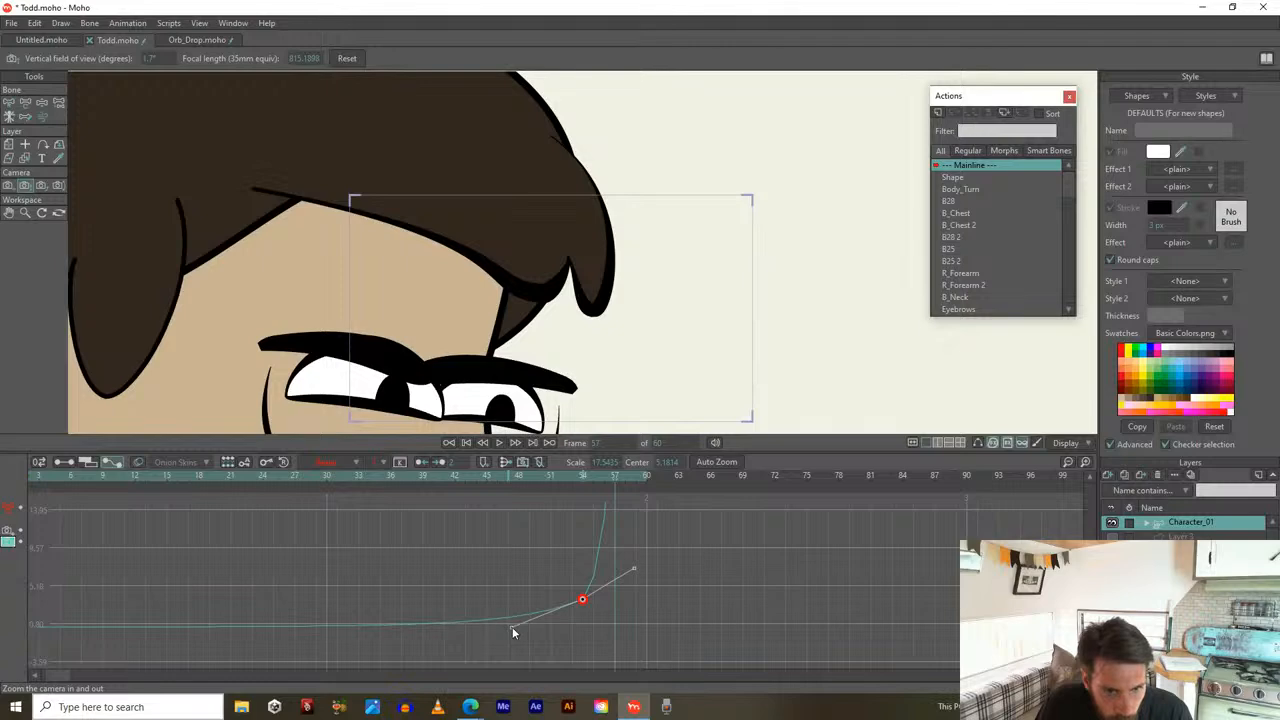
key(space)
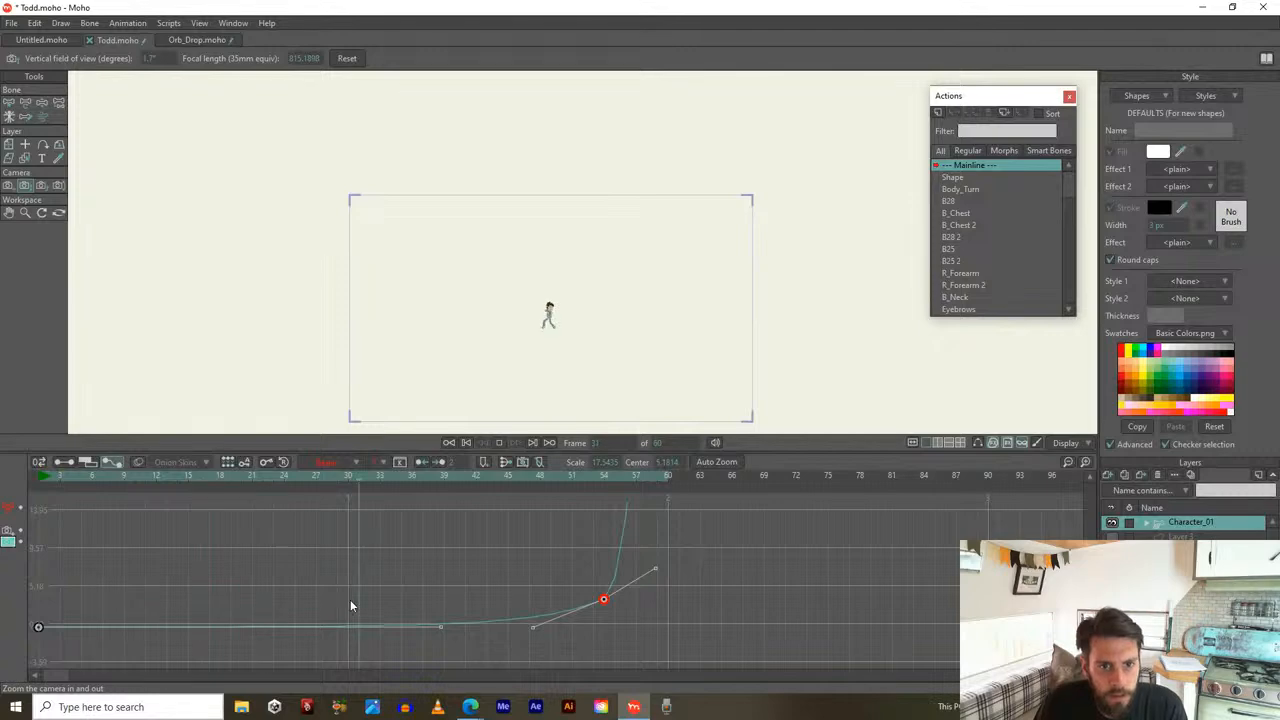
key(space)
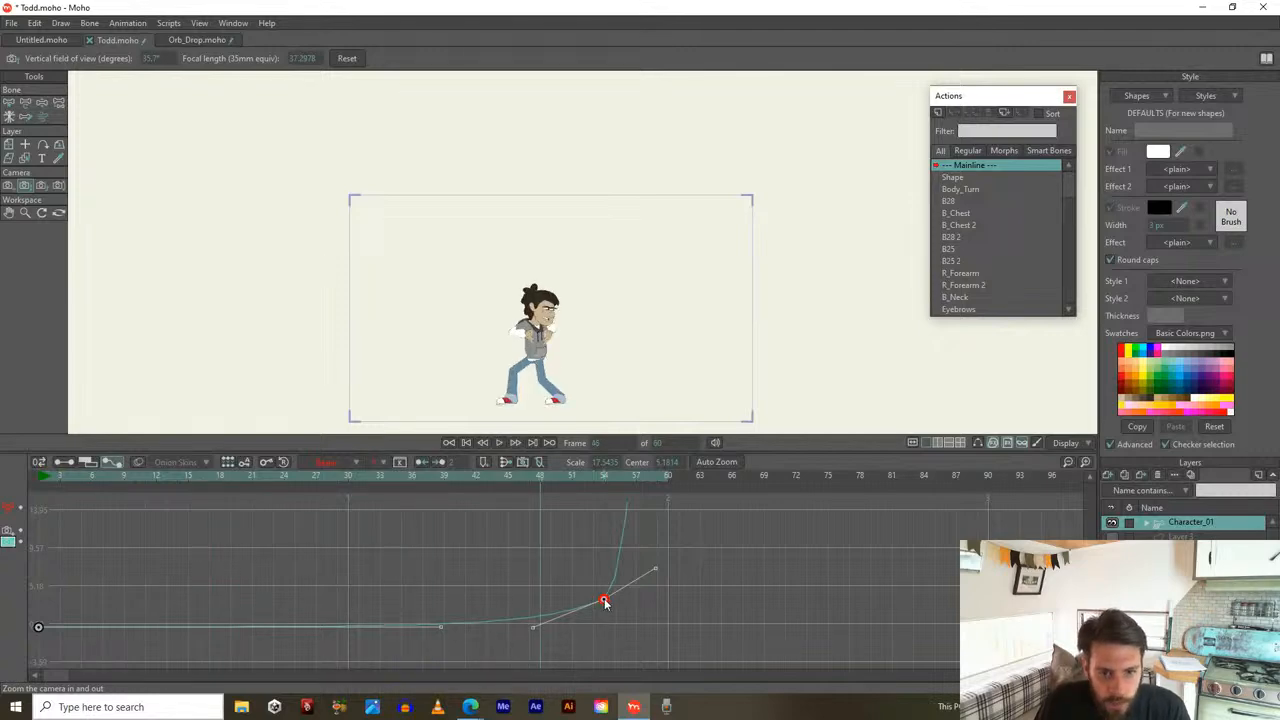
Raise the frame 54 Camera Zoom key for a stronger zoom, then play the animation and inspect the curve around it
drag(605, 598, 606, 566)
key(space)
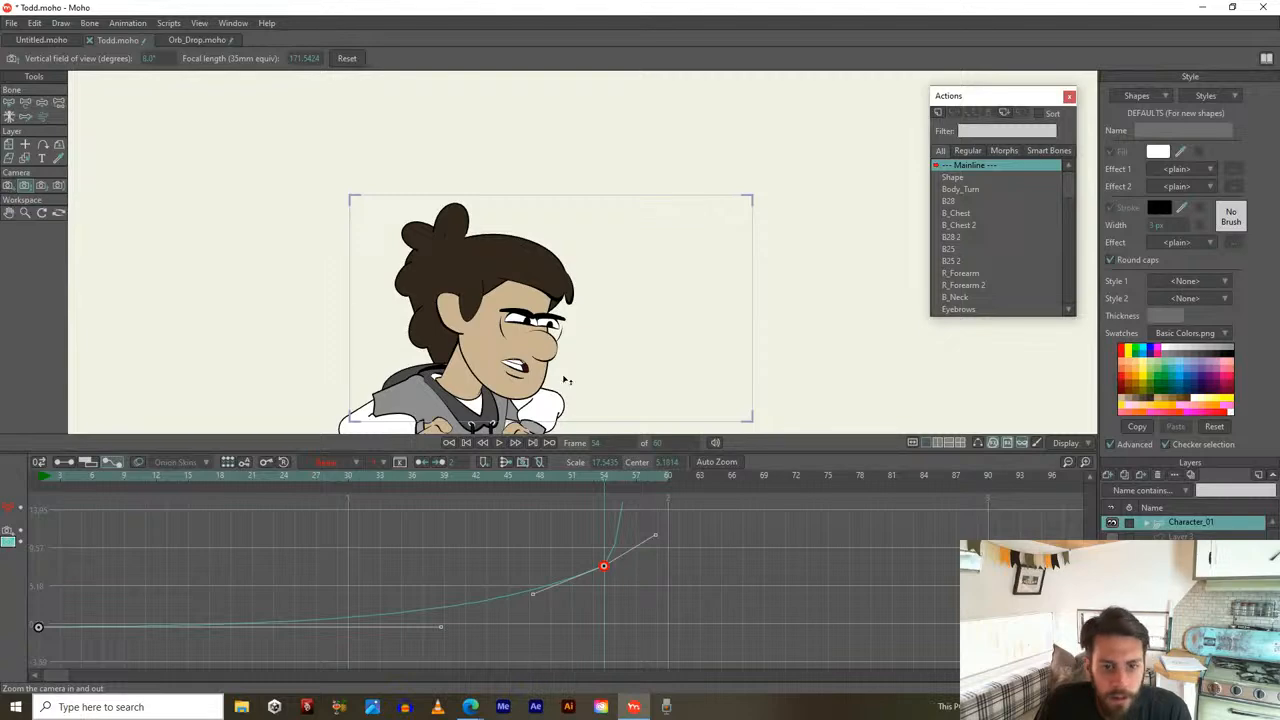
scroll(598, 599, up, 5)
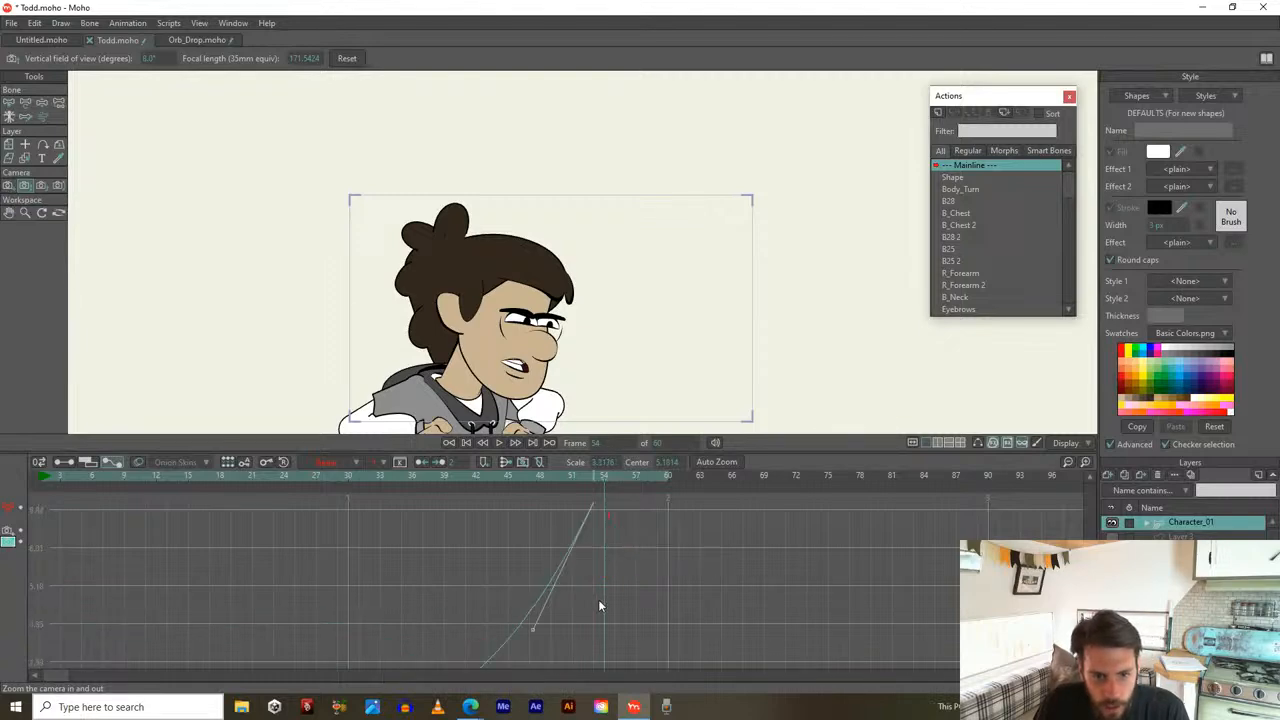
scroll(600, 597, down, 10)
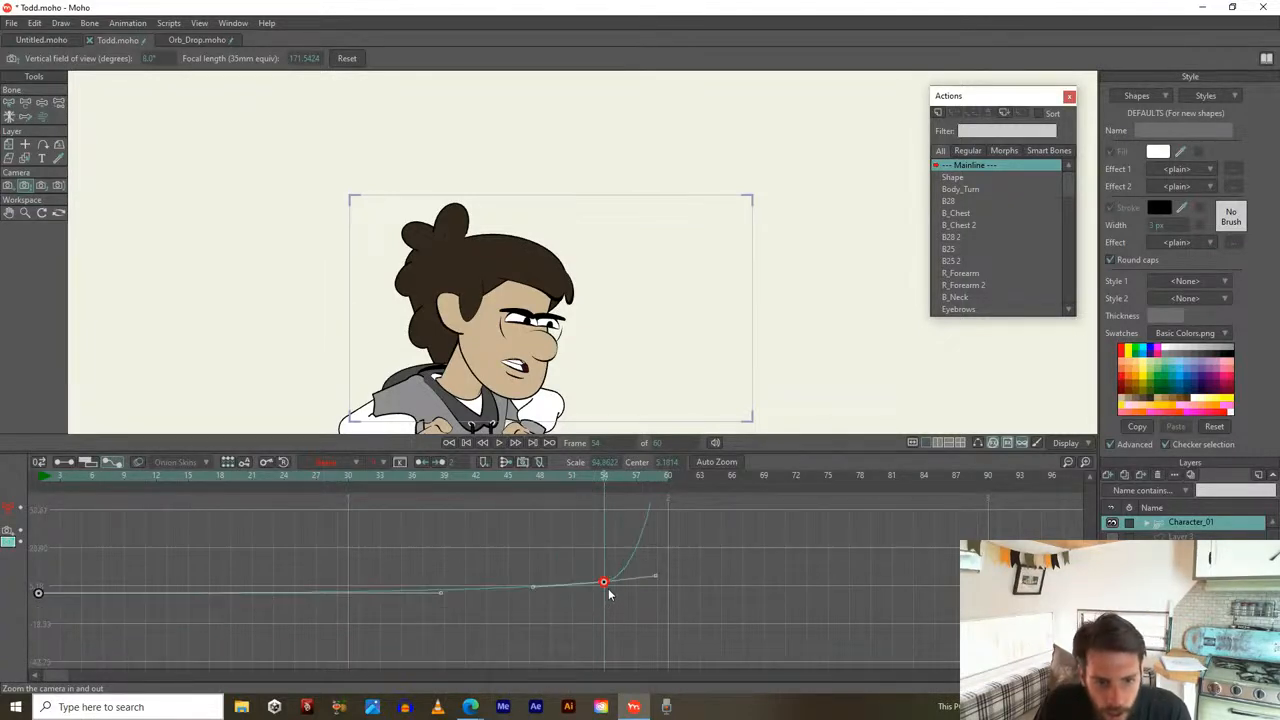
scroll(615, 580, up, 3)
Reposition the camera at frame 60 with the Track Camera tool and play the animation to check the framing
drag(598, 476, 644, 477)
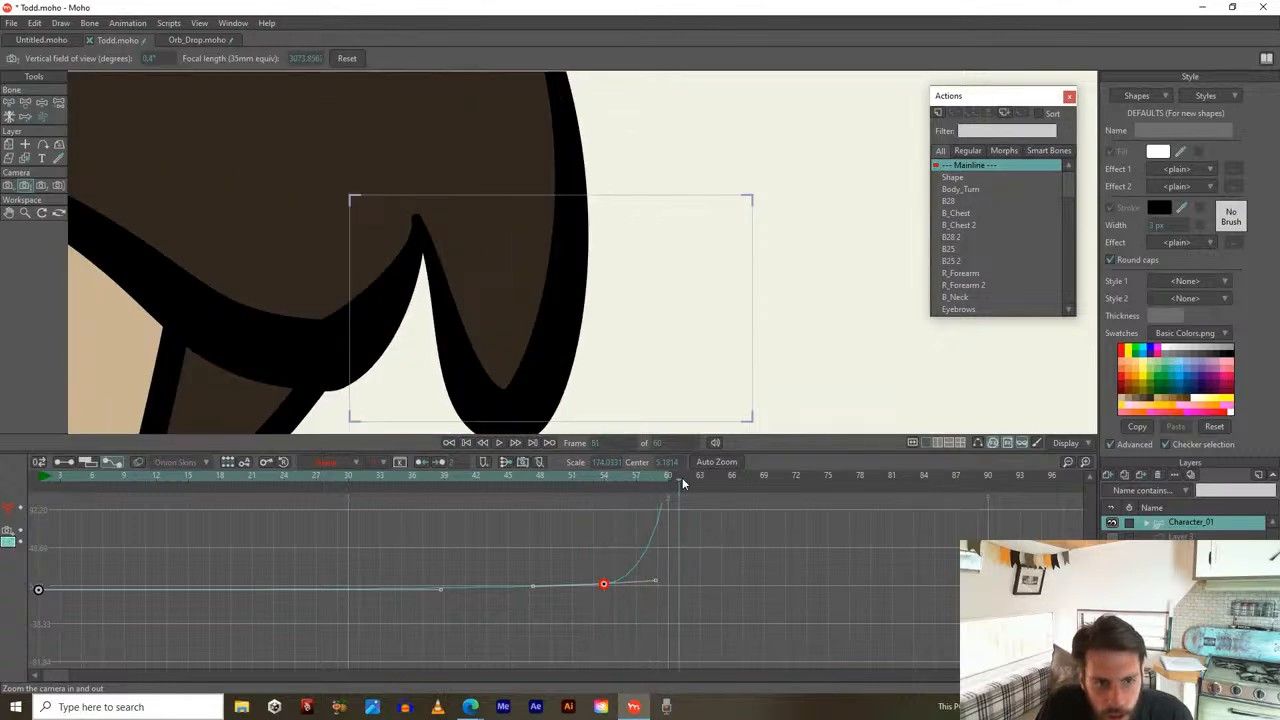
drag(663, 478, 640, 659)
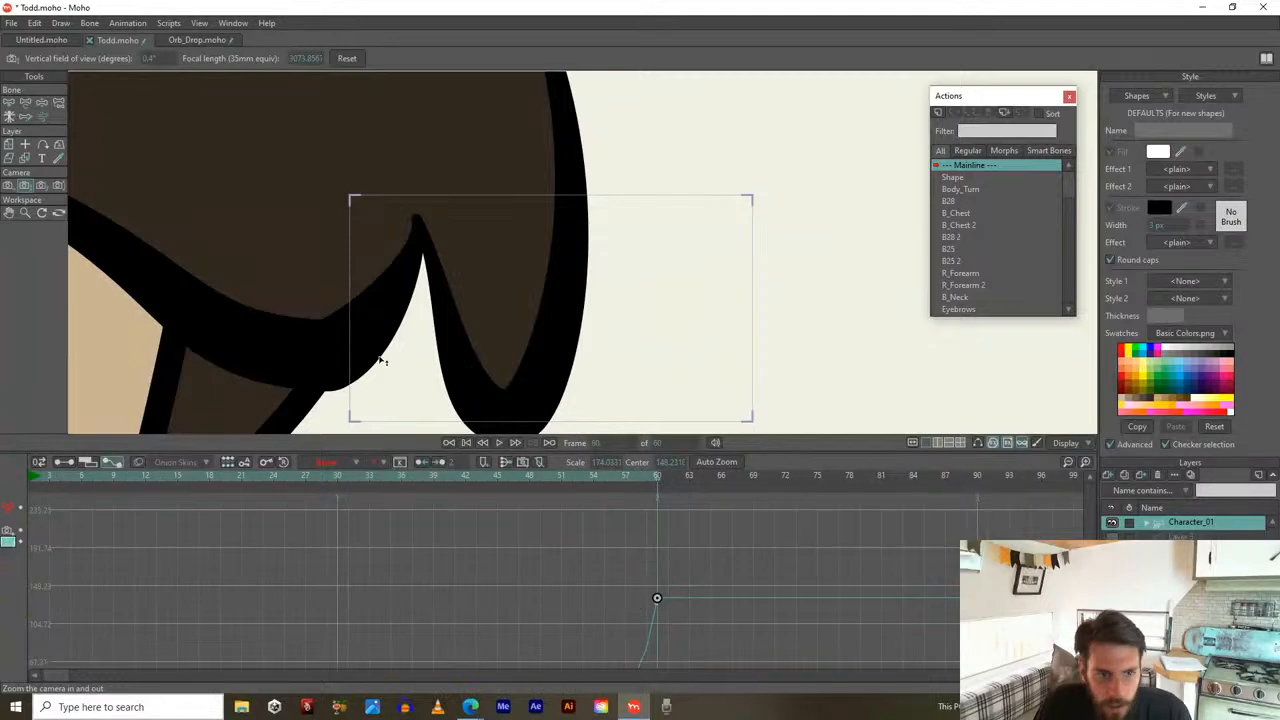
click(8, 186)
drag(371, 317, 375, 320)
key(space)
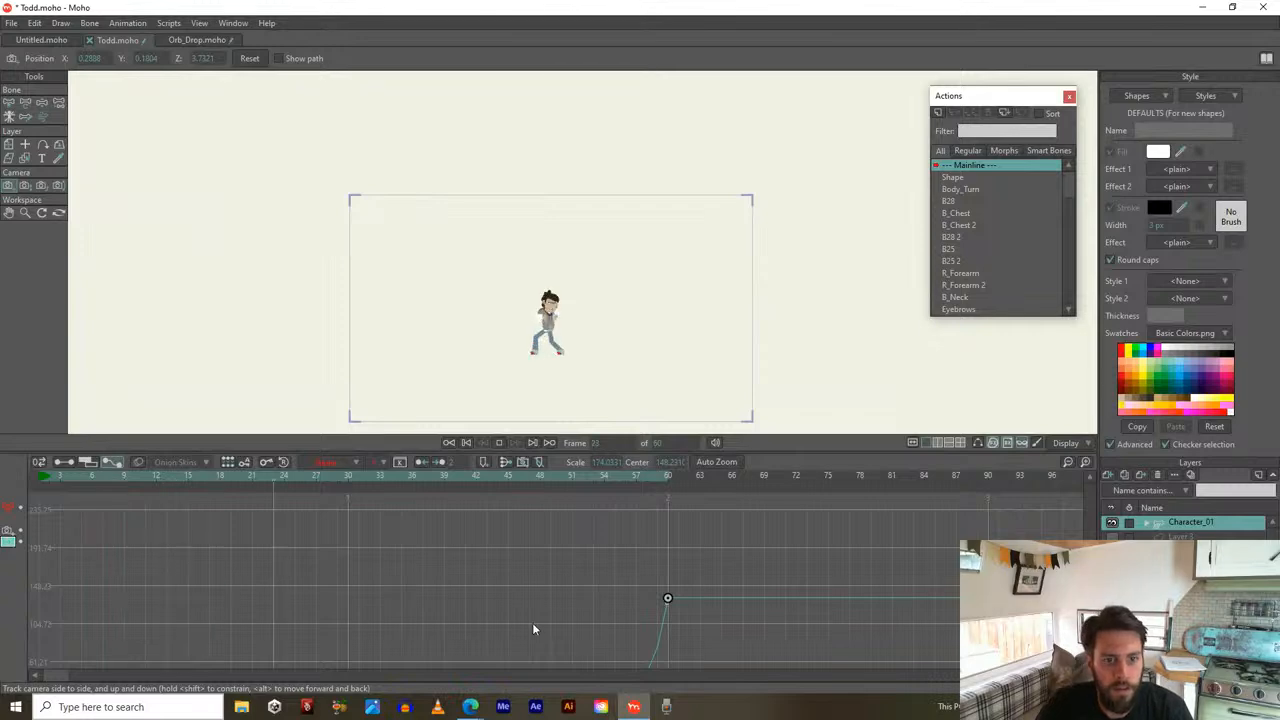
key(space)
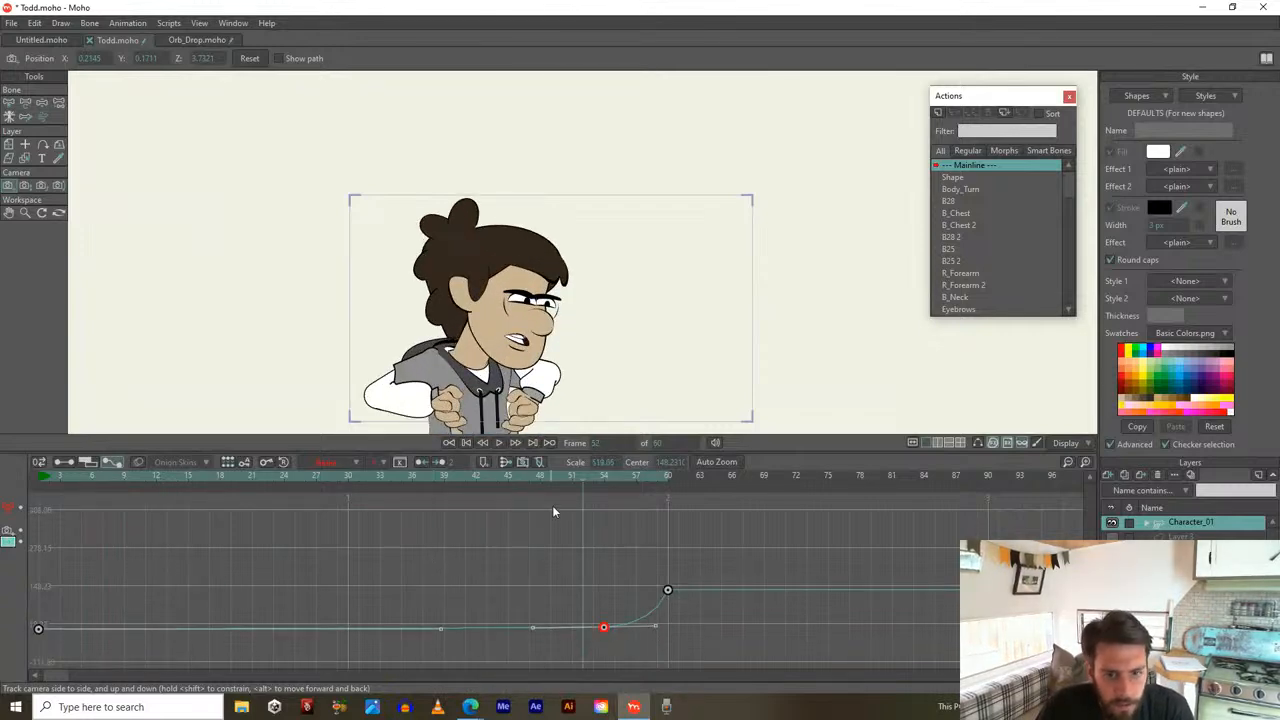
Adjust the camera zoom at frame 54 with the Zoom Camera tool and play the animation to check it
click(601, 475)
click(603, 476)
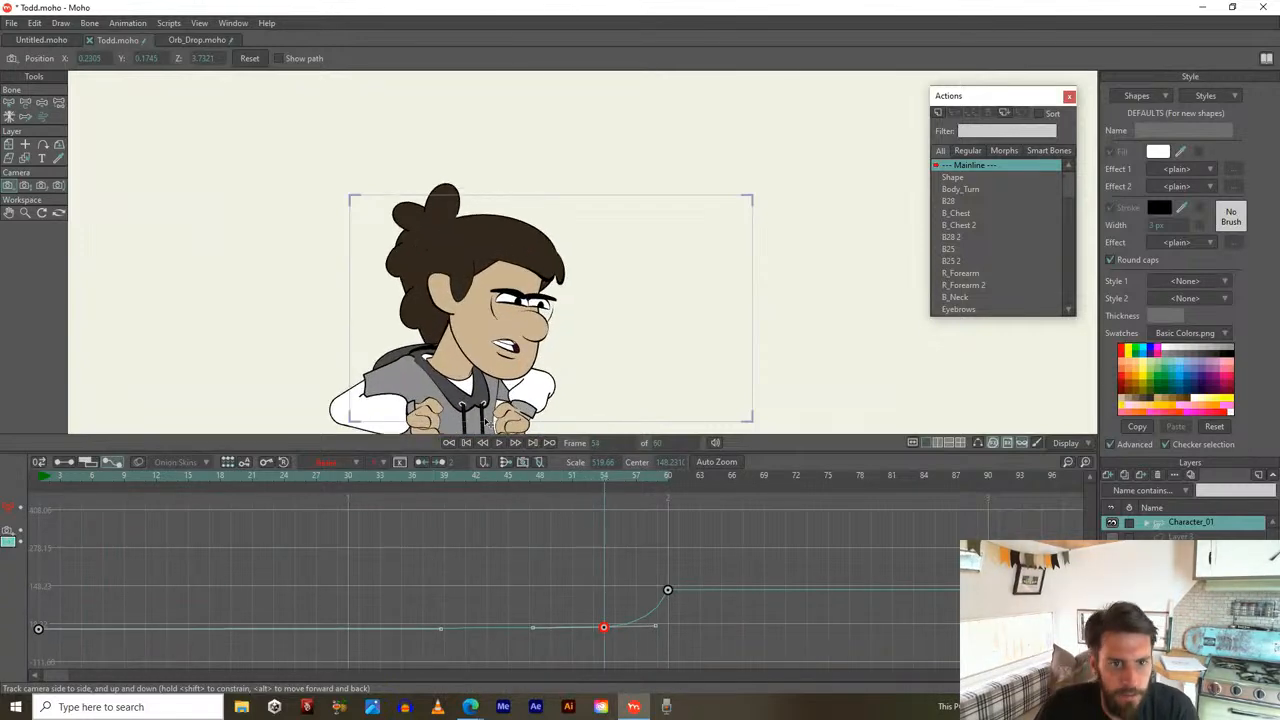
click(25, 185)
drag(536, 376, 508, 223)
key(space)
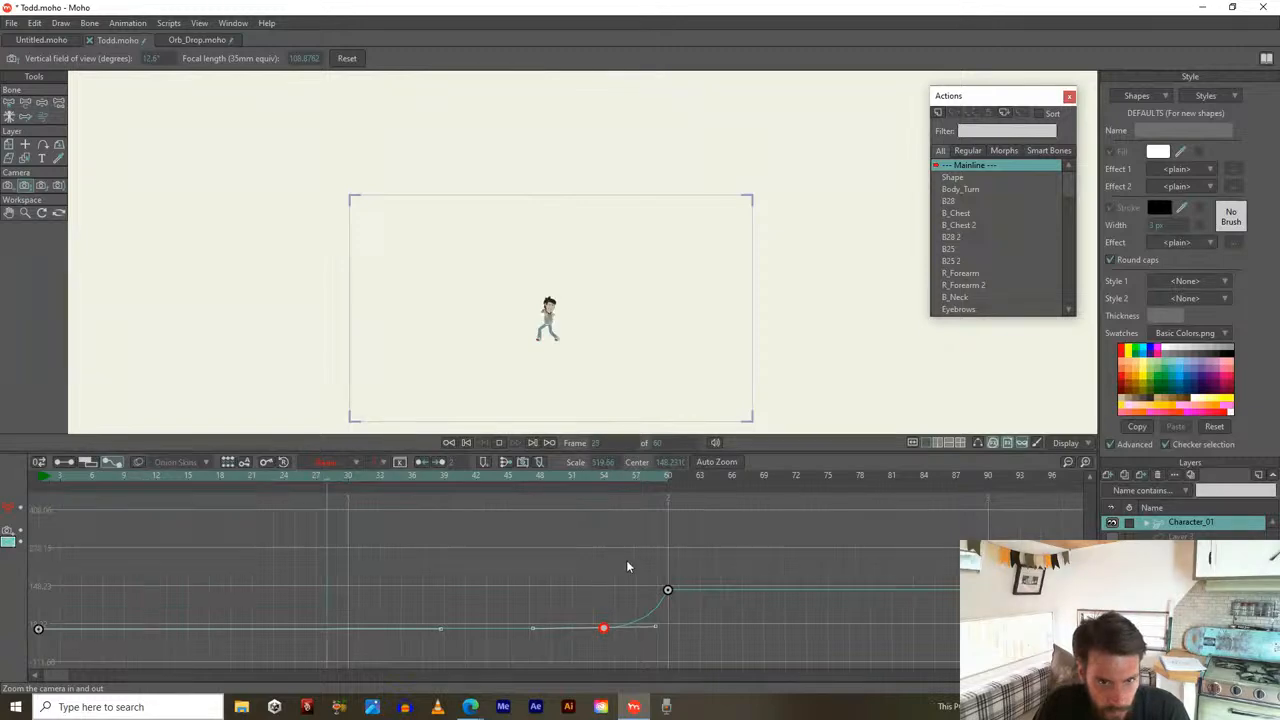
Scrub through the timeline, return to frame 1 and inspect the character's starting stance up close
click(446, 476)
click(519, 477)
drag(540, 493, 13, 449)
drag(556, 302, 408, 330)
drag(793, 296, 580, 322)
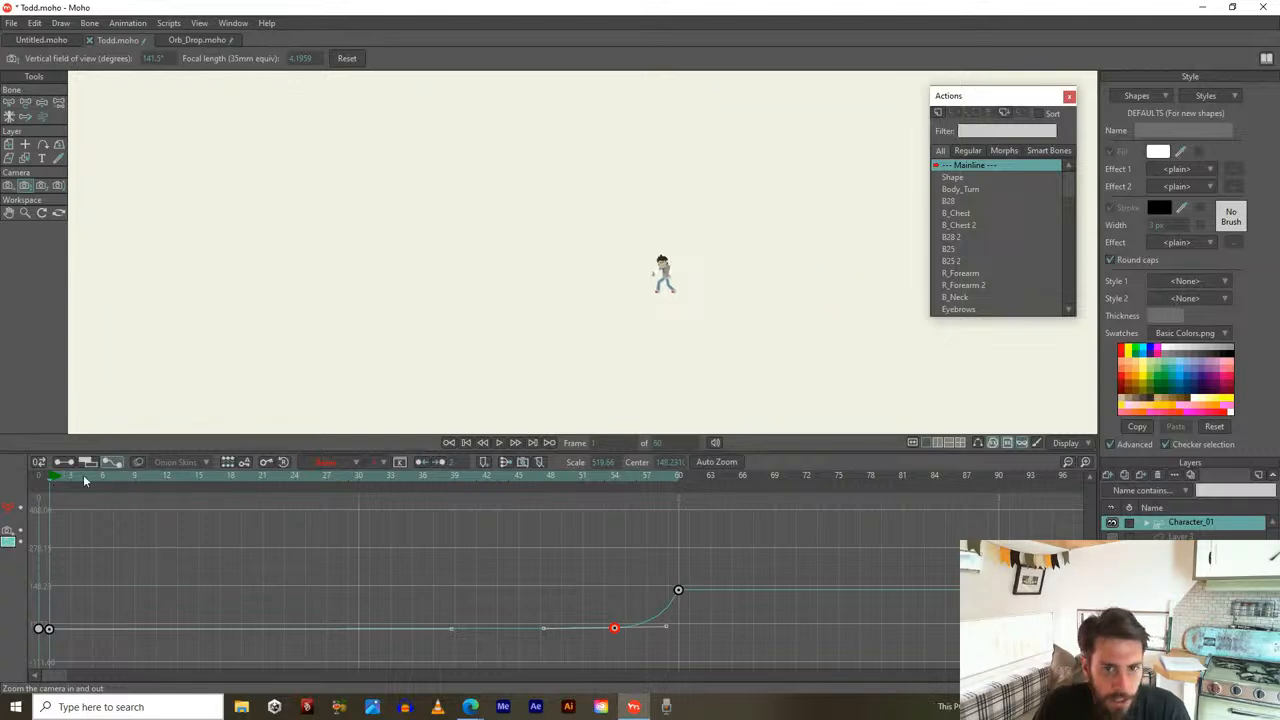
click(37, 479)
click(51, 481)
click(88, 461)
drag(610, 263, 634, 306)
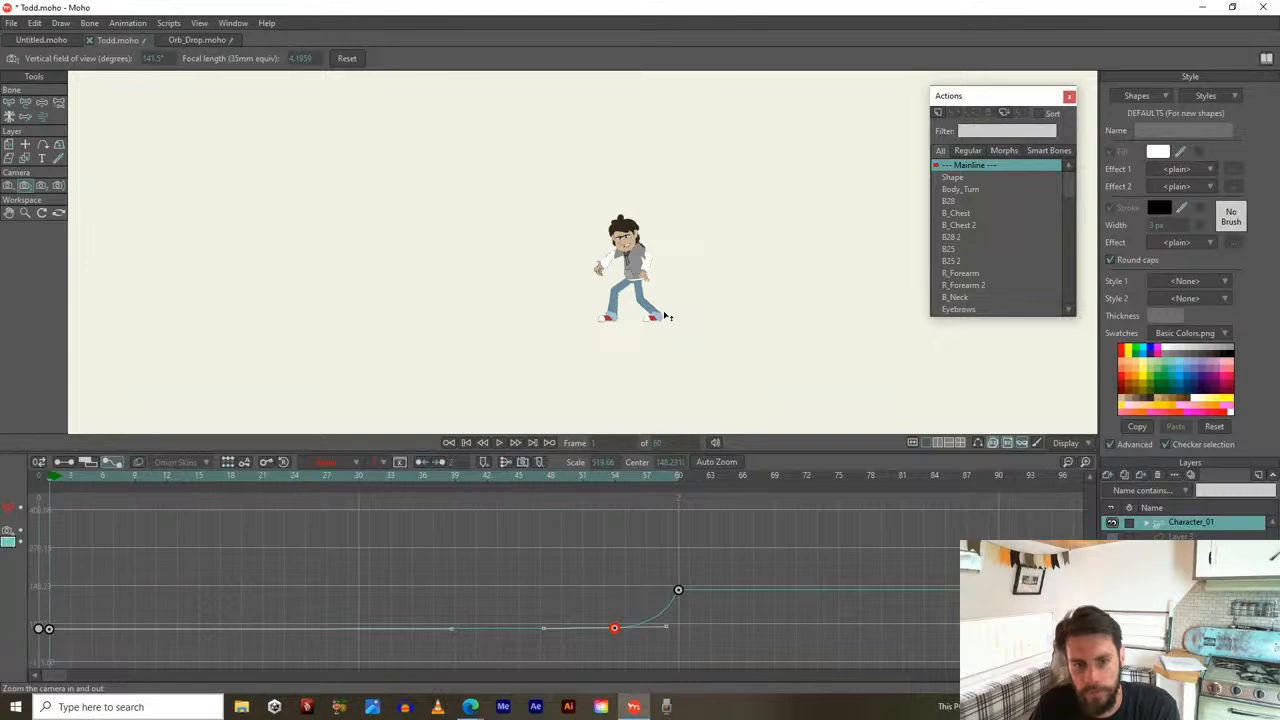
mouse_move(55, 484)
mouse_down()
mouse_move(361, 496)
mouse_move(52, 490)
mouse_up()
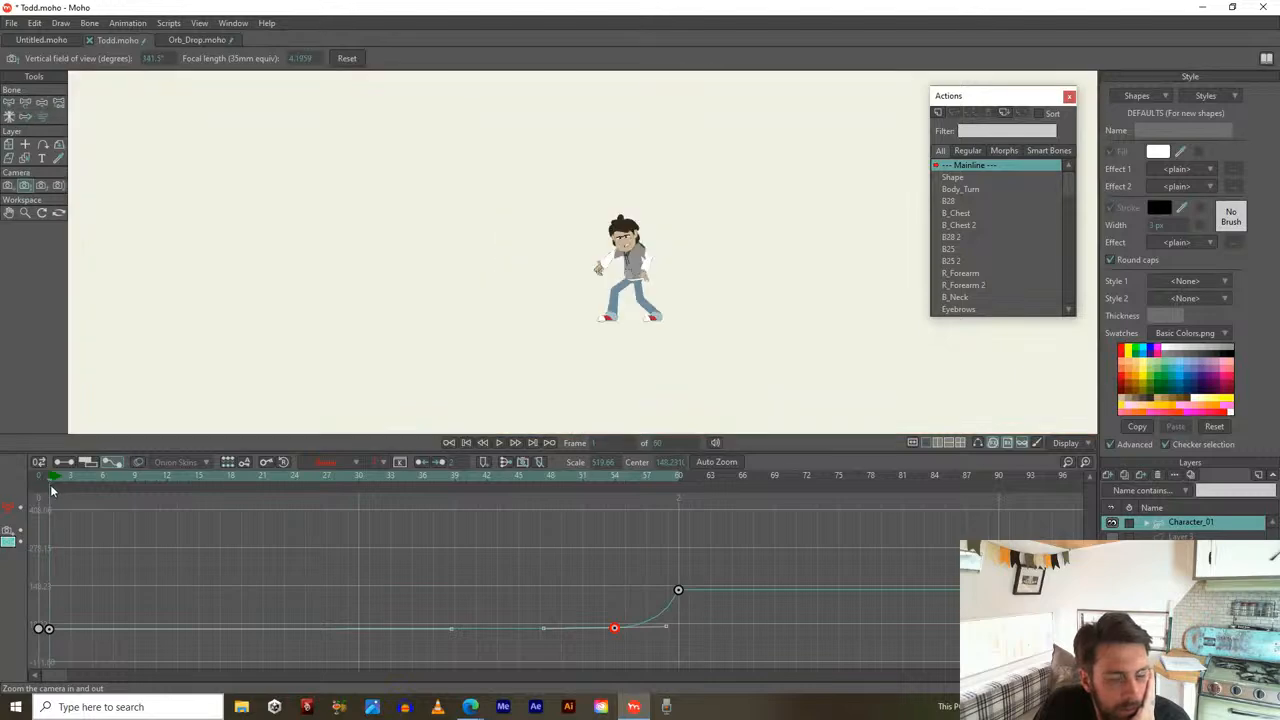
Show the rig's bones, go to frame 0 and select the target bone under the far foot
click(977, 443)
scroll(652, 324, up, 8)
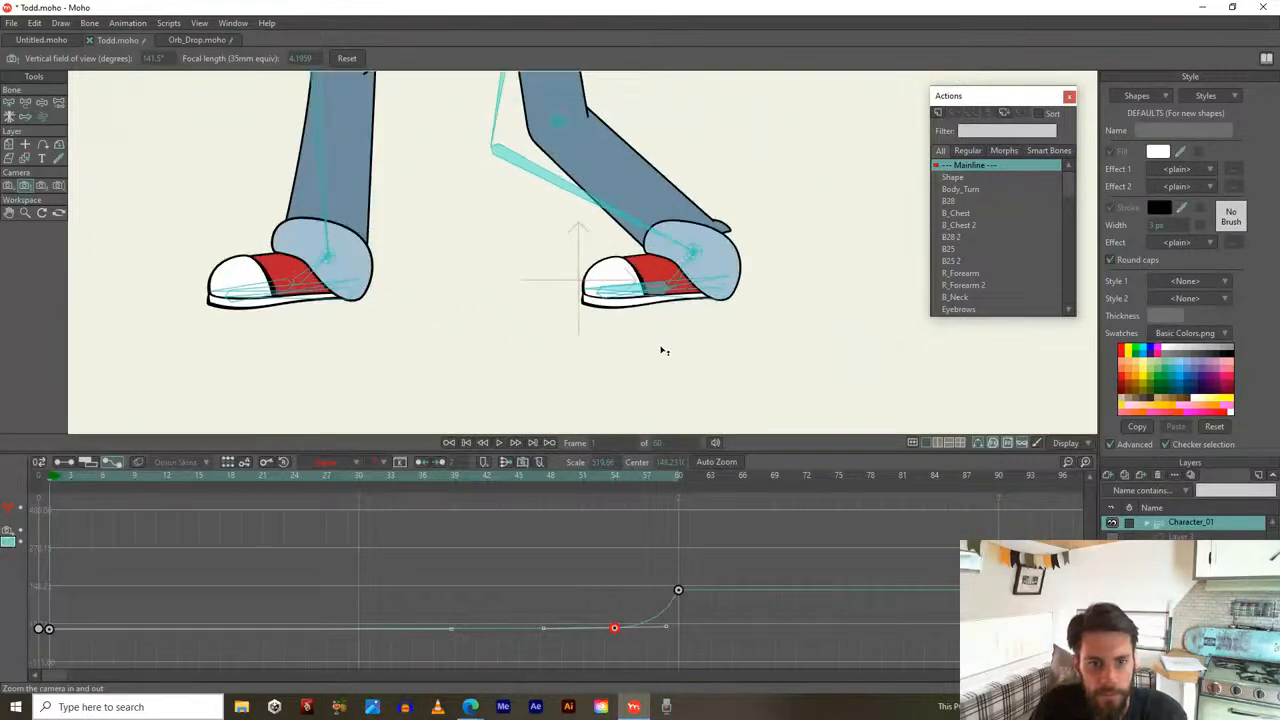
key(z)
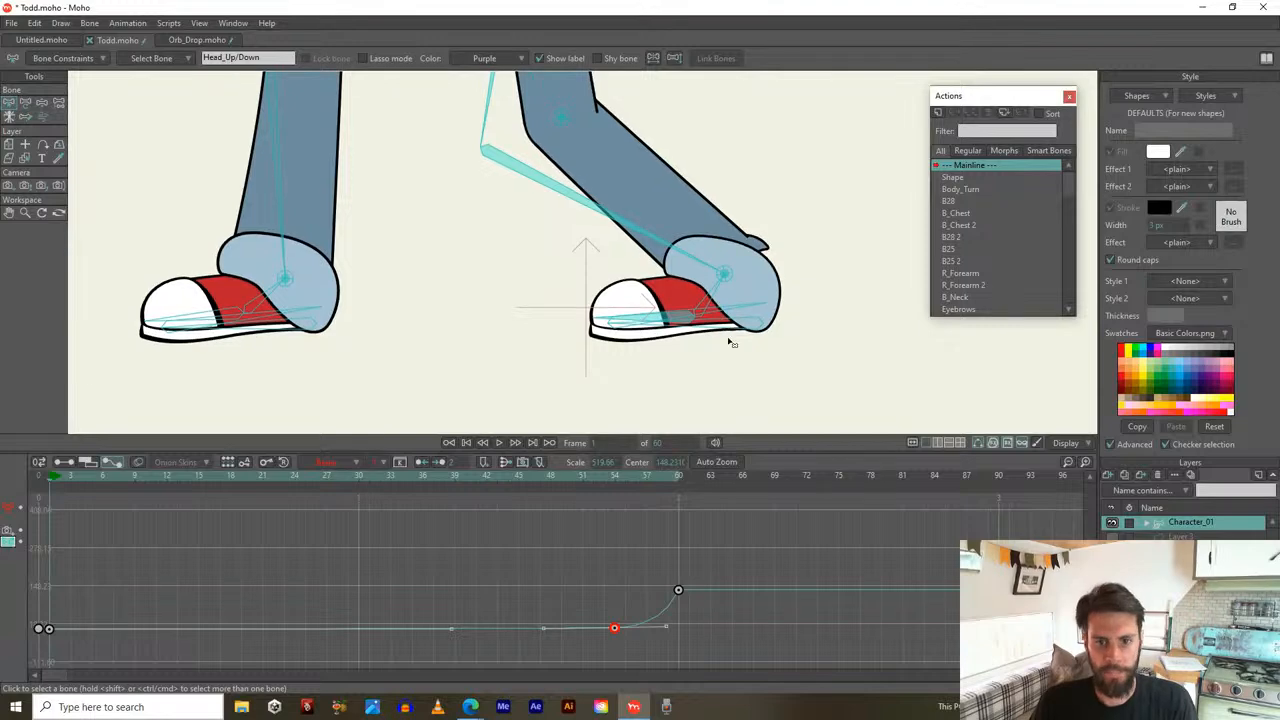
key(Left)
scroll(730, 331, down, 10)
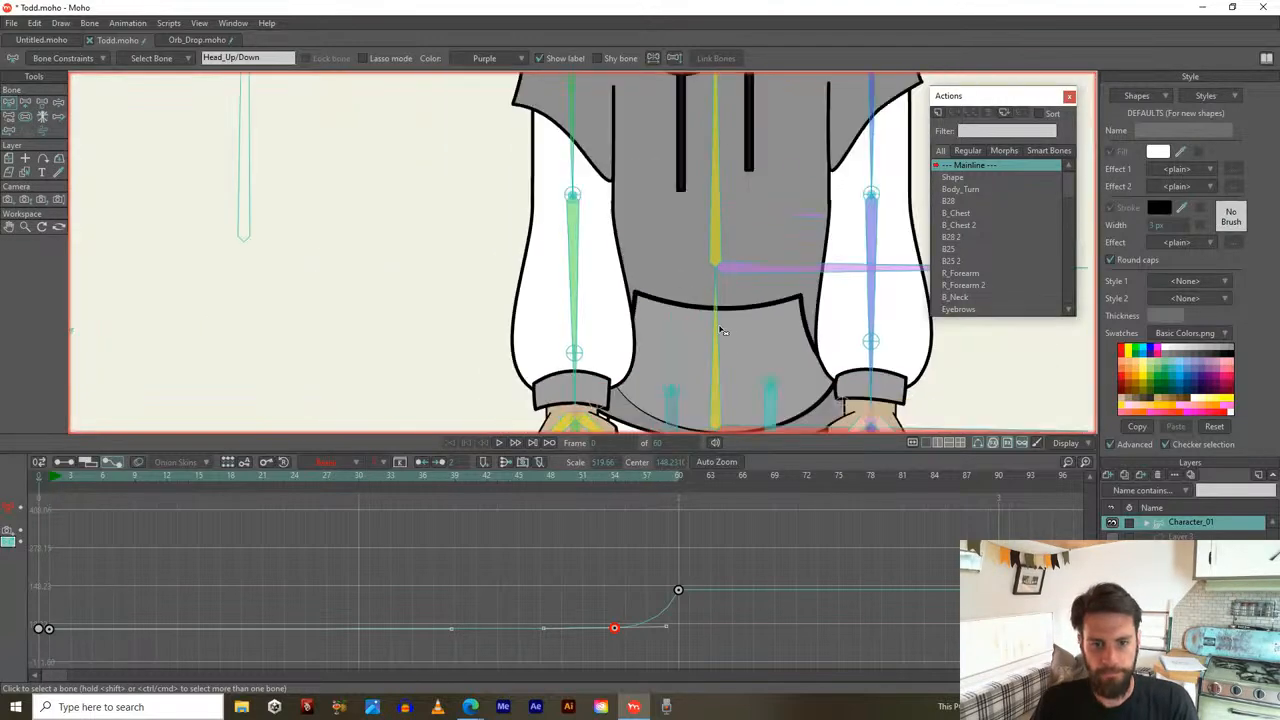
scroll(700, 245, up, 3)
scroll(727, 236, down, 2)
click(600, 418)
drag(605, 425, 648, 320)
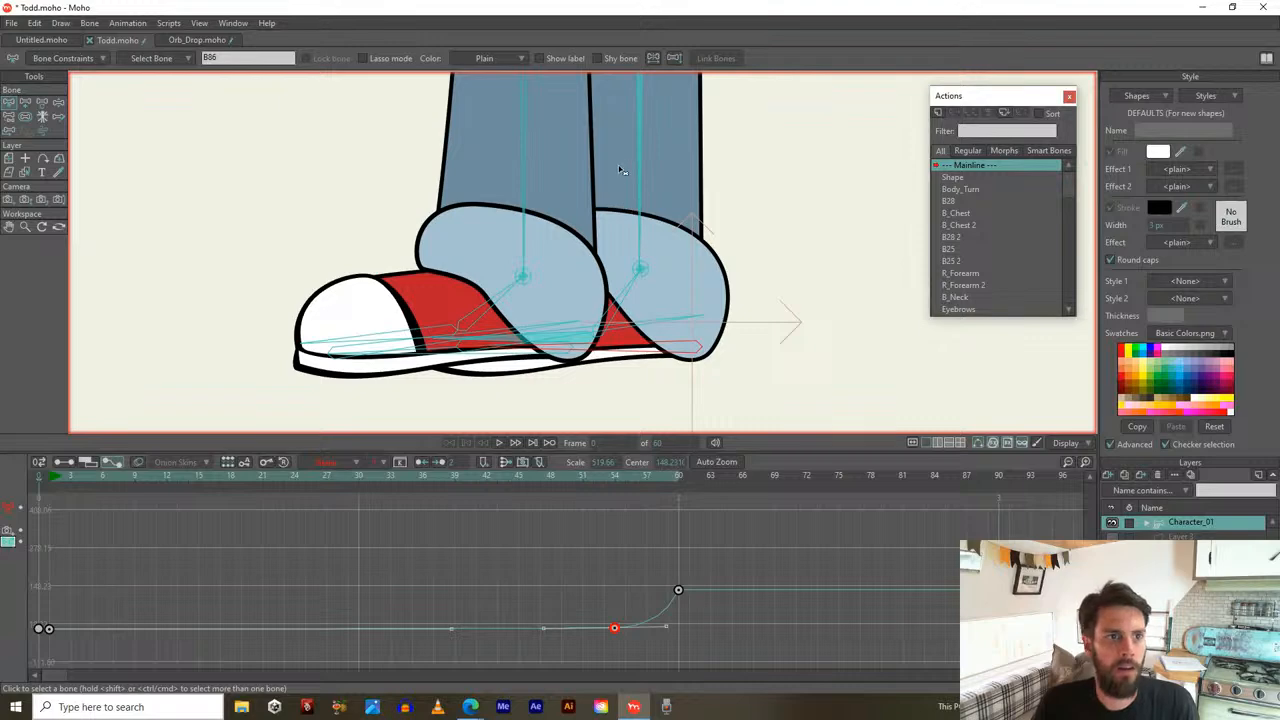
Turn the far foot's target bone to 360° and reposition it so the foot points away from the other one, with its ankle under the shin
key(t)
drag(598, 348, 763, 354)
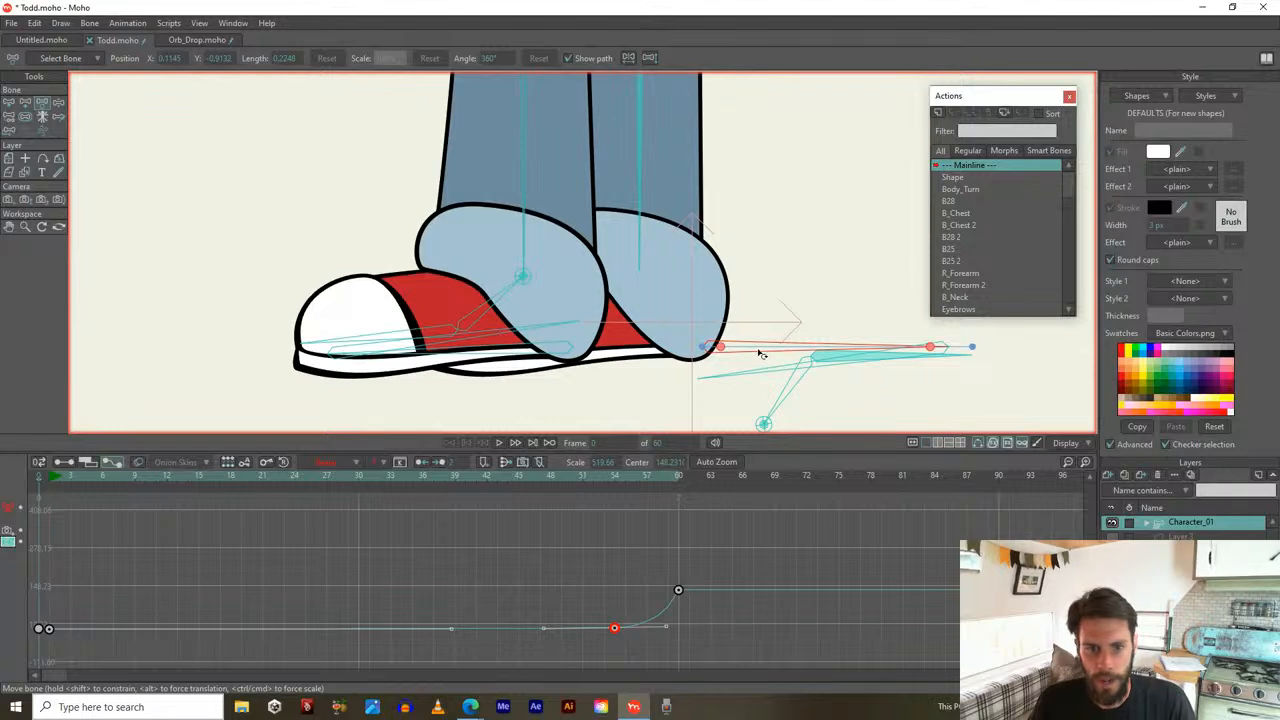
drag(724, 350, 656, 358)
click(573, 355)
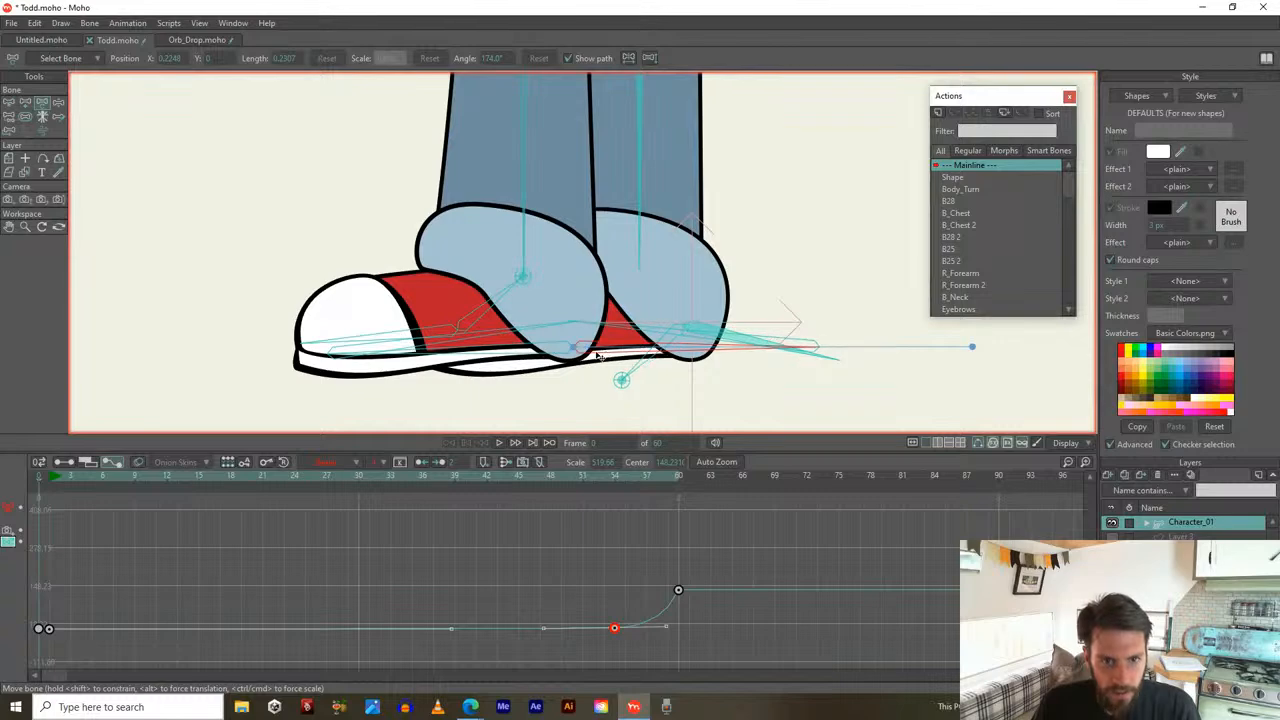
click(652, 305)
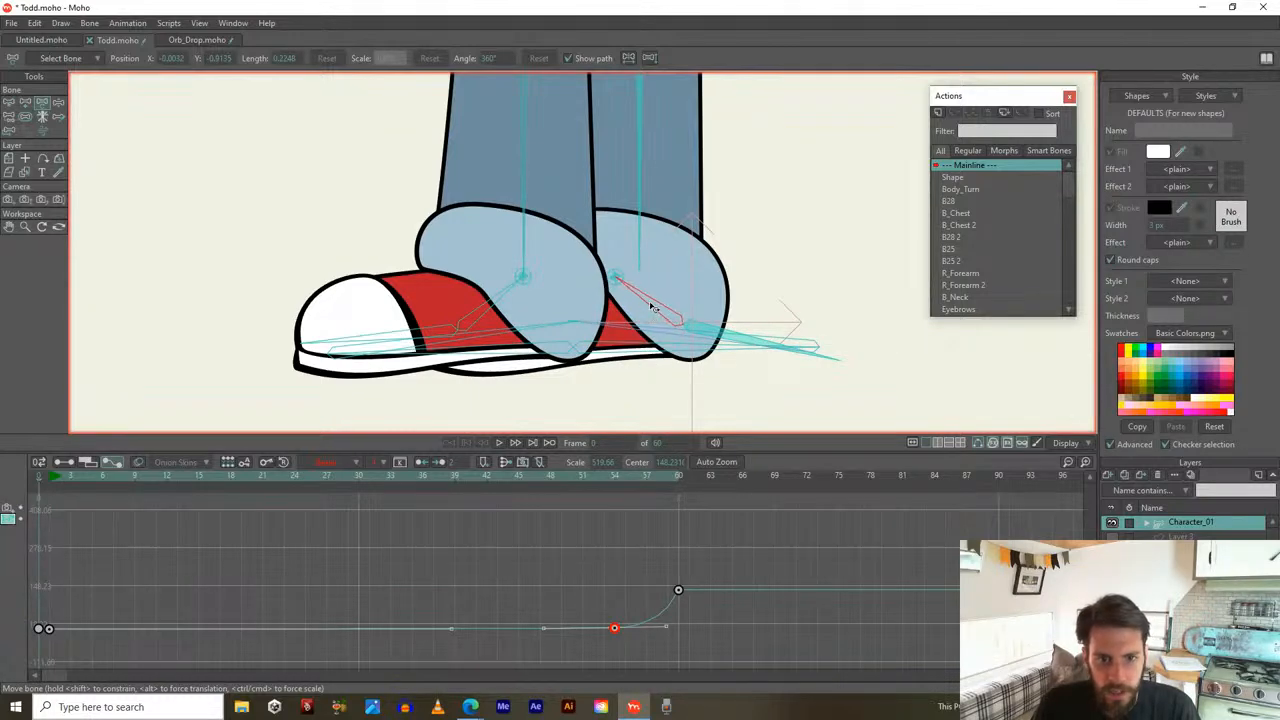
drag(652, 305, 651, 333)
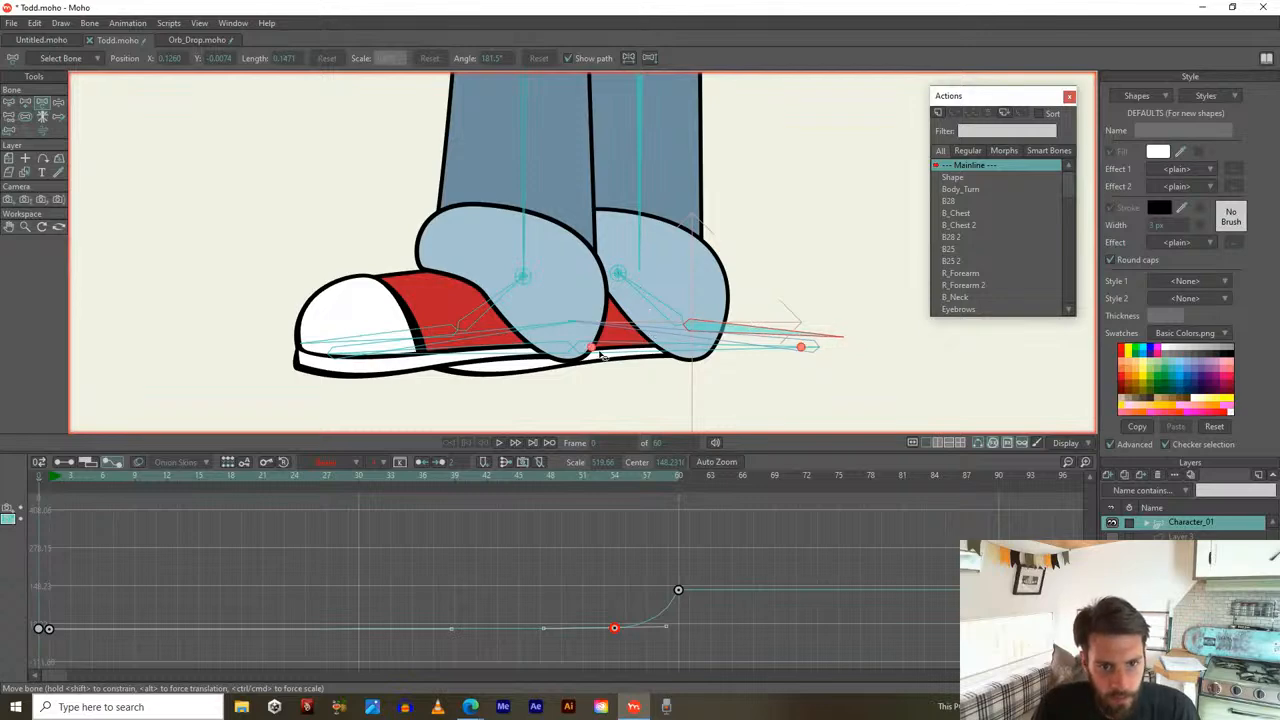
click(645, 300)
drag(594, 352, 612, 352)
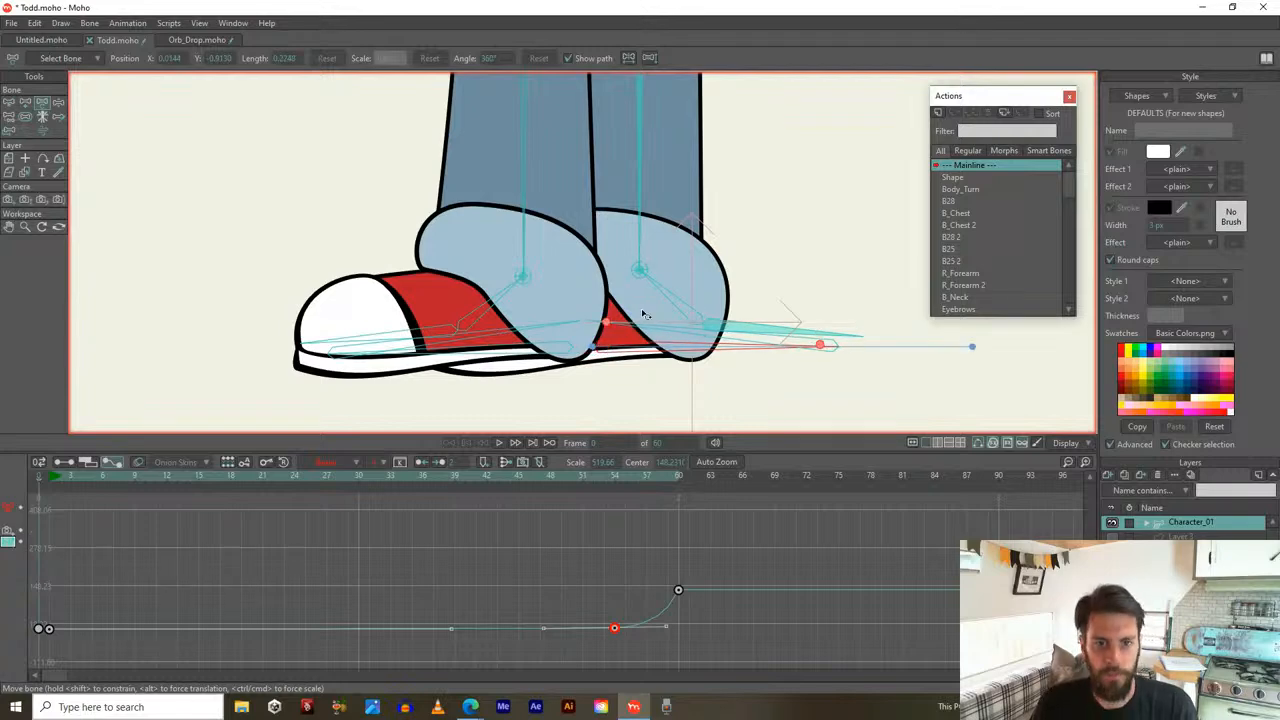
Flip the far shoe's points horizontally with an X scale of -100 and move them onto the reversed foot bones
scroll(614, 271, down, 2)
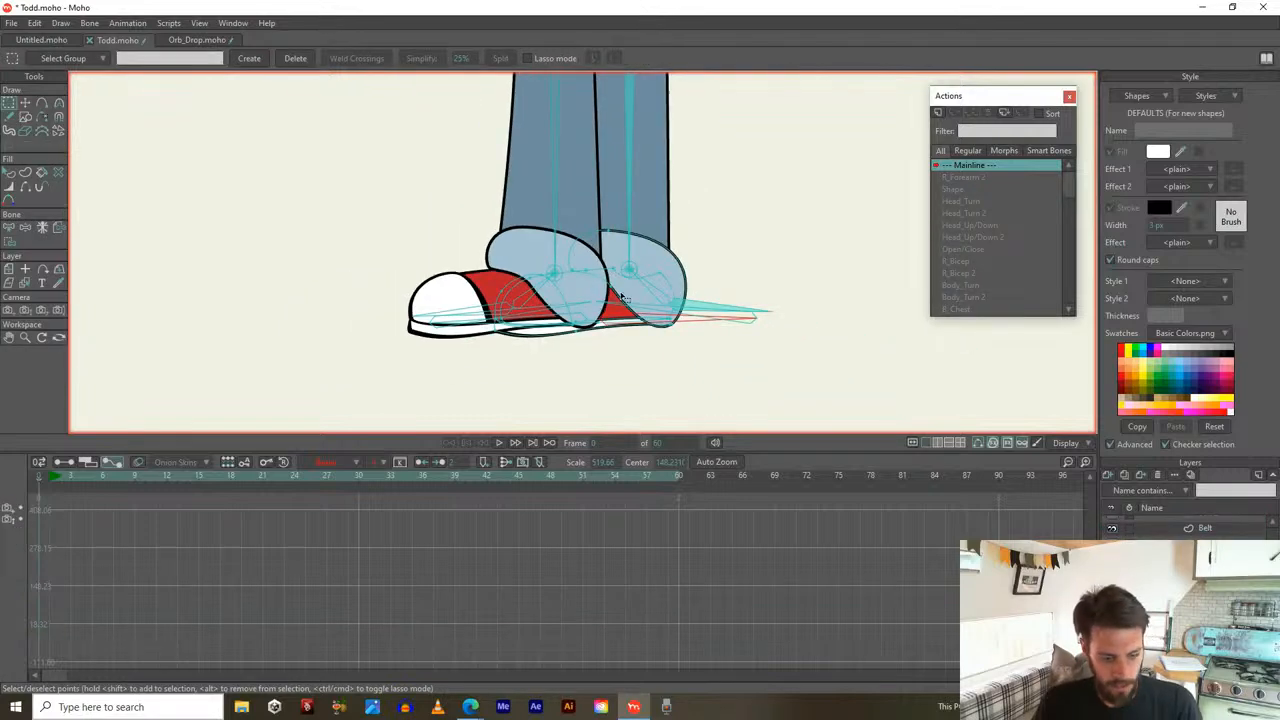
drag(440, 200, 690, 335)
key(t)
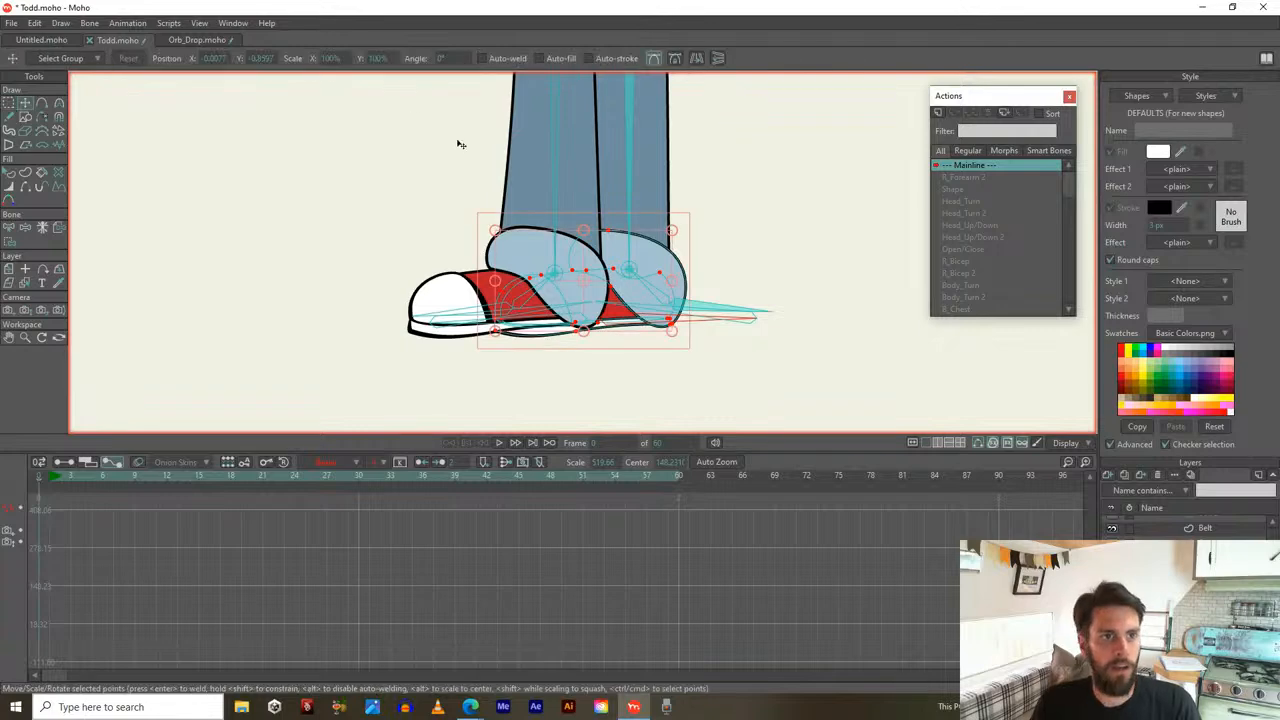
click(328, 58)
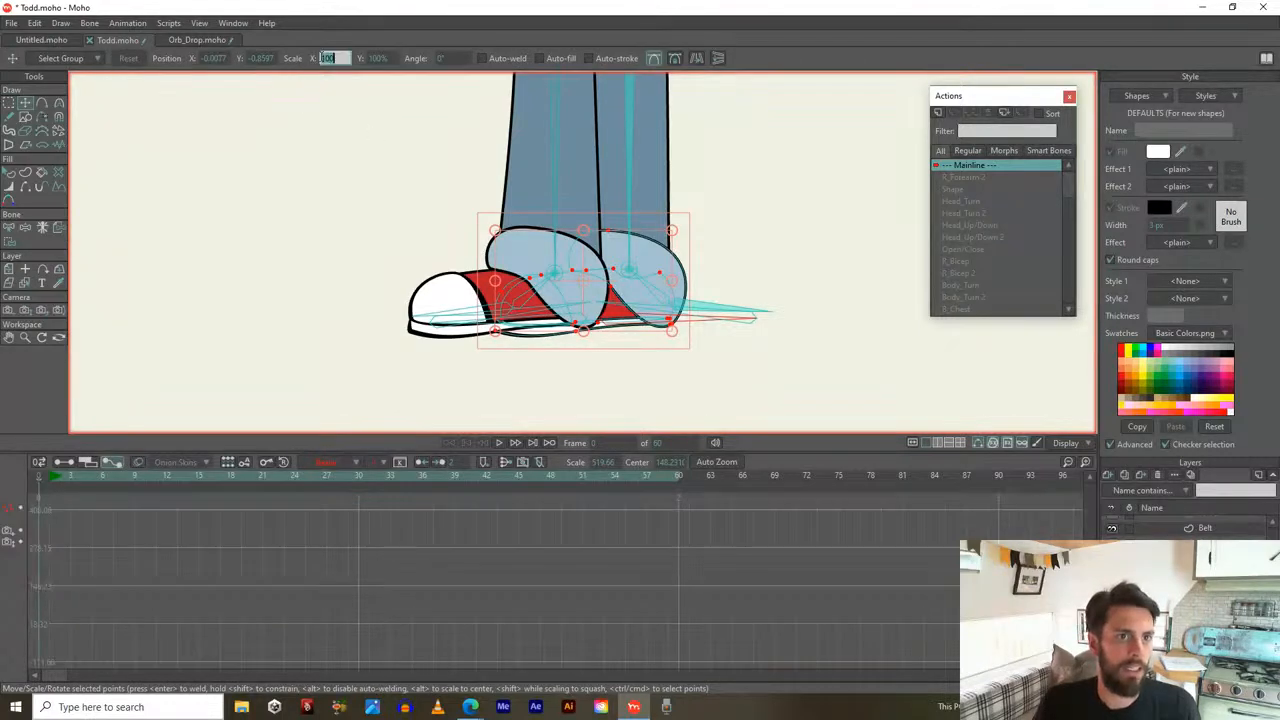
text(-100)
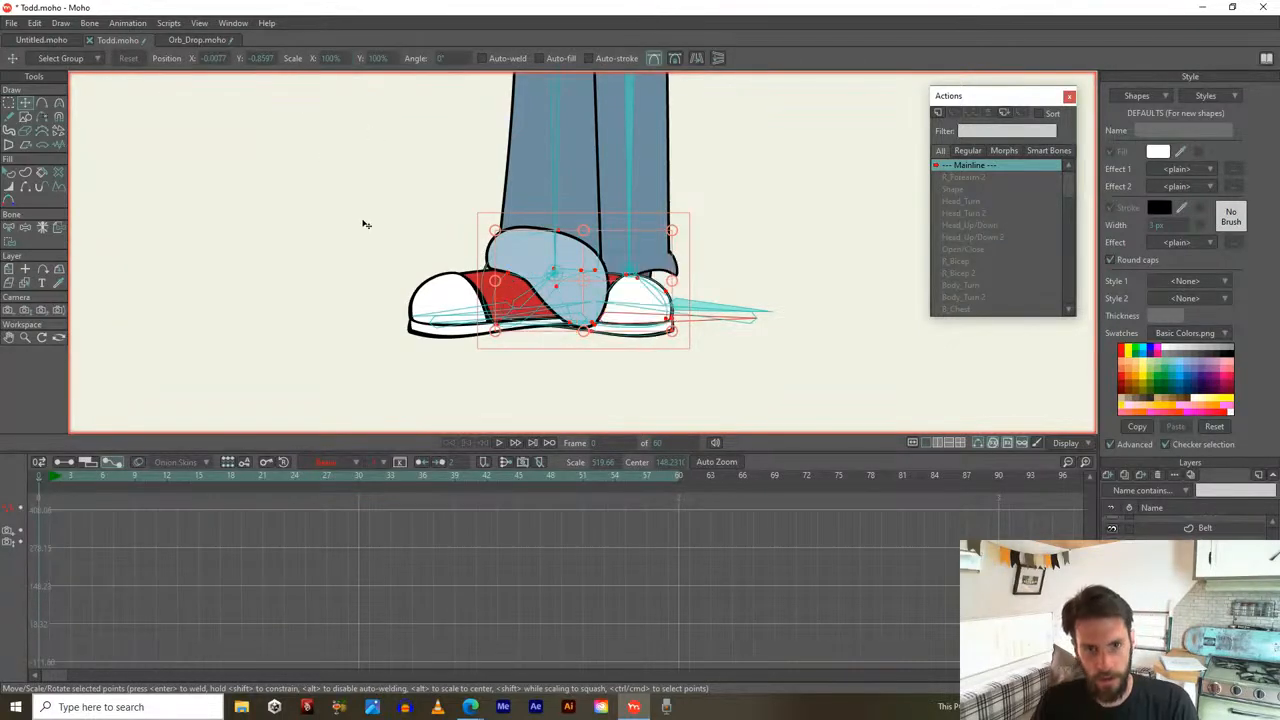
key(Return)
drag(730, 325, 726, 326)
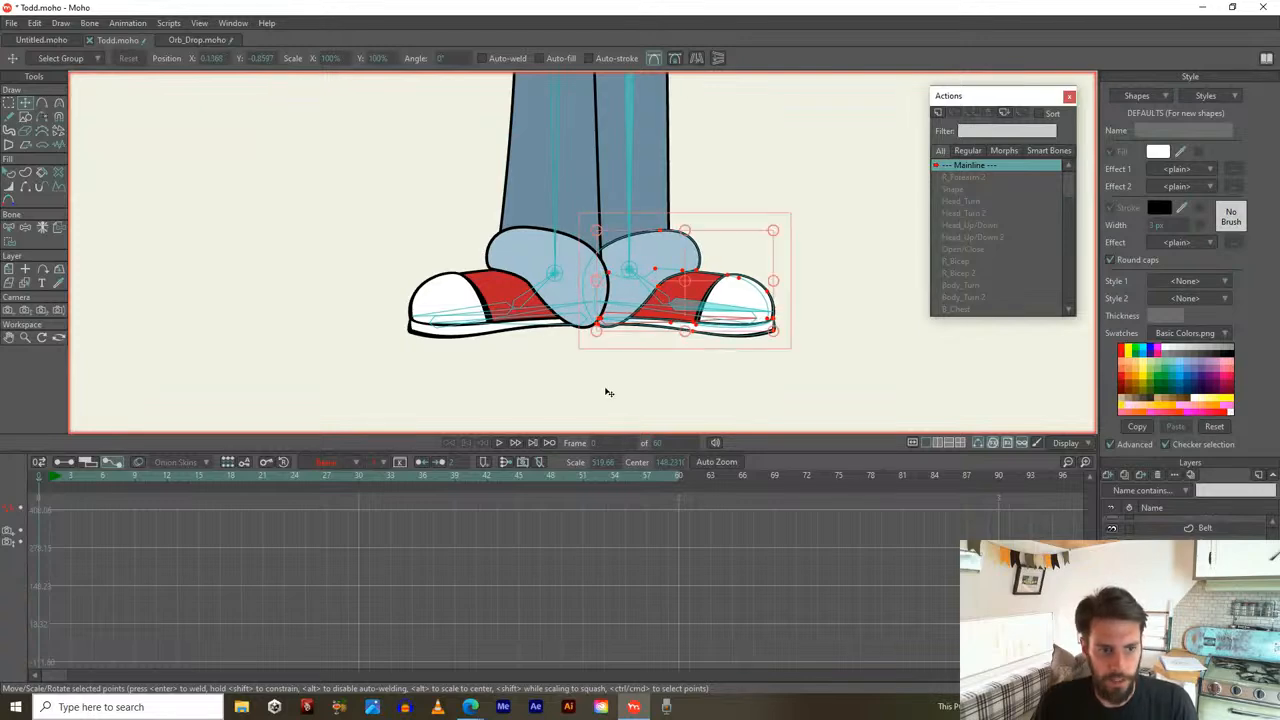
Delete the flipped shoe layer's point motion keys at frame 1 so it follows the new frame 0 shape
key(Right)
scroll(625, 262, down, 6)
drag(628, 130, 663, 303)
scroll(662, 301, up, 5)
click(978, 443)
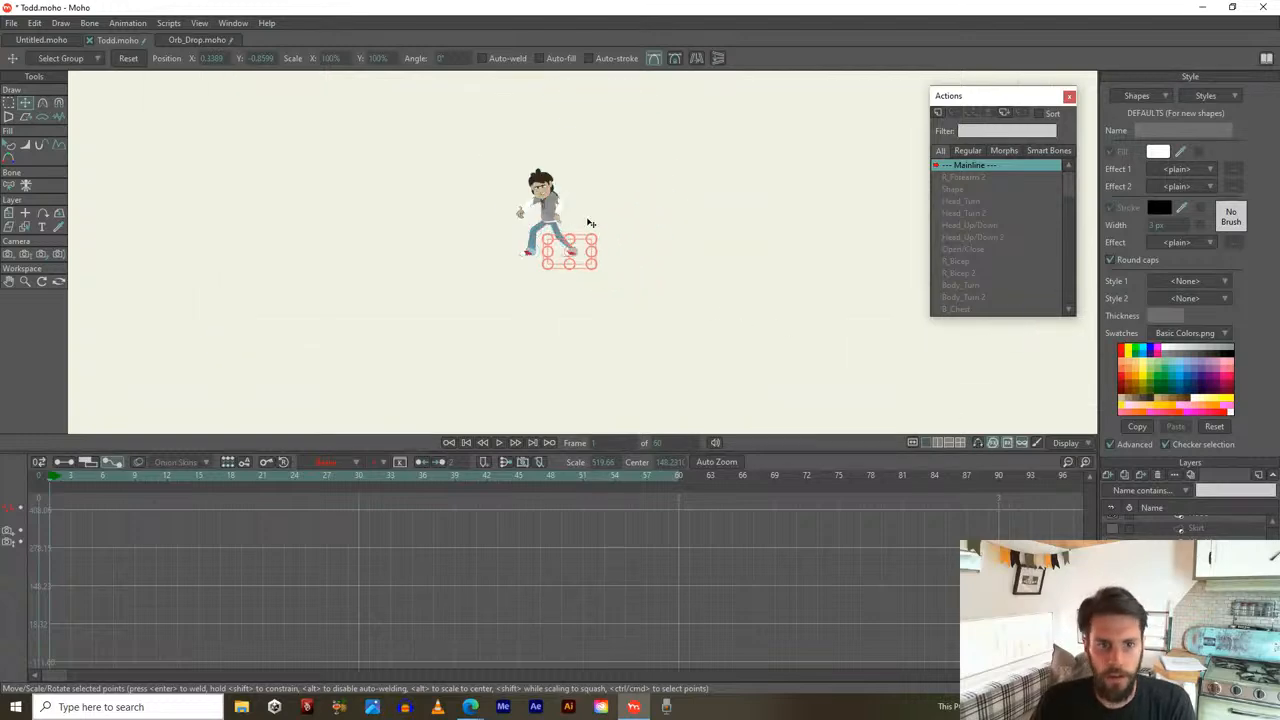
scroll(575, 230, up, 6)
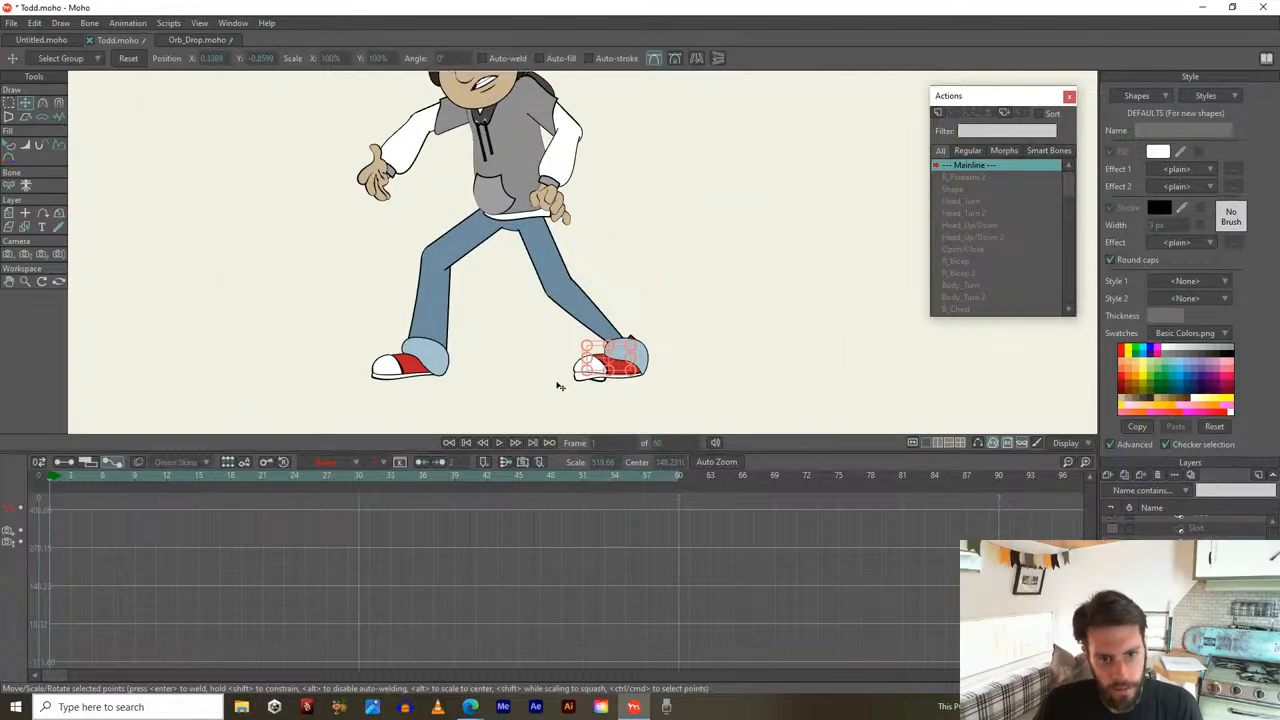
click(61, 464)
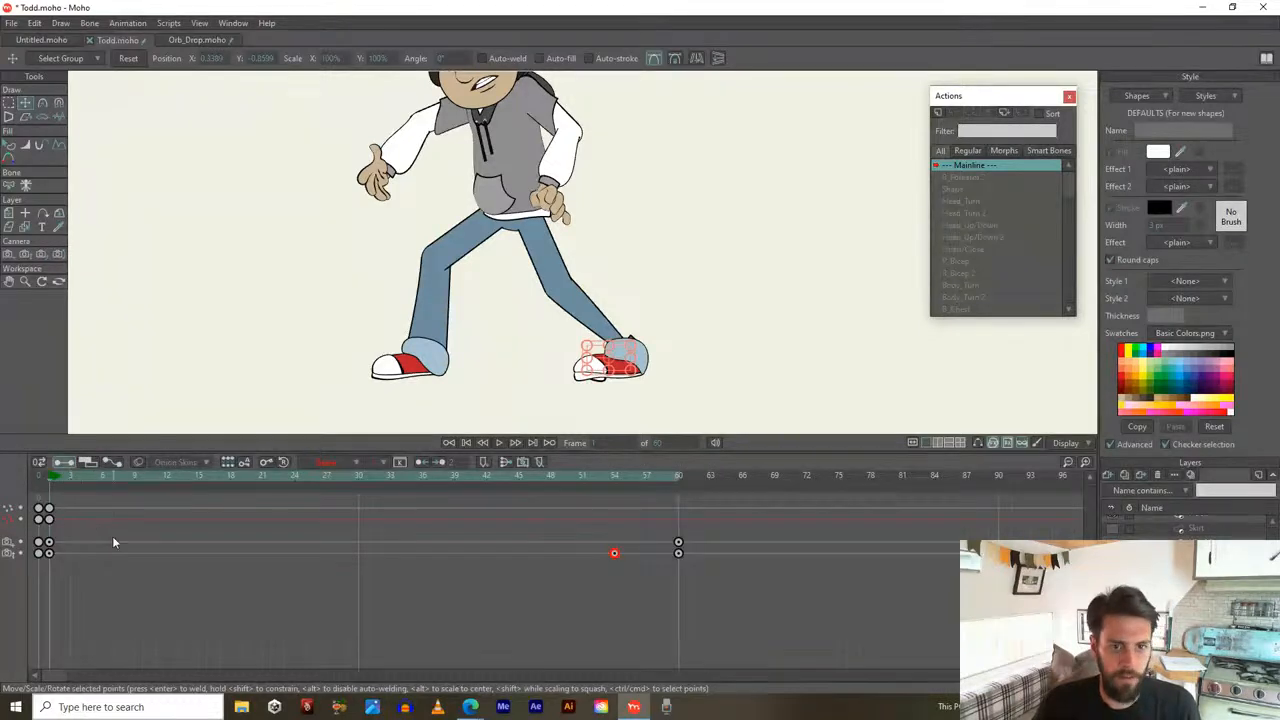
click(975, 442)
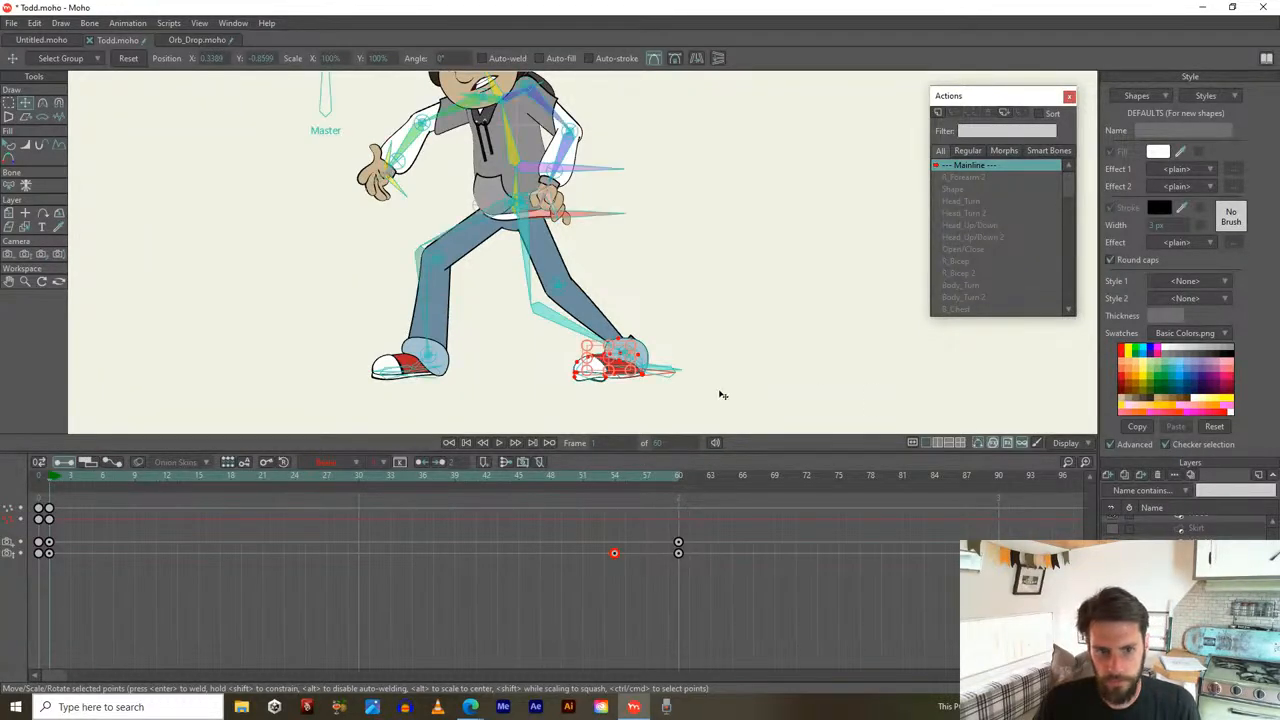
scroll(632, 409, up, 4)
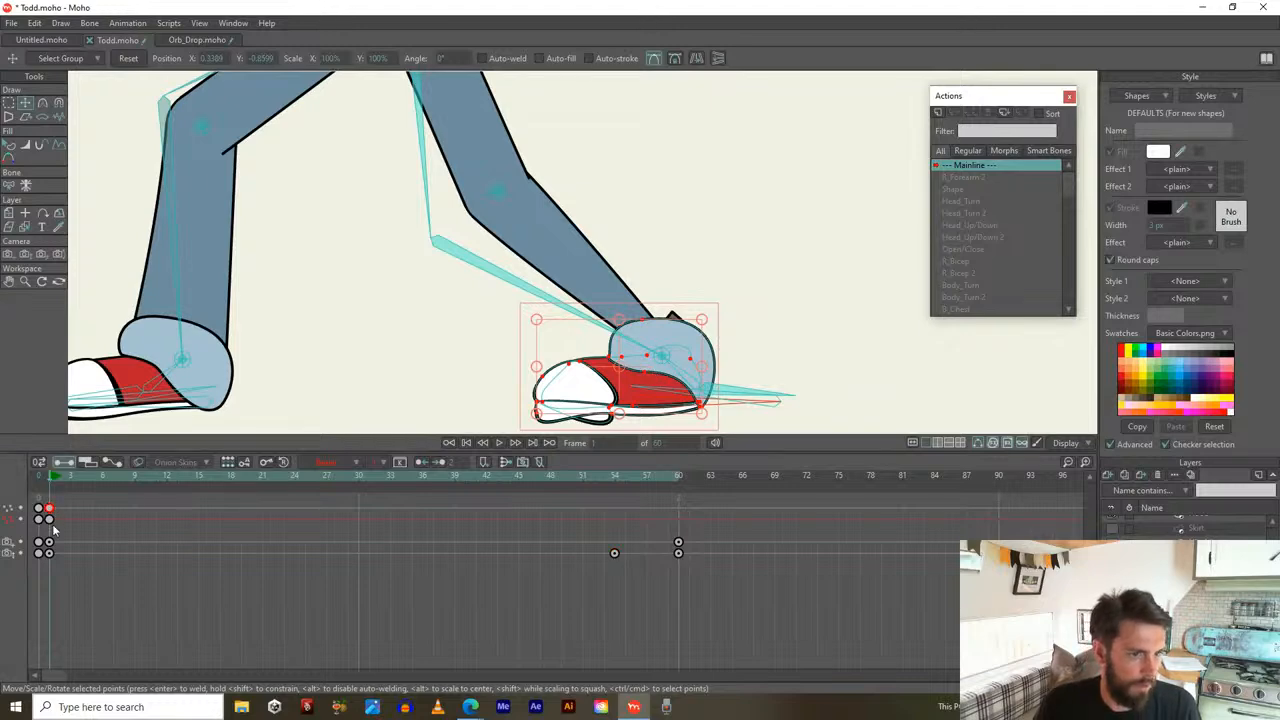
key(ctrl+z)
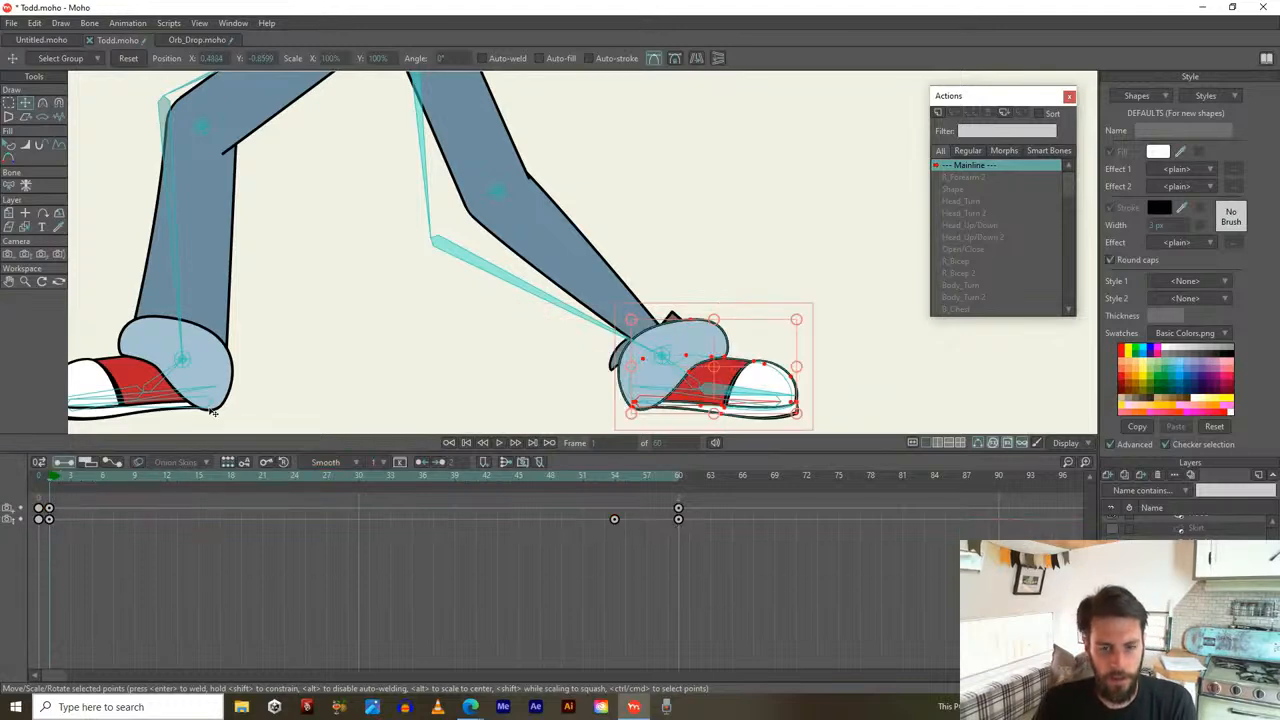
Delete the frame 1 point motion keys of the layer at that leg's ankle and scrub to frame 35 to check the foot
key(ctrl+z)
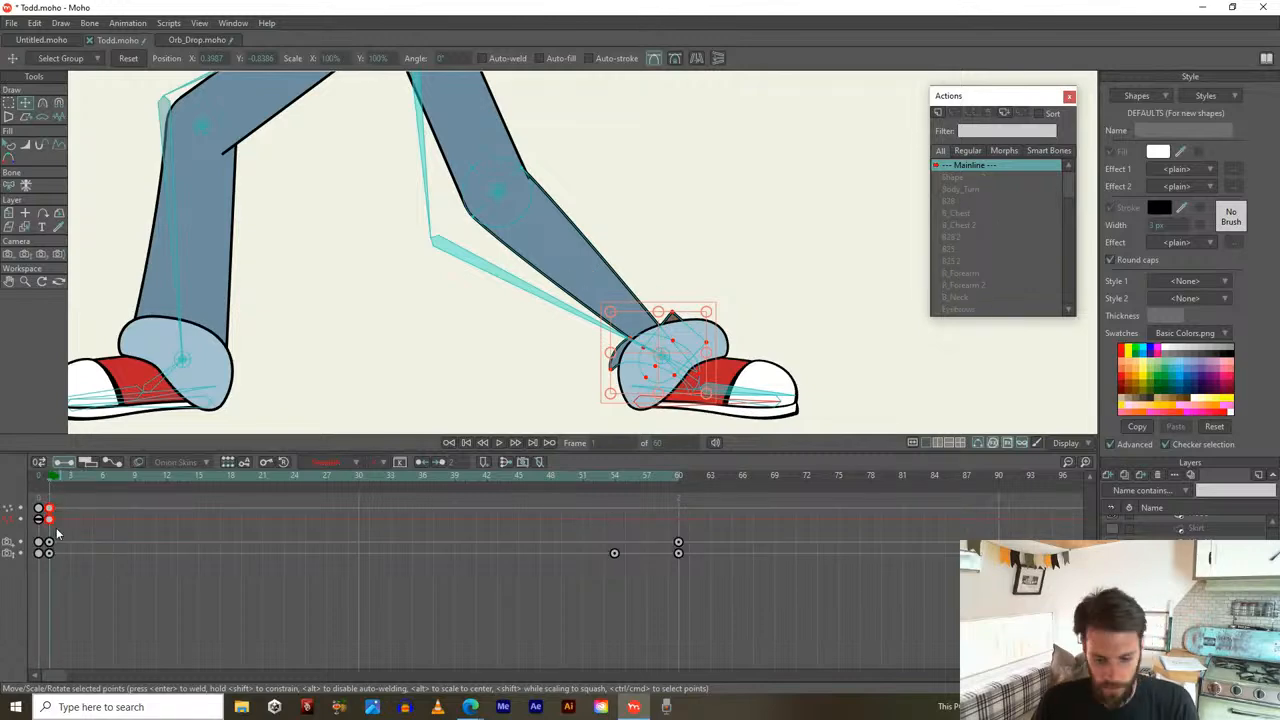
key(ctrl+z)
scroll(477, 237, down, 3)
scroll(477, 245, down, 3)
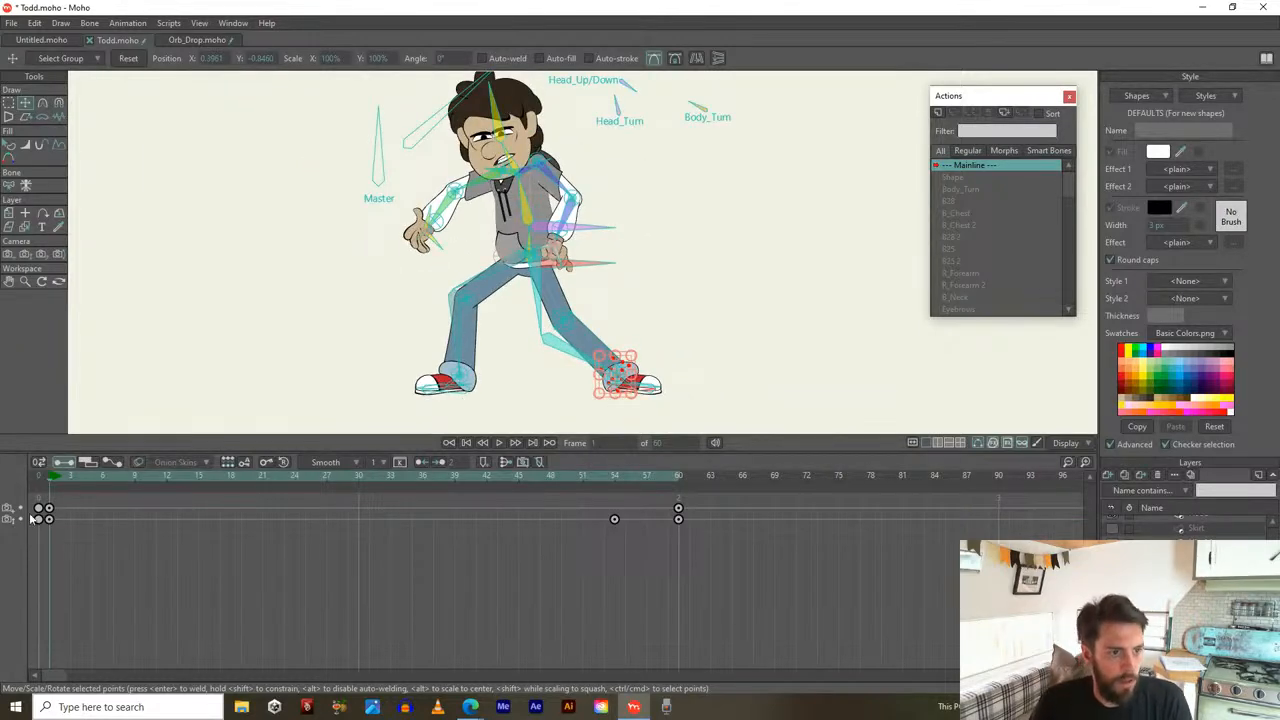
drag(37, 479, 412, 476)
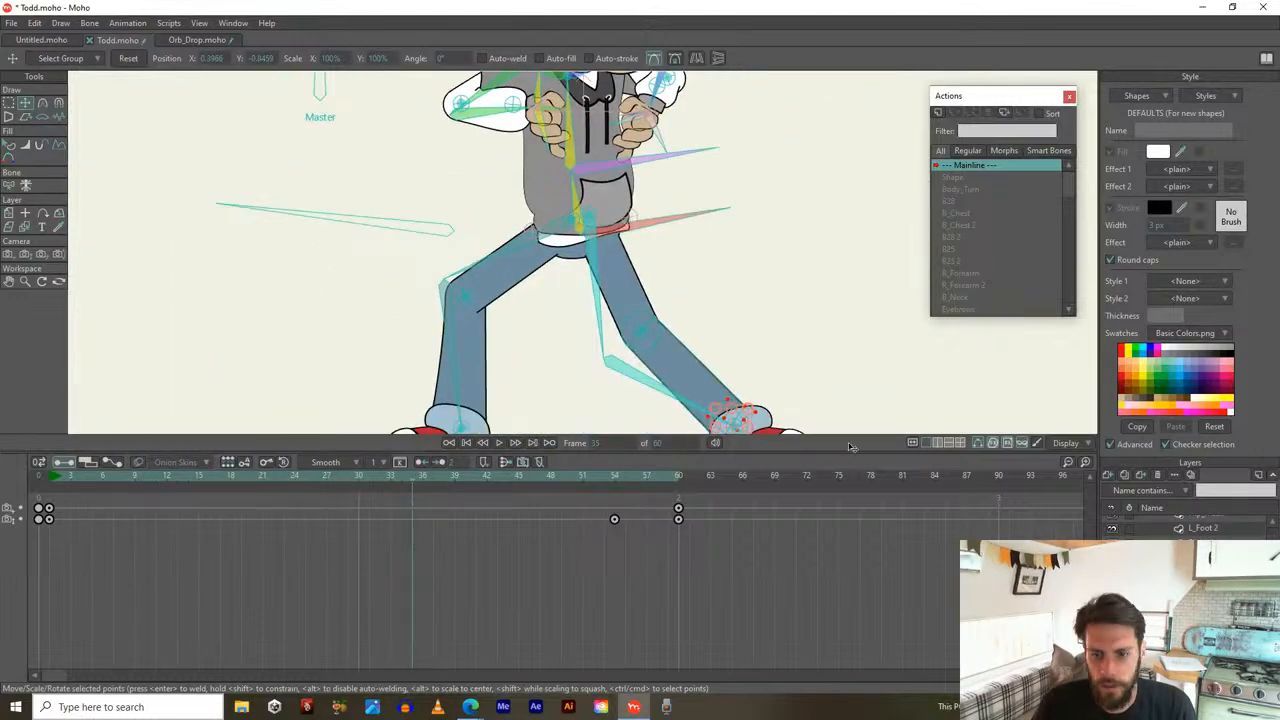
Select the Character_01 layer and, at frame 1, bend the far leg's bones outward over the toes and reposition its knee bone
scroll(1180, 525, up, 5)
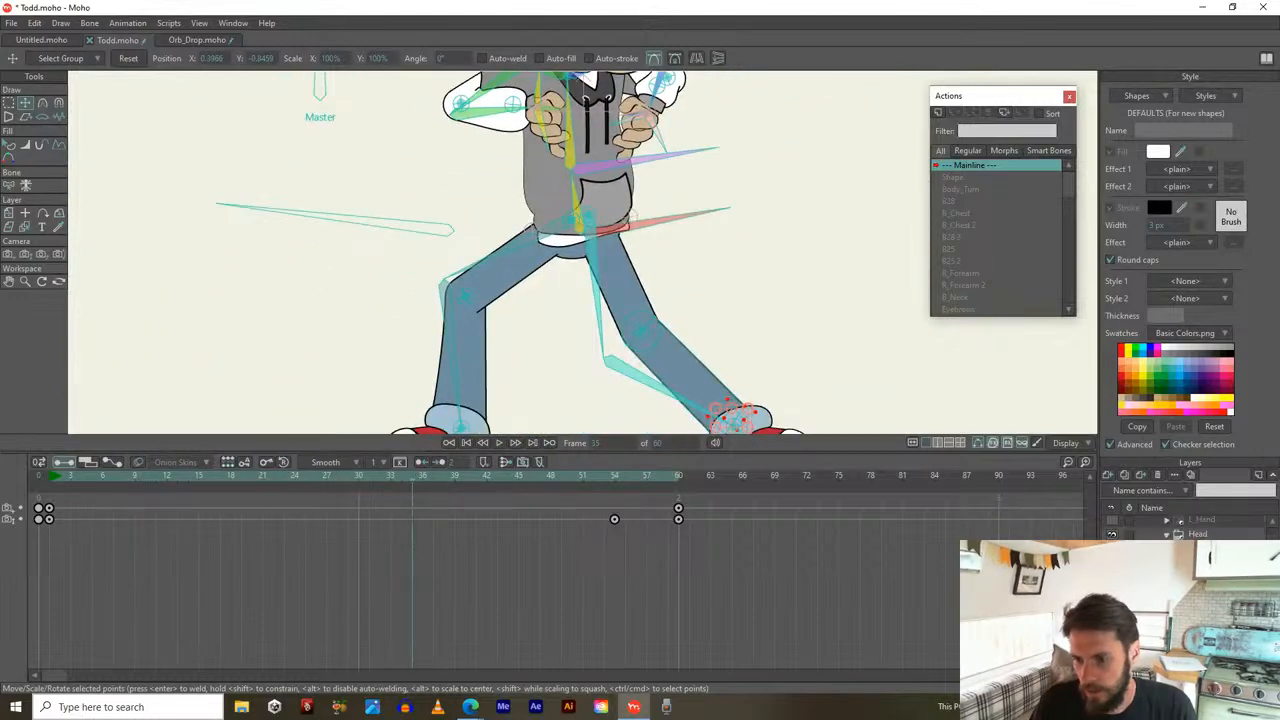
click(1190, 521)
scroll(635, 238, down, 5)
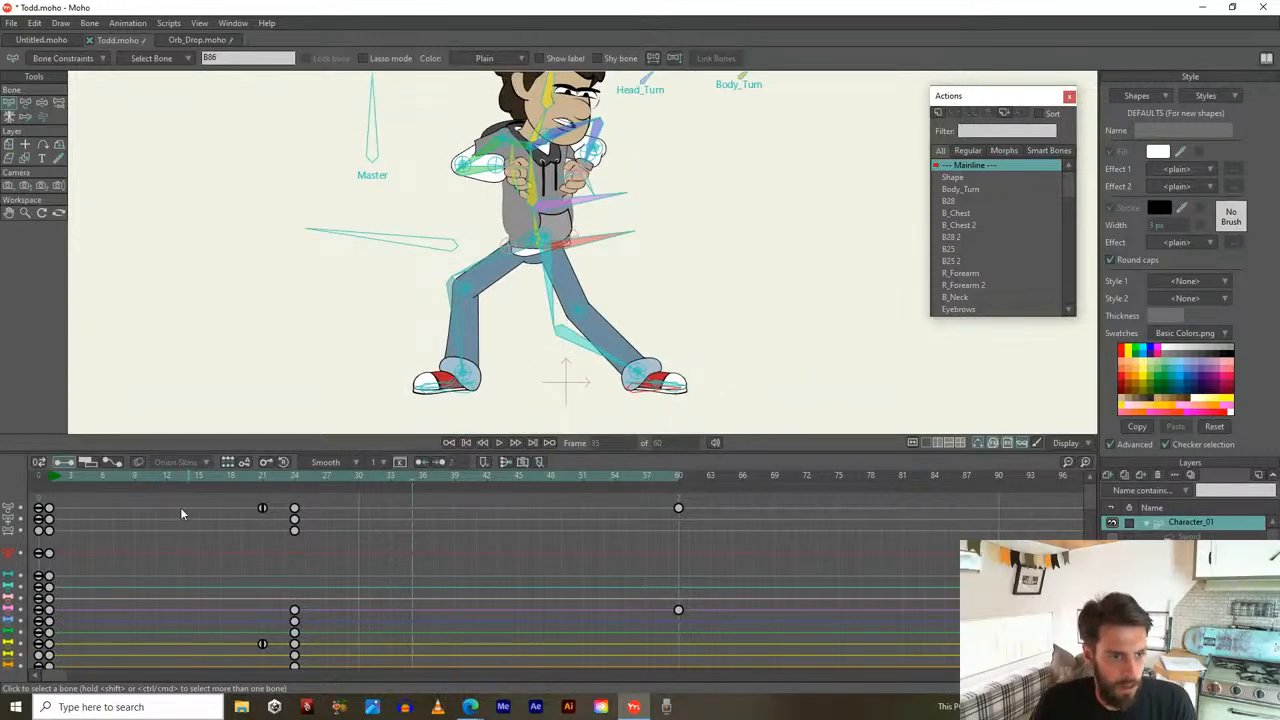
click(51, 478)
scroll(600, 337, up, 5)
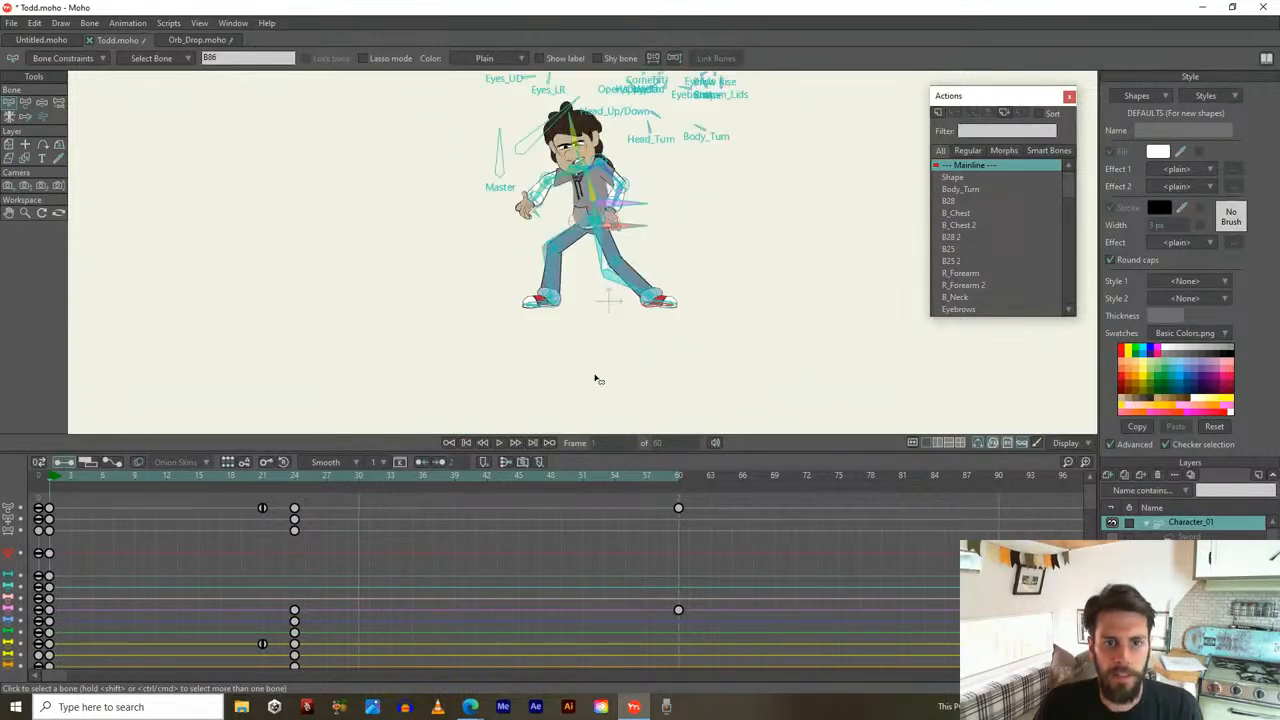
key(t)
drag(605, 345, 492, 395)
drag(680, 217, 615, 316)
click(378, 404)
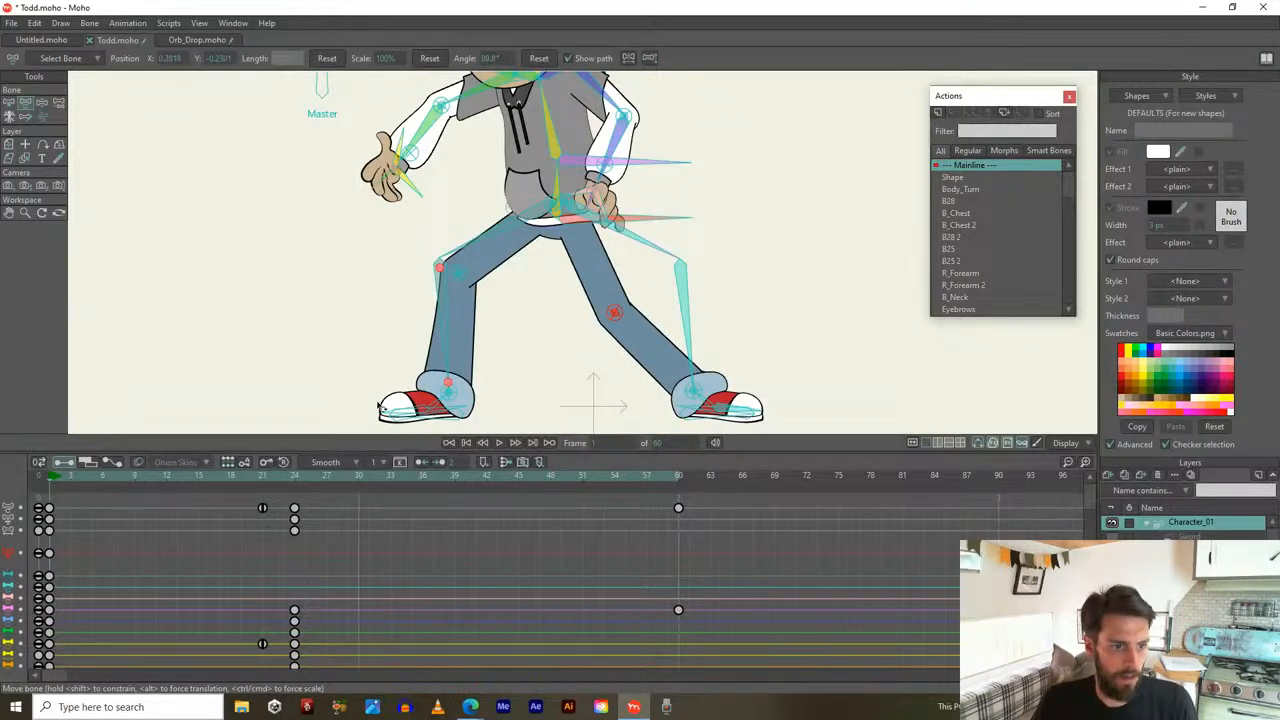
Reposition the far leg's knee bone at frame 24 for an outward-bent knee, then scrub to frame 60 to check the pose
drag(50, 484, 294, 477)
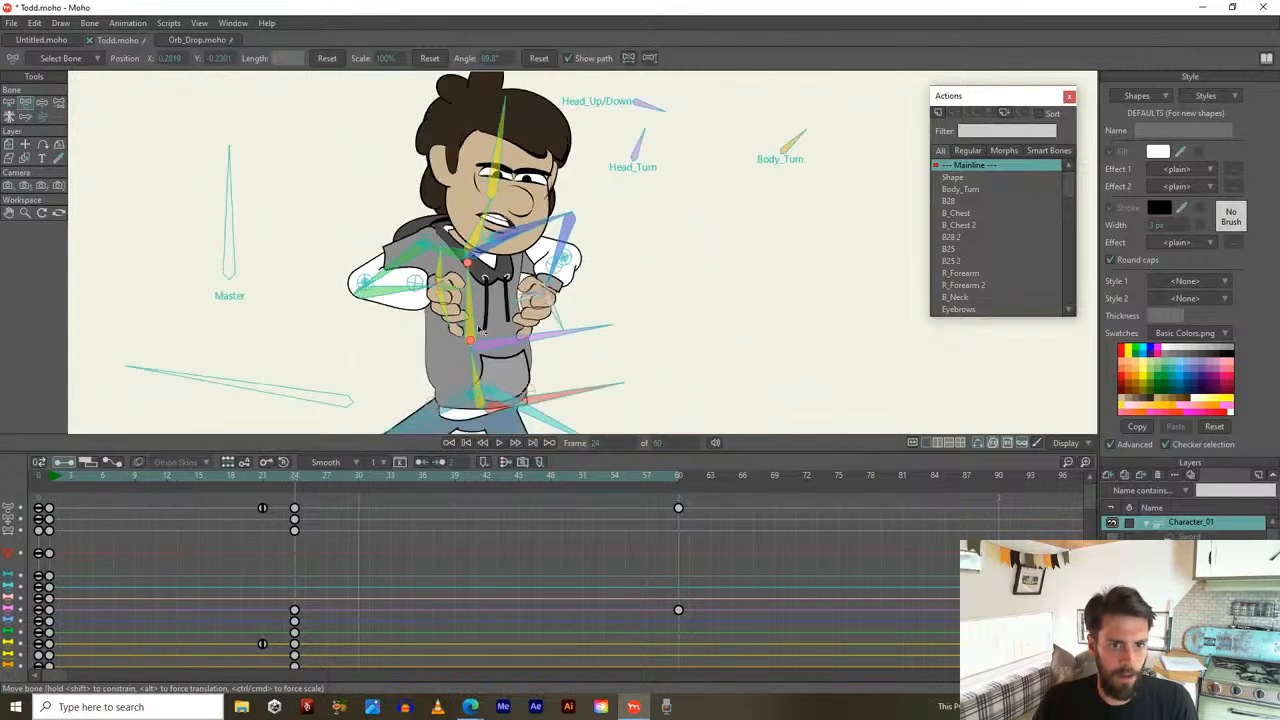
drag(608, 272, 664, 238)
drag(430, 238, 467, 245)
scroll(481, 212, down, 3)
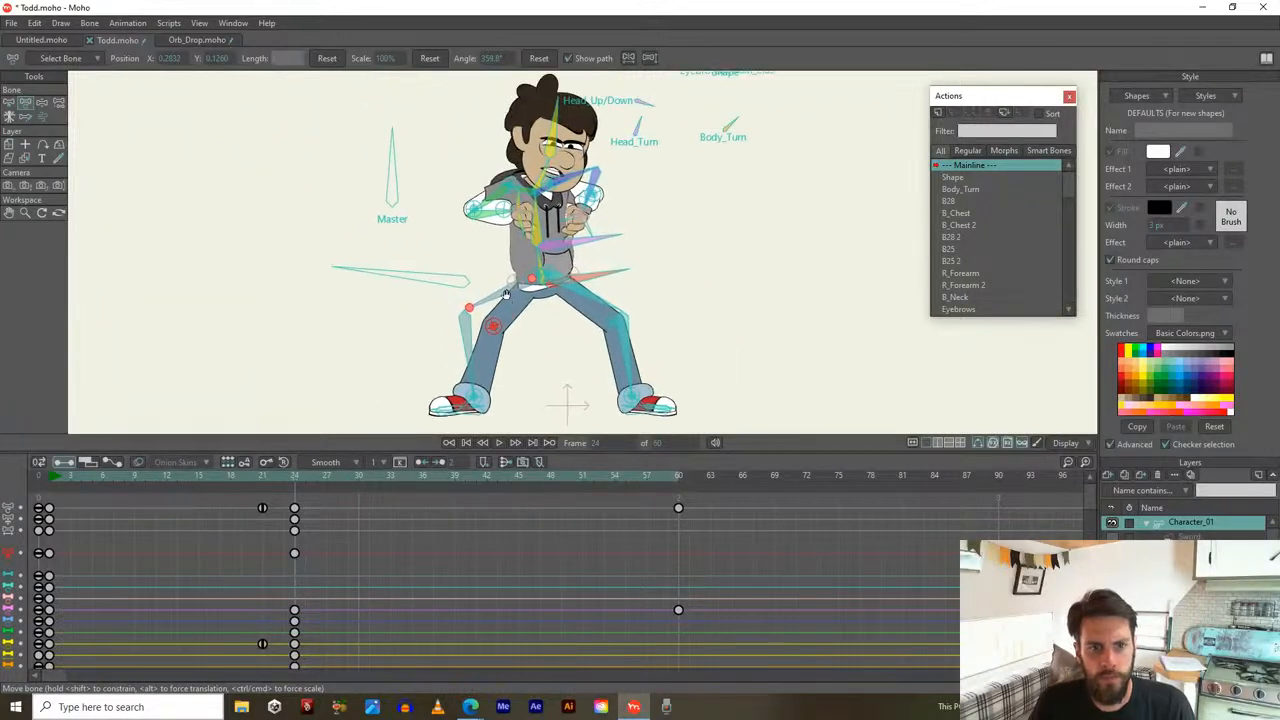
drag(606, 243, 591, 270)
drag(293, 482, 668, 470)
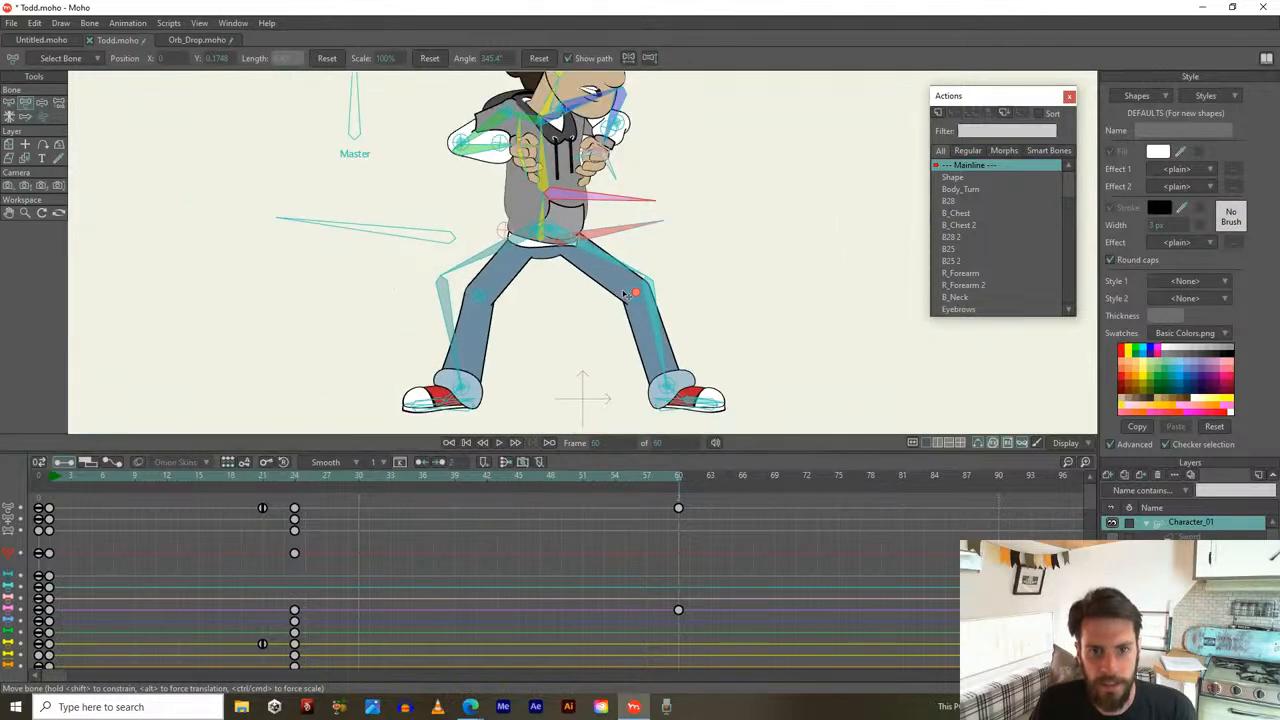
At frame 60, move the far leg's knee bone outward, then adjust the other leg and upper-body bones into a forward stance
drag(647, 288, 646, 284)
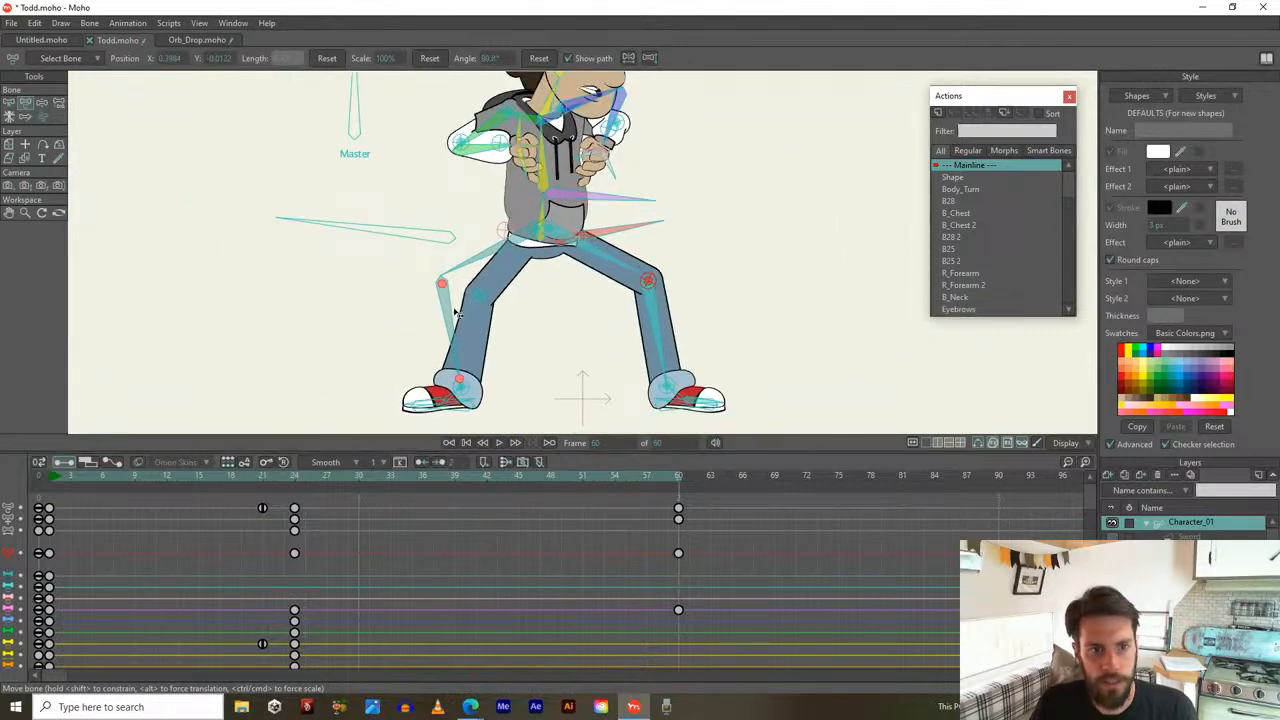
drag(480, 299, 519, 308)
drag(617, 199, 578, 219)
drag(637, 249, 638, 256)
drag(612, 185, 611, 215)
Repose both arms at frame 60 by rotating their bones so the elbows lift and the hands hang in front of the chest
scroll(588, 256, down, 3)
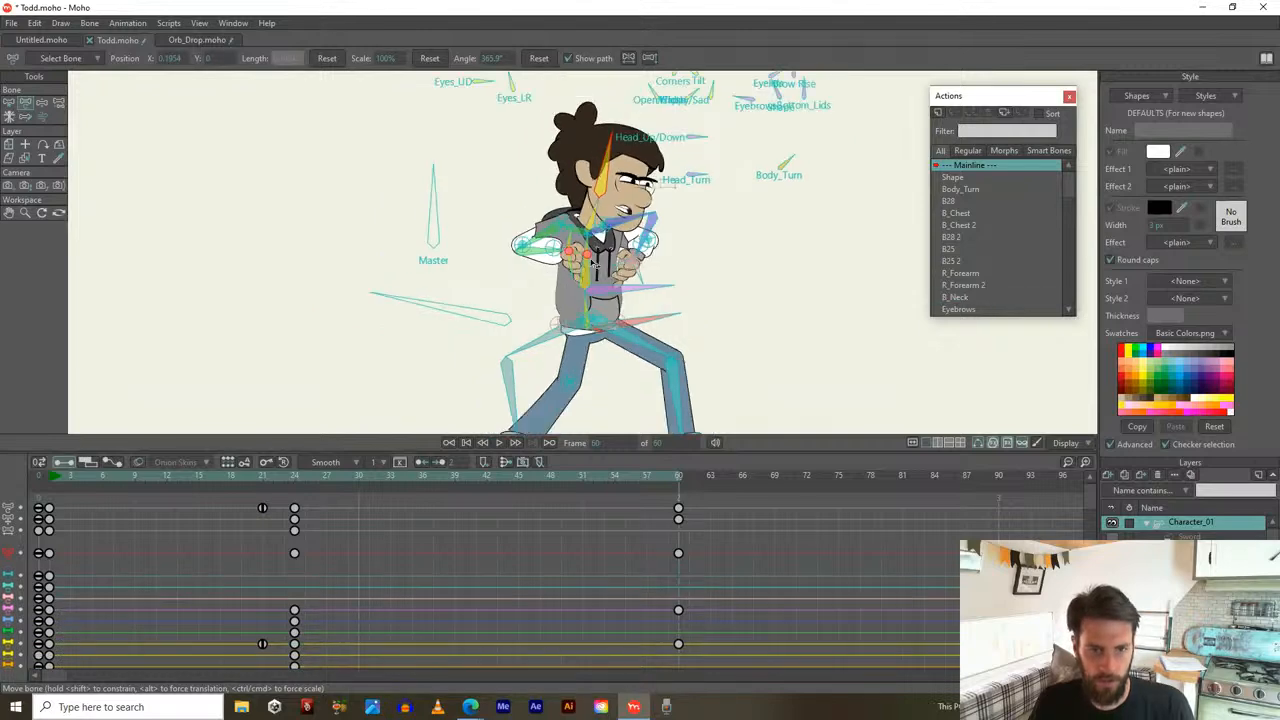
scroll(590, 260, up, 4)
drag(527, 232, 646, 196)
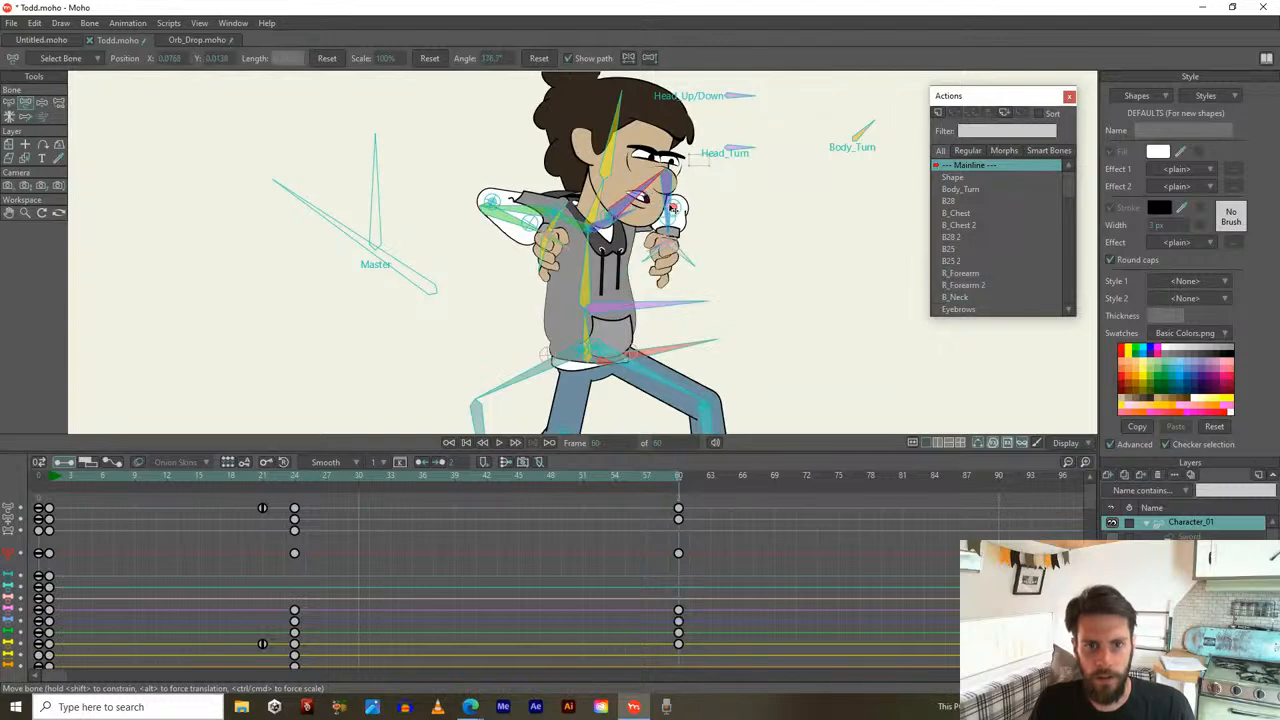
scroll(590, 270, down, 3)
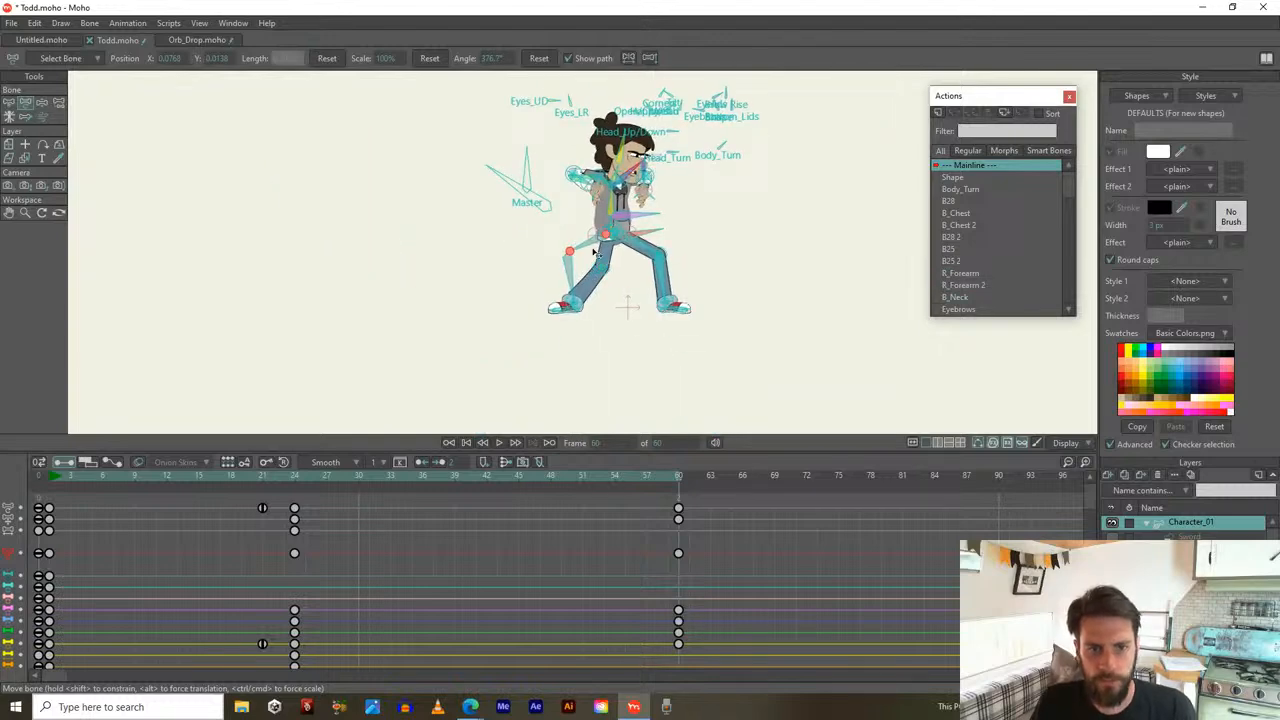
click(662, 309)
Return to frame 24, frame the character within the camera view and play back the animation to check the new poses
drag(679, 484, 299, 442)
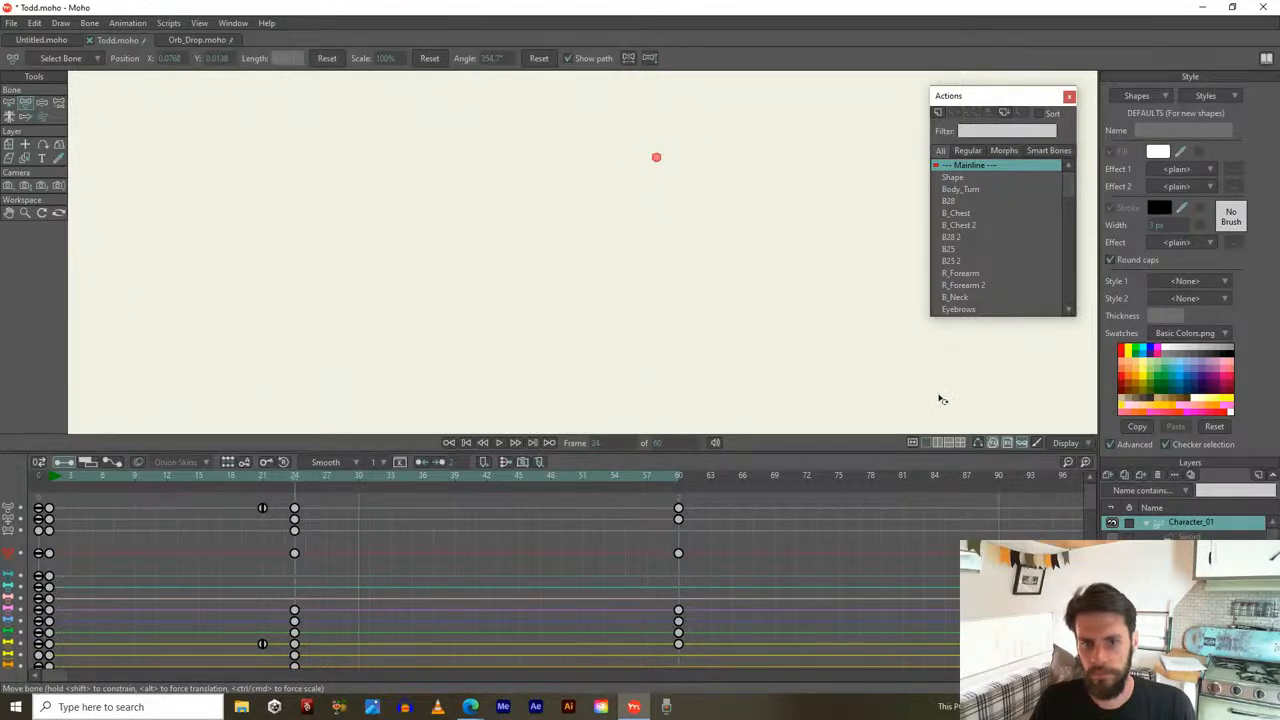
drag(717, 143, 595, 238)
scroll(597, 257, up, 10)
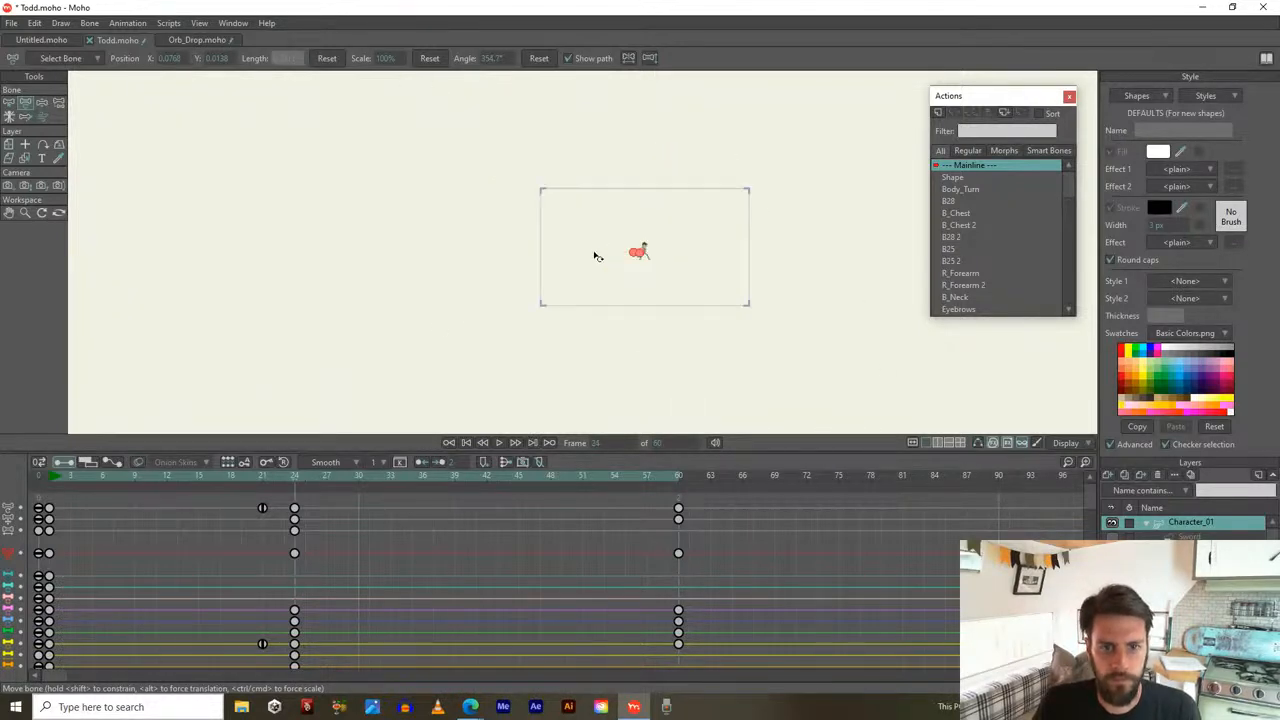
drag(654, 277, 530, 316)
key(space)
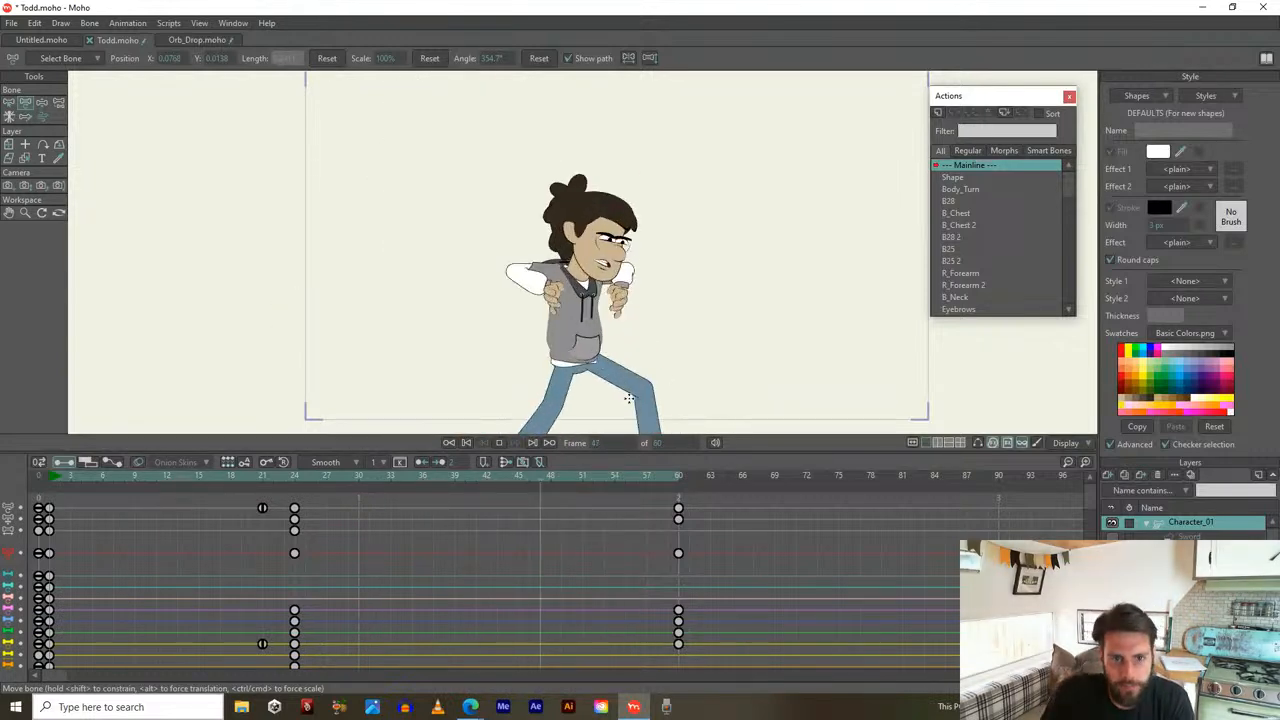
Scrub through the final frames around frame 60 to examine the camera's close framing on the character's face
click(645, 476)
drag(645, 479, 669, 492)
scroll(680, 323, down, 4)
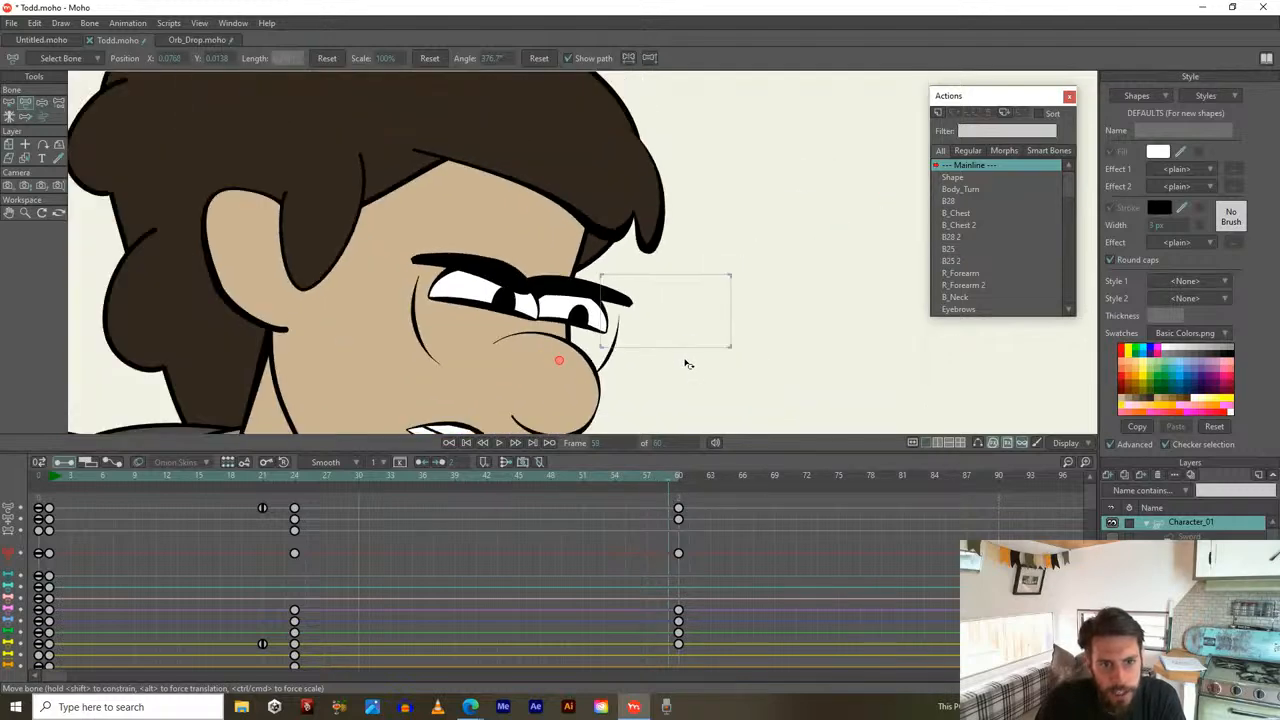
click(680, 485)
mouse_move(682, 485)
mouse_down()
mouse_move(649, 478)
mouse_move(702, 484)
mouse_move(682, 485)
mouse_up()
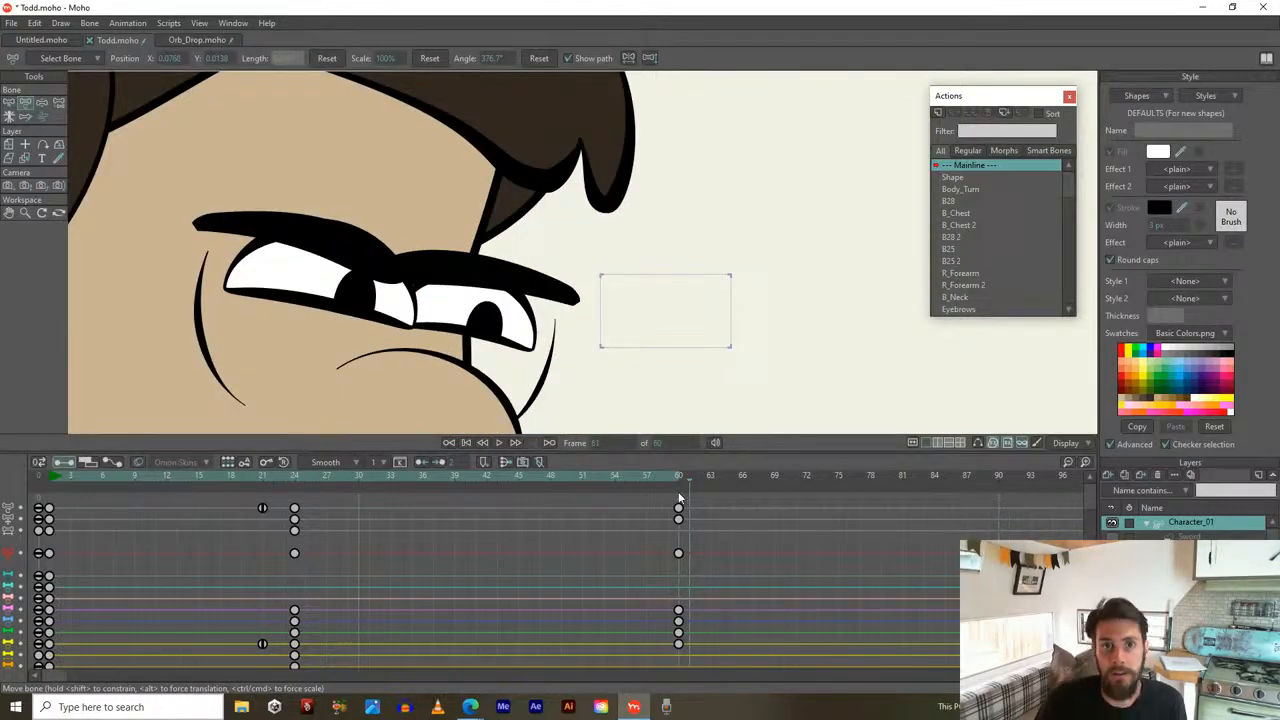
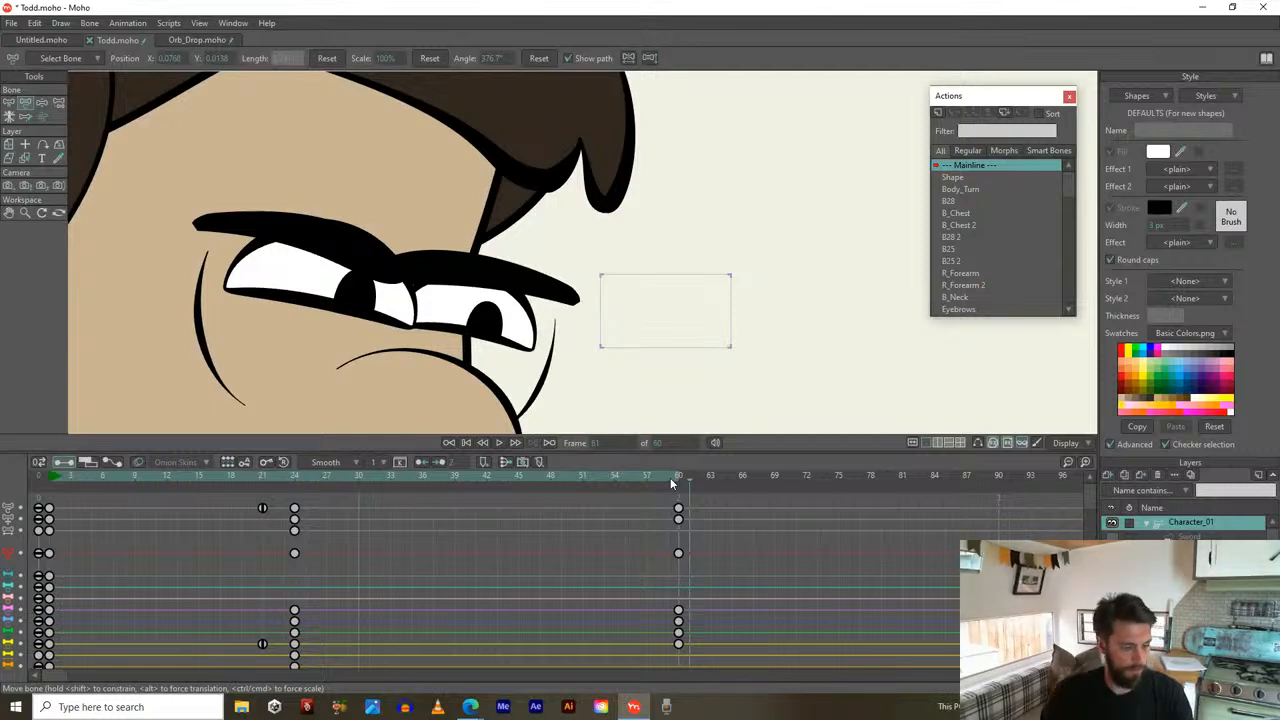
Scrub back through the timeline and play the animation to review the existing camera zoom on the character
drag(671, 484, 646, 462)
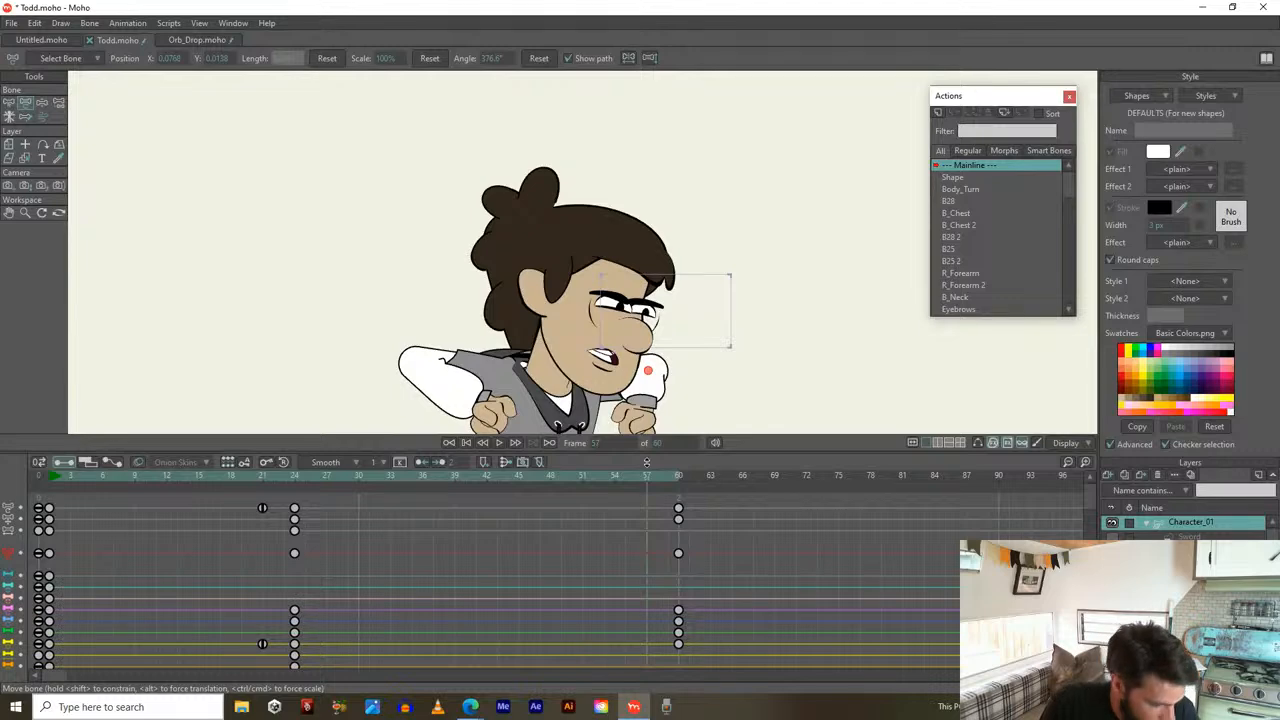
drag(646, 462, 314, 531)
key(space)
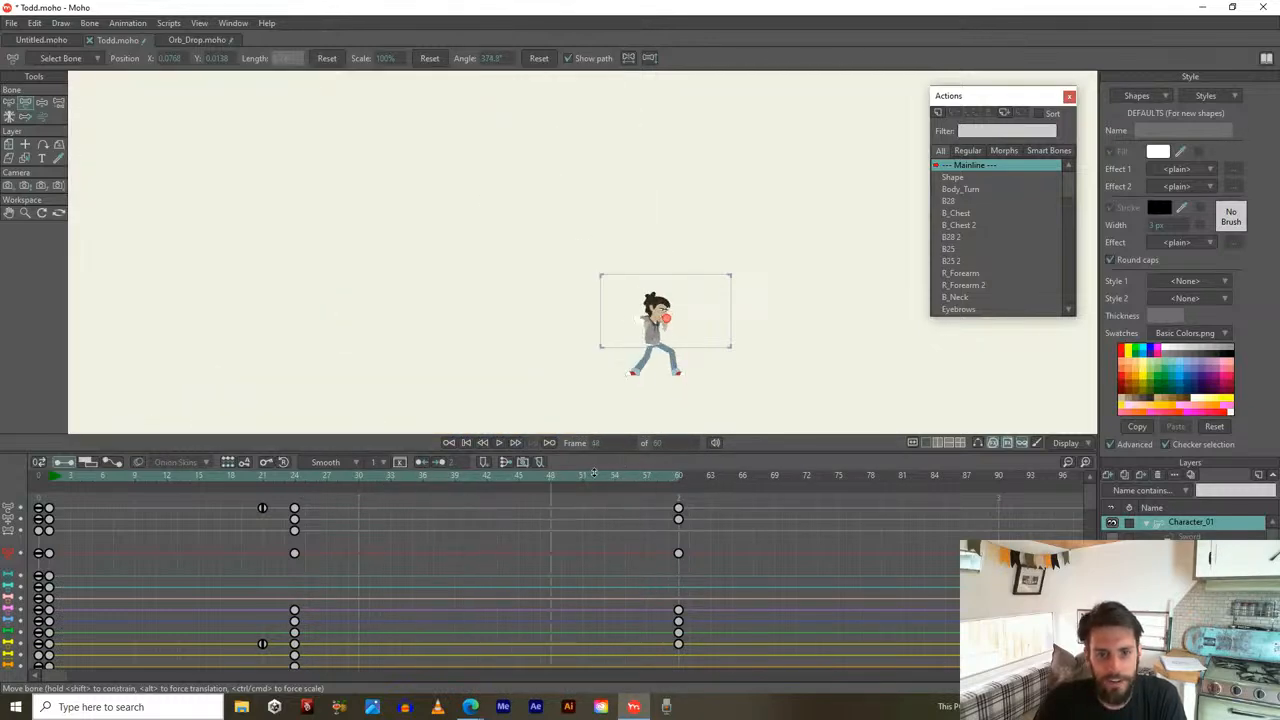
Show the character's bones and move the playhead to frame 64, just past the close-up
click(978, 442)
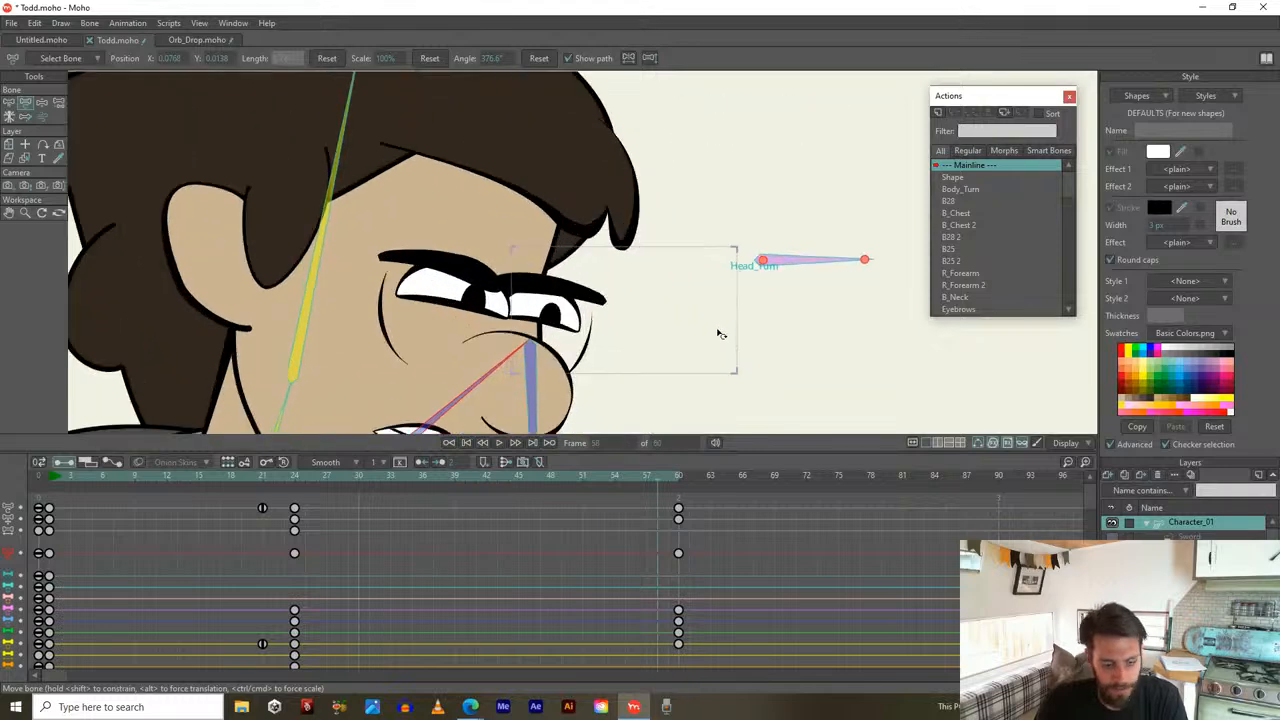
key(z)
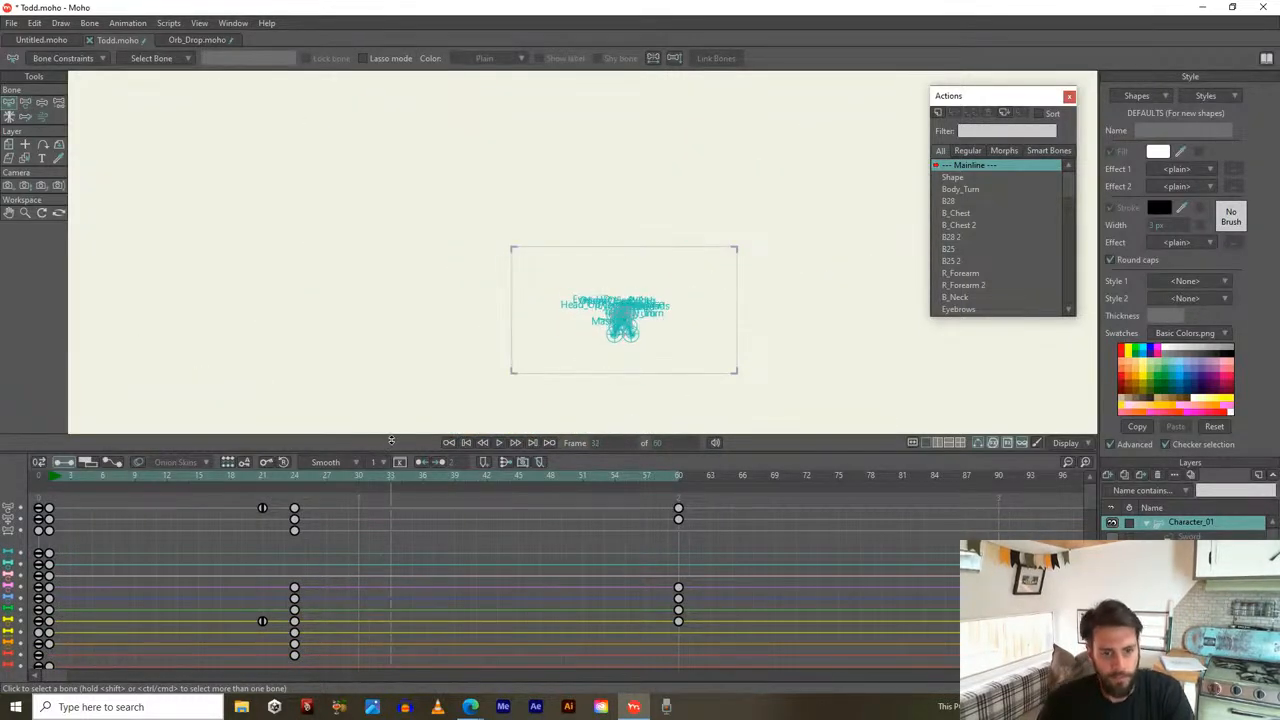
drag(455, 465, 725, 487)
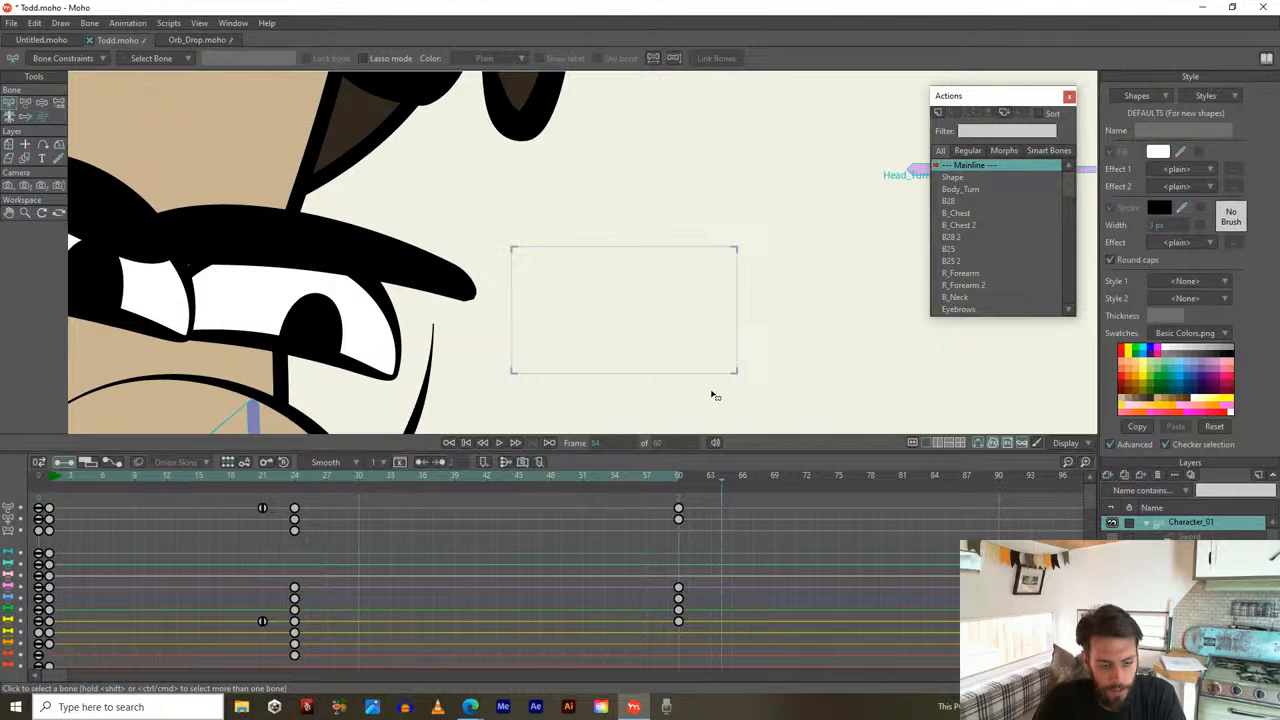
scroll(705, 316, down, 3)
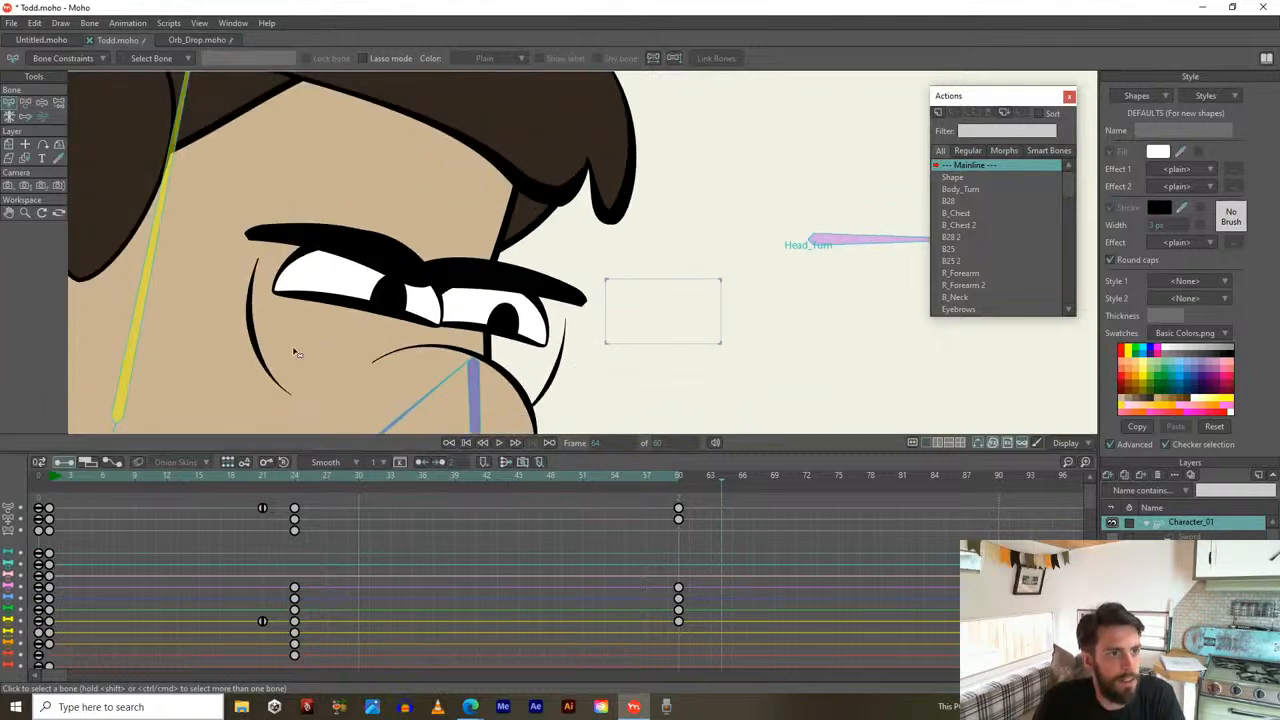
Try moving the camera sideways with Track Camera at frame 64, and undo the move
click(8, 186)
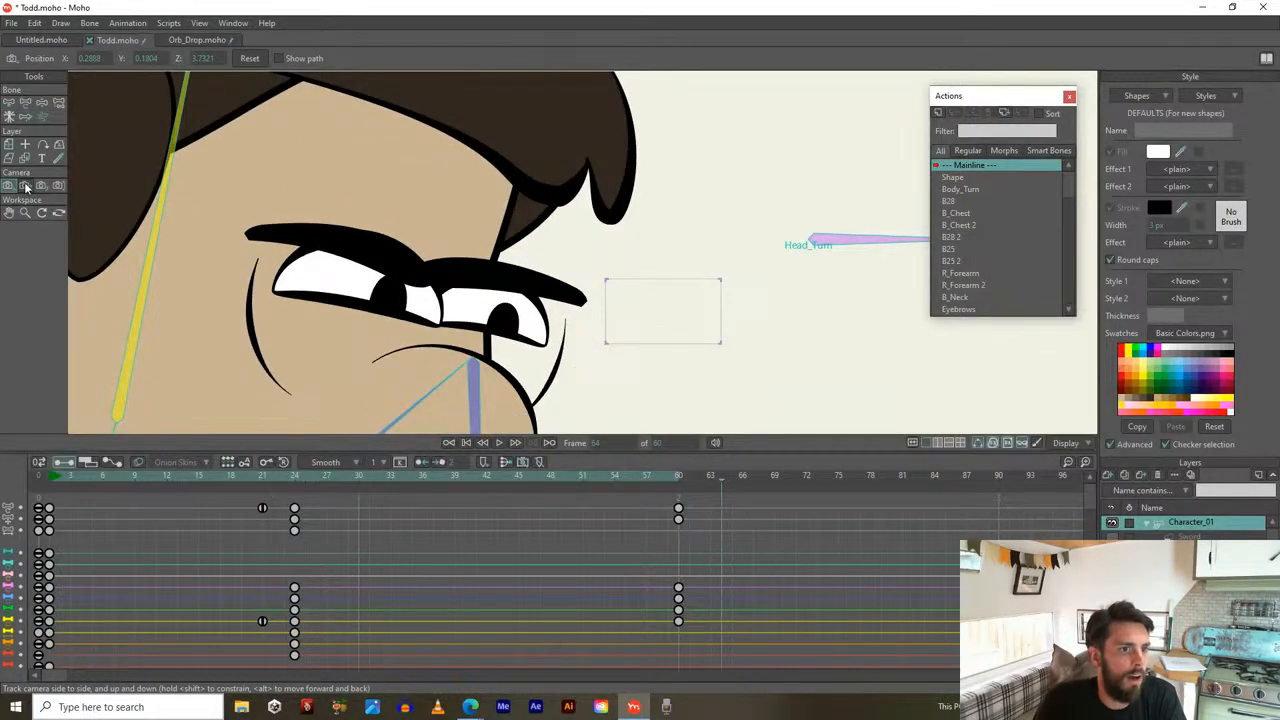
mouse_move(617, 306)
mouse_down()
mouse_move(606, 300)
mouse_move(607, 311)
mouse_up()
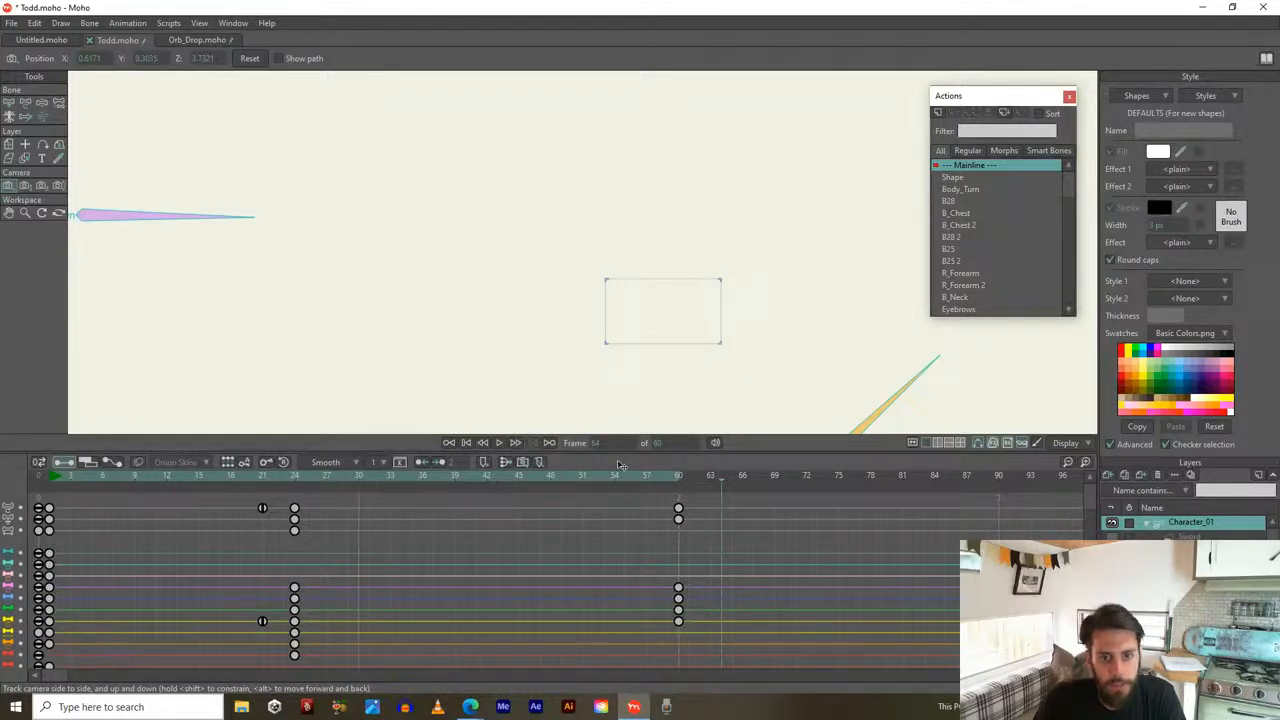
key(ctrl+z)
Key the camera's position and zoom at frame 63, and track the camera sideways to X -0.1831 at frame 64
scroll(690, 530, down, 3)
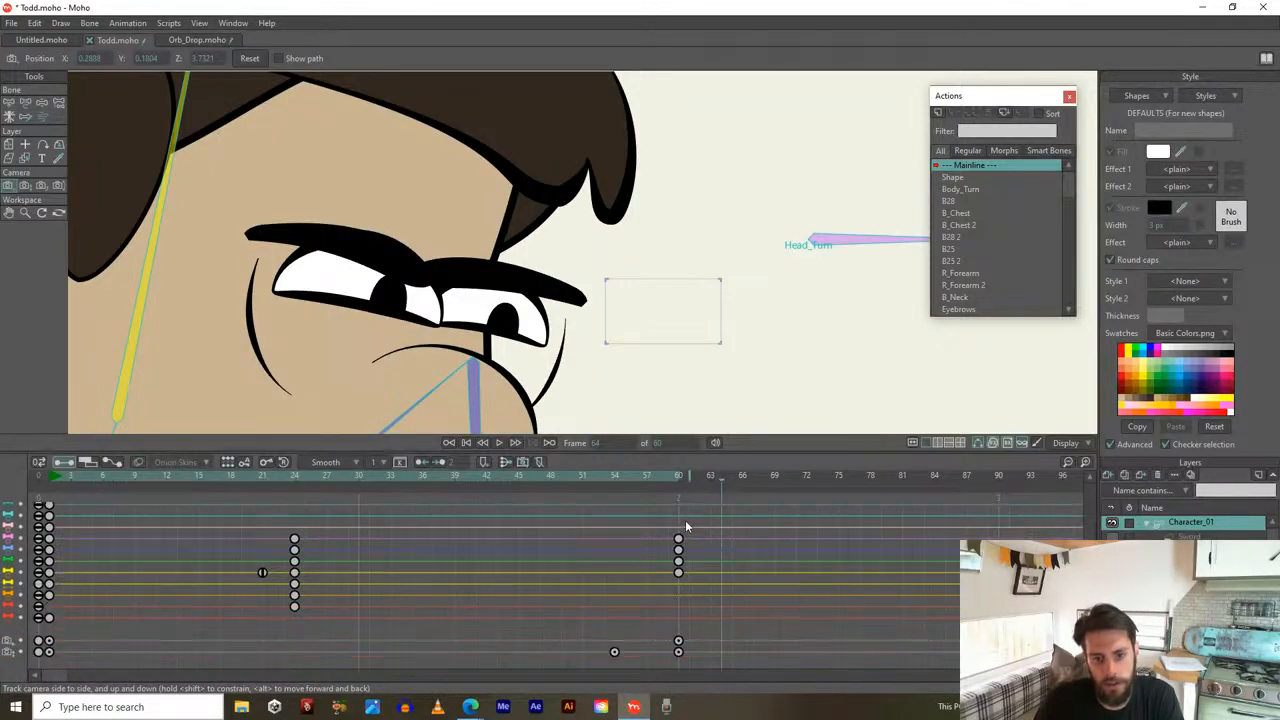
mouse_move(680, 478)
mouse_down()
mouse_move(600, 484)
mouse_move(694, 498)
mouse_move(682, 497)
mouse_up()
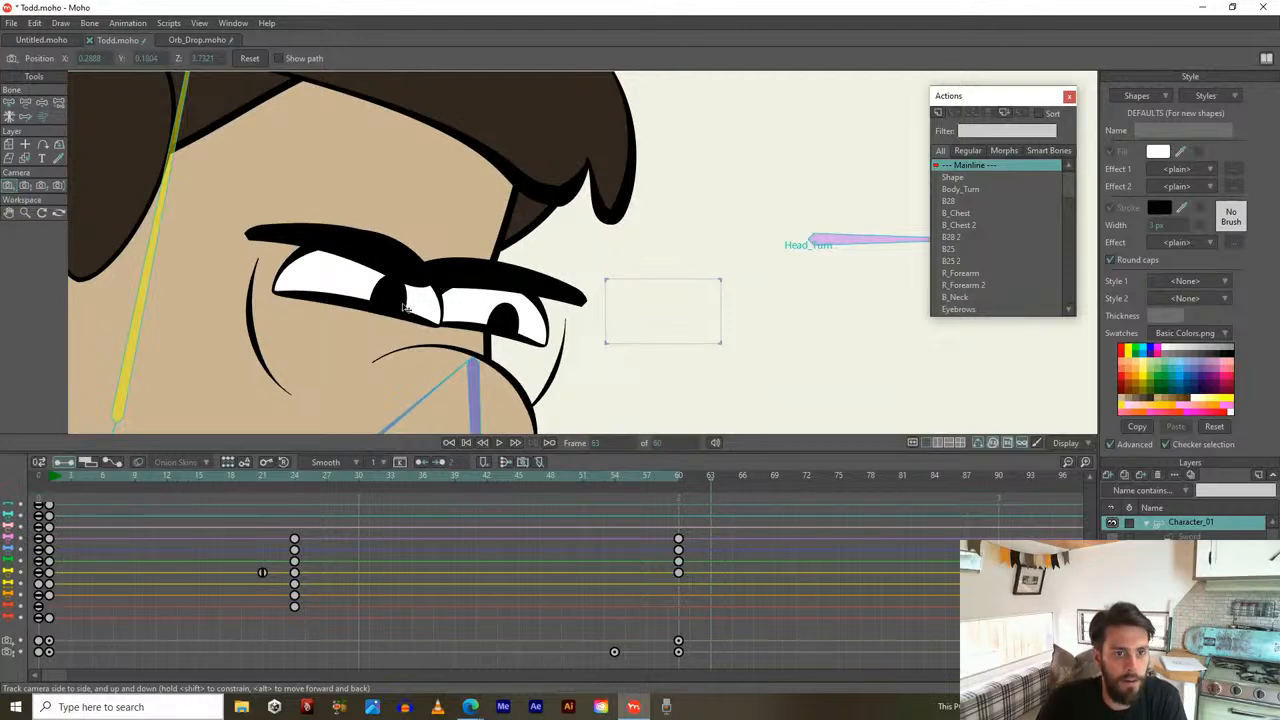
click(25, 186)
key(ctrl+Right)
click(8, 187)
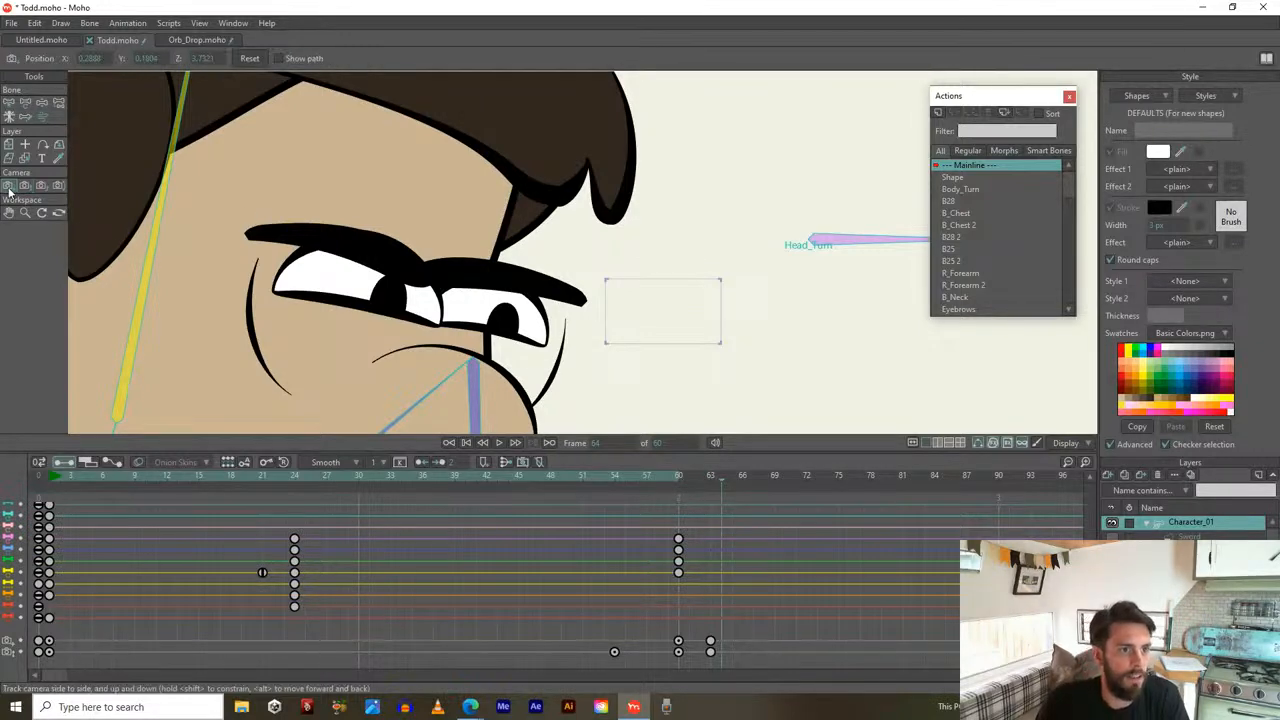
mouse_move(462, 282)
mouse_down()
mouse_move(494, 283)
mouse_move(478, 285)
mouse_up()
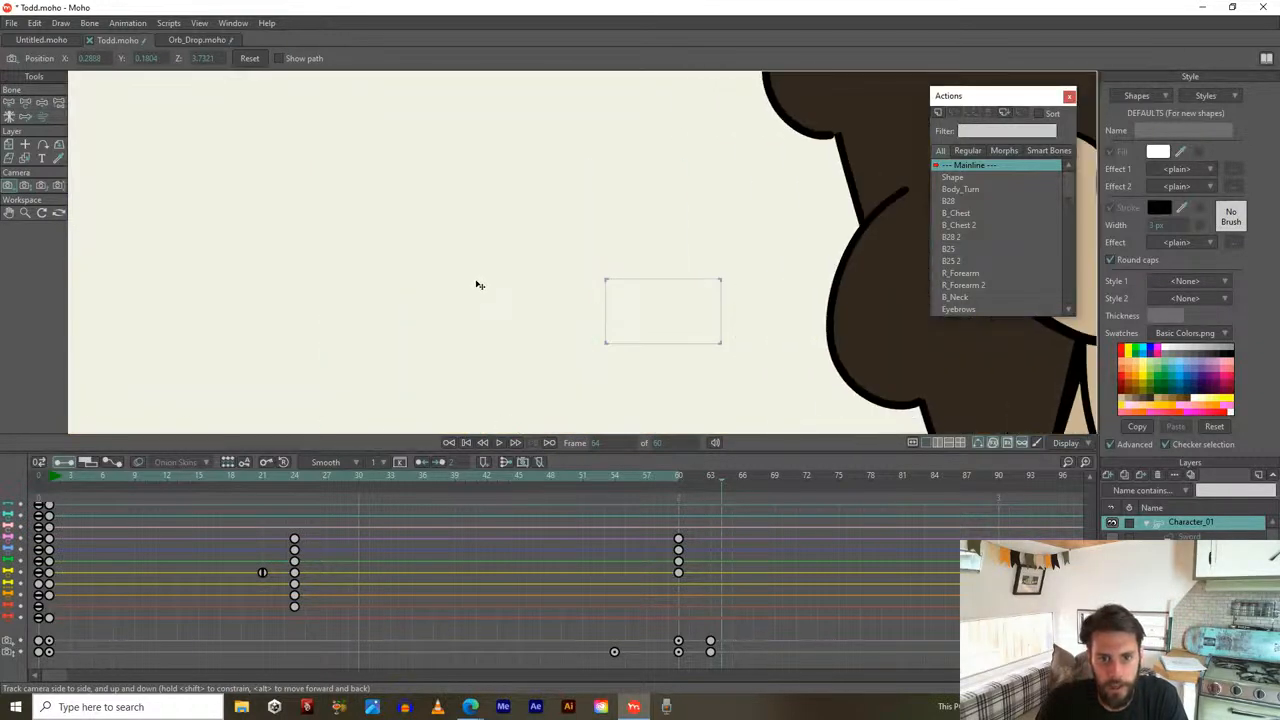
At frame 90, zoom the camera out to a 21.5° field of view and track it to Y -0.1519, framing the whole character
drag(723, 484, 1004, 502)
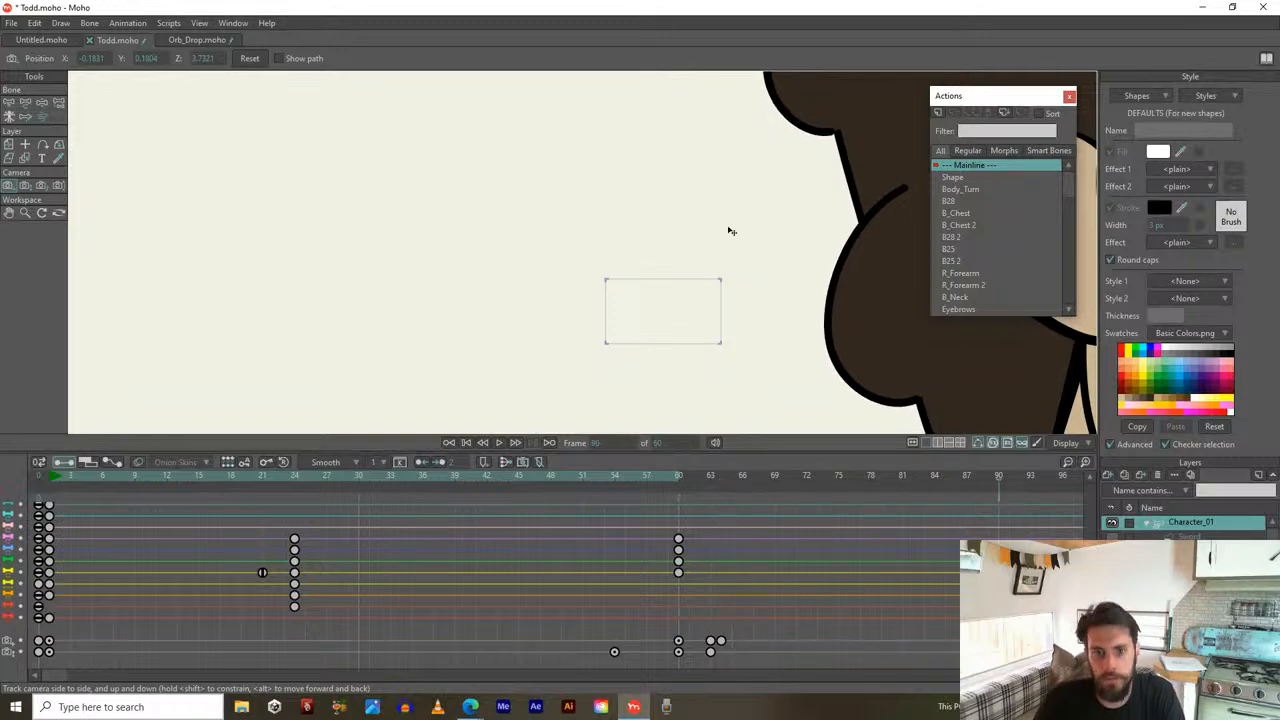
click(25, 188)
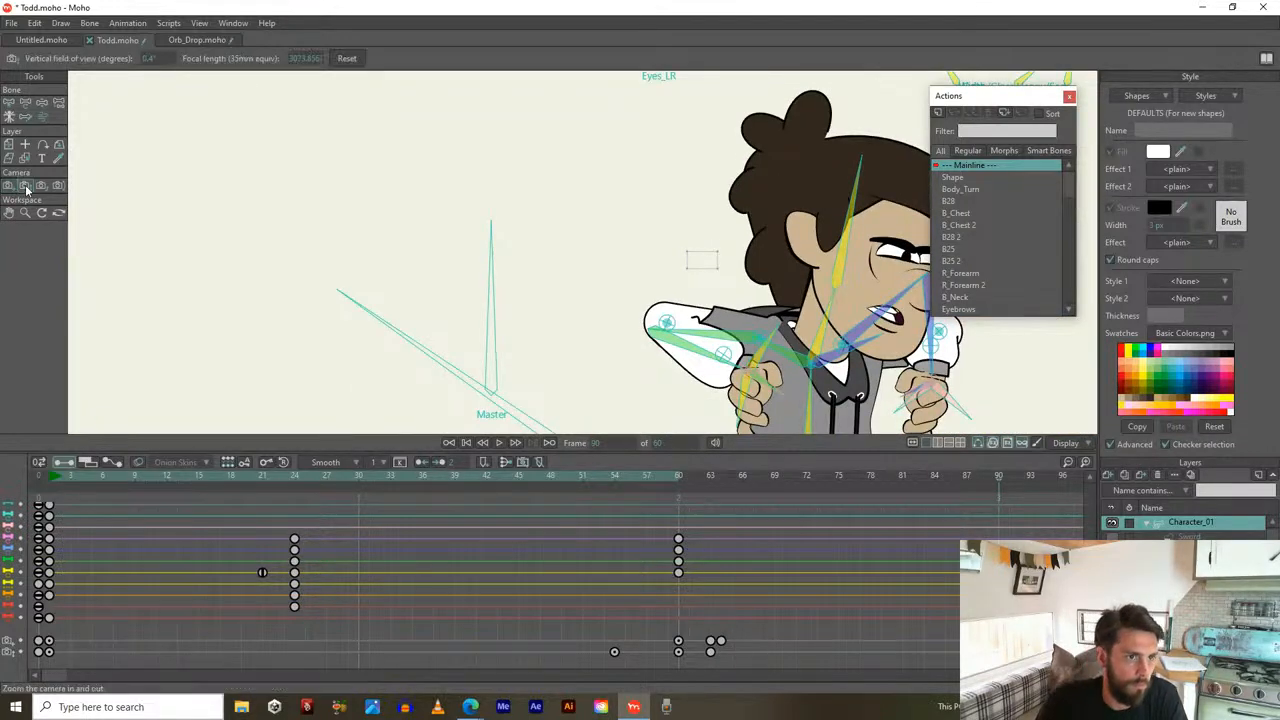
drag(730, 303, 603, 309)
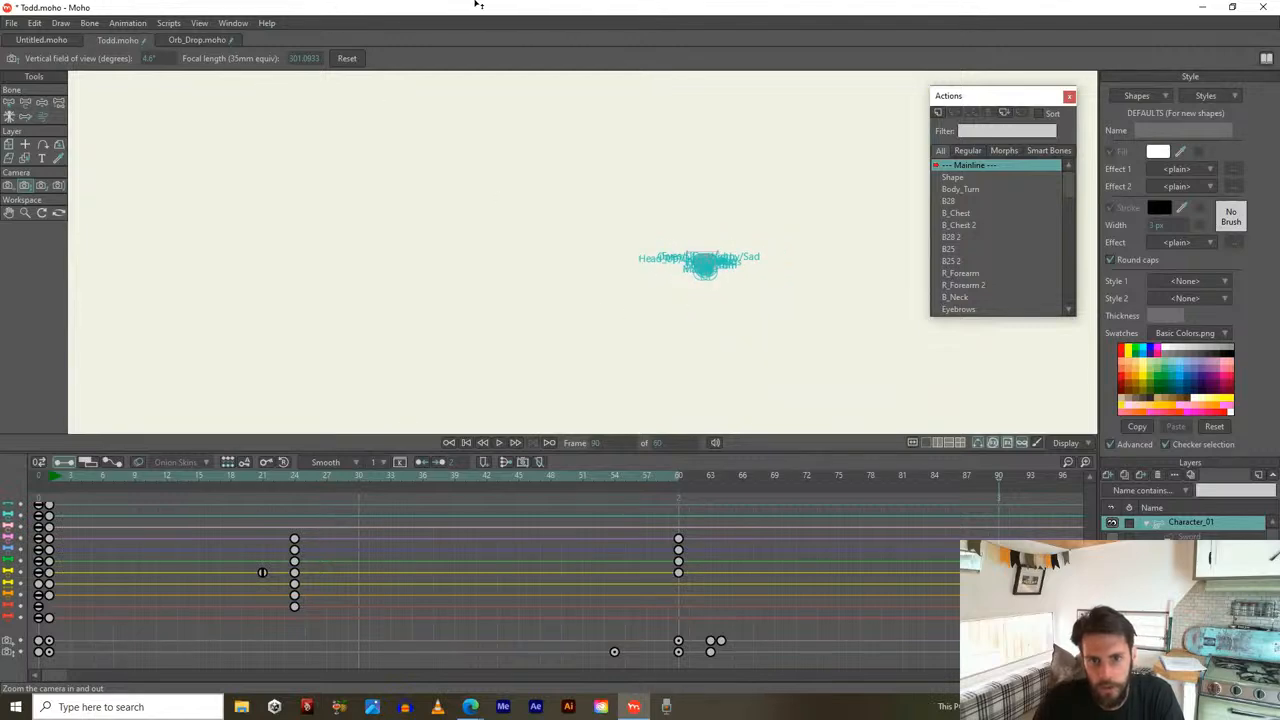
drag(478, 5, 631, 316)
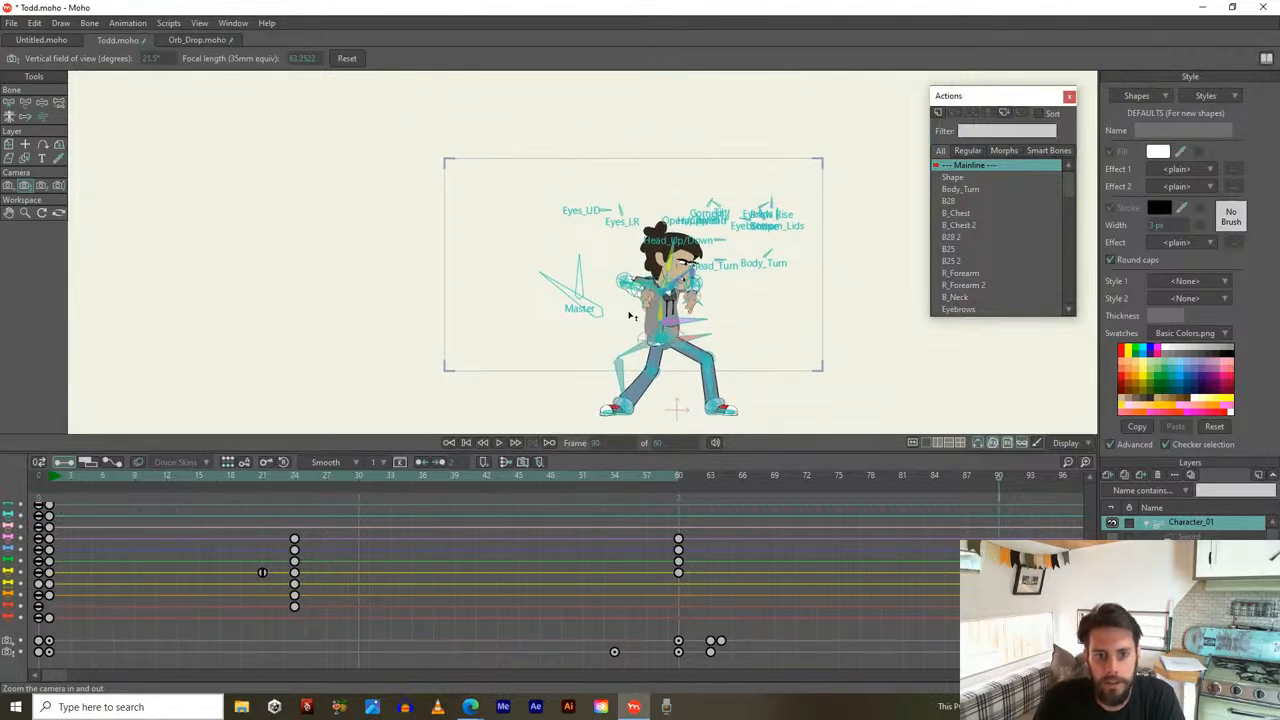
click(9, 186)
drag(565, 213, 567, 183)
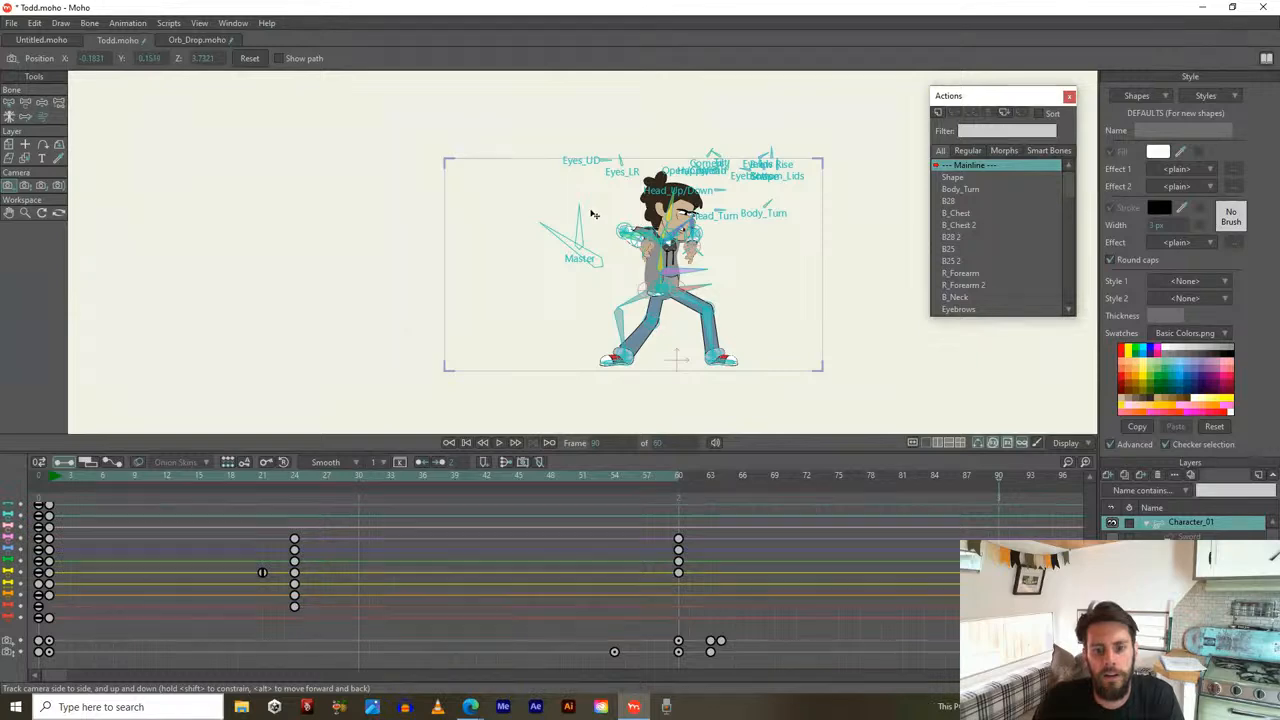
Set the camera position and zoom keys at frame 63 to Linear interpolation
drag(647, 476, 688, 498)
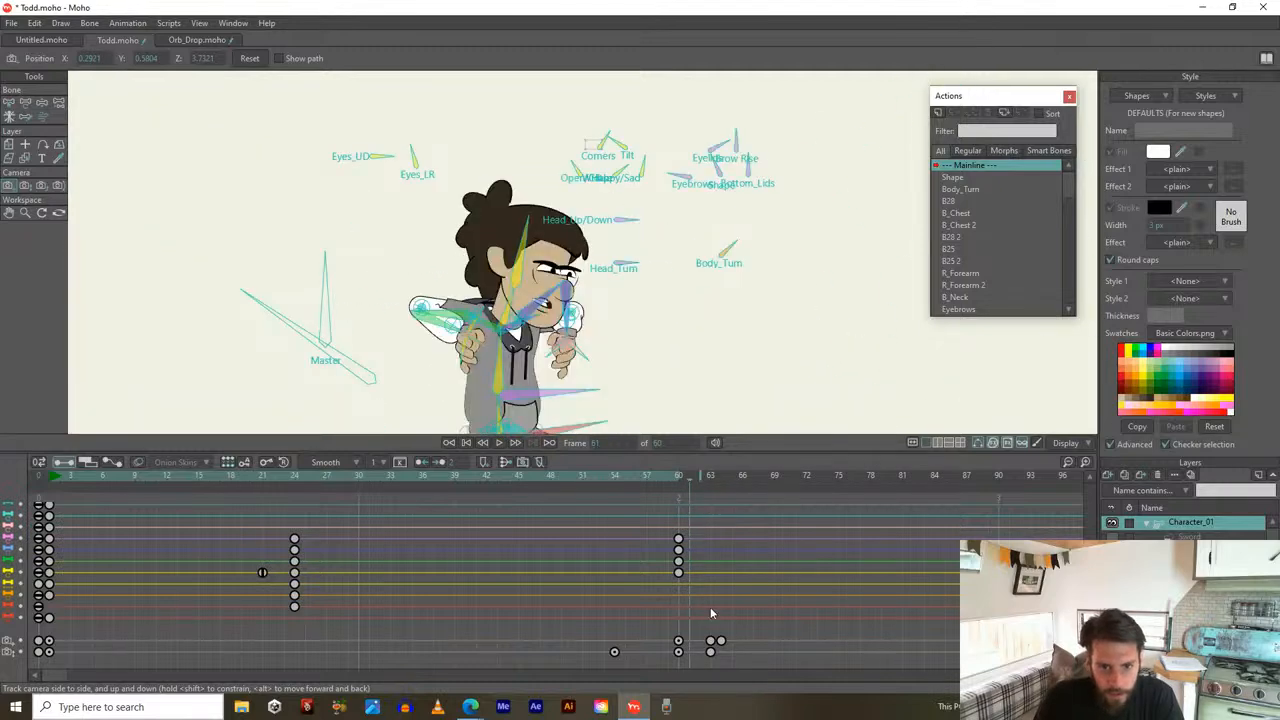
drag(694, 632, 714, 668)
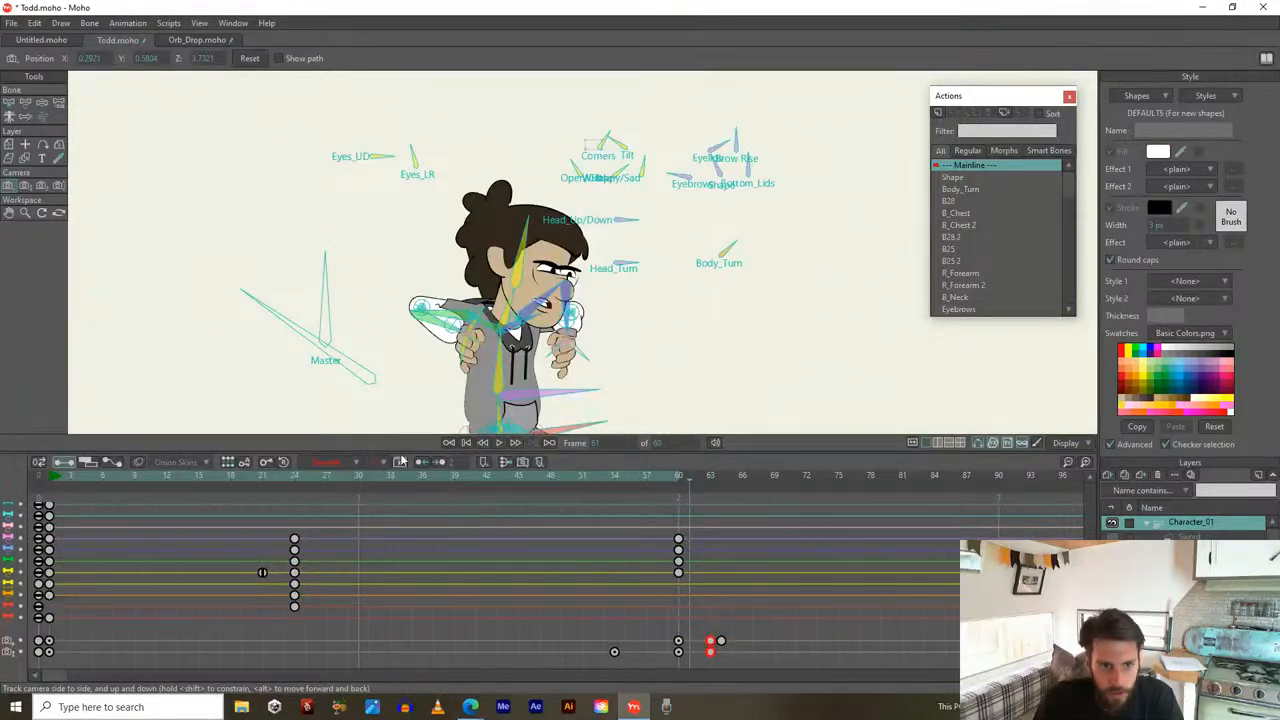
click(312, 466)
click(330, 501)
Place linear camera position and zoom keys at frame 61, and extend the playback range to frame 94
mouse_move(680, 483)
mouse_down()
mouse_move(713, 490)
mouse_move(688, 500)
mouse_up()
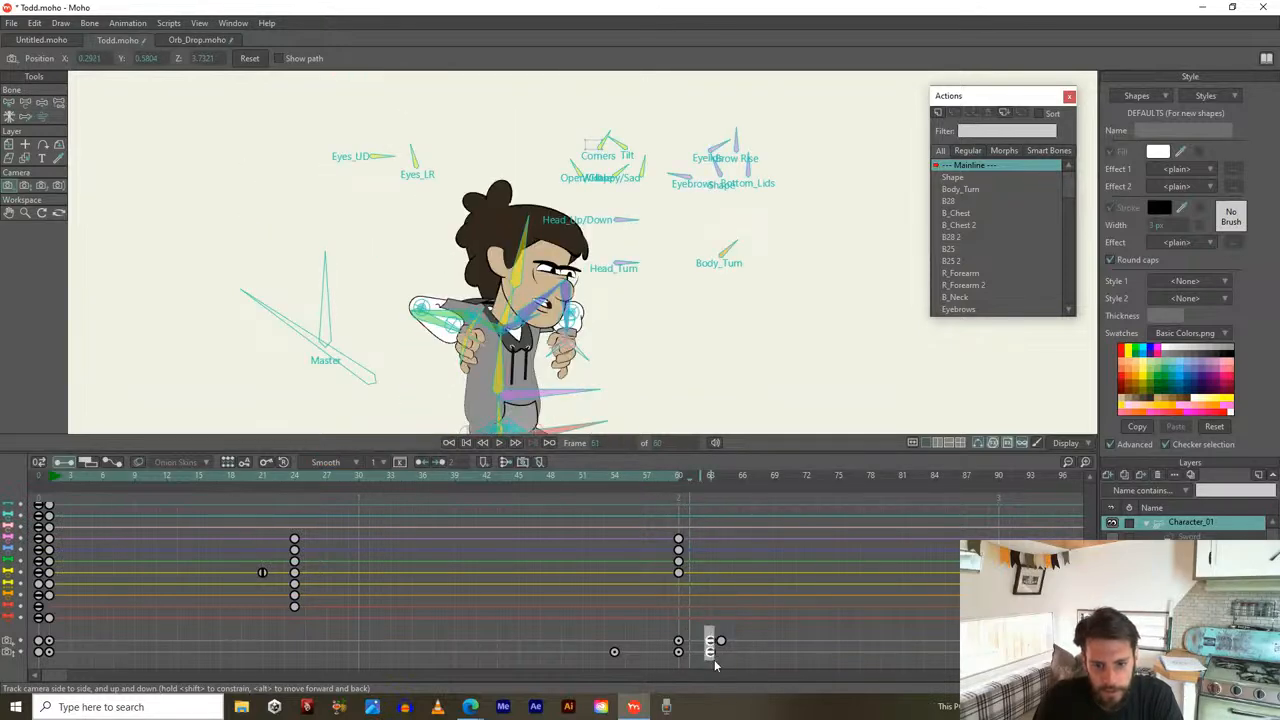
click(679, 481)
drag(686, 482, 1037, 476)
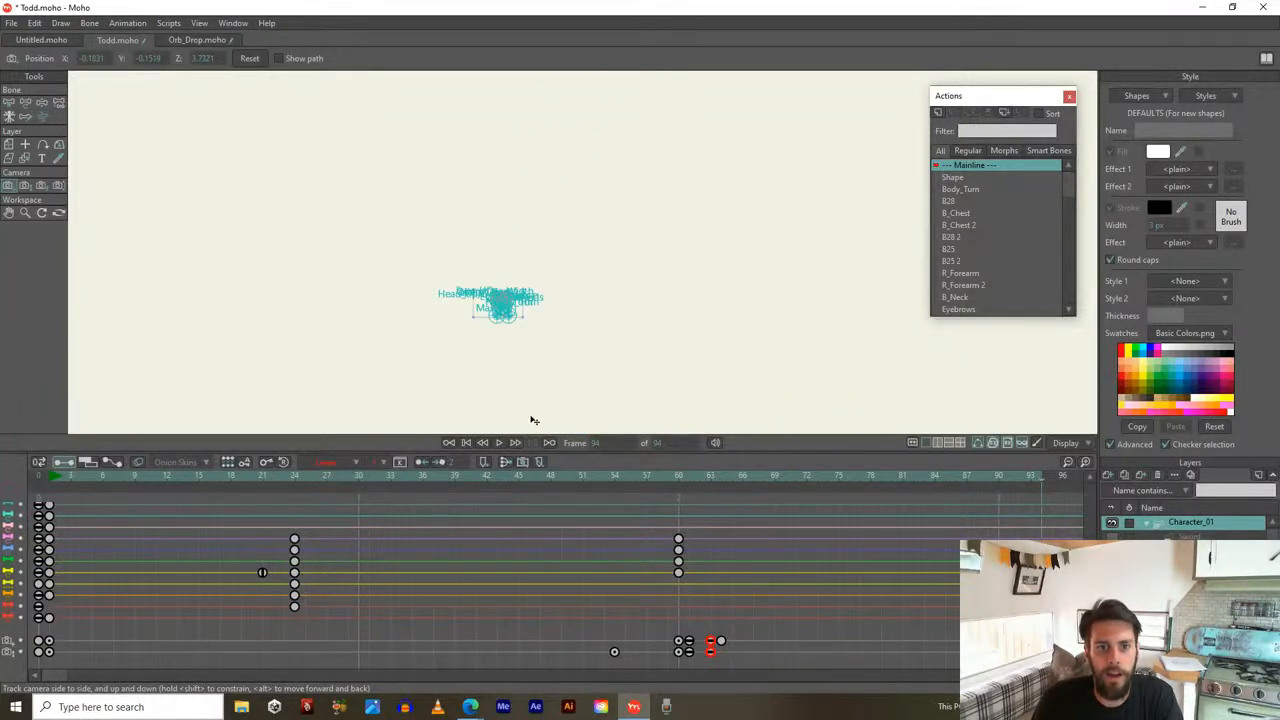
Play the extended animation to check the camera movement after the close-up
scroll(533, 420, up, 8)
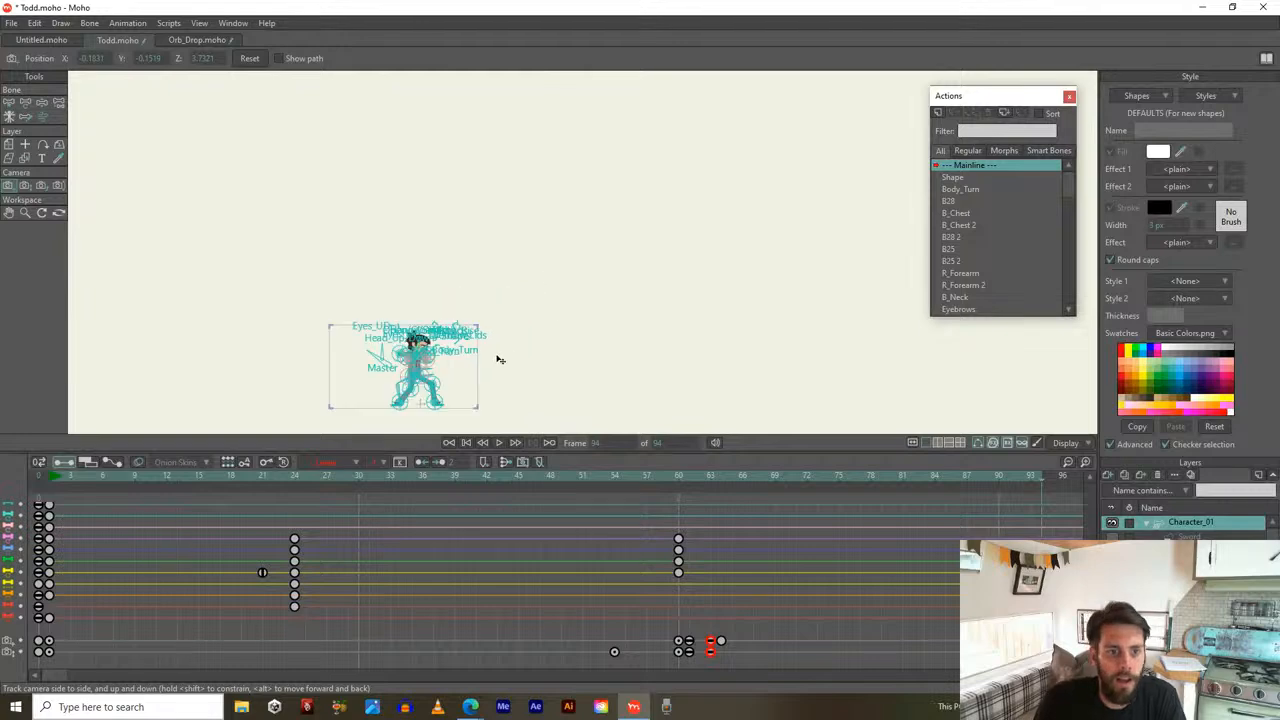
key(space)
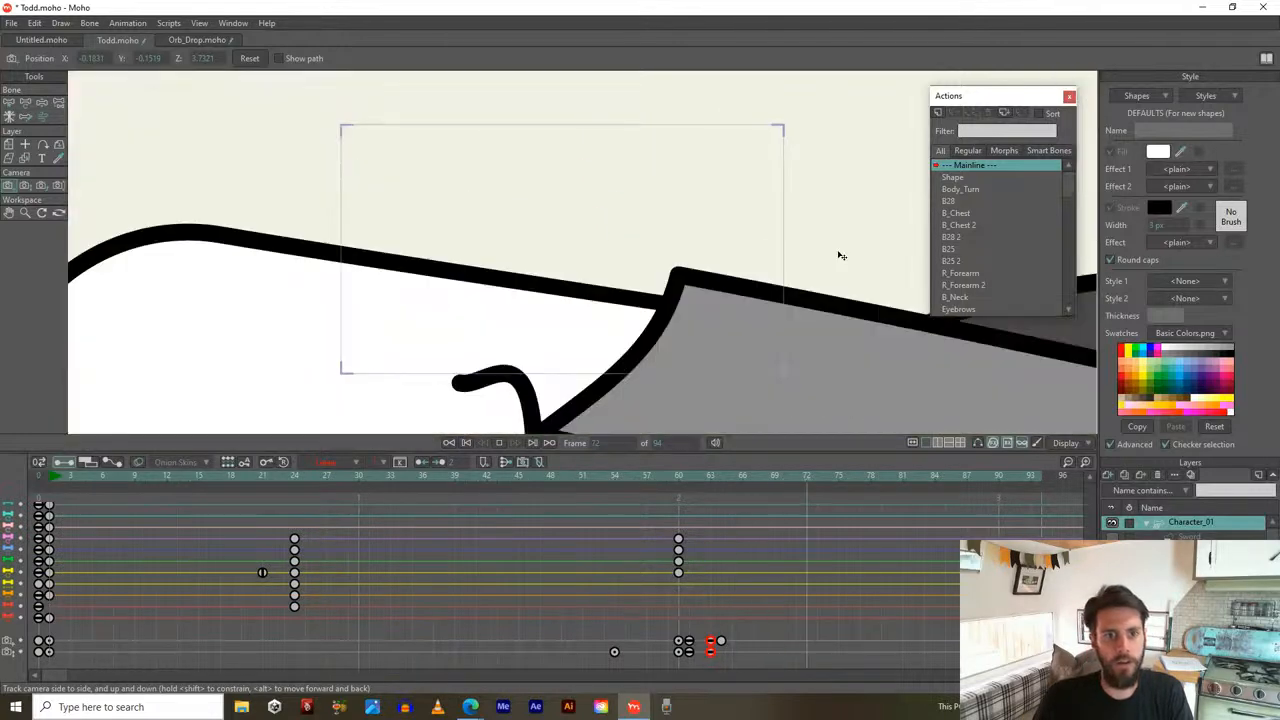
key(space)
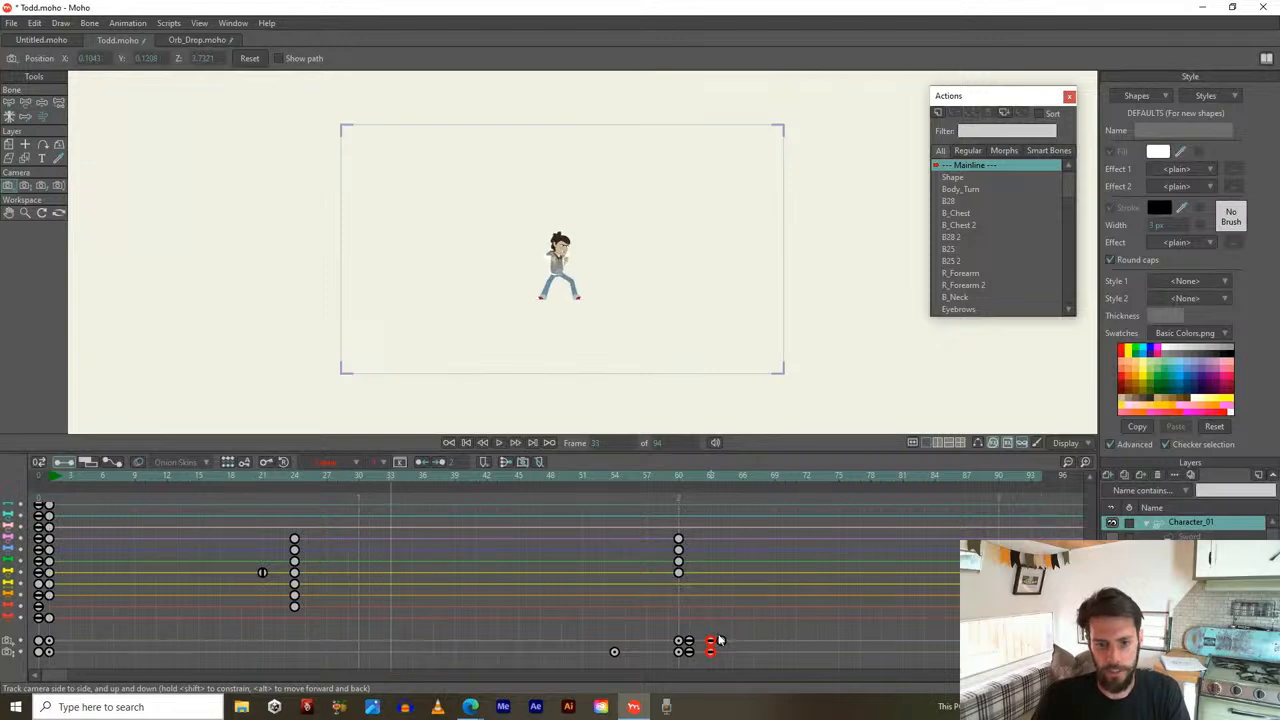
Add a camera zoom key at frame 64 with the Zoom Camera tool, keeping the close-up framing
click(712, 475)
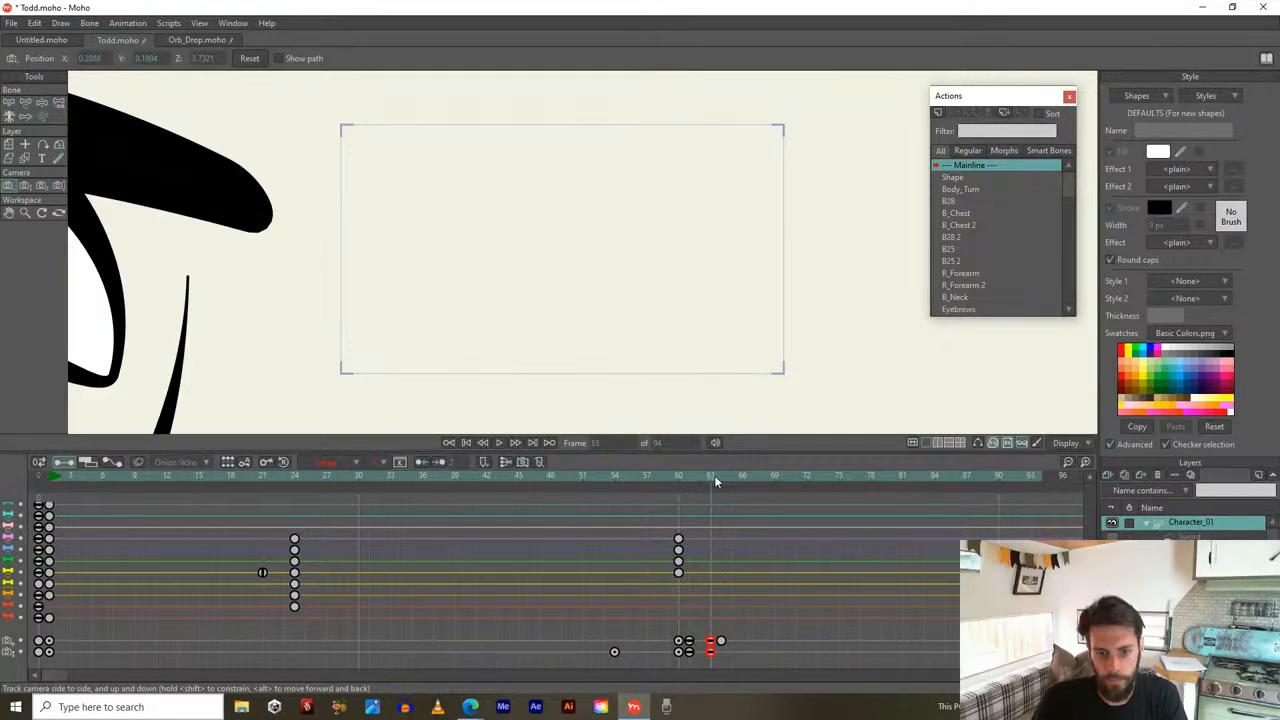
drag(714, 490, 718, 492)
scroll(671, 369, down, 2)
drag(645, 345, 711, 285)
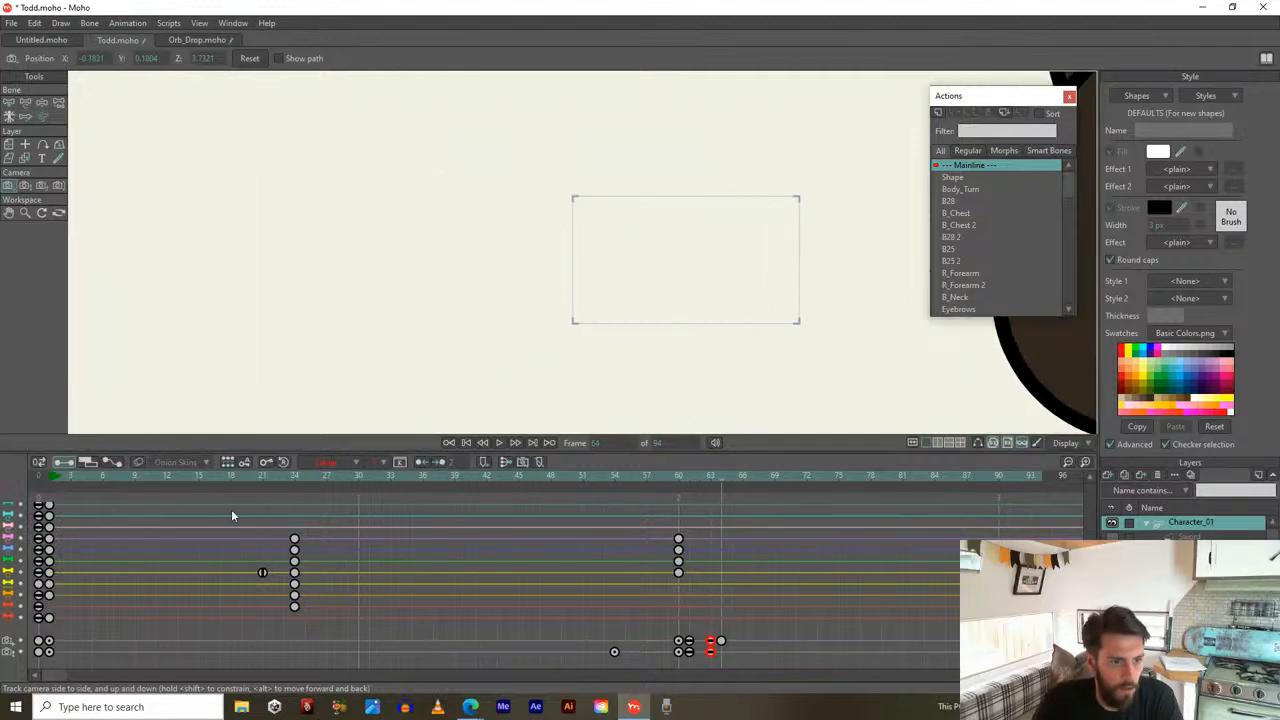
click(25, 185)
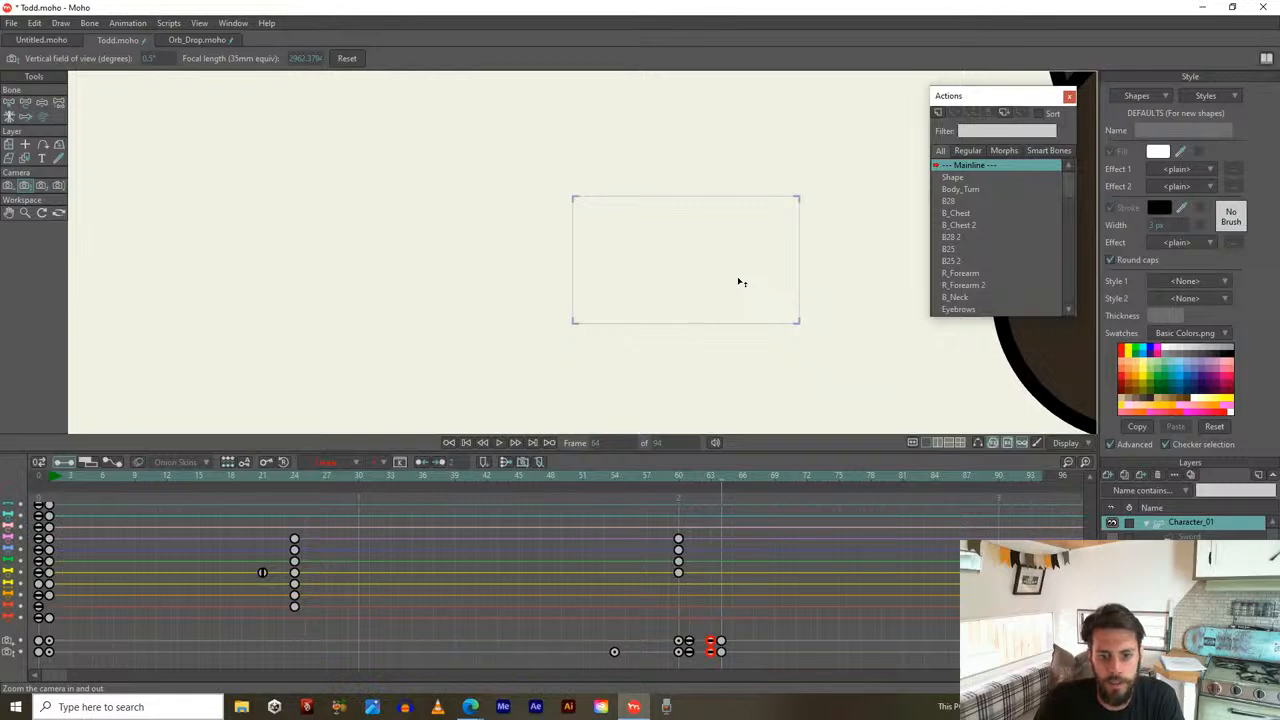
Set the camera position and zoom keys at frames 64 and 90 to Bezier interpolation
drag(1010, 627, 717, 668)
click(330, 462)
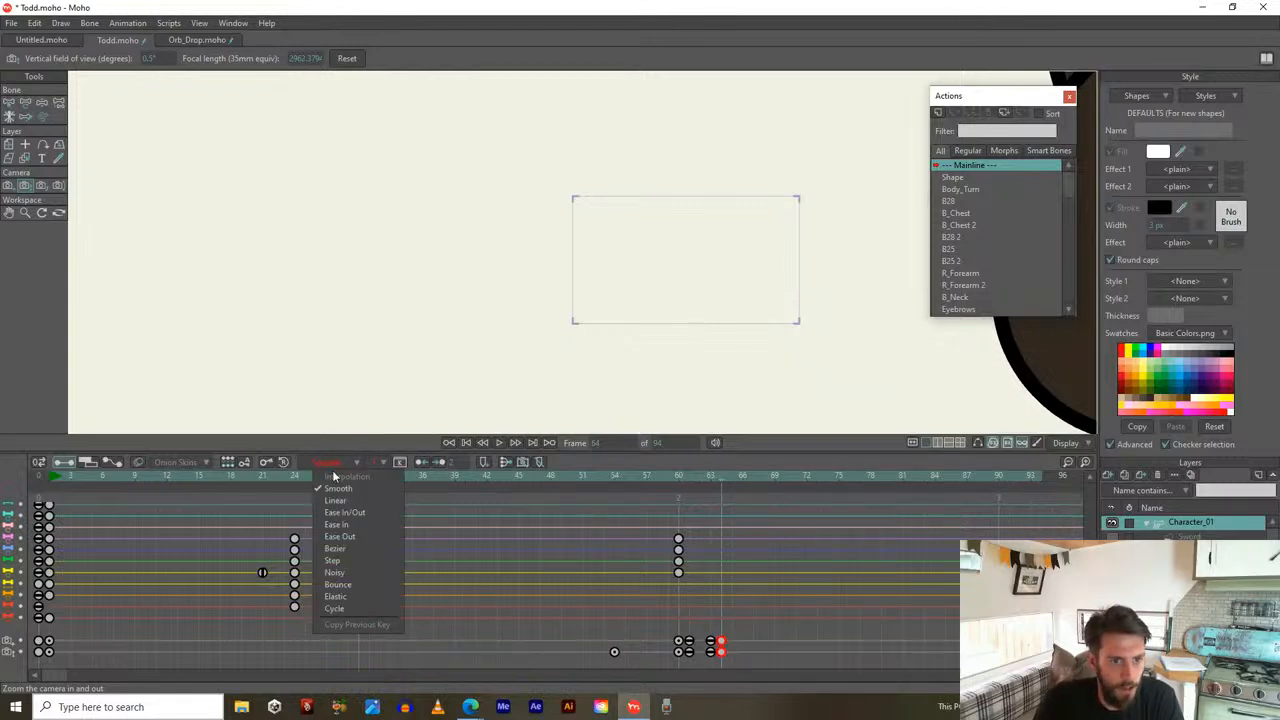
click(342, 551)
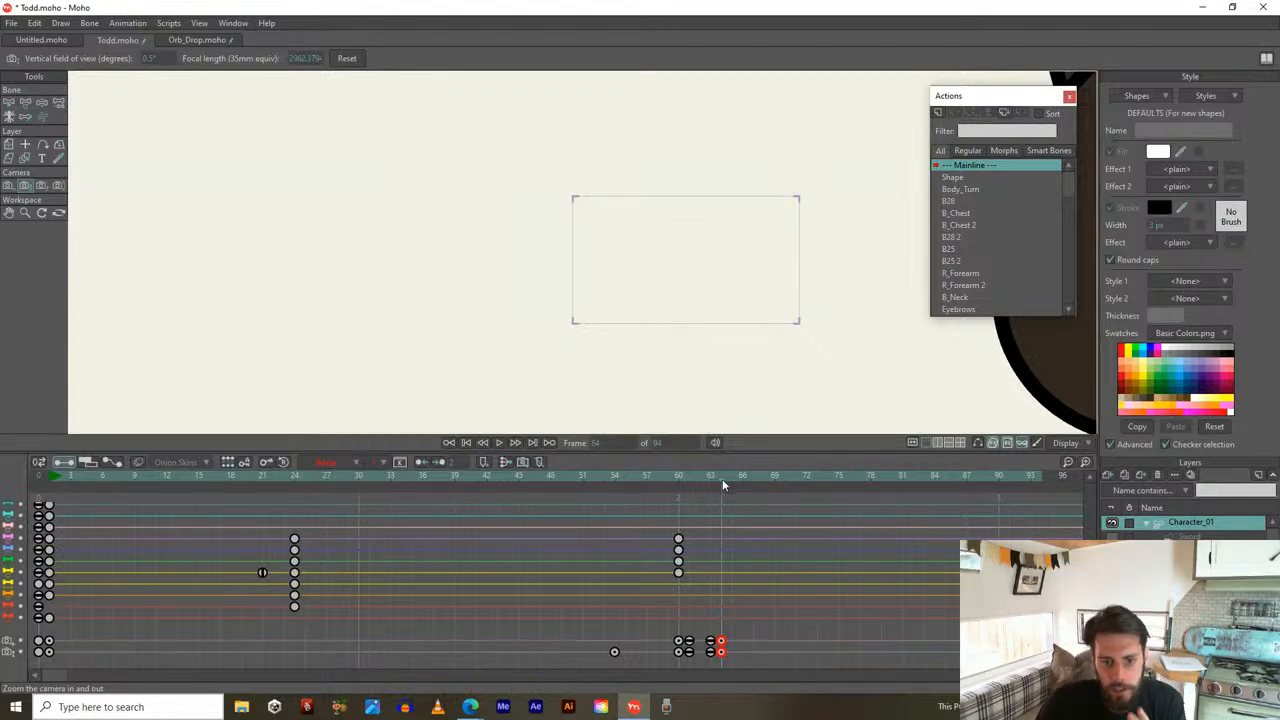
Scrub between frames 60 and 90 to examine how the camera pulls out from the close-up to the full character
drag(722, 479, 905, 480)
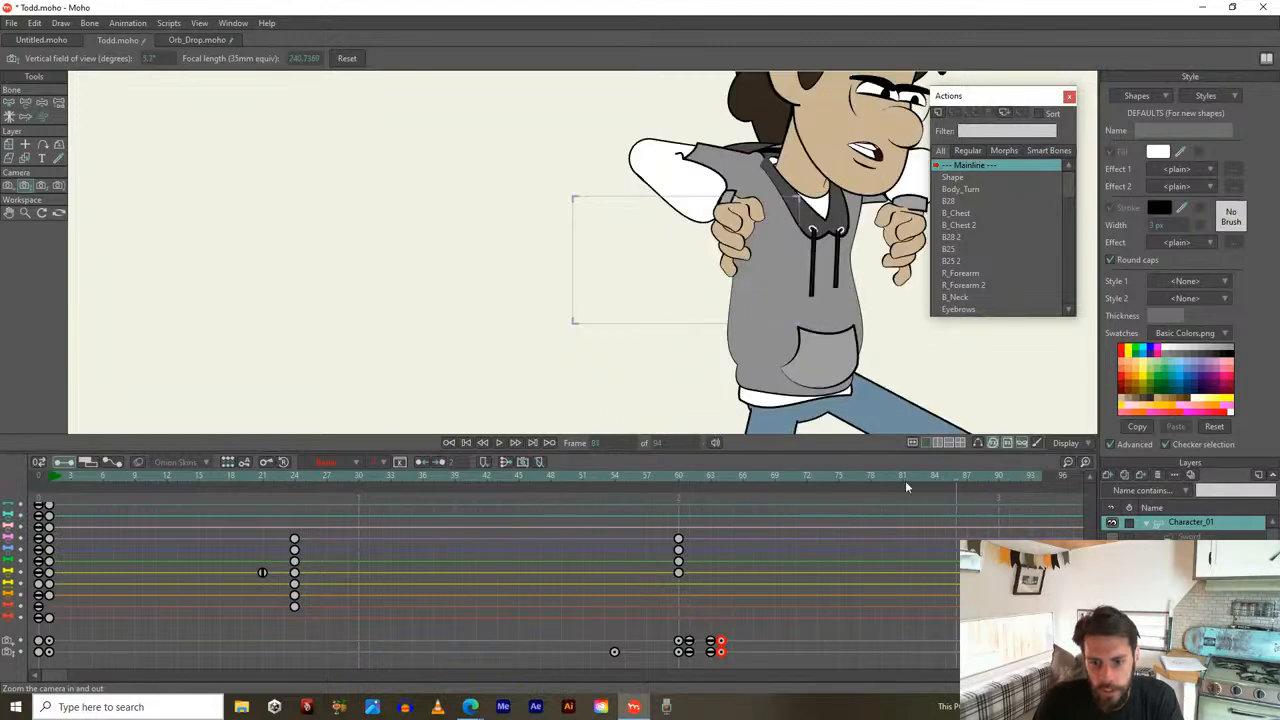
drag(775, 535, 555, 488)
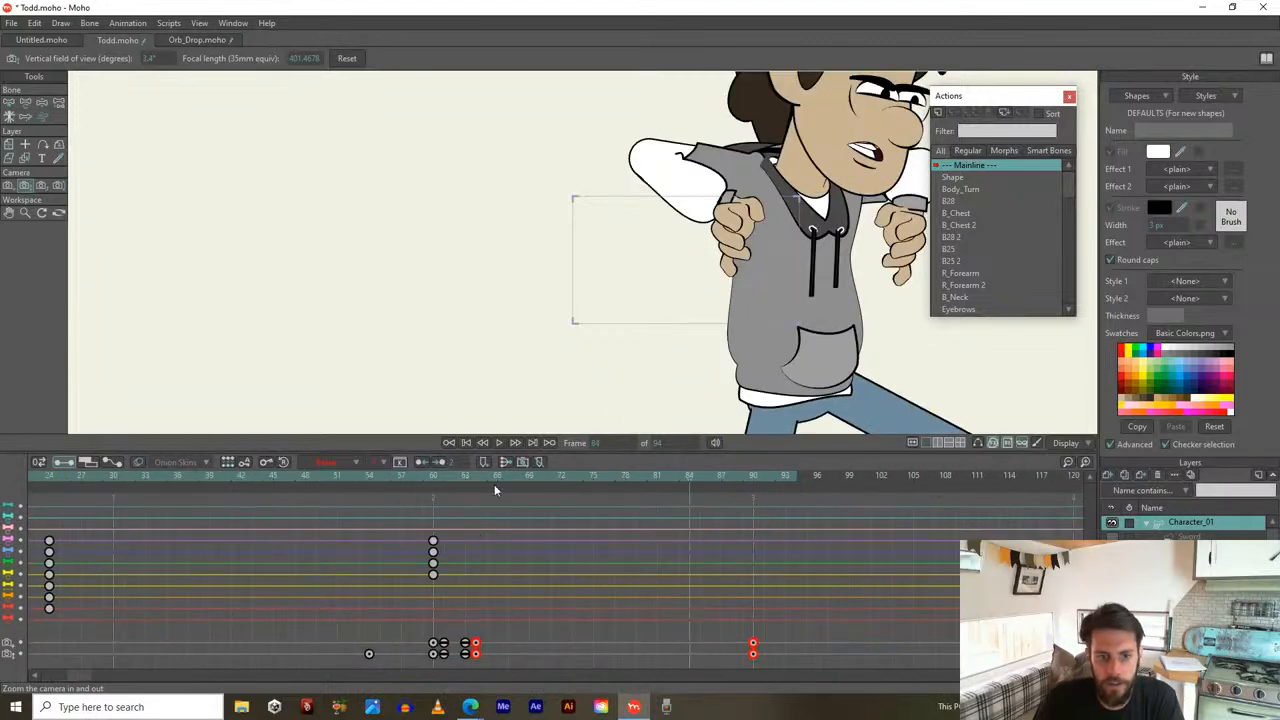
drag(452, 474, 751, 486)
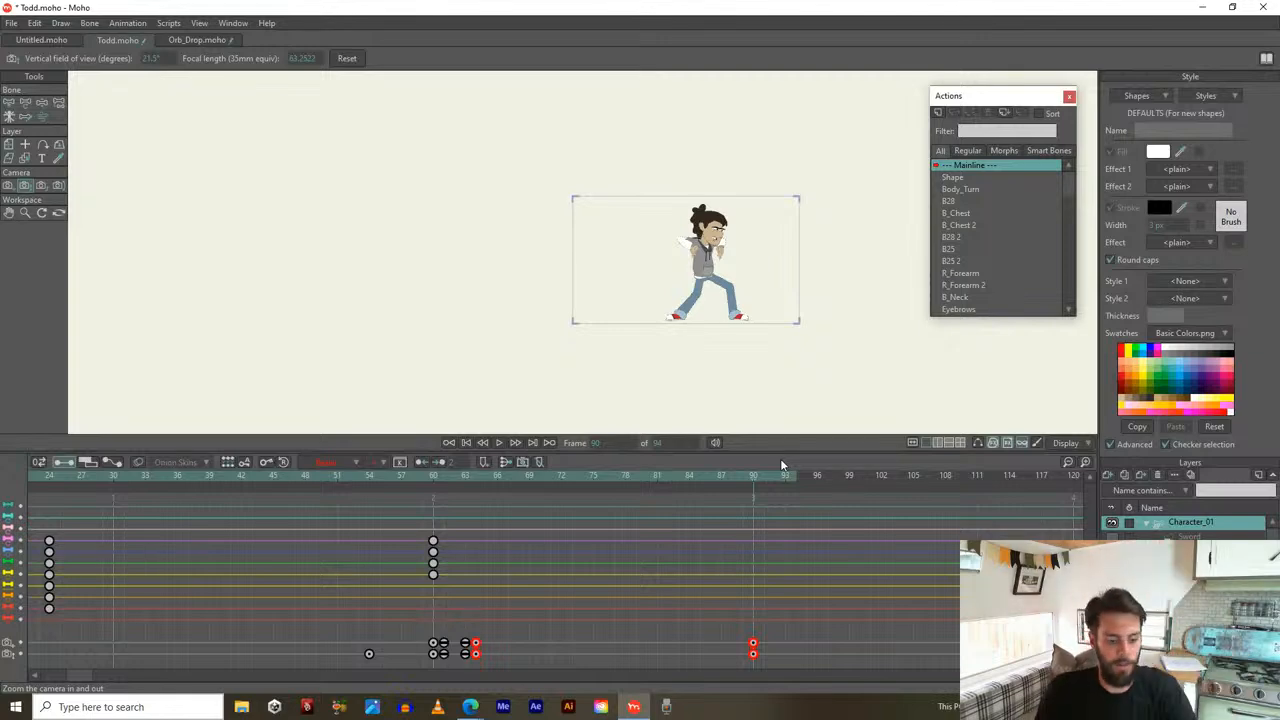
drag(755, 477, 753, 481)
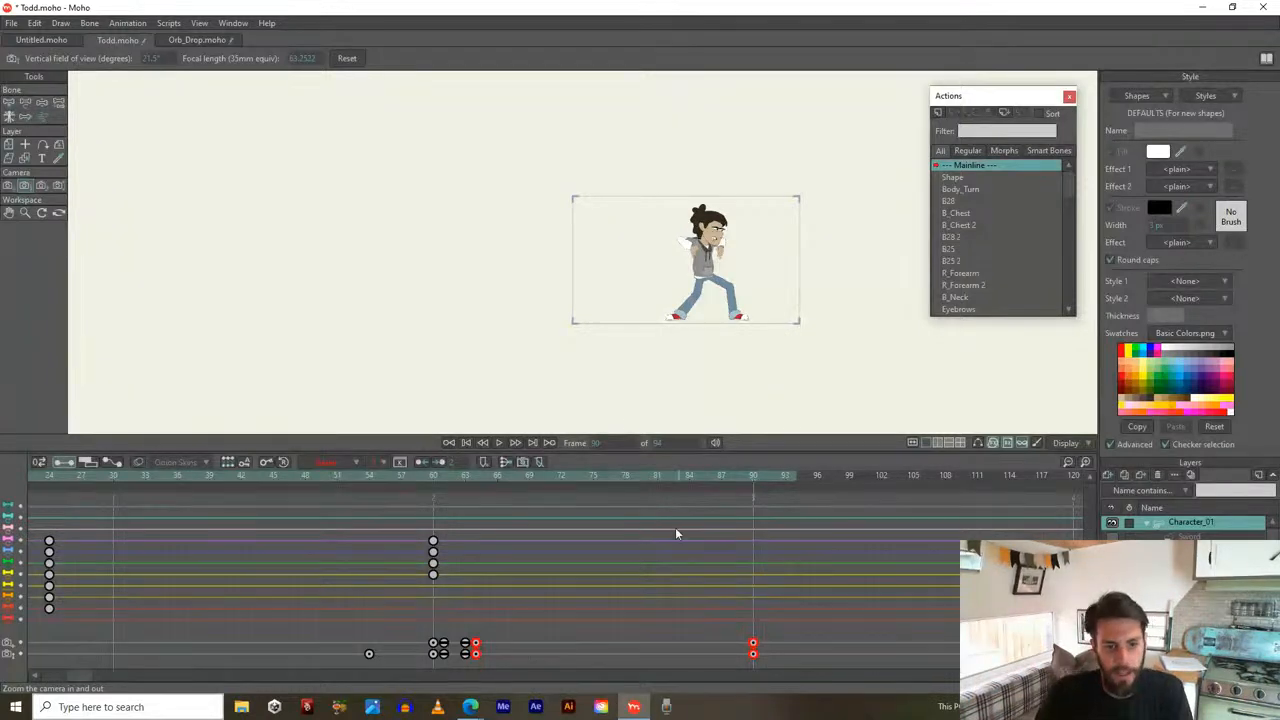
click(432, 477)
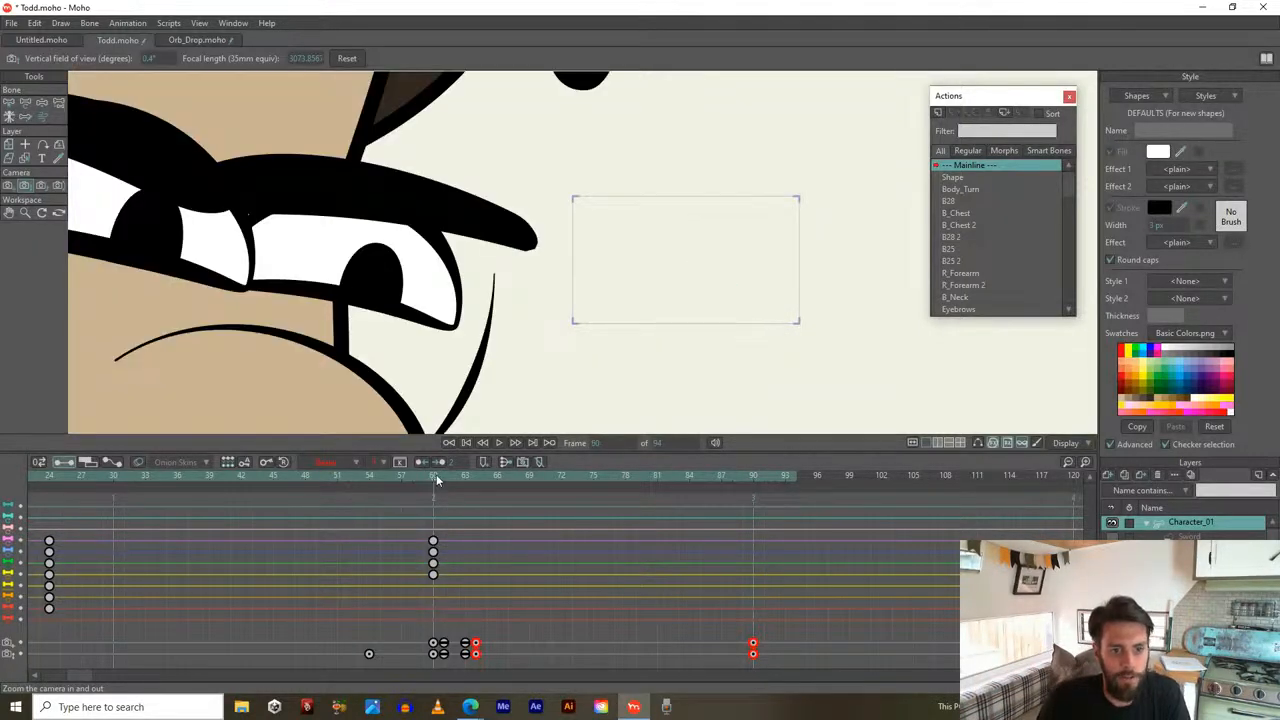
Reshape the camera zoom curve between frames 64 and 90, shortening the frame 64 handle and extending the frame 90 handle back to about frame 64
drag(439, 478, 753, 487)
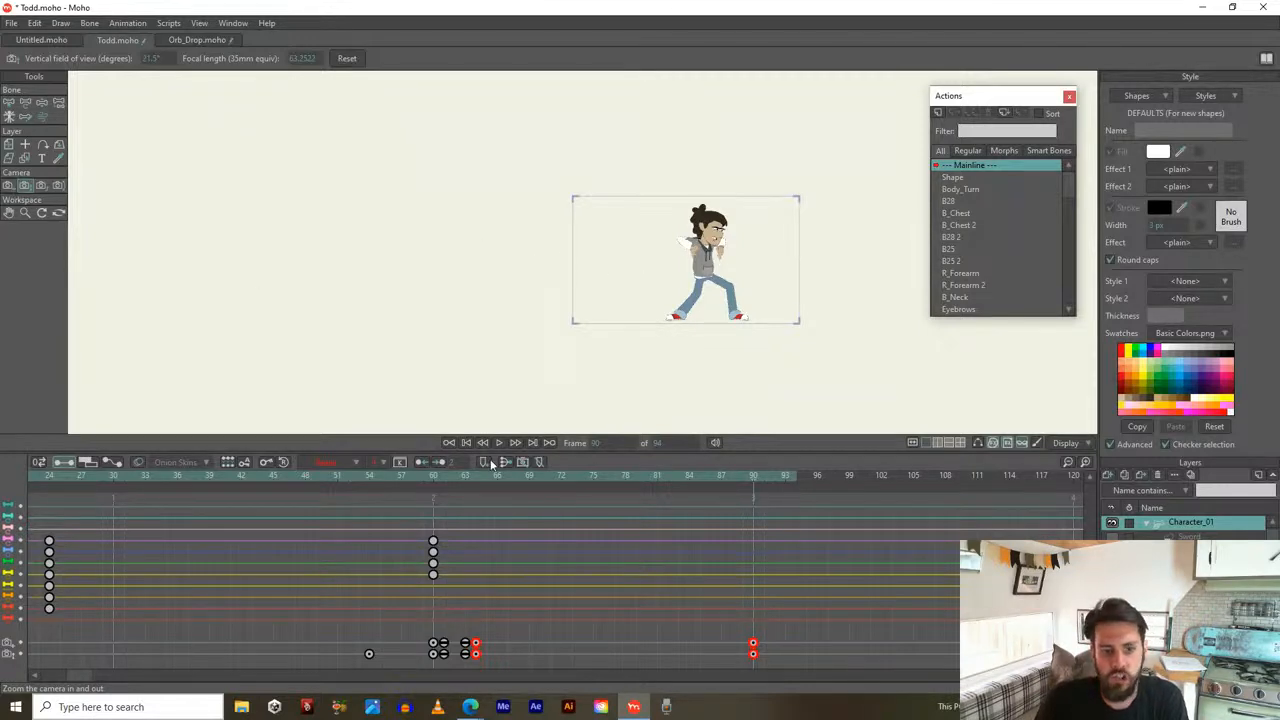
drag(462, 476, 624, 468)
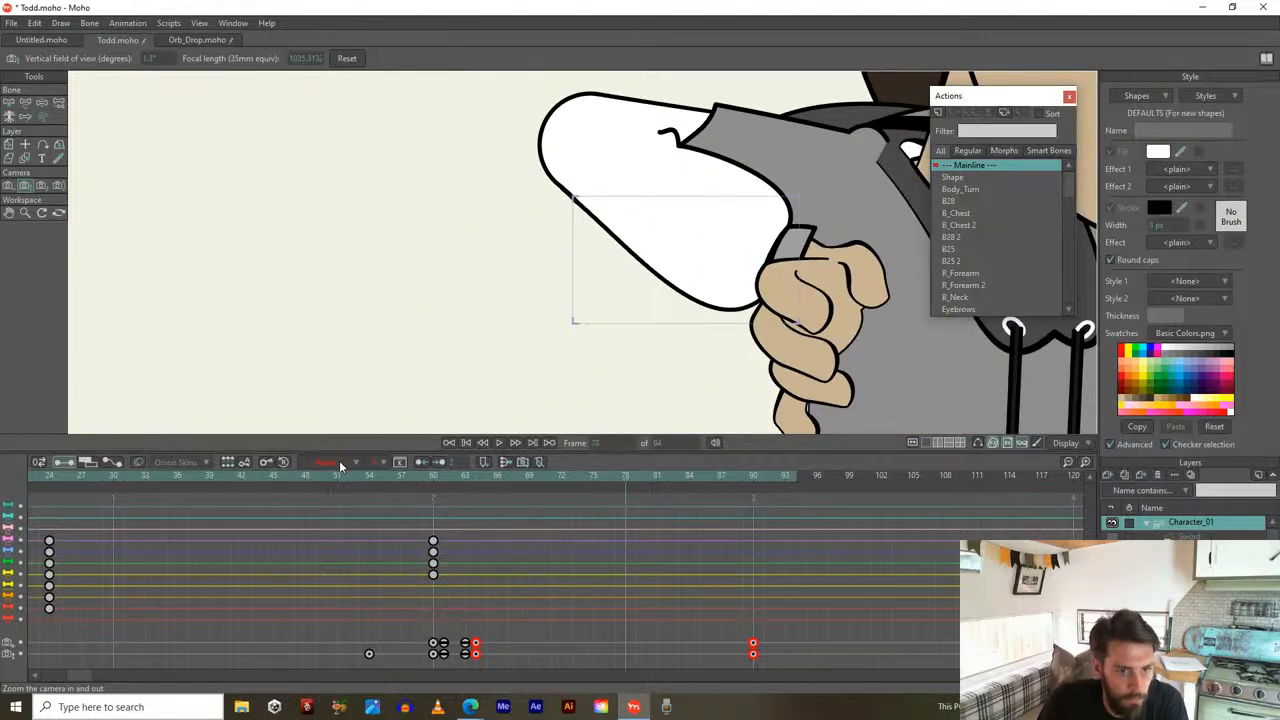
click(112, 462)
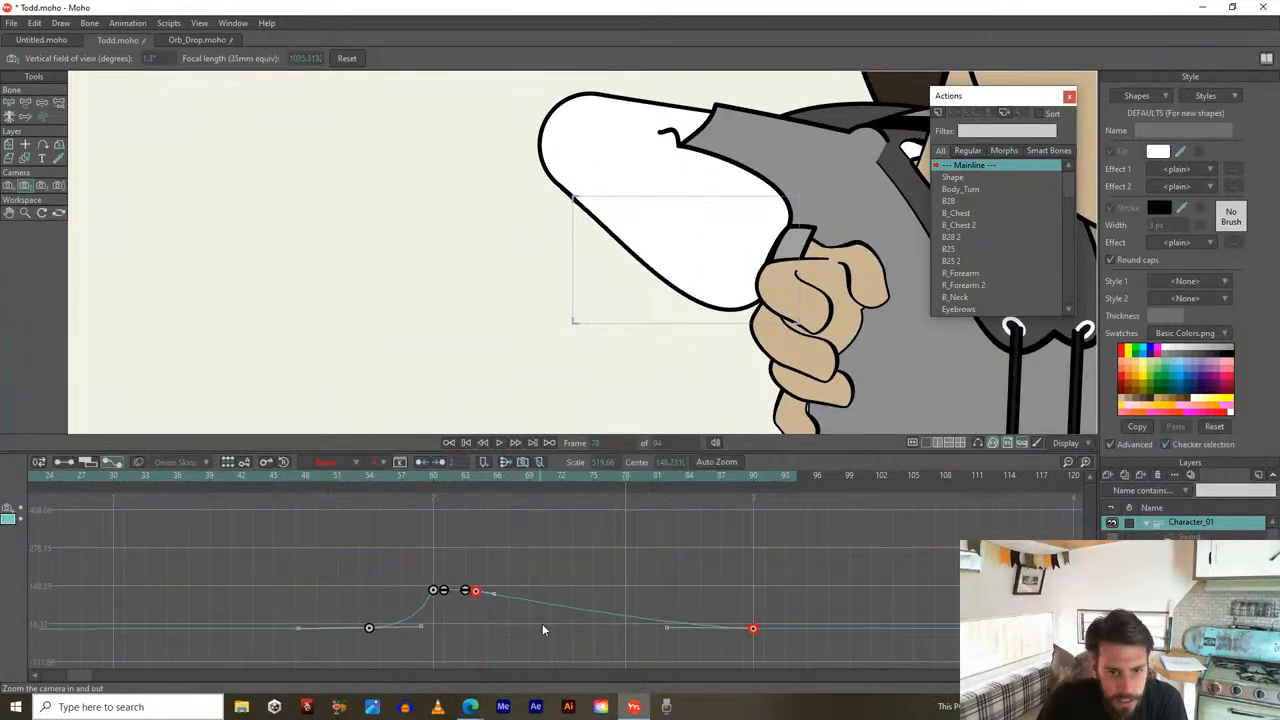
drag(461, 472, 529, 484)
click(497, 594)
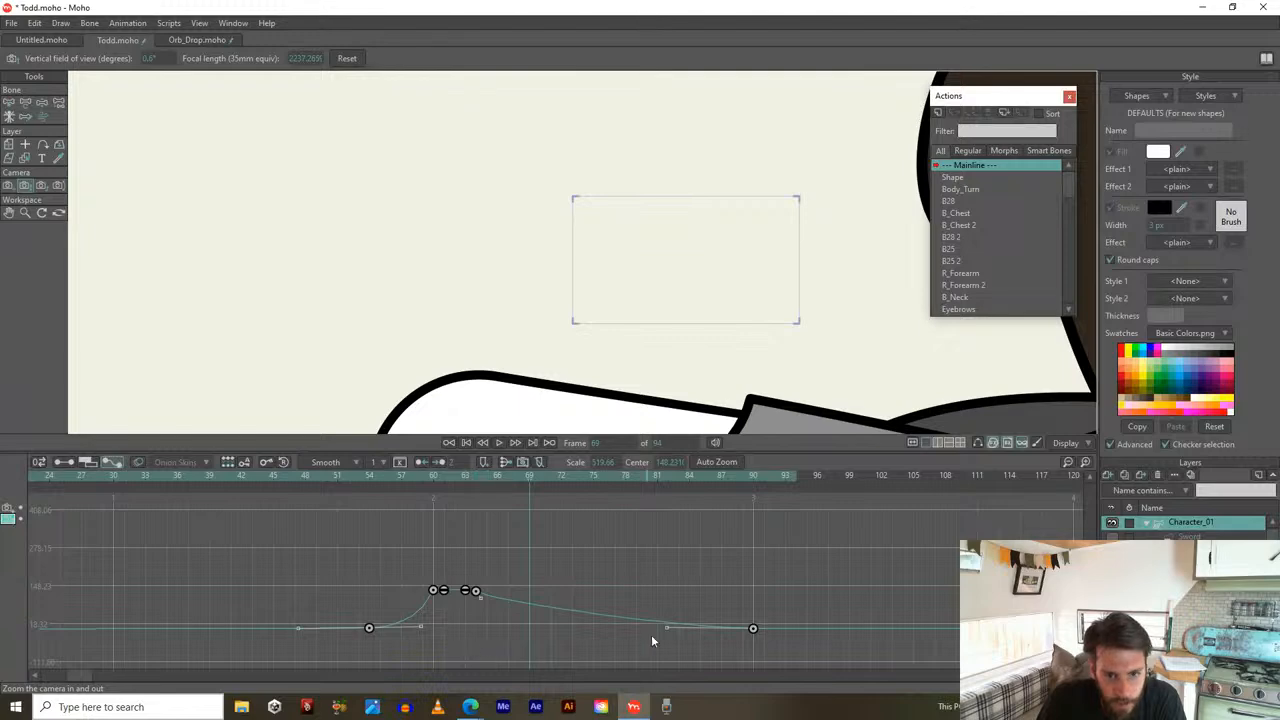
drag(666, 630, 410, 627)
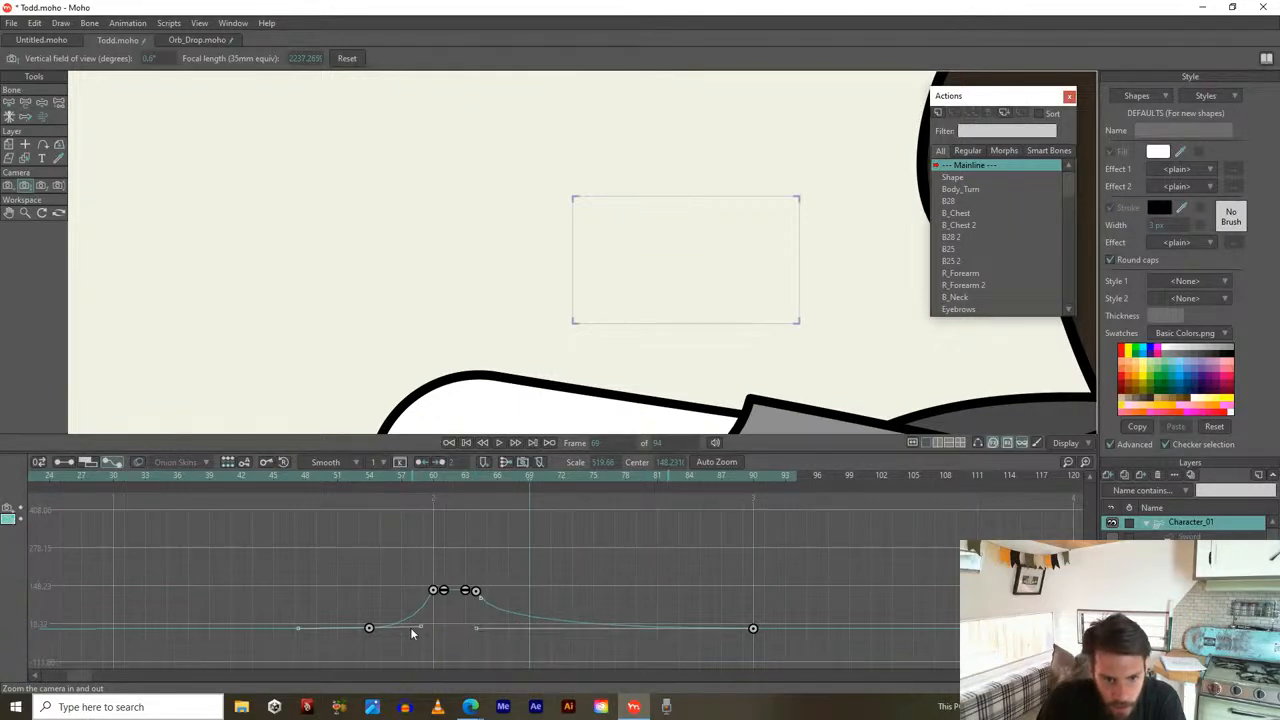
drag(464, 475, 594, 495)
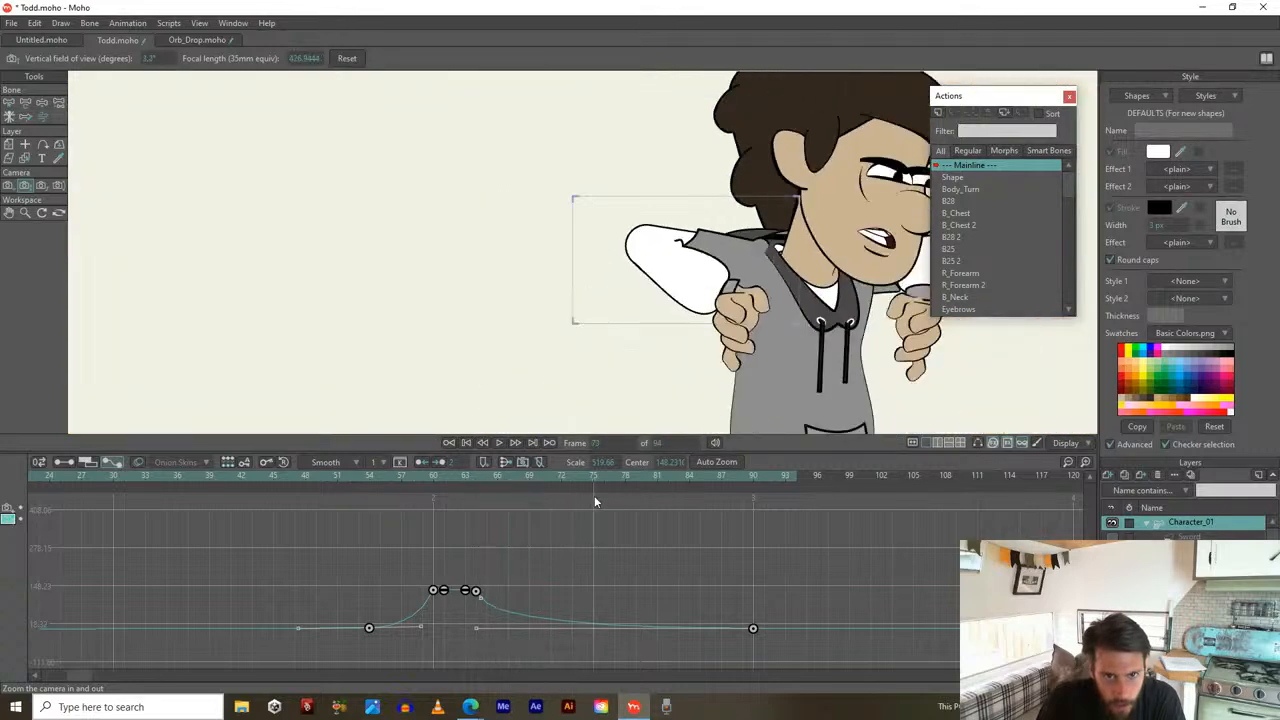
Examine the camera position and camera zoom curves, and scrub from frame 64 to 68 to check the start of the pull-out
click(8, 511)
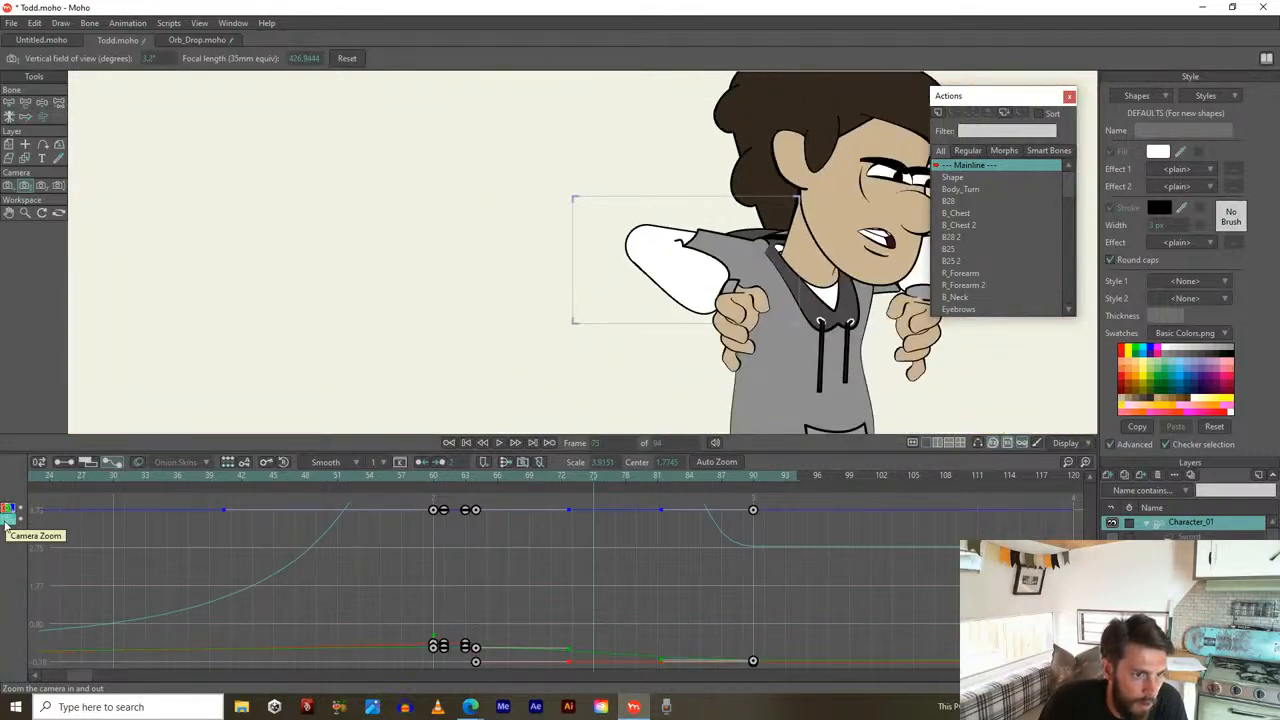
scroll(636, 624, up, 6)
drag(611, 645, 643, 487)
drag(609, 560, 544, 409)
drag(511, 519, 531, 536)
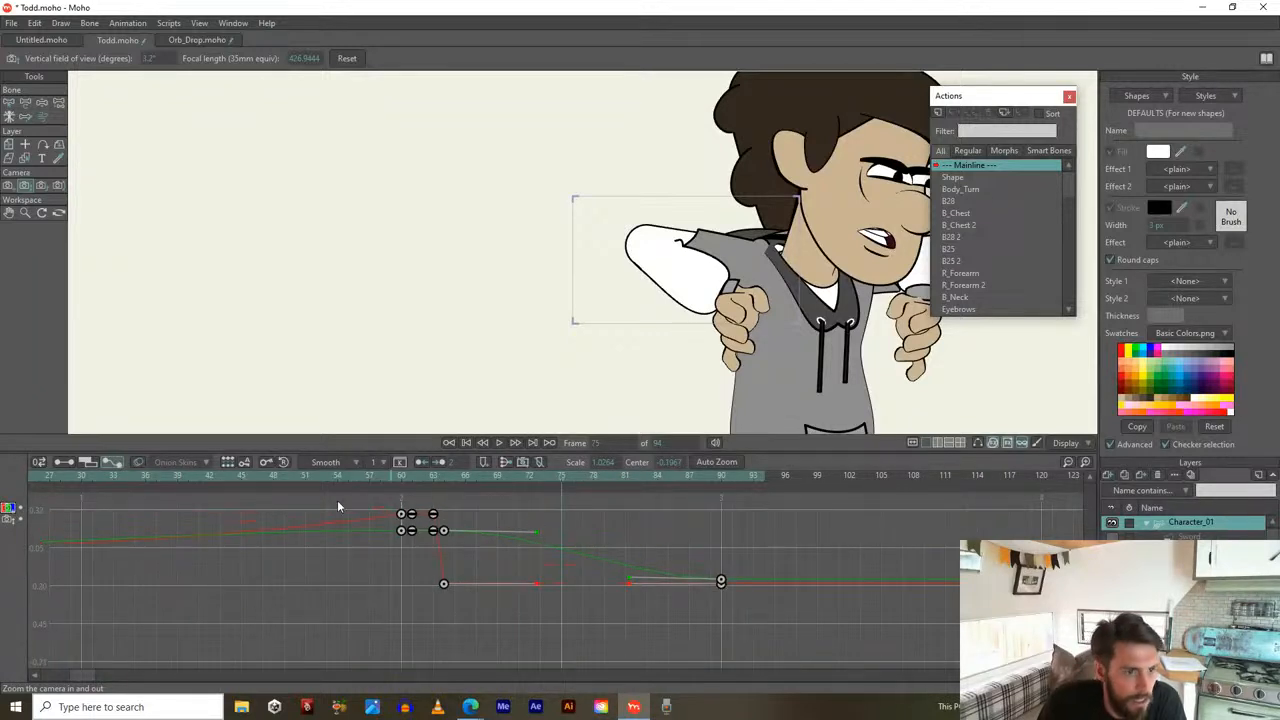
mouse_move(7, 520)
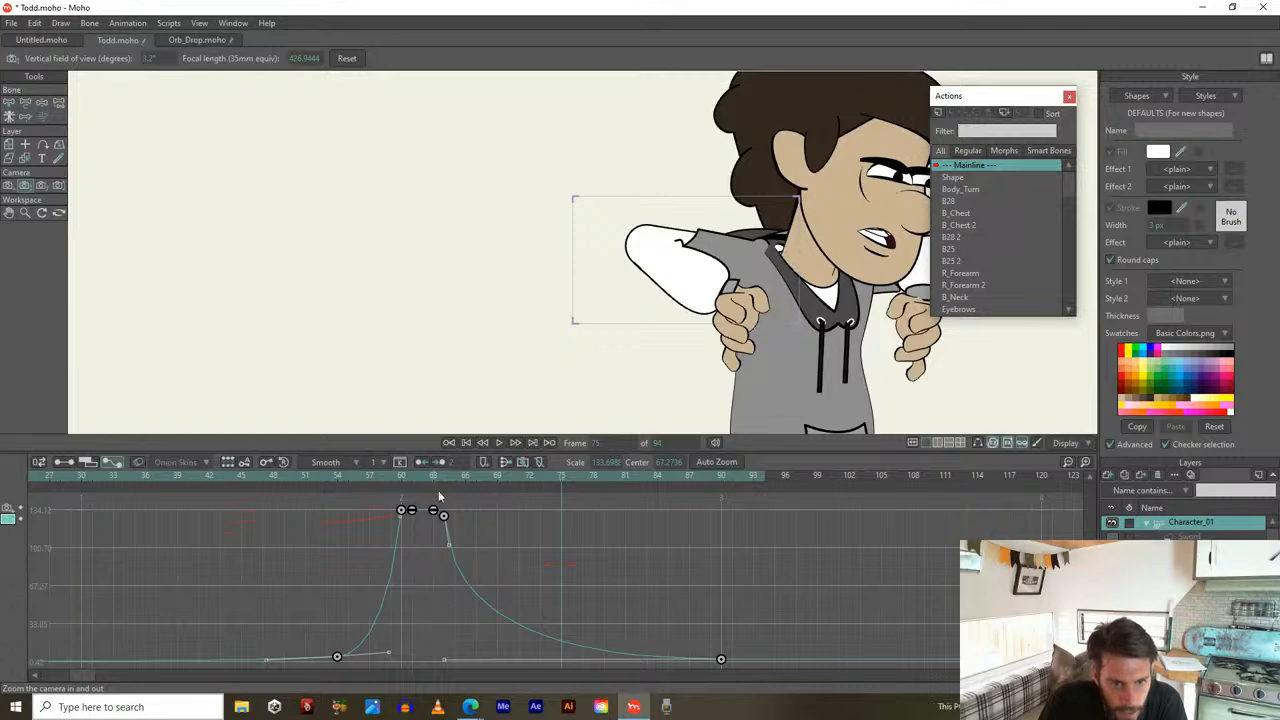
click(444, 477)
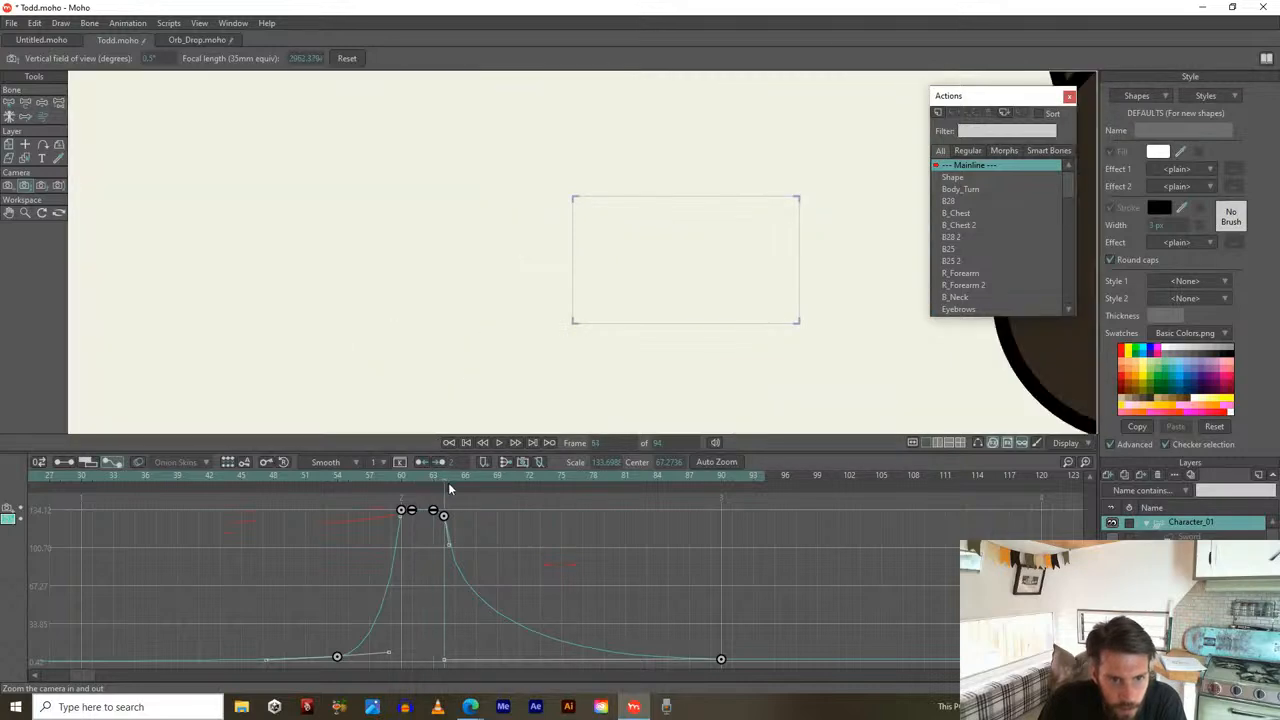
click(455, 484)
drag(455, 484, 492, 497)
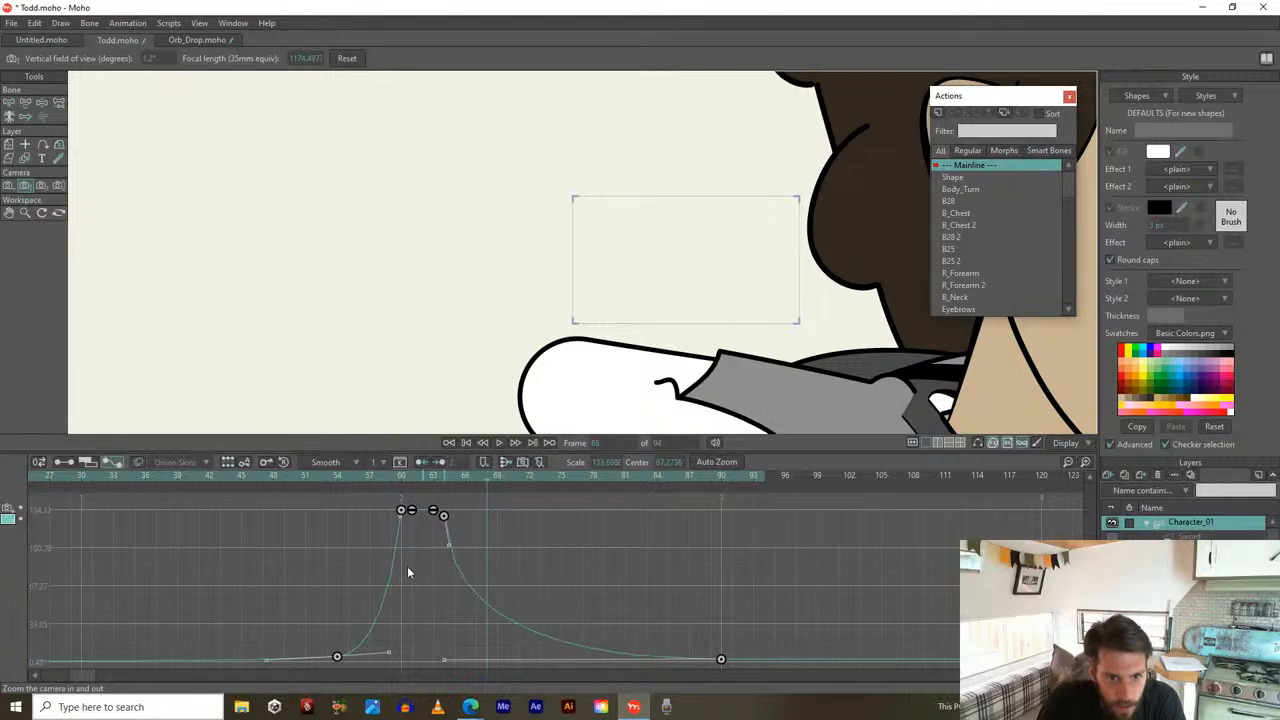
Add a camera zoom key at frame 67, zooming out until most of the character fits in the camera frame
drag(446, 477, 473, 517)
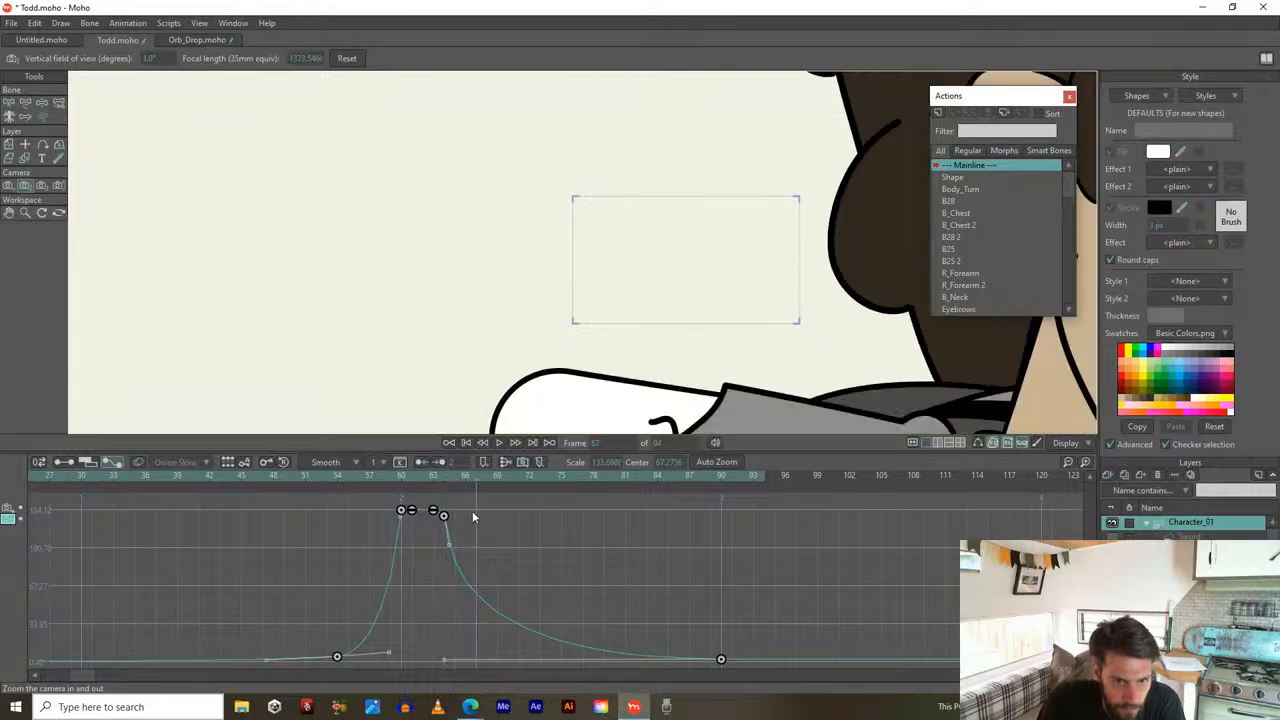
click(41, 185)
click(26, 186)
drag(779, 307, 474, 226)
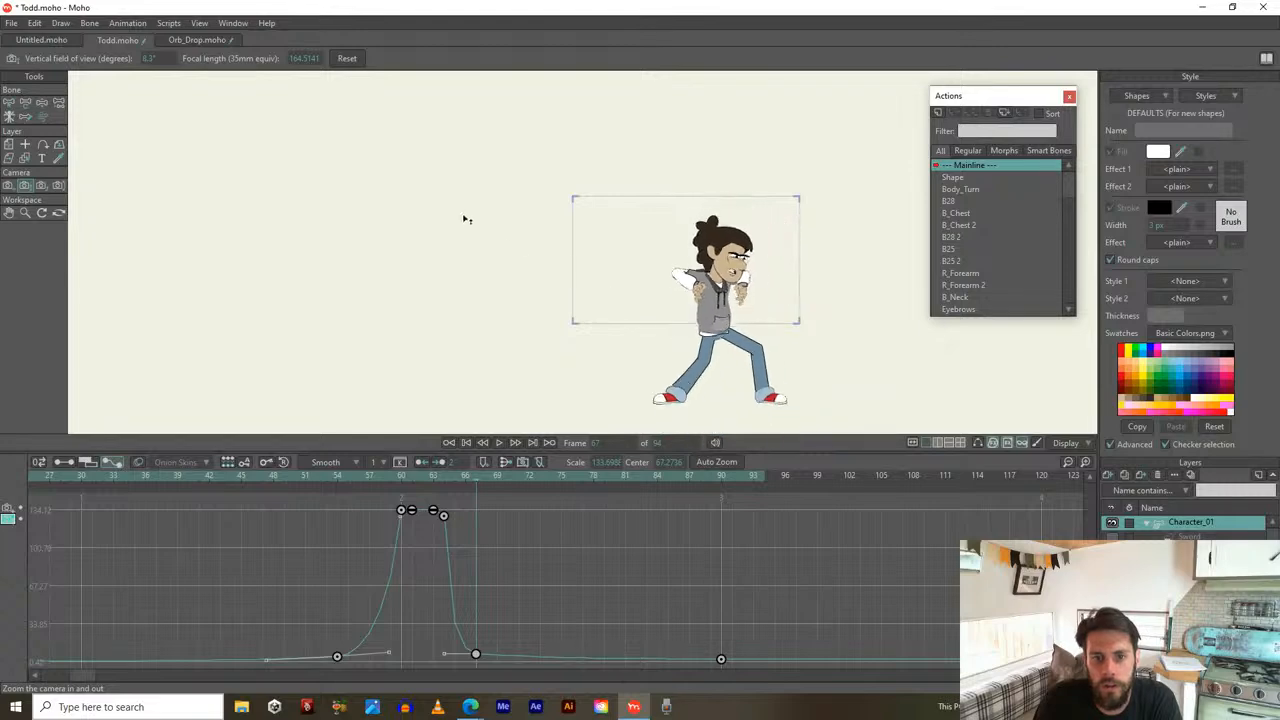
drag(437, 480, 509, 498)
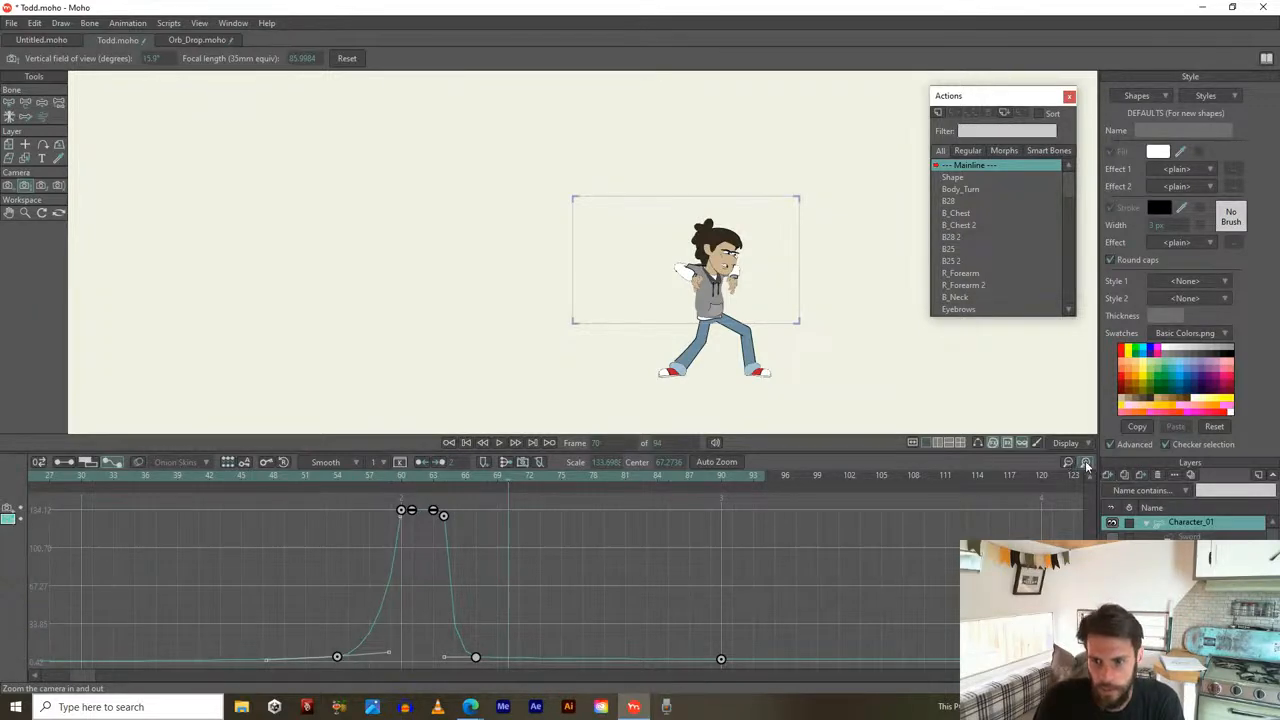
Set the frame 67 camera zoom key to Bezier and adjust both handles so the pull-out eases into the wide shot
drag(661, 580, 527, 597)
click(527, 597)
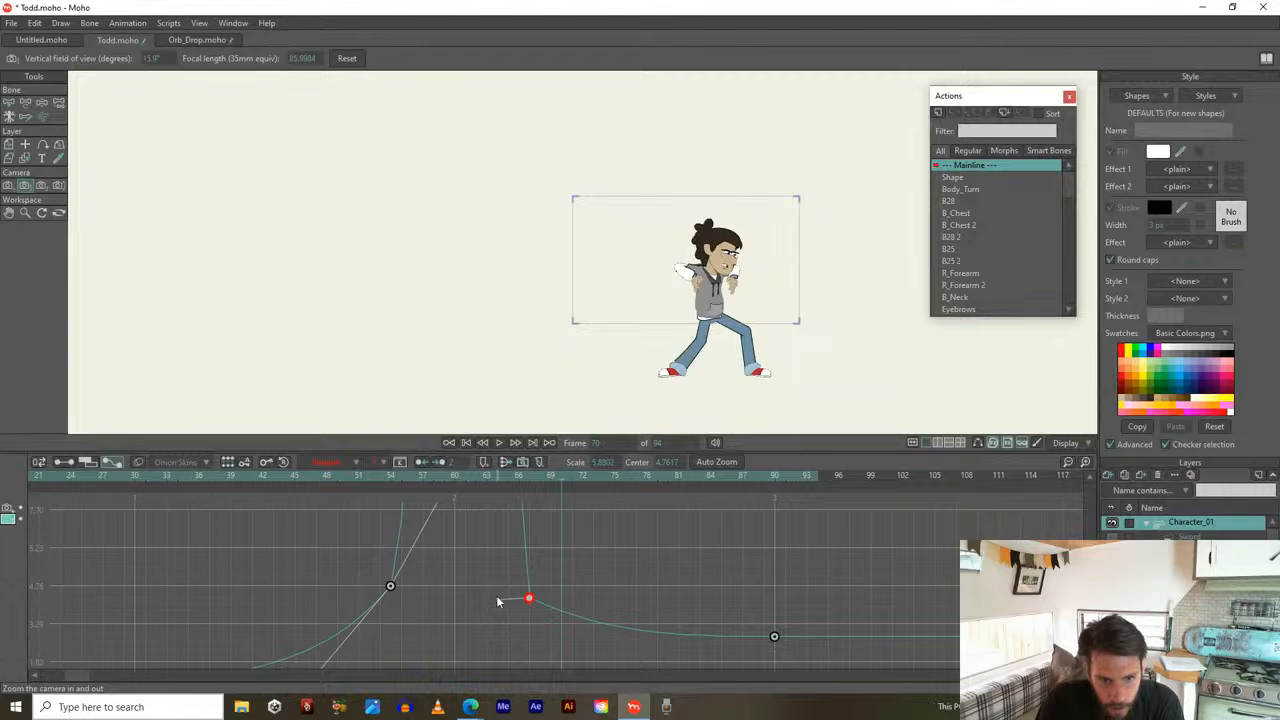
click(529, 598)
click(326, 462)
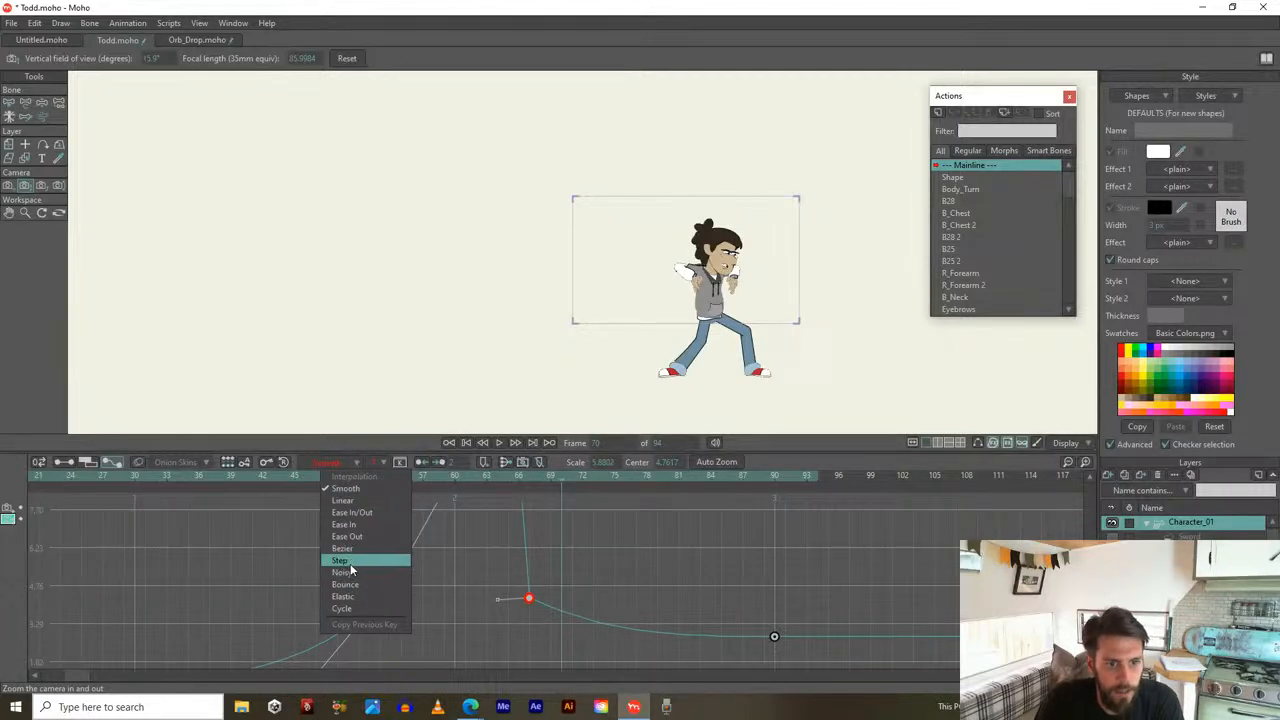
click(342, 548)
drag(497, 607, 495, 565)
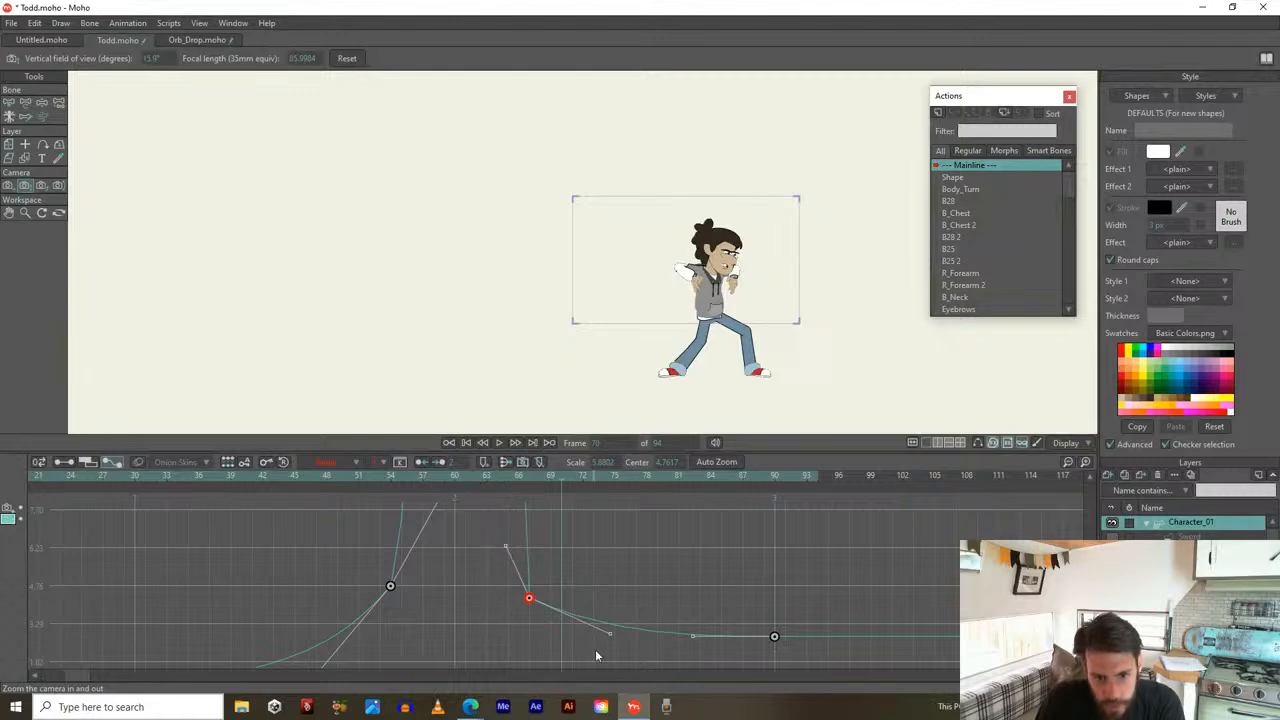
drag(608, 634, 541, 627)
drag(506, 476, 781, 496)
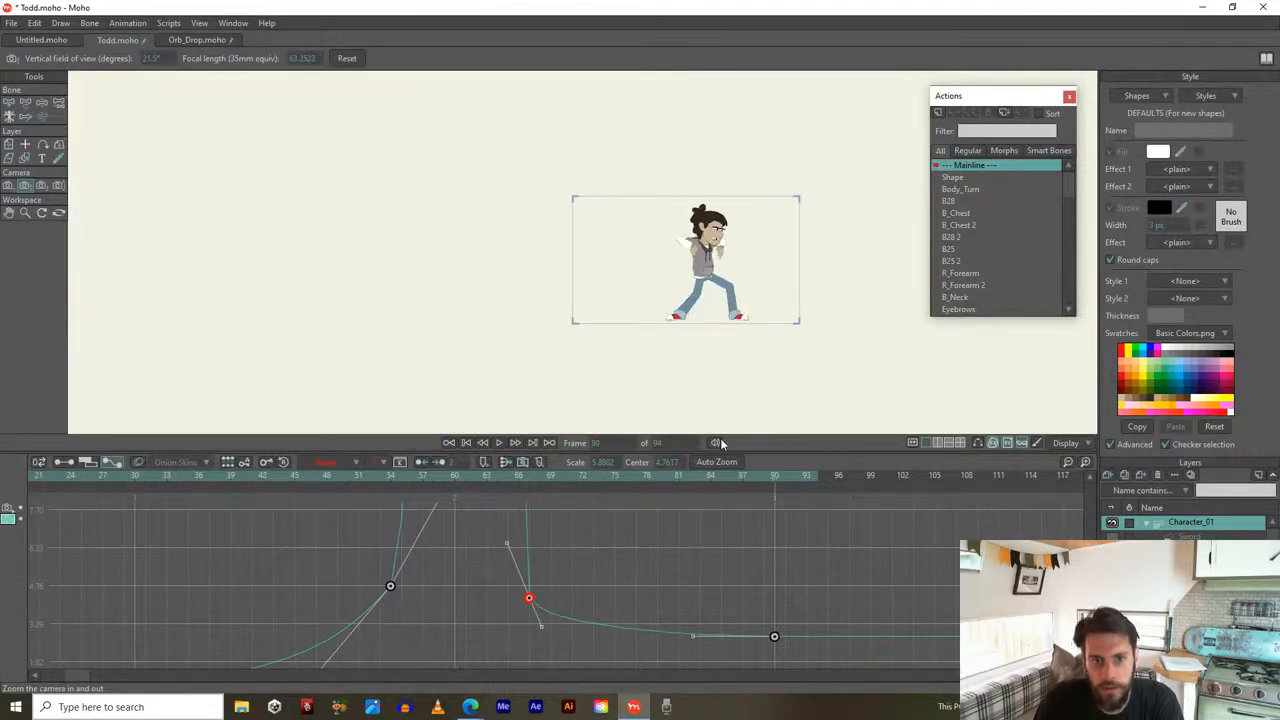
key(space)
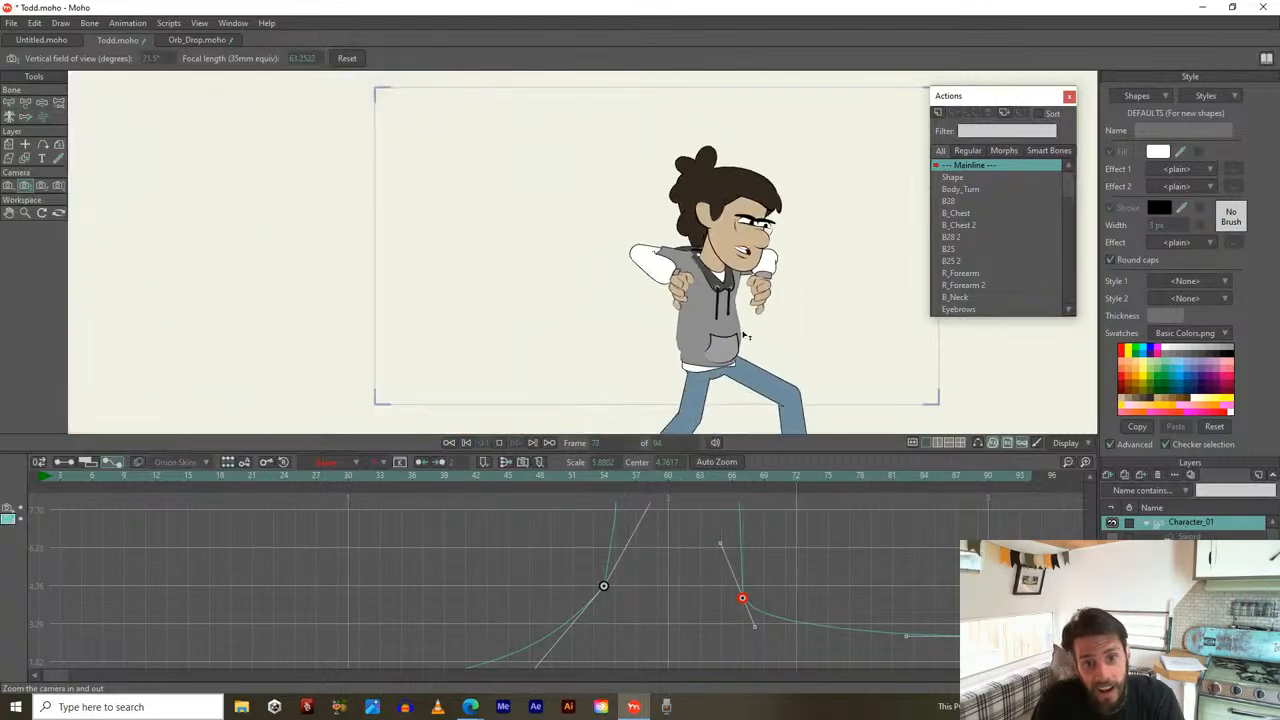
key(space)
Move the frame 67 zoom key to frame 72 at a value of about 7.5 and lengthen its Bezier handles for a smoother slowdown
drag(742, 600, 794, 534)
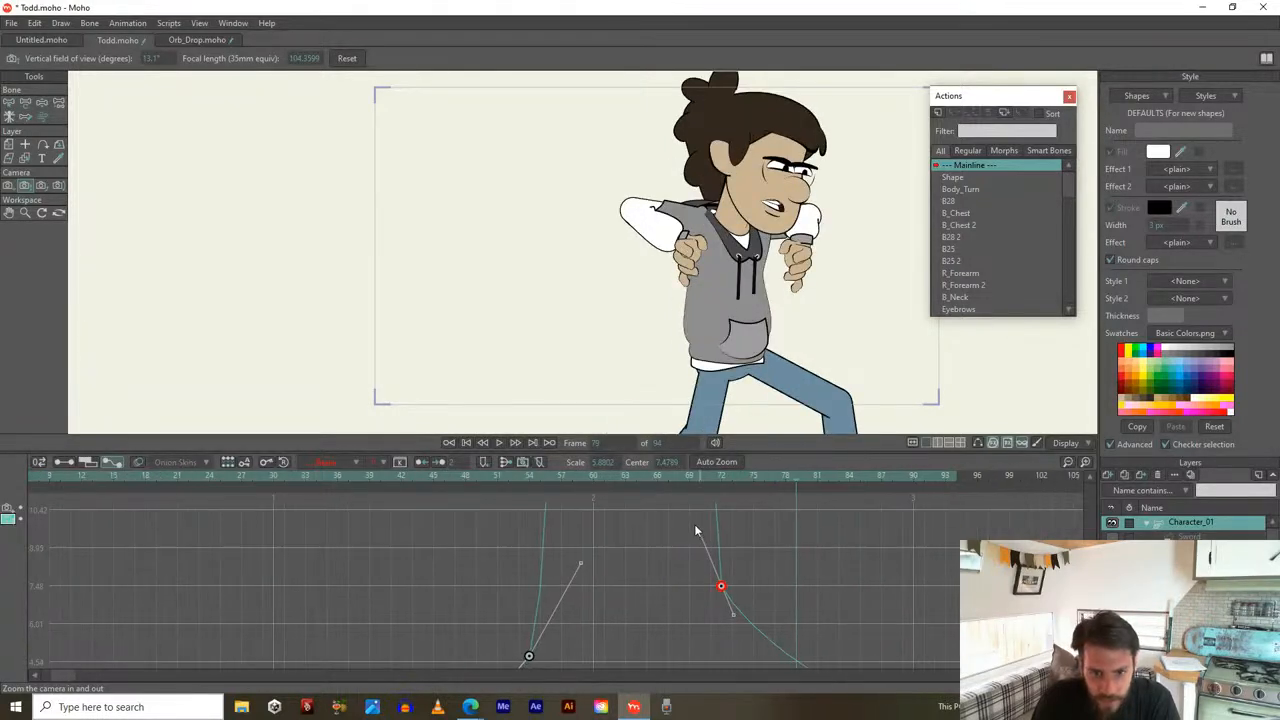
drag(694, 524, 672, 510)
drag(734, 606, 759, 652)
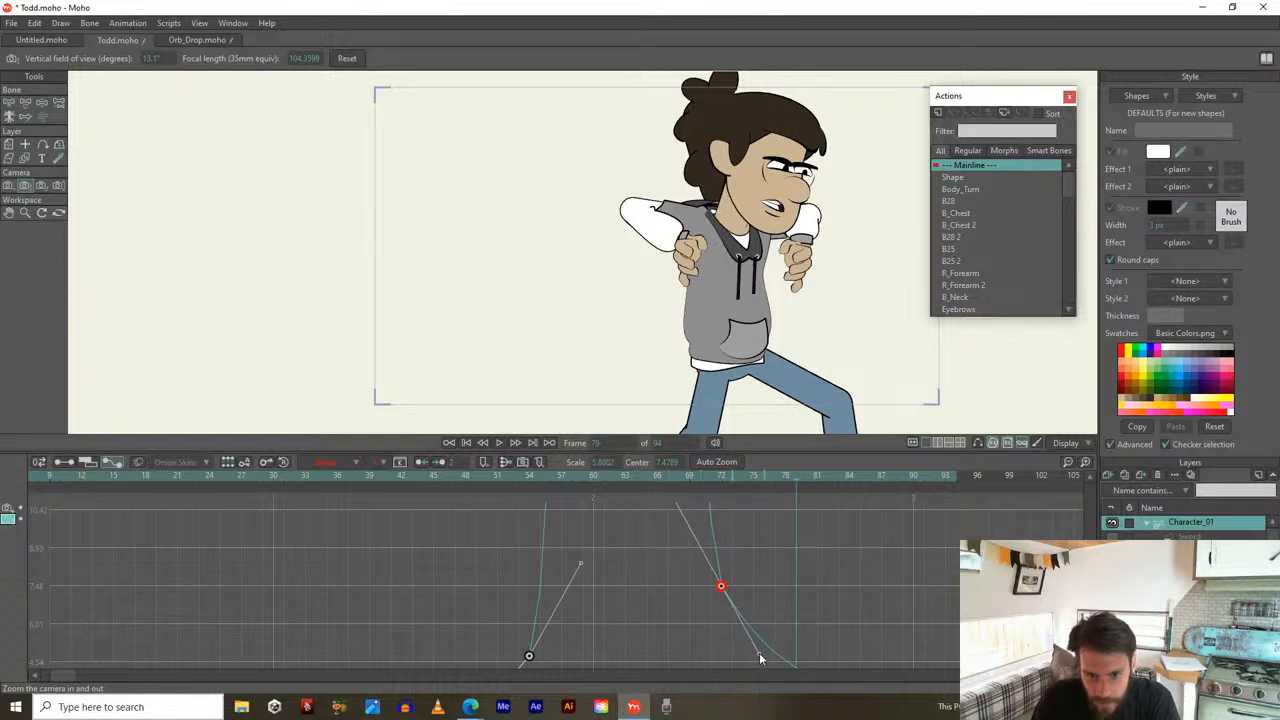
key(space)
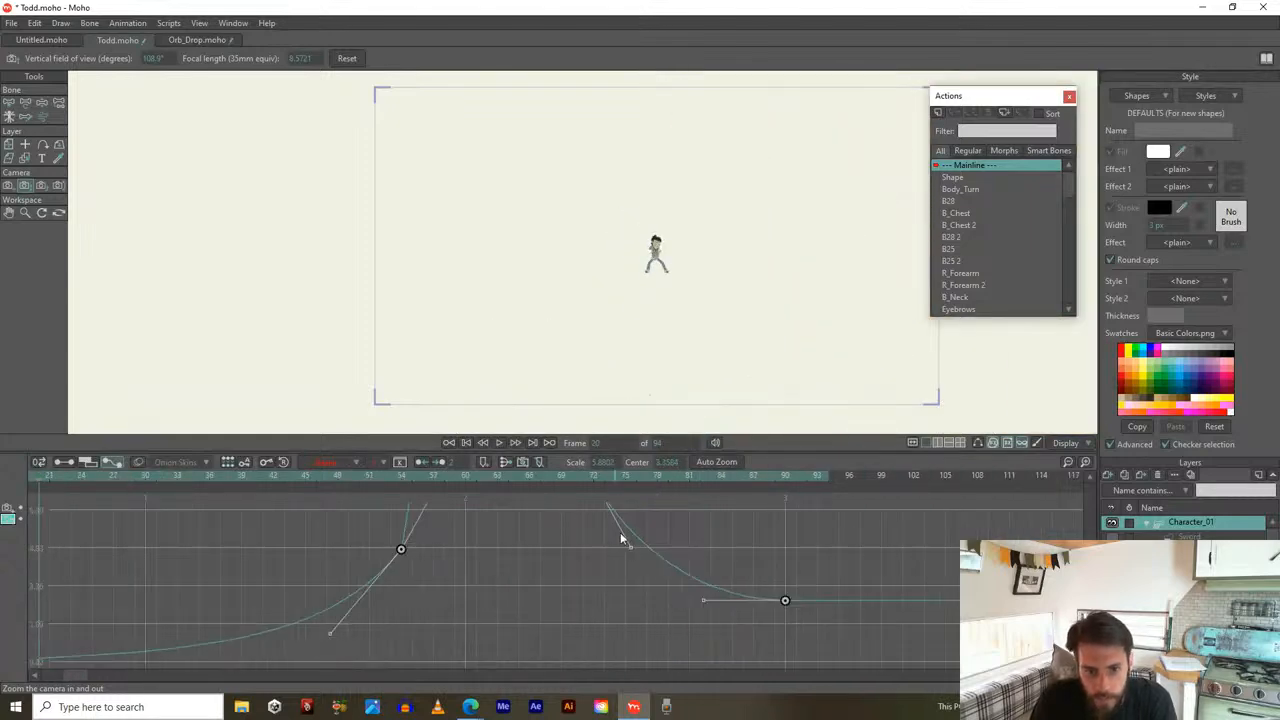
drag(631, 558, 643, 602)
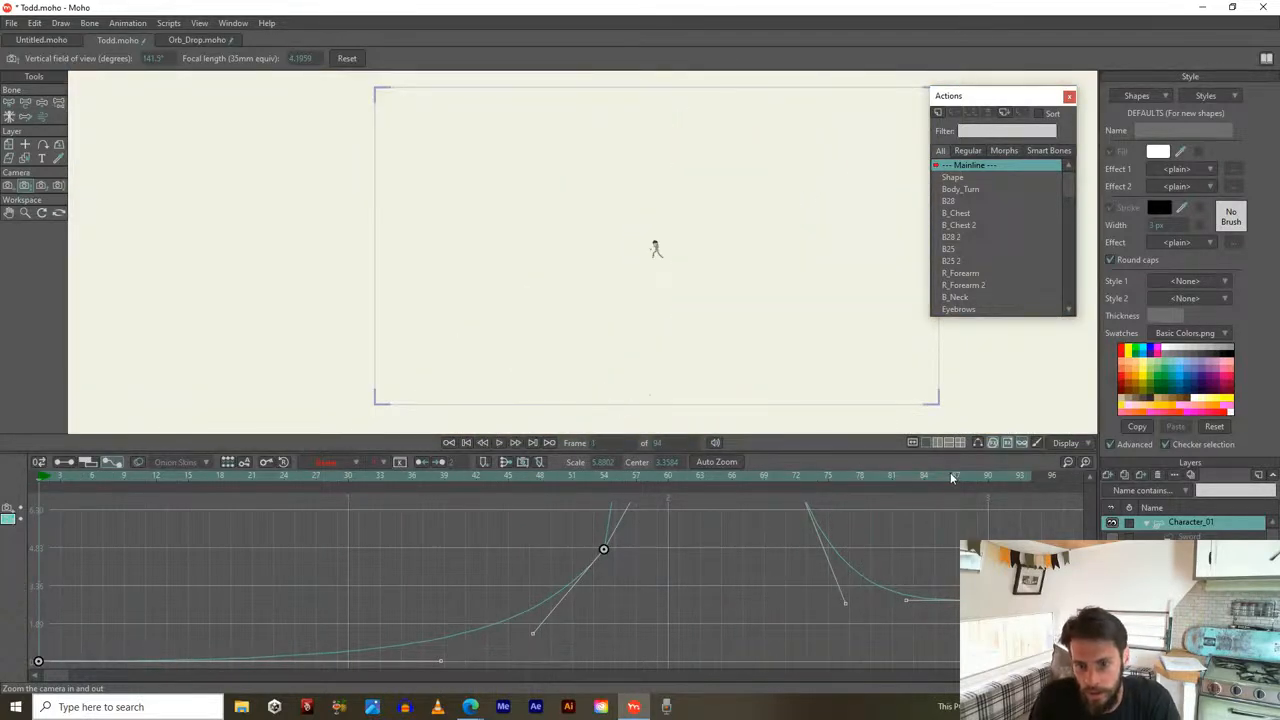
At frame 90, track the camera to centre the character and zoom out to a vertical field of view of about 37.7°
click(986, 477)
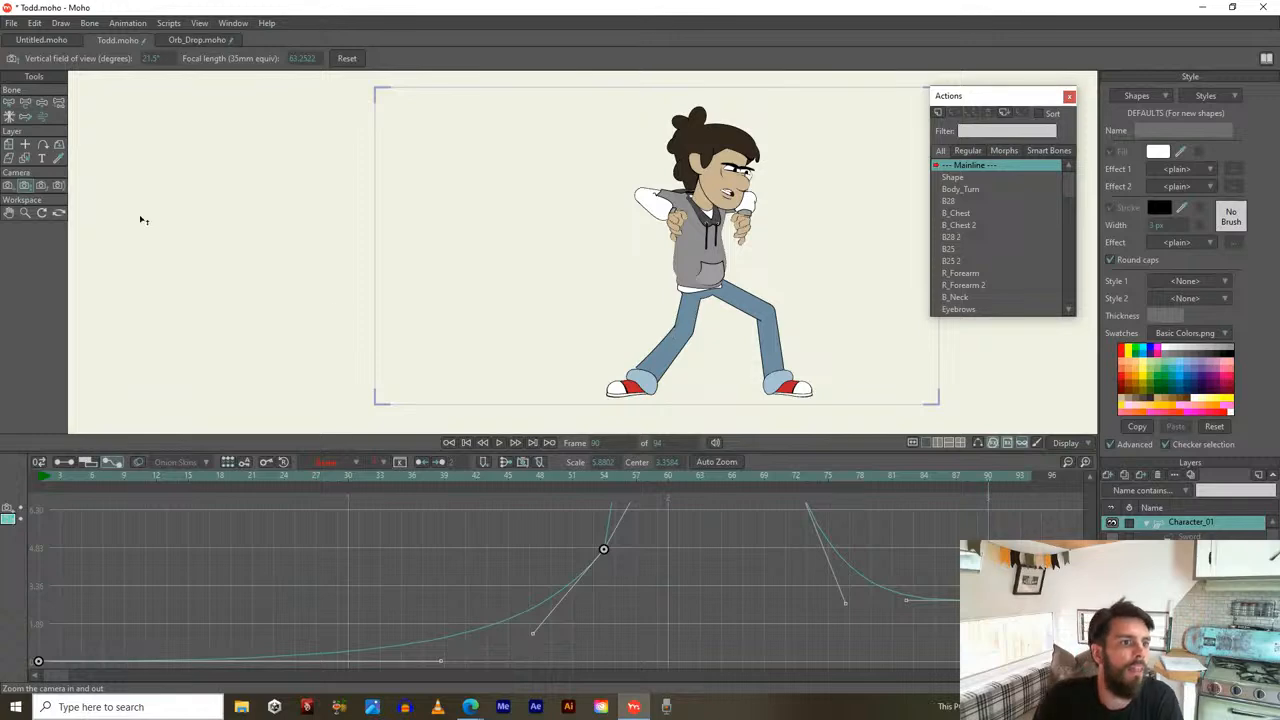
click(8, 186)
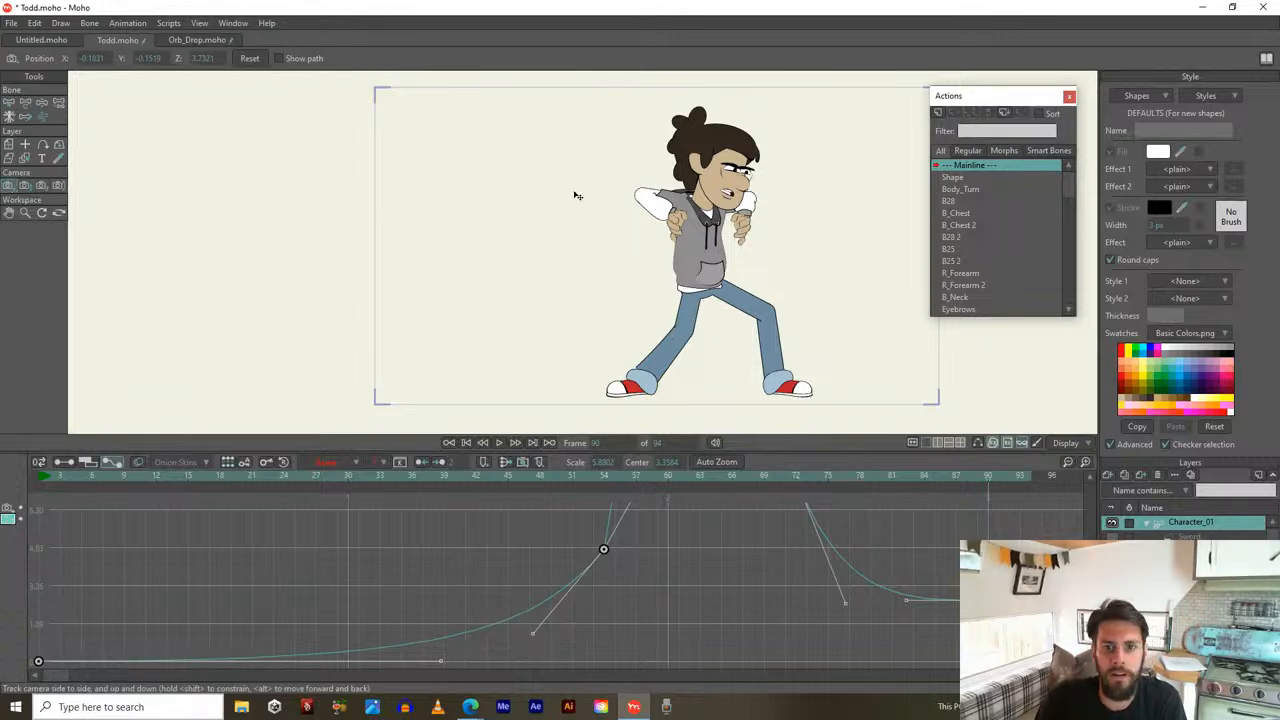
drag(575, 195, 549, 192)
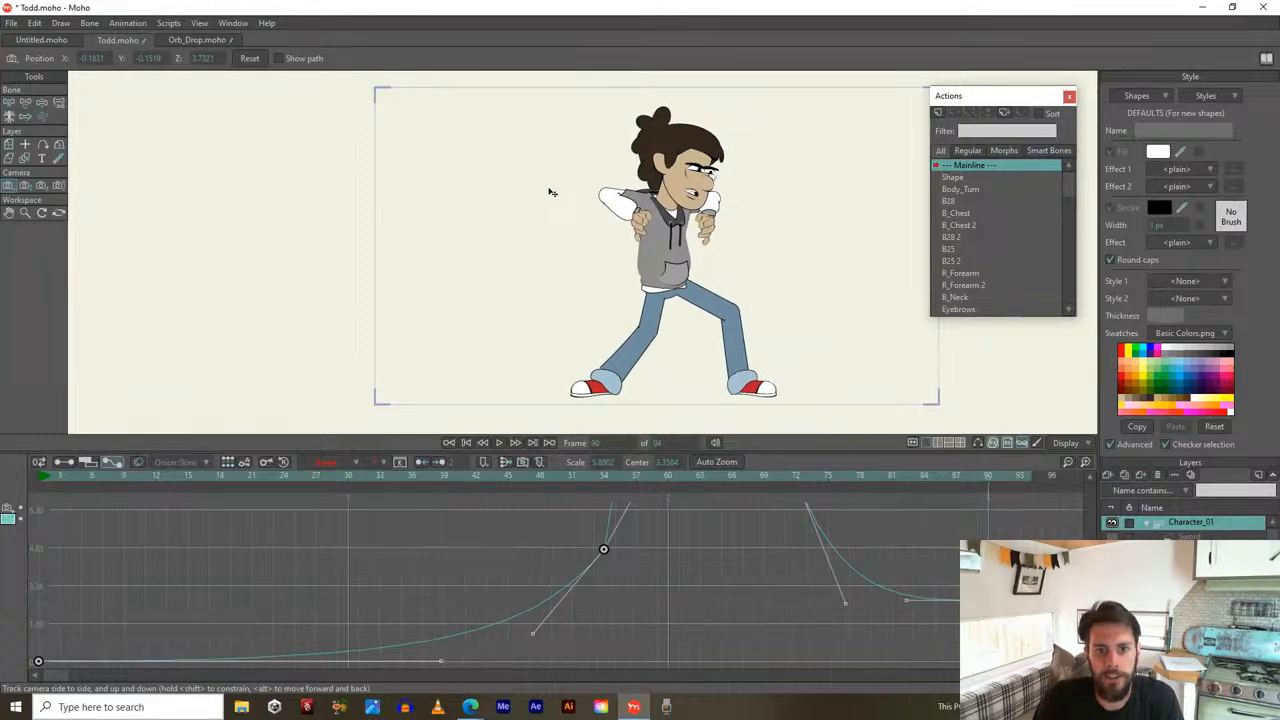
click(25, 186)
drag(606, 259, 452, 4)
drag(543, 234, 569, 249)
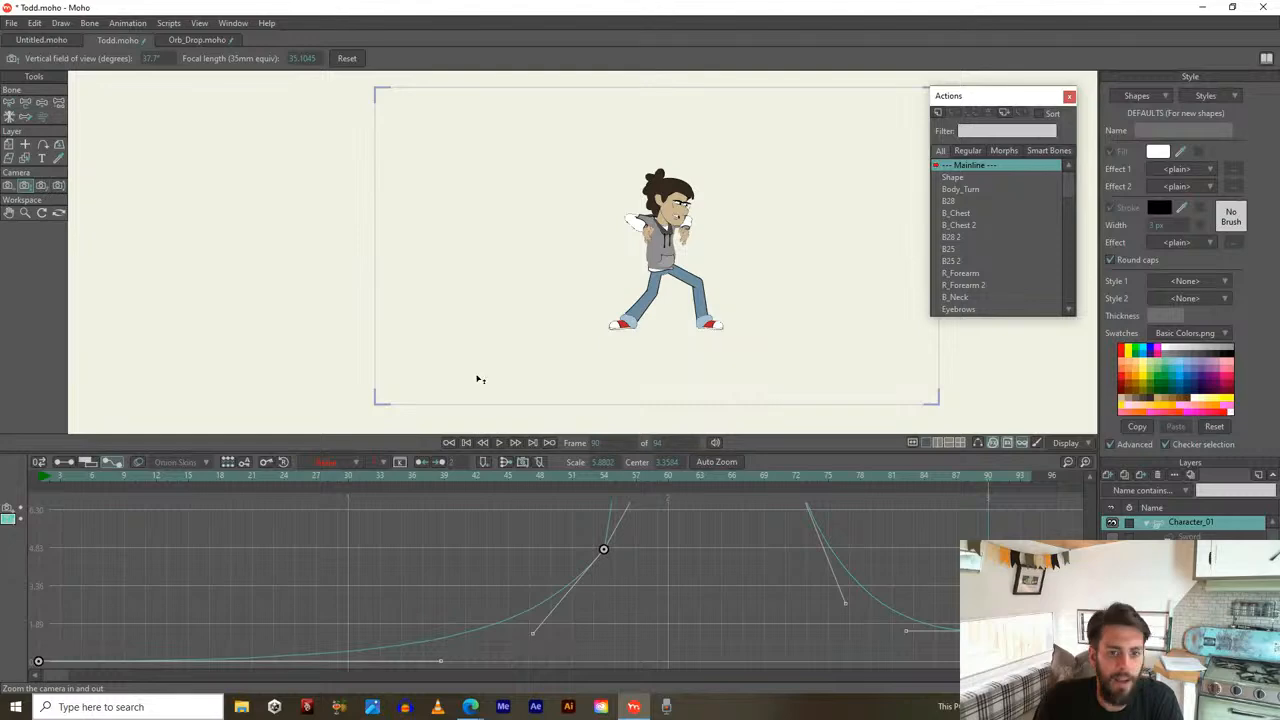
drag(771, 480, 990, 479)
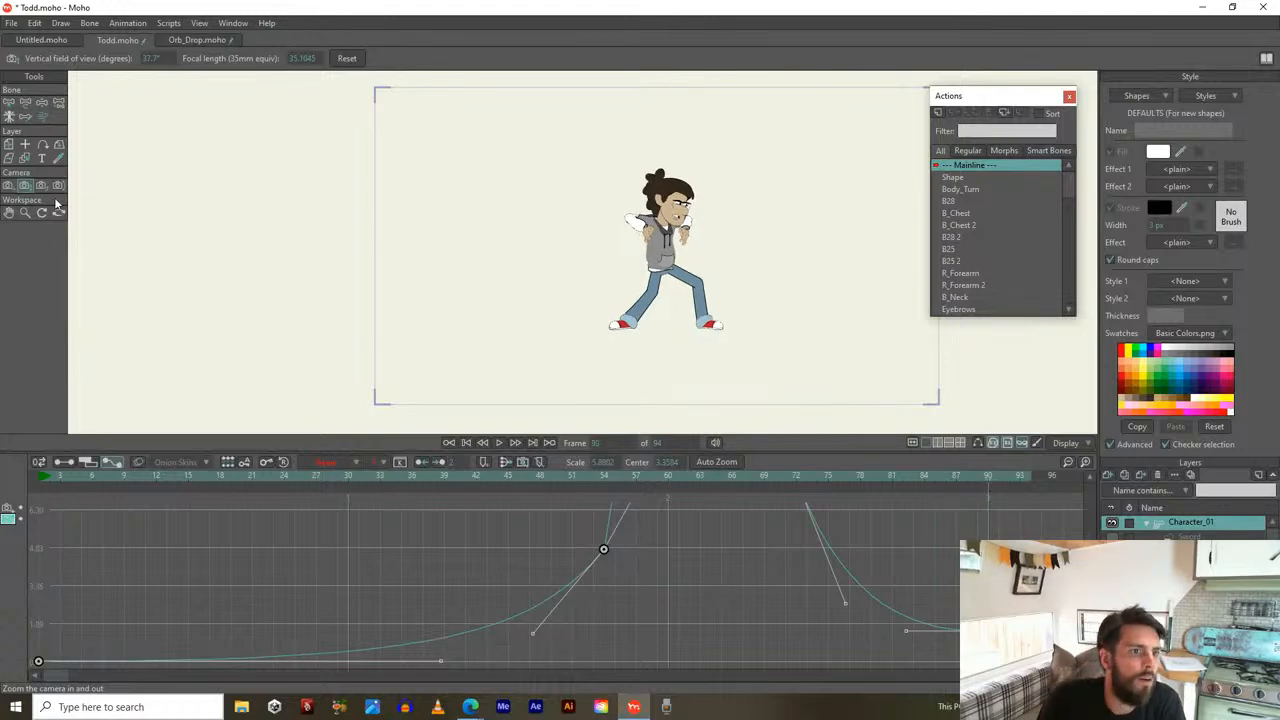
Tilt the camera to about 22.7° at frame 90 and track it to bring the whole character back into the frame
click(60, 186)
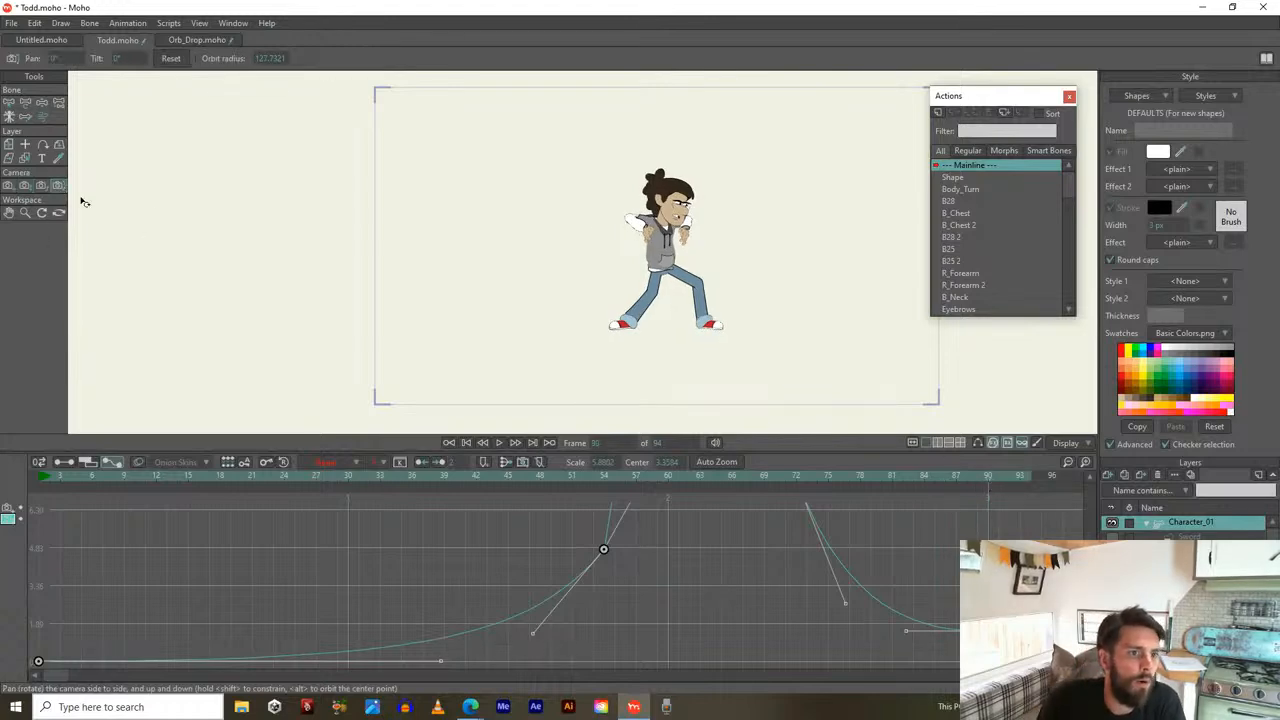
drag(570, 167, 574, 260)
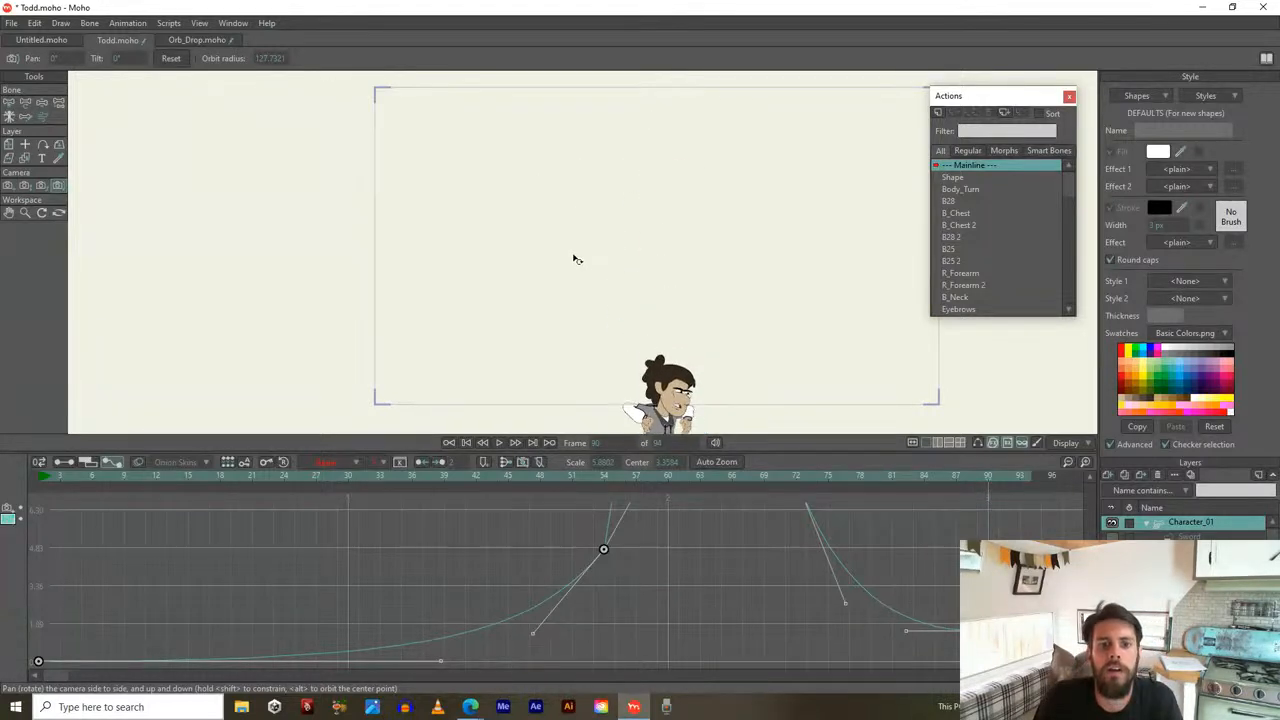
click(6, 187)
drag(530, 259, 505, 29)
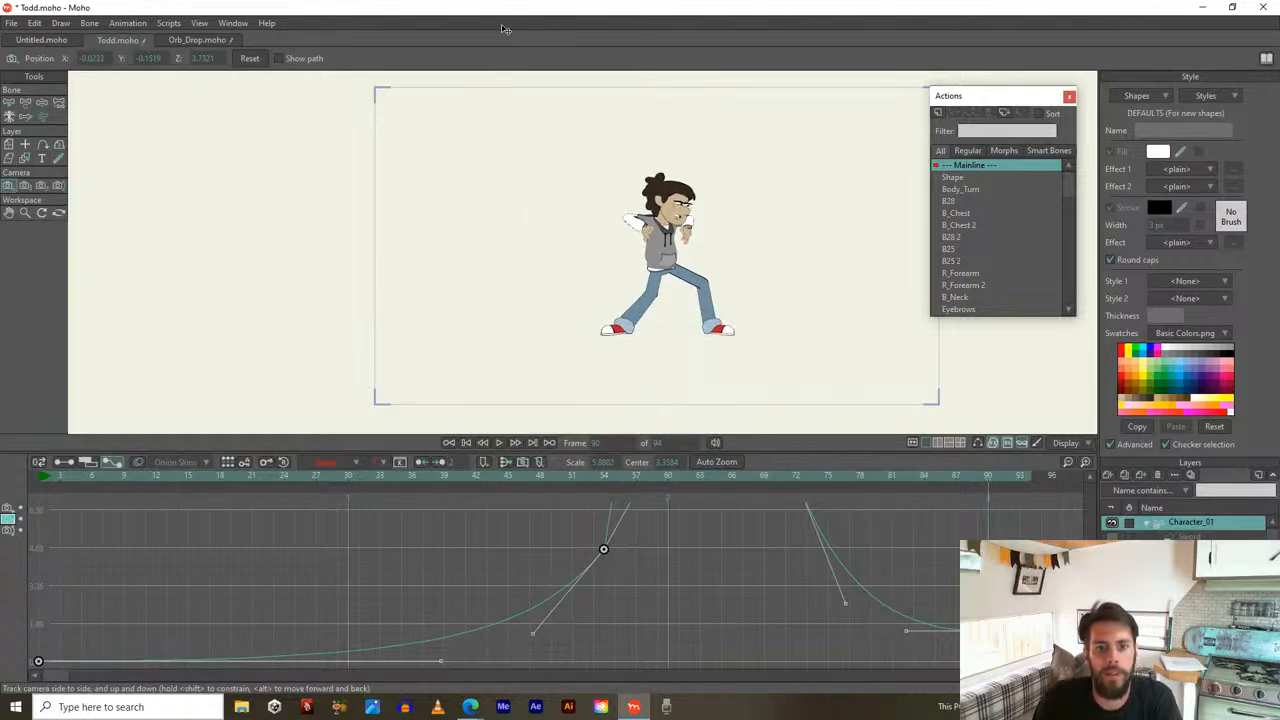
Tilt the camera slightly further at frame 90 and zoom out for a wider final shot
click(58, 187)
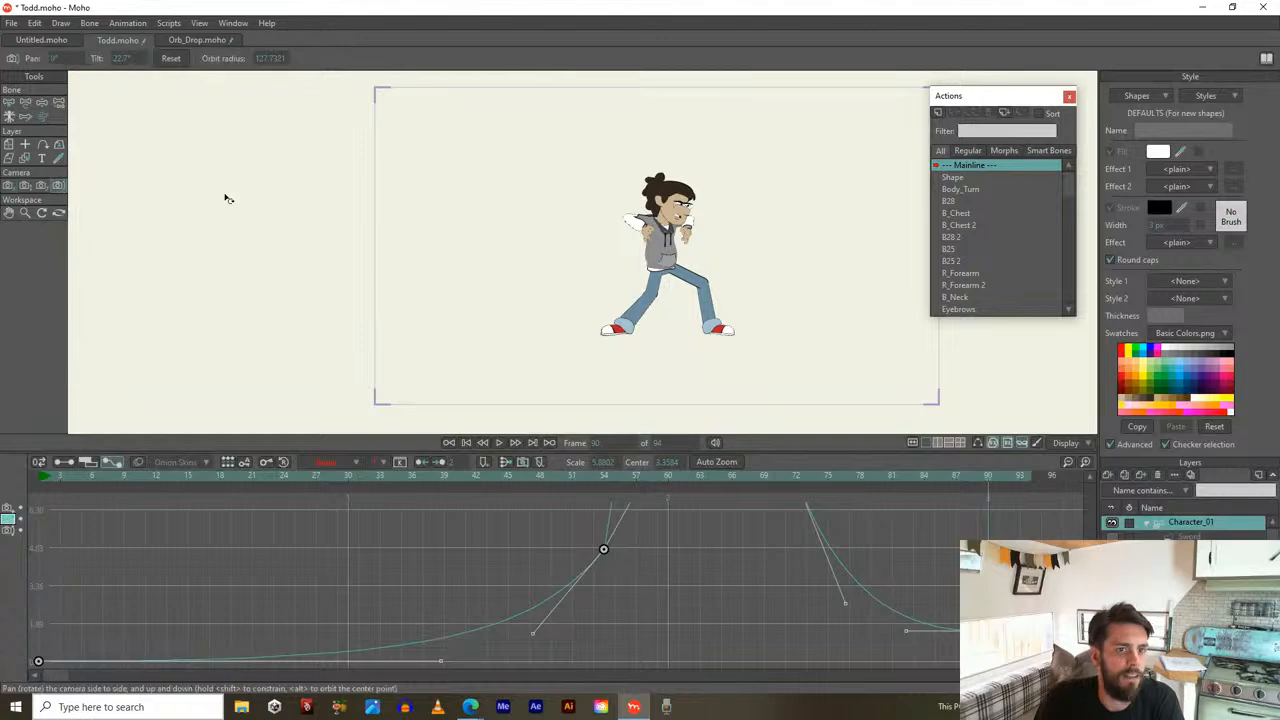
drag(577, 207, 564, 237)
click(9, 186)
click(27, 188)
drag(682, 196, 535, 99)
key(space)
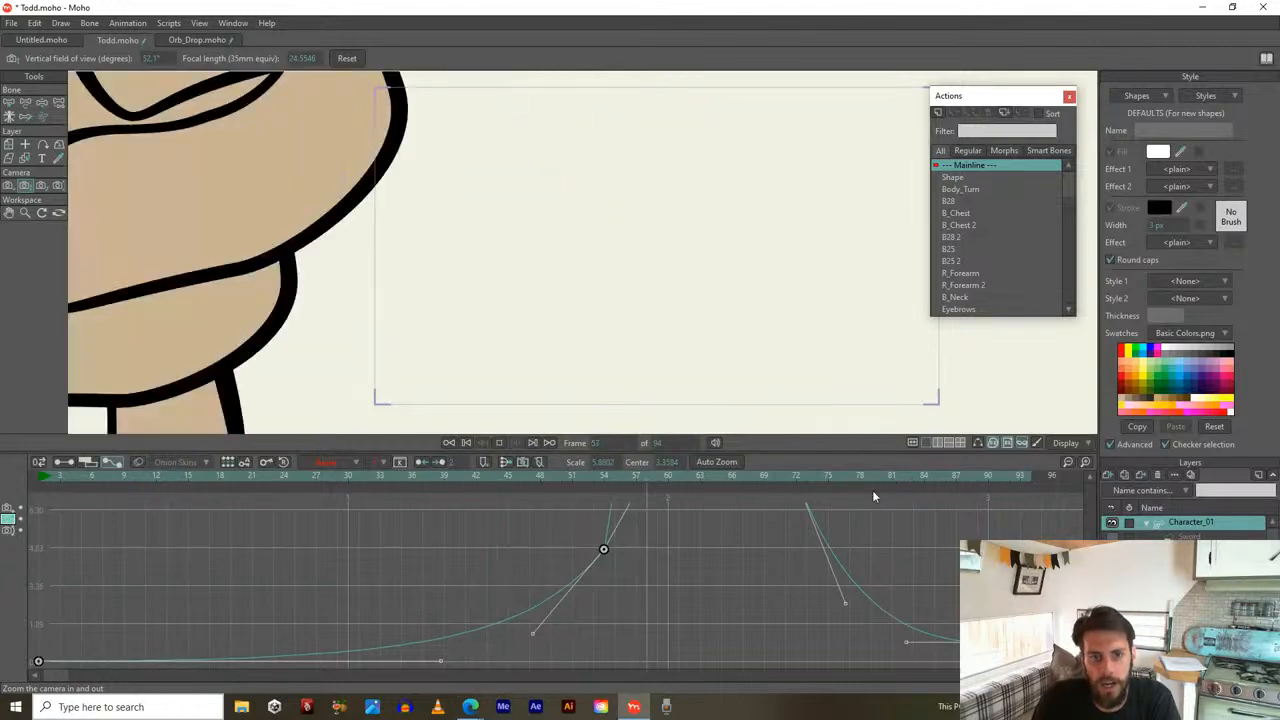
key(space)
Switch back to the keyframe channels and copy the frame 0 camera tilt key to frame 82
click(976, 444)
click(975, 444)
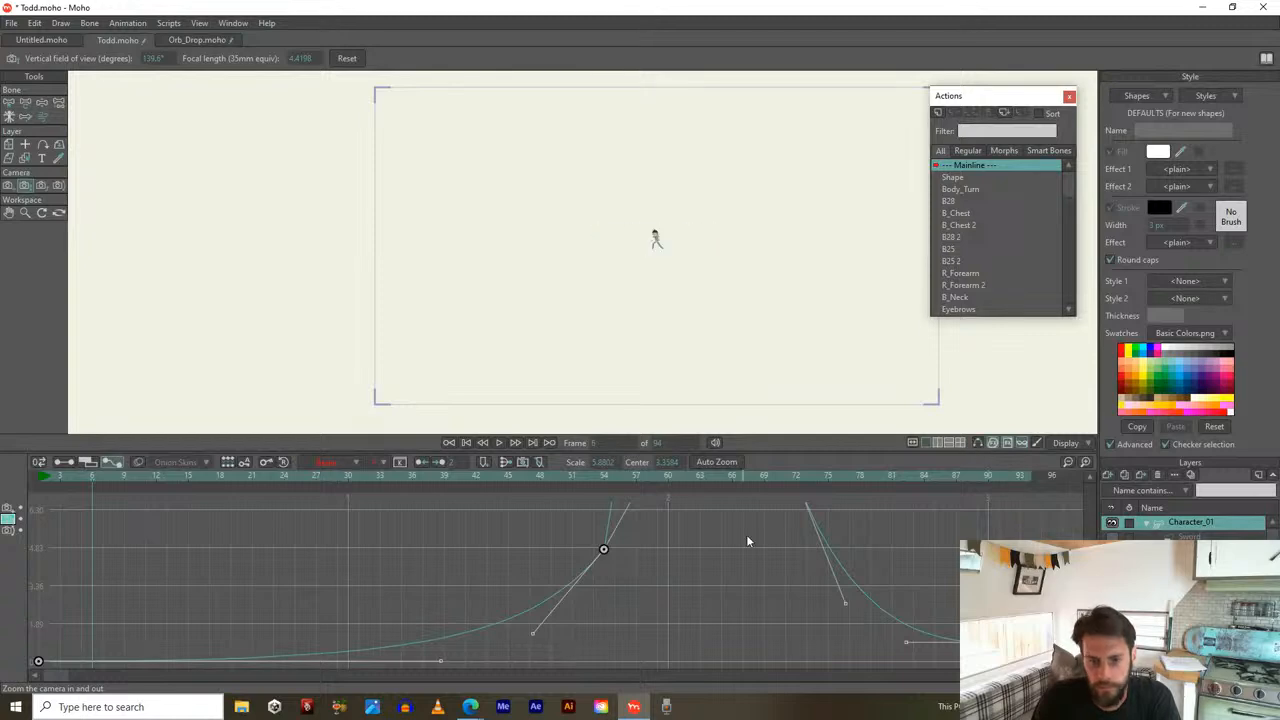
click(64, 462)
scroll(366, 576, down, 3)
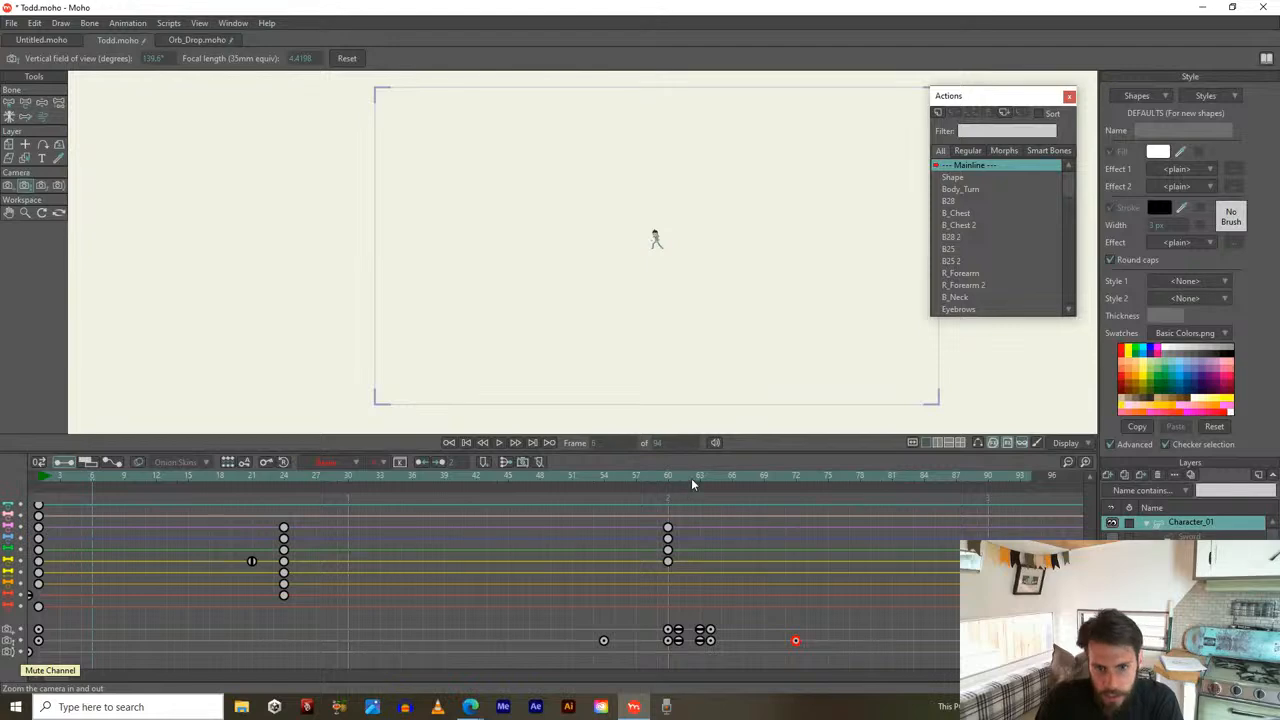
drag(708, 473, 898, 463)
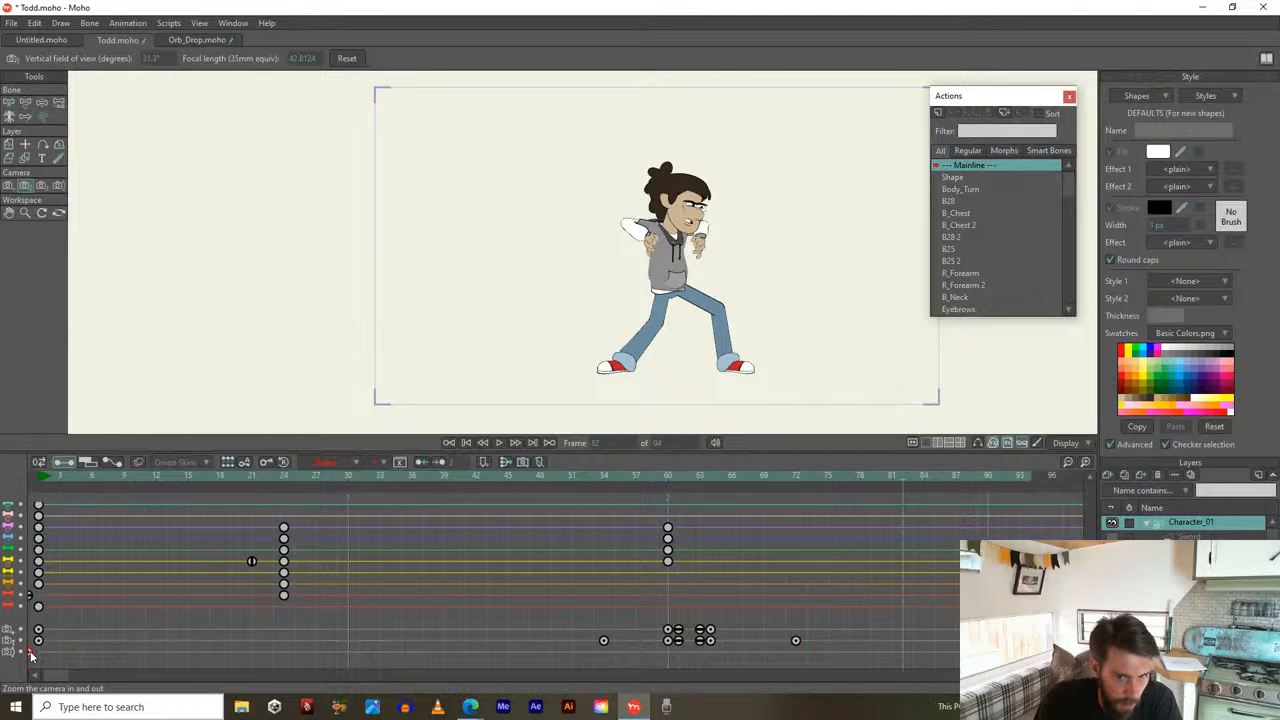
scroll(44, 656, left, 1)
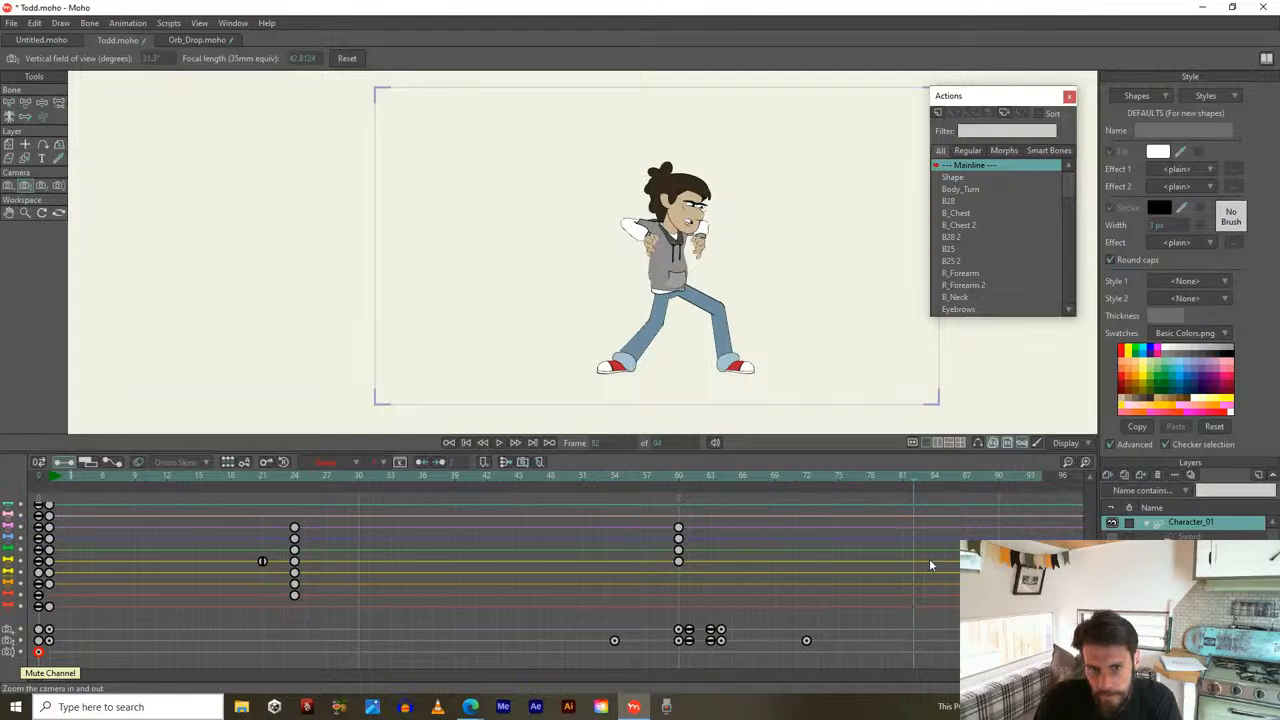
key(ctrl+z)
drag(914, 476, 916, 531)
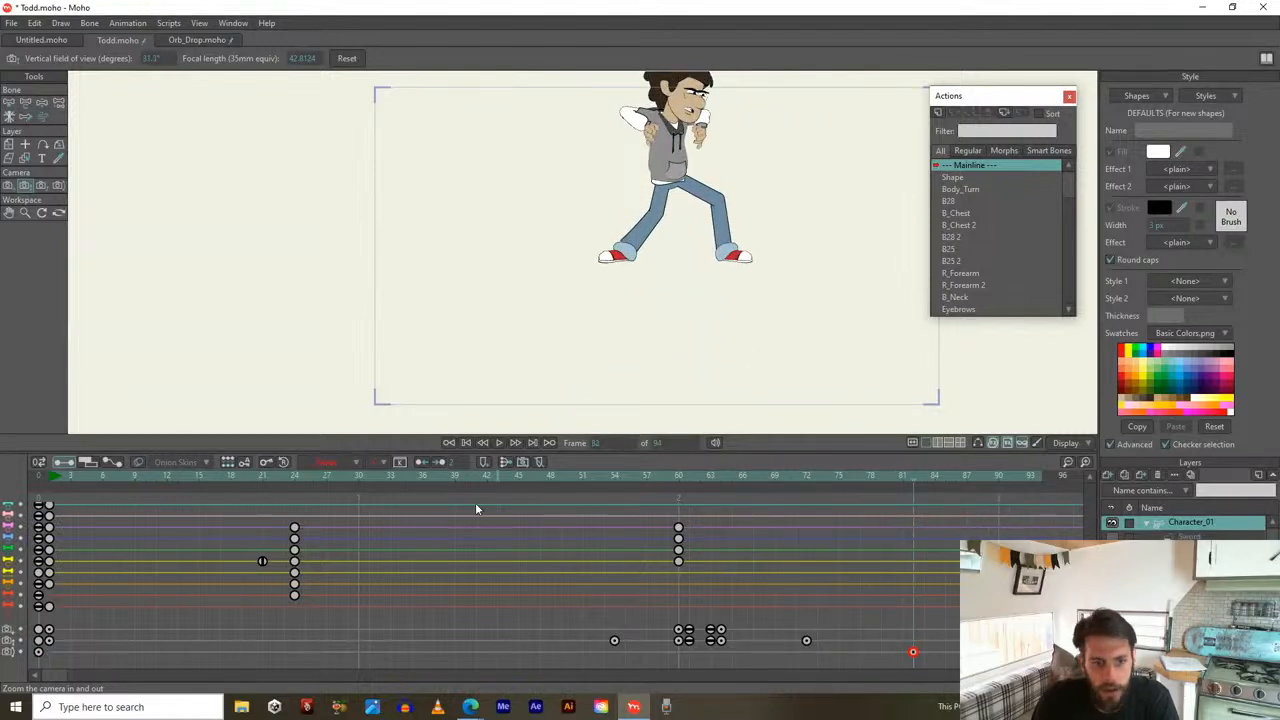
Set the copied camera tilt key to Smooth interpolation, move it to frame 72 and preview the animation
click(327, 462)
click(341, 492)
drag(796, 669, 803, 669)
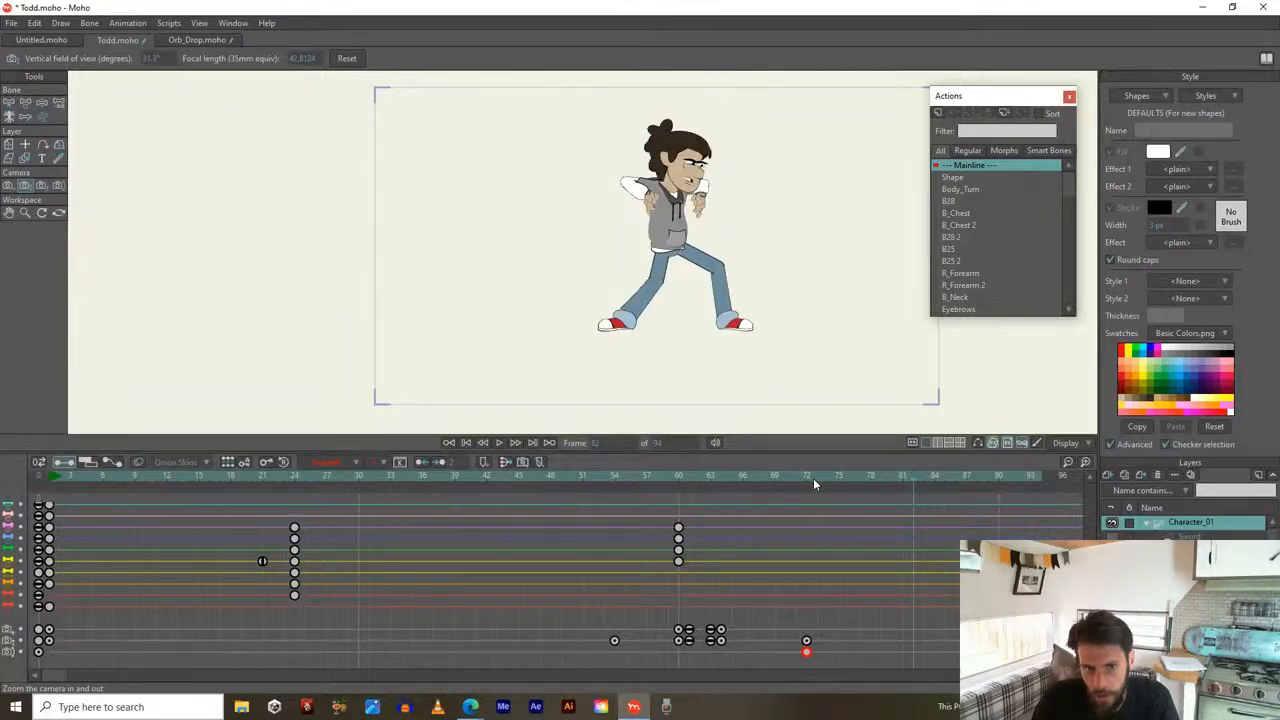
drag(810, 476, 945, 587)
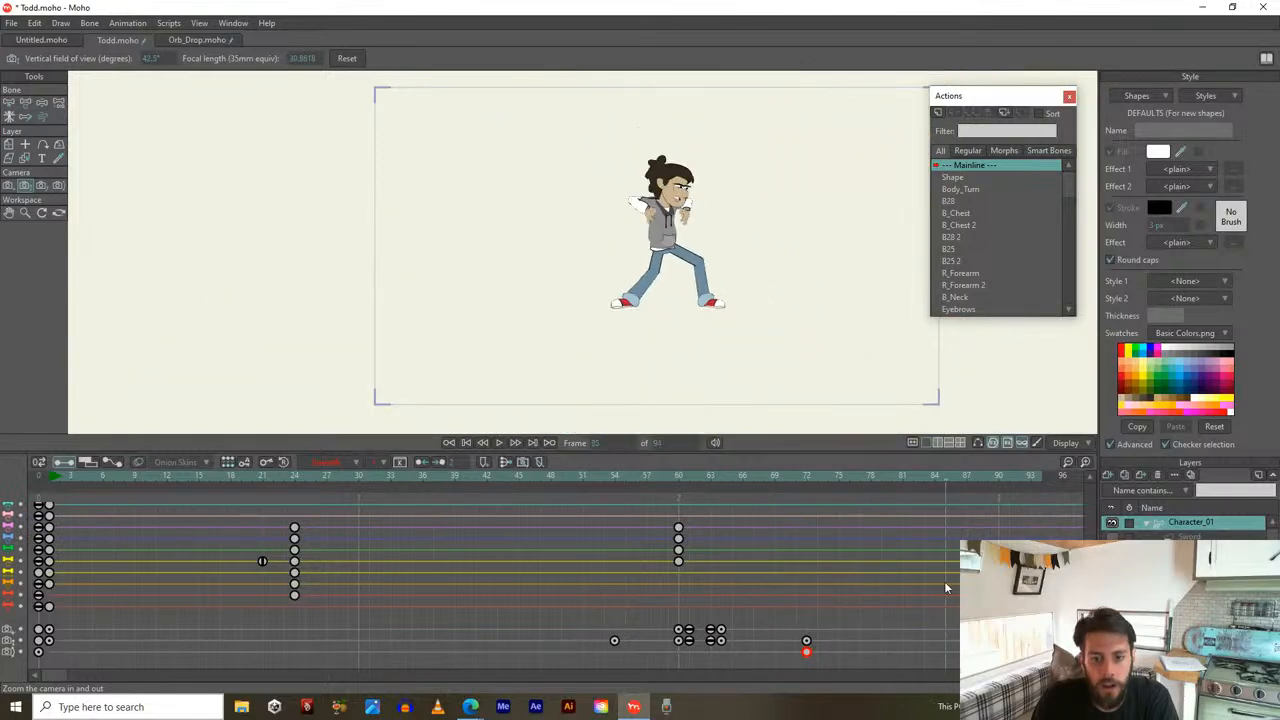
key(space)
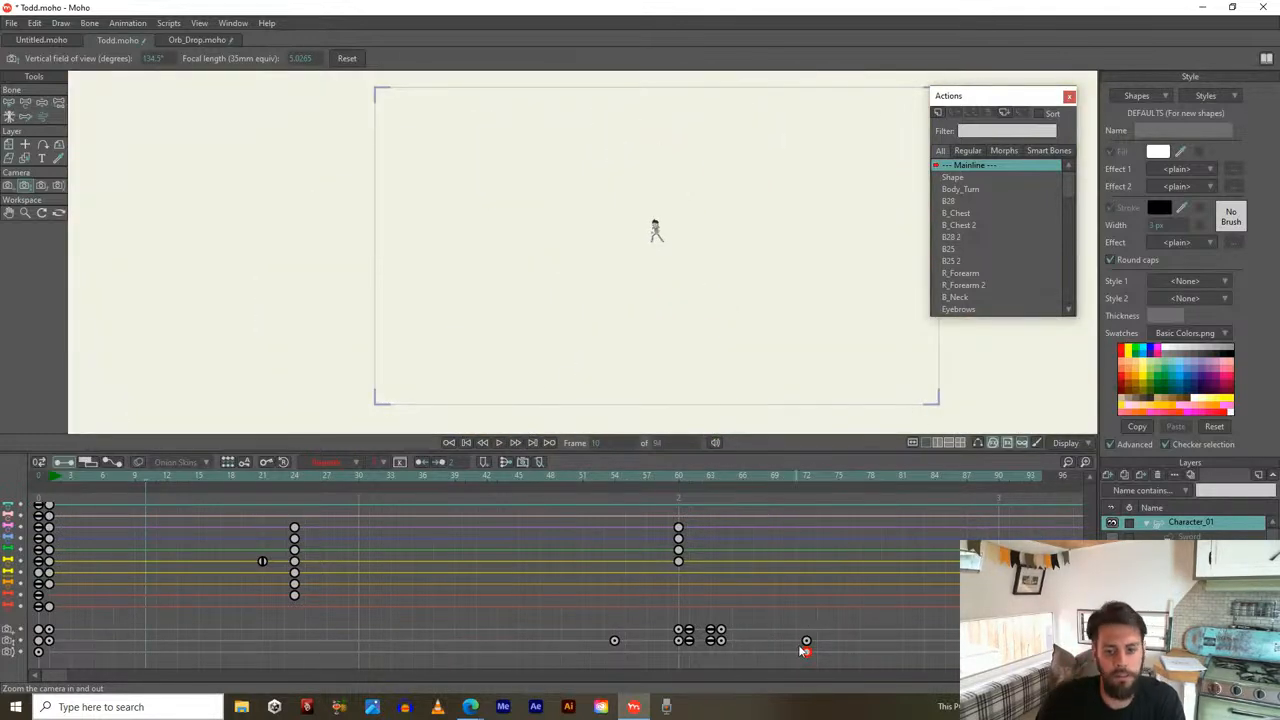
Set the frame 0 camera tilt key to Linear interpolation and play back the camera move
click(39, 653)
click(332, 463)
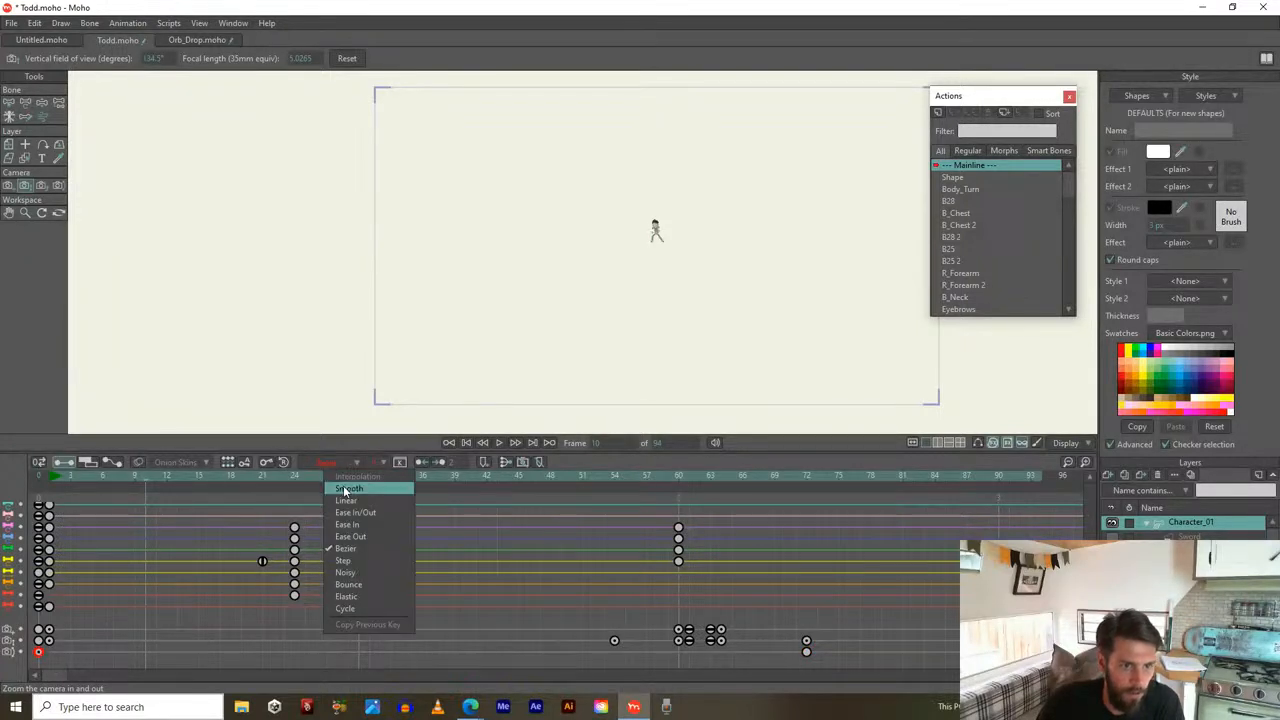
click(347, 501)
key(space)
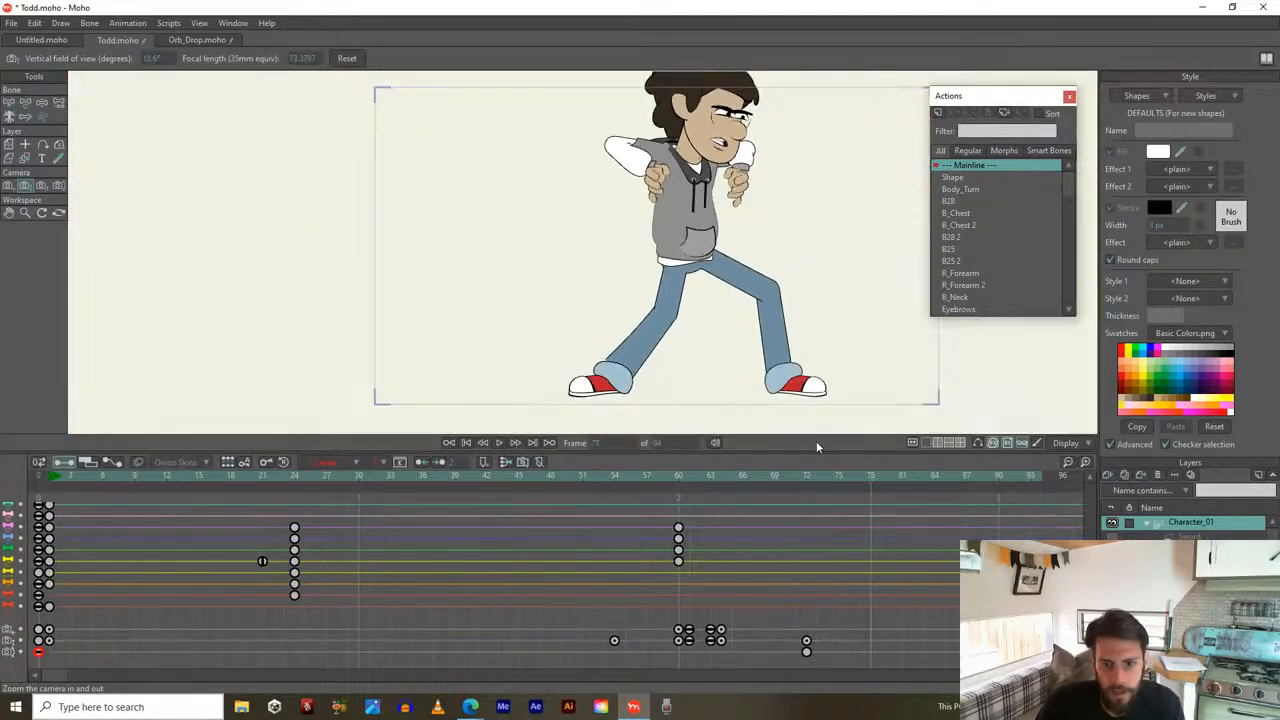
click(805, 476)
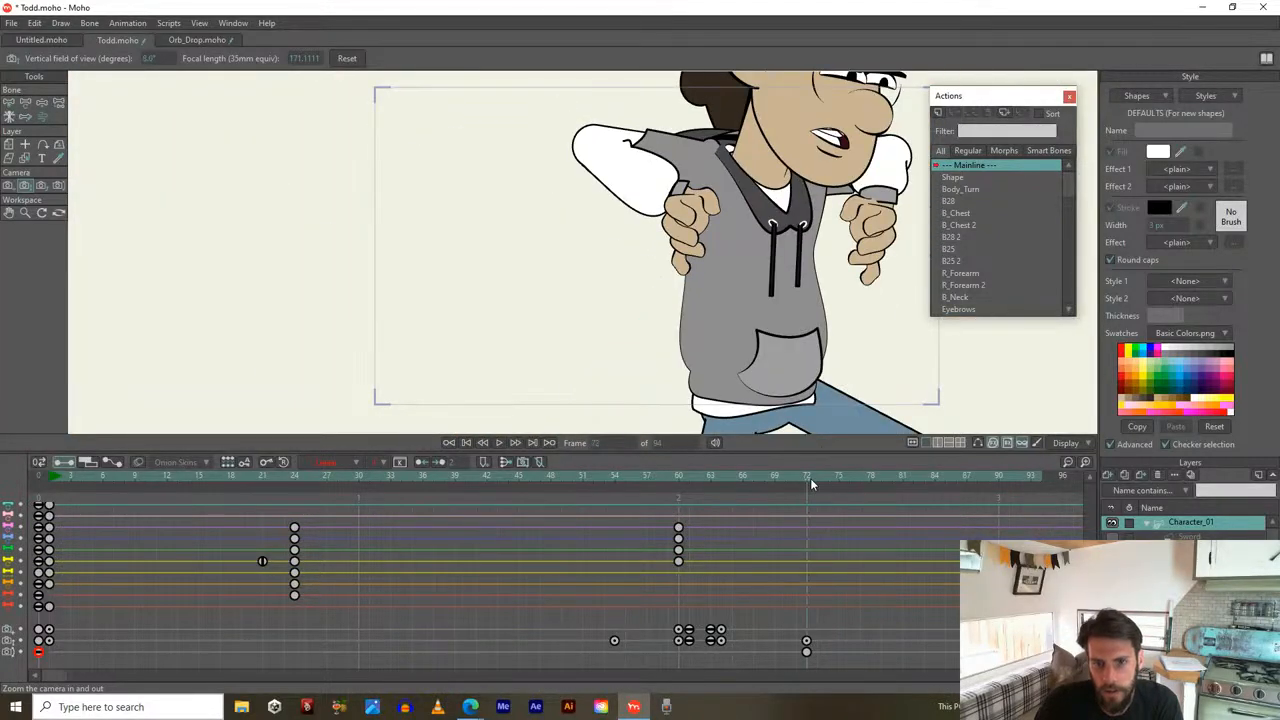
At frame 64, track the camera right and down to the character's legs, at about X 0.10 and Y -0.68
drag(810, 478, 724, 475)
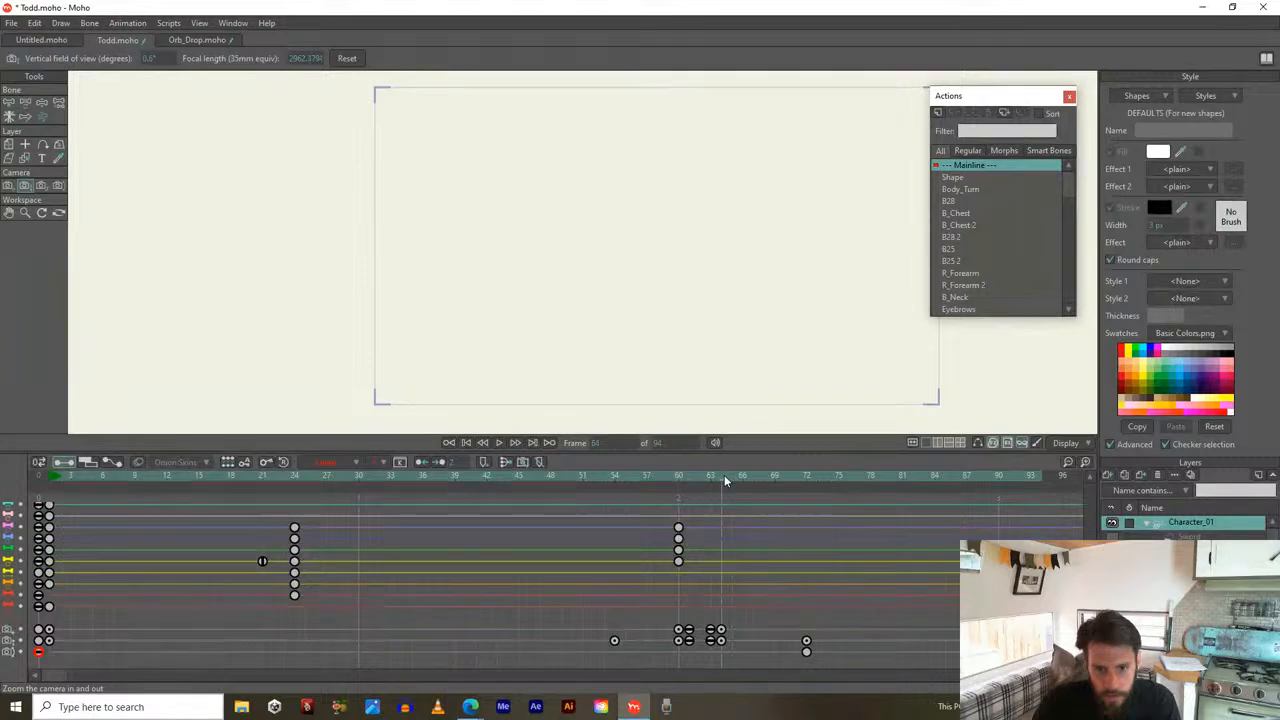
drag(679, 226, 632, 263)
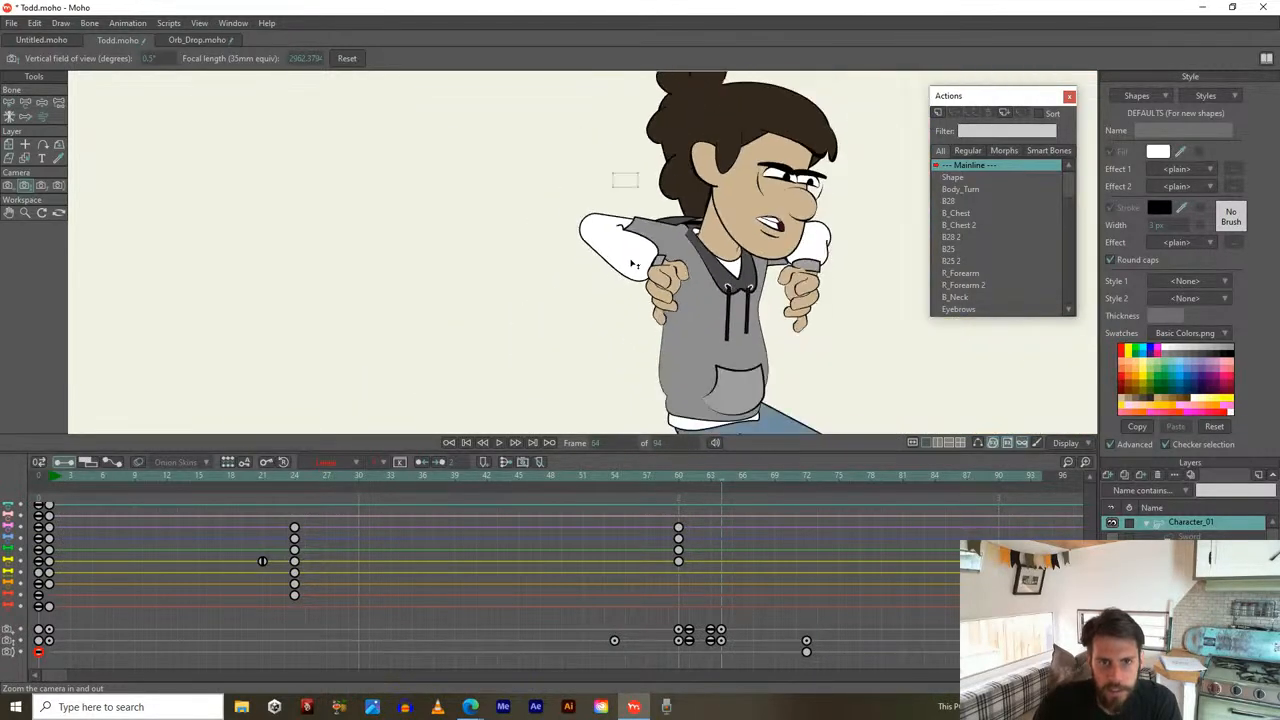
click(9, 186)
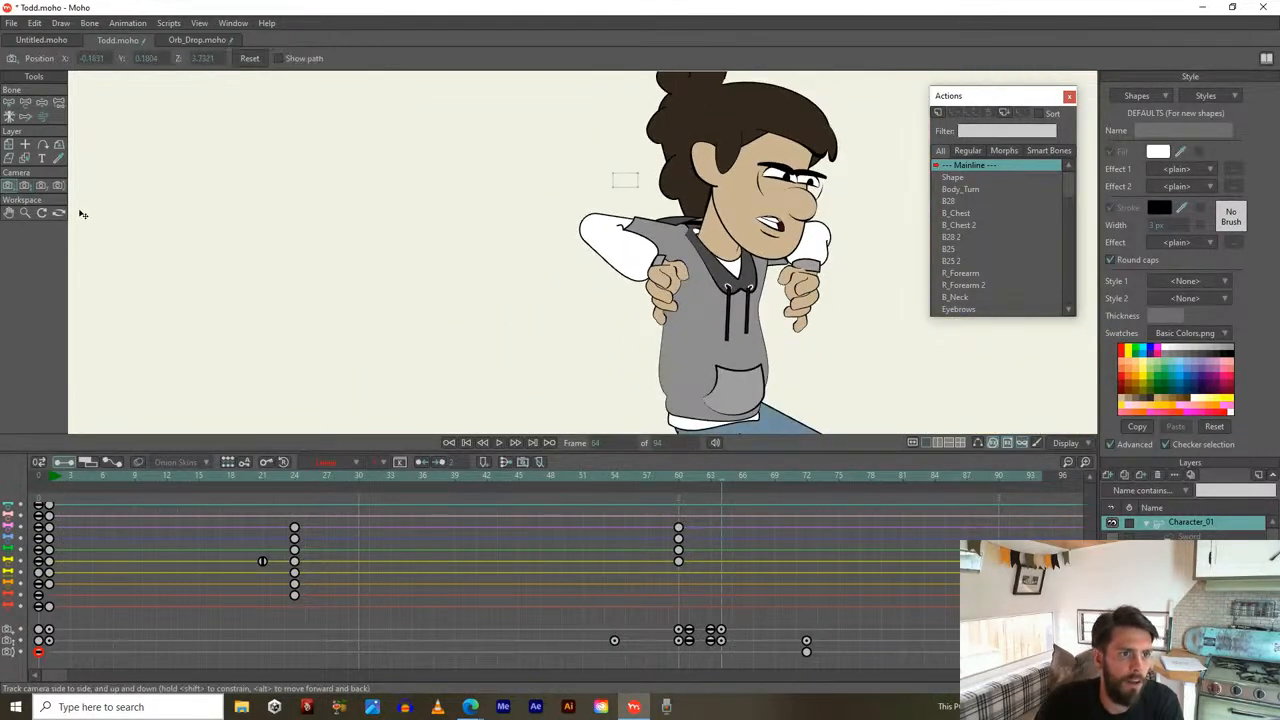
drag(538, 283, 545, 277)
drag(608, 226, 741, 183)
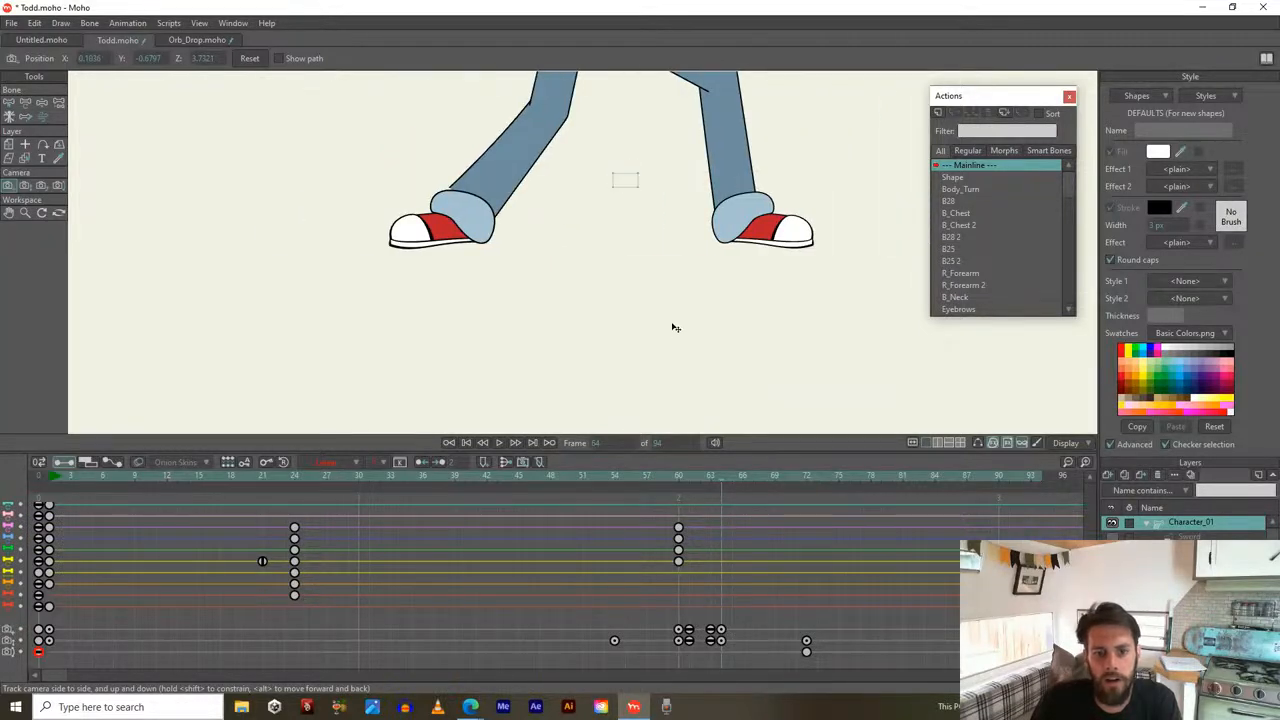
Move the frame 72 camera tilt key to frame 64 and scrub through the zoom-out to check the framing
drag(724, 473, 805, 513)
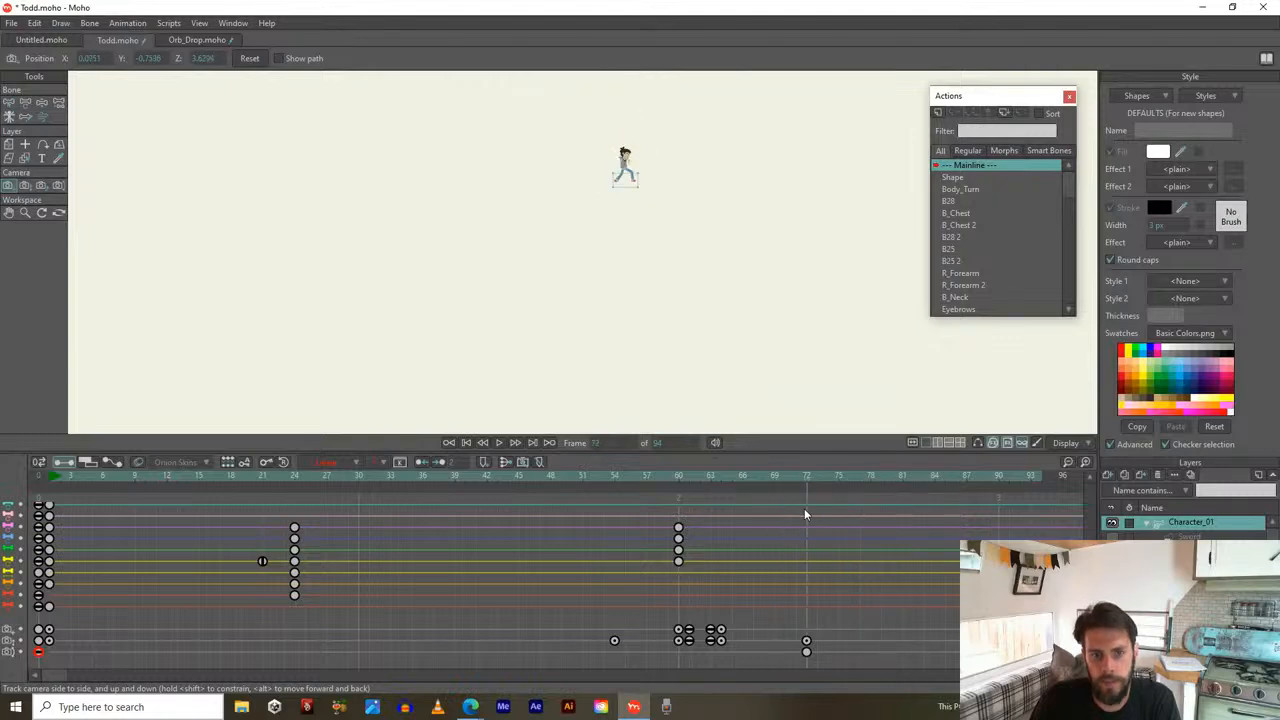
drag(631, 216, 647, 323)
drag(674, 489, 796, 506)
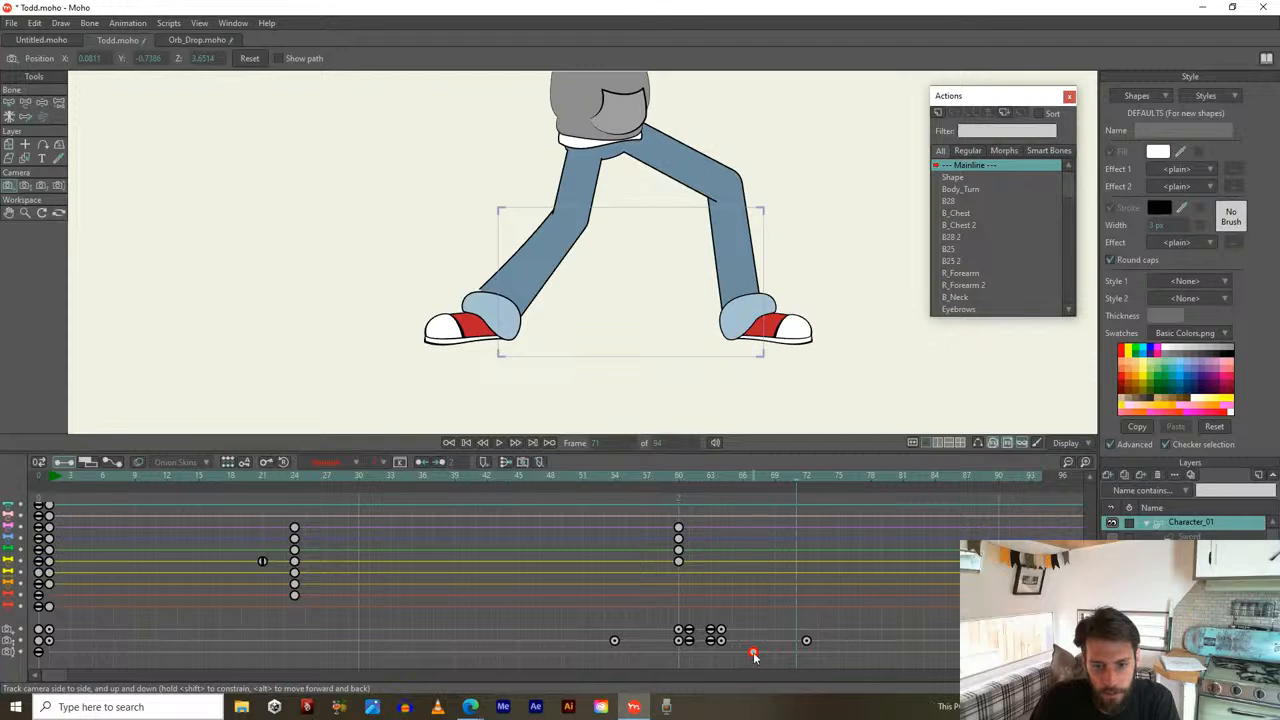
drag(679, 477, 826, 510)
drag(712, 477, 836, 521)
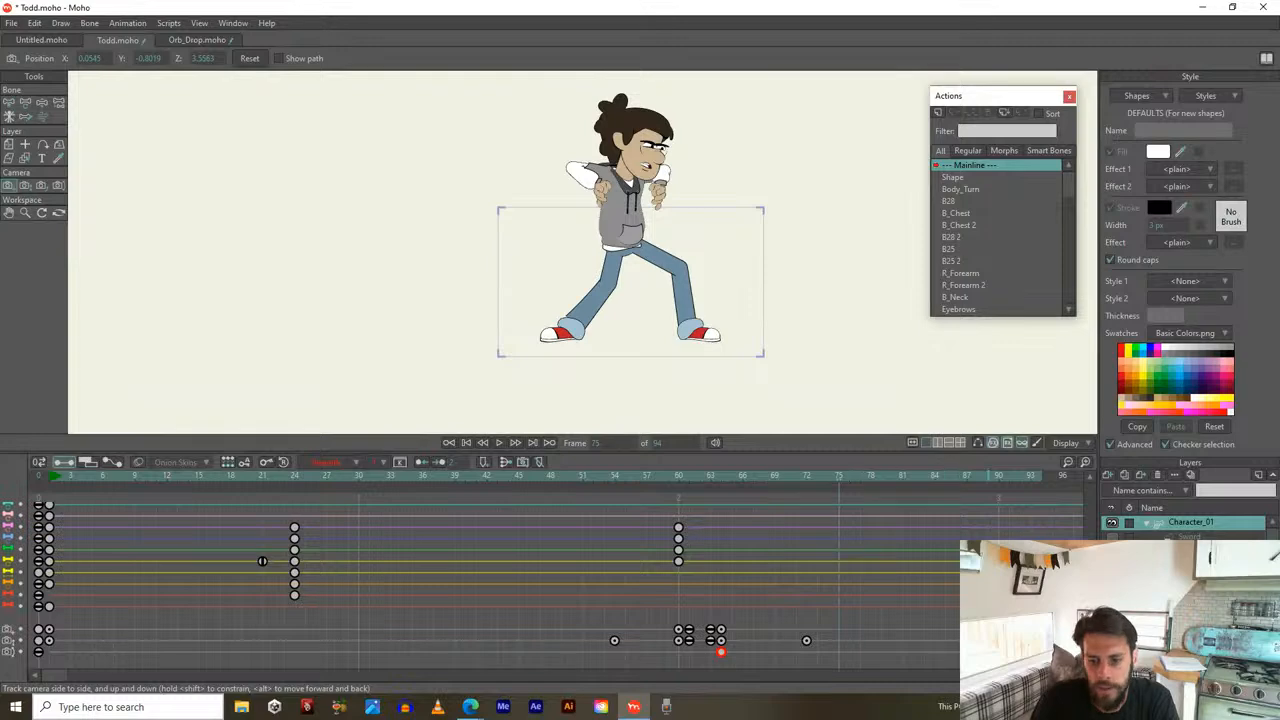
Move the final camera tilt key to frame 78 and play back the shot
drag(873, 657, 862, 657)
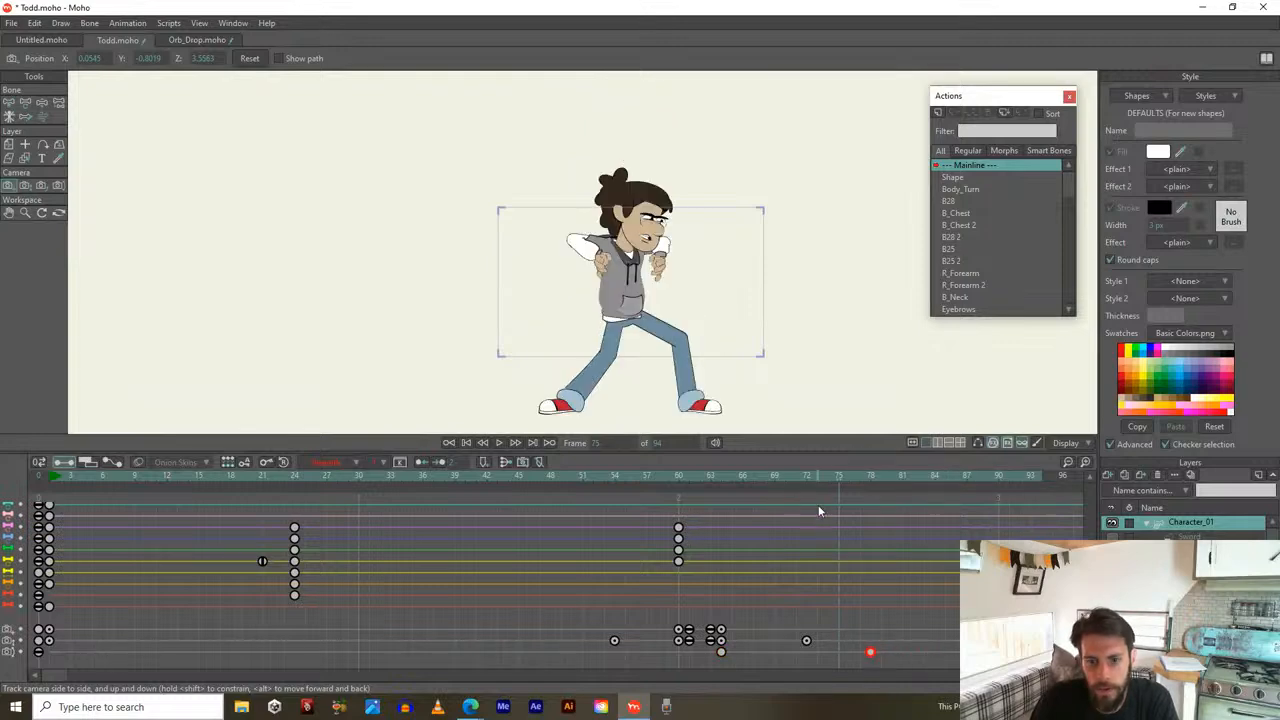
drag(841, 485, 944, 556)
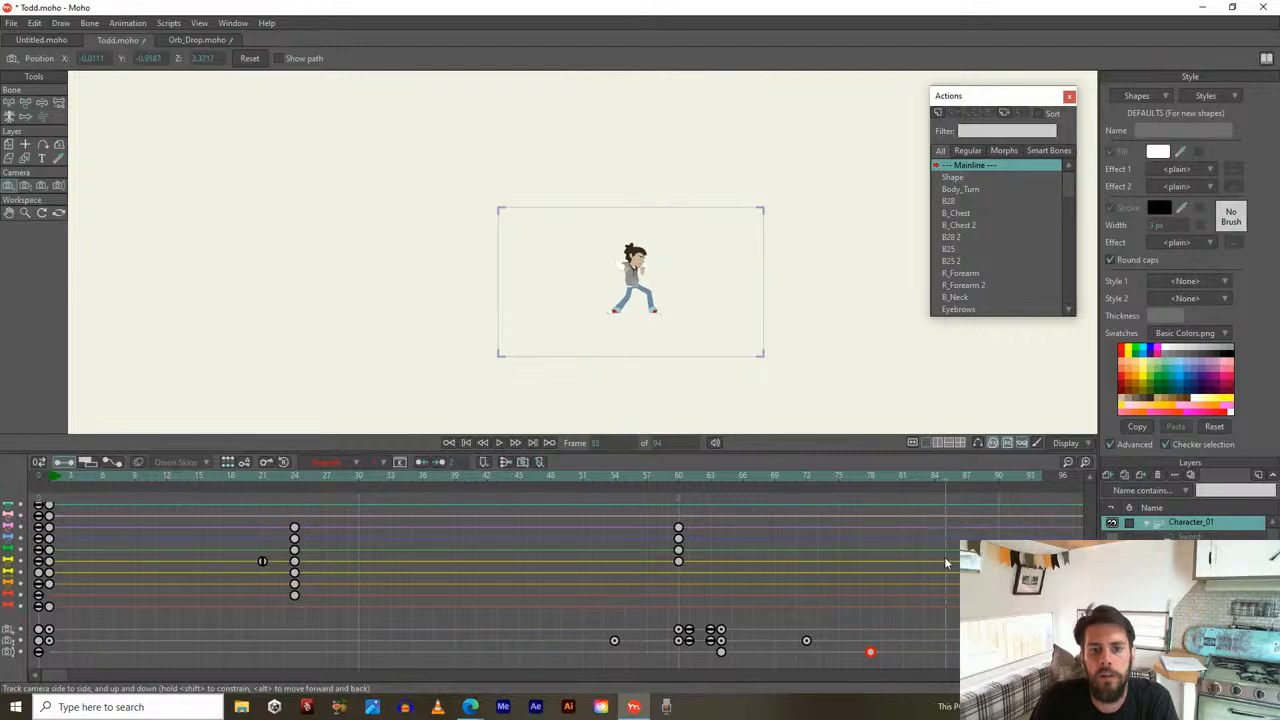
key(space)
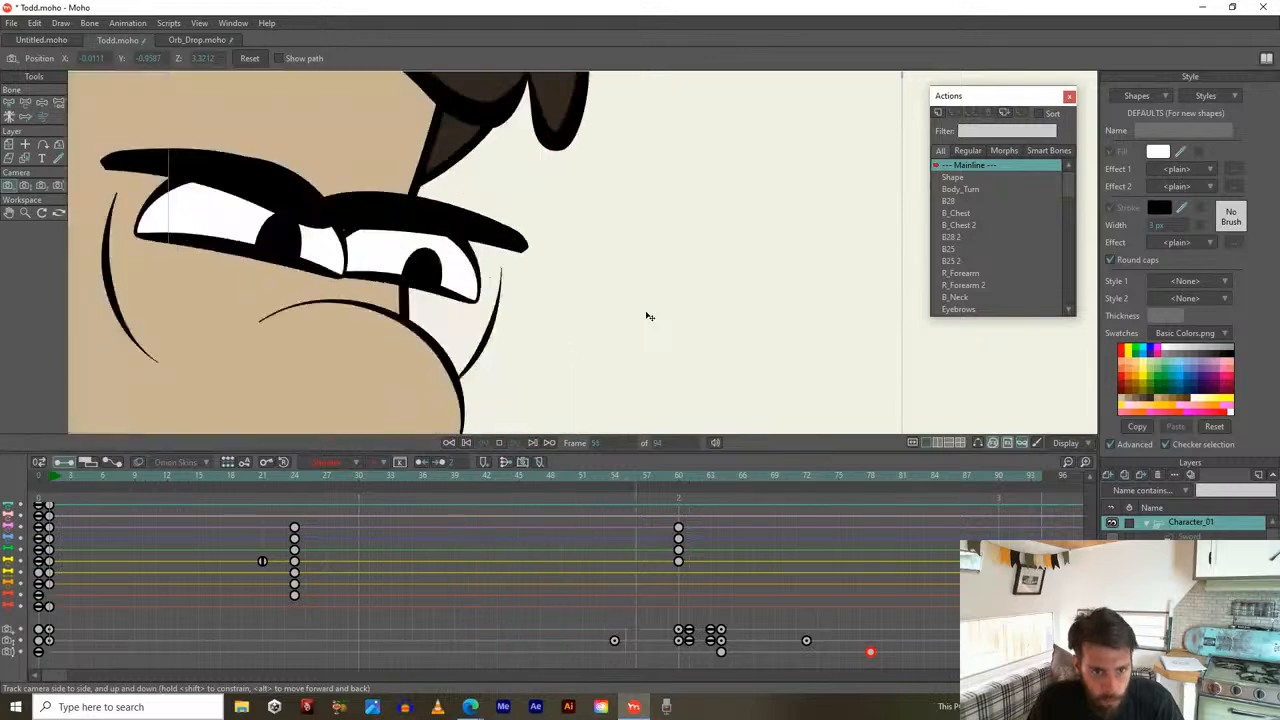
key(space)
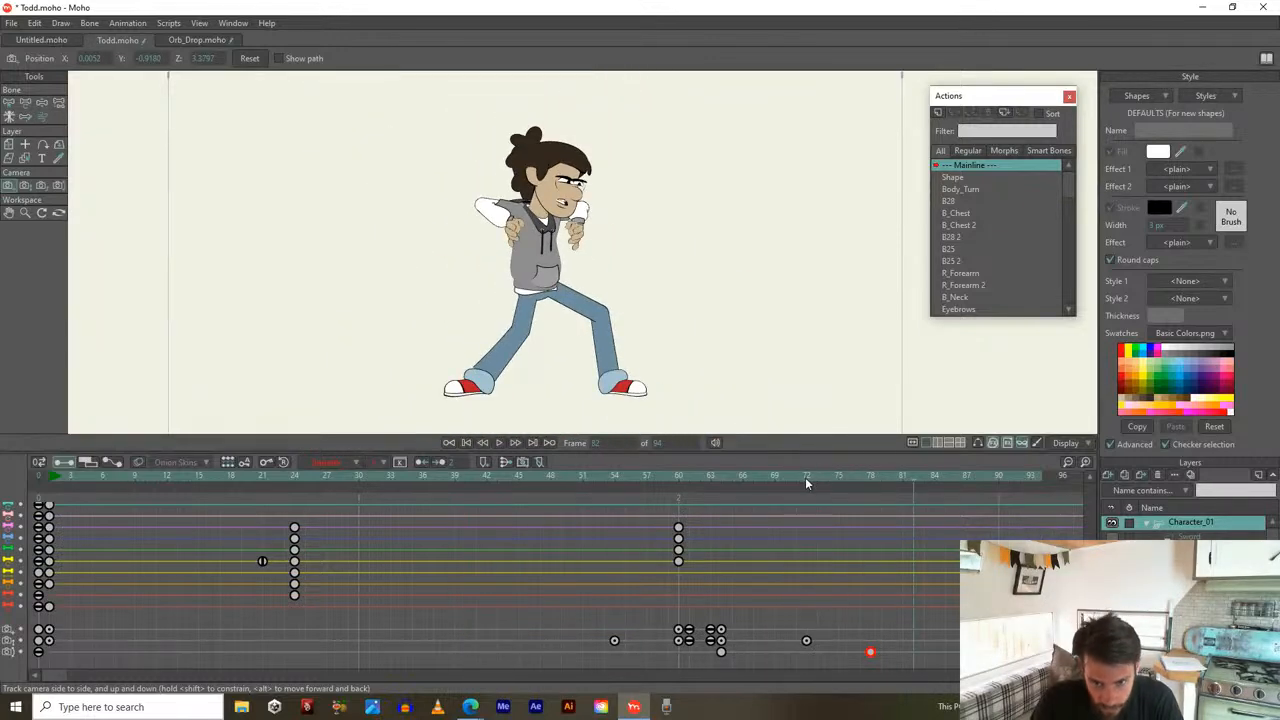
Set the frame 72 camera zoom key to Smooth interpolation and scrub through to frame 90
drag(744, 474, 808, 490)
drag(775, 602, 815, 653)
click(318, 463)
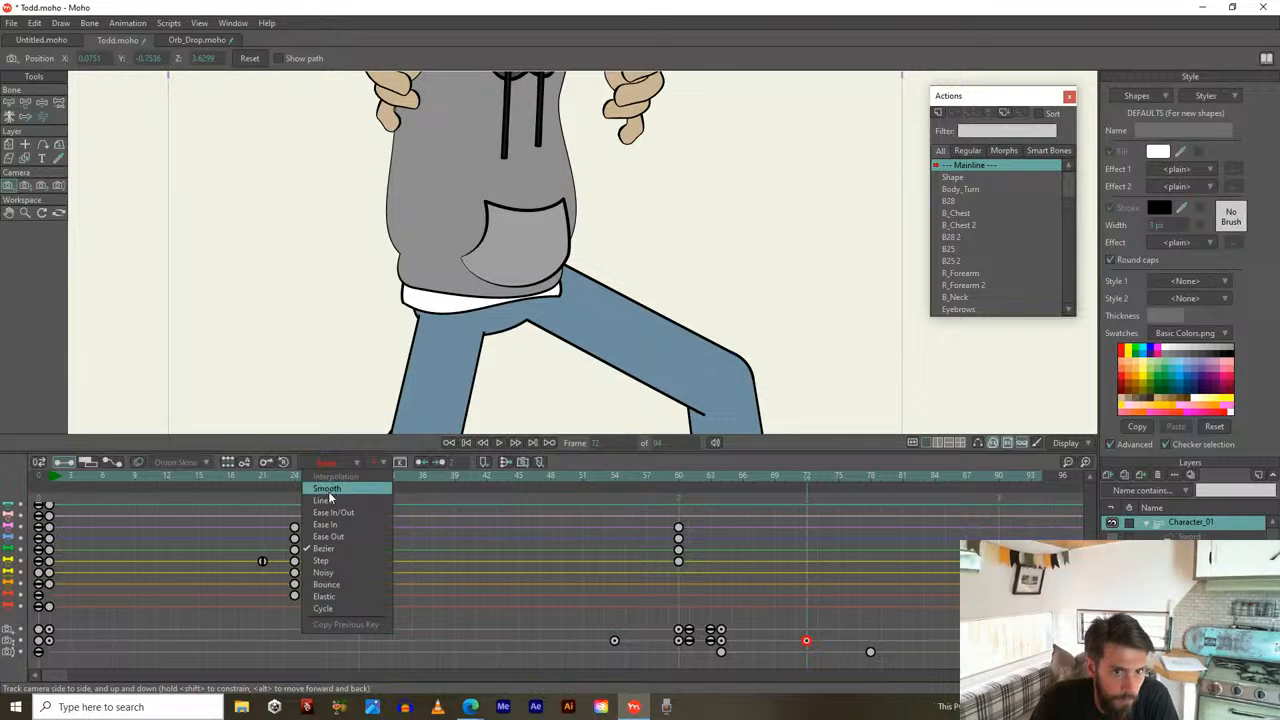
click(328, 493)
click(710, 477)
drag(755, 497, 842, 510)
drag(921, 521, 996, 493)
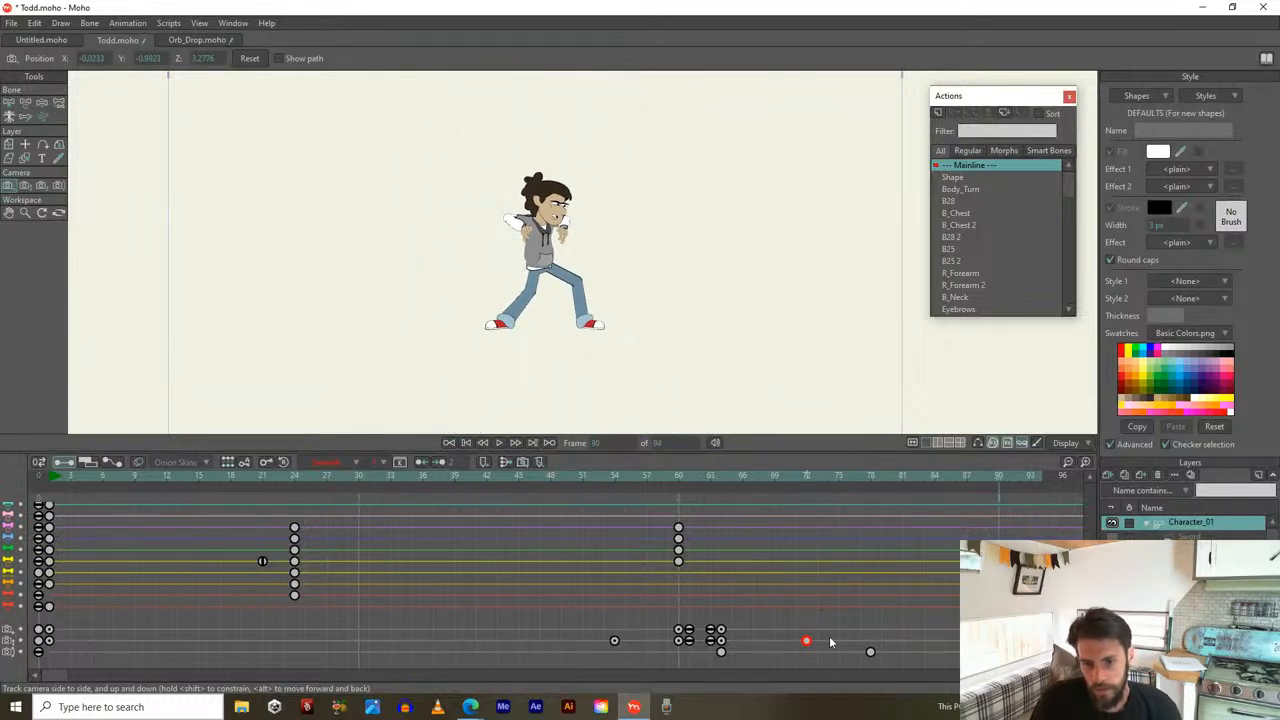
Show the camera tilt curve in the motion graph and move its last key to frame 90
click(871, 653)
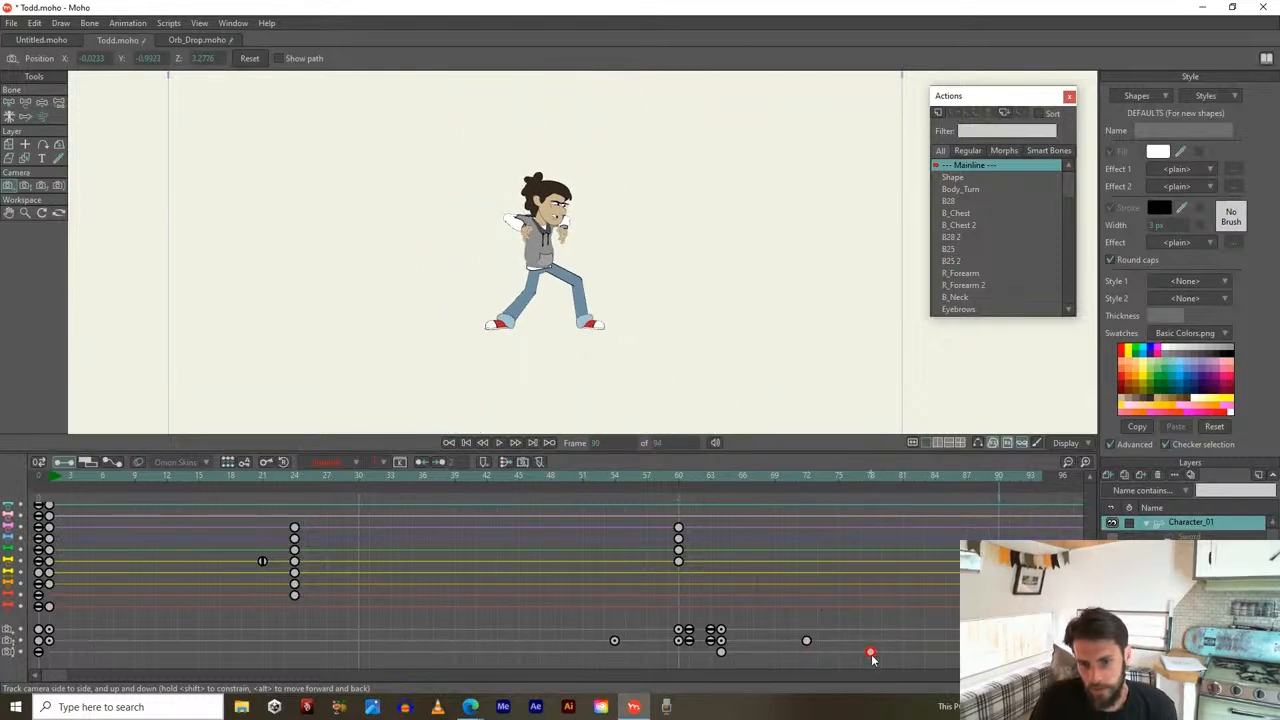
click(116, 464)
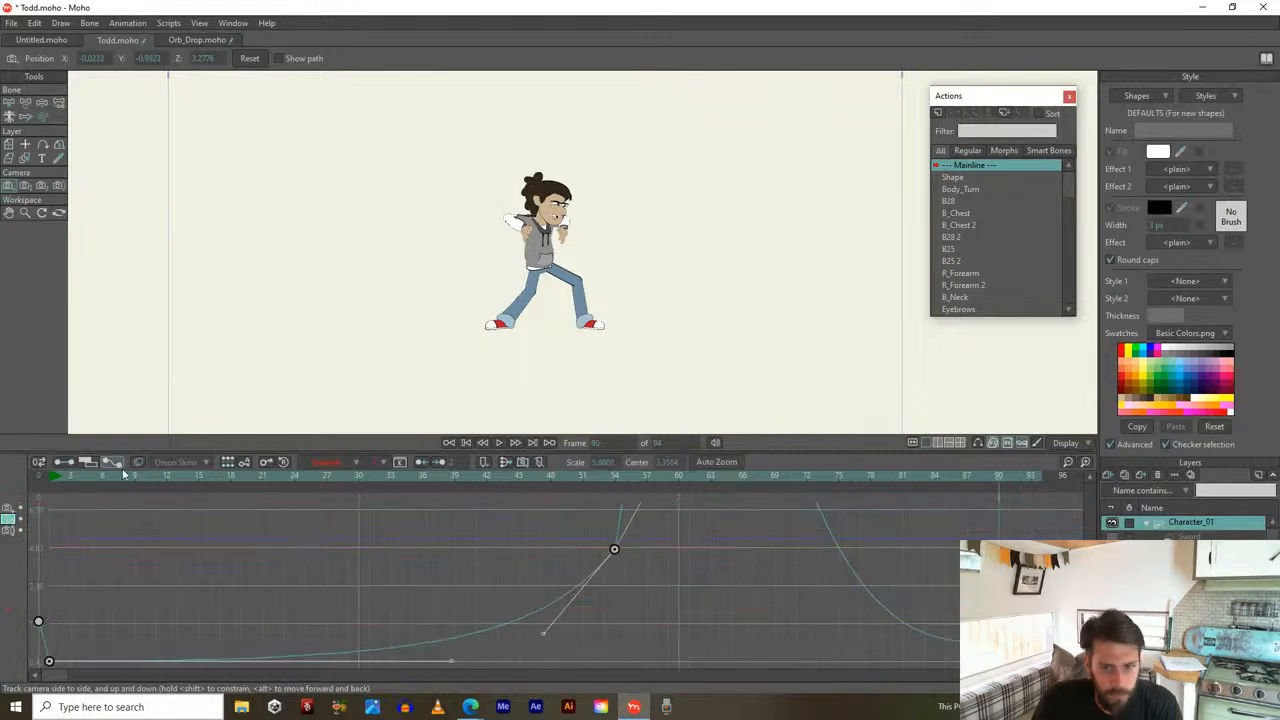
scroll(692, 586, down, 5)
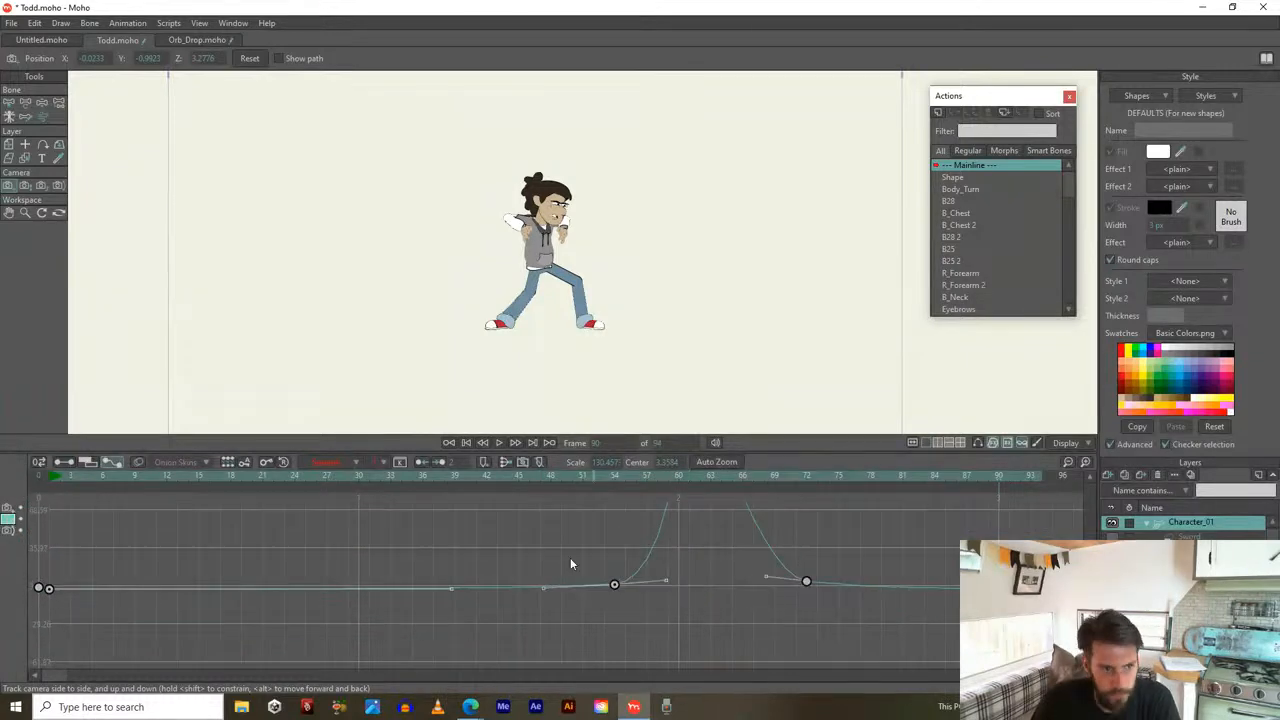
click(9, 530)
click(9, 530)
click(5, 519)
scroll(590, 604, down, 3)
drag(685, 574, 429, 566)
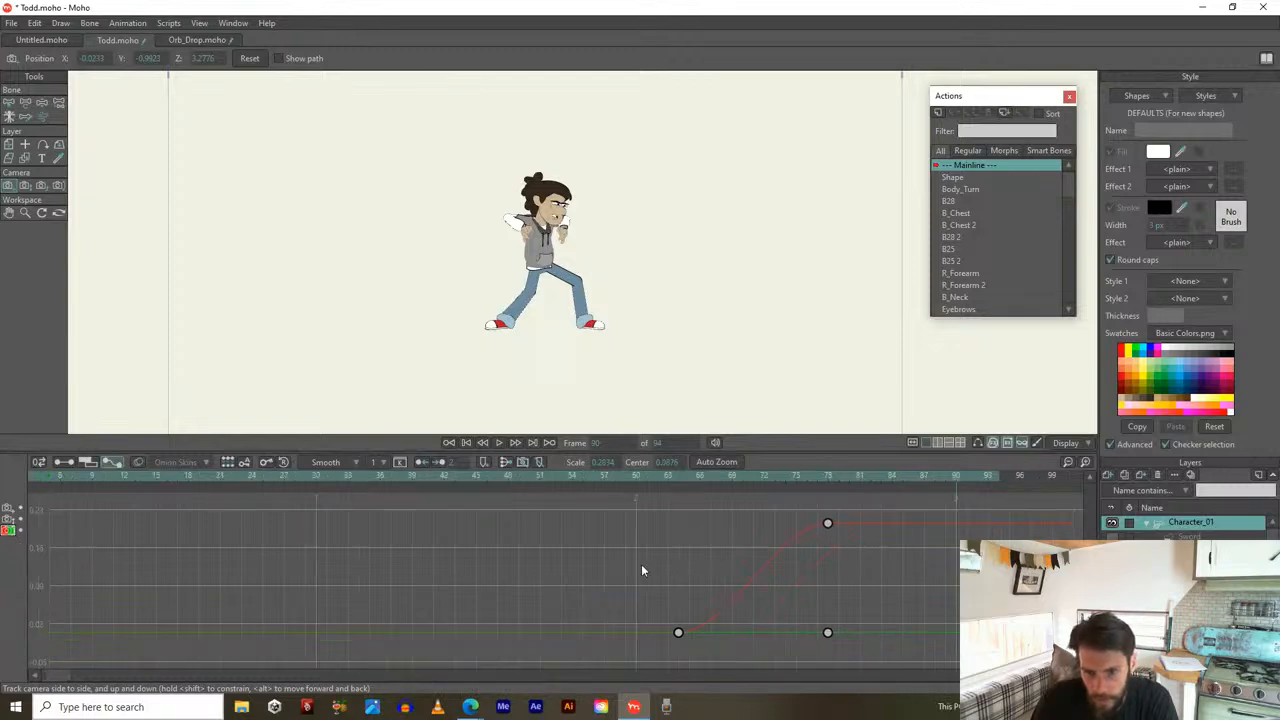
scroll(628, 518, down, 2)
drag(578, 517, 622, 558)
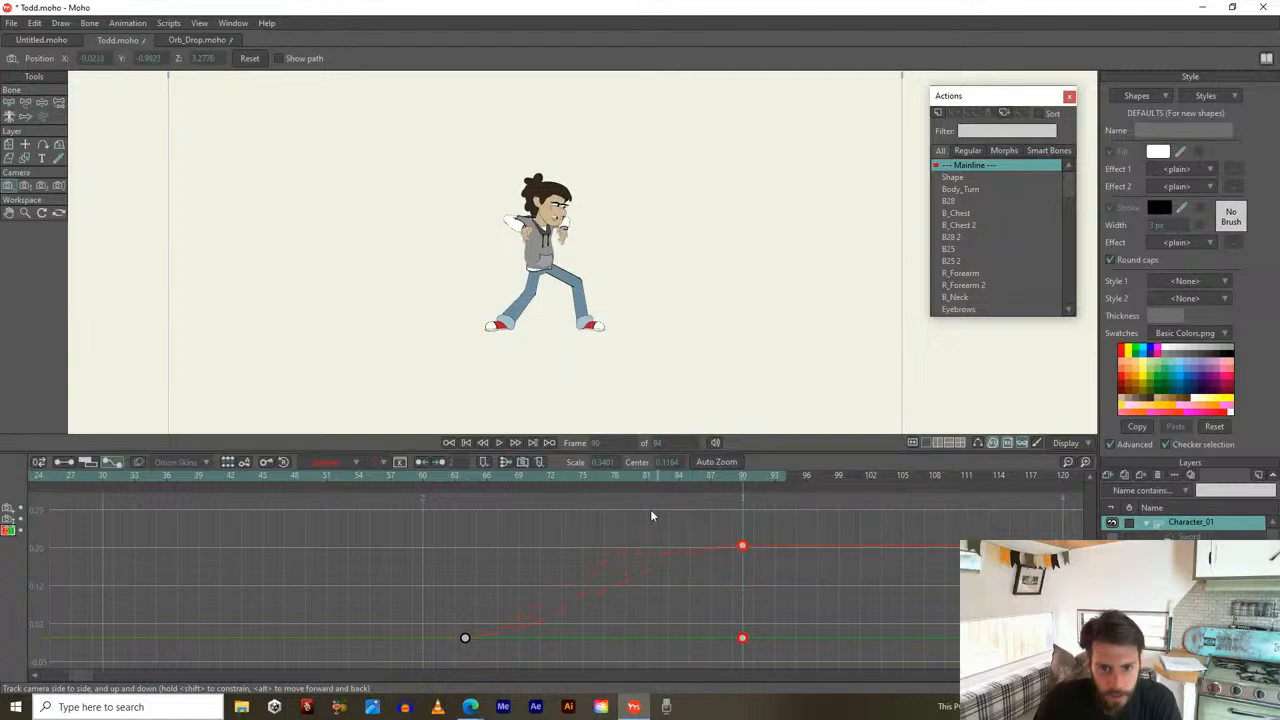
Set the camera tilt keys at frames 64 and 90 to Bezier interpolation and scrub between them
click(326, 463)
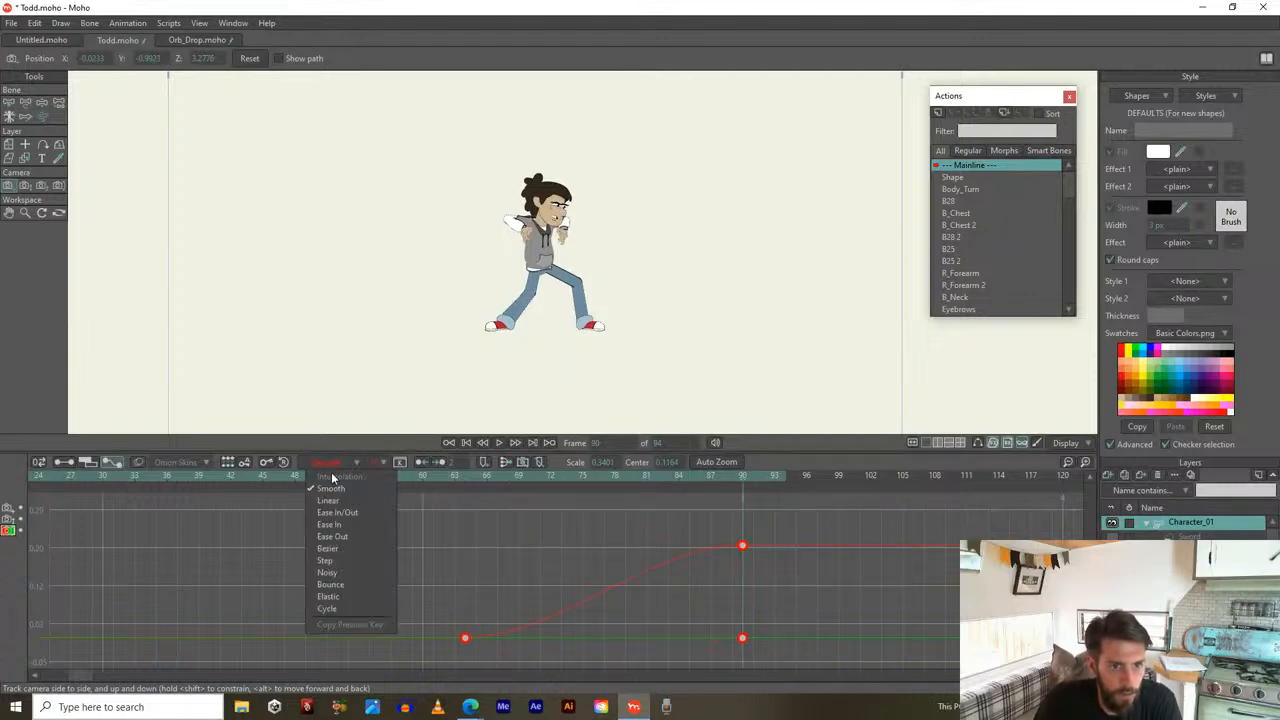
click(335, 549)
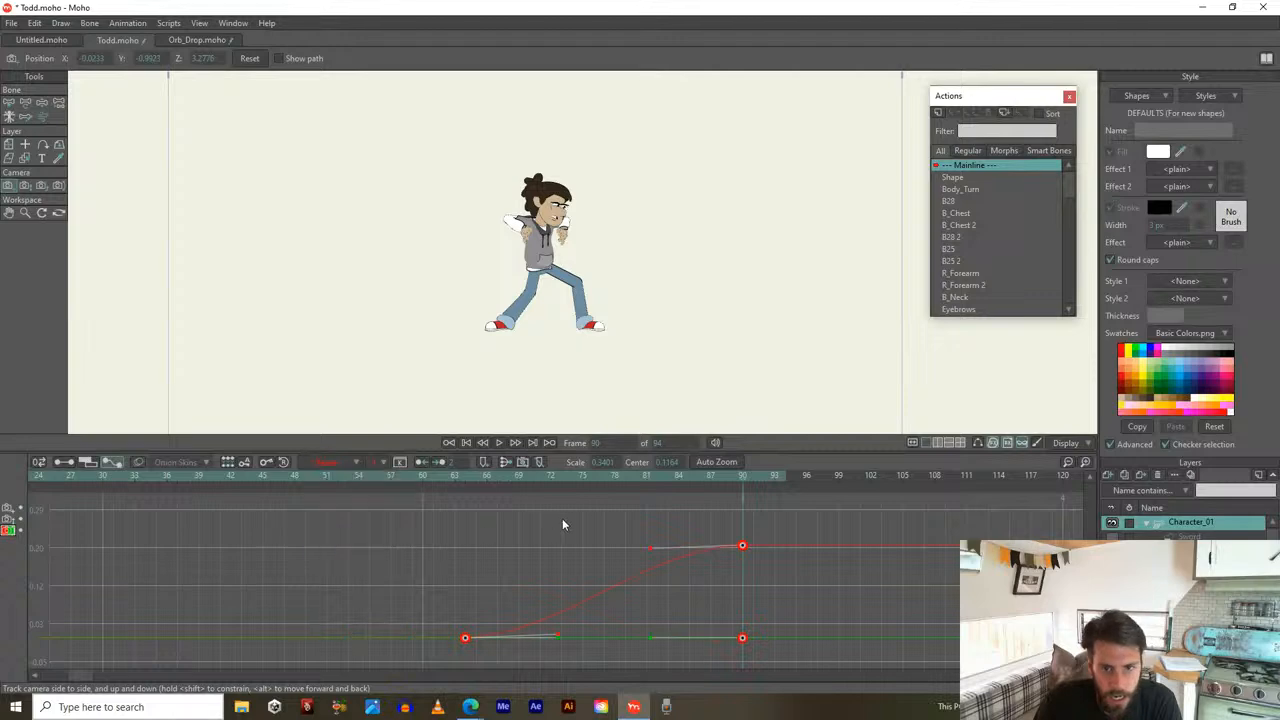
drag(470, 474, 605, 508)
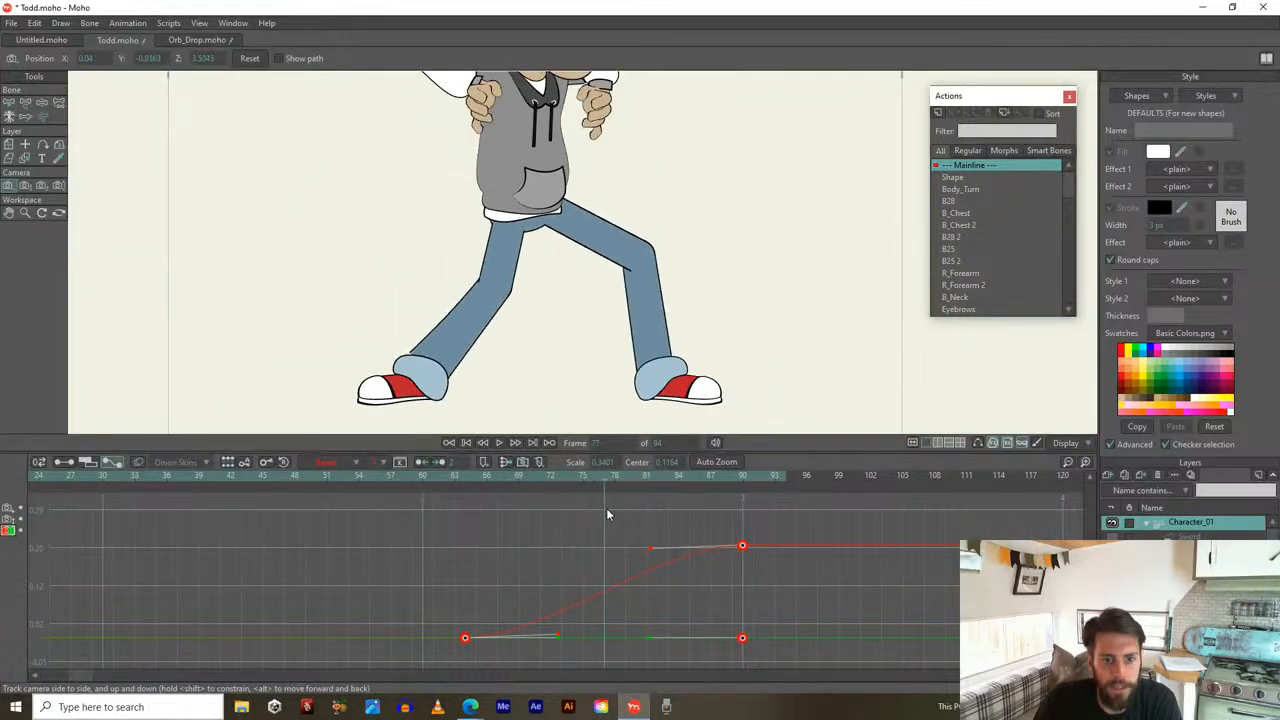
Lengthen the frame 90 tilt key's incoming Bezier handle back to about frame 68 and scrub to check the slowdown
click(630, 528)
drag(697, 524, 850, 594)
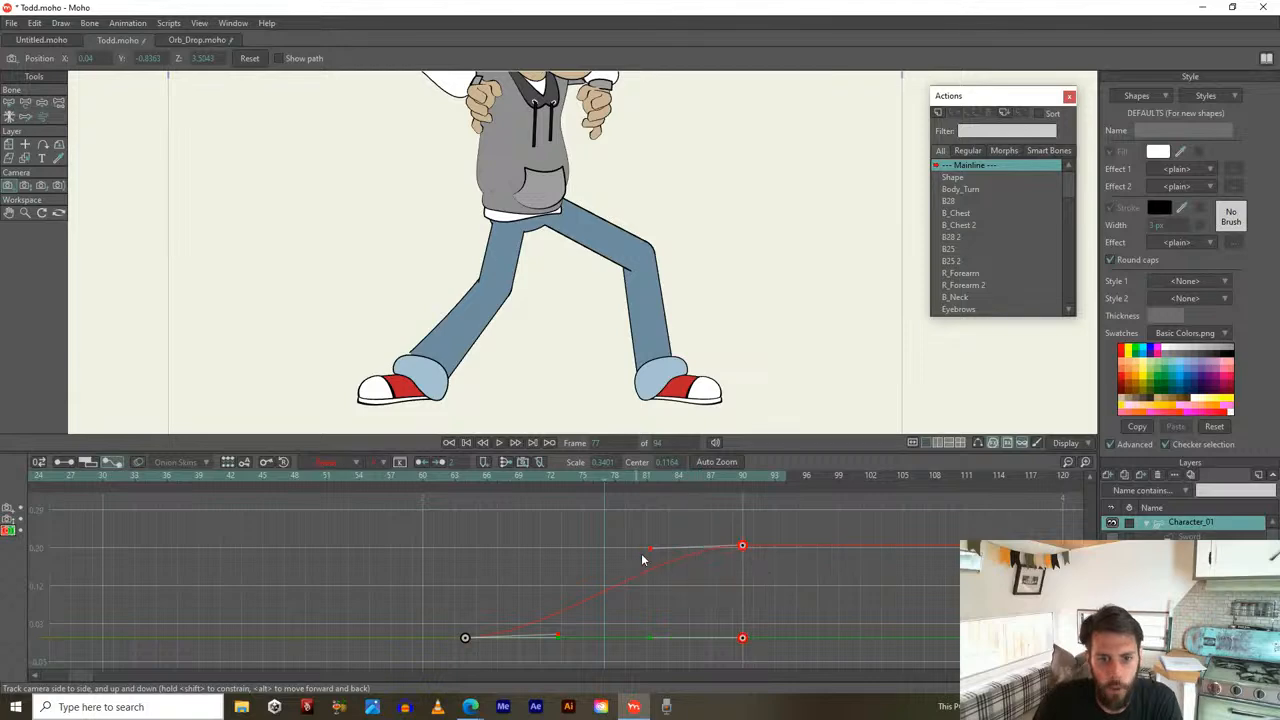
drag(520, 548, 511, 552)
drag(585, 486, 640, 536)
drag(642, 369, 658, 411)
drag(631, 482, 673, 628)
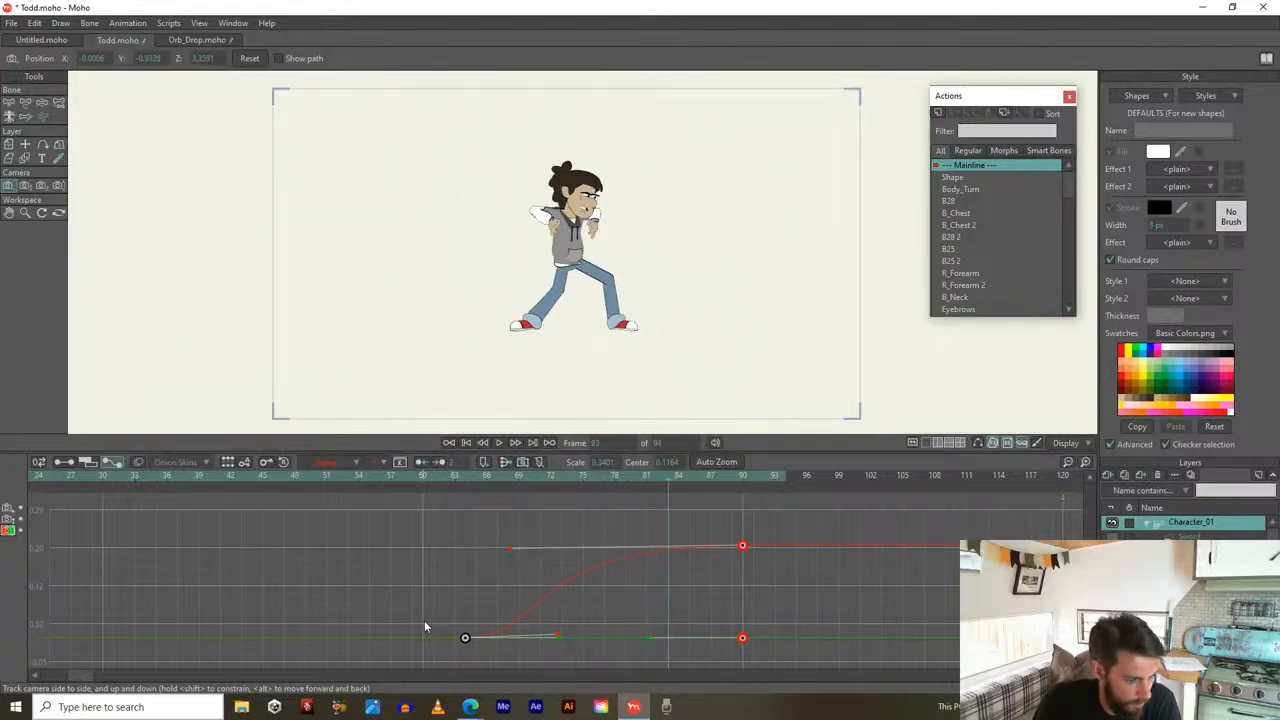
Show only the camera zoom curve in the motion graph and examine its shape around the frame 60 peak and frame 72 key
double_click(8, 522)
double_click(8, 522)
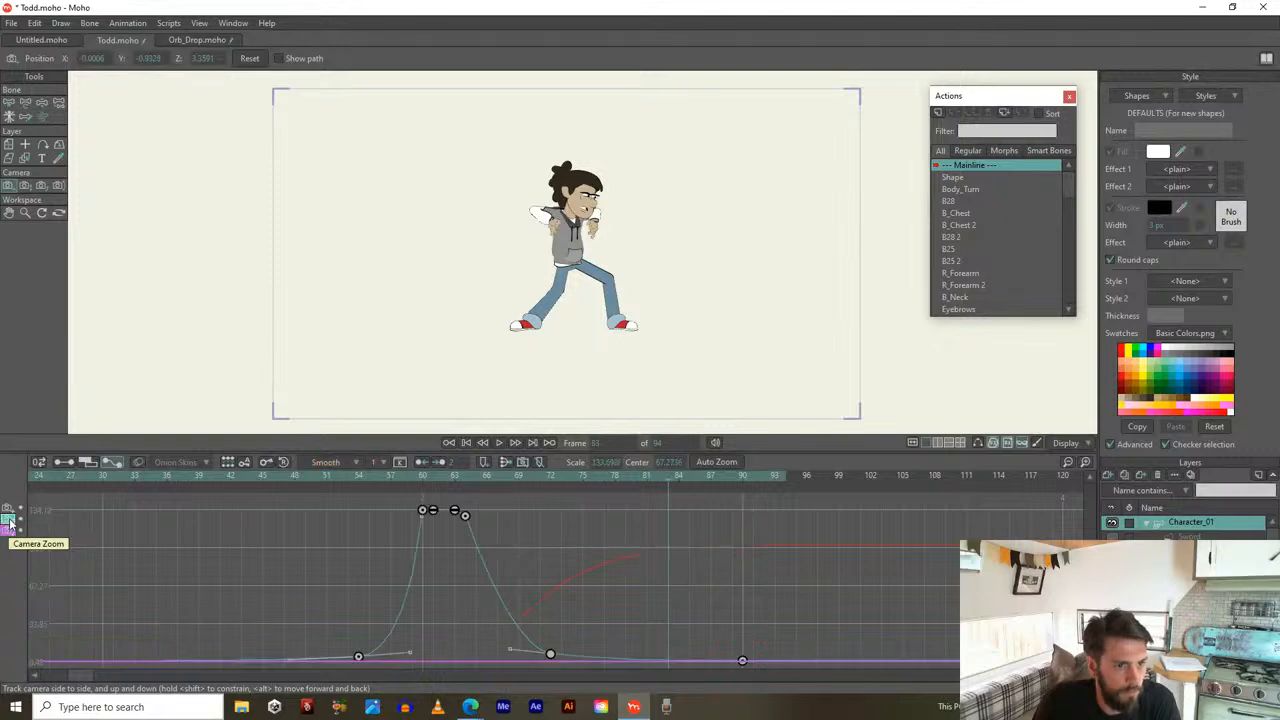
double_click(9, 531)
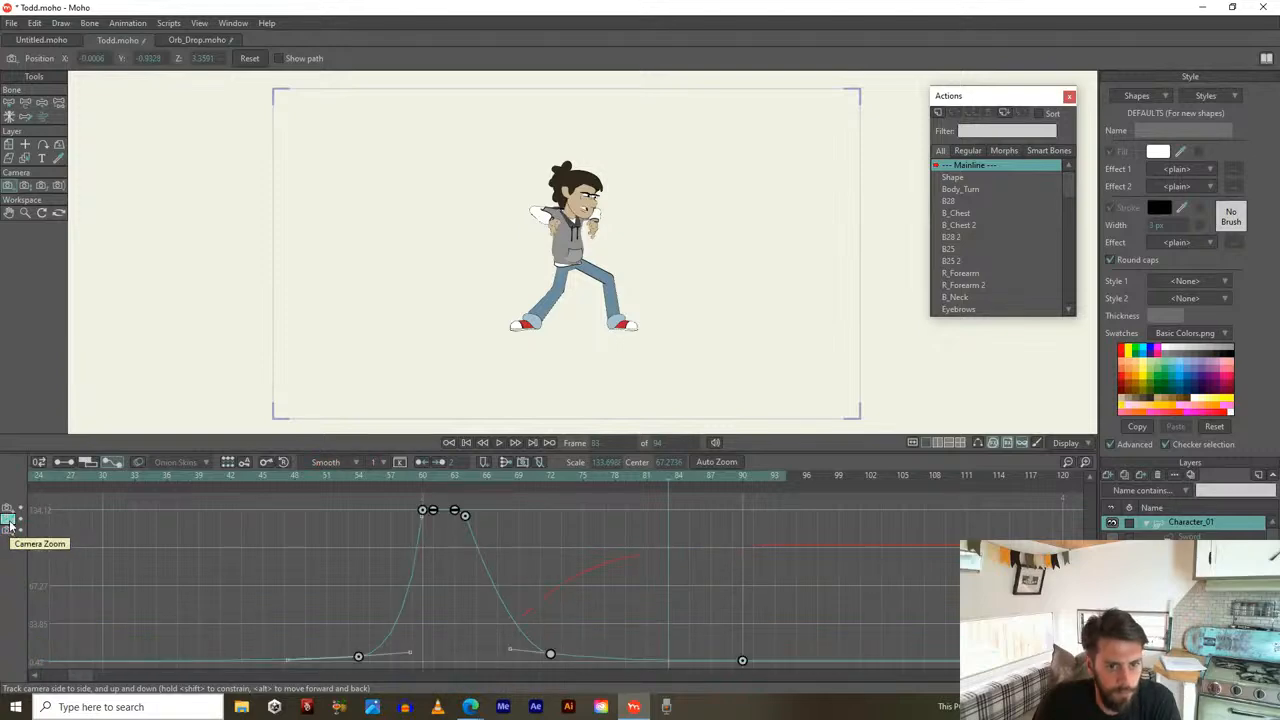
scroll(502, 580, up, 5)
drag(530, 612, 566, 546)
scroll(566, 546, up, 5)
drag(660, 538, 647, 607)
scroll(647, 608, up, 11)
scroll(801, 614, down, 3)
drag(569, 566, 578, 702)
drag(588, 522, 592, 682)
drag(585, 549, 708, 662)
scroll(684, 605, down, 10)
scroll(682, 604, down, 2)
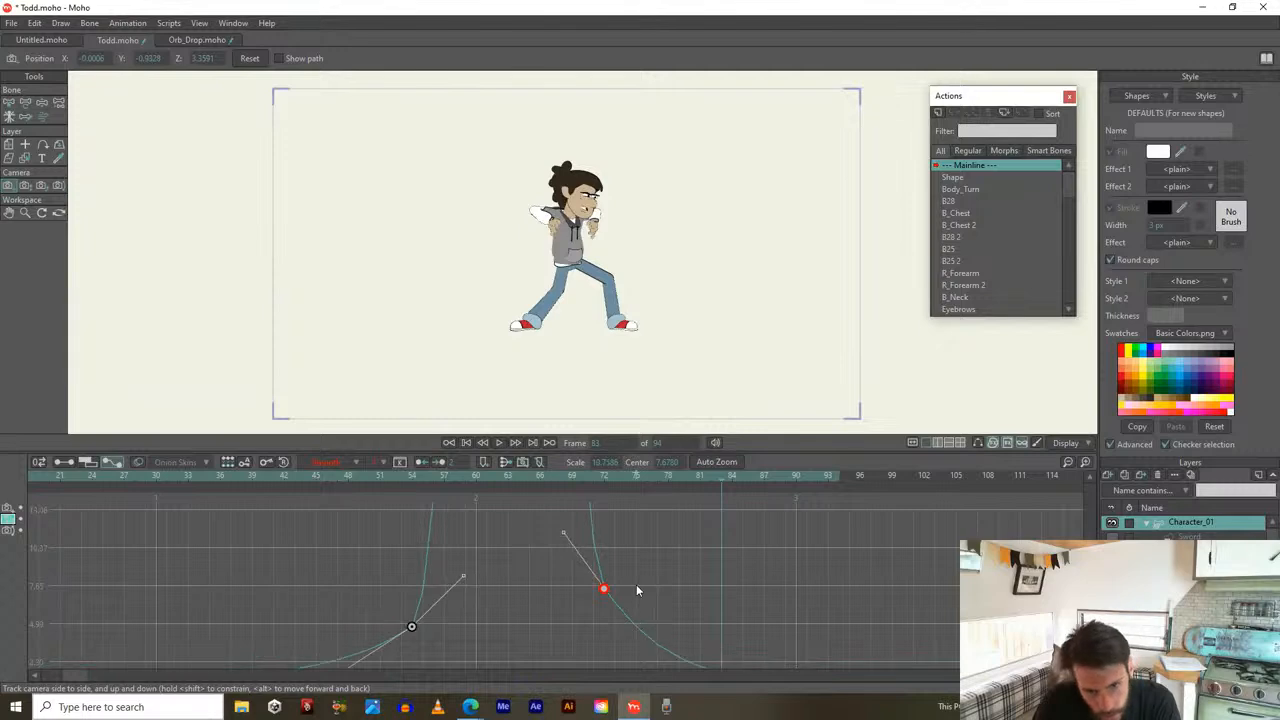
drag(606, 538, 600, 639)
scroll(553, 559, down, 12)
drag(553, 559, 620, 592)
scroll(618, 595, up, 9)
scroll(554, 538, up, 3)
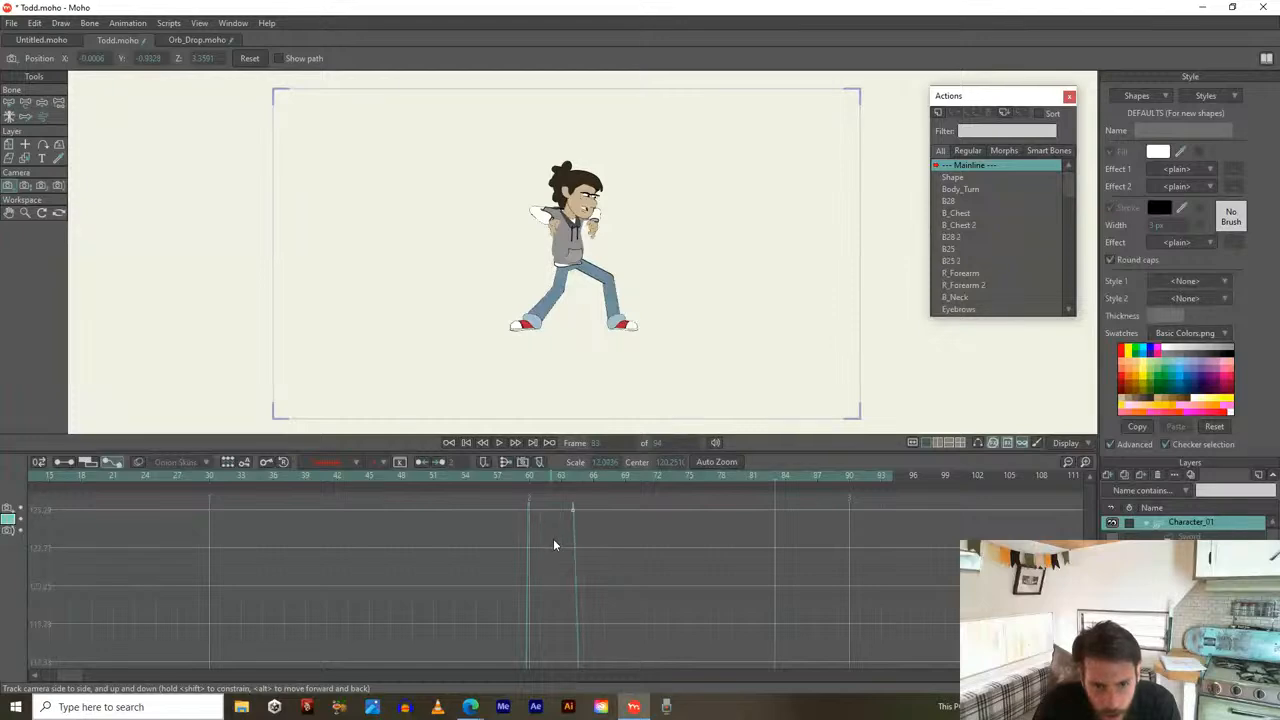
Show the camera tracking curves and shorten the outgoing Bezier handle of the frame 64 key on the red X curve
click(8, 518)
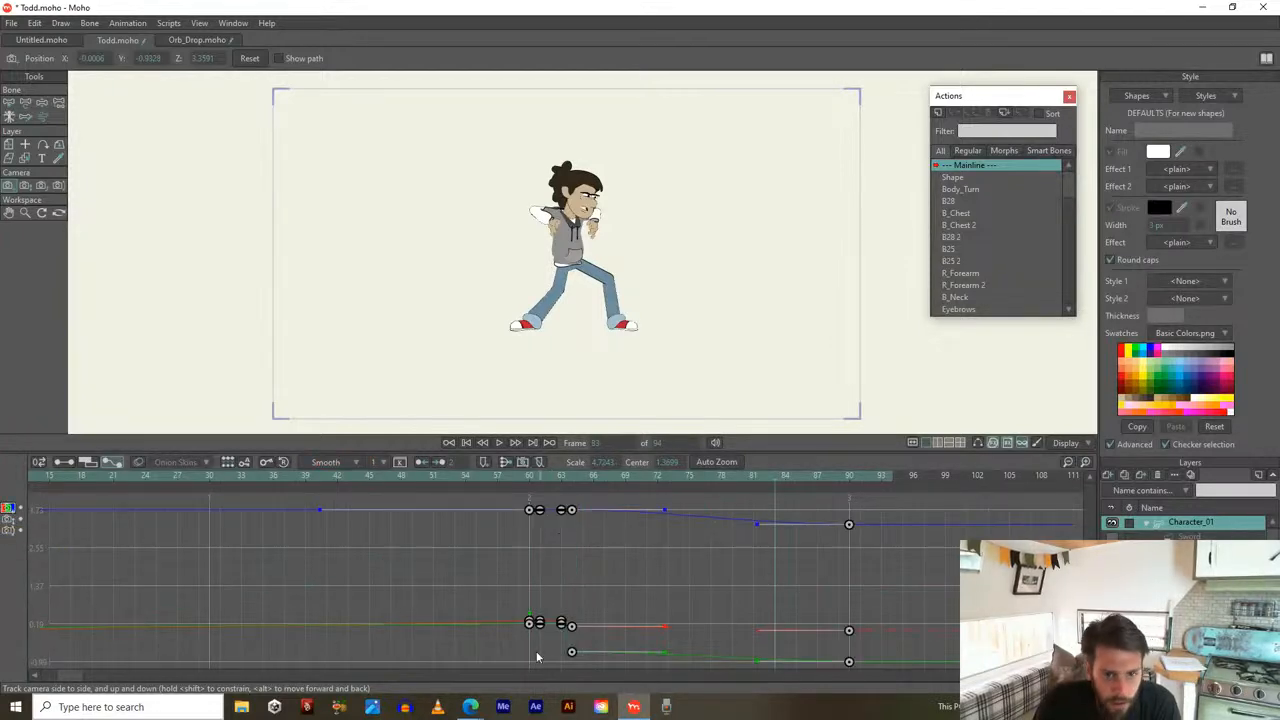
drag(732, 624, 703, 666)
scroll(685, 595, up, 7)
drag(685, 595, 683, 705)
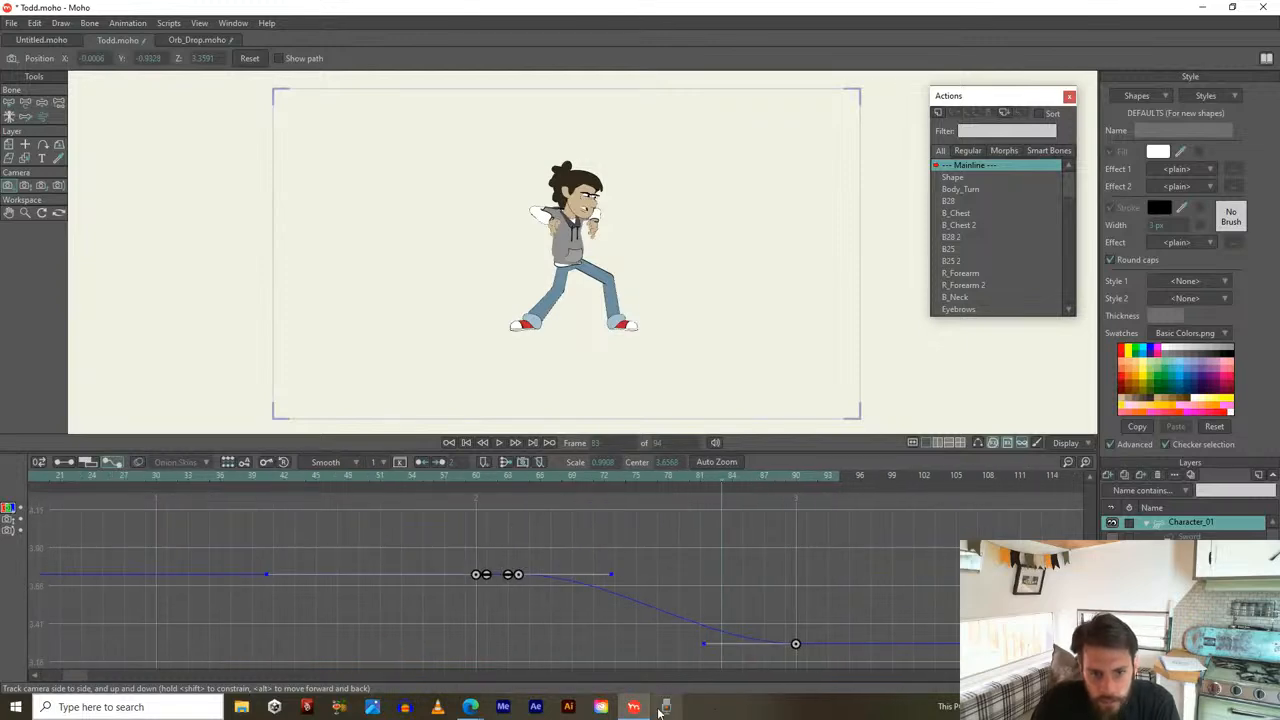
click(515, 476)
drag(517, 474, 575, 631)
drag(656, 632, 683, 629)
drag(665, 574, 612, 564)
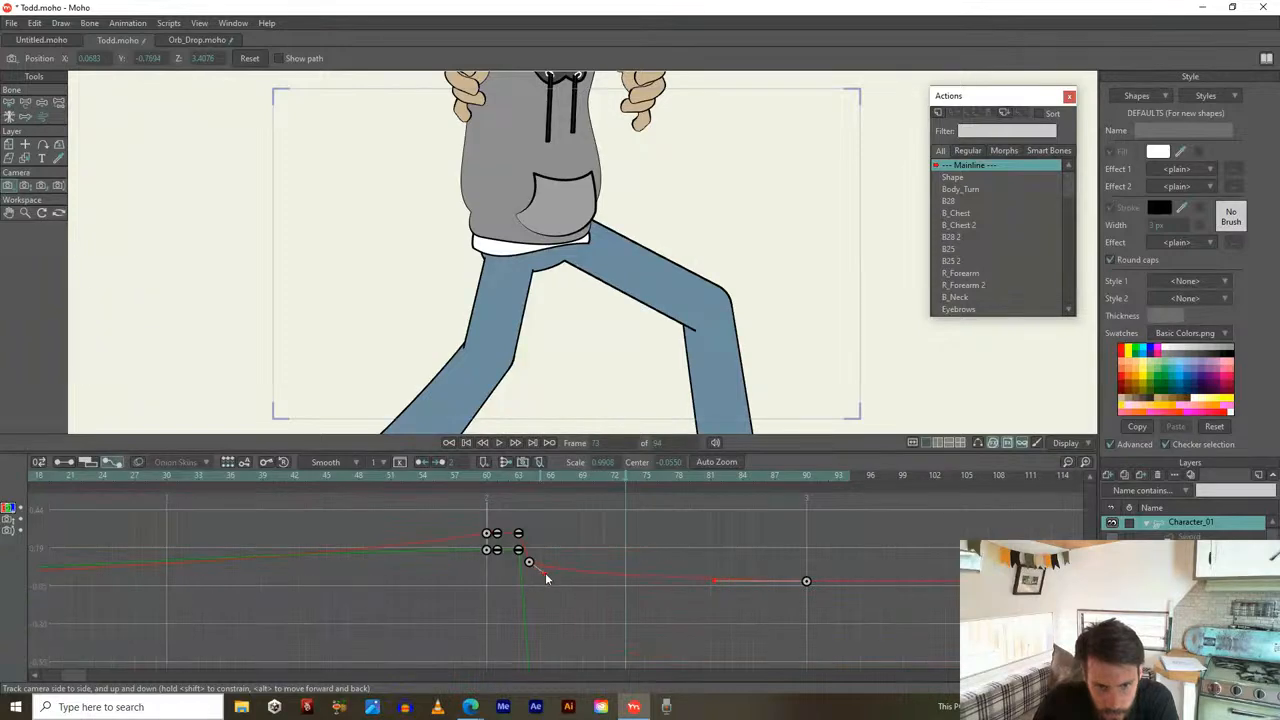
Pull the frame 64 outgoing handle on the green Y tracking curve in to about frame 68, checking by scrubbing and playback
key(ctrl+Left)
drag(523, 476, 543, 581)
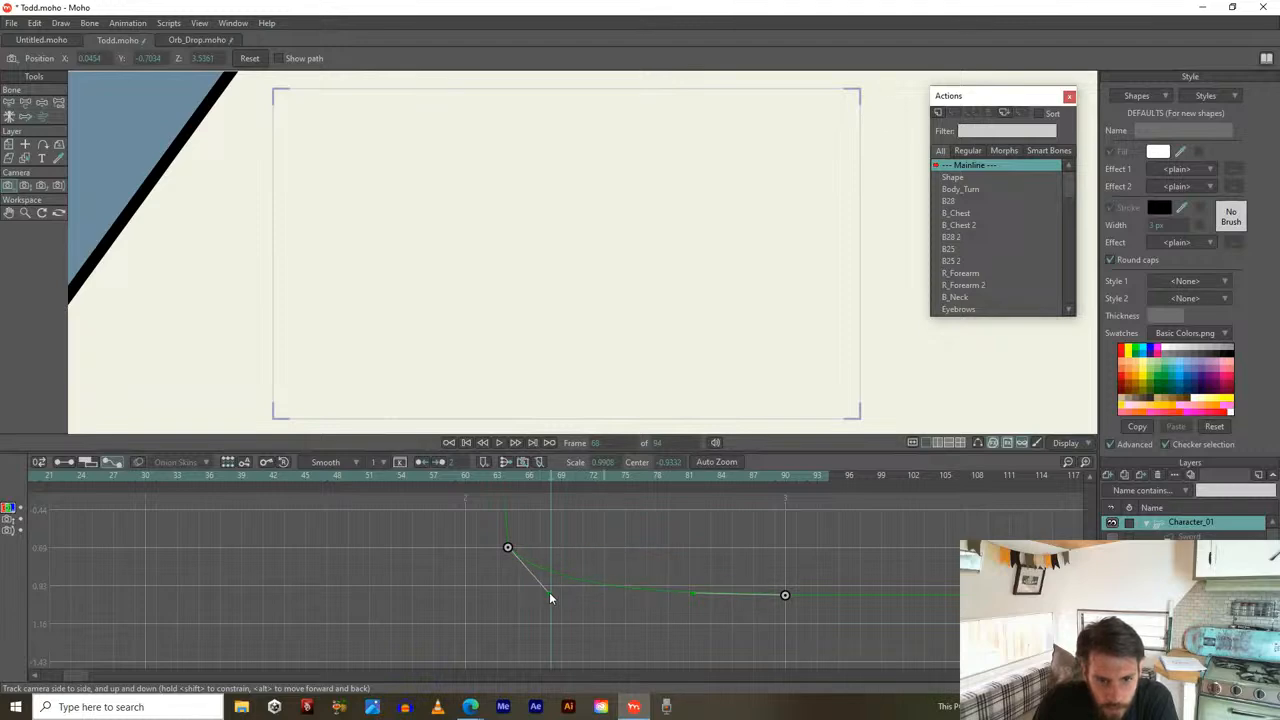
drag(503, 476, 645, 541)
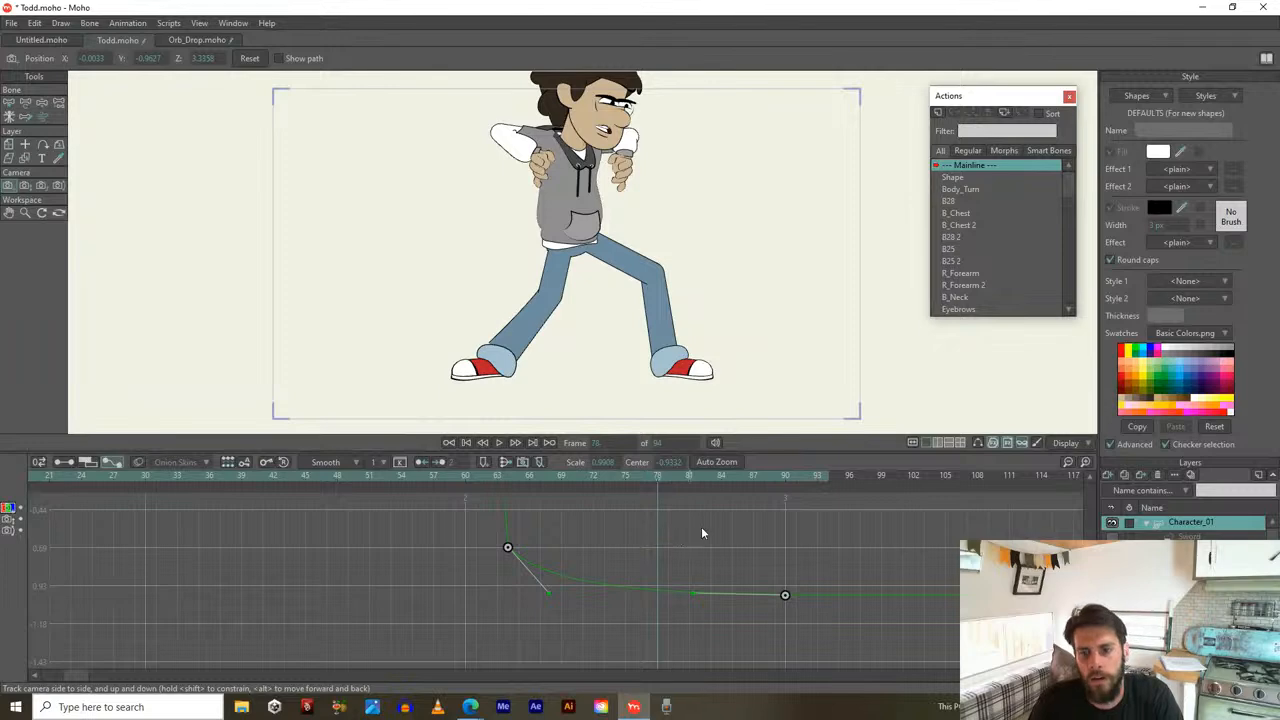
key(space)
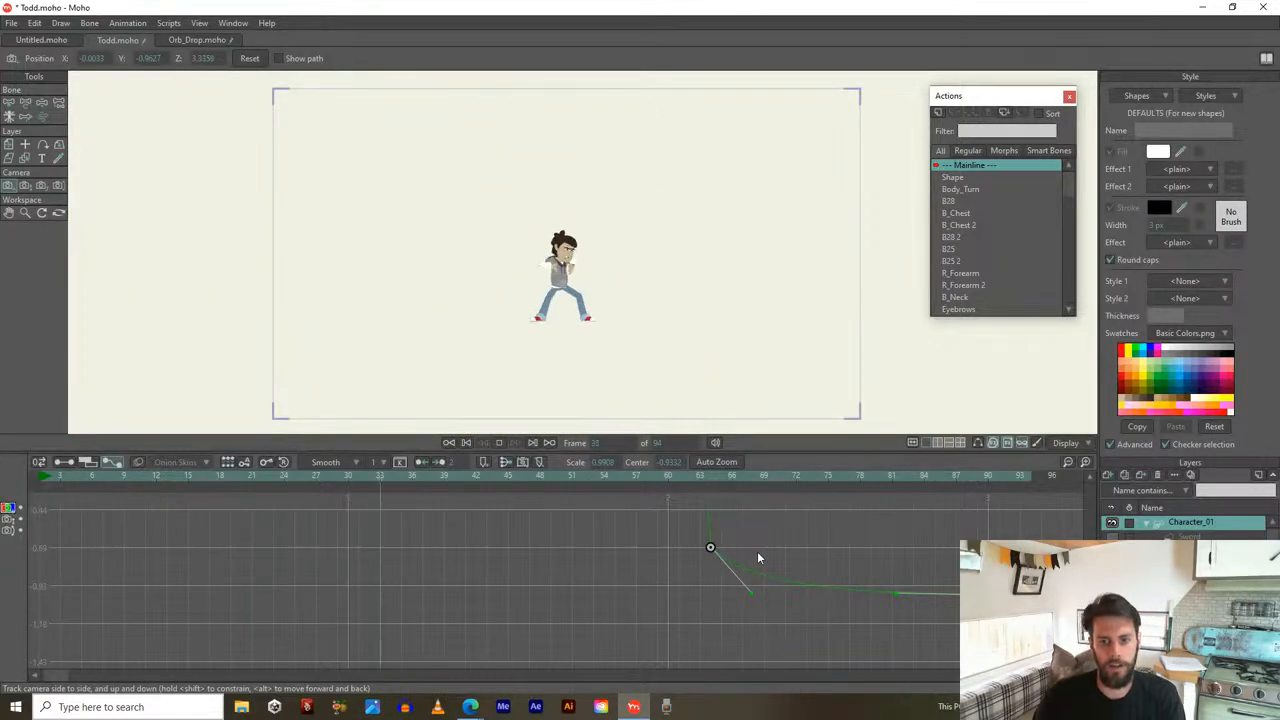
key(space)
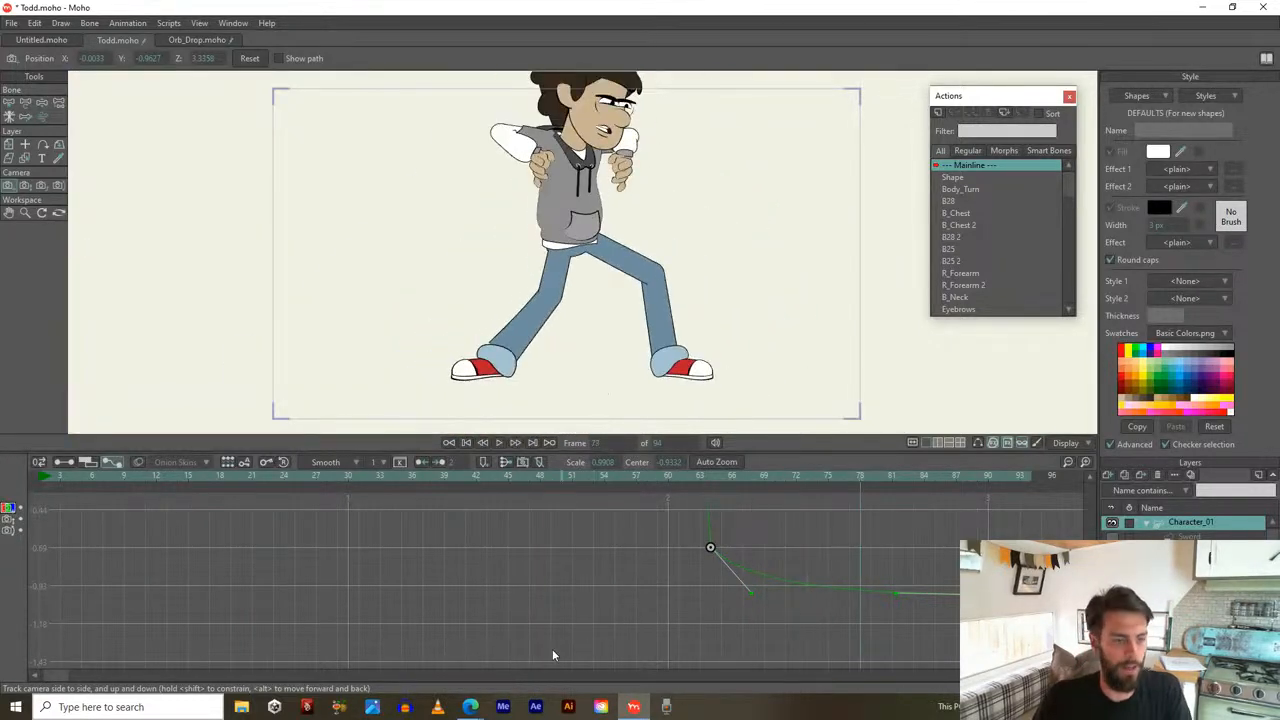
In the keyframe channel view, move the last camera tracking, zoom and tilt keys to frame 78 and play the animation
click(62, 464)
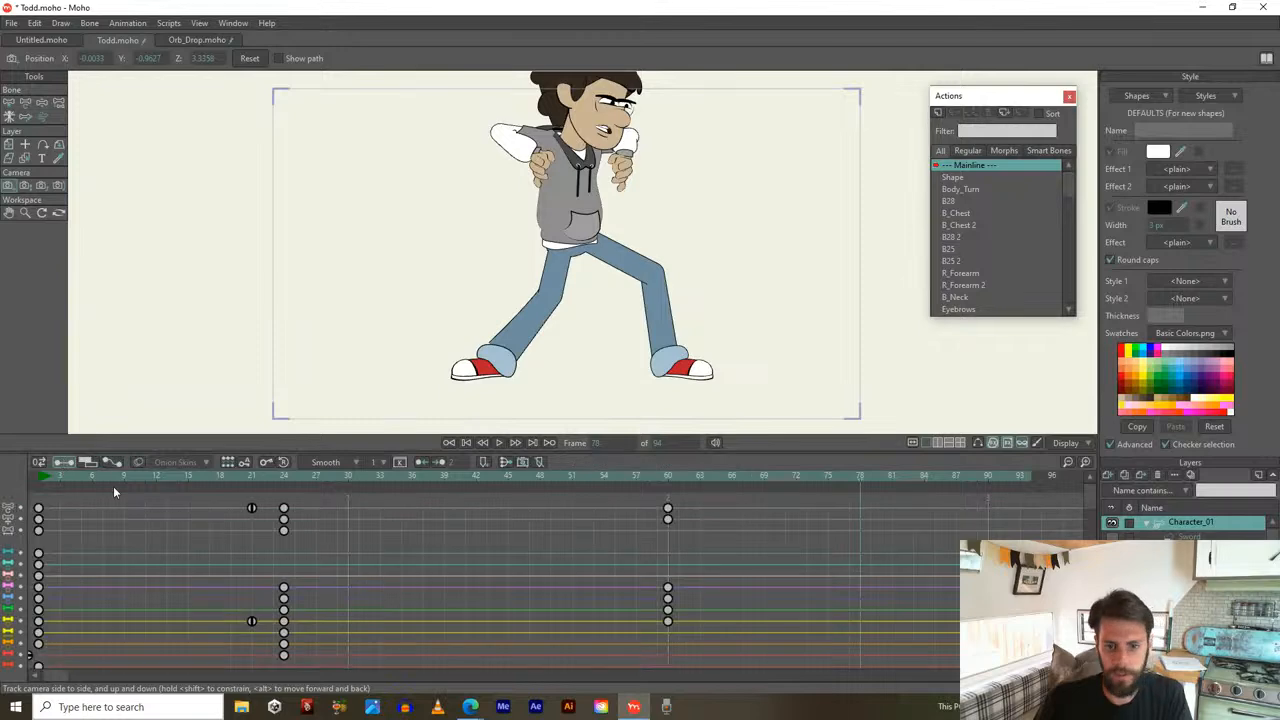
scroll(837, 617, down, 3)
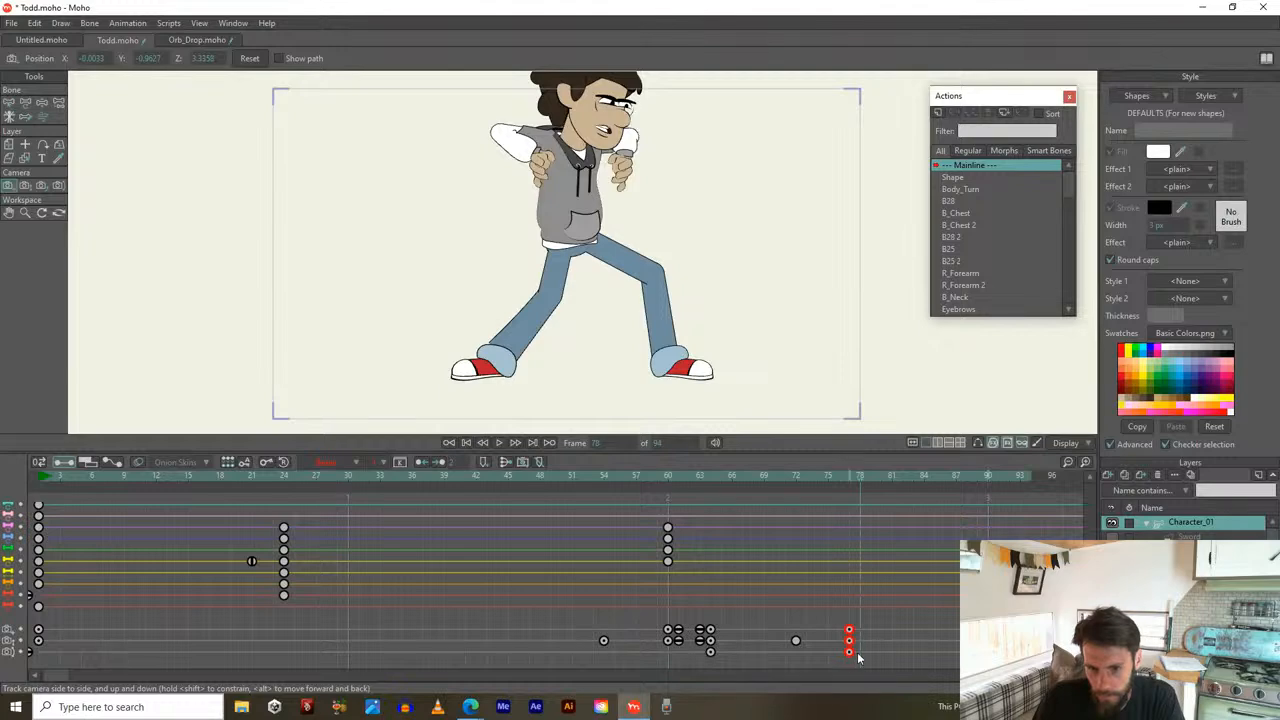
drag(838, 656, 849, 649)
key(space)
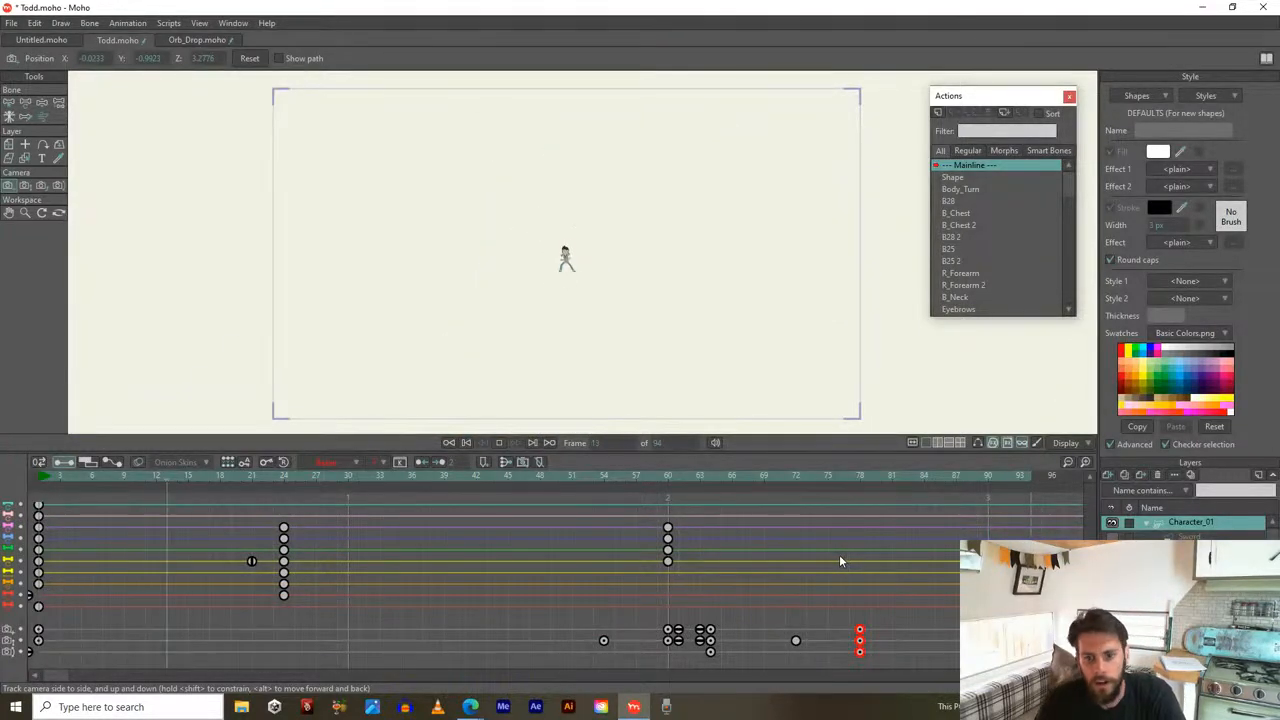
key(space)
Extend the playback range to end at frame 120 and go to that frame
drag(856, 475, 902, 477)
drag(1022, 486, 753, 479)
drag(842, 488, 1026, 500)
click(976, 475)
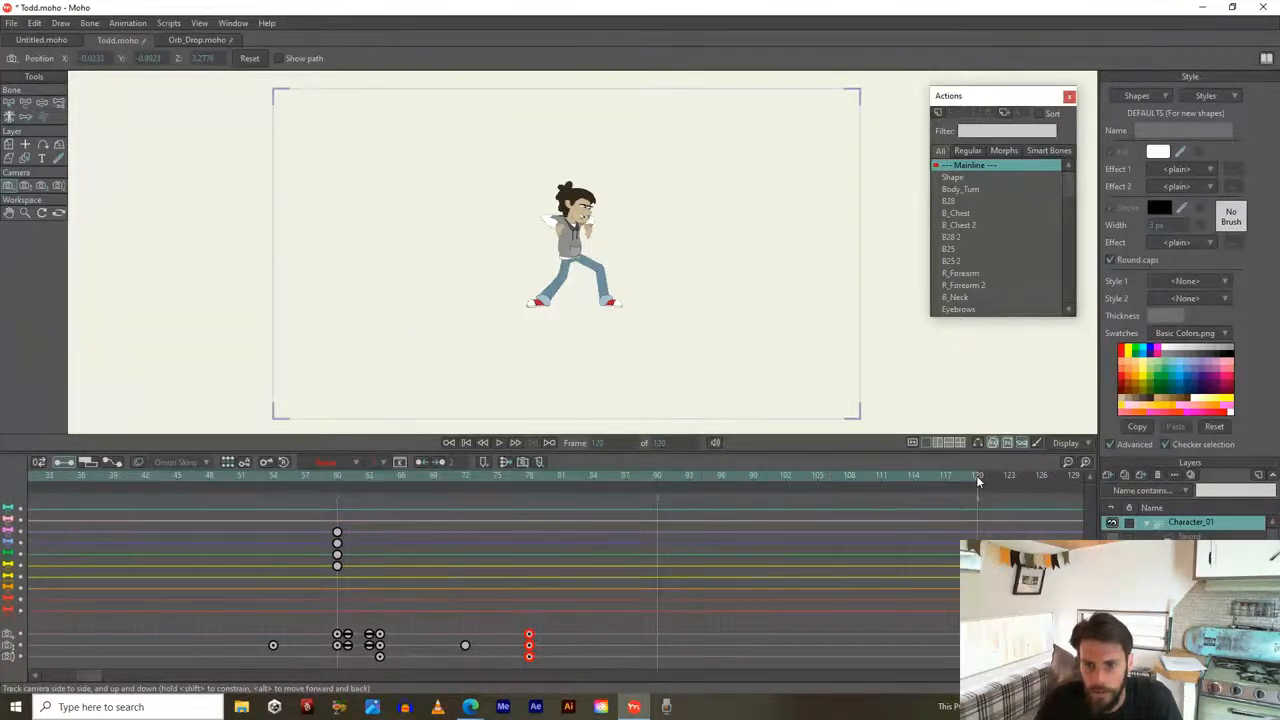
At frame 120, zoom the camera out slightly and track it vertically to reframe the character, checking the move in playback
click(26, 187)
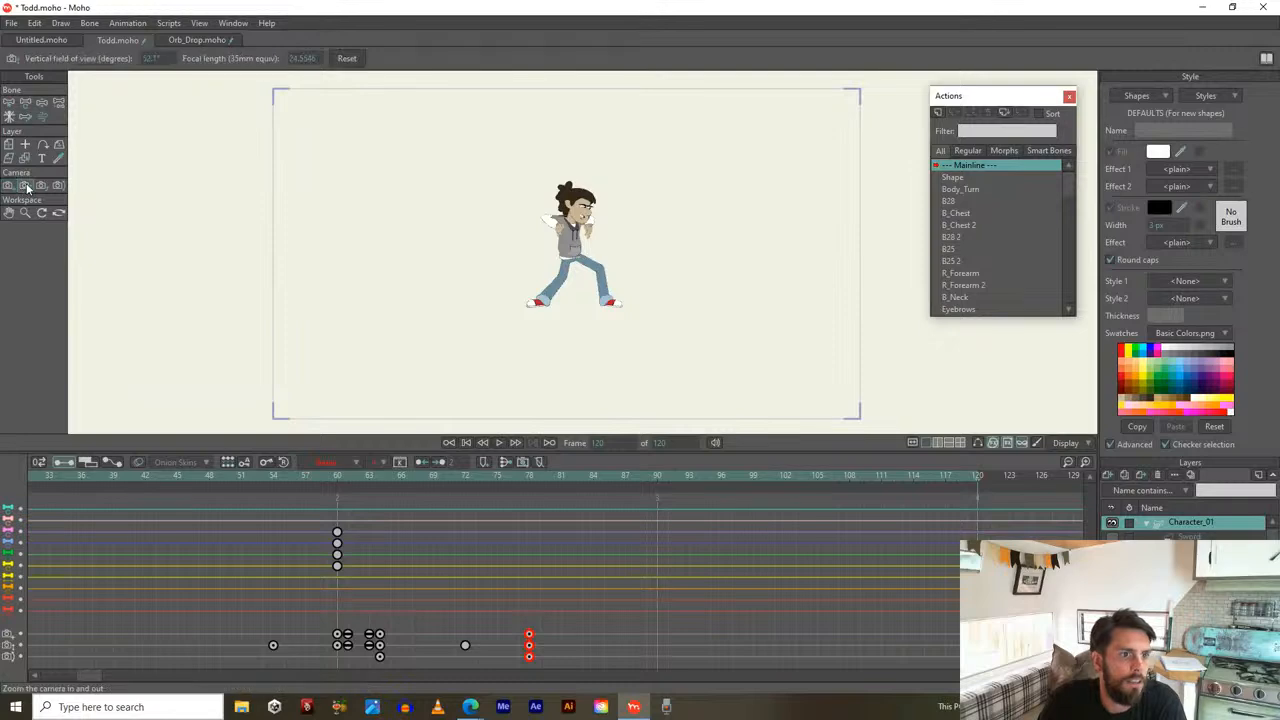
drag(452, 234, 463, 181)
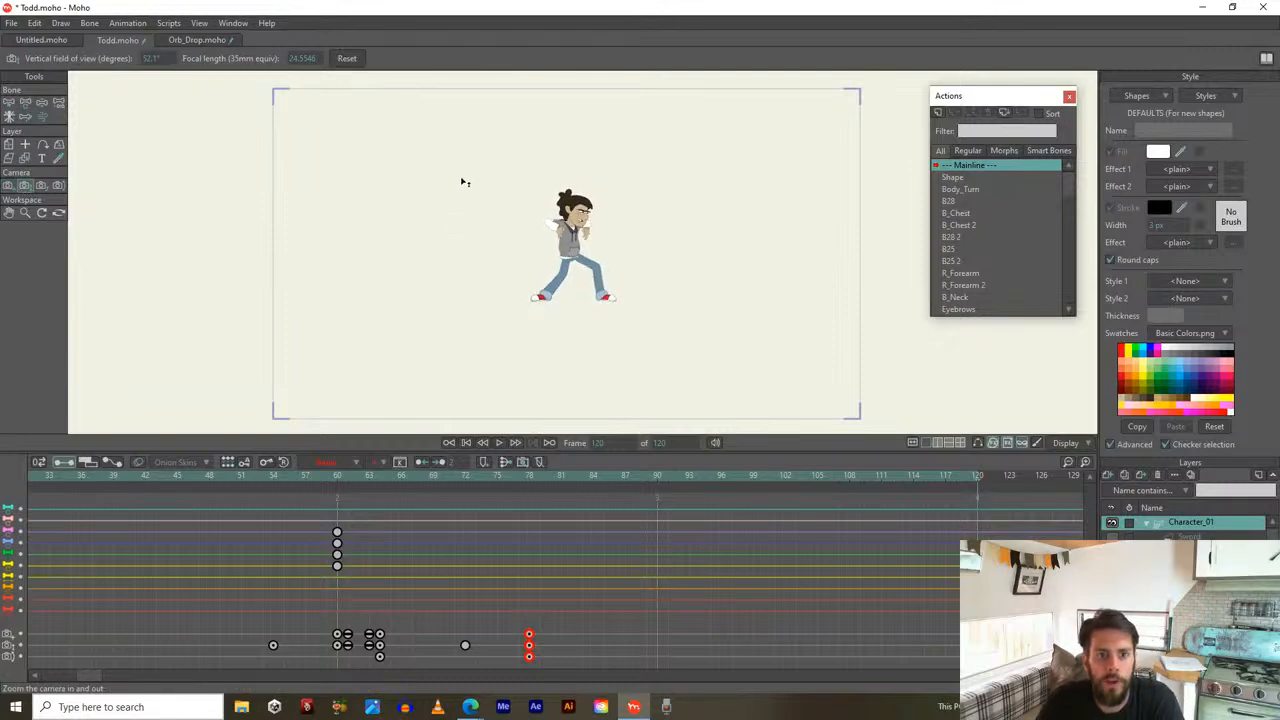
click(7, 186)
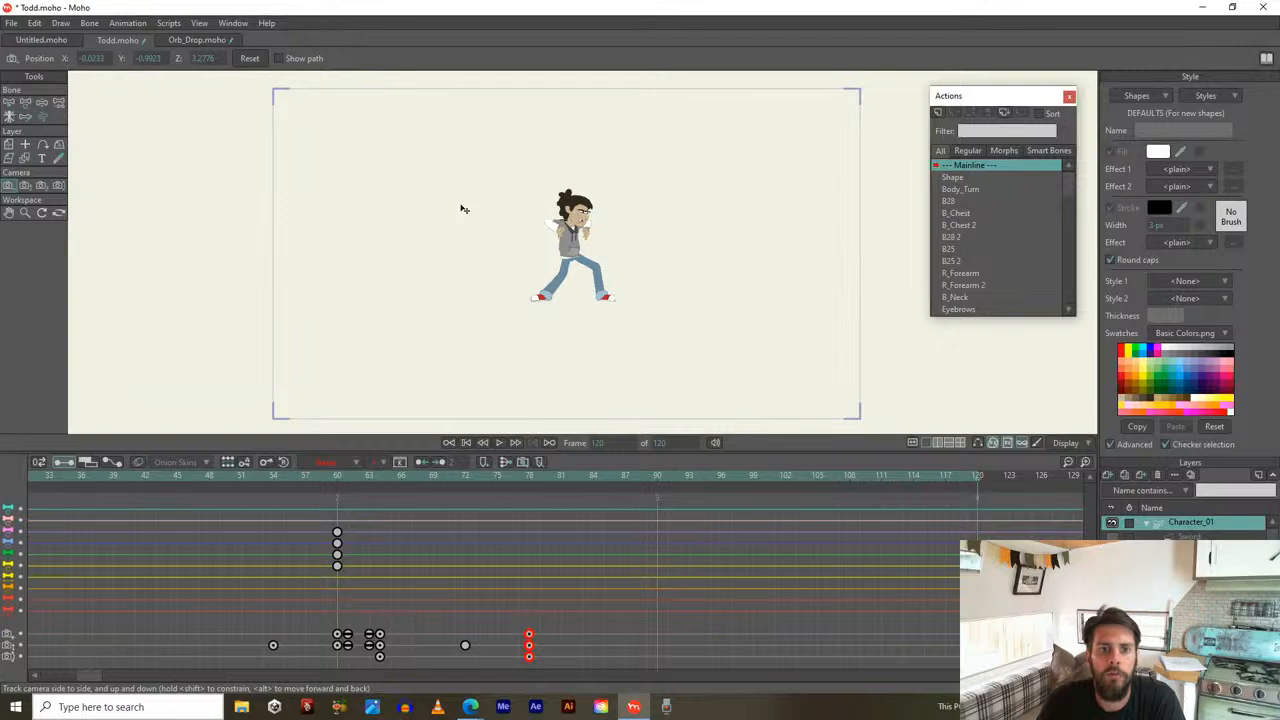
drag(463, 209, 467, 237)
key(space)
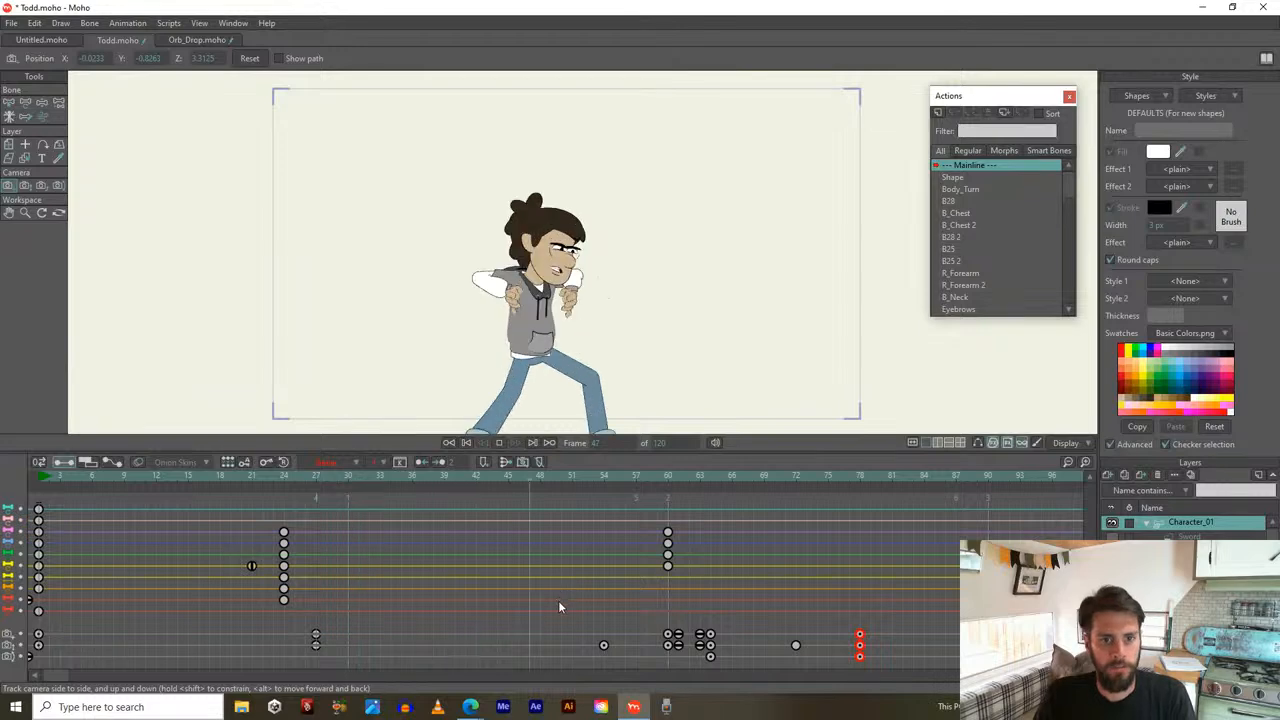
key(space)
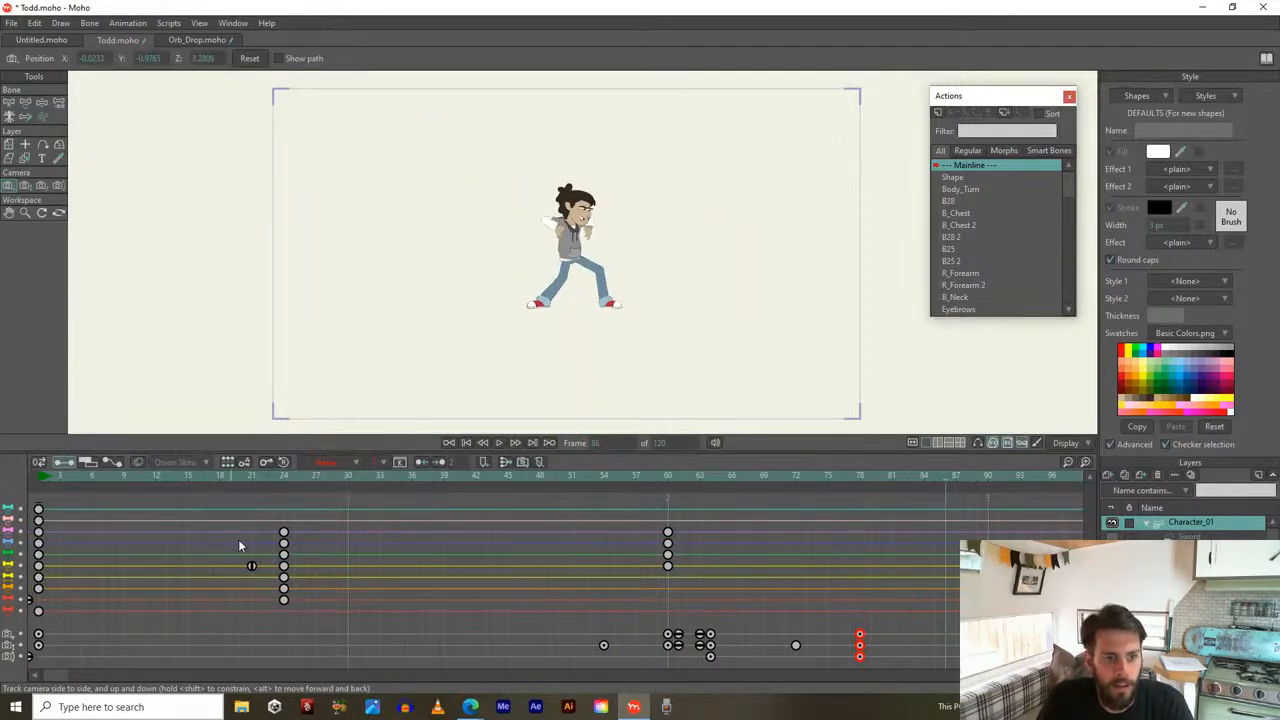
Scrub the opening frames up to frame 10 to review the start of the camera move
drag(231, 546, 301, 521)
click(54, 477)
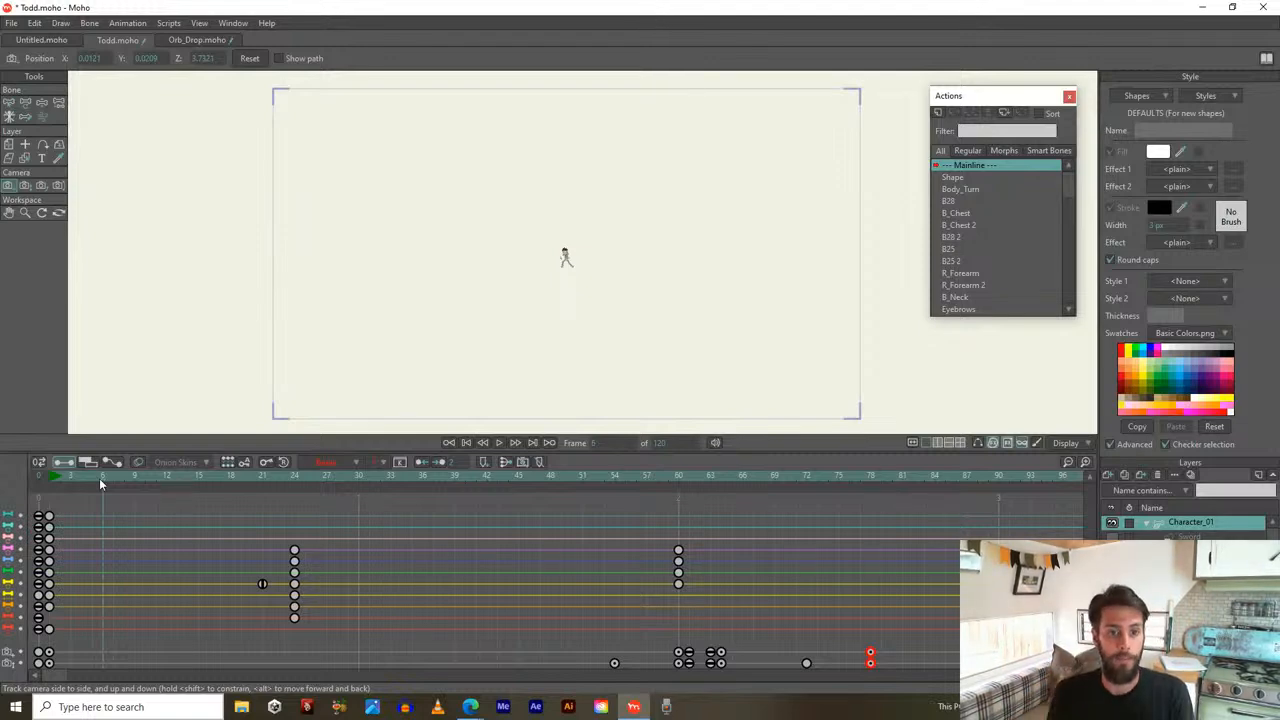
click(55, 473)
click(121, 478)
drag(120, 479, 146, 476)
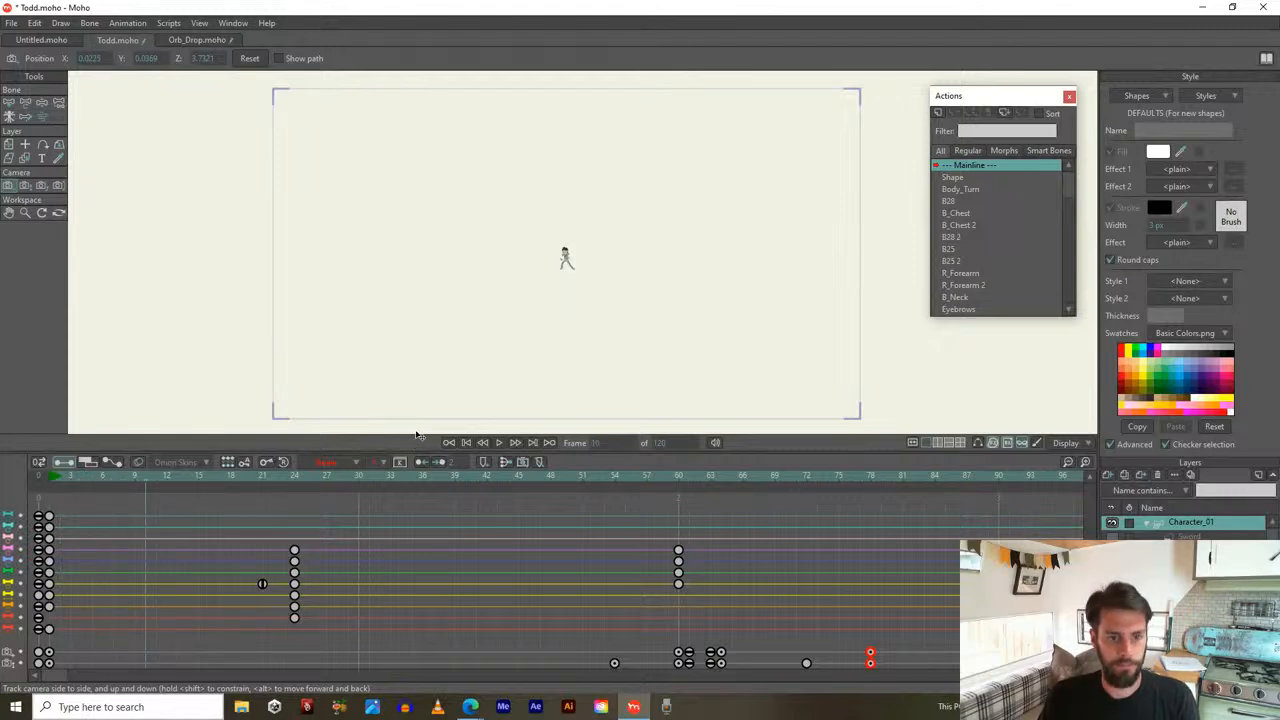
Enlarge the workspace by reducing the timeline's height and return to the opening frames
drag(421, 437, 421, 620)
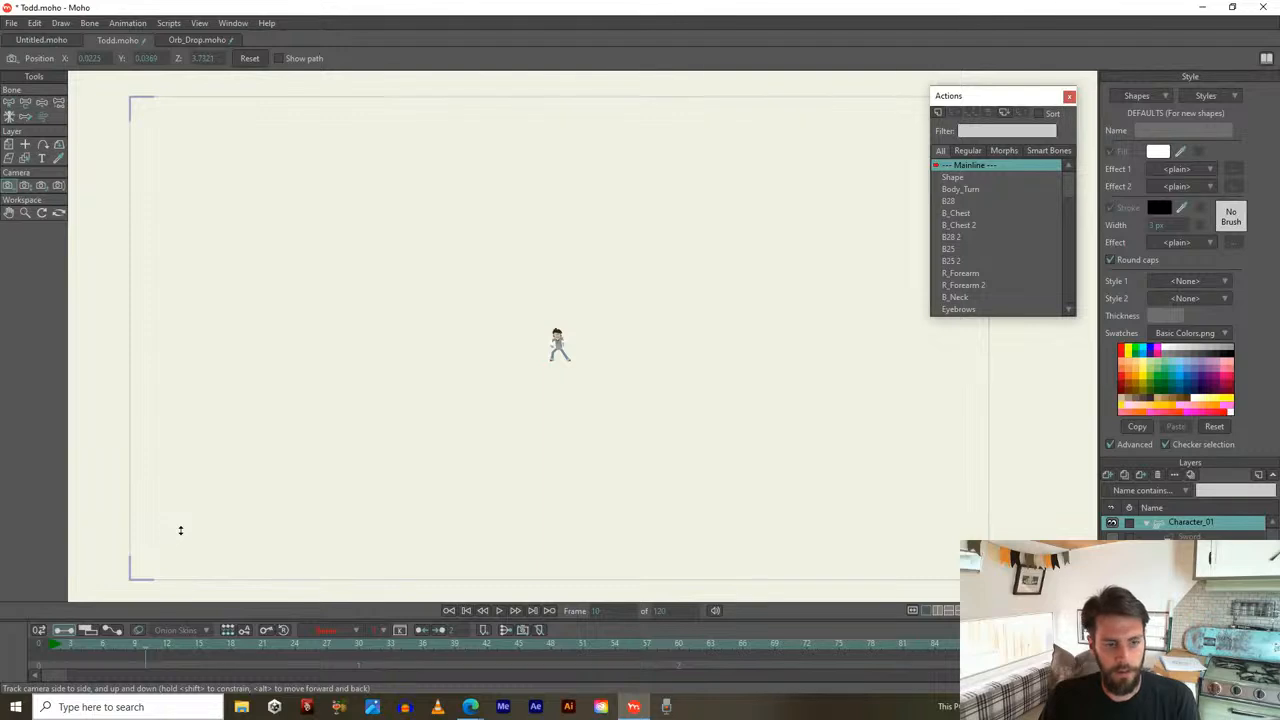
drag(147, 622, 152, 522)
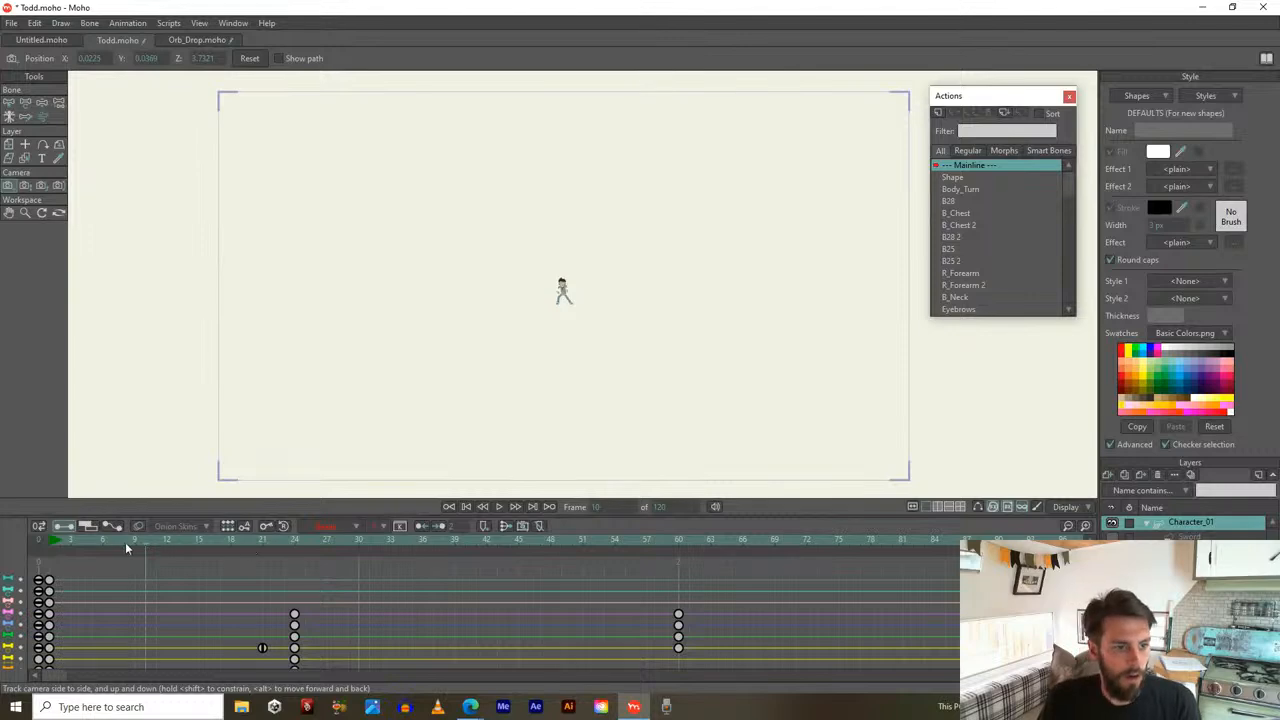
click(48, 540)
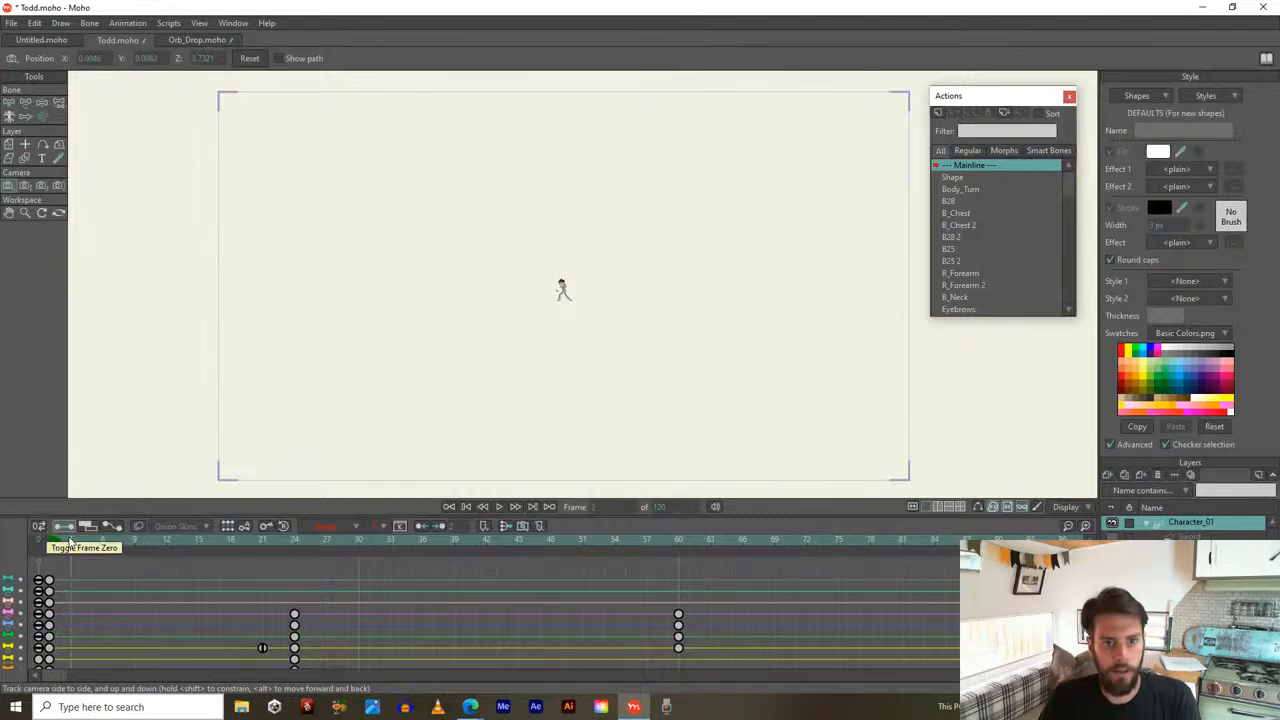
Scrub from the opening frames to frame 60 to examine how the camera move frames the character
scroll(524, 346, up, 5)
scroll(627, 276, down, 3)
drag(629, 277, 543, 316)
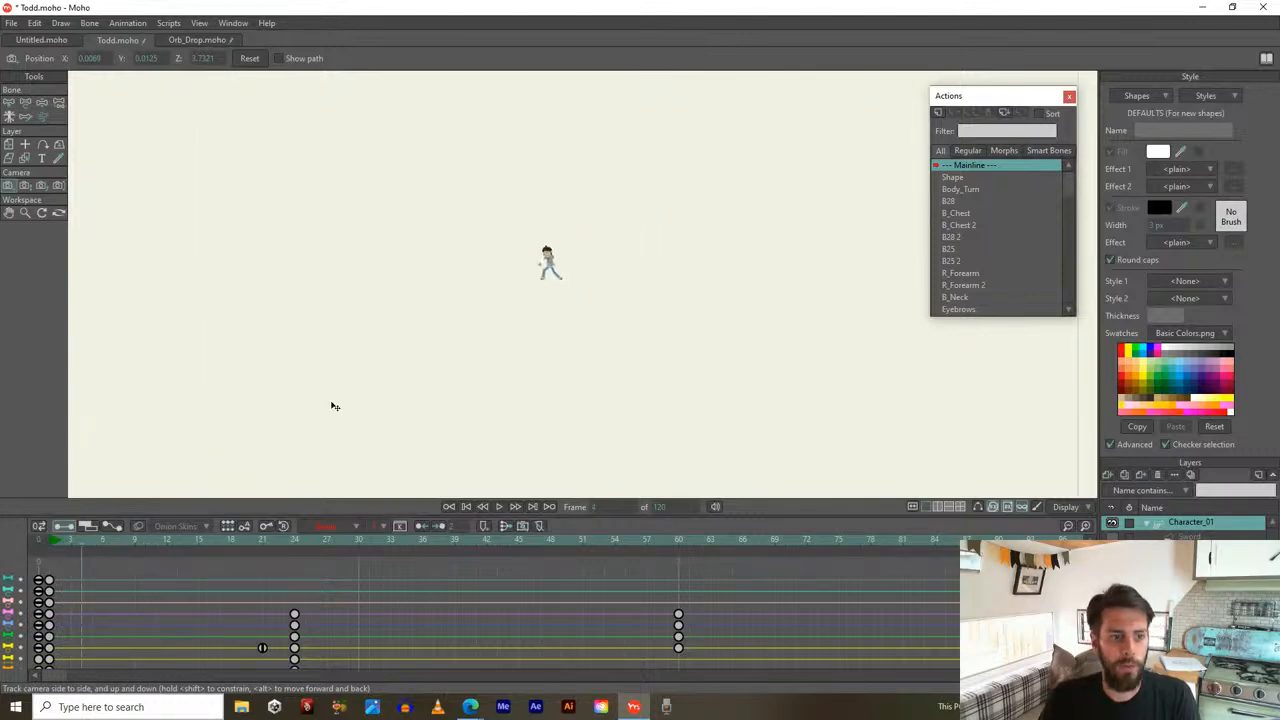
click(55, 541)
drag(95, 540, 72, 581)
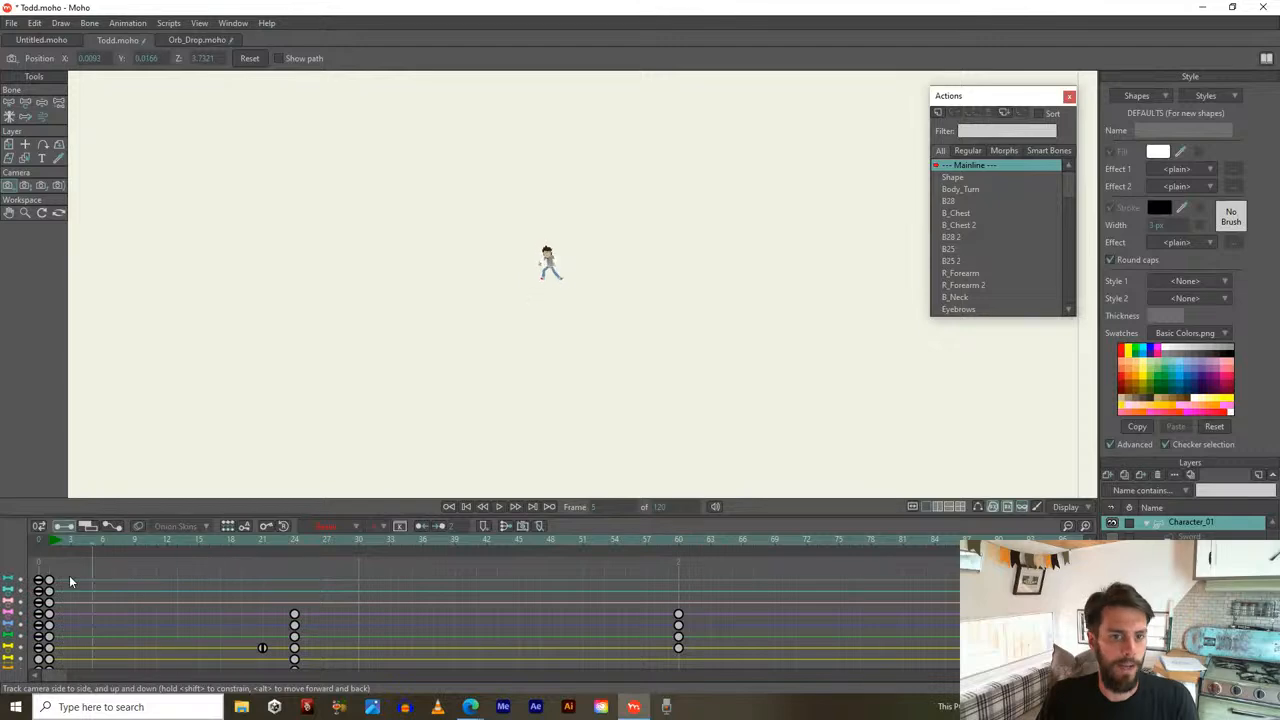
drag(169, 580, 680, 571)
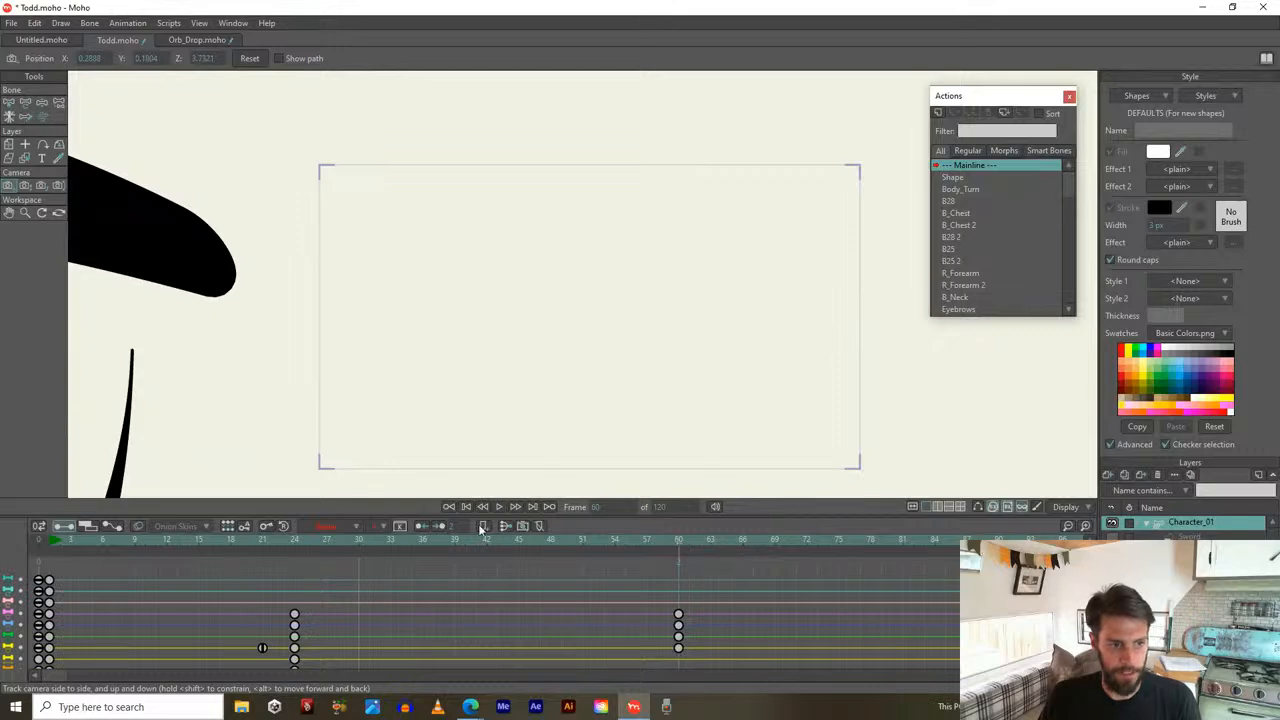
Return to frame 1 and mute the camera tracking, zoom and tilt channels
click(53, 540)
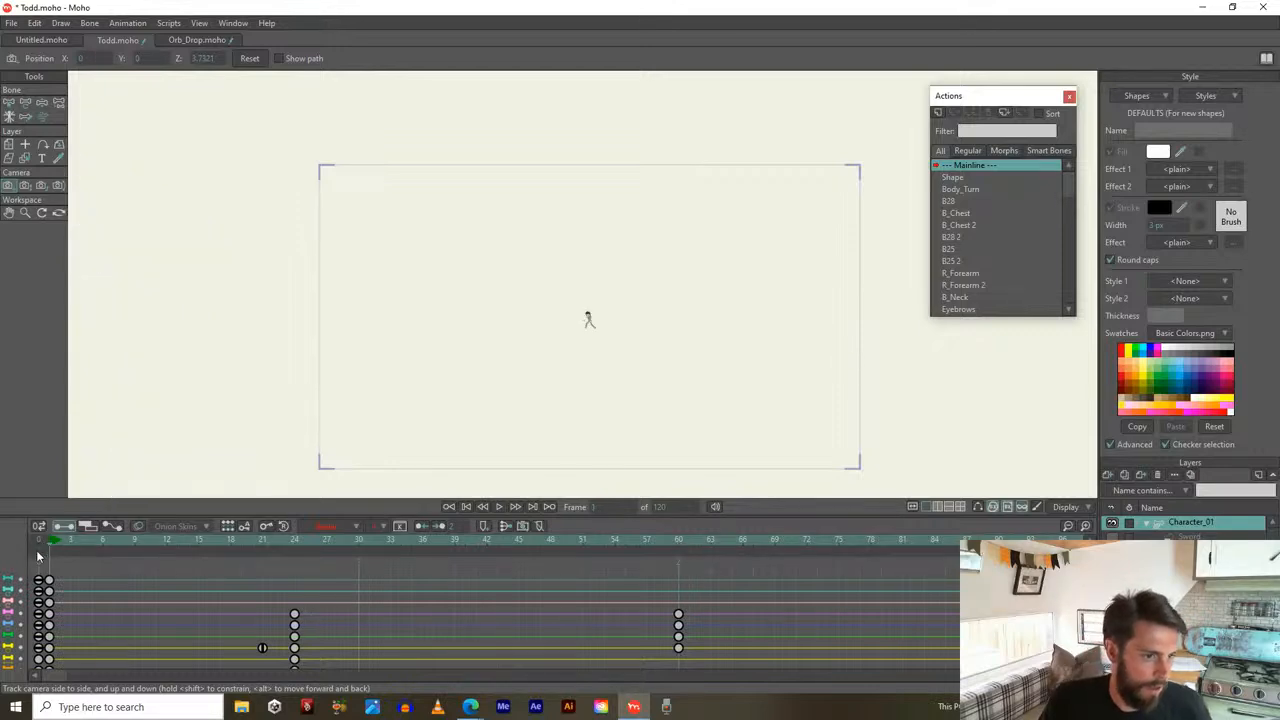
scroll(18, 605, down, 3)
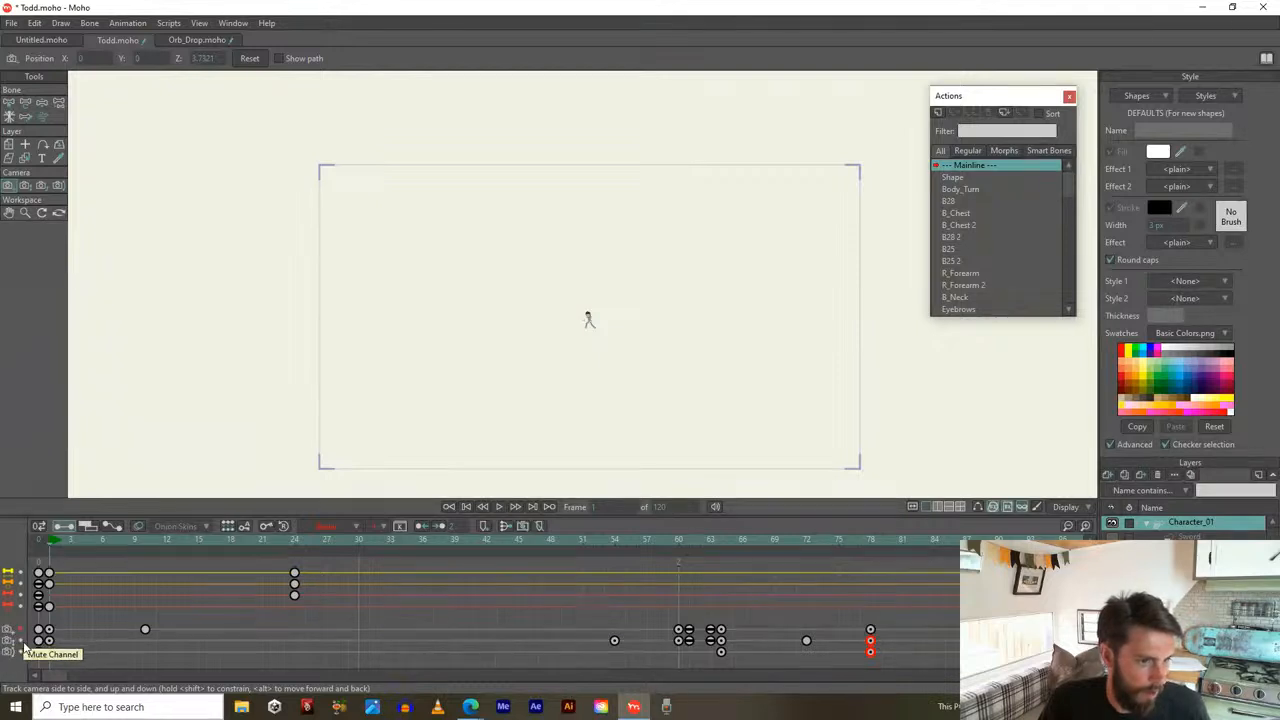
click(22, 651)
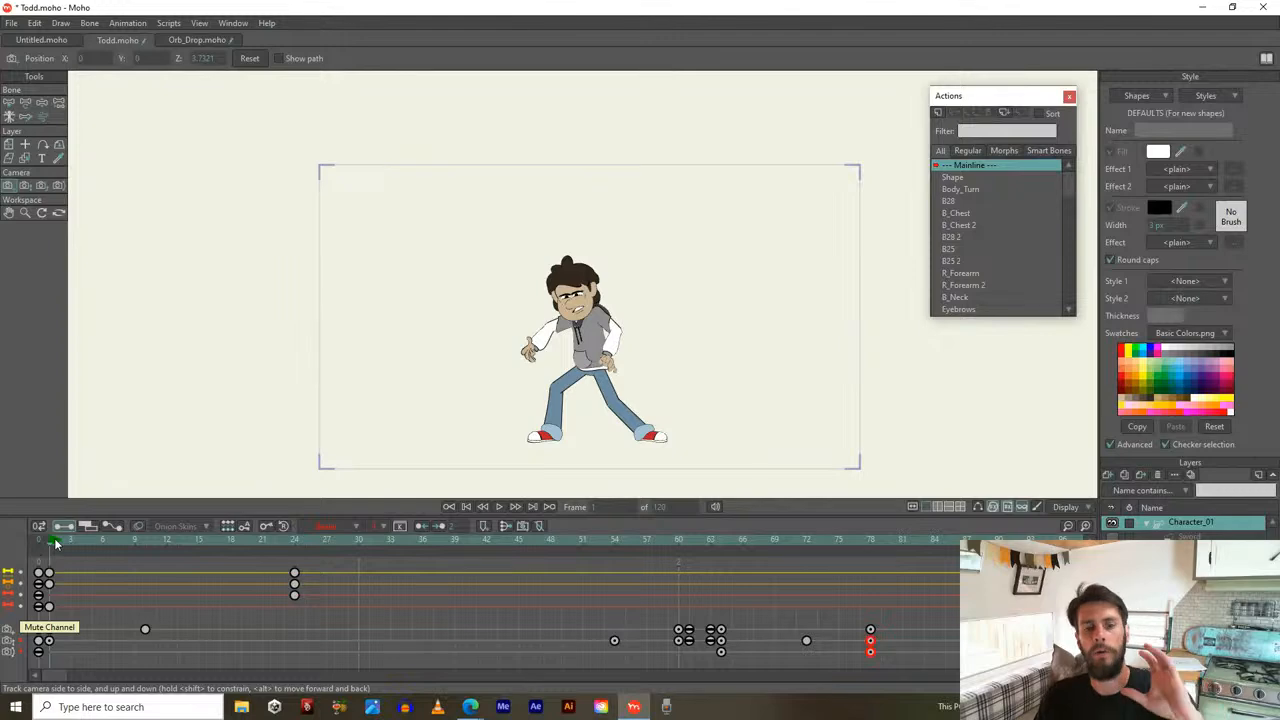
Scrub the character's animation from frame 1 to frame 60 and set the playback range to end there
drag(57, 543, 47, 568)
scroll(497, 373, up, 3)
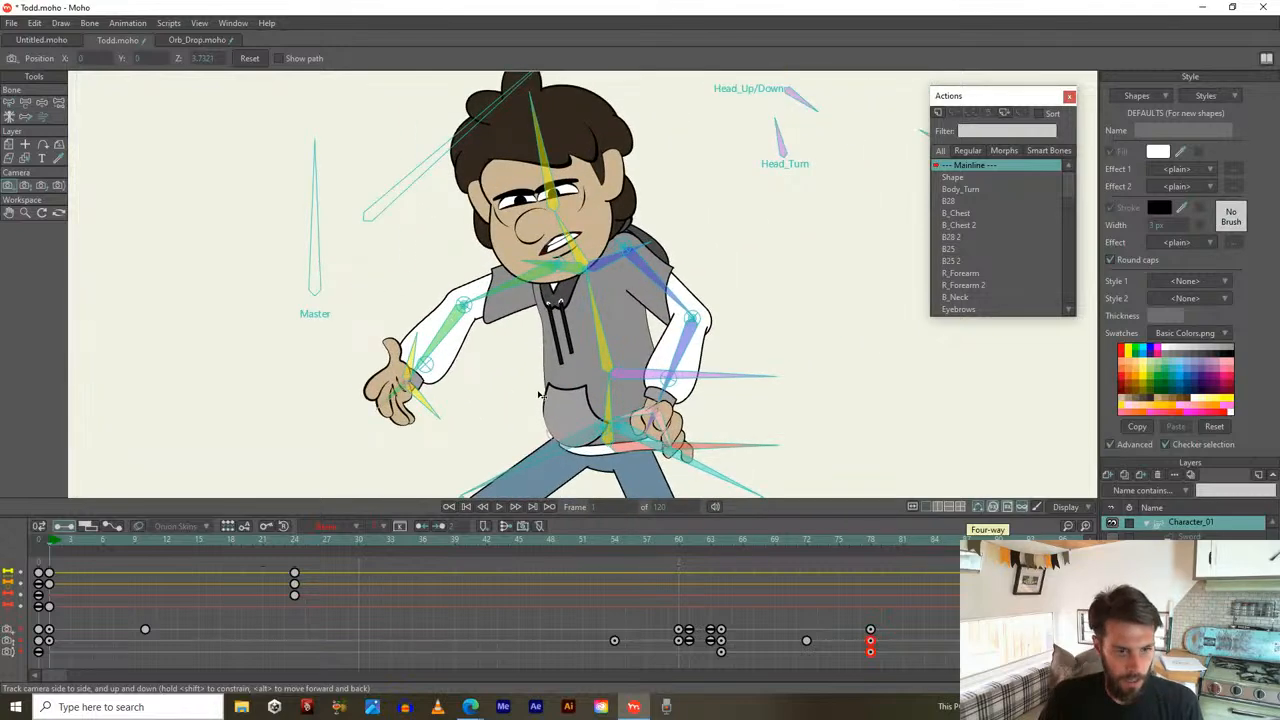
drag(538, 395, 178, 531)
drag(54, 540, 679, 546)
alt+right_click(681, 540)
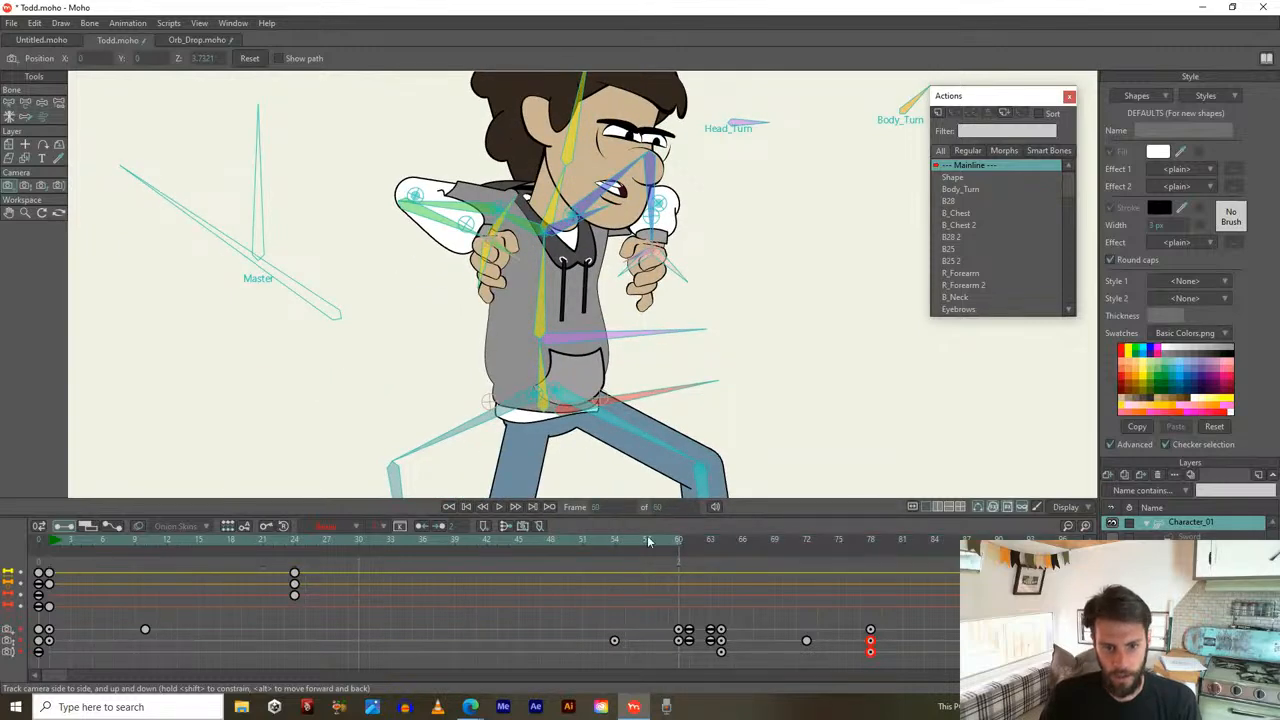
Play the shortened range without camera movement to review the whole character's animation, ending back at the start
scroll(562, 405, down, 5)
key(space)
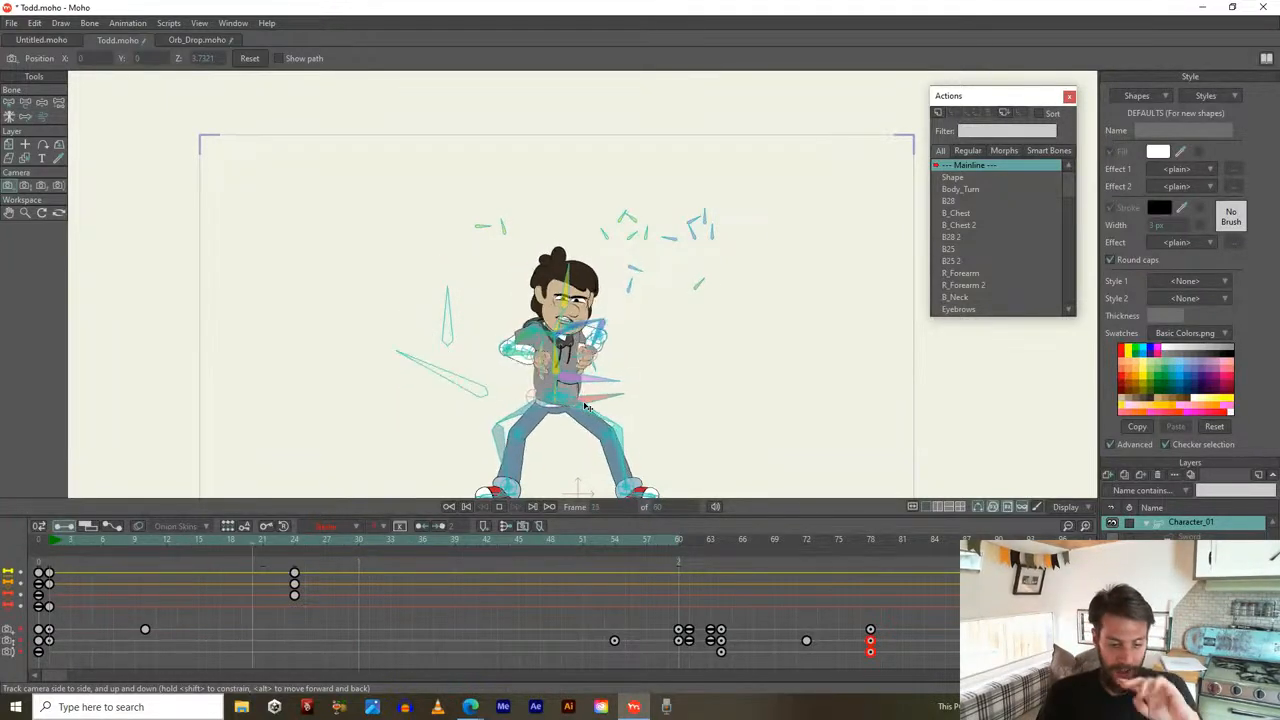
click(52, 545)
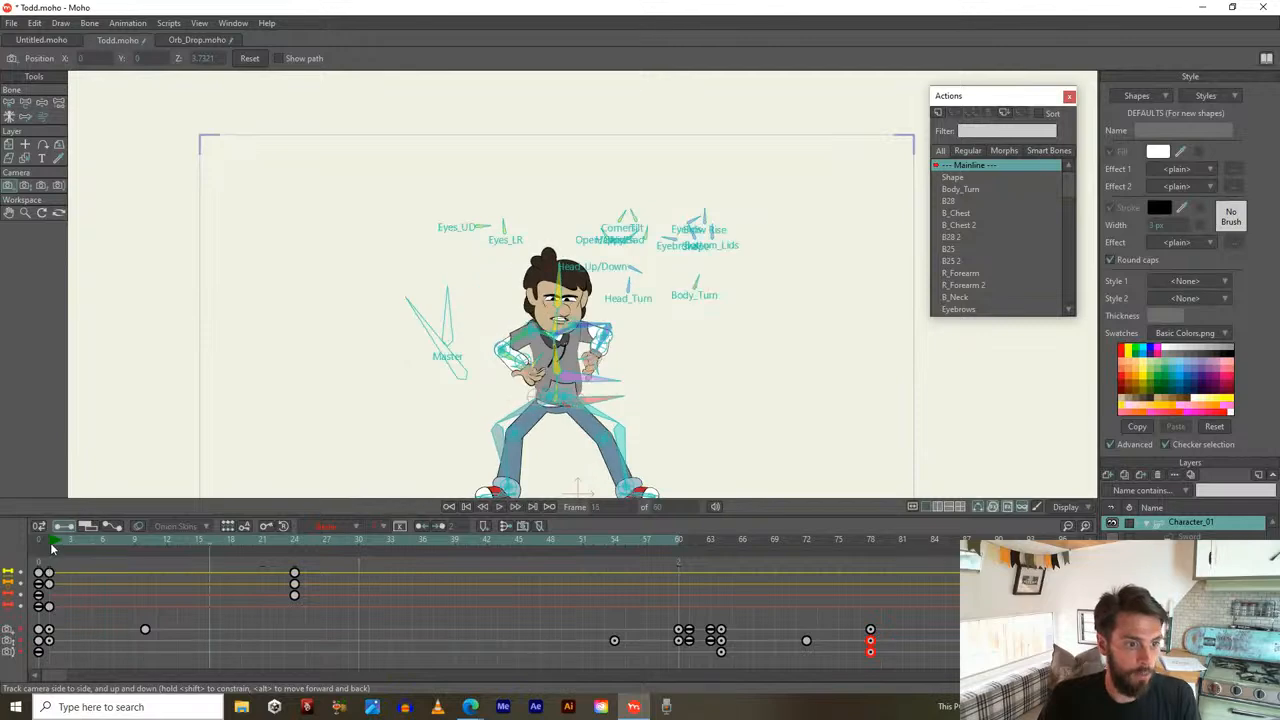
Go to frame 12 and reposition the character's body bone and neck bone with the Transform Bone tool
drag(119, 552, 59, 548)
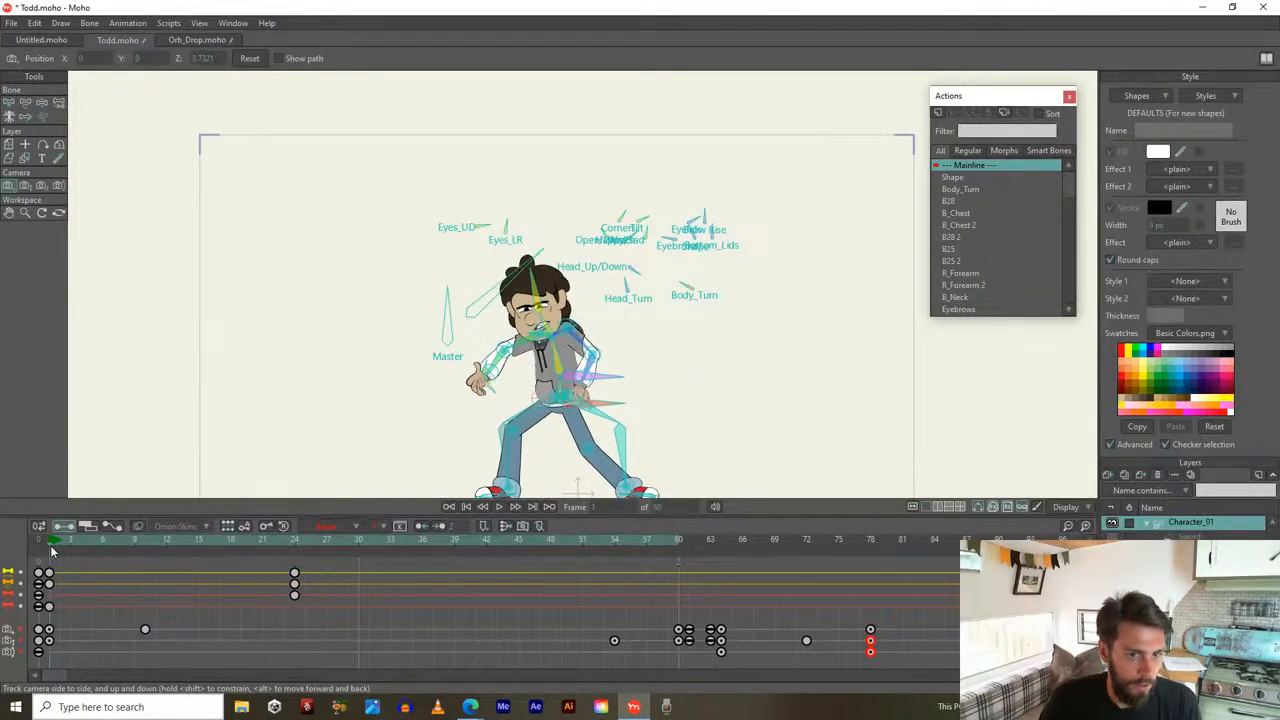
scroll(471, 330, up, 5)
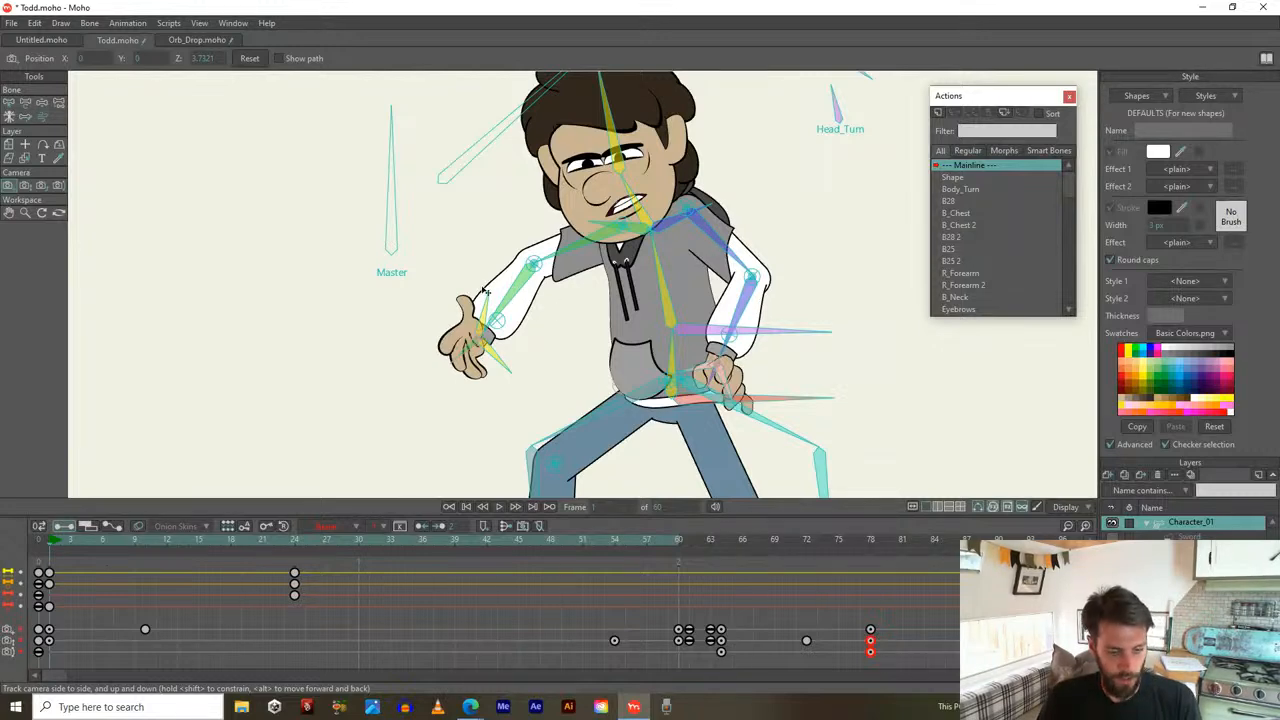
key(t)
drag(640, 364, 559, 360)
drag(50, 543, 188, 543)
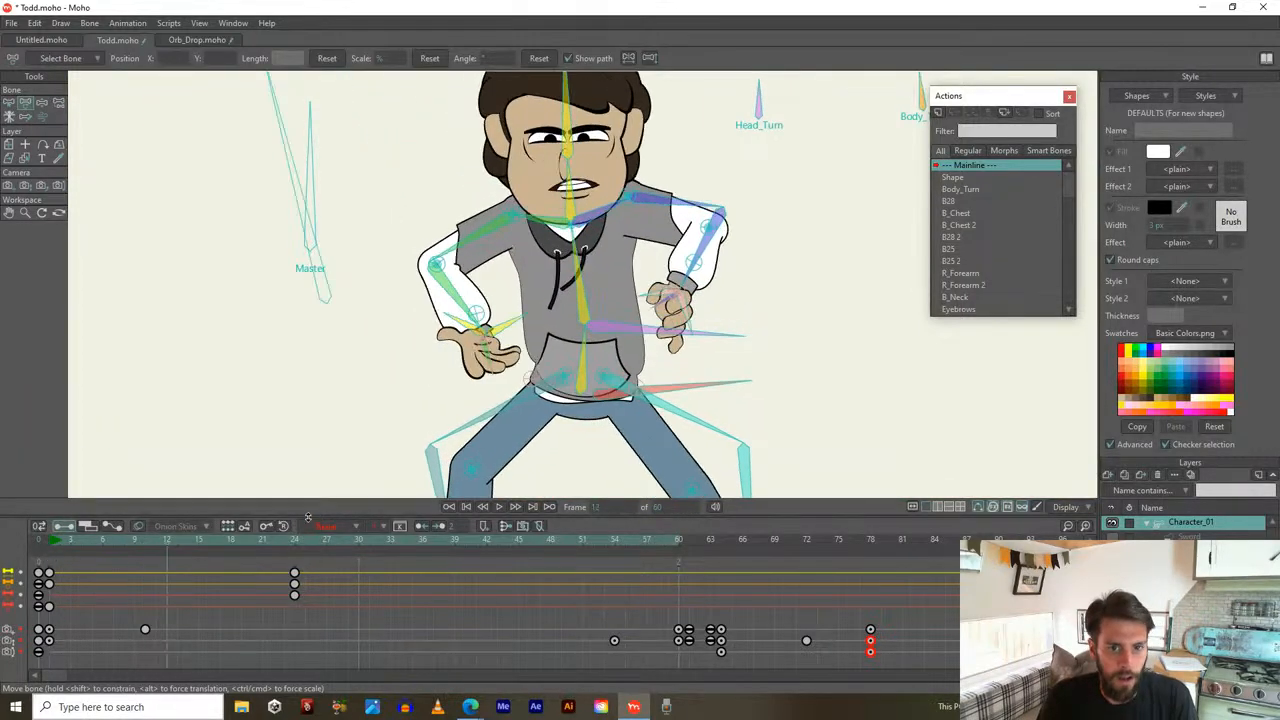
drag(668, 388, 589, 231)
click(585, 216)
Lower the body bone at frame 24 to deepen the crouch and readjust the neck bone in that pose
drag(59, 541, 293, 578)
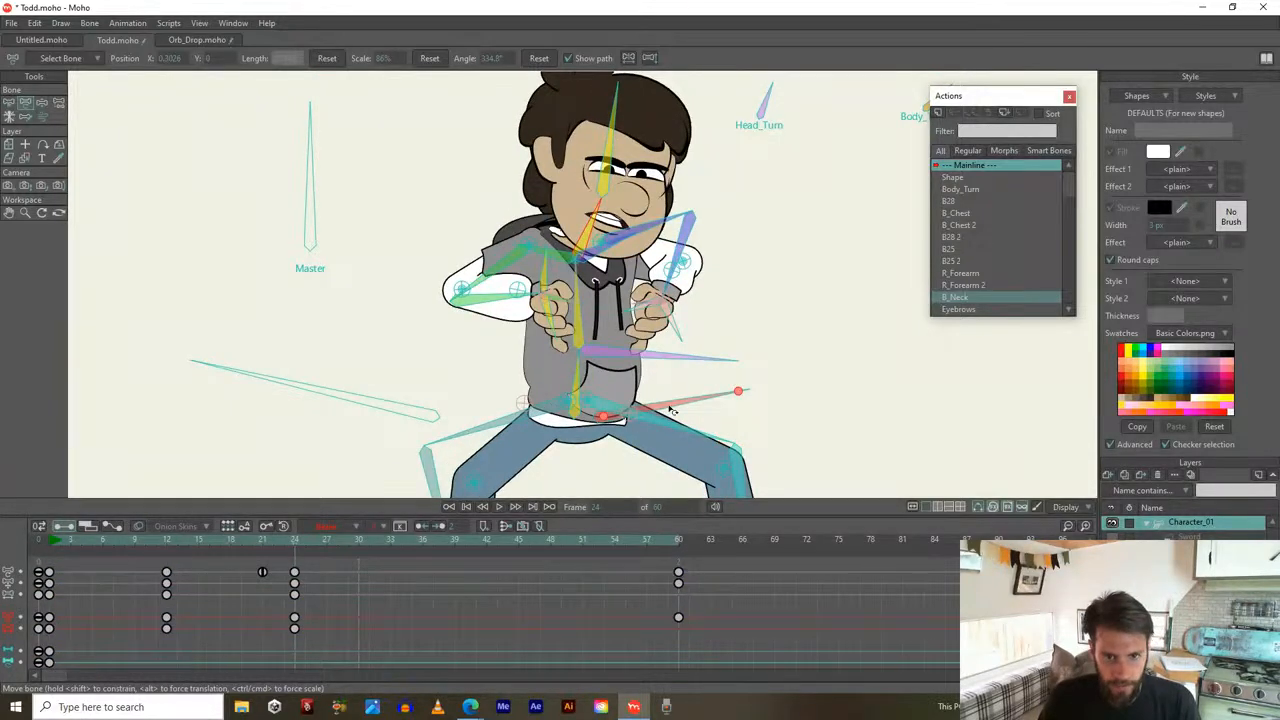
drag(667, 411, 688, 397)
click(603, 330)
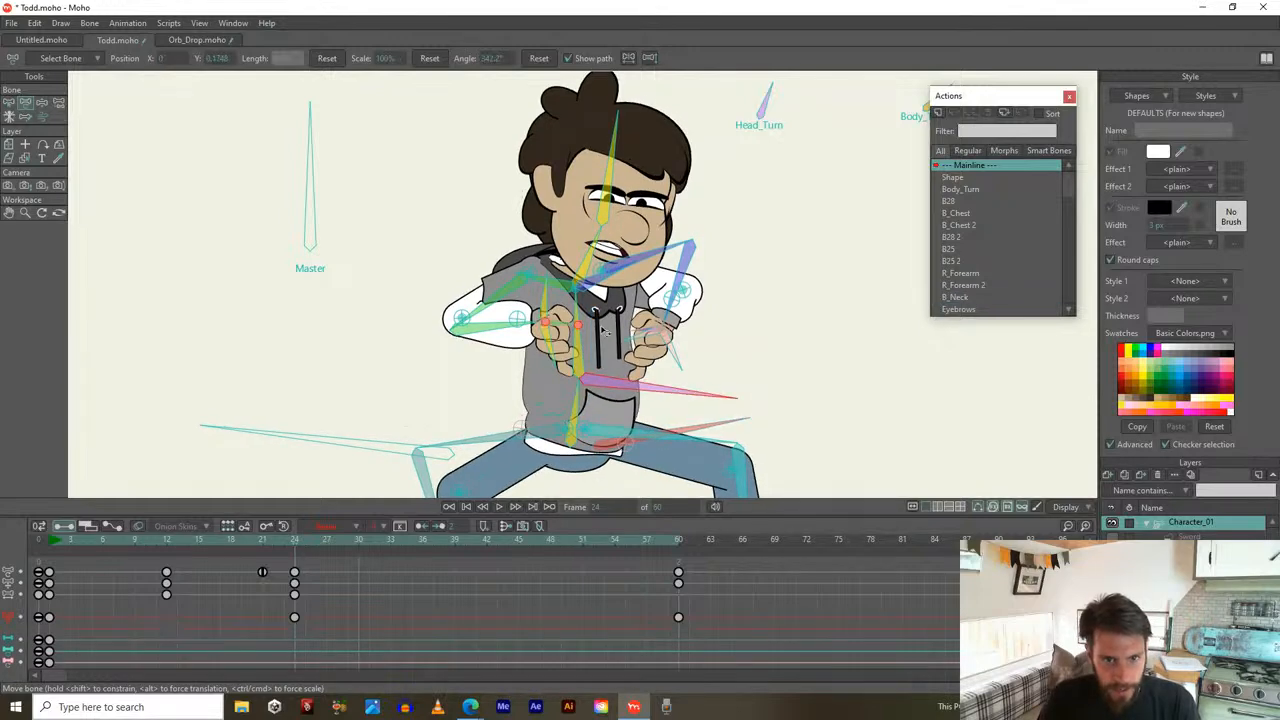
drag(577, 316, 578, 316)
mouse_move(599, 258)
mouse_down()
mouse_move(592, 242)
mouse_move(582, 277)
mouse_up()
scroll(582, 277, down, 2)
drag(513, 369, 509, 351)
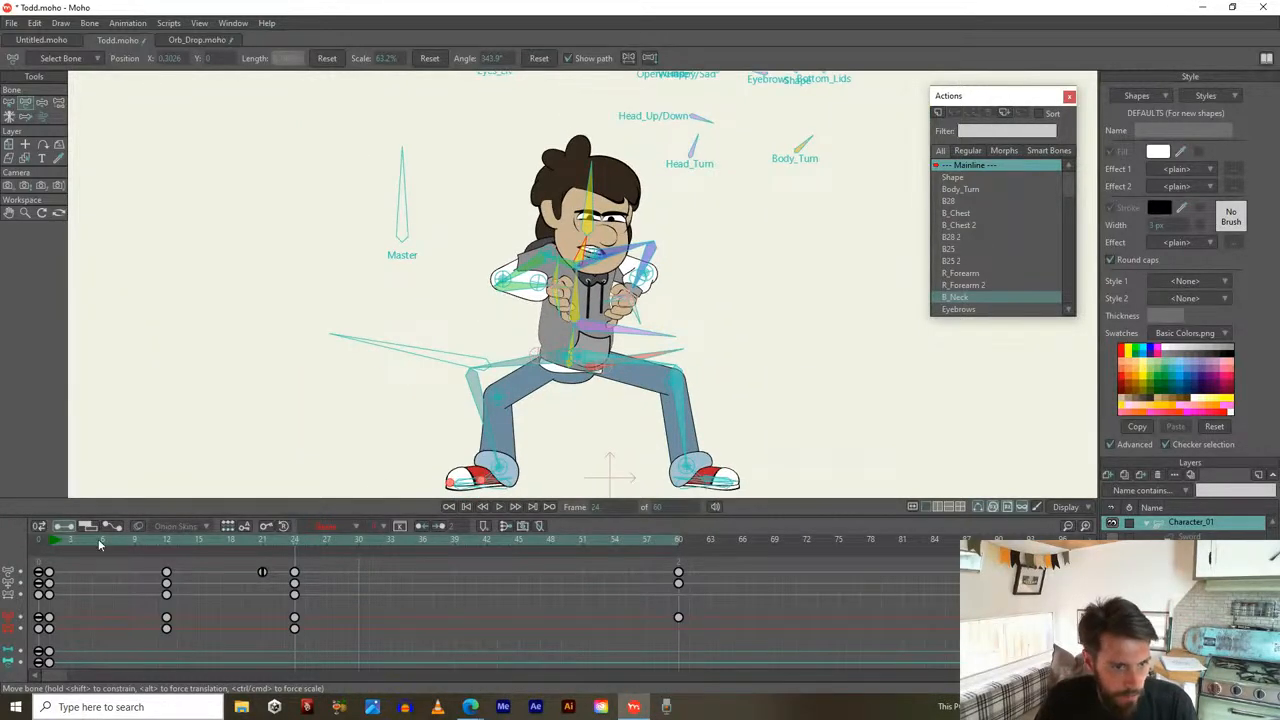
Scrub through to frame 60 and set the neck bone's keys at frames 12 and 24 to Smooth interpolation
drag(61, 538, 724, 594)
click(198, 563)
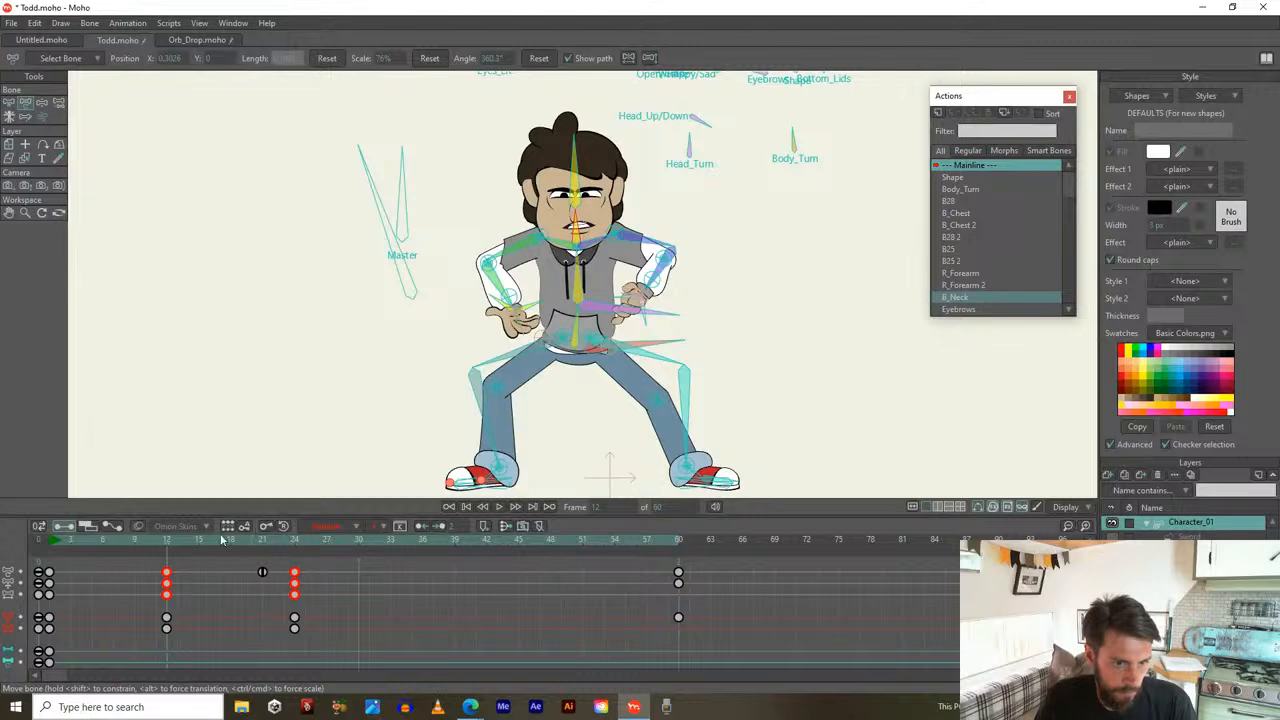
click(344, 523)
click(352, 553)
Select the body bone B_Body and delete its keyframes at frame 12
drag(110, 539, 158, 600)
key(z)
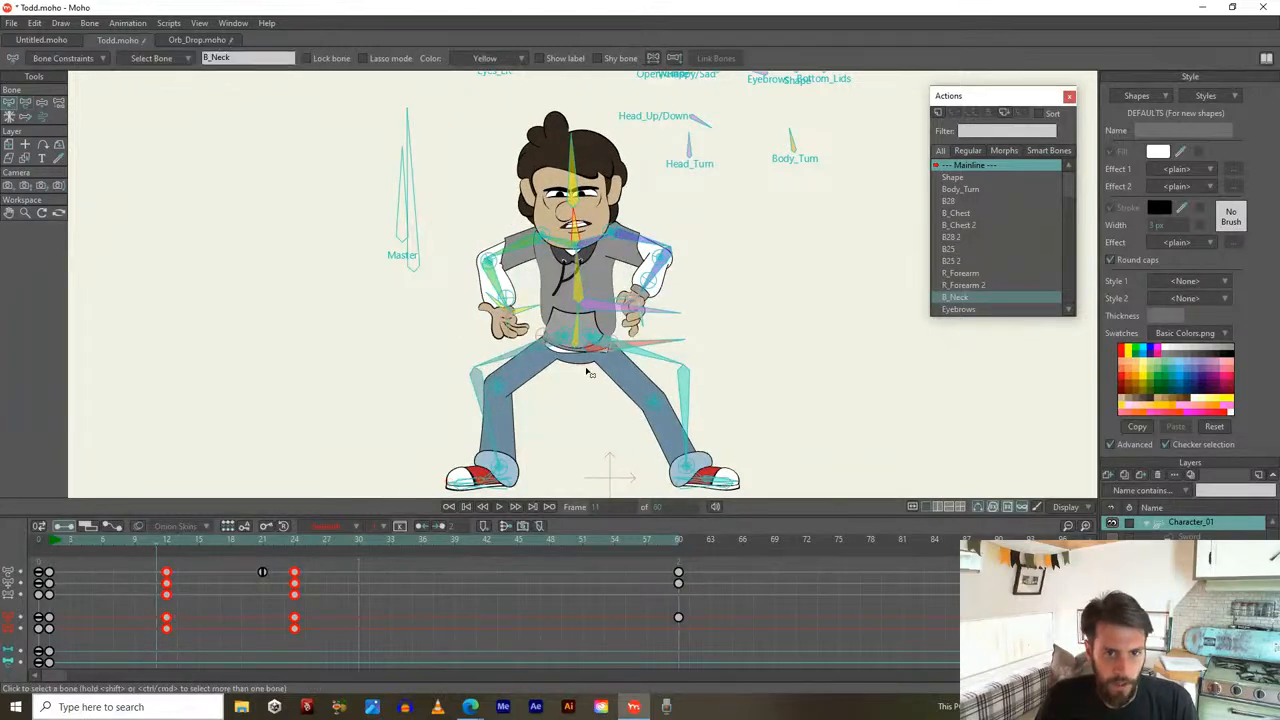
click(646, 350)
drag(134, 622, 169, 631)
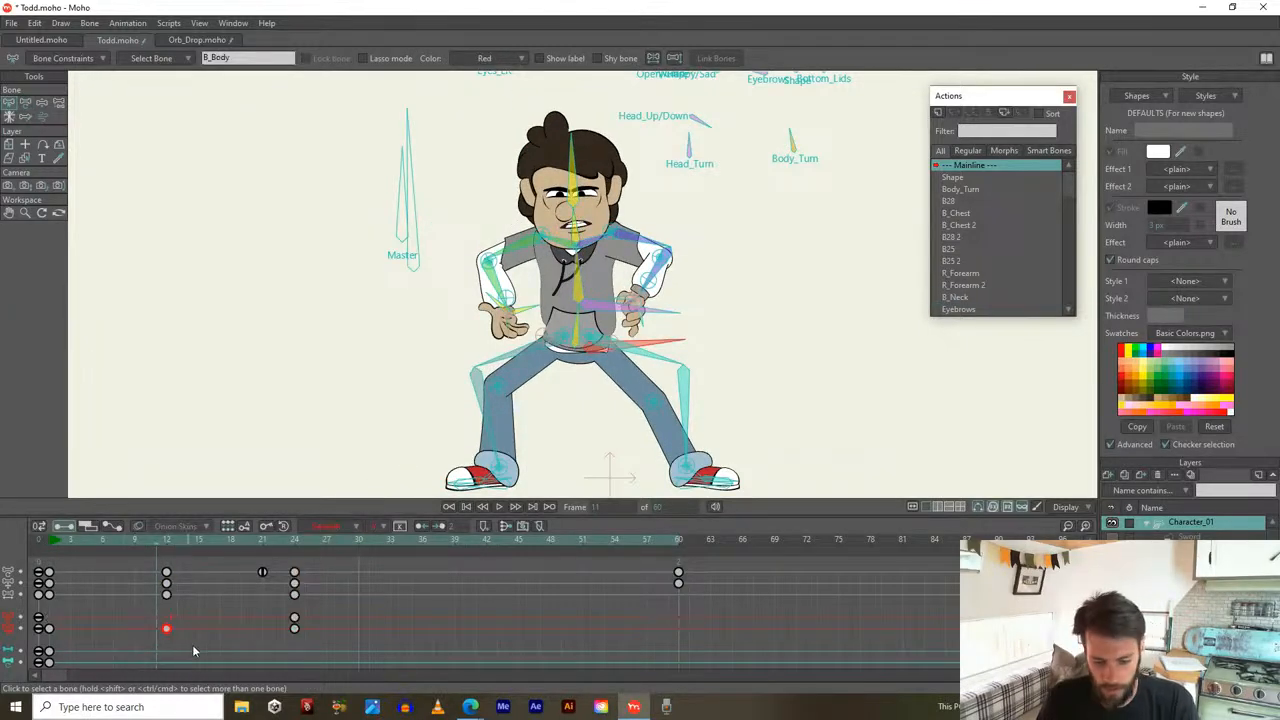
key(Delete)
Rotate the Body_Turn bone to about 69° at frame 24 and scrub the opening frames to check the turn
drag(57, 544, 295, 567)
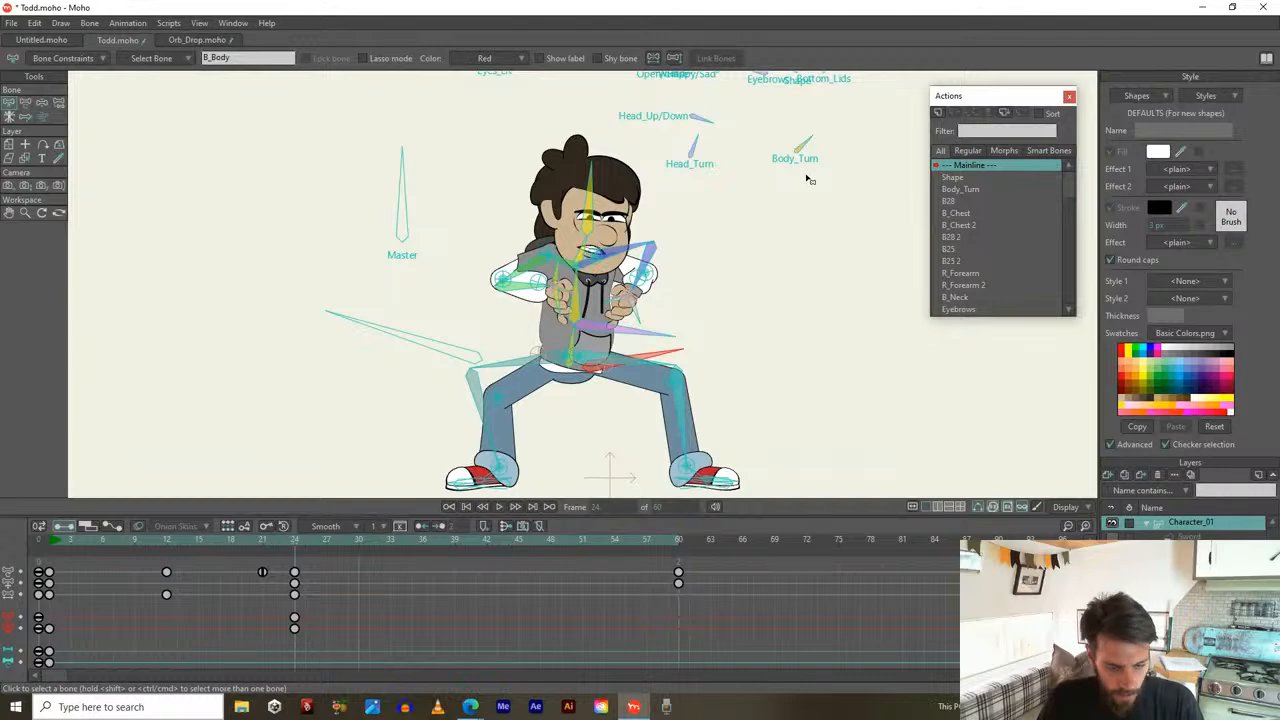
key(t)
mouse_move(809, 145)
mouse_down()
mouse_move(792, 128)
mouse_move(796, 143)
mouse_up()
drag(52, 542, 298, 560)
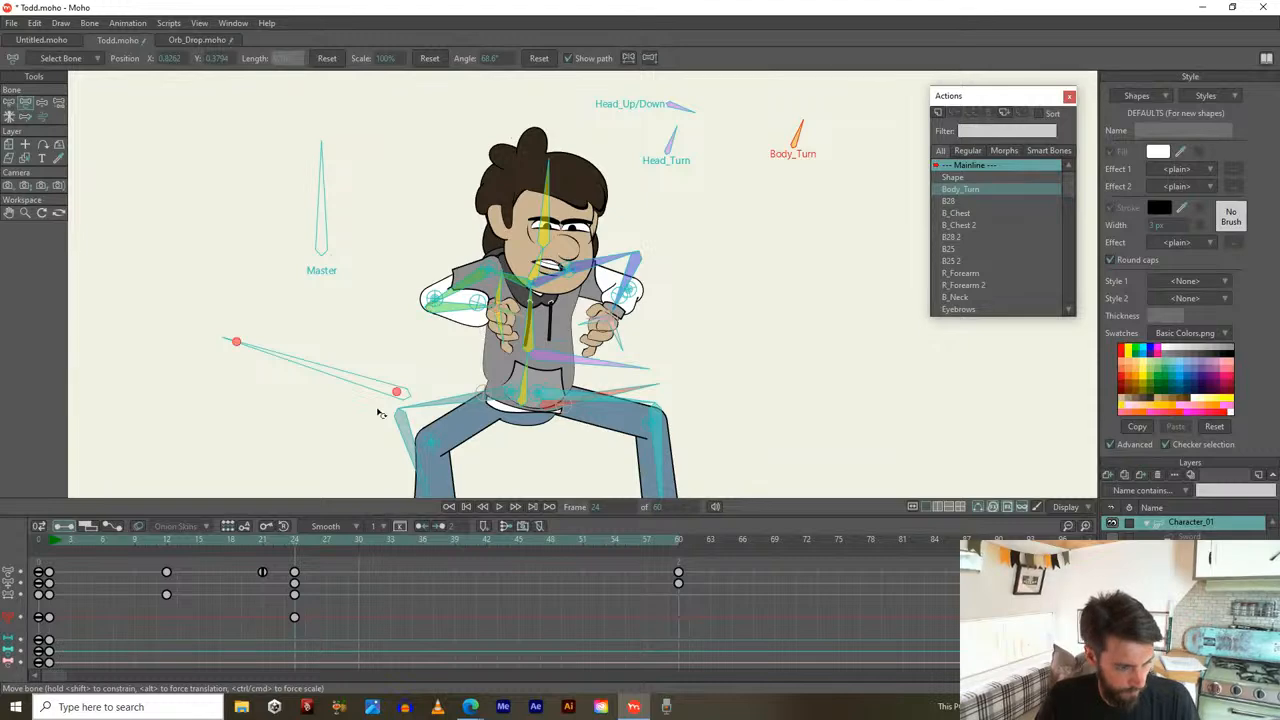
Raise the body bone and adjust the neck bone at frame 60, and play back the animation
drag(55, 548, 682, 541)
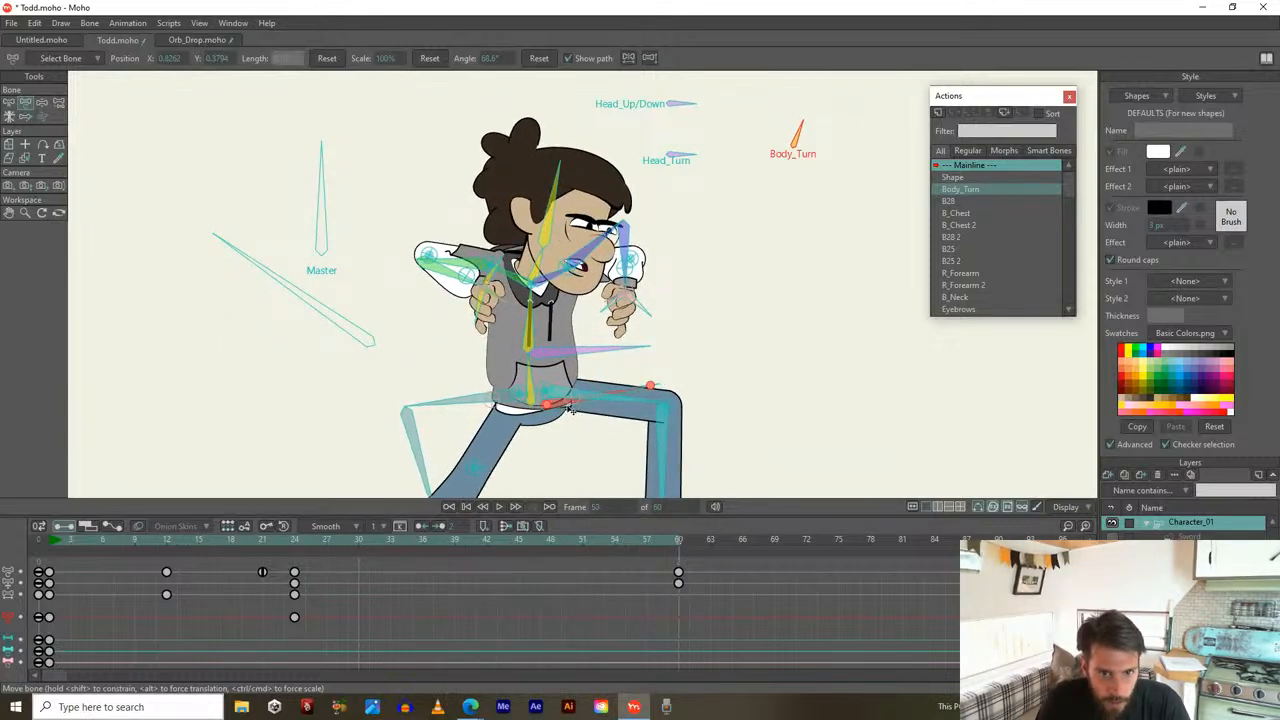
drag(563, 410, 572, 382)
click(541, 291)
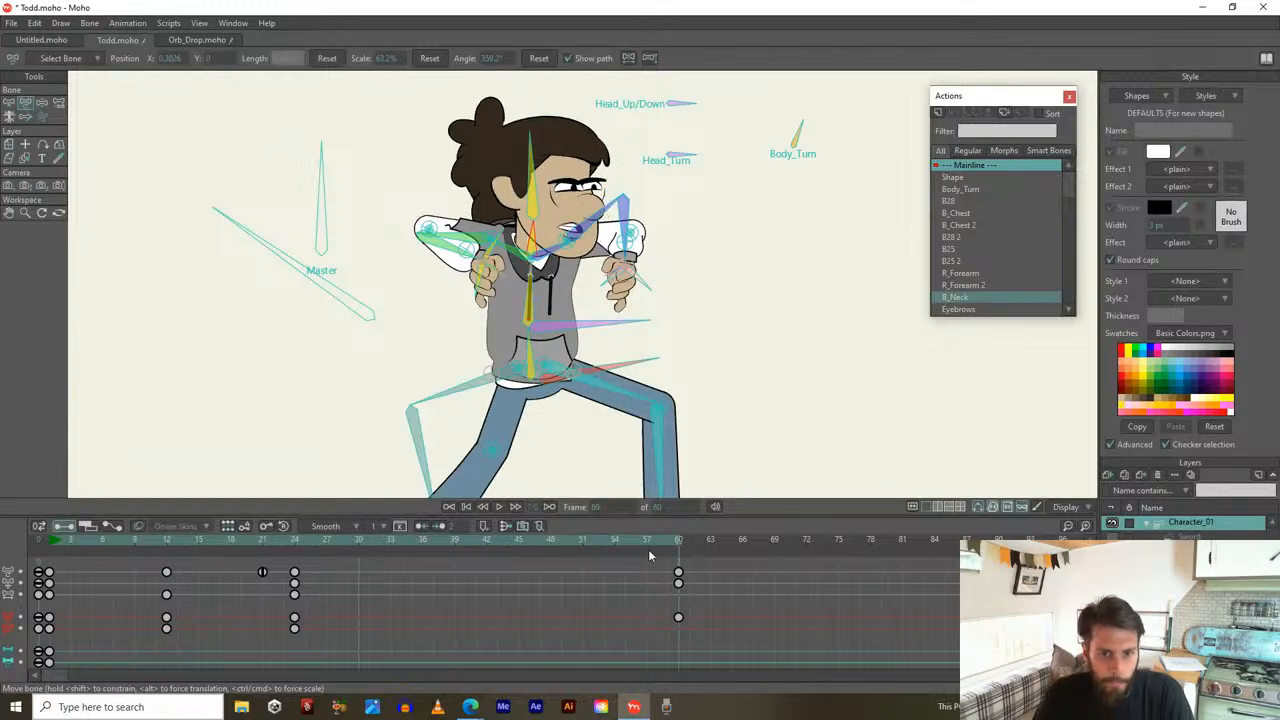
key(space)
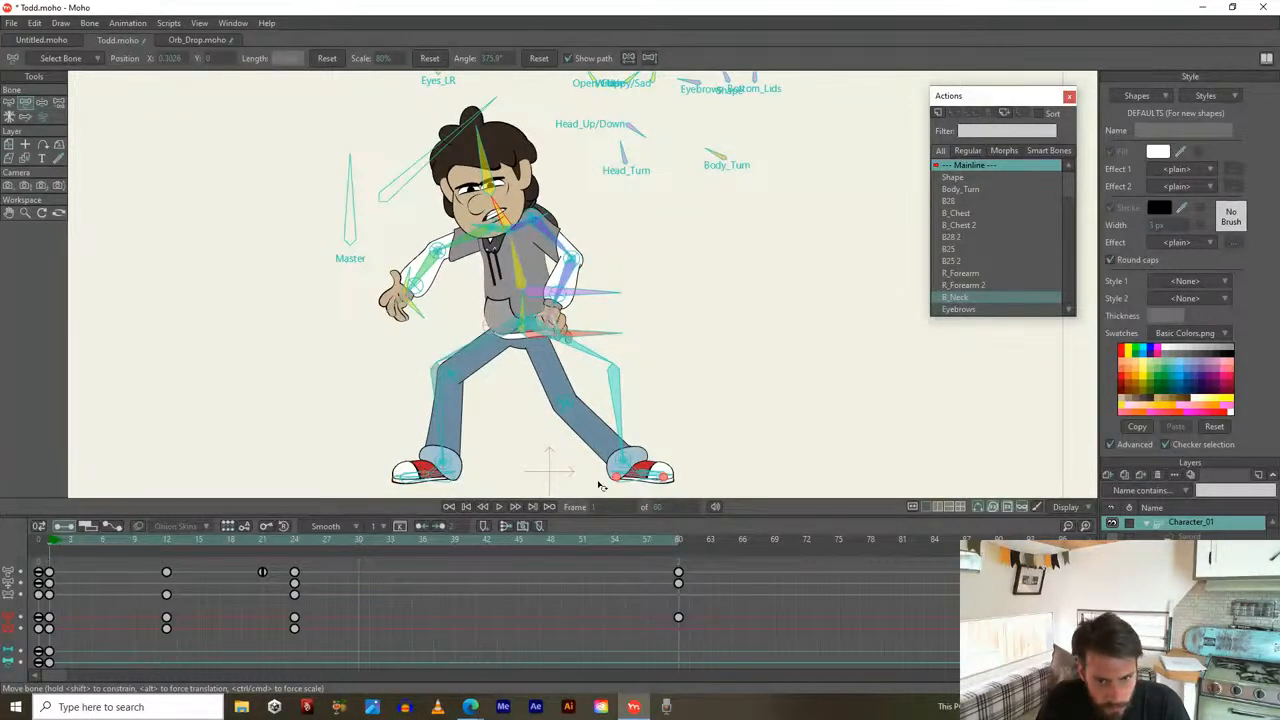
Move the character's forward foot inward at frame 1 and key the foot's bones at frame 5
scroll(607, 484, up, 3)
drag(607, 484, 563, 425)
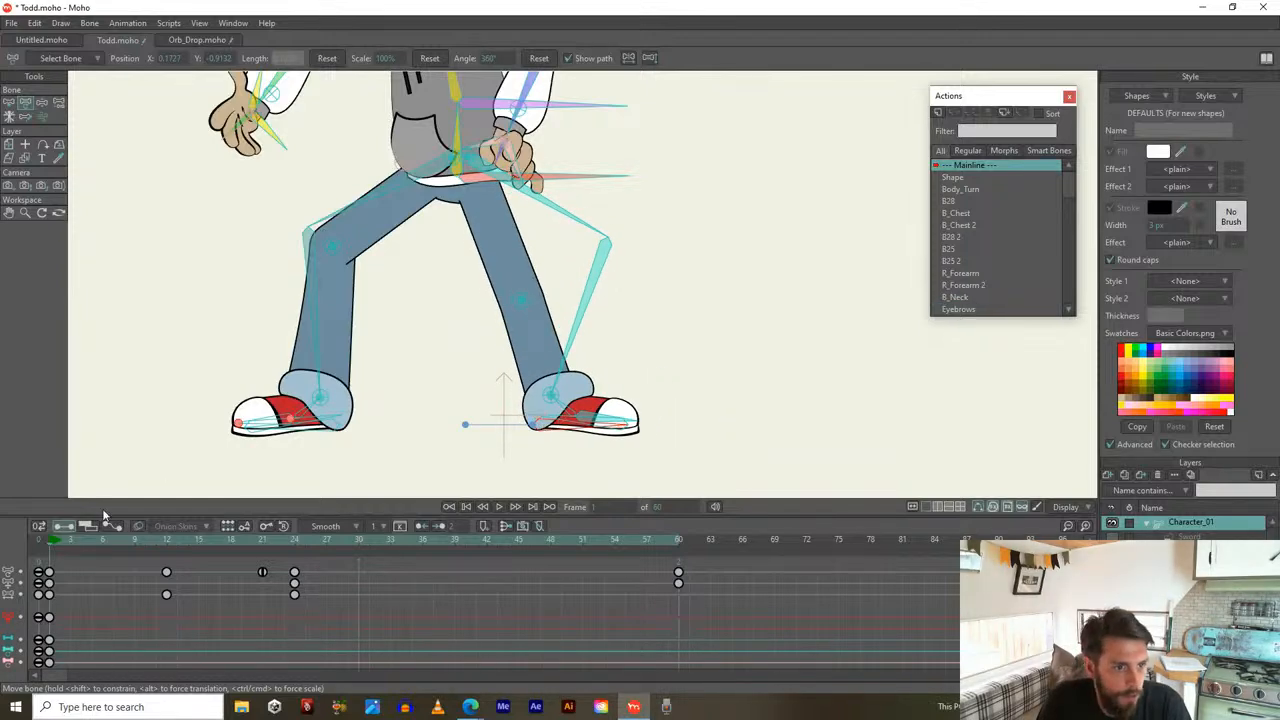
drag(52, 542, 88, 548)
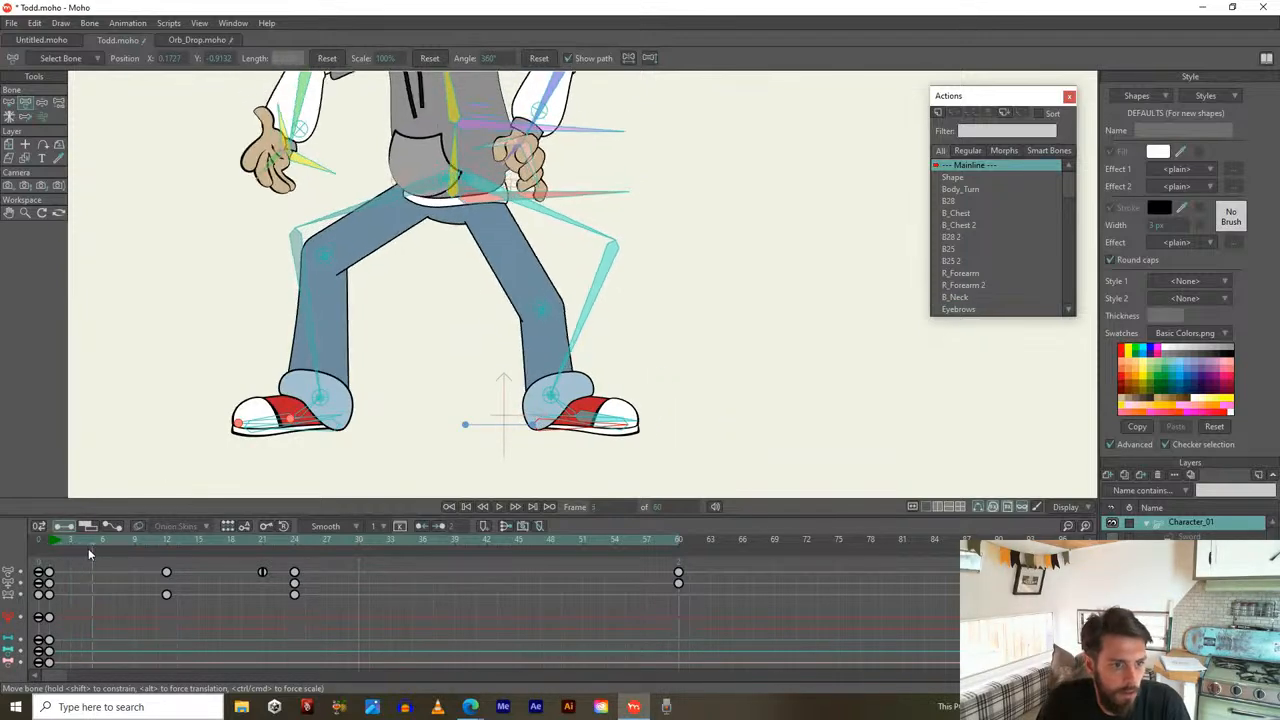
scroll(546, 400, up, 2)
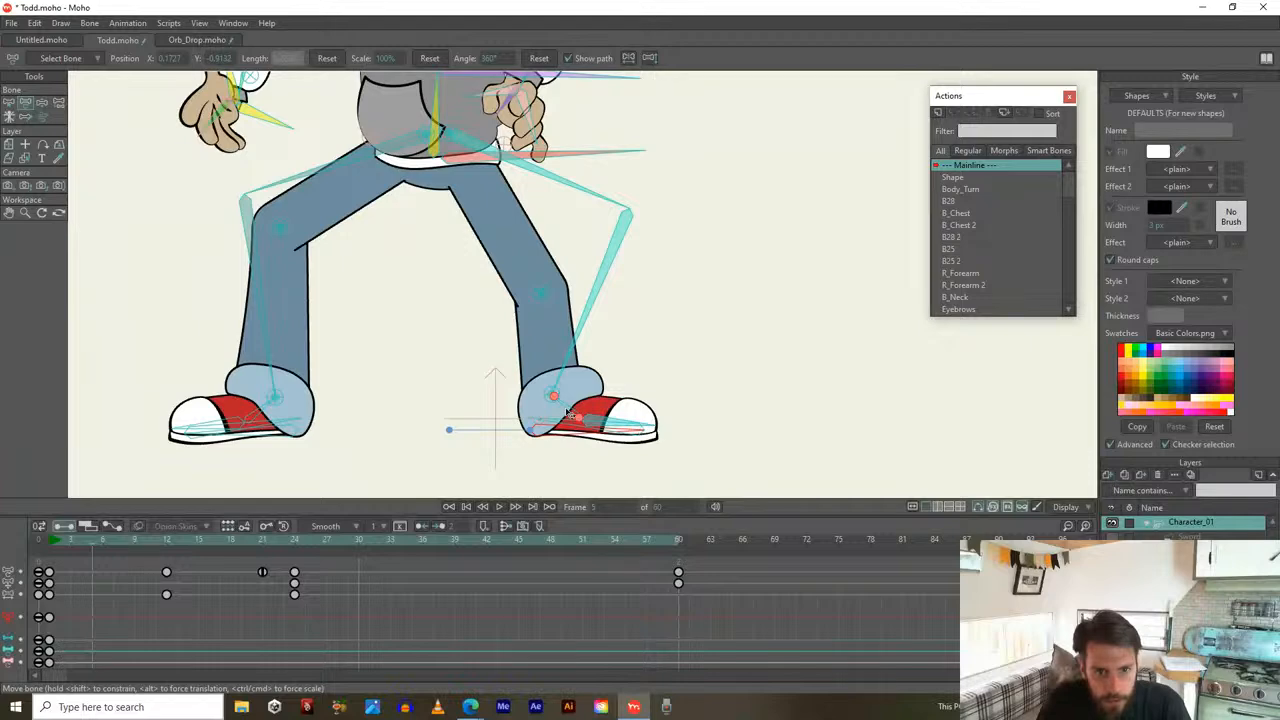
drag(566, 411, 562, 406)
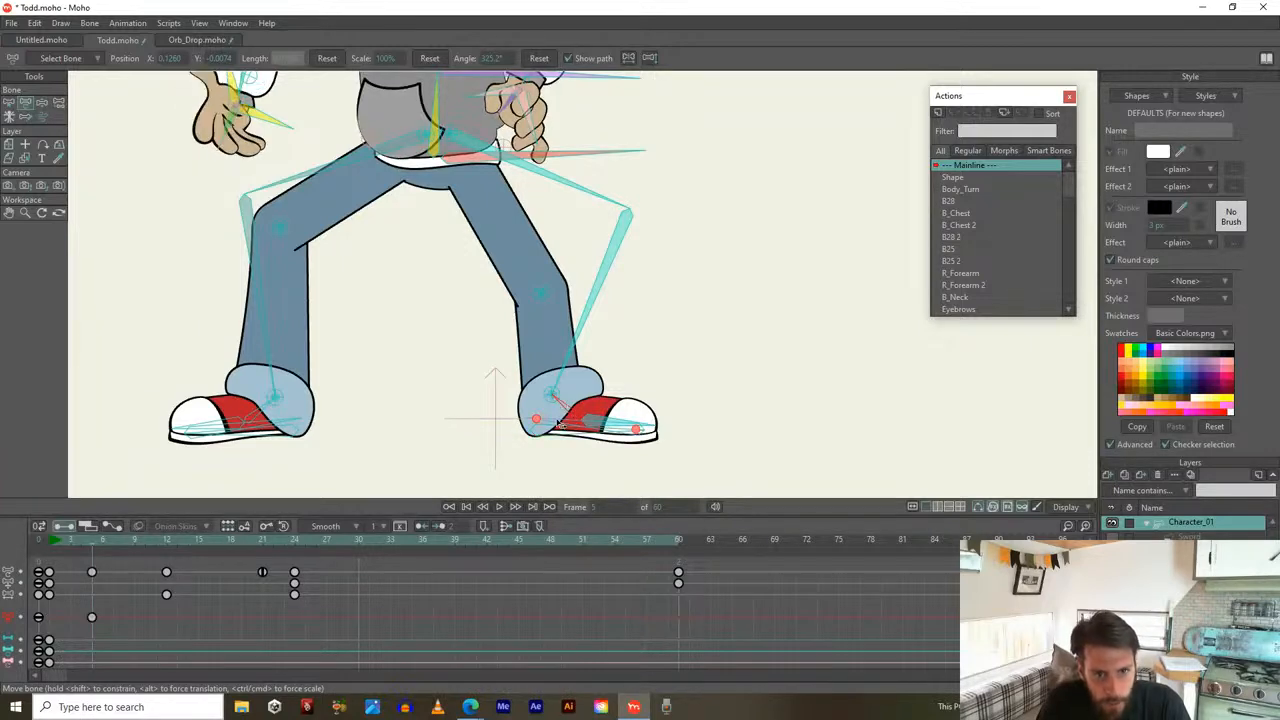
click(549, 432)
Lift the forward foot's heel and bend its knee outward at frame 8, checking the motion from the start
drag(95, 544, 122, 545)
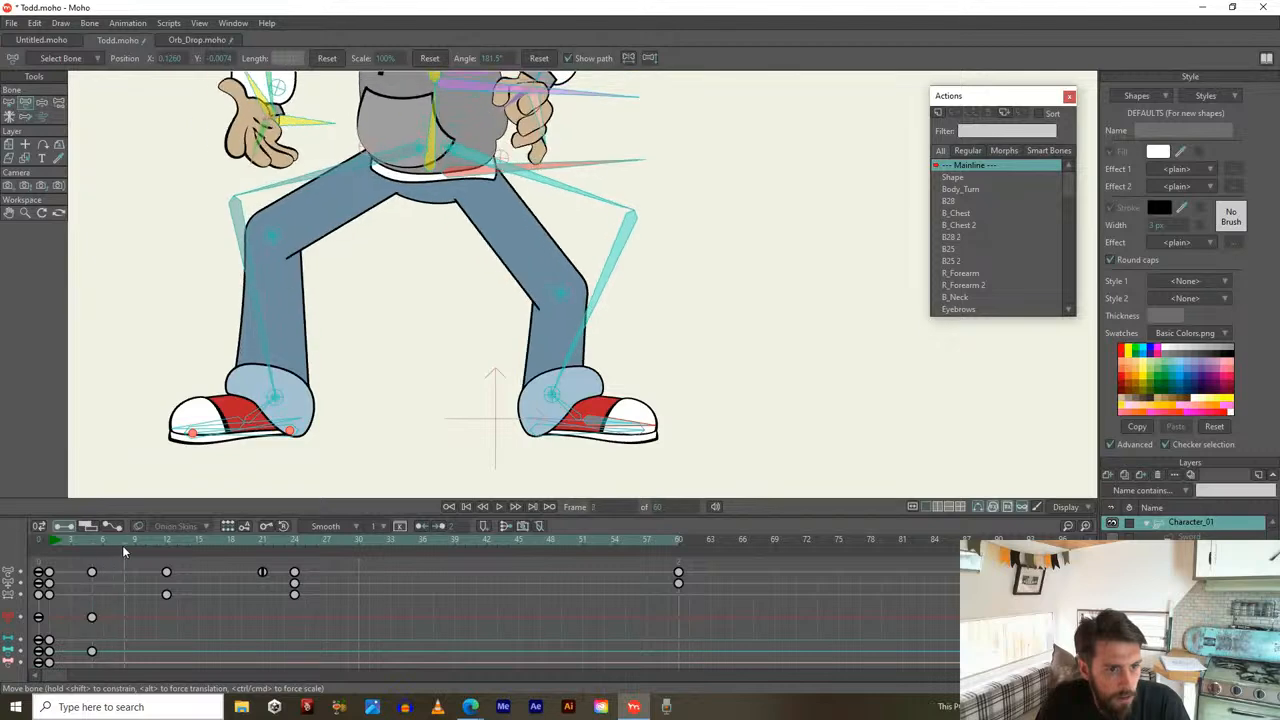
drag(574, 411, 580, 404)
drag(573, 287, 586, 238)
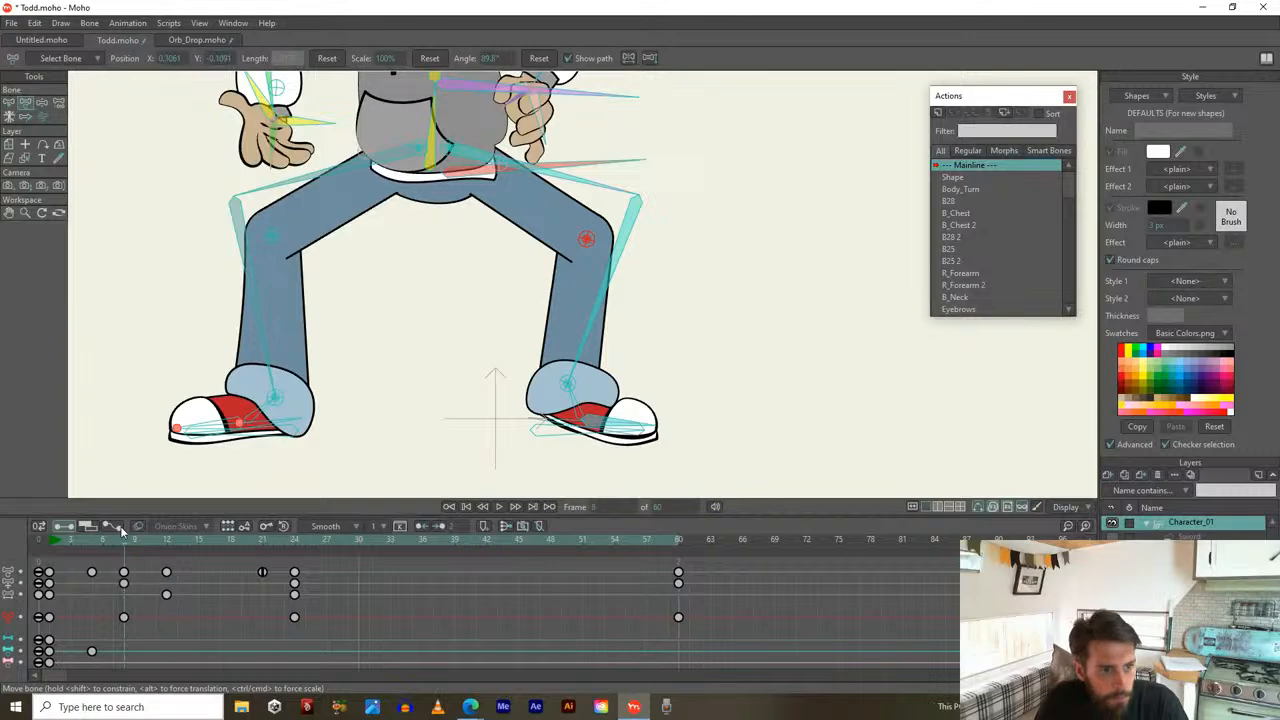
drag(115, 549, 33, 546)
drag(58, 547, 123, 577)
key(space)
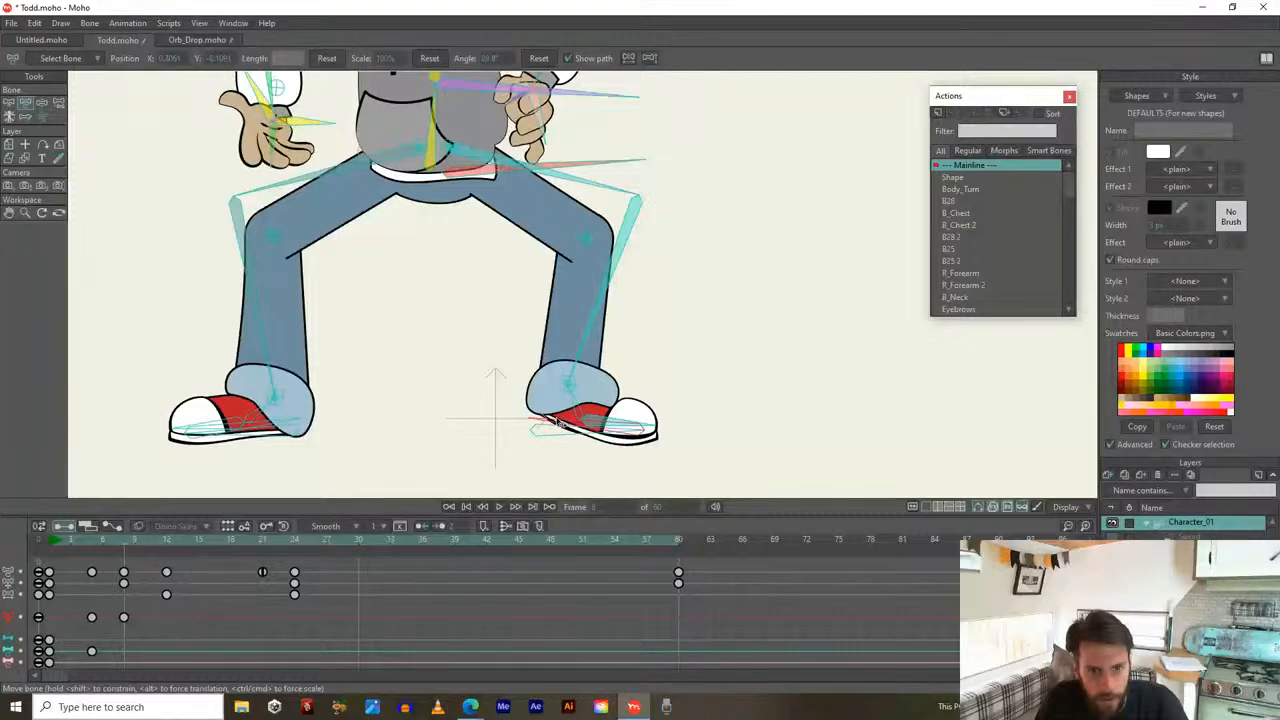
Raise the forward foot's heel higher at frame 11 so it rolls onto the toe
key(ctrl+Right)
key(ctrl+Right)
key(ctrl+Right)
drag(545, 422, 598, 400)
Move the forward foot outward at frame 16 and rotate it to 394° so it steps with the toe up
key(ctrl+Right)
key(ctrl+Right)
key(ctrl+Right)
key(ctrl+Right)
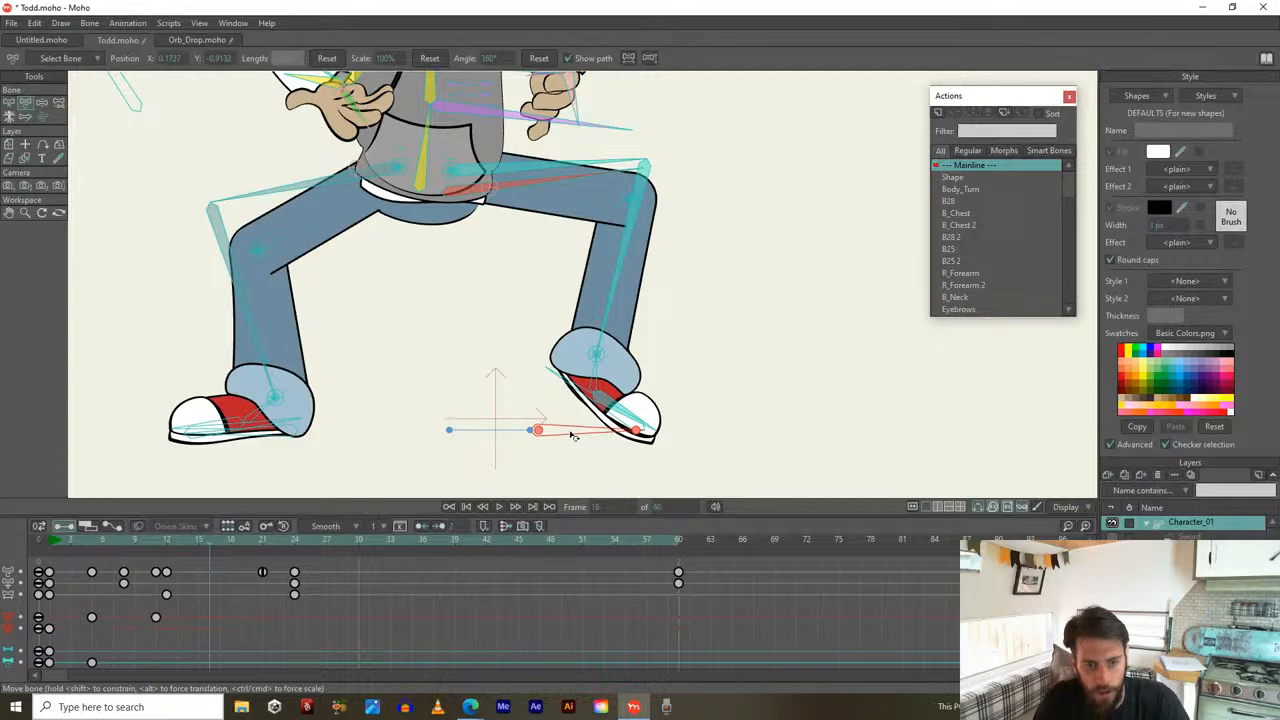
drag(572, 435, 633, 420)
click(512, 291)
drag(209, 543, 209, 576)
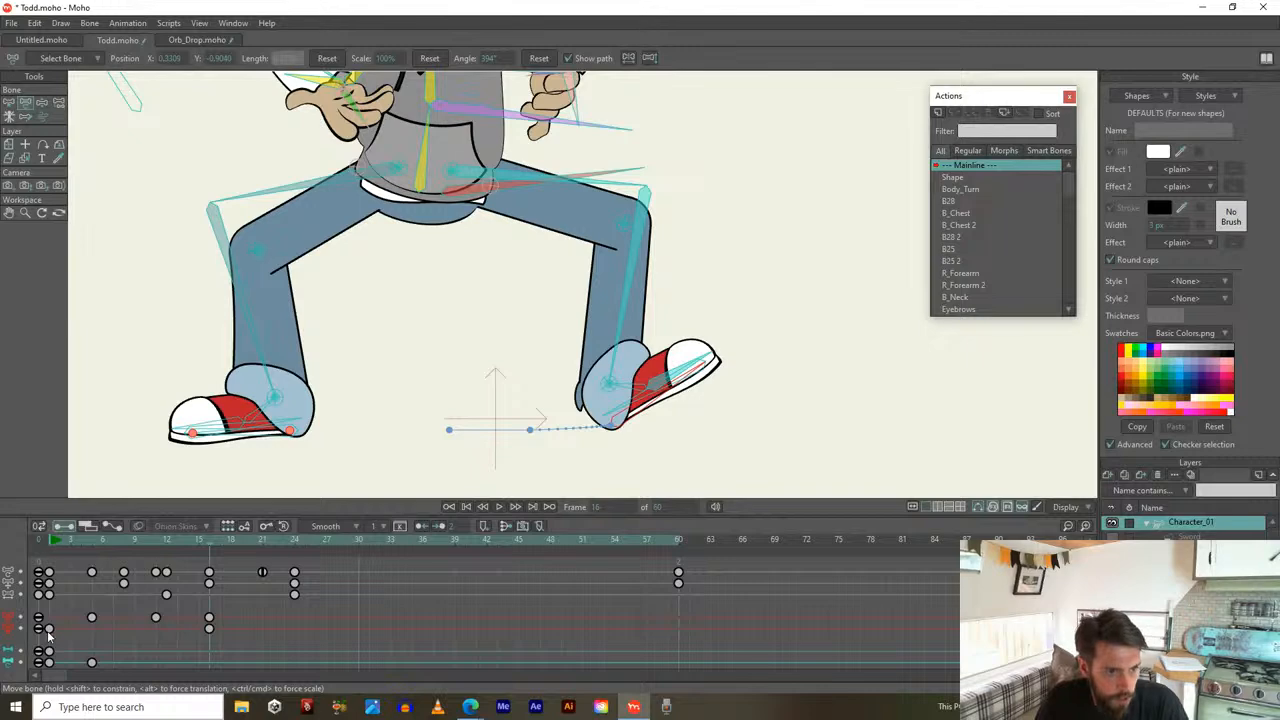
Shift the forward foot's position key from frame 1 to frame 11 and step through the frames to check it
drag(48, 627, 113, 628)
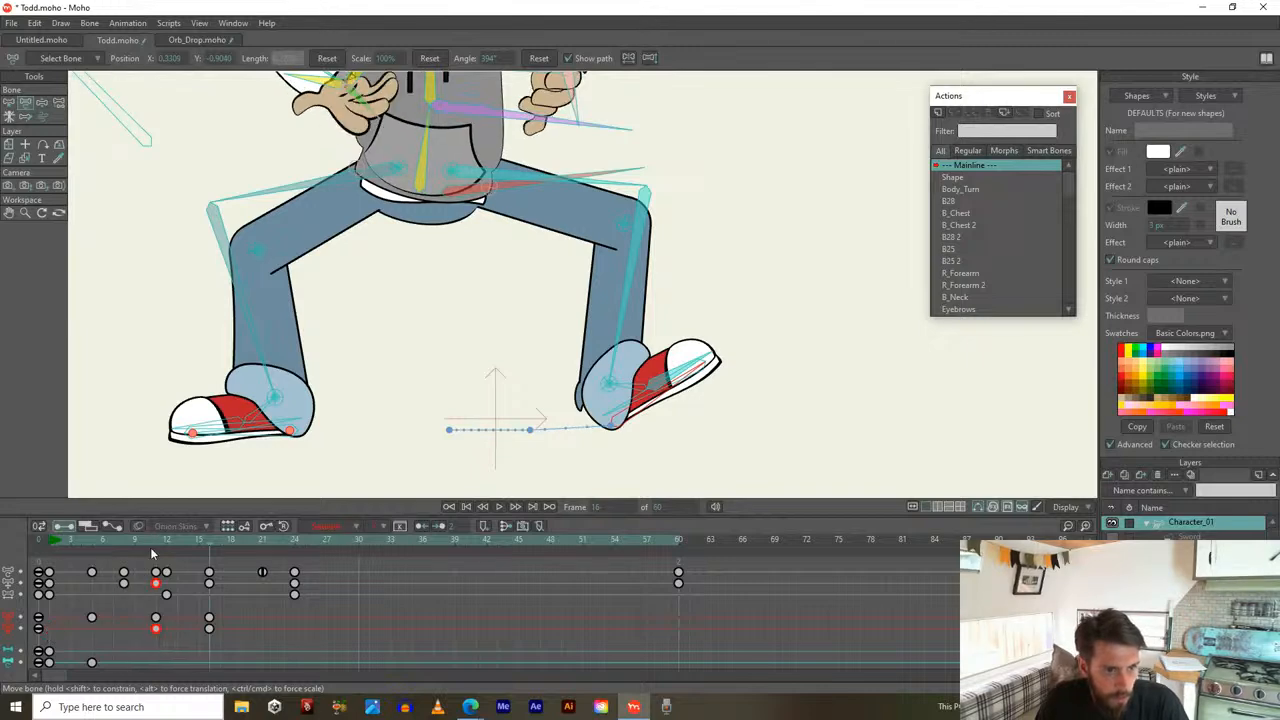
drag(156, 545, 99, 561)
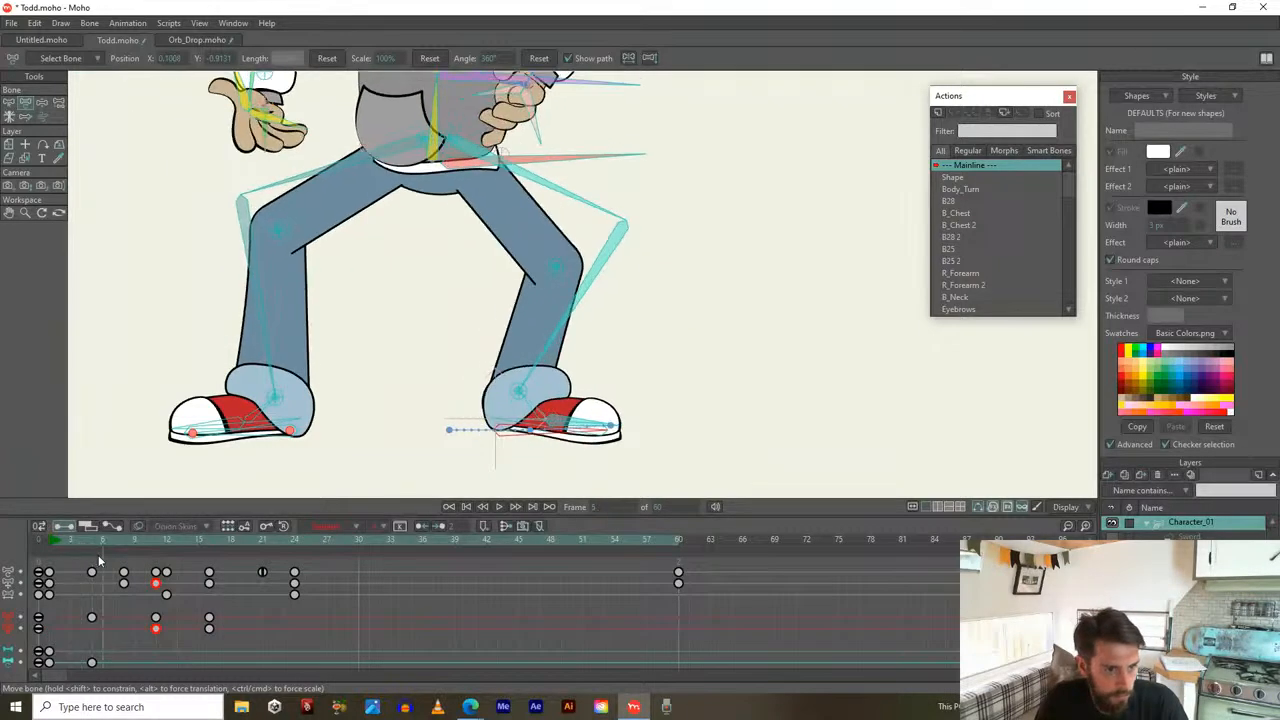
key(ctrl+Right)
key(ctrl+Right)
key(ctrl+Right)
key(ctrl+Right)
key(ctrl+Right)
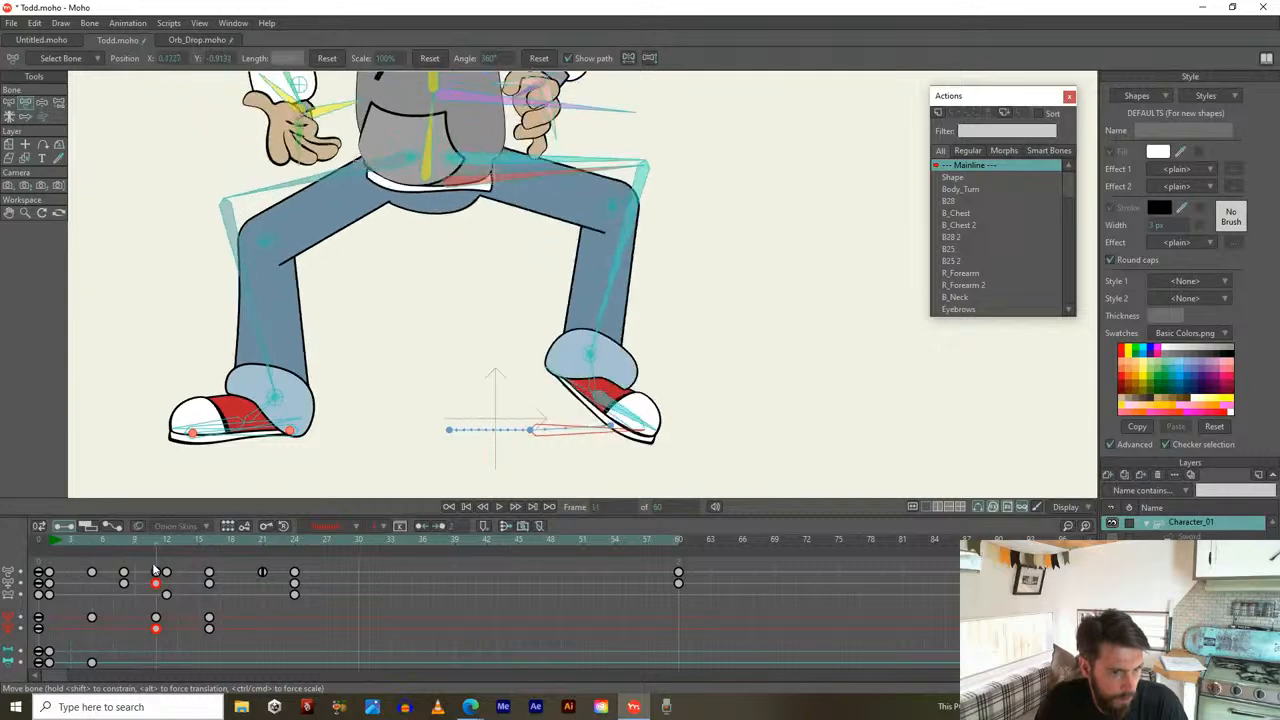
click(154, 542)
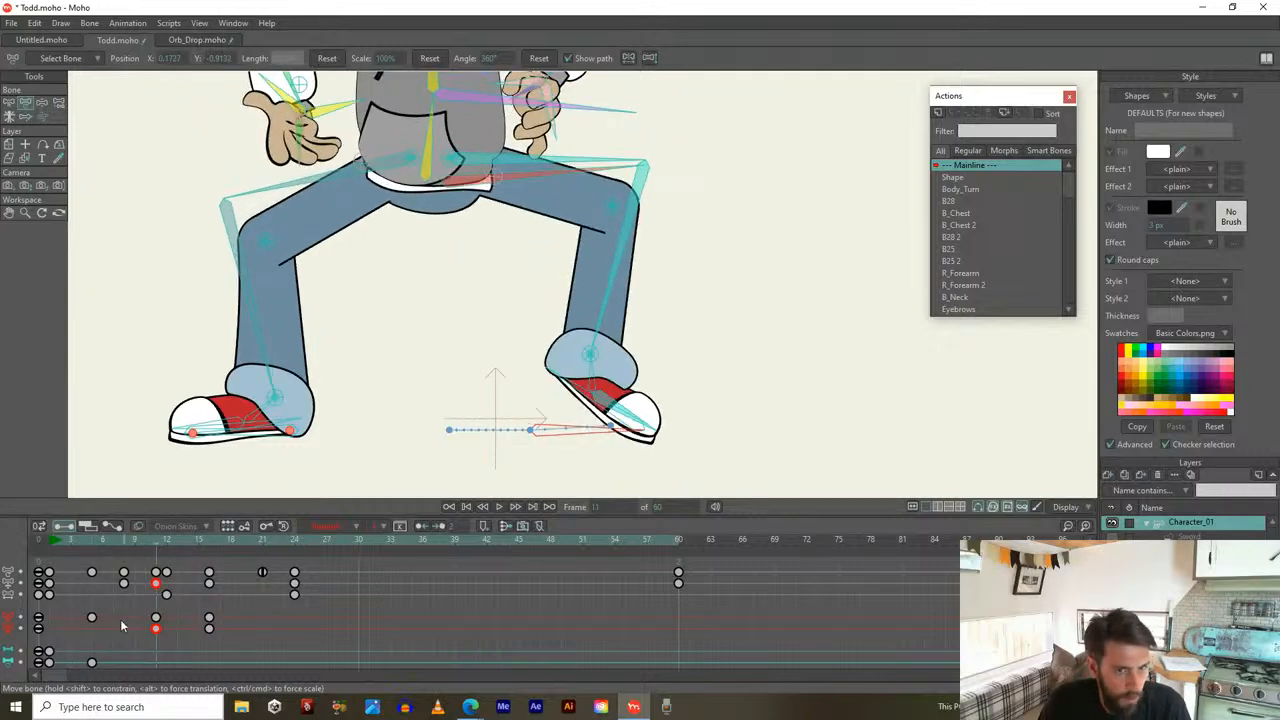
Copy the forward foot's position key from frame 0 to frame 1 and move the foot outward there
drag(157, 540, 32, 533)
click(53, 545)
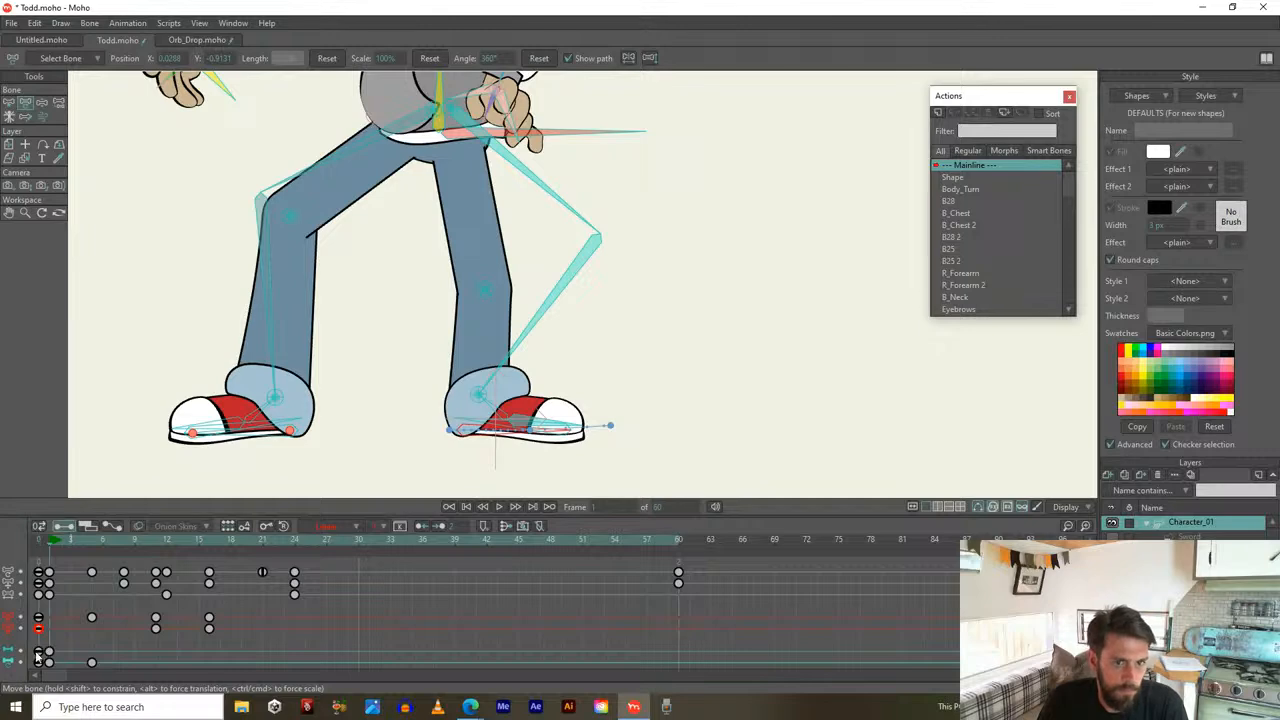
key(ctrl+v)
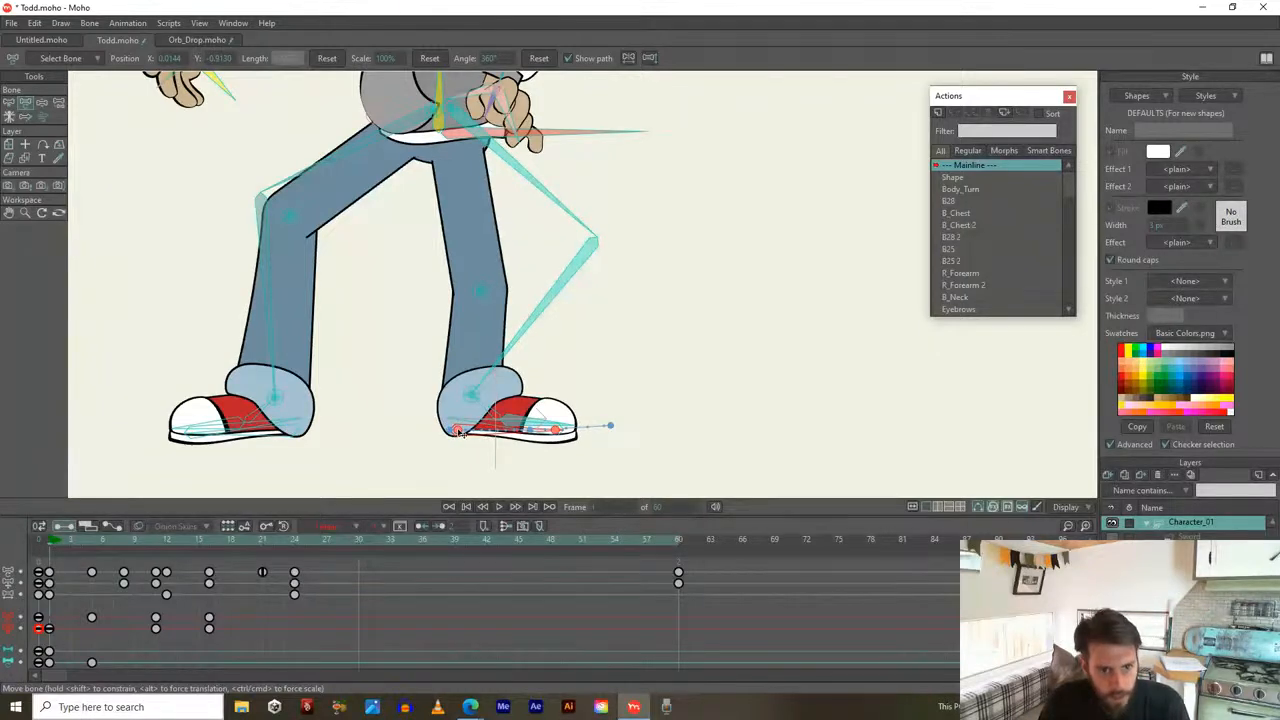
drag(460, 432, 449, 430)
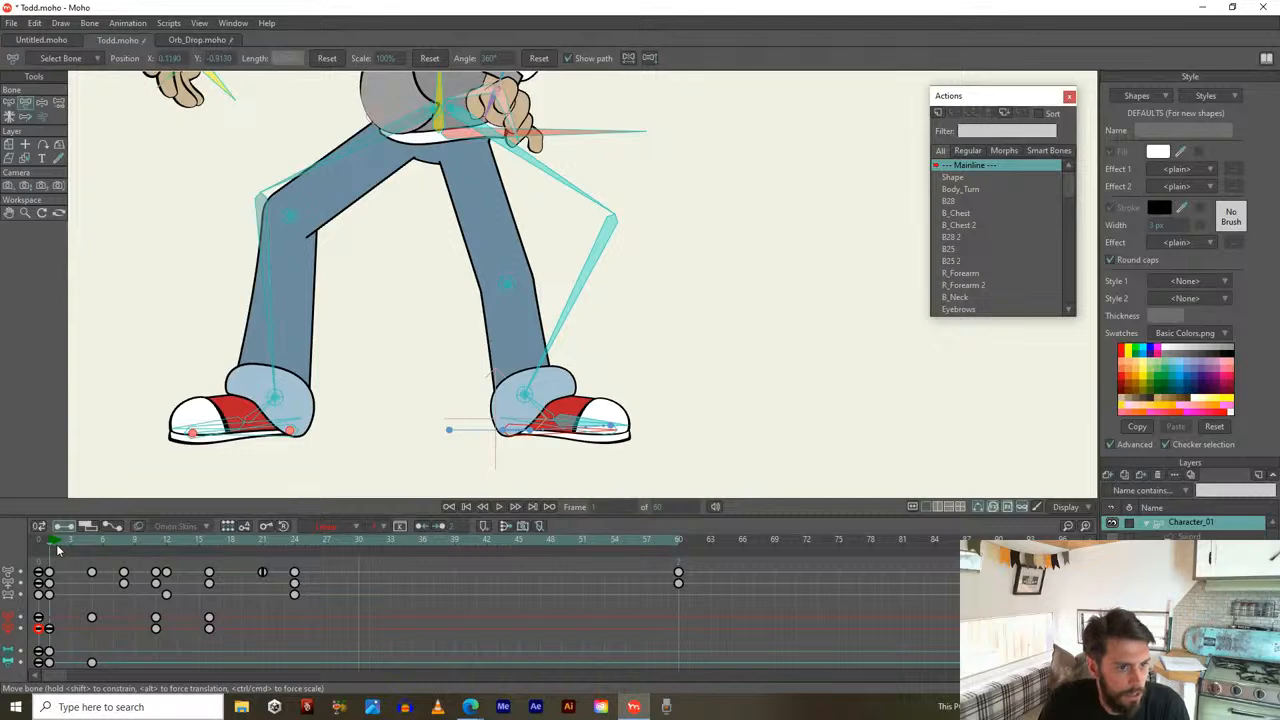
Match the forward foot's position key at frame 11 to frame 1 and set its interpolation to Smooth
drag(56, 545, 156, 545)
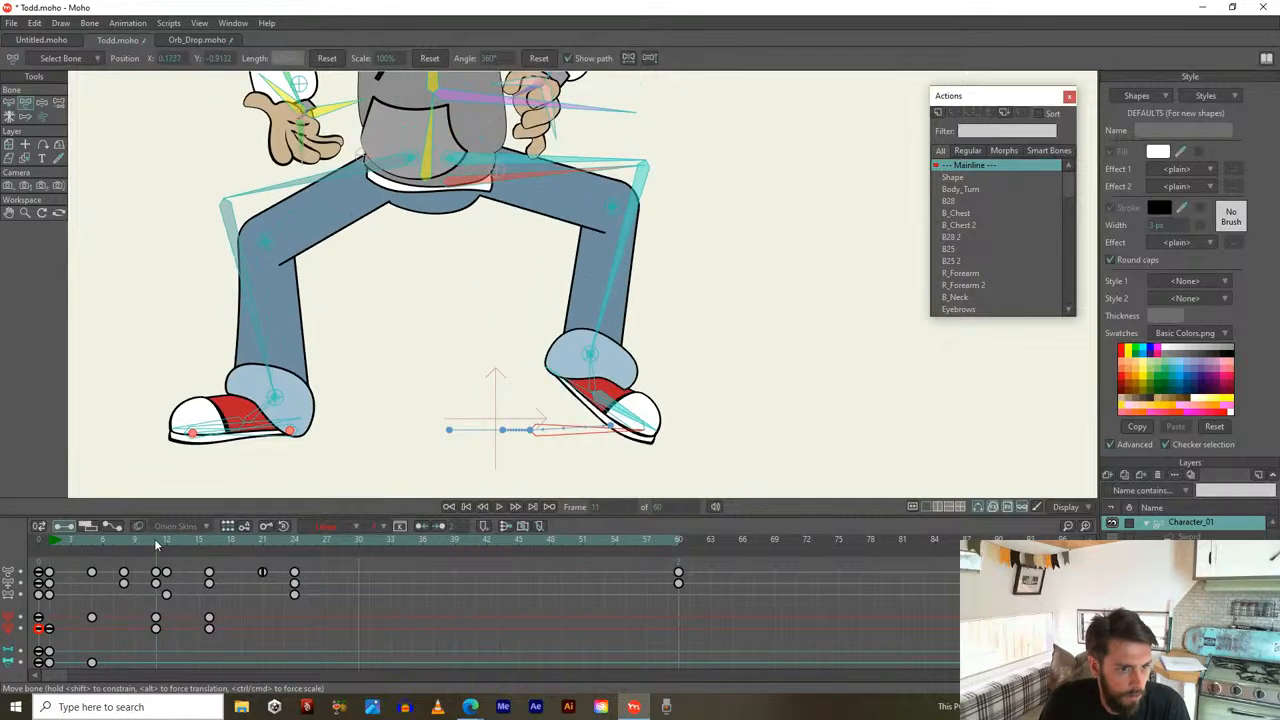
click(156, 628)
click(328, 526)
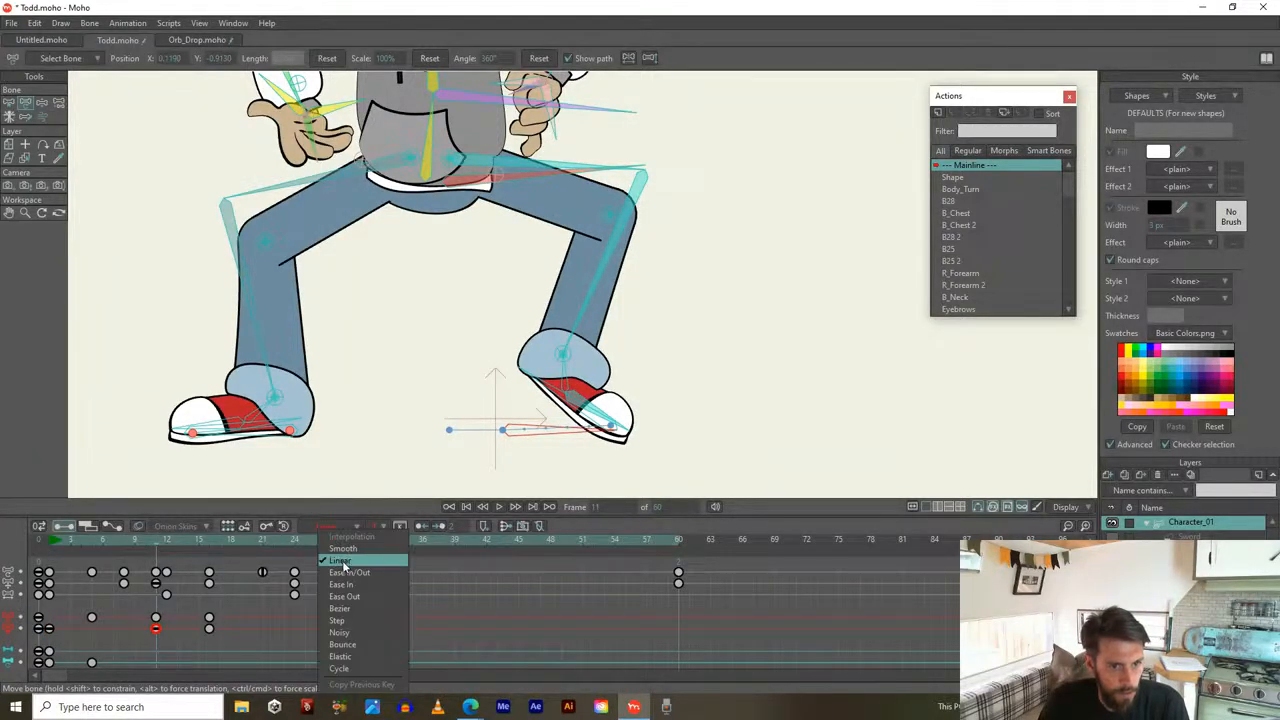
click(343, 549)
Plant the forward foot flat on the ground farther outward at frame 22
drag(155, 542, 273, 616)
drag(638, 415, 655, 437)
scroll(586, 337, down, 4)
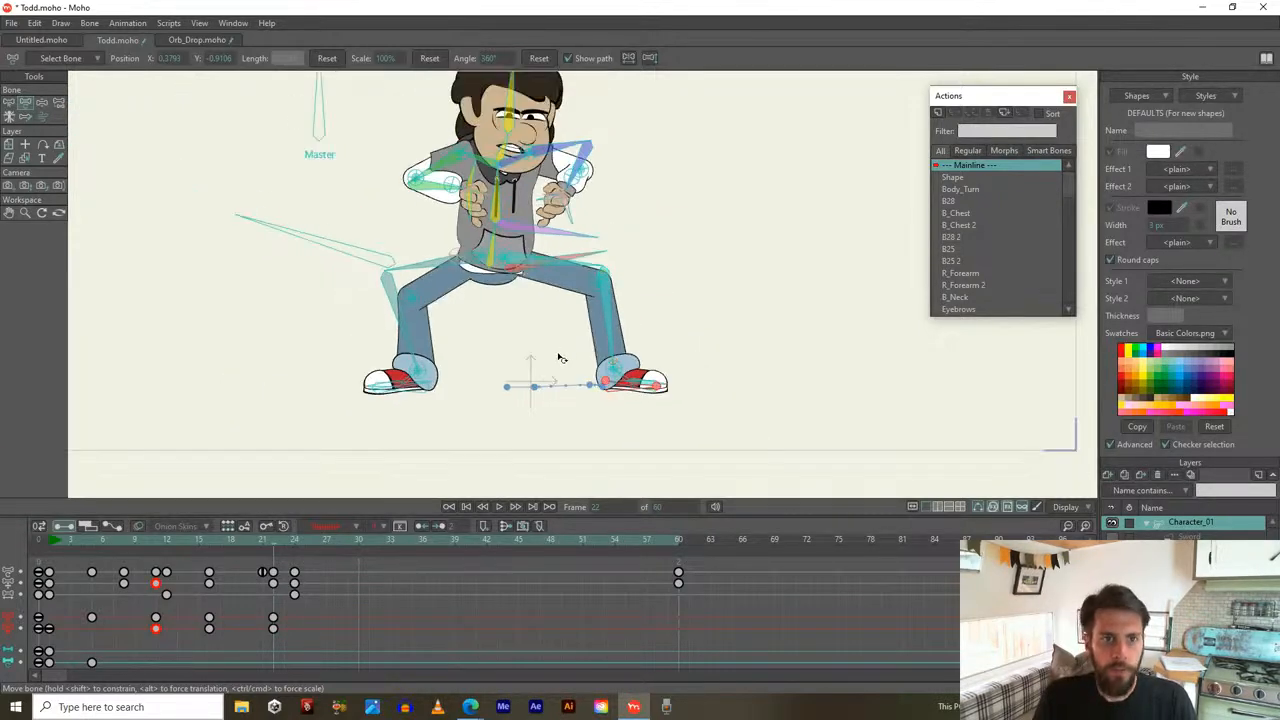
Play and scrub the opening frames to review the whole character's new foot step
drag(265, 544, 43, 527)
key(space)
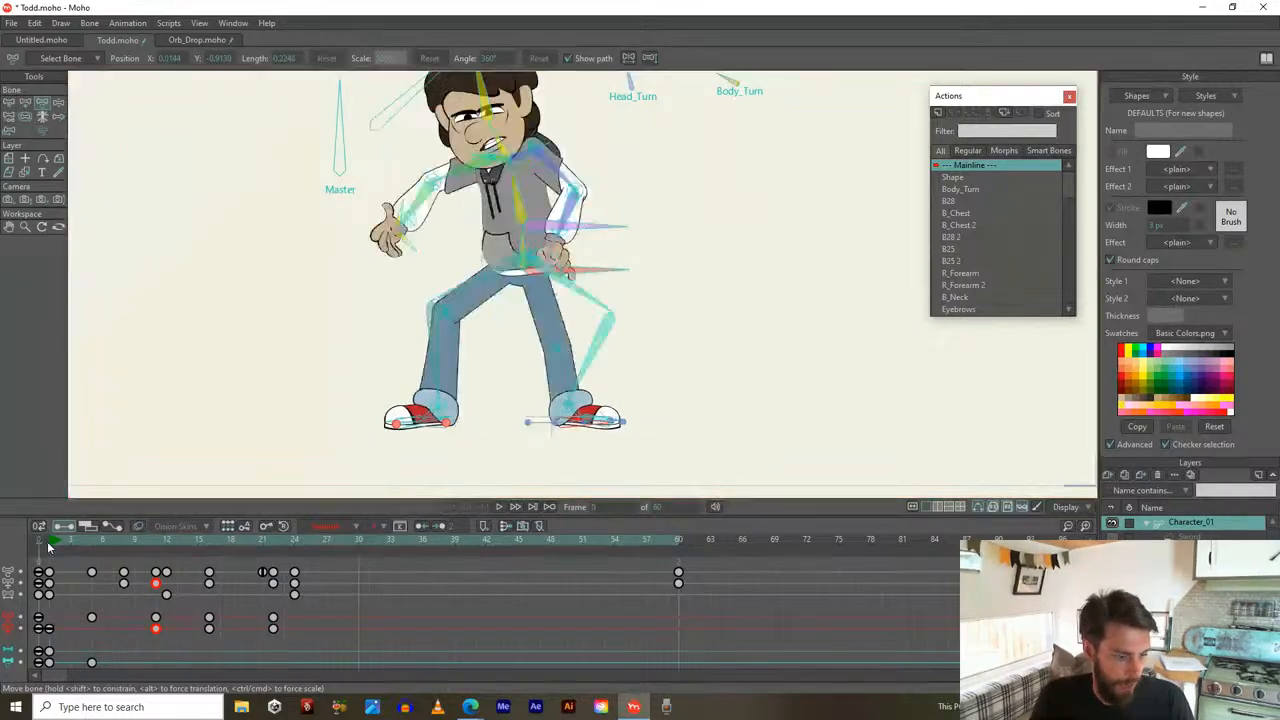
drag(77, 544, 48, 587)
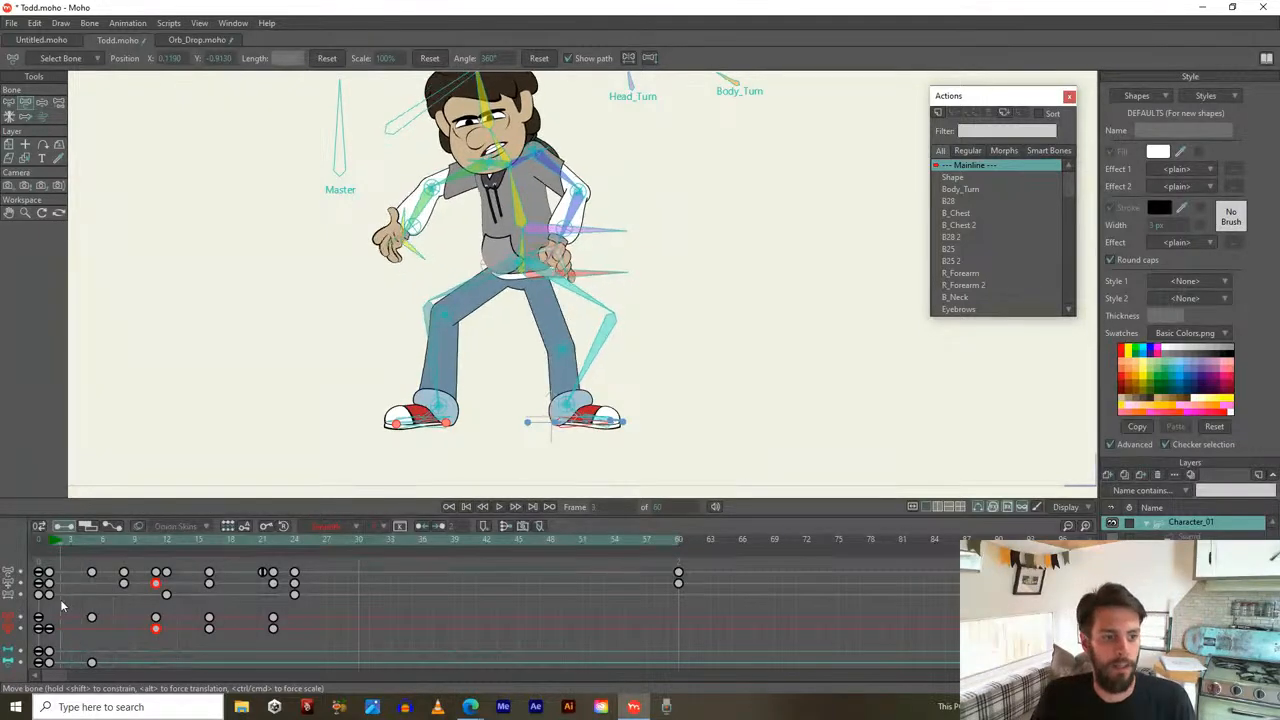
Shift the body bone back and tilt it upward at frame 11
drag(54, 599, 142, 628)
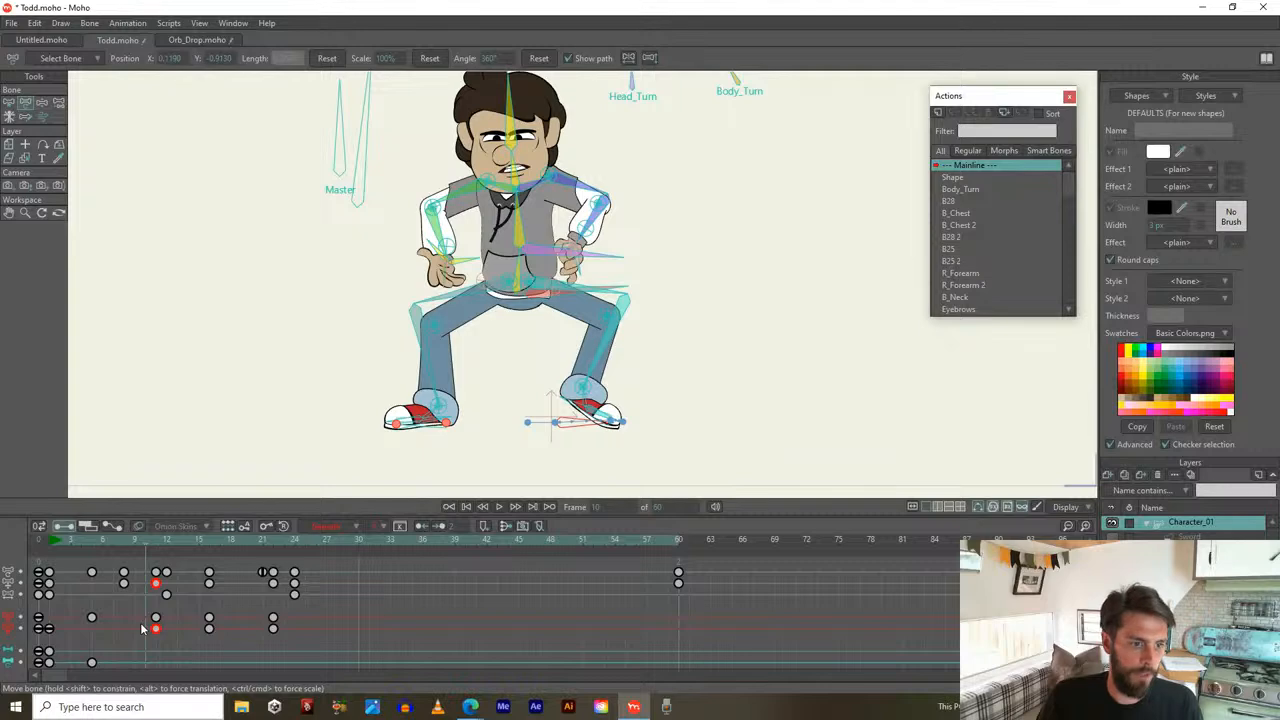
drag(144, 551, 155, 545)
scroll(467, 325, up, 3)
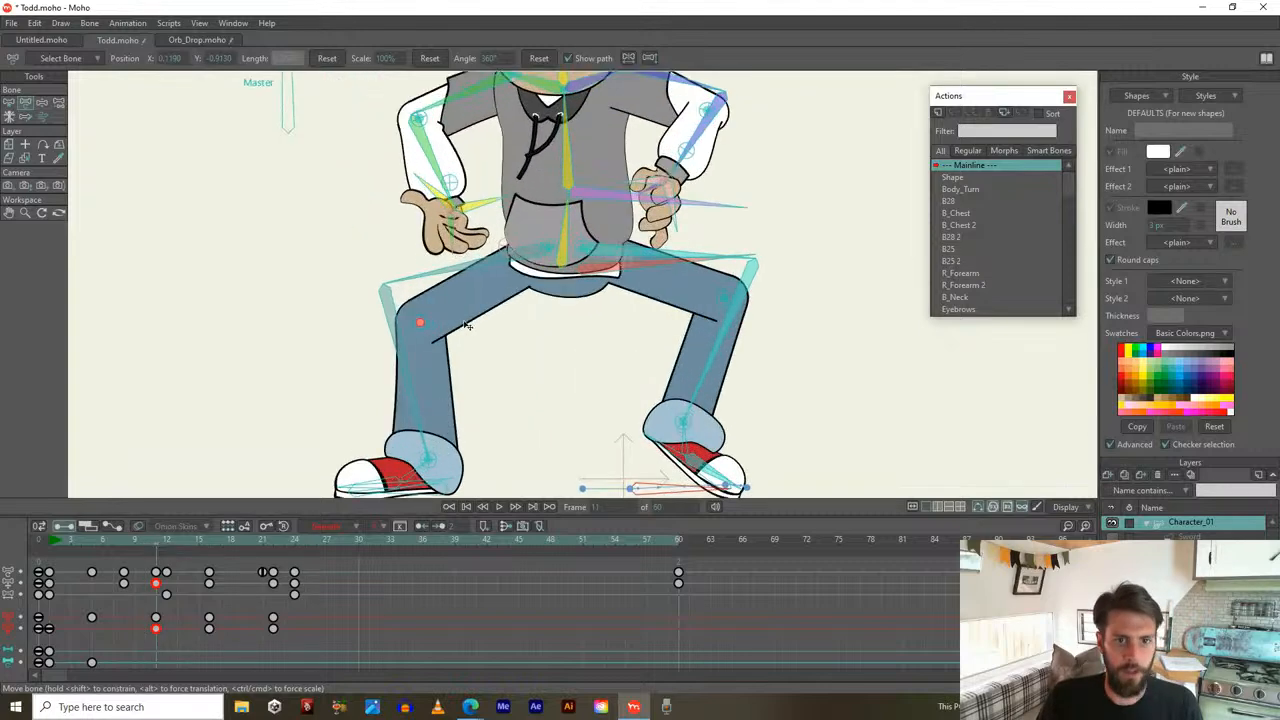
mouse_move(605, 270)
mouse_down()
mouse_move(578, 282)
mouse_move(621, 259)
mouse_up()
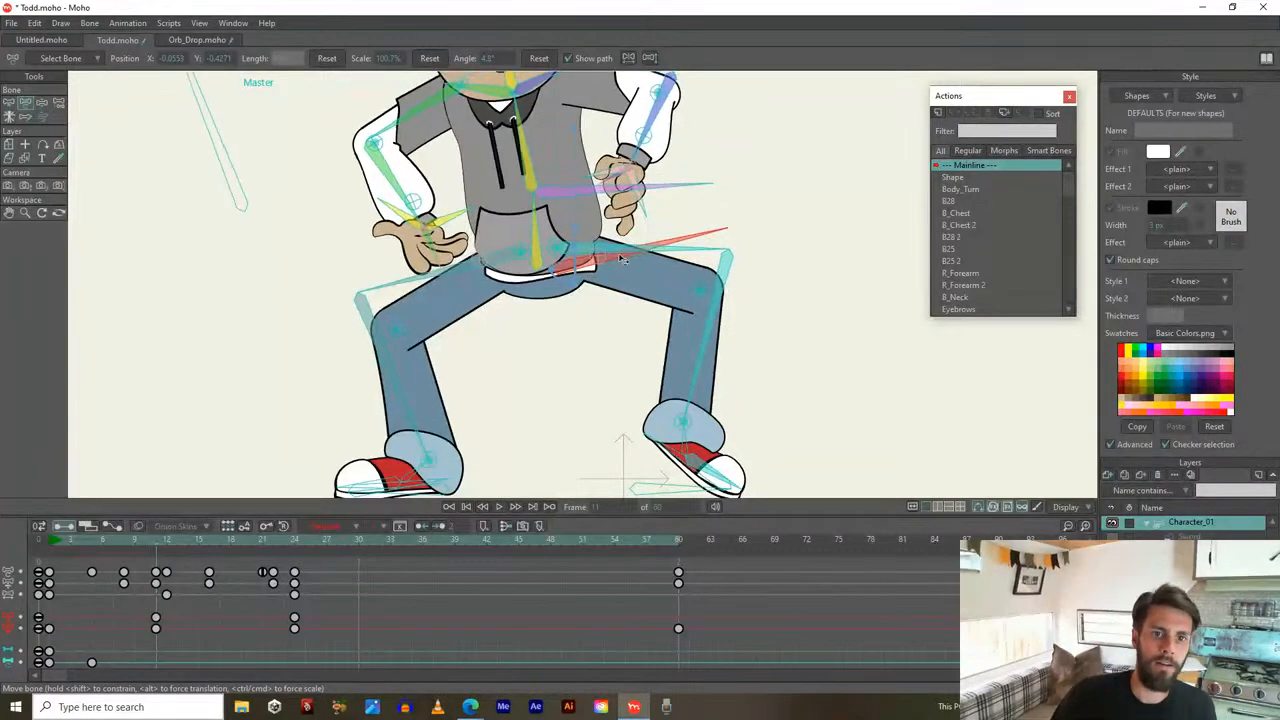
At frame 21, reposition and tilt the body bone and lean the chest forward over the planted front foot
drag(116, 547, 262, 572)
click(620, 276)
drag(600, 287, 630, 295)
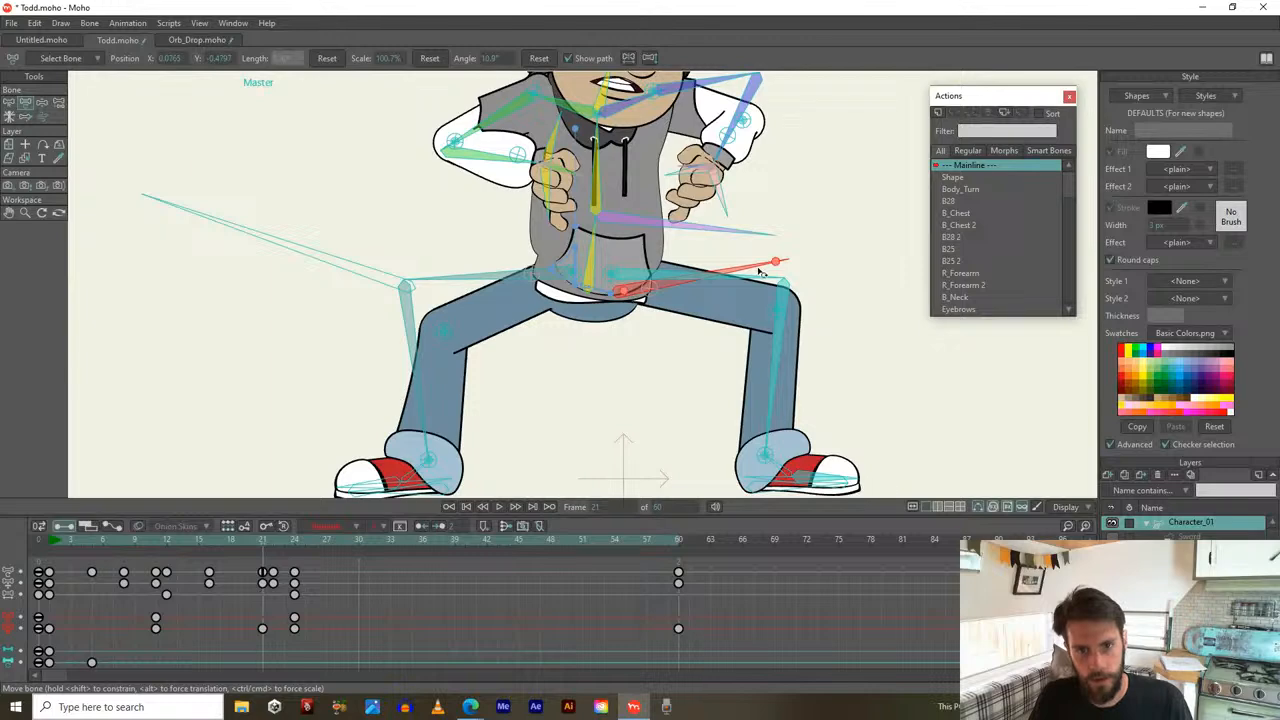
drag(752, 270, 732, 301)
drag(615, 194, 621, 197)
scroll(609, 252, down, 4)
drag(606, 278, 568, 309)
drag(259, 539, 260, 639)
scroll(623, 337, up, 1)
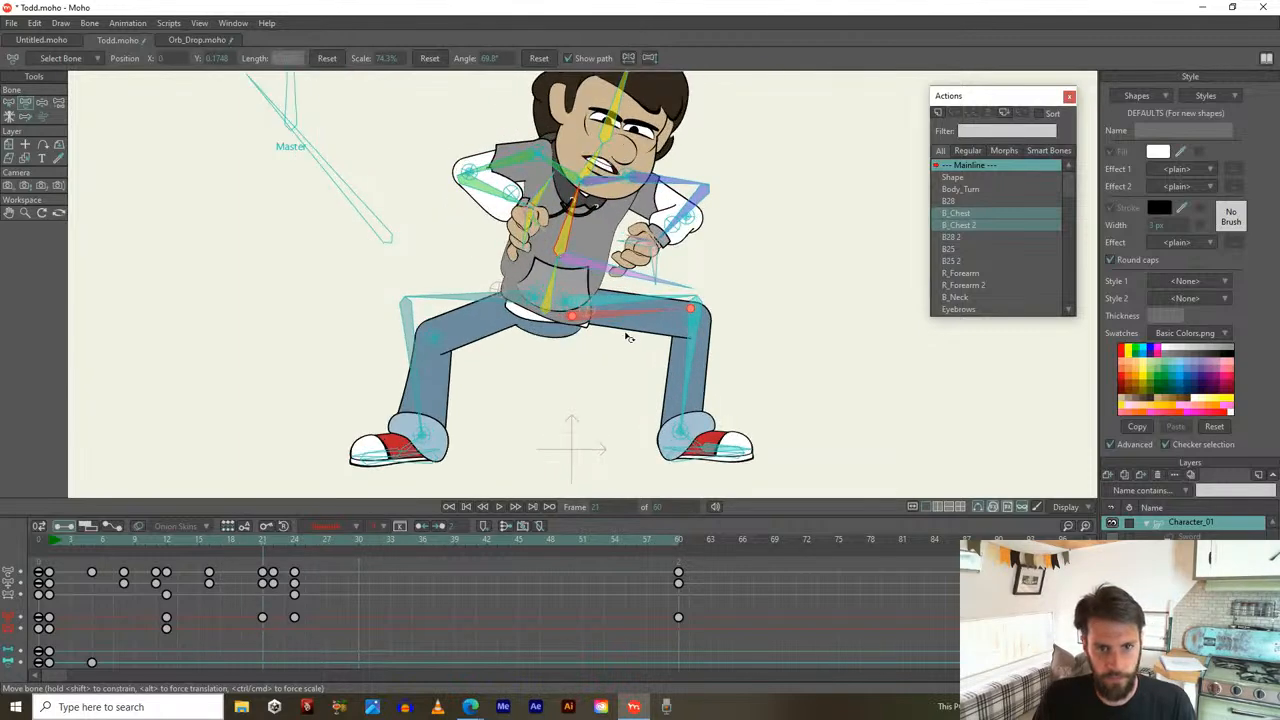
Retime the body and chest bone settle keys from frame 24 to frame 31
drag(265, 545, 363, 623)
drag(214, 547, 370, 646)
key(s)
drag(263, 549, 296, 565)
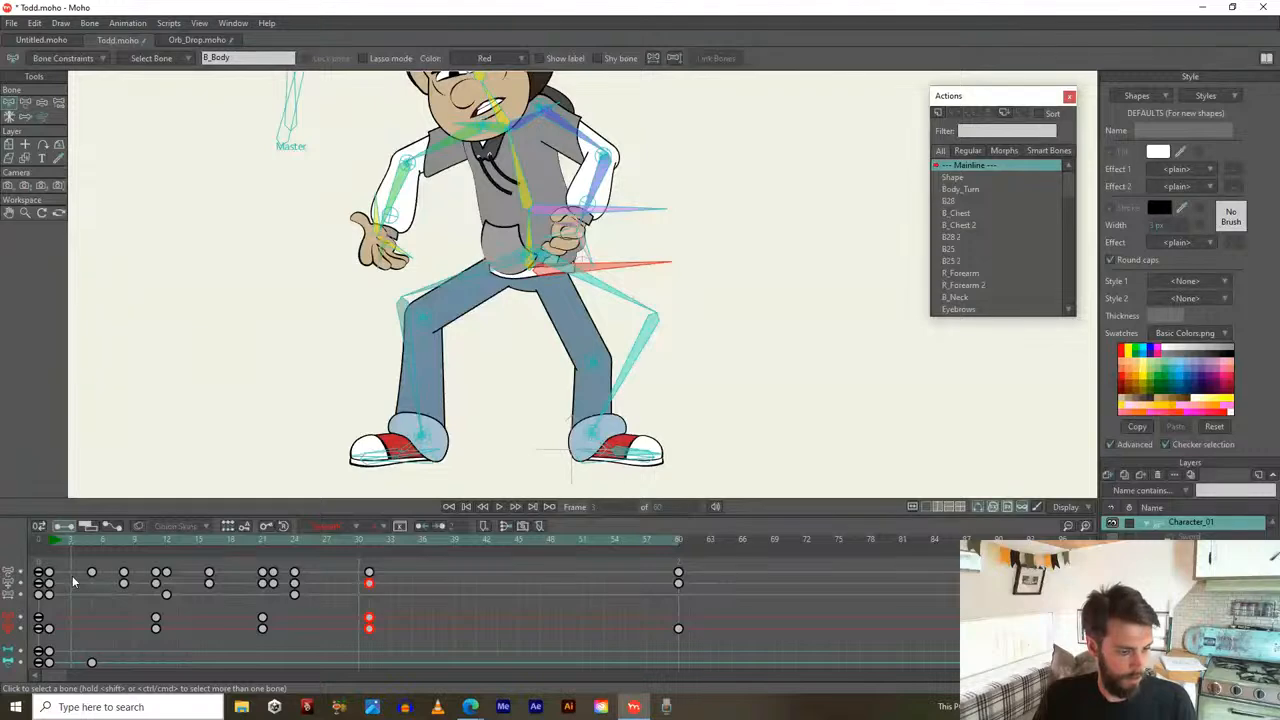
At frame 11, rotate the purple B51 bone upward and lean the chest bone back
drag(230, 590, 163, 606)
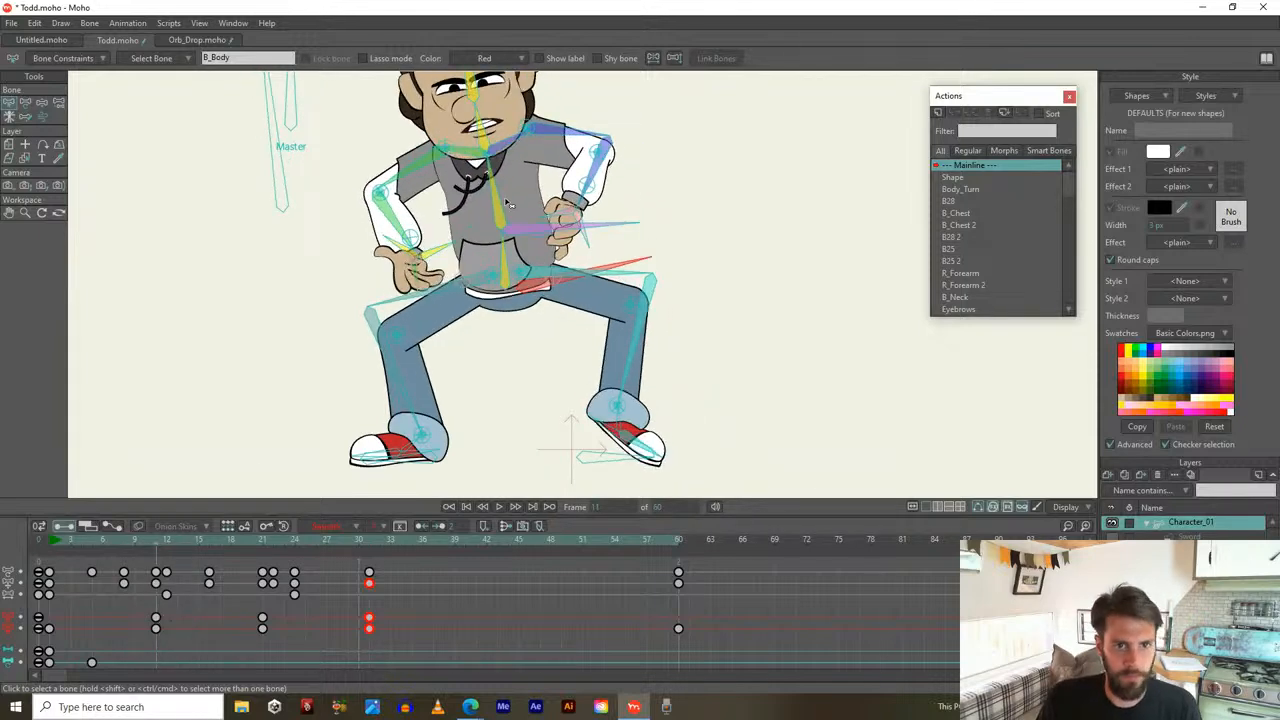
key(t)
click(547, 249)
drag(571, 230, 574, 218)
click(503, 191)
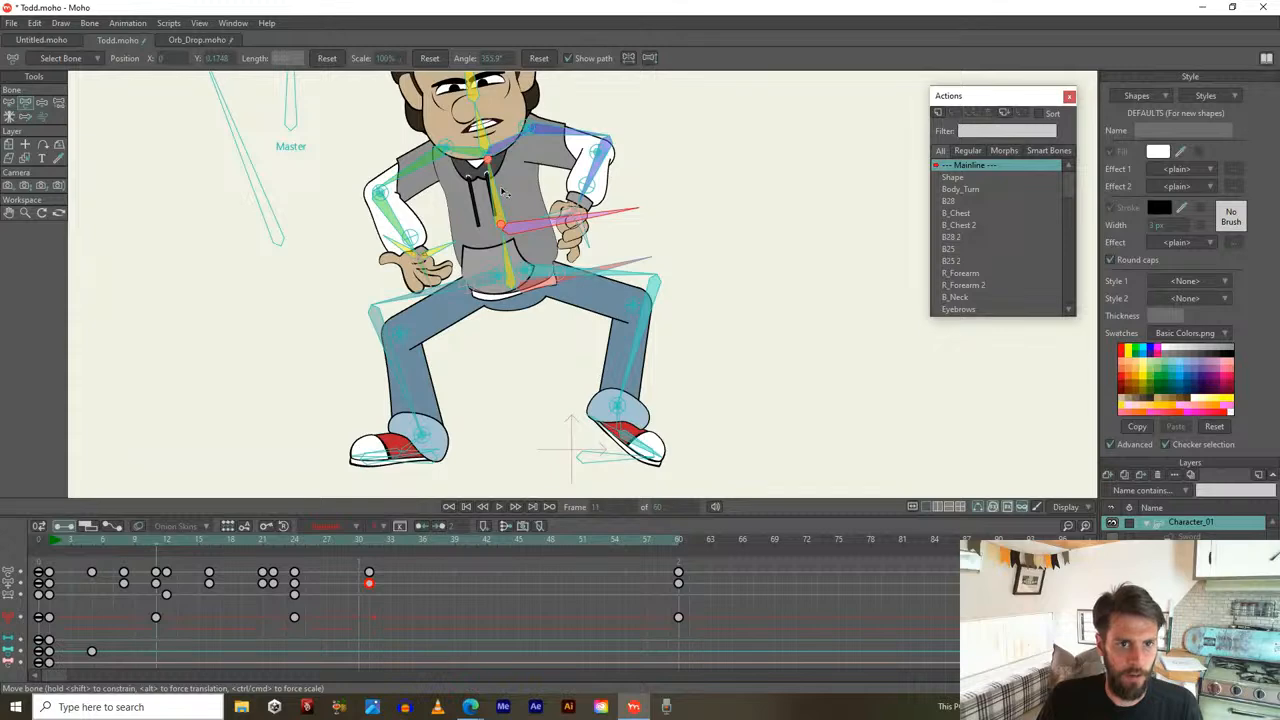
drag(503, 191, 495, 192)
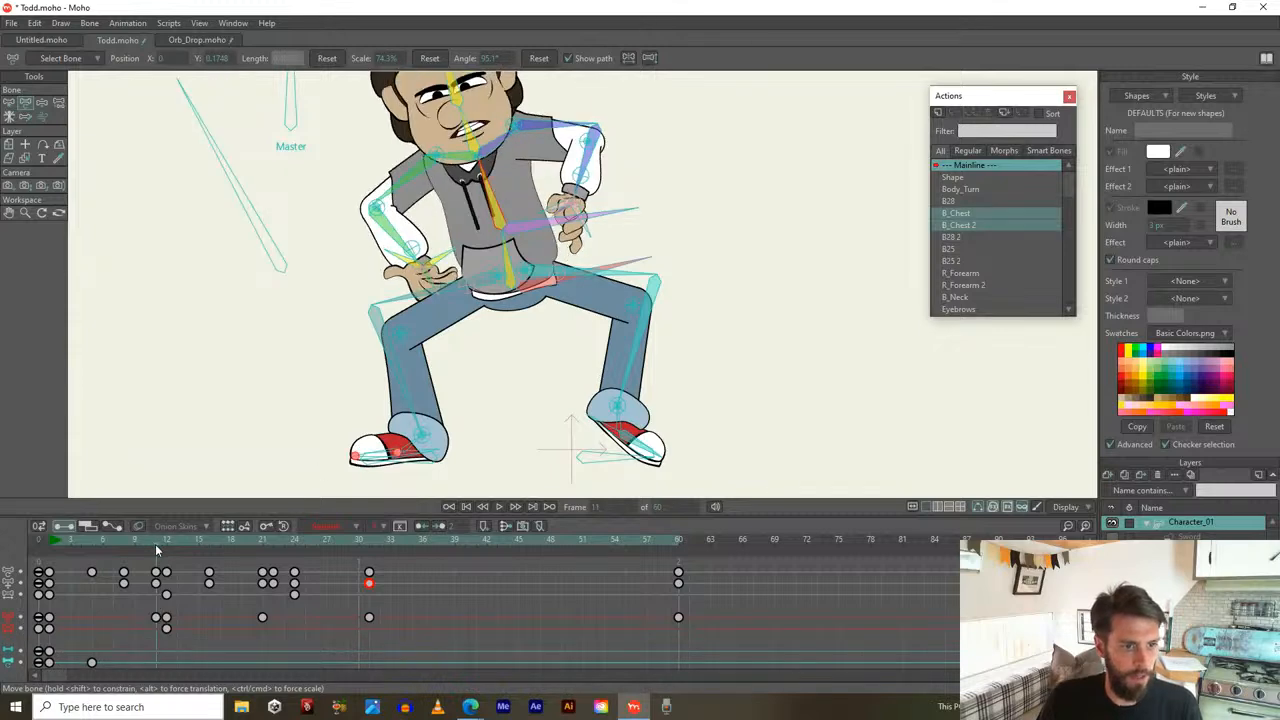
Move the chest, B51 and body bone keys from frame 11 to frame 12
drag(153, 543, 165, 542)
drag(157, 619, 167, 622)
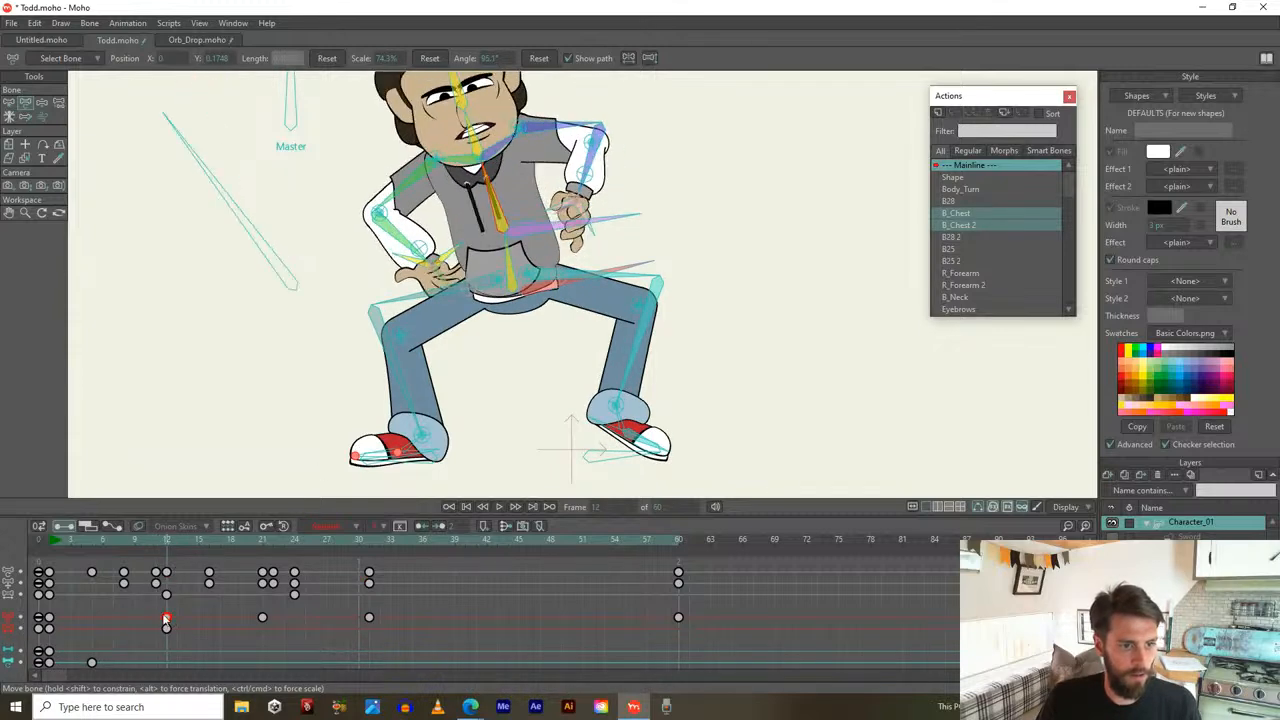
click(379, 455)
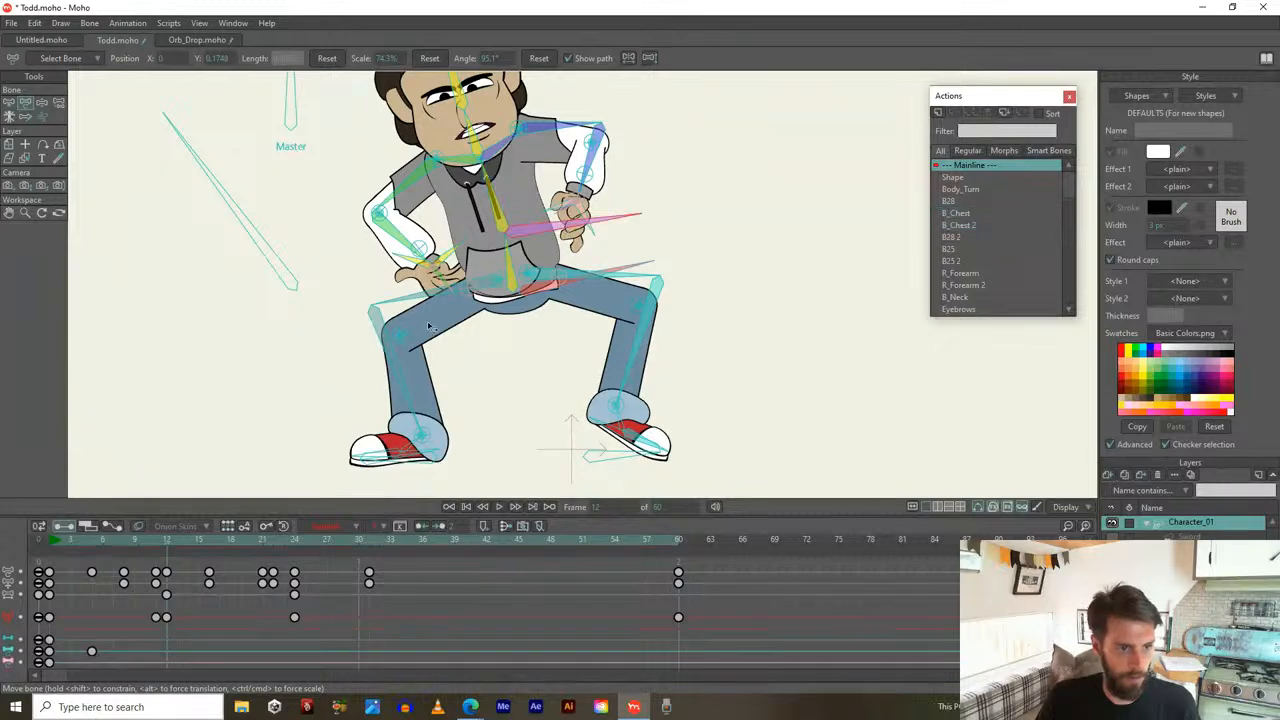
mouse_move(156, 619)
mouse_down()
mouse_move(167, 619)
mouse_move(157, 636)
mouse_move(166, 626)
mouse_up()
click(556, 300)
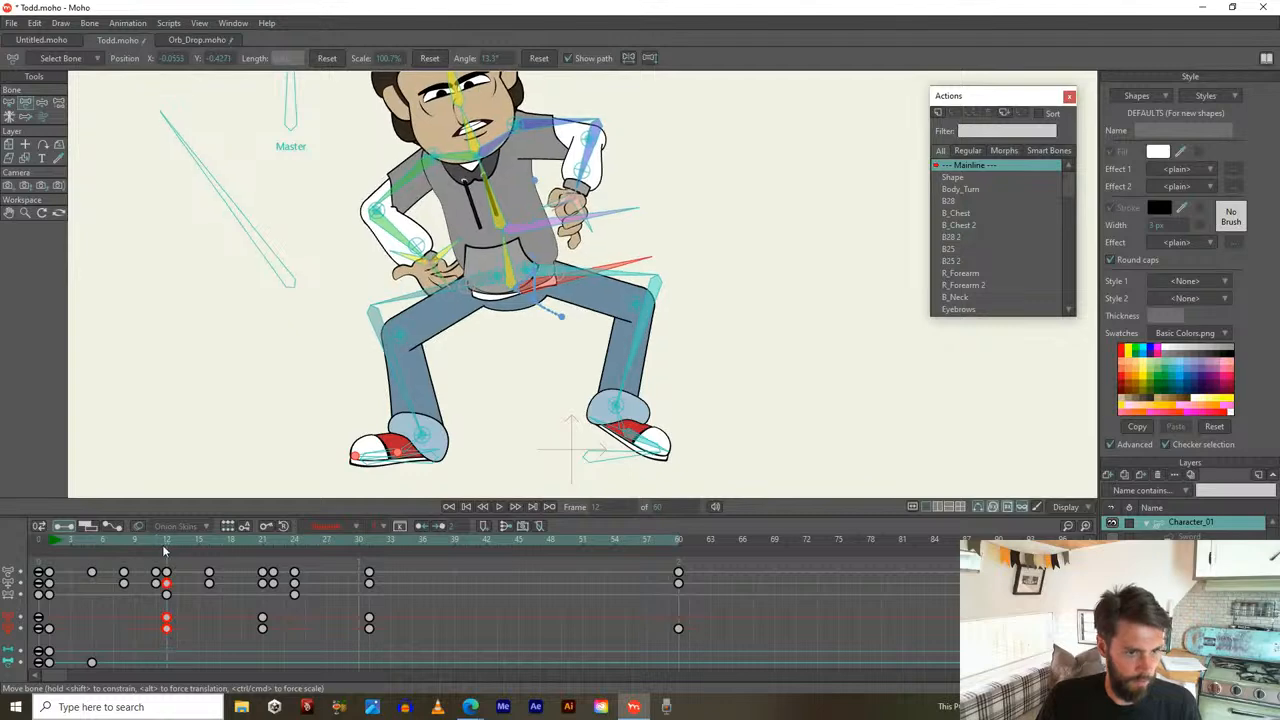
Add an in-between pose at frame 19 by shifting the body bone and rotating the chest back
drag(167, 546, 240, 546)
drag(613, 311, 561, 252)
drag(523, 205, 506, 222)
At frame 21, pull the body bone back and up, ease the chest lean and rotate the B51 bone
drag(240, 545, 263, 597)
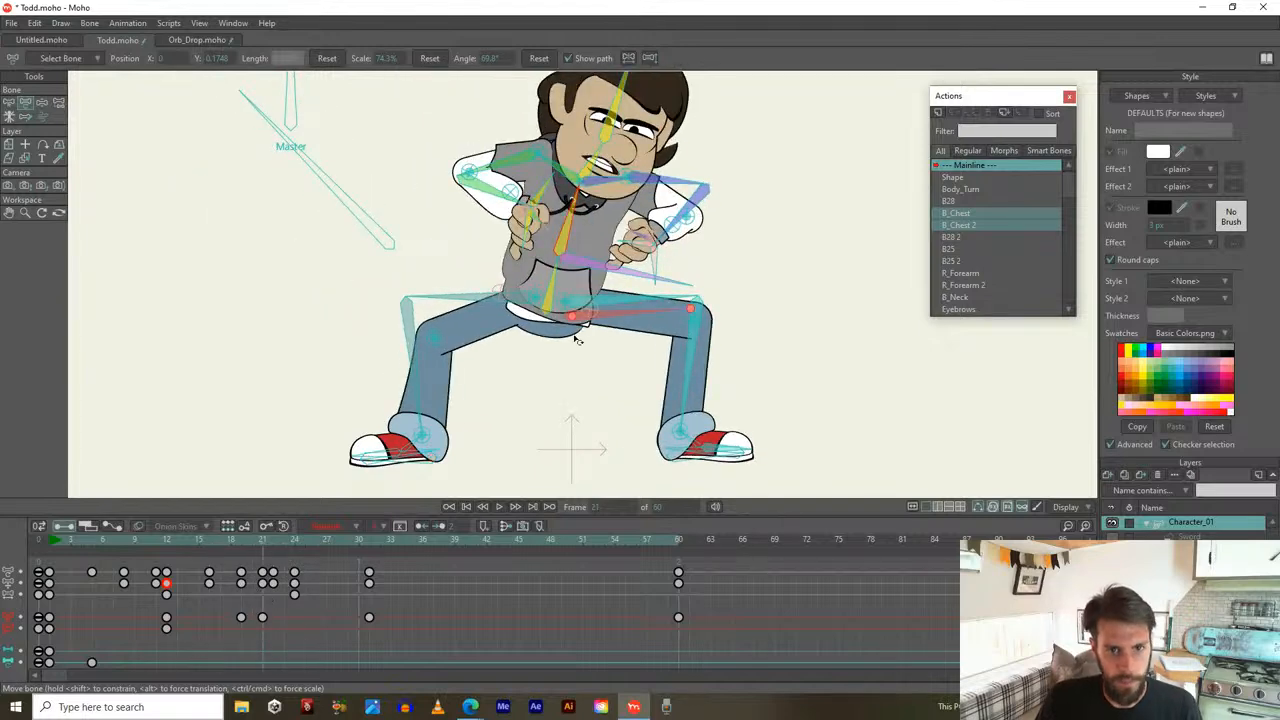
drag(613, 322, 594, 308)
drag(549, 221, 544, 220)
drag(581, 252, 581, 241)
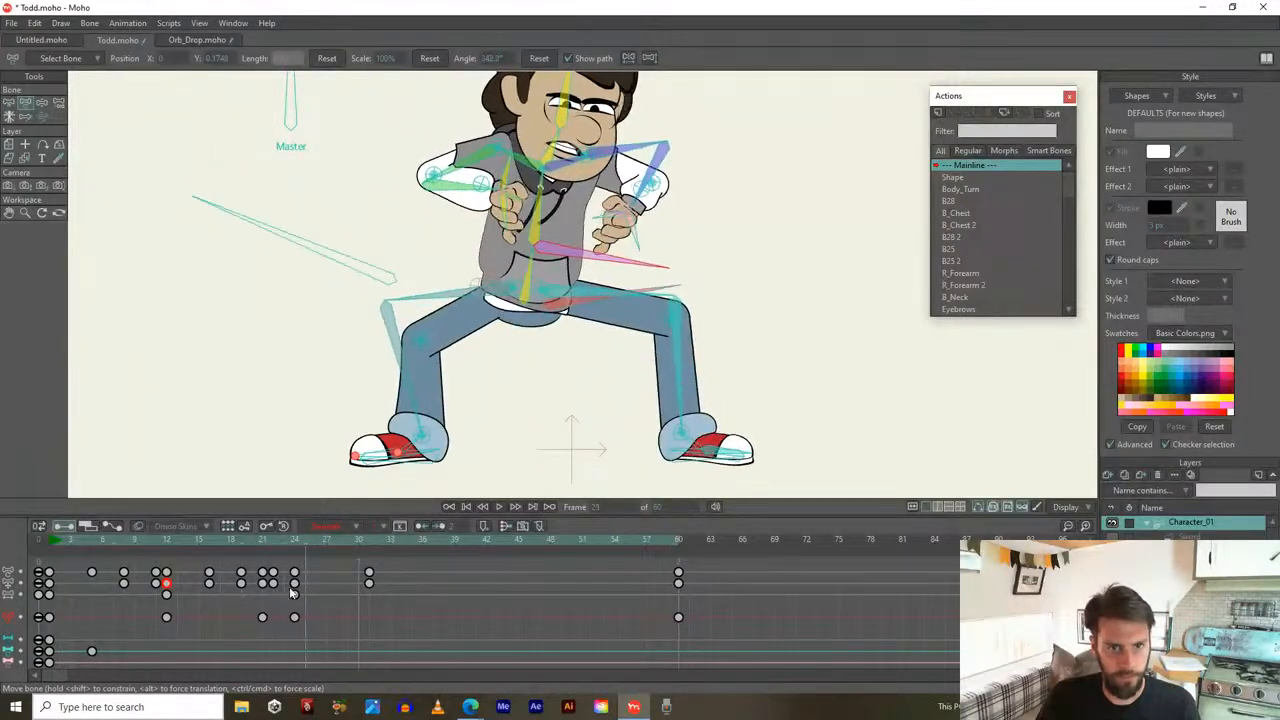
click(260, 617)
mouse_move(265, 621)
mouse_down()
mouse_move(388, 635)
mouse_move(354, 621)
mouse_move(194, 615)
mouse_move(378, 591)
mouse_move(36, 596)
mouse_move(260, 634)
mouse_move(177, 620)
mouse_move(243, 630)
mouse_up()
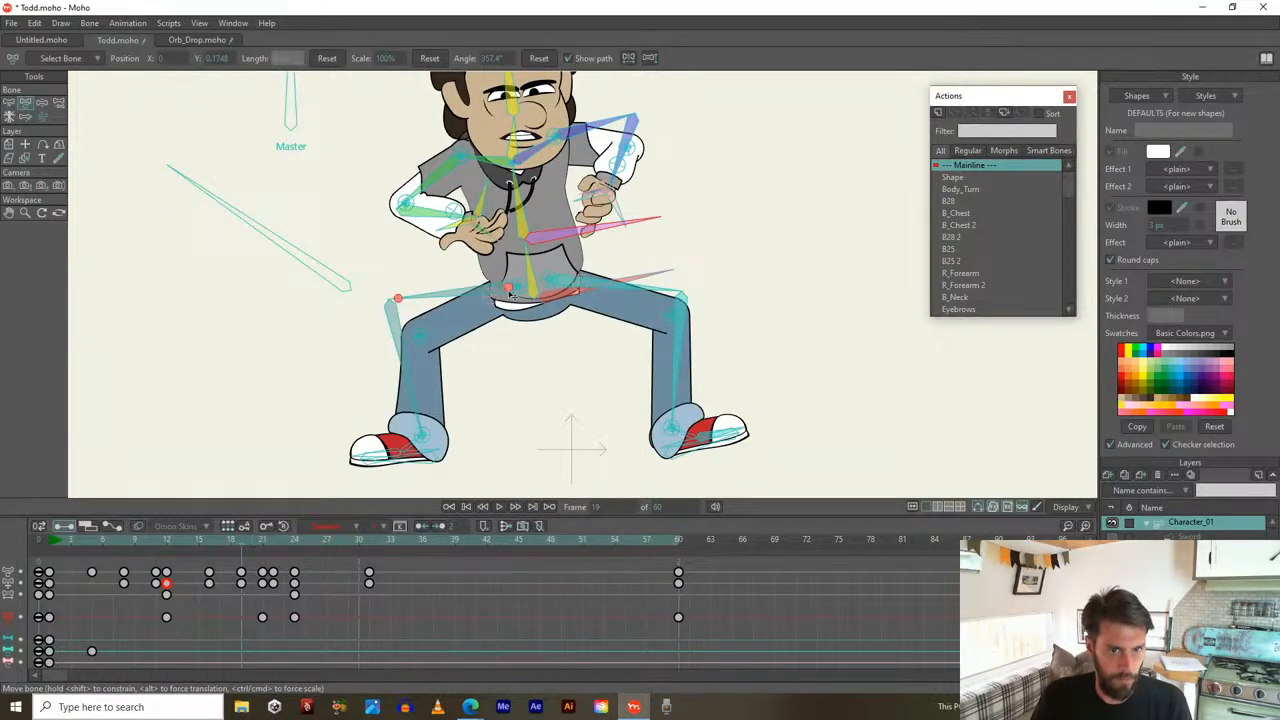
Move the body and chest keys from frame 19 to 17 and the B51 key from frame 21 to 18
key(b)
click(530, 297)
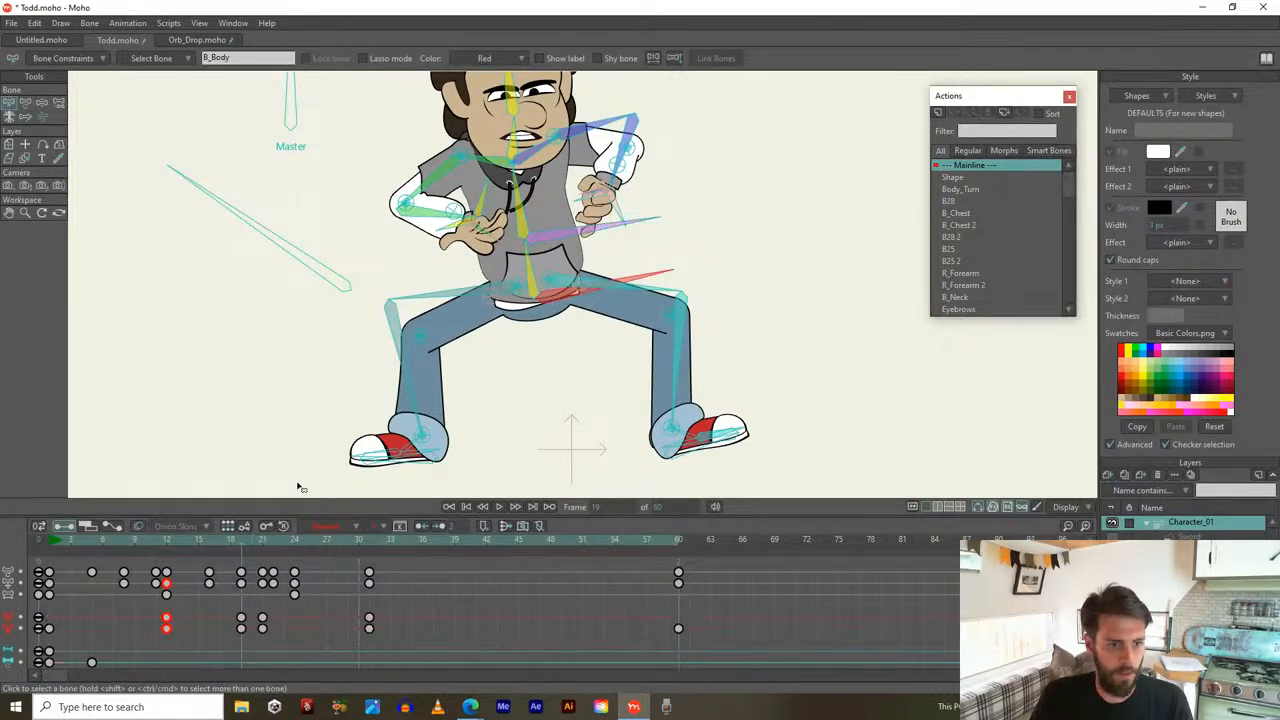
mouse_move(214, 626)
mouse_down()
mouse_move(249, 638)
mouse_move(219, 630)
mouse_up()
drag(159, 543, 219, 592)
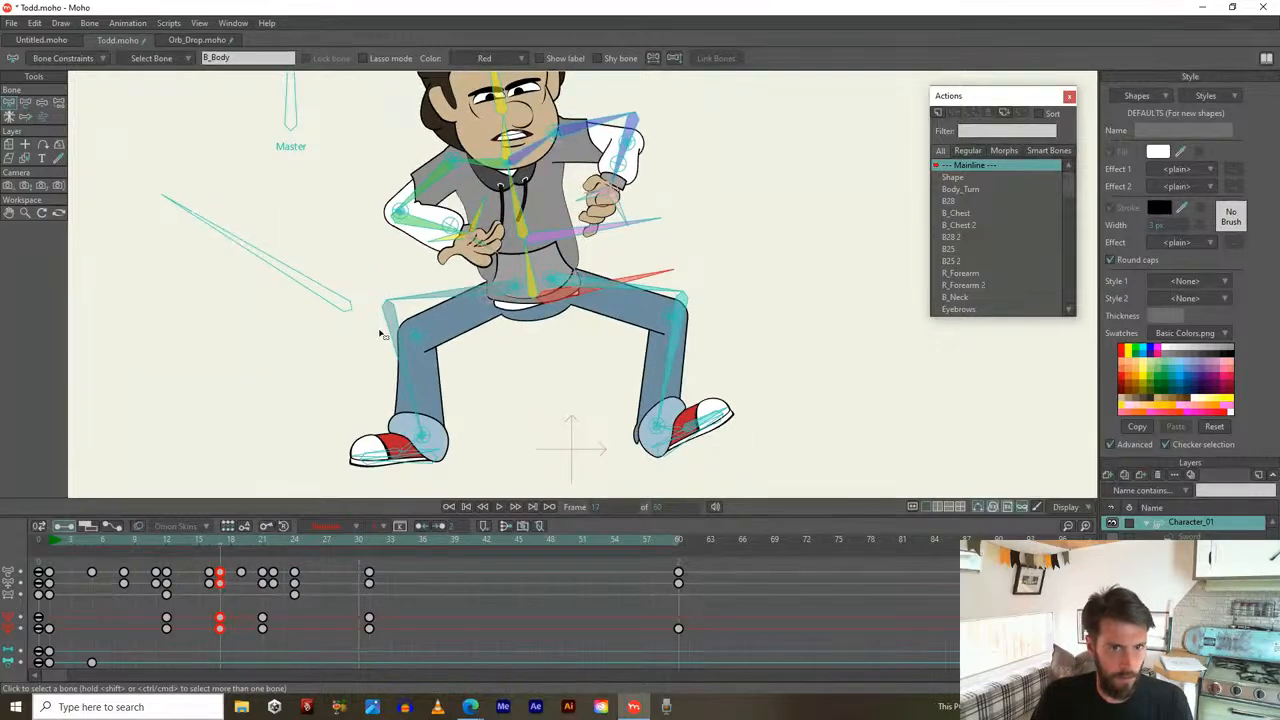
click(521, 222)
mouse_move(241, 617)
mouse_down()
mouse_move(218, 617)
mouse_move(226, 628)
mouse_up()
click(566, 238)
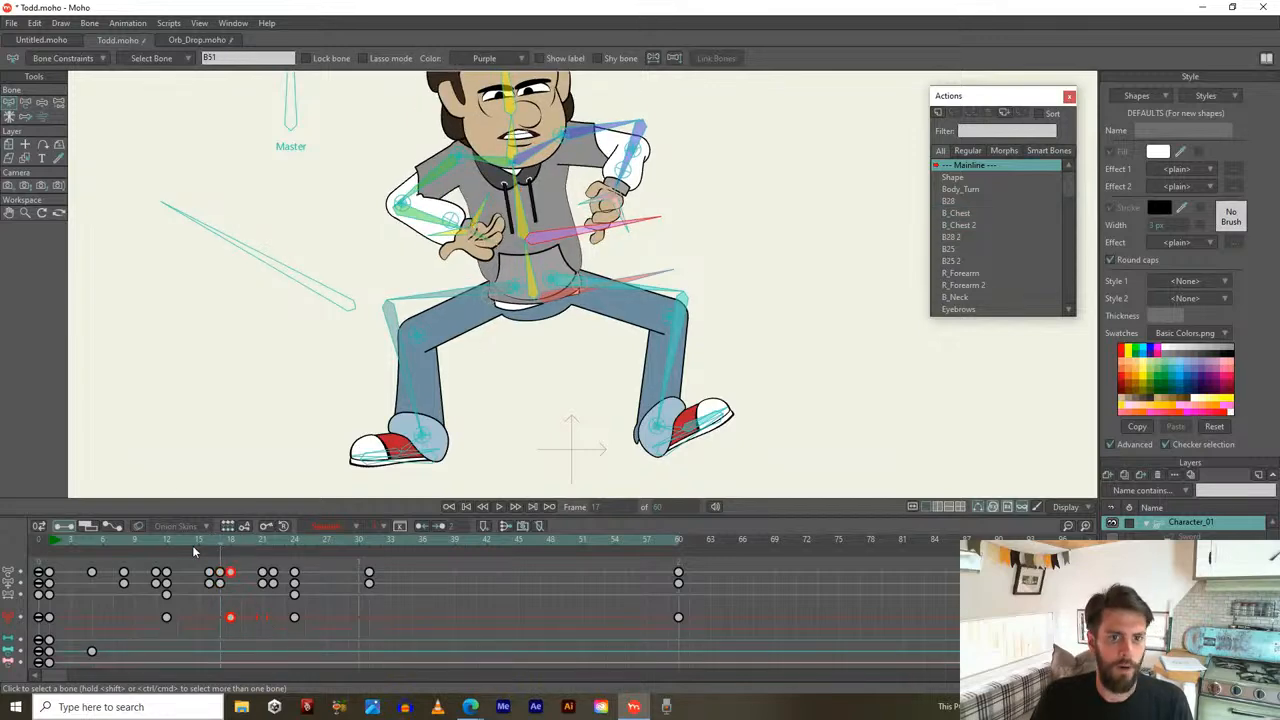
Rotate the B51 bone upward at frame 24 to straighten the torso
drag(148, 544, 204, 541)
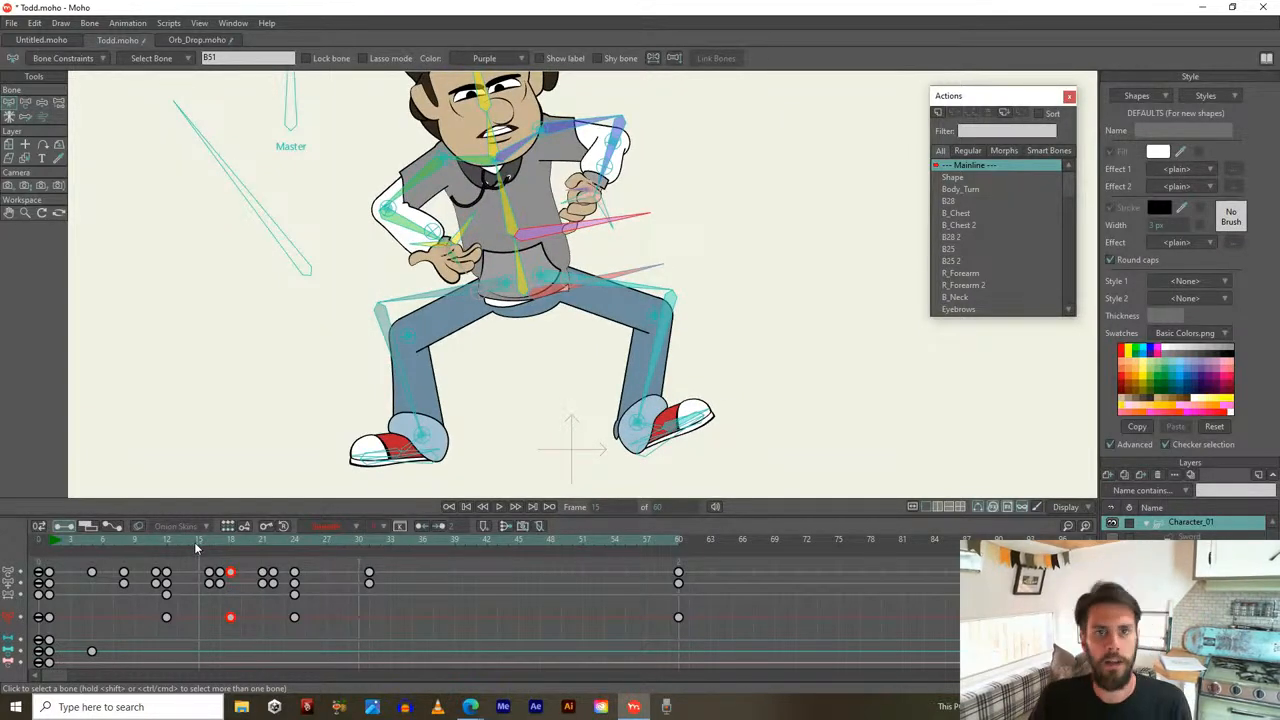
drag(194, 542, 296, 575)
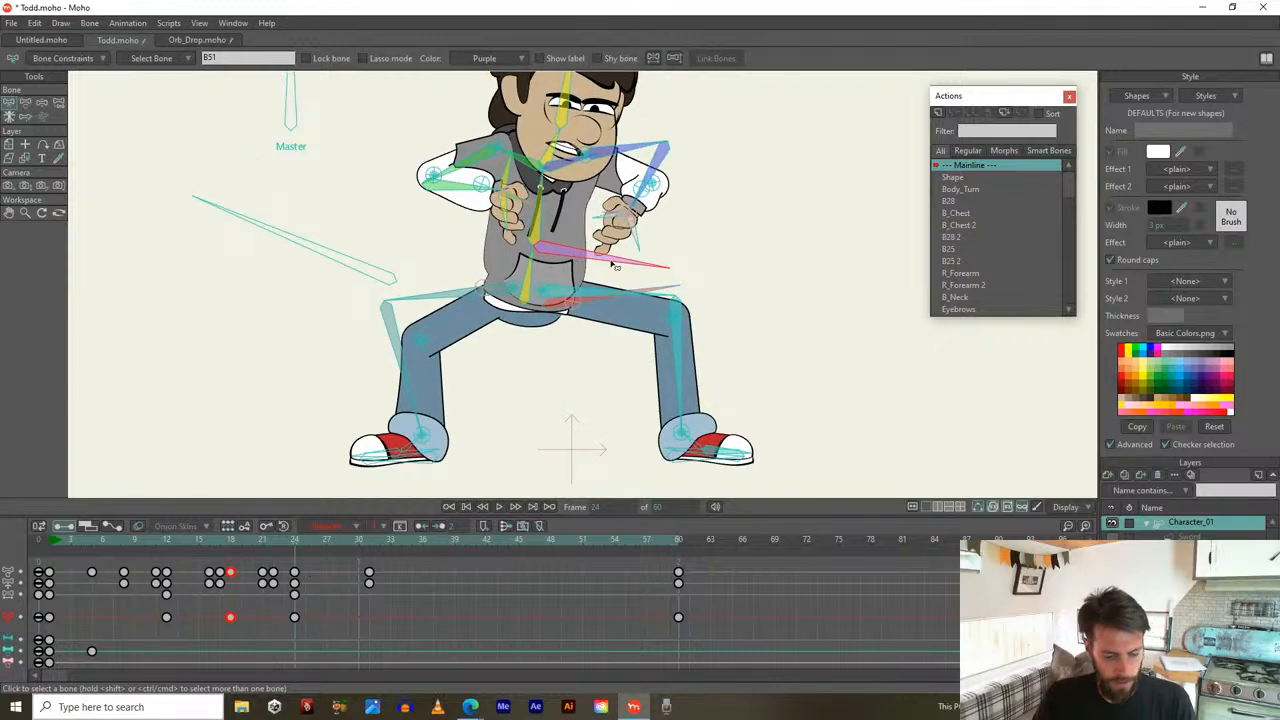
key(t)
drag(615, 265, 627, 245)
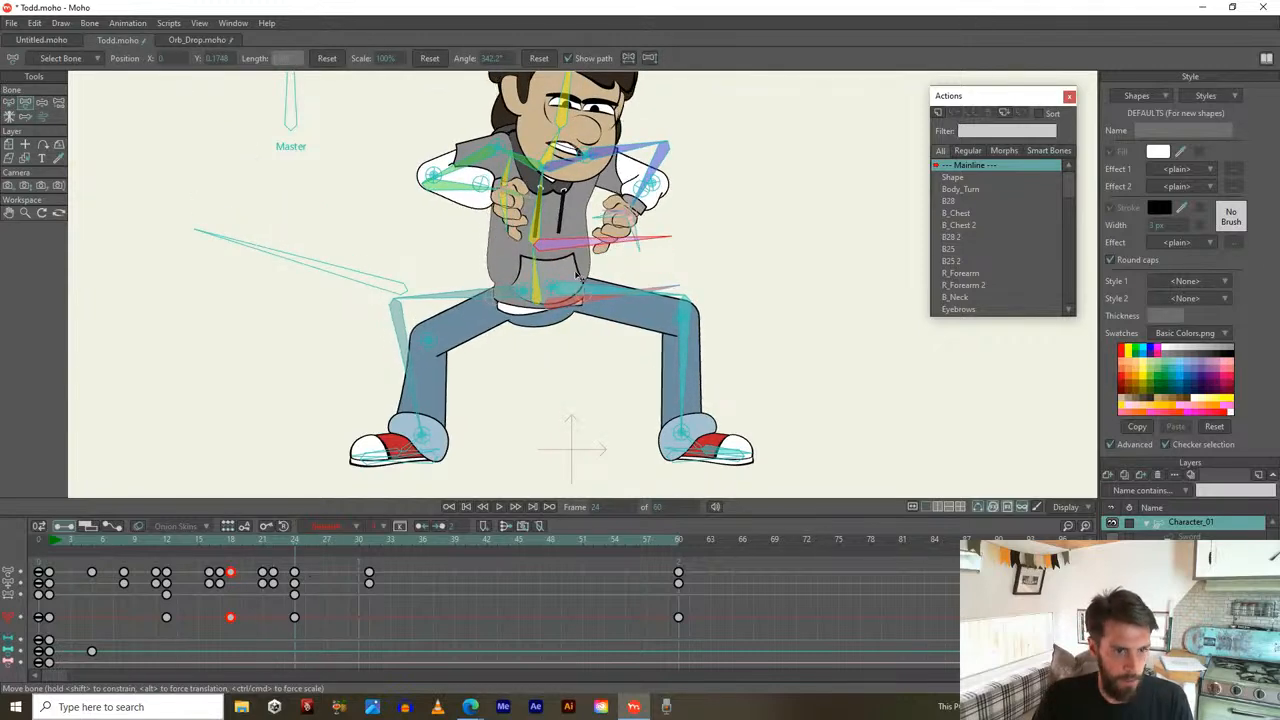
Delay the chest bone by moving its frame 21 key to frame 24 and its frame 17 key to frame 20
mouse_move(274, 538)
mouse_down()
mouse_move(286, 538)
mouse_move(201, 538)
mouse_move(294, 544)
mouse_move(128, 534)
mouse_move(272, 546)
mouse_move(252, 540)
mouse_up()
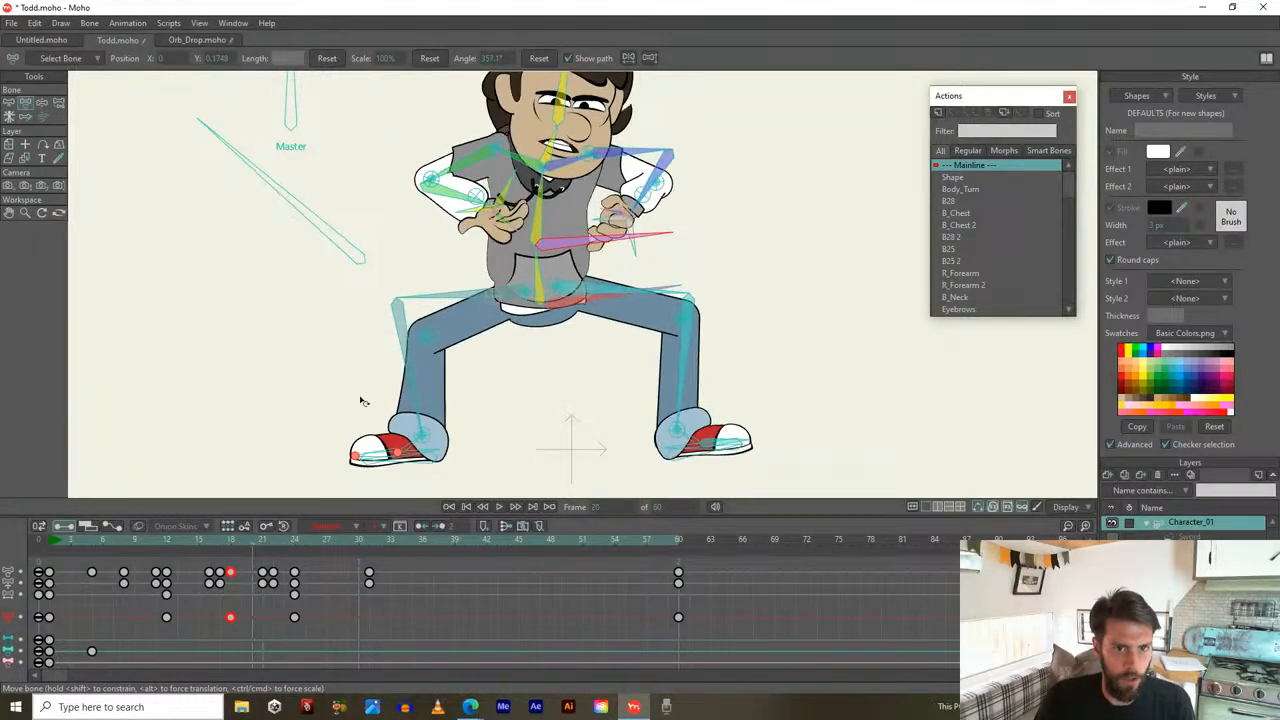
key(b)
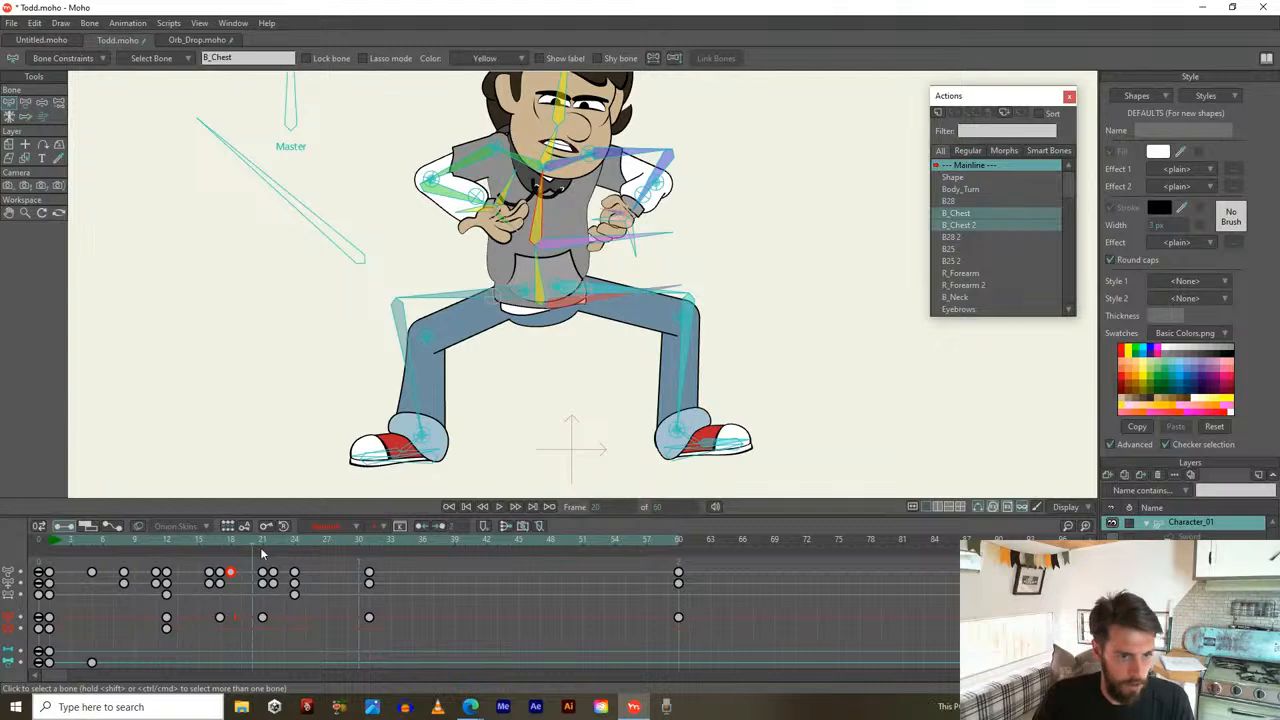
click(264, 540)
drag(258, 617, 294, 617)
mouse_move(260, 549)
mouse_down()
mouse_move(152, 530)
mouse_move(309, 546)
mouse_move(203, 542)
mouse_move(237, 558)
mouse_up()
drag(219, 619, 253, 621)
drag(230, 541, 327, 545)
drag(342, 608, 255, 652)
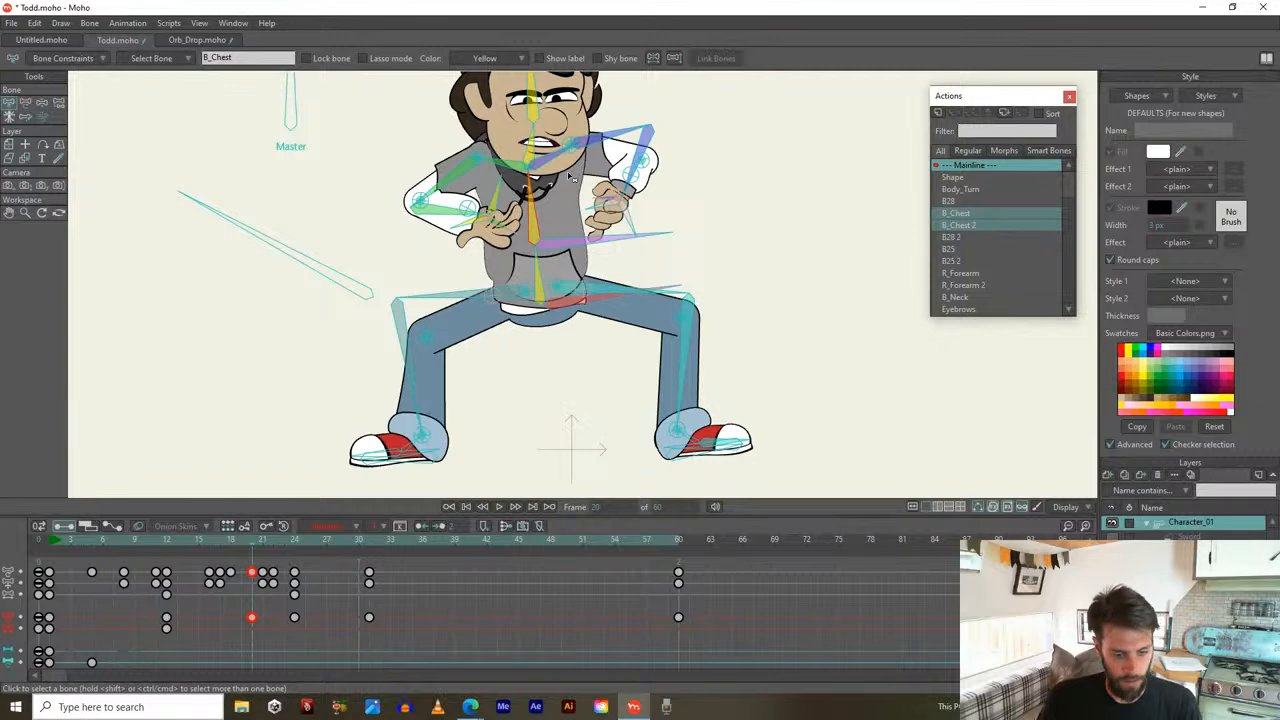
Tilt the neck and head bones back at frame 20
key(t)
click(532, 118)
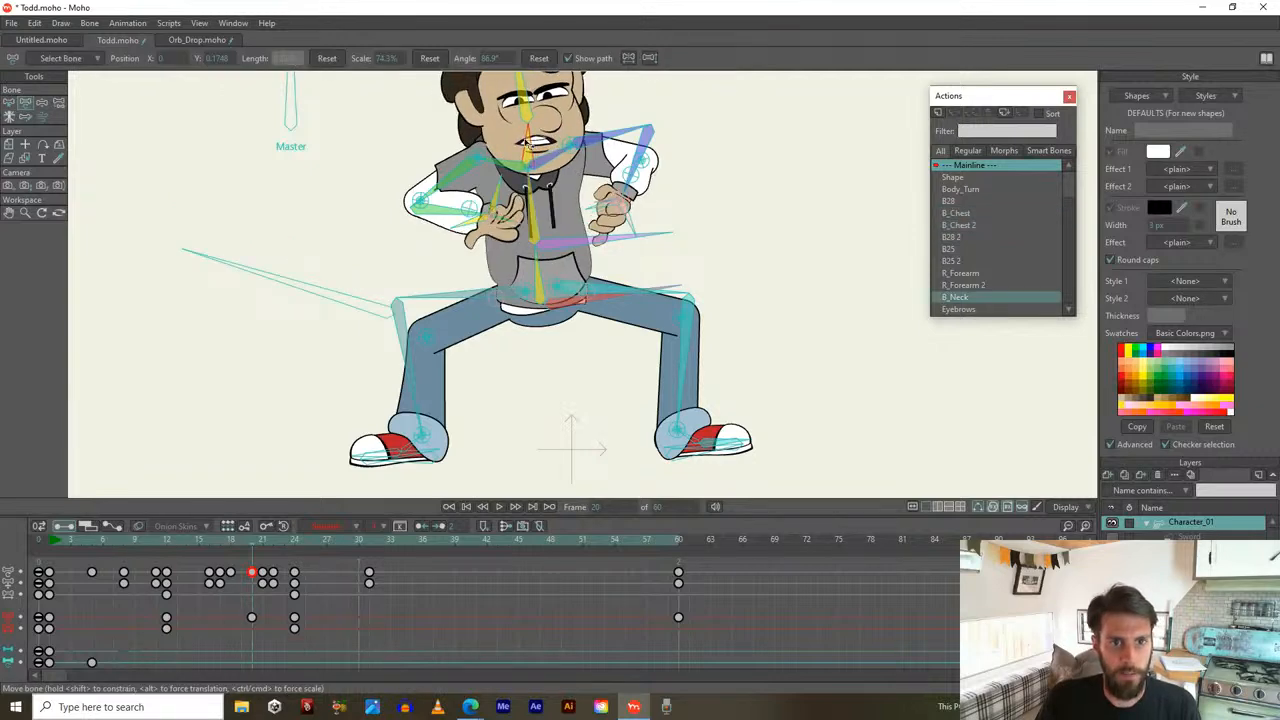
scroll(532, 120, up, 1)
click(532, 118)
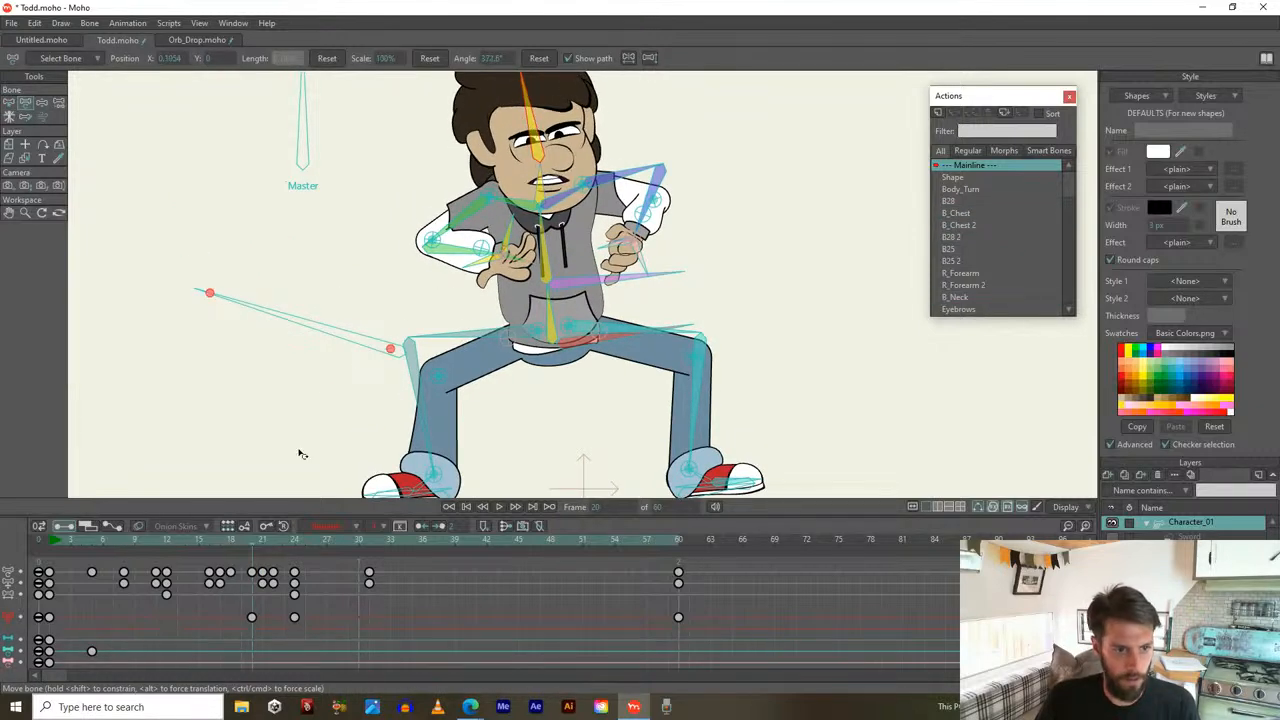
Move the chest bone's key from frame 24 to frame 25
drag(252, 546, 305, 569)
key(z)
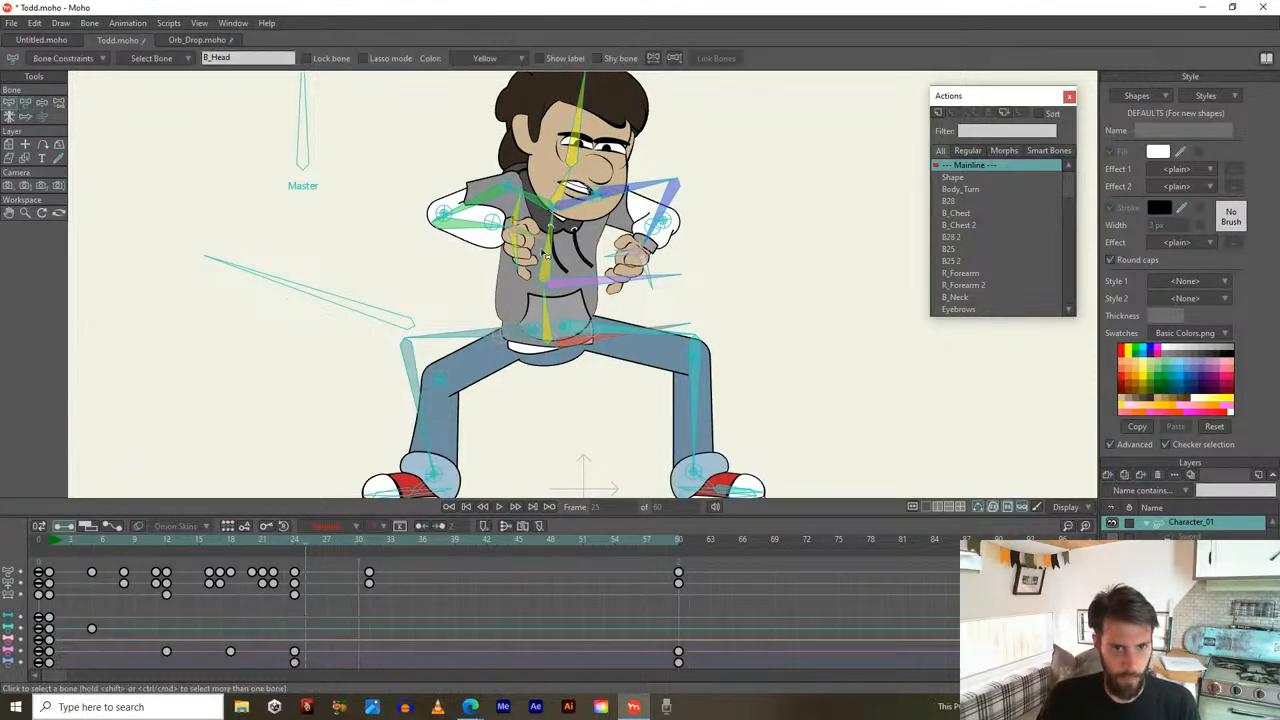
key(Up)
drag(300, 539, 320, 580)
Rotate the chest bone back into a more upright pose at frames 25 and 31
click(308, 542)
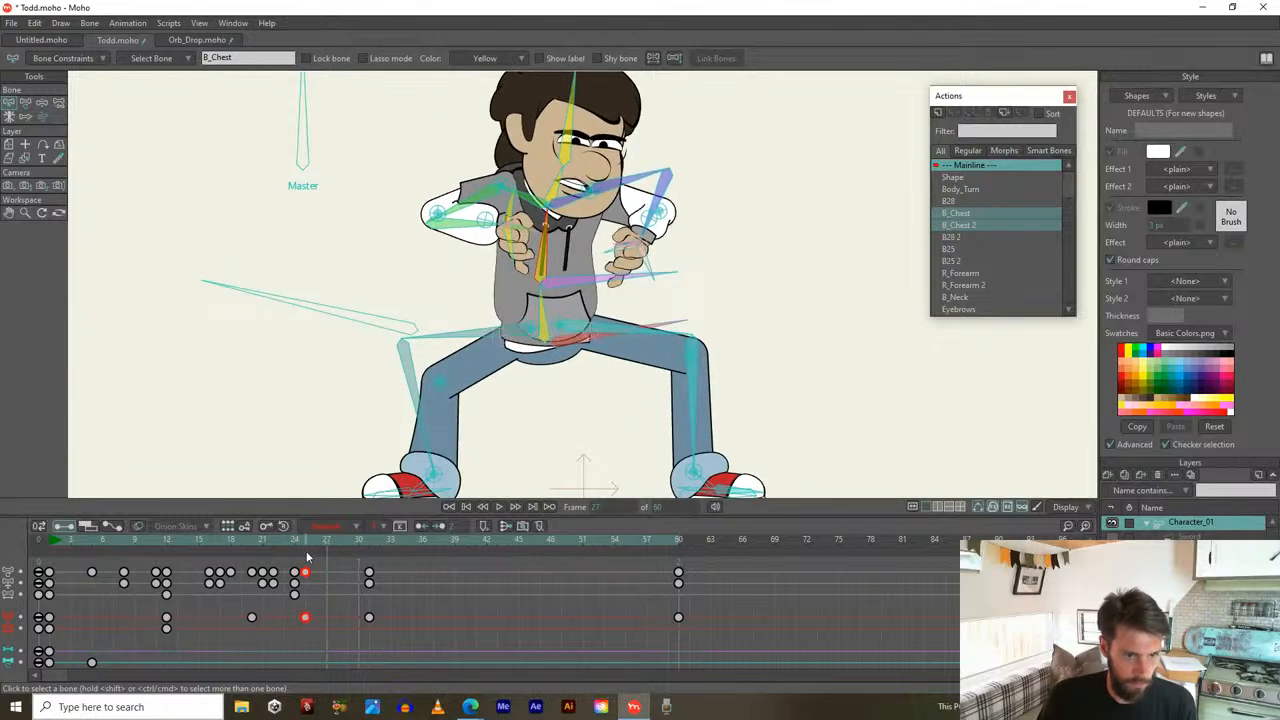
key(t)
drag(508, 276, 407, 347)
drag(279, 541, 369, 553)
drag(543, 229, 531, 186)
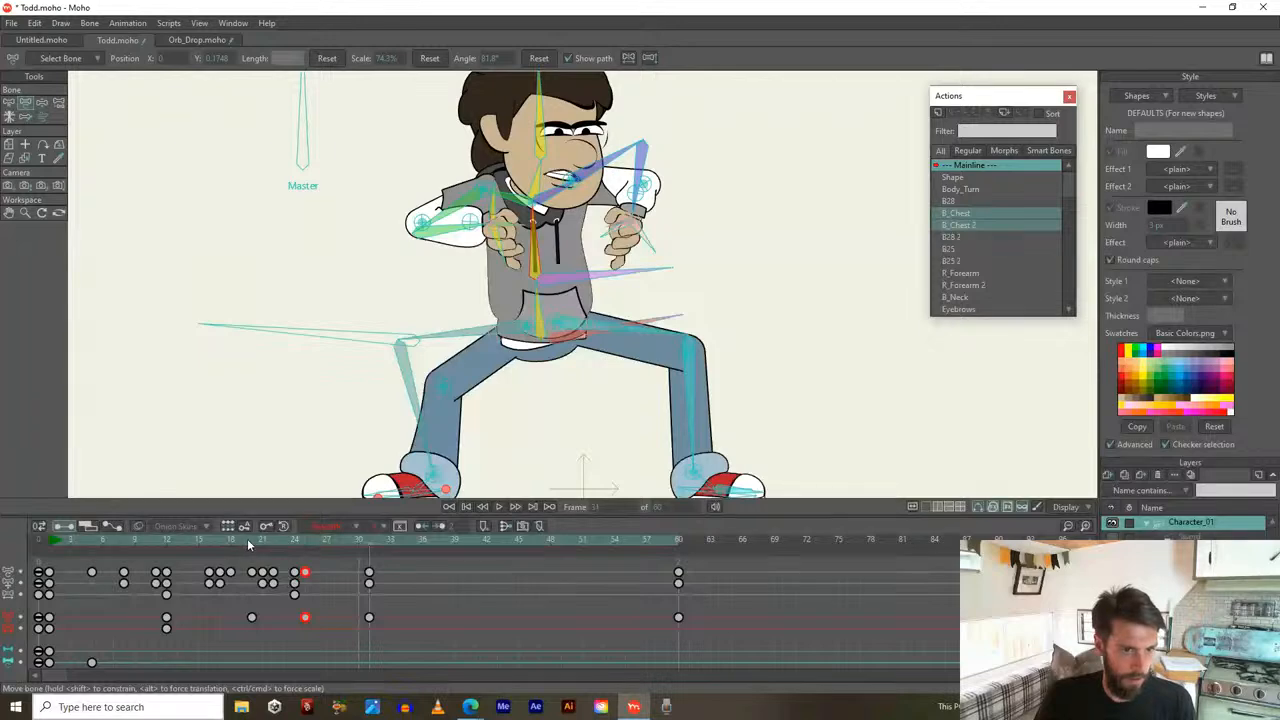
Move the neck bone's keys from frame 24 to frame 27 so they trail the chest
click(251, 541)
key(b)
click(538, 180)
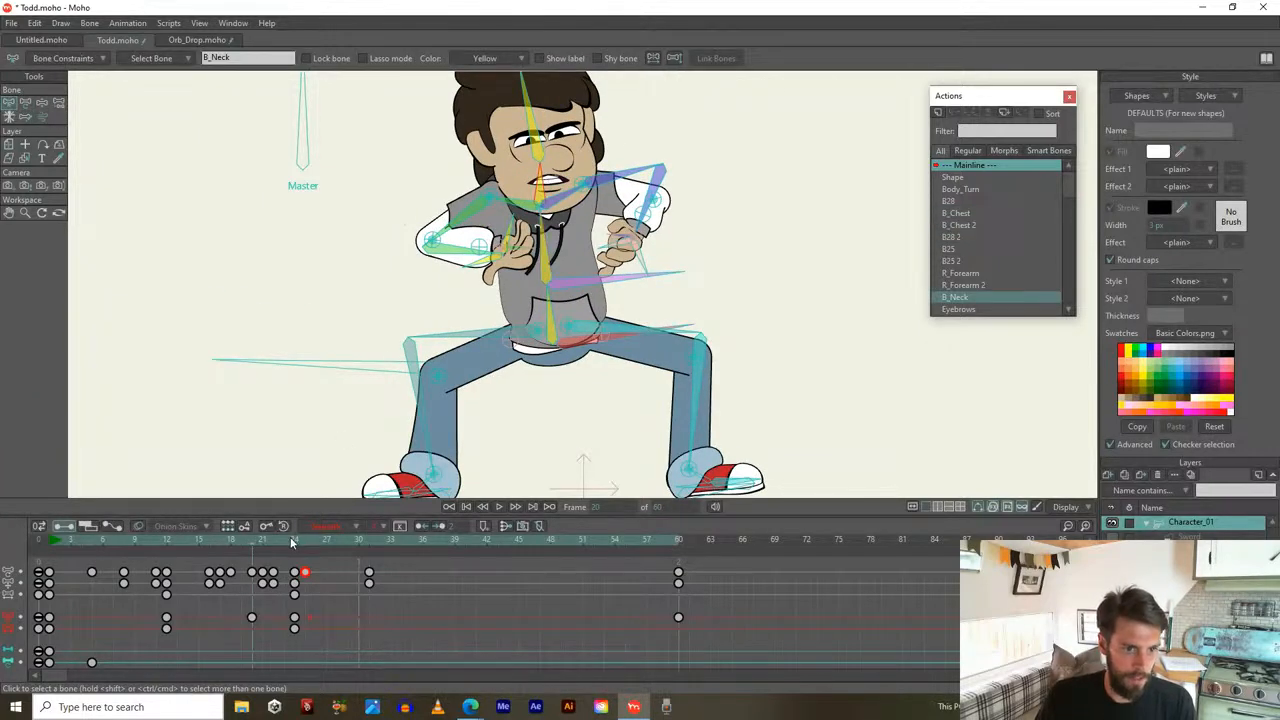
click(294, 541)
click(549, 272)
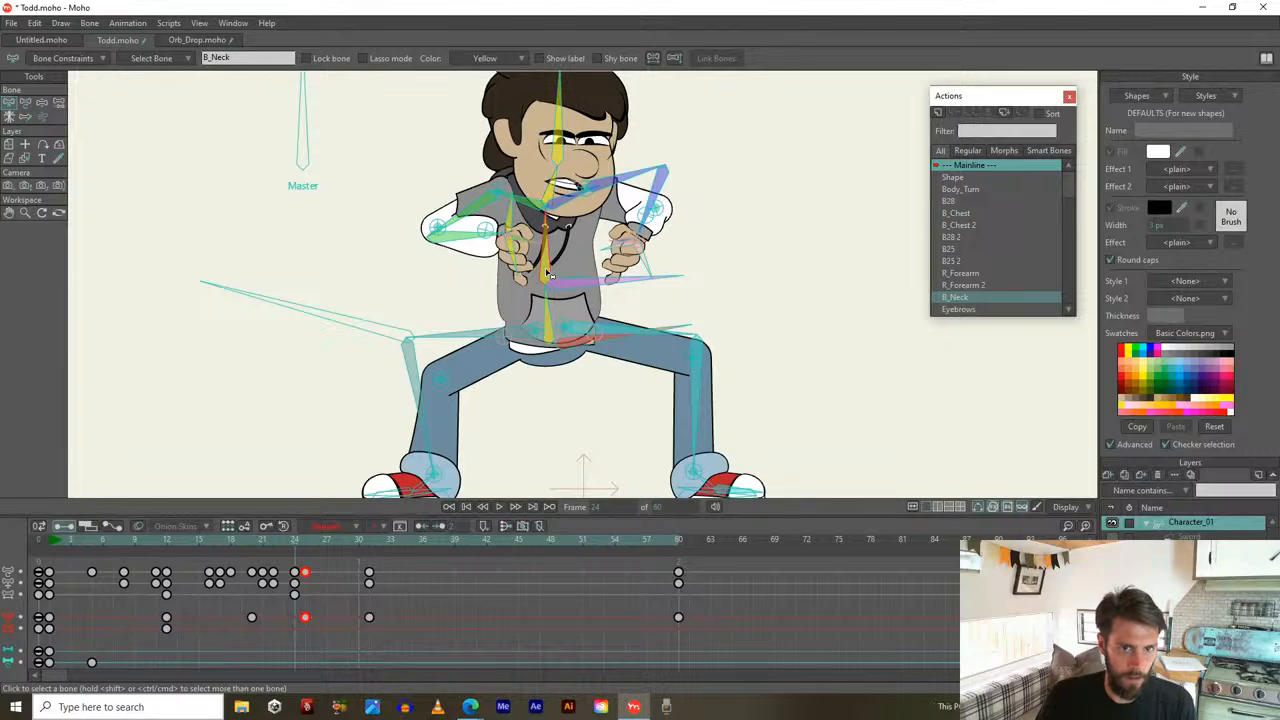
click(307, 543)
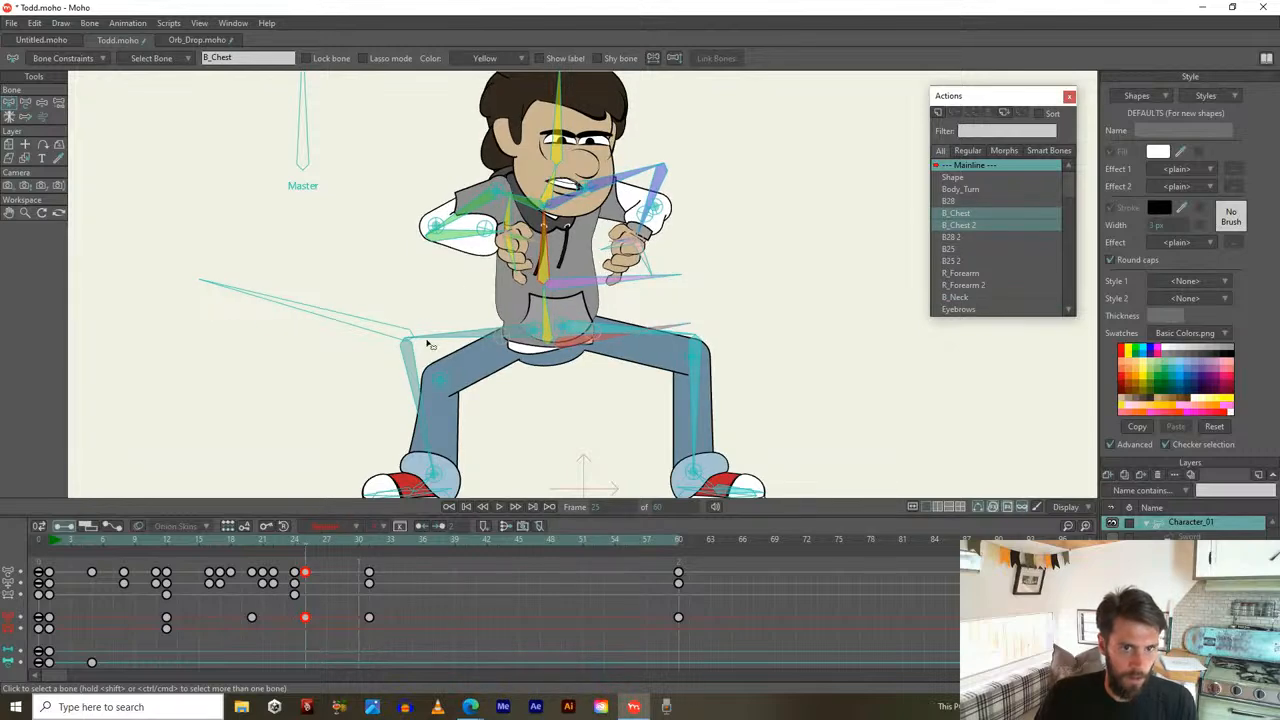
click(550, 188)
drag(274, 616, 326, 628)
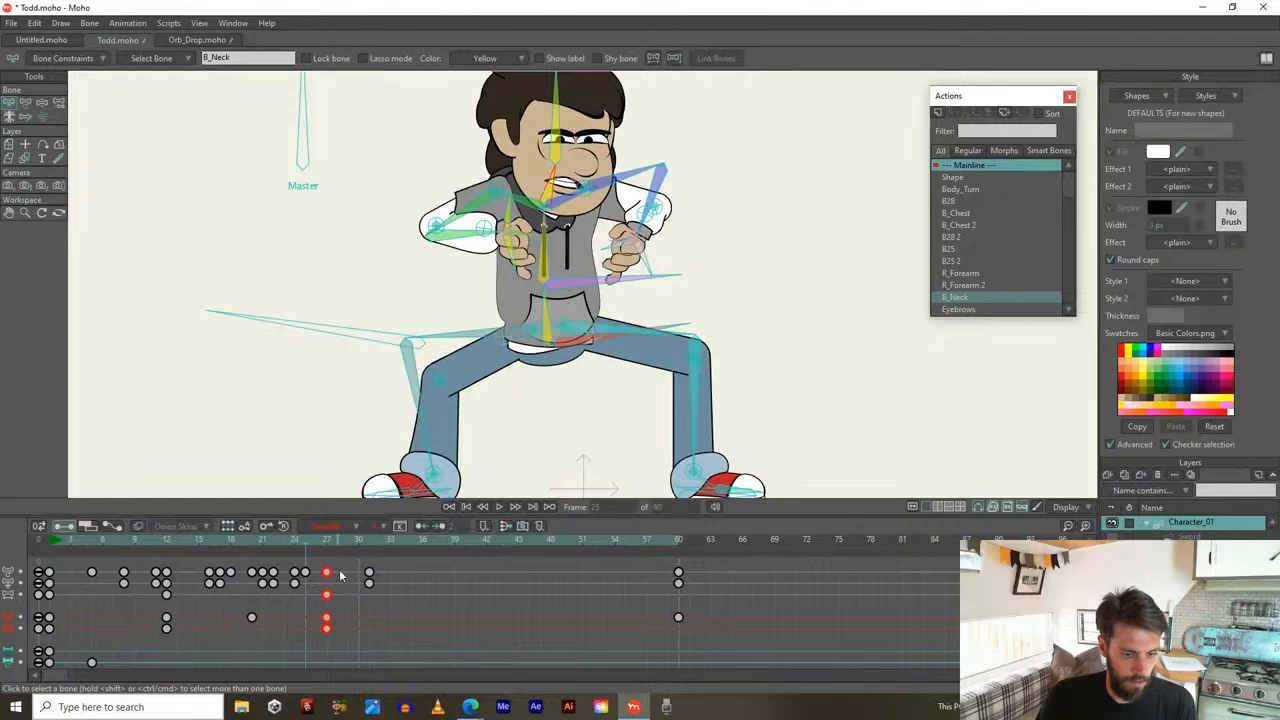
Play the animation from frame 20 to review the overlapping timing of body, chest and neck
key(t)
click(250, 541)
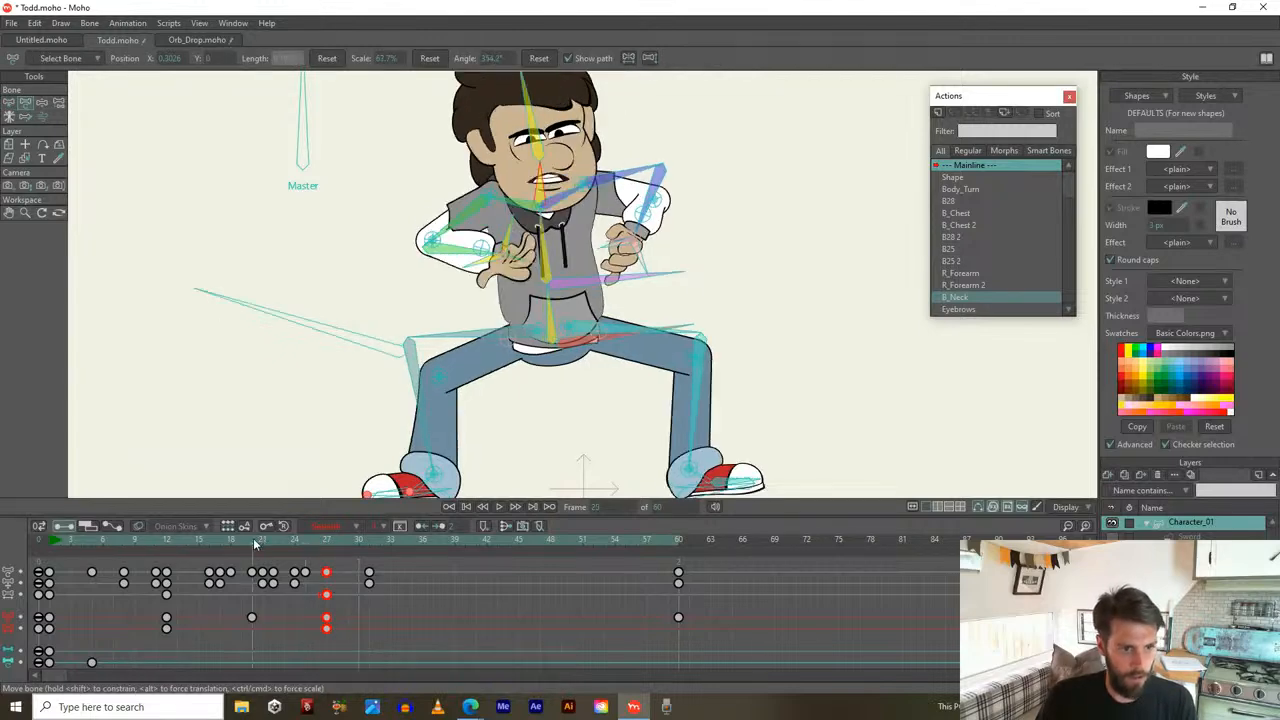
key(space)
key(space)
key(space)
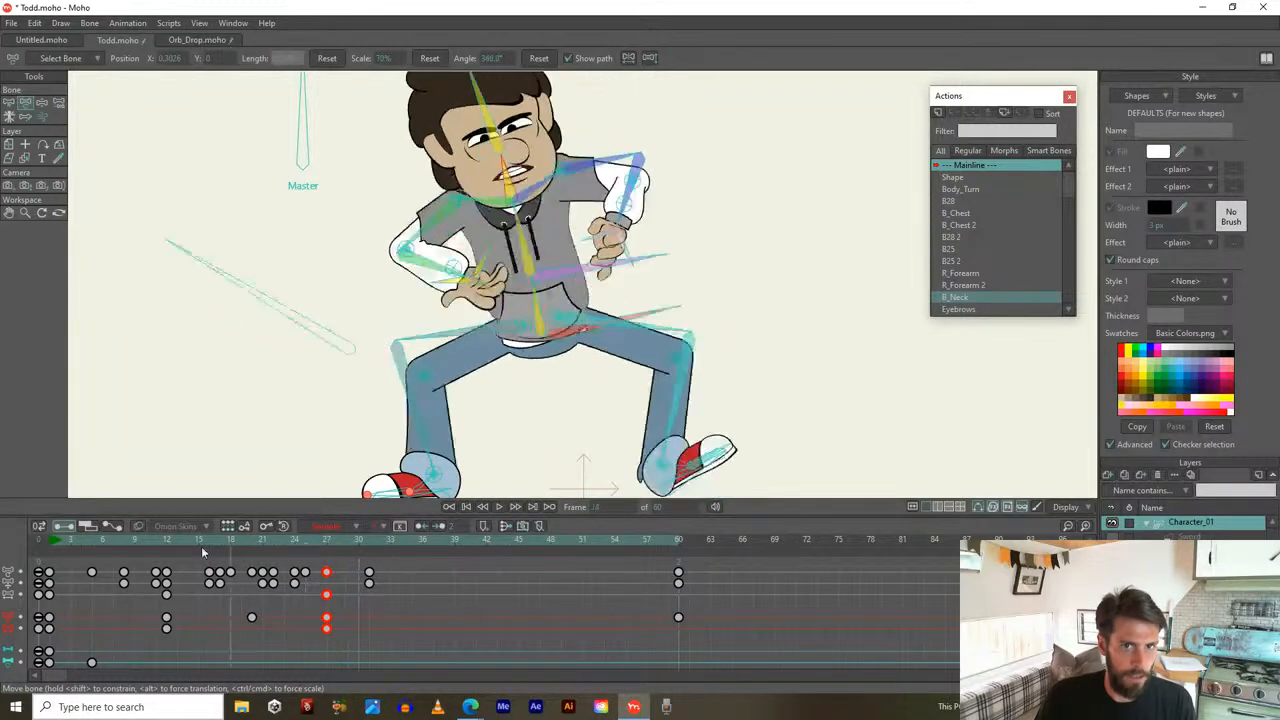
Play and scrub the forward step with the bones hidden, examining the body and foot motion before frame 31
click(197, 540)
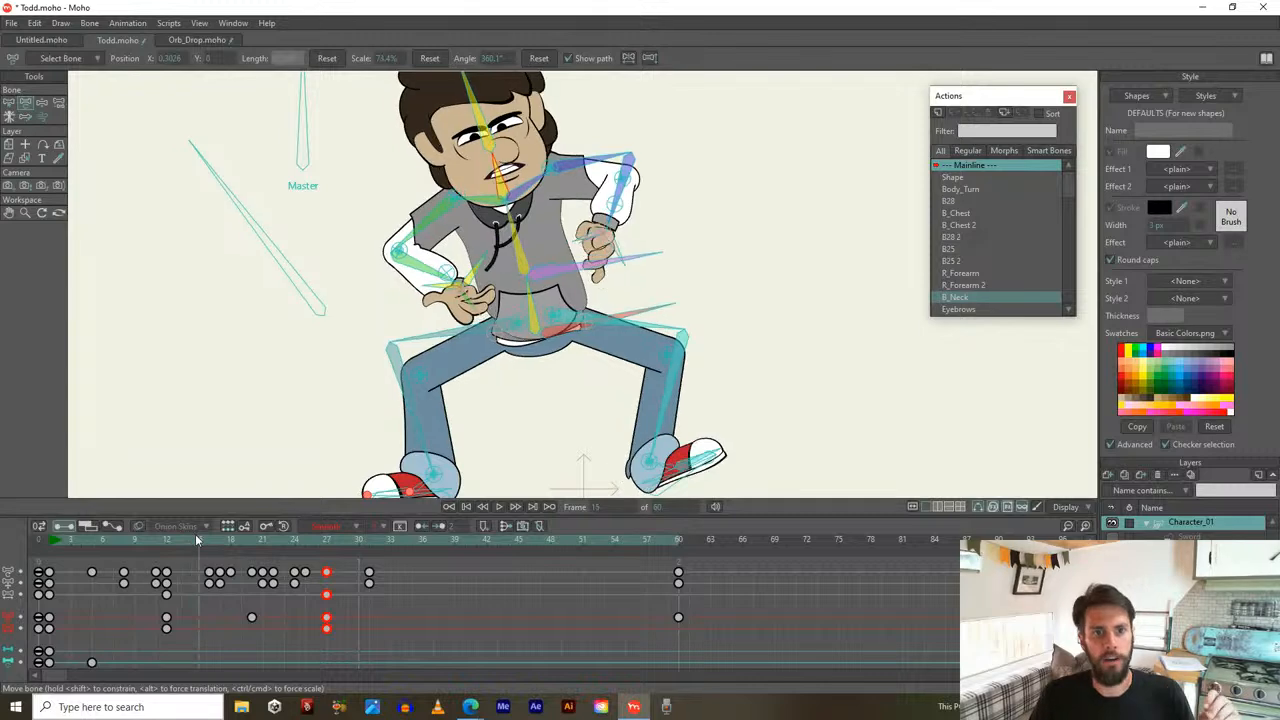
drag(199, 541, 250, 551)
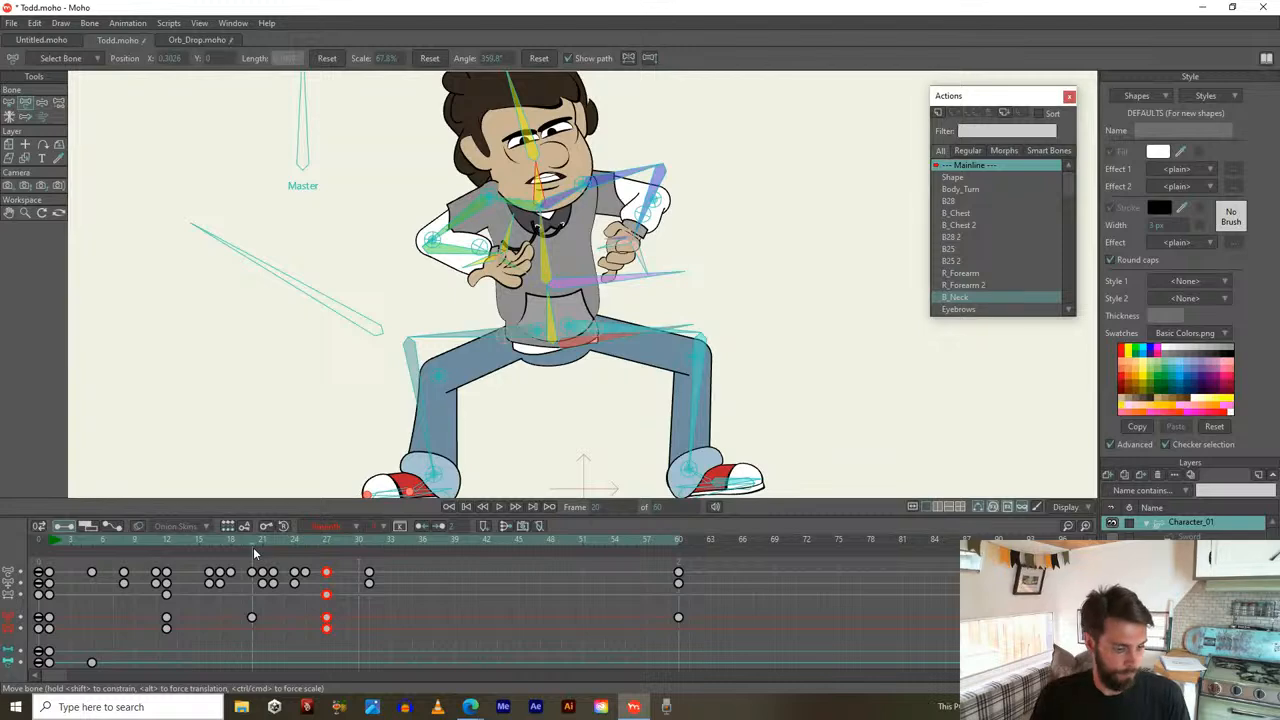
drag(253, 545, 402, 565)
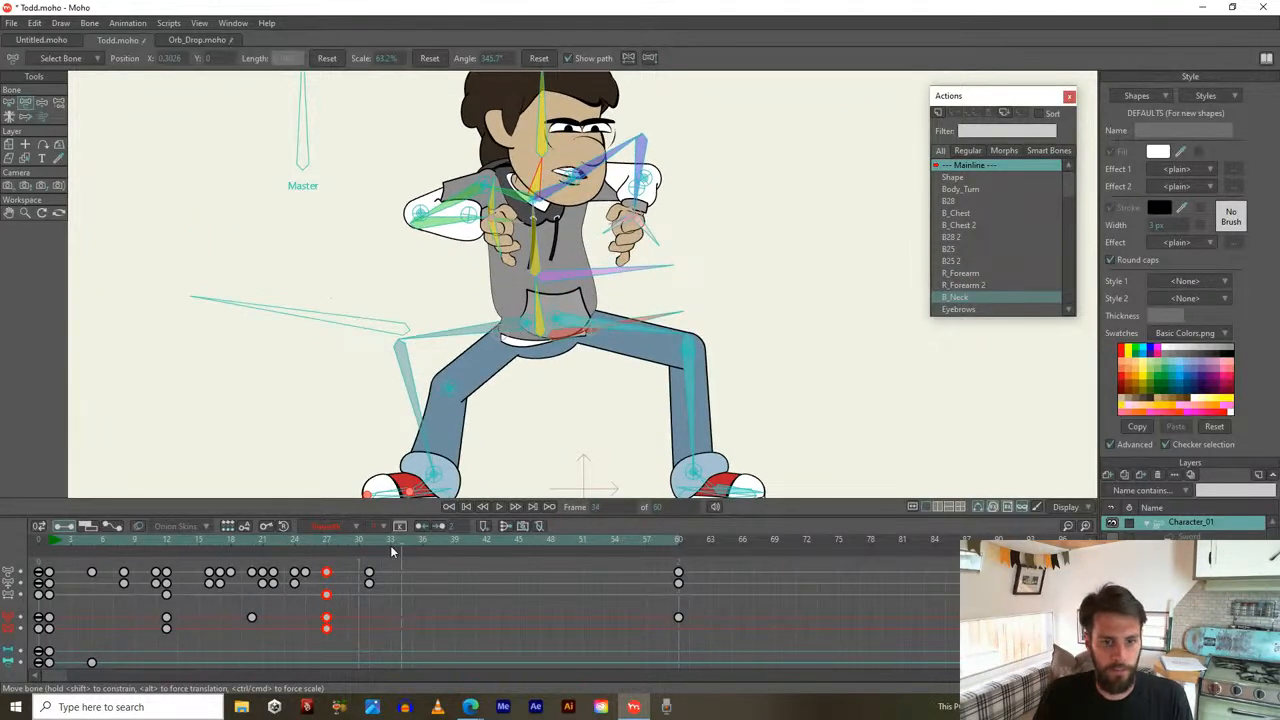
key(space)
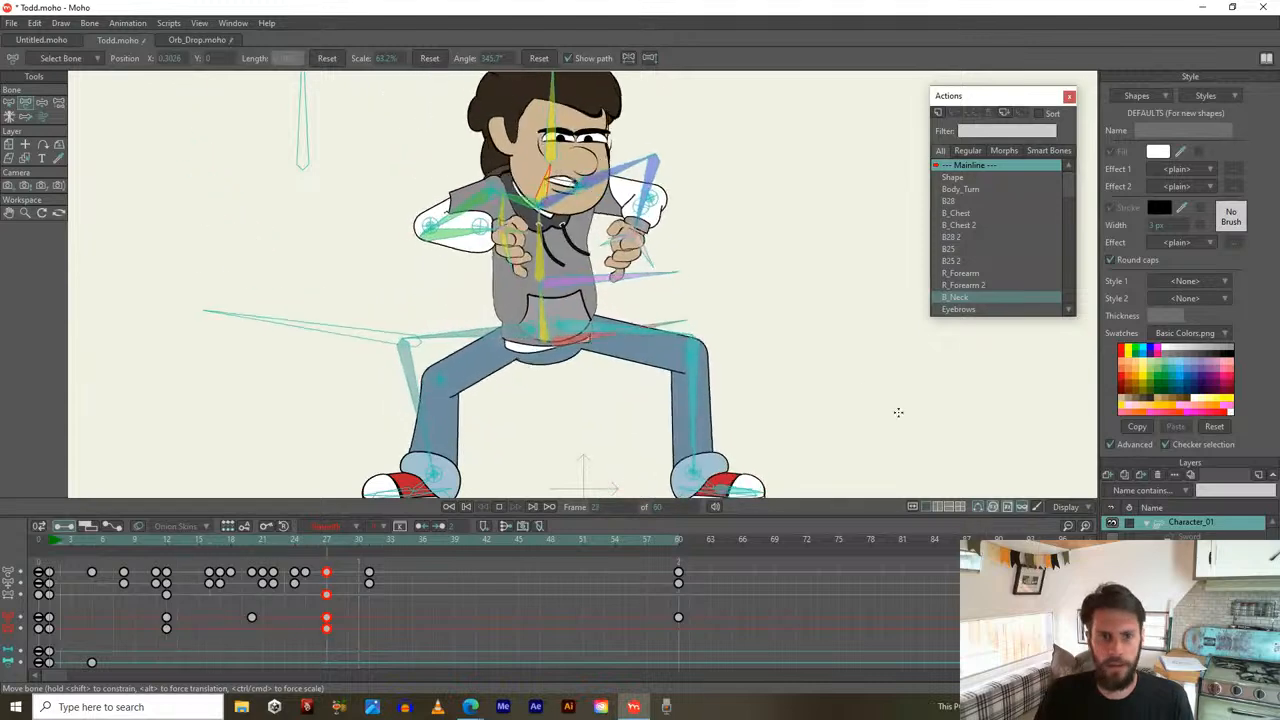
click(978, 507)
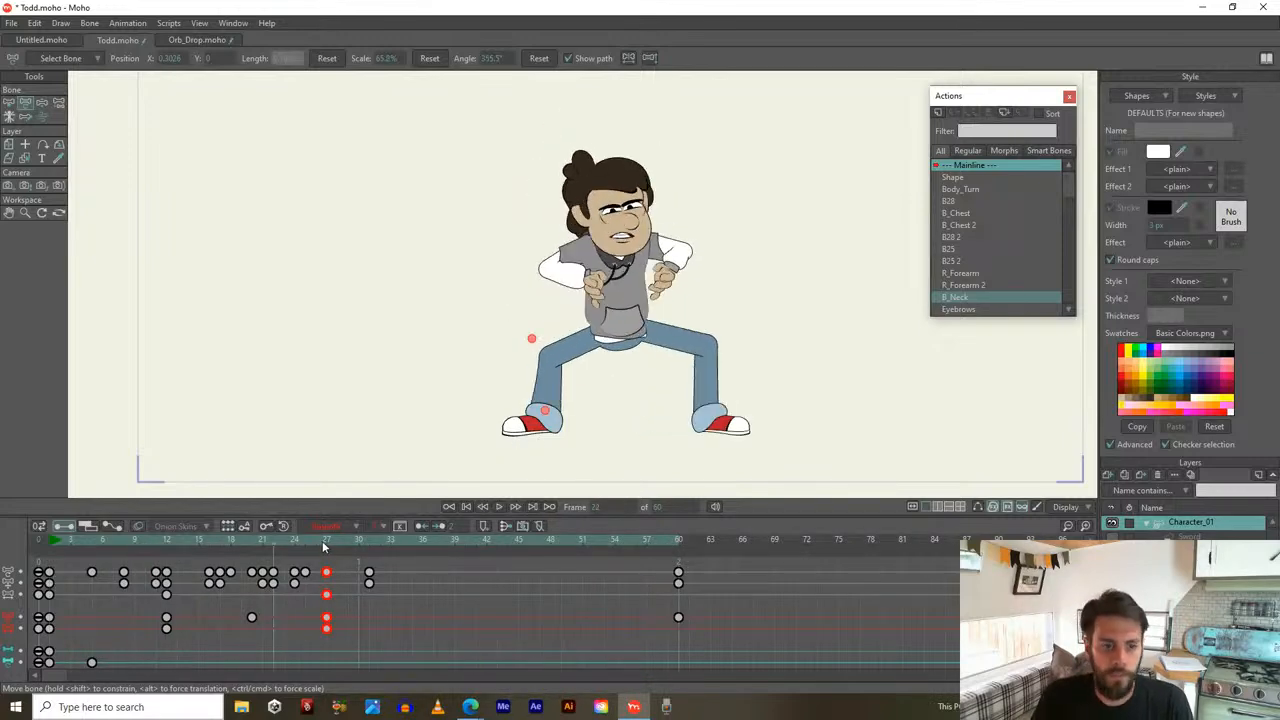
drag(58, 539, 115, 540)
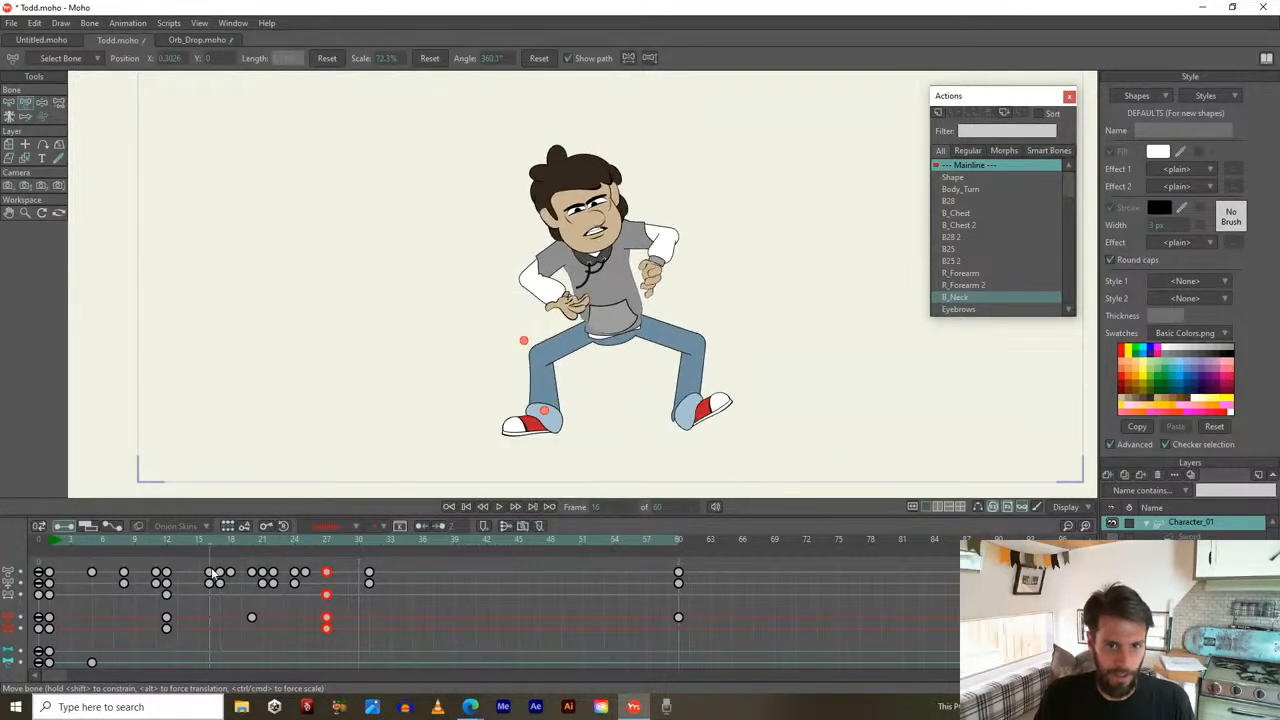
drag(215, 573, 118, 569)
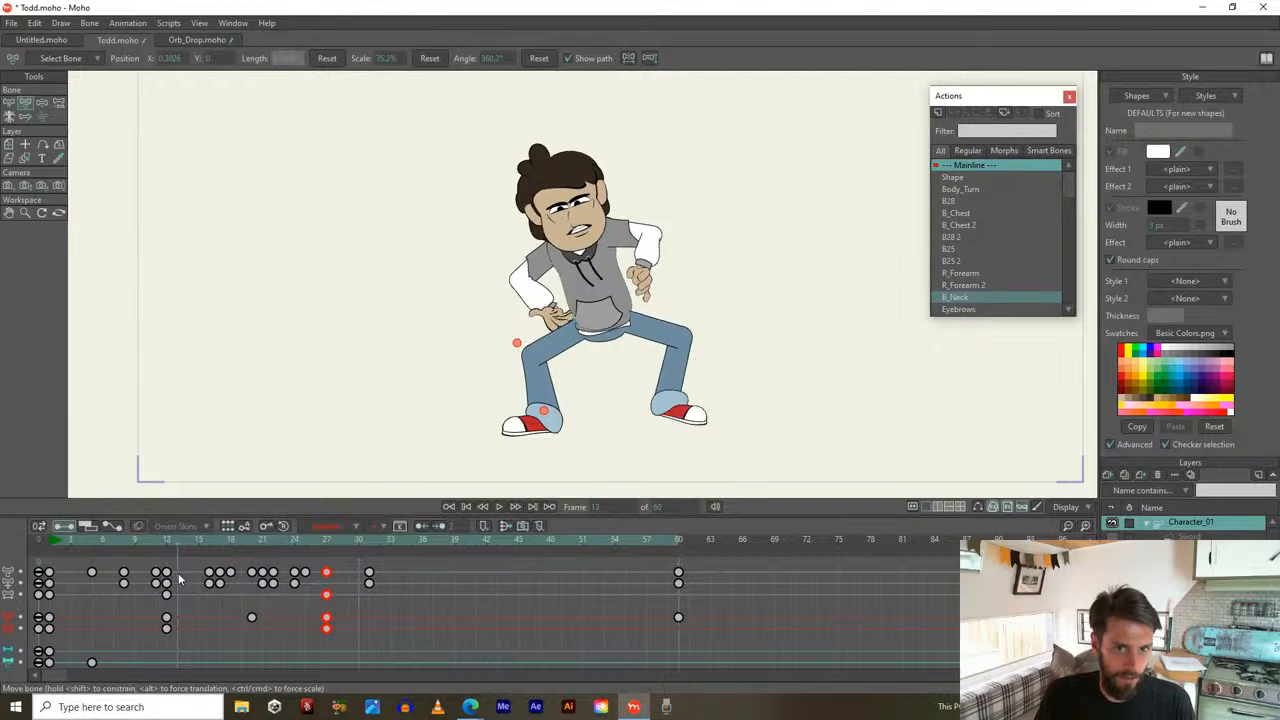
Raise the body bone and the stepping foot at frame 15 to lift the middle of the step
scroll(911, 446, up, 2)
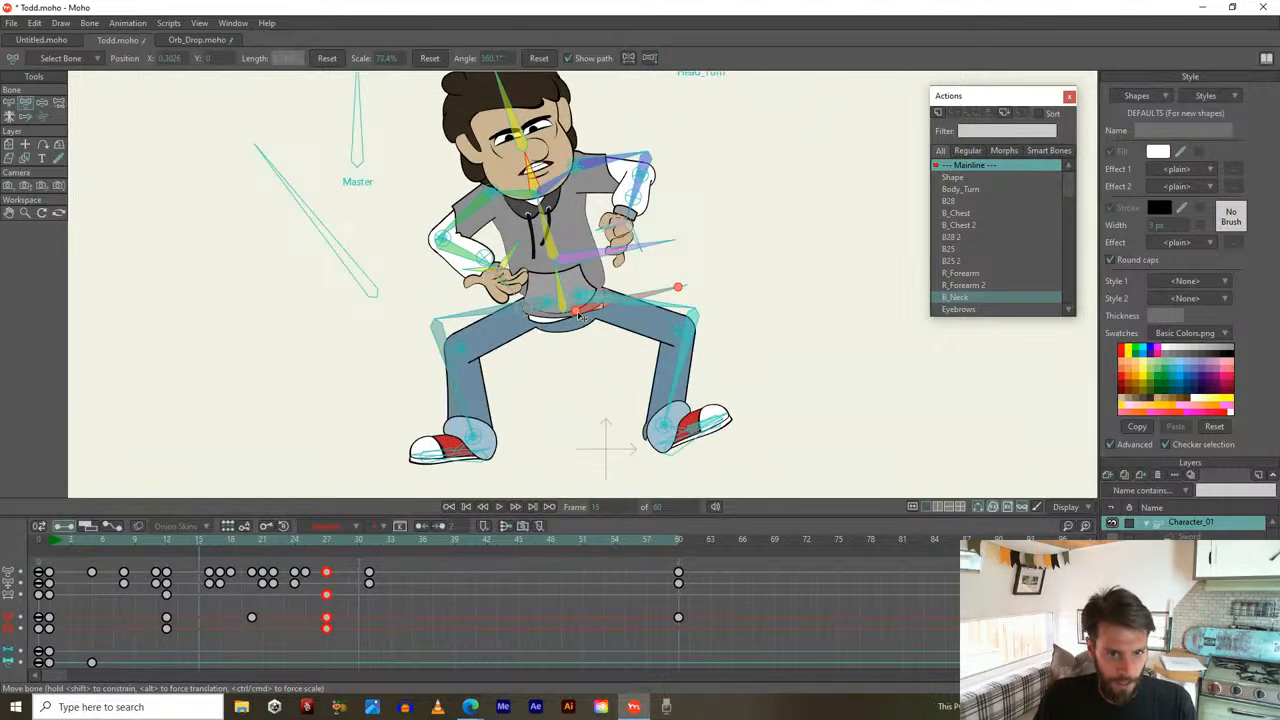
drag(580, 316, 640, 400)
drag(674, 456, 676, 445)
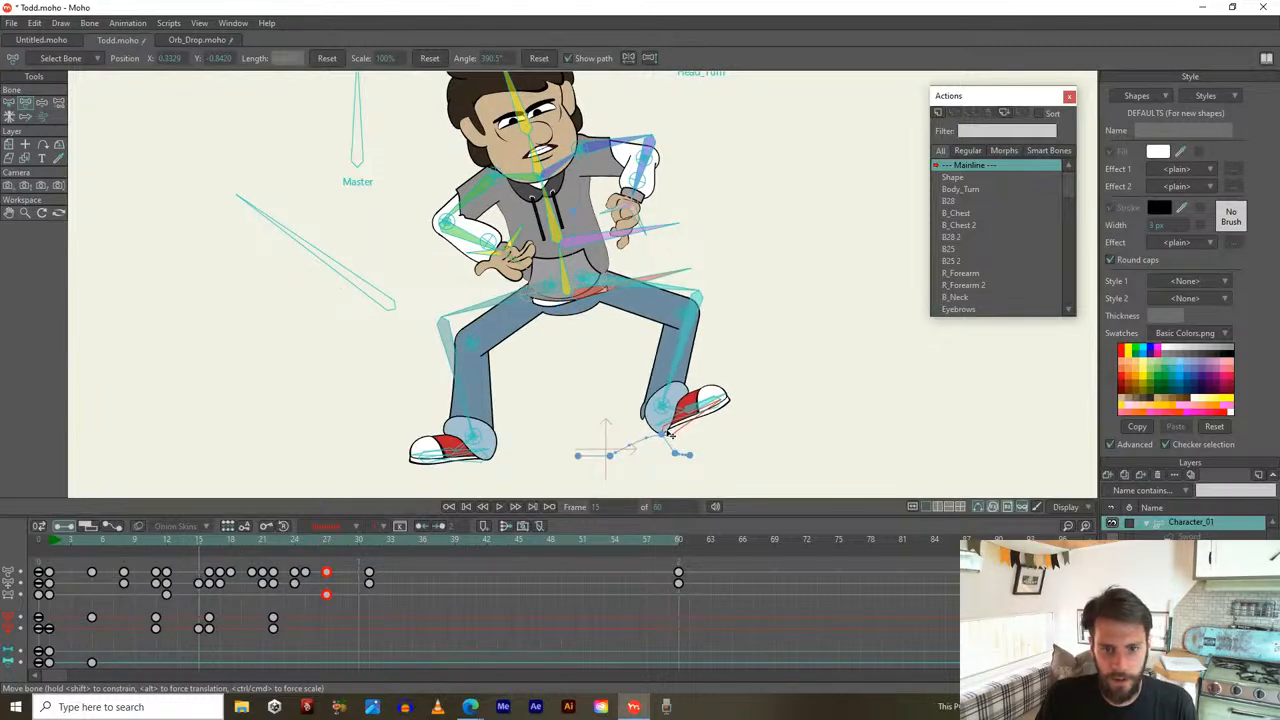
Raise the body bone at frame 17, shifting it slightly forward
mouse_move(202, 540)
mouse_down()
mouse_move(164, 545)
mouse_move(241, 546)
mouse_move(125, 536)
mouse_move(263, 562)
mouse_move(211, 556)
mouse_up()
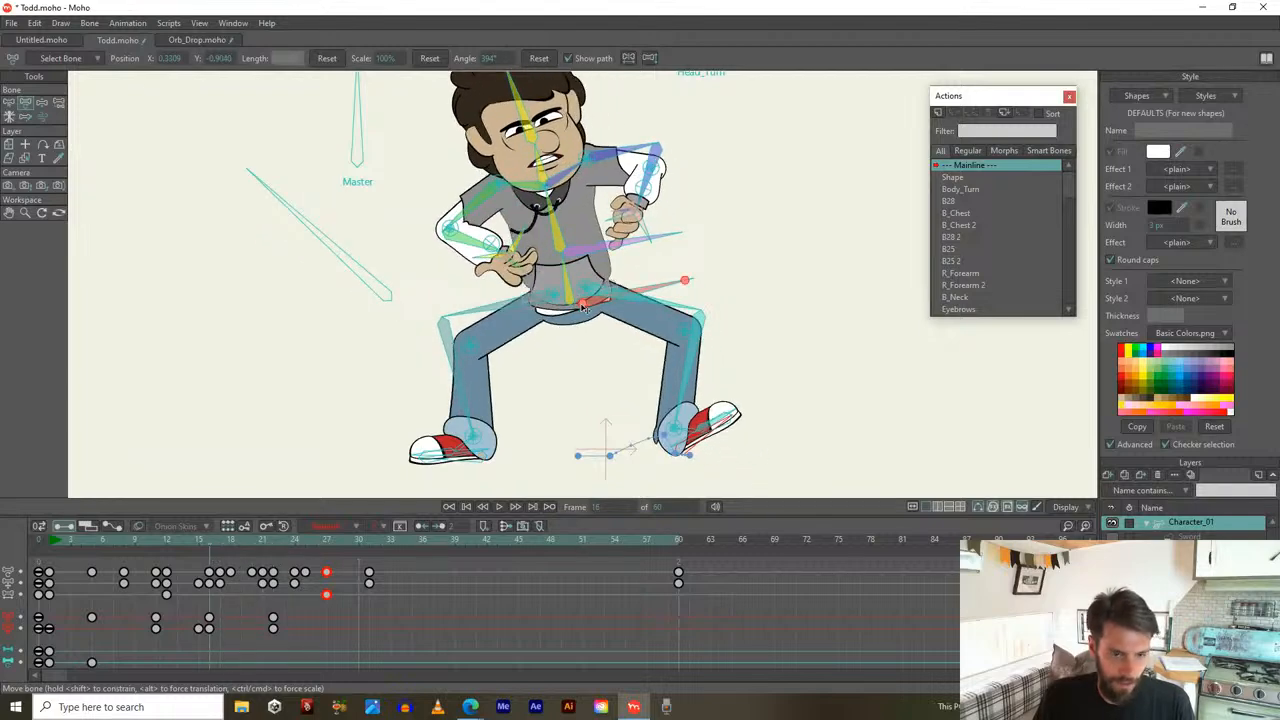
key(z)
drag(194, 540, 222, 539)
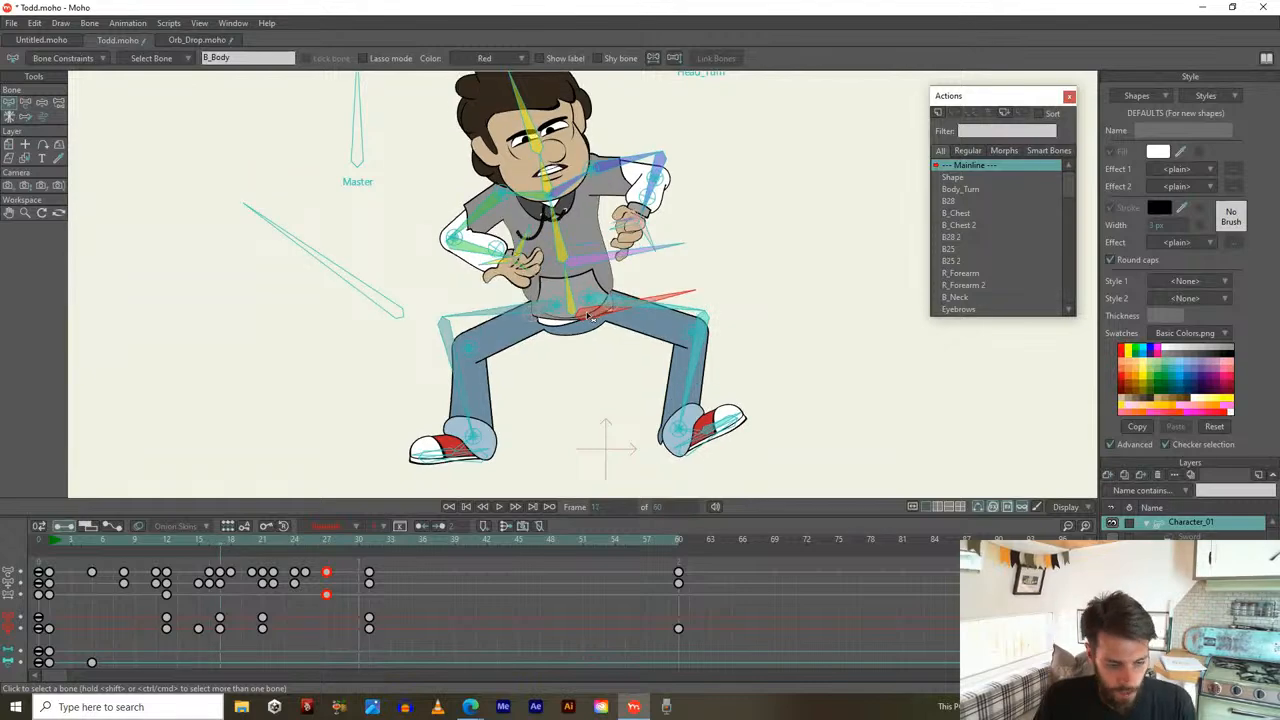
scroll(590, 318, up, 1)
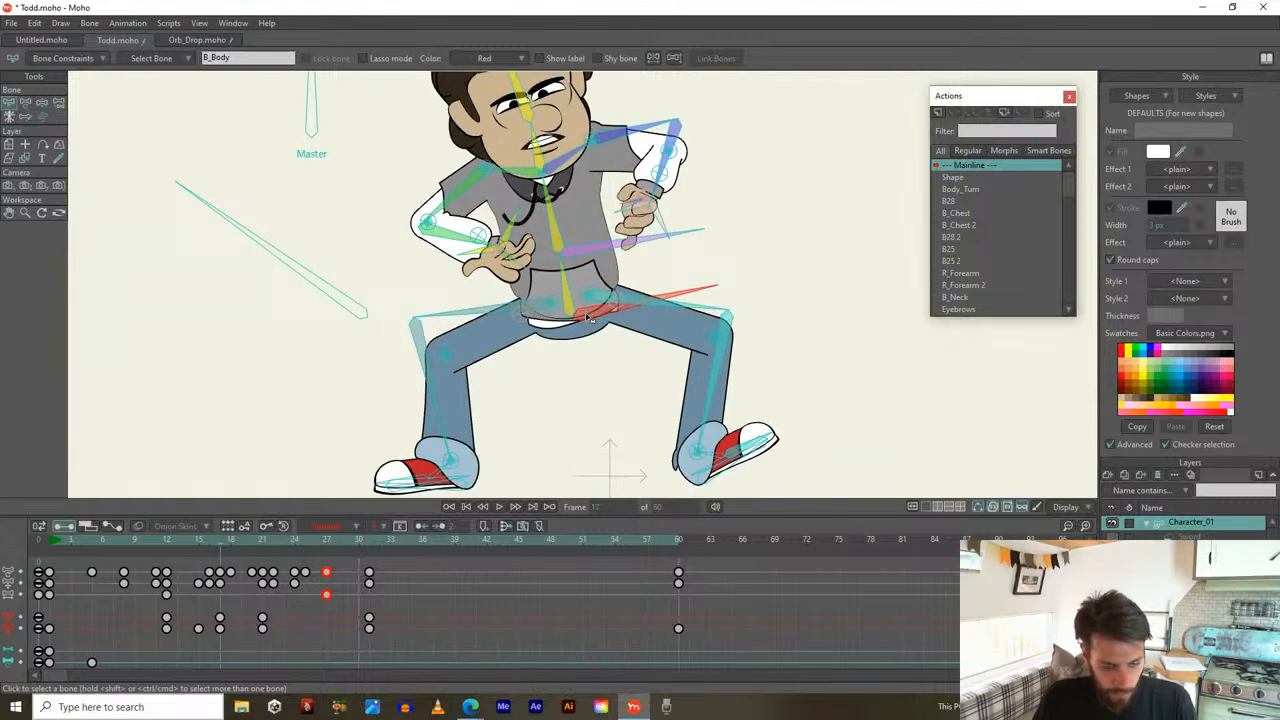
key(t)
drag(588, 318, 606, 308)
Nudge the body bone up and forward at frame 21, and refine its raised position at frame 17
drag(165, 544, 263, 560)
scroll(530, 362, up, 2)
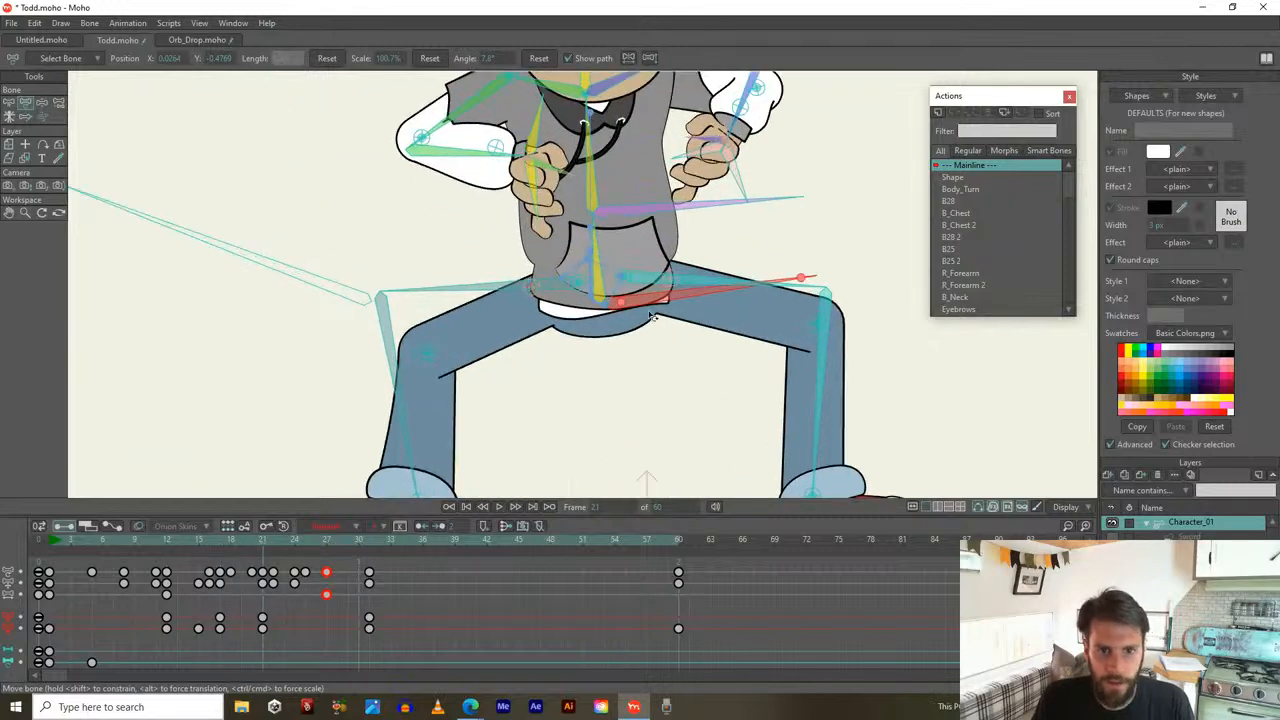
mouse_move(615, 300)
mouse_down()
mouse_move(641, 300)
mouse_move(628, 297)
mouse_up()
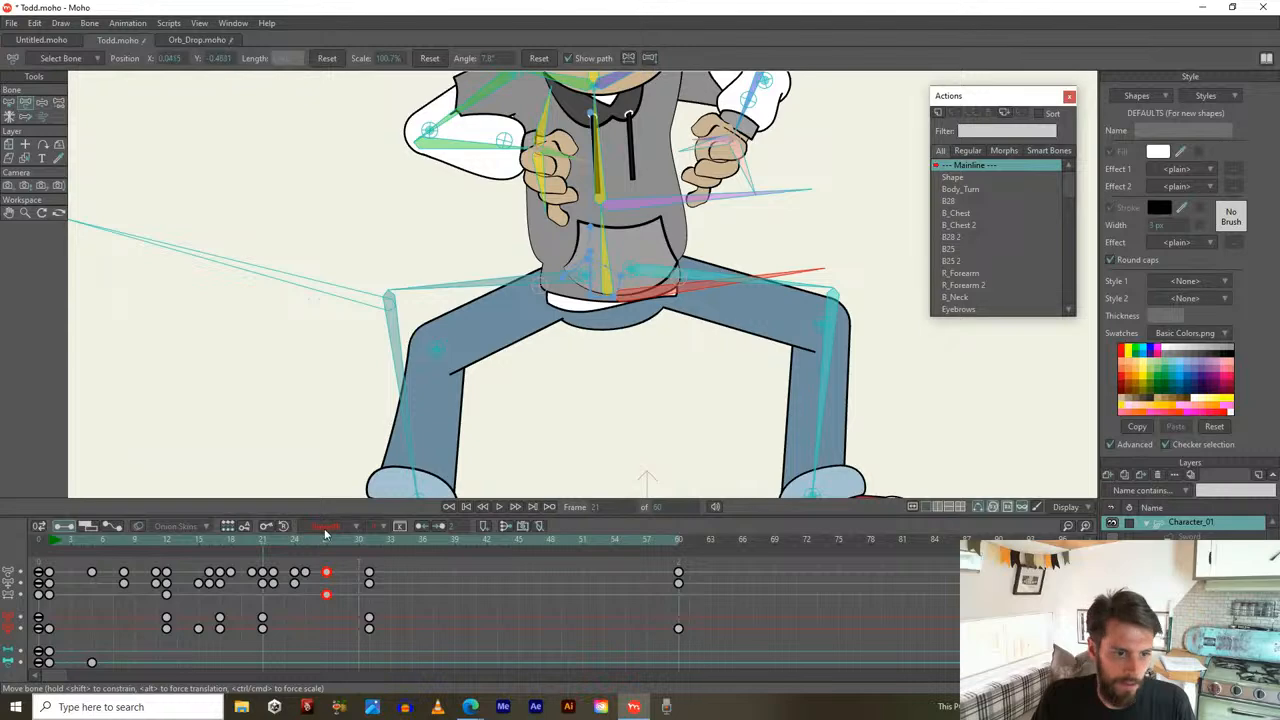
click(217, 540)
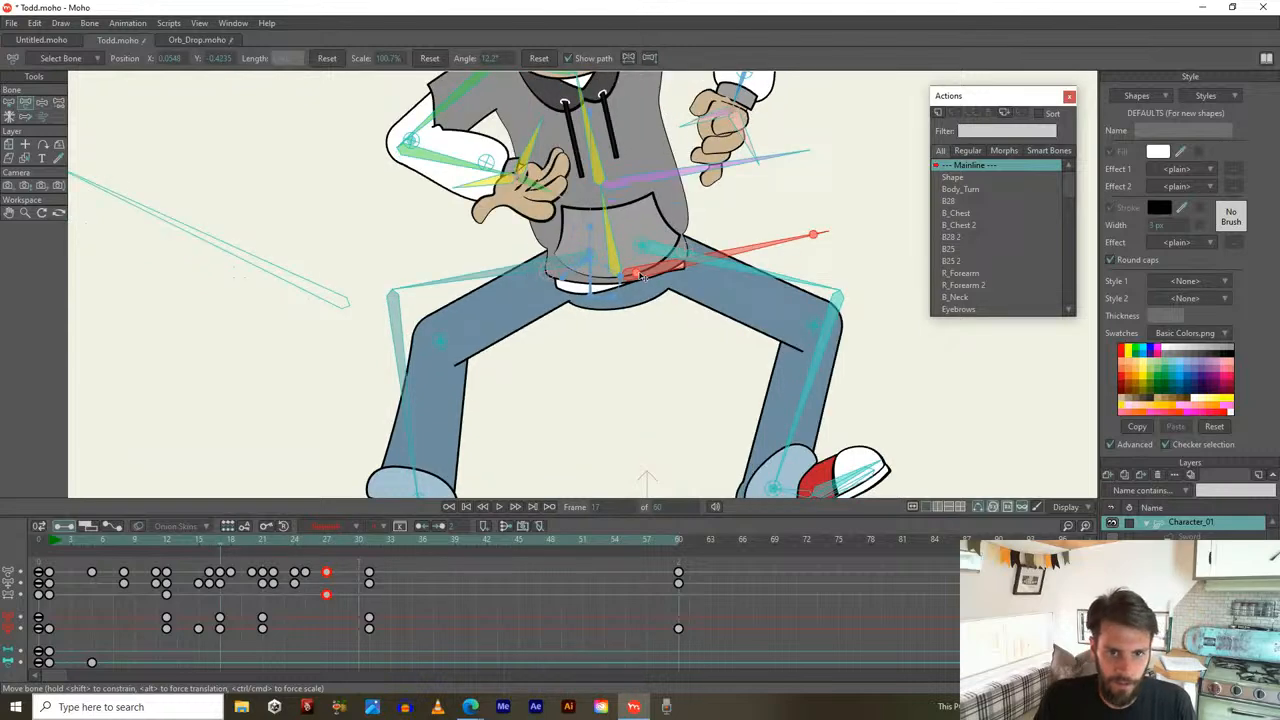
drag(651, 274, 632, 266)
Play the step with the bones hidden to check the body's rise and fall
drag(220, 540, 113, 545)
scroll(389, 398, down, 5)
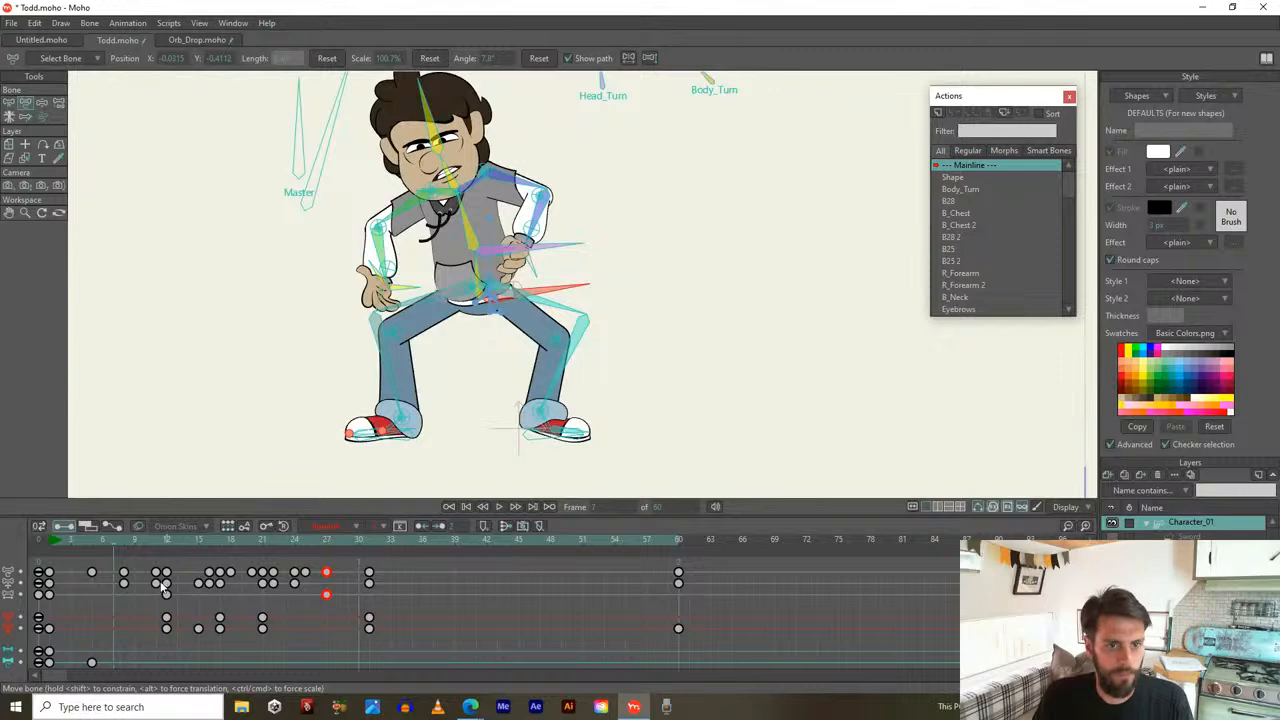
key(space)
click(981, 507)
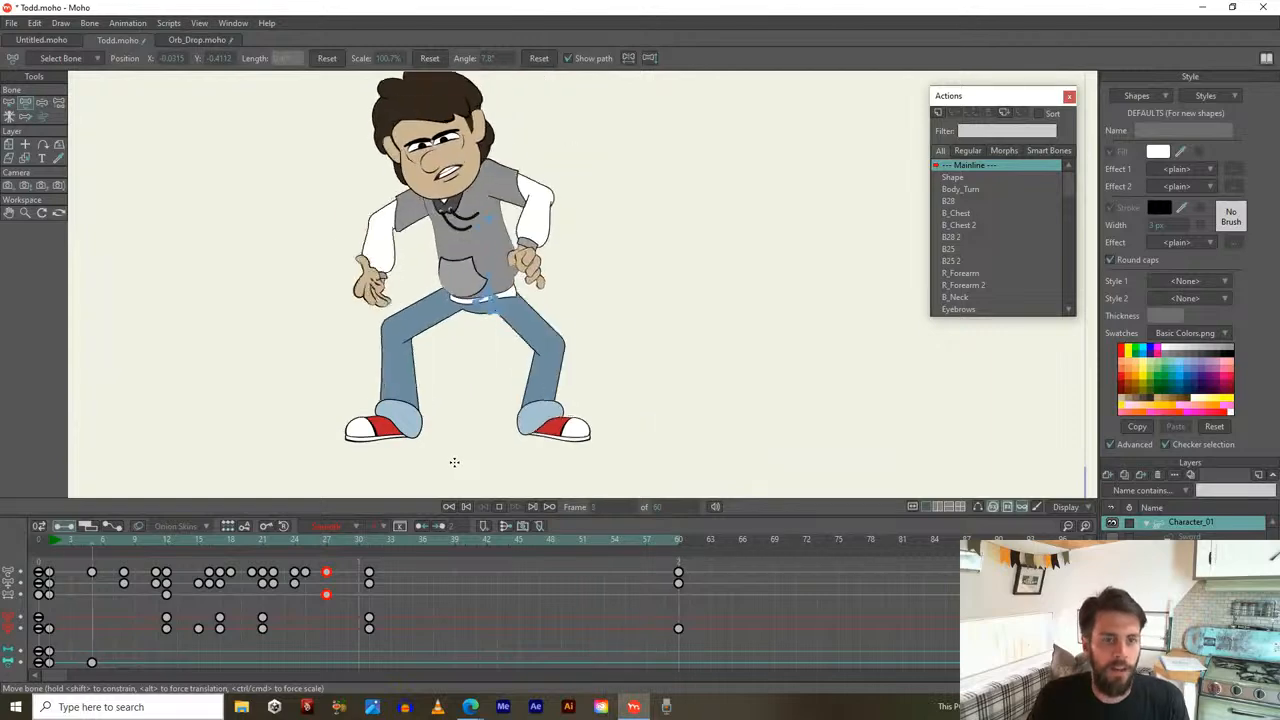
key(space)
Move the stepping foot's keys from frame 16 to frame 19 and shift the foot up and forward there
drag(96, 538, 231, 535)
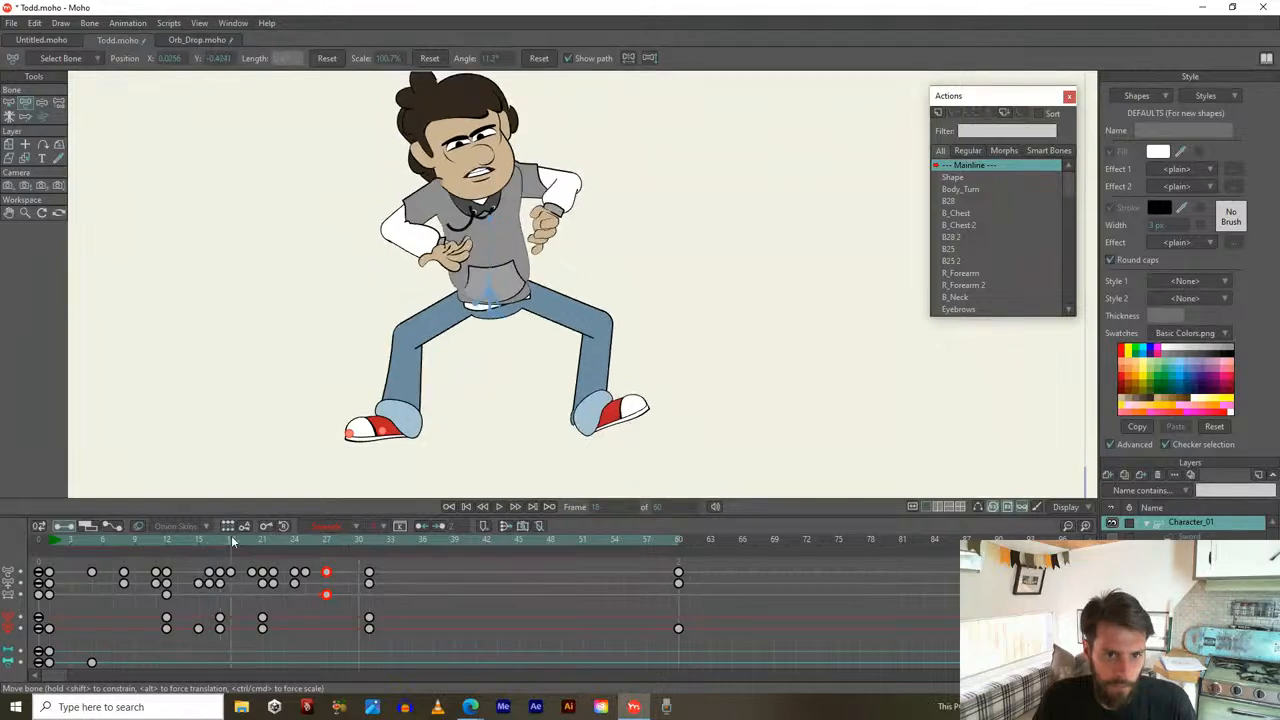
click(993, 508)
scroll(628, 418, up, 3)
key(z)
drag(620, 422, 647, 347)
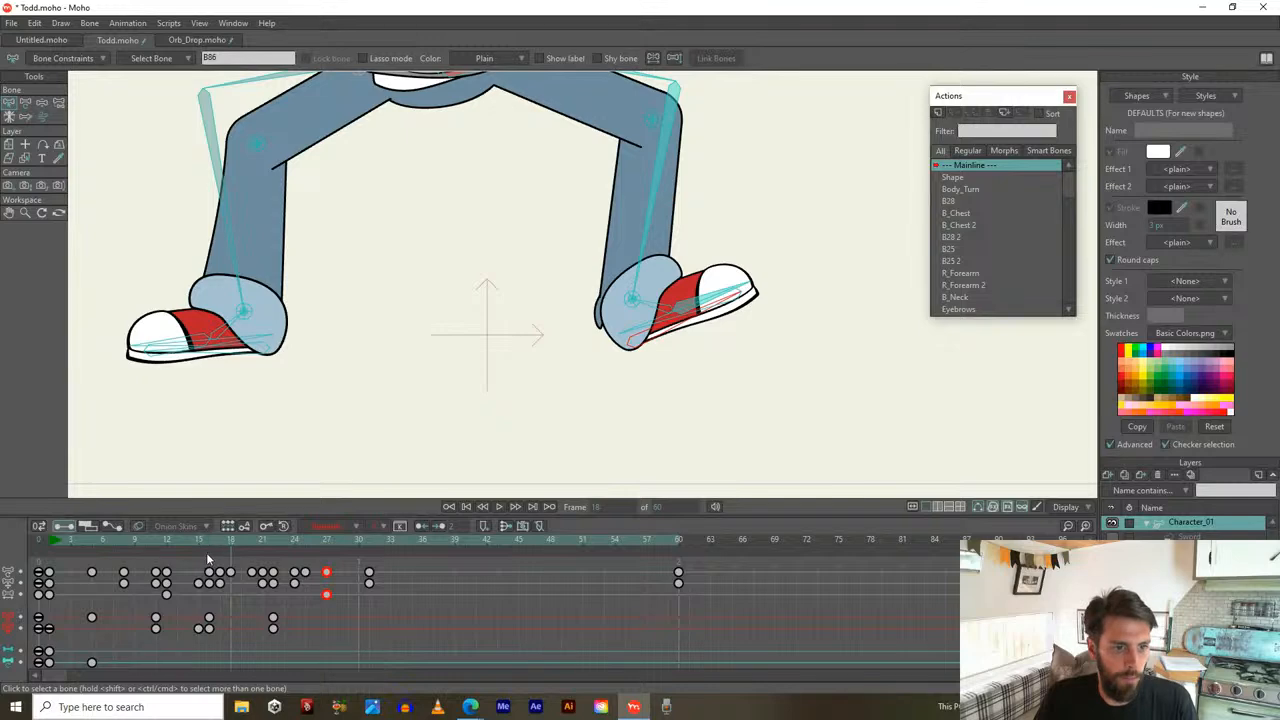
click(209, 540)
drag(209, 540, 249, 573)
drag(208, 627, 239, 610)
click(240, 540)
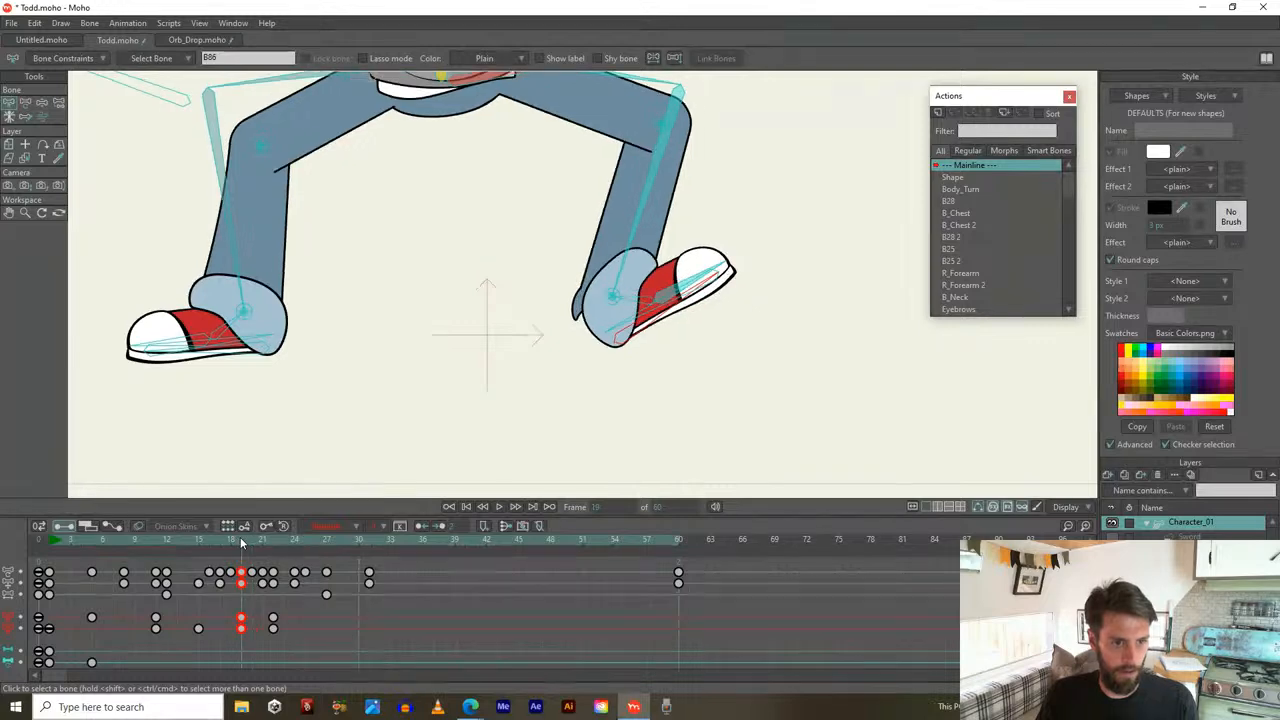
key(t)
drag(630, 341, 651, 318)
Play and scrub the step up to frame 22 to check the foot's arc and landing
scroll(640, 320, down, 2)
key(ctrl+space)
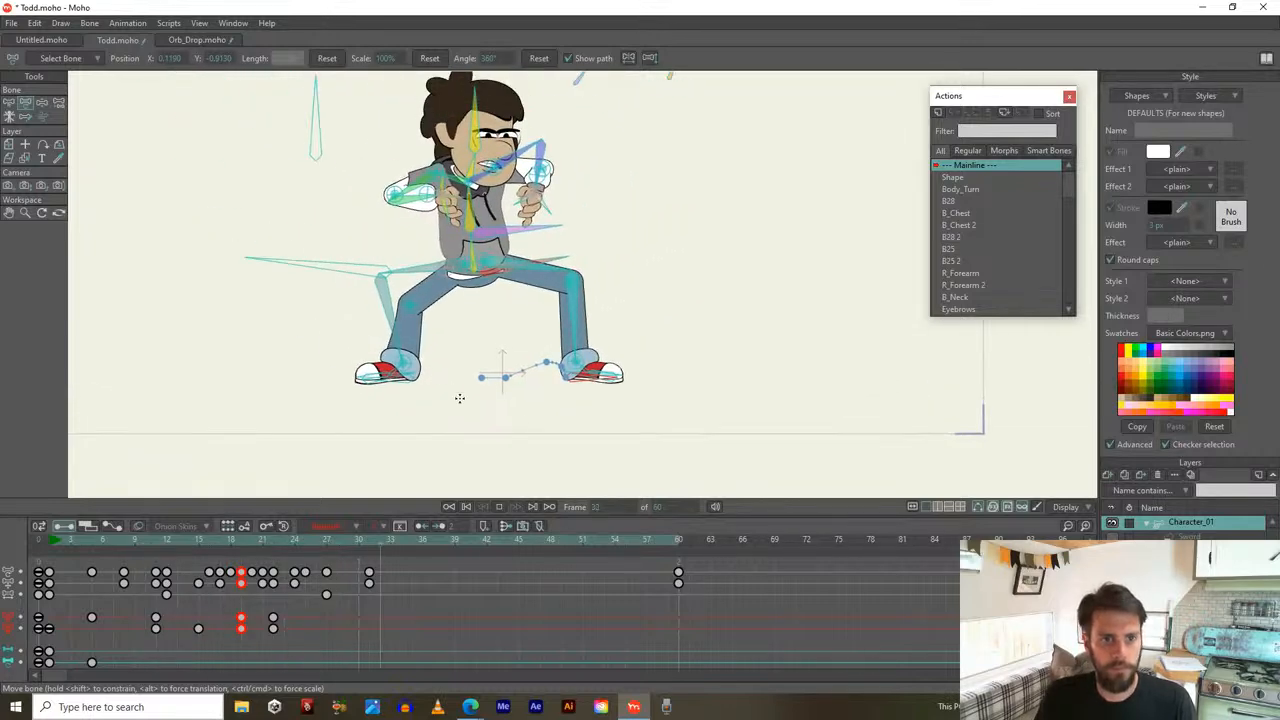
click(988, 507)
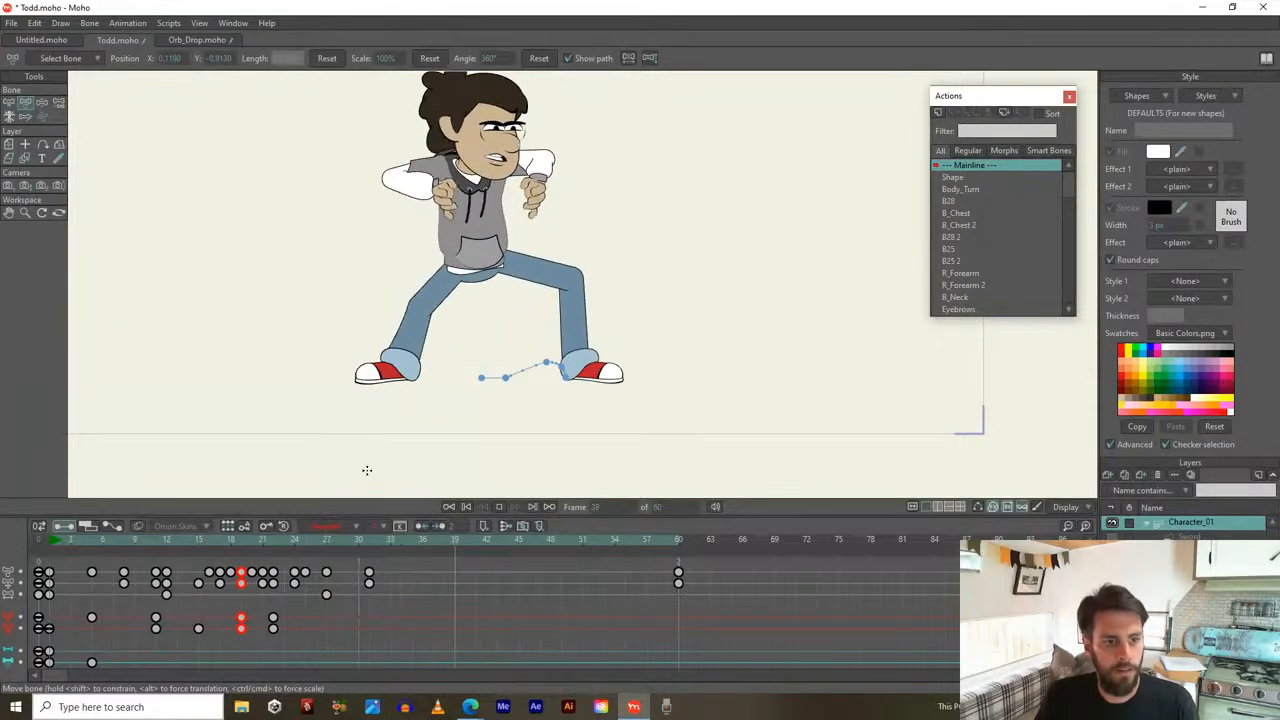
drag(180, 545, 274, 558)
click(990, 507)
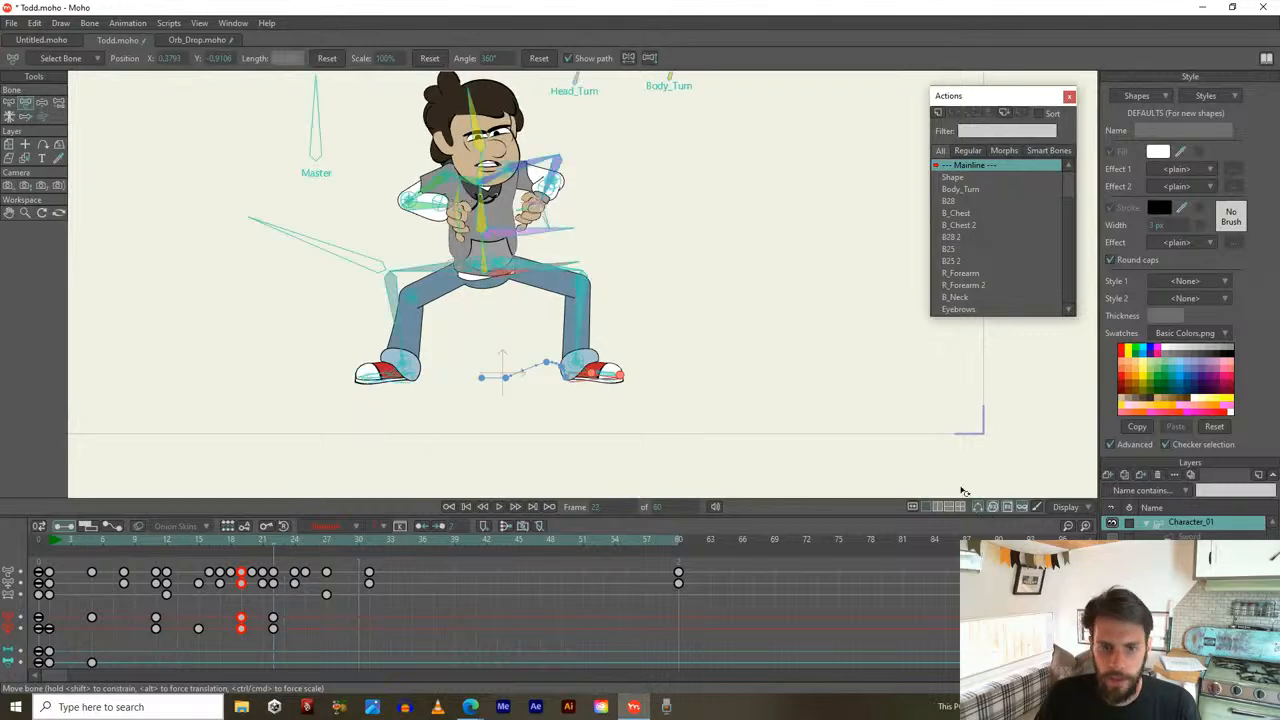
Lower the body bone at frame 24 so the weight settles, and raise it at frame 31
scroll(493, 266, up, 2)
key(b)
click(497, 291)
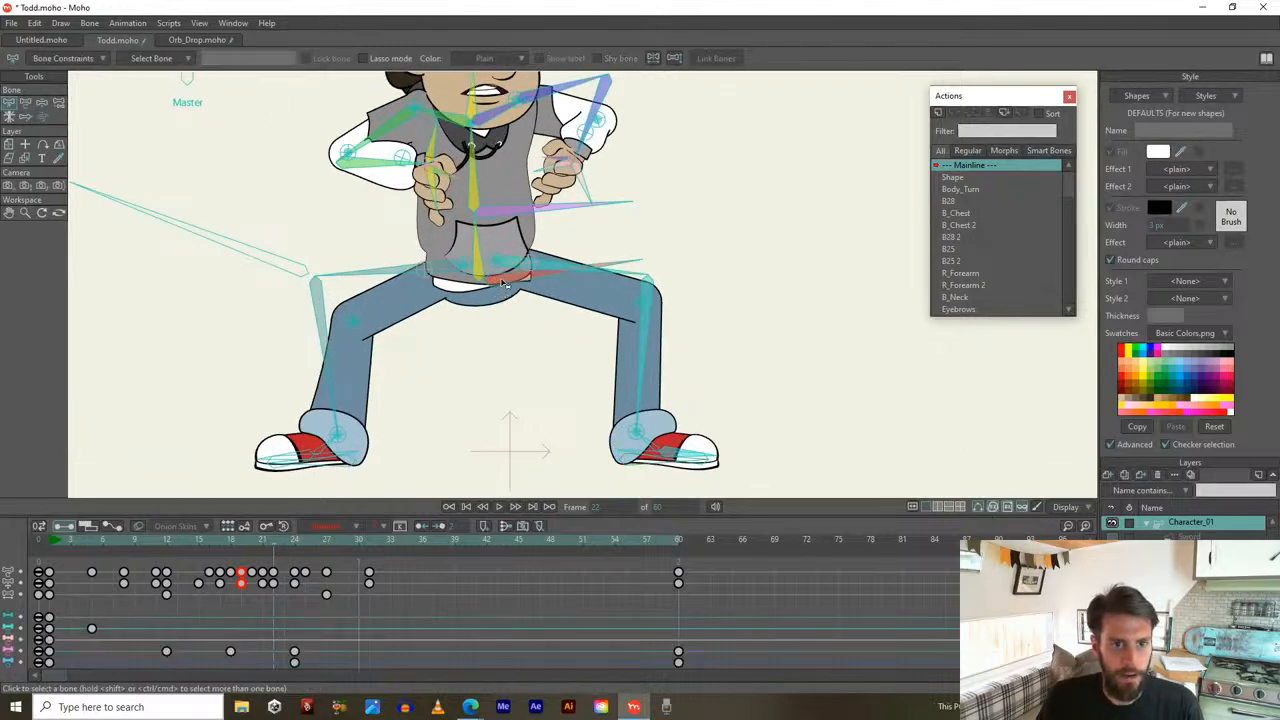
click(502, 282)
scroll(502, 282, up, 3)
drag(268, 539, 300, 553)
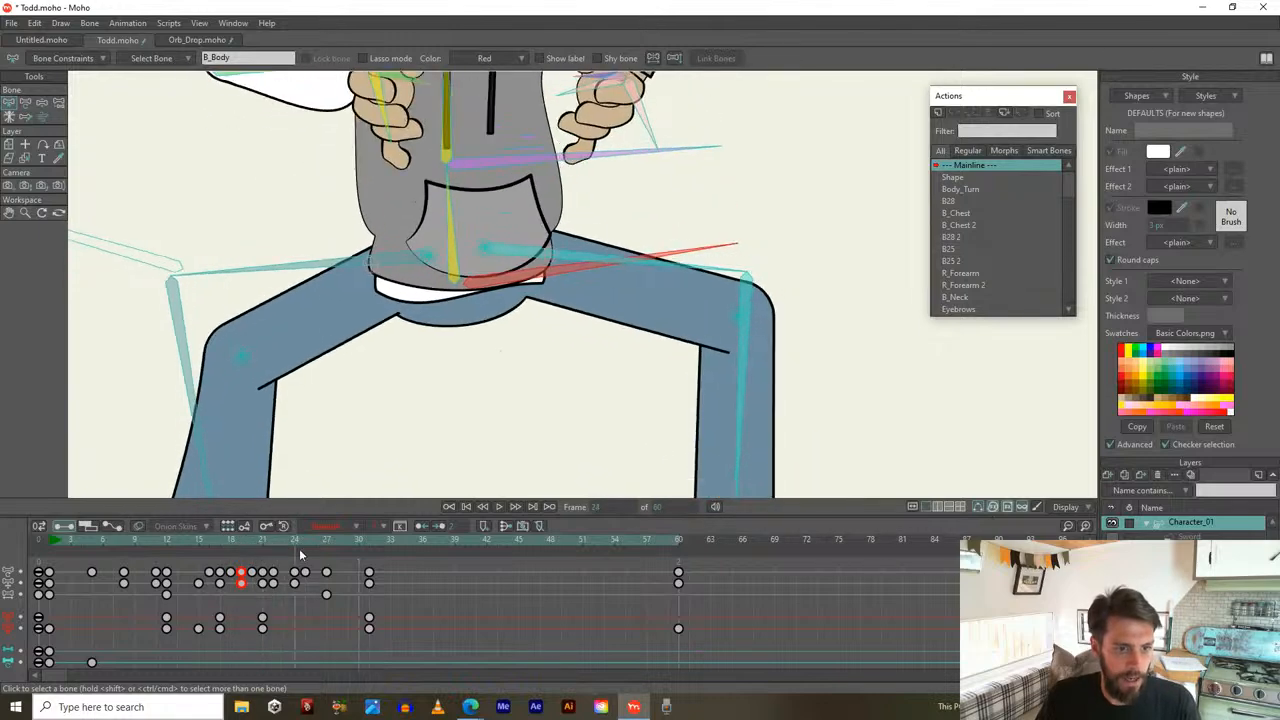
key(t)
drag(481, 281, 485, 296)
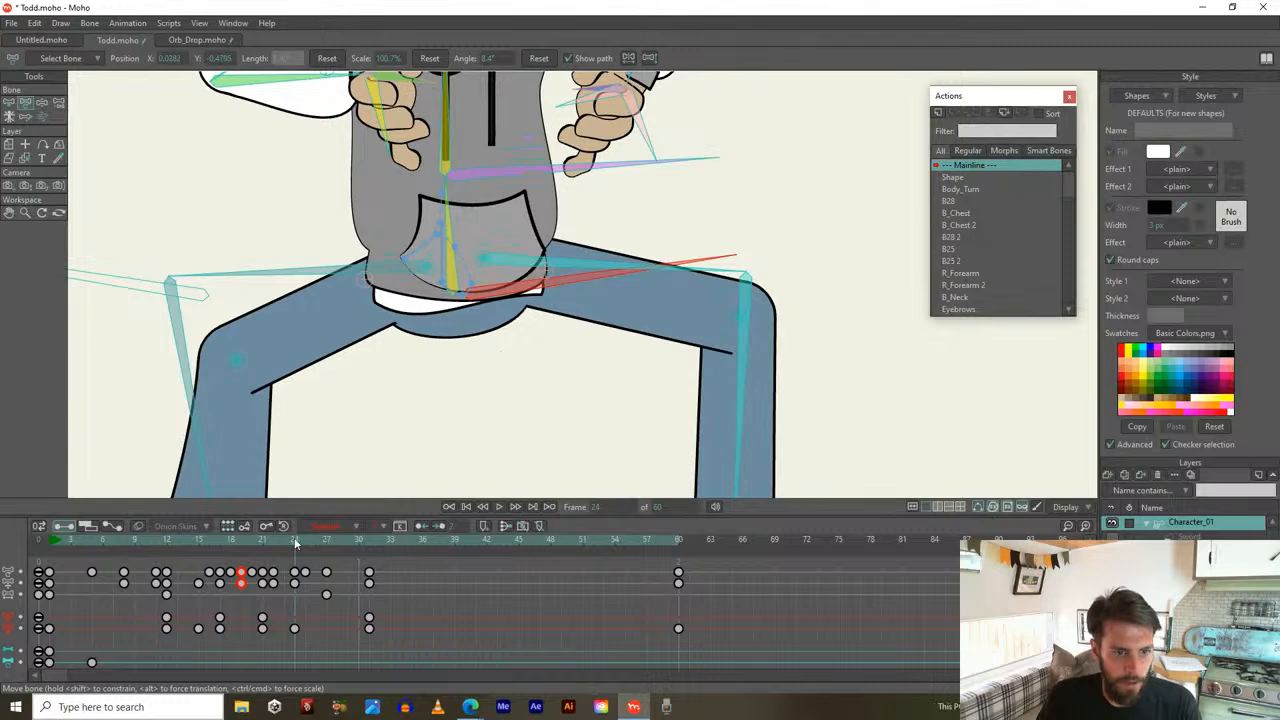
drag(289, 546, 369, 548)
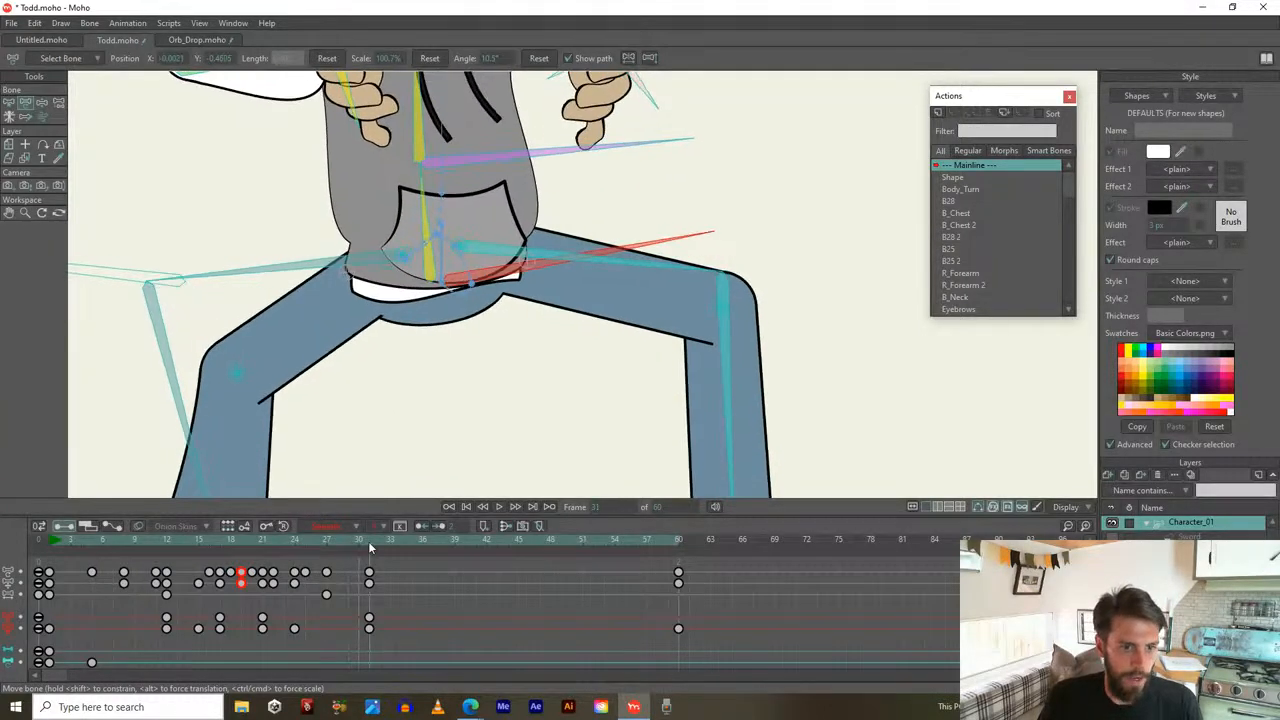
mouse_move(491, 282)
mouse_down()
mouse_move(486, 260)
mouse_move(468, 284)
mouse_up()
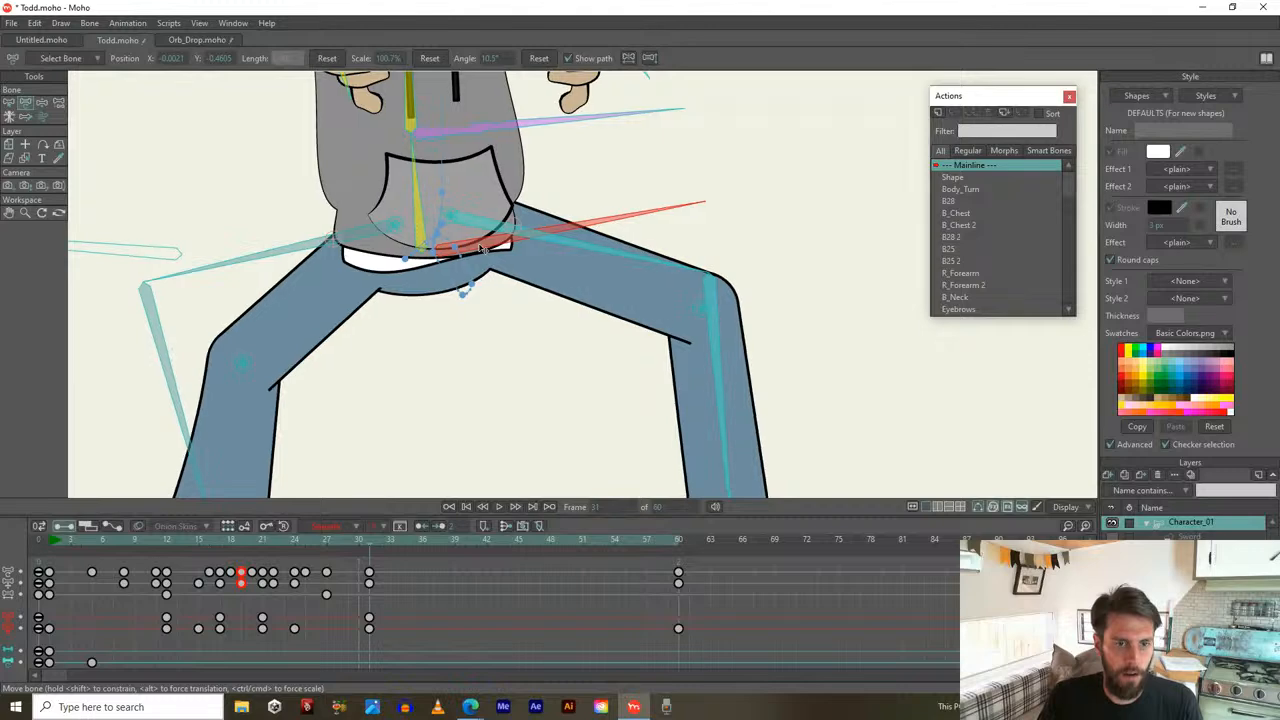
Delete the keys at frame 60
scroll(476, 293, down, 3)
drag(477, 335, 493, 390)
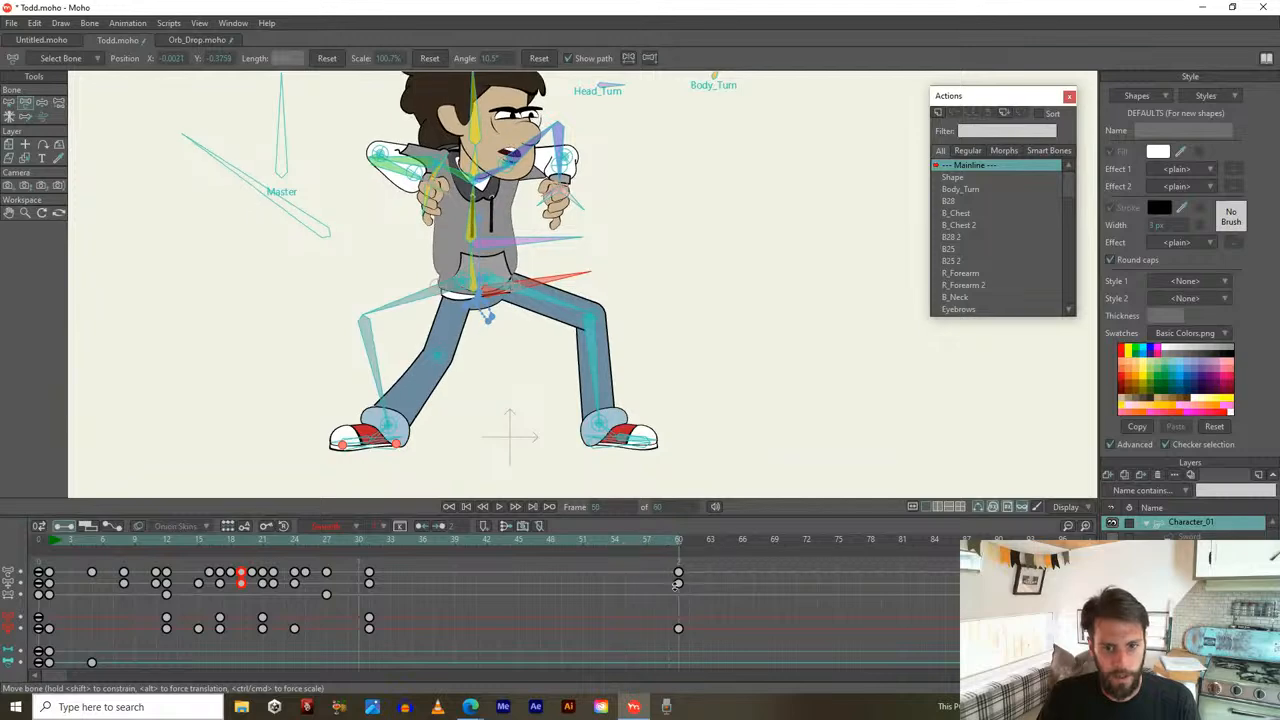
drag(652, 566, 712, 597)
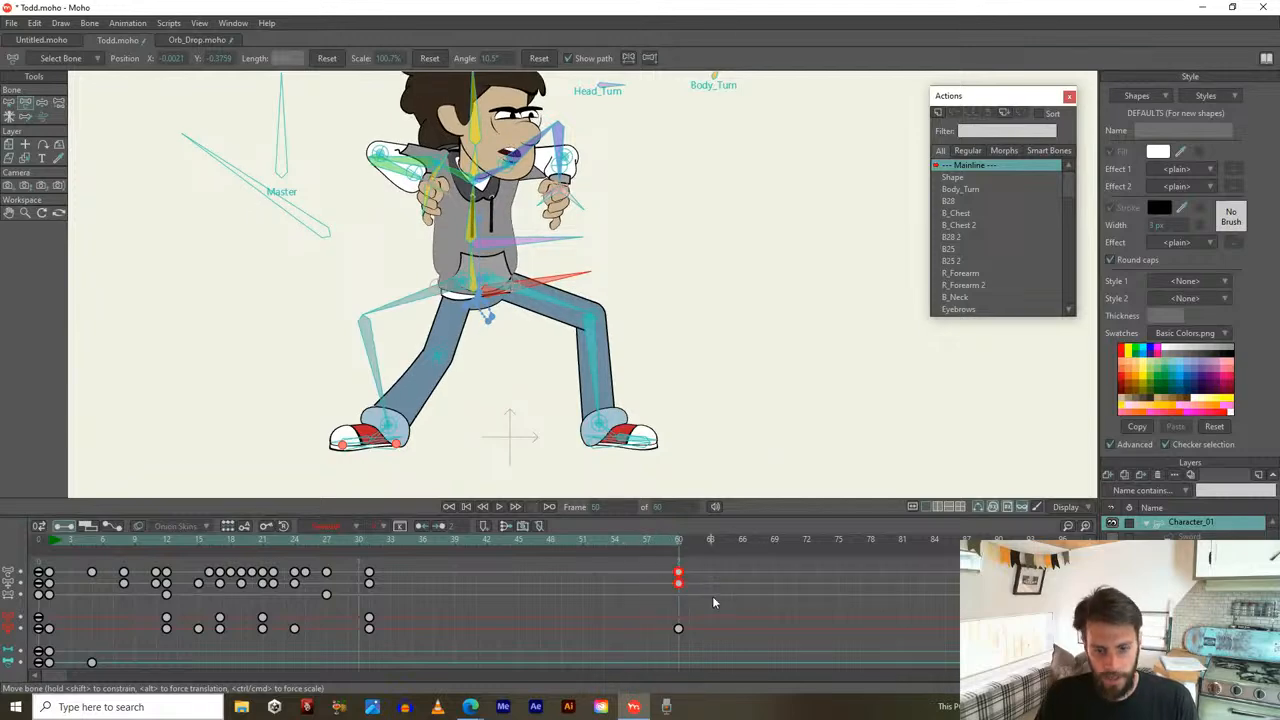
key(Delete)
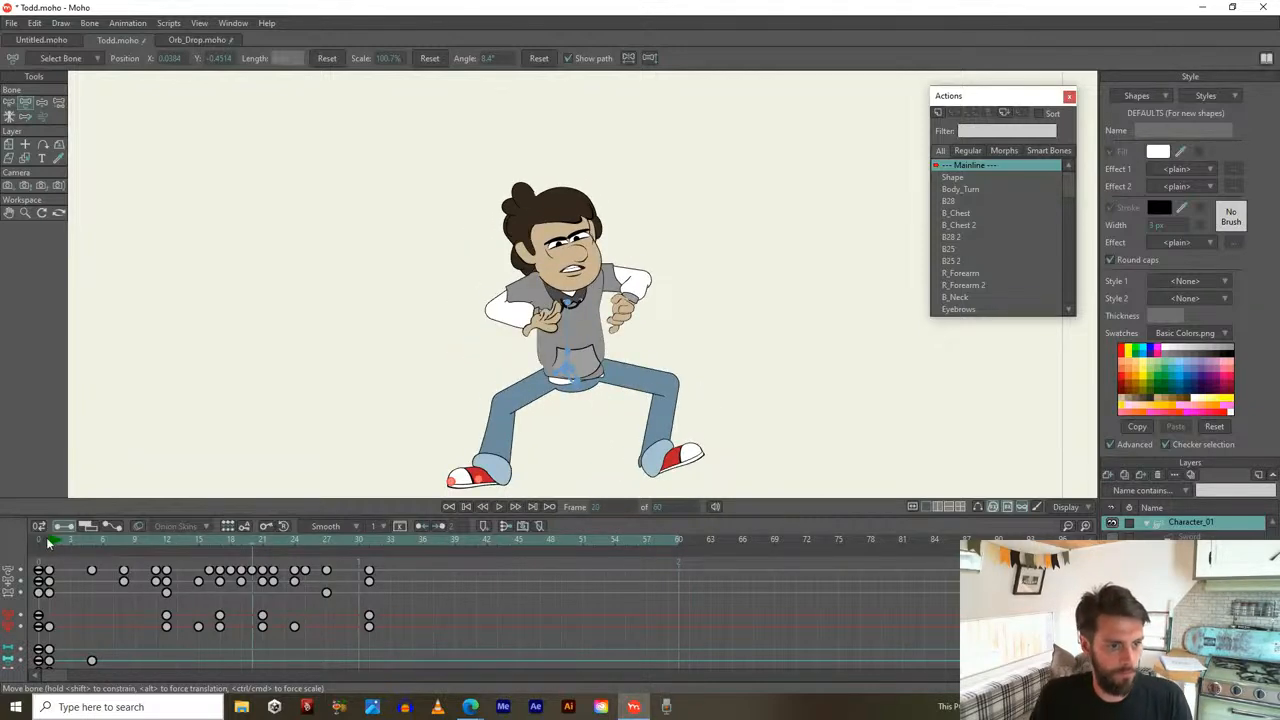
Lower Todd's right arm closer to his body at frame 5
click(54, 544)
drag(54, 544, 88, 546)
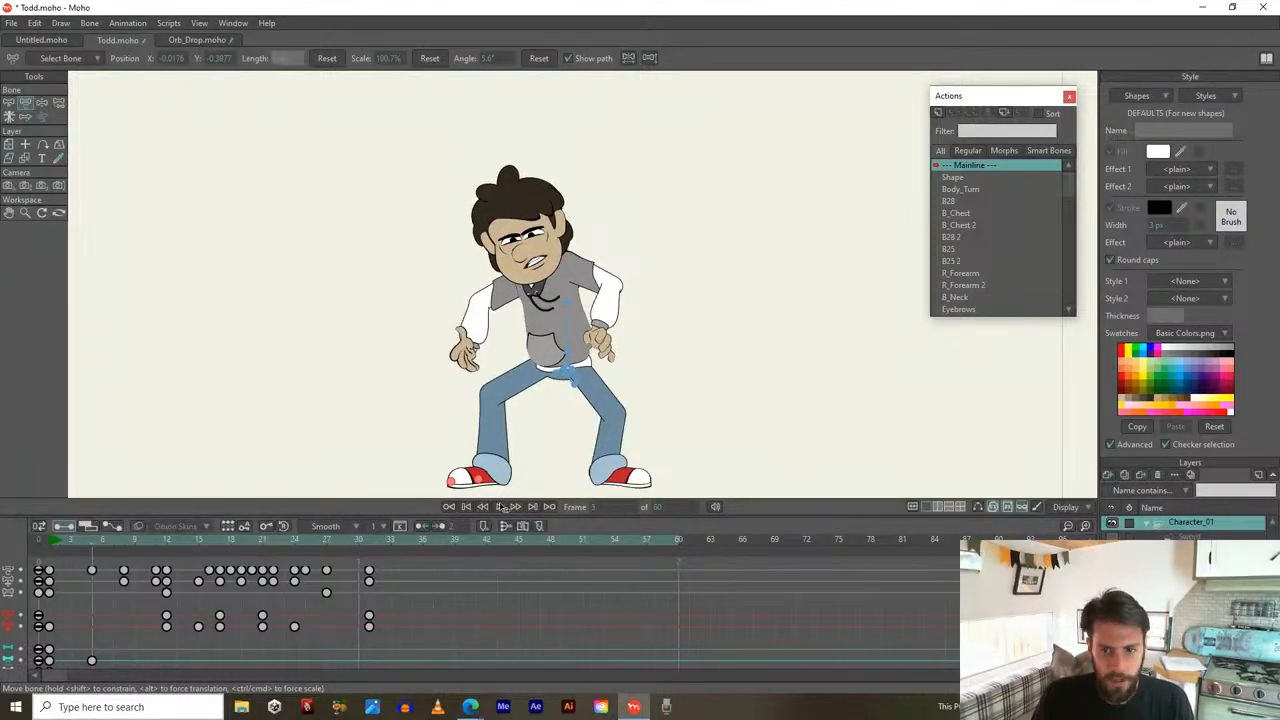
scroll(632, 250, up, 3)
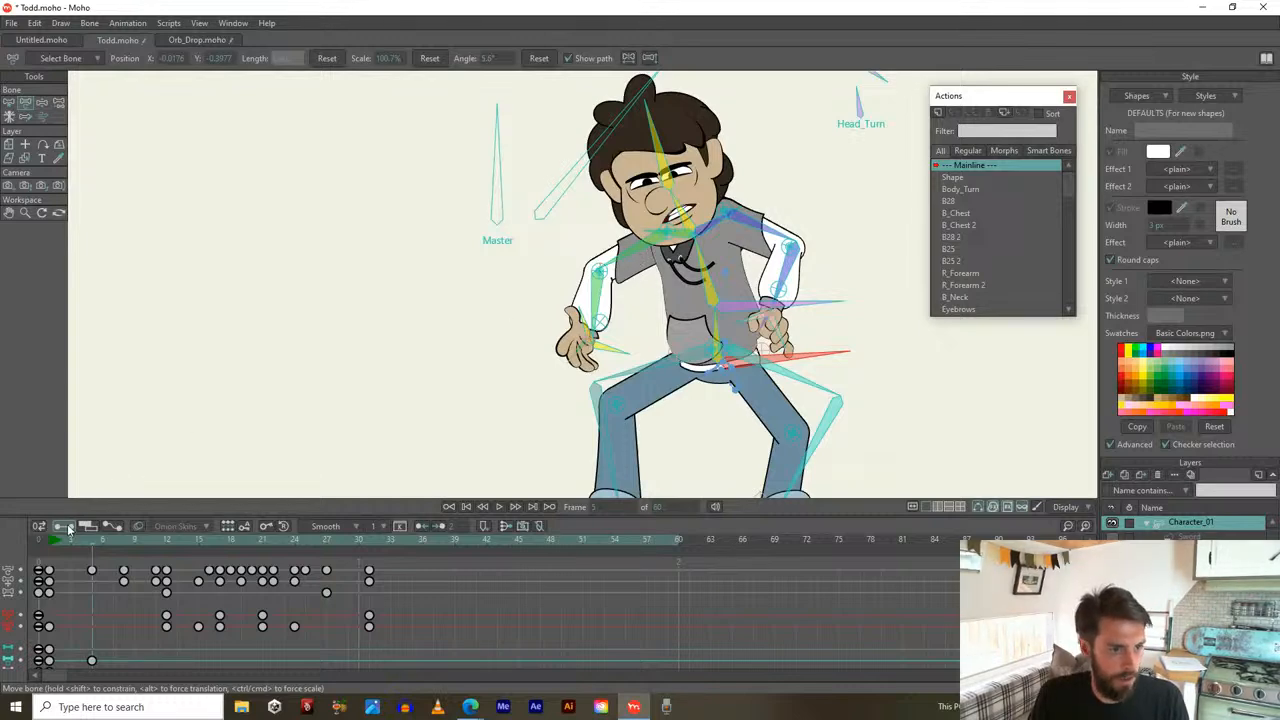
drag(49, 543, 93, 547)
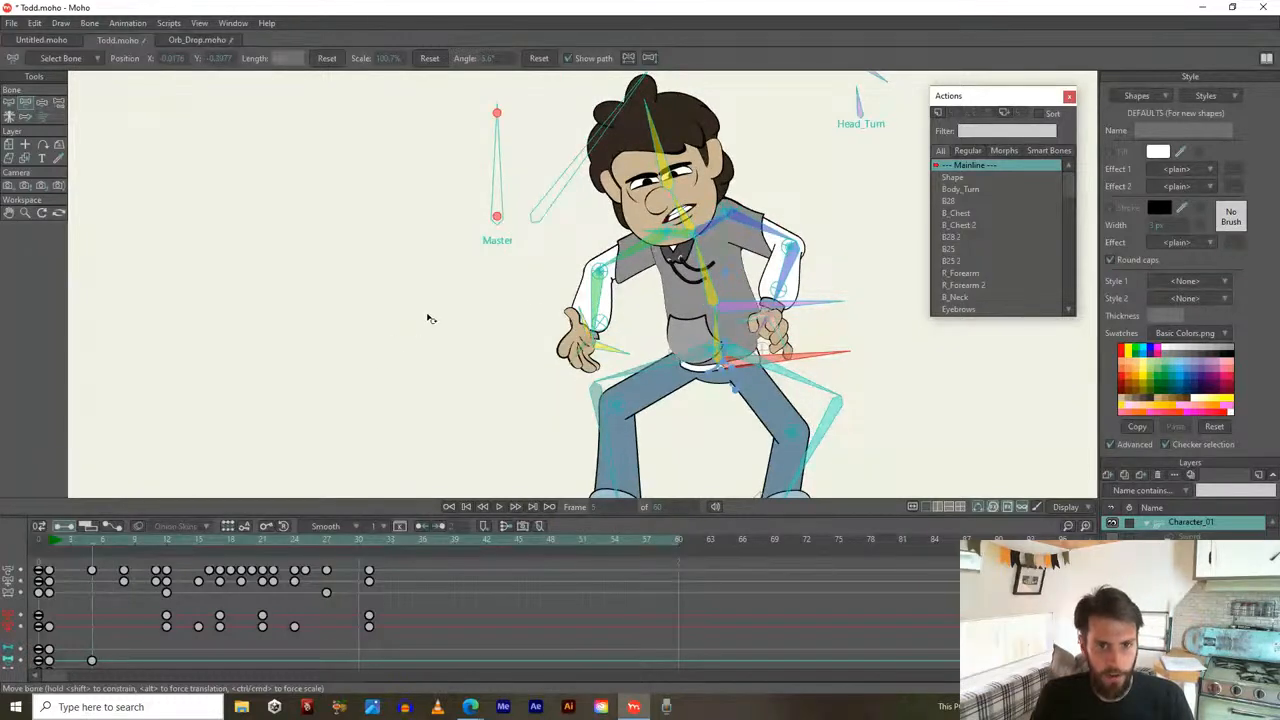
drag(643, 243, 588, 365)
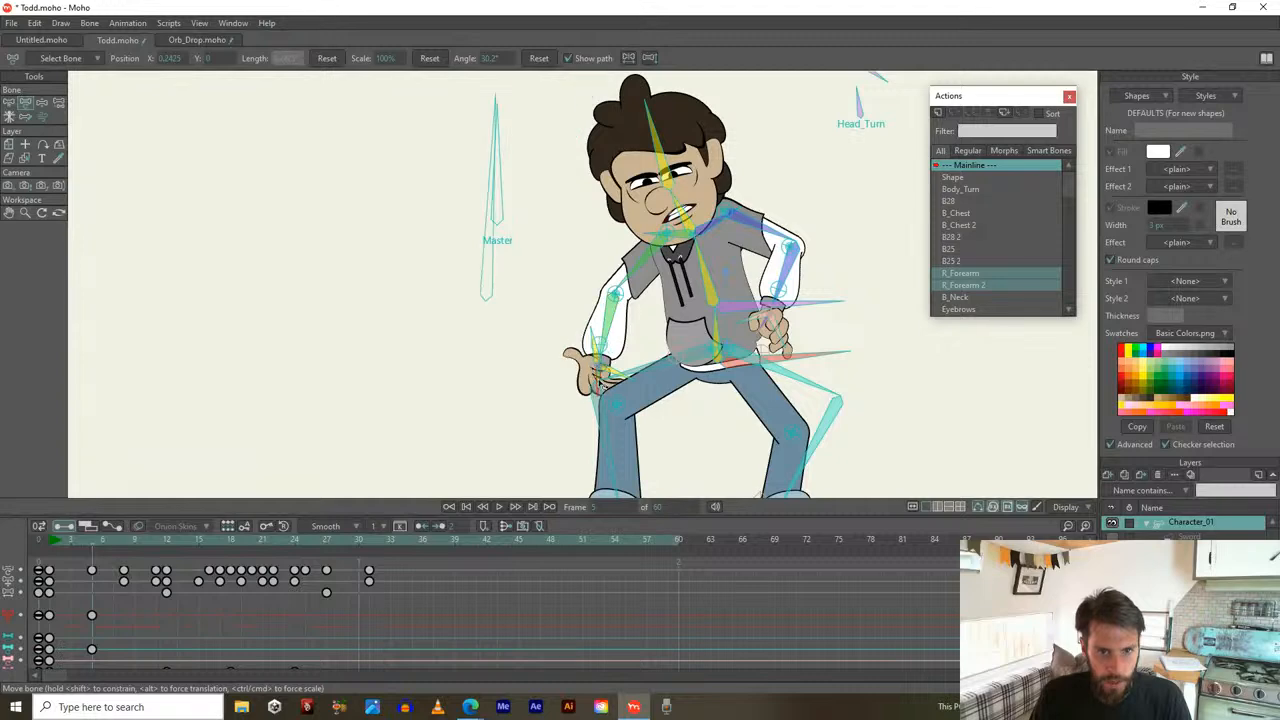
Swing the right elbow up and outward at frame 11, with the forearm folded in toward the stomach
click(61, 542)
drag(61, 542, 156, 568)
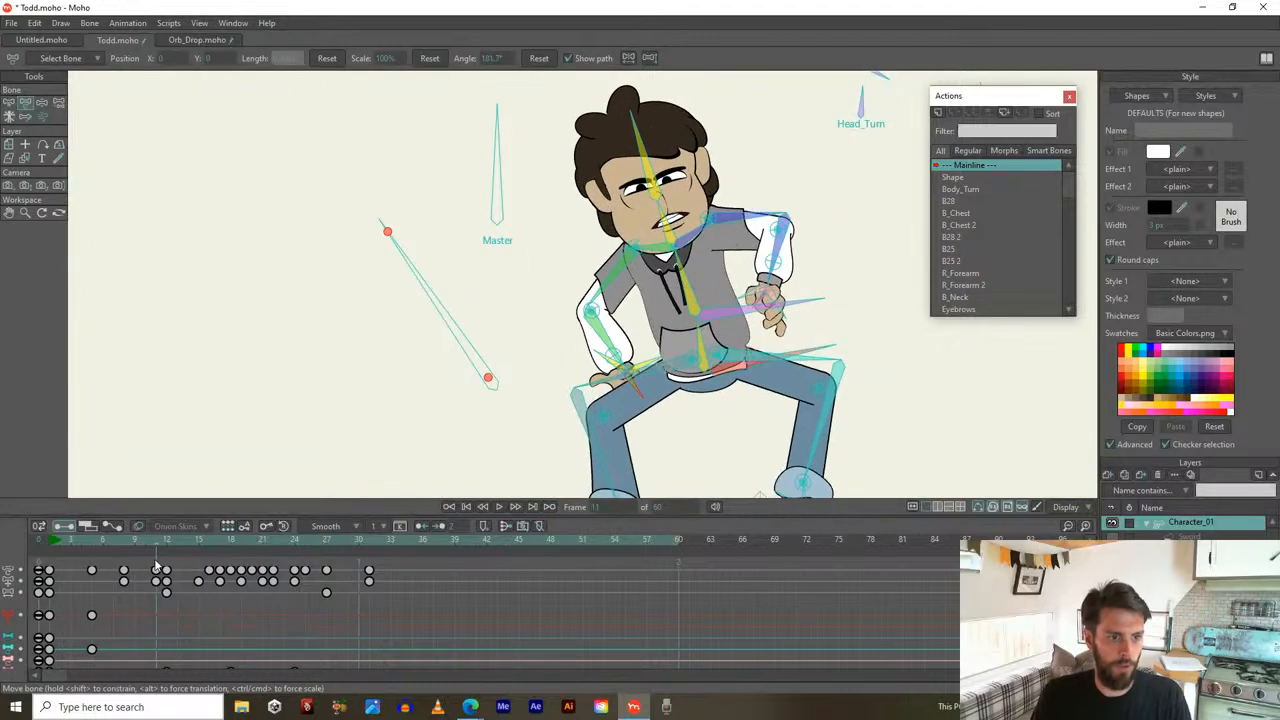
drag(609, 296, 594, 273)
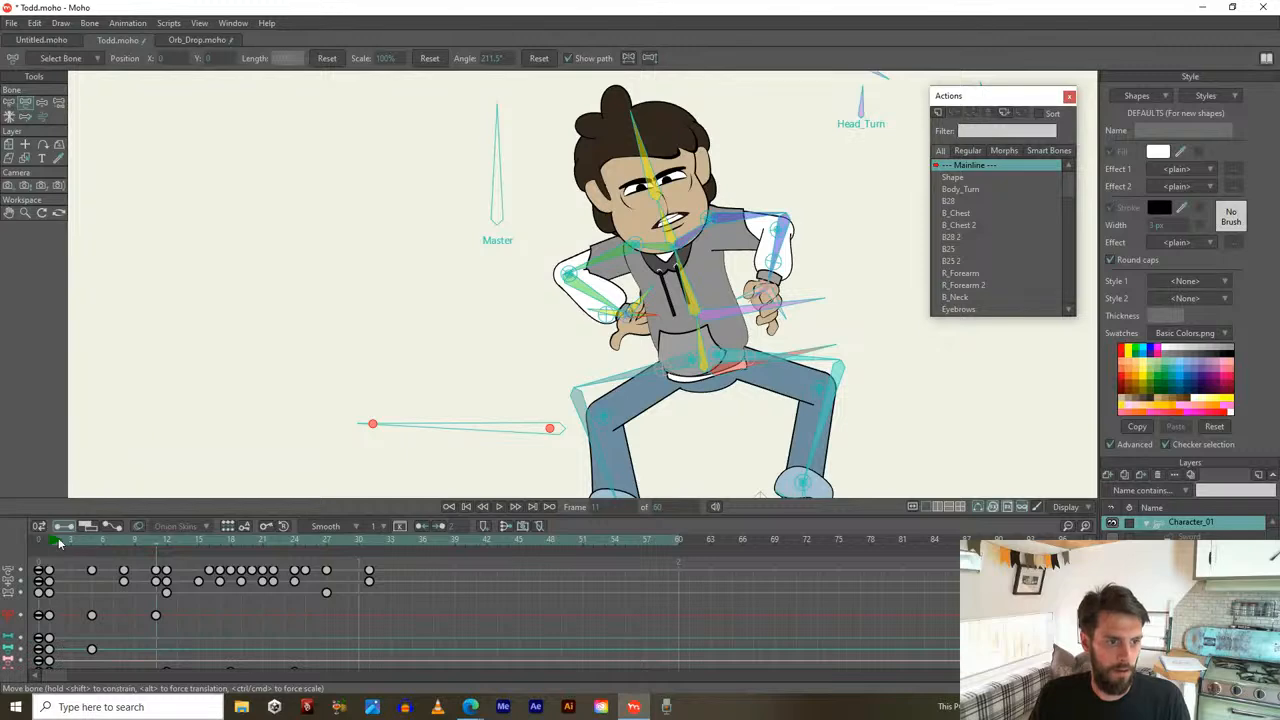
click(51, 541)
drag(55, 547, 157, 542)
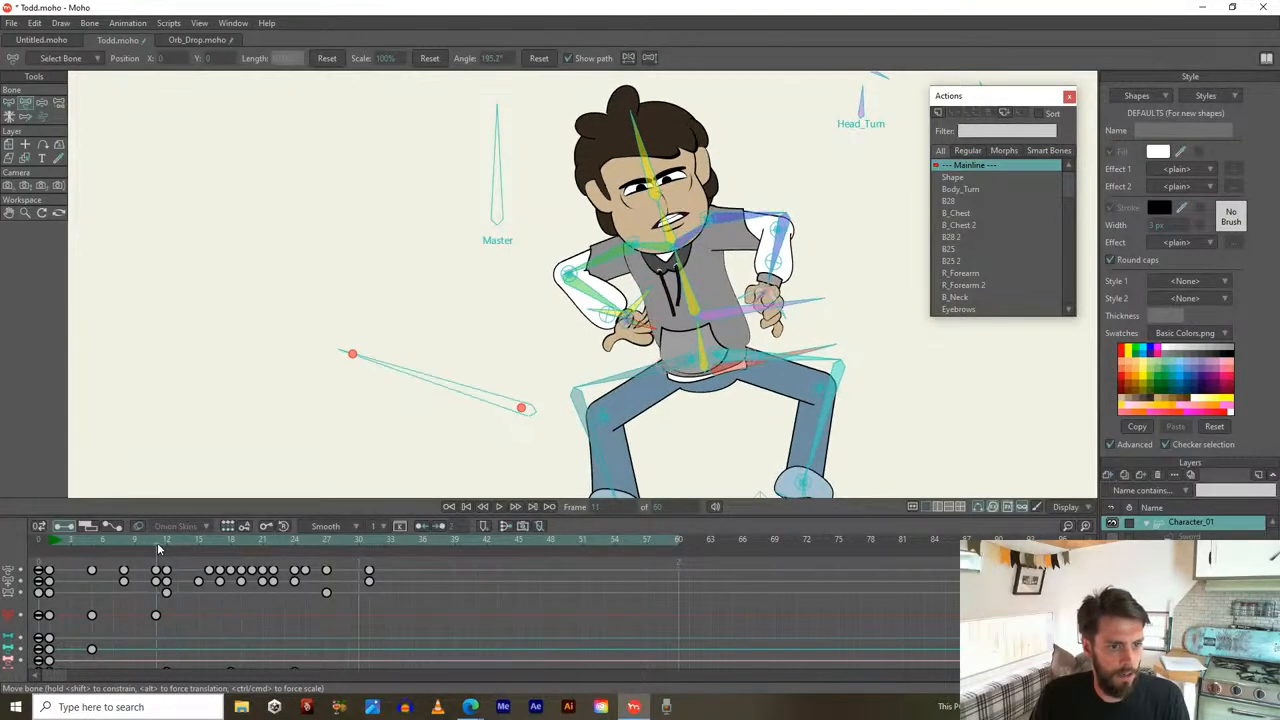
Raise the right upper arm further at frame 11 and shift the R_Elbow bone to fit the bent sleeve
scroll(560, 302, up, 2)
click(580, 265)
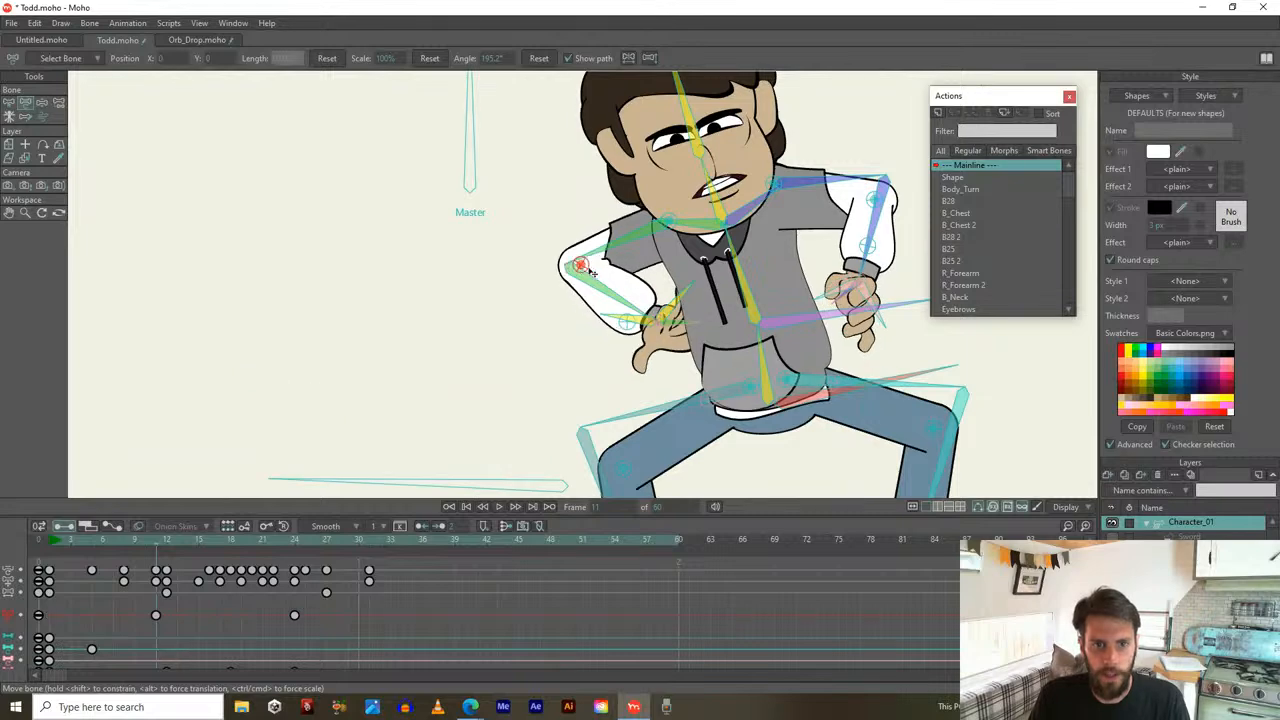
drag(613, 255, 589, 238)
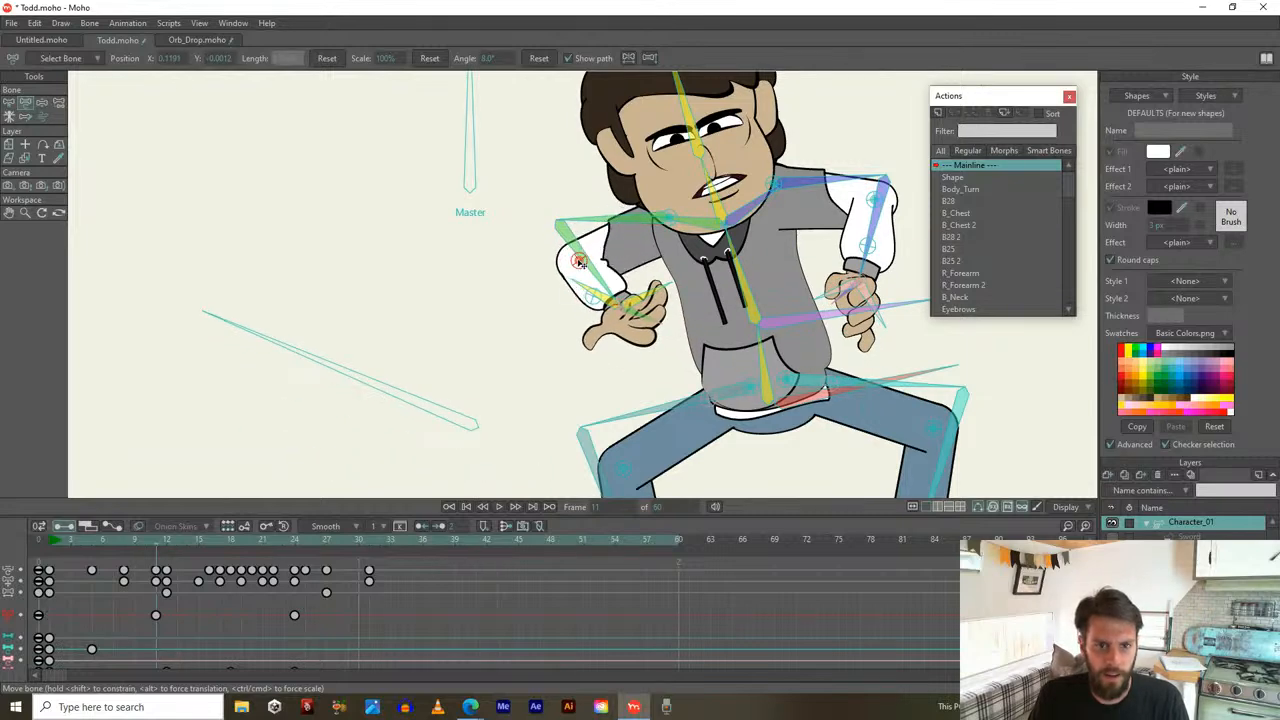
At frame 16, raise the right upper arm with the forearm hanging down, and reposition the R_Elbow bone to match
drag(154, 547, 224, 508)
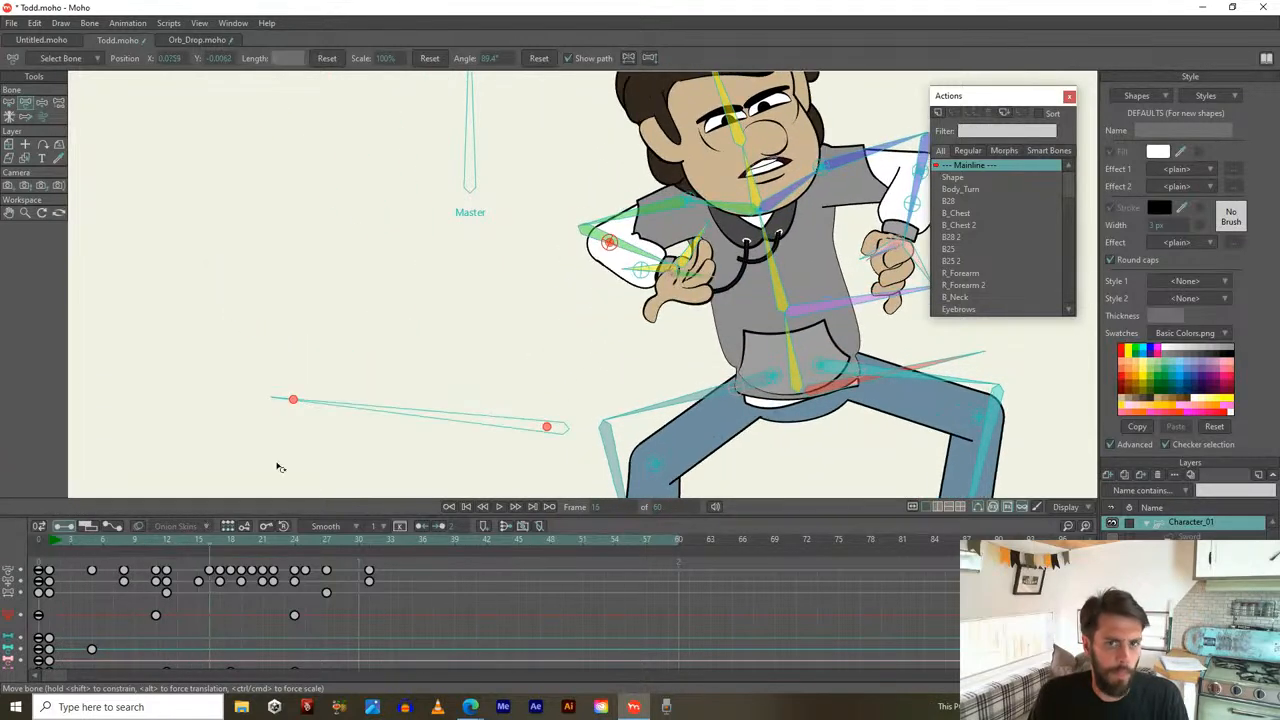
mouse_move(630, 248)
mouse_down()
mouse_move(607, 232)
mouse_move(605, 277)
mouse_move(620, 236)
mouse_up()
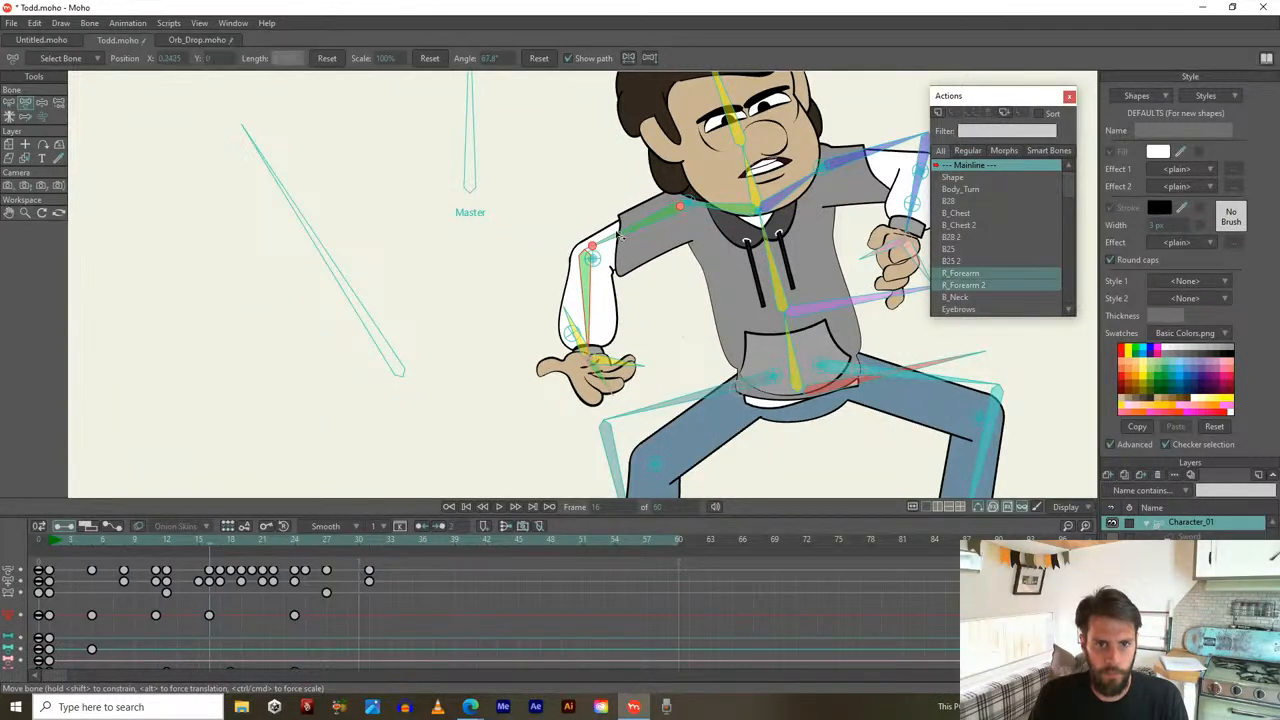
click(568, 308)
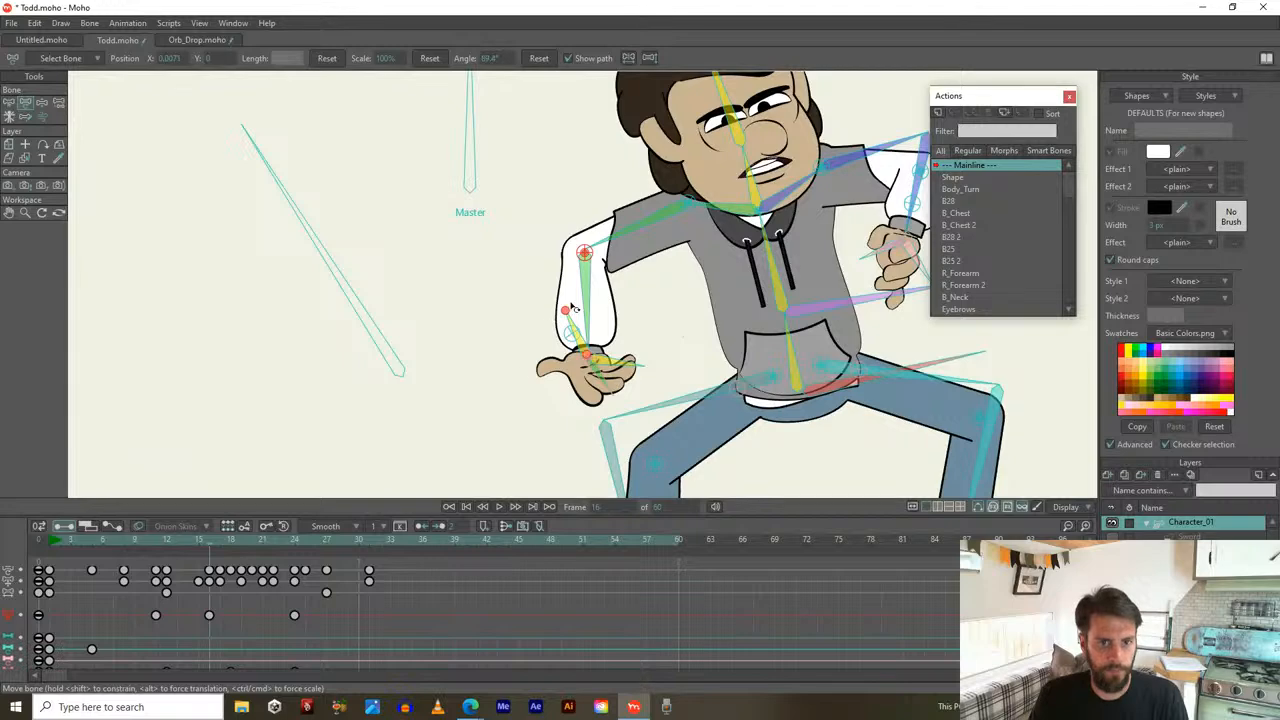
drag(594, 301, 601, 204)
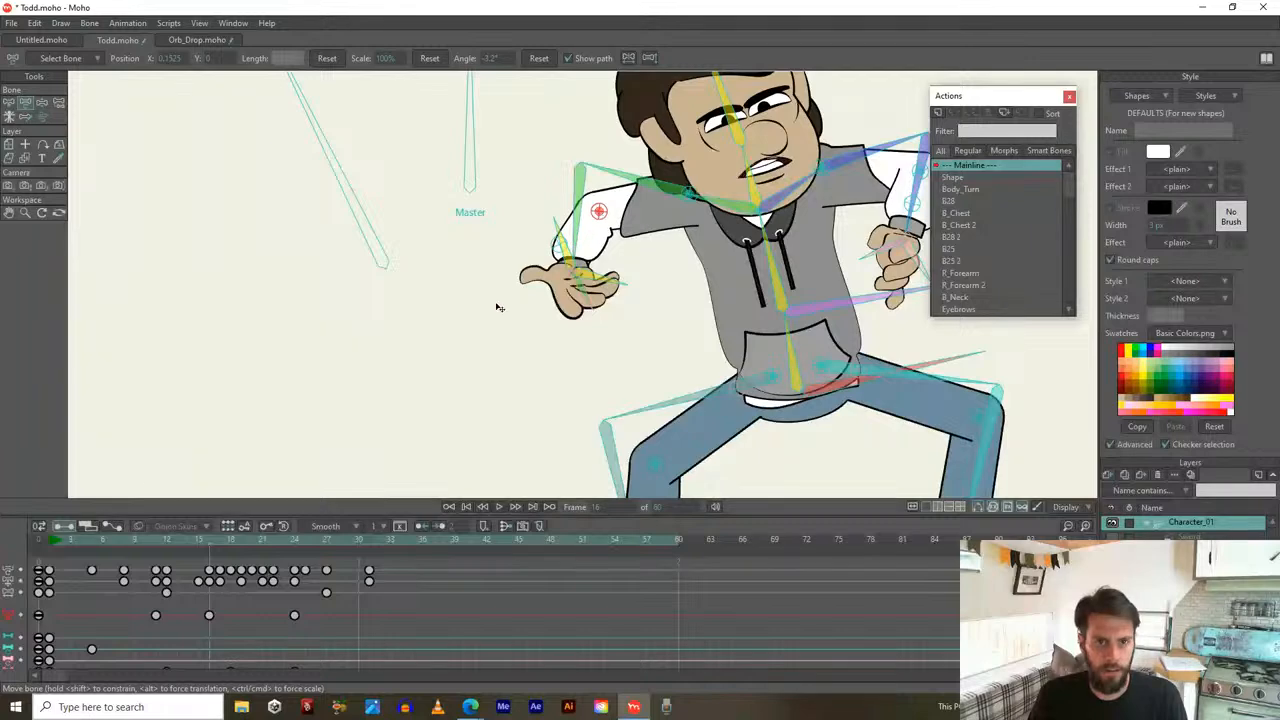
Copy the R_Bicep key from frame 1 to frame 19 to reuse the opening arm pose
drag(210, 545, 241, 531)
key(z)
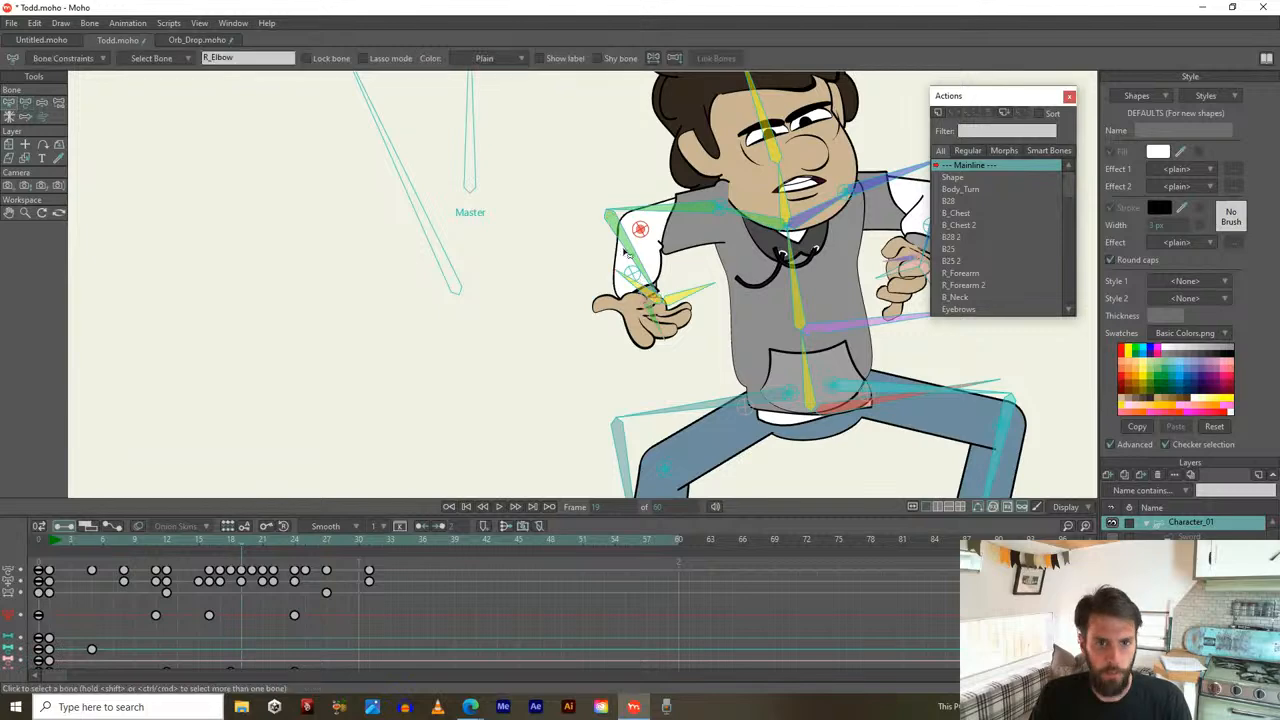
click(668, 207)
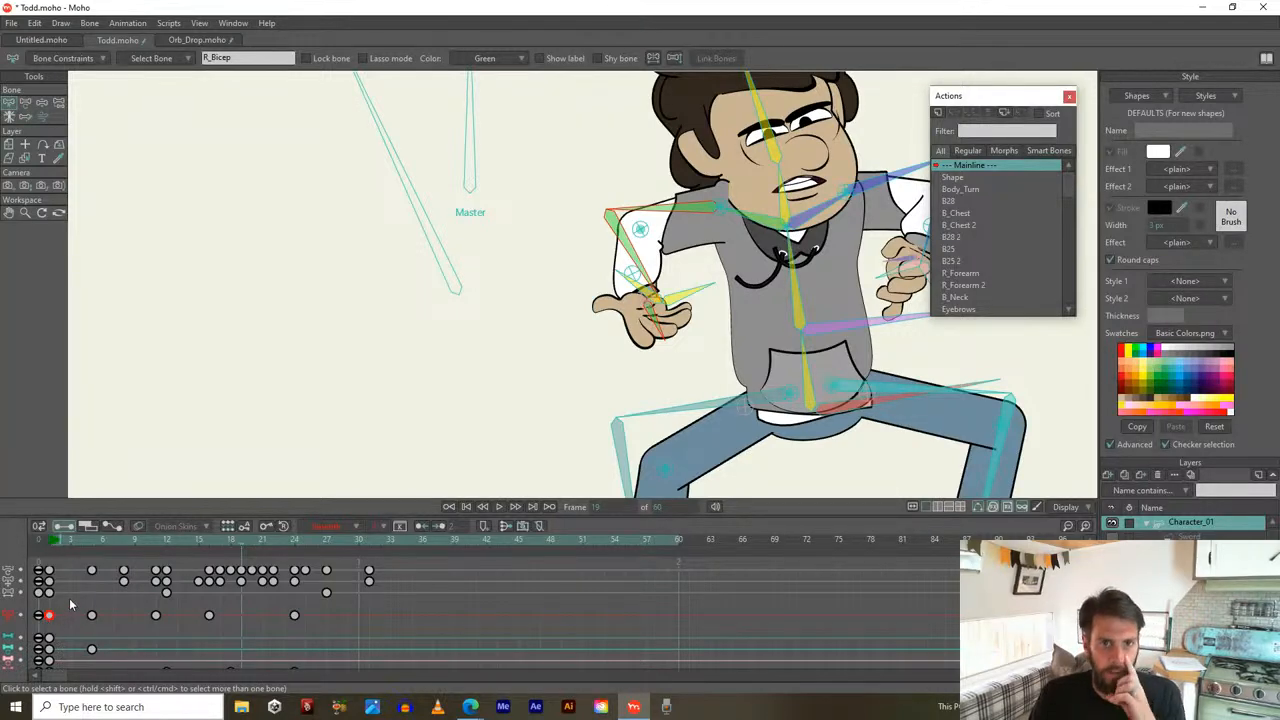
key(ctrl+v)
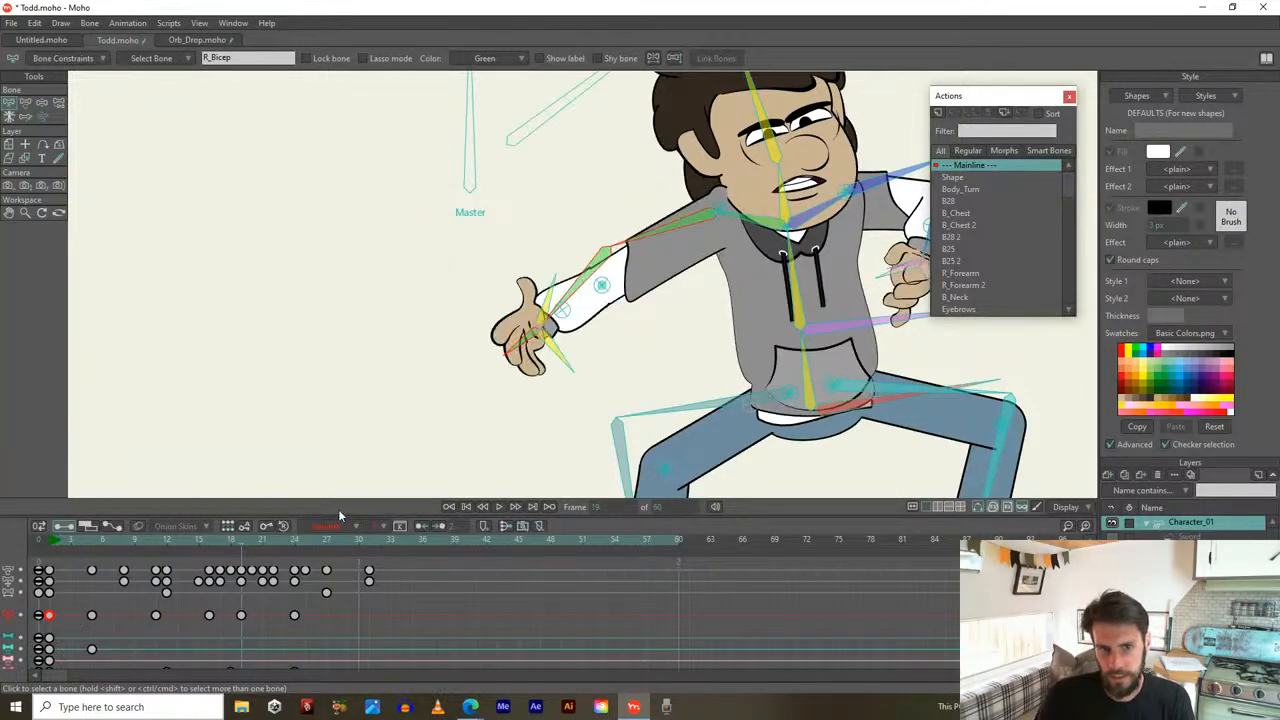
Reset the R_Elbow bone's angle and position at frame 19
click(602, 287)
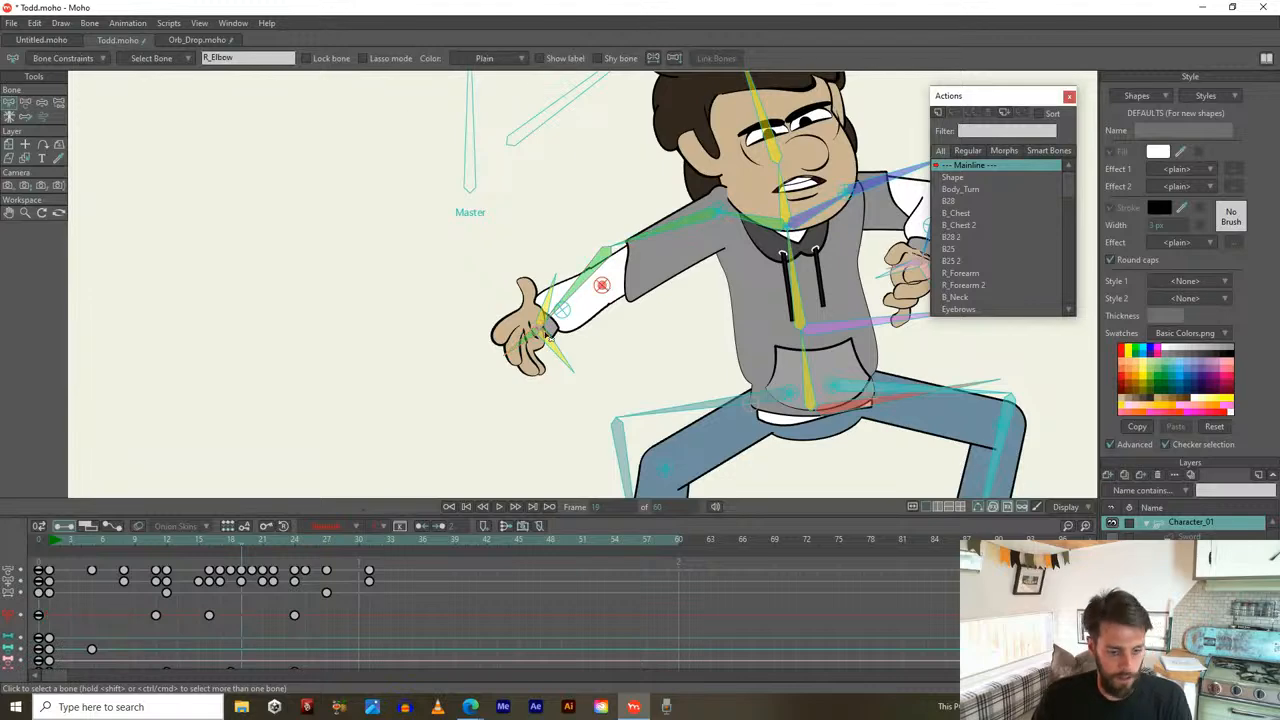
key(t)
click(538, 59)
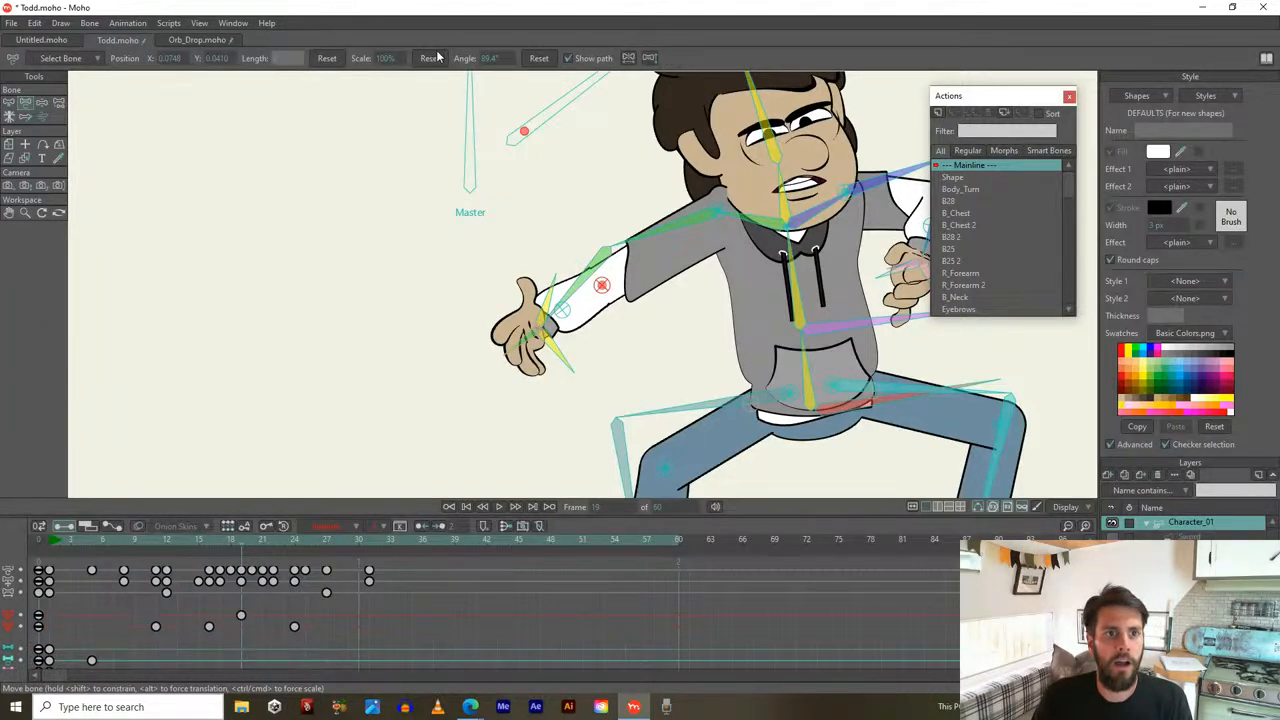
click(326, 59)
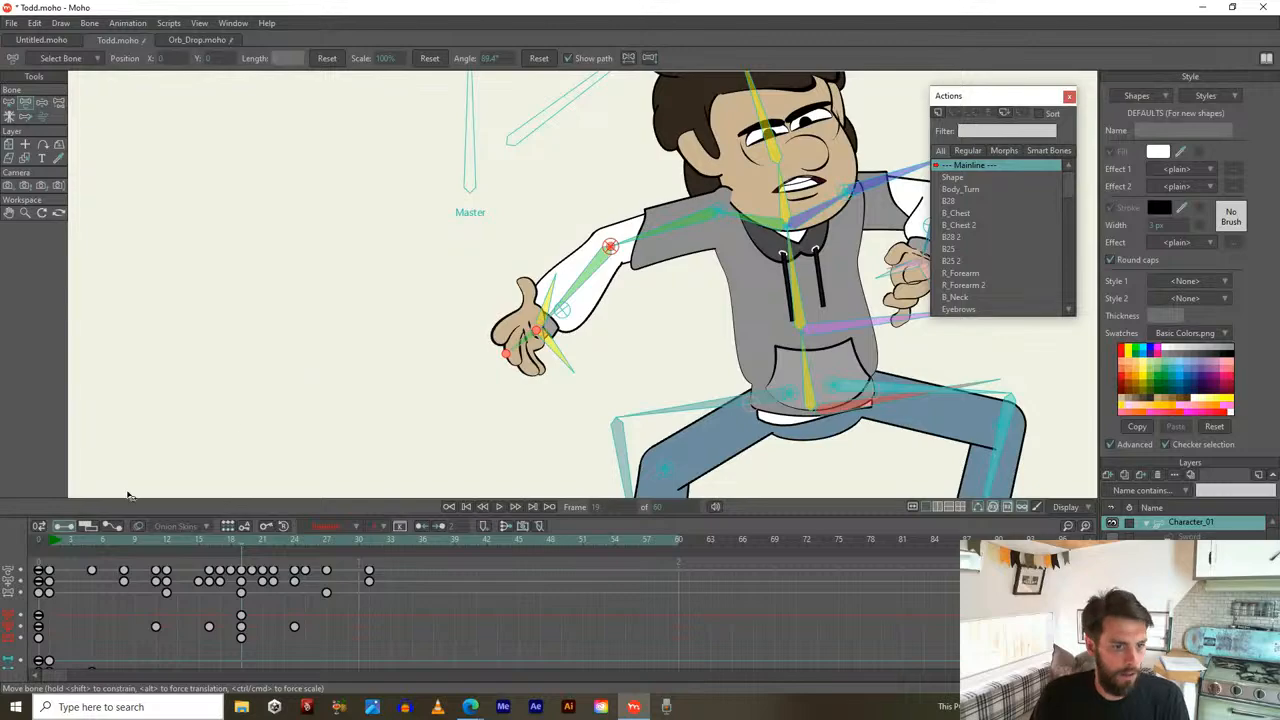
Scrub and play back the step to check the right arm's motion, ending at frame 1
drag(240, 537, 271, 453)
scroll(171, 409, down, 5)
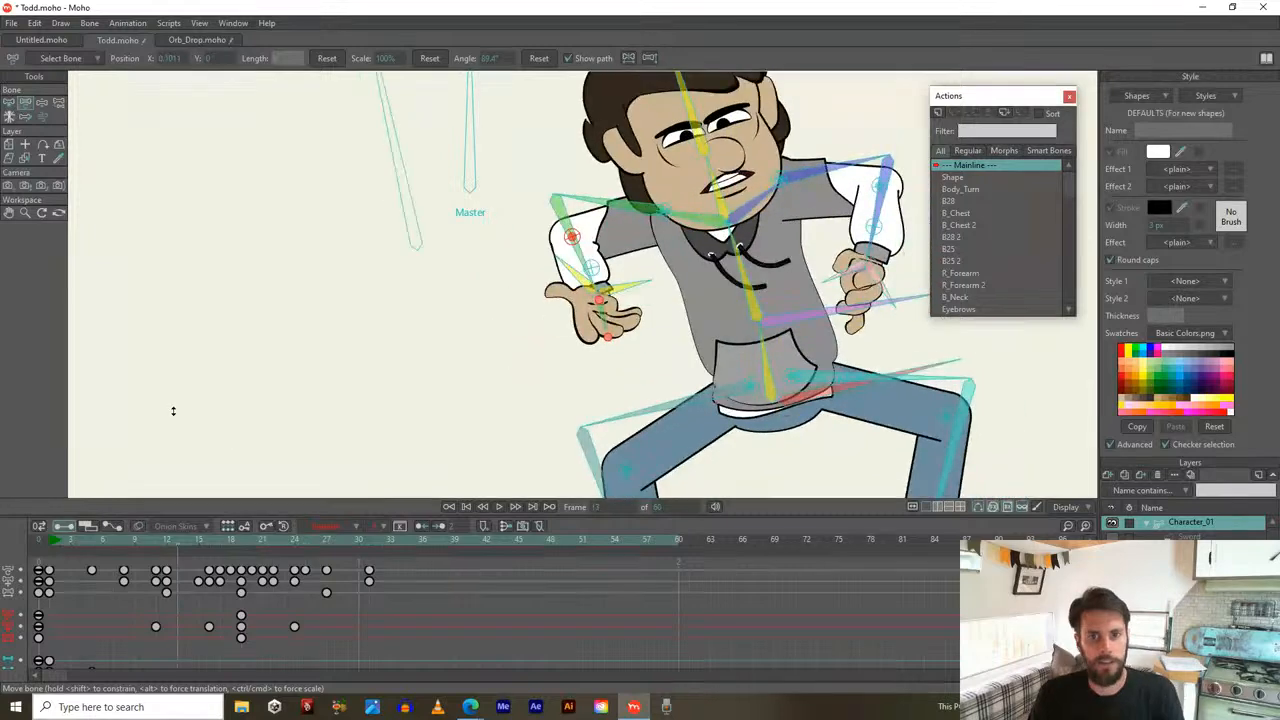
key(space)
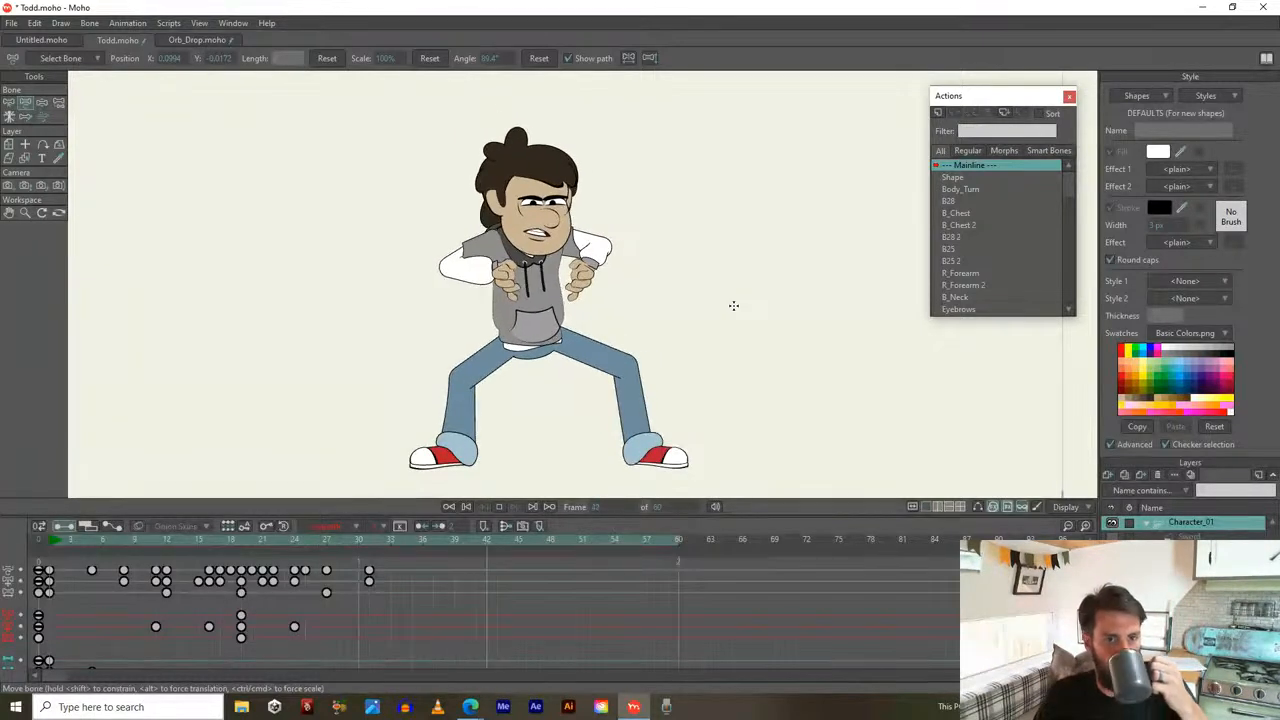
click(52, 545)
mouse_move(52, 547)
mouse_down()
mouse_move(92, 549)
mouse_move(52, 561)
mouse_up()
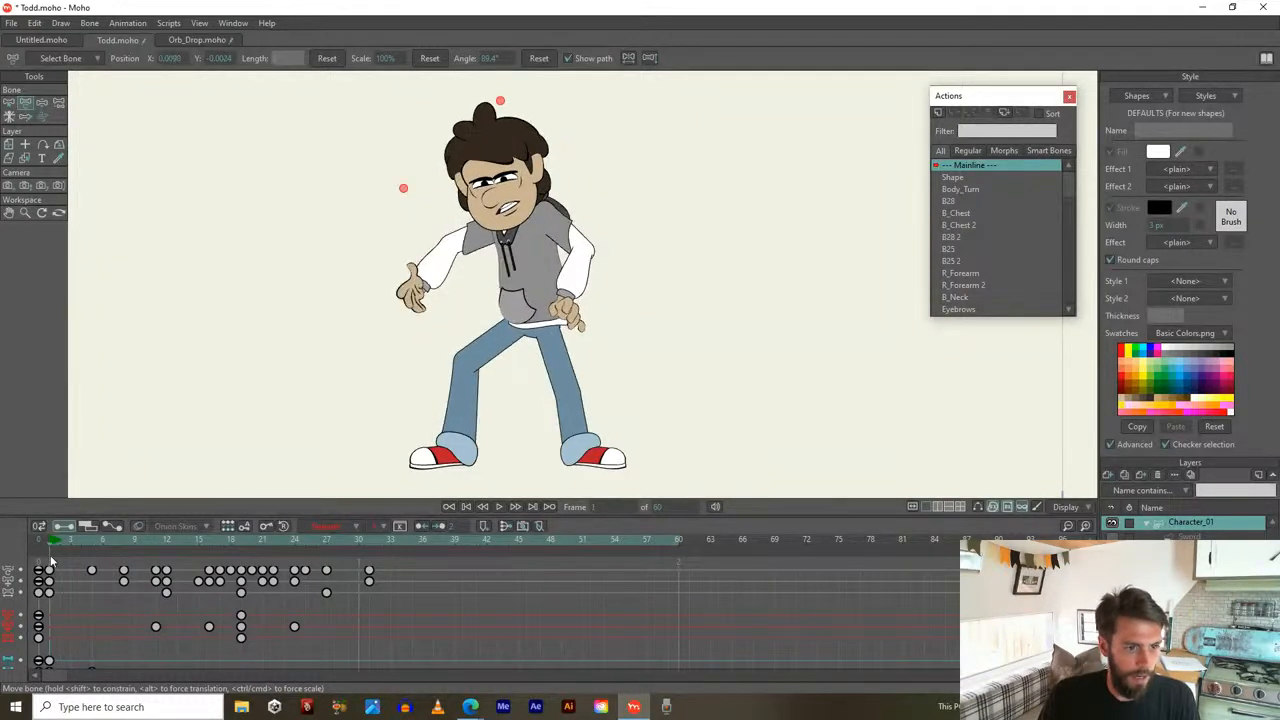
At frame 8, lower the left upper arm, bend the forearm inward and rotate the hand toward the stomach
click(985, 507)
scroll(583, 265, up, 3)
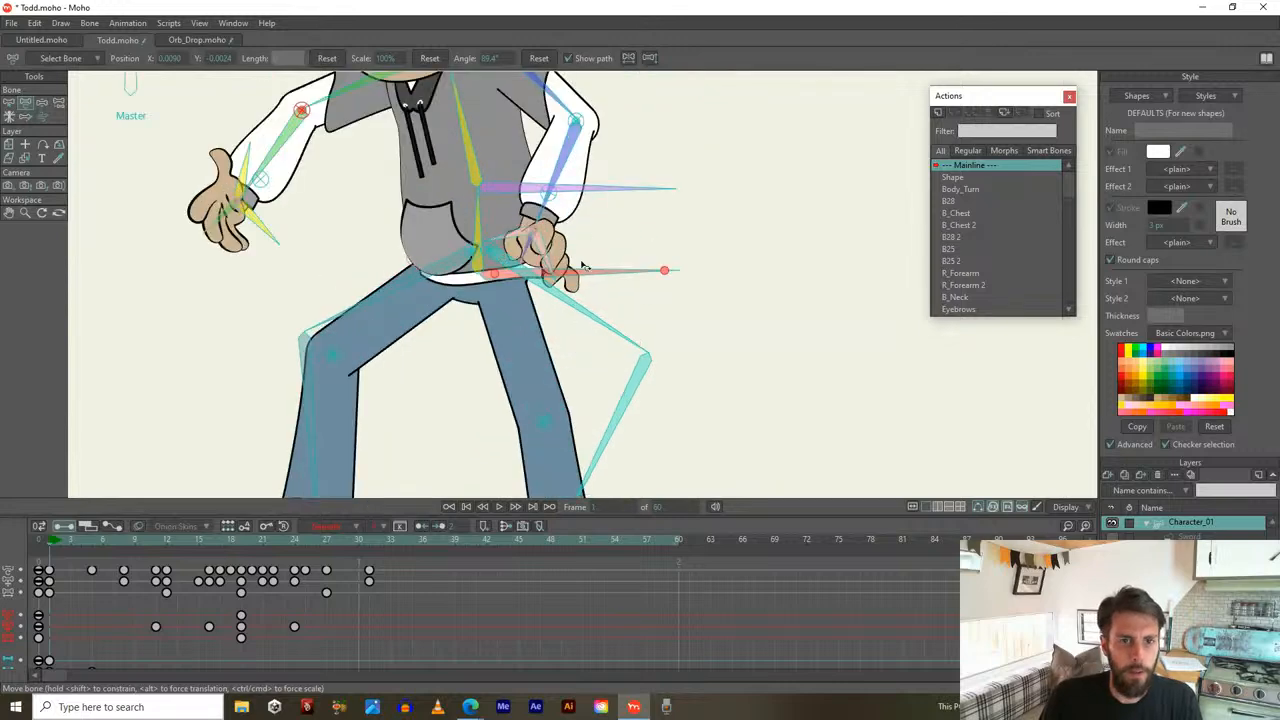
drag(540, 111, 627, 276)
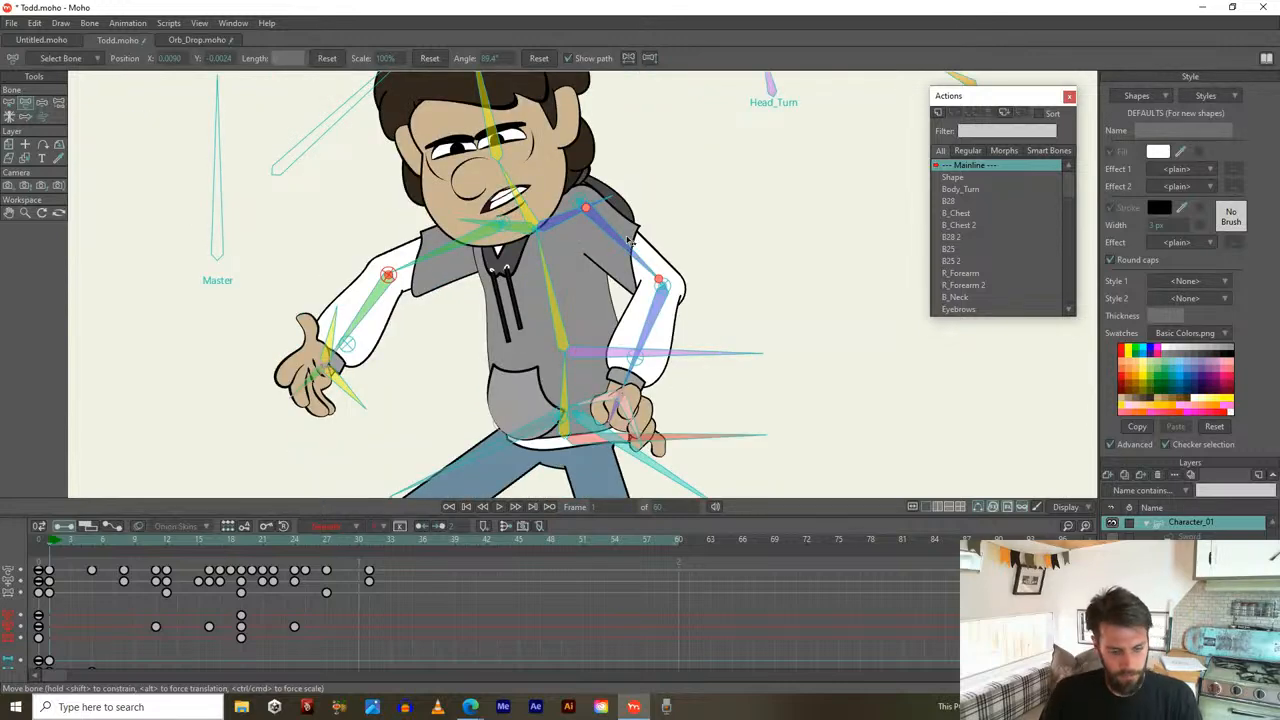
drag(49, 540, 124, 537)
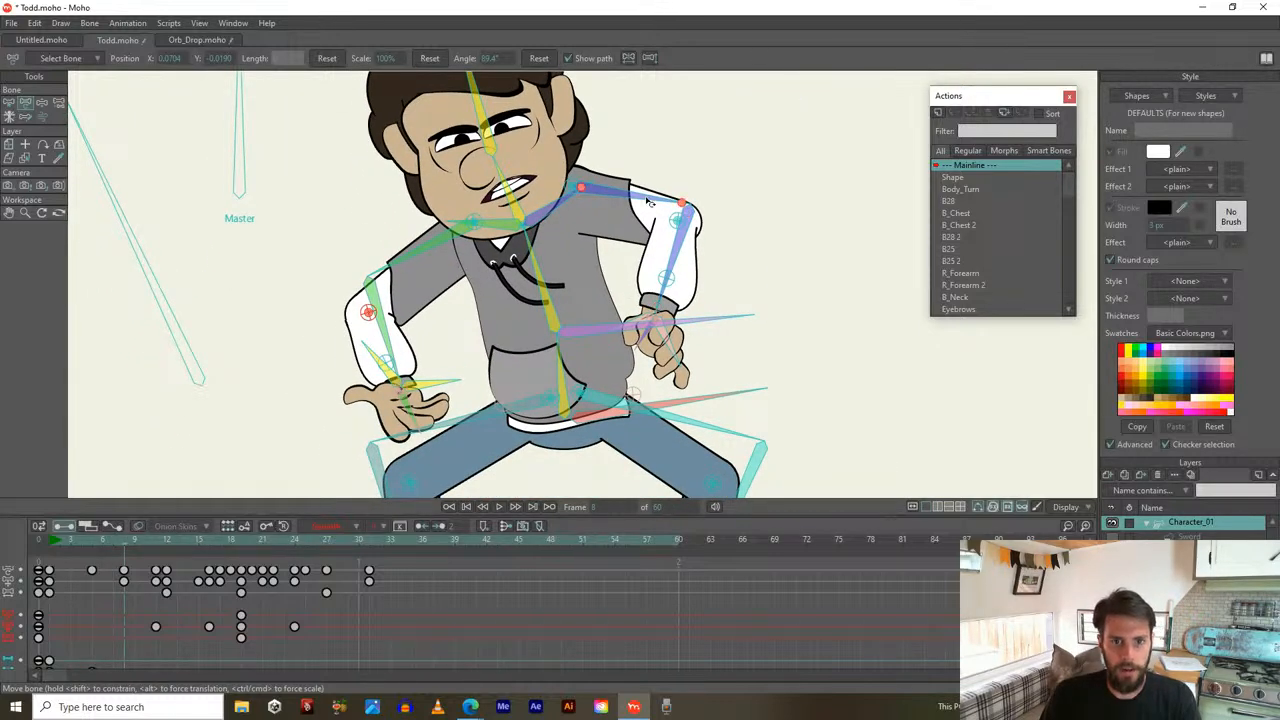
drag(648, 202, 646, 223)
drag(654, 278, 626, 312)
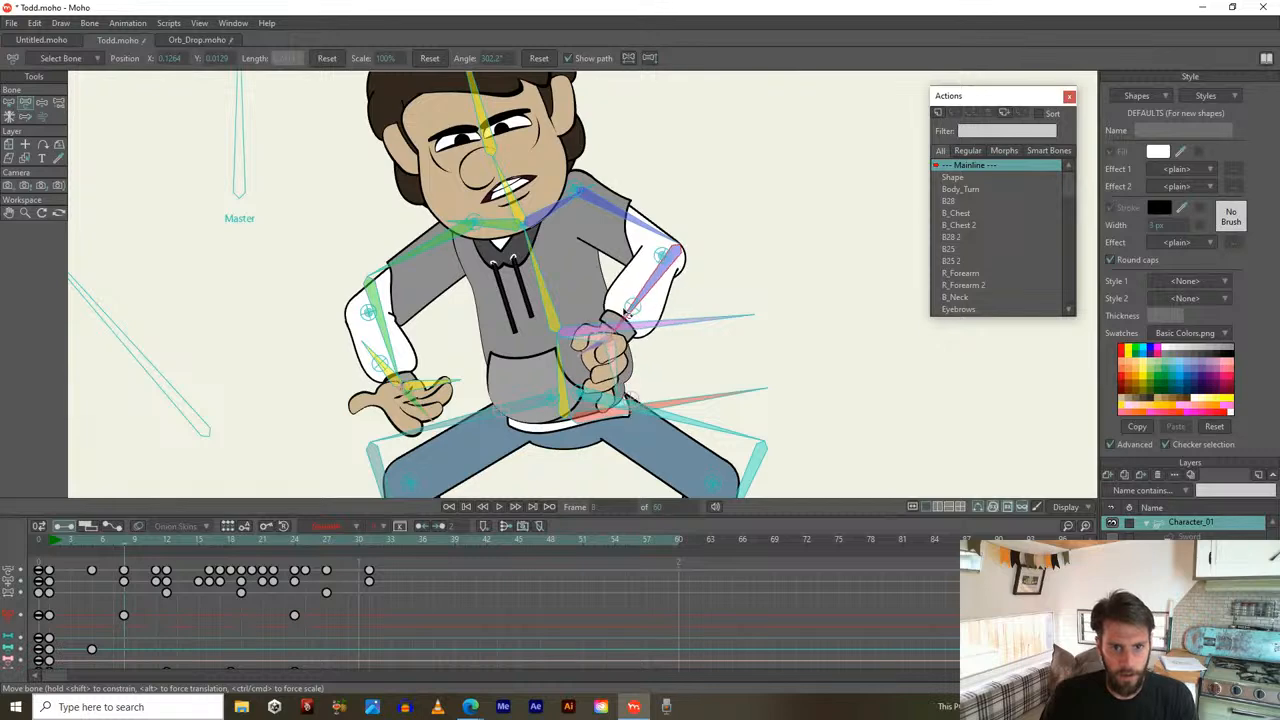
drag(598, 355, 590, 340)
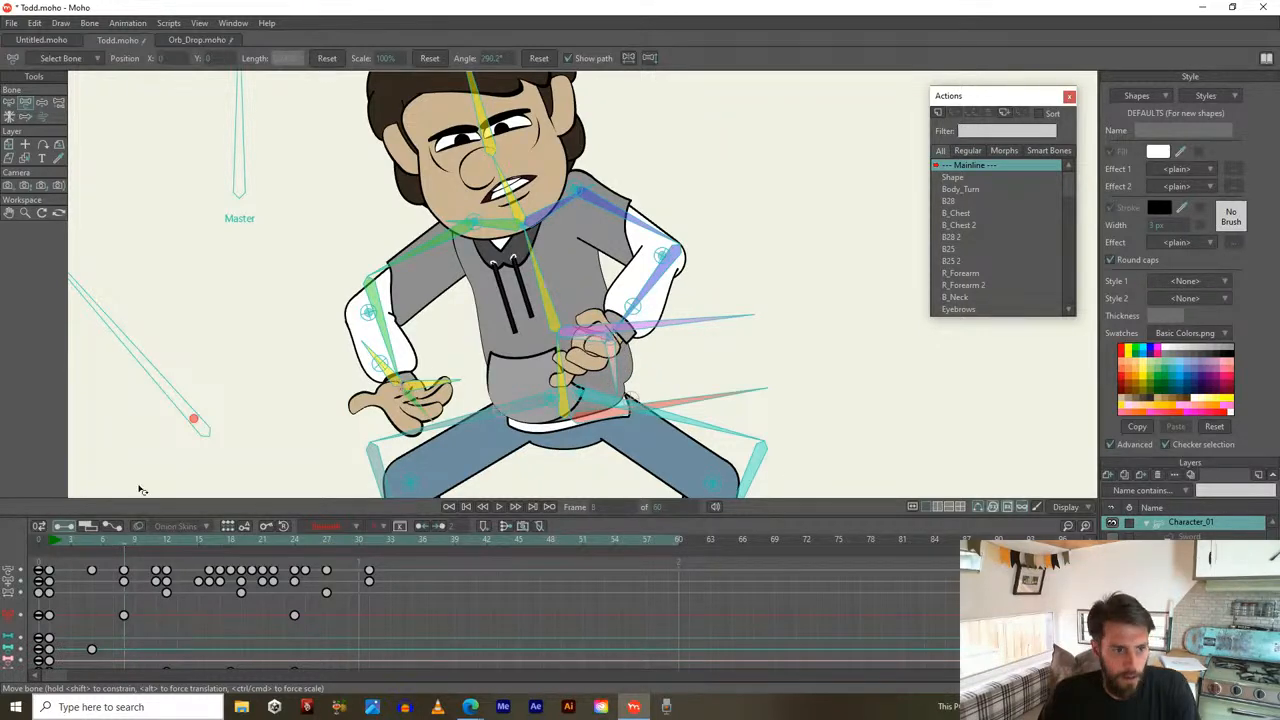
Raise the left elbow at frame 12, shift its elbow bone to fit the bend, and rotate the left hand
drag(52, 542, 166, 552)
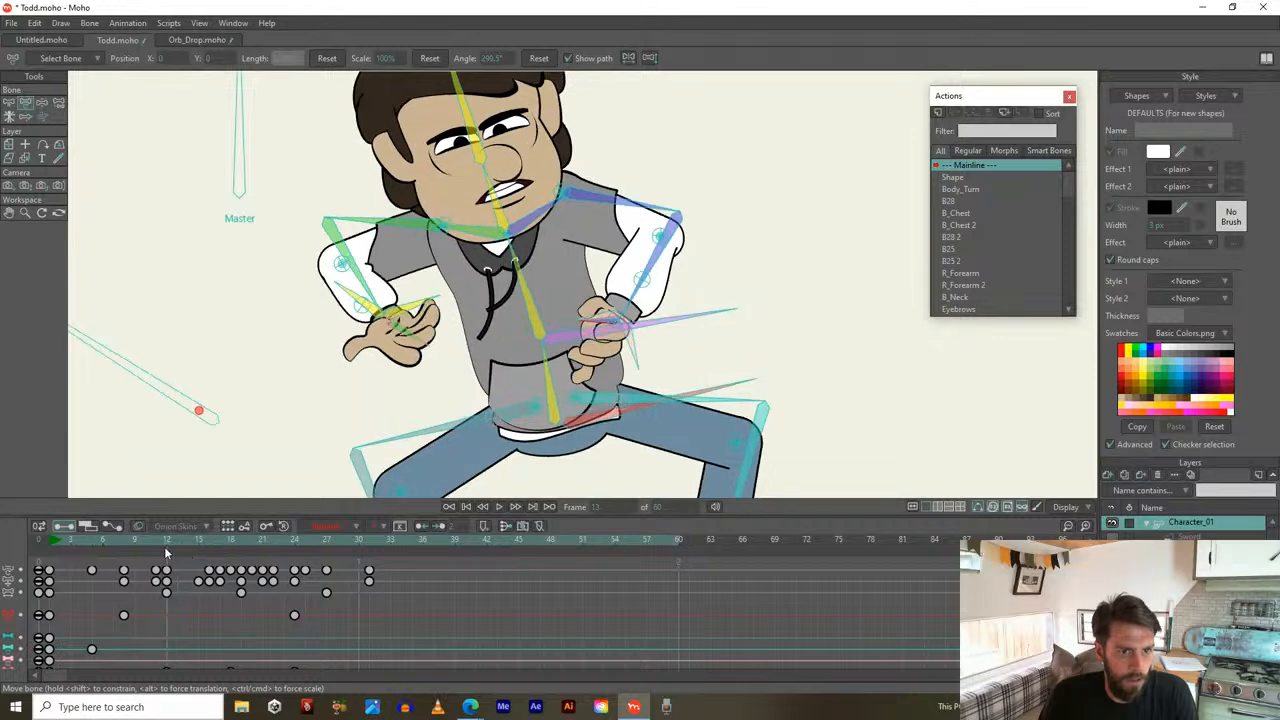
drag(610, 195, 672, 197)
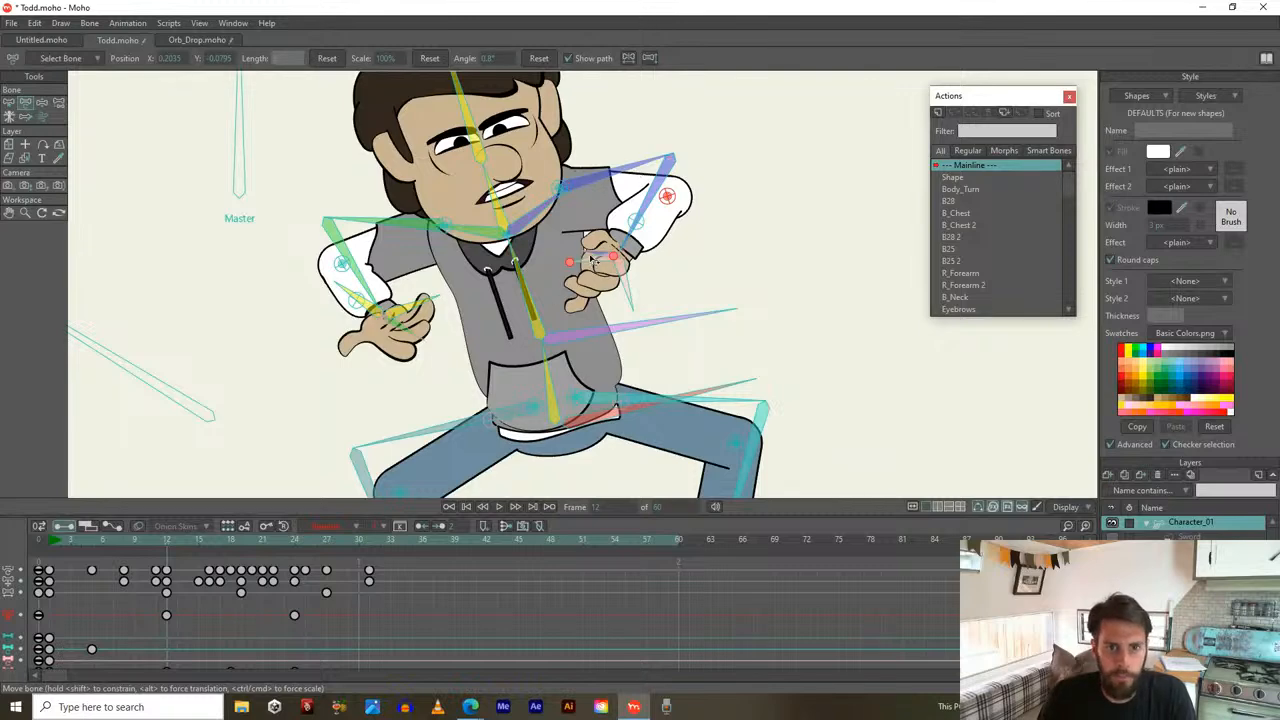
drag(598, 255, 584, 284)
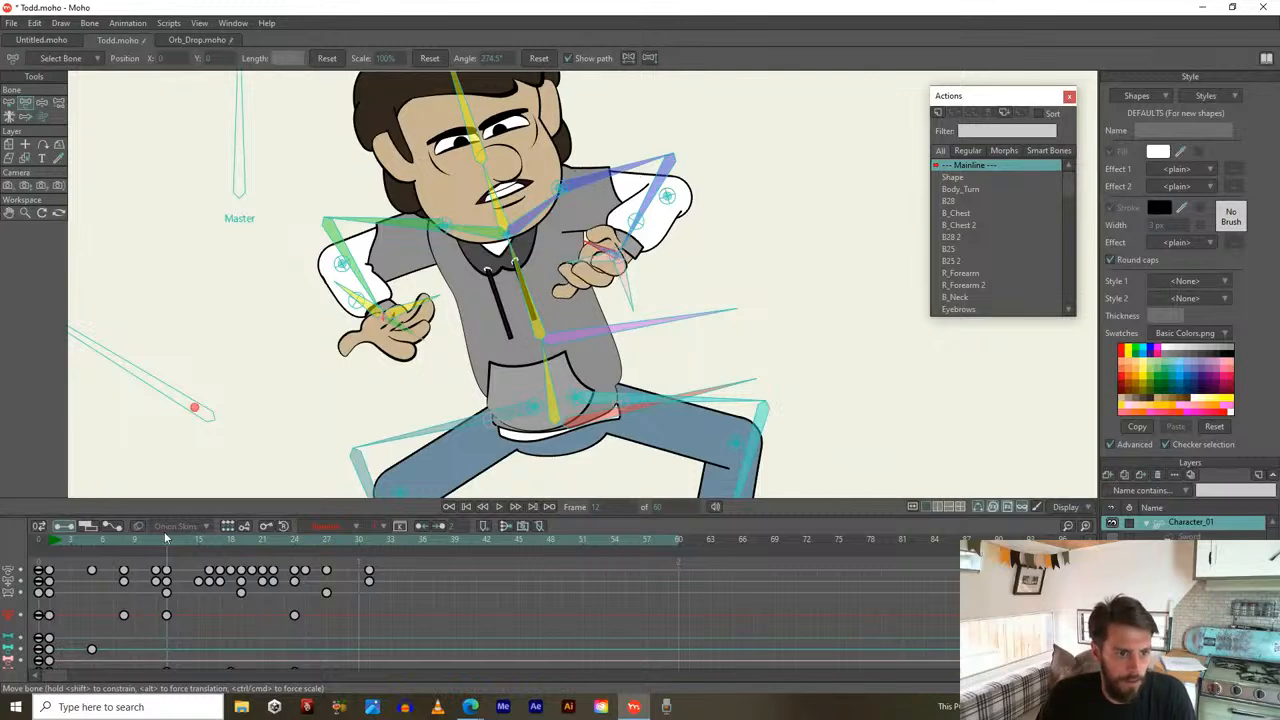
At frame 1, swing the left arm outward away from the body and angle the hand slightly downward
drag(166, 538, 45, 551)
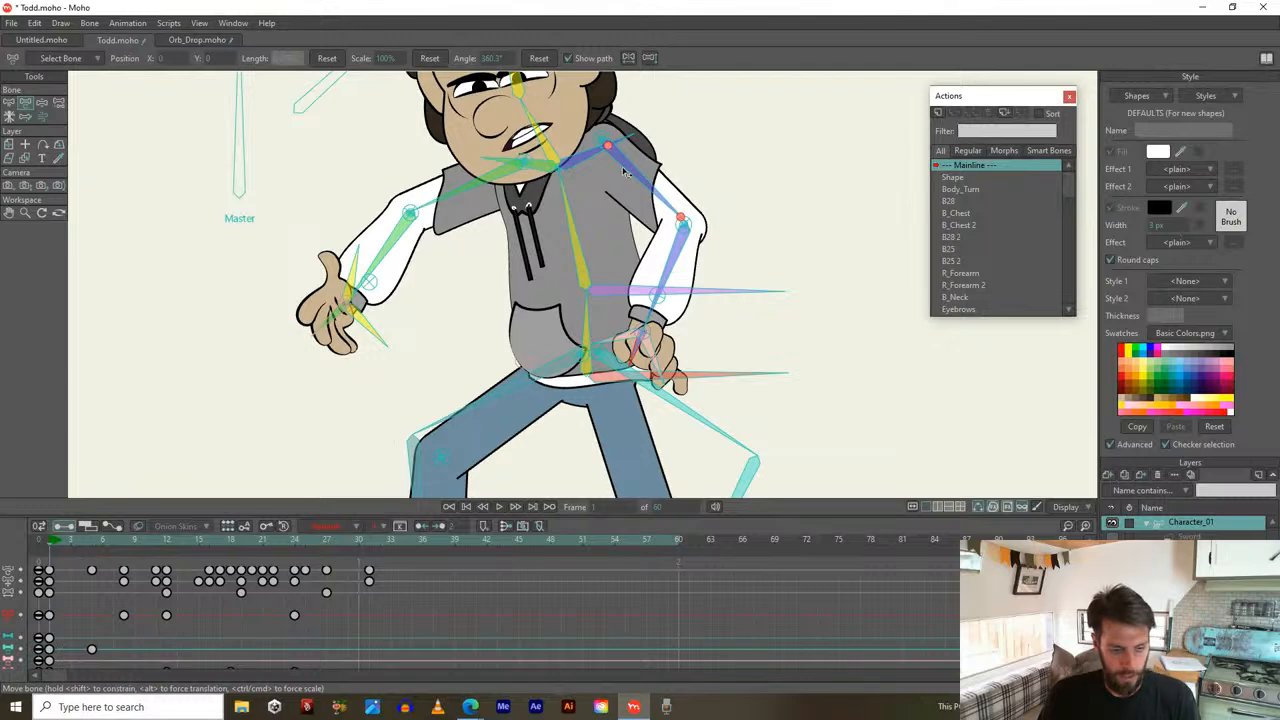
drag(634, 166, 746, 214)
click(768, 290)
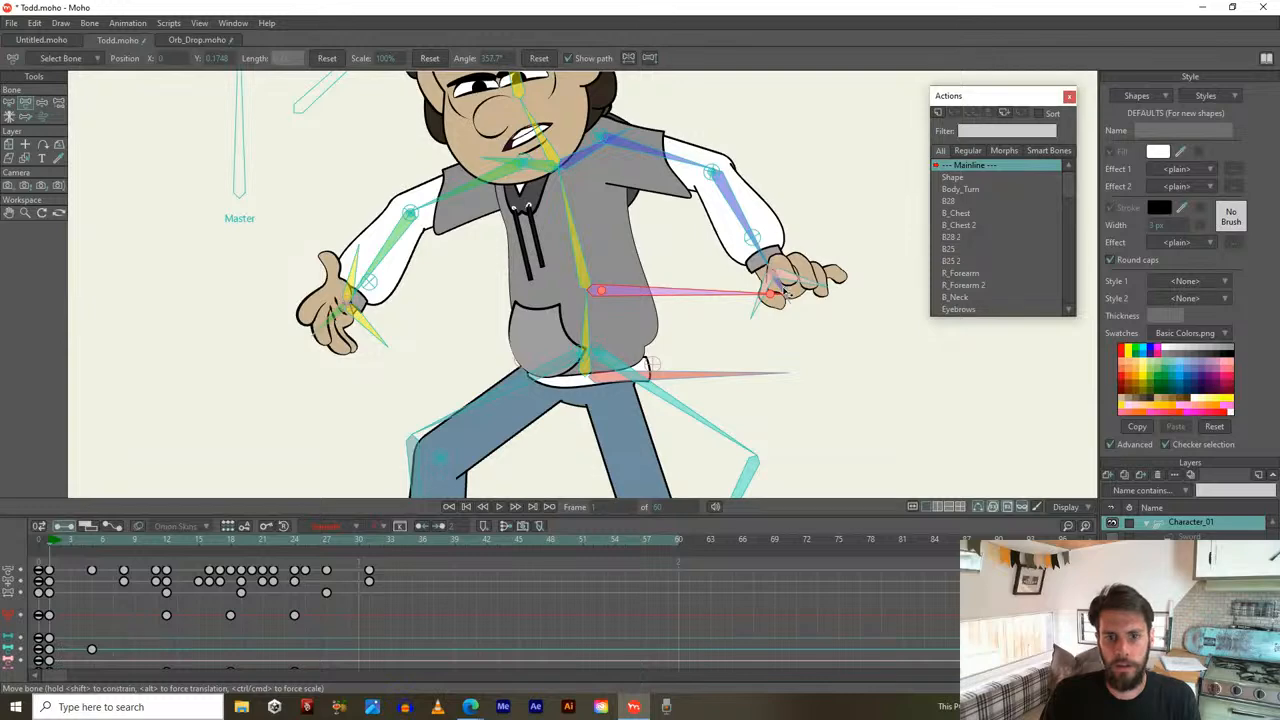
drag(786, 294, 770, 292)
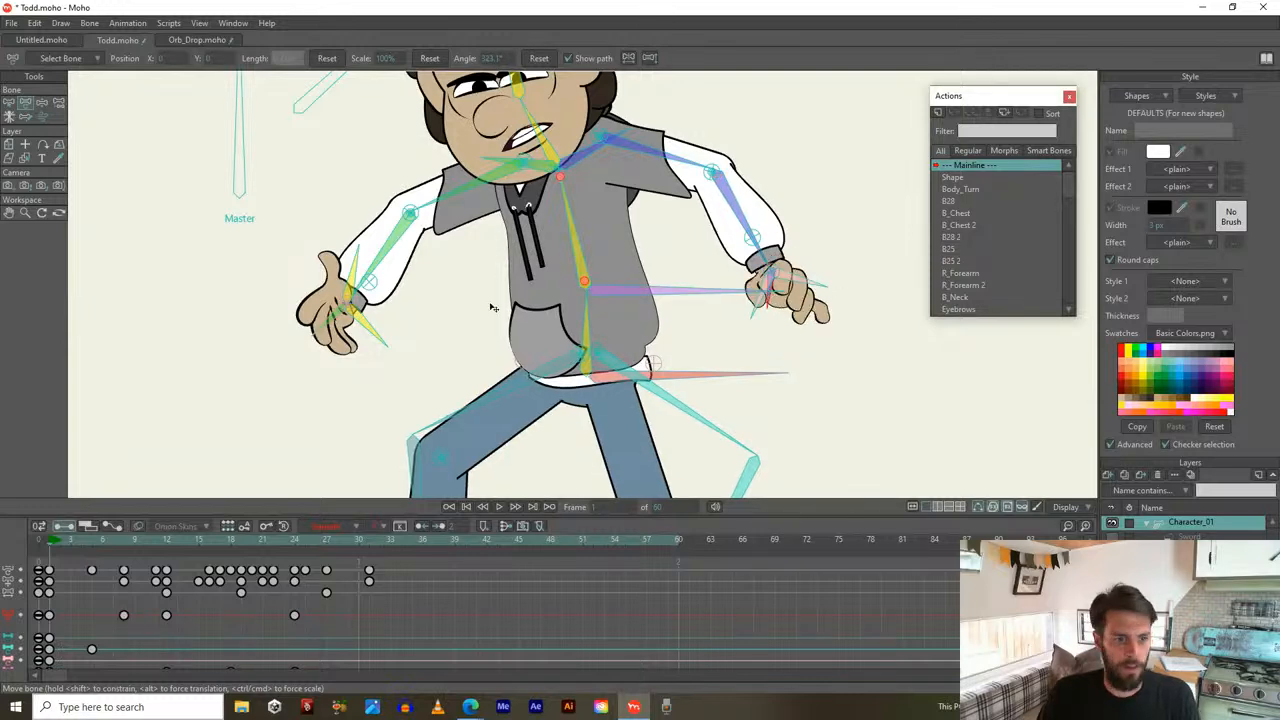
Spread the left arm outward at frame 19, with the forearm extended down and the hand pointing away from the body
drag(53, 541, 242, 537)
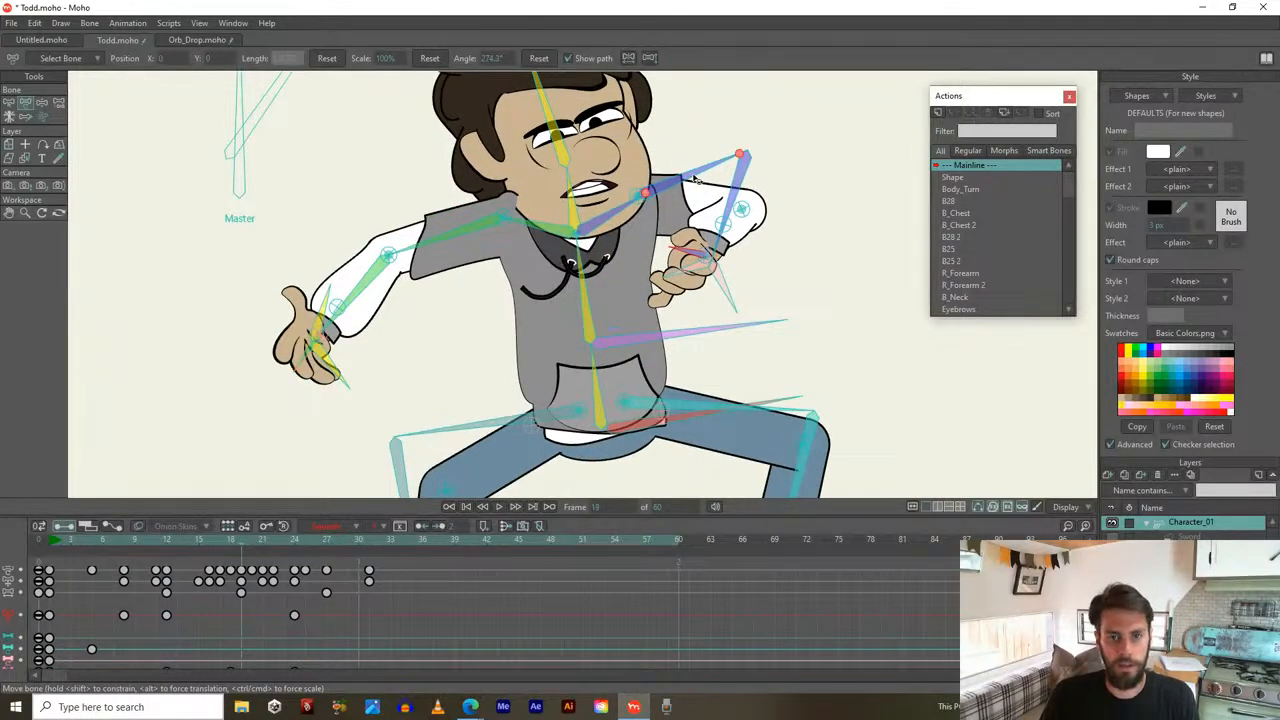
drag(740, 192, 698, 230)
drag(700, 290, 723, 243)
drag(733, 368, 750, 368)
drag(740, 296, 768, 297)
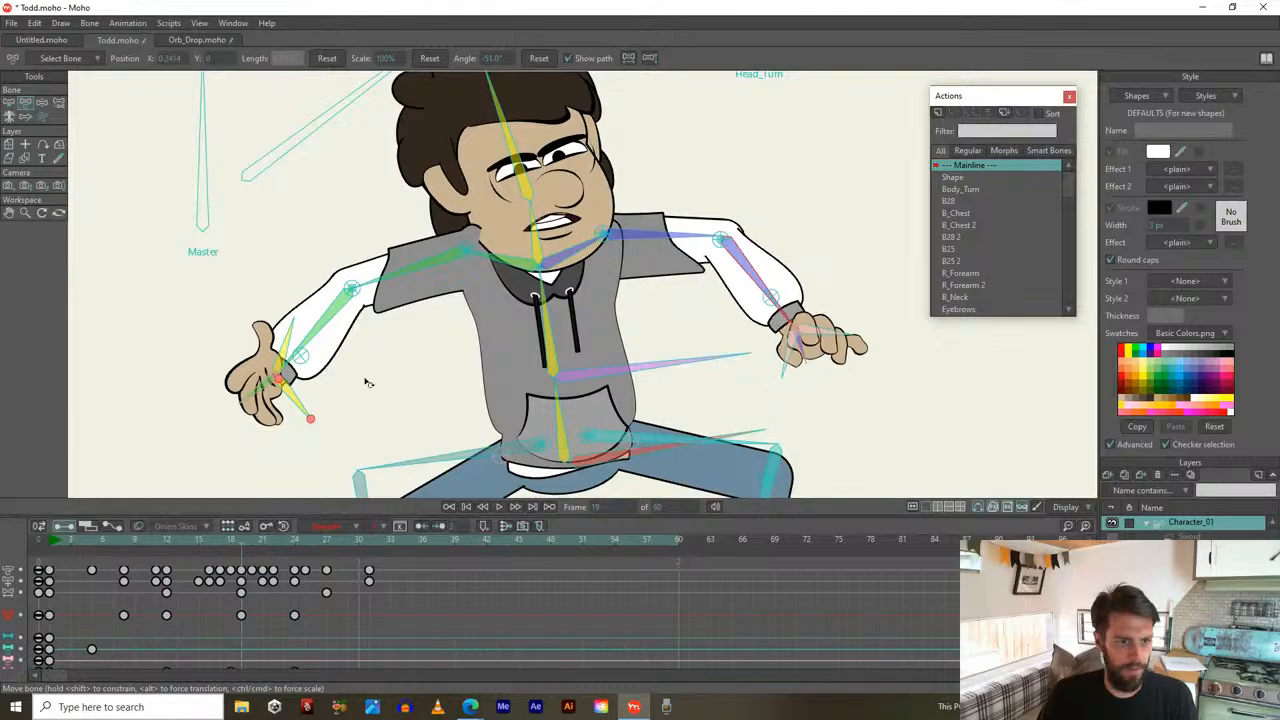
Scrub past the step's final pose, hide the bones and play back the animation
drag(243, 540, 398, 527)
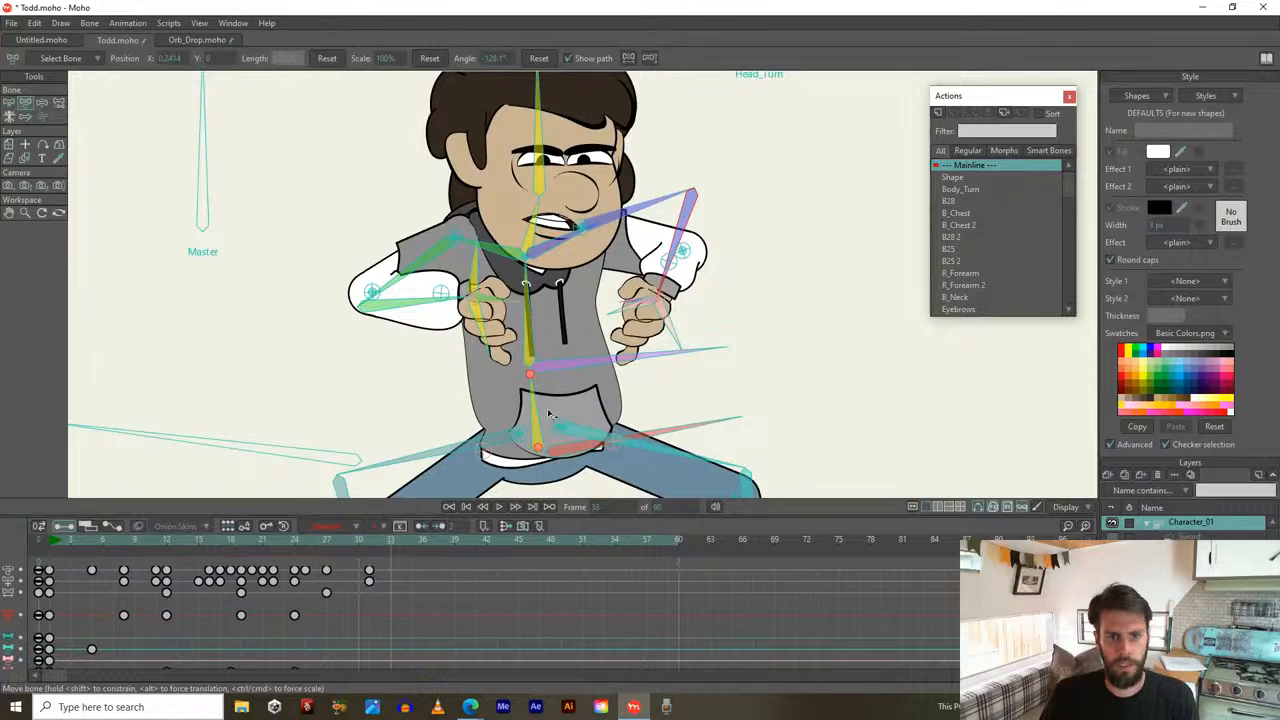
scroll(548, 413, down, 2)
key(space)
click(979, 507)
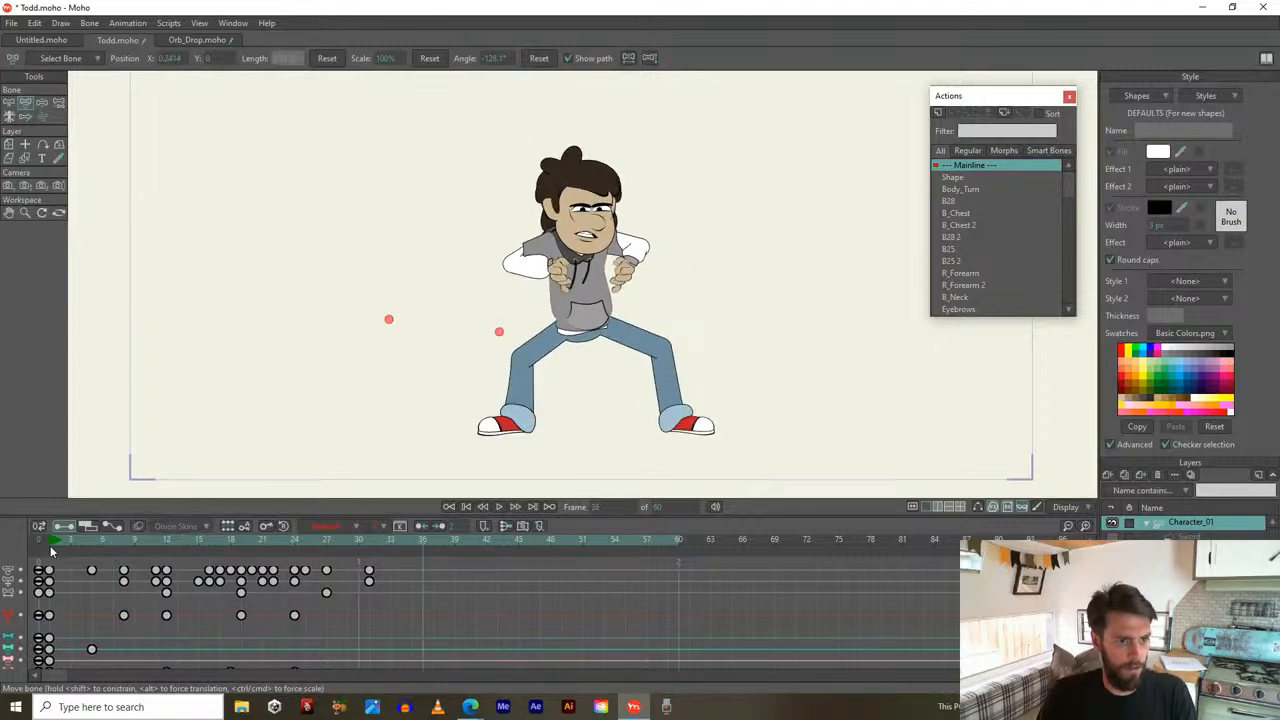
Unmute the camera channels in the timeline and play the animation with its camera move
click(58, 541)
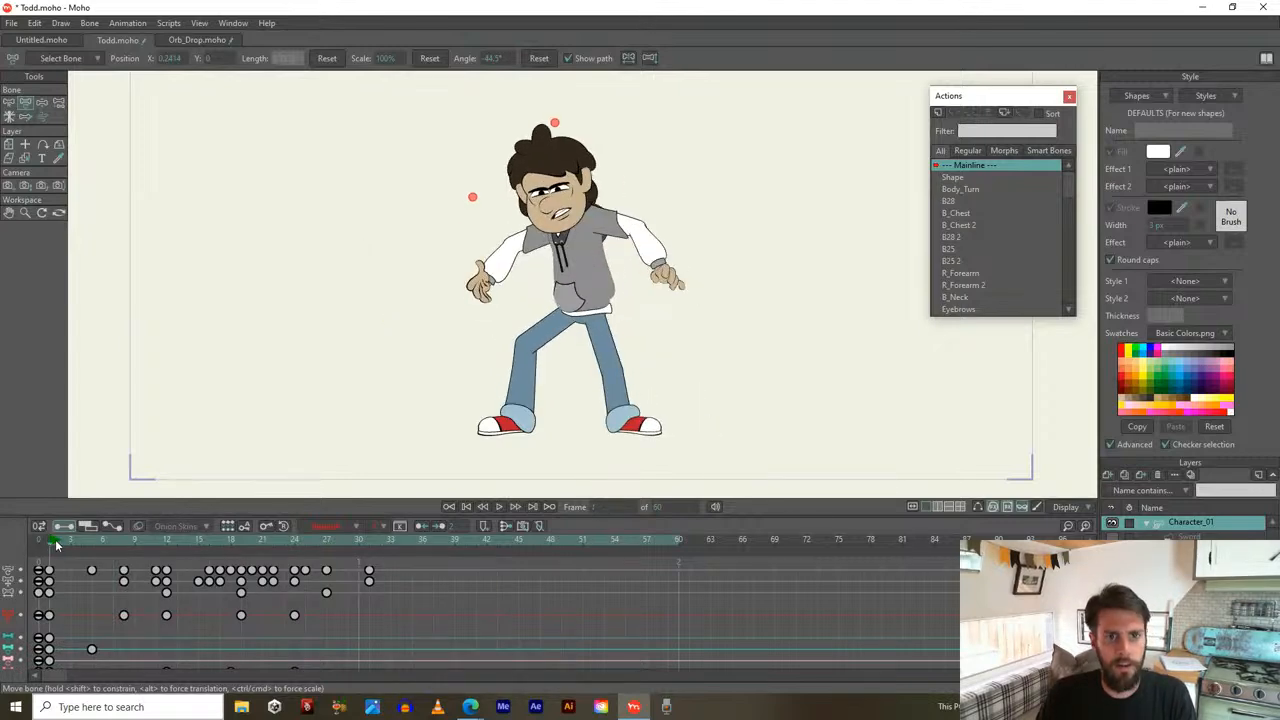
click(54, 543)
scroll(14, 620, down, 3)
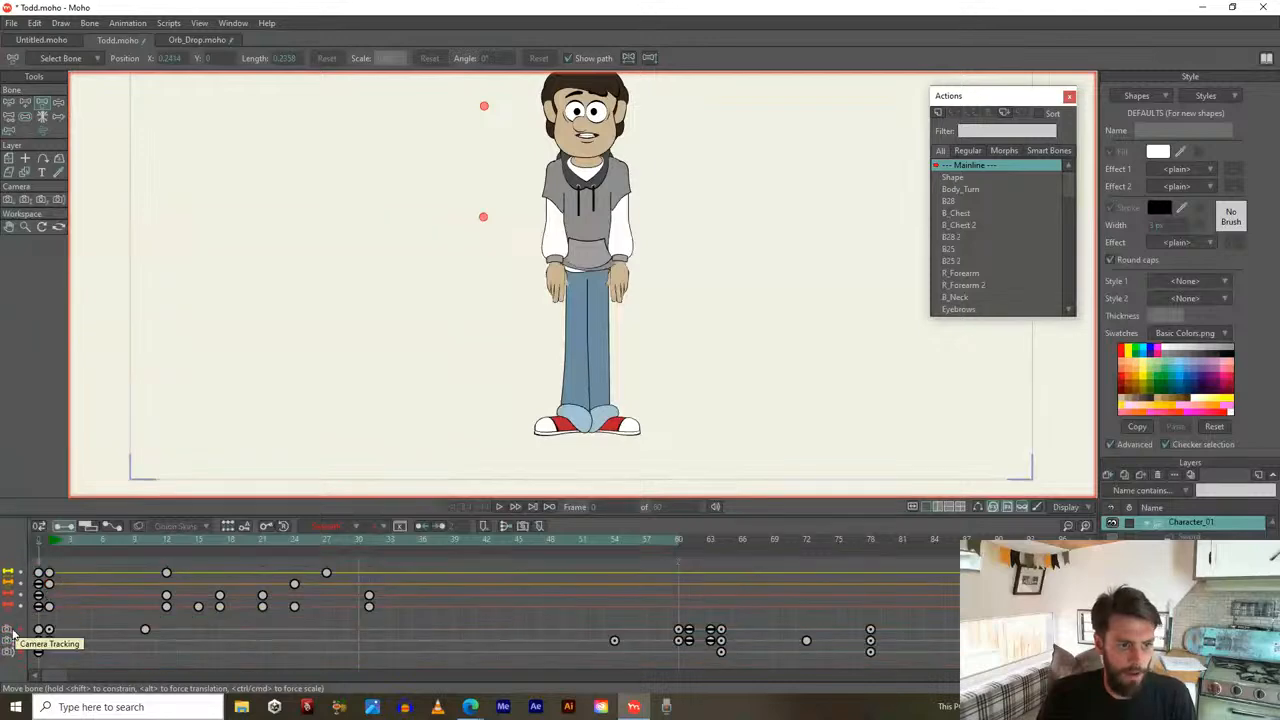
click(20, 634)
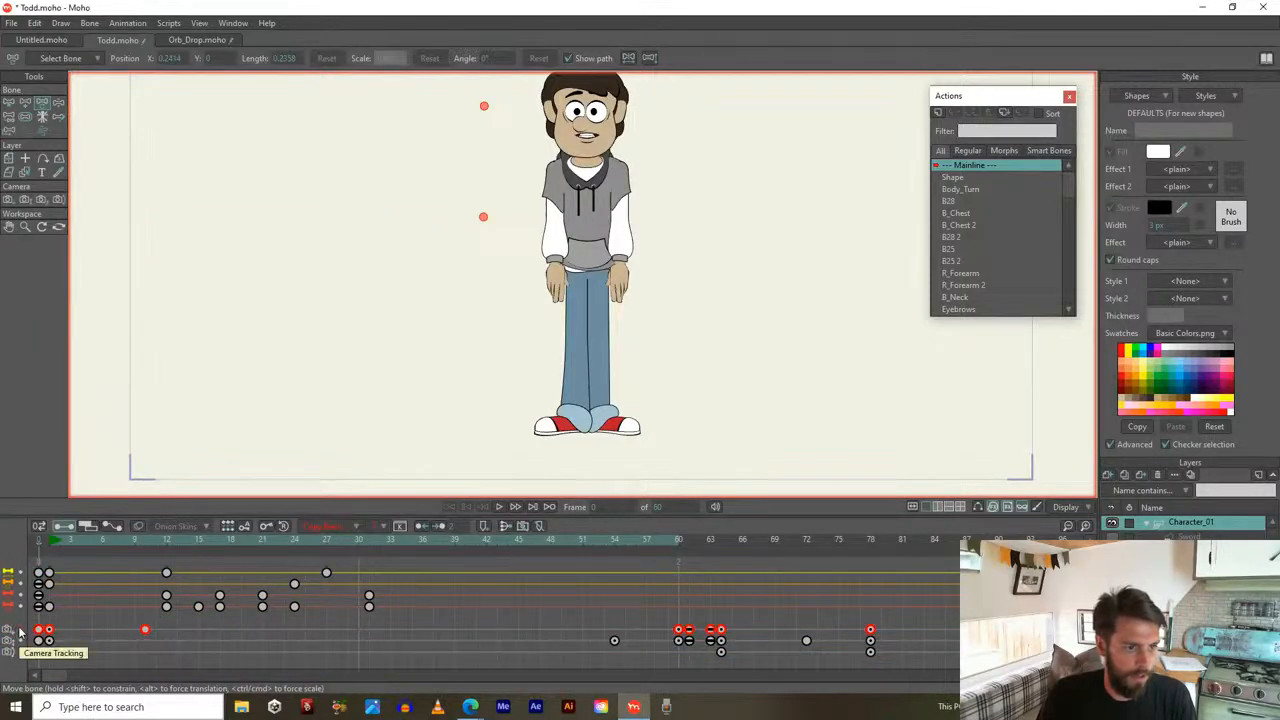
click(78, 648)
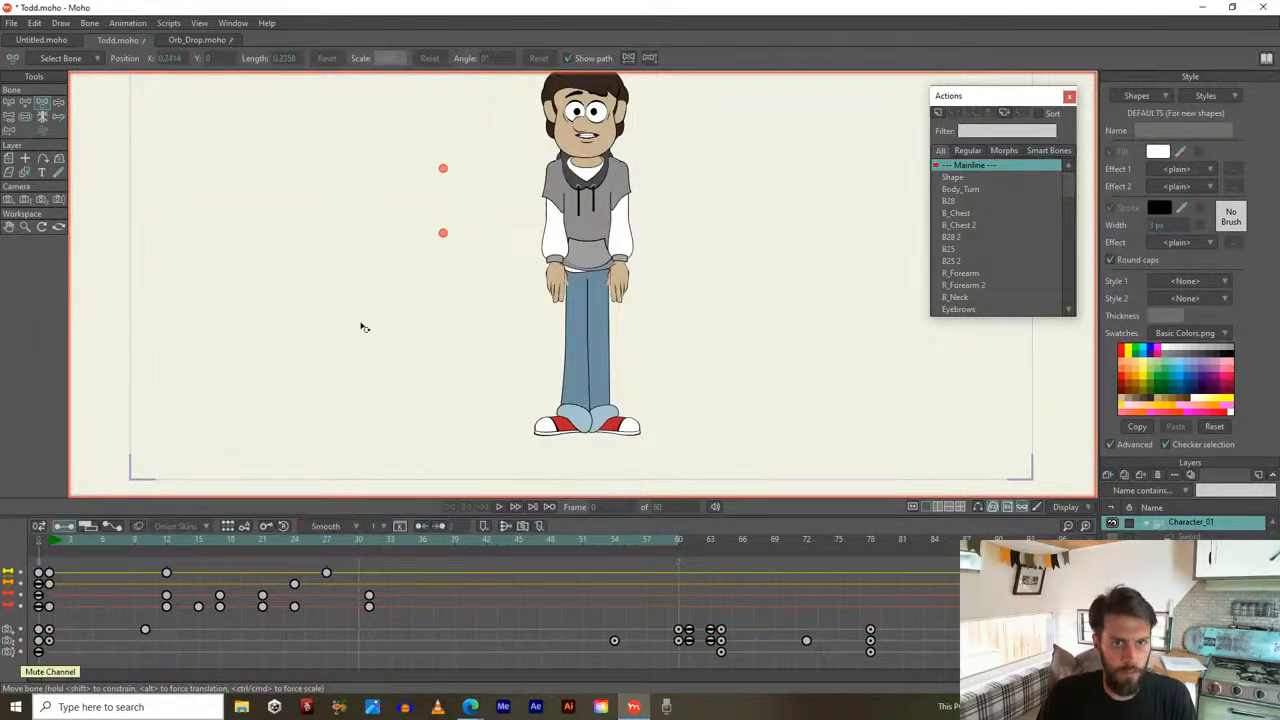
scroll(357, 329, down, 2)
key(space)
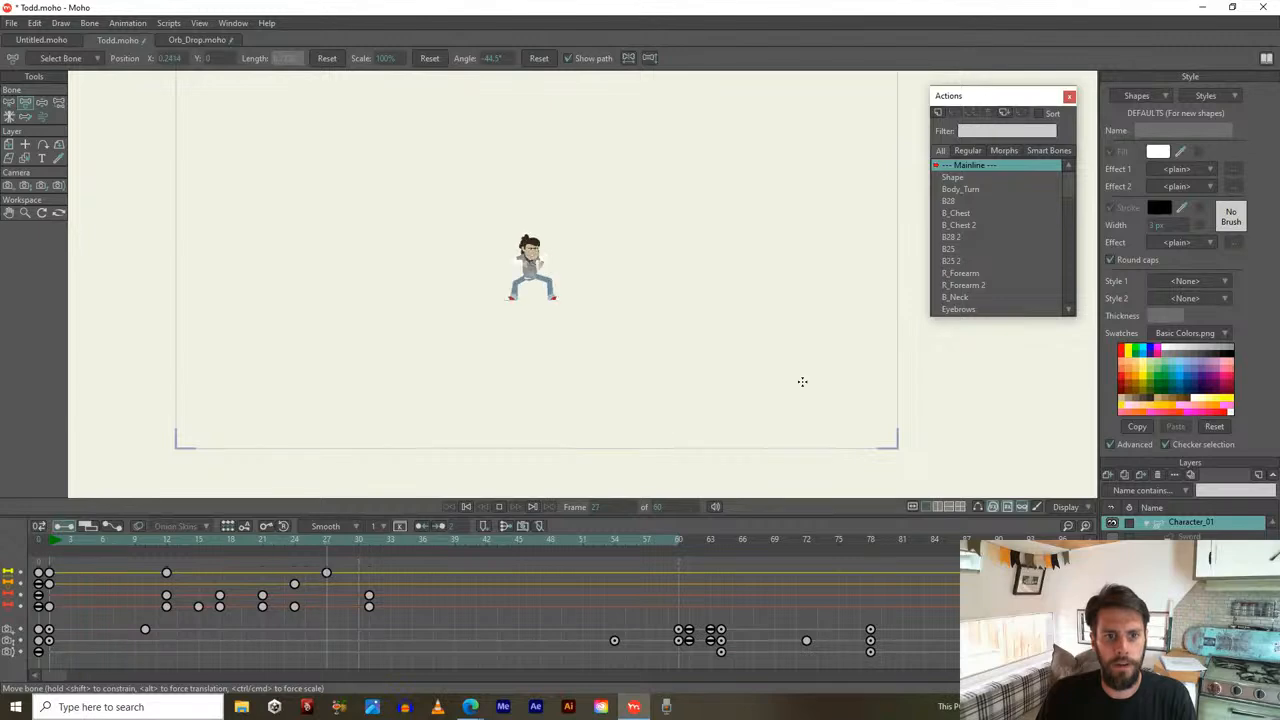
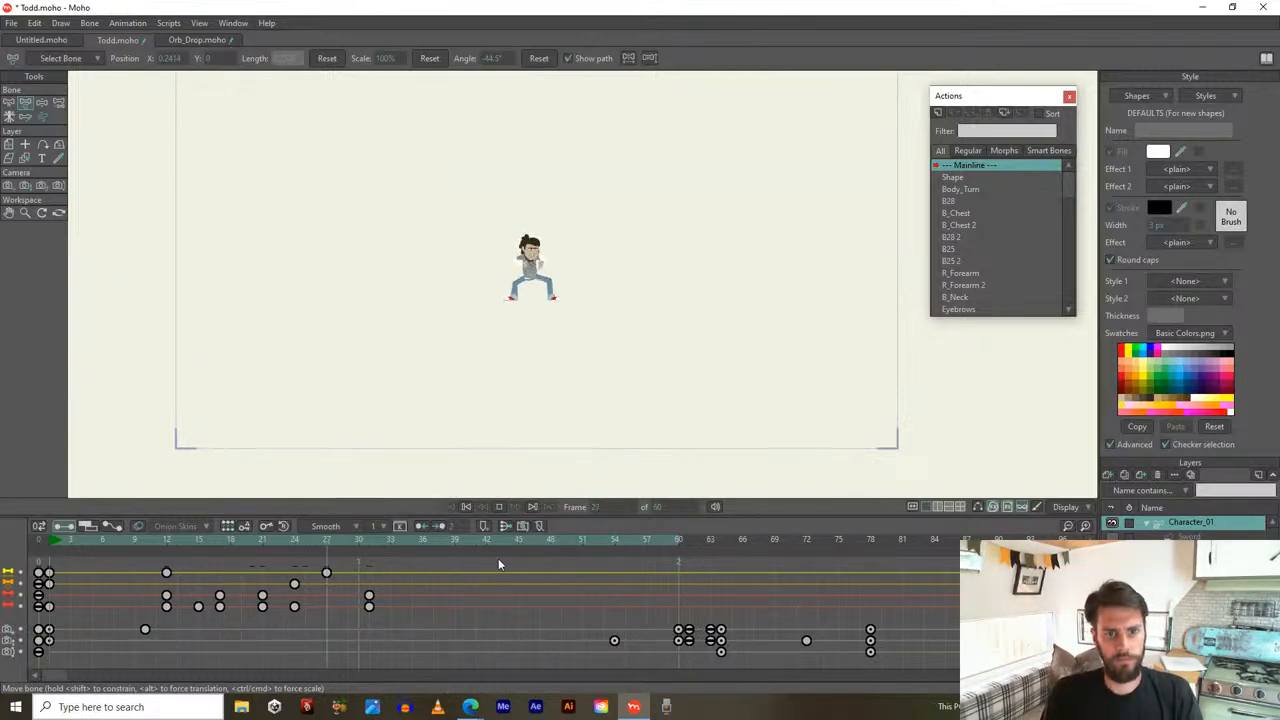
Select all camera keyframes from frame 54 onward and shift them 14 frames earlier, starting at frame 40
click(165, 539)
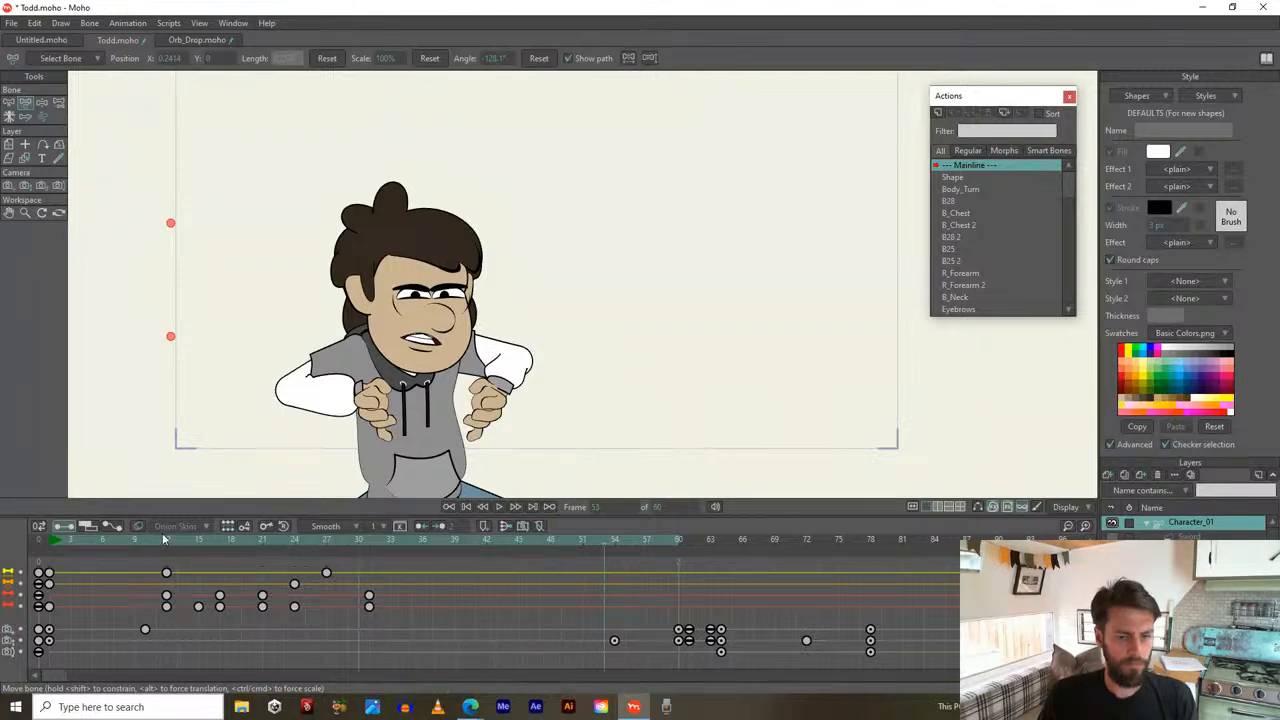
click(165, 542)
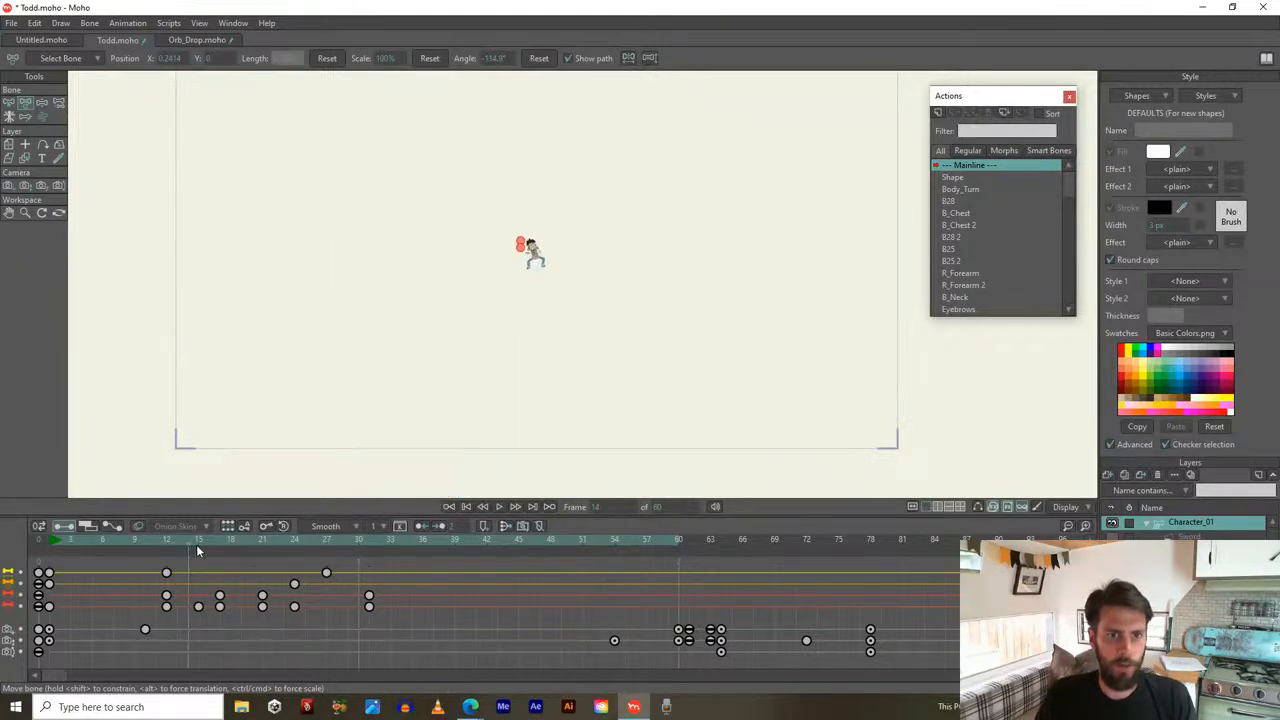
drag(242, 555, 531, 574)
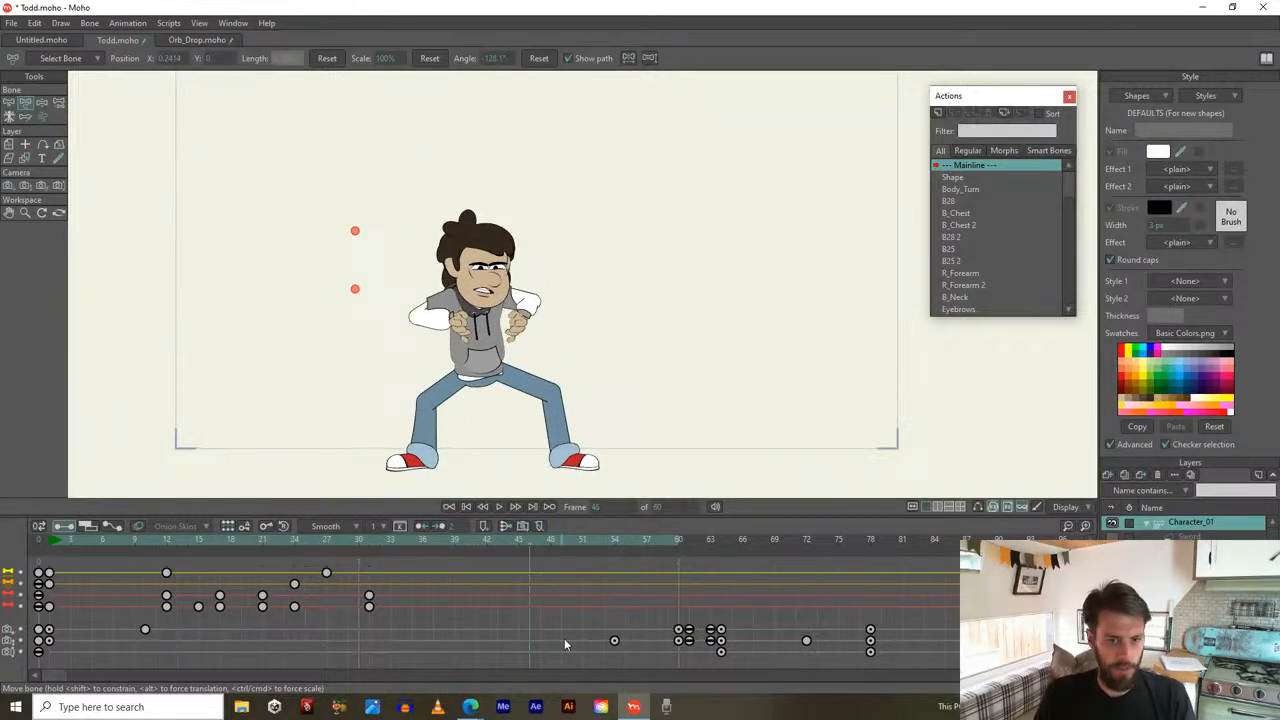
drag(565, 621, 964, 670)
click(1068, 526)
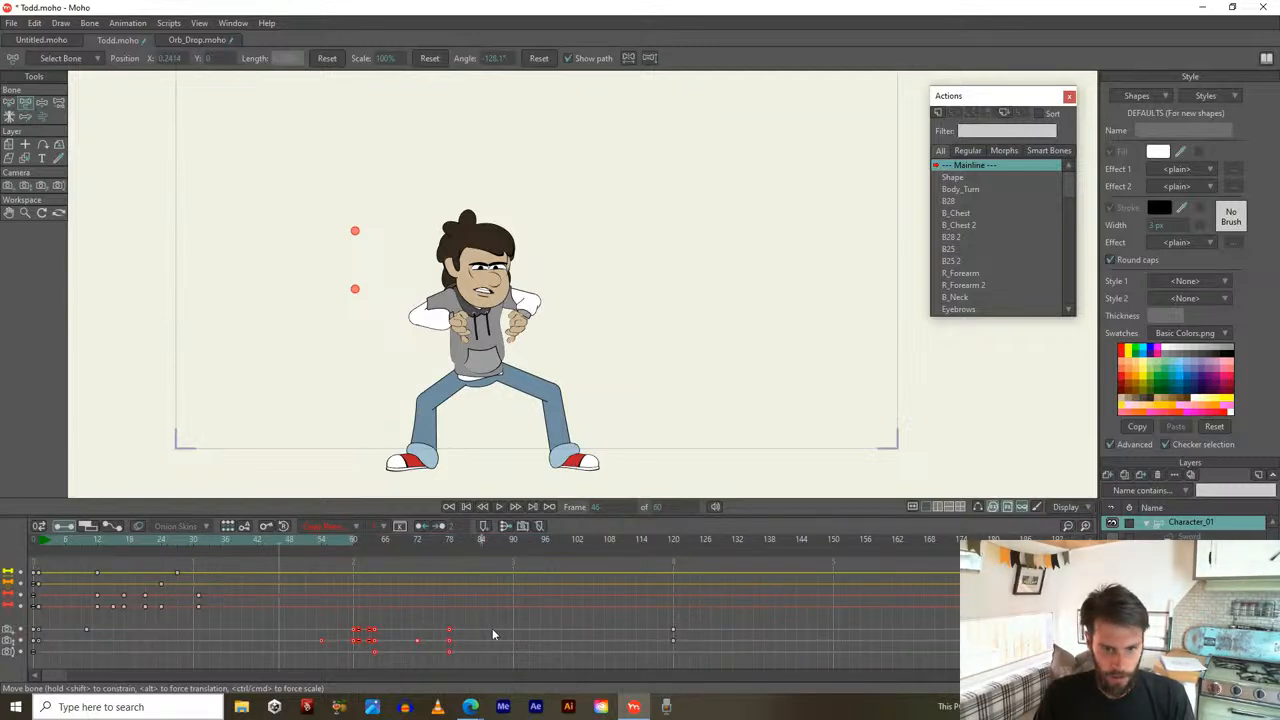
drag(713, 620, 264, 647)
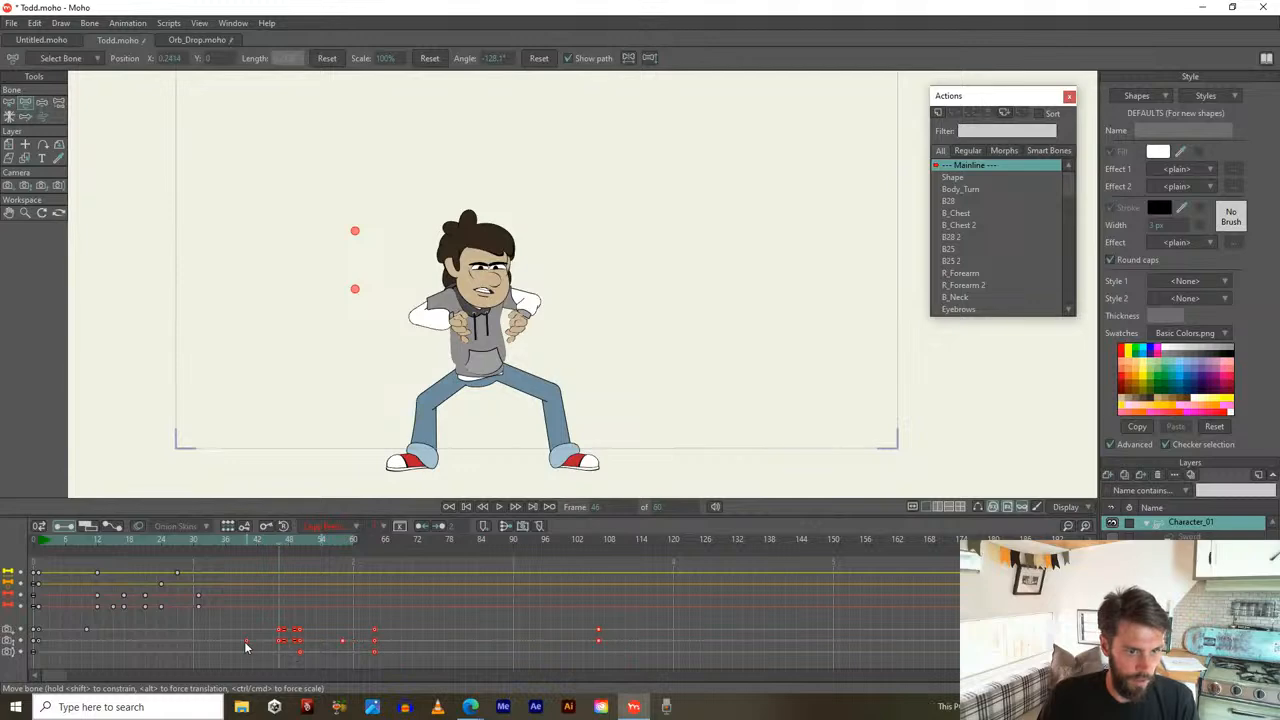
Extend the playback range to the last camera keyframe at frame 106 and play back the retimed camera move
click(360, 539)
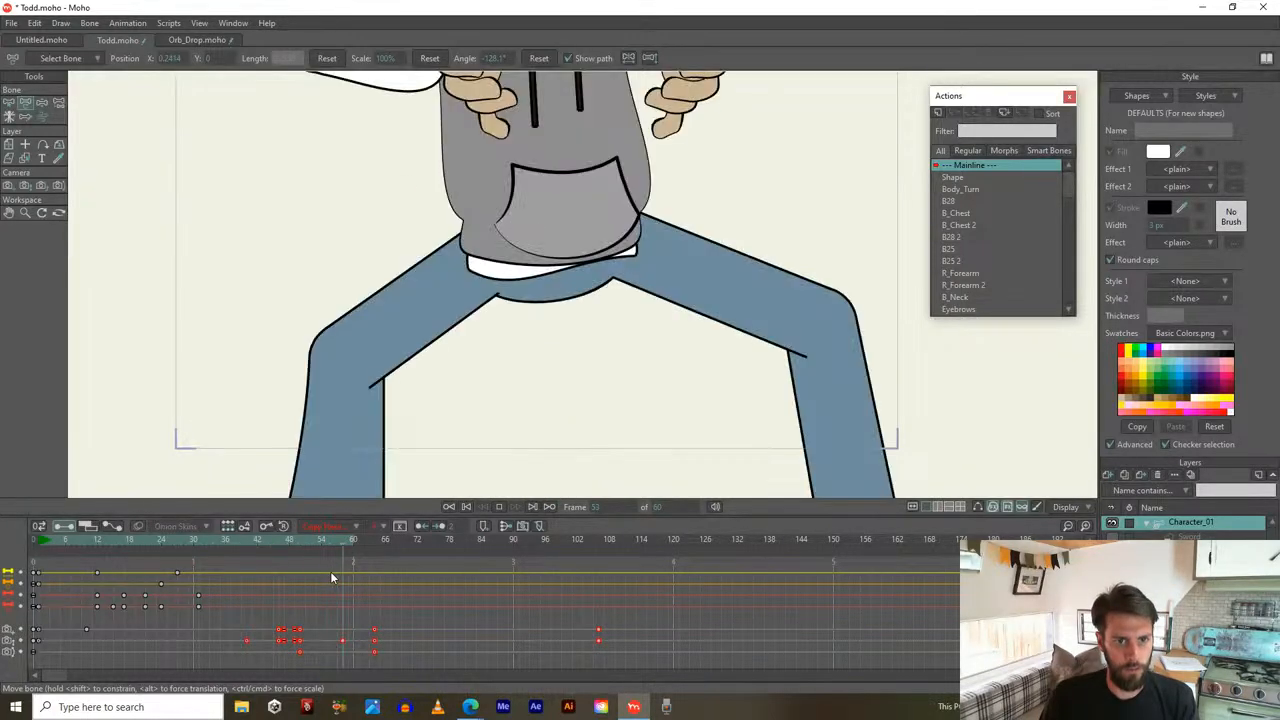
key(space)
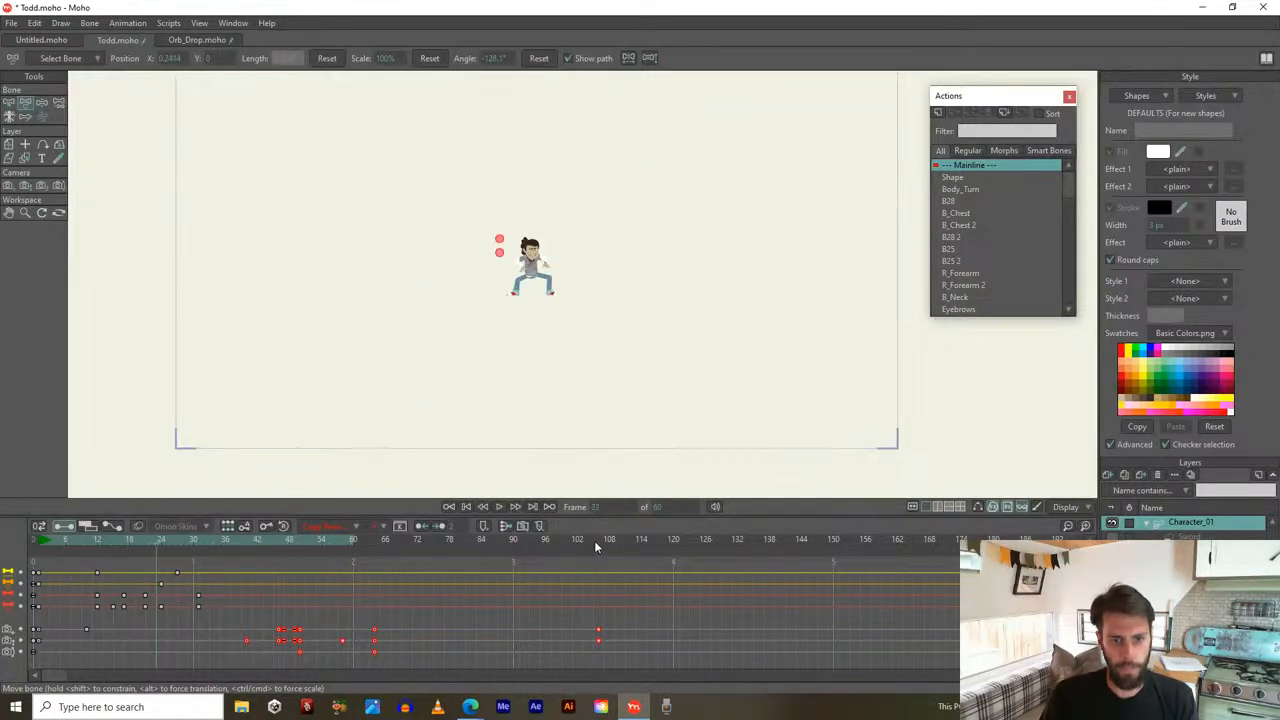
drag(594, 540, 598, 540)
key(space)
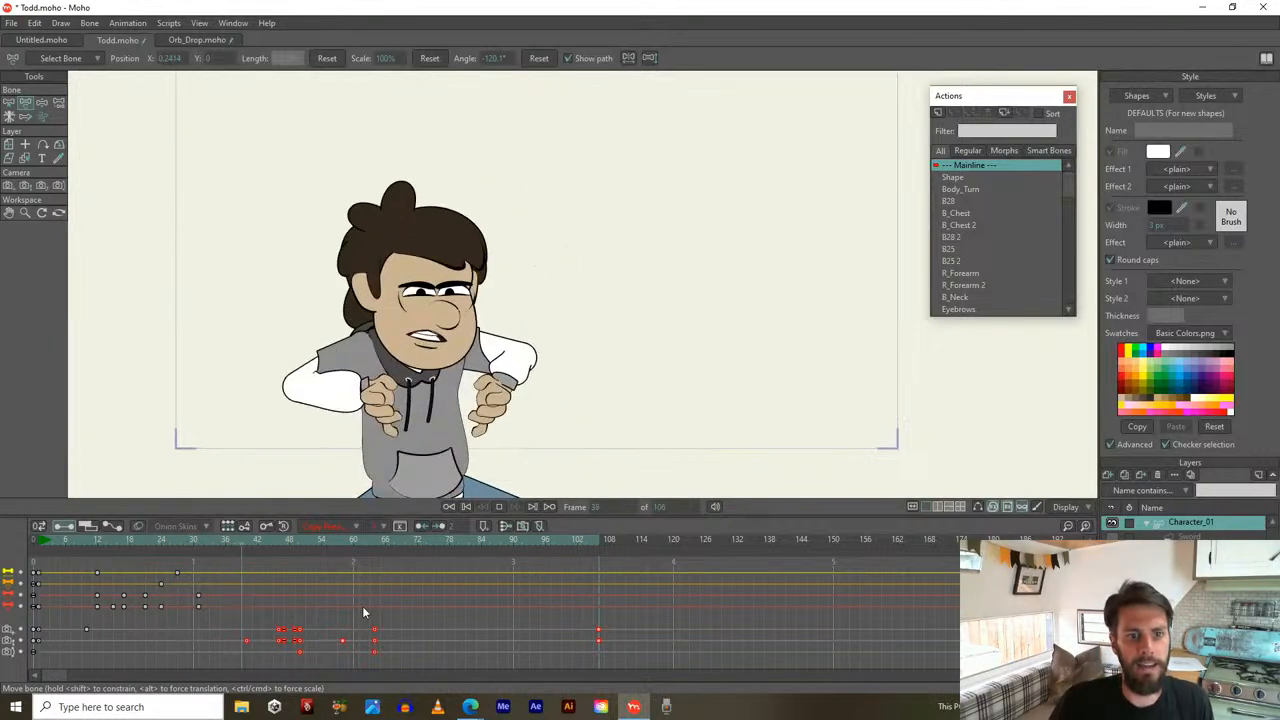
key(space)
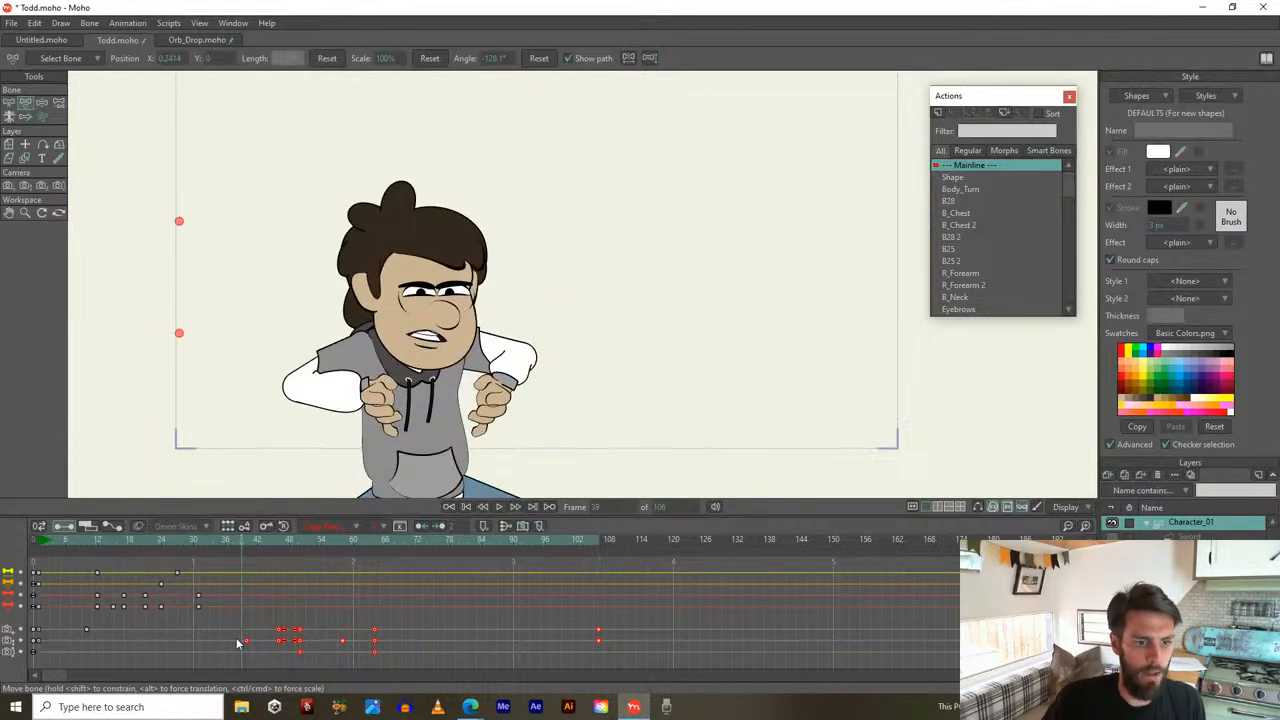
Go to frame 41 with Todd's upper body in view and show the character's bones again
drag(346, 352, 399, 383)
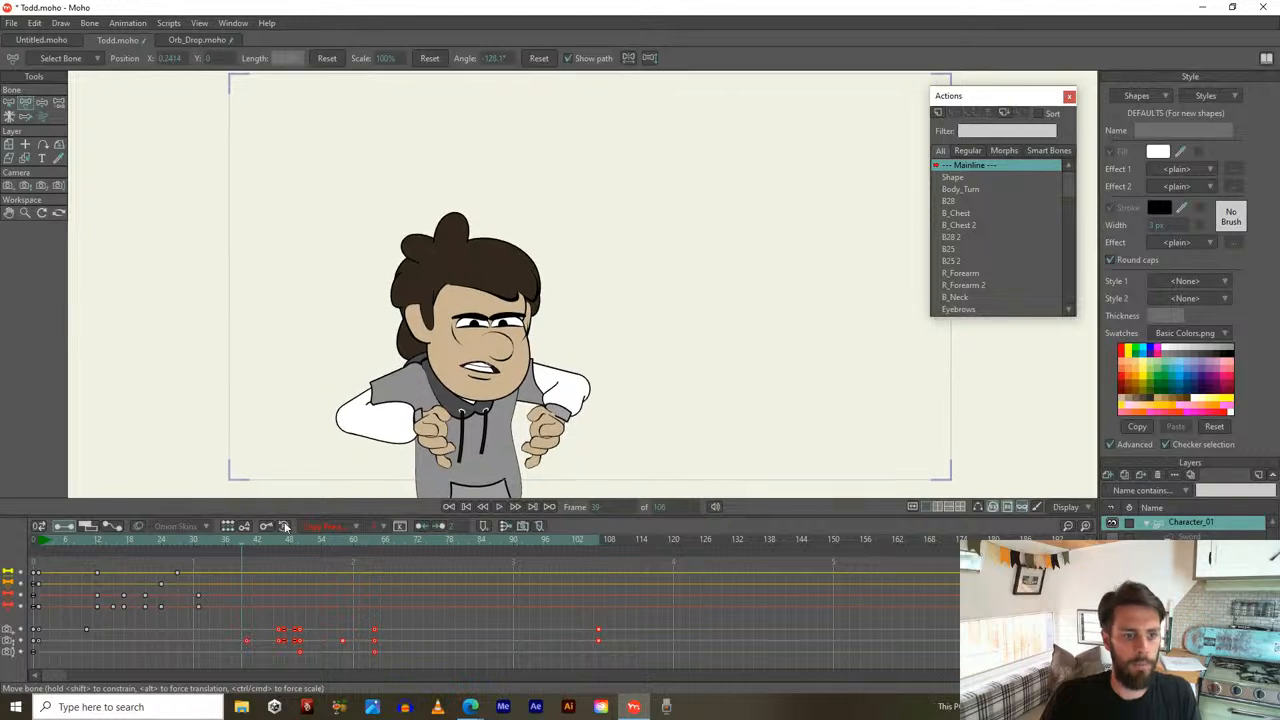
drag(239, 541, 253, 542)
drag(368, 349, 426, 317)
scroll(426, 317, down, 2)
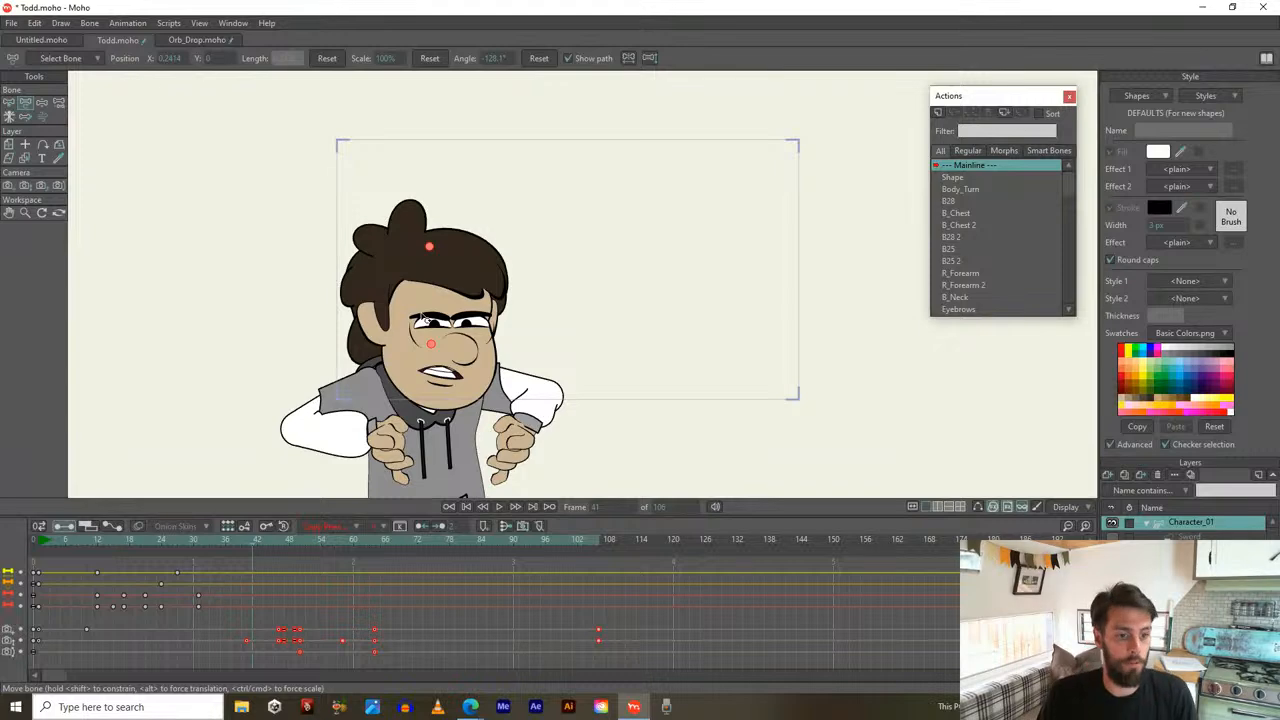
scroll(122, 612, up, 3)
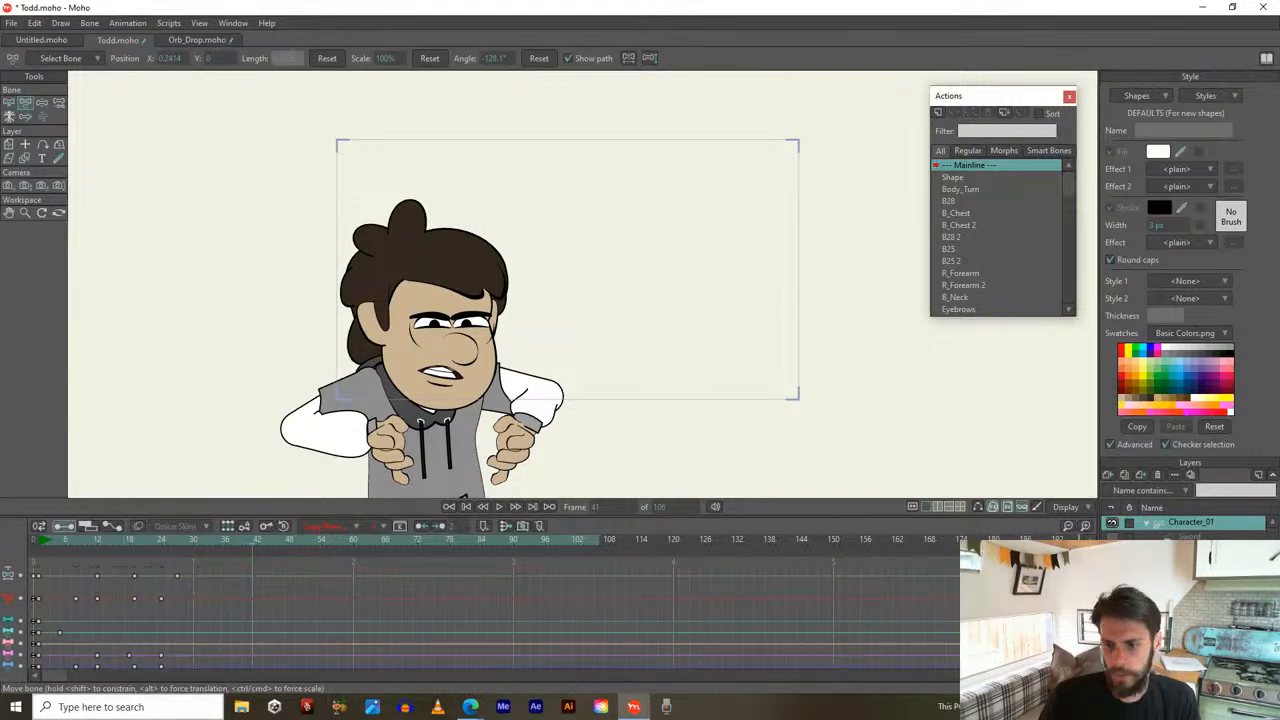
key(b)
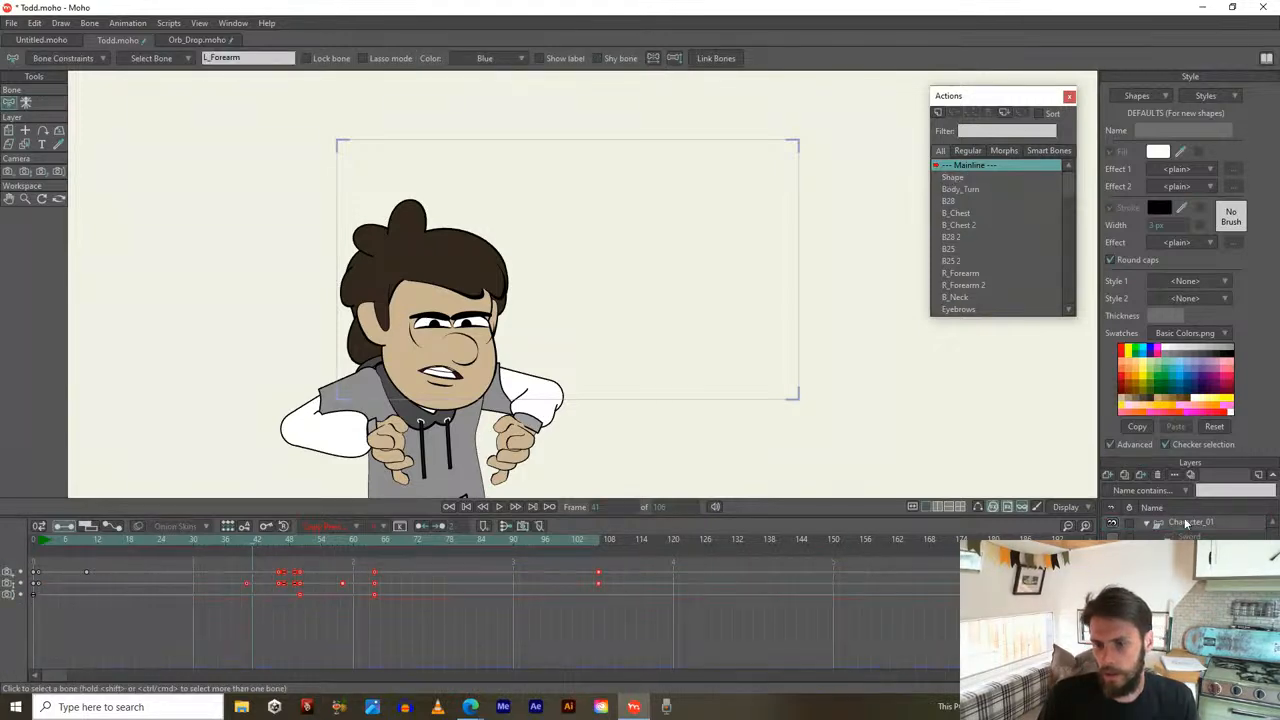
click(976, 506)
scroll(665, 278, up, 2)
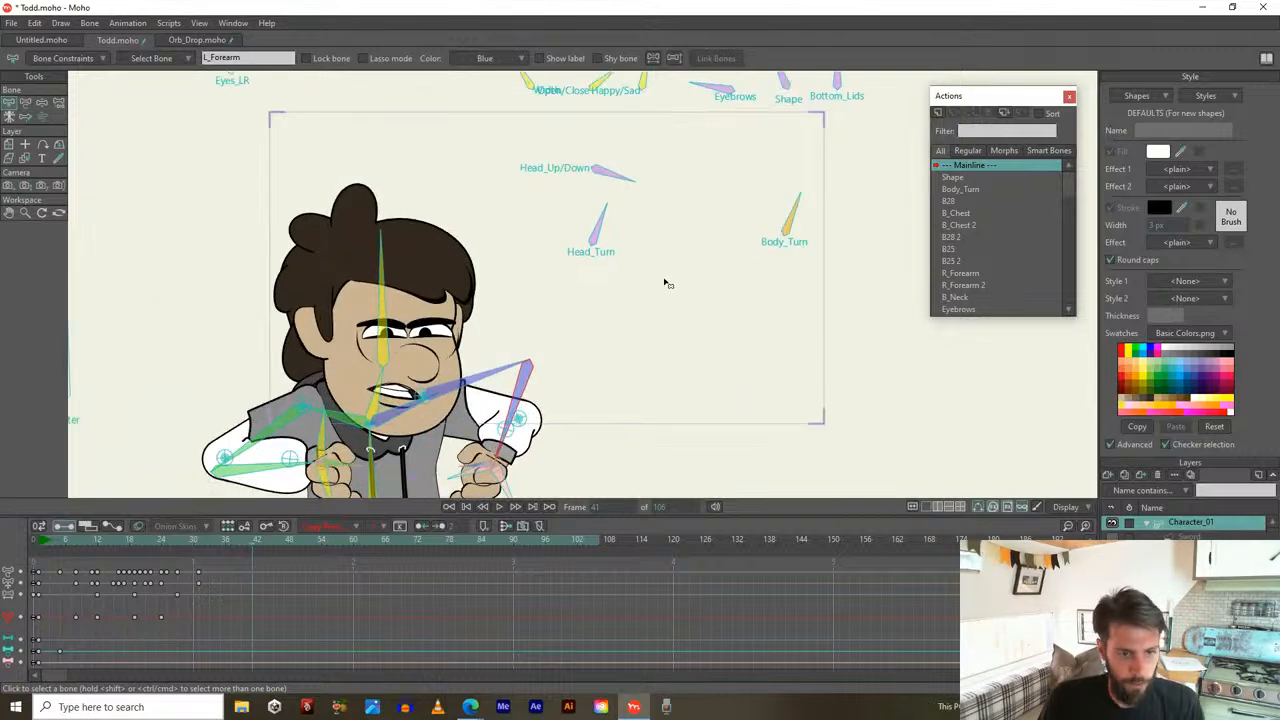
At frame 41, rotate the Head_Turn, Head_Up/Down and Body_Turn control bones to turn the head and torso forward
key(t)
scroll(614, 278, up, 3)
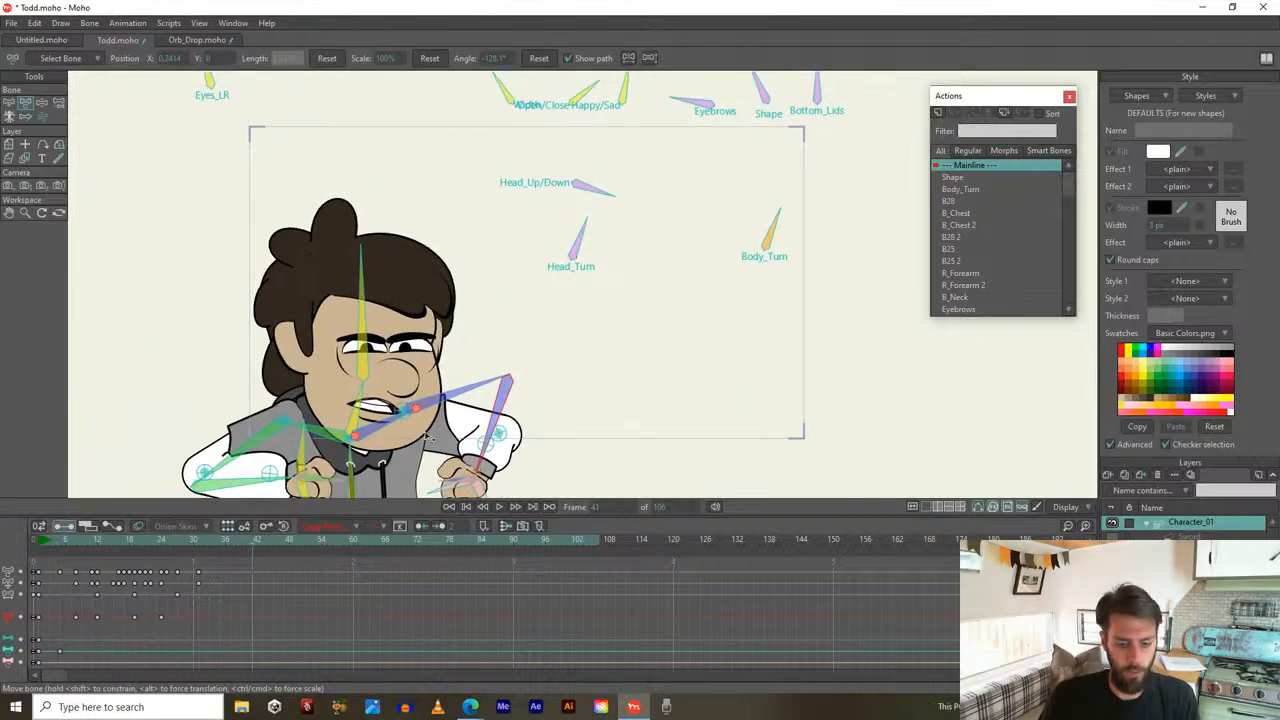
scroll(571, 266, down, 3)
key(ctrl+Left)
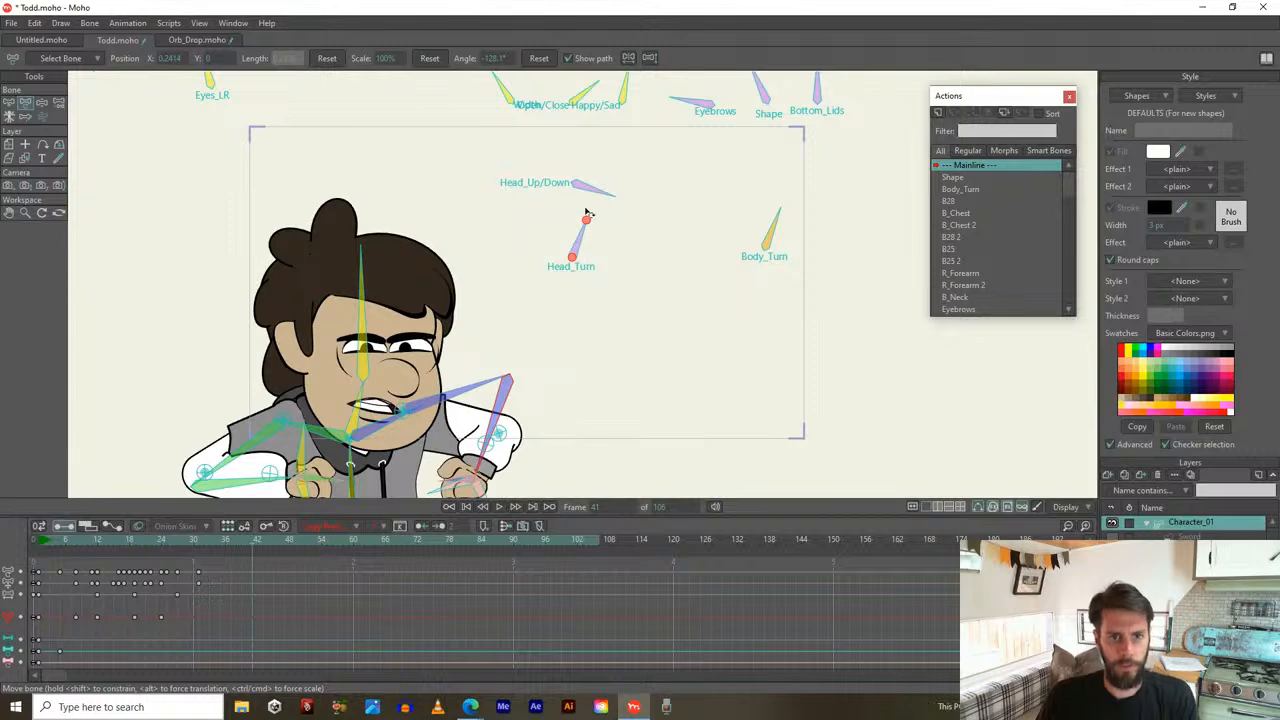
drag(589, 235, 613, 181)
click(594, 187)
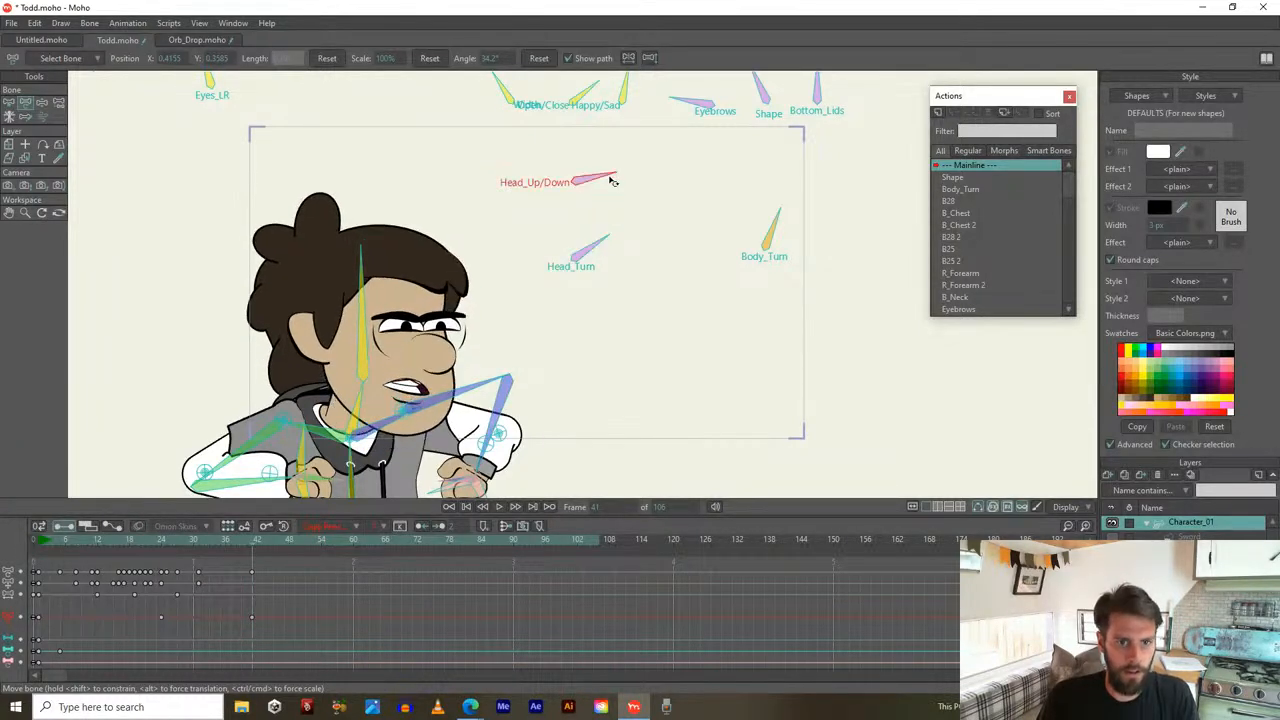
drag(766, 218, 792, 228)
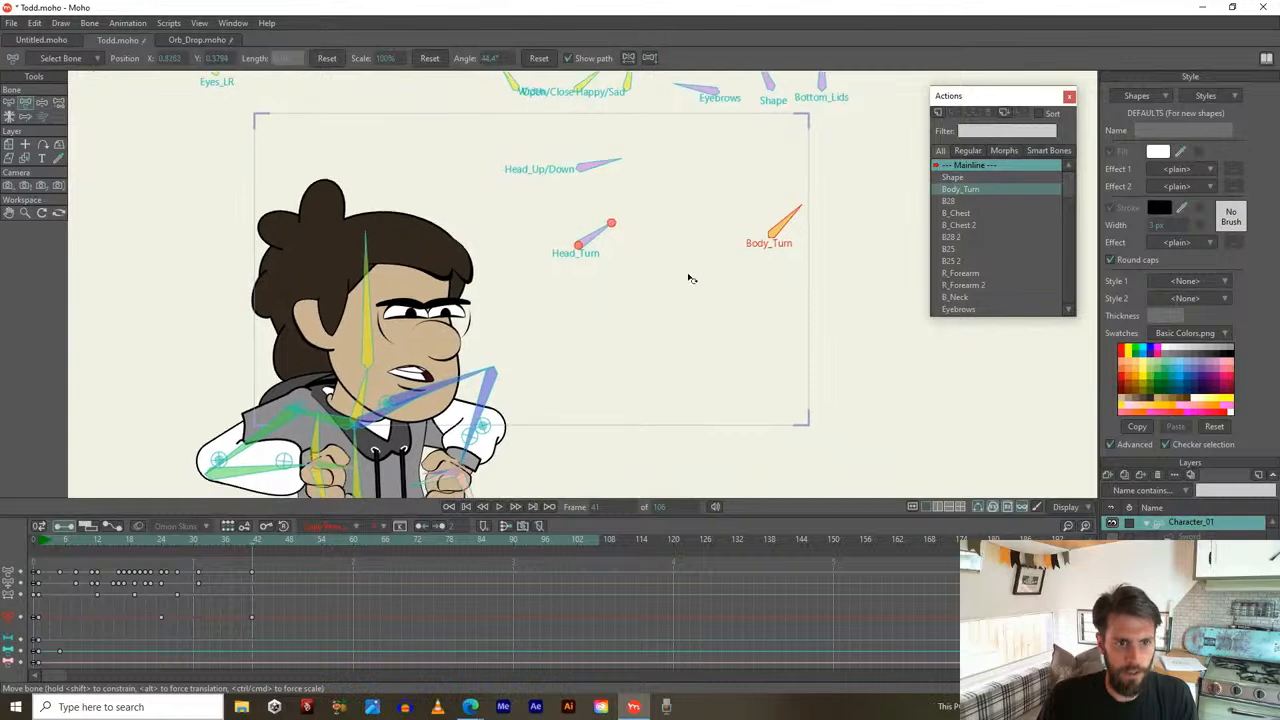
At frame 41, raise the left arm forward past the face, with the forearm angled up and the open hand flat
click(363, 342)
drag(492, 379, 481, 299)
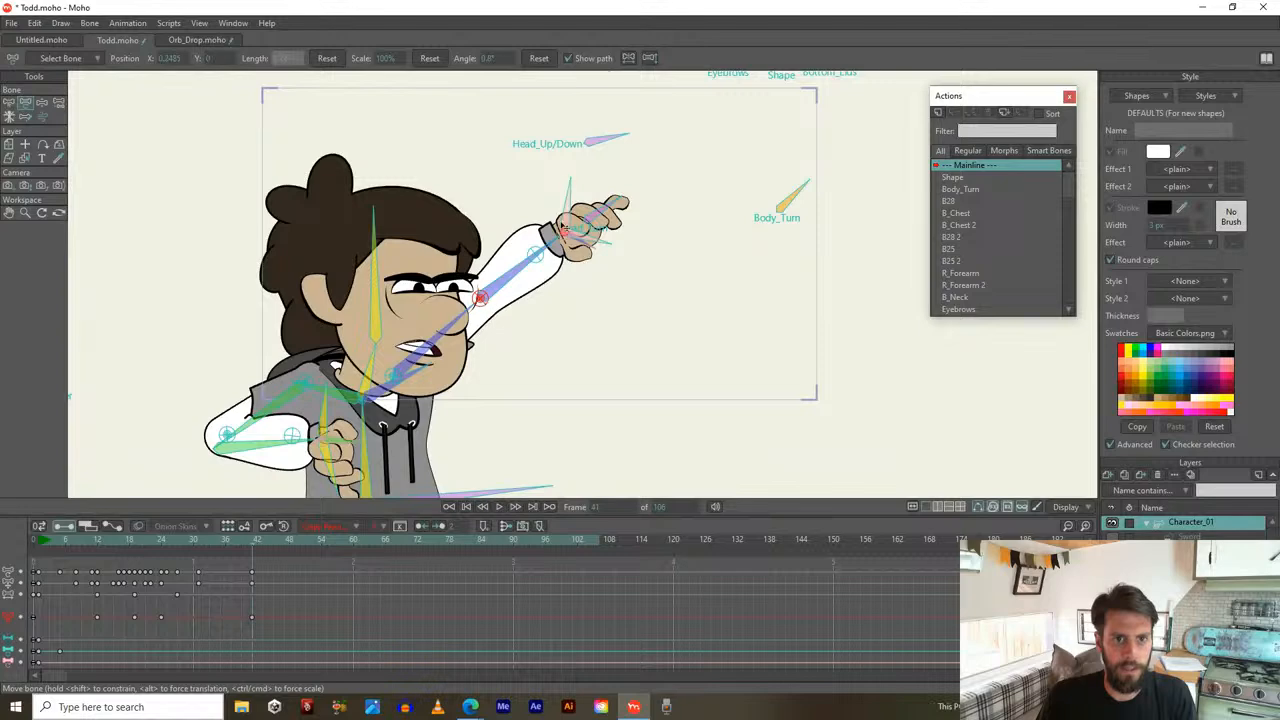
drag(436, 338, 457, 309)
drag(509, 260, 560, 215)
click(565, 214)
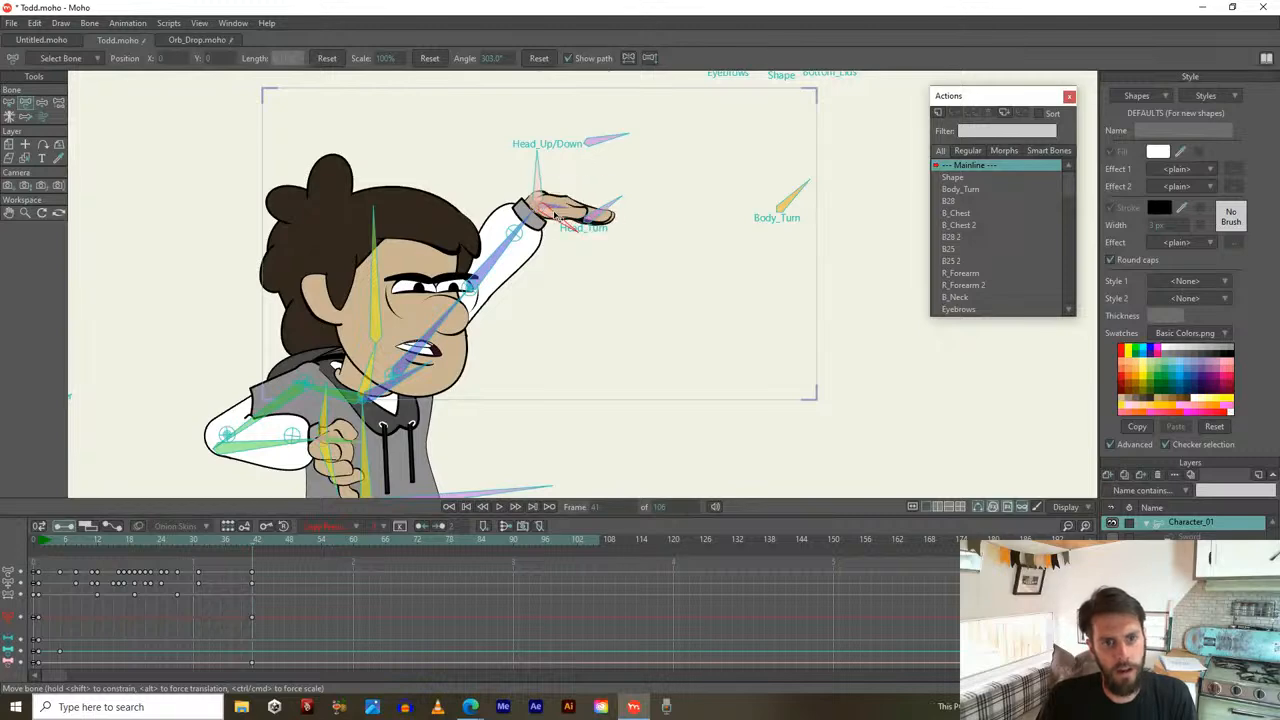
drag(558, 210, 580, 233)
scroll(560, 214, up, 2)
drag(558, 187, 581, 152)
scroll(550, 212, down, 2)
At frame 41, reach the right arm forward across the chest with the forearm extended and the open hand flat
mouse_move(300, 395)
mouse_down()
mouse_move(340, 310)
mouse_move(571, 327)
mouse_move(567, 287)
mouse_move(580, 296)
mouse_move(571, 305)
mouse_move(606, 298)
mouse_move(562, 320)
mouse_up()
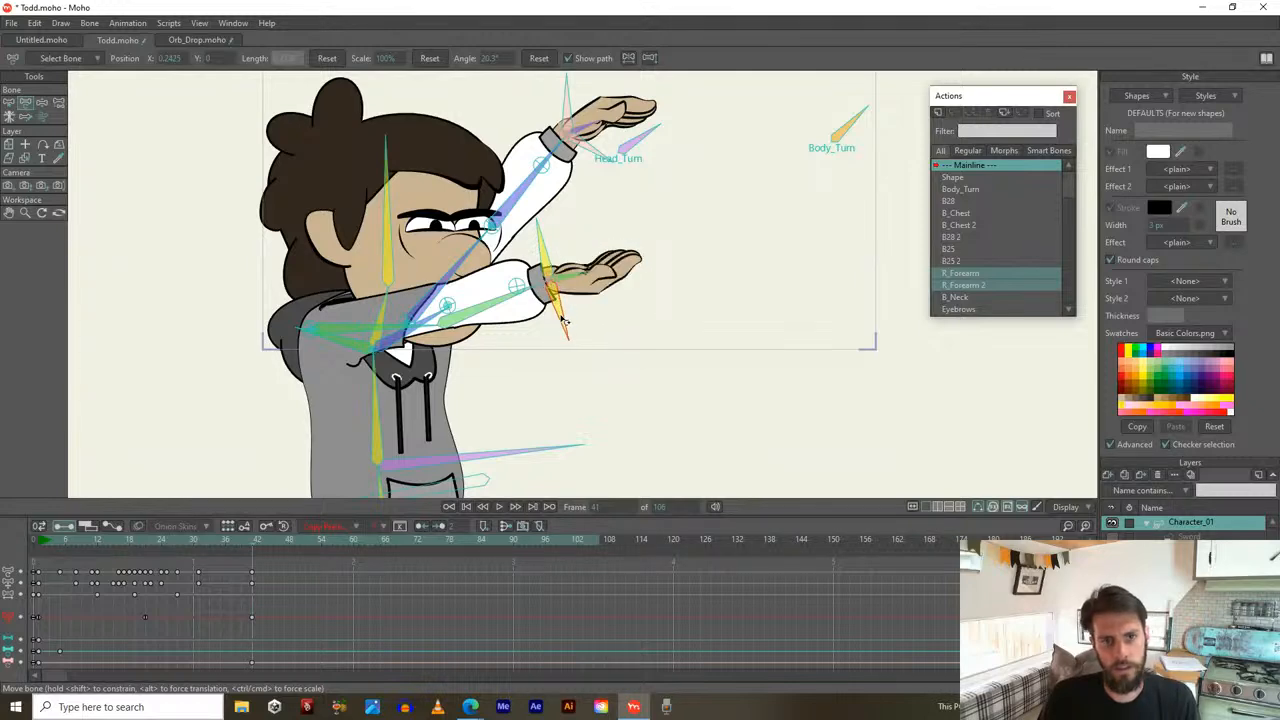
drag(470, 315, 388, 343)
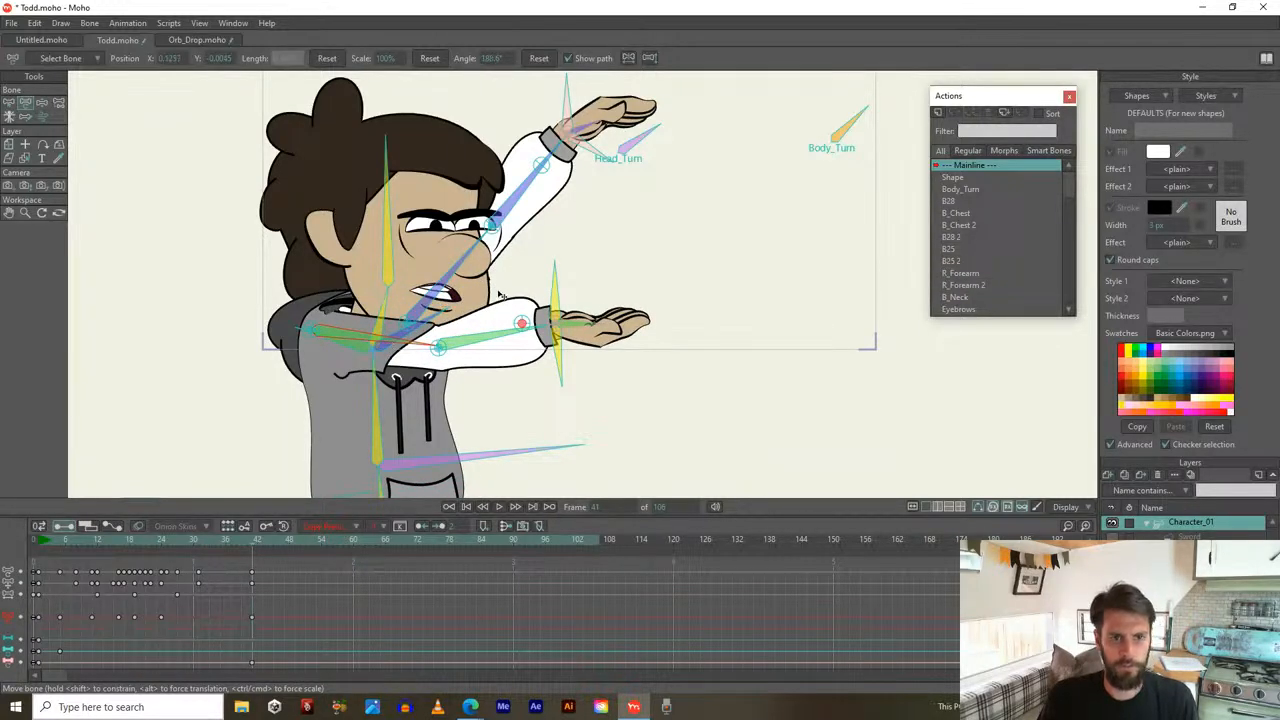
scroll(500, 292, down, 3)
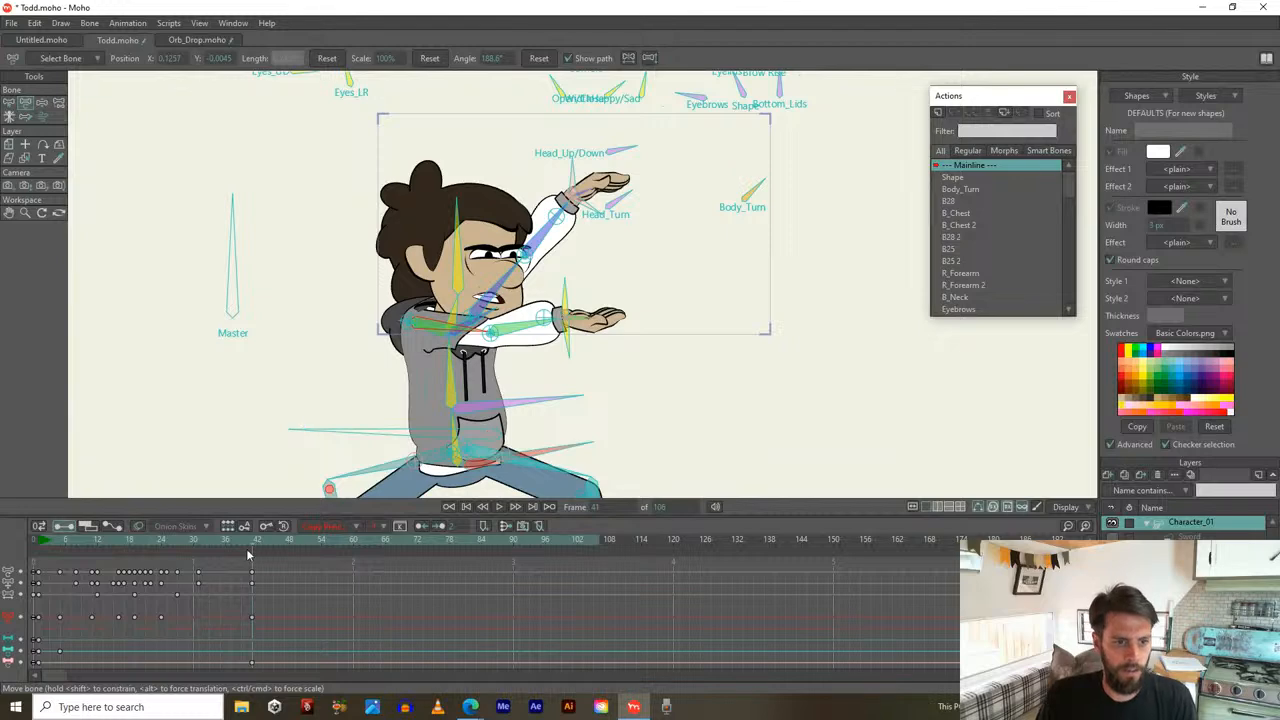
mouse_move(252, 546)
mouse_down()
mouse_move(191, 540)
mouse_move(259, 541)
mouse_up()
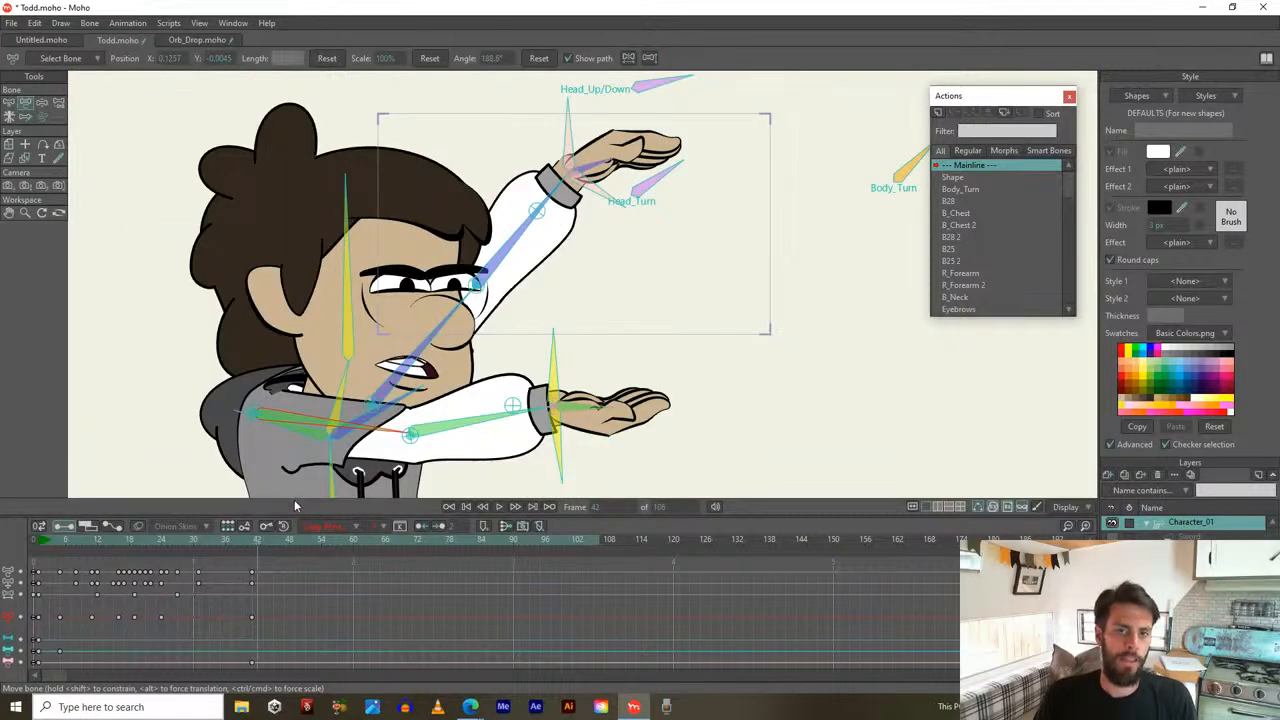
Refine both arms at frame 41: raise the left elbow and flatten its forearm, and level the right arm and hand
click(254, 540)
drag(508, 285, 527, 232)
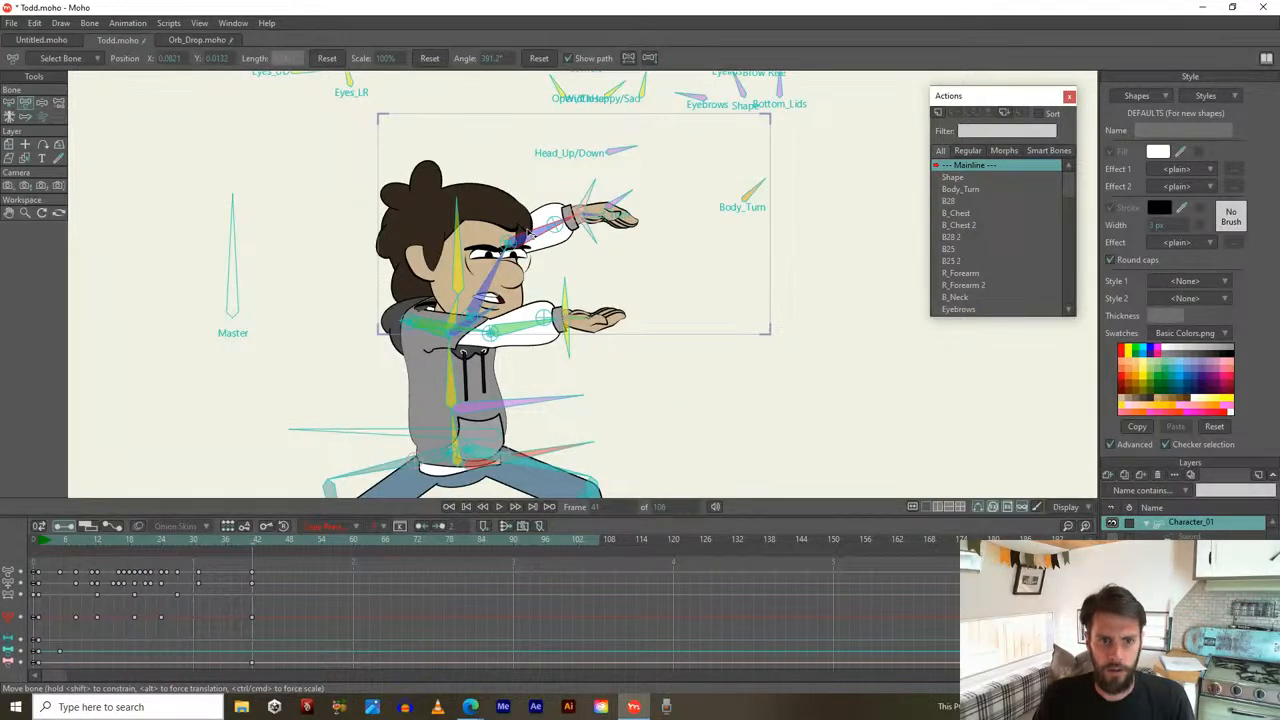
drag(523, 325, 469, 326)
click(529, 319)
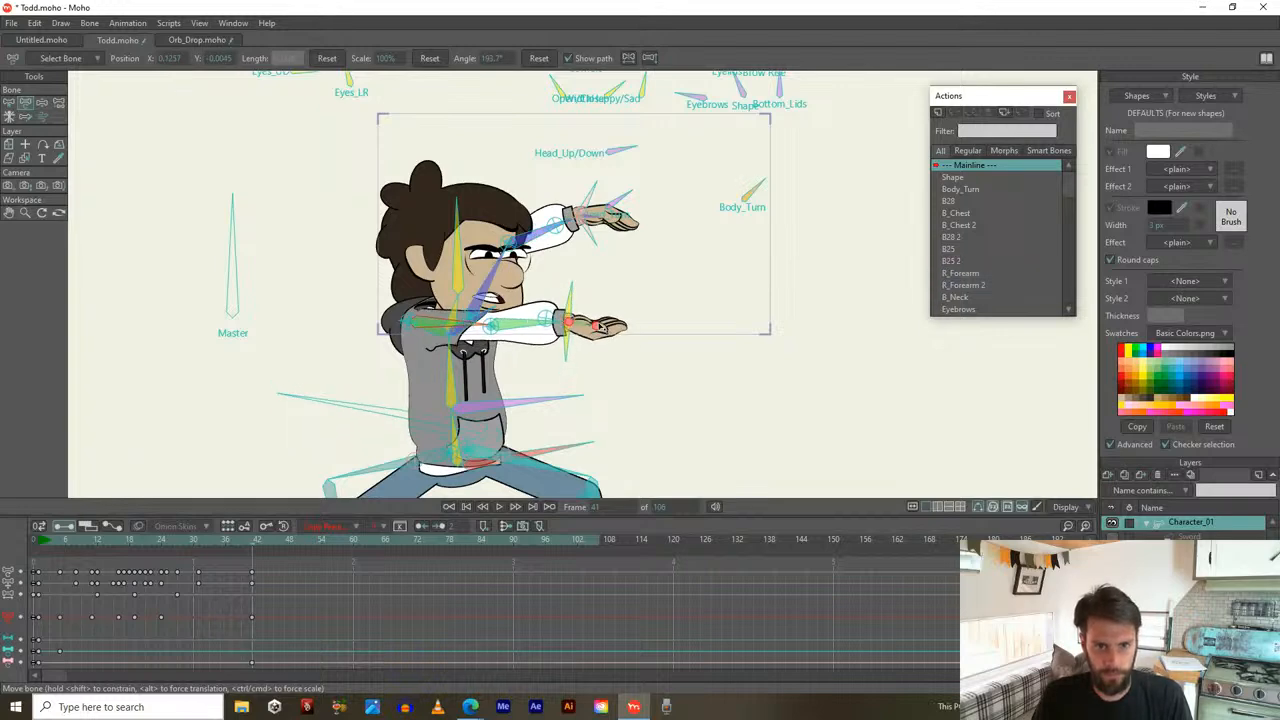
scroll(598, 325, up, 2)
drag(570, 323, 585, 322)
click(578, 174)
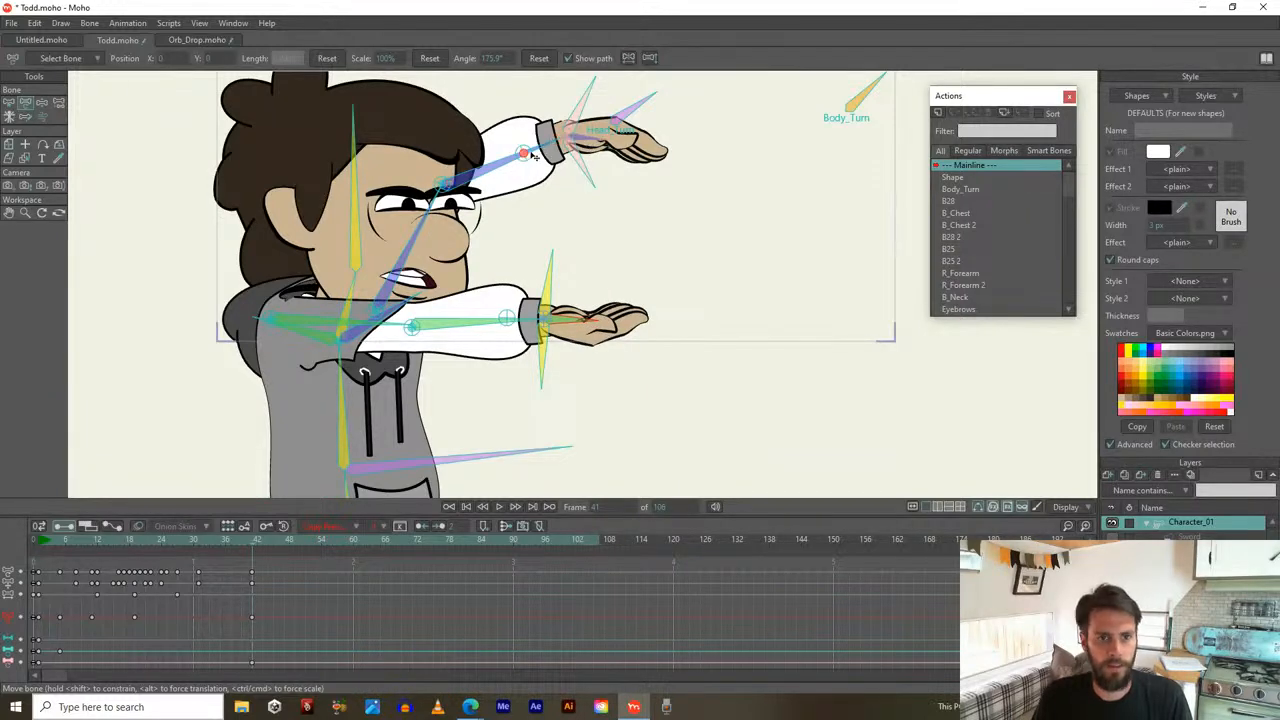
At frame 31, swing the right upper arm back so the elbow sits behind the torso
scroll(503, 167, down, 4)
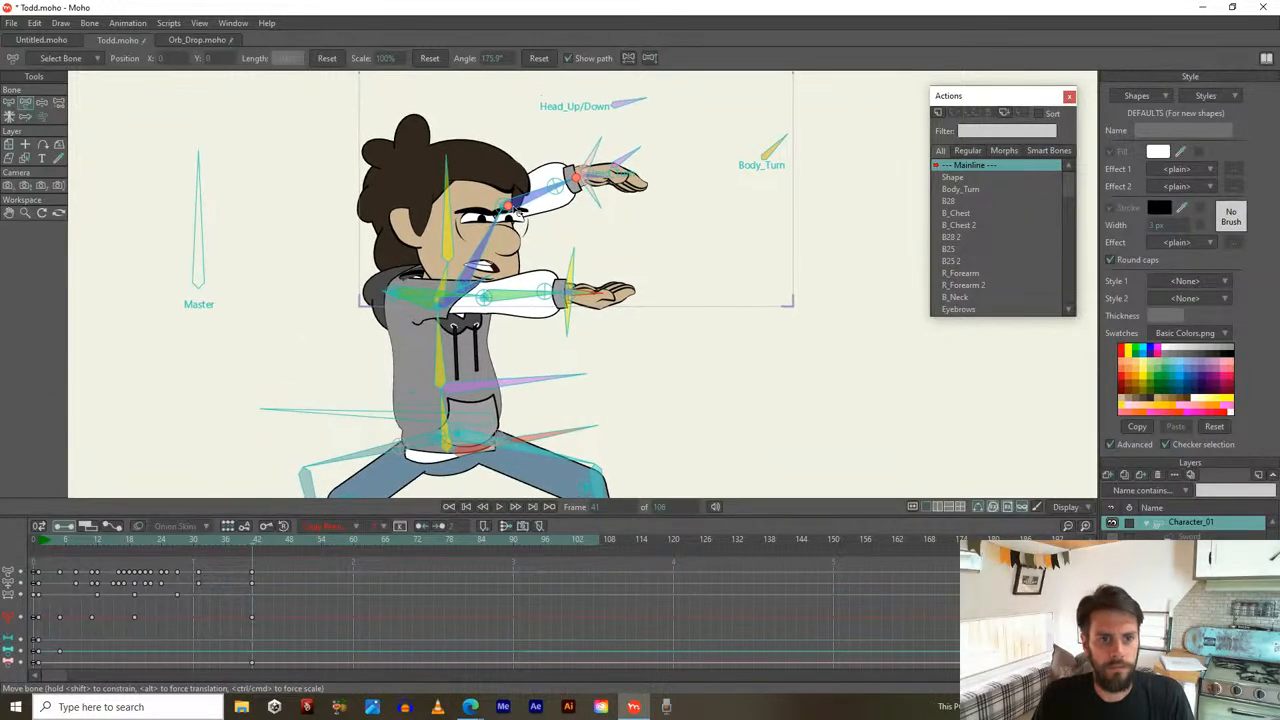
drag(511, 238, 510, 261)
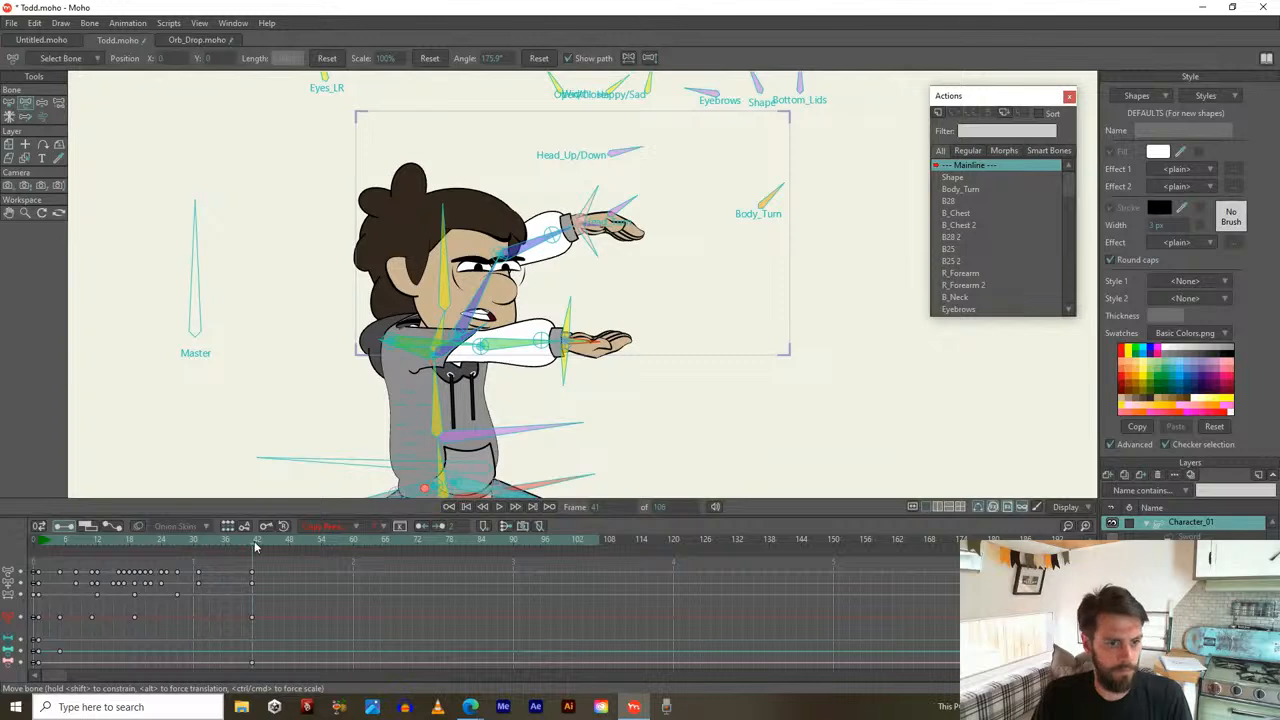
click(198, 540)
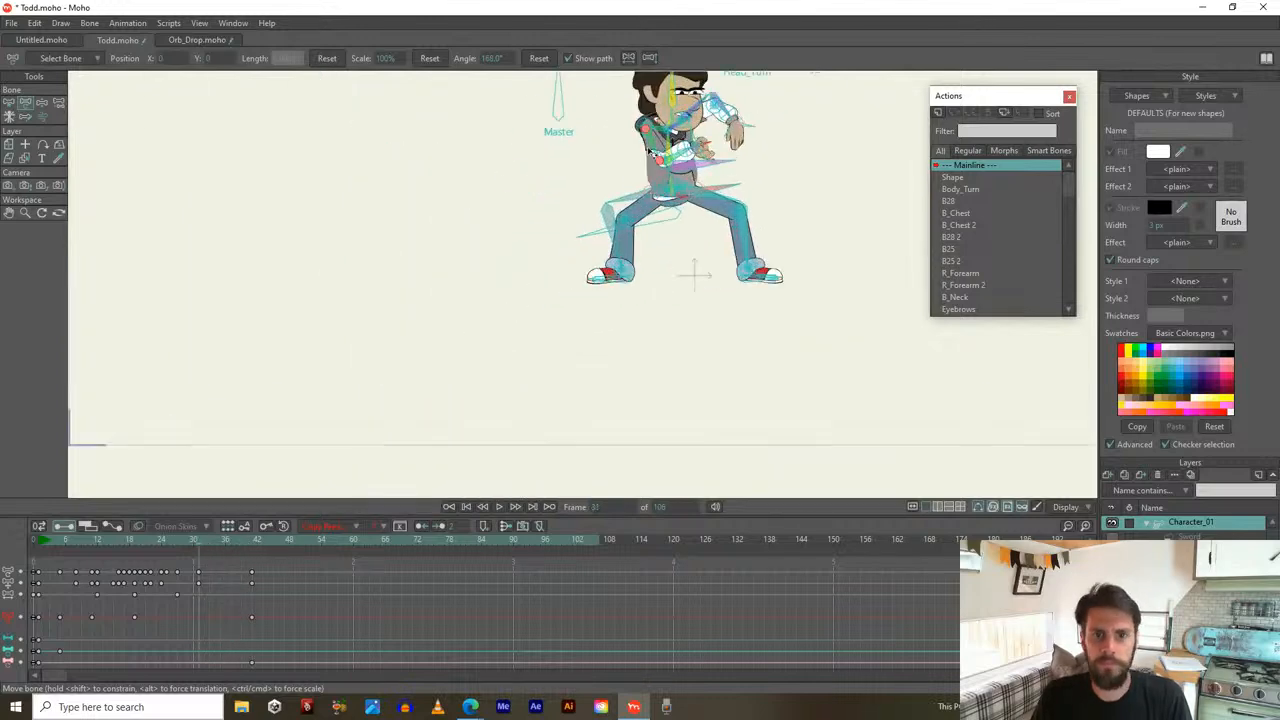
scroll(447, 298, up, 3)
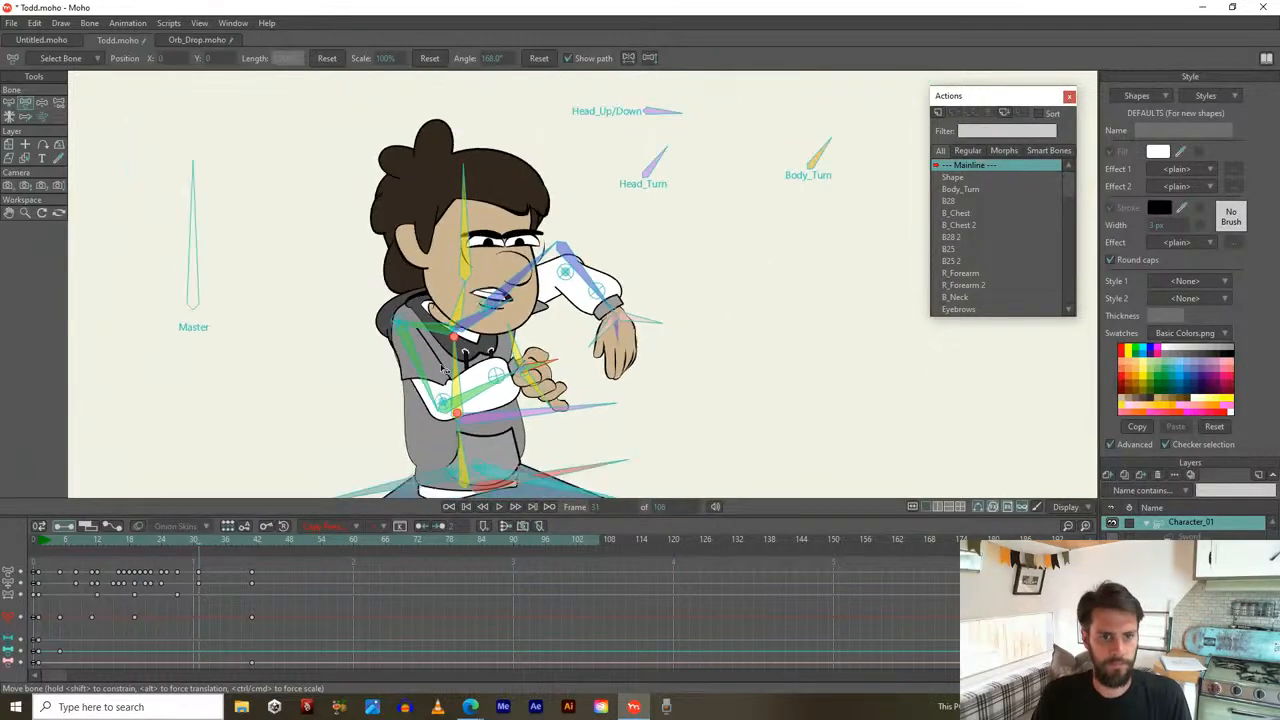
drag(429, 363, 391, 357)
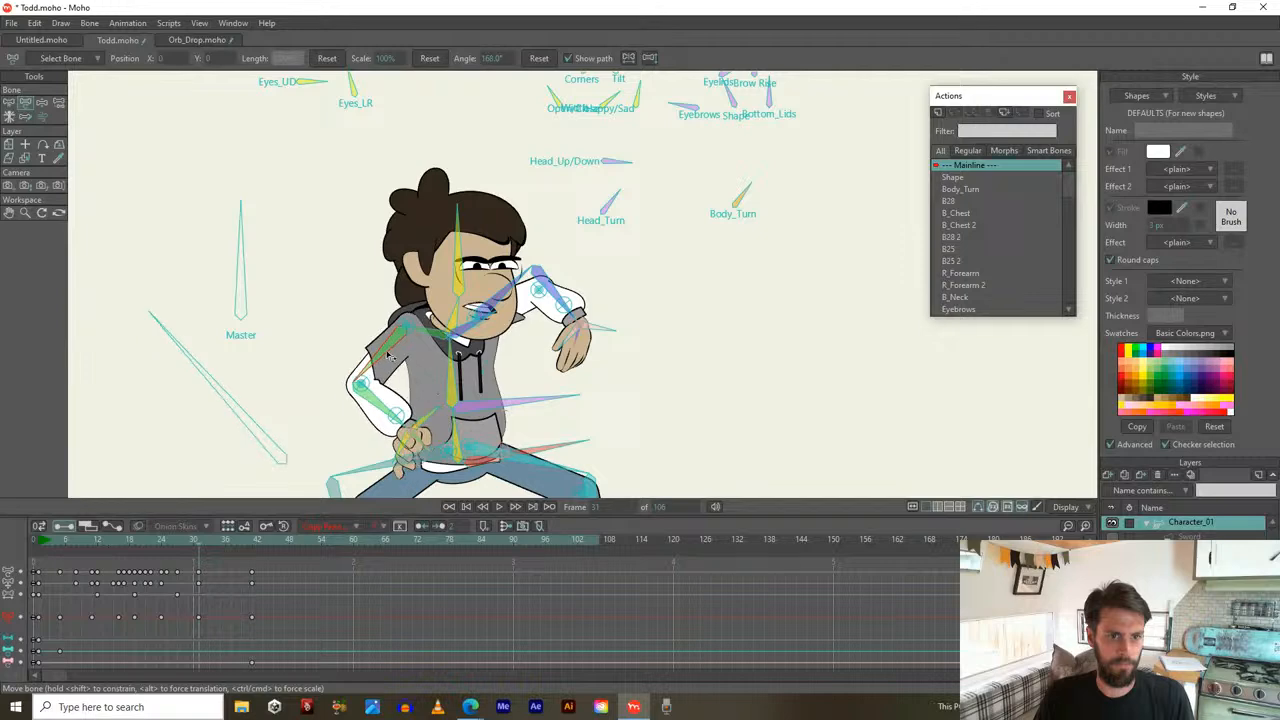
At frame 31, lower the left elbow below the chest and extend the forearm forward with the hand level
drag(512, 290, 516, 350)
click(527, 404)
mouse_move(529, 394)
mouse_down()
mouse_move(545, 420)
mouse_move(546, 377)
mouse_move(530, 381)
mouse_move(543, 375)
mouse_up()
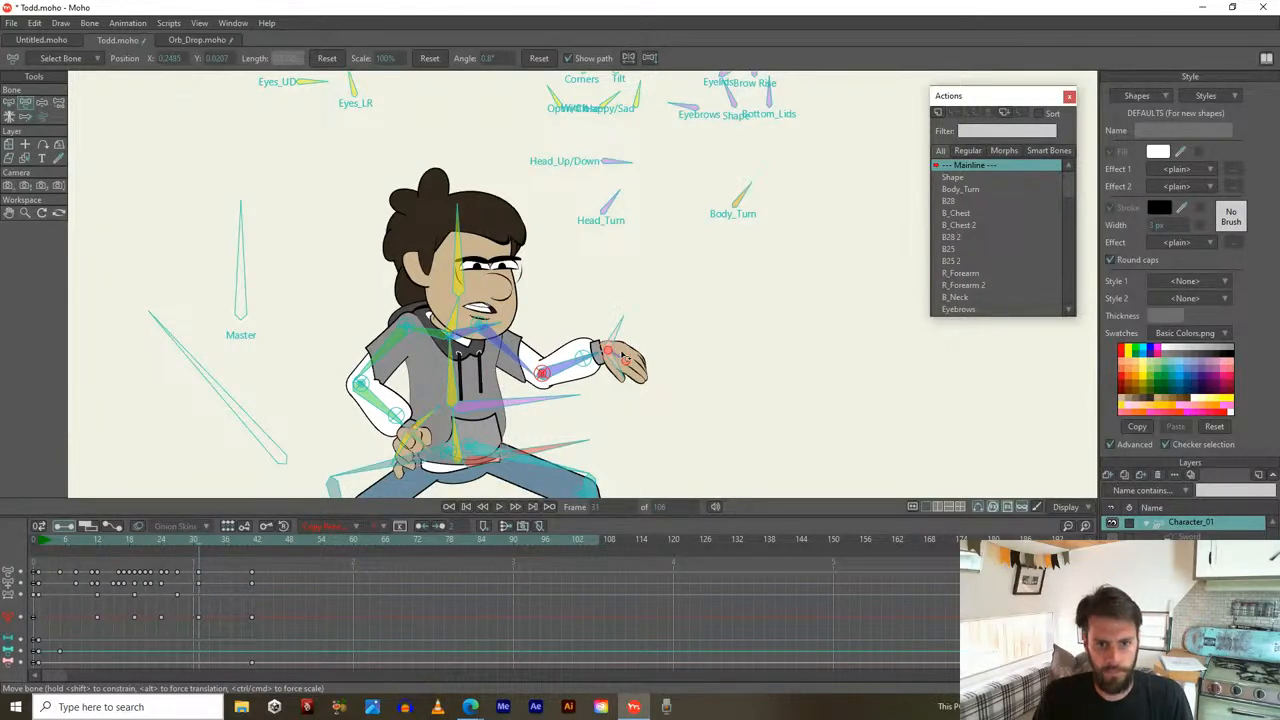
drag(625, 352, 630, 336)
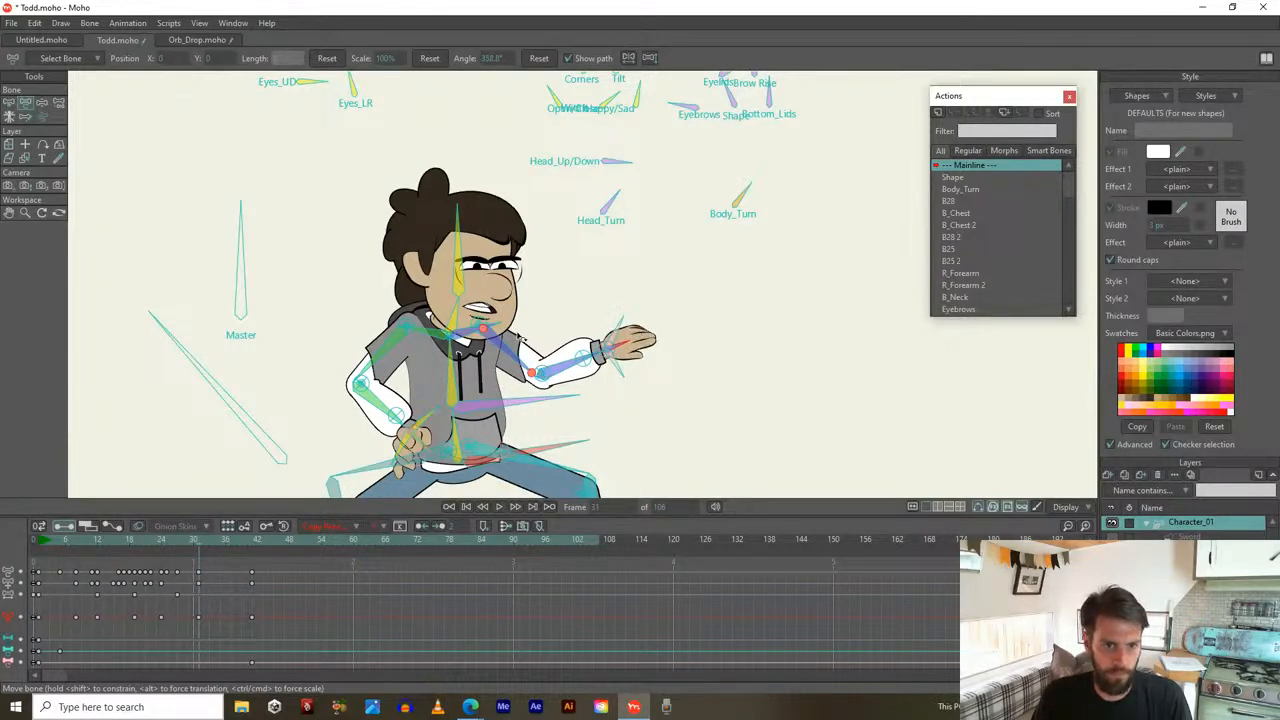
At frame 31, raise the right elbow behind the shoulder and fold the forearm in so the hand rests before the chest
drag(421, 356, 478, 300)
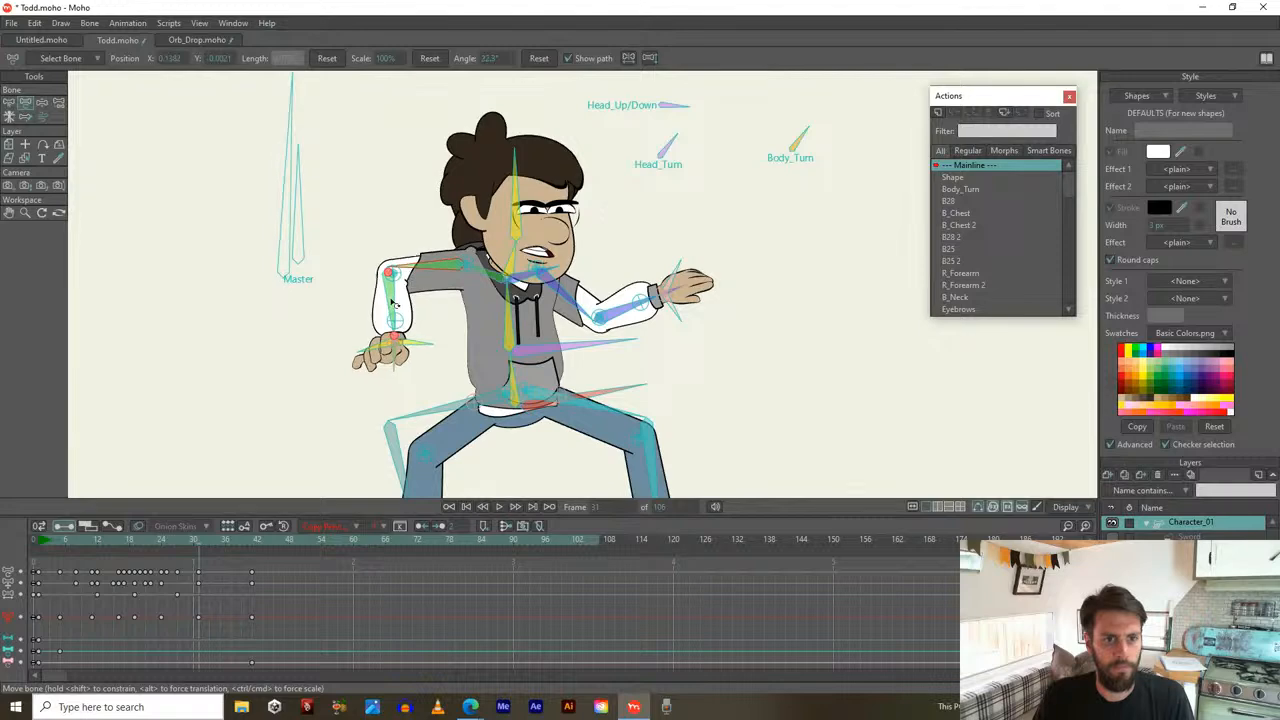
drag(416, 282, 423, 290)
drag(338, 357, 371, 400)
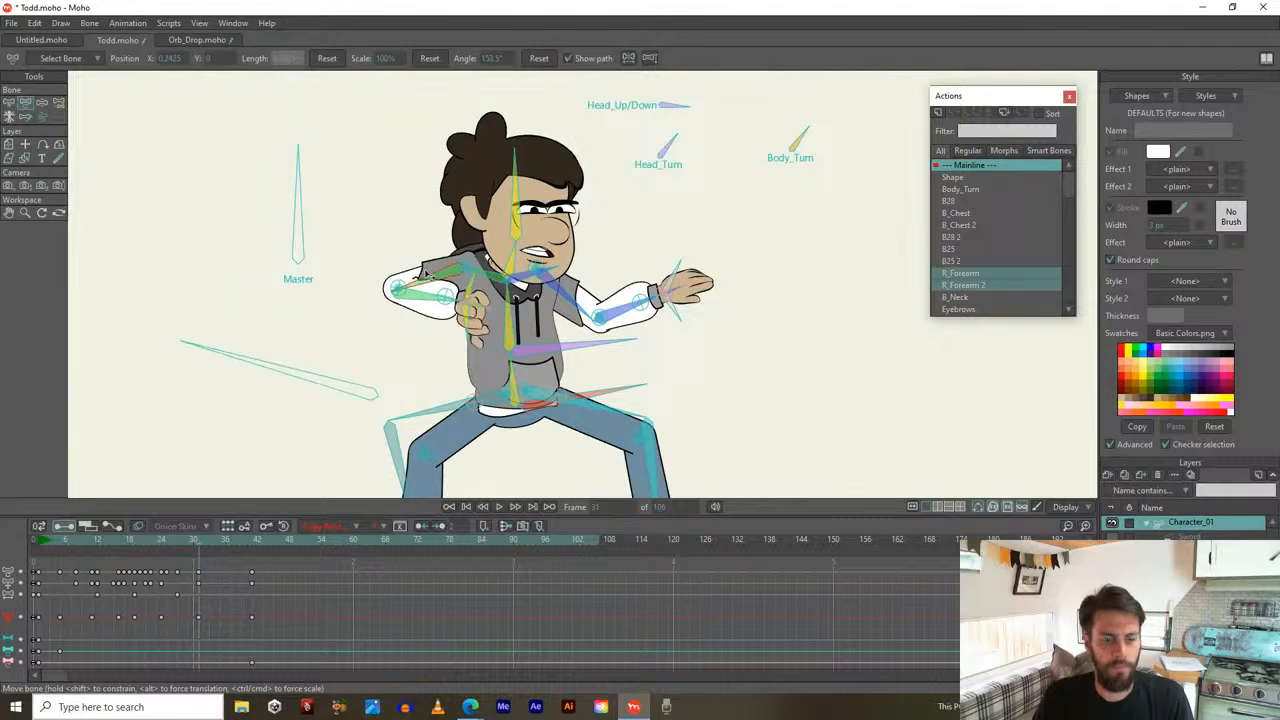
scroll(395, 343, down, 2)
drag(214, 539, 200, 486)
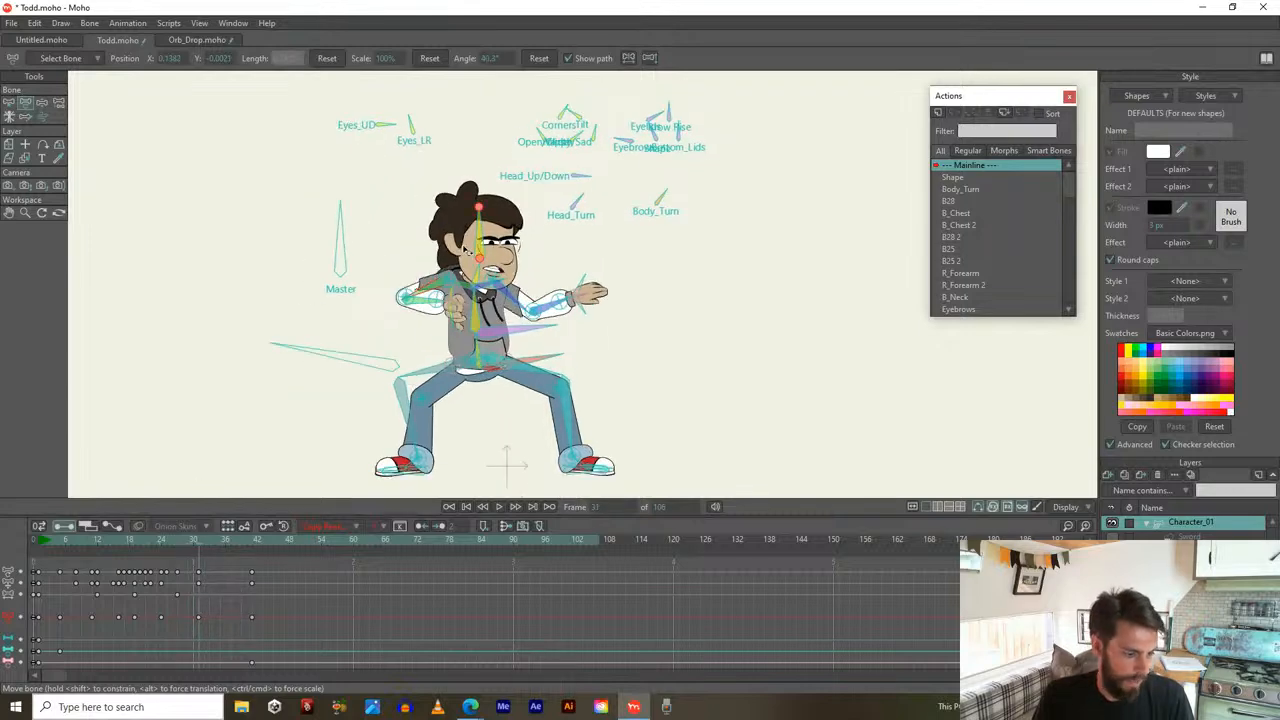
At frame 31, raise the left elbow forward and fold the forearm back so the hand hangs in front of the chest
scroll(480, 318, up, 5)
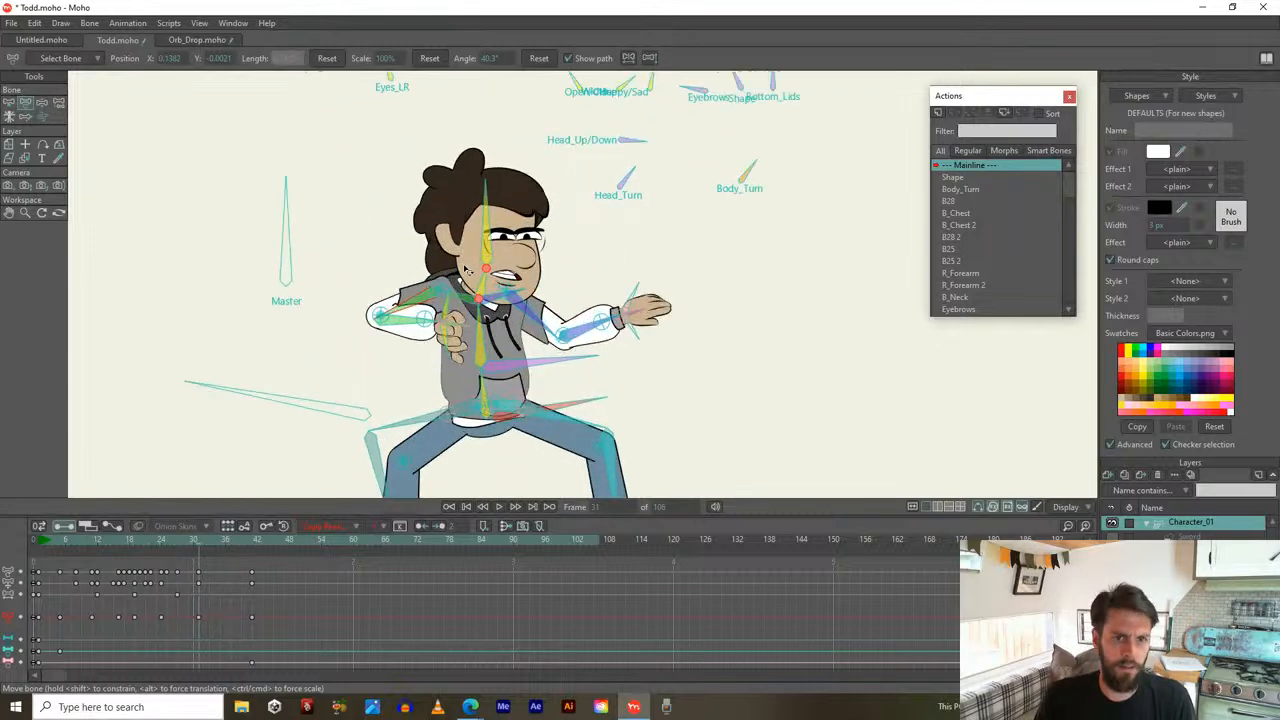
drag(547, 320, 562, 299)
drag(646, 268, 571, 333)
drag(595, 308, 500, 325)
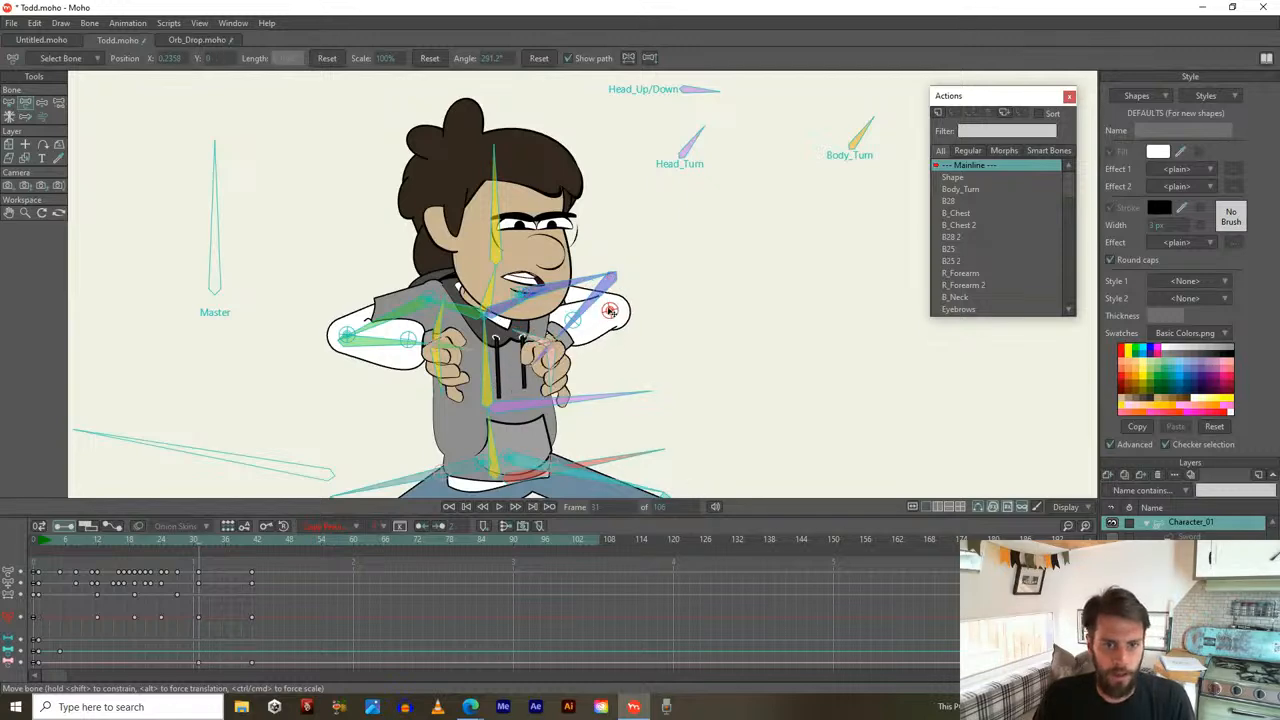
scroll(603, 313, down, 2)
scroll(541, 285, down, 1)
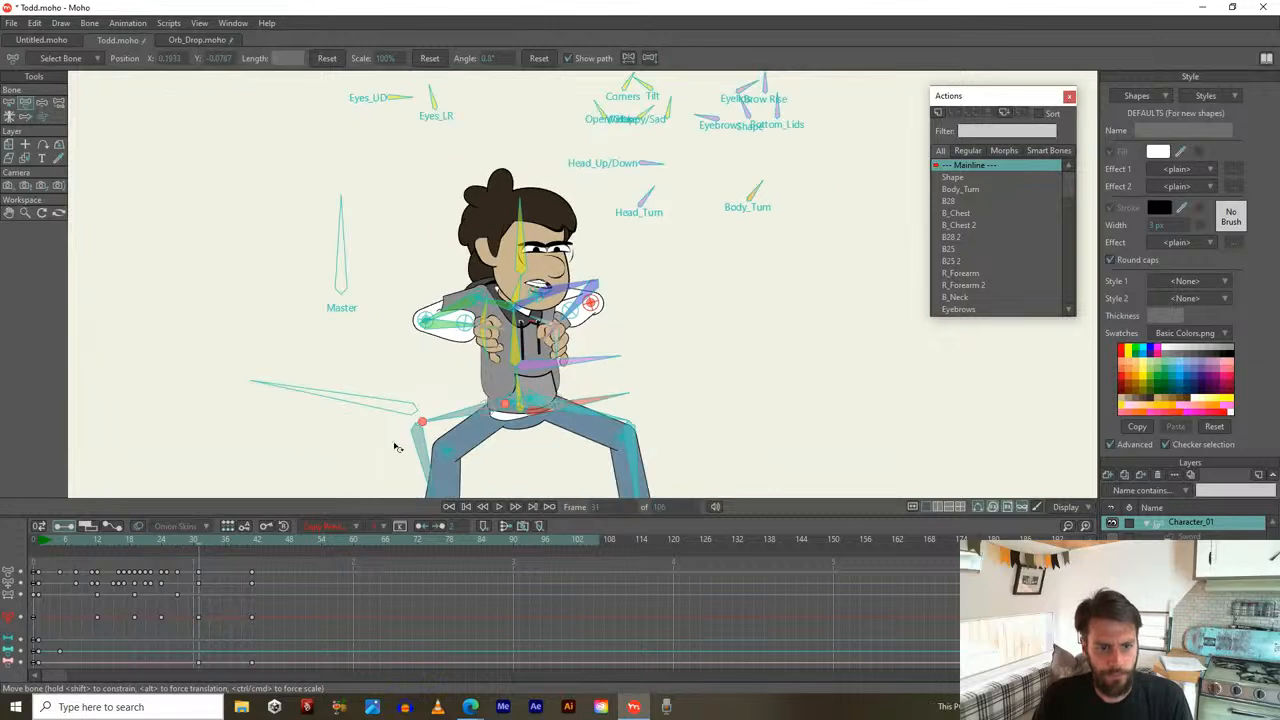
Examine the camera keyframes and how the camera framing changes around frames 44 to 47
drag(195, 538, 268, 528)
scroll(348, 356, down, 2)
scroll(352, 357, down, 5)
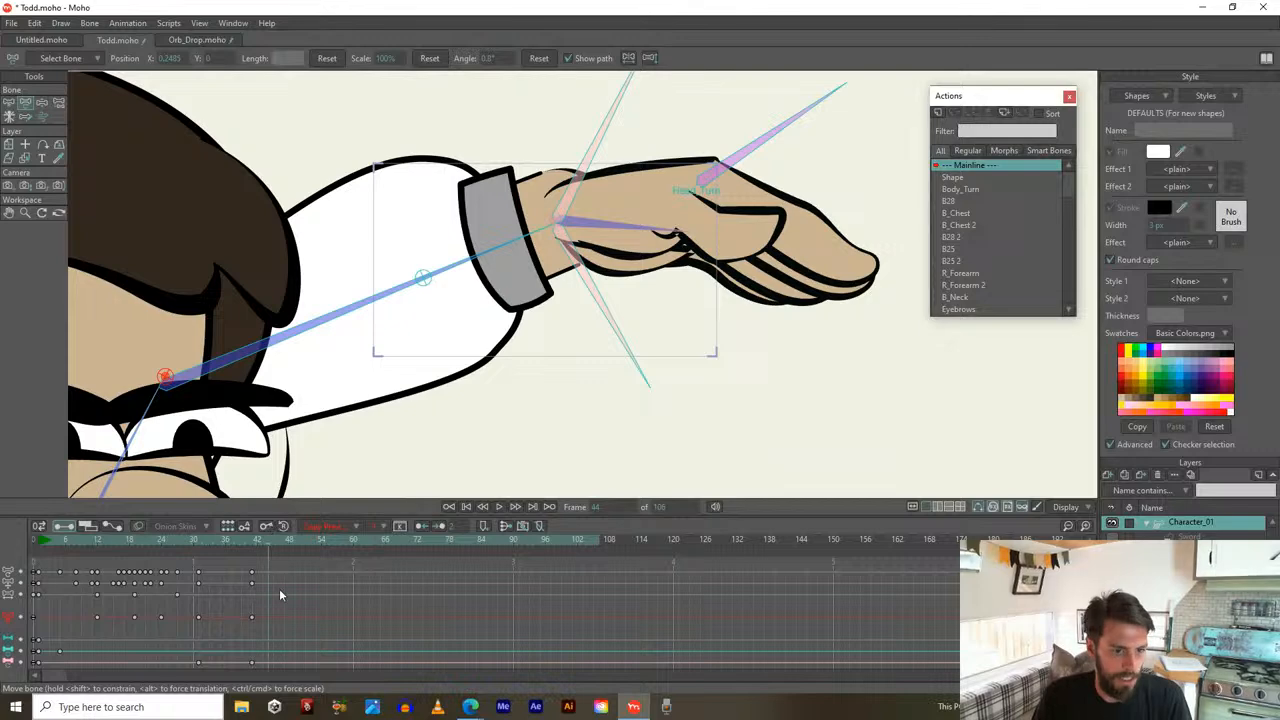
click(292, 632)
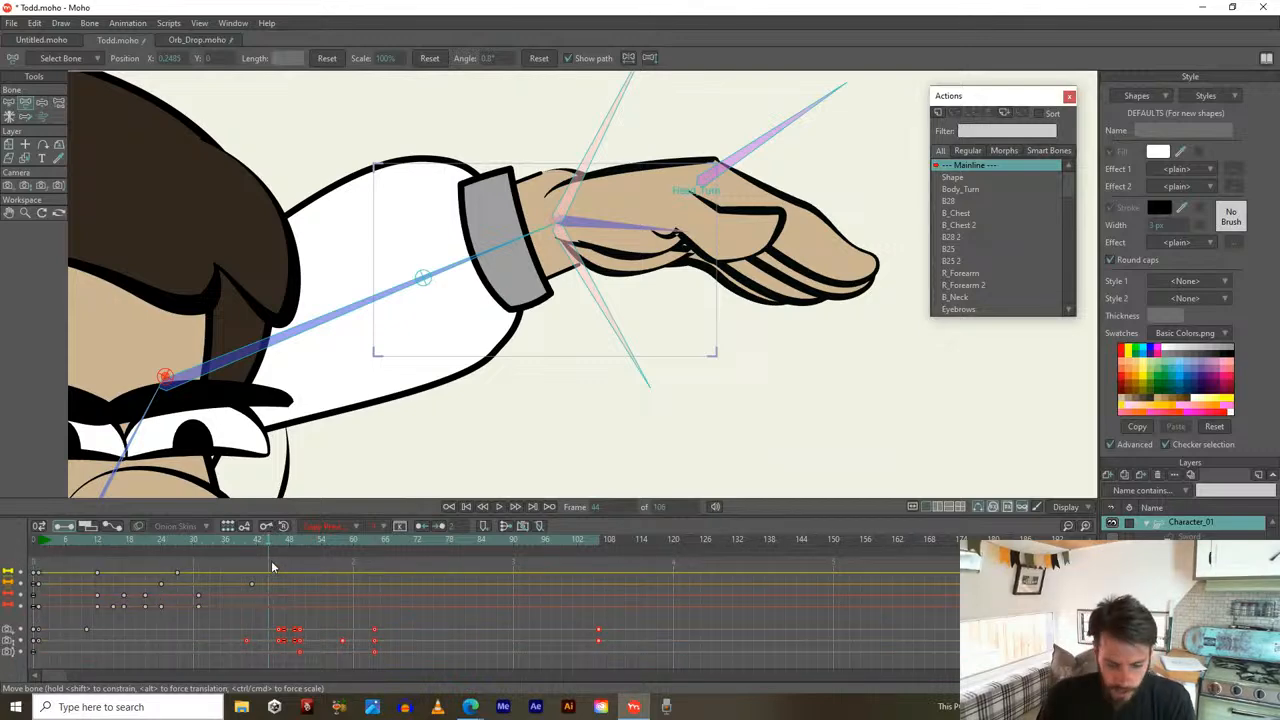
key(Right)
key(Right)
scroll(410, 363, down, 6)
drag(412, 361, 498, 187)
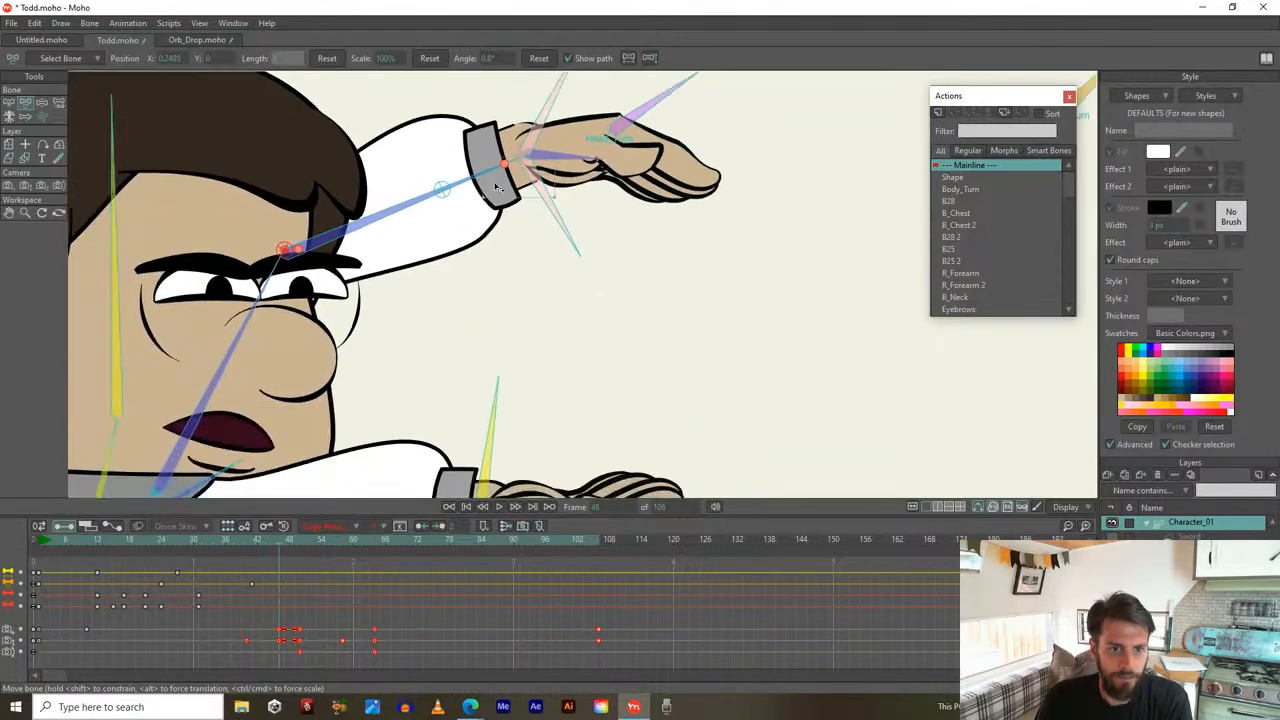
scroll(497, 188, up, 5)
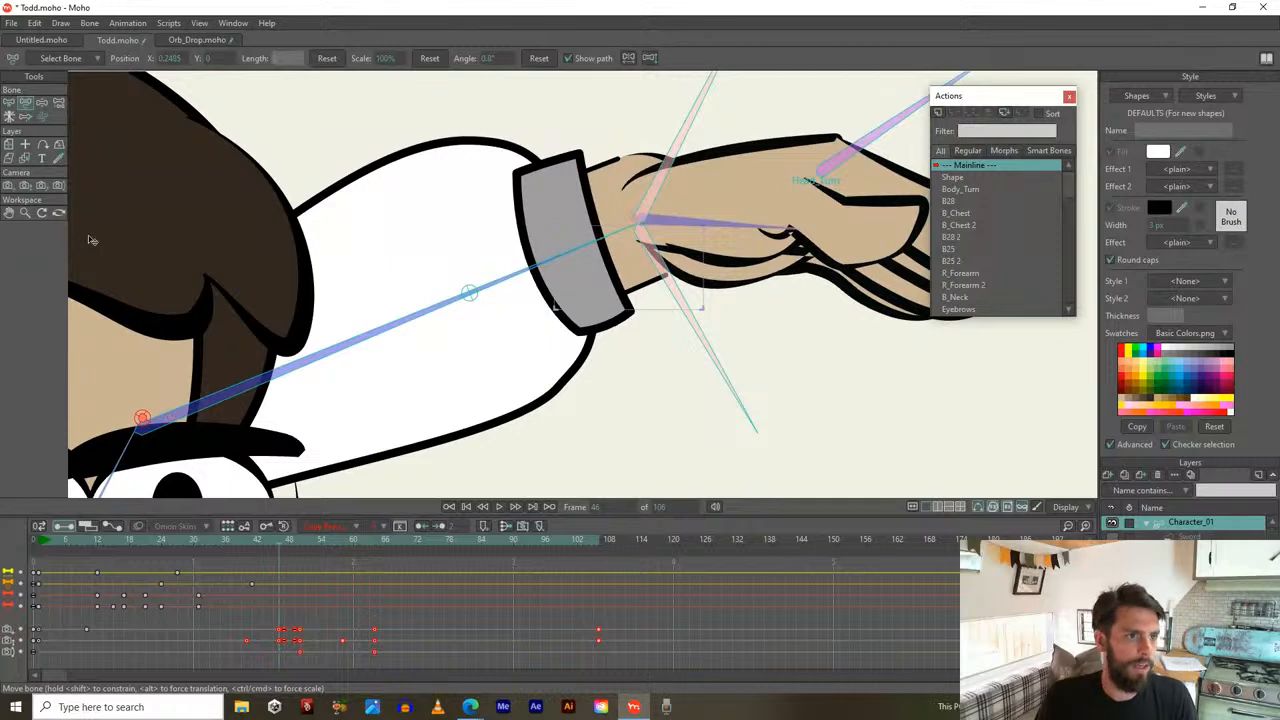
click(9, 186)
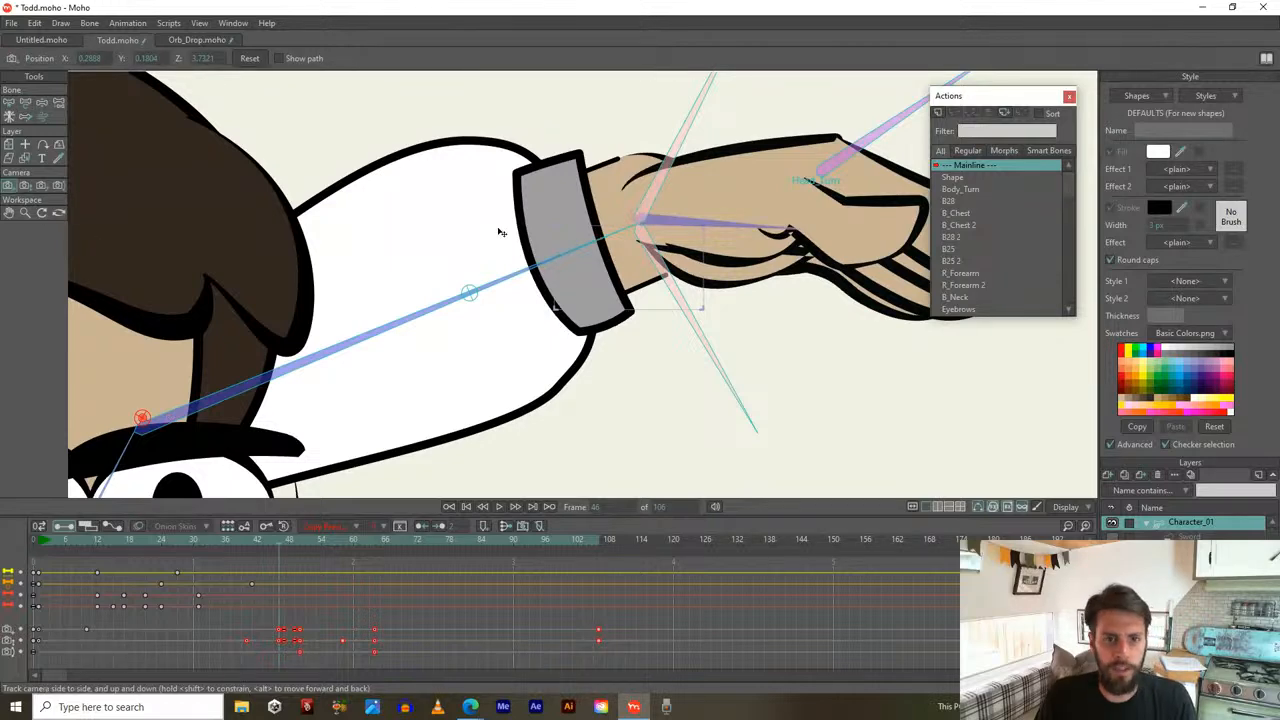
scroll(500, 232, up, 5)
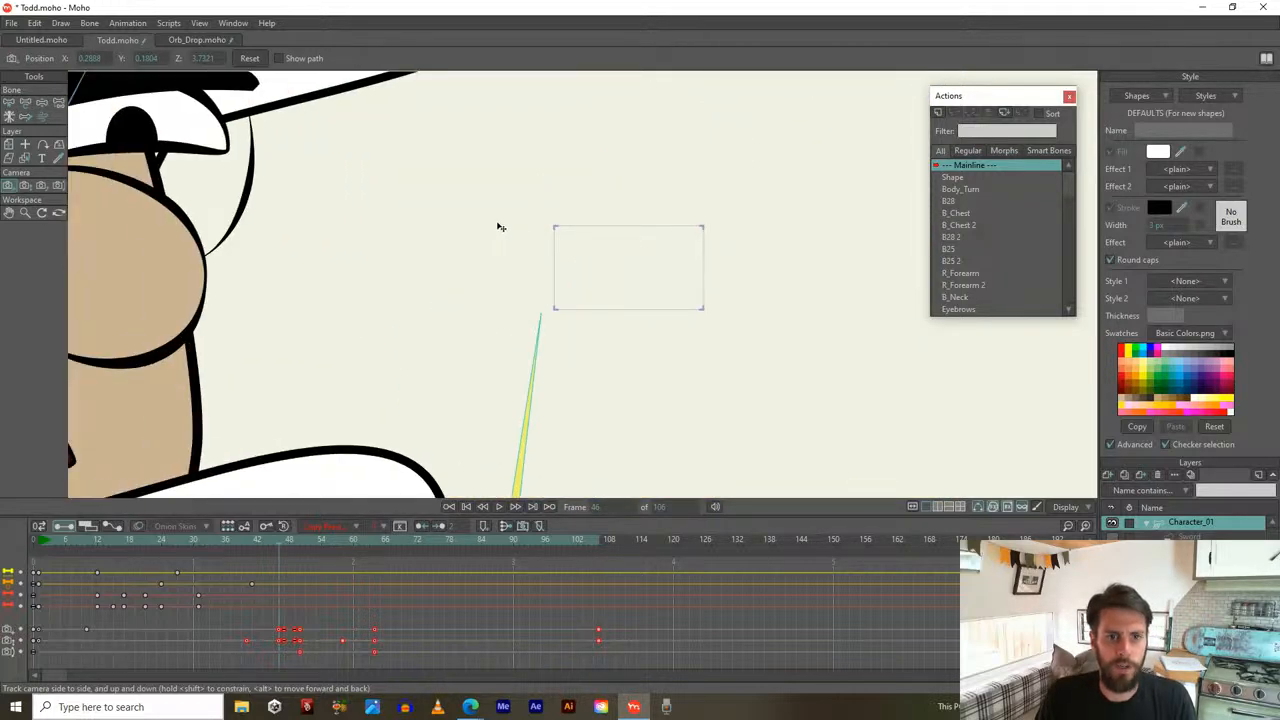
scroll(500, 227, down, 5)
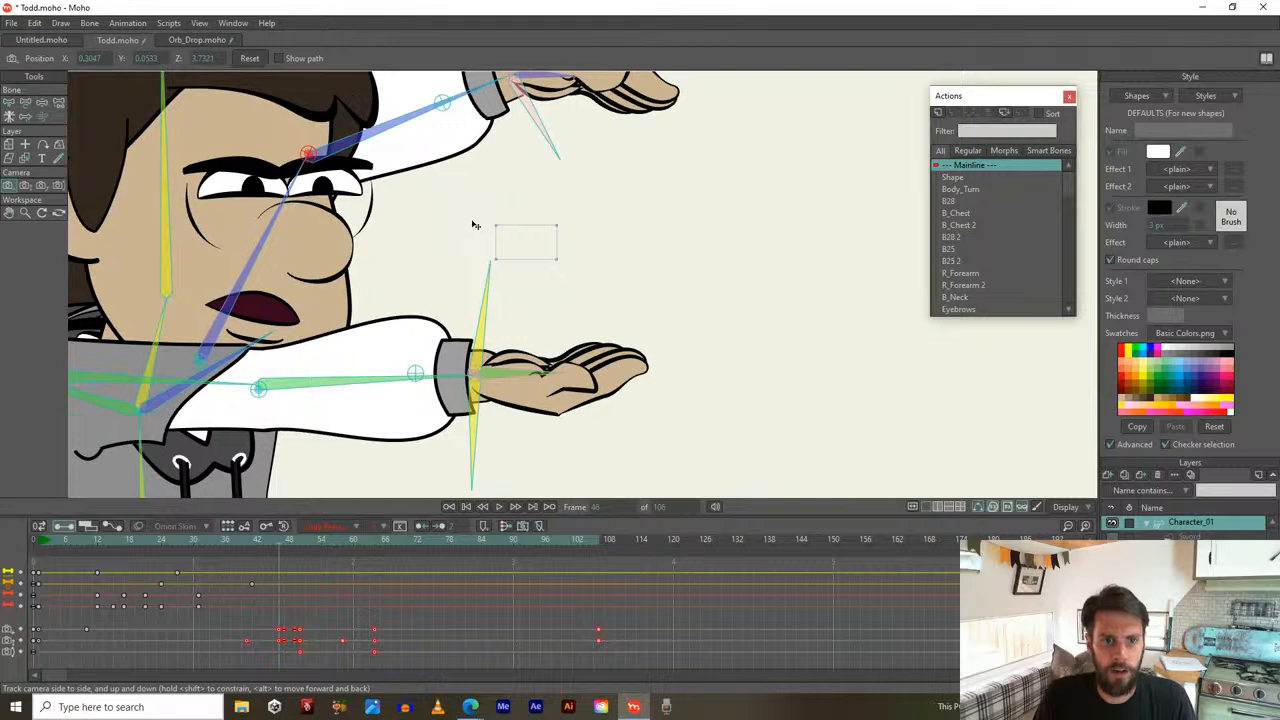
scroll(475, 225, down, 8)
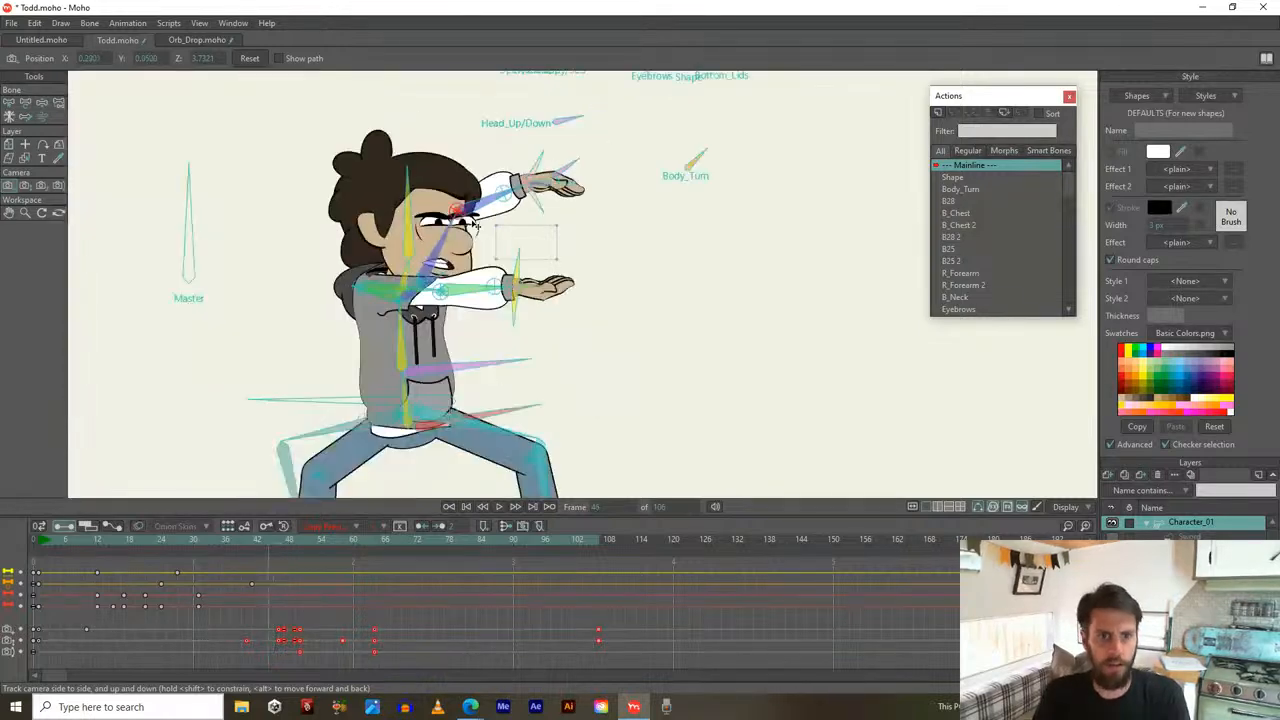
scroll(475, 225, up, 8)
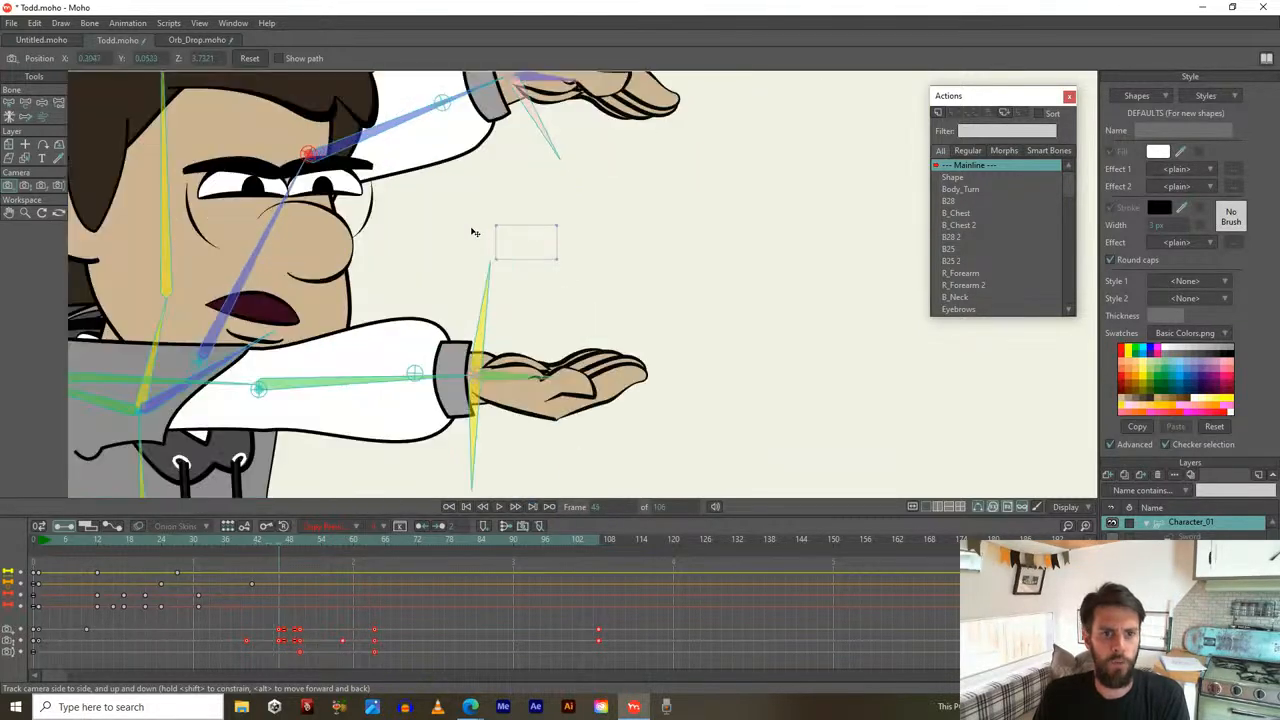
key(Left)
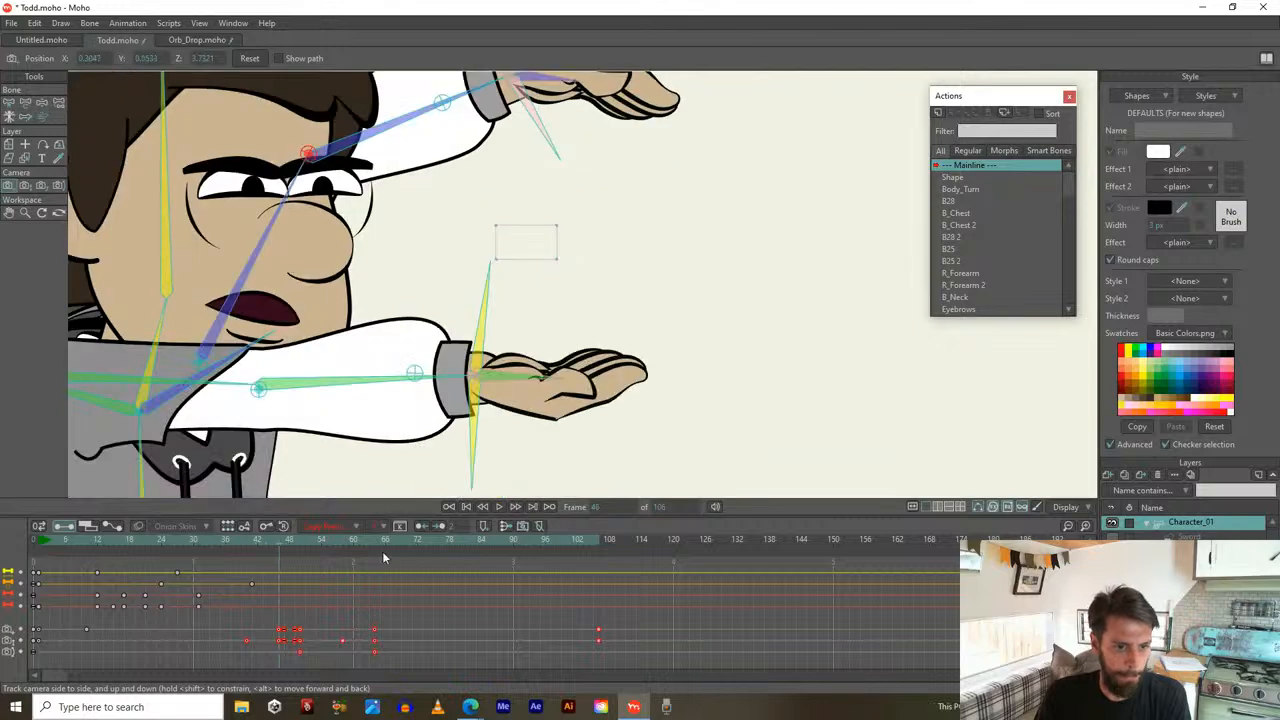
key(Right)
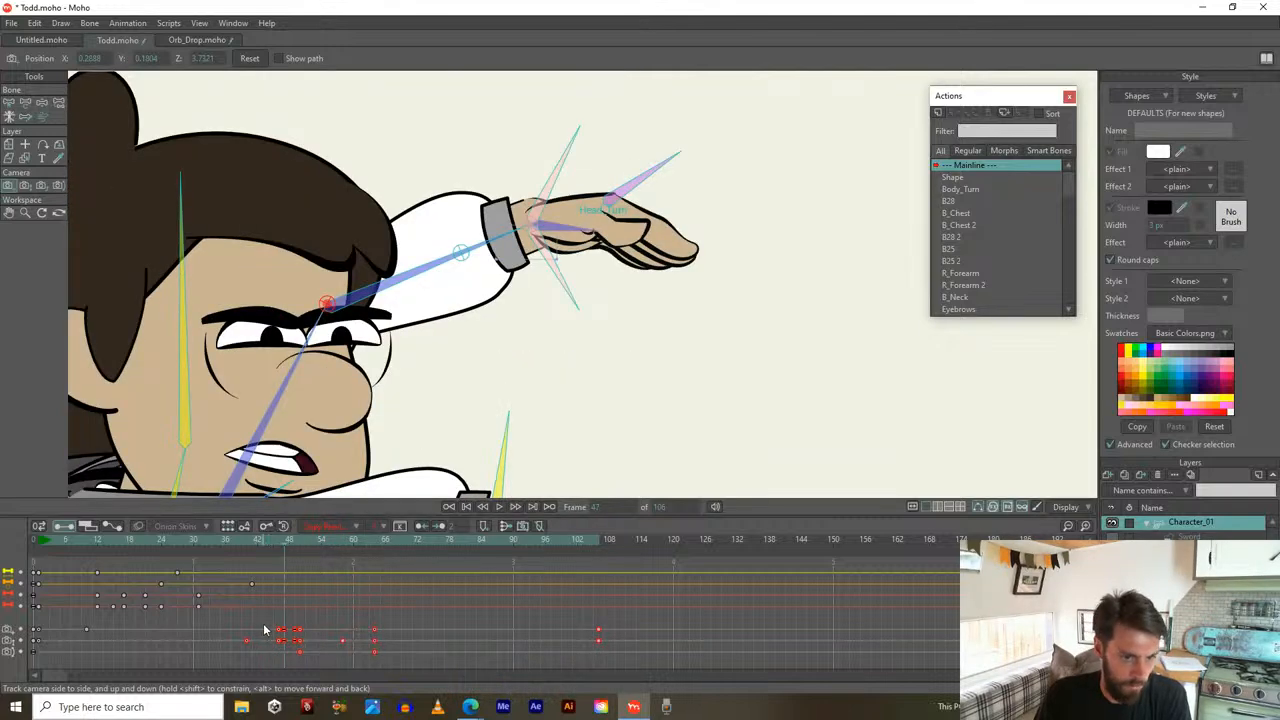
Select the camera keyframes at frame 47 and set their interpolation to Linear
drag(278, 650, 280, 651)
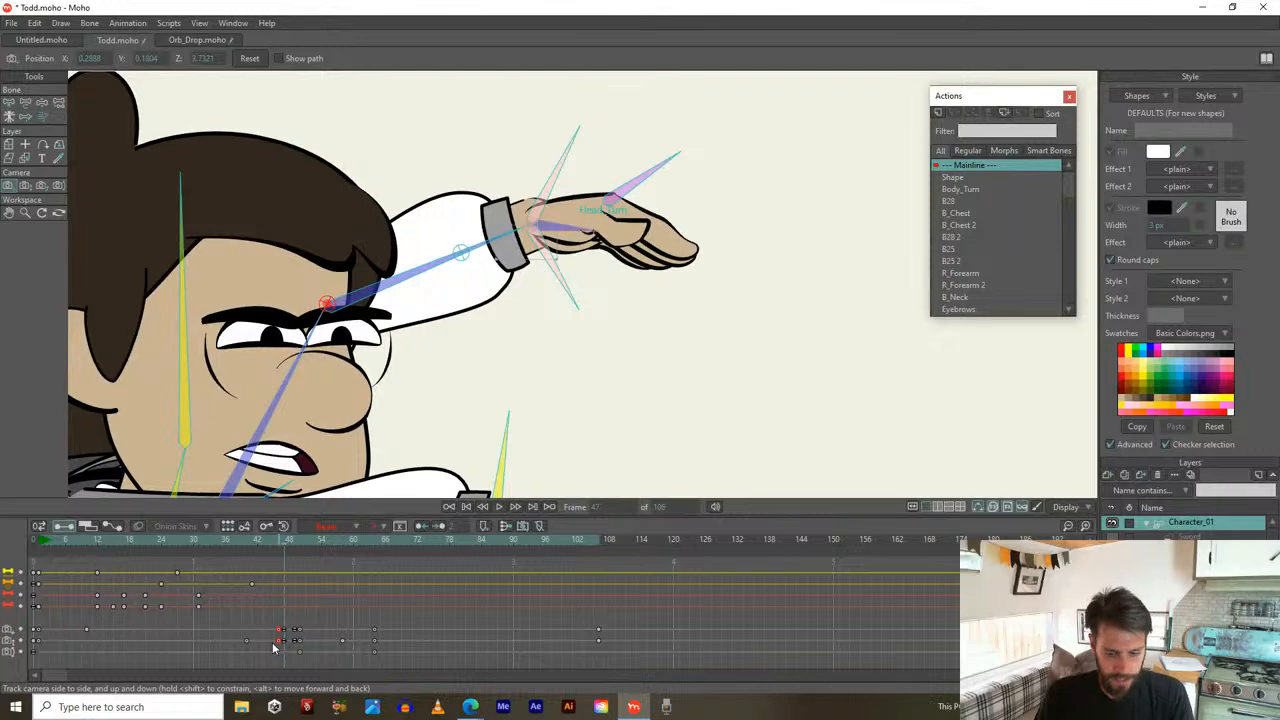
key(Left)
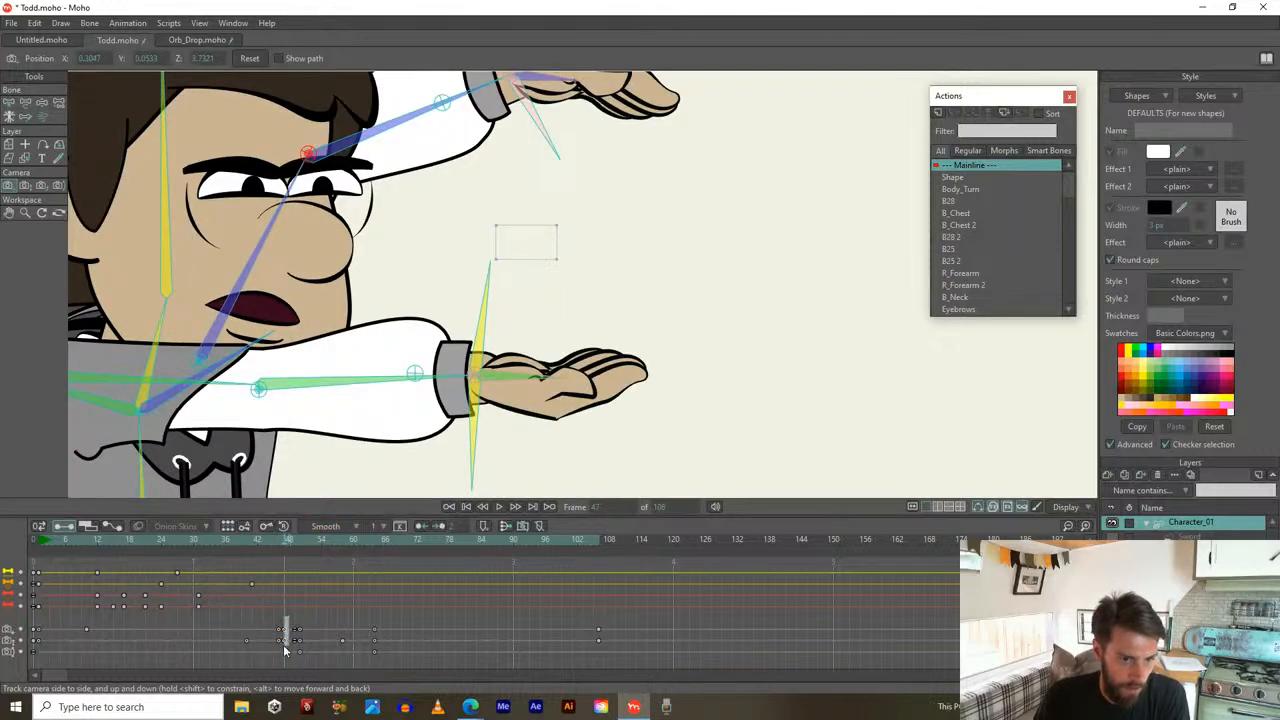
click(326, 526)
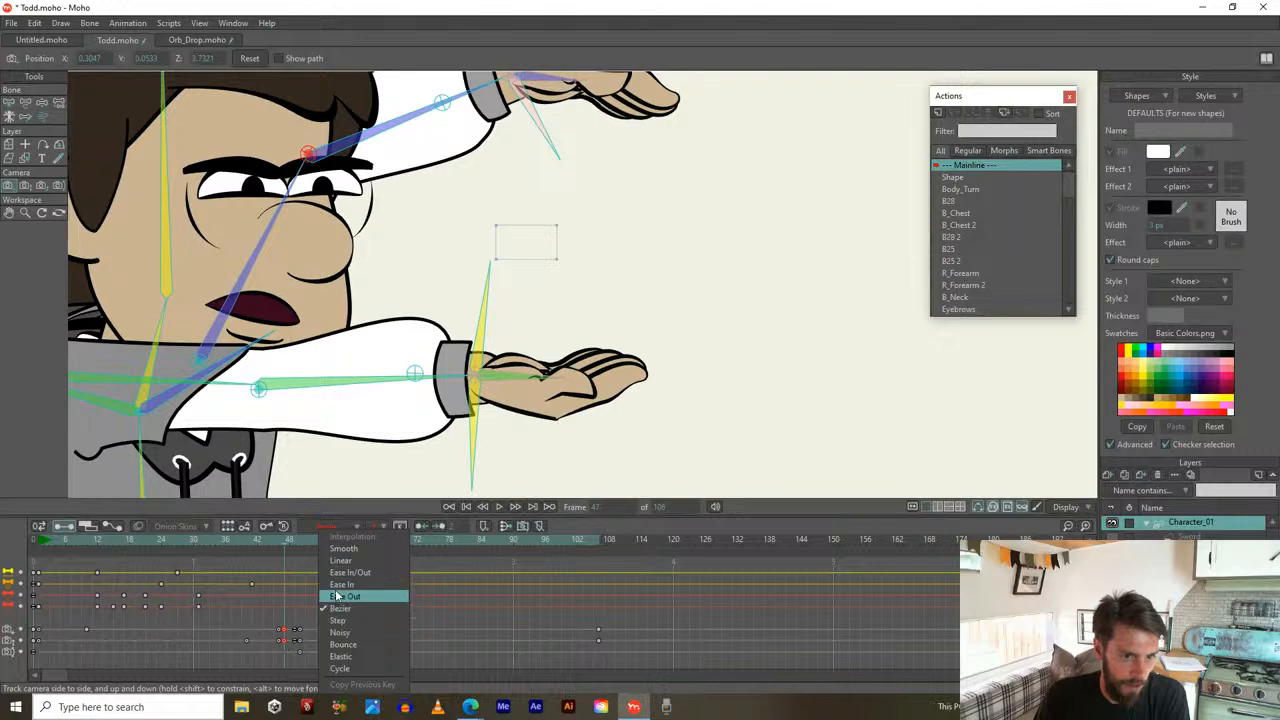
click(341, 561)
Step through the frames around the camera cut and play back the animation to review the timing
key(Right)
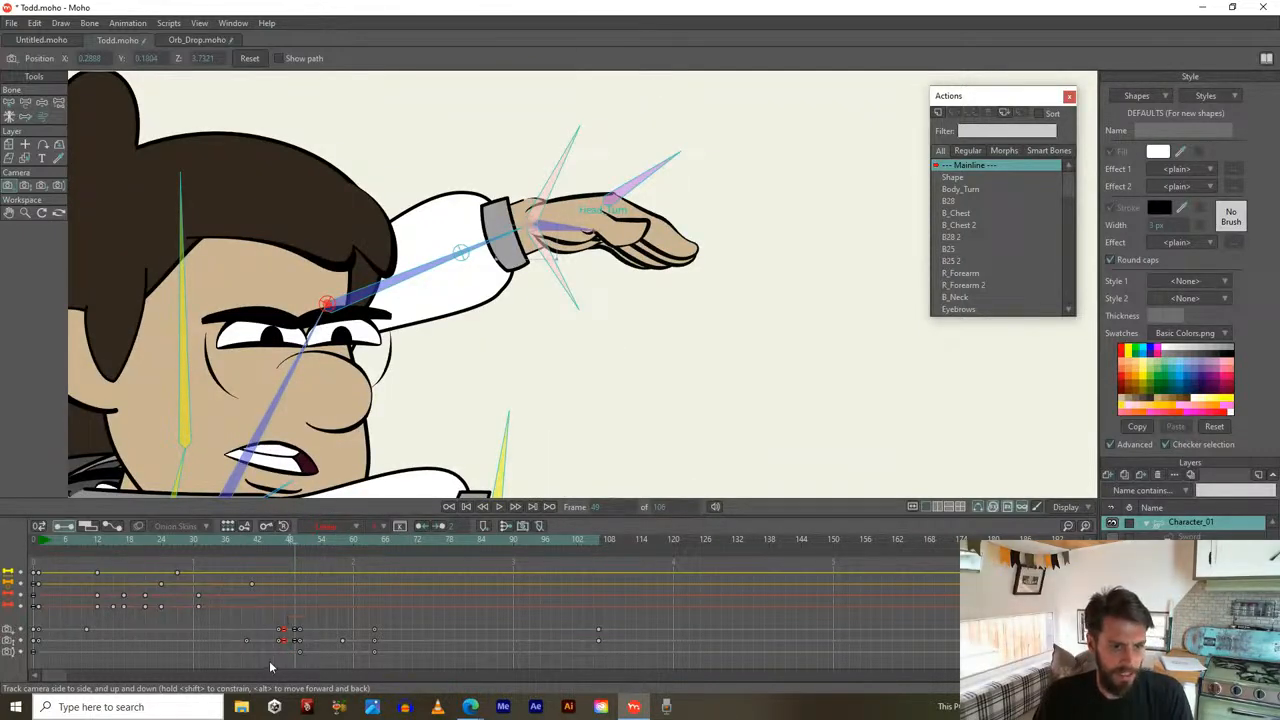
key(Left)
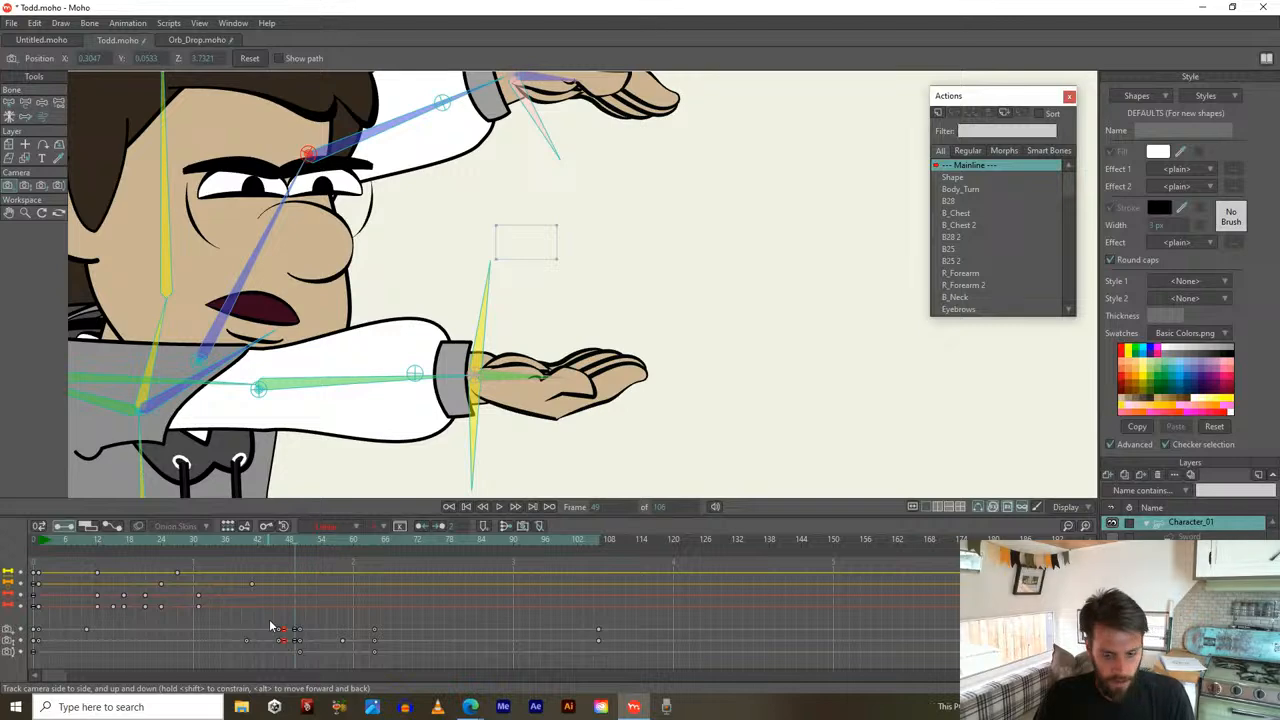
key(Right)
key(space)
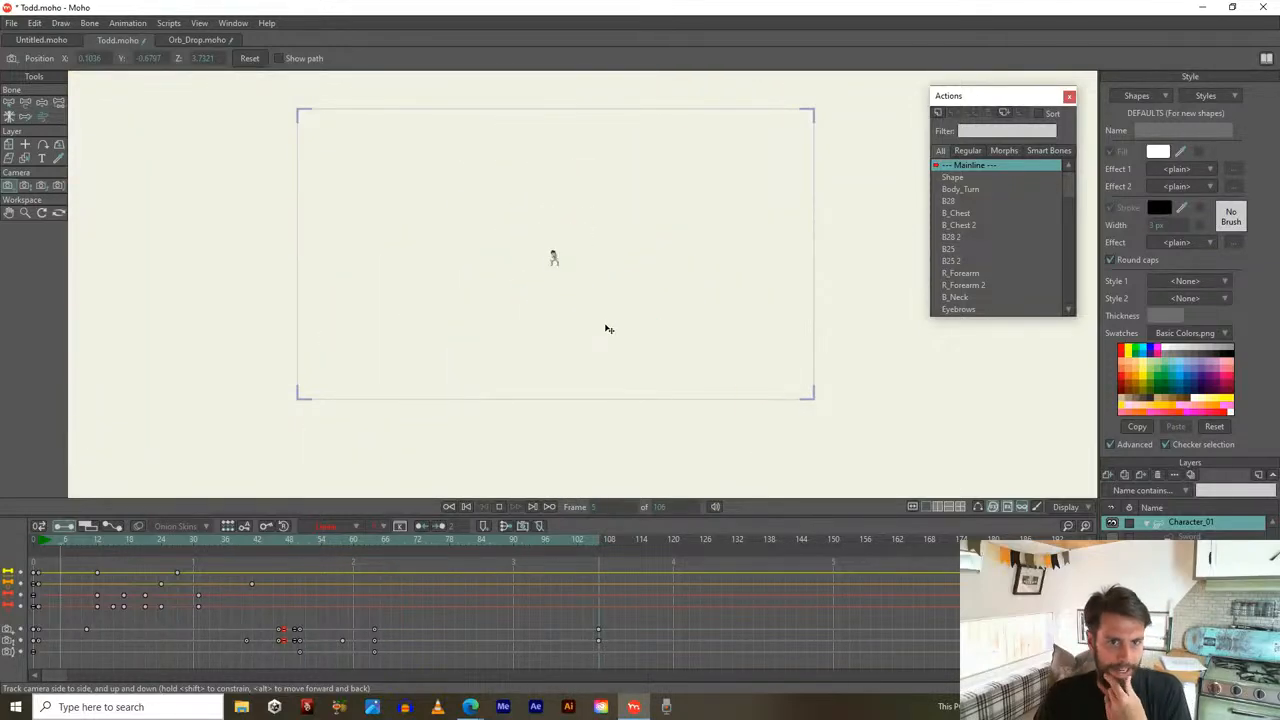
key(space)
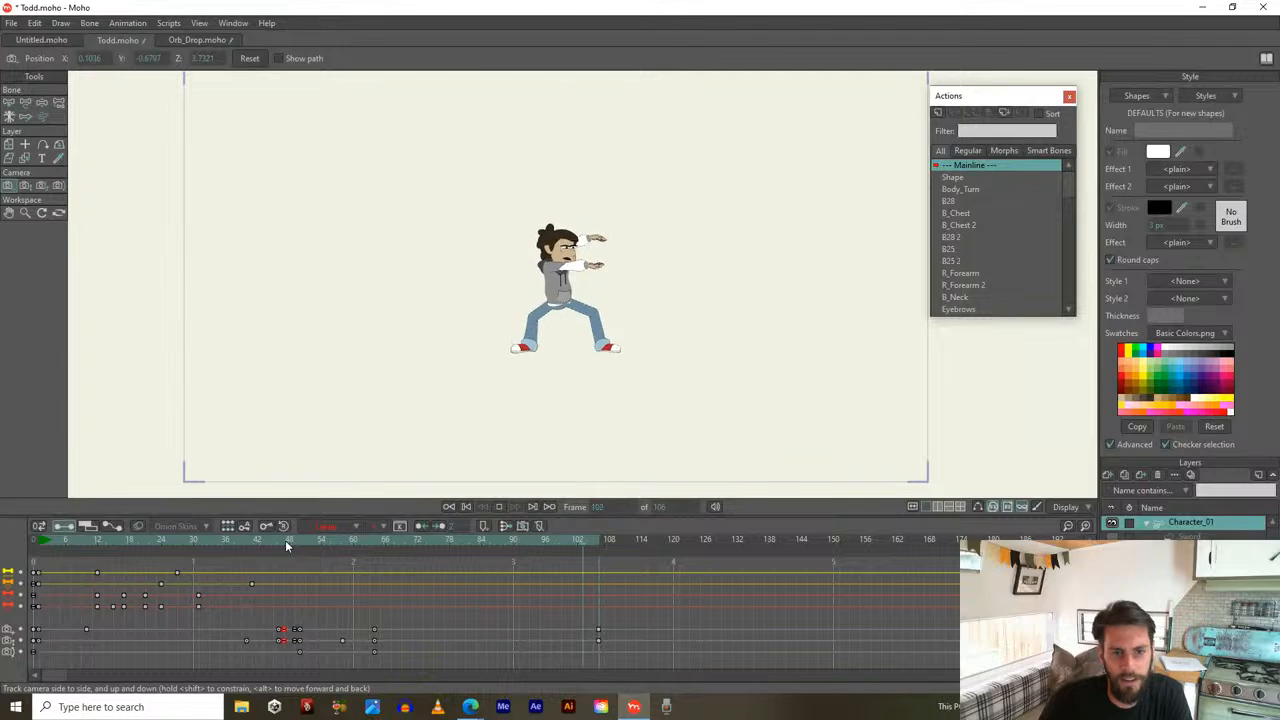
key(space)
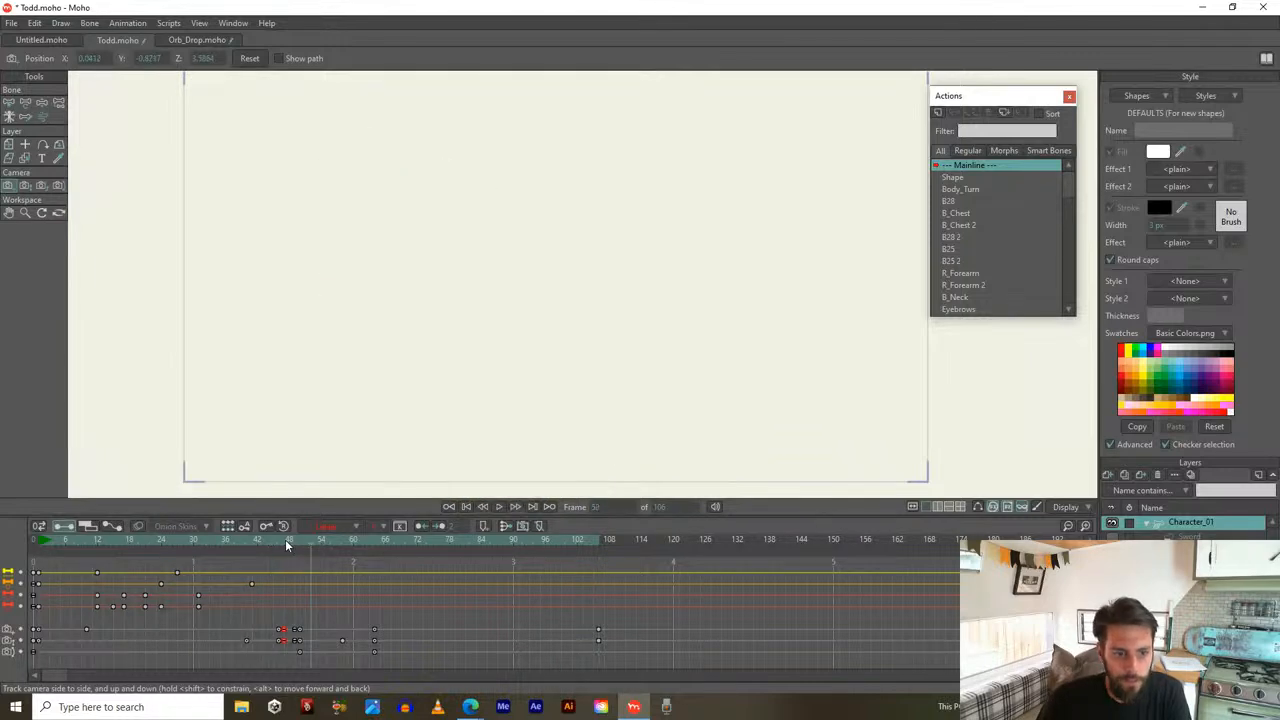
Freeze the pose of the Character_01 layer at frame 64
drag(285, 539, 374, 548)
scroll(374, 601, down, 3)
click(1187, 536)
click(1186, 526)
key(ctrl+f)
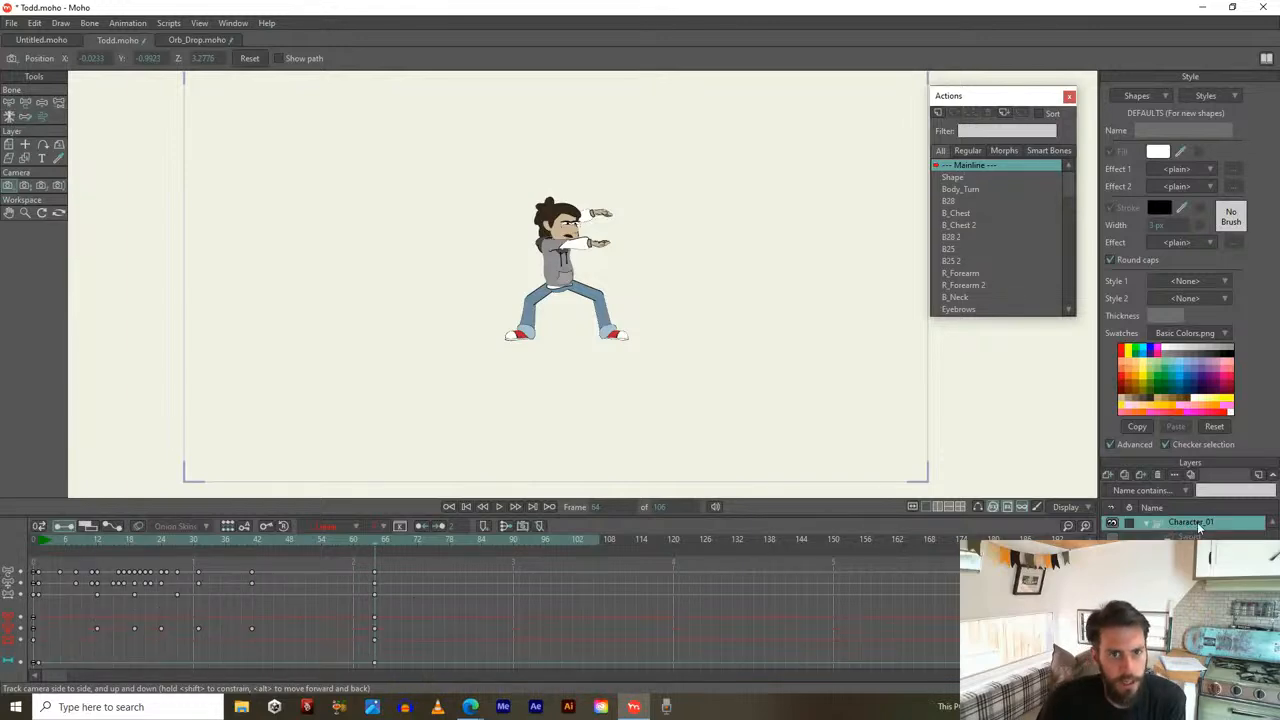
Raise Todd's hip bone slightly at frame 67
click(387, 539)
click(390, 539)
scroll(670, 285, up, 3)
click(980, 509)
scroll(676, 264, up, 4)
drag(564, 324, 636, 272)
drag(636, 345, 641, 295)
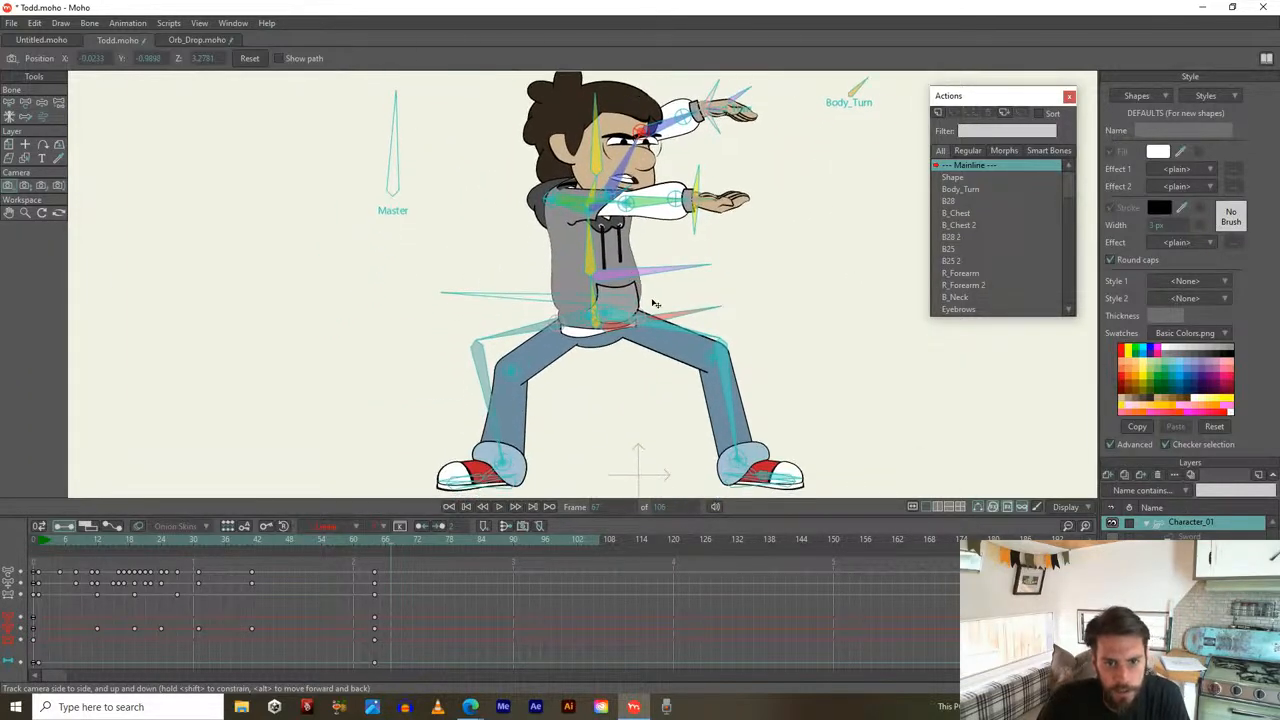
key(t)
click(670, 324)
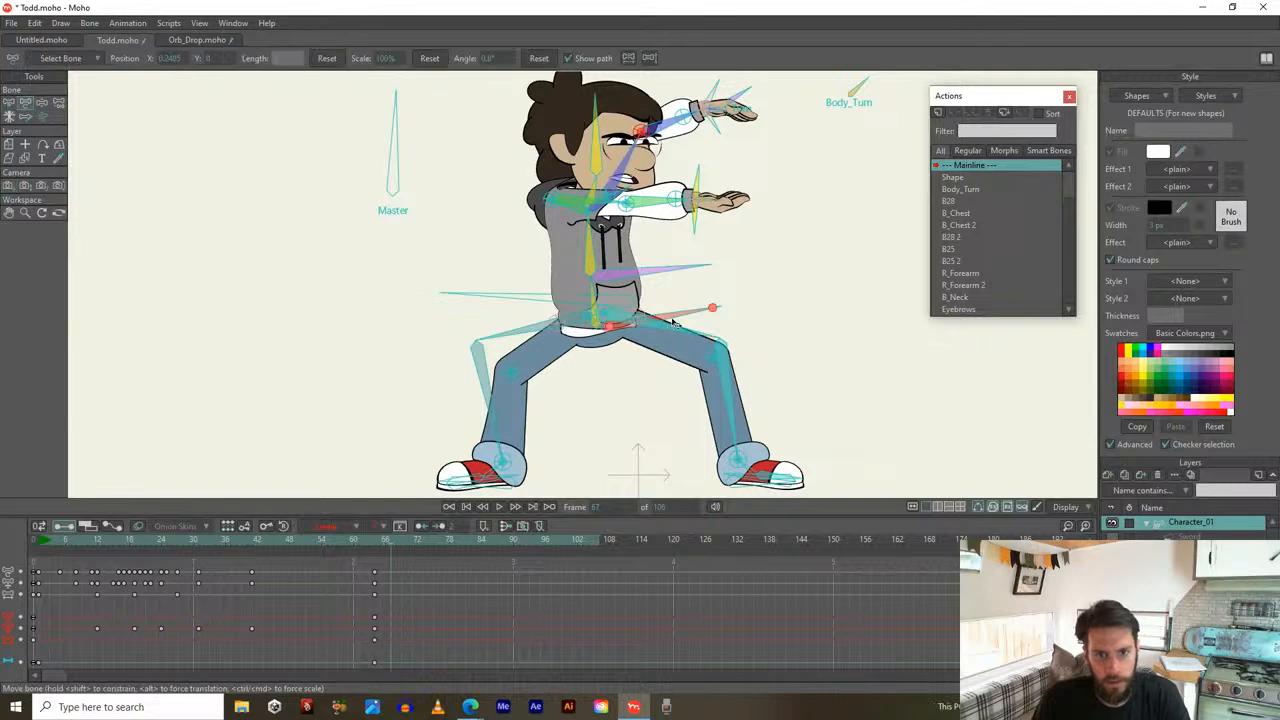
drag(666, 318, 688, 301)
Lean Todd's chest back slightly and tilt his neck and head backward at frame 67
drag(607, 238, 607, 225)
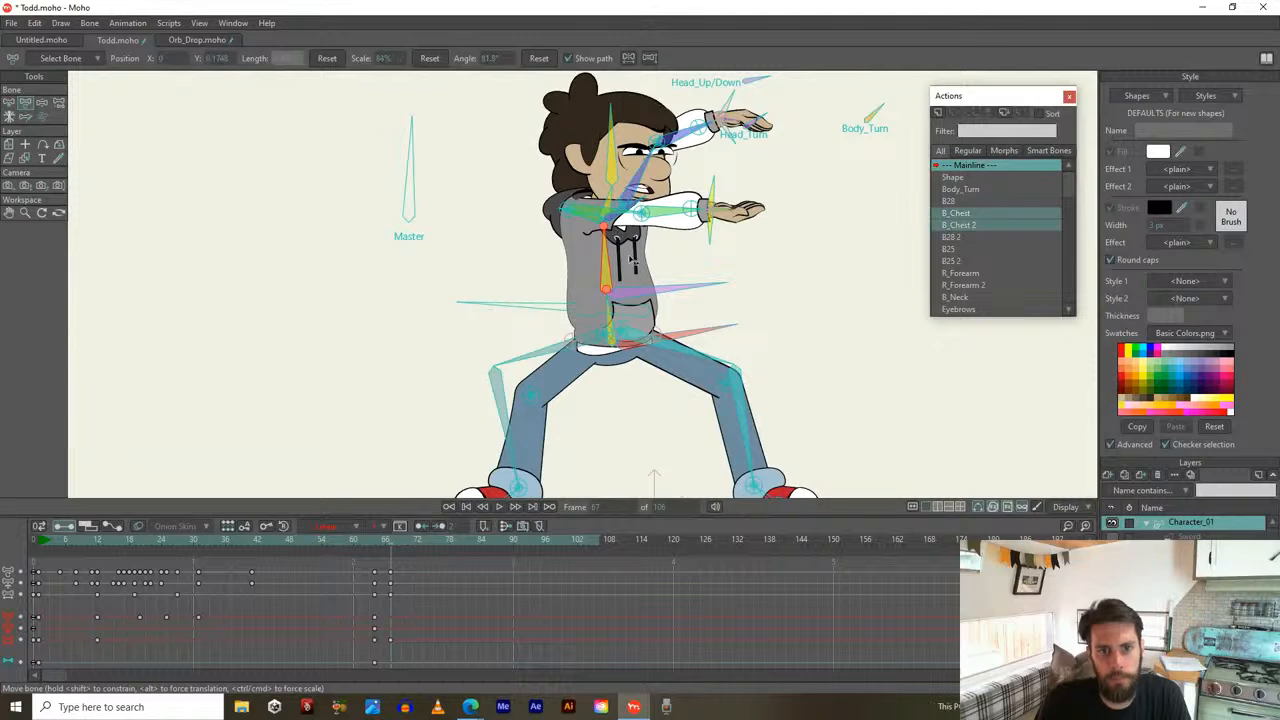
drag(814, 149, 808, 168)
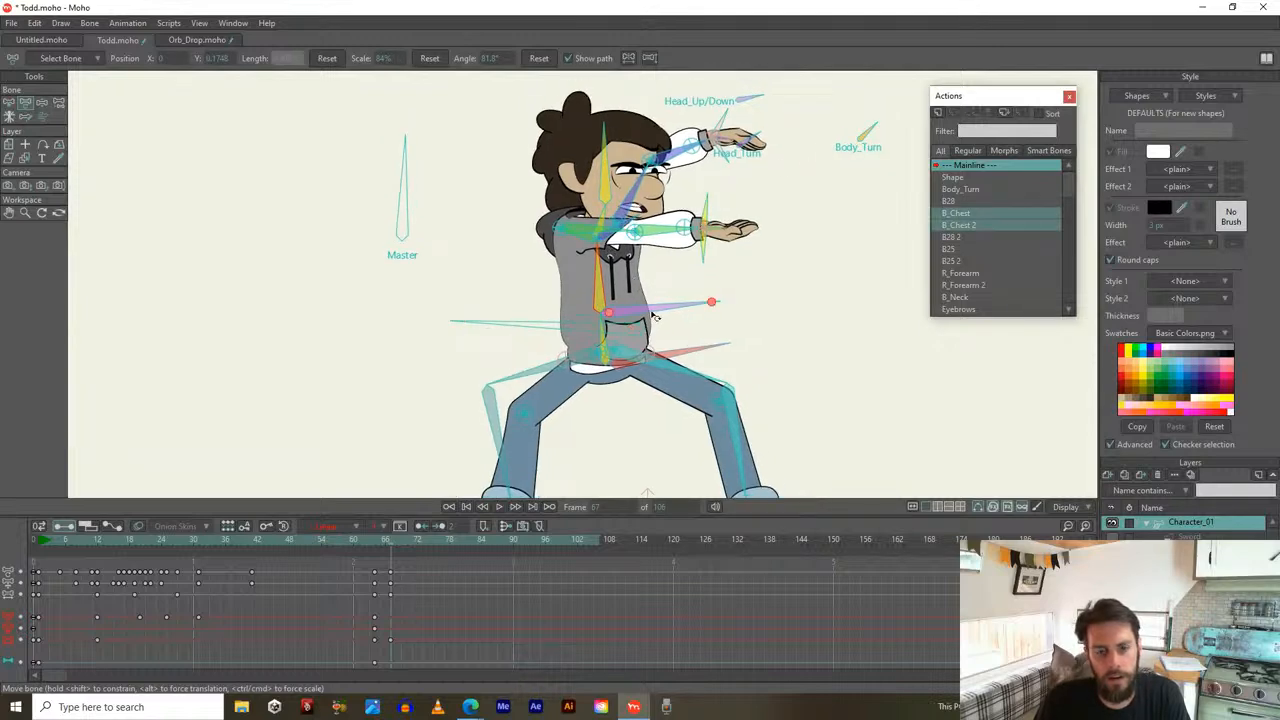
drag(593, 274, 591, 274)
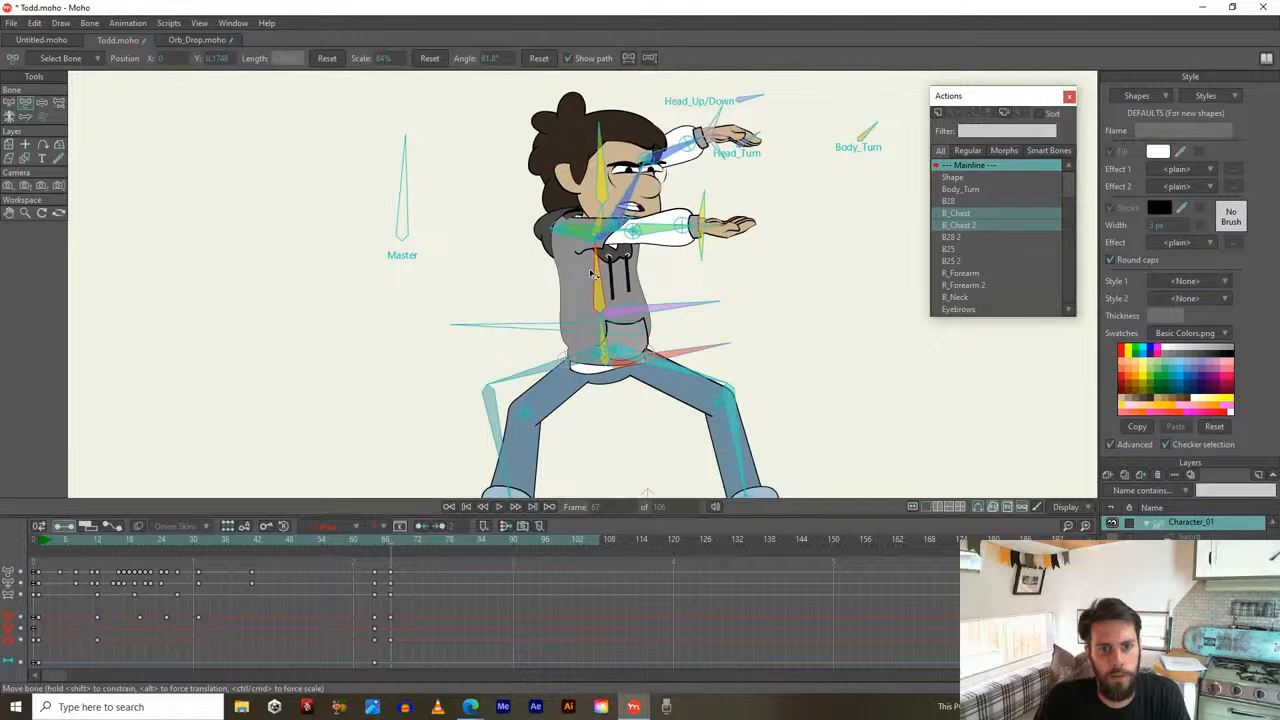
drag(700, 345, 702, 343)
drag(597, 222, 597, 176)
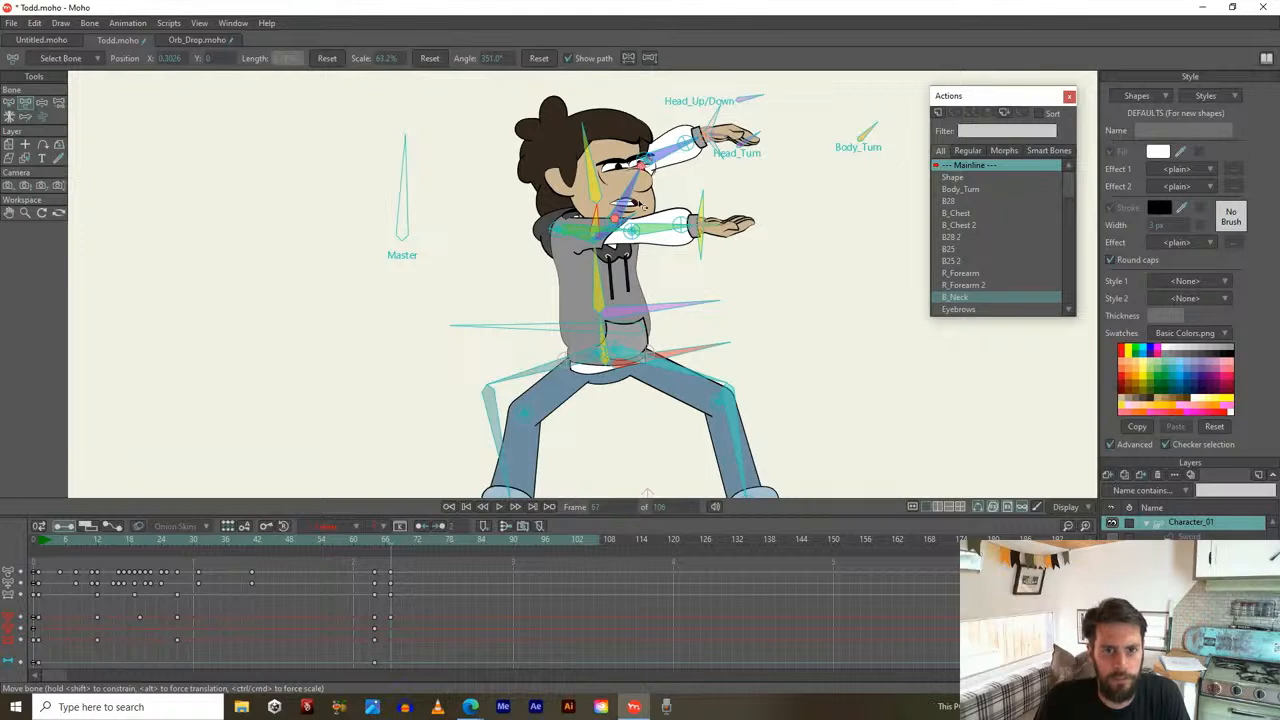
Raise the far arm and angle the near arm and forearm slightly downward at frame 67
drag(672, 152, 680, 130)
drag(625, 201, 665, 245)
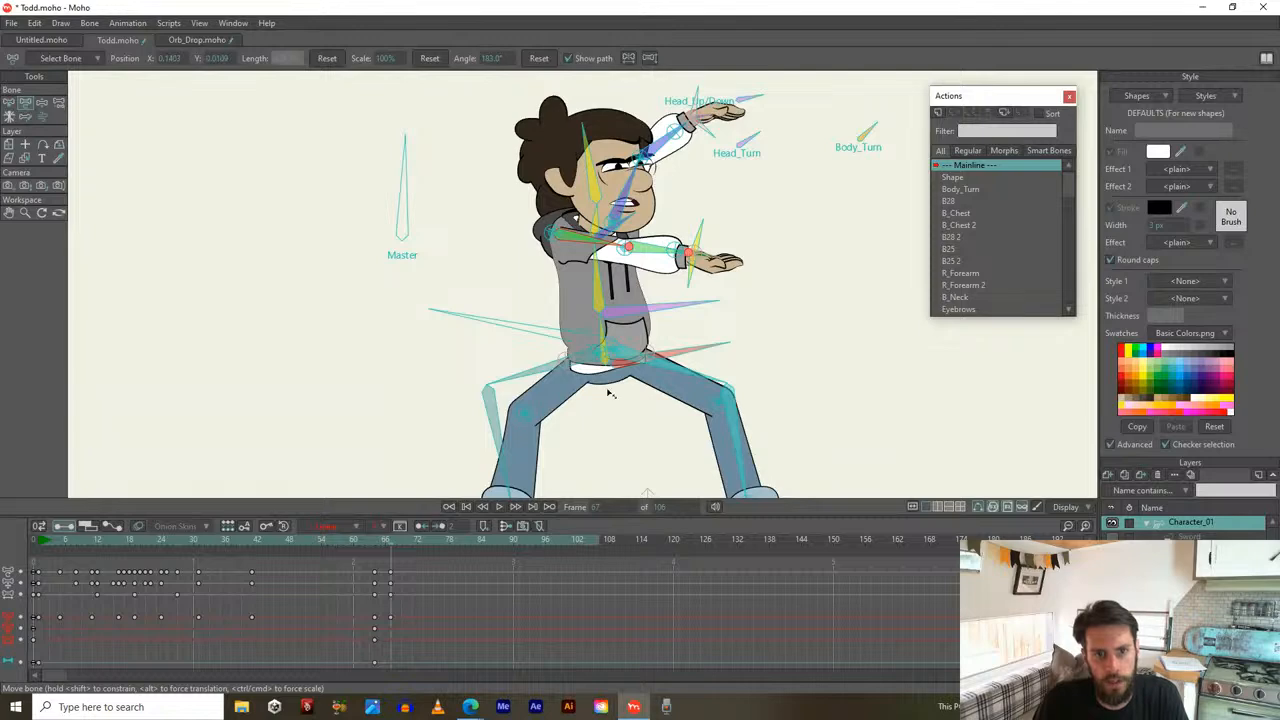
key(ctrl+z)
key(b)
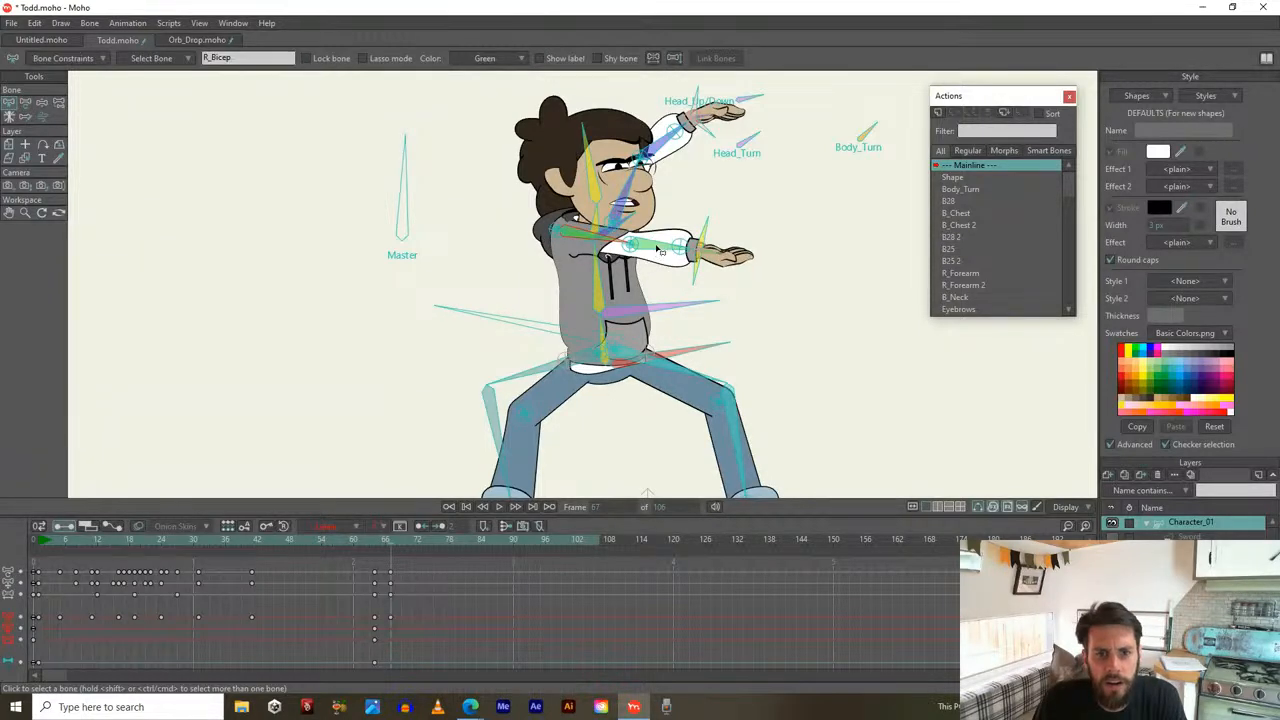
click(657, 247)
key(t)
drag(665, 246, 678, 239)
scroll(589, 247, up, 3)
drag(596, 226, 598, 229)
click(741, 248)
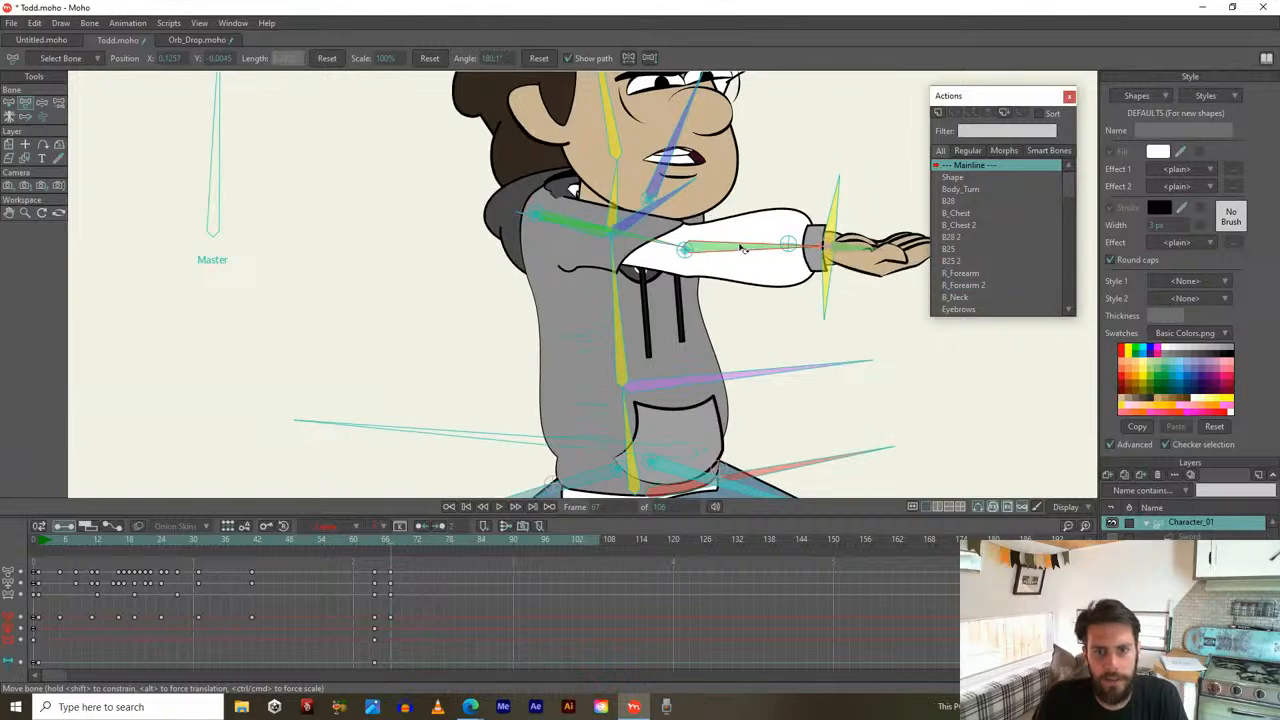
Adjust the head's direction at frame 67 with the Head_Turn and Head_Up/Down control bones
scroll(740, 246, down, 4)
drag(785, 214, 734, 250)
drag(538, 236, 547, 235)
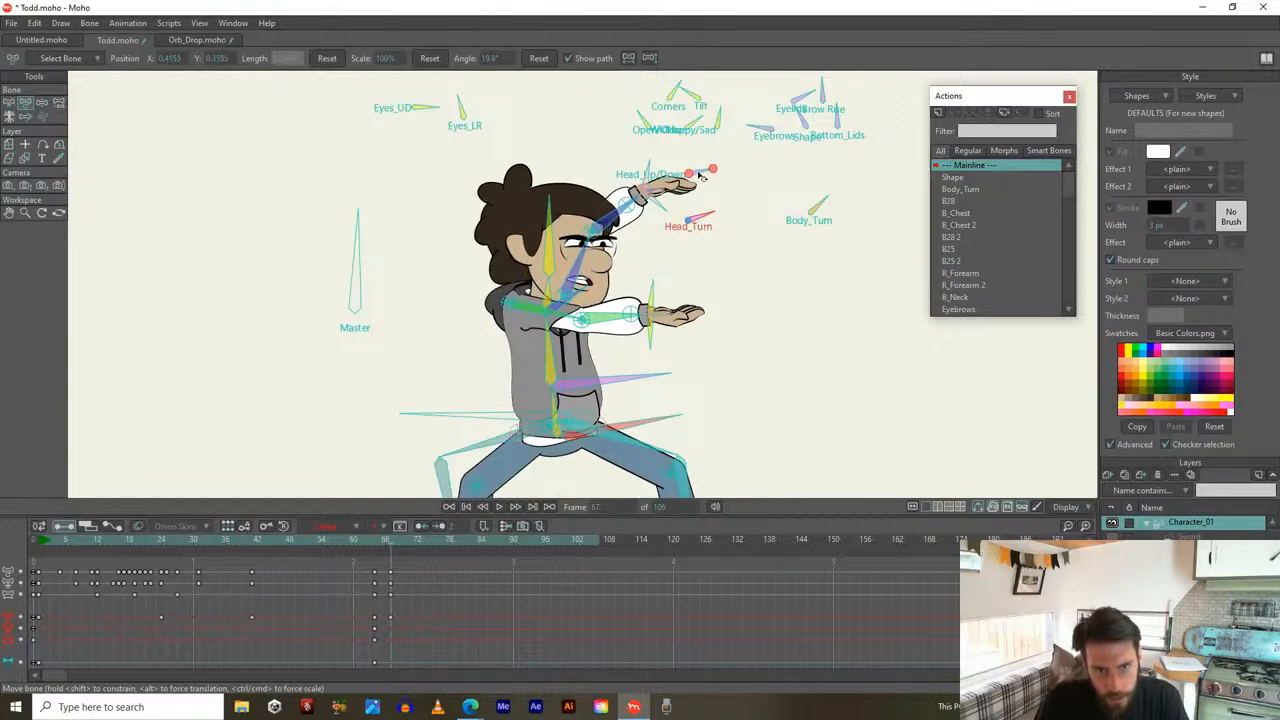
Drop Todd's hips into a deep crouch at frame 69
mouse_move(397, 541)
mouse_down()
mouse_move(282, 540)
mouse_move(403, 551)
mouse_up()
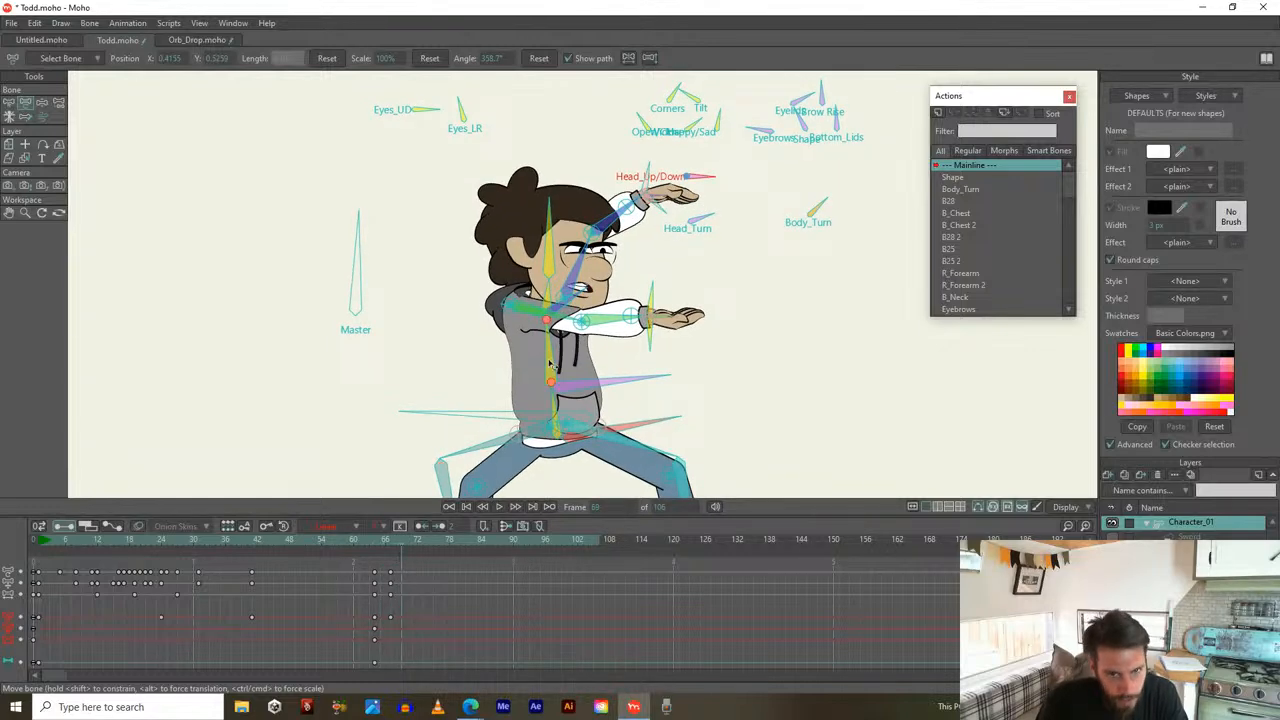
scroll(620, 288, down, 2)
scroll(586, 308, up, 1)
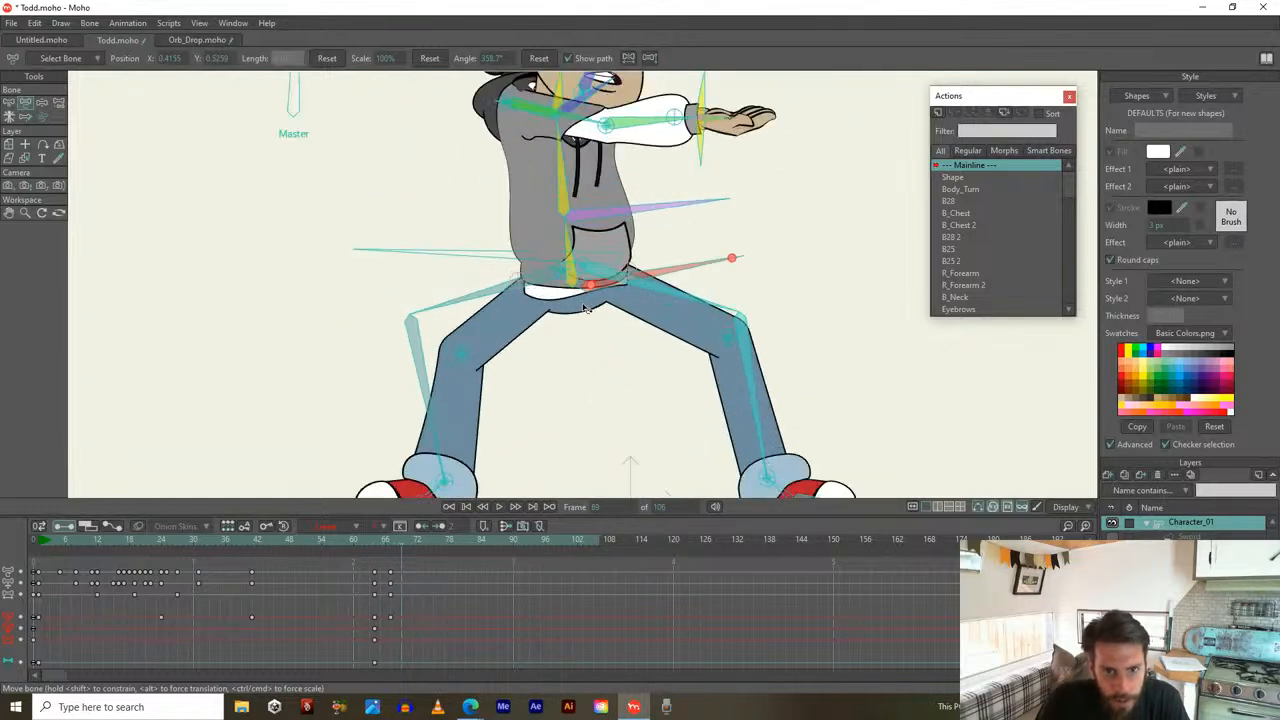
drag(598, 288, 590, 430)
scroll(590, 430, down, 2)
Slide the back foot farther behind Todd and pull the front foot in beneath his hips at frame 69
click(501, 409)
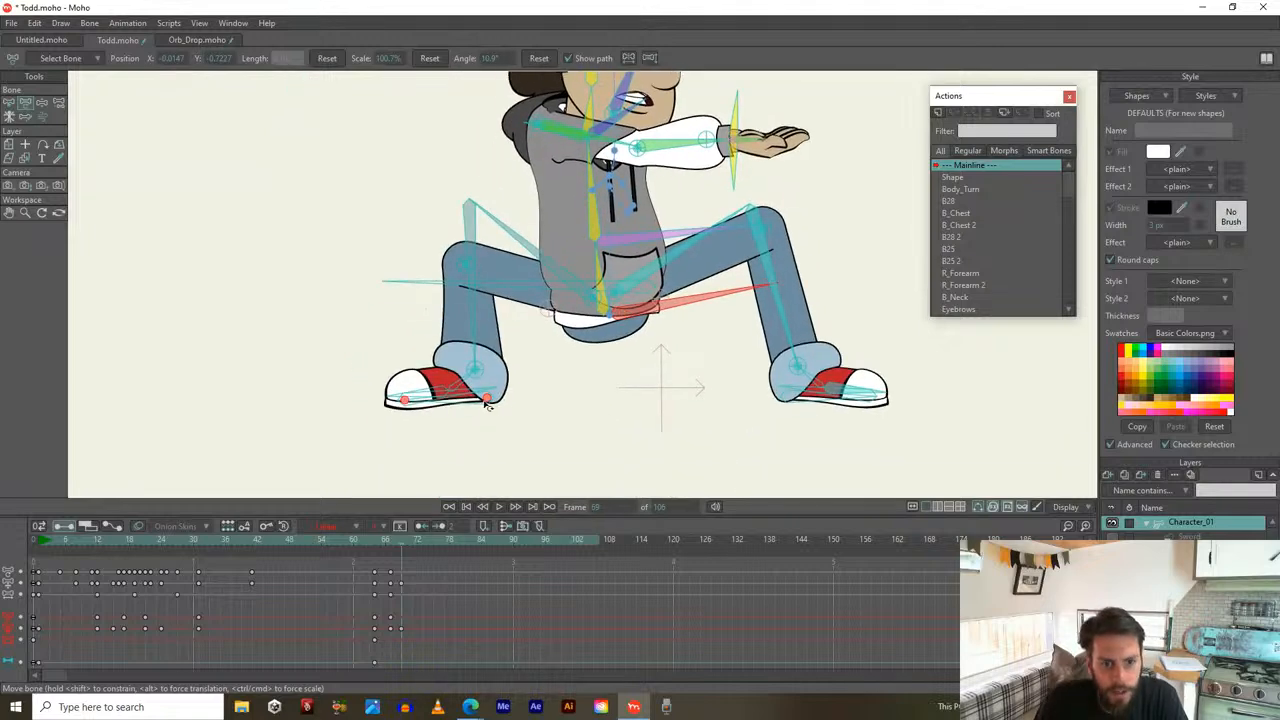
drag(487, 404, 357, 426)
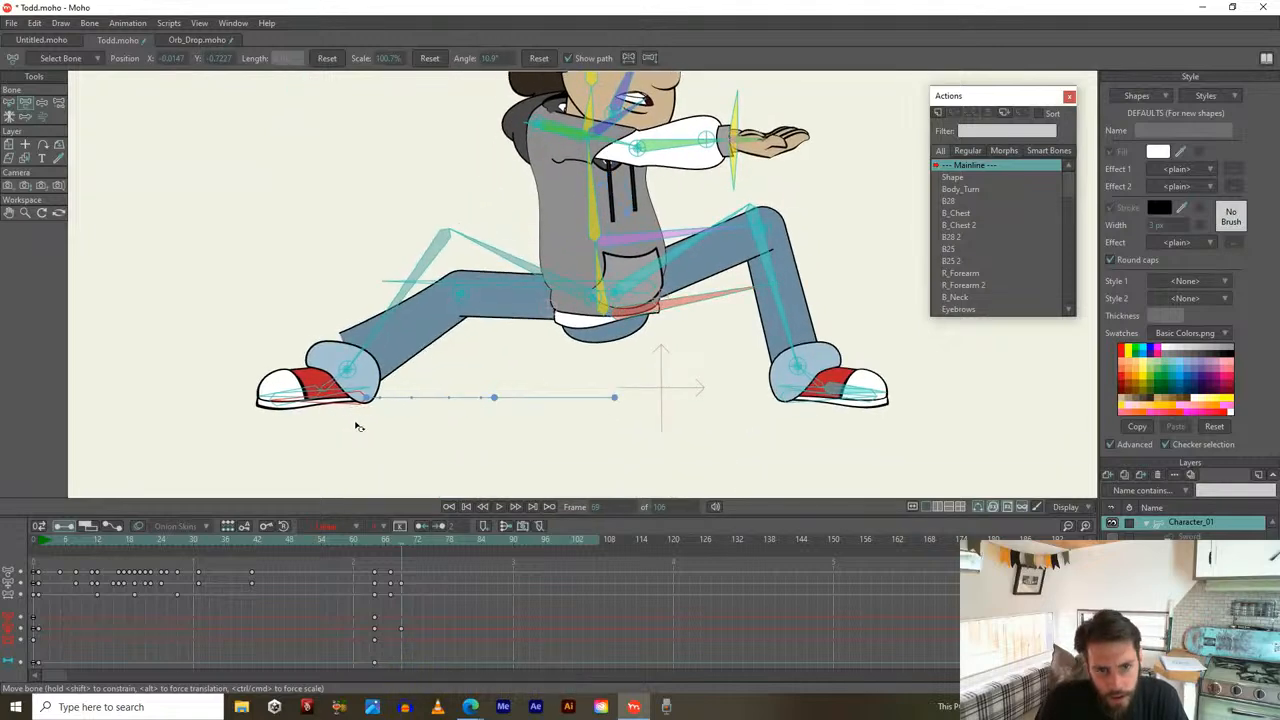
scroll(357, 426, down, 2)
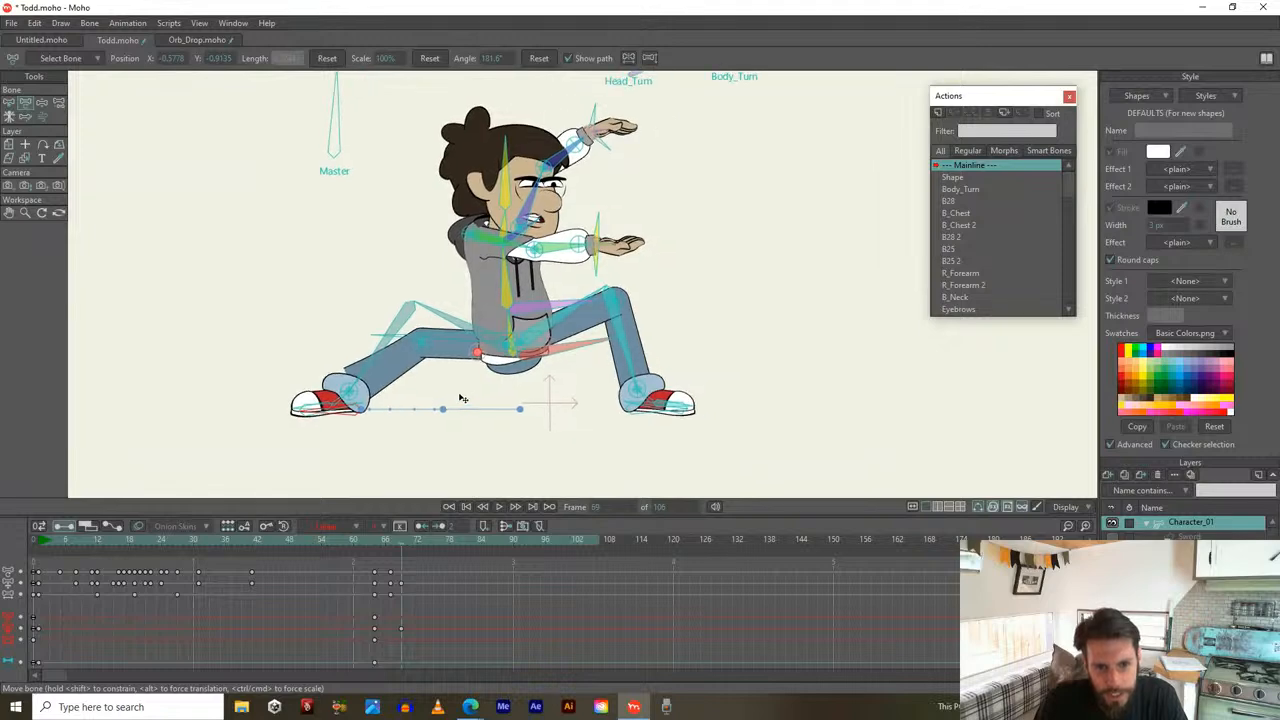
drag(632, 412, 518, 418)
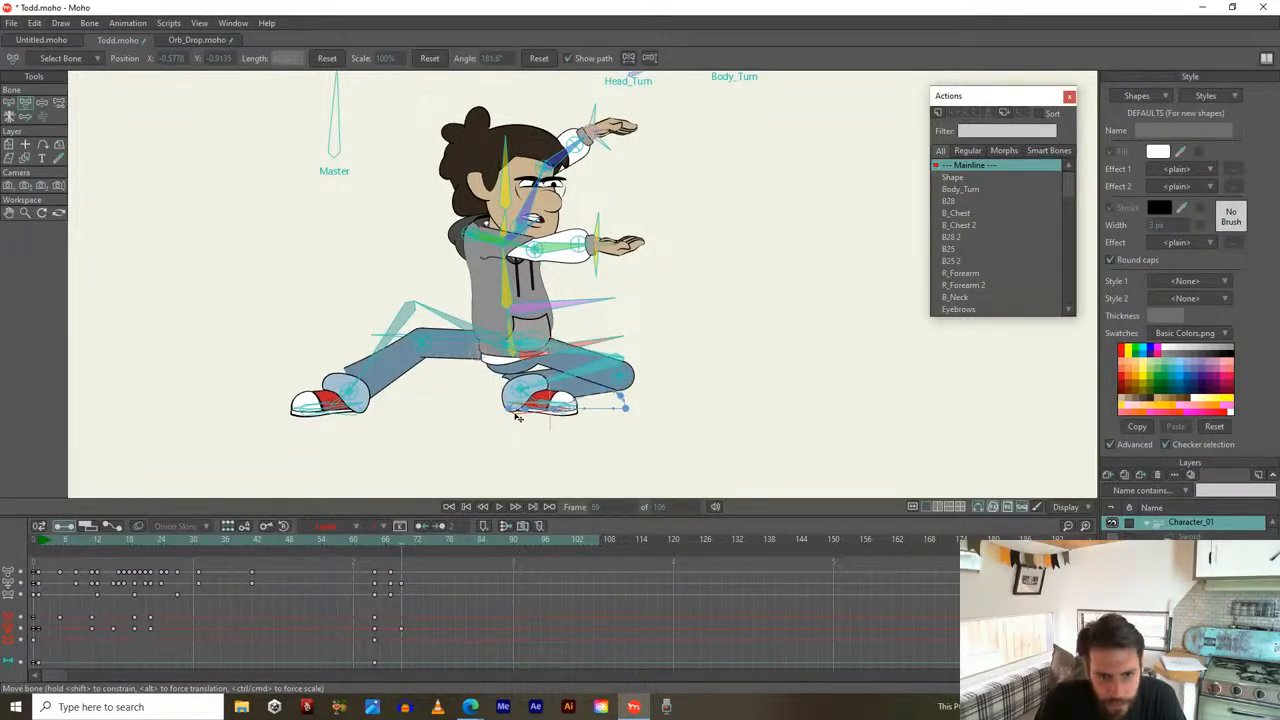
Tilt the purple torso control bone downward and select the chest bone at frame 69
drag(549, 303, 548, 330)
click(514, 286)
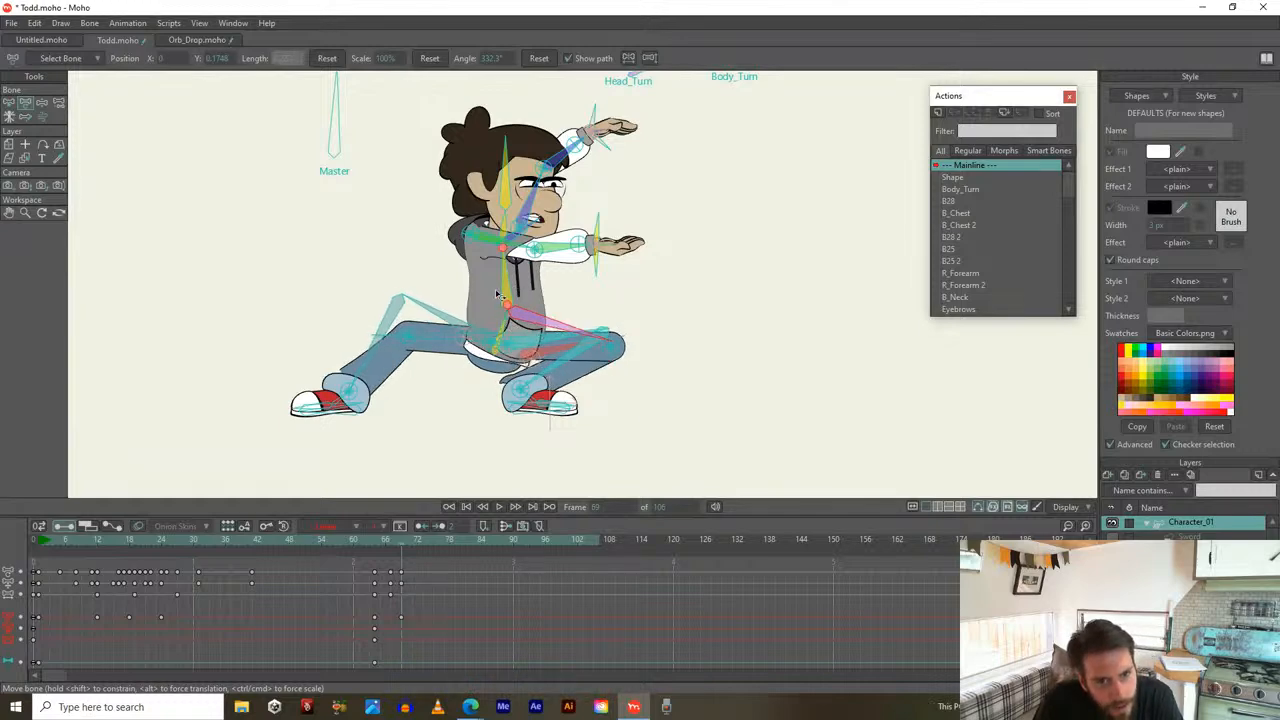
Shape the upper body pose at frame 69 by rotating the chest bone, the Body_Turn control and the neck
drag(508, 283, 524, 321)
drag(756, 104, 723, 108)
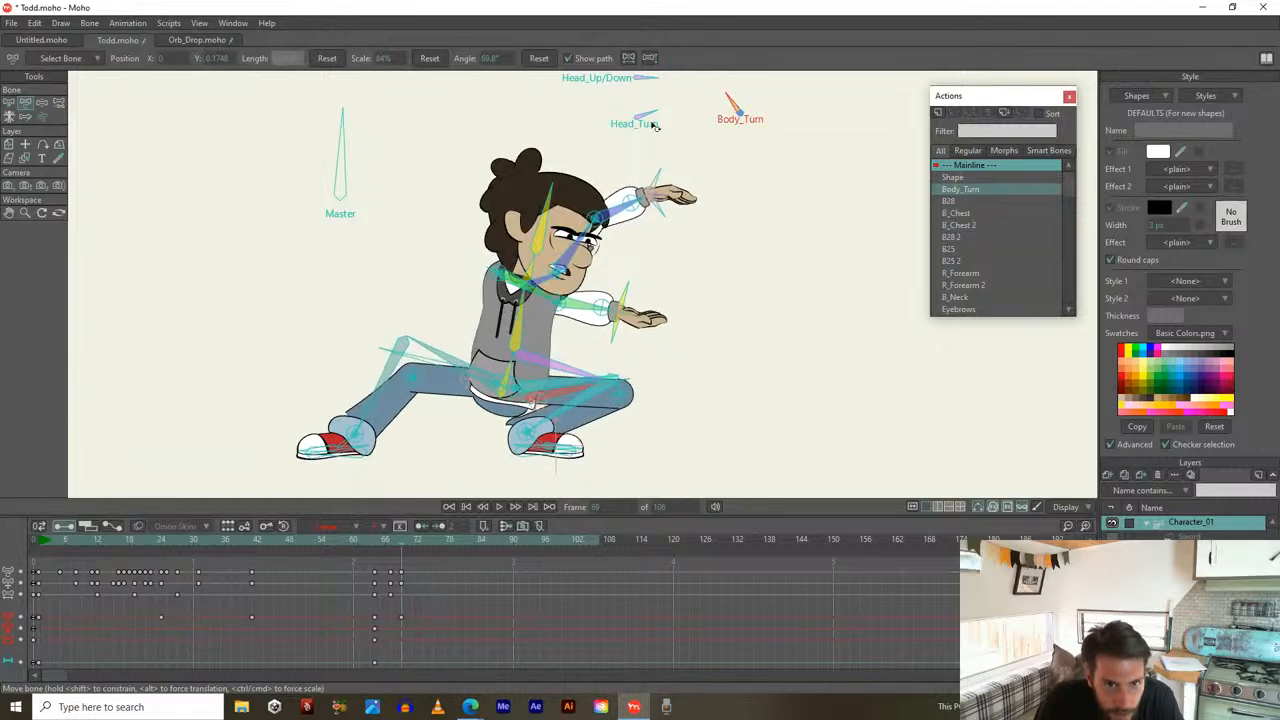
drag(528, 260, 521, 266)
click(604, 170)
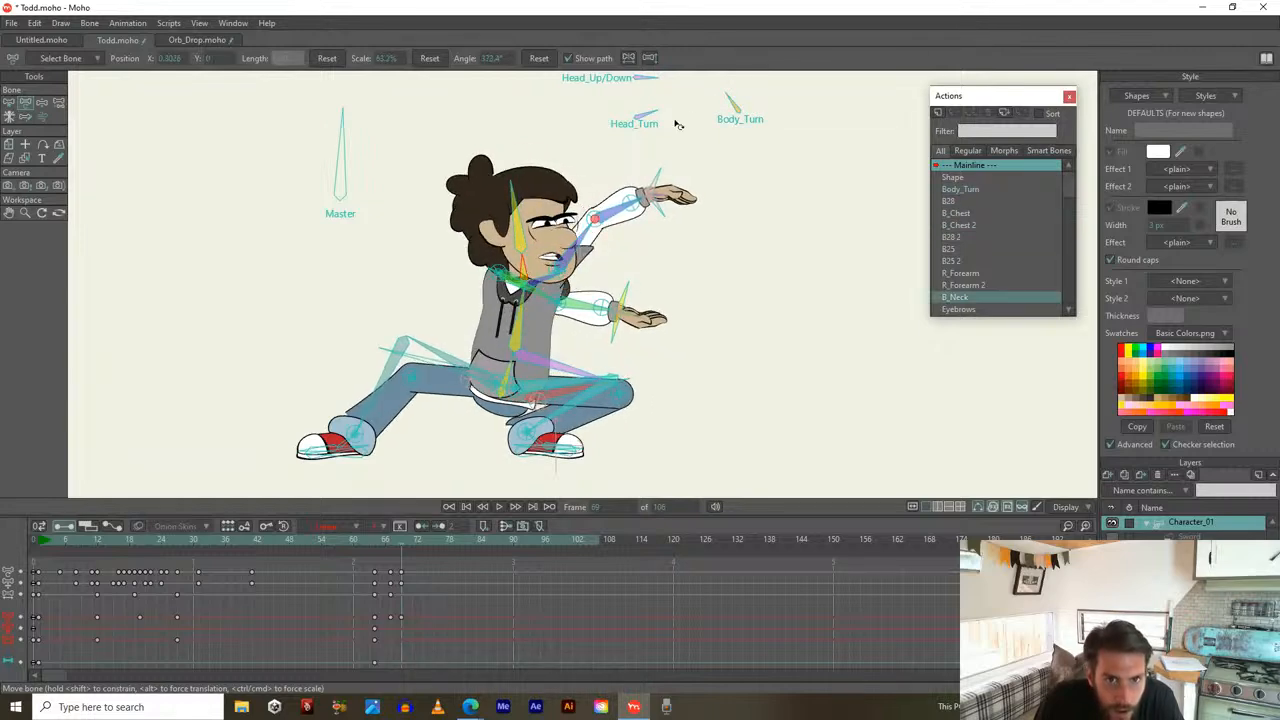
Turn the head to face the opposite way with the Head_Turn control and adjust the head bone's tilt
drag(648, 110, 652, 146)
key(ctrl+z)
scroll(660, 183, up, 2)
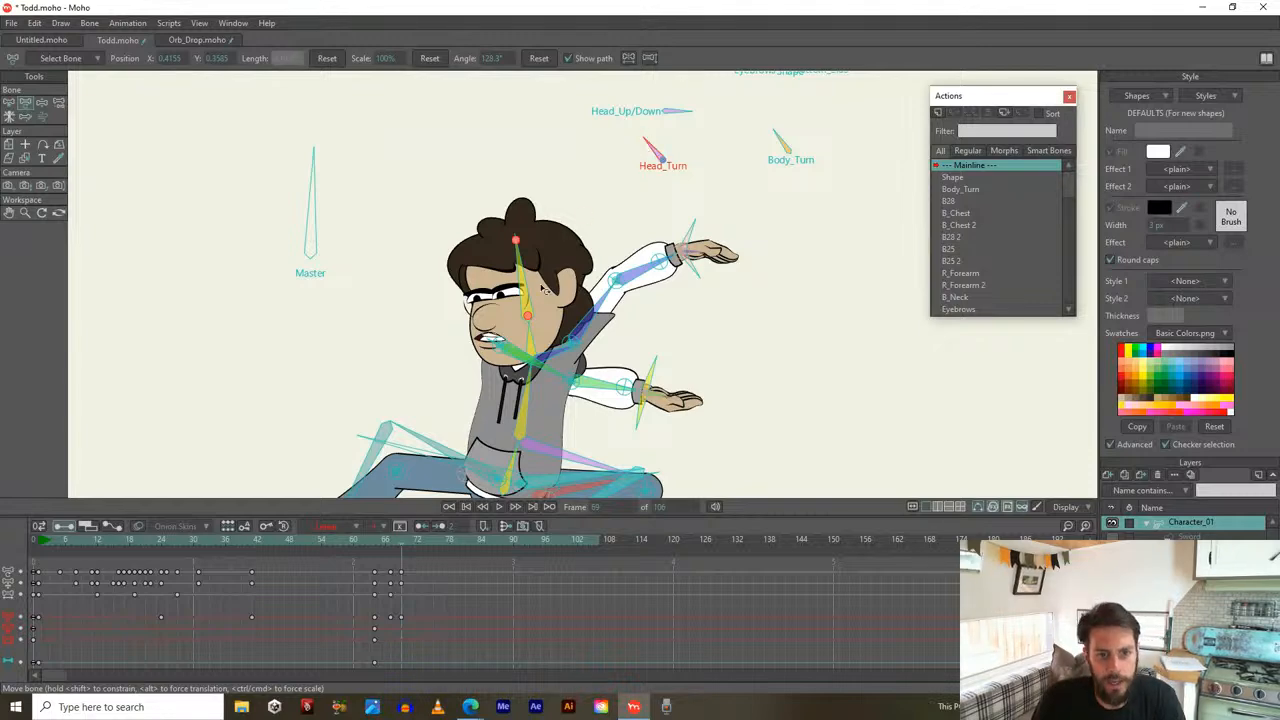
drag(551, 283, 556, 254)
Fold both arms inward at frame 69 so the hands meet in front of the chest
drag(559, 331, 410, 285)
click(590, 280)
drag(590, 280, 625, 328)
drag(622, 405, 470, 320)
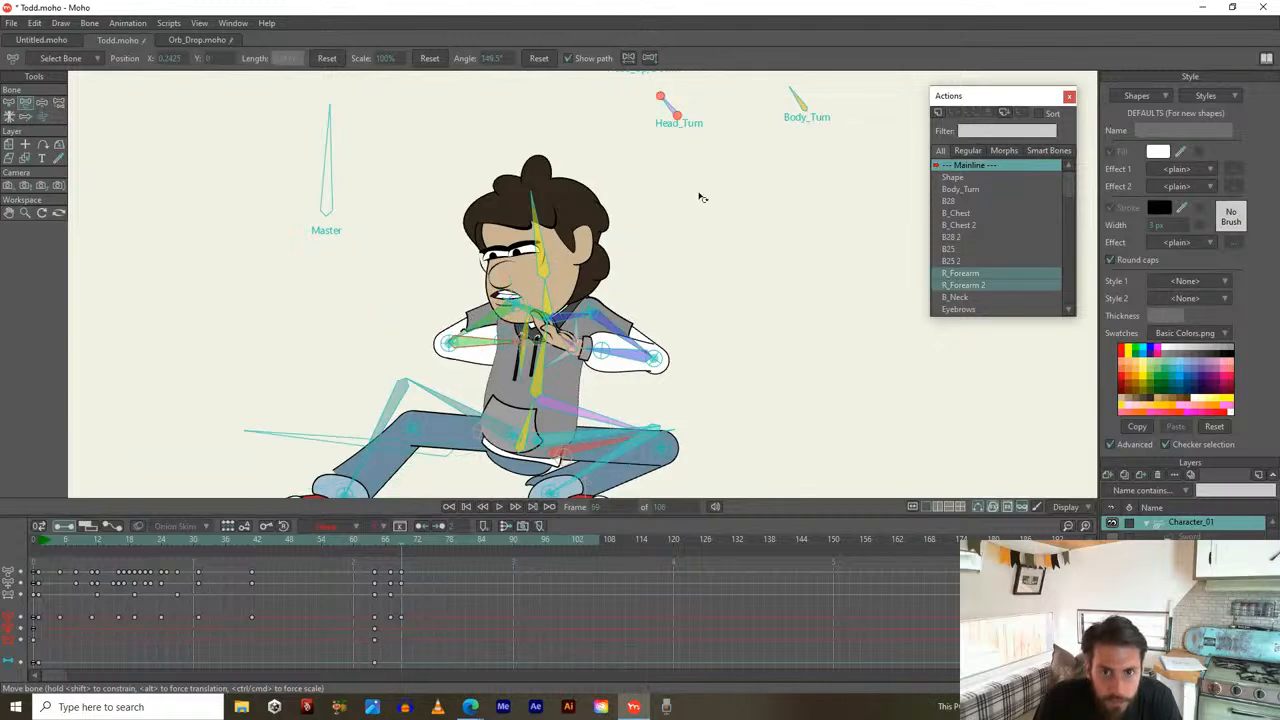
Refine the body's turn with the Body_Turn control and readjust the upper body and head tilt at frame 69
click(805, 107)
drag(800, 118, 803, 118)
drag(544, 304, 566, 270)
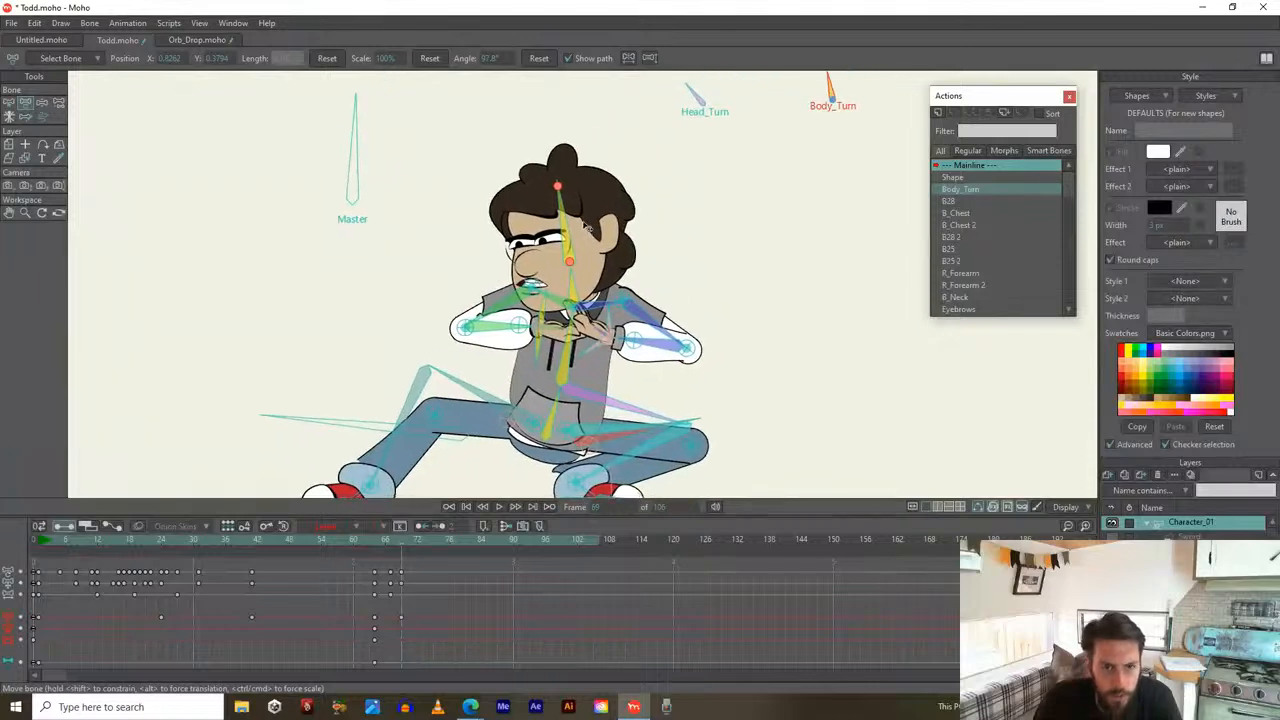
scroll(566, 270, down, 2)
drag(522, 330, 478, 360)
Select foot target bone B86 and examine how that foot slides between frames 64 and 68
mouse_move(404, 543)
mouse_down()
mouse_move(341, 554)
mouse_move(411, 553)
mouse_move(354, 548)
mouse_move(383, 540)
mouse_up()
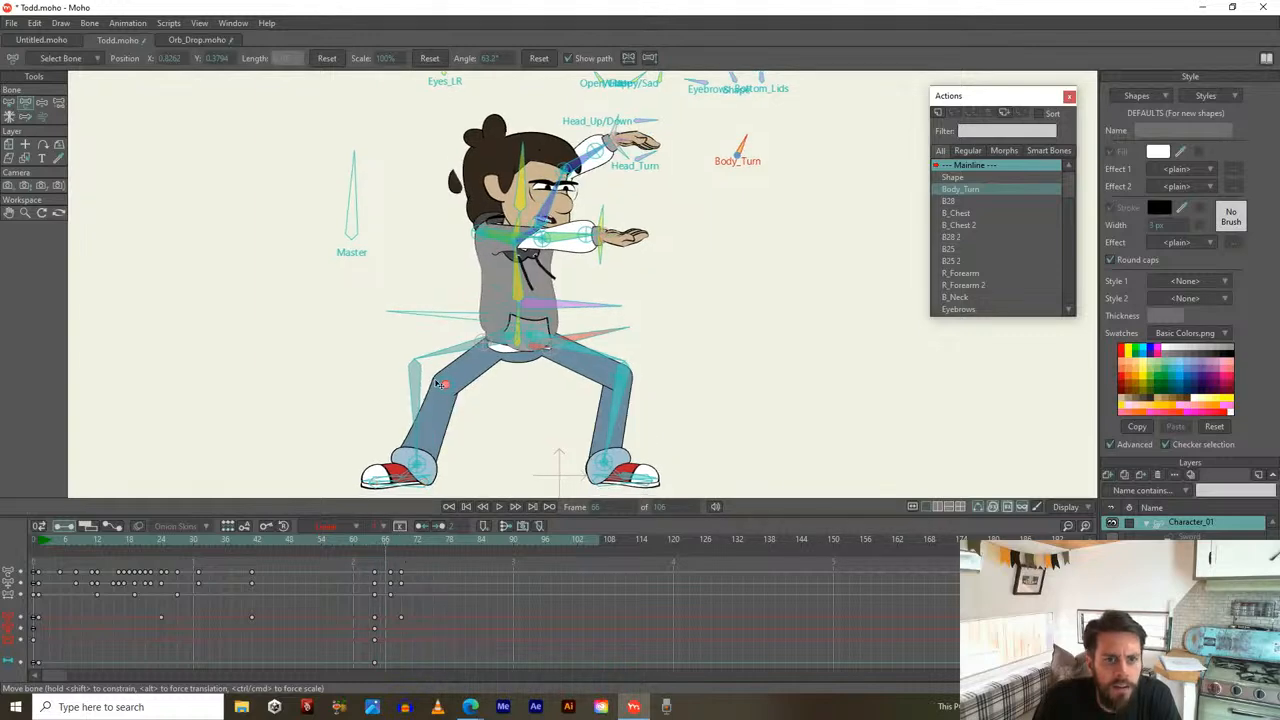
key(z)
scroll(606, 412, up, 2)
click(614, 414)
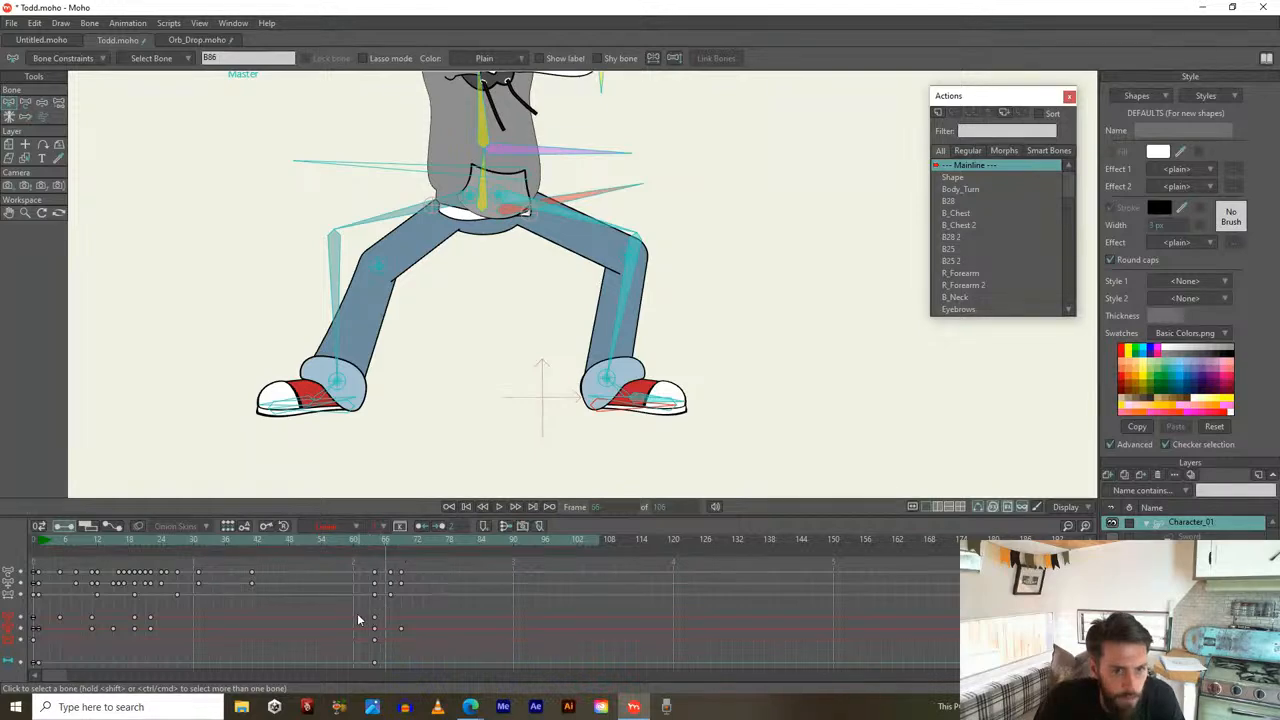
drag(378, 541, 396, 534)
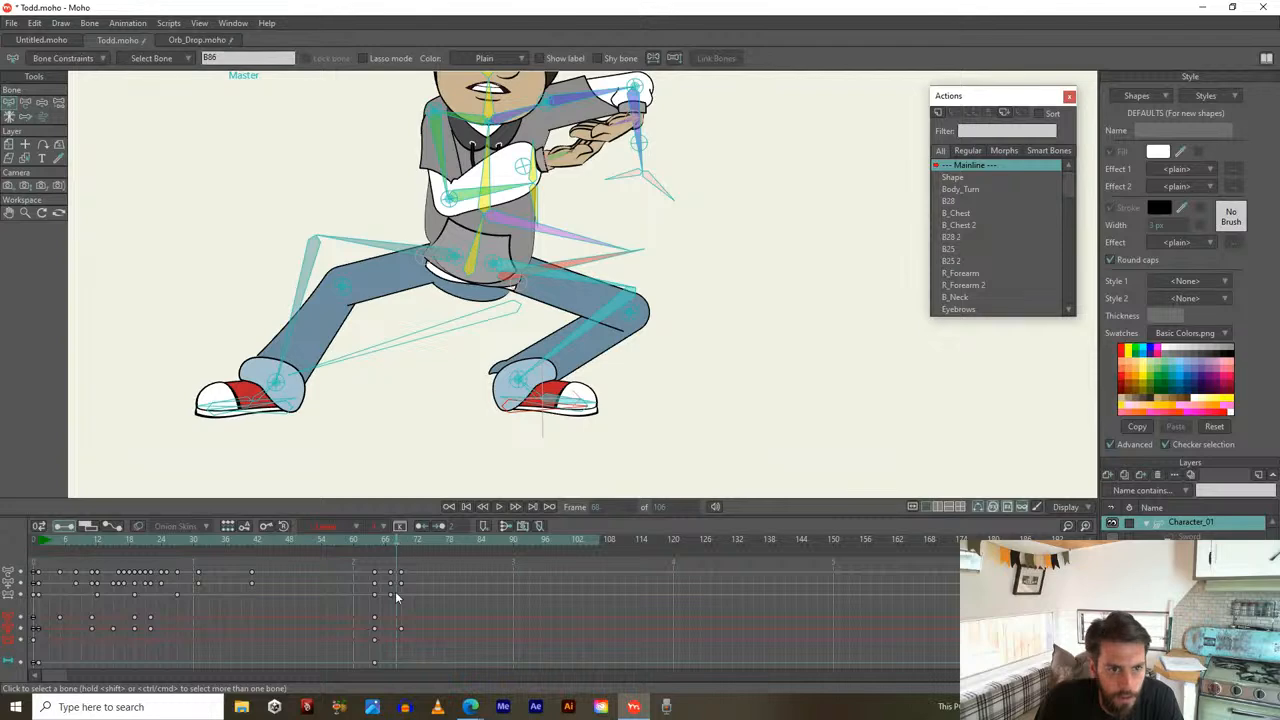
scroll(512, 400, up, 3)
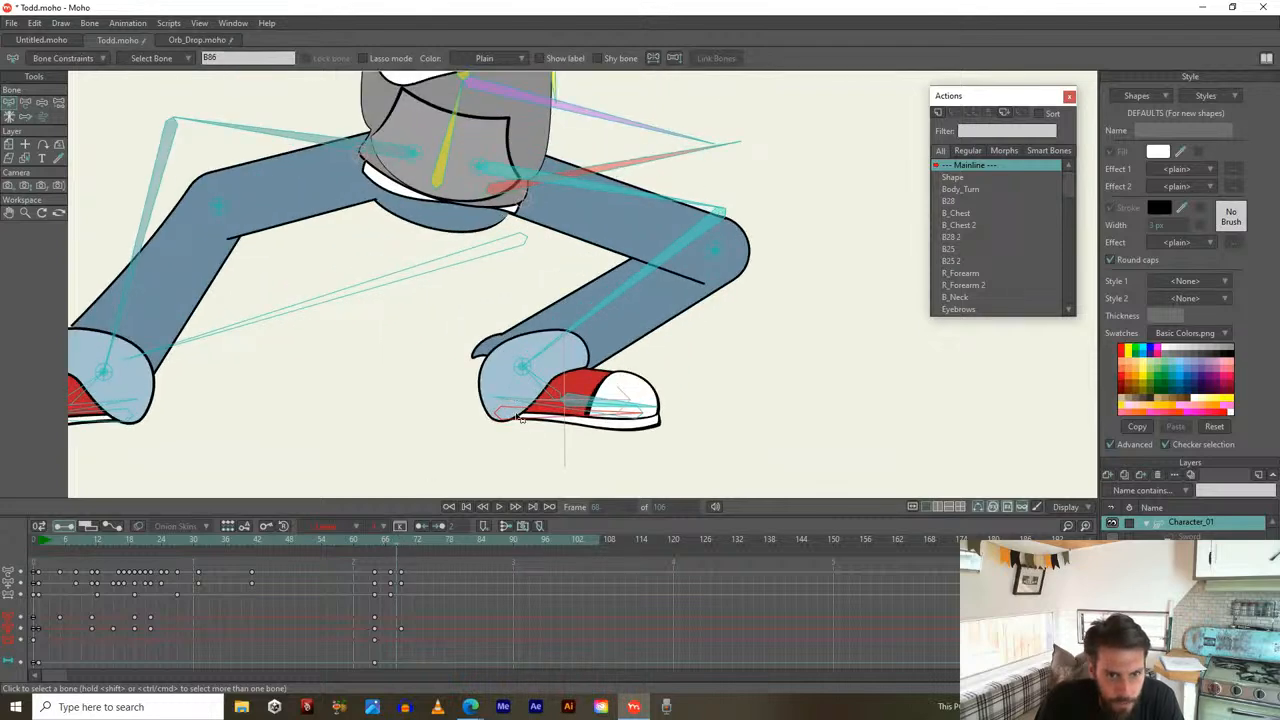
drag(368, 543, 372, 538)
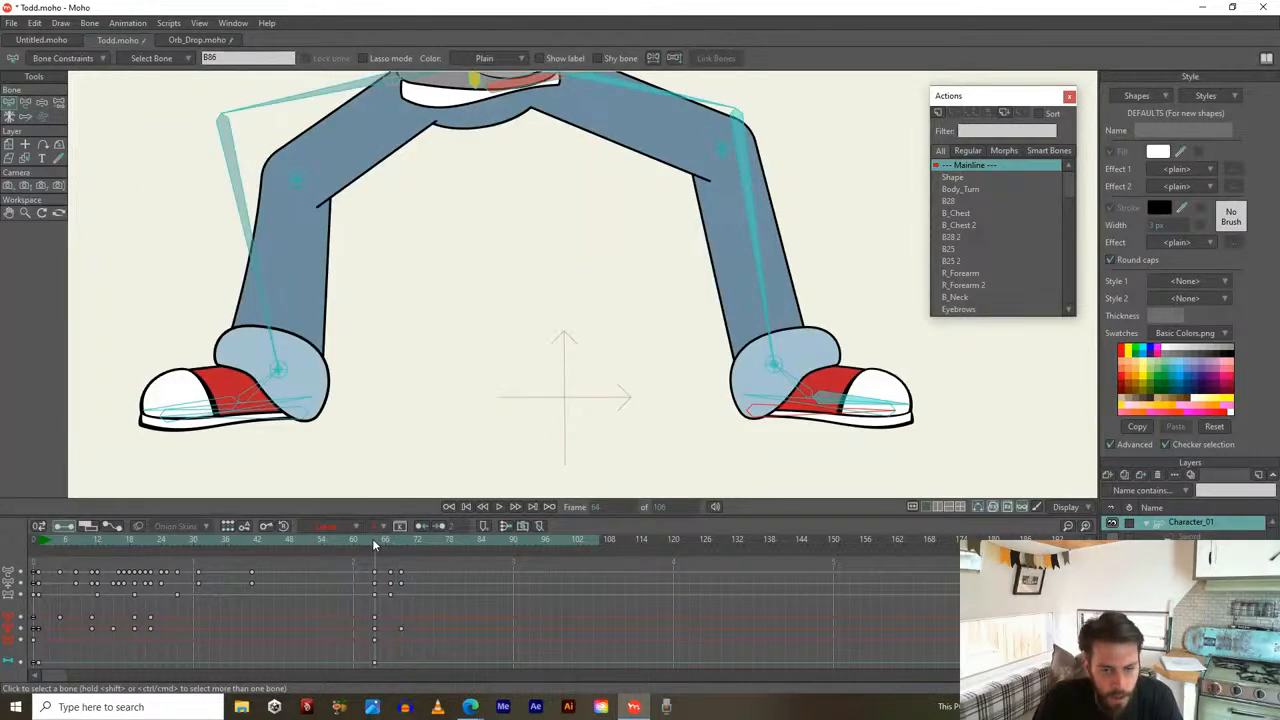
Rotate the ankle bone of the foot driven by B86 at frame 66 so its heel lifts and toes point down
key(t)
click(800, 388)
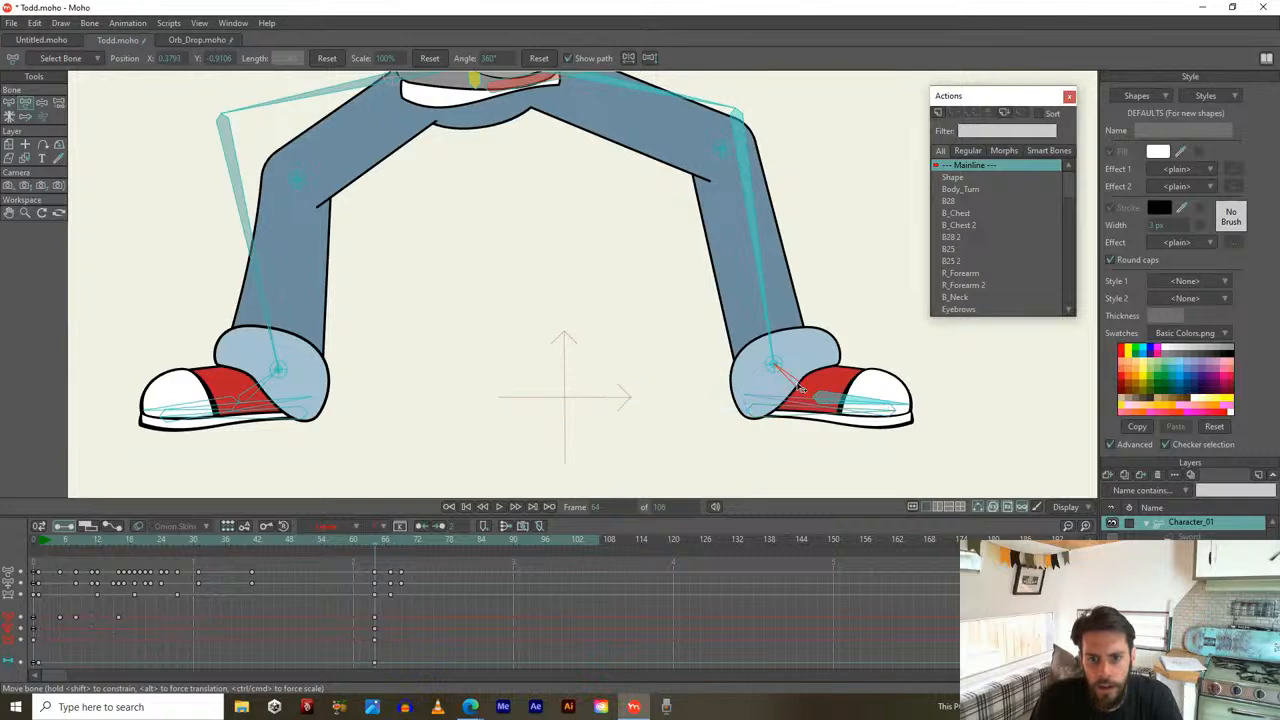
click(838, 397)
click(790, 421)
click(532, 507)
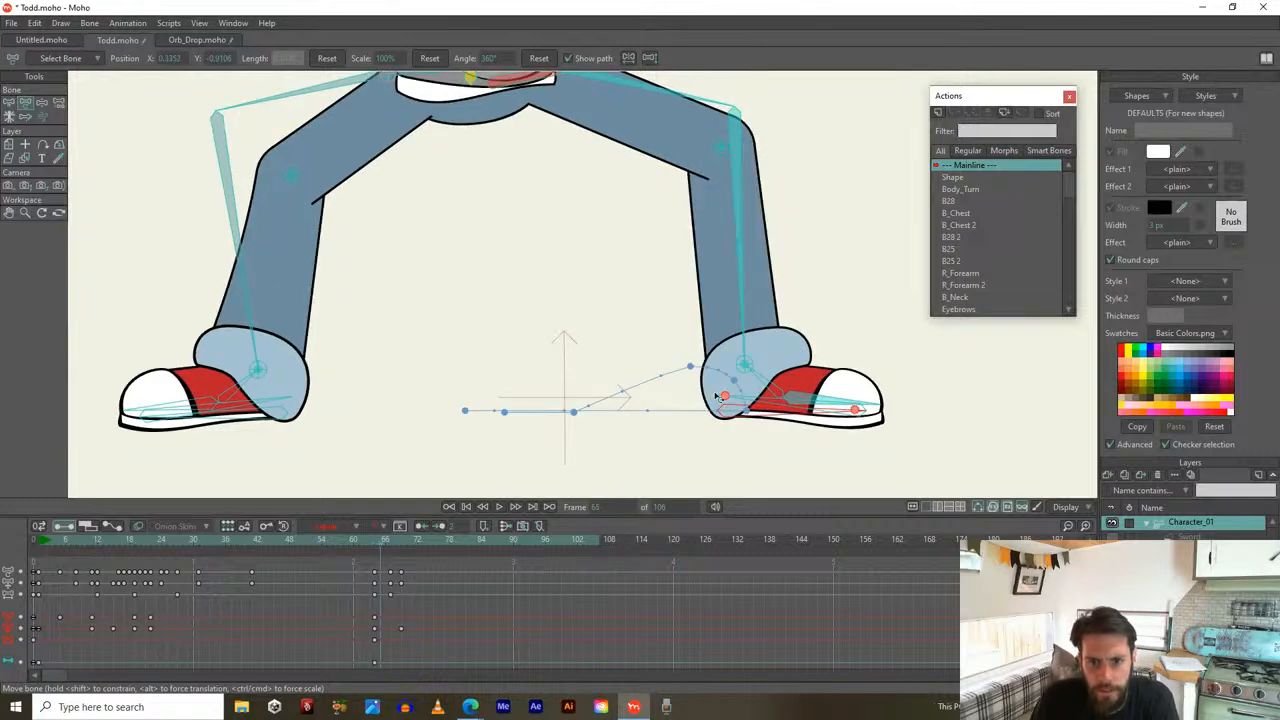
key(Right)
drag(693, 399, 699, 368)
drag(709, 358, 716, 355)
Check the foot's motion frame by frame and rotate target bone B86 at frame 68 so the toes tilt up
key(Left)
key(Left)
key(Left)
key(Left)
key(Left)
key(Left)
key(Left)
key(Left)
key(Left)
key(Left)
key(Left)
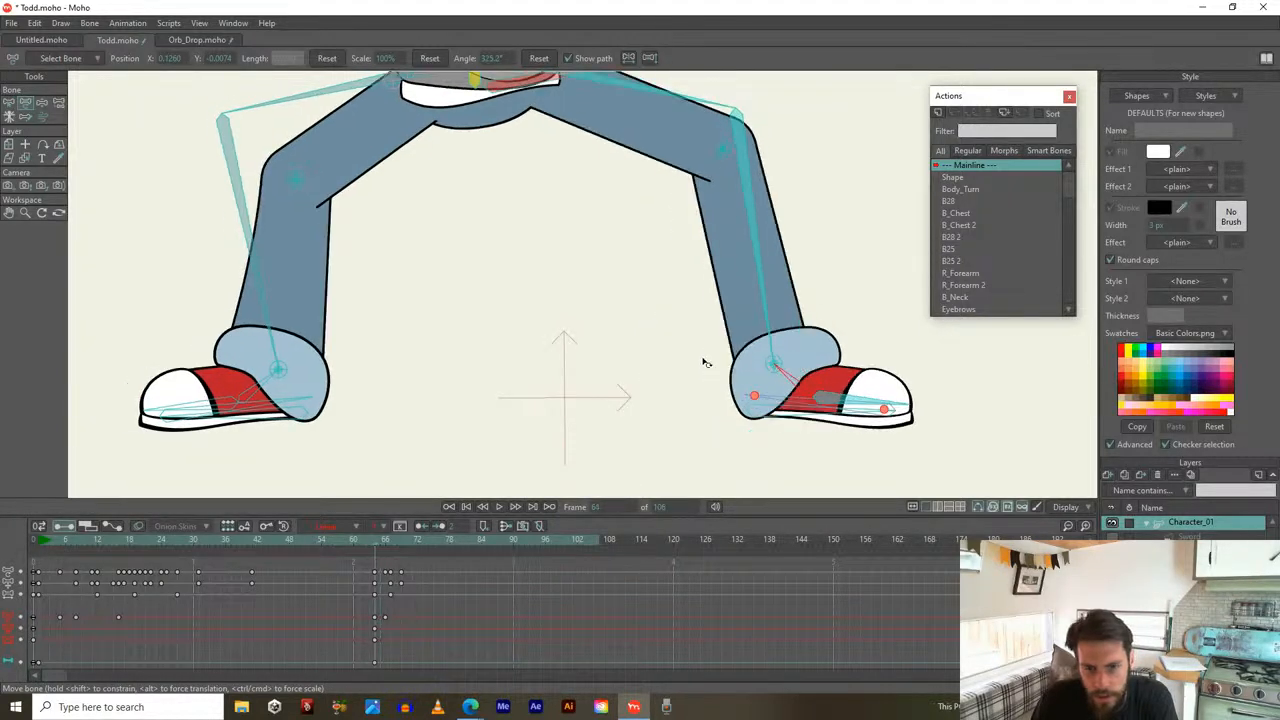
key(Right)
key(Right)
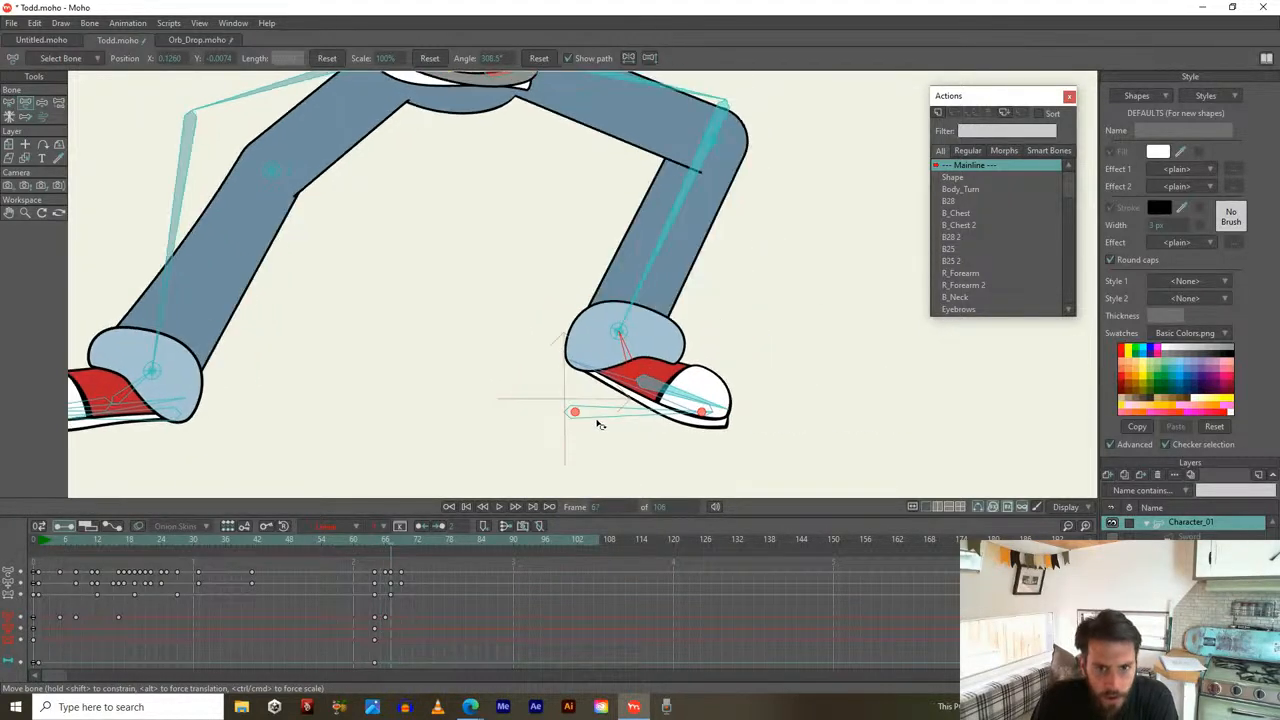
mouse_move(565, 398)
mouse_down()
mouse_move(536, 386)
mouse_move(553, 407)
mouse_up()
key(ctrl+Left)
key(ctrl+Left)
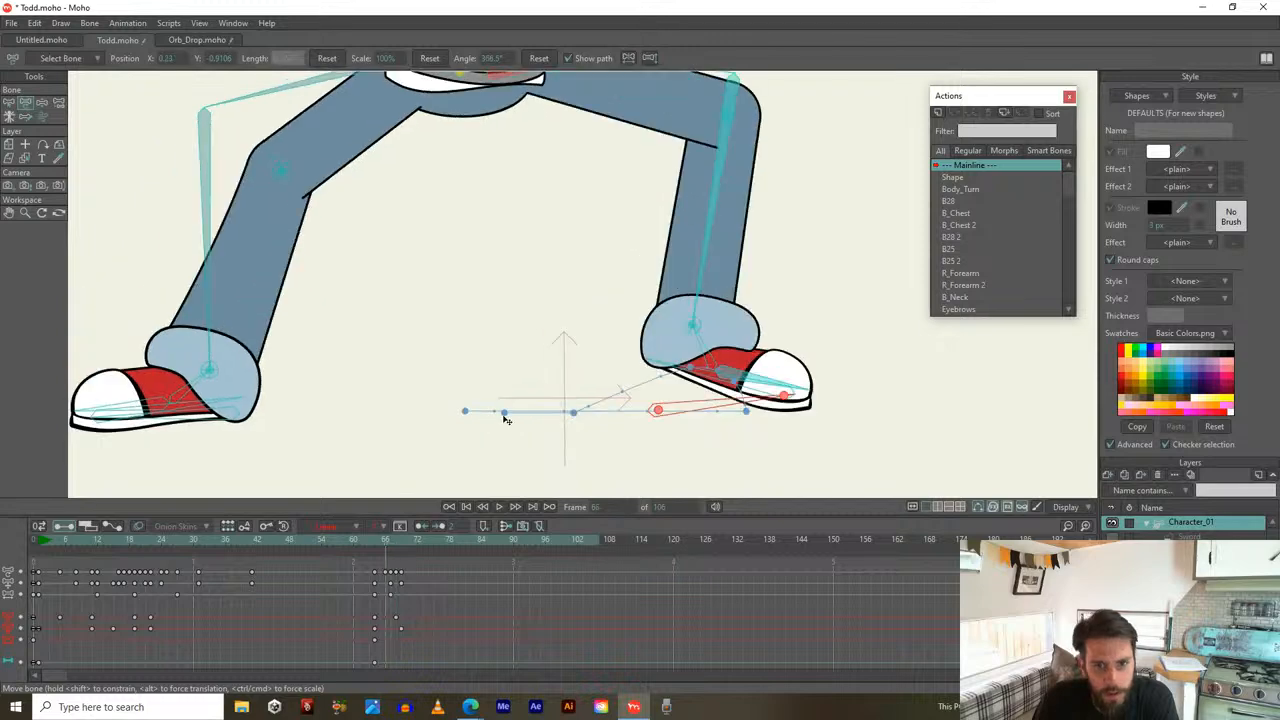
Adjust target bone B86 and its ankle bones at frame 69 so the foot lands flat on the ground
key(ctrl+Right)
key(ctrl+Right)
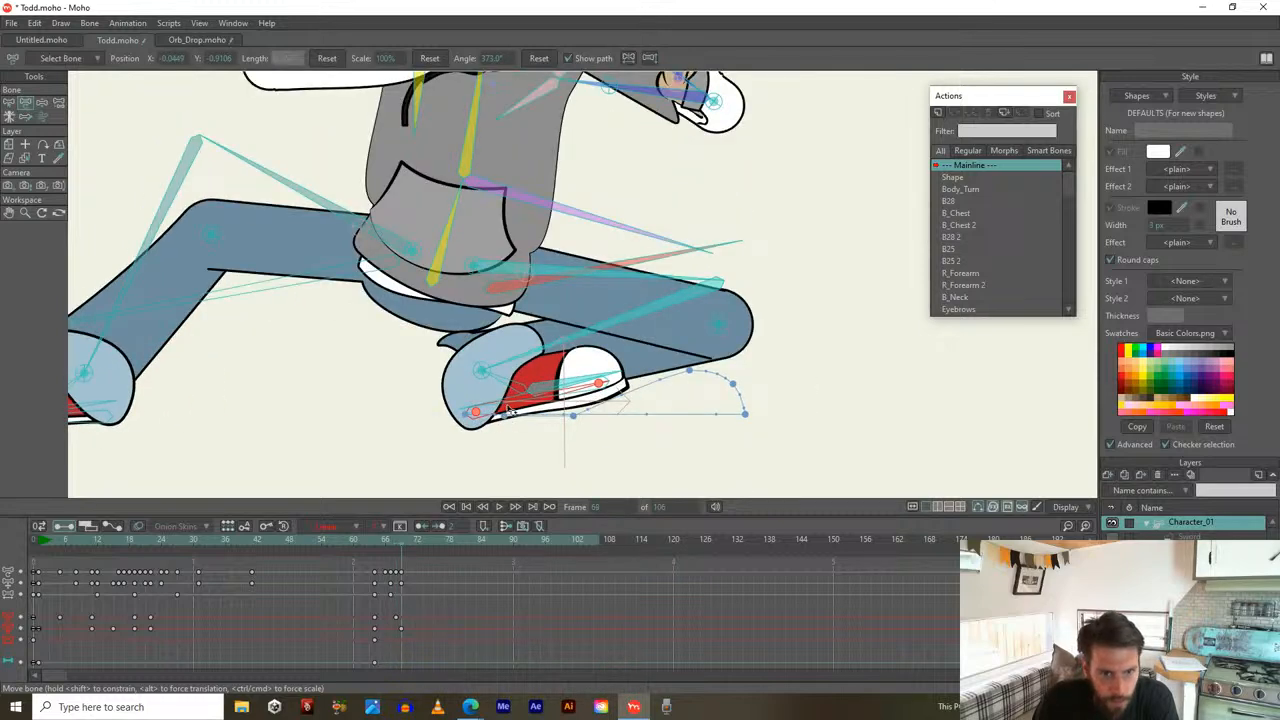
key(ctrl+Left)
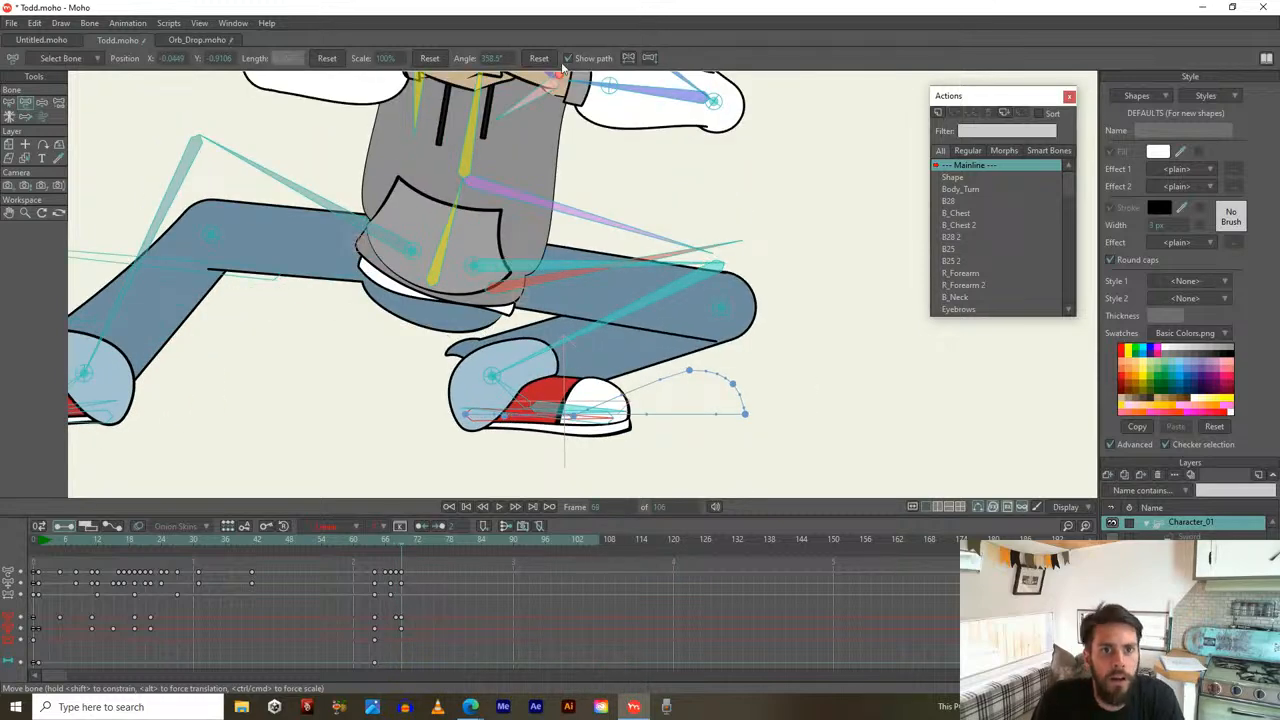
click(506, 391)
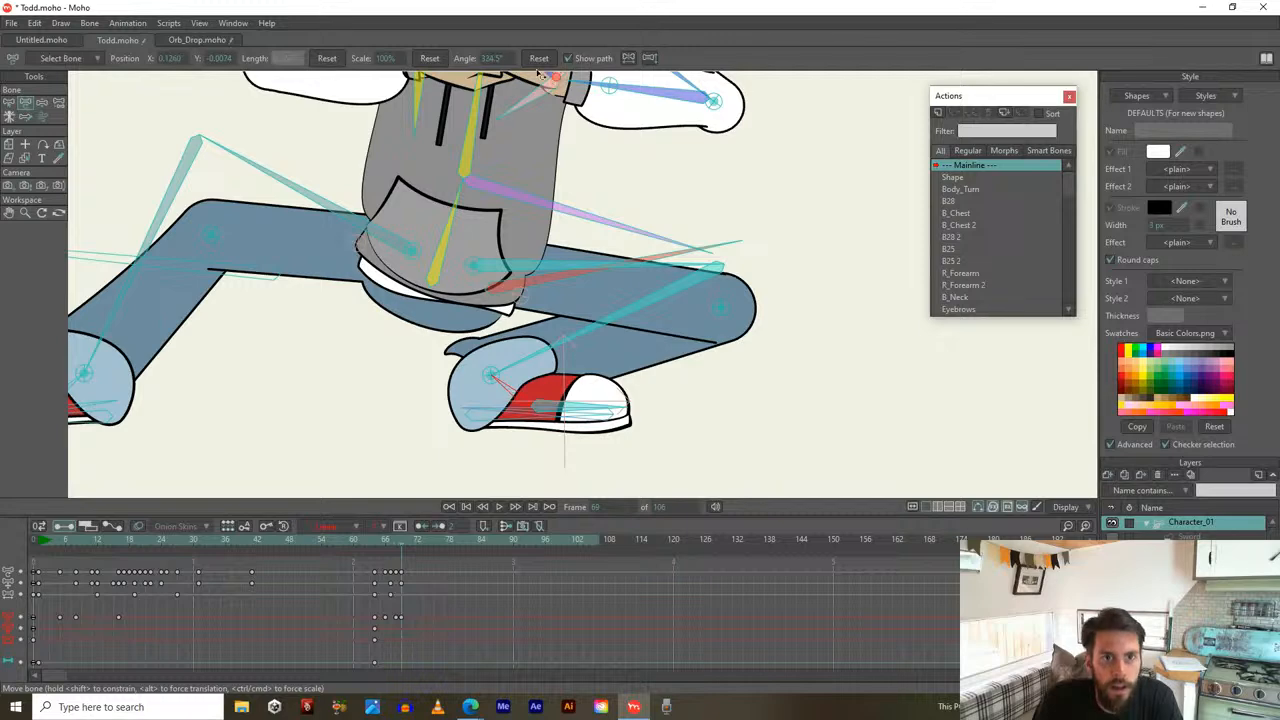
click(465, 415)
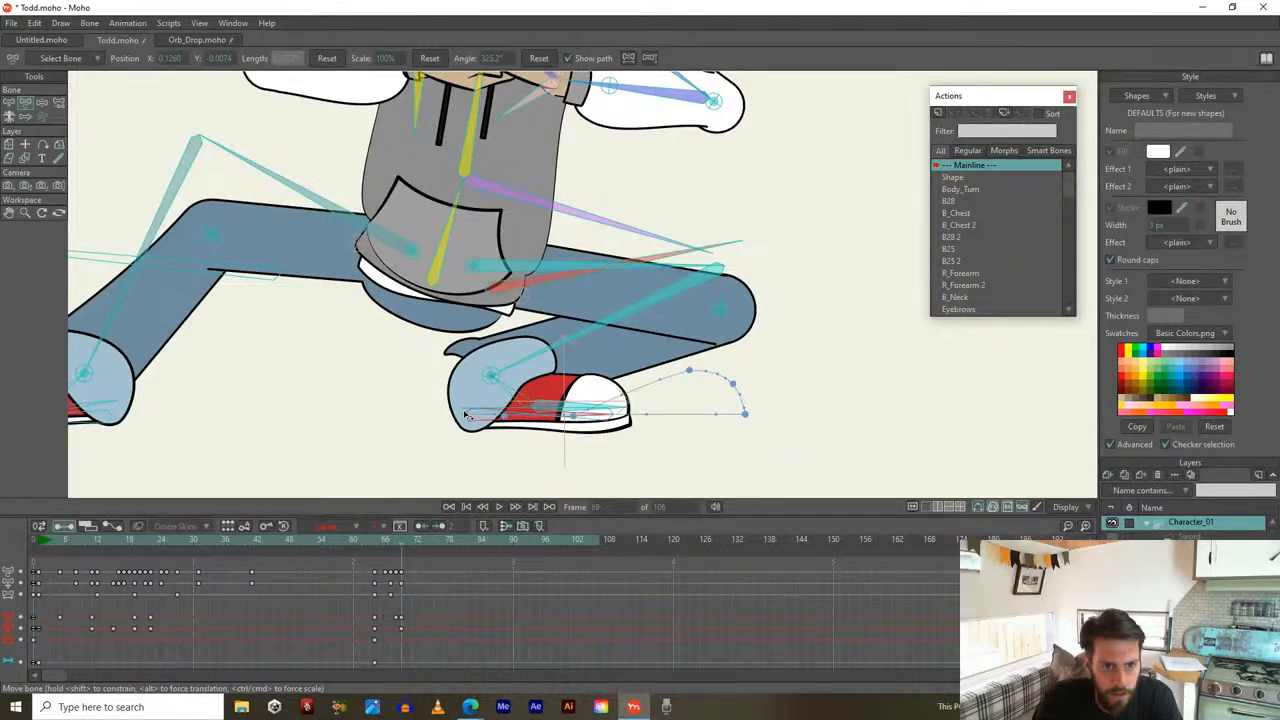
click(465, 415)
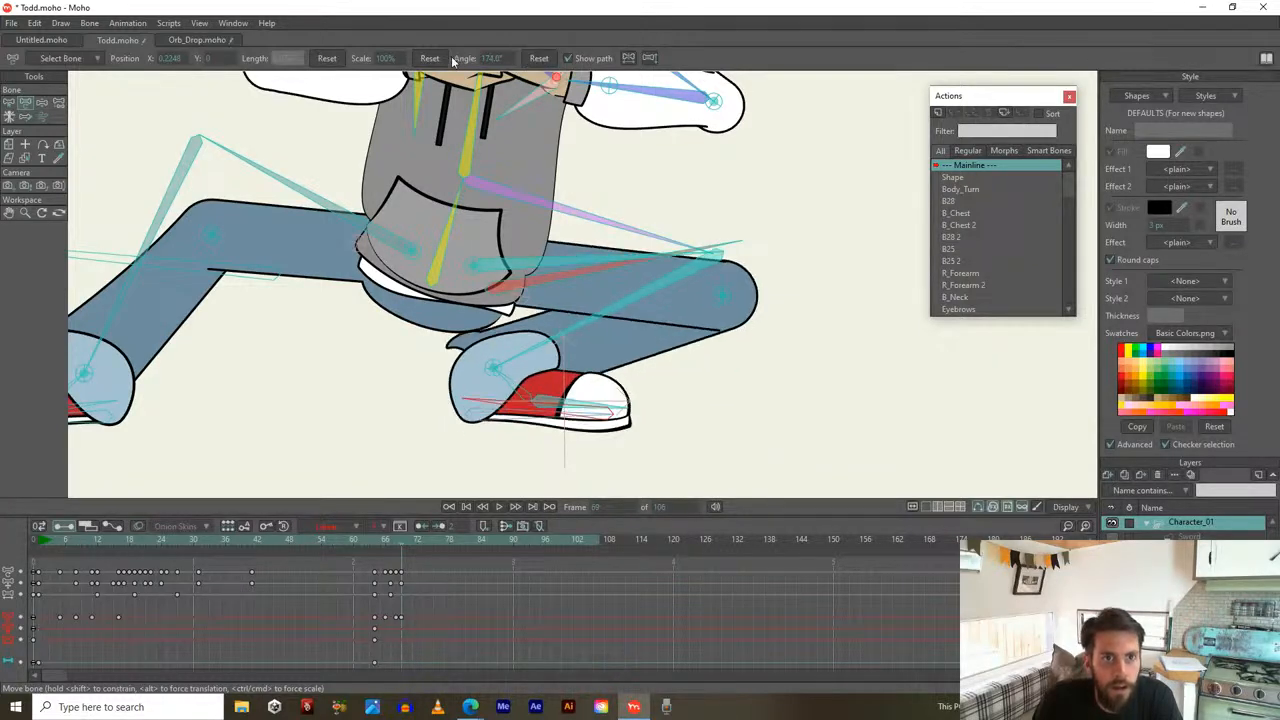
Select the other foot's target bone B82 and retime its last translation key to frame 70
mouse_move(402, 541)
mouse_down()
mouse_move(366, 540)
mouse_move(417, 536)
mouse_move(342, 537)
mouse_move(394, 532)
mouse_up()
click(495, 507)
click(394, 466)
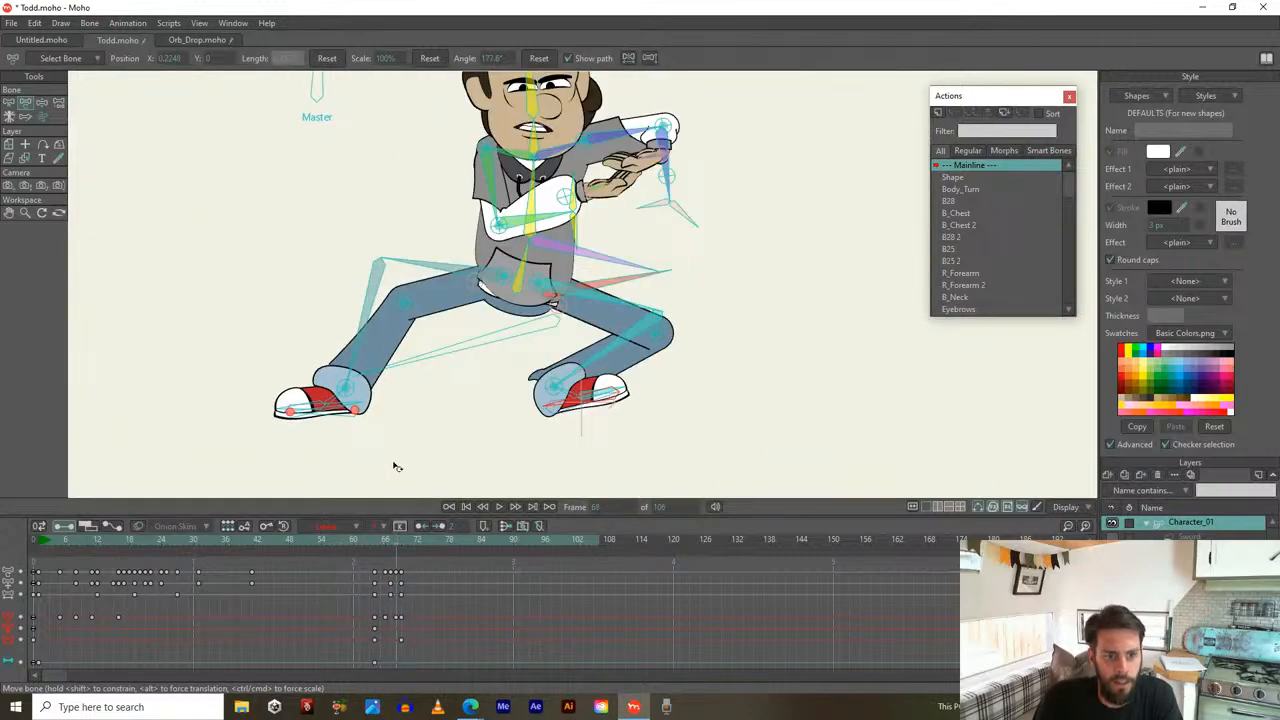
key(z)
click(340, 427)
drag(357, 628, 424, 623)
mouse_move(382, 551)
mouse_down()
mouse_move(376, 537)
mouse_move(416, 541)
mouse_move(368, 546)
mouse_move(394, 545)
mouse_up()
drag(396, 632, 404, 628)
drag(374, 540, 414, 549)
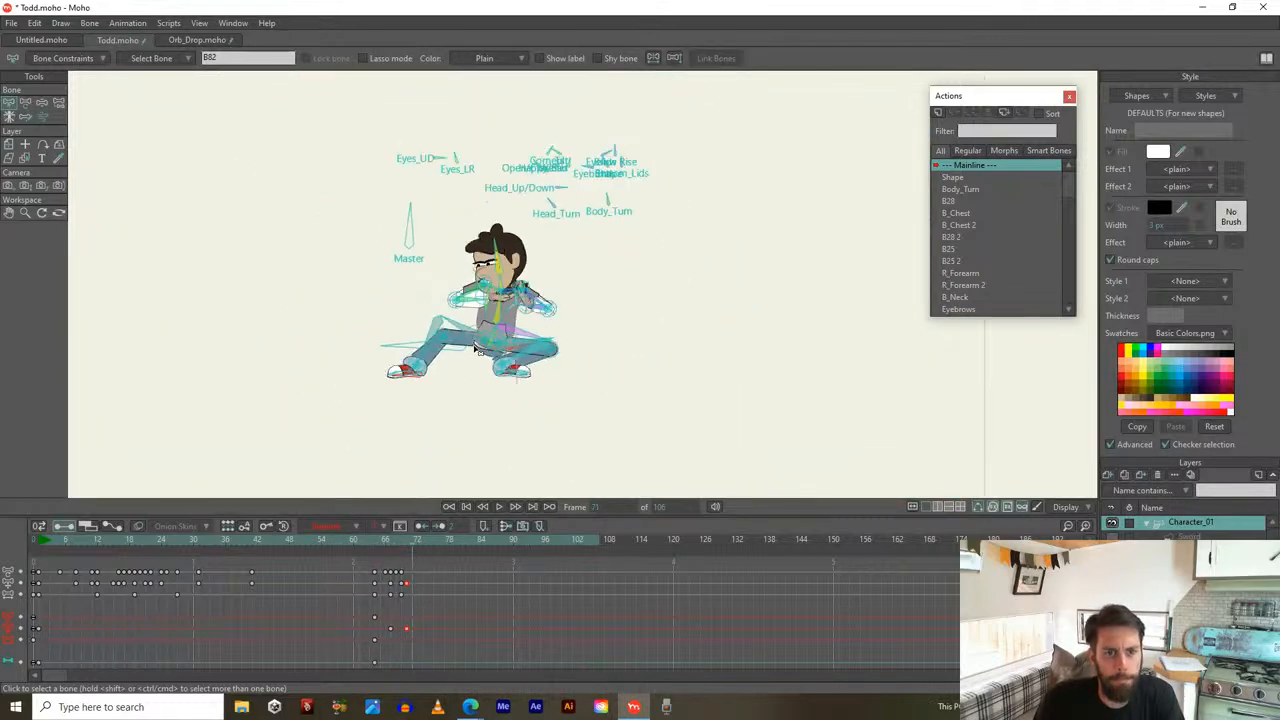
Preview the jump pose change, then delete foot target bone B82's translation keys at frames 67 and 70
key(space)
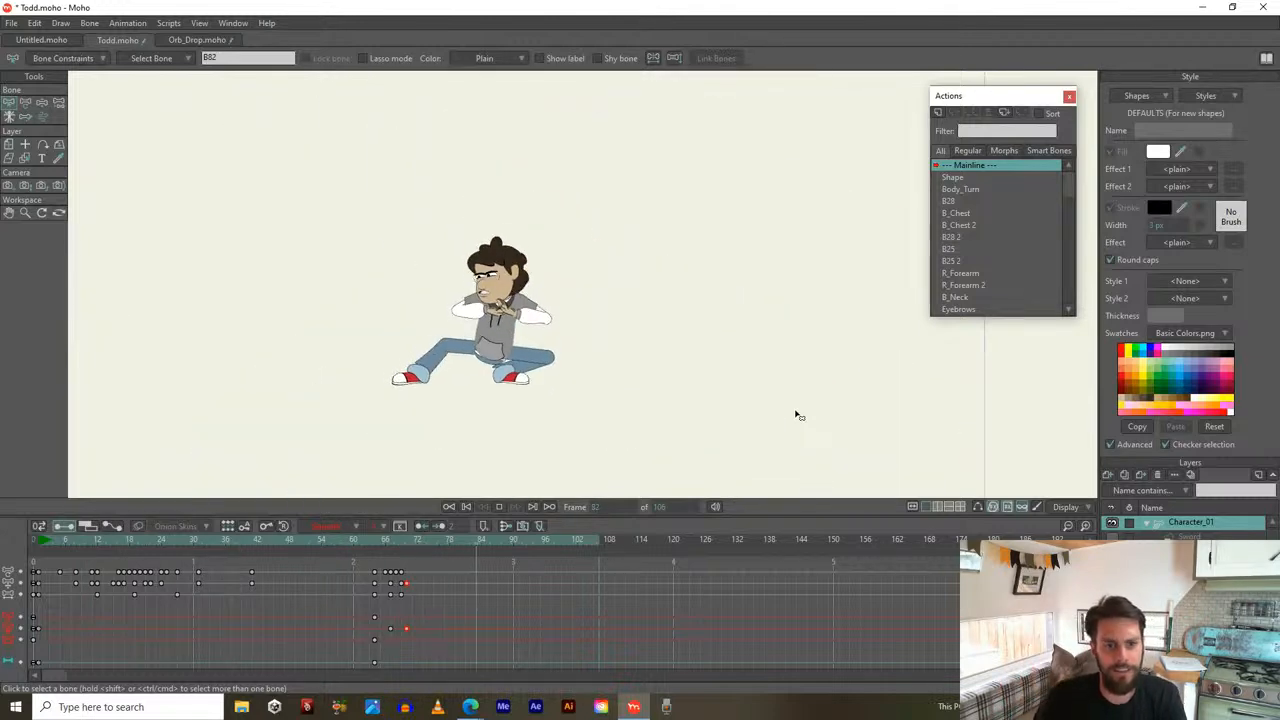
click(375, 540)
drag(375, 540, 396, 540)
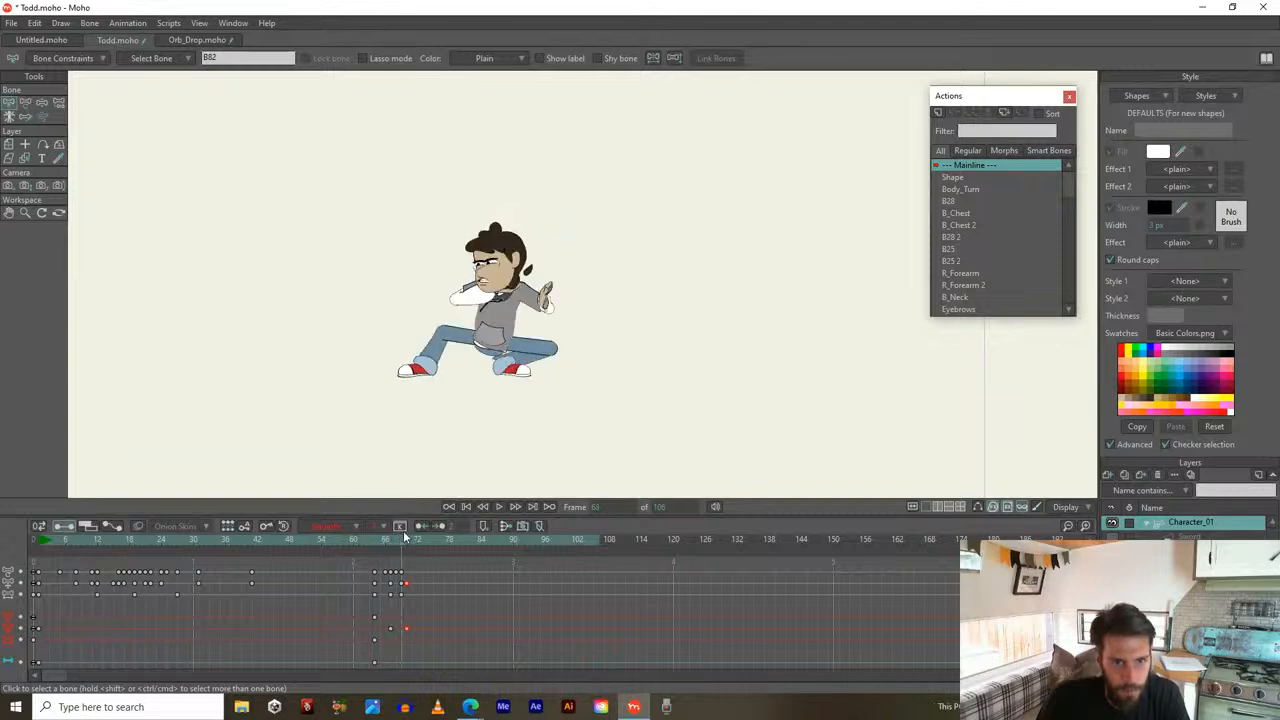
scroll(490, 370, up, 3)
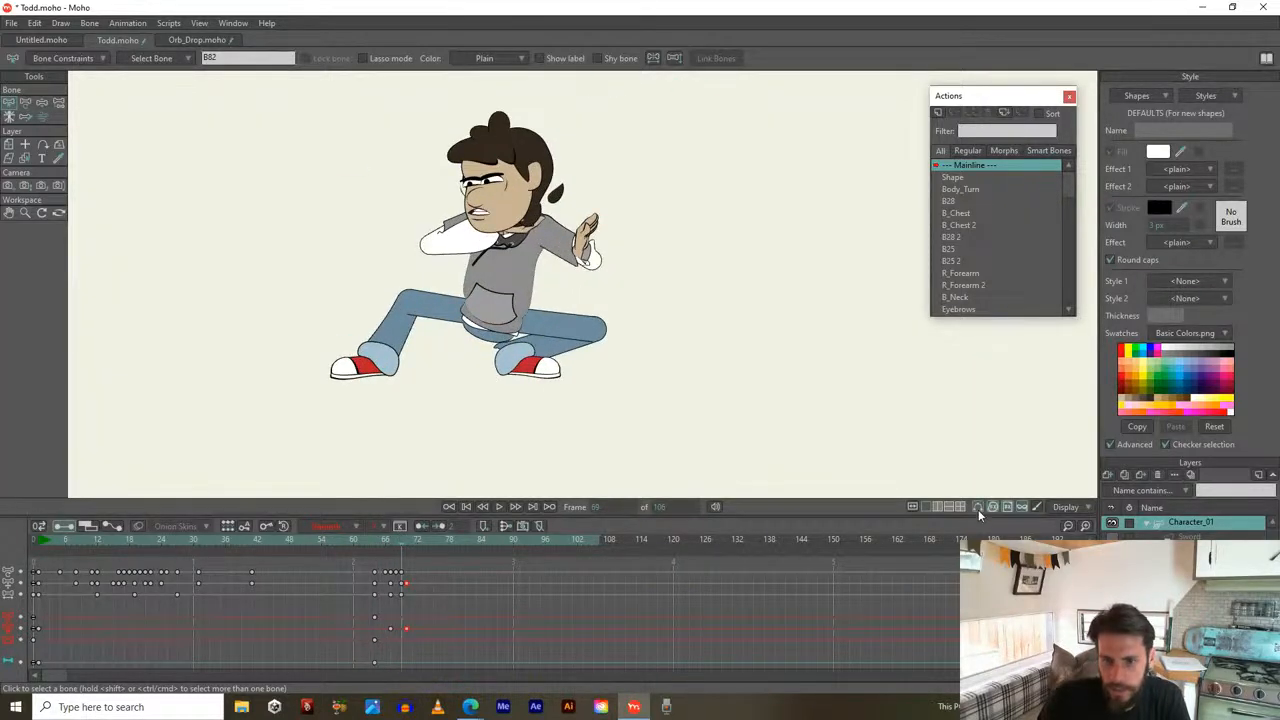
click(530, 370)
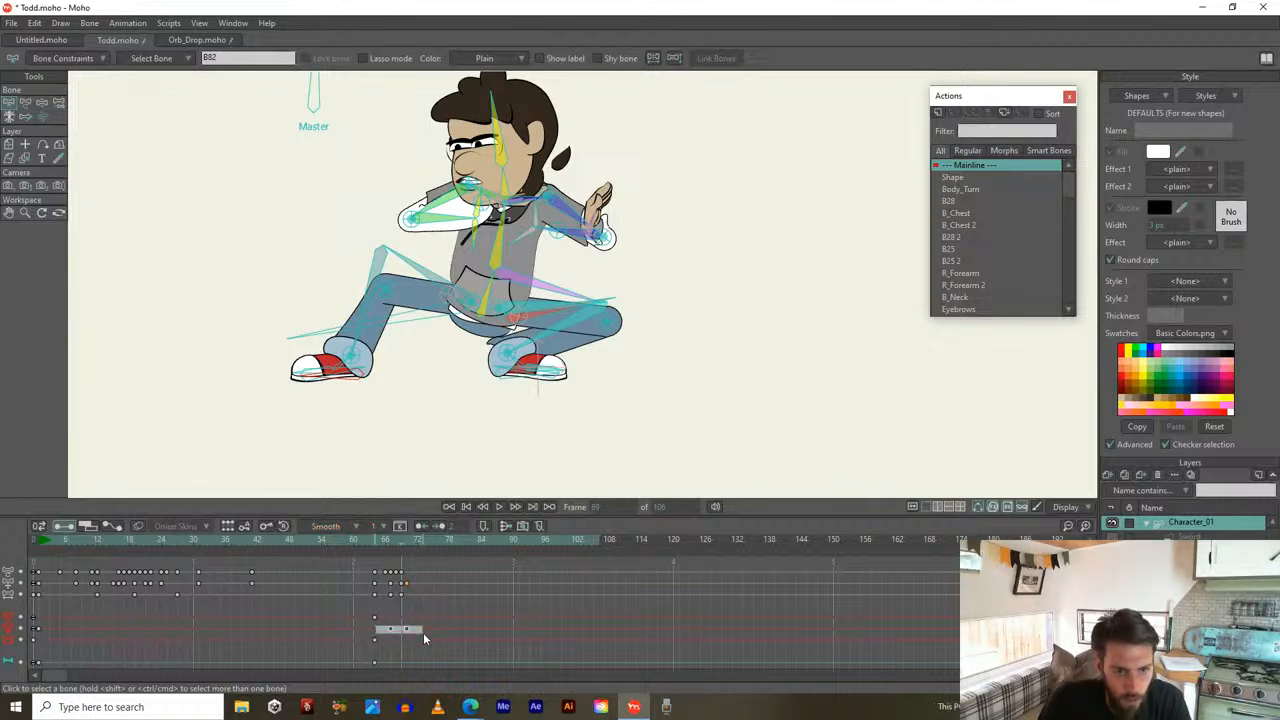
key(Delete)
scroll(547, 321, up, 2)
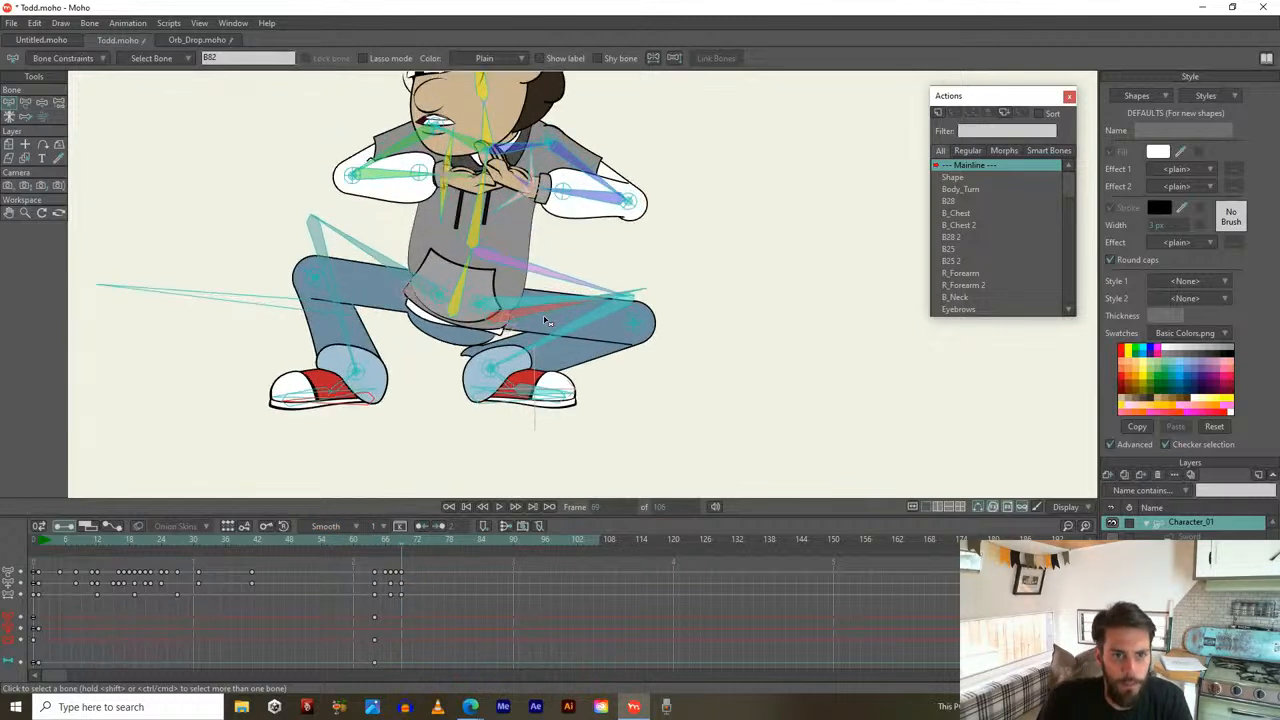
key(ctrl+z)
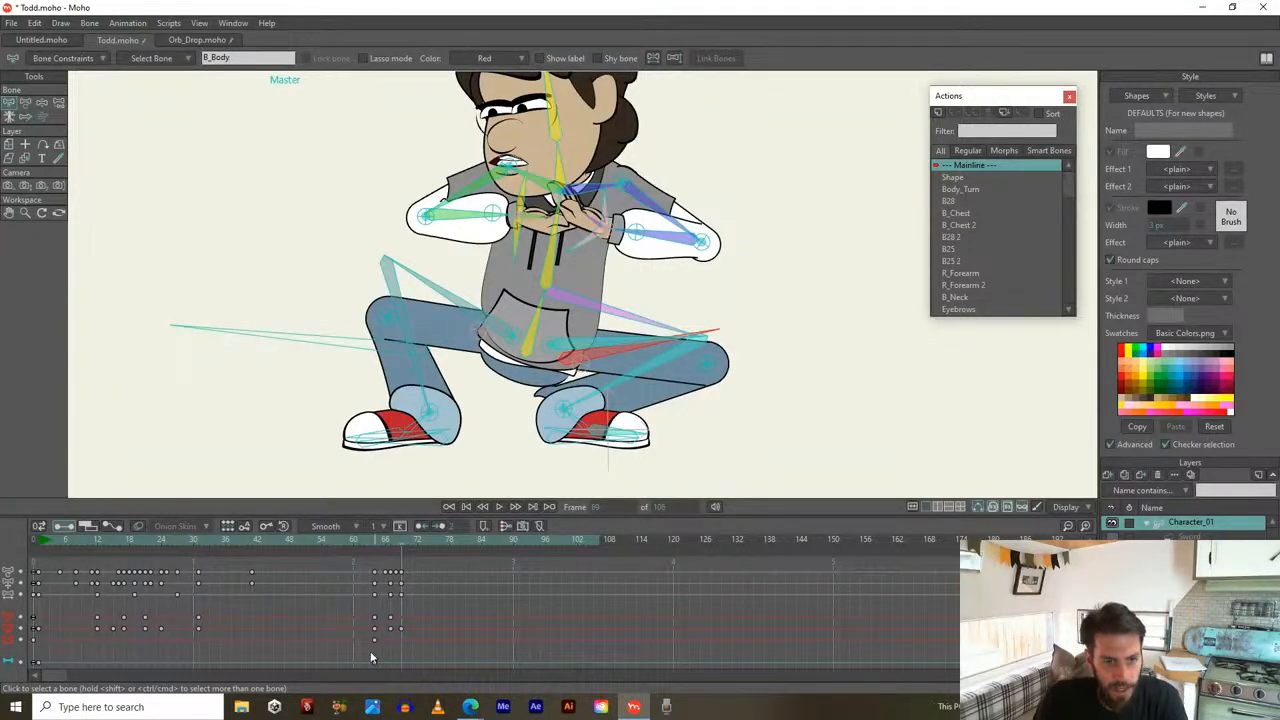
Move B_Body's last translation key to frame 71 and raise the hips into a half crouch there
drag(400, 628, 414, 634)
mouse_move(403, 540)
mouse_down()
mouse_move(392, 543)
mouse_move(413, 550)
mouse_up()
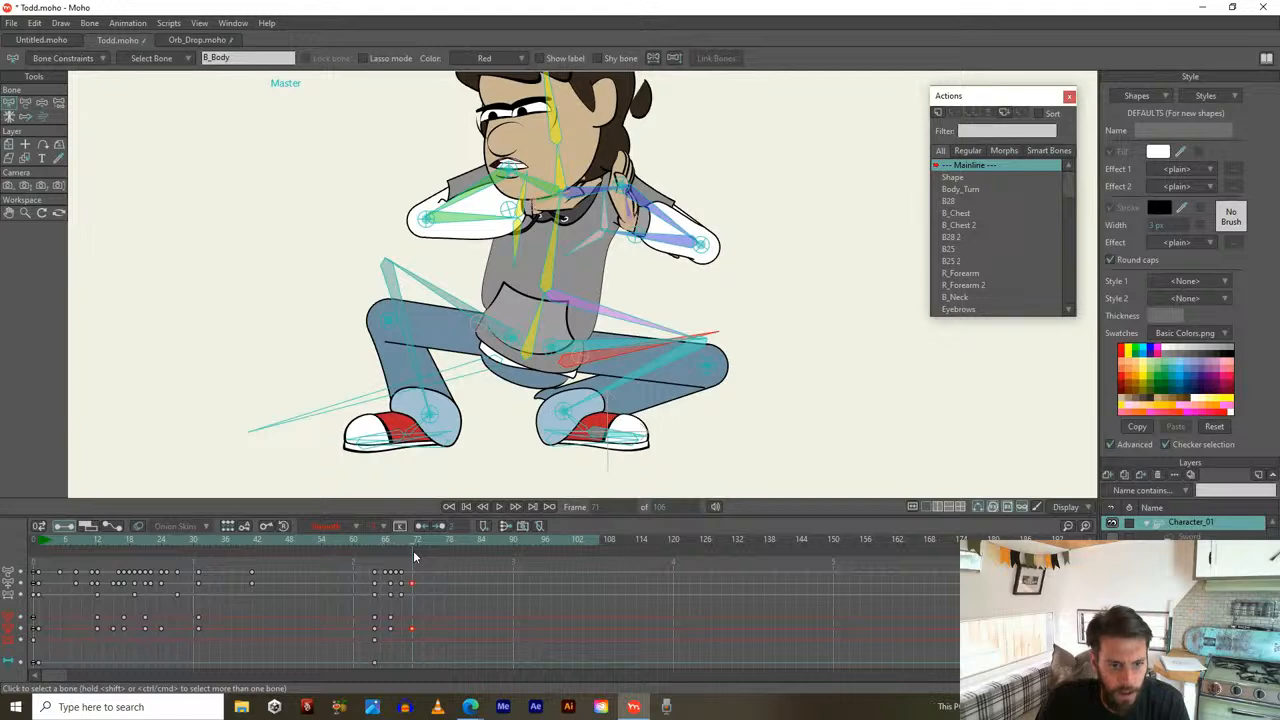
key(t)
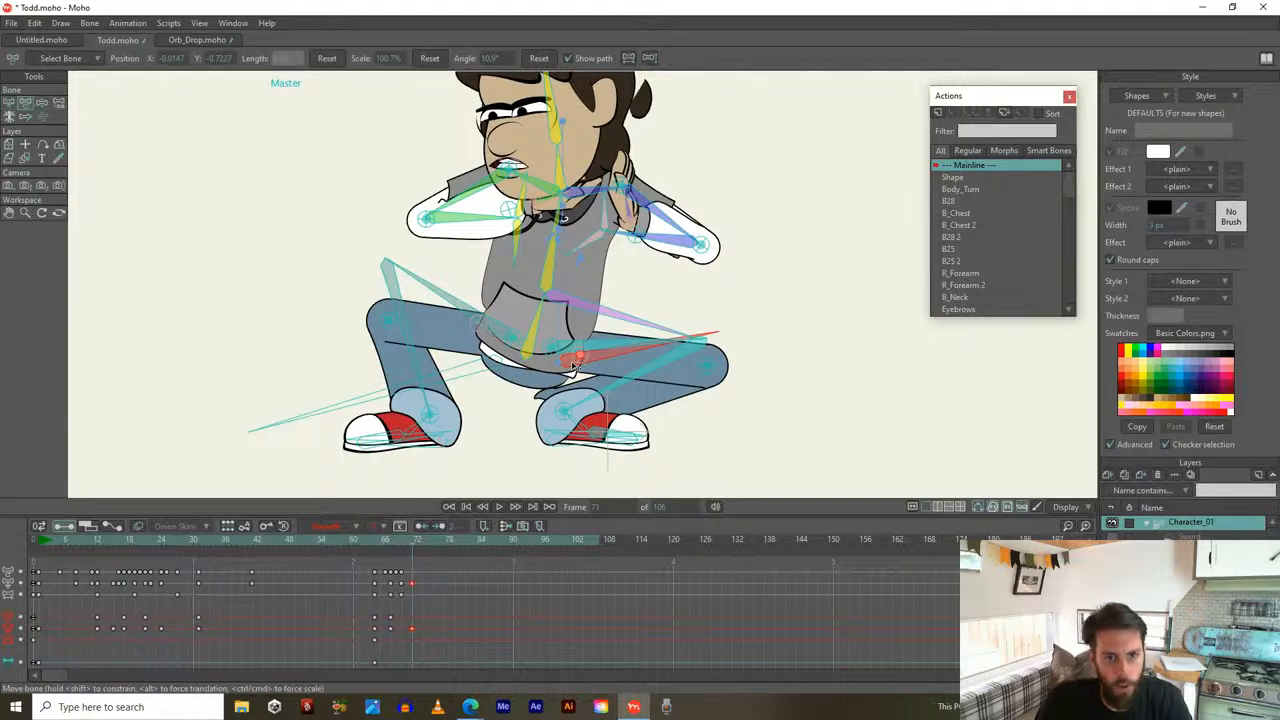
drag(572, 366, 540, 266)
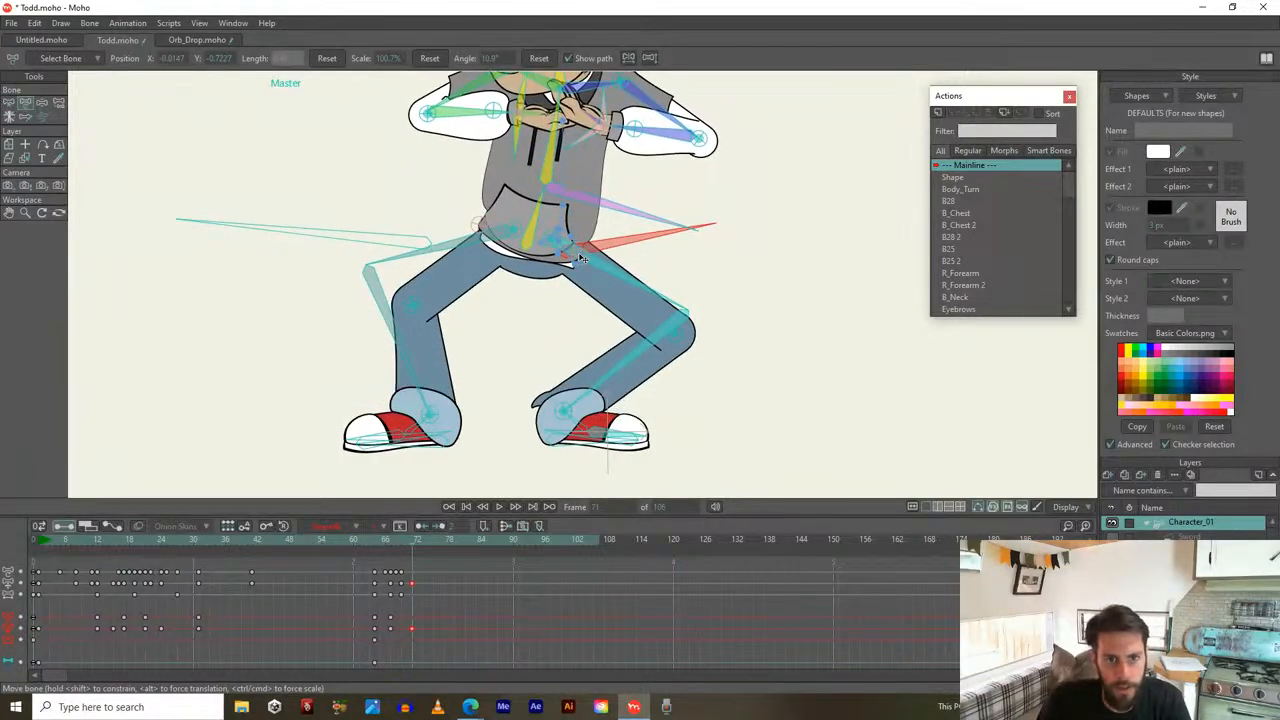
scroll(483, 344, down, 3)
mouse_move(413, 540)
mouse_down()
mouse_move(368, 541)
mouse_move(405, 555)
mouse_up()
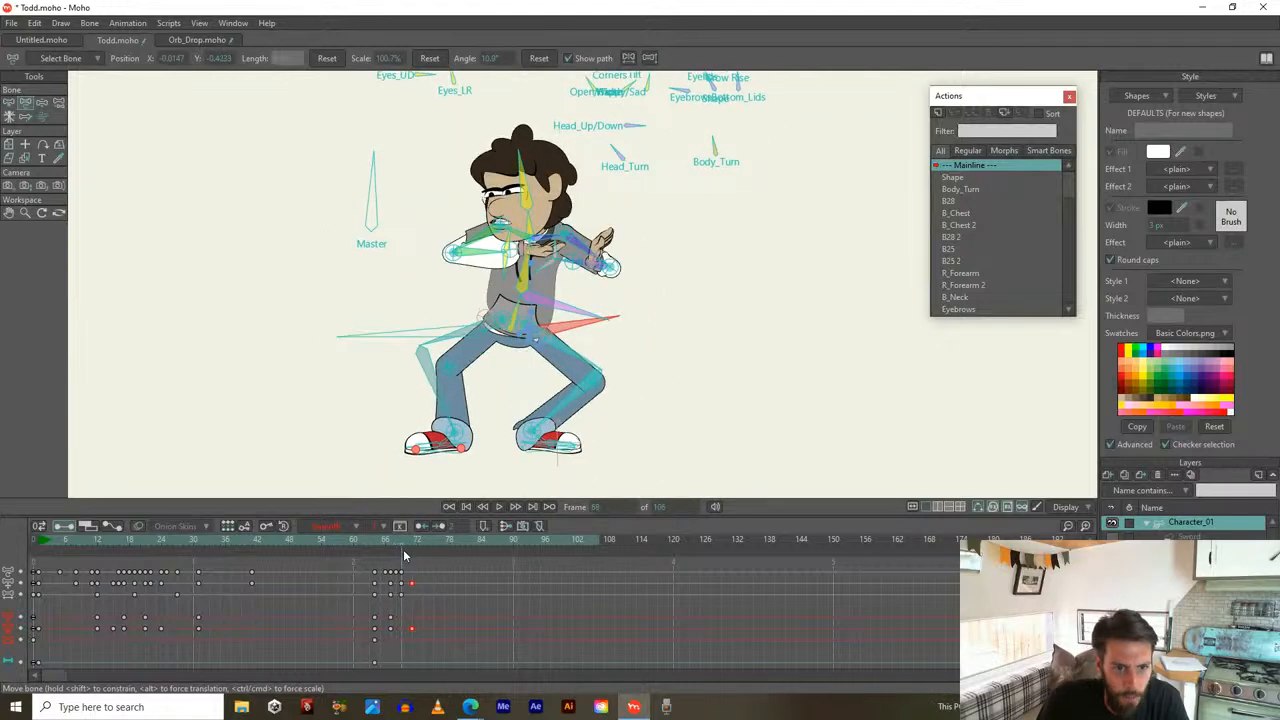
Shift B_Body's raised translation key to frame 70 and rotate the torso bones upright at that frame
drag(413, 628, 408, 630)
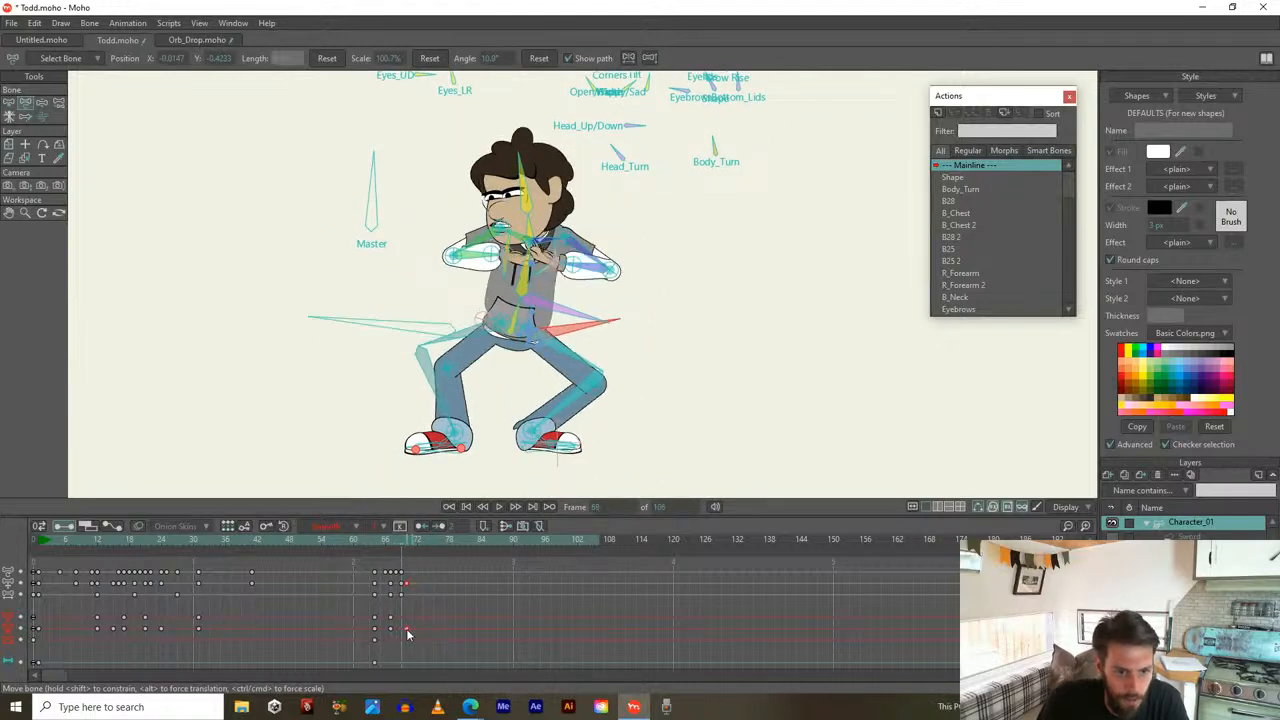
click(404, 541)
scroll(420, 320, up, 2)
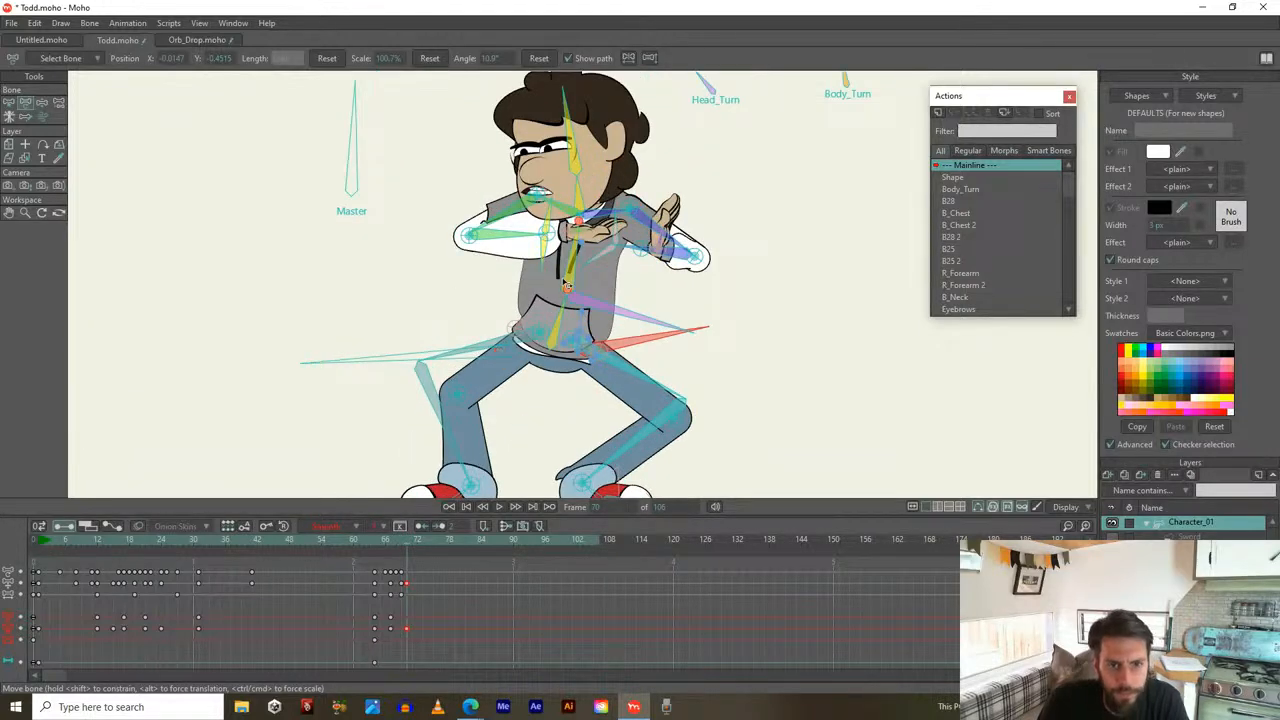
drag(590, 314, 642, 297)
click(638, 325)
drag(648, 354, 615, 357)
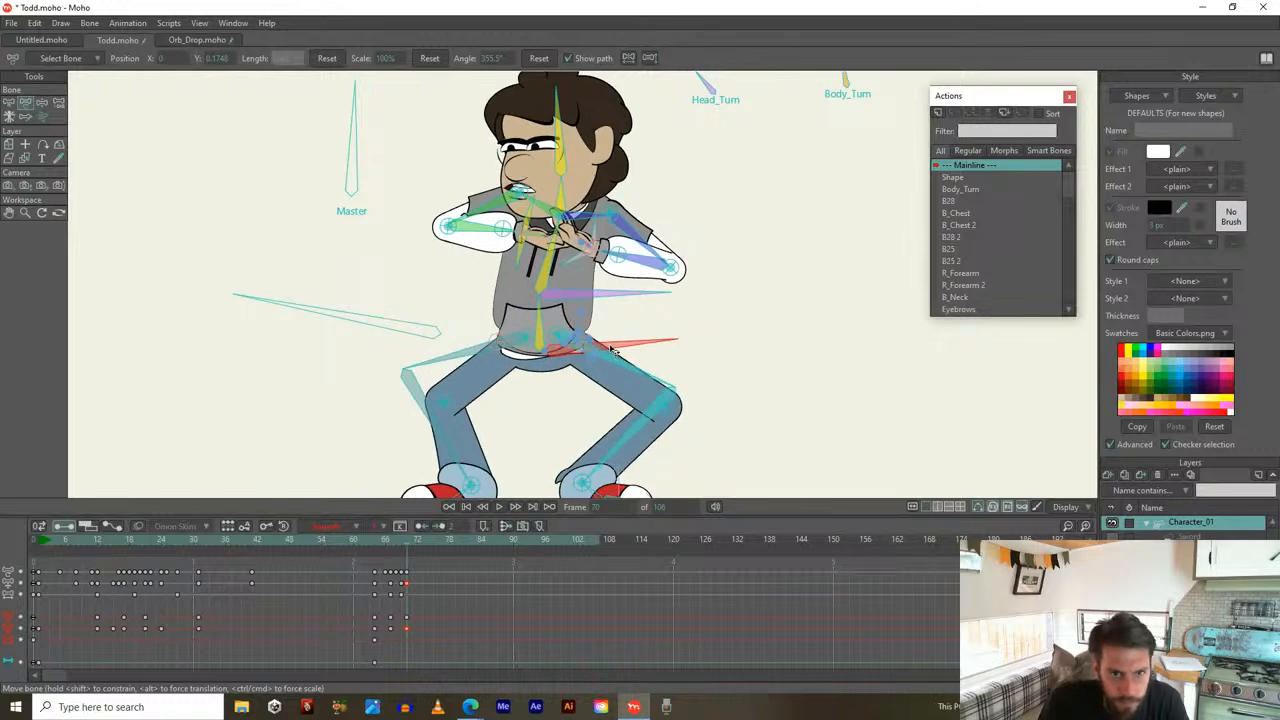
Shorten the neck bone to sink Todd's head at frame 70, and turn the character to face the front
drag(549, 259, 638, 368)
mouse_move(572, 340)
mouse_down()
mouse_move(553, 249)
mouse_move(575, 320)
mouse_up()
scroll(556, 252, down, 2)
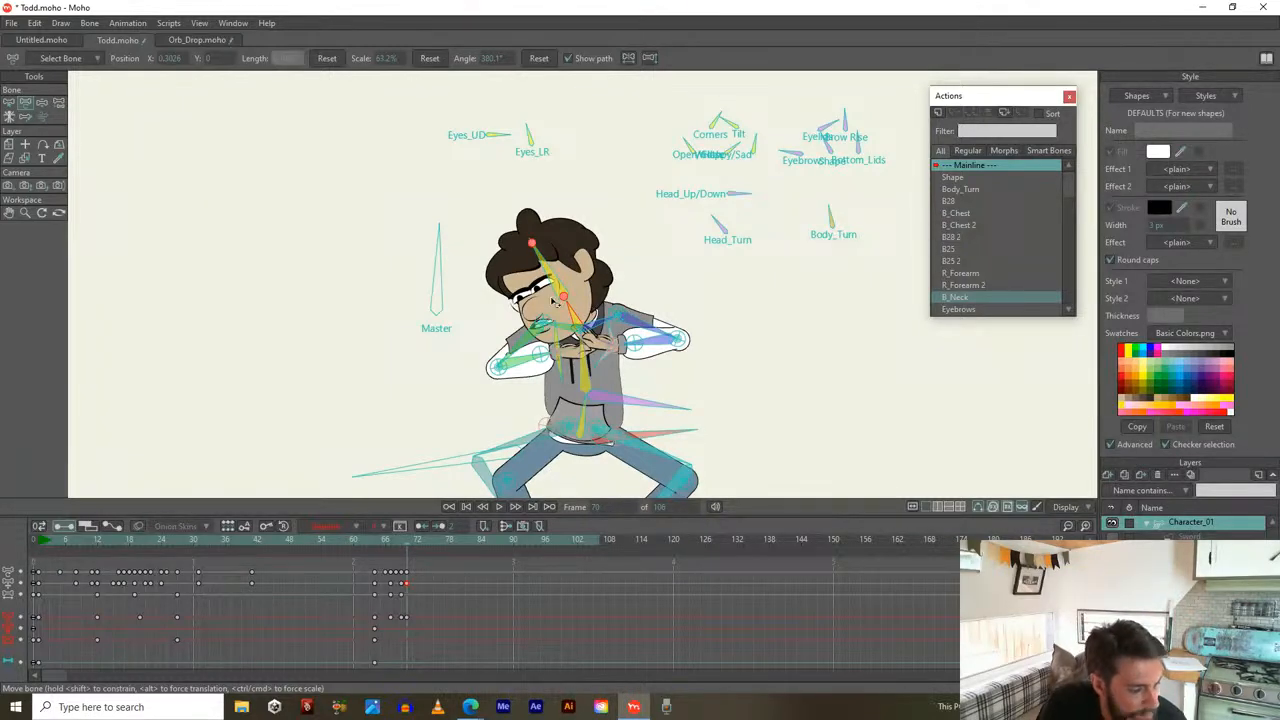
scroll(556, 290, up, 2)
click(836, 157)
drag(829, 160, 805, 203)
Compress the torso at frame 70 by shortening the B_Chest bone to about 74% beneath the lowered head
drag(572, 320, 566, 236)
scroll(589, 290, up, 3)
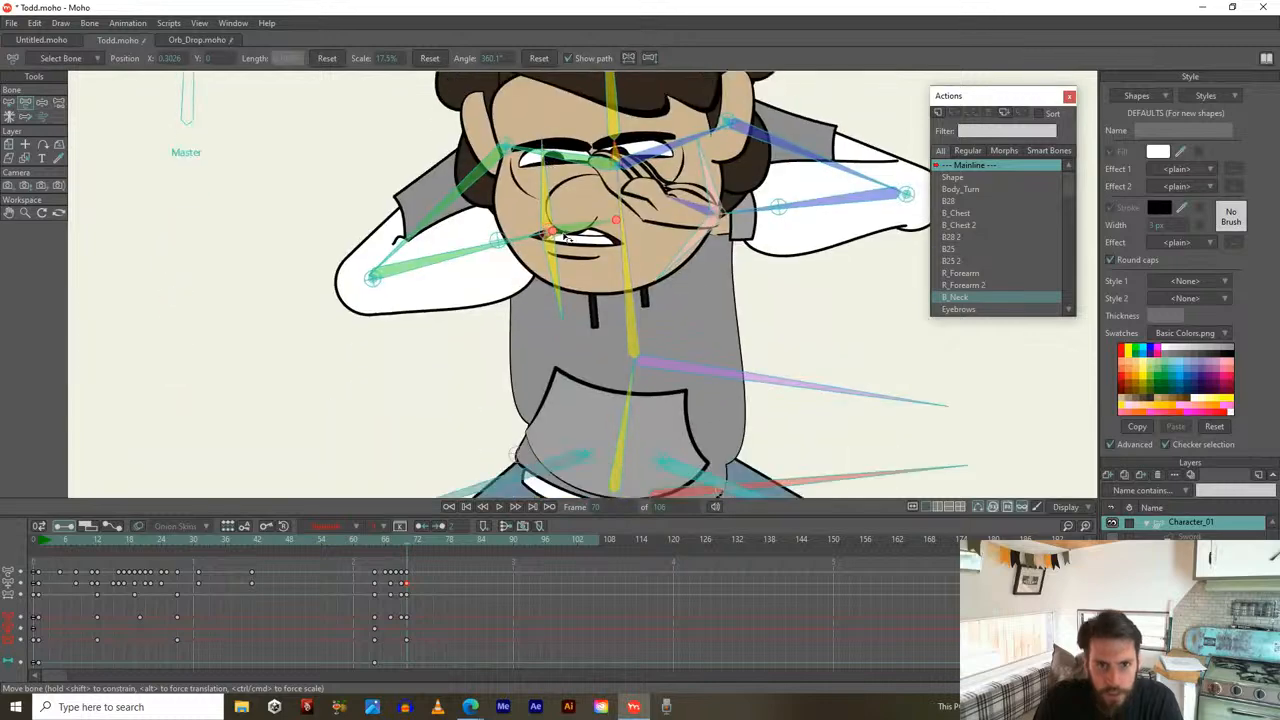
drag(622, 185, 566, 283)
scroll(613, 209, down, 3)
drag(560, 377, 545, 335)
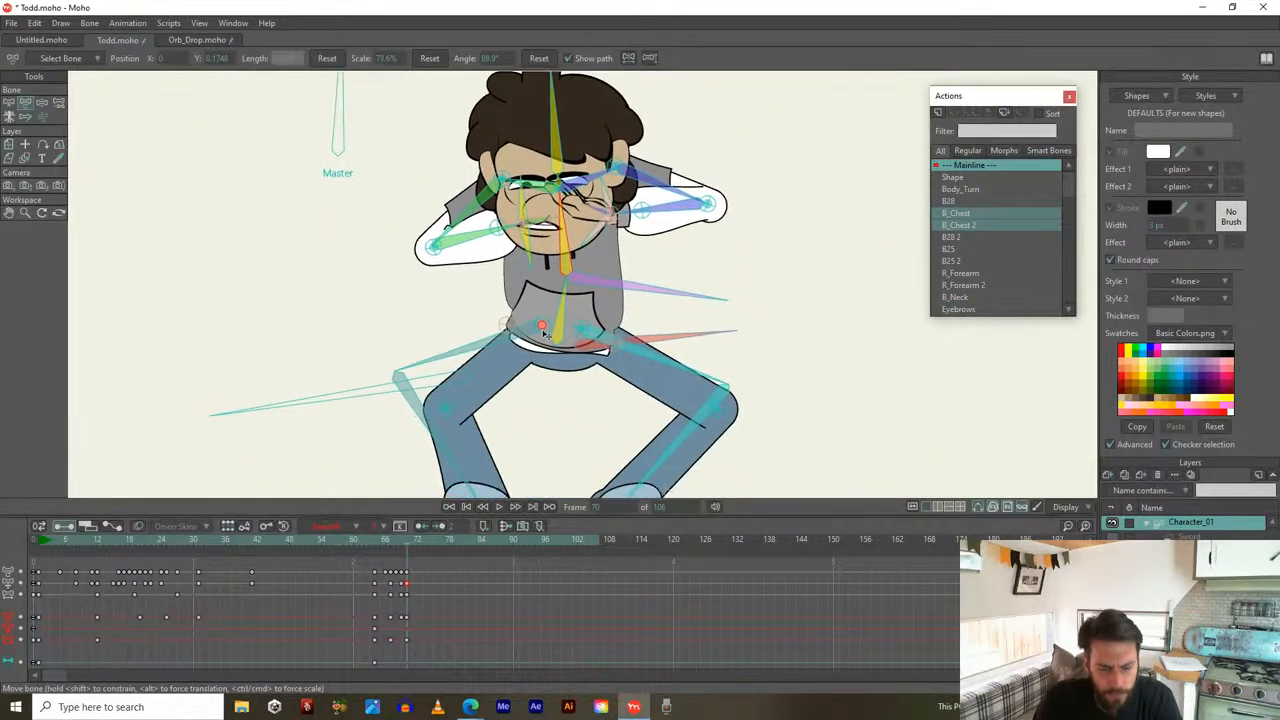
Raise both forearms upright beside the head at frame 70 and adjust the torso between them
scroll(577, 357, down, 2)
scroll(583, 320, up, 2)
scroll(620, 245, up, 2)
drag(683, 233, 718, 205)
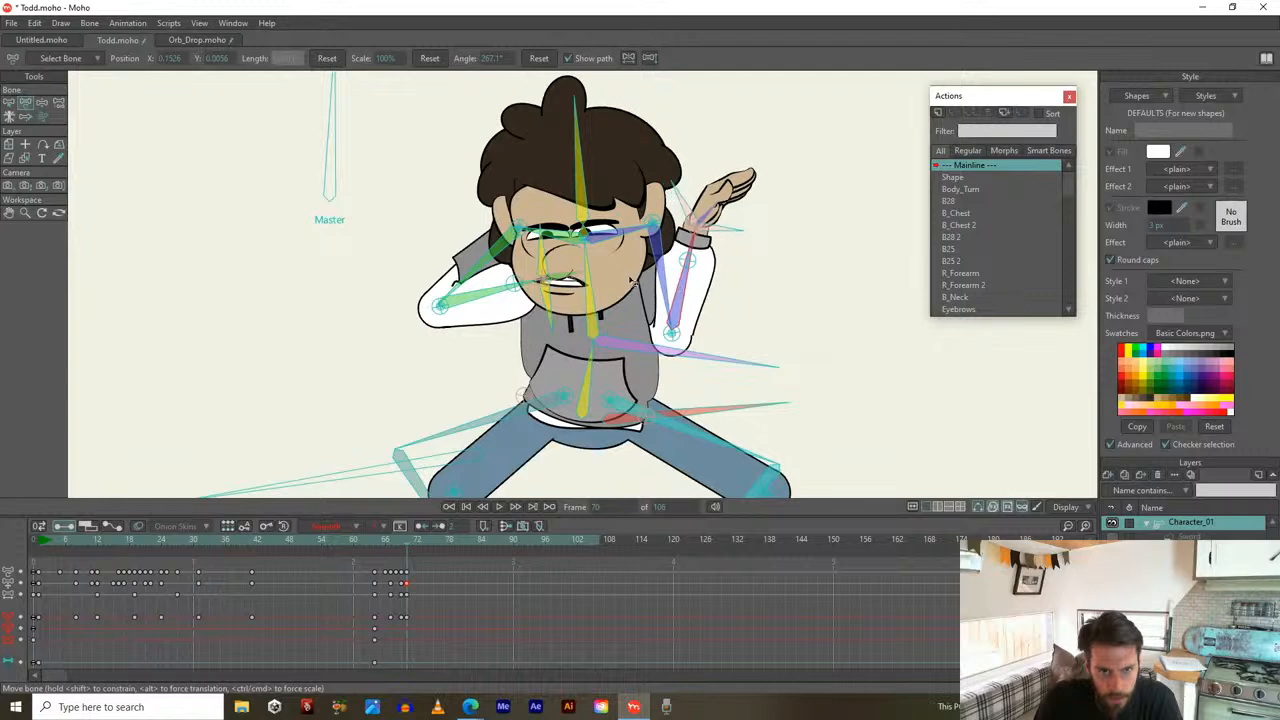
drag(490, 267, 472, 232)
click(656, 276)
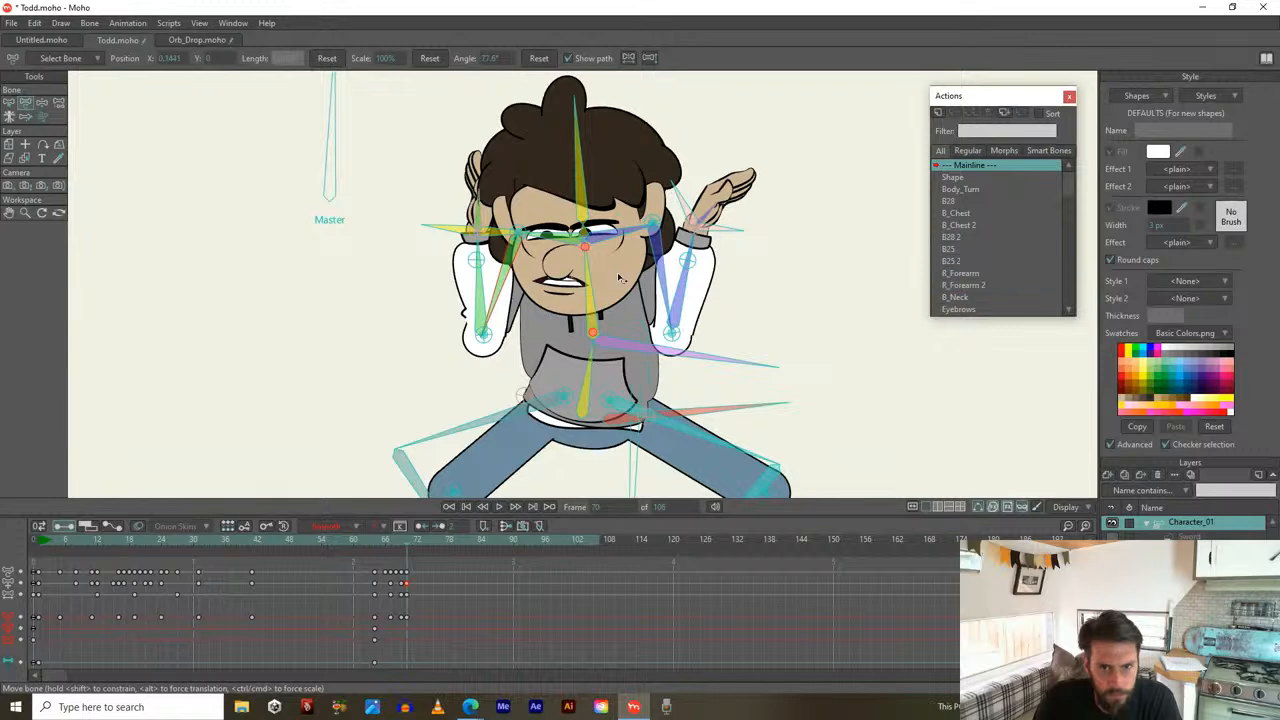
drag(656, 276, 650, 262)
scroll(651, 283, down, 2)
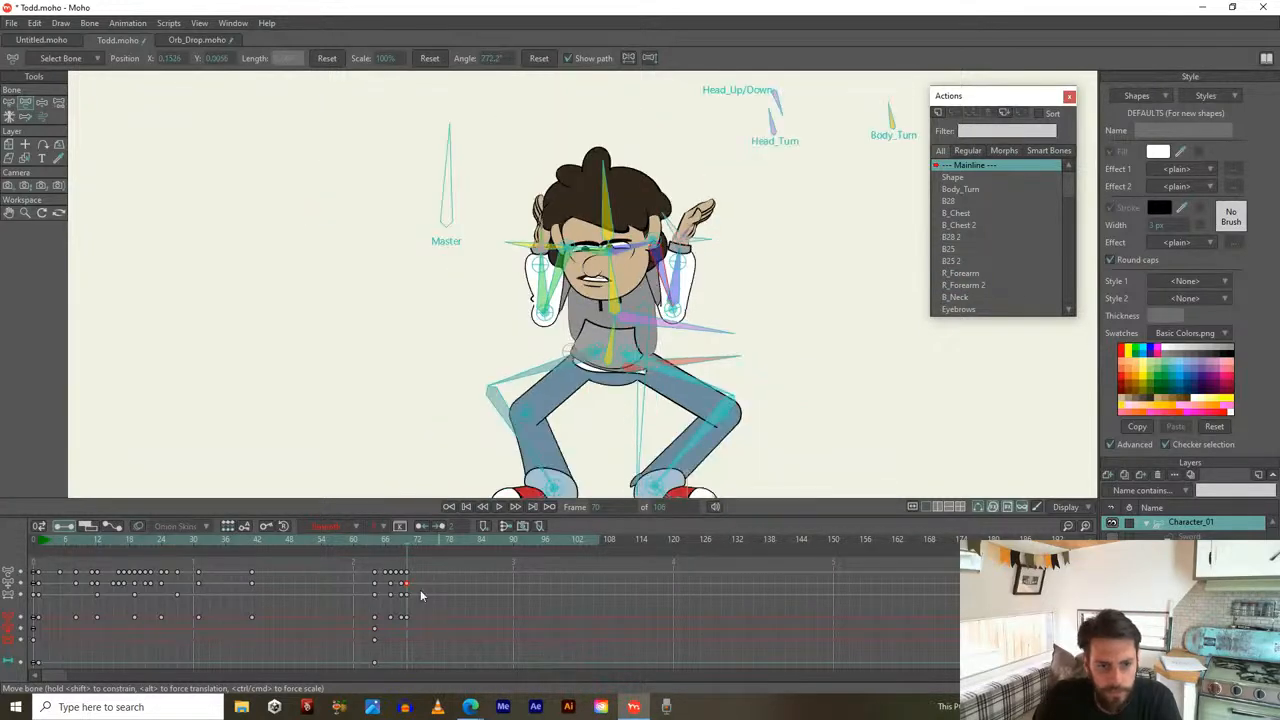
mouse_move(406, 542)
mouse_down()
mouse_move(389, 536)
mouse_move(414, 535)
mouse_move(378, 536)
mouse_move(409, 539)
mouse_up()
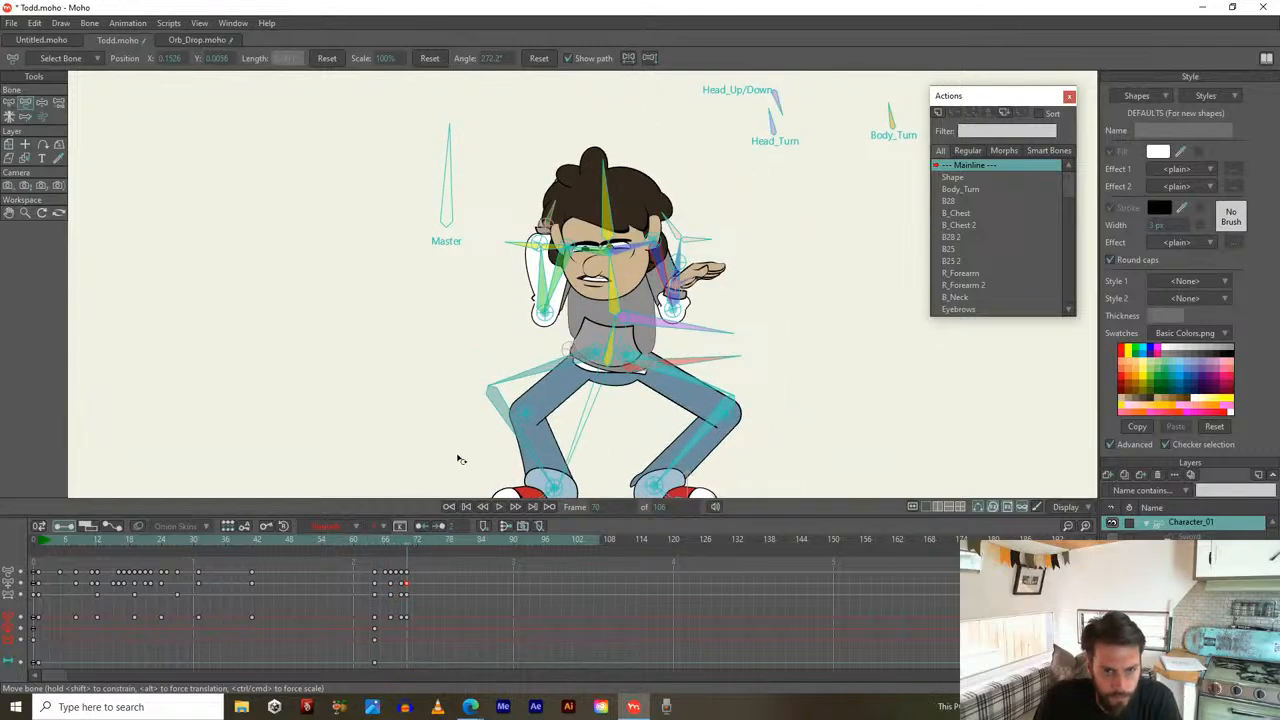
Lower the hips into a deeper crouch at frame 70 and reposition both knee bones to match
drag(498, 383, 434, 347)
drag(613, 327, 584, 388)
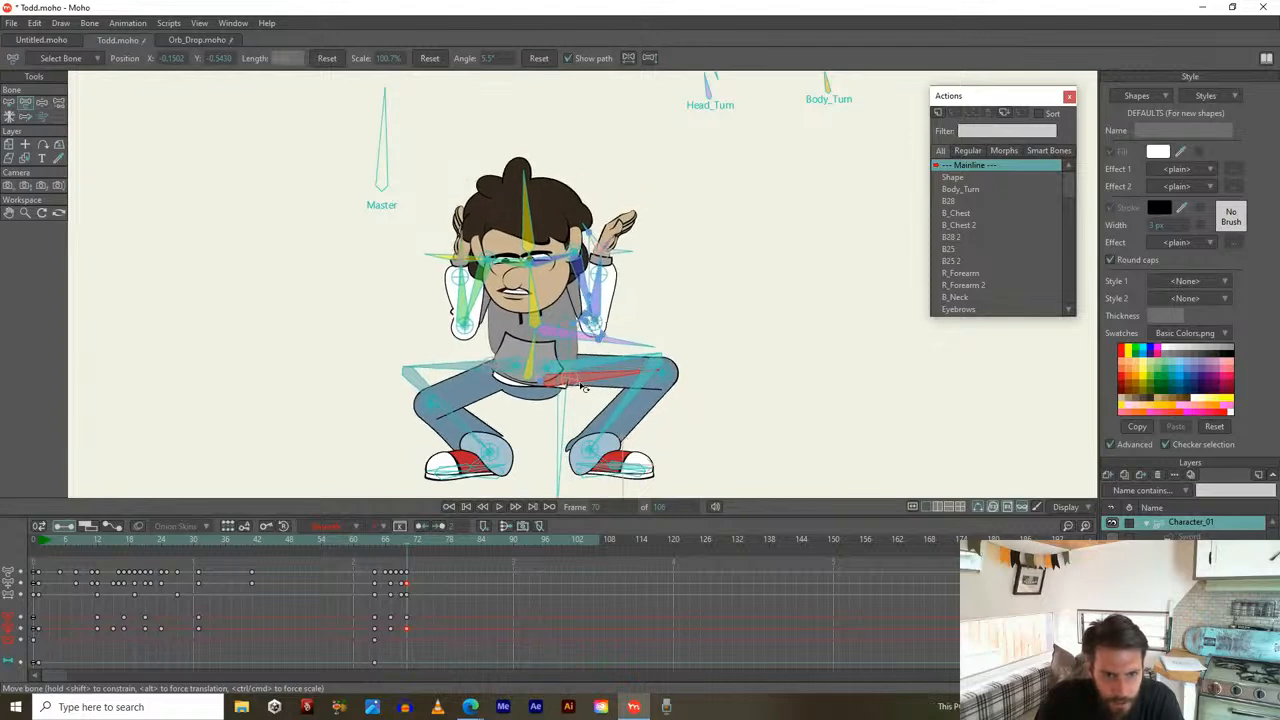
mouse_move(443, 400)
mouse_down()
mouse_move(432, 415)
mouse_move(451, 414)
mouse_up()
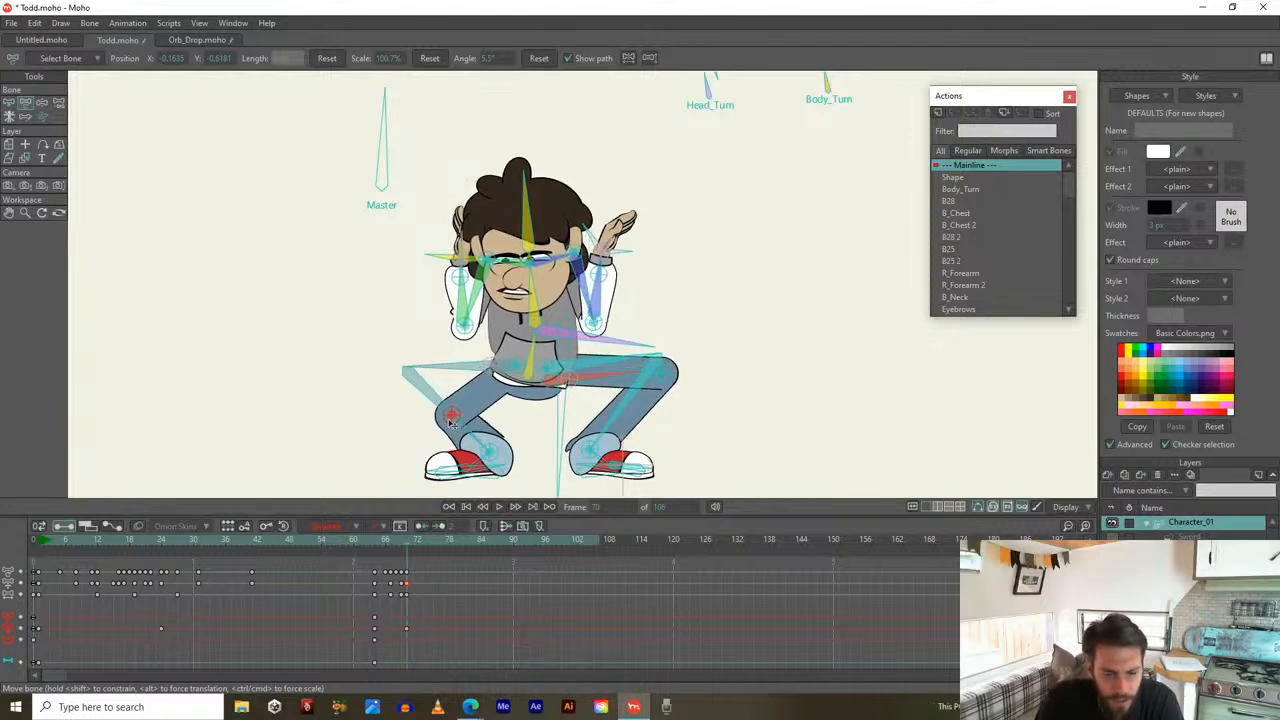
drag(668, 378, 585, 317)
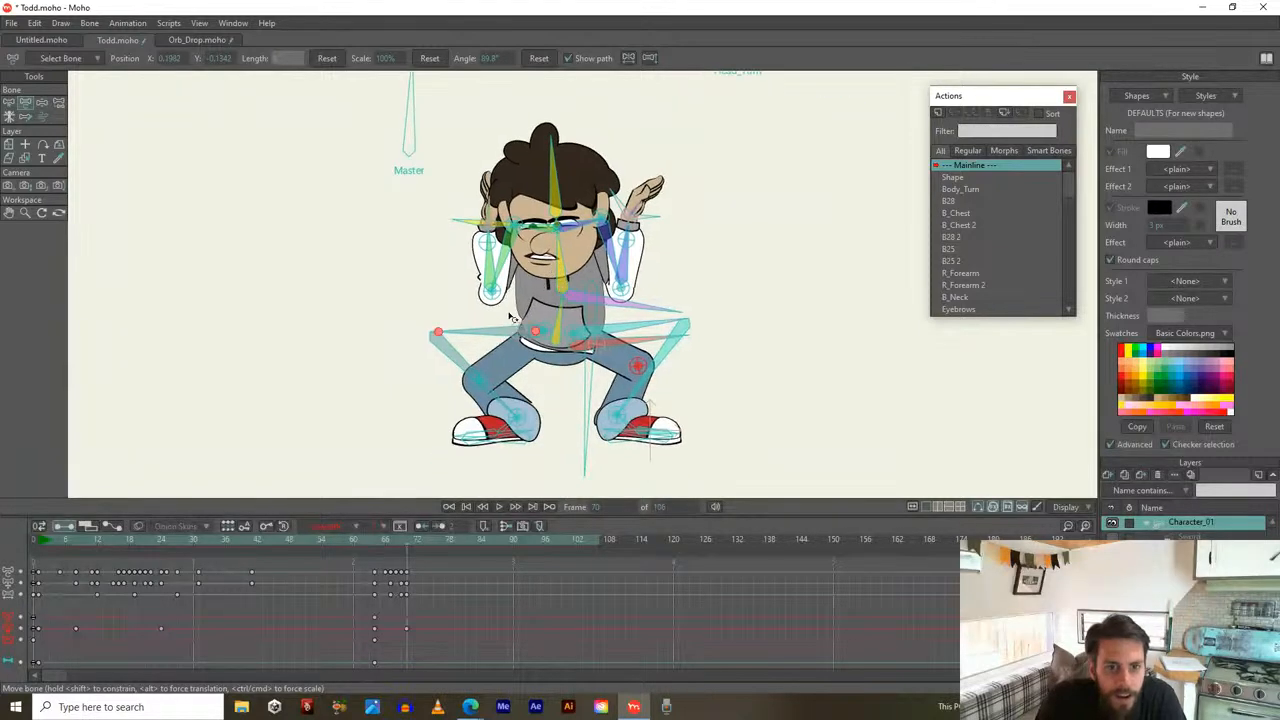
Bring the feet closer together at frame 70, keep the knees aligned, and preview the transition
scroll(511, 427, up, 2)
drag(517, 413, 510, 407)
drag(649, 430, 620, 440)
click(495, 460)
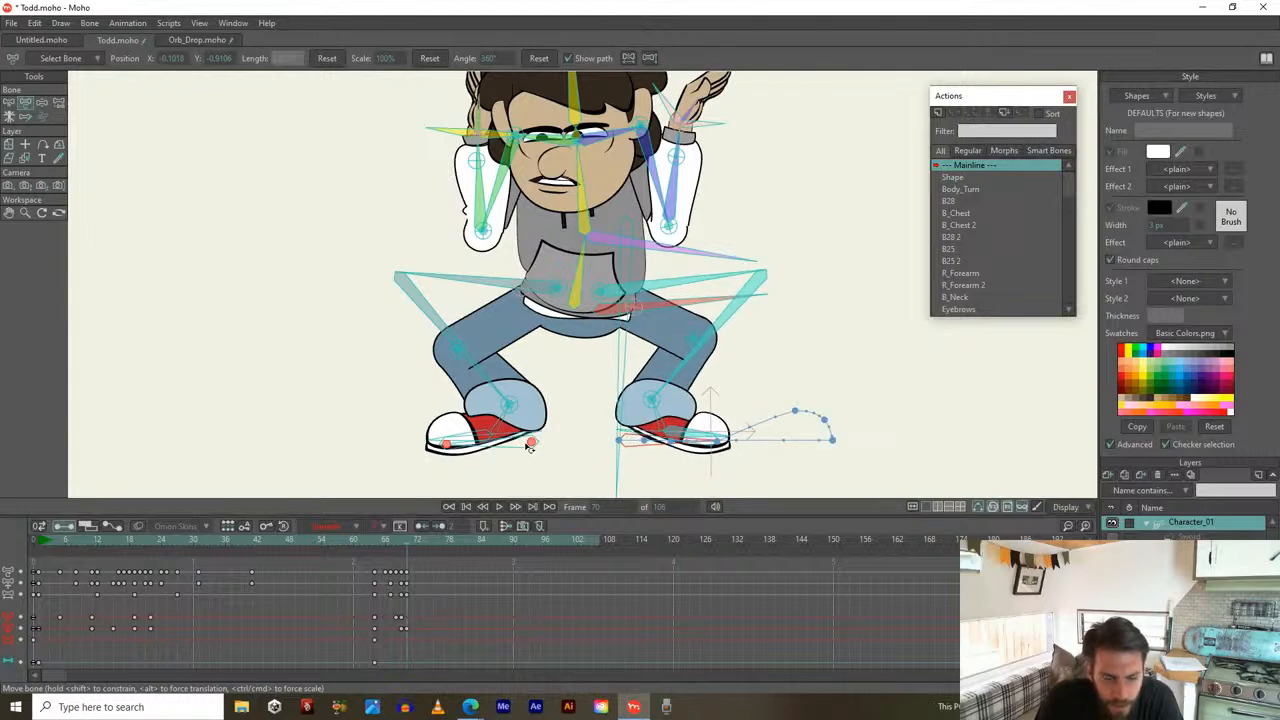
drag(402, 538, 421, 503)
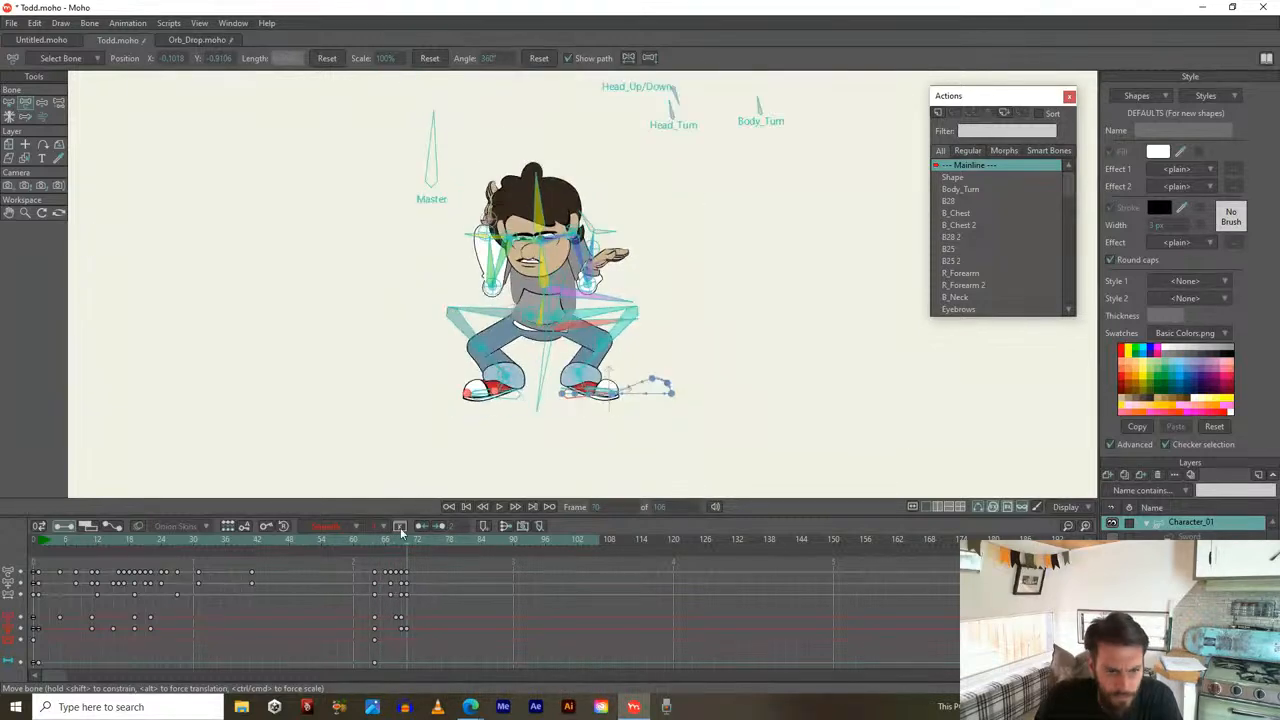
drag(373, 541, 404, 527)
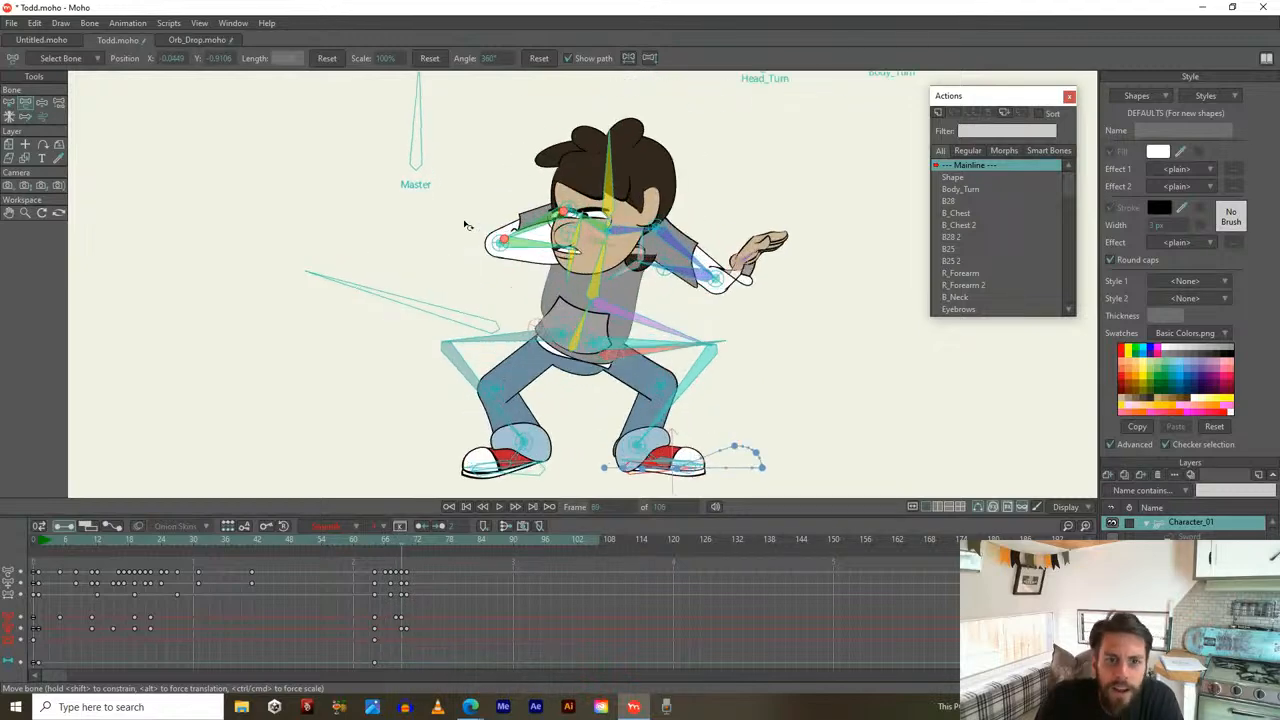
Delete the Head_Turn bone's key at frame 69 and check the other turn controls around that frame
click(694, 140)
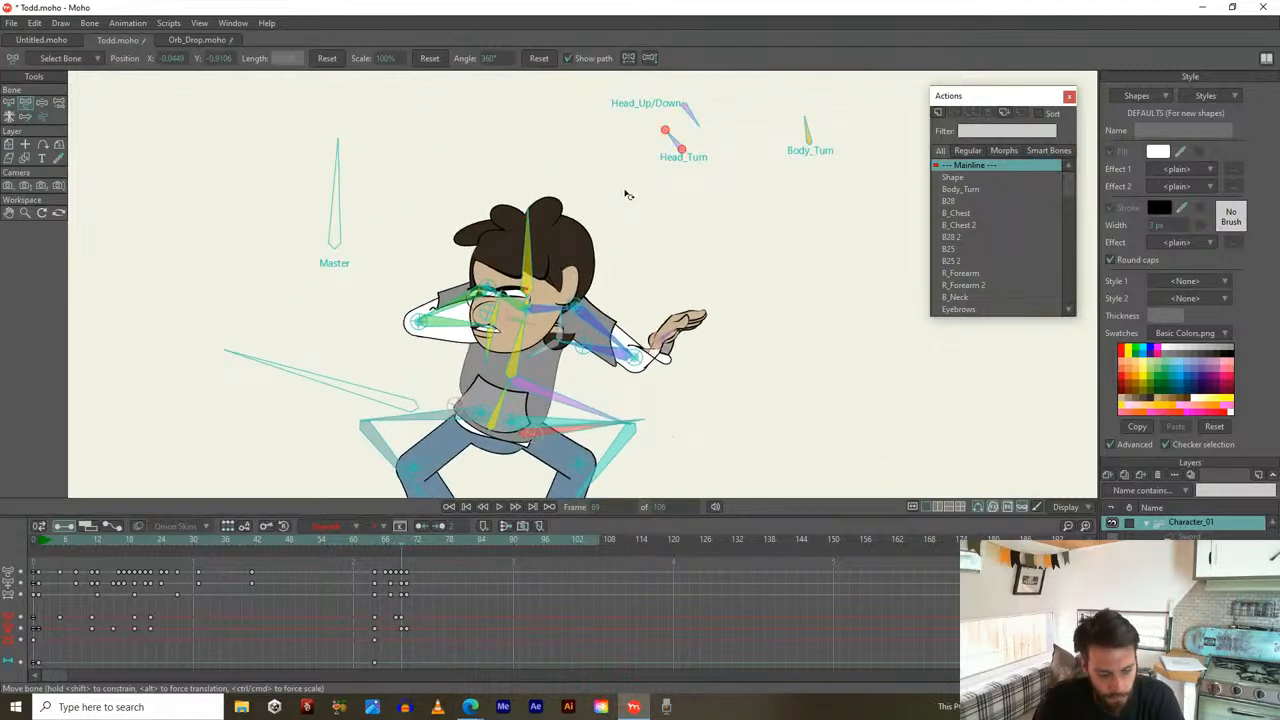
key(z)
click(674, 143)
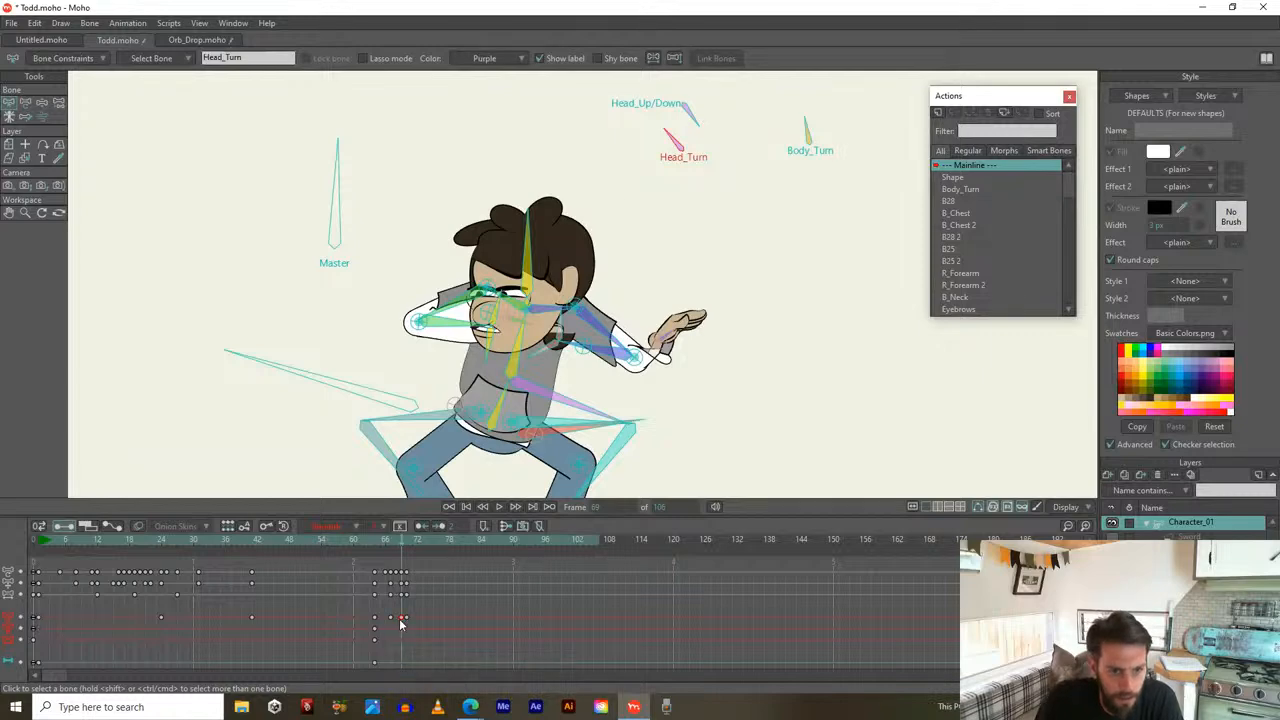
key(Delete)
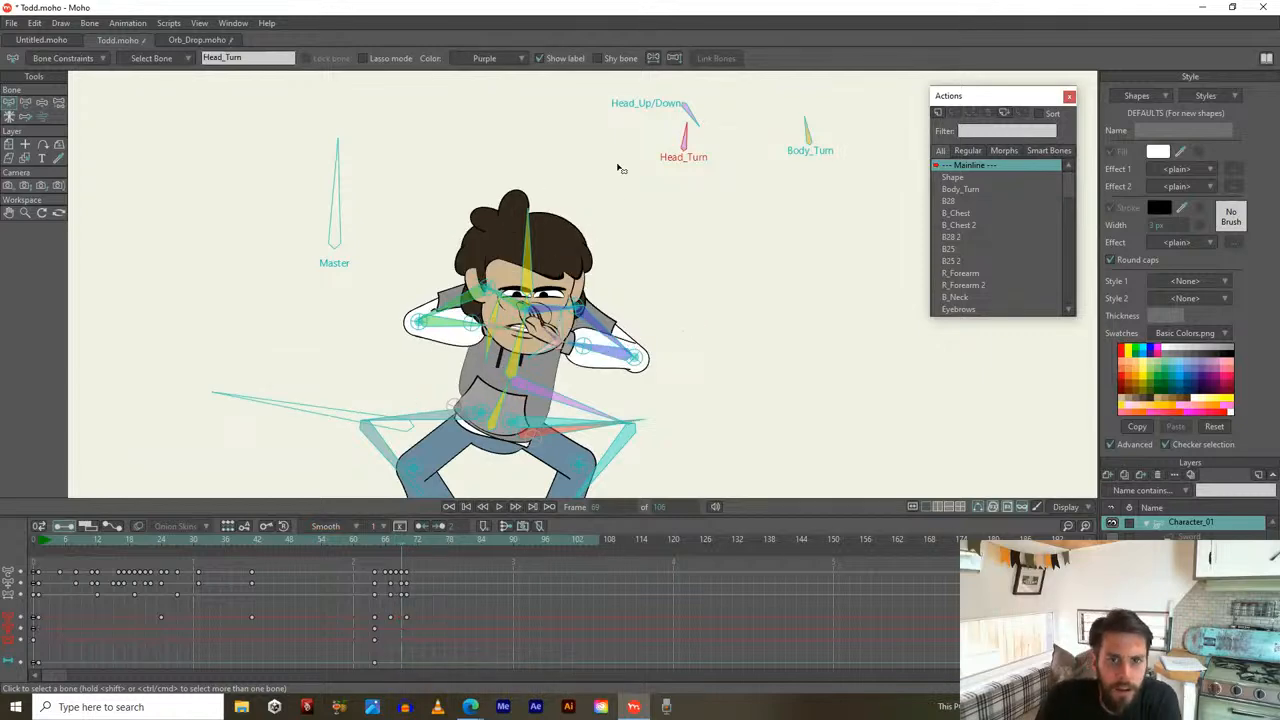
click(687, 119)
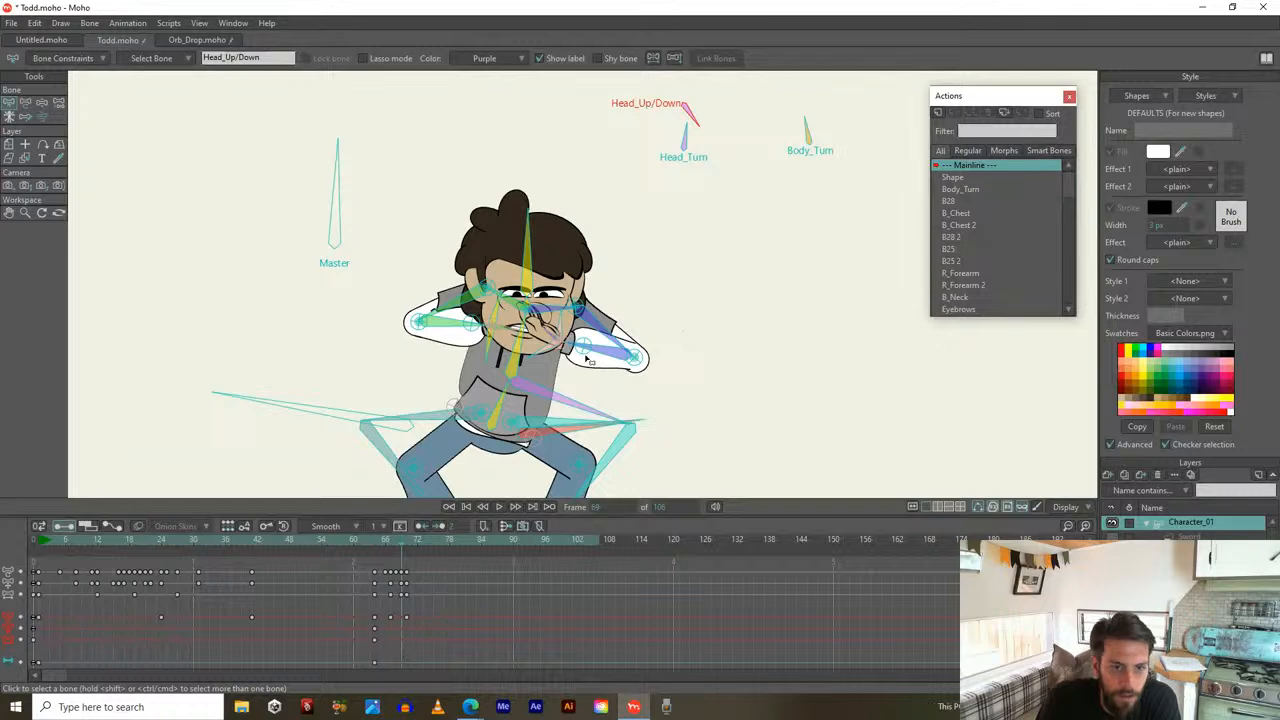
click(805, 130)
click(379, 532)
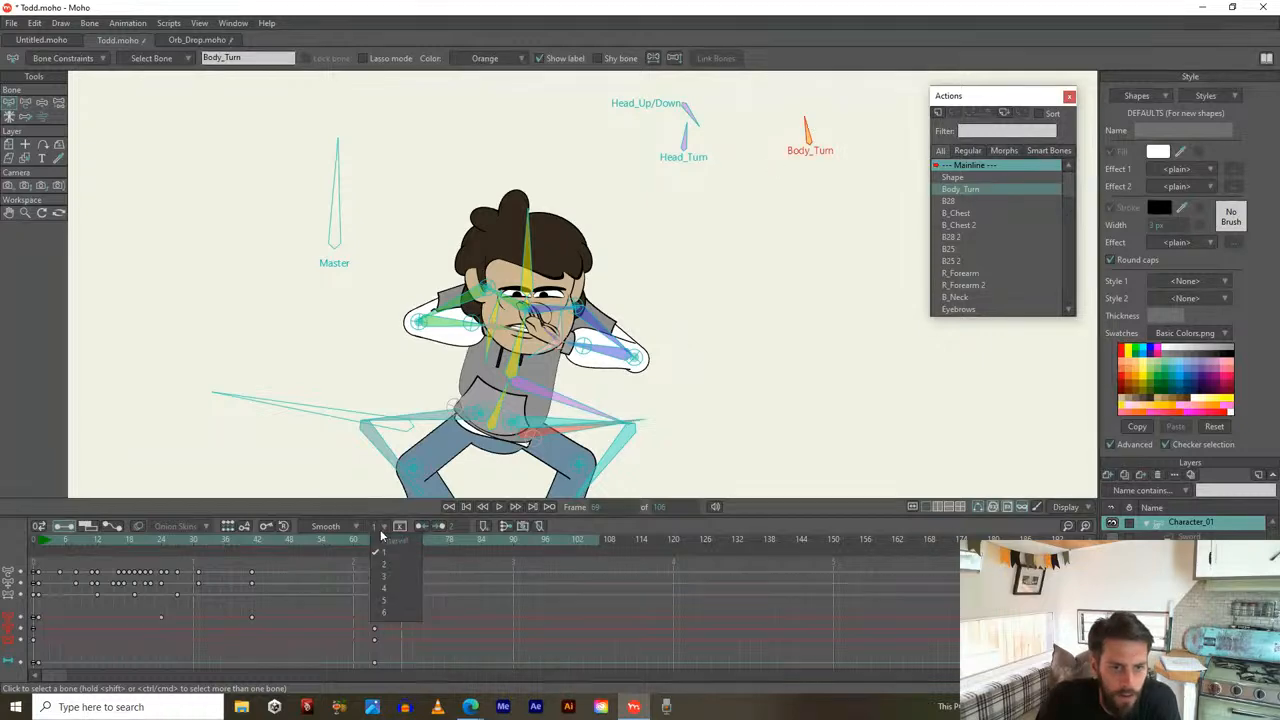
drag(347, 547, 397, 541)
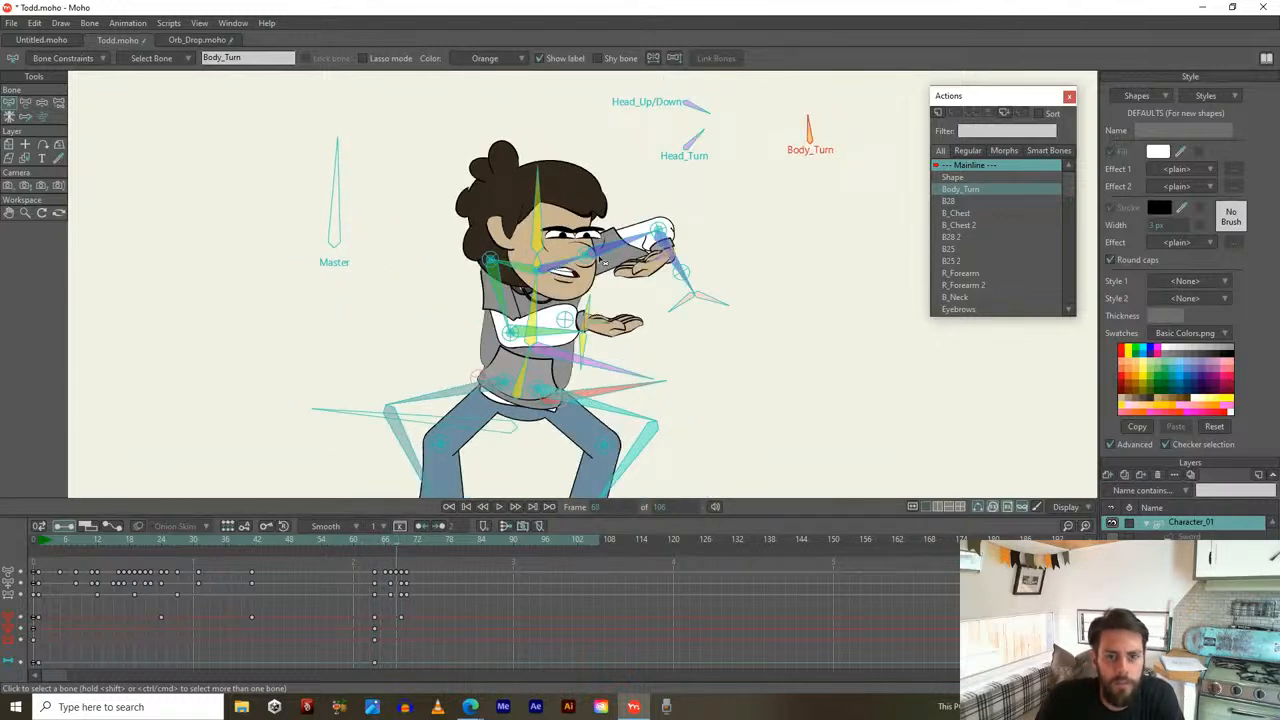
Delete the frame 69 rotation keys of the L_Bicep and L_Forearm bones
click(640, 250)
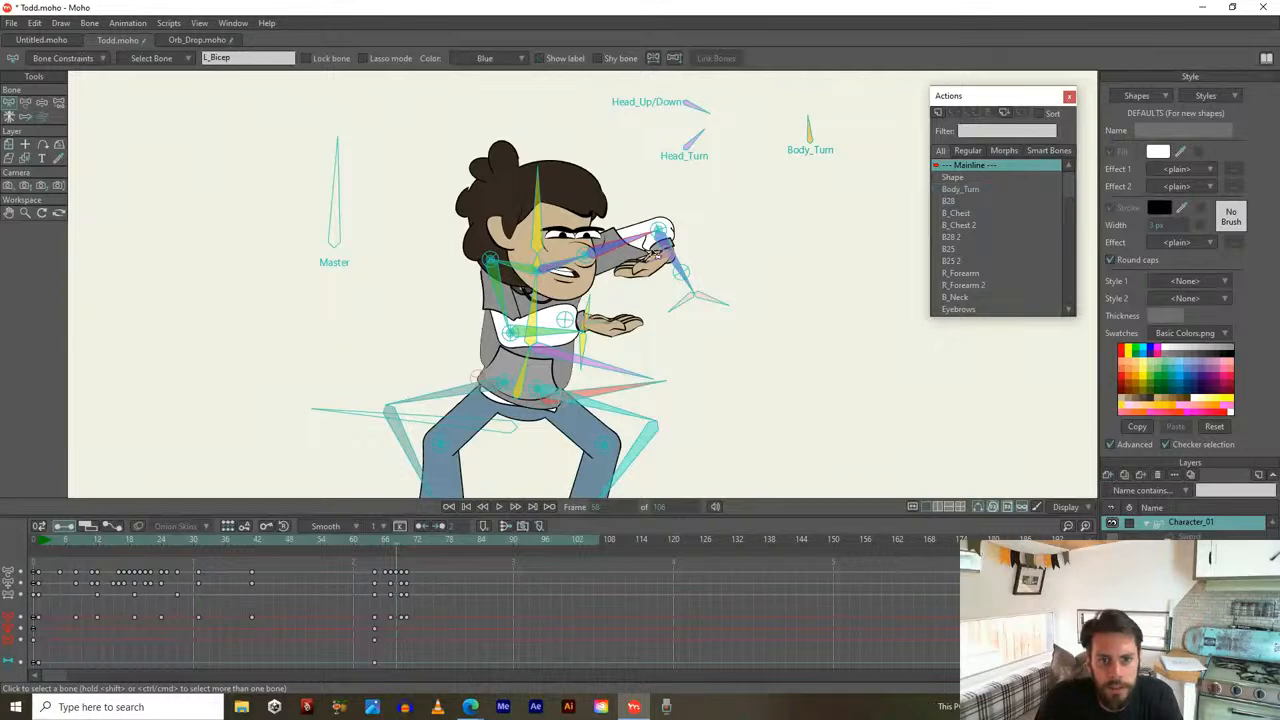
drag(396, 541, 400, 541)
click(402, 617)
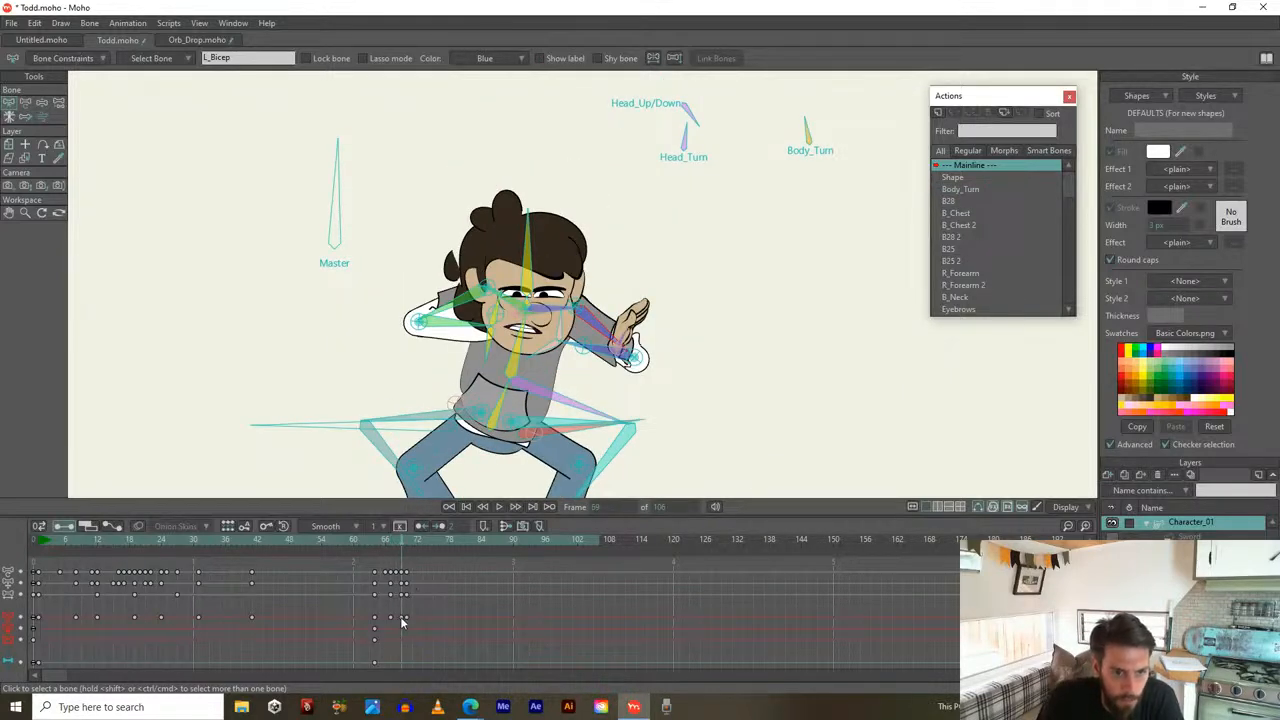
key(Delete)
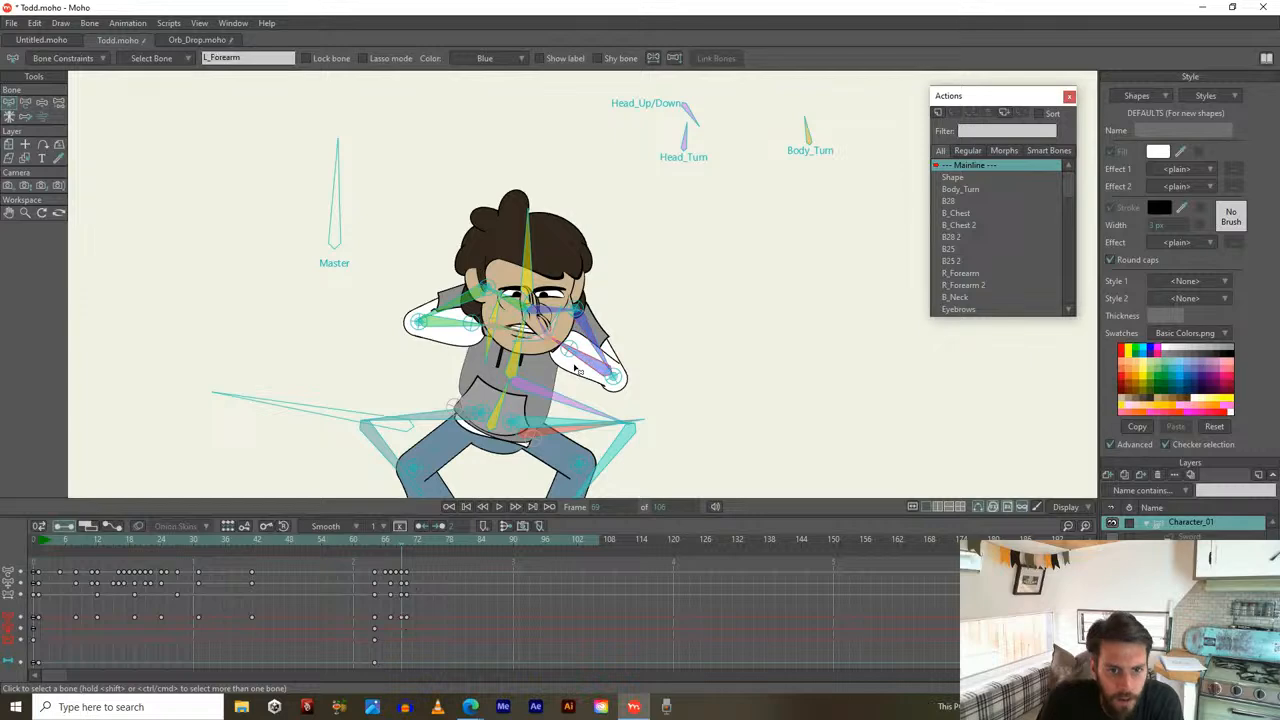
drag(612, 376, 618, 380)
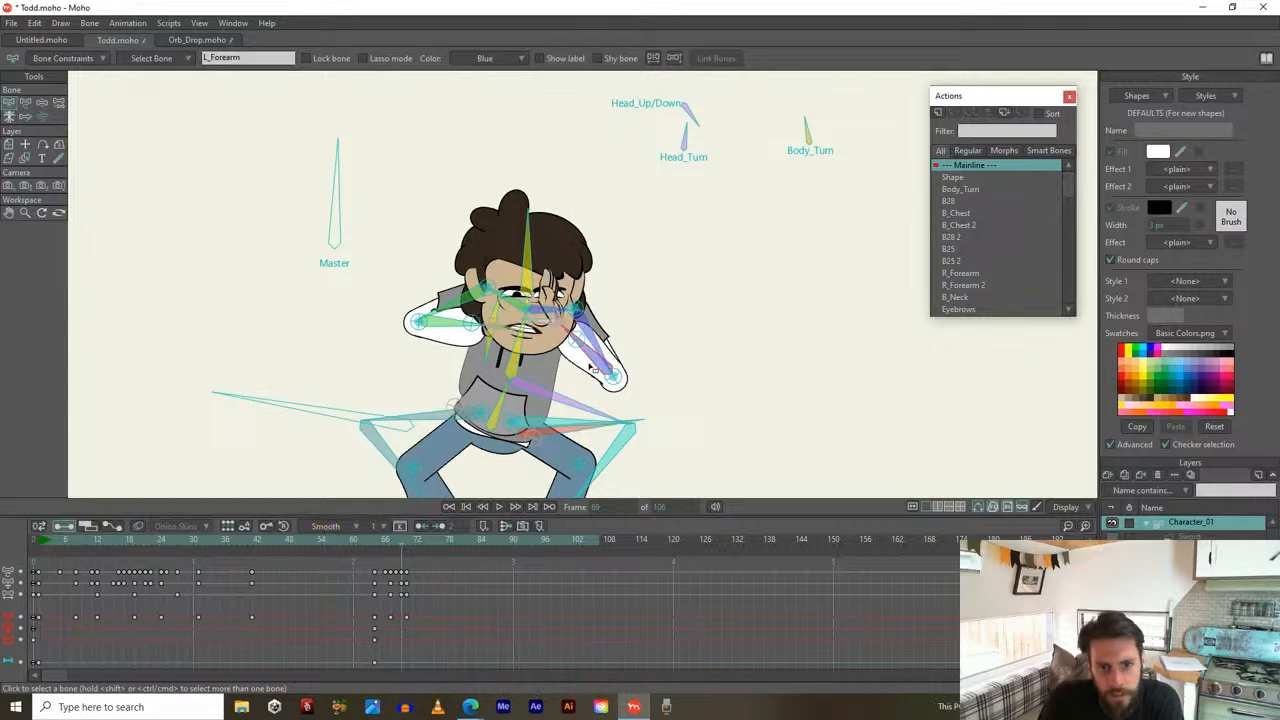
Clear L_Forearm's last rotation keys and rotate the forearm upright beside the head at frame 70
drag(399, 539, 405, 513)
drag(401, 606, 414, 618)
key(Delete)
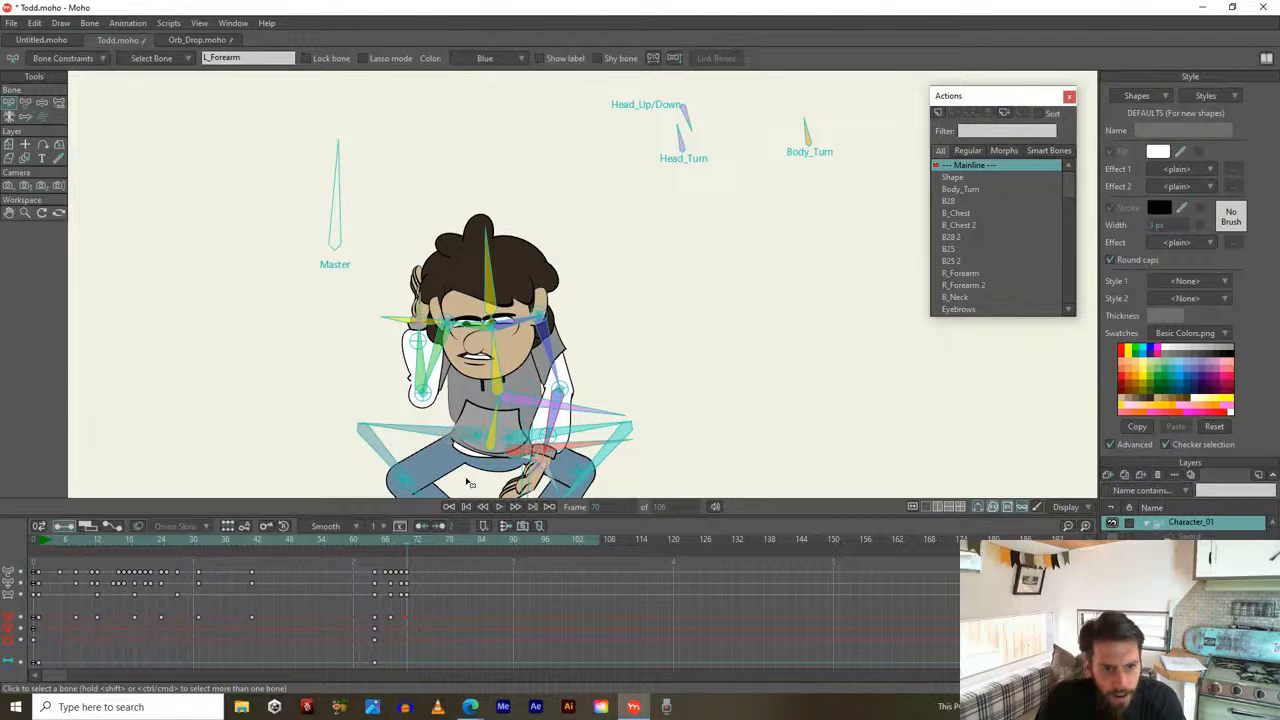
key(t)
drag(525, 475, 560, 352)
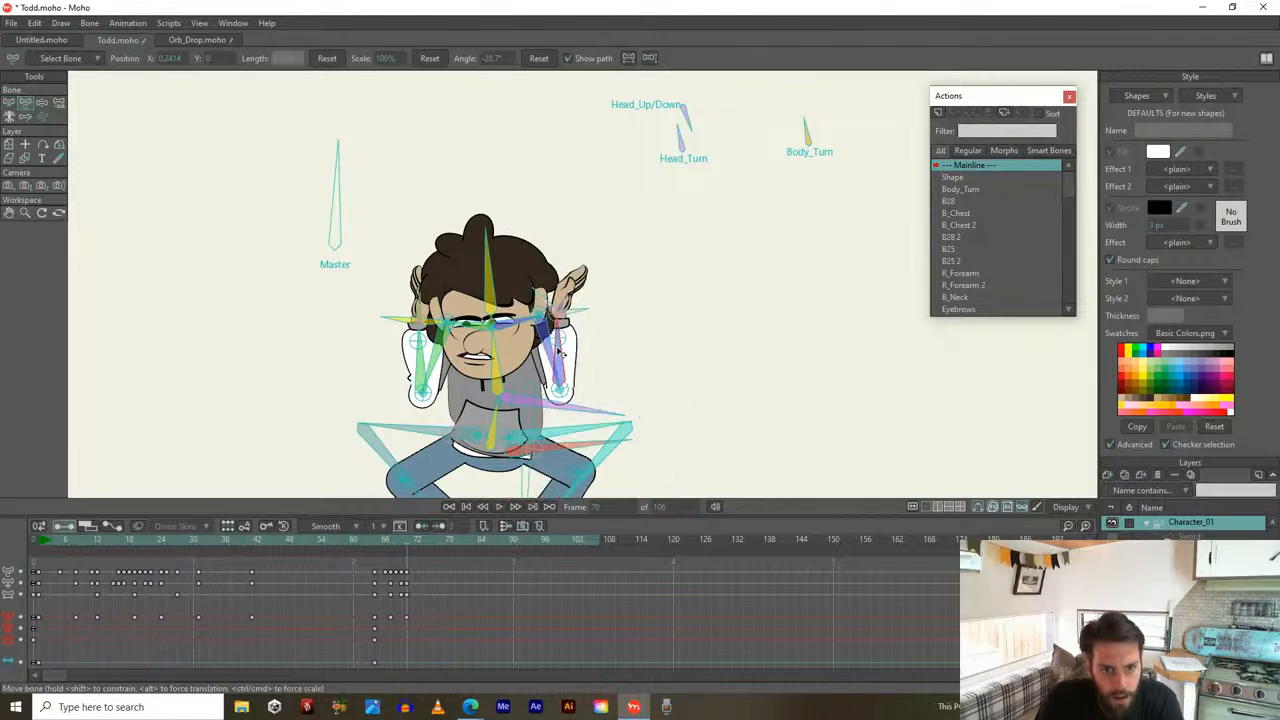
mouse_move(405, 544)
mouse_down()
mouse_move(386, 533)
mouse_move(406, 540)
mouse_up()
Rotate both hand bones beside the head to refine the front-facing crouch at frame 70
scroll(455, 360, up, 2)
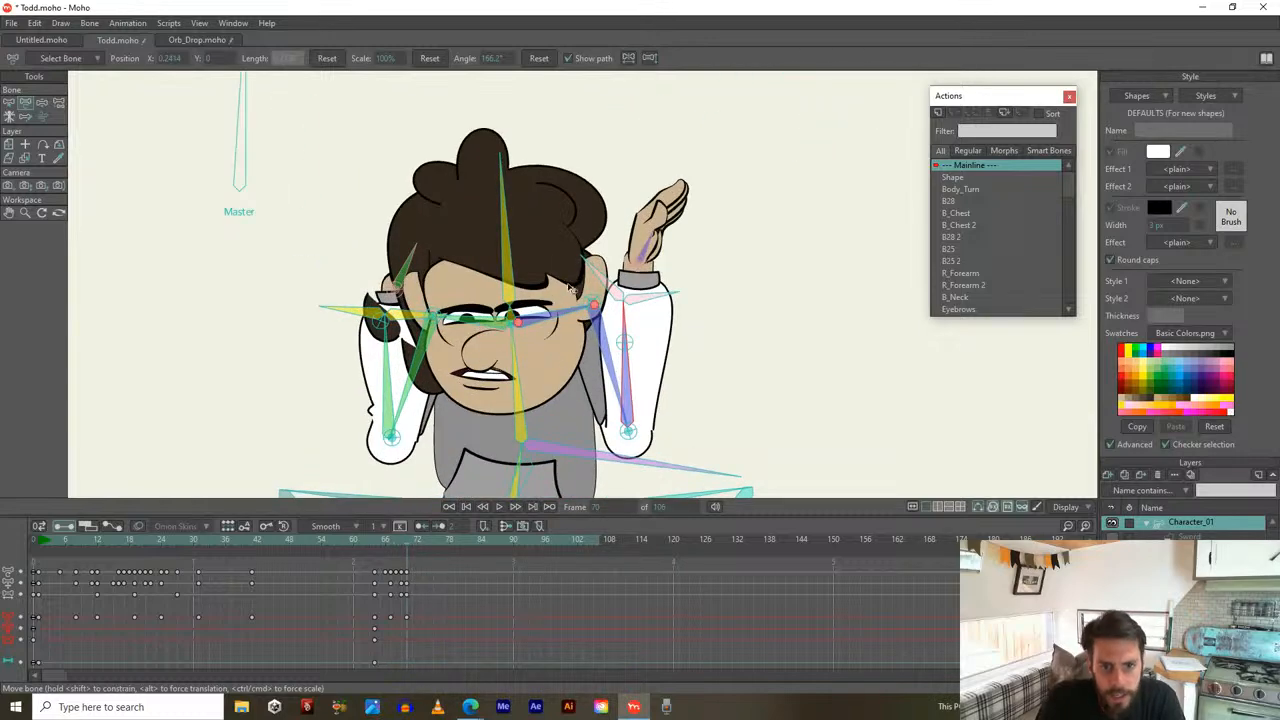
drag(605, 279, 678, 276)
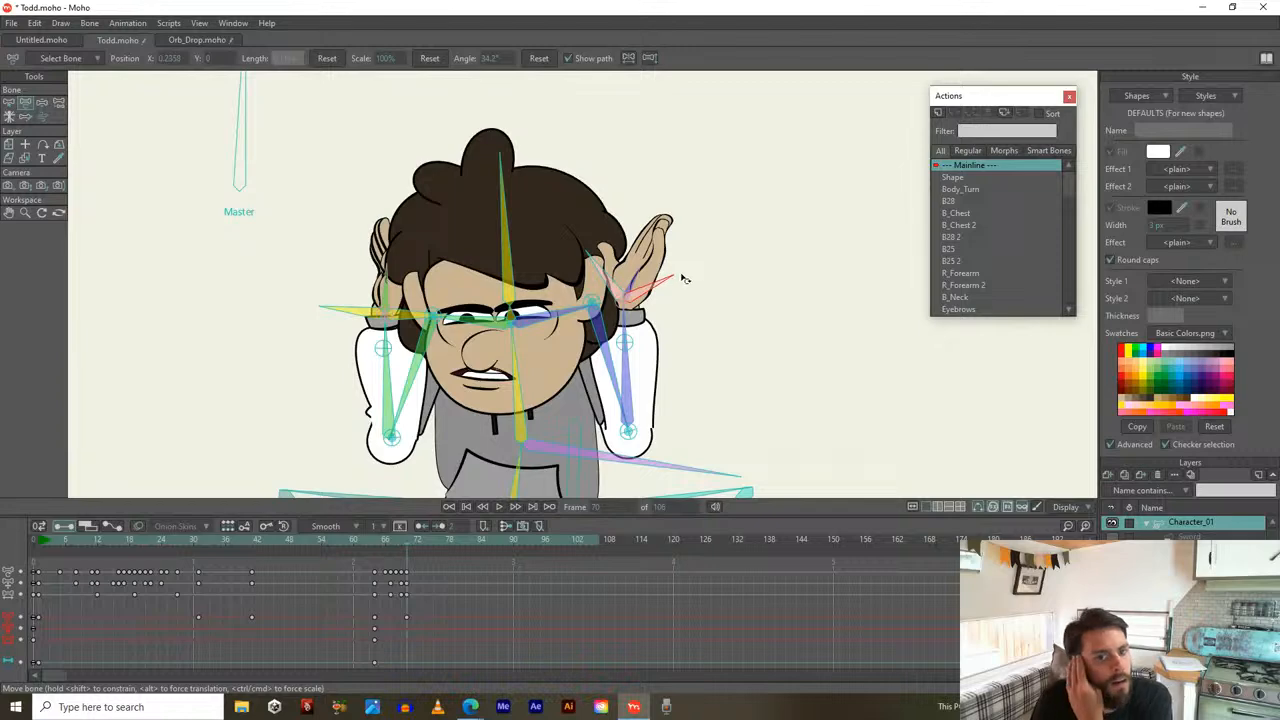
mouse_move(684, 279)
mouse_down()
mouse_move(691, 298)
mouse_move(675, 316)
mouse_move(657, 322)
mouse_move(648, 308)
mouse_up()
mouse_move(382, 298)
mouse_down()
mouse_move(346, 321)
mouse_move(335, 310)
mouse_move(363, 290)
mouse_move(390, 314)
mouse_move(446, 315)
mouse_move(422, 297)
mouse_move(426, 273)
mouse_move(432, 292)
mouse_up()
Adjust the Body_Turn control slightly at frame 70
scroll(432, 292, down, 3)
click(834, 100)
mouse_move(834, 100)
mouse_down()
mouse_move(842, 91)
mouse_move(831, 105)
mouse_up()
scroll(510, 380, down, 2)
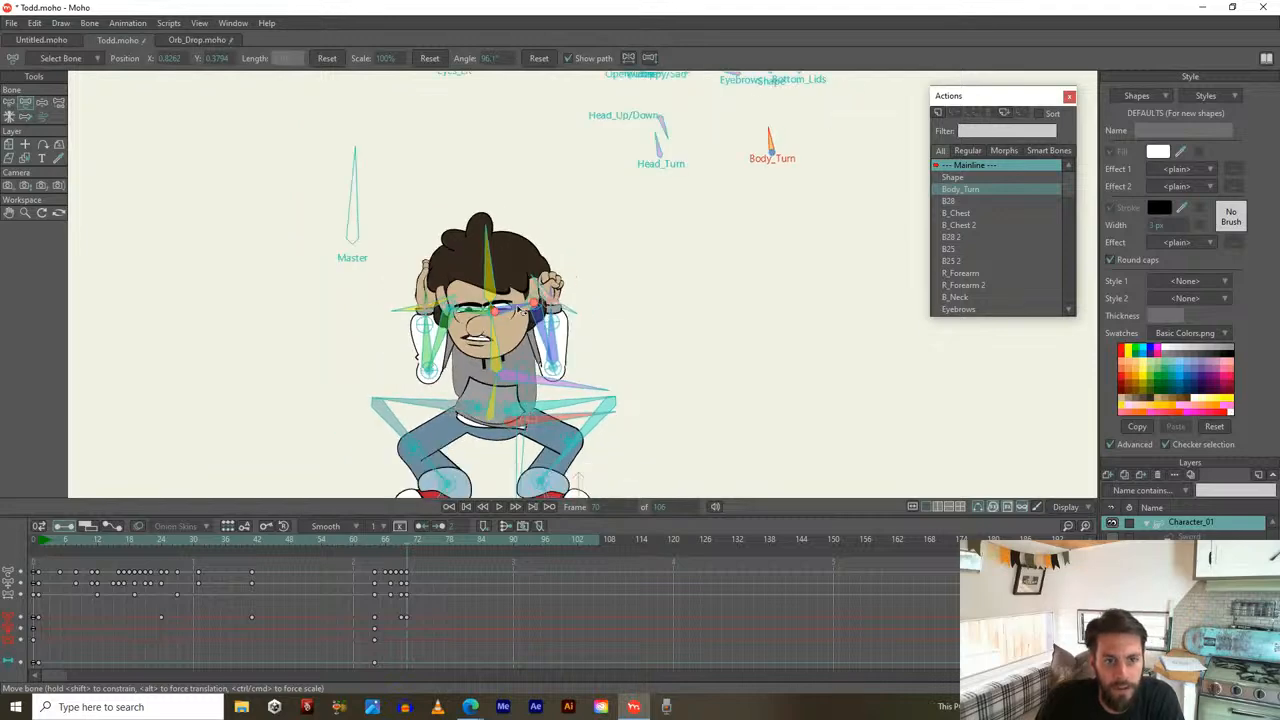
Select all the turn's keys from frame 64 onward and shift them earlier so they start at frame 60
click(404, 541)
drag(400, 544, 450, 604)
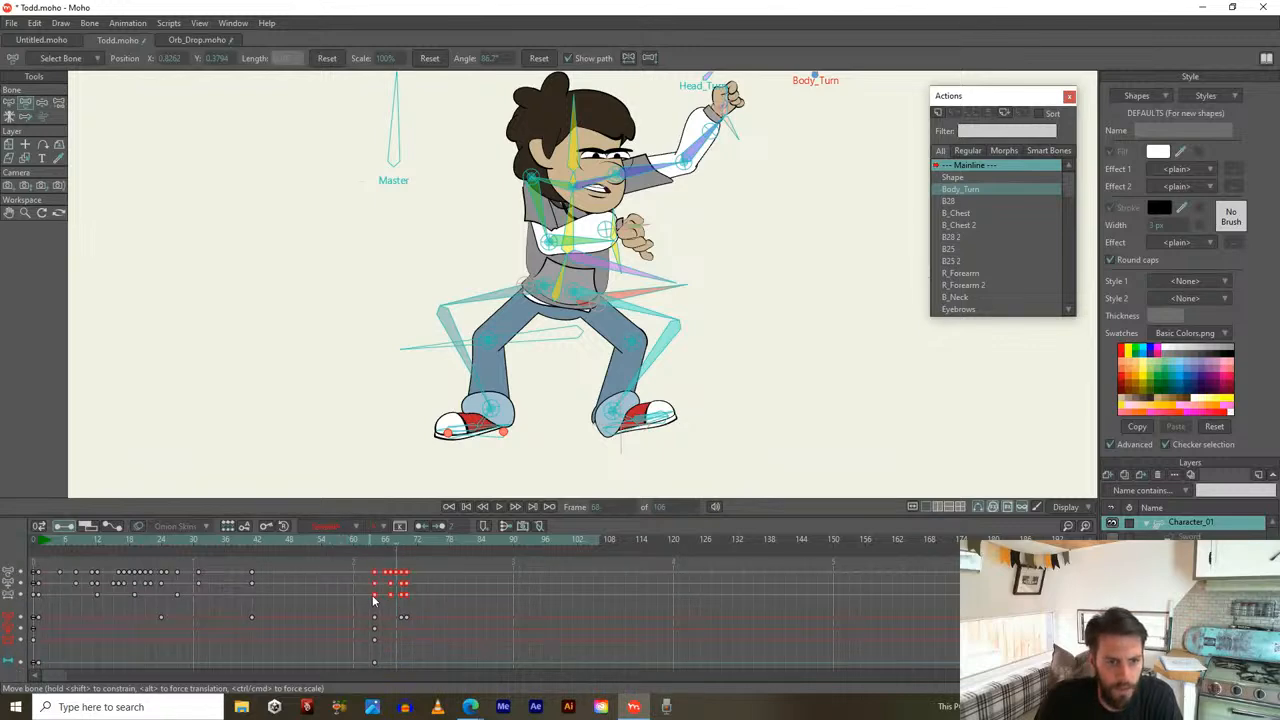
drag(374, 596, 352, 598)
drag(326, 550, 295, 542)
Play the animation in the full camera frame and examine the retimed turn between frames 60 and 71
scroll(457, 363, down, 3)
scroll(457, 363, up, 1)
drag(457, 363, 546, 303)
scroll(546, 303, up, 1)
drag(317, 542, 366, 570)
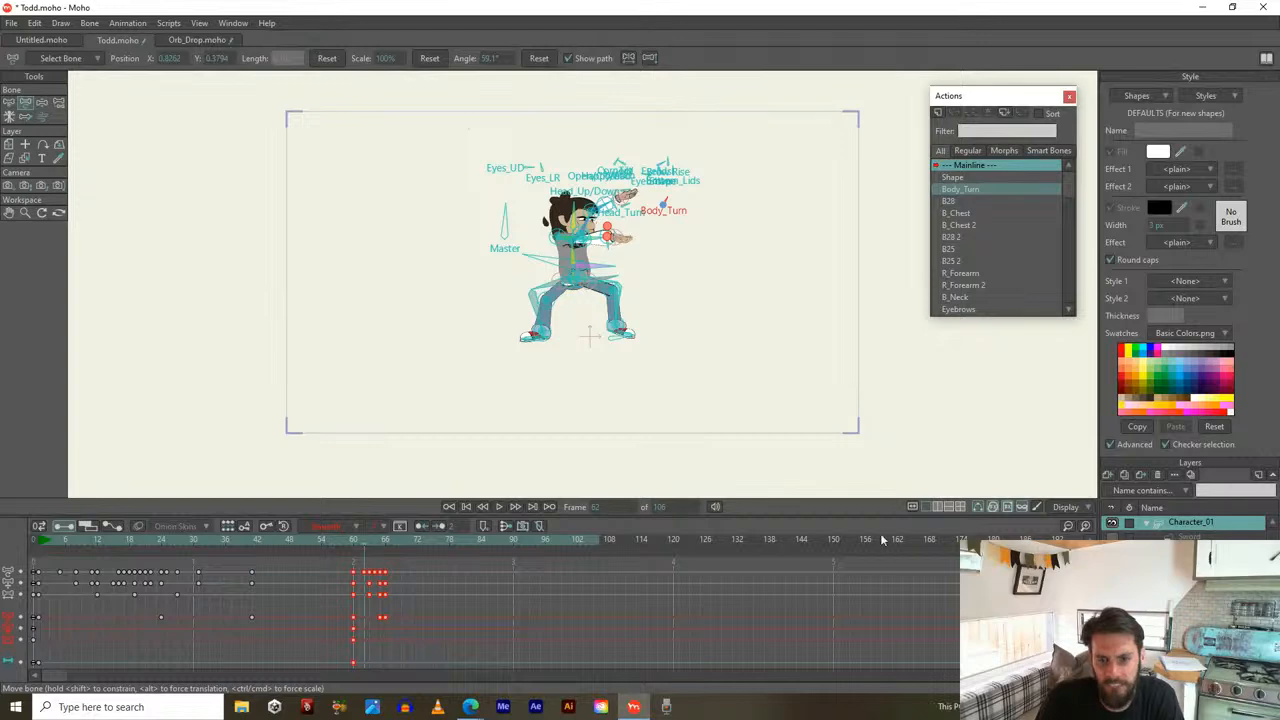
key(space)
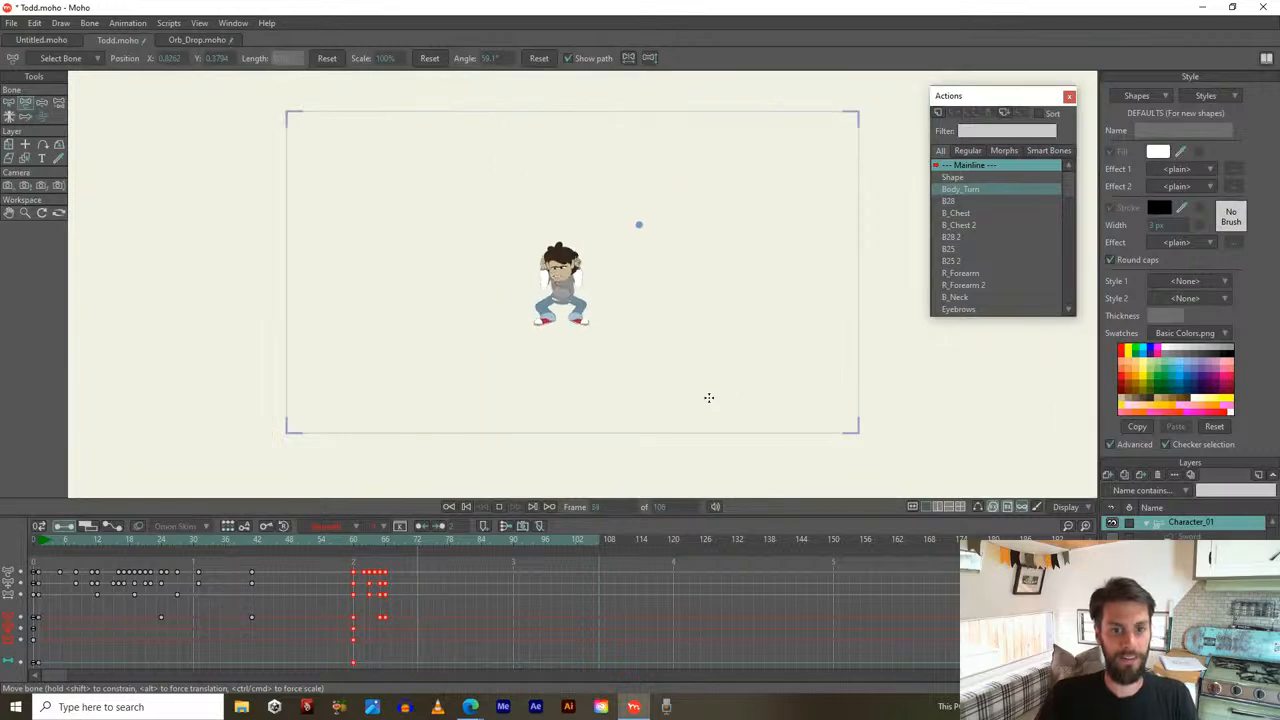
key(space)
drag(352, 540, 412, 556)
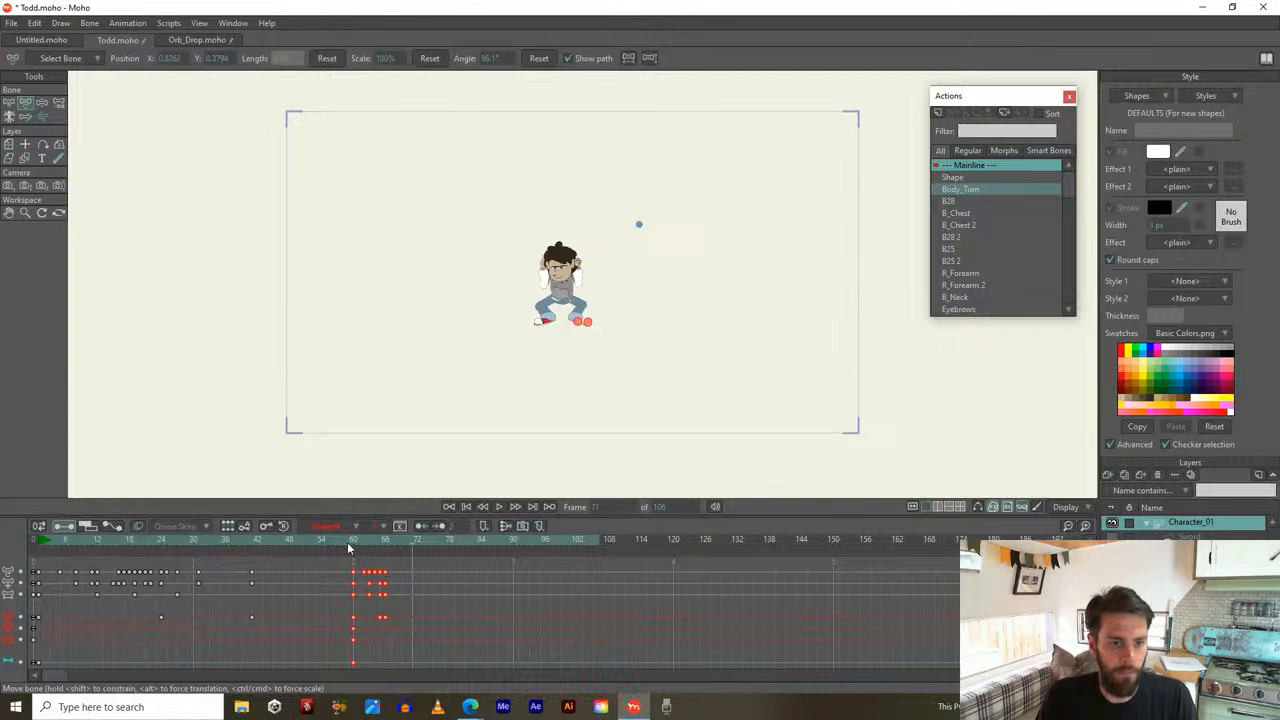
click(354, 546)
drag(354, 544, 388, 552)
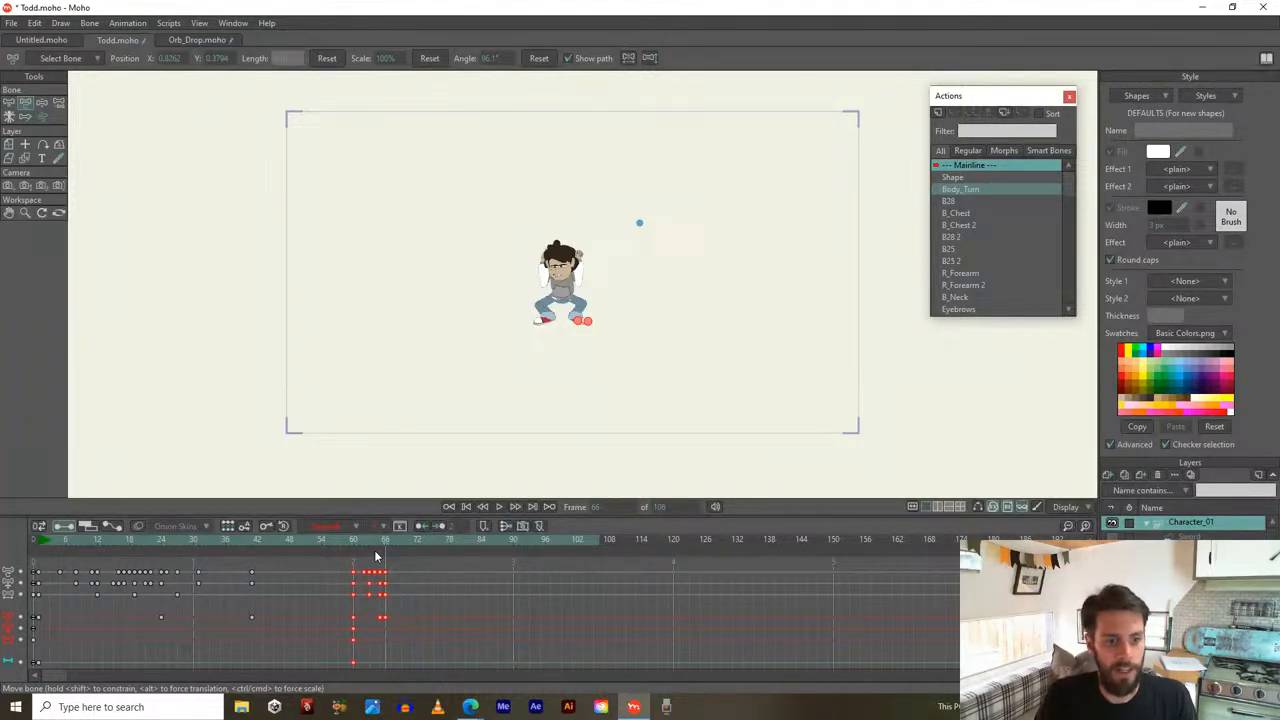
mouse_move(385, 545)
mouse_down()
mouse_move(353, 560)
mouse_move(392, 552)
mouse_move(381, 551)
mouse_up()
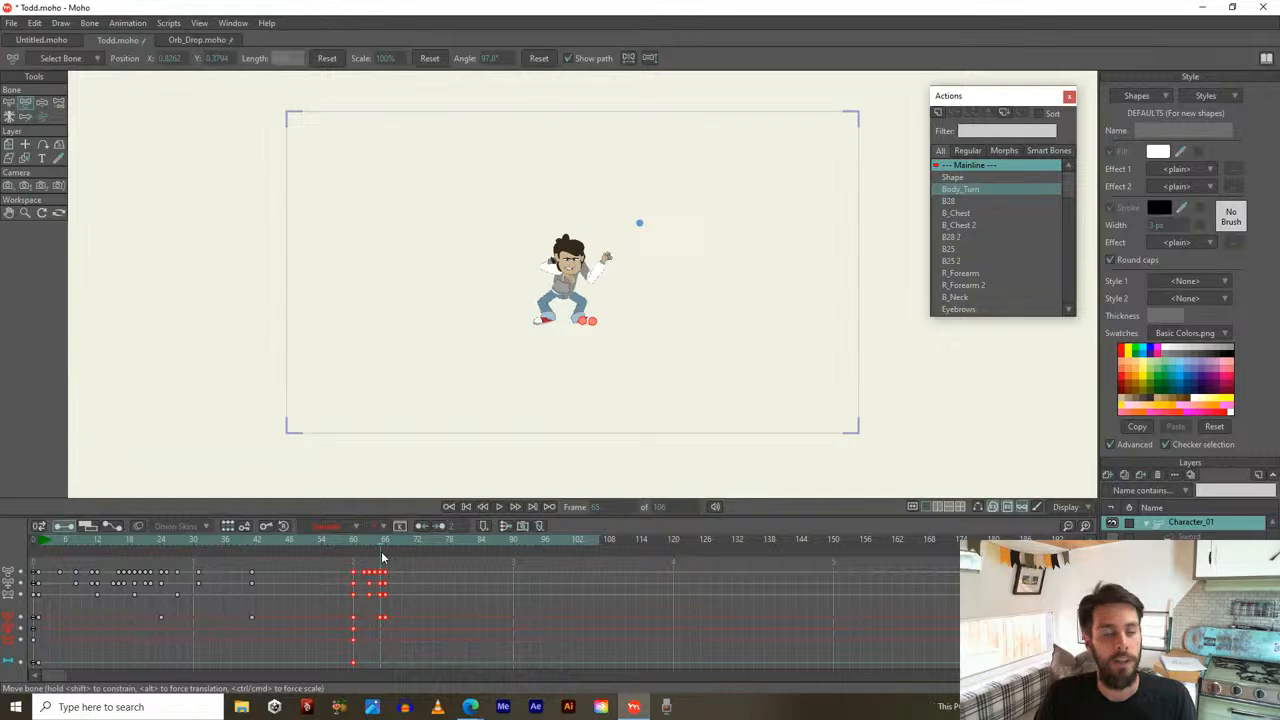
drag(381, 551, 408, 560)
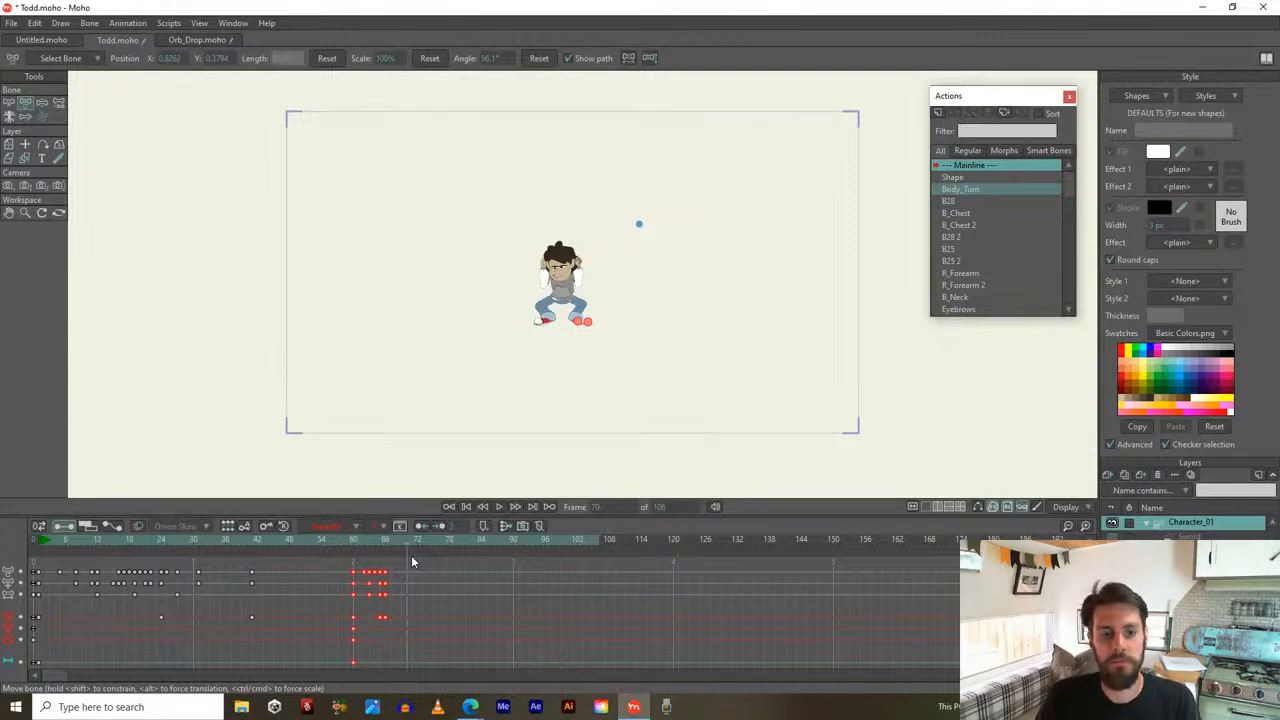
Scrub between frames 59 and 68, both close up and in the full camera frame, to examine the retimed turn
drag(385, 539, 382, 579)
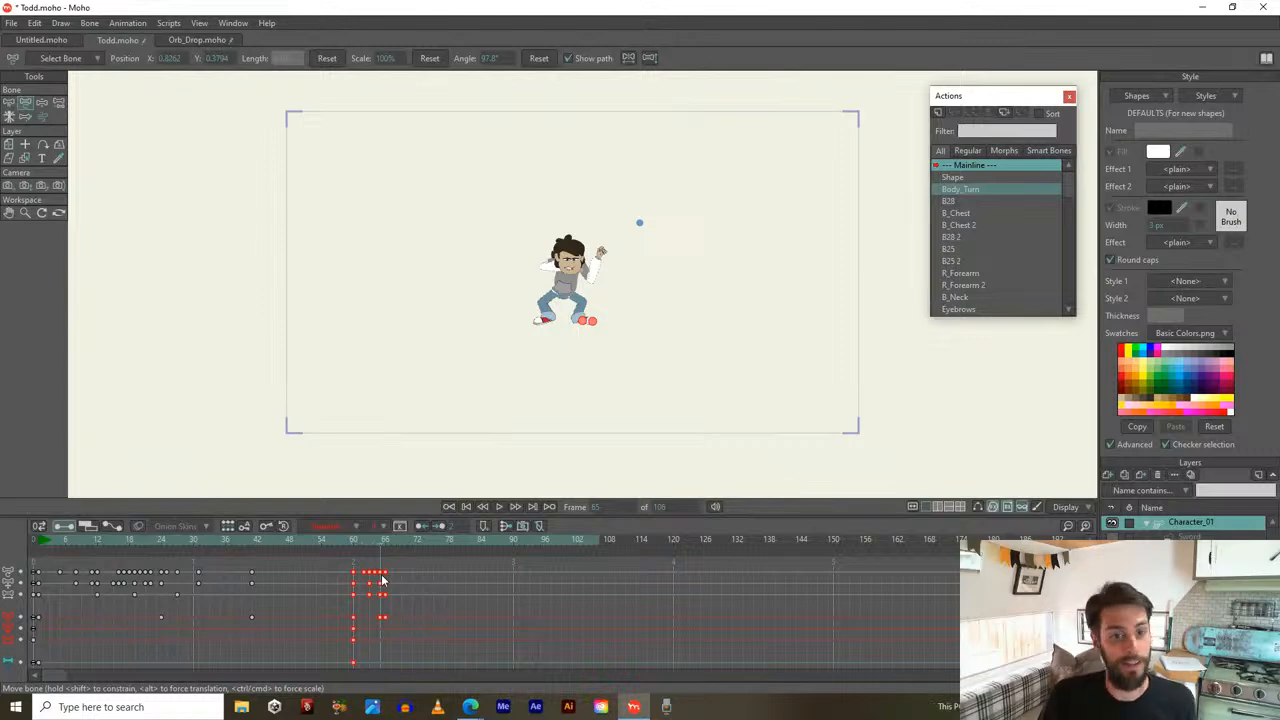
click(367, 590)
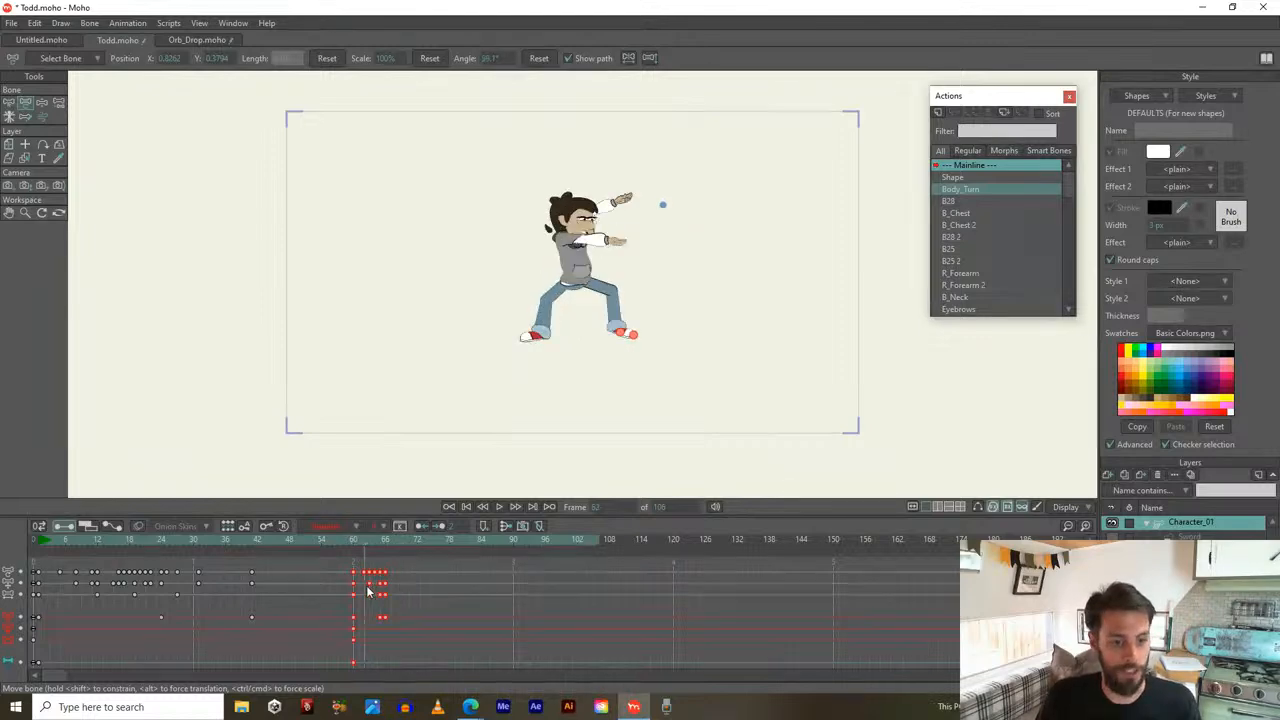
drag(367, 590, 378, 592)
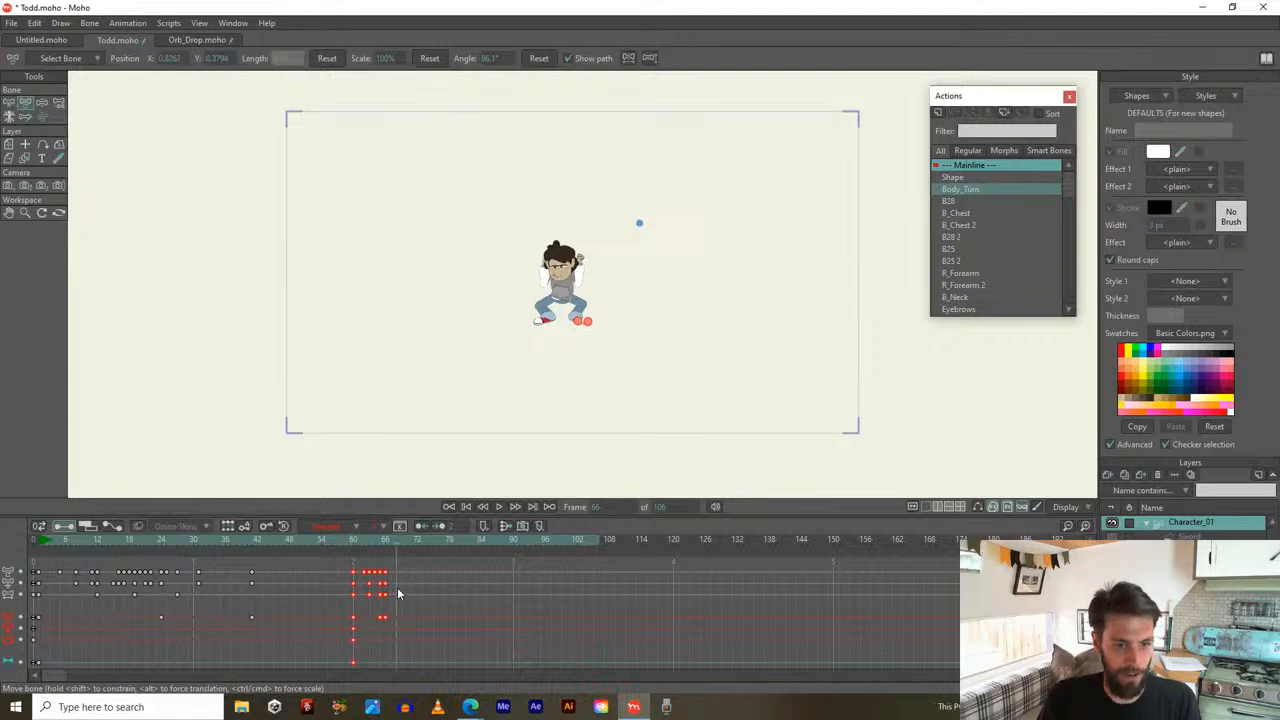
click(355, 581)
click(378, 579)
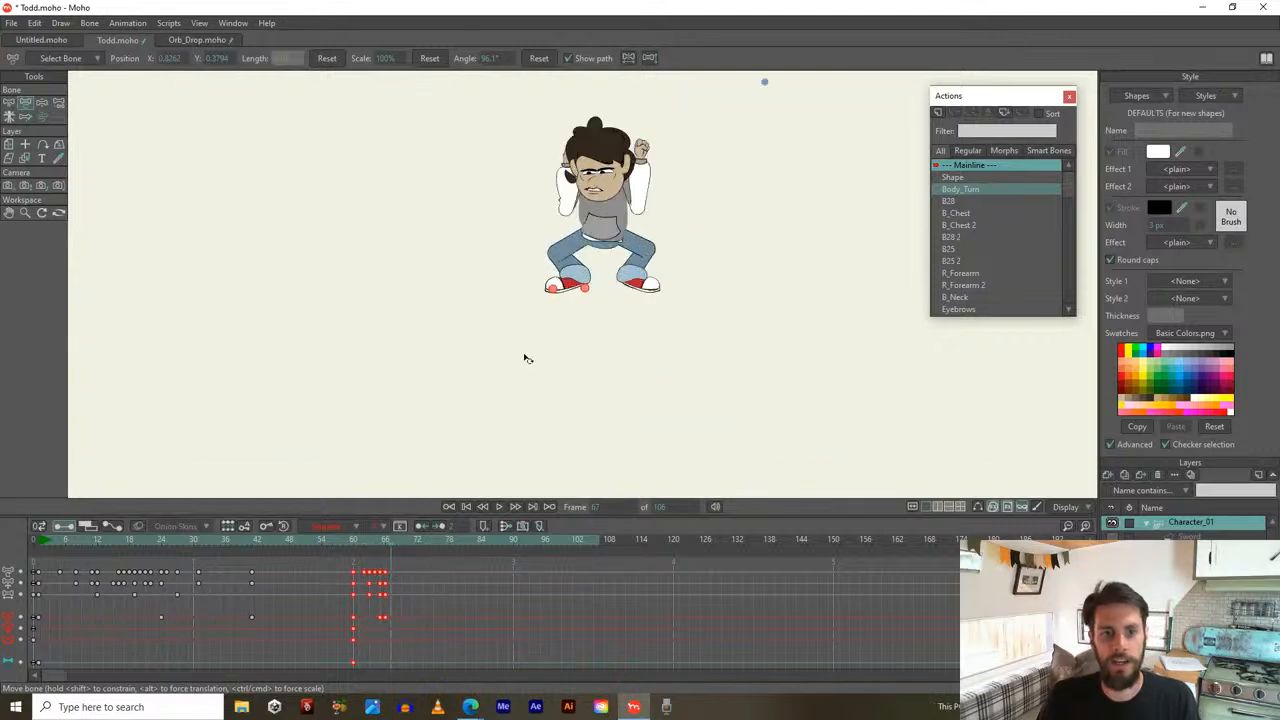
mouse_move(358, 547)
mouse_down()
mouse_move(386, 547)
mouse_move(347, 544)
mouse_up()
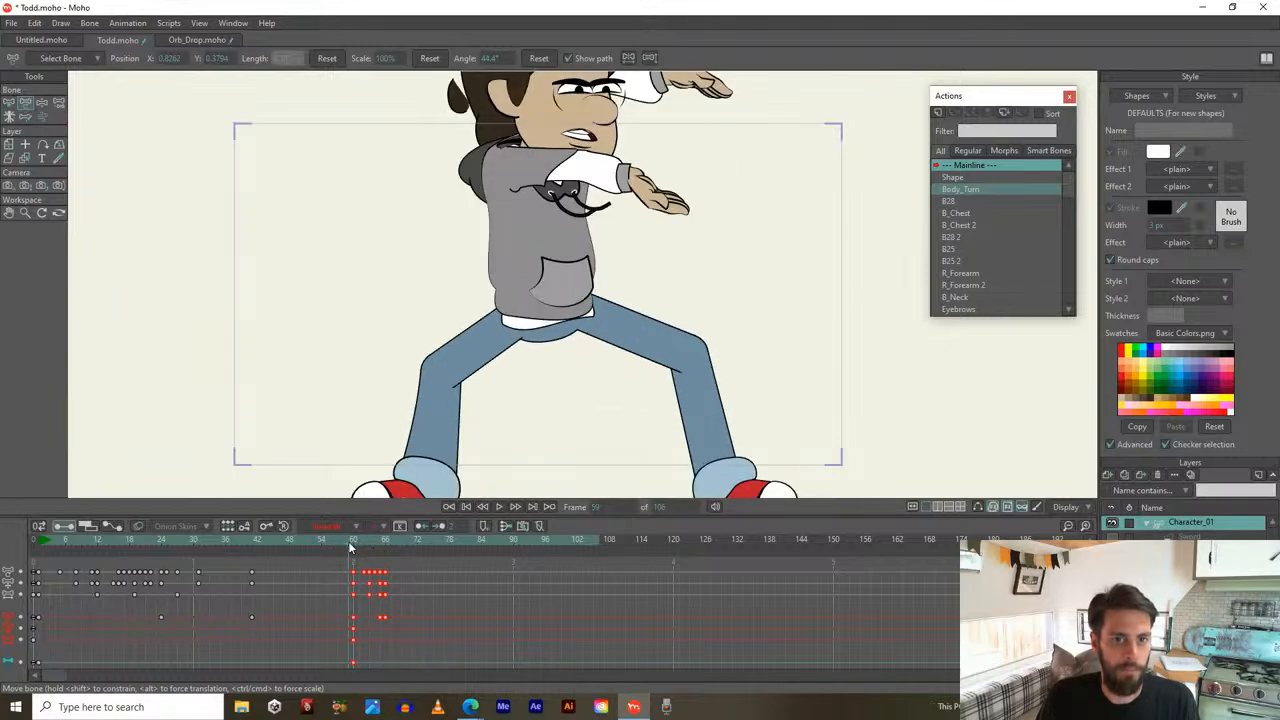
drag(348, 541, 397, 543)
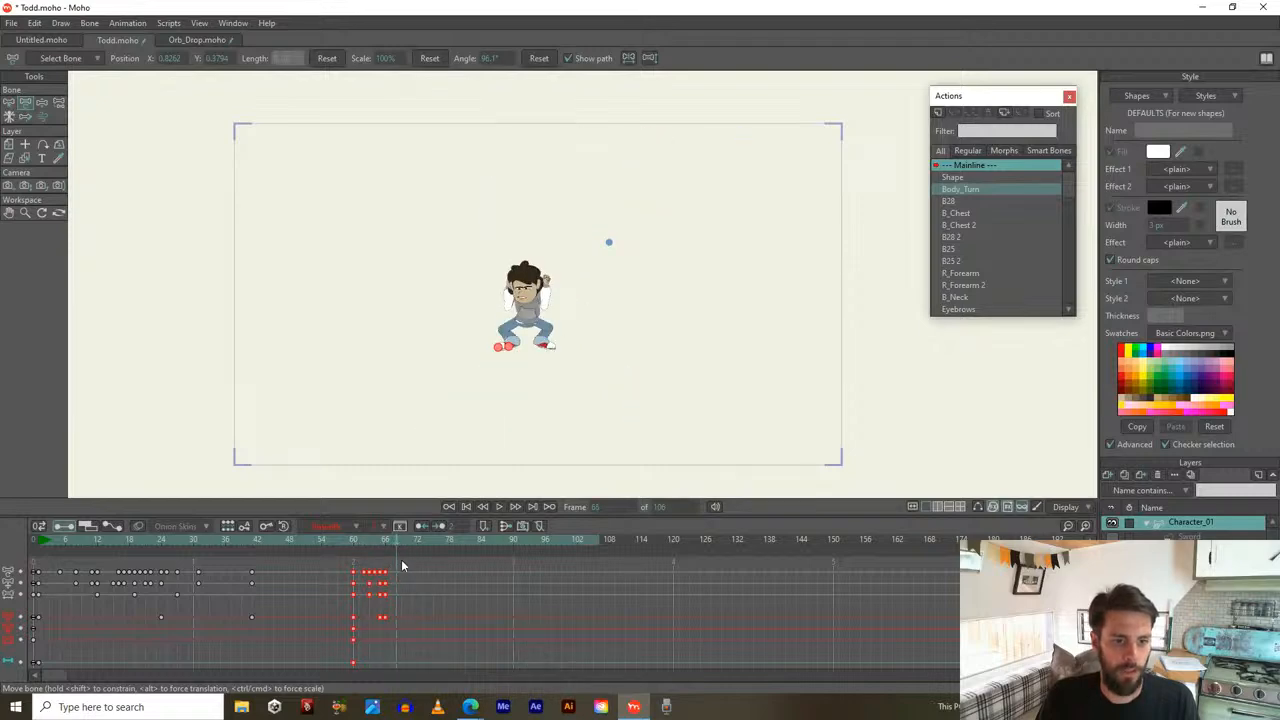
Delete all of the turn's keys after frame 60 and check the held fighting stance that follows
drag(375, 603, 361, 608)
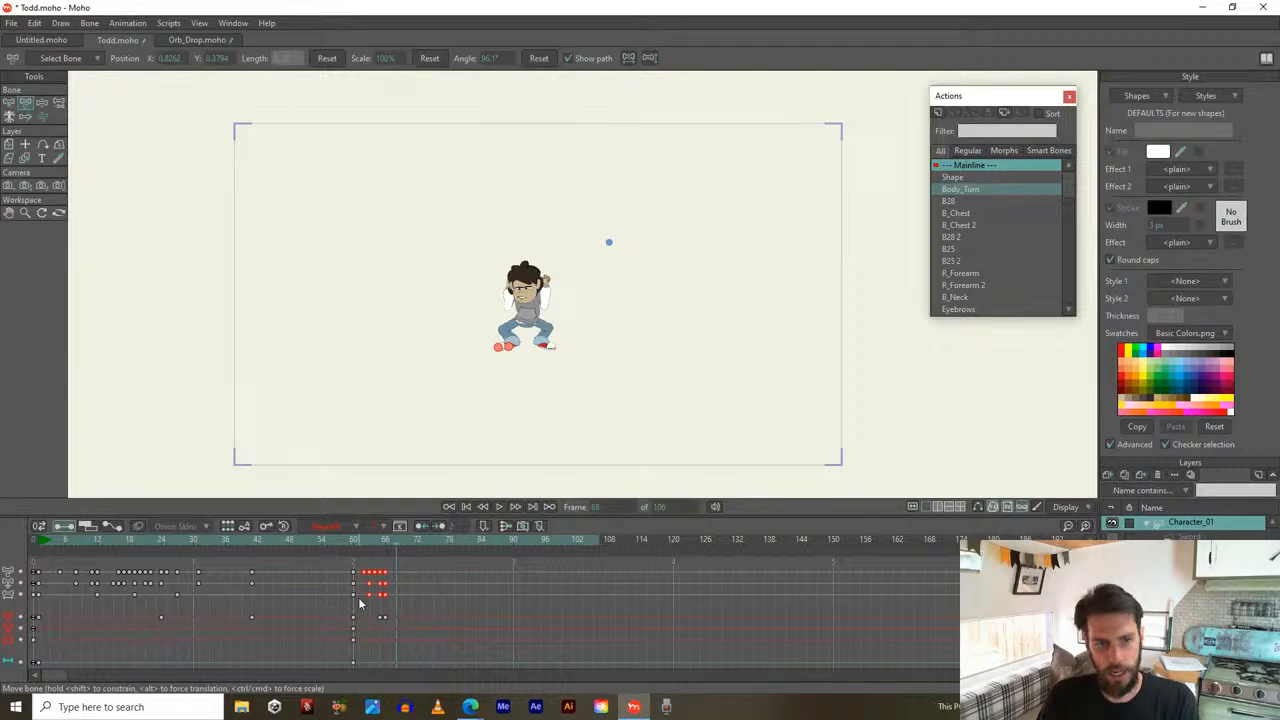
key(Delete)
drag(353, 548, 400, 556)
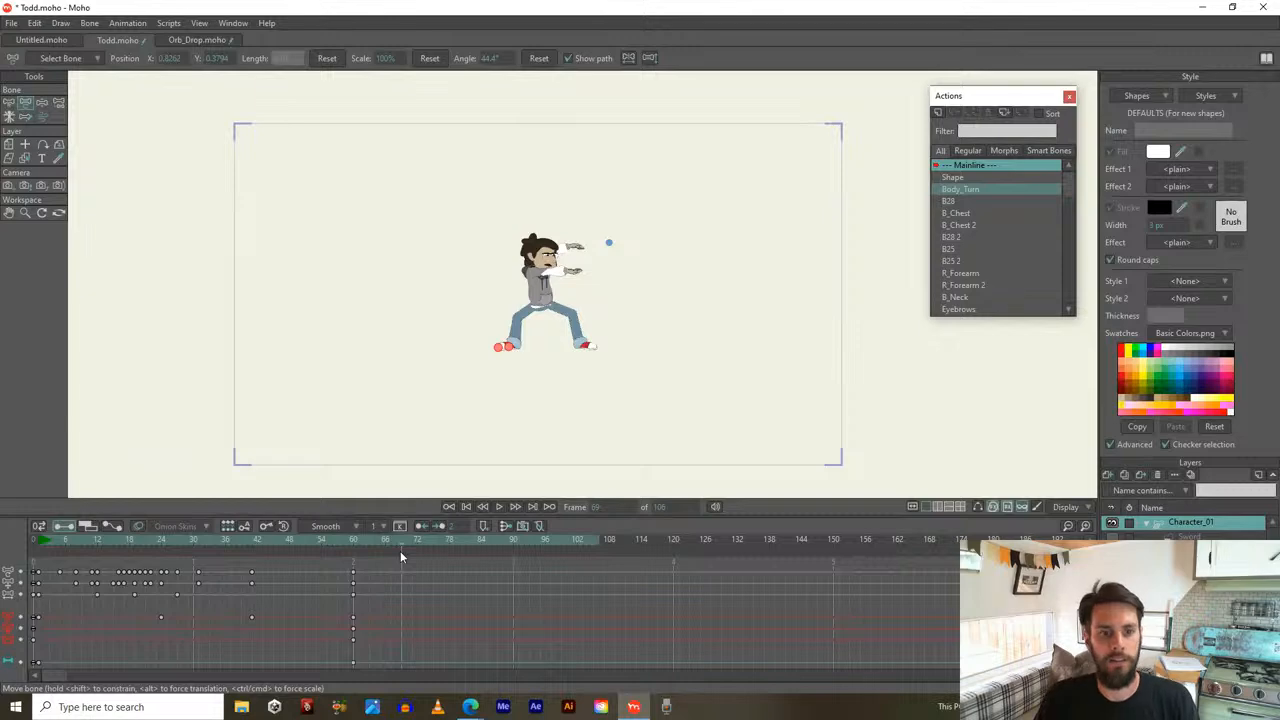
drag(355, 545, 445, 540)
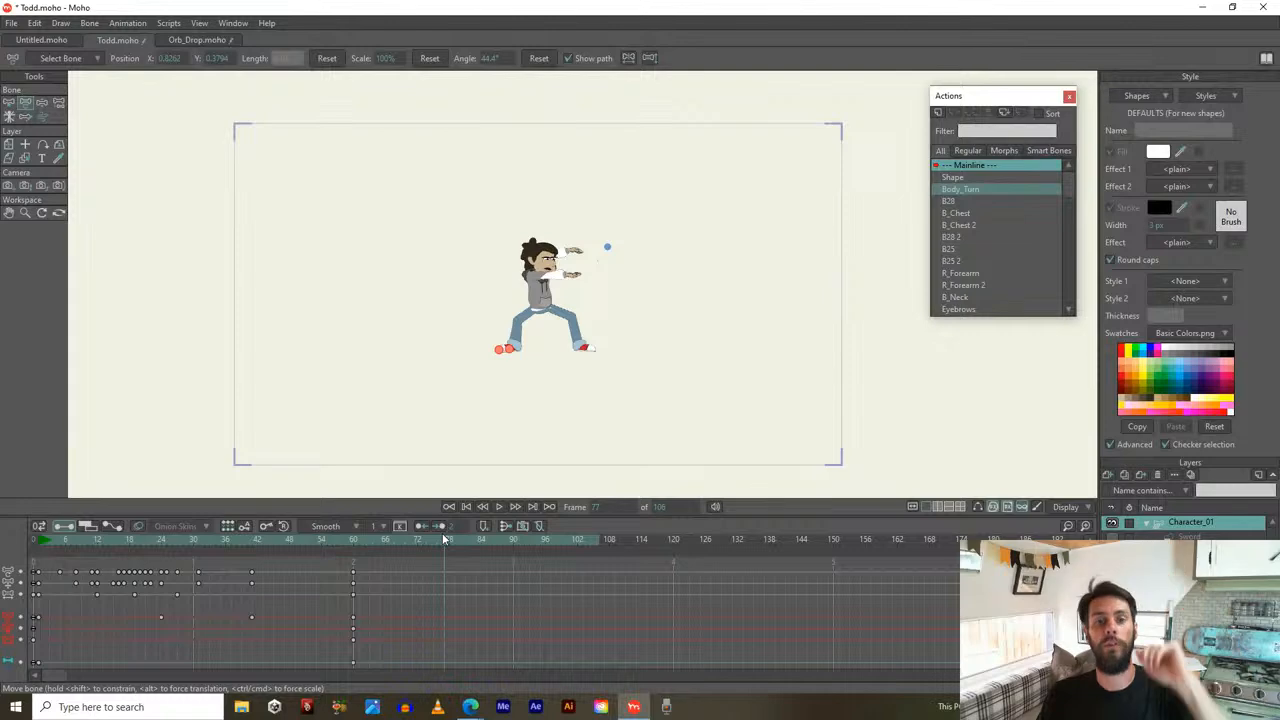
drag(445, 540, 418, 569)
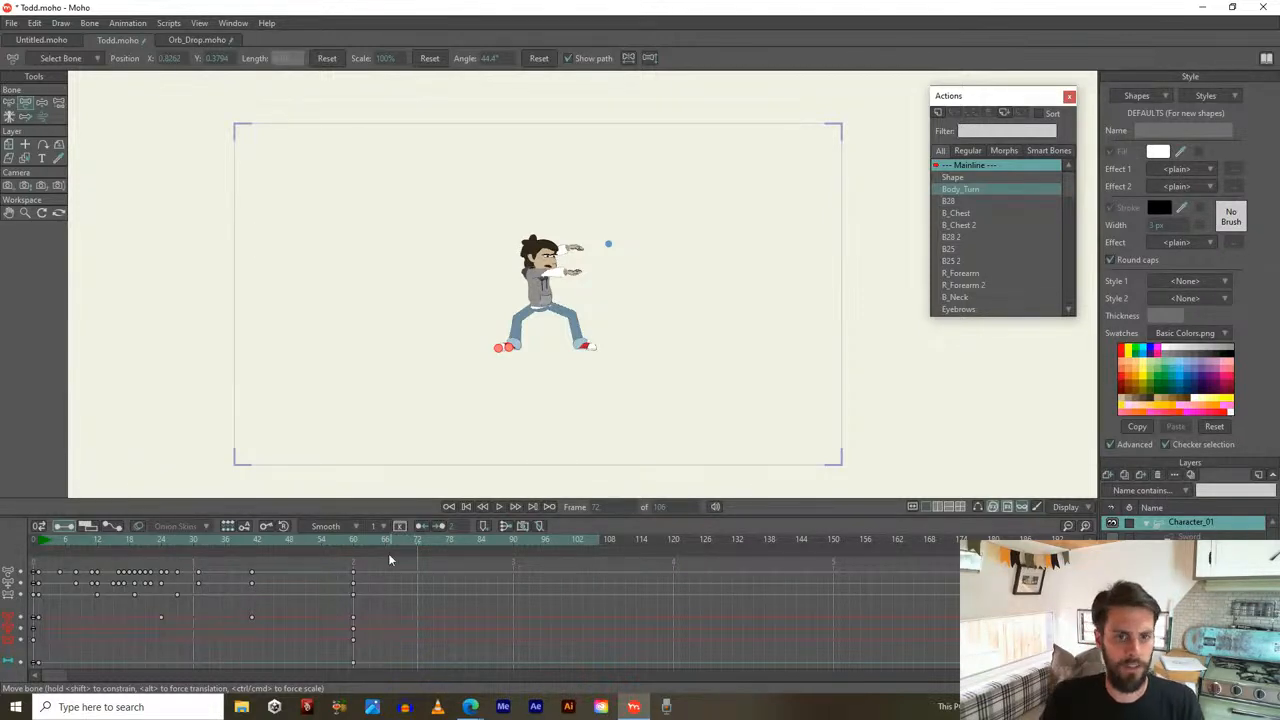
drag(384, 541, 417, 546)
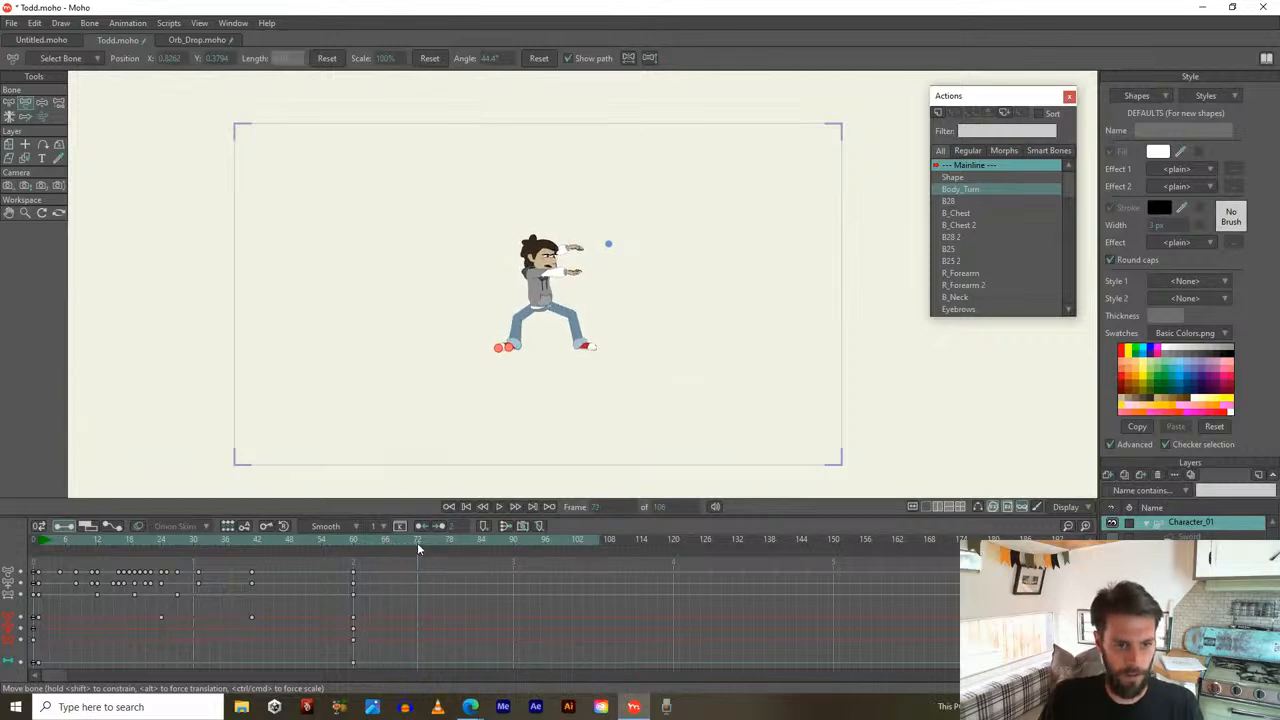
Play back the shot, then key Todd's held fighting stance across the Character_01 channels at frame 96
key(space)
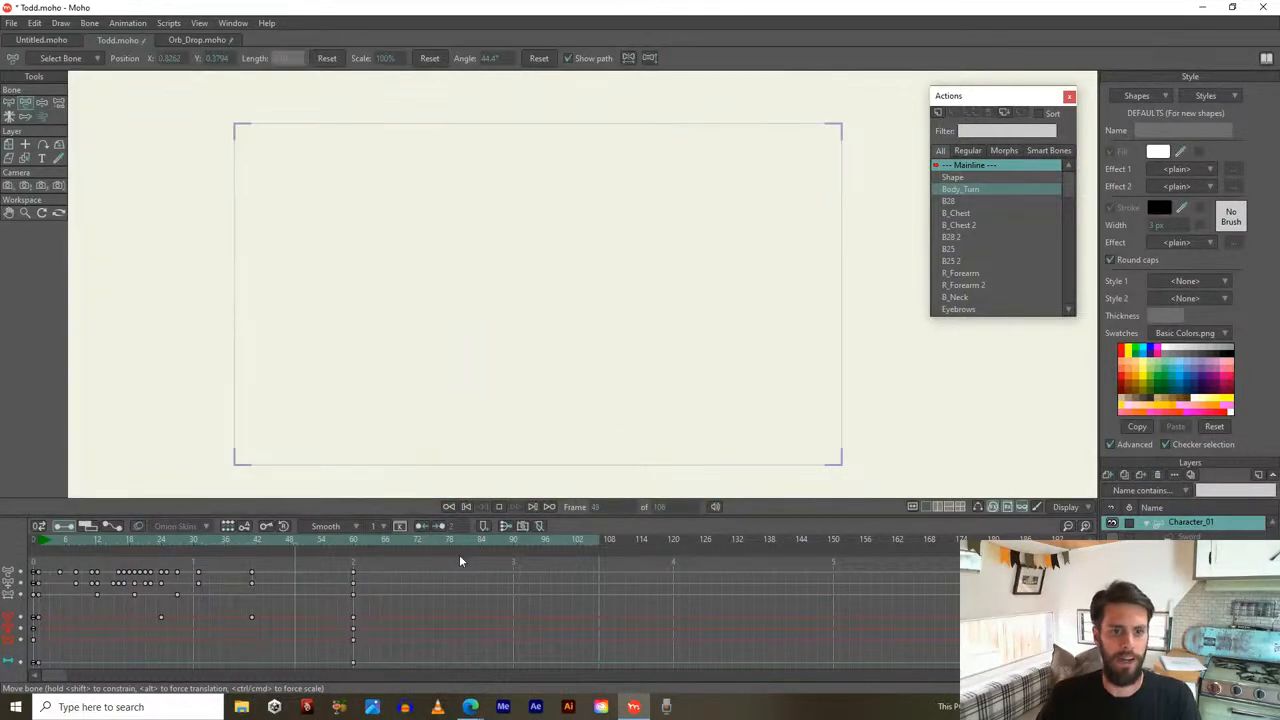
key(space)
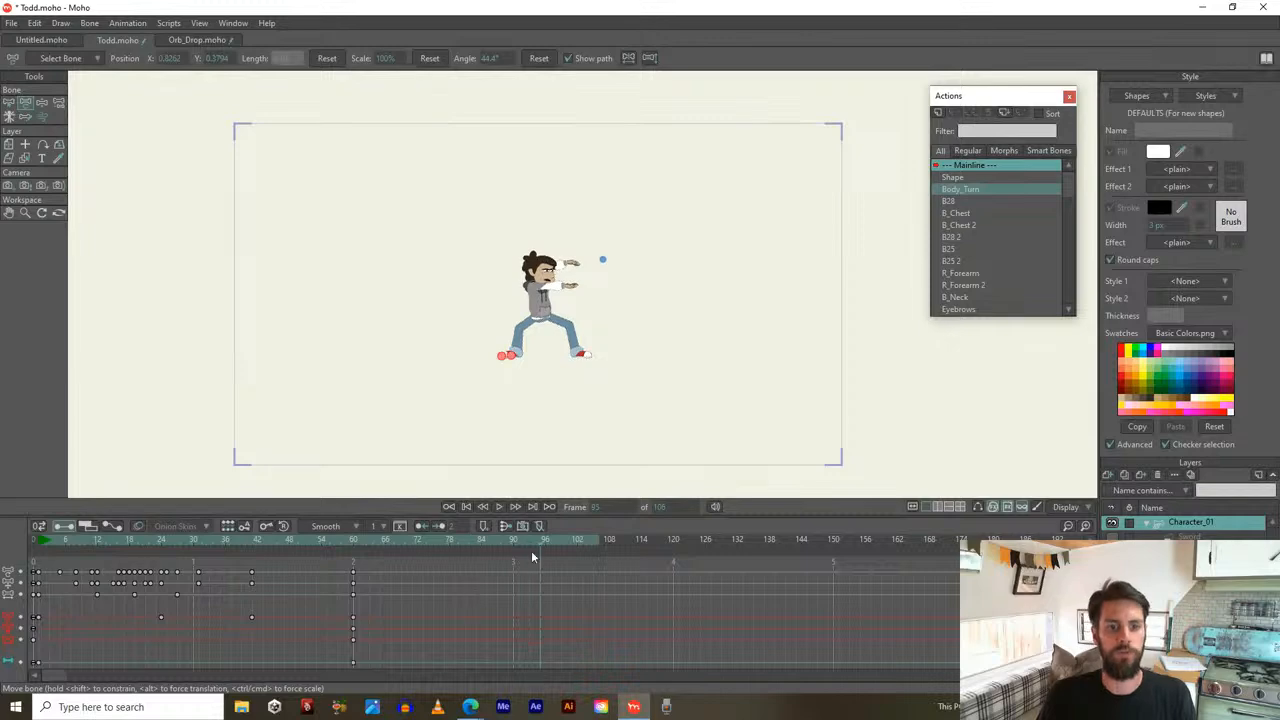
click(547, 542)
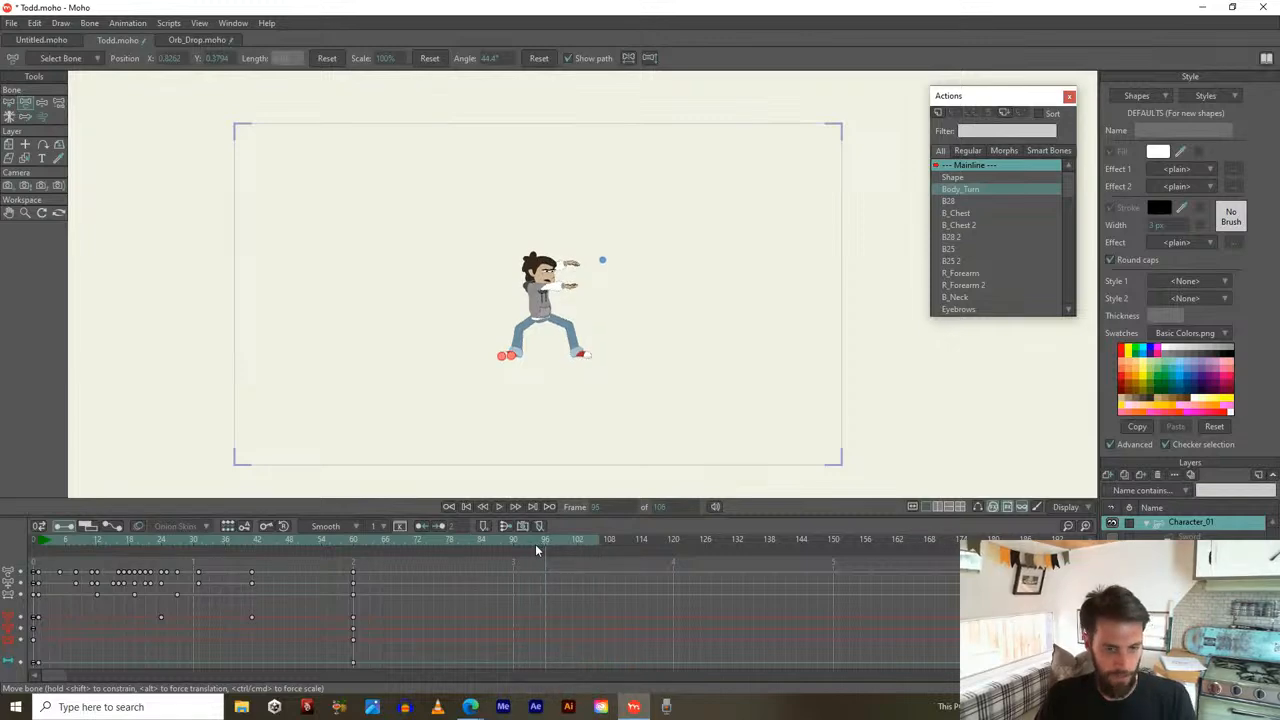
click(1188, 524)
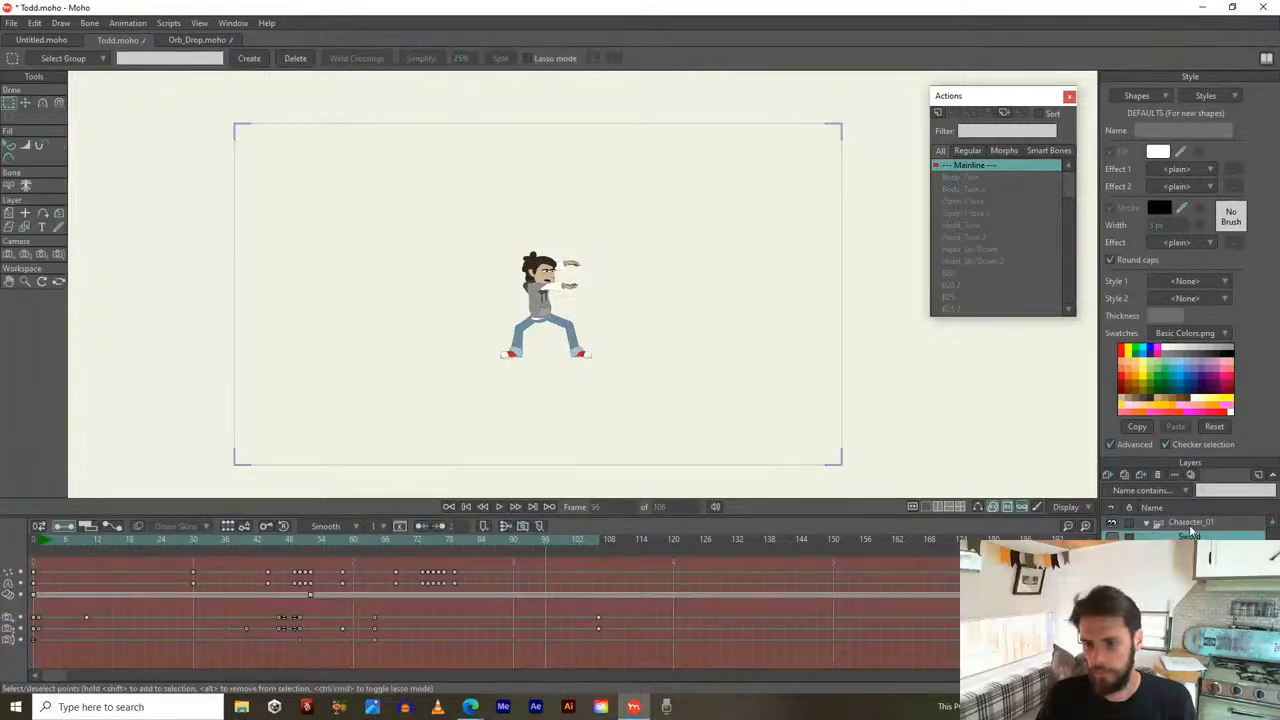
key(ctrl+v)
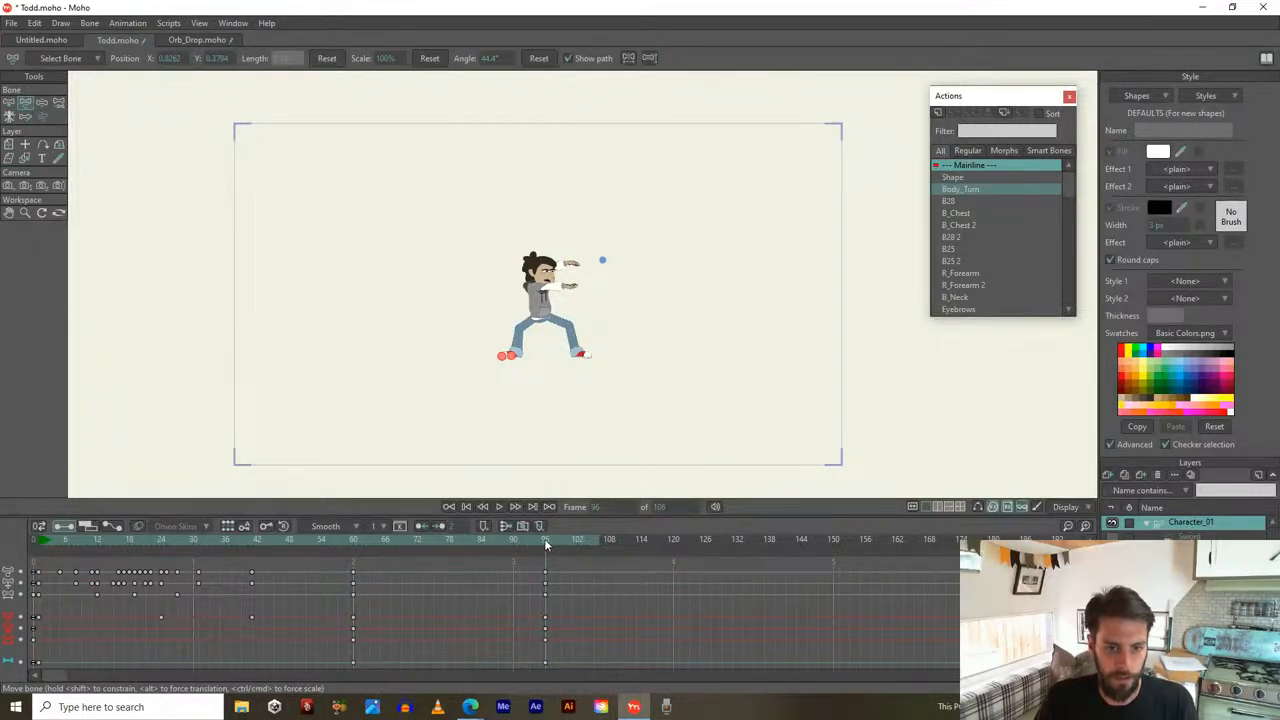
At frame 99, show the character's bones and raise the hips high above the planted feet
drag(548, 541, 561, 542)
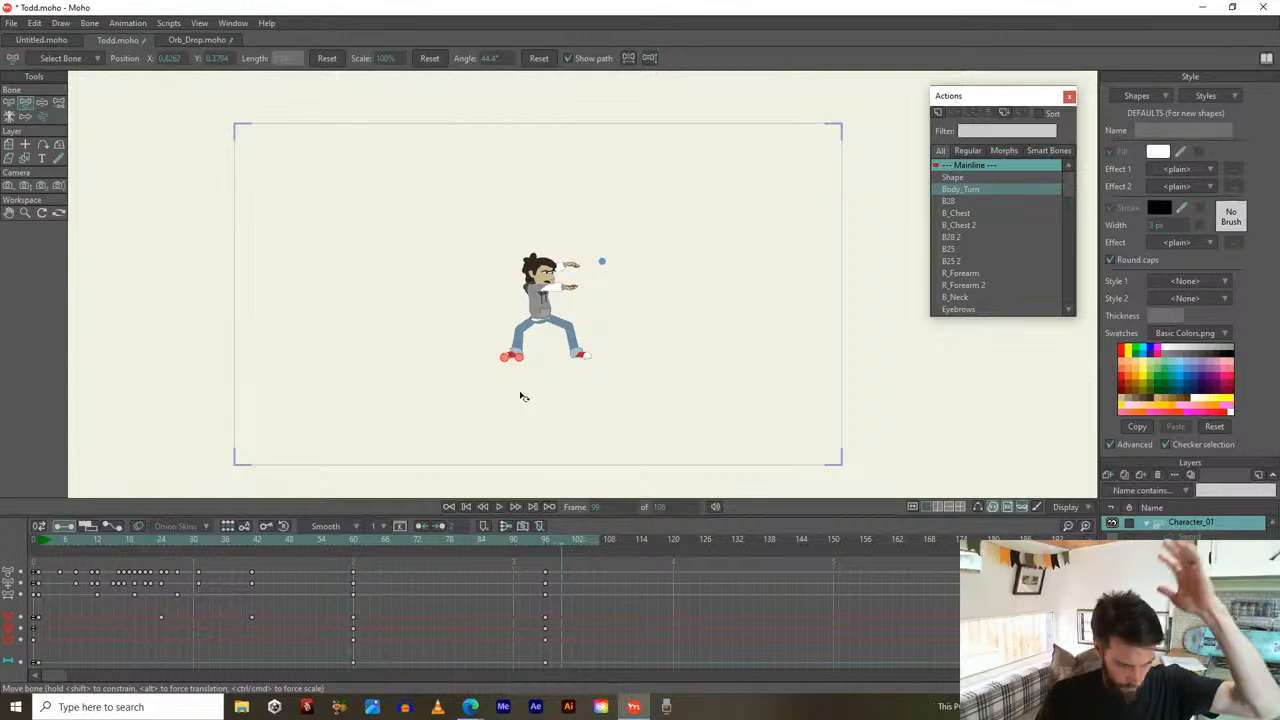
scroll(517, 397, up, 2)
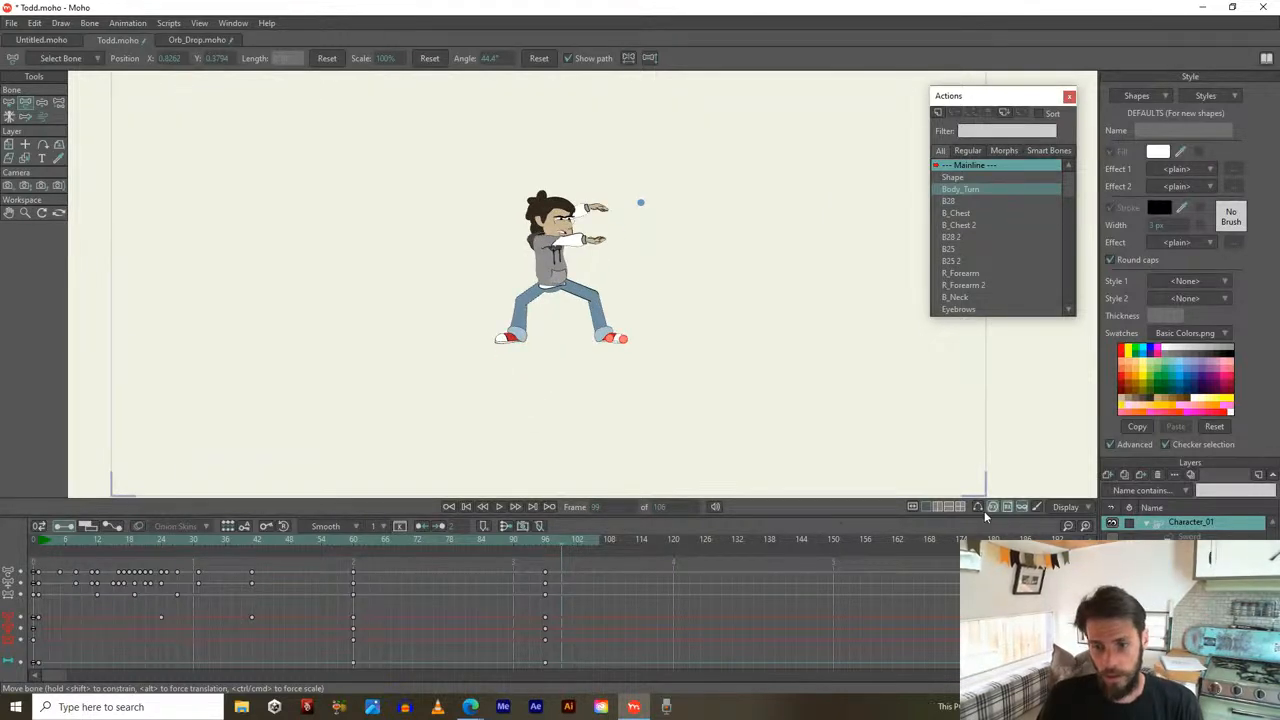
click(946, 505)
scroll(586, 323, up, 2)
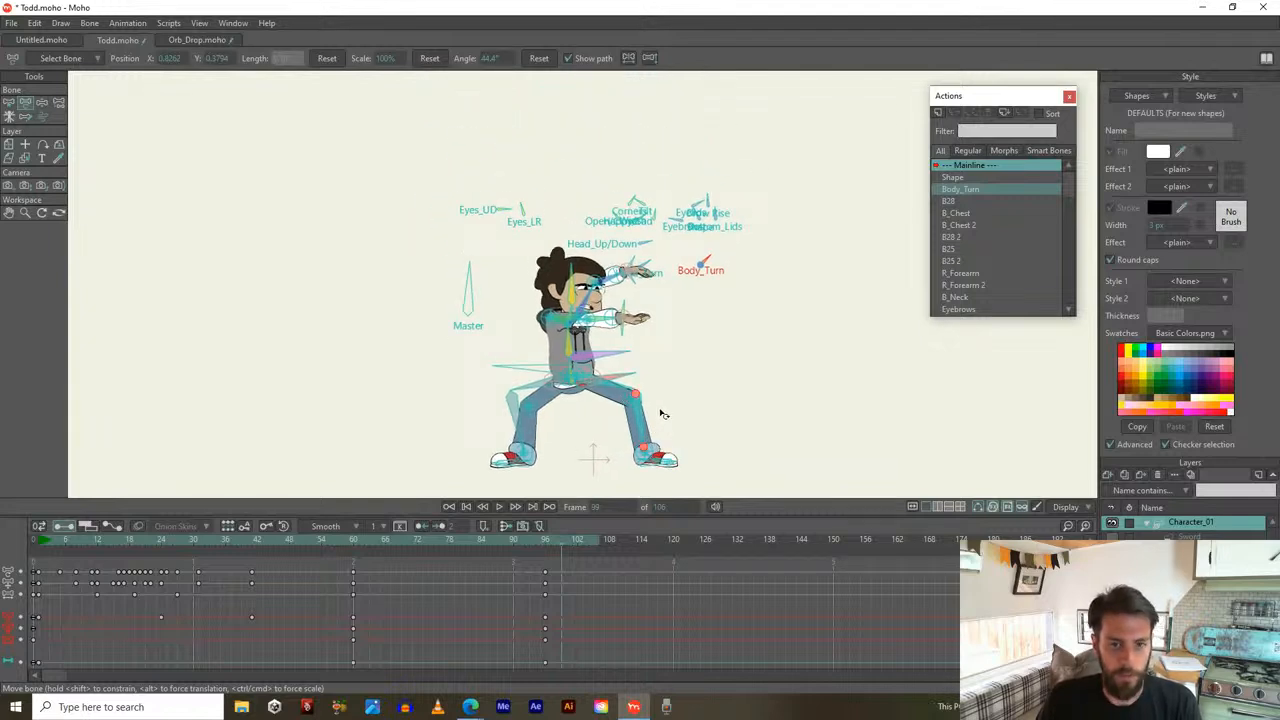
click(610, 378)
drag(612, 378, 608, 262)
Straighten both legs at frame 99 by resetting the position of their lower-leg bones
click(554, 352)
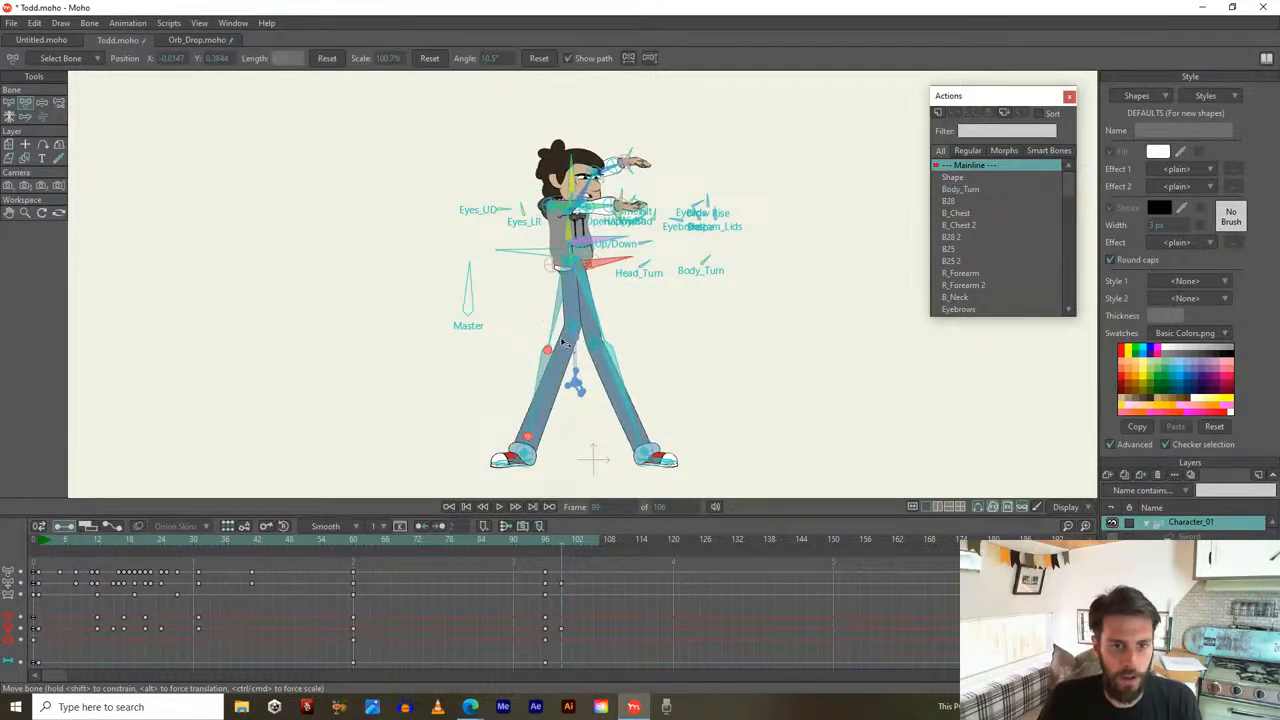
drag(572, 328, 548, 352)
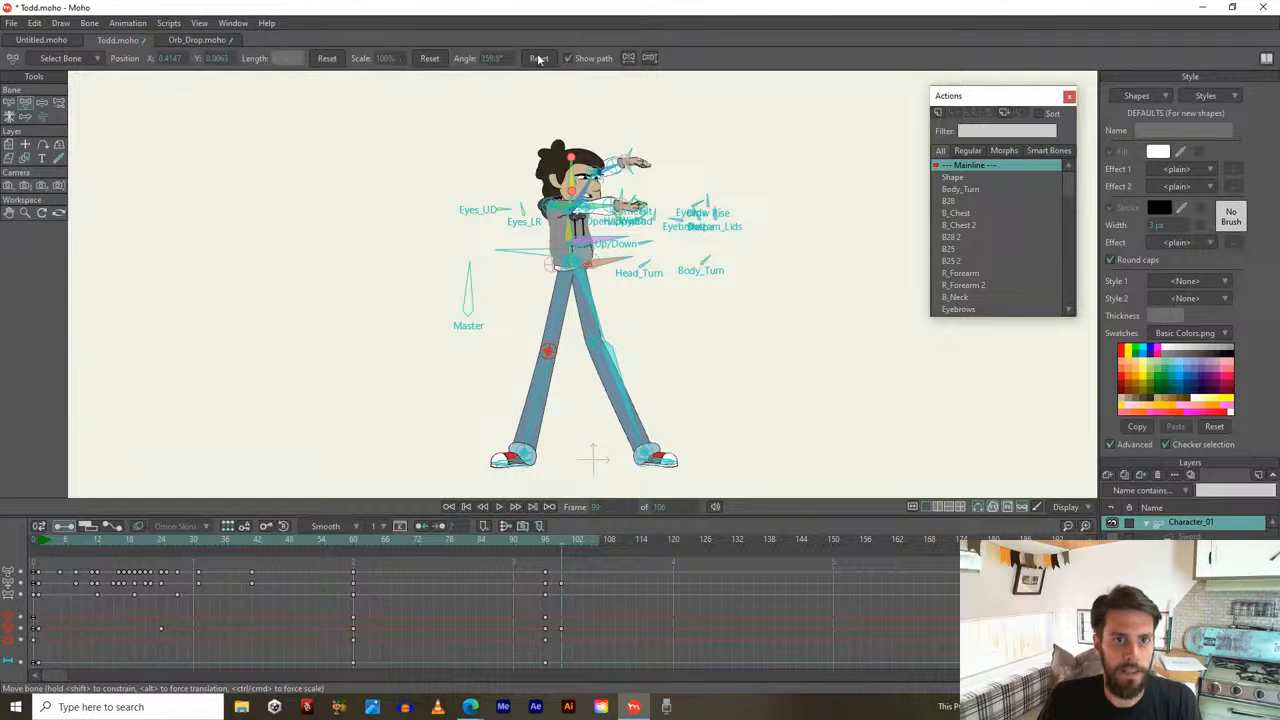
click(328, 58)
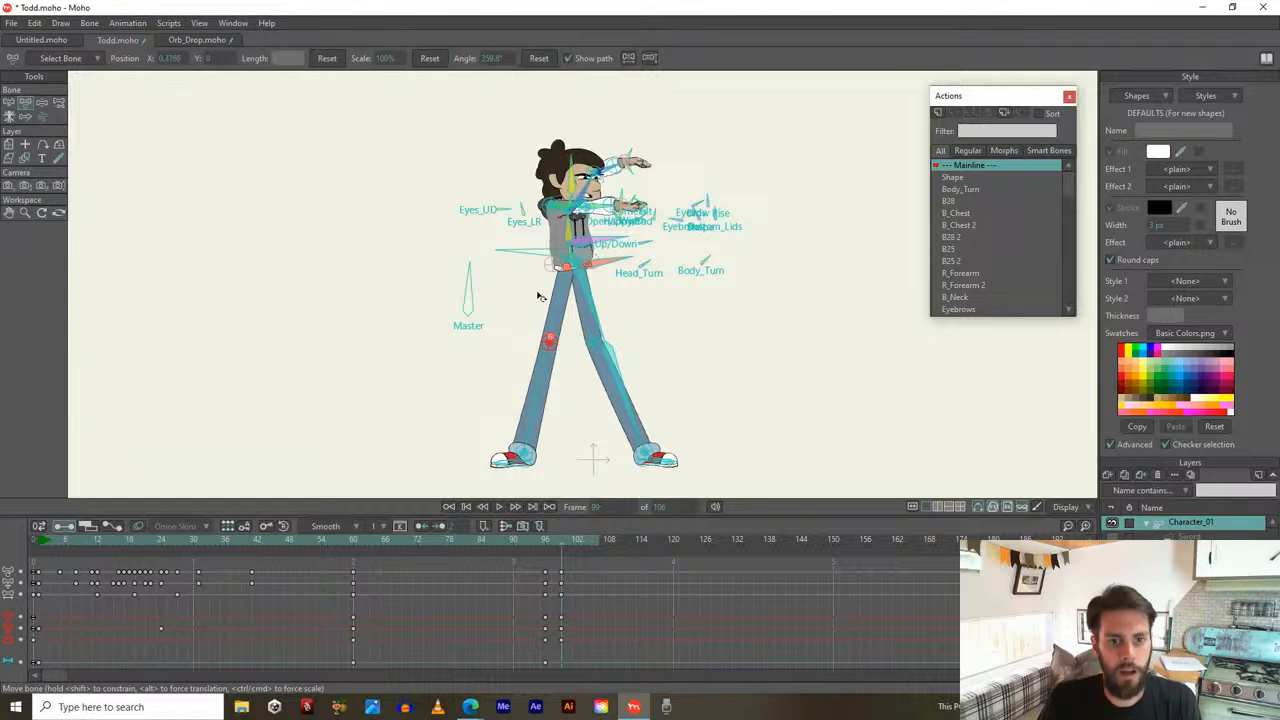
click(594, 348)
click(327, 58)
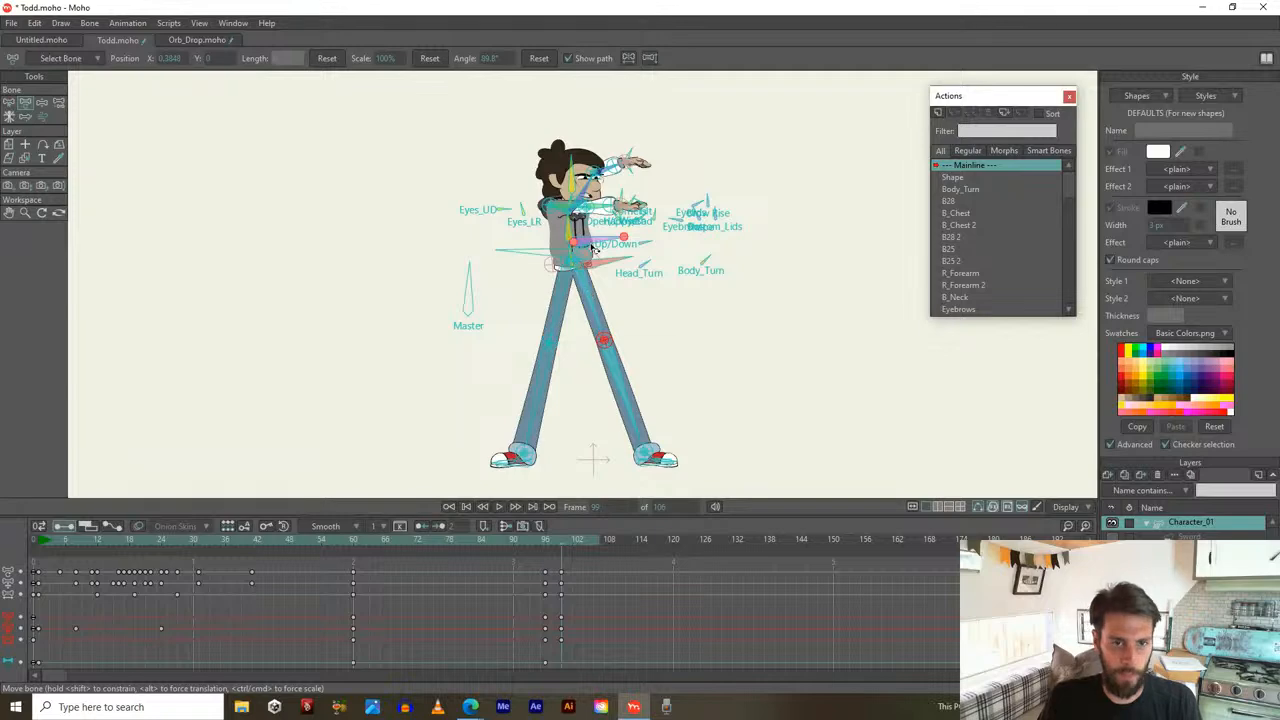
Face the torso forward at frame 99 with the Body_Turn control and straighten the spine and head bones
scroll(595, 250, up, 3)
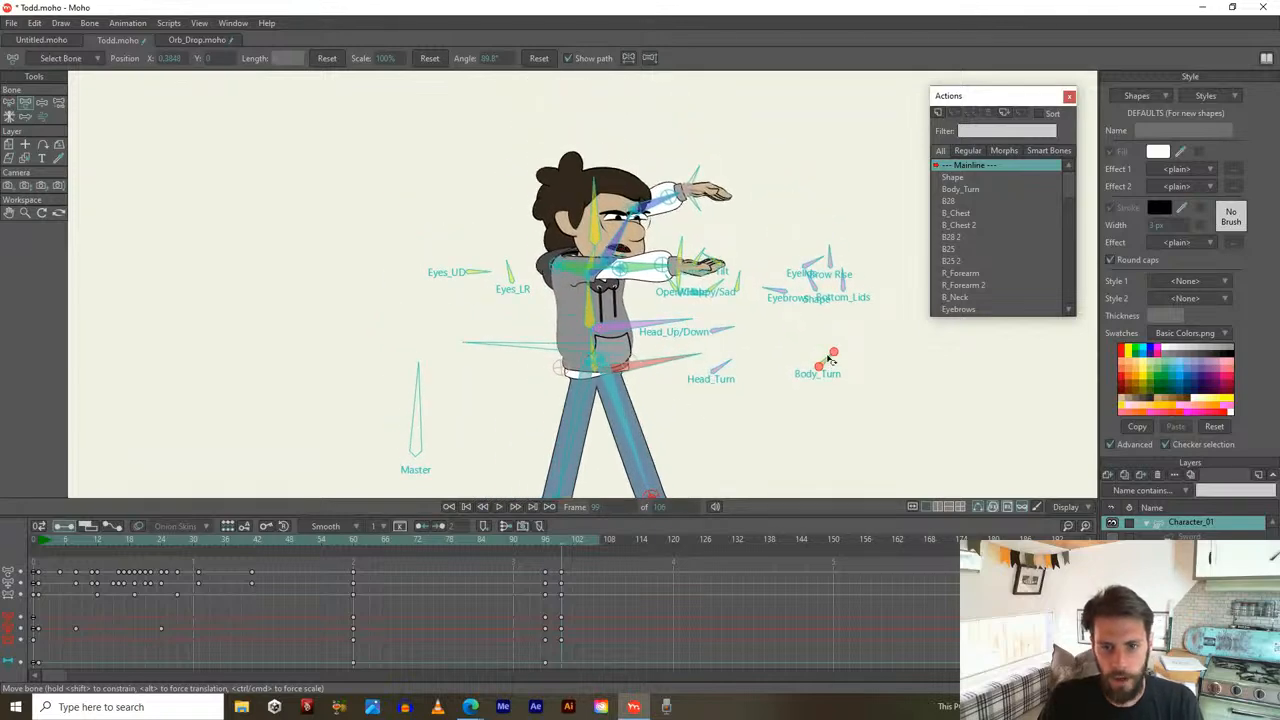
drag(830, 358, 811, 371)
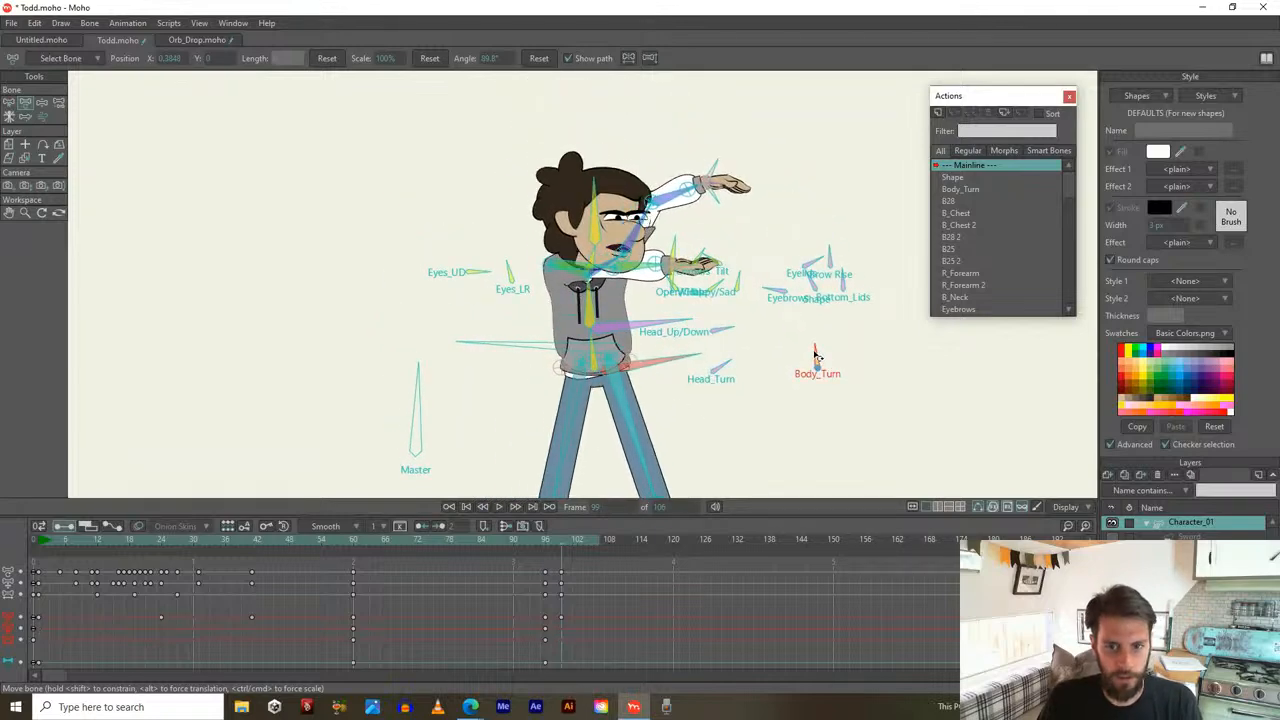
drag(593, 327, 607, 166)
click(599, 225)
scroll(602, 223, up, 2)
scroll(610, 188, down, 3)
drag(617, 218, 597, 262)
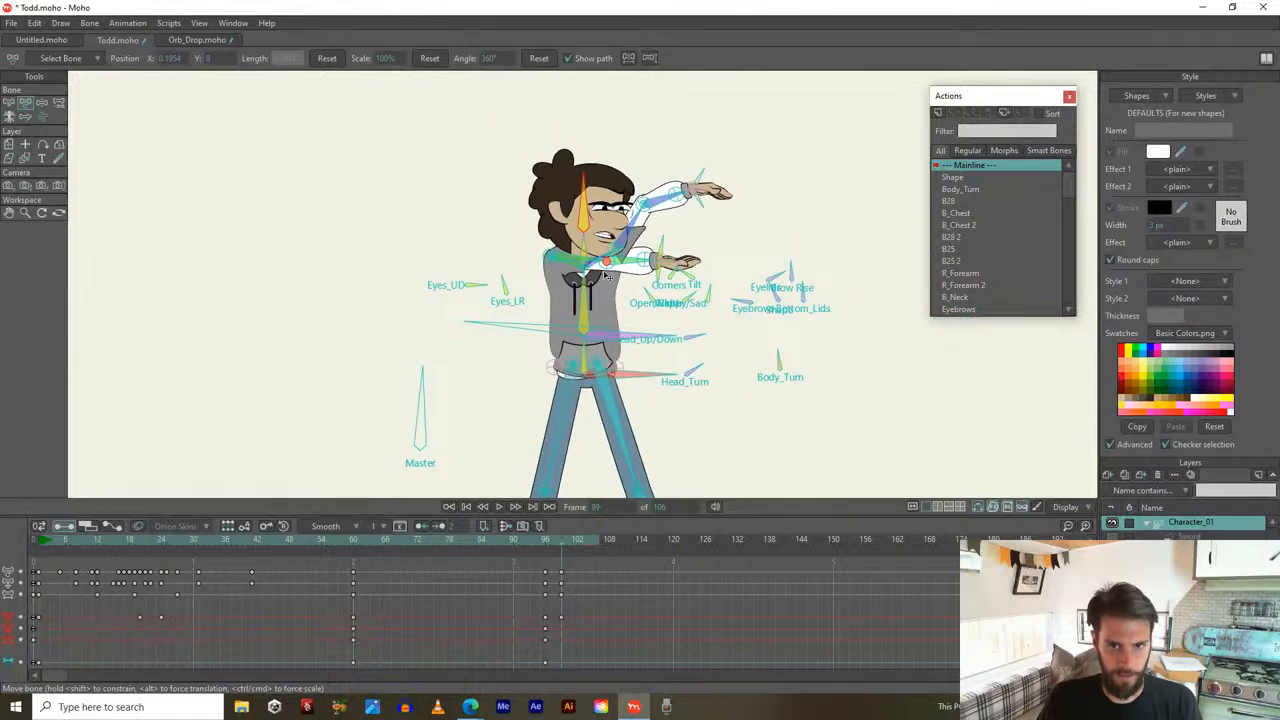
Turn the head to face the front at frame 99 with the Head_Turn control and compare against the frame 96 pose
scroll(705, 337, up, 2)
drag(690, 347, 673, 393)
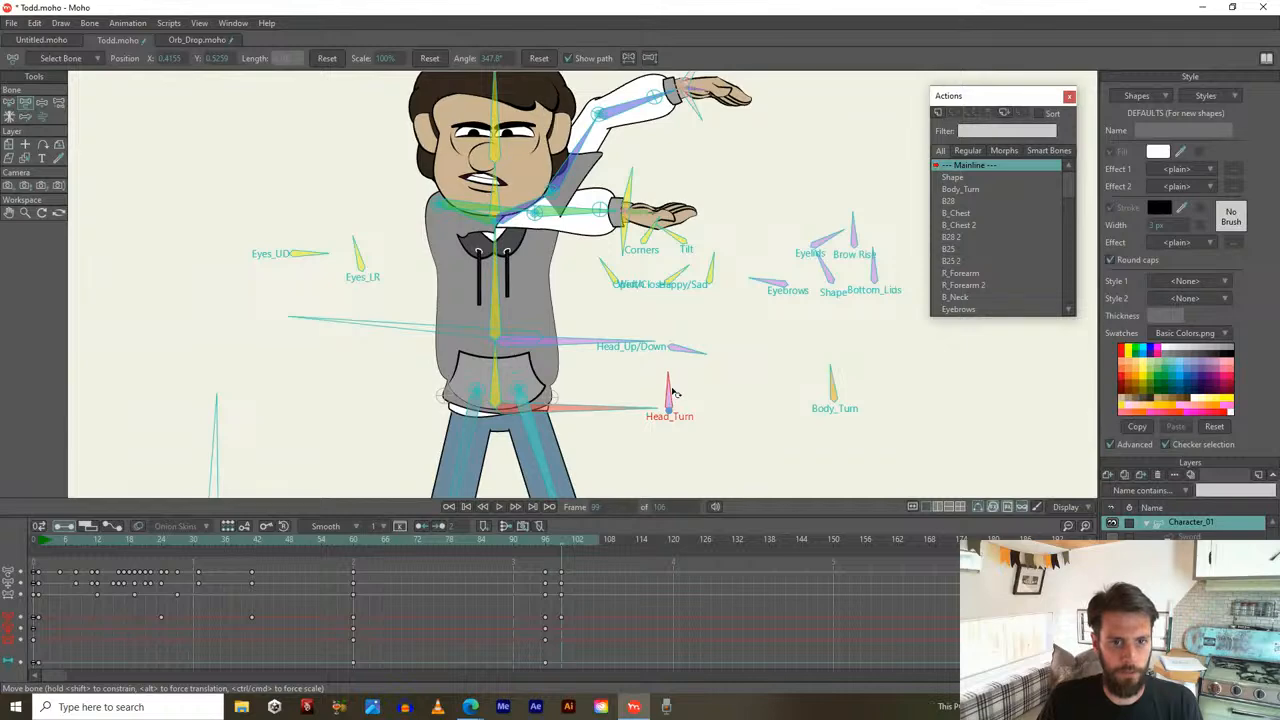
drag(640, 314, 674, 374)
scroll(634, 312, down, 2)
drag(634, 312, 660, 154)
drag(694, 358, 664, 281)
scroll(658, 345, down, 2)
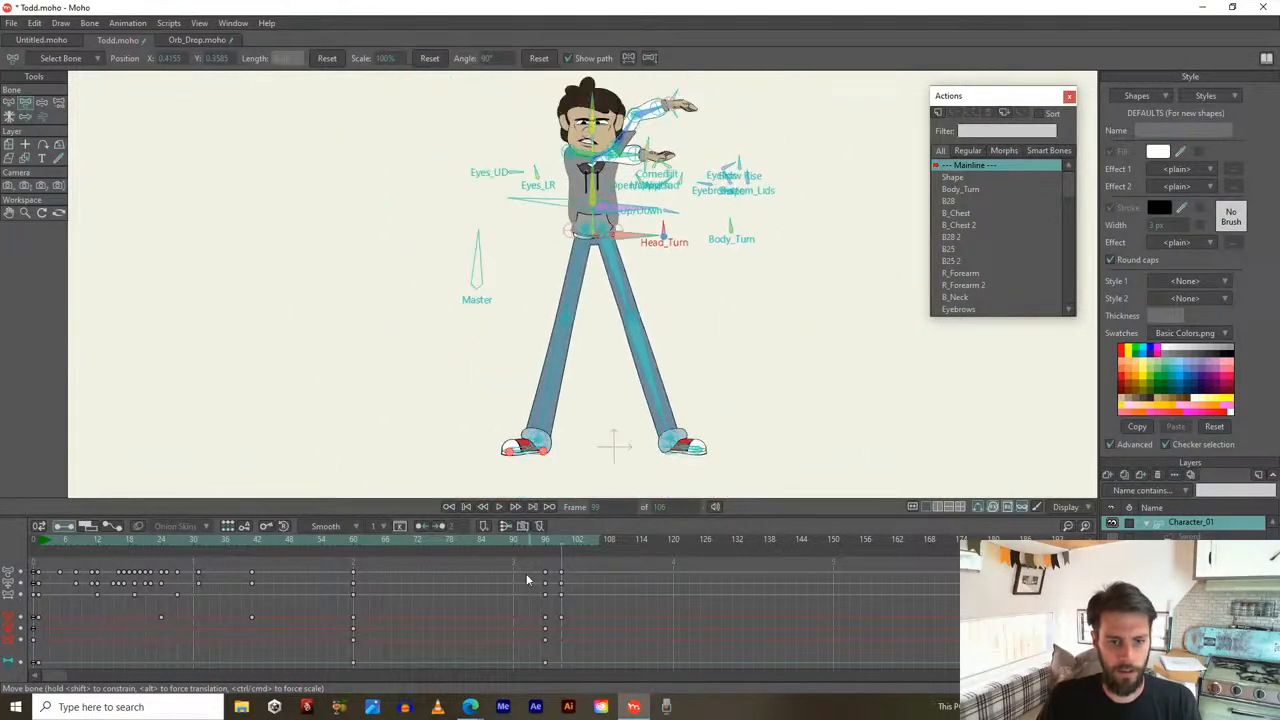
drag(542, 542, 566, 580)
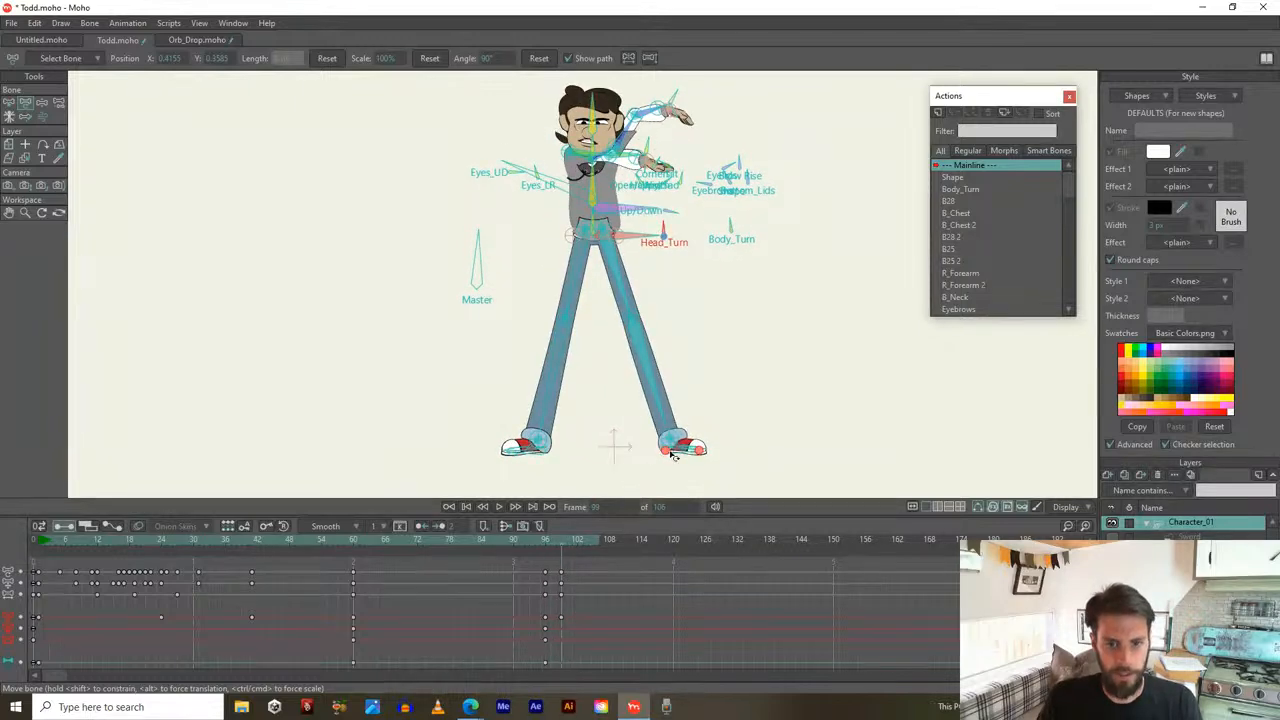
Lift both feet off the ground at frame 99, spreading the bent legs and angling the toes outward
drag(673, 455, 617, 333)
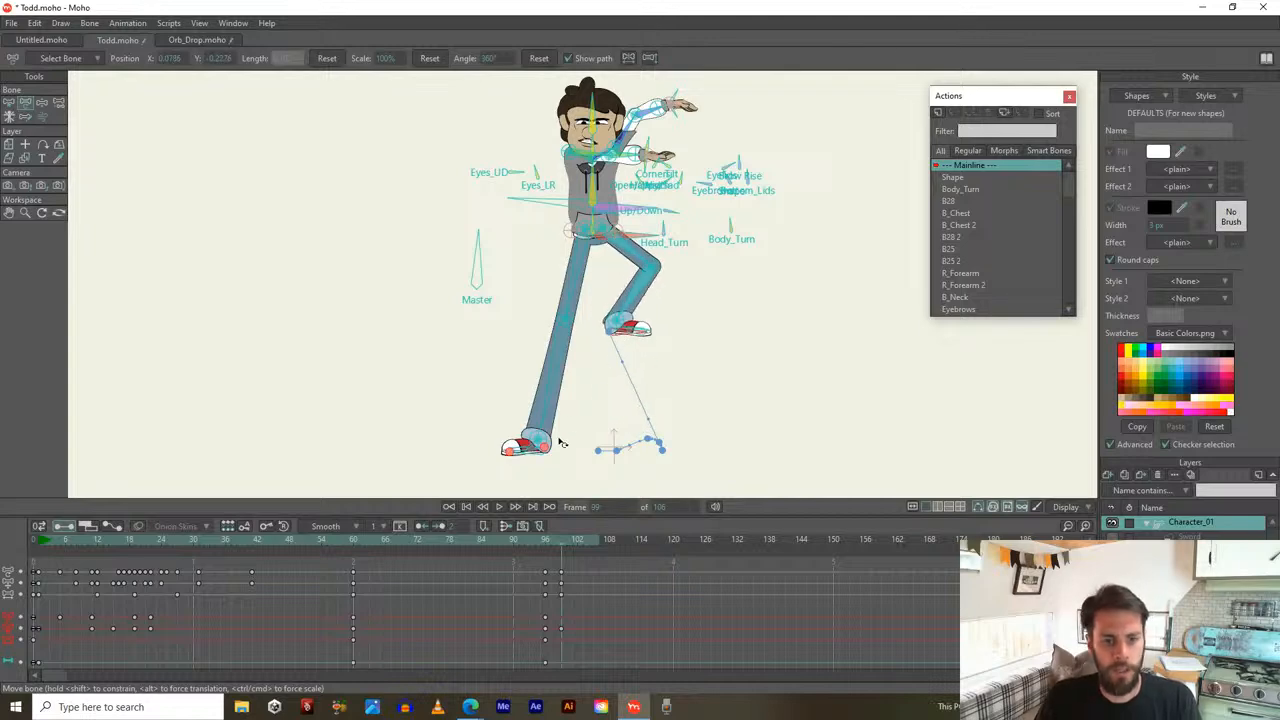
drag(544, 457, 409, 202)
scroll(587, 365, up, 3)
drag(506, 197, 478, 354)
drag(614, 473, 741, 393)
scroll(674, 333, down, 2)
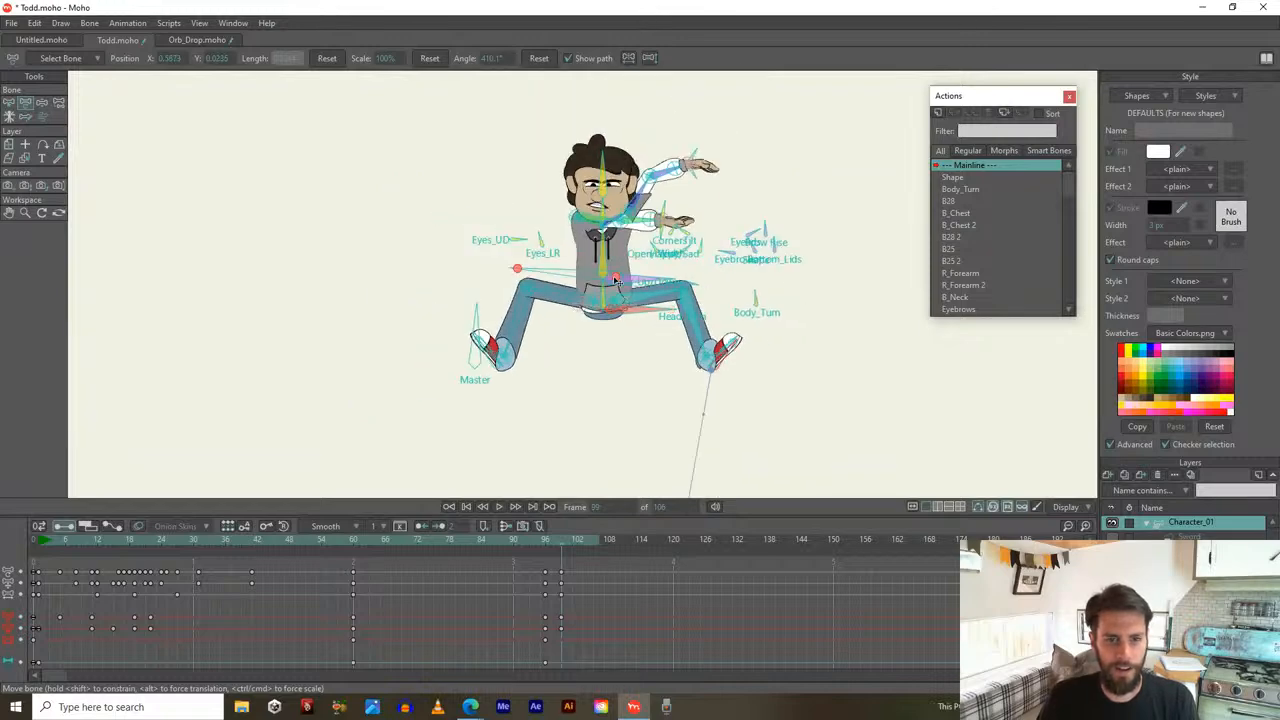
Raise both arms up and out to the sides of the head for the airborne pose at frame 99
drag(614, 278, 620, 305)
scroll(620, 305, up, 1)
scroll(617, 304, up, 2)
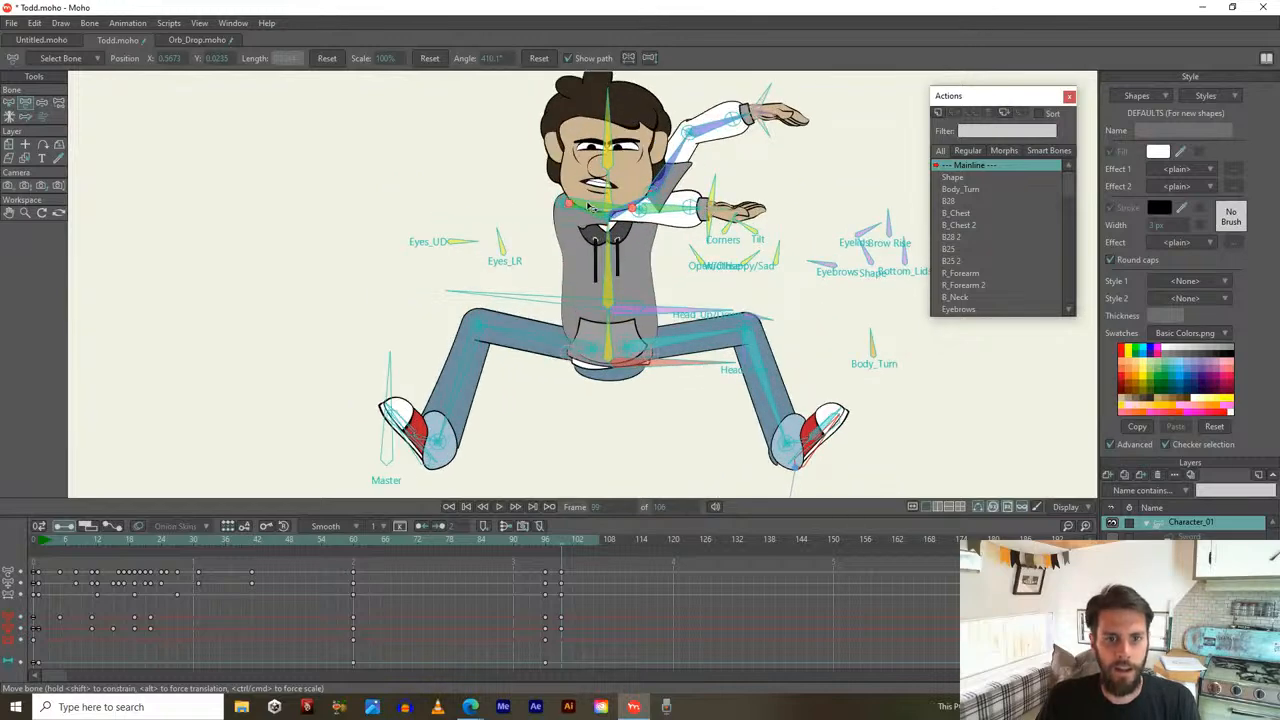
drag(590, 207, 525, 215)
drag(608, 177, 602, 250)
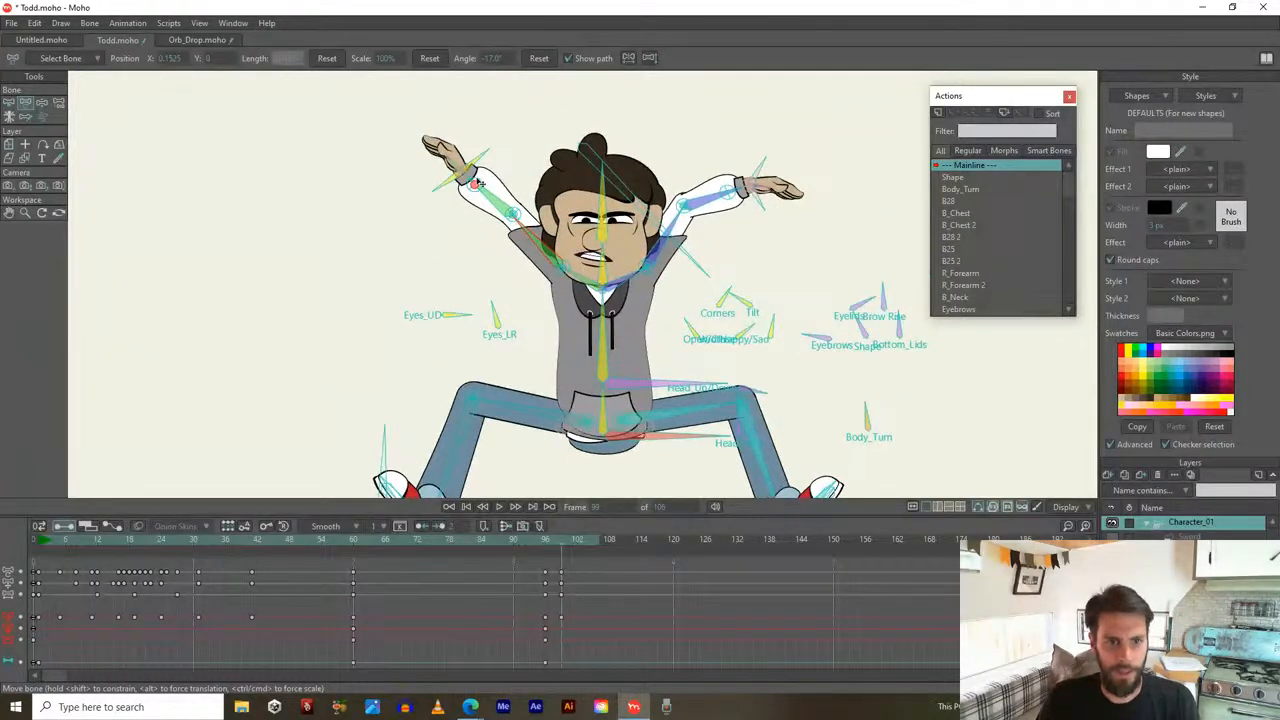
drag(493, 200, 486, 207)
drag(709, 203, 678, 236)
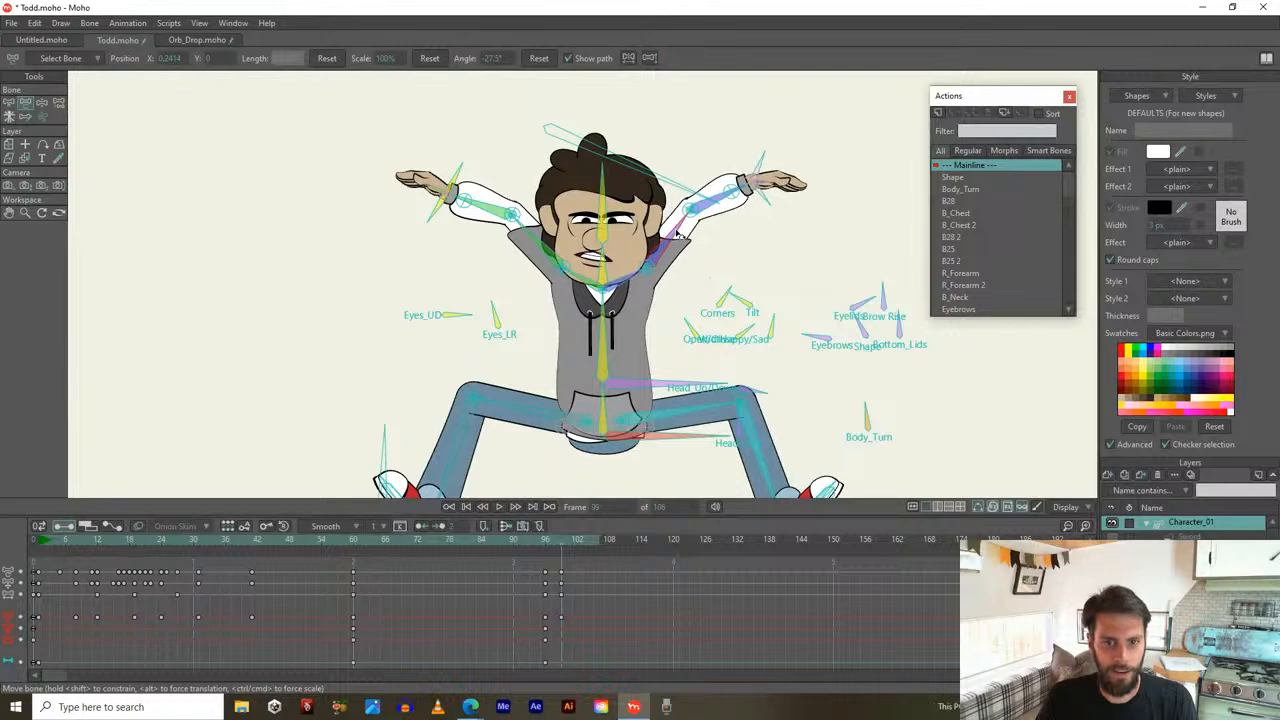
Adjust the head's vertical tilt at frame 99 with the Head_Up/Down control, rotating it to about 401.9°
drag(832, 392, 692, 361)
scroll(763, 332, down, 2)
scroll(713, 258, down, 5)
scroll(711, 291, up, 2)
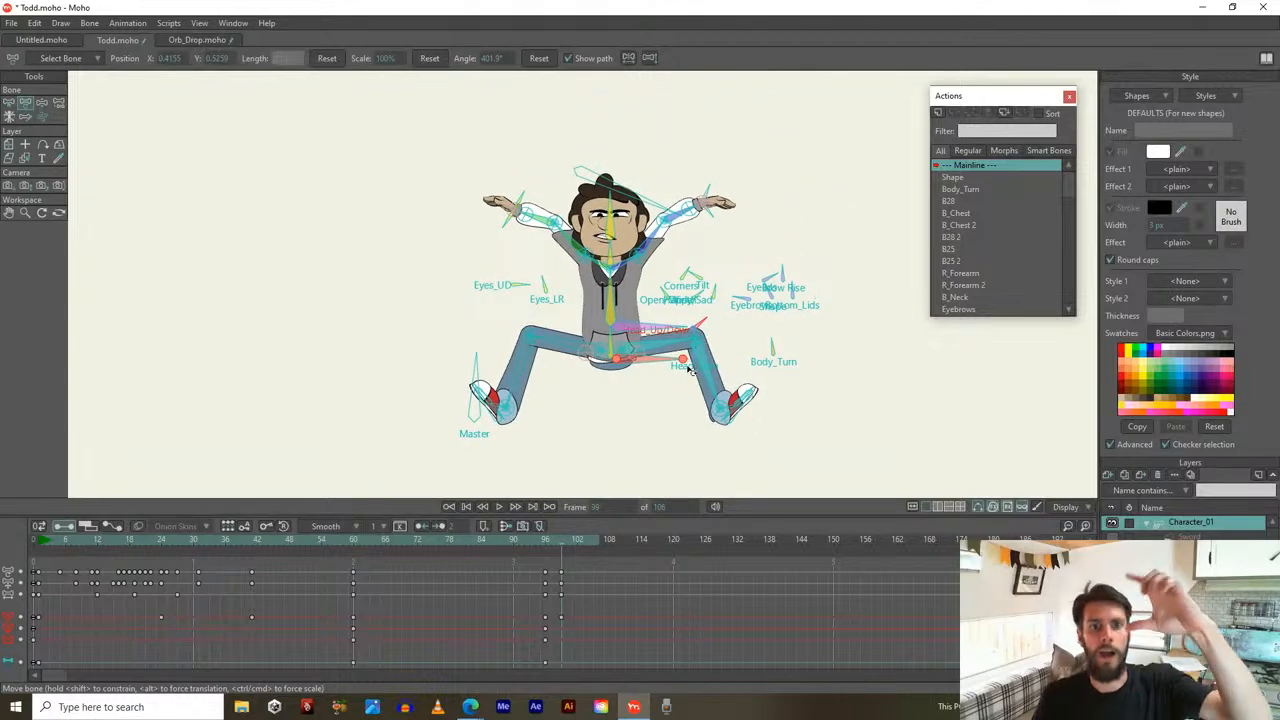
Play back the jump and shift the airborne pose keyframes one frame earlier, to frame 98
drag(542, 541, 596, 576)
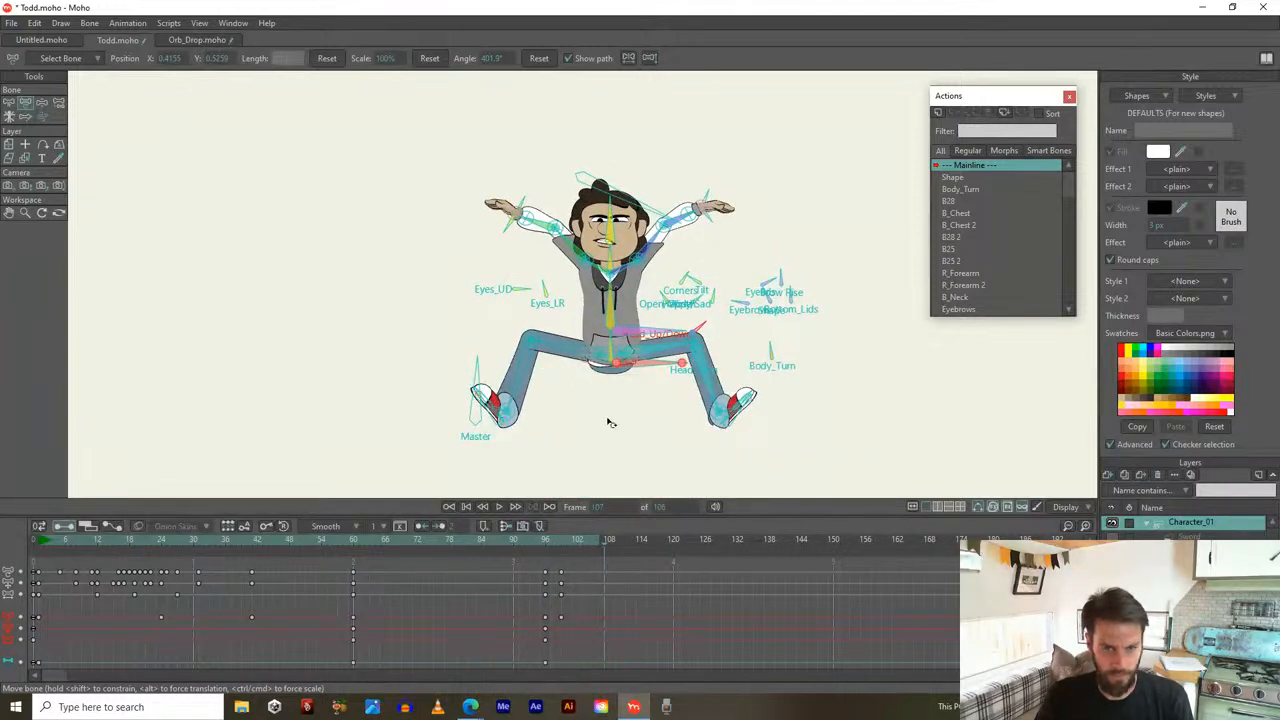
scroll(607, 424, down, 5)
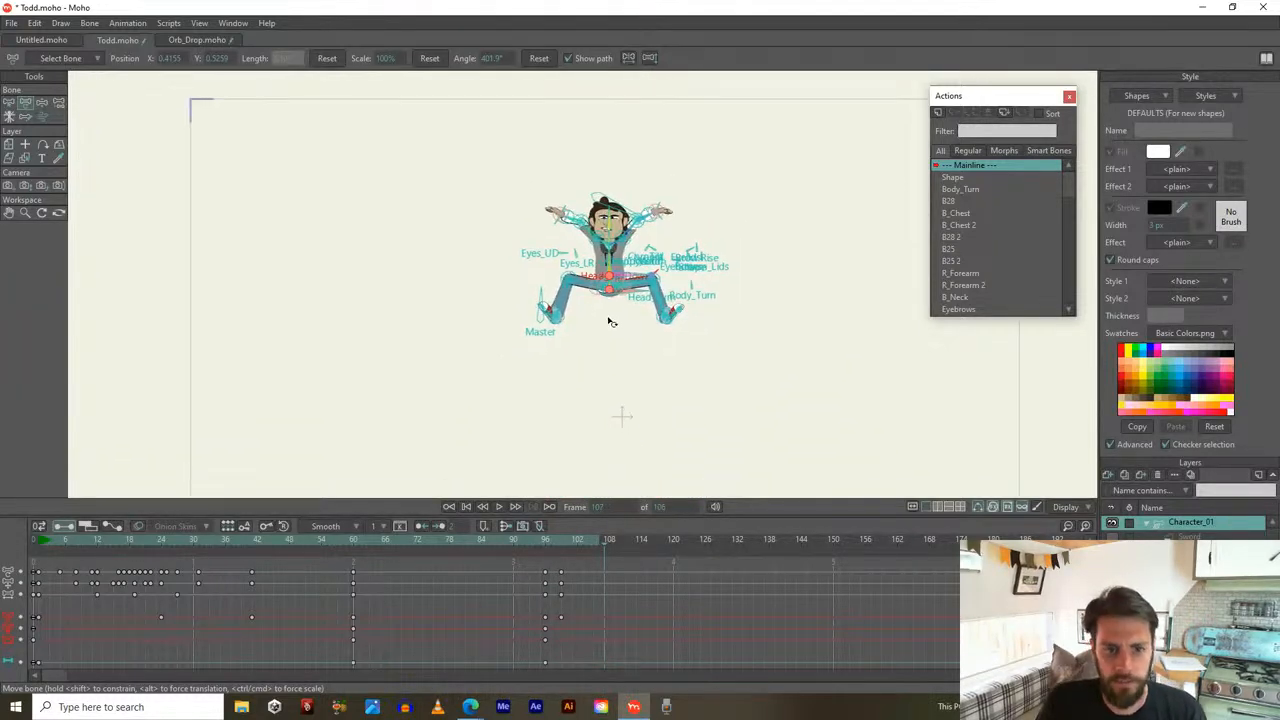
drag(611, 324, 596, 301)
drag(544, 548, 557, 582)
key(space)
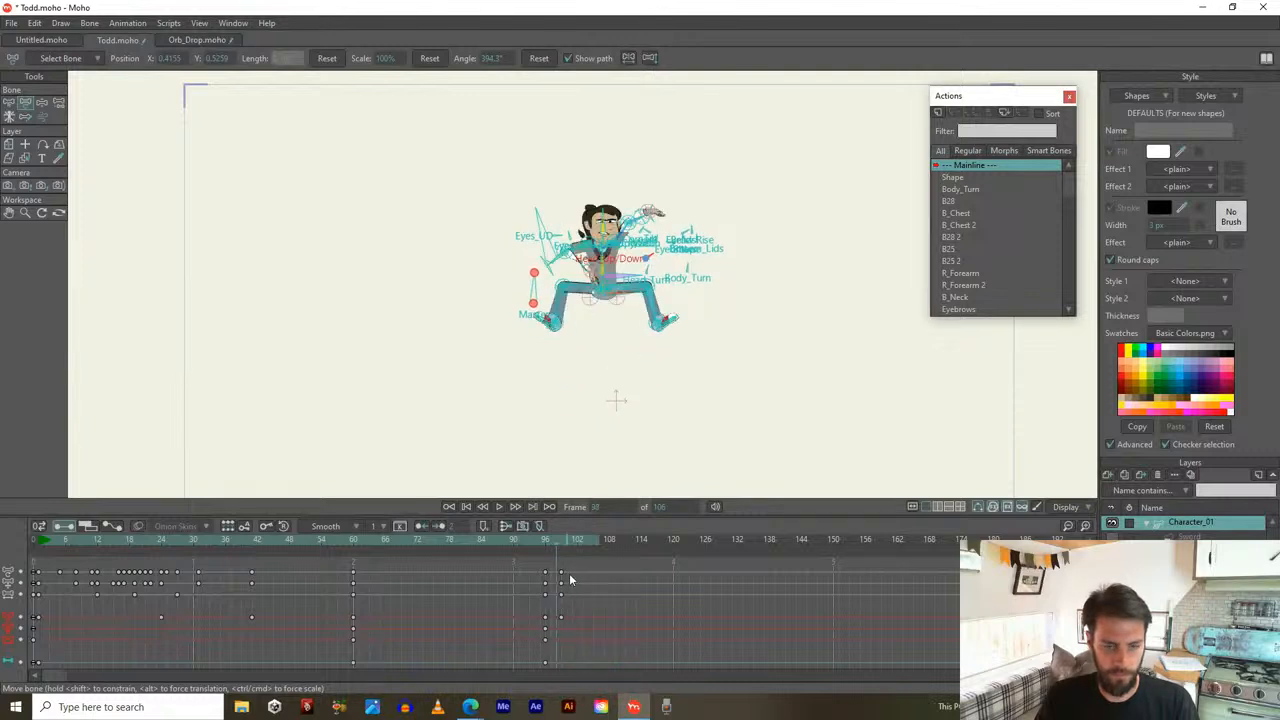
drag(570, 568, 558, 600)
Plant the front foot on the ground at frame 97, with the leg extended straight beneath the body
click(538, 541)
scroll(586, 400, up, 5)
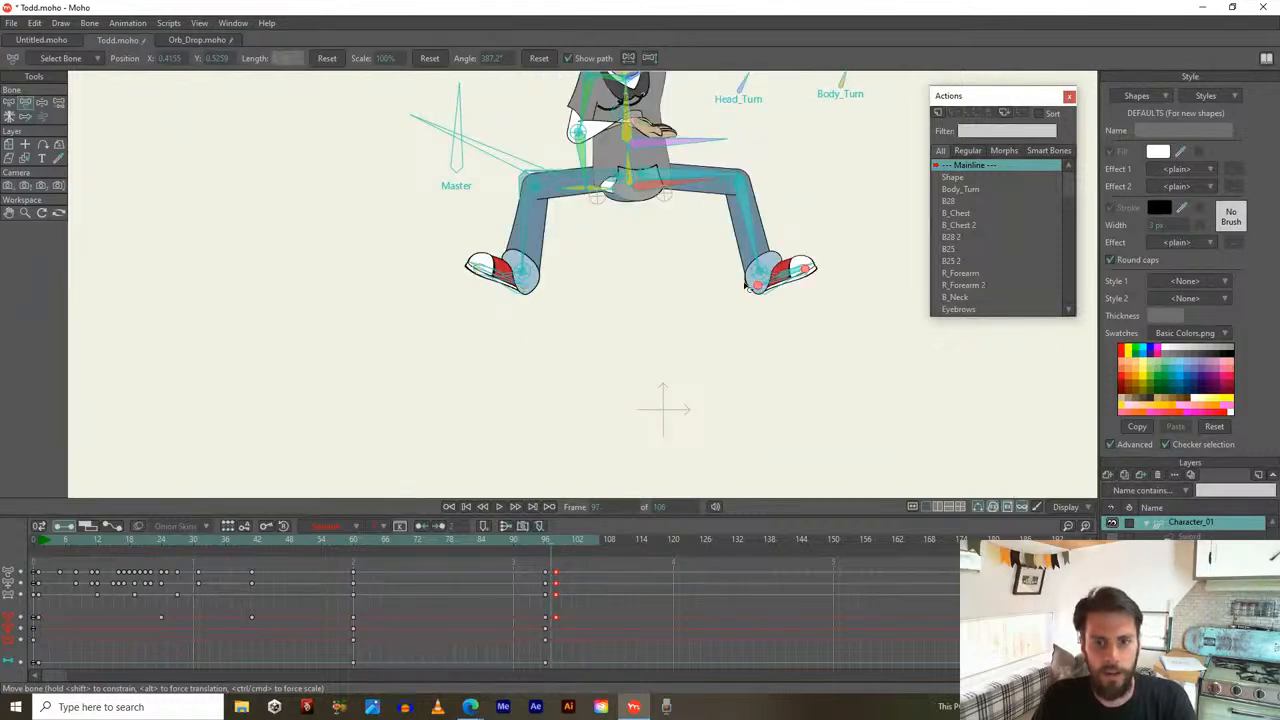
drag(772, 293, 708, 358)
click(633, 282)
key(ctrl+z)
scroll(650, 465, up, 3)
scroll(687, 347, down, 3)
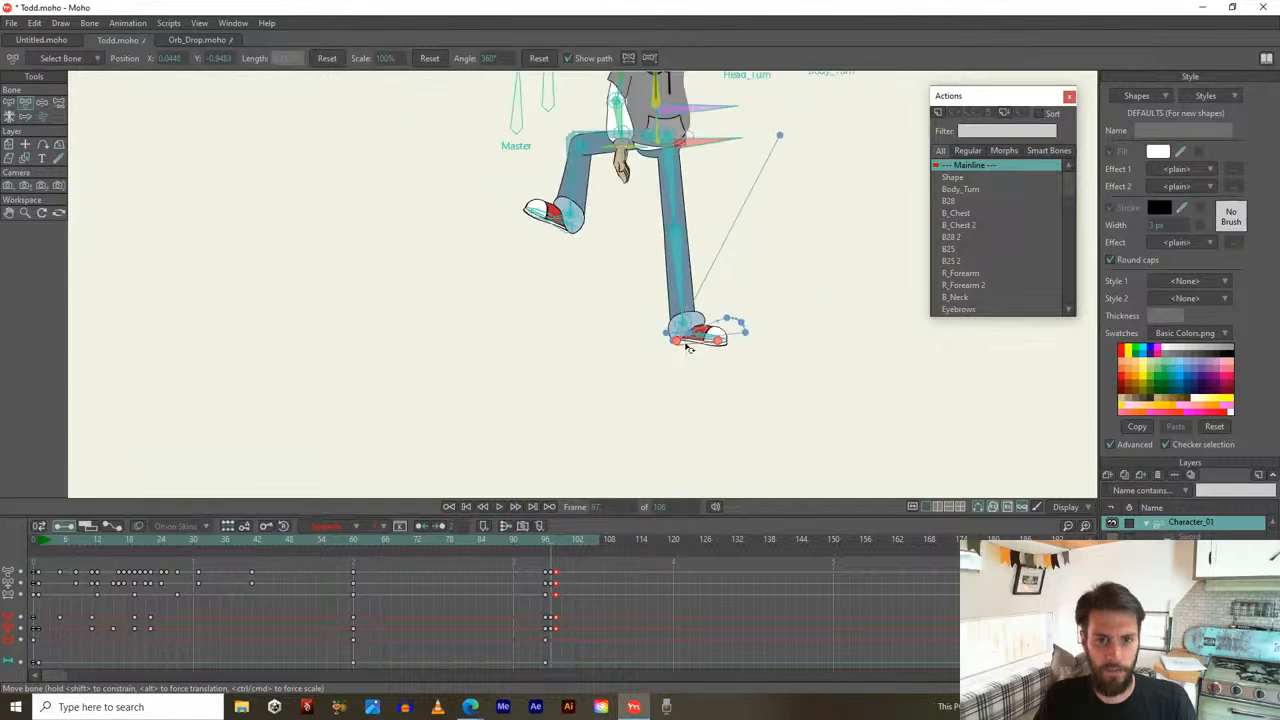
scroll(690, 340, up, 3)
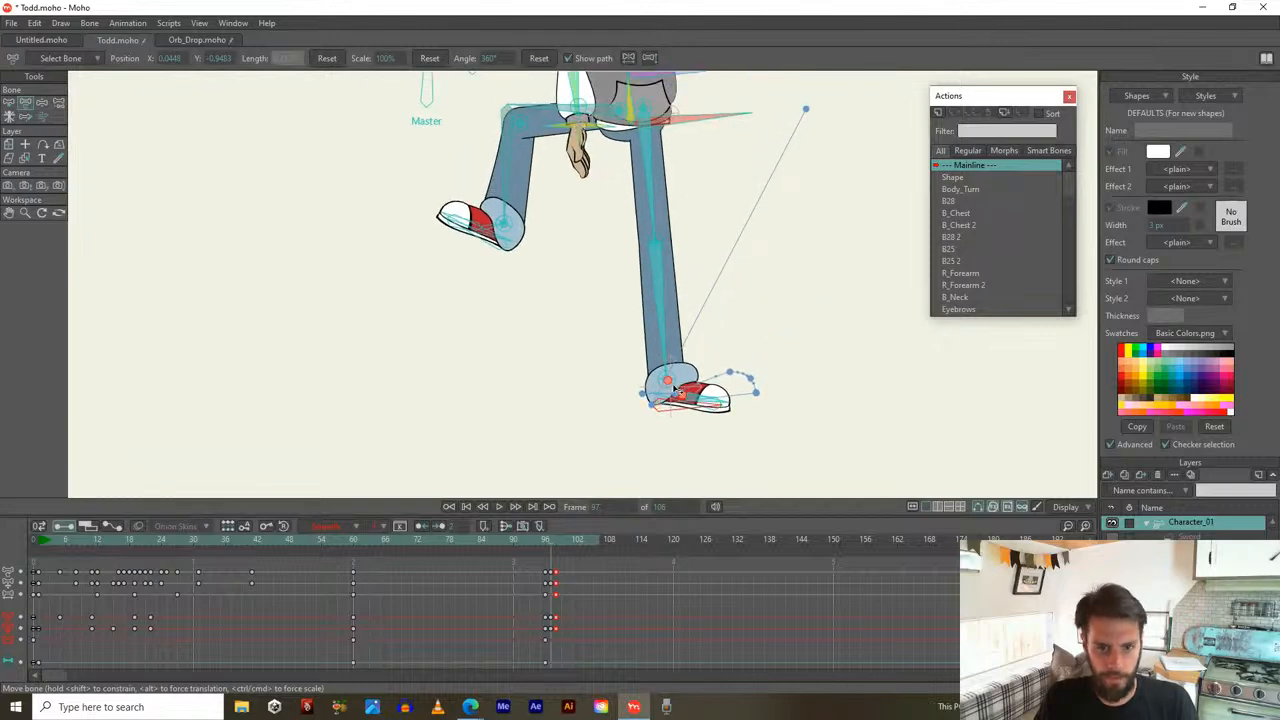
key(ctrl+z)
key(ctrl+z)
key(ctrl+z)
drag(660, 408, 641, 408)
Bring the back foot down beside the front foot at frame 97, straightening the knee and flattening the sole
drag(502, 253, 566, 376)
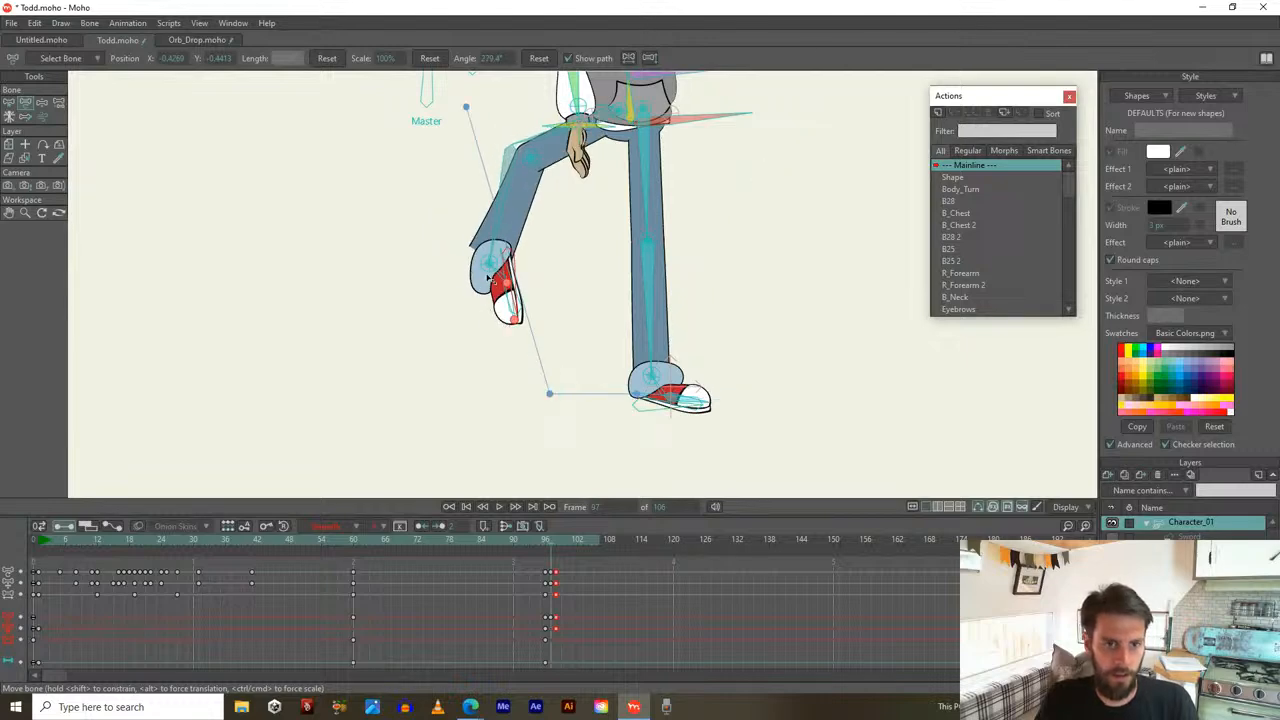
key(ctrl+z)
drag(487, 242, 597, 393)
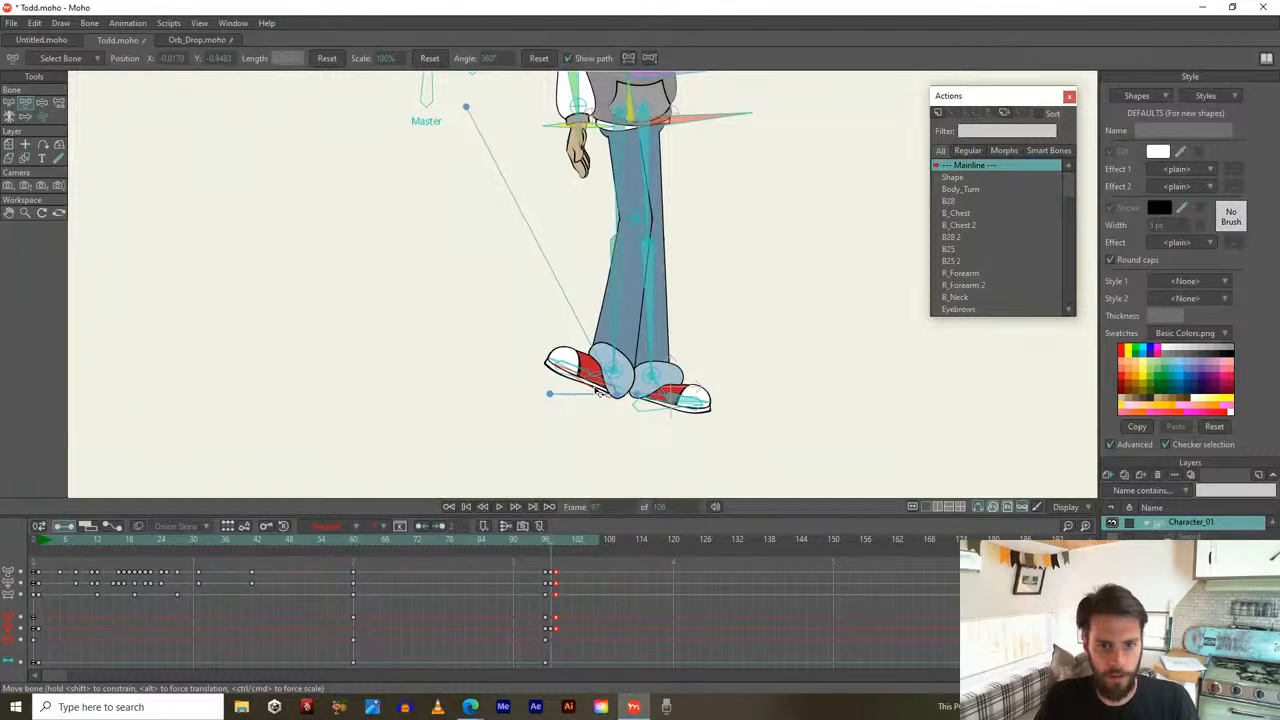
drag(632, 224, 617, 238)
drag(579, 392, 580, 414)
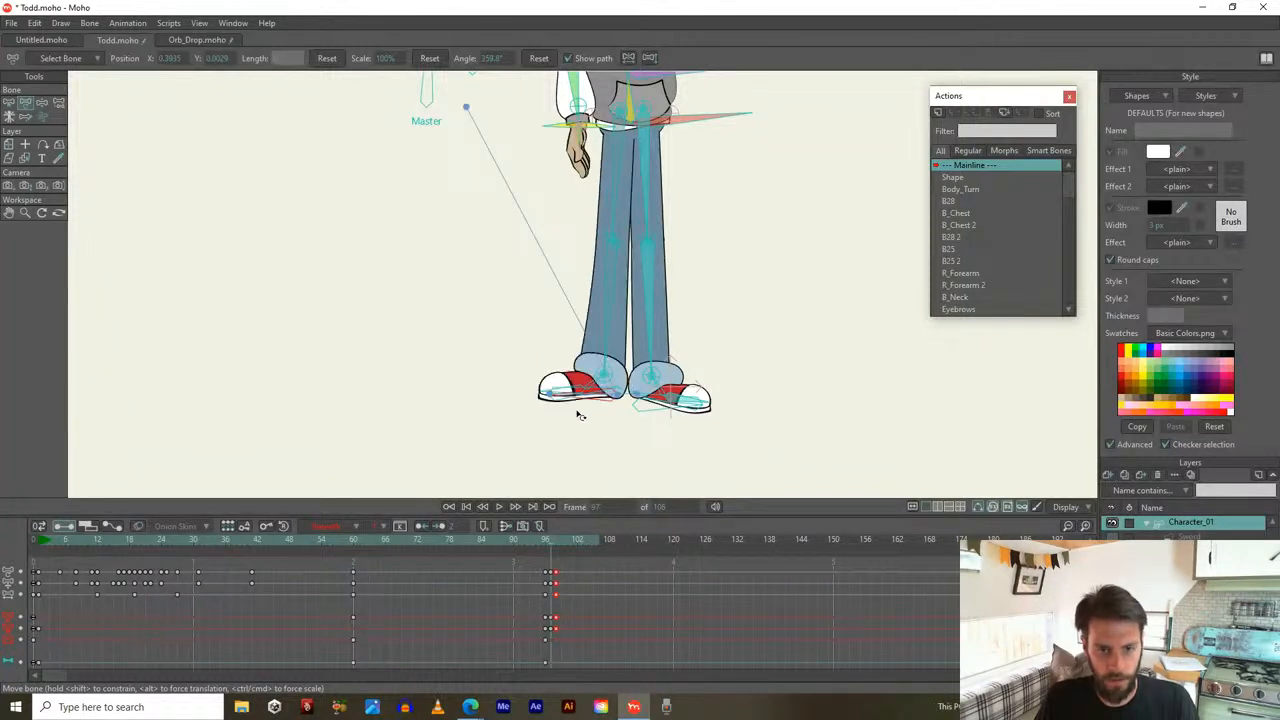
Refine the back foot's position and sole angle next to the front foot at frame 97
scroll(590, 400, up, 3)
drag(652, 383, 705, 381)
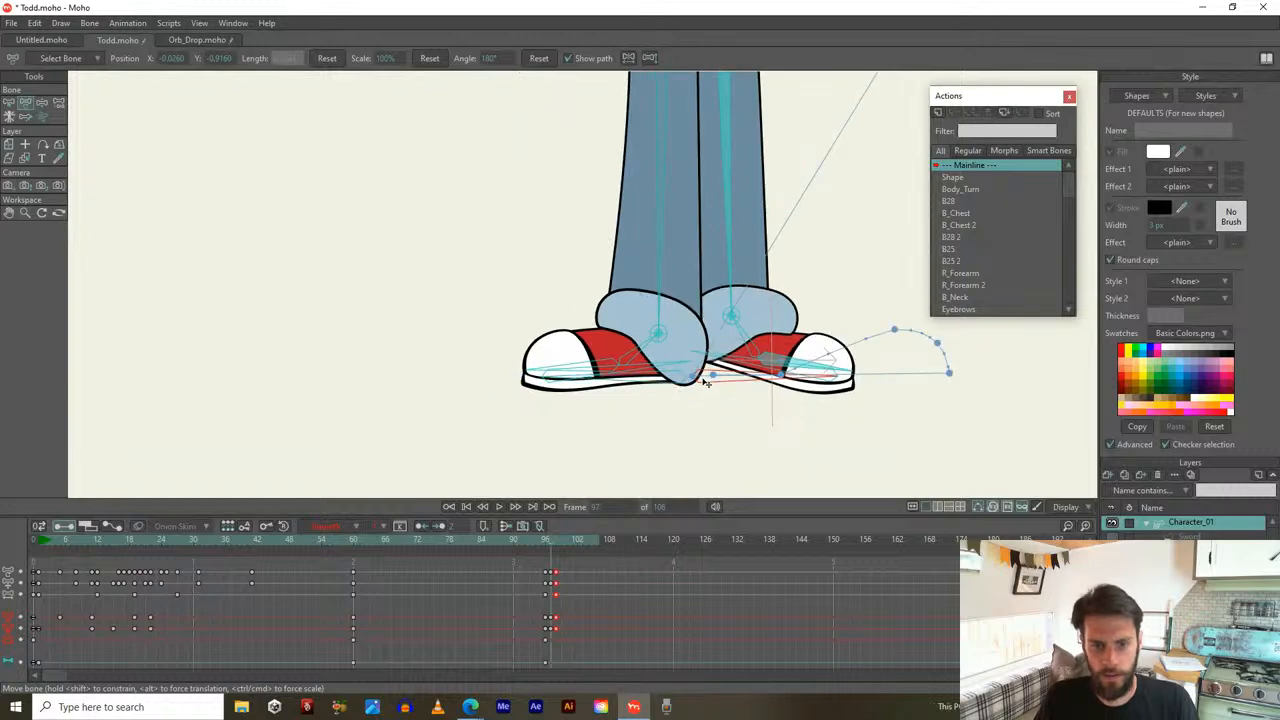
key(ctrl+z)
key(ctrl+z)
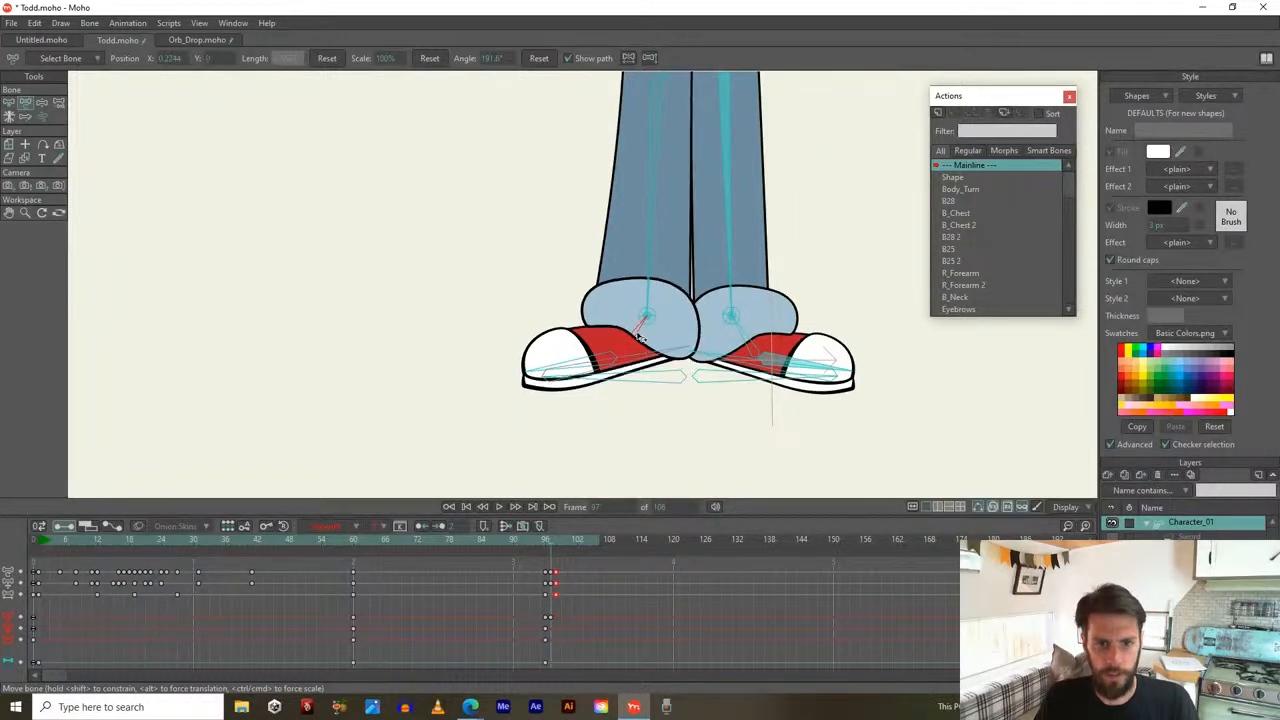
scroll(640, 338, down, 3)
scroll(638, 338, up, 3)
drag(638, 338, 655, 367)
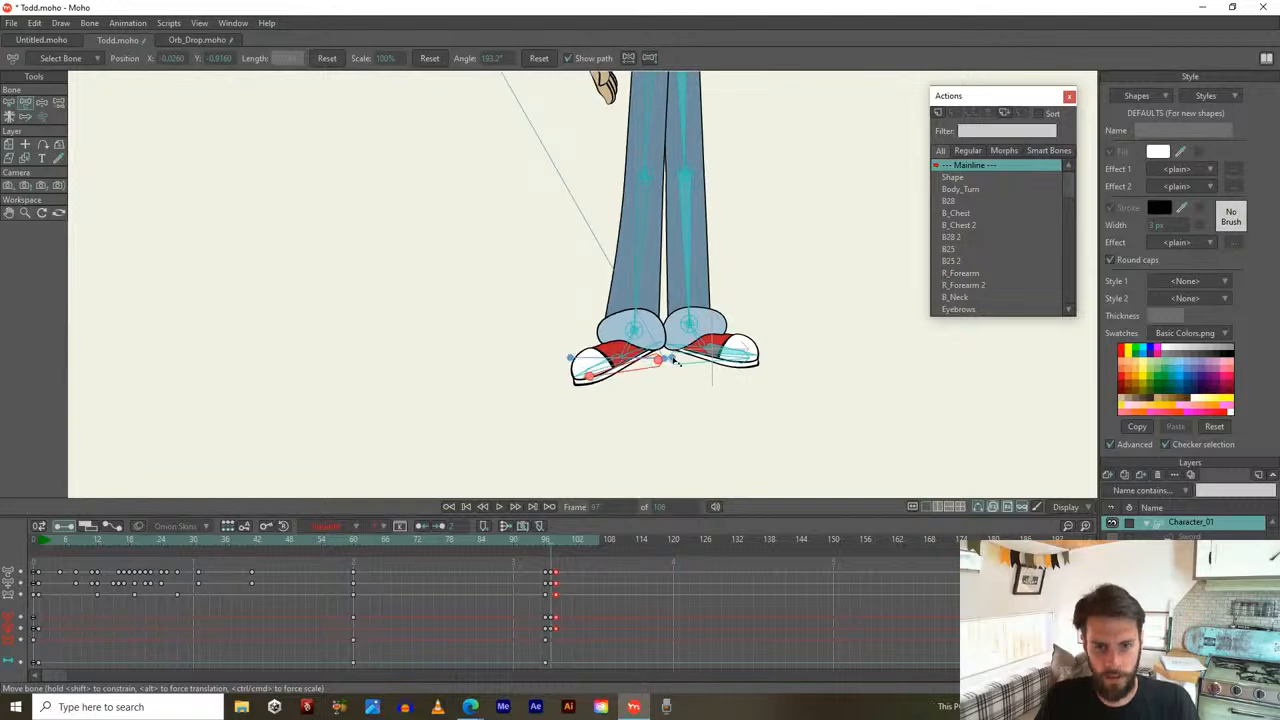
key(ctrl+z)
key(ctrl+shift+z)
Check the takeoff by stepping through the frames around frame 97
scroll(670, 363, down, 5)
key(Right)
key(Right)
scroll(602, 309, down, 3)
key(Left)
key(Left)
key(Right)
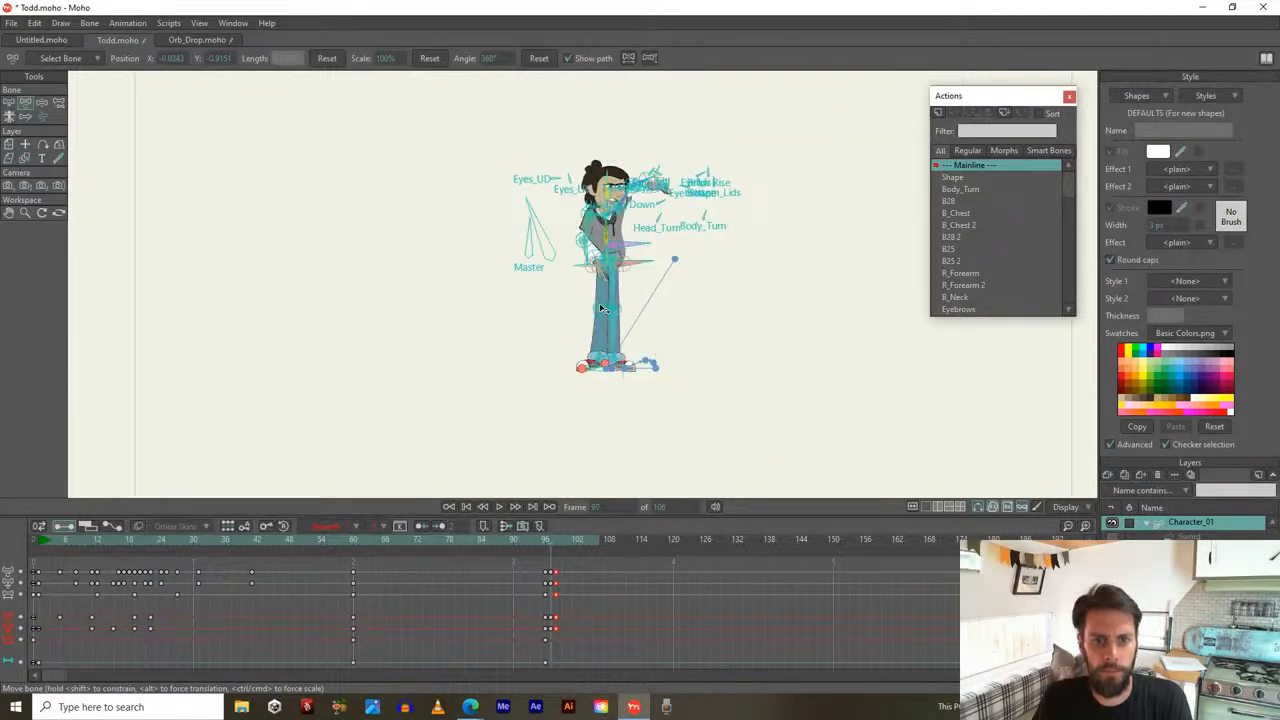
Shift both feet slightly farther up and outward at frame 101 so the airborne pose keeps drifting
key(Right)
key(Right)
key(Right)
key(Right)
scroll(640, 290, up, 4)
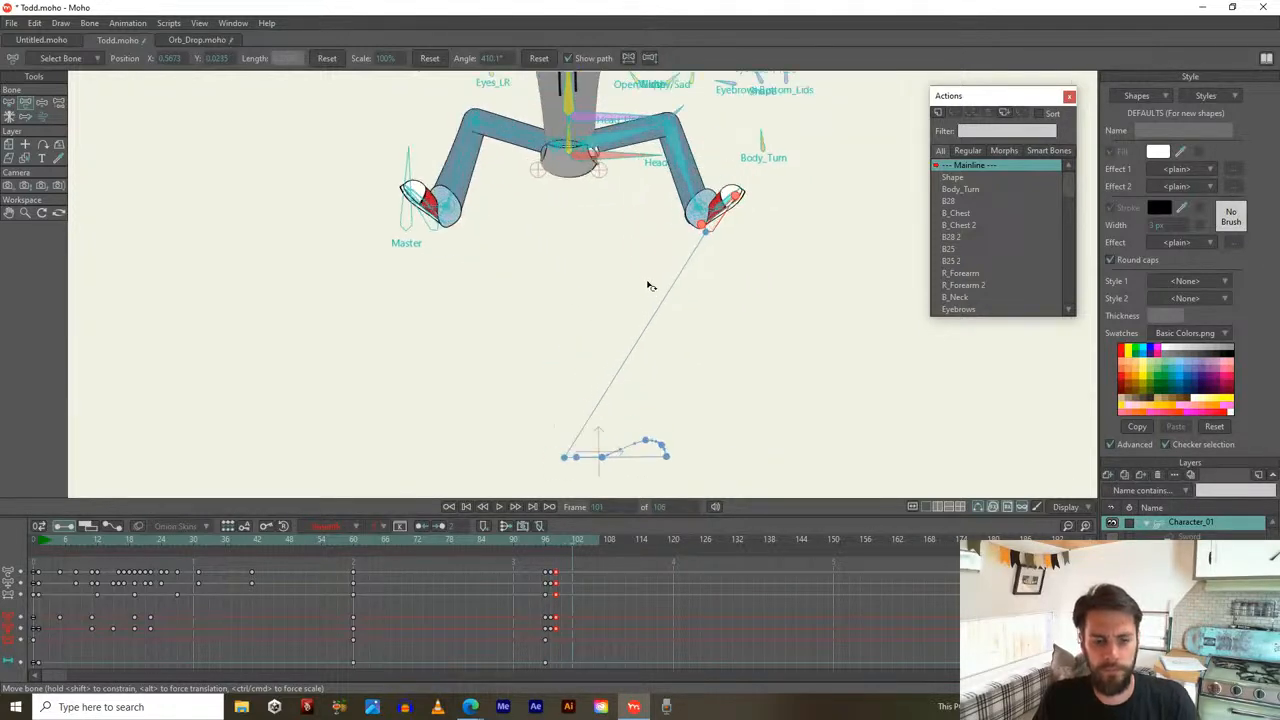
scroll(648, 286, up, 3)
drag(714, 360, 736, 327)
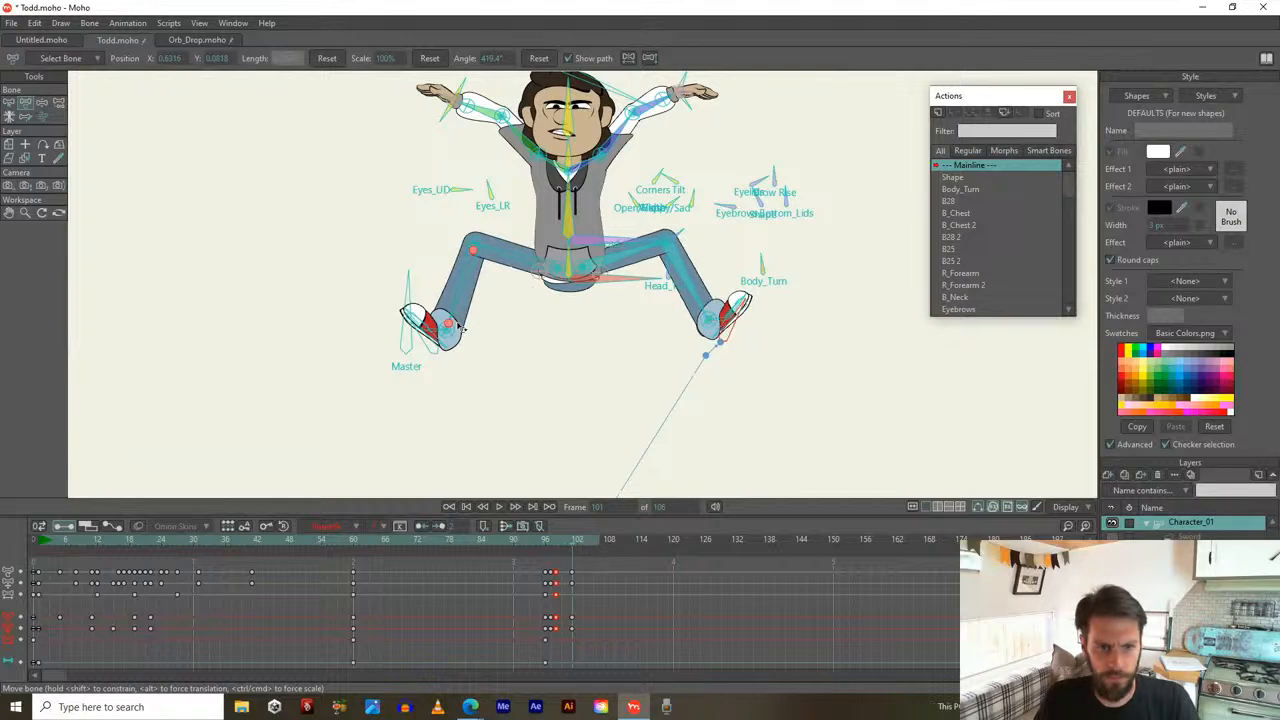
drag(432, 348, 421, 332)
Play back the animation and keyframe all of the character's bones at frame 84 to hold the fighting stance
mouse_move(560, 537)
mouse_down()
mouse_move(544, 544)
mouse_move(572, 535)
mouse_move(534, 547)
mouse_move(575, 542)
mouse_move(556, 545)
mouse_up()
key(space)
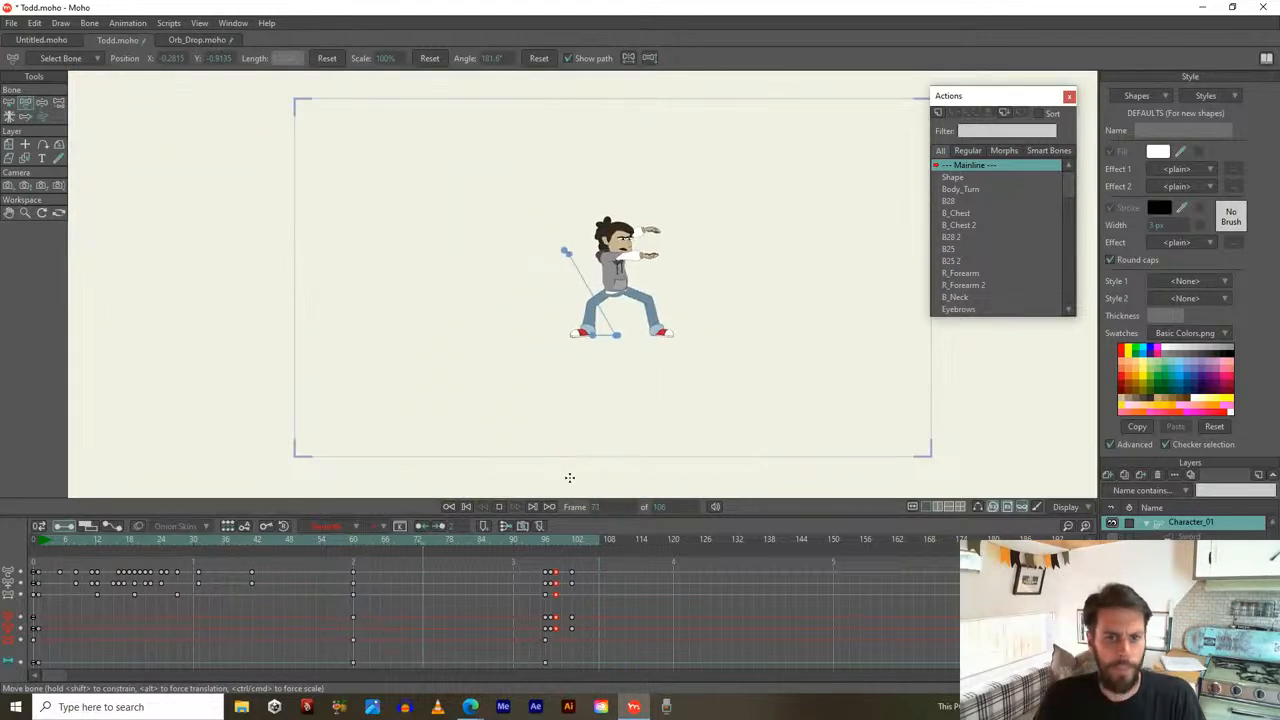
drag(408, 537, 476, 563)
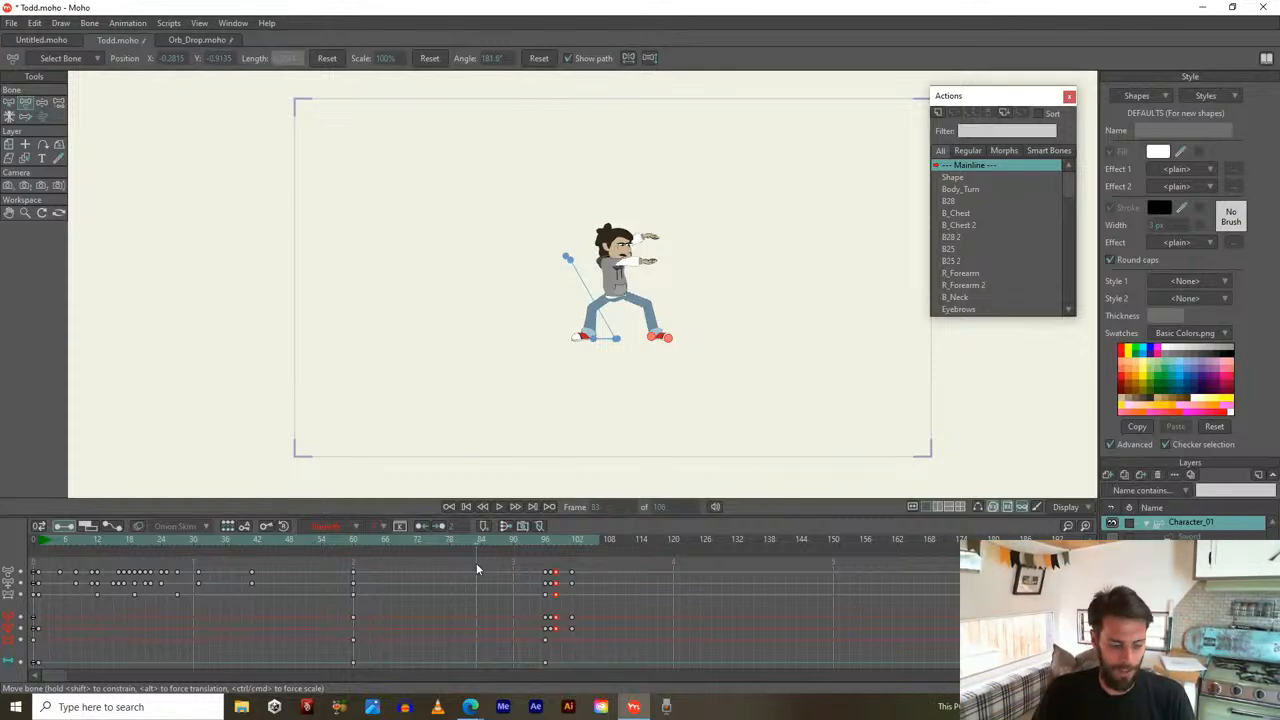
mouse_move(469, 545)
mouse_down()
mouse_move(309, 551)
mouse_move(496, 541)
mouse_move(340, 558)
mouse_move(512, 563)
mouse_move(482, 564)
mouse_up()
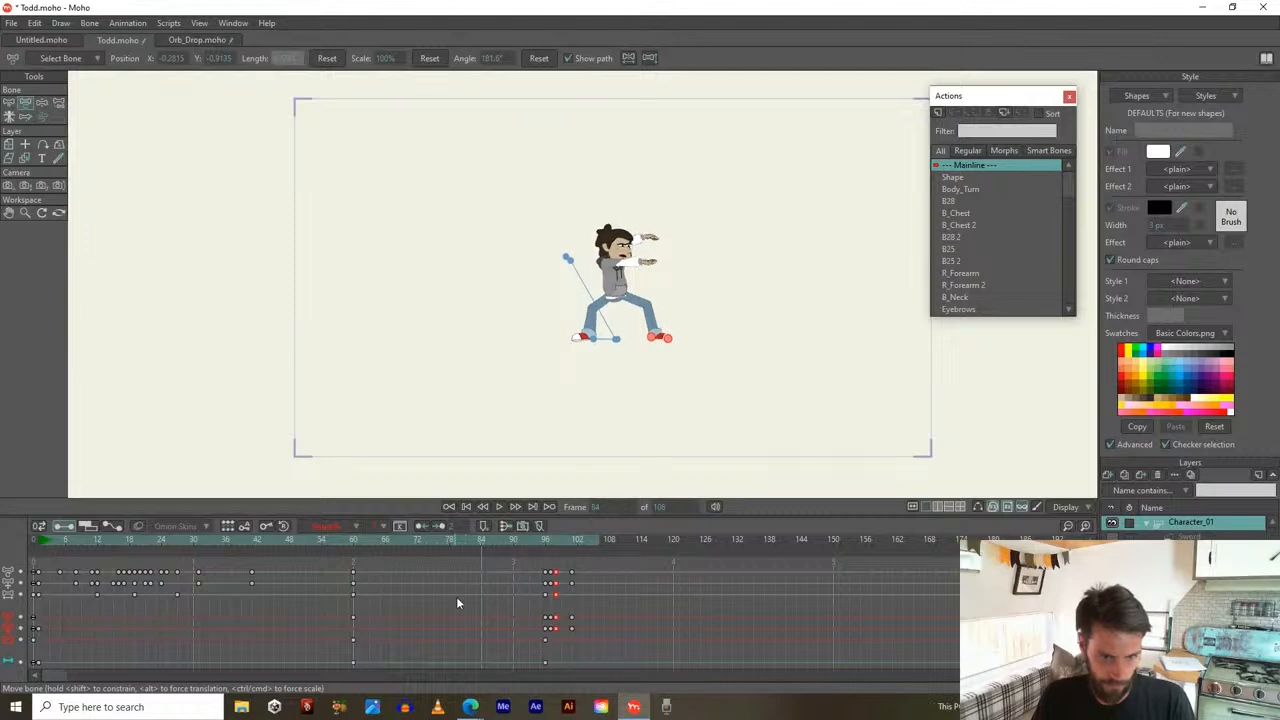
click(457, 598)
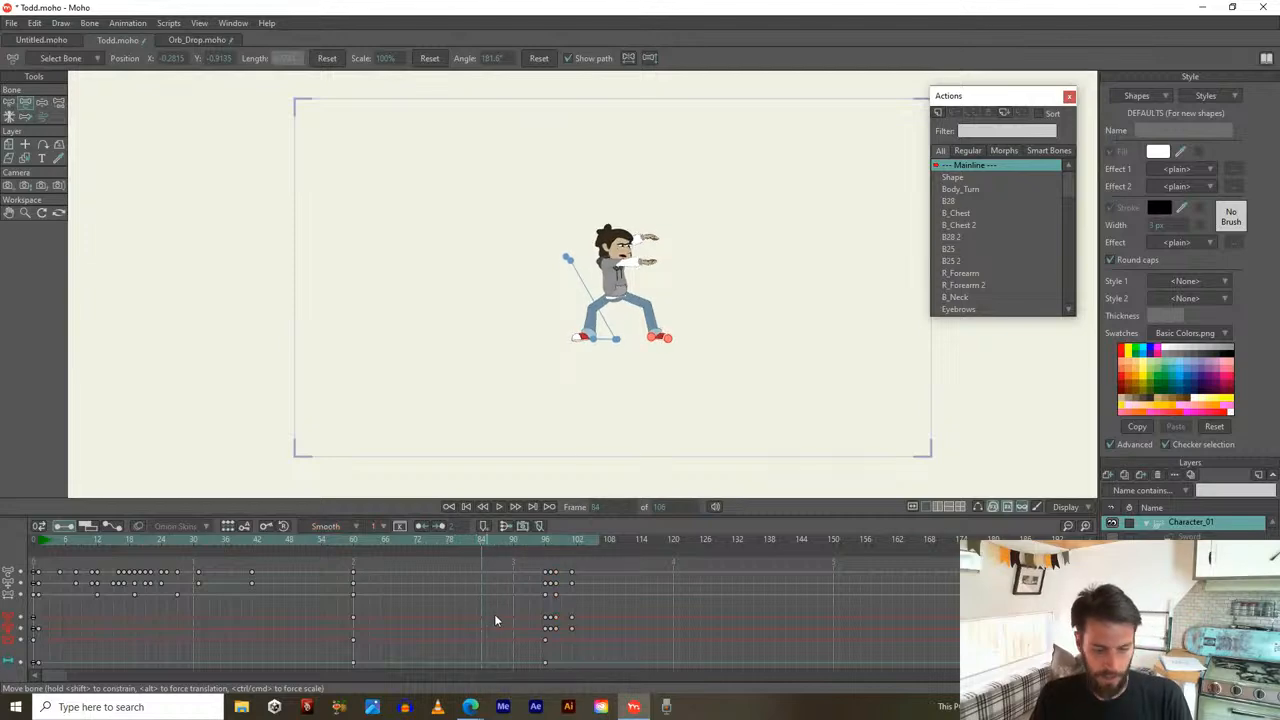
key(z)
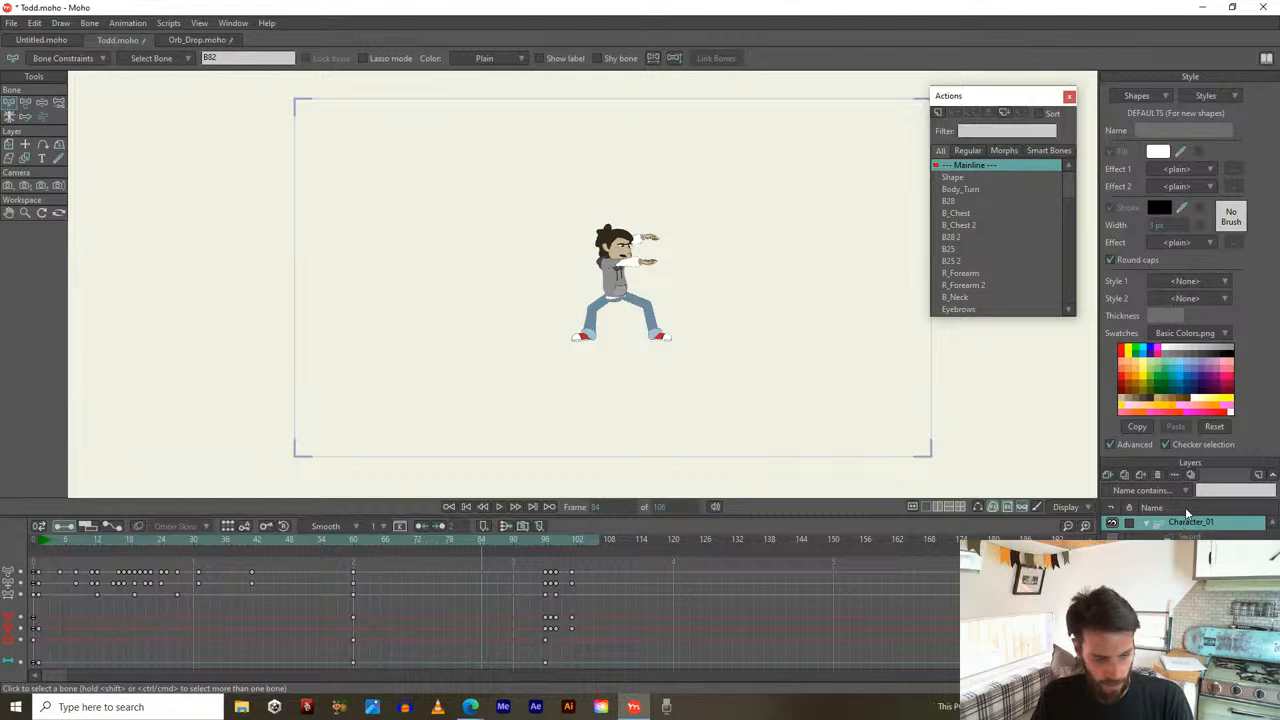
click(1187, 519)
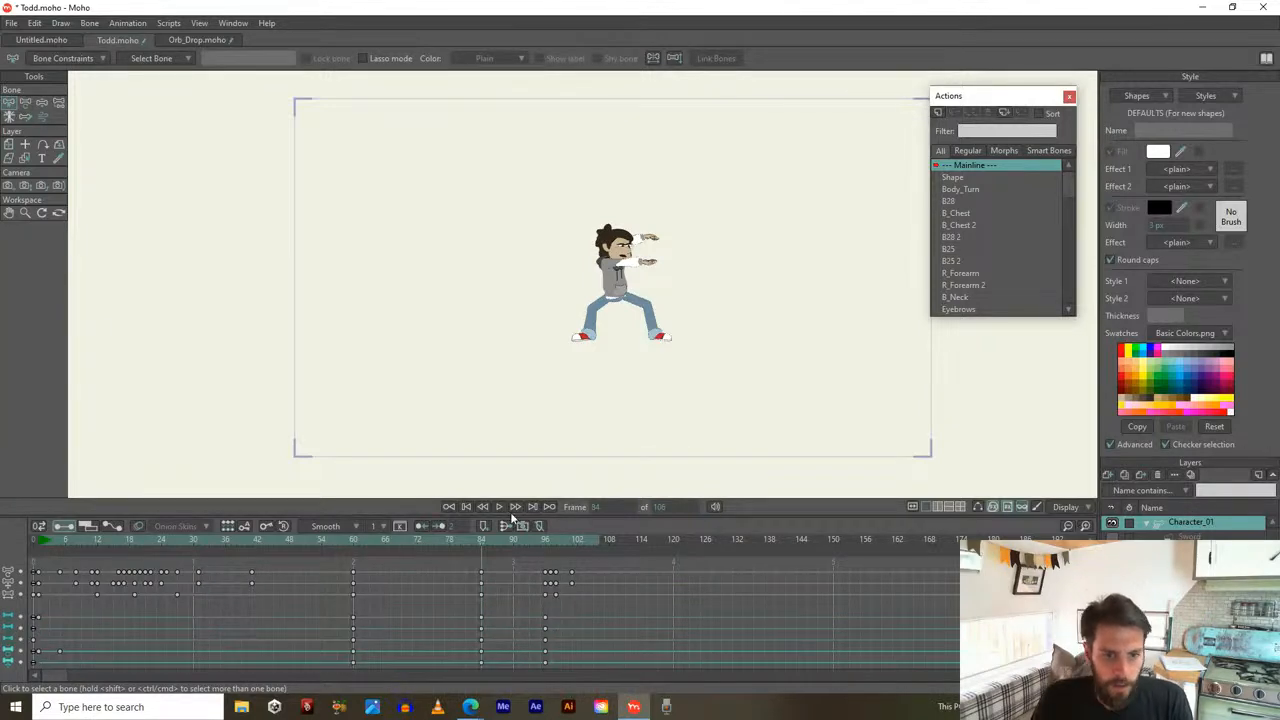
scroll(597, 417, up, 3)
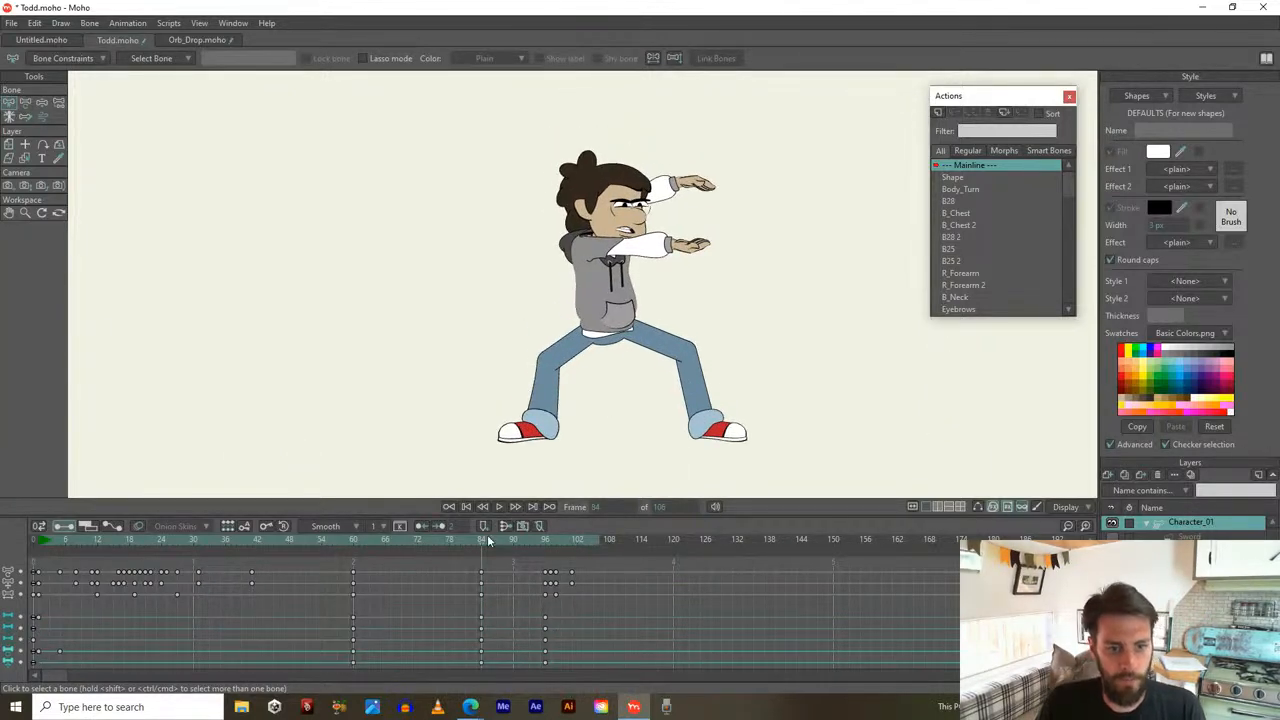
Lower the hips with the B_Body bone into a slightly deeper crouch, keyed at frame 86
drag(481, 539, 493, 547)
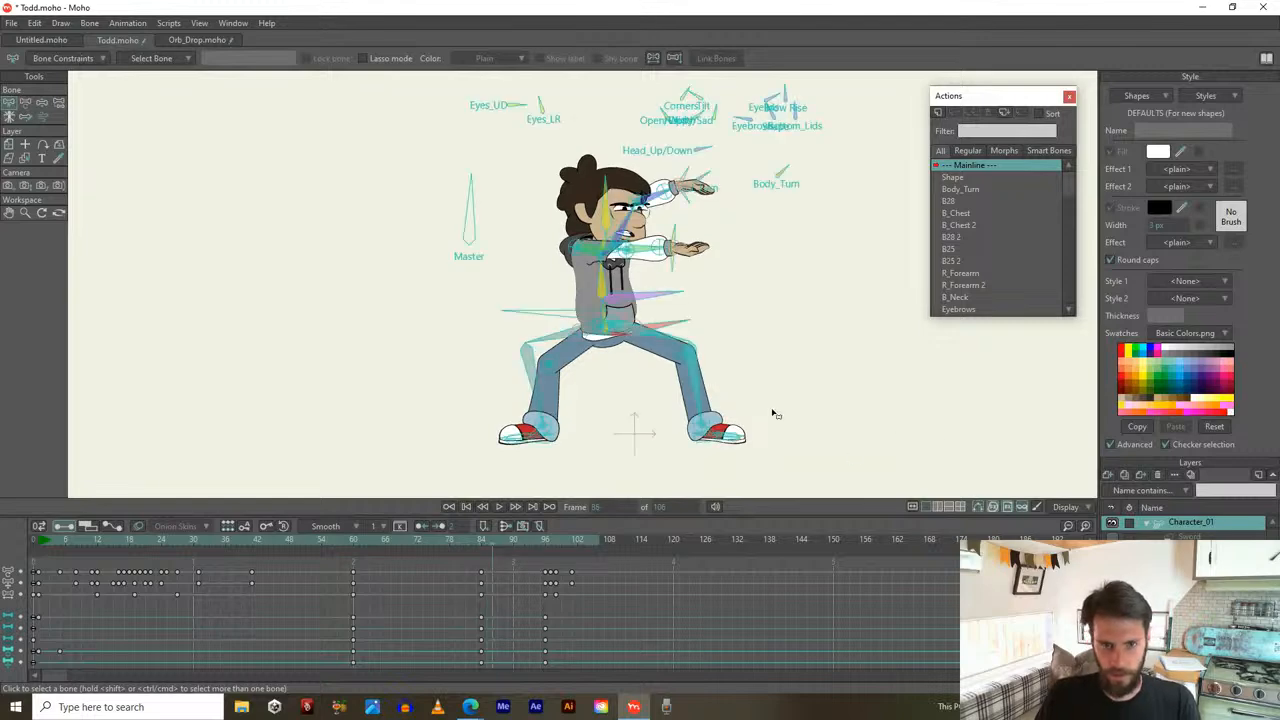
scroll(659, 349, up, 2)
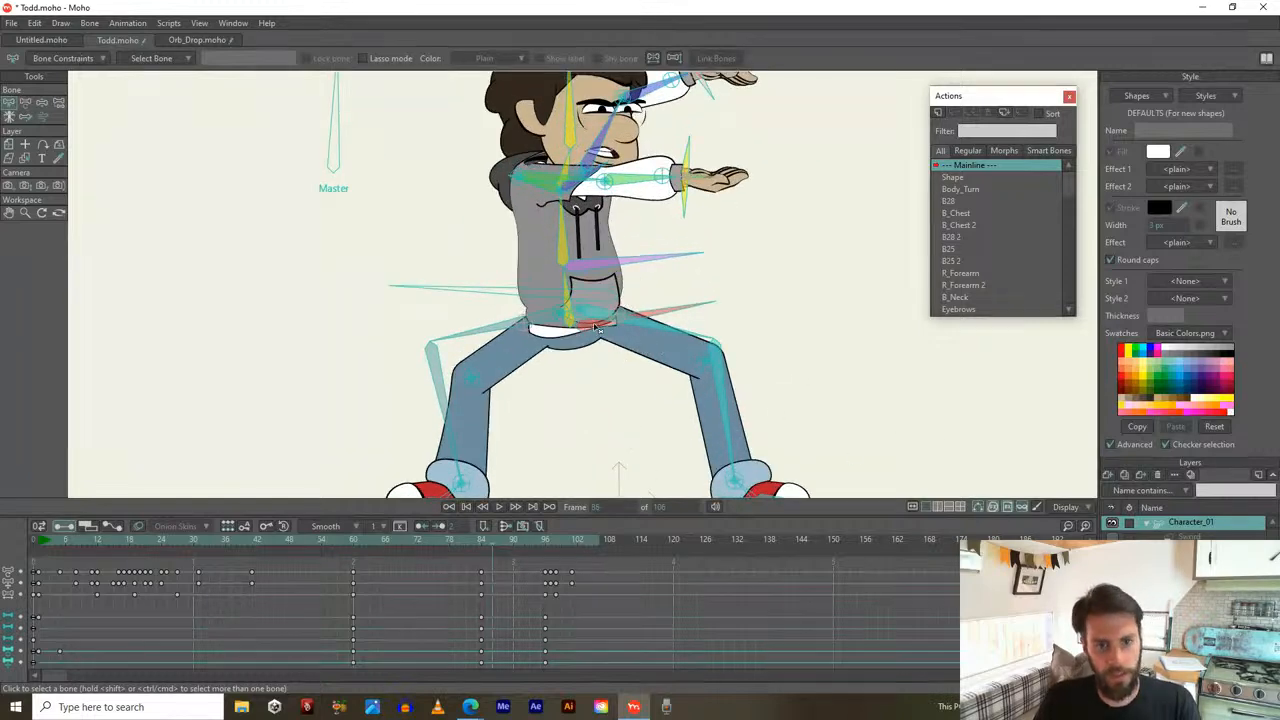
click(651, 319)
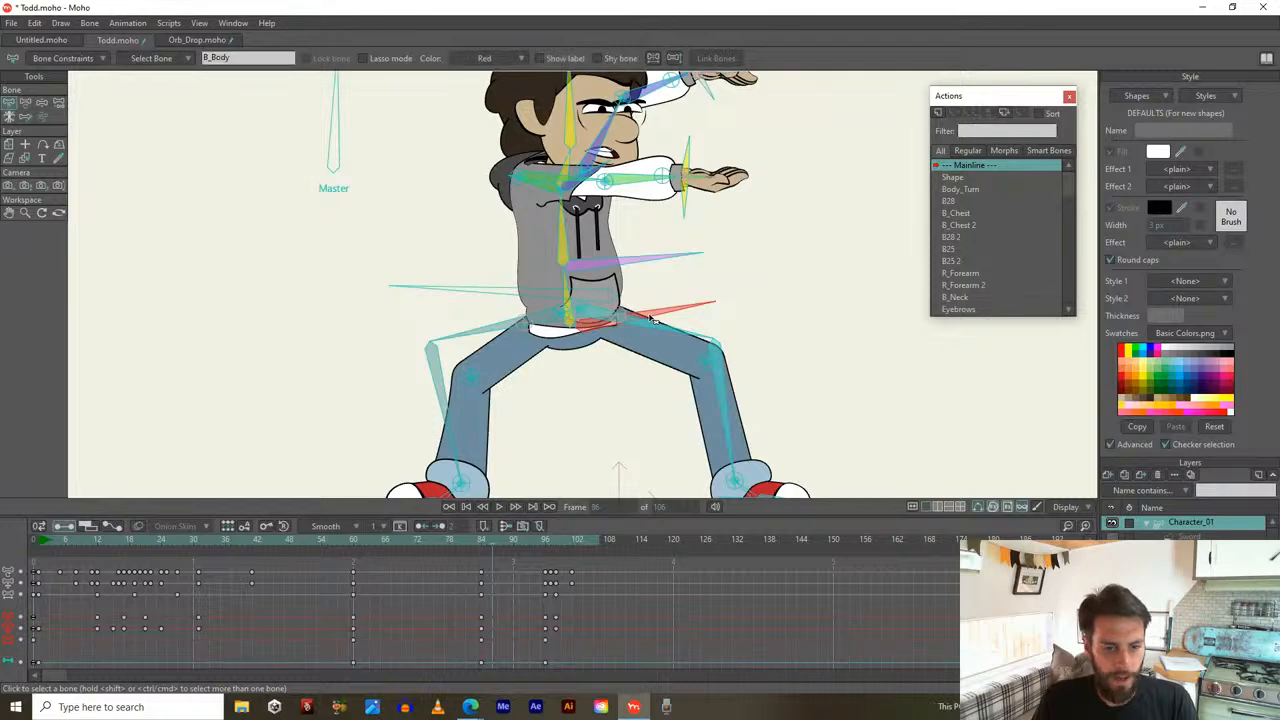
drag(486, 540, 498, 544)
key(t)
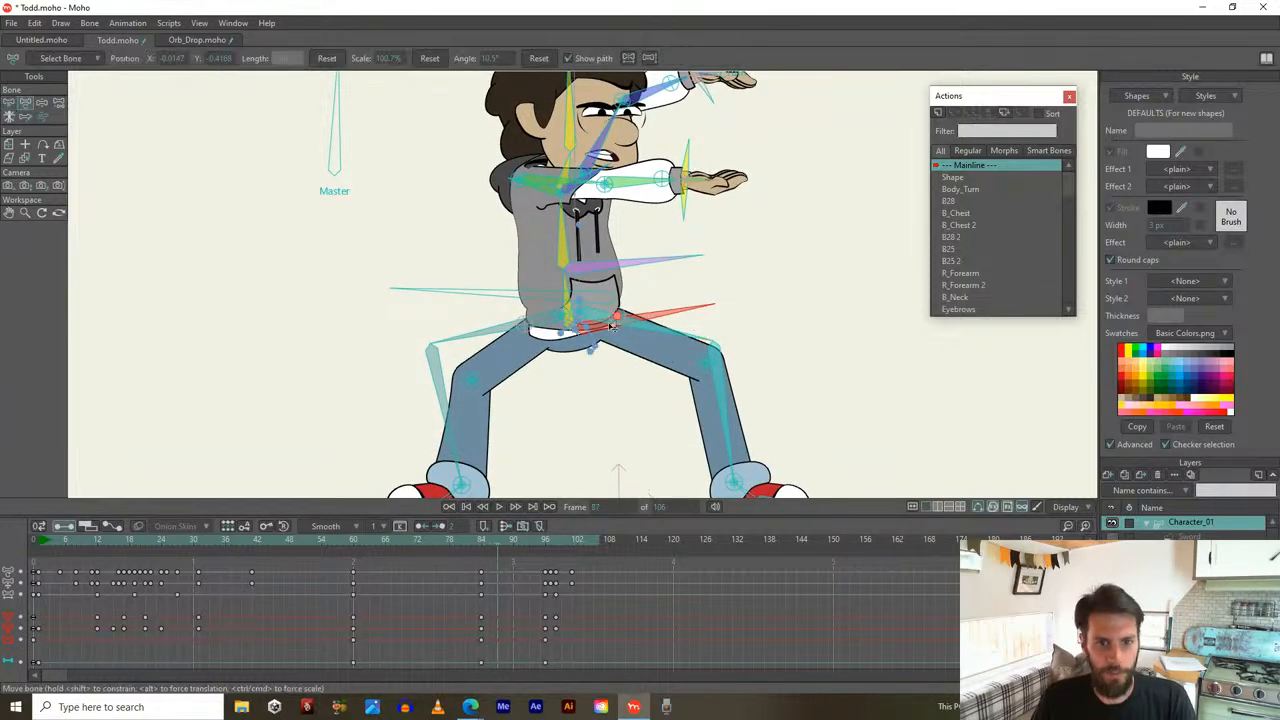
drag(653, 319, 654, 334)
drag(492, 546, 497, 583)
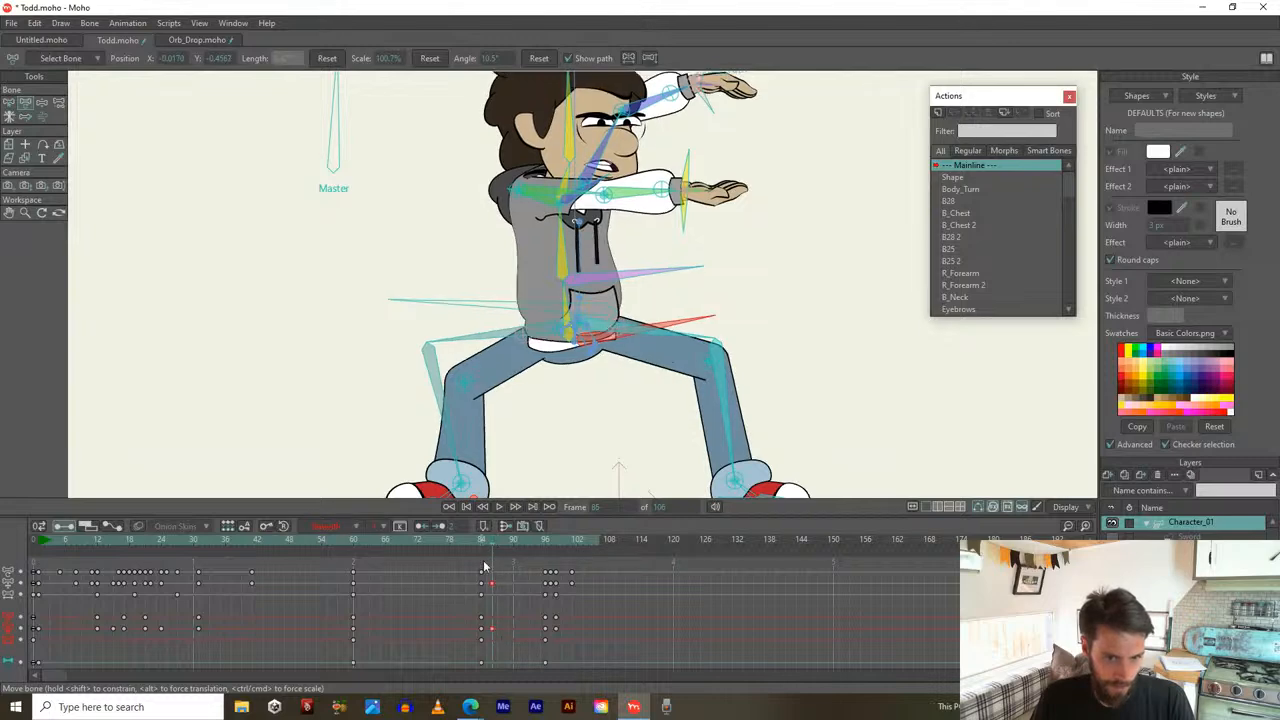
click(495, 541)
drag(495, 539, 492, 551)
key(ctrl+Right)
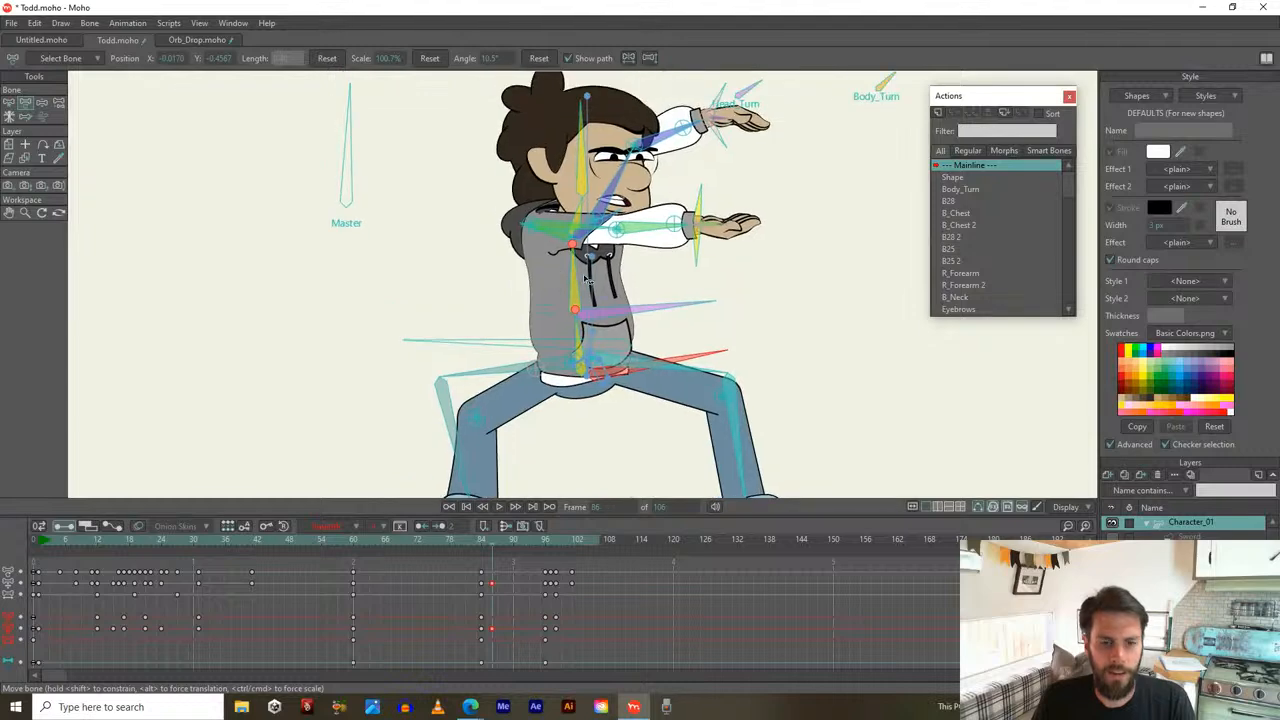
Angle both forearms upward and adjust the B_Neck bone at frame 86
drag(656, 150, 620, 178)
drag(560, 230, 654, 214)
click(581, 220)
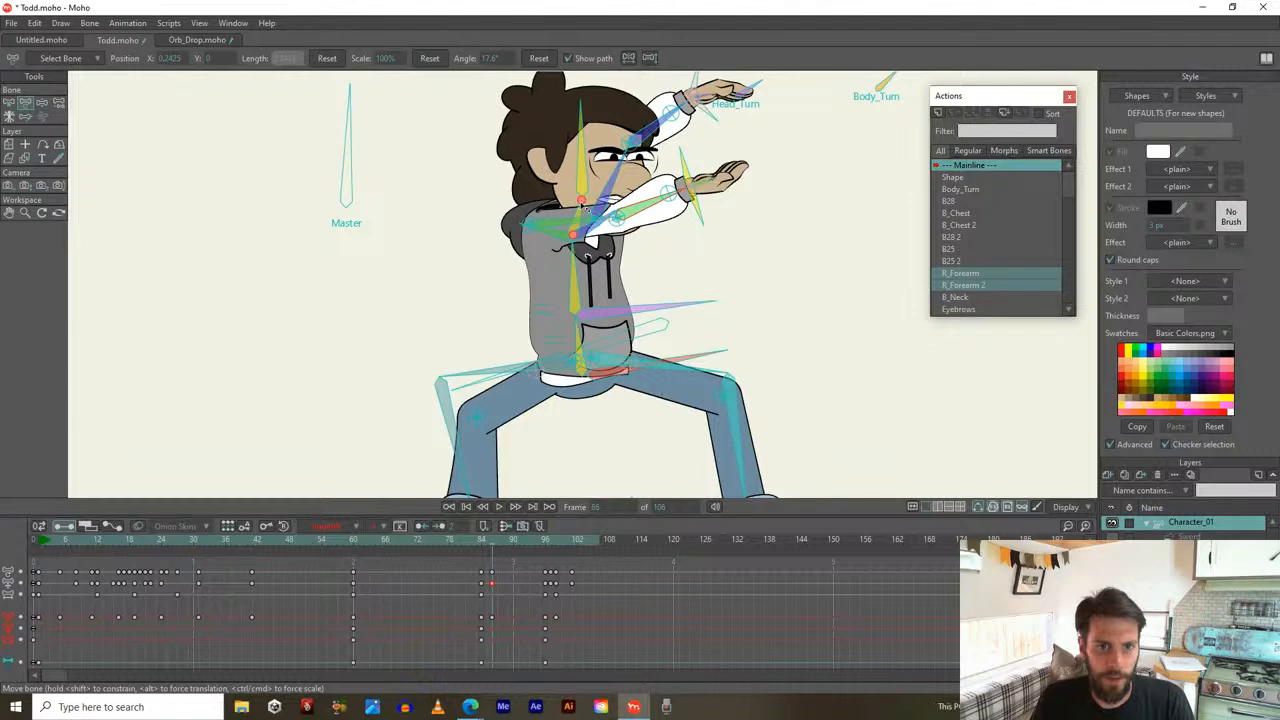
click(576, 255)
drag(576, 250, 580, 202)
Adjust the head's facing direction slightly with the Head_Turn control at frame 86
click(592, 300)
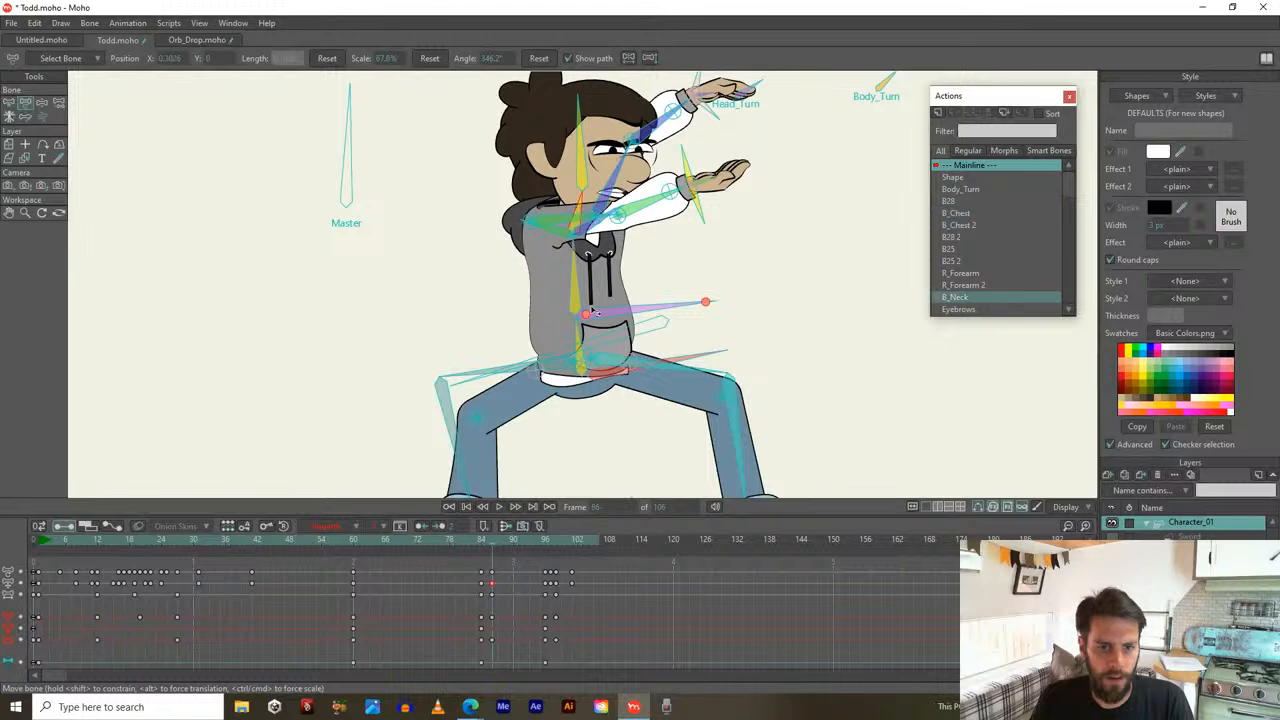
drag(606, 264, 592, 328)
drag(741, 113, 743, 138)
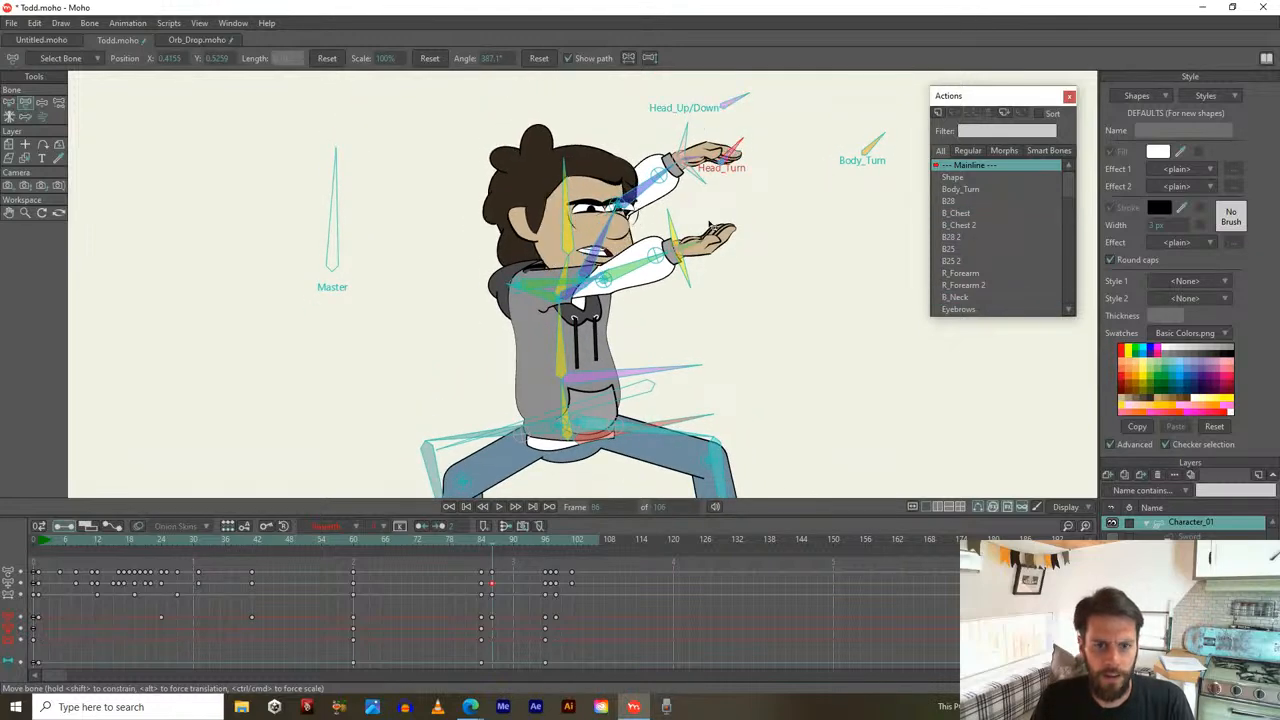
Raise the hips at frame 89 and rotate the torso toward the front with the Body_Turn control
drag(696, 322, 688, 290)
scroll(688, 292, down, 3)
drag(478, 541, 509, 568)
drag(620, 382, 609, 347)
drag(832, 155, 821, 148)
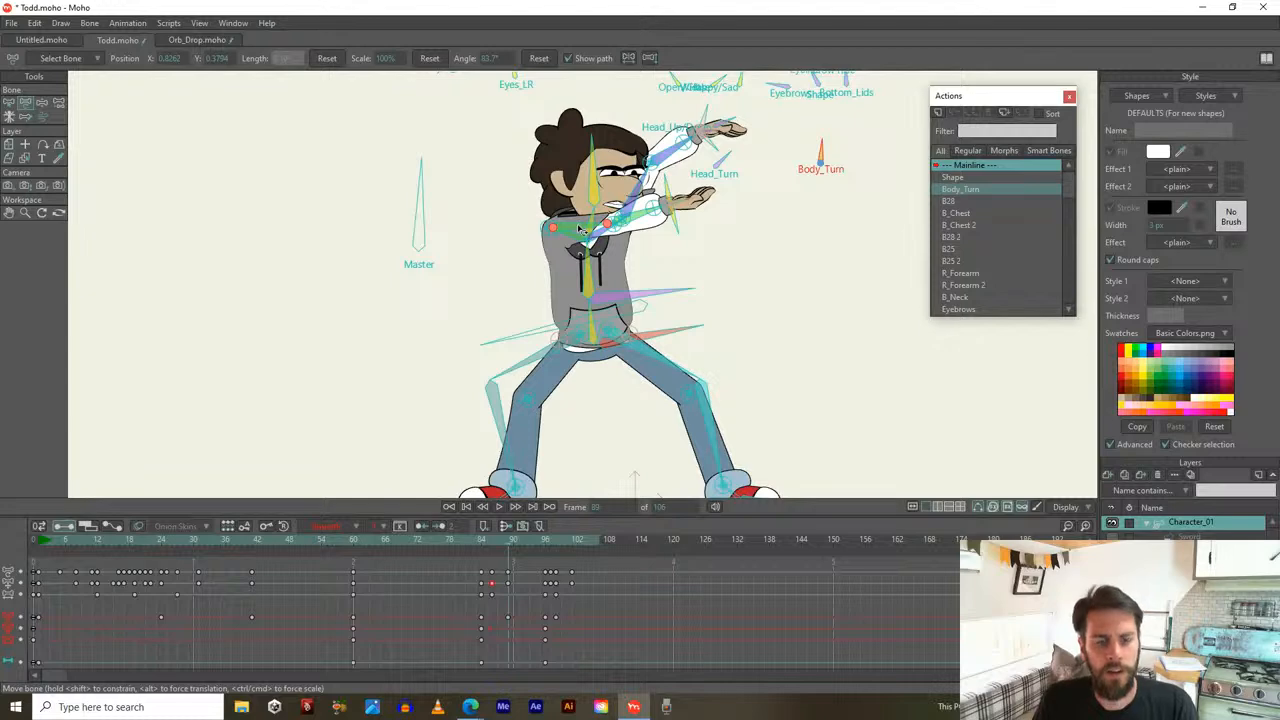
Pull the near arm back with a bent elbow and stretch the other arm forward and up at frame 89
drag(578, 228, 505, 258)
drag(700, 142, 745, 168)
mouse_move(652, 196)
mouse_down()
mouse_move(697, 178)
mouse_move(657, 203)
mouse_up()
mouse_move(506, 545)
mouse_down()
mouse_move(481, 540)
mouse_move(510, 545)
mouse_up()
Adjust the chest and neck bones to lean the upper body and head slightly forward at frame 89
scroll(583, 263, up, 3)
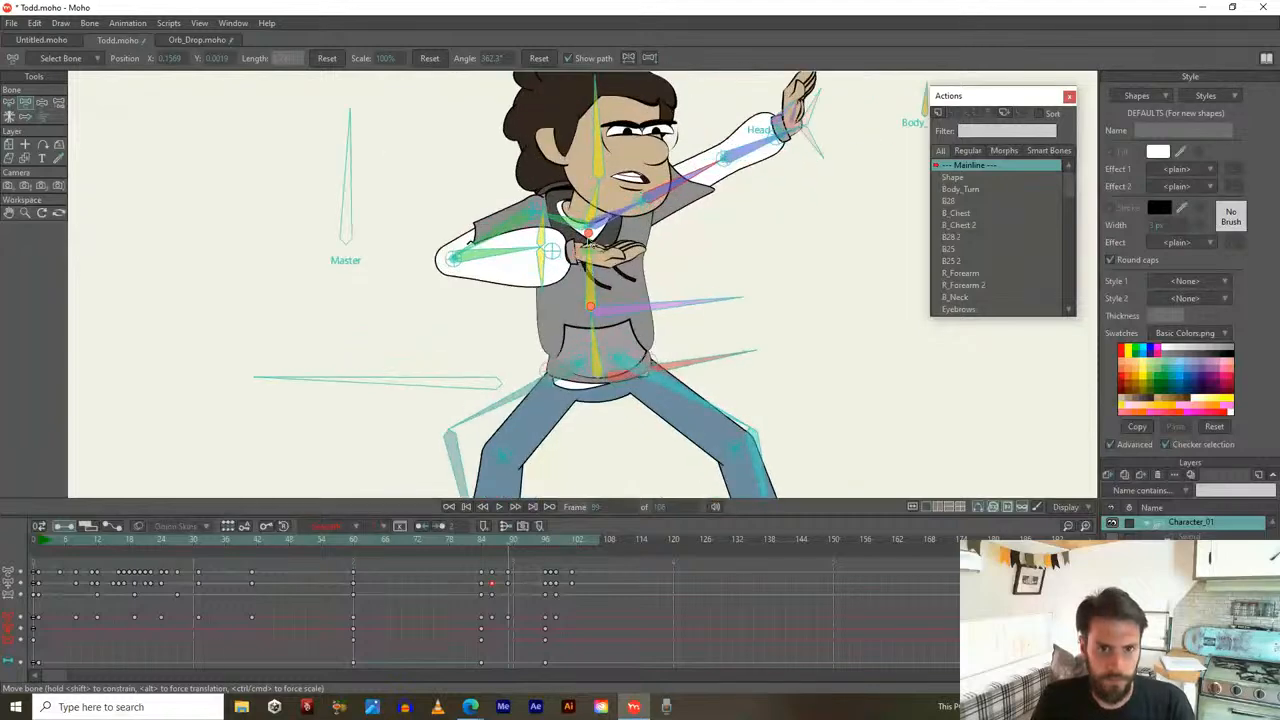
click(597, 258)
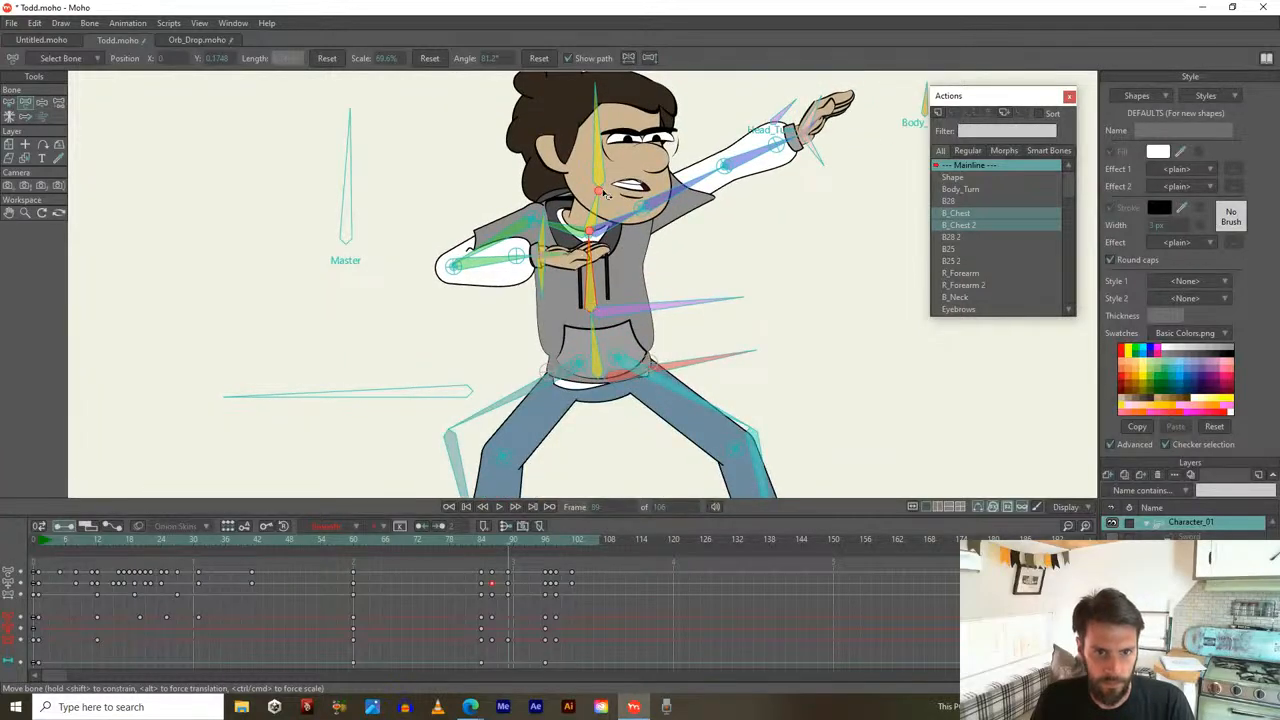
drag(594, 213, 600, 216)
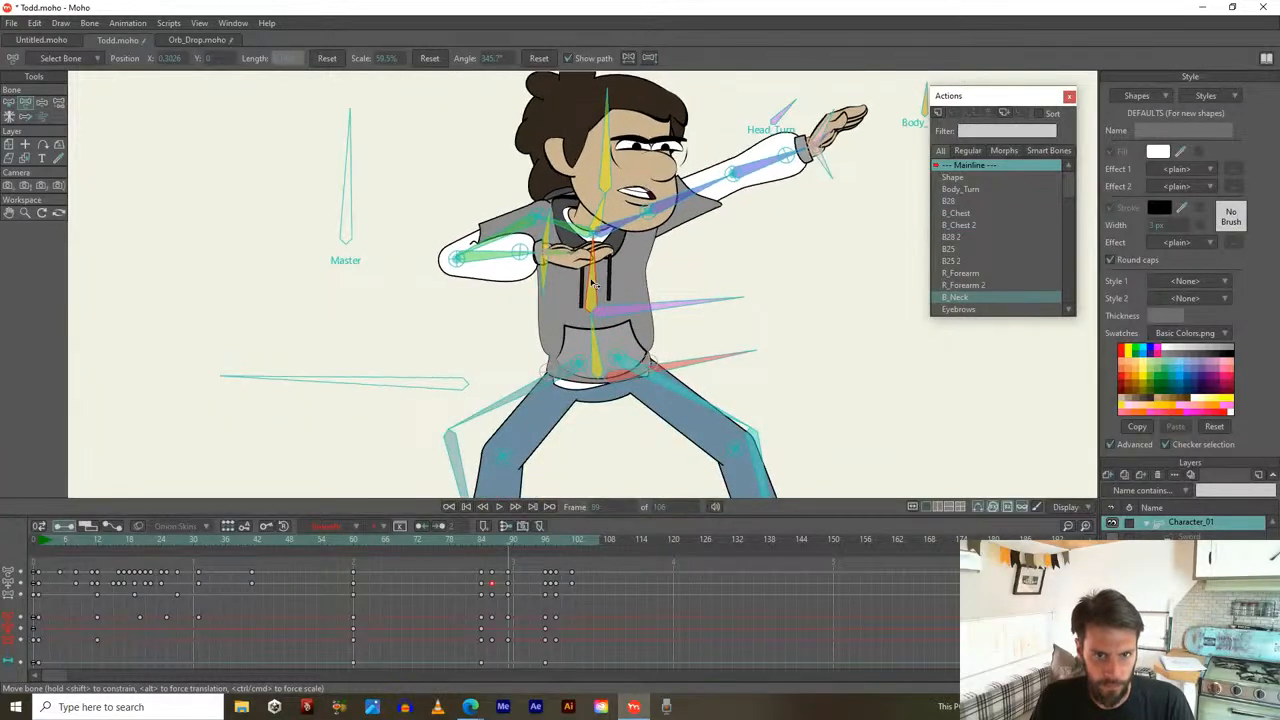
Shift the hips slightly at frame 93 to adjust the body's position over the legs
click(591, 285)
scroll(591, 285, down, 3)
mouse_move(507, 545)
mouse_down()
mouse_move(480, 543)
mouse_move(531, 543)
mouse_up()
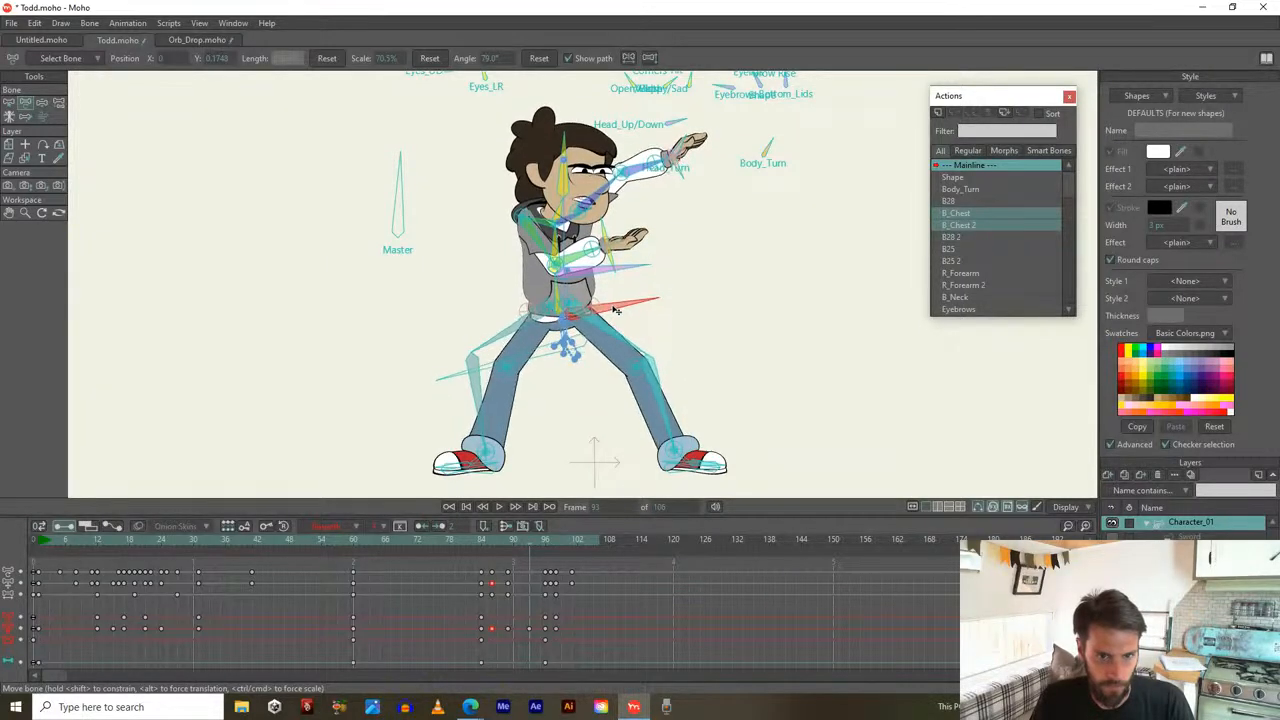
scroll(605, 303, up, 5)
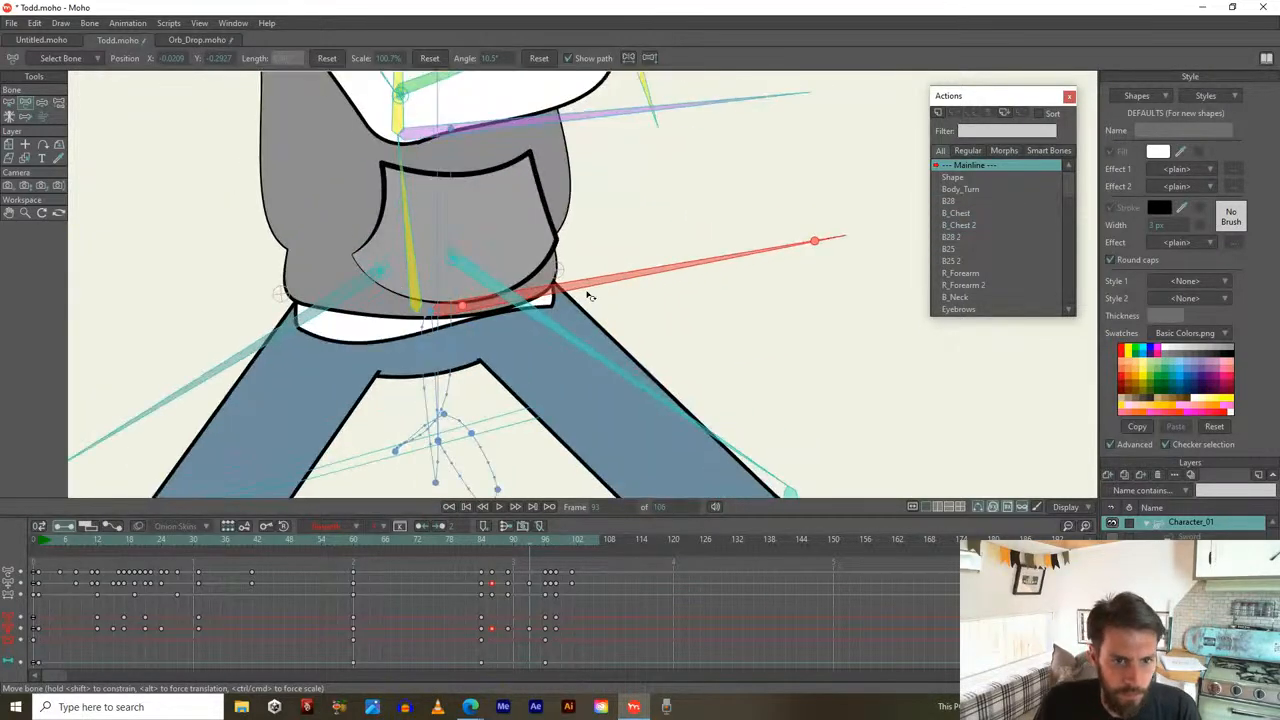
drag(595, 286, 586, 285)
scroll(586, 285, down, 5)
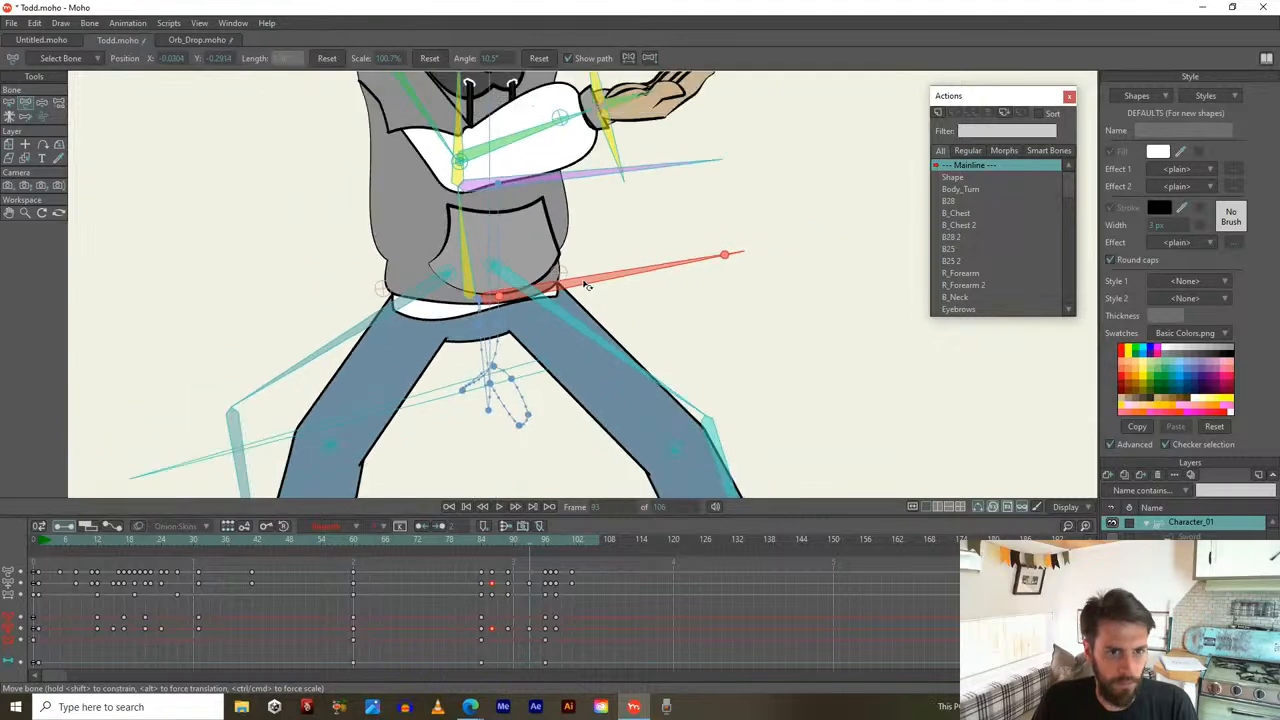
Adjust the head's vertical tilt with the Head_Up/Down control at frame 93 and tilt it at frame 89 too
drag(563, 238, 568, 157)
drag(548, 108, 584, 248)
drag(766, 171, 743, 113)
drag(767, 203, 754, 196)
drag(755, 143, 760, 142)
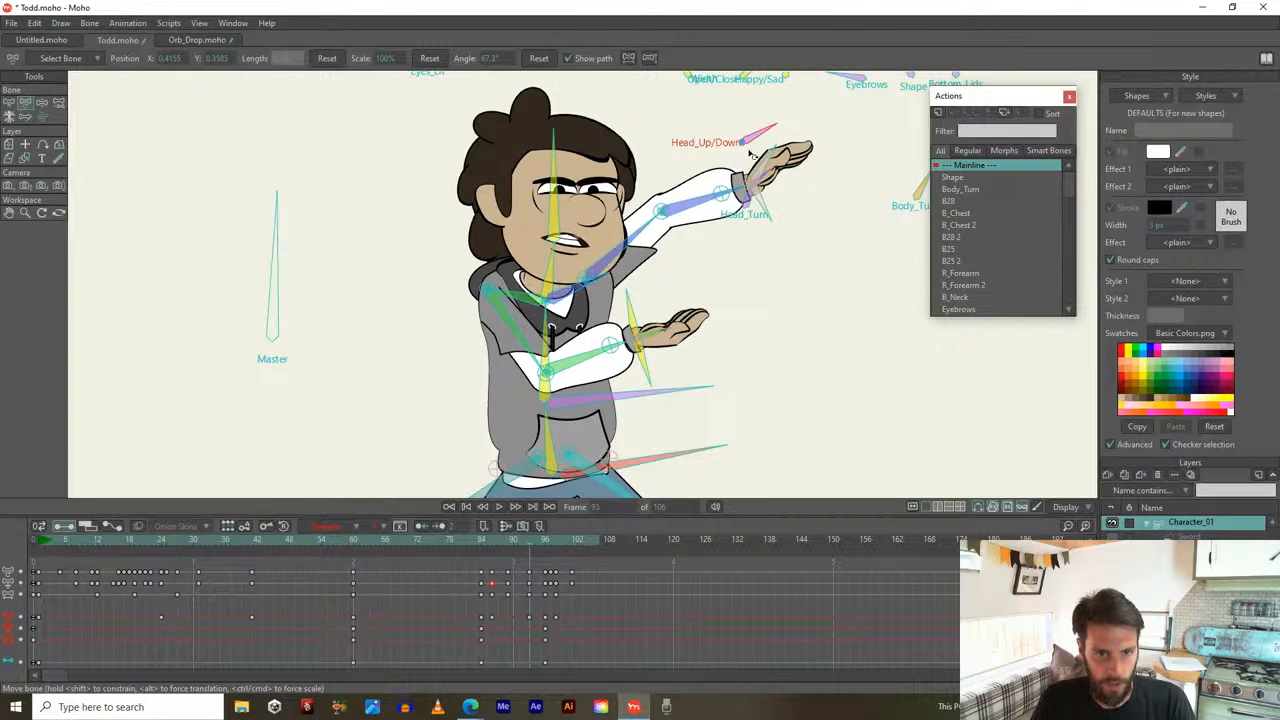
mouse_move(513, 540)
mouse_down()
mouse_move(481, 550)
mouse_move(508, 553)
mouse_up()
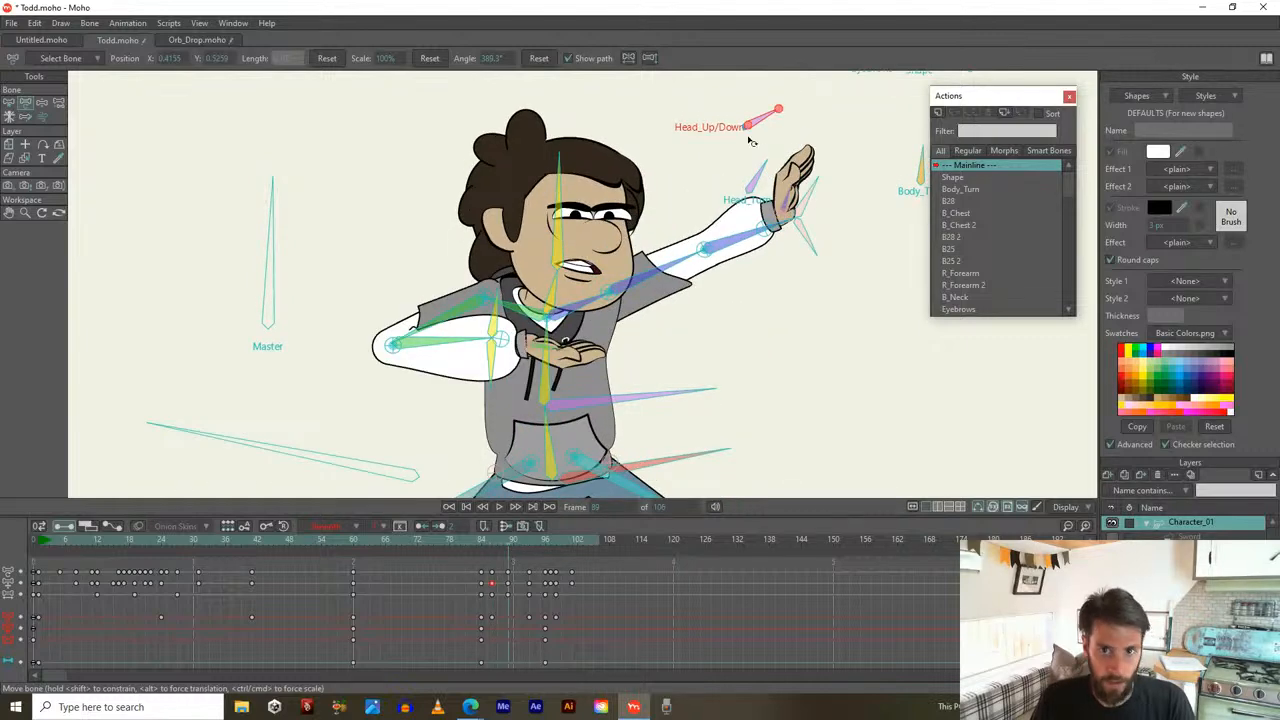
drag(763, 121, 769, 133)
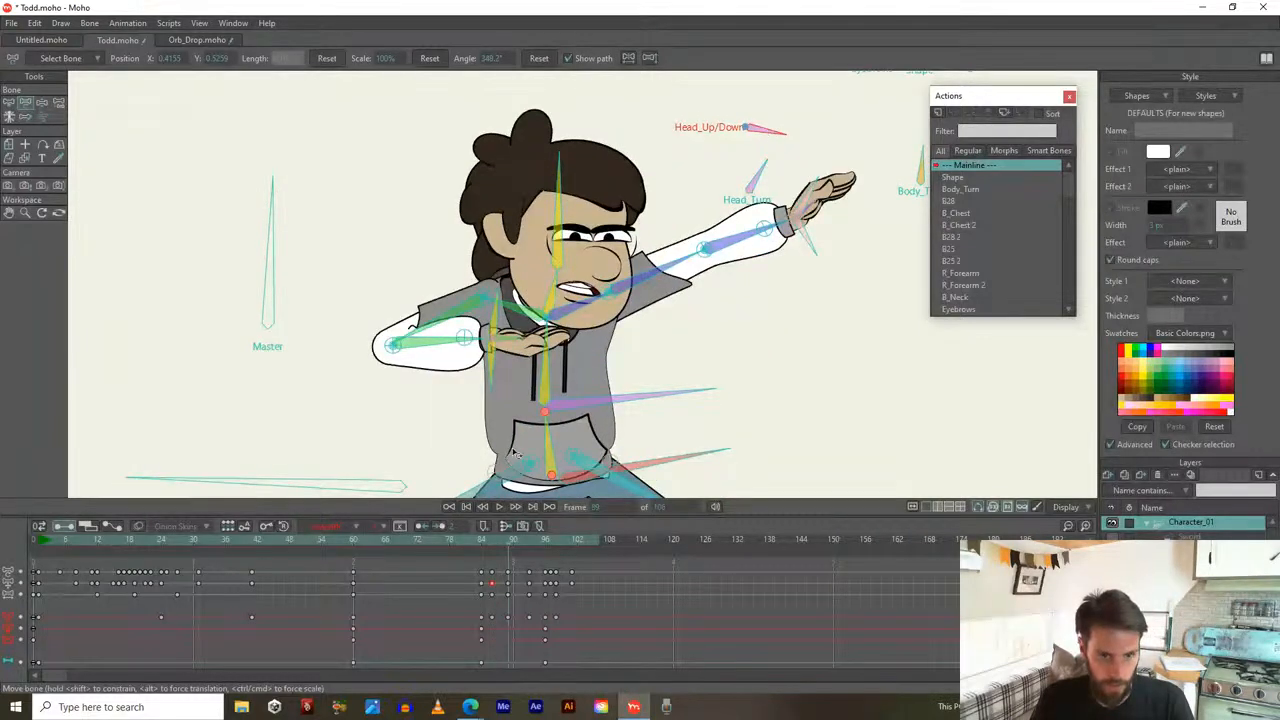
Pull the near arm back with a bent elbow and stretch the other arm forward and up at frame 93
drag(478, 540, 529, 549)
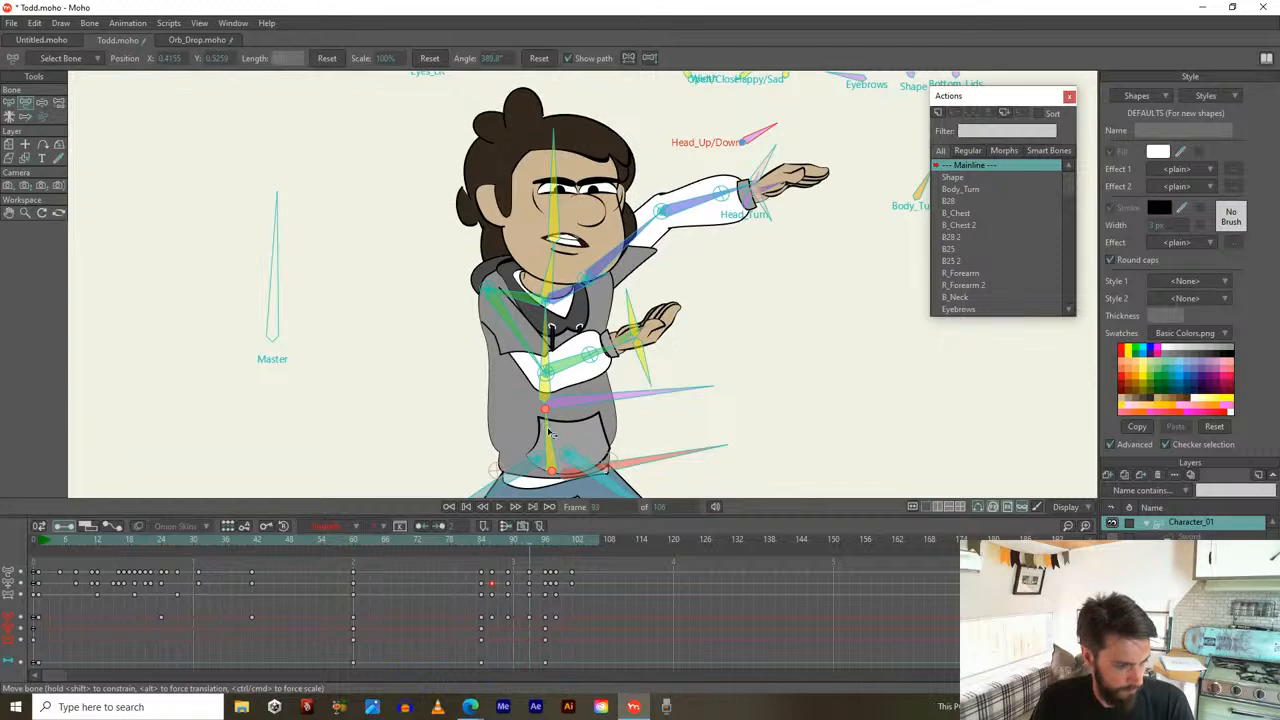
scroll(556, 428, down, 3)
drag(480, 541, 530, 544)
drag(536, 268, 508, 281)
drag(651, 188, 641, 199)
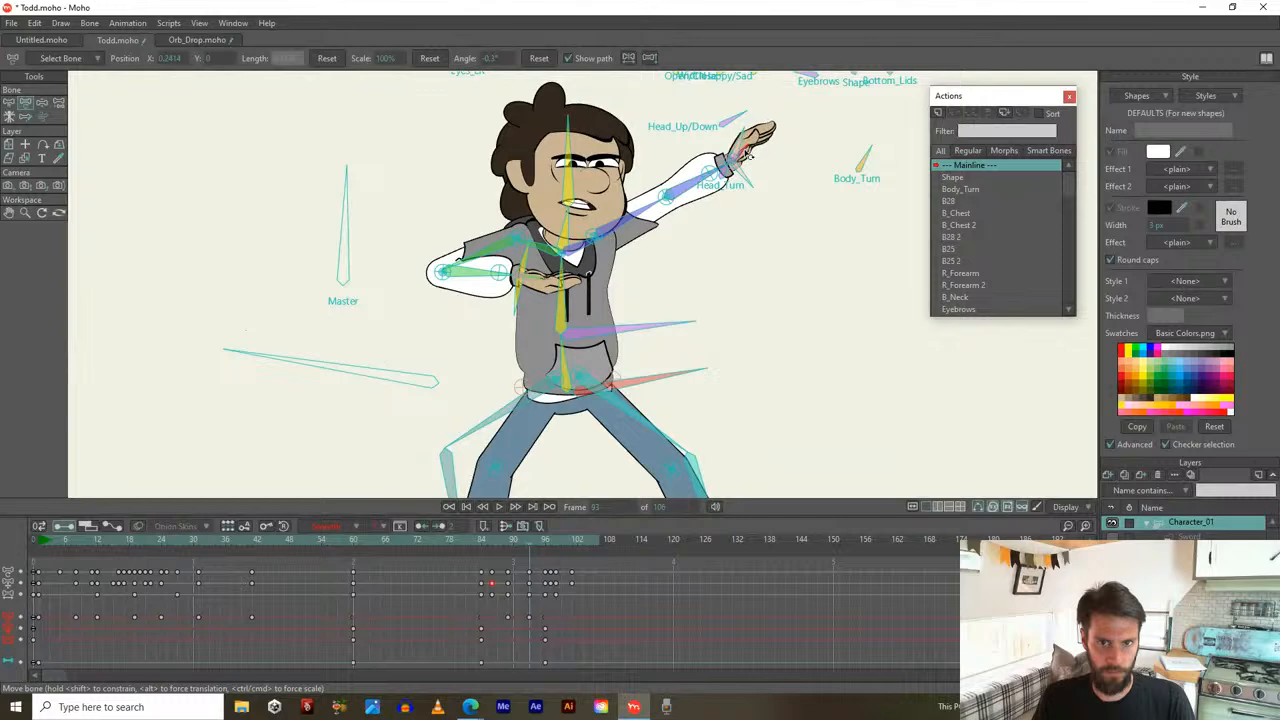
scroll(711, 222, down, 5)
scroll(675, 217, up, 6)
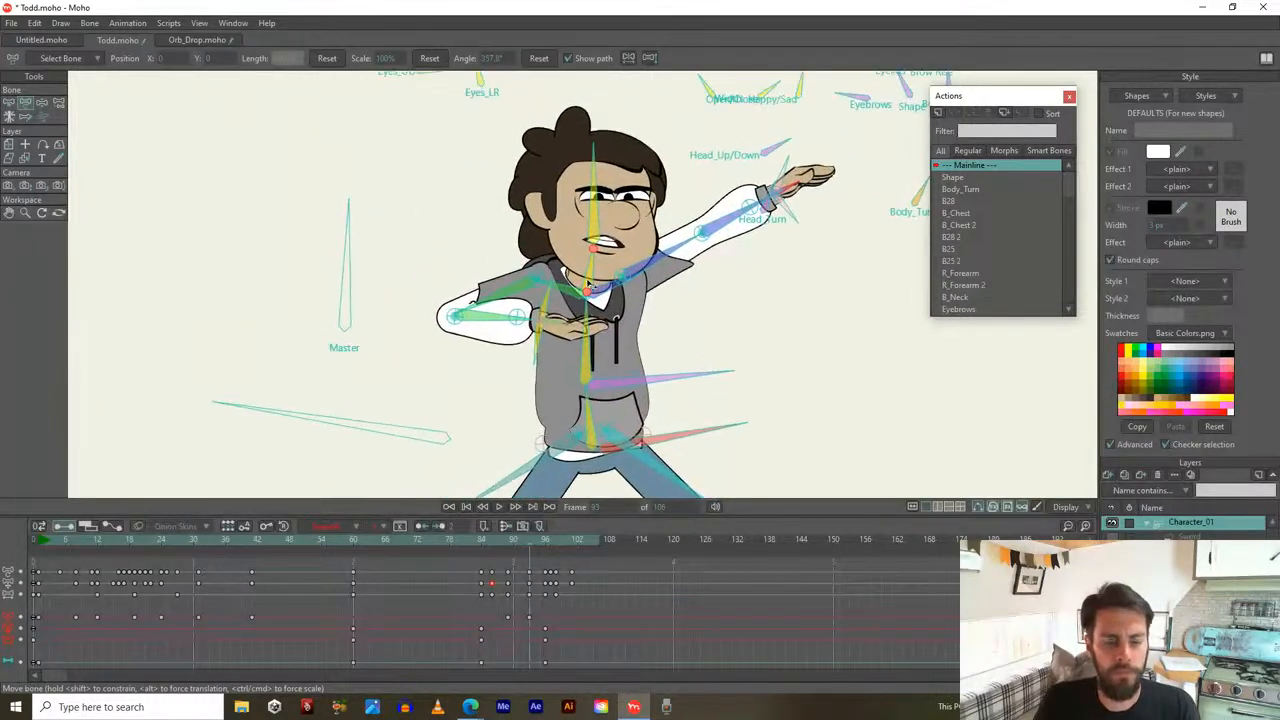
mouse_move(487, 290)
mouse_down()
mouse_move(500, 303)
mouse_move(500, 290)
mouse_up()
scroll(540, 280, down, 3)
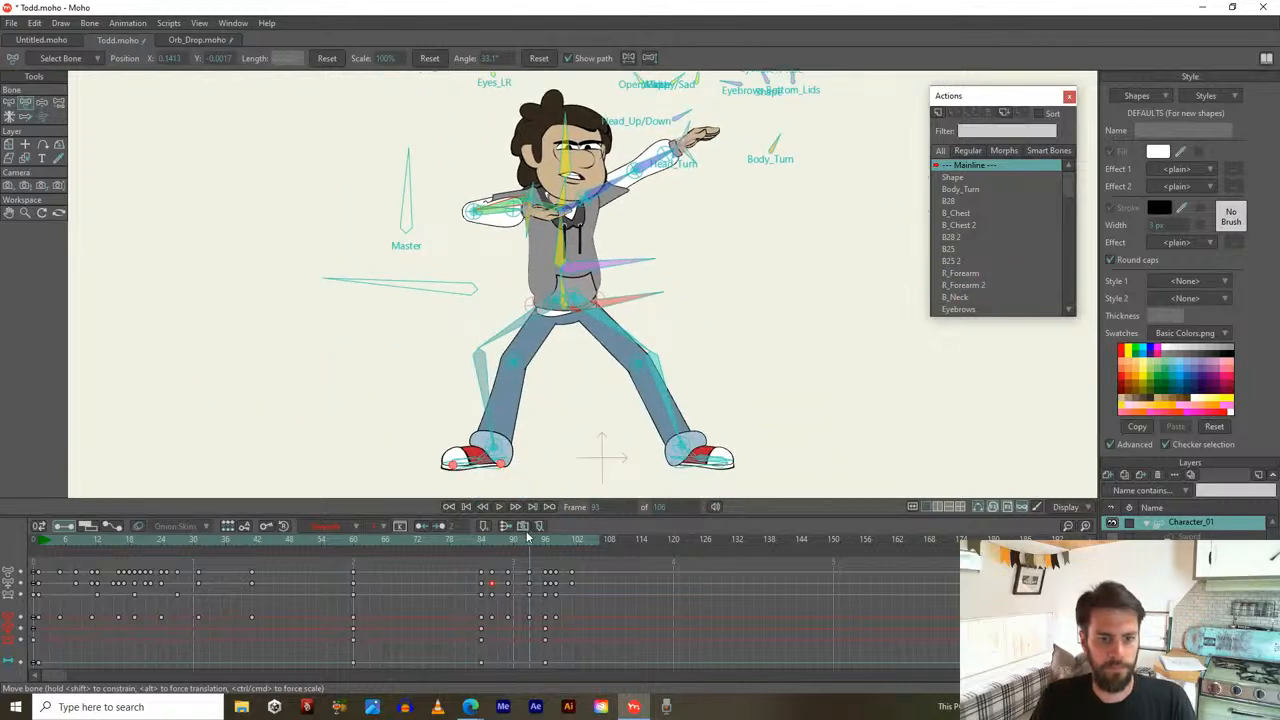
Copy all of Todd's keyframes at frame 93 onto frame 96 so the wound-up pose is held
mouse_move(529, 540)
mouse_down()
mouse_move(480, 540)
mouse_move(560, 543)
mouse_move(528, 549)
mouse_up()
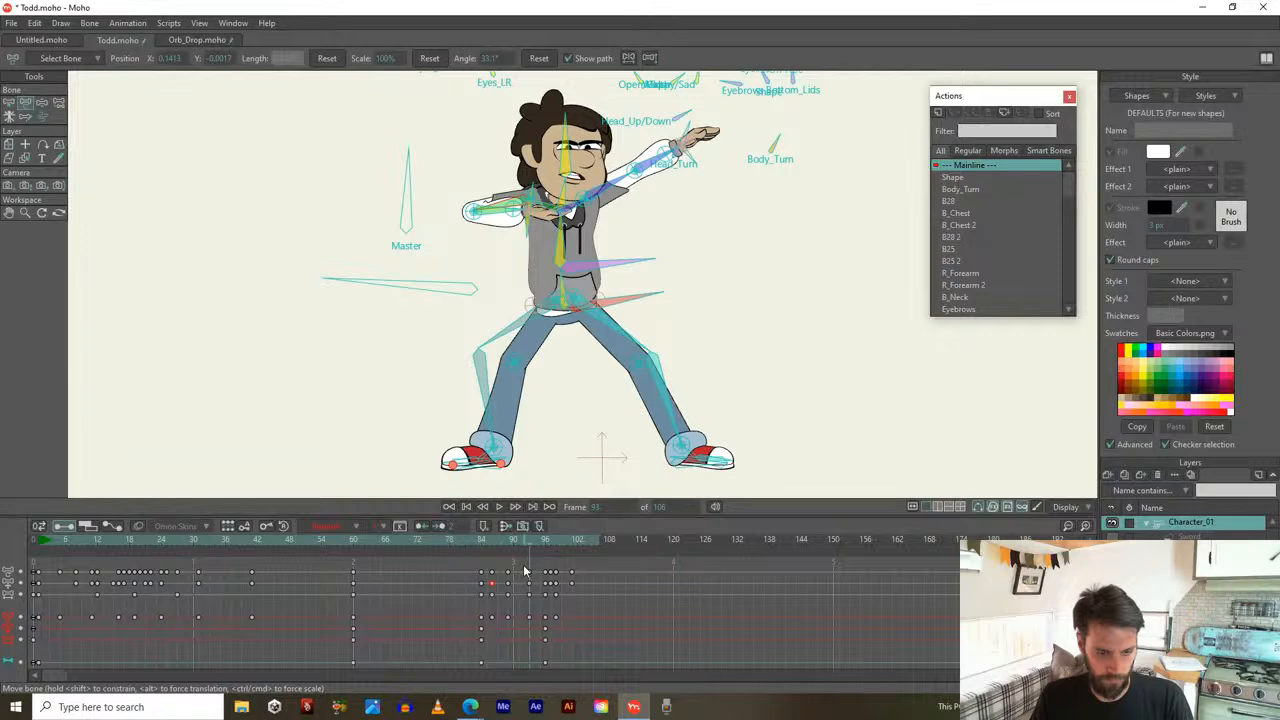
key(z)
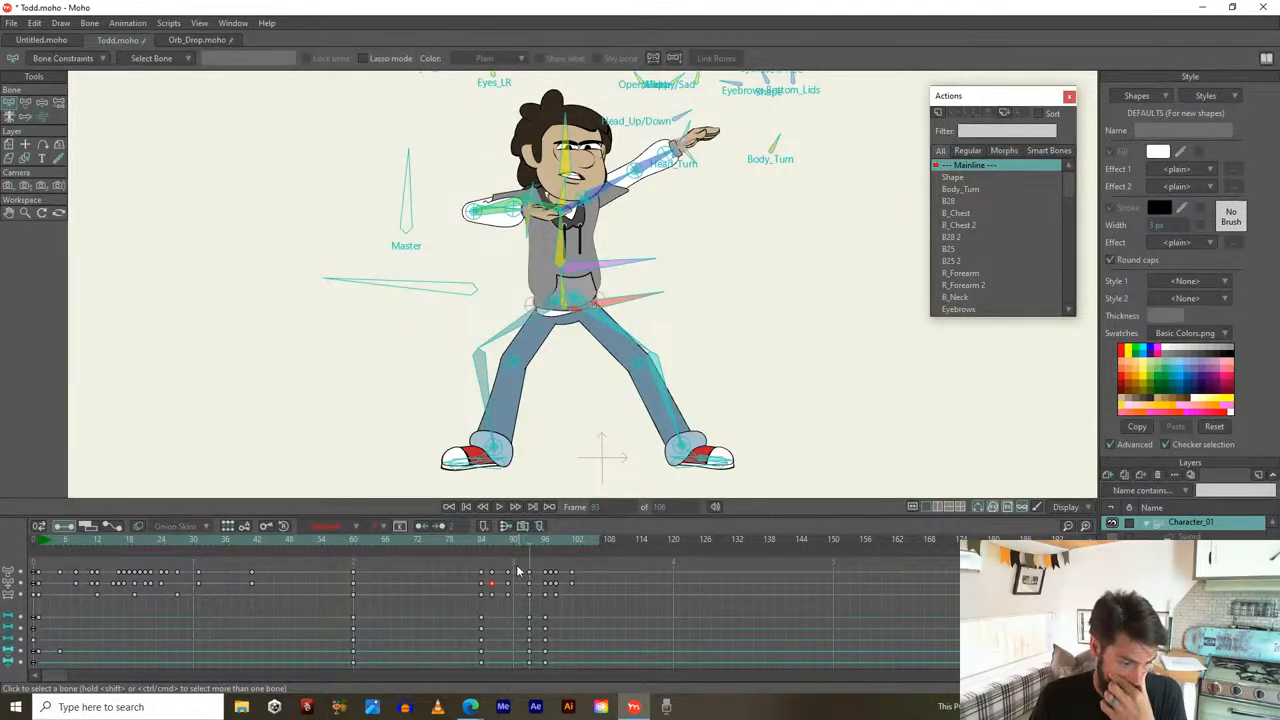
click(540, 546)
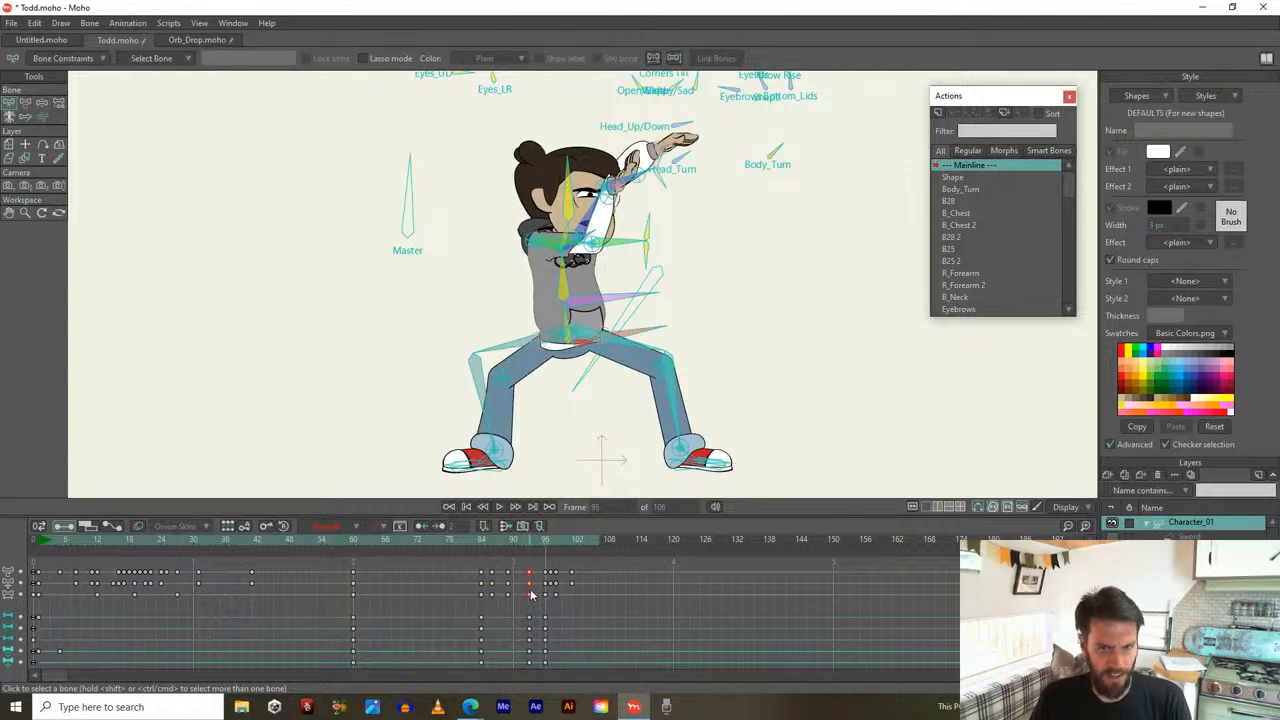
click(491, 539)
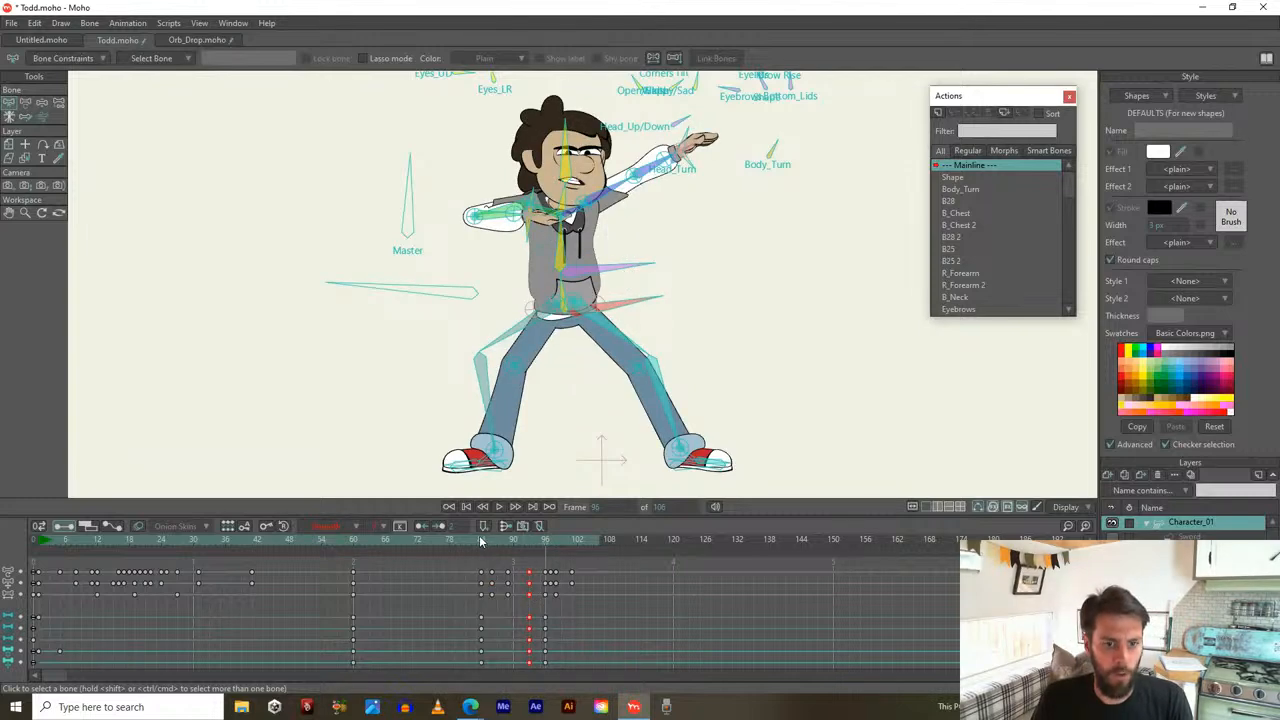
click(446, 538)
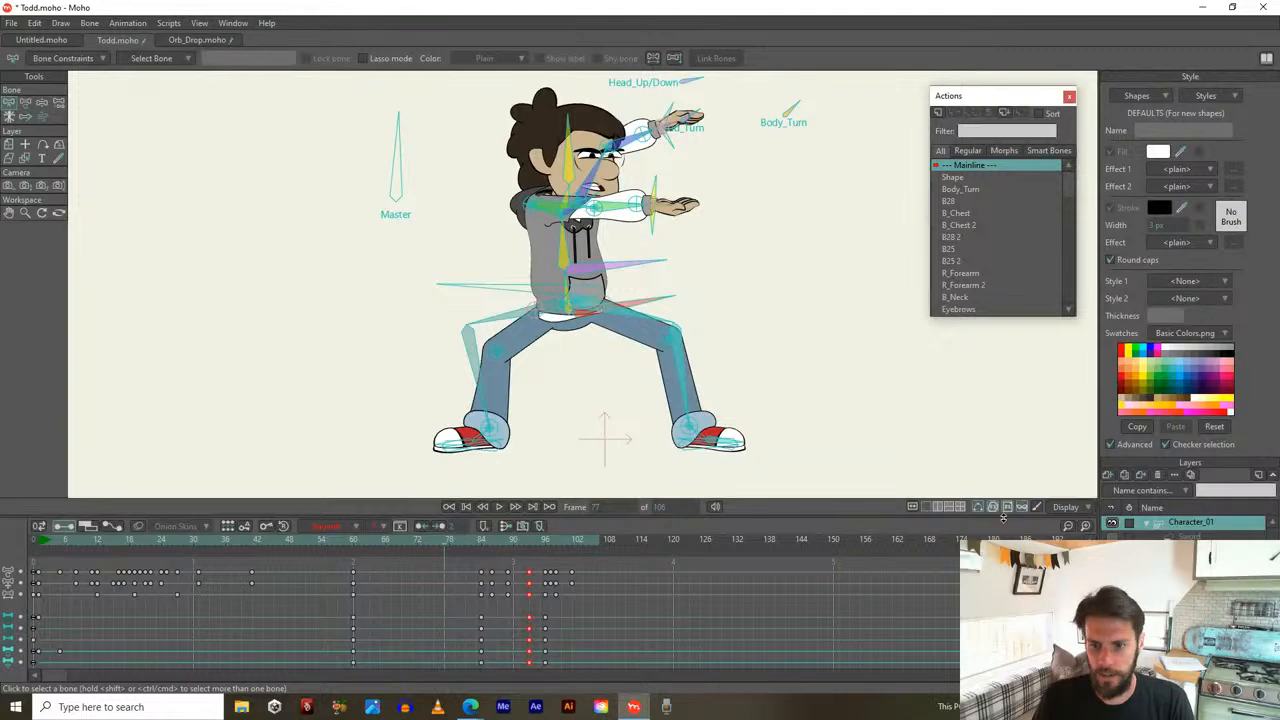
Extend the playback range to frame 150 and shift all keys from frame 96 onward to start at frame 102
key(space)
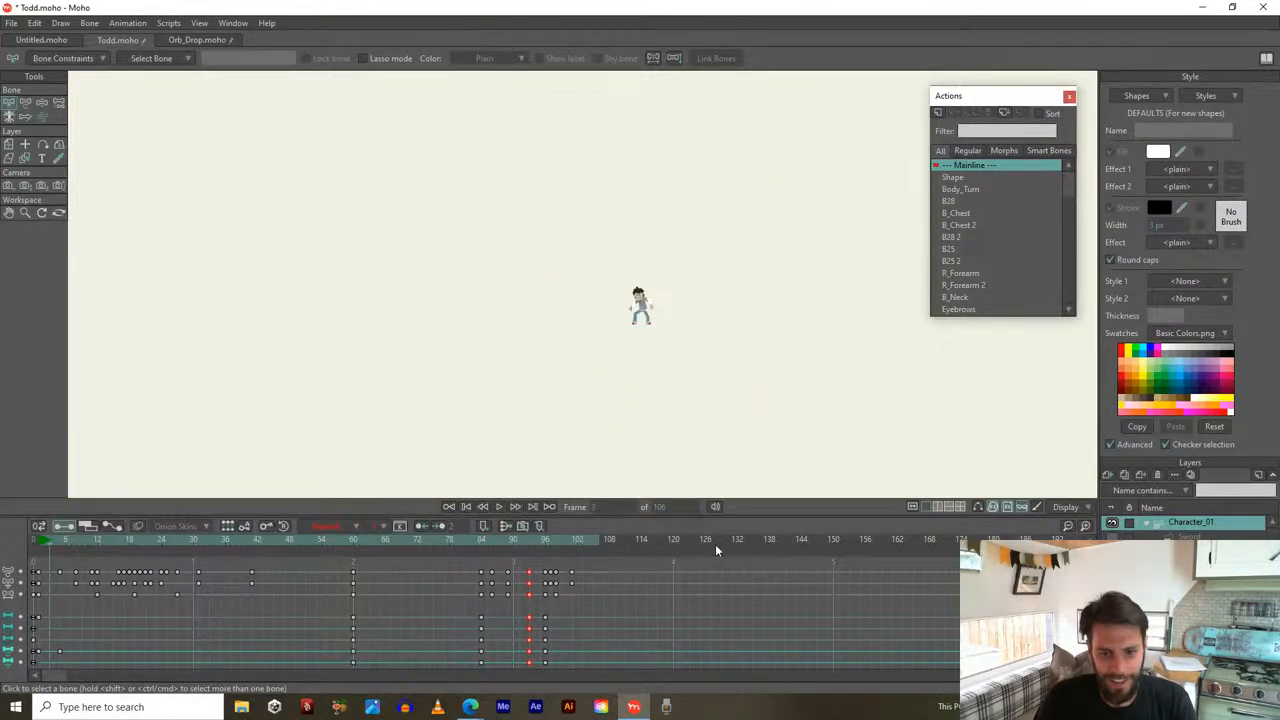
click(829, 540)
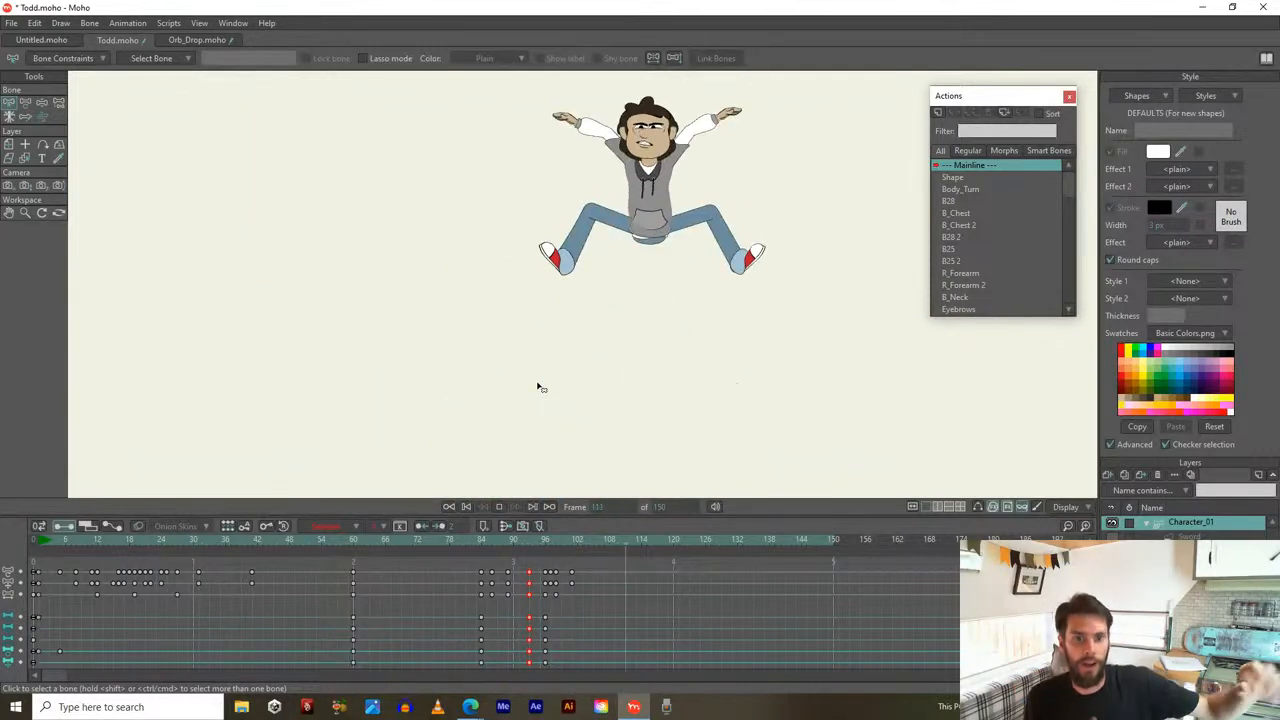
mouse_move(526, 536)
mouse_down()
mouse_move(547, 532)
mouse_move(547, 544)
mouse_up()
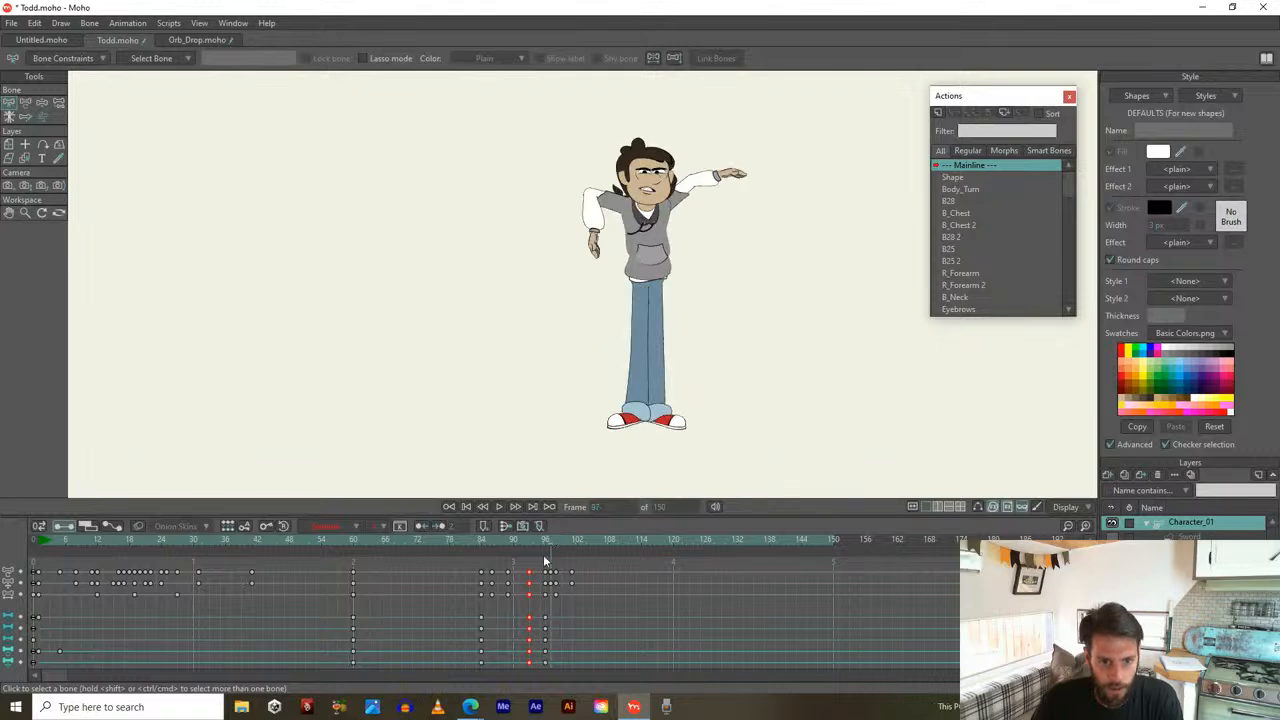
drag(546, 598, 570, 598)
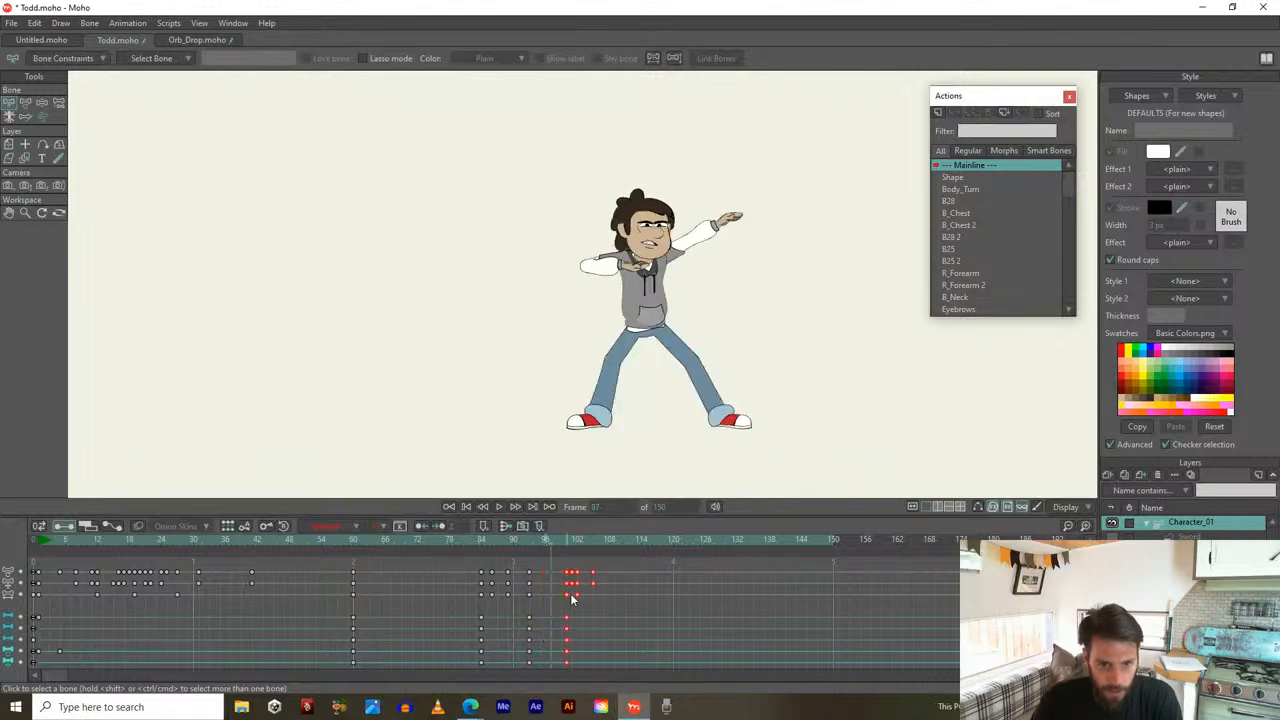
key(space)
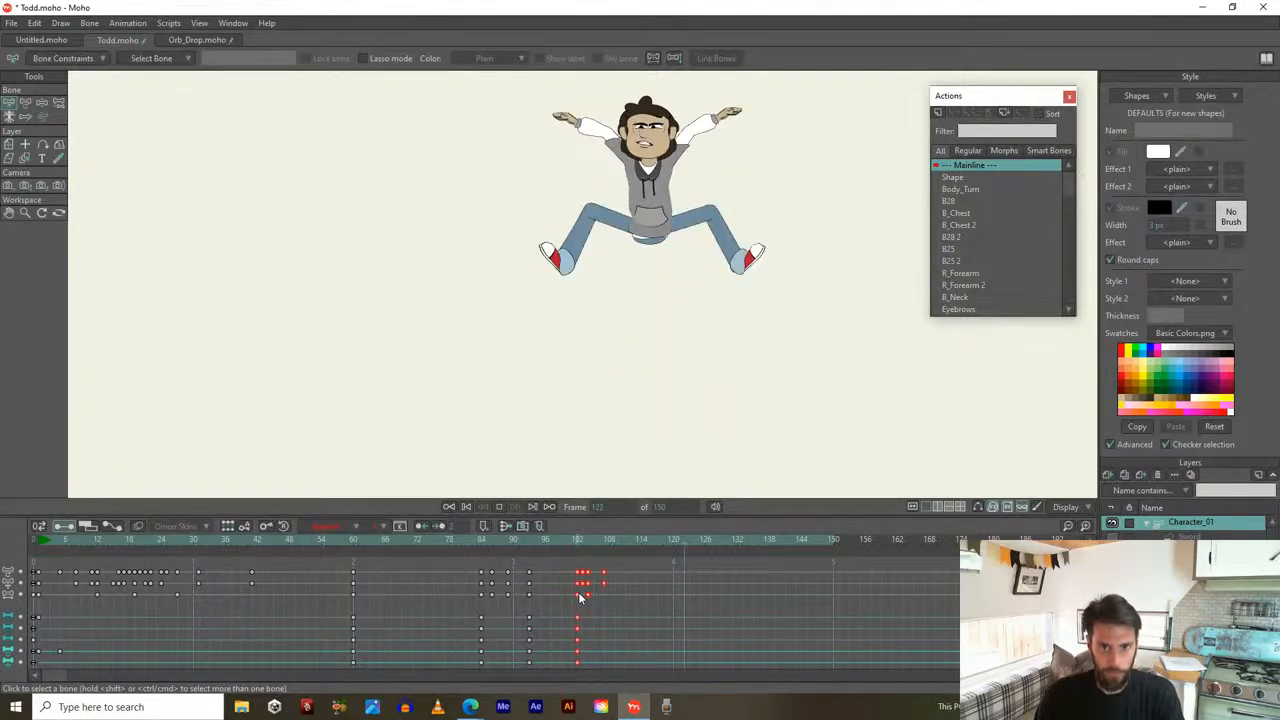
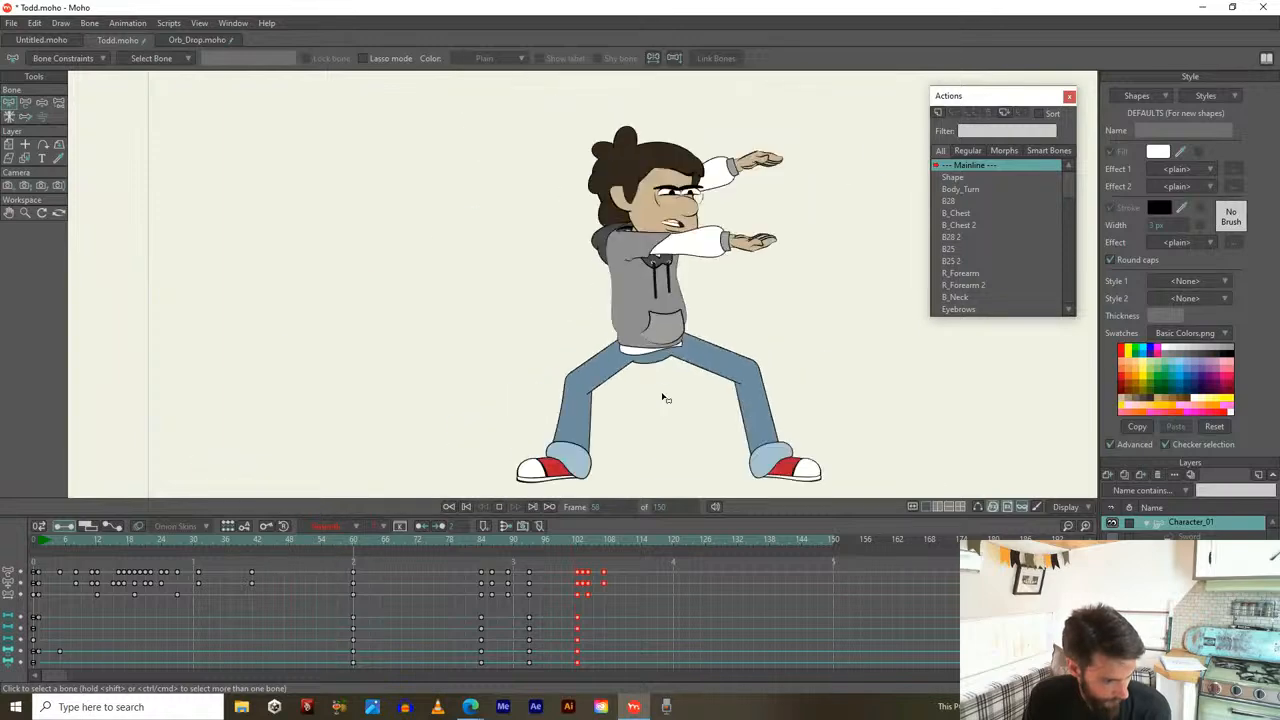
drag(528, 539, 577, 523)
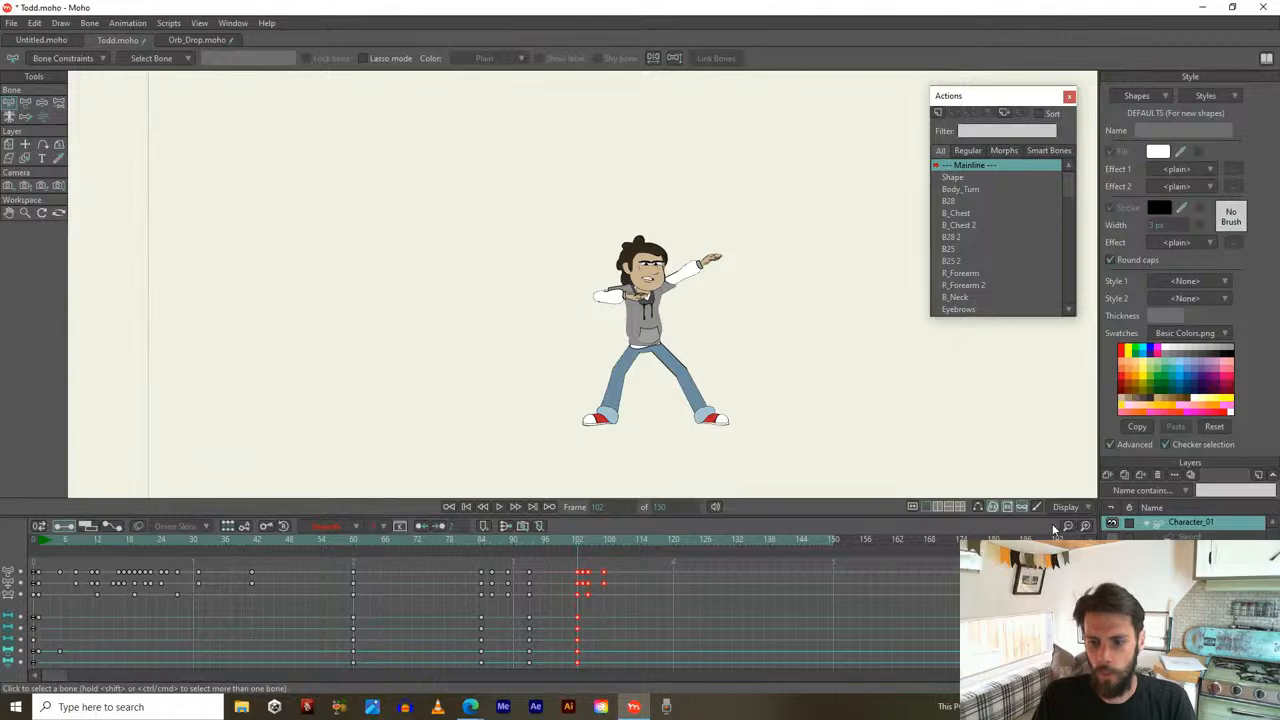
click(1085, 526)
scroll(372, 612, right, 1)
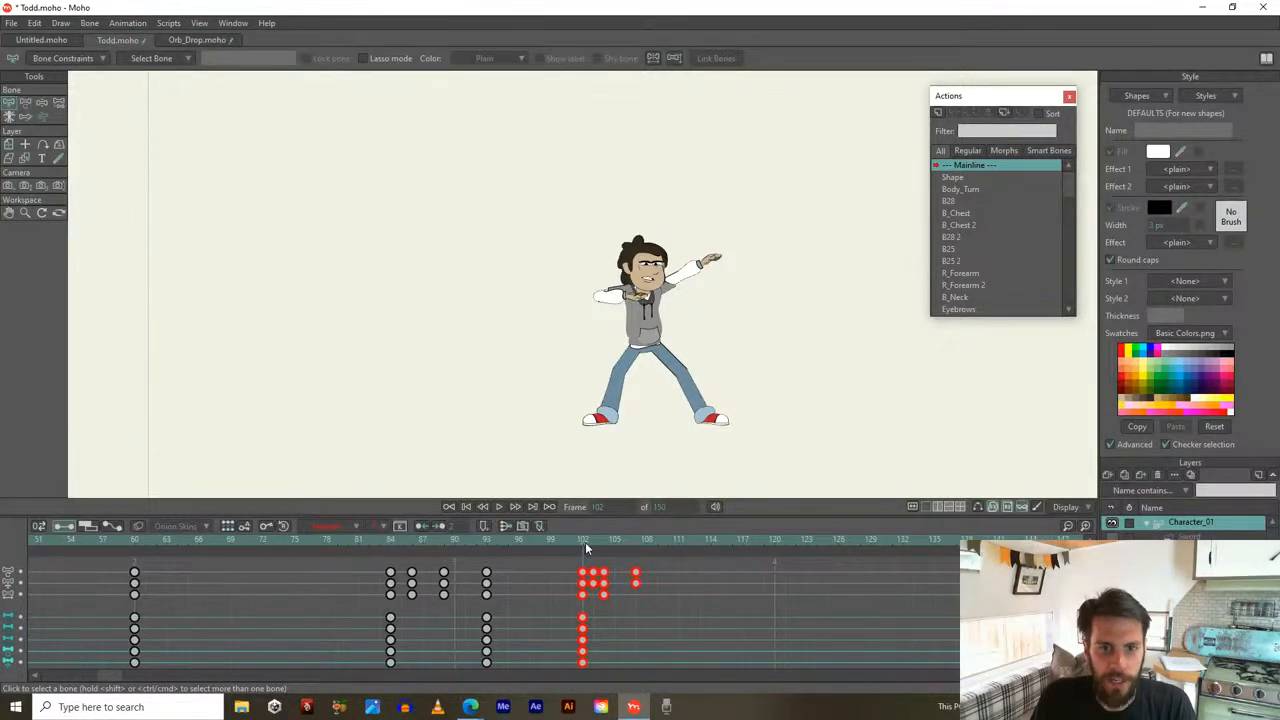
drag(585, 542, 584, 541)
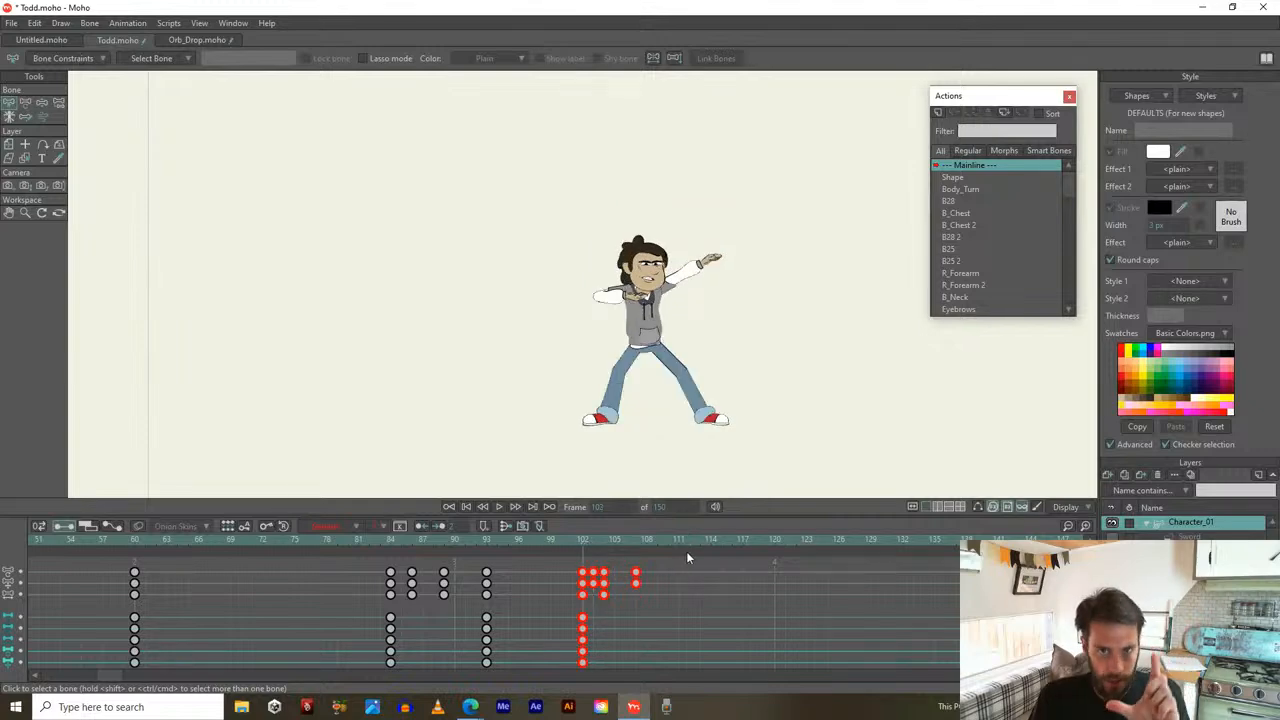
click(638, 575)
drag(640, 577, 593, 588)
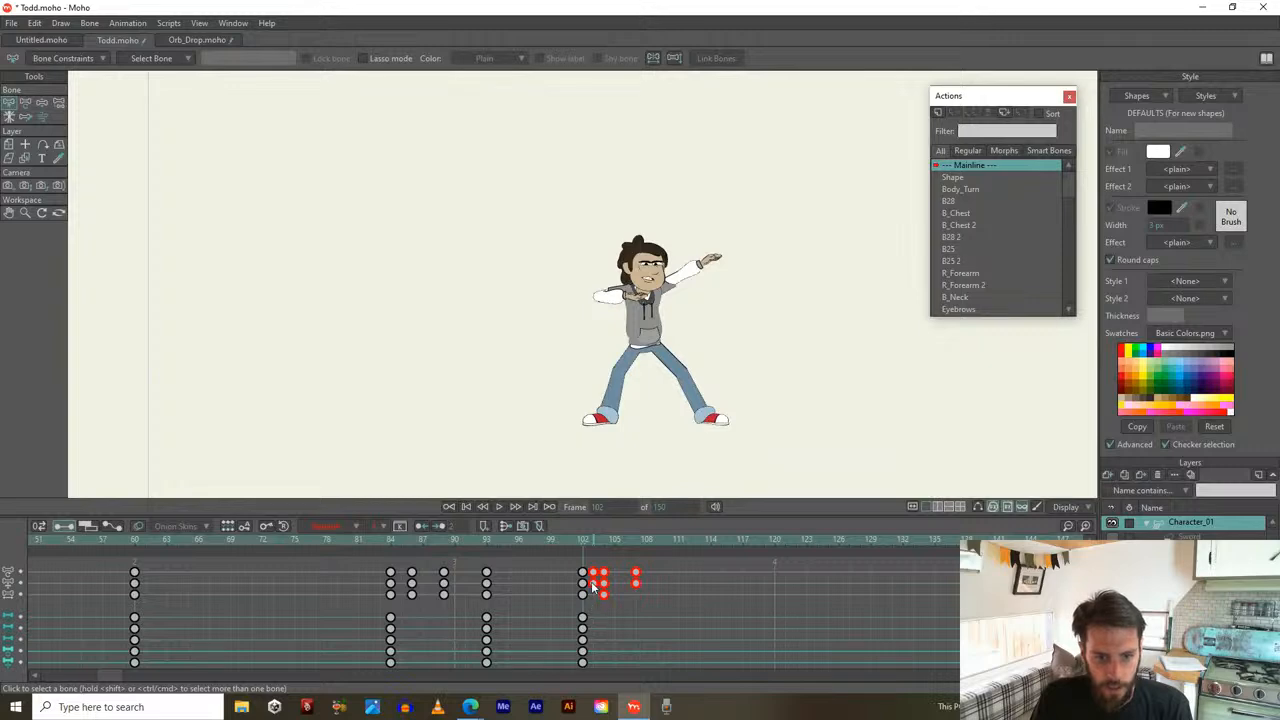
drag(582, 544, 622, 590)
drag(572, 544, 584, 540)
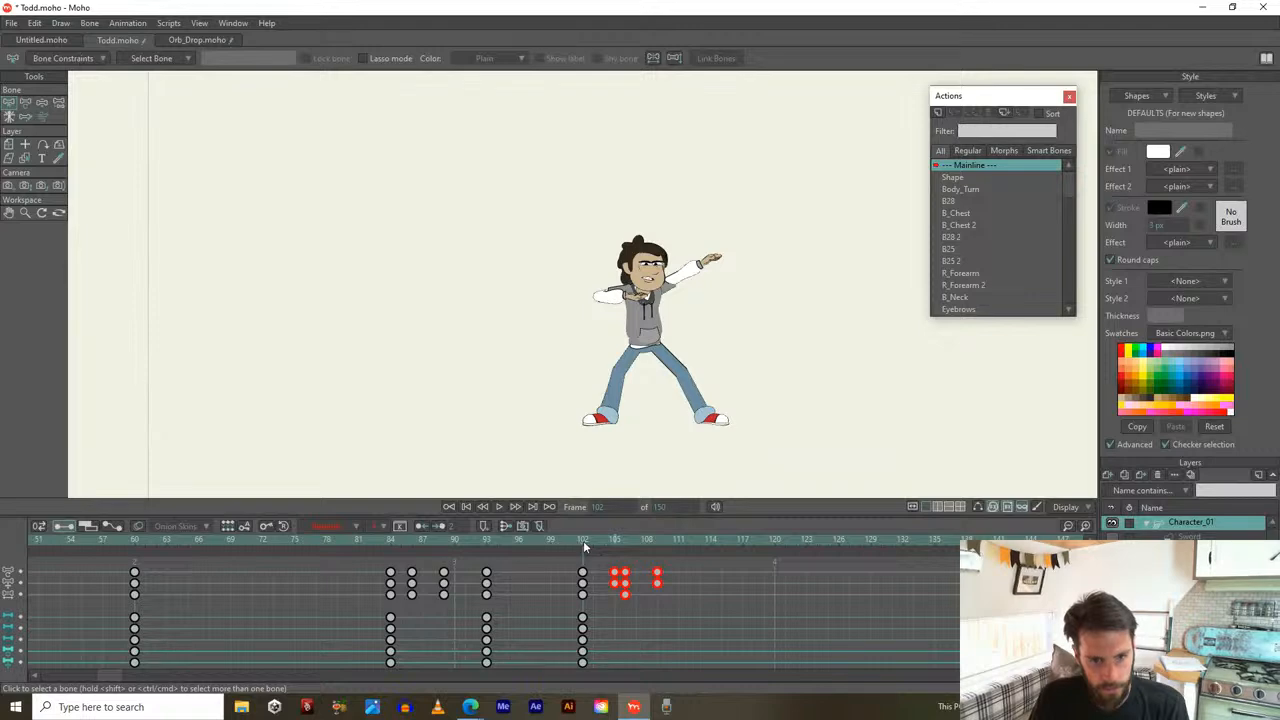
key(alt+Left)
Key every channel at frame 103, and move those takeoff keys and all following ones to start at frame 107
drag(584, 543, 594, 543)
click(600, 565)
key(ctrl+v)
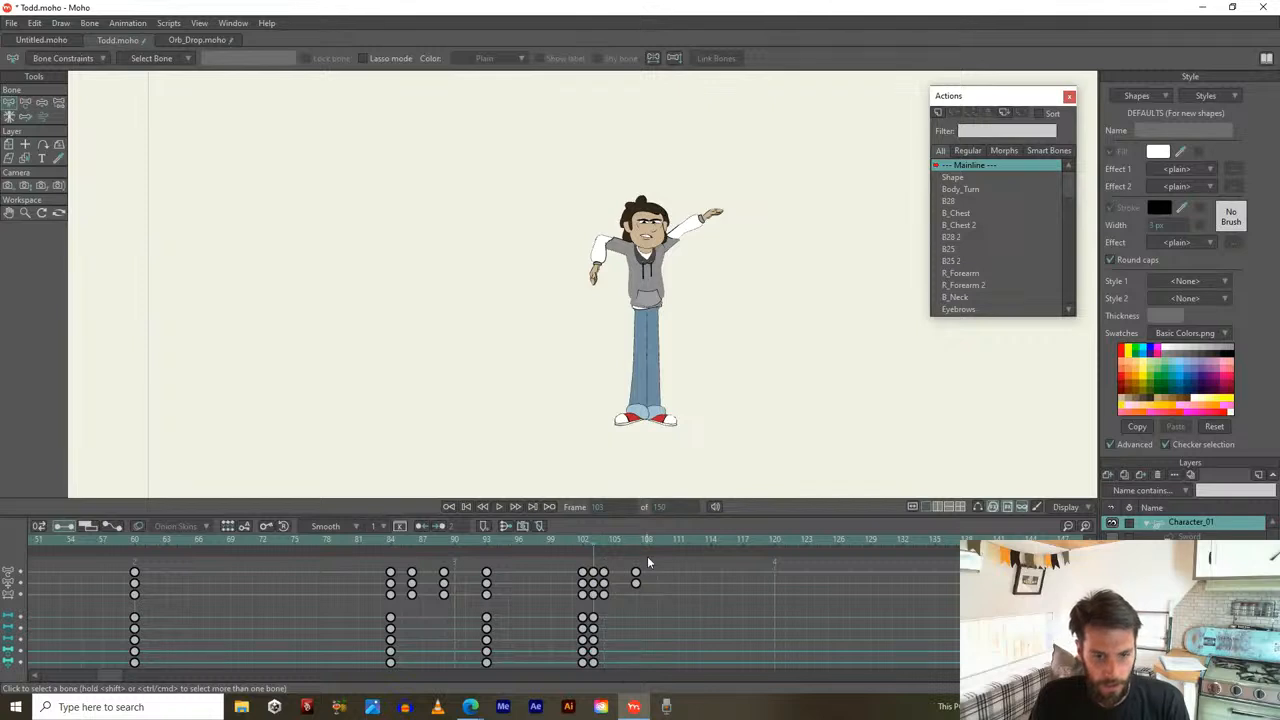
drag(657, 571, 636, 595)
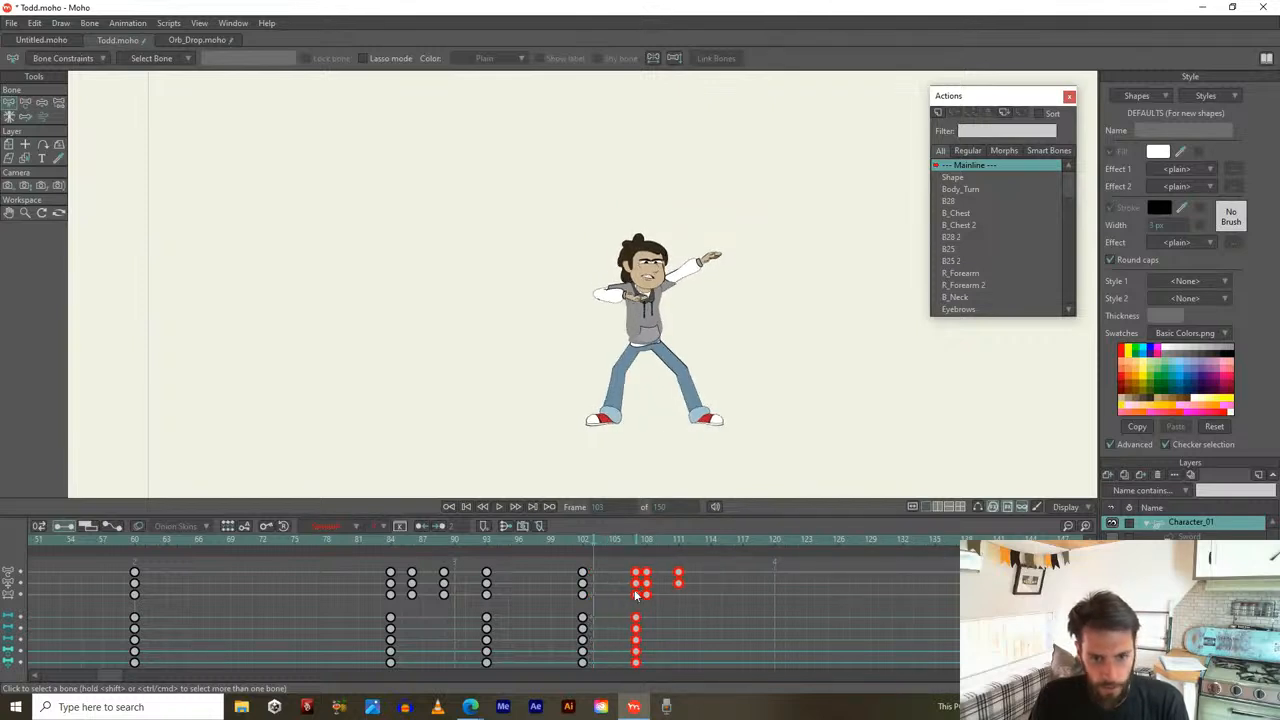
Copy the complete set of pose keys from frame 102 to frame 105
drag(591, 541, 627, 542)
click(623, 562)
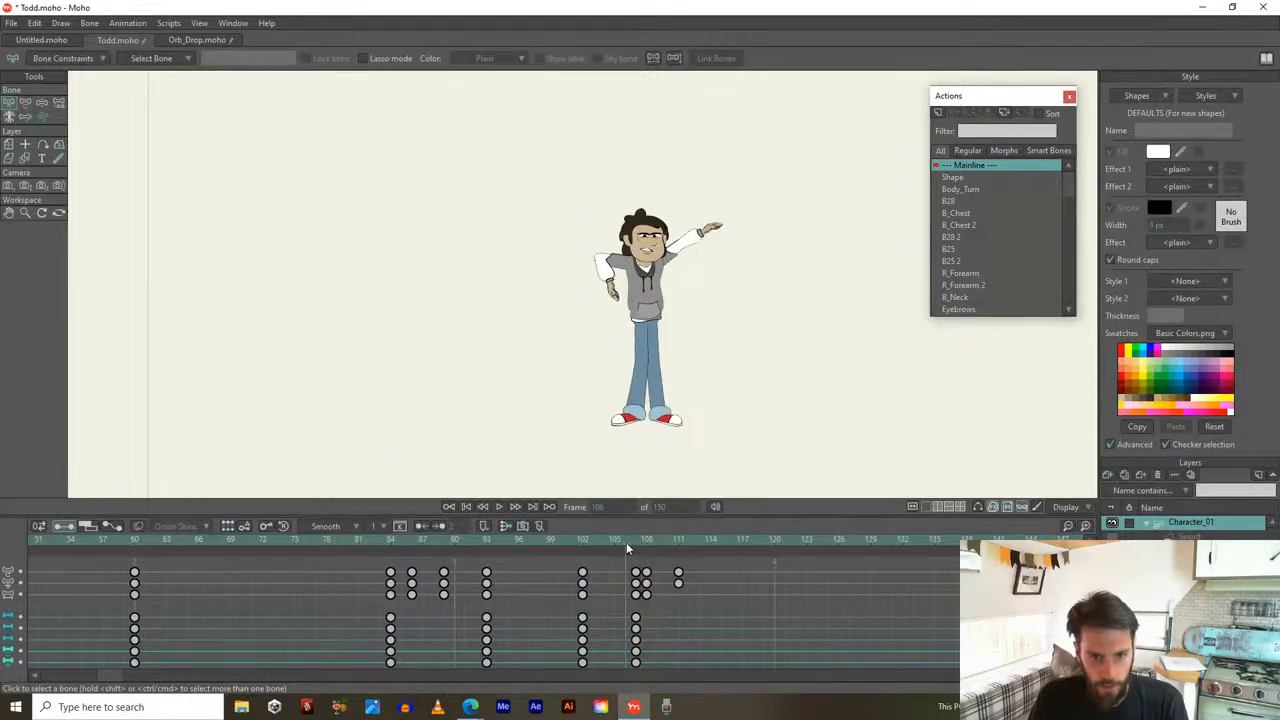
click(614, 543)
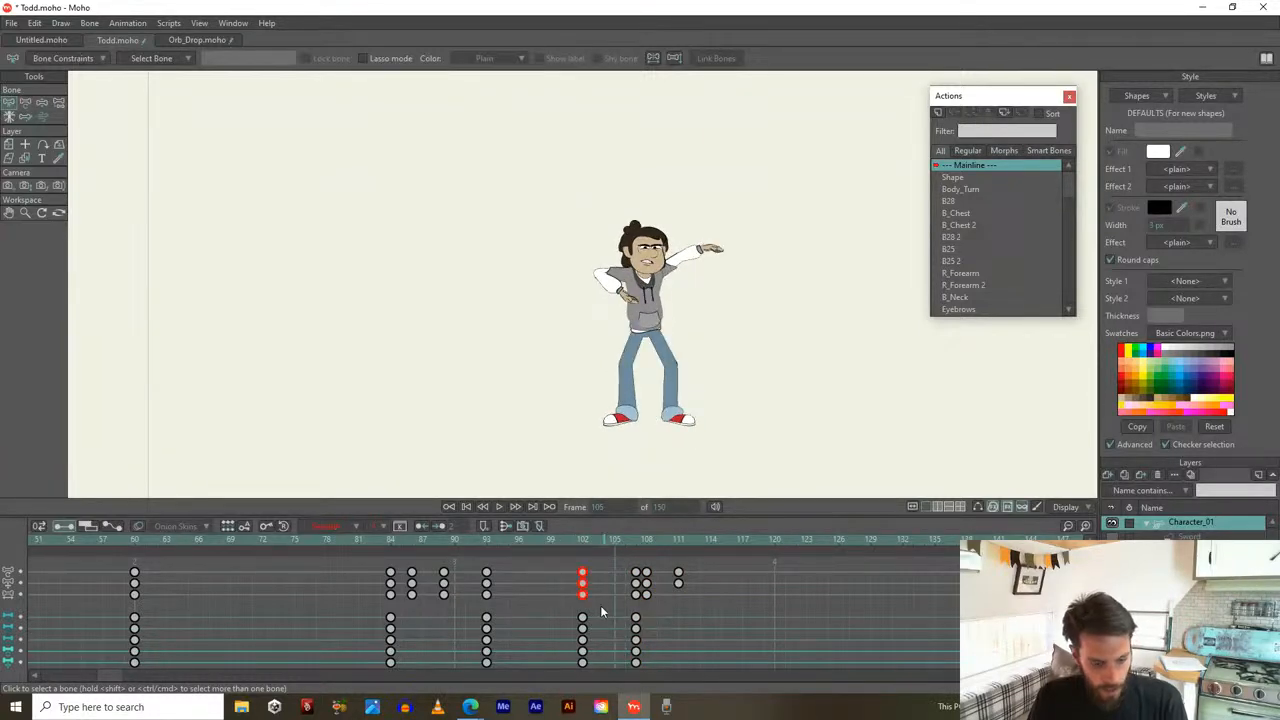
key(ctrl+v)
drag(587, 541, 612, 546)
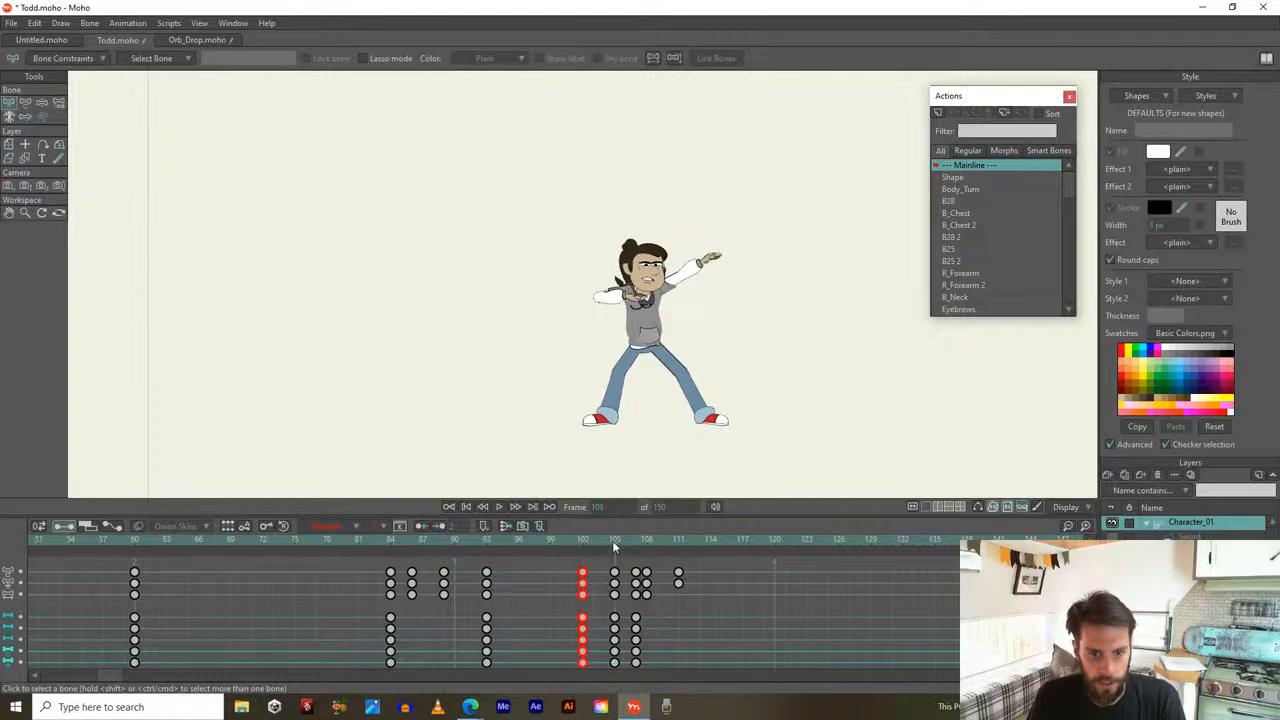
Show the bones again and lower the hip bone at frame 105 to start a deeper crouch before takeoff
scroll(626, 396, up, 3)
click(981, 509)
scroll(756, 349, up, 3)
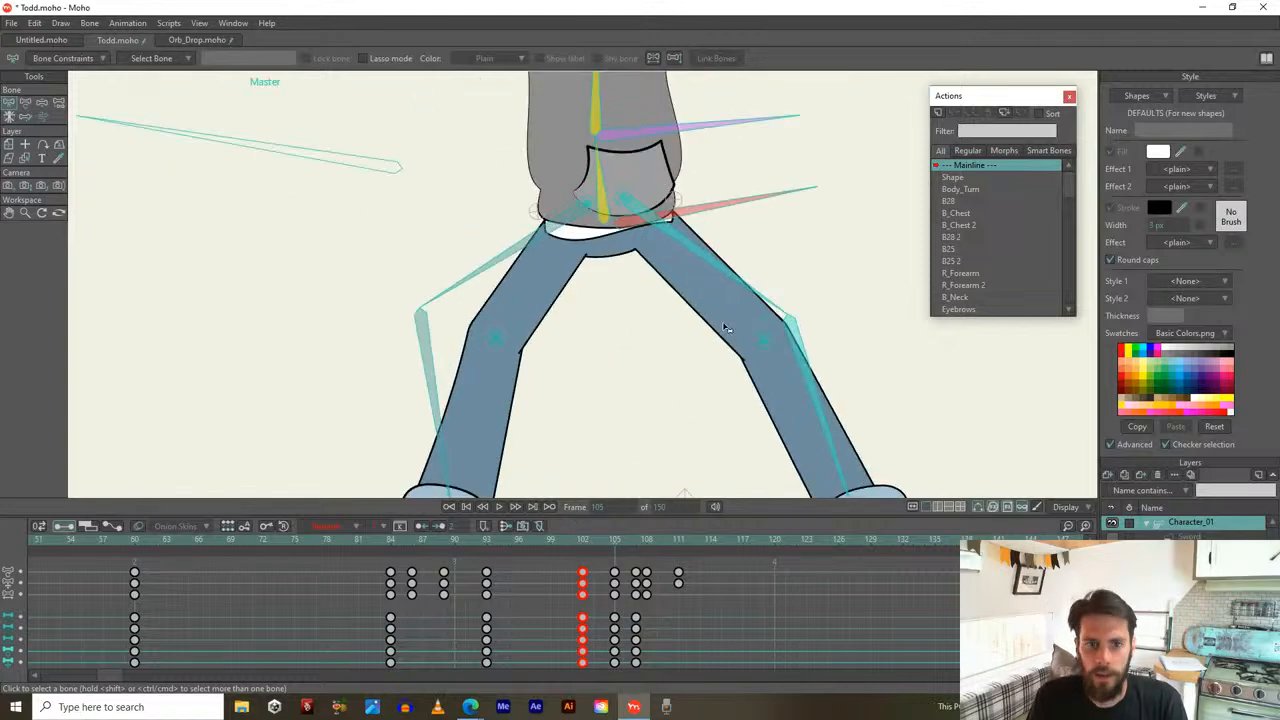
drag(685, 286, 718, 384)
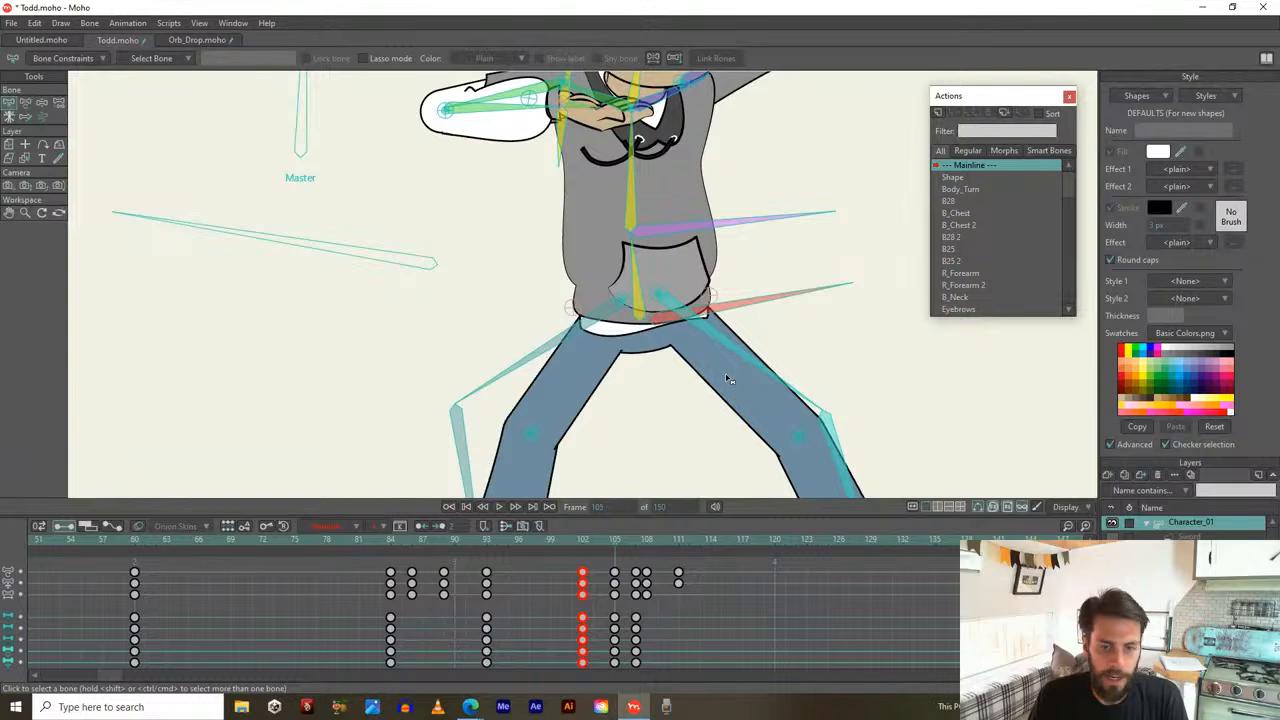
click(663, 318)
key(t)
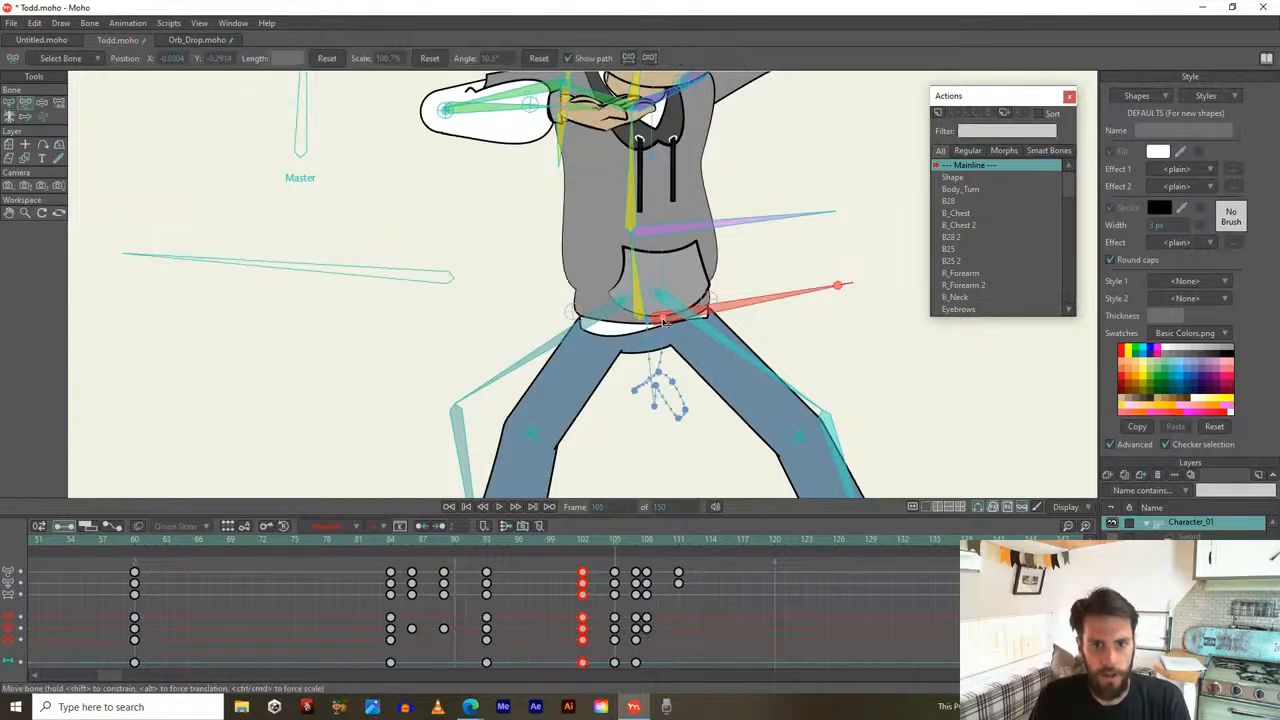
drag(668, 317, 667, 369)
drag(658, 240, 696, 327)
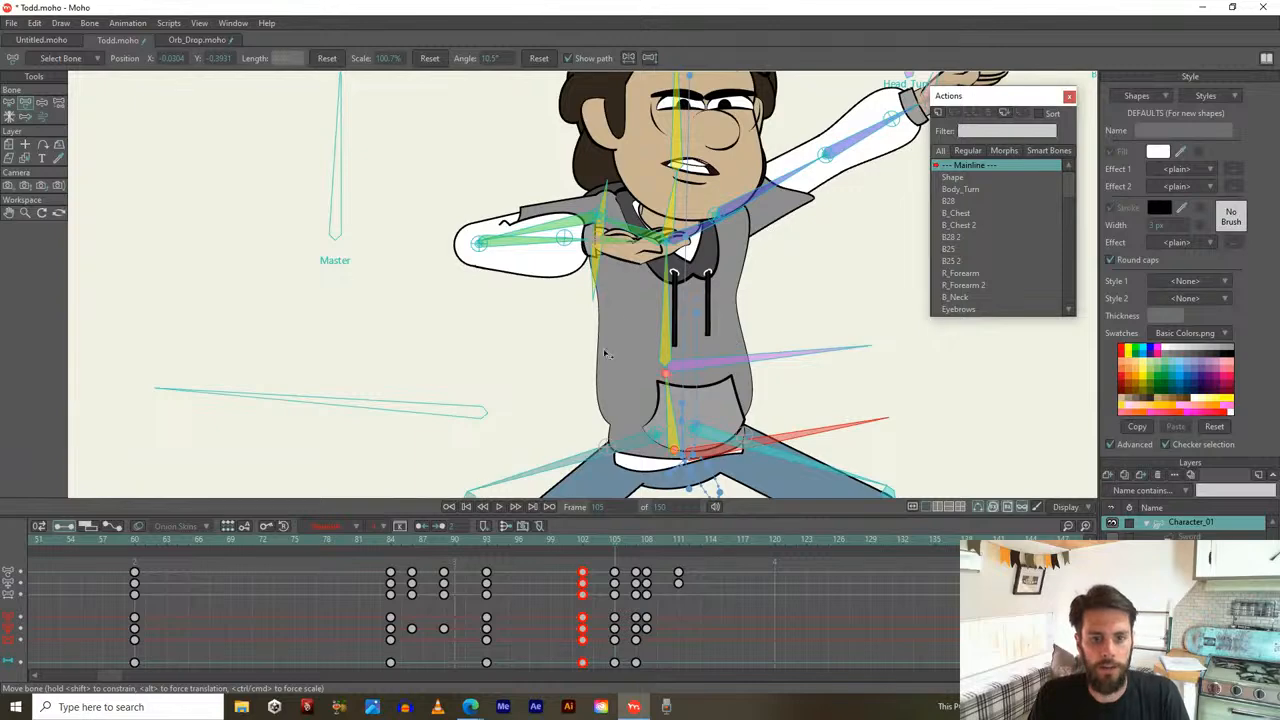
Level the hip bone at frame 105 and adjust the torso from the waist, undoing the first hip attempt
drag(672, 258, 685, 249)
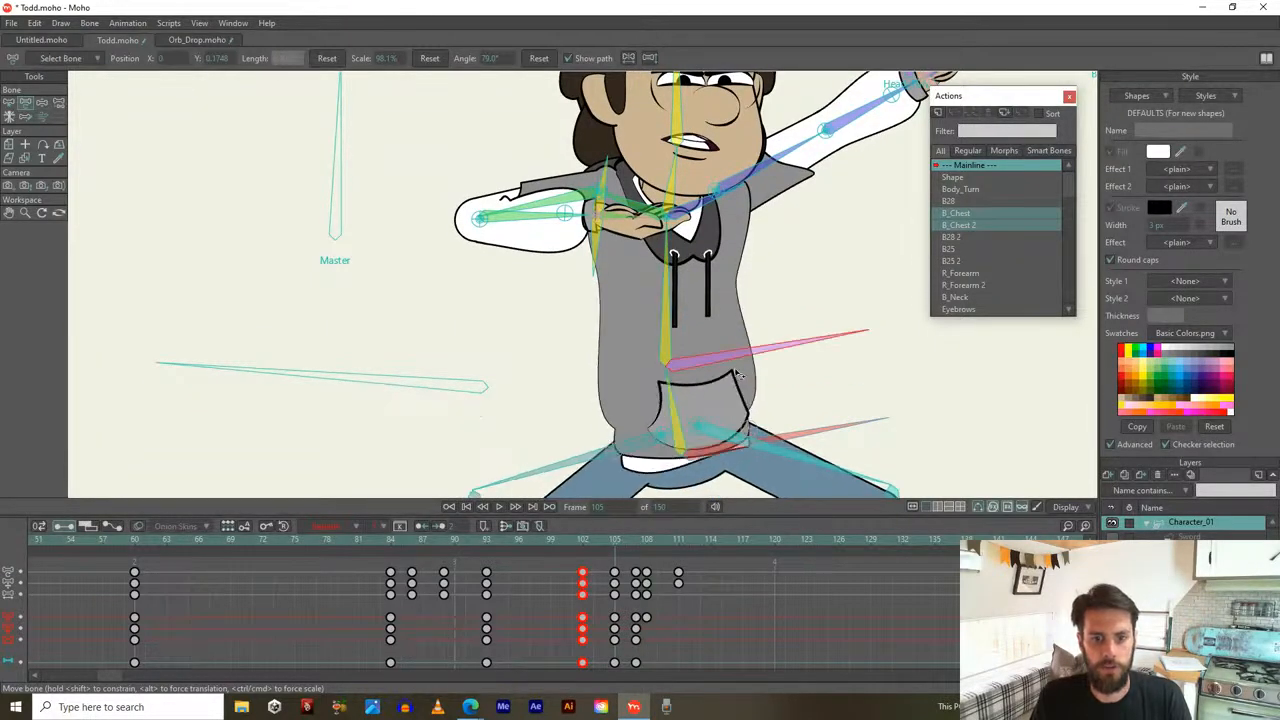
click(771, 436)
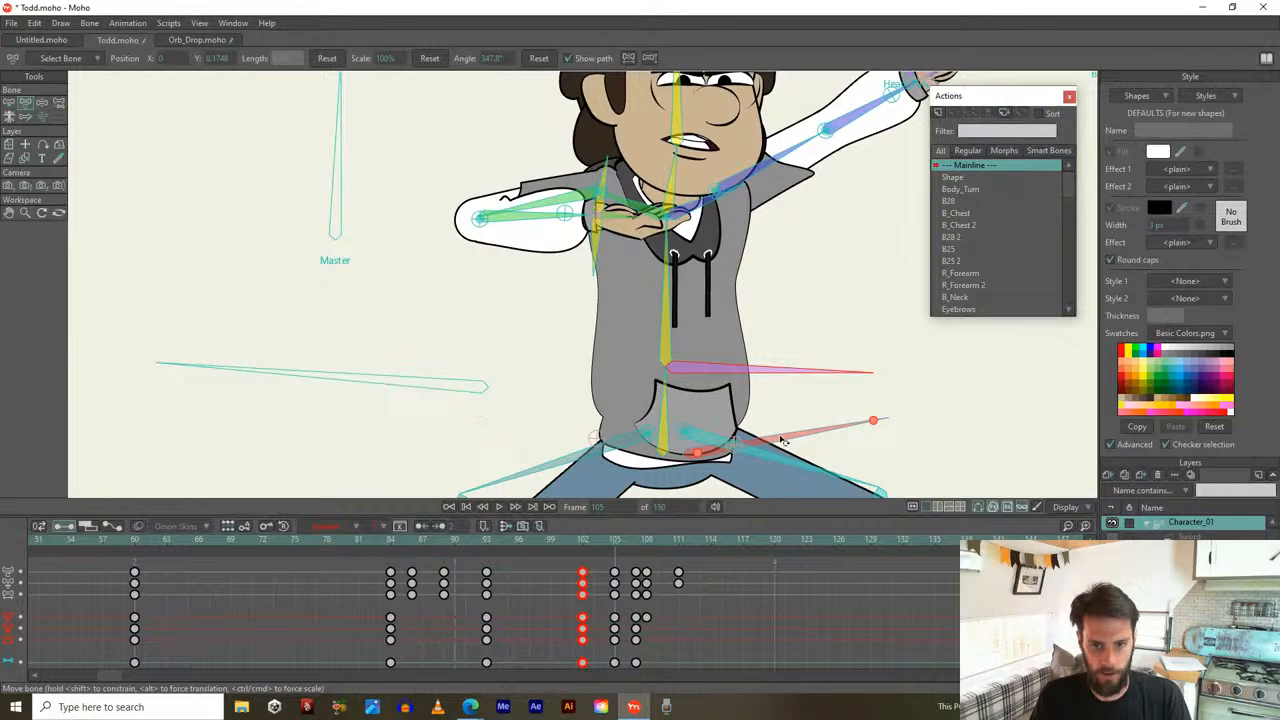
key(ctrl+z)
scroll(787, 420, down, 5)
drag(739, 329, 738, 334)
click(712, 299)
scroll(712, 299, up, 2)
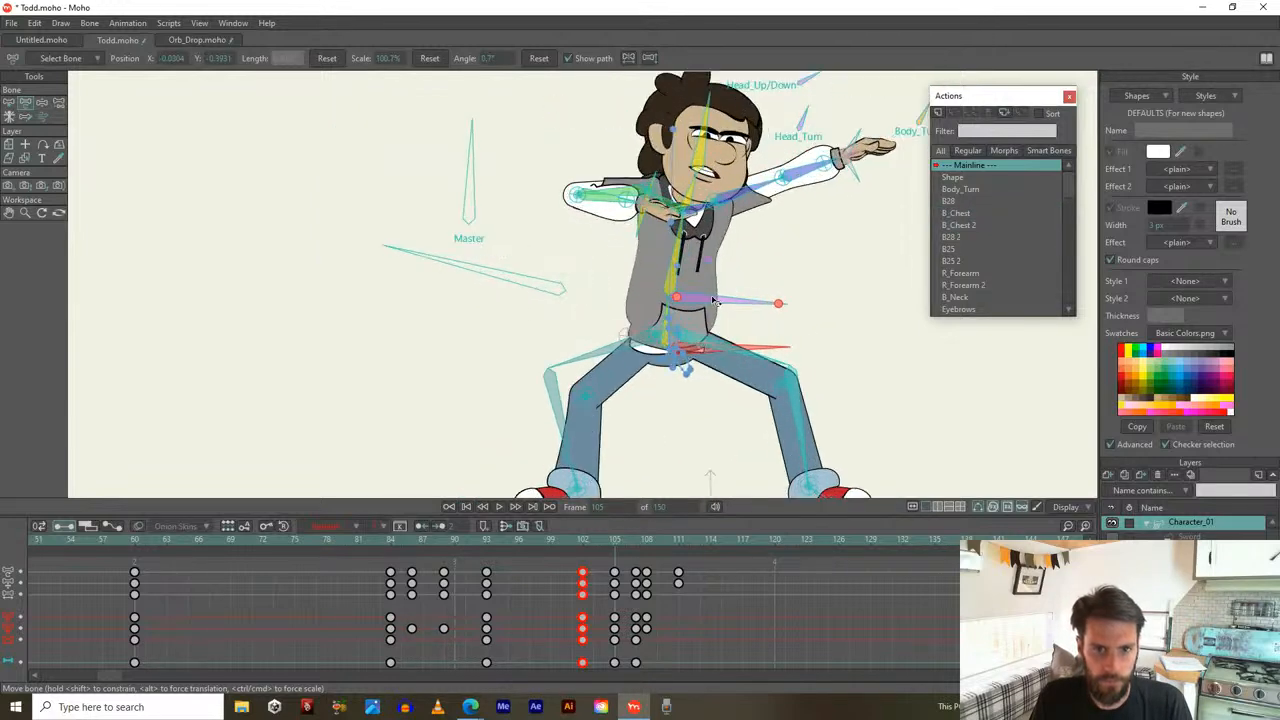
Straighten the chest and neck above the hips at frame 105, and turn the body to the front with the Body_Turn control
drag(665, 258, 663, 228)
drag(676, 183, 668, 190)
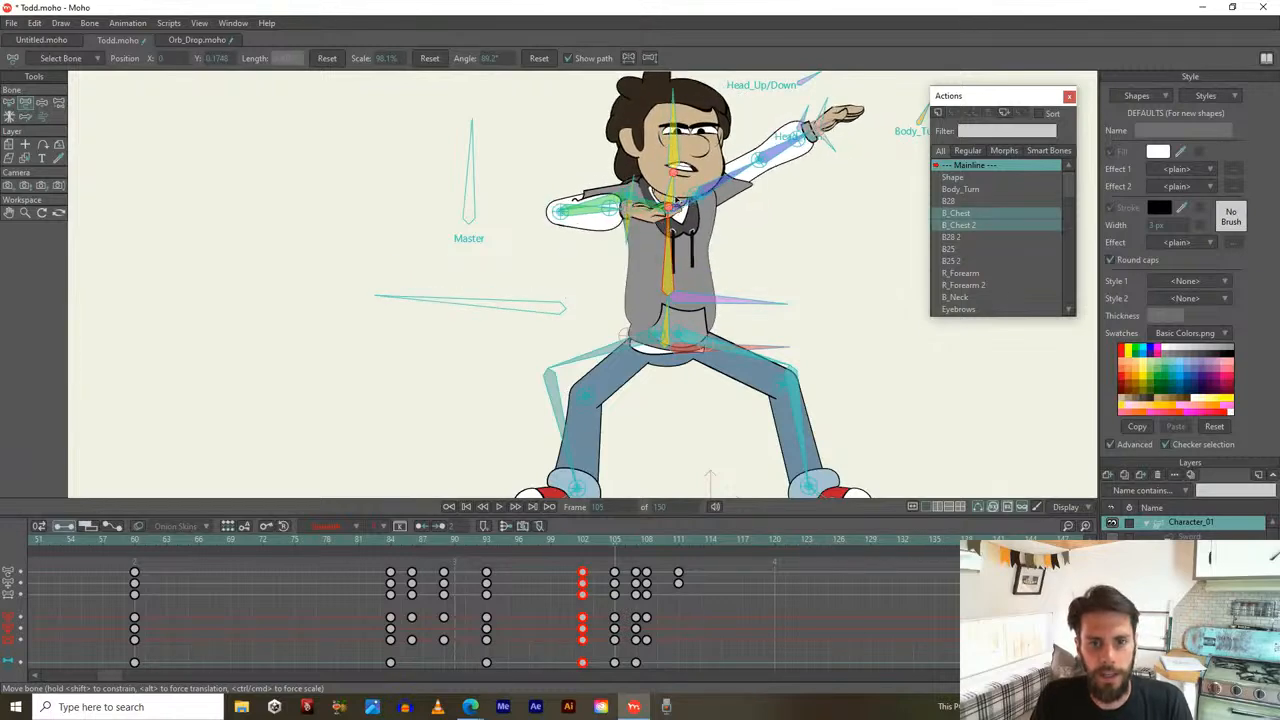
scroll(676, 207, up, 2)
drag(674, 262, 702, 208)
drag(667, 142, 679, 144)
drag(770, 179, 842, 218)
scroll(818, 232, down, 2)
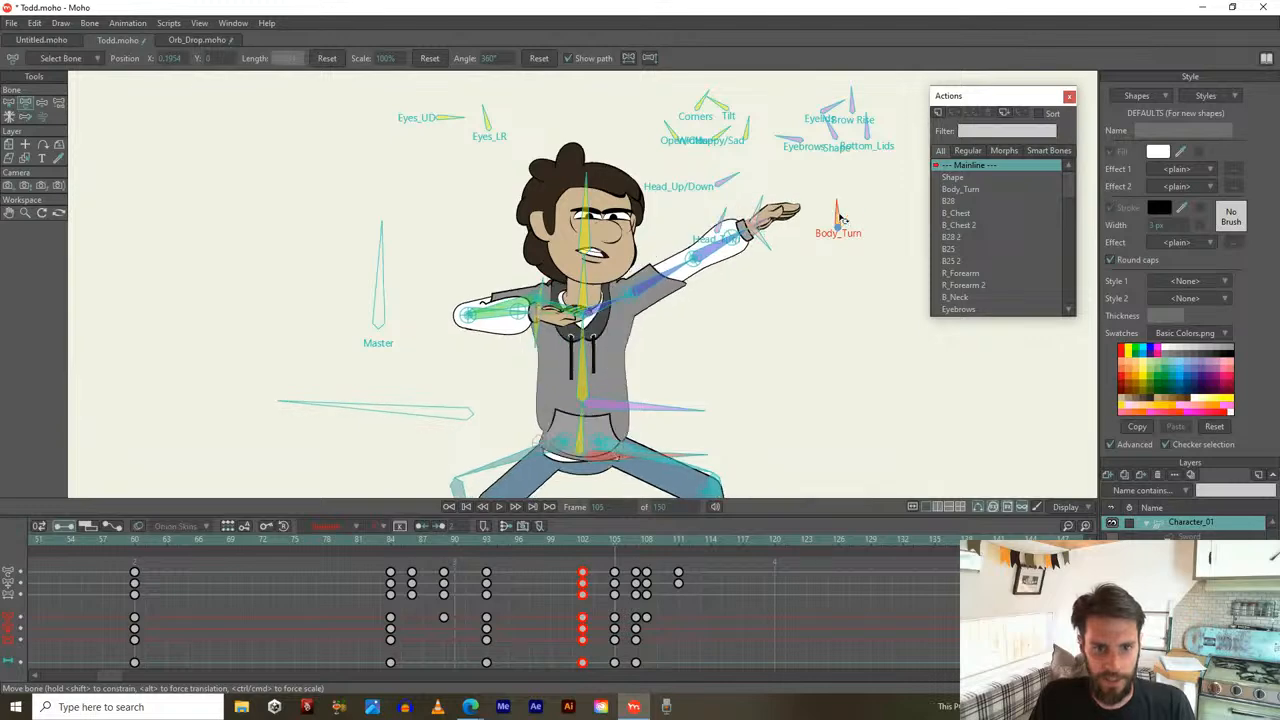
scroll(517, 276, up, 3)
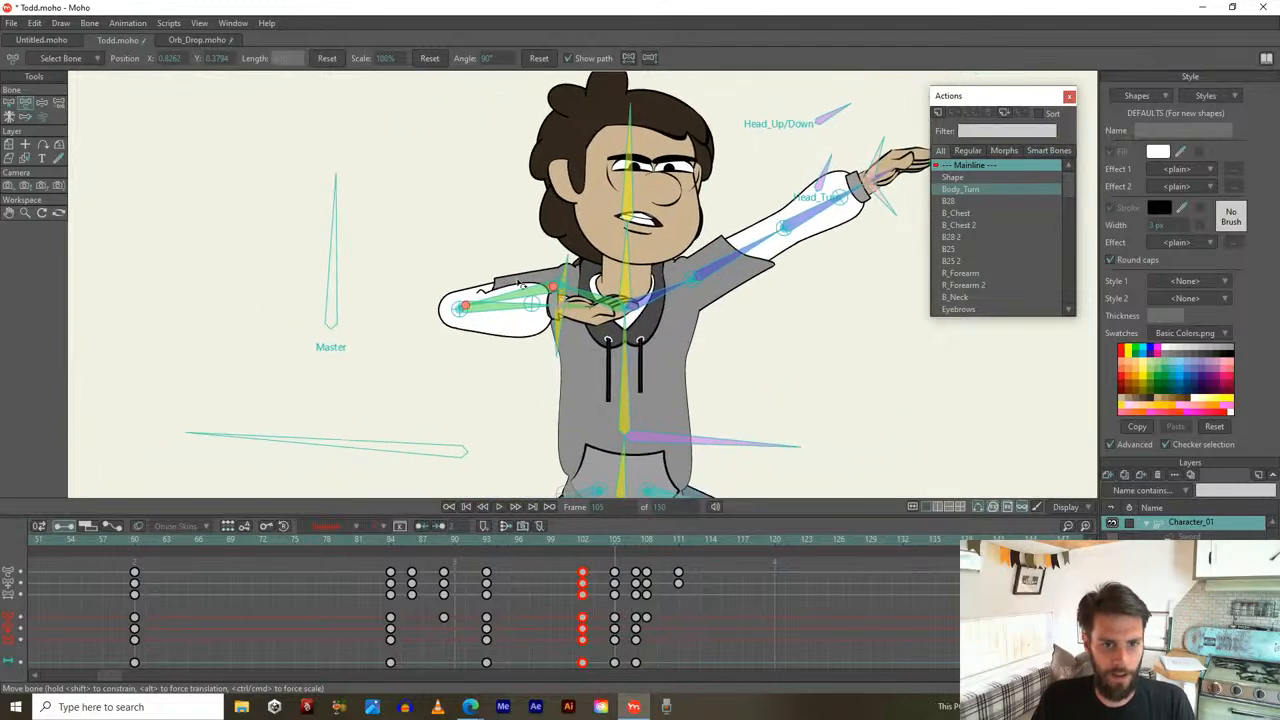
Adjust the shoulders, swing the extended arm up overhead, and turn the head toward the front with the Head_Turn control at frame 105
mouse_move(516, 274)
mouse_down()
mouse_move(517, 252)
mouse_move(552, 242)
mouse_move(517, 269)
mouse_up()
drag(741, 255, 722, 247)
drag(771, 155, 800, 192)
scroll(786, 165, up, 2)
click(787, 265)
drag(787, 265, 776, 257)
scroll(757, 300, down, 1)
scroll(757, 300, down, 1)
drag(757, 300, 690, 200)
Move all keys from frame 107 onward to start at frame 111, and copy the frame 105 pose keys to frame 109
drag(623, 538, 739, 612)
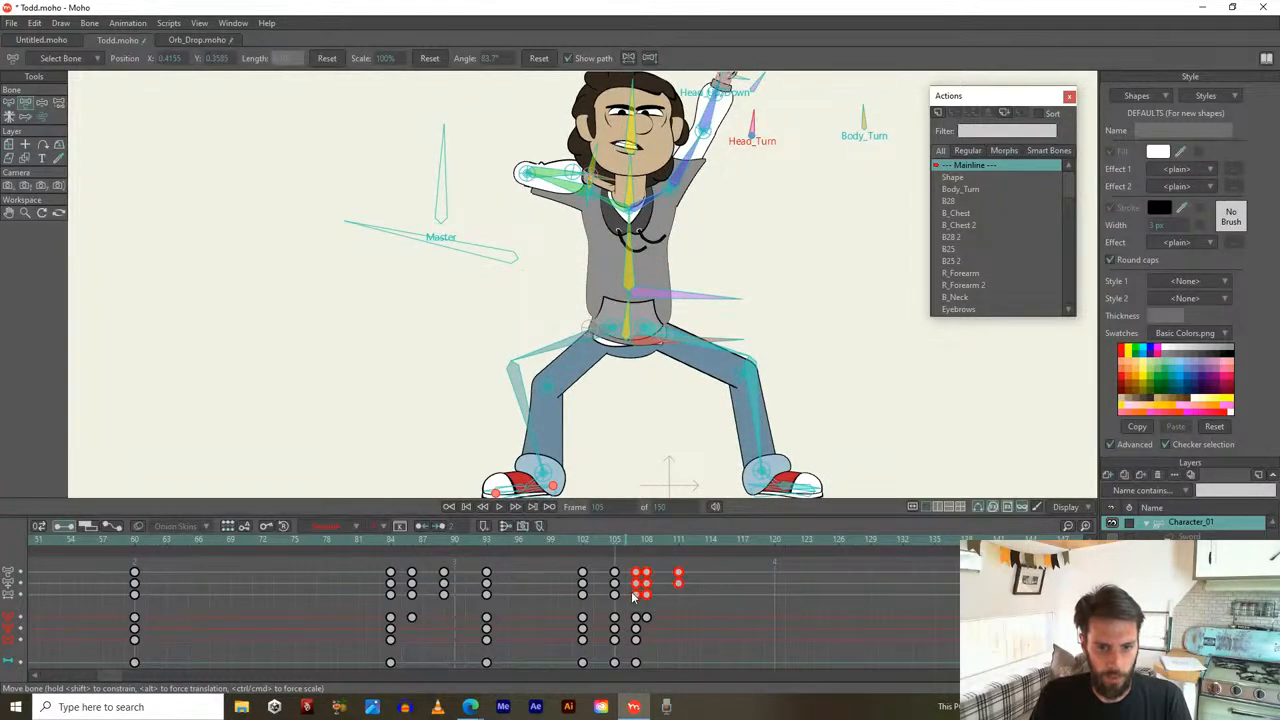
drag(643, 597, 676, 600)
drag(595, 541, 652, 560)
click(615, 578)
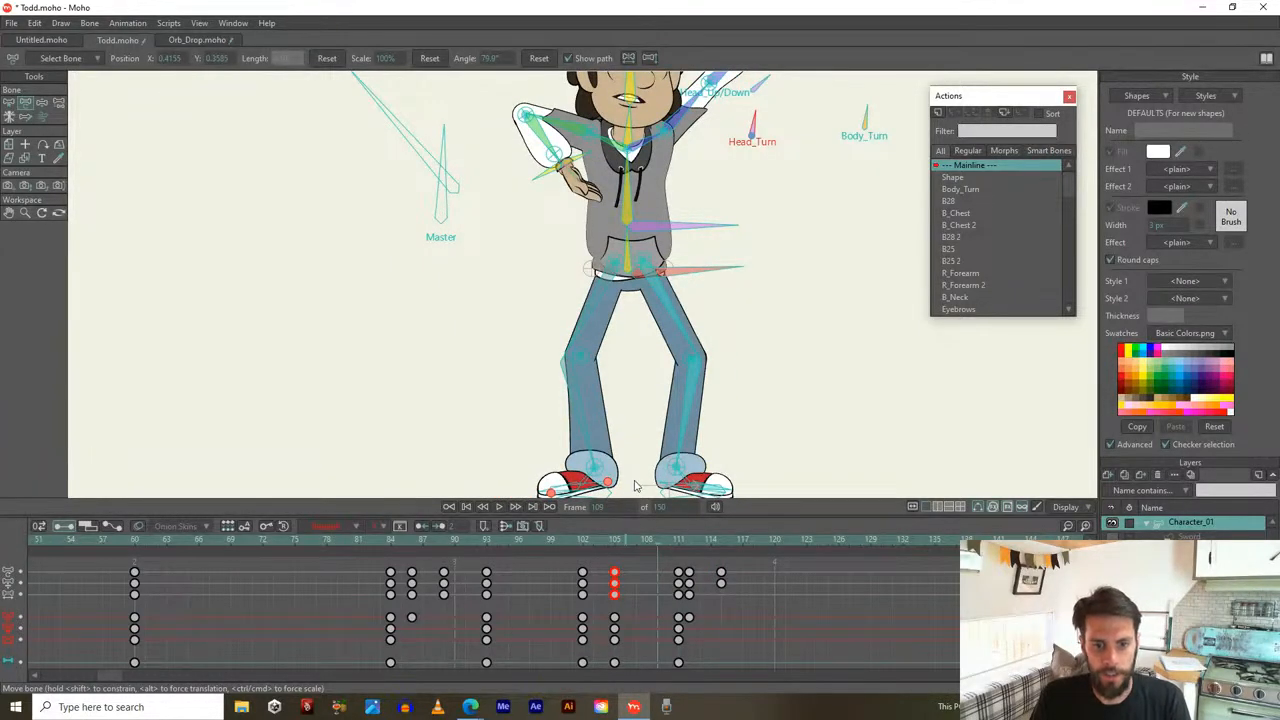
key(ctrl+v)
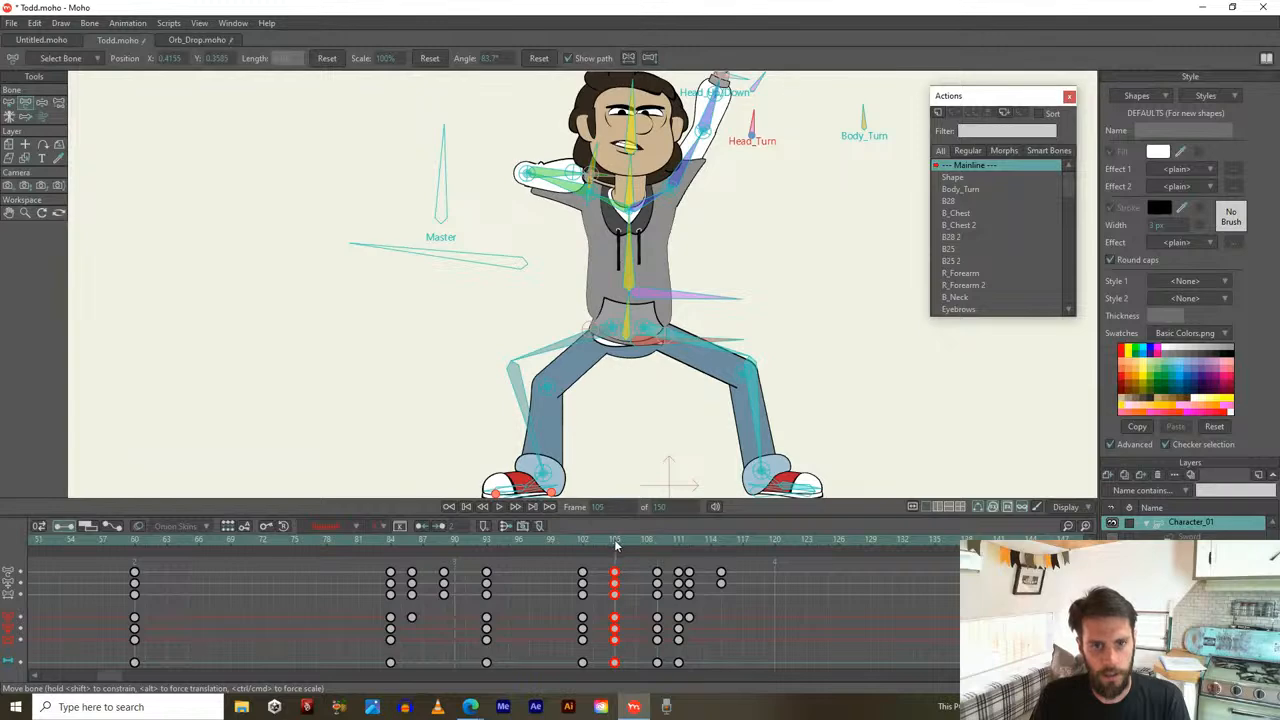
At frame 109, lower the hips and chest into a deeper crouch and shorten the neck to 82.1%
drag(617, 545, 660, 548)
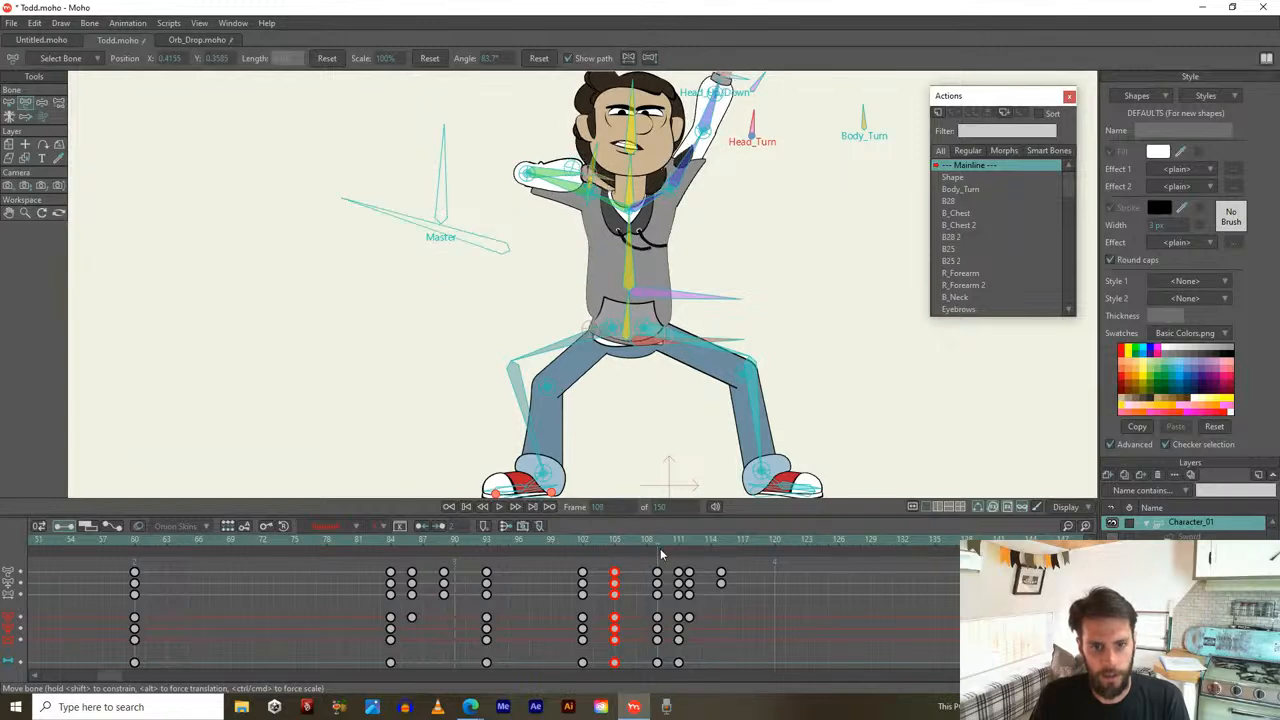
drag(642, 342, 642, 368)
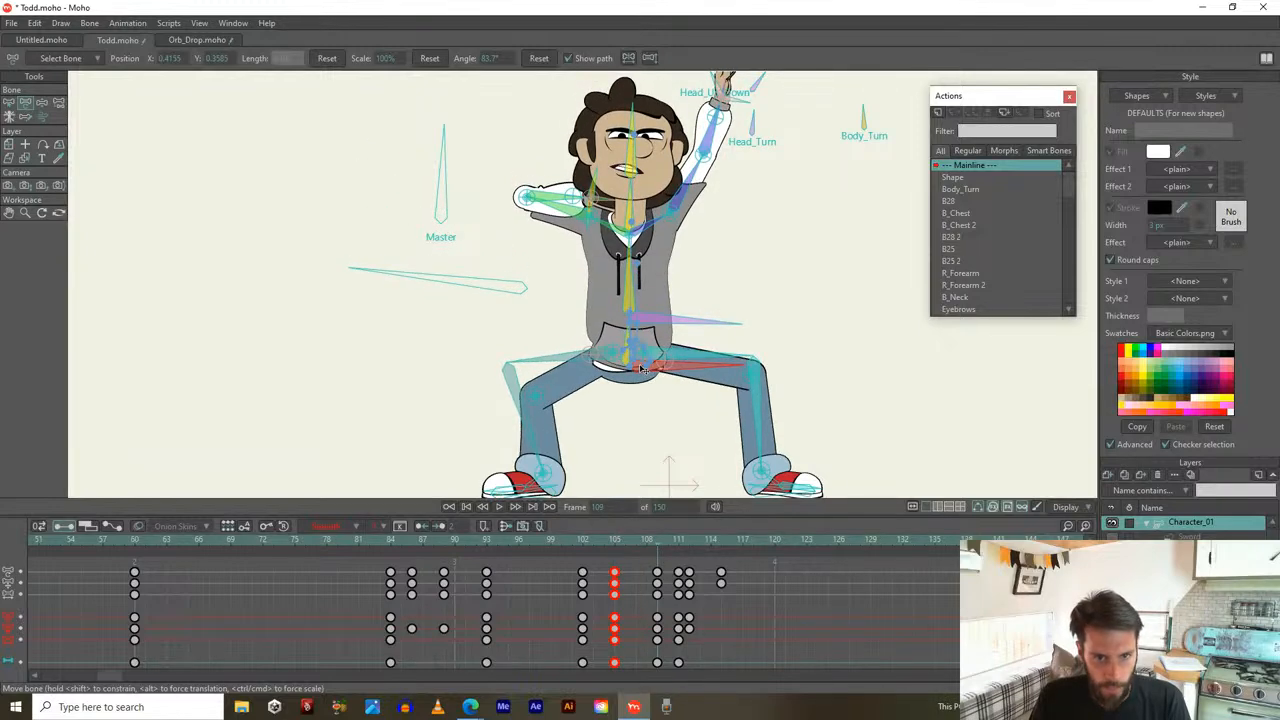
drag(631, 245, 600, 403)
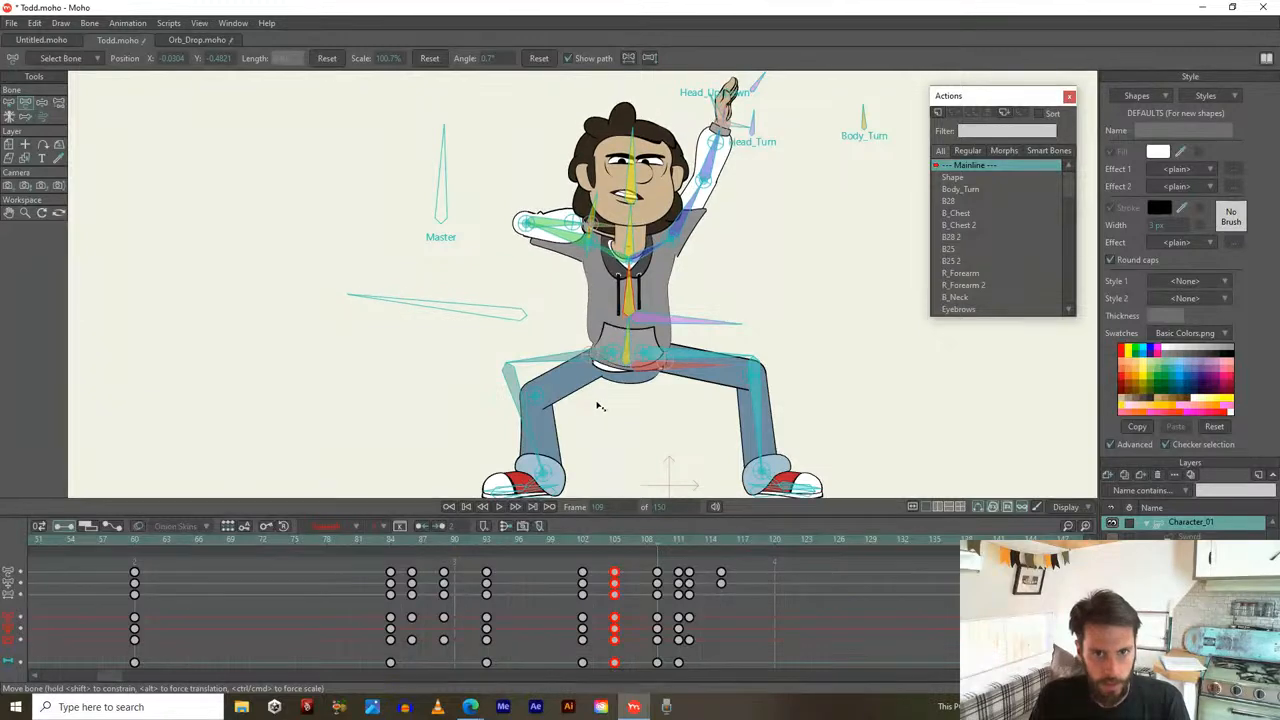
click(634, 201)
drag(630, 216, 714, 259)
scroll(638, 237, up, 2)
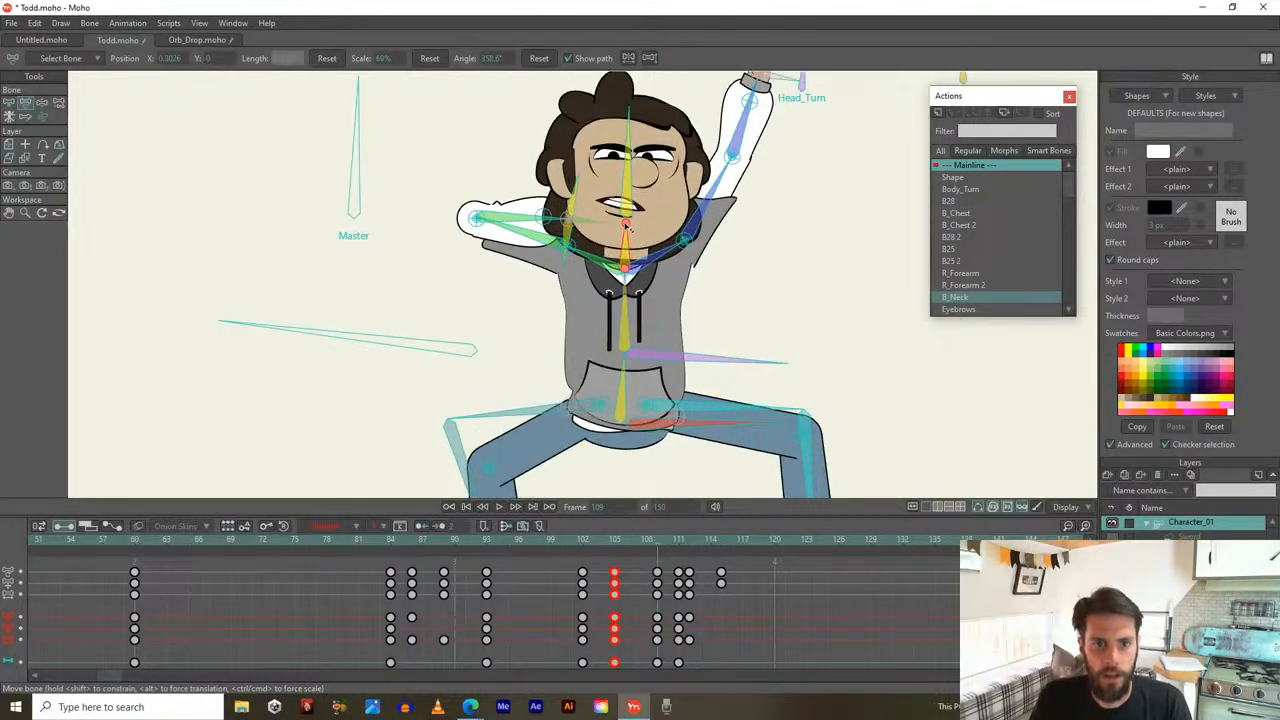
drag(630, 228, 640, 207)
Adjust the head with its turn and up/down controls, and lower the raised arm to shoulder height at frame 109
drag(810, 147, 737, 225)
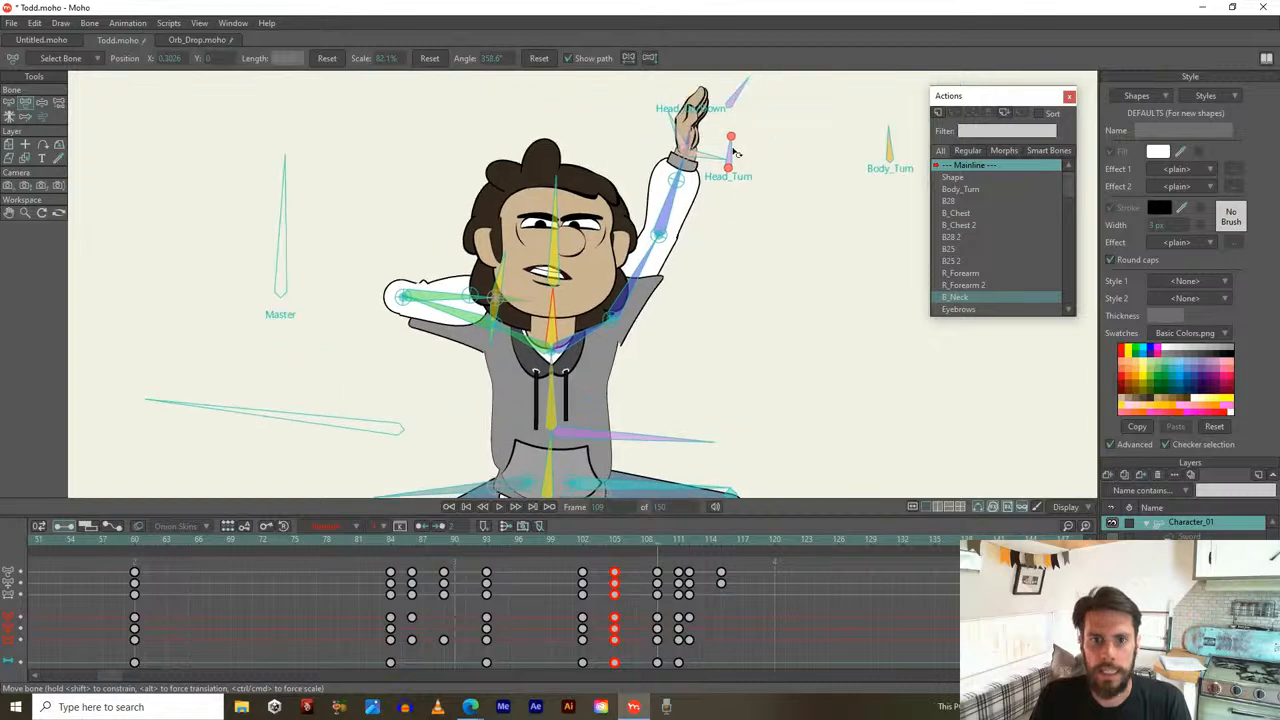
mouse_move(731, 86)
mouse_down()
mouse_move(727, 157)
mouse_move(738, 63)
mouse_up()
drag(468, 217, 500, 258)
drag(660, 193, 756, 185)
Move the keys from frame 111 onward to start at frame 113, and copy the frame 109 pose keys to frame 111
scroll(675, 303, down, 3)
drag(604, 543, 698, 598)
drag(640, 547, 660, 603)
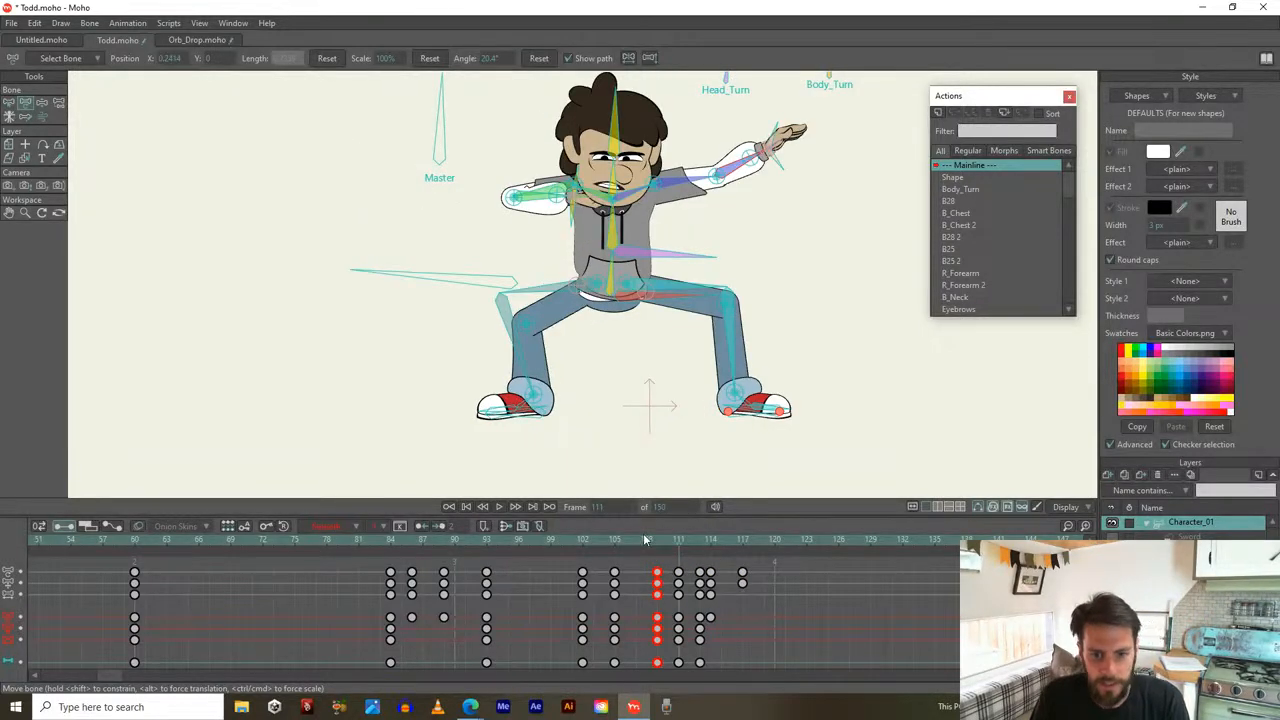
At frame 111, raise the hips, drop the chest forward, and swing both arms down beside the body for the push-off
drag(646, 540, 680, 540)
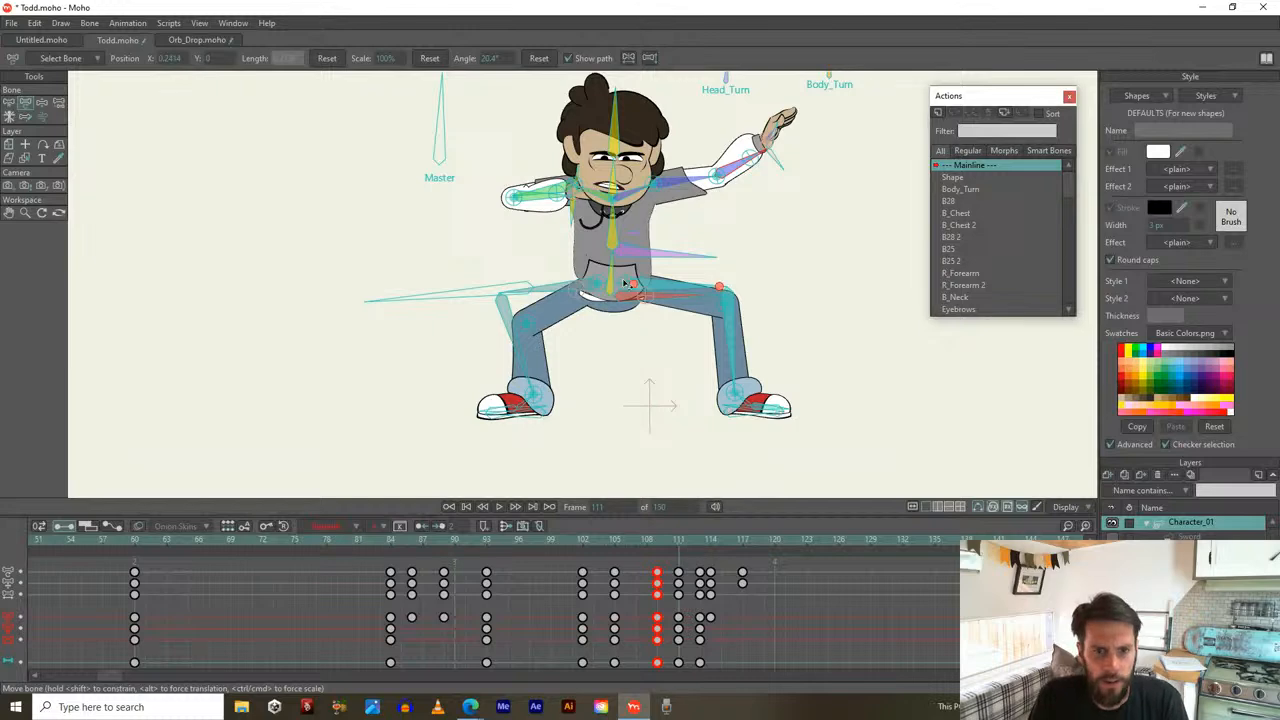
drag(623, 298, 619, 269)
scroll(626, 256, up, 3)
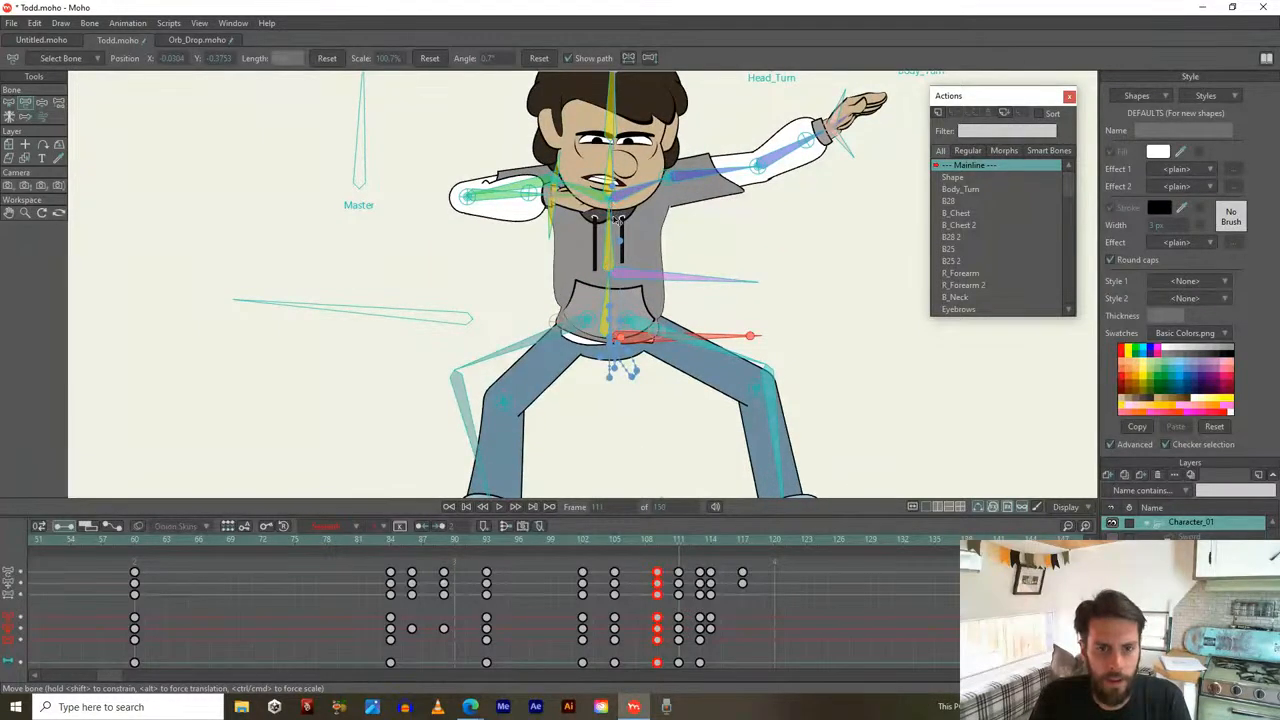
drag(608, 206, 745, 249)
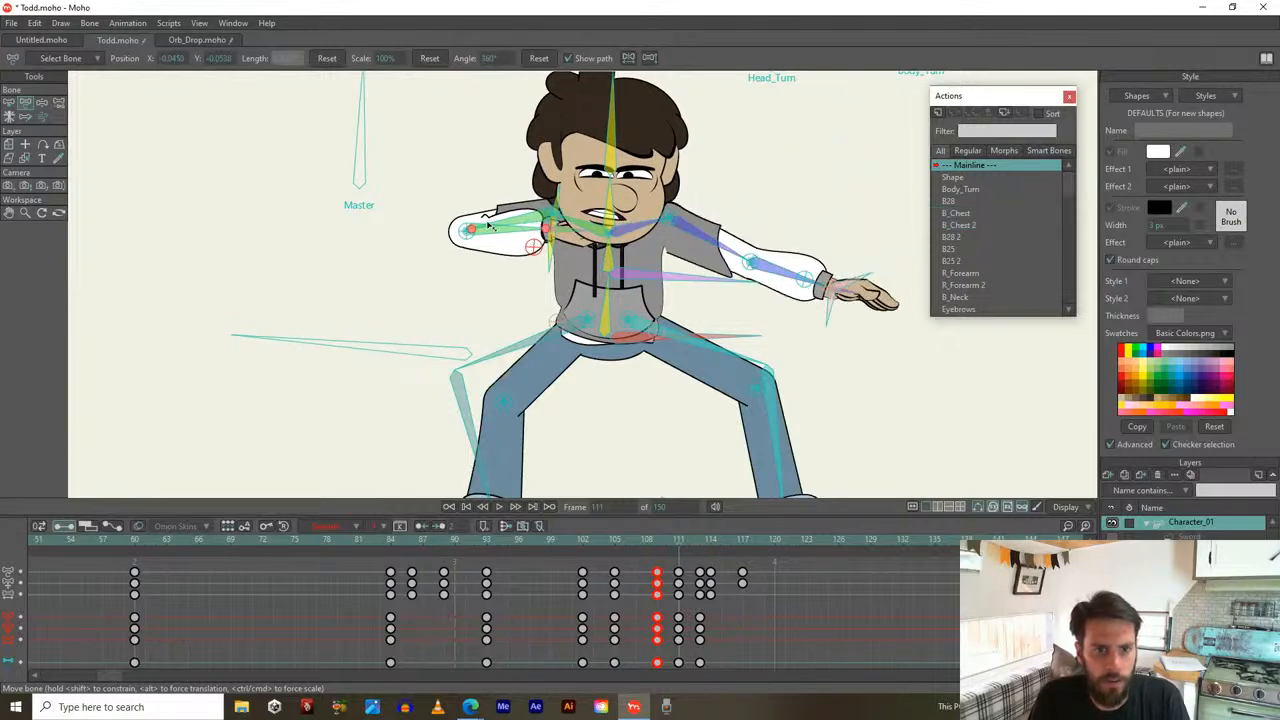
drag(528, 222, 509, 325)
click(750, 270)
drag(714, 244, 726, 272)
Adjust the neck and tilt the face downward with the Head_Up/Down control at frame 111
drag(614, 188, 630, 195)
scroll(642, 202, down, 2)
scroll(642, 202, up, 2)
drag(690, 138, 691, 152)
scroll(548, 335, down, 2)
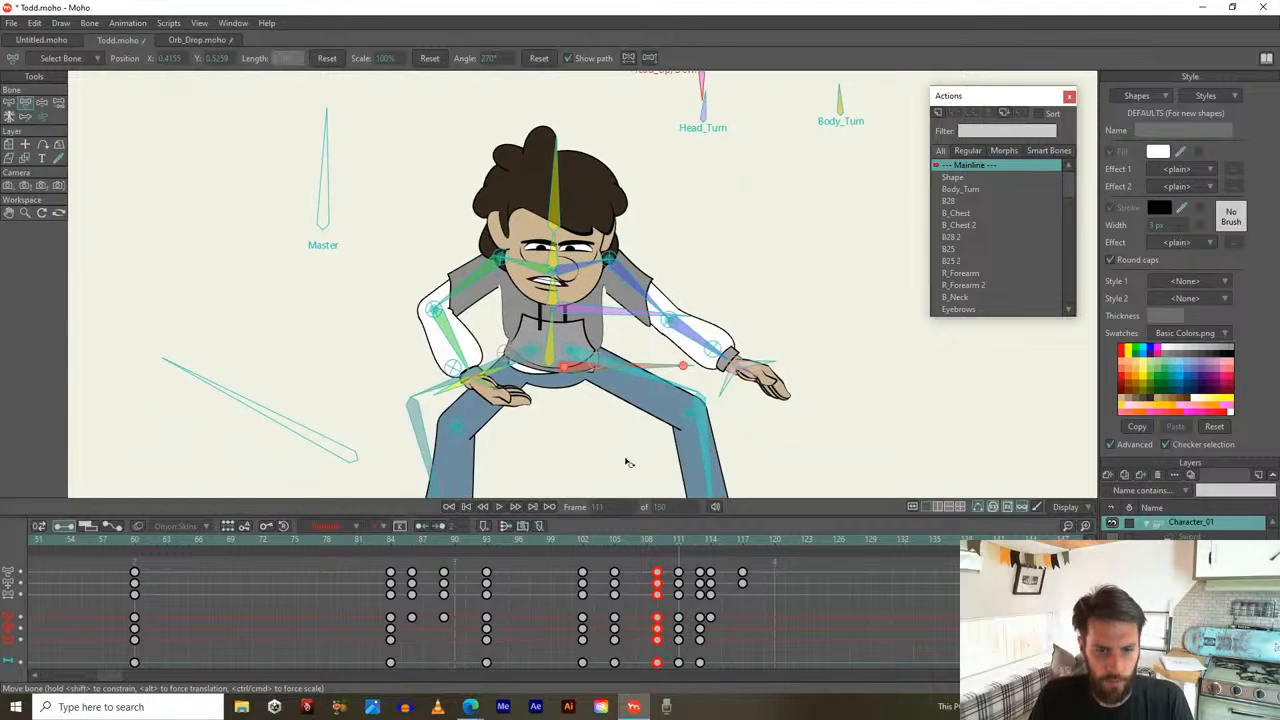
Hide the bones and play back the crouch and takeoff to check the timing
drag(648, 542, 722, 578)
scroll(743, 404, down, 3)
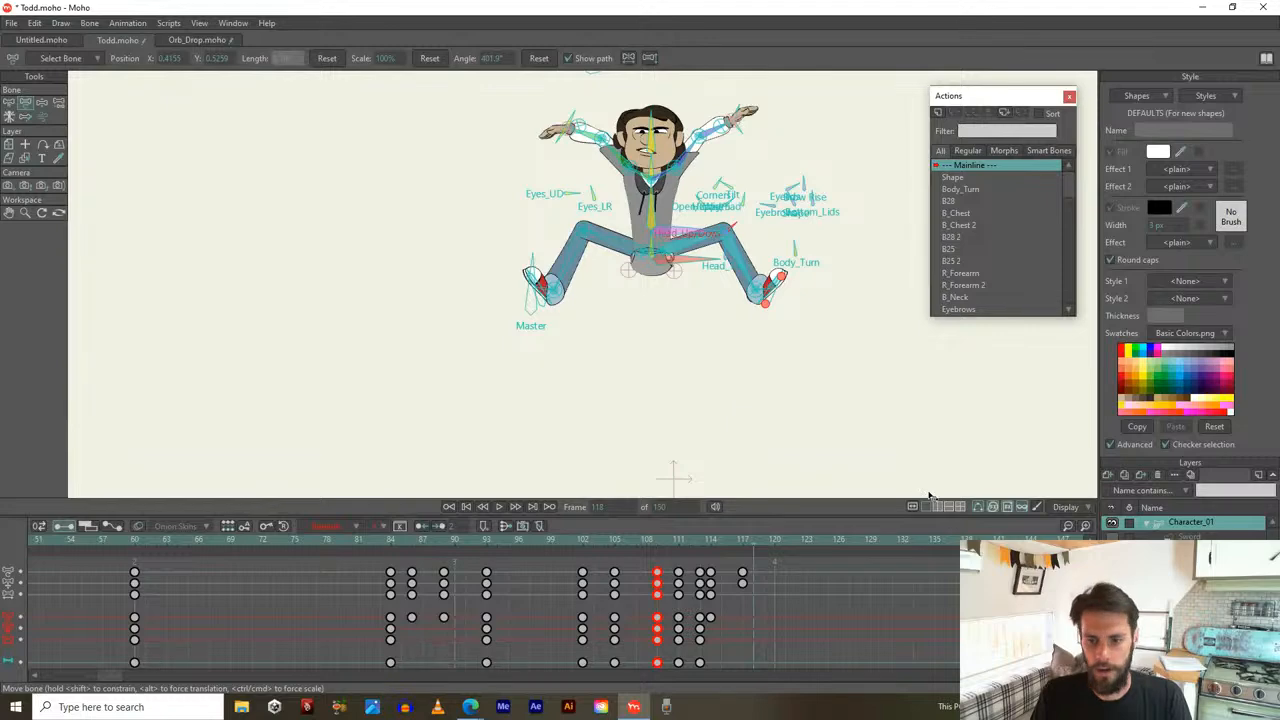
click(979, 509)
key(space)
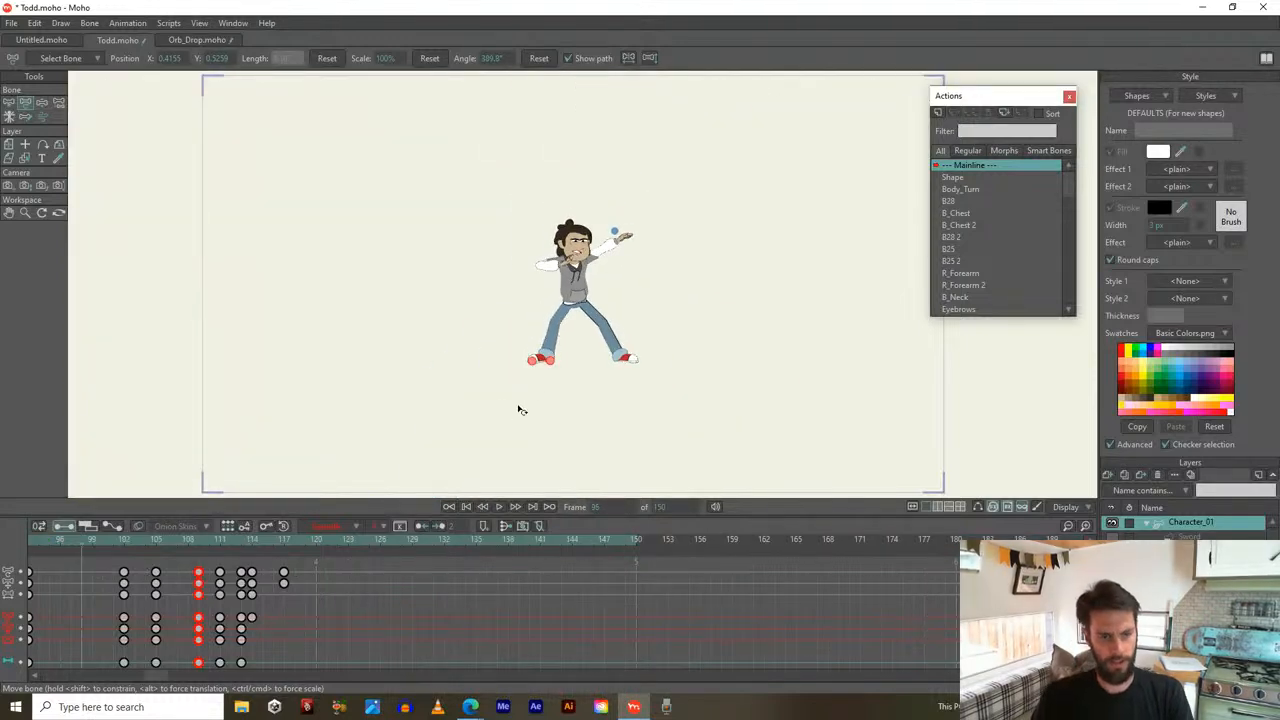
scroll(342, 595, left, 3)
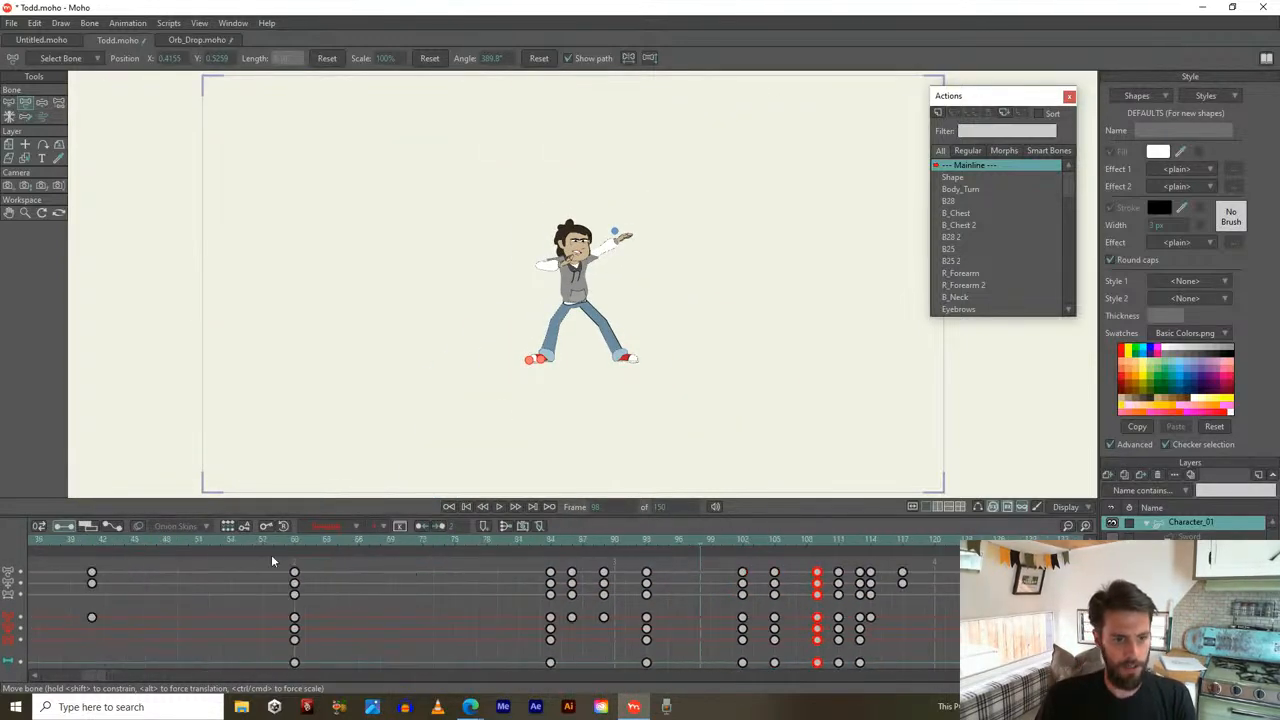
Move all keys from frame 84 onward to start at frame 71 and play back the retimed animation
drag(238, 544, 960, 604)
key(b)
key(Return)
drag(550, 583, 411, 583)
key(space)
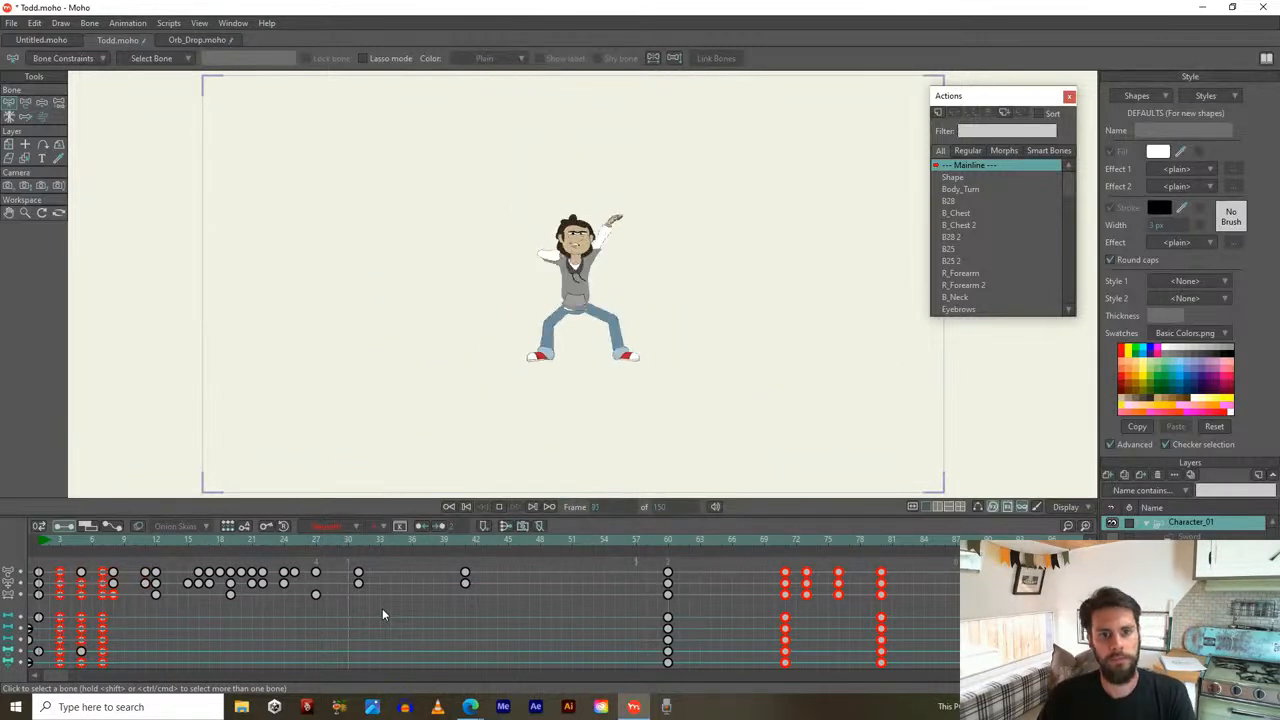
key(space)
Show the bones again, and at frame 115 lower the hips and both feet and drop the toes of the airborne pose
scroll(569, 608, up, 5)
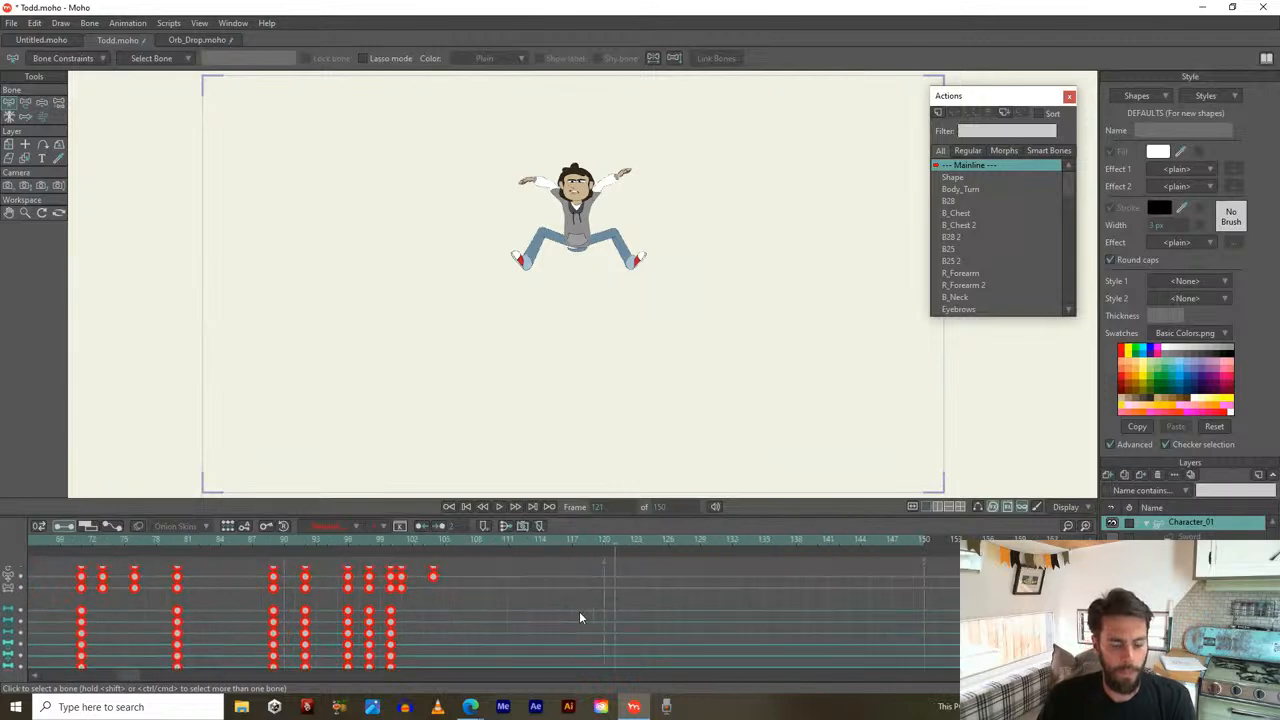
drag(468, 541, 522, 541)
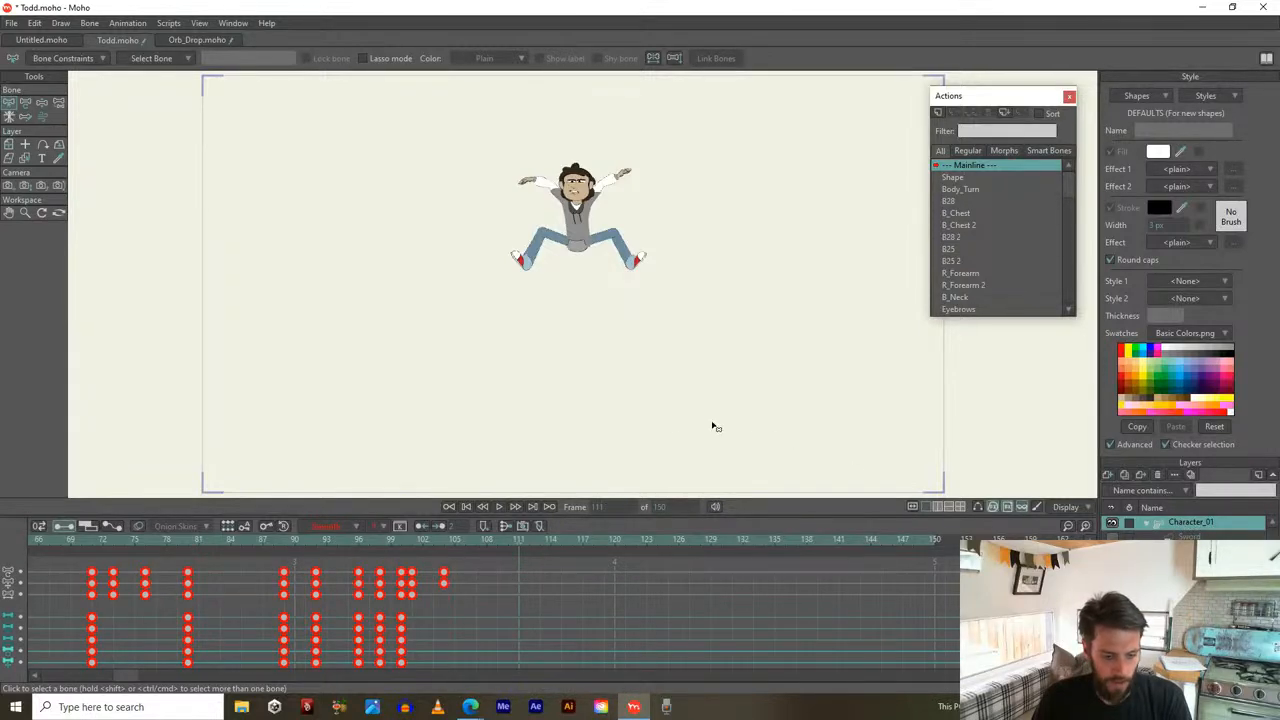
key(t)
scroll(645, 399, up, 3)
drag(620, 314, 790, 452)
click(978, 507)
scroll(696, 348, up, 2)
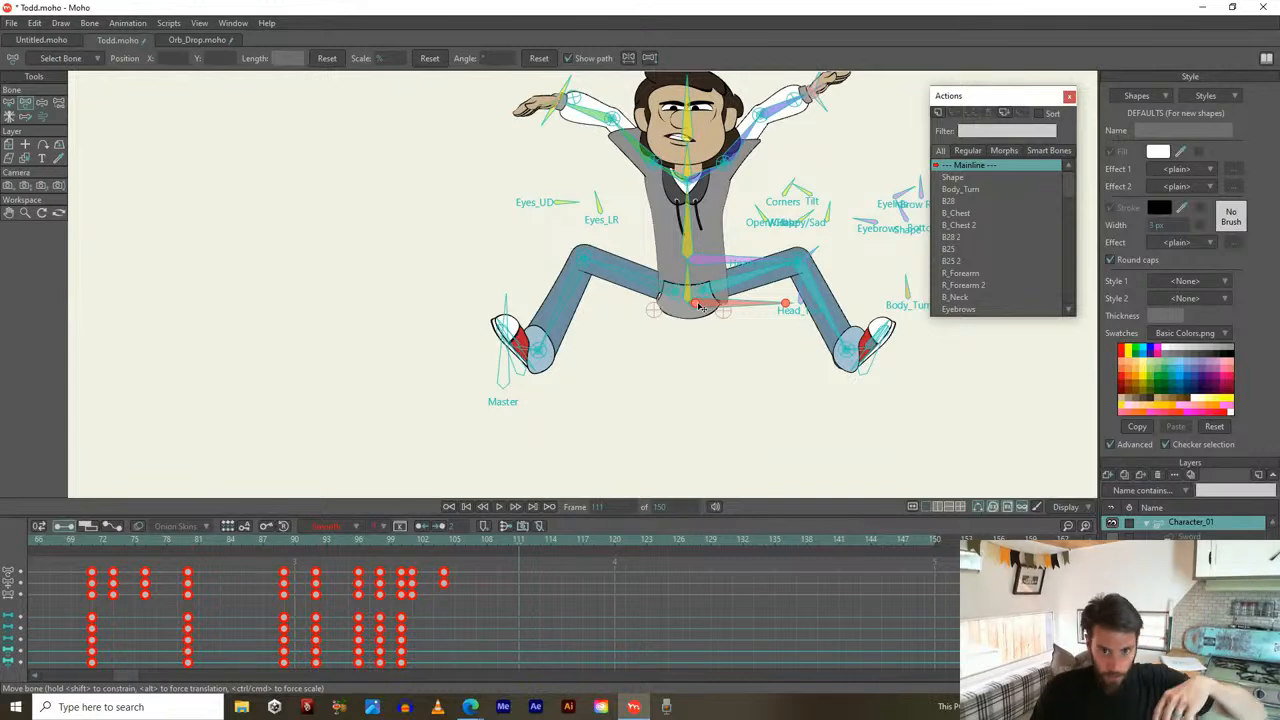
drag(537, 540, 561, 540)
drag(700, 307, 616, 384)
drag(521, 379, 538, 430)
drag(869, 372, 865, 410)
Lower the chest and neck, bring both arms down to about horizontal, and adjust the Head_Up/Down control at frame 115
drag(670, 293, 630, 318)
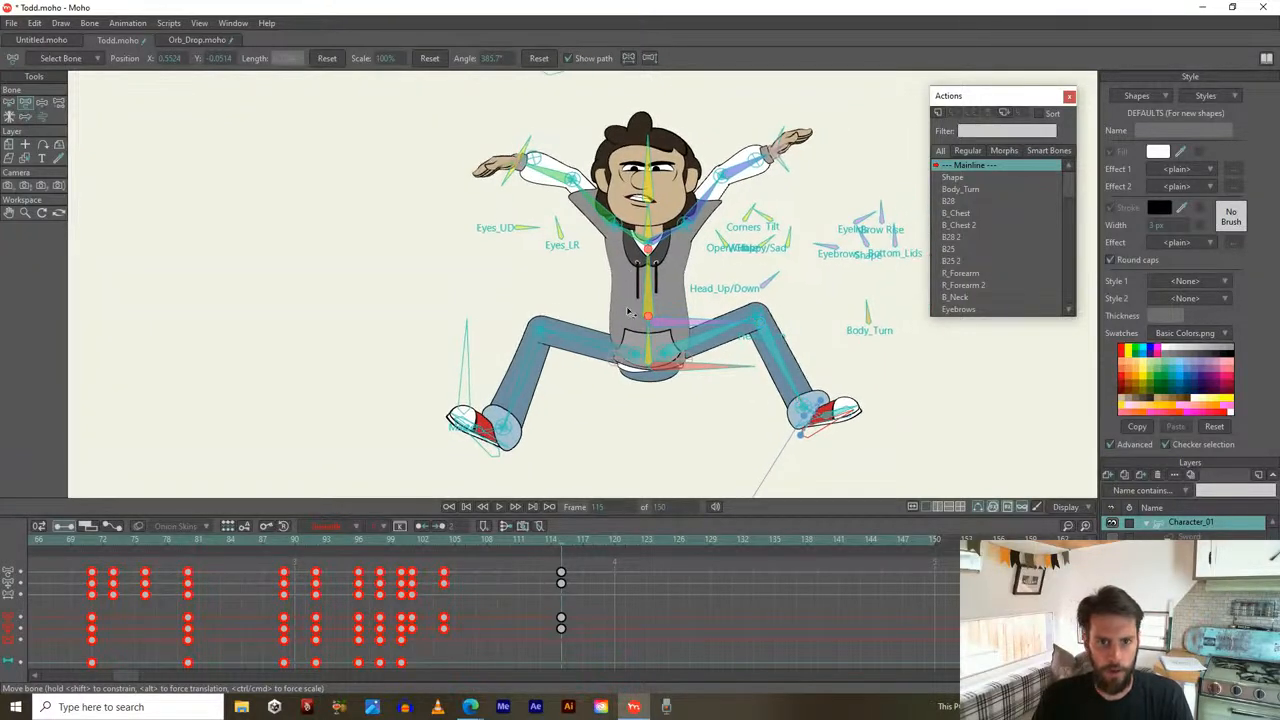
drag(653, 252, 648, 244)
drag(706, 193, 762, 200)
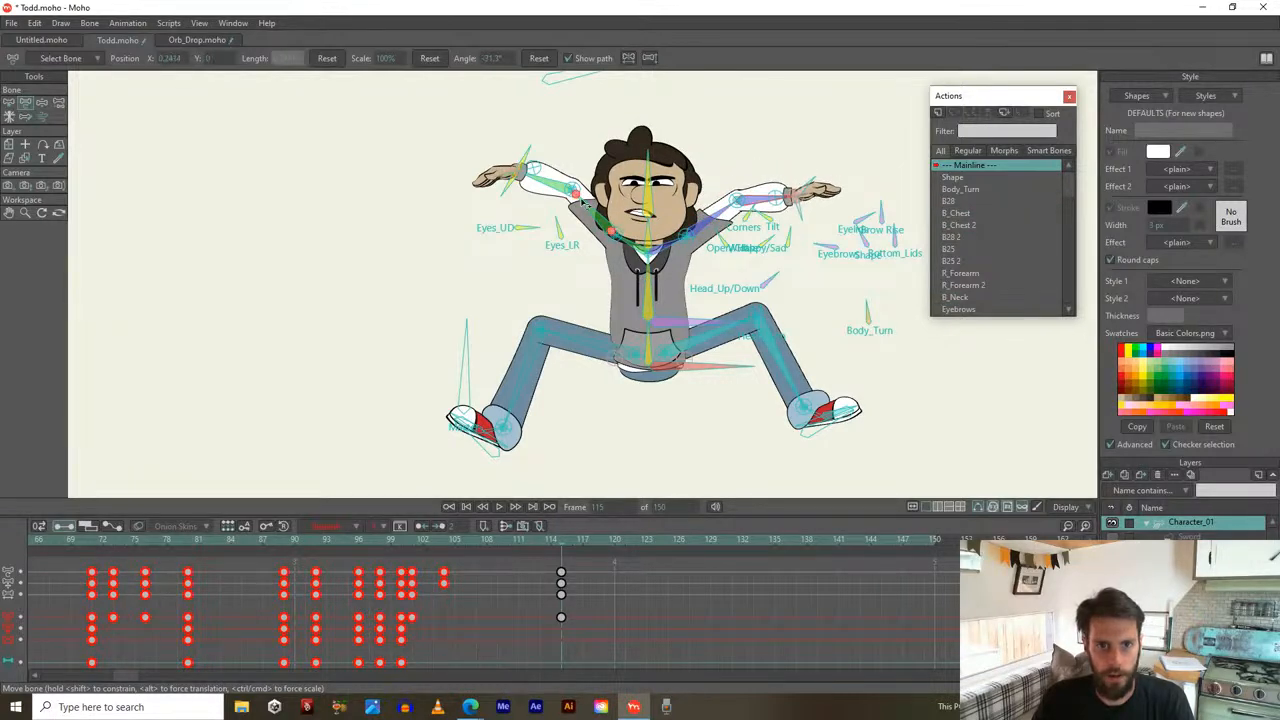
drag(585, 215, 478, 226)
key(ctrl+z)
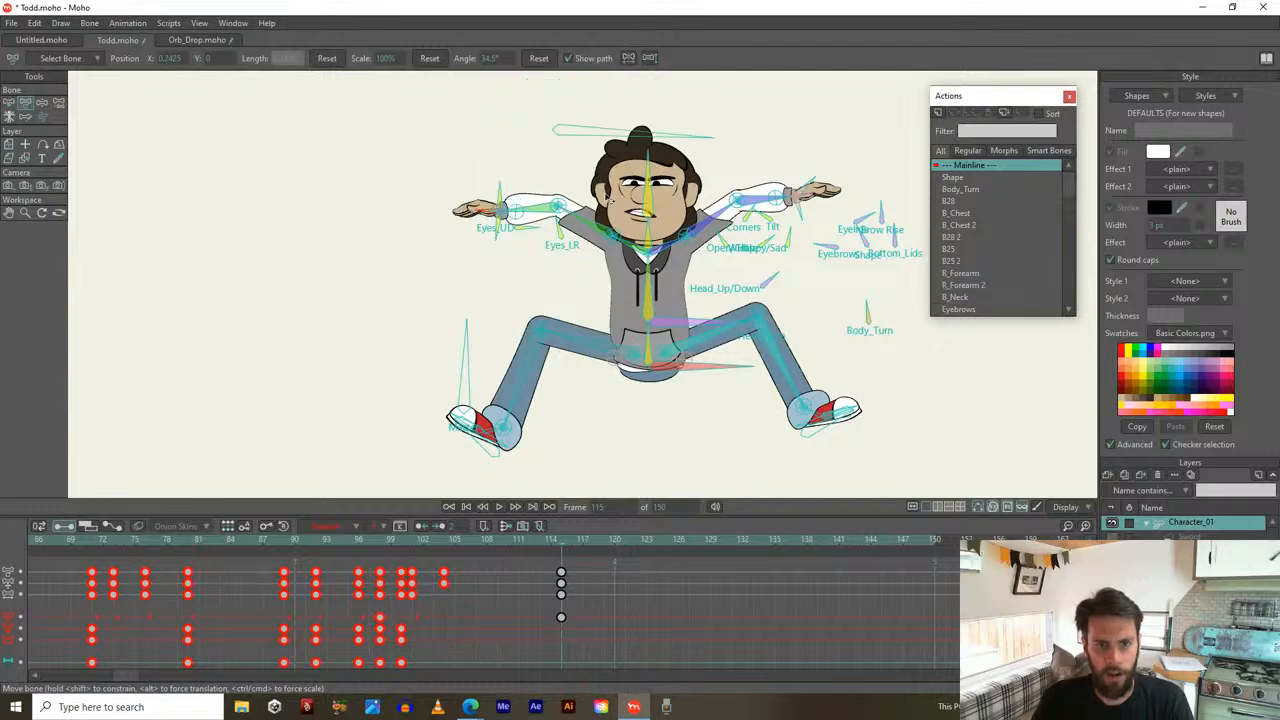
key(ctrl+z)
click(783, 279)
drag(655, 318, 698, 285)
Key every bone channel of the airborne pose at frame 104
drag(342, 539, 775, 560)
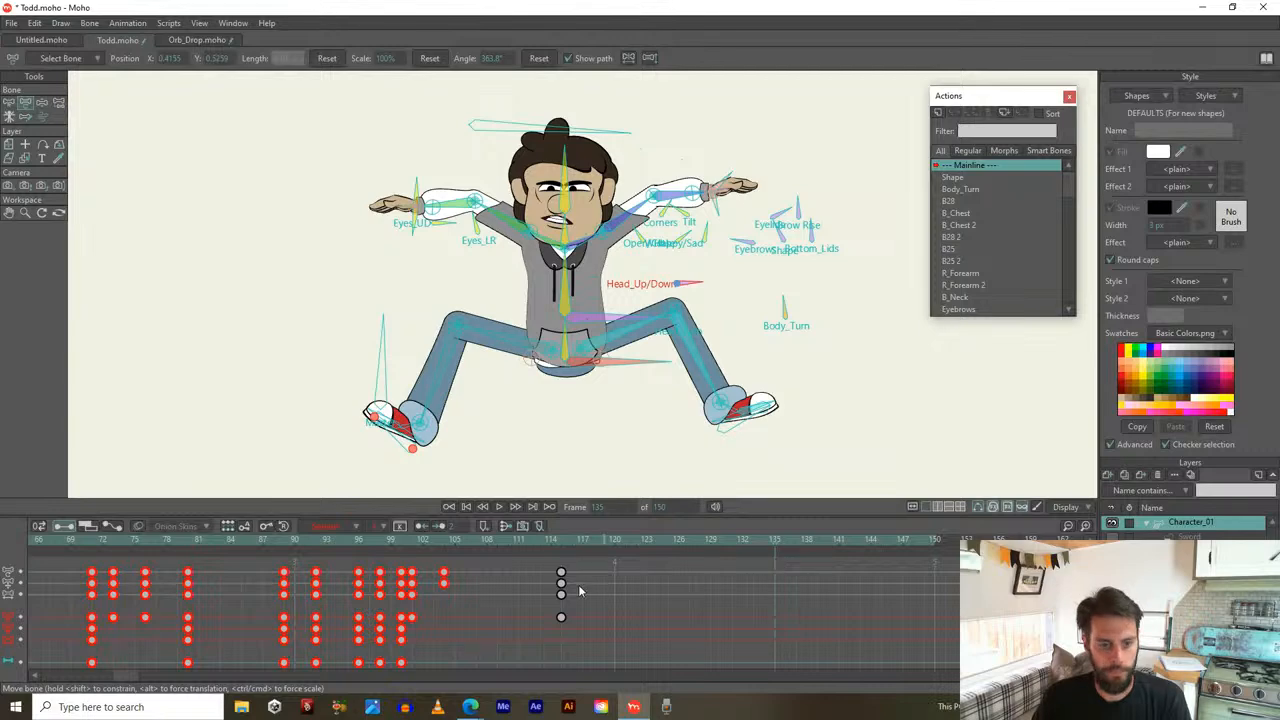
mouse_move(447, 544)
mouse_down()
mouse_move(404, 538)
mouse_move(447, 555)
mouse_up()
click(464, 576)
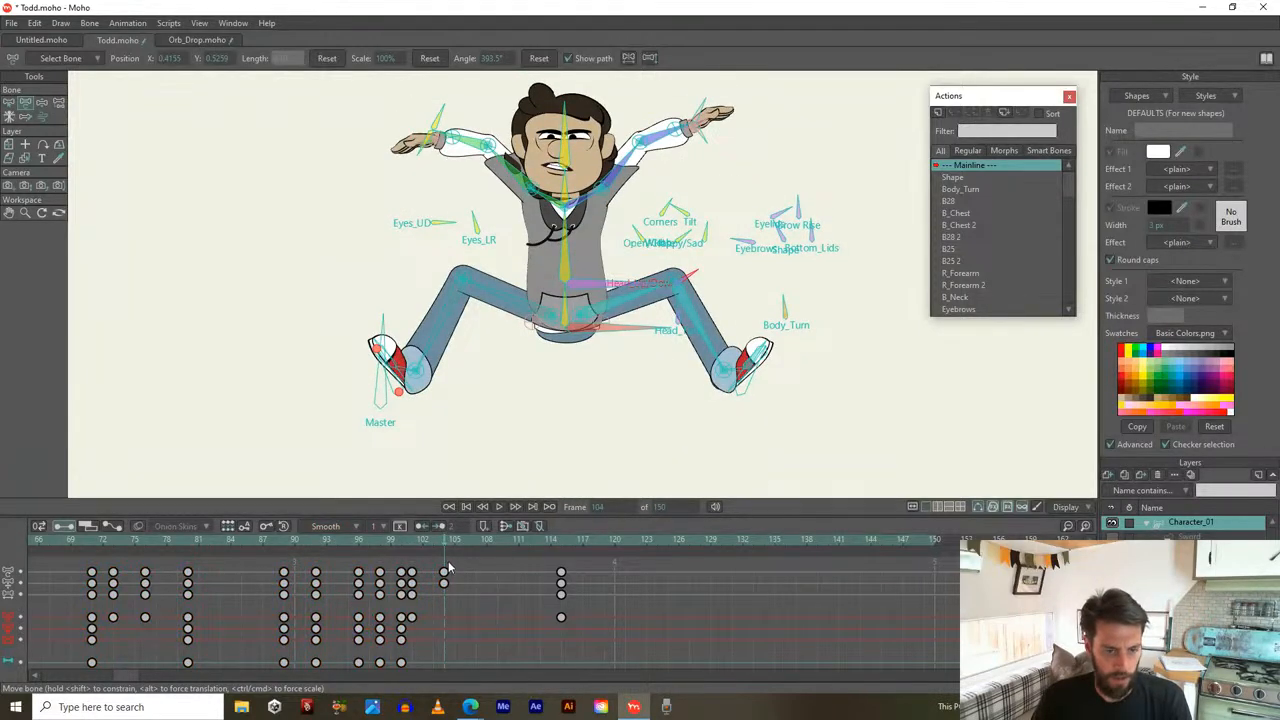
key(b)
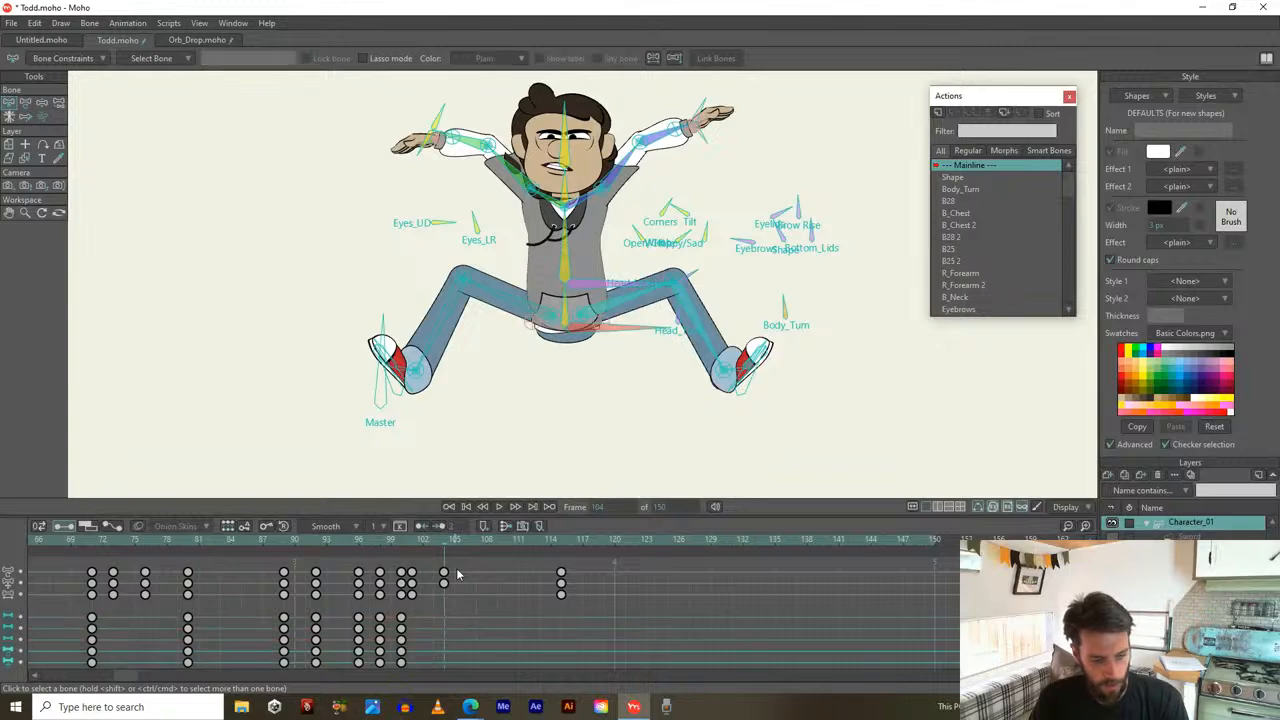
key(ctrl+v)
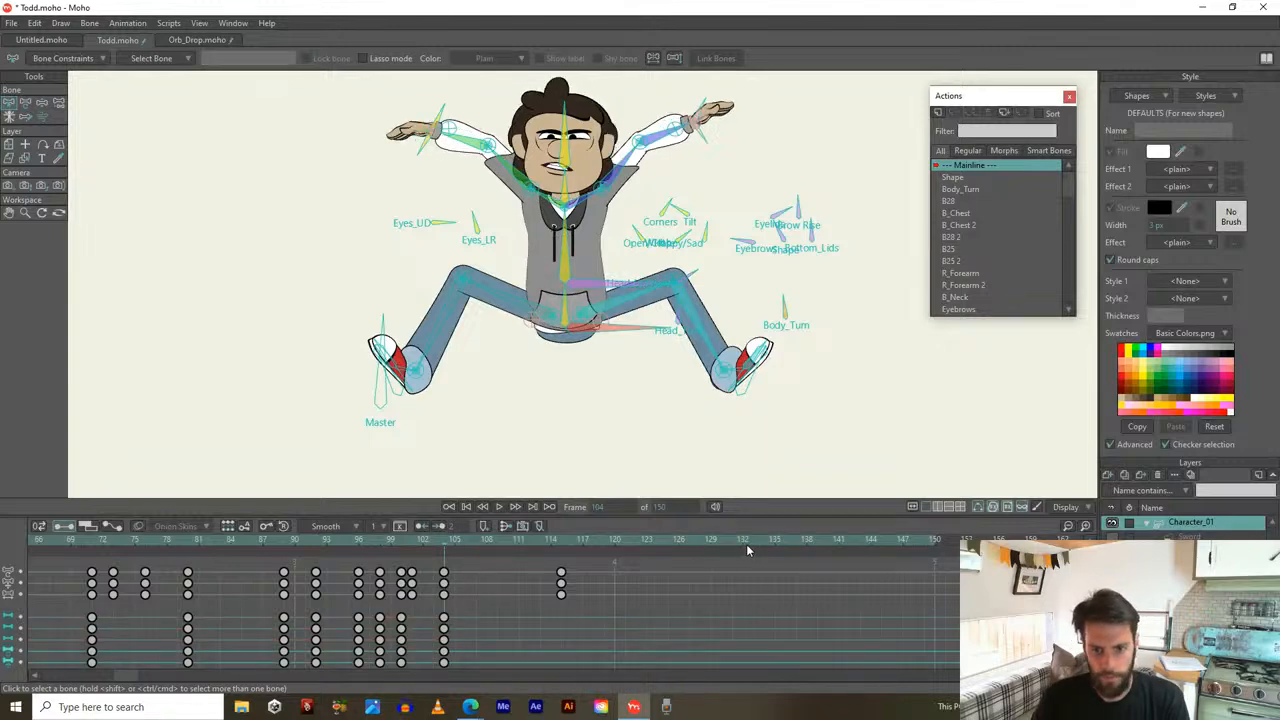
Copy the complete set of pose keys from frame 104 to frame 138 and scrub through the result
drag(797, 544, 807, 544)
drag(443, 592, 437, 603)
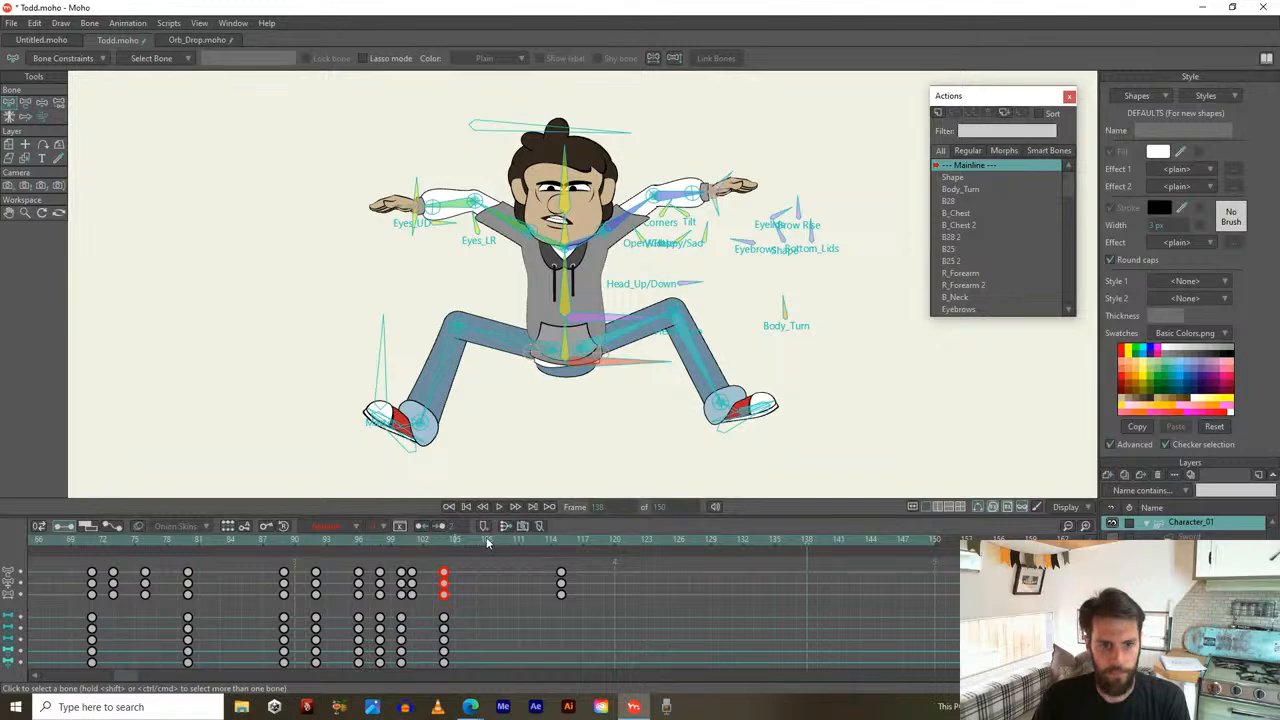
key(ctrl+v)
drag(486, 541, 864, 555)
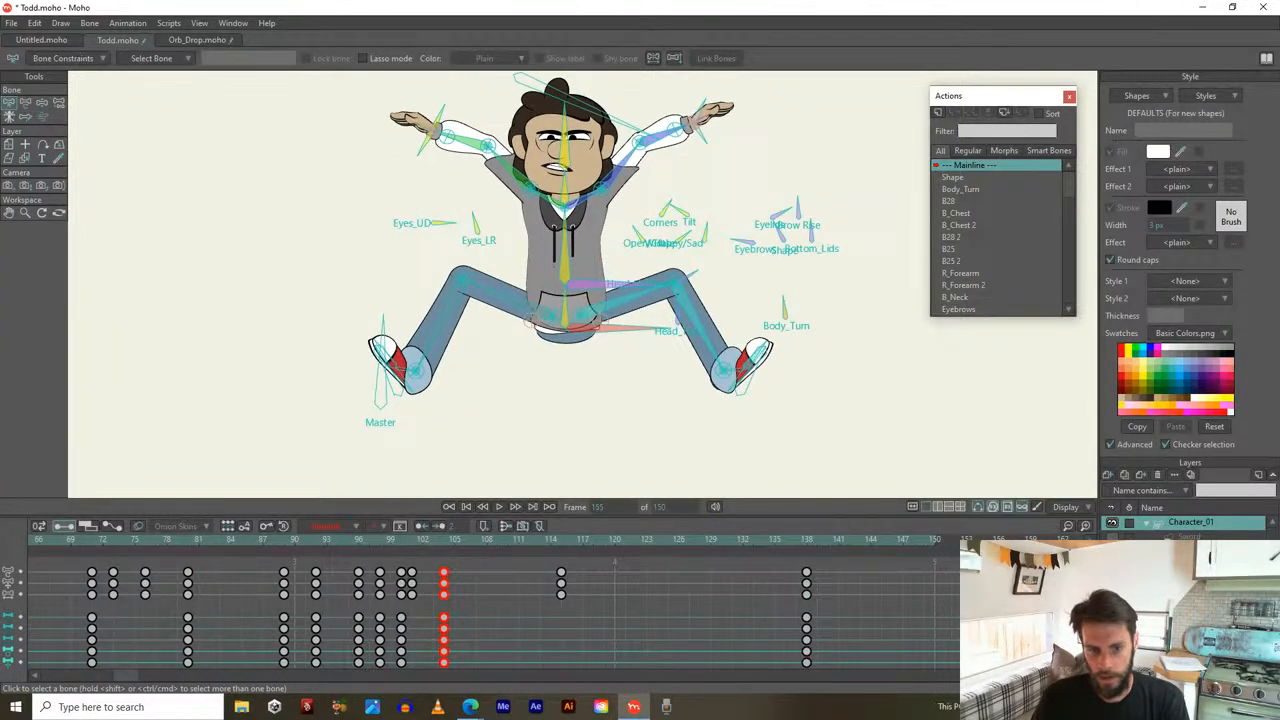
Copy the lowered airborne pose keys from frame 115 to frame 165 and play back the result
scroll(780, 605, down, 5)
drag(380, 566, 444, 603)
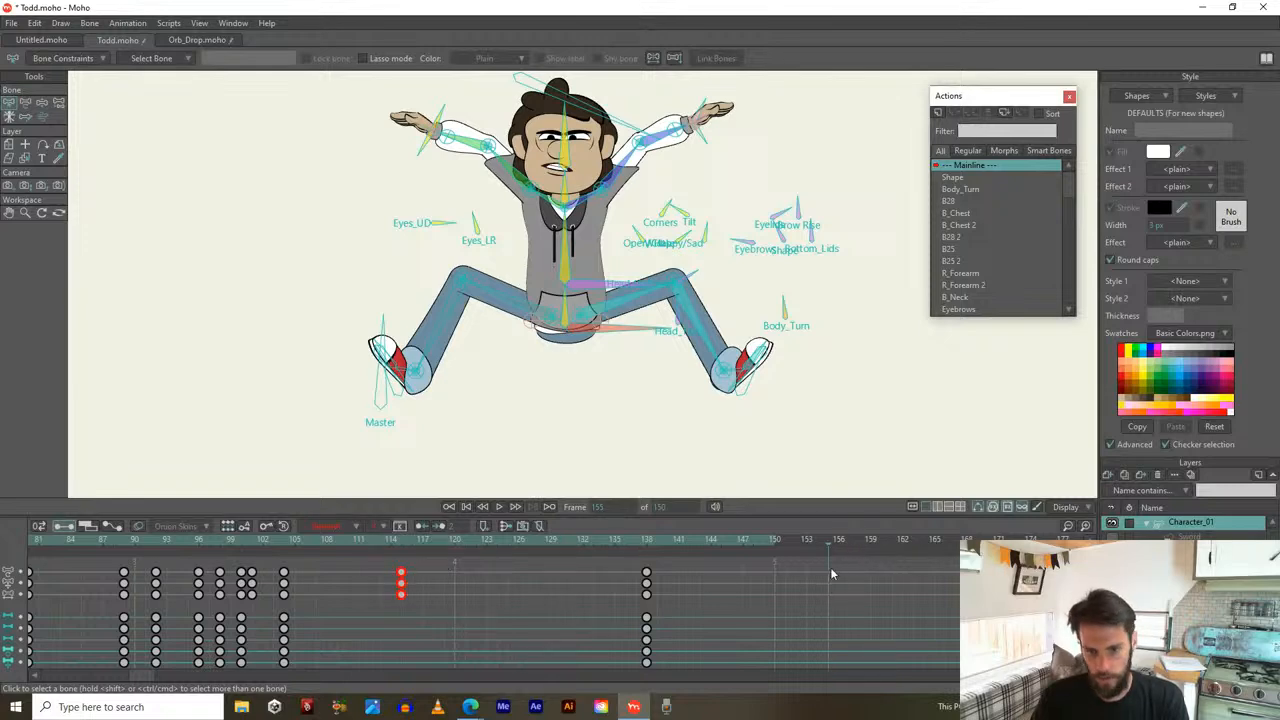
key(ctrl+v)
drag(794, 559, 936, 600)
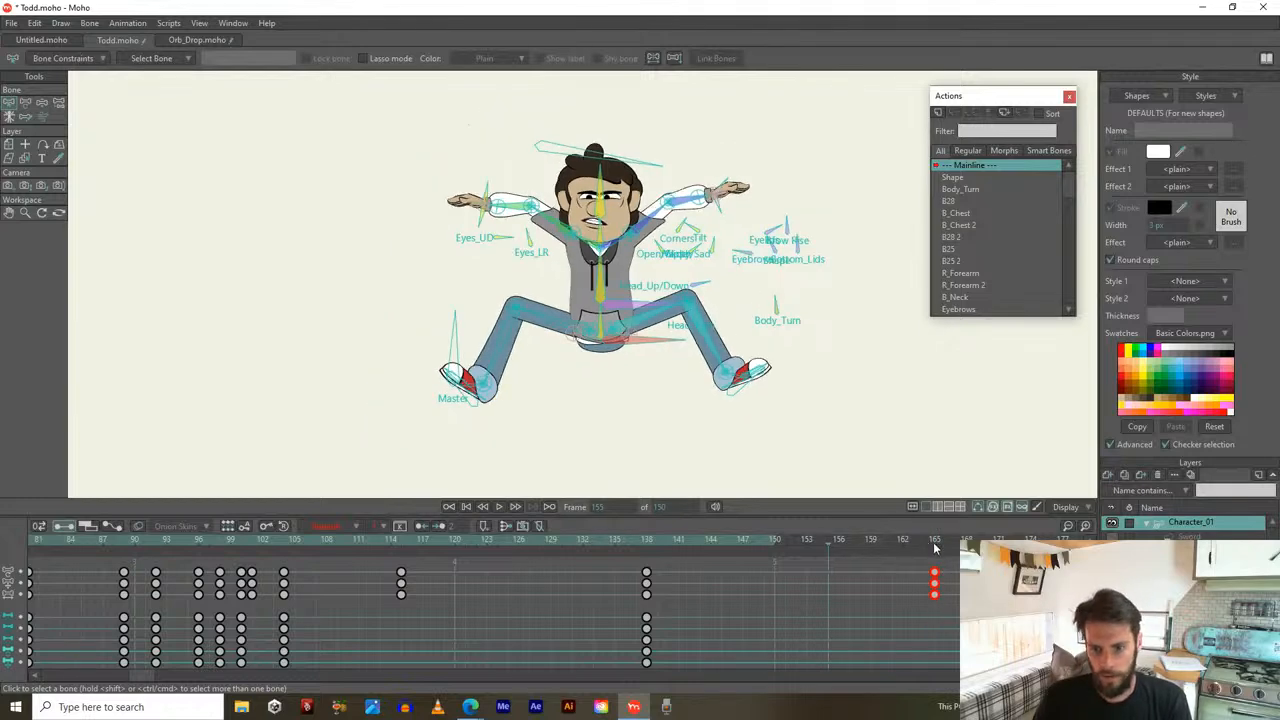
key(space)
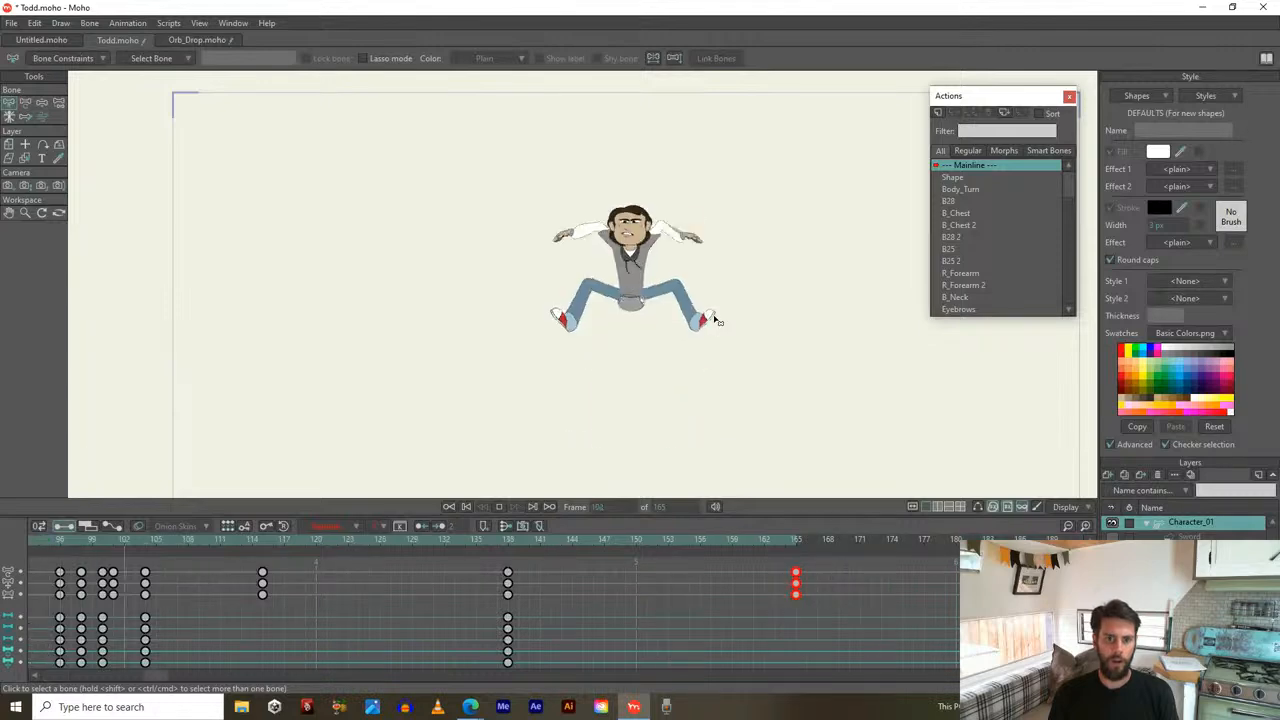
key(space)
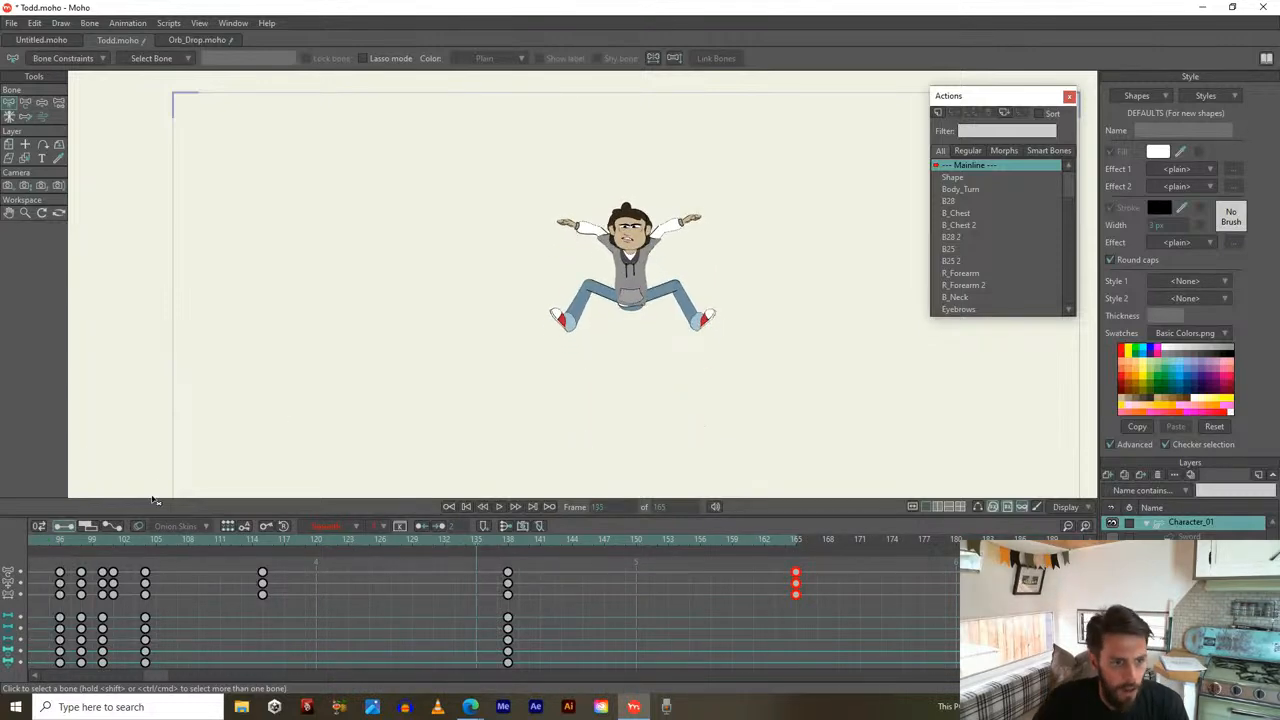
Duplicate the airborne pose from frame 104 at frame 109, and shift the following pose keys five frames later to frames 120, 143 and 170
scroll(363, 613, up, 3)
drag(237, 545, 262, 590)
scroll(263, 590, up, 1)
drag(231, 538, 940, 600)
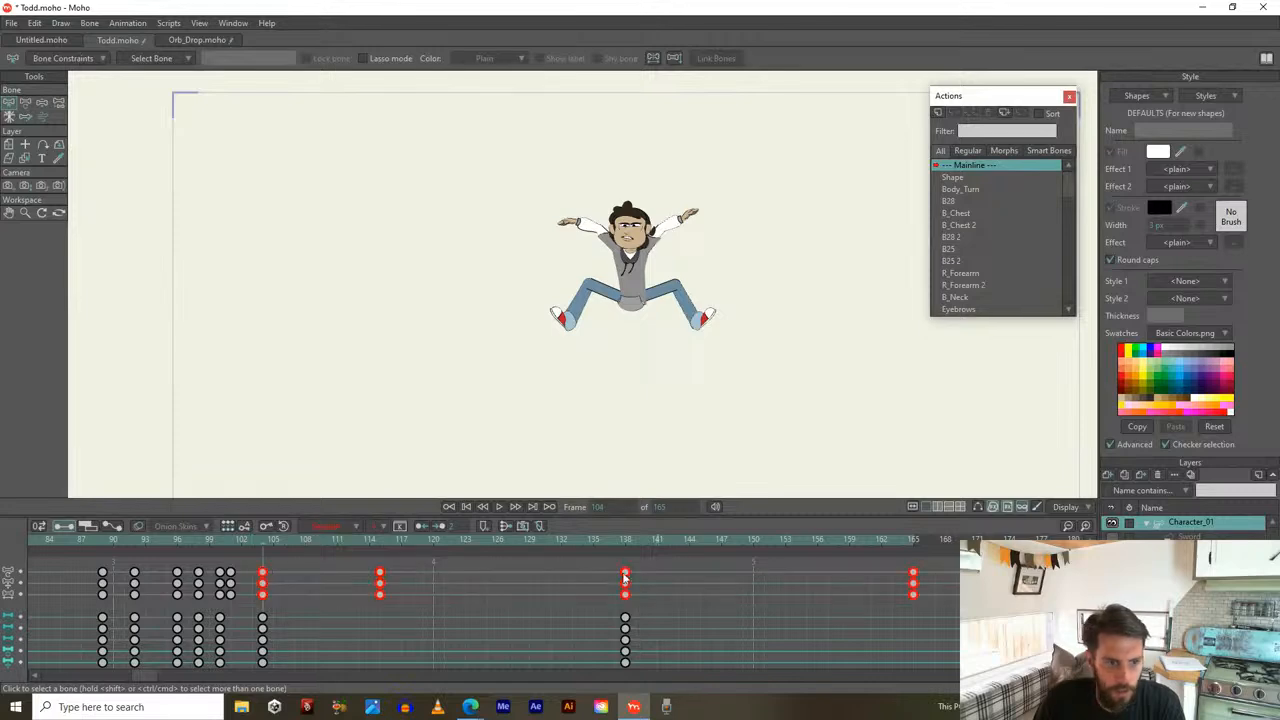
drag(276, 598, 330, 602)
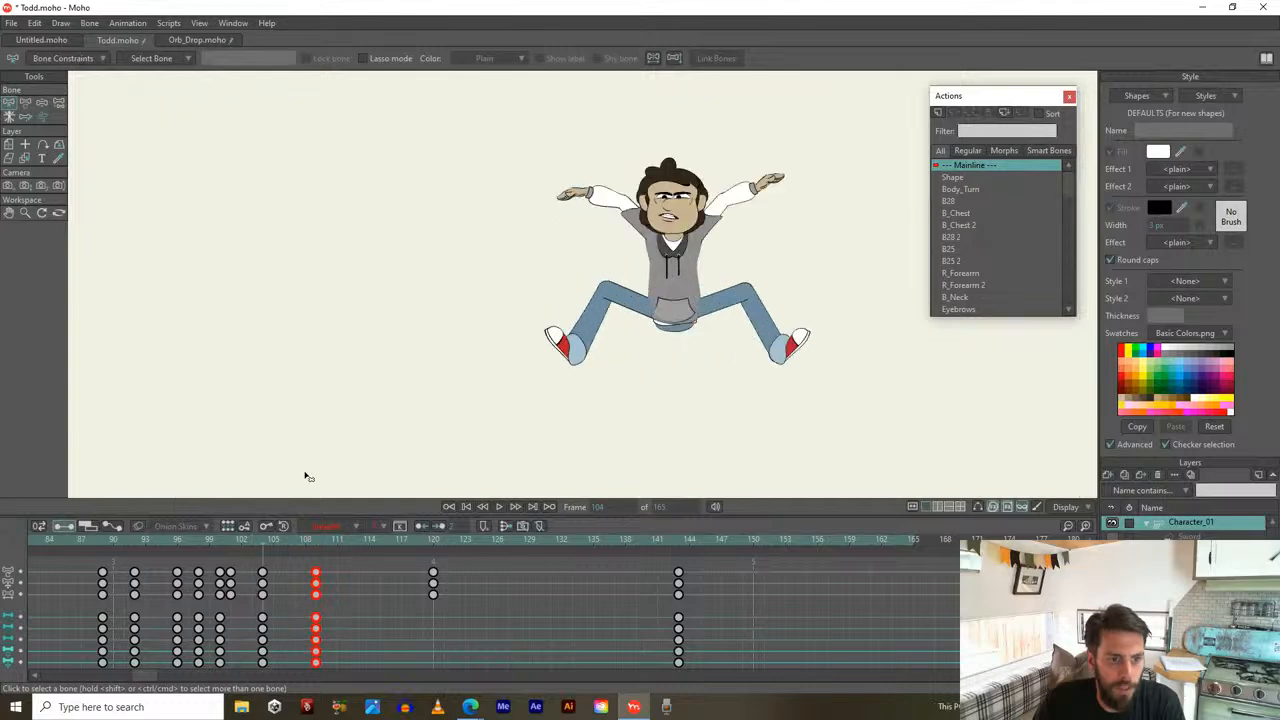
Show the bones, and at frame 104 raise the hips and both feet of the airborne pose
drag(668, 287, 588, 305)
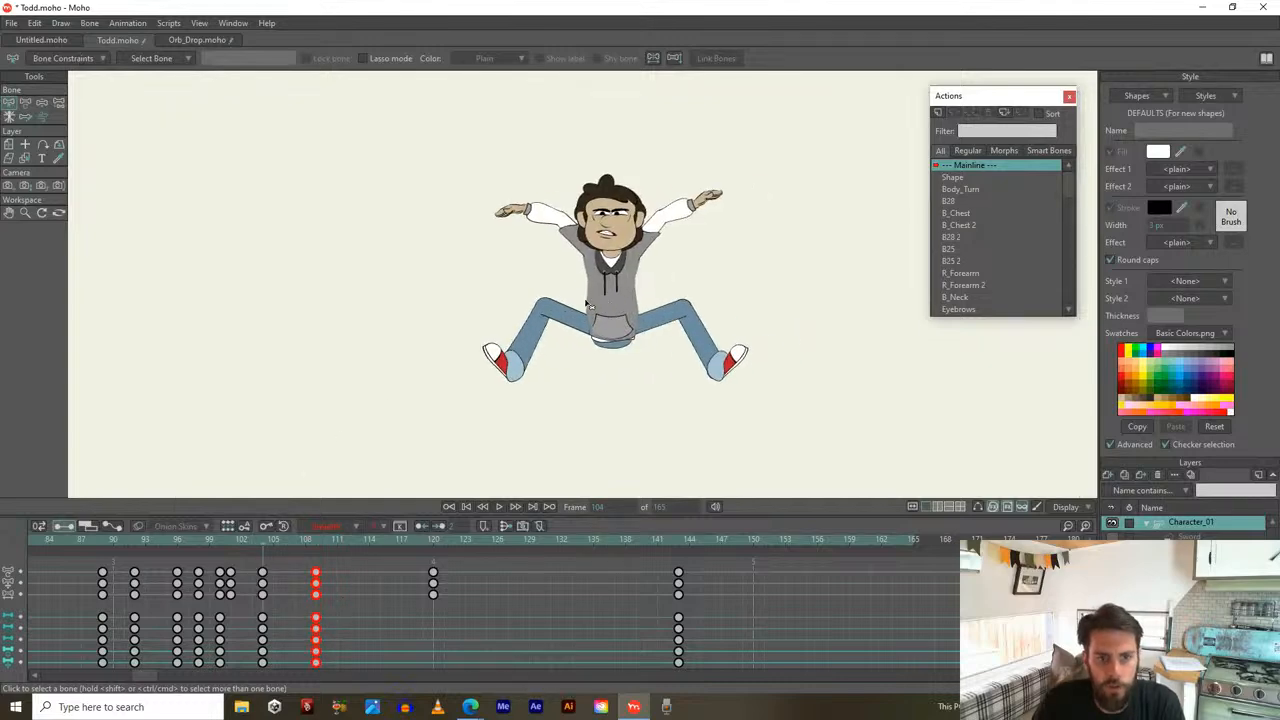
click(978, 509)
scroll(650, 305, up, 3)
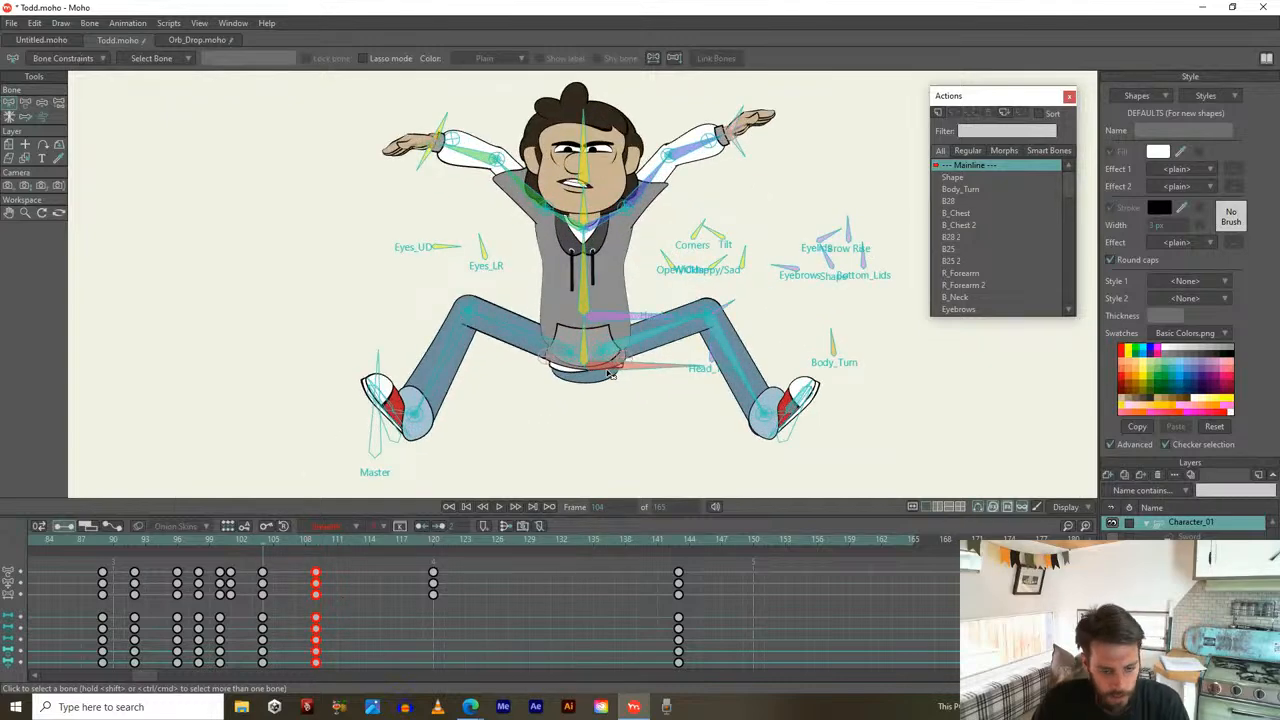
key(t)
drag(603, 368, 600, 350)
drag(399, 441, 394, 410)
mouse_move(787, 440)
mouse_down()
mouse_move(776, 424)
mouse_move(788, 416)
mouse_up()
Raise the chest and both arms at frame 104 and adjust the hand's rotation to match
scroll(613, 310, up, 3)
drag(607, 288, 611, 215)
drag(763, 159, 758, 152)
drag(716, 192, 714, 190)
click(490, 205)
drag(436, 160, 439, 149)
drag(490, 200, 493, 195)
drag(373, 131, 413, 180)
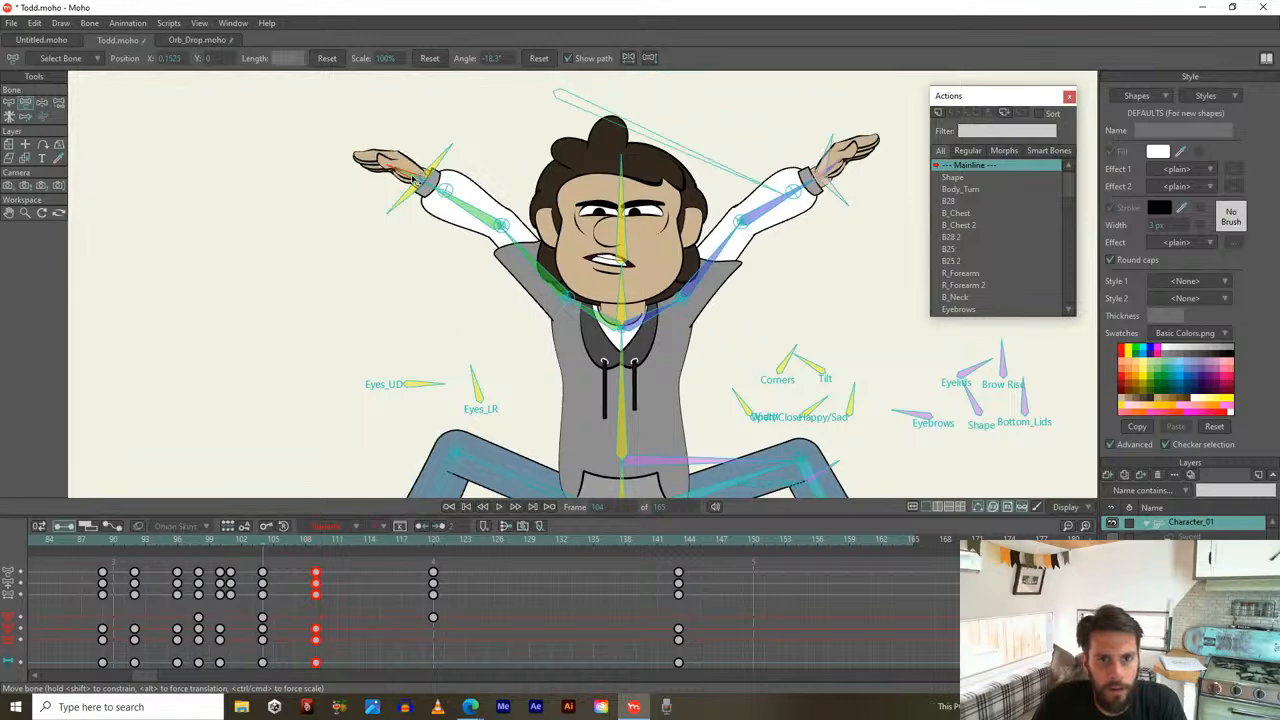
Adjust the Head_Up/Down control at frame 104 and scrub through the airborne hold
scroll(610, 250, down, 2)
drag(712, 385, 706, 378)
scroll(658, 370, down, 3)
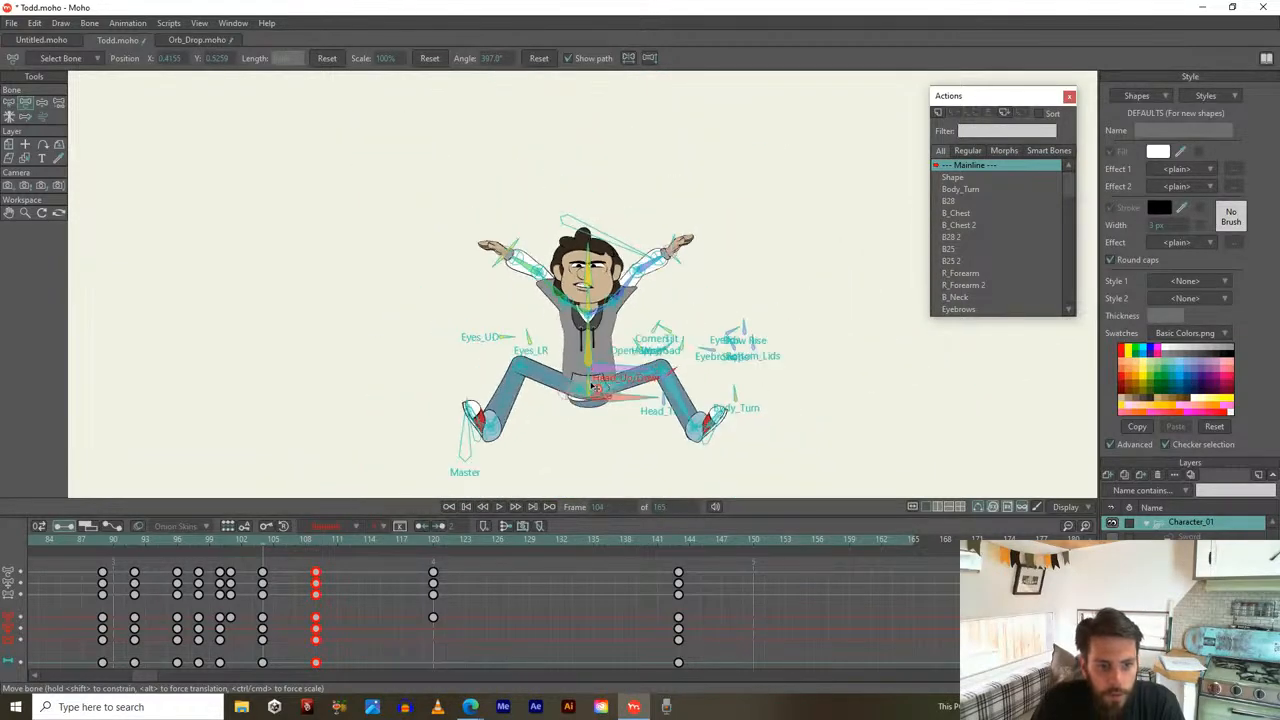
drag(238, 541, 630, 586)
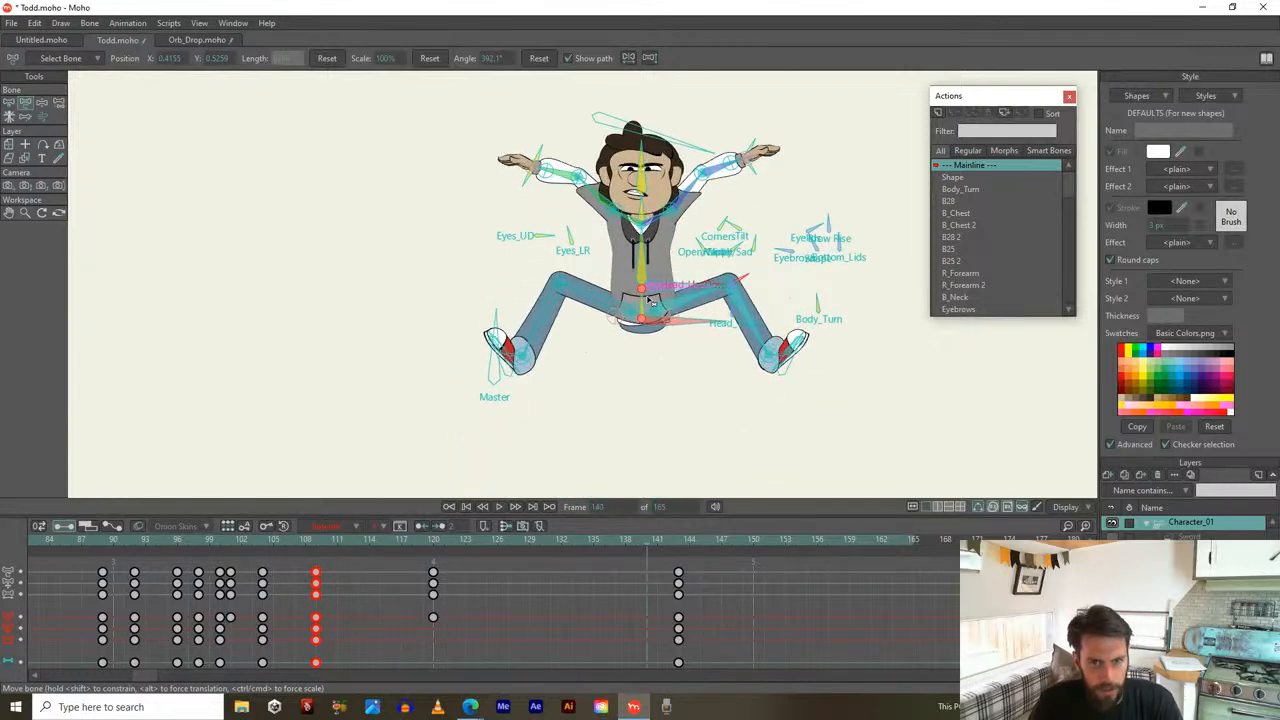
Offset the chest bone's keys from frame 104 onward three frames later, so they start at frame 107
key(z)
scroll(641, 258, up, 2)
click(636, 182)
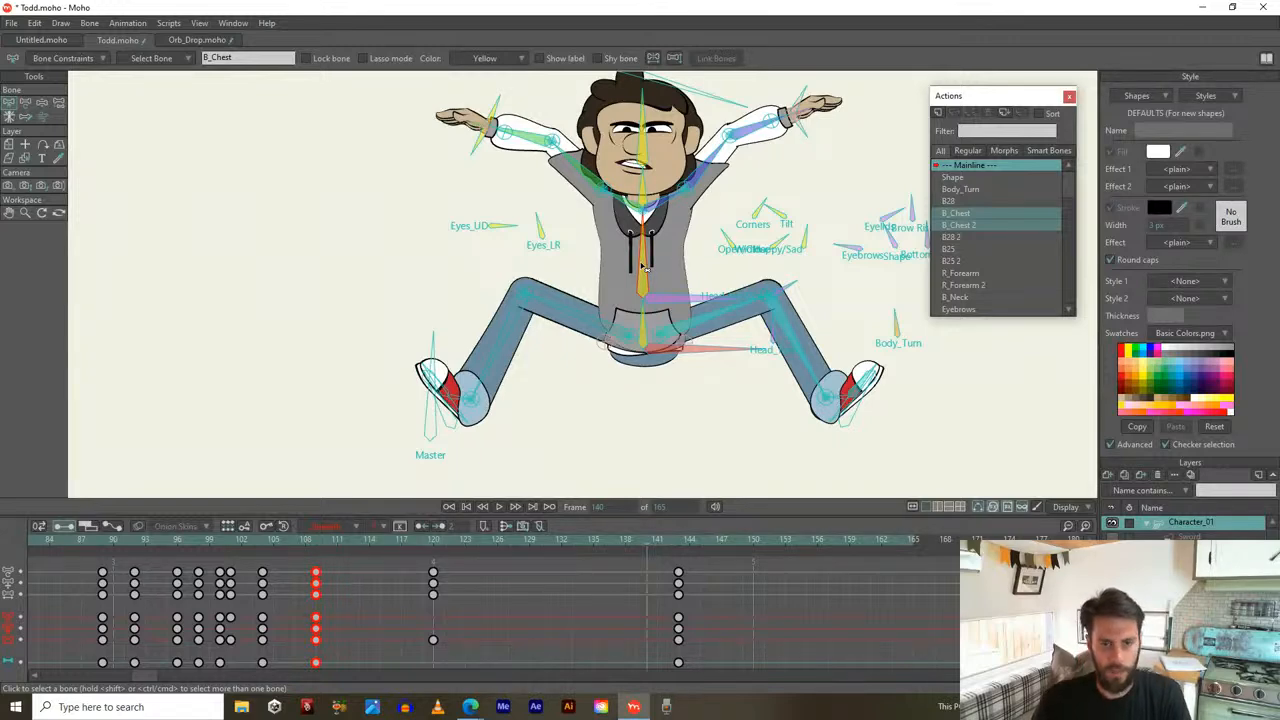
click(967, 510)
click(977, 508)
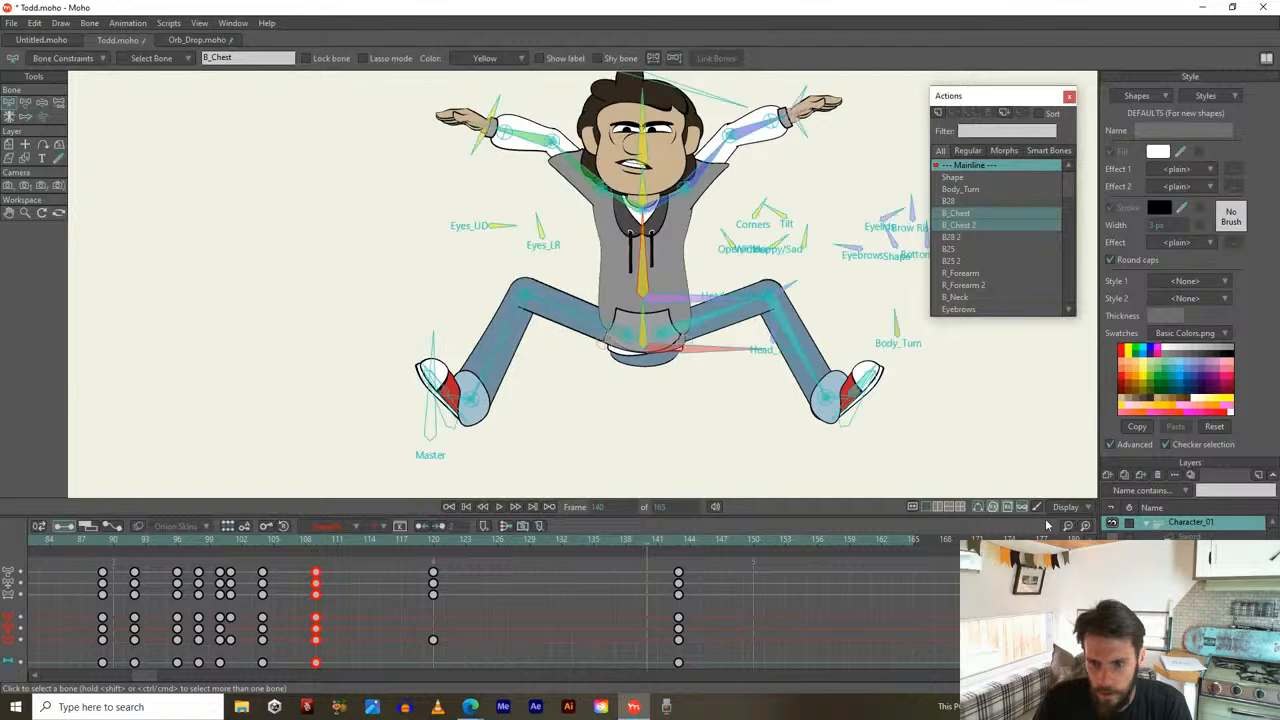
scroll(942, 594, right, 3)
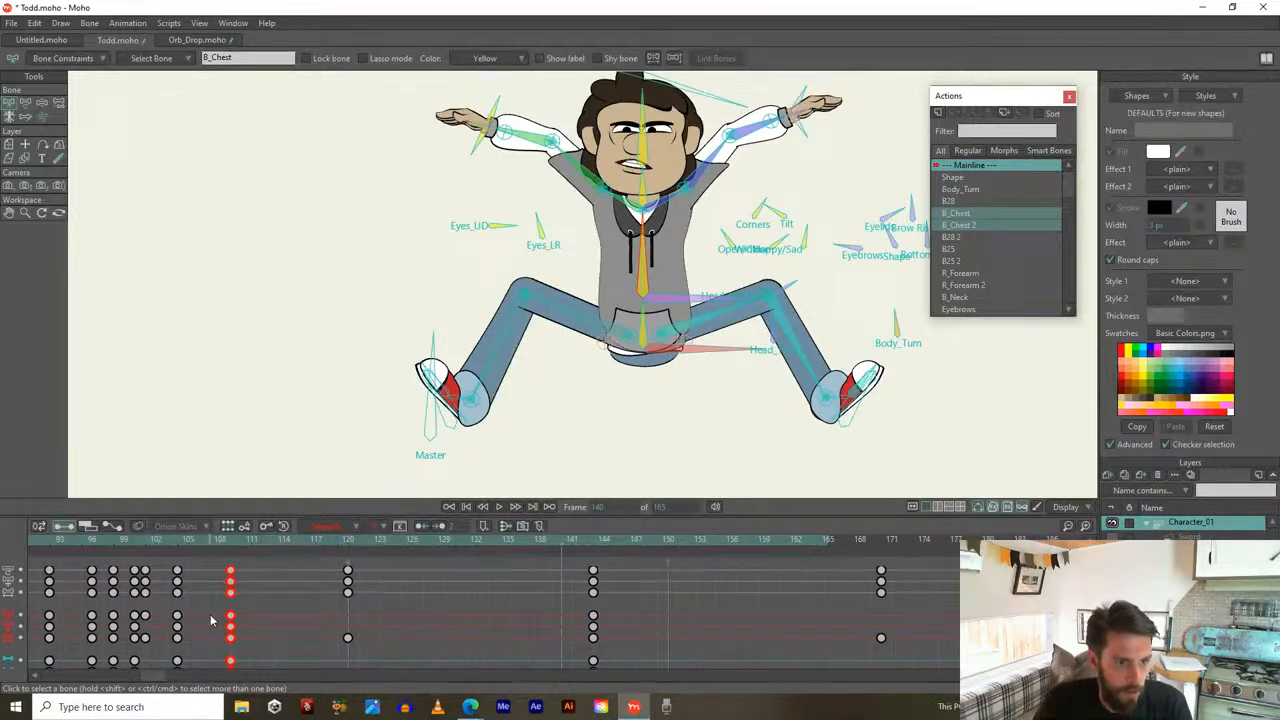
drag(212, 636, 340, 645)
drag(165, 640, 960, 645)
drag(177, 643, 211, 643)
Delay the neck bone's airborne keys by three frames to start at frame 107, and scrub through the motion
click(645, 198)
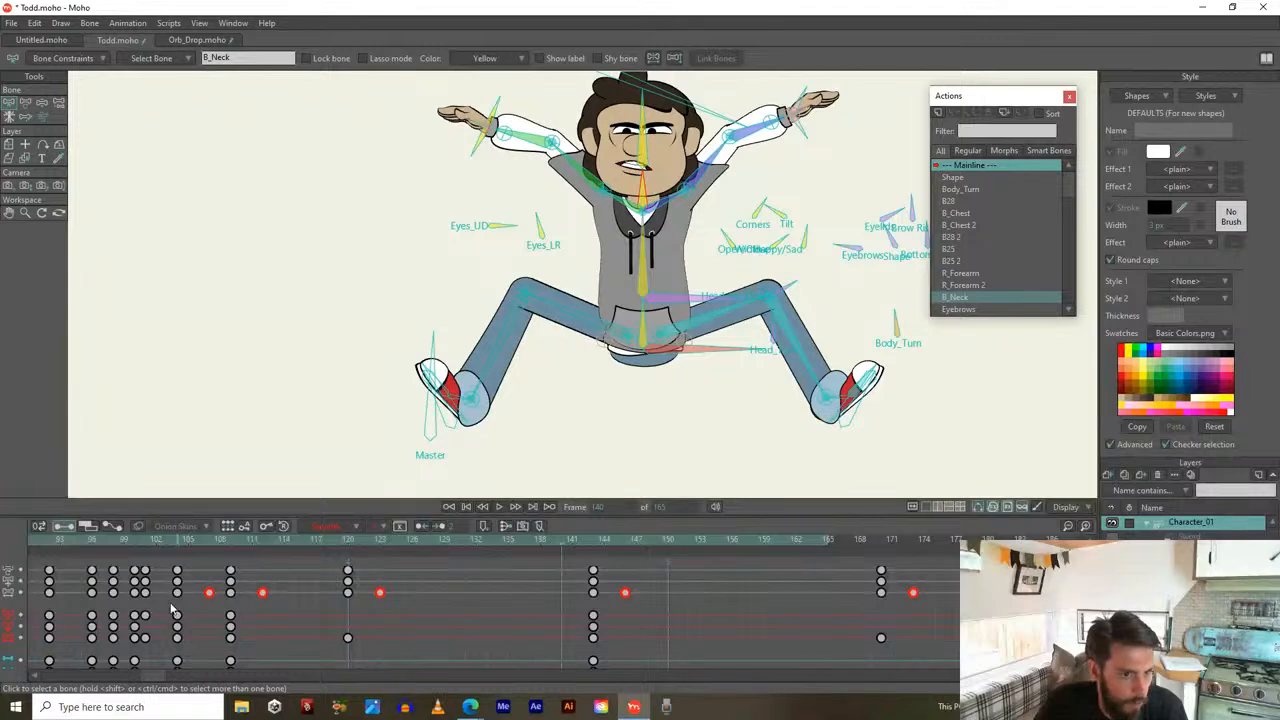
drag(165, 640, 935, 638)
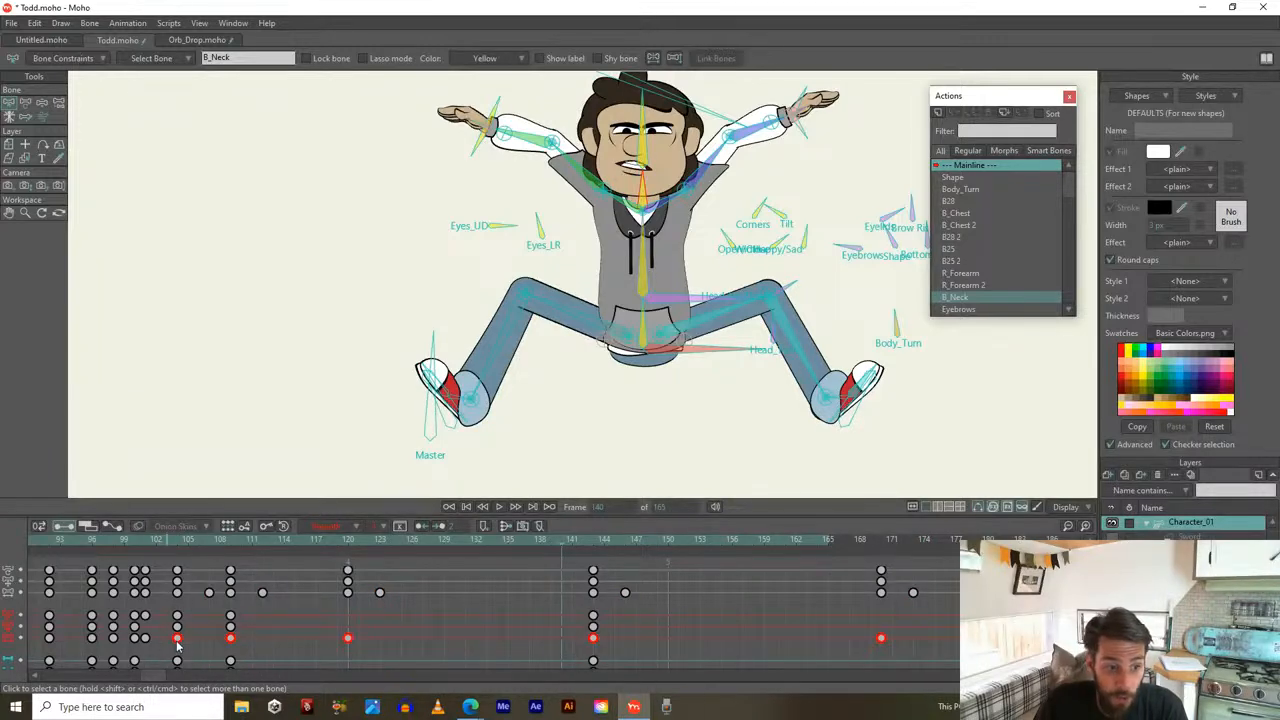
drag(177, 643, 211, 645)
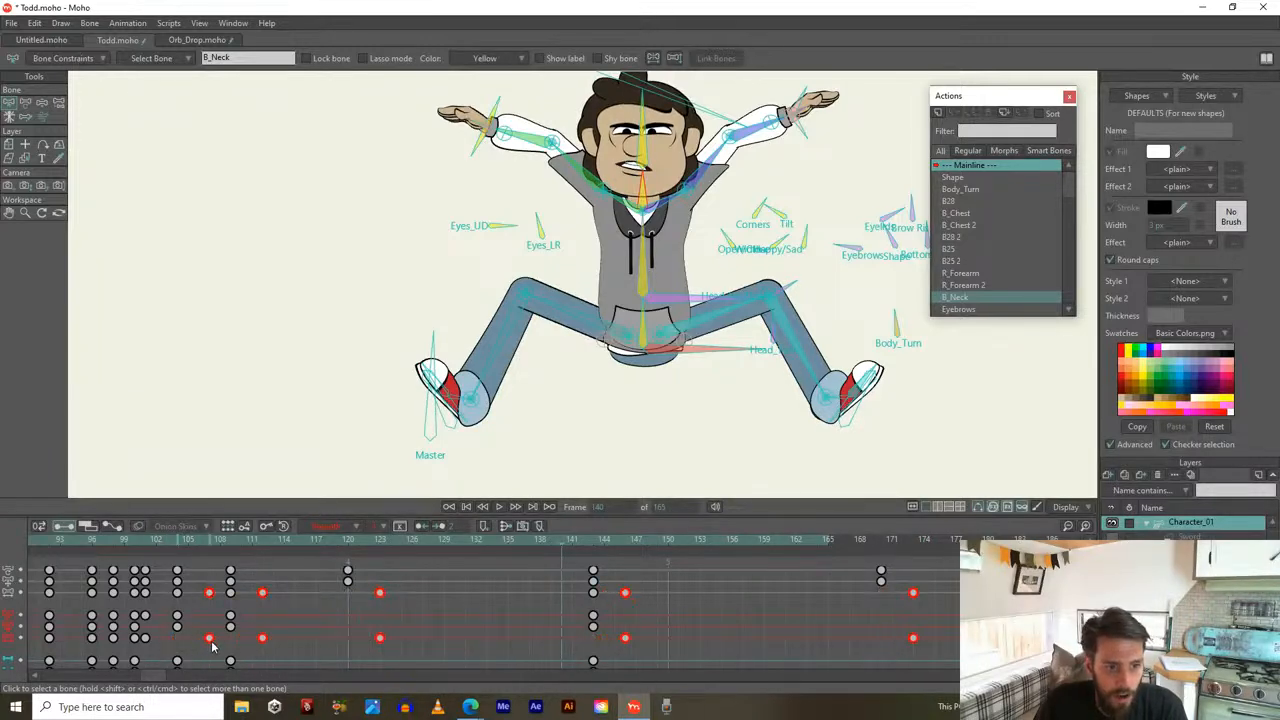
click(141, 542)
drag(140, 545, 183, 558)
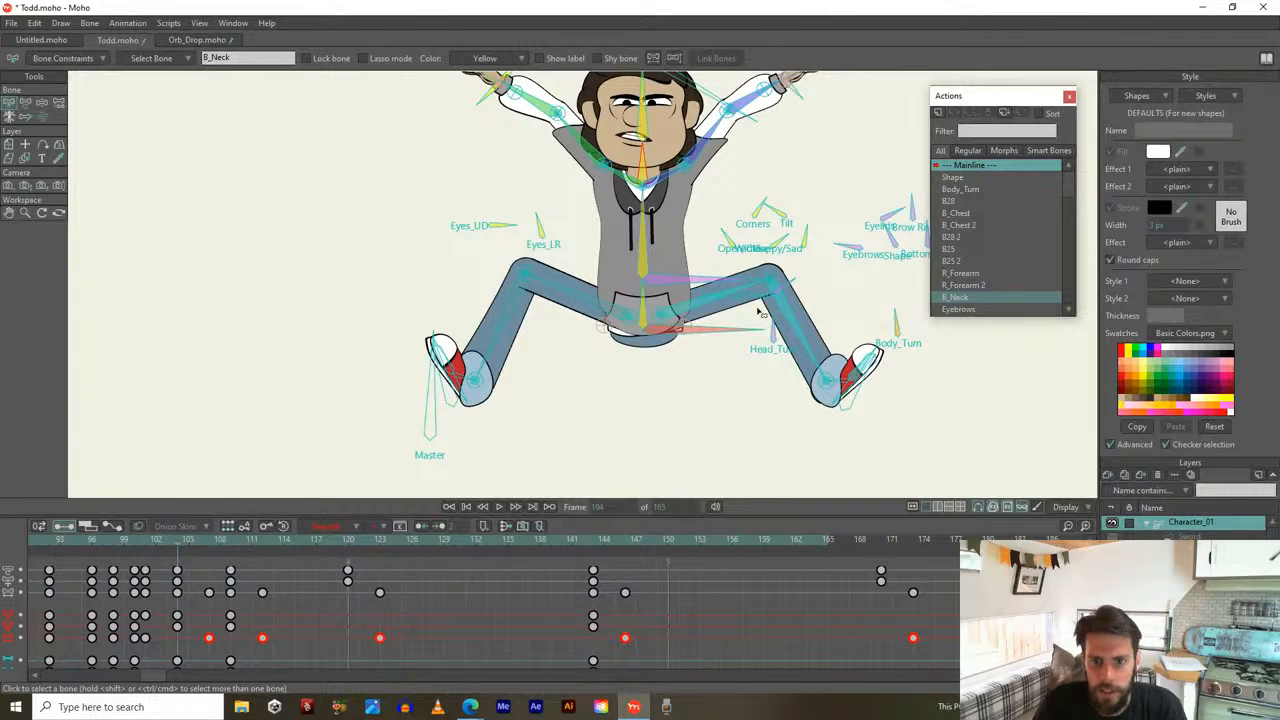
Shift the Head_Up/Down control's keys from frame 104 onward three frames later and scrub to check the overlap
click(790, 288)
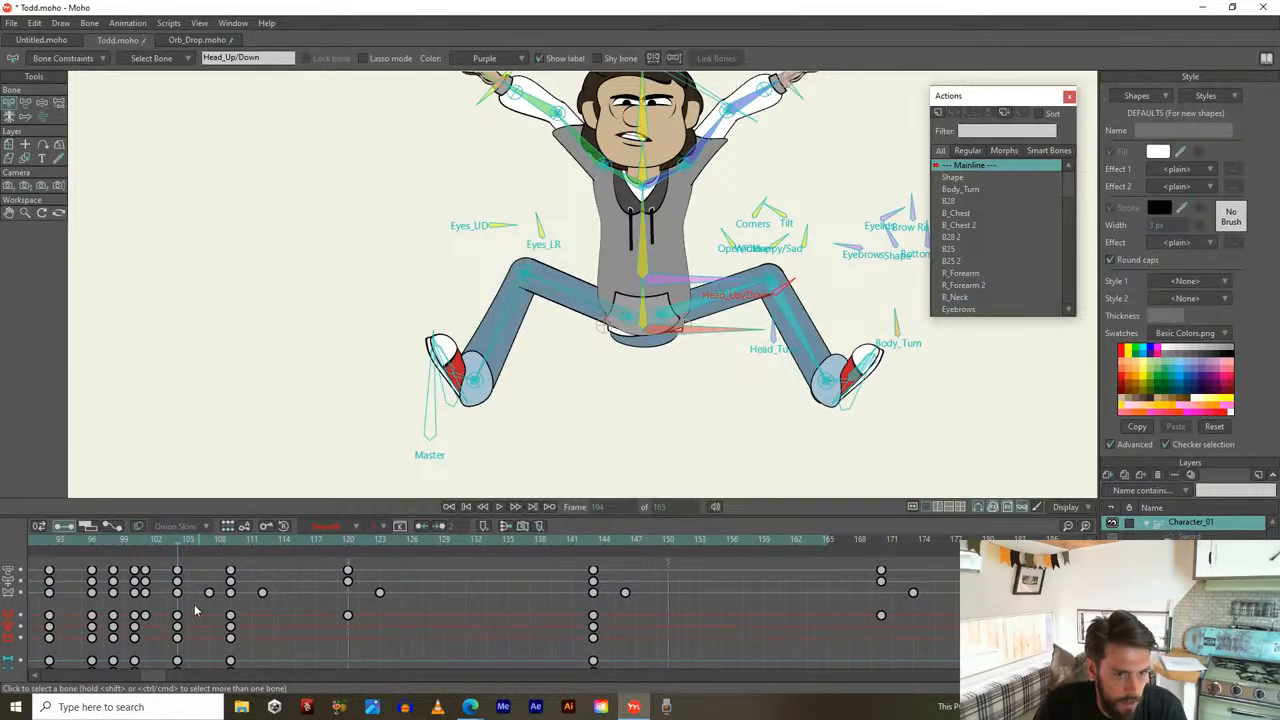
drag(168, 615, 940, 618)
drag(190, 620, 210, 617)
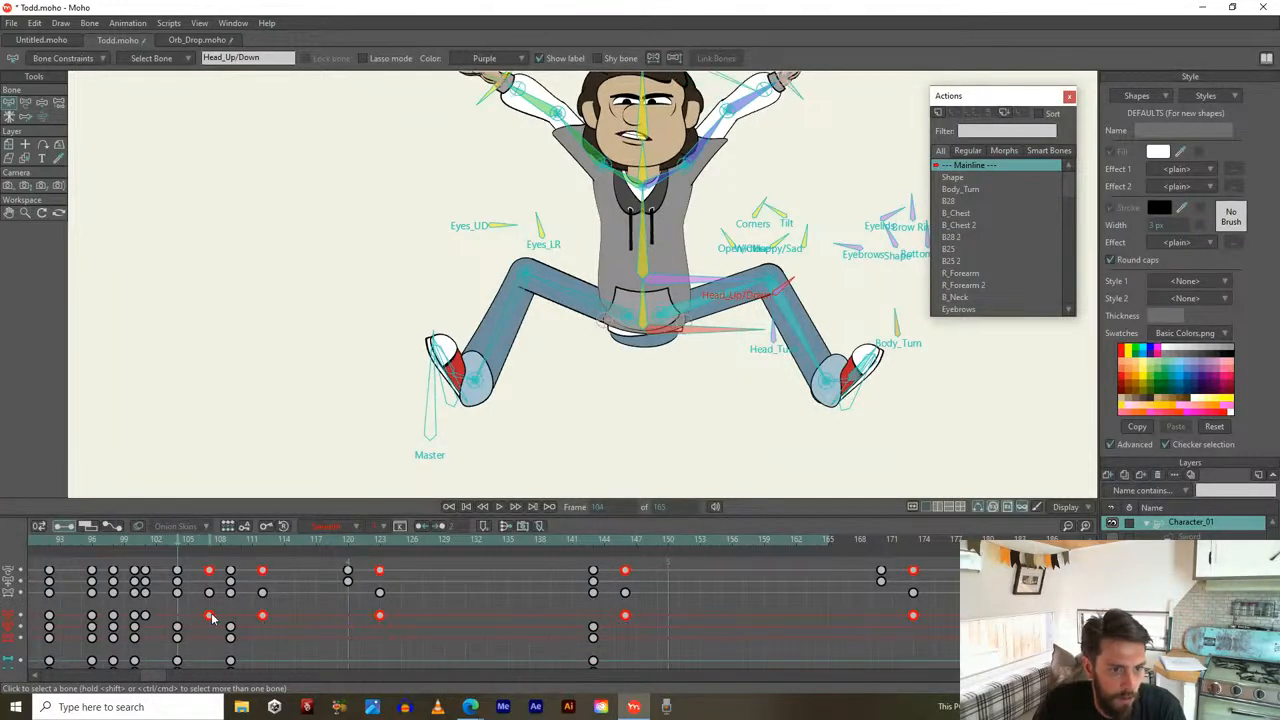
drag(178, 545, 190, 499)
Select the toe bones of both feet and offset their keys from frame 104 onward three frames later
click(452, 401)
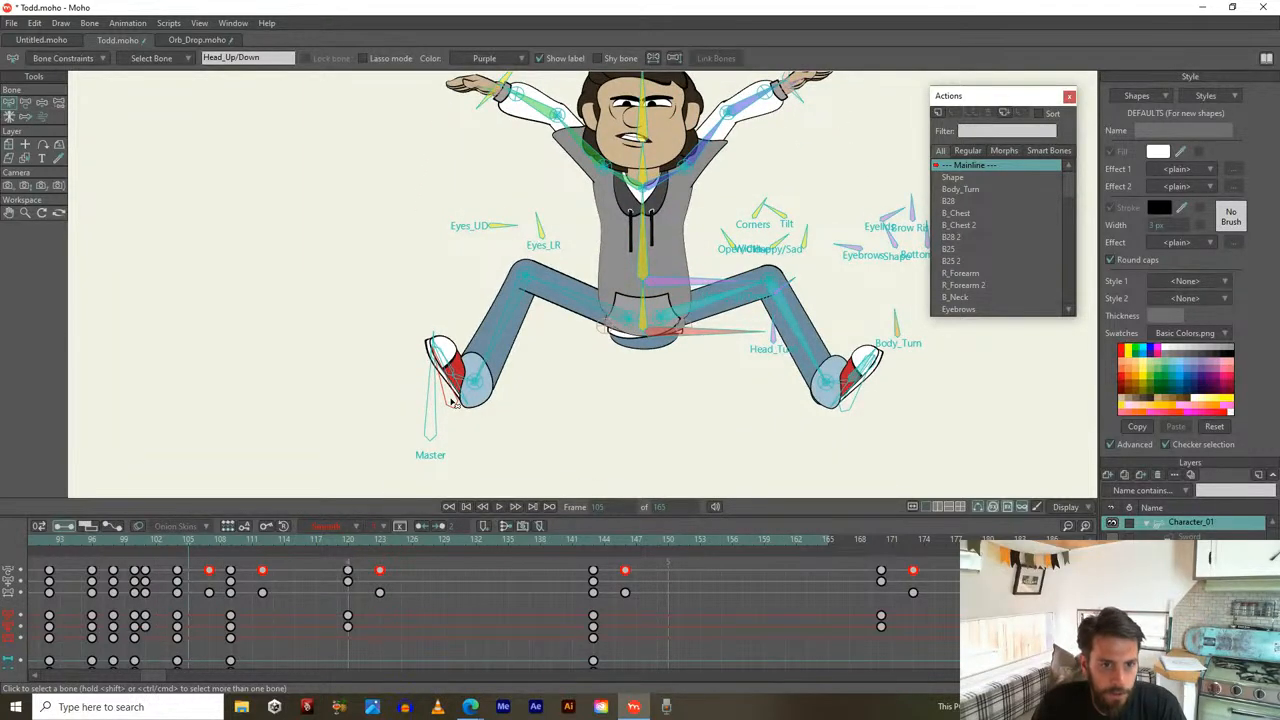
click(170, 614)
mouse_move(170, 539)
mouse_down()
mouse_move(136, 538)
mouse_move(176, 545)
mouse_up()
drag(163, 604, 932, 625)
drag(185, 633, 212, 635)
drag(172, 548, 197, 527)
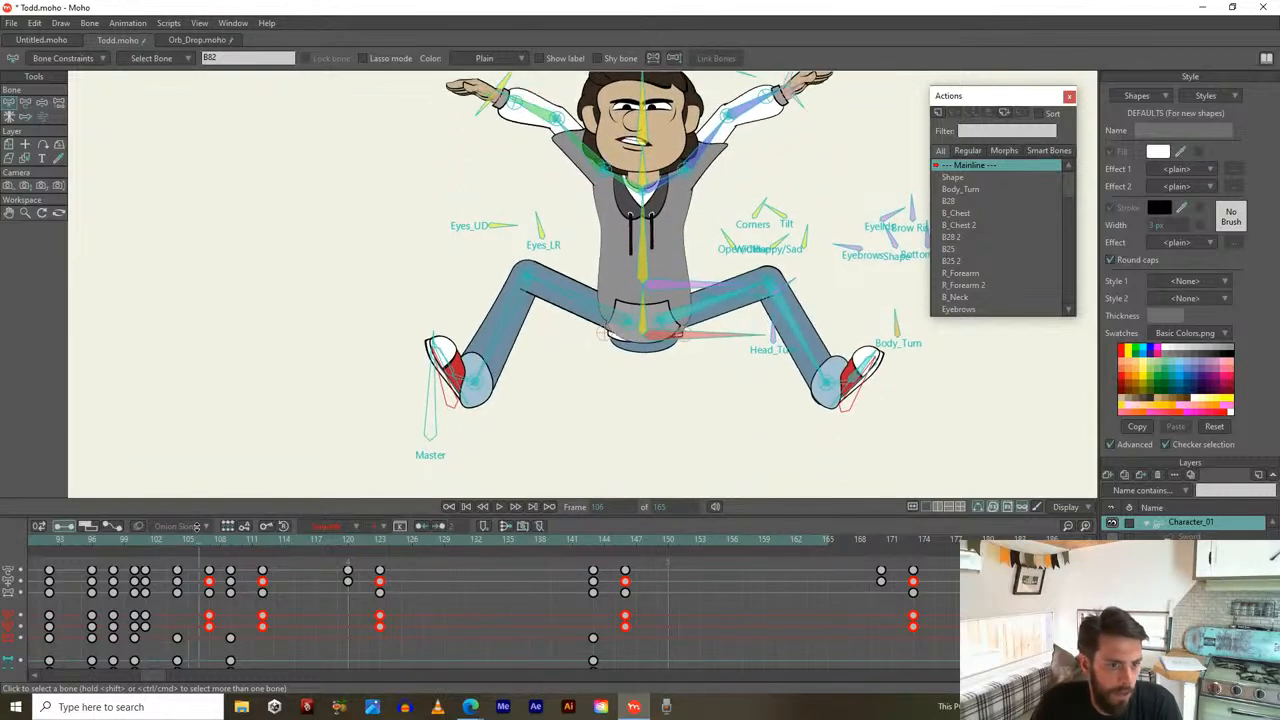
Select both bicep bones and move their keys from frame 104 onward two frames later, starting at frame 106
click(574, 150)
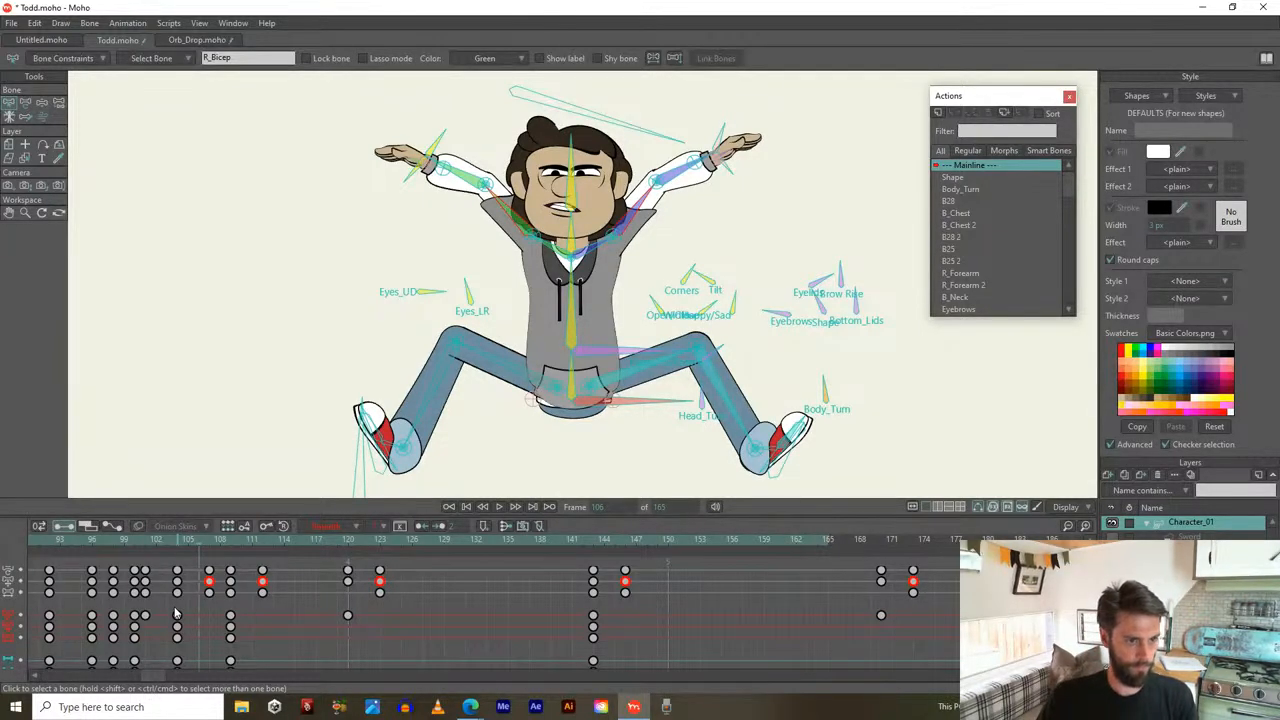
drag(160, 606, 936, 619)
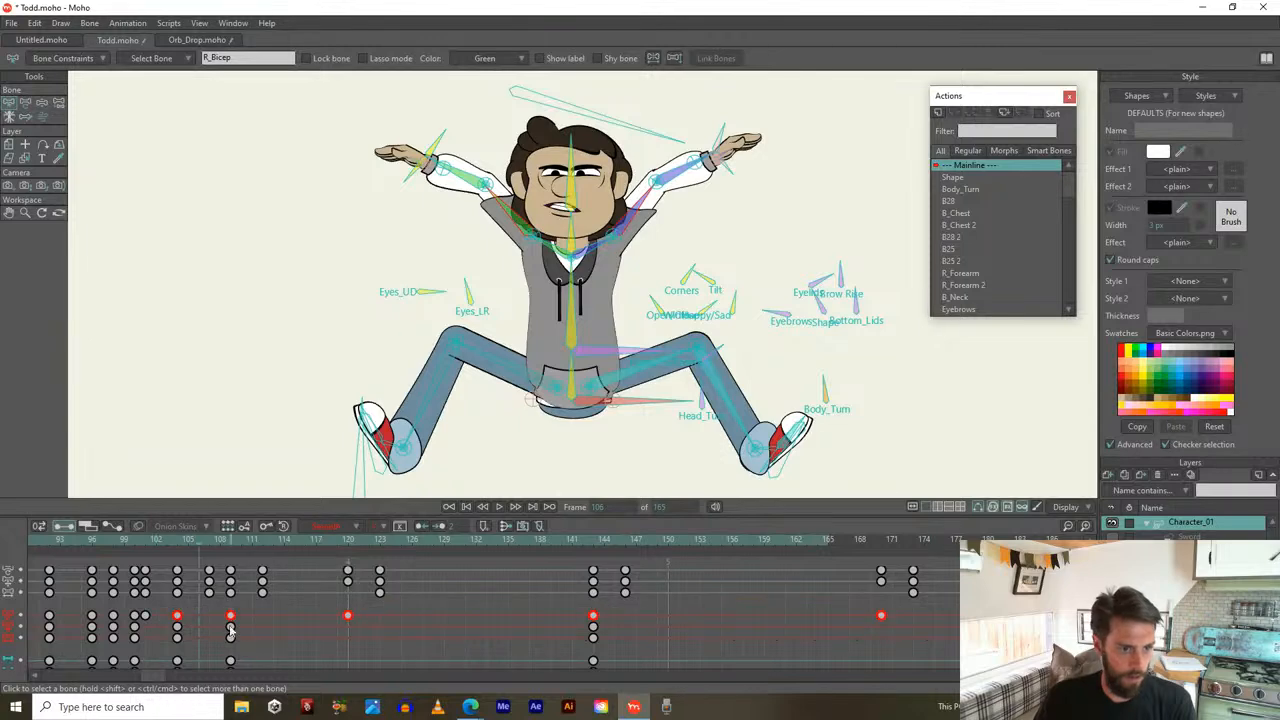
drag(193, 624, 199, 621)
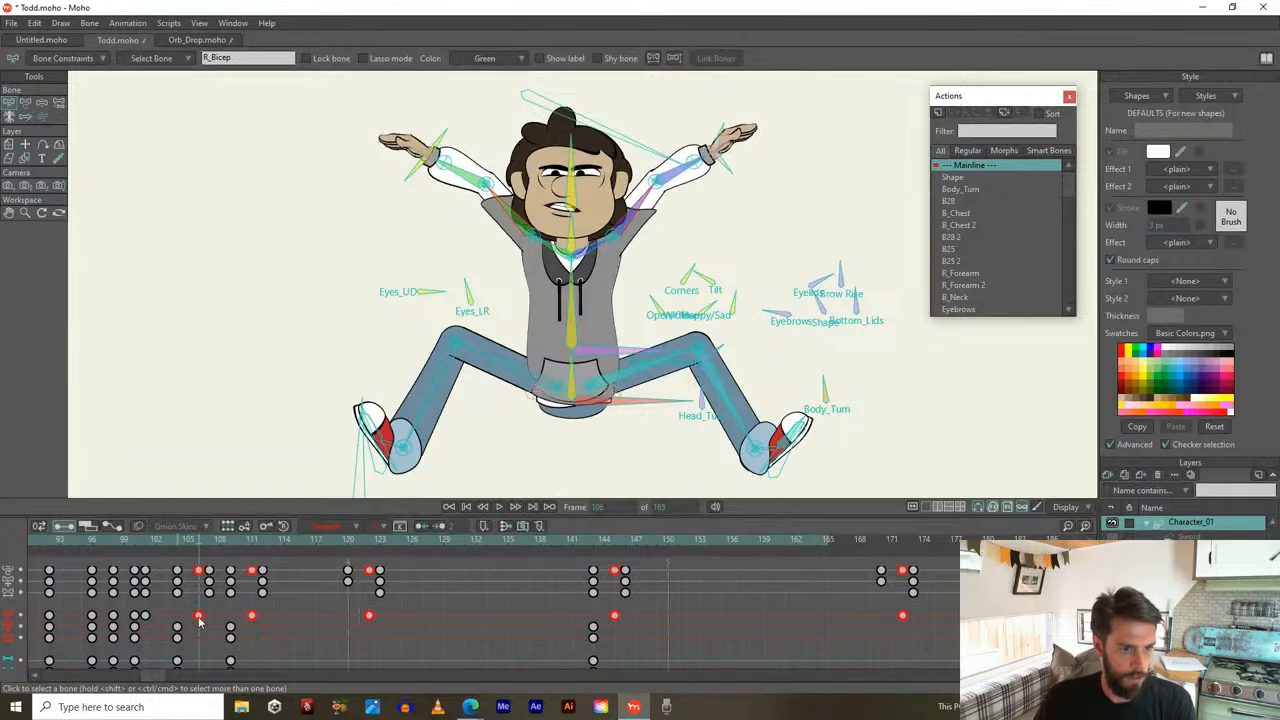
Offset both forearm bones' keys from frame 104 onward three frames later and scrub through the arm movement
click(663, 174)
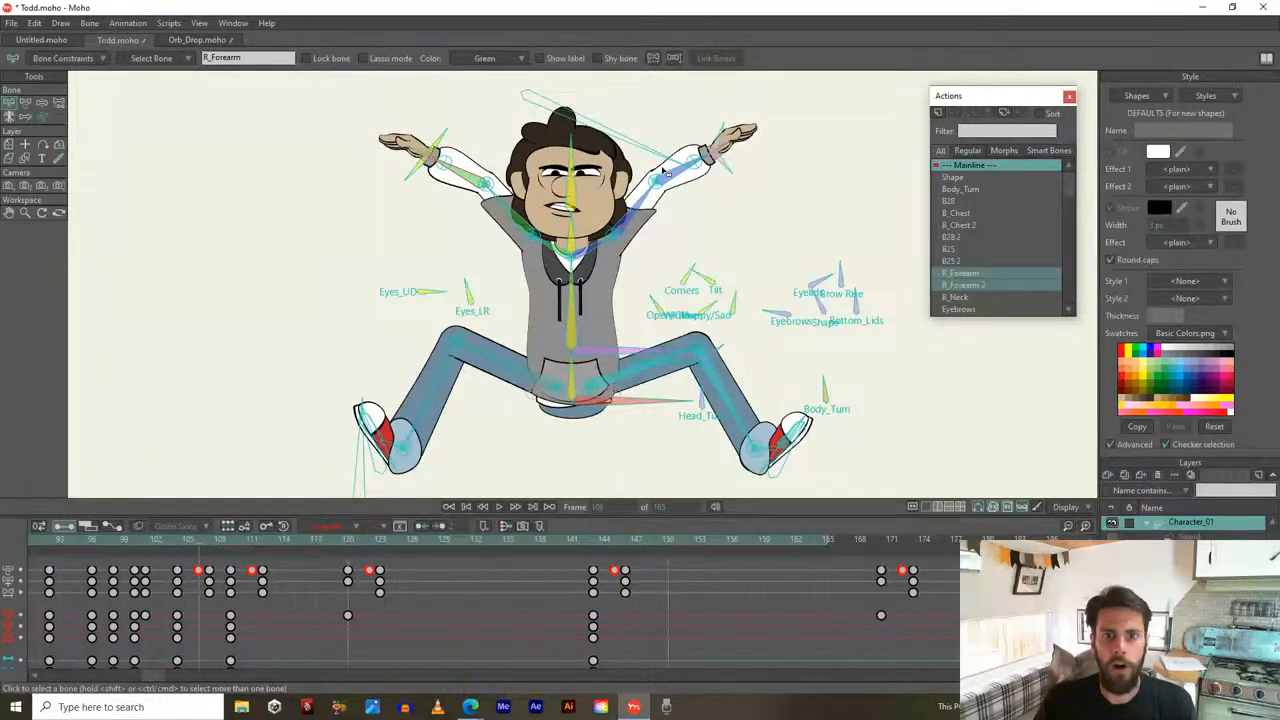
drag(162, 607, 938, 616)
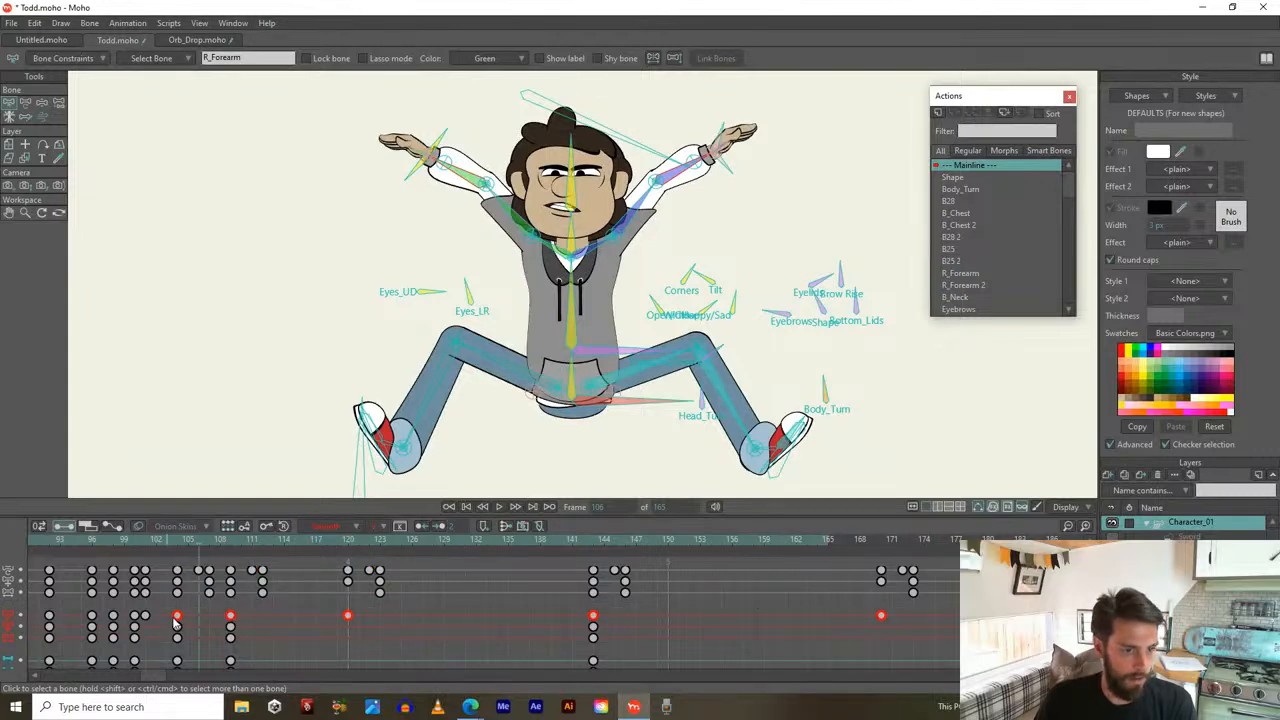
drag(178, 621, 207, 627)
drag(169, 536, 225, 590)
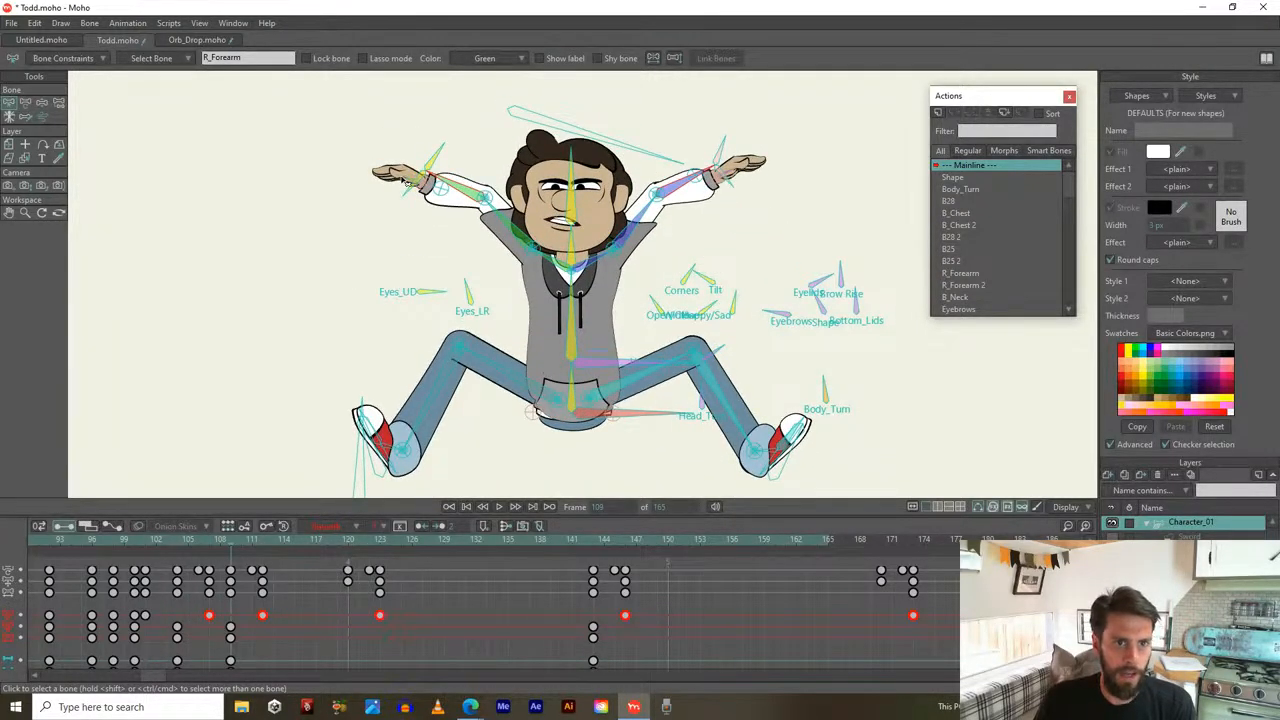
Offset both hand bones' keys from frame 104 onward five frames later, to start at frame 109, and scrub through the hold
click(417, 183)
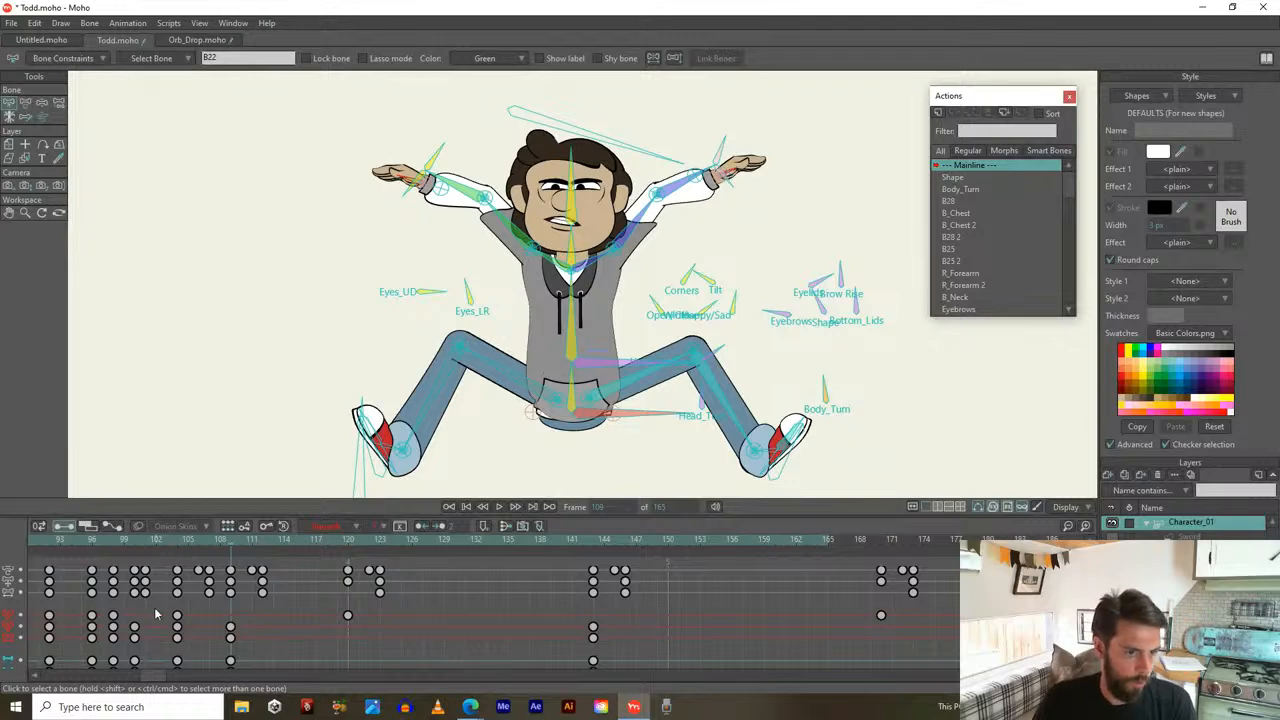
drag(154, 607, 940, 620)
drag(177, 621, 231, 627)
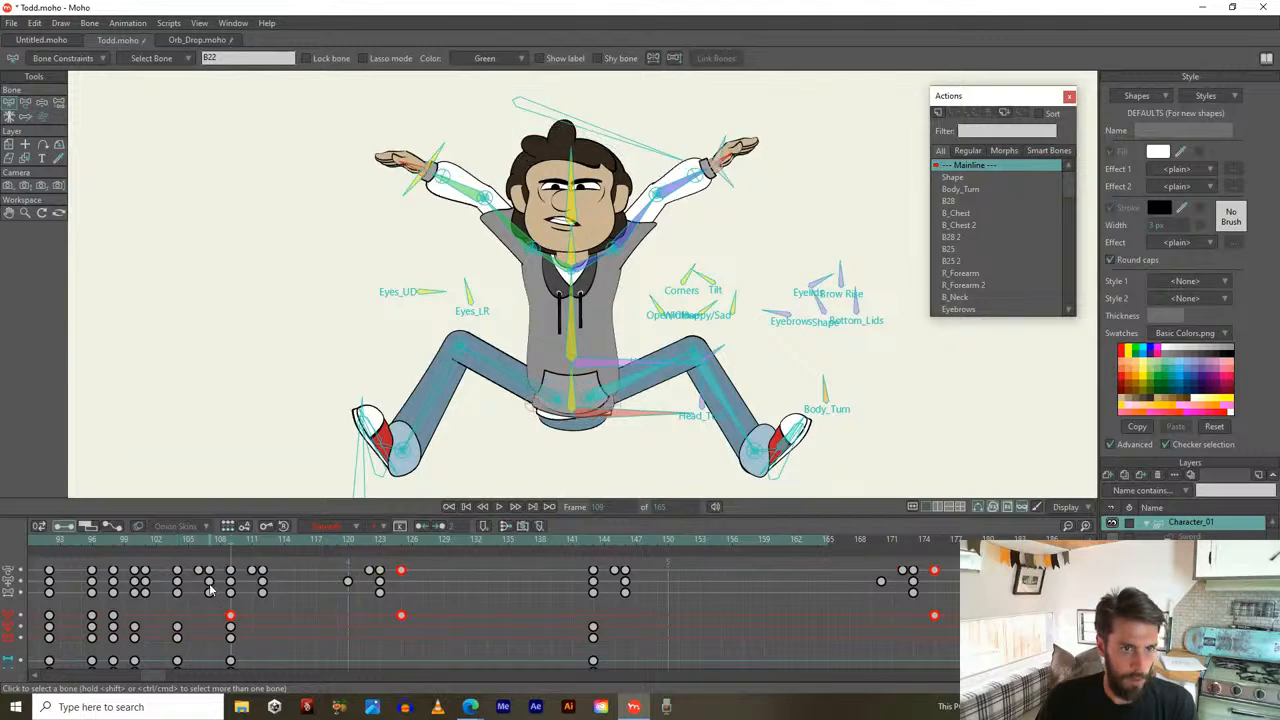
drag(170, 540, 722, 566)
Hide the bones and play the full animation from the fighting stance to the airborne hold
click(978, 507)
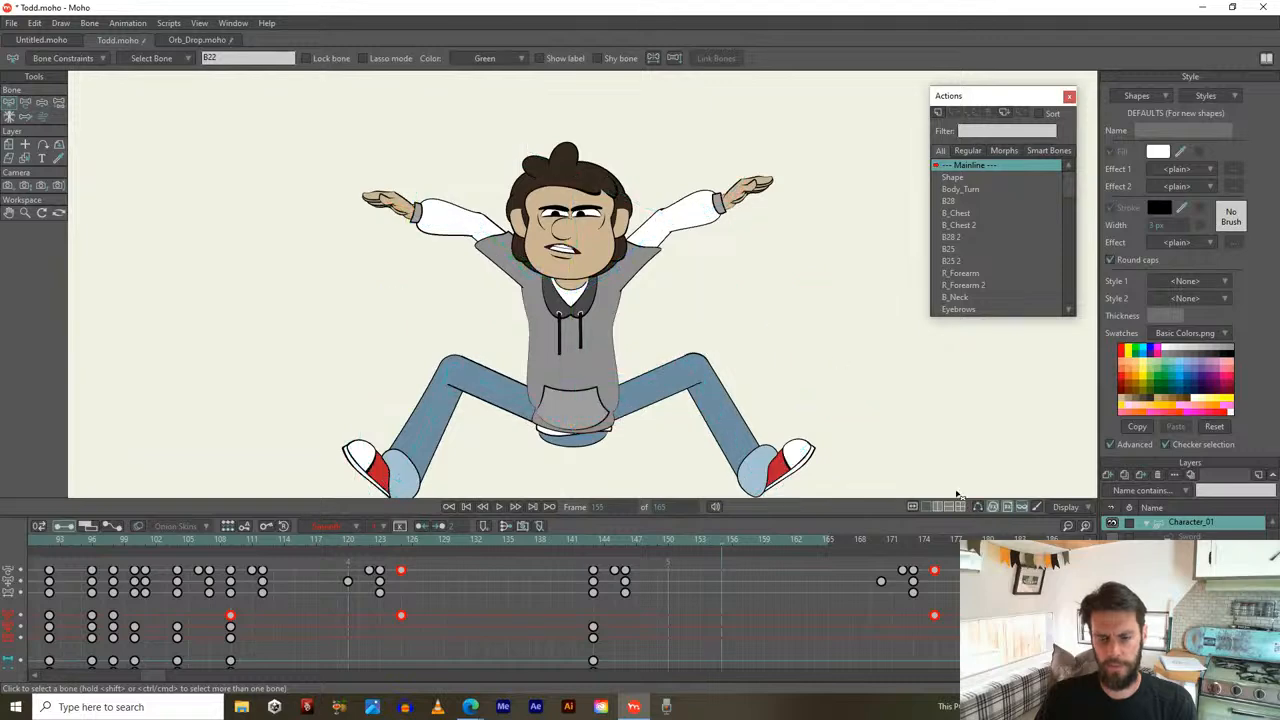
scroll(807, 332, down, 4)
key(space)
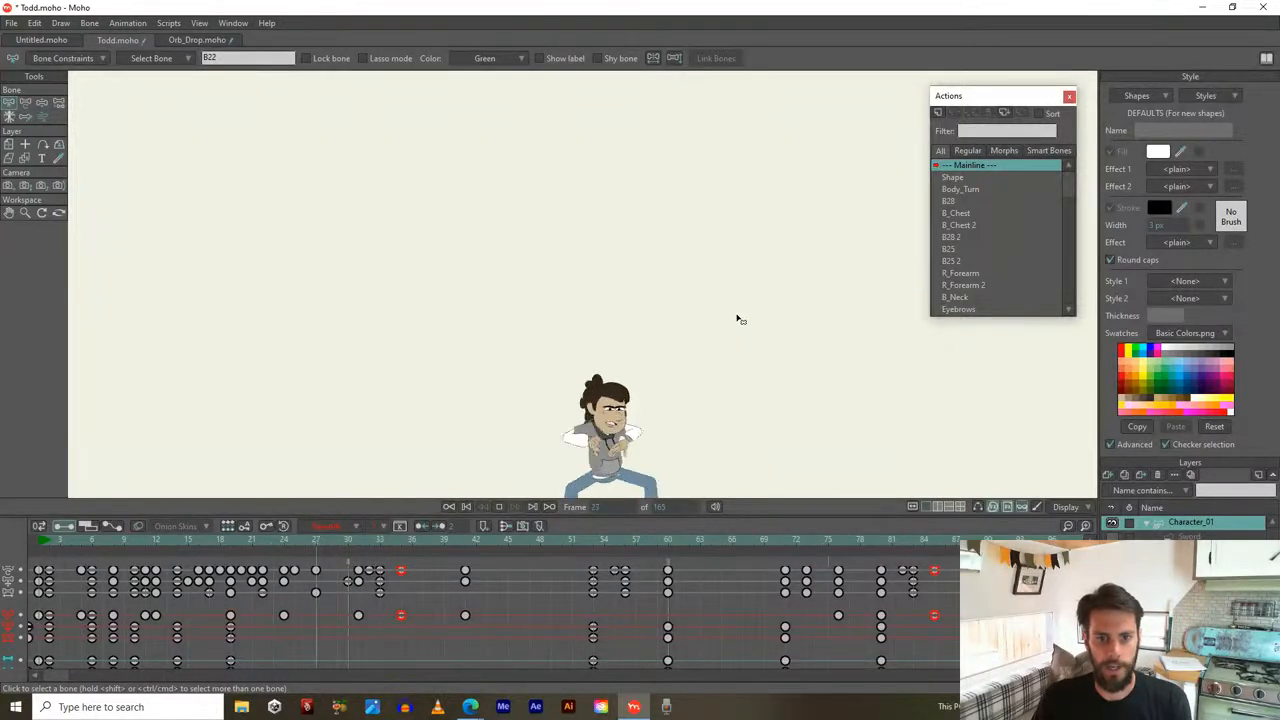
scroll(739, 322, down, 5)
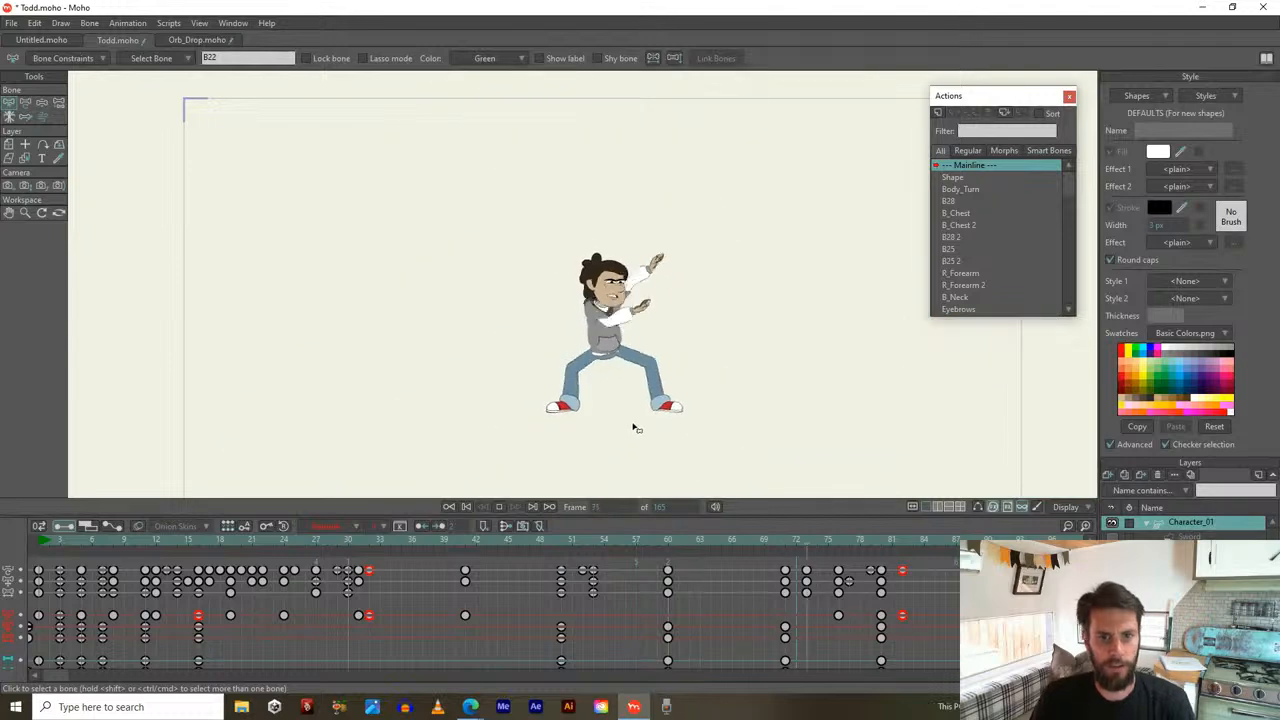
key(space)
Go to frame 101, display the bones over the front-facing legs and try to adjust the hip joint at the pelvis
click(222, 542)
scroll(555, 322, up, 5)
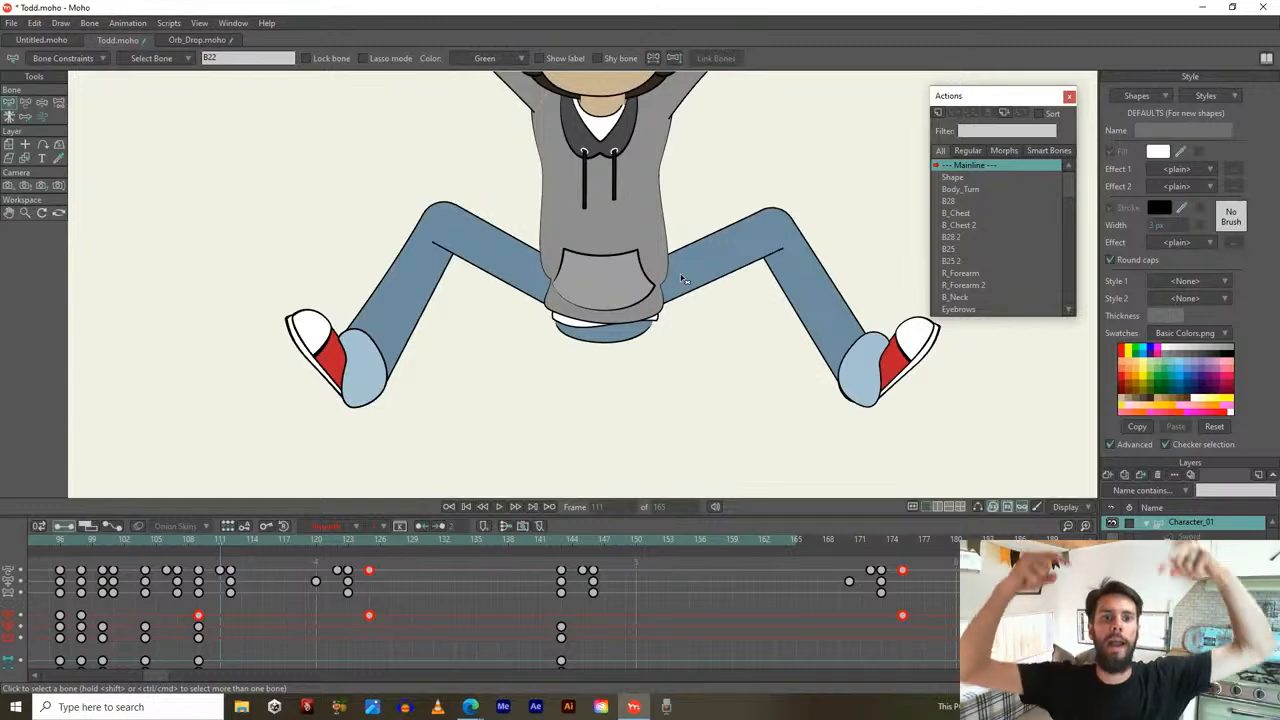
drag(198, 540, 106, 583)
drag(351, 490, 470, 329)
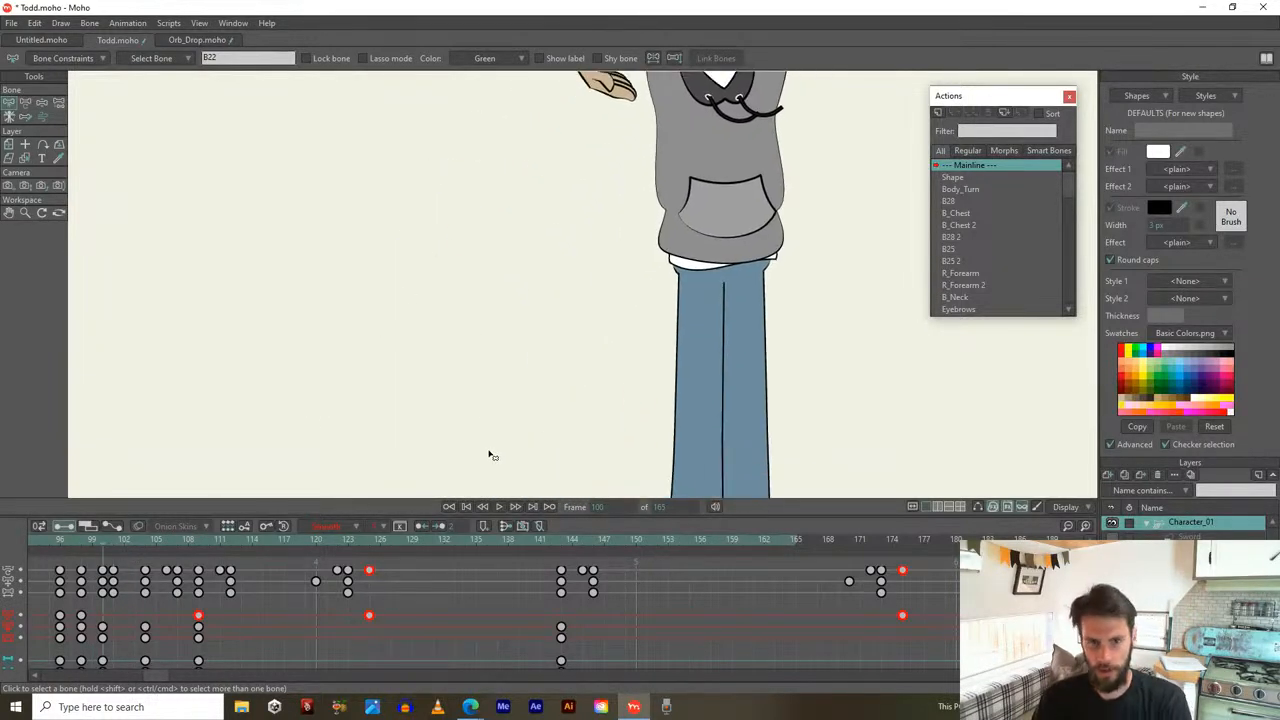
key(Right)
drag(836, 302, 752, 415)
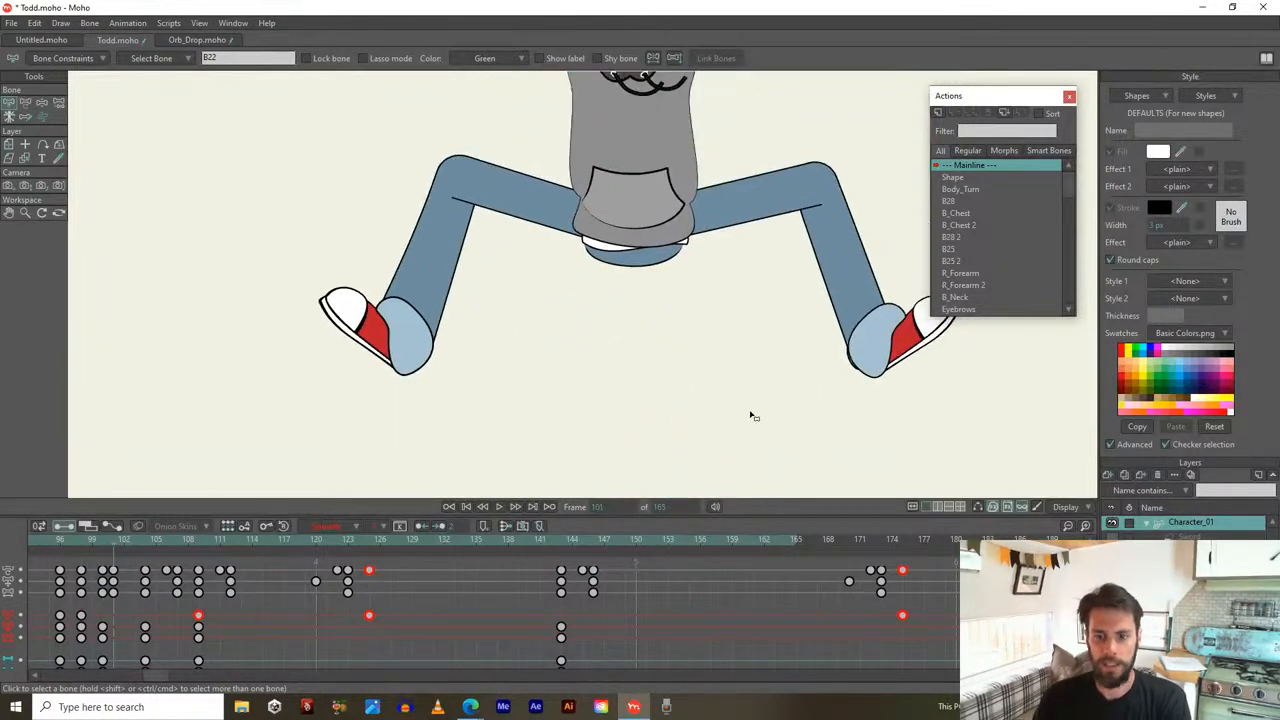
click(978, 507)
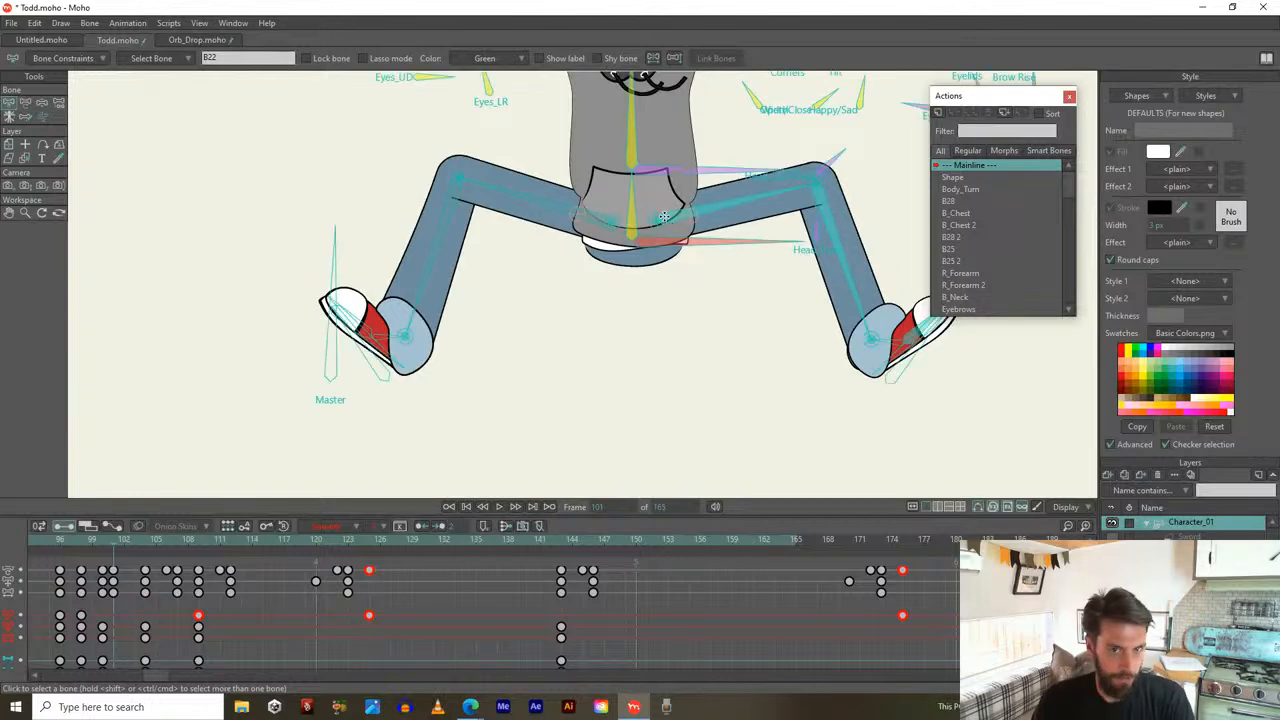
key(t)
drag(660, 224, 655, 228)
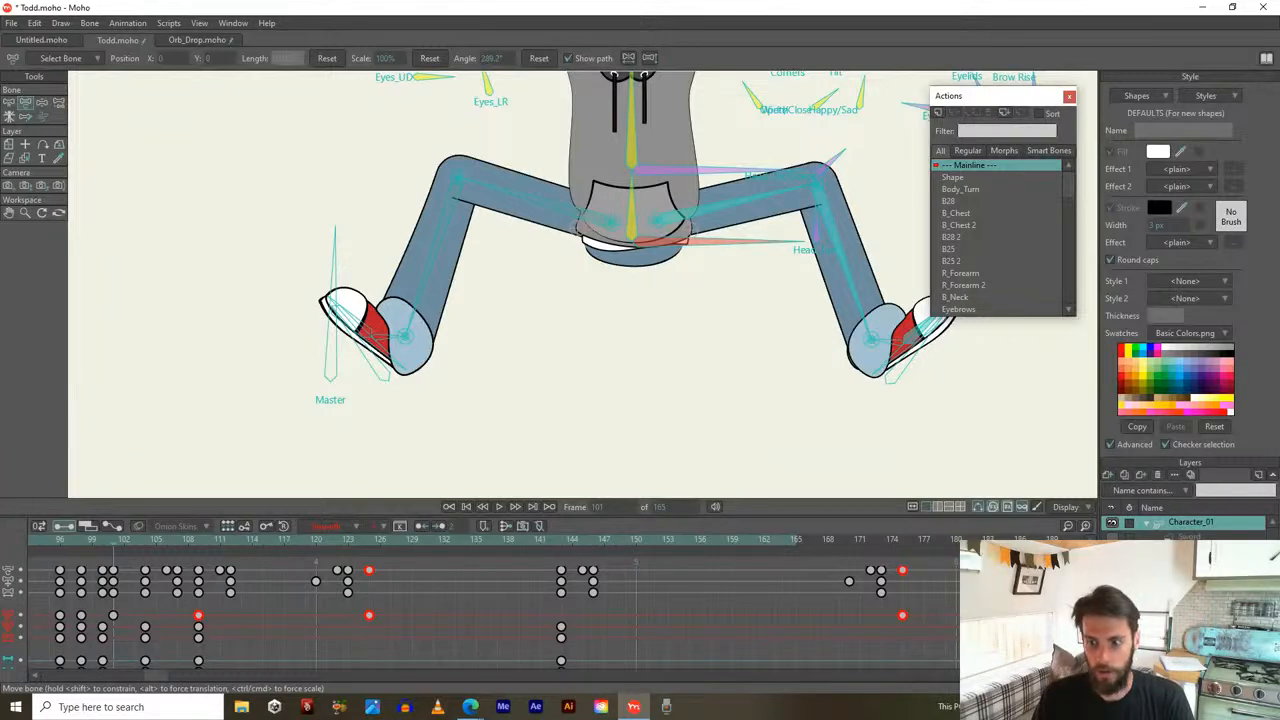
key(b)
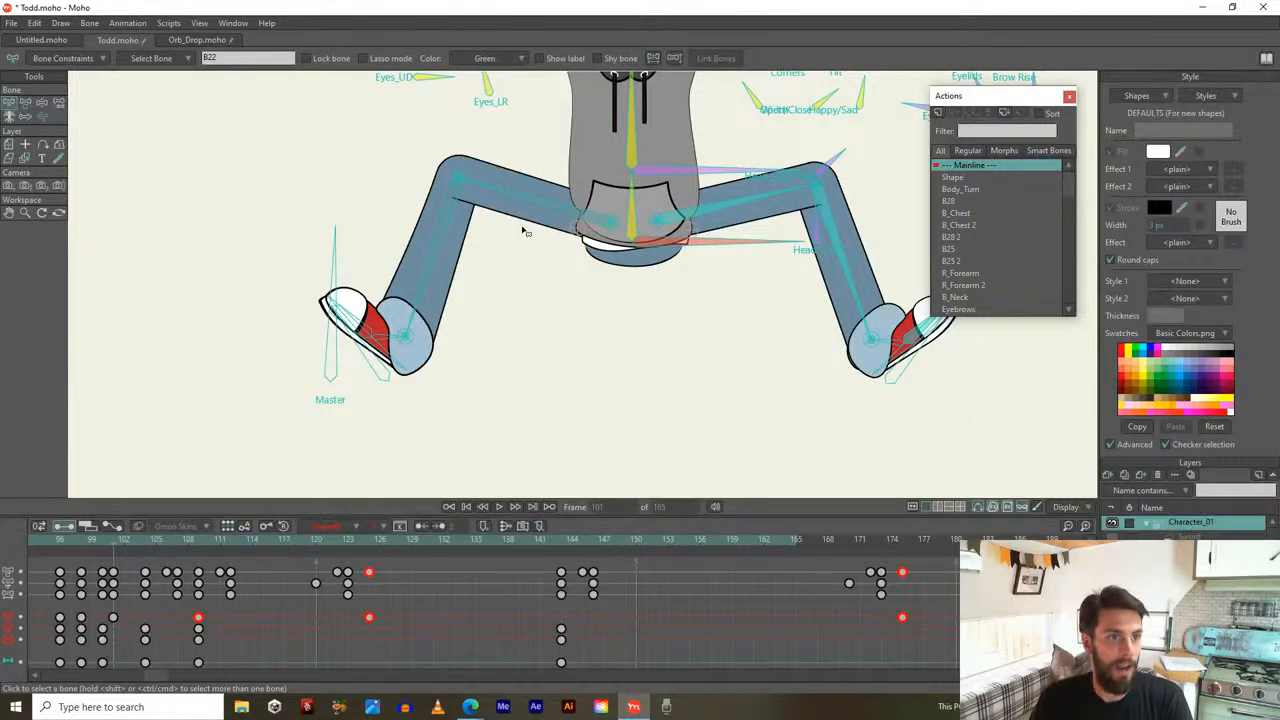
Save the project under the new name Power_Up in the Todd folder
click(11, 24)
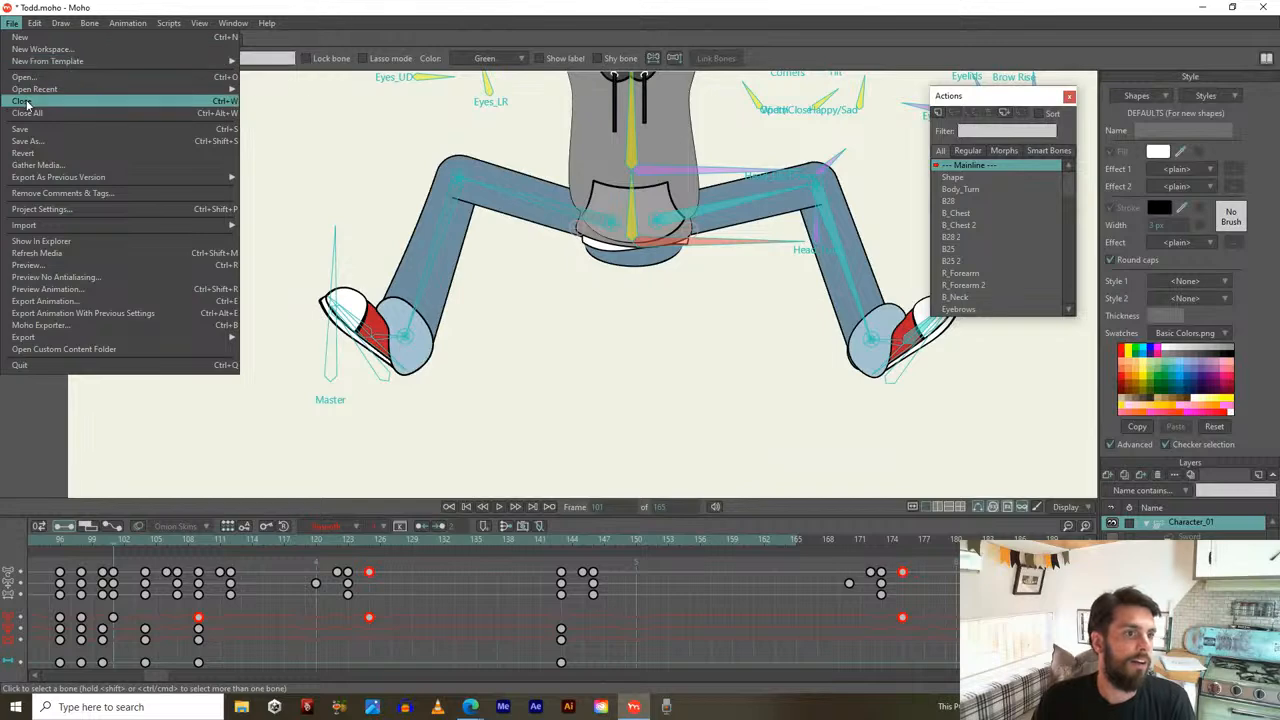
mouse_move(27, 90)
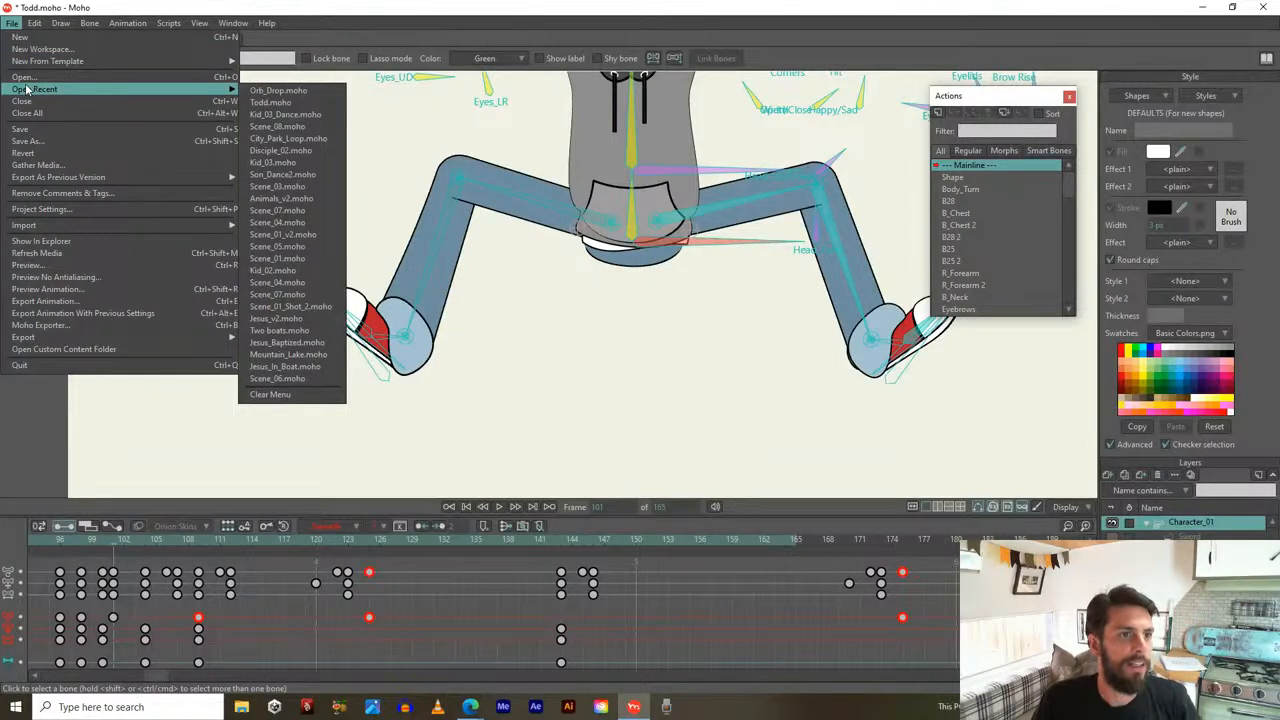
click(40, 141)
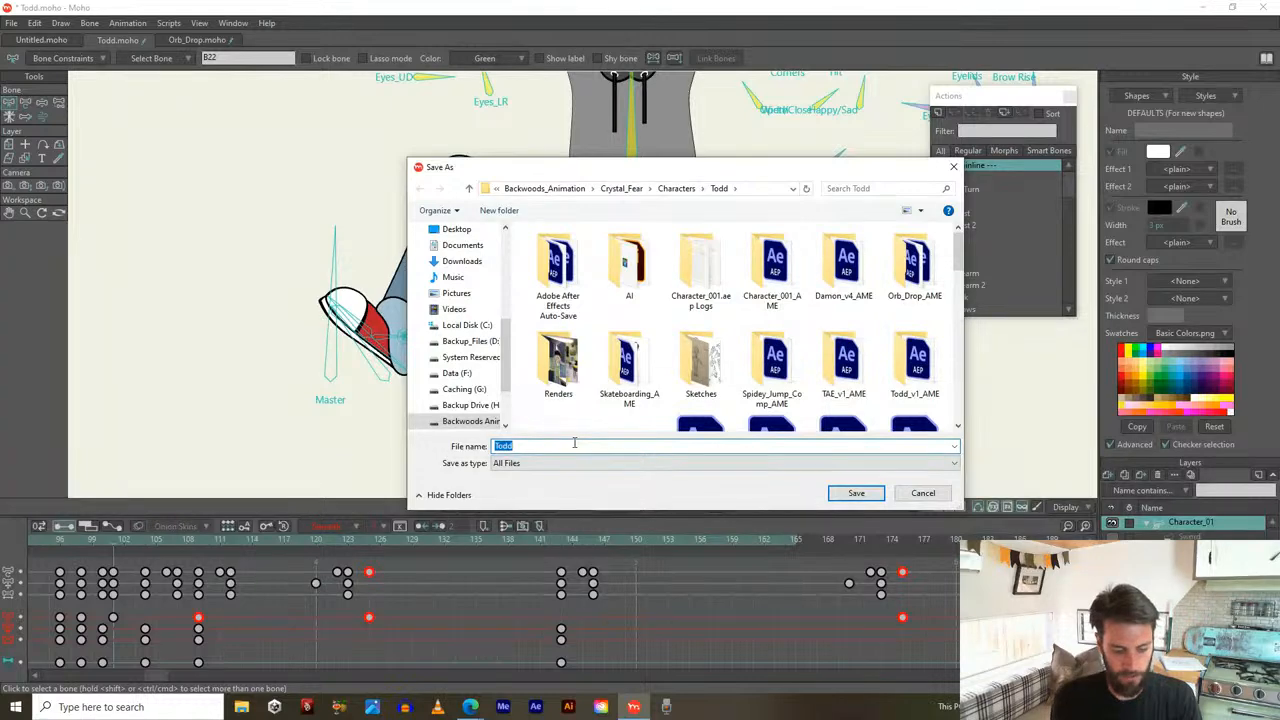
text(Power_Up)
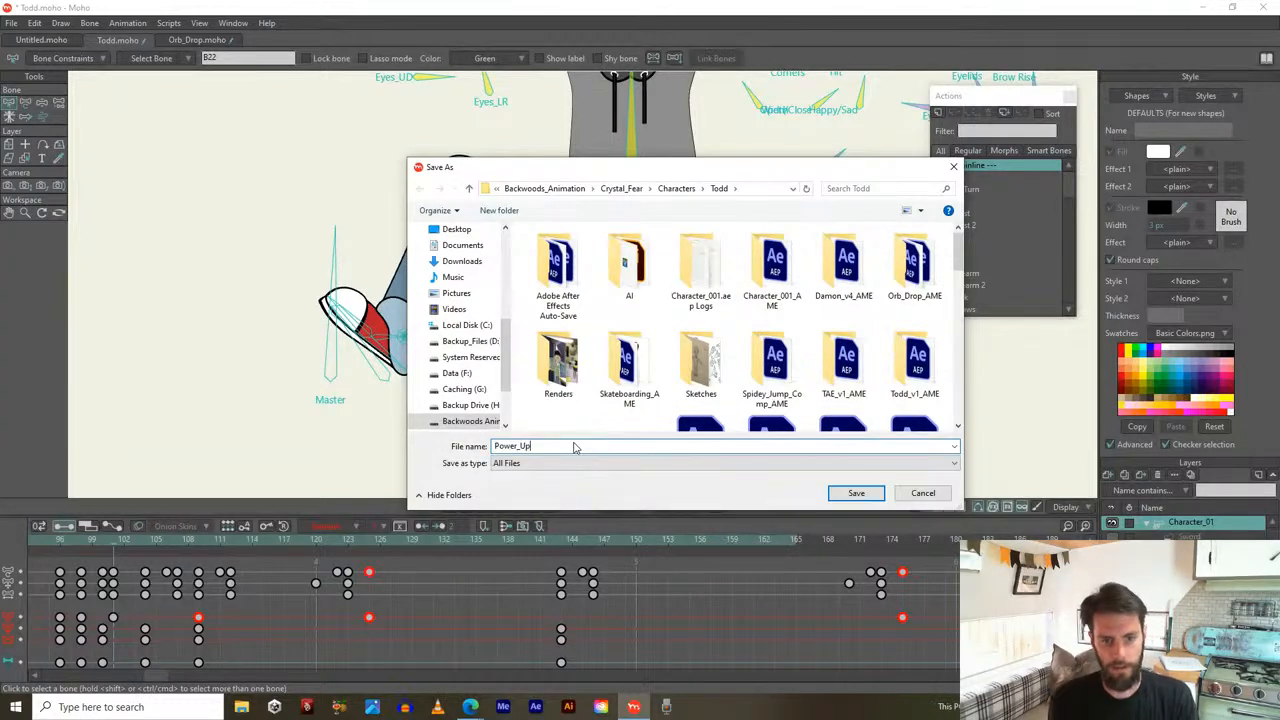
key(Return)
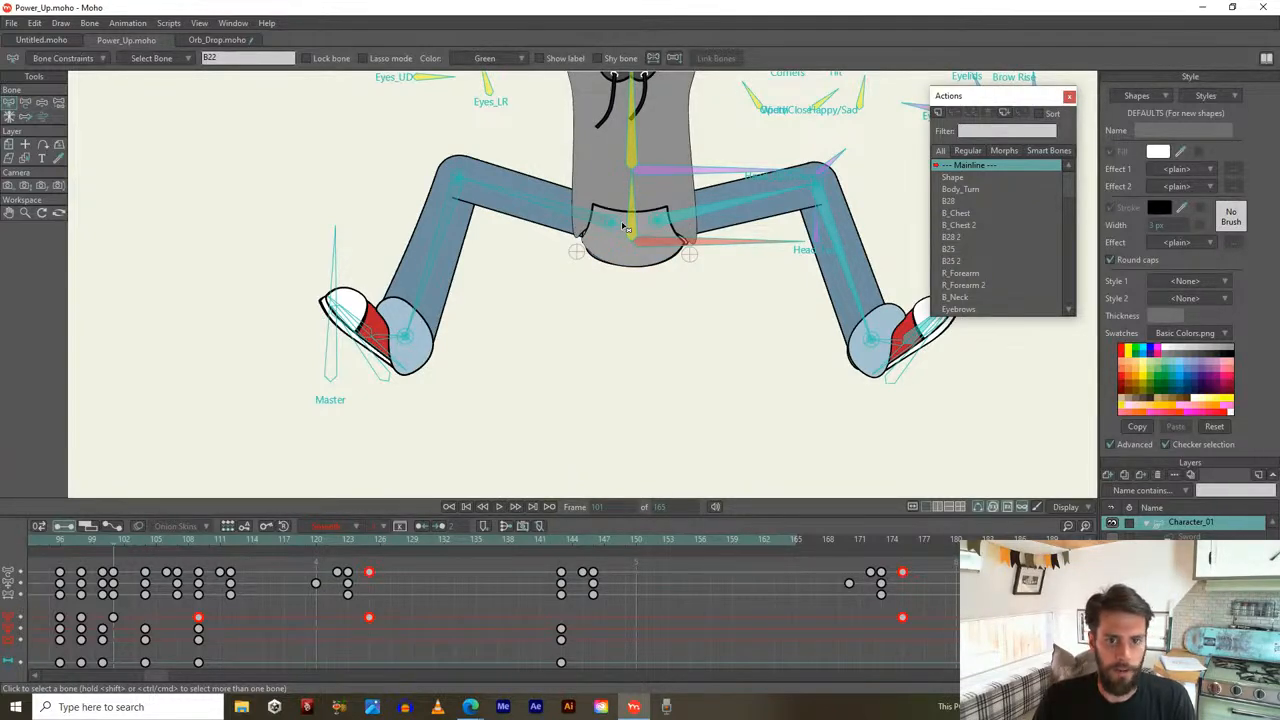
Select the R_Hip bone, shift it against the pelvis at frame 101, and delete its keys from frame 104 onward
key(t)
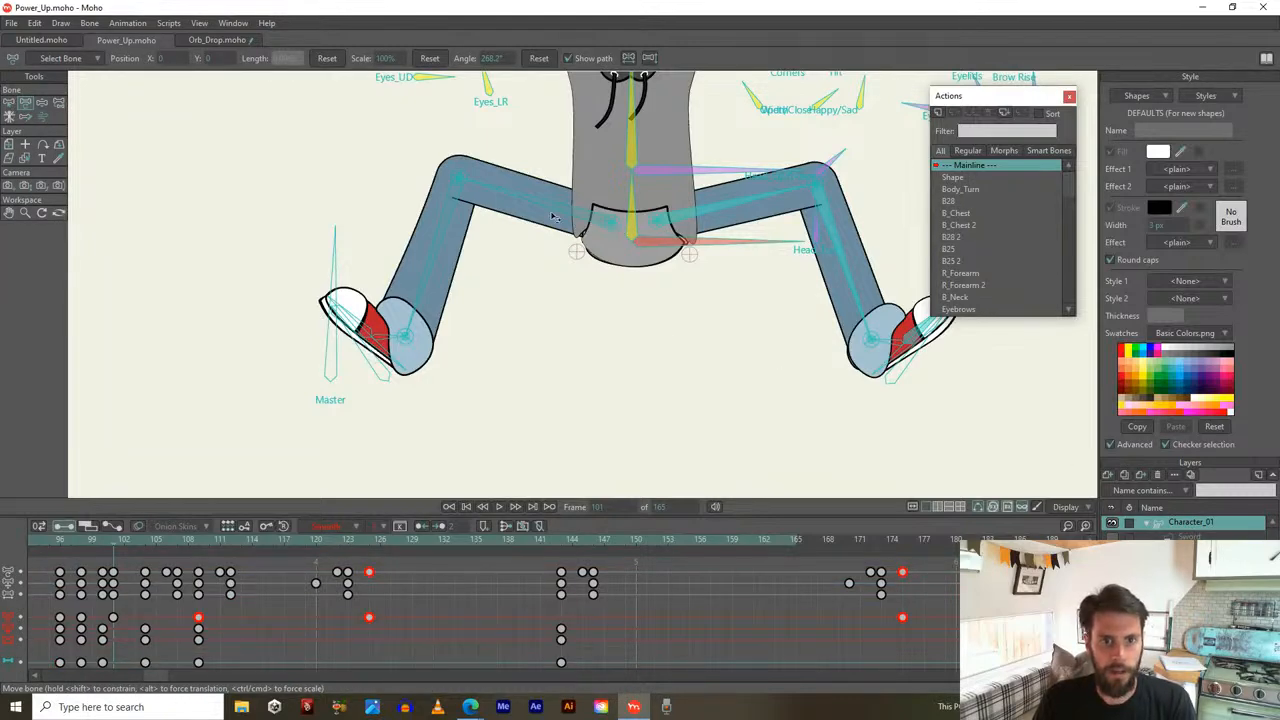
key(b)
click(614, 224)
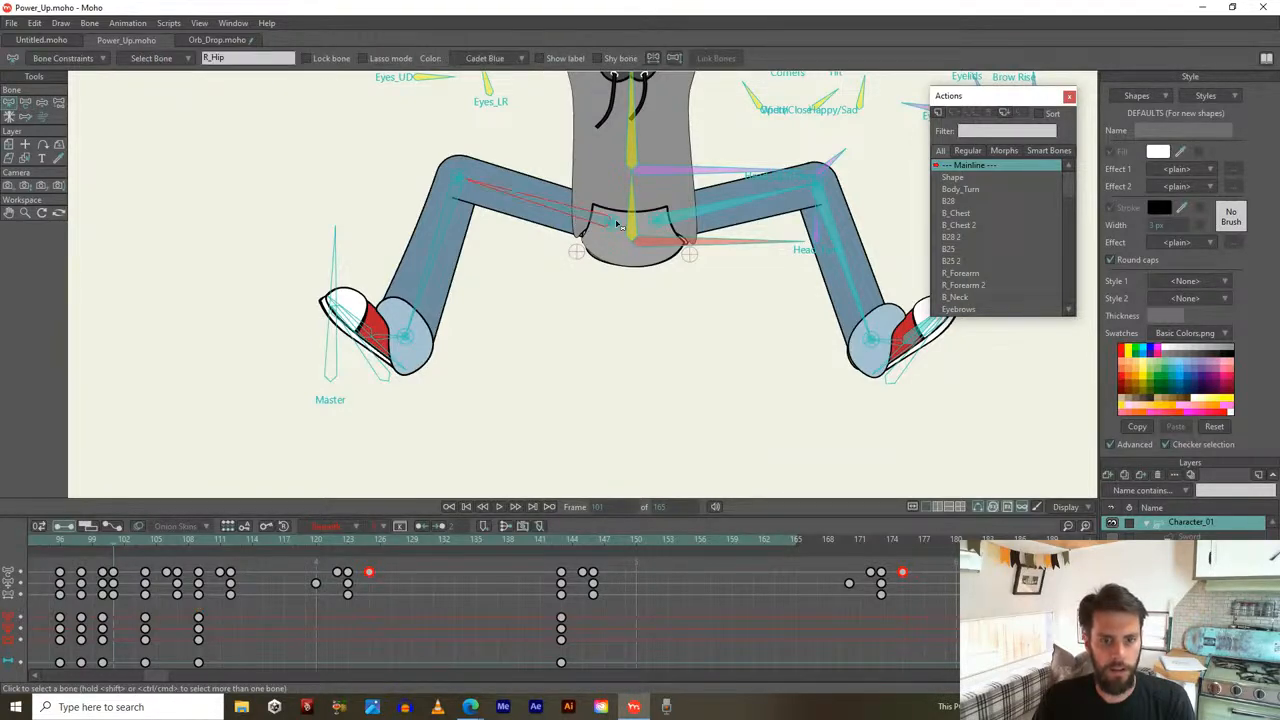
key(t)
drag(620, 230, 642, 247)
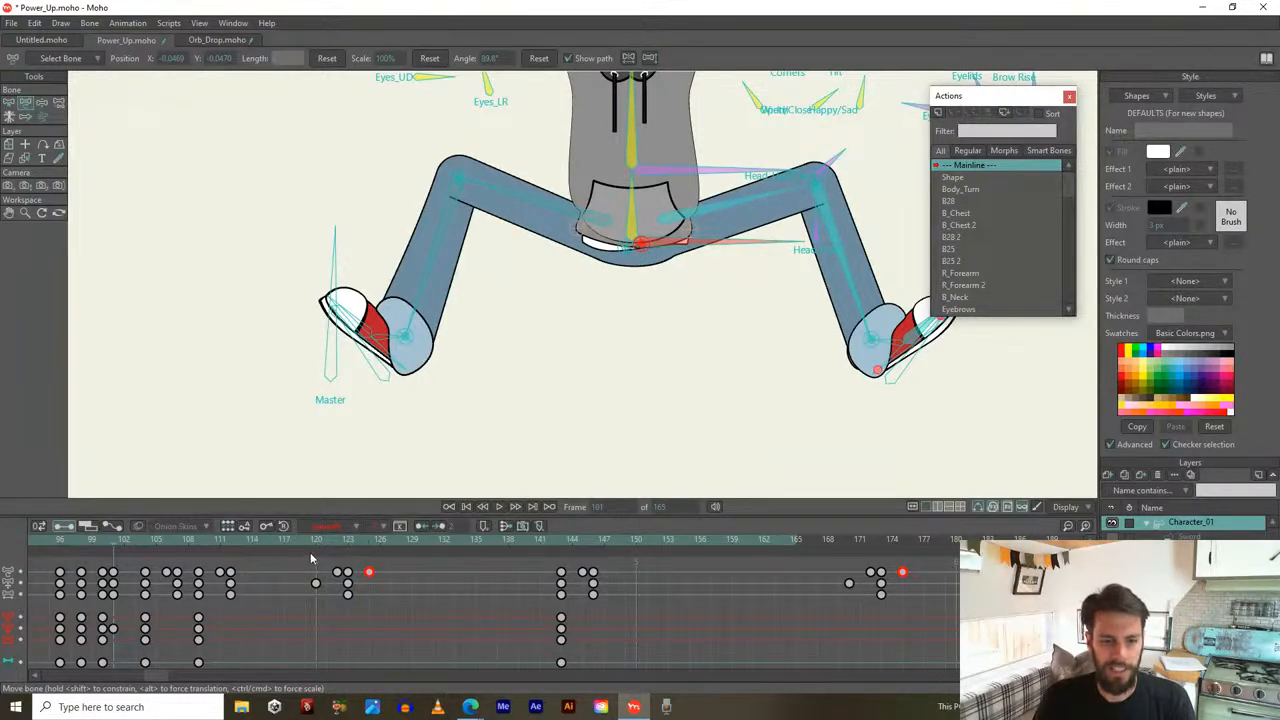
scroll(123, 597, down, 1)
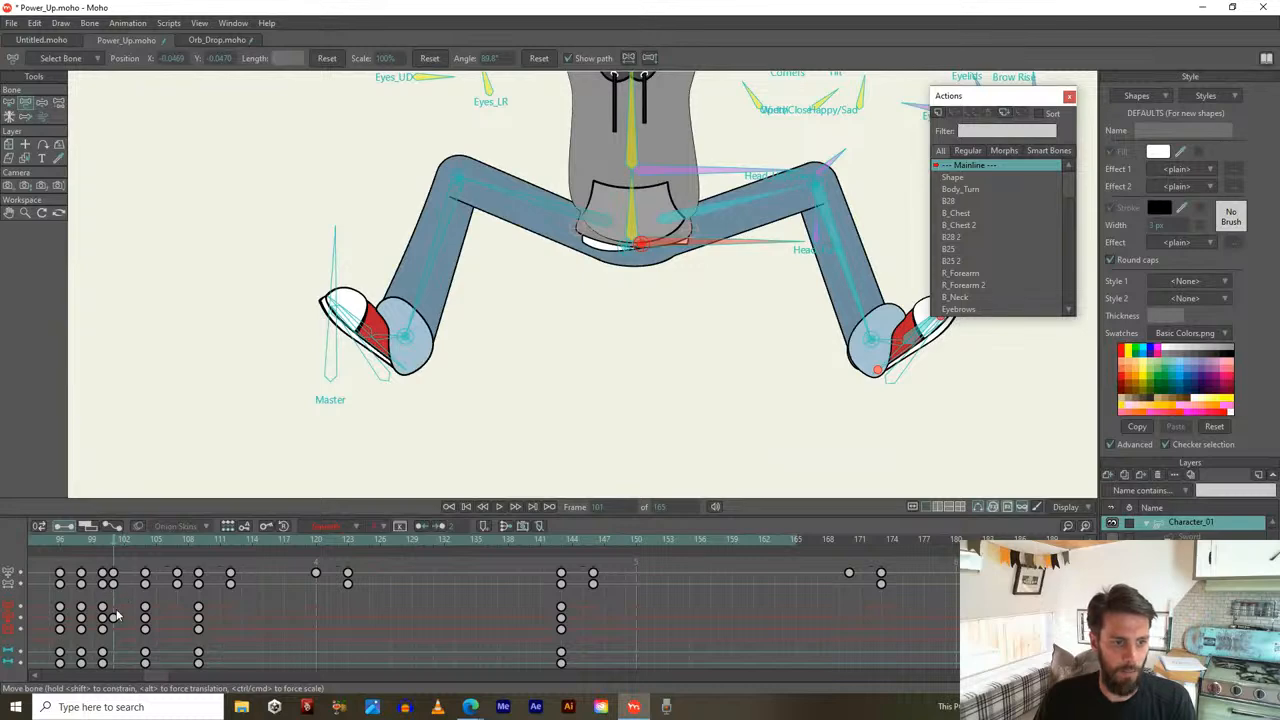
drag(136, 605, 602, 633)
key(Delete)
Reposition the opposite hip bone at frame 101 and delete its keys from frame 104 onward
drag(630, 251, 608, 265)
drag(134, 600, 602, 640)
key(Delete)
Scrub through the airborne hold, hide the bones and play the animation to check the corrected hips
drag(113, 545, 657, 570)
scroll(669, 363, down, 5)
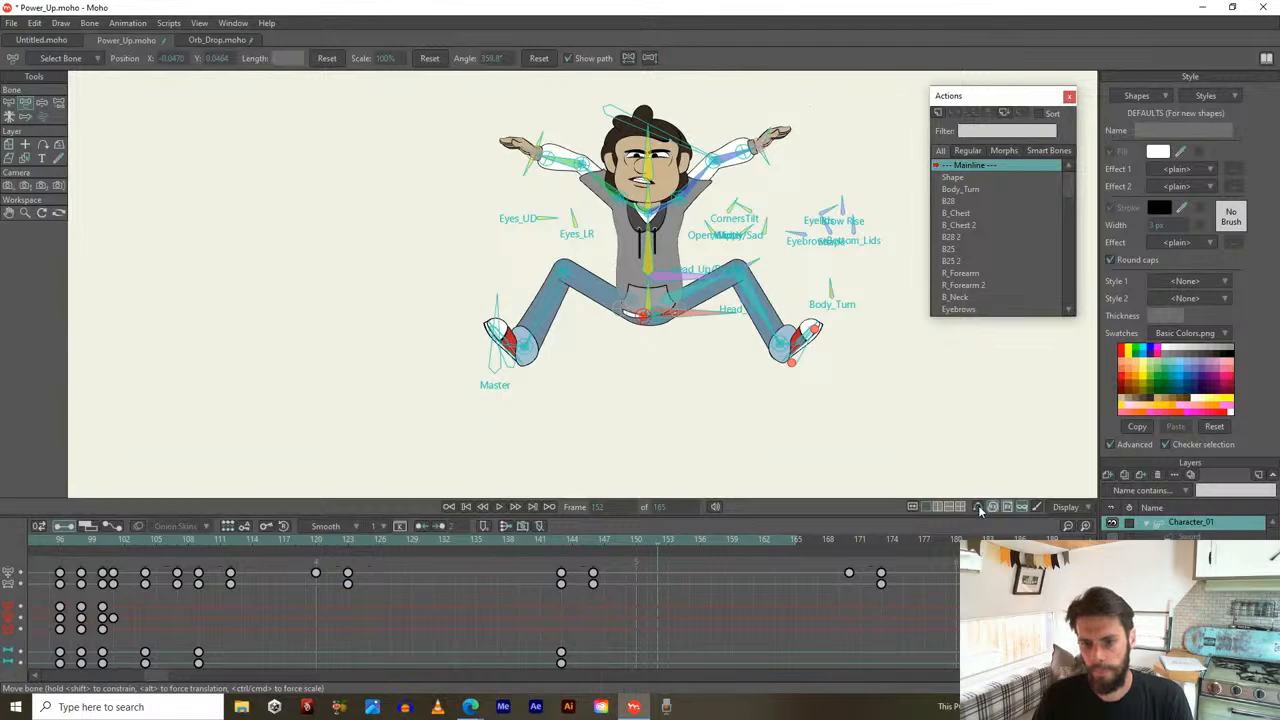
key(space)
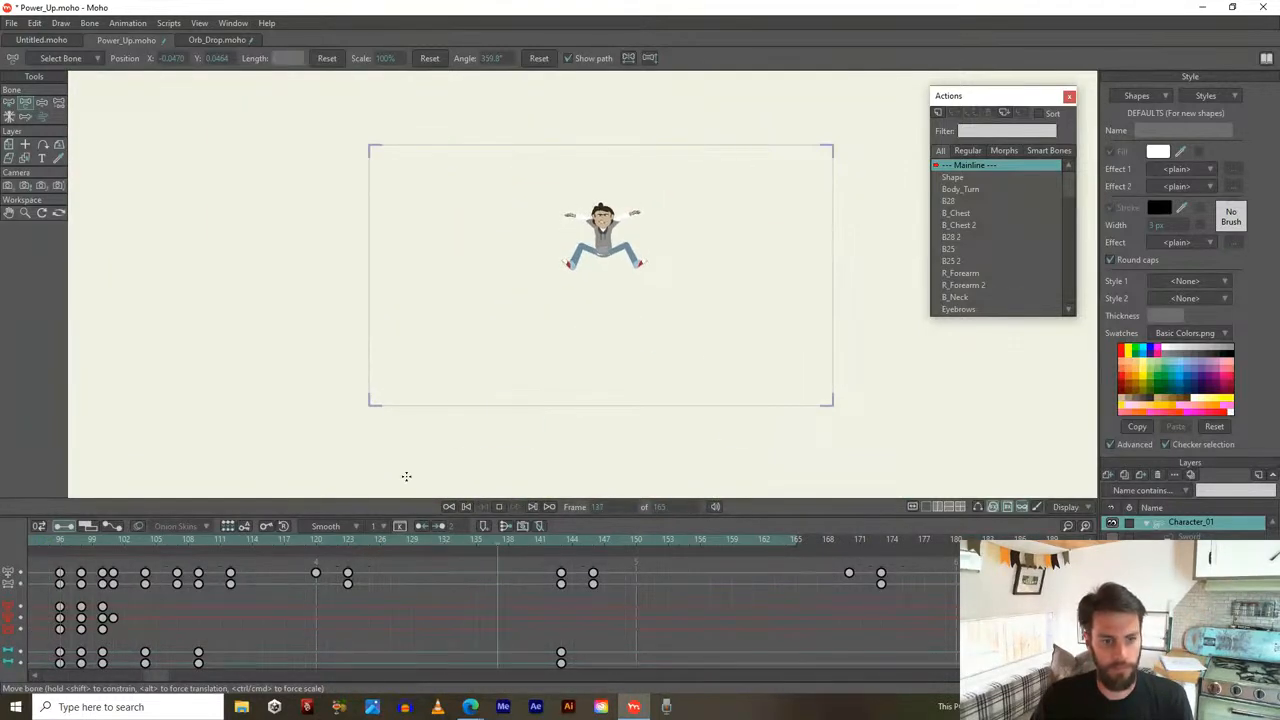
key(space)
drag(198, 536, 84, 539)
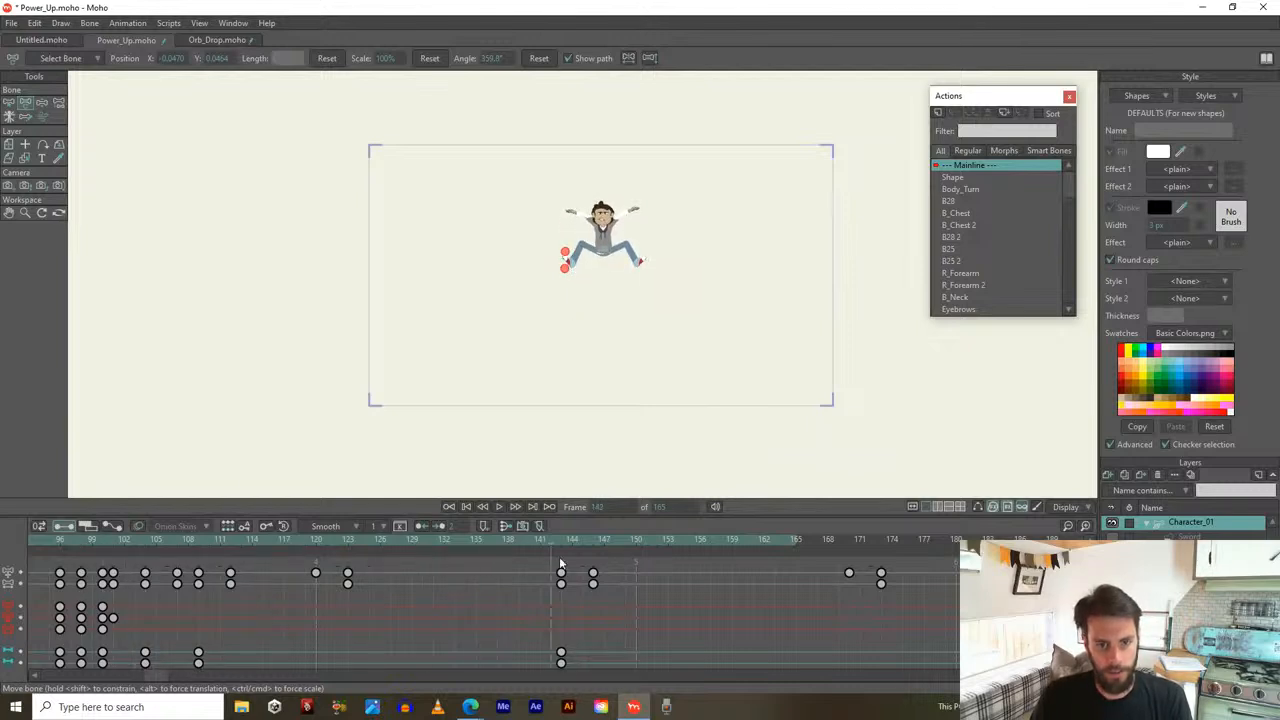
At frame 173, display the bones, lower the body and pull both feet upward so the legs bend more
drag(871, 578, 895, 580)
scroll(893, 622, down, 3)
drag(574, 536, 603, 536)
scroll(554, 234, up, 3)
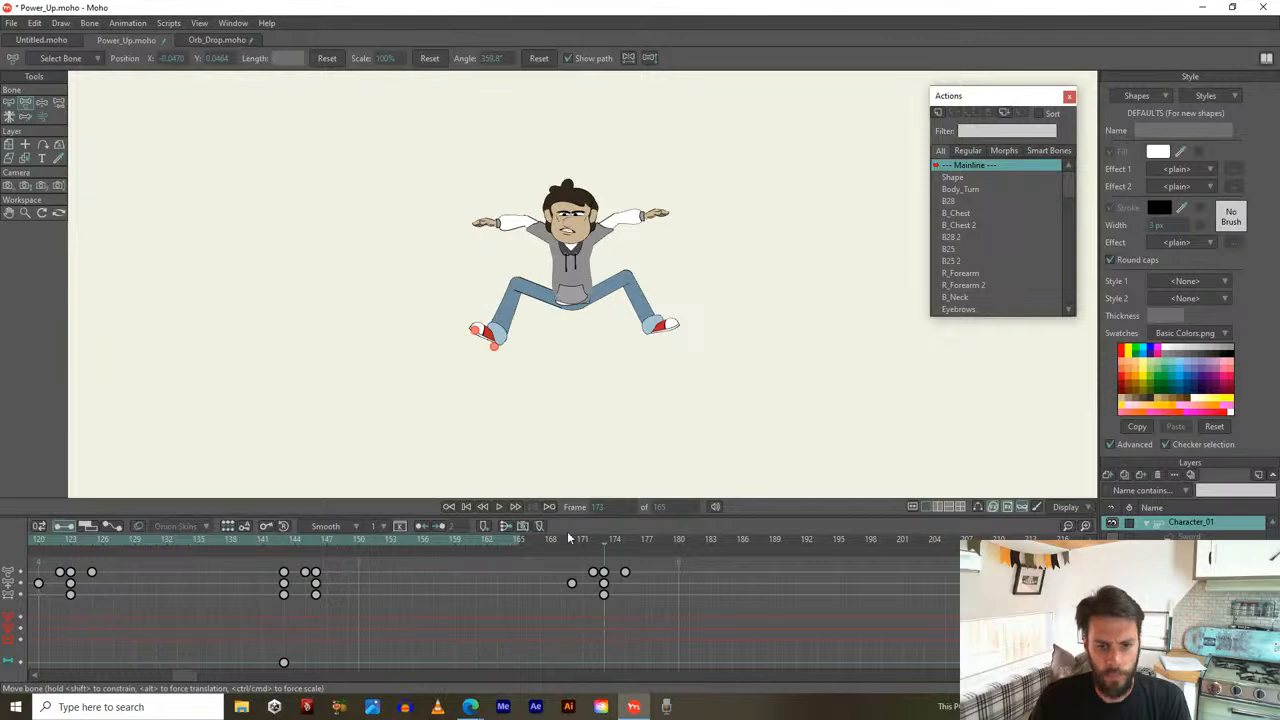
click(1186, 536)
click(1187, 526)
click(965, 508)
scroll(466, 229, up, 2)
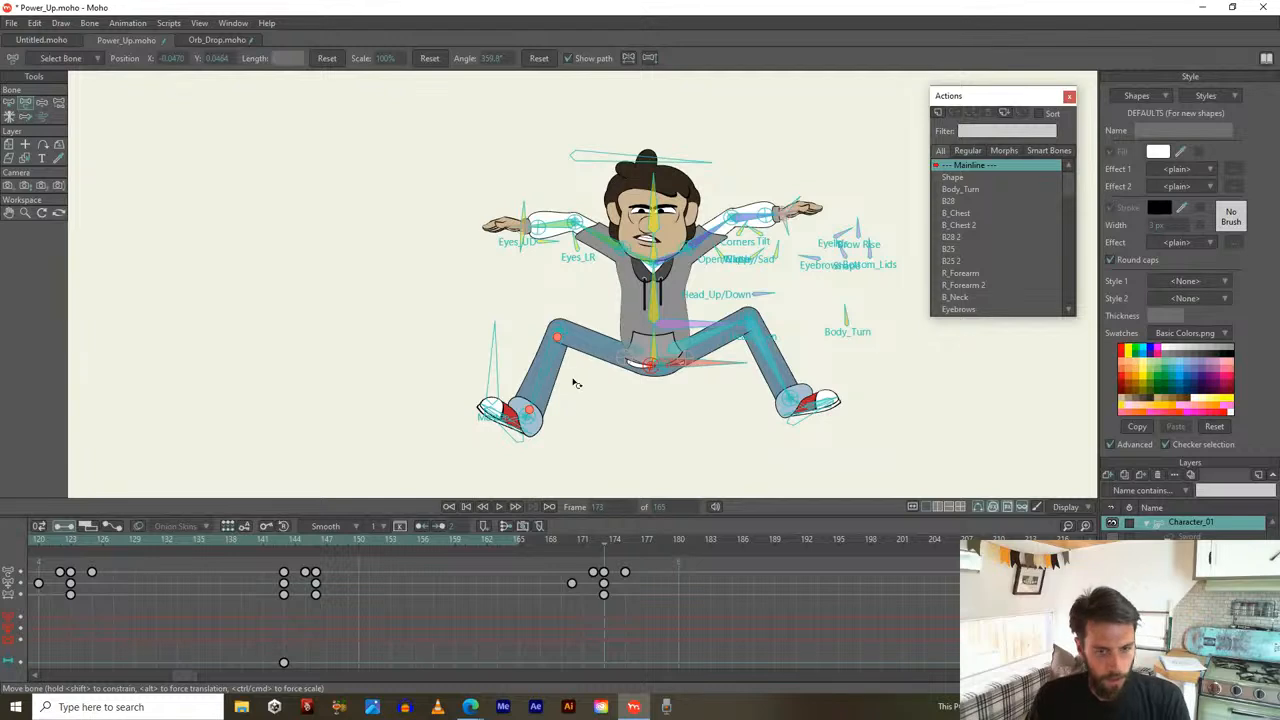
drag(520, 441, 490, 378)
drag(693, 366, 713, 410)
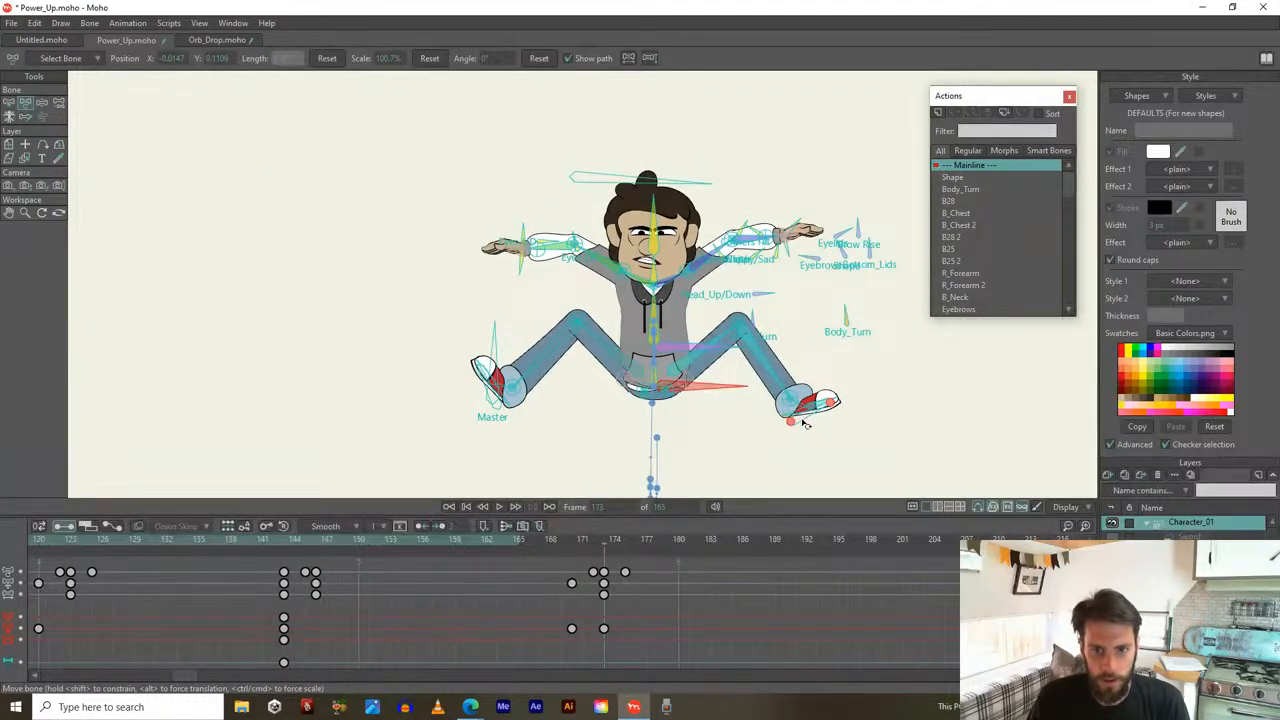
drag(793, 428, 806, 388)
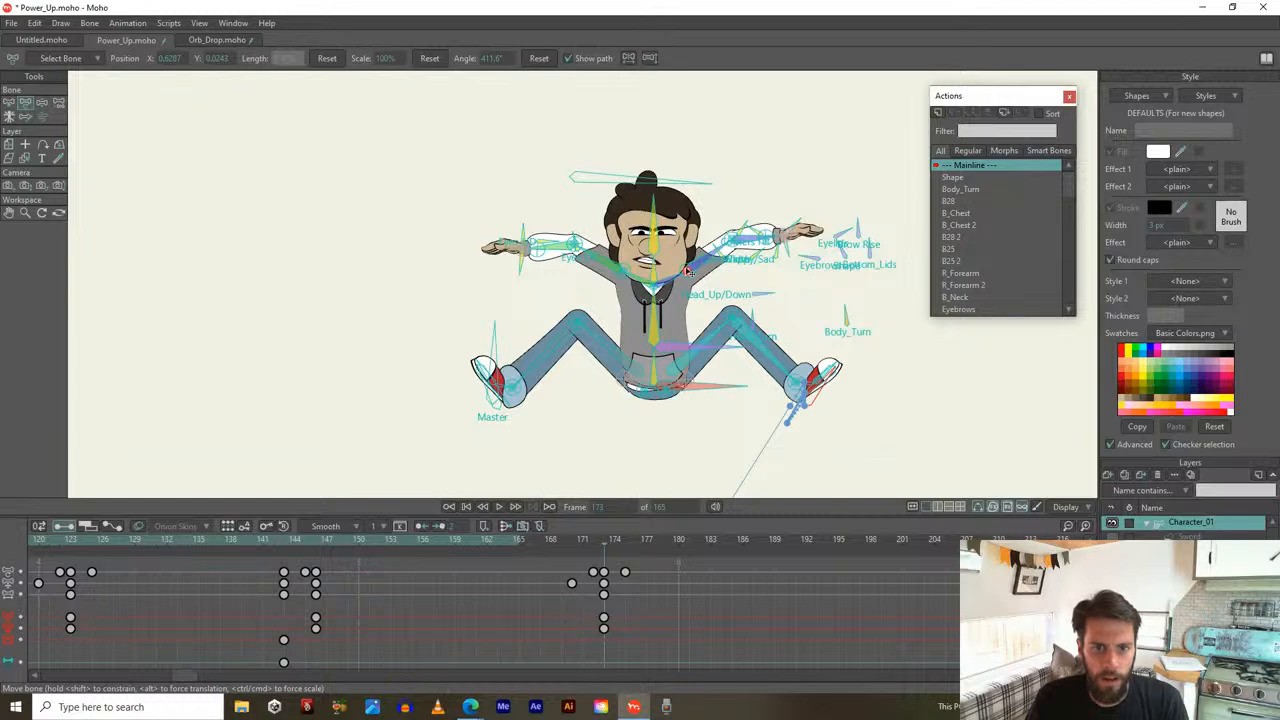
Raise both upper arms at frame 173 so the hands reach higher beside the head
drag(703, 264, 702, 261)
drag(597, 262, 582, 234)
click(716, 212)
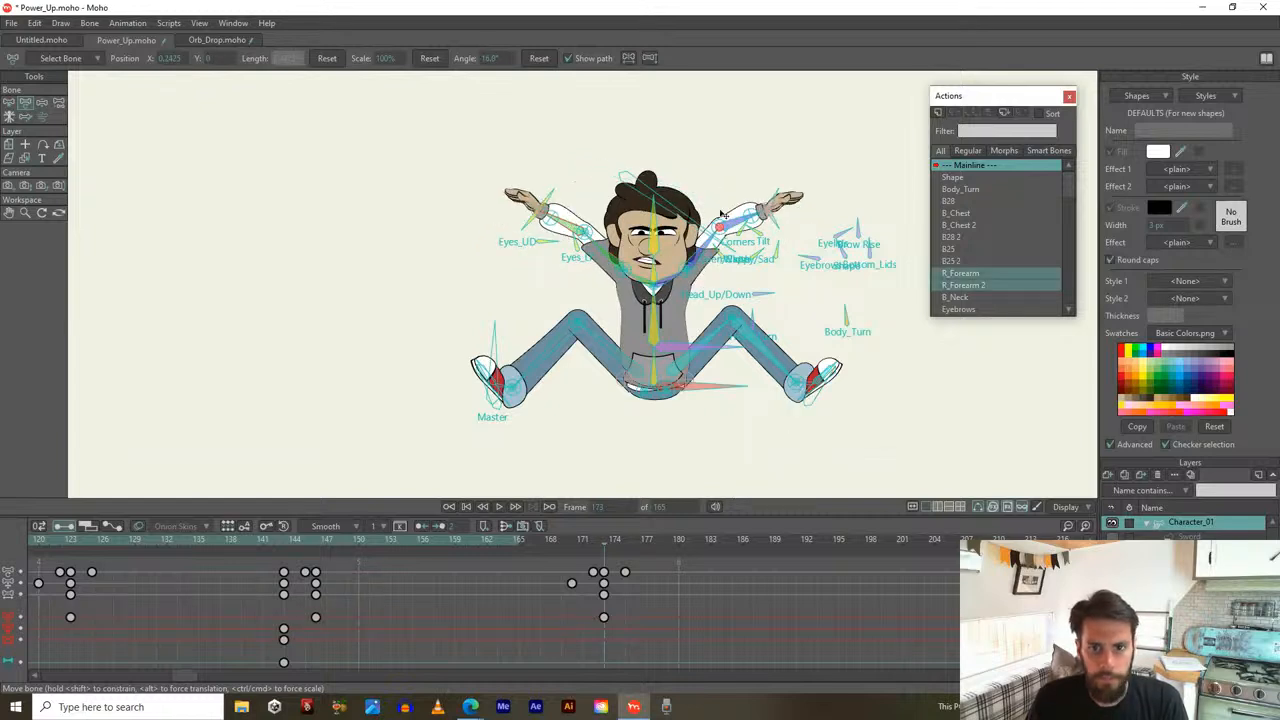
drag(741, 225, 736, 212)
Adjust the head with the Head_Up/Down control and shift the chest bone slightly at frame 173
scroll(739, 251, up, 2)
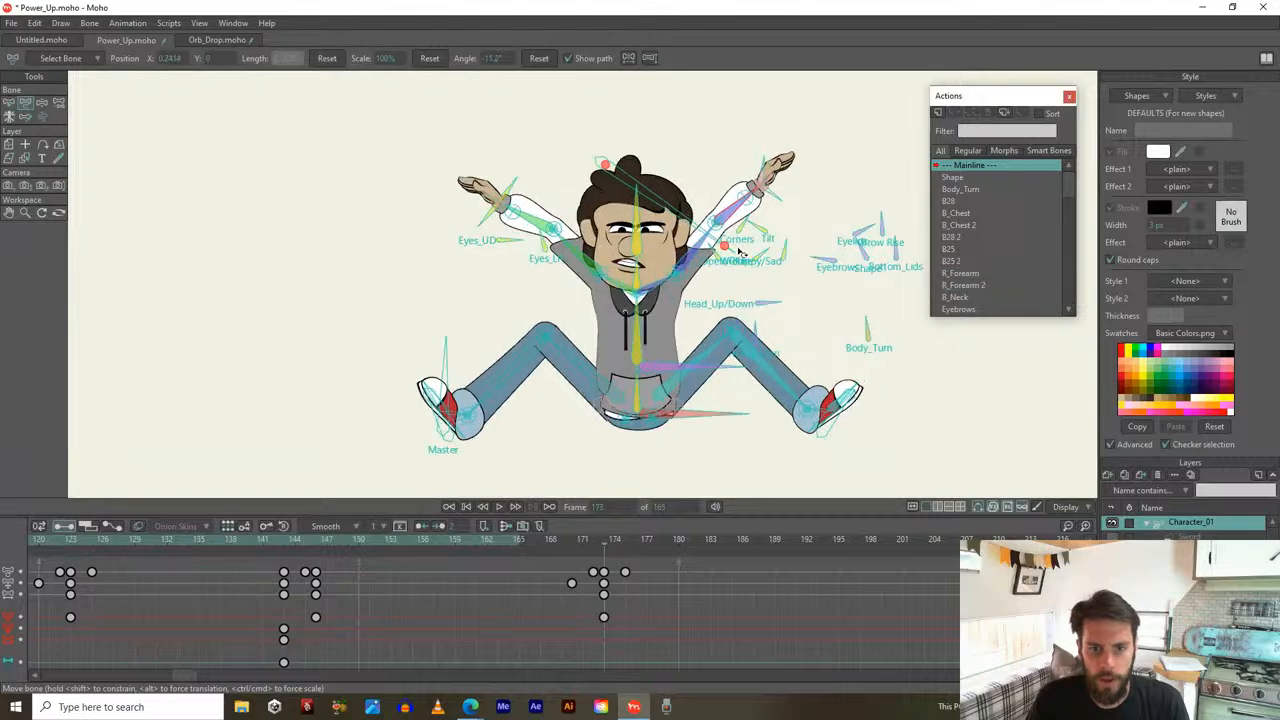
drag(770, 322, 616, 256)
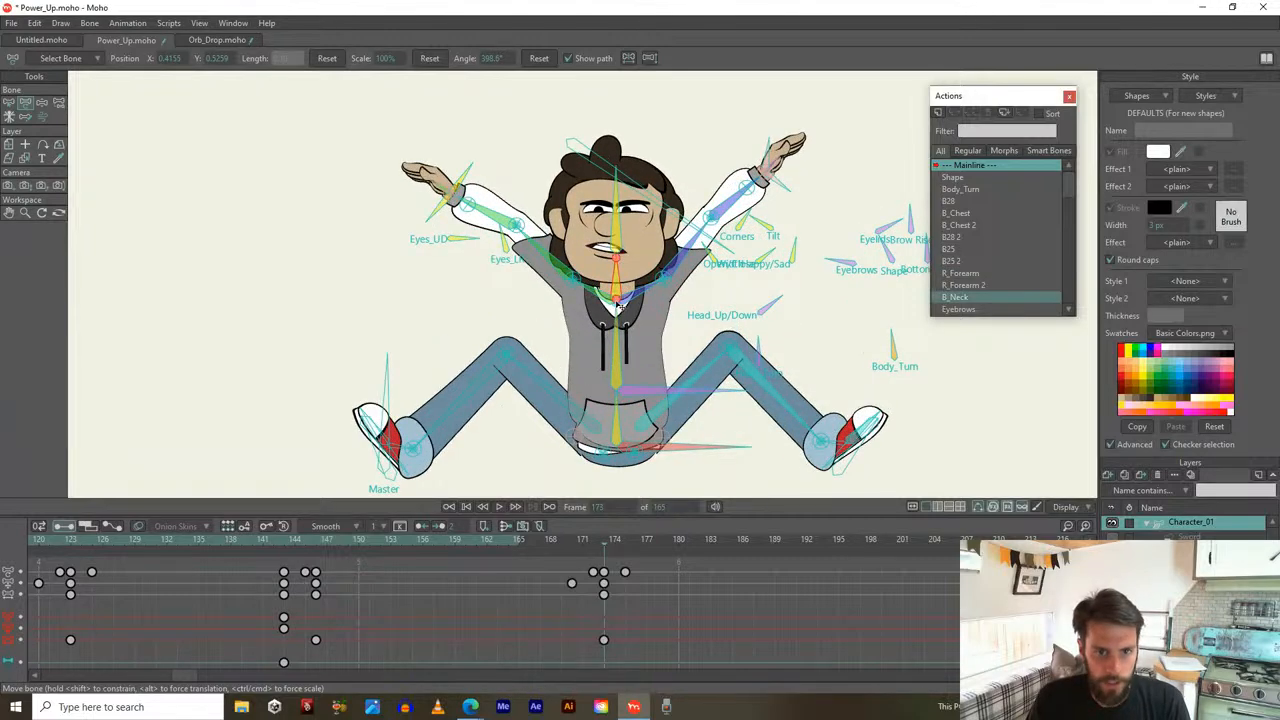
drag(620, 319, 626, 318)
Select the B_Body bone and remove its extra key at frame 170, keeping the key at 173
drag(601, 549, 606, 578)
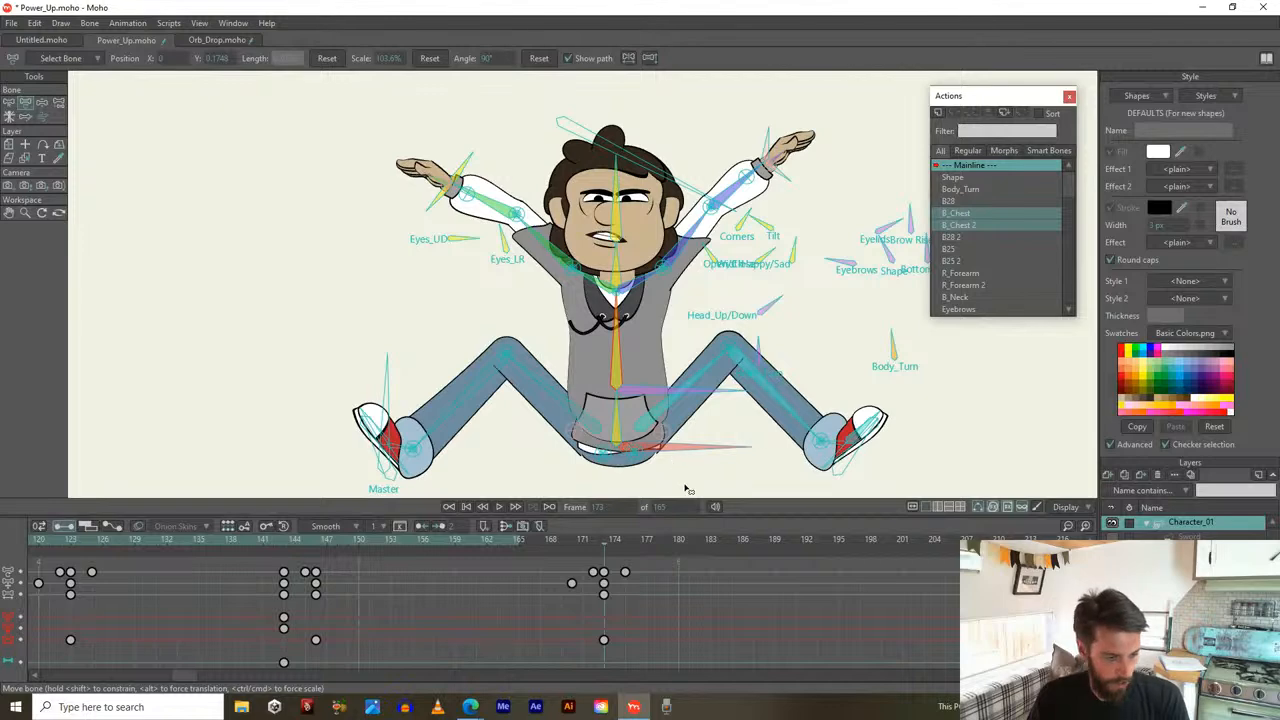
key(z)
click(706, 455)
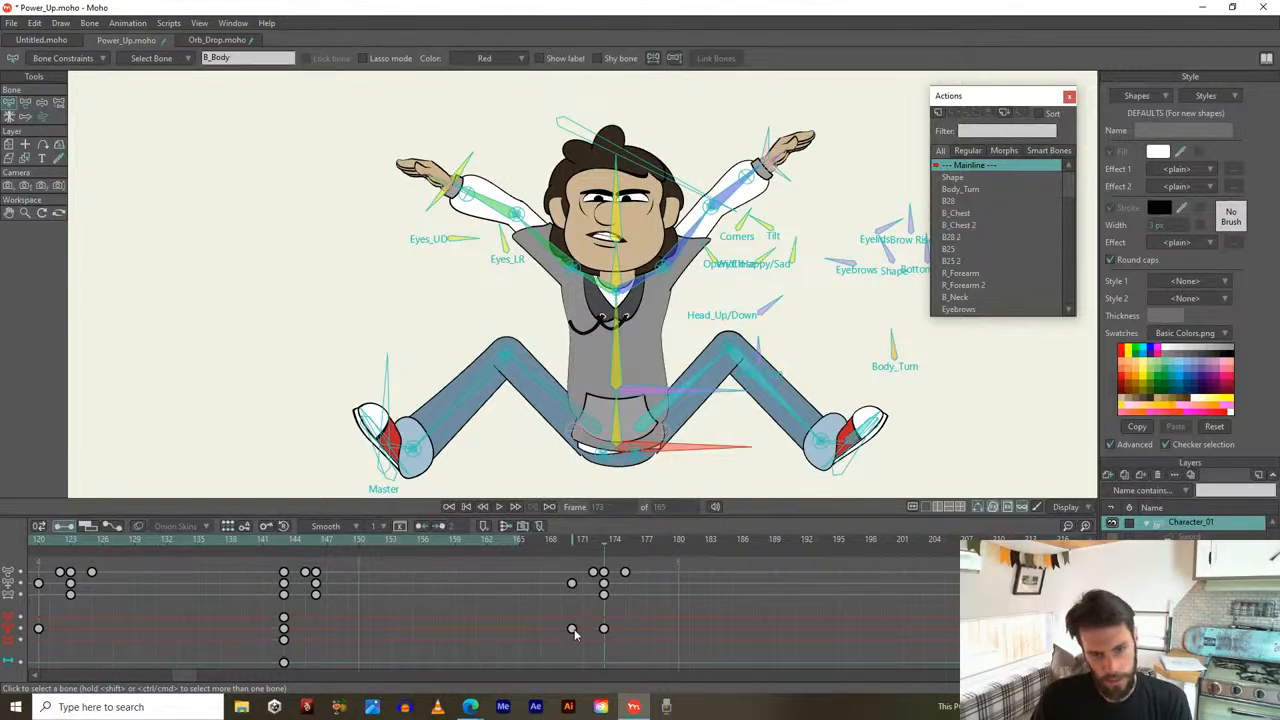
mouse_move(575, 634)
mouse_down()
mouse_move(606, 630)
mouse_move(573, 633)
mouse_up()
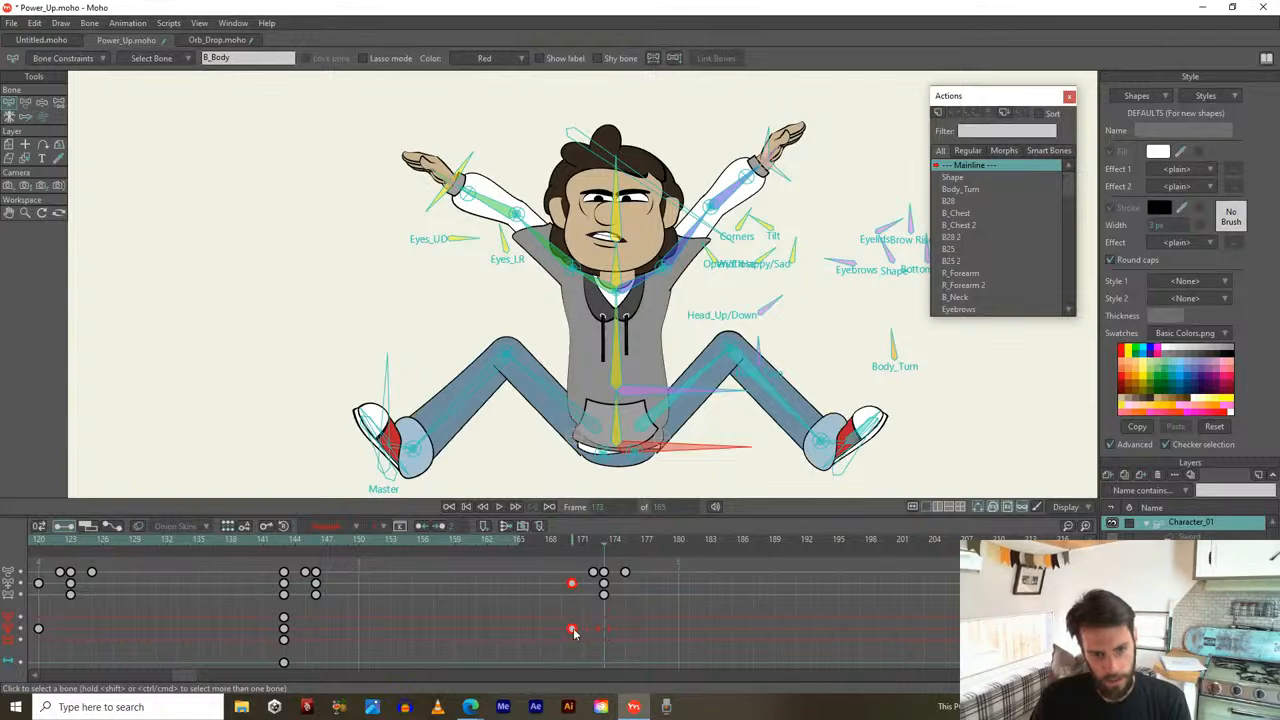
drag(596, 539, 603, 578)
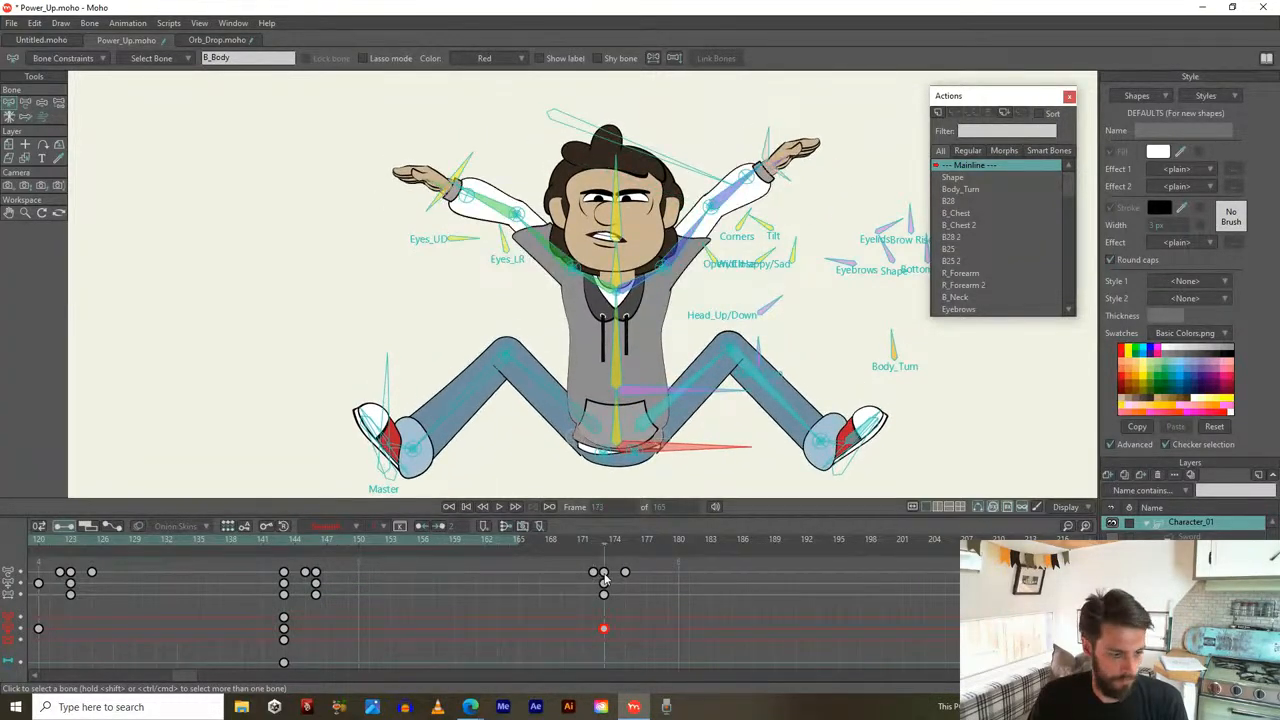
scroll(670, 347, down, 3)
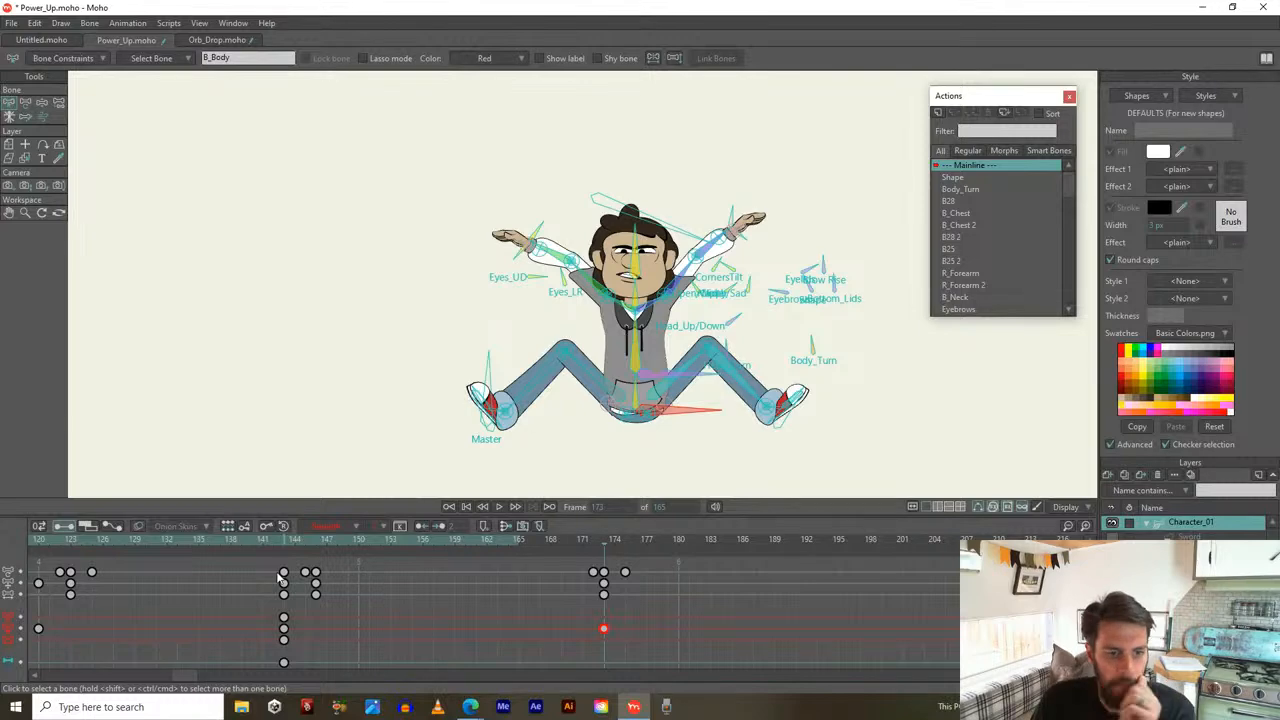
Scrub from the hold to frame 173 and bring both feet inward beneath the body
drag(296, 536, 604, 541)
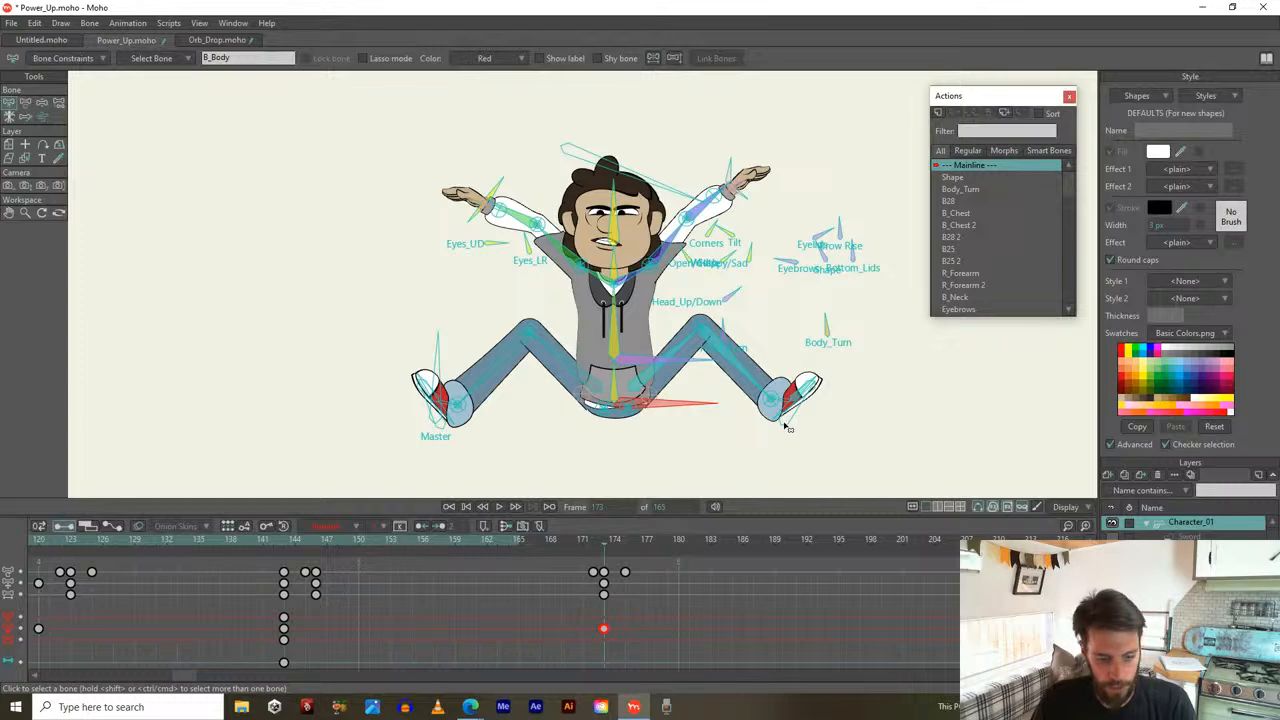
key(t)
drag(787, 427, 740, 420)
drag(440, 432, 498, 446)
Lower both upper arms and fold the forearms inward so the hands meet in front of the chest at frame 173
click(528, 248)
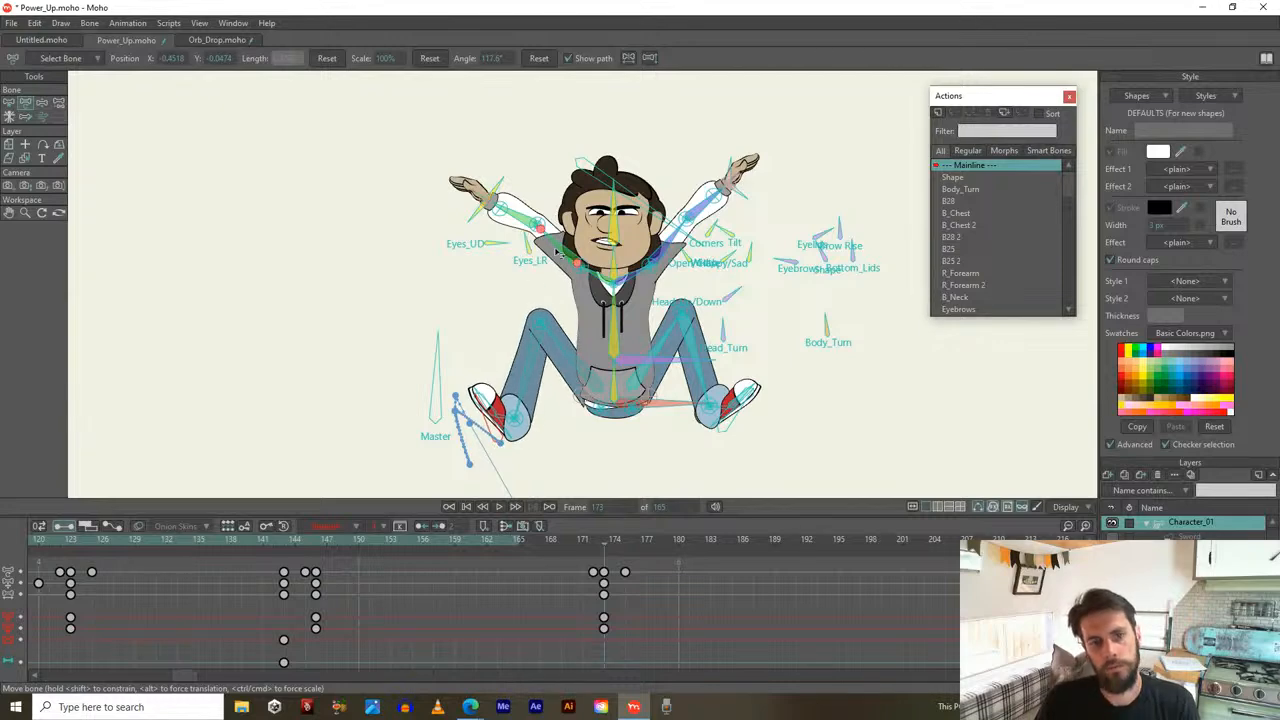
drag(558, 252, 553, 284)
drag(518, 329, 566, 325)
click(668, 254)
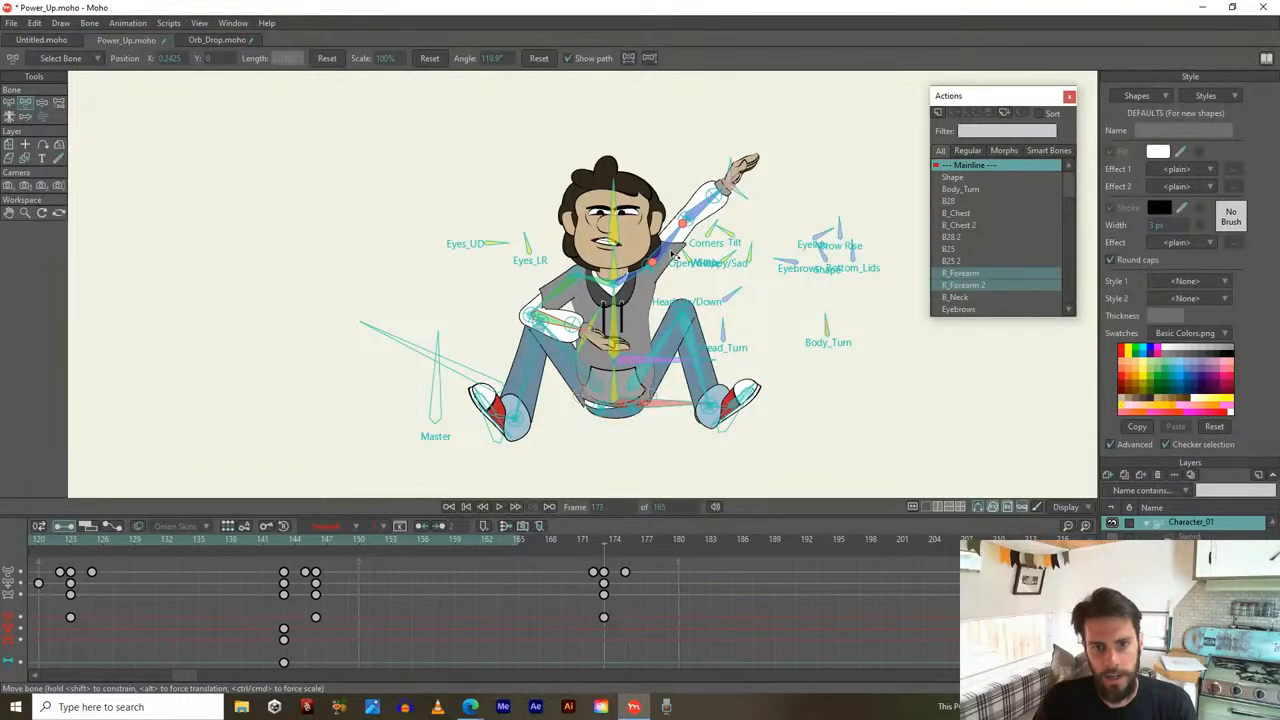
drag(677, 248, 580, 276)
scroll(595, 286, up, 1)
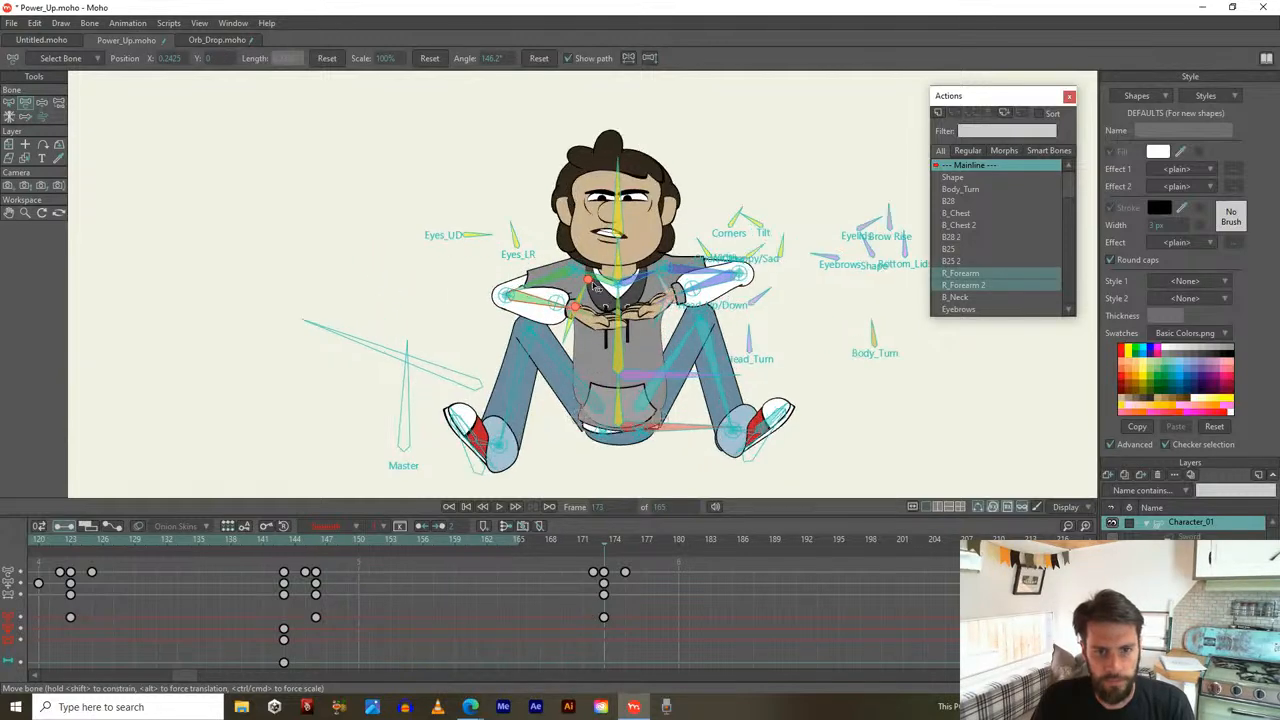
Sink the upper body into a curl at frame 173 and tilt the head downward with the Head_Up/Down control
scroll(594, 285, up, 1)
drag(626, 236, 626, 245)
drag(614, 335, 603, 364)
click(805, 290)
drag(810, 305, 672, 279)
Move the curled pose's keys earlier so its main key sits at frame 160, and scrub through the transition
scroll(784, 328, down, 1)
drag(603, 548, 494, 585)
drag(548, 569, 467, 602)
drag(270, 539, 470, 544)
scroll(509, 346, down, 3)
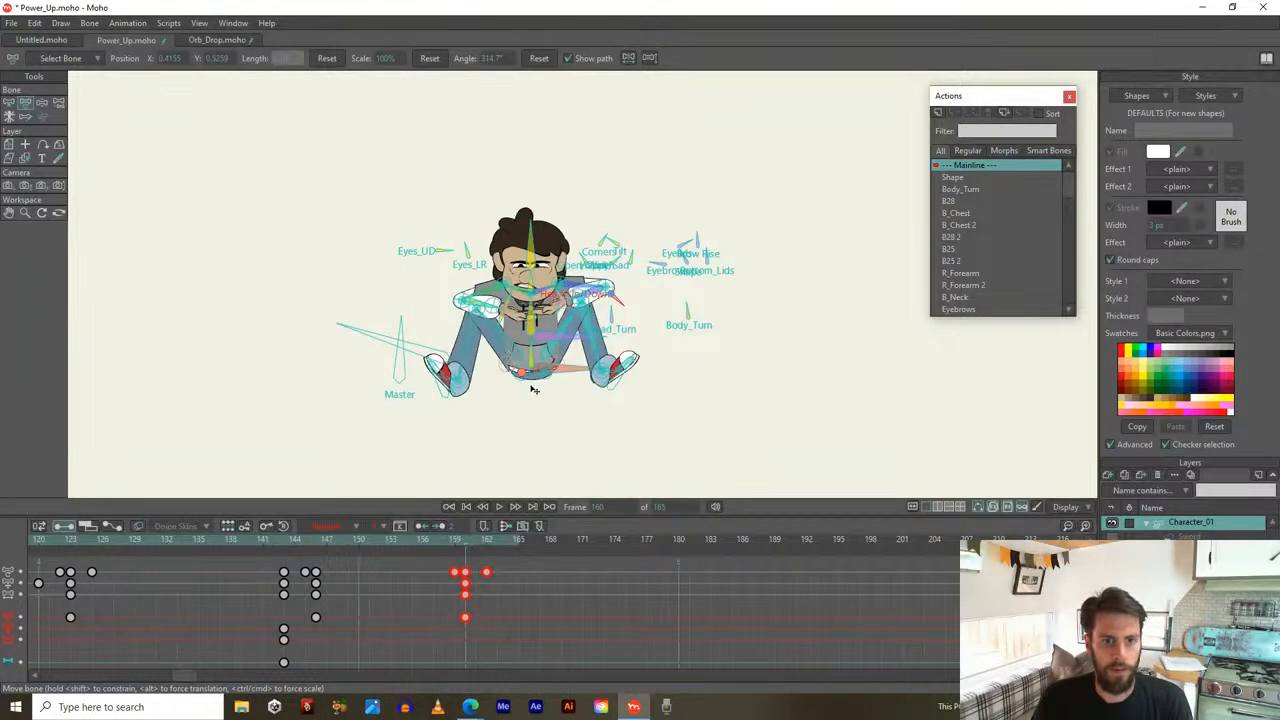
Move Todd's left foot inward beneath the body at frame 160, flatten its angle and draw the left knee closer
drag(526, 388, 596, 383)
mouse_move(463, 563)
mouse_down()
mouse_move(257, 567)
mouse_move(469, 550)
mouse_up()
scroll(680, 390, up, 3)
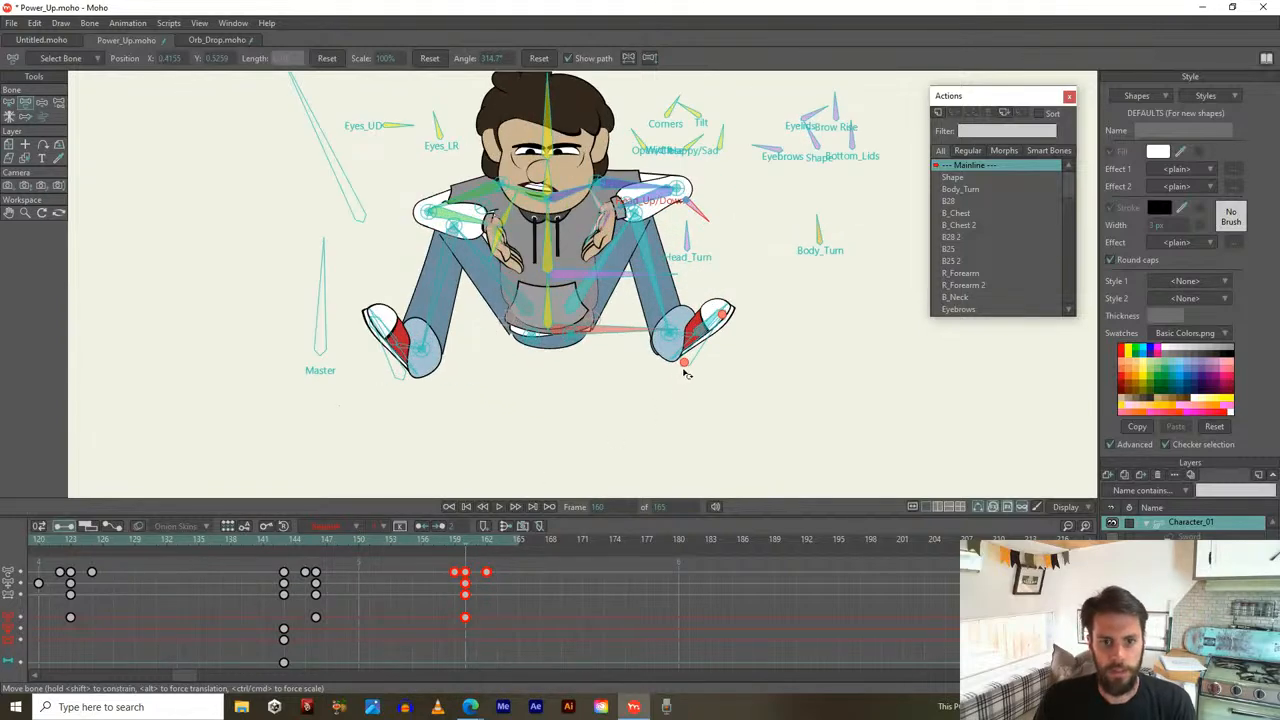
drag(686, 365, 661, 367)
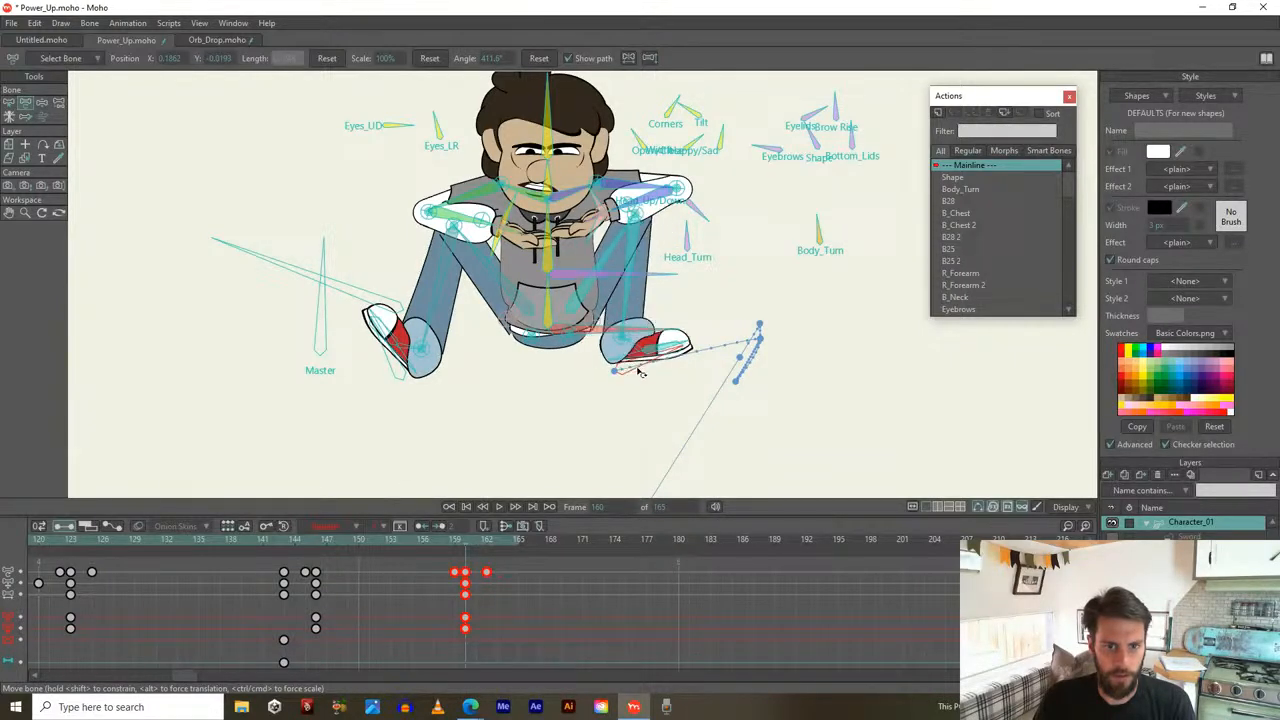
drag(632, 377, 596, 376)
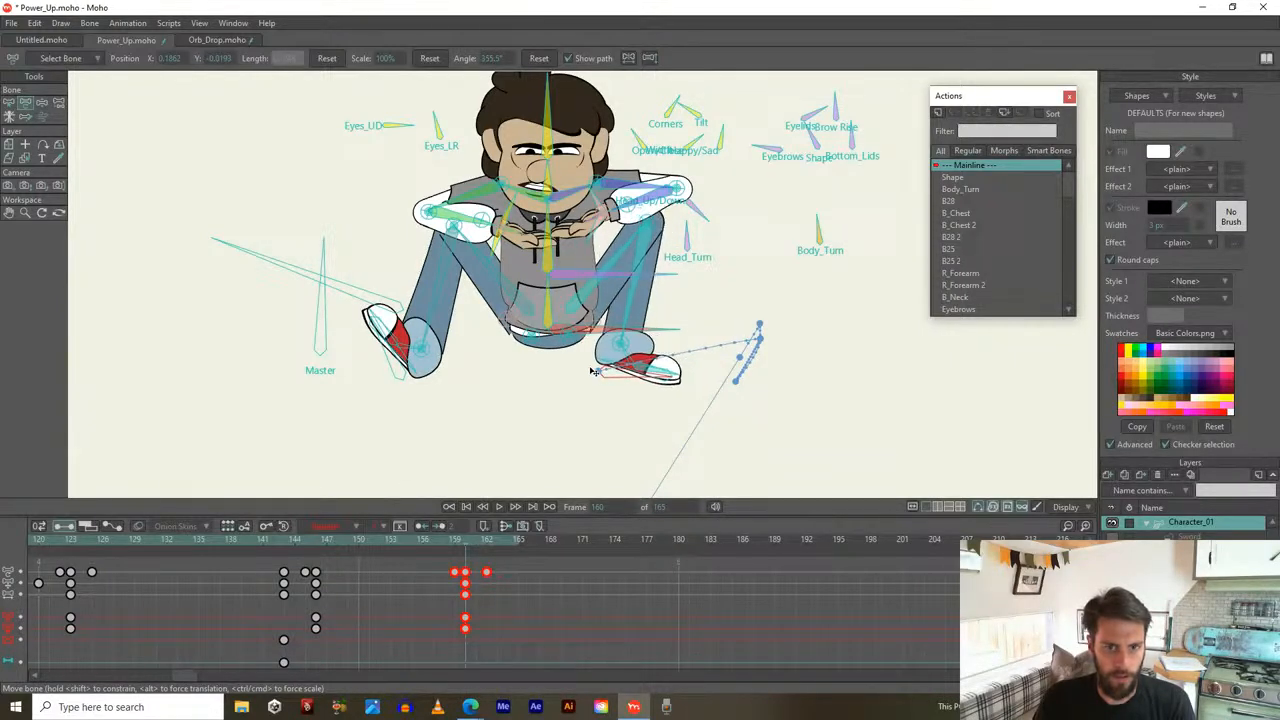
drag(652, 219, 606, 226)
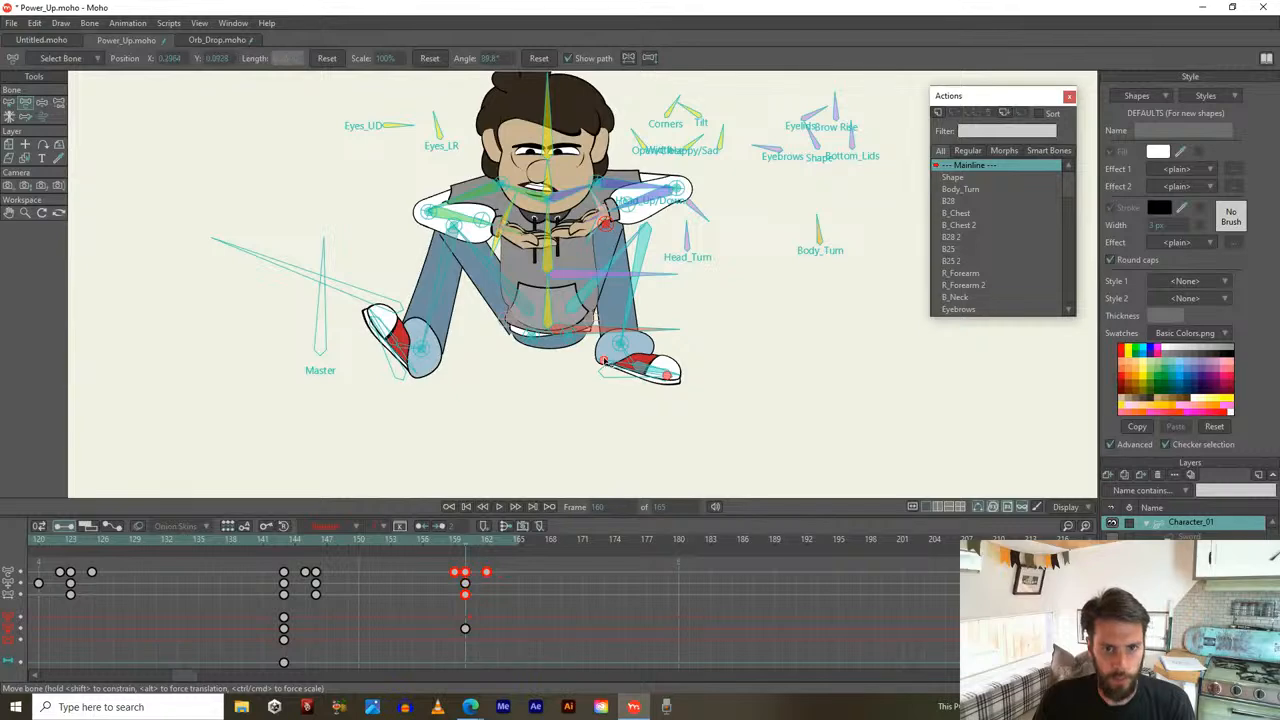
mouse_move(604, 377)
mouse_down()
mouse_move(590, 366)
mouse_move(579, 377)
mouse_up()
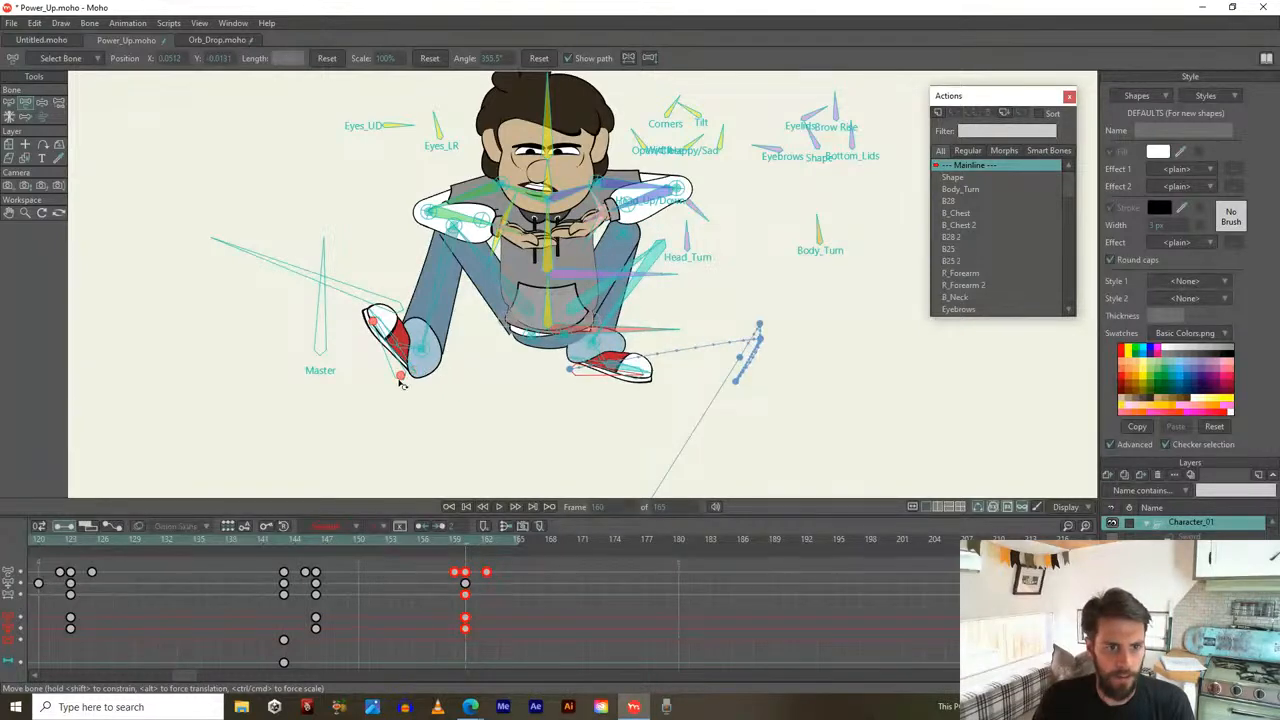
Bring the right foot inward to match at frame 160, and adjust the legs and the Head_Up/Down control for a tighter curl
drag(403, 380, 526, 383)
click(466, 245)
drag(468, 247, 515, 325)
drag(645, 240, 547, 255)
click(701, 267)
drag(701, 268, 692, 278)
mouse_move(465, 545)
mouse_down()
mouse_move(327, 540)
mouse_move(486, 542)
mouse_move(482, 562)
mouse_up()
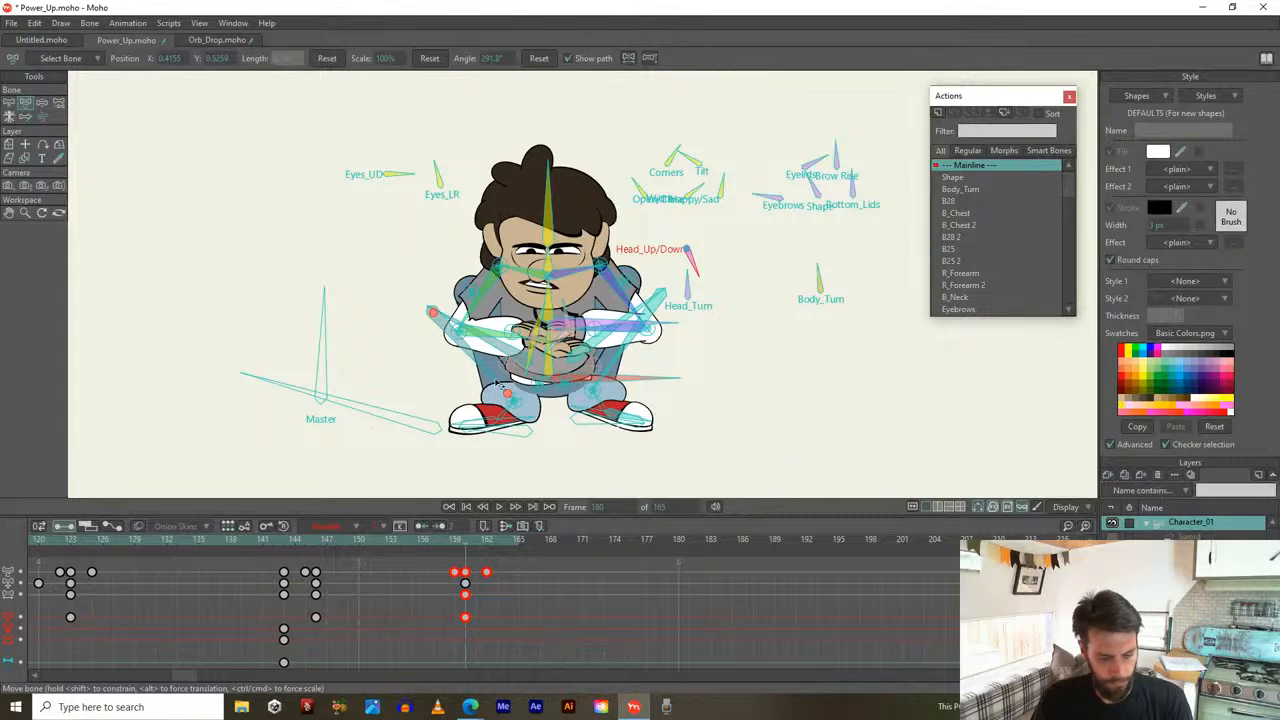
Delete the stray keys at frames 159 and 162 around the curl, and select all keys at frame 160
key(b)
click(432, 579)
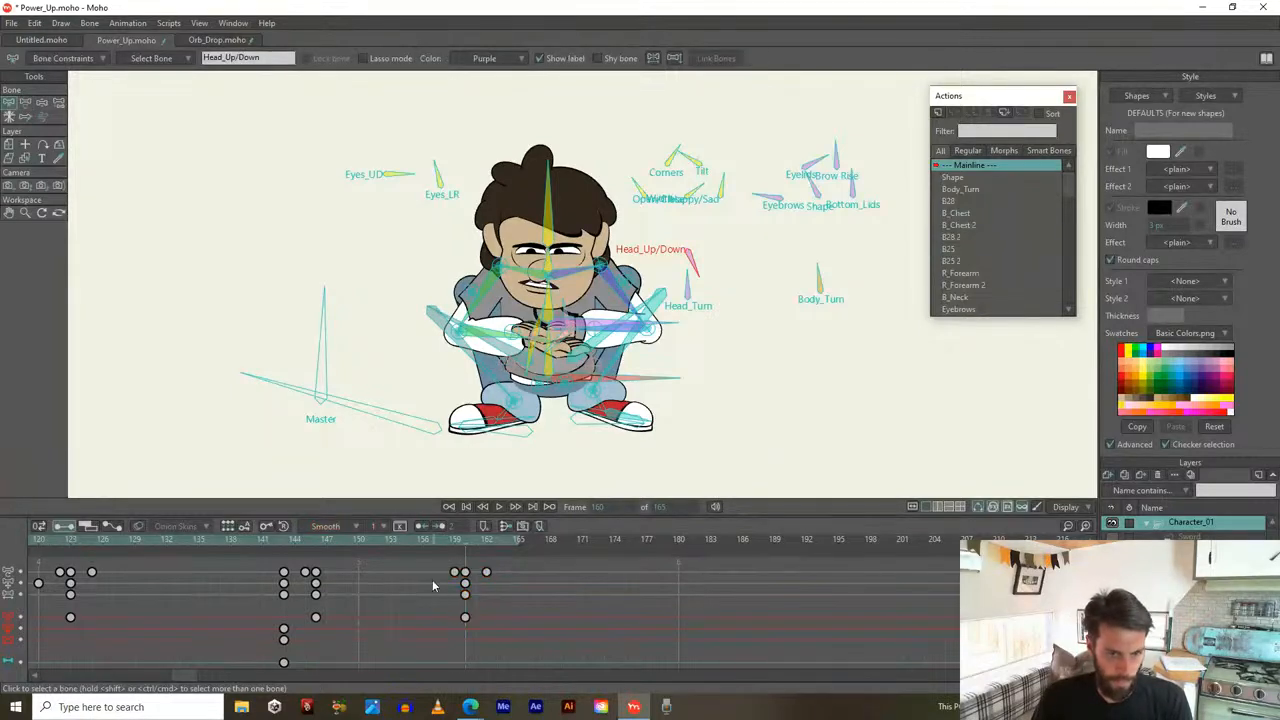
click(486, 572)
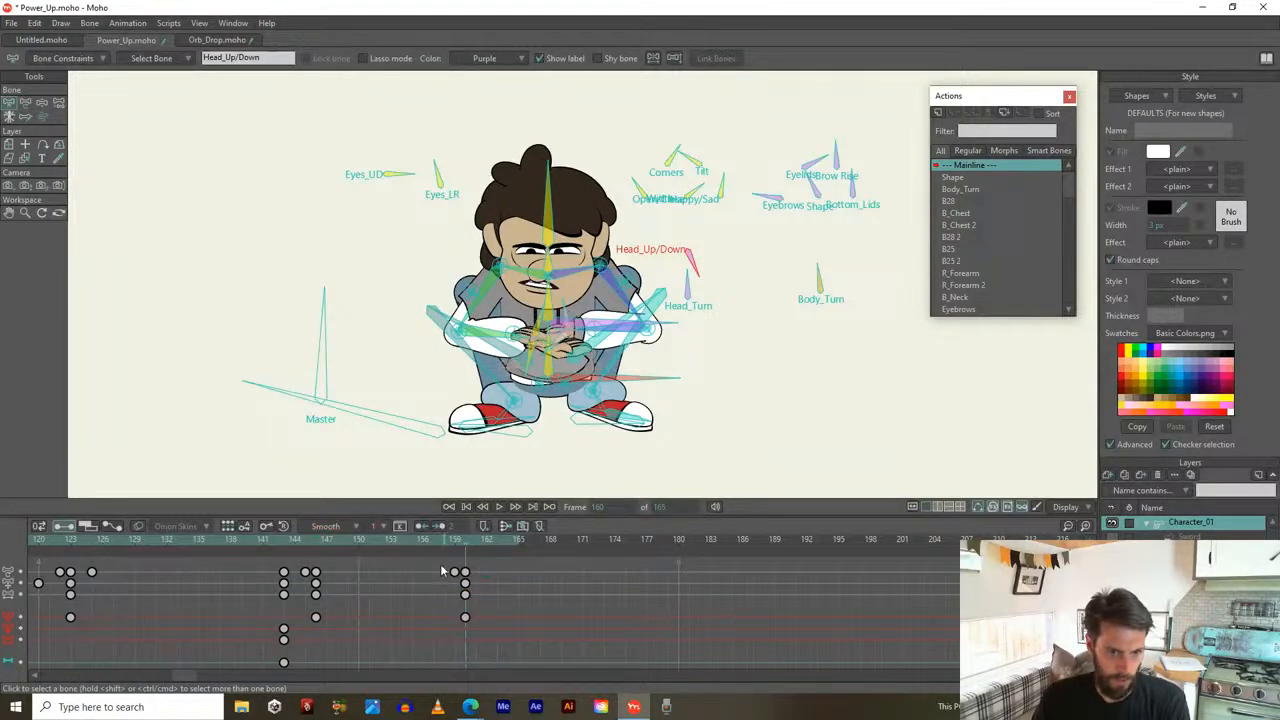
mouse_move(455, 585)
mouse_down()
mouse_move(466, 597)
mouse_move(453, 597)
mouse_up()
drag(396, 541, 262, 550)
click(470, 617)
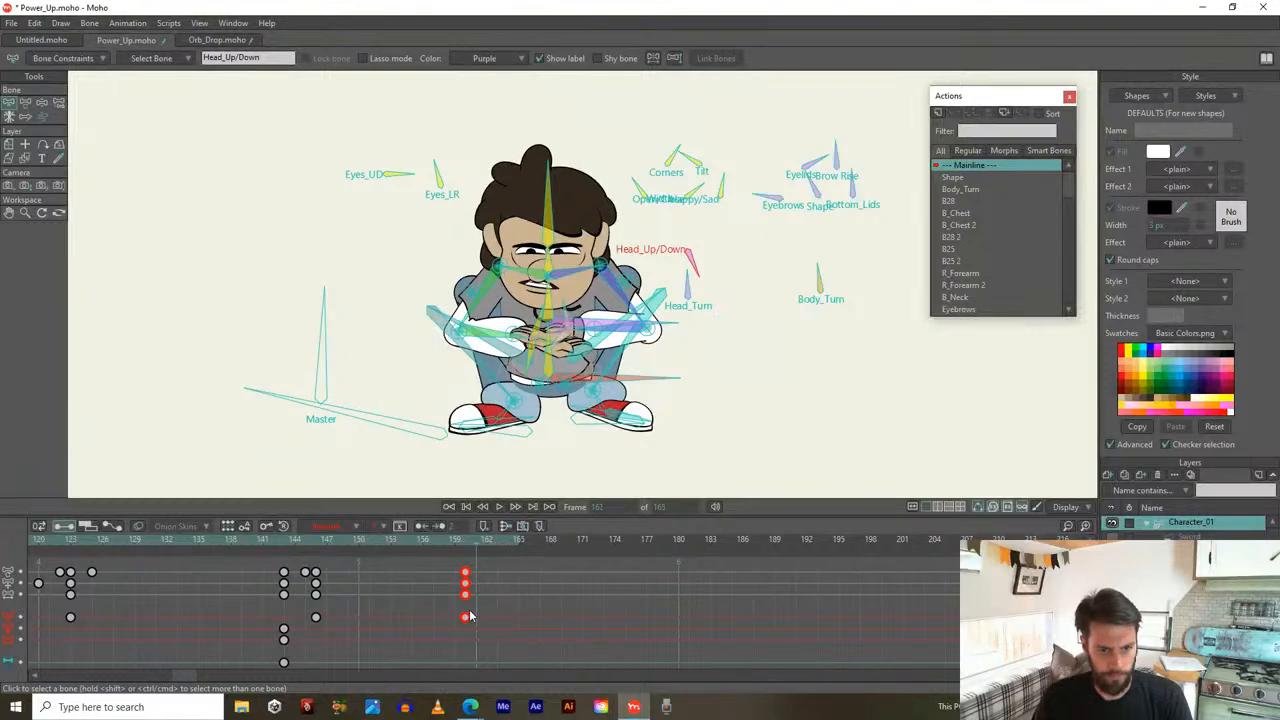
Play back the airborne hold into the curl and move the curled pose's keys to frame 154
scroll(558, 395, down, 3)
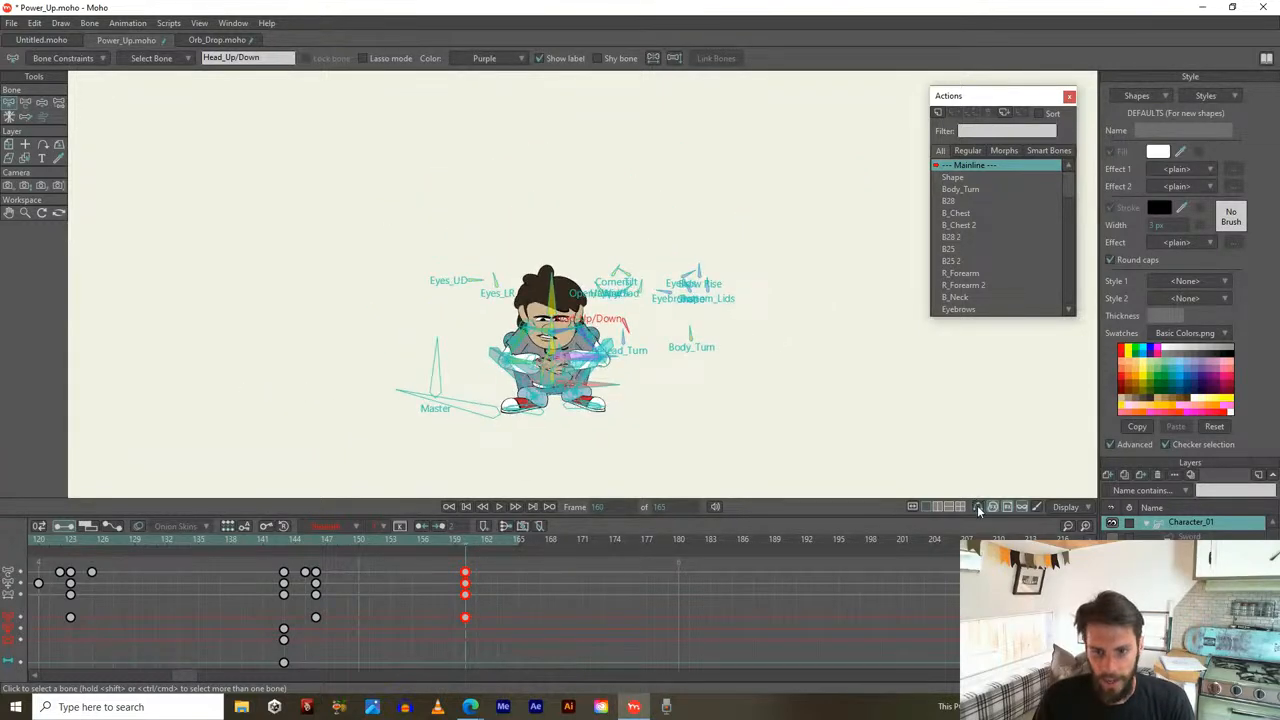
key(space)
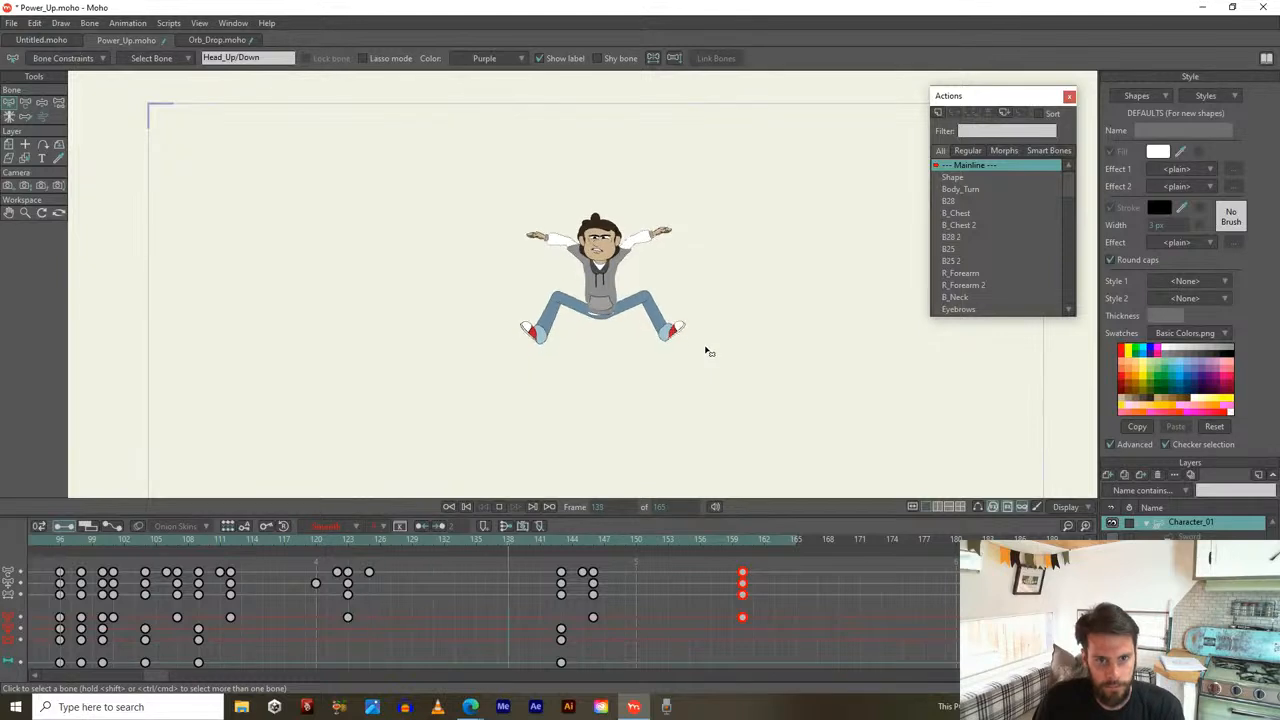
key(space)
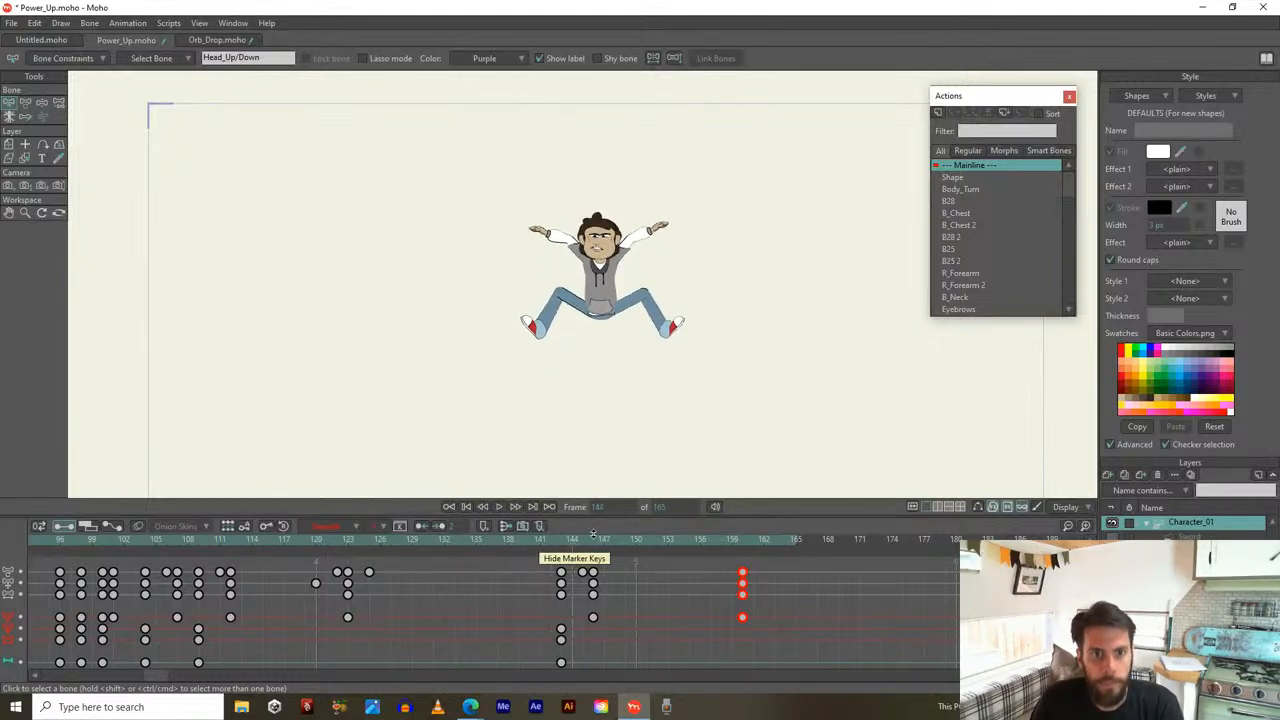
drag(650, 530, 663, 530)
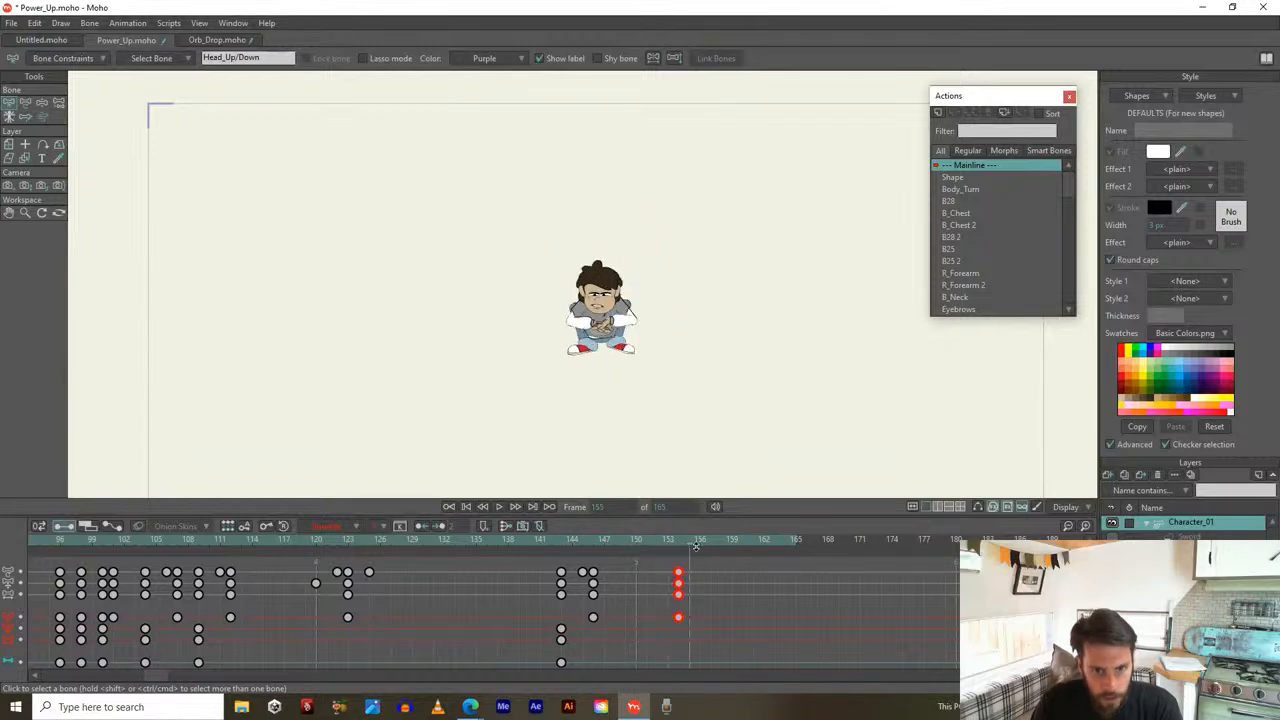
Compress the chest at frame 159 and rotate both arms so the elbows tuck in and the hands overlap
scroll(677, 400, up, 3)
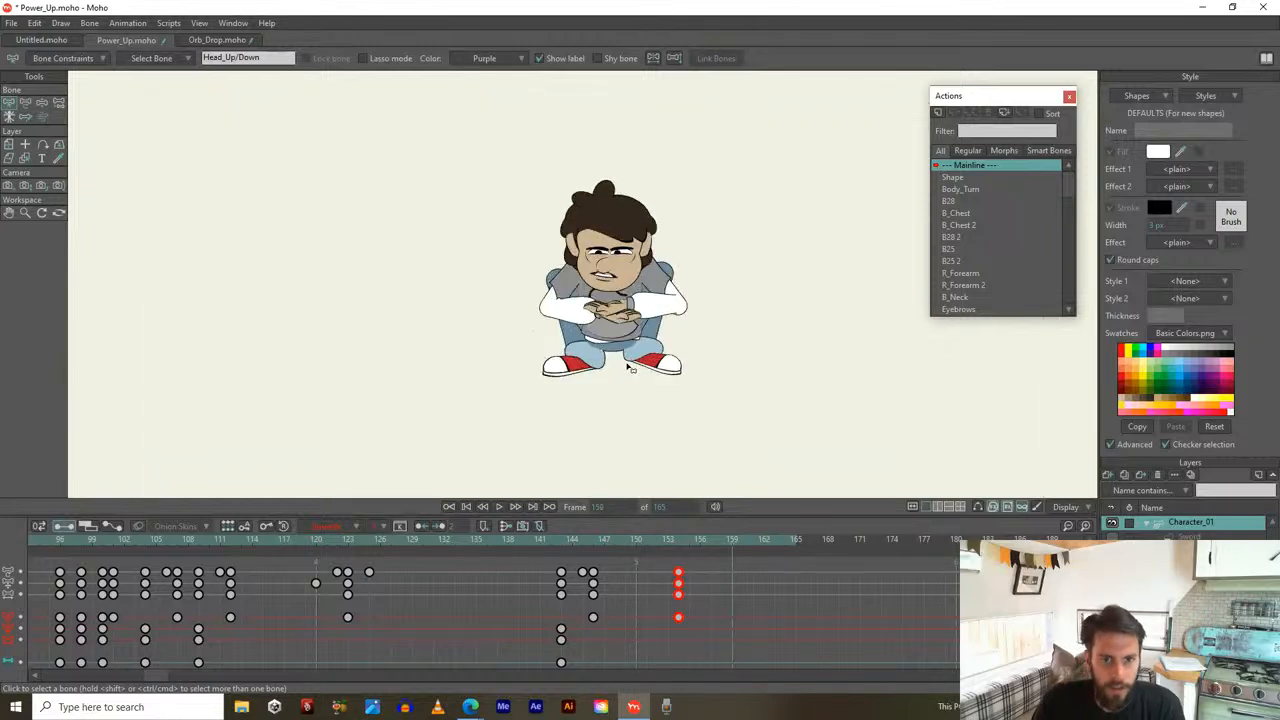
click(978, 507)
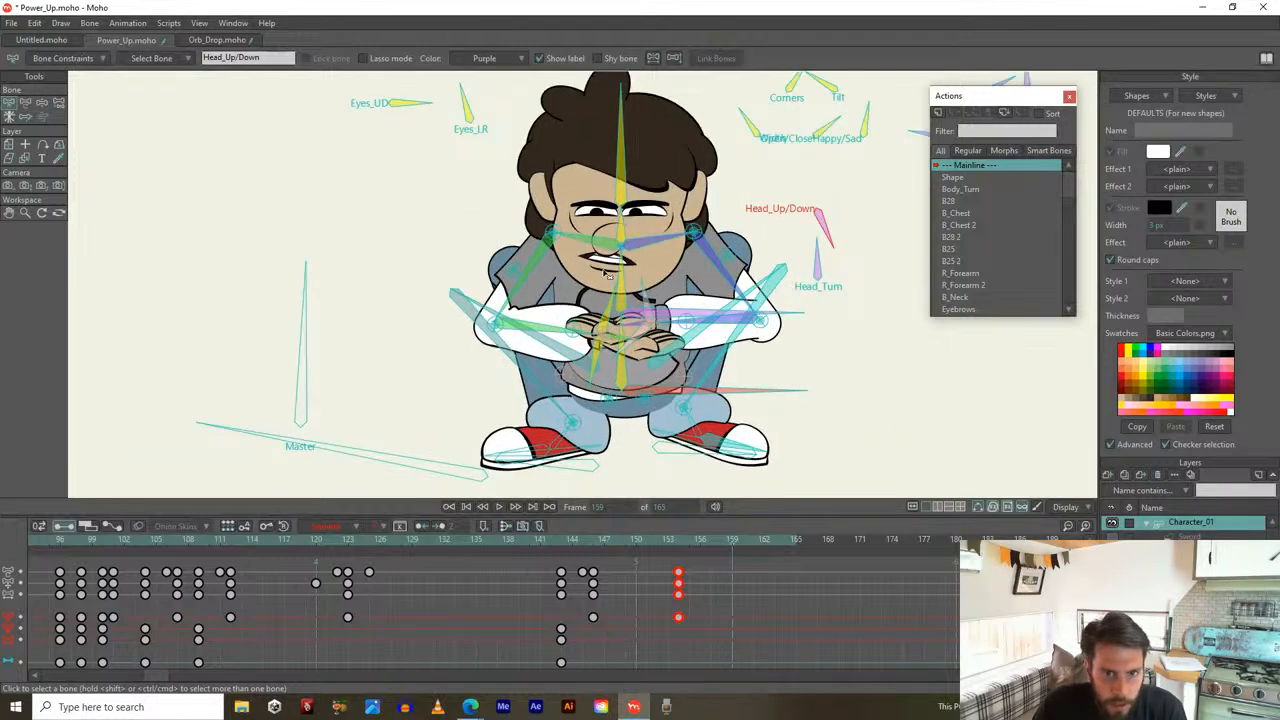
key(t)
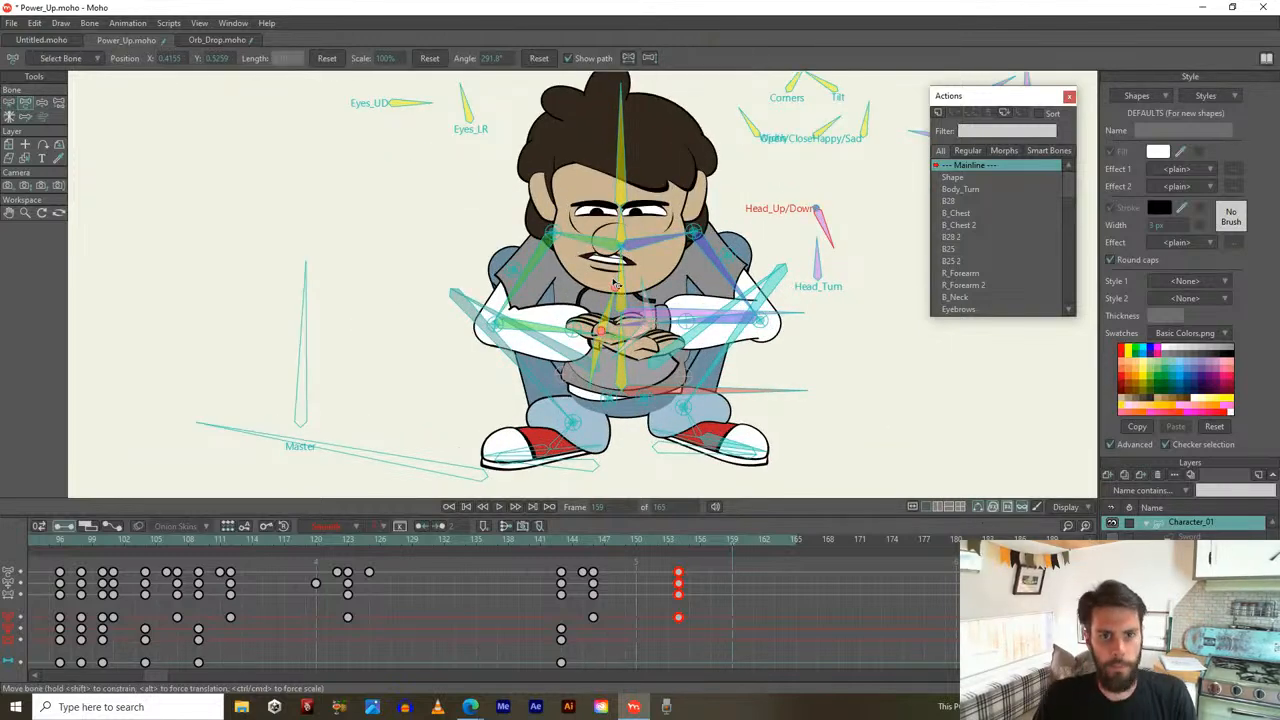
mouse_move(622, 255)
mouse_down()
mouse_move(617, 272)
mouse_move(614, 258)
mouse_up()
click(545, 305)
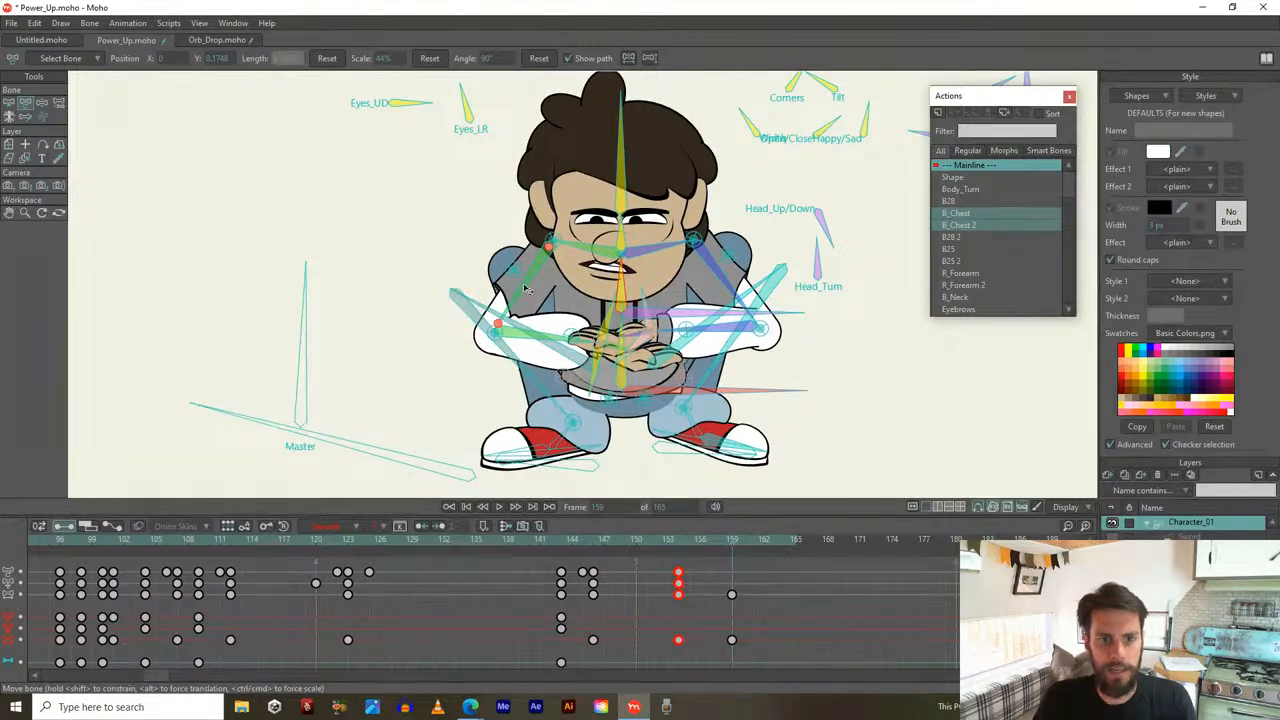
click(645, 290)
drag(547, 340, 712, 281)
click(692, 333)
drag(706, 330, 706, 333)
Nudge both knees inward at frame 159 and angle the feet so the toes point down and outward
click(720, 257)
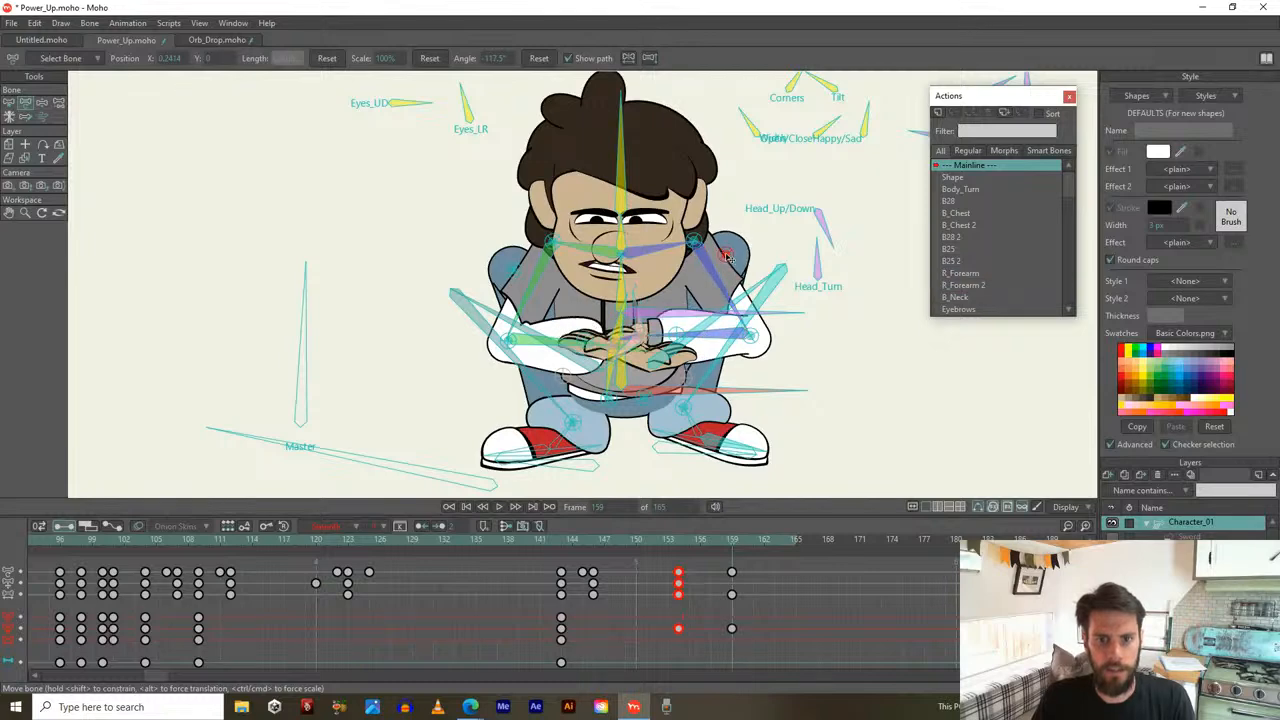
drag(499, 268, 517, 267)
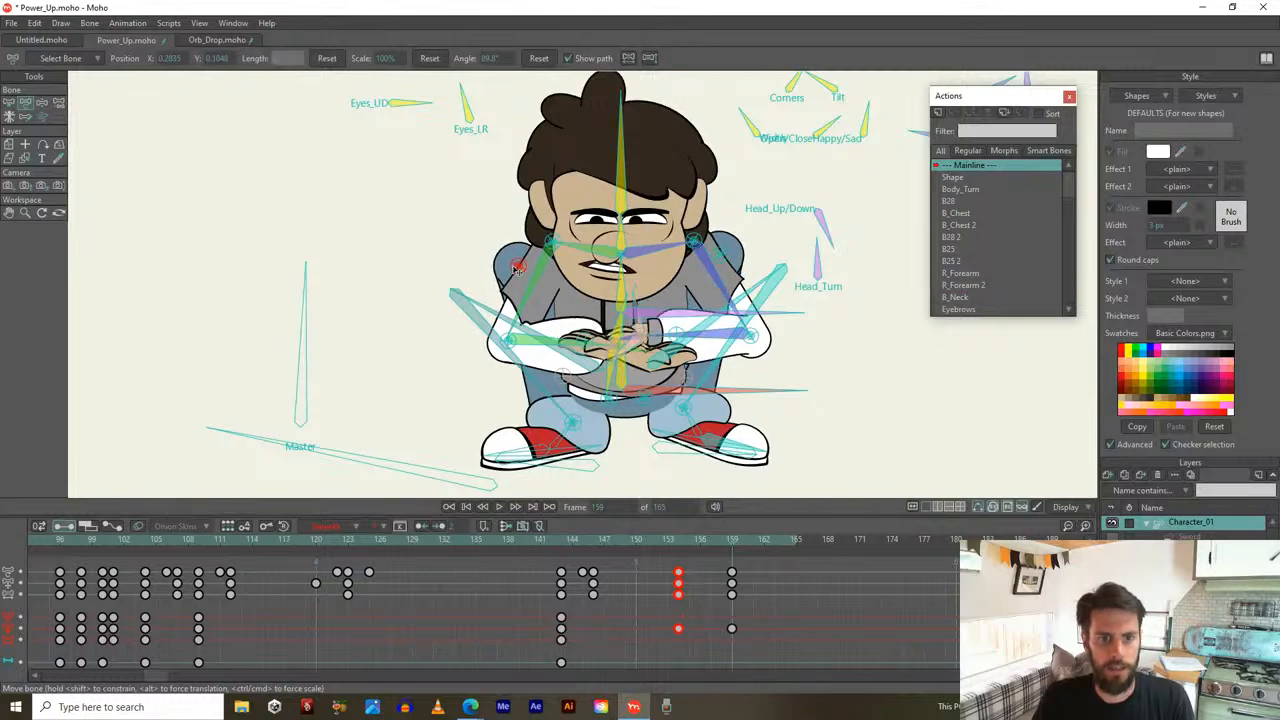
drag(591, 468, 548, 468)
click(658, 447)
drag(655, 447, 650, 417)
click(706, 216)
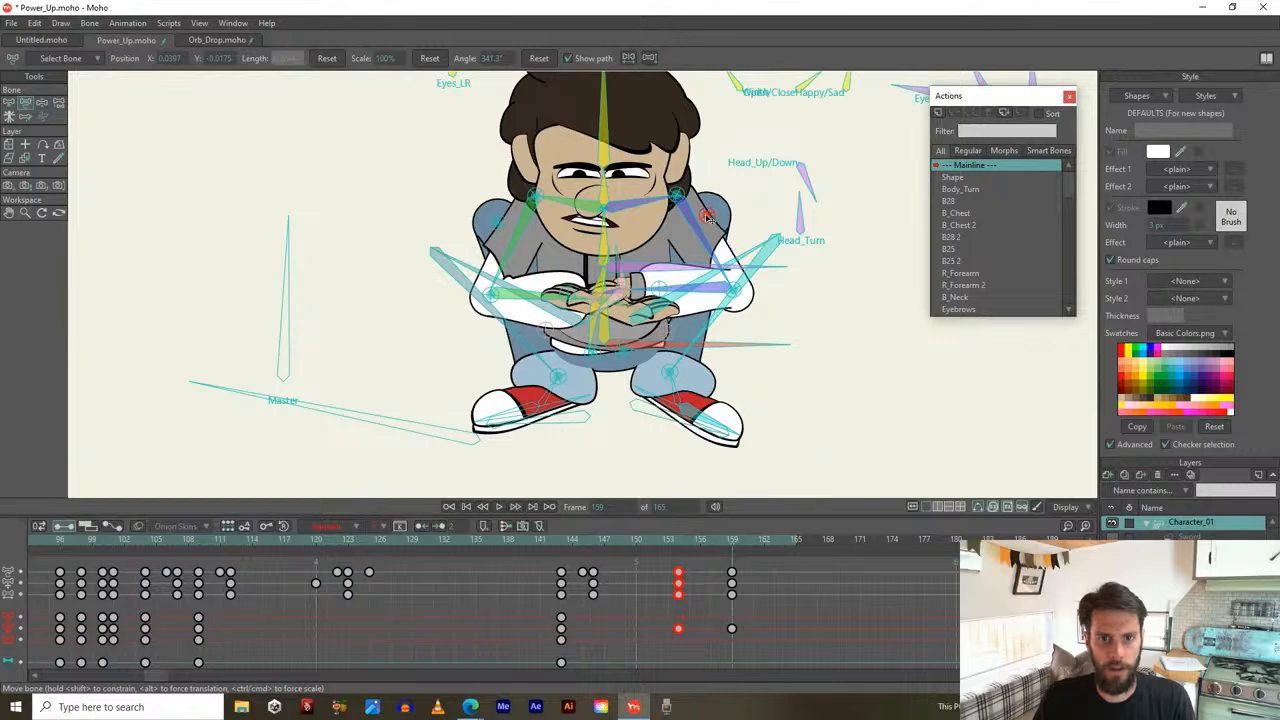
Sink the head at frame 159 by shortening the neck bone and adjusting the head control
drag(595, 172, 592, 211)
drag(806, 220, 800, 221)
drag(600, 215, 600, 221)
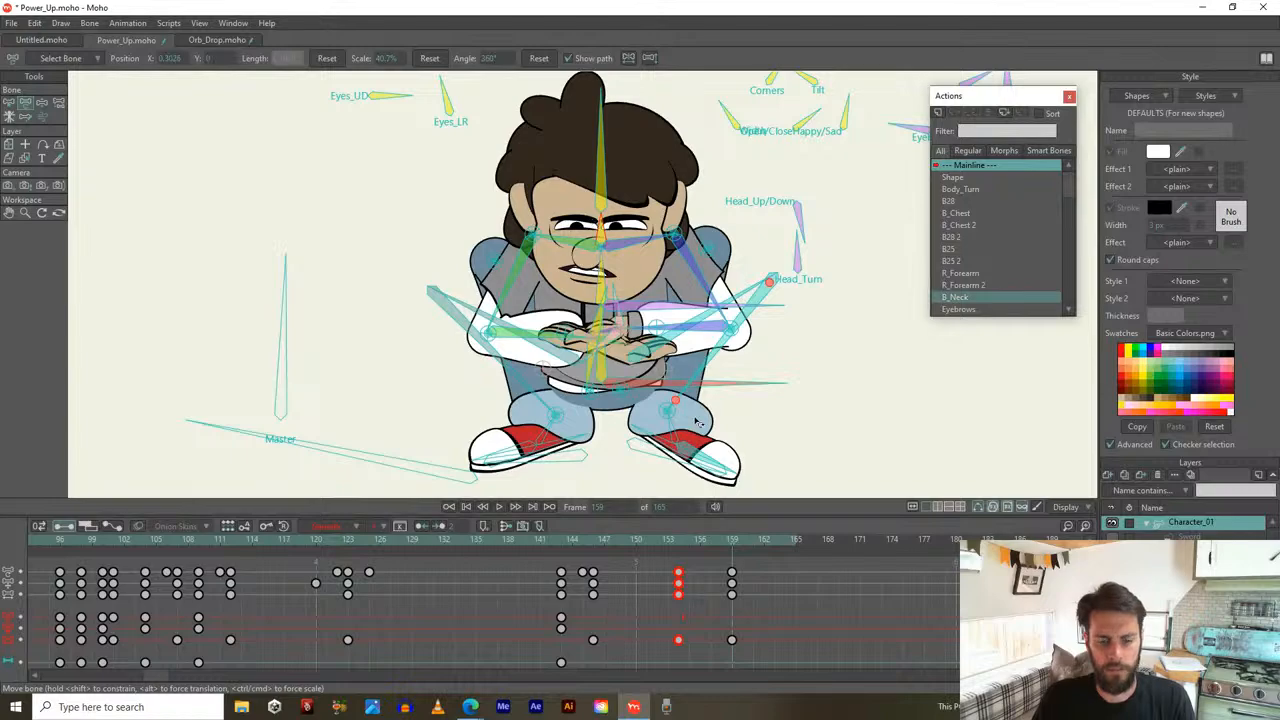
Scrub and play back the motion from the airborne hold into the settling curl to check its timing
scroll(715, 386, down, 2)
drag(731, 545, 754, 617)
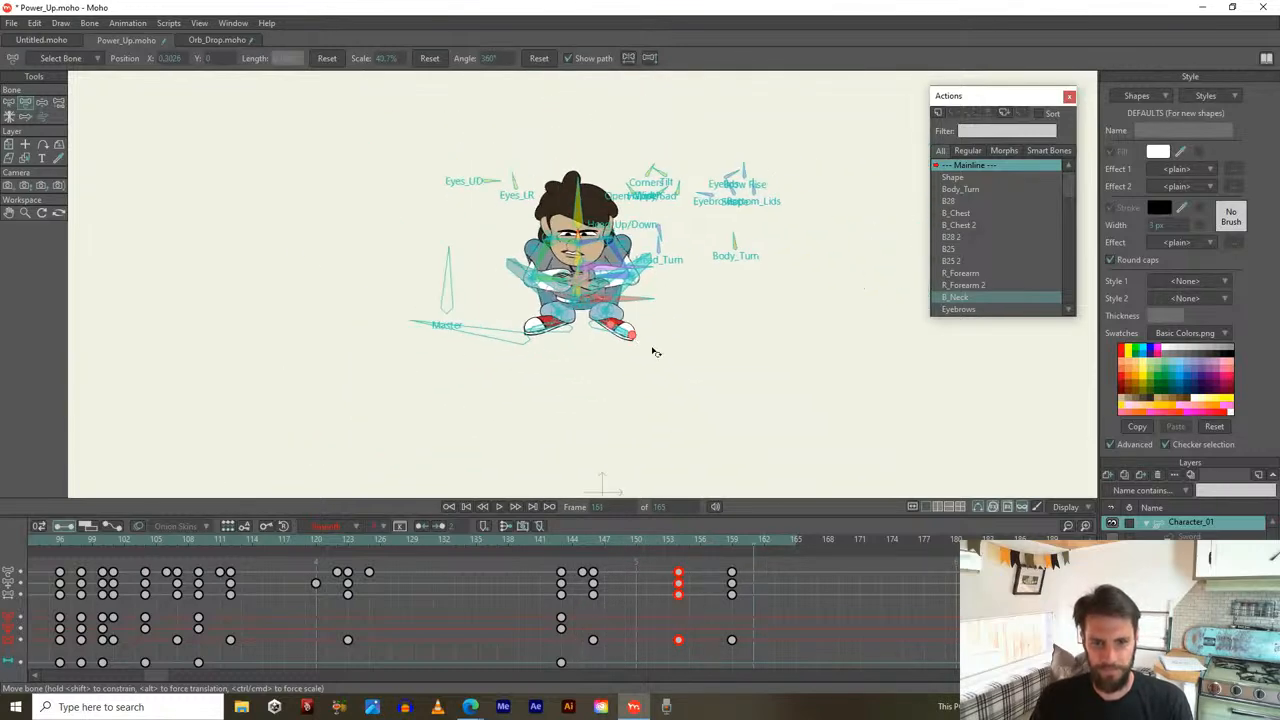
drag(690, 543, 672, 563)
key(space)
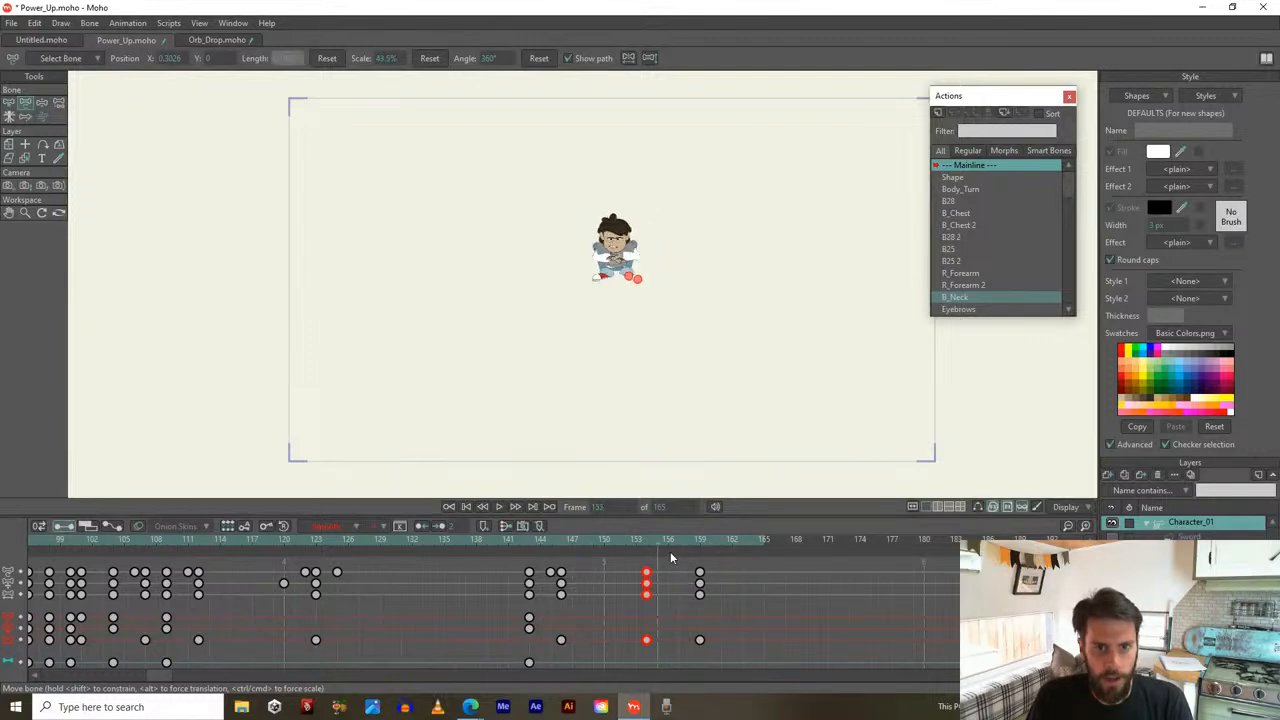
scroll(622, 372, up, 5)
drag(634, 268, 624, 488)
drag(584, 541, 649, 582)
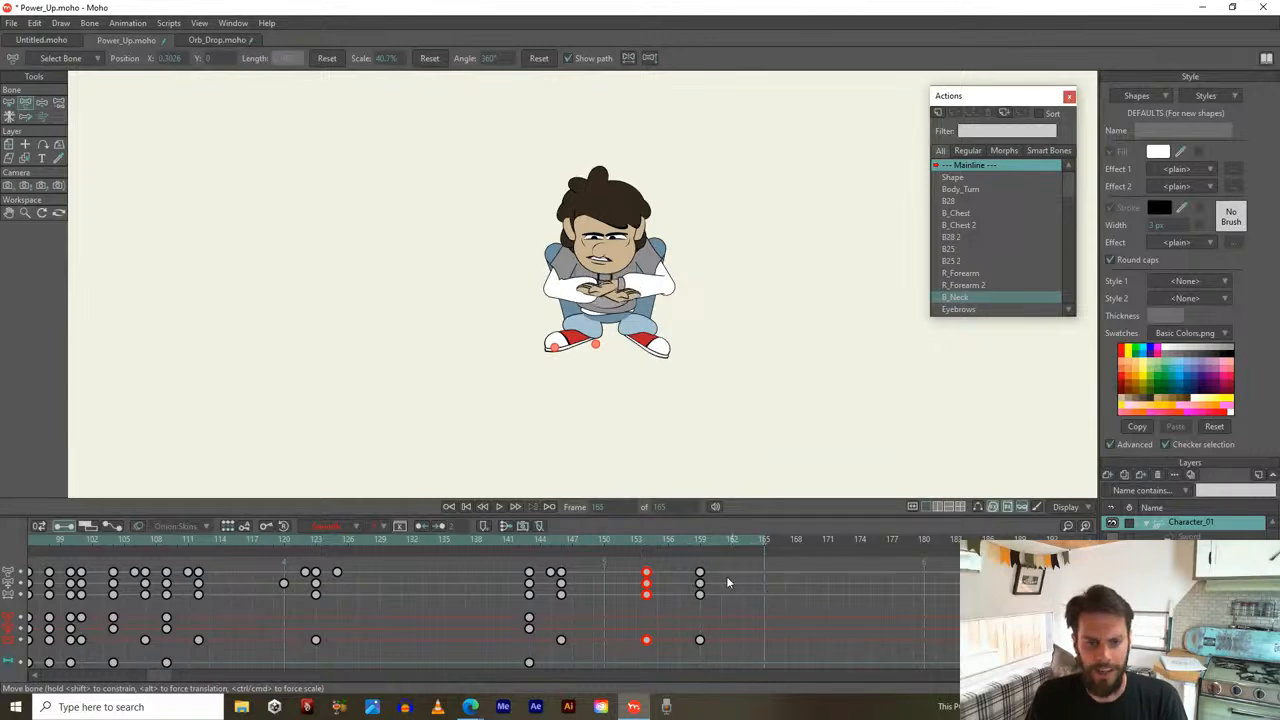
Show the bones again, raise the chest at frame 162 and tilt the head with the Head_Up/Down control
click(978, 507)
scroll(675, 373, up, 3)
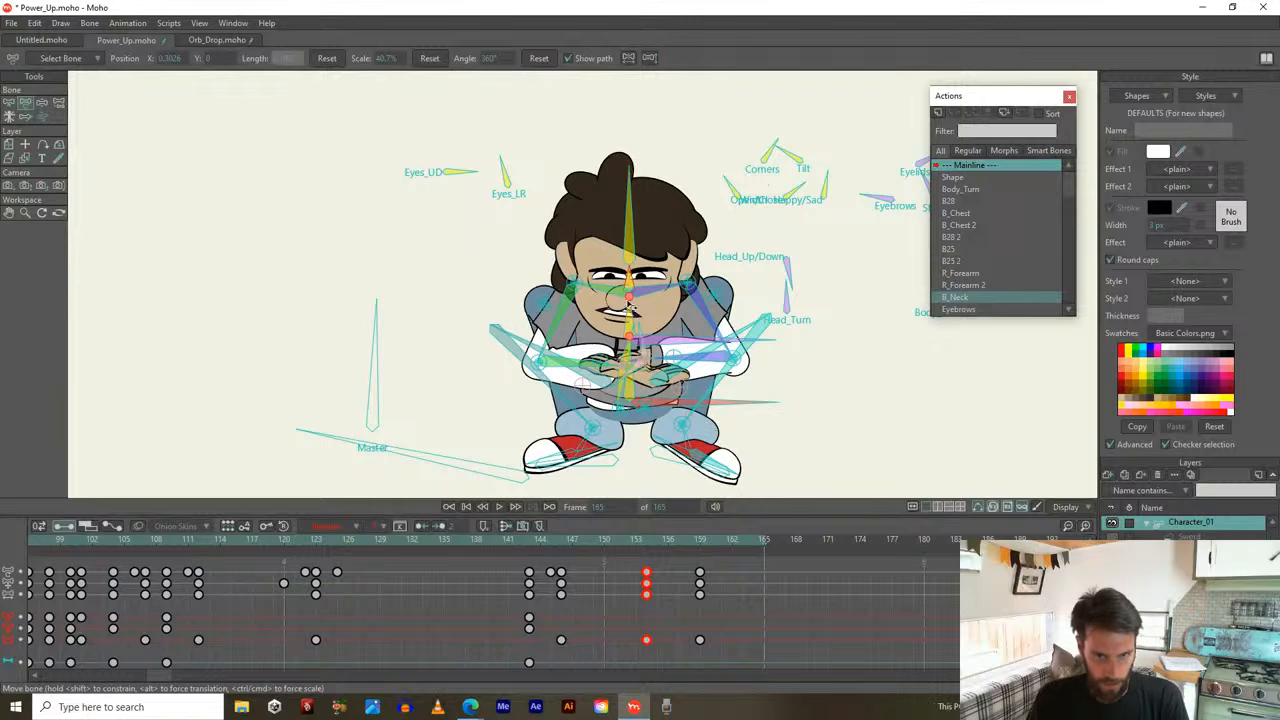
drag(698, 545, 737, 549)
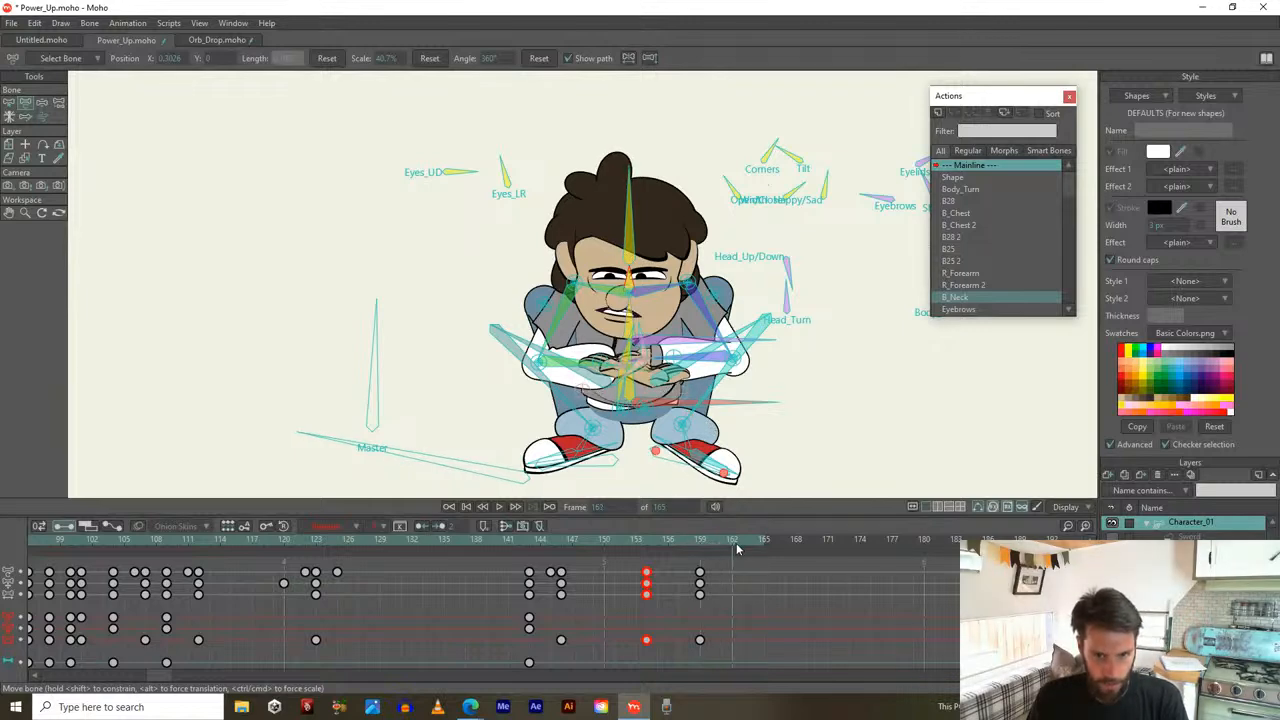
mouse_move(631, 305)
mouse_down()
mouse_move(644, 268)
mouse_move(626, 268)
mouse_move(630, 280)
mouse_up()
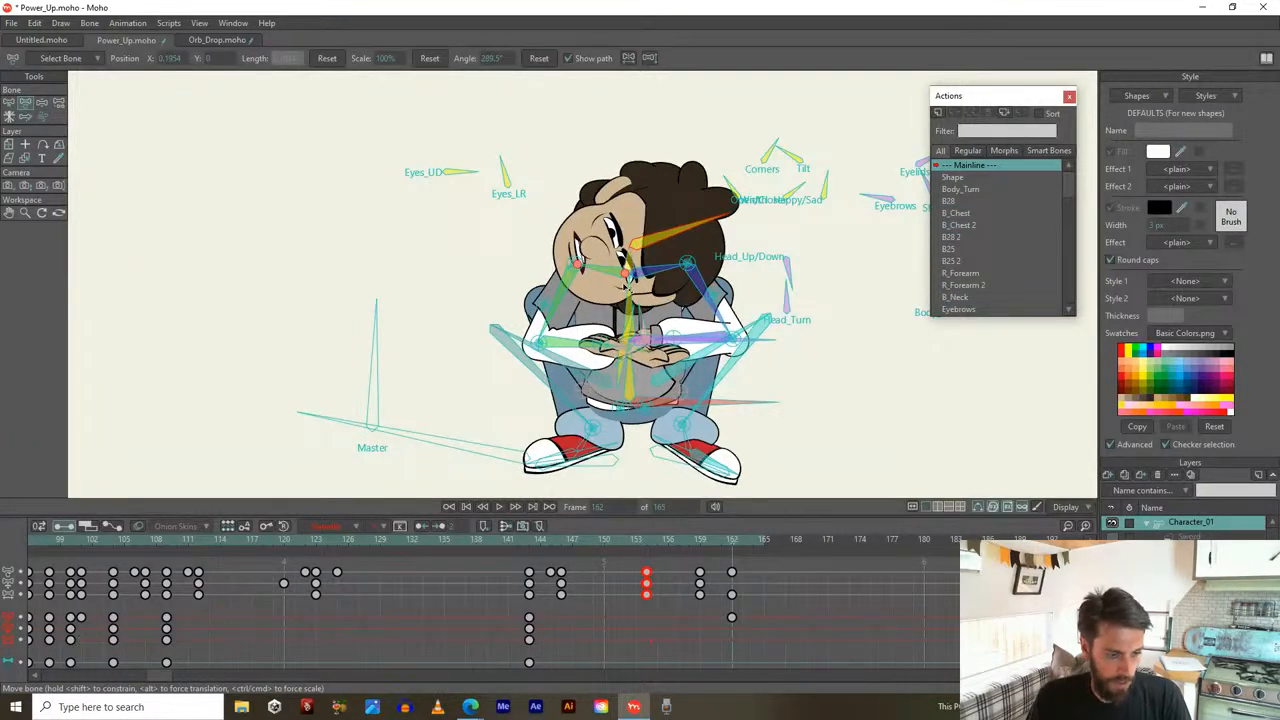
key(ctrl+z)
drag(632, 254, 630, 236)
click(790, 276)
mouse_move(798, 277)
mouse_down()
mouse_move(786, 266)
mouse_move(792, 285)
mouse_up()
Swing both arms down and inward at frame 162 so the hands meet low in front of the lap
click(683, 300)
drag(575, 346, 649, 342)
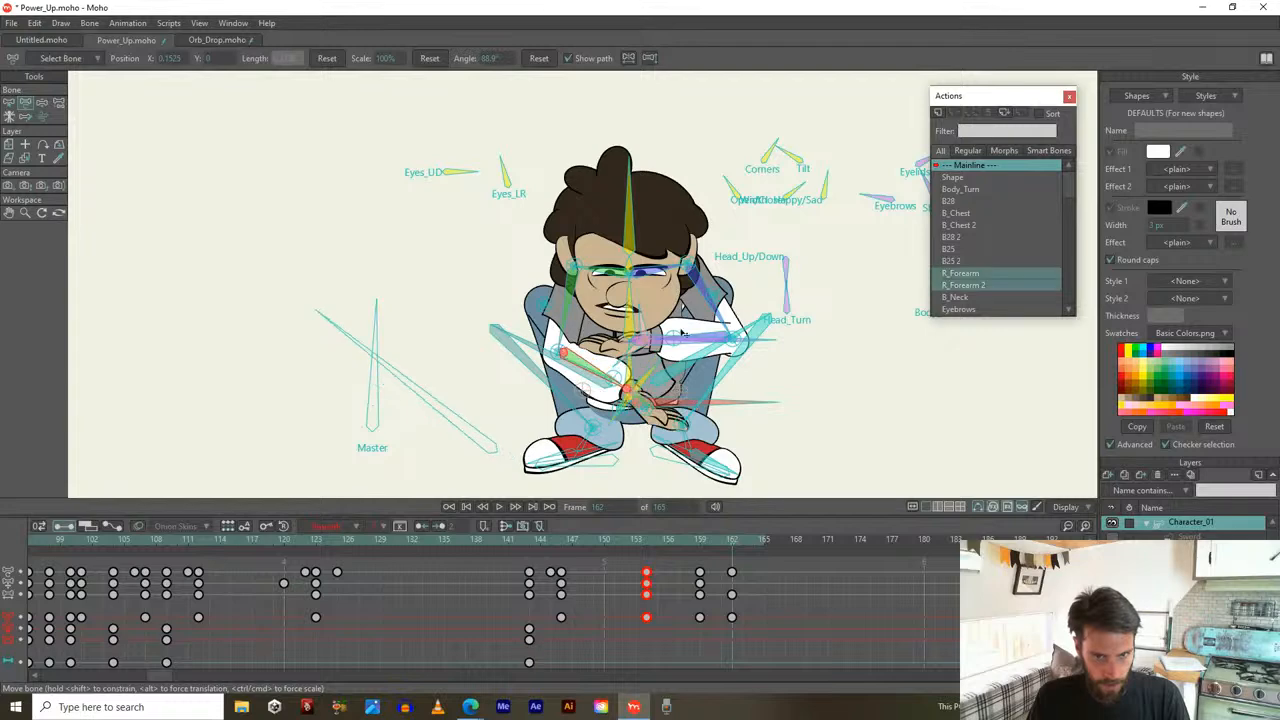
click(720, 314)
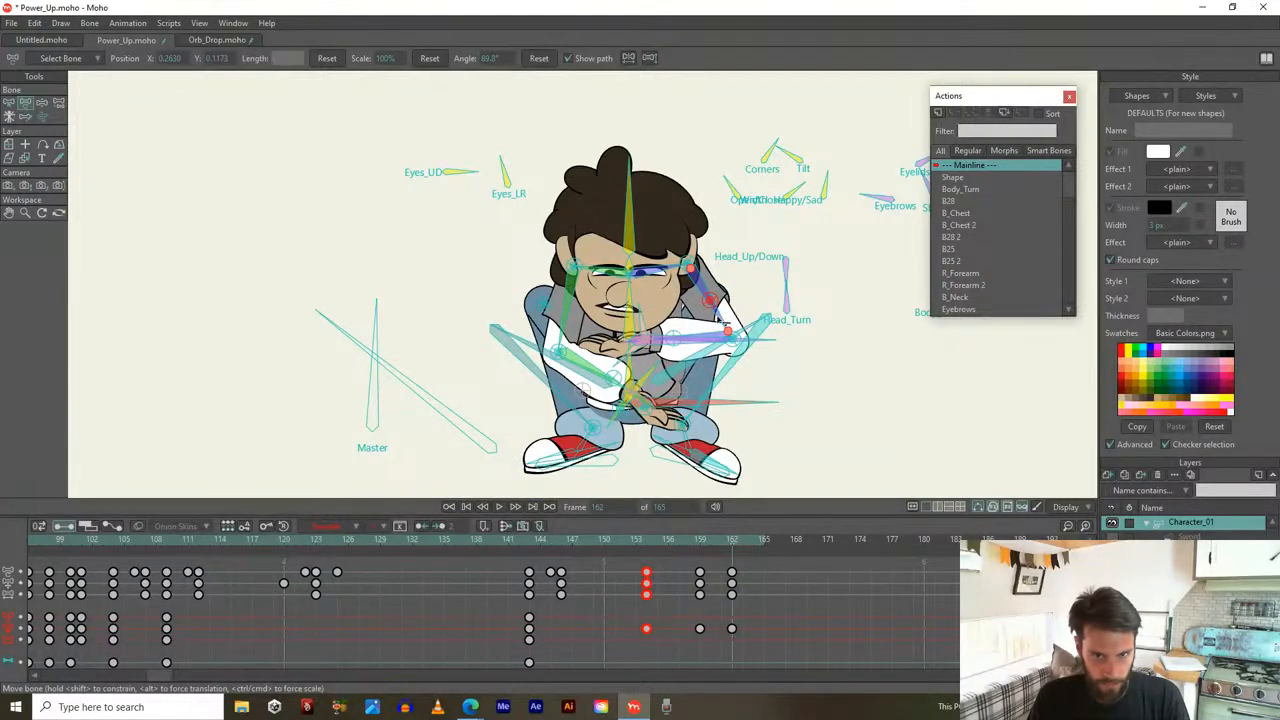
drag(722, 326, 687, 360)
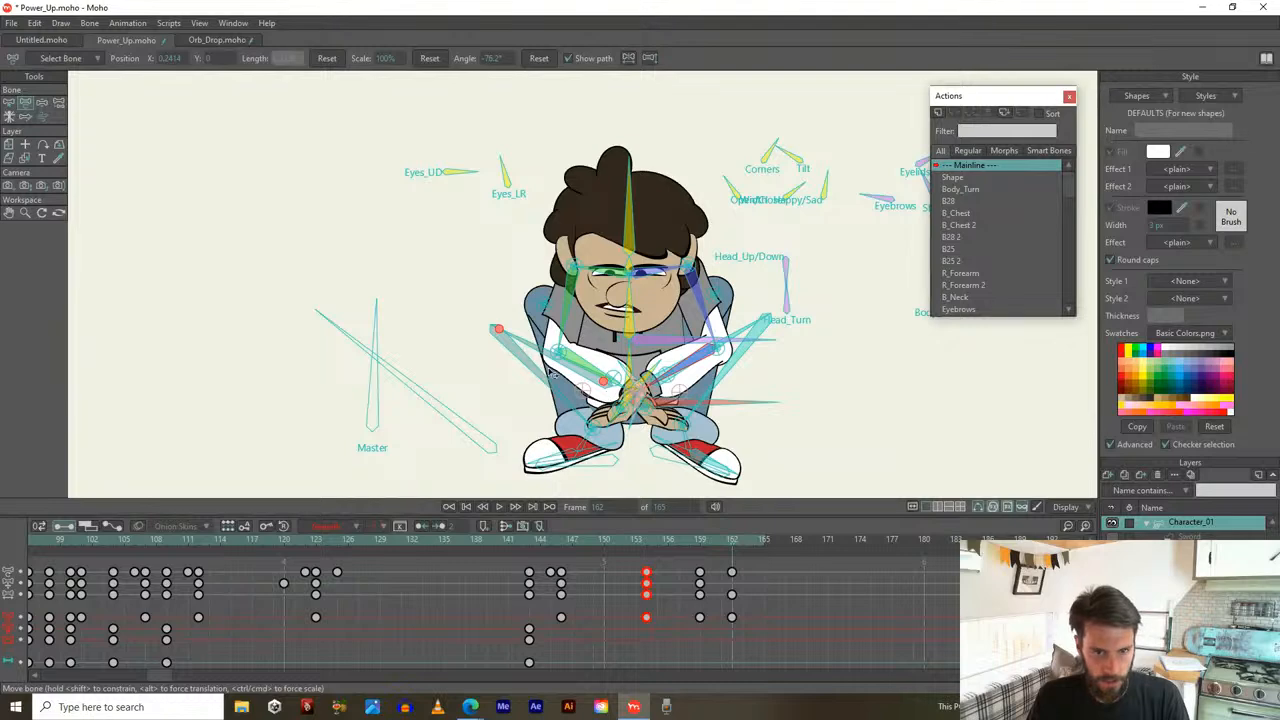
Lower both feet at frame 162 and bring them close together with the toes pointing downward
mouse_move(730, 550)
mouse_down()
mouse_move(634, 537)
mouse_move(734, 543)
mouse_up()
drag(659, 456, 632, 470)
click(702, 403)
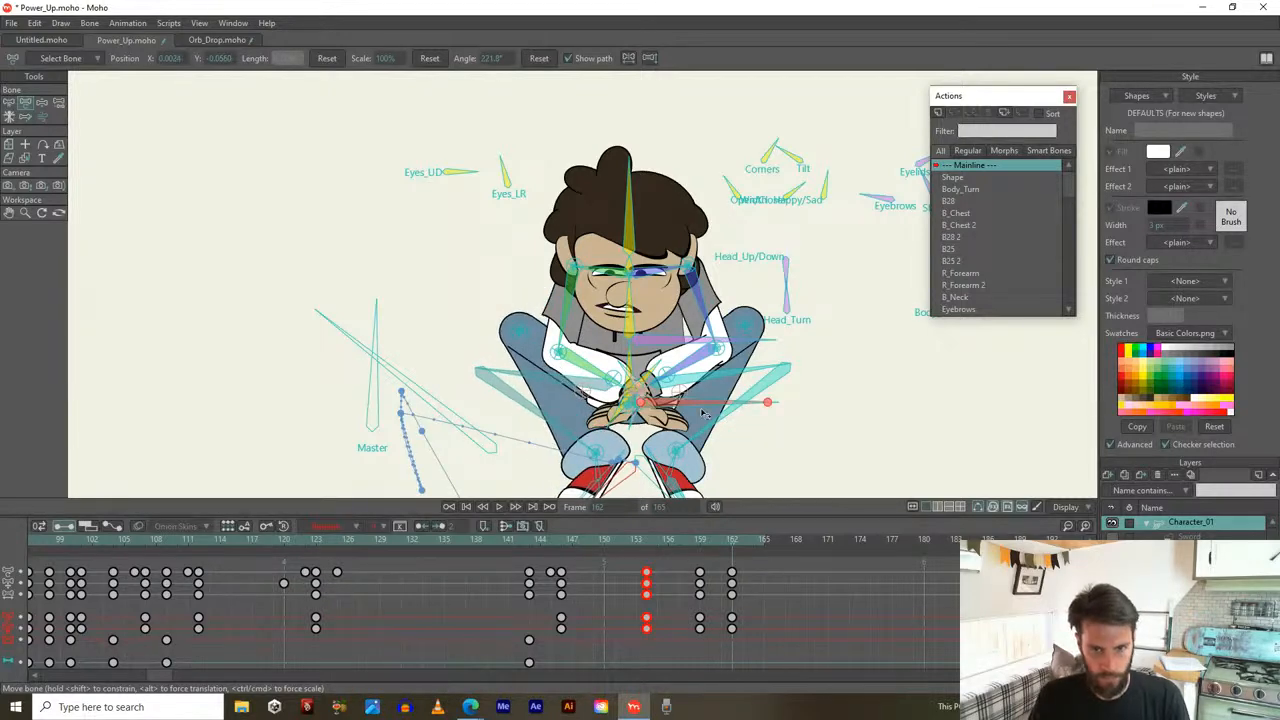
Raise the hips slightly at frame 162 and pull both knees inward toward the arms
click(697, 401)
drag(666, 408, 664, 401)
drag(511, 342, 558, 346)
click(711, 349)
drag(753, 330, 704, 328)
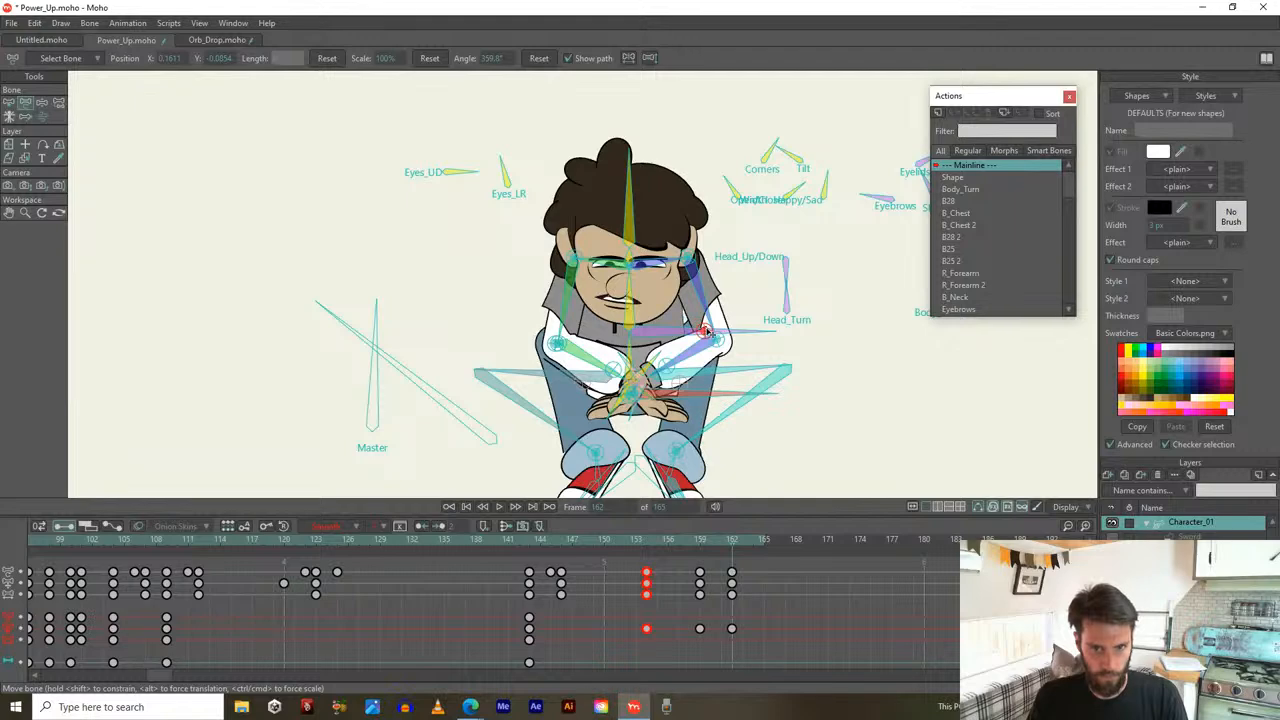
Raise the hips further in the new pose, move its keys to frame 161 and scrub back to frame 159
scroll(731, 454, down, 2)
drag(735, 540, 736, 582)
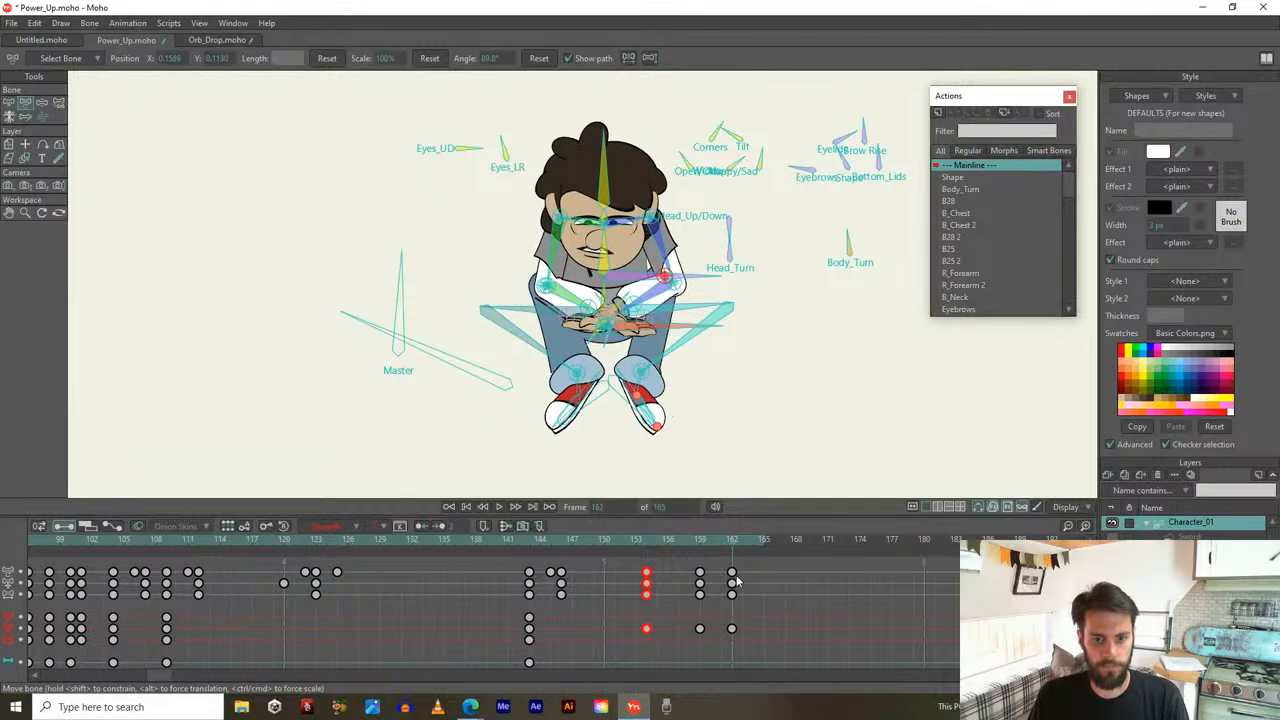
drag(658, 338, 658, 321)
drag(734, 540, 719, 590)
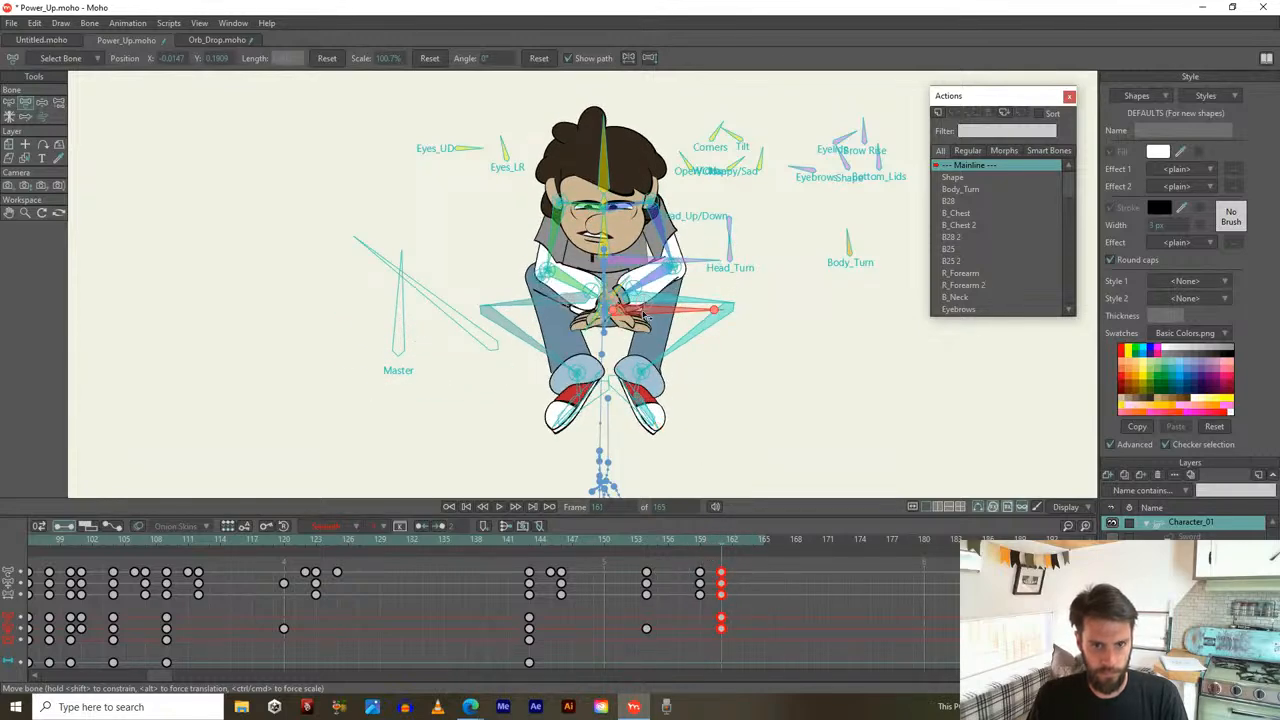
drag(659, 318, 658, 292)
drag(720, 543, 702, 574)
click(688, 621)
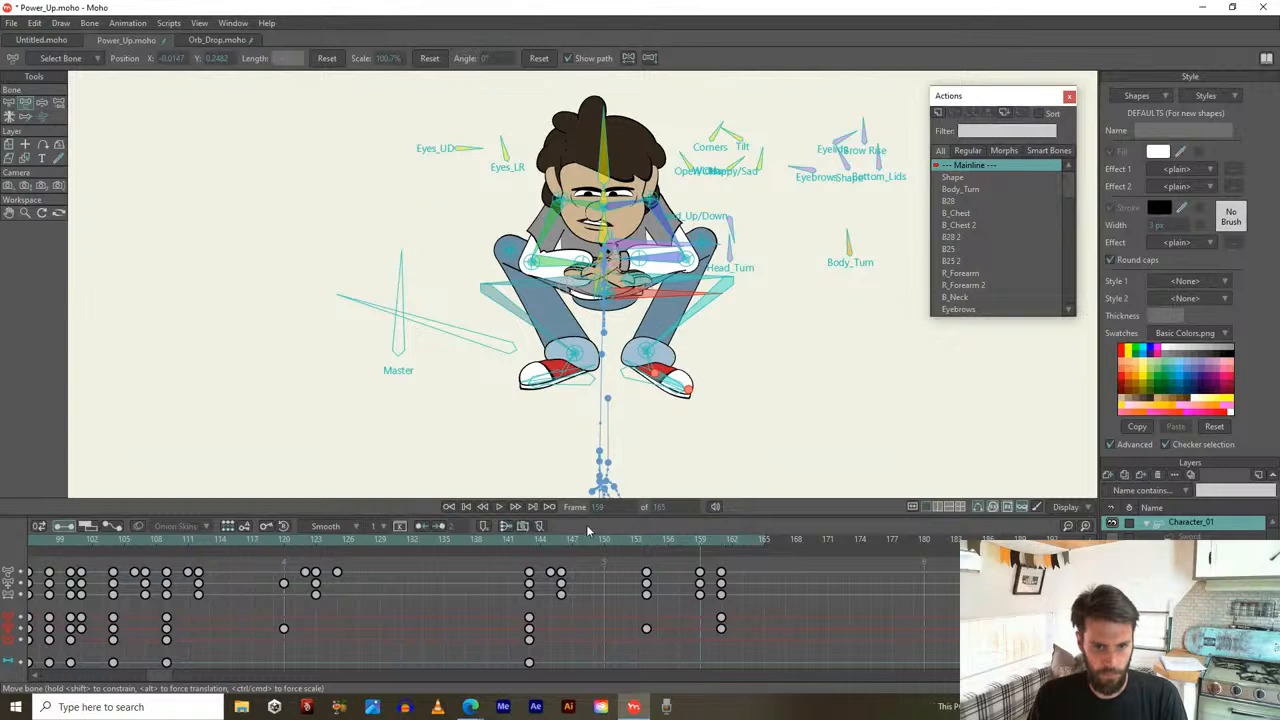
Raise both feet at frame 161 so the bent legs tuck closer under the body
drag(565, 542, 700, 570)
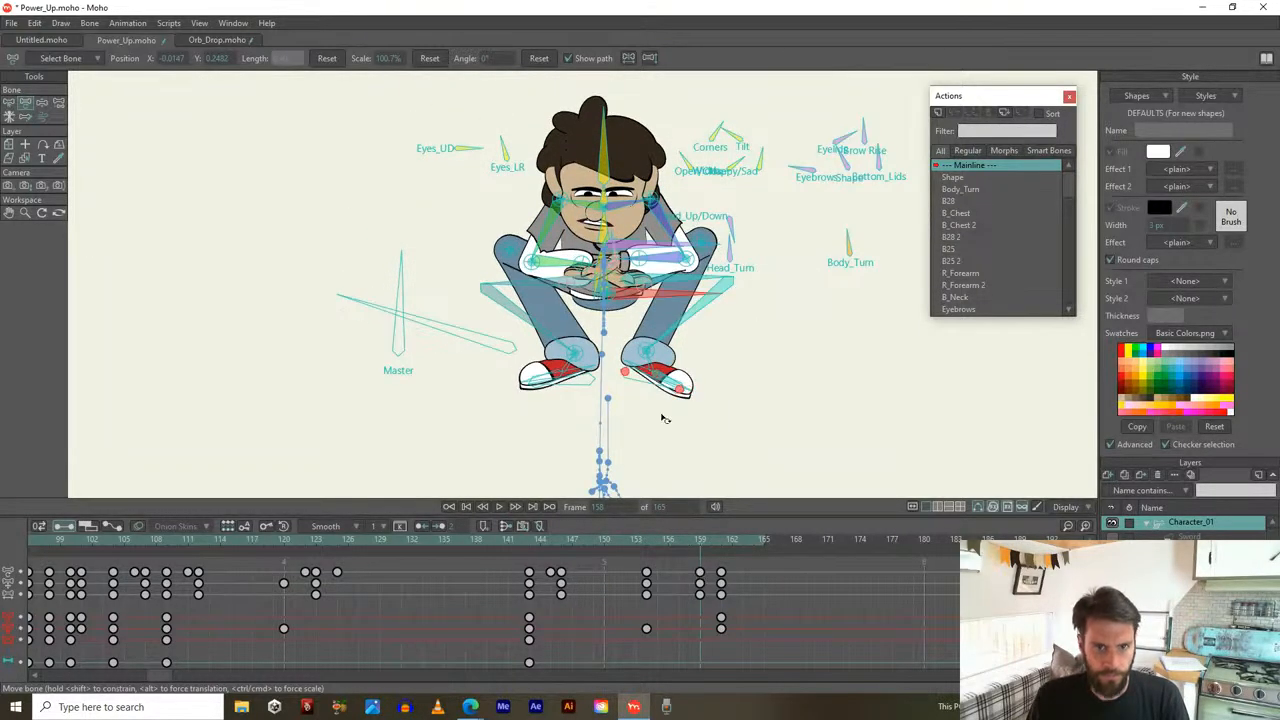
drag(630, 302, 628, 338)
drag(701, 545, 720, 566)
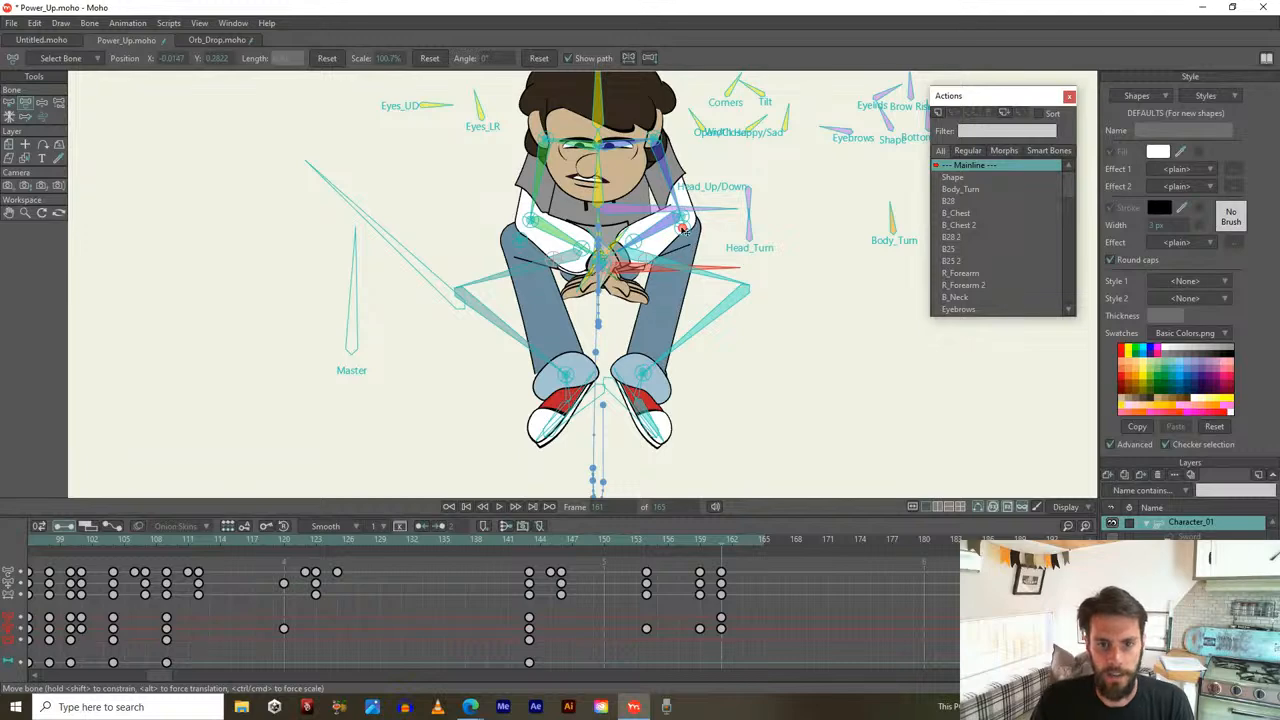
drag(683, 230, 697, 272)
drag(611, 389, 622, 330)
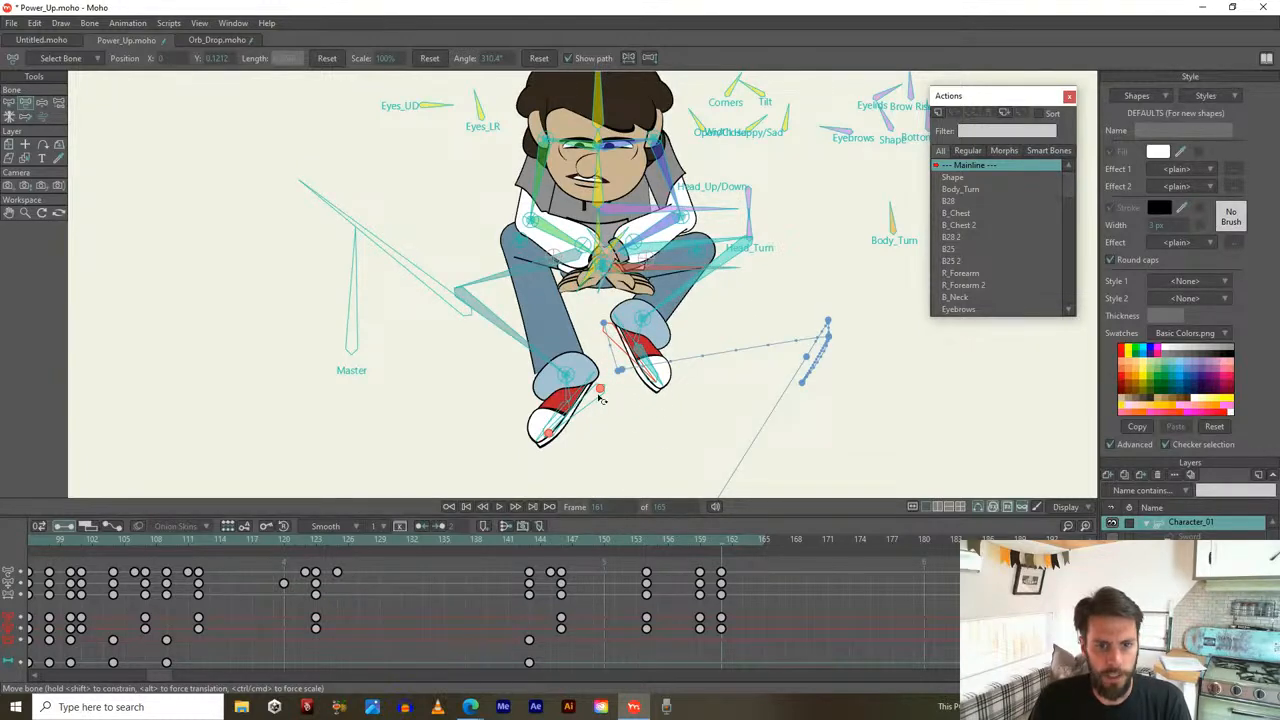
drag(601, 393, 598, 356)
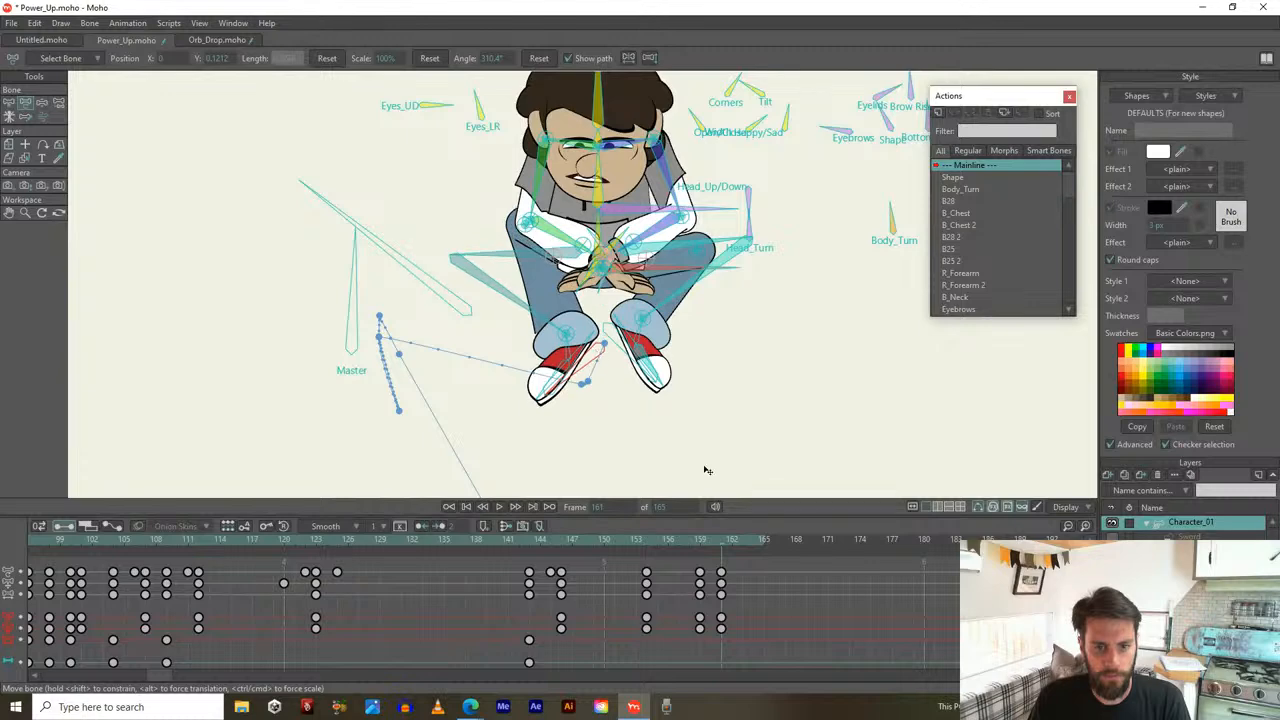
mouse_move(720, 545)
mouse_down()
mouse_move(672, 538)
mouse_move(718, 548)
mouse_up()
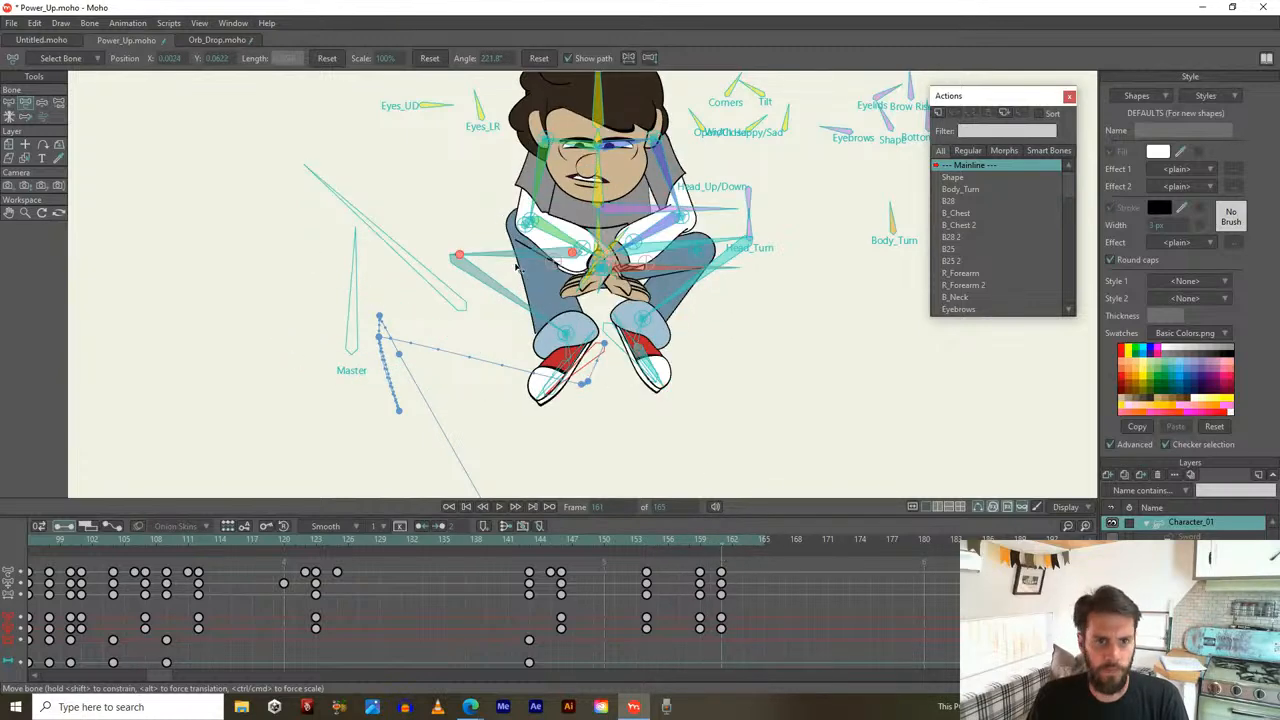
Separate the hands at frame 161 so both arms hang down at the sides, outside the knees
drag(525, 232, 498, 371)
scroll(539, 260, up, 2)
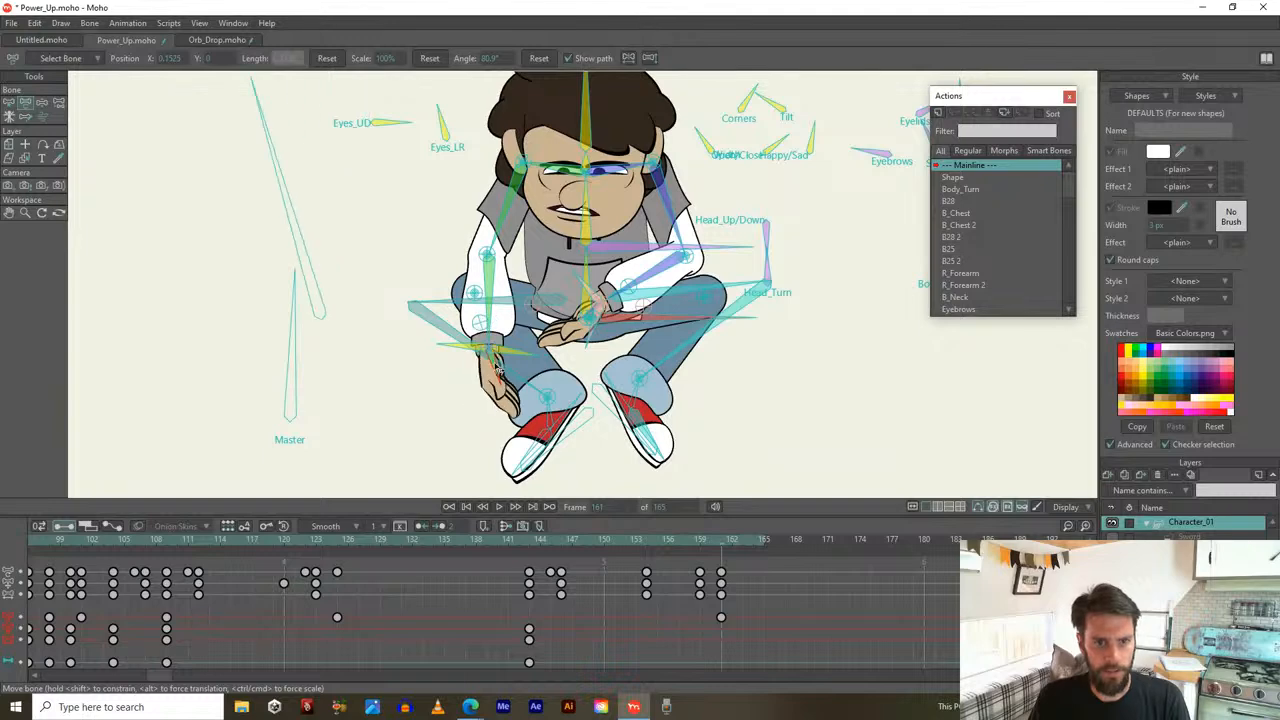
drag(668, 273, 695, 285)
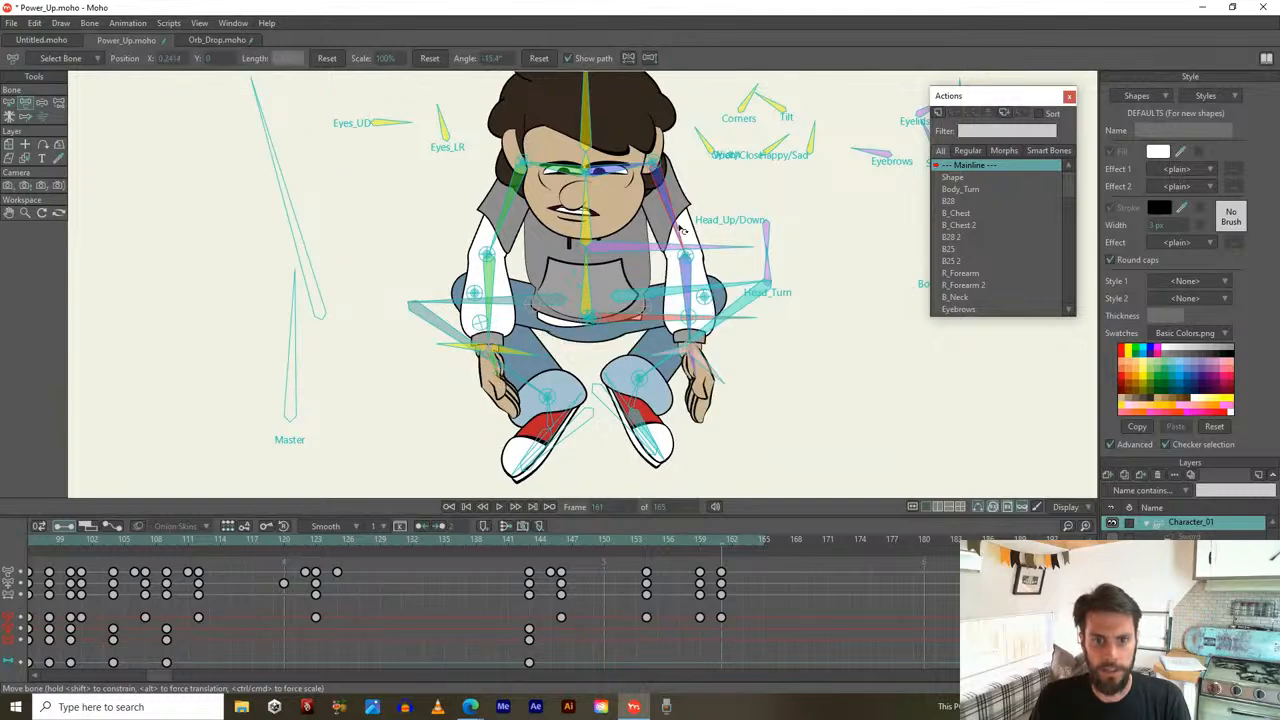
drag(678, 228, 691, 243)
drag(716, 368, 698, 287)
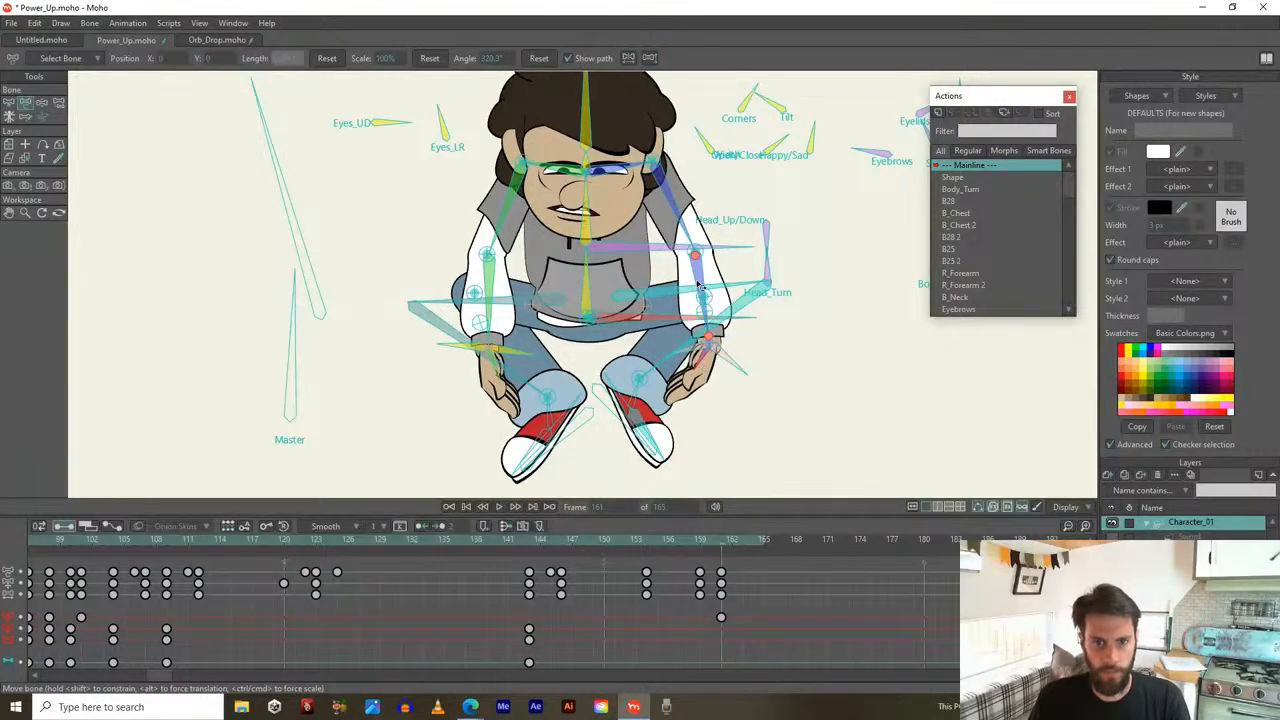
drag(680, 231, 662, 253)
Raise the hips high above the feet at frame 163 for the upward stretch
scroll(662, 253, down, 2)
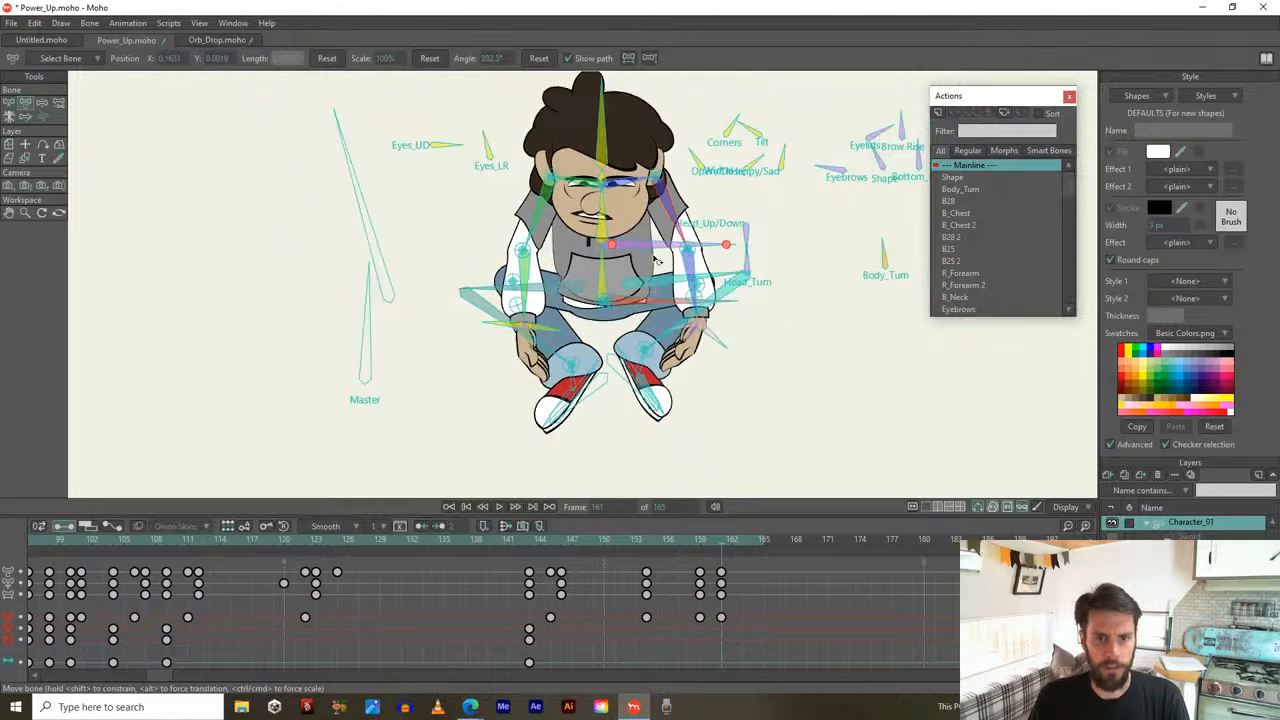
drag(721, 545, 746, 551)
scroll(717, 452, down, 2)
scroll(680, 373, up, 1)
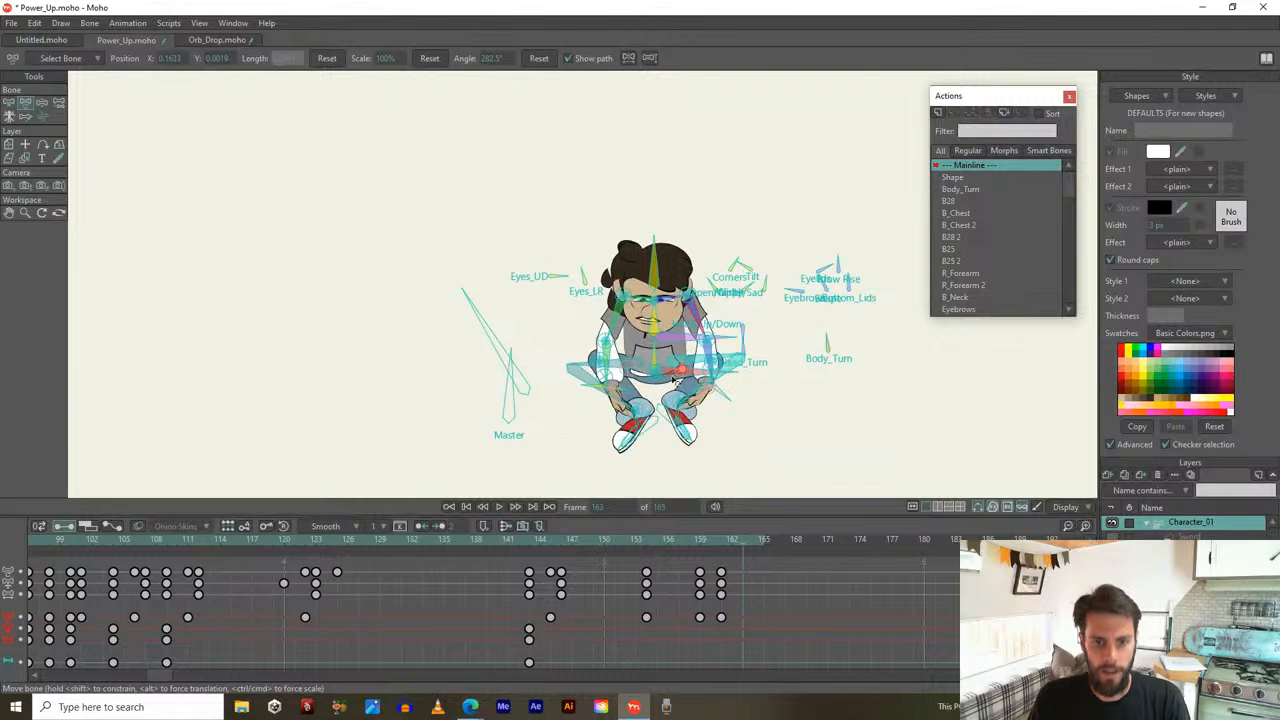
drag(671, 376, 662, 208)
click(661, 323)
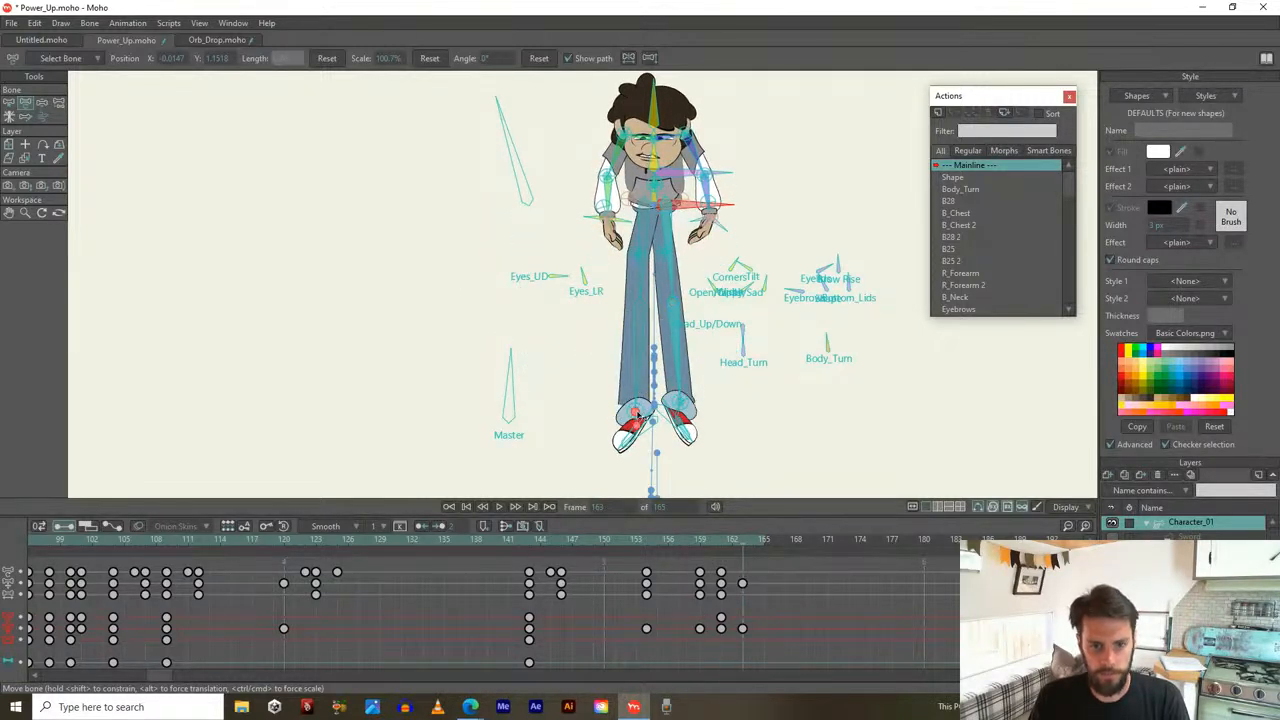
Lift both feet at frame 163, bending one knee outward and keeping the other leg nearly straight beneath the body
drag(660, 410, 677, 335)
scroll(690, 232, up, 1)
drag(704, 238, 740, 266)
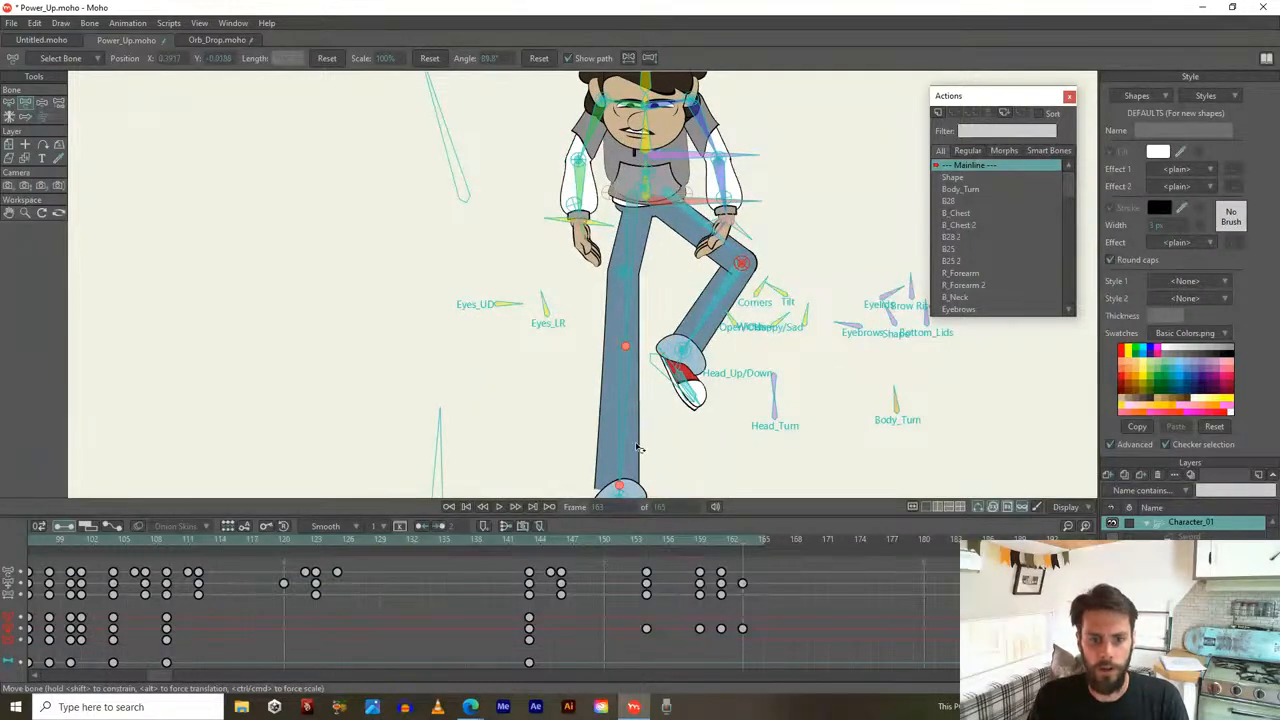
scroll(638, 448, down, 2)
drag(641, 428, 634, 335)
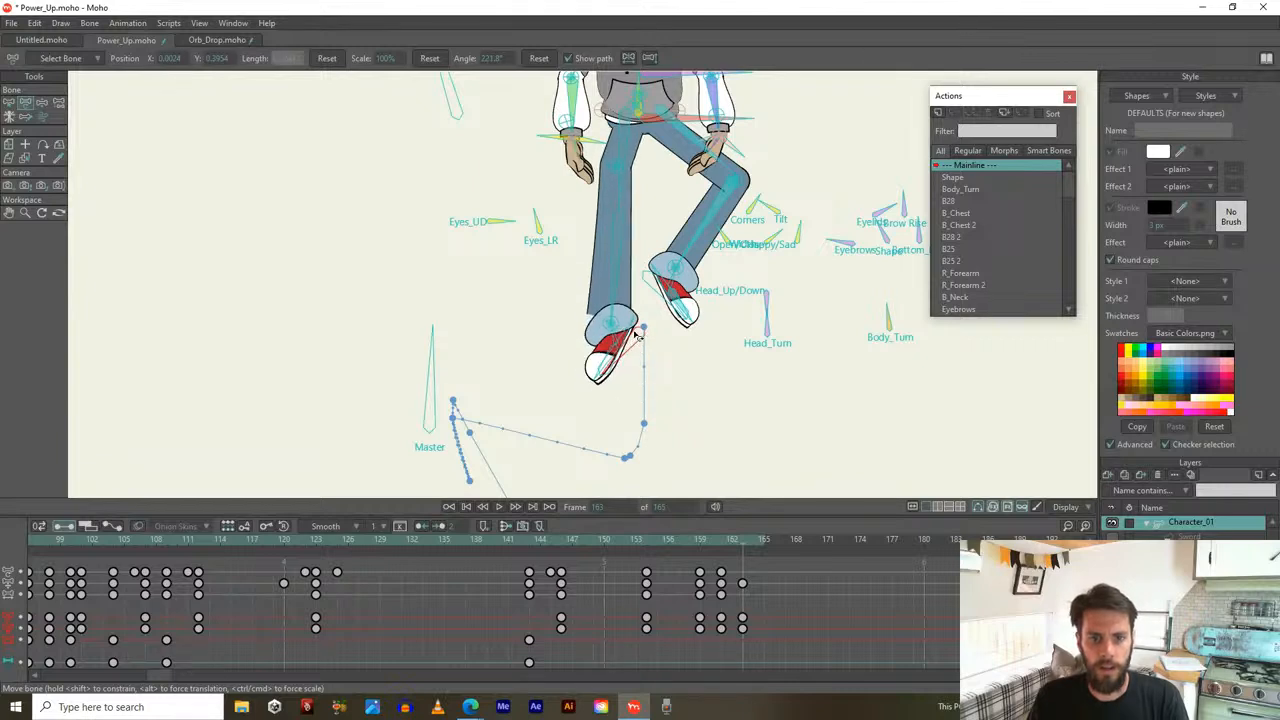
drag(617, 167, 617, 211)
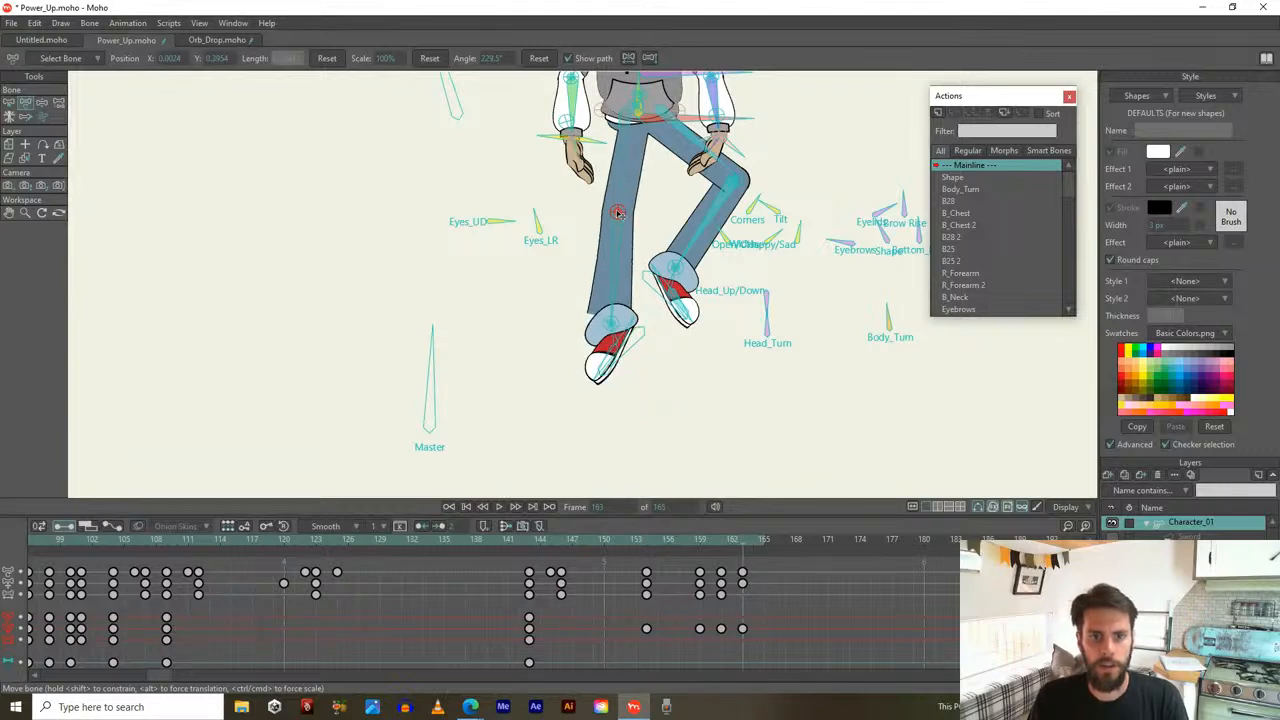
drag(637, 337, 657, 338)
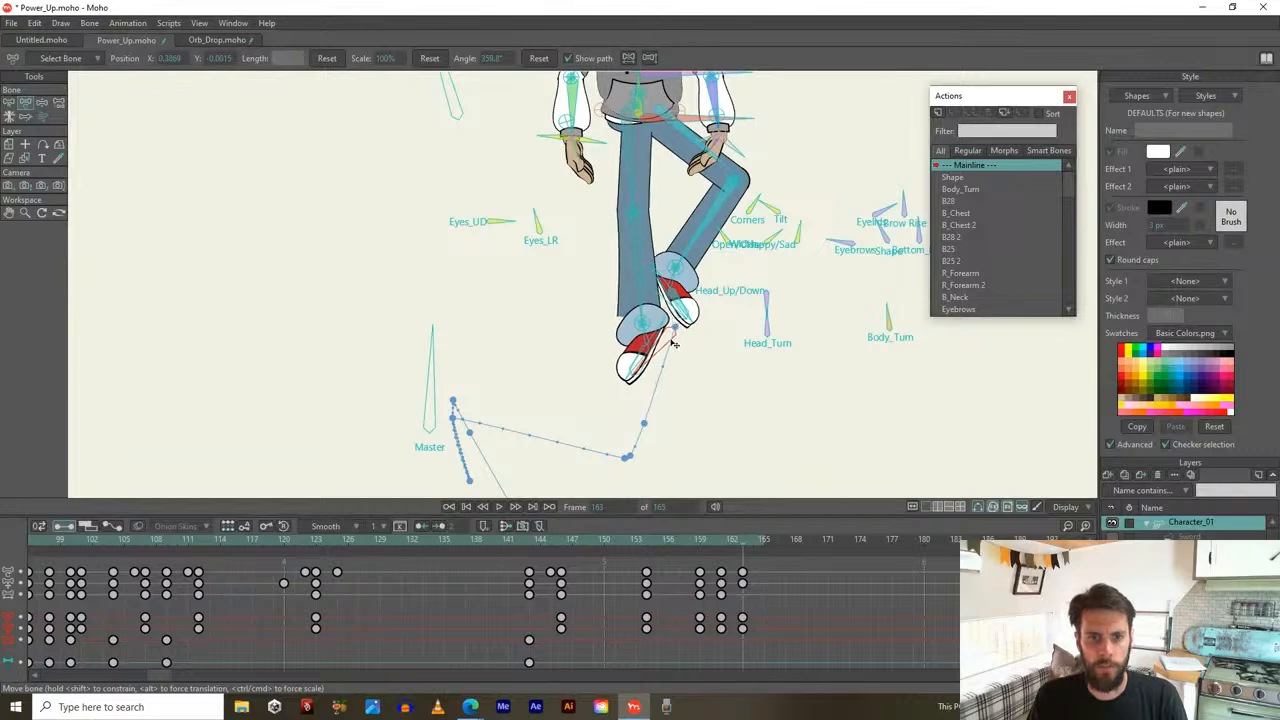
Reset the position, scale and angle of both upper-leg bones at frame 163
drag(637, 209, 632, 294)
scroll(638, 182, up, 3)
drag(640, 182, 680, 268)
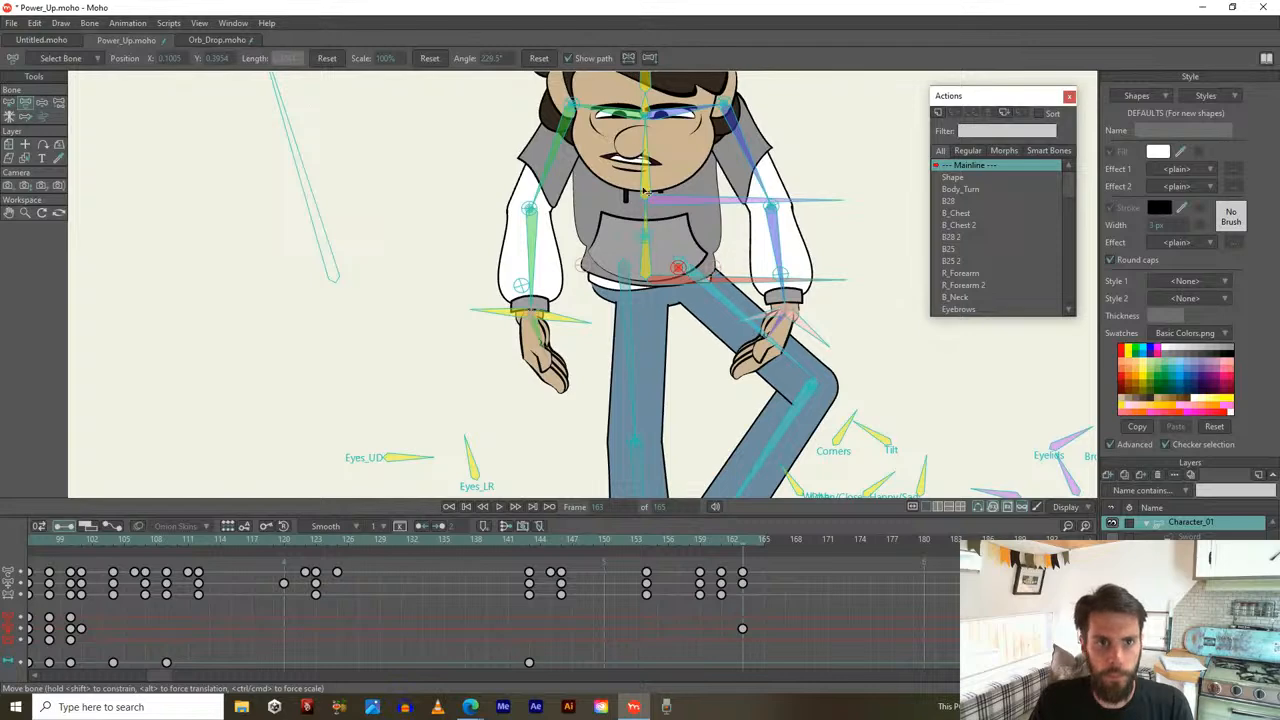
click(327, 57)
click(429, 57)
click(538, 57)
click(647, 241)
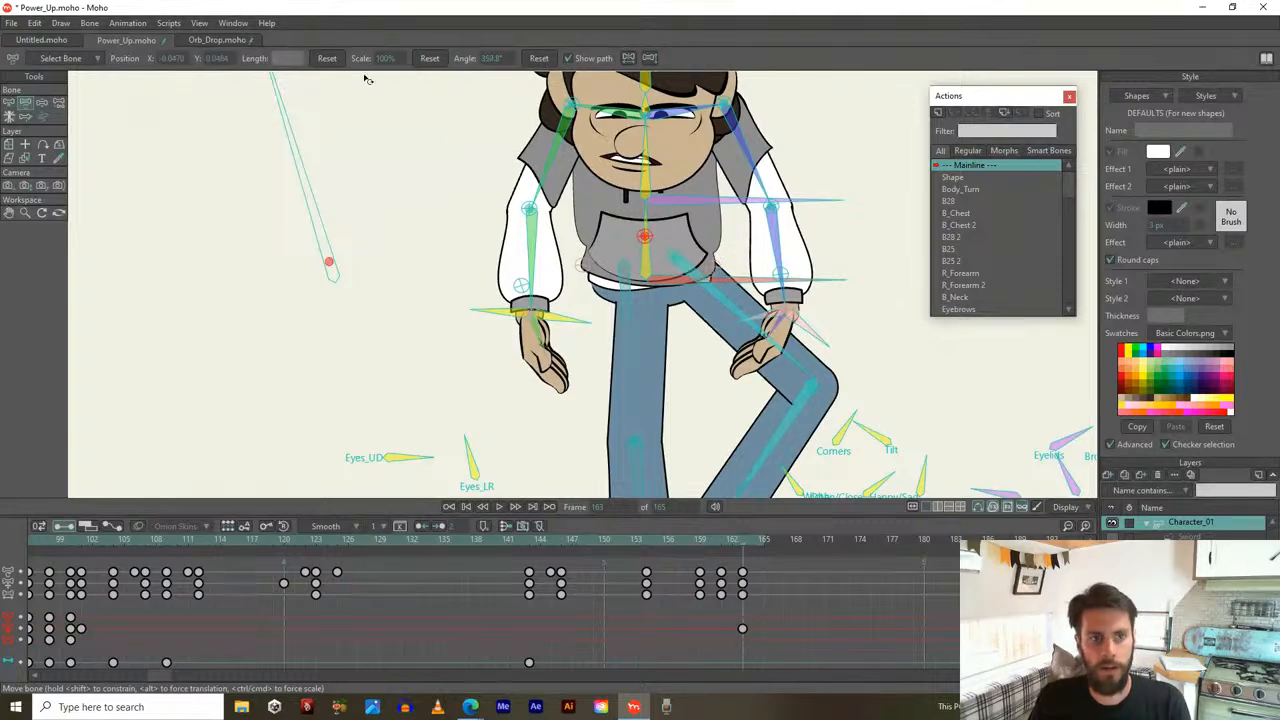
click(327, 57)
click(429, 57)
click(538, 57)
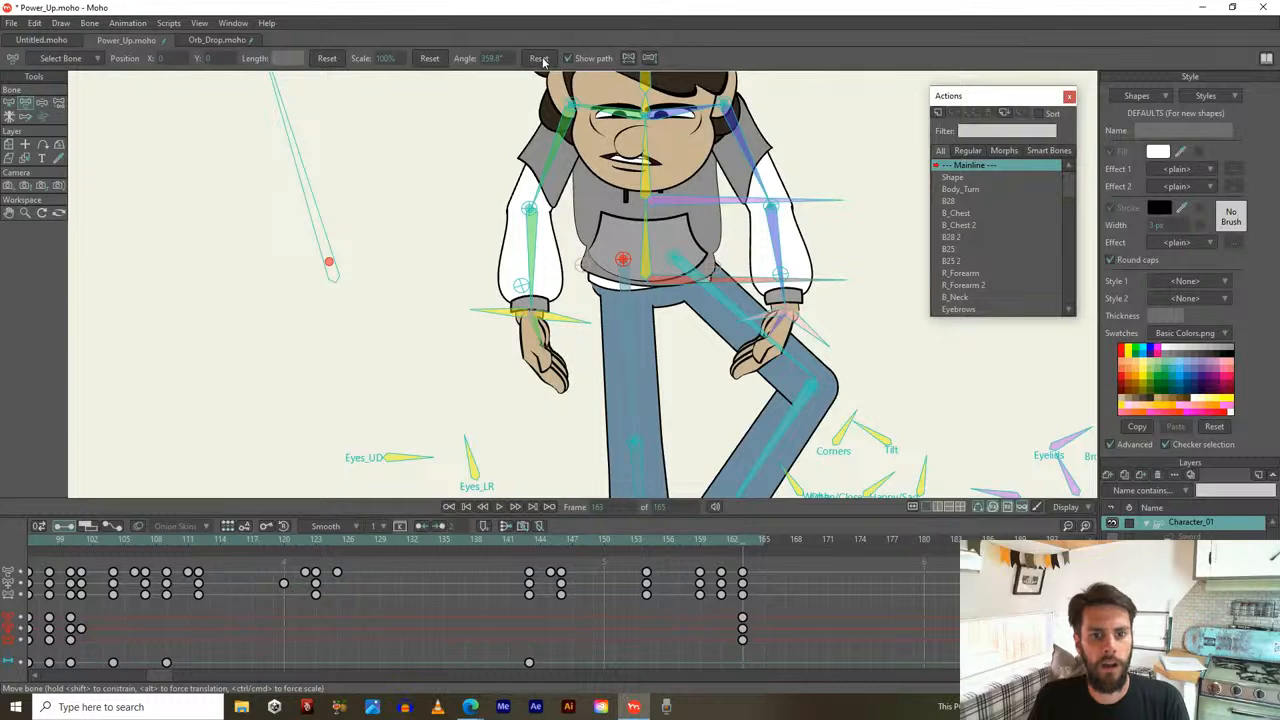
Copy the upper-leg bone key from frame 101 and paste it at frame 161 for the crouched legs
scroll(536, 164, down, 3)
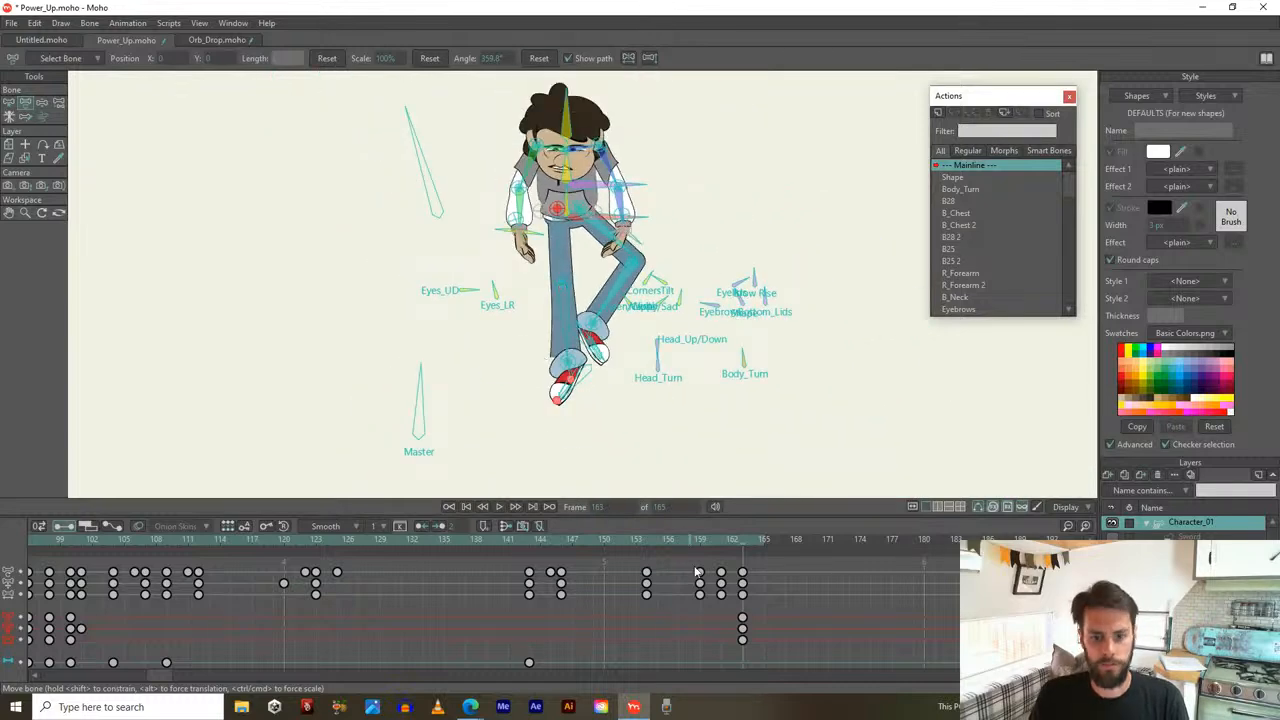
drag(740, 548, 722, 548)
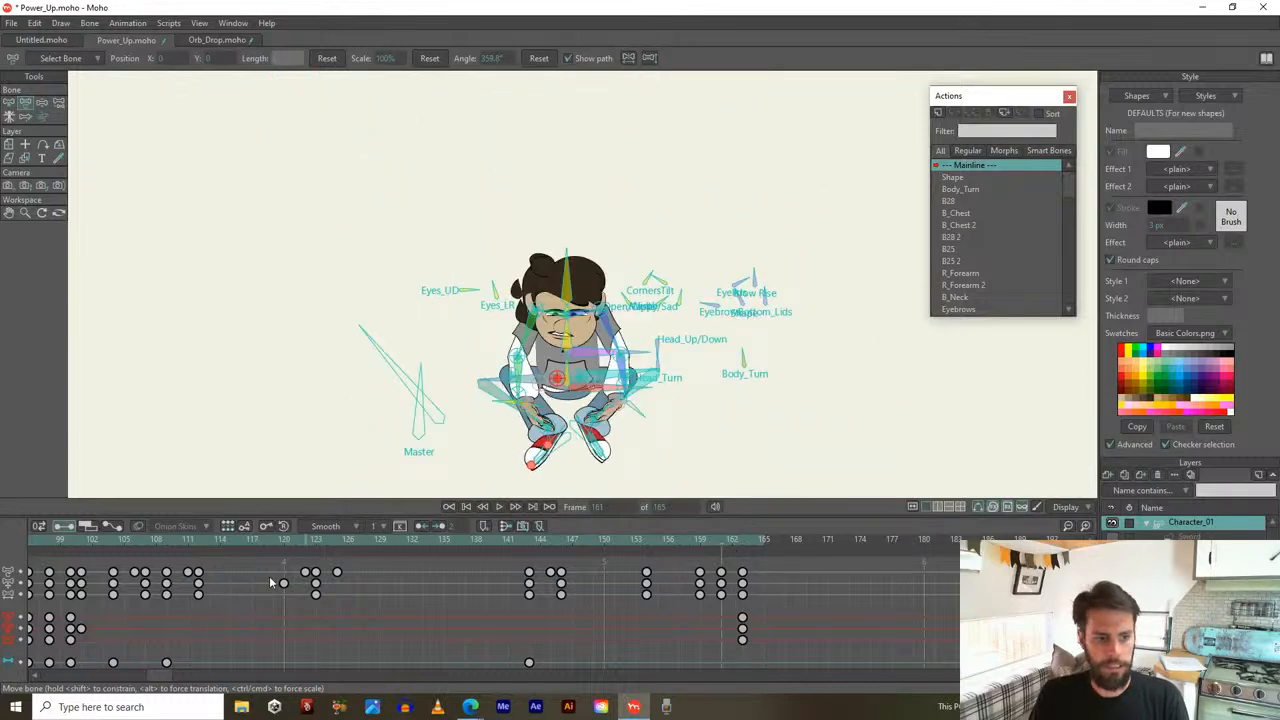
click(81, 629)
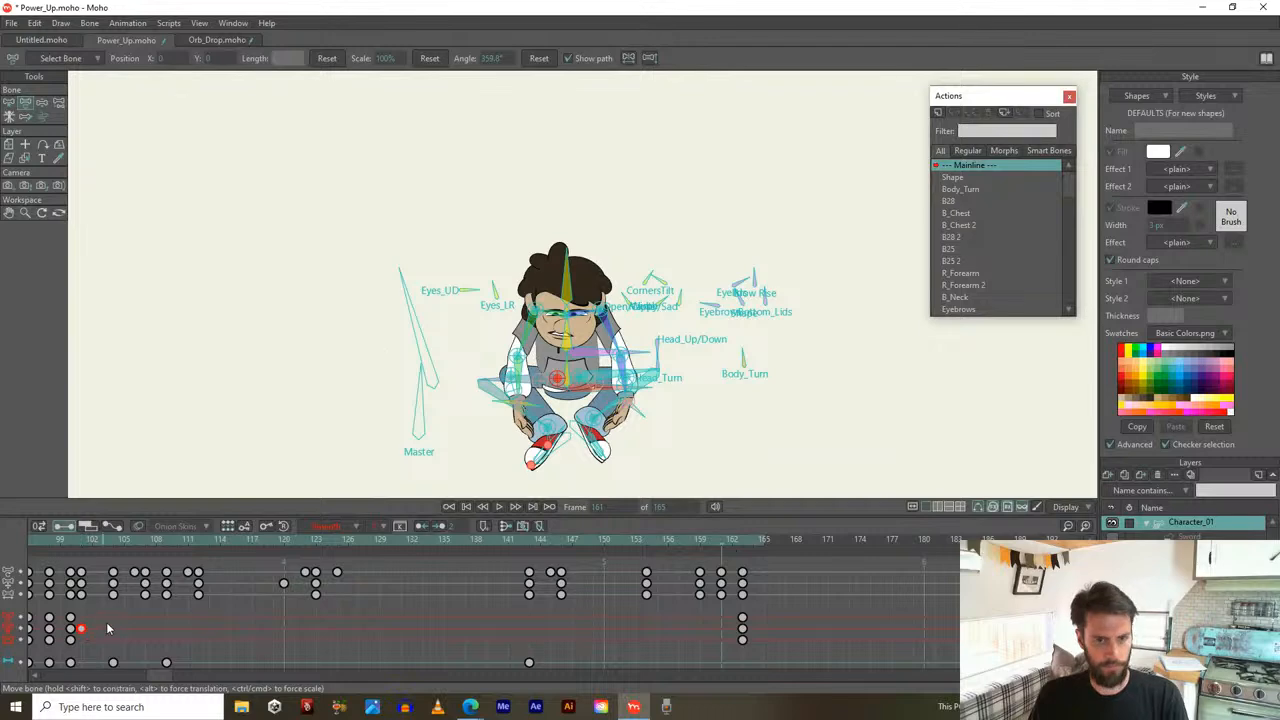
drag(585, 383, 585, 381)
scroll(585, 380, up, 3)
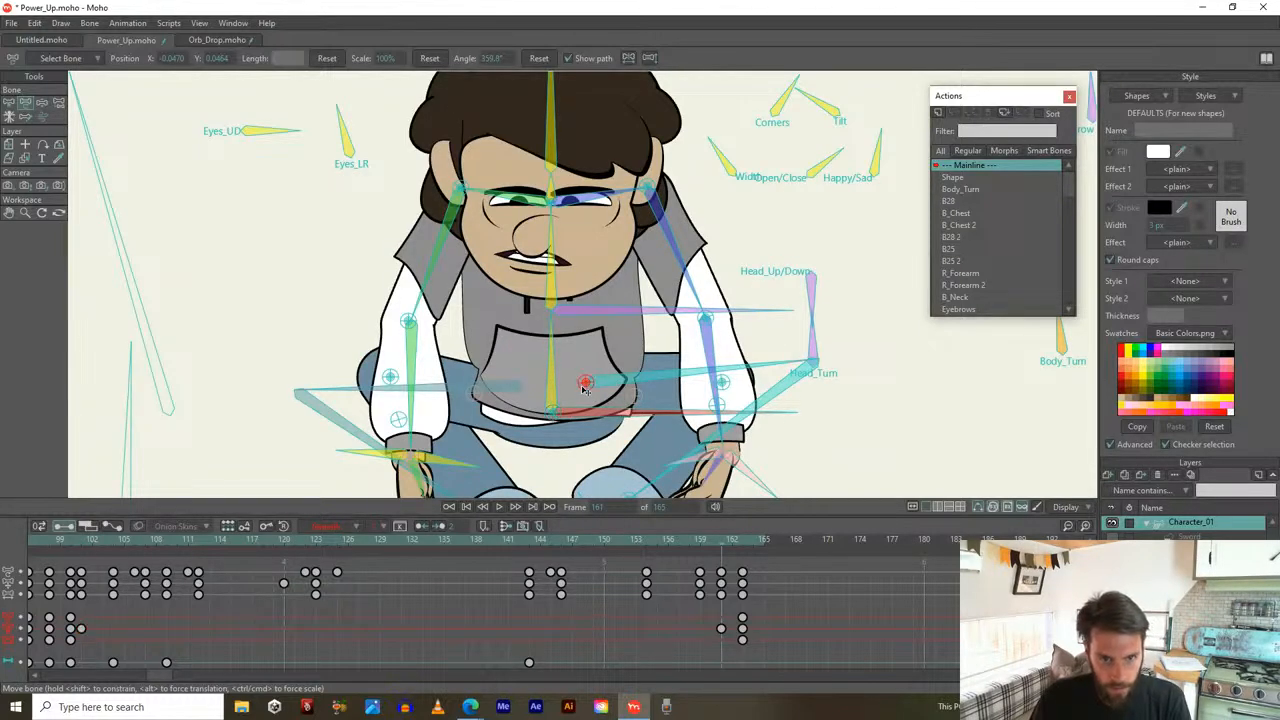
drag(482, 458, 490, 393)
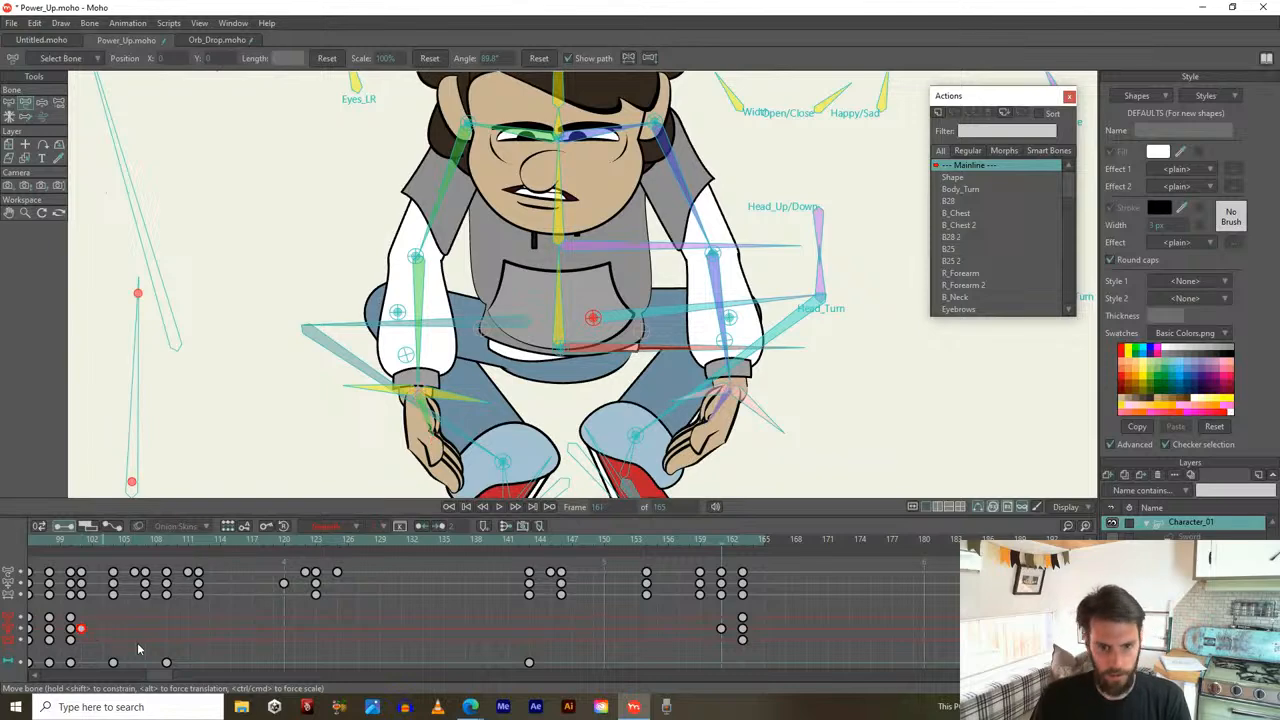
key(ctrl+v)
scroll(567, 382, down, 3)
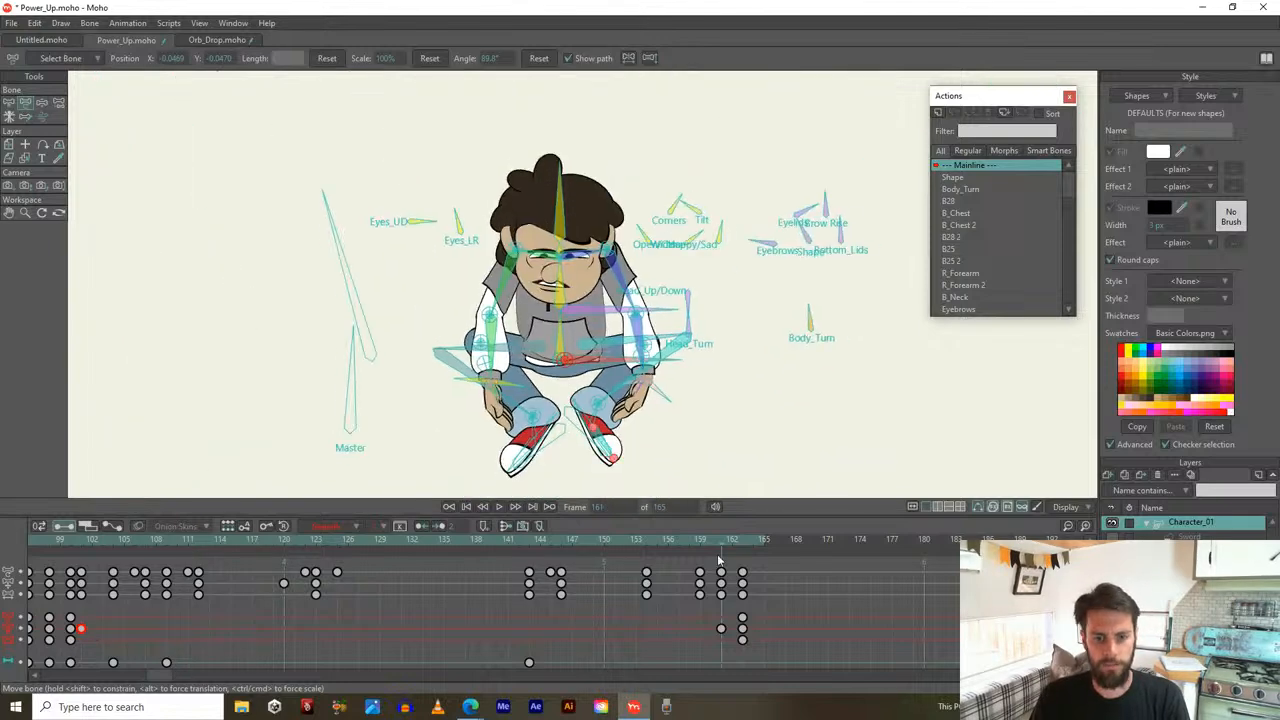
Extend the animation's end to frame 174 and scrub back through the new rising pose
drag(722, 543, 860, 544)
scroll(662, 384, down, 3)
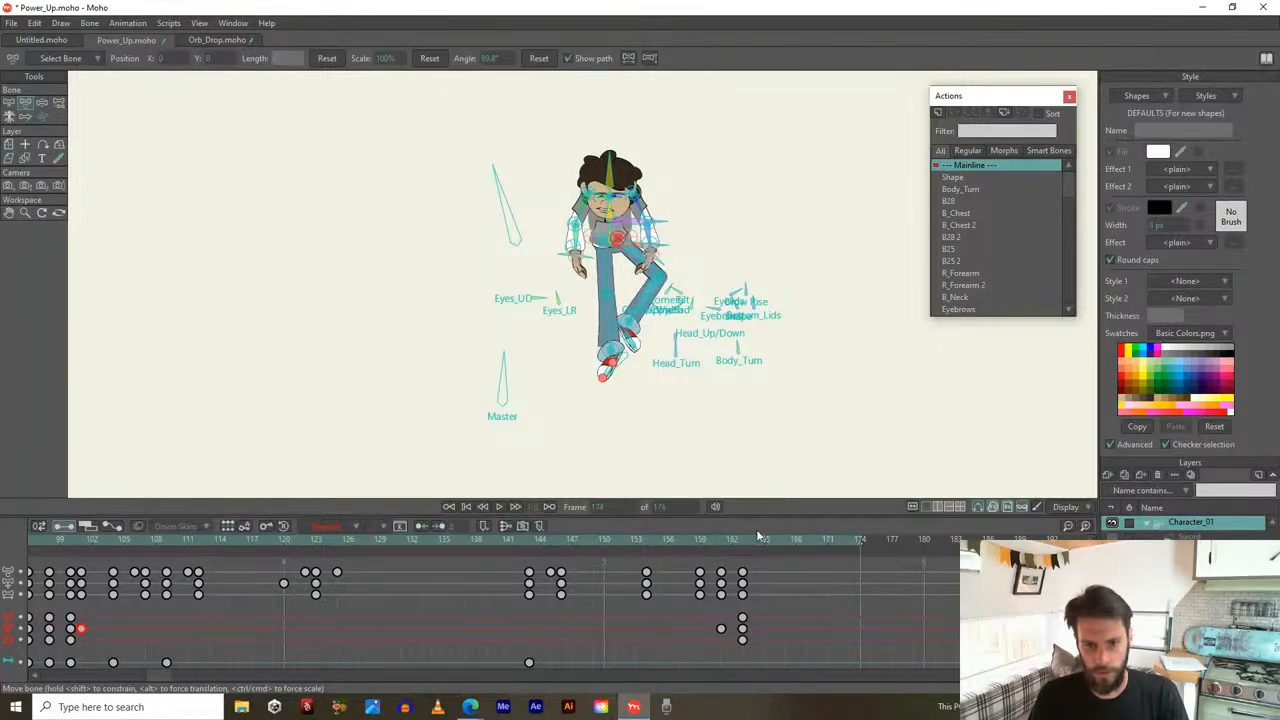
mouse_move(756, 548)
mouse_down()
mouse_move(837, 551)
mouse_move(644, 549)
mouse_move(733, 547)
mouse_up()
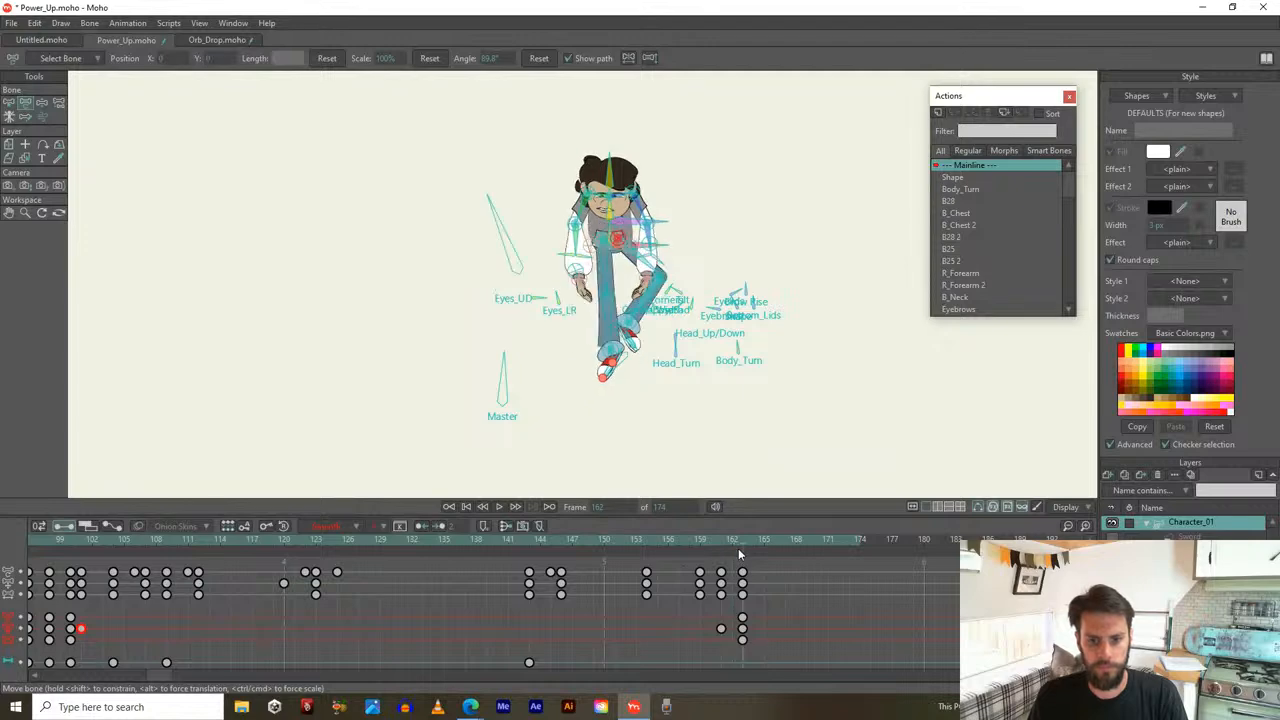
Raise the upper body and straighten the head and neck at frame 163
scroll(628, 281, up, 3)
scroll(628, 281, up, 3)
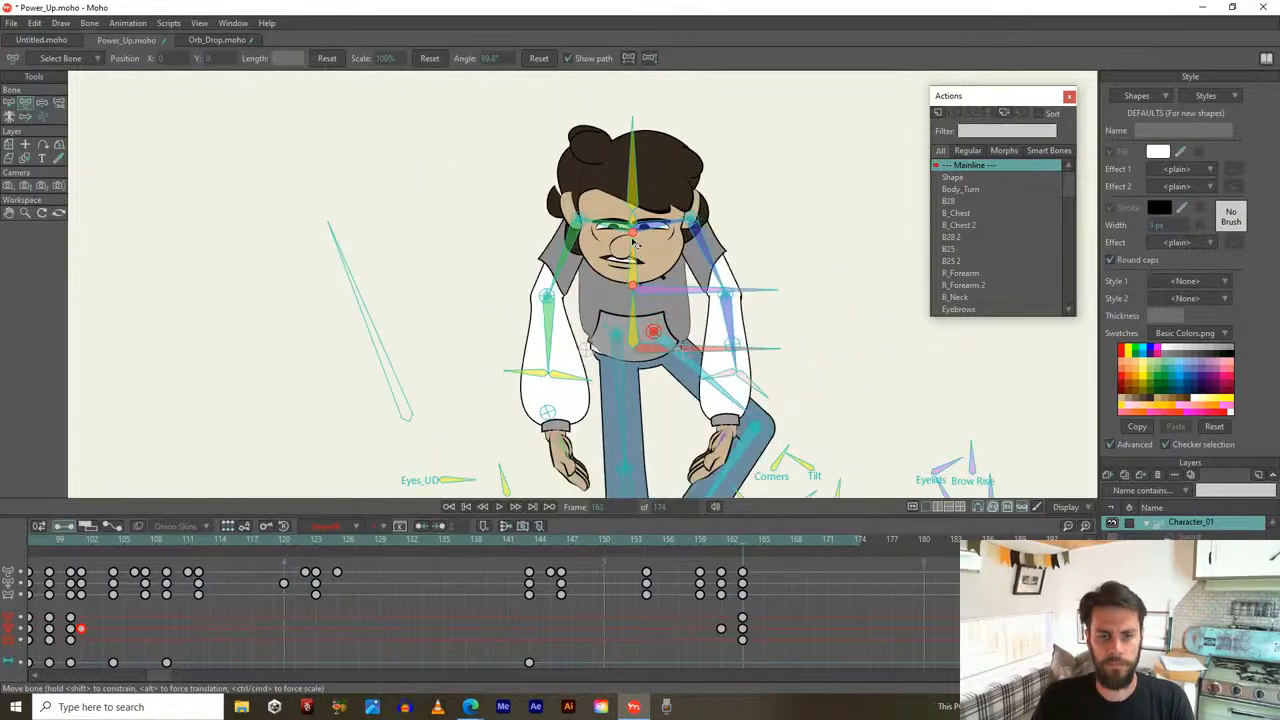
drag(632, 238, 638, 188)
mouse_move(664, 205)
mouse_down()
mouse_move(665, 280)
mouse_move(640, 242)
mouse_move(640, 212)
mouse_up()
click(571, 298)
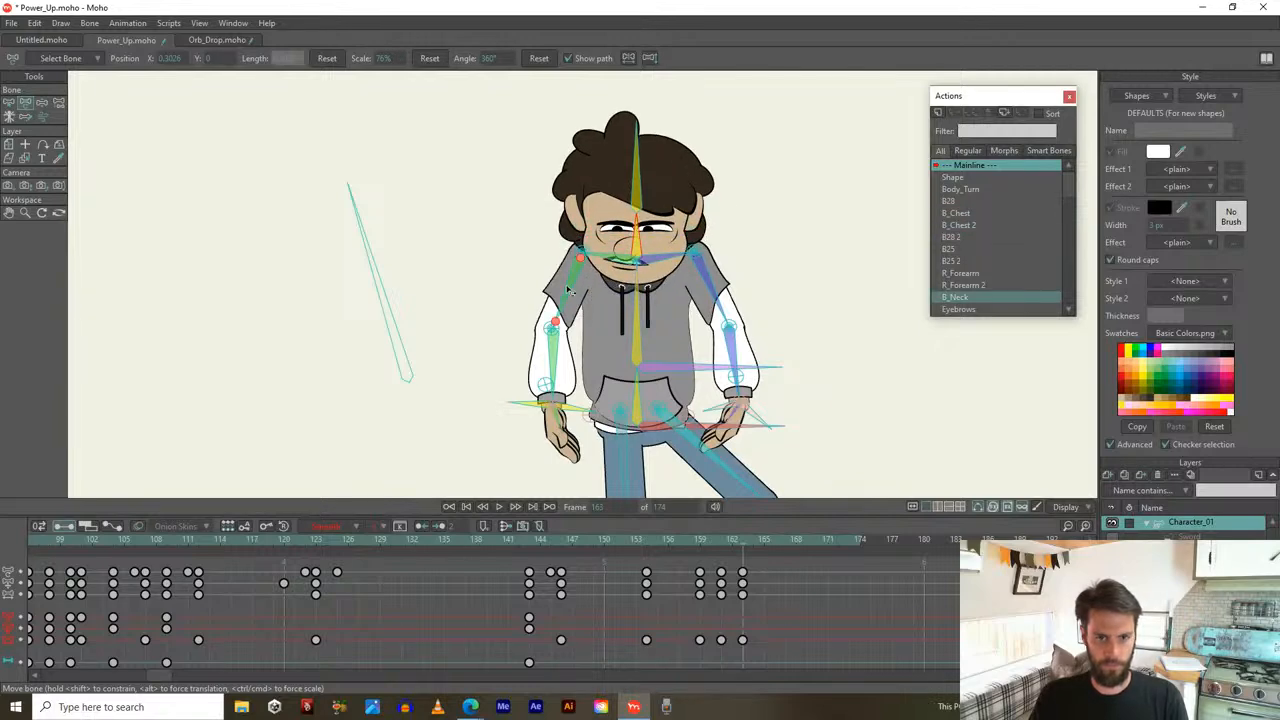
Pull both arms inward at frame 163 so the hands hang close in front of the hips
drag(568, 290, 584, 295)
drag(597, 367, 590, 373)
drag(719, 300, 703, 299)
click(691, 369)
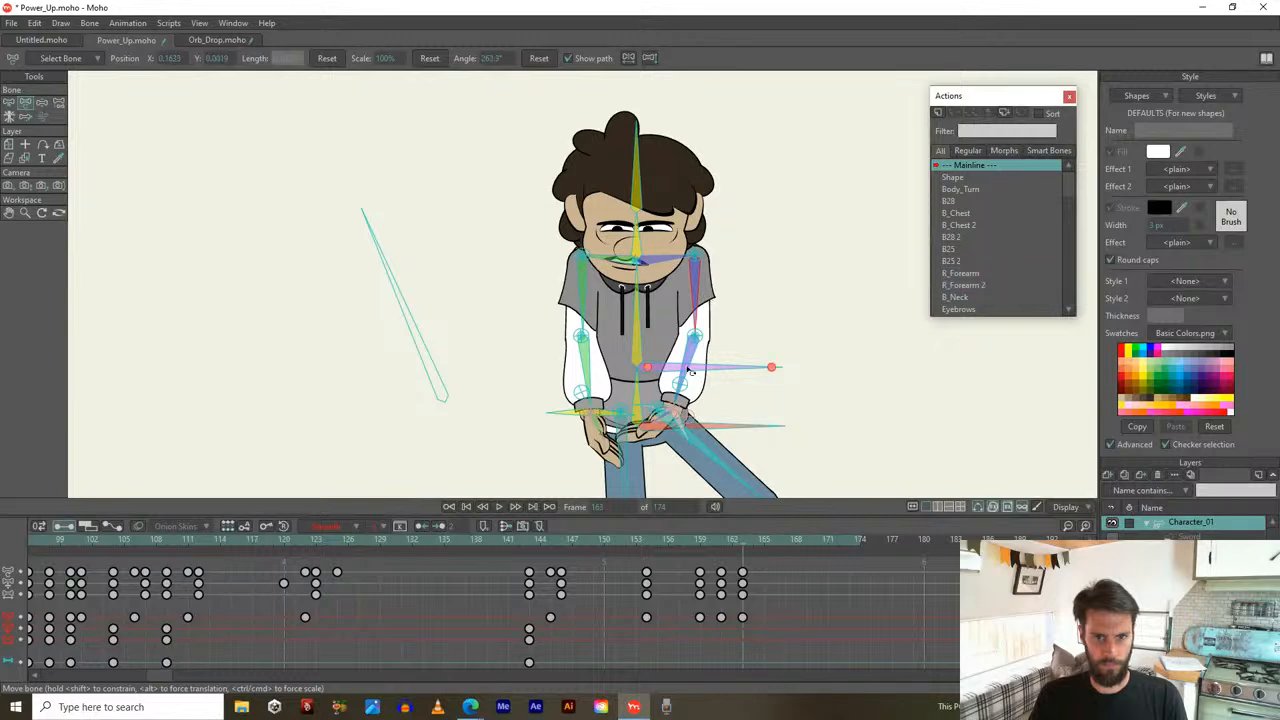
drag(688, 372, 700, 361)
drag(692, 429, 696, 426)
drag(597, 422, 657, 259)
scroll(597, 424, down, 3)
drag(662, 172, 668, 213)
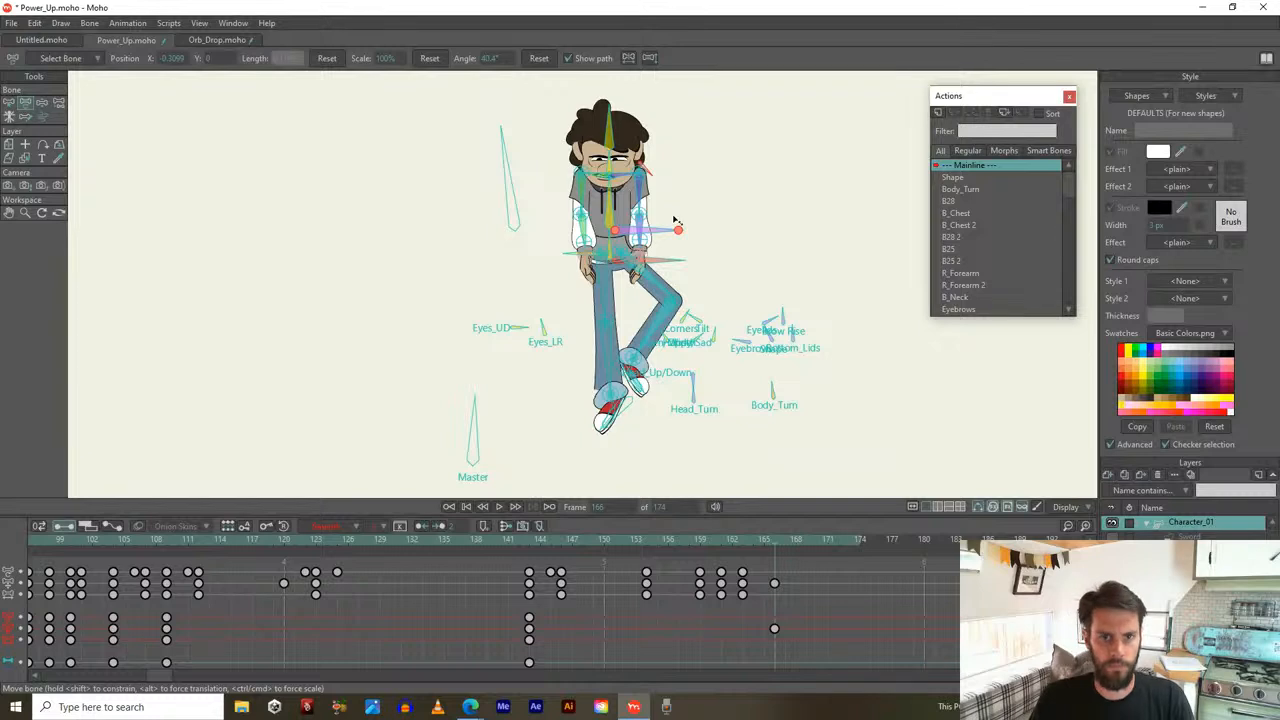
key(ctrl+z)
key(ctrl+z)
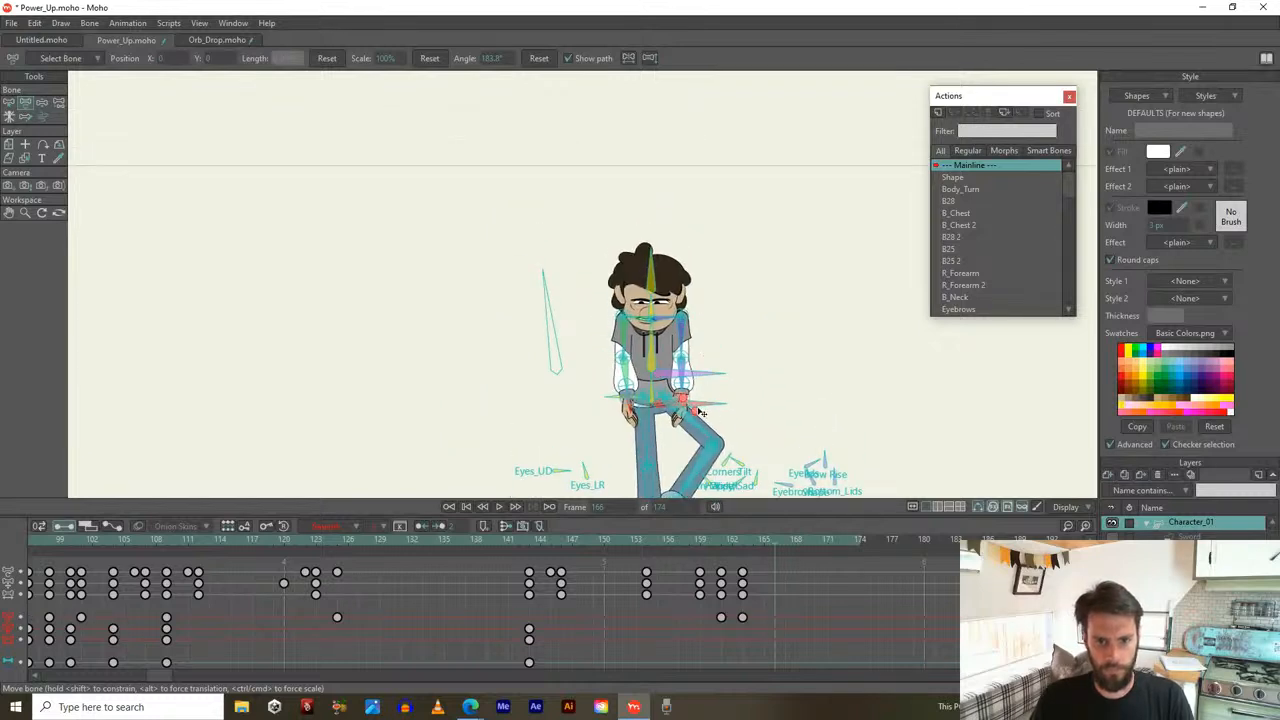
Raise the hips higher at frame 166 and lift the upper body and head into a taller stretch
drag(706, 407, 738, 338)
scroll(644, 310, up, 3)
drag(655, 318, 655, 302)
mouse_move(654, 252)
mouse_down()
mouse_move(645, 258)
mouse_move(652, 249)
mouse_up()
key(ctrl+z)
scroll(734, 309, down, 2)
drag(762, 442, 718, 252)
scroll(729, 339, down, 1)
Lift the bent leg's foot toward the hips at frame 166 so its knee points outward
drag(706, 467, 668, 327)
drag(643, 197, 665, 231)
scroll(670, 378, up, 3)
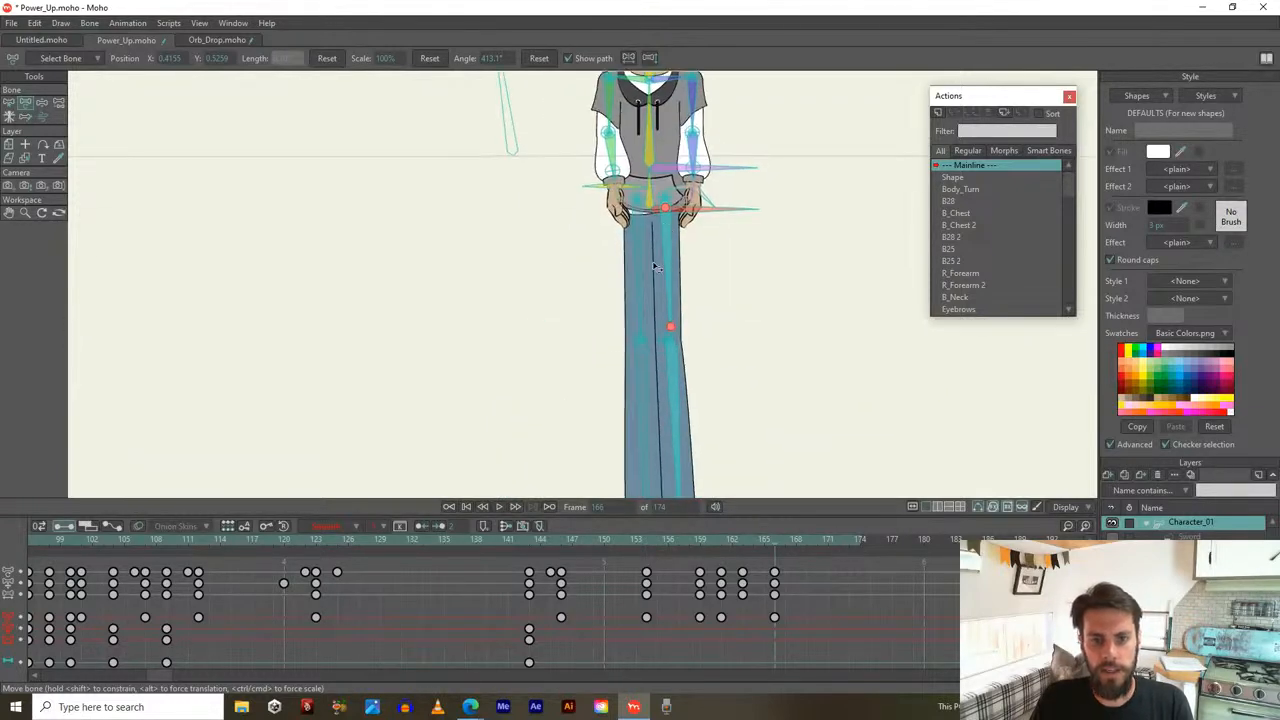
drag(652, 396, 636, 225)
scroll(673, 427, down, 3)
drag(650, 474, 663, 263)
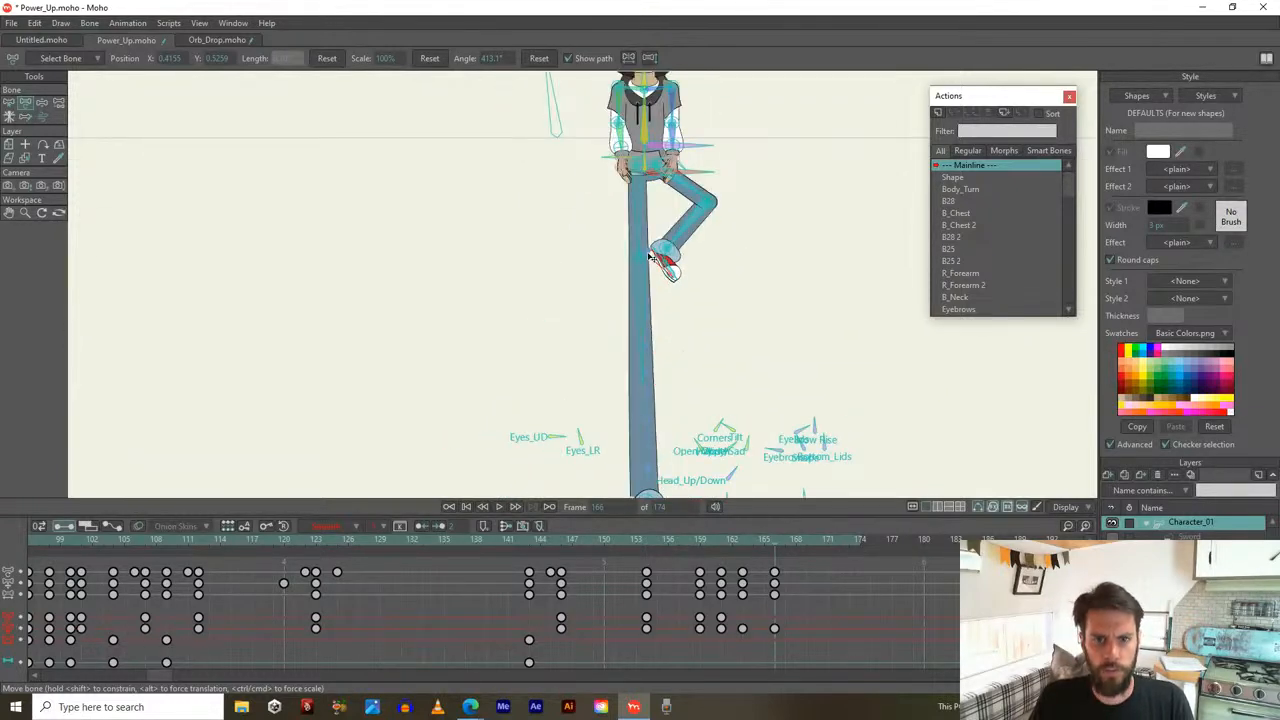
Lift the straight leg's foot beneath the body at frame 166 and tuck the other foot behind that leg
drag(638, 374, 626, 283)
drag(651, 403, 629, 291)
drag(698, 244, 684, 256)
click(643, 385)
drag(638, 373, 648, 370)
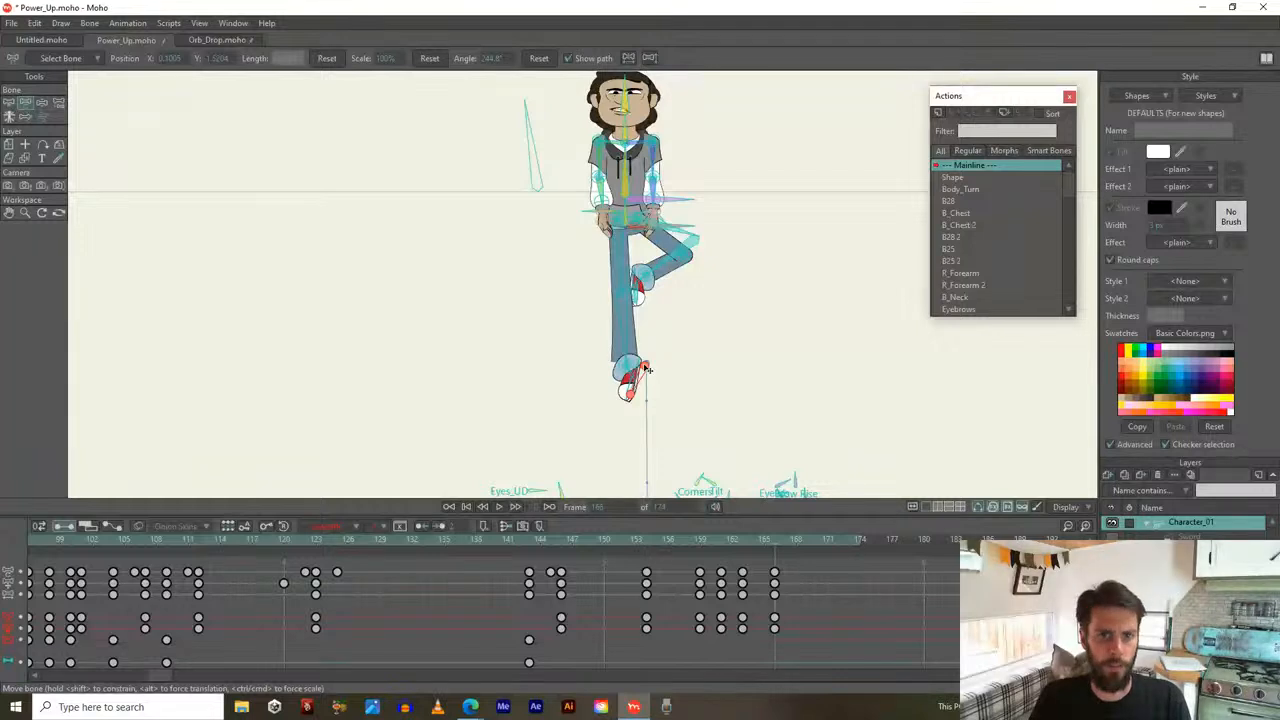
scroll(650, 376, down, 1)
mouse_move(778, 542)
mouse_down()
mouse_move(681, 543)
mouse_move(784, 555)
mouse_move(706, 554)
mouse_move(772, 563)
mouse_up()
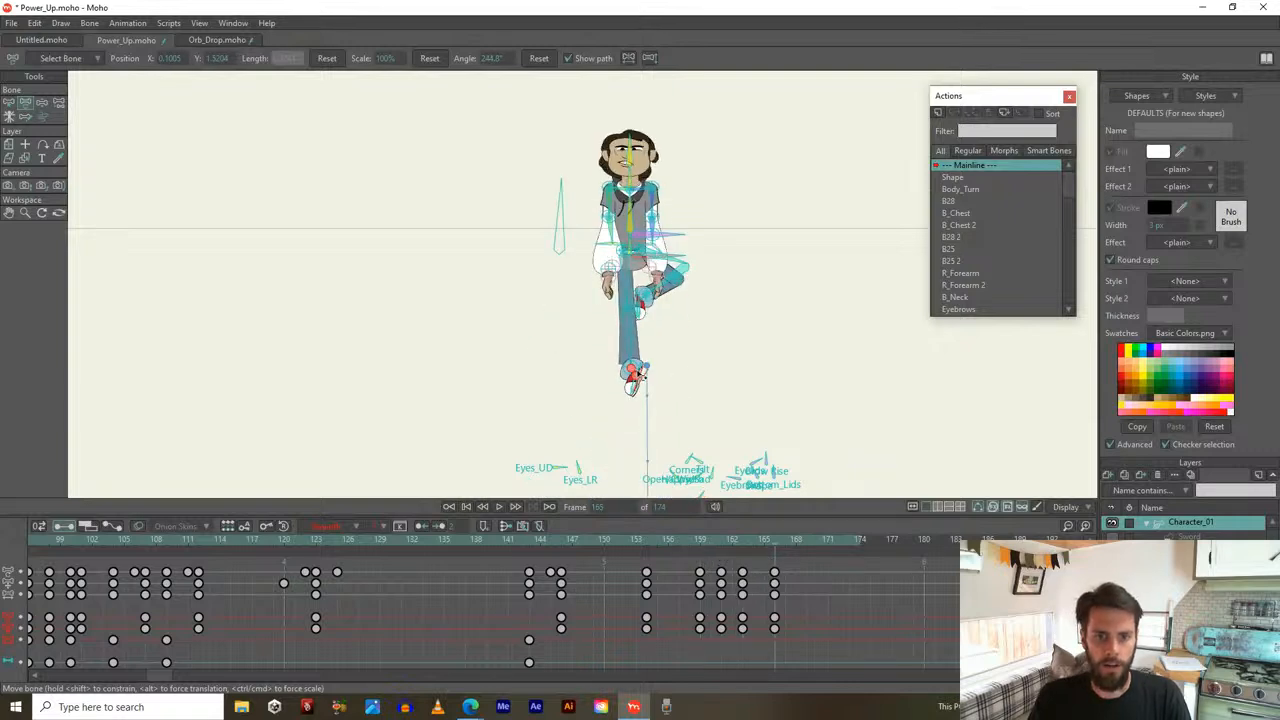
Raise the hips much higher at frame 170 to continue the character's upward flight
scroll(662, 269, down, 1)
drag(717, 347, 684, 370)
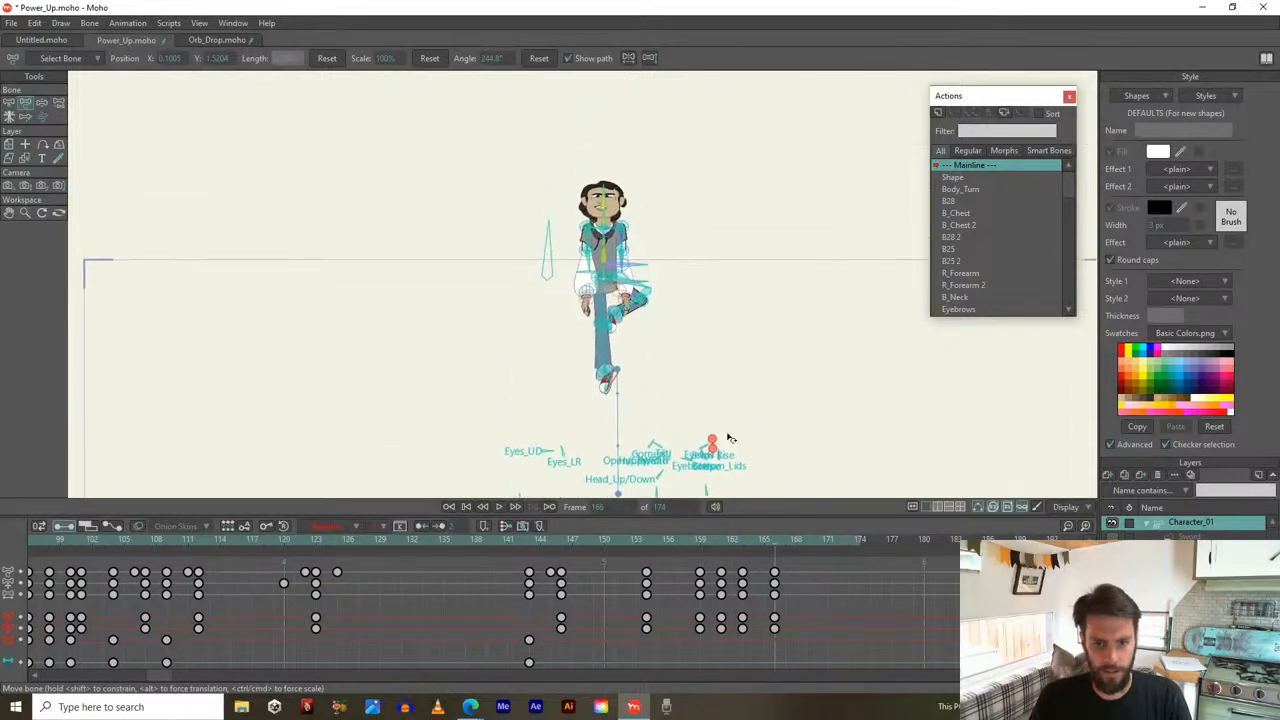
drag(778, 542, 818, 542)
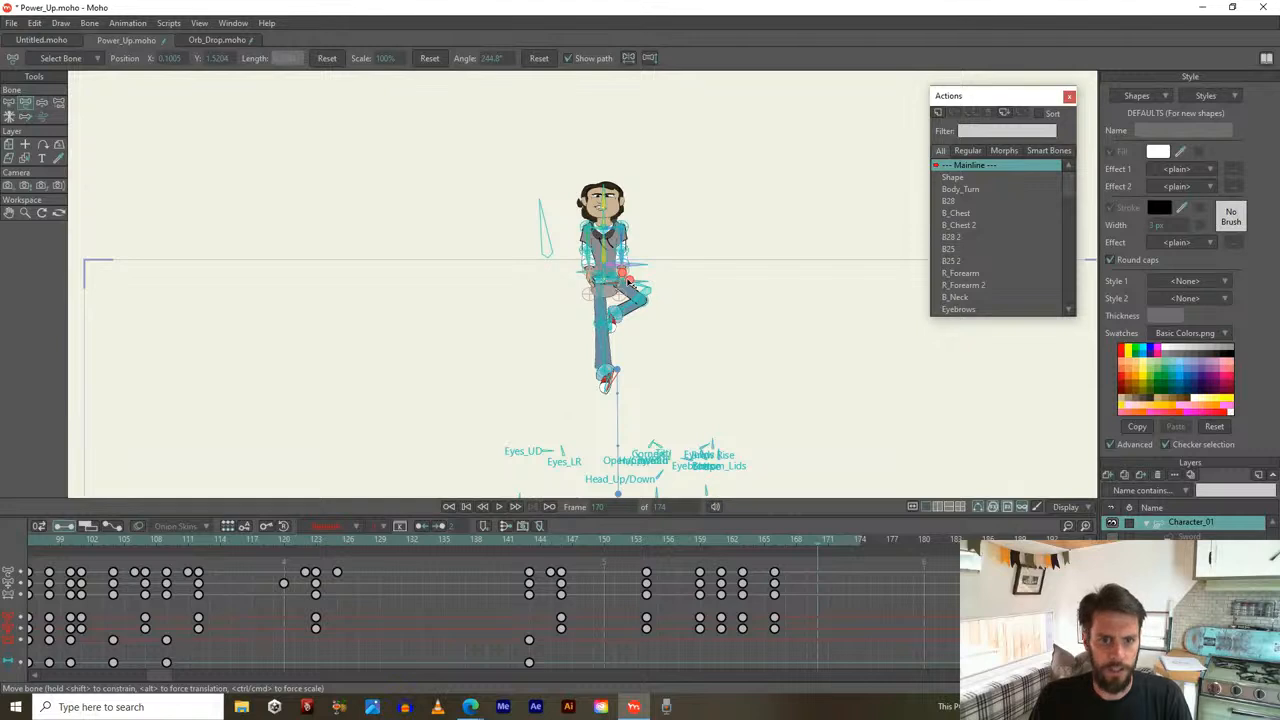
drag(638, 284, 620, 38)
scroll(657, 383, up, 2)
key(ctrl+z)
Lift both feet beneath the raised body at frame 170, restoring the straight-leg and bent-knee pose
click(617, 384)
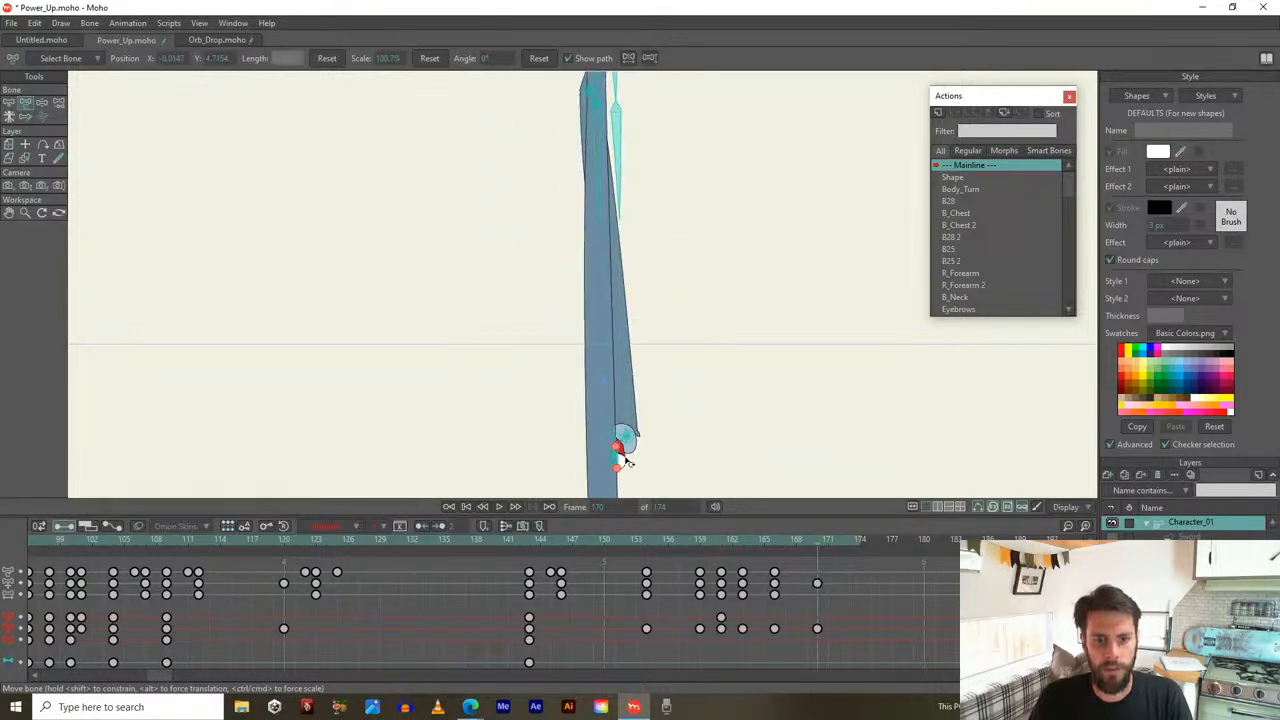
drag(610, 437, 603, 185)
scroll(603, 185, down, 2)
drag(617, 410, 612, 173)
scroll(618, 141, down, 2)
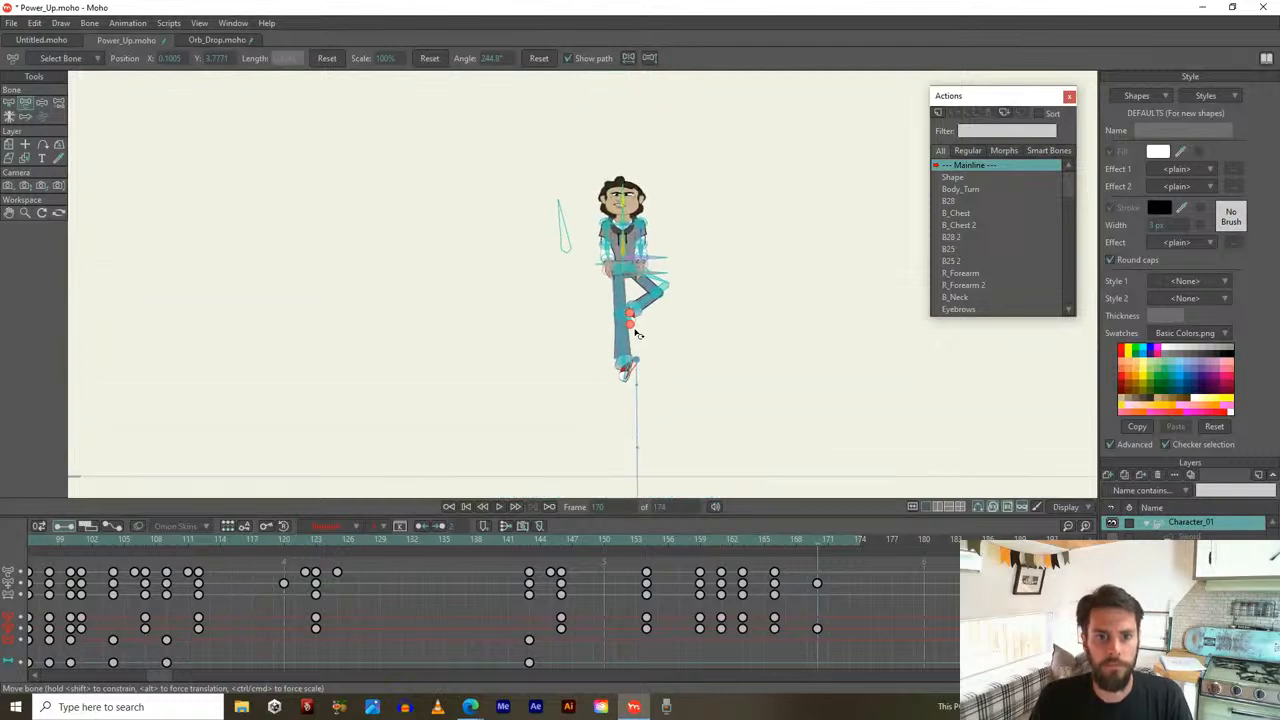
Hide the bone overlays, deselect the bones and play back the whole Power_Up animation
drag(654, 397, 611, 226)
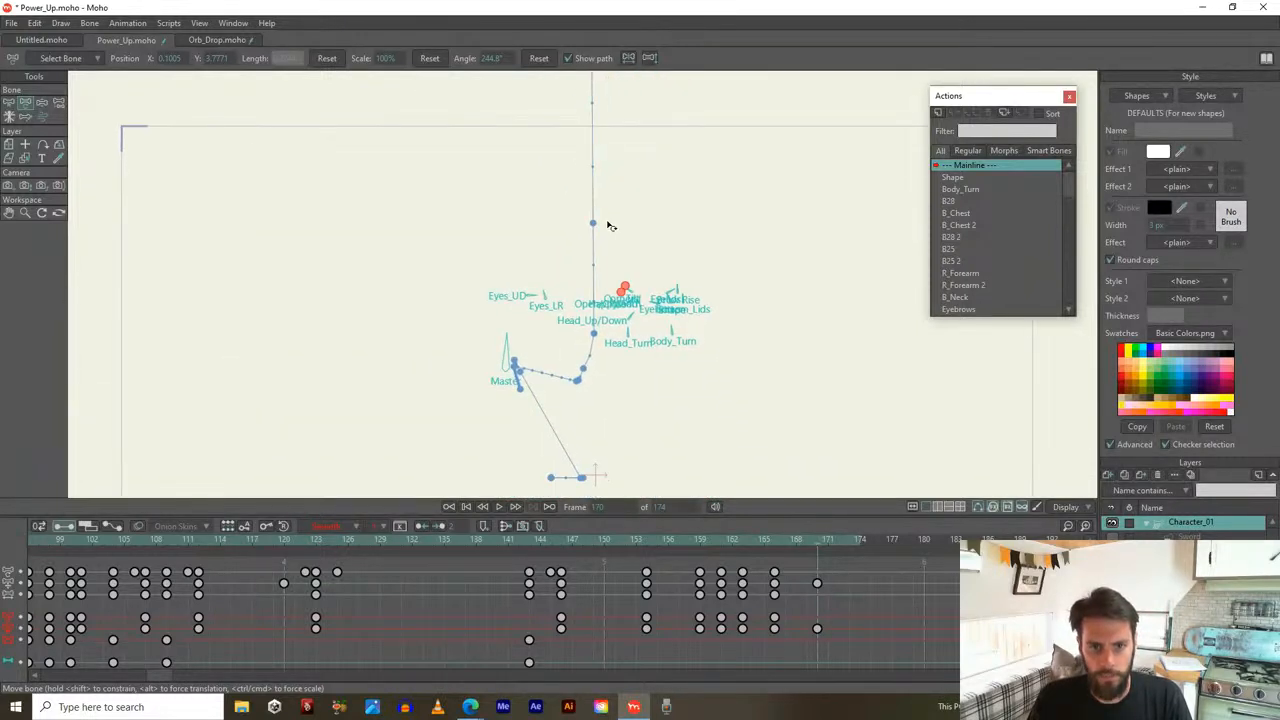
click(978, 507)
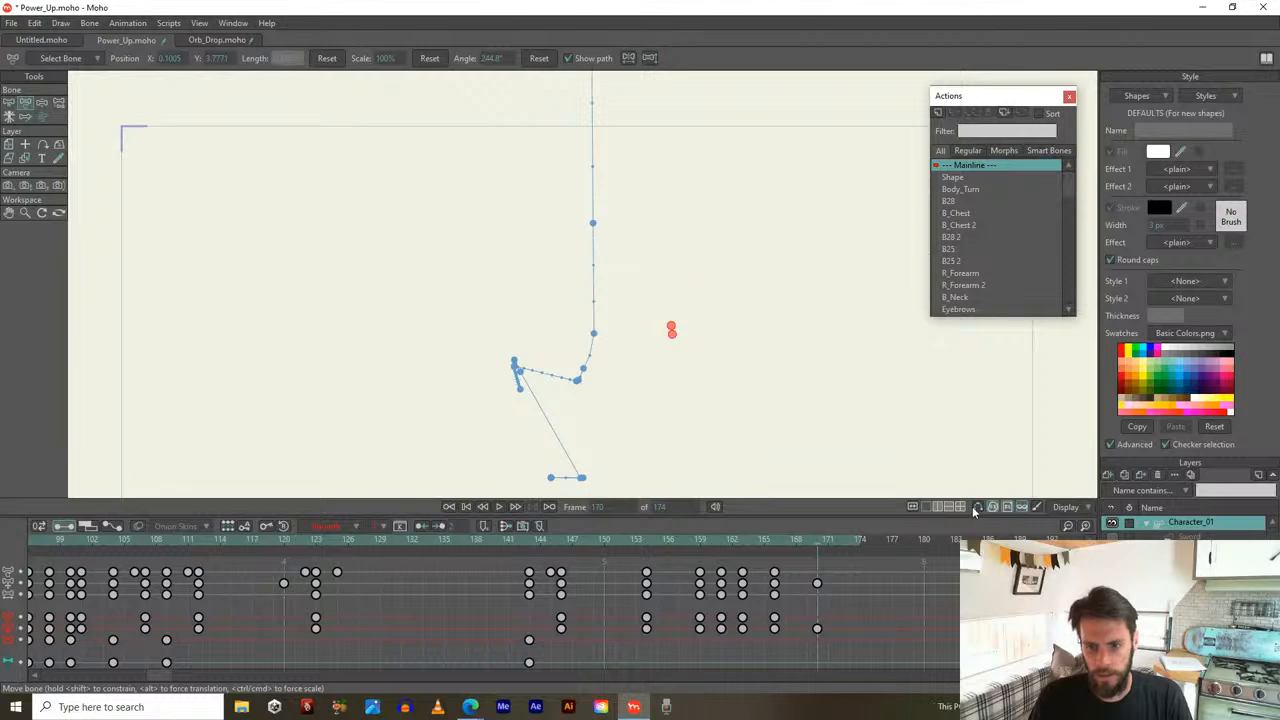
key(b)
click(636, 327)
scroll(597, 309, down, 2)
drag(596, 309, 601, 183)
key(space)
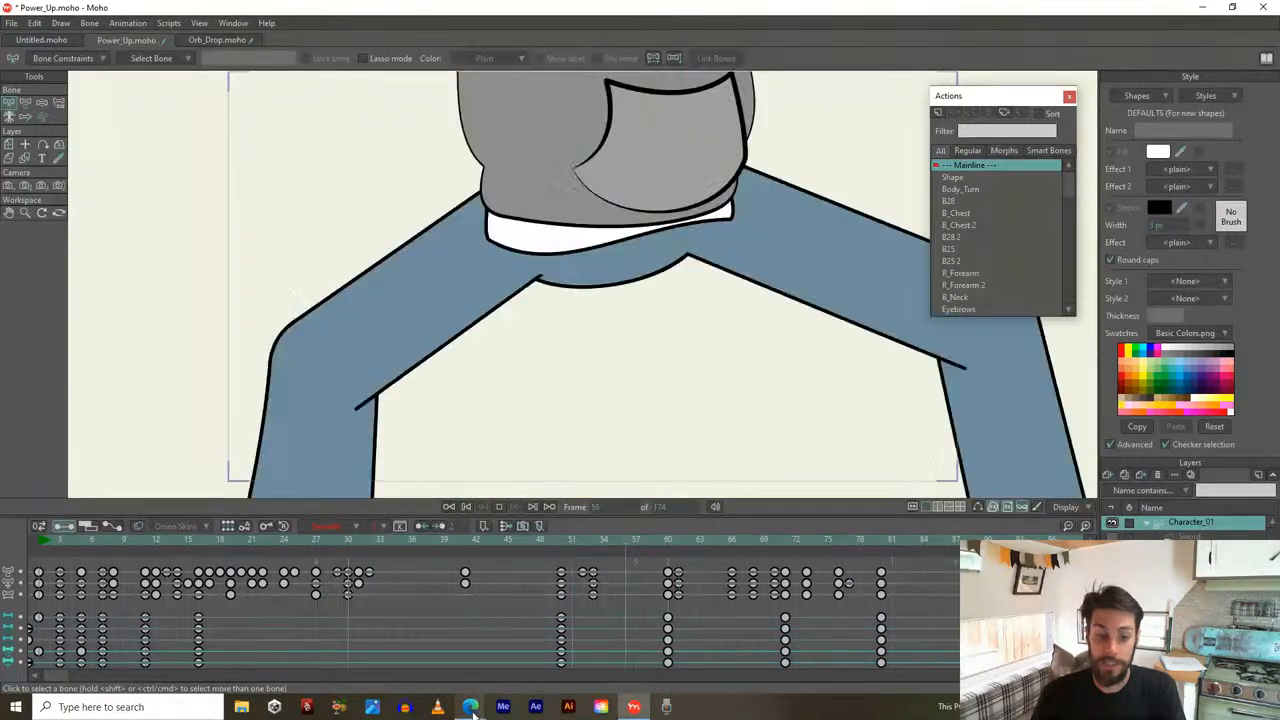
Switch to the browser's studio.youtube.com screen-sharing window
mouse_move(470, 708)
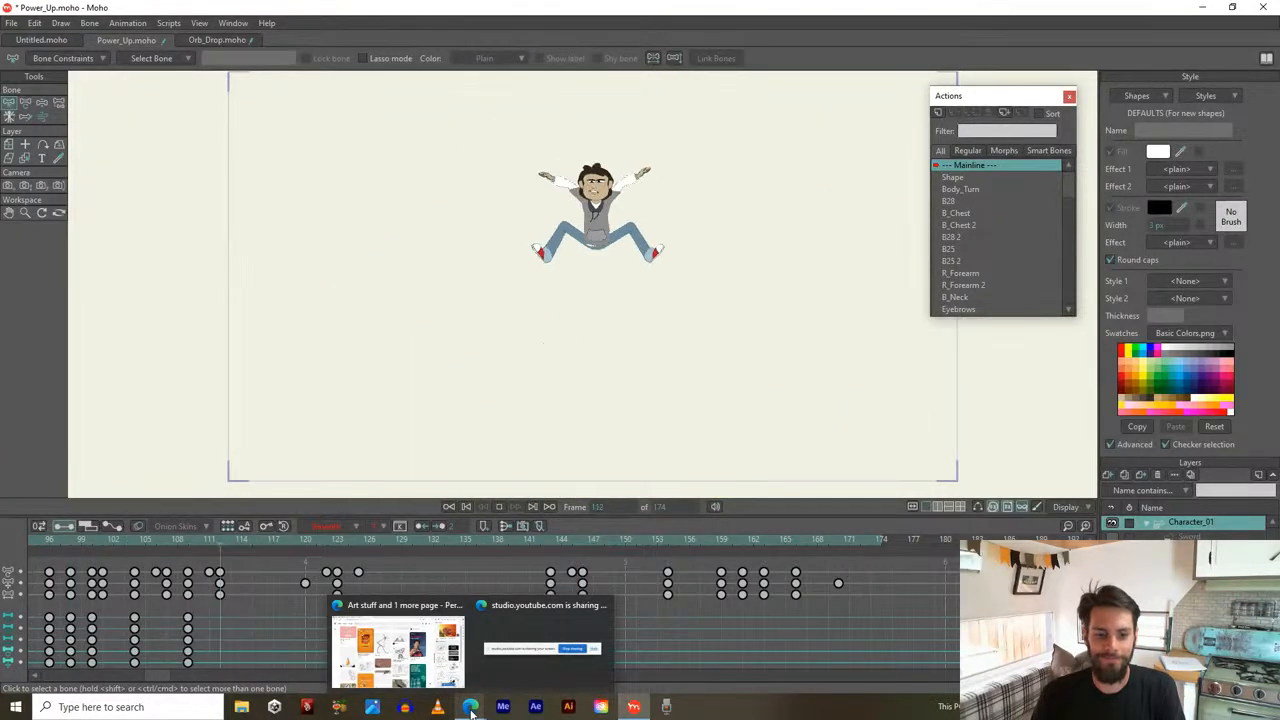
click(560, 652)
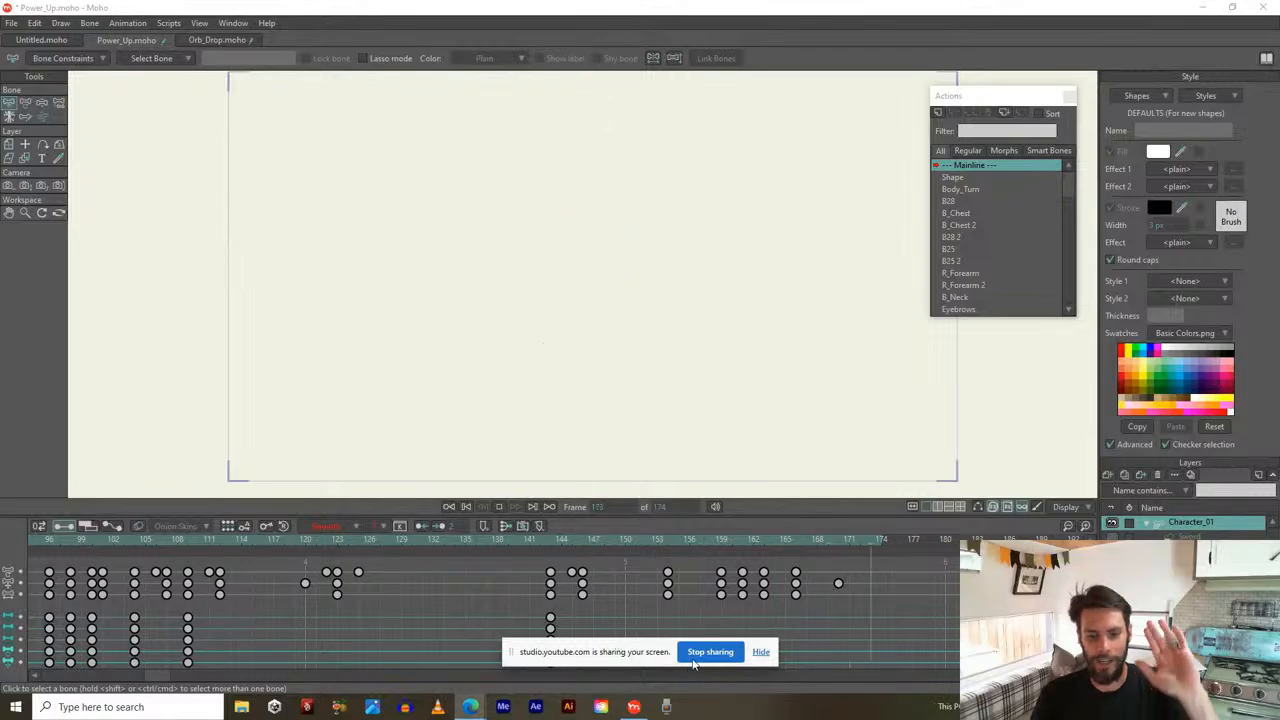